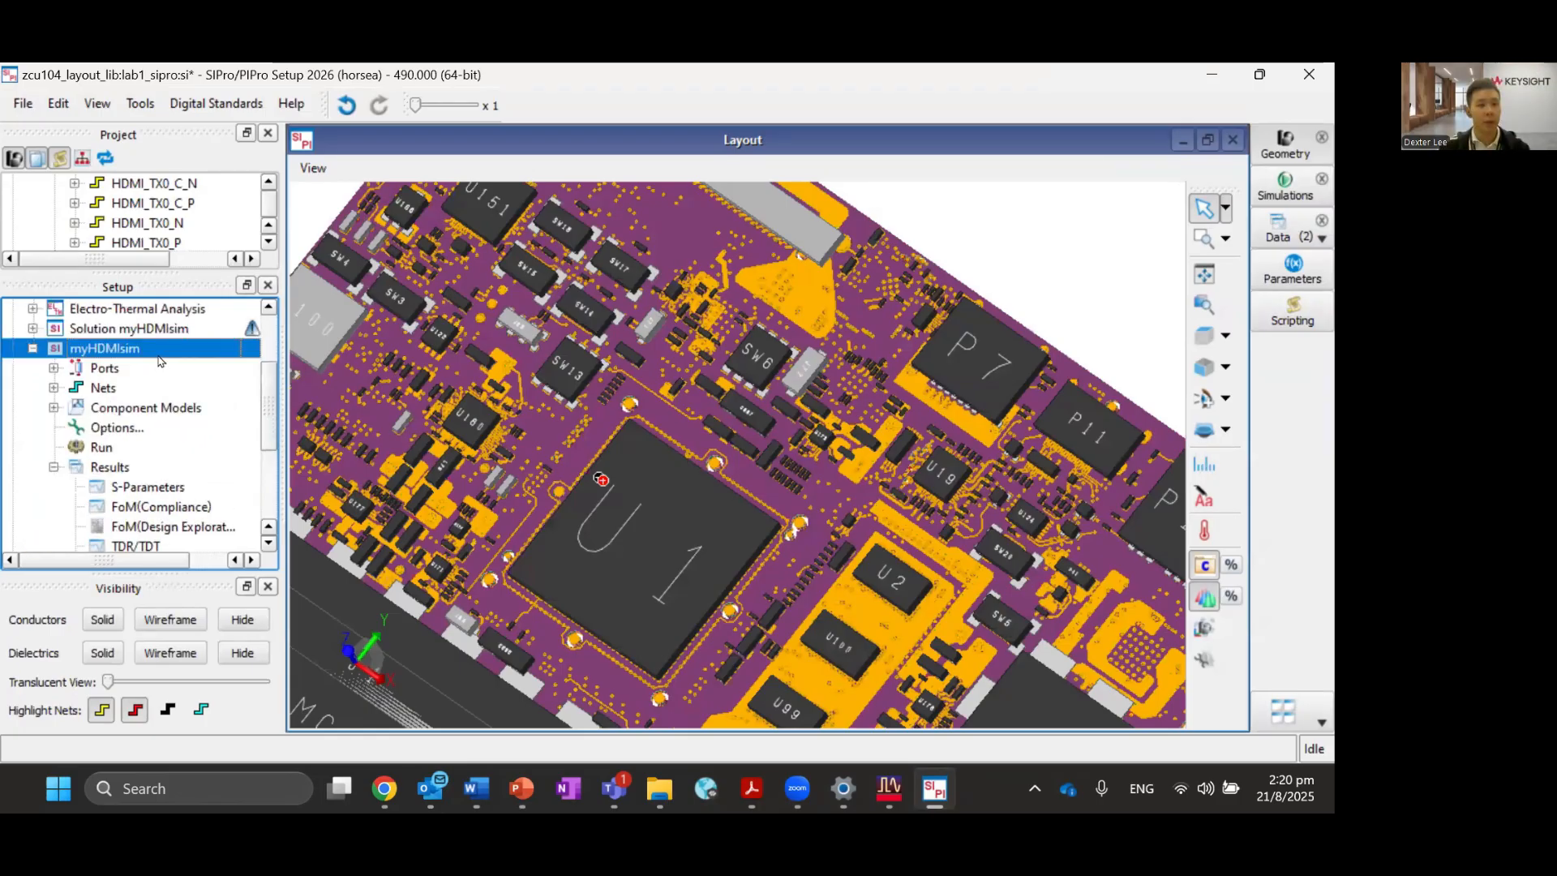
Generate a sub circuit schematic from the results of the myHDMIsim analysis.
scroll(162, 365, "down", 1)
left_click(152, 408)
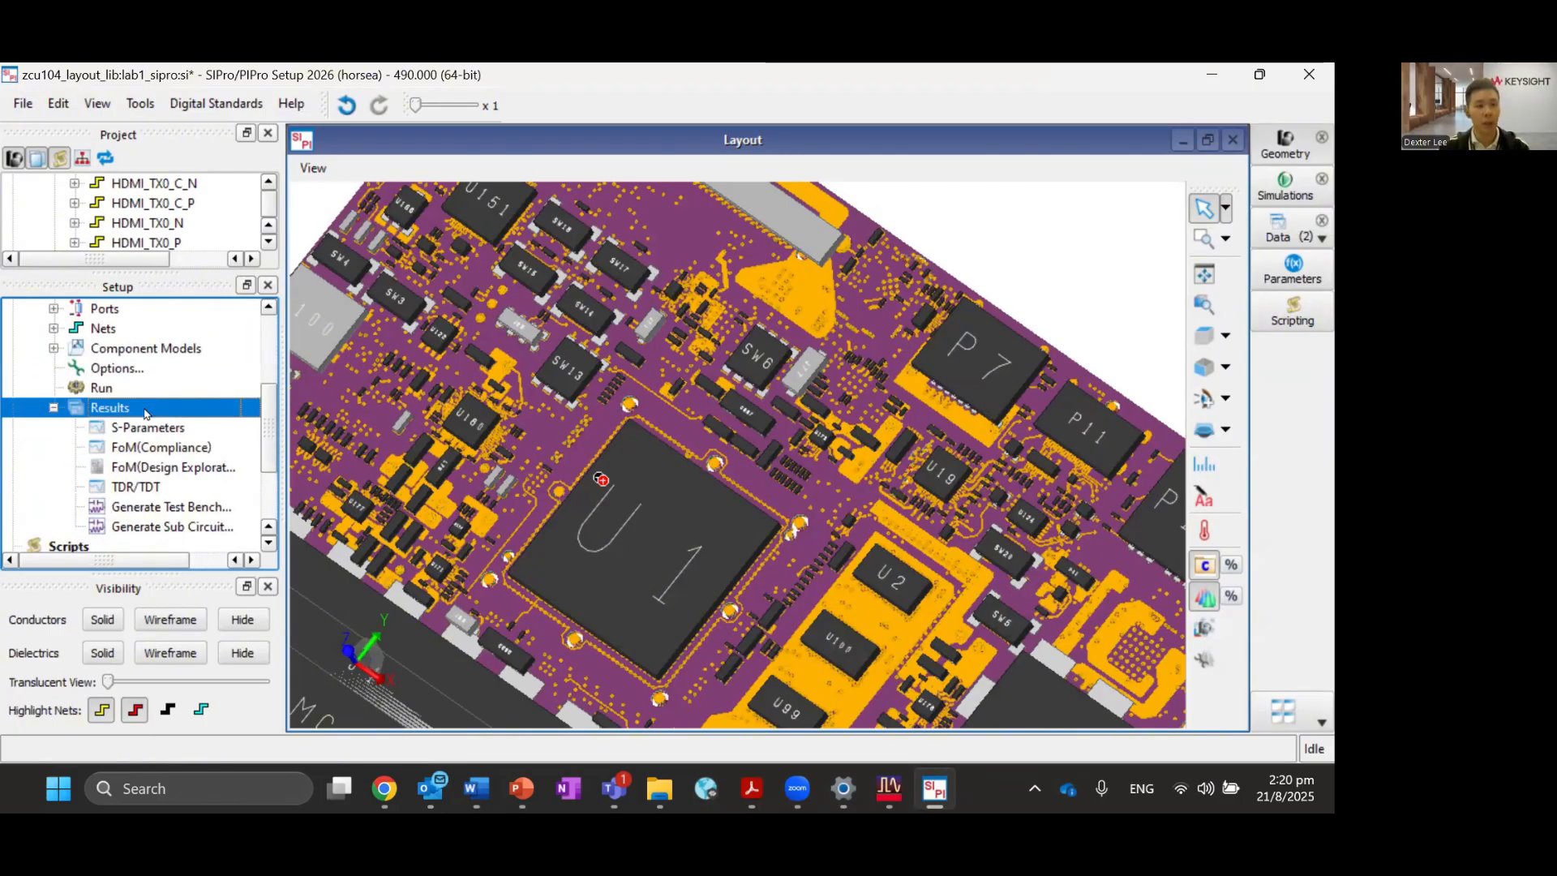
left_click(229, 530)
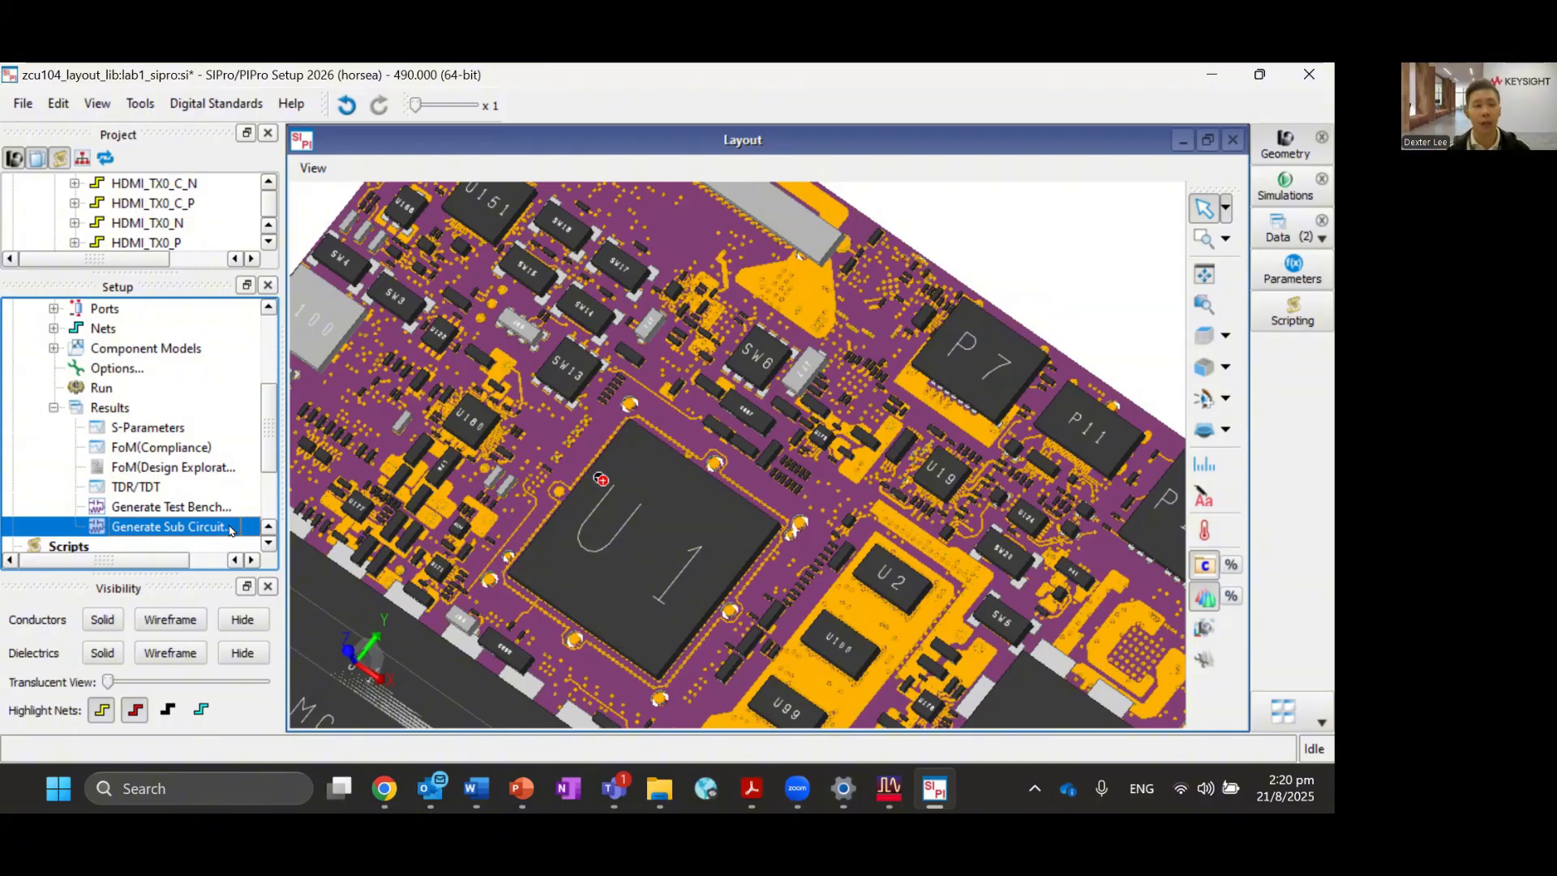
scroll(170, 412, "up", 2)
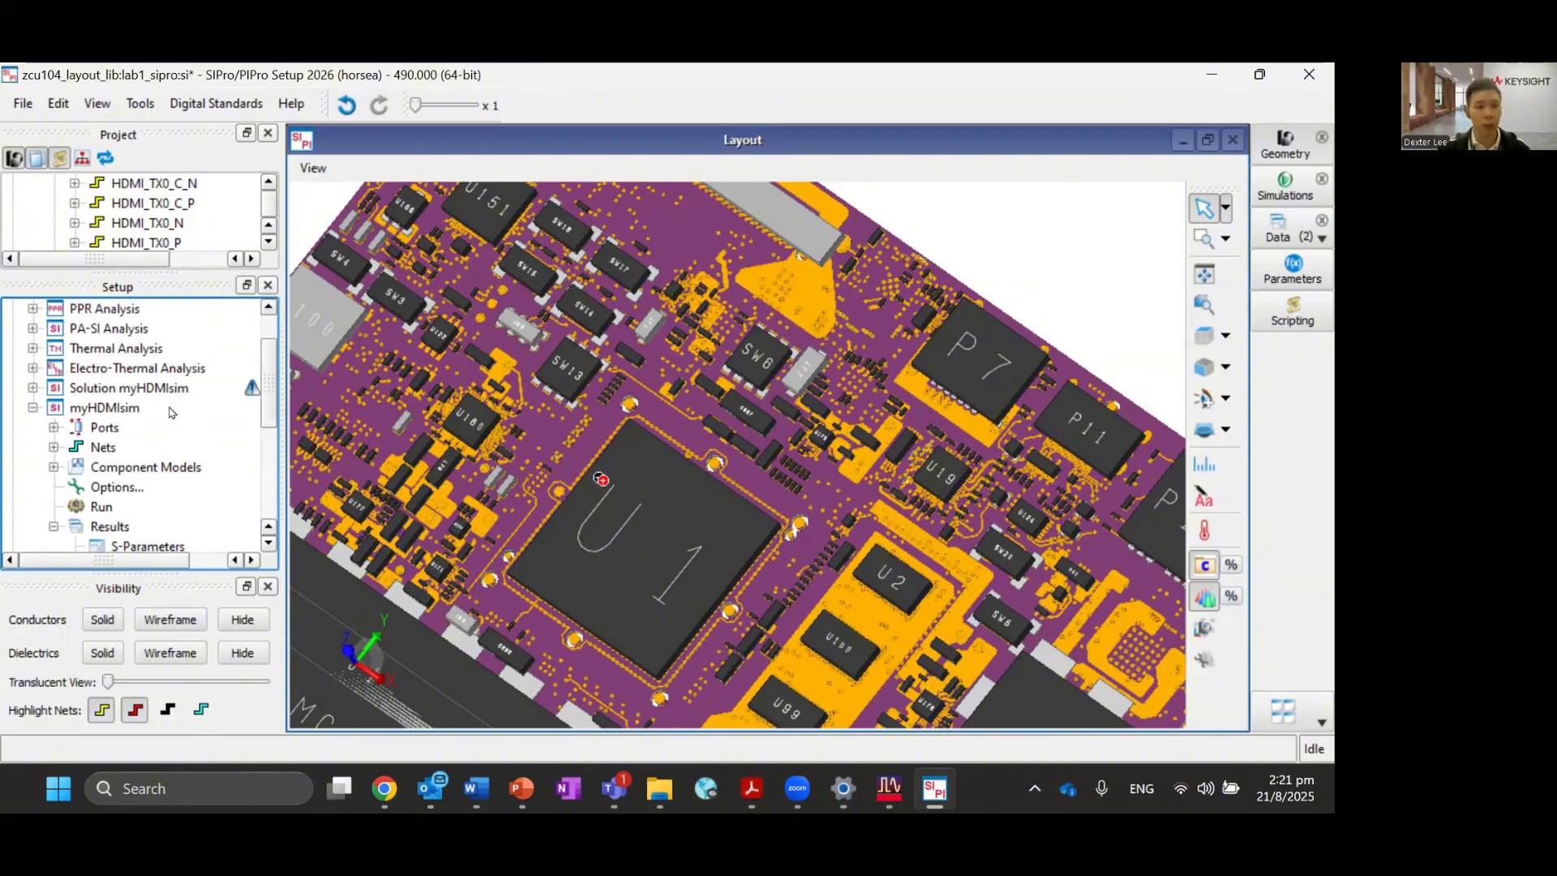
left_click(93, 408)
scroll(142, 389, "down", 1)
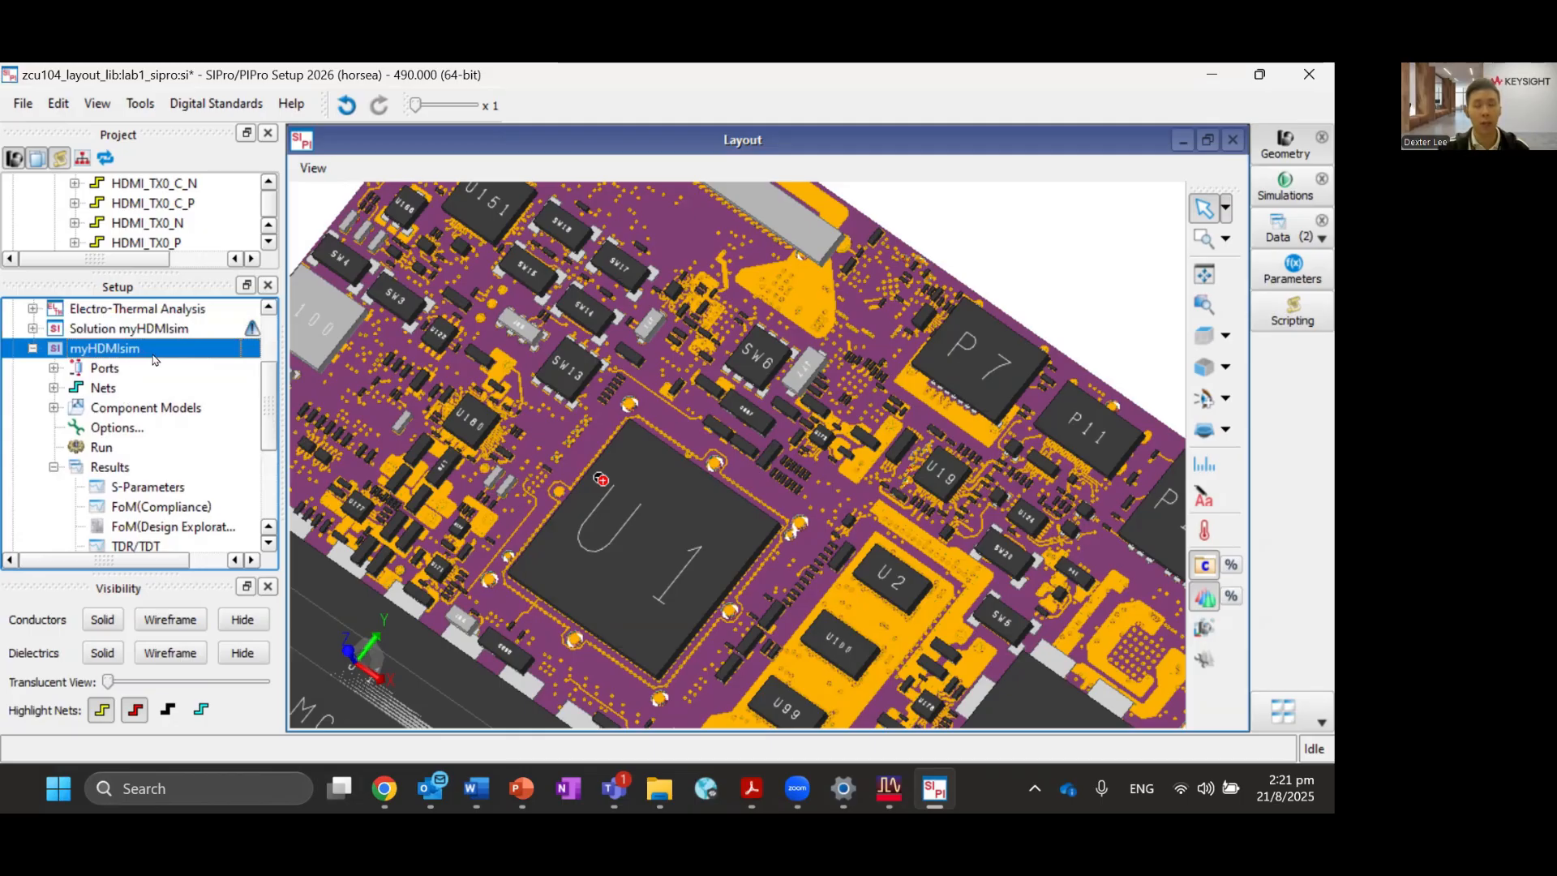
scroll(154, 360, "down", 1)
left_click(202, 529)
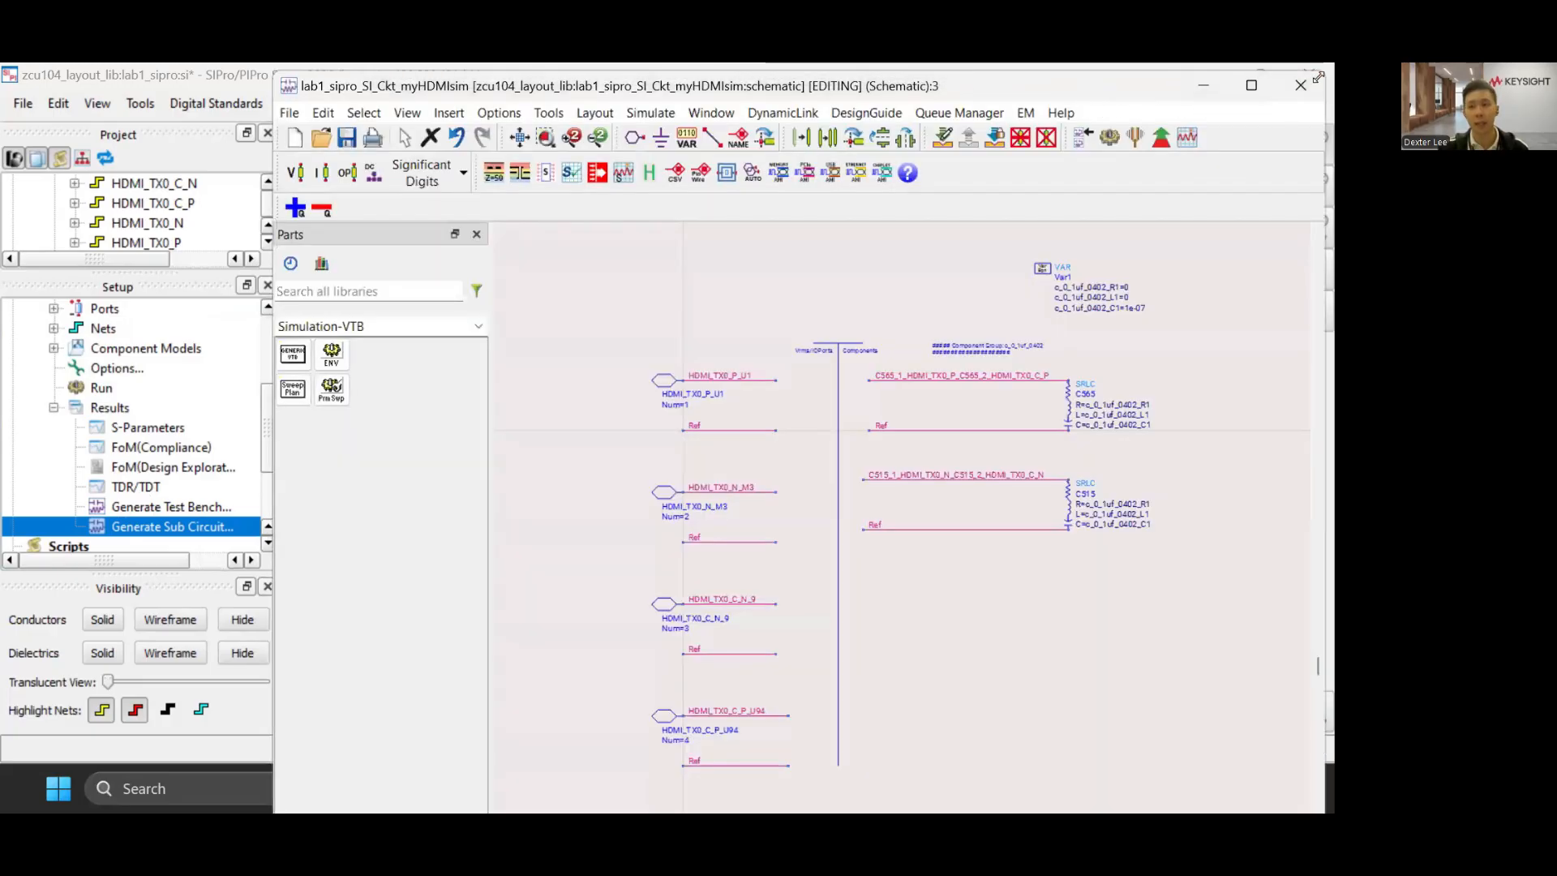
Shrink the generated schematic window and place it beside the analysis Setup tree.
left_click_drag(1318, 77, 1148, 236)
left_click_drag(917, 249, 1017, 147)
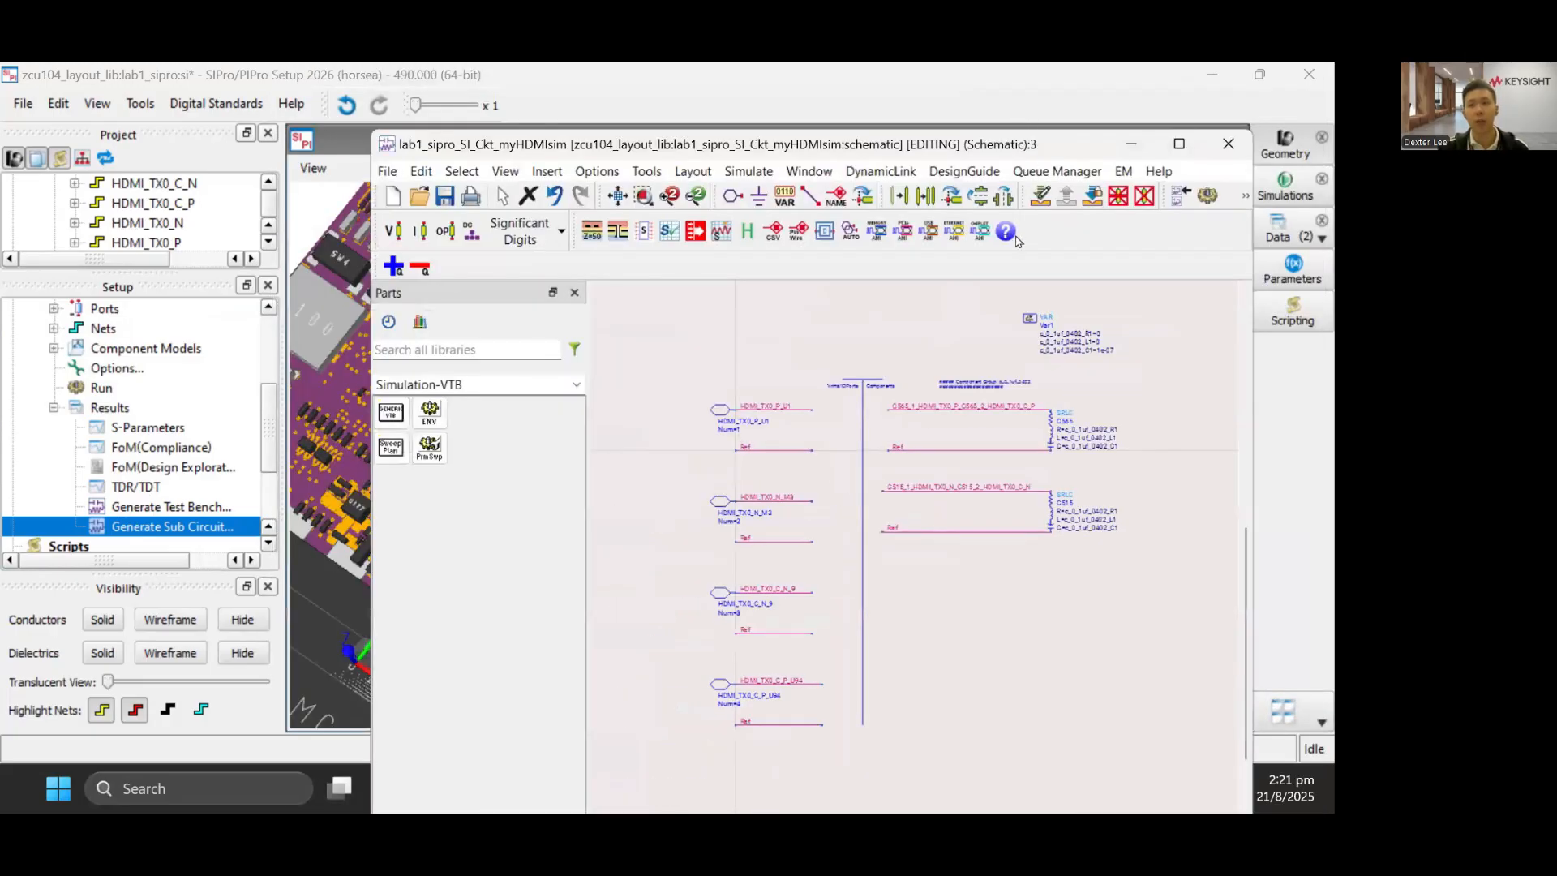
left_click_drag(1017, 241, 951, 113)
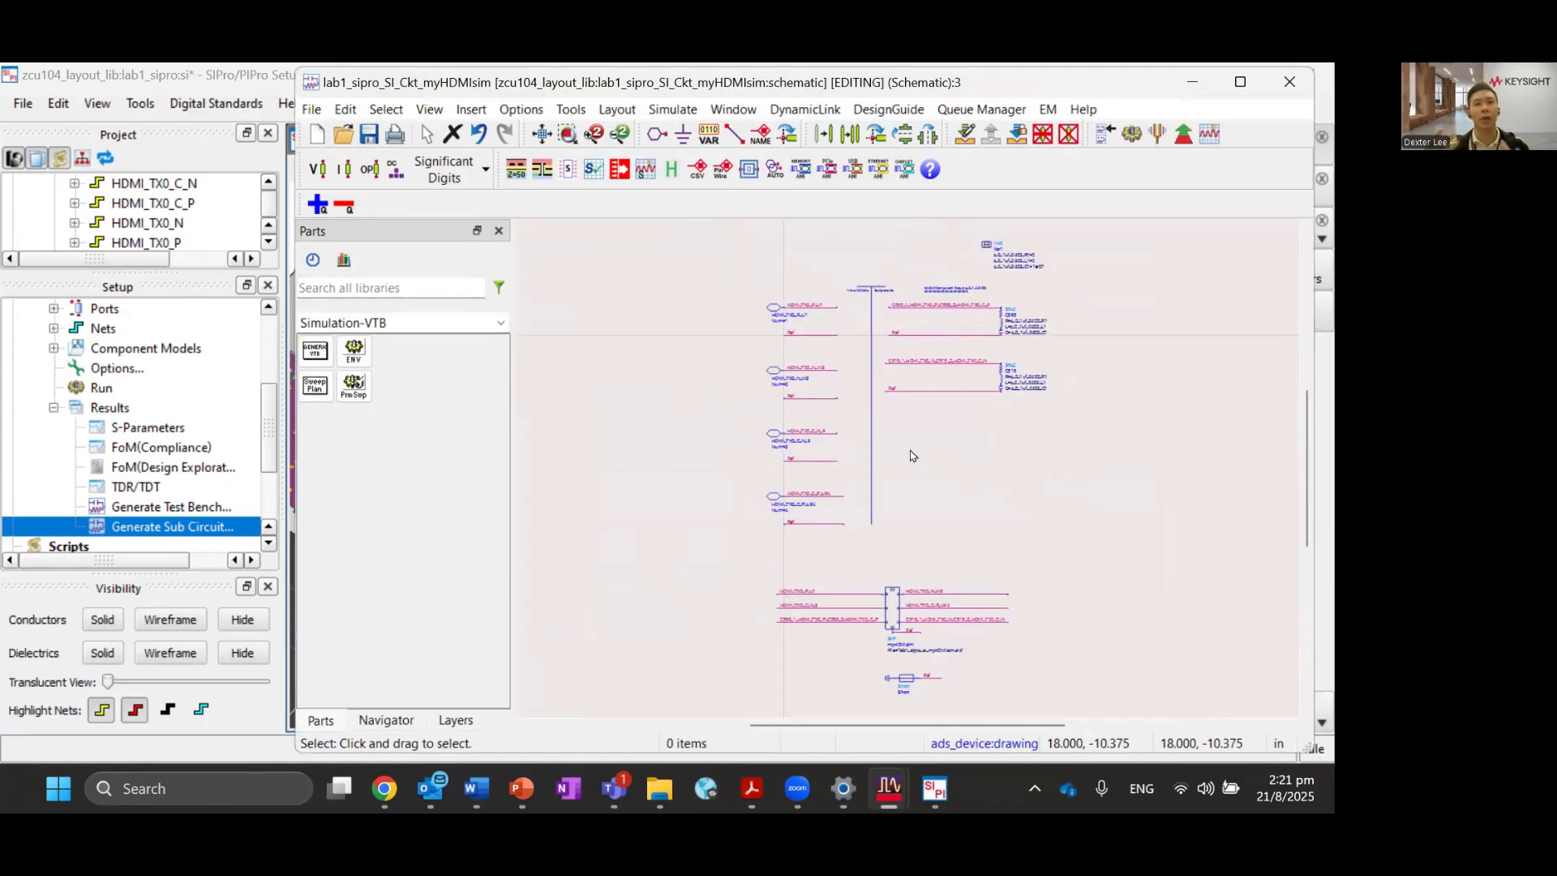
Examine the HDMI_TX0 ports, the C565 and C515 SRLC components and the Var1 variables in the generated schematic.
scroll(860, 403, "up", 5)
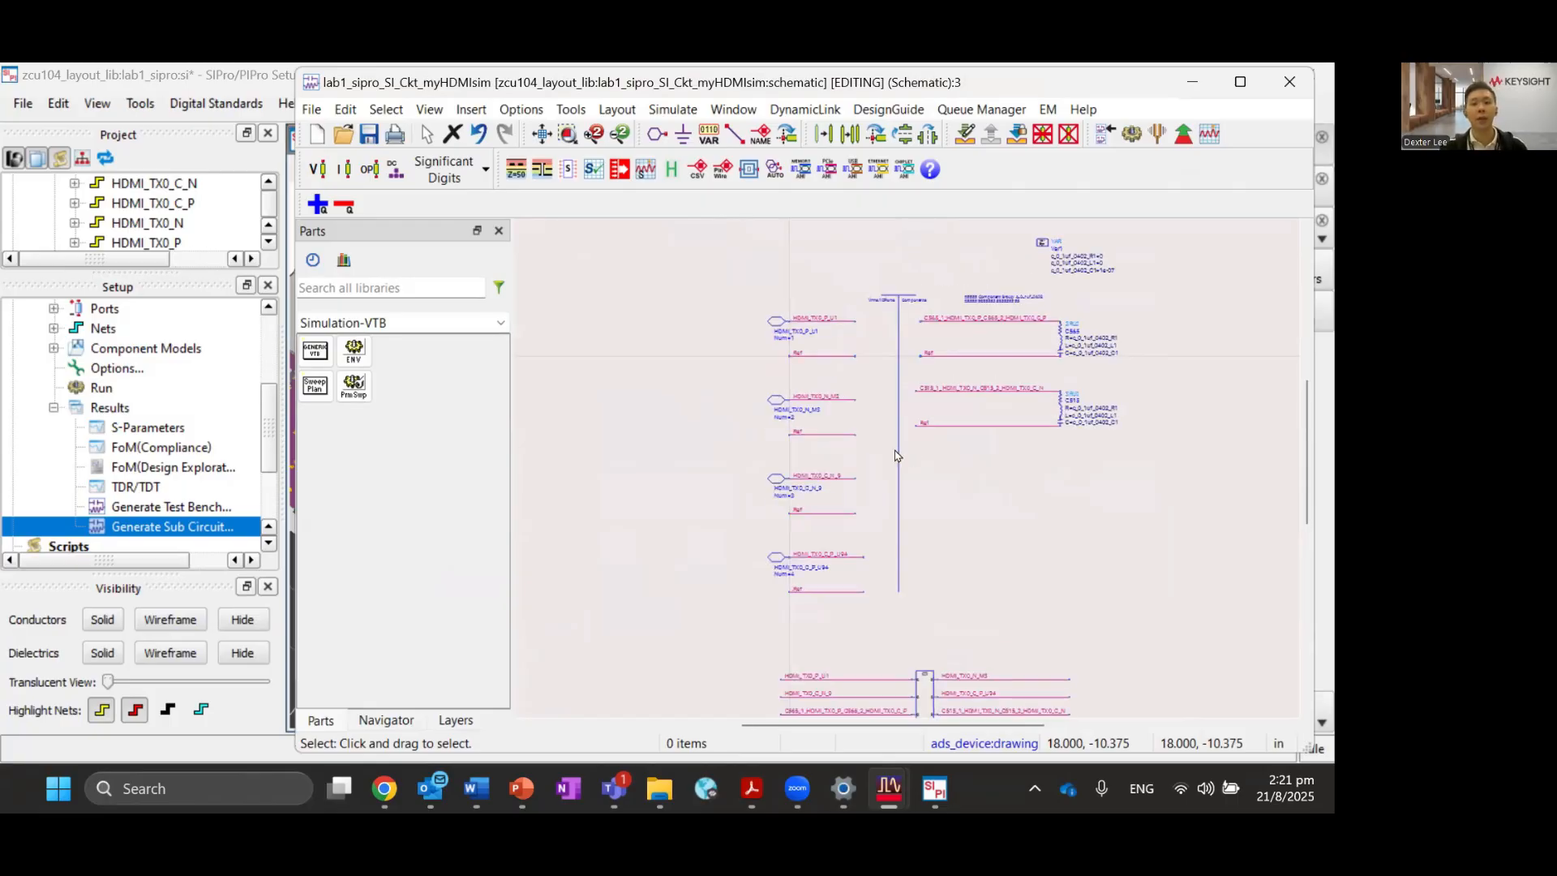
mouse_move(882, 436)
left_mouse_down()
mouse_move(879, 451)
mouse_move(874, 433)
left_mouse_up()
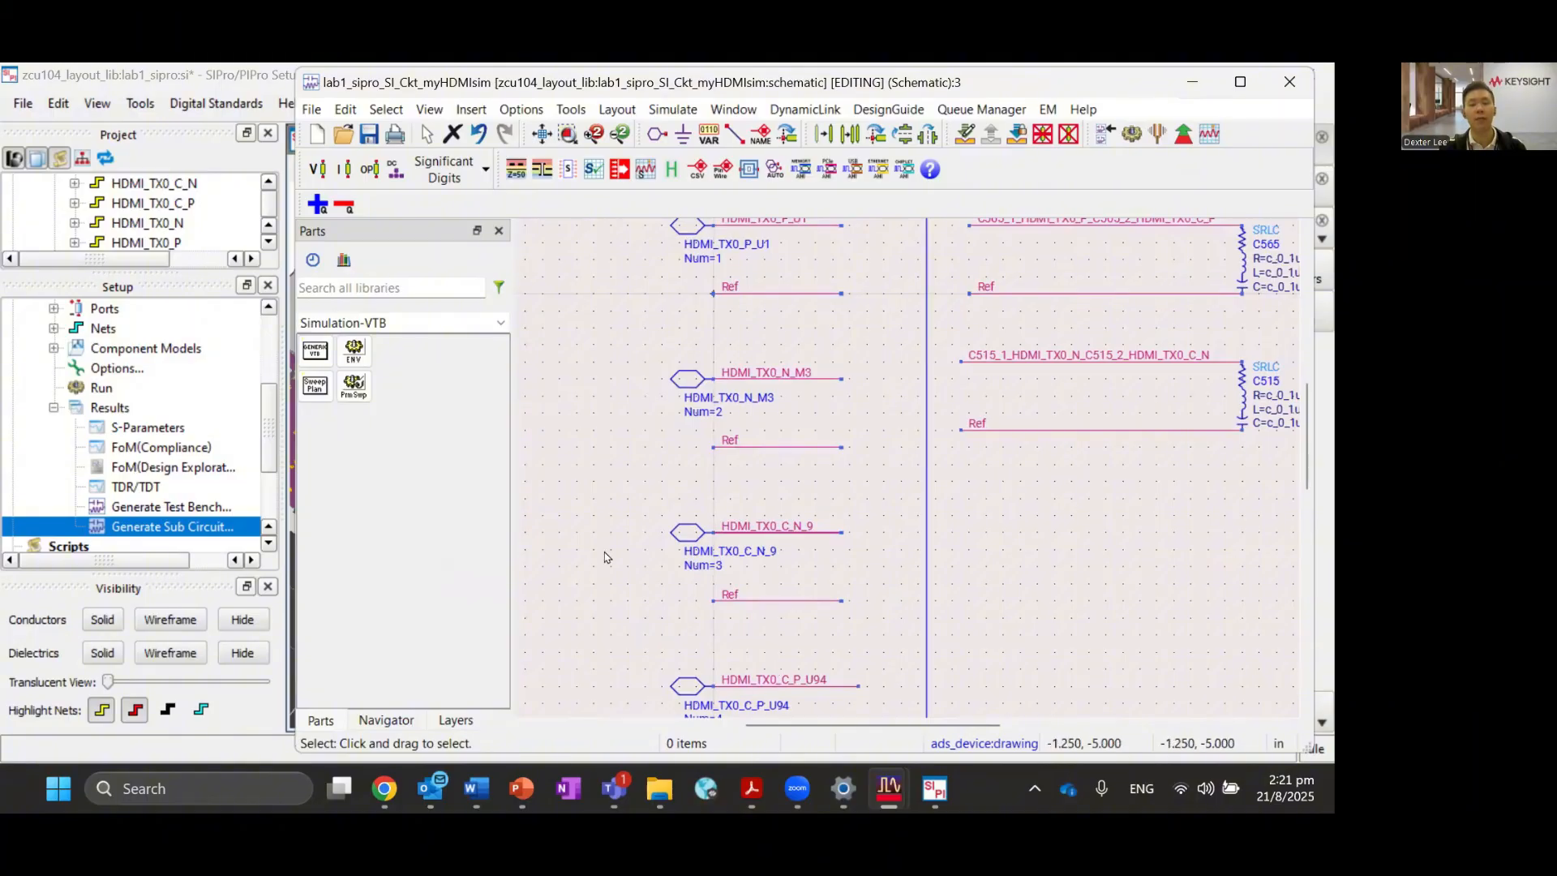
scroll(702, 325, "down", 3)
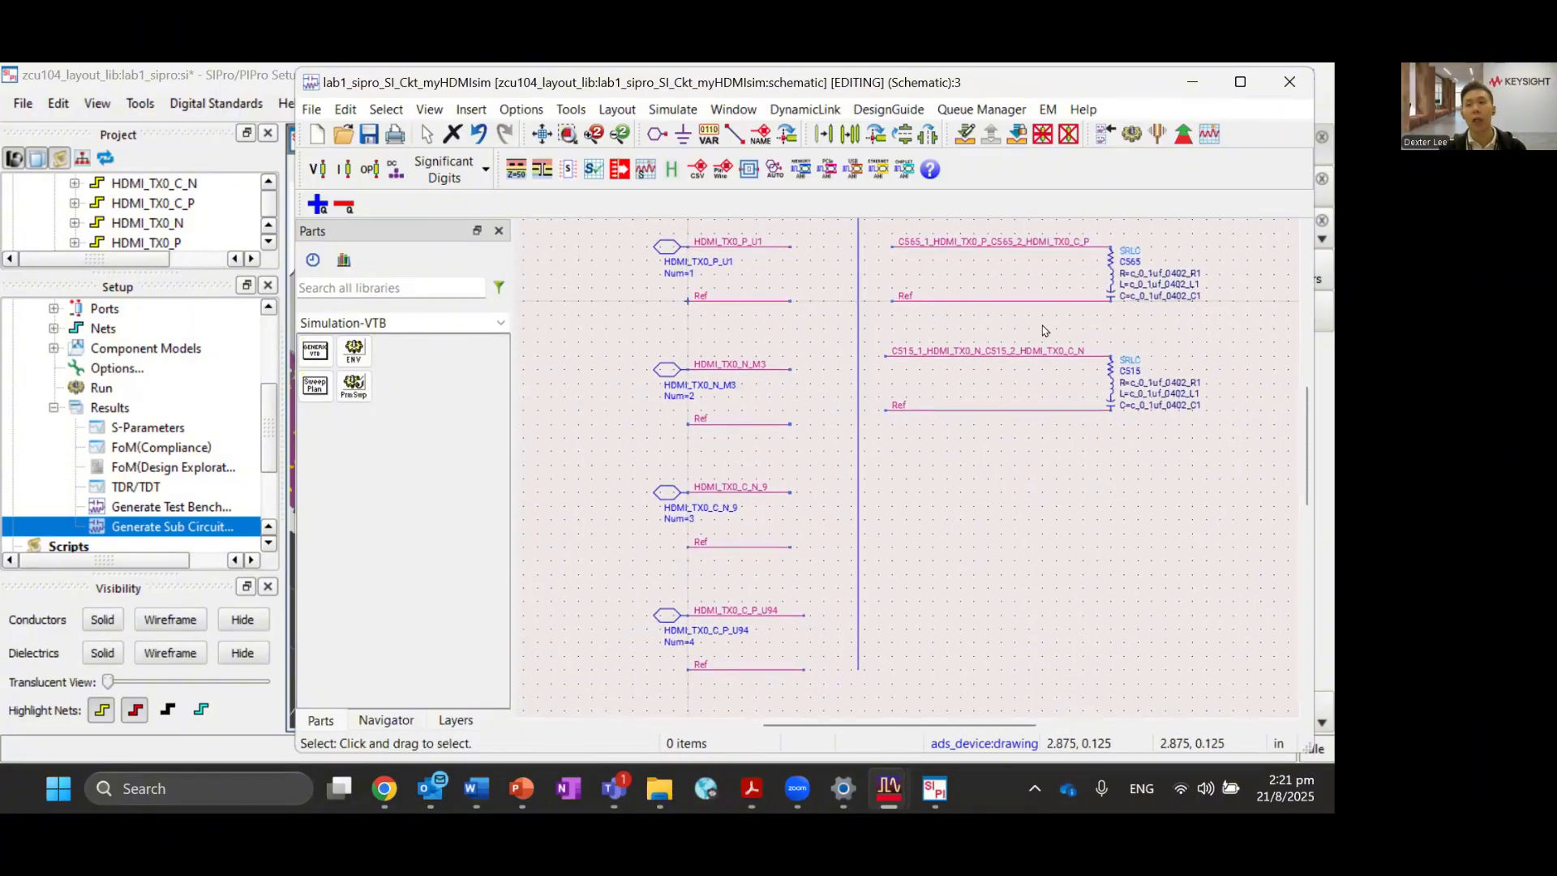
scroll(1043, 340, "up", 3)
left_click_drag(803, 443, 851, 475)
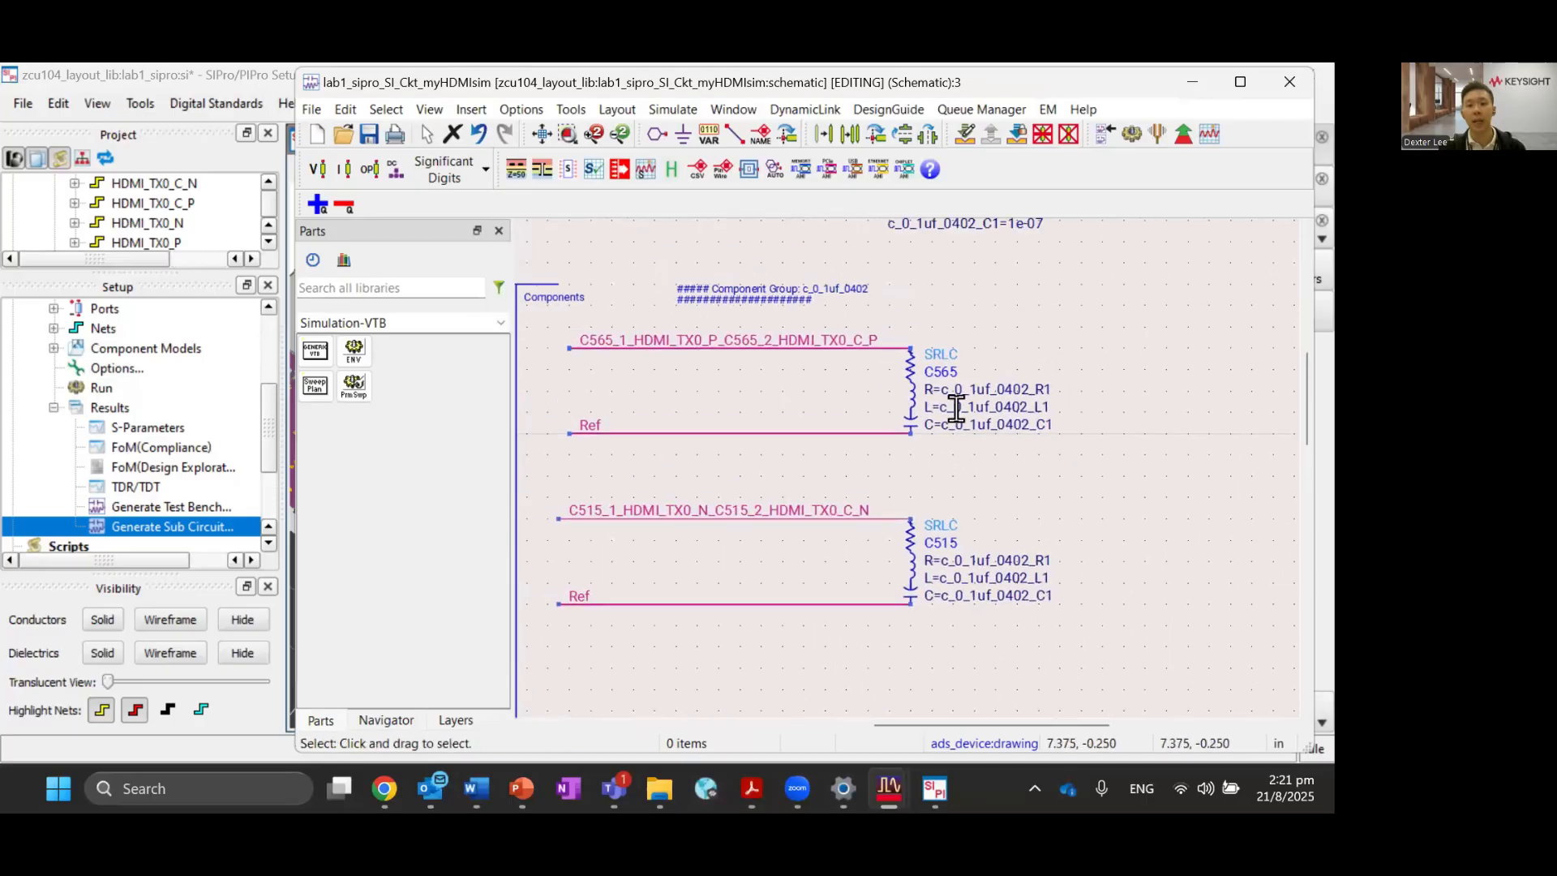
left_click_drag(958, 362, 947, 417)
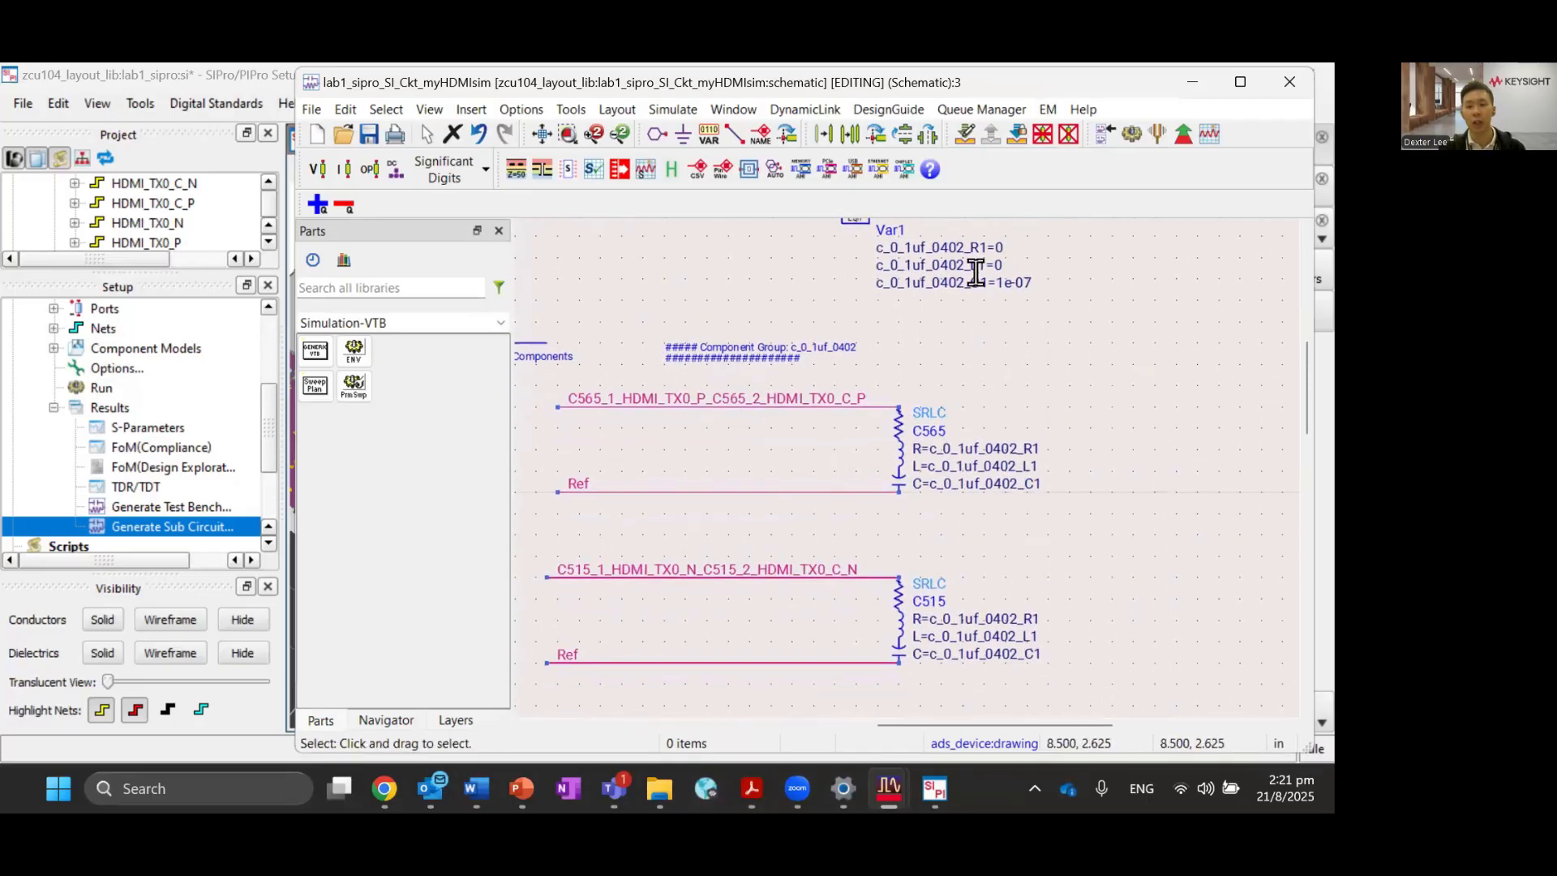
double_click(1015, 282)
left_click(1020, 308)
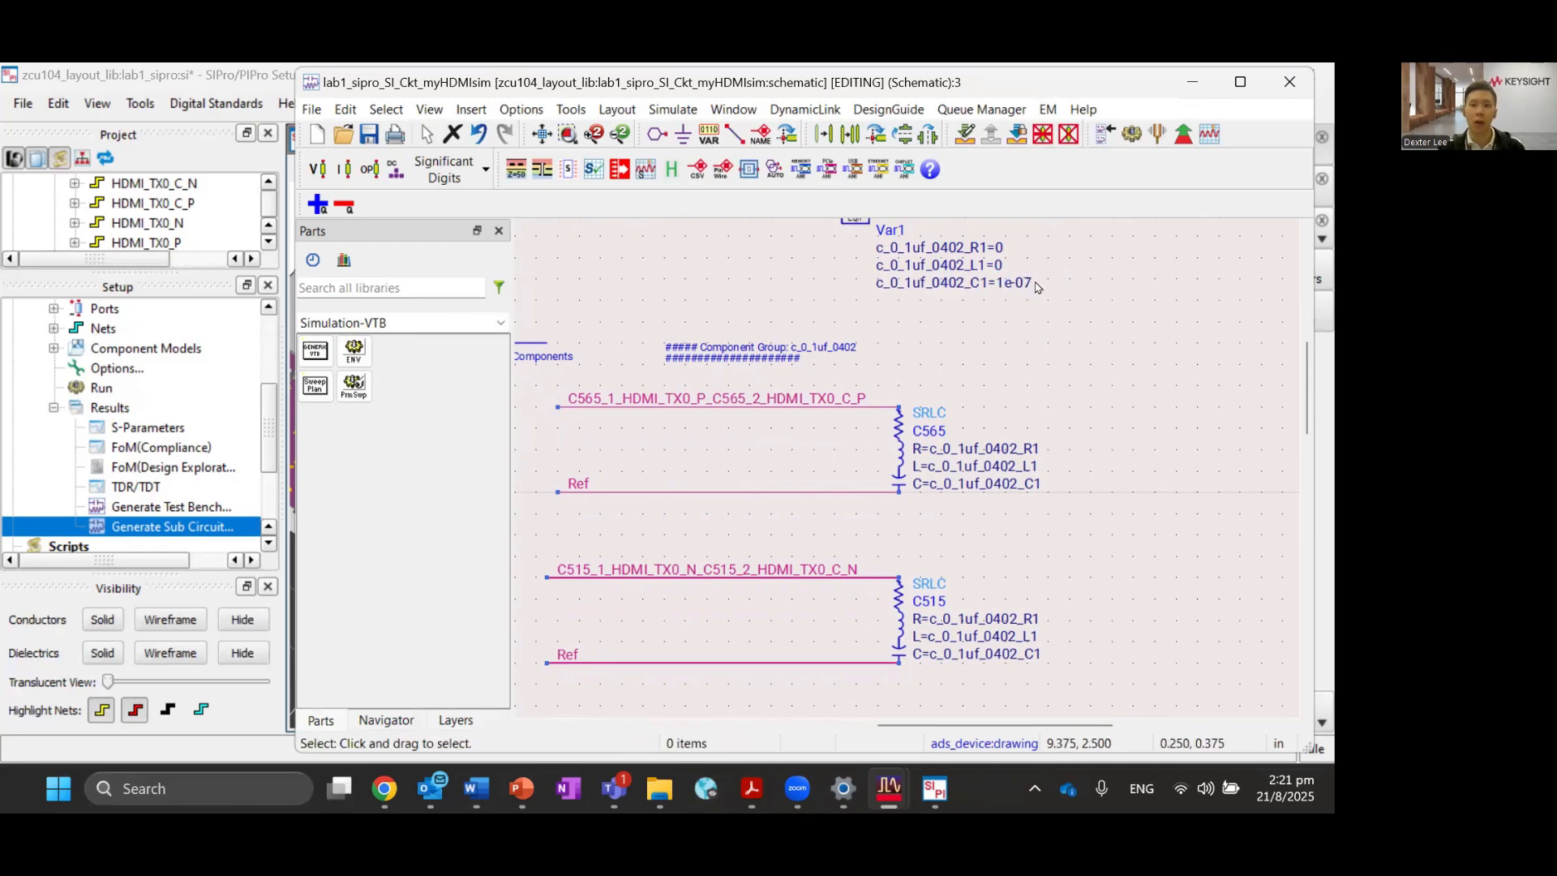
scroll(166, 434, "up", 3)
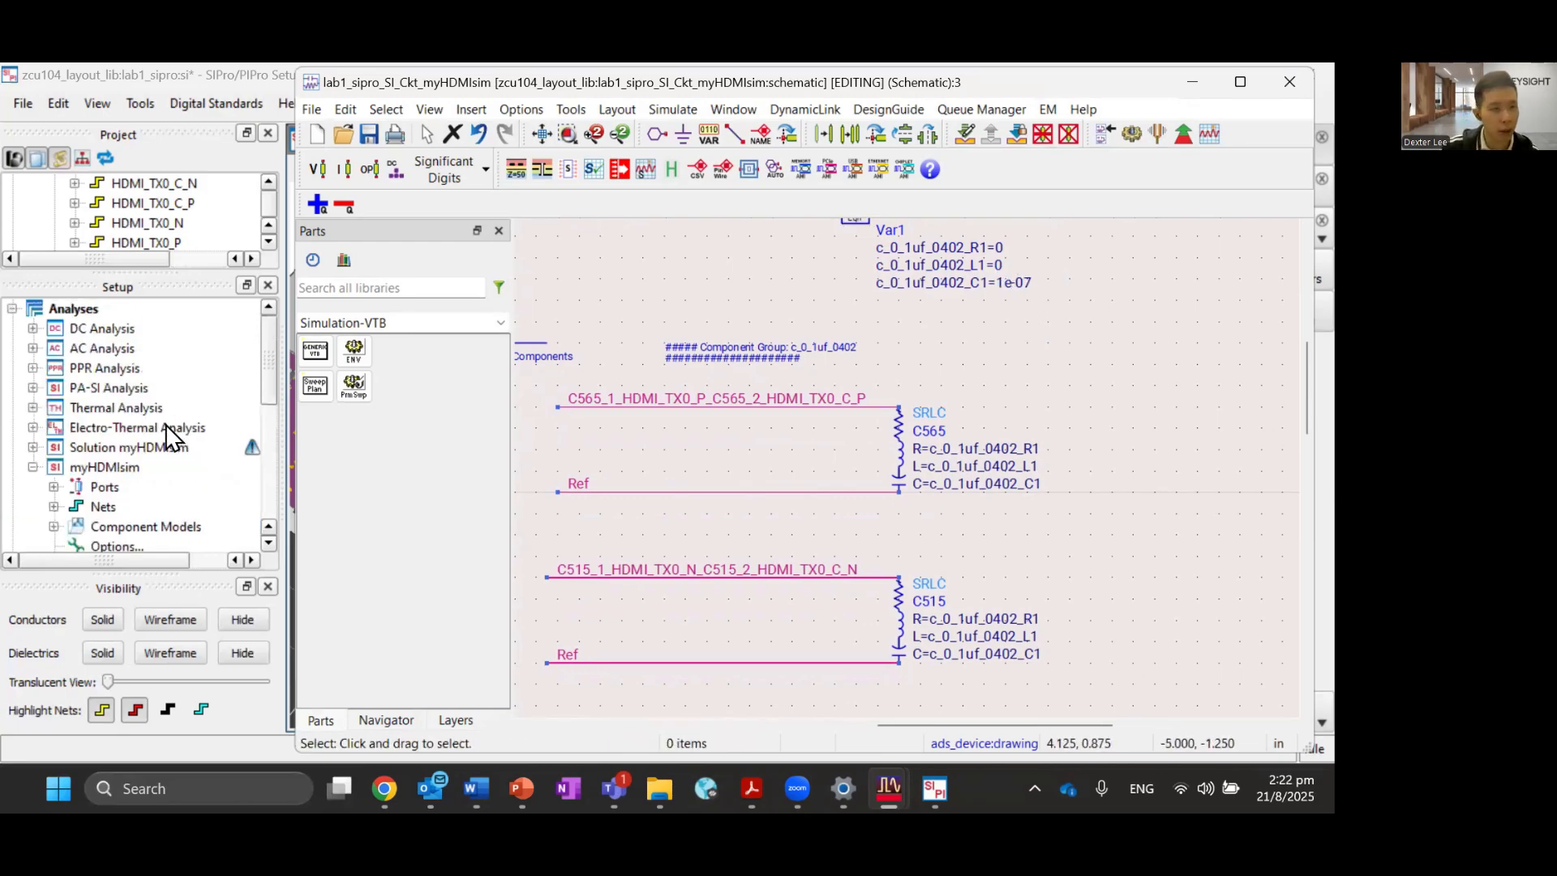
scroll(158, 487, "down", 3)
scroll(155, 479, "down", 3)
scroll(152, 473, "up", 3)
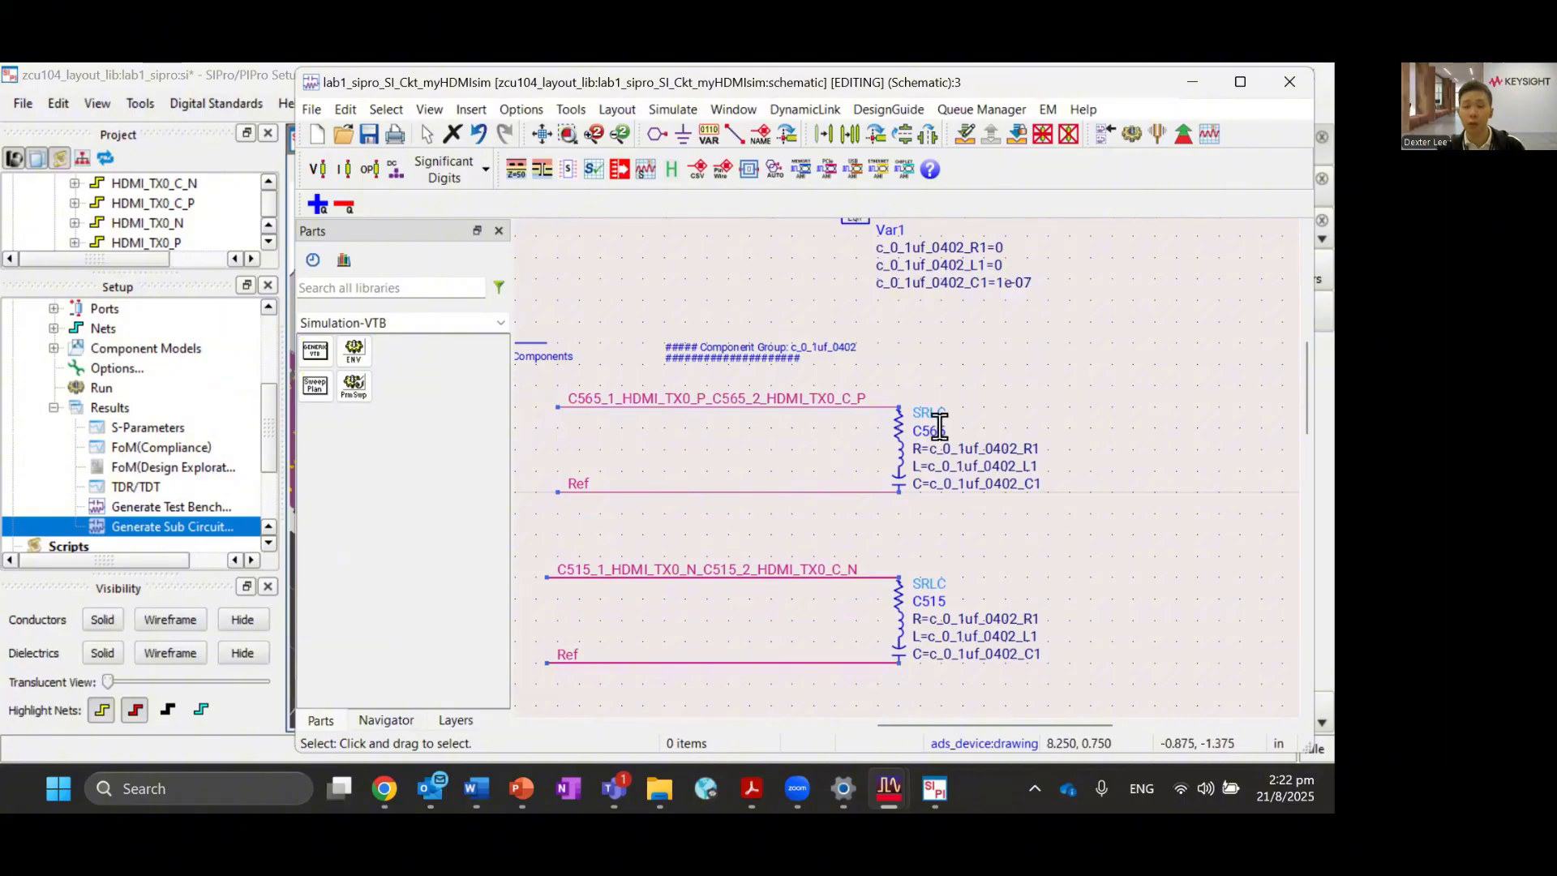
Examine the myHDMIsim S-parameter block, its numbered pins and net connections, and its place in the whole schematic.
scroll(868, 519, "down", 2)
scroll(868, 518, "down", 1)
left_click_drag(846, 475, 850, 138)
scroll(804, 422, "up", 3)
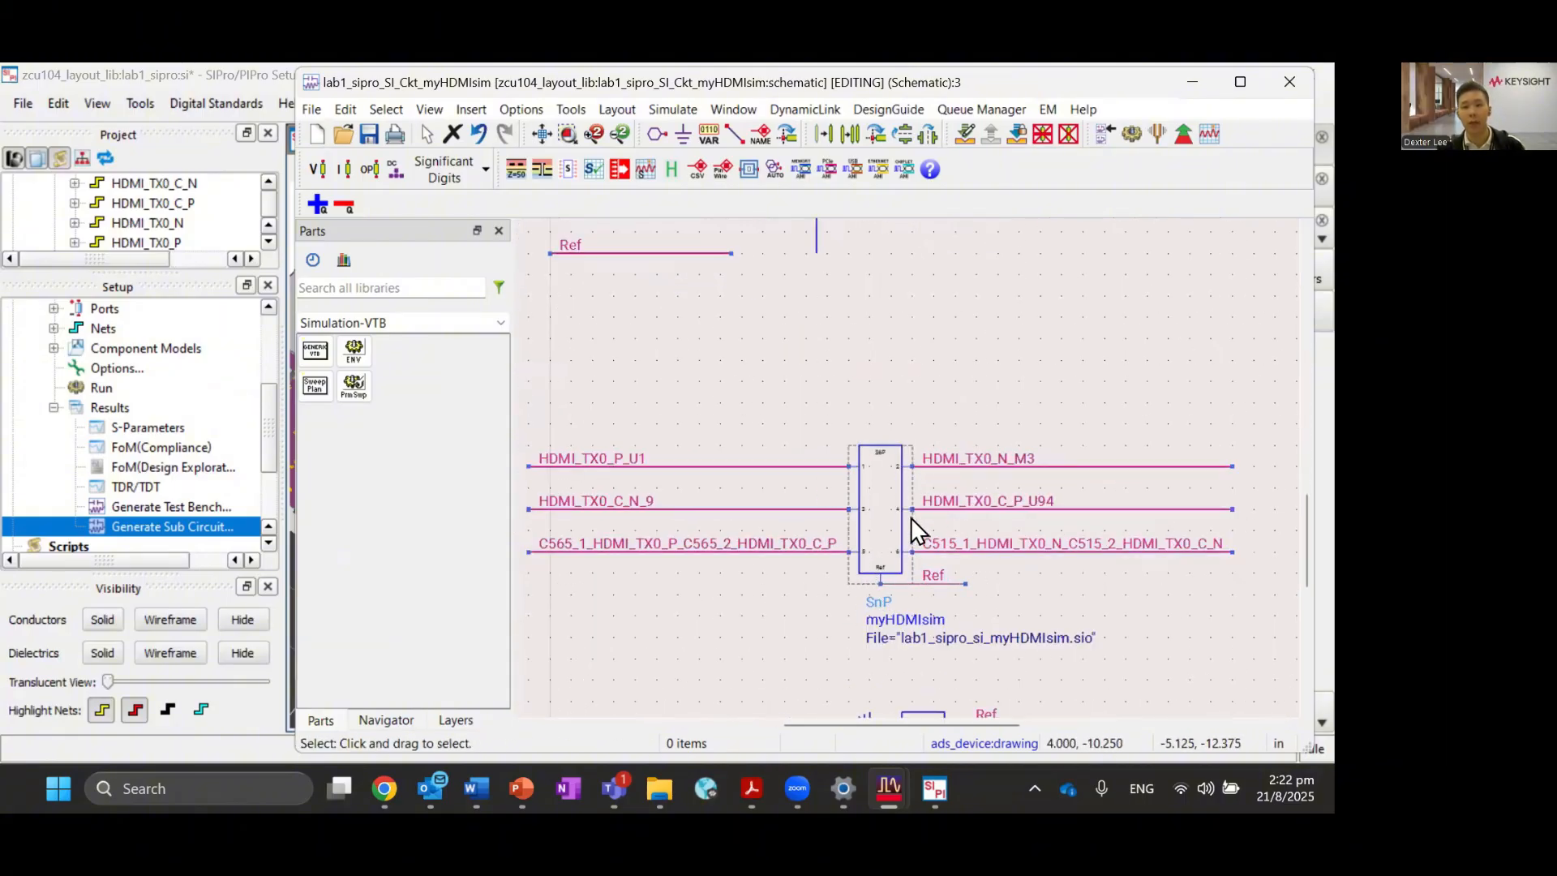
scroll(911, 519, "up", 2)
scroll(874, 417, "up", 1)
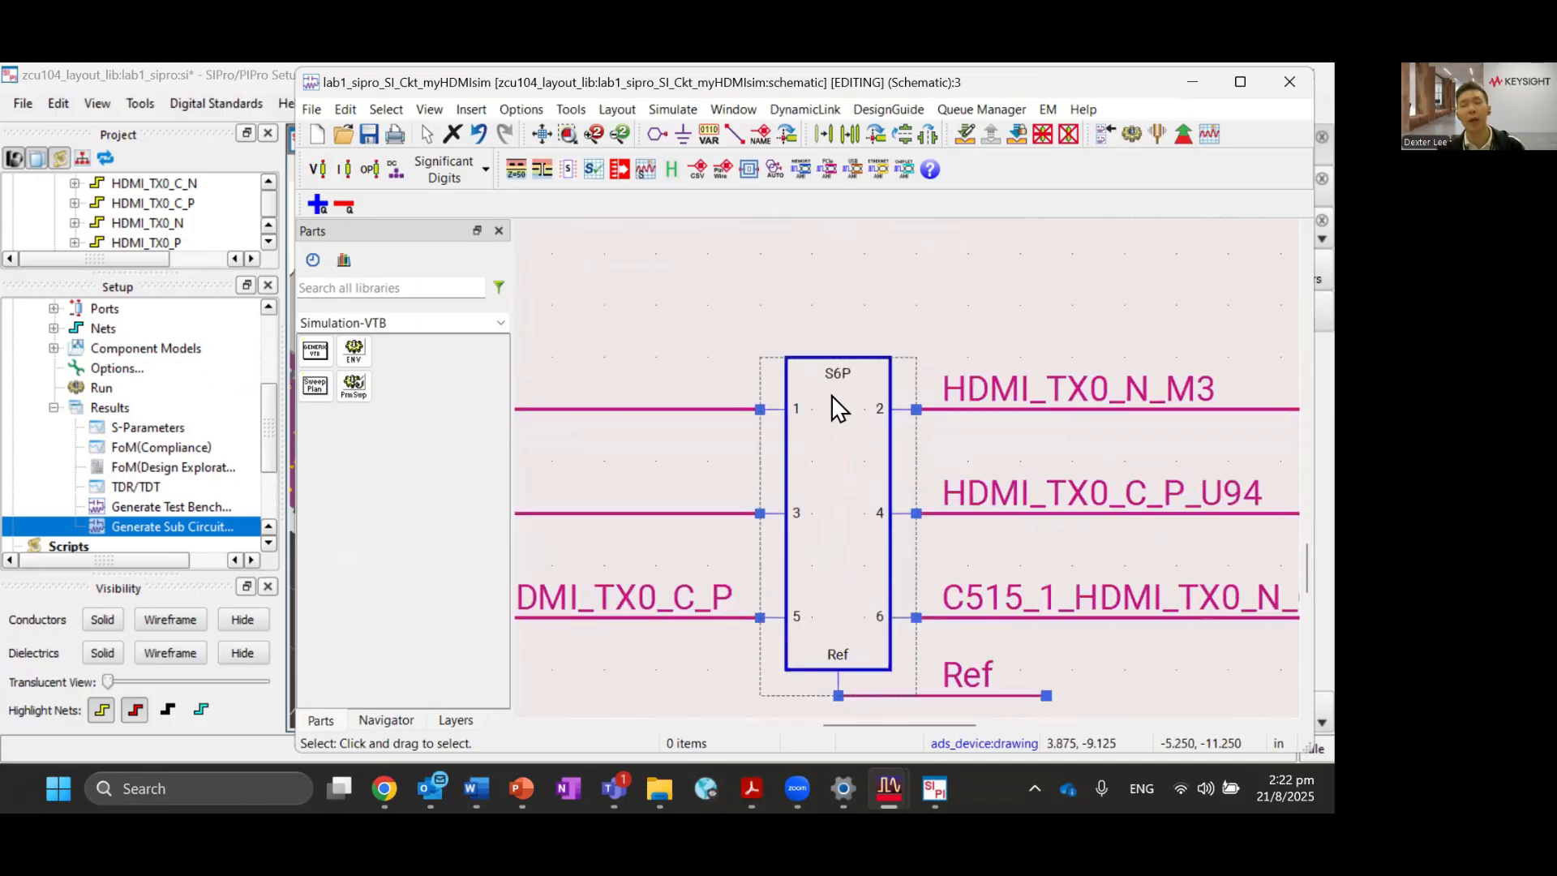
scroll(835, 407, "down", 4)
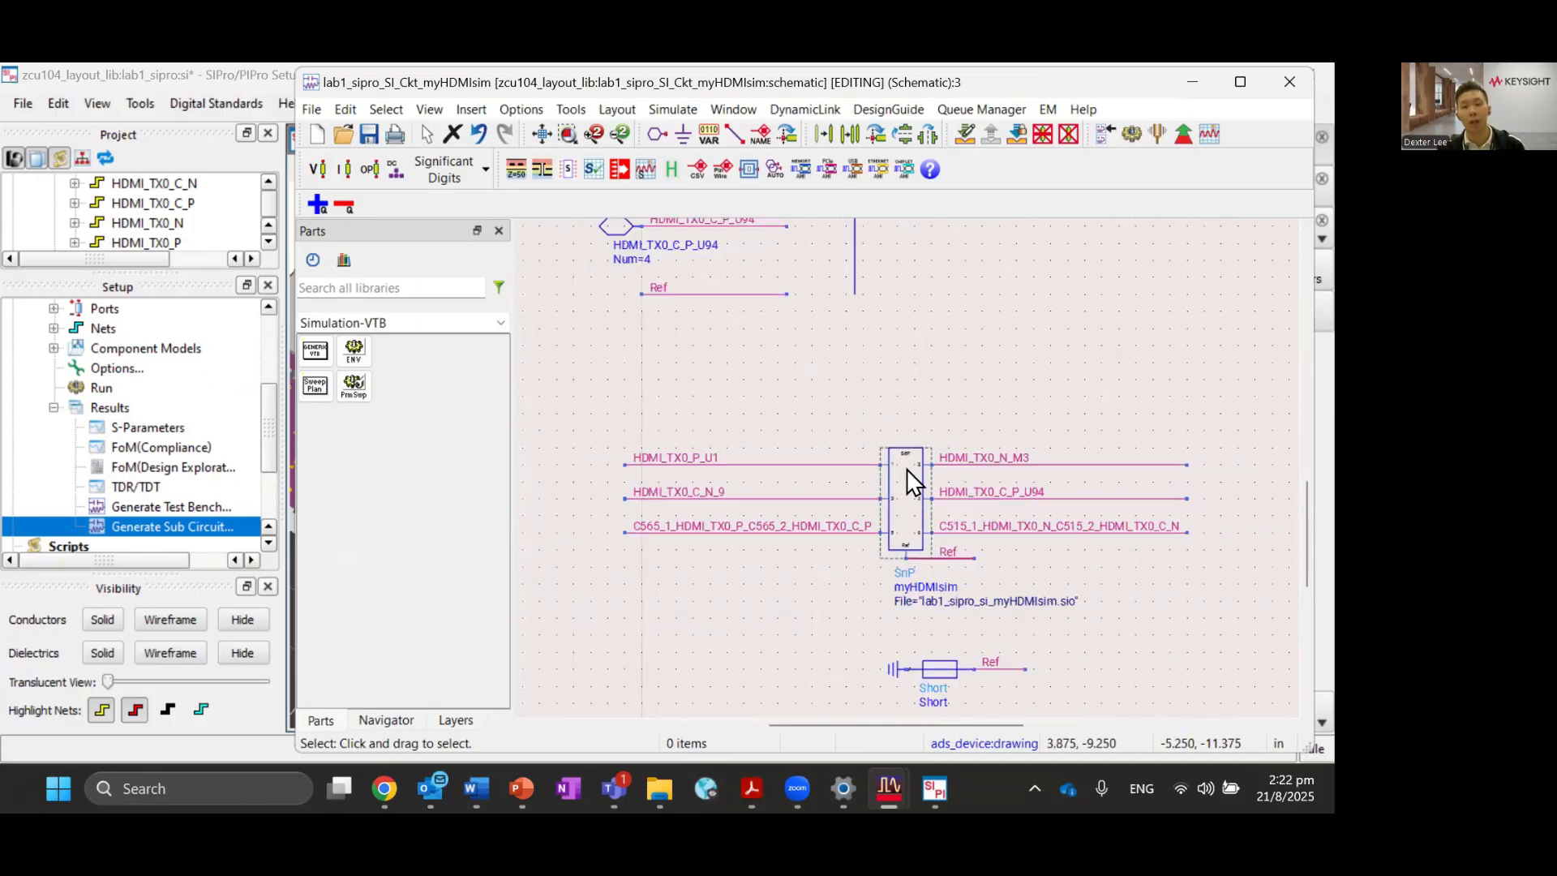
left_click_drag(977, 382, 938, 456)
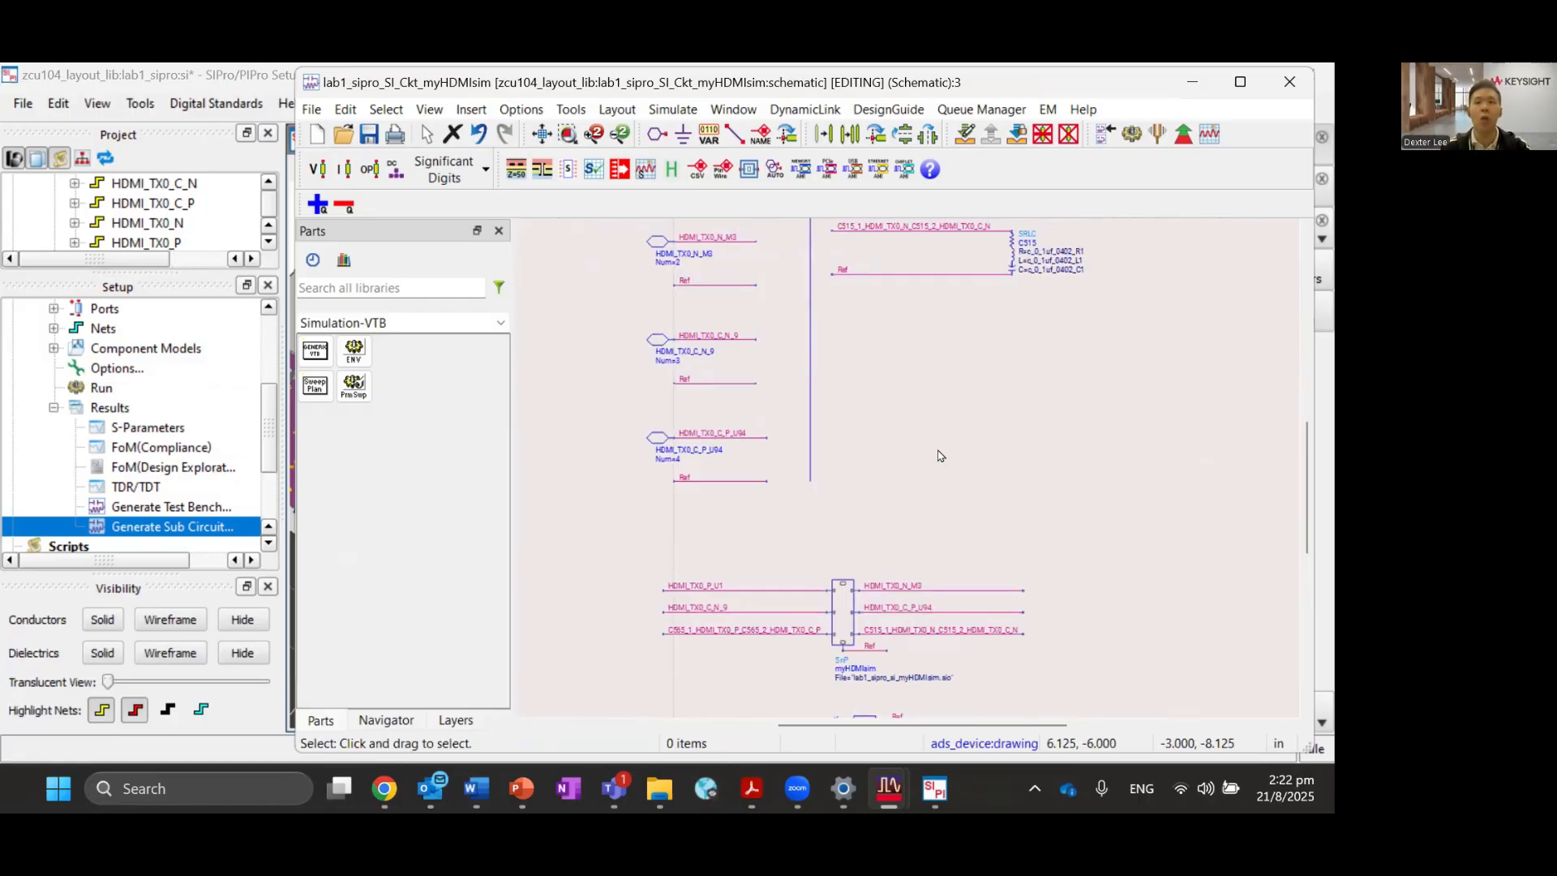
scroll(938, 456, "down", 1)
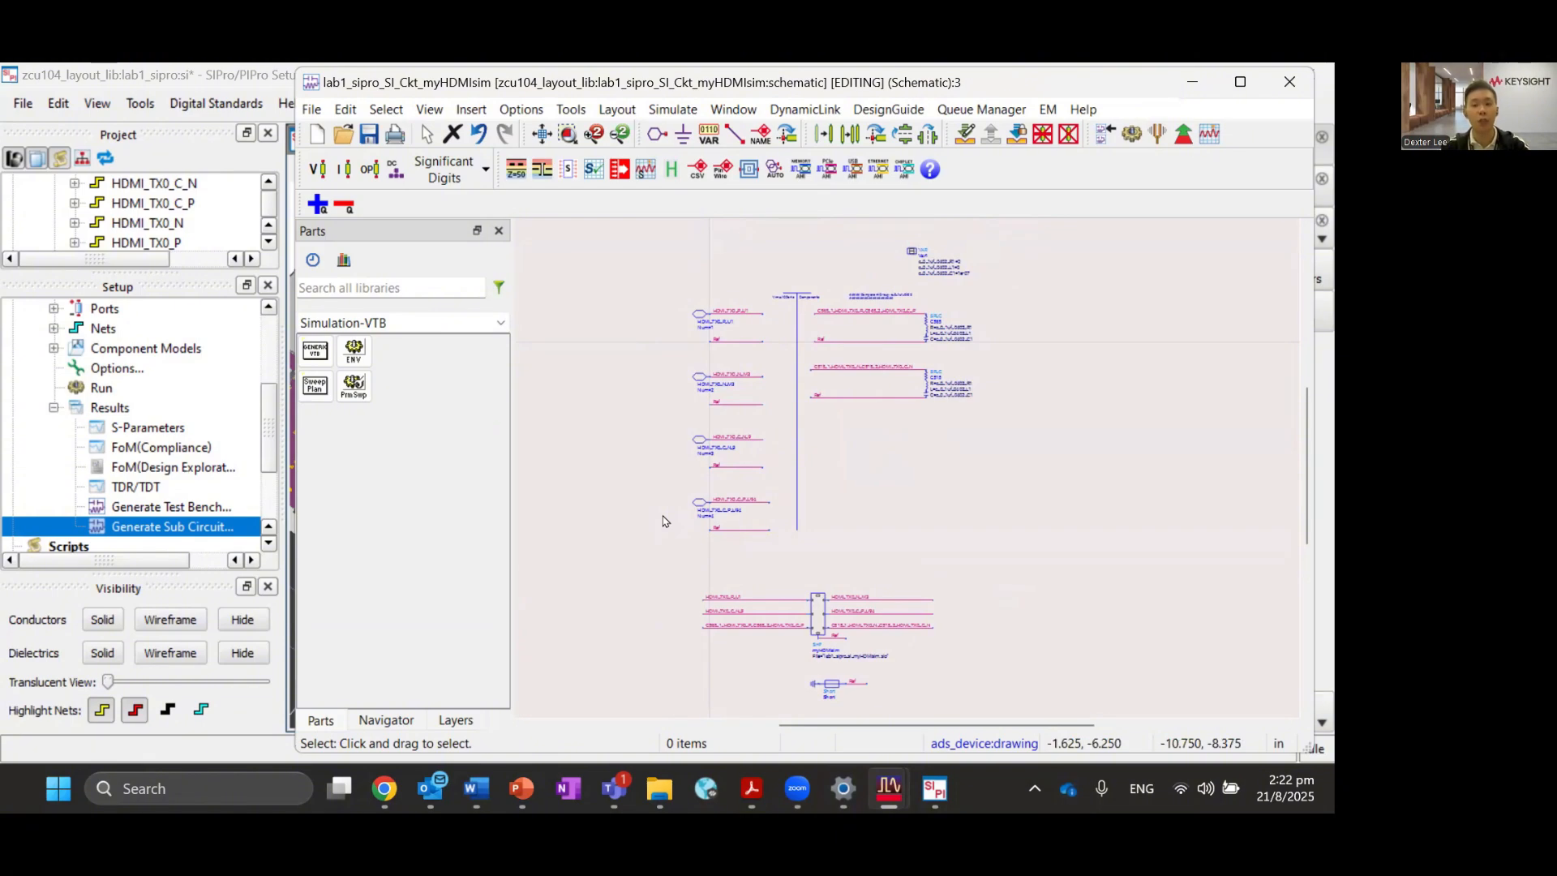
Switch to the Advanced Design System main window and move it clear of the schematic drawing.
left_click(890, 788)
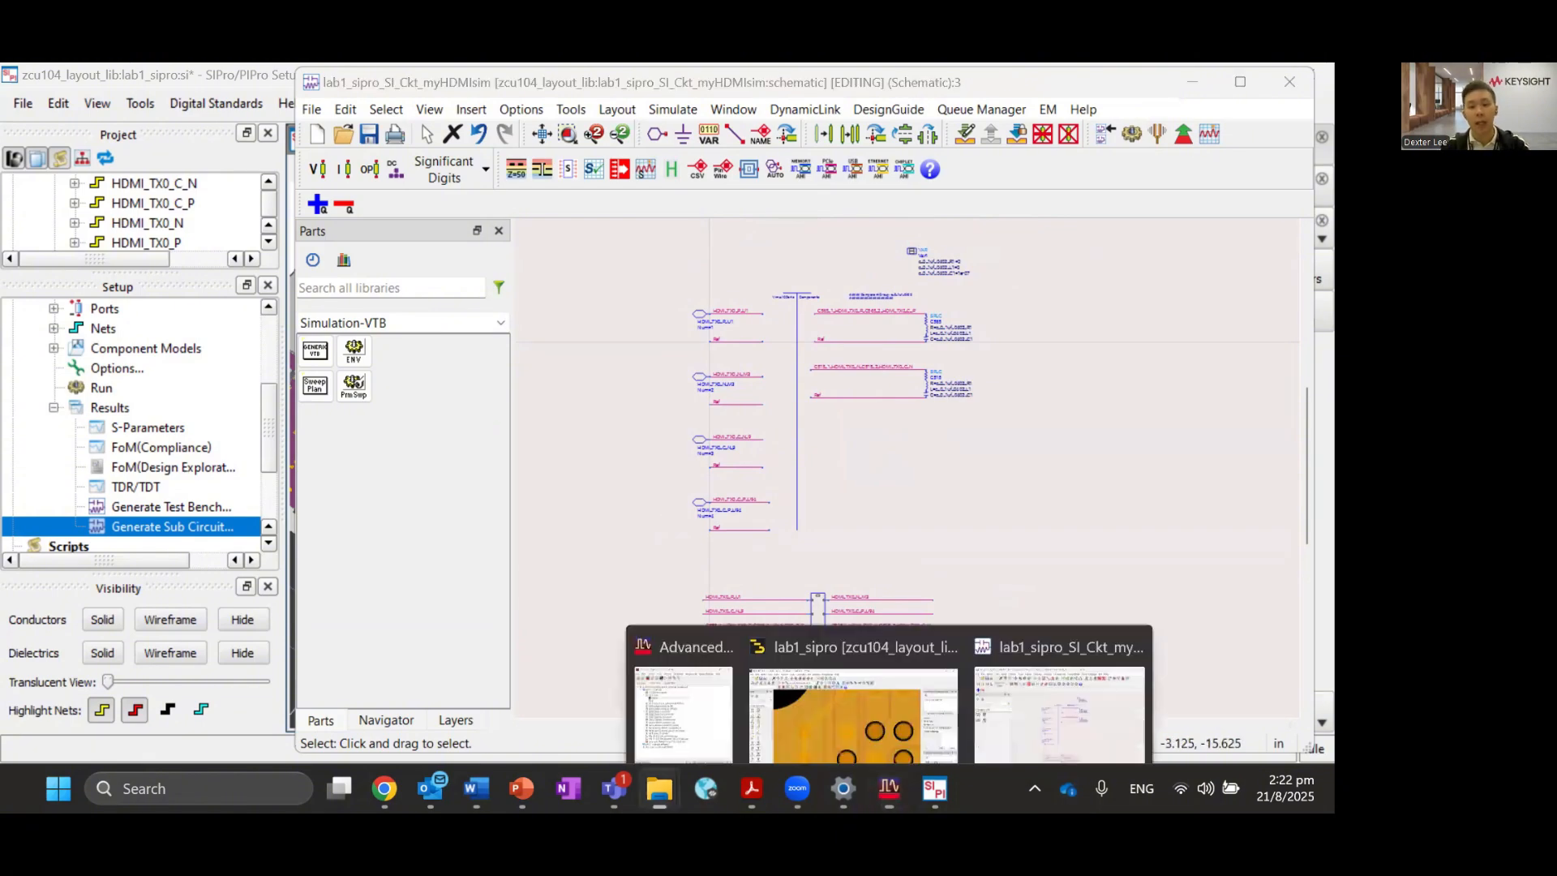
left_click(655, 670)
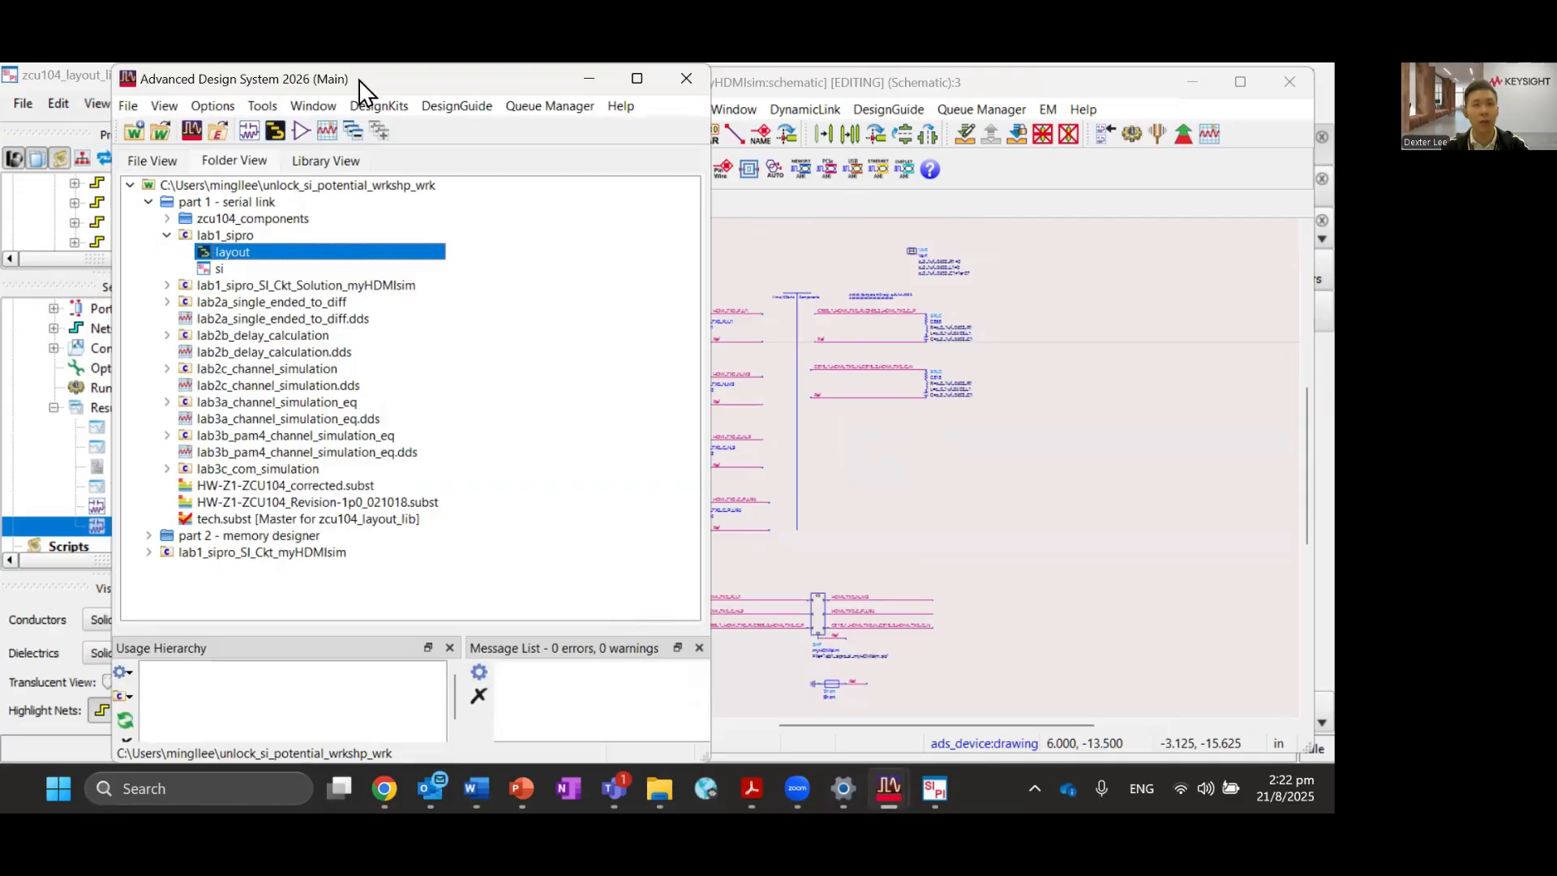
left_click_drag(358, 80, 271, 80)
Check the Generate Subcircuit in SIPro Solution slide in the PowerPoint workshop deck, and return to Advanced Design System.
left_click(521, 788)
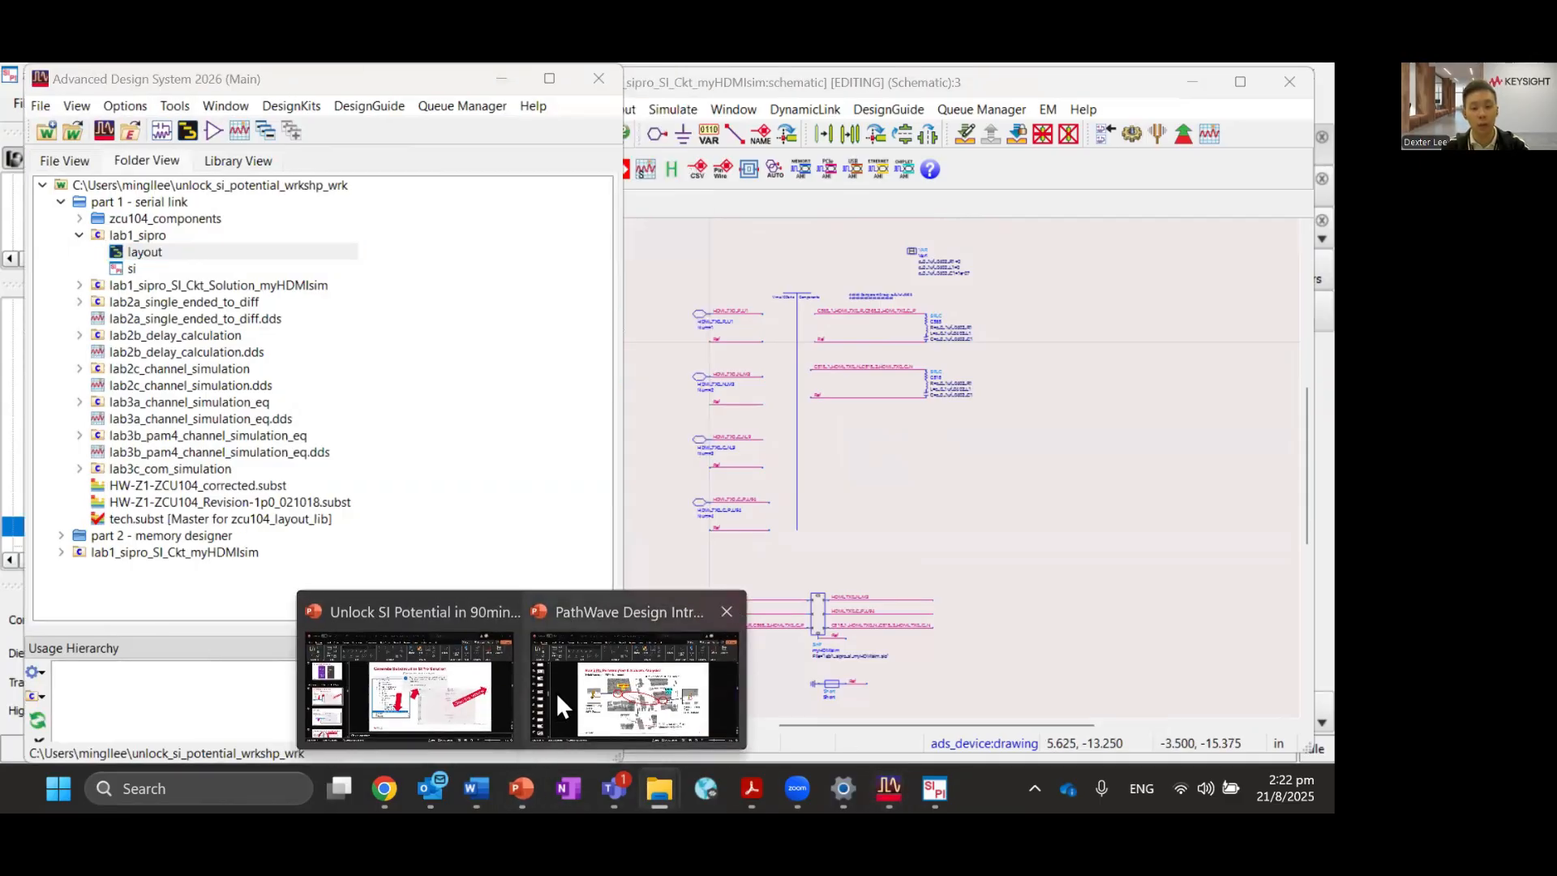
left_click(447, 694)
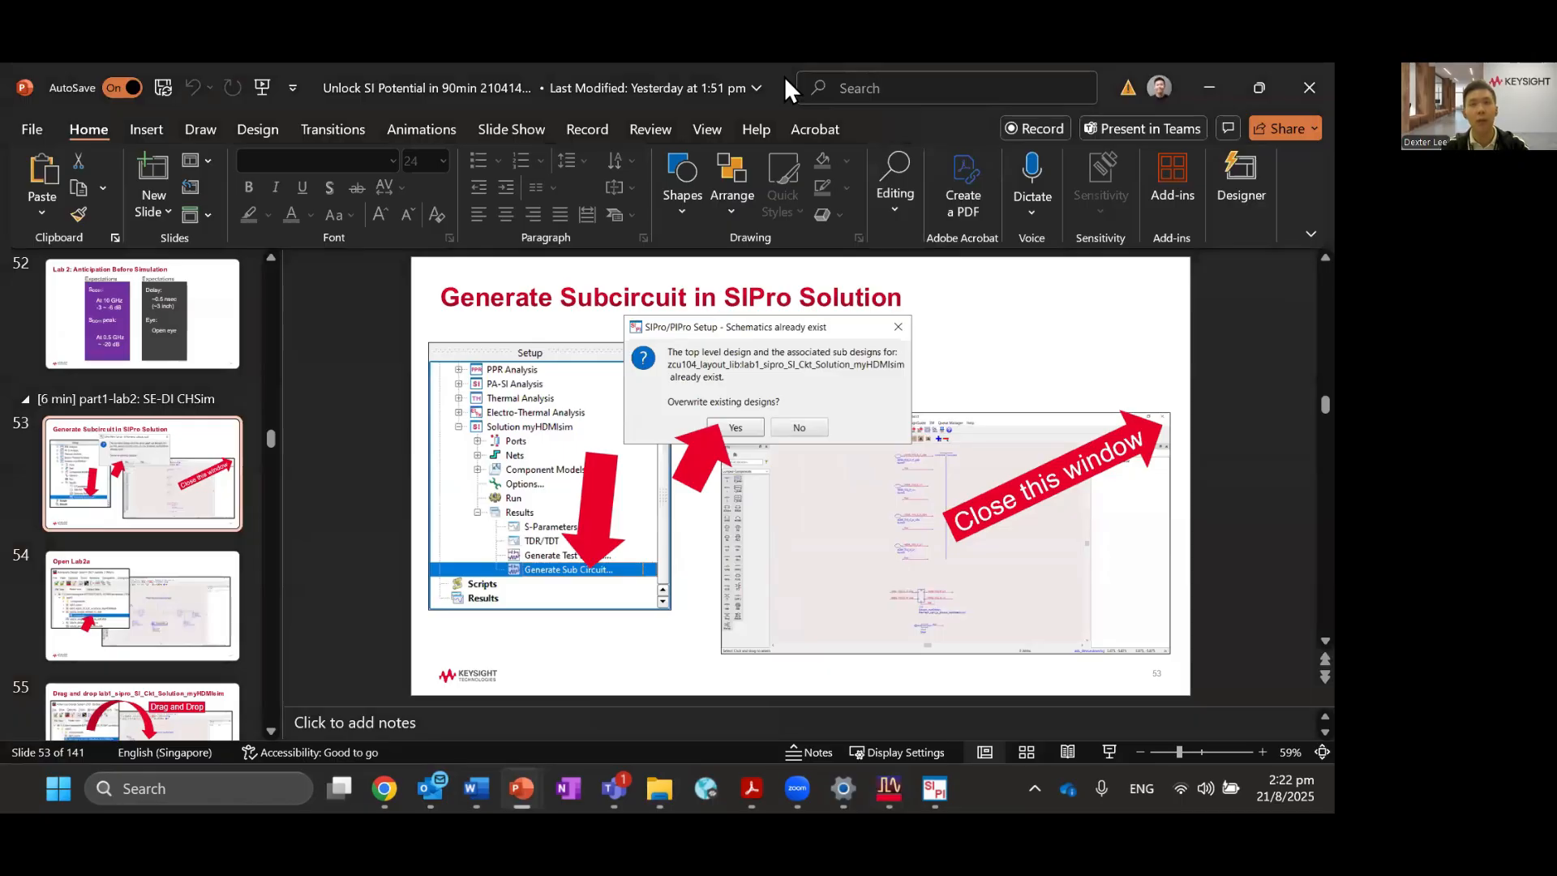
key("alt+Tab")
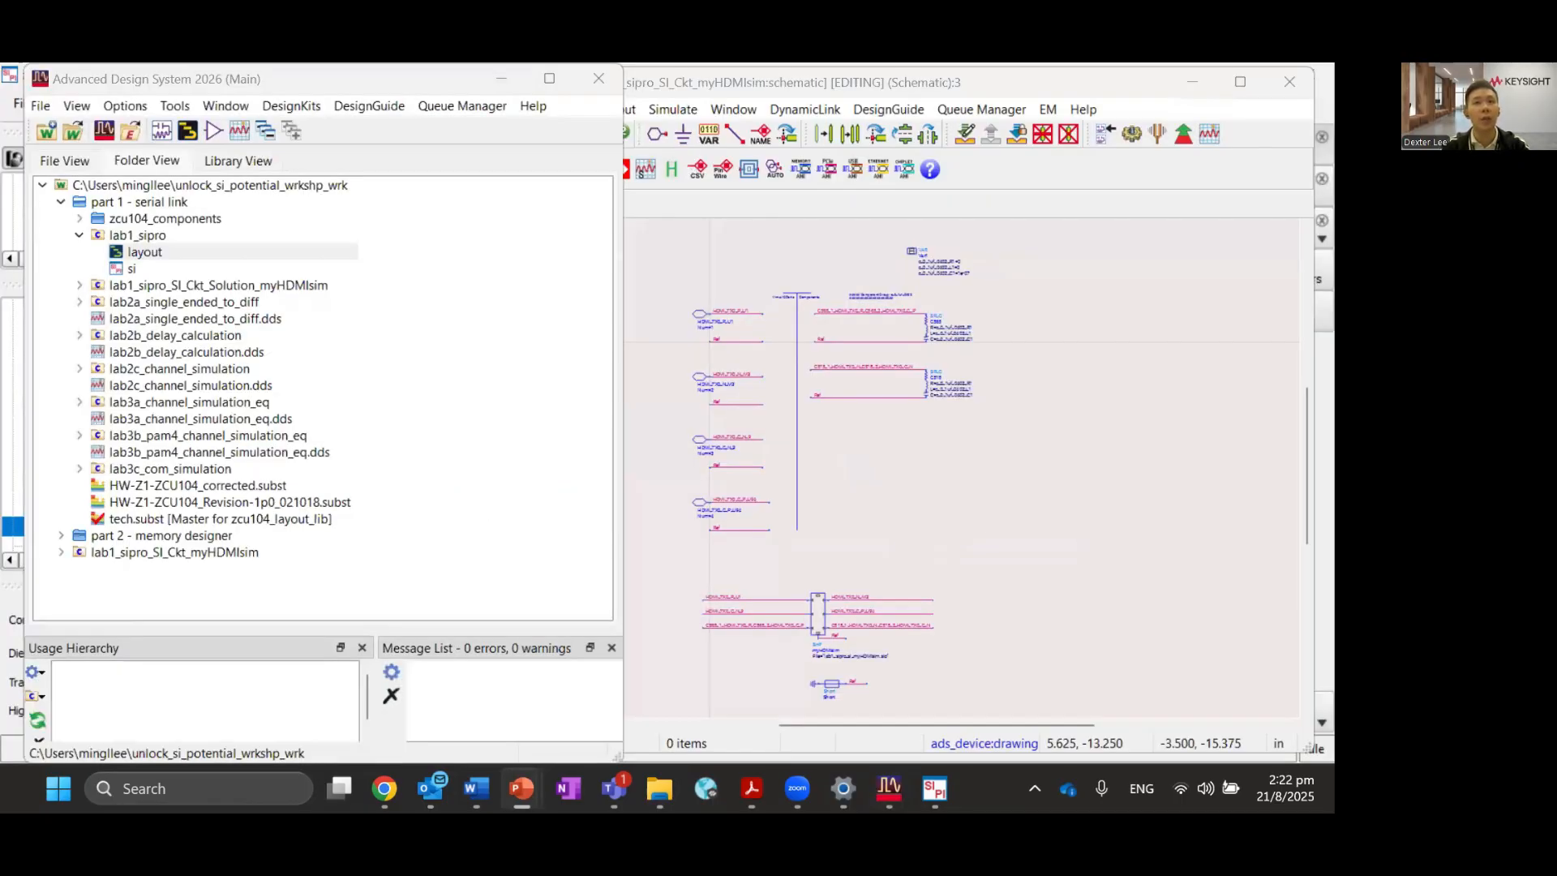
Expand the lab1_sipro_SI_Ckt_Solution_myHDMIsim cell and look over its schematic and symbol views.
left_click(129, 285)
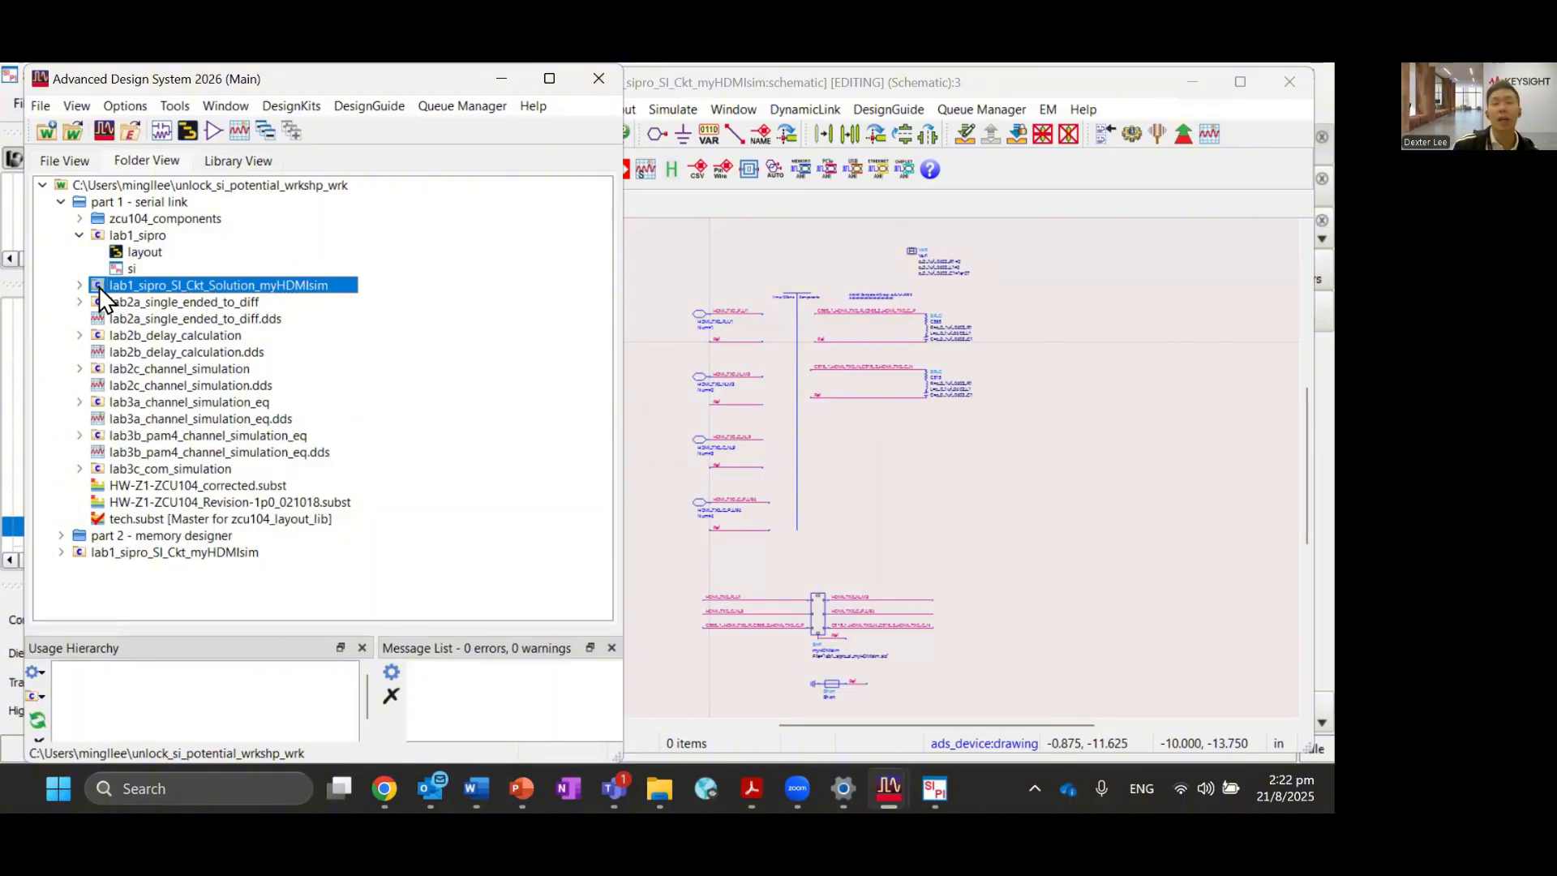
left_click(79, 285)
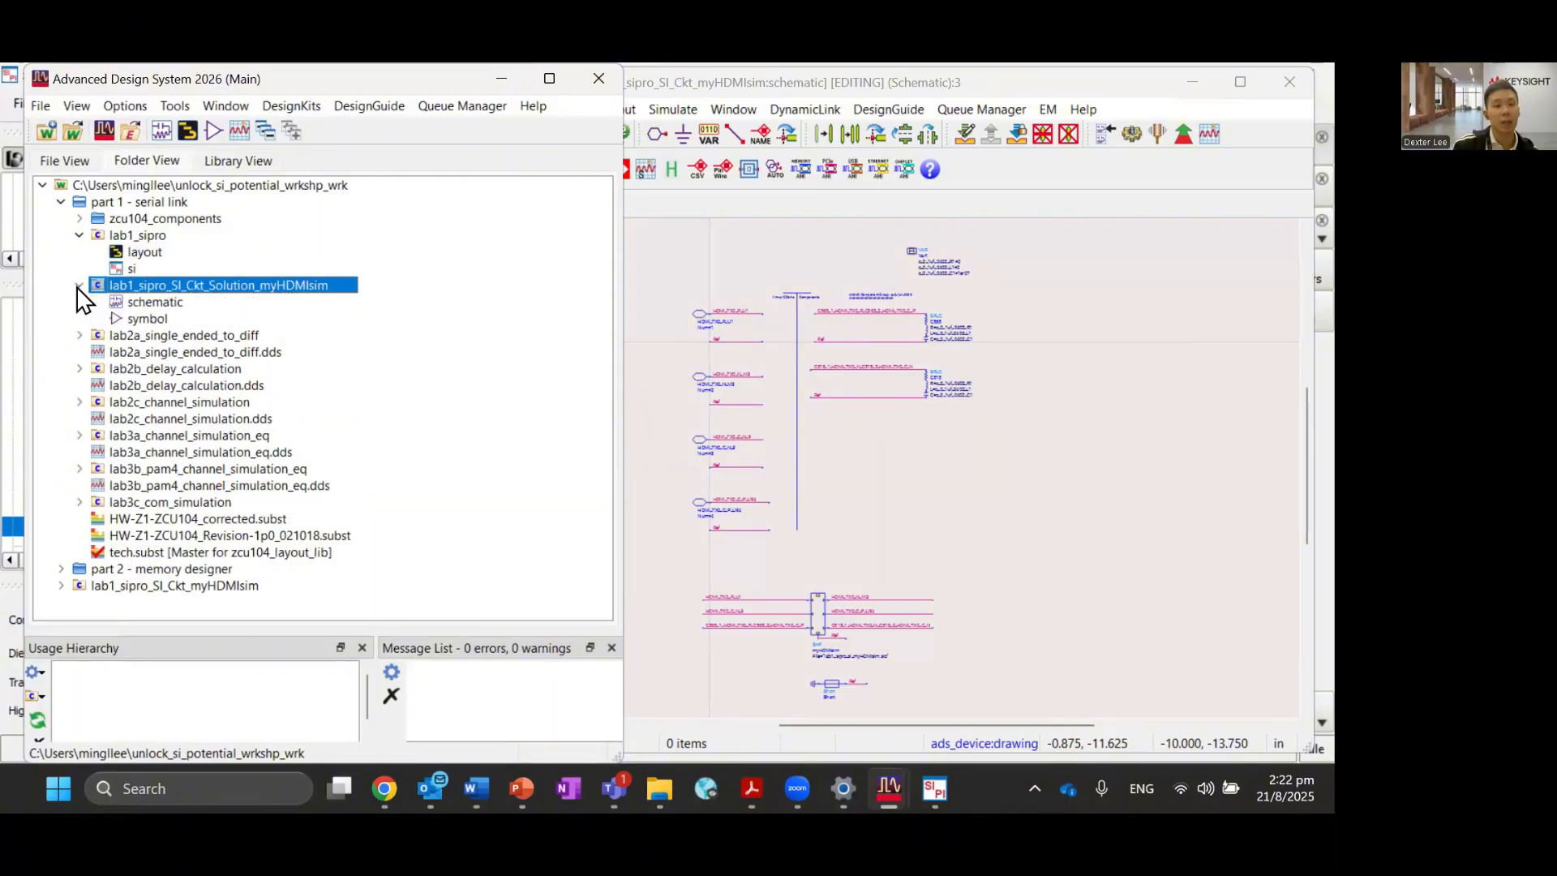
left_click(150, 301)
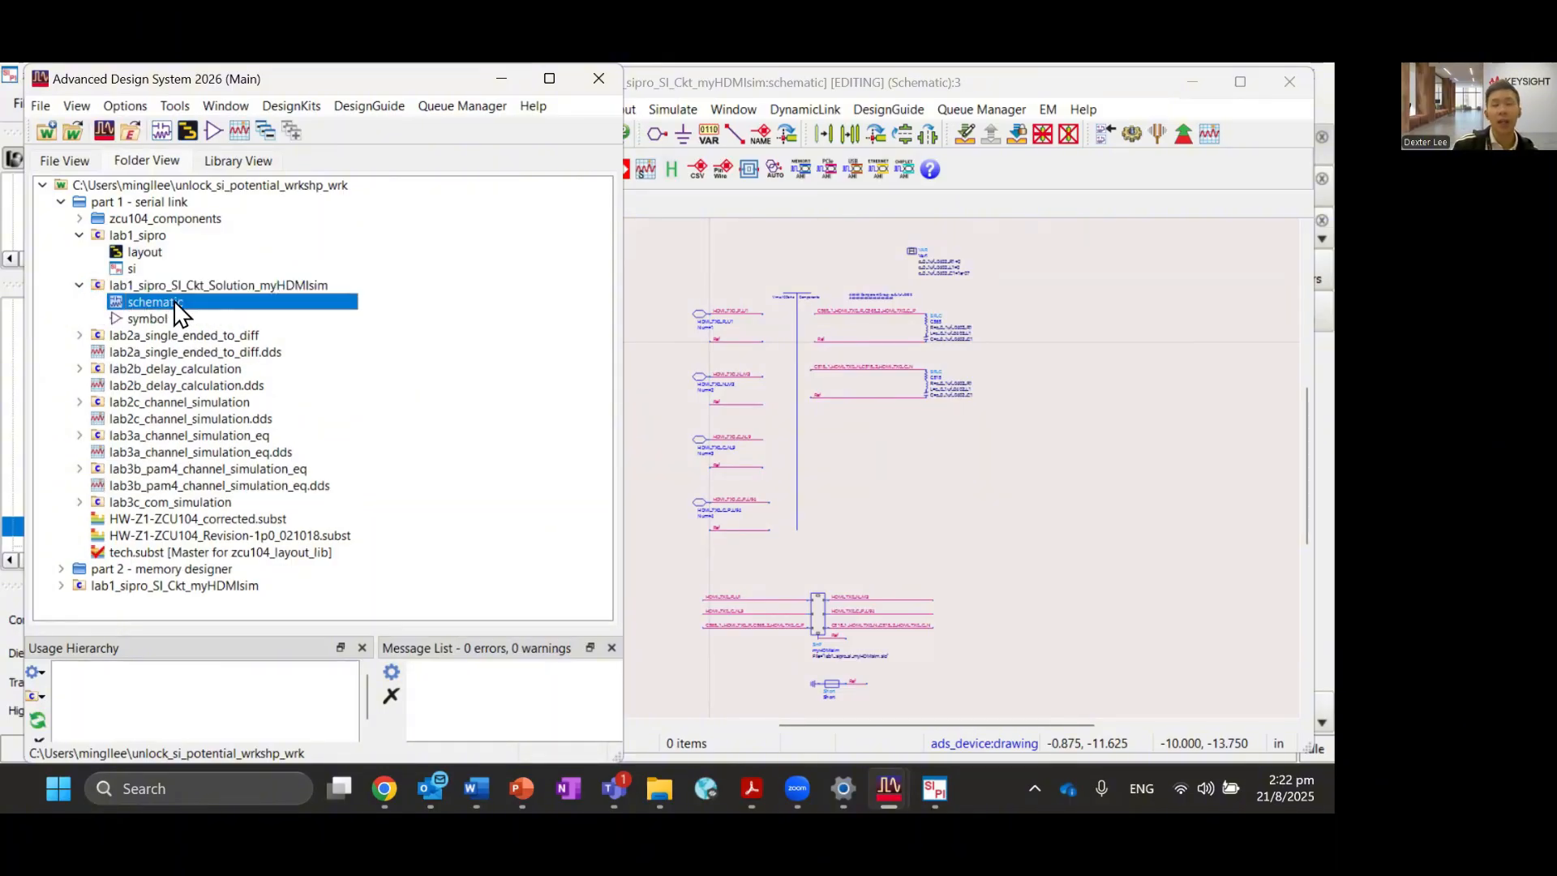
left_click(163, 316)
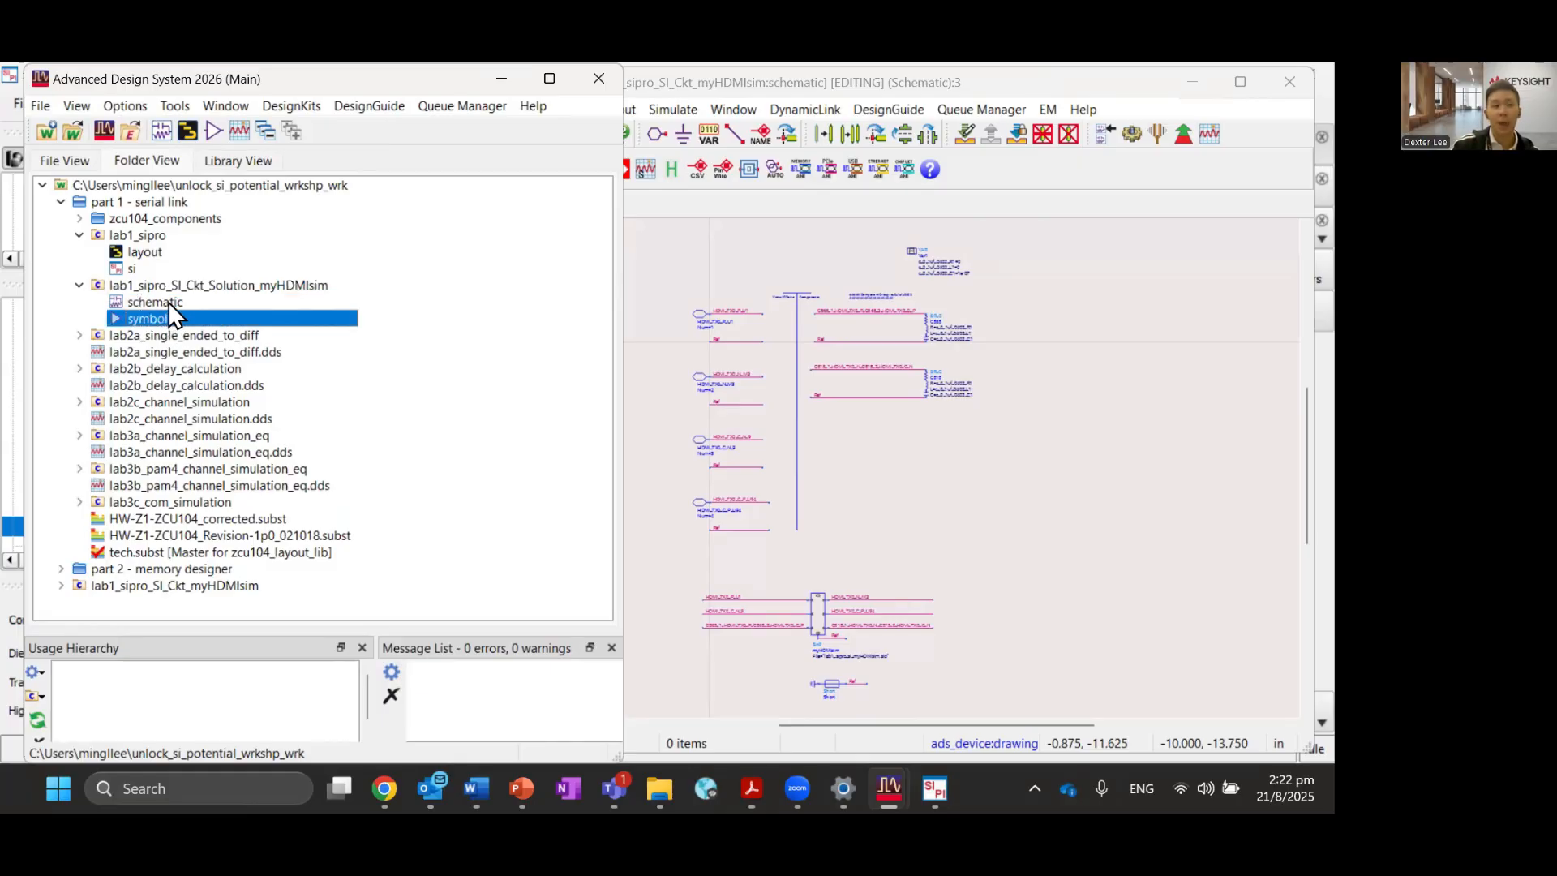
left_click(177, 303)
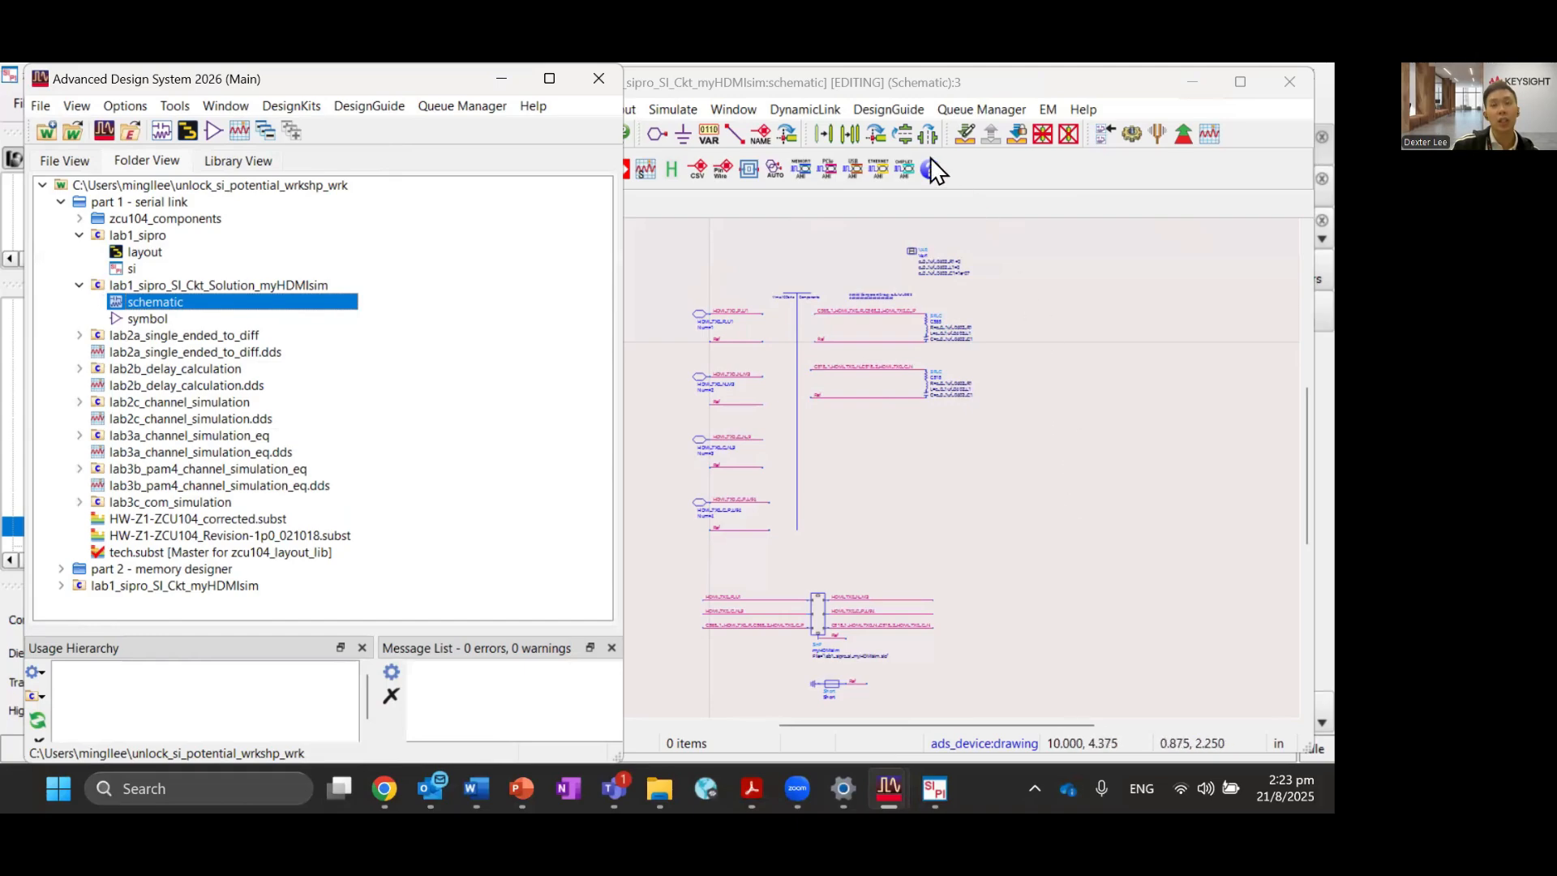
Open the symbol view of lab1_sipro_SI_Ckt_Solution_myHDMIsim full screen, examine its four pins and close it.
double_click(137, 319)
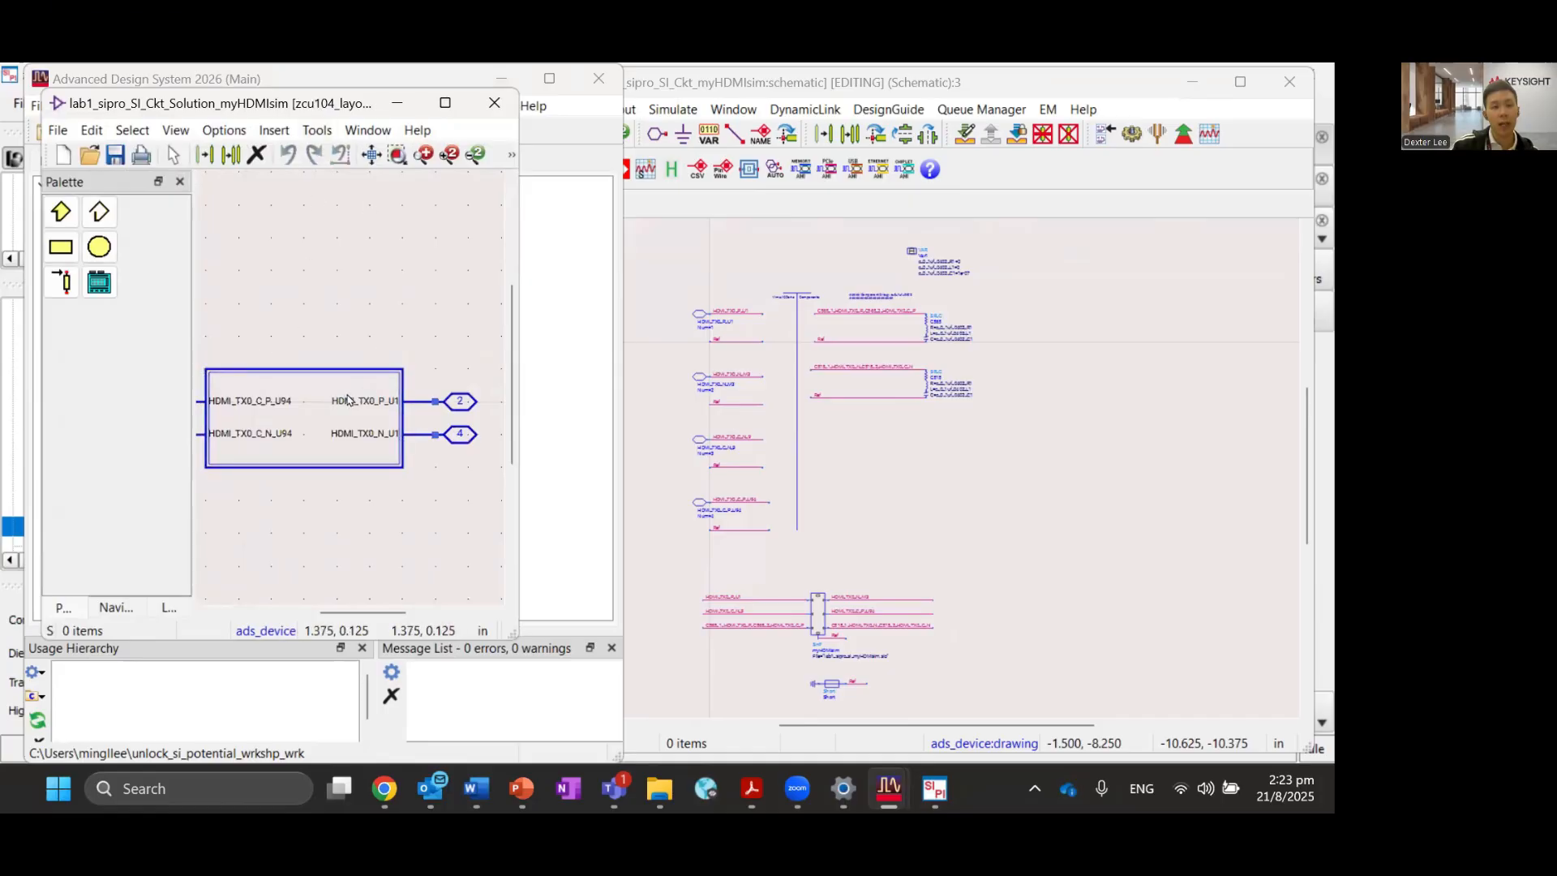
scroll(354, 376, "down", 1)
double_click(310, 106)
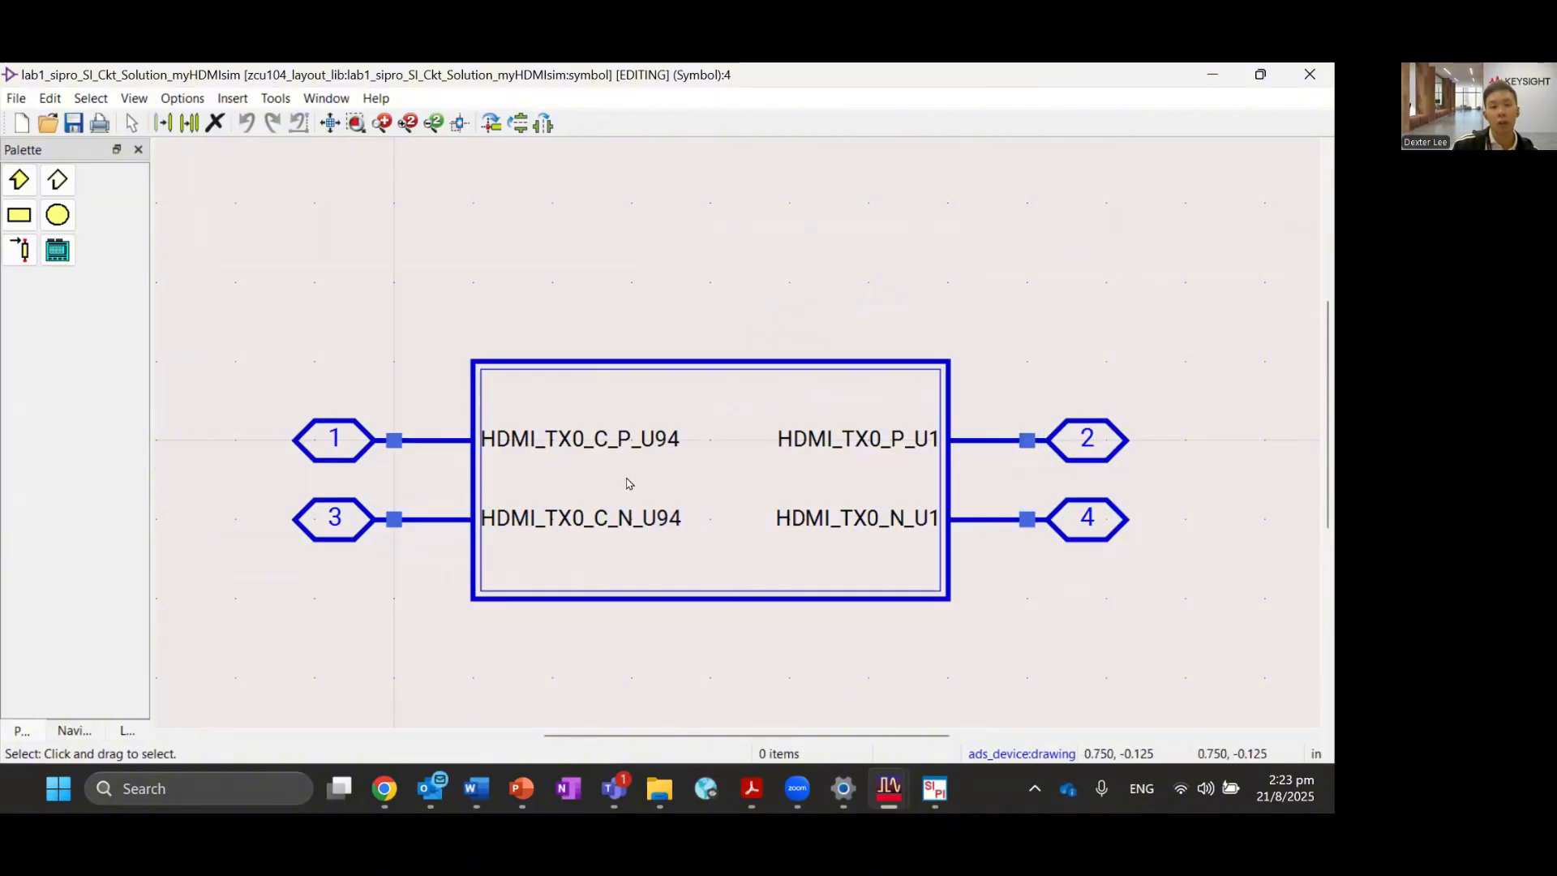
scroll(681, 462, "up", 1)
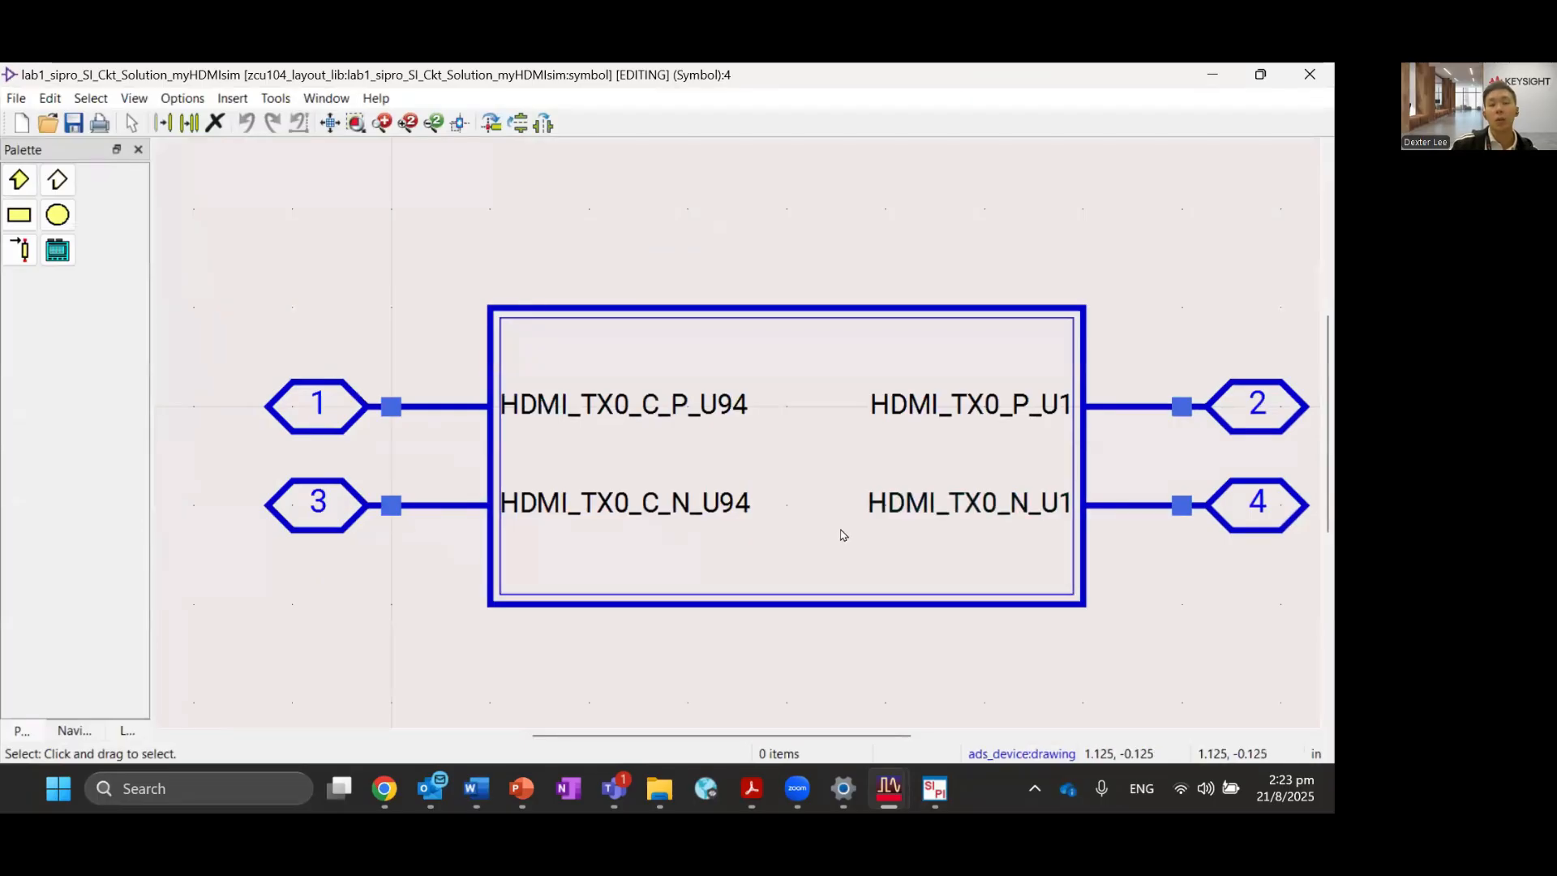
left_click_drag(781, 557, 739, 531)
scroll(738, 531, "down", 1)
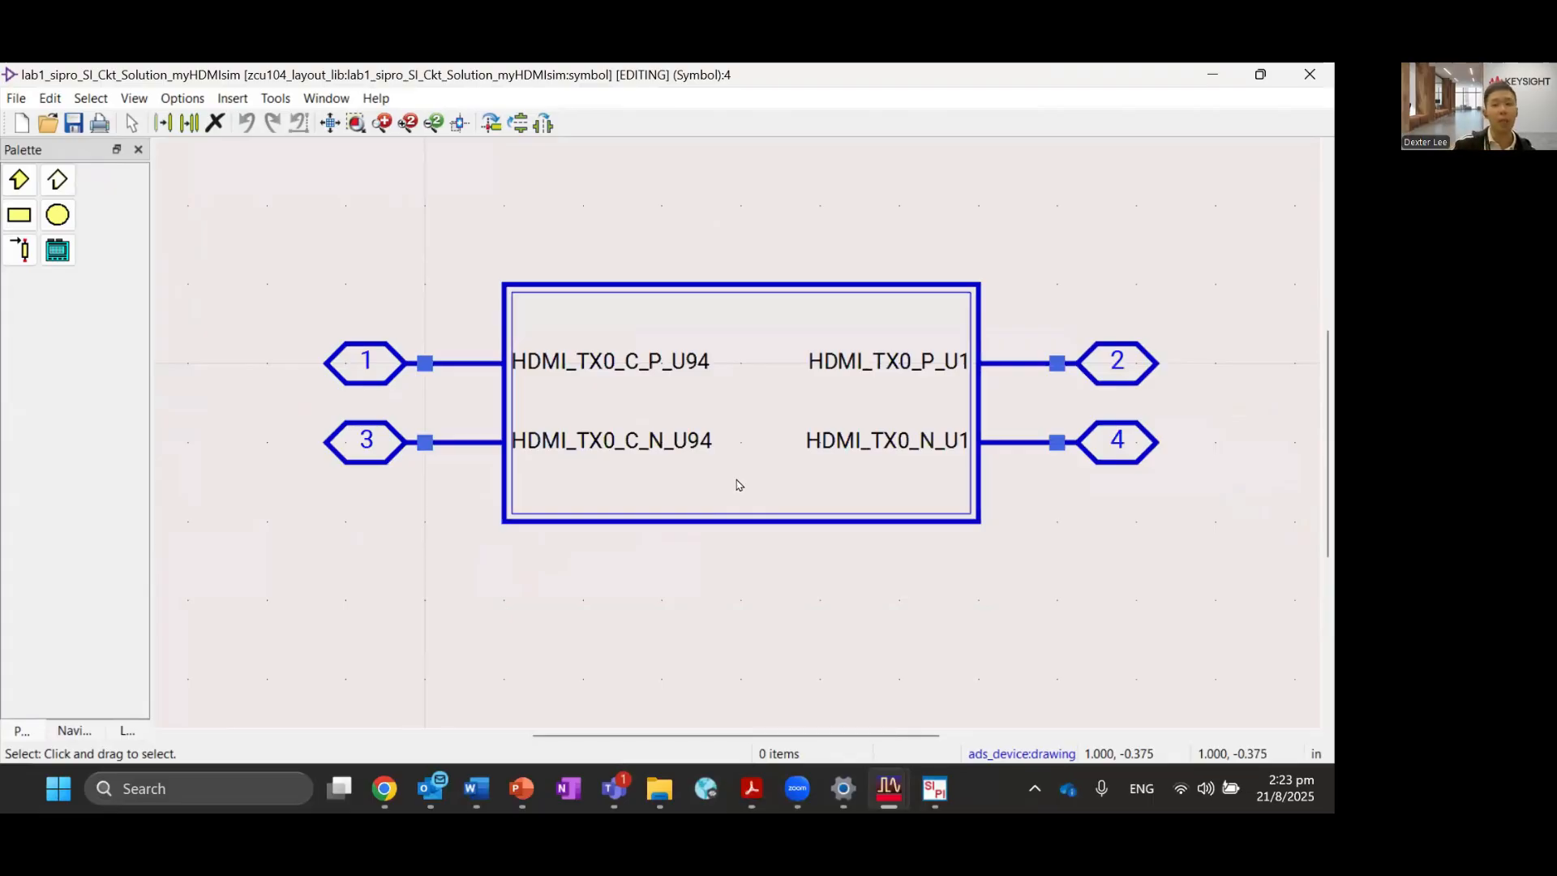
left_click(1309, 74)
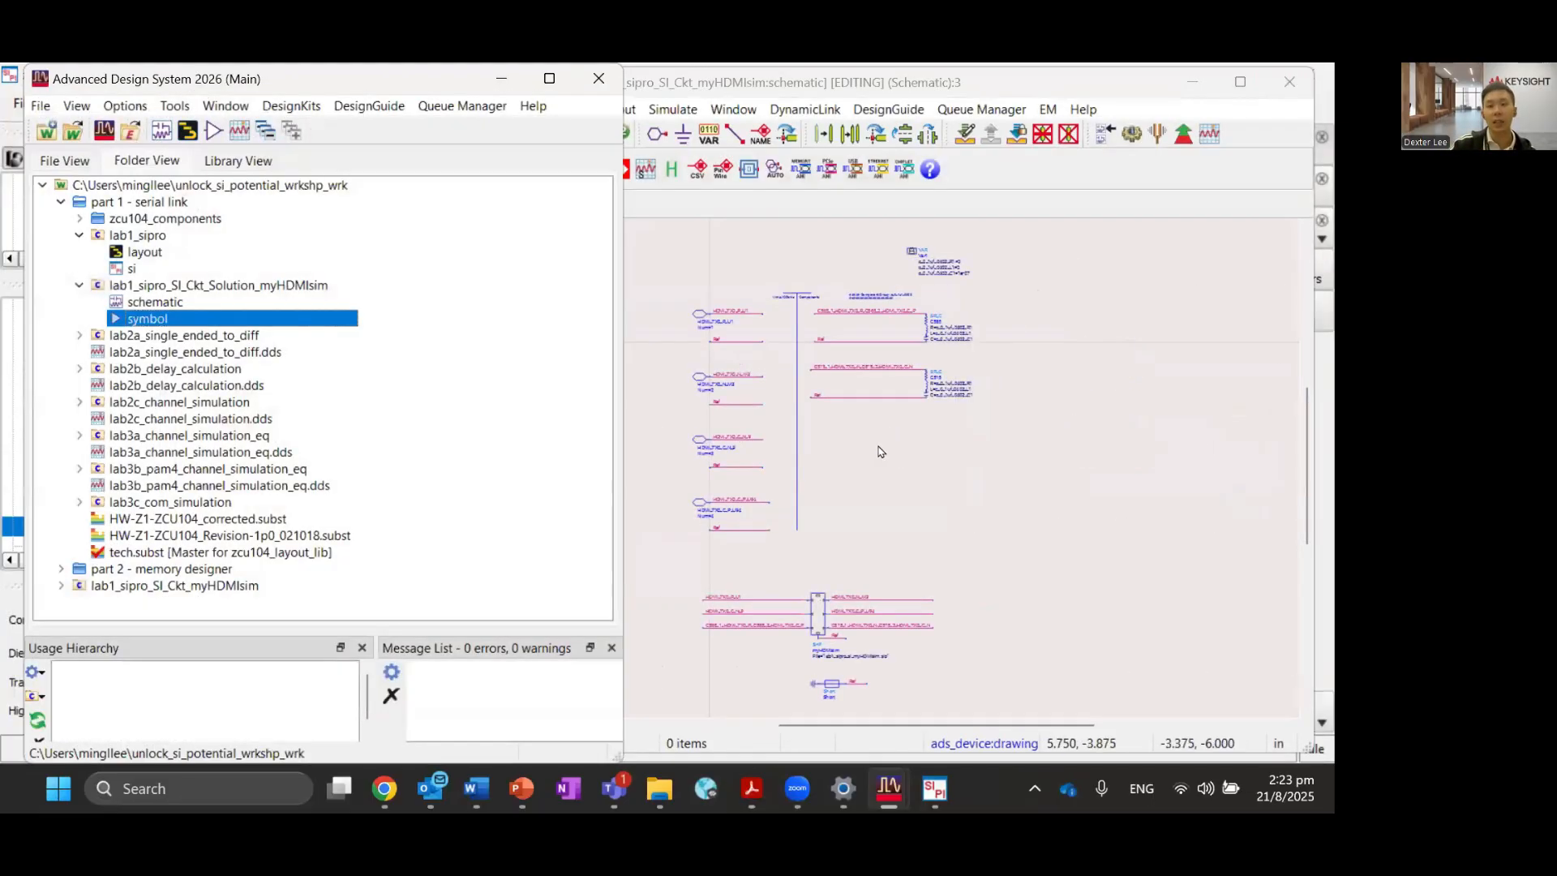
Examine the myHDMIsim S-parameter block and its net labels in the generated subcircuit schematic, and return to the main window.
scroll(882, 452, "up", 2)
left_click_drag(827, 621, 908, 338)
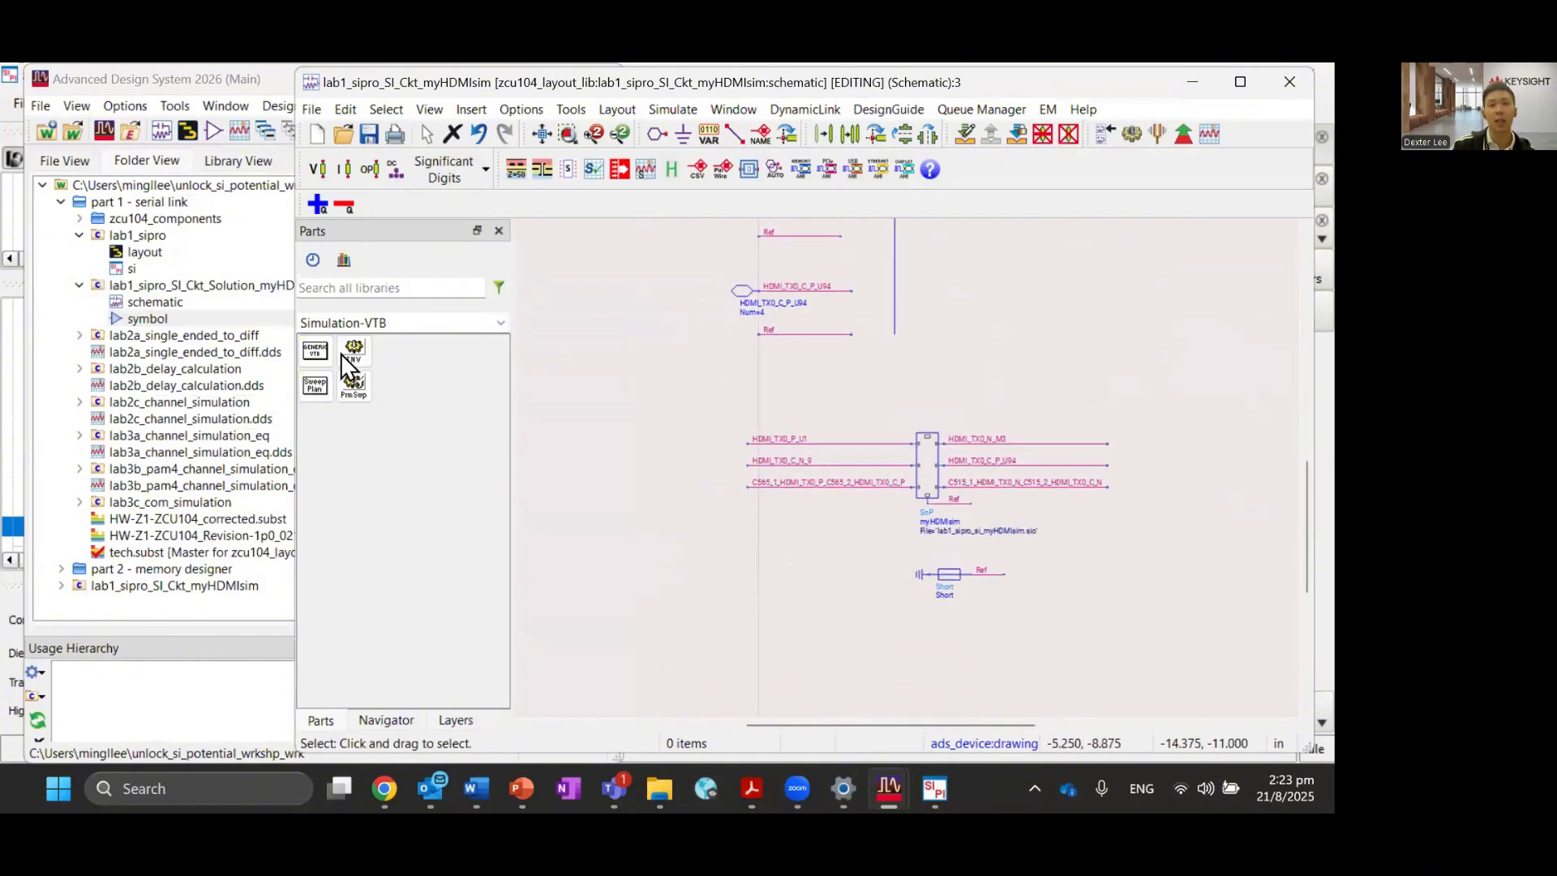
left_click(223, 287)
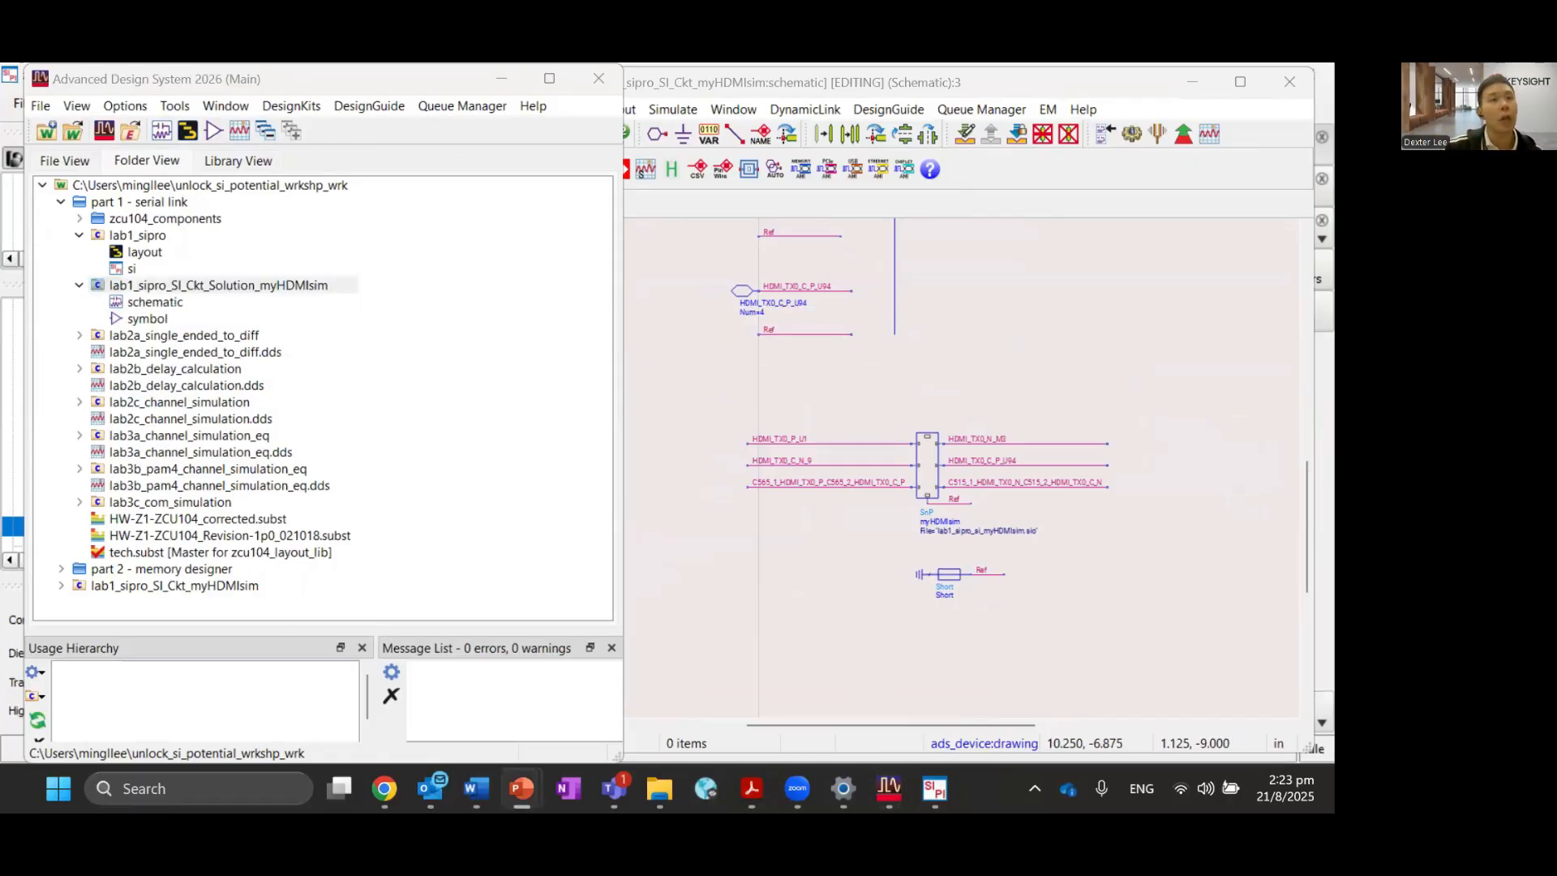
Open the schematic view of the lab2a_single_ended_to_diff cell.
left_click(79, 335)
left_click(133, 351)
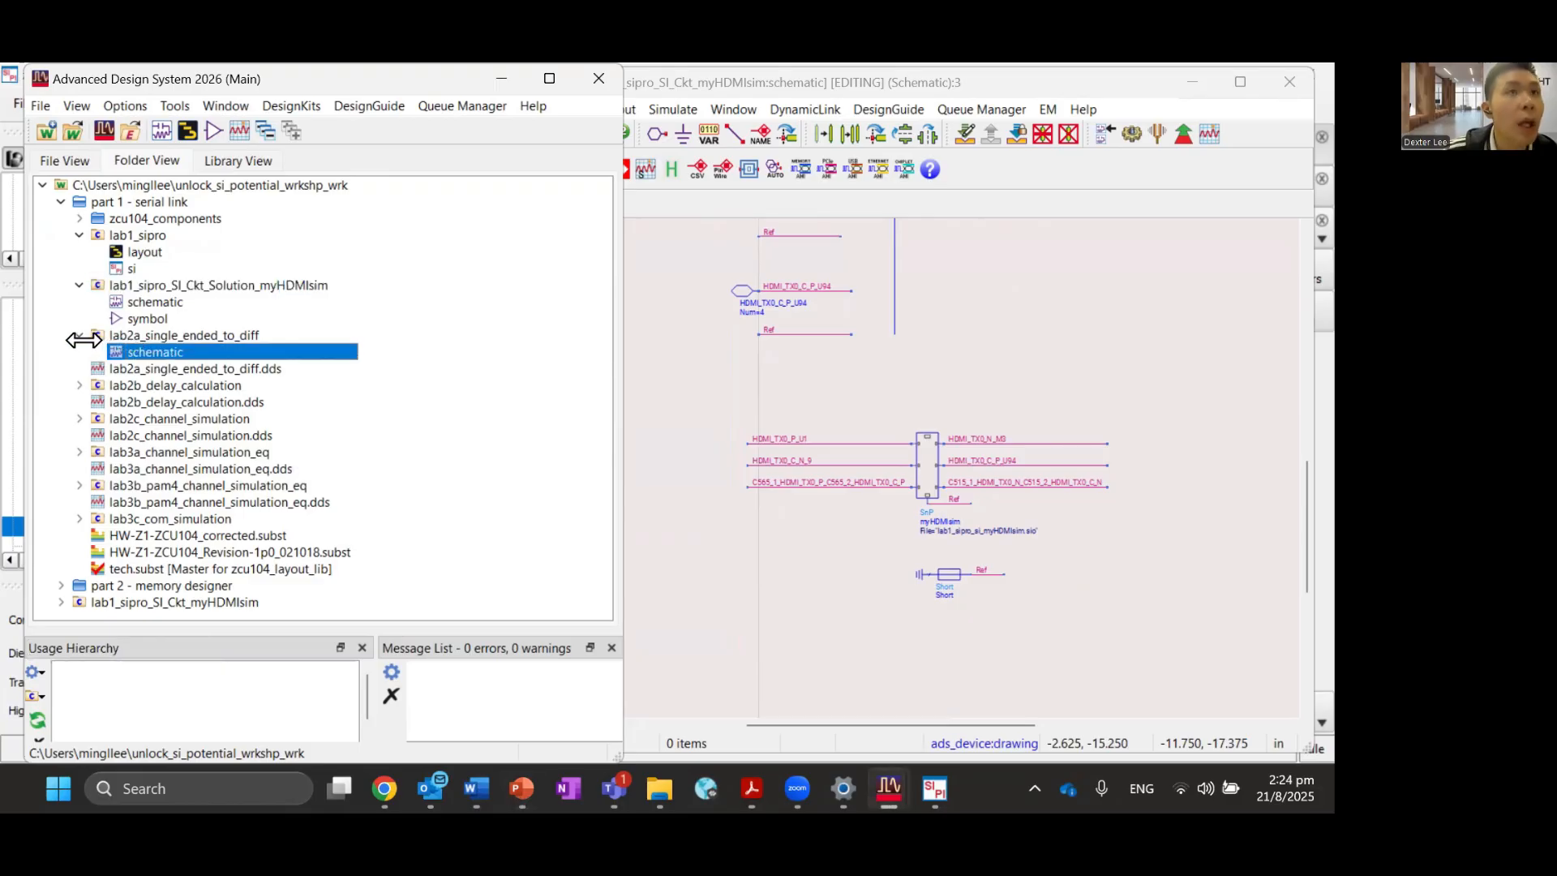
left_click(78, 335)
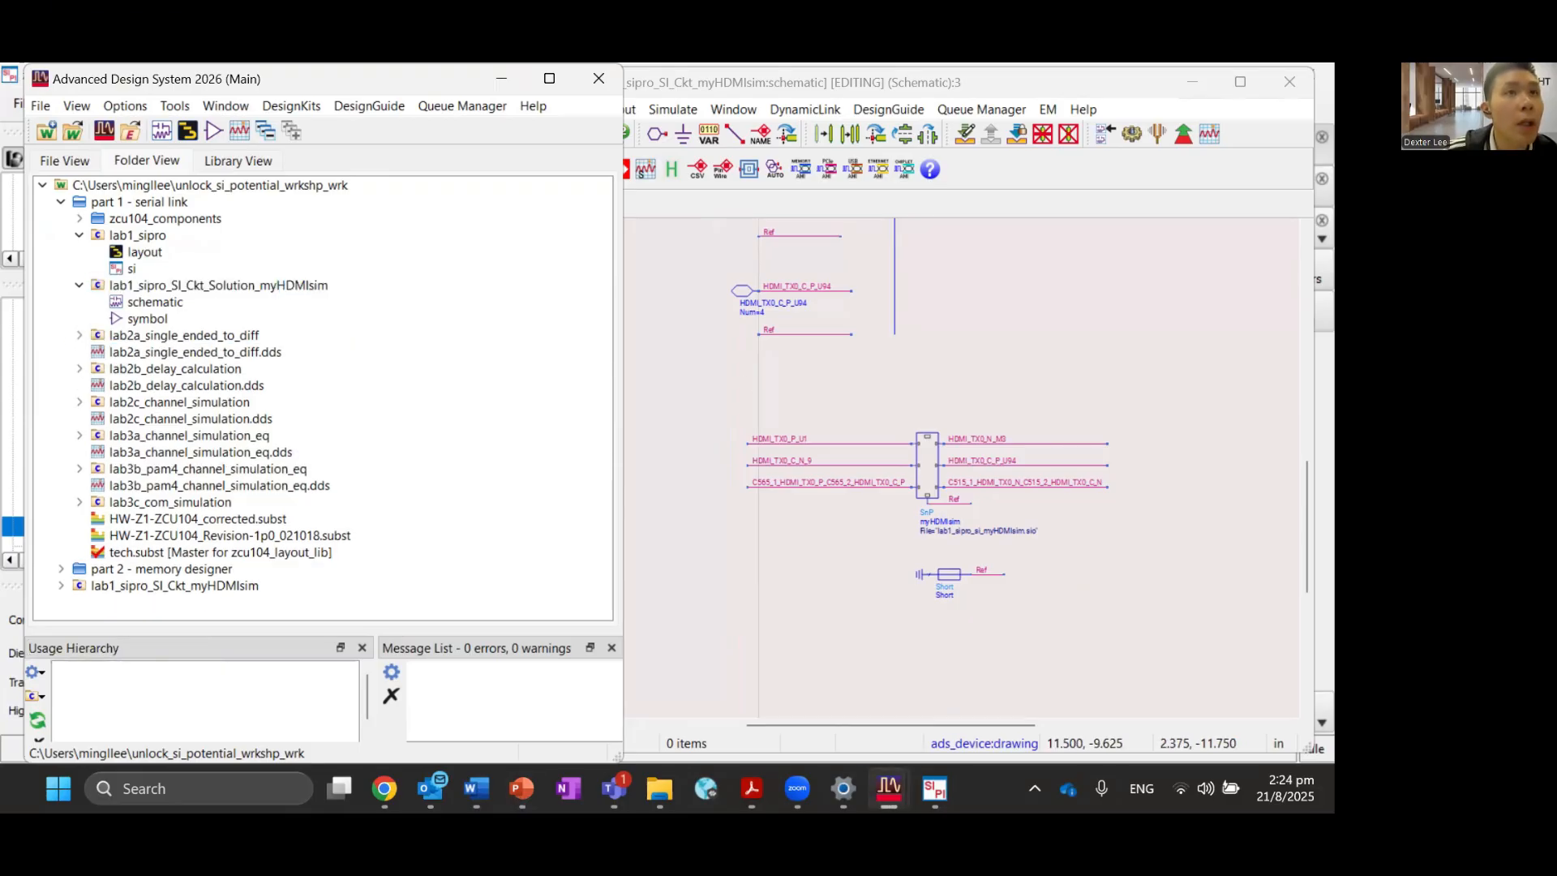
left_click(82, 336)
double_click(159, 354)
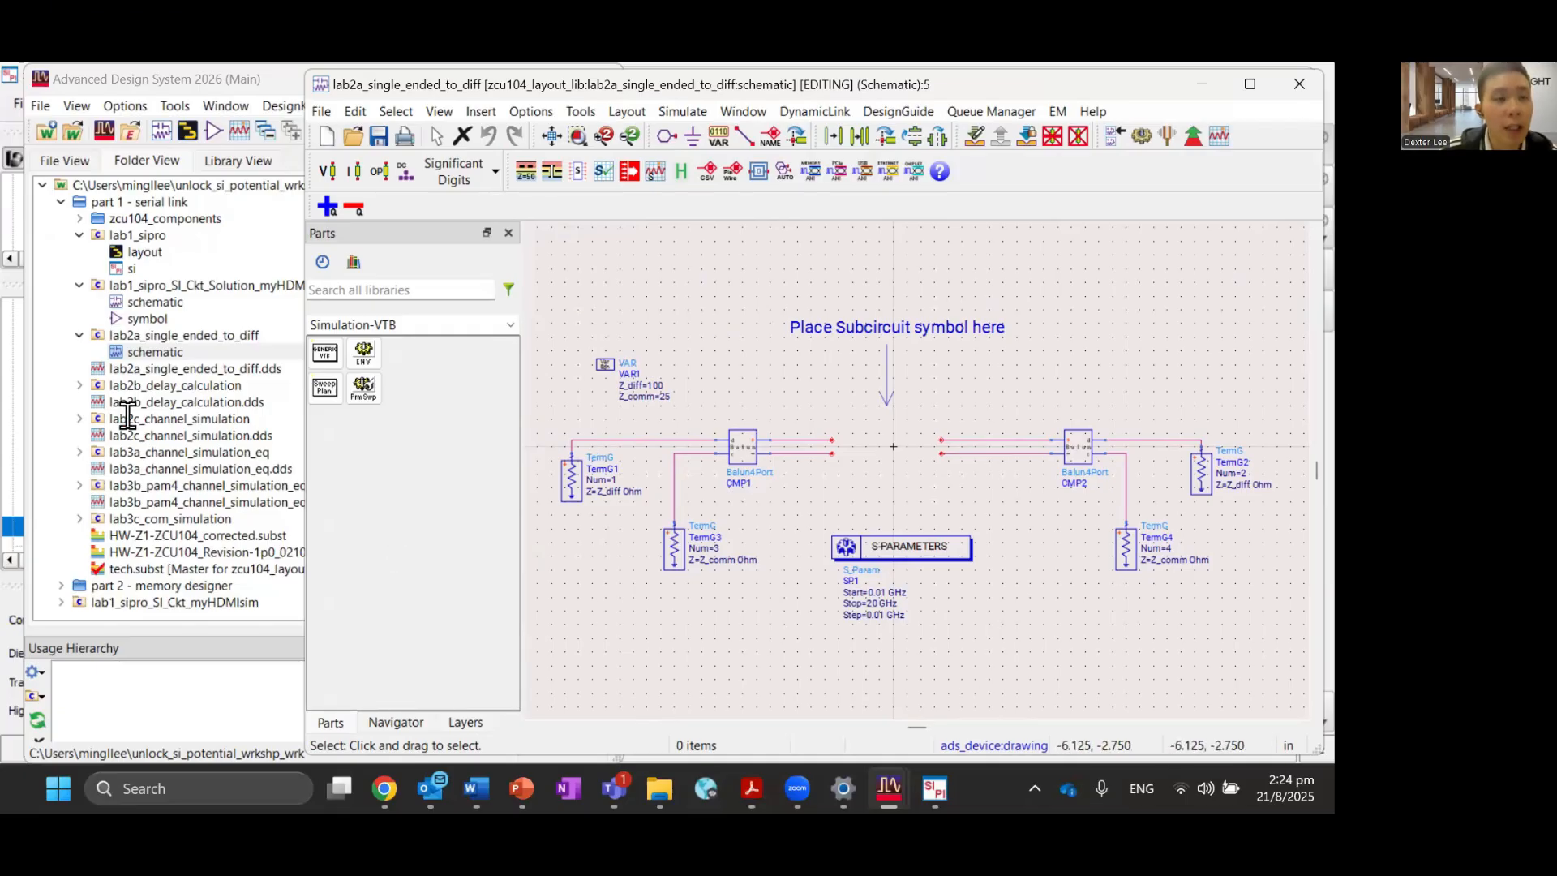
Try placing the lab1_sipro_SI_Ckt_Solution_myHDMIsim symbol between the two baluns, and delete the placed instance.
left_click(212, 285)
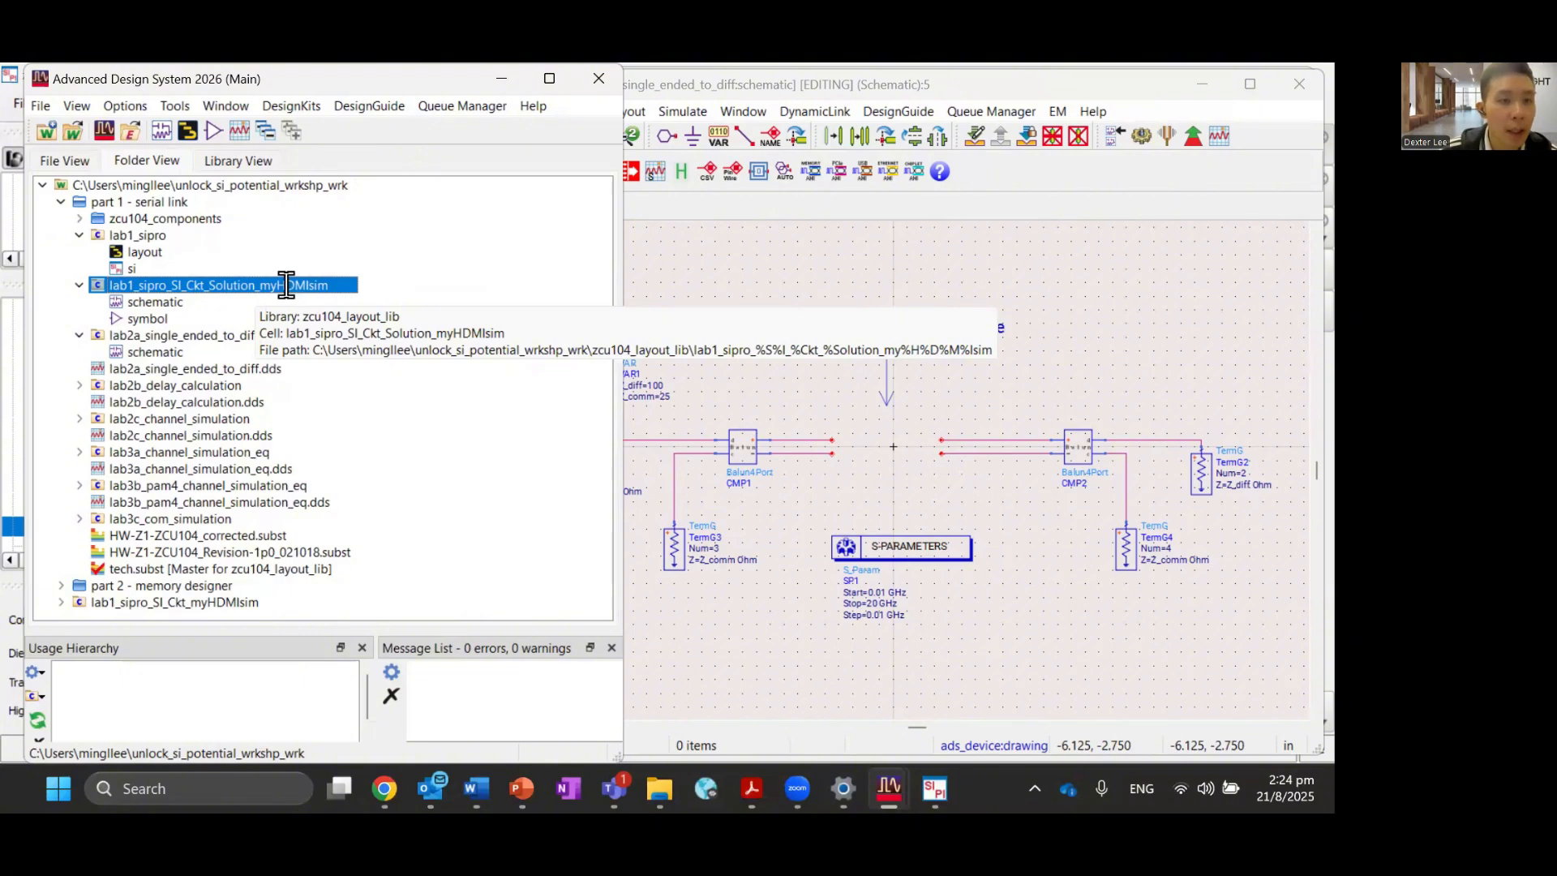
left_click_drag(289, 285, 884, 373)
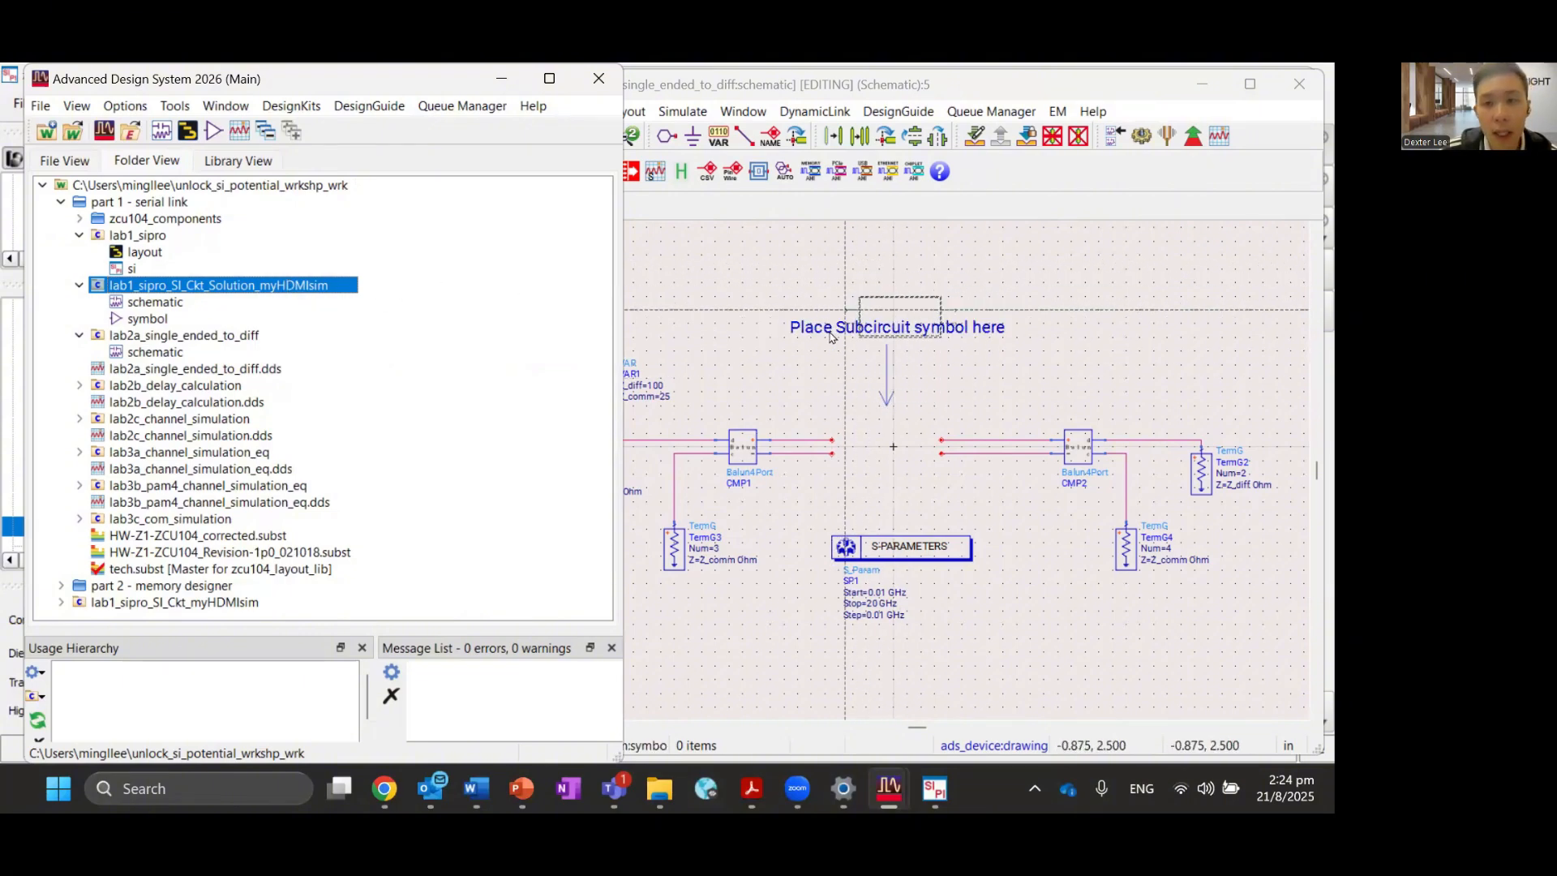
scroll(899, 438, "up", 2)
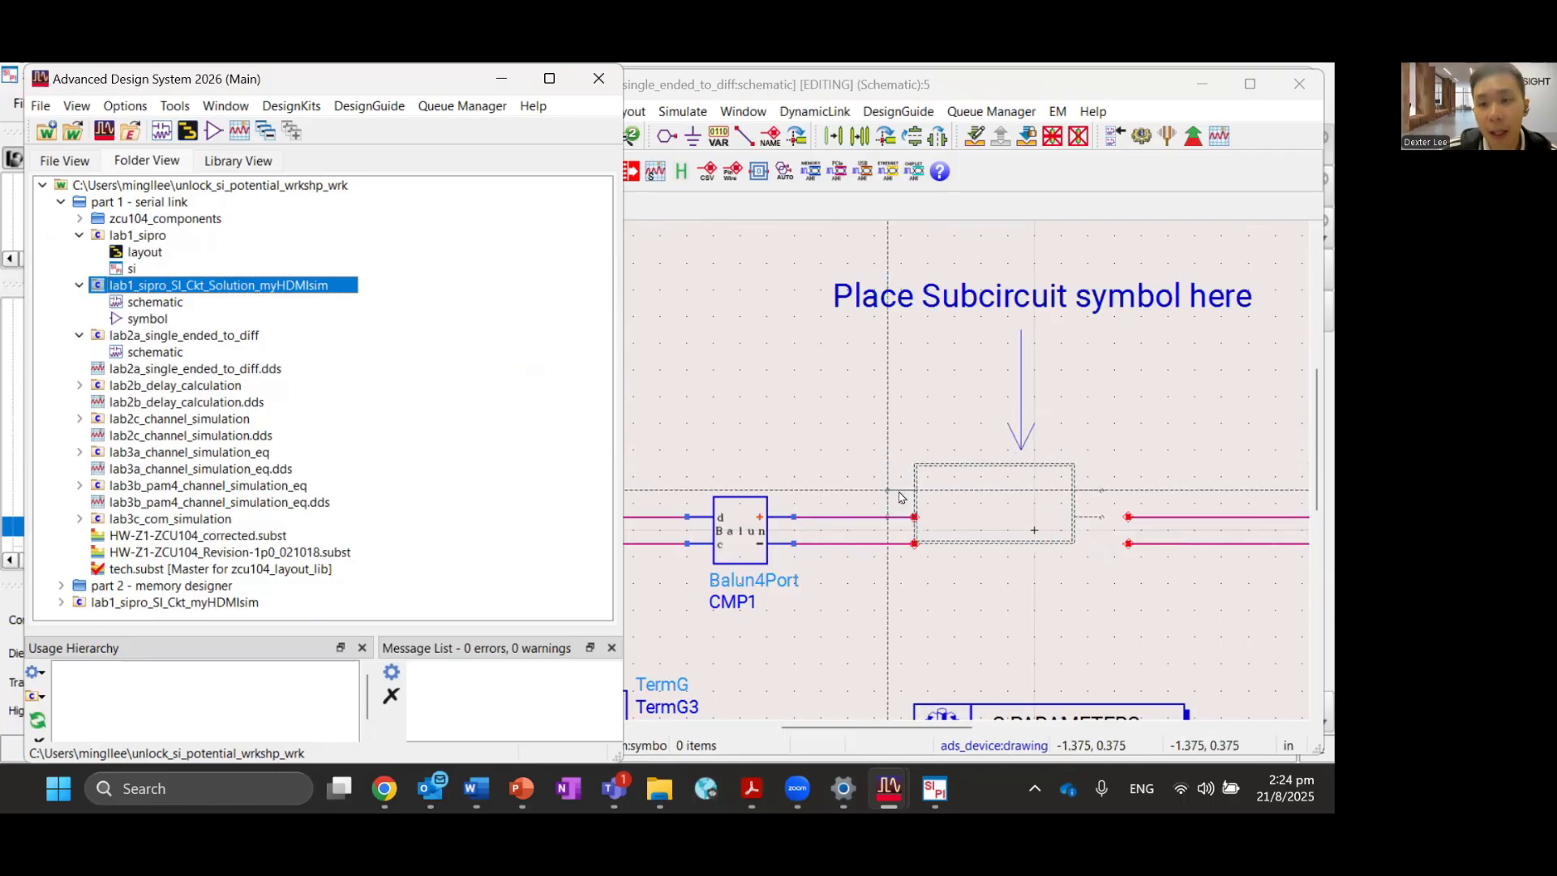
left_click(913, 529)
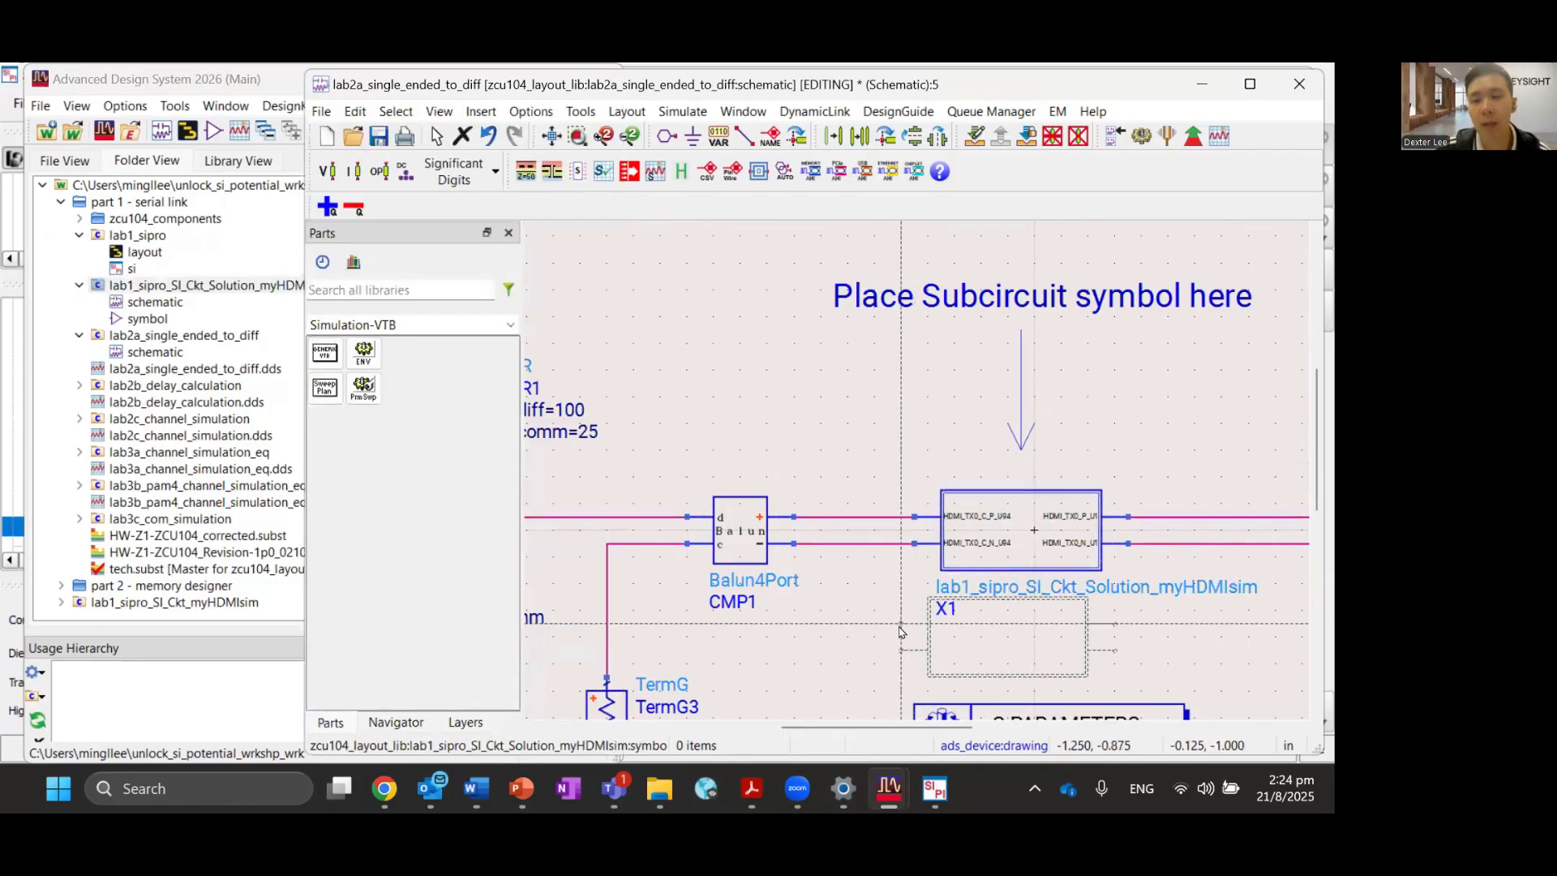
key("Escape")
left_click(999, 578)
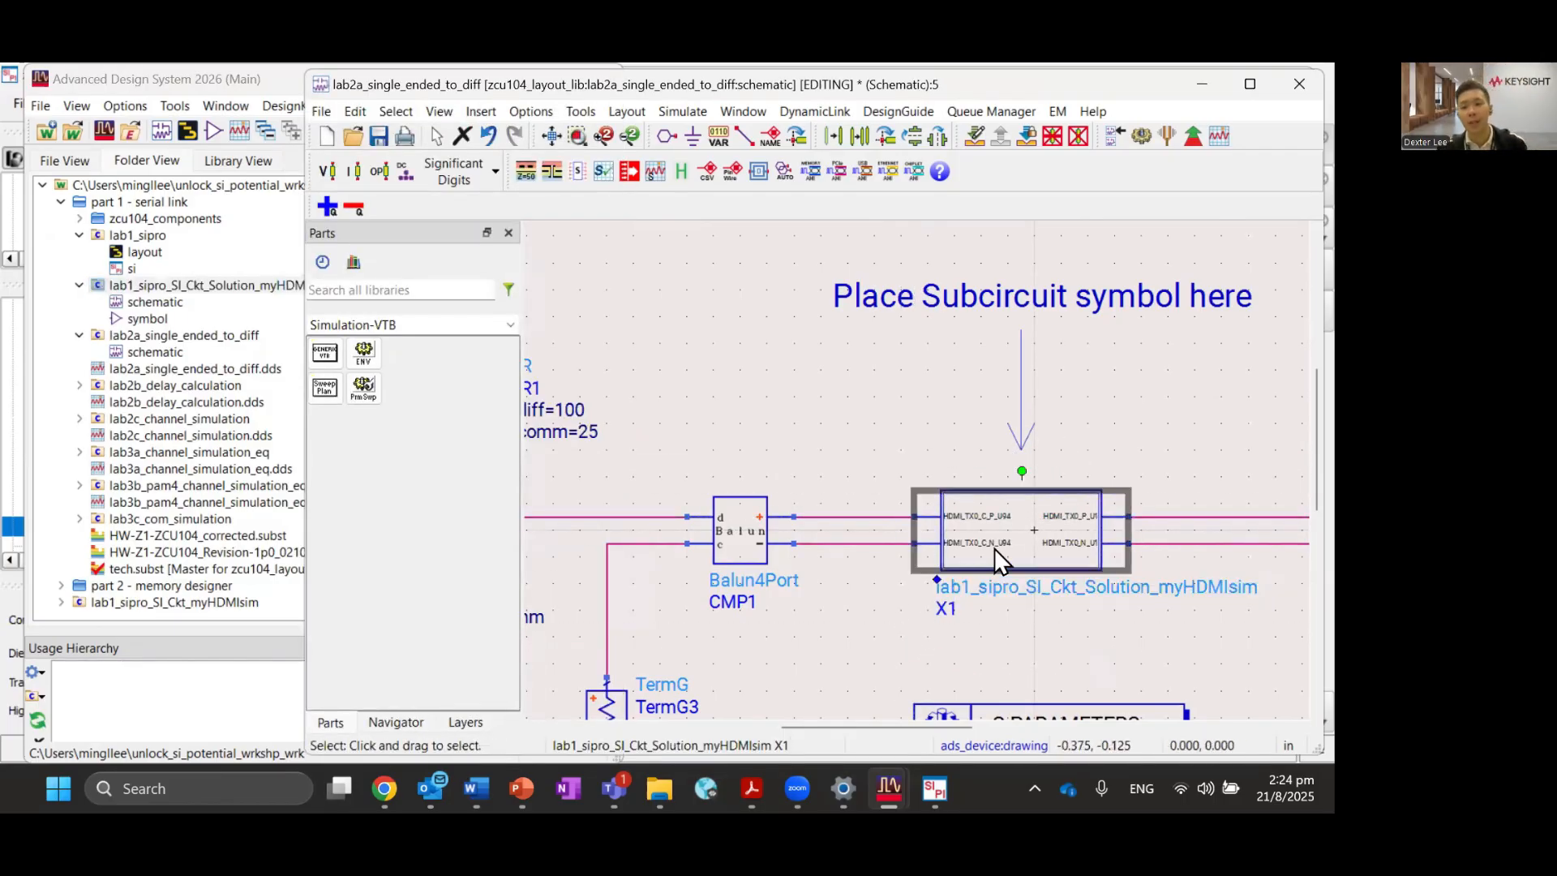
key("Delete")
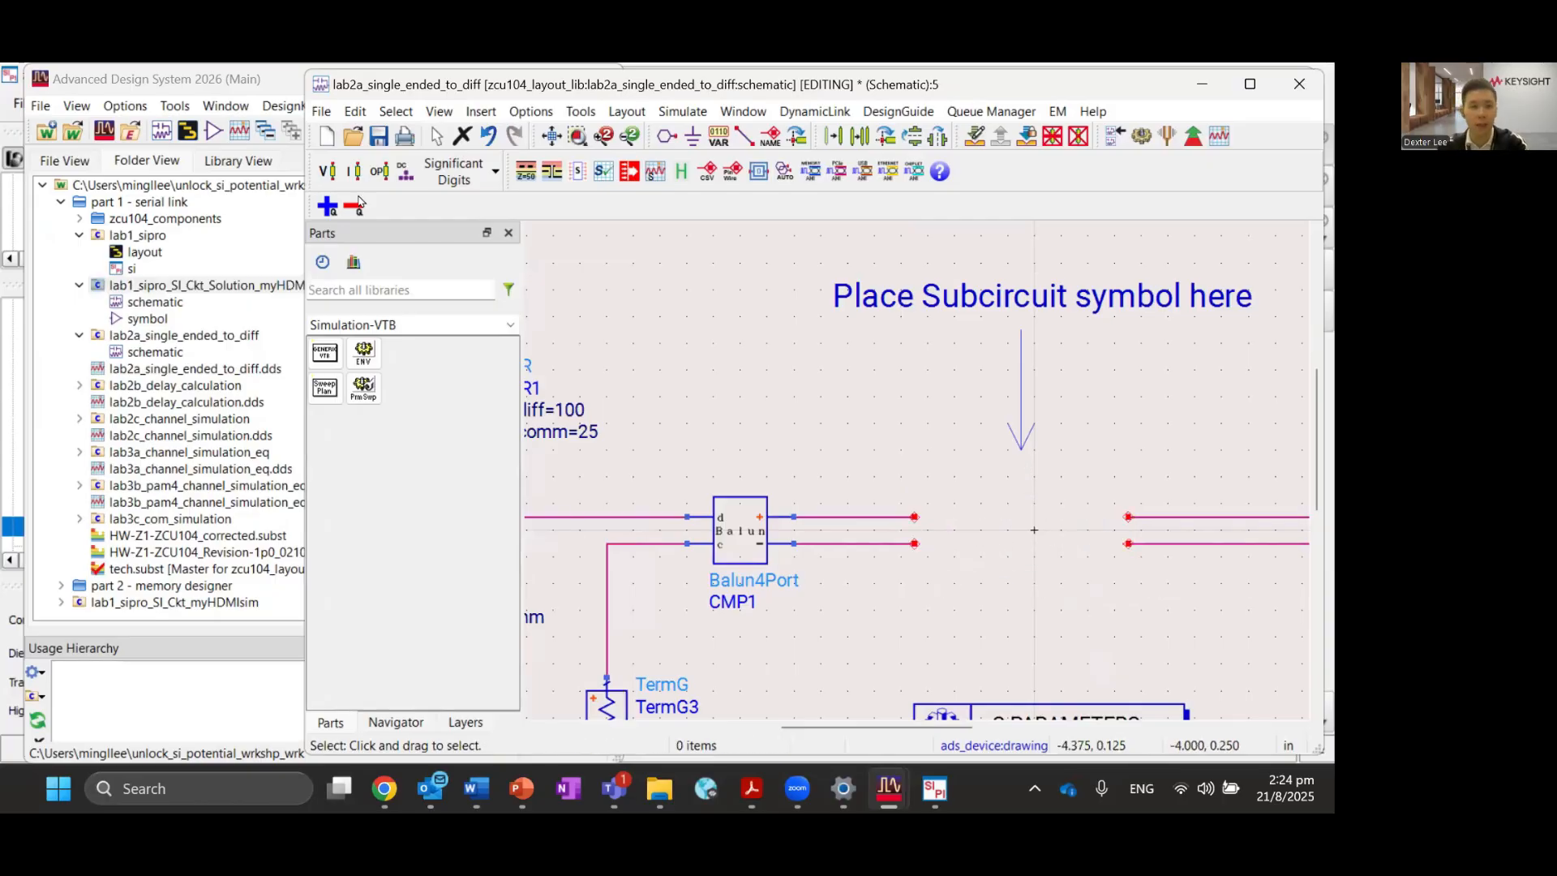
Narrow the main window and resize the lab2a schematic window so the cell list and the drawing sit side by side.
left_click(227, 79)
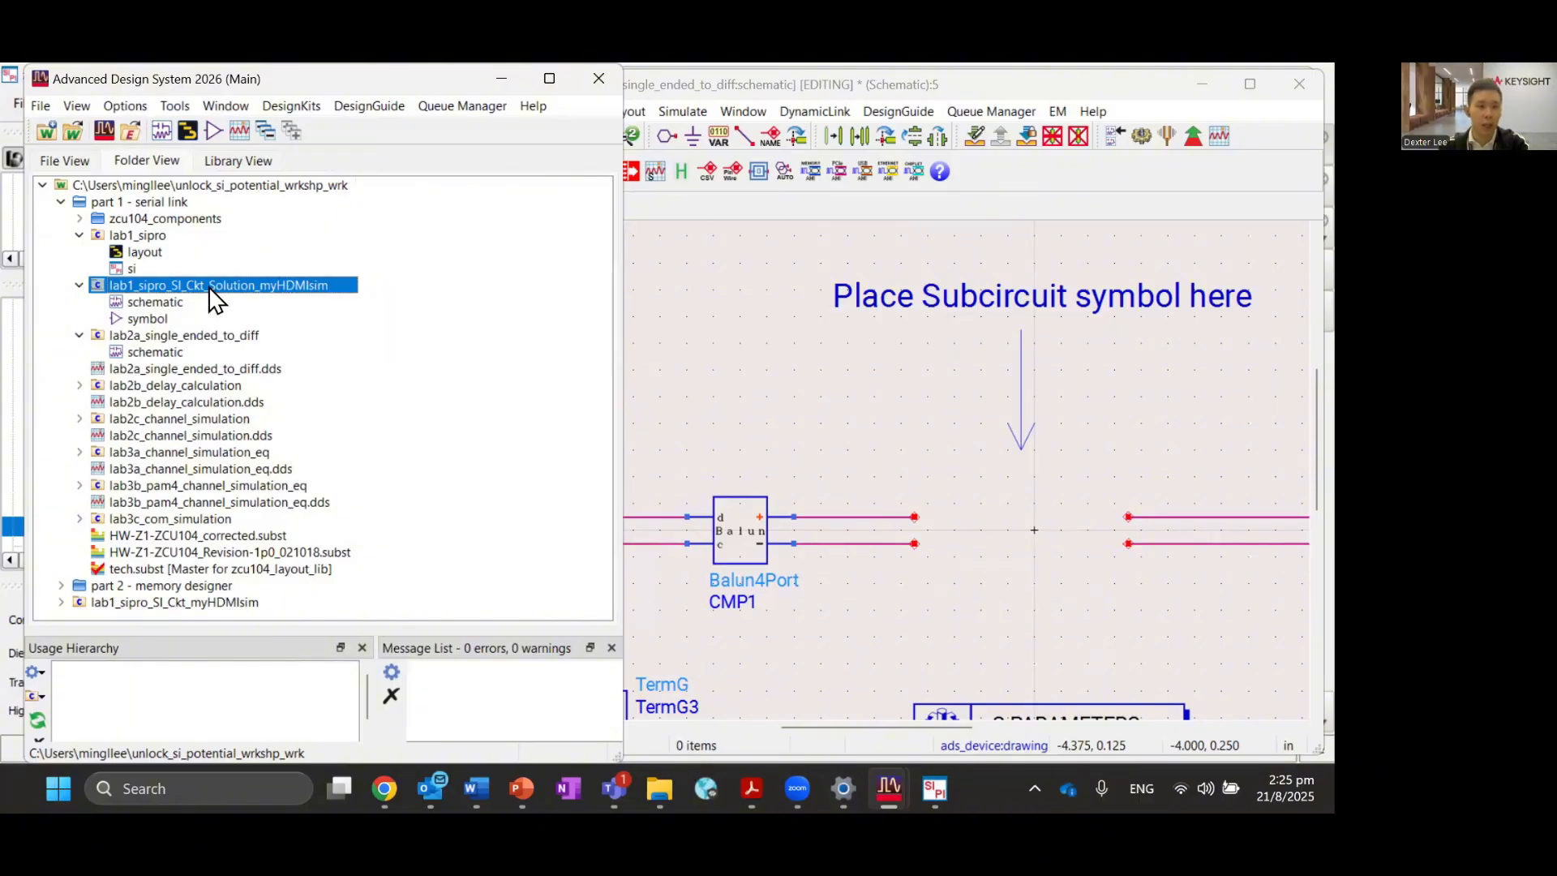
left_click_drag(207, 286, 294, 289)
left_click_drag(625, 108, 489, 108)
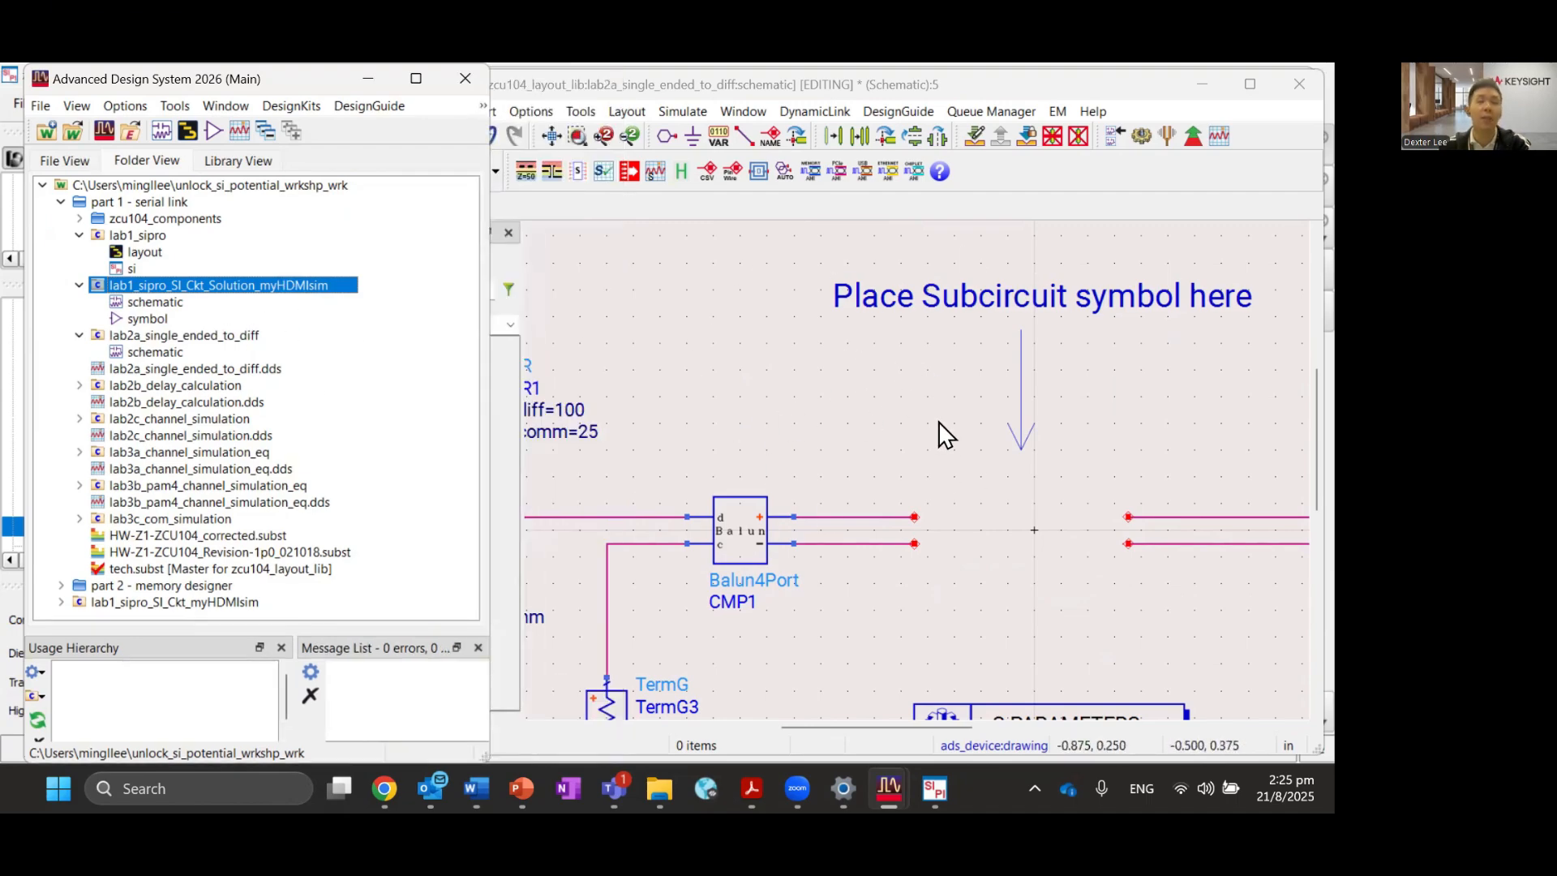
left_click(1240, 87)
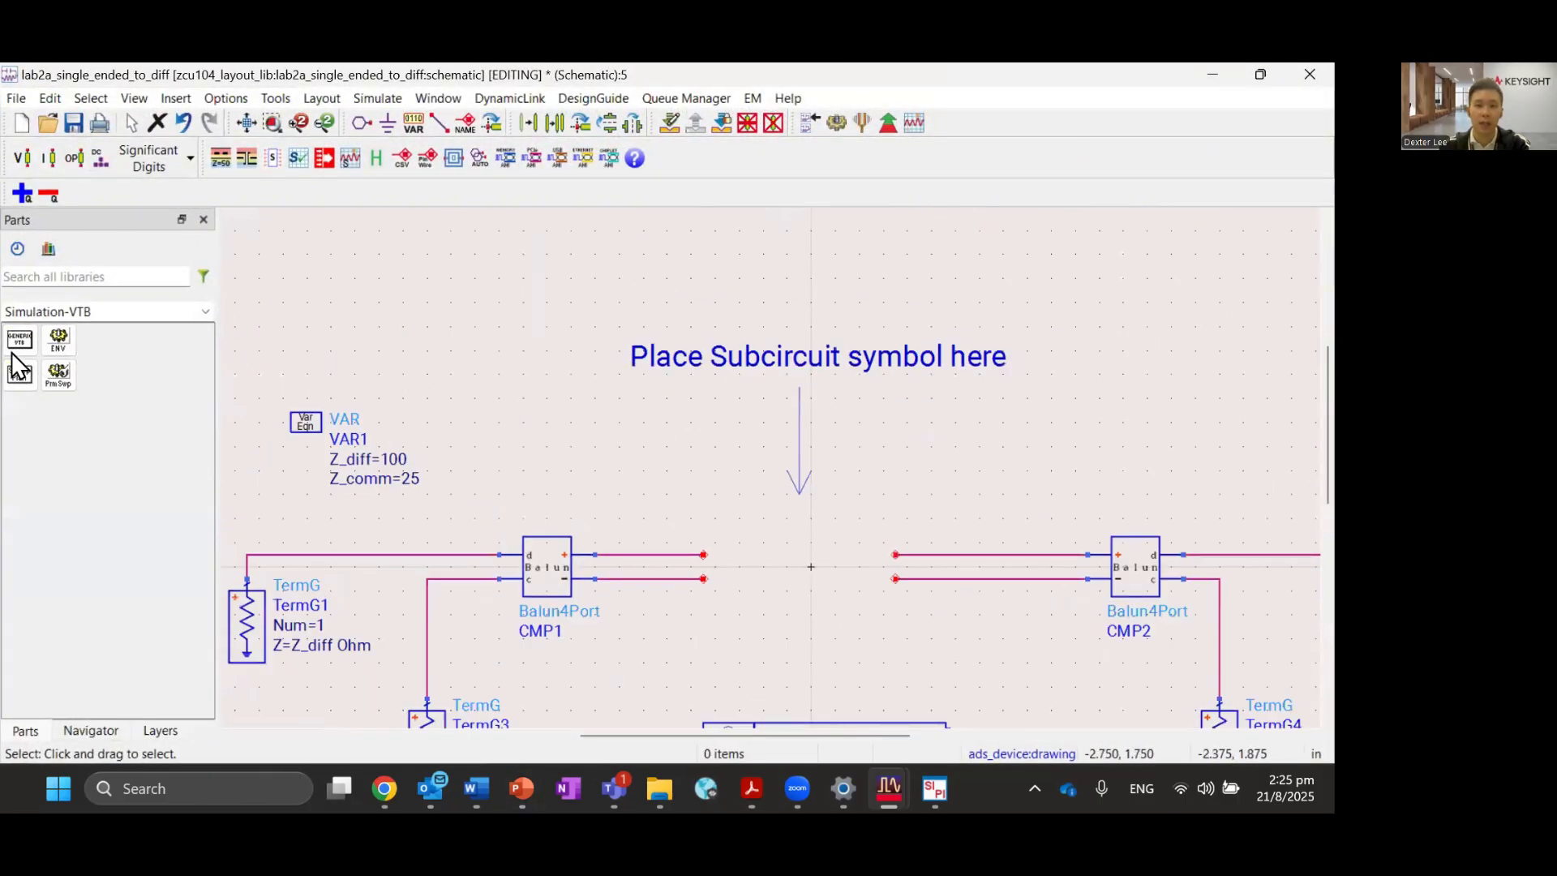
left_click(1266, 79)
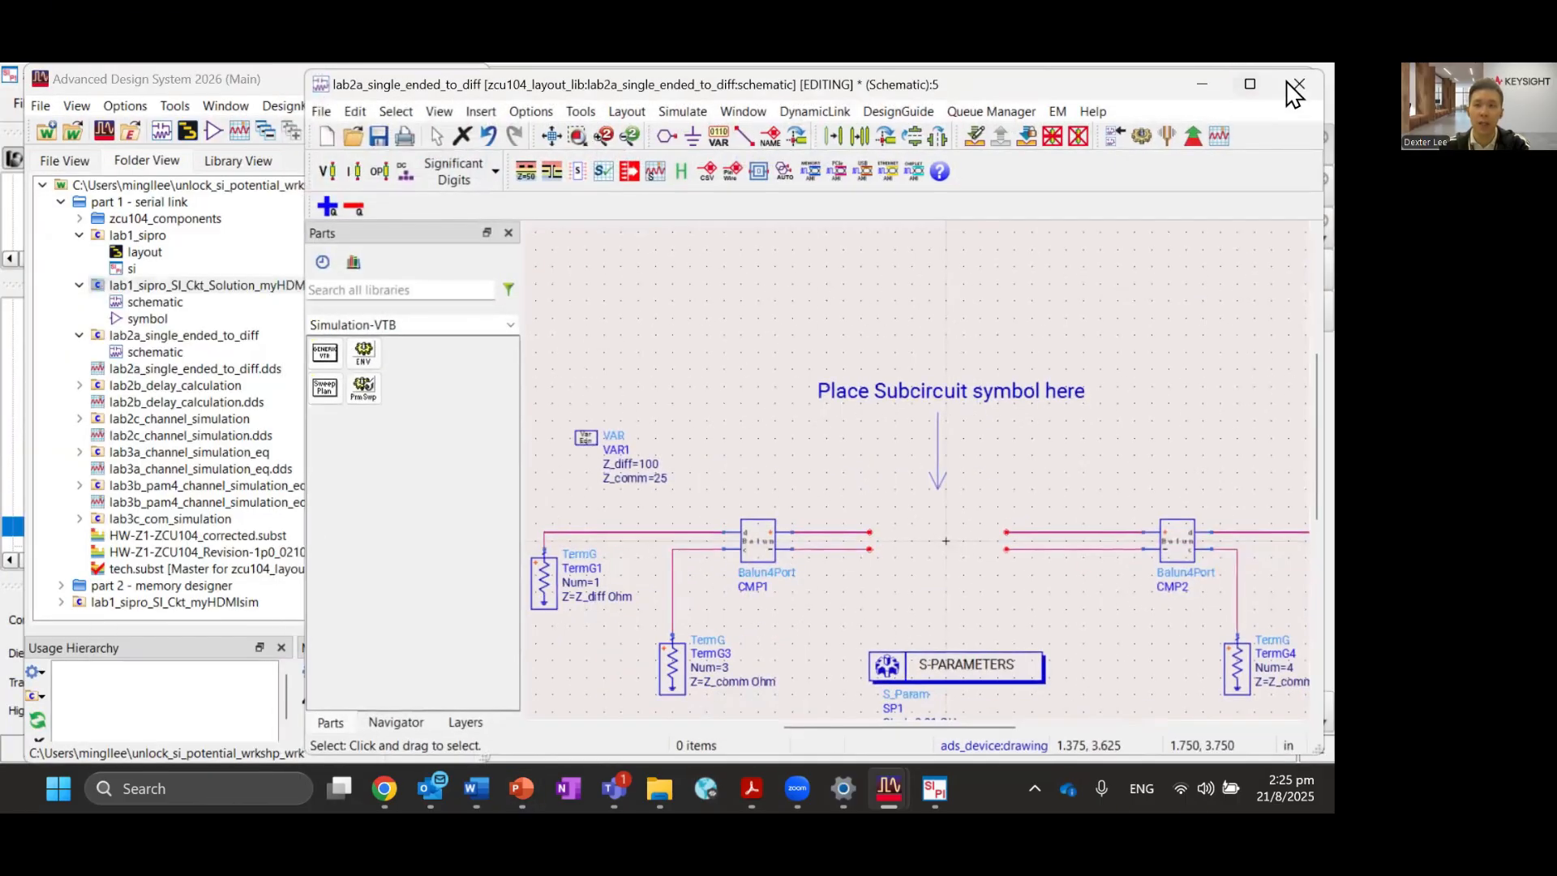
left_click_drag(1298, 77, 1103, 193)
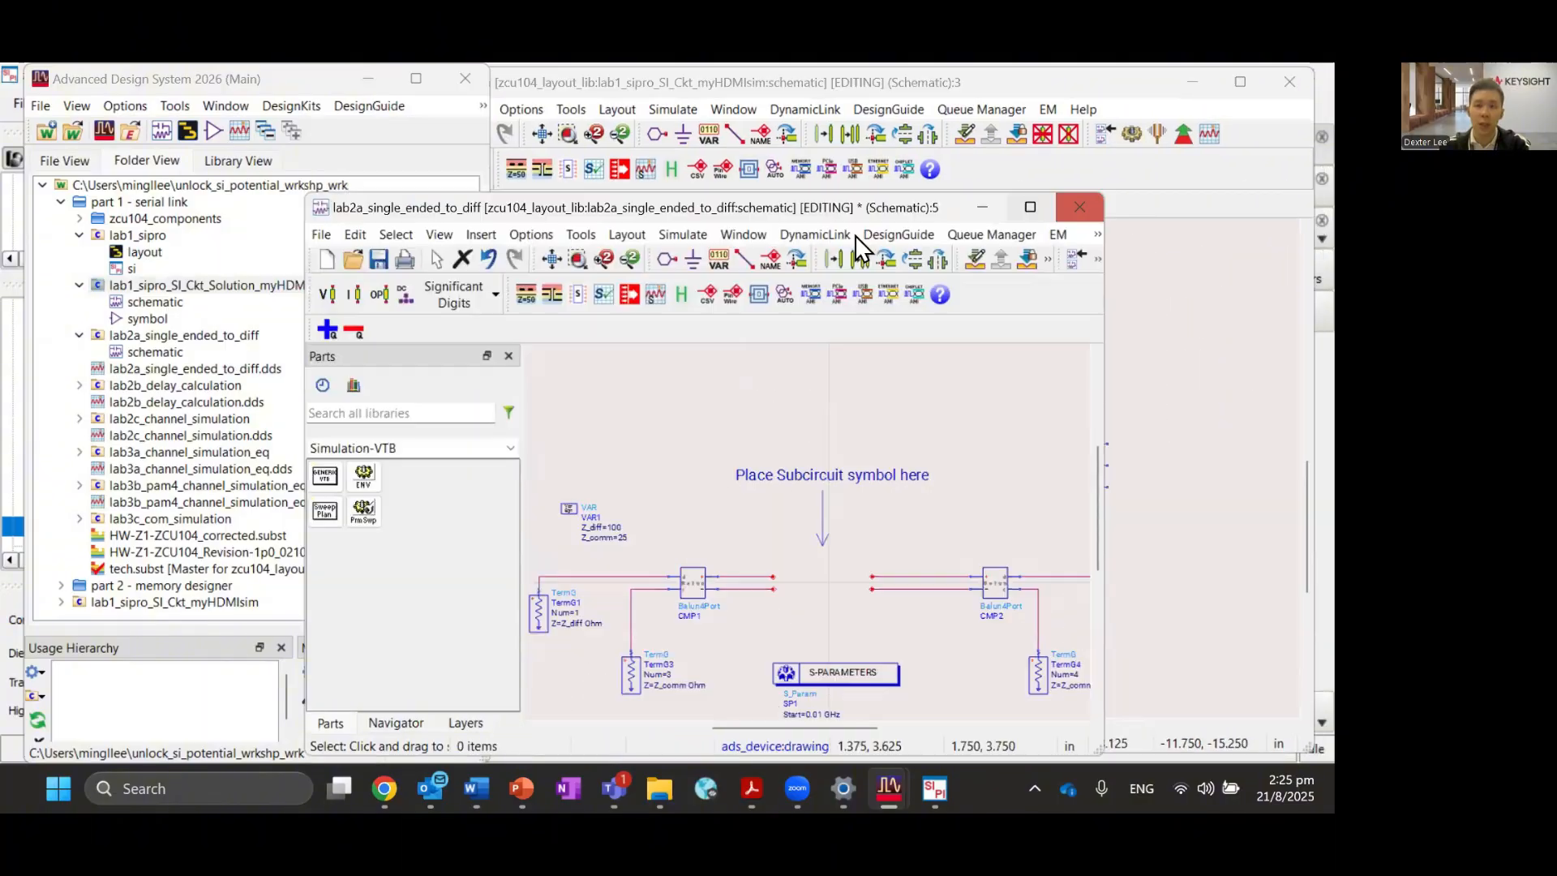
left_click_drag(855, 210, 1061, 97)
left_click_drag(669, 642, 652, 751)
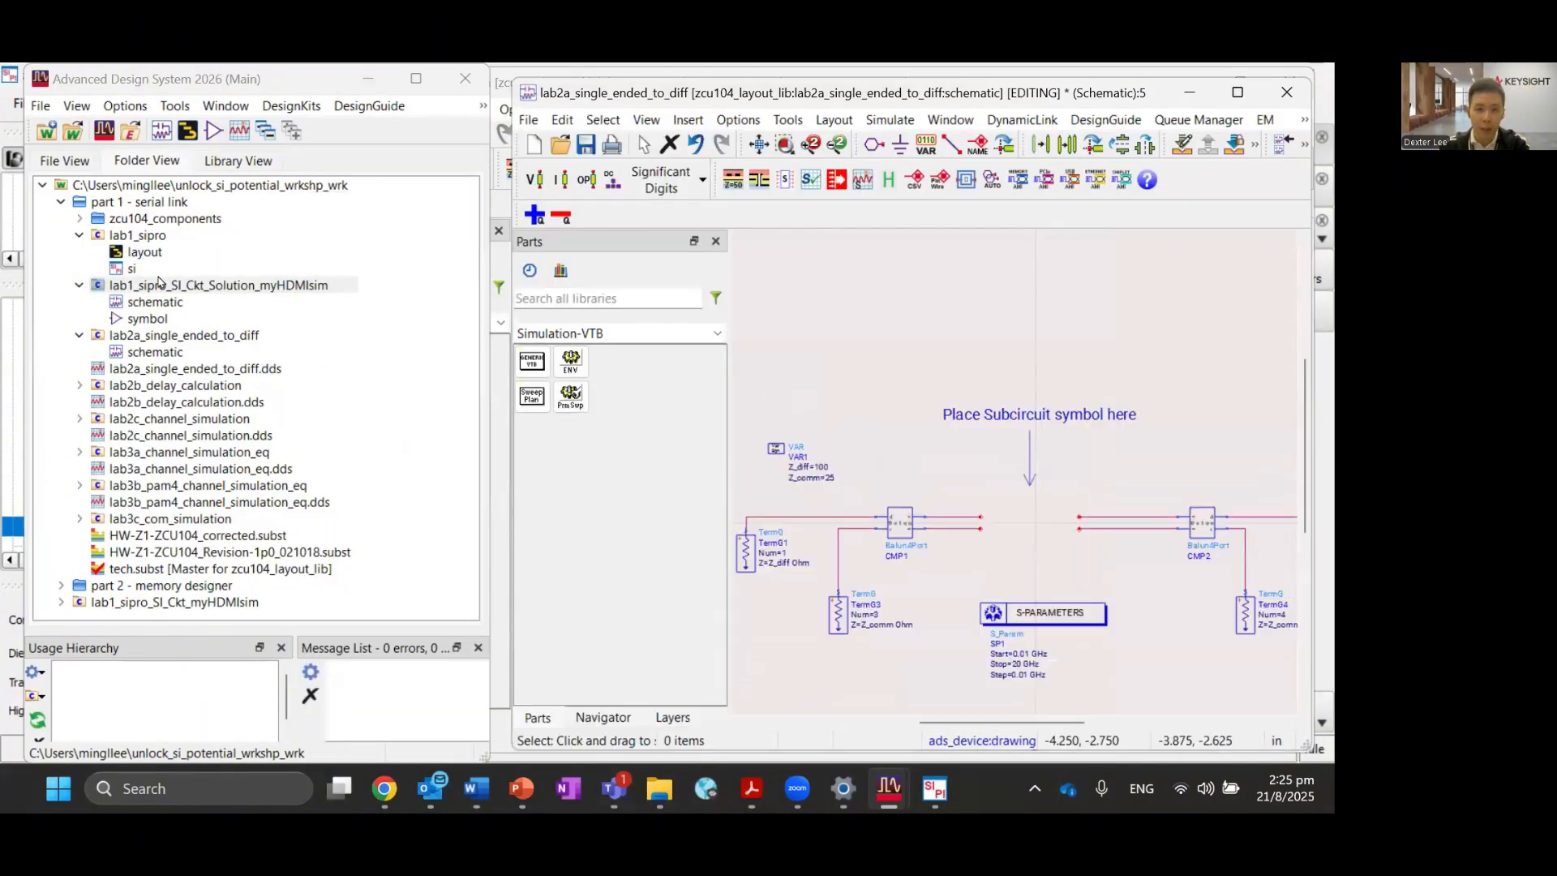
Place the lab1_sipro_SI_Ckt_Solution_myHDMIsim subcircuit symbol on the open wire ends between the CMP1 and CMP2 baluns.
scroll(1046, 479, "up", 2)
left_click_drag(1035, 478, 961, 422)
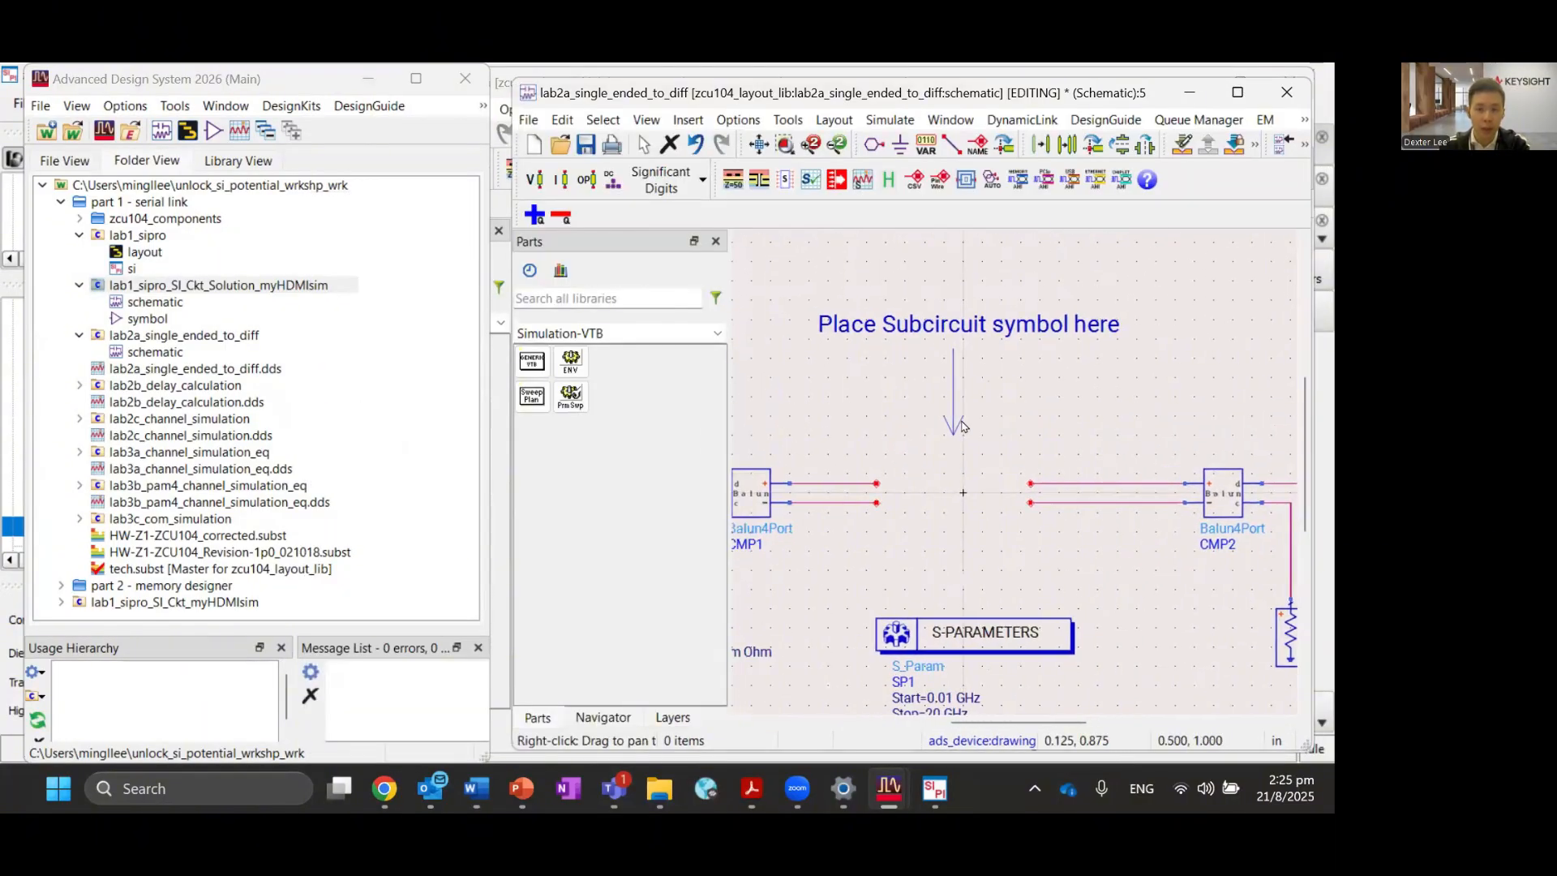
left_click(199, 286)
left_click_drag(718, 321, 880, 487)
scroll(963, 486, "up", 2)
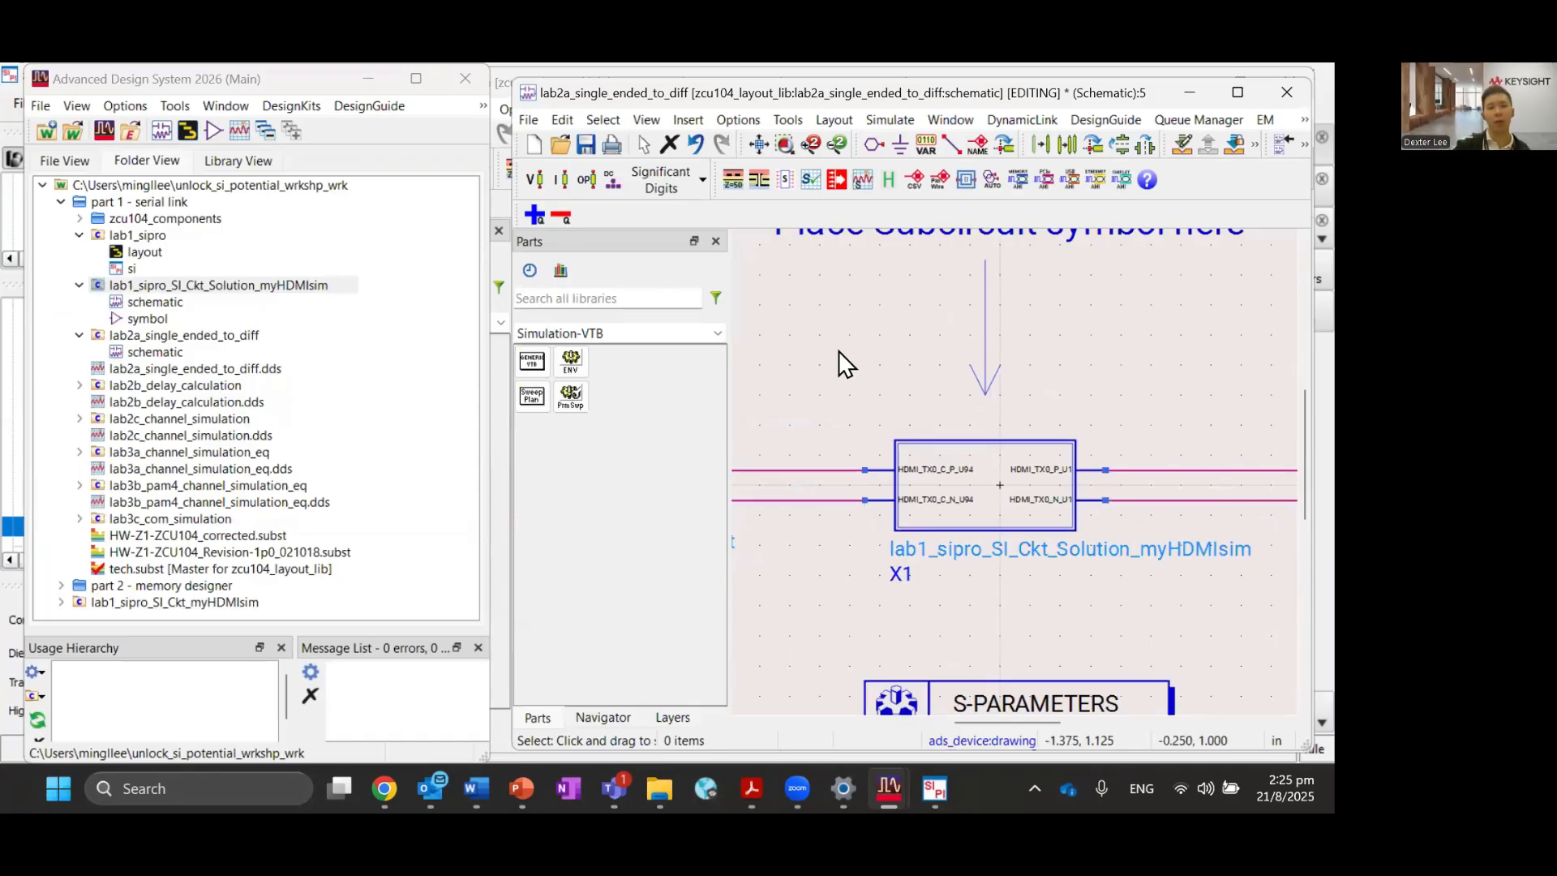
left_click_drag(837, 347, 864, 384)
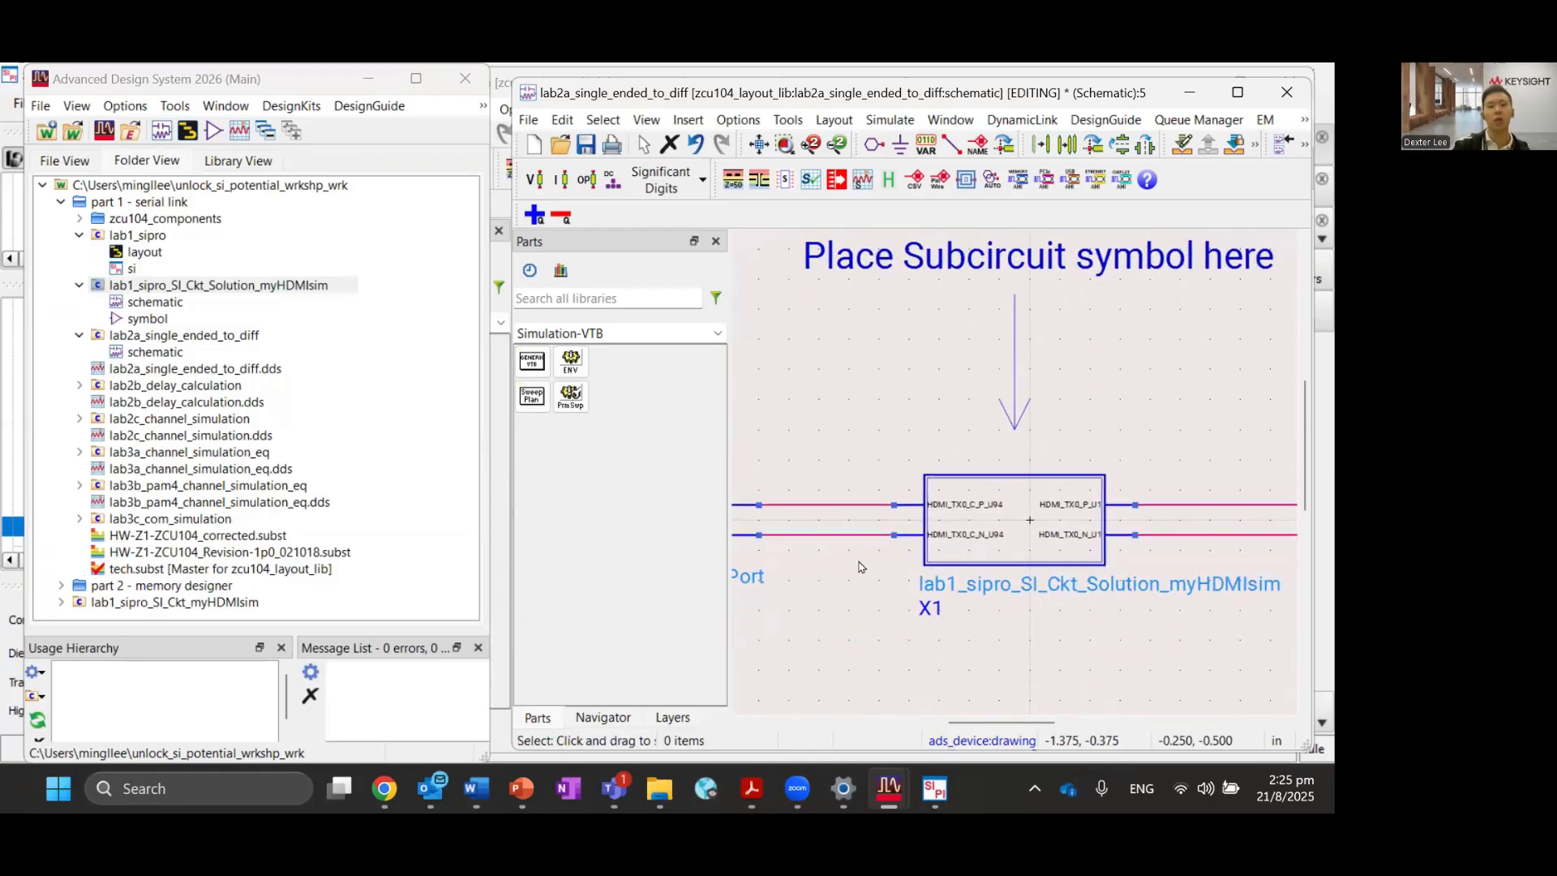
Examine the placed subcircuit's connections to the Balun4Port components, the terminations and the S-parameter controller settings.
scroll(994, 490, "down", 2)
scroll(1004, 484, "up", 2)
scroll(1014, 479, "down", 2)
scroll(1014, 478, "up", 2)
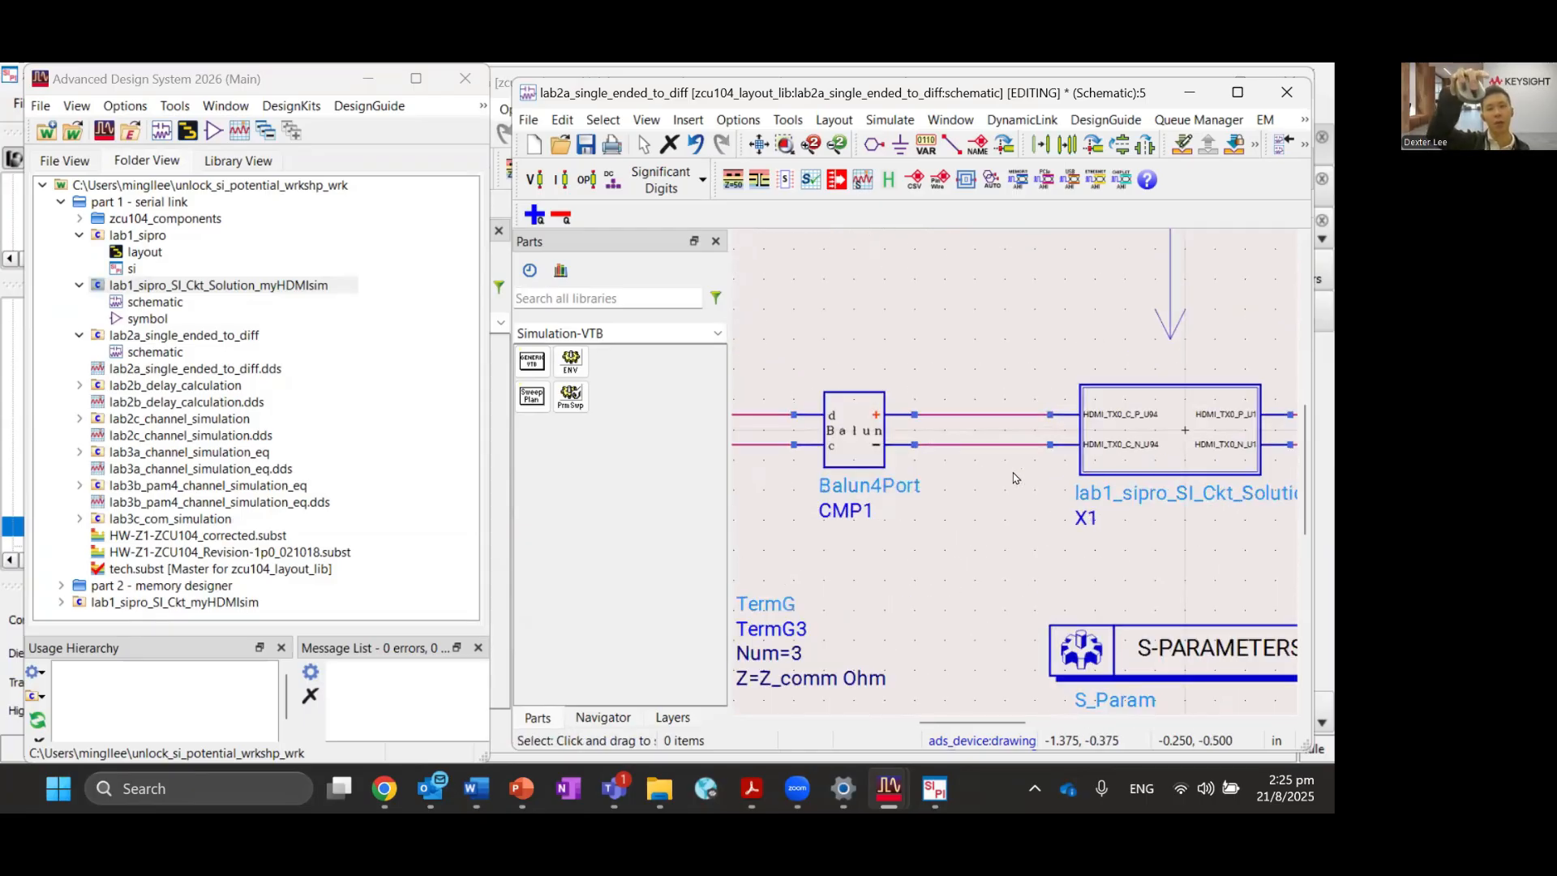
scroll(1013, 479, "down", 4)
scroll(1013, 478, "up", 2)
scroll(1014, 478, "down", 1)
scroll(1013, 478, "up", 1)
scroll(1014, 478, "down", 2)
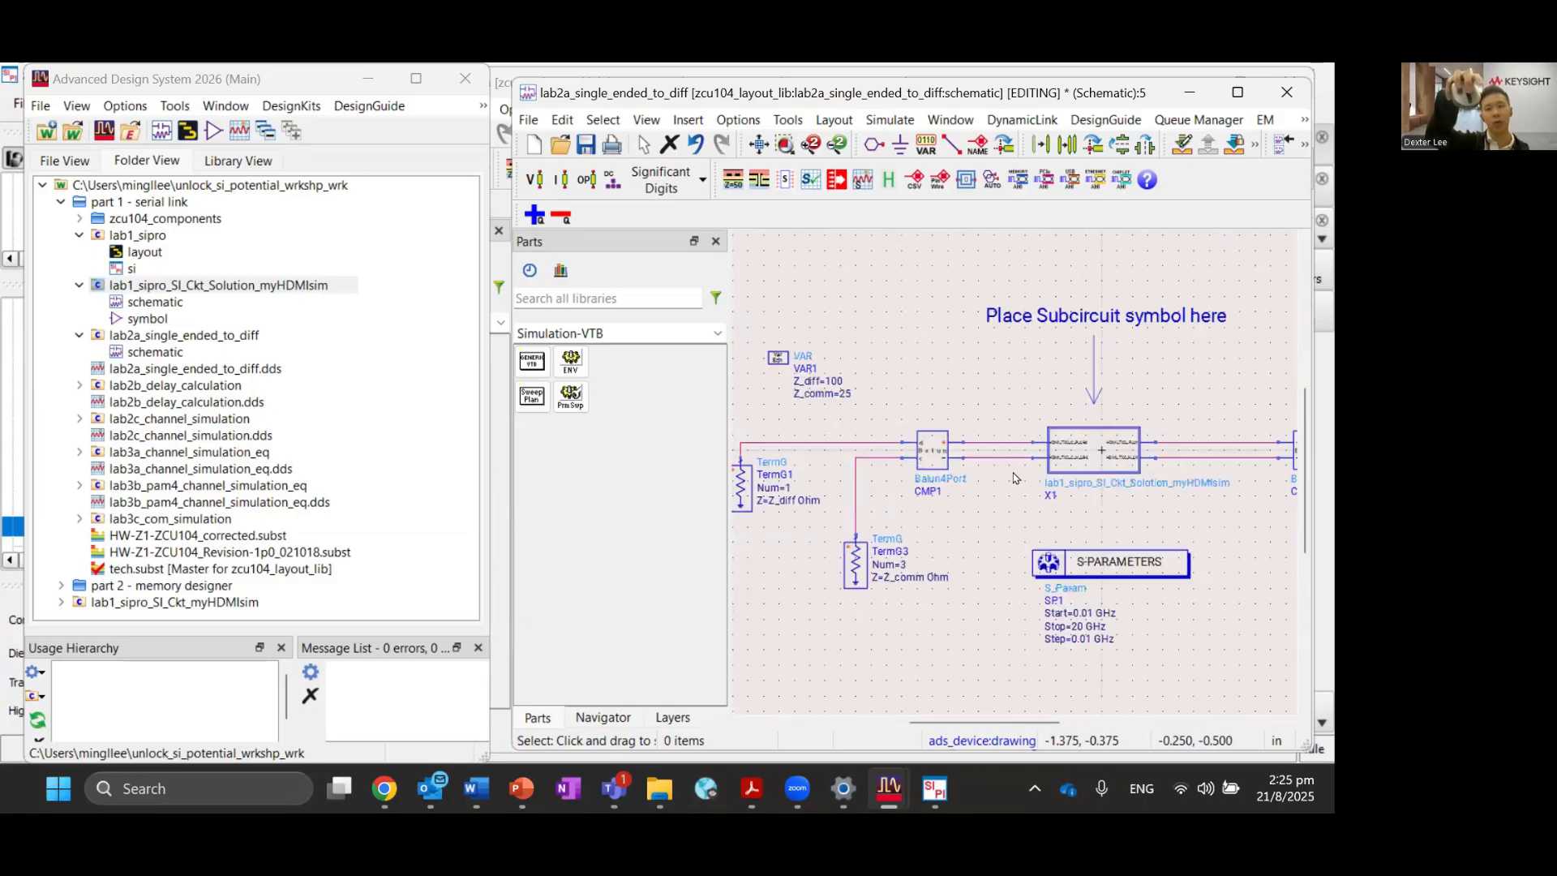
scroll(1014, 478, "up", 4)
scroll(1013, 478, "down", 2)
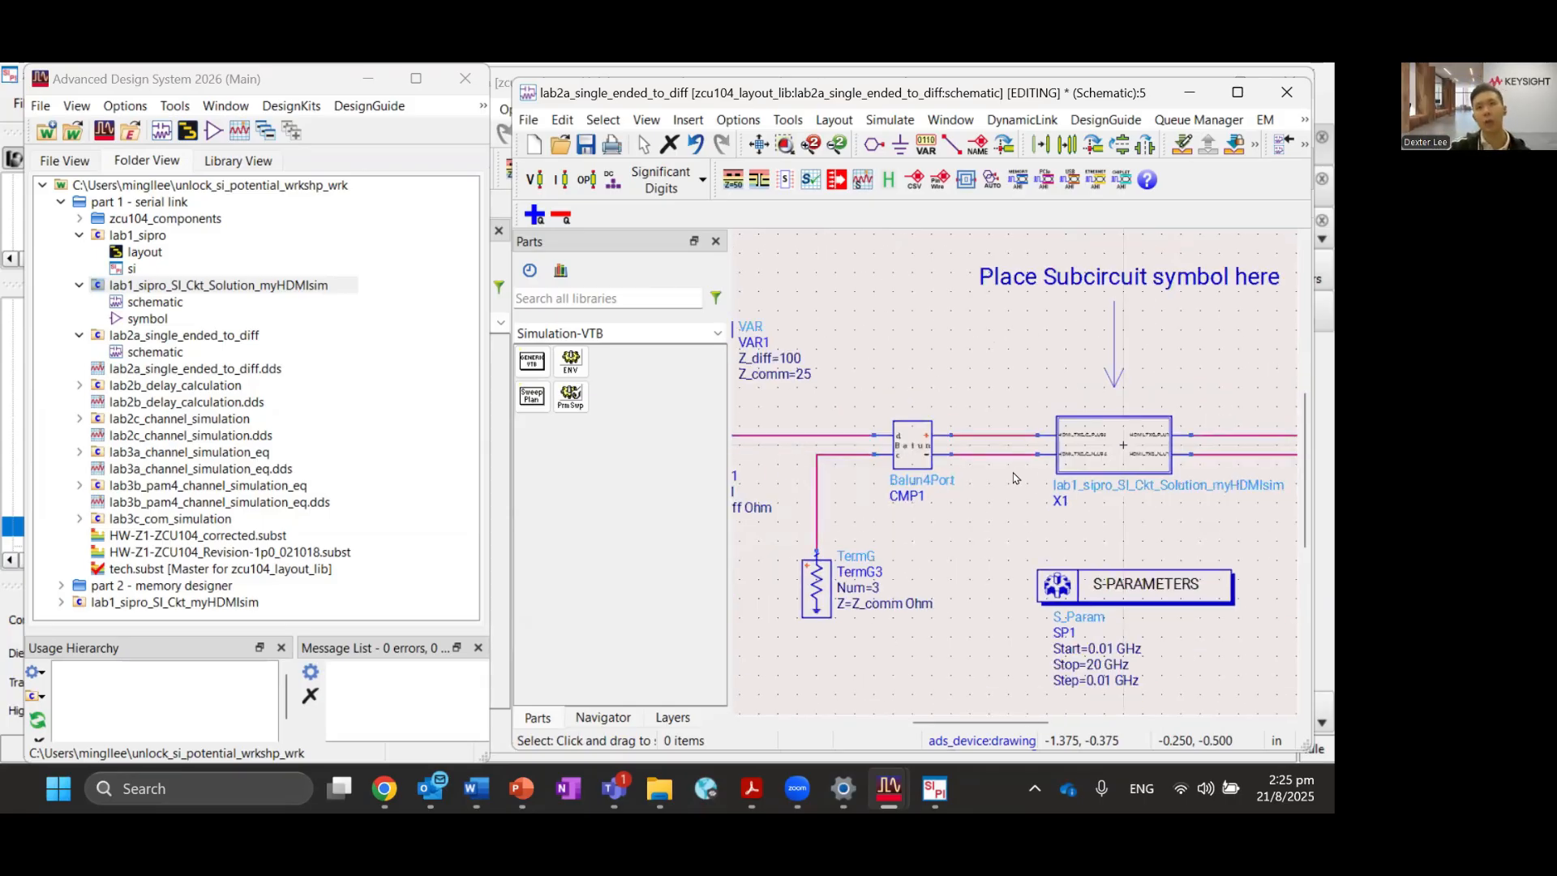
left_click_drag(1013, 478, 936, 425)
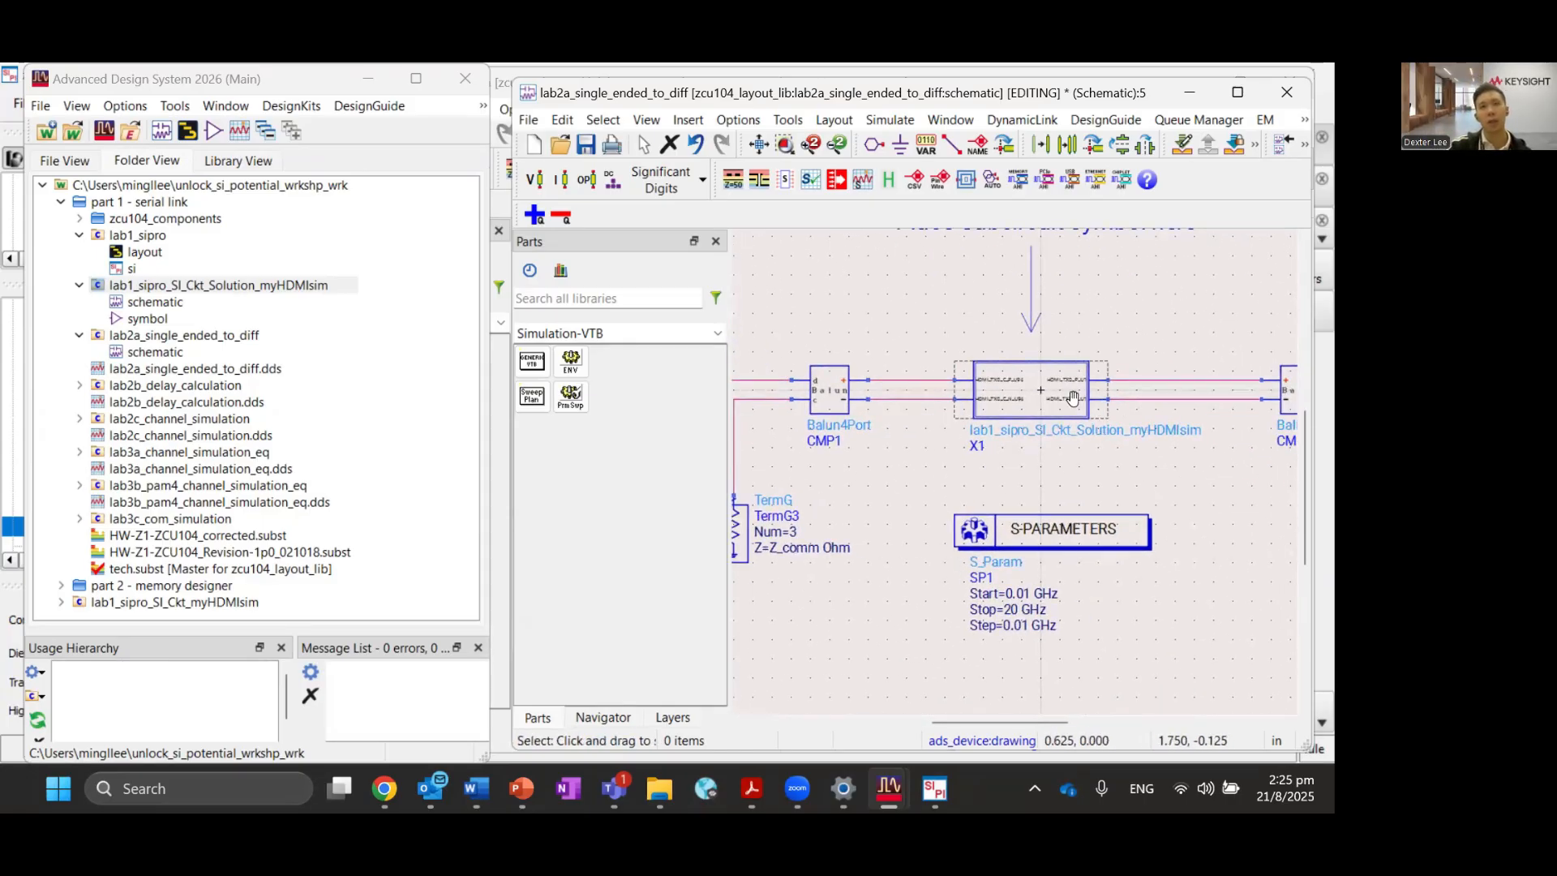
mouse_move(1072, 397)
left_mouse_down()
mouse_move(946, 505)
mouse_move(1076, 367)
left_mouse_up()
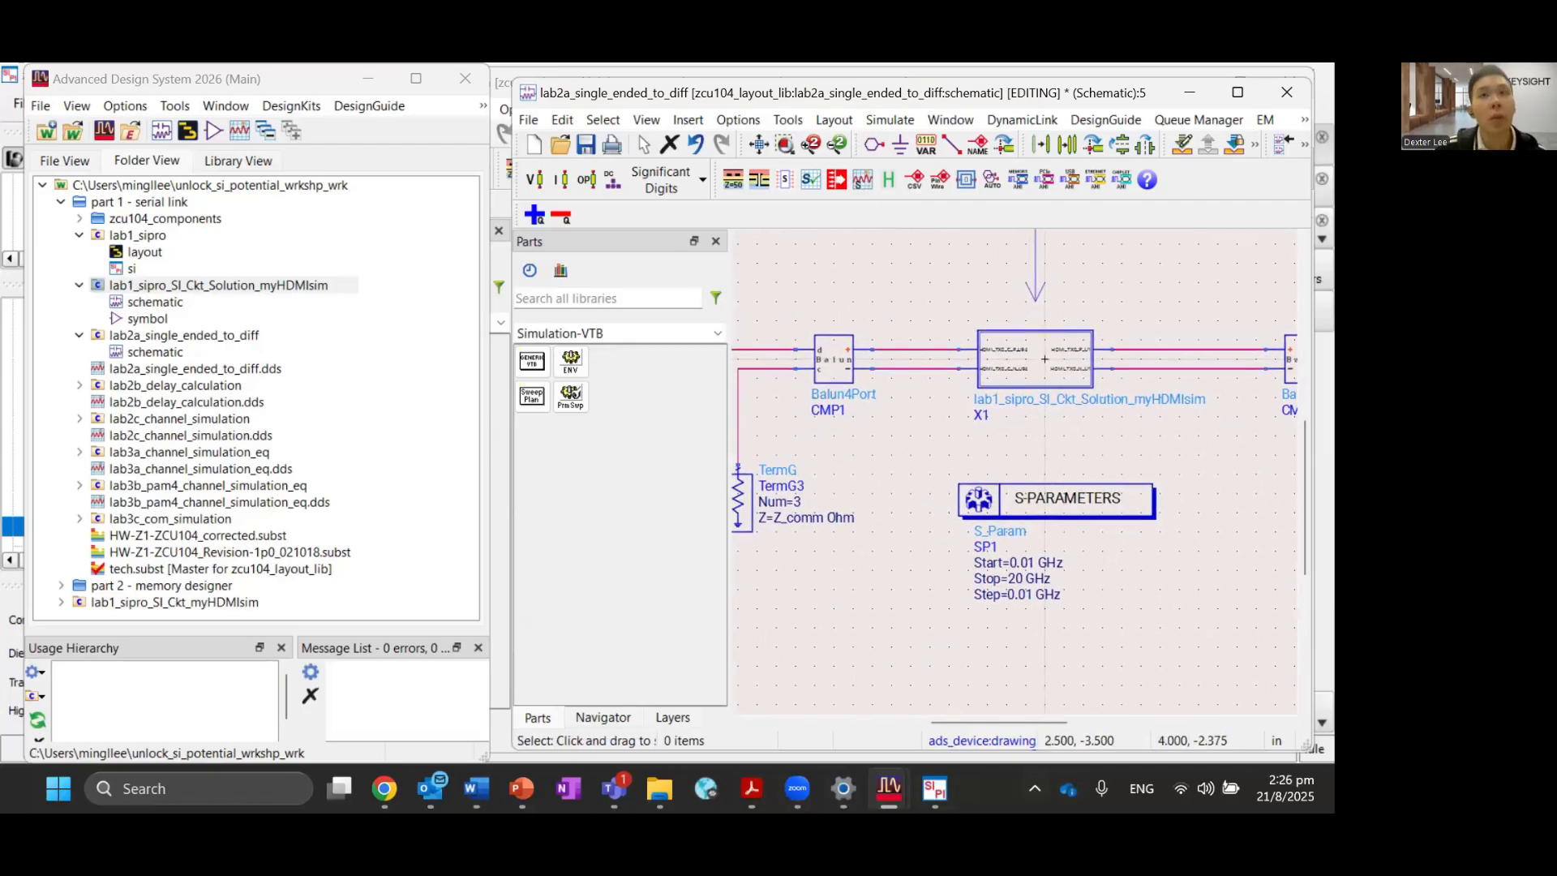
Widen the lab2a_single_ended_to_diff schematic window and run its S-parameter simulation.
key("alt+Tab")
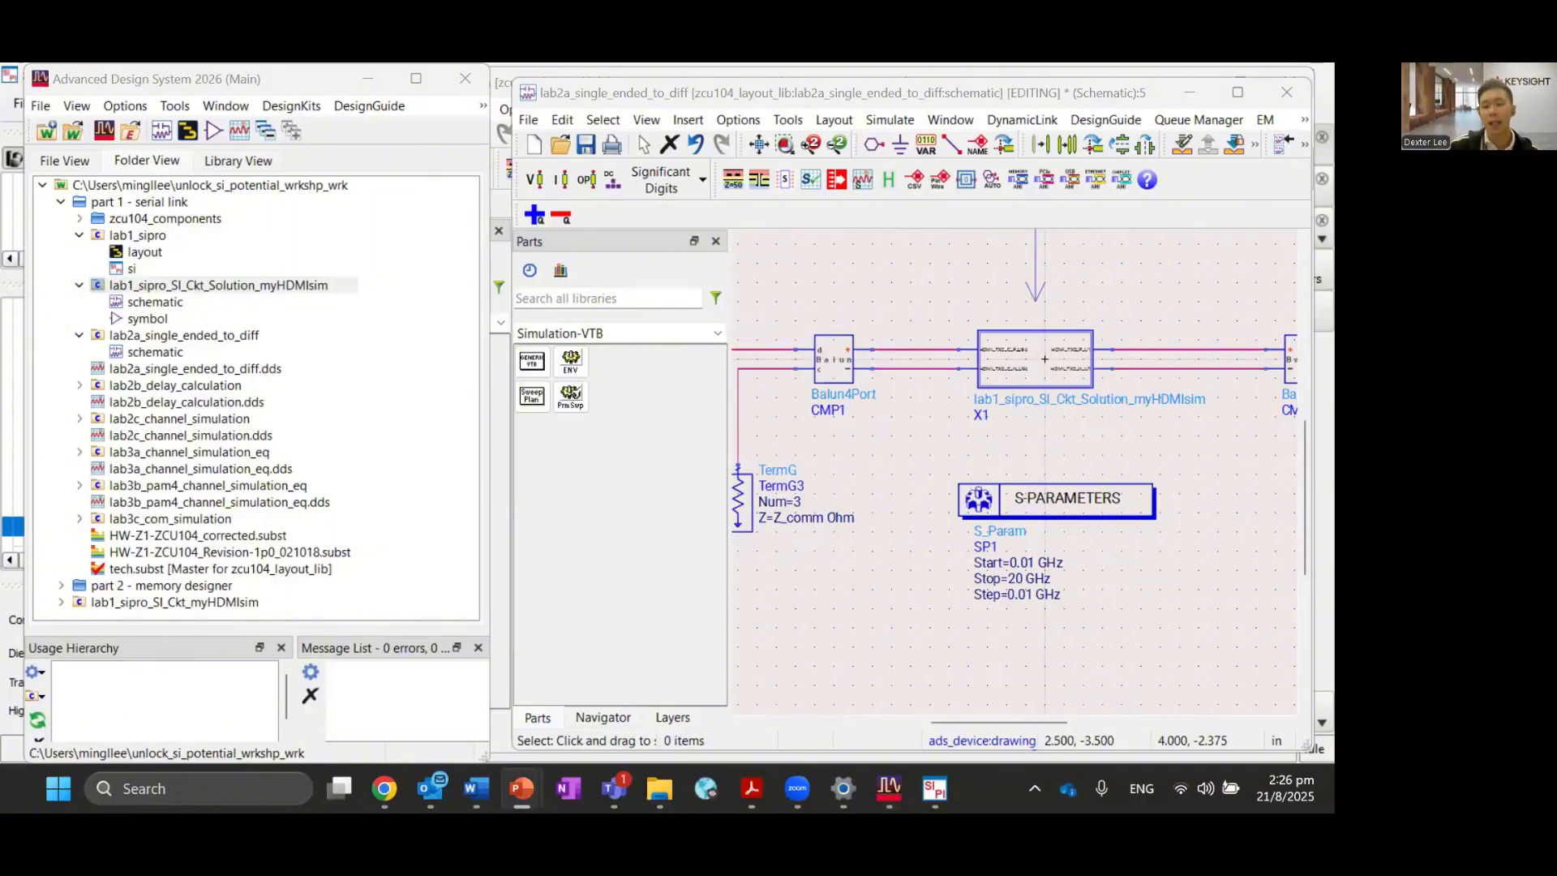
scroll(1048, 417, "up", 2)
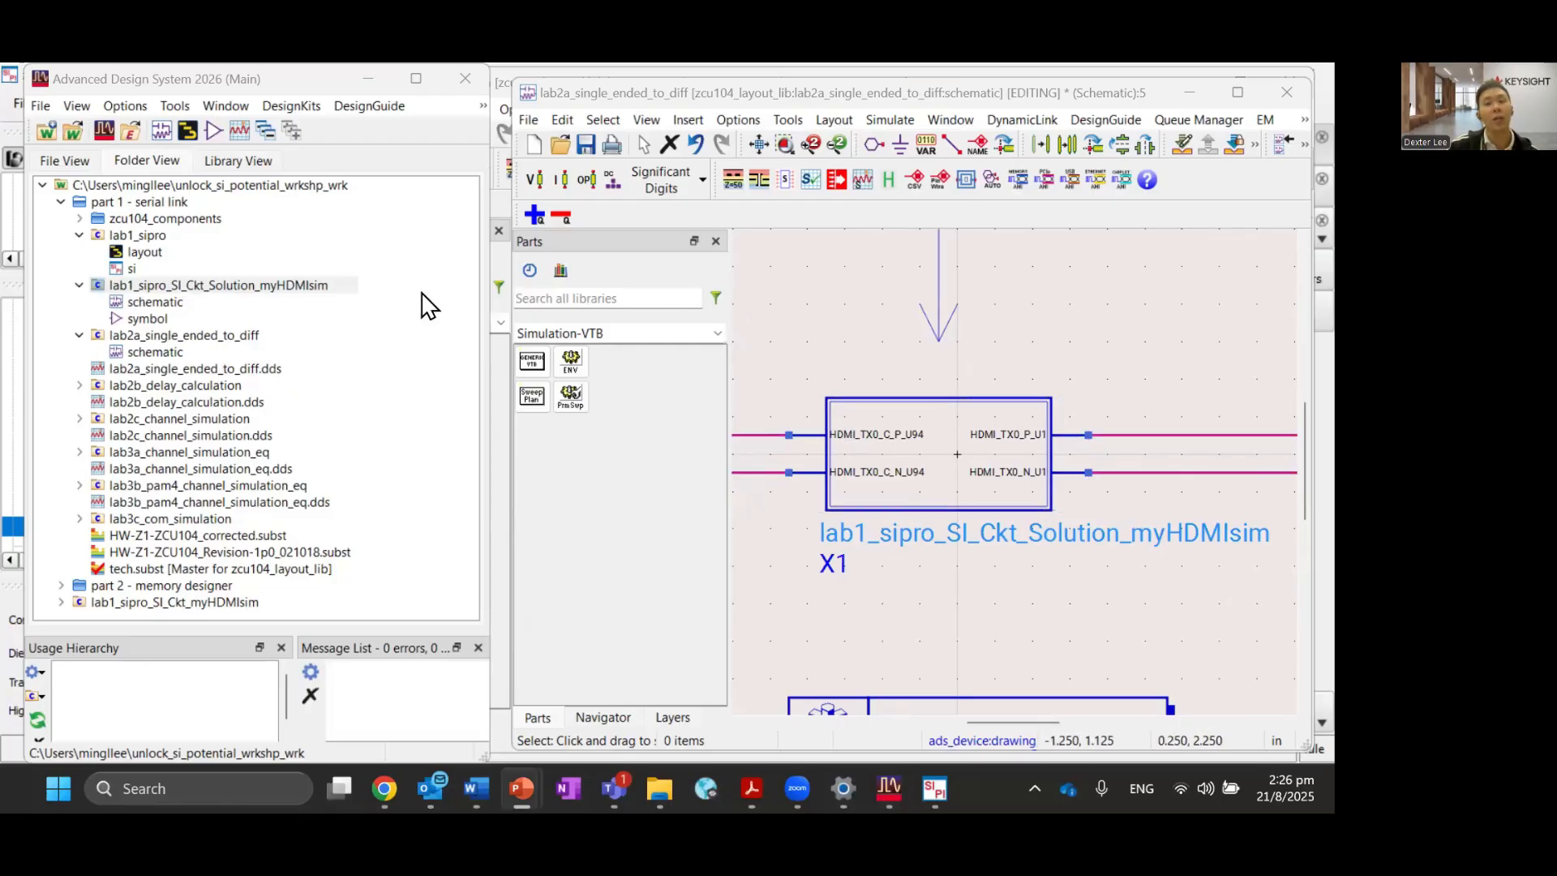
left_click_drag(509, 278, 320, 275)
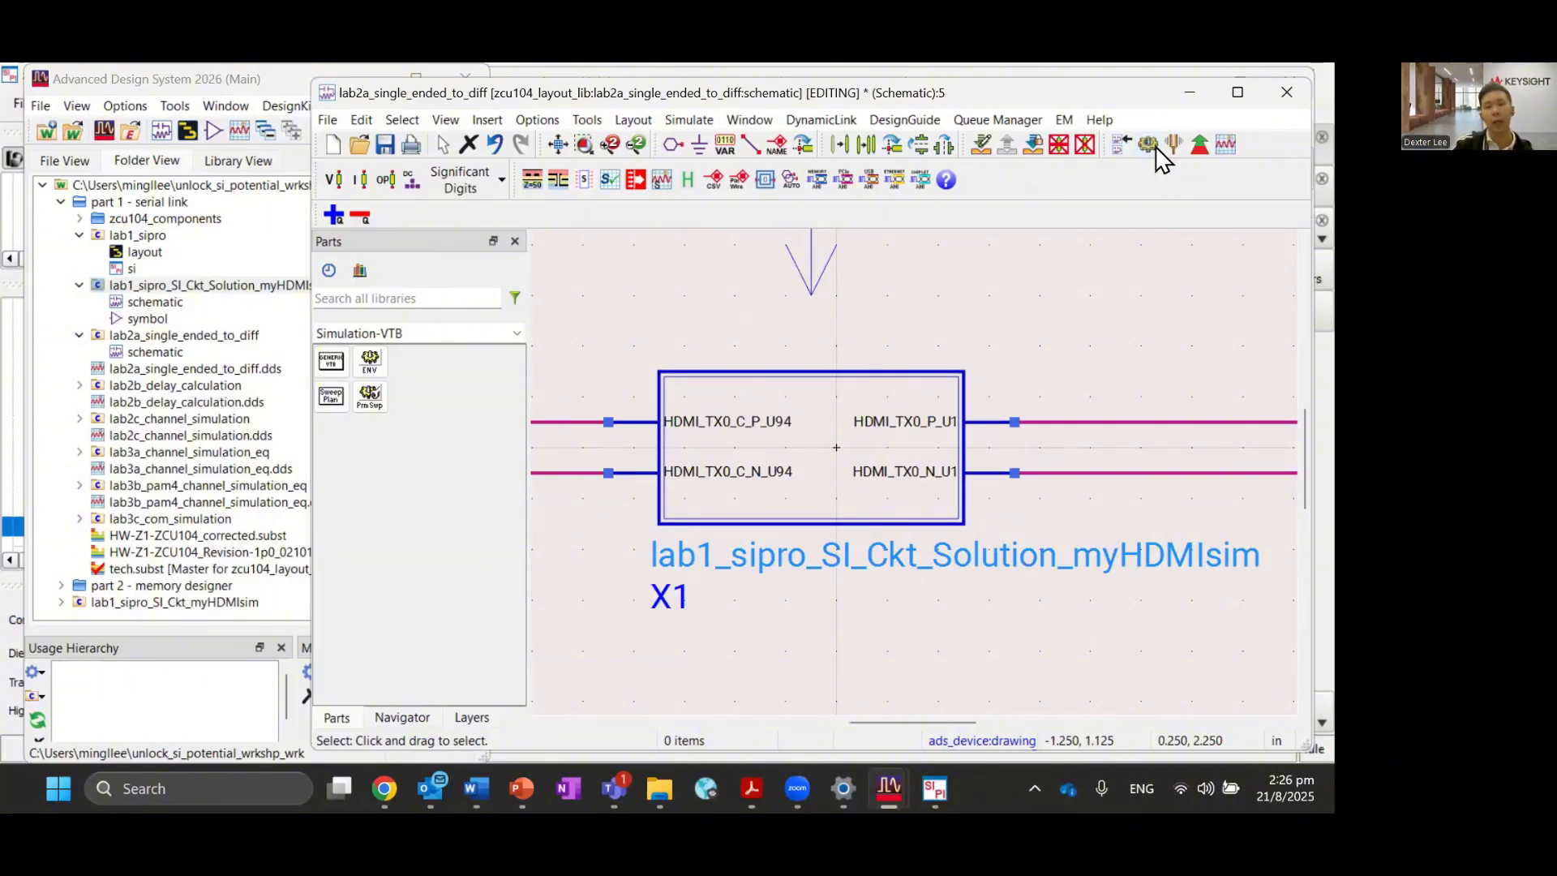
left_click(691, 120)
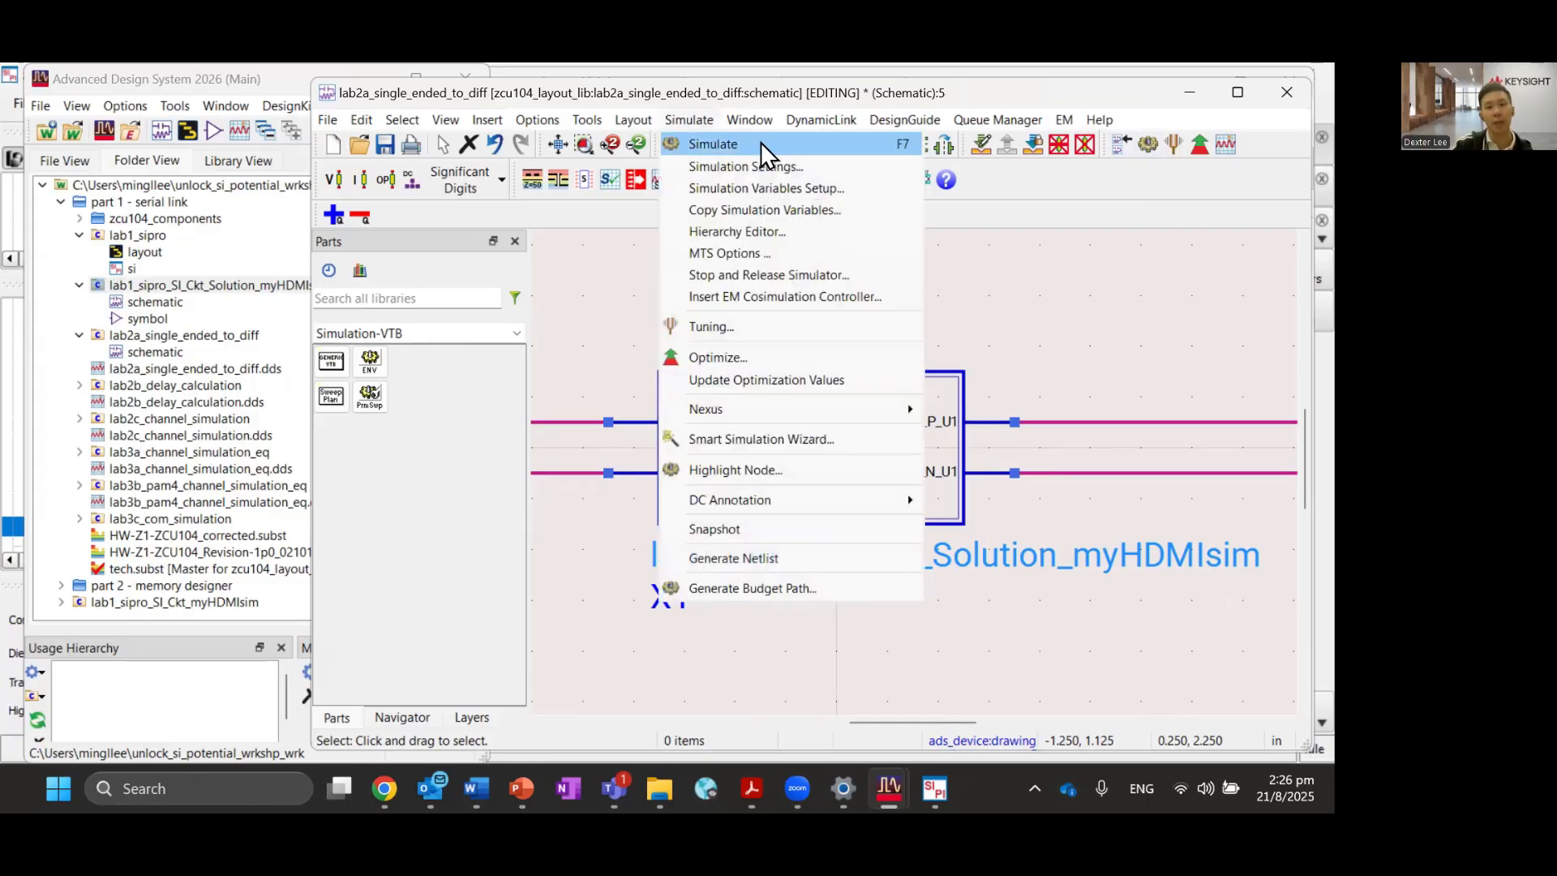
left_click(814, 152)
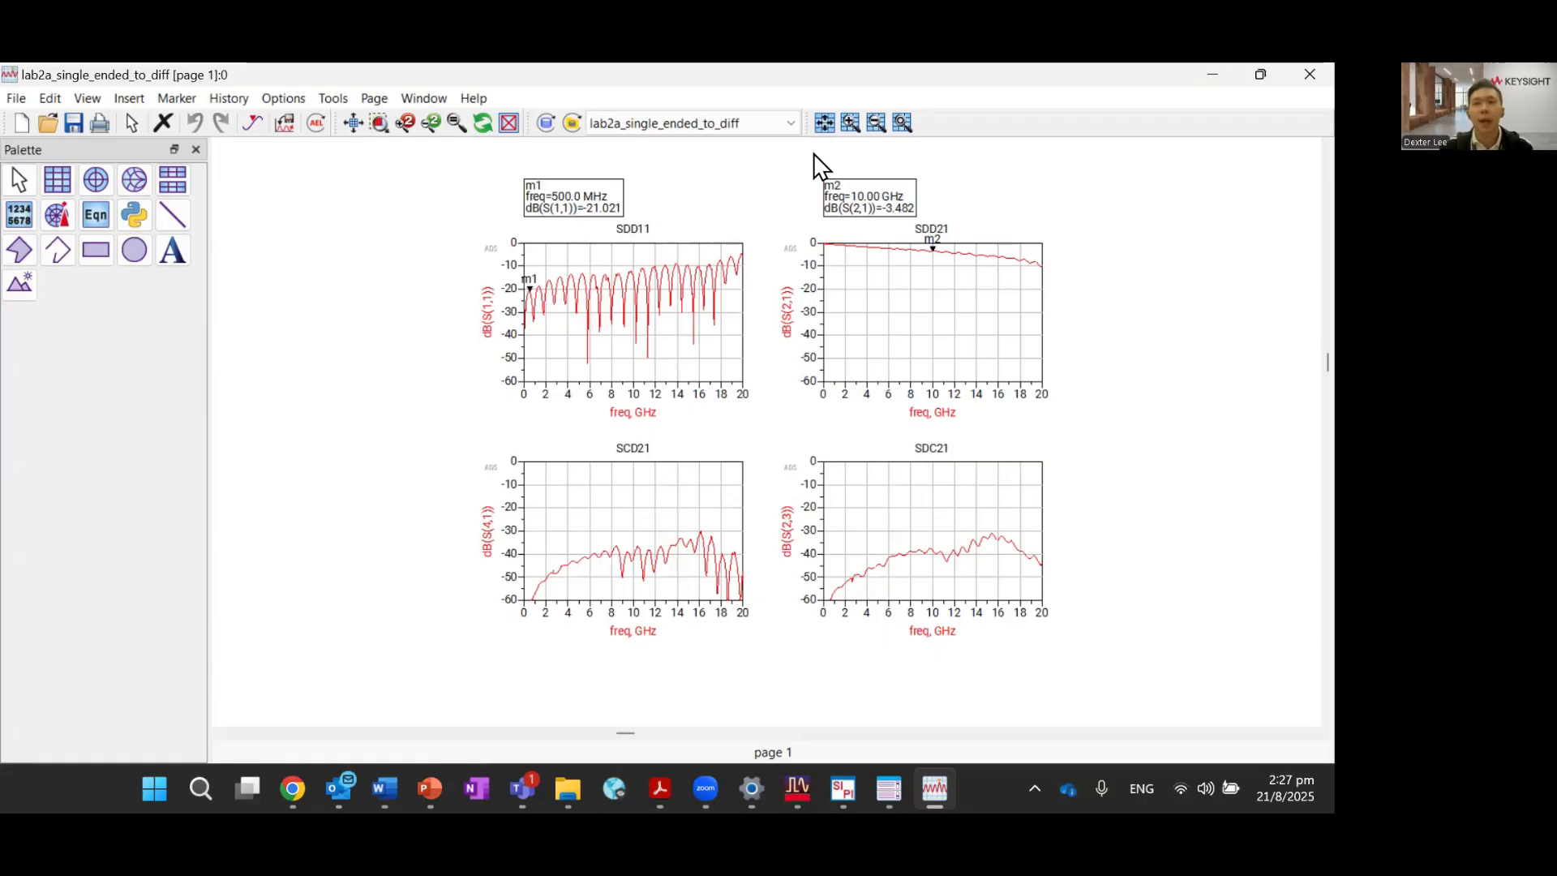
Review the drag-and-drop and simulate slides in the PowerPoint workshop deck, and return to the lab2a schematic around the subcircuit.
key("alt+Tab")
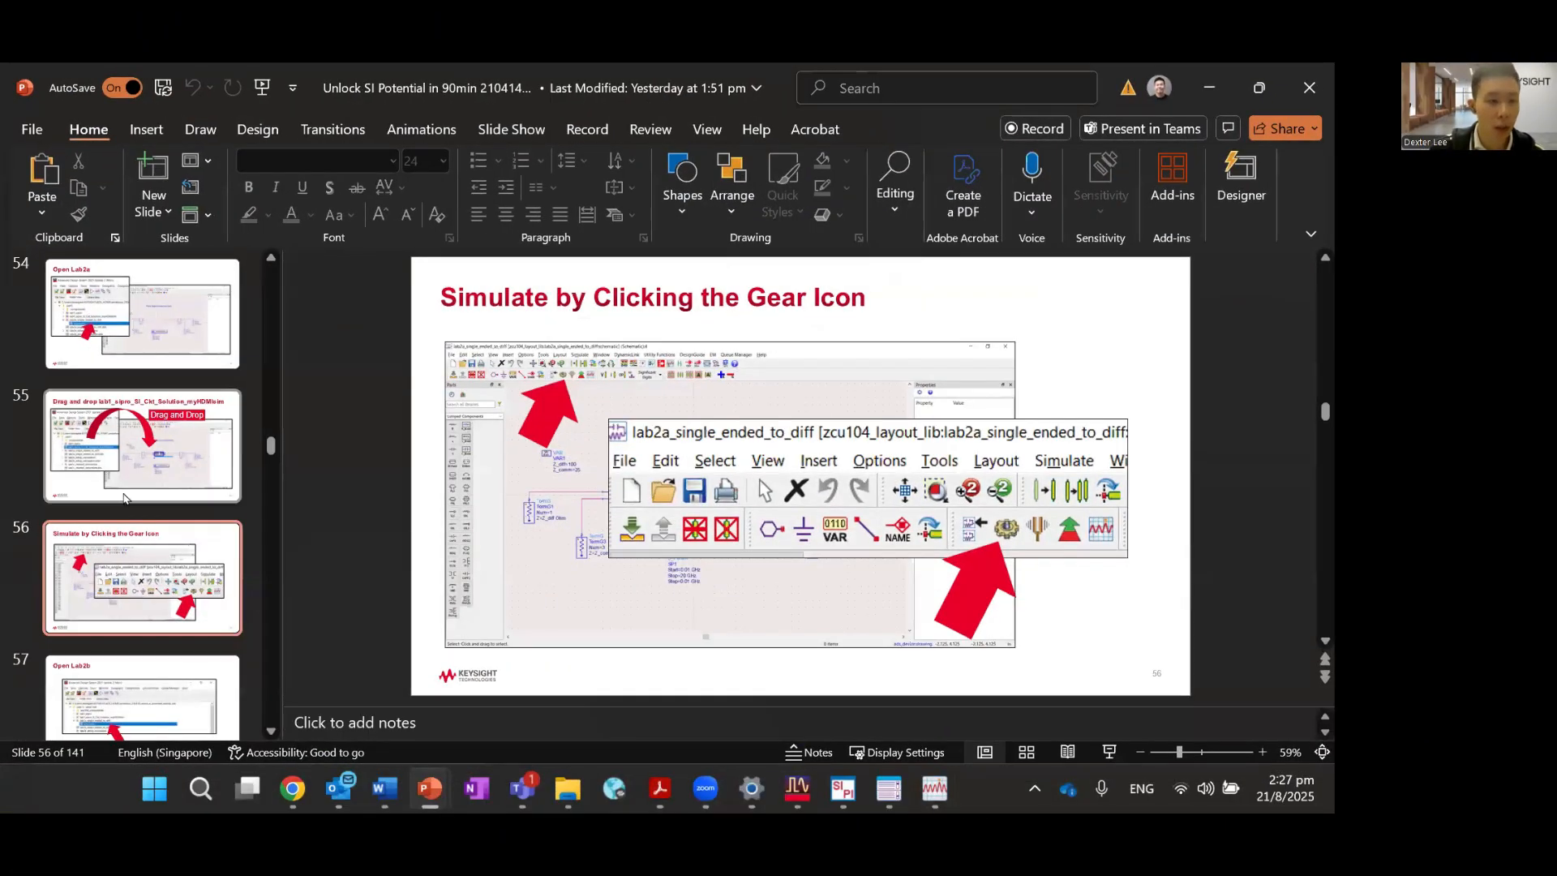
left_click(89, 466)
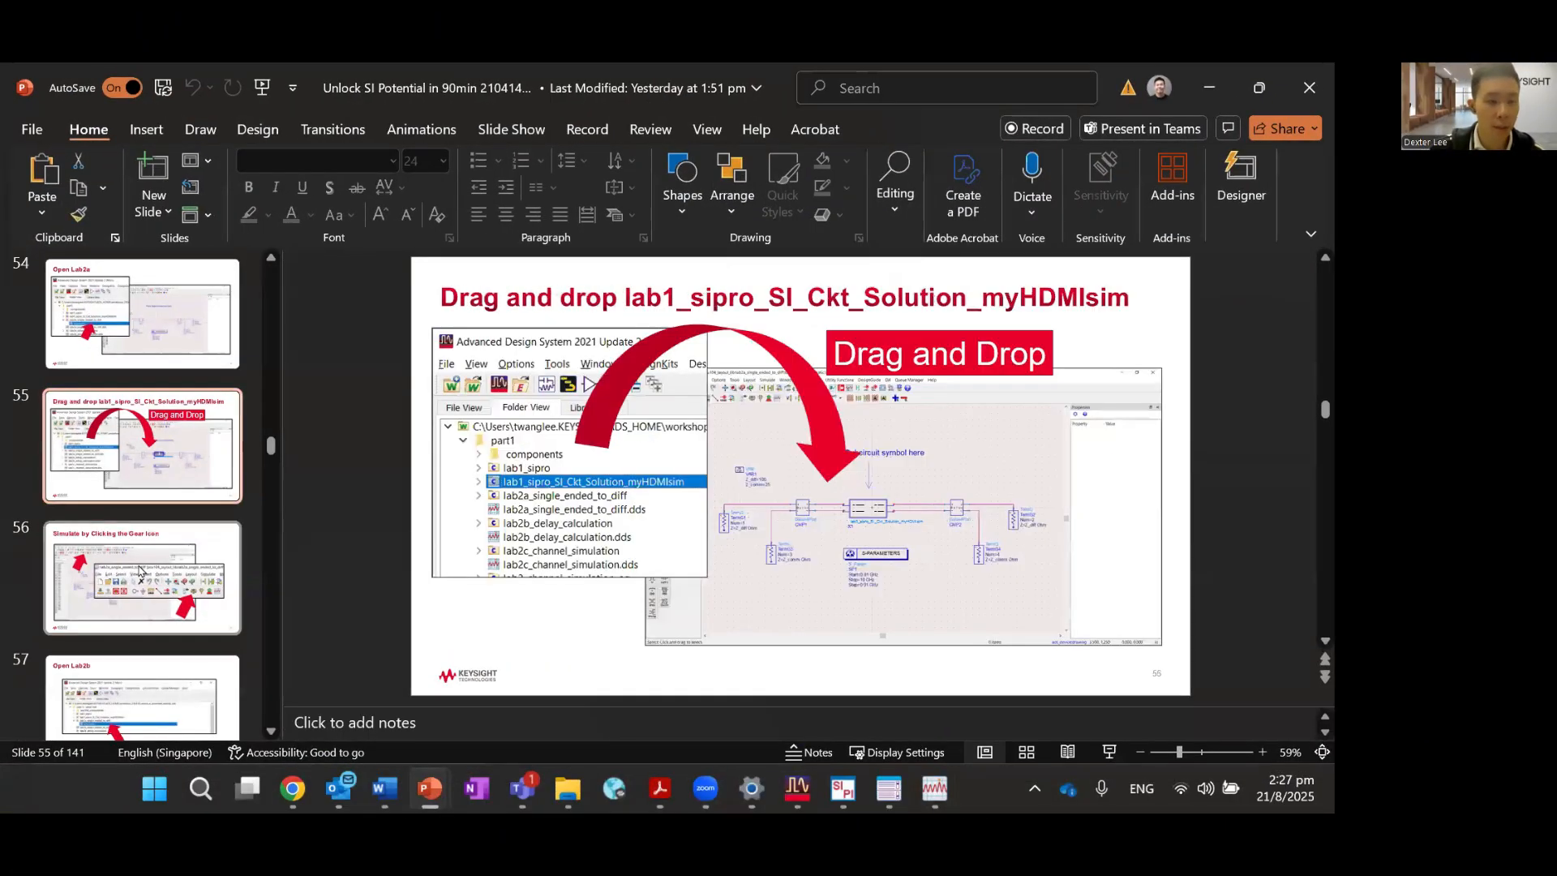
left_click(140, 571)
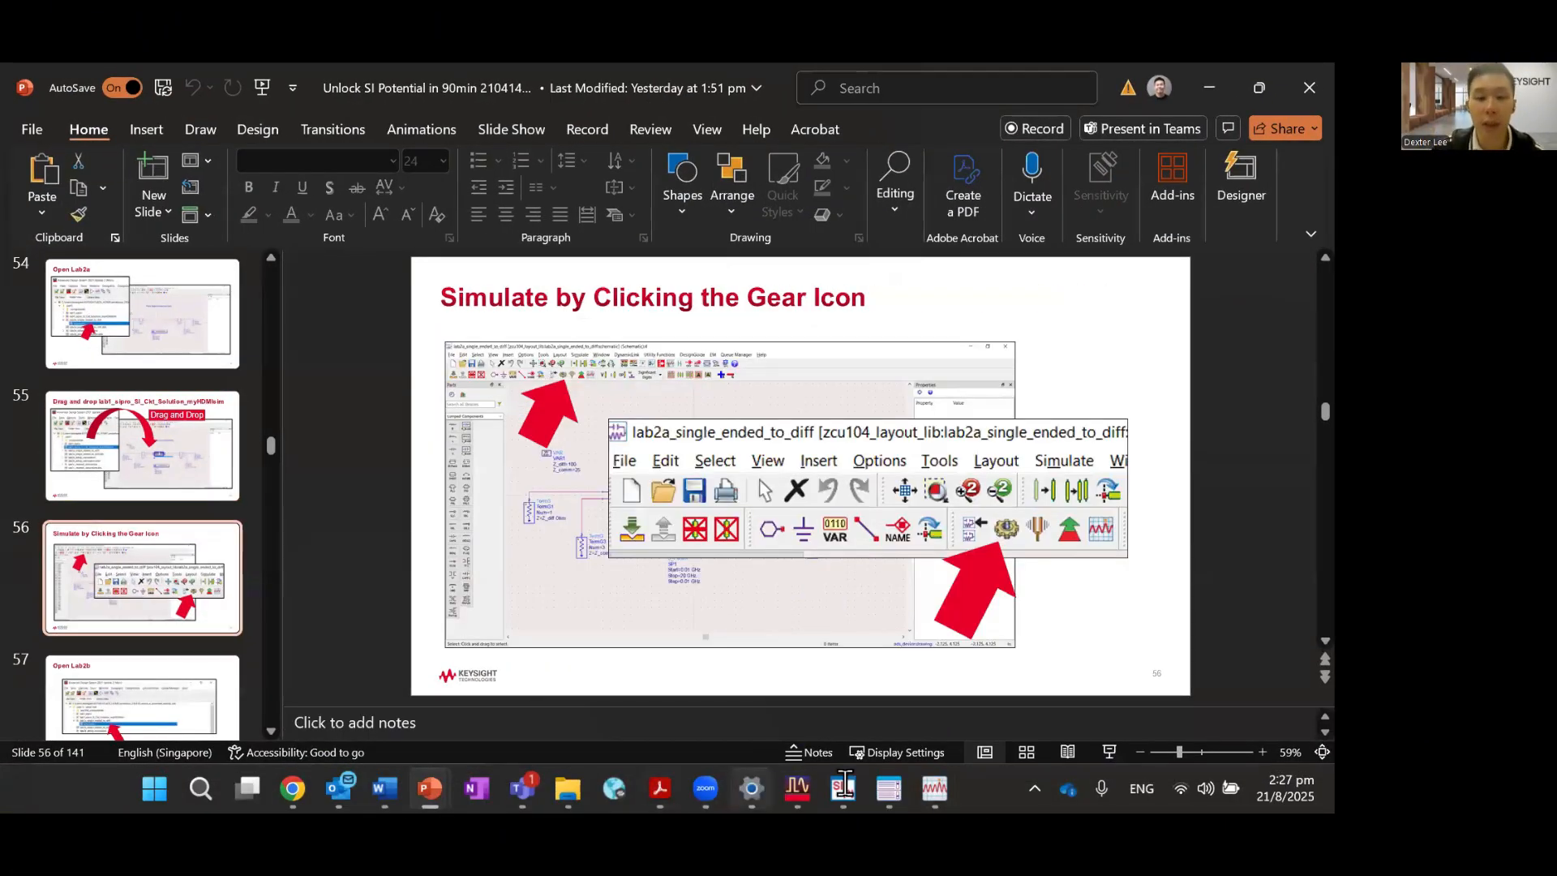
left_click(797, 786)
left_click(1066, 677)
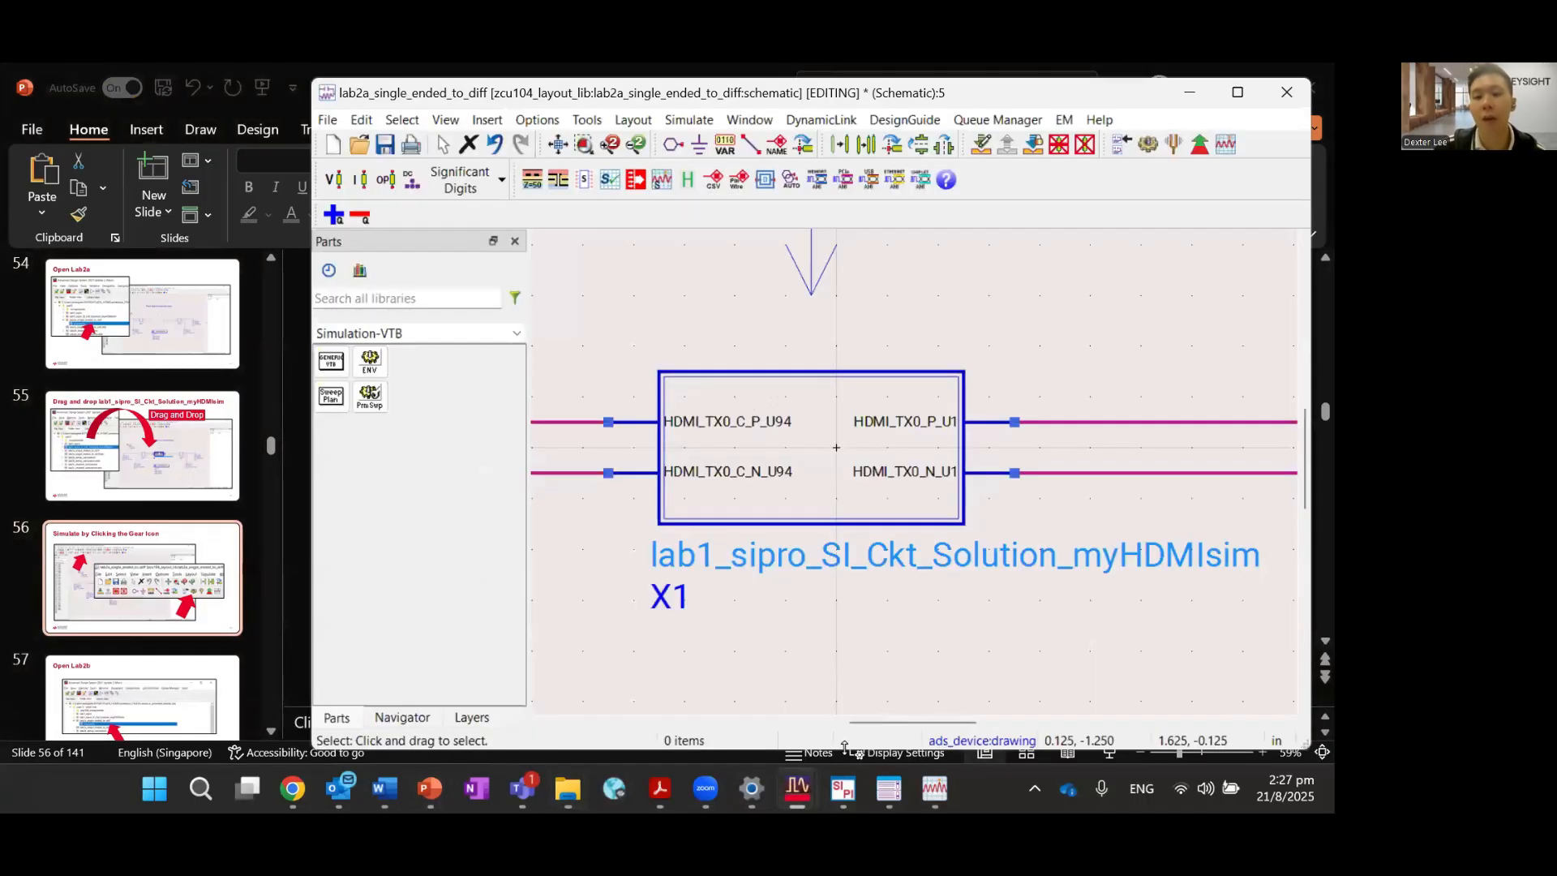
left_click(797, 787)
left_click(1031, 683)
scroll(904, 456, "down", 6)
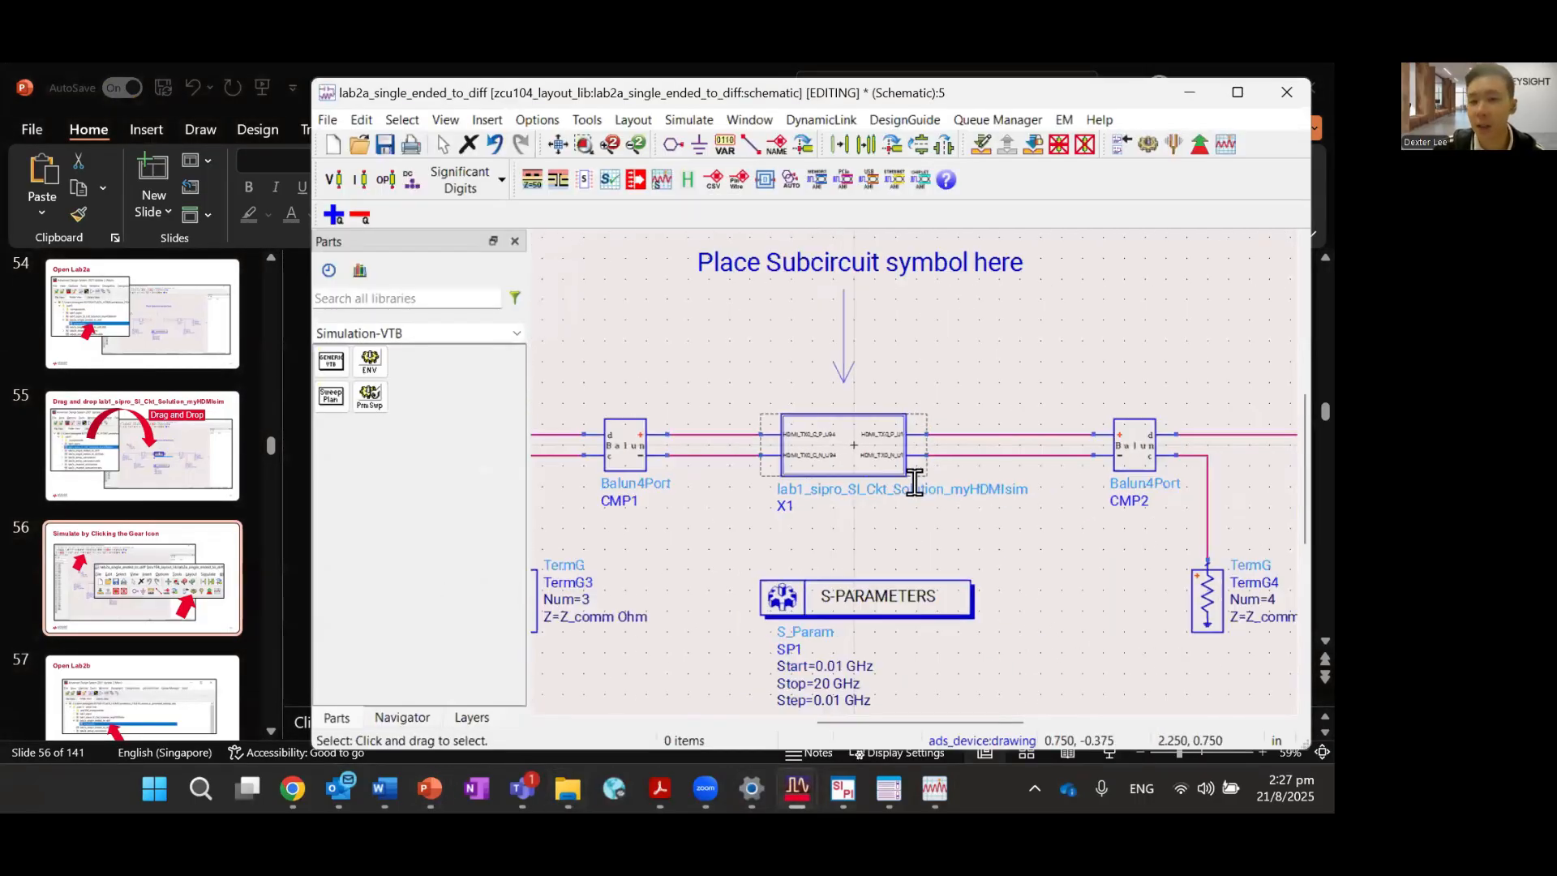
Review the Lab2b and Lab2c instruction slides in the PowerPoint workshop deck, ending on the Open Lab2c slide.
scroll(951, 557, "up", 3)
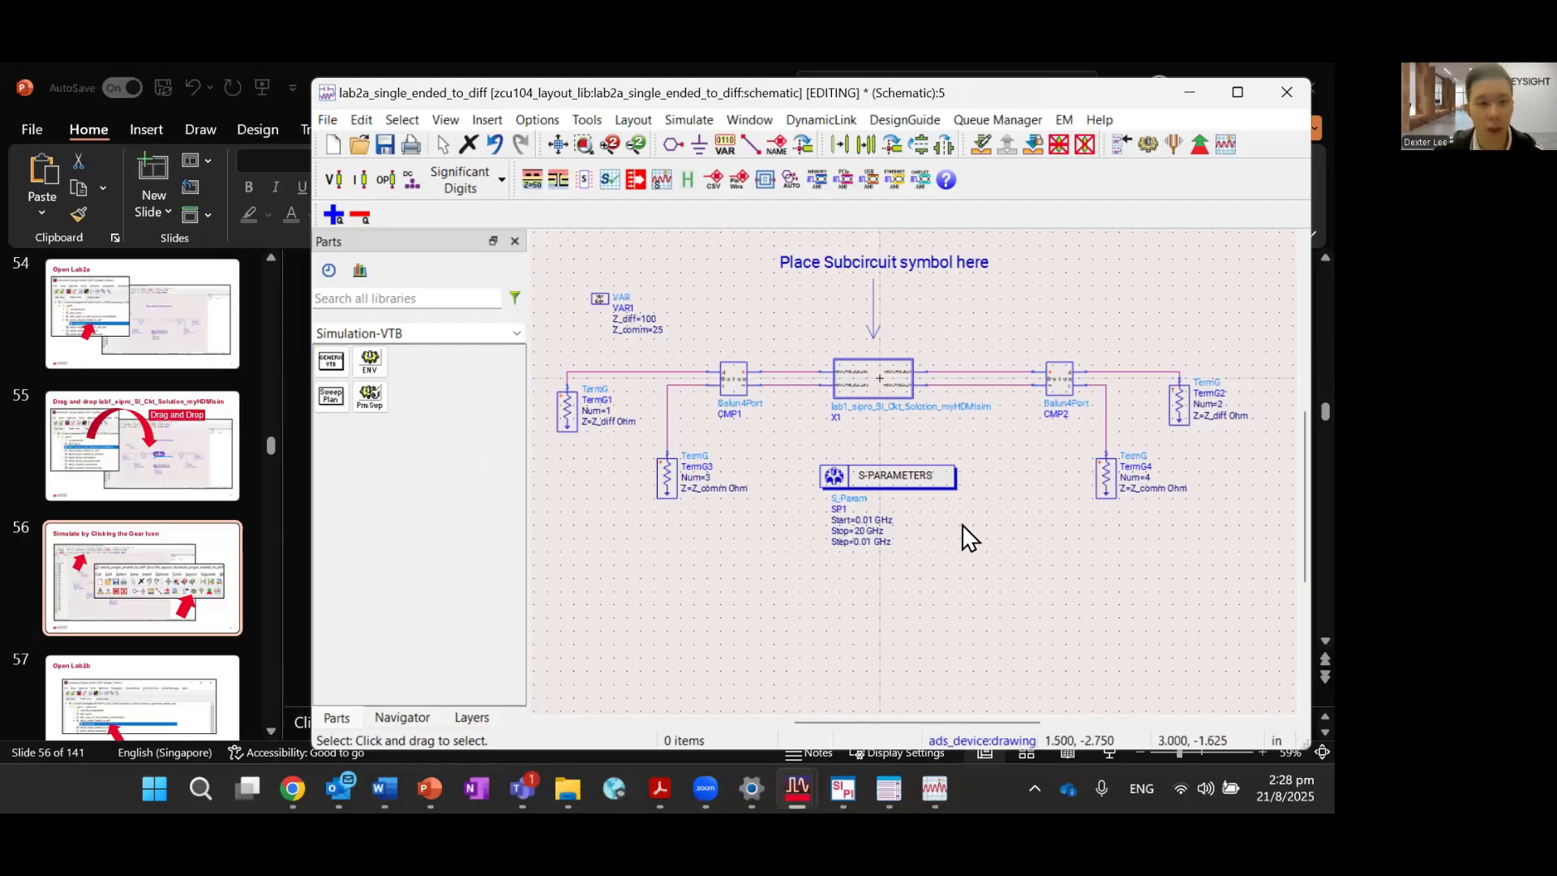
left_click(1189, 91)
scroll(152, 564, "down", 2)
left_click(166, 469)
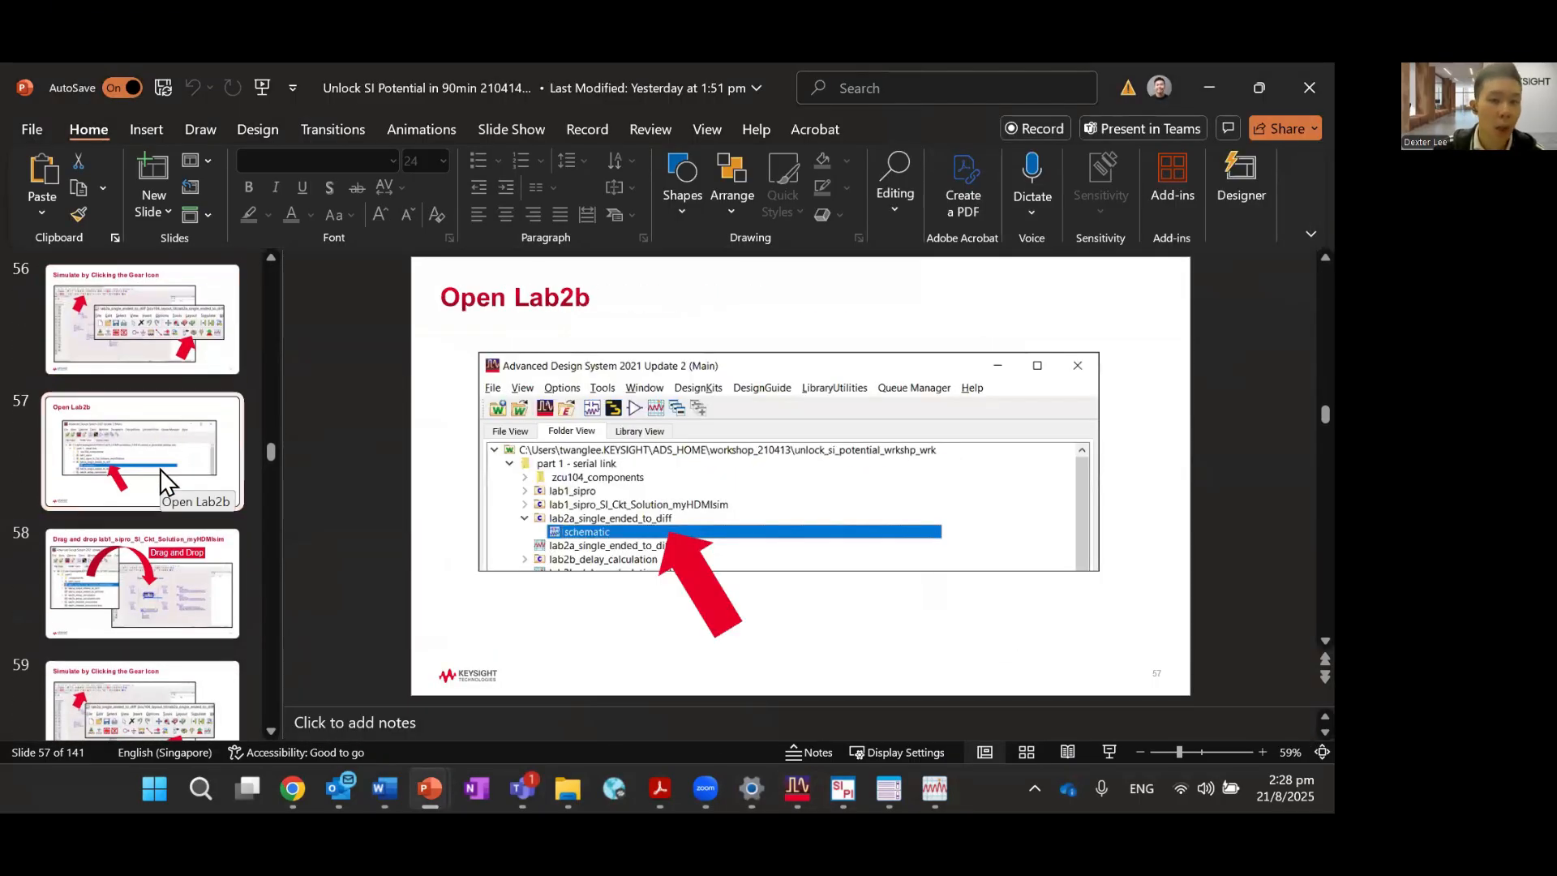
scroll(159, 468, "down", 2)
left_click(159, 470)
scroll(174, 545, "down", 6)
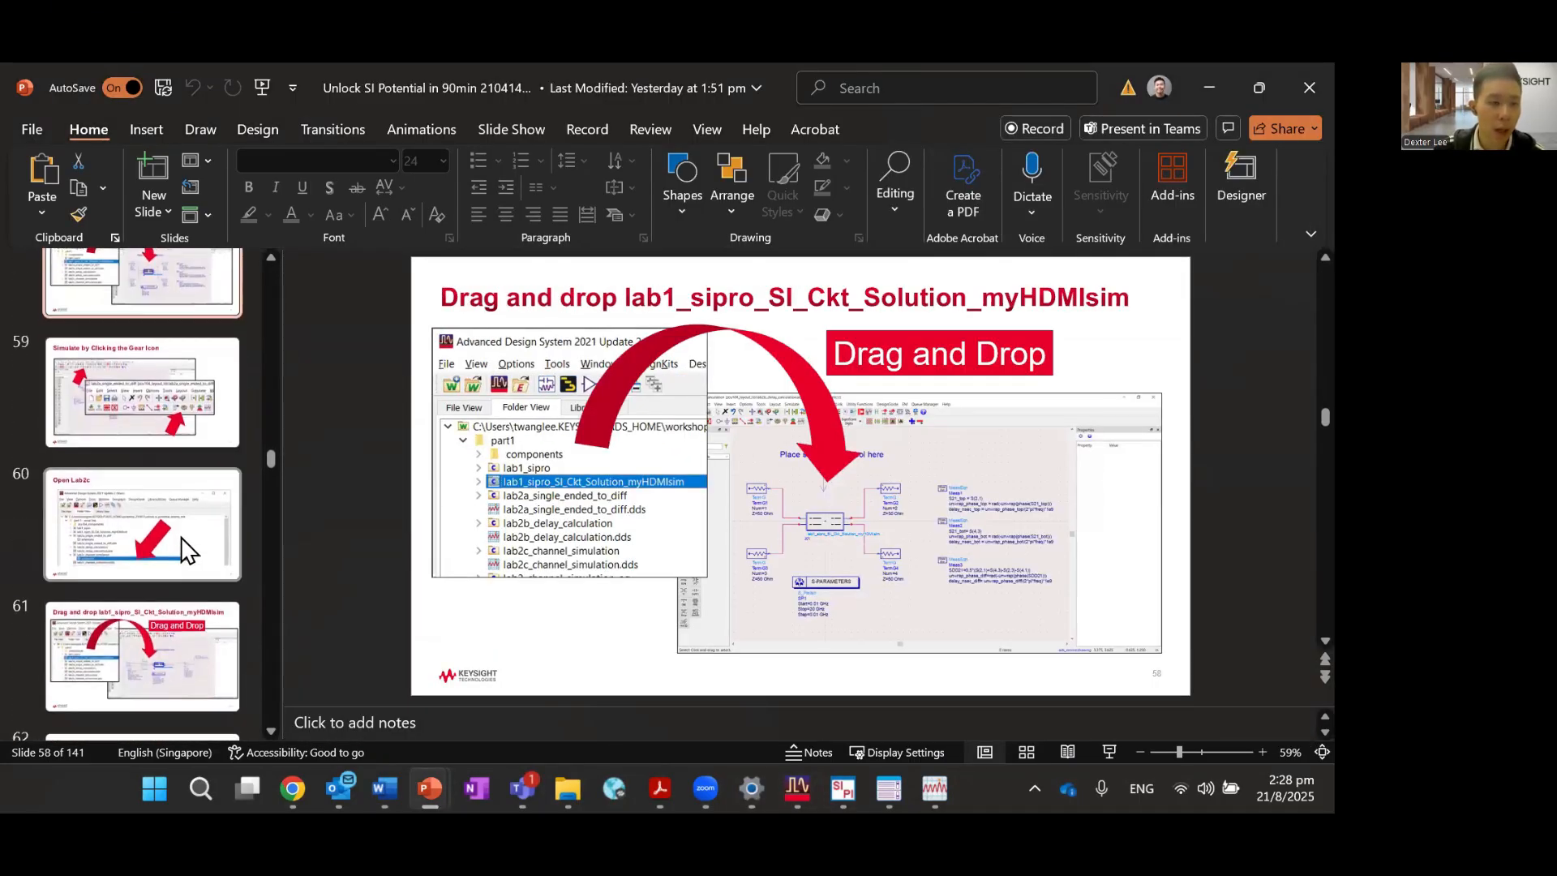
left_click(159, 471)
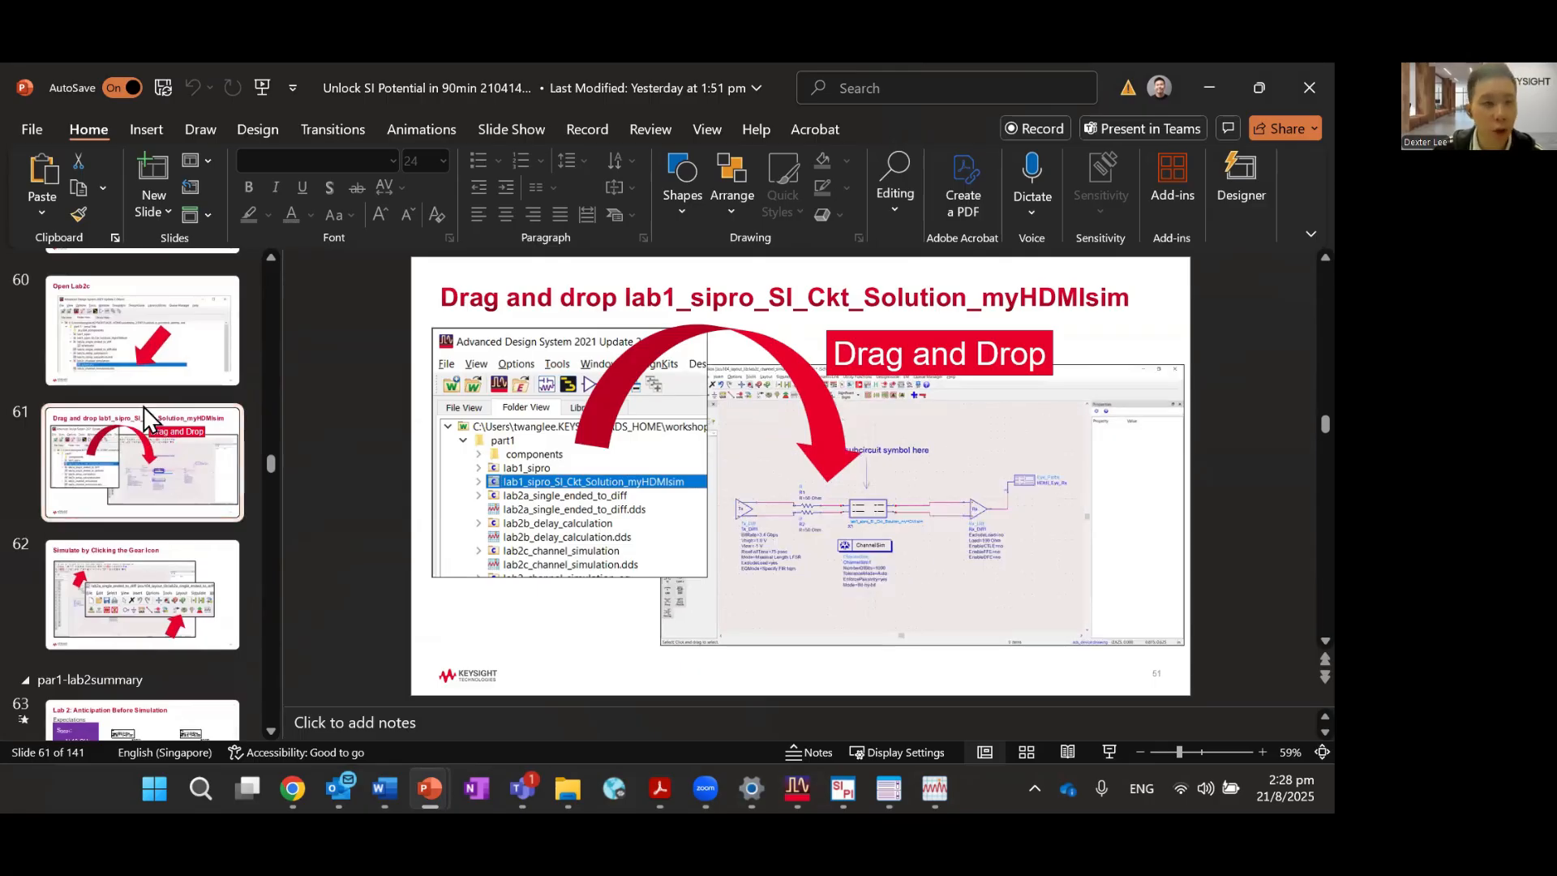
left_click(138, 376)
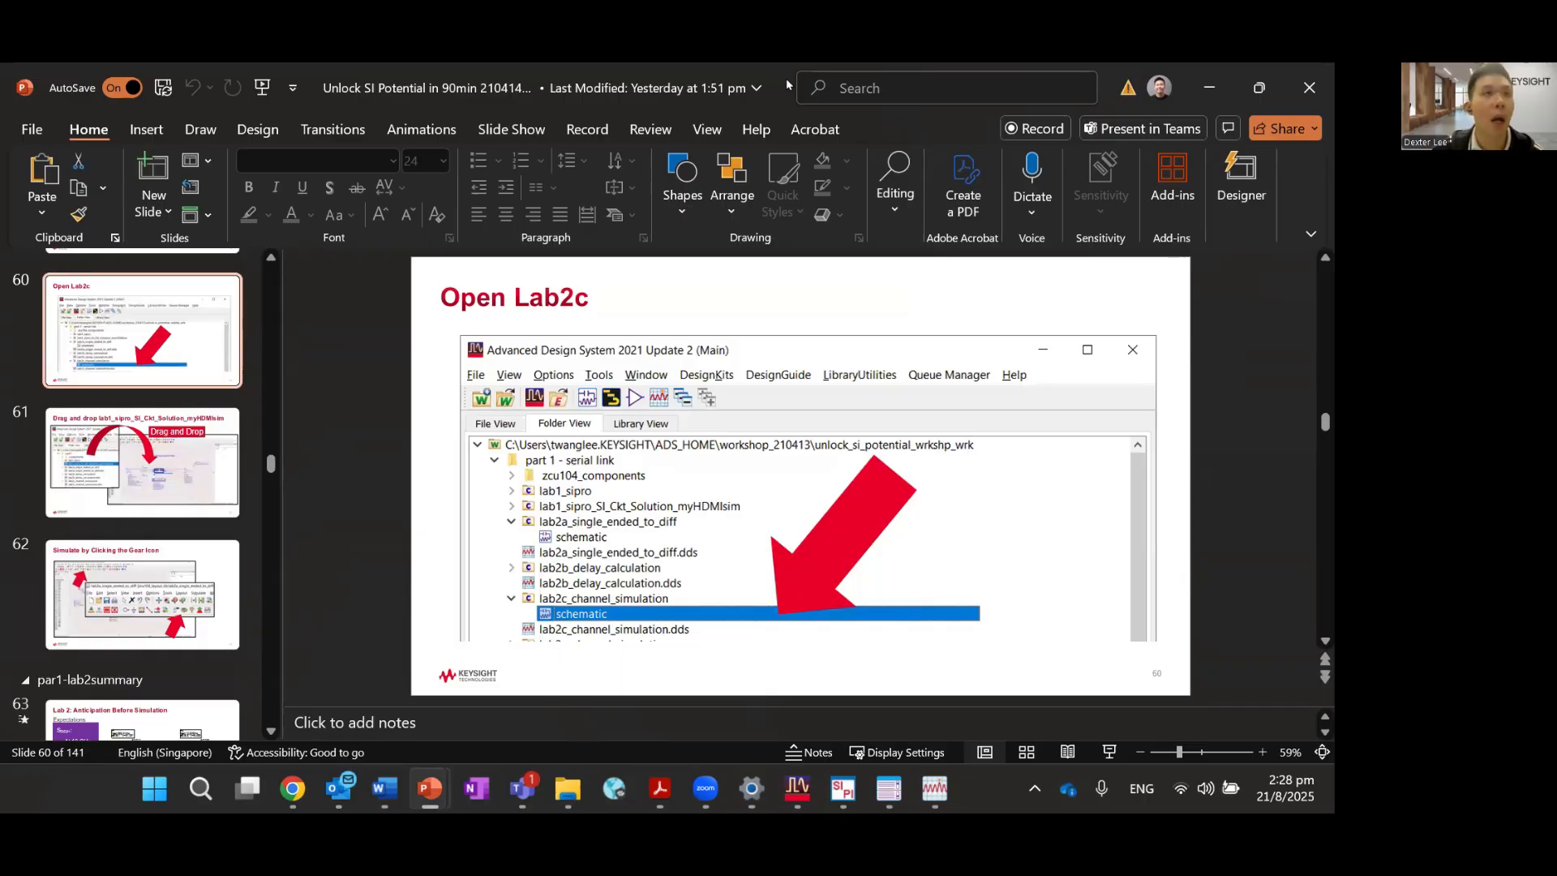
Switch to the Advanced Design System main window and open the schematic of the lab2c_channel_simulation cell.
left_click(429, 788)
left_click(790, 781)
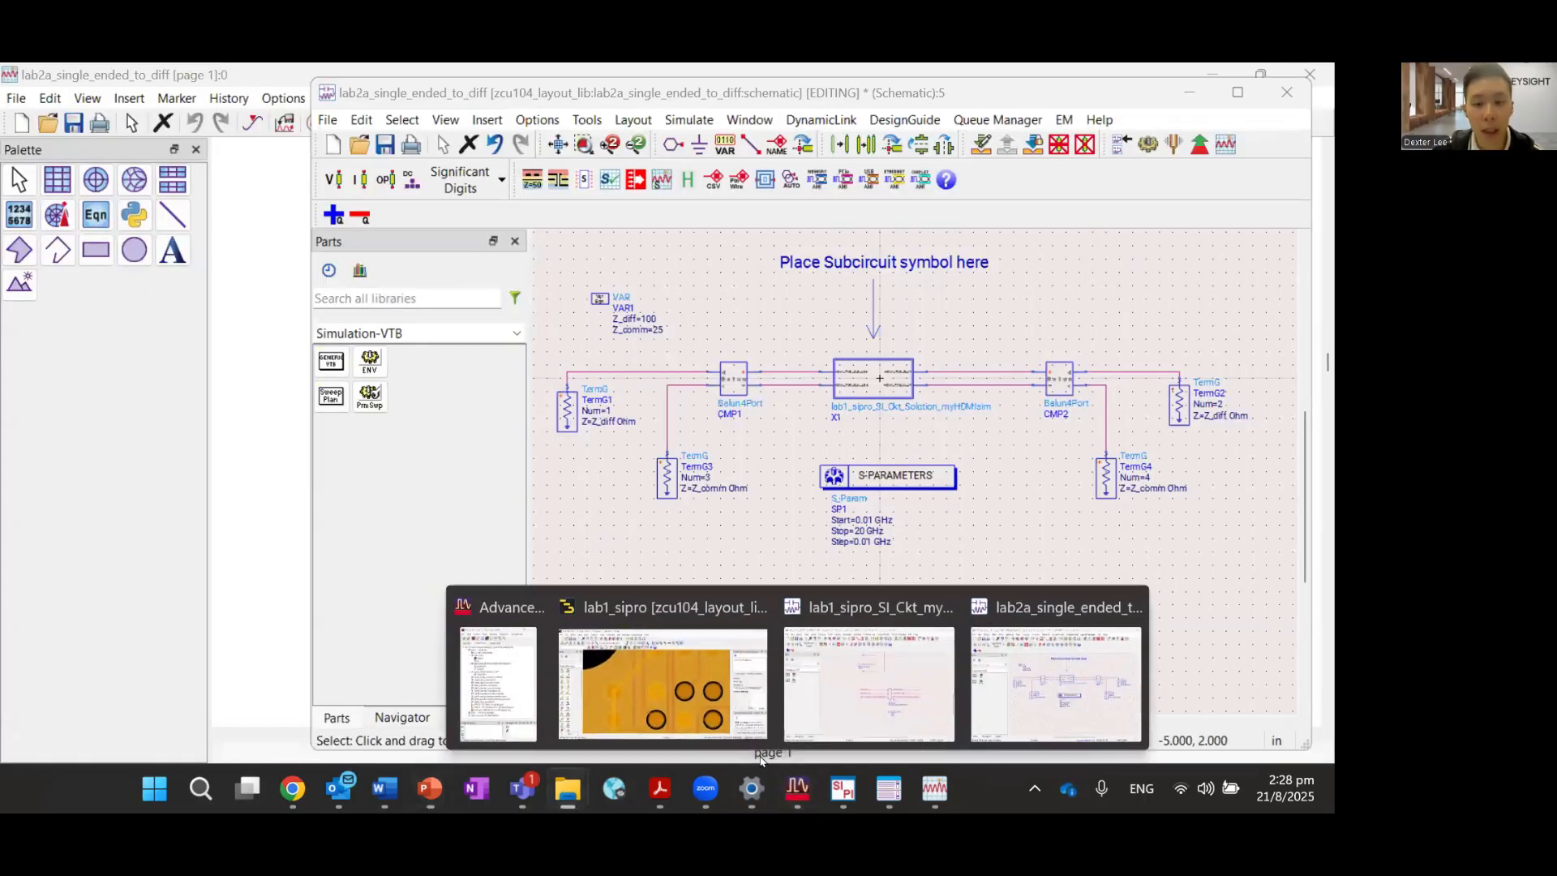
left_click(508, 674)
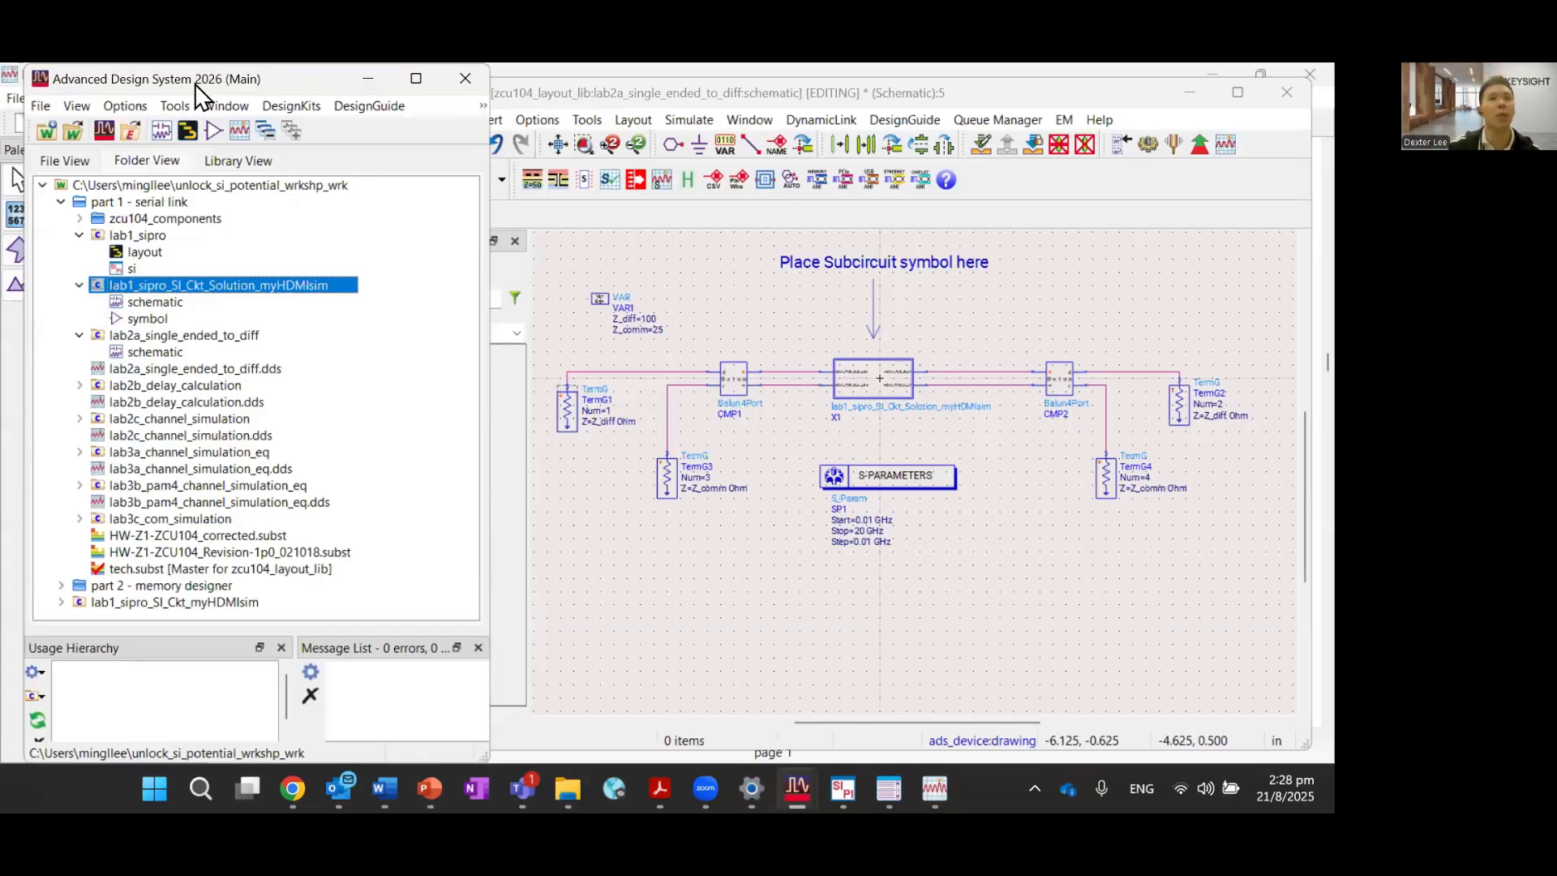
left_click(80, 420)
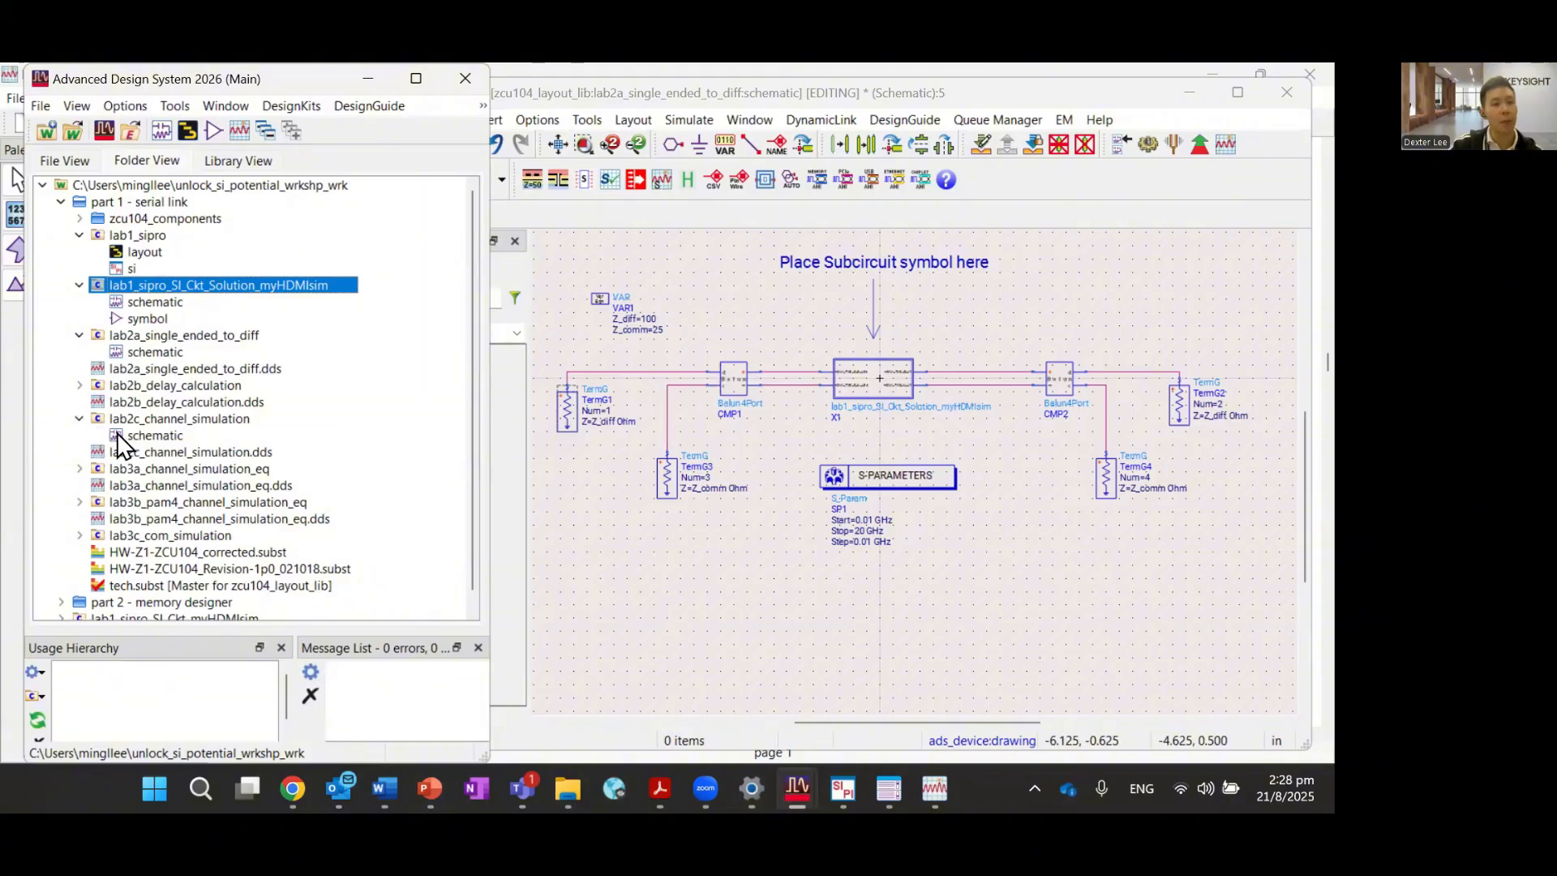
left_click(119, 436)
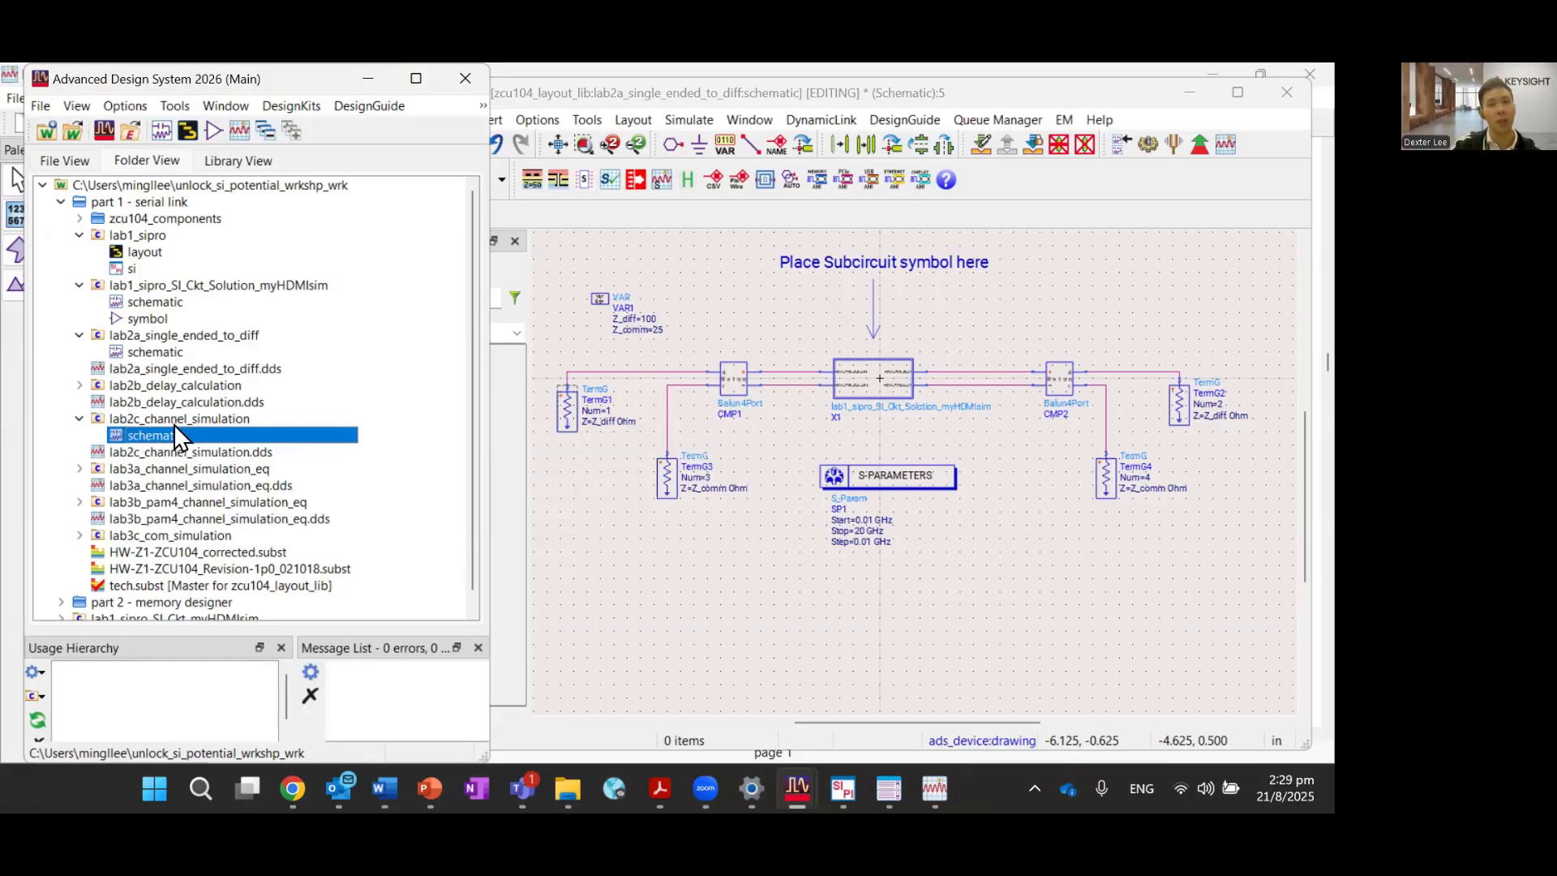
double_click(194, 432)
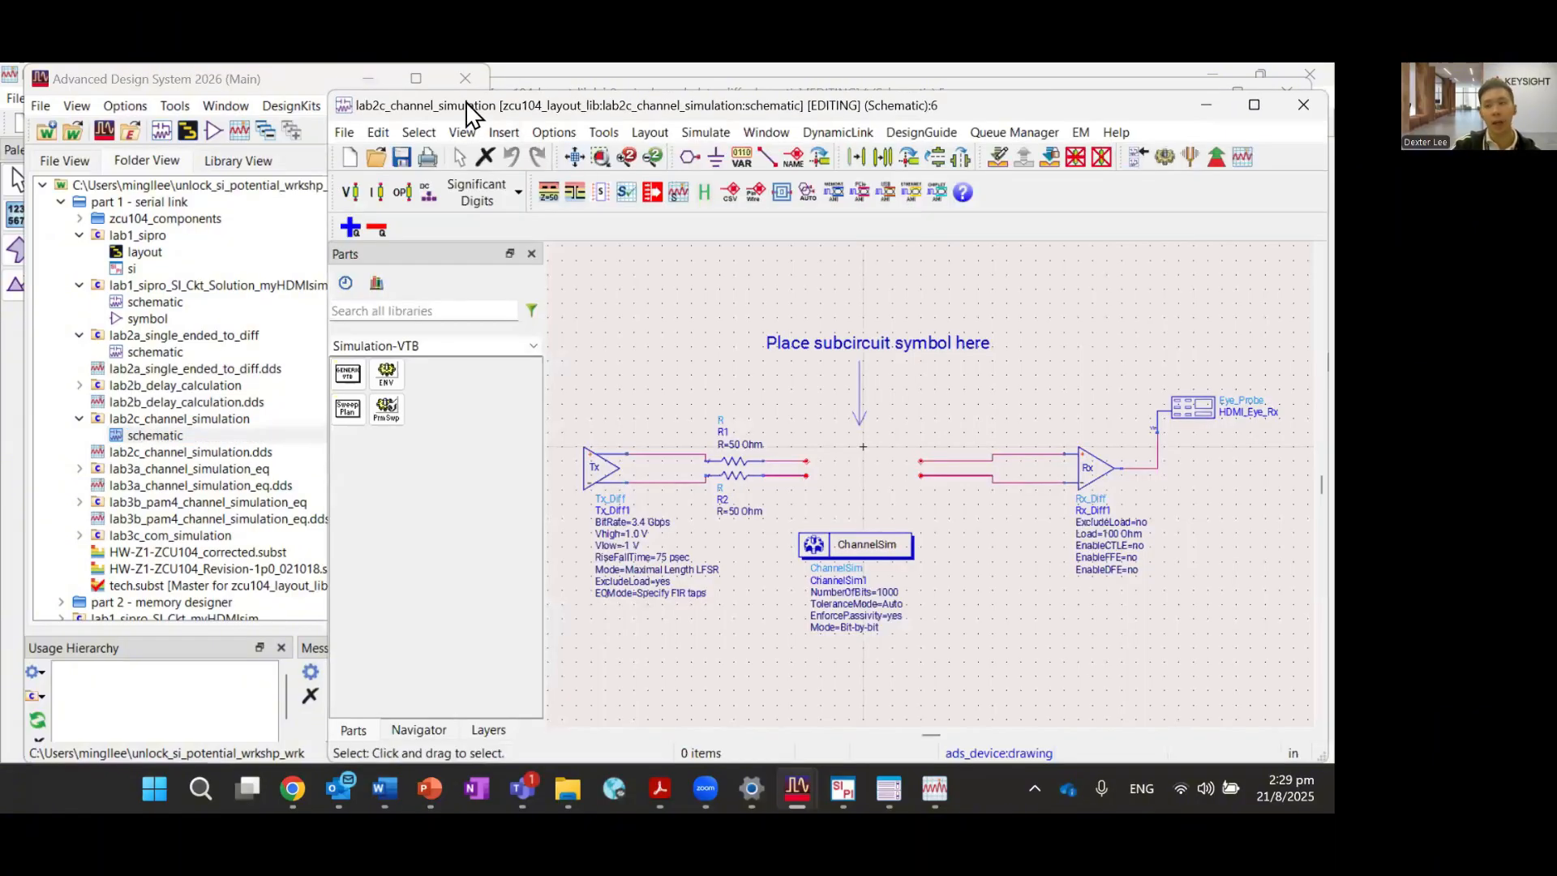
Move and narrow the lab2c_channel_simulation schematic window so that it sits beside the workspace tree.
left_click_drag(465, 101, 462, 86)
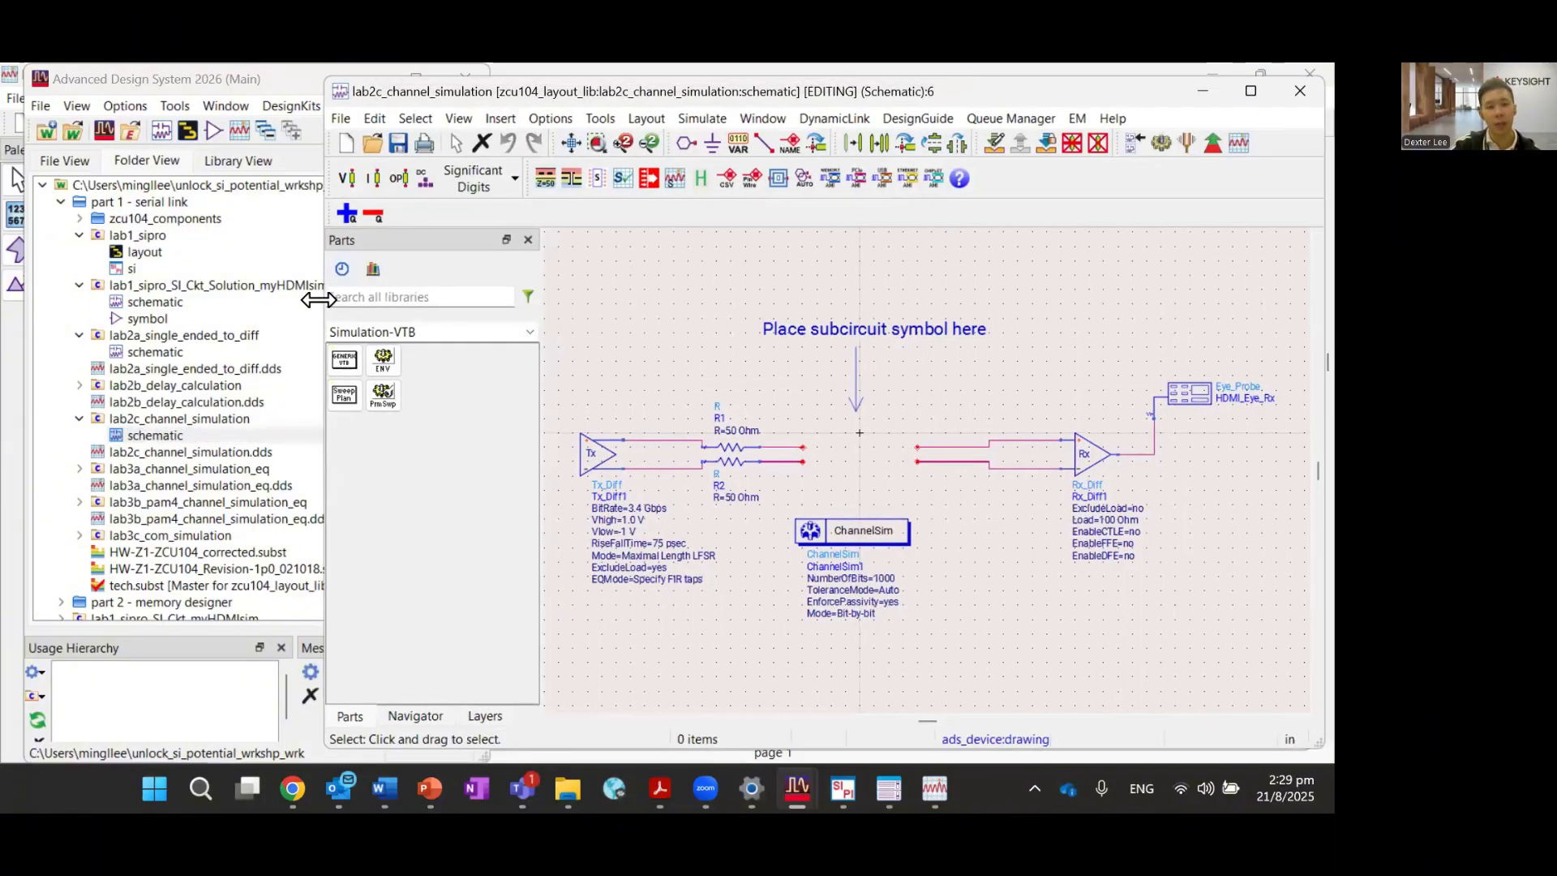
left_click_drag(317, 300, 486, 299)
scroll(1068, 496, "up", 2)
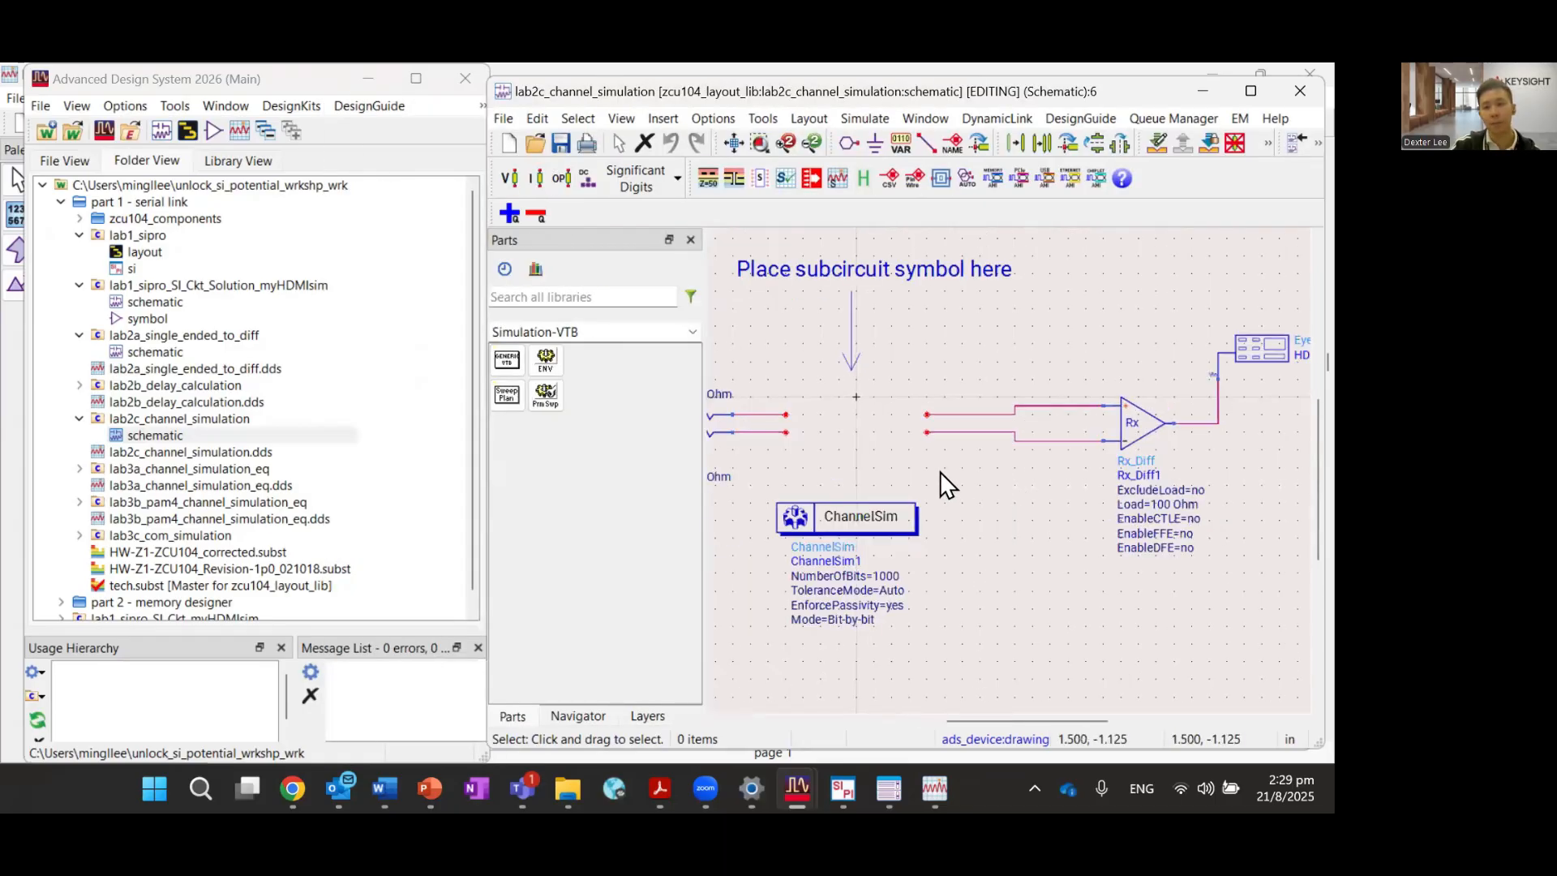
scroll(944, 475, "down", 3)
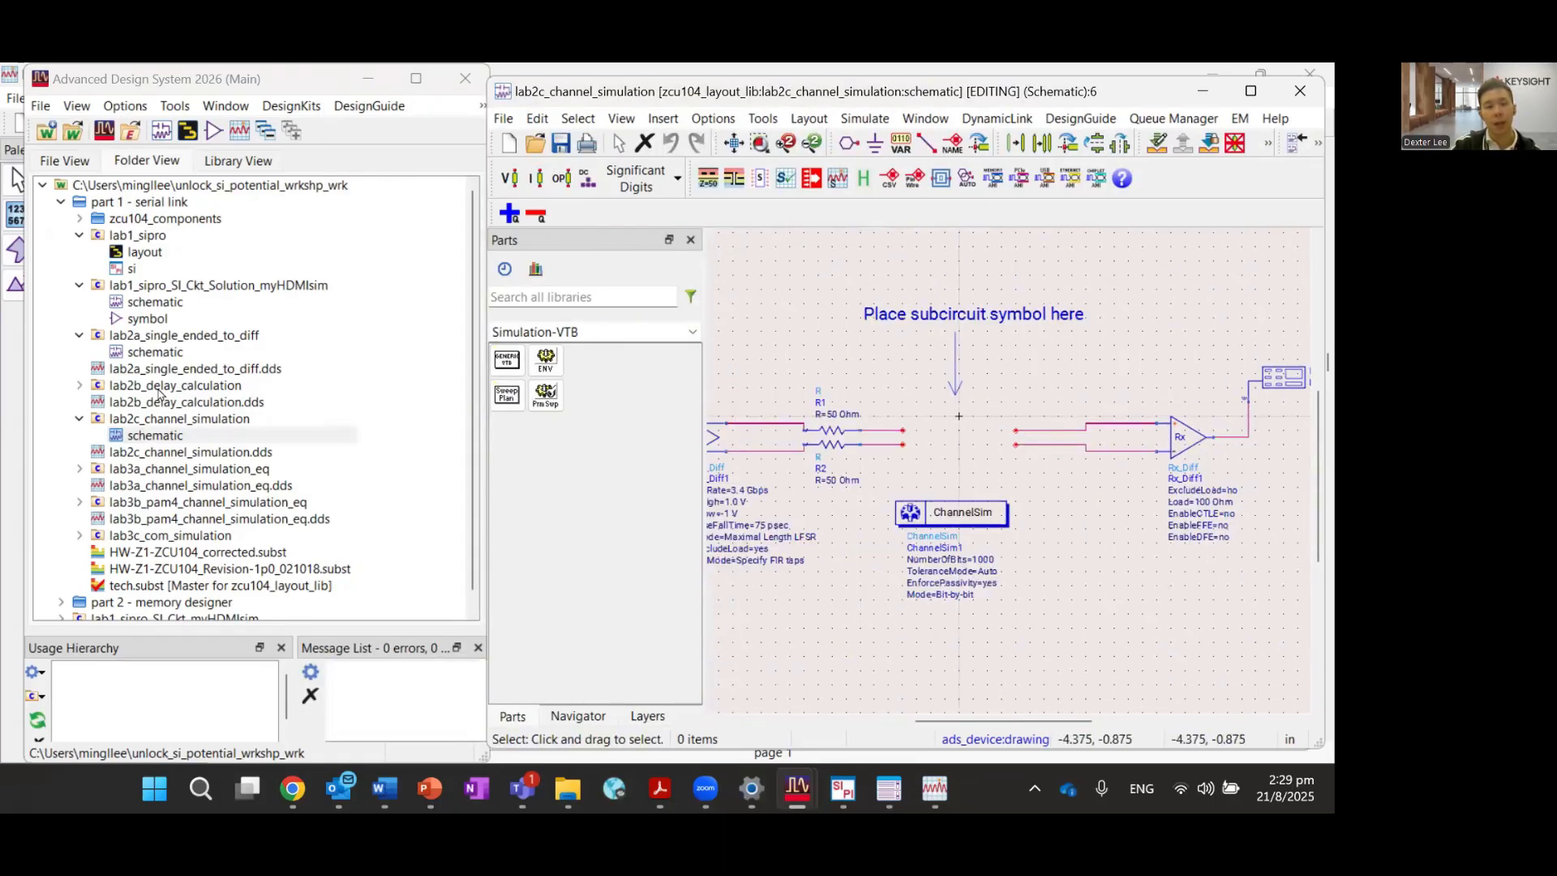
Place the lab1_sipro_SI_Ckt_Solution_myHDMIsim subcircuit symbol on the open wire ends between resistors R1/R2 and the Rx_Diff1 receiver.
left_click(273, 290)
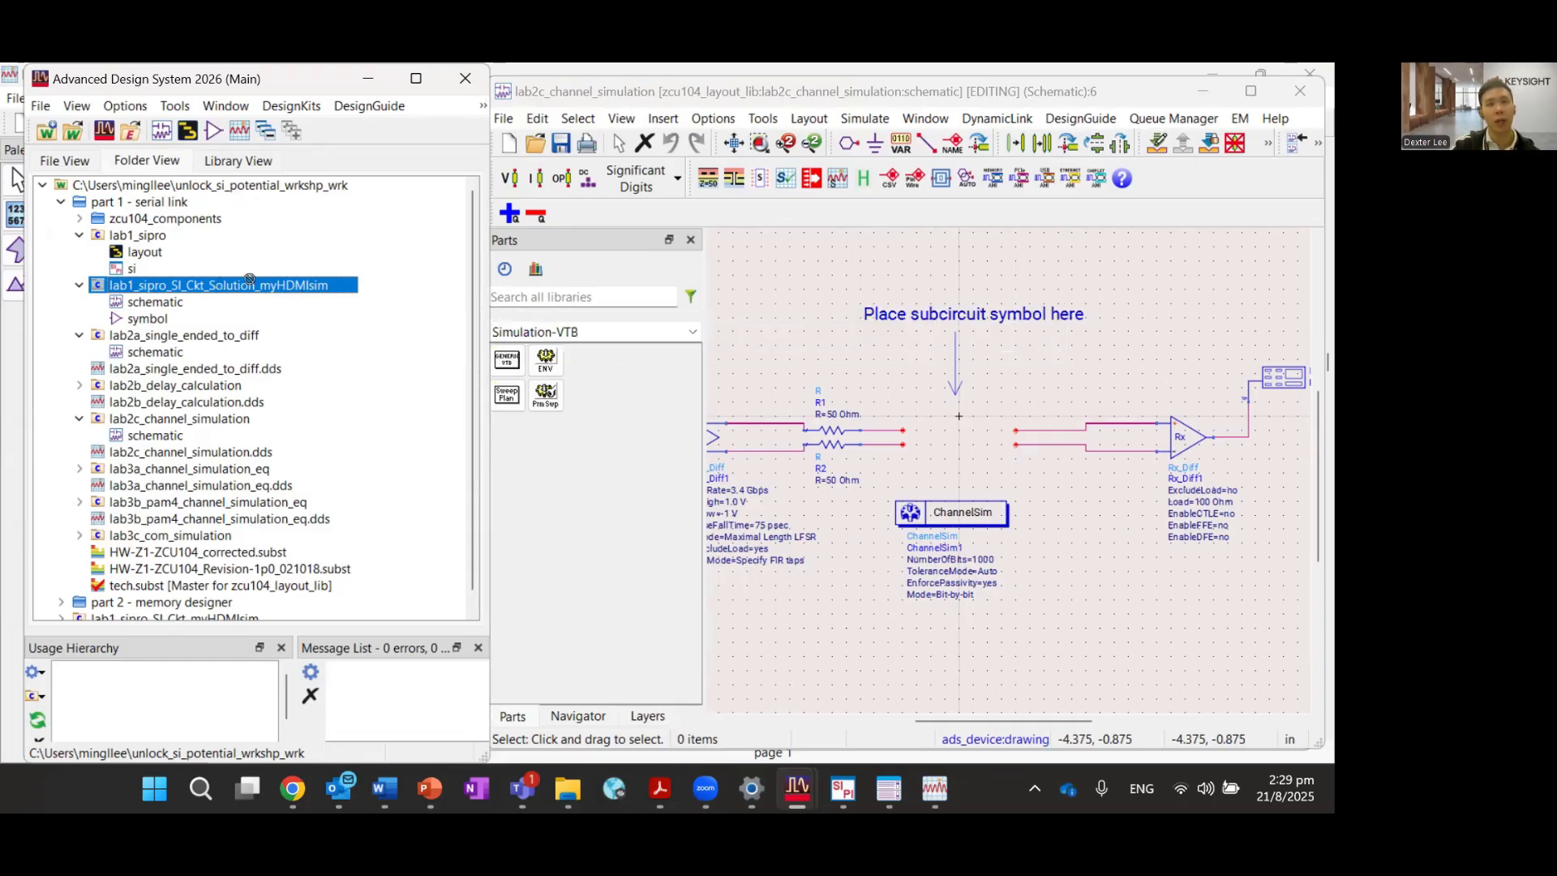
left_click_drag(457, 272, 971, 452)
scroll(971, 453, "up", 1)
left_click(954, 479)
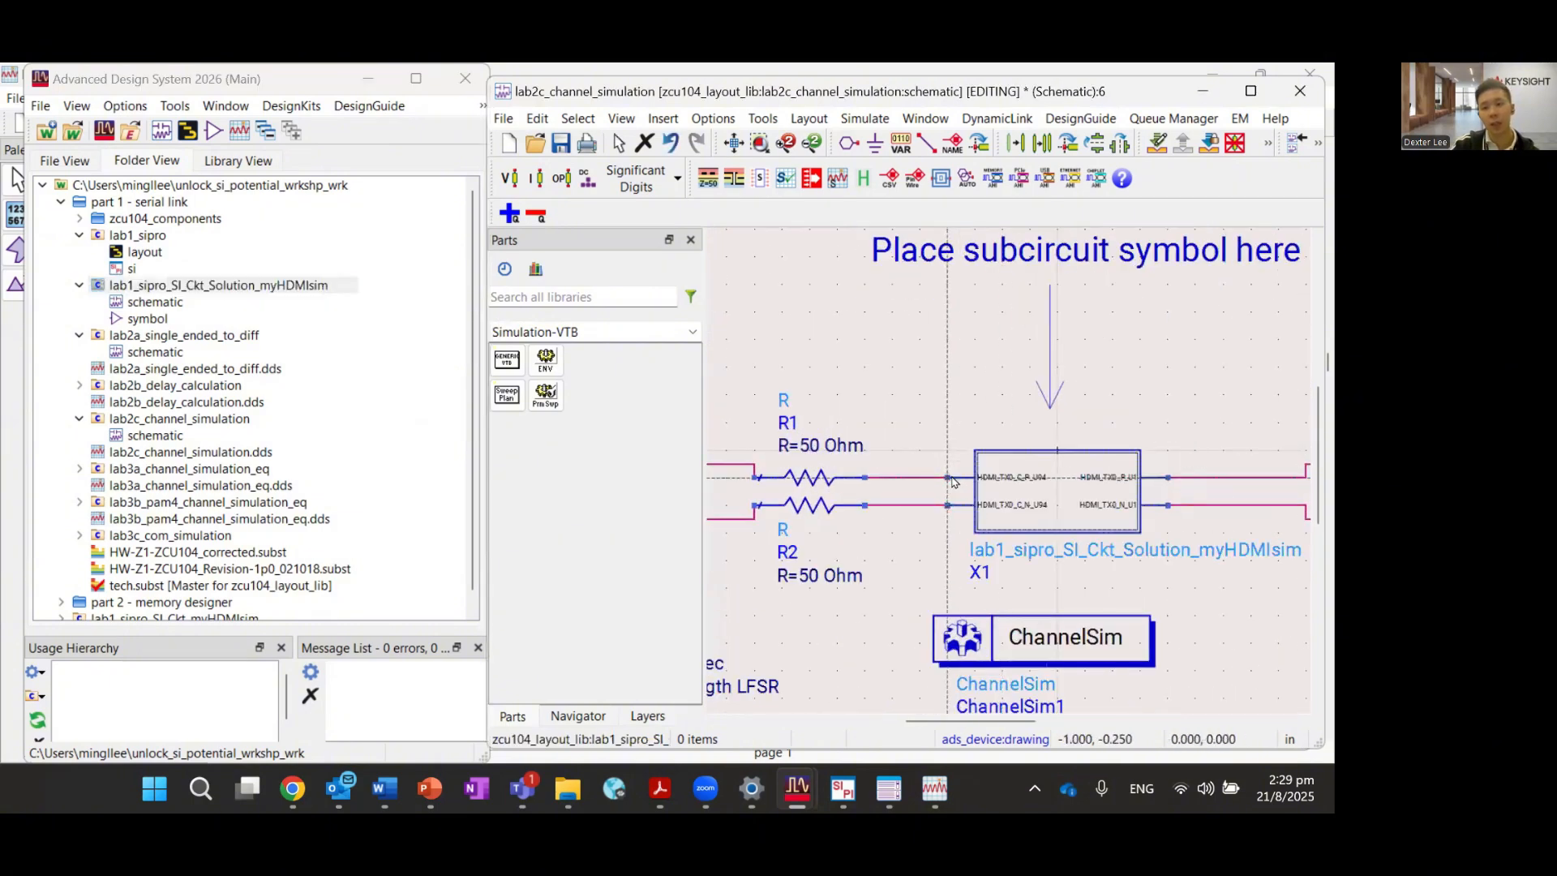
key("Escape")
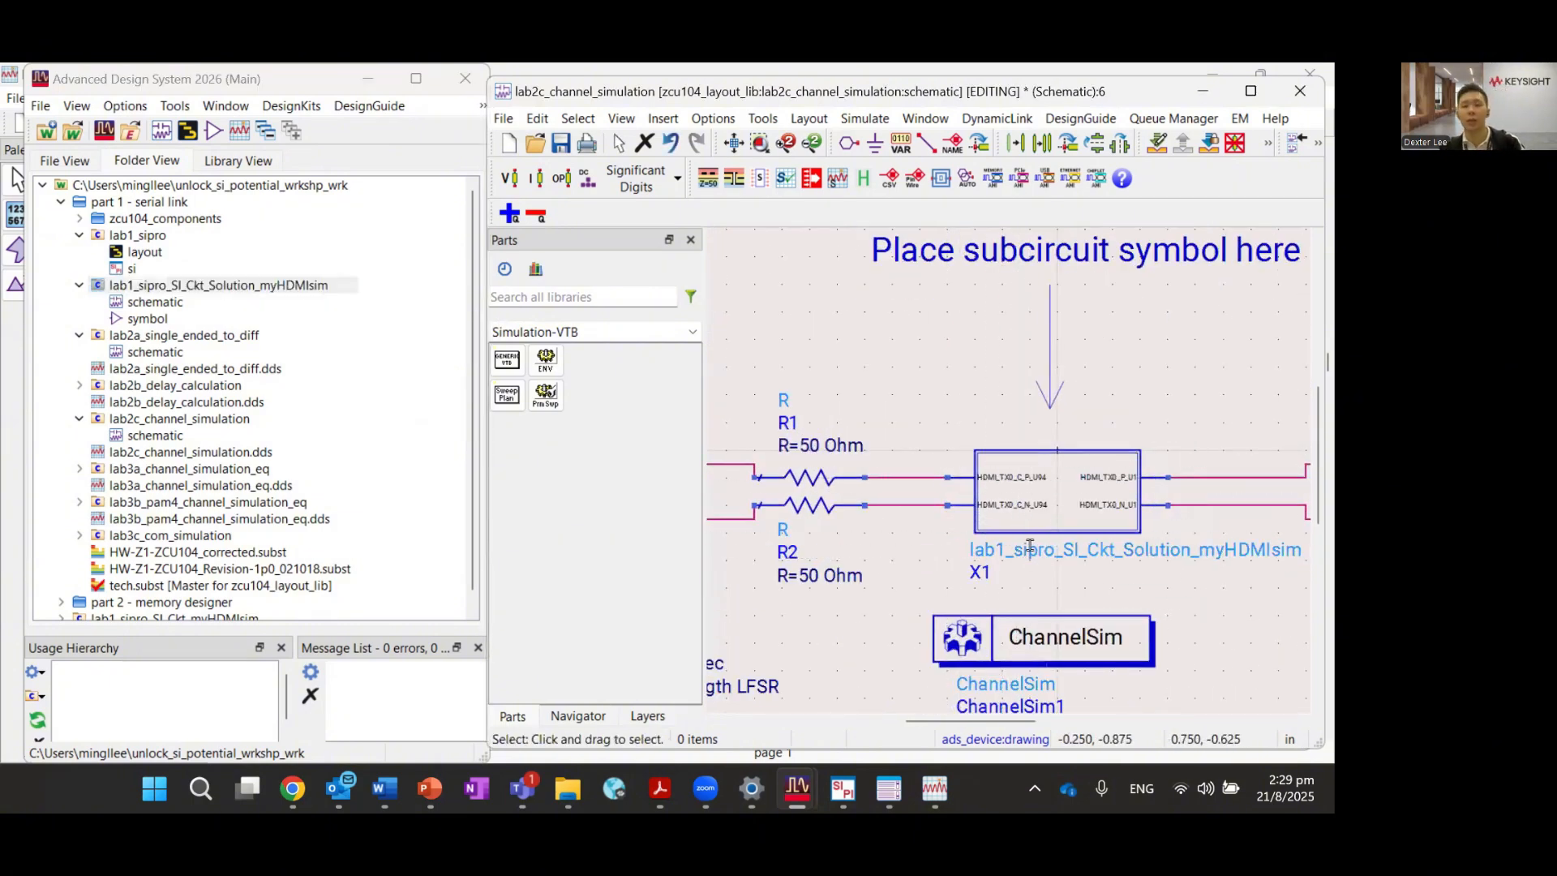
scroll(994, 476, "down", 1)
mouse_move(968, 485)
left_mouse_down()
mouse_move(1015, 475)
mouse_move(938, 486)
left_mouse_up()
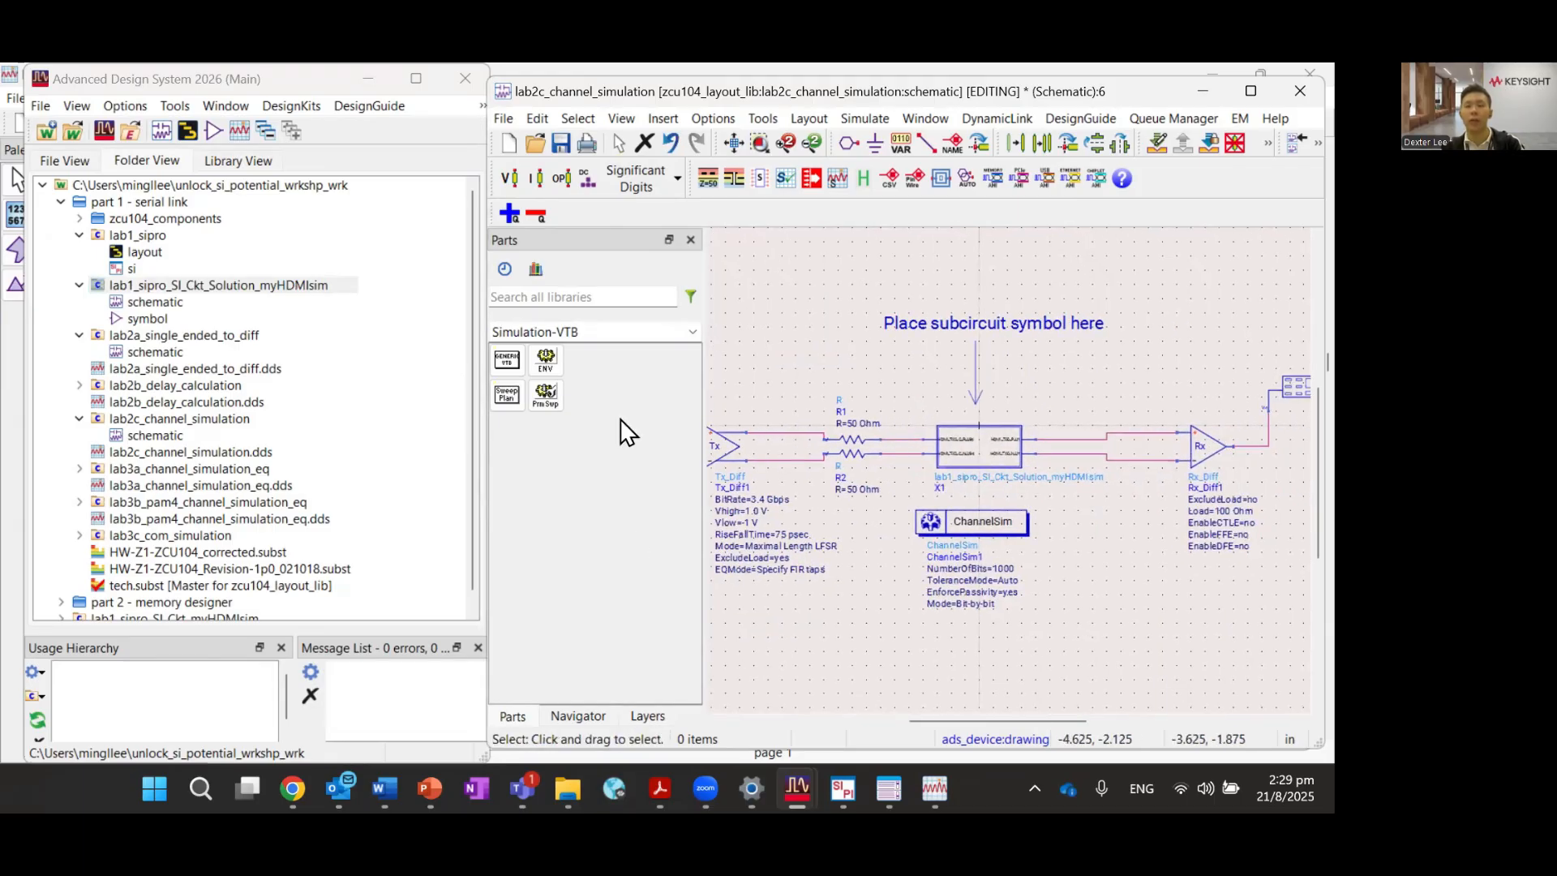
left_click_drag(835, 661, 858, 631)
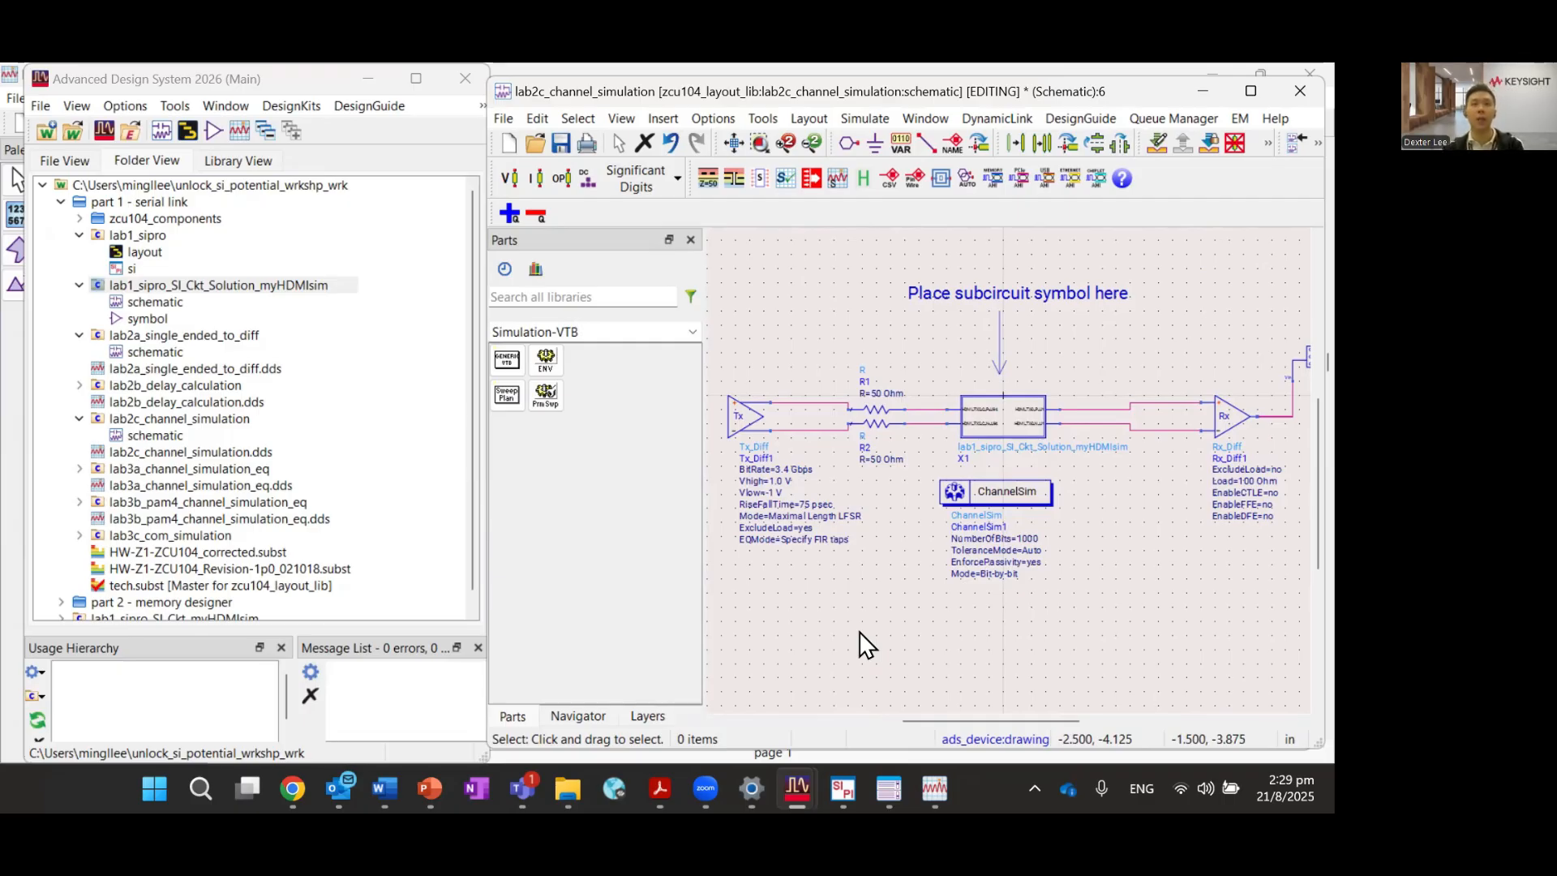
Maximize the lab2c schematic window and review the Tx_Diff1 transmitter's PRBS and encoder settings.
left_click(1251, 91)
scroll(259, 449, "up", 3)
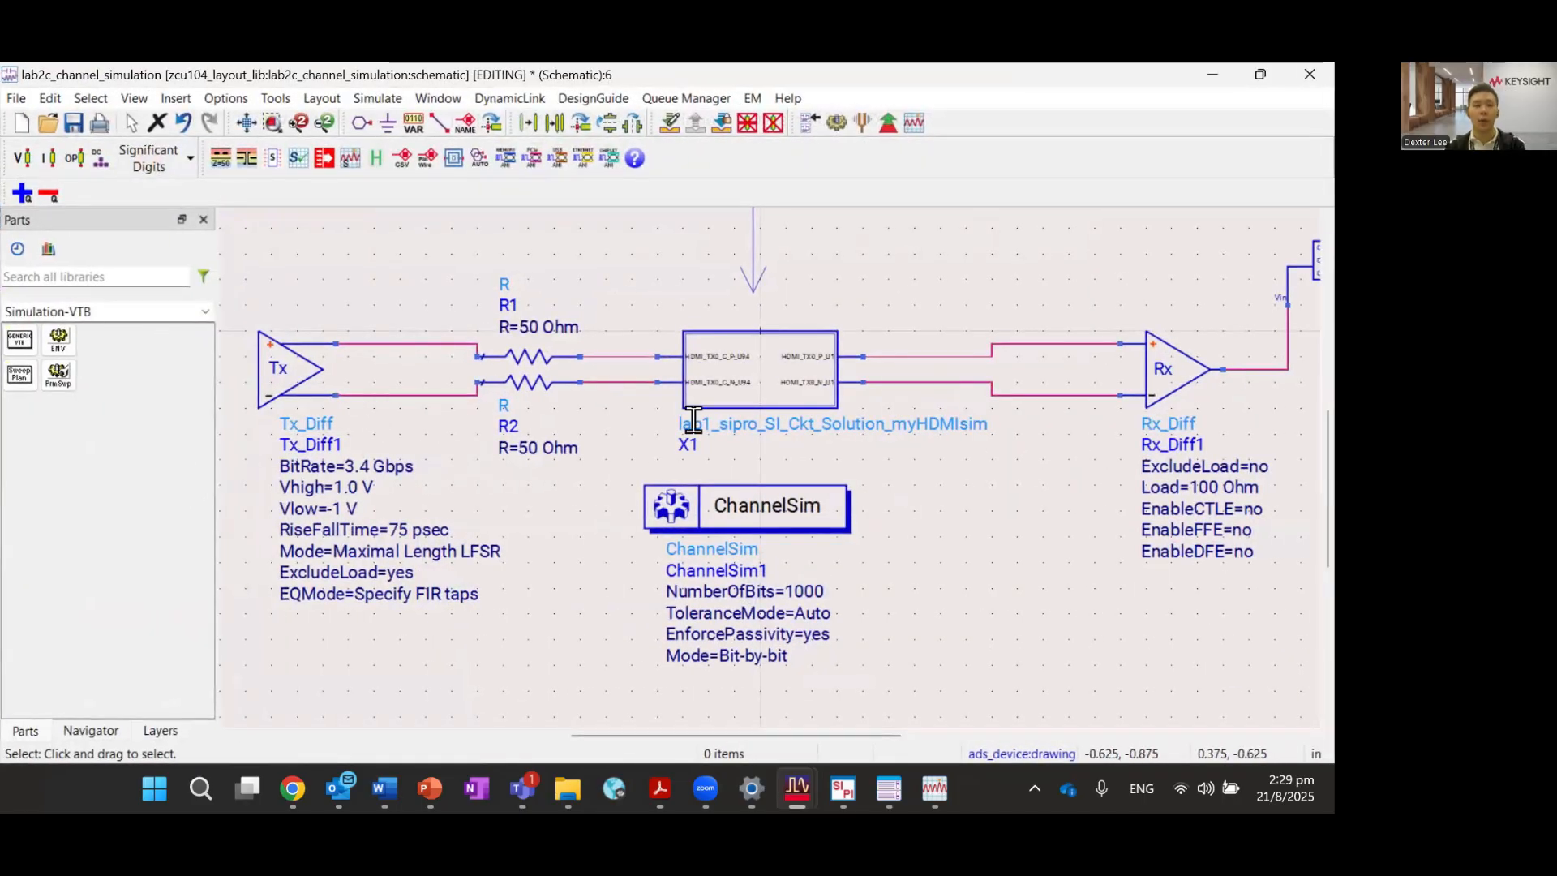
scroll(689, 425, "down", 1)
left_click_drag(624, 452, 581, 516)
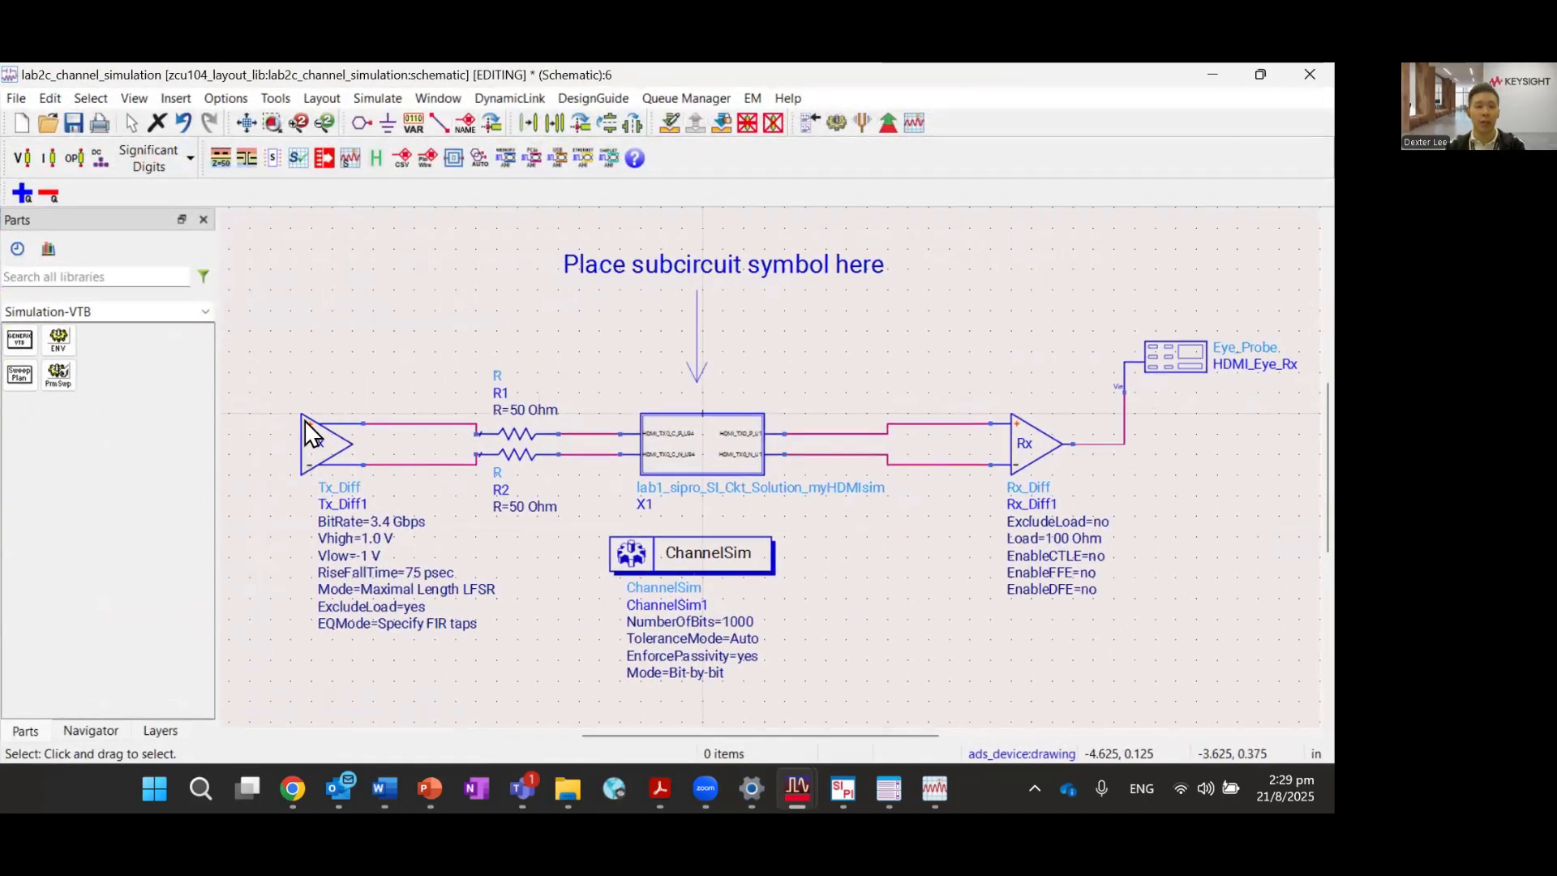
double_click(338, 452)
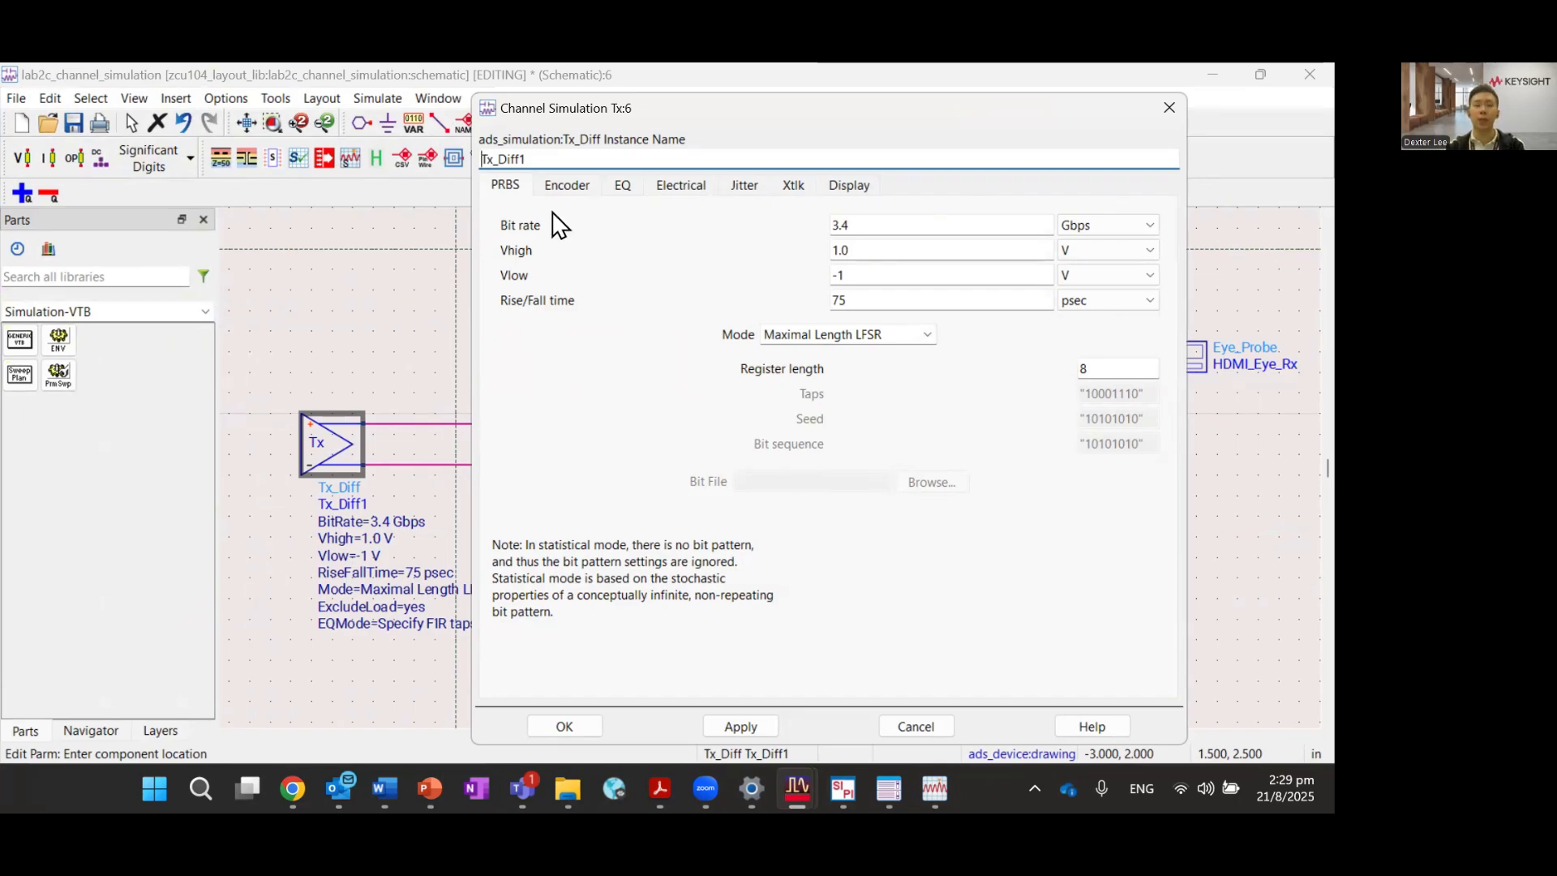
left_click(576, 182)
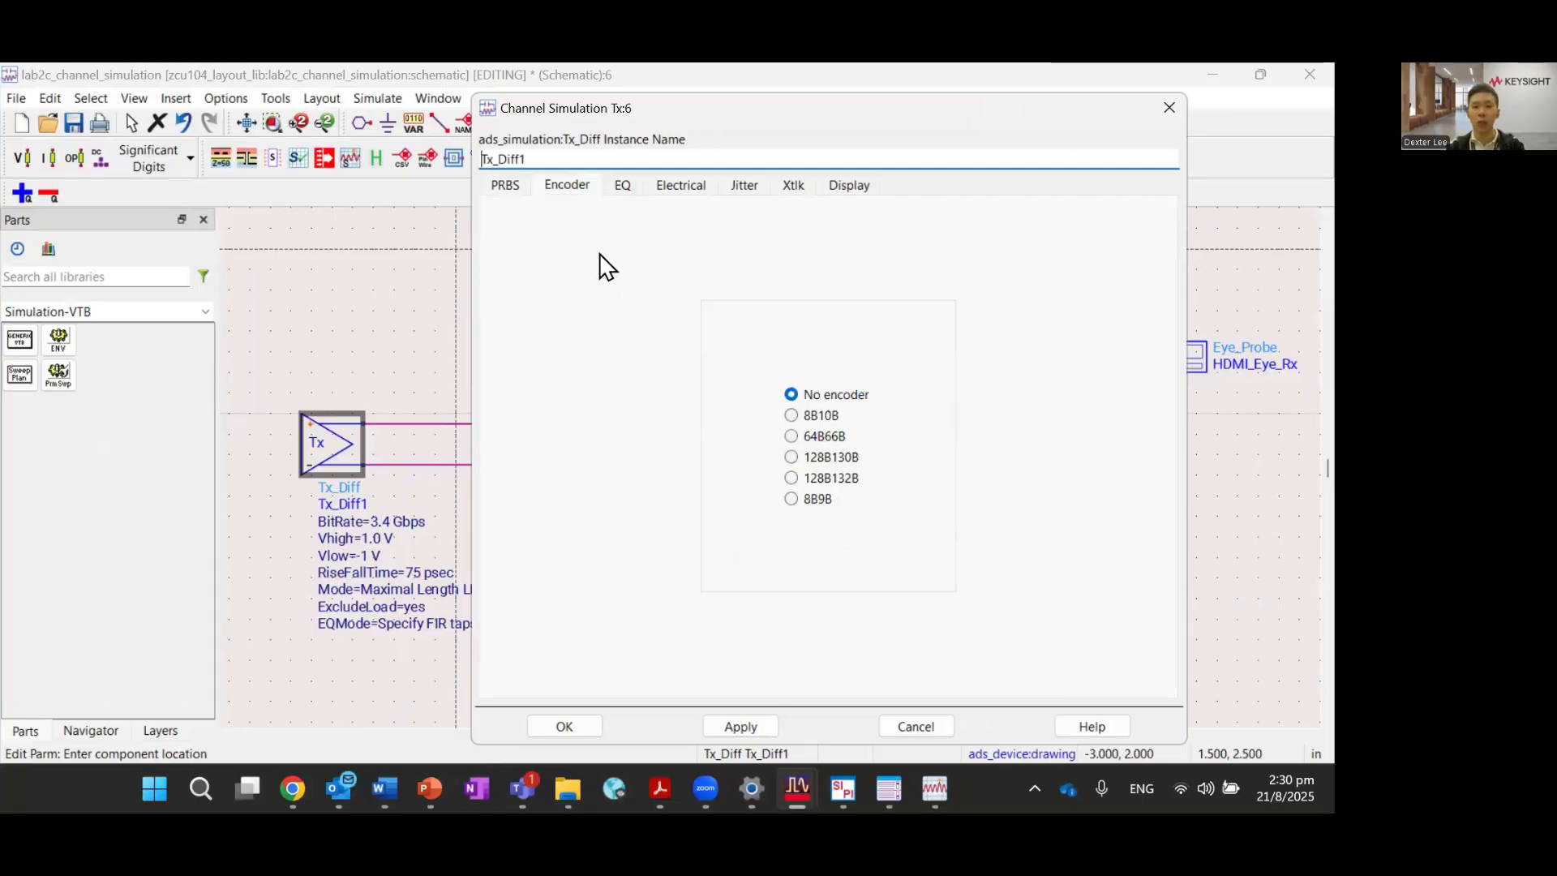
Try the Specify de-emphasis equalization method for Tx_Diff1 and restore Specify FIR taps.
left_click(621, 185)
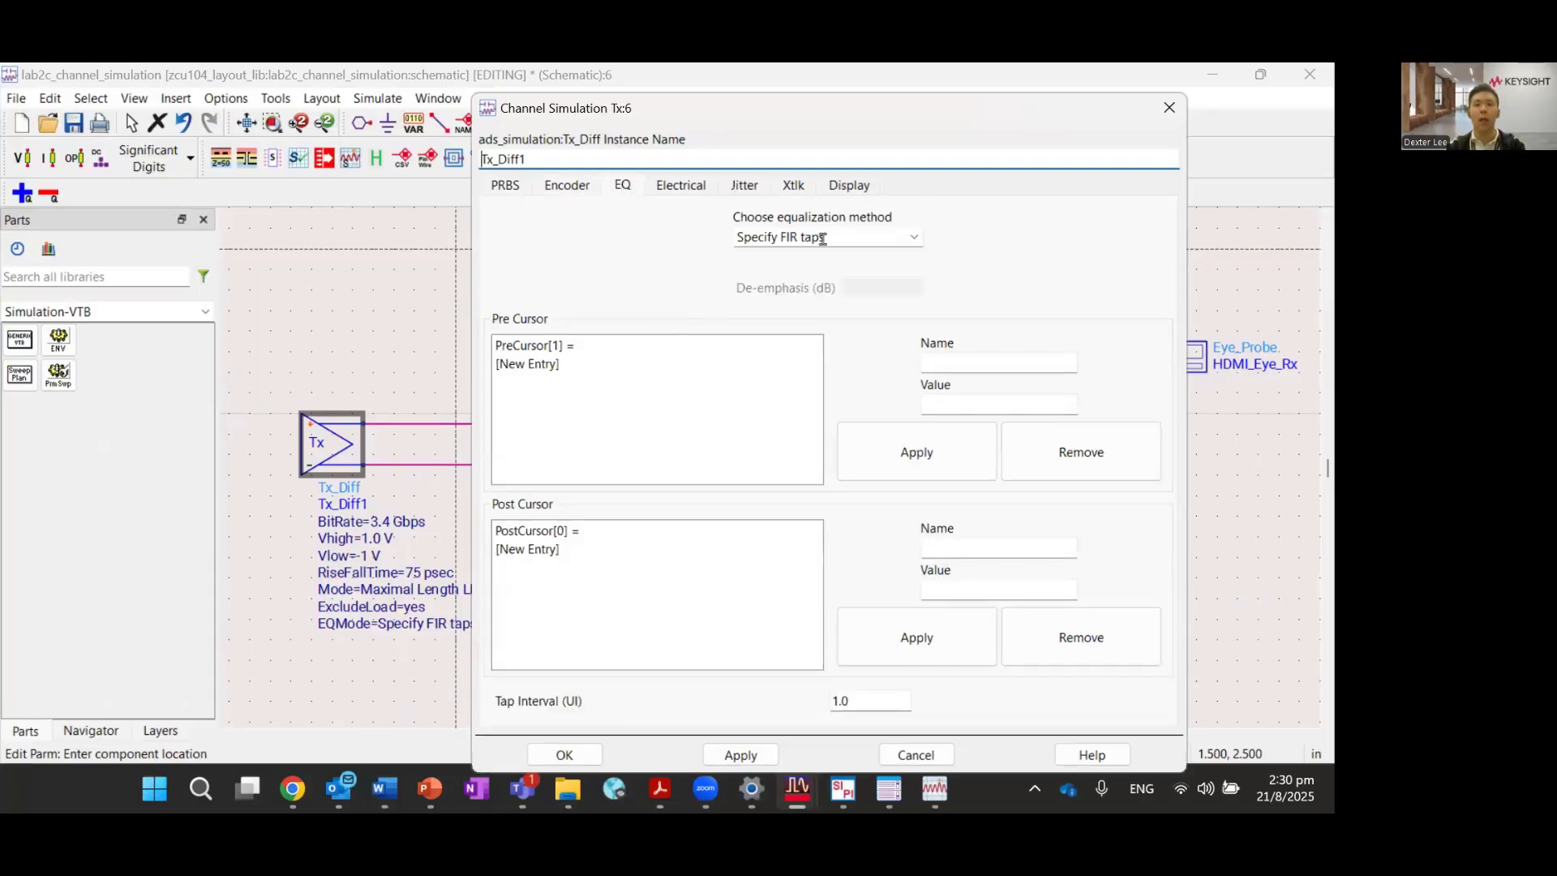
left_click(914, 237)
left_click(902, 272)
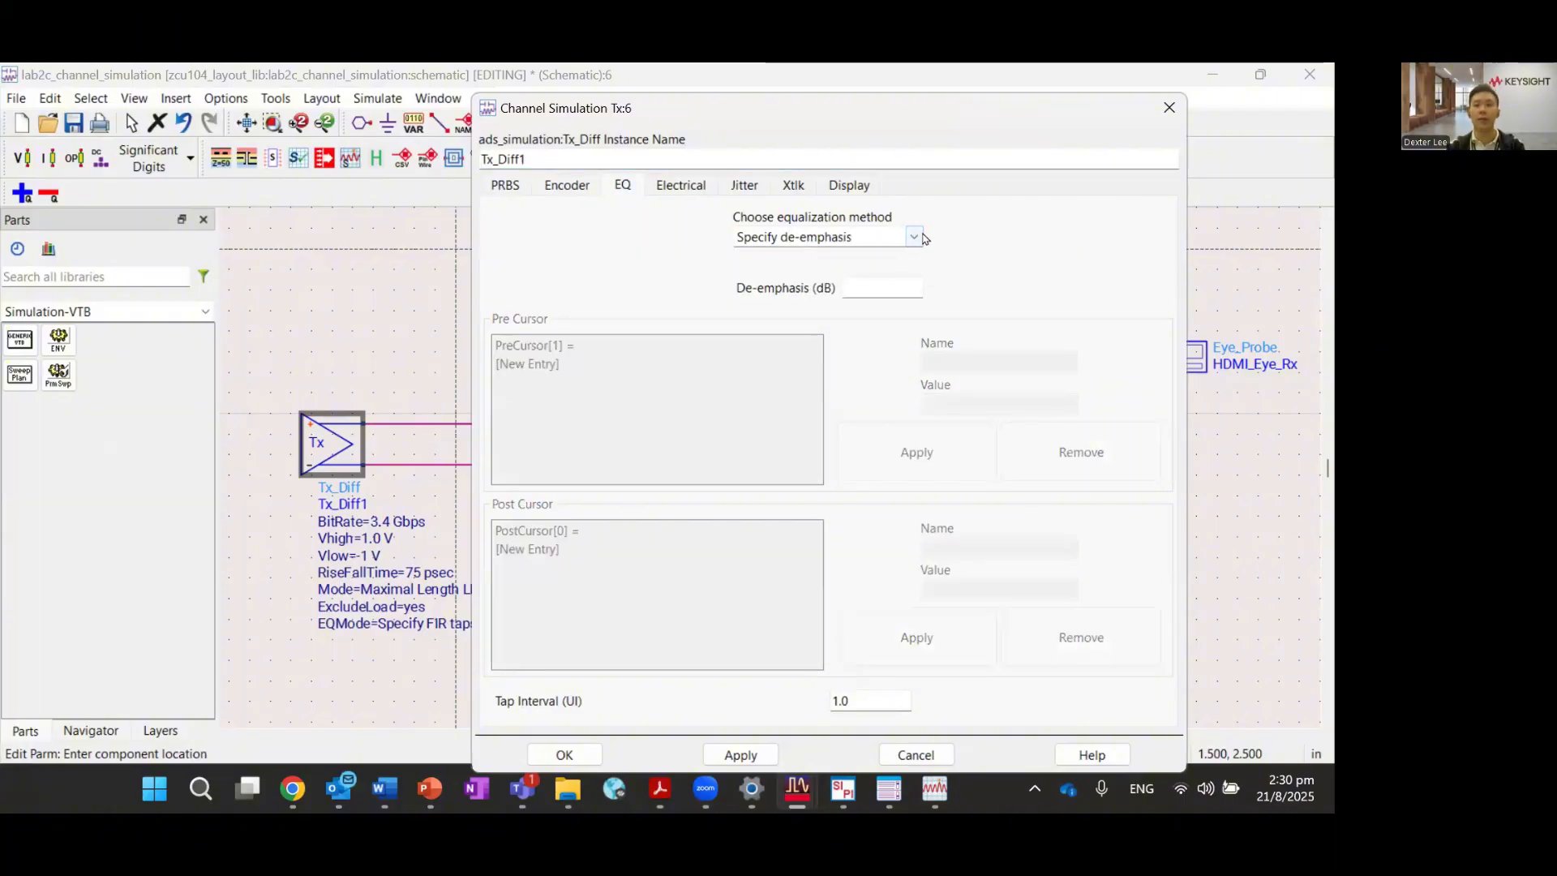
left_click(916, 238)
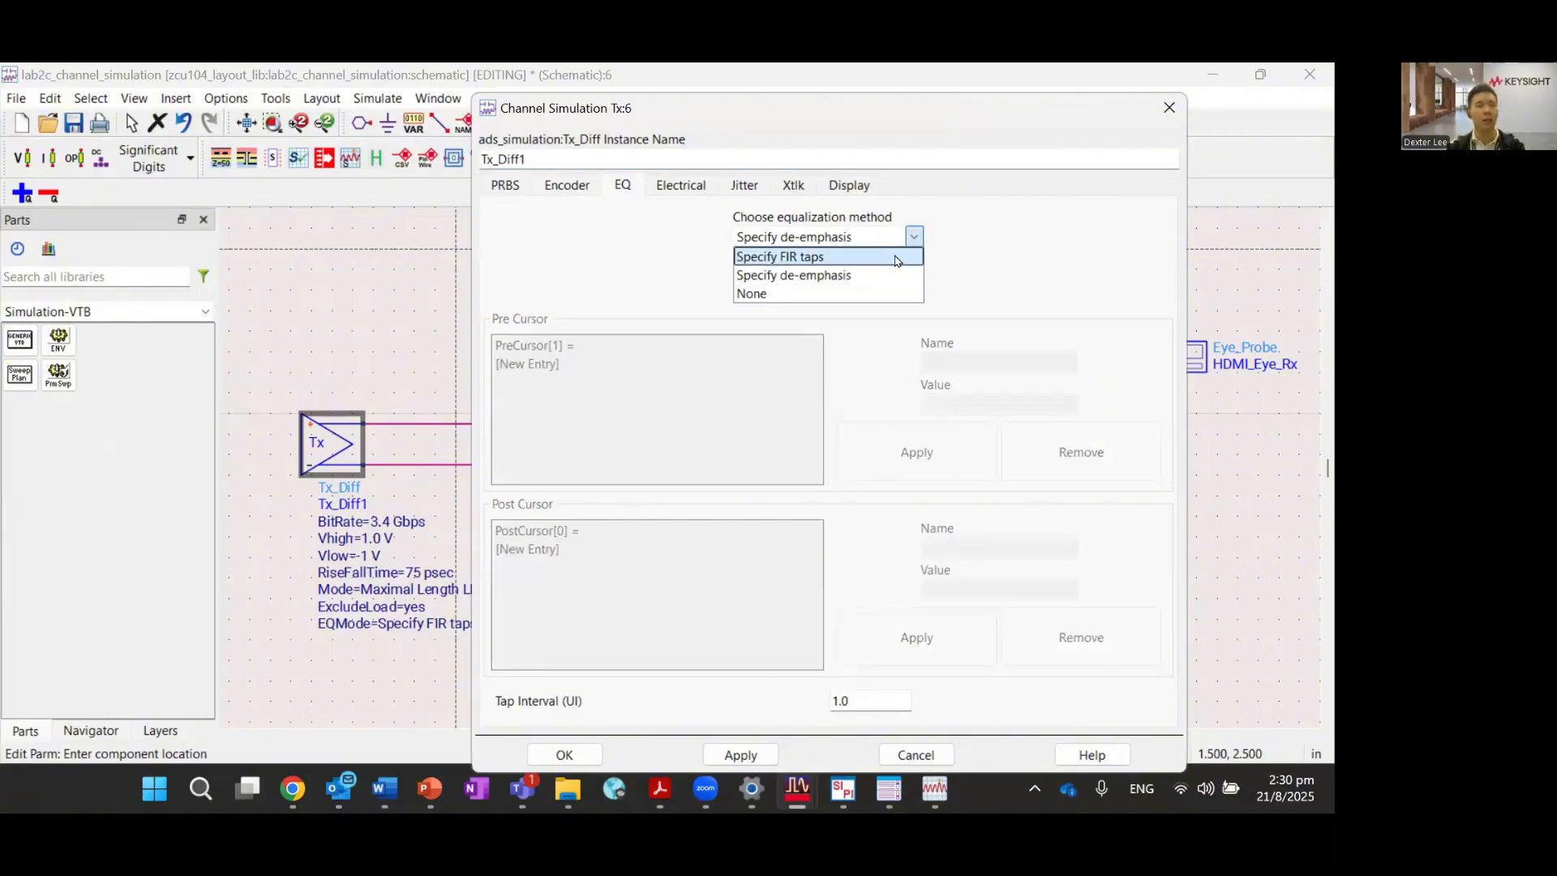
left_click(896, 258)
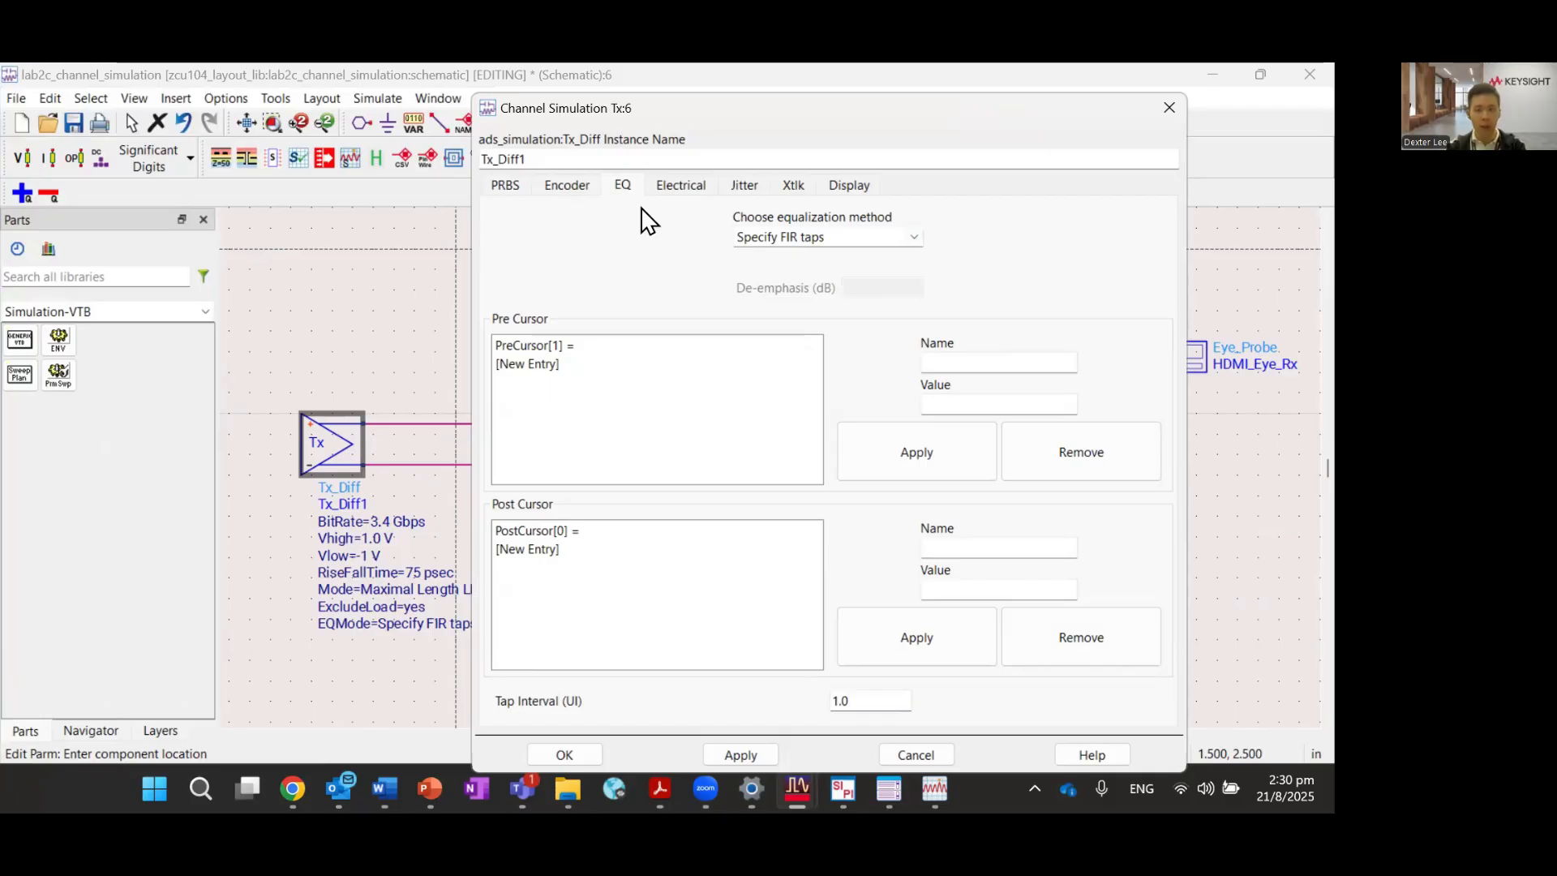
Review the transmitter's electrical, jitter and crosstalk settings, and close its dialog without applying changes.
left_click(661, 193)
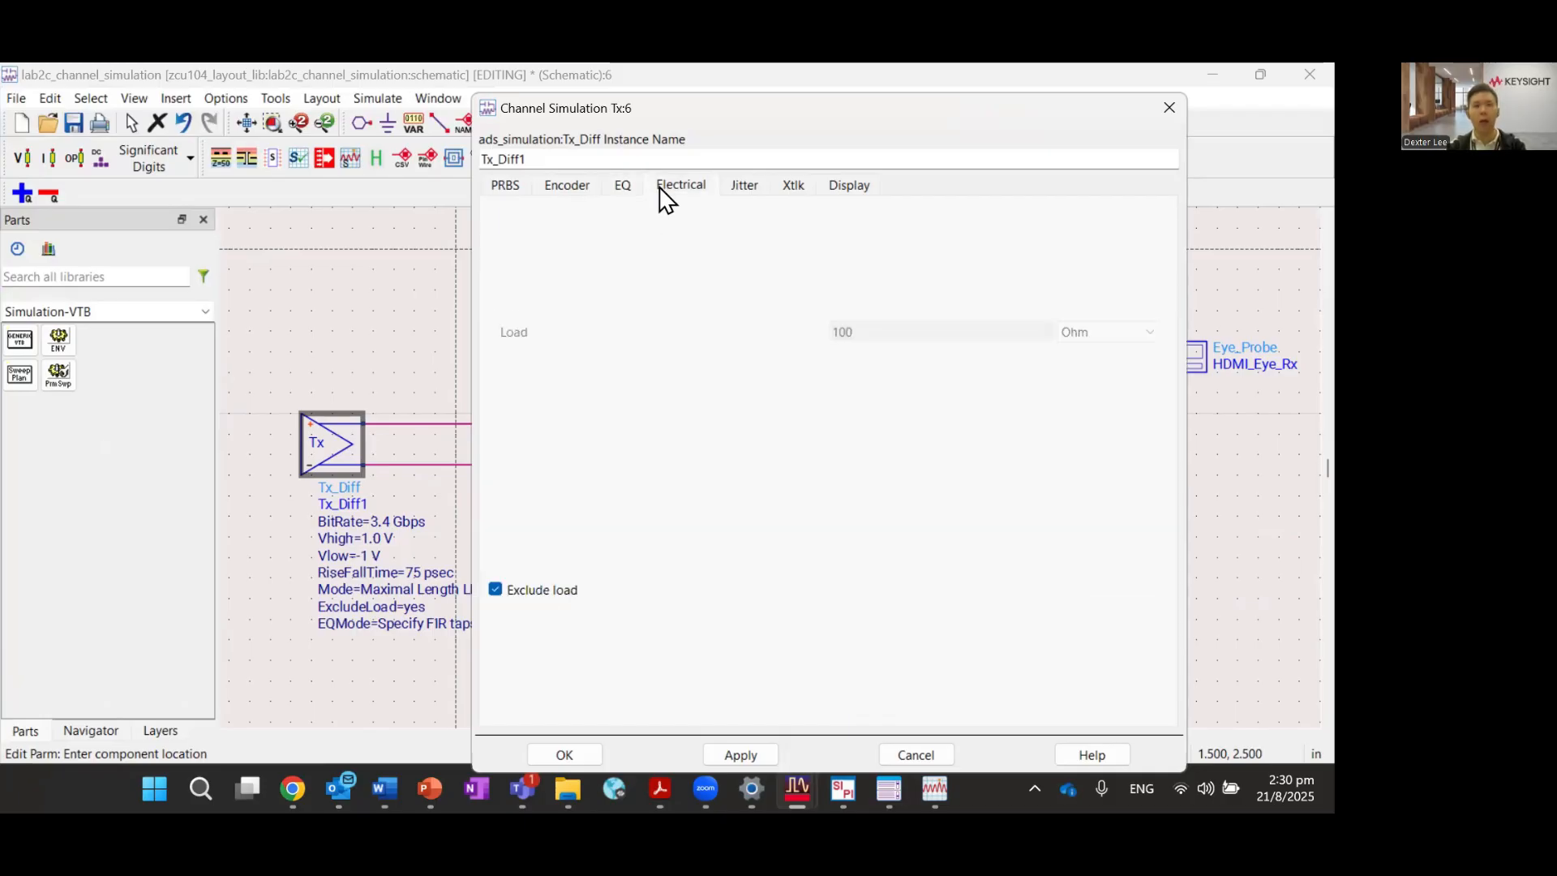
left_click(751, 199)
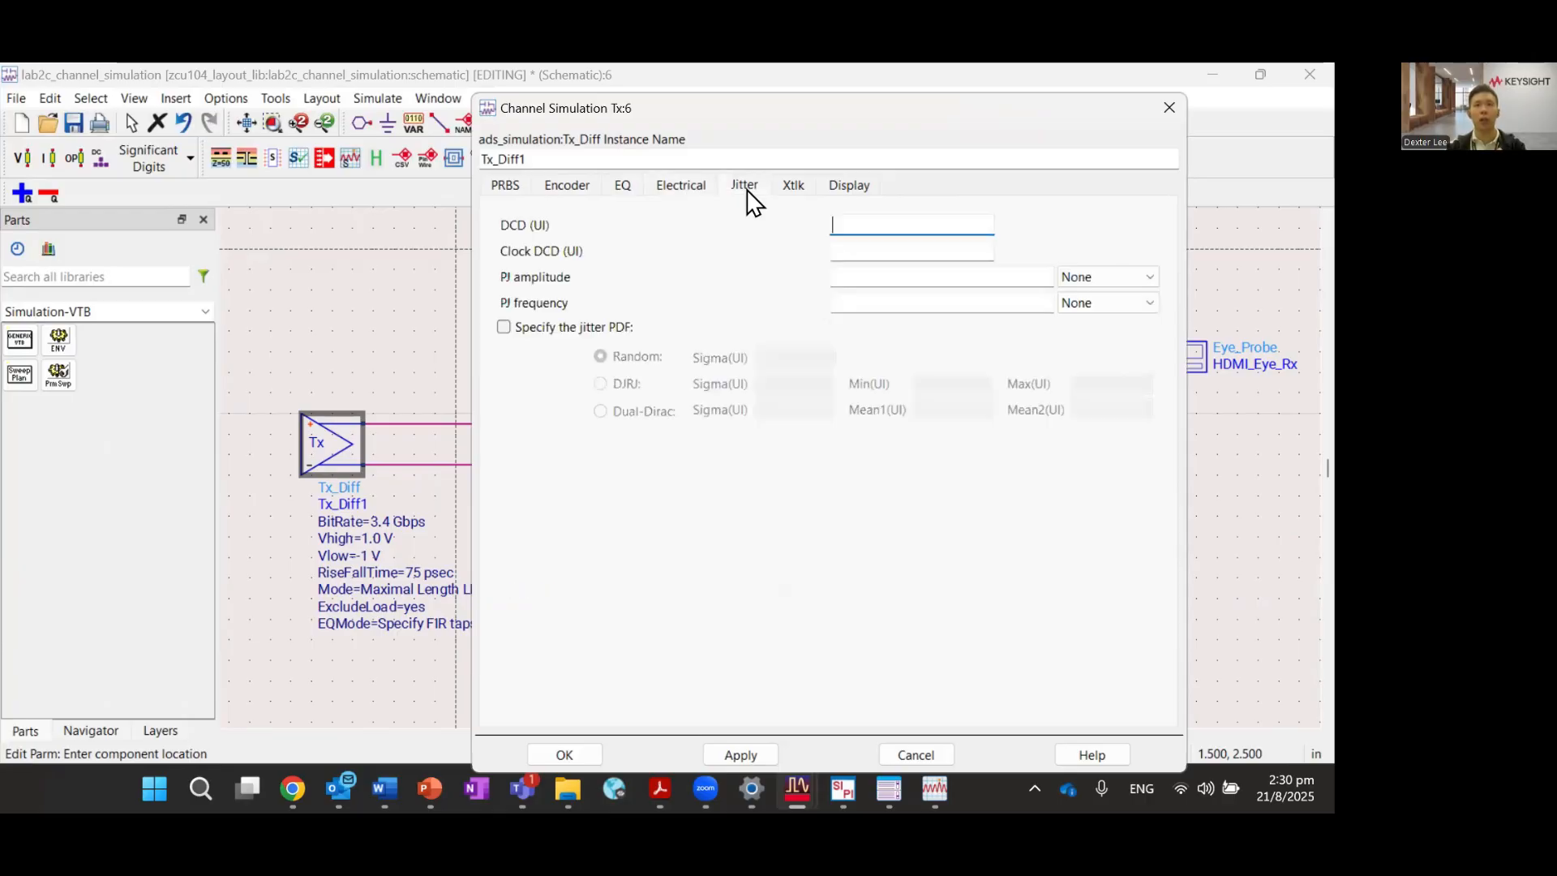
left_click(798, 190)
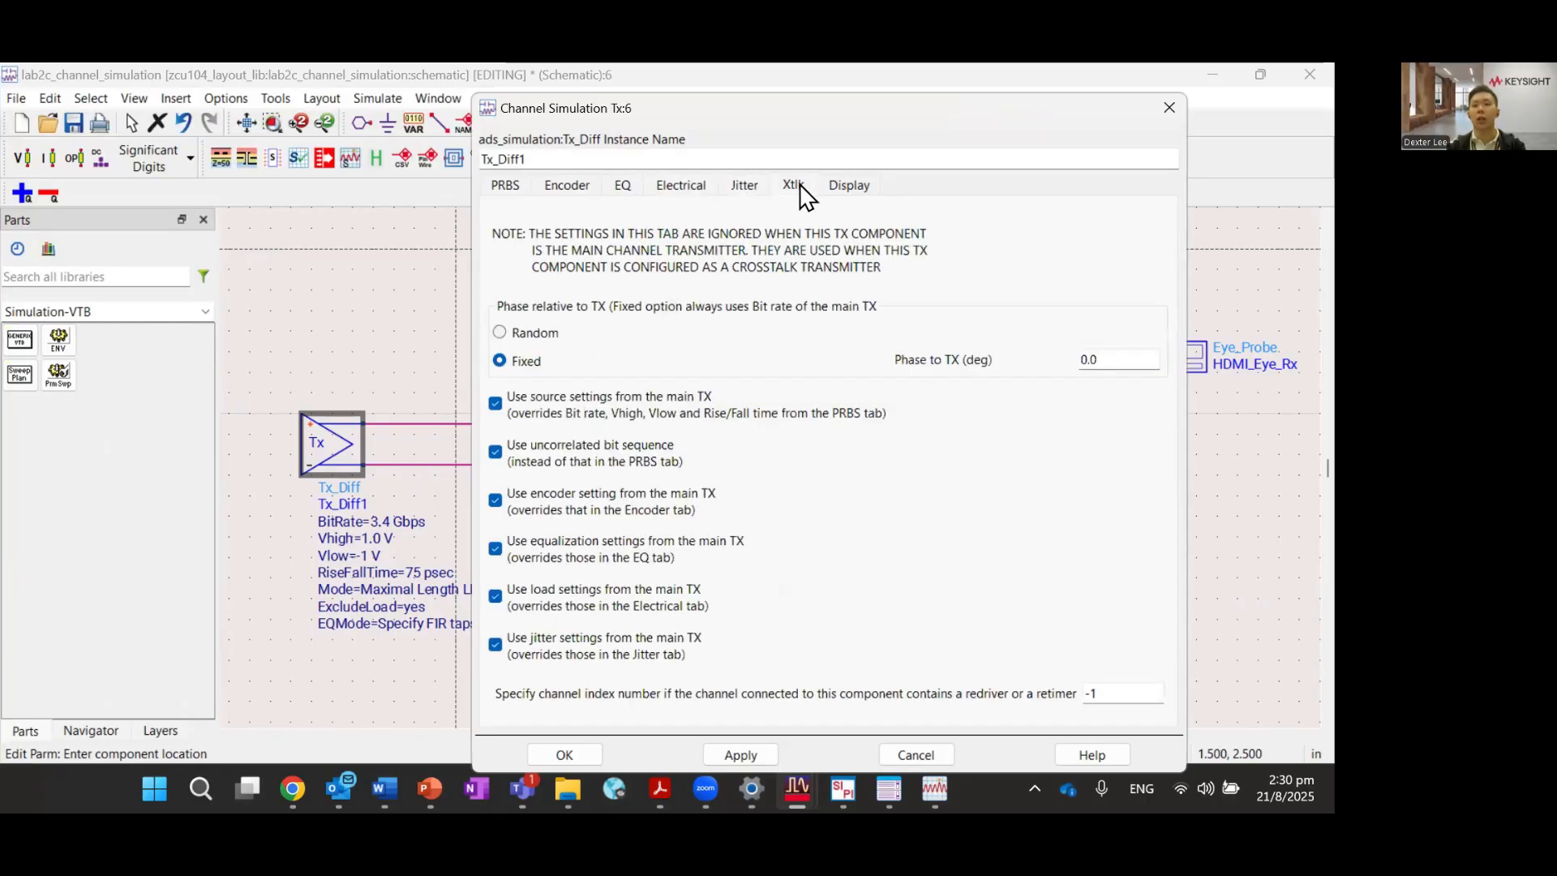
left_click(742, 186)
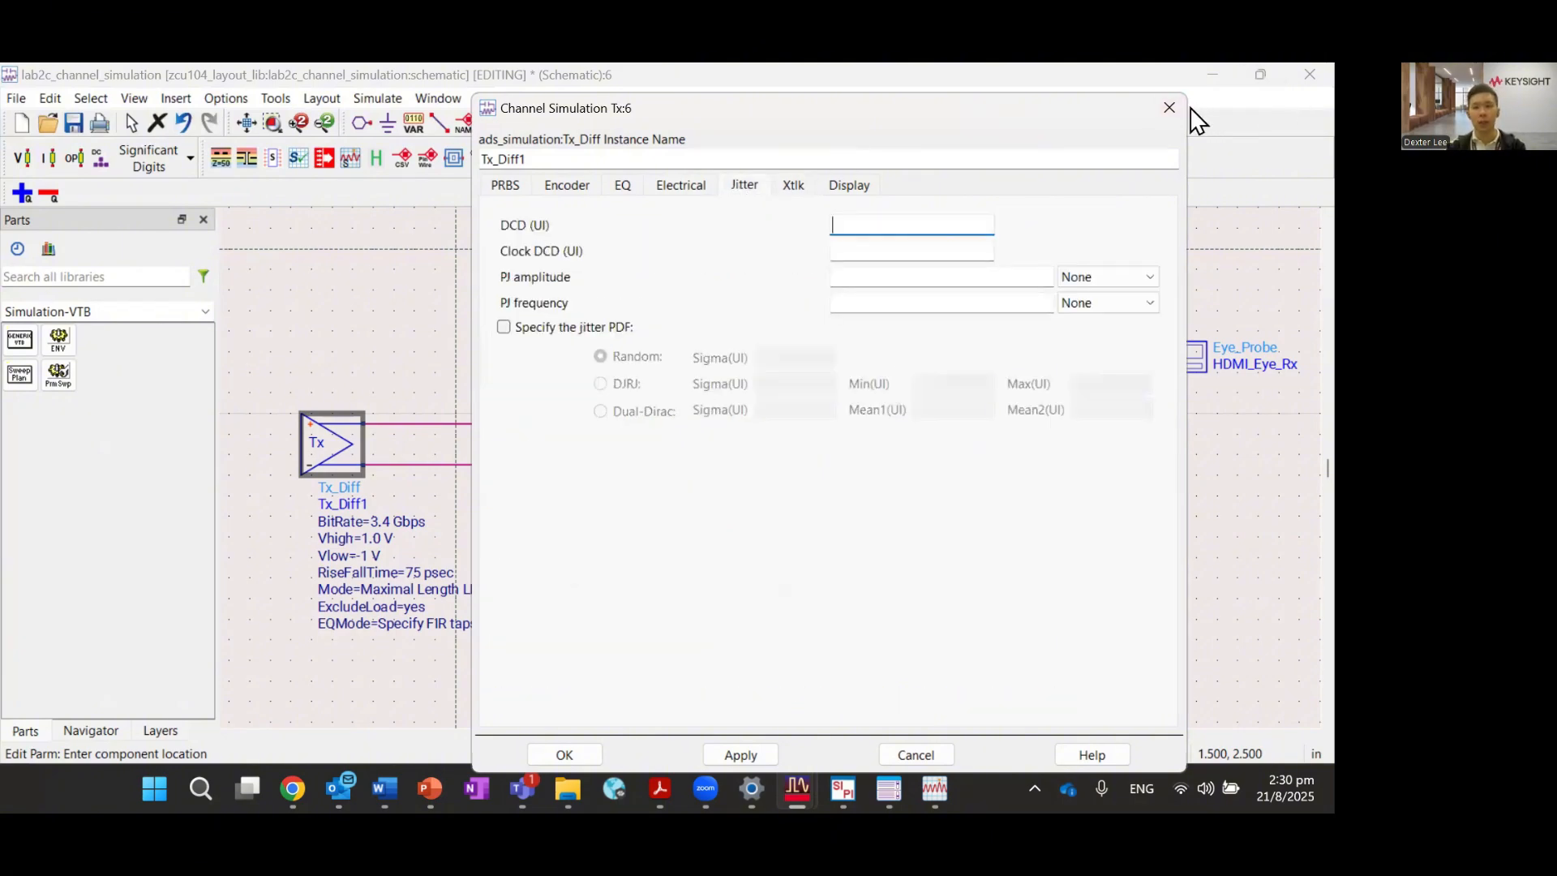
left_click(1170, 108)
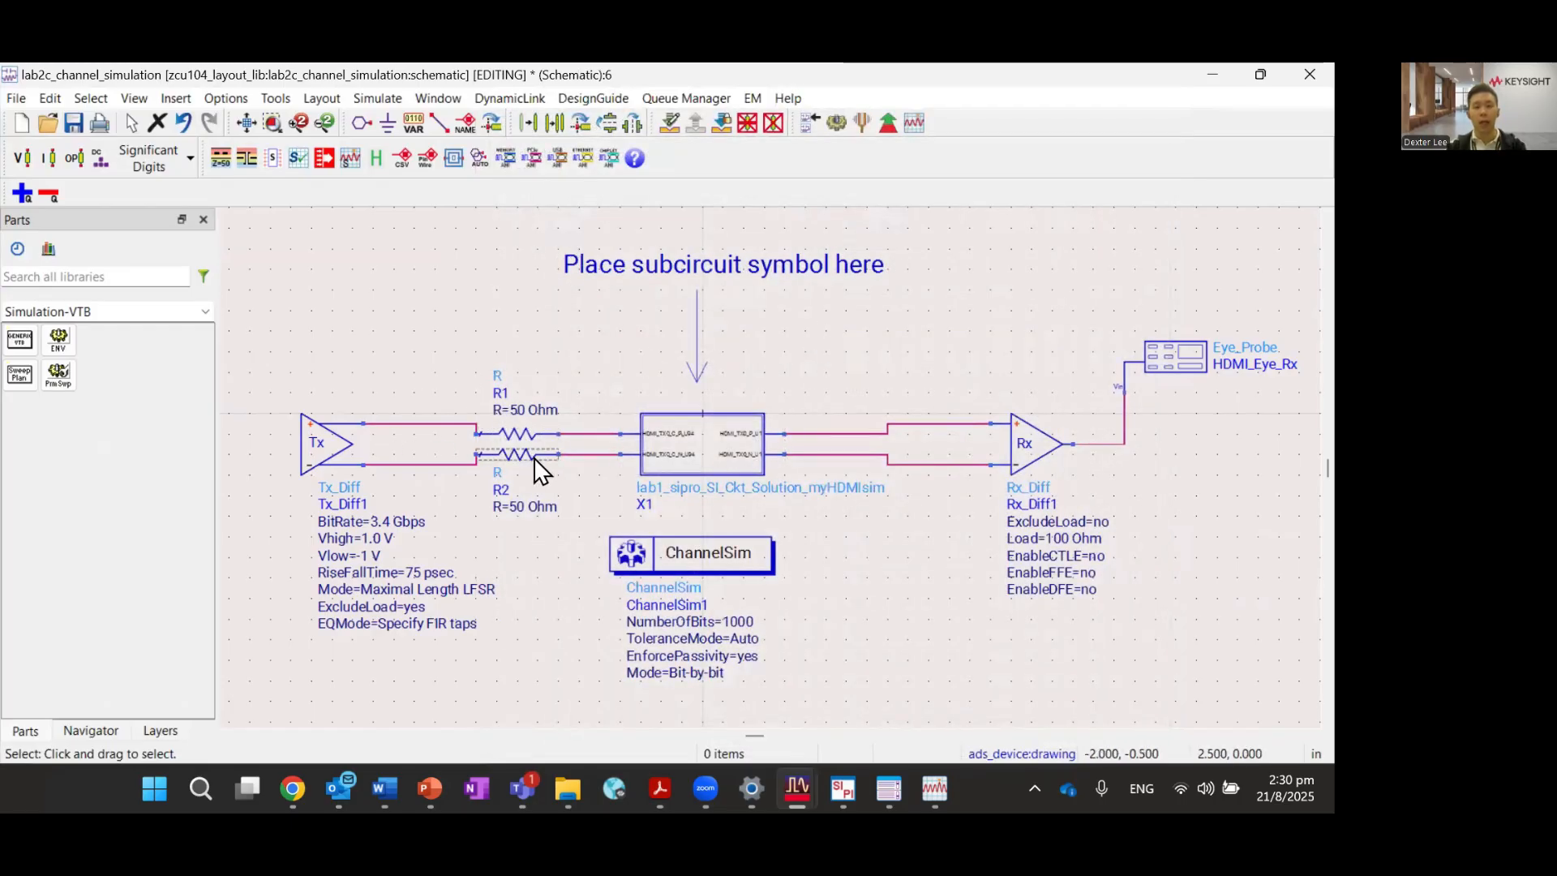
Try enabling the continuous-time linear equalizer on the Rx_Diff1 receiver and open its poles and zeros for editing.
scroll(710, 464, "up", 2)
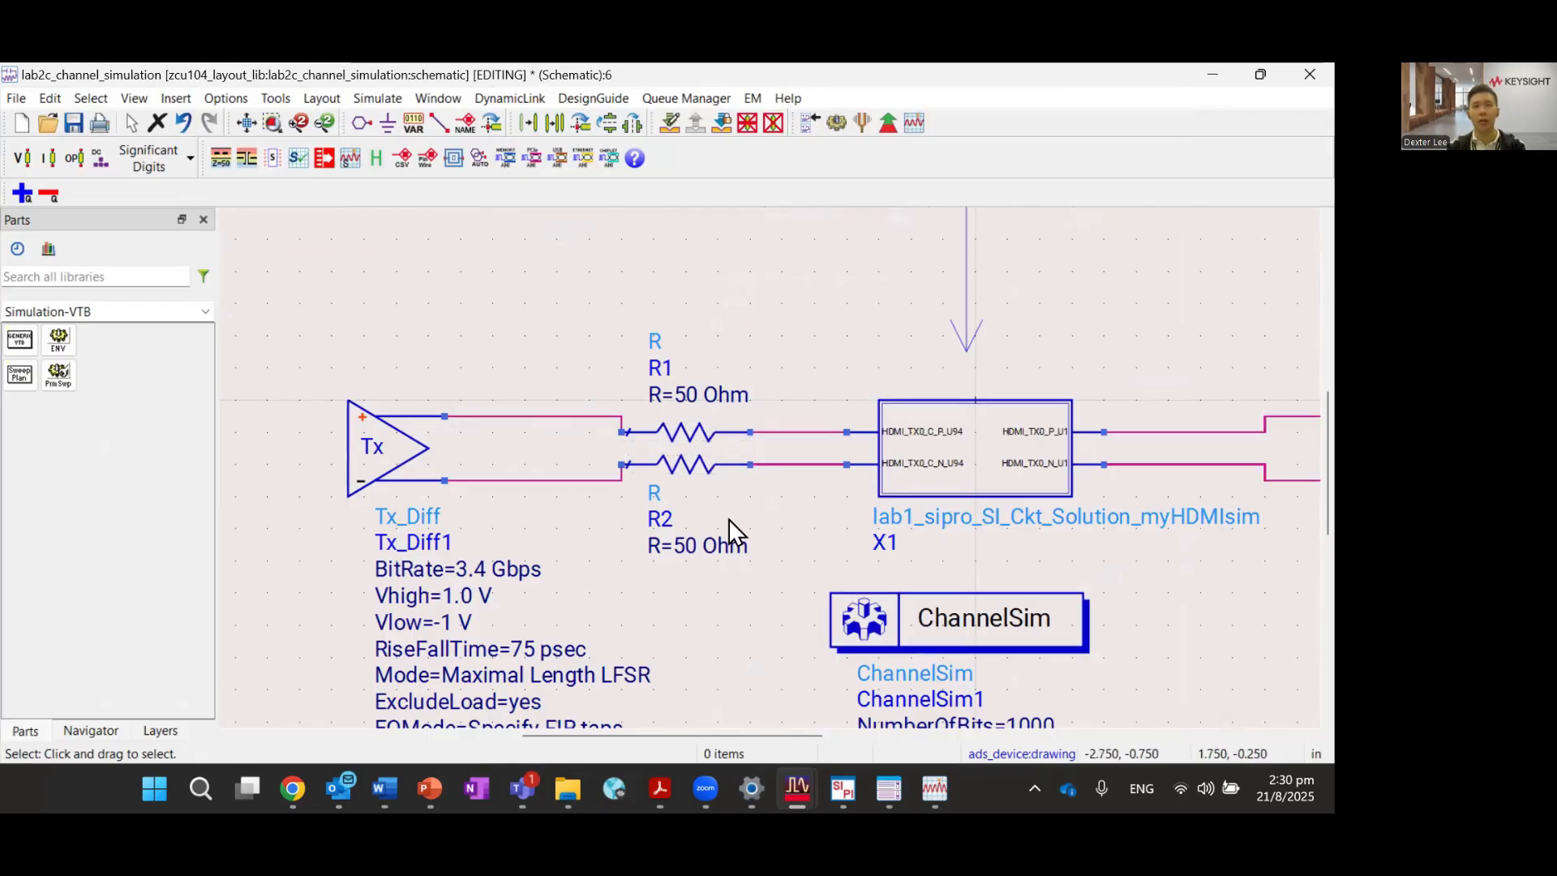
scroll(937, 463, "down", 2)
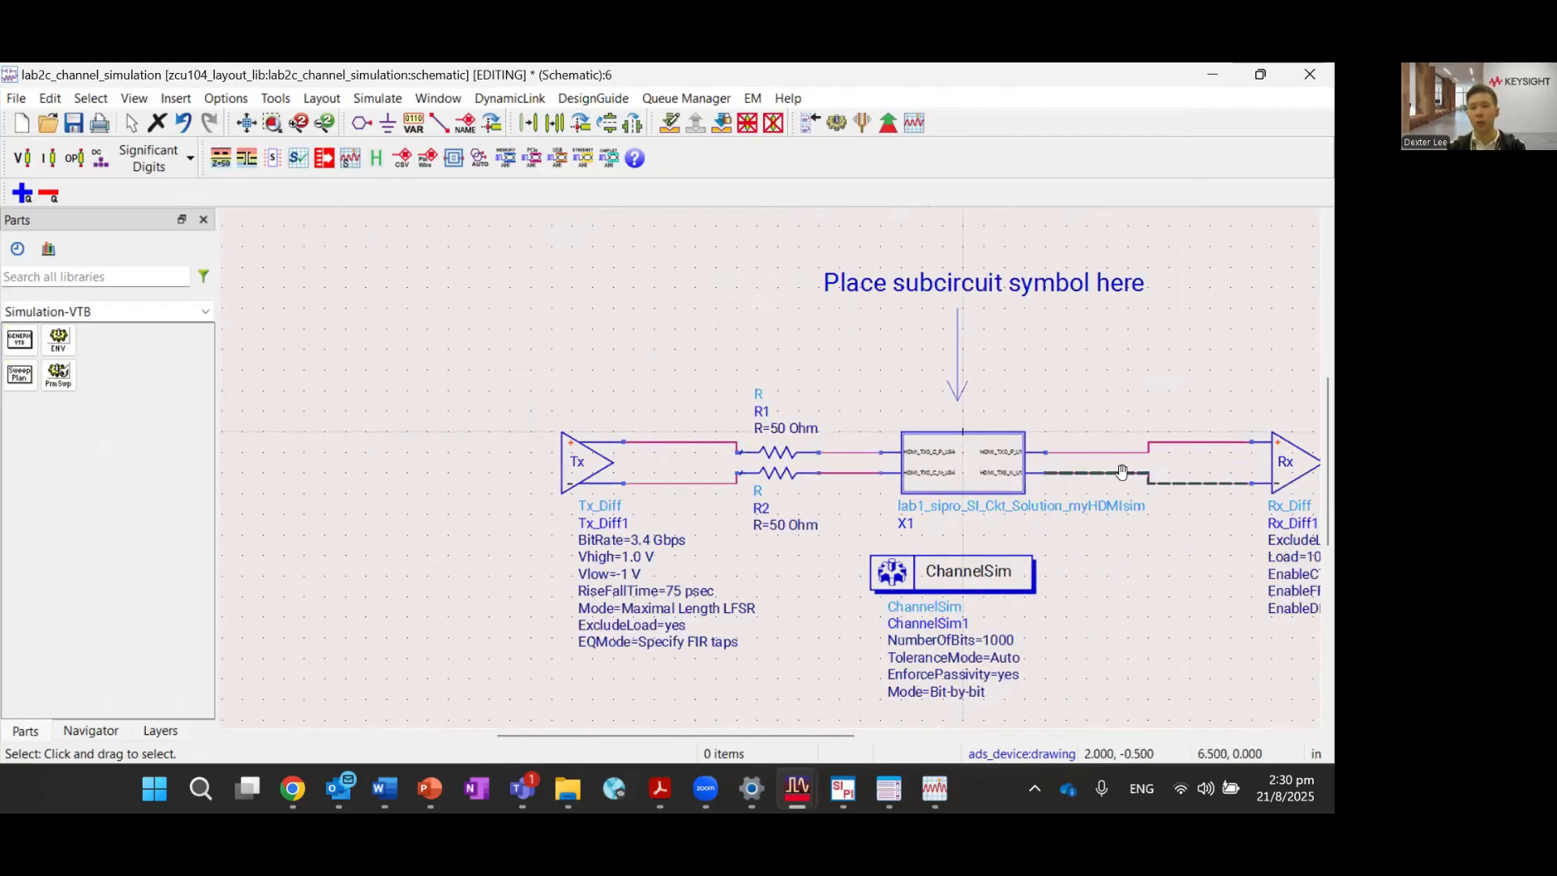
left_click_drag(1120, 469, 611, 470)
scroll(756, 478, "up", 1)
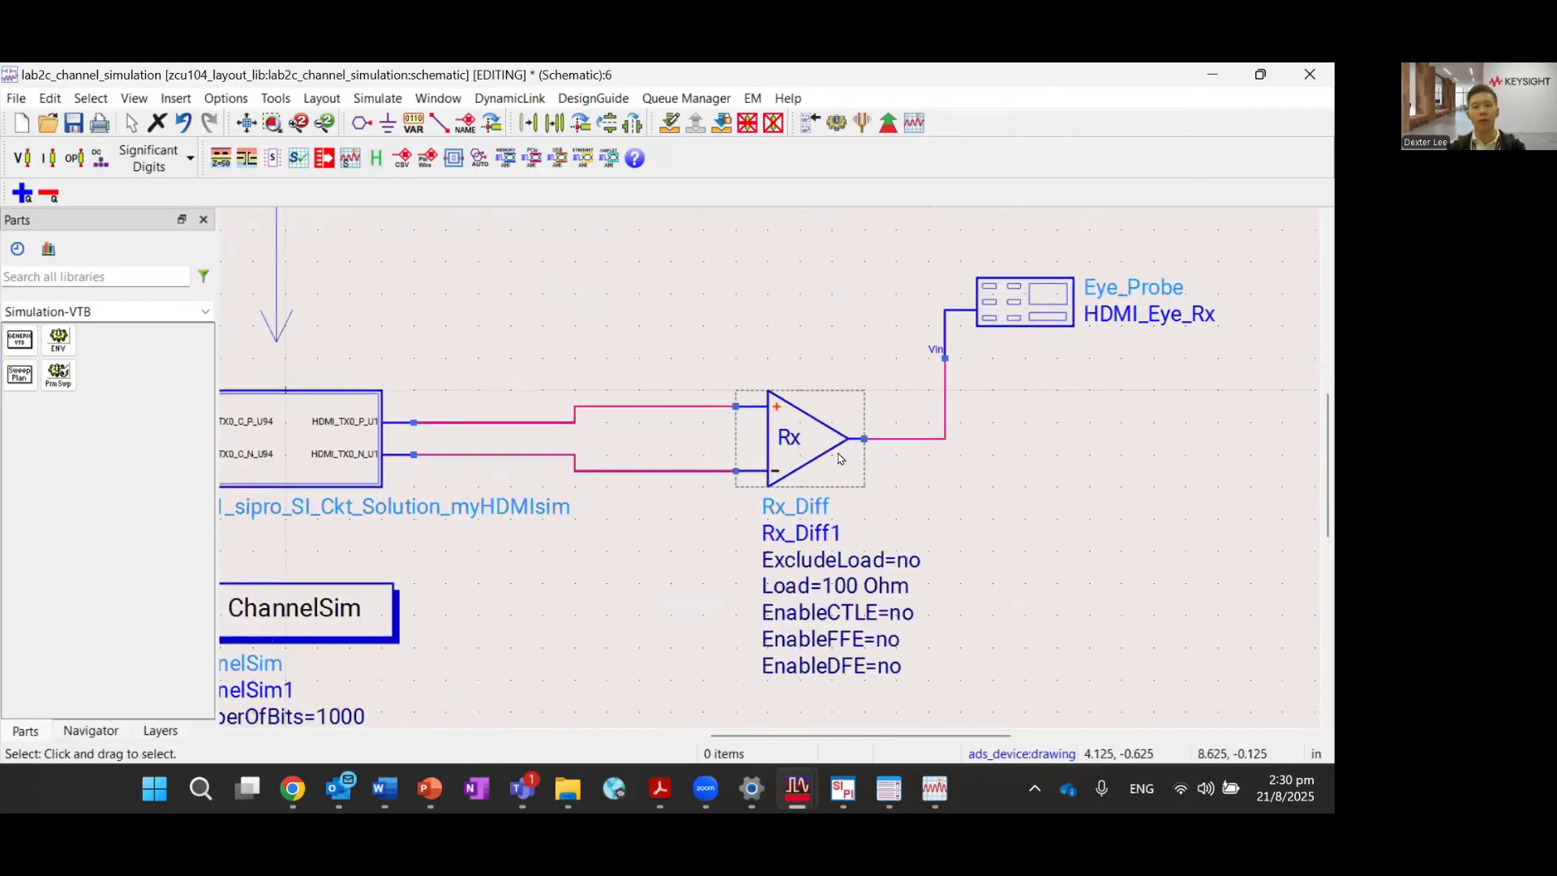
double_click(822, 470)
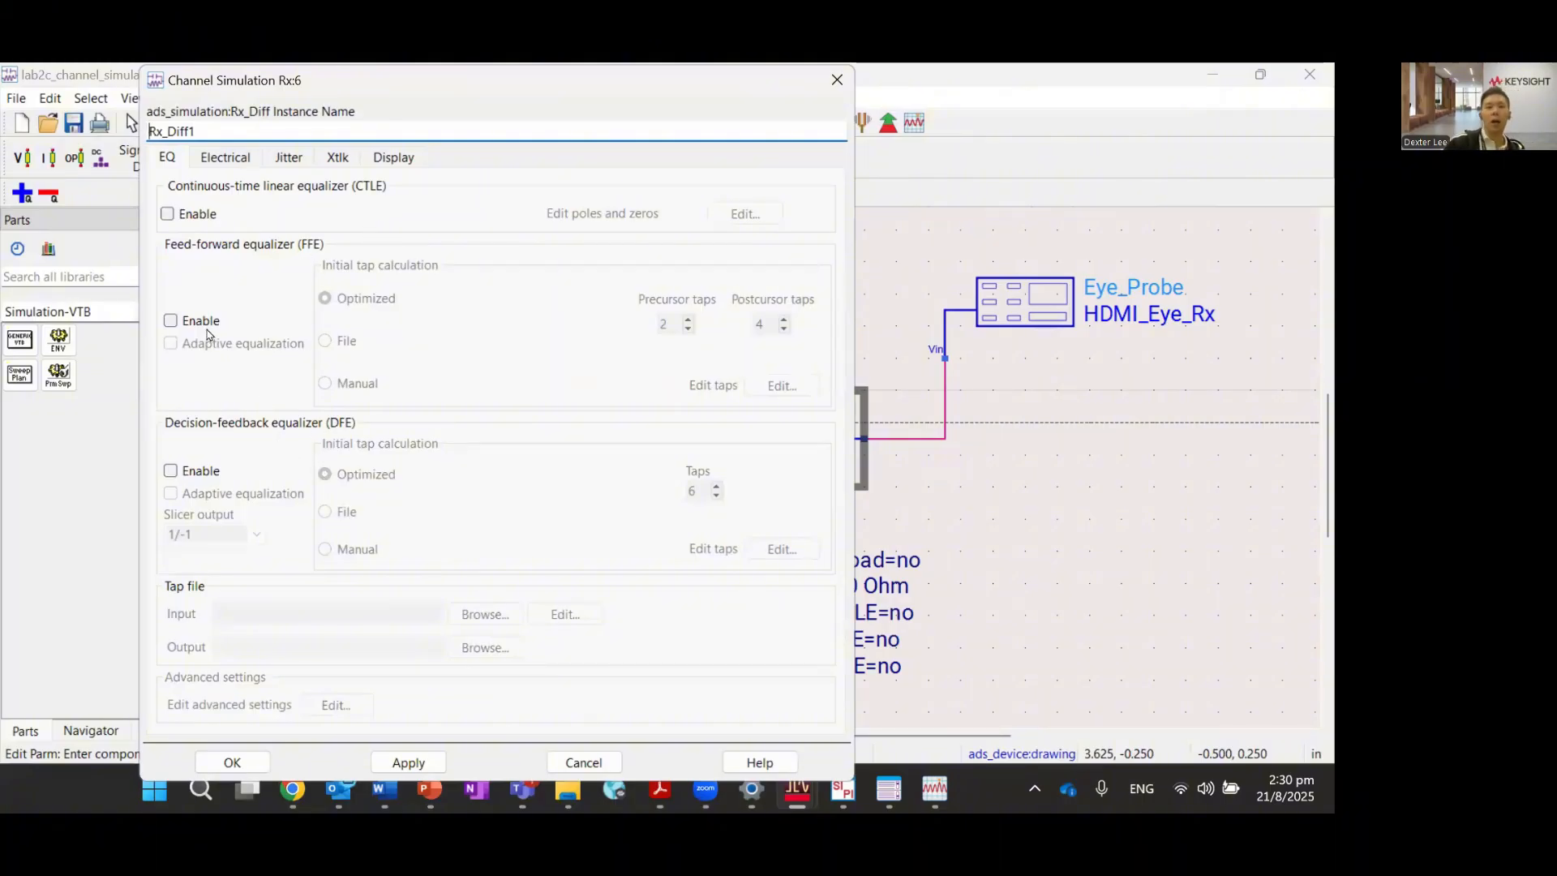
left_click(168, 214)
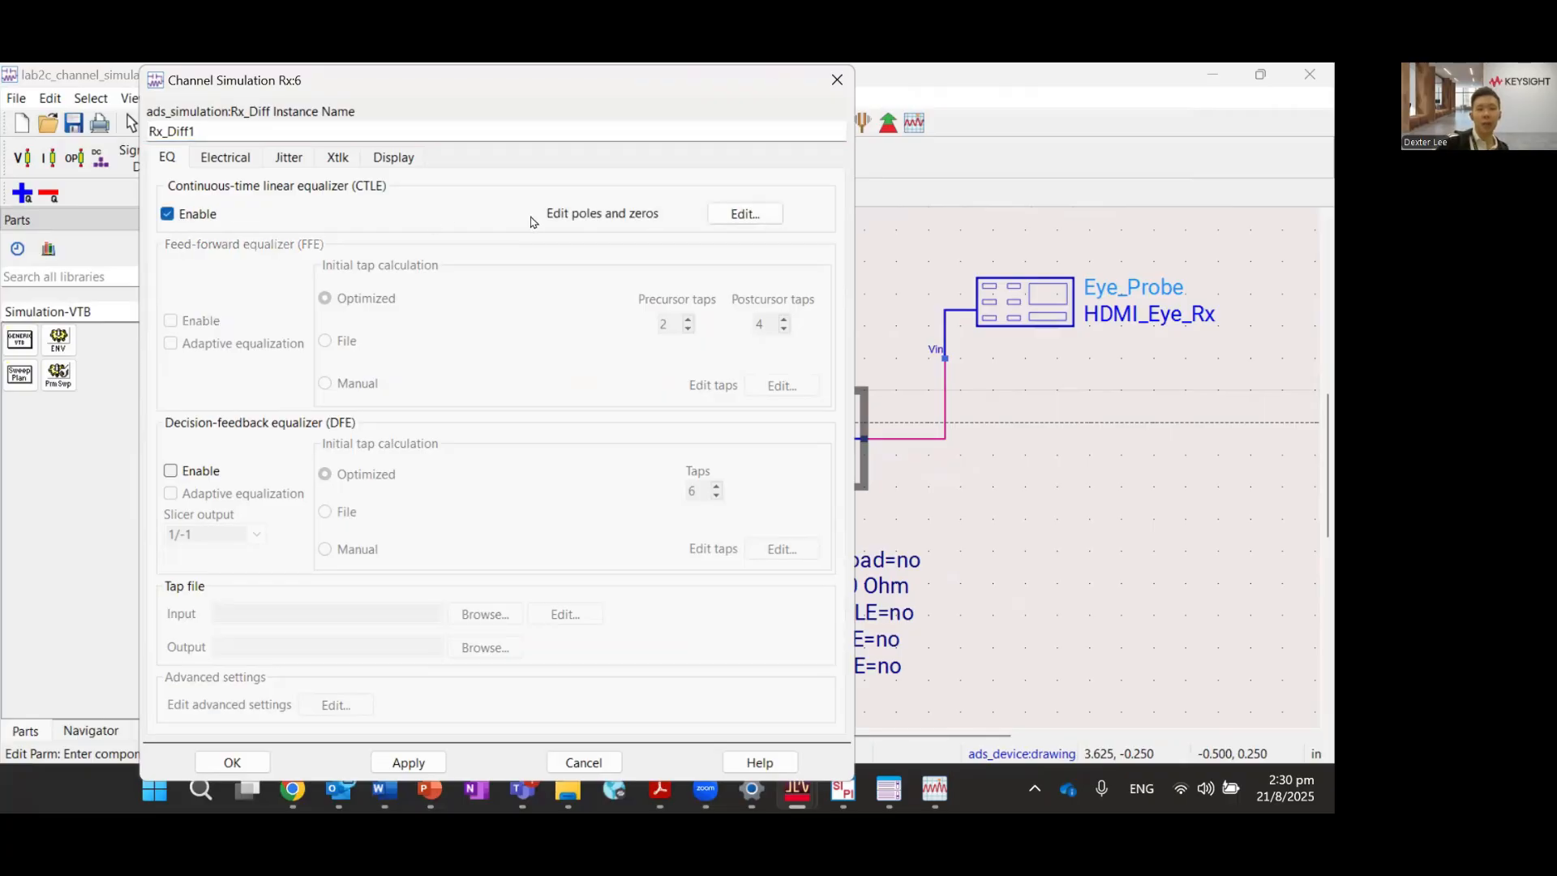
left_click(725, 218)
left_click_drag(276, 143, 558, 130)
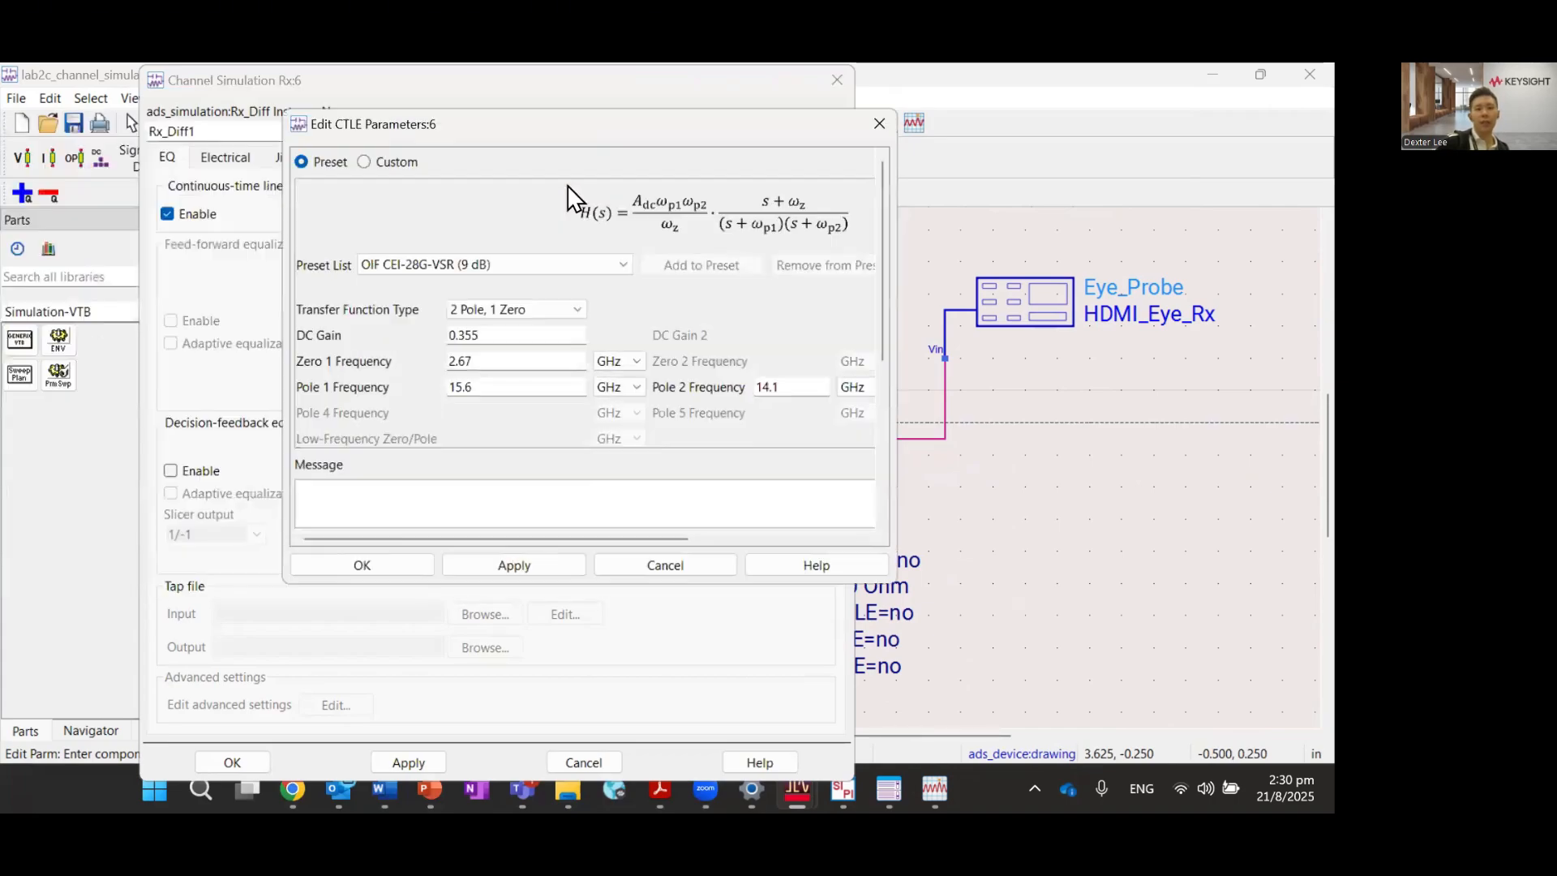
Browse the CTLE preset list, close the CTLE parameters without changes, and disable the continuous-time linear equalizer again.
left_click(622, 266)
scroll(621, 308, "down", 10)
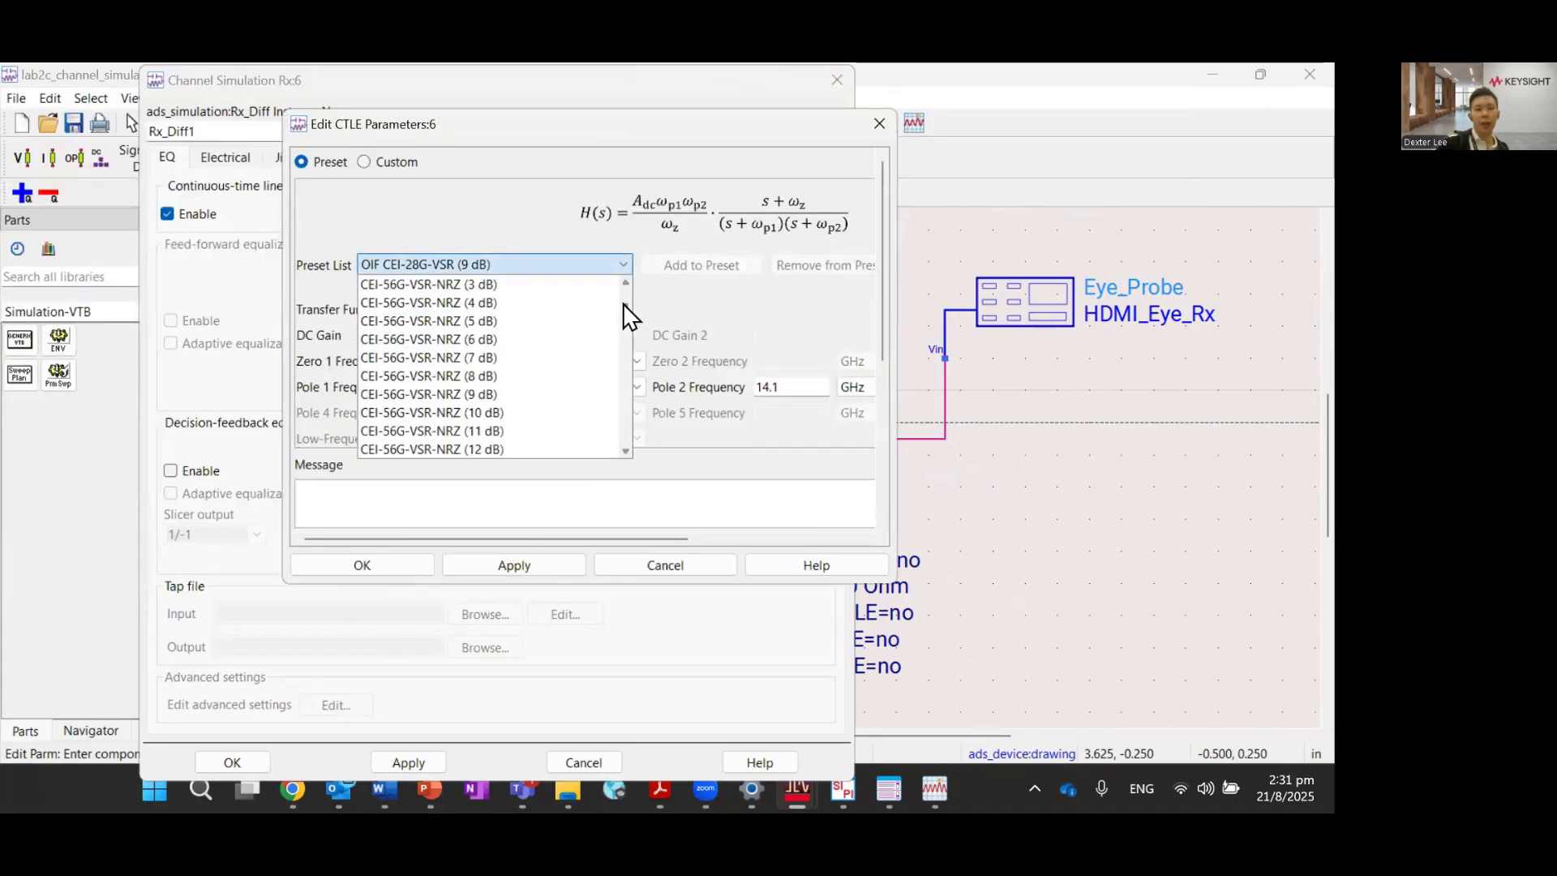
scroll(483, 368, "down", 6)
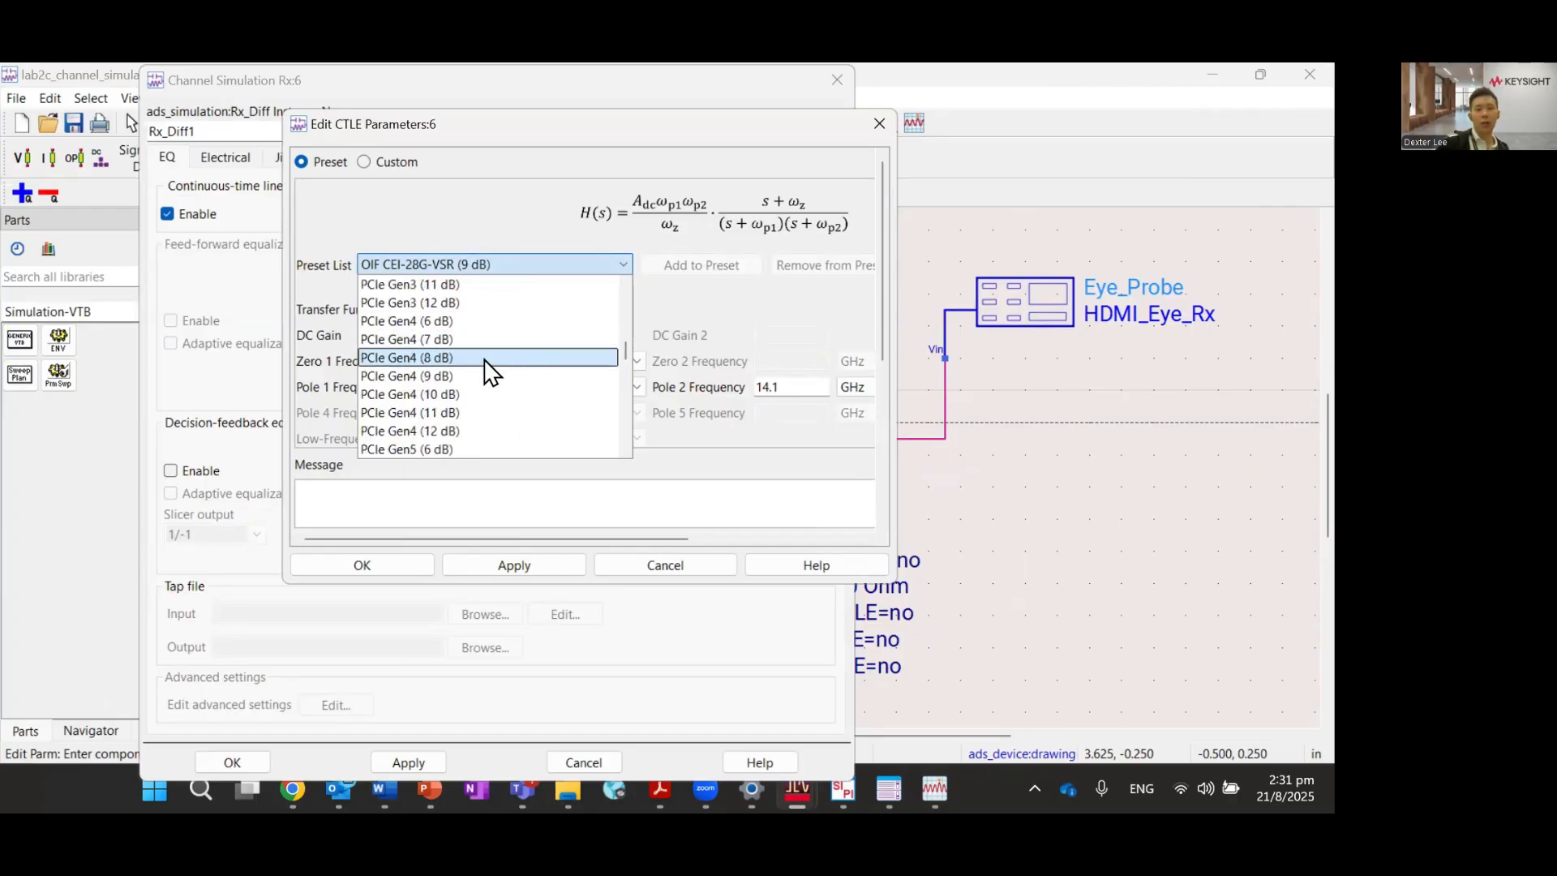
scroll(427, 377, "down", 8)
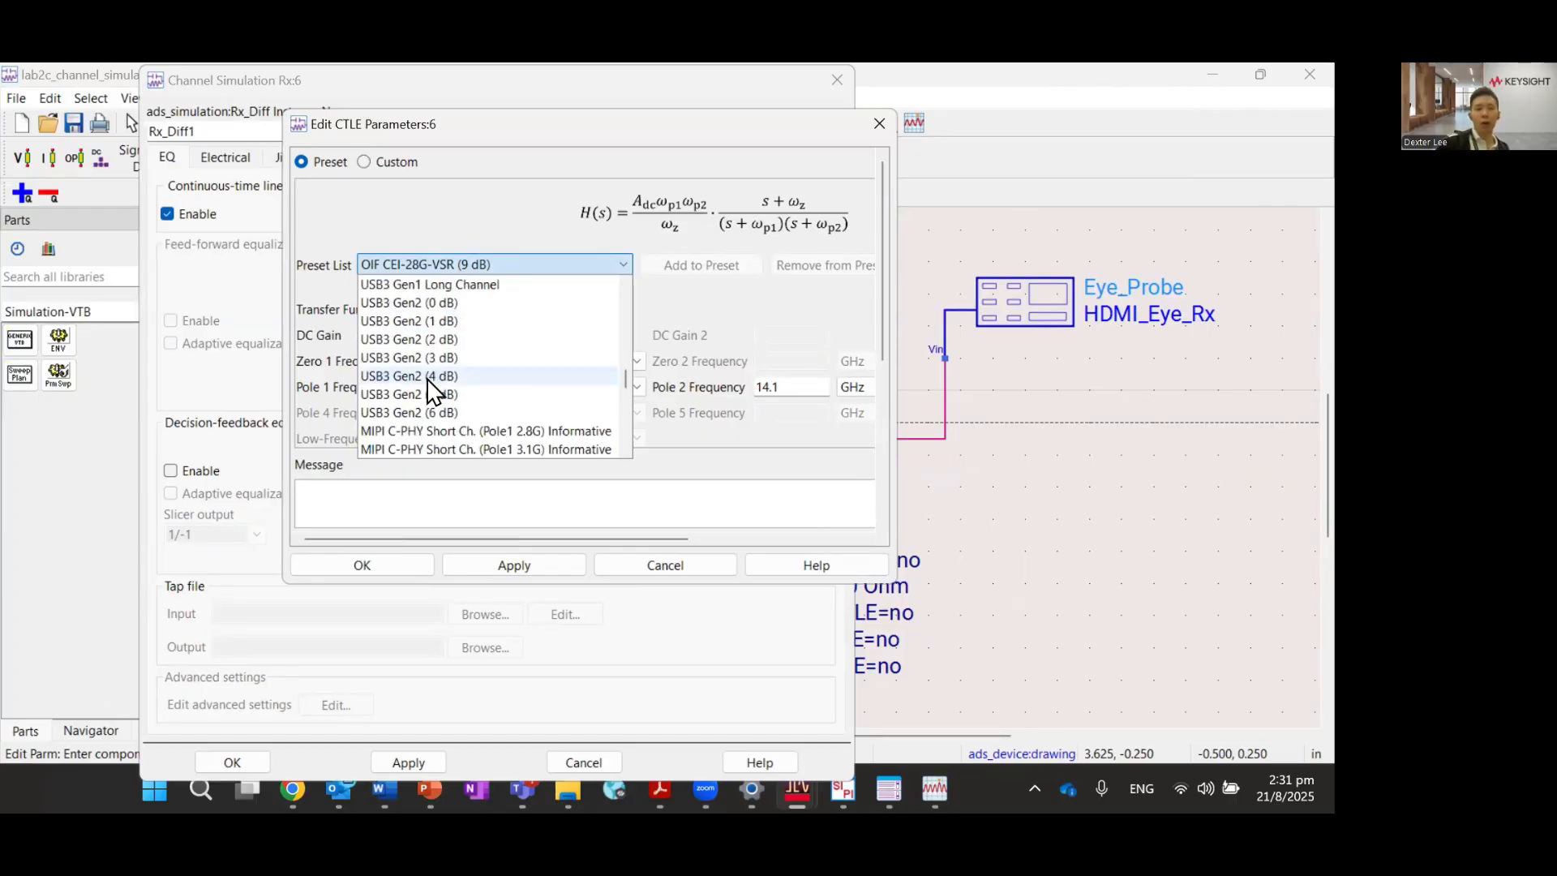
scroll(442, 354, "down", 8)
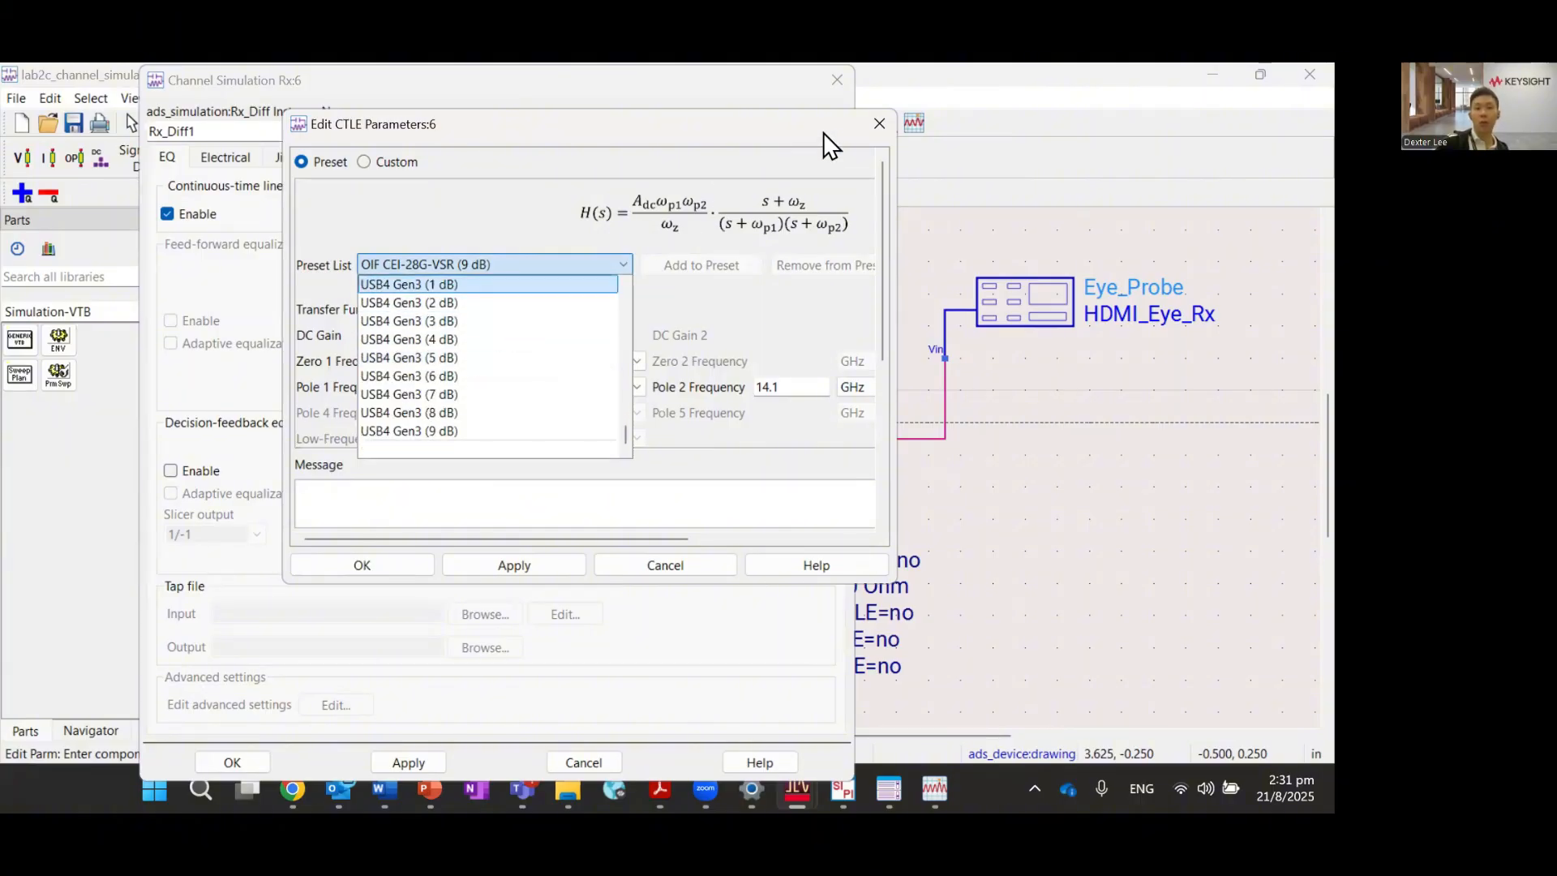
left_click(880, 124)
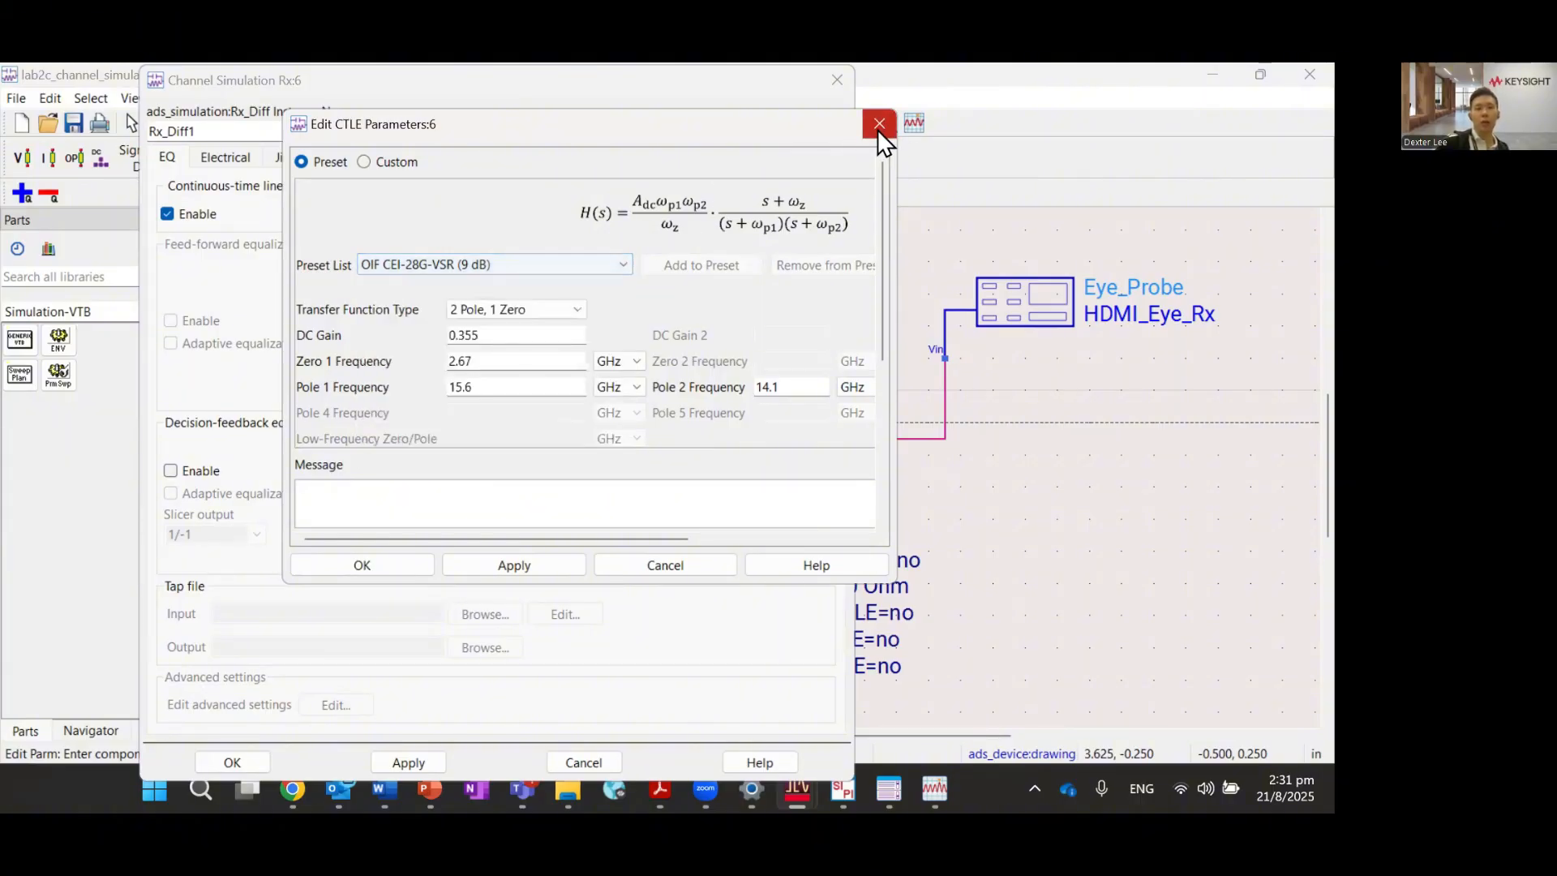
left_click(879, 124)
left_click(201, 214)
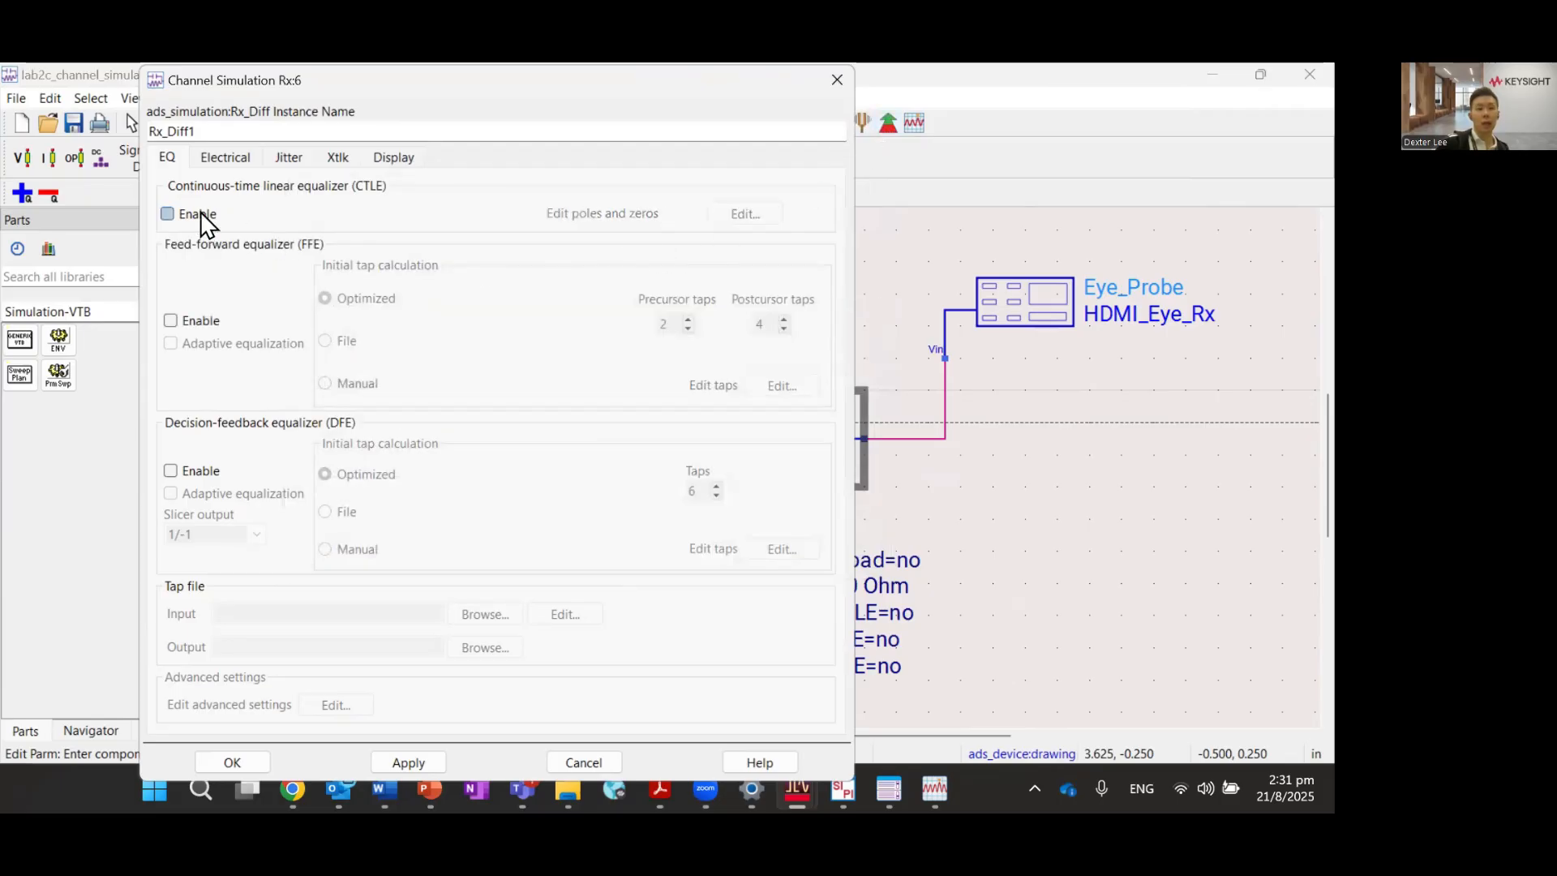
Review the Rx_Diff1 receiver's electrical and jitter settings, and close its dialog without applying changes.
left_click(246, 165)
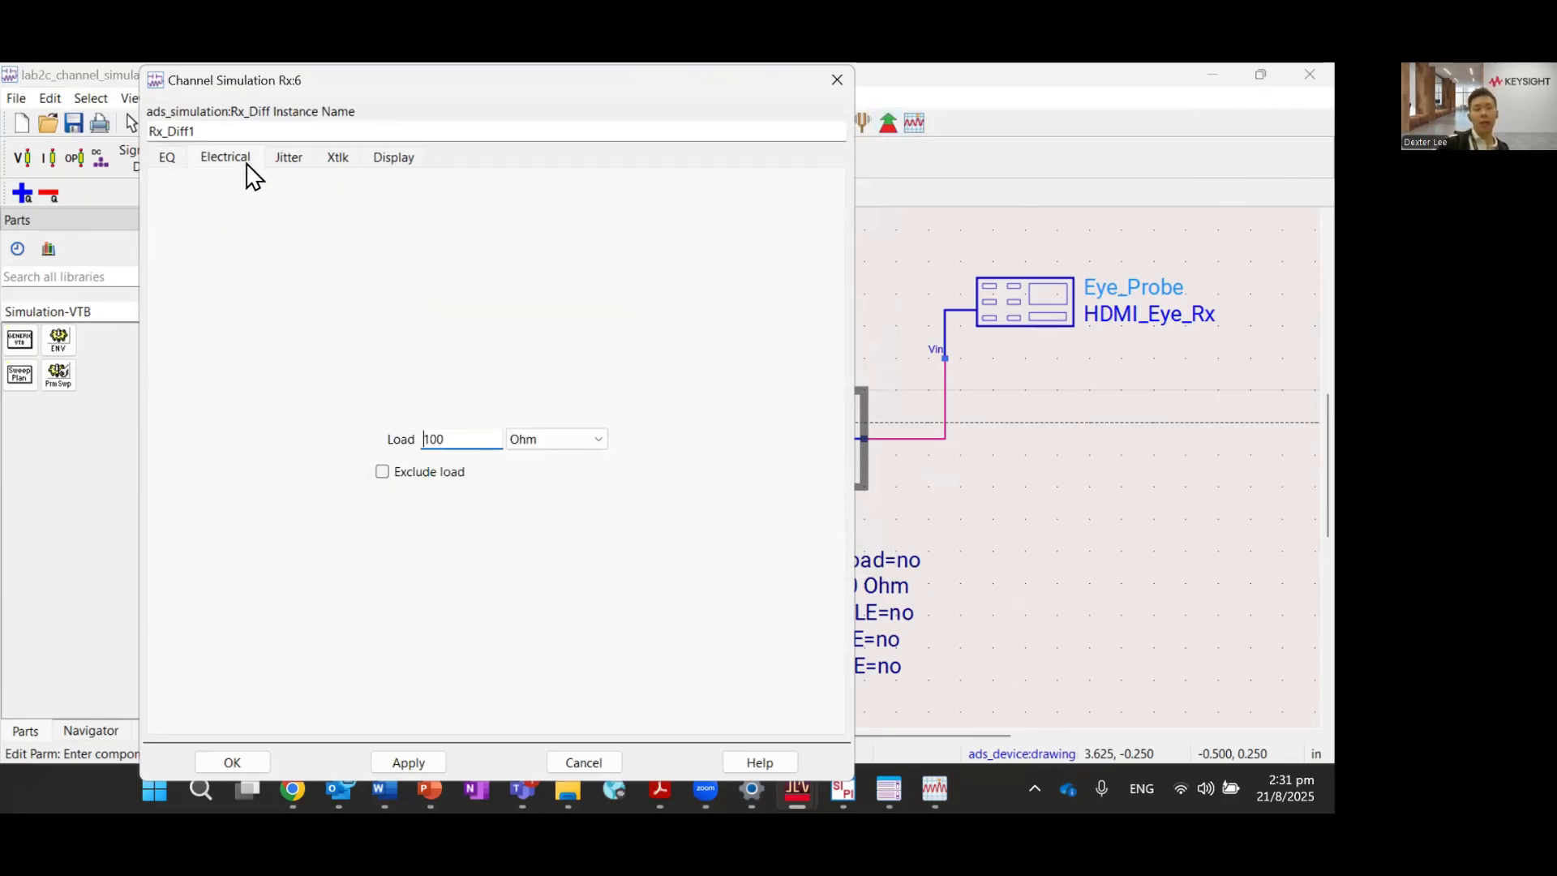
left_click(290, 165)
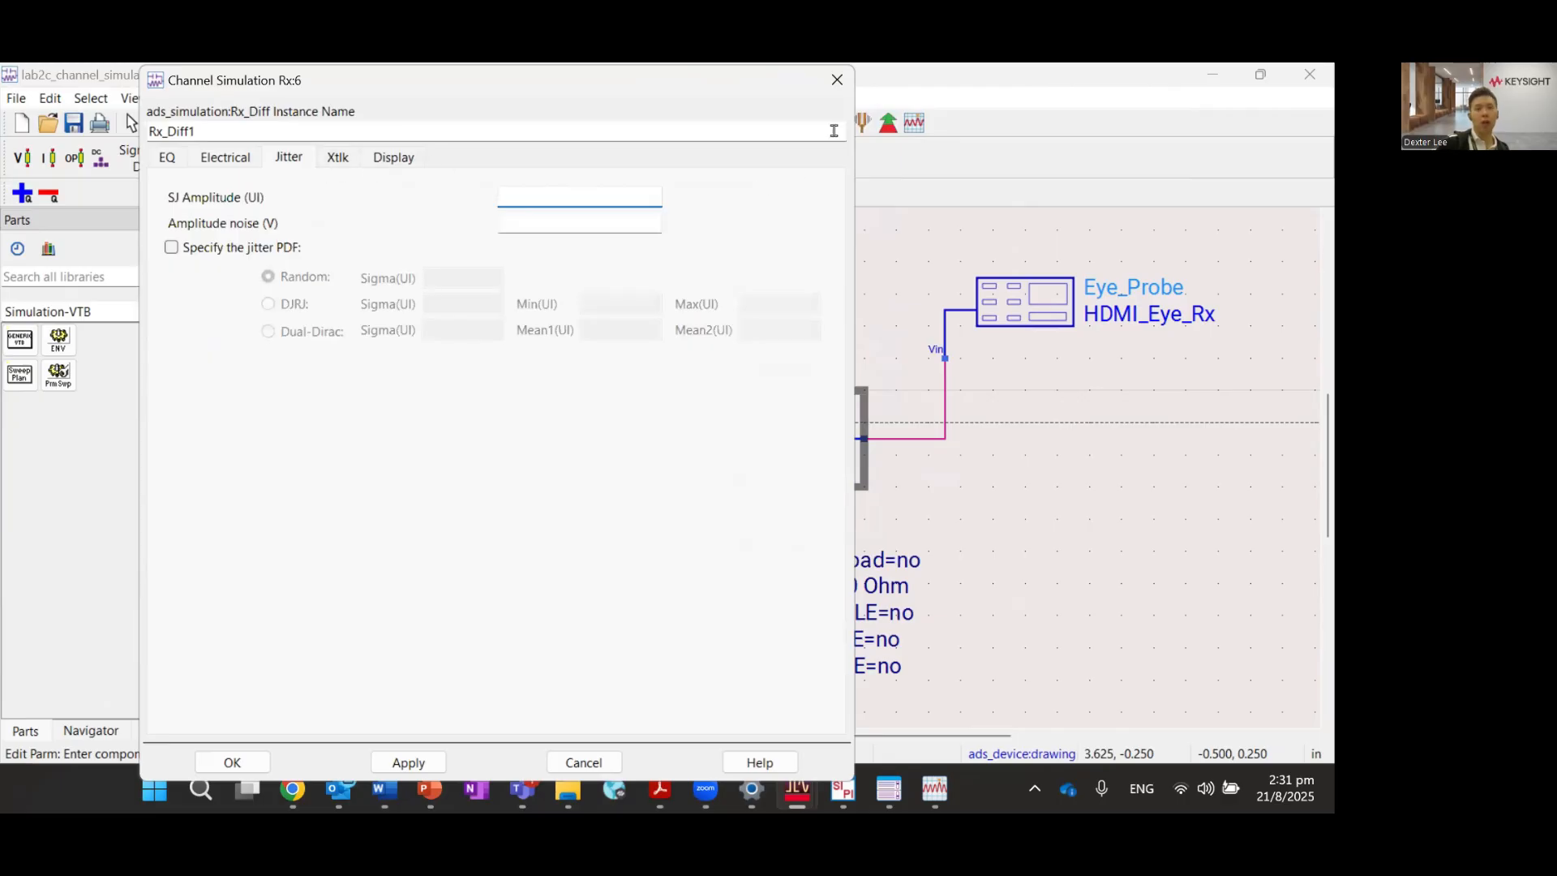
left_click(837, 80)
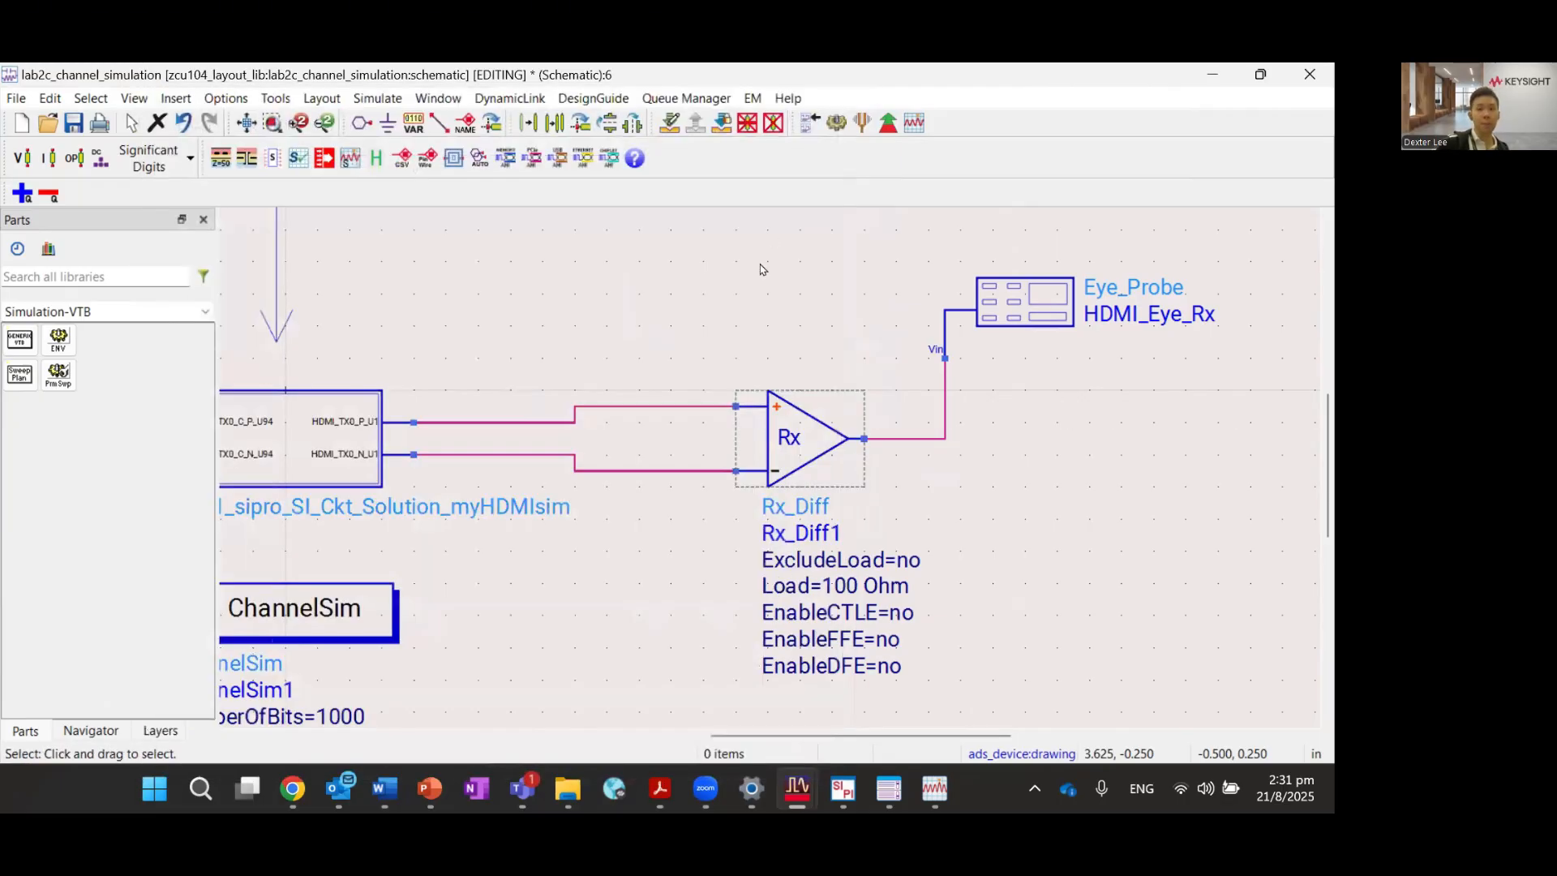
Open the HDMI_Eye_Rx eye probe and review its parameters and the description of its selected Density measurement.
left_click(1020, 302)
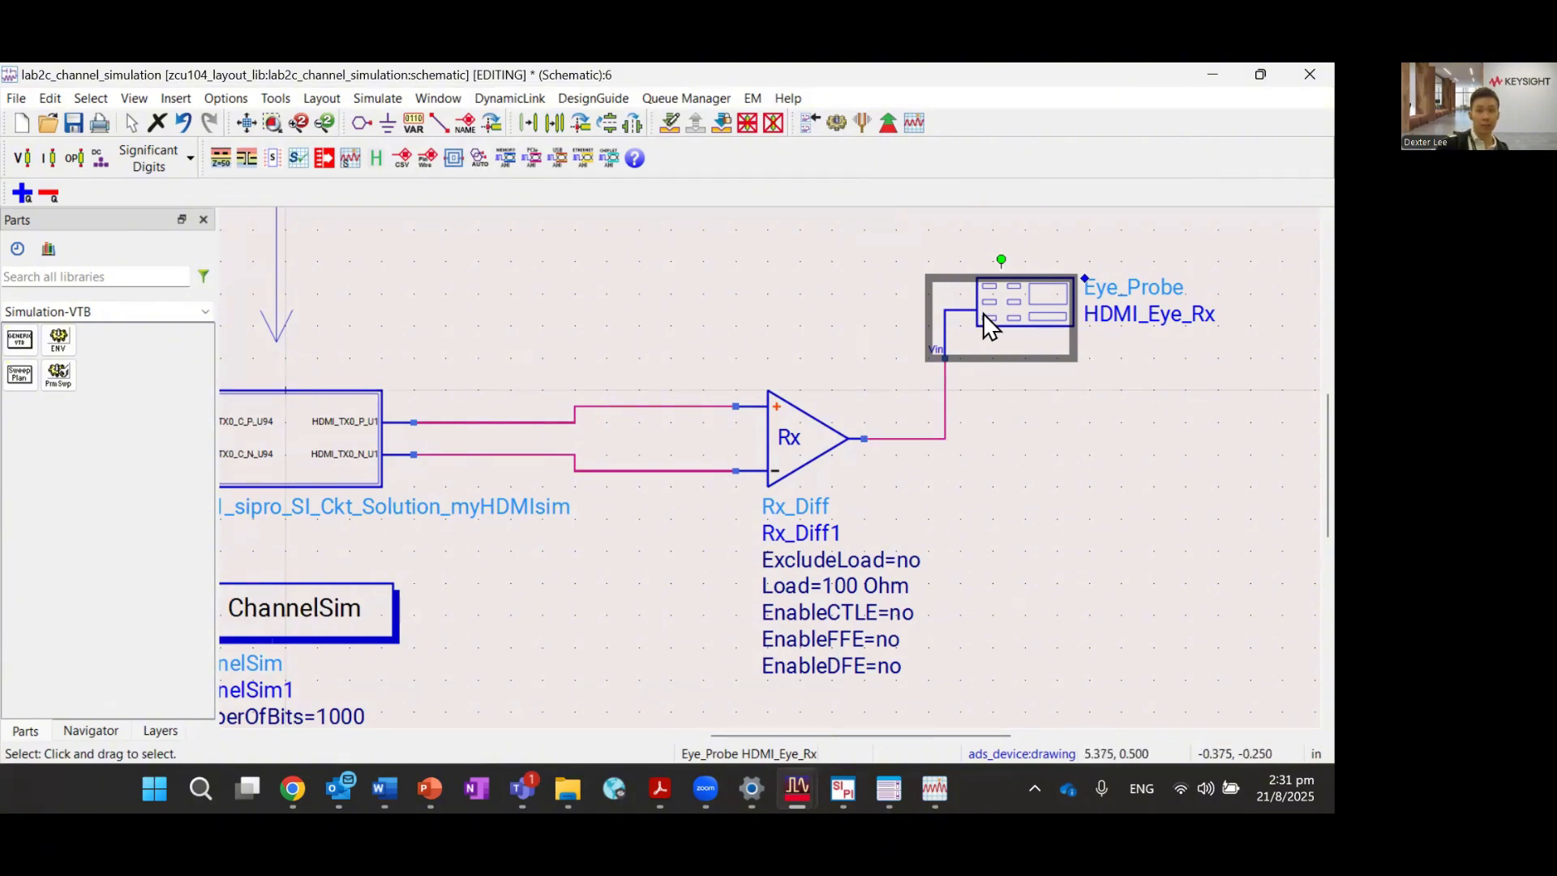
double_click(1006, 303)
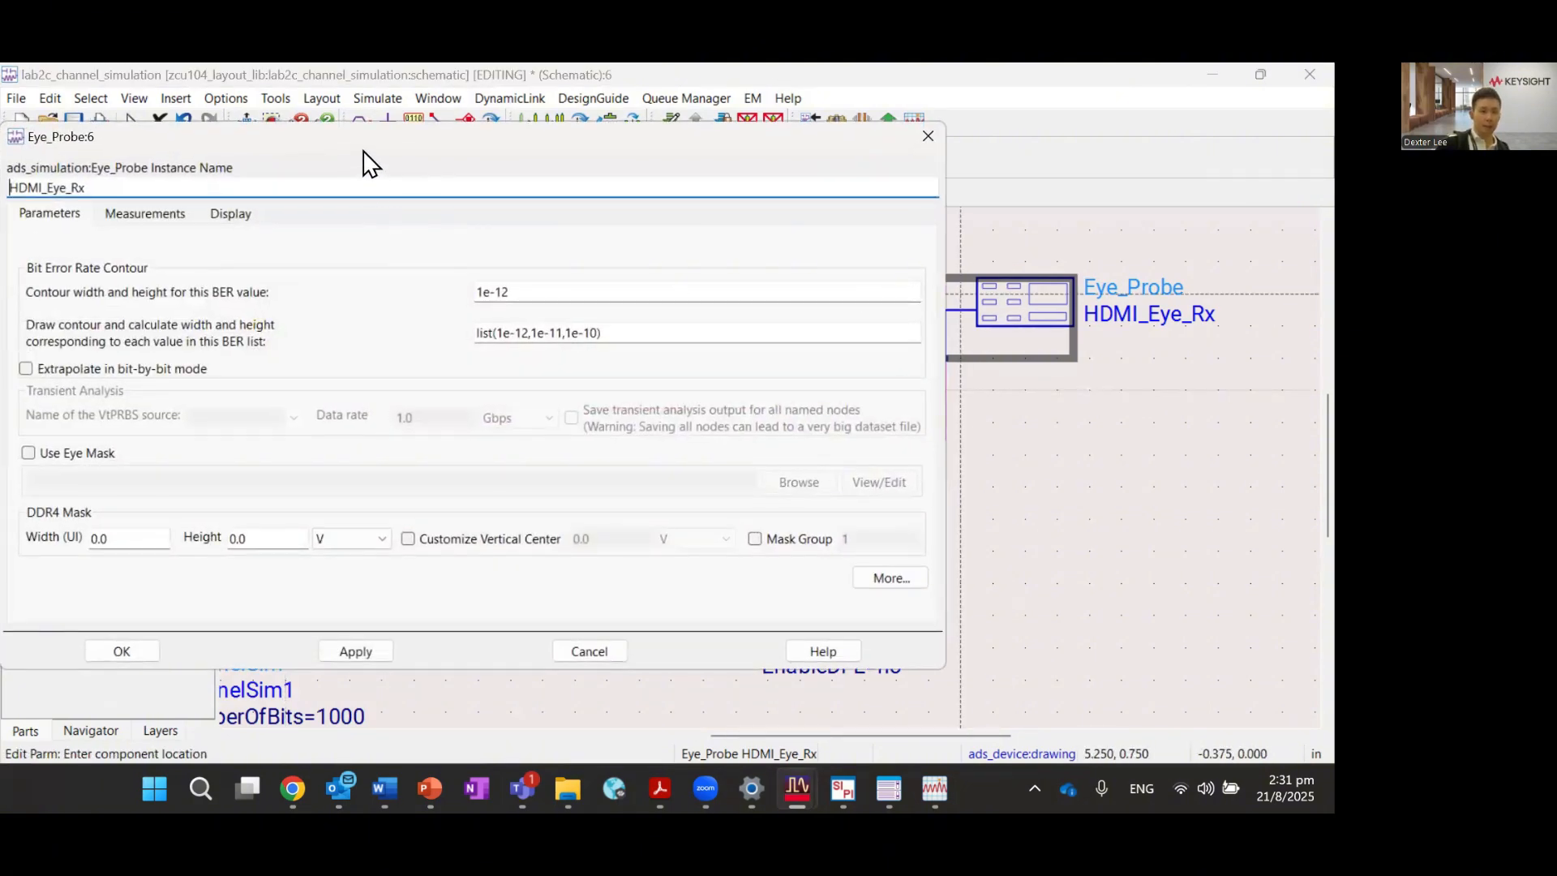
left_click_drag(365, 146, 479, 150)
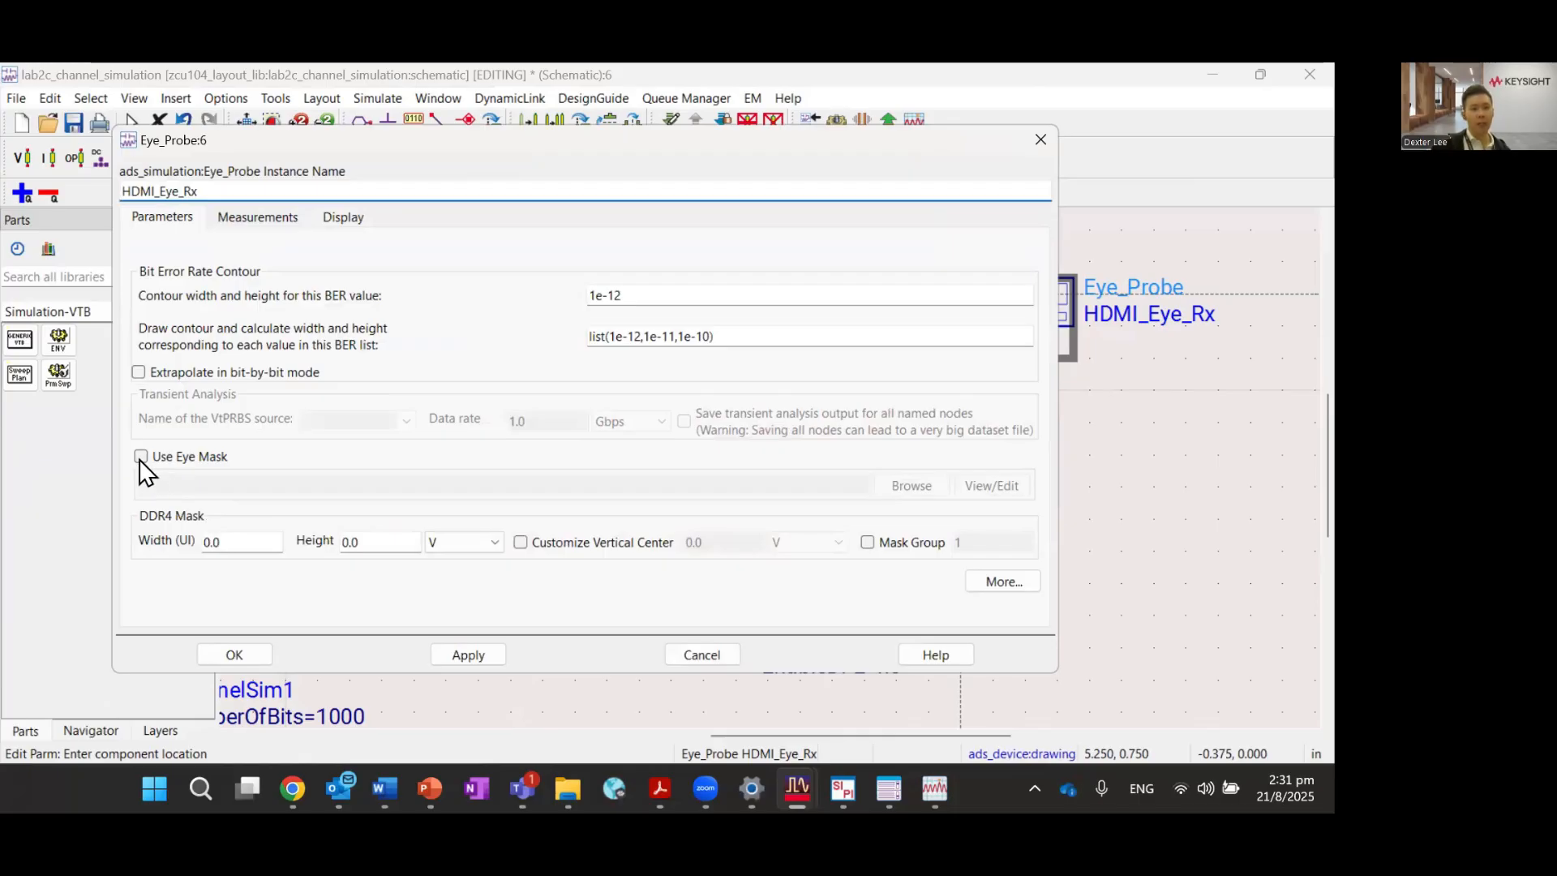
left_click(237, 217)
left_click(660, 296)
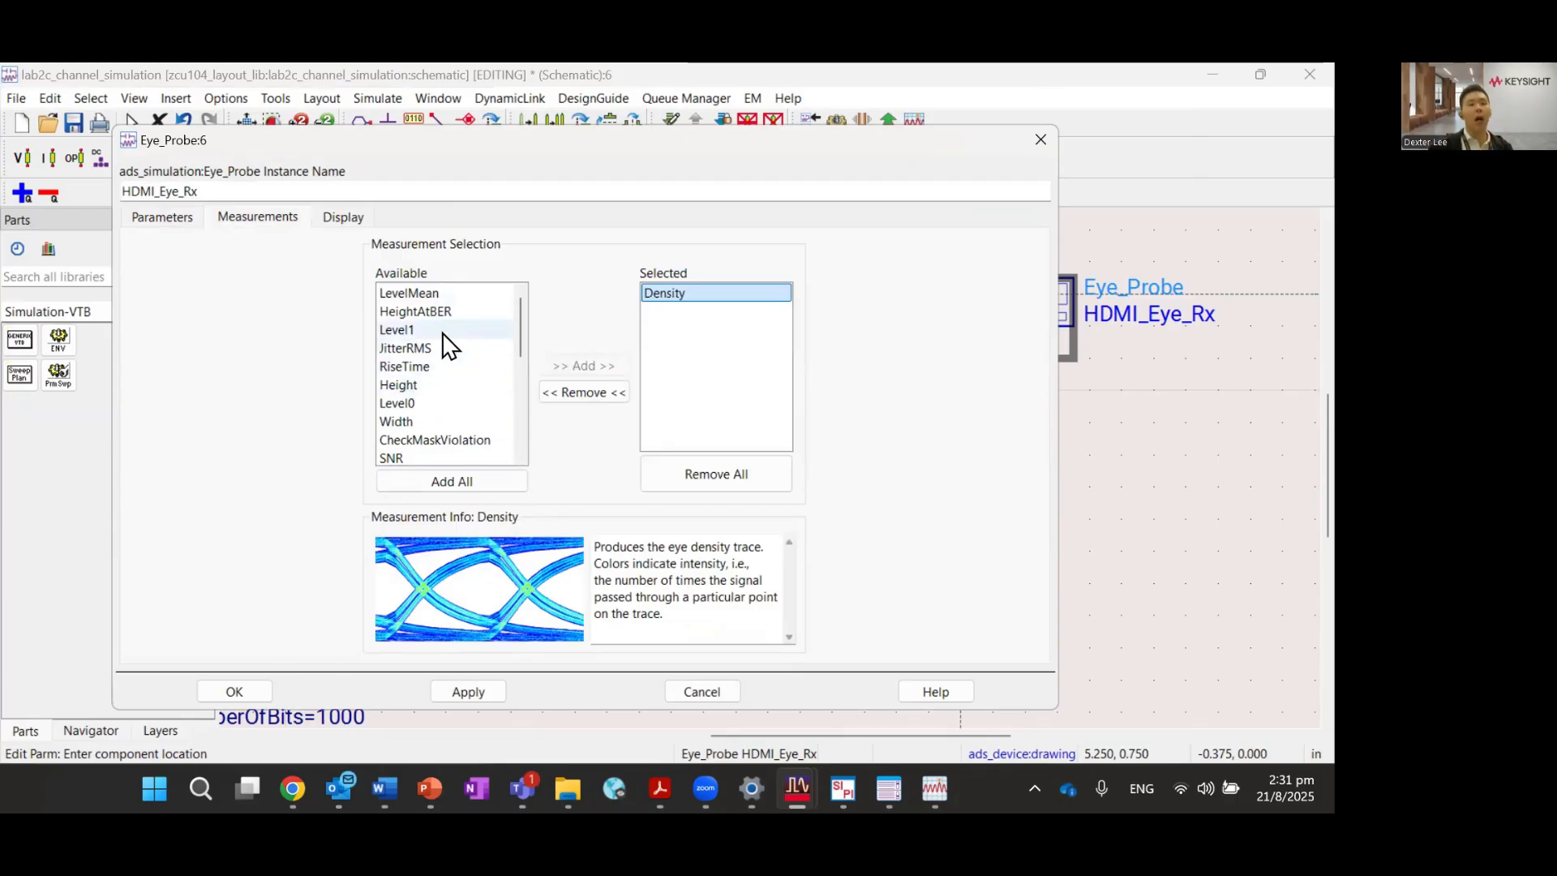
Add the Height and Width measurements to the HDMI_Eye_Rx eye probe.
left_click(436, 386)
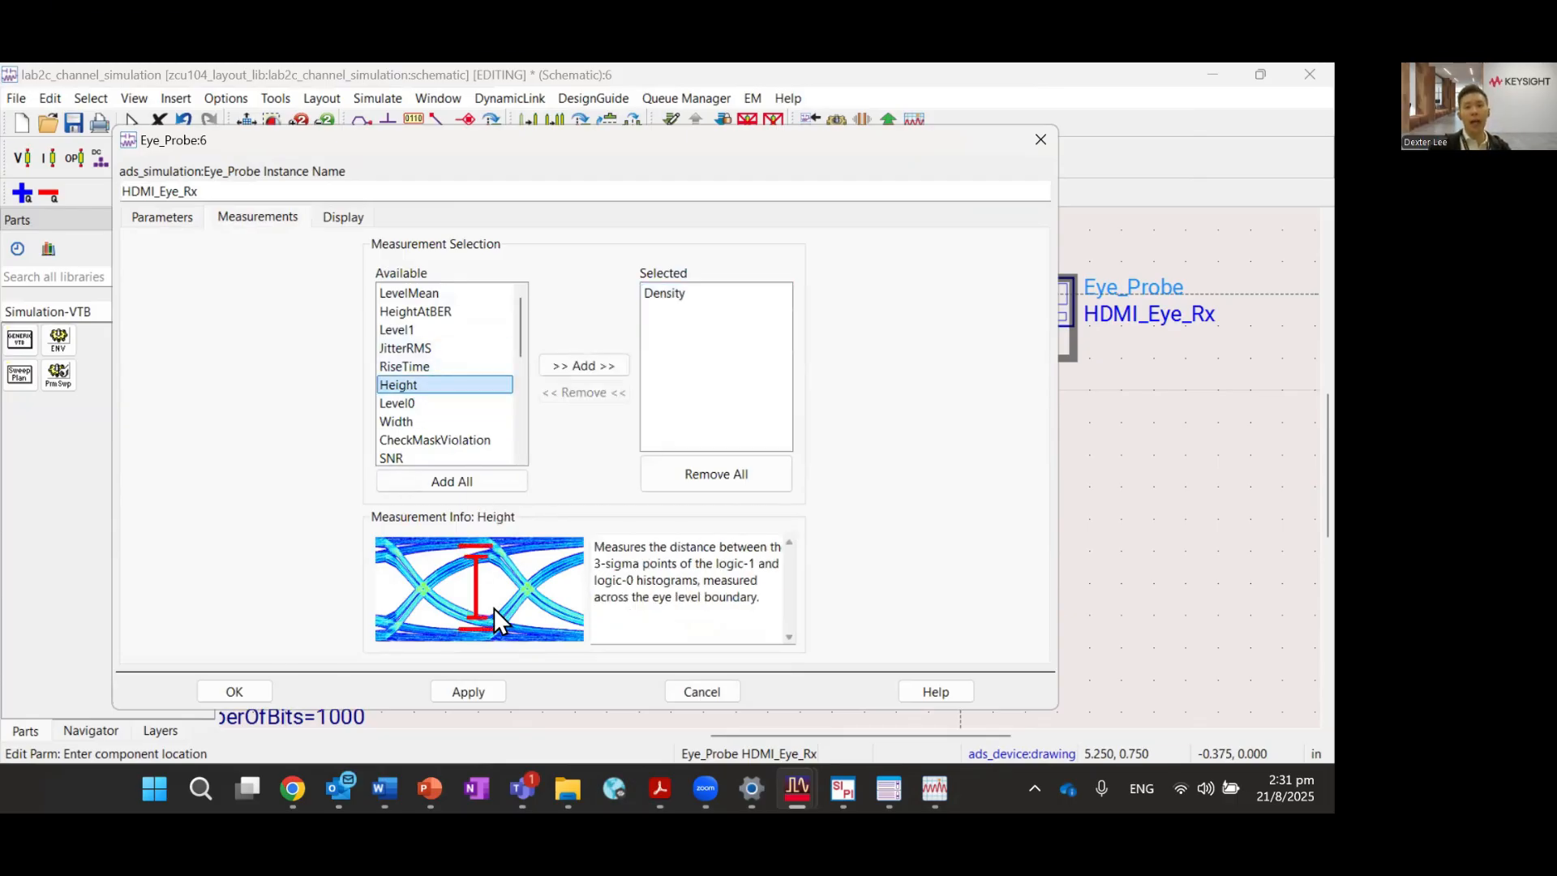
left_click(578, 362)
scroll(470, 396, "down", 1)
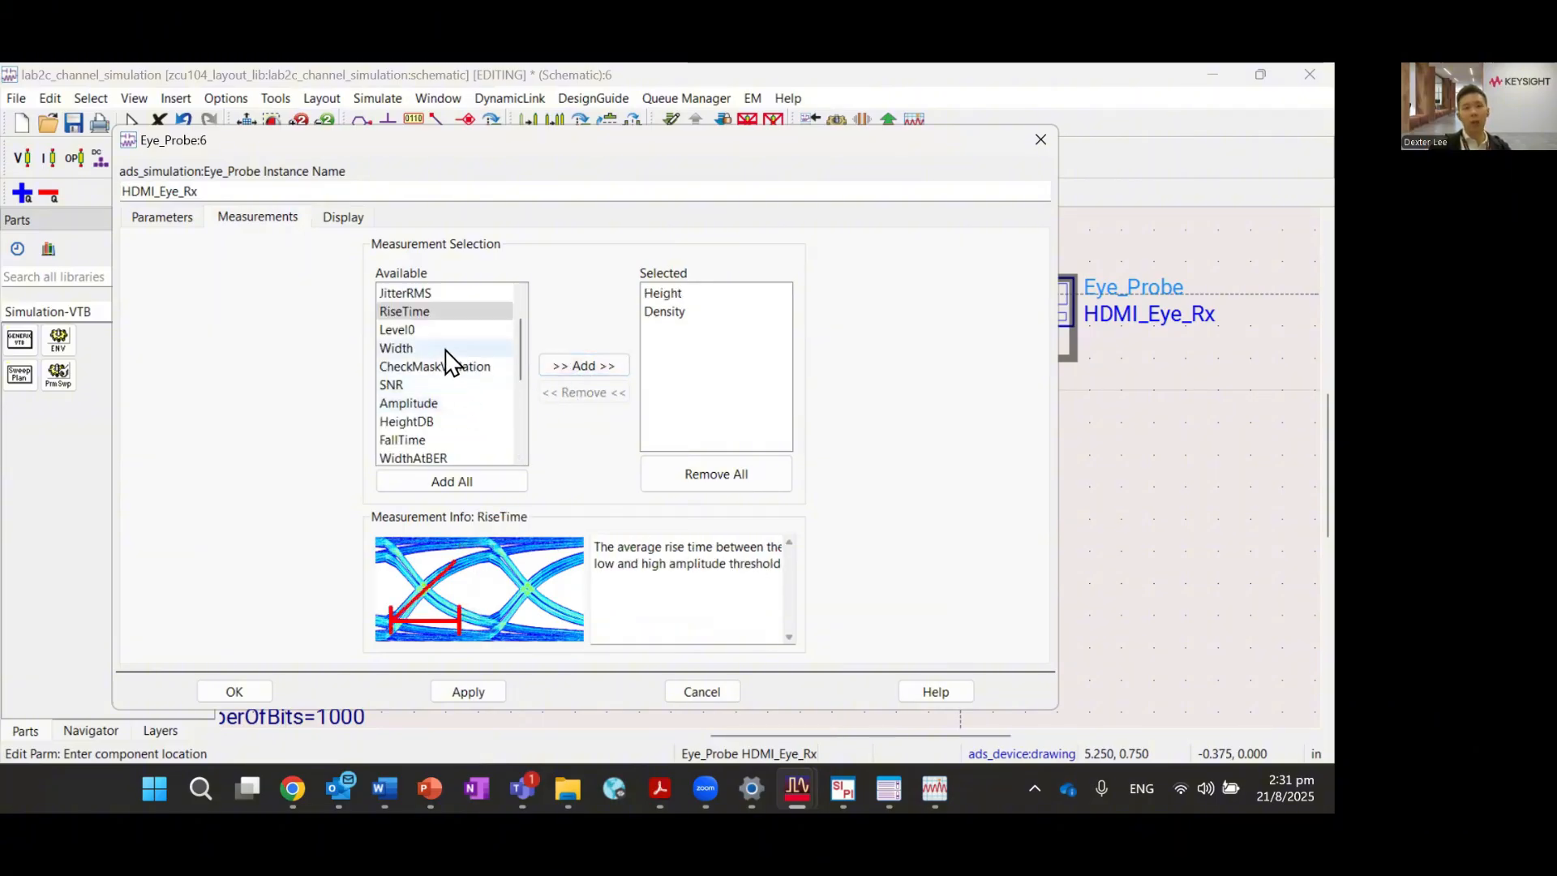
left_click(438, 348)
left_click(557, 365)
Add the Waveform measurement to the HDMI_Eye_Rx eye probe, apply the selection and accept the probe's settings.
scroll(478, 385, "down", 2)
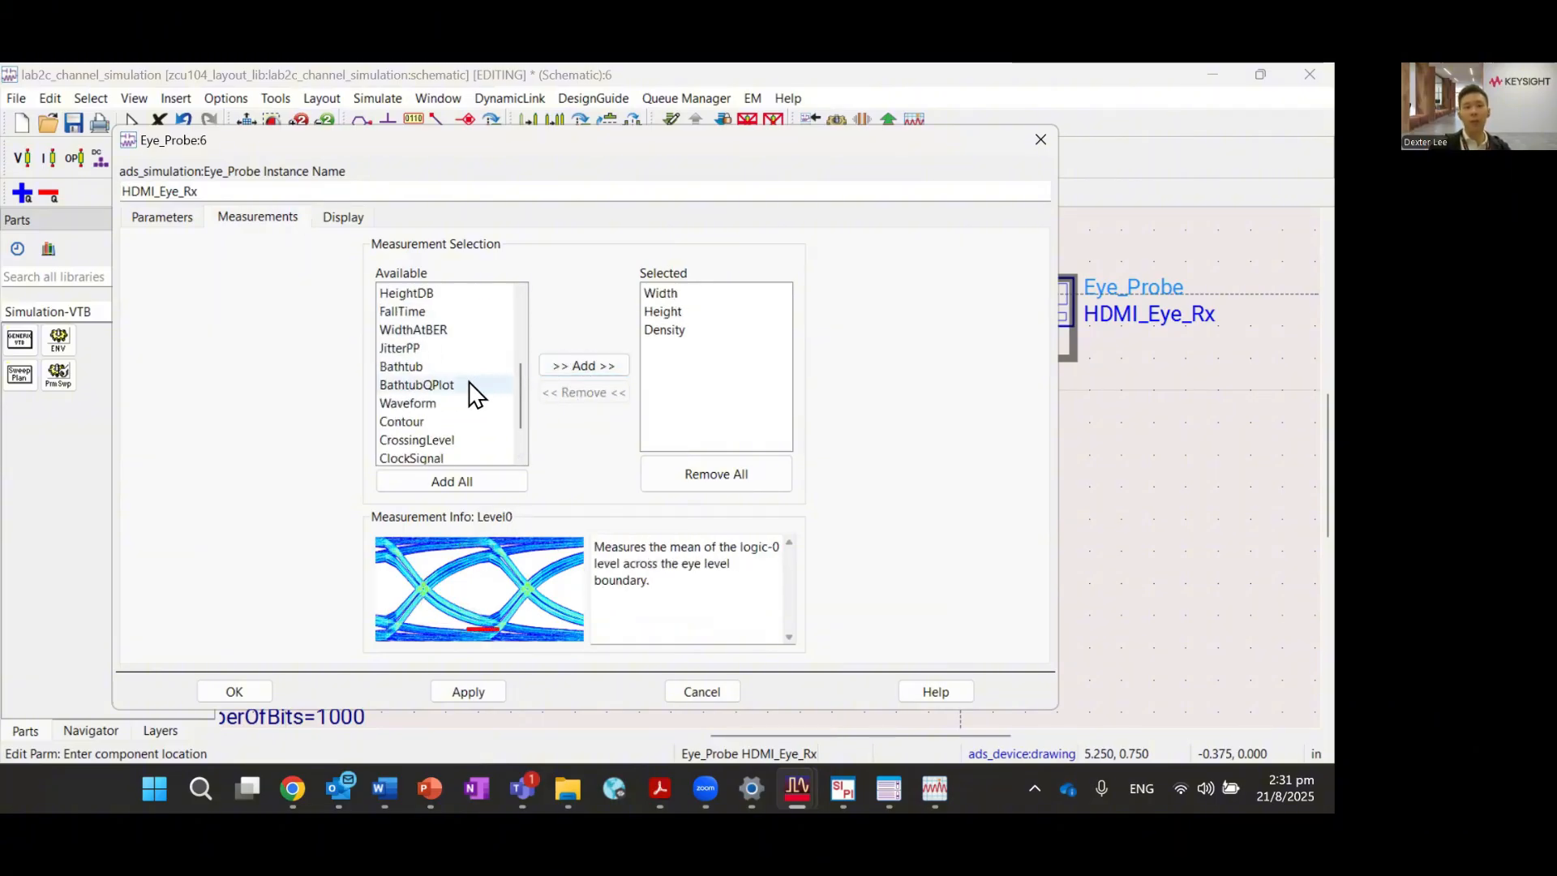
scroll(470, 398, "down", 1)
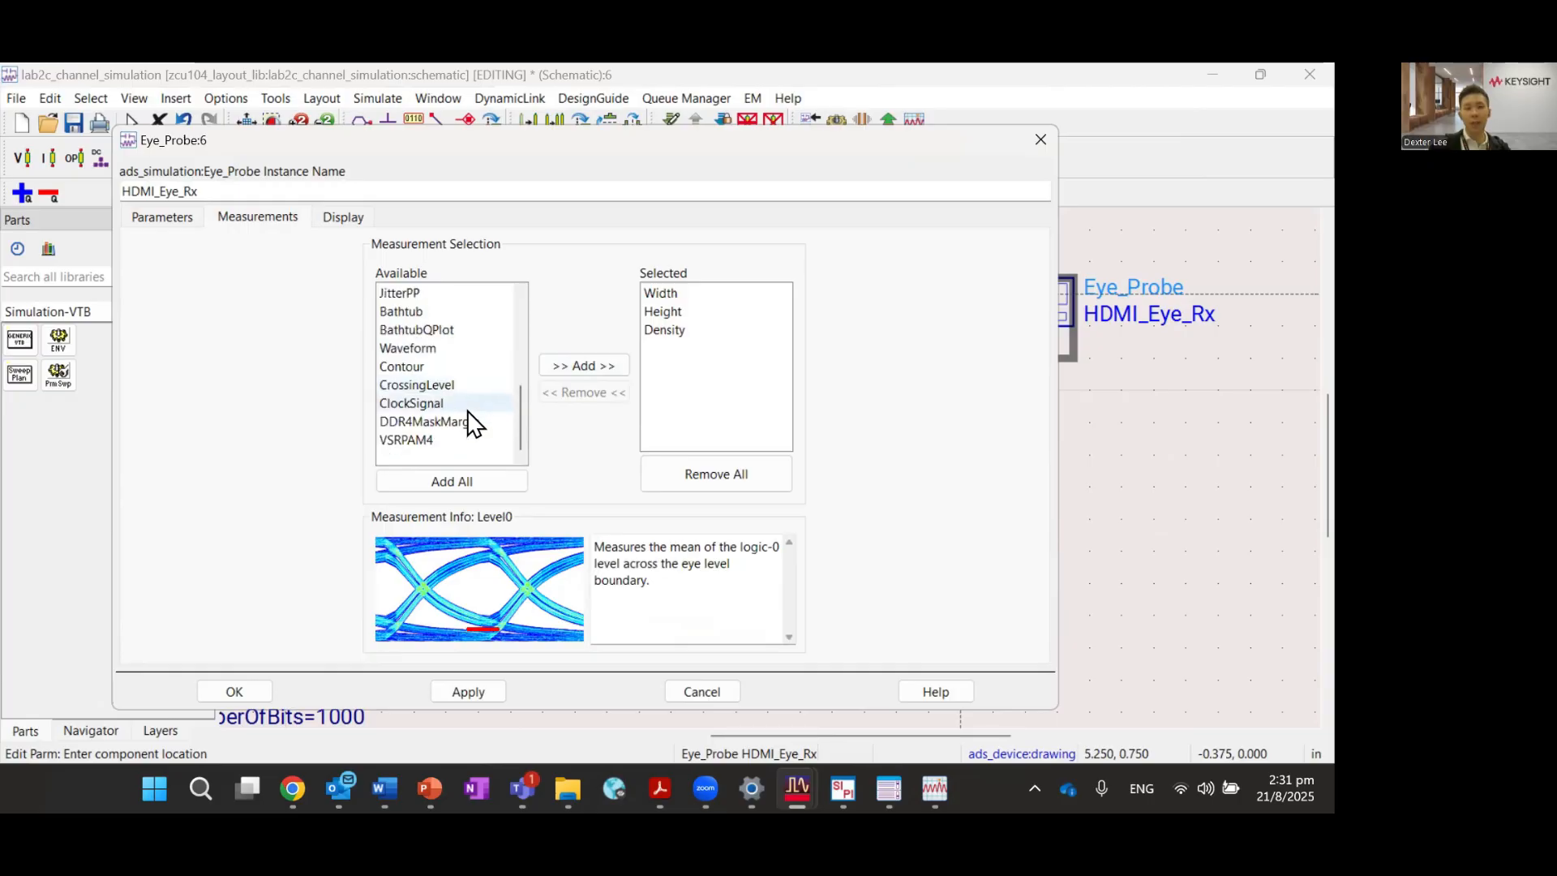
left_click(446, 350)
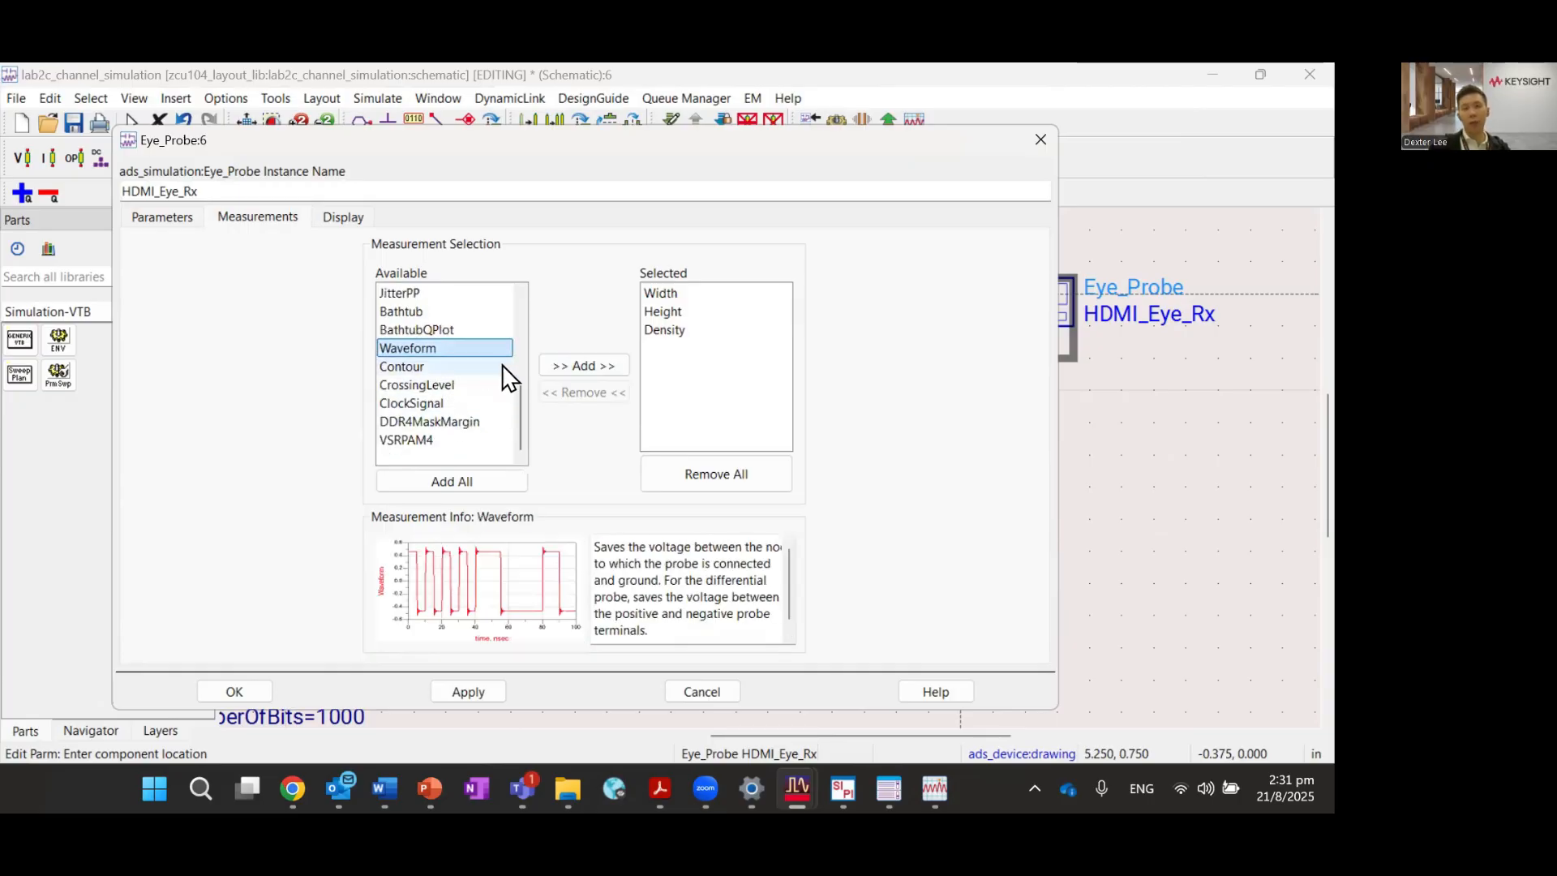
left_click(582, 369)
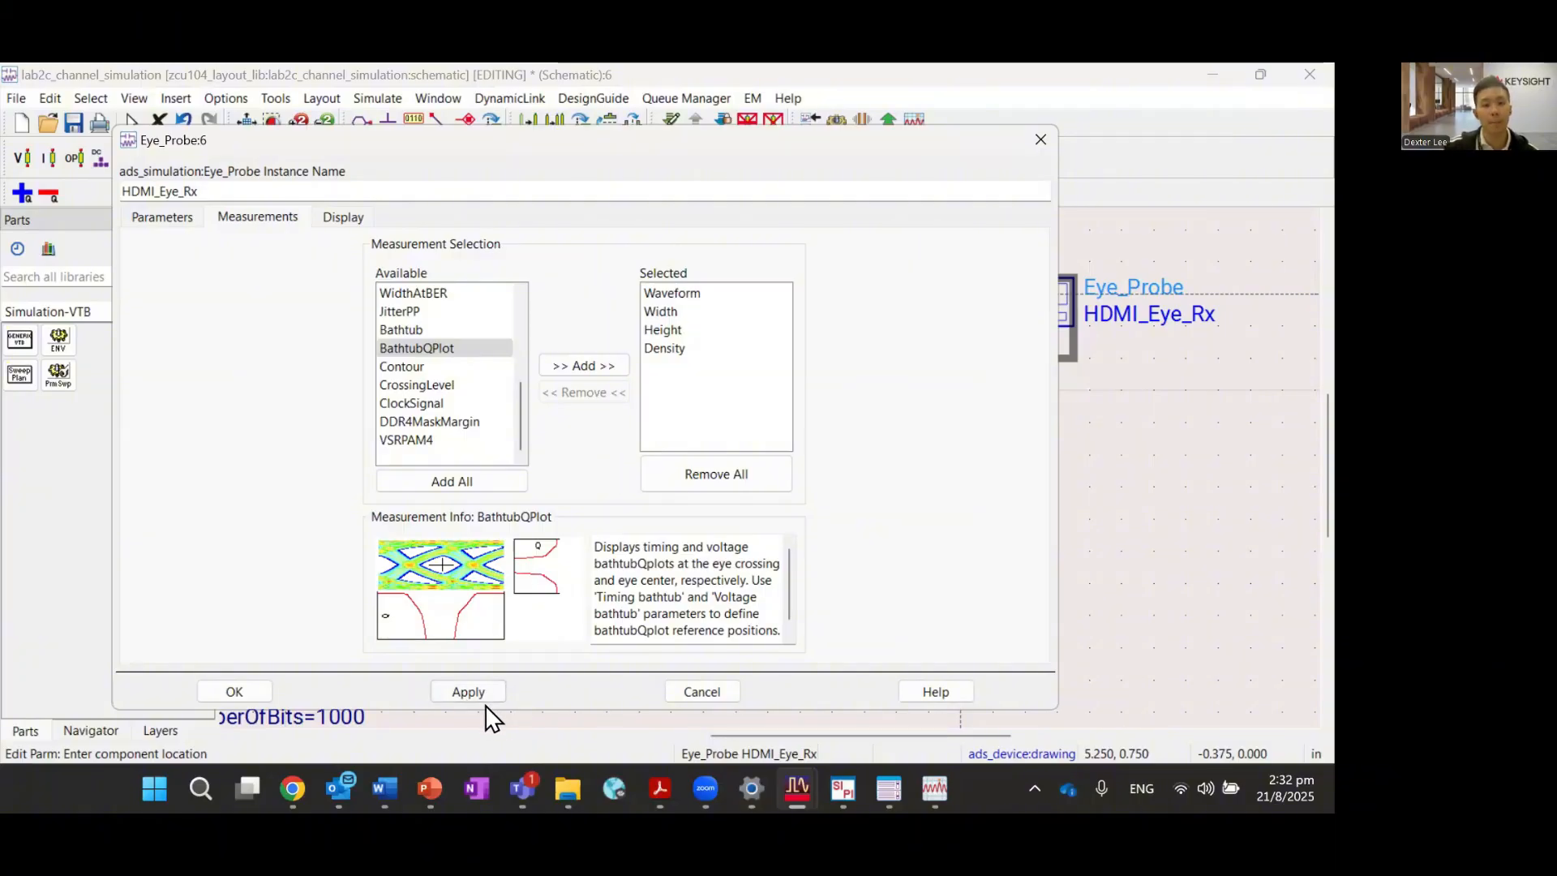
left_click(461, 694)
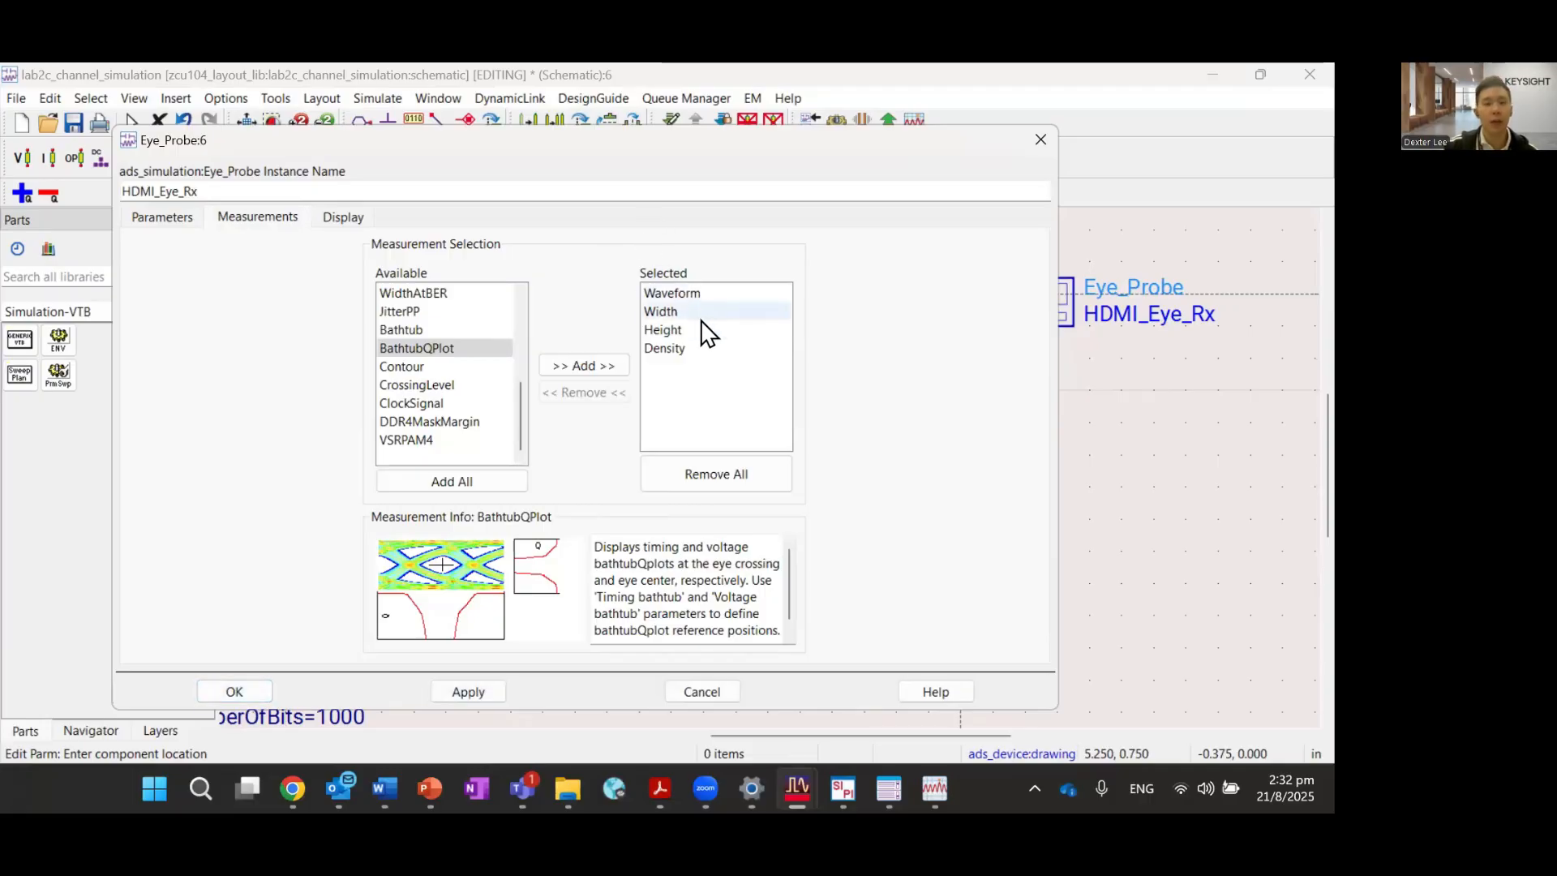
left_click(687, 355)
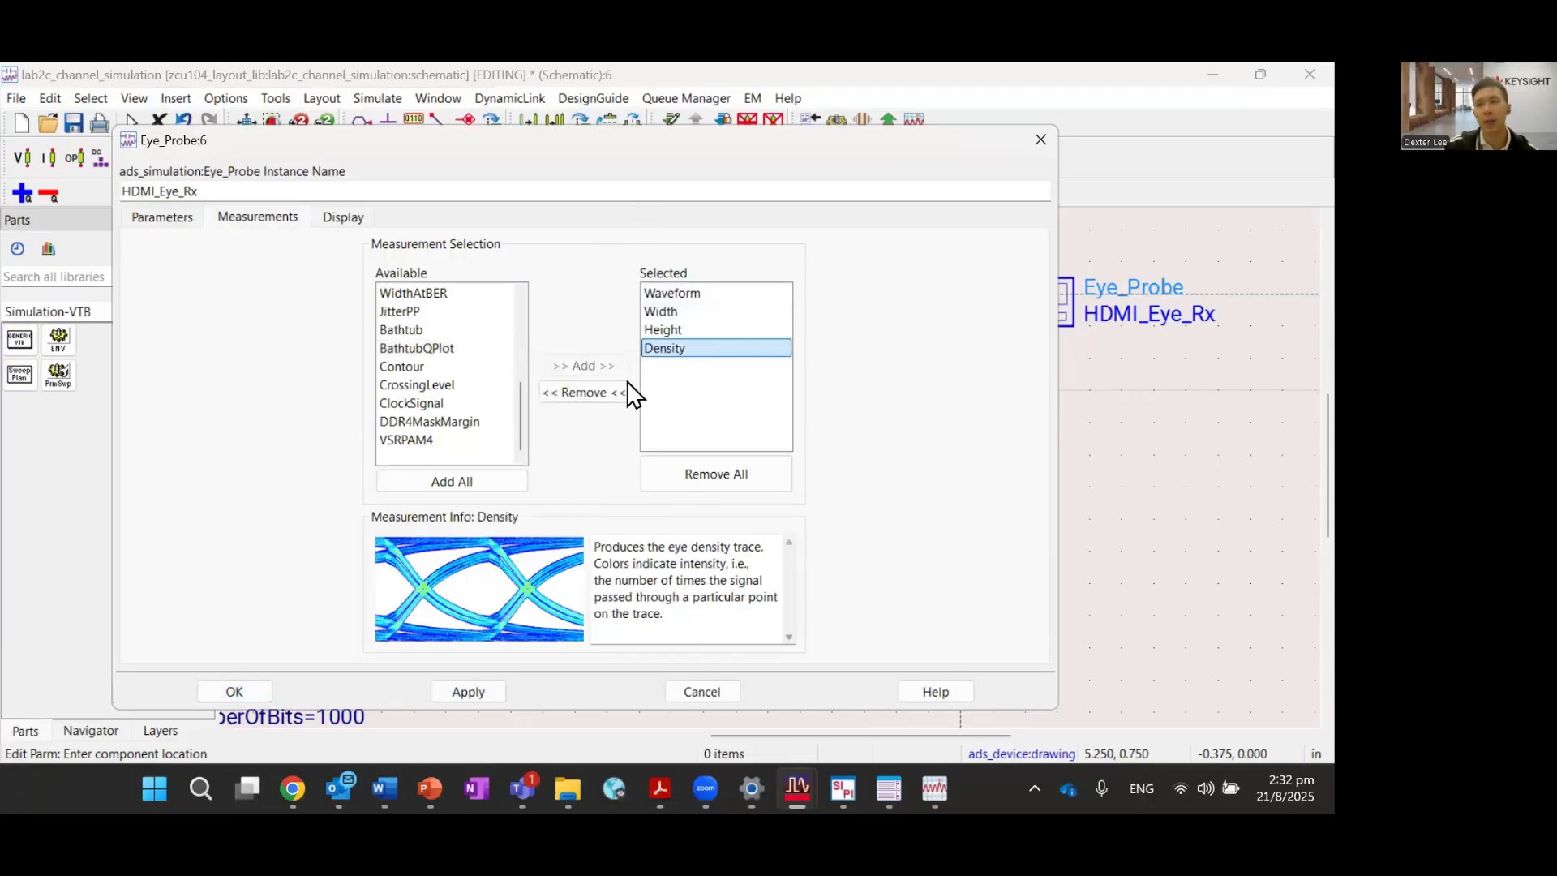
left_click(235, 691)
Try the COM analysis mode in ChannelSim1, view its COM configuration, restore Bit-by-bit and cancel the dialog.
scroll(728, 469, "up", 5)
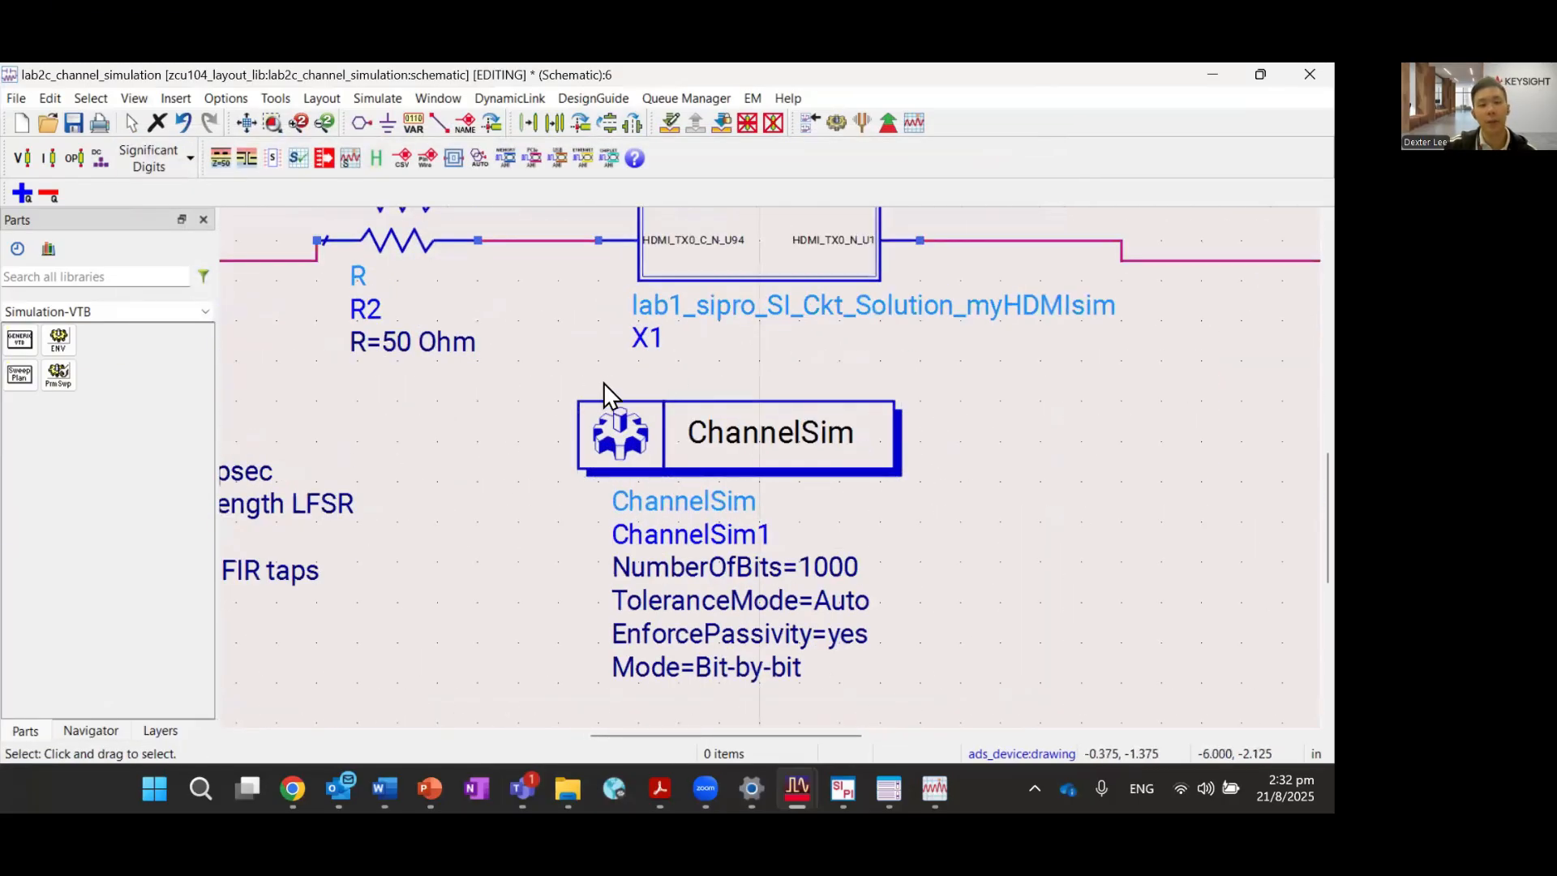
double_click(730, 459)
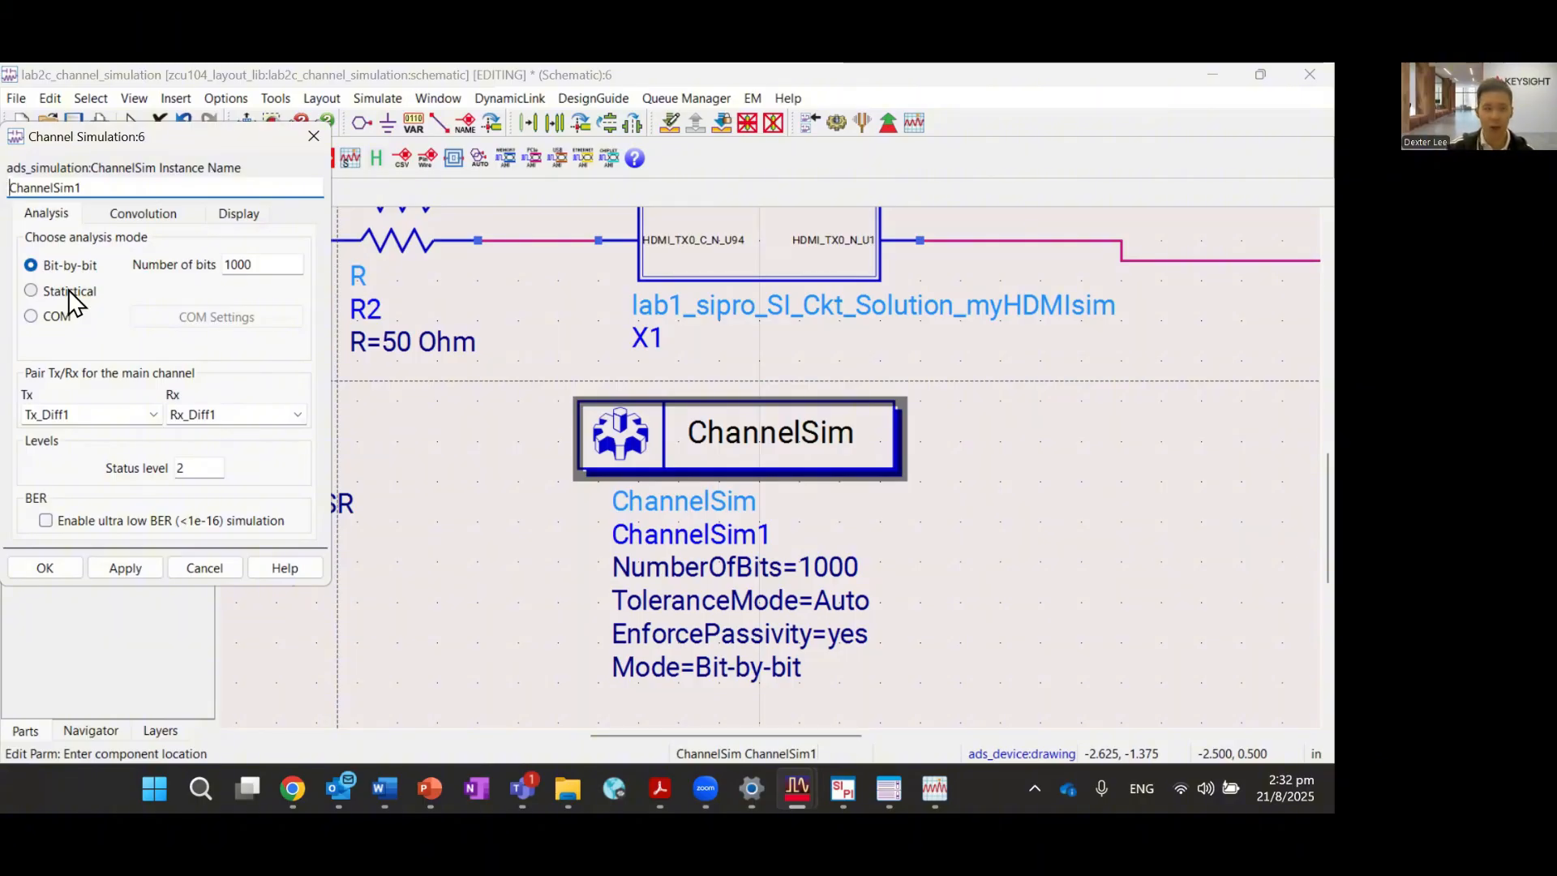
left_click(39, 317)
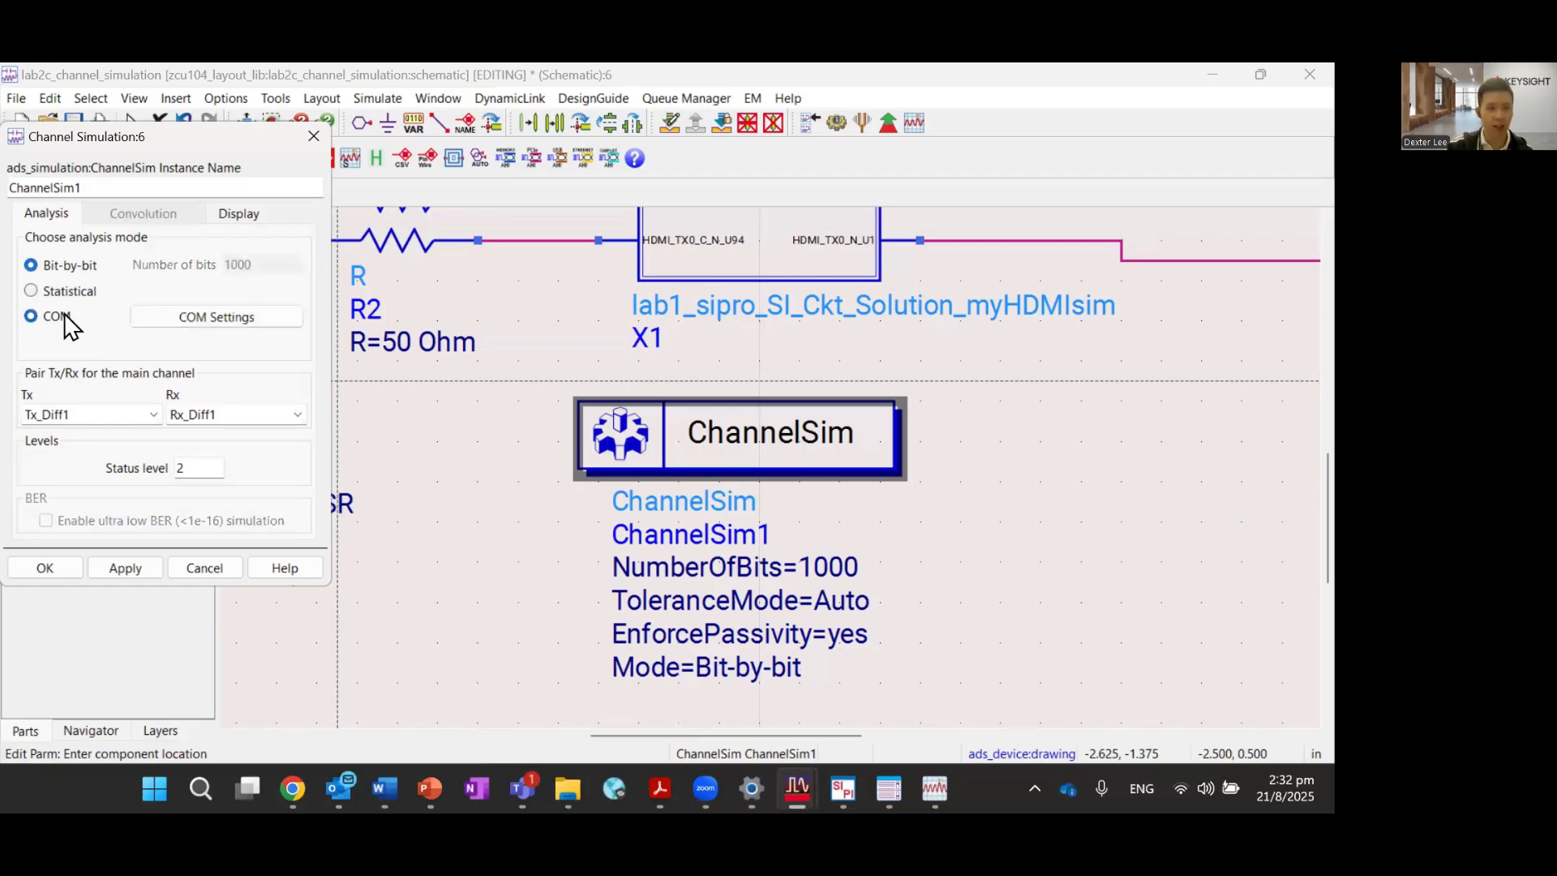
left_click(144, 318)
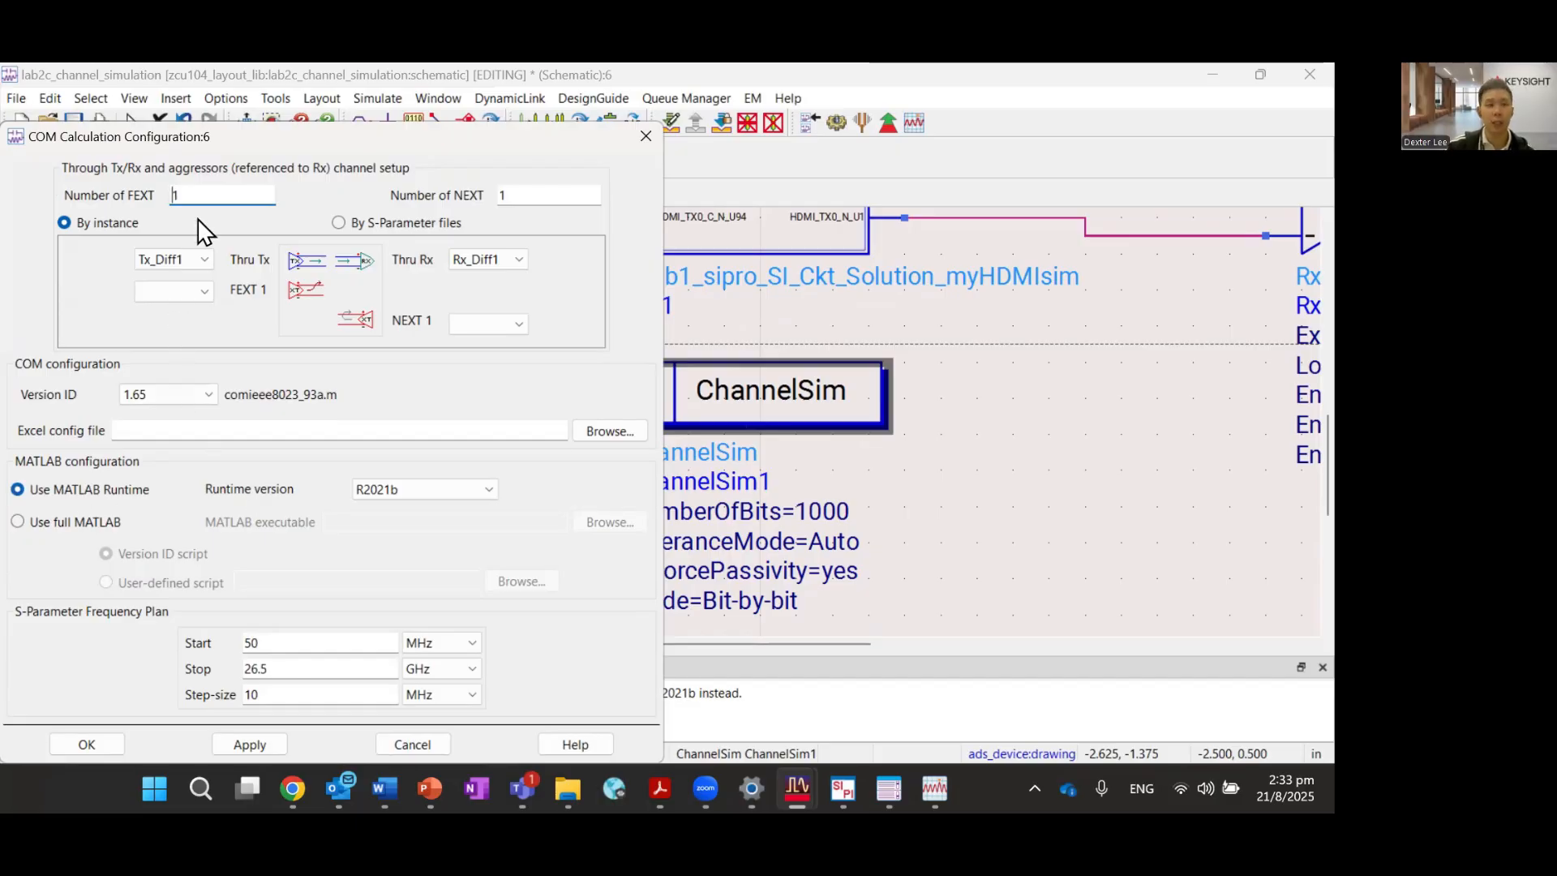
left_click(650, 134)
left_click(52, 262)
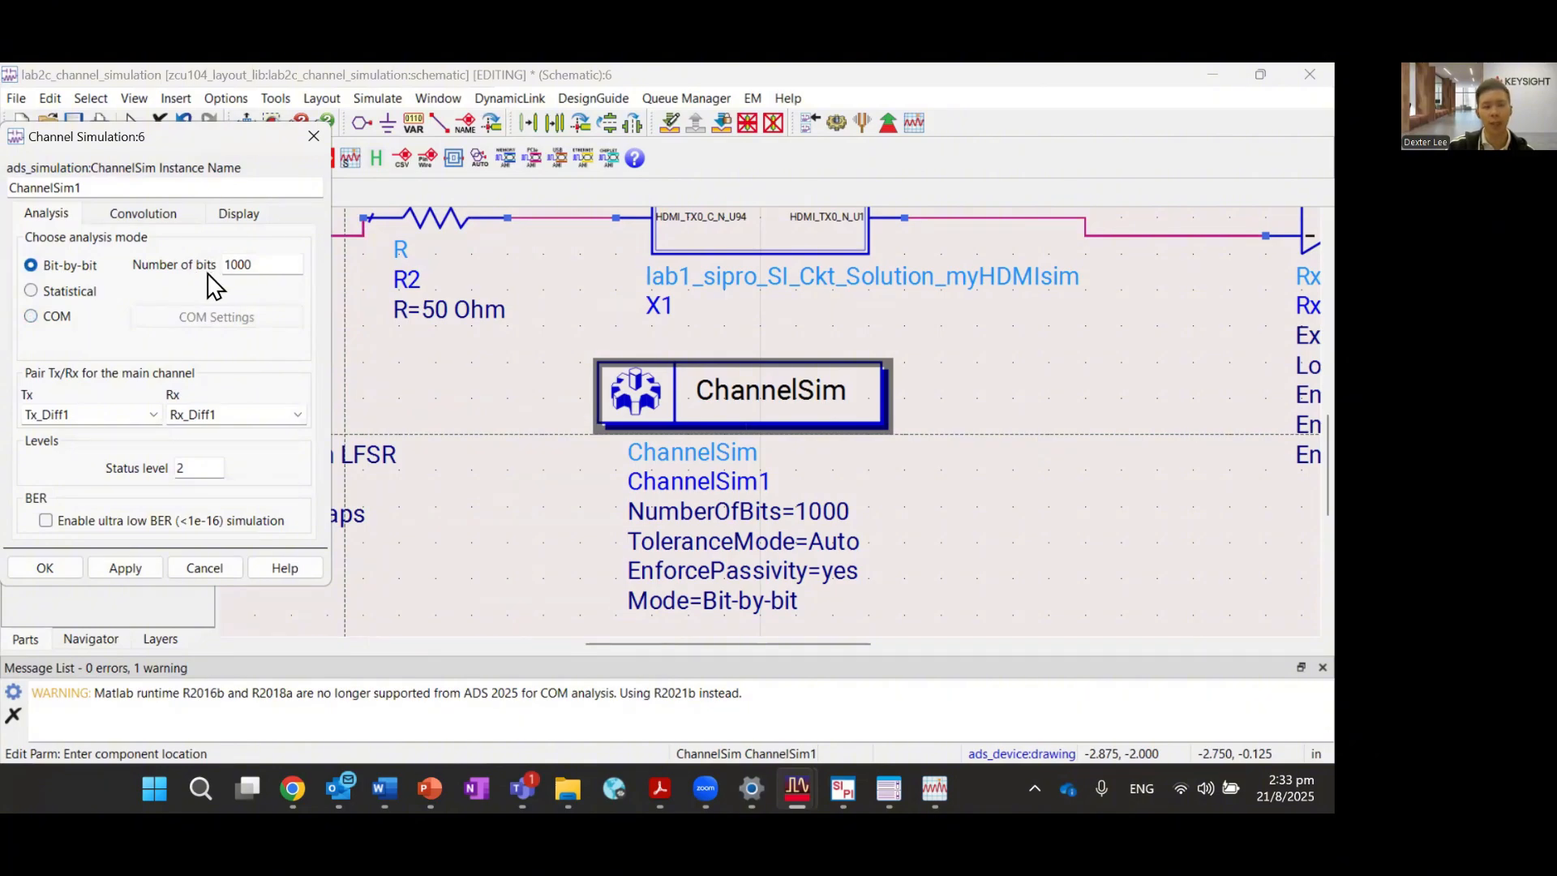
left_click(185, 572)
Run the lab2c channel simulation to display the eye density plot at the receiver.
scroll(827, 375, "down", 5)
left_click_drag(767, 403, 626, 513)
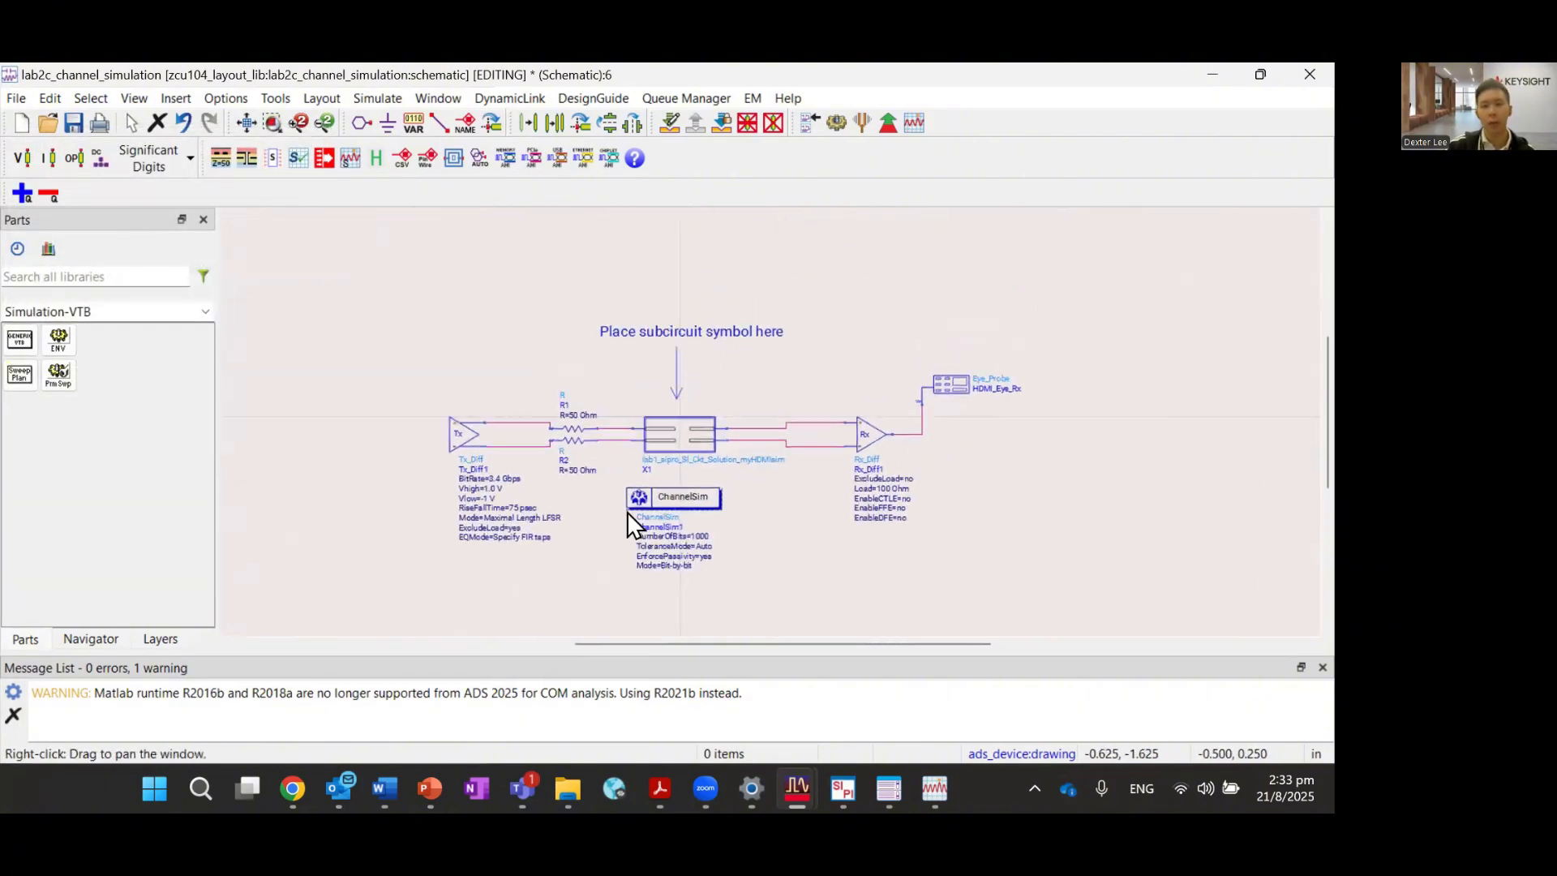
scroll(760, 448, "up", 3)
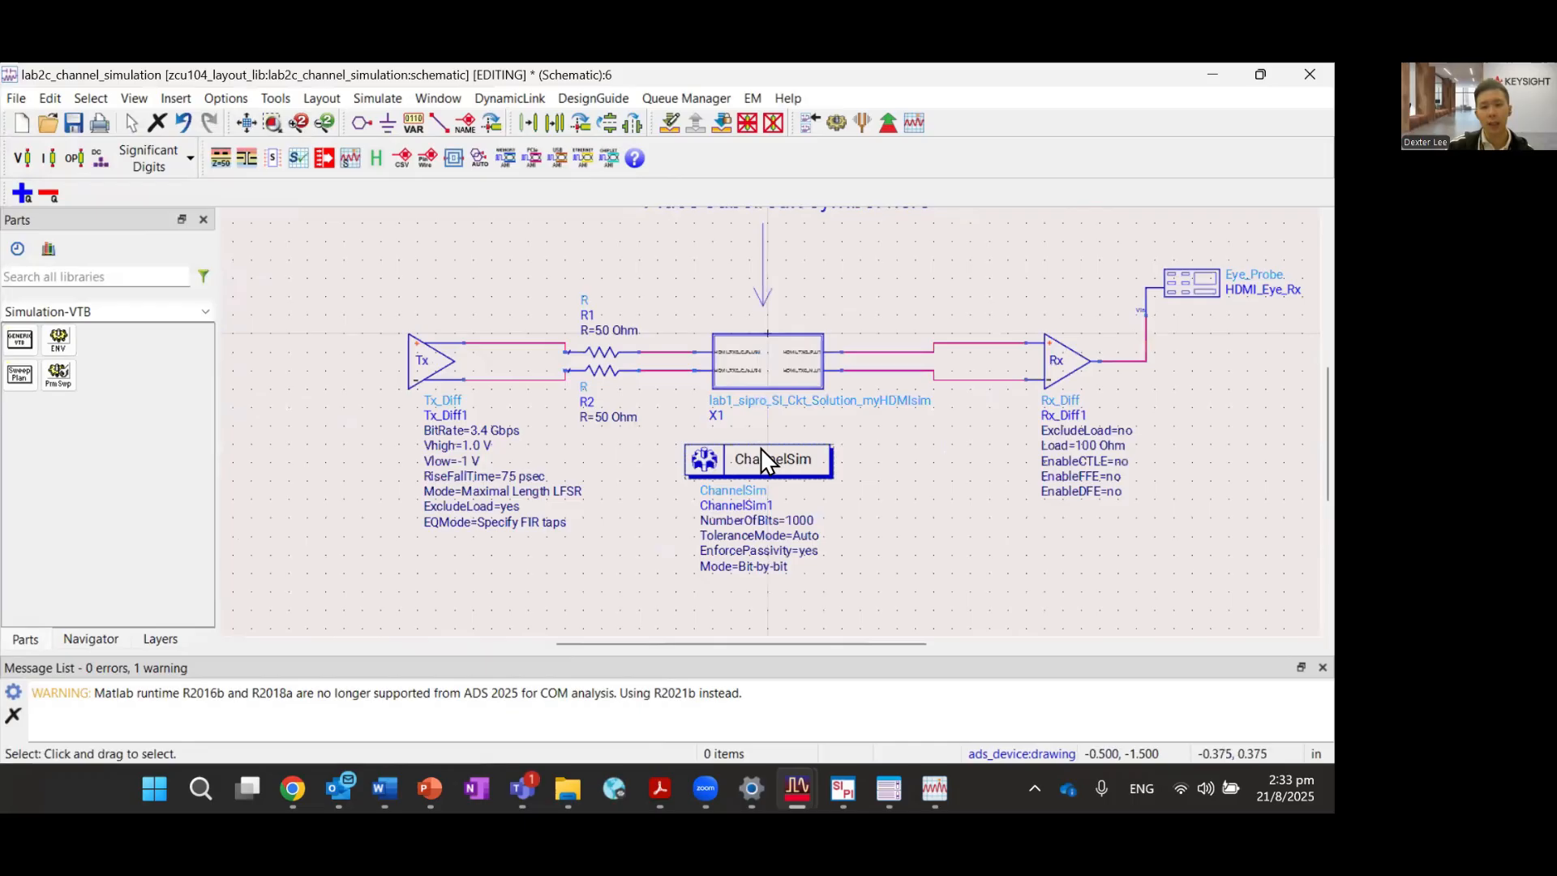
left_click(843, 117)
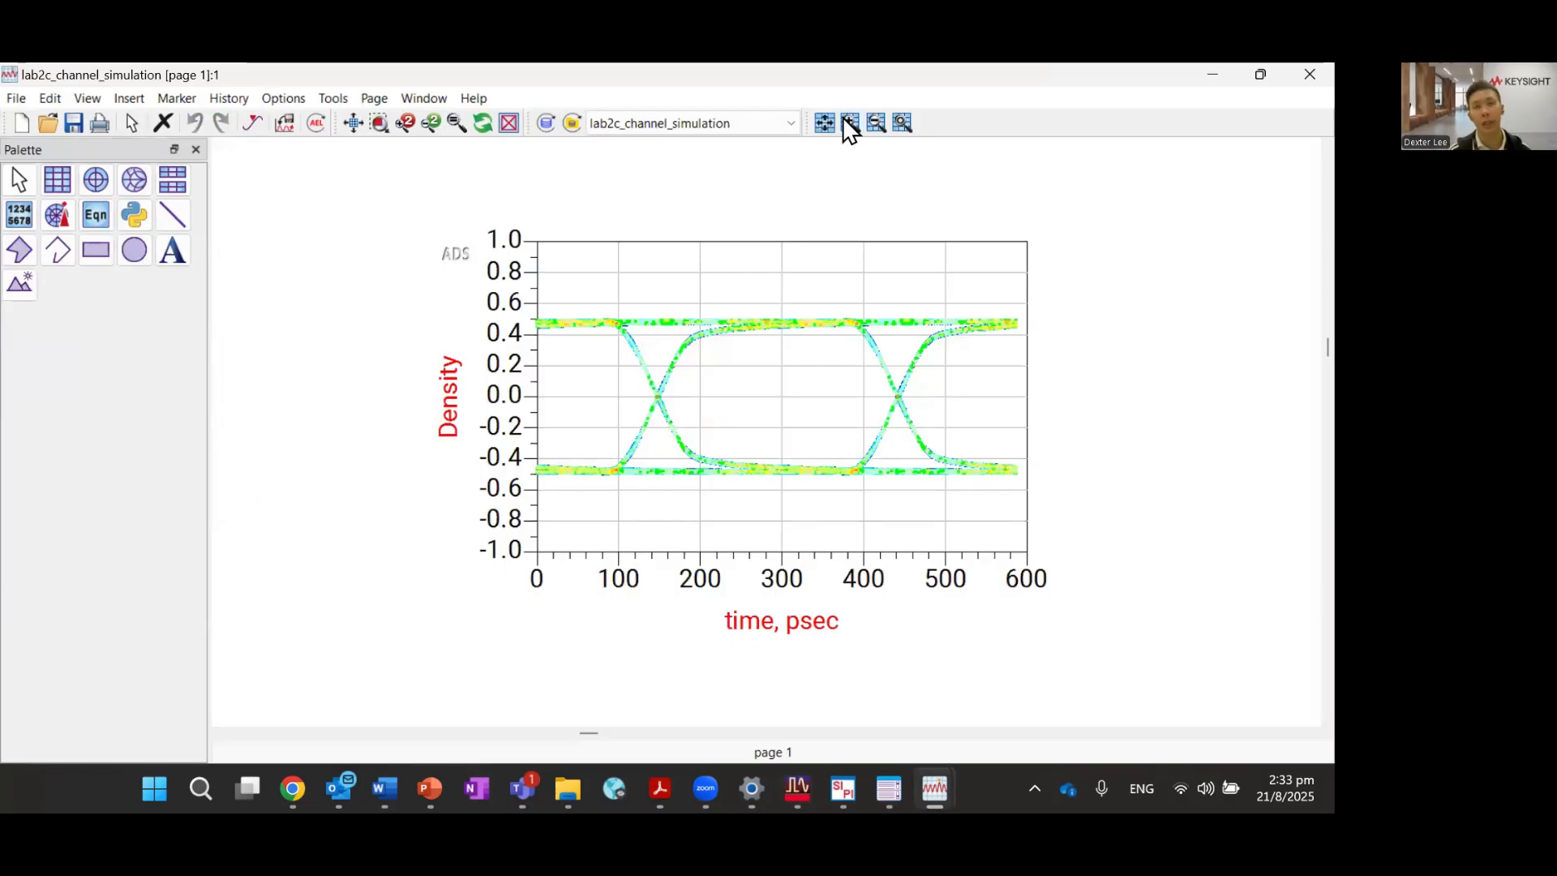
Review the selected measurements of the HDMI_Eye_Rx eye probe in the lab2c_channel_simulation schematic and close its settings.
mouse_move(797, 788)
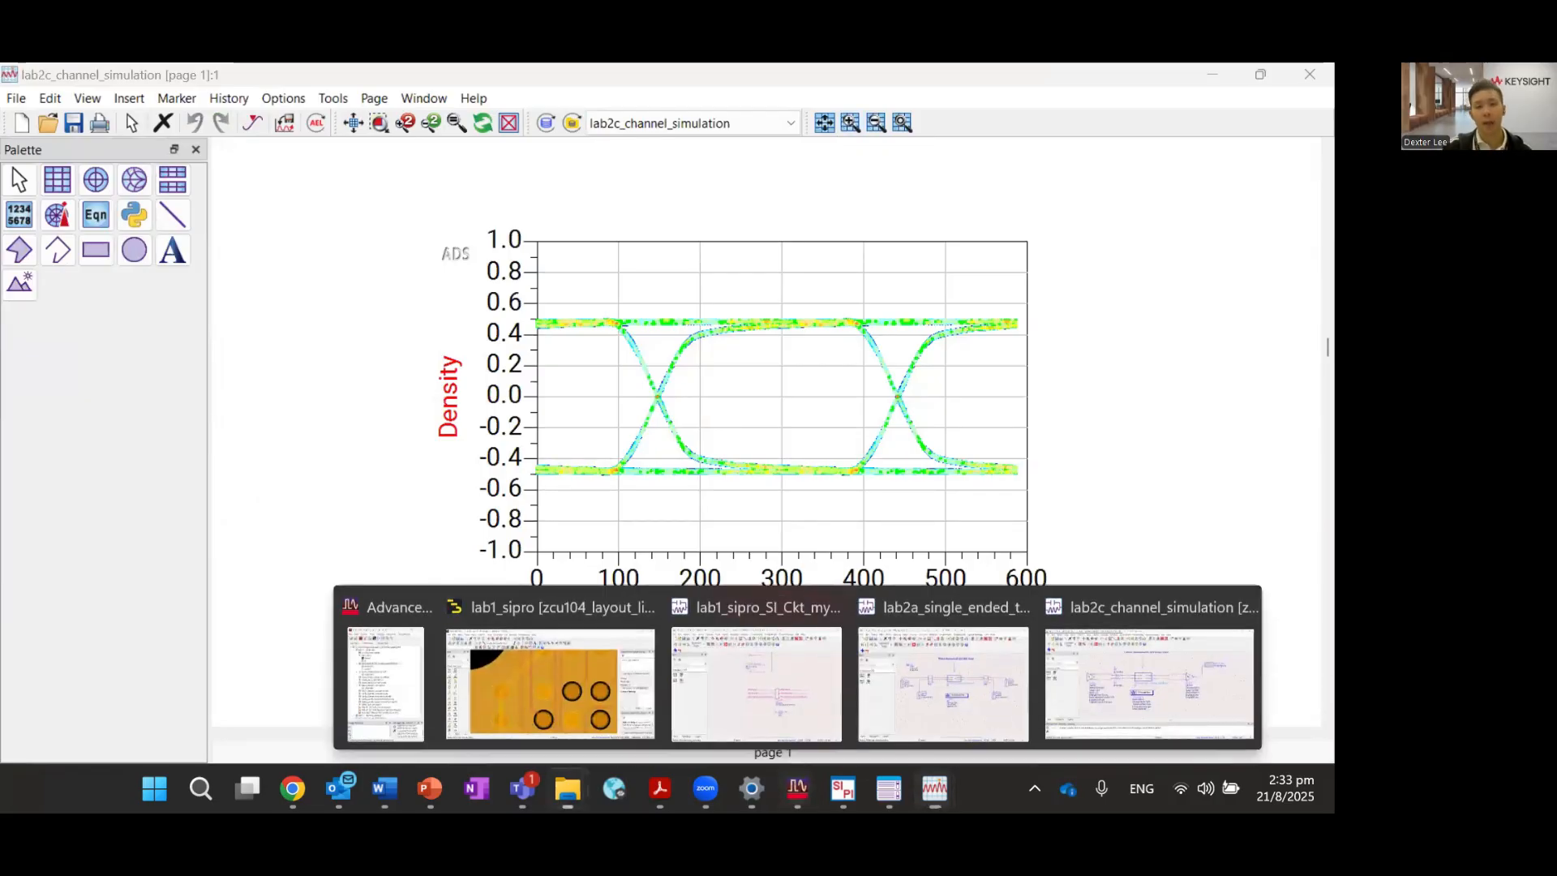
left_click(1127, 698)
double_click(1049, 289)
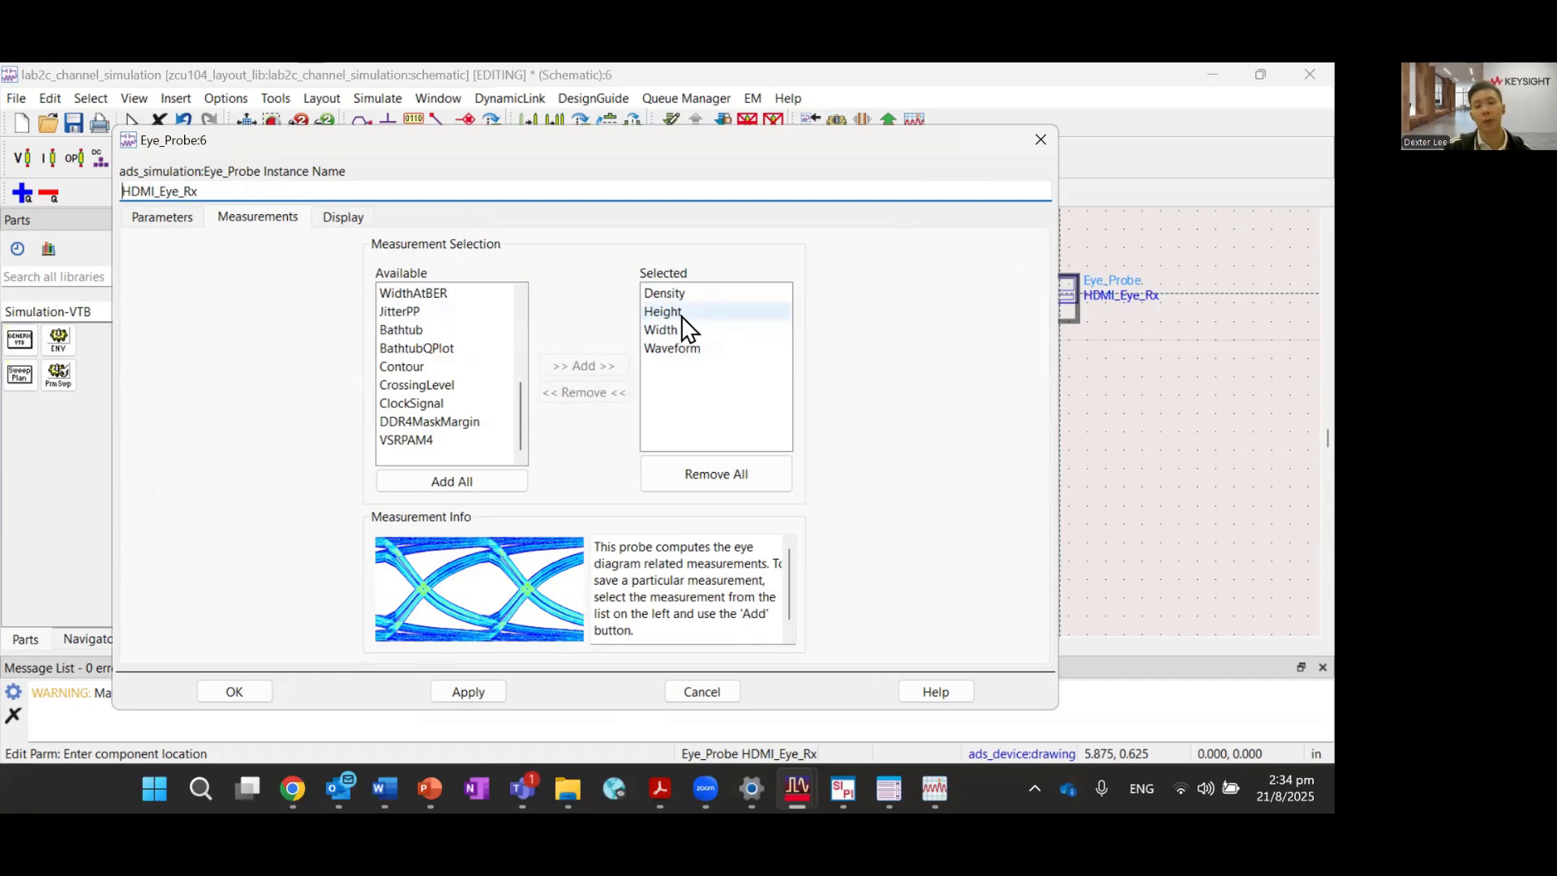
left_click(1040, 140)
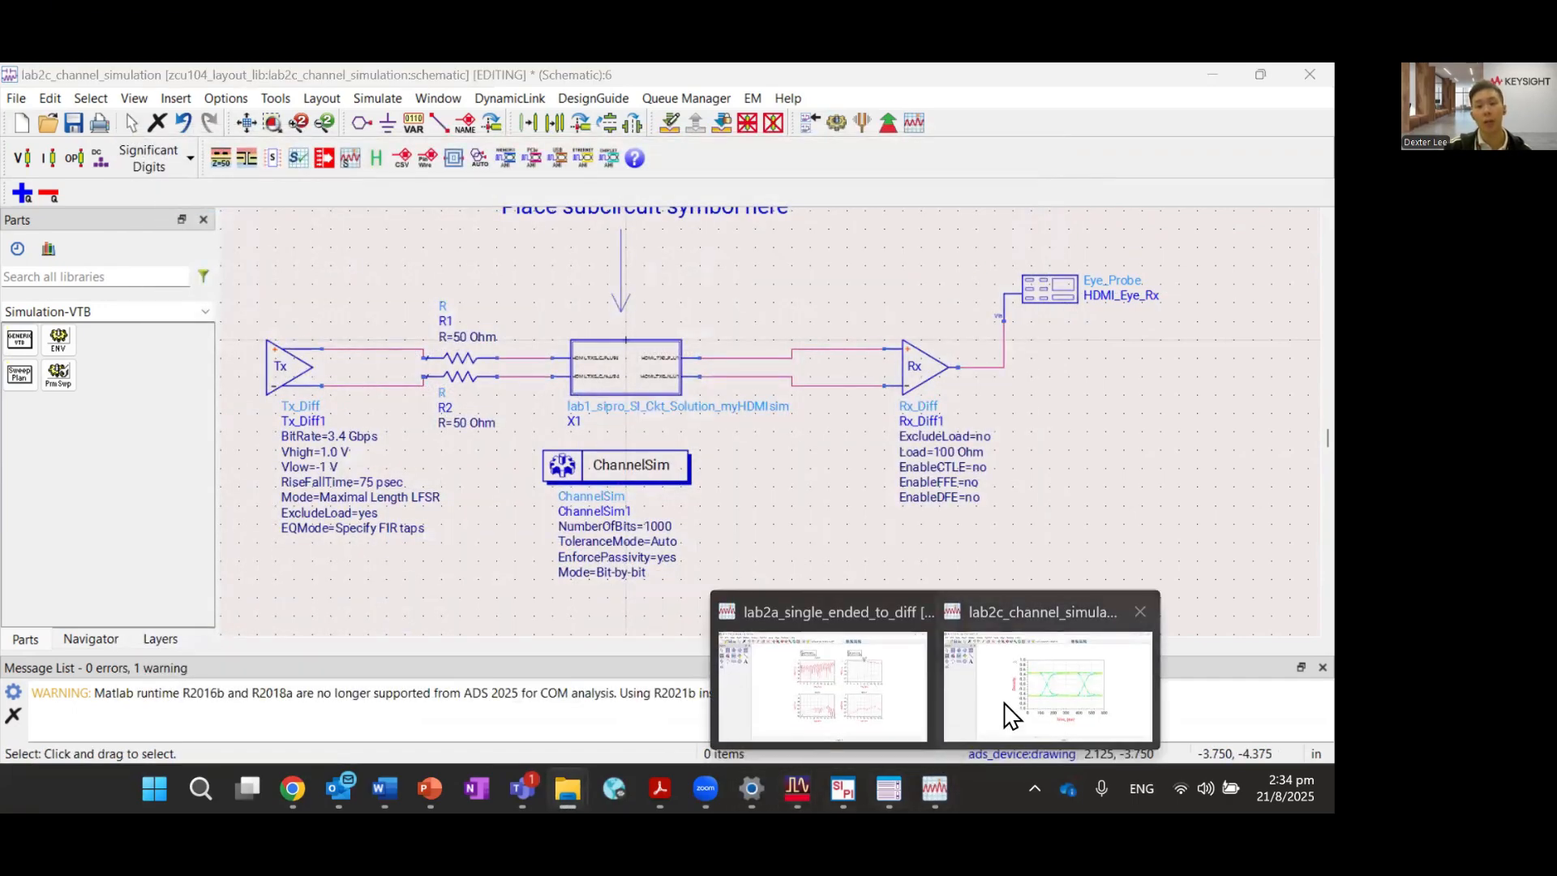
Insert a list table with the Height and Width traces beside the eye density plot on the lab2c results page.
left_click(1004, 706)
left_click_drag(726, 466, 505, 399)
left_click_drag(658, 412, 691, 417)
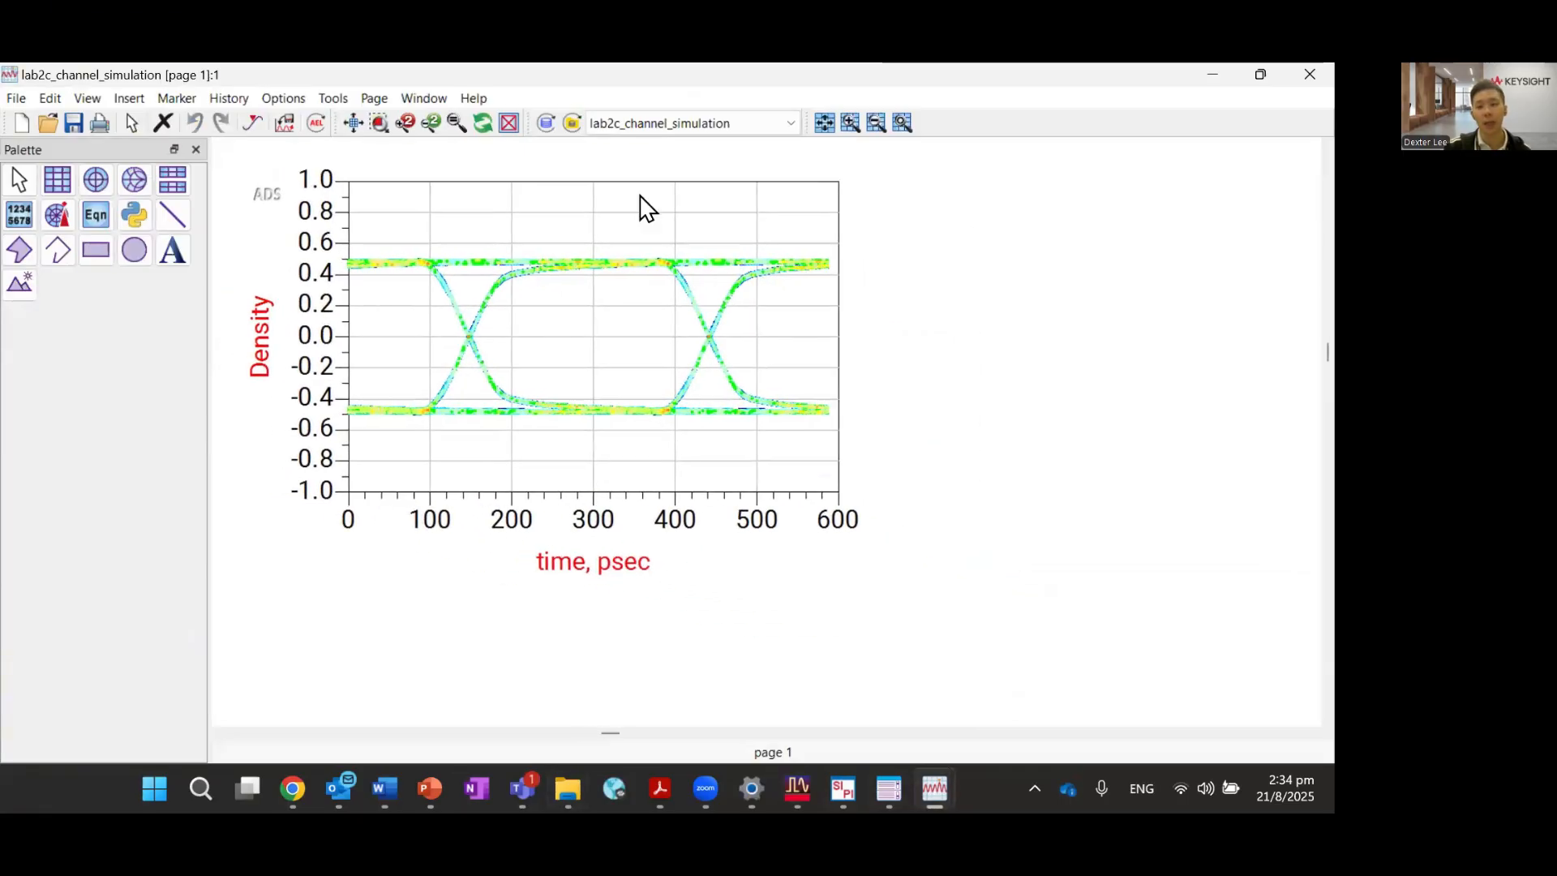
left_click(60, 182)
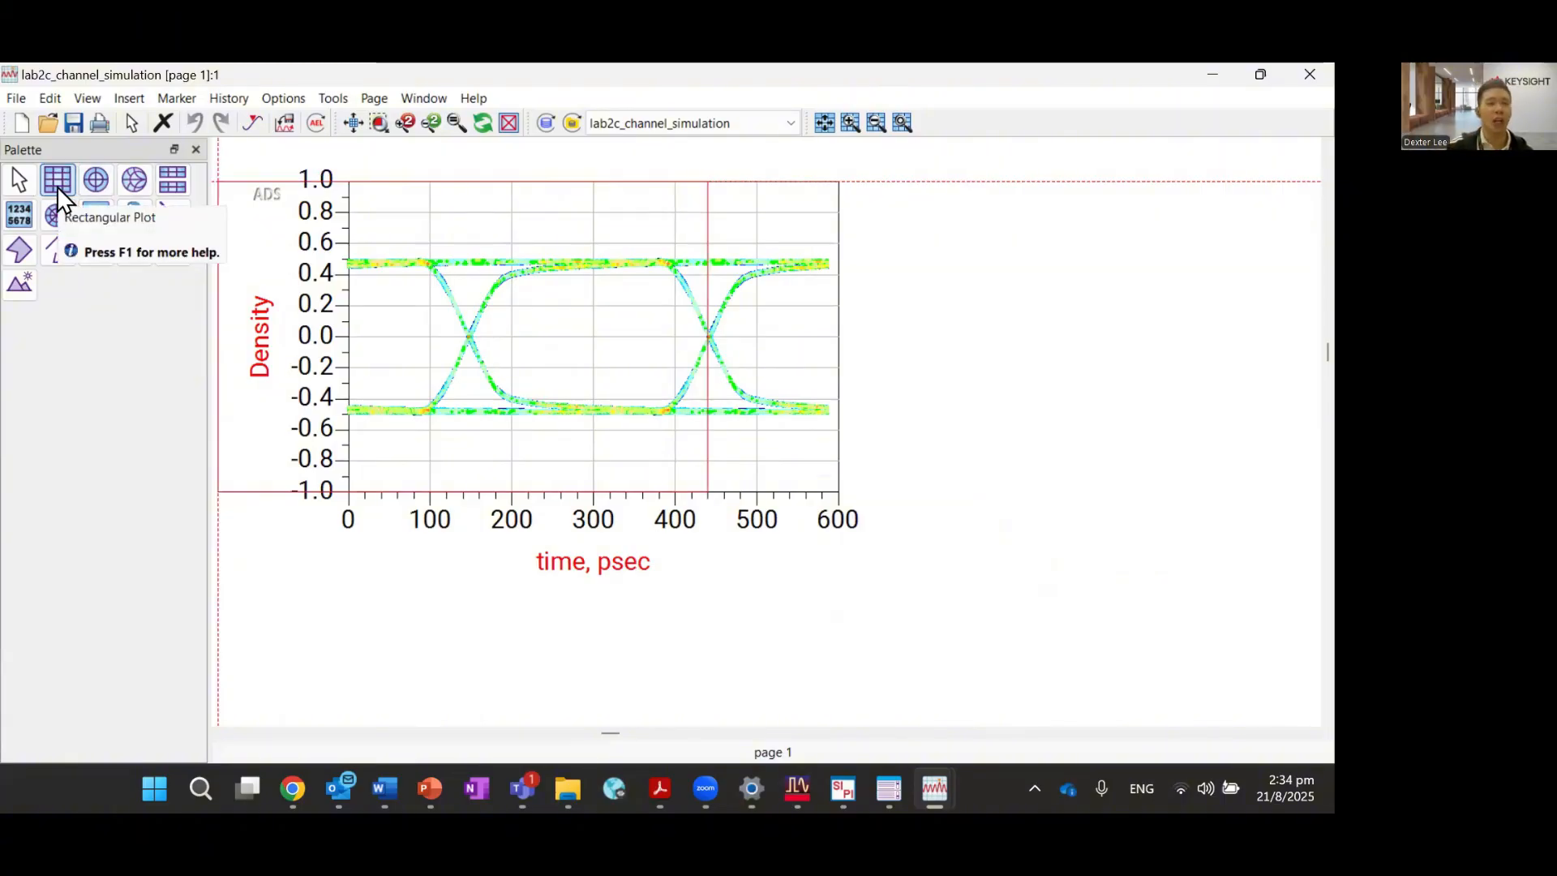
left_click(24, 227)
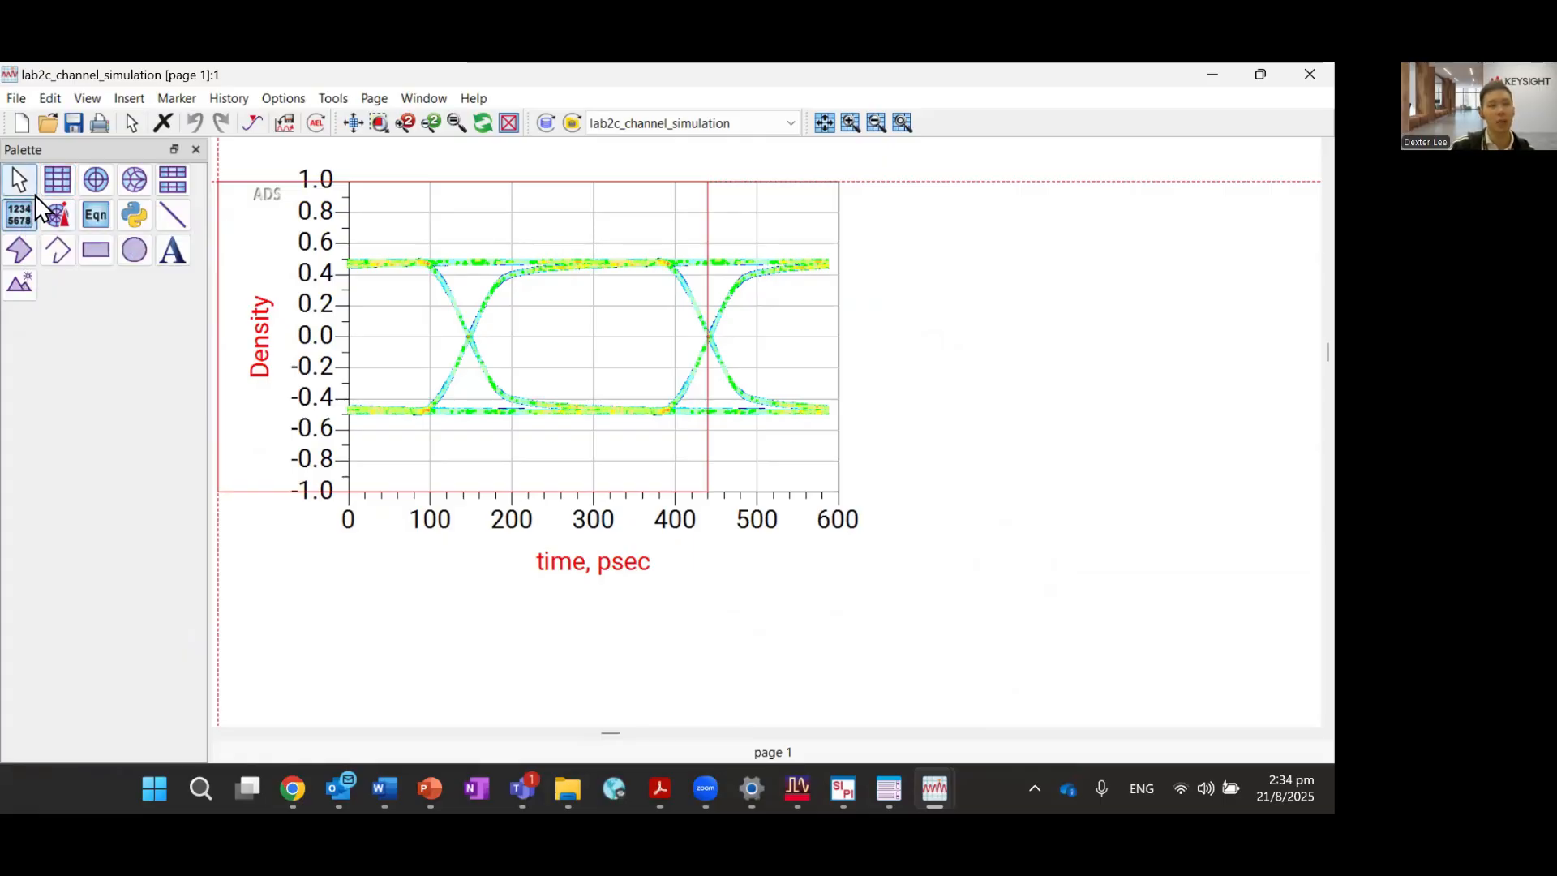
left_click(883, 191)
left_click(513, 329)
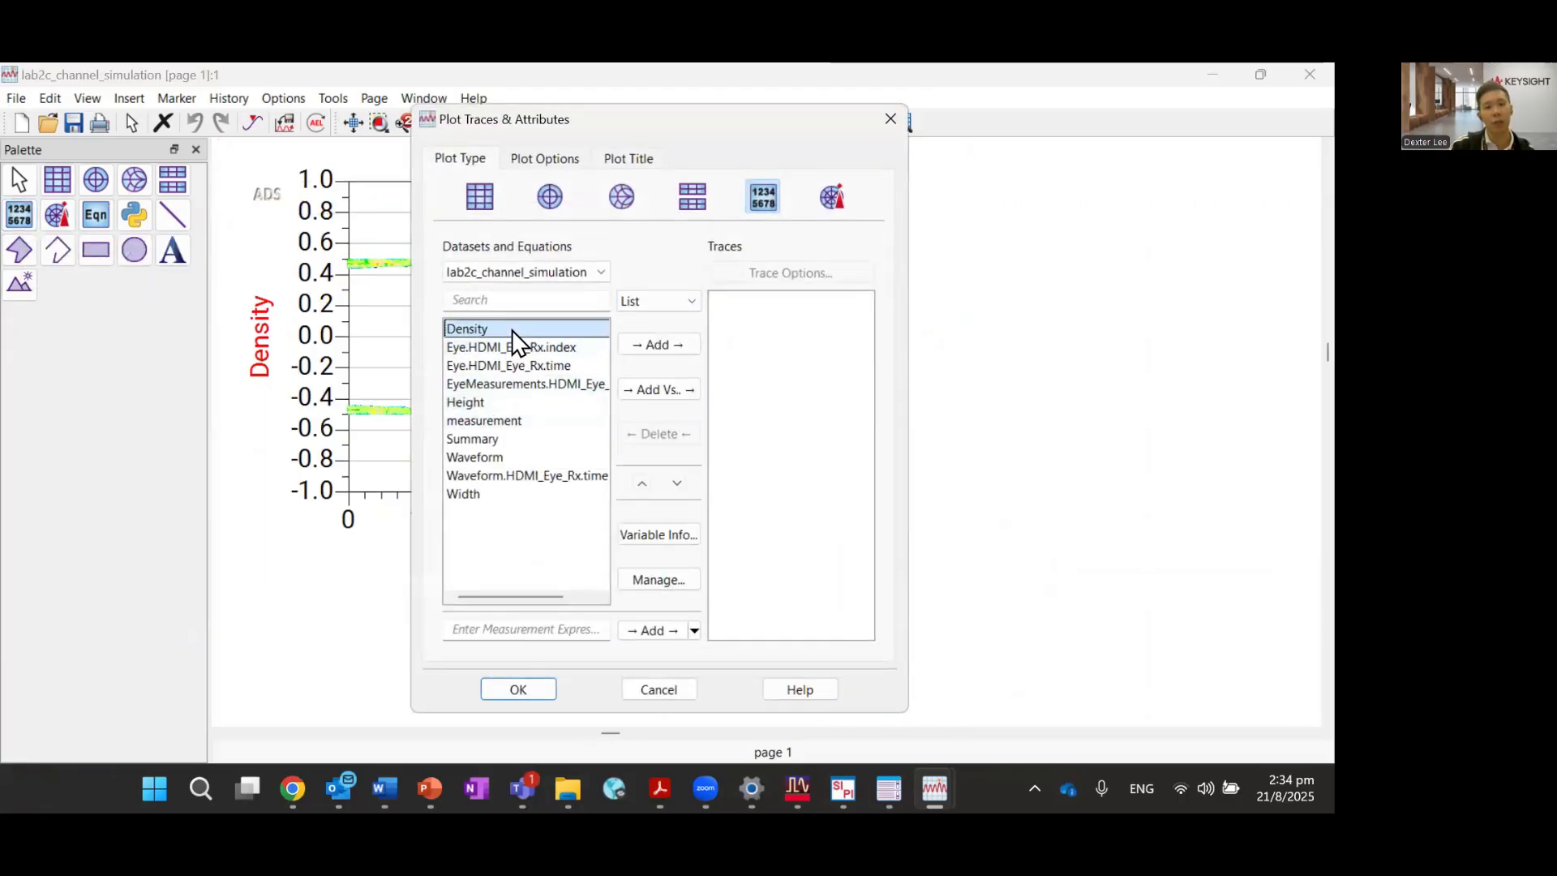
double_click(486, 403)
double_click(487, 494)
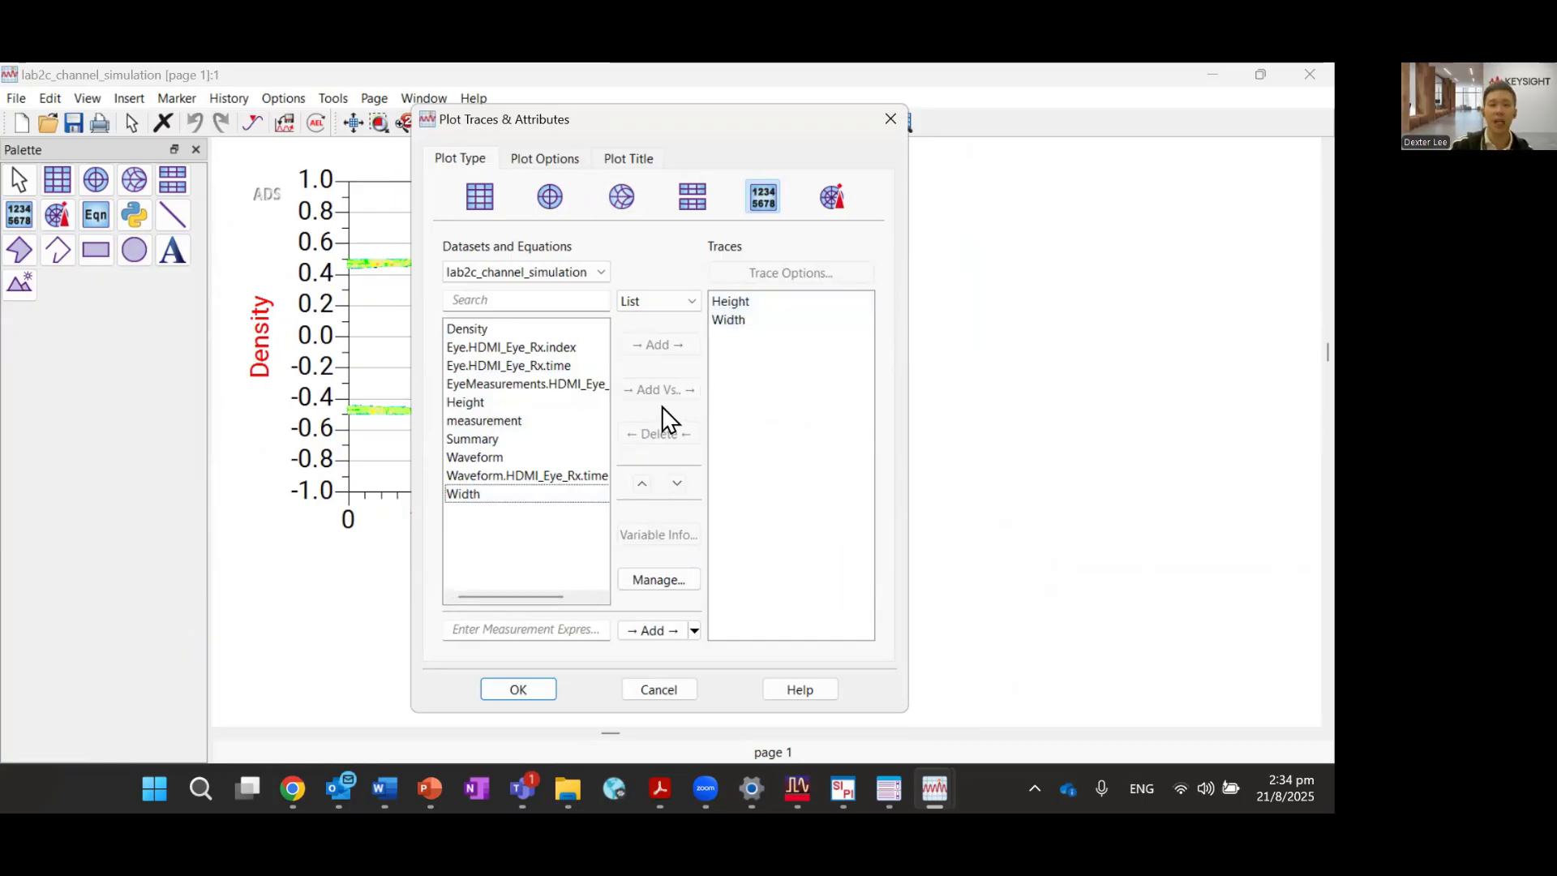
left_click(531, 697)
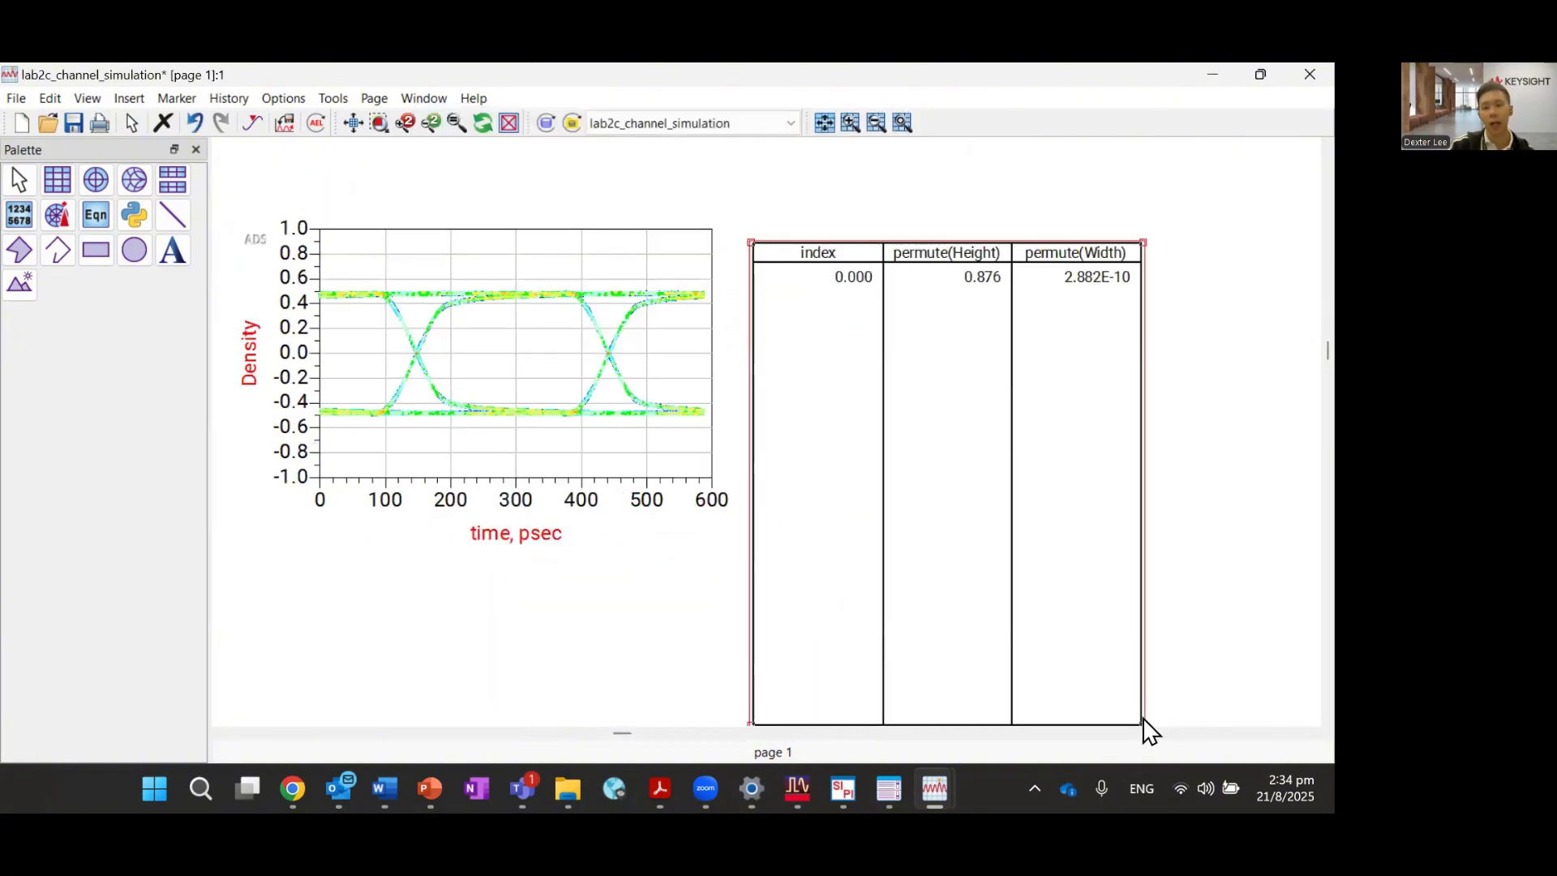
left_click_drag(1141, 717, 1155, 678)
Replace the Height and Width traces in the list table with the Summary trace.
double_click(1087, 305)
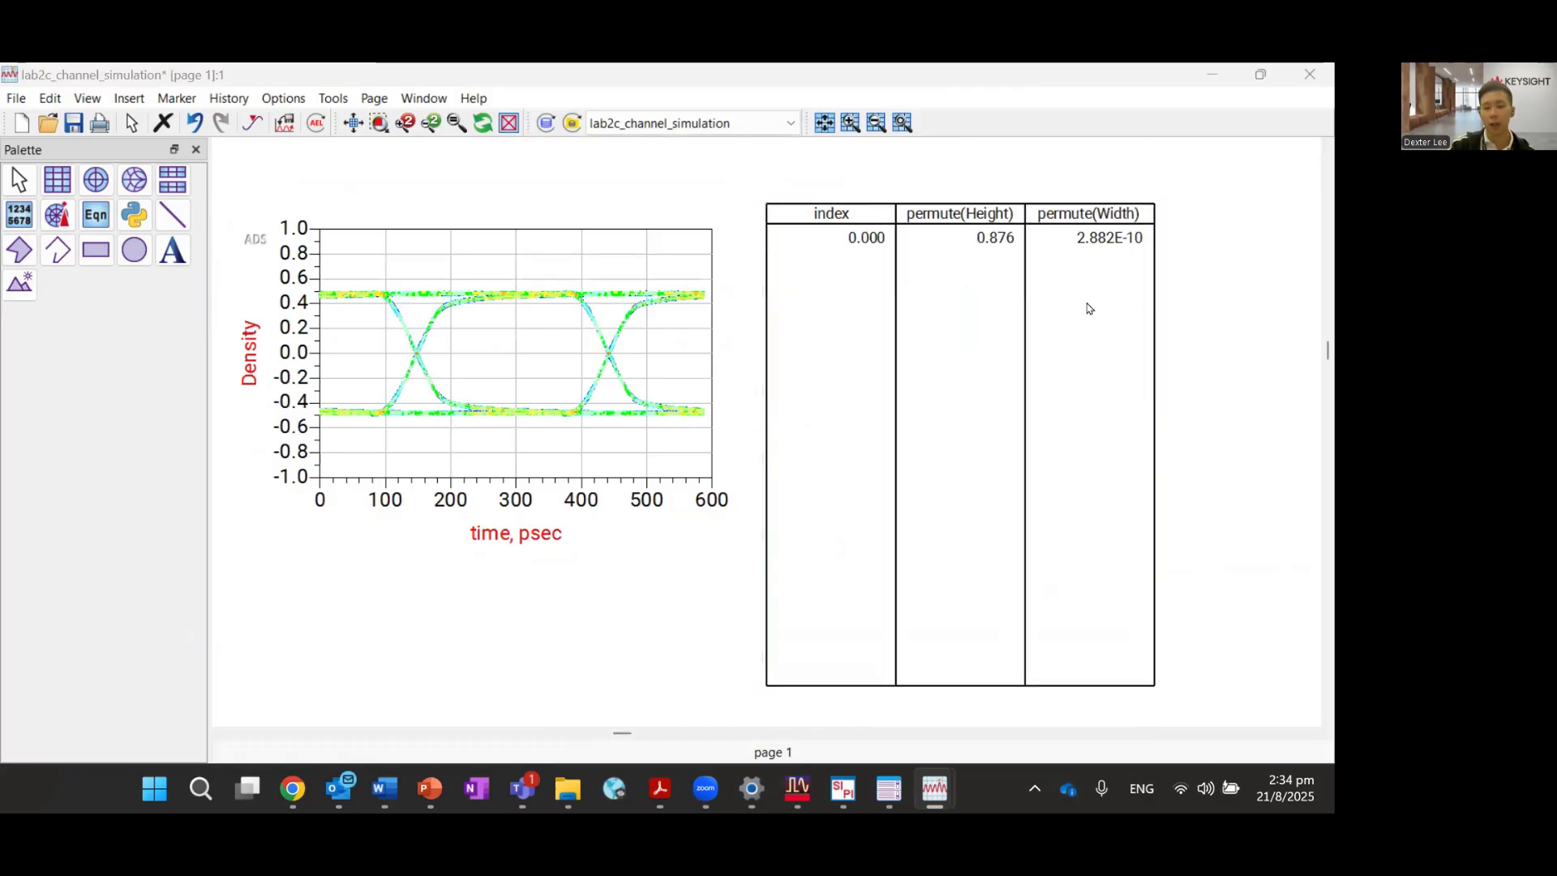
left_click(755, 301)
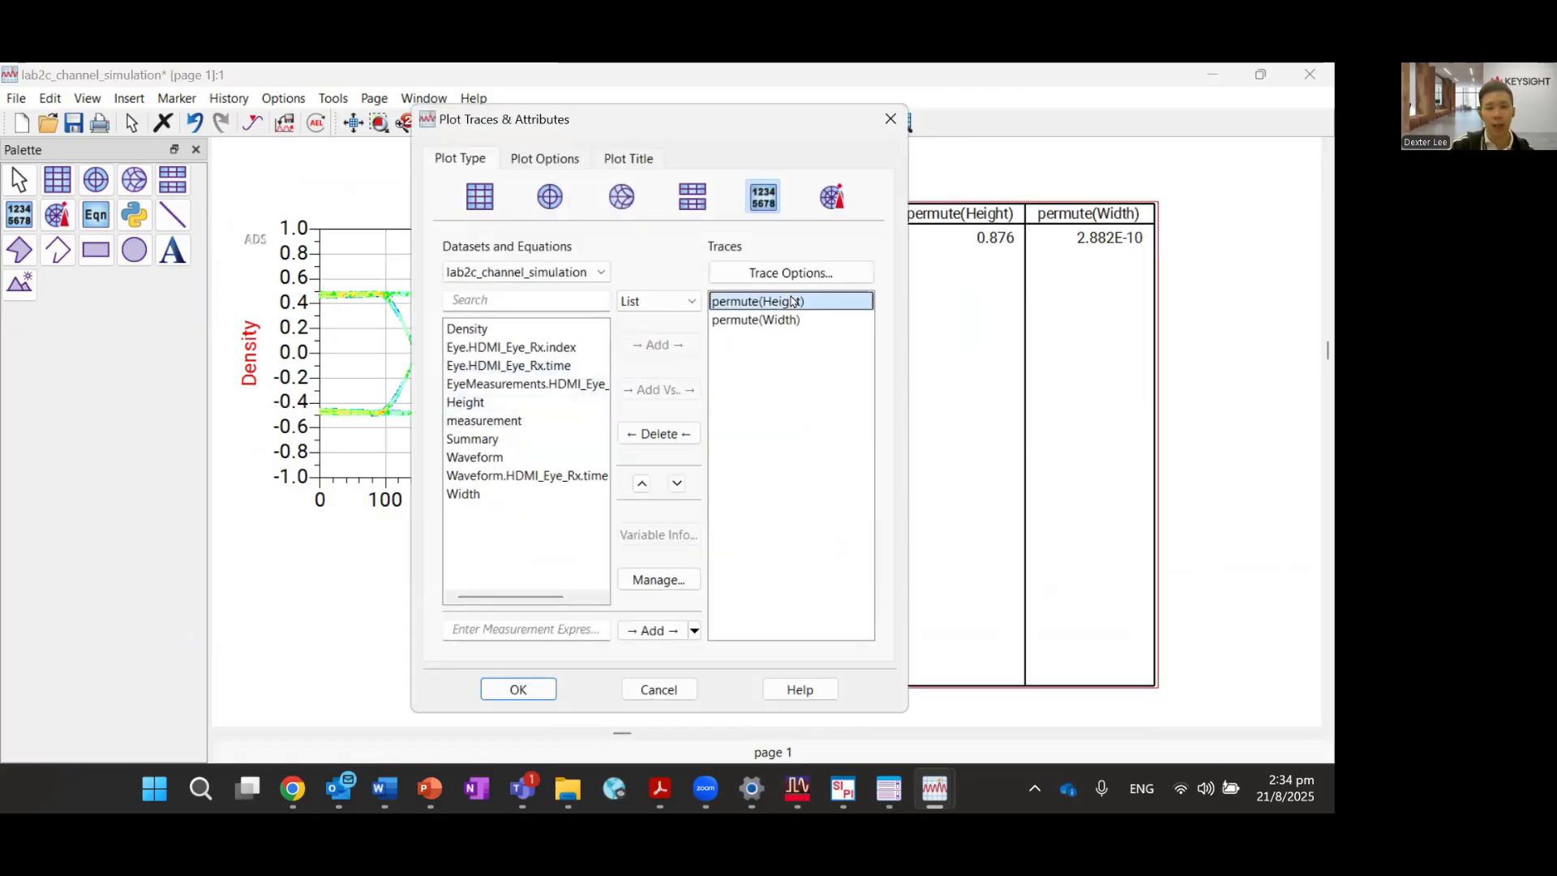
left_click(657, 434)
left_click(756, 301)
left_click(657, 433)
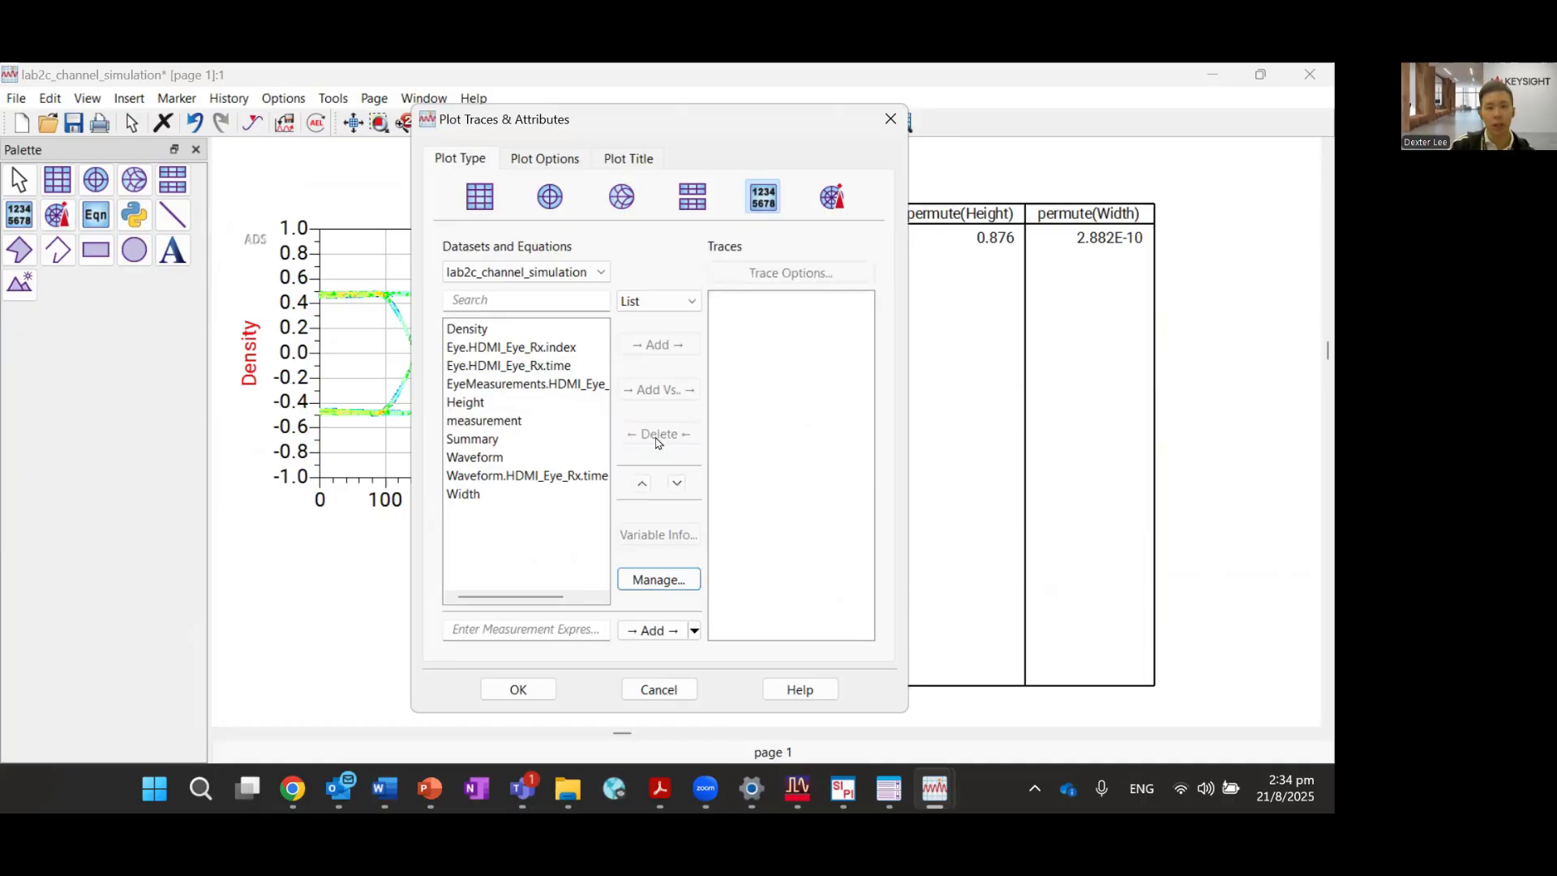
left_click(490, 442)
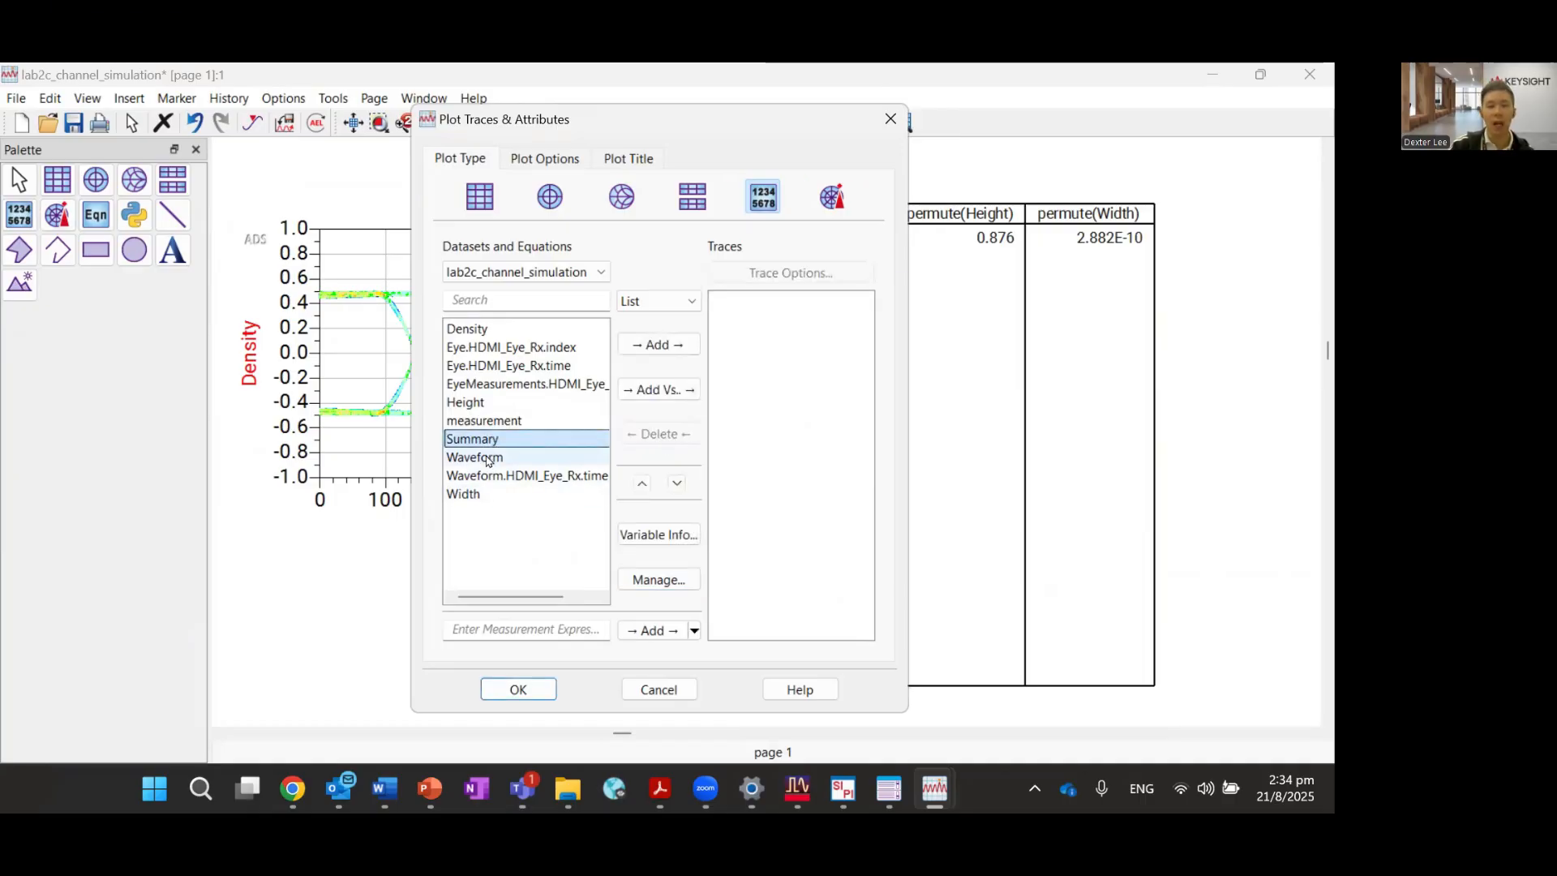
left_click(653, 344)
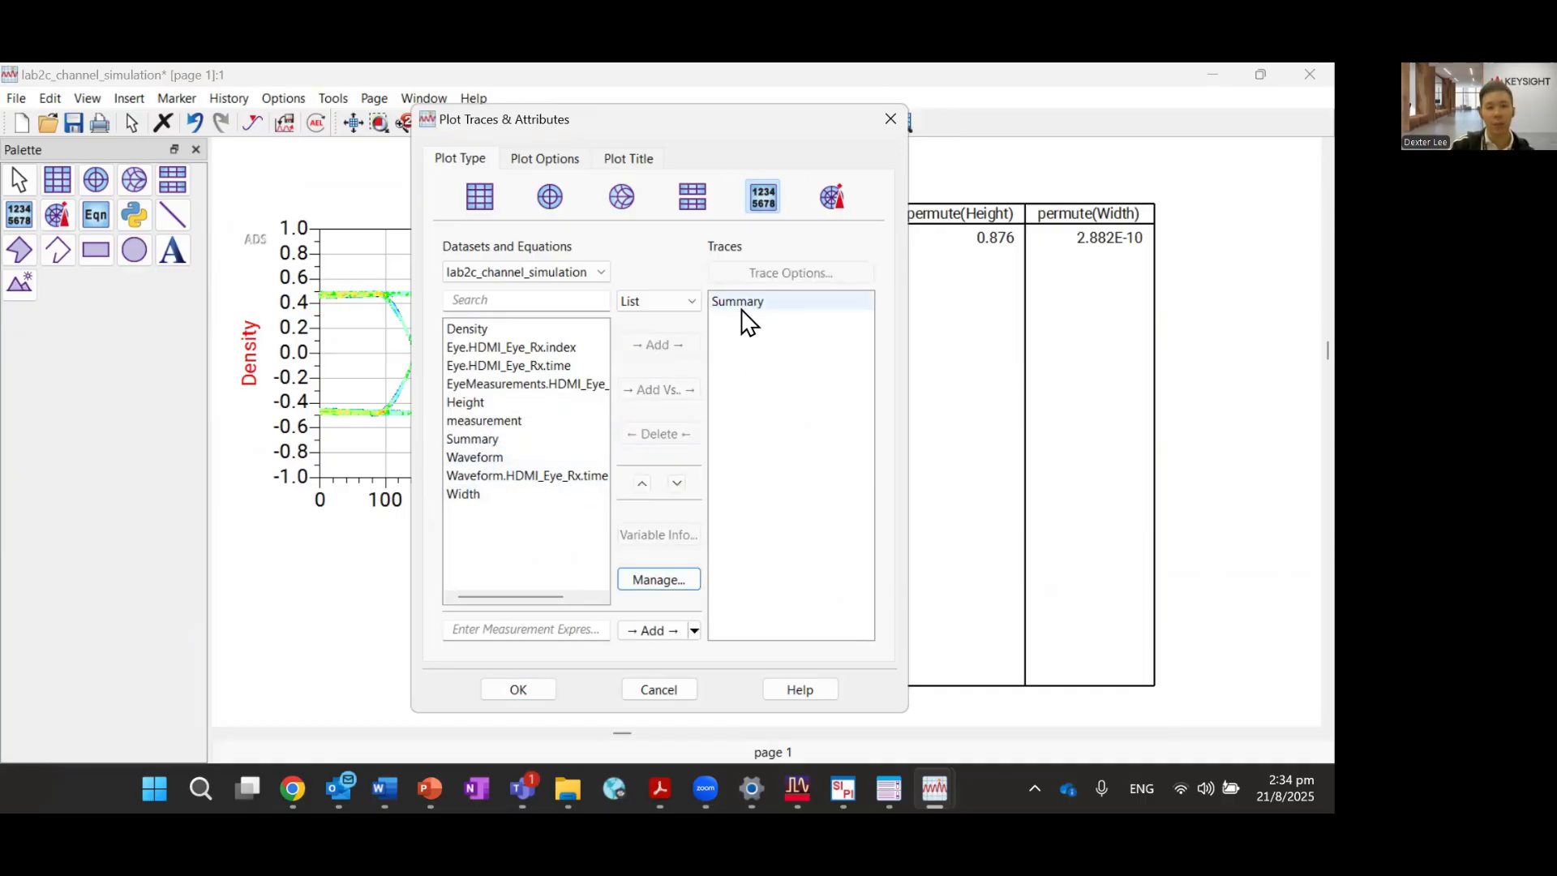
left_click(513, 691)
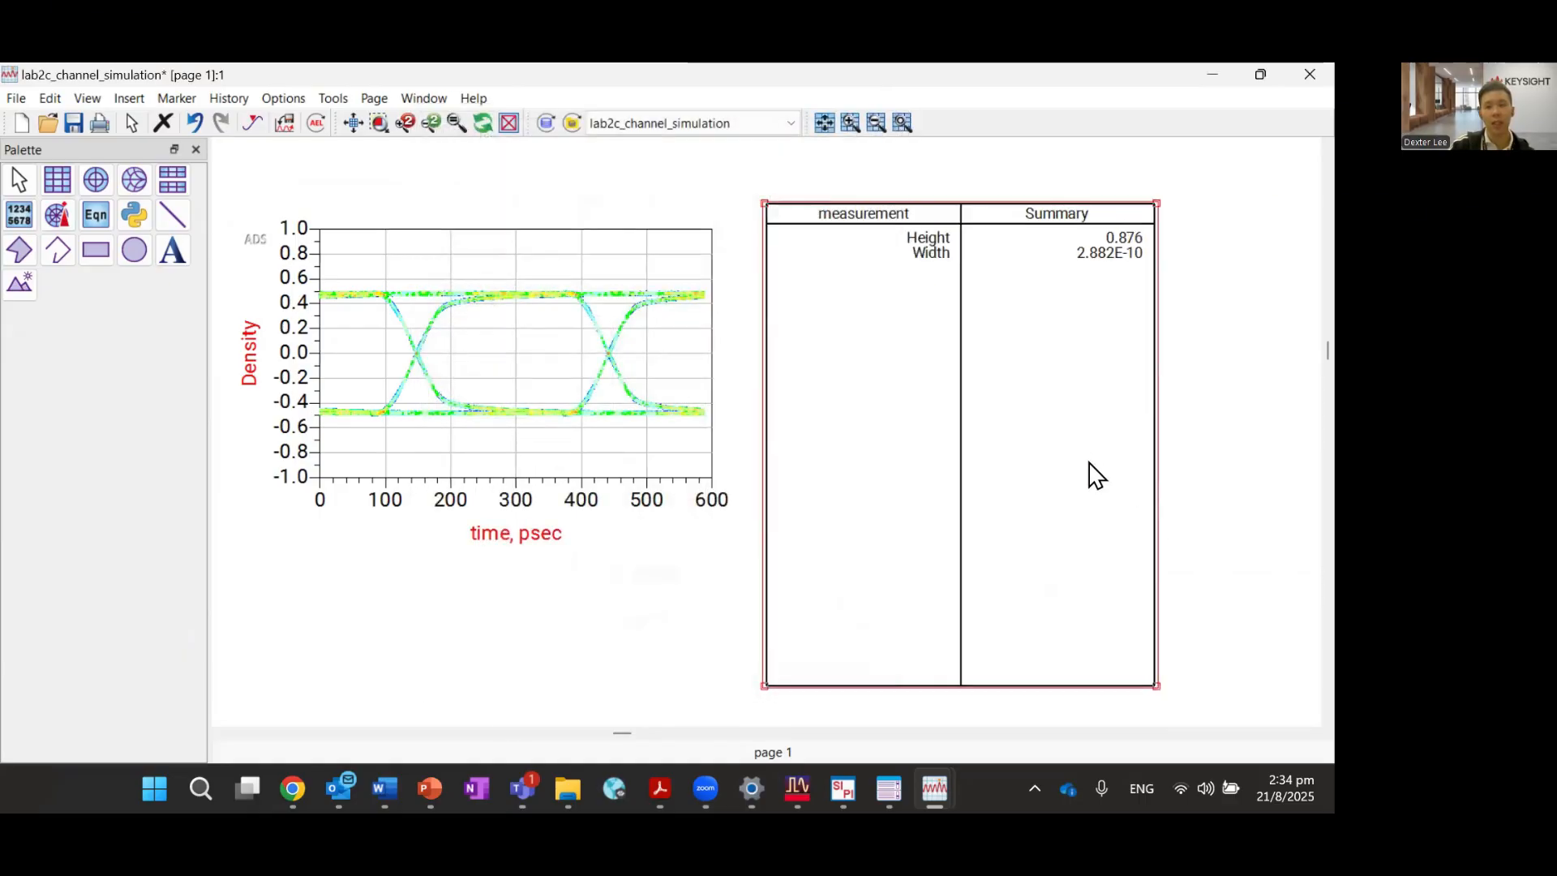
Shrink the Summary table to its rows, place it beneath the eye density plot and fit both in view.
left_click_drag(1155, 689, 1161, 285)
left_click_drag(1002, 270, 566, 618)
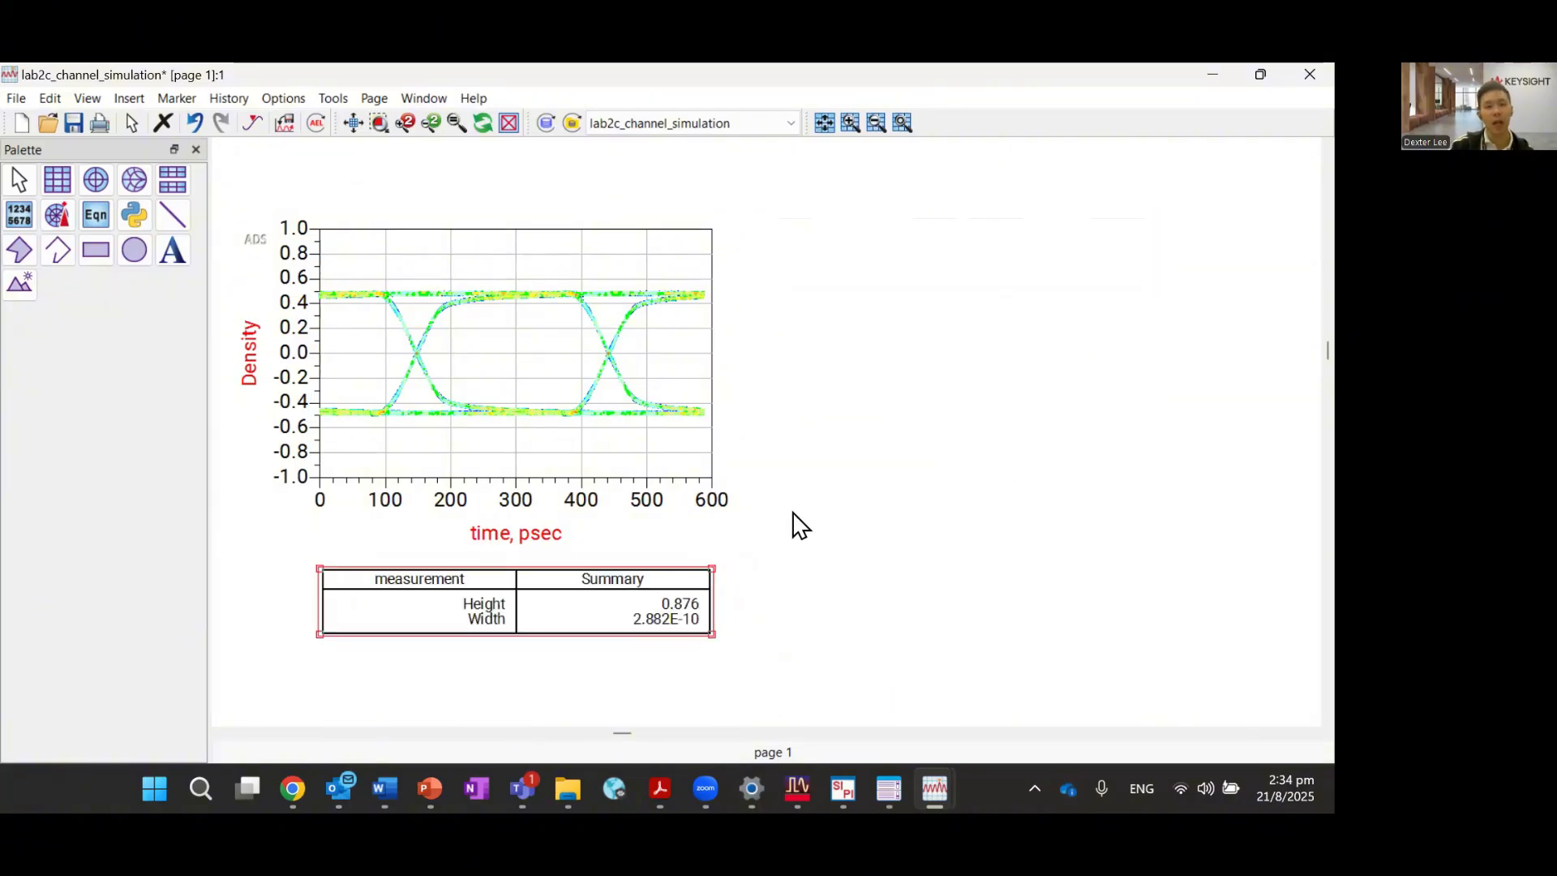
left_click(354, 125)
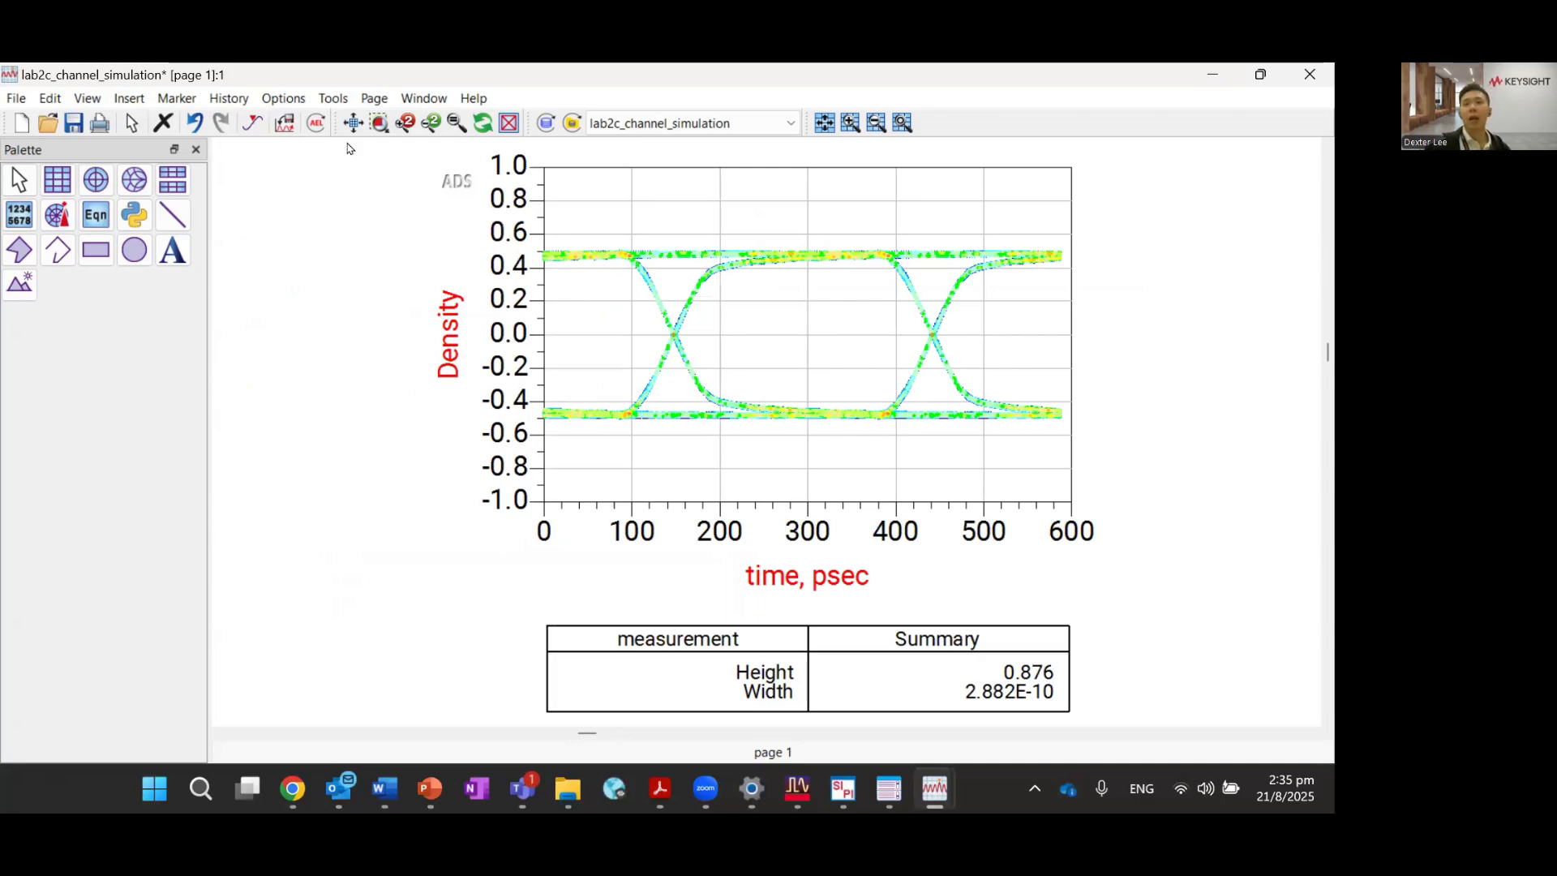
Return to the lab2c_channel_simulation schematic and display the Simulation-ChannelSim component palette.
left_click(798, 788)
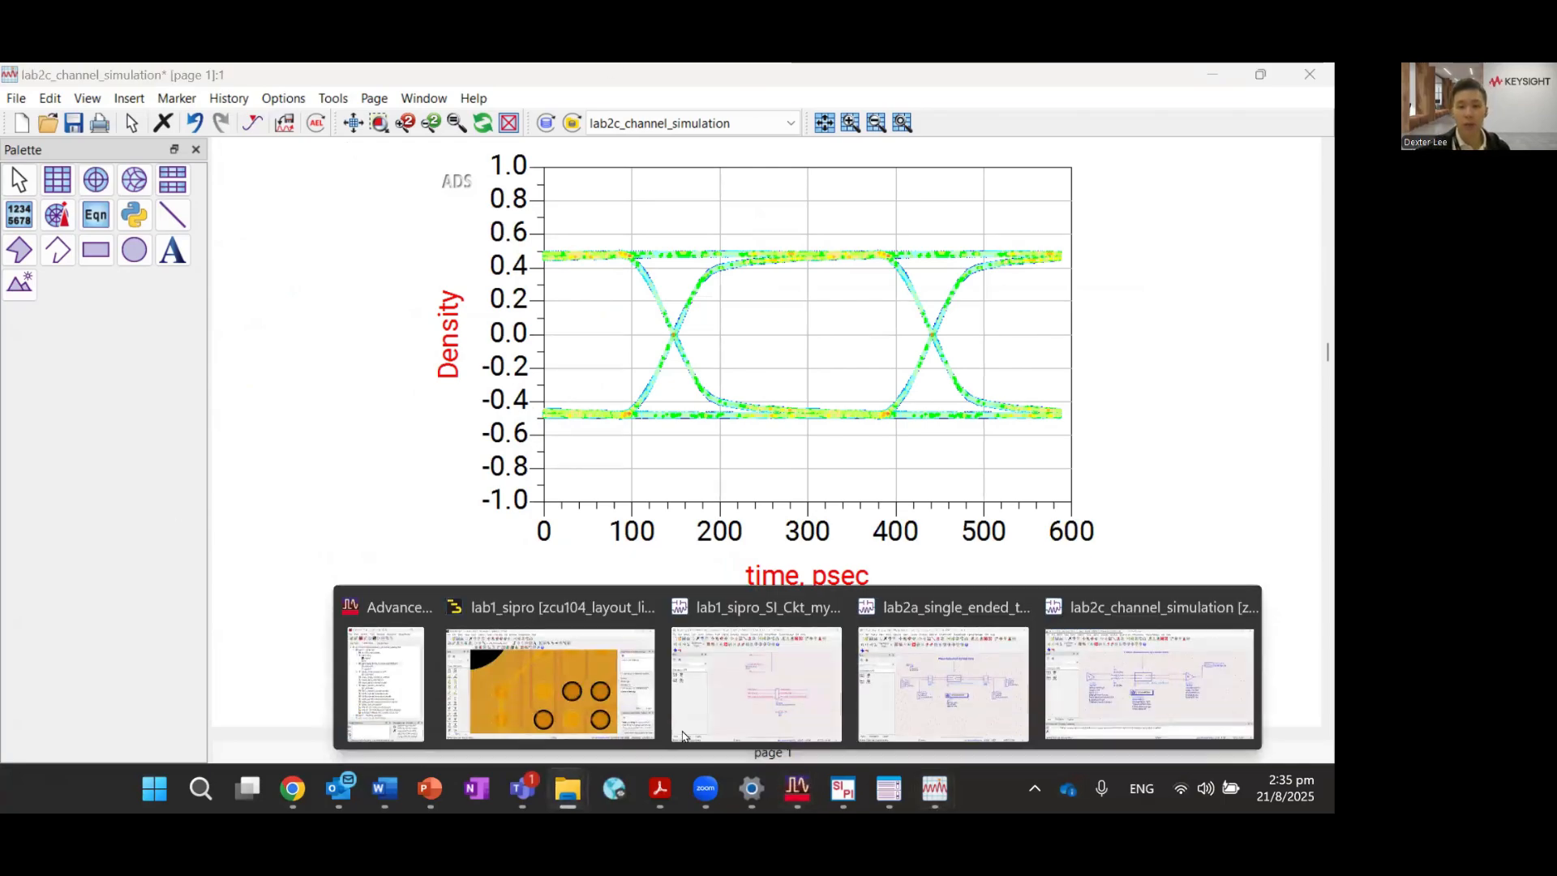
left_click(1111, 680)
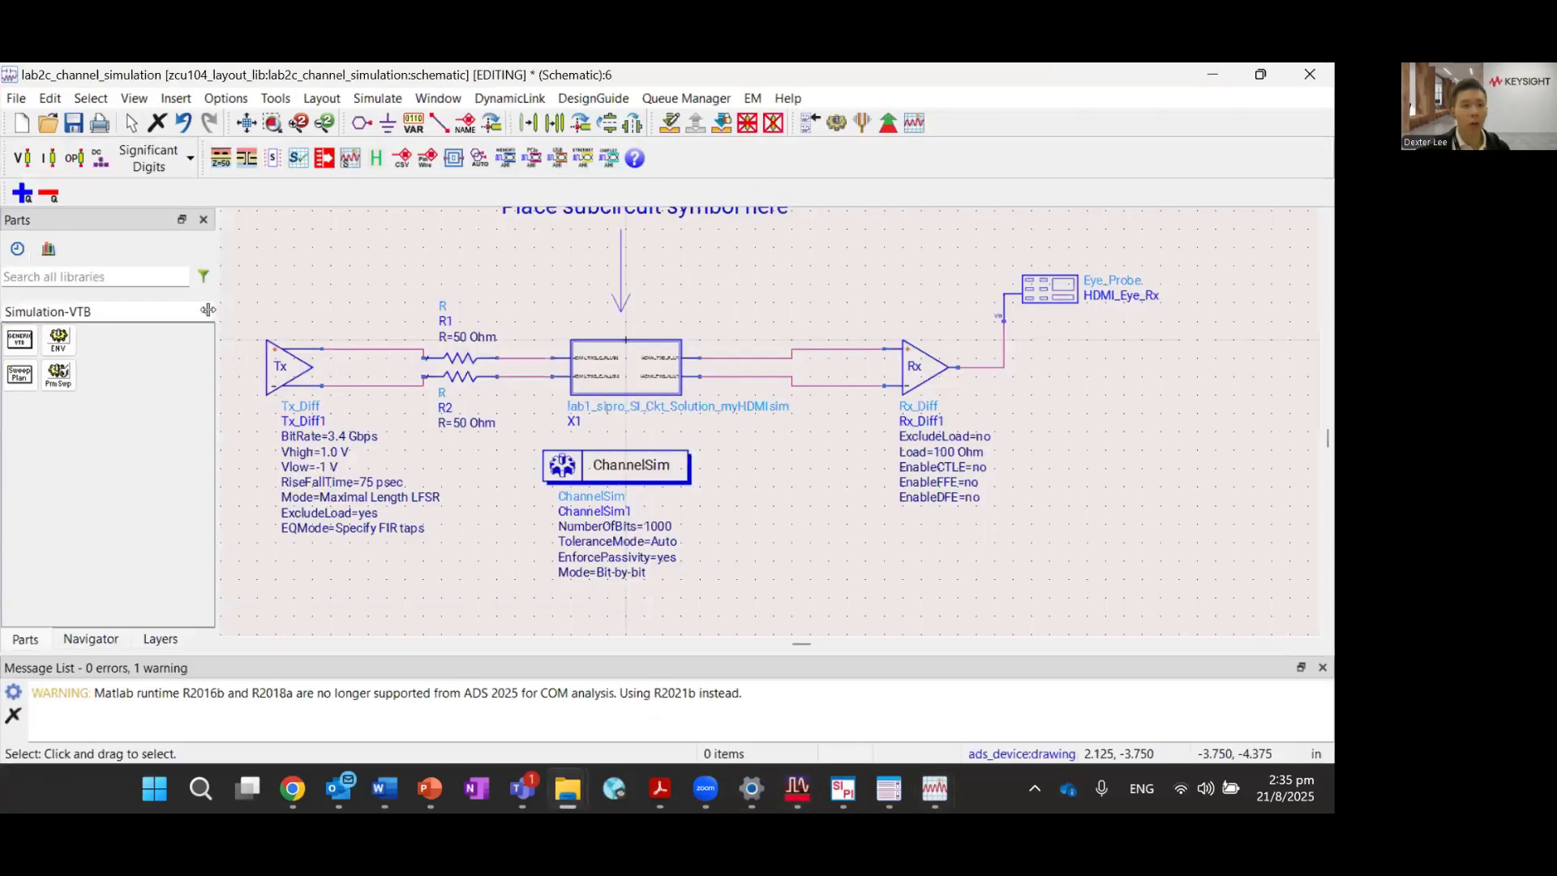
left_click(205, 311)
scroll(180, 465, "down", 4)
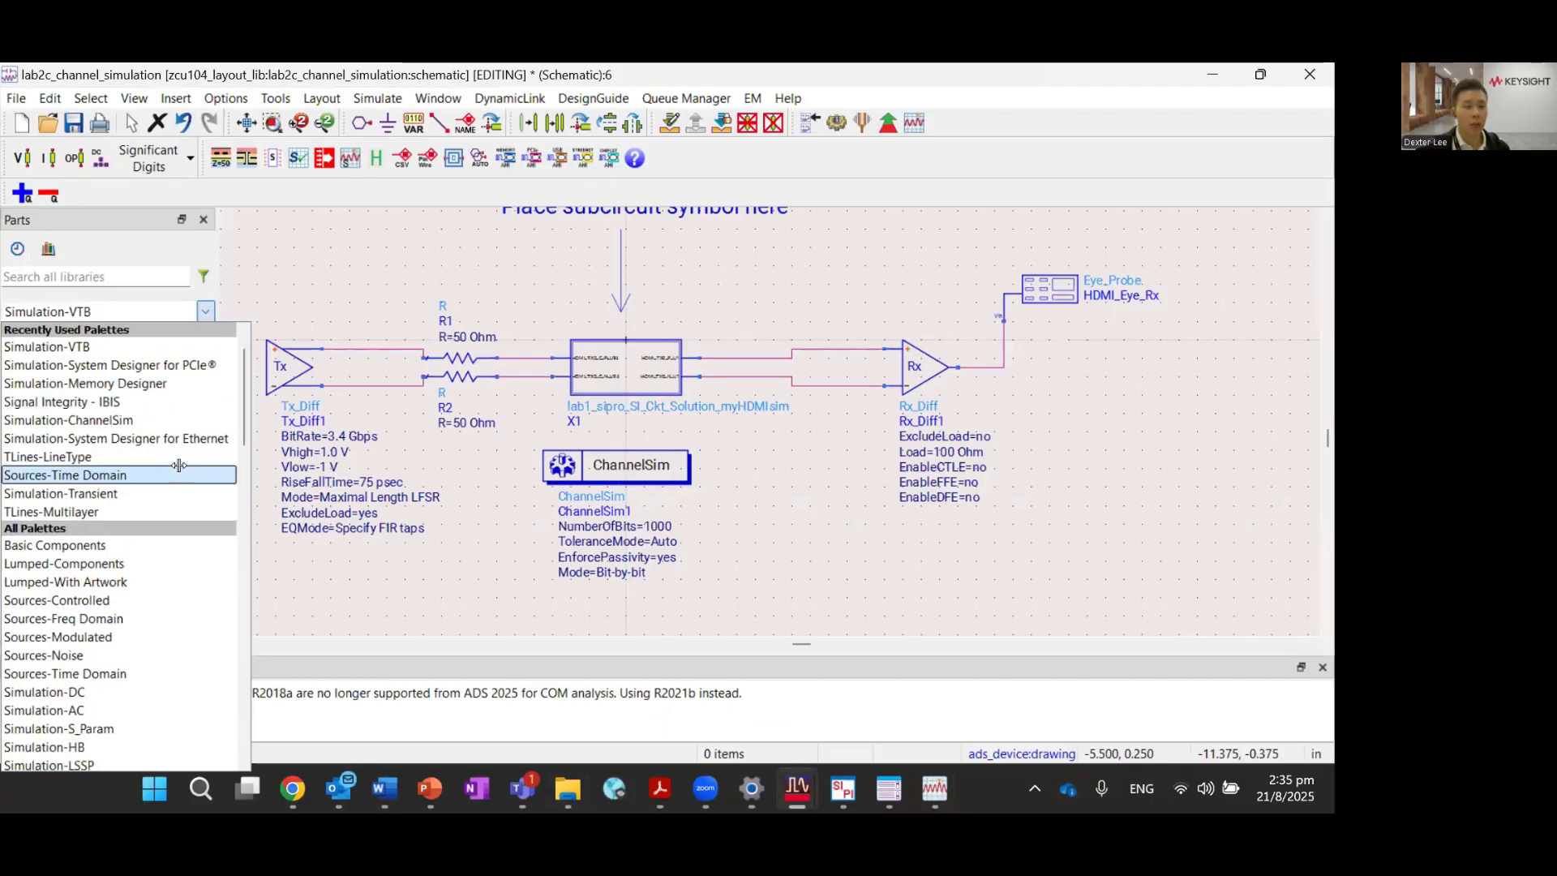
scroll(181, 456, "up", 3)
left_click(289, 221)
scroll(243, 267, "up", 3)
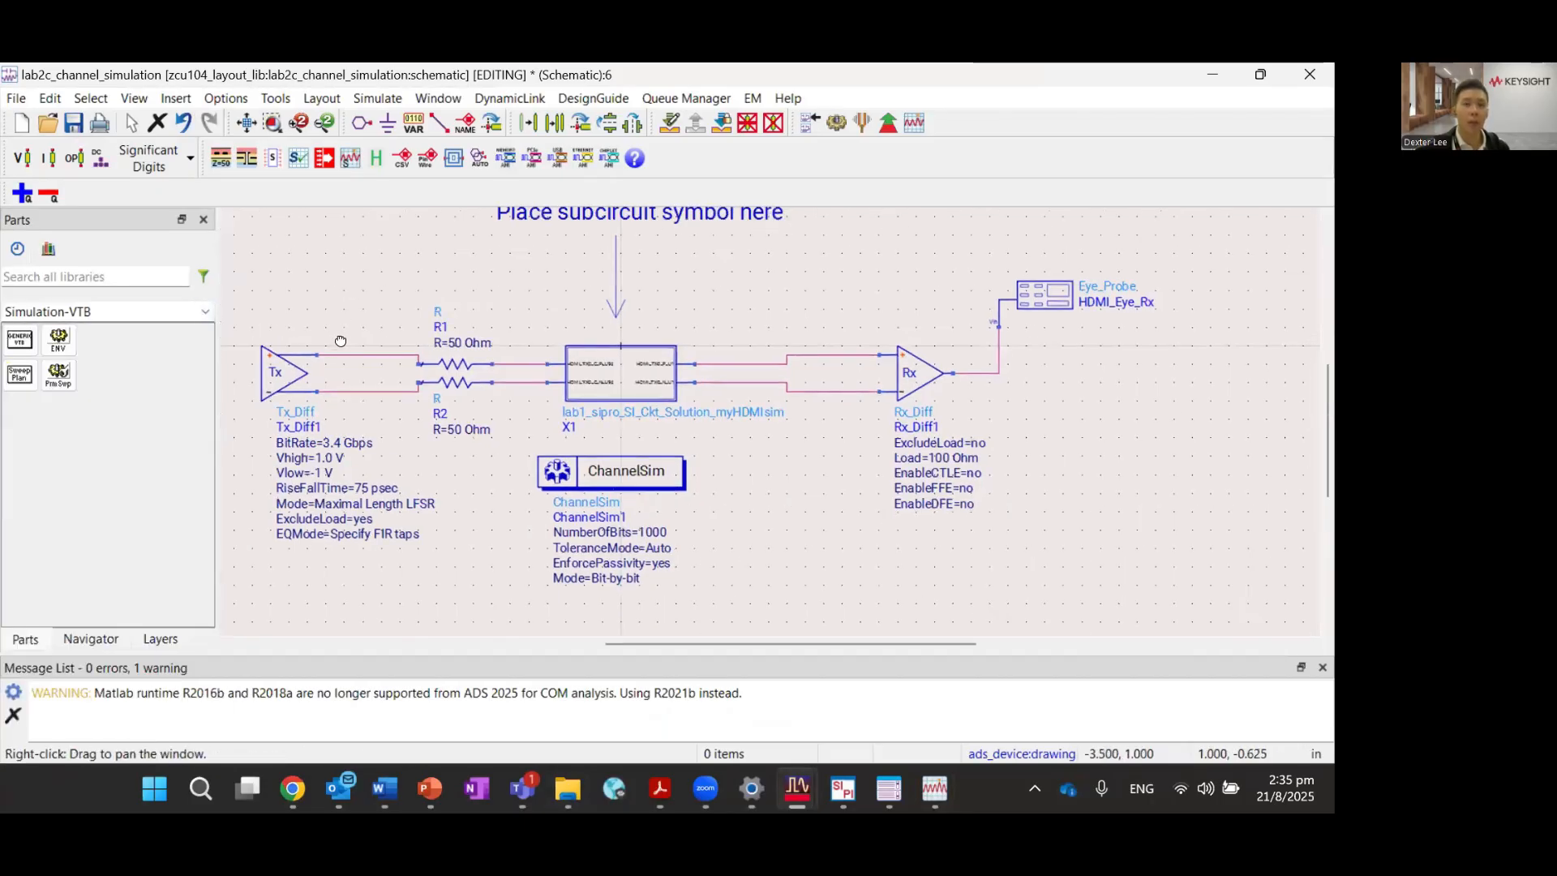
left_click_drag(219, 297, 260, 262)
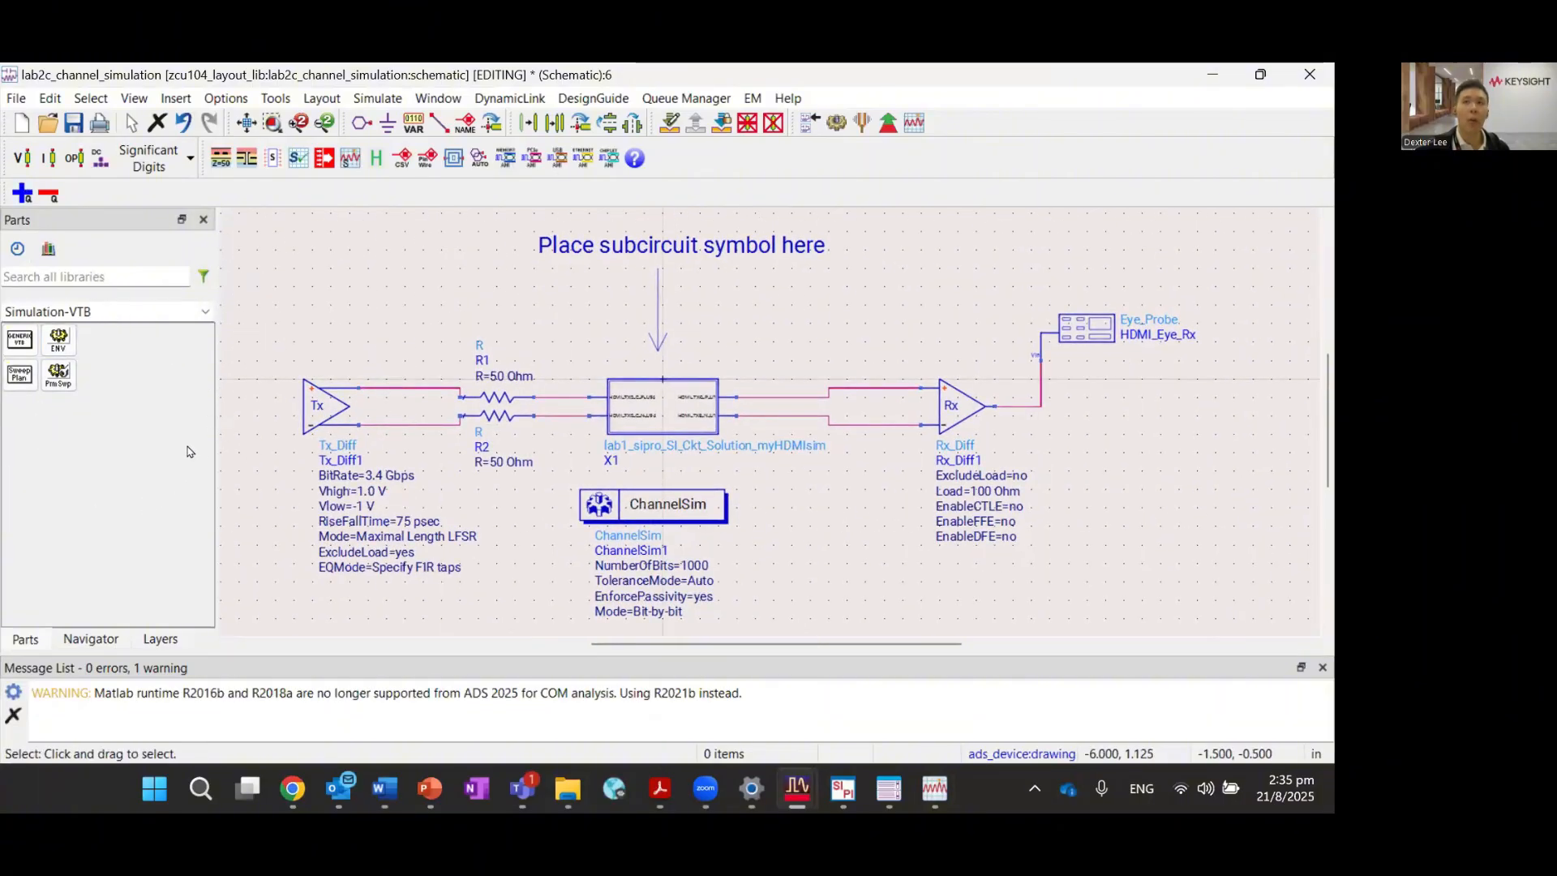
left_click(205, 311)
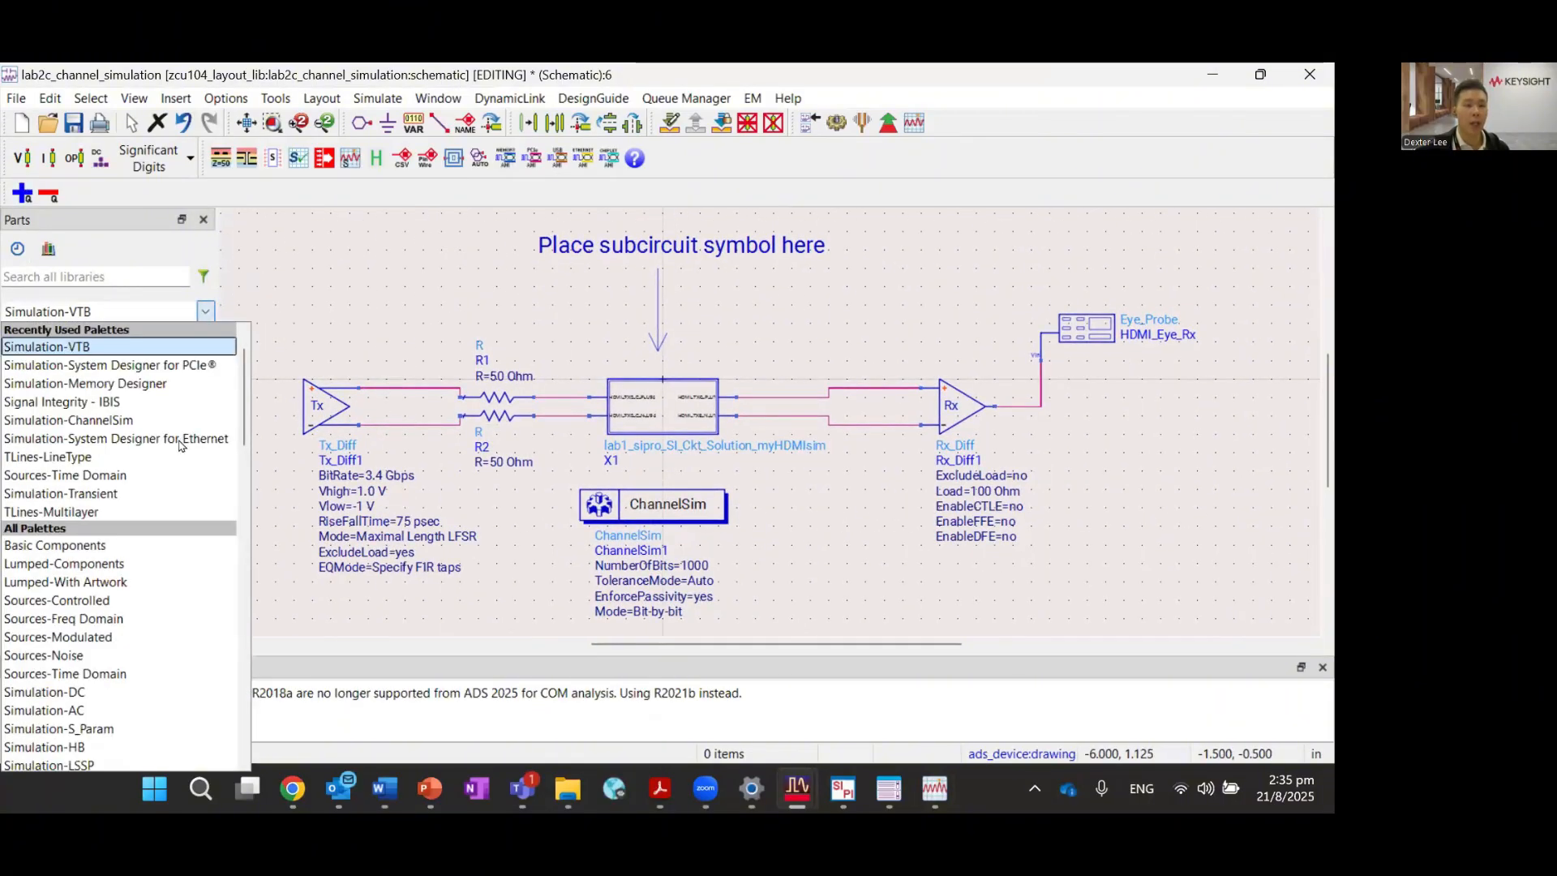
scroll(160, 498, "down", 5)
scroll(160, 498, "down", 3)
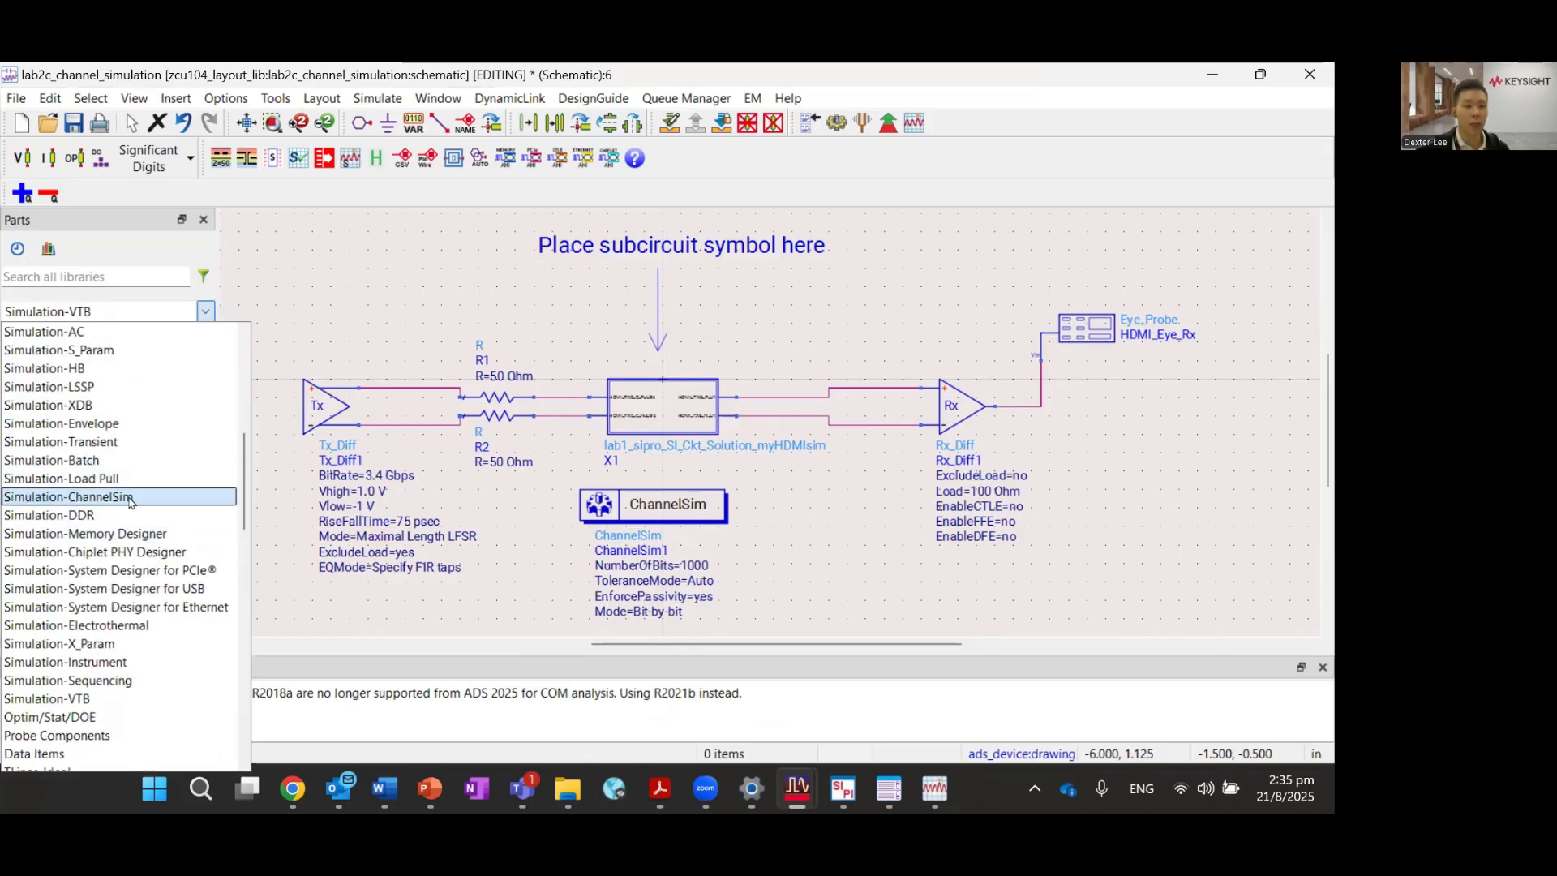
left_click(130, 498)
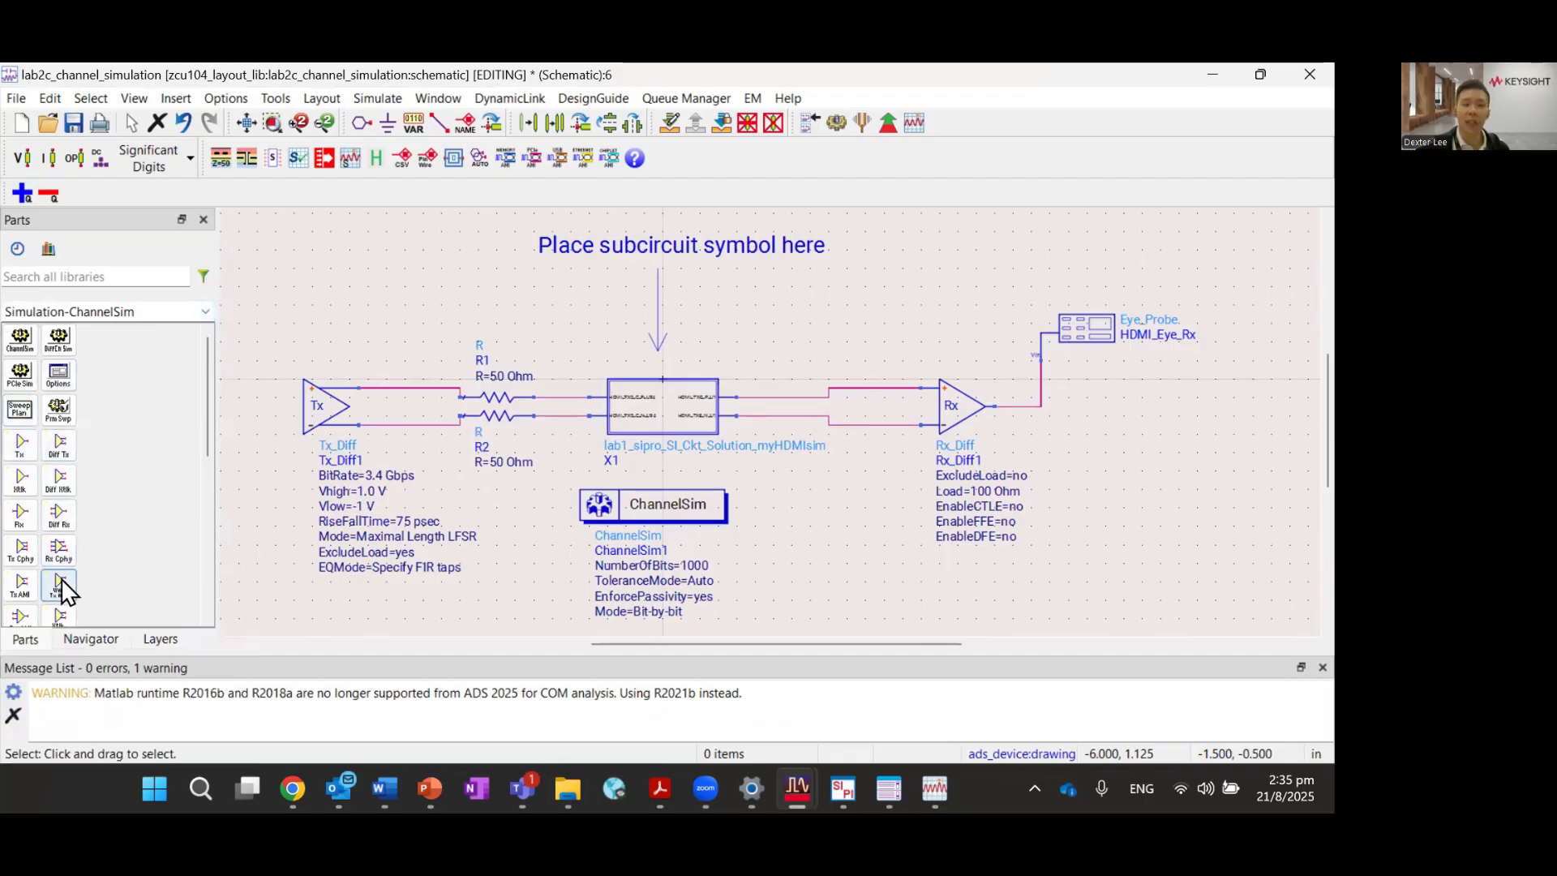
Place a Tx AMI component in the schematic and move it to the empty area up and left of the Tx_Diff transmitter.
scroll(63, 576, "down", 2)
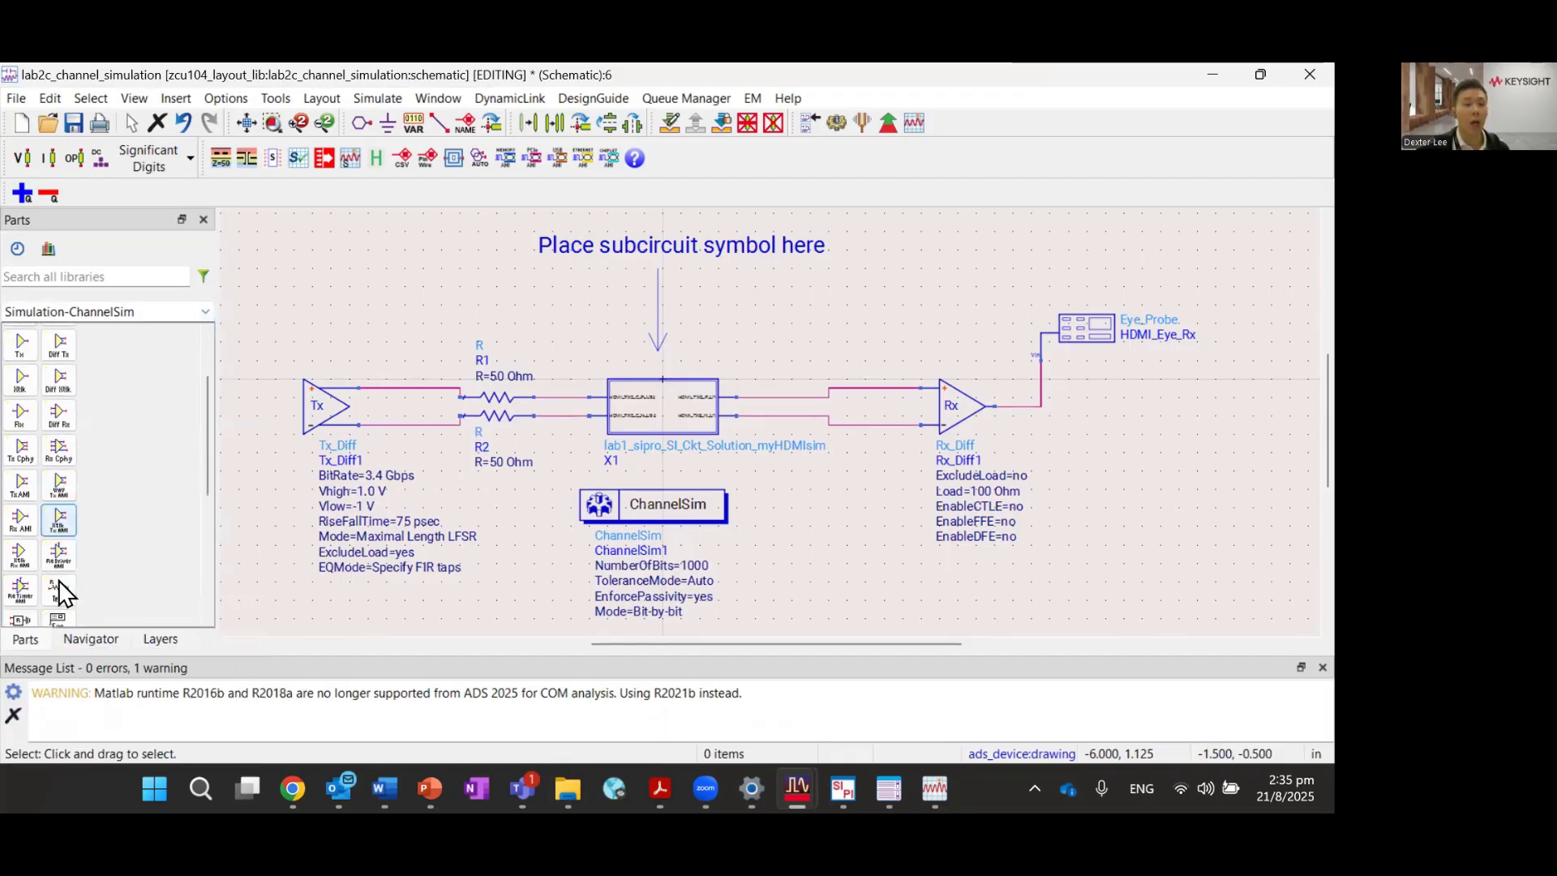
left_click(26, 490)
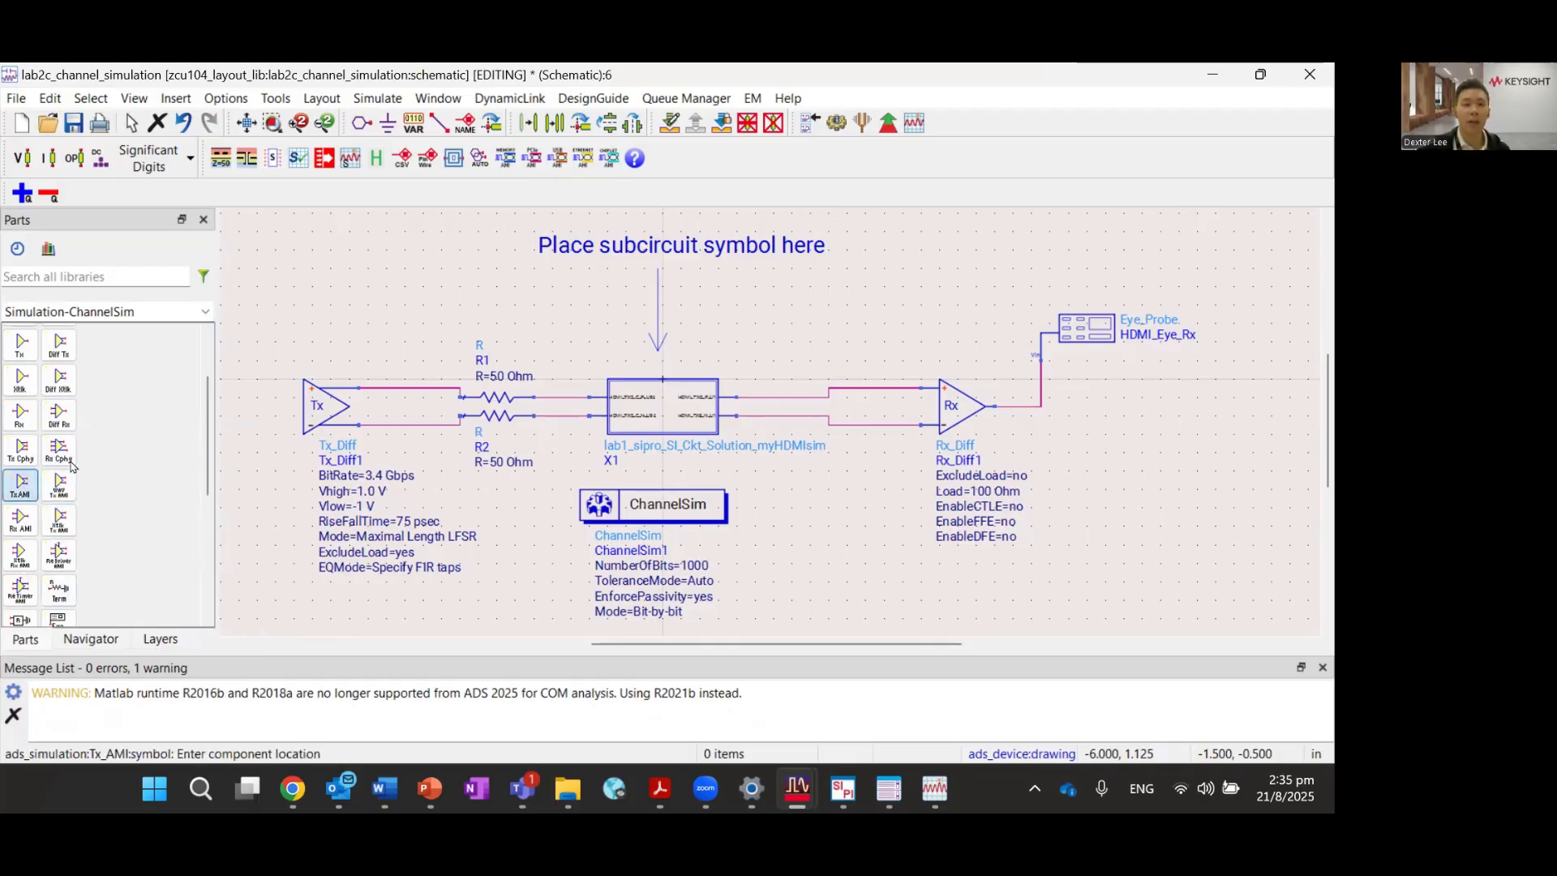
scroll(661, 410, "up", 3)
left_click(652, 342)
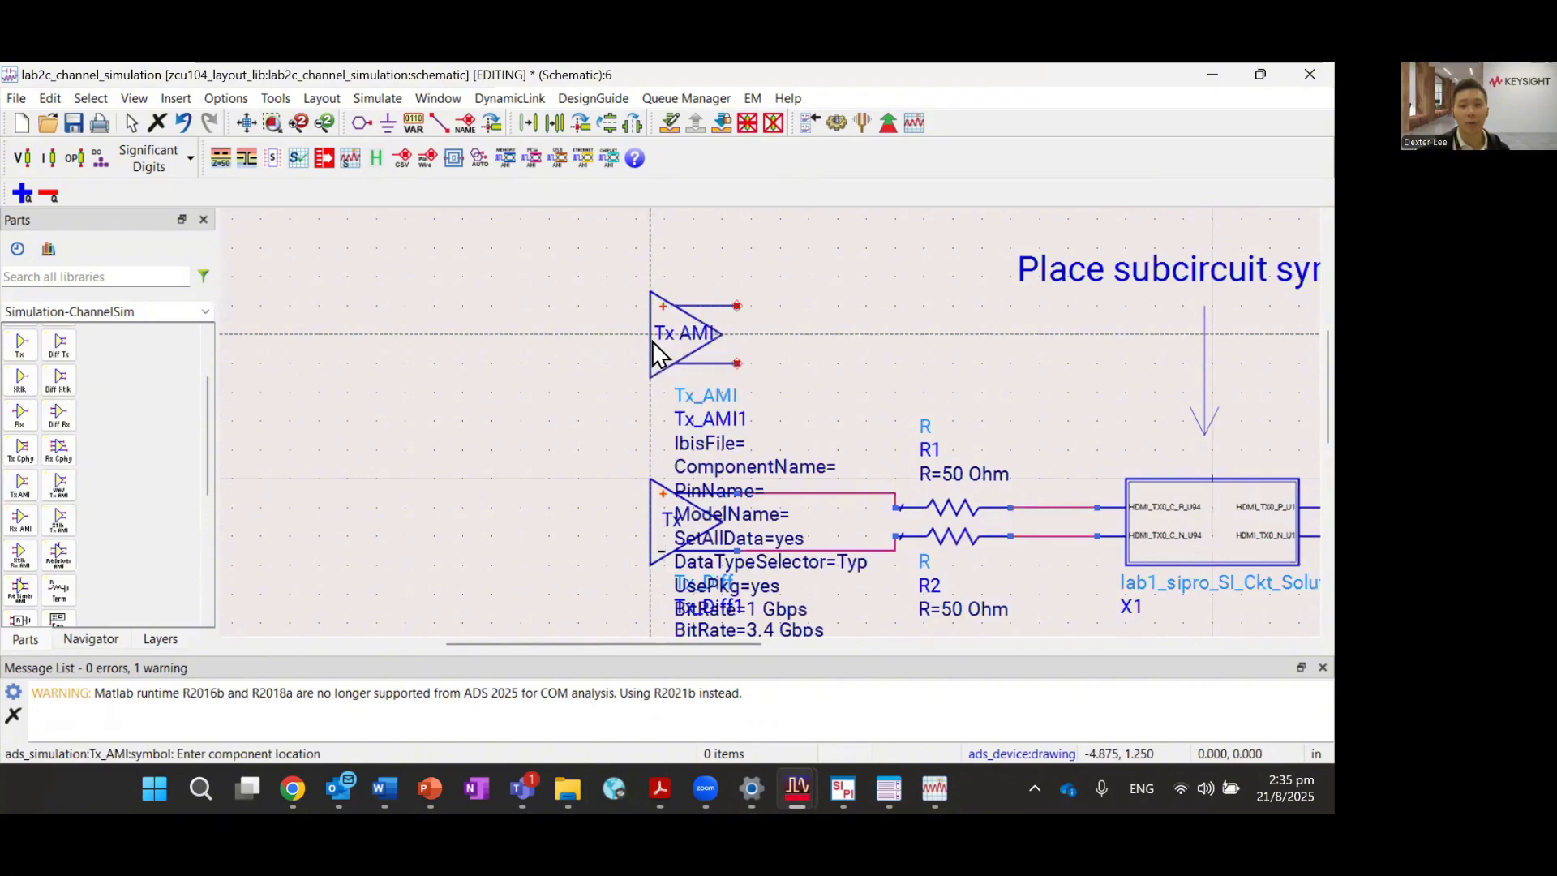
key("Escape")
left_click_drag(651, 351, 363, 335)
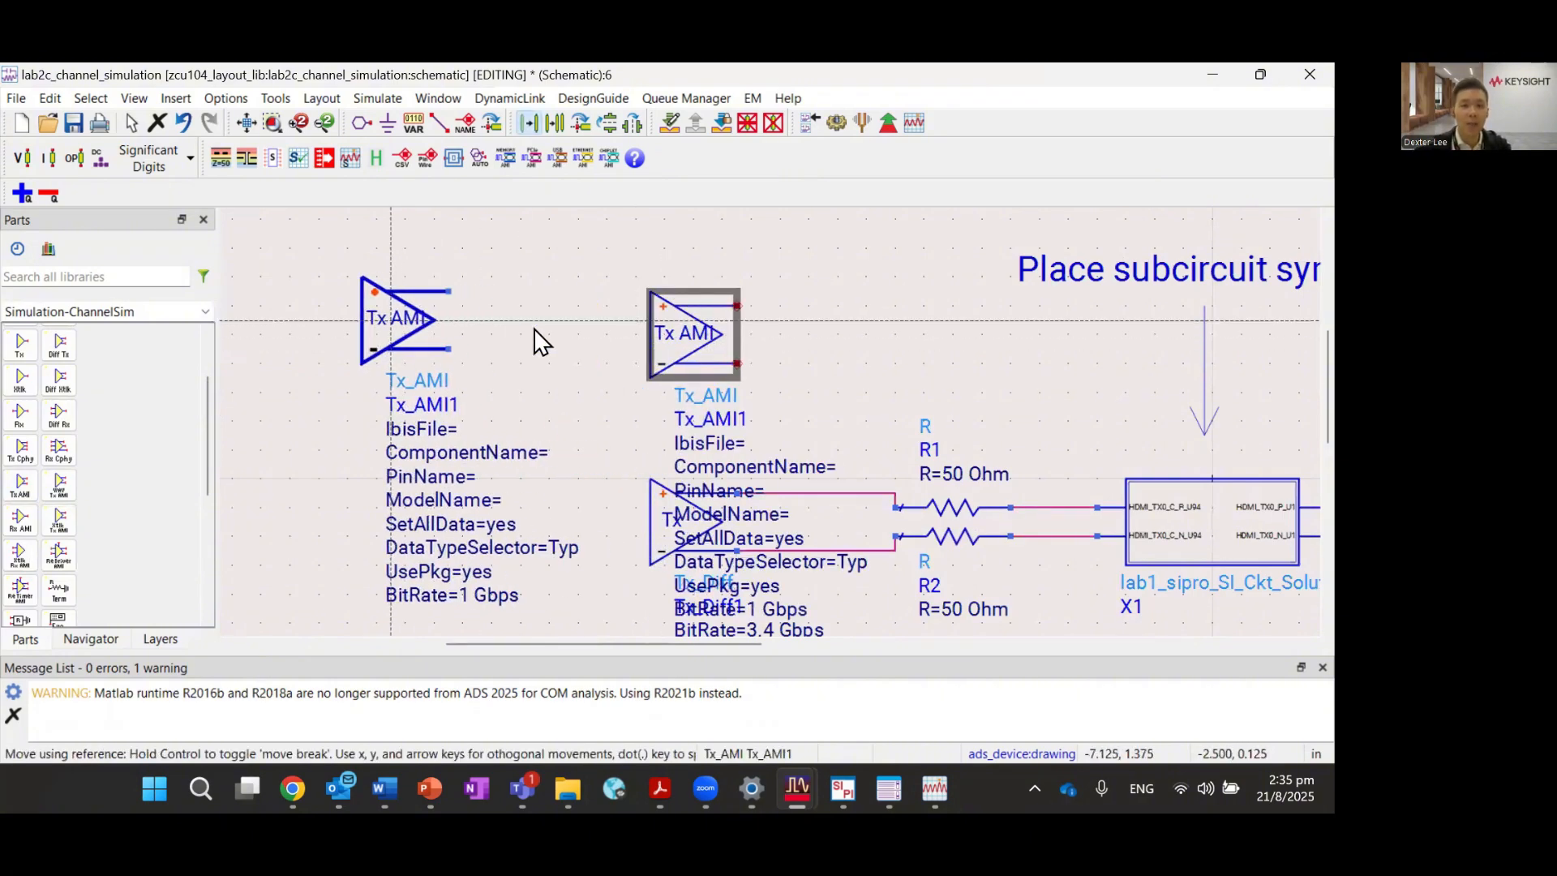
left_click(566, 329)
left_click(406, 313)
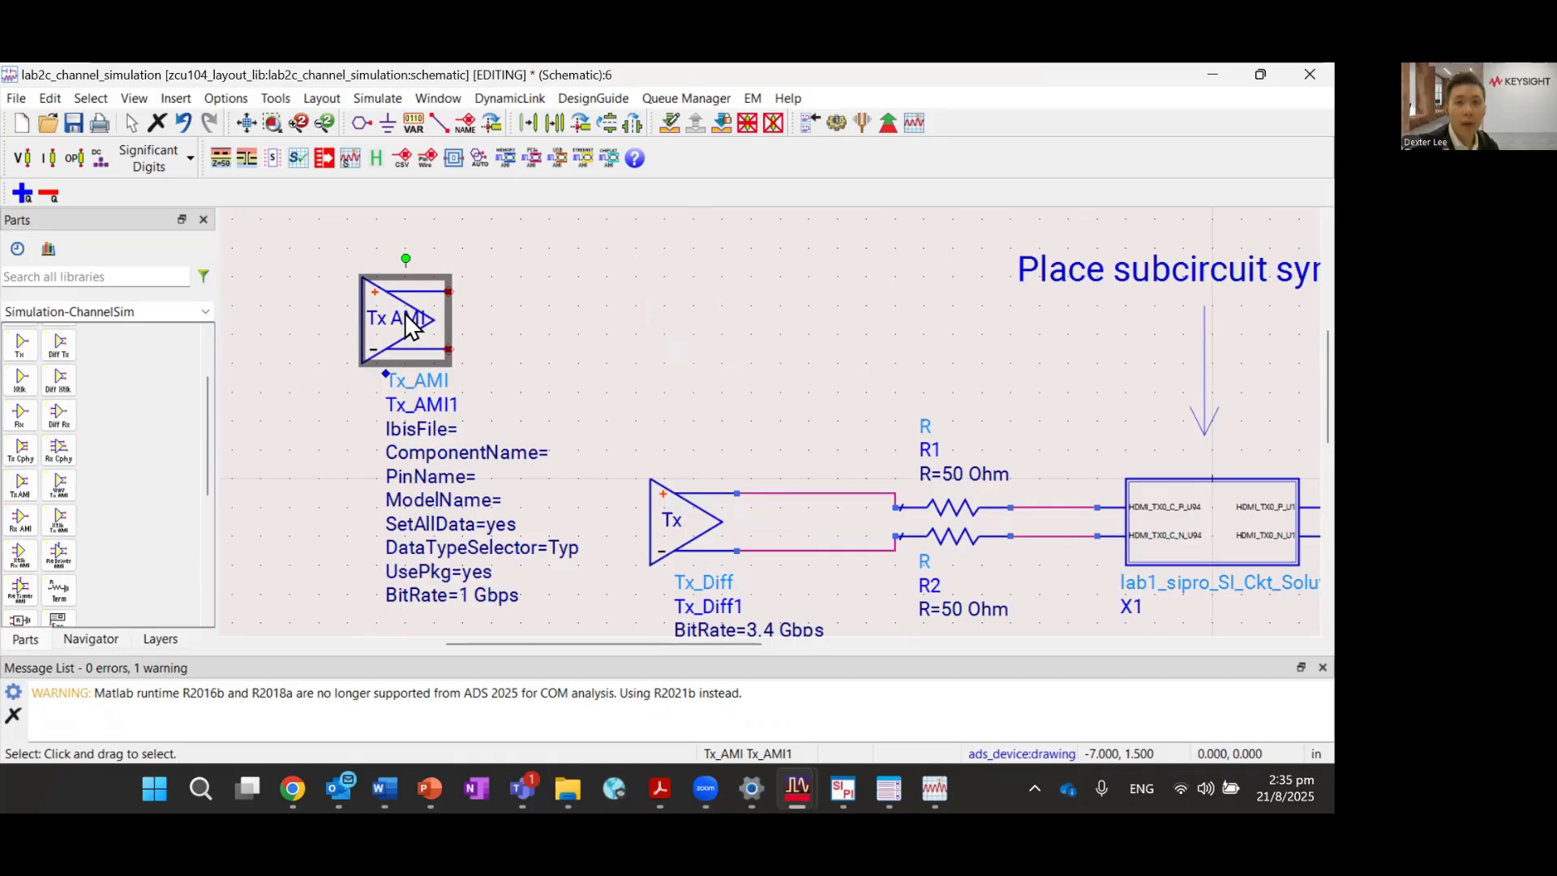
left_click_drag(406, 317, 332, 307)
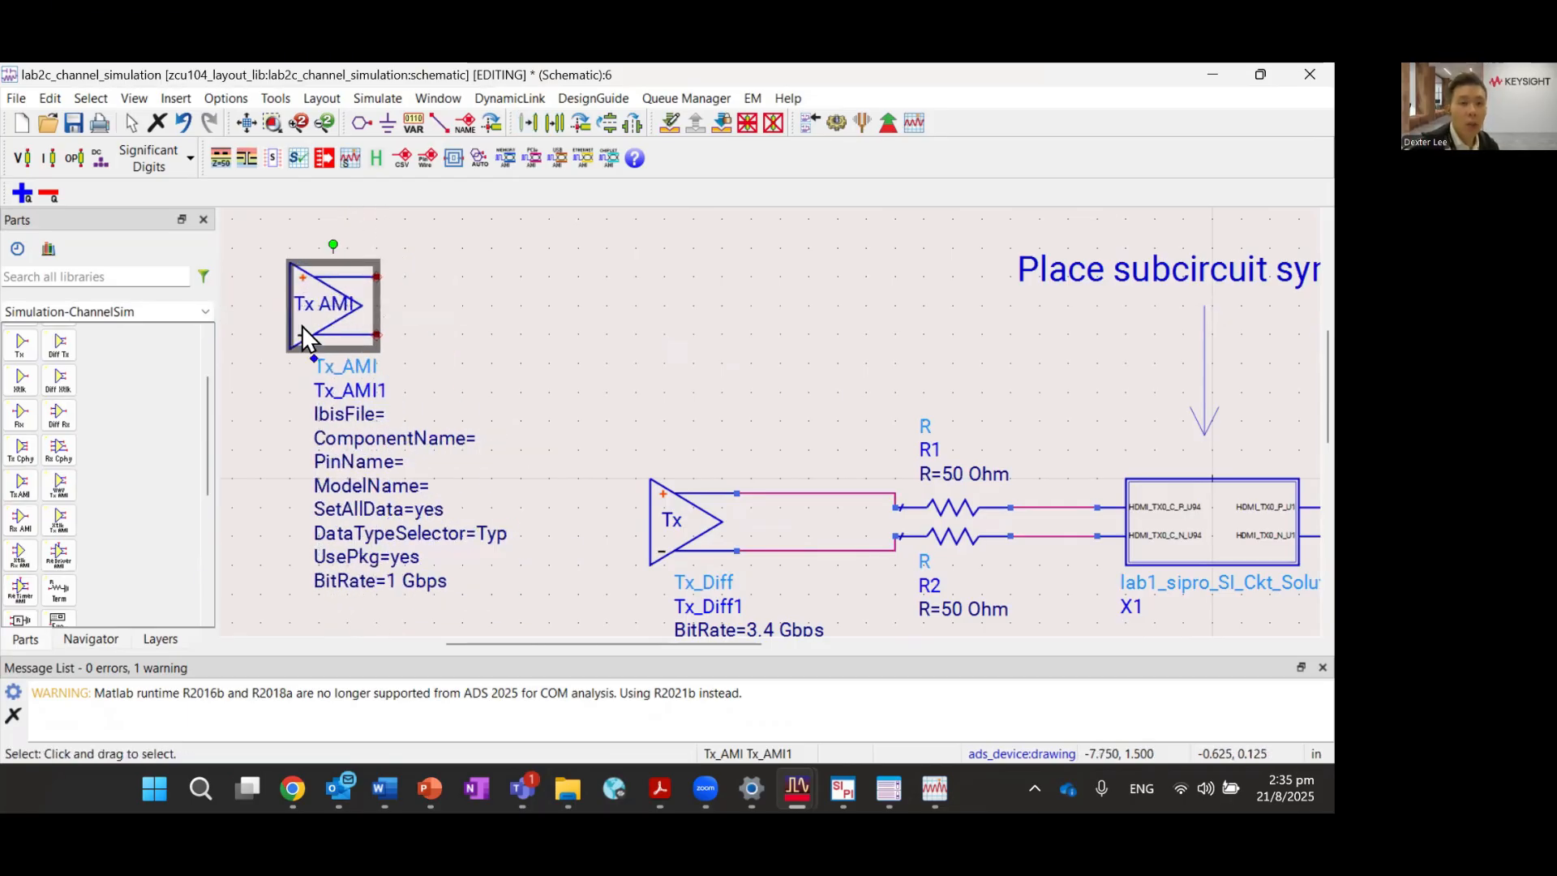
Assign the existing IBIS file redrvr_RxDFE_TxFFE.ibs from the data folder of MidChannel_RetimerSupport_wrk to the Tx_AMI1 component.
double_click(331, 306)
left_click_drag(495, 261, 646, 255)
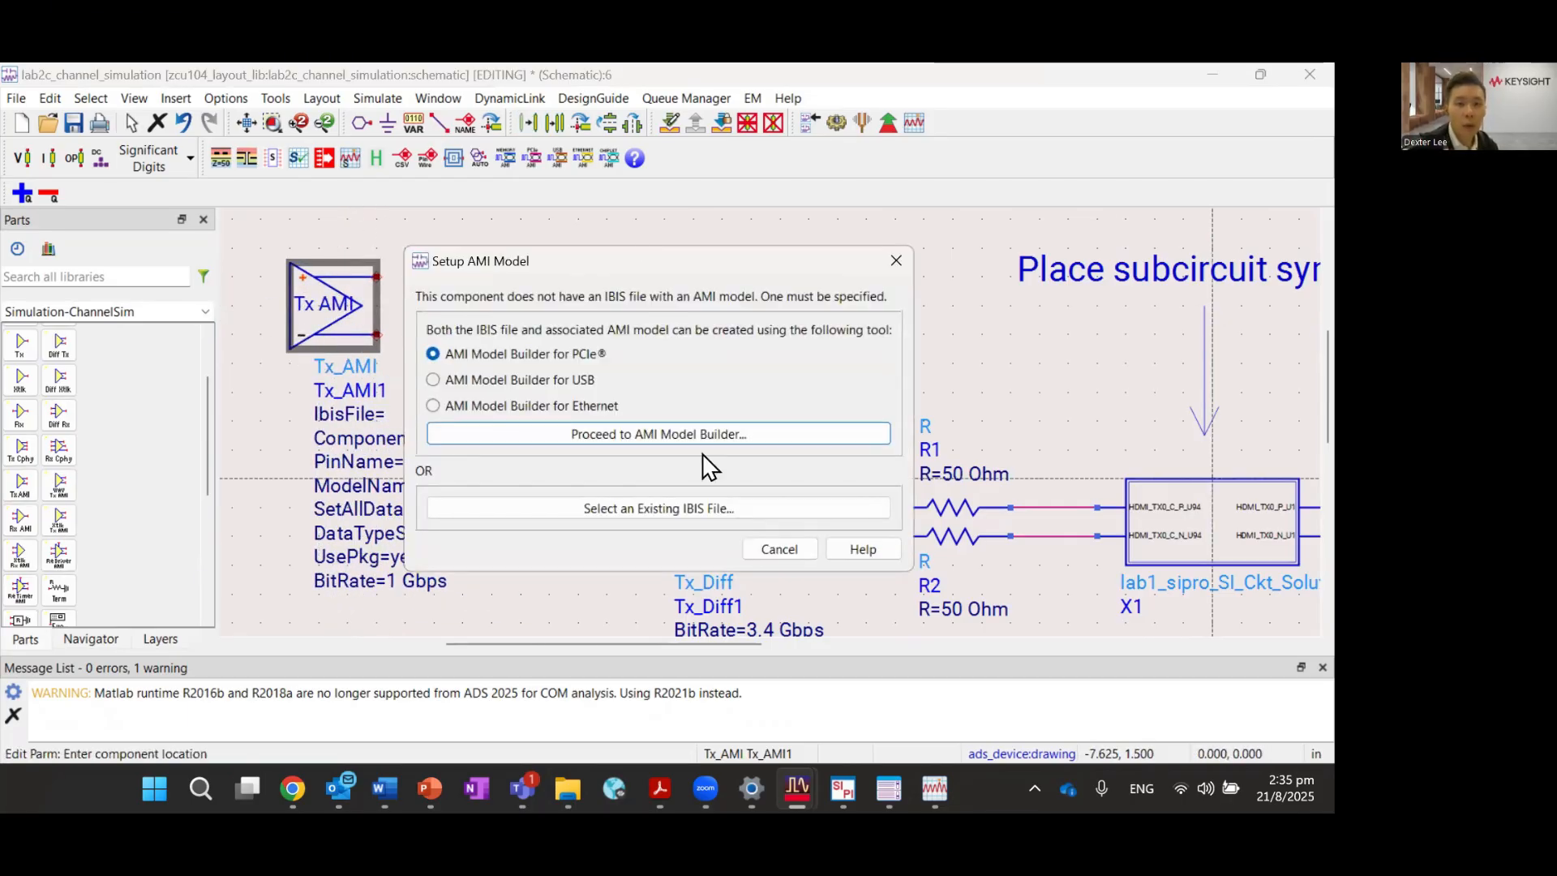
left_click(804, 496)
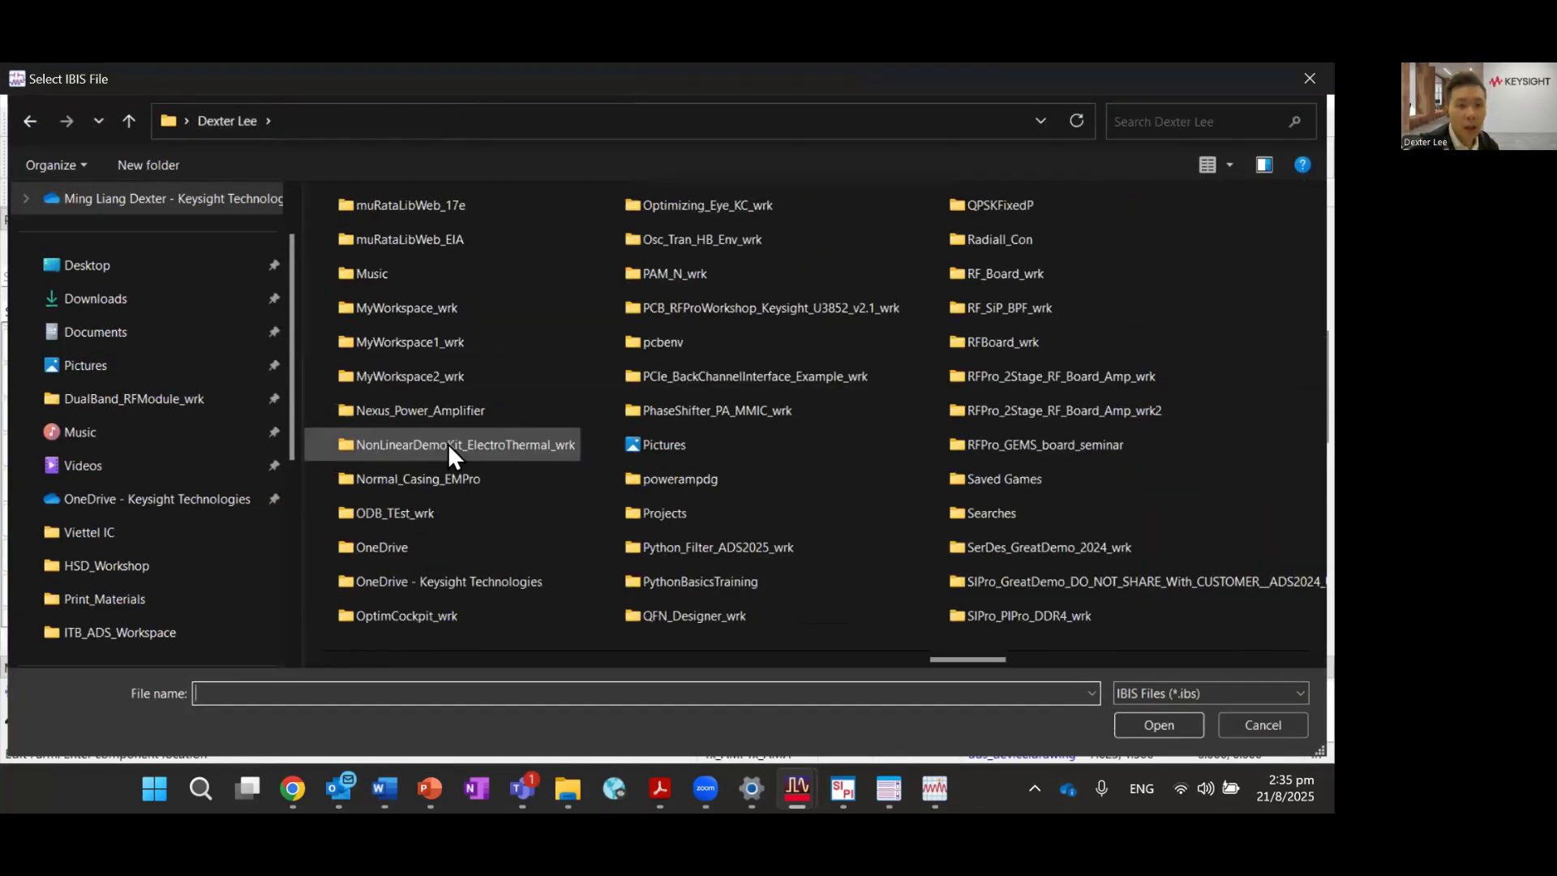
scroll(459, 446, "right", 1)
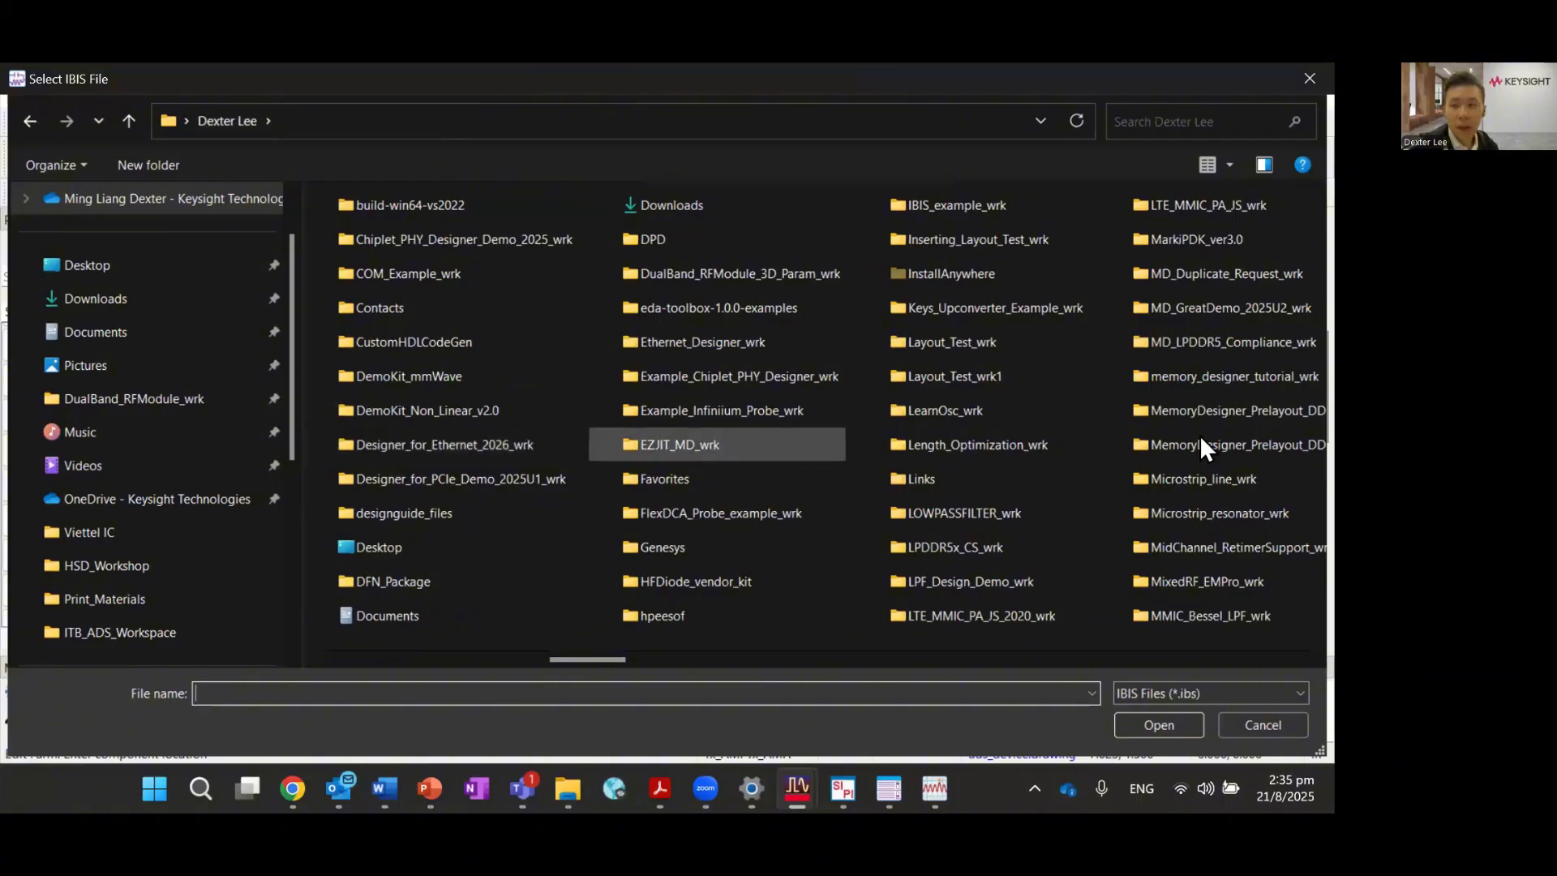
scroll(1199, 553, "right", 2)
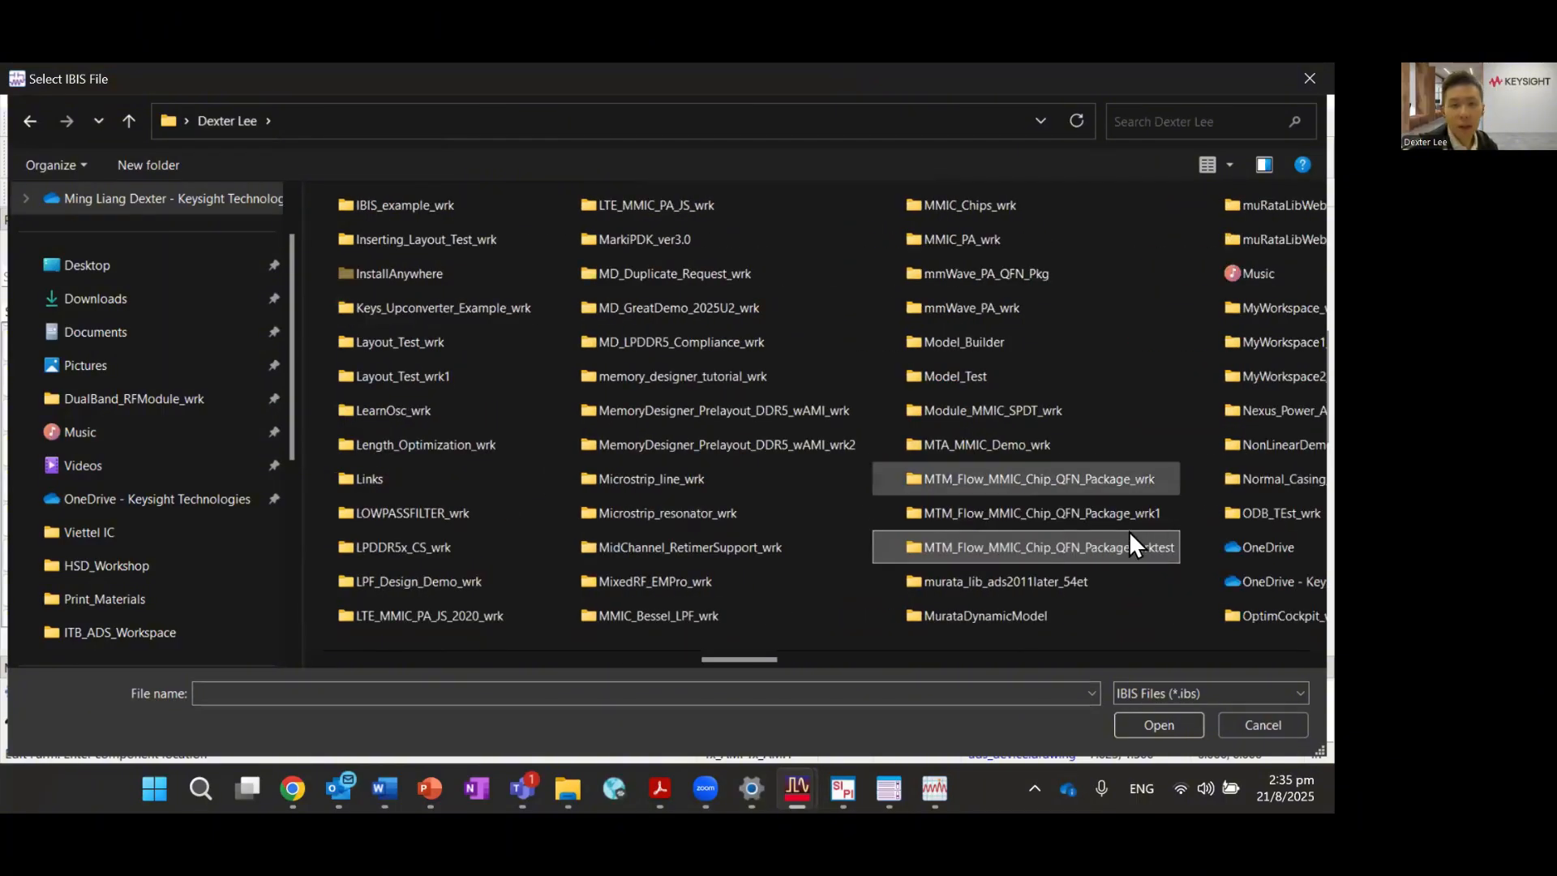
double_click(668, 556)
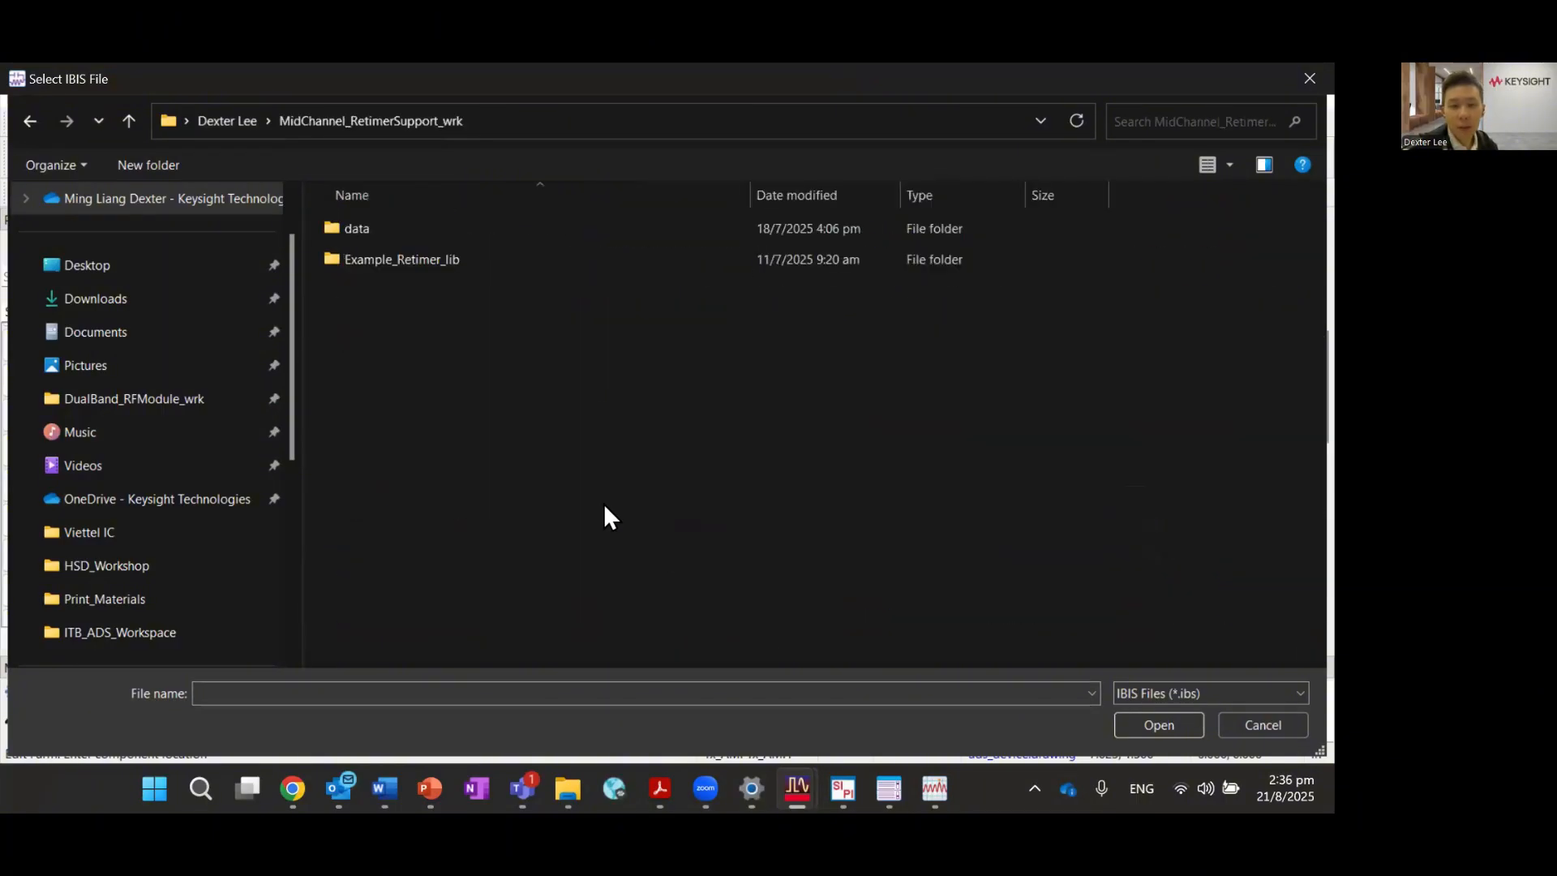
double_click(372, 227)
left_click(388, 383)
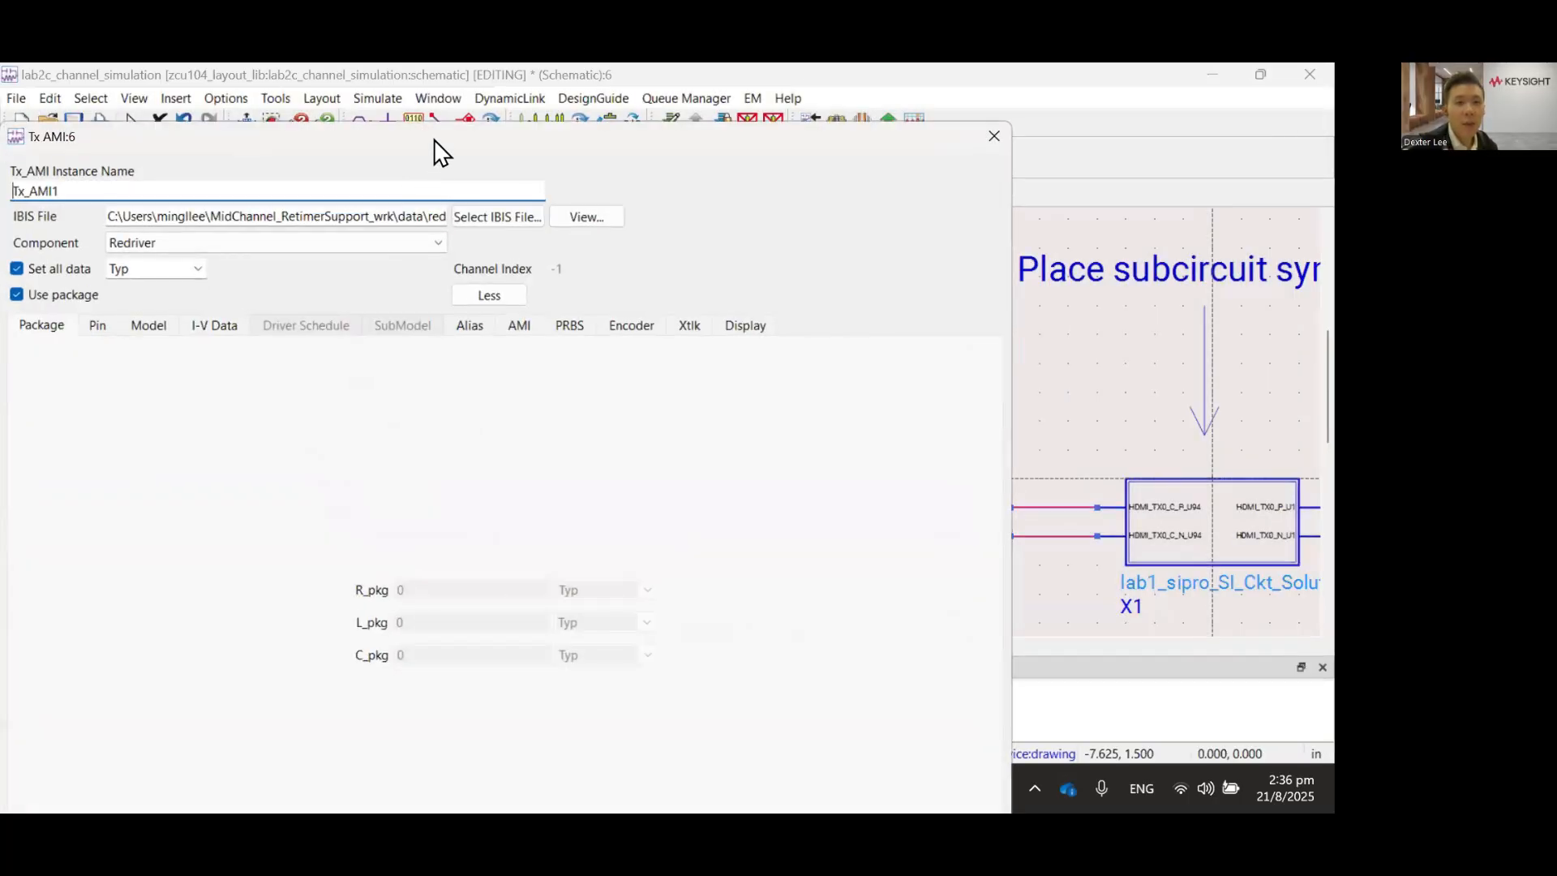
View the text of the selected IBIS file and read through its package, pin, Rx model and Tx model sections.
left_click_drag(433, 140, 653, 98)
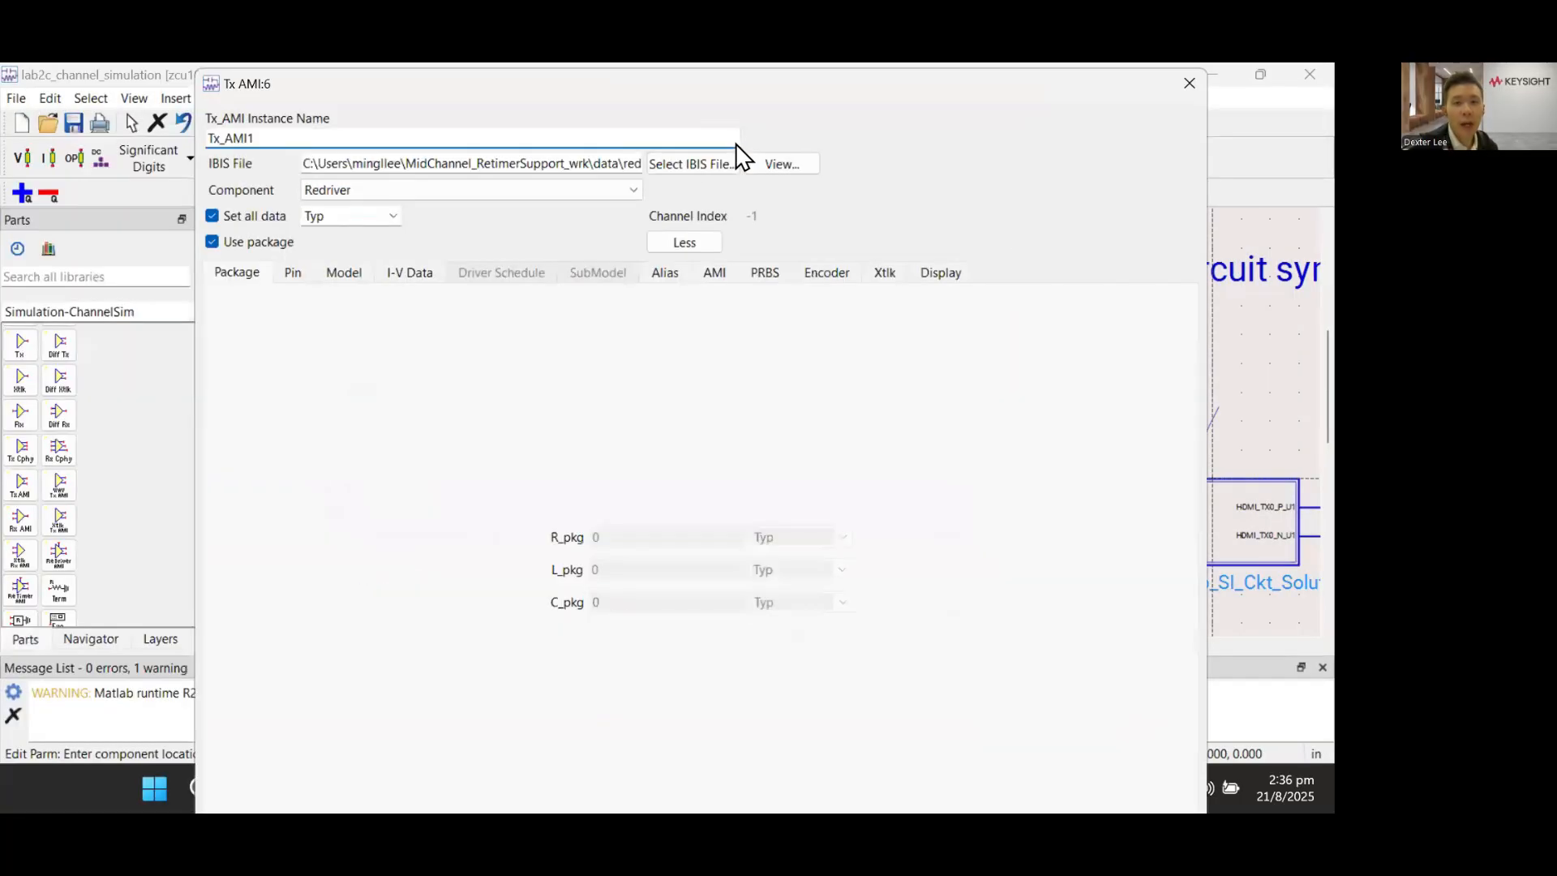
left_click(782, 163)
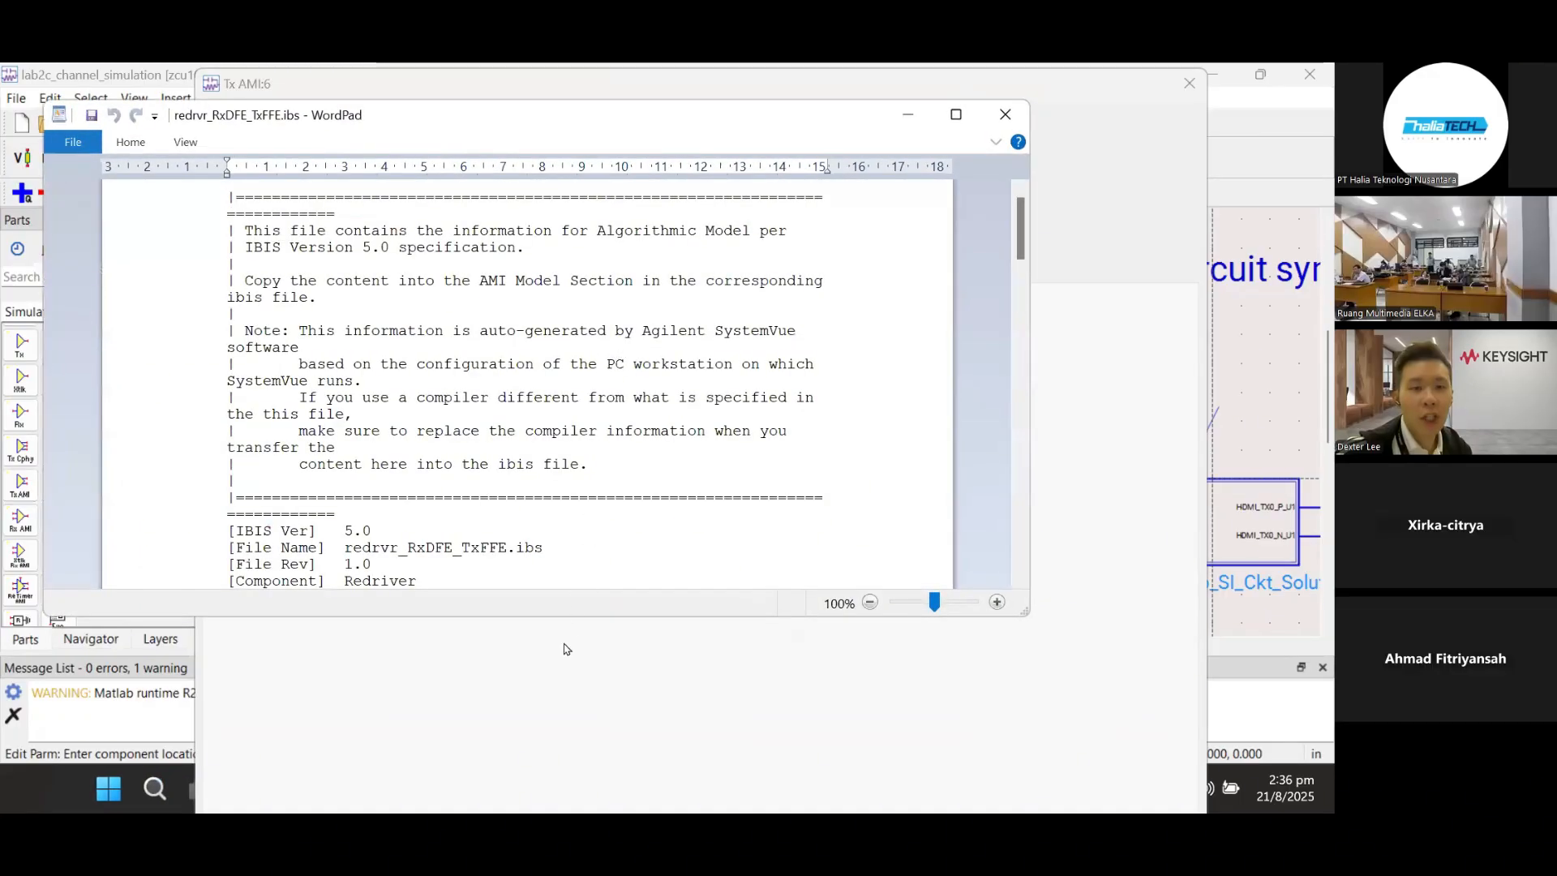
double_click(558, 621)
scroll(493, 455, "down", 6)
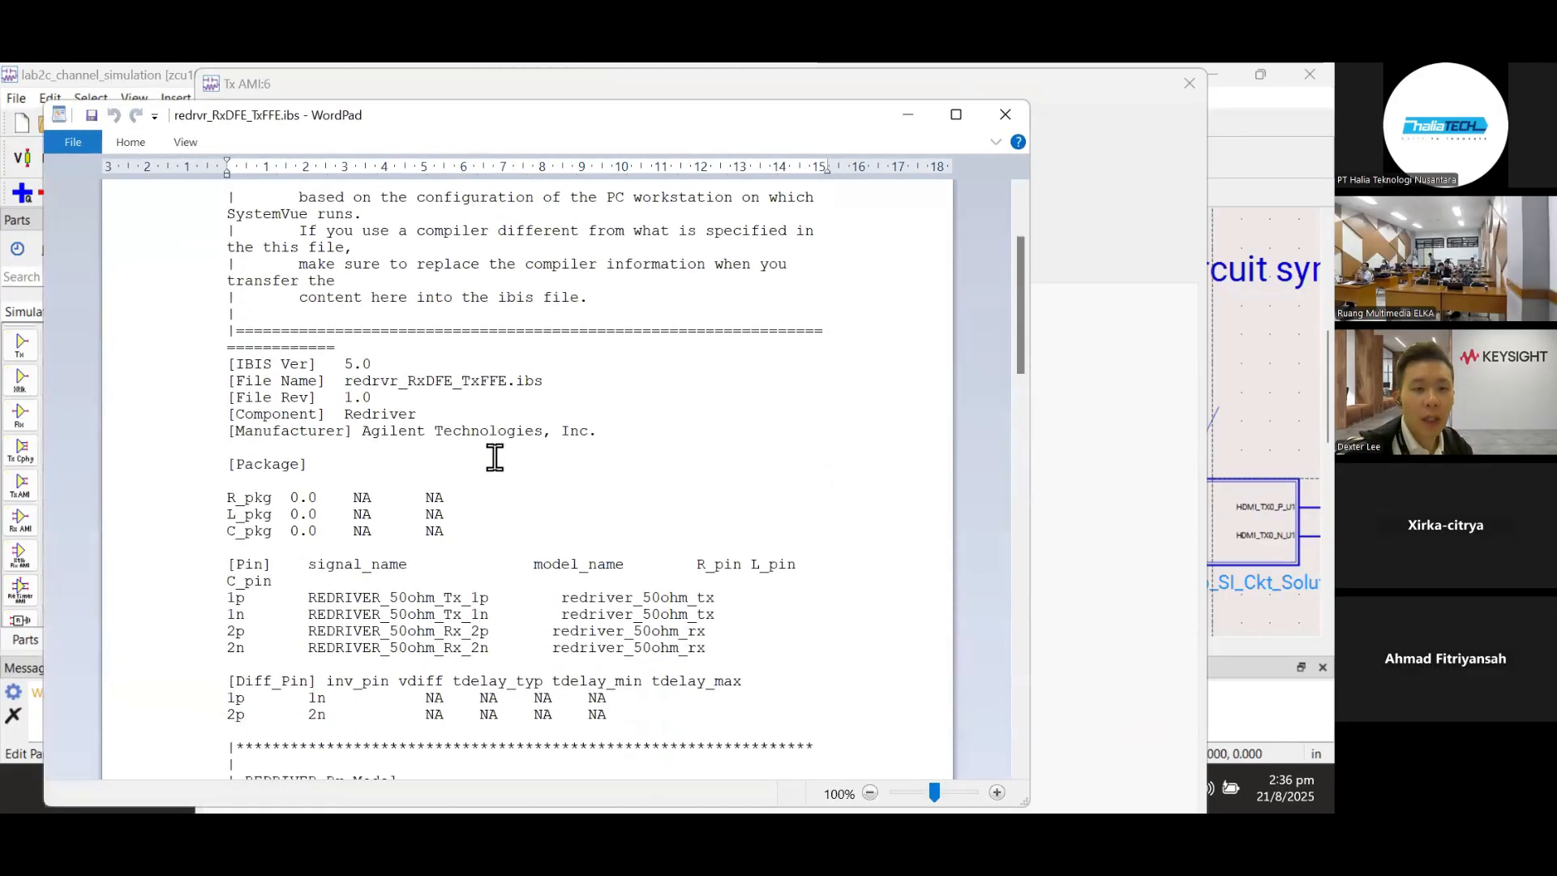
scroll(494, 459, "down", 5)
scroll(487, 456, "down", 5)
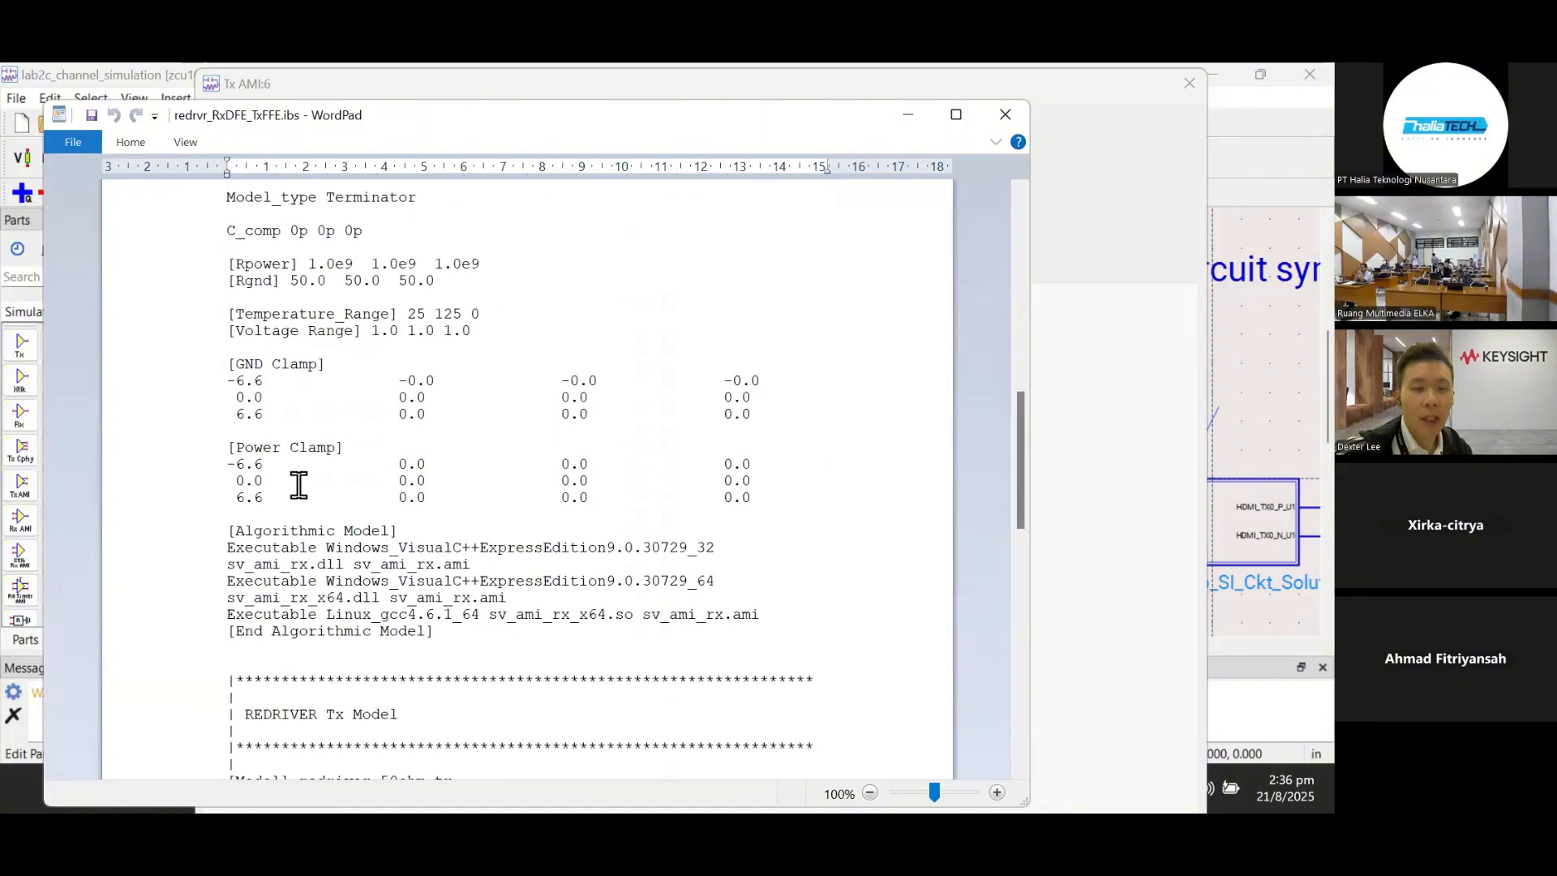
scroll(451, 429, "up", 2)
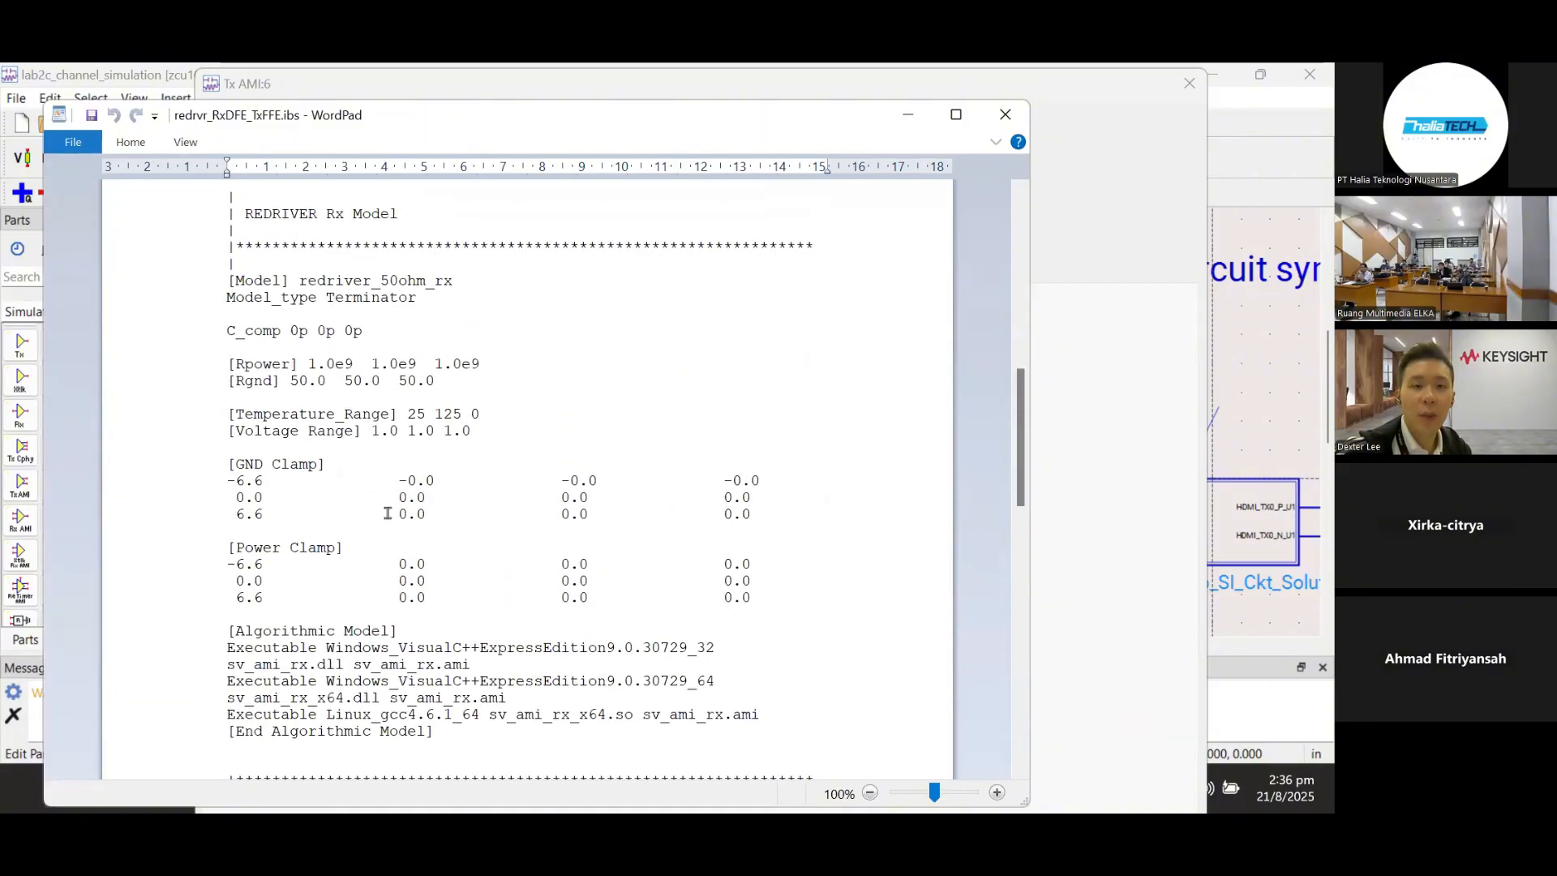
scroll(337, 400, "down", 8)
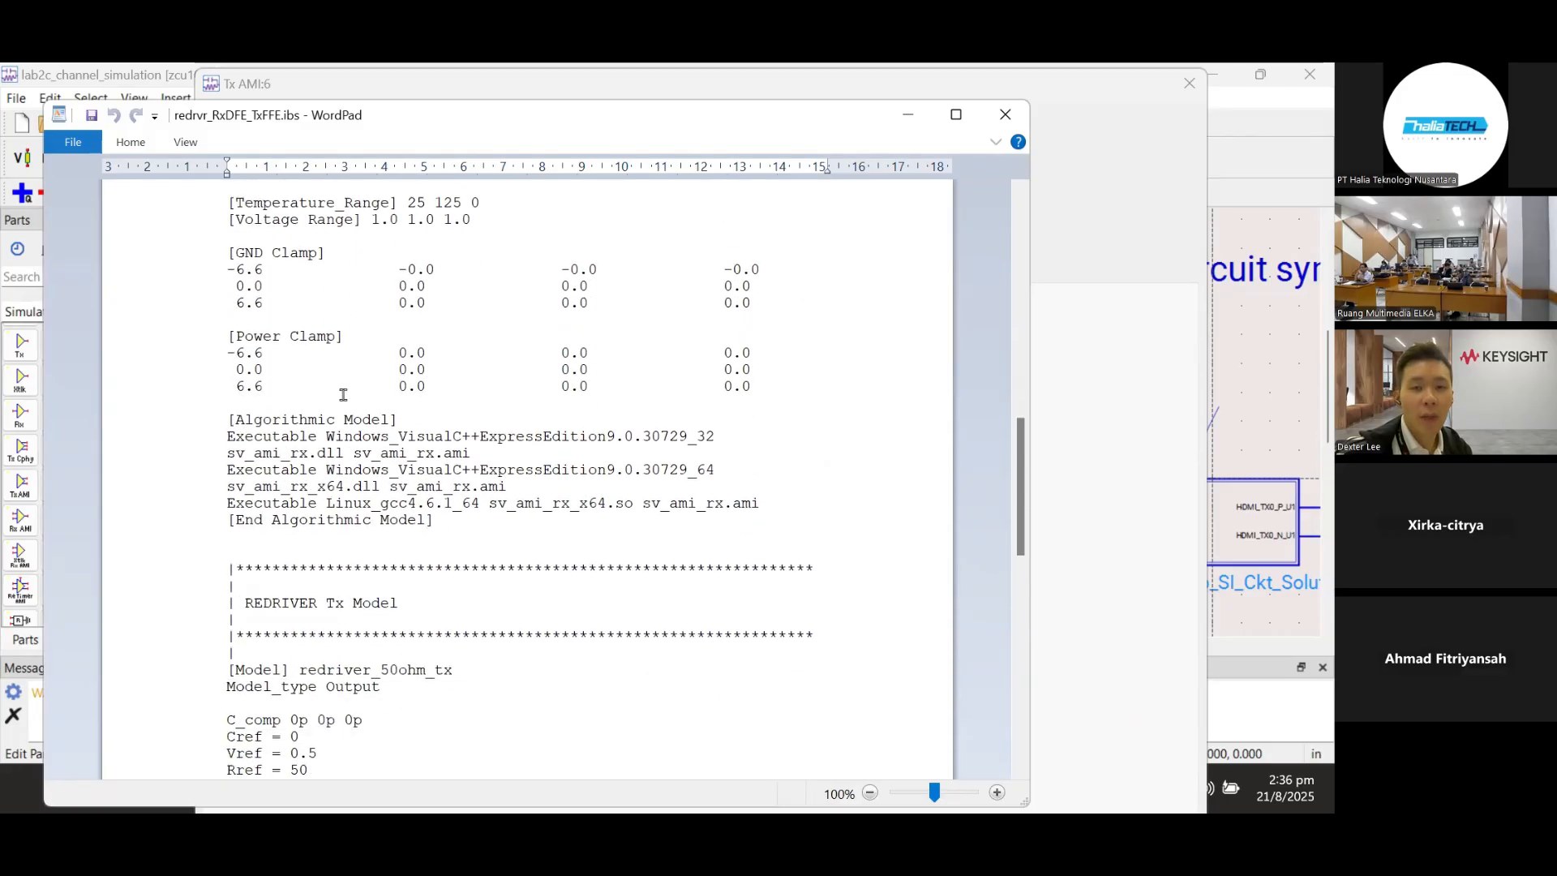
scroll(343, 397, "down", 10)
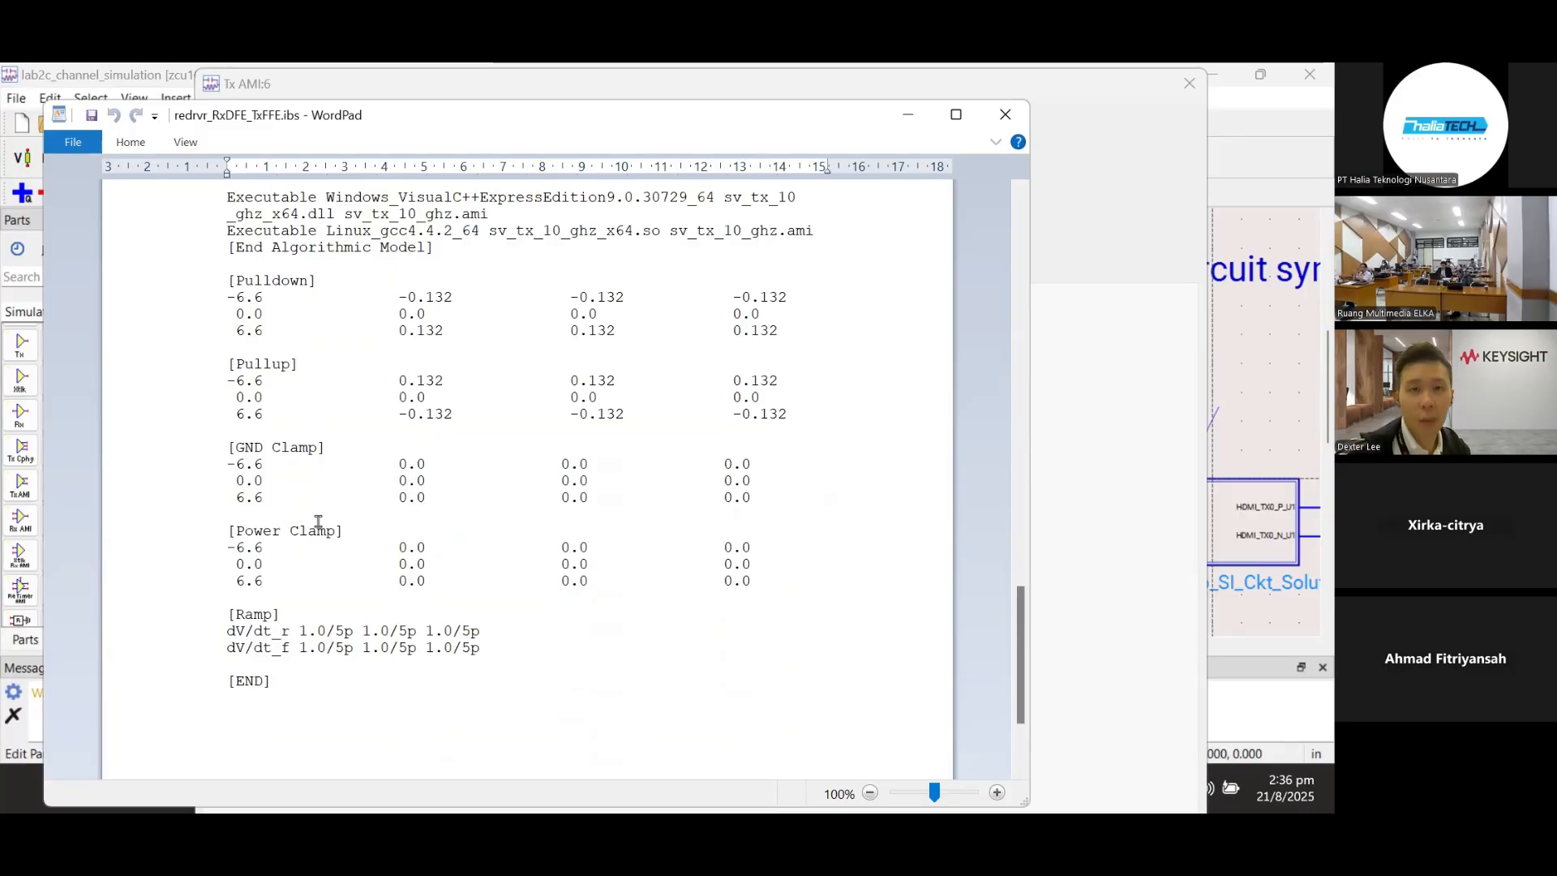
Highlight the Algorithmic Model section of the redriver_50ohm_tx model, examine it and close the IBIS file.
scroll(361, 557, "up", 3)
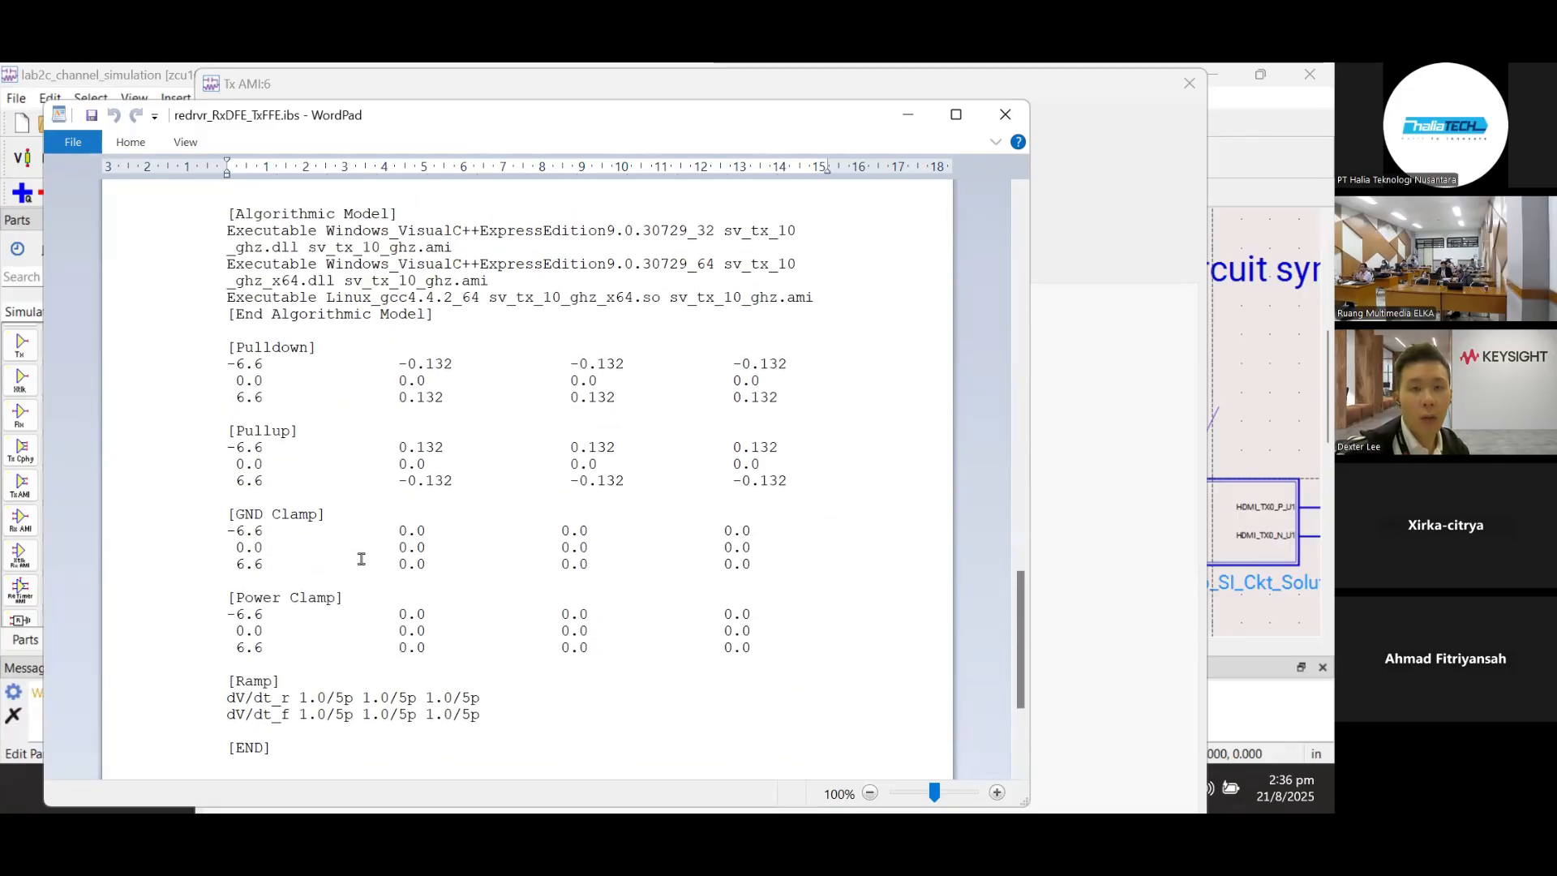
scroll(361, 558, "down", 2)
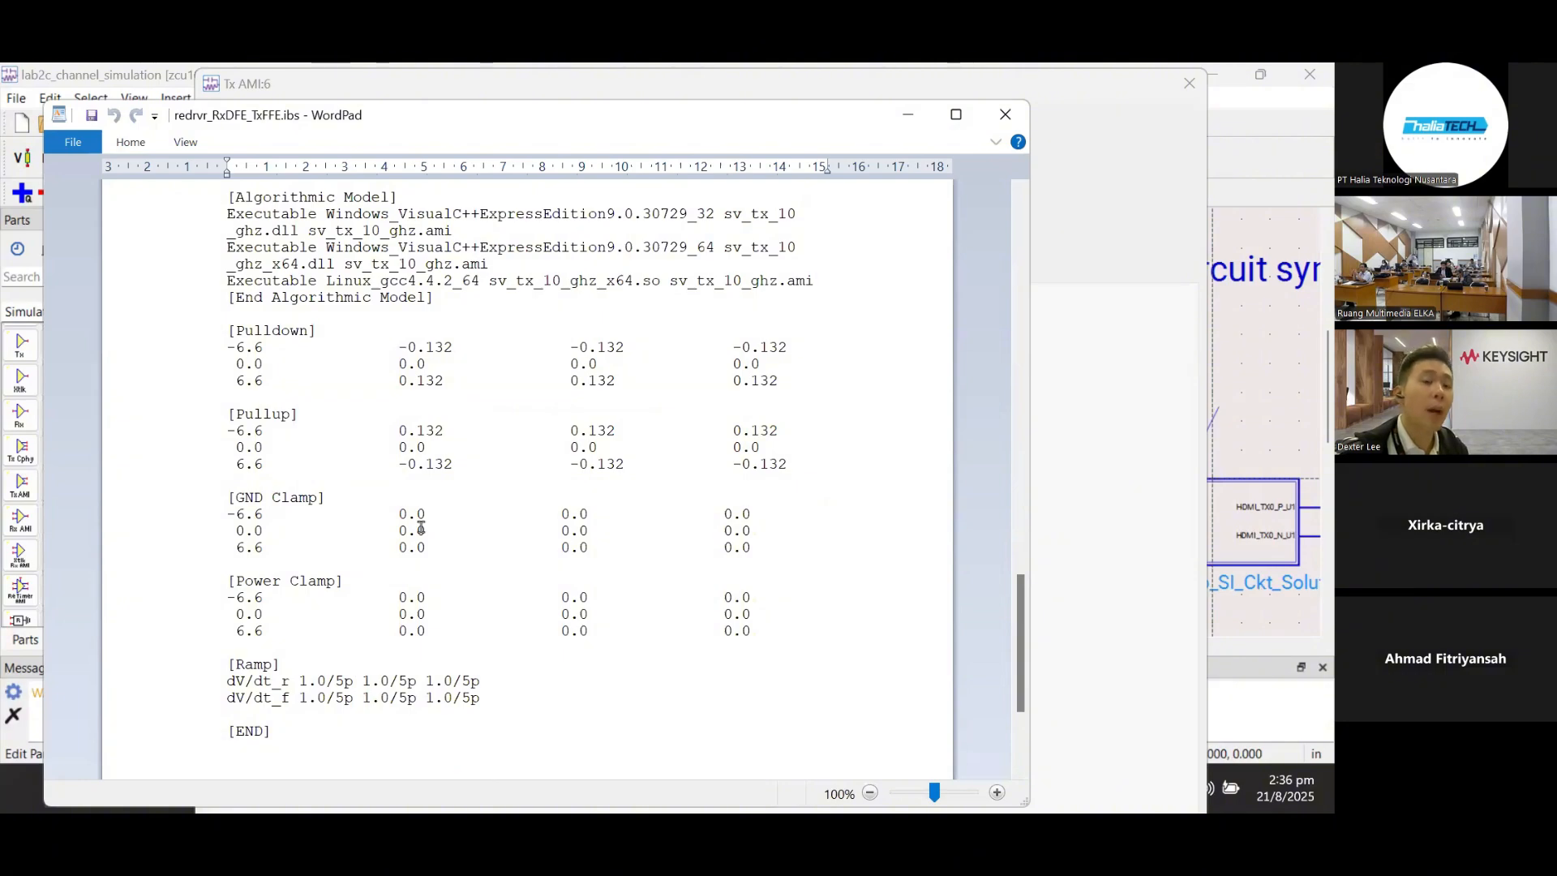
scroll(421, 528, "up", 4)
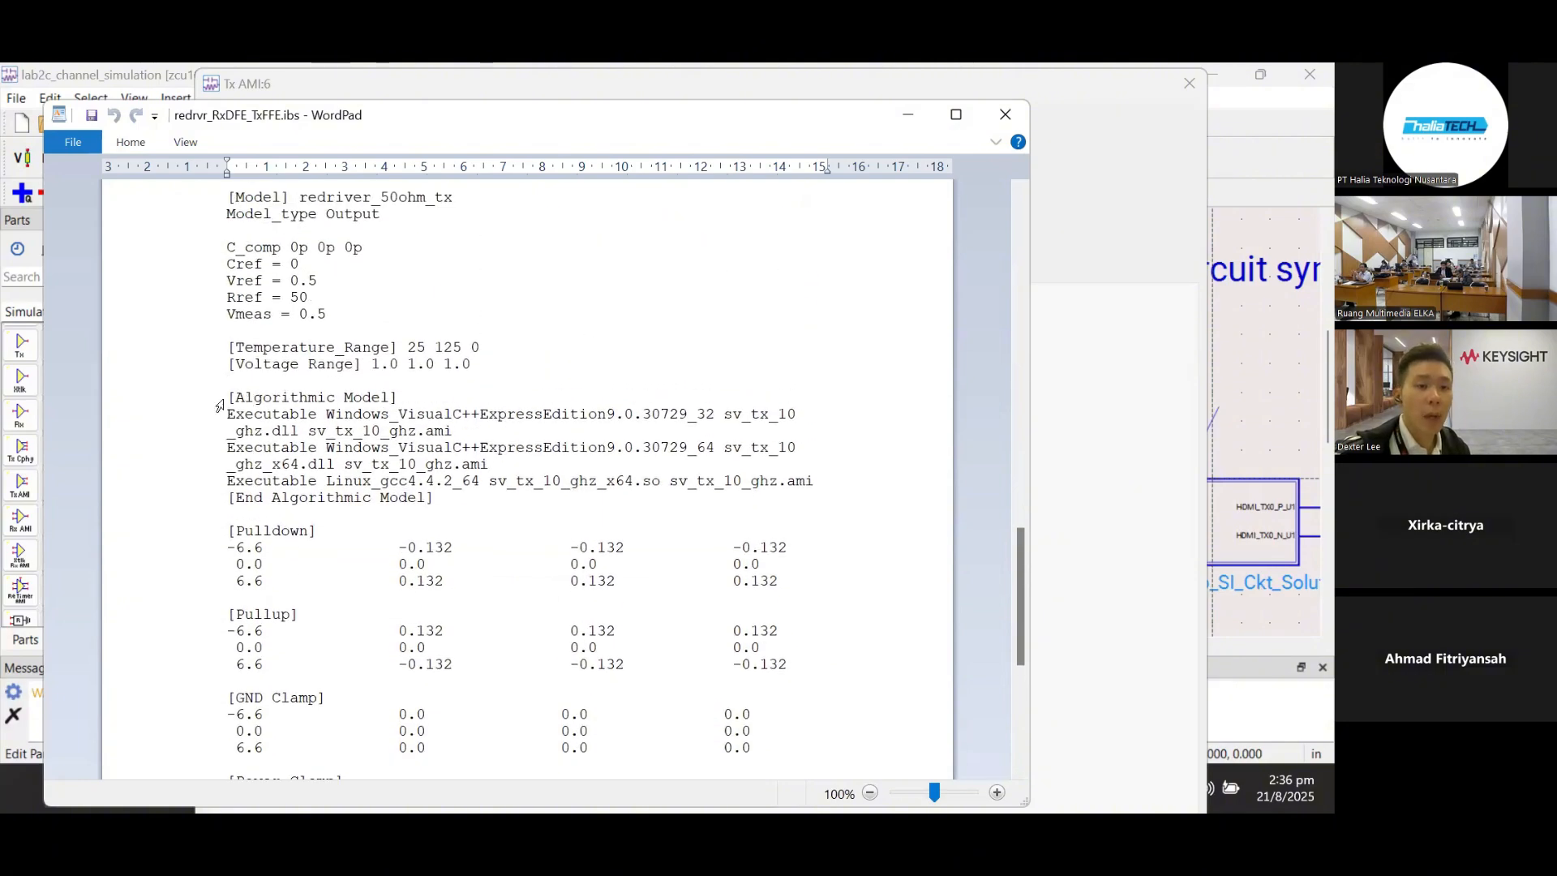
left_click_drag(228, 398, 415, 397)
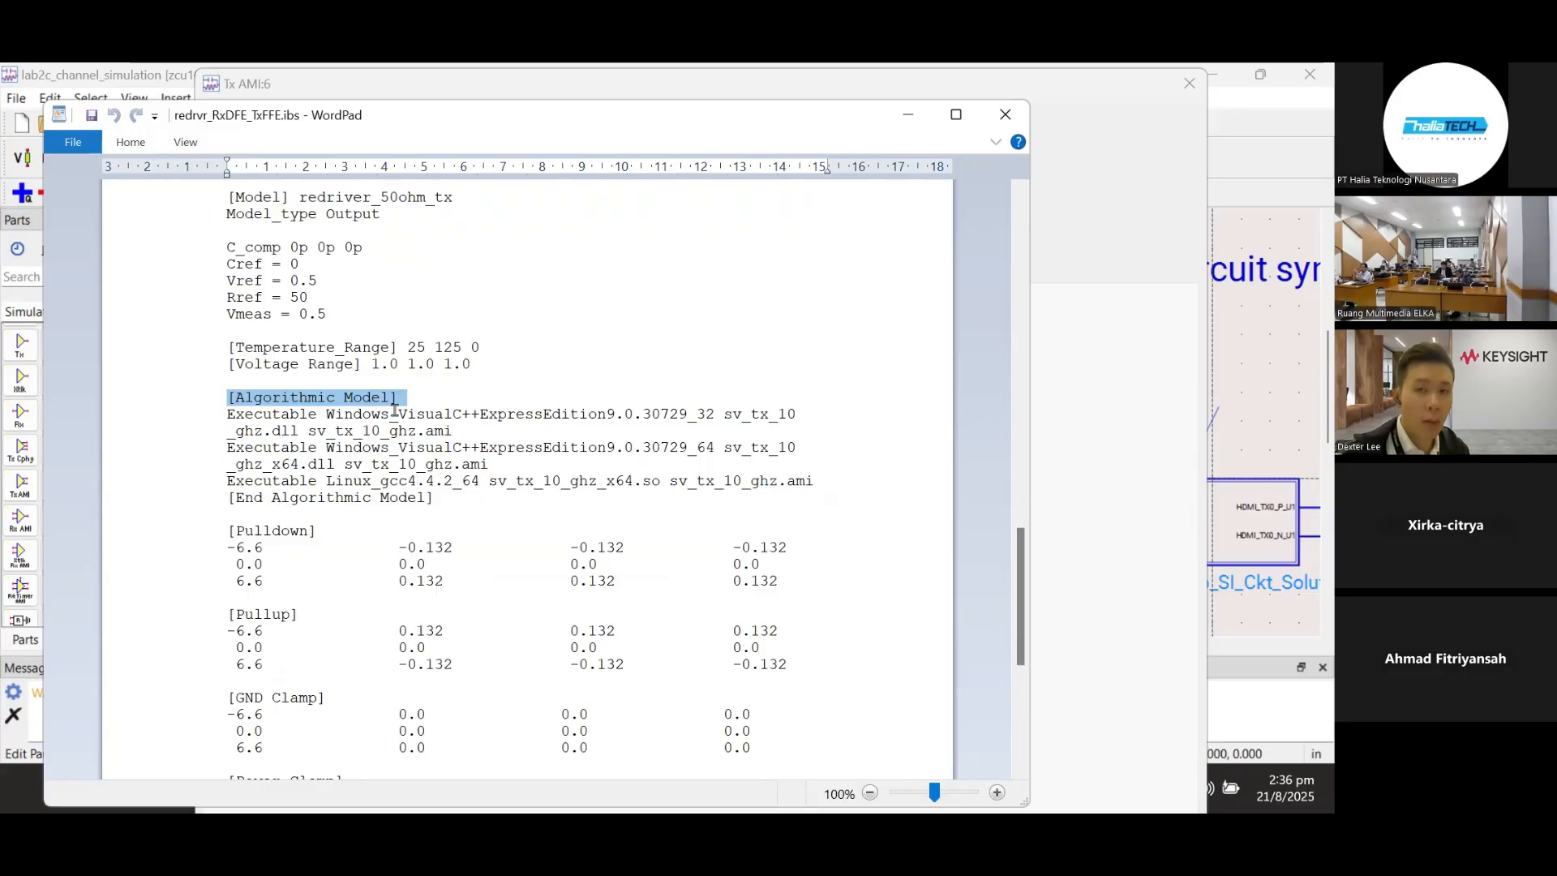
left_click_drag(471, 506, 215, 400)
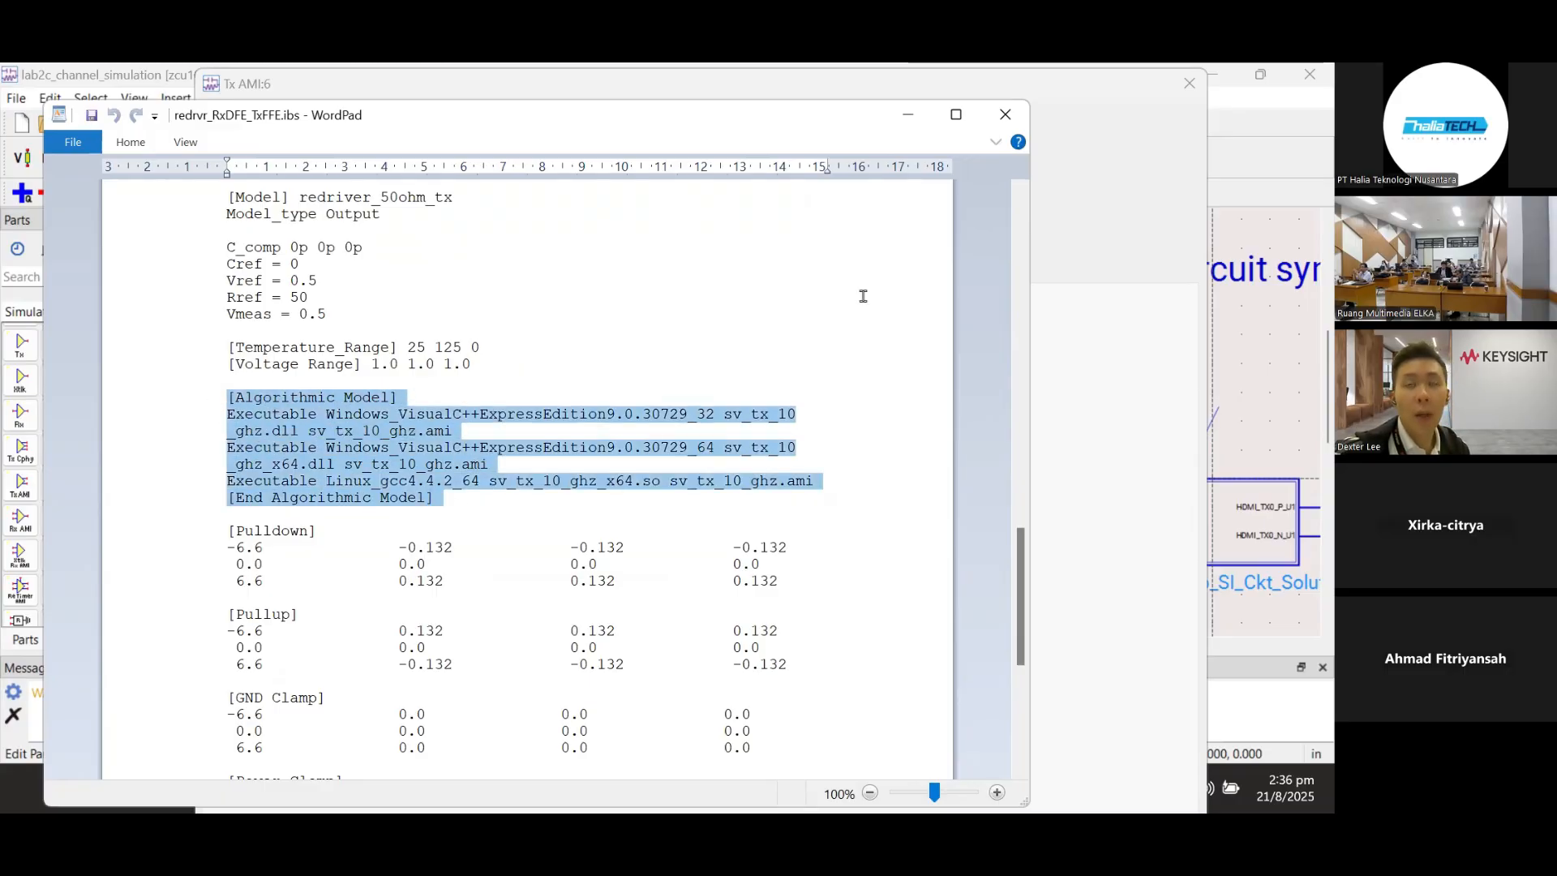
left_click(1006, 114)
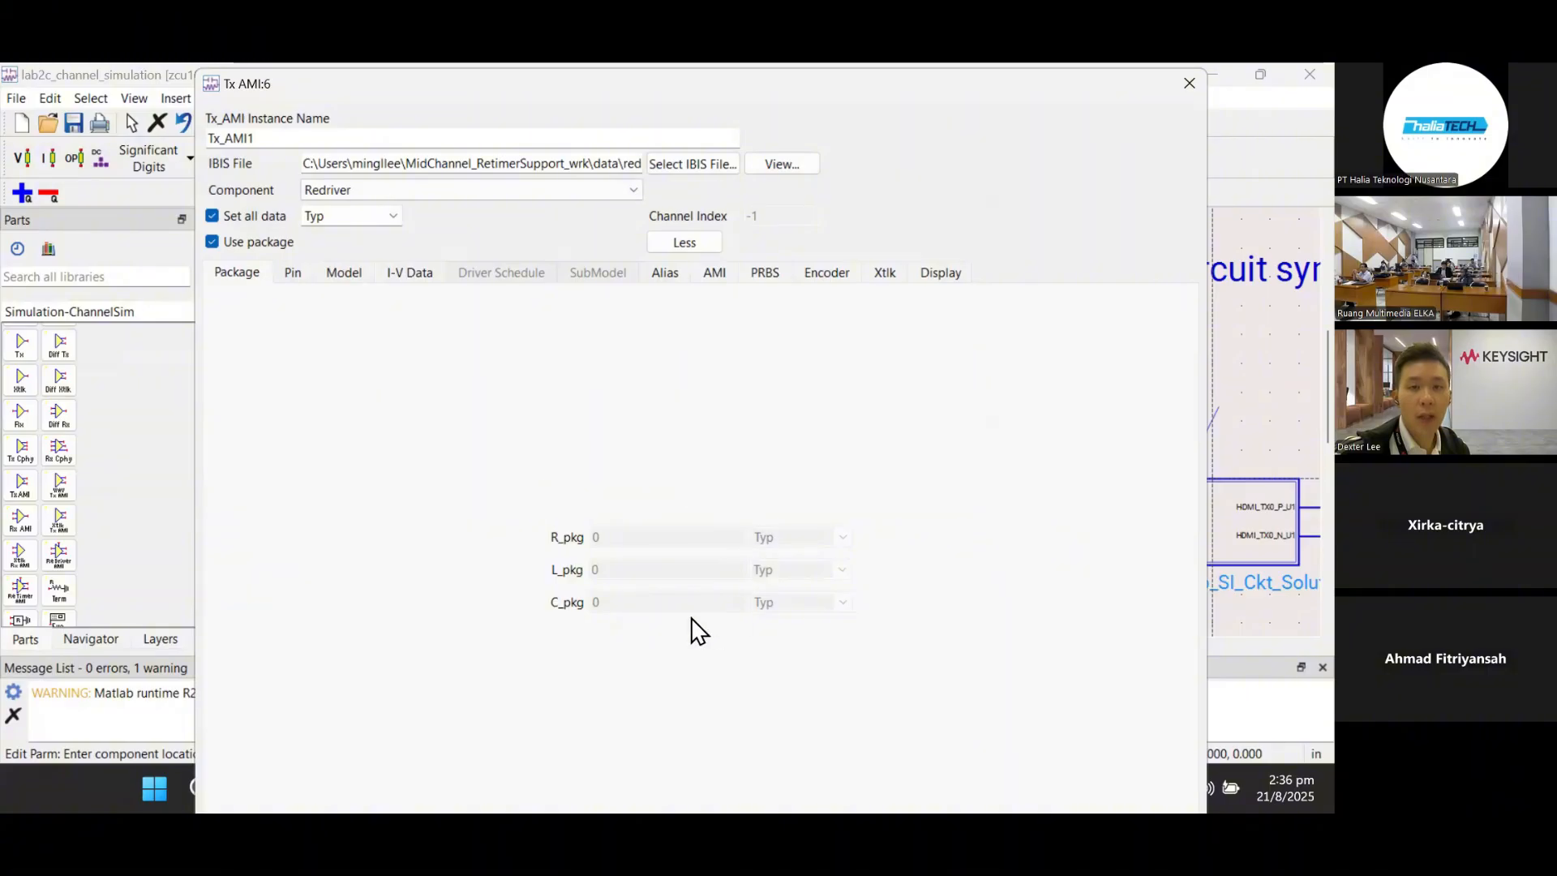
Review the pin list with the 1p pin selected, the model information and the I-V data of Tx_AMI1.
left_click(306, 272)
left_click(309, 353)
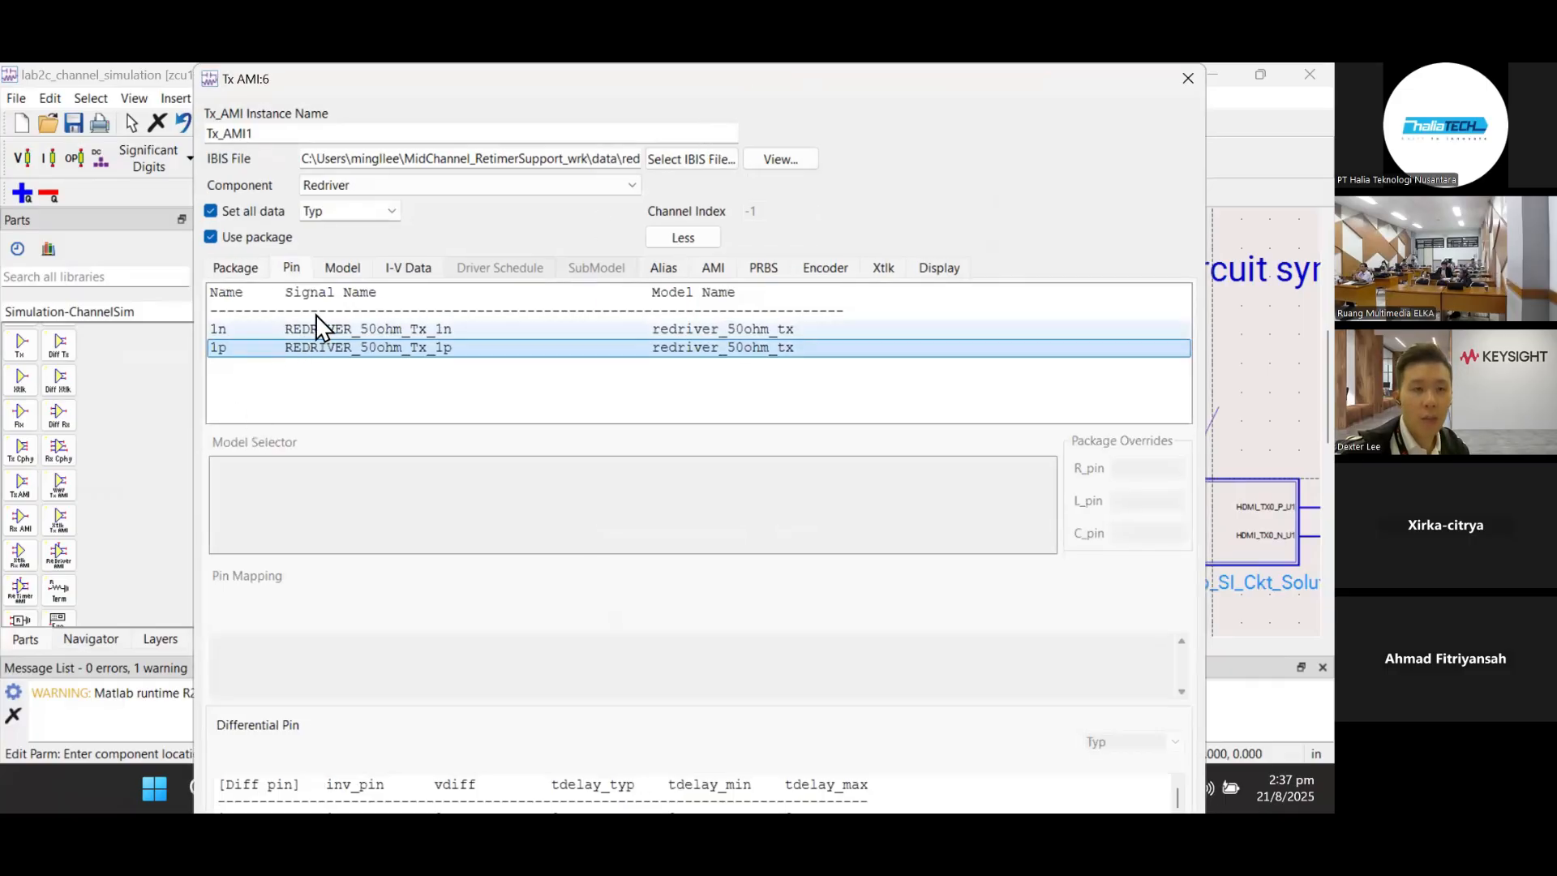
left_click(341, 272)
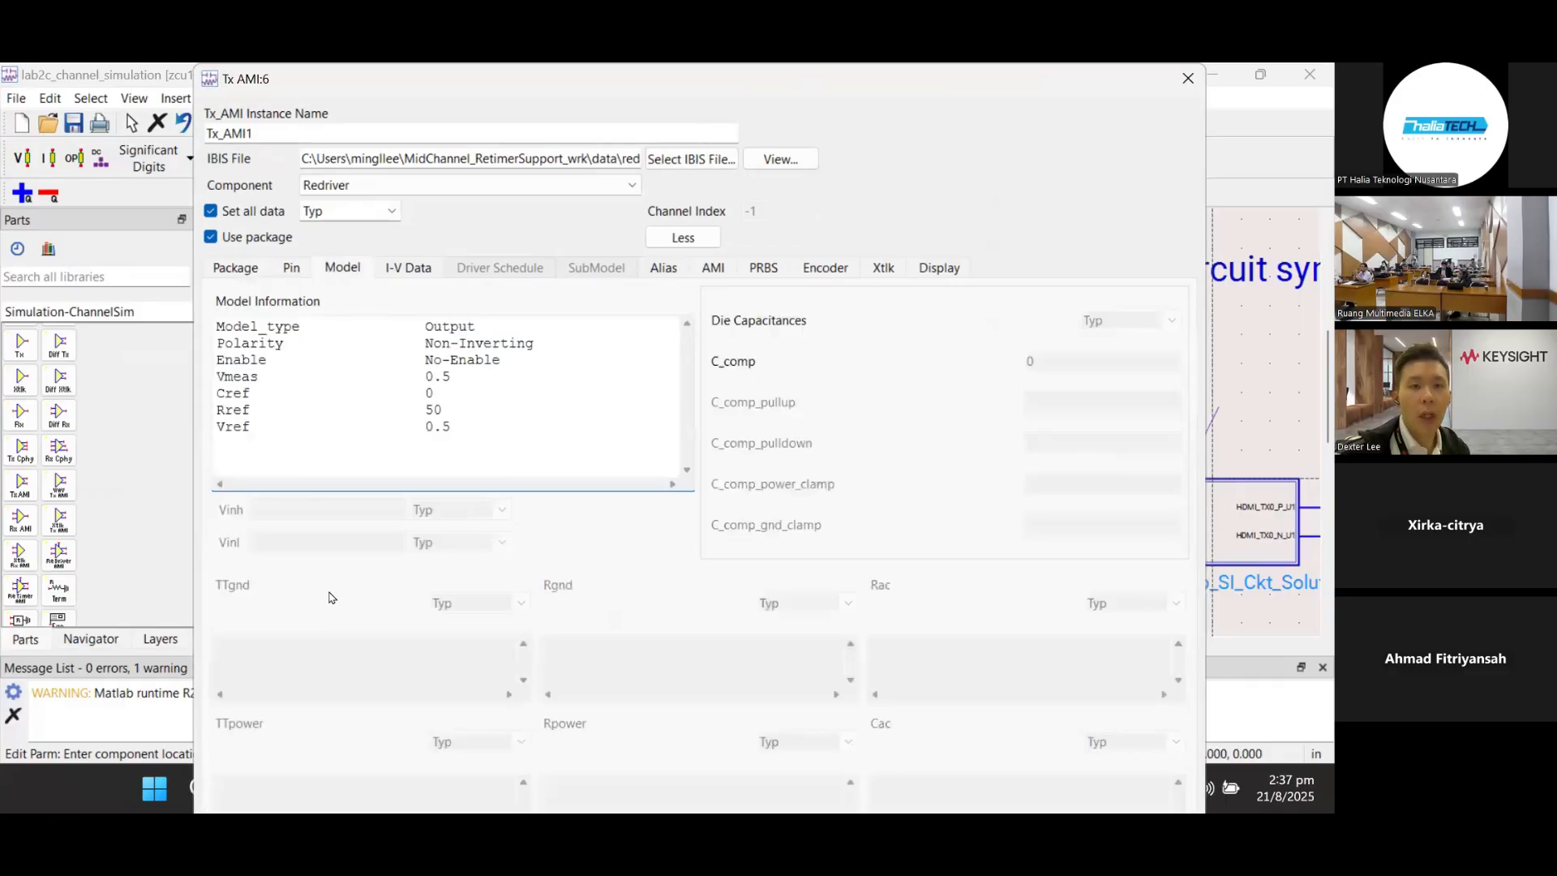
left_click(407, 270)
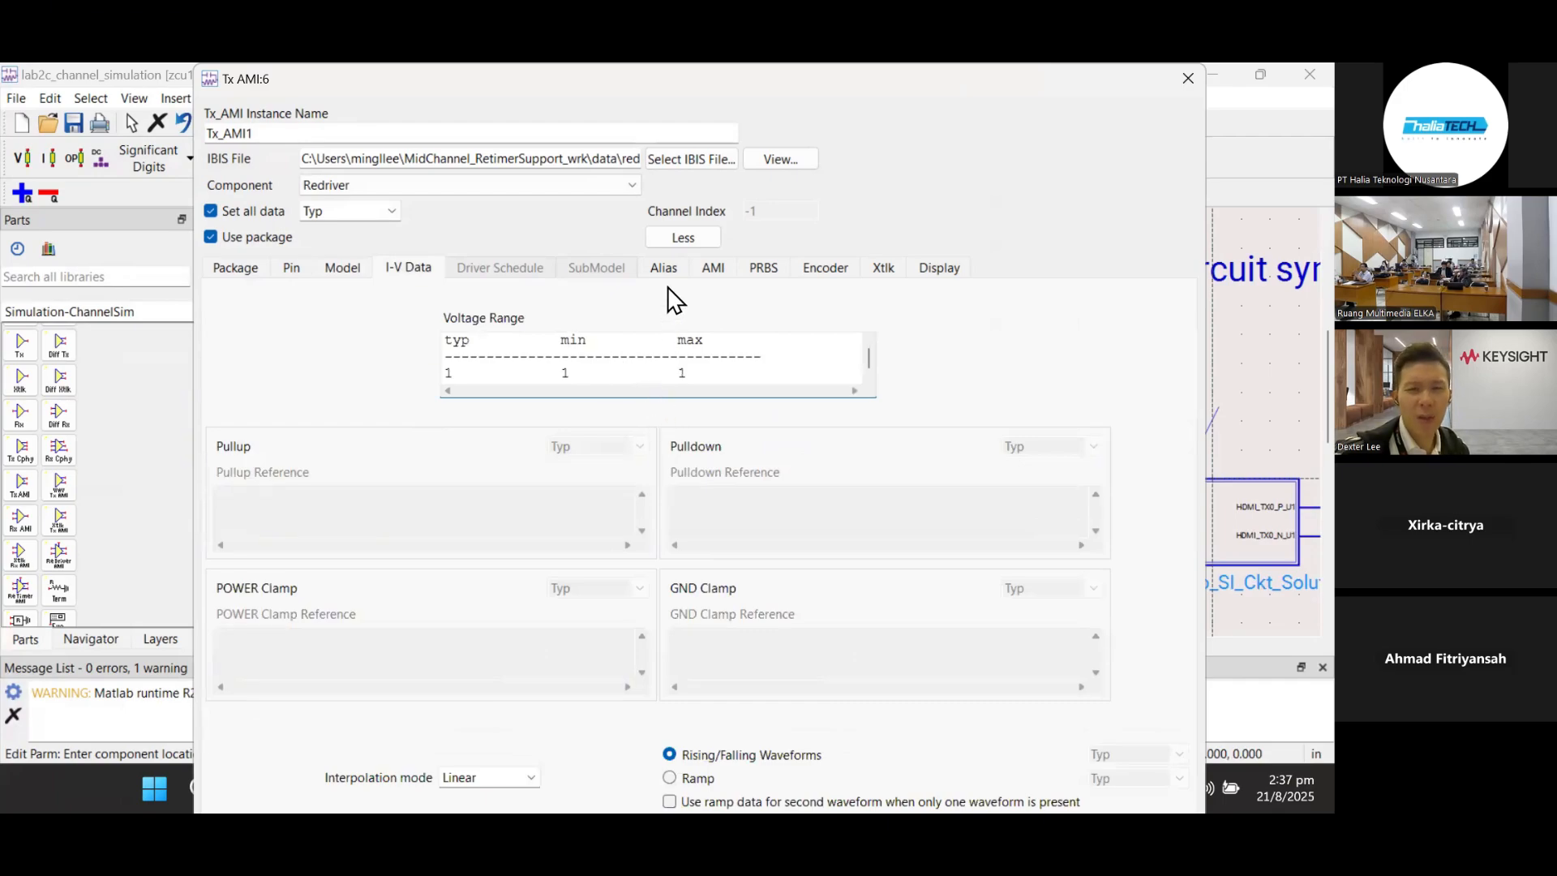
Examine the AMI parameters of Tx_AMI1, selecting taps 0, 1 and 2 and the Gain under Model_Specific.
left_click(733, 267)
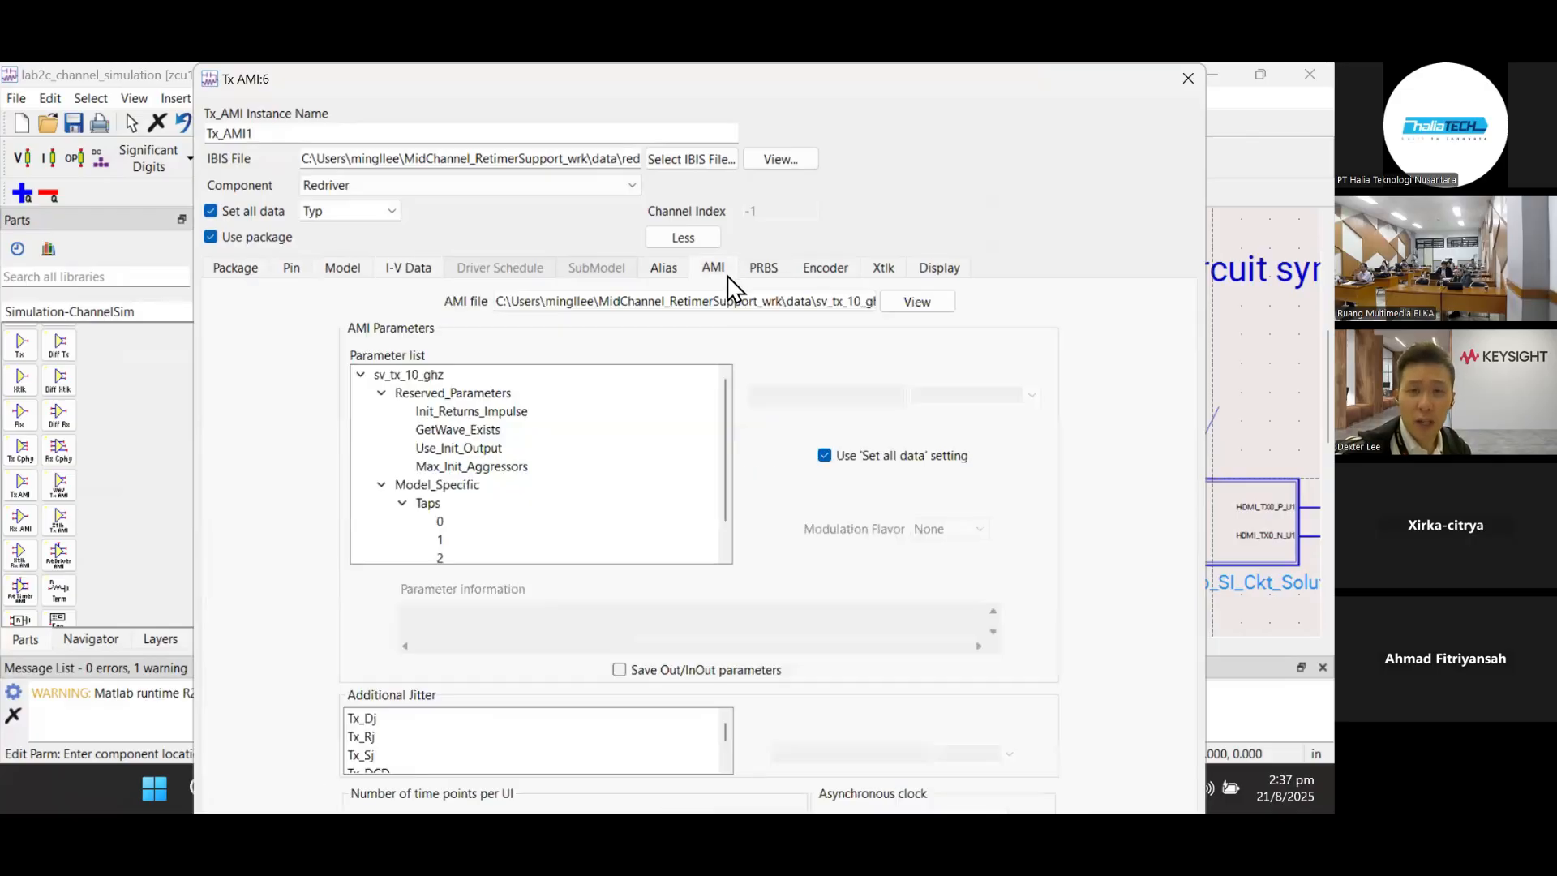
scroll(424, 481, "down", 1)
left_click(442, 485)
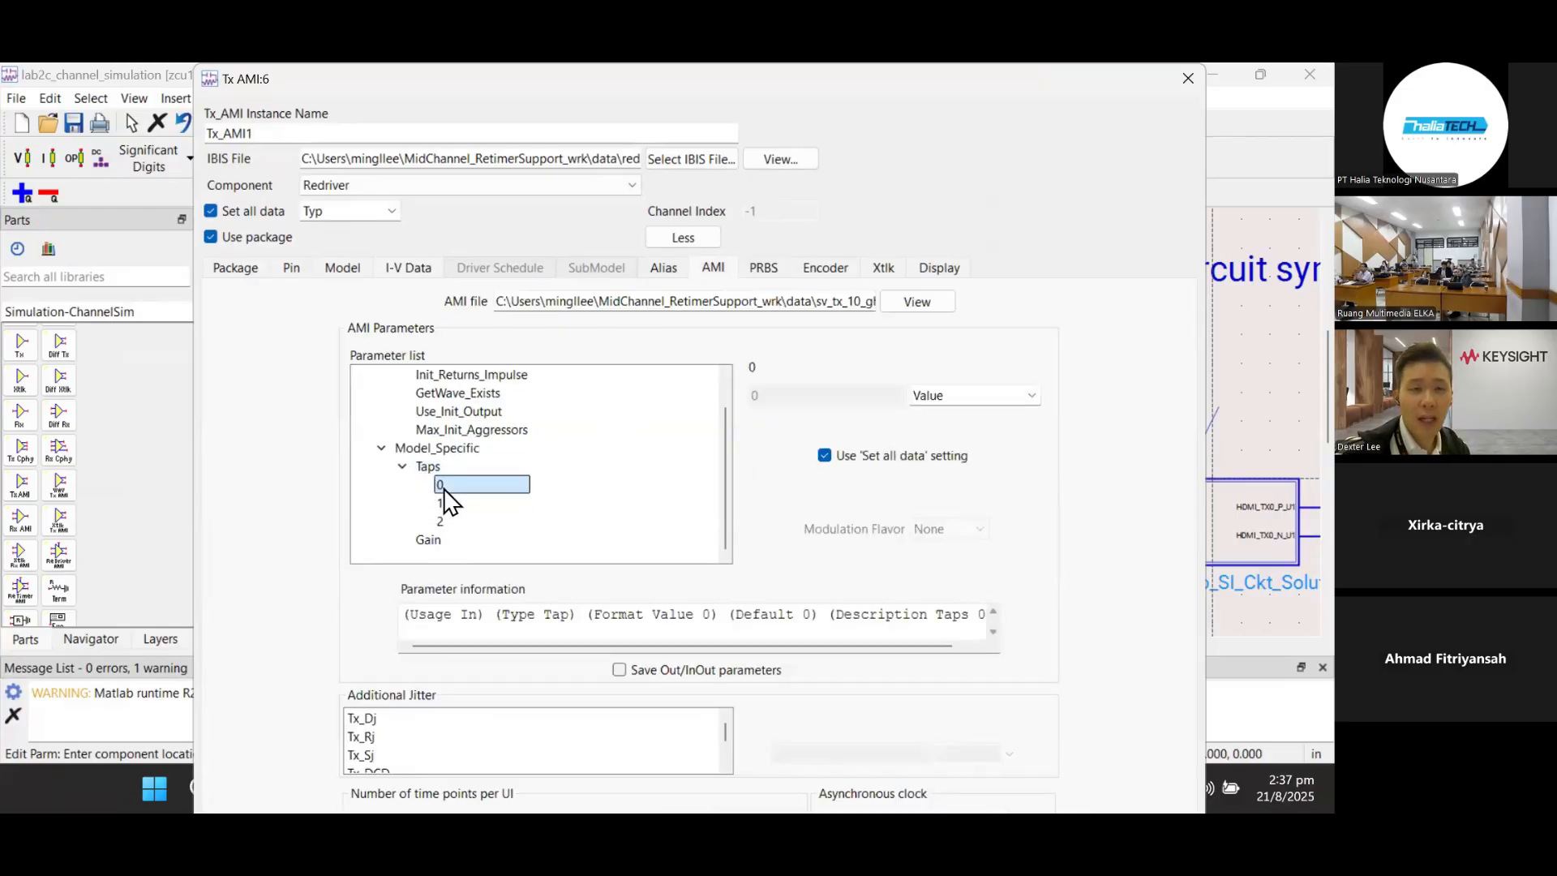
left_click(438, 466)
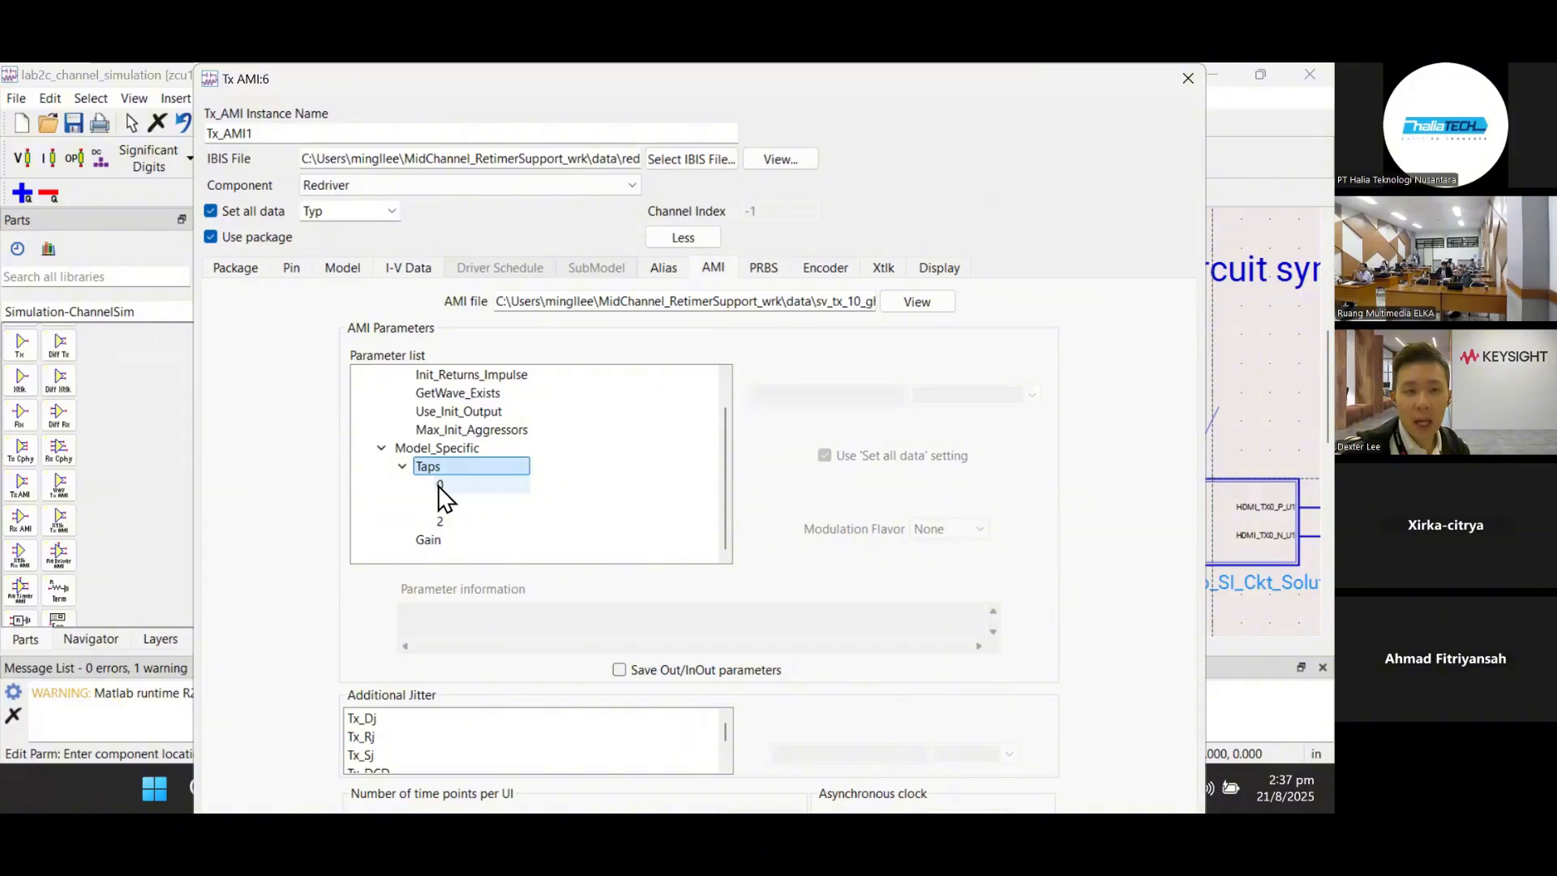
left_click(441, 486)
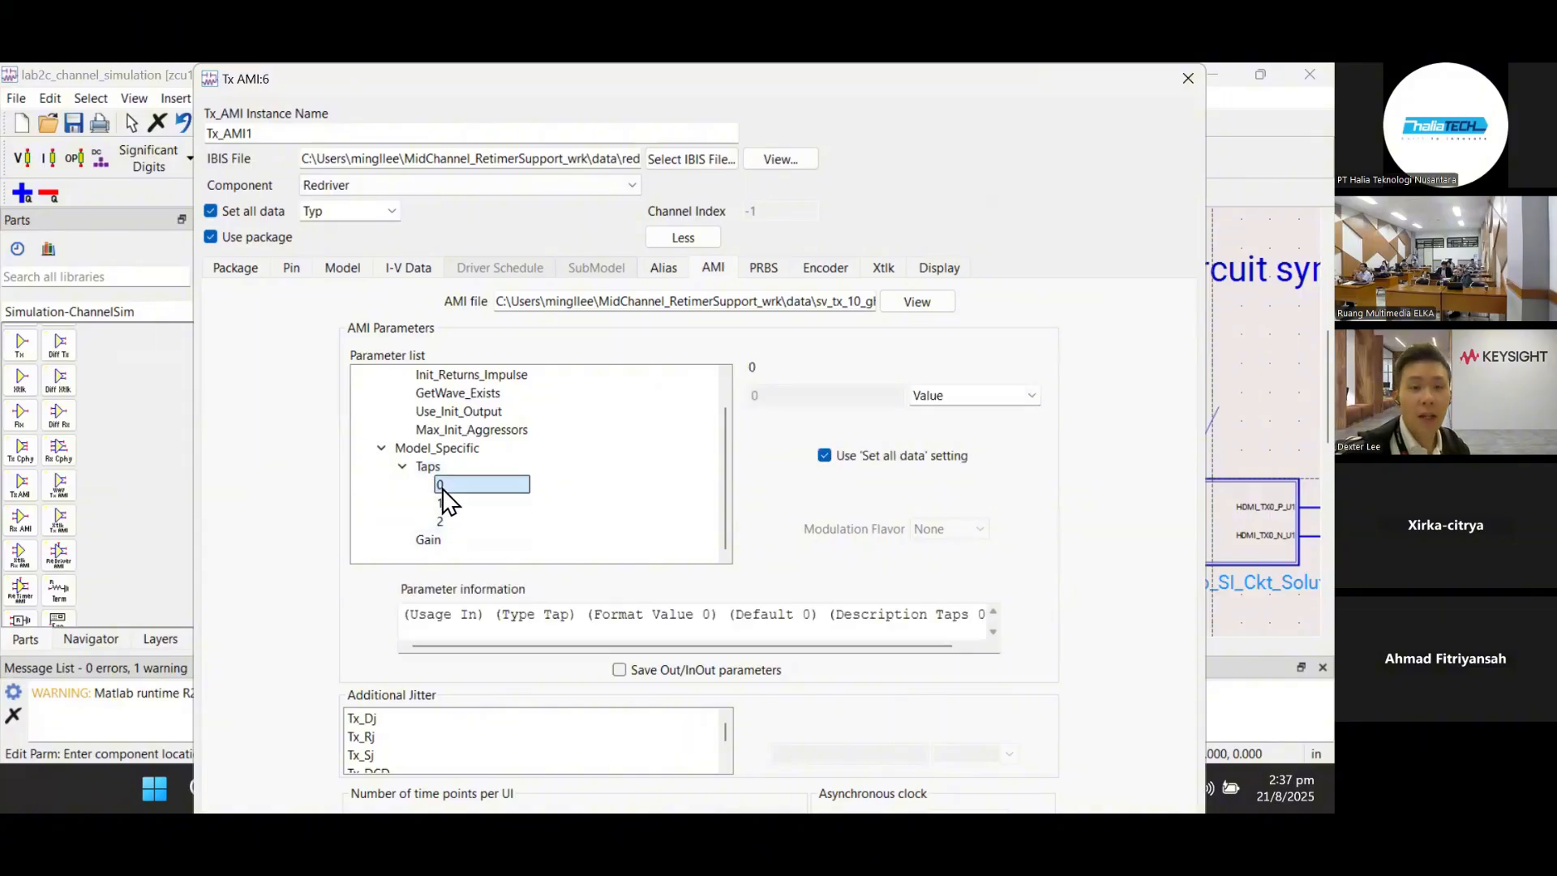
left_click(441, 501)
left_click(441, 516)
left_click(439, 540)
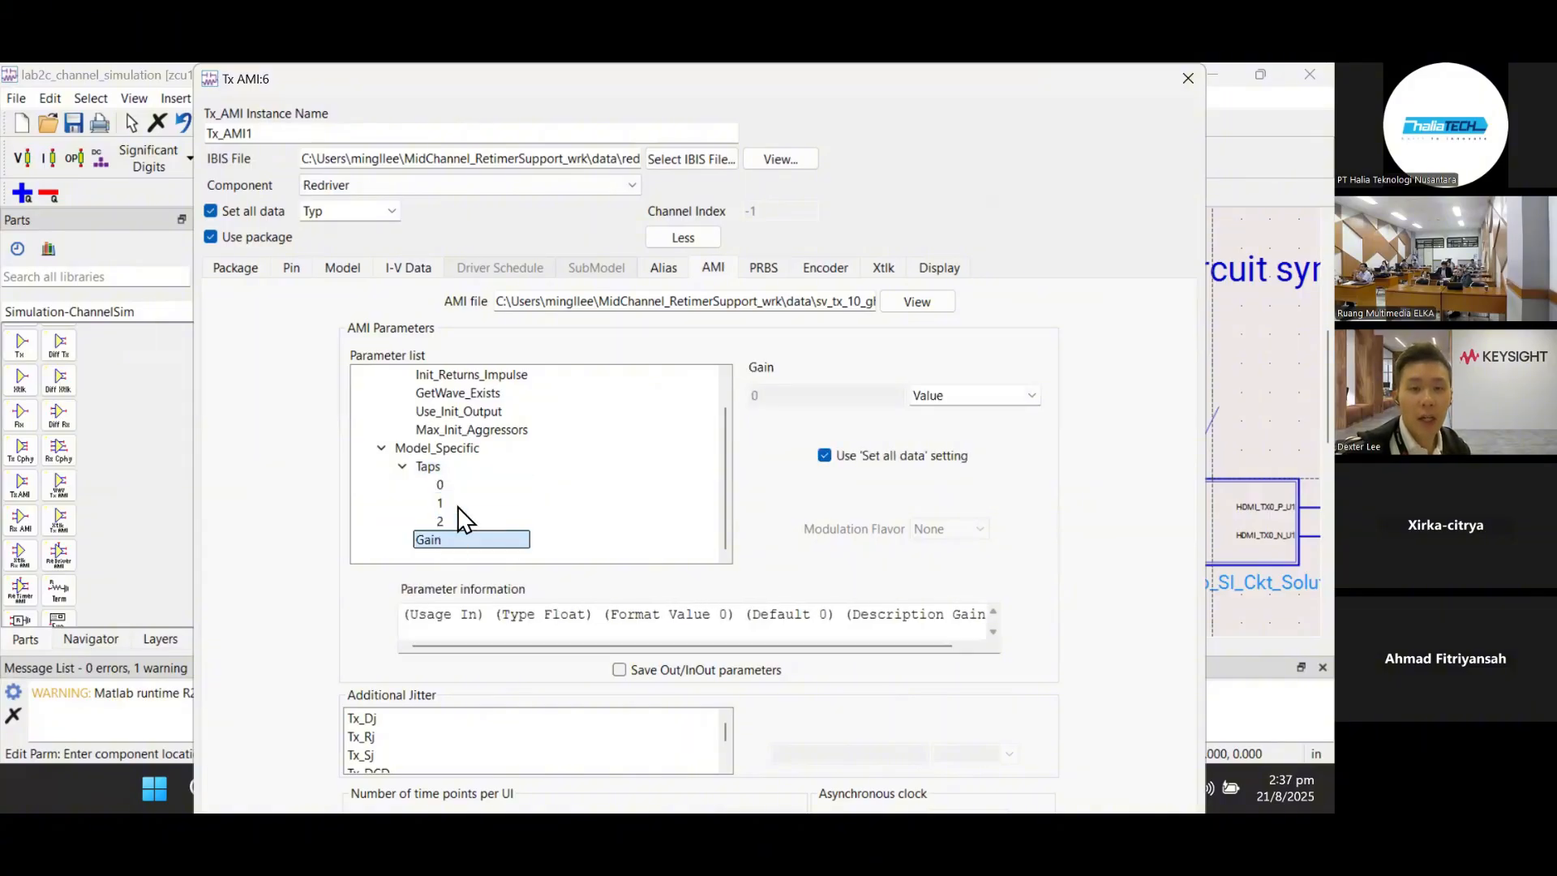
Close the Tx_AMI1 settings without applying them and delete the component from the schematic.
left_click(1193, 78)
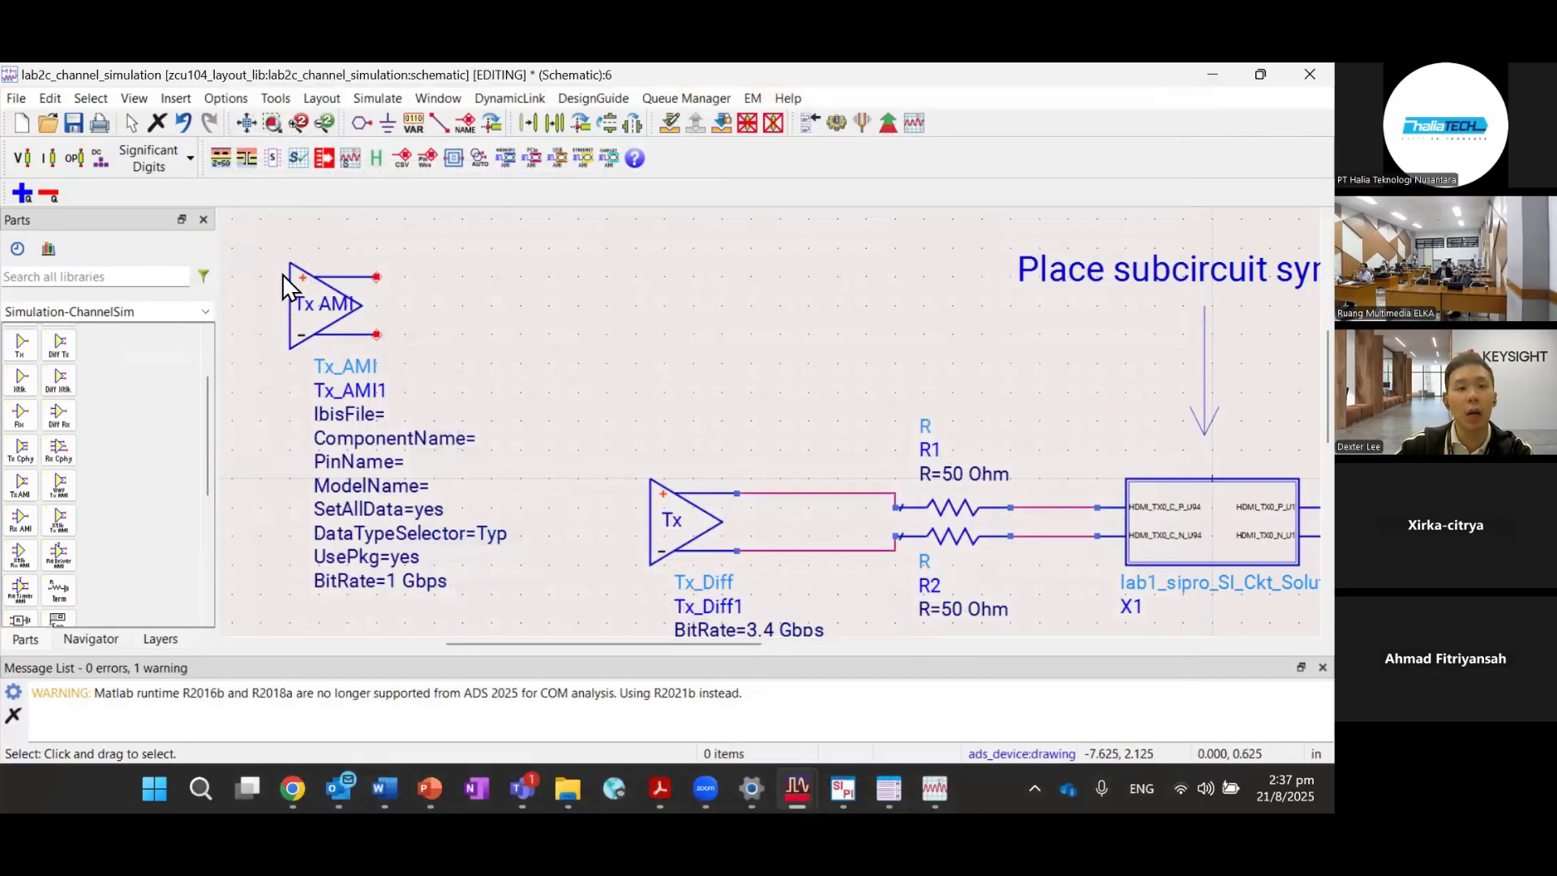
left_click(340, 309)
key("Delete")
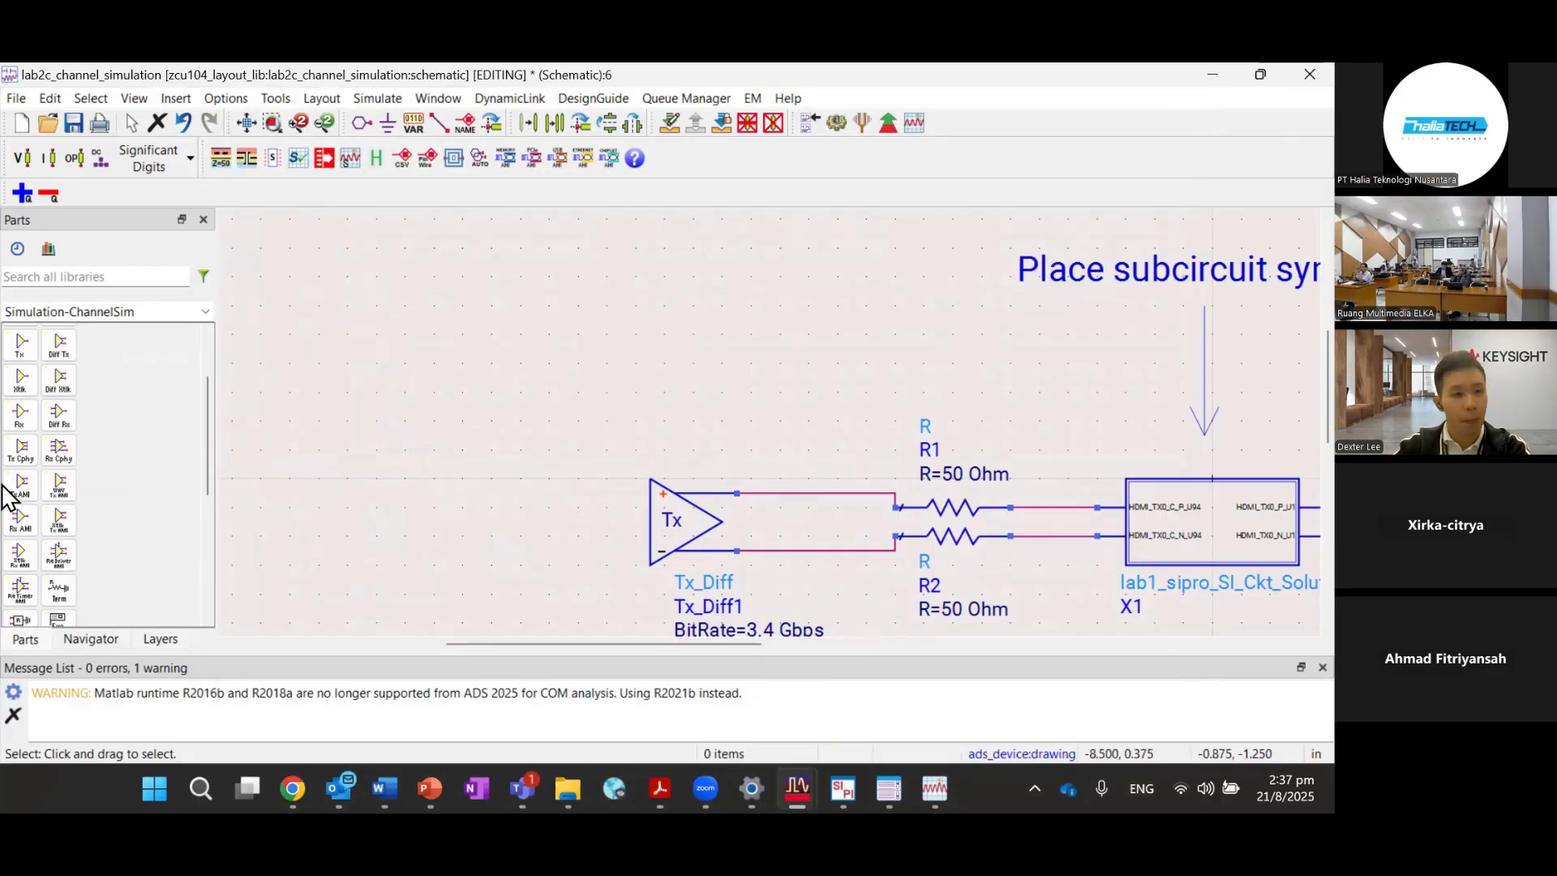
Look through the available component palettes for the System Designer entries for PCIe, USB and Ethernet.
left_click(206, 313)
scroll(148, 523, "down", 8)
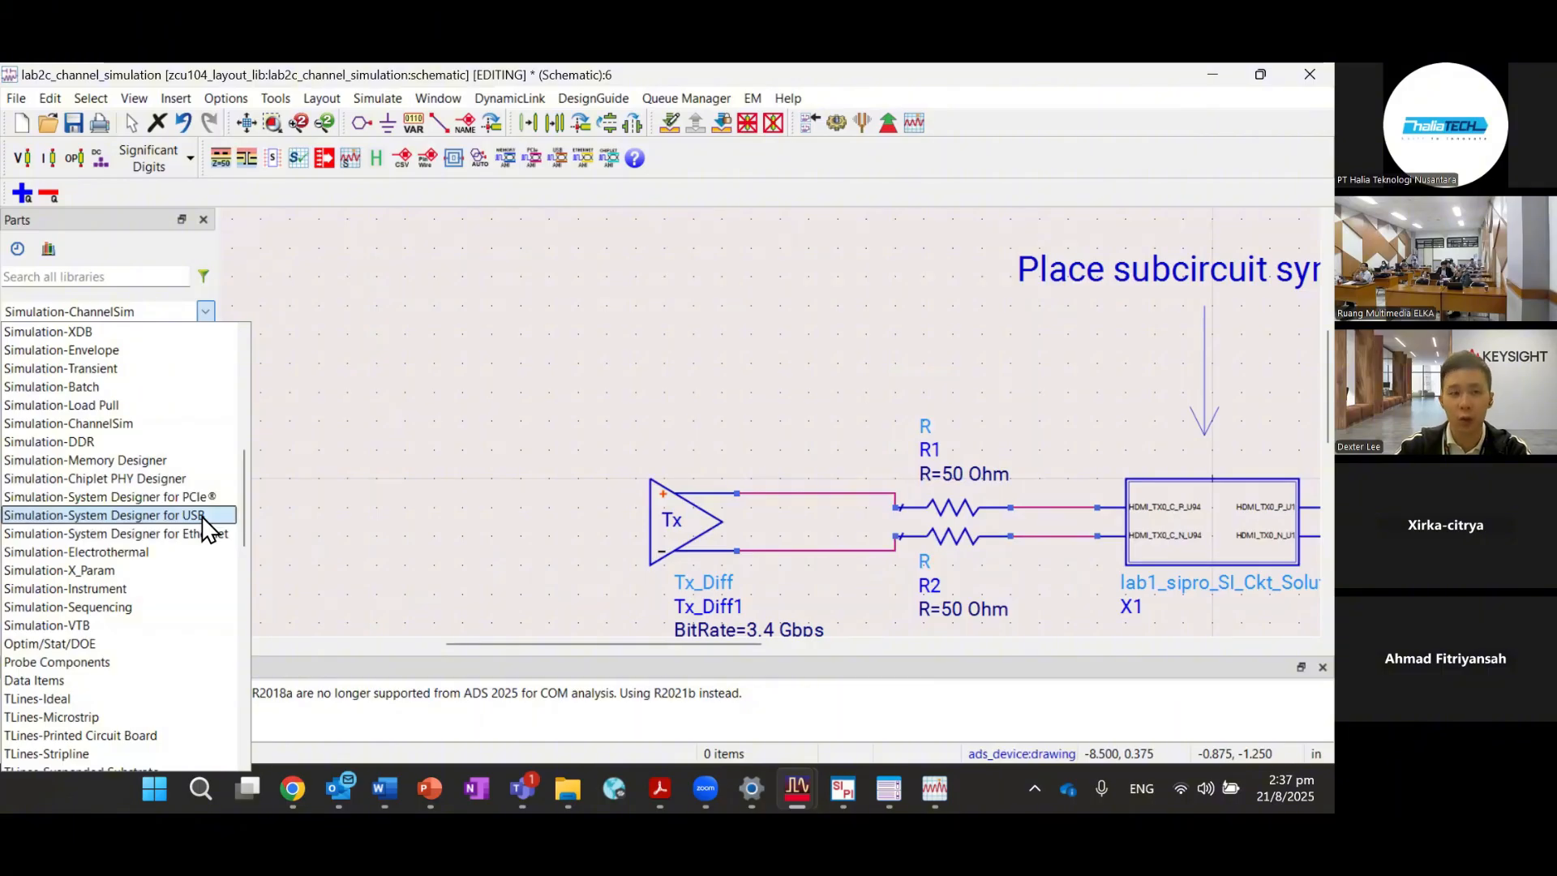
key("Up")
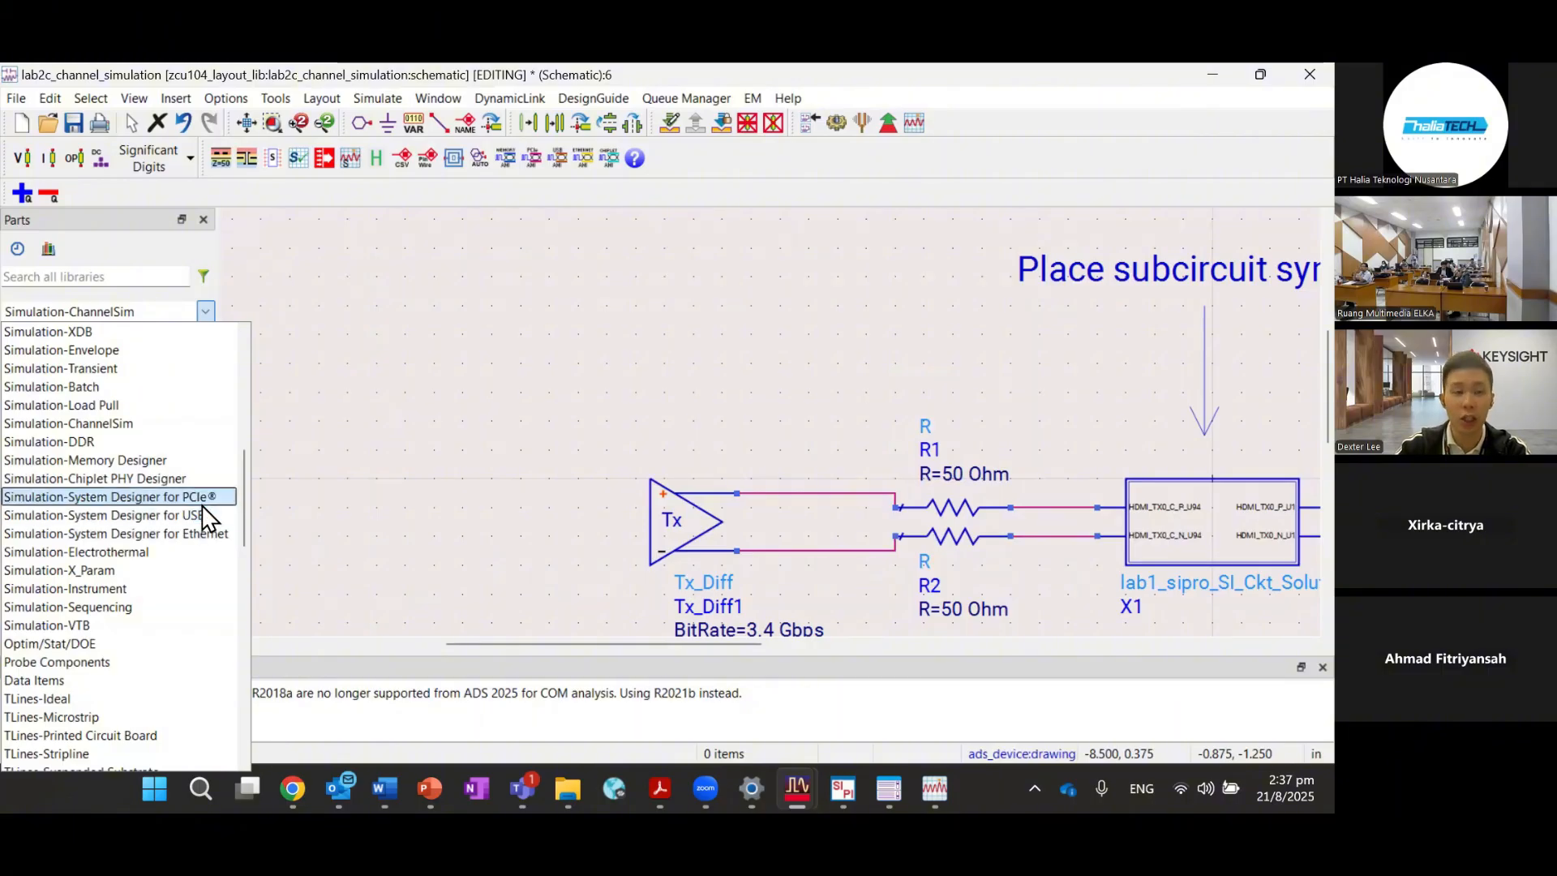
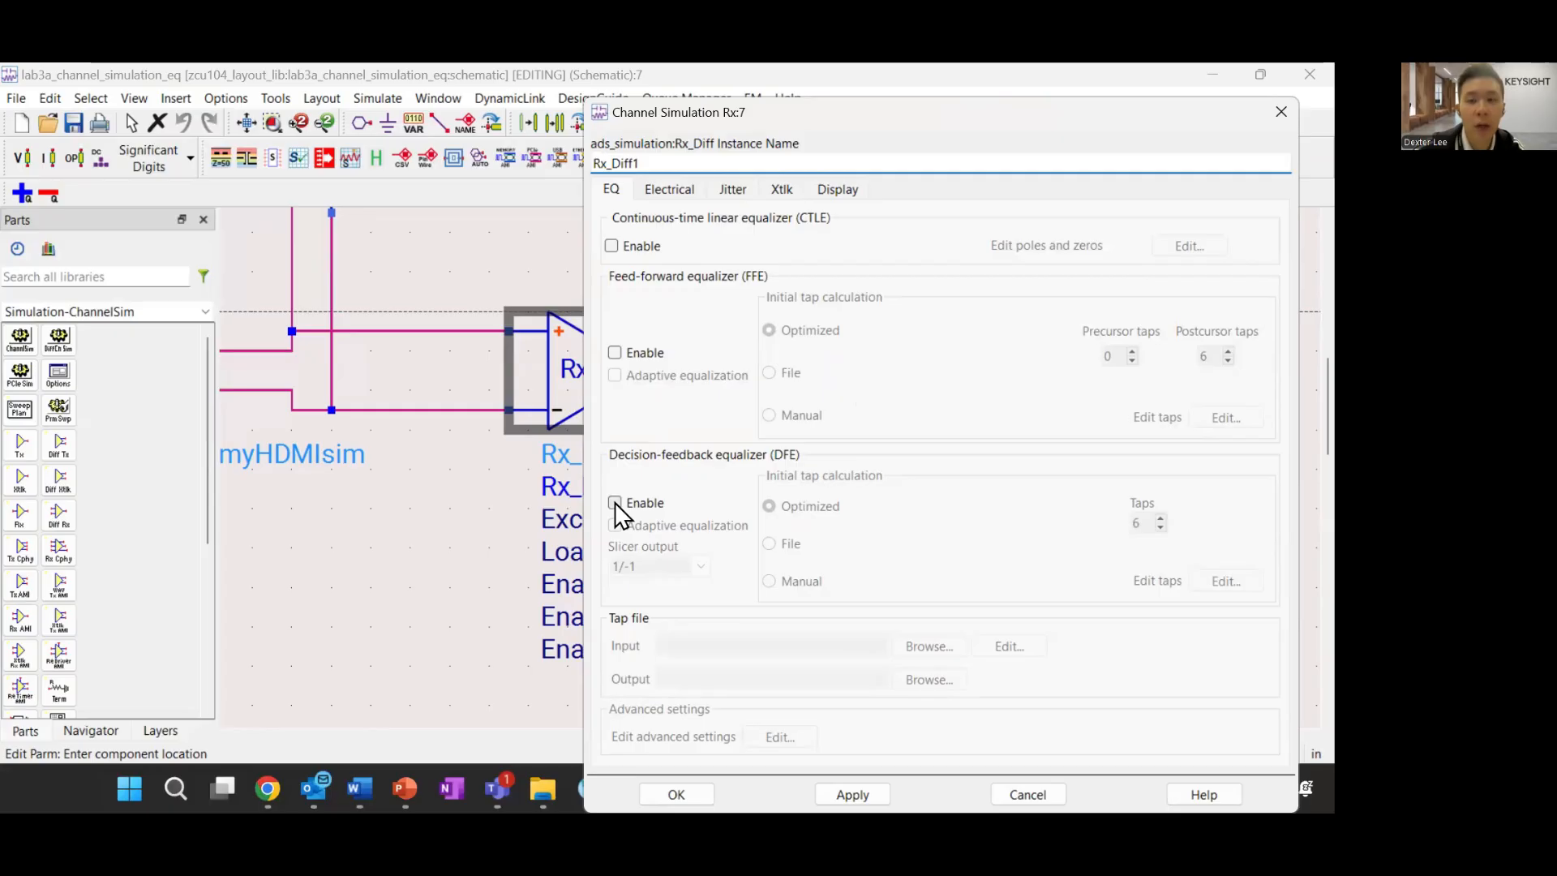
Enable the decision-feedback equalizer on the Rx_Diff1 receiver in the lab3a_channel_simulation_eq schematic.
left_click(615, 504)
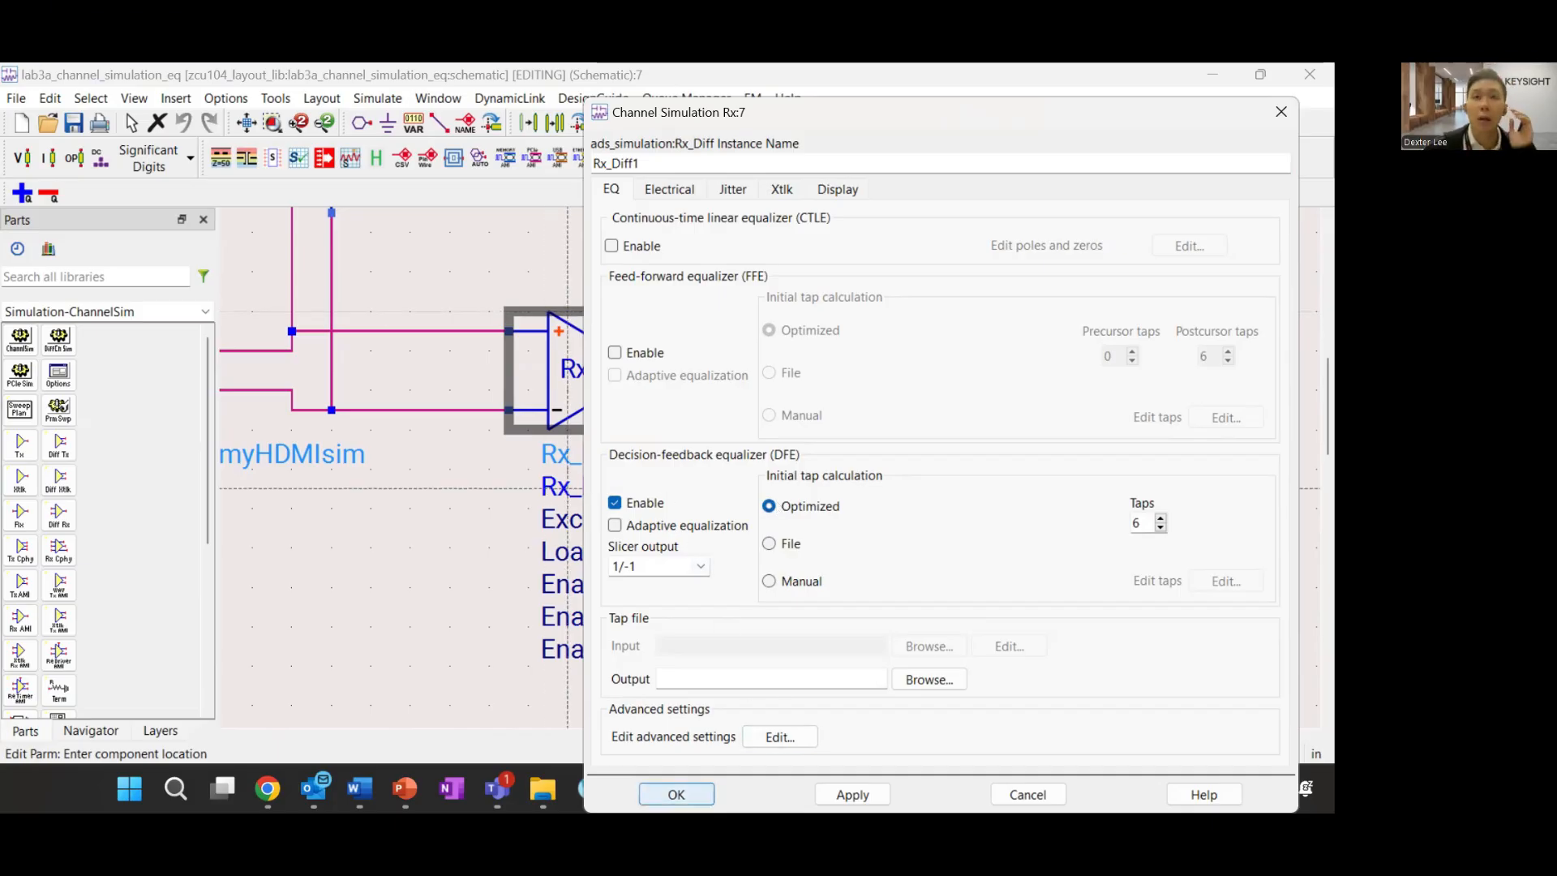
left_click(676, 794)
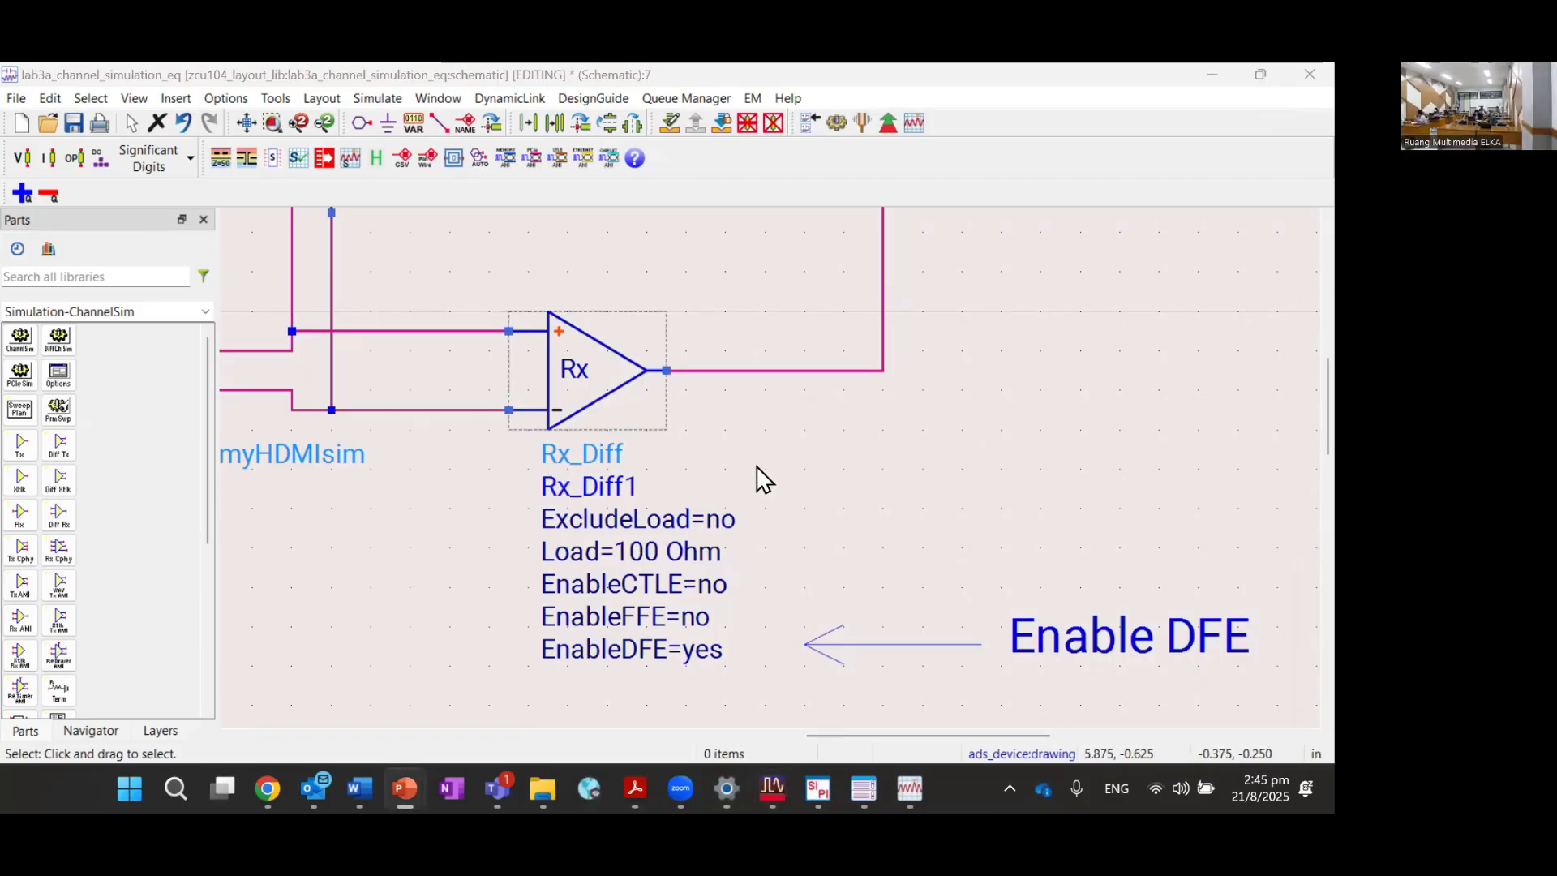
scroll(756, 465, "down", 3)
scroll(705, 494, "down", 2)
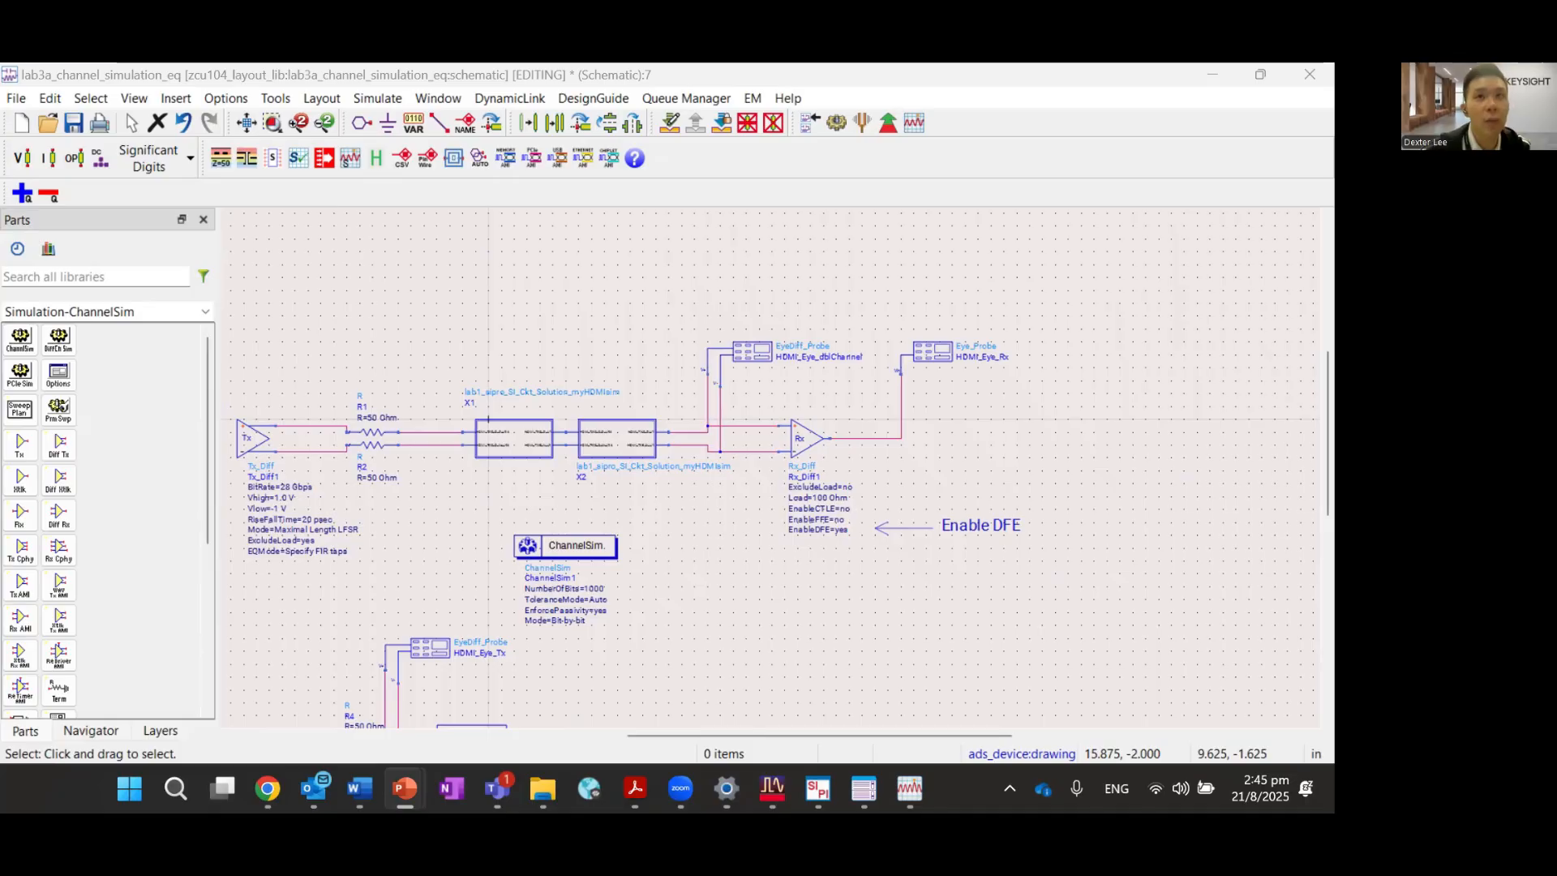
Simulate the lab3a_channel_simulation_eq schematic with DFE enabled and compare the channel and receiver eyes with the ideal eye.
left_click(840, 117)
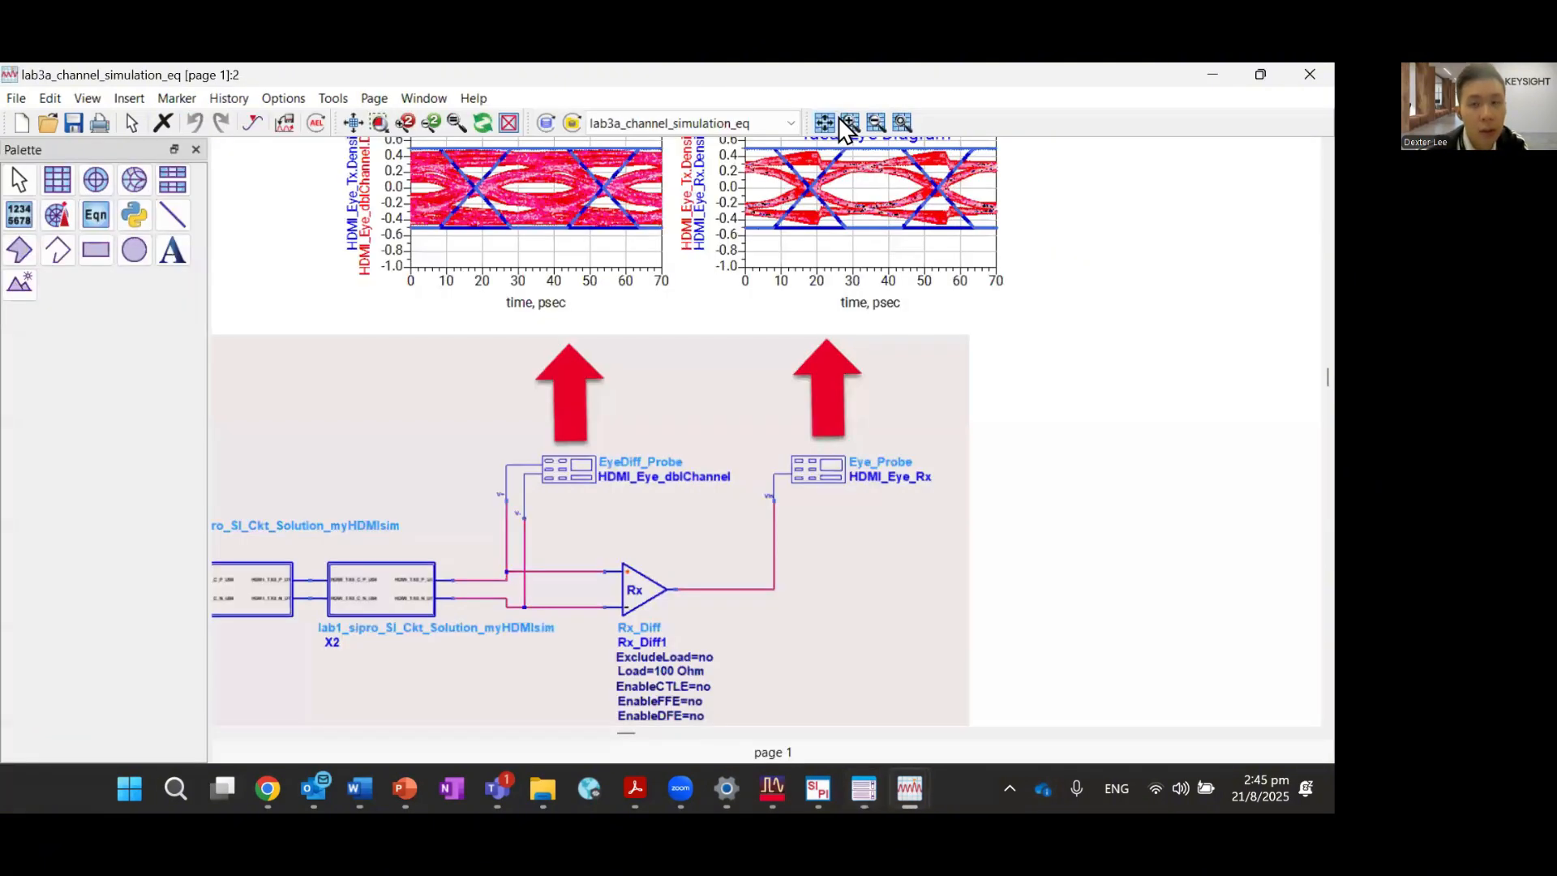
scroll(766, 498, "up", 2)
scroll(765, 454, "up", 2)
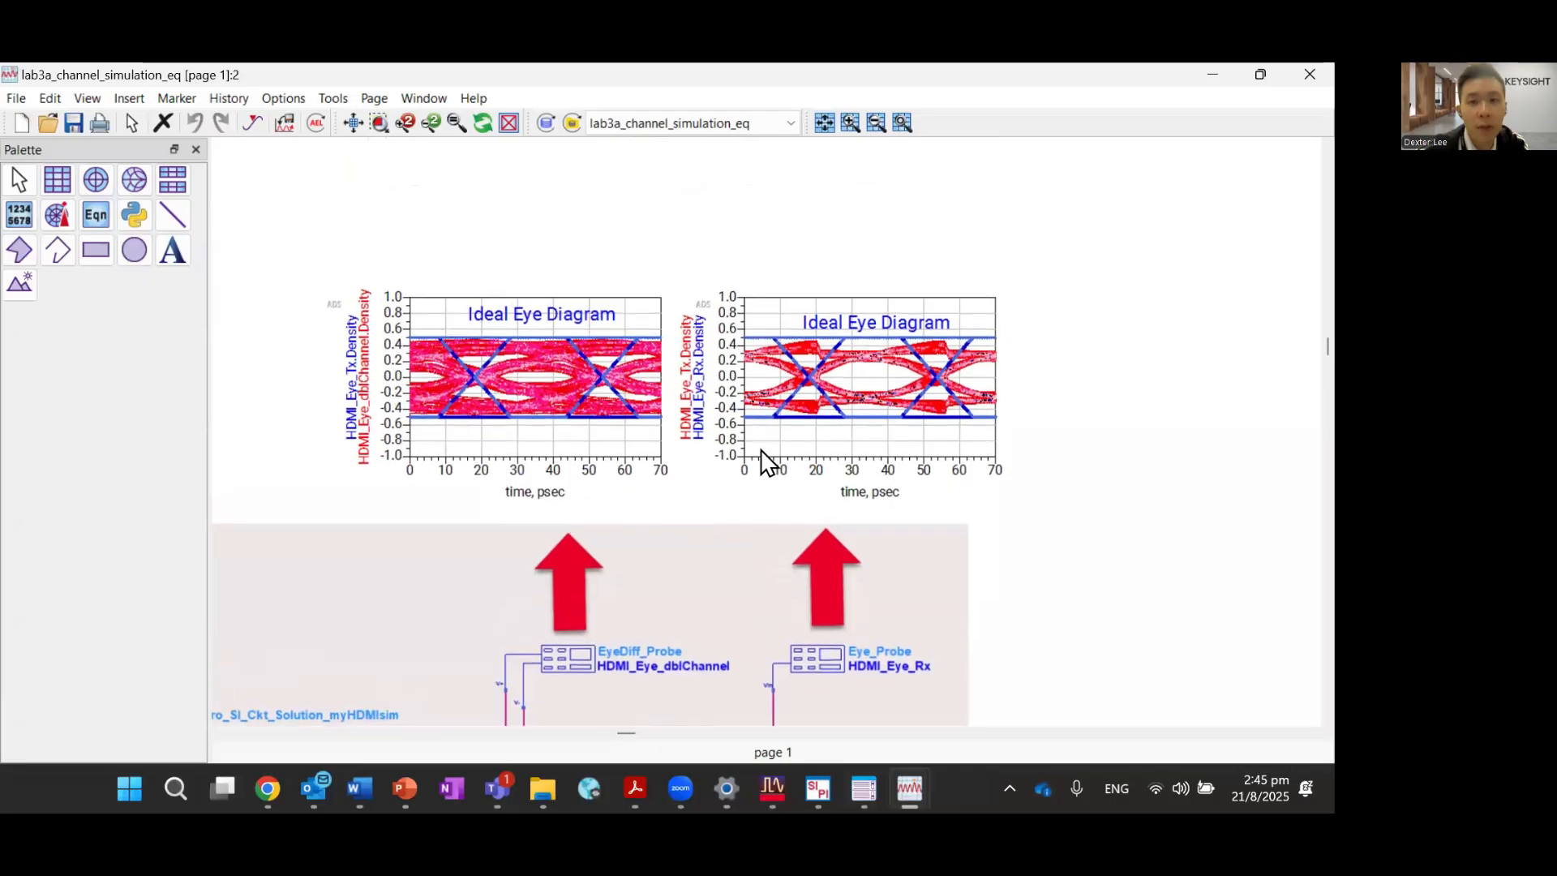
scroll(844, 382, "down", 2)
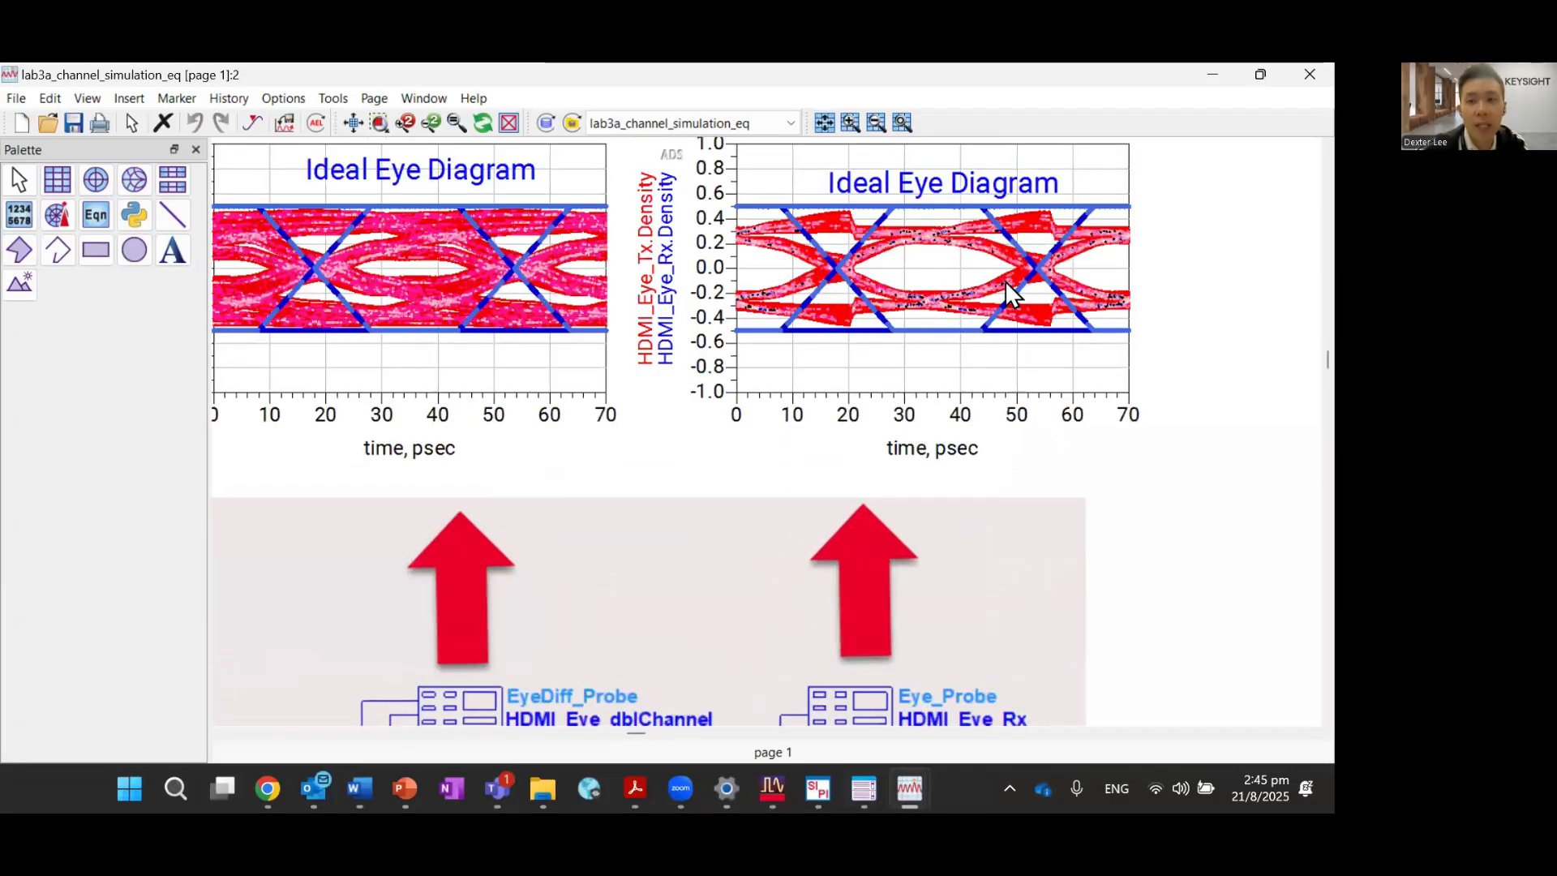
scroll(911, 417, "up", 2)
scroll(924, 324, "up", 4)
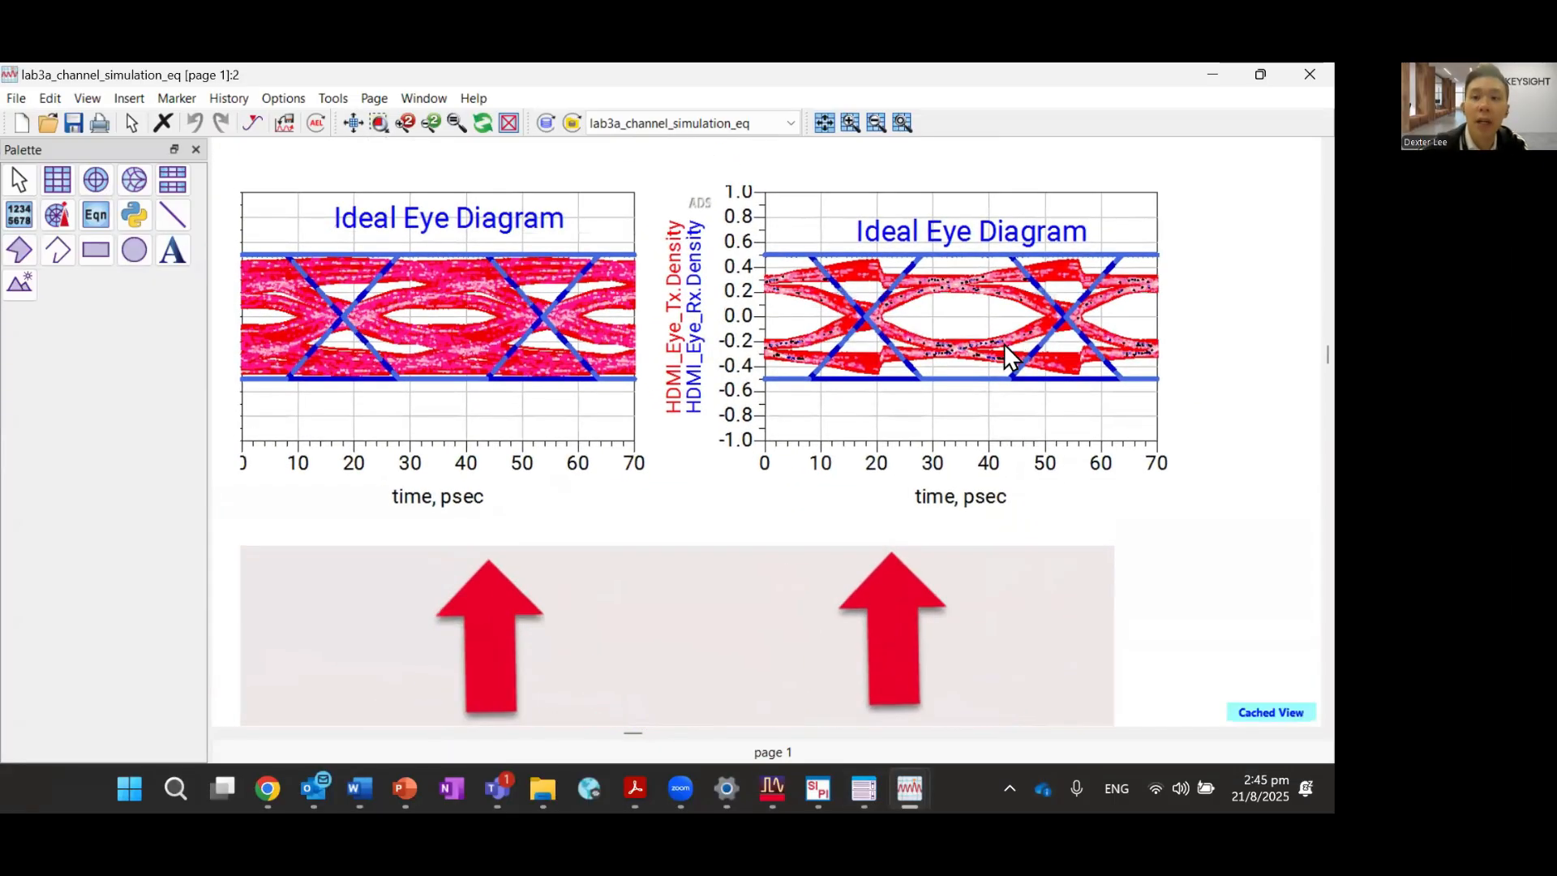
scroll(1020, 352, "up", 1)
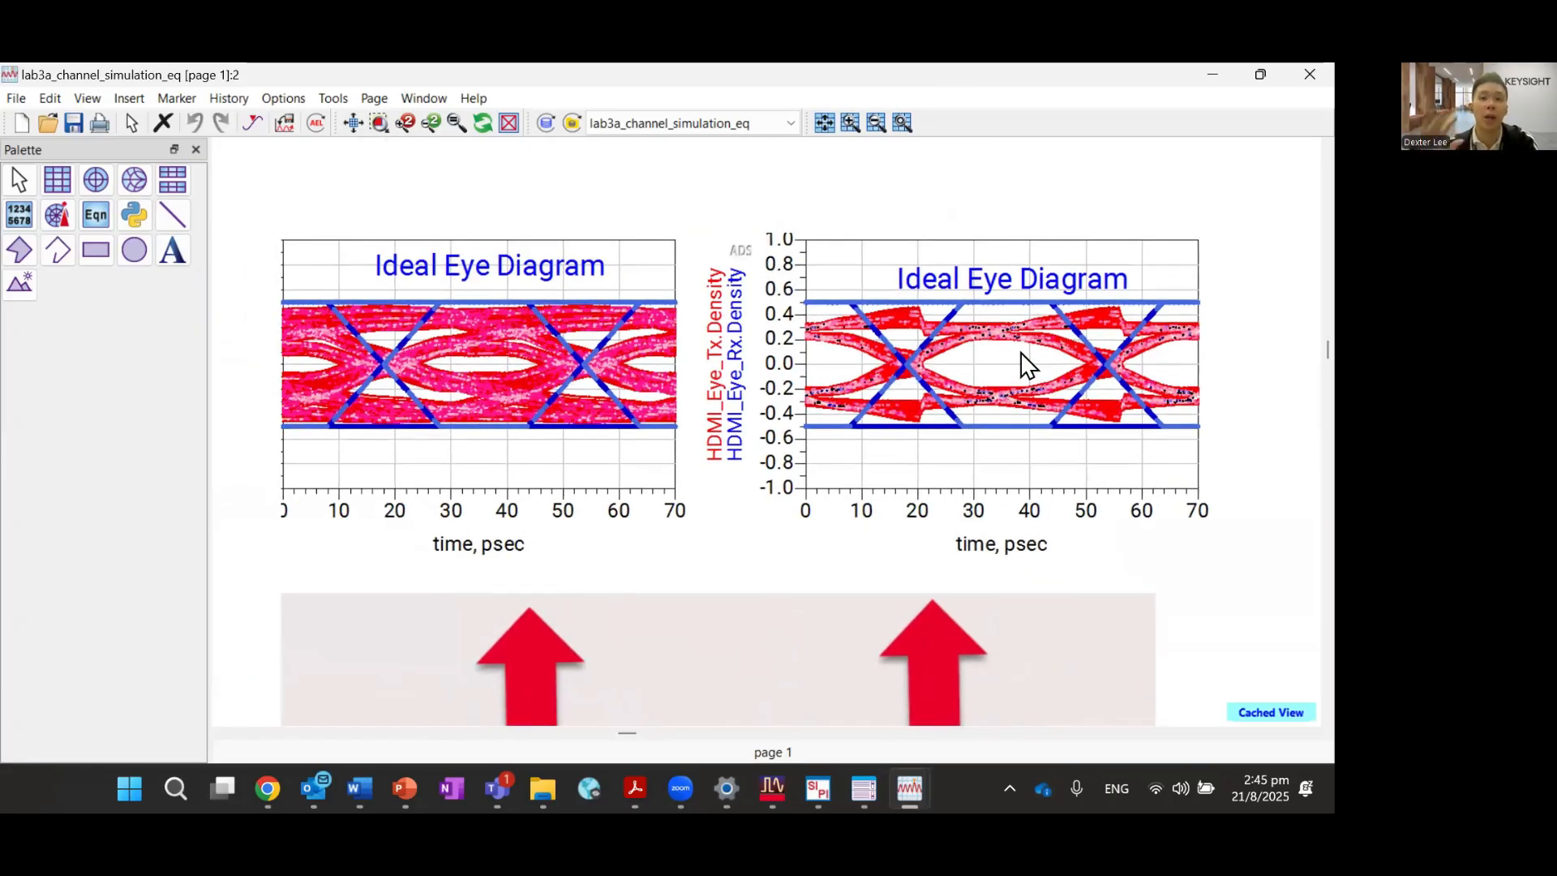
mouse_move(1020, 352)
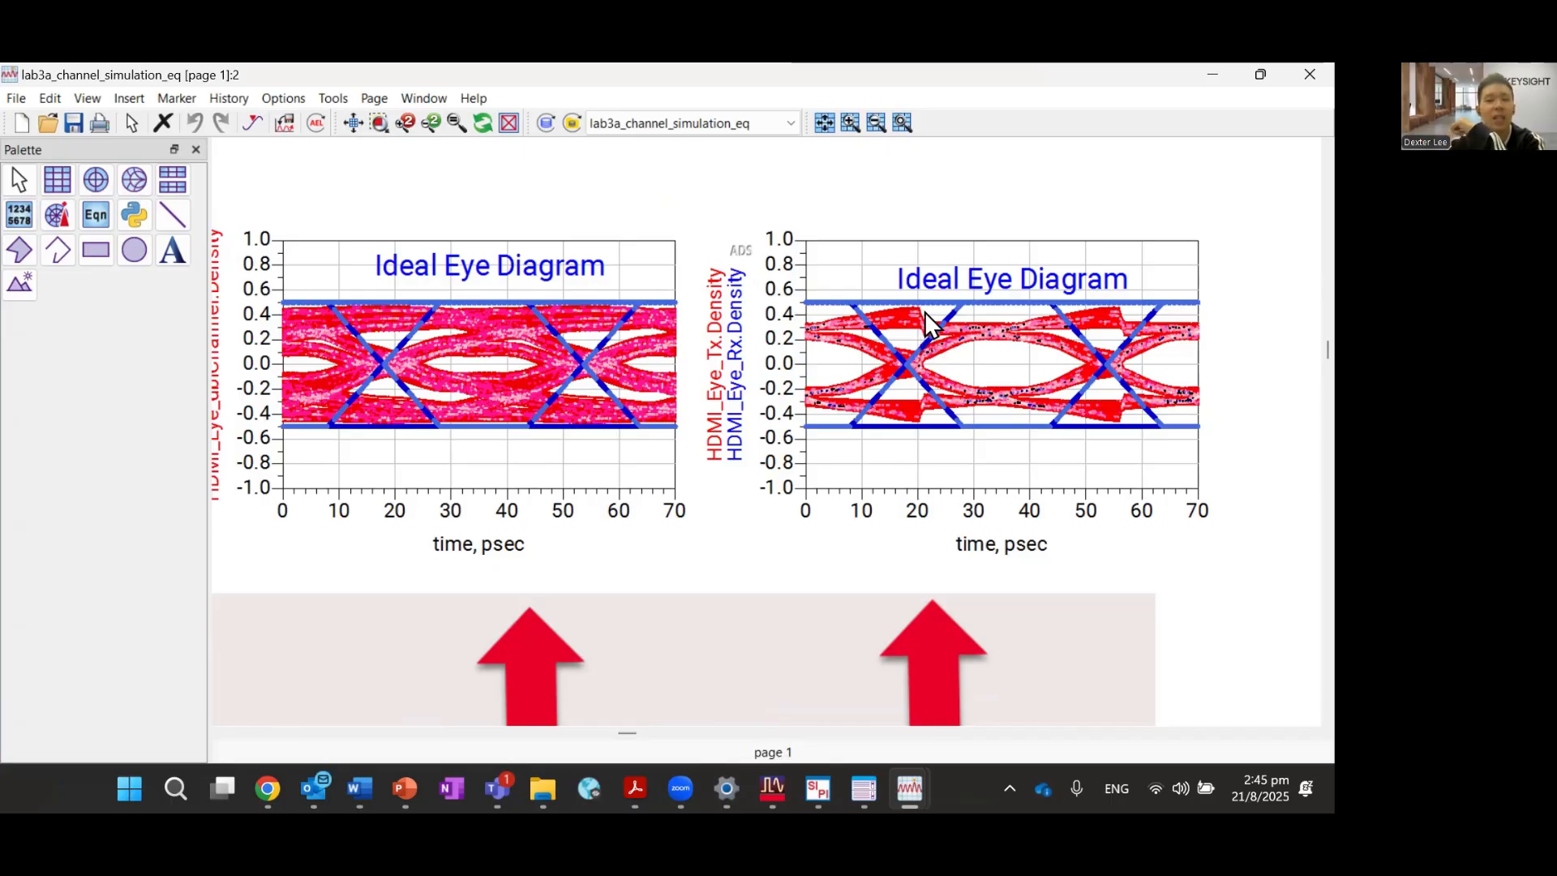
mouse_move(924, 311)
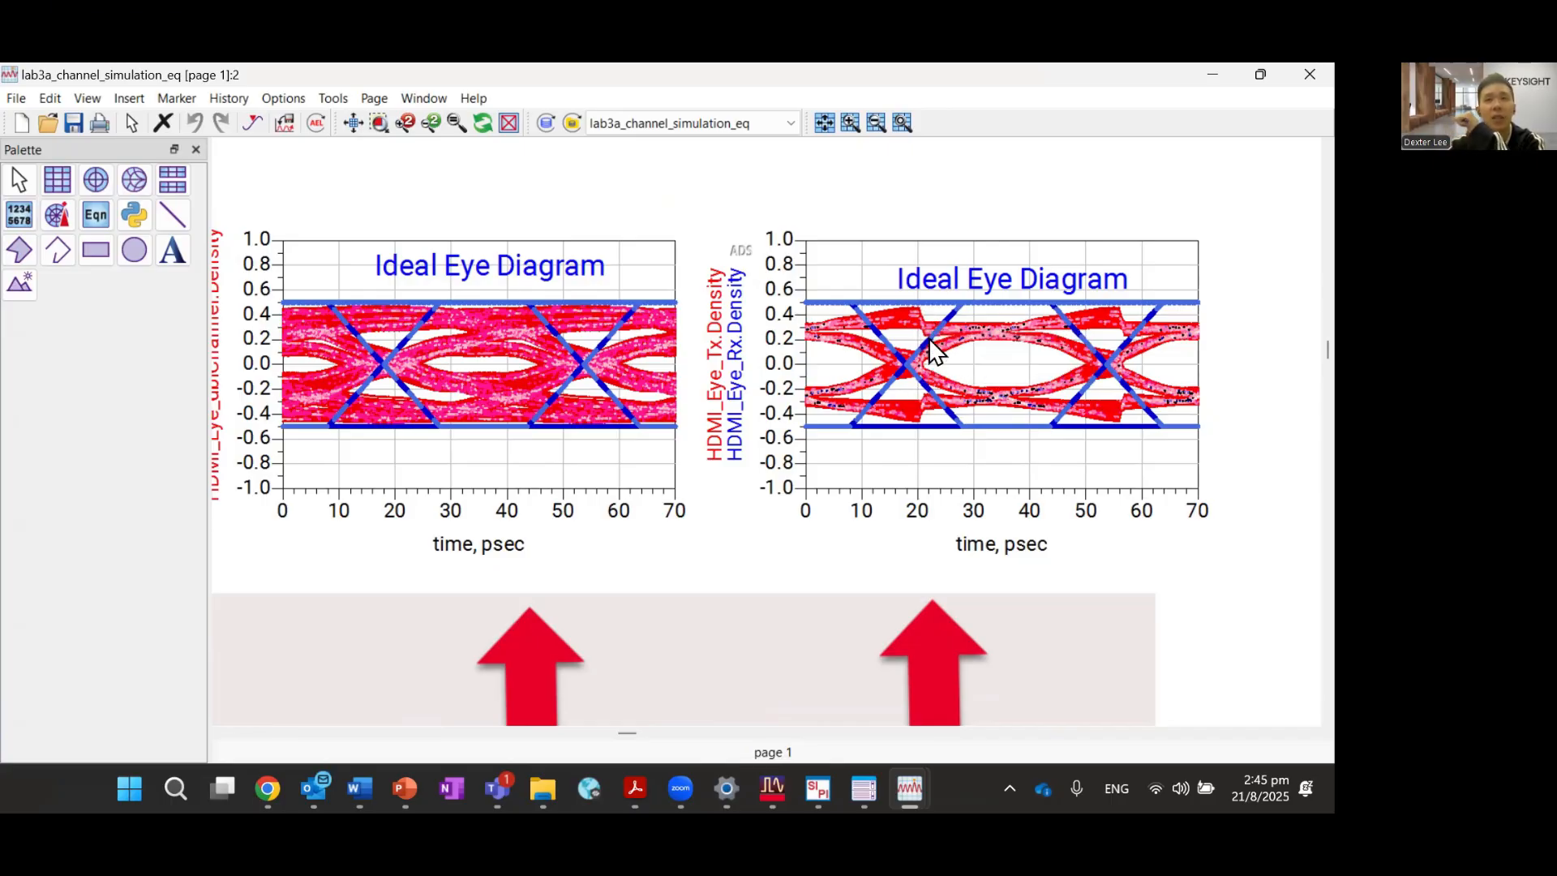
Return to the lab3a_channel_simulation_eq schematic and review the equalizer settings of Rx_Diff1, closing them without changes.
left_click(772, 788)
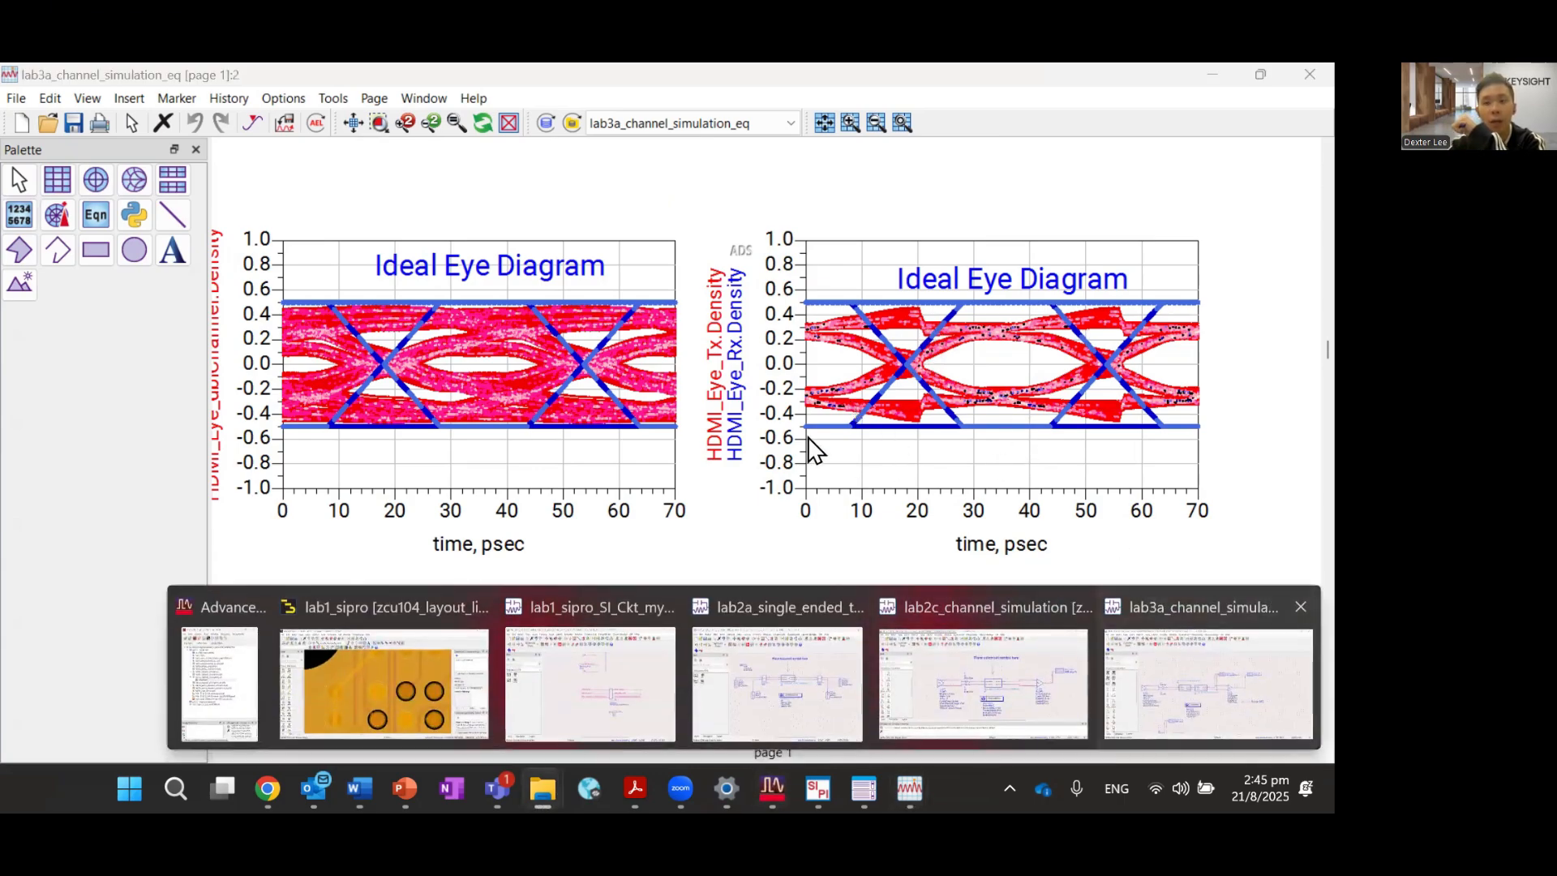
left_click(1209, 683)
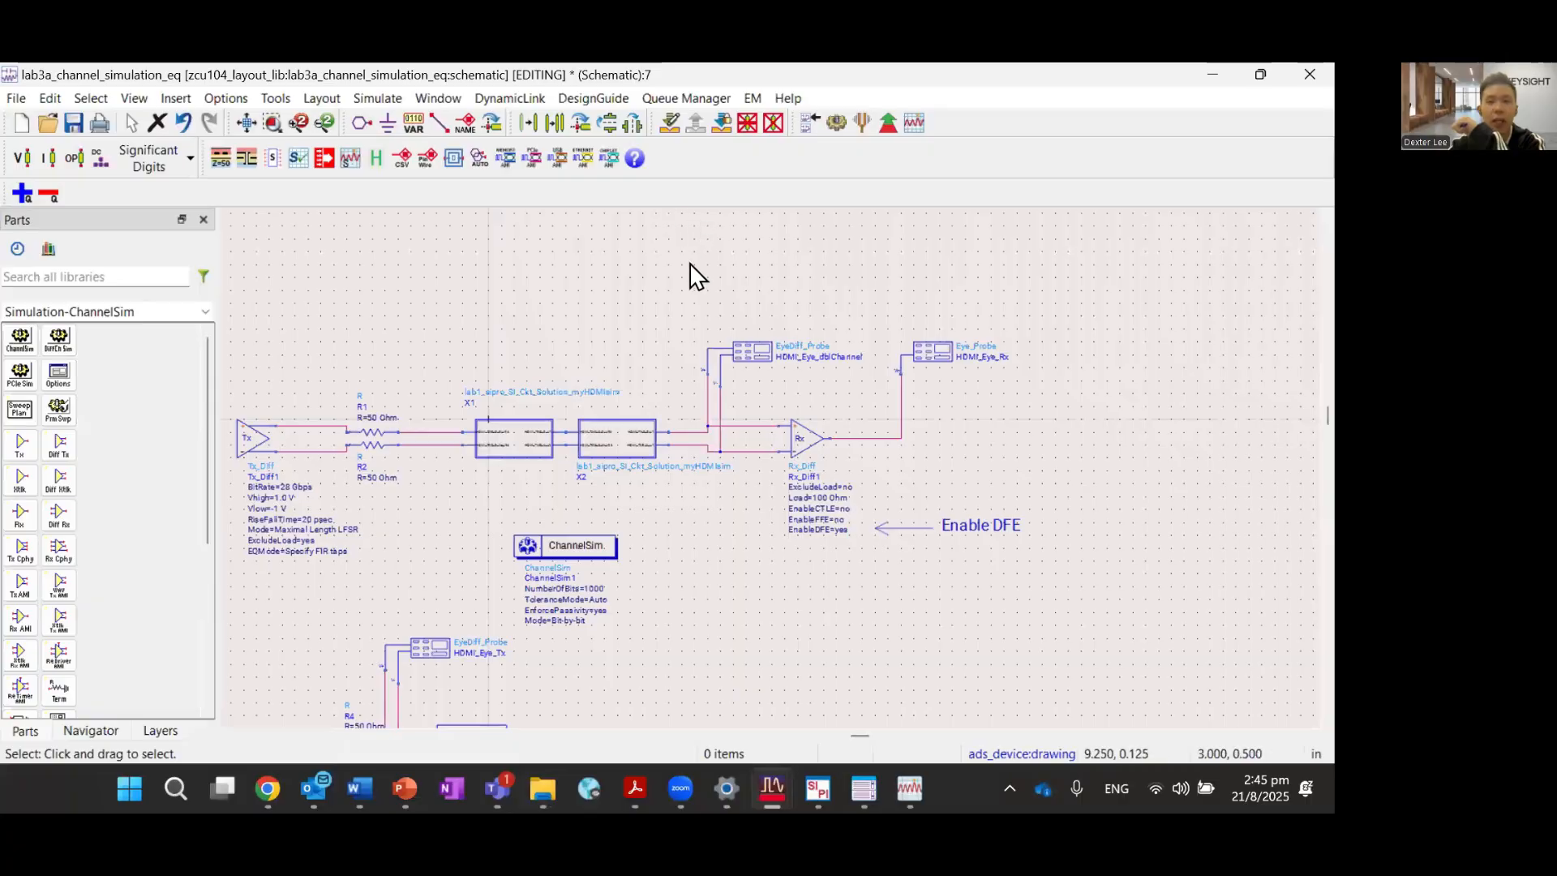
double_click(810, 439)
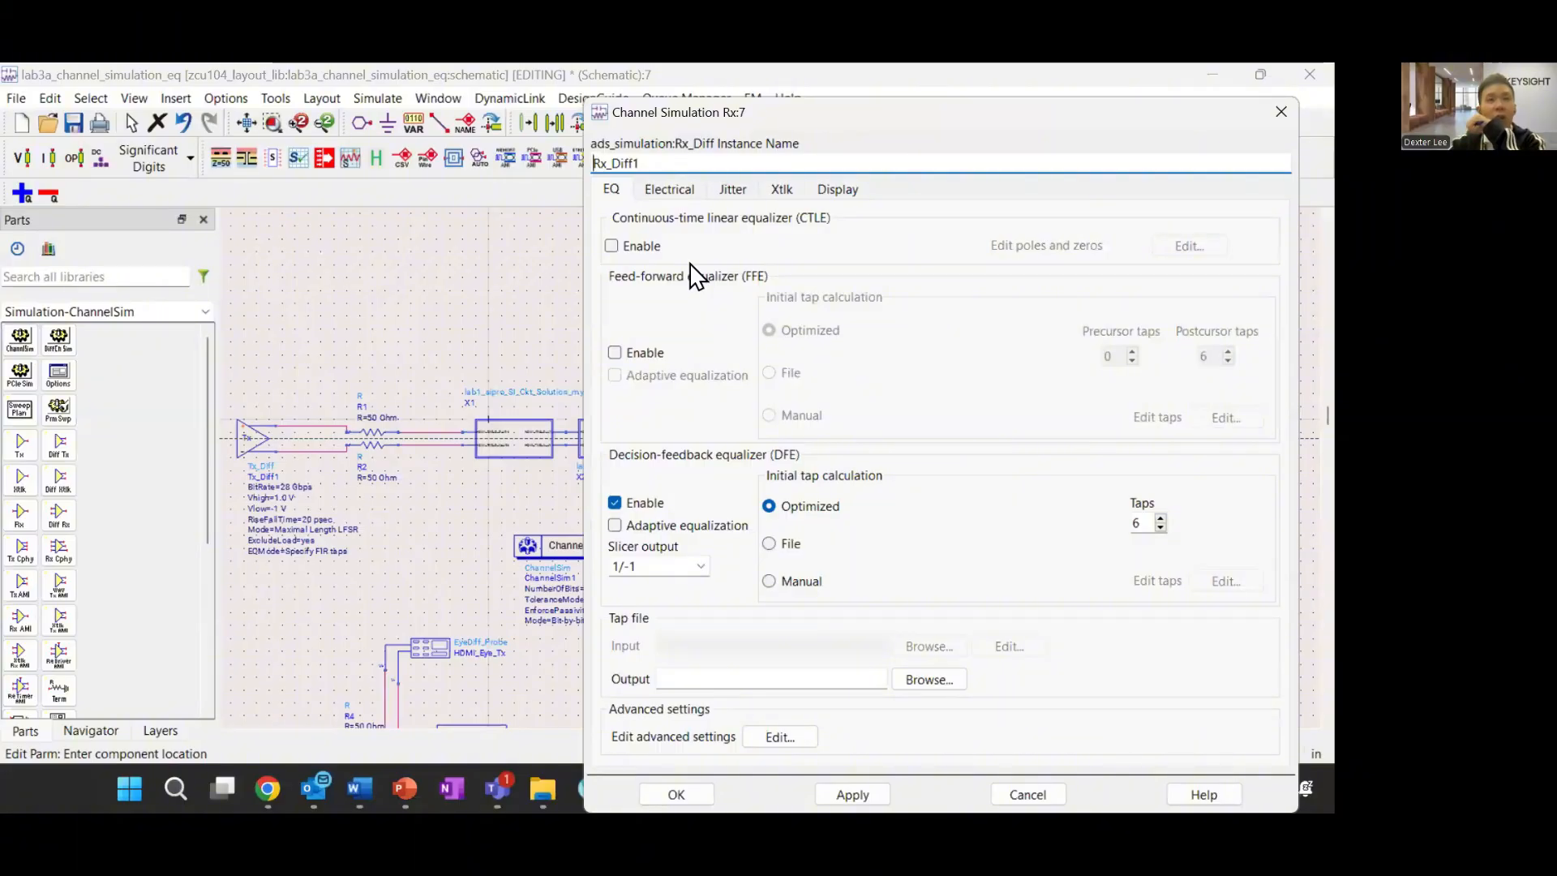
left_click(1281, 112)
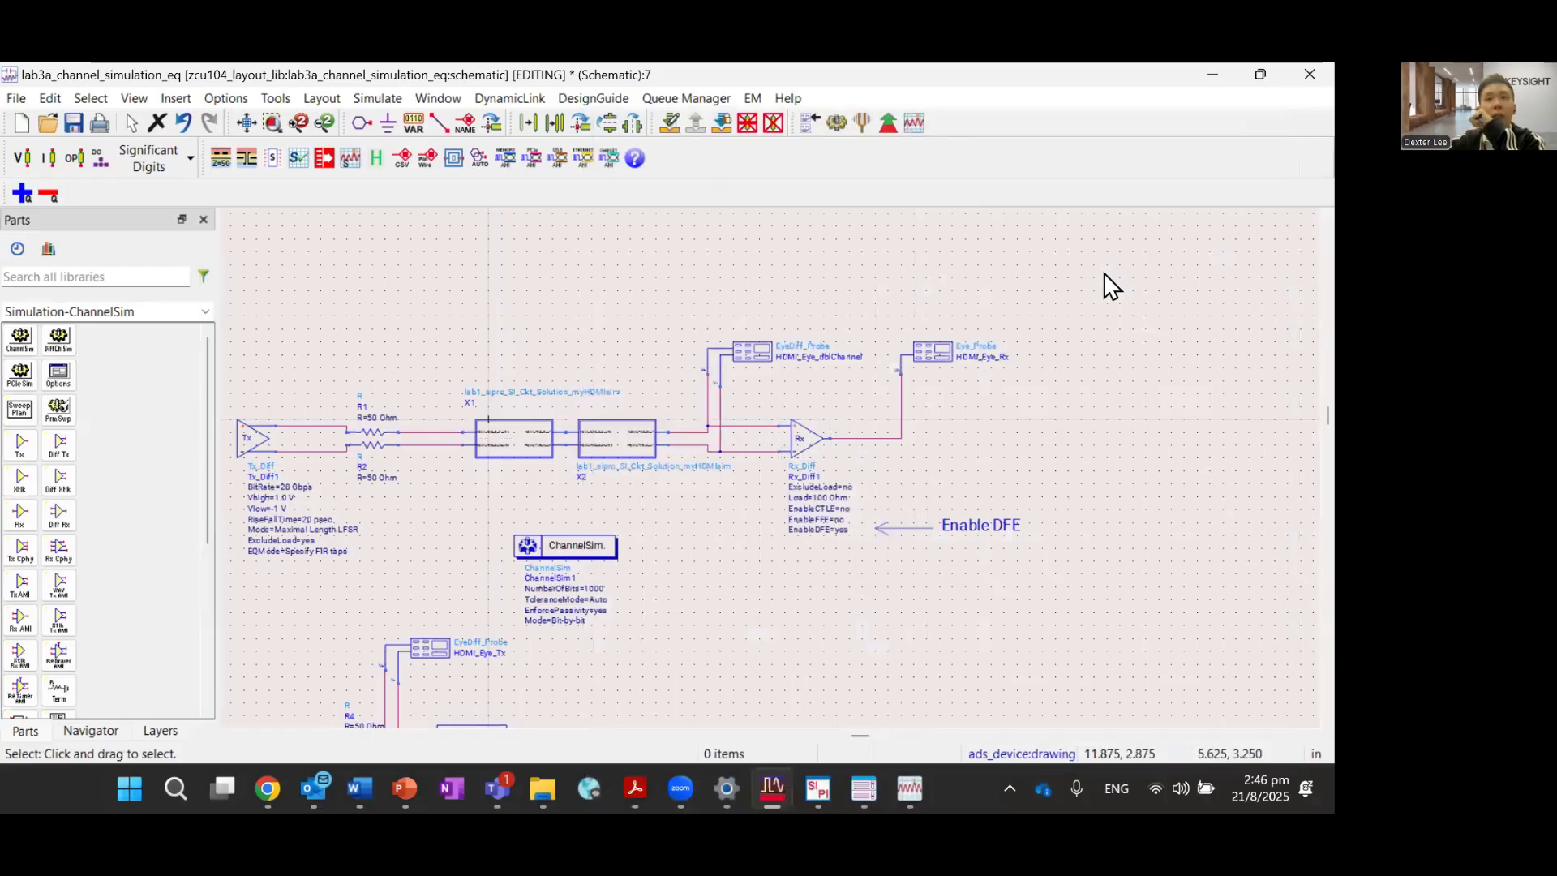
Switch to PowerPoint, present slide 75 on the Lab3b IBIS-AMI FlexDCA to PAM4 example, examine its schematic enlarged, and end the show.
key("alt+Tab")
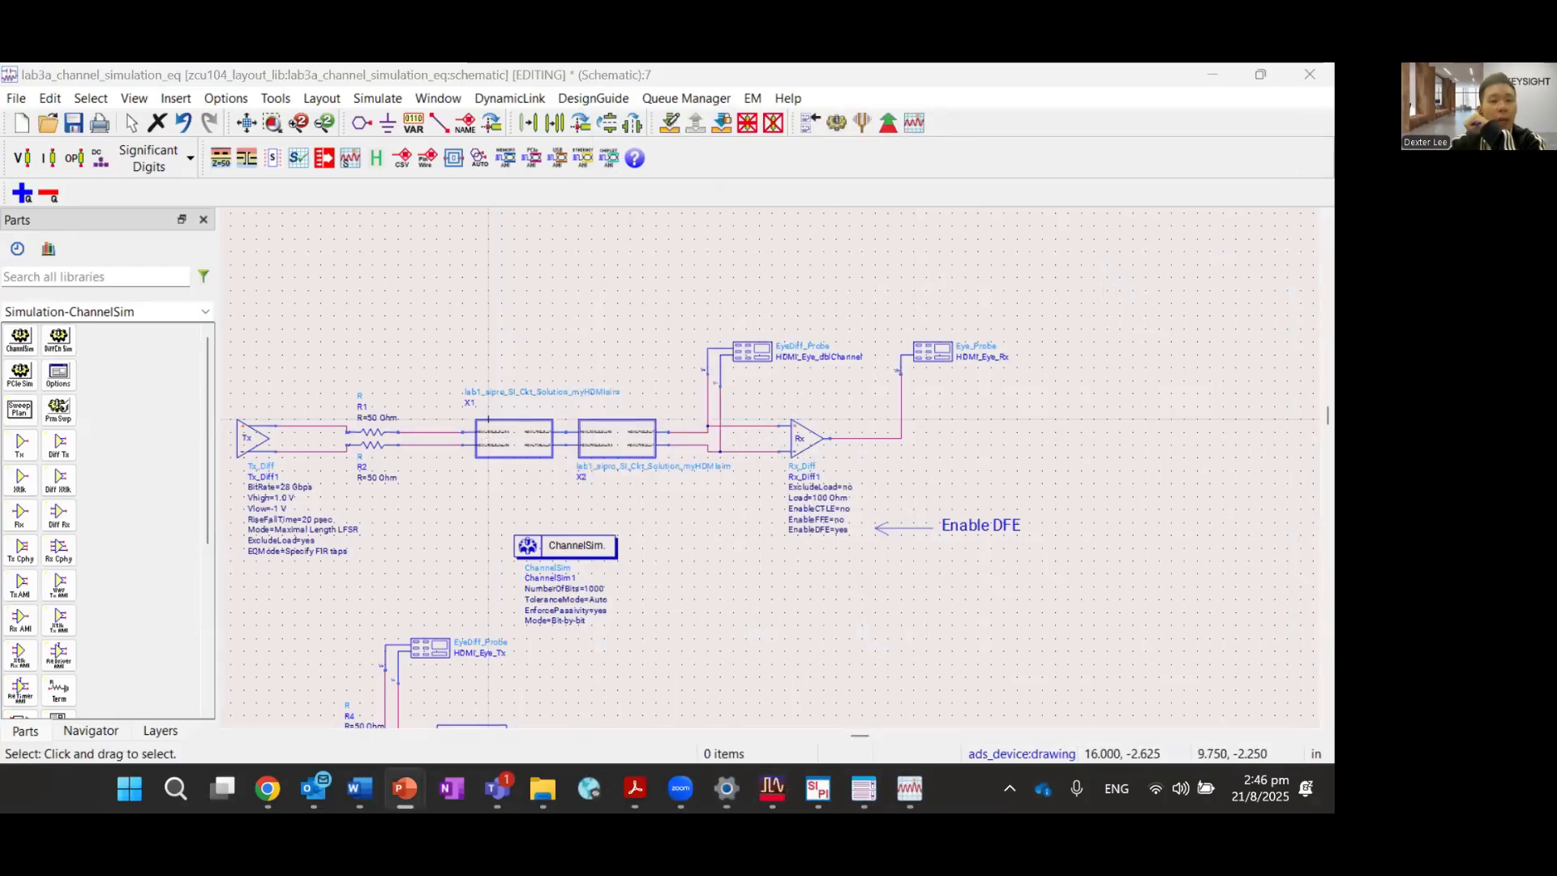
mouse_move(772, 788)
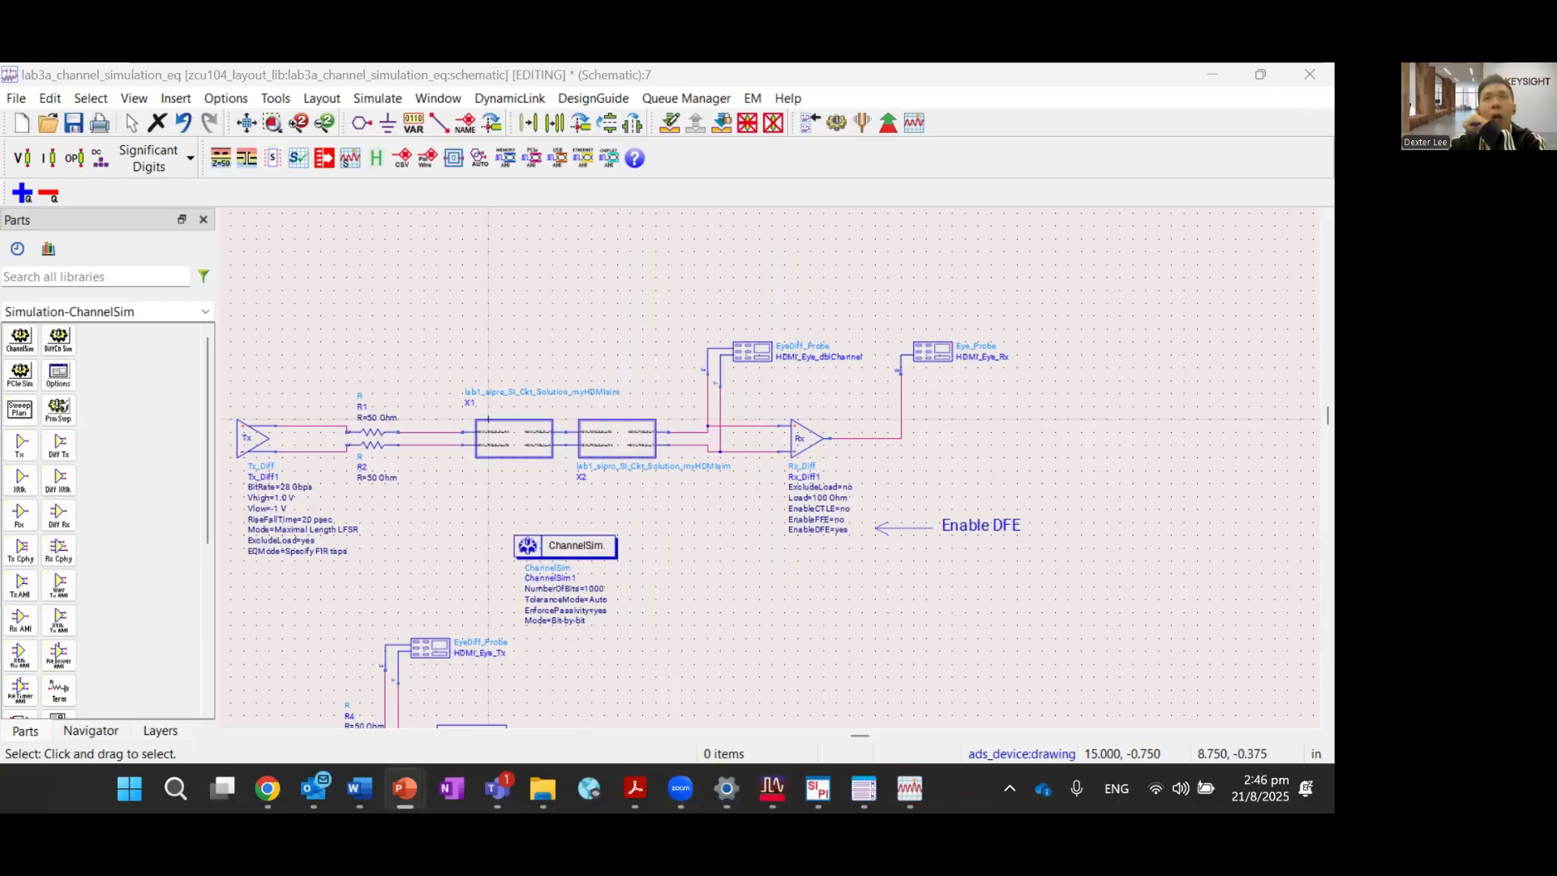
left_click_drag(1132, 195, 1086, 192)
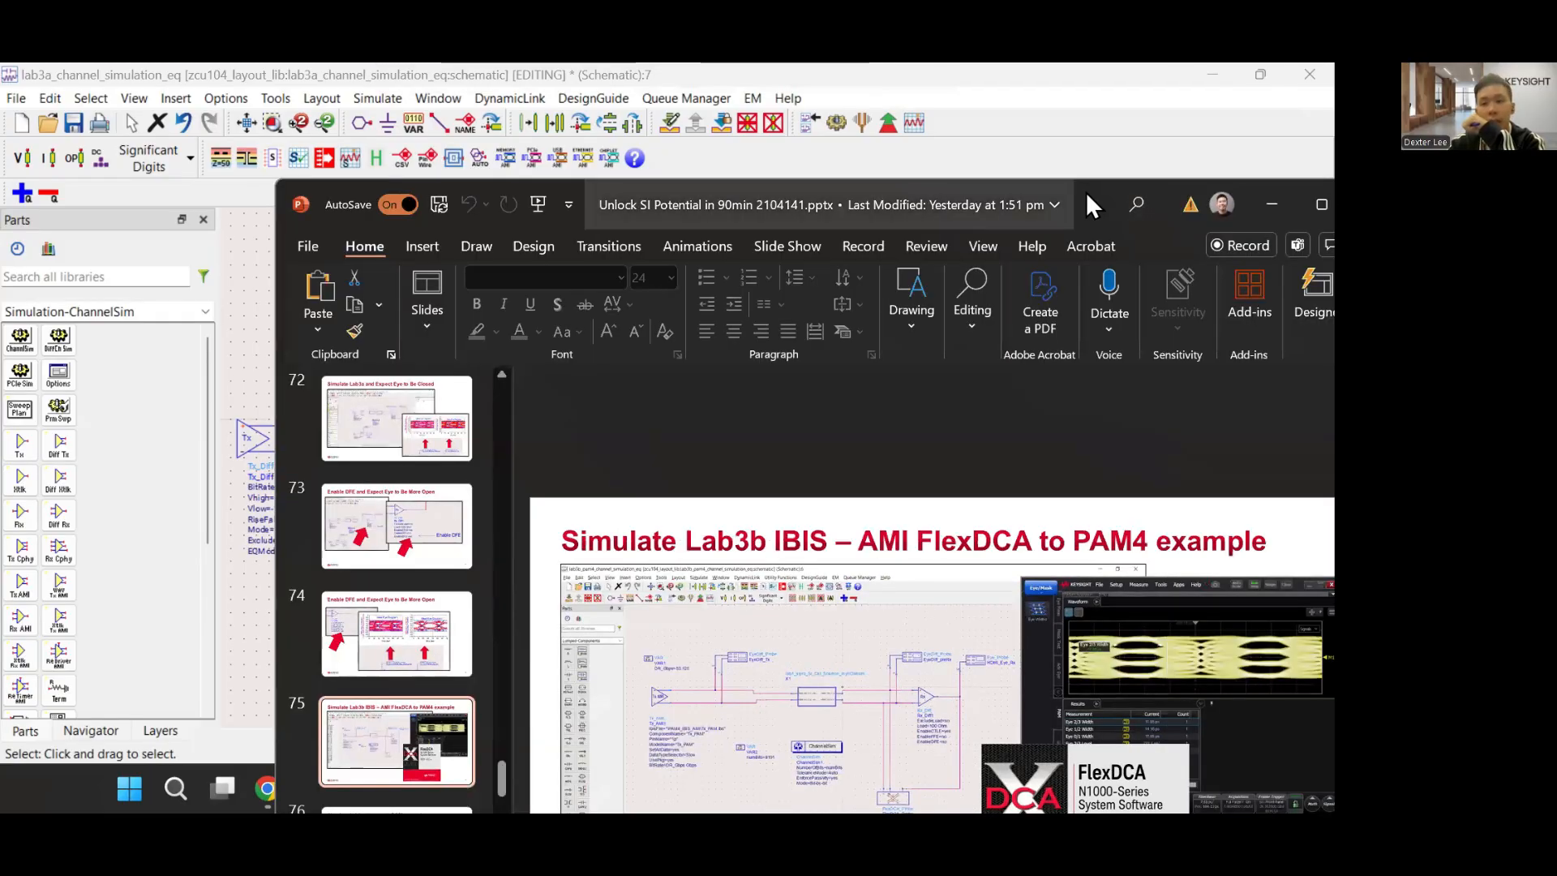
double_click(1090, 205)
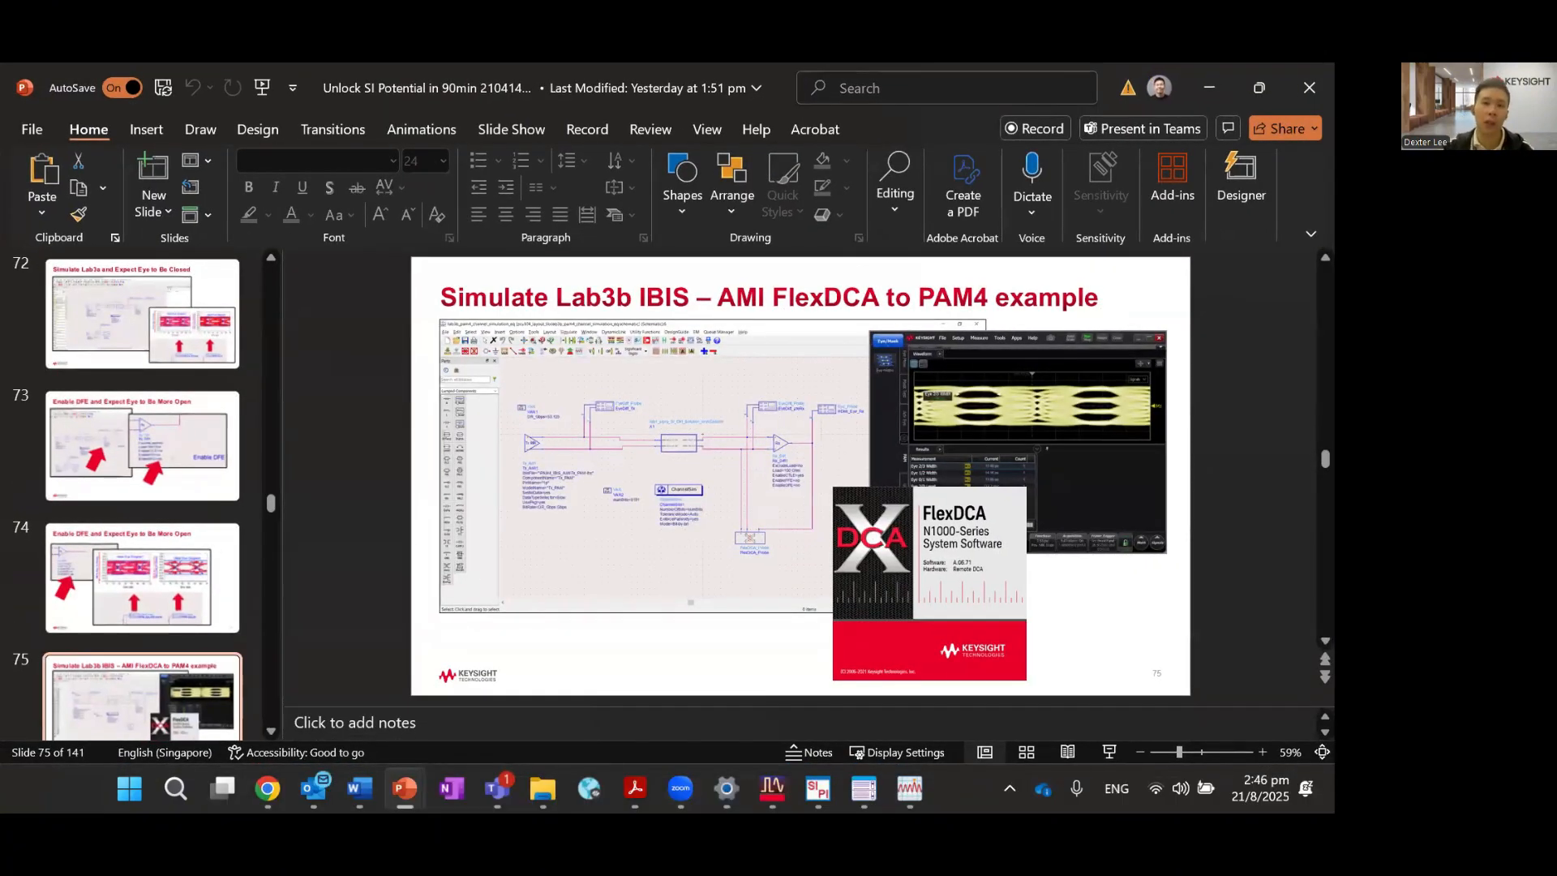
key("shift+F5")
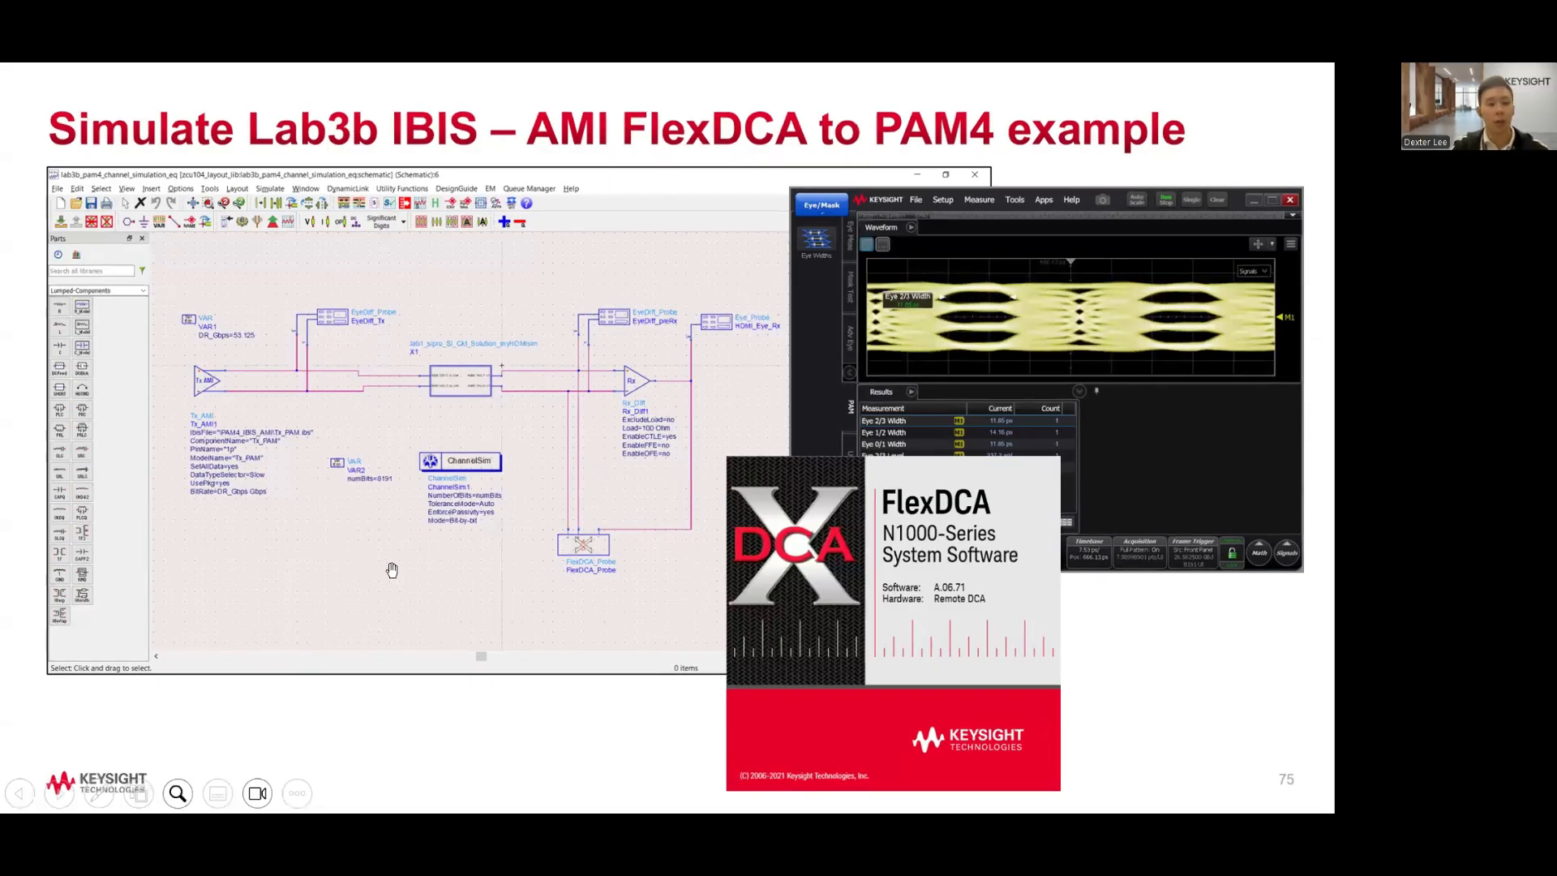
scroll(392, 570, "up", 2)
scroll(843, 665, "up", 2)
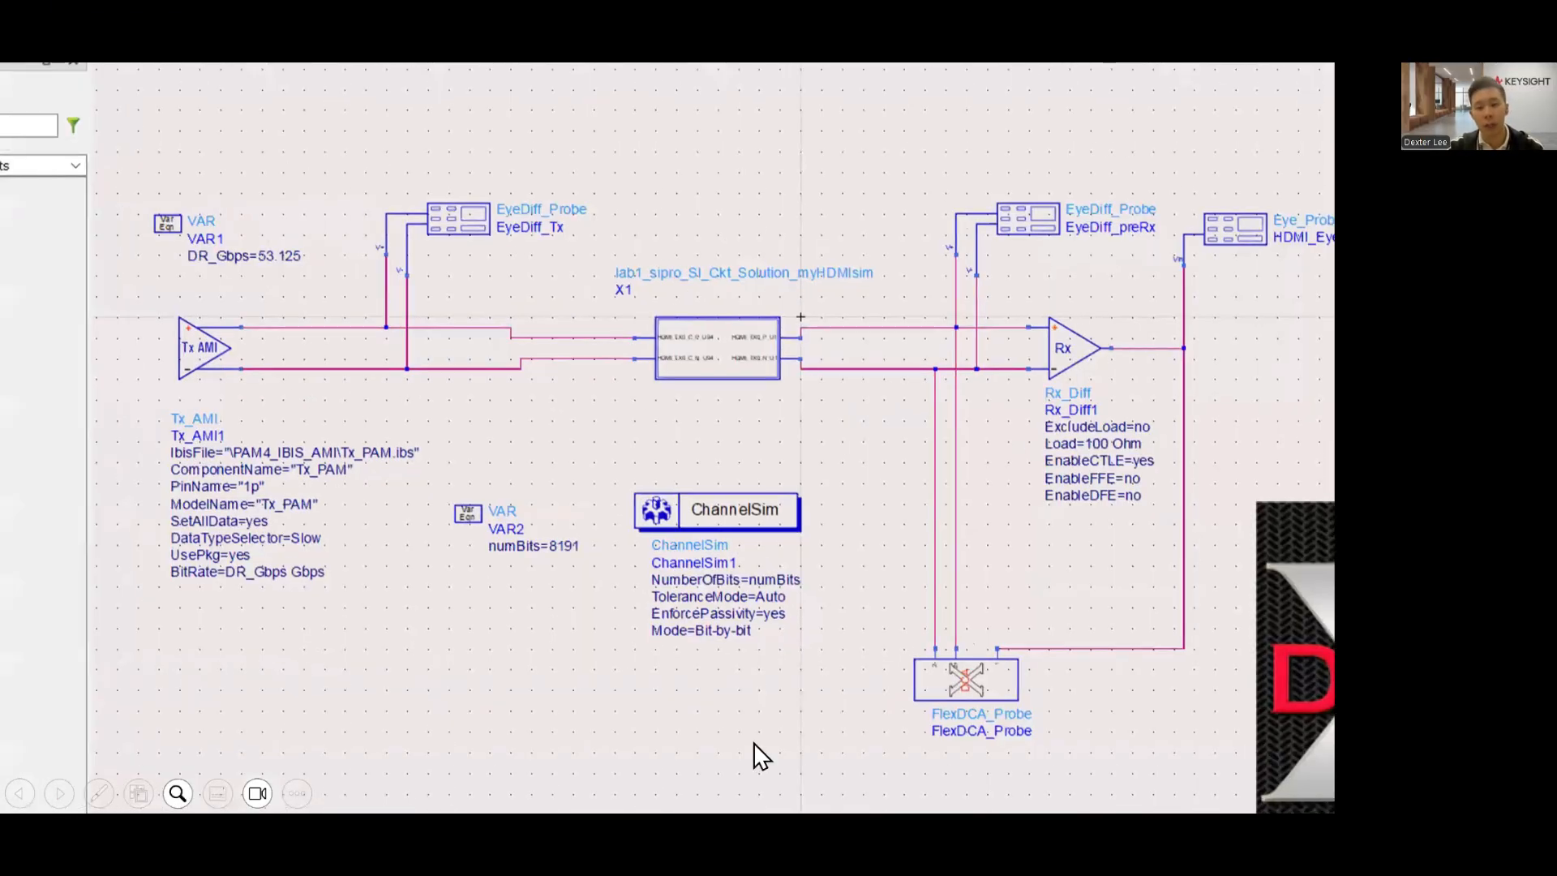
scroll(138, 382, "up", 1)
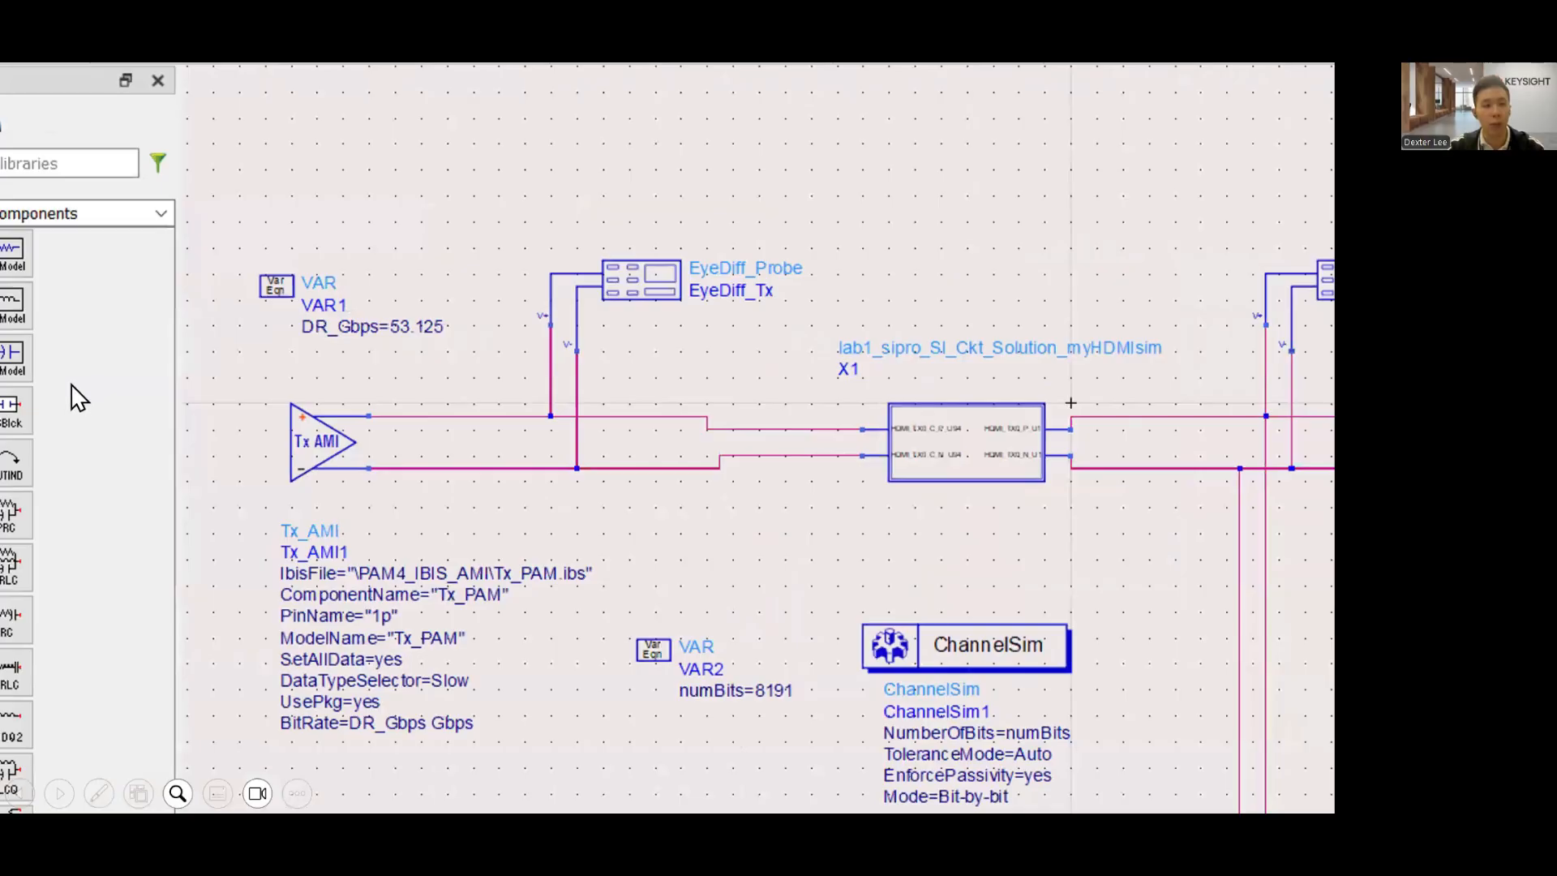
key("Escape")
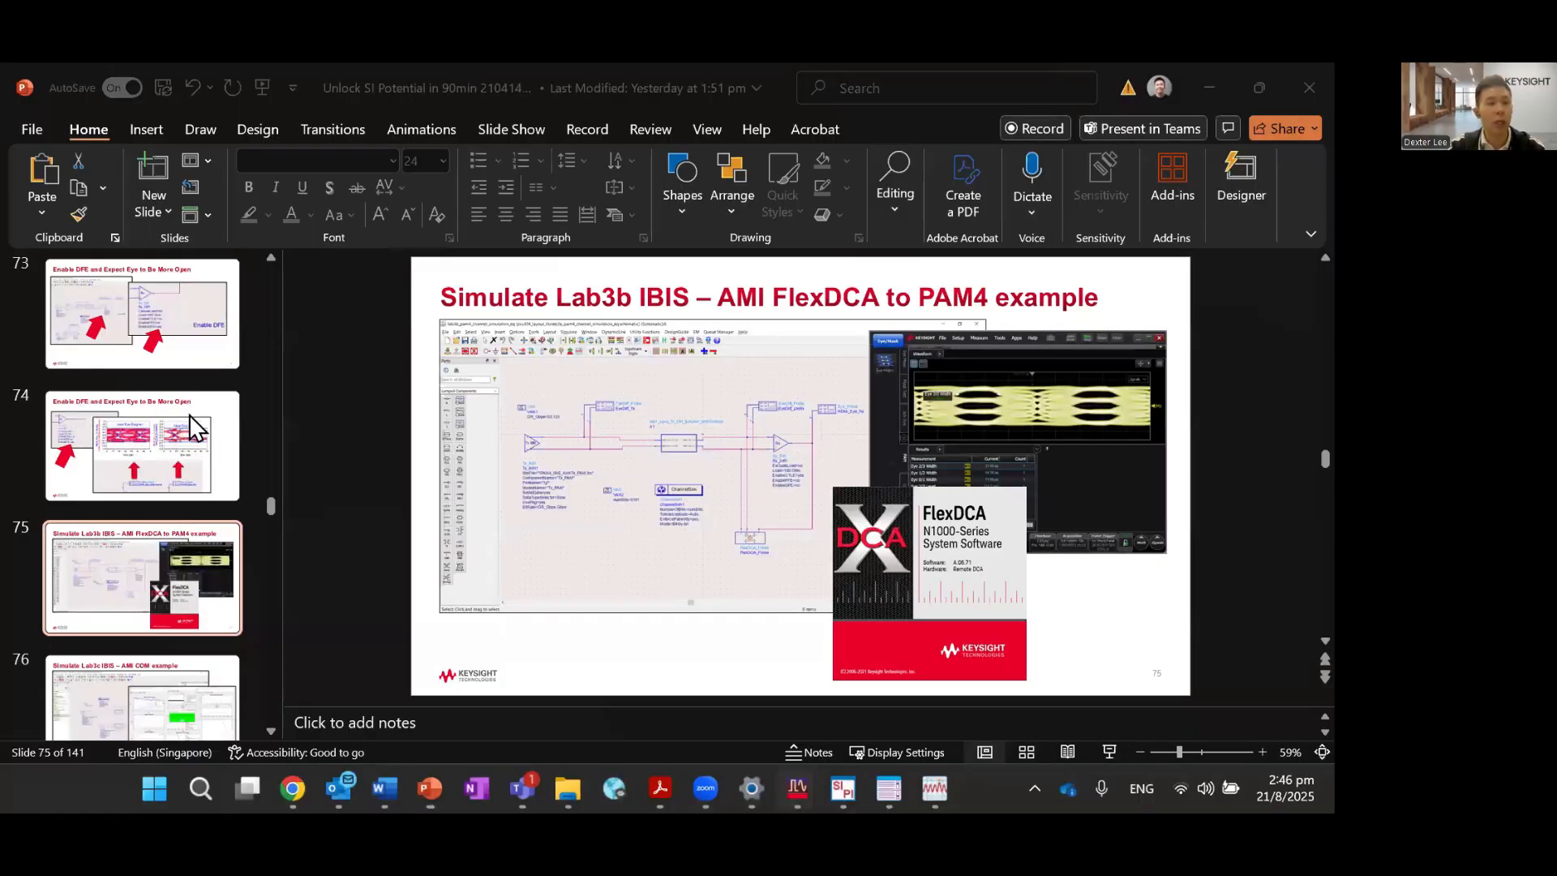
Switch to Advanced Design System and open the lab3b_pam4_channel_simulation_eq schematic from the workspace.
key("alt+Tab")
left_click(79, 402)
double_click(123, 415)
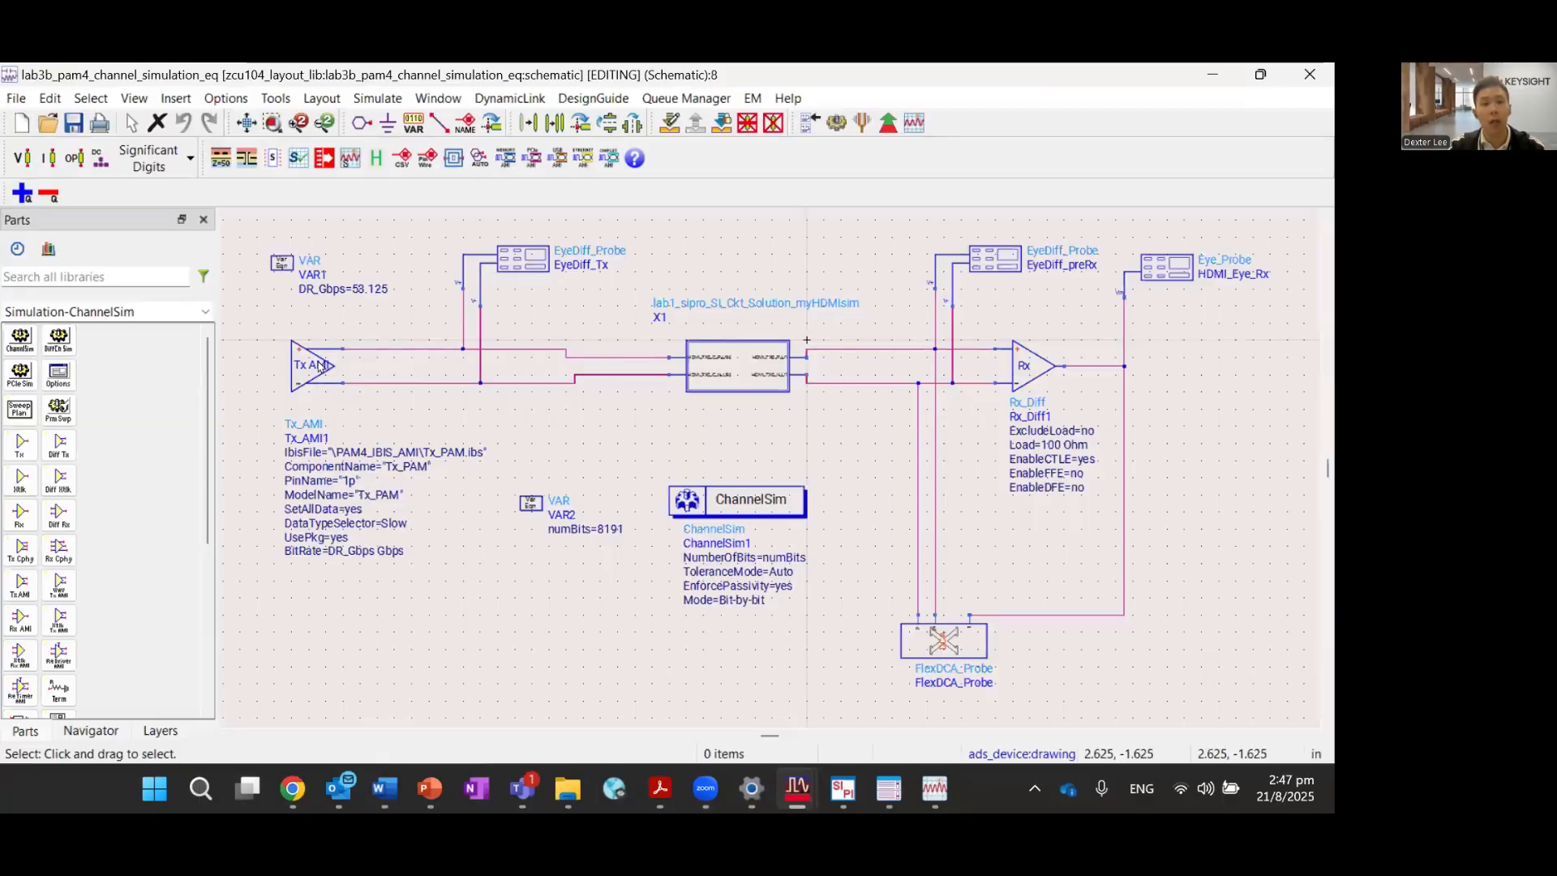
Examine the Modulation options under Model_Specific in the AMI parameters of Tx_AMI1, and close the settings without changes.
double_click(333, 421)
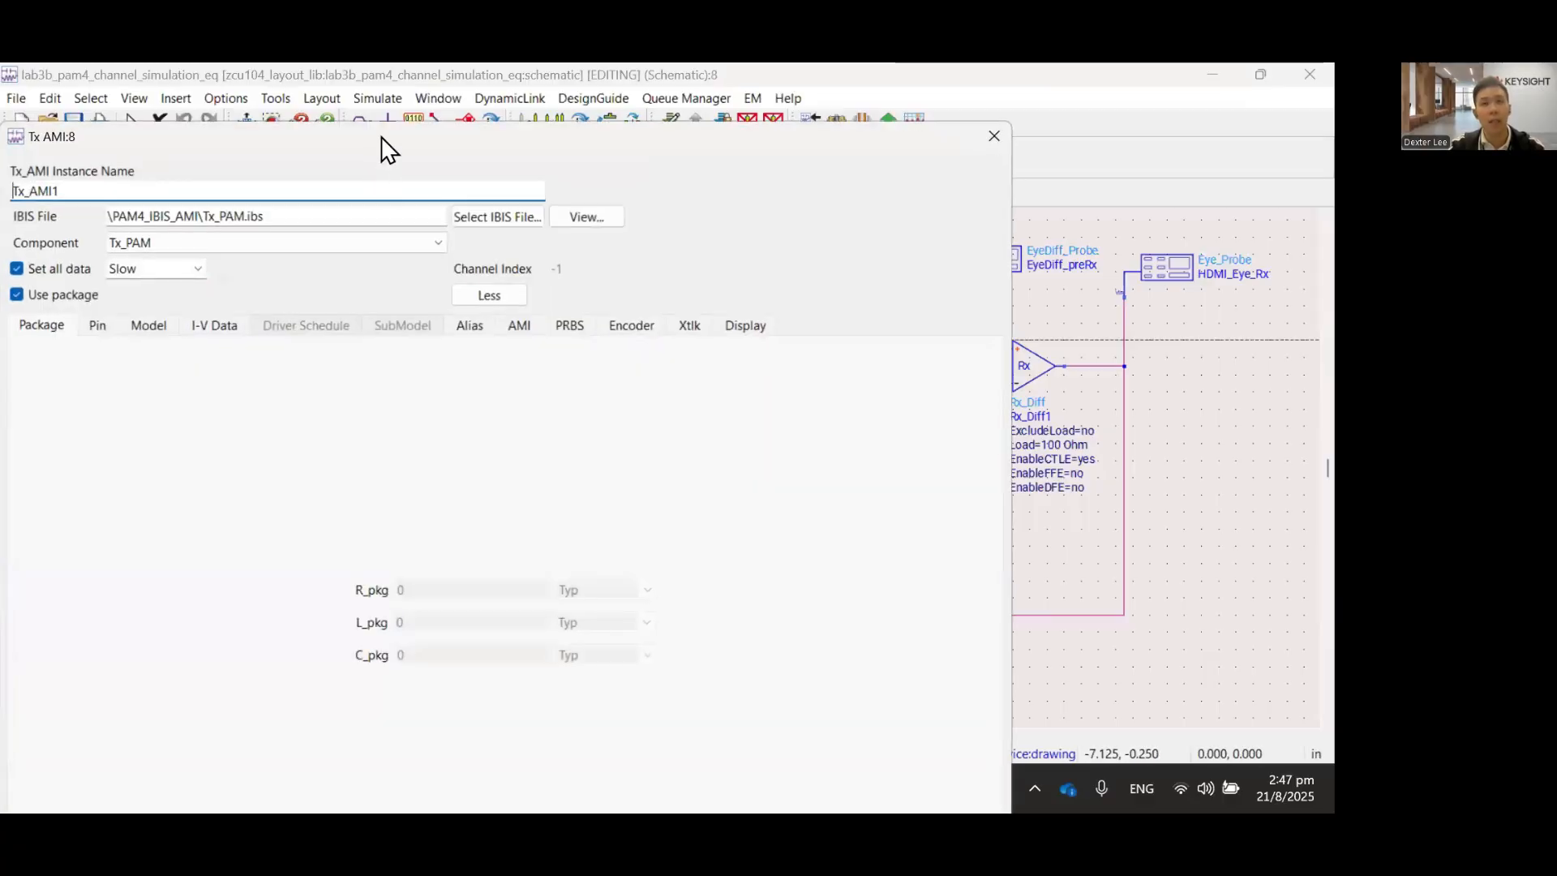
left_click(809, 267)
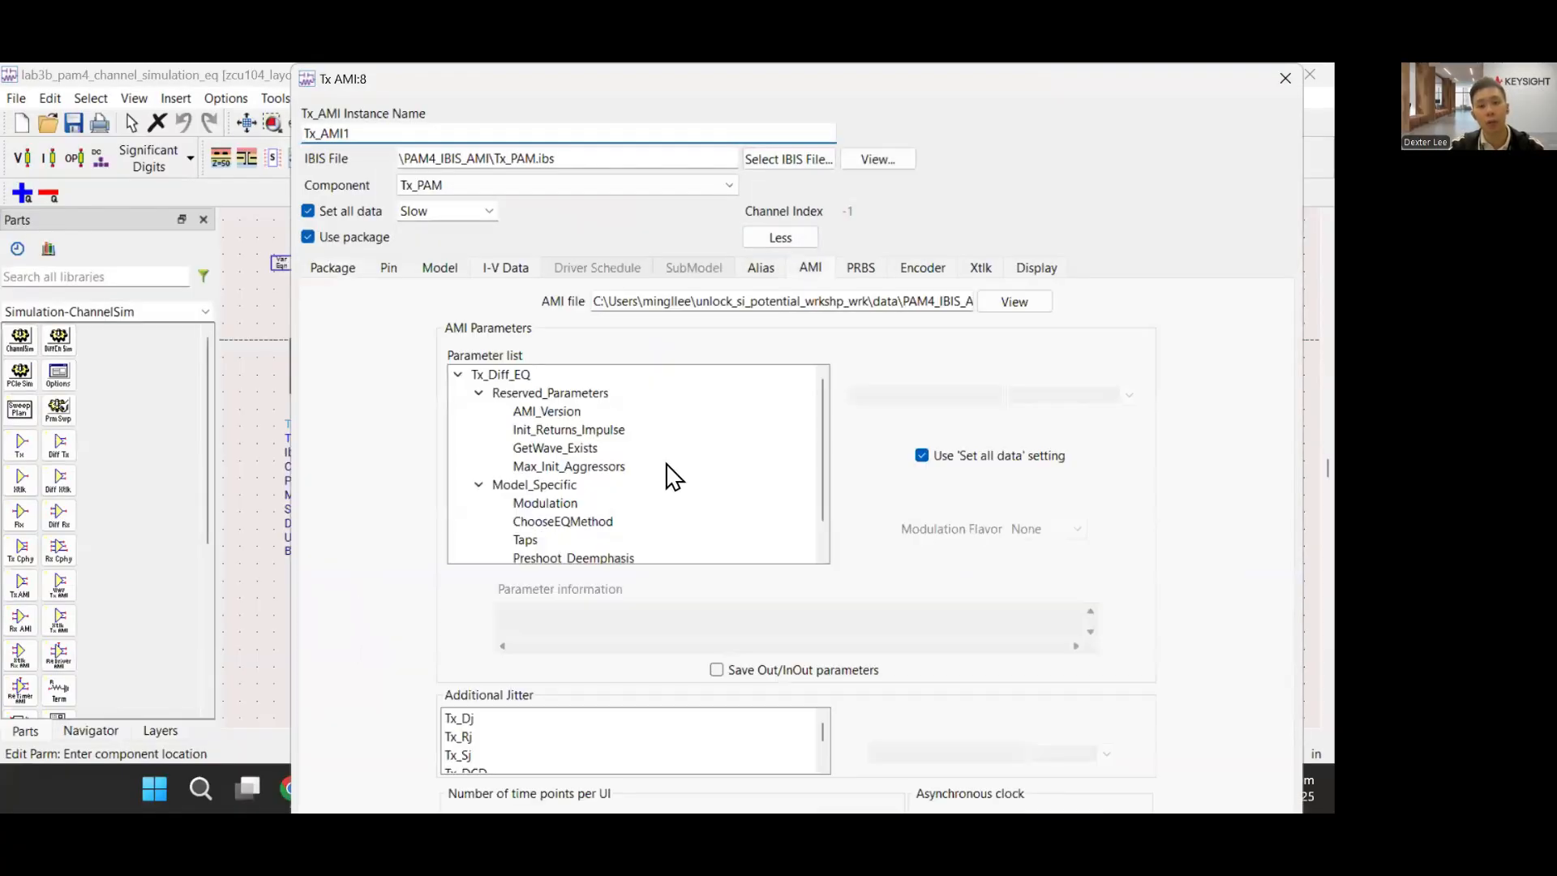
scroll(620, 495, "down", 1)
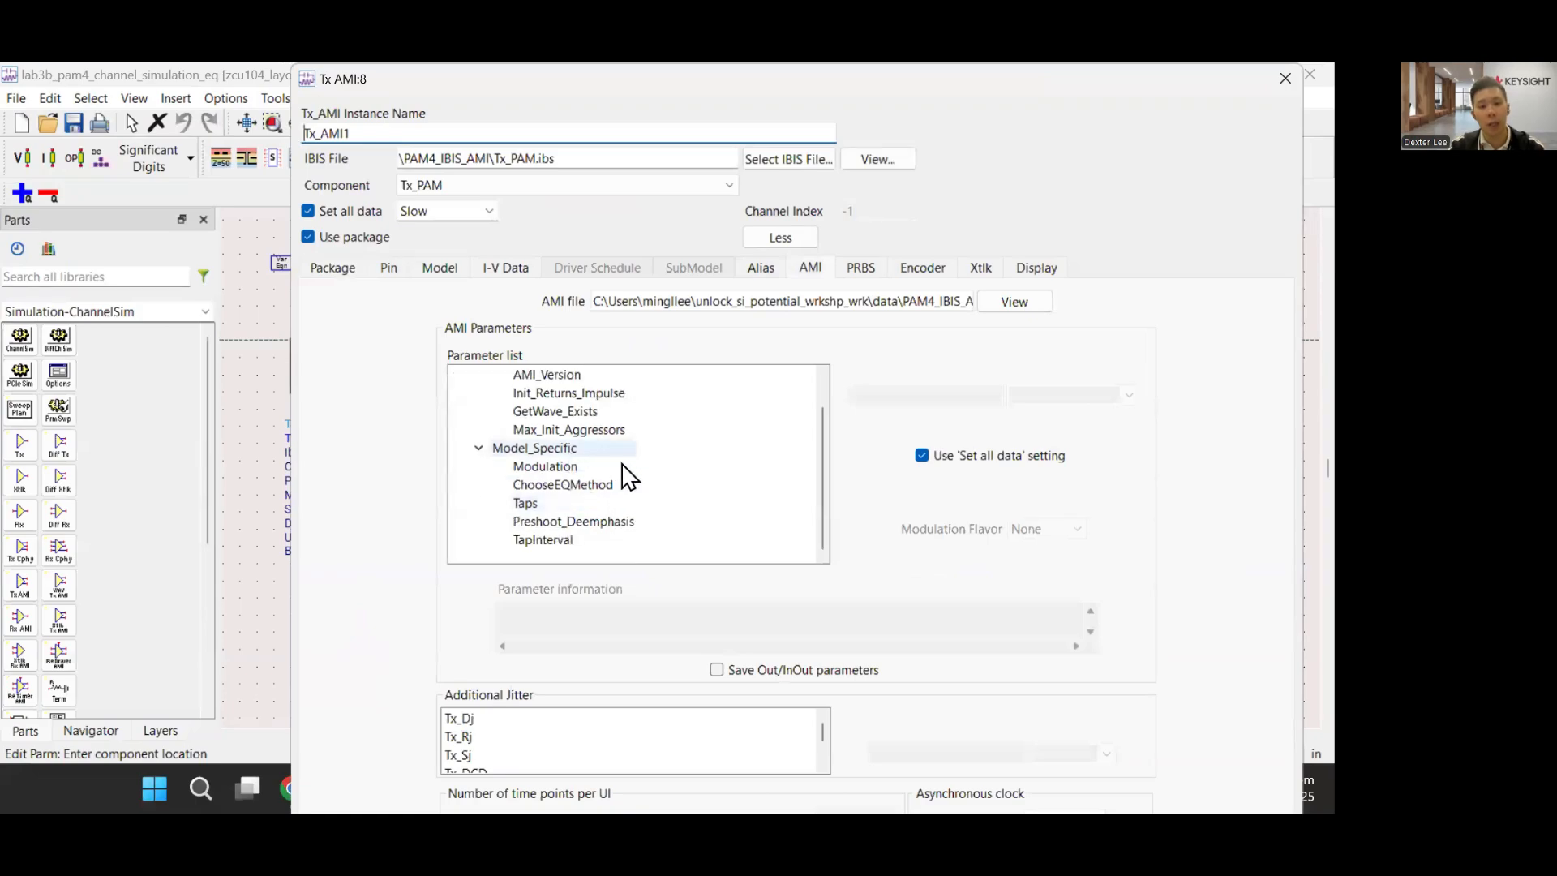
left_click(602, 468)
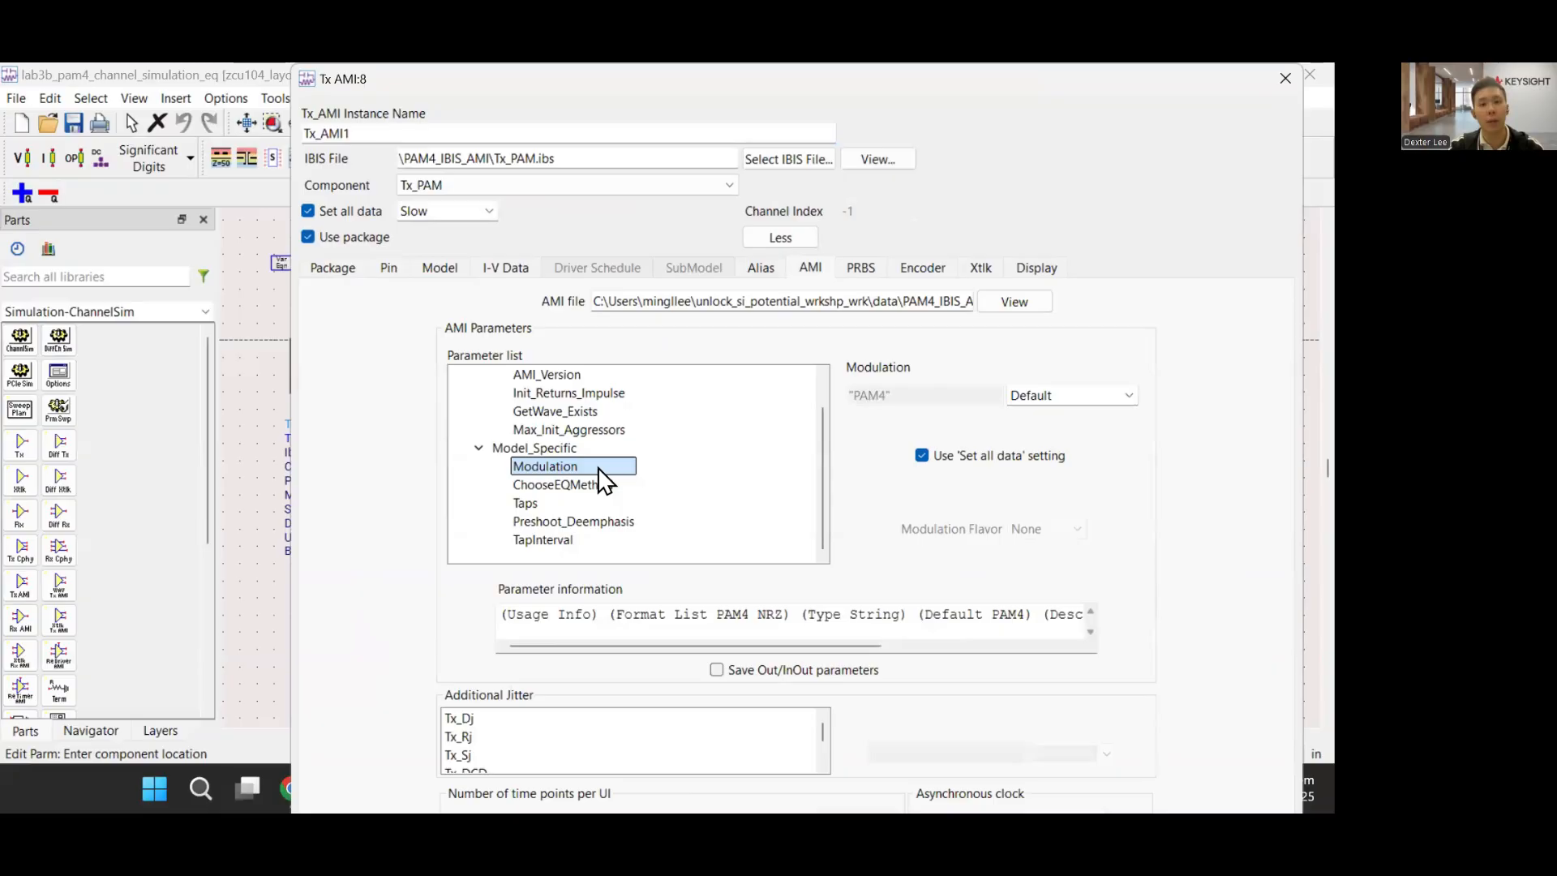
left_click(1100, 397)
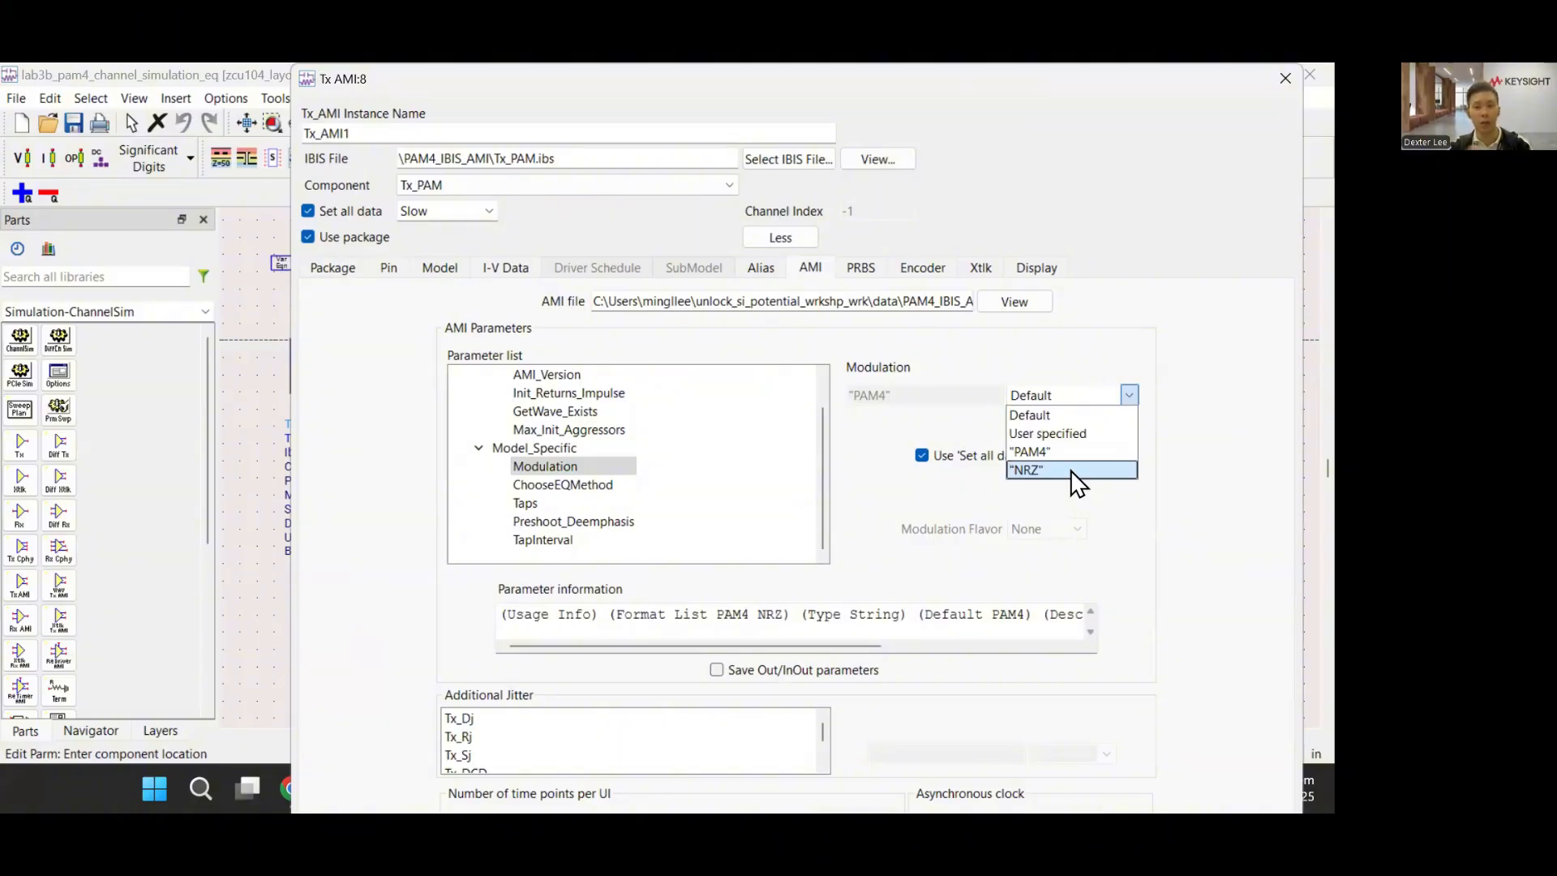
left_click(1143, 529)
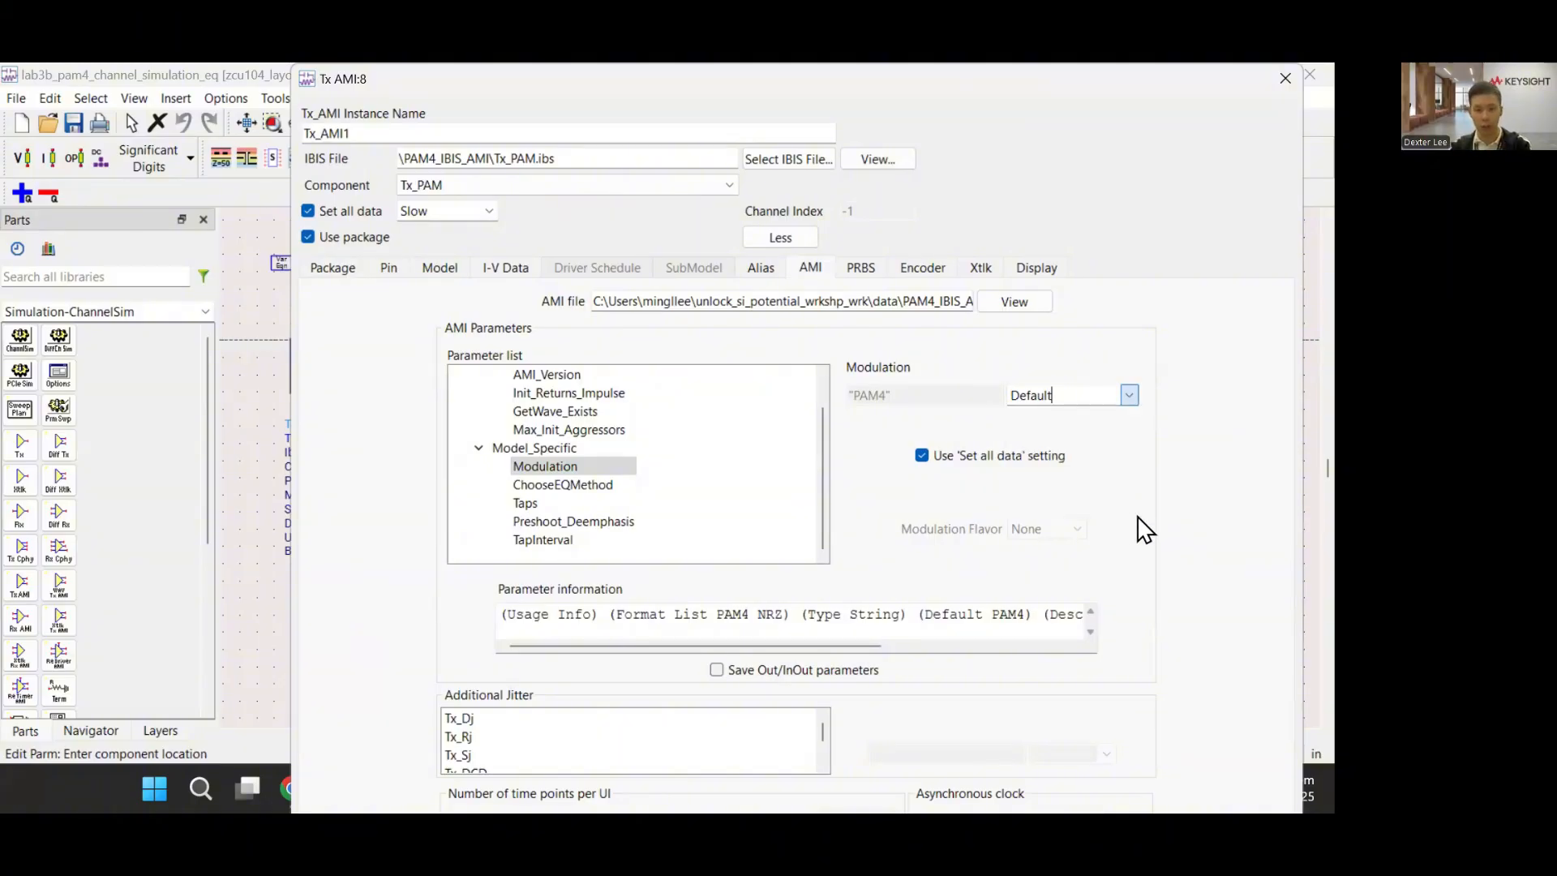
left_click(1277, 81)
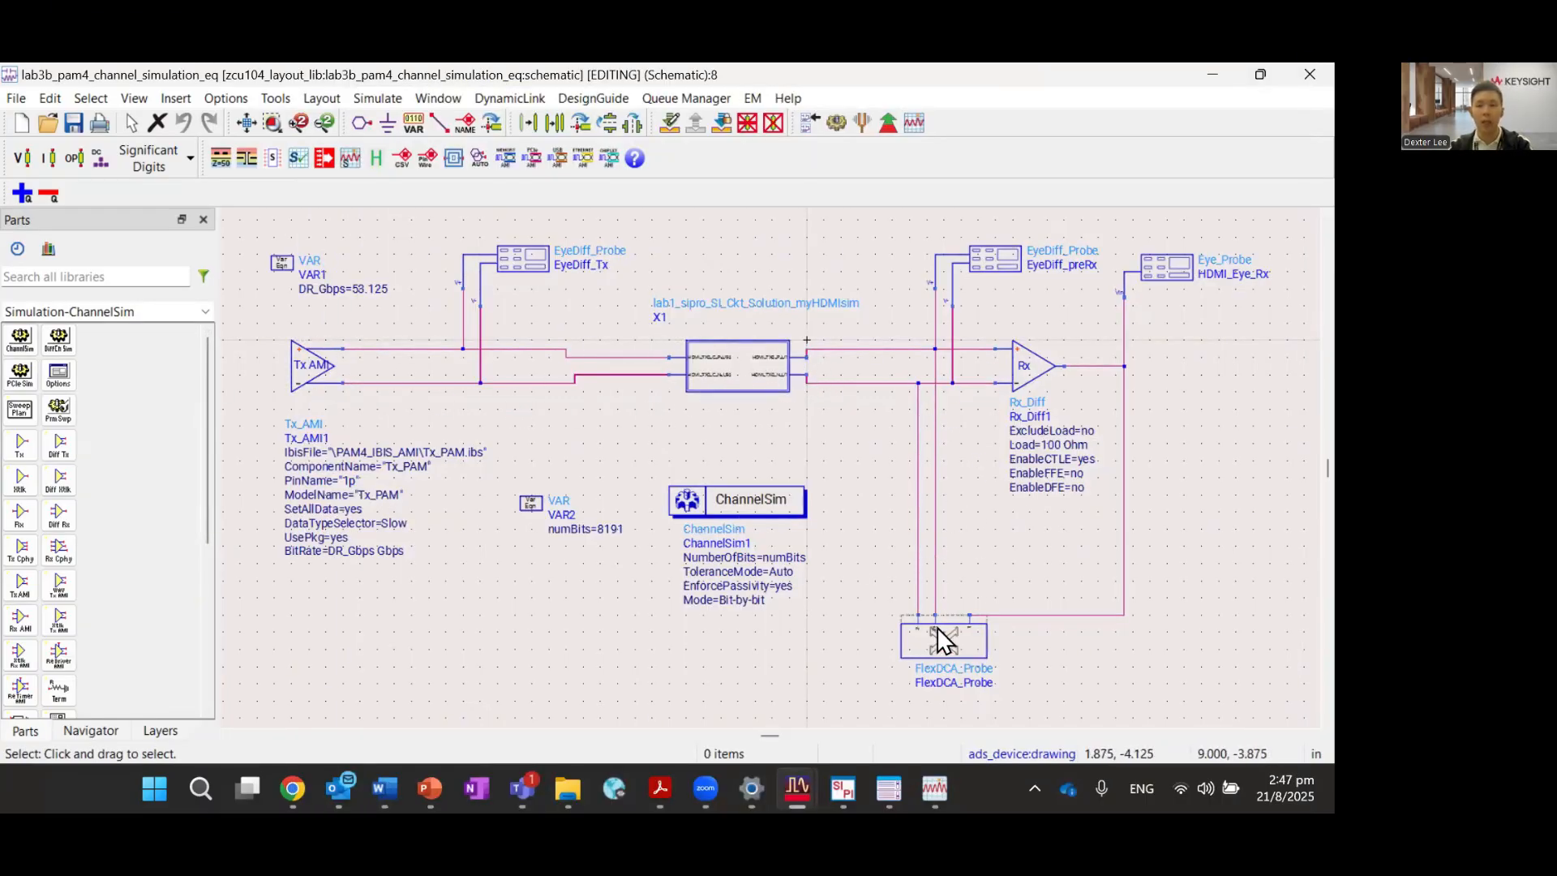
Examine the FlexDCA_Probe connections in the lab3b schematic and present slide 75 of the Unlock SI Potential deck in PowerPoint.
scroll(932, 636, "up", 3)
scroll(807, 475, "up", 3)
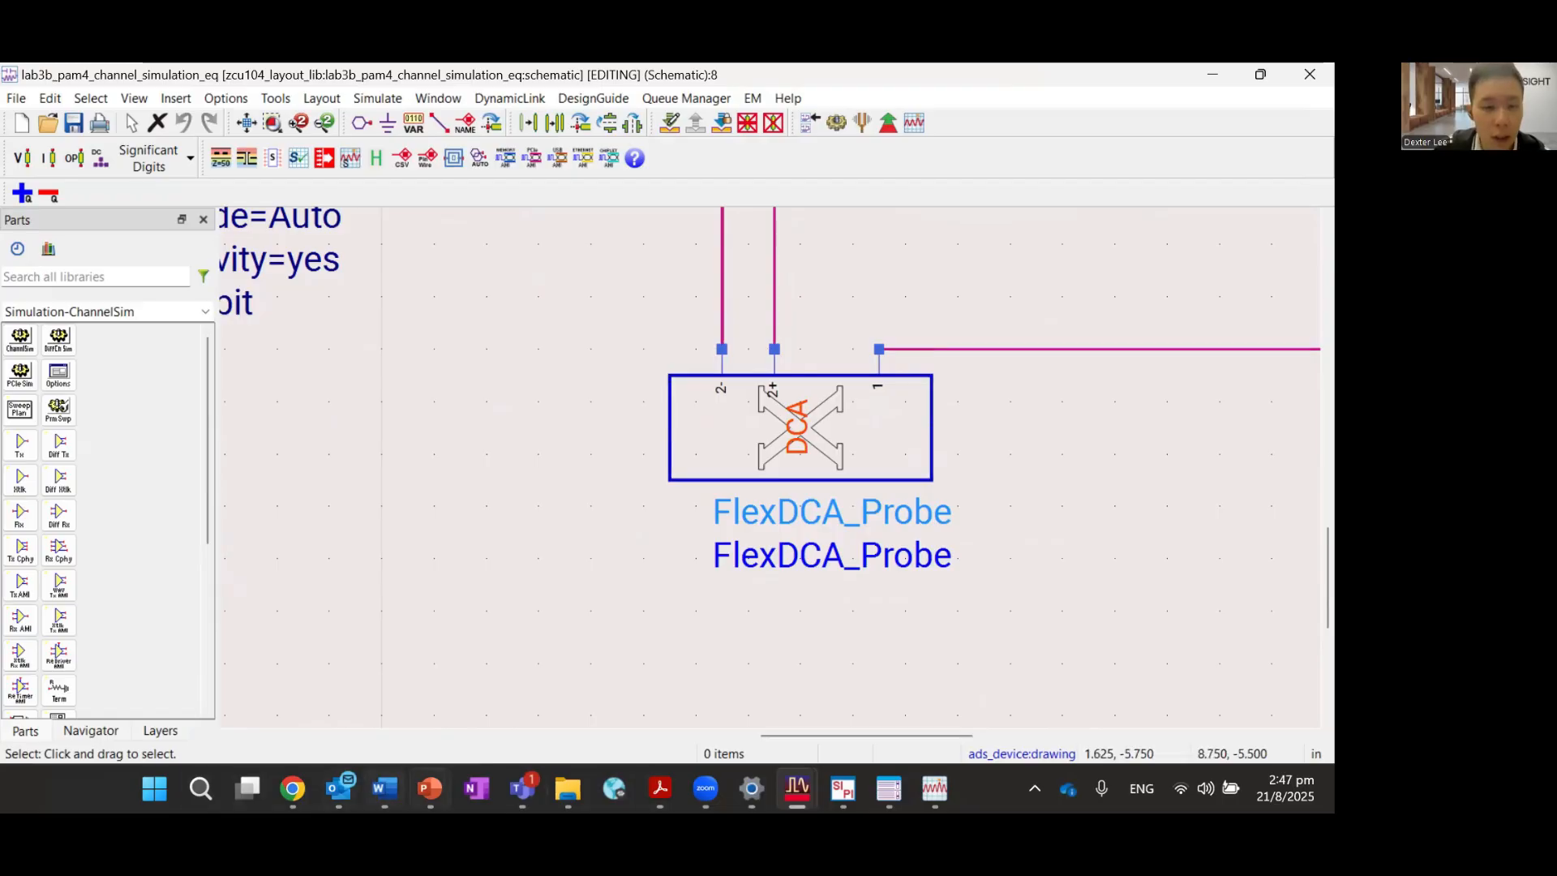
left_click(430, 787)
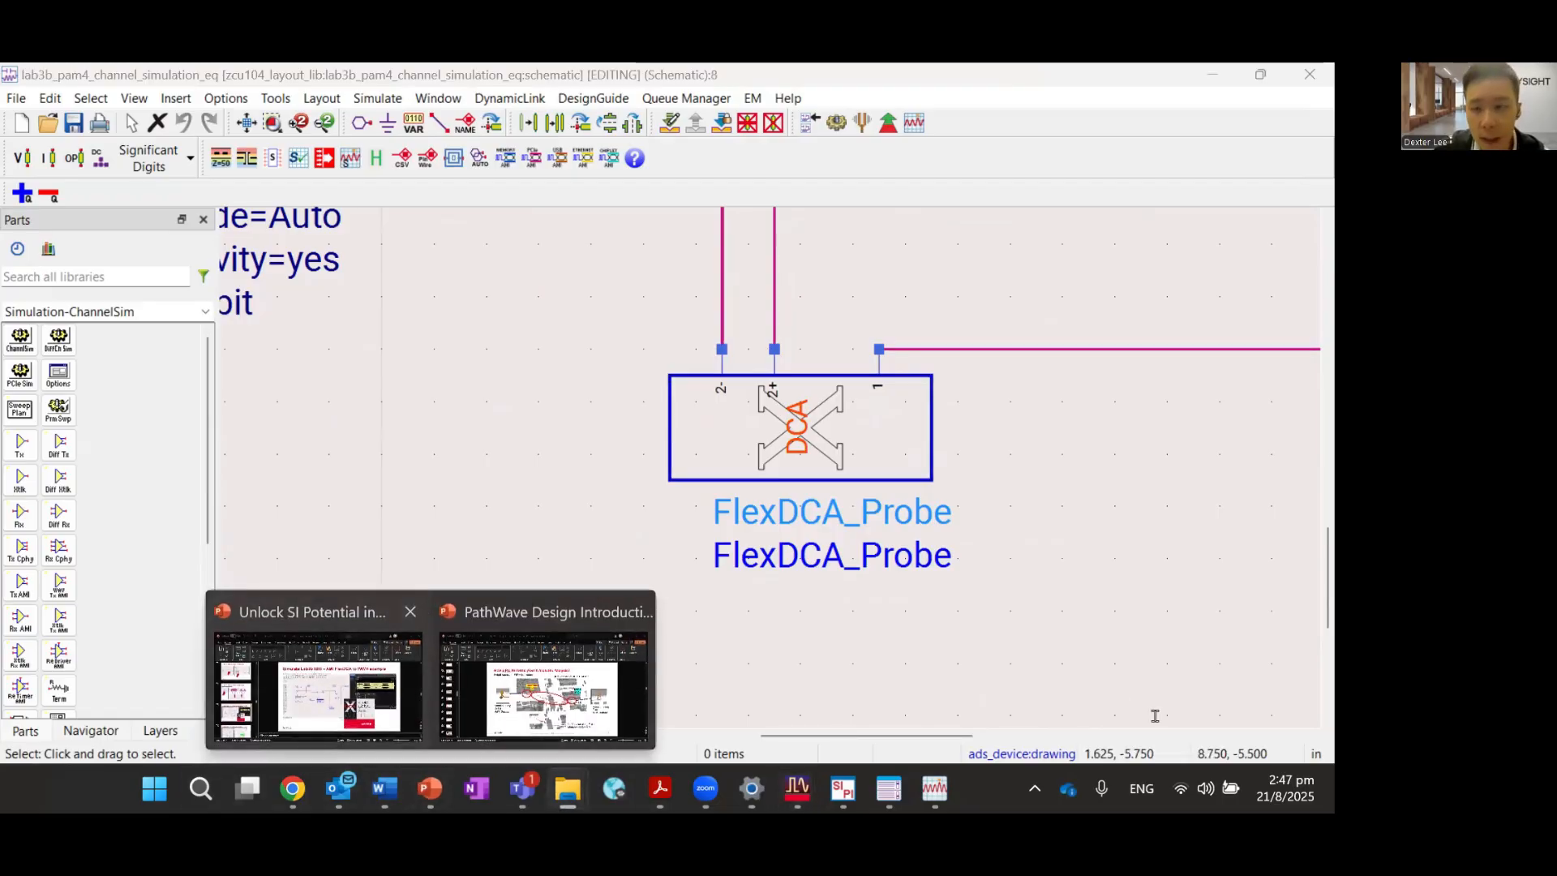
left_click(318, 686)
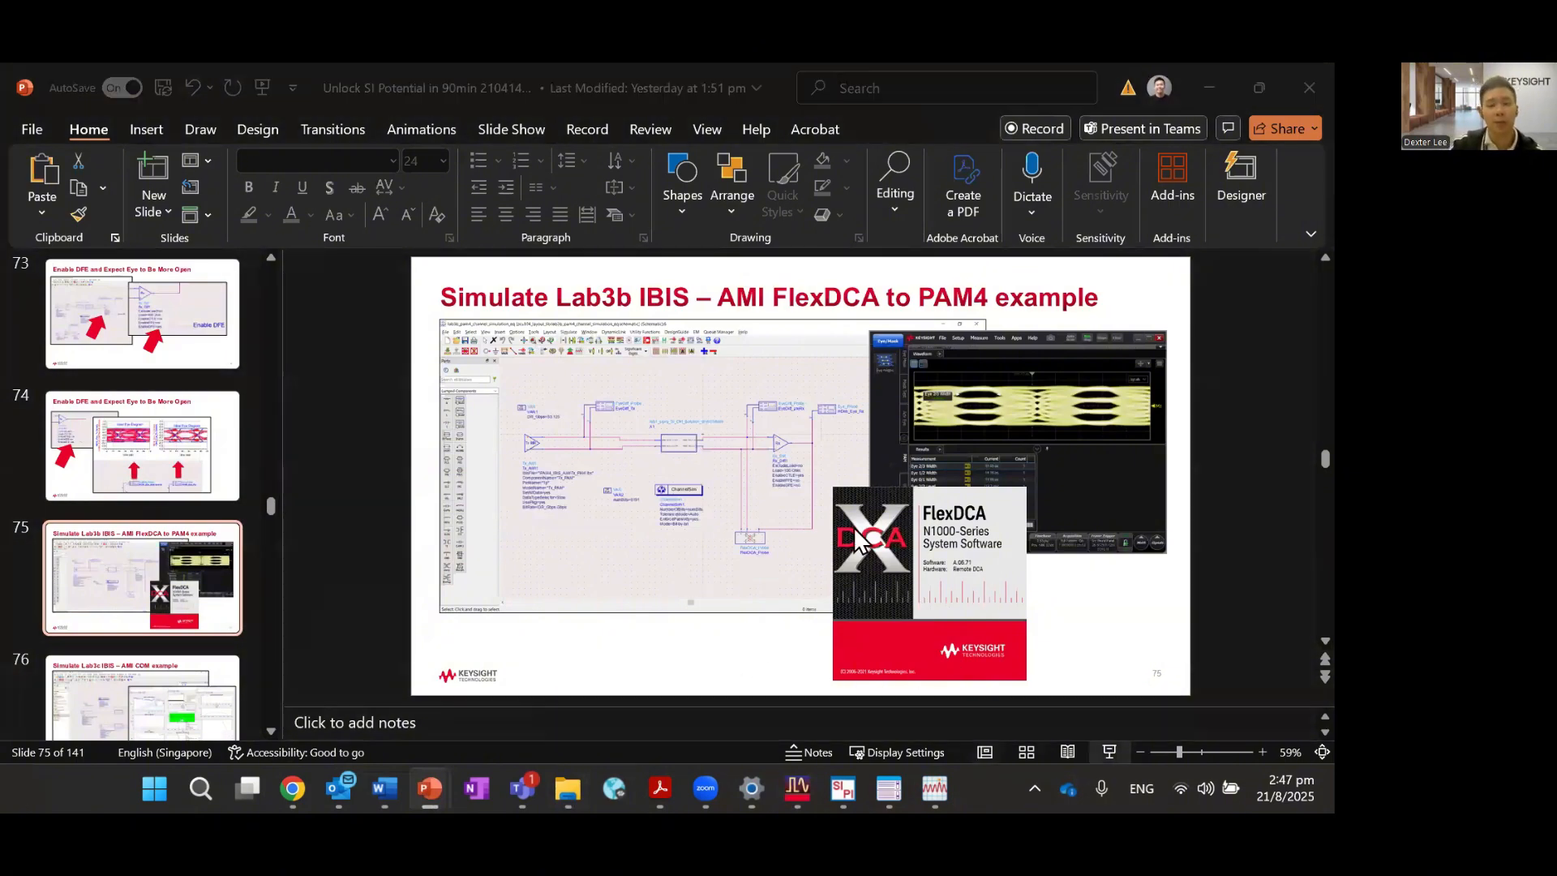
key("shift+F5")
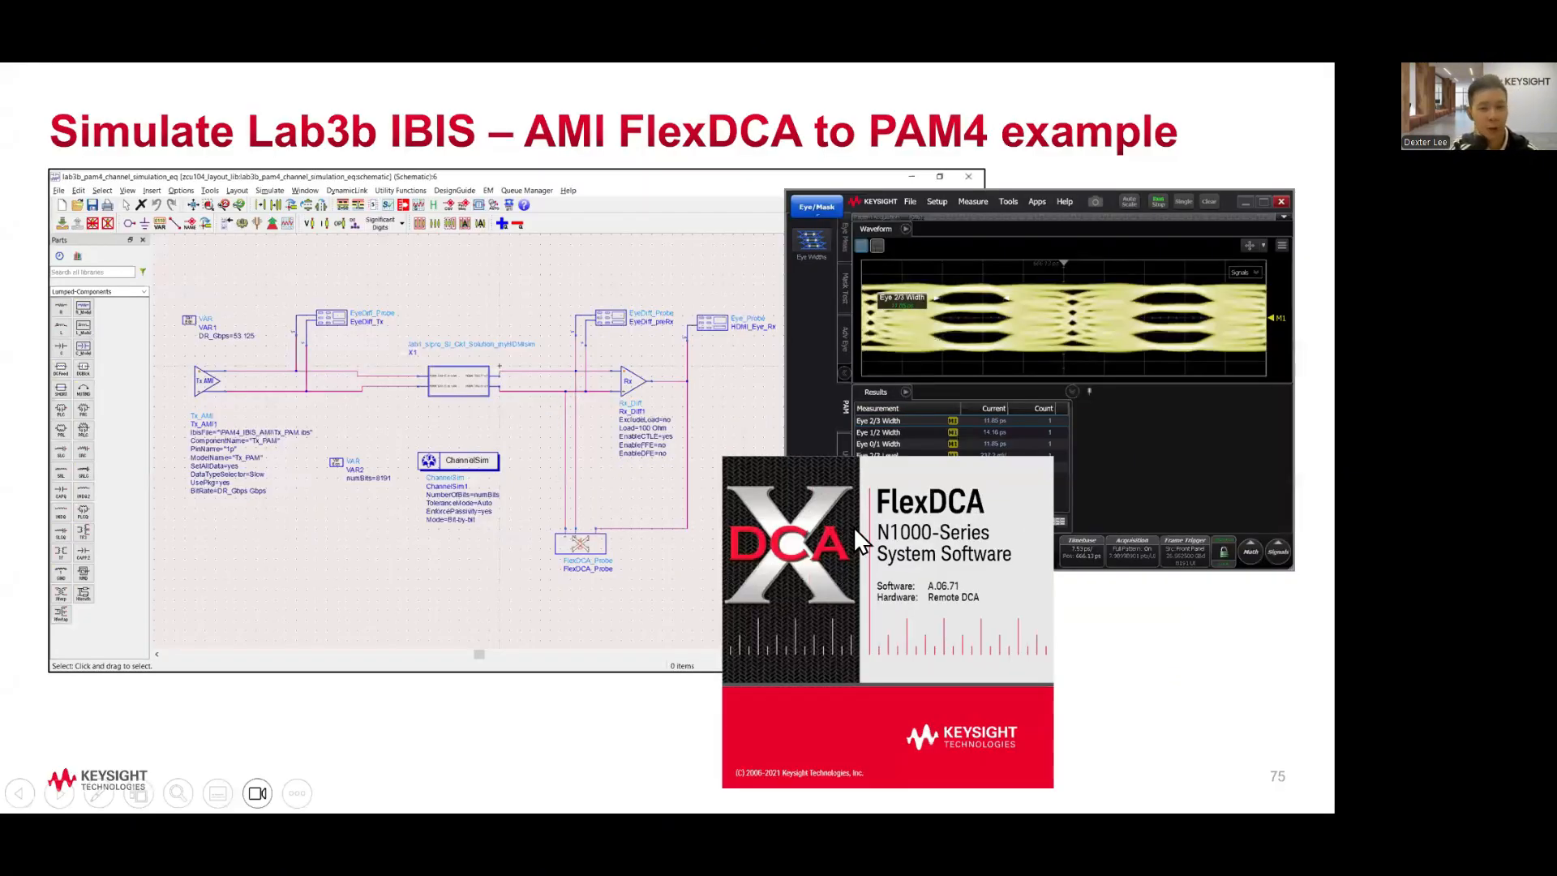
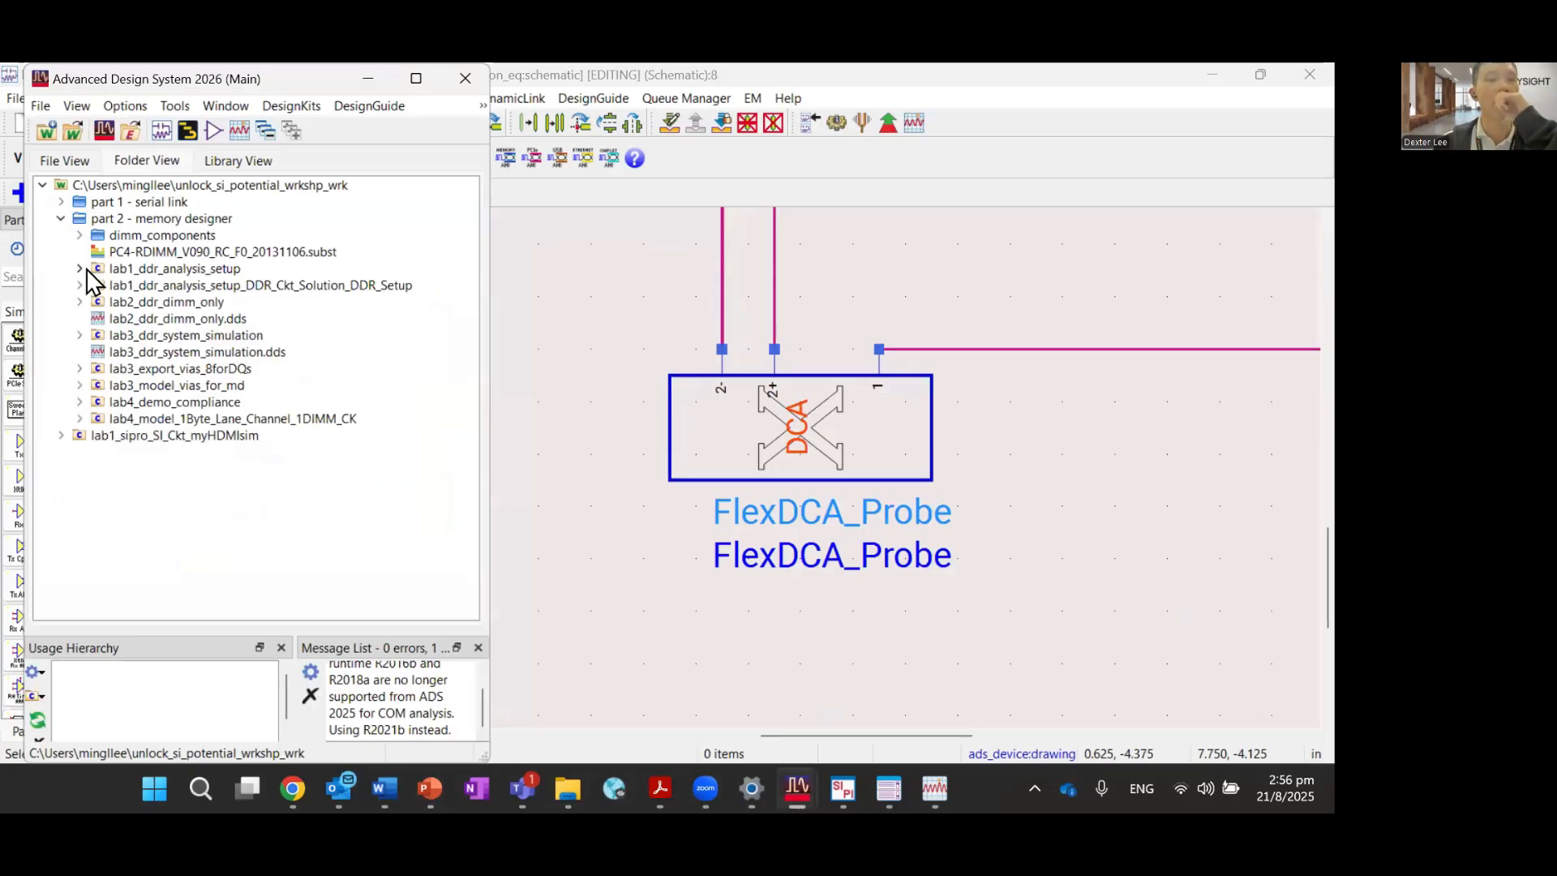
Open the lab1_ddr_analysis_setup layout from the part 2 - memory designer folder and launch its SIPro/PIPro setup.
left_click(82, 269)
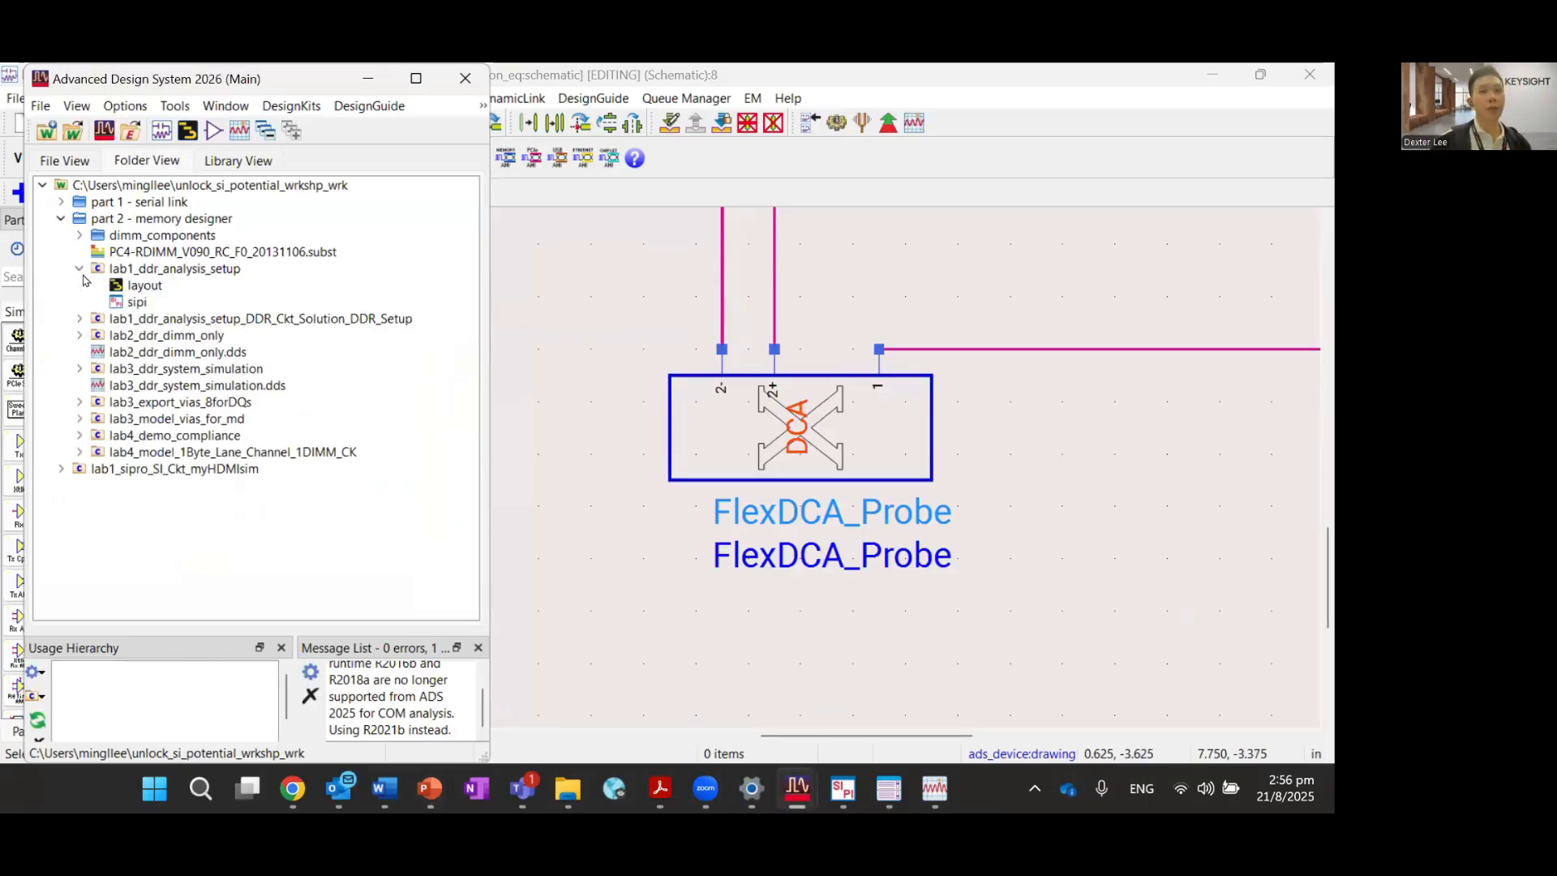
double_click(139, 286)
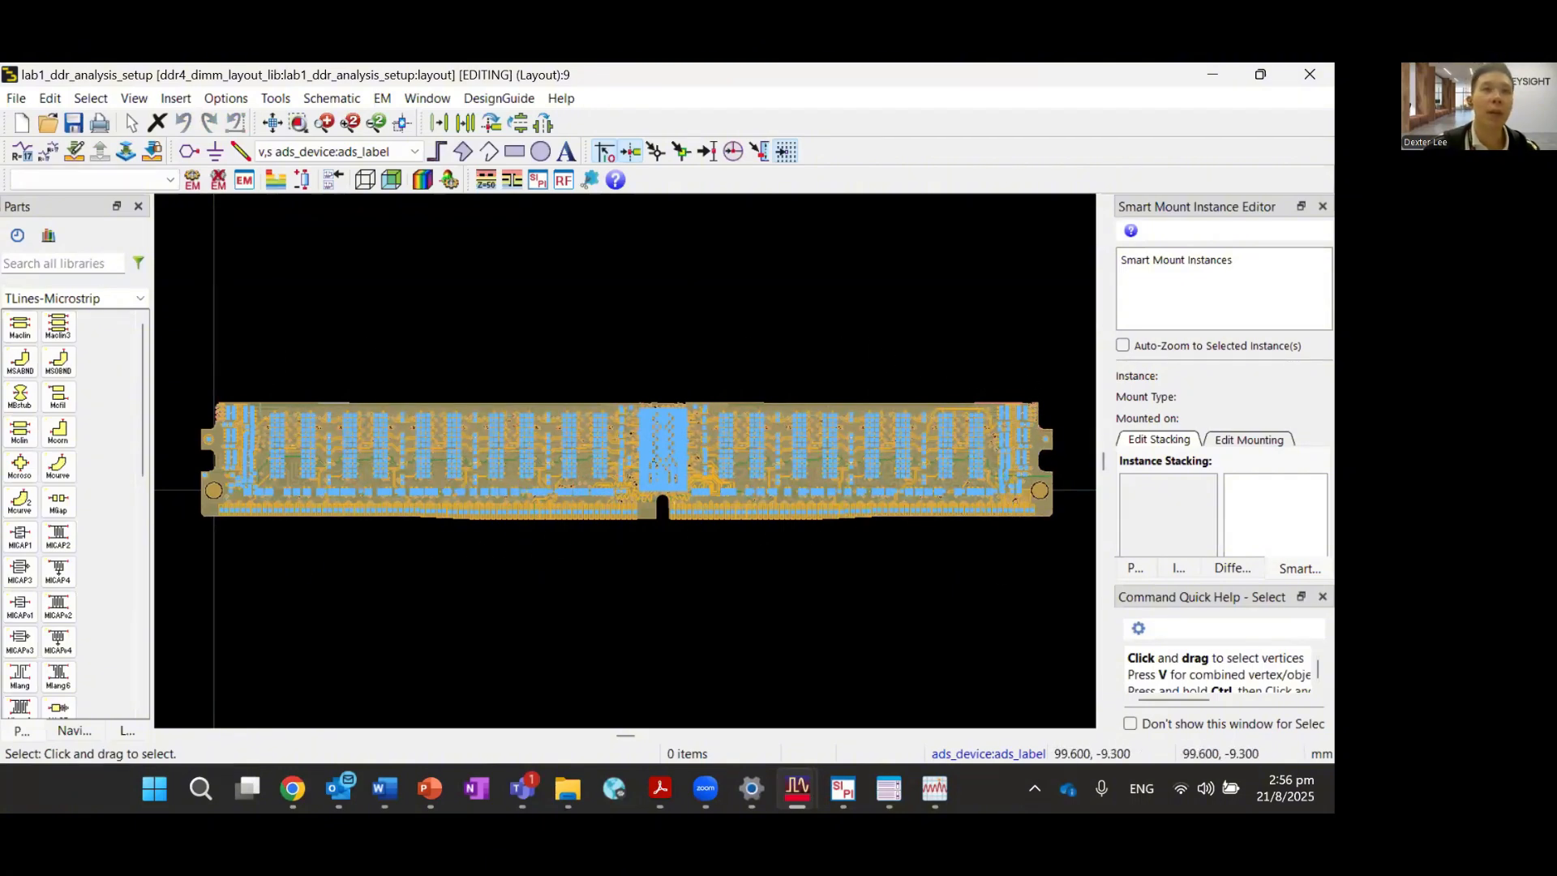
left_click(539, 179)
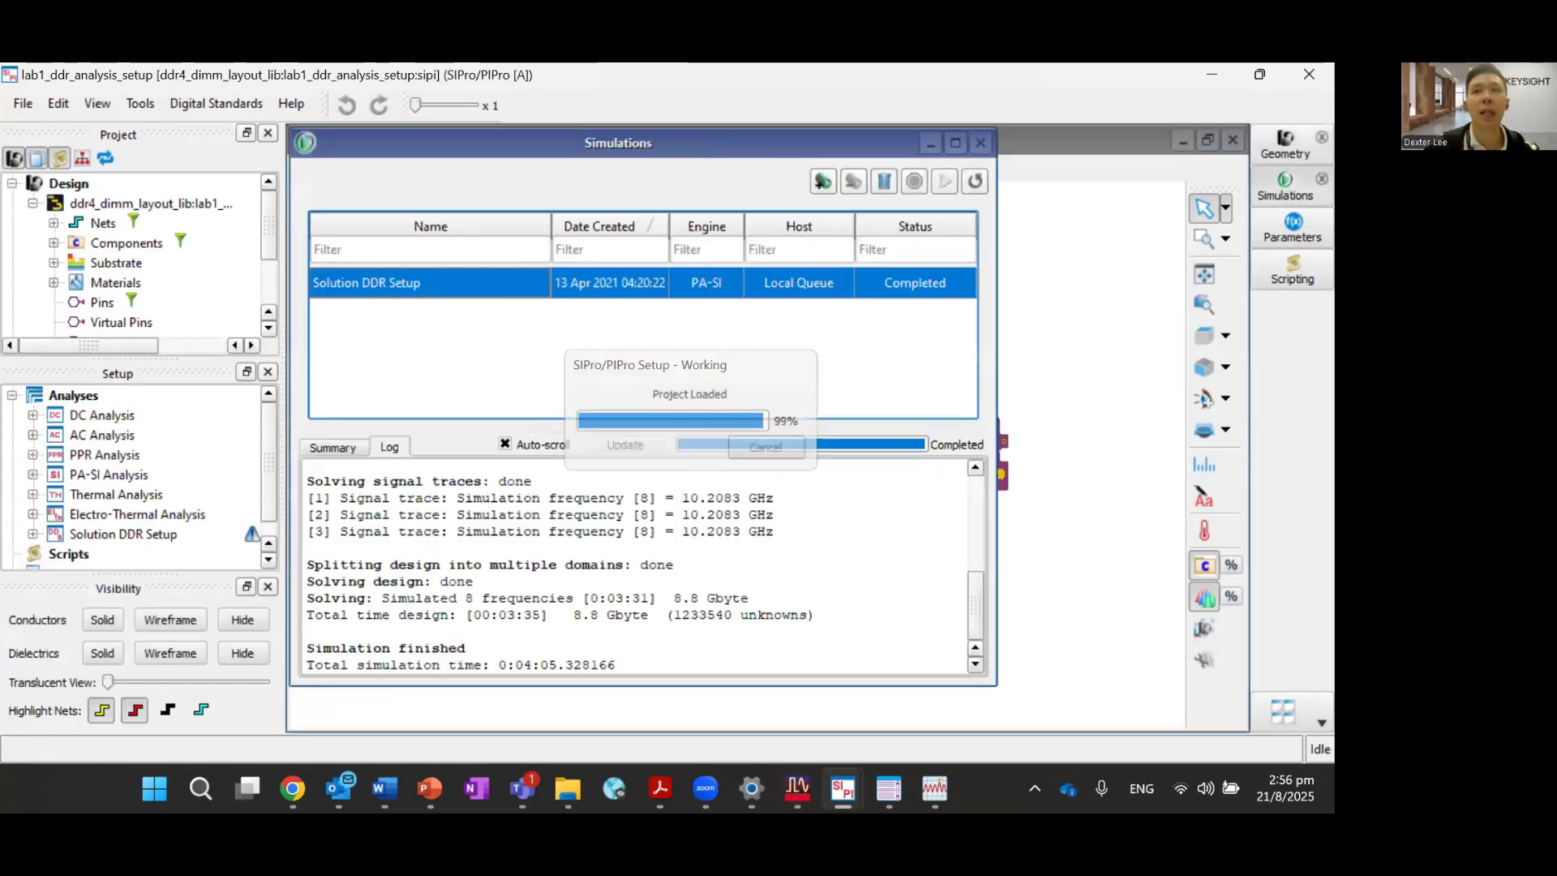
Examine the DDR4 DIMM layout in 3D, covering memory chips U1 to U9, the central chip U10 and the edge connector.
left_click_drag(819, 568, 749, 524)
scroll(731, 488, "up", 3)
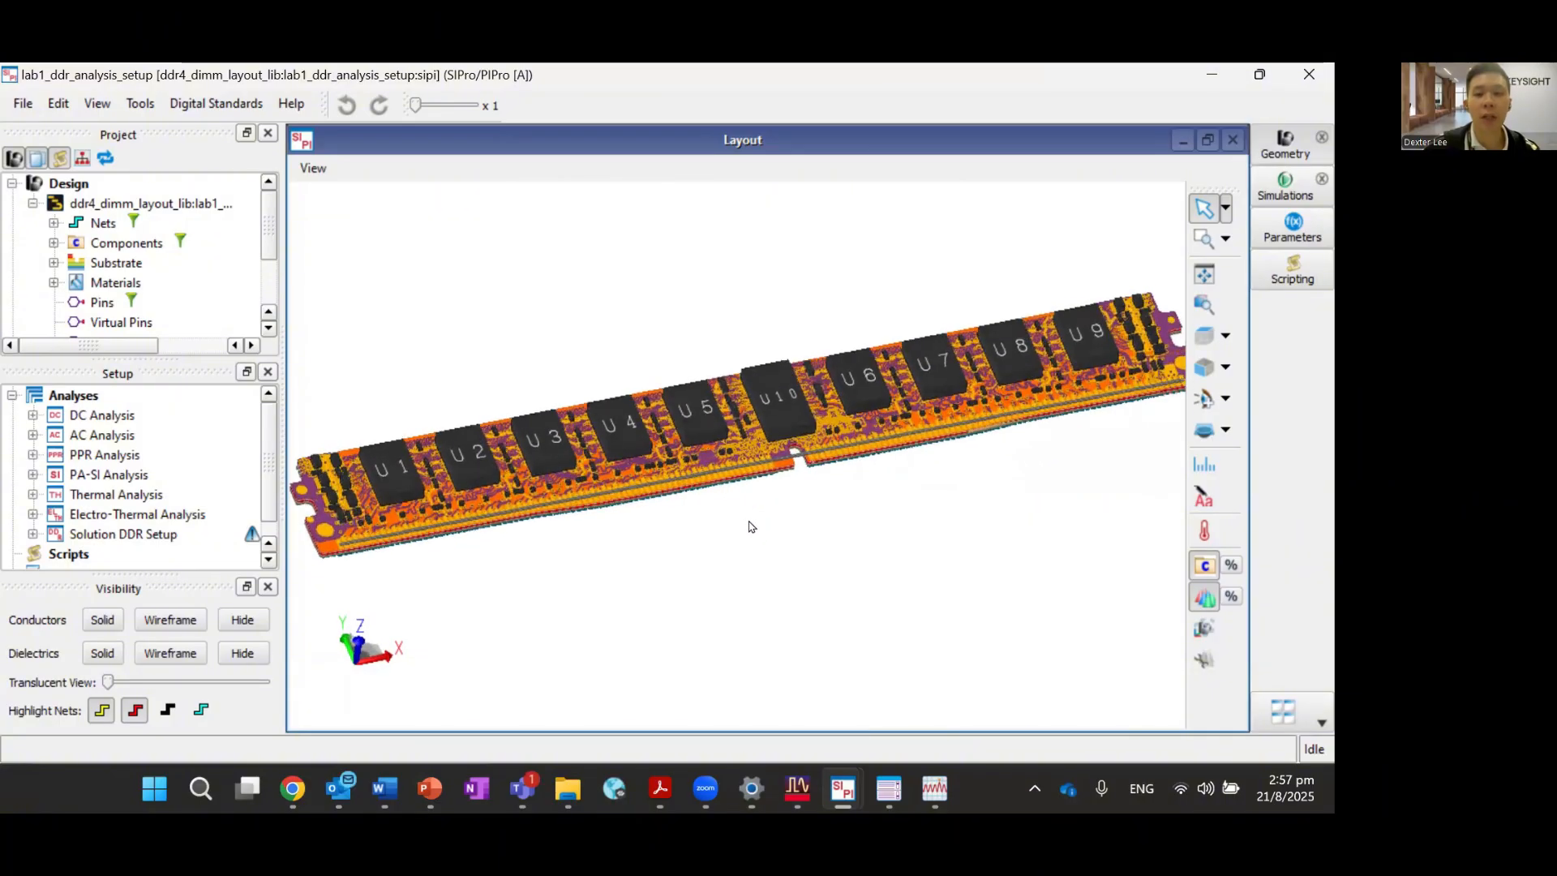
scroll(757, 519, "down", 2)
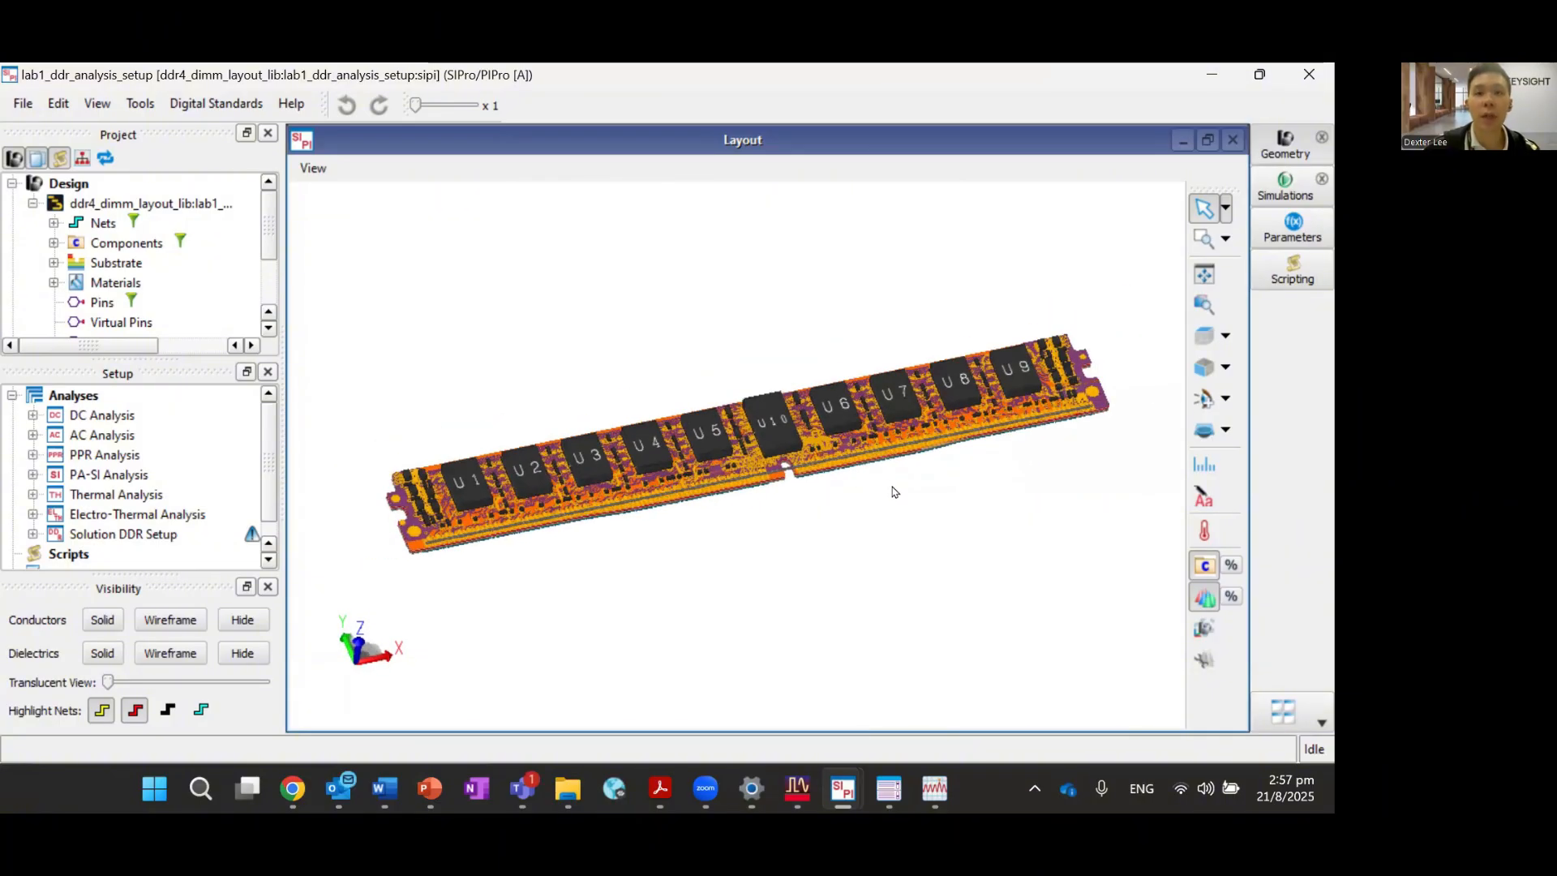
left_click_drag(892, 491, 629, 514)
scroll(640, 478, "up", 5)
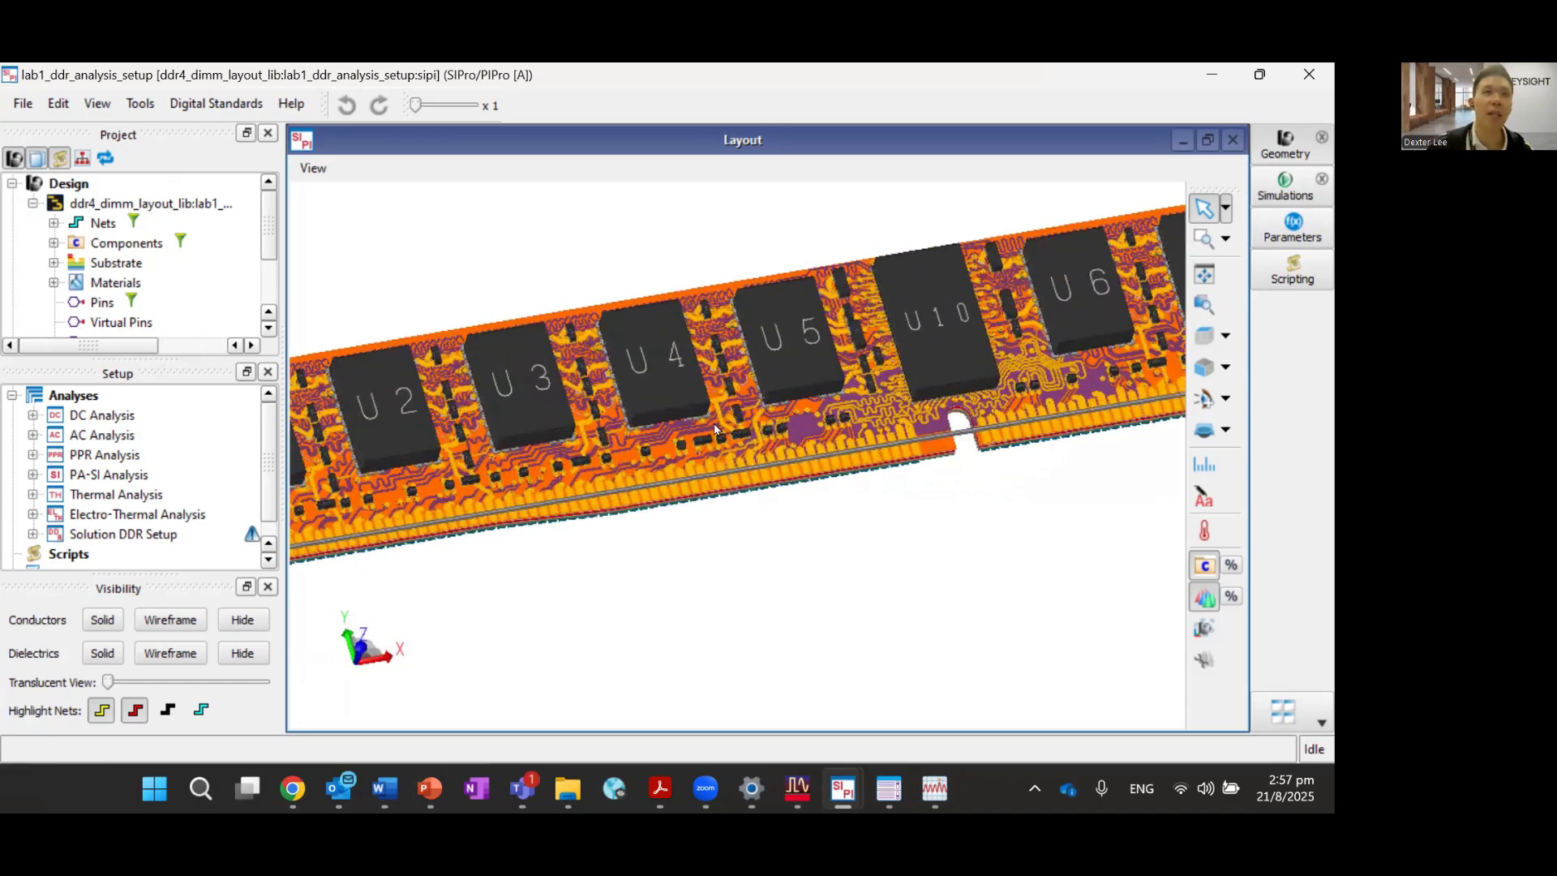
scroll(716, 430, "down", 3)
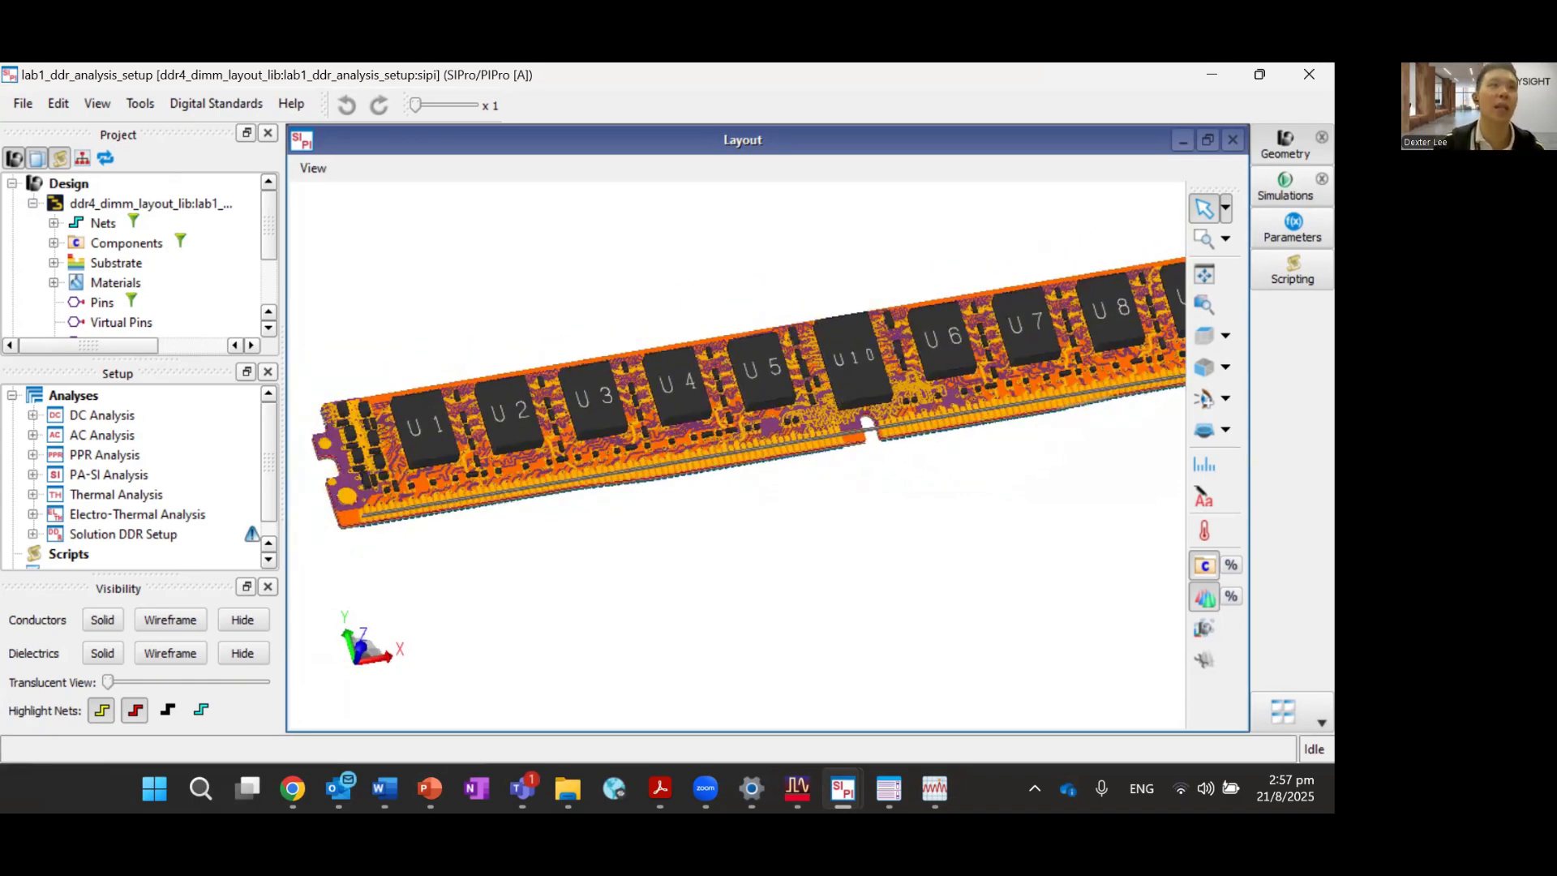
key("alt+Tab")
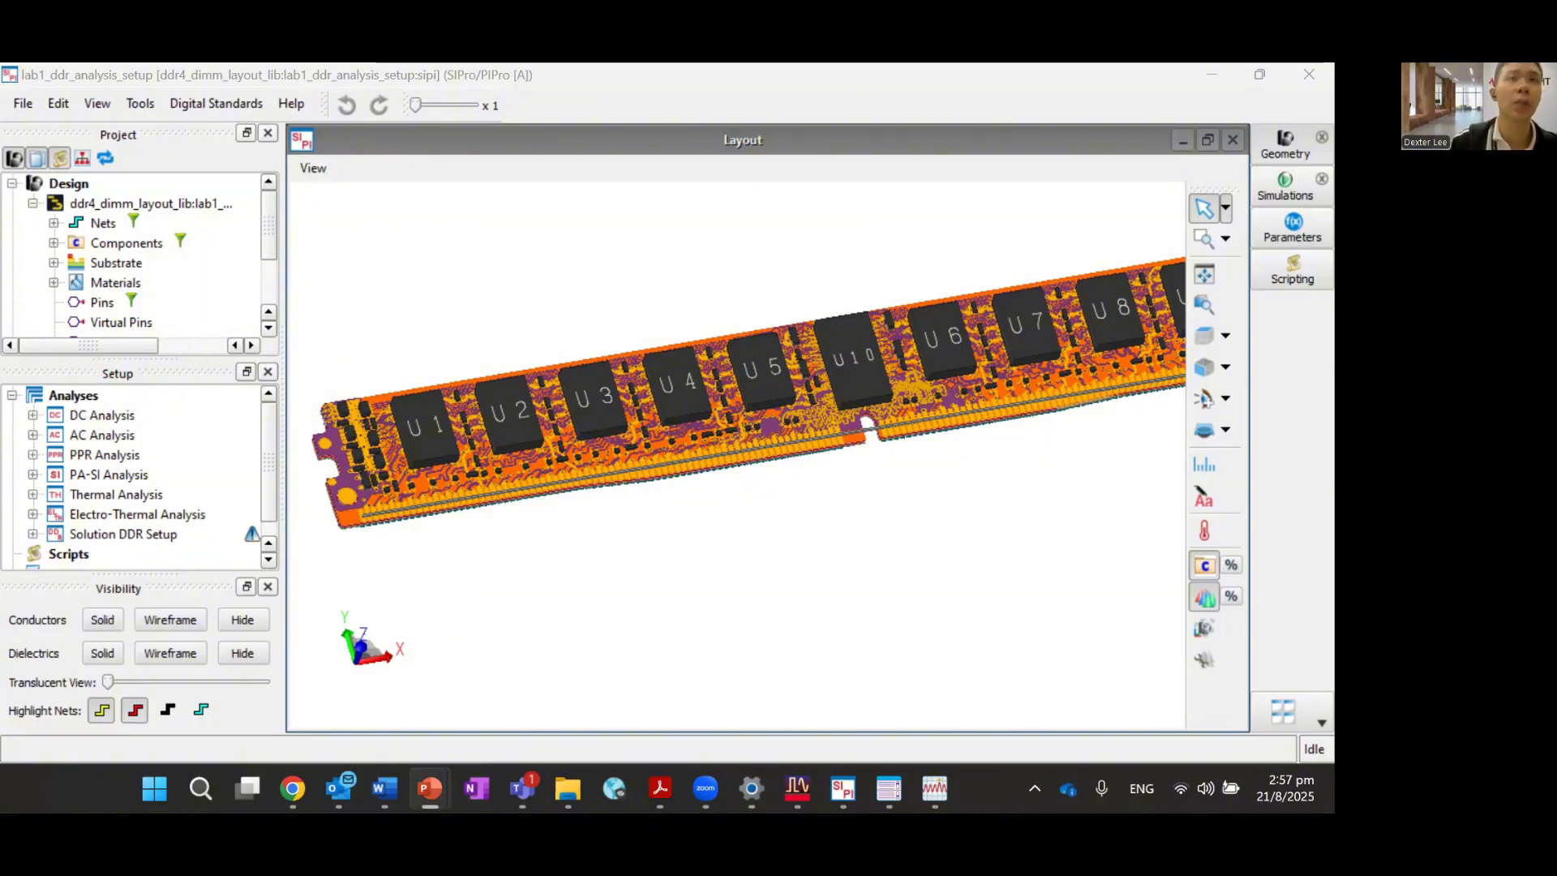
left_click_drag(928, 455, 1013, 435)
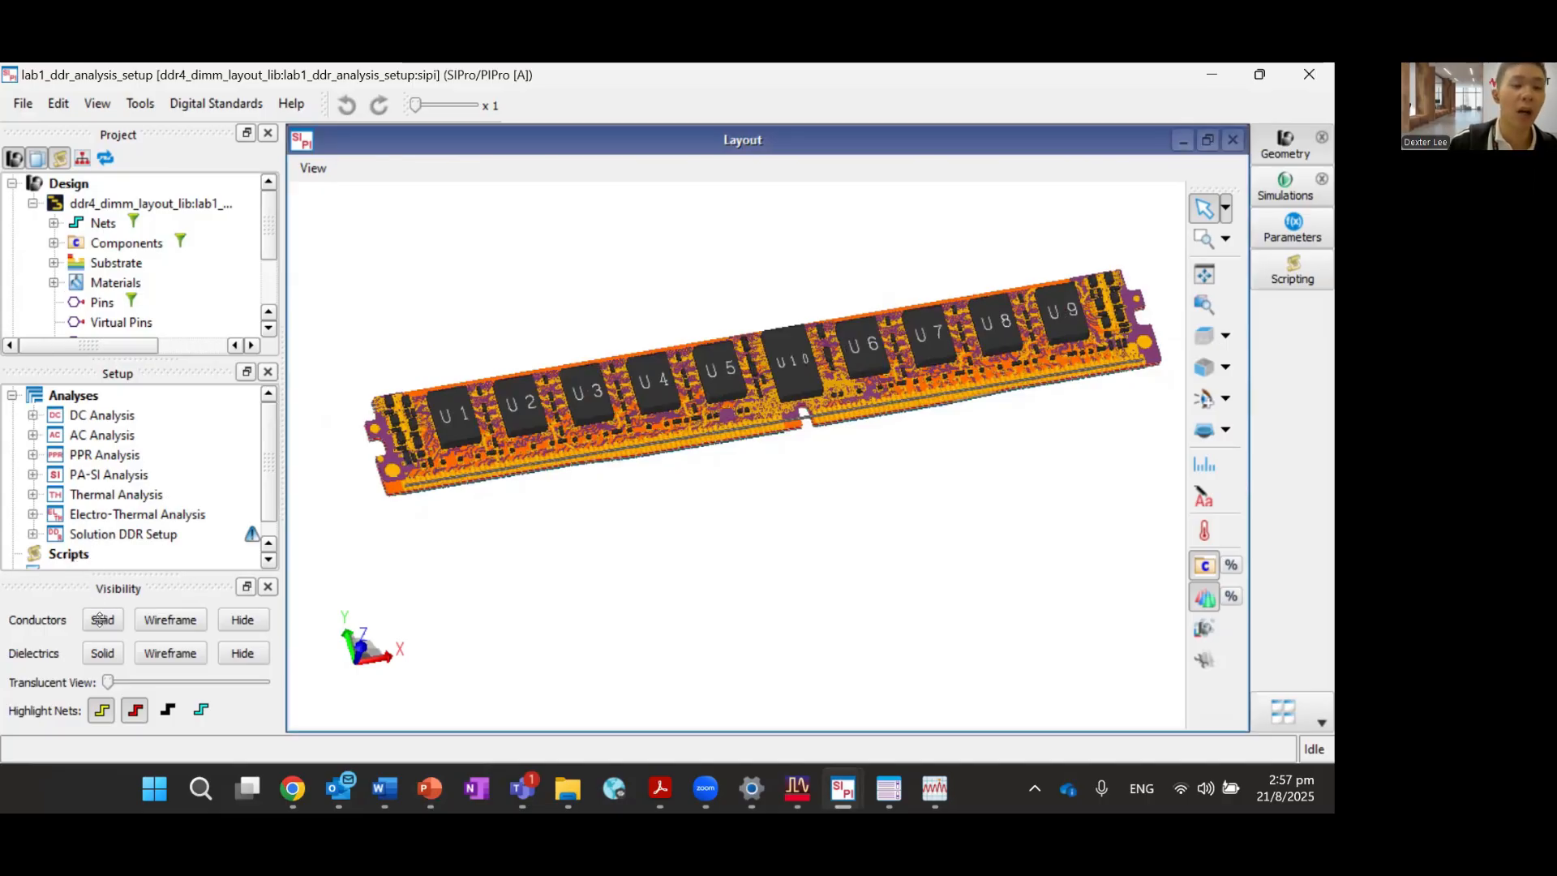
Open the DDR Setup from the digital standards tools and choose speed grade 3200.
left_click(149, 113)
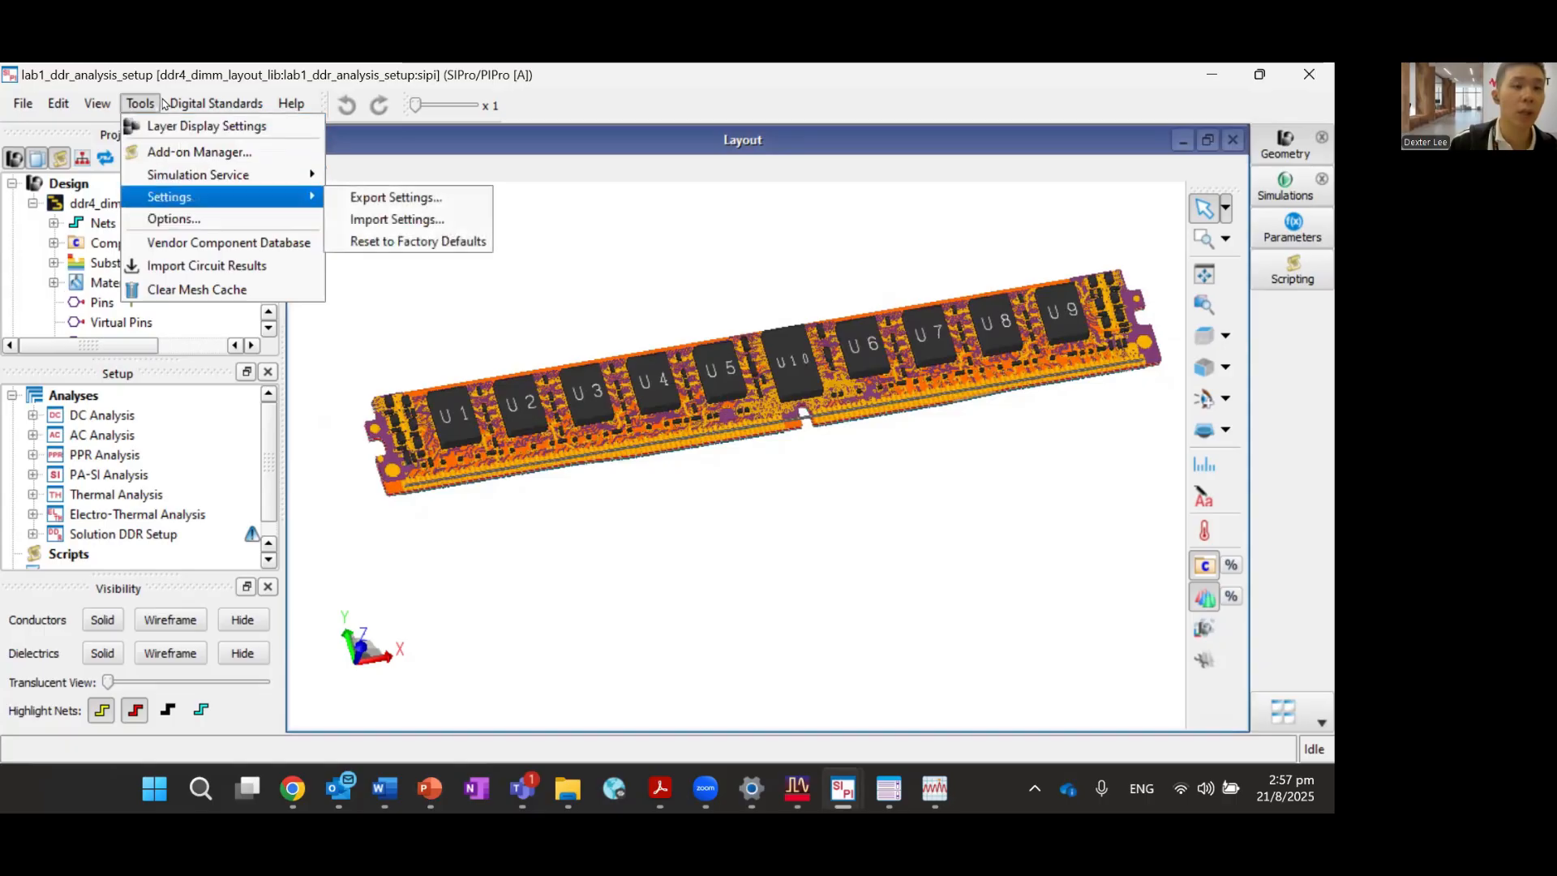
left_click(208, 111)
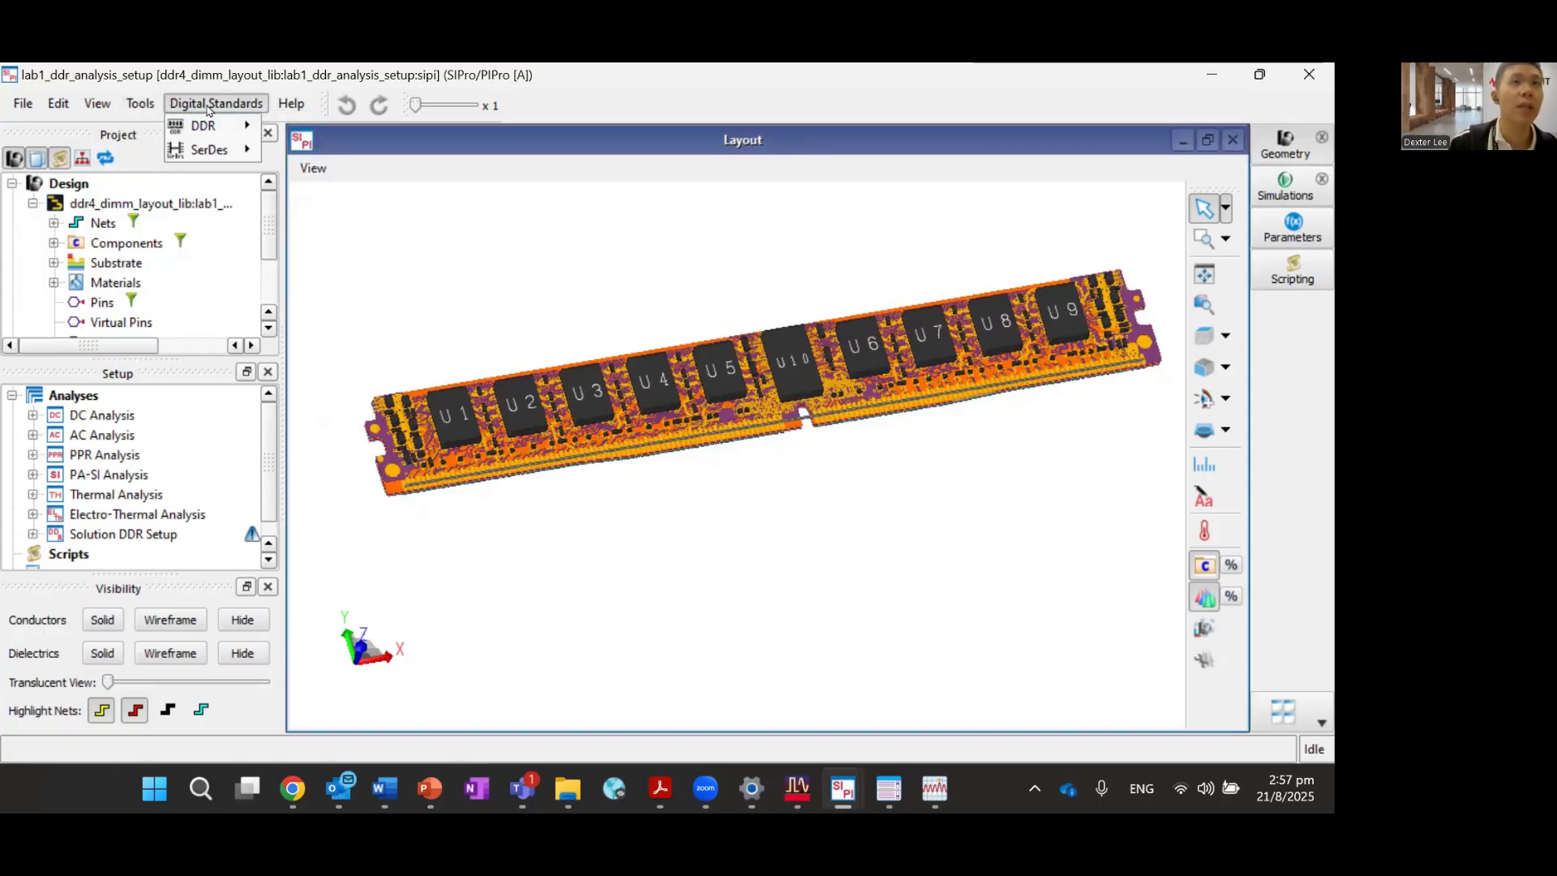
mouse_move(207, 125)
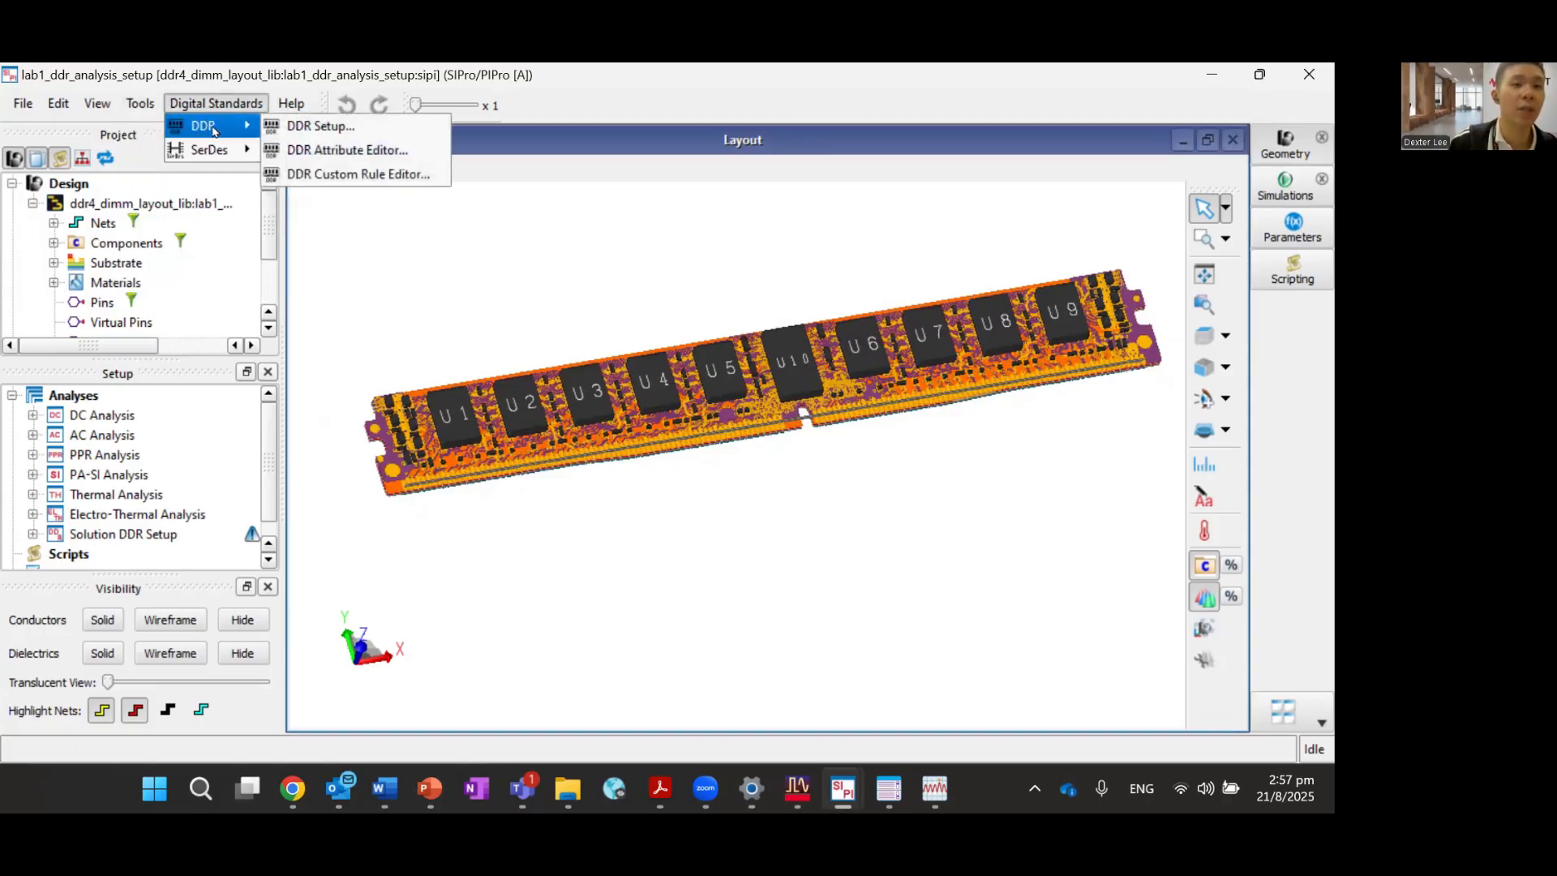
left_click(381, 128)
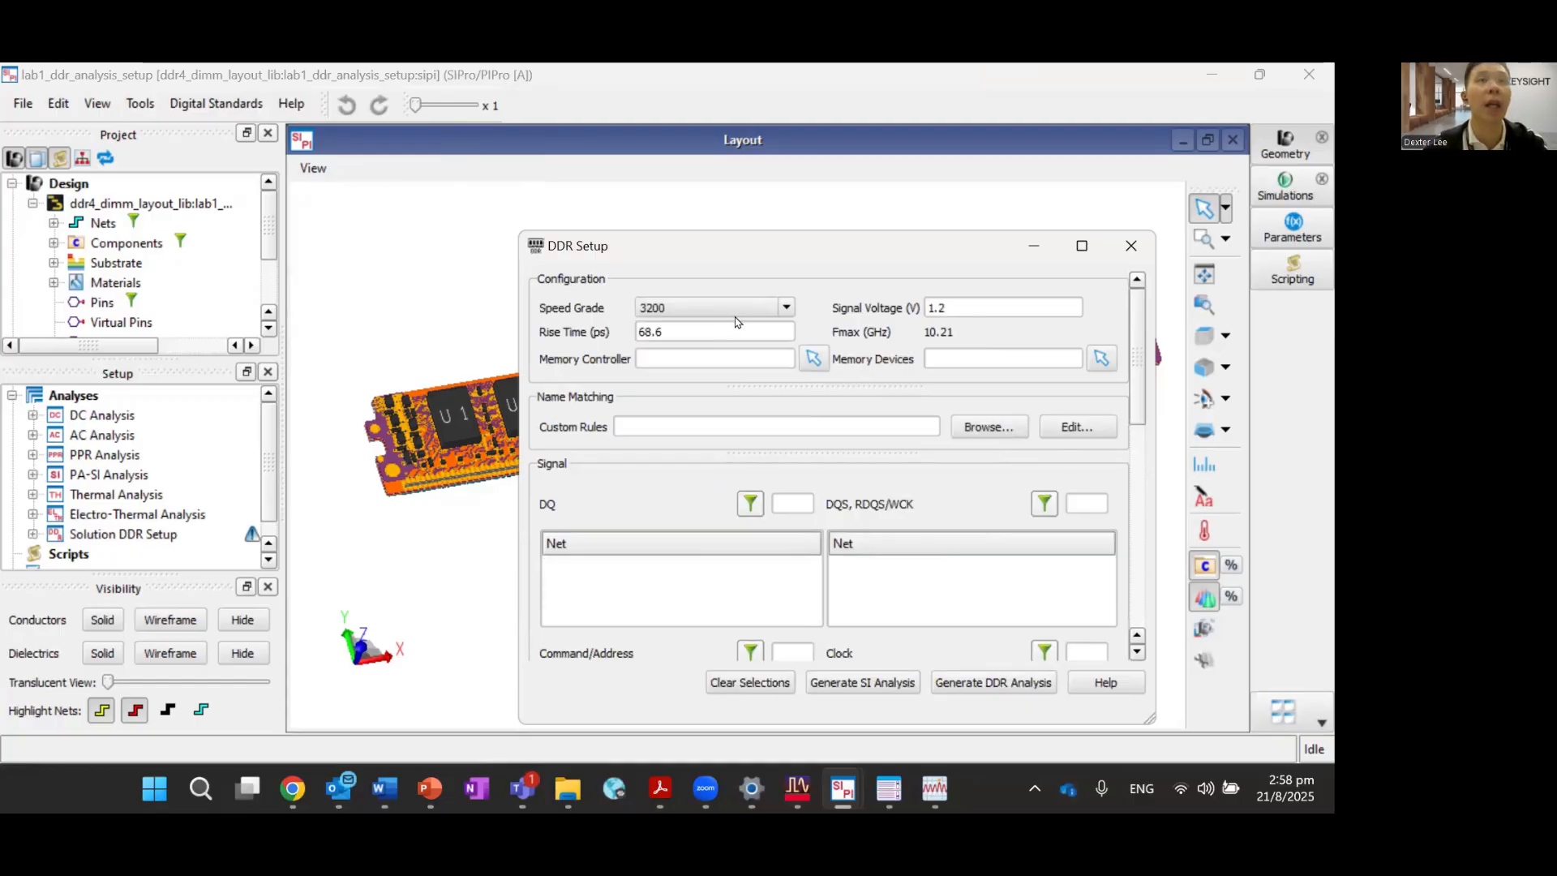
left_click(692, 311)
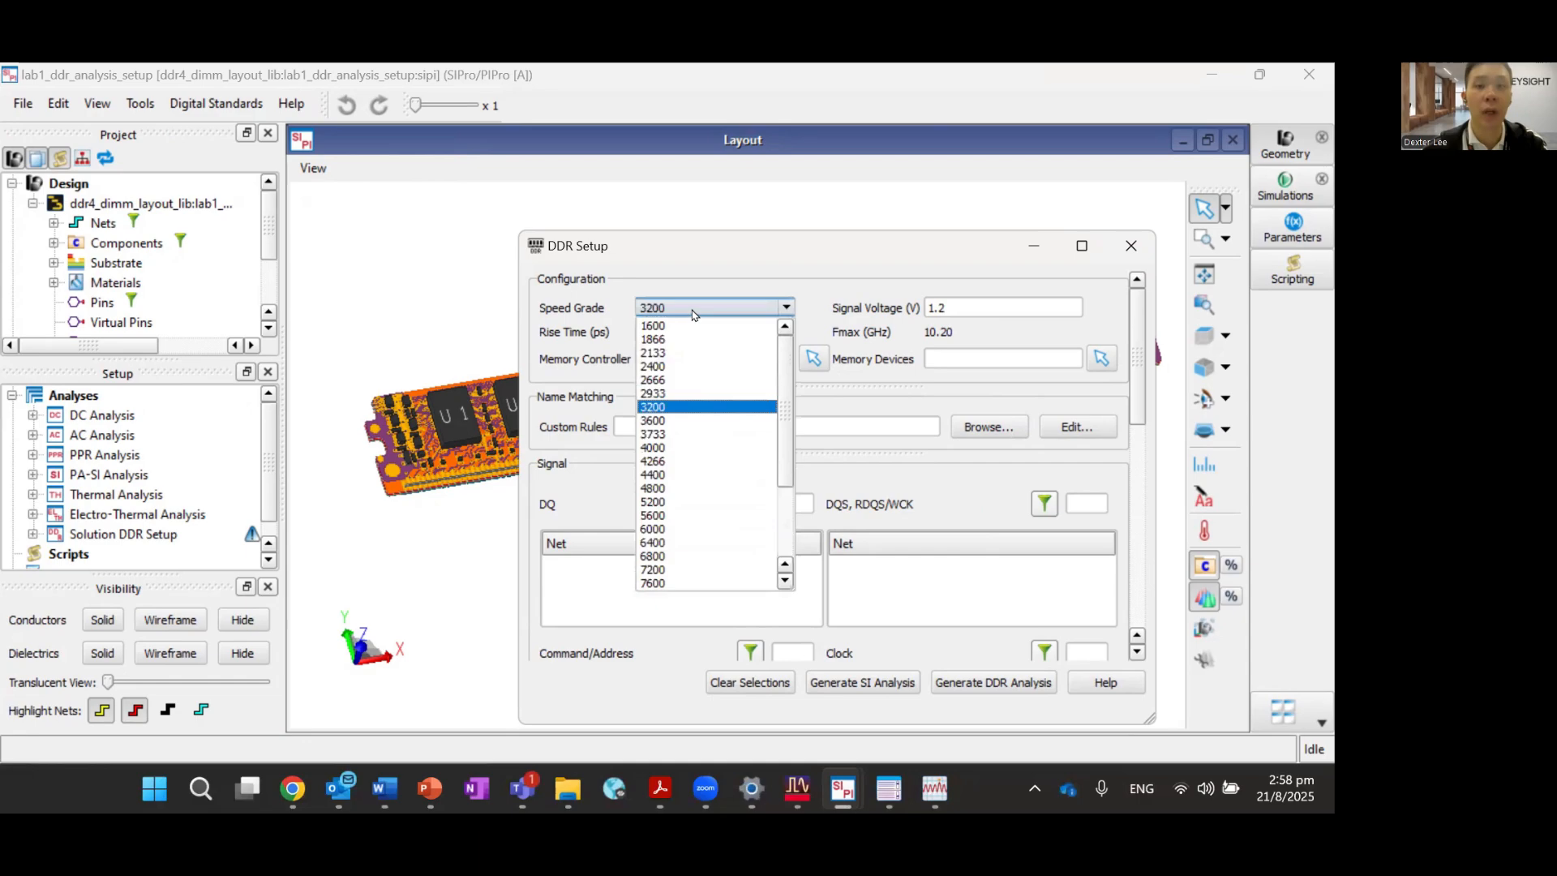
left_click(663, 409)
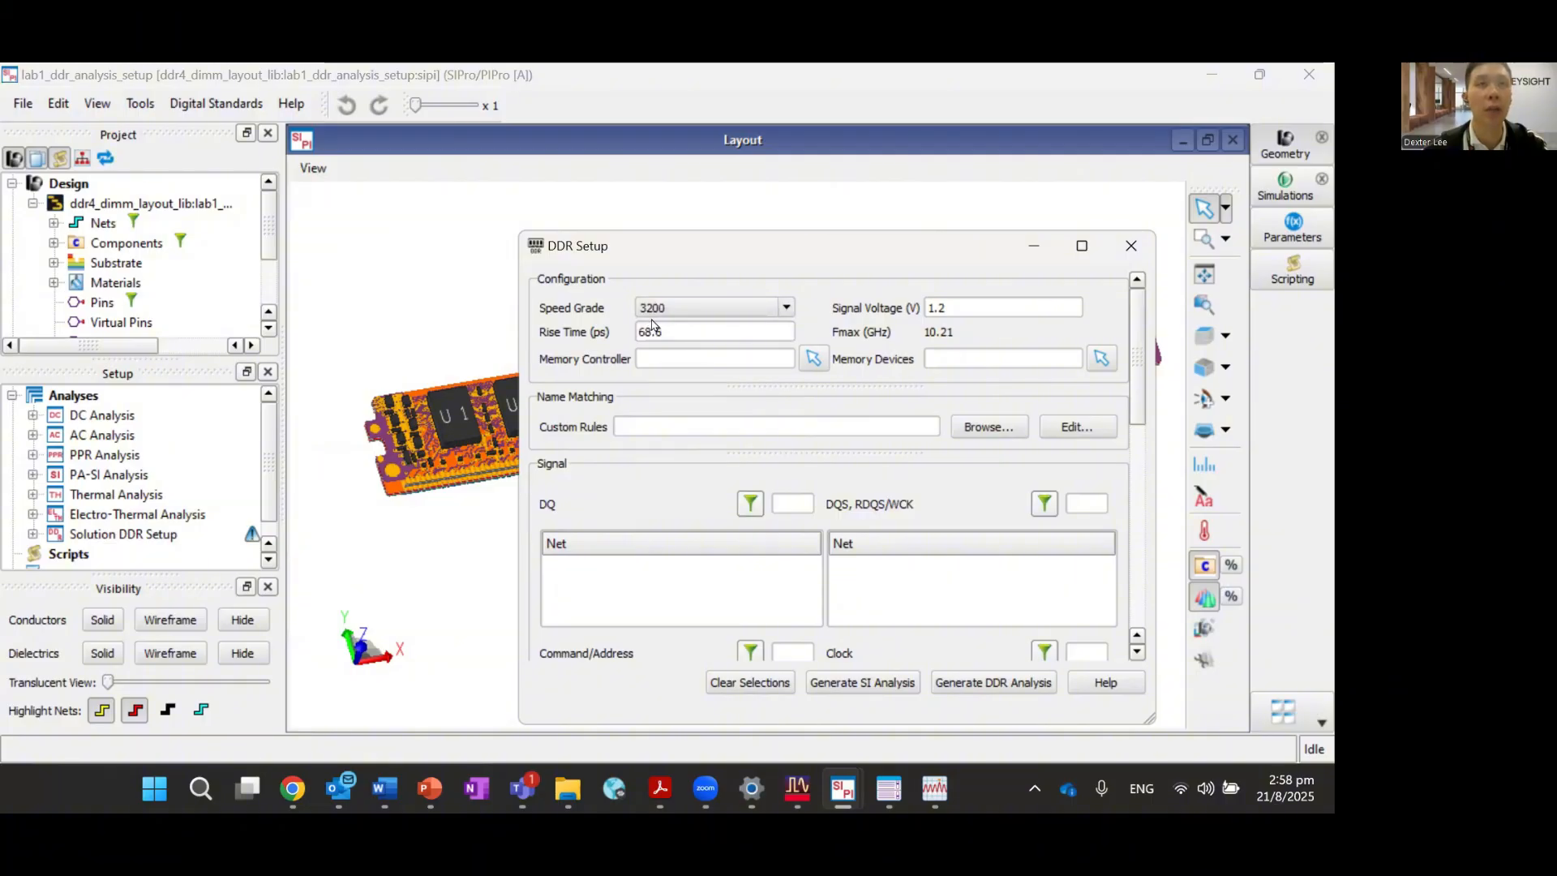
Select the DIMM edge connector J1 in the layout and assign it as the memory controller in DDR Setup.
left_click_drag(673, 240, 693, 223)
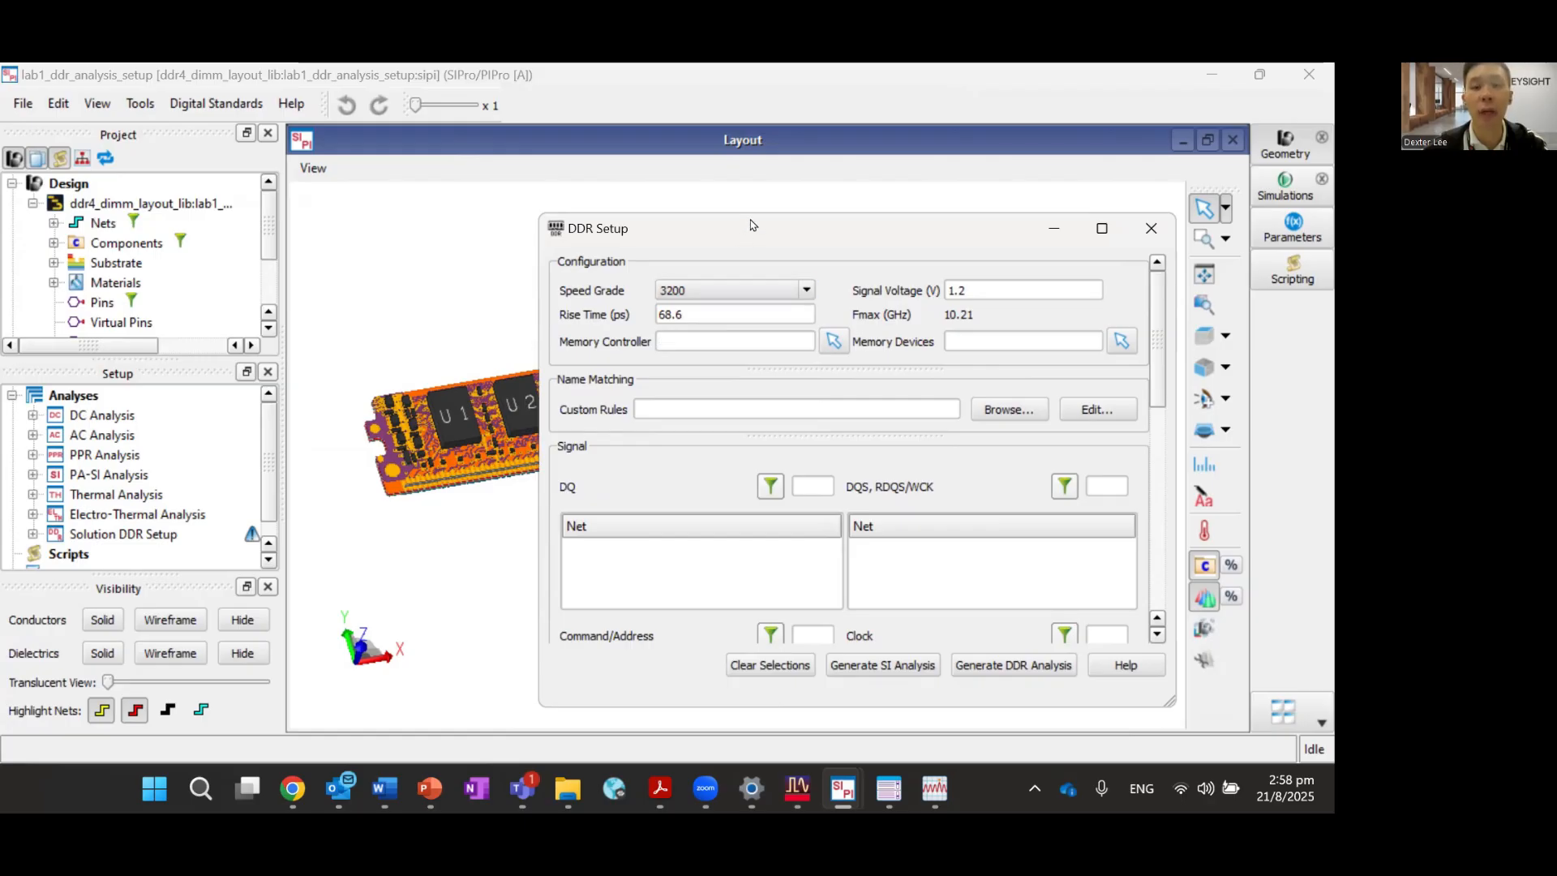
left_click_drag(753, 225, 1156, 212)
scroll(804, 418, "up", 5)
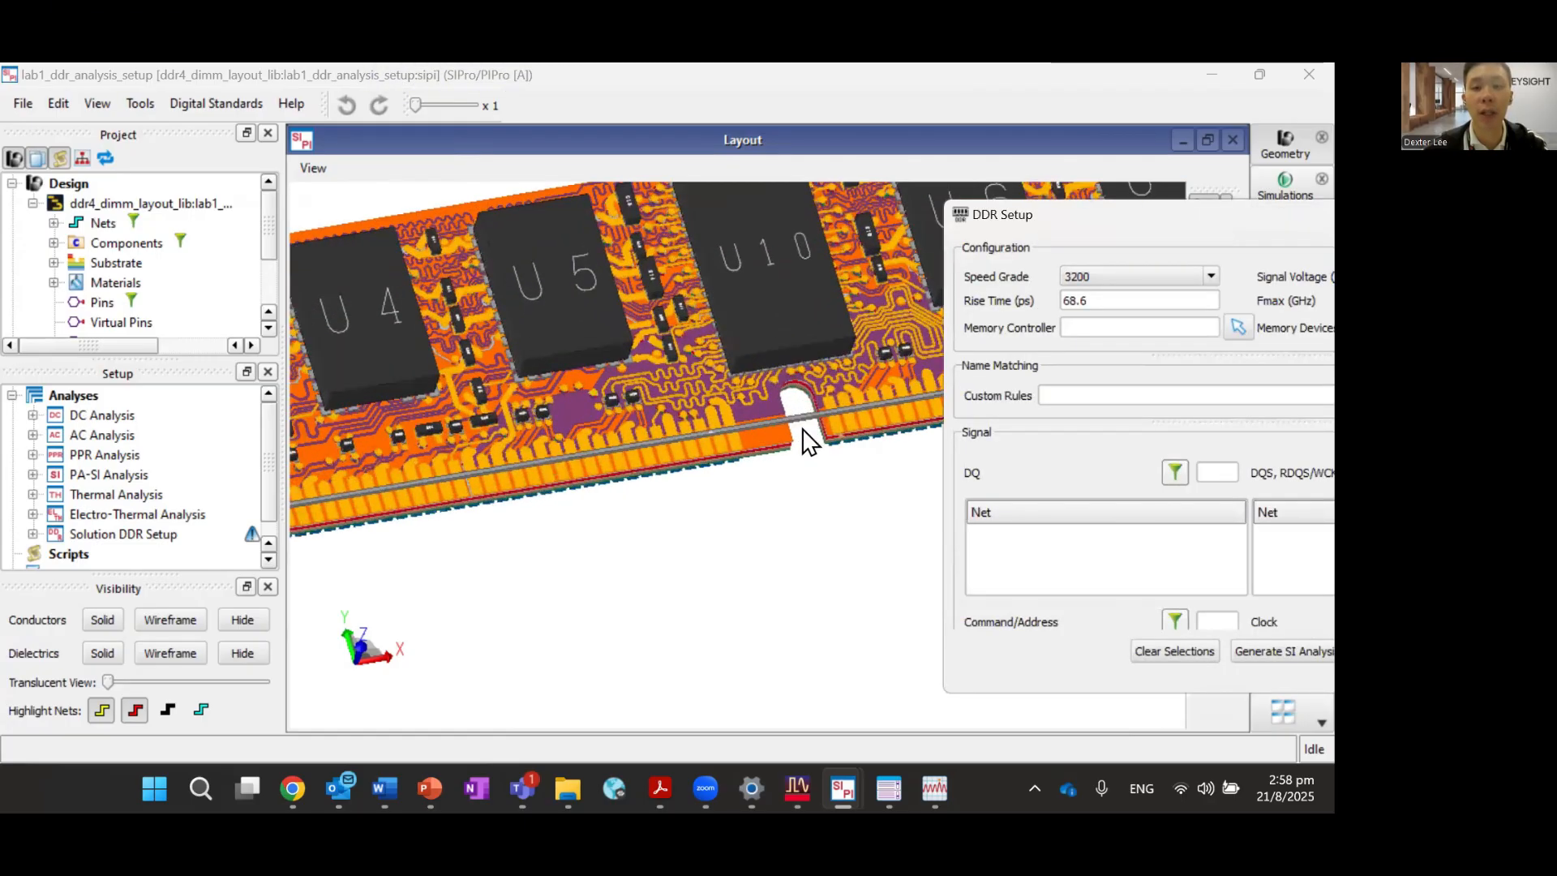
scroll(806, 445, "up", 5)
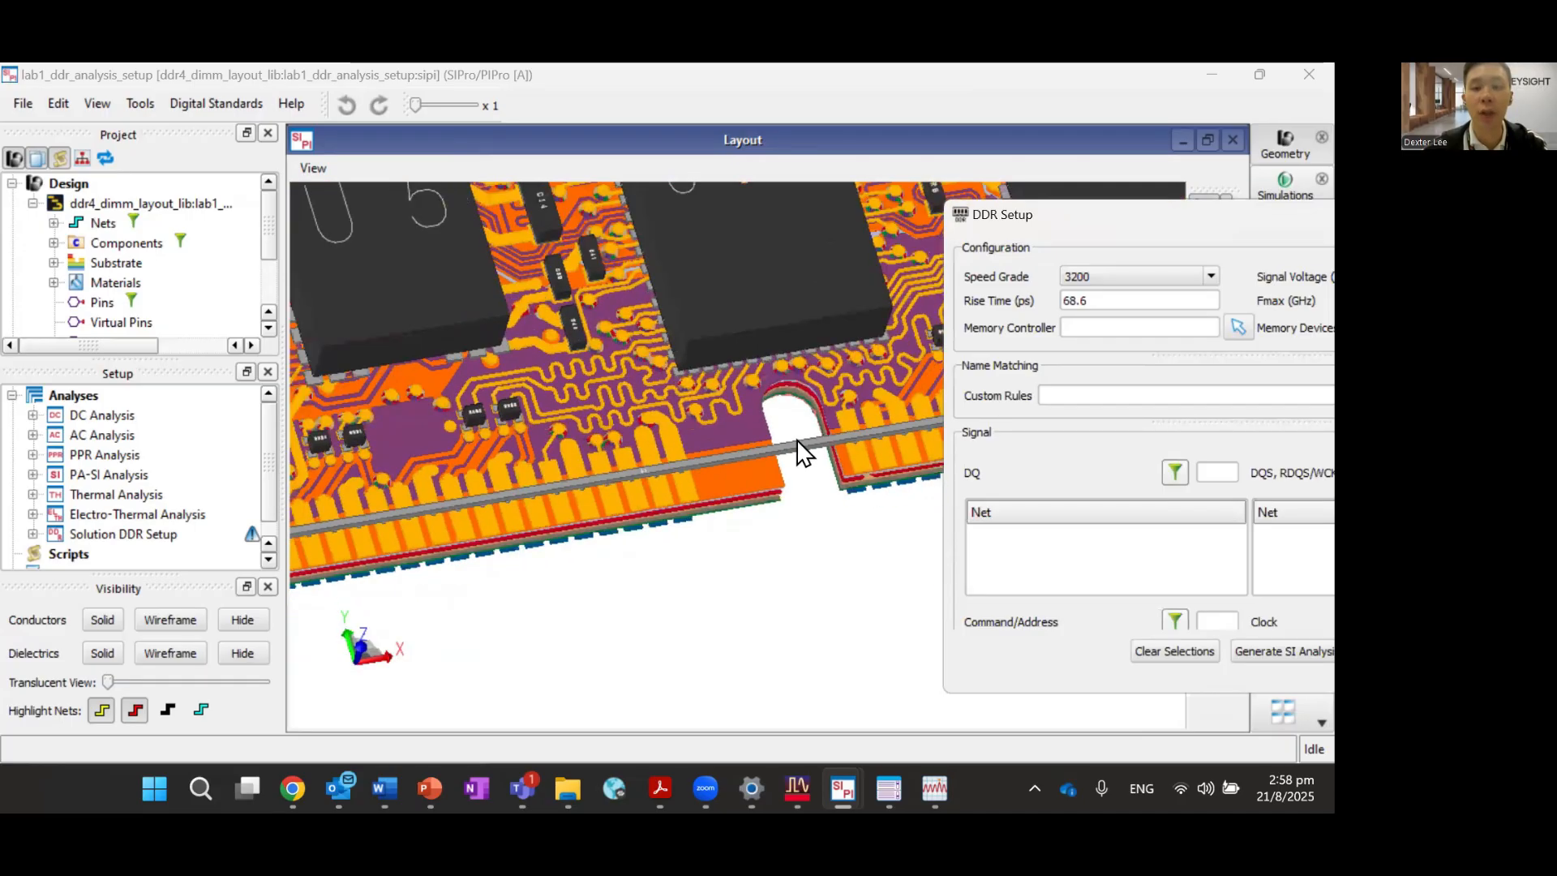
scroll(819, 447, "up", 4)
left_click(797, 448)
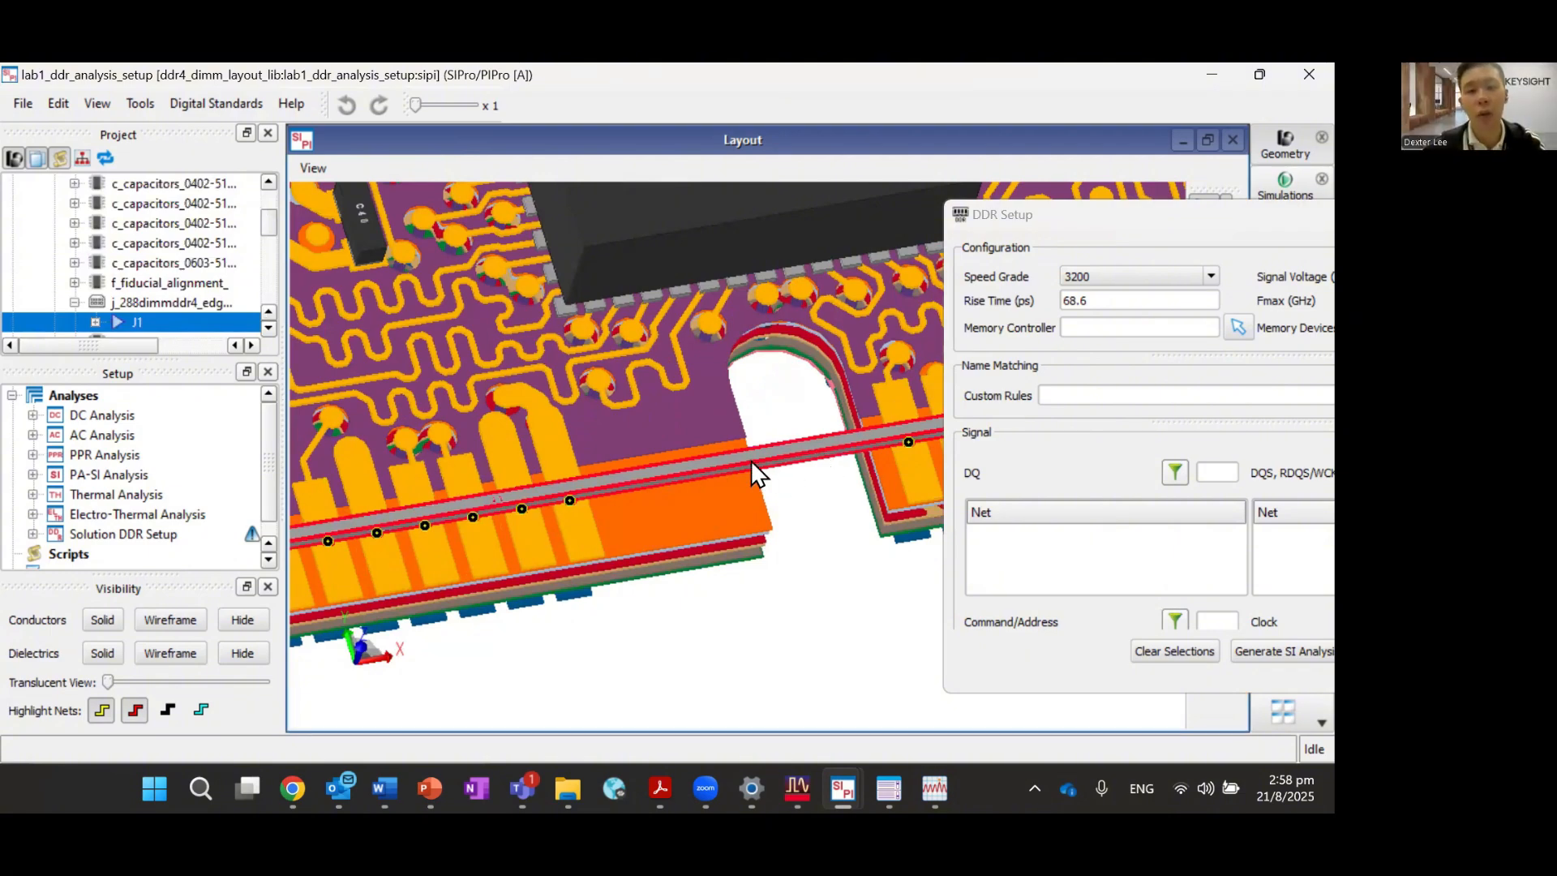
scroll(757, 455, "down", 3)
scroll(798, 448, "up", 4)
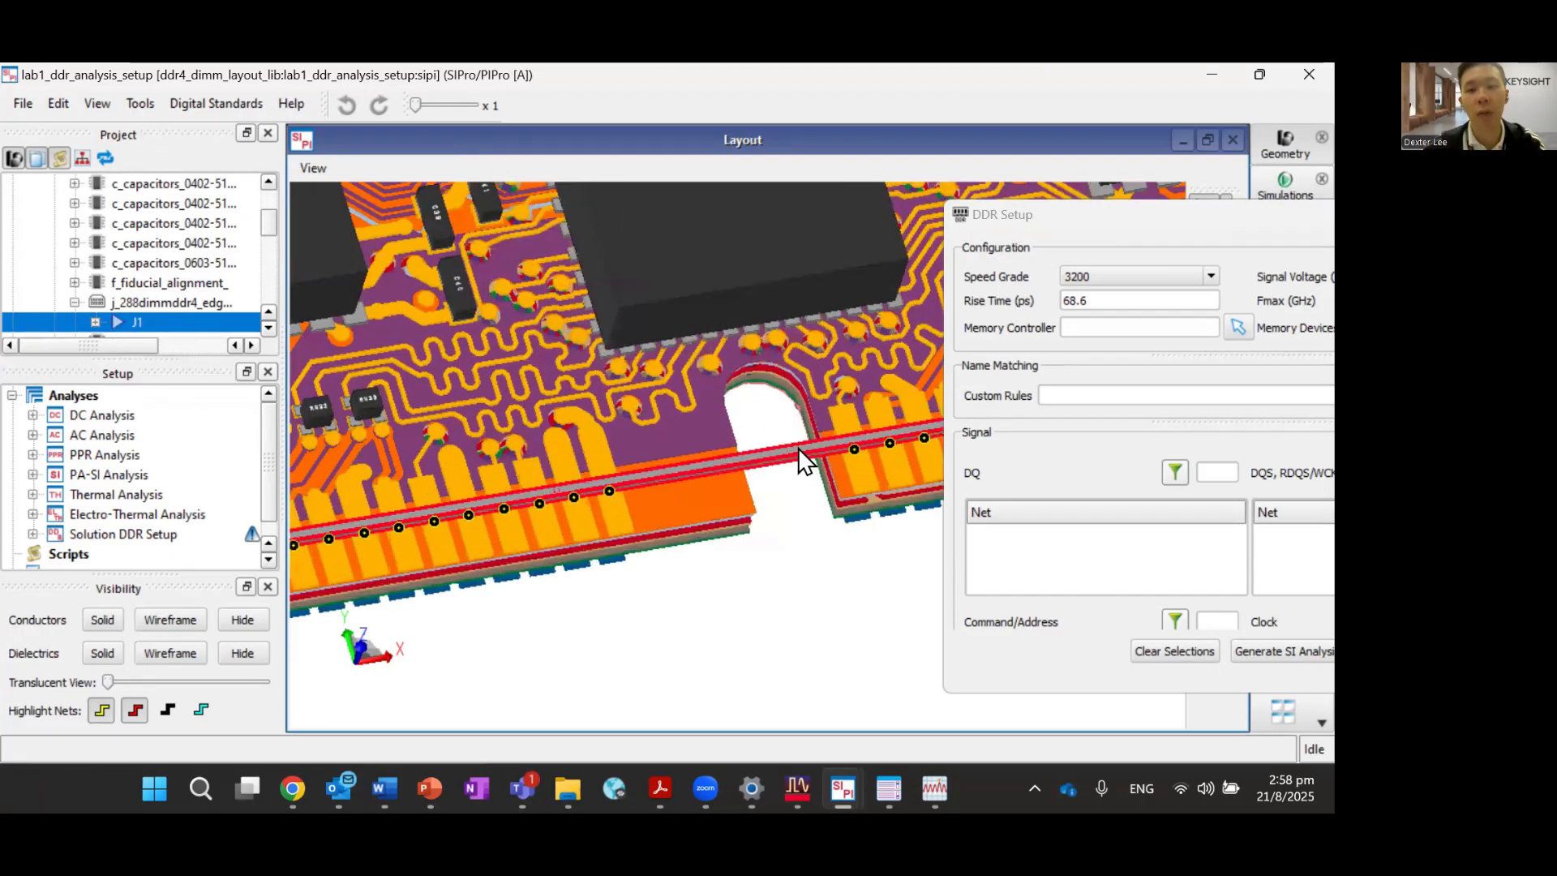
scroll(789, 449, "down", 2)
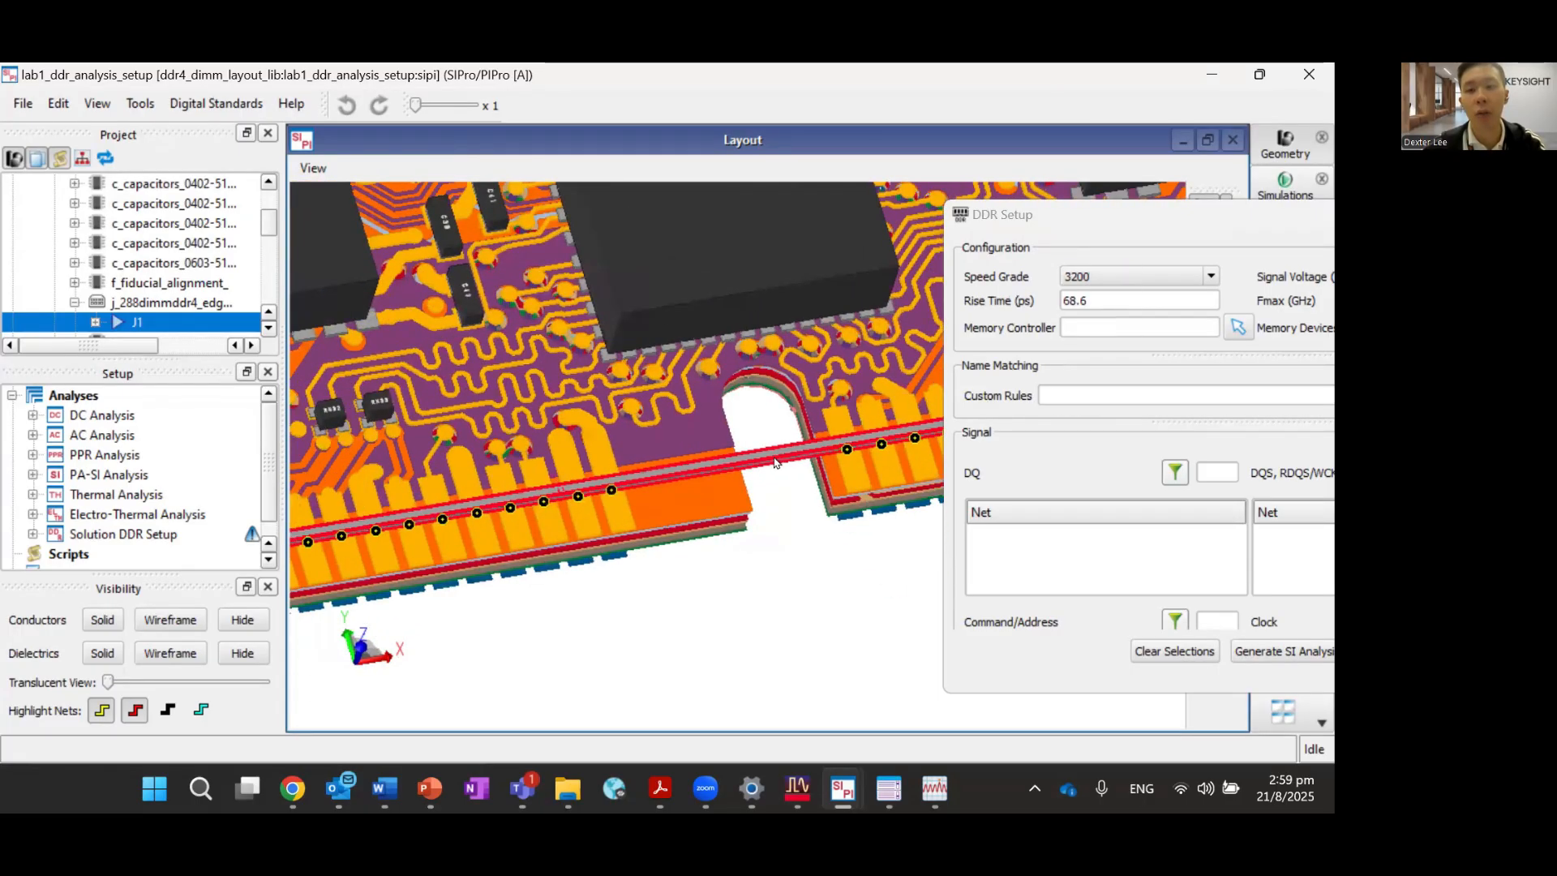
scroll(780, 465, "up", 2)
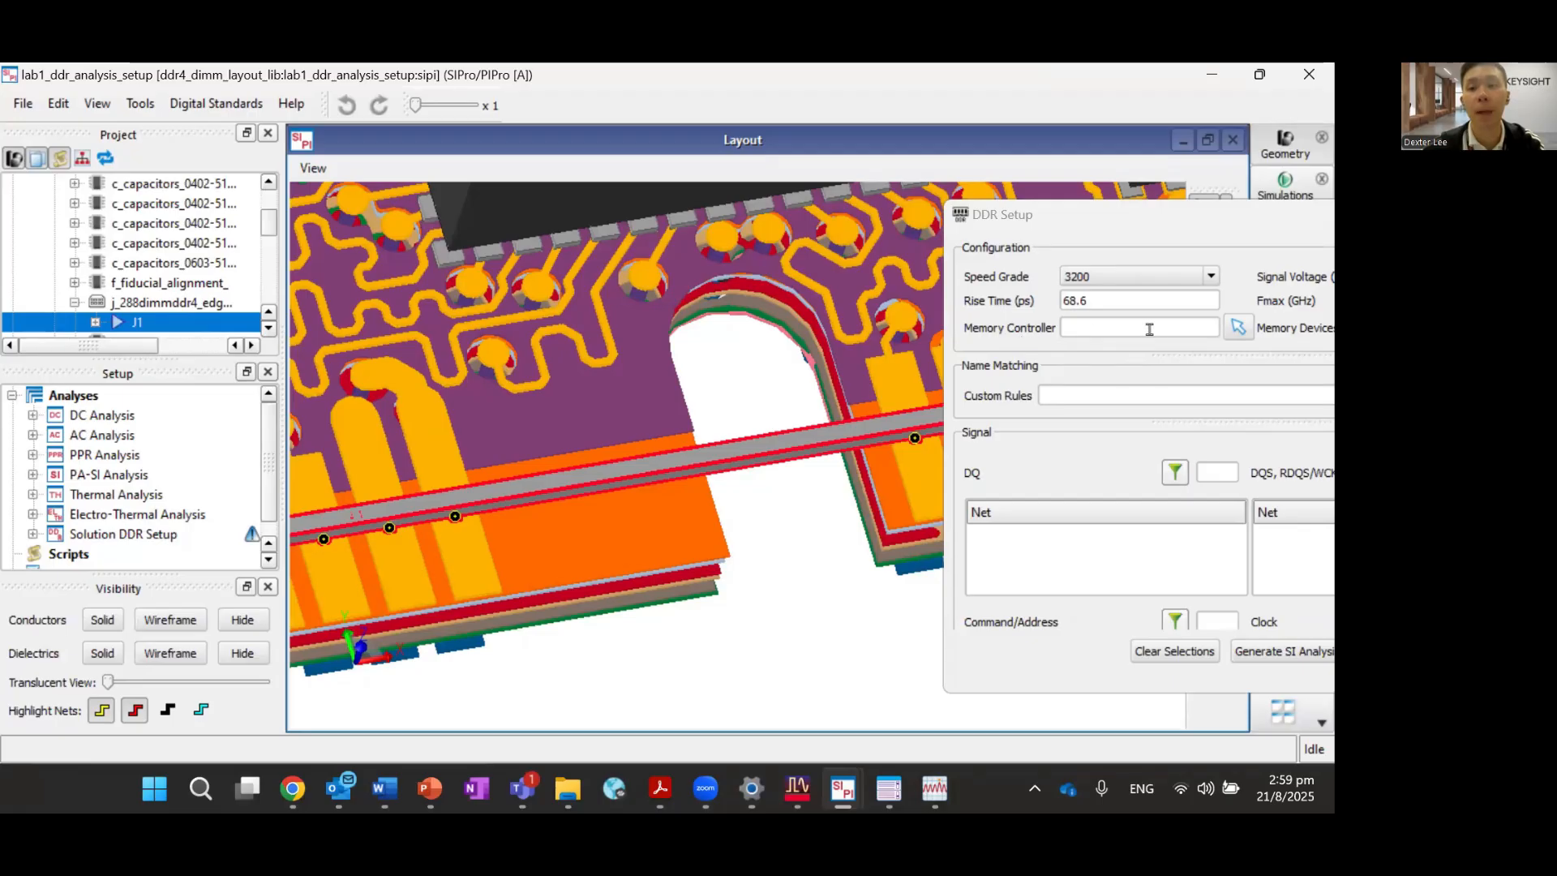
left_click(1236, 329)
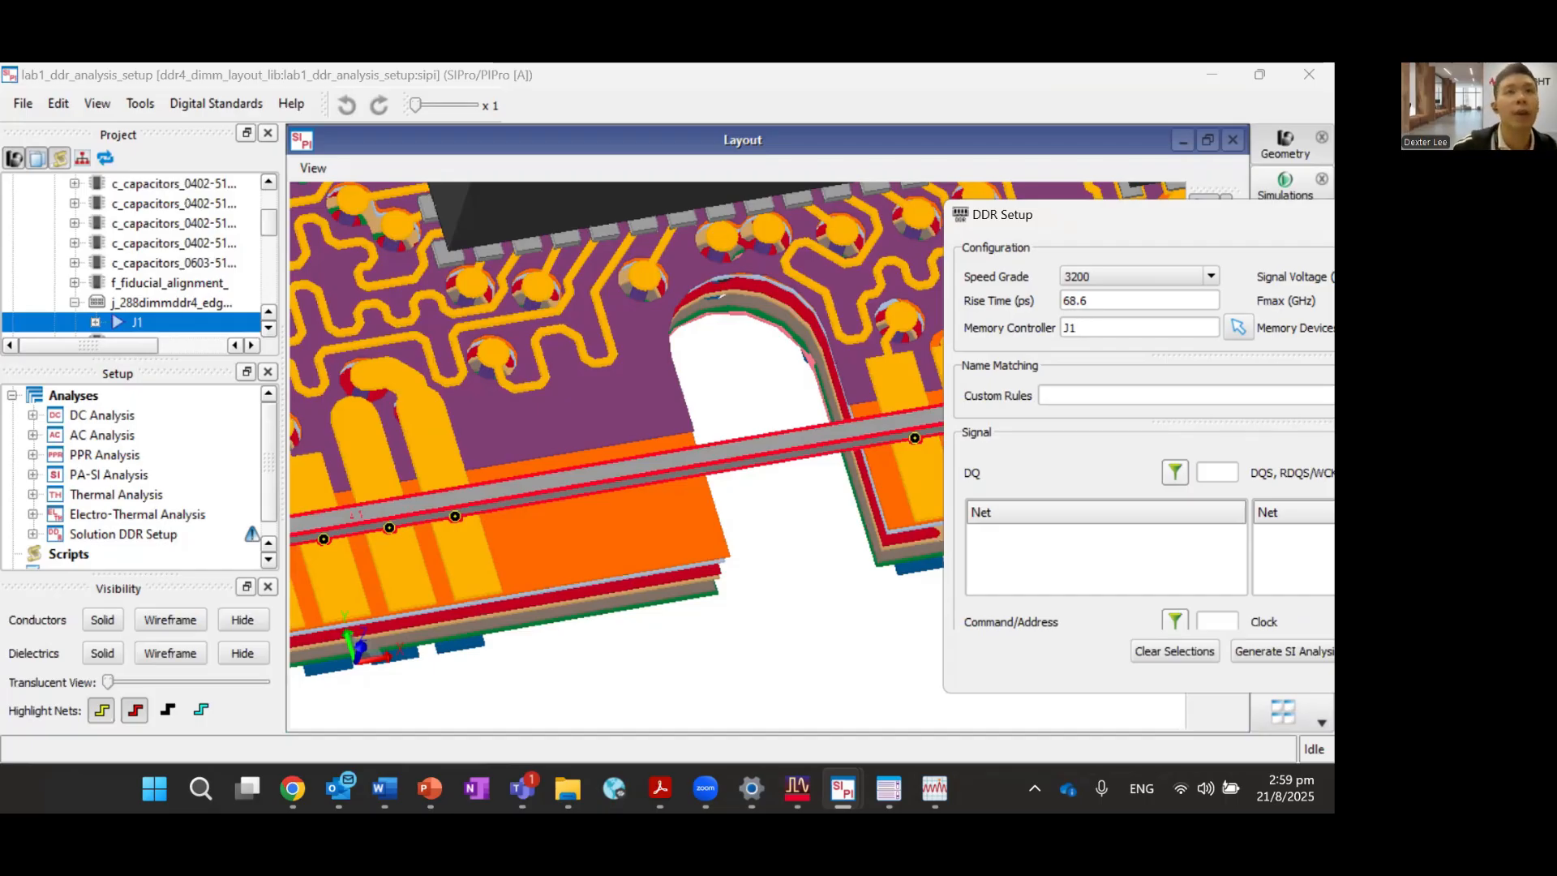
Examine the memory chips along the DIMM relative to edge connector J1, and clear the J1 selection.
key("alt+Tab")
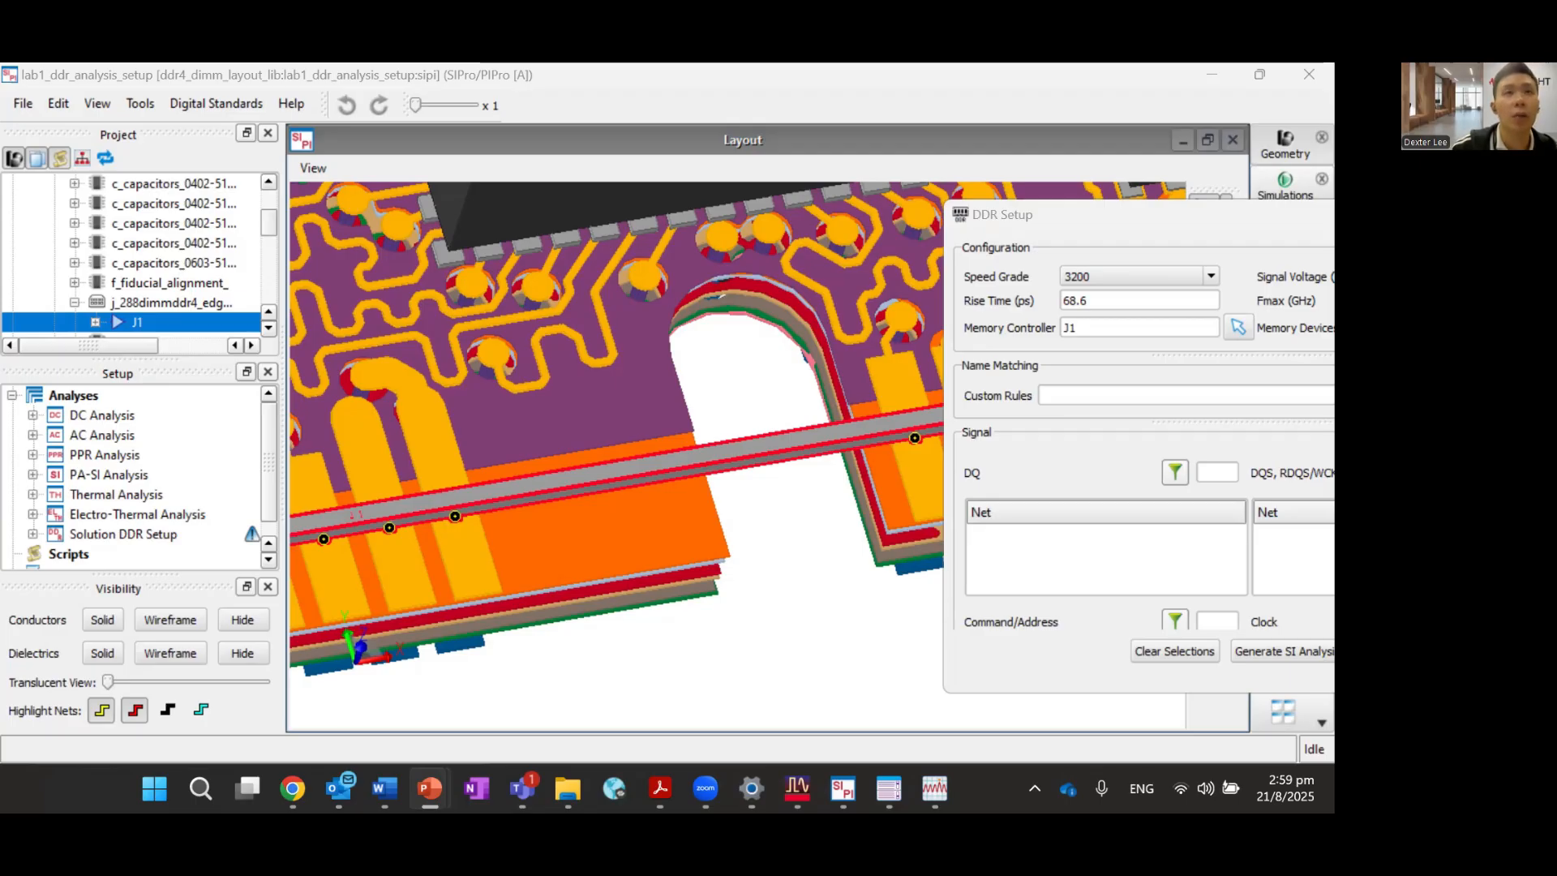
scroll(587, 395, "down", 2)
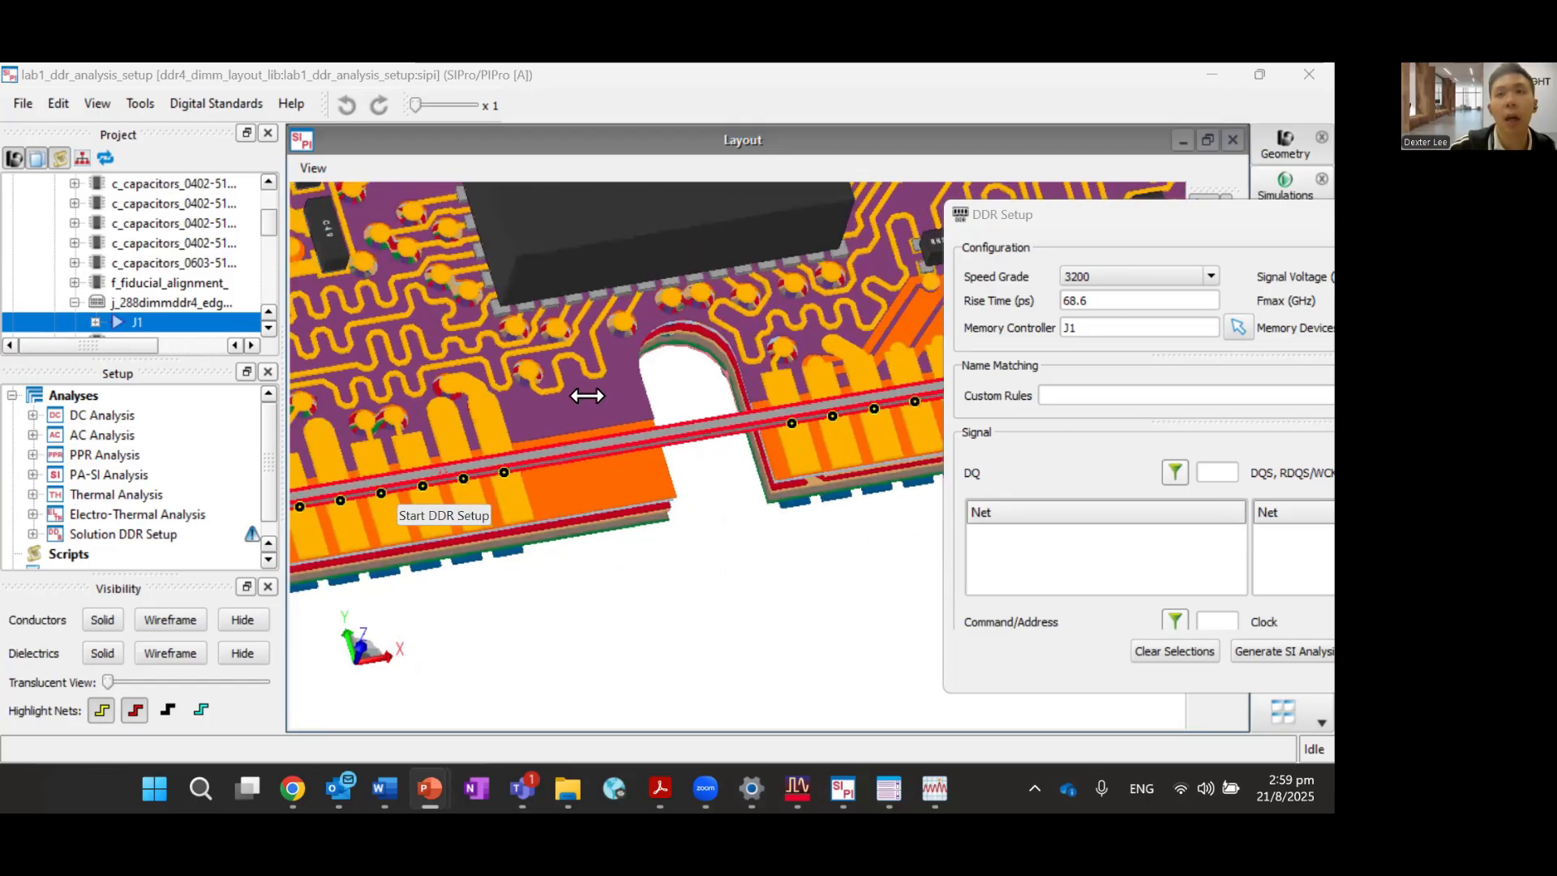
scroll(587, 395, "down", 4)
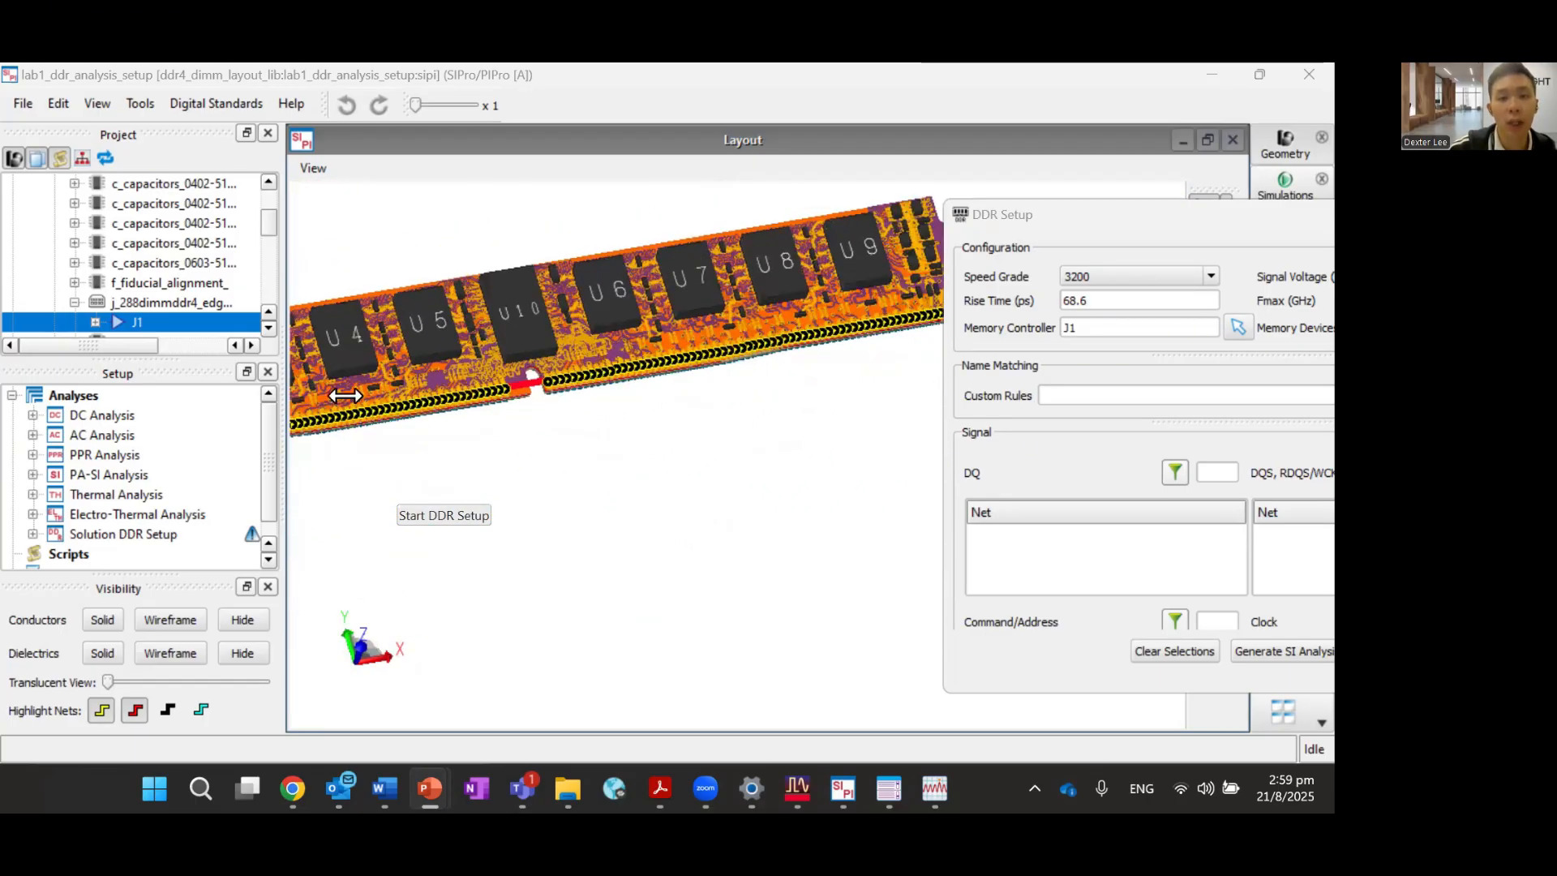
left_click_drag(346, 396, 670, 388)
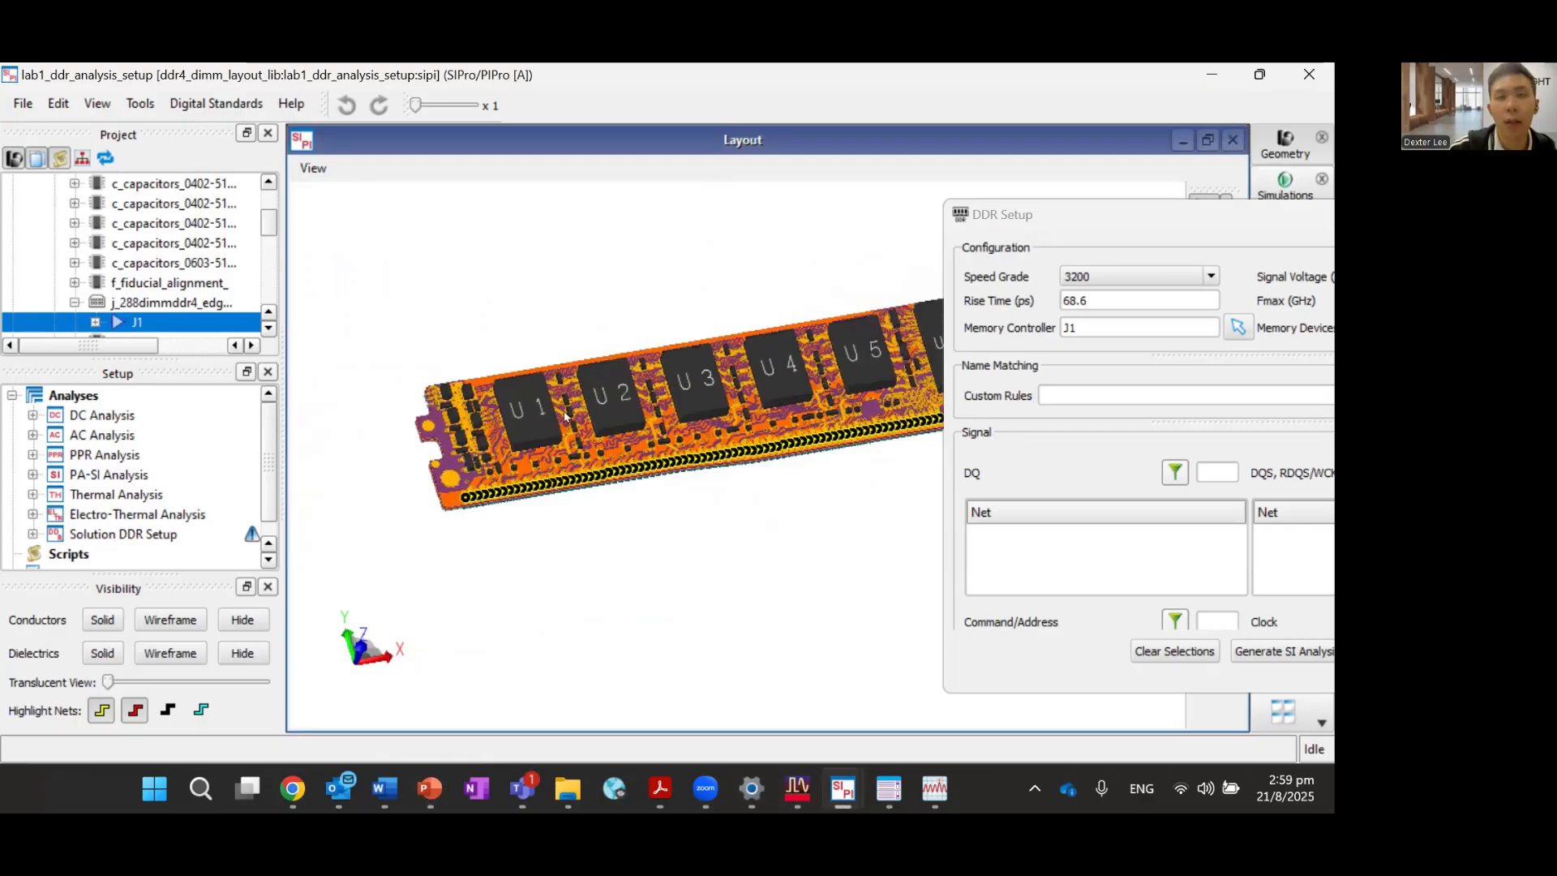
left_click_drag(472, 358, 435, 344)
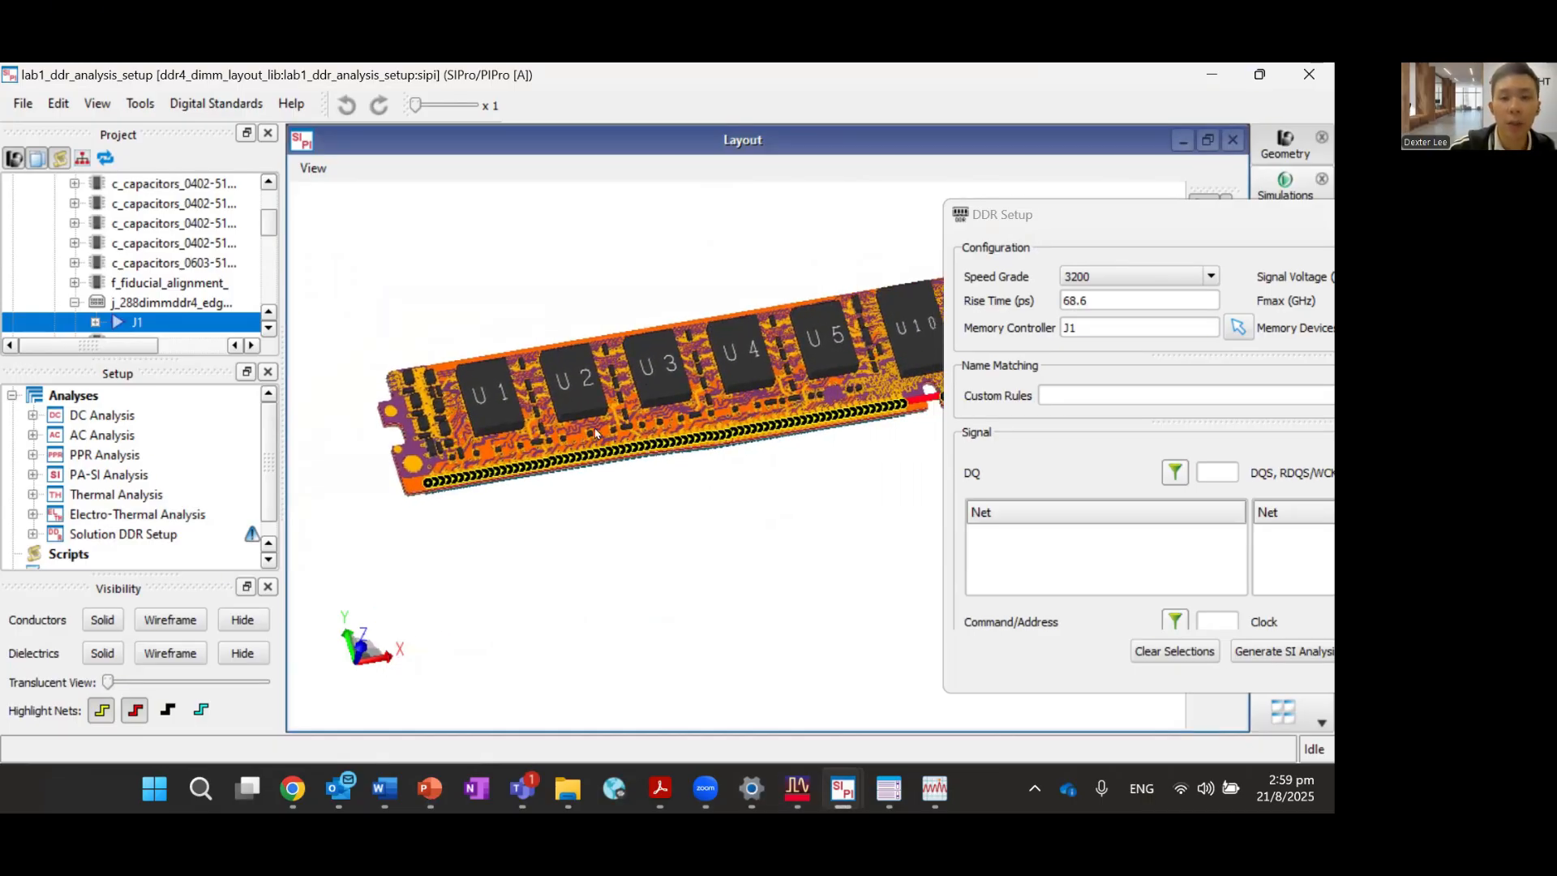
mouse_move(595, 434)
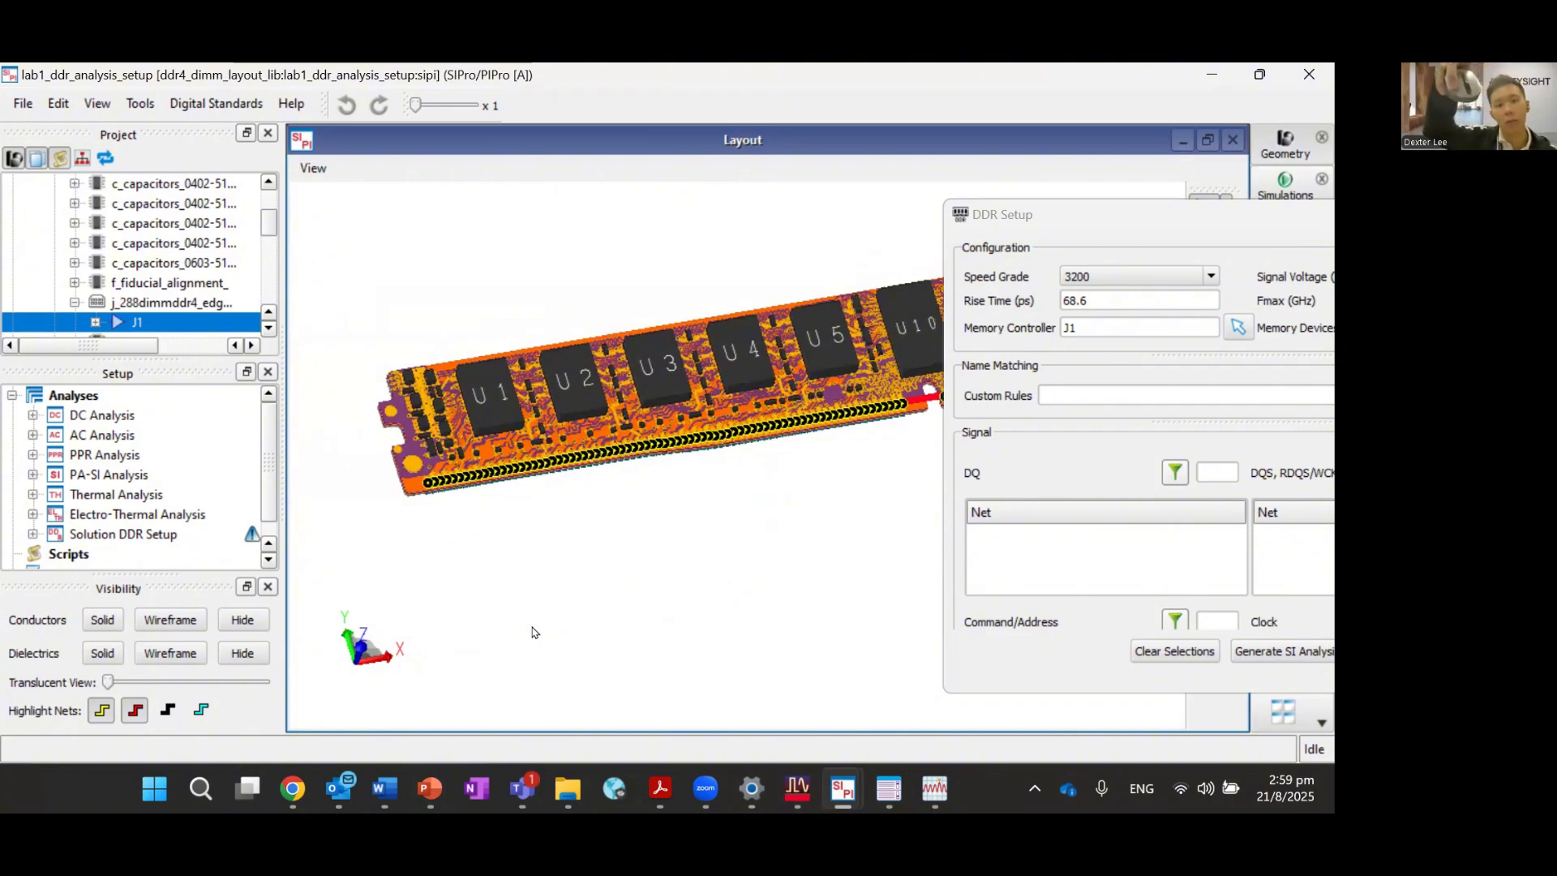
left_click_drag(532, 627, 590, 567)
left_click_drag(628, 450, 649, 469)
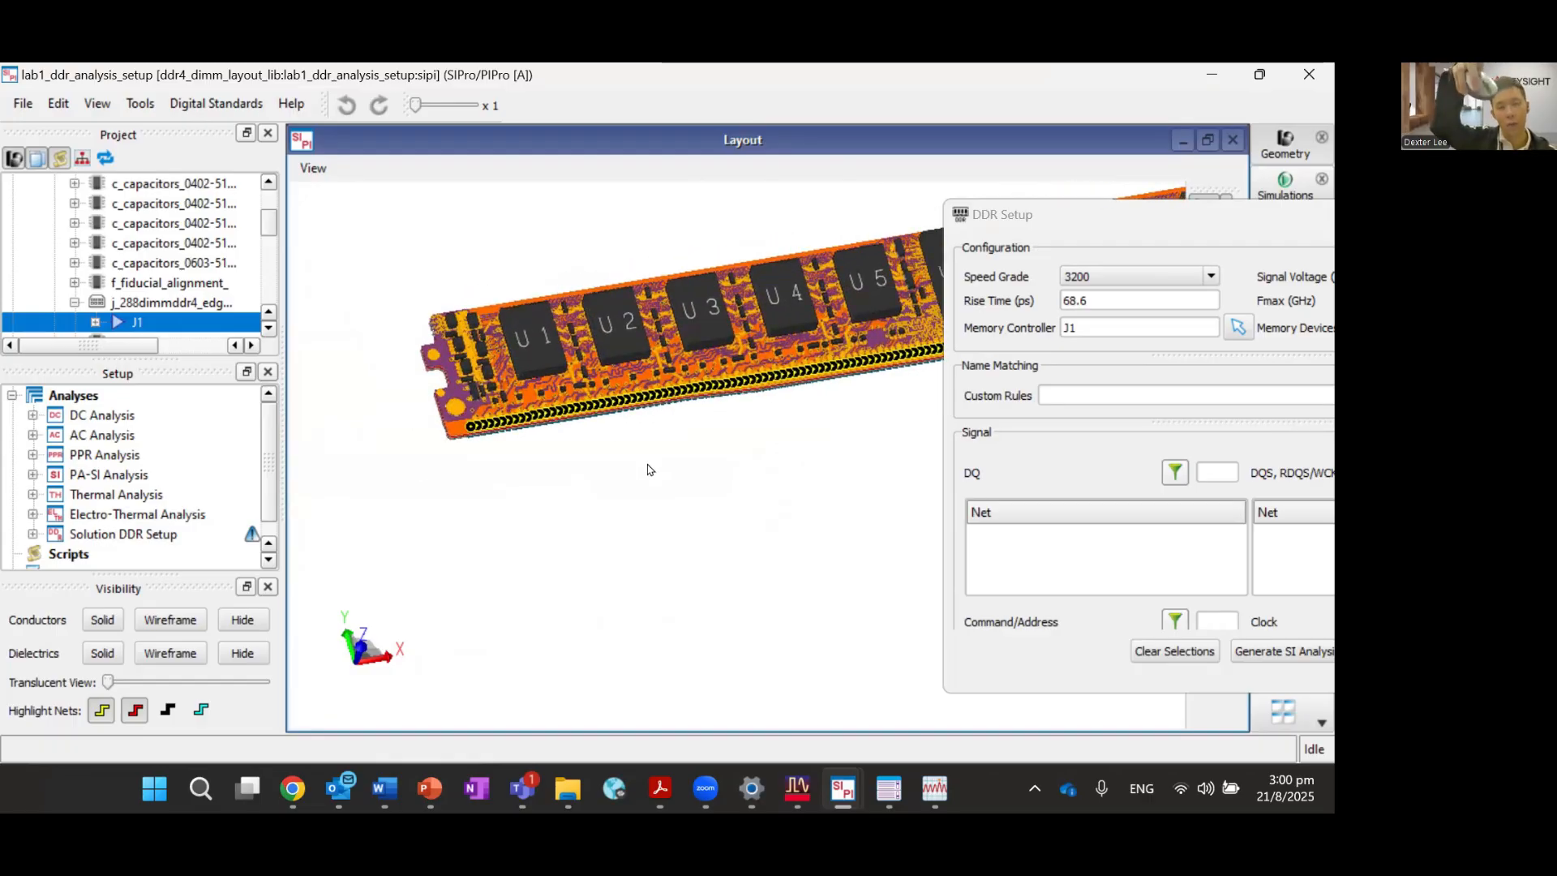
left_click(649, 469)
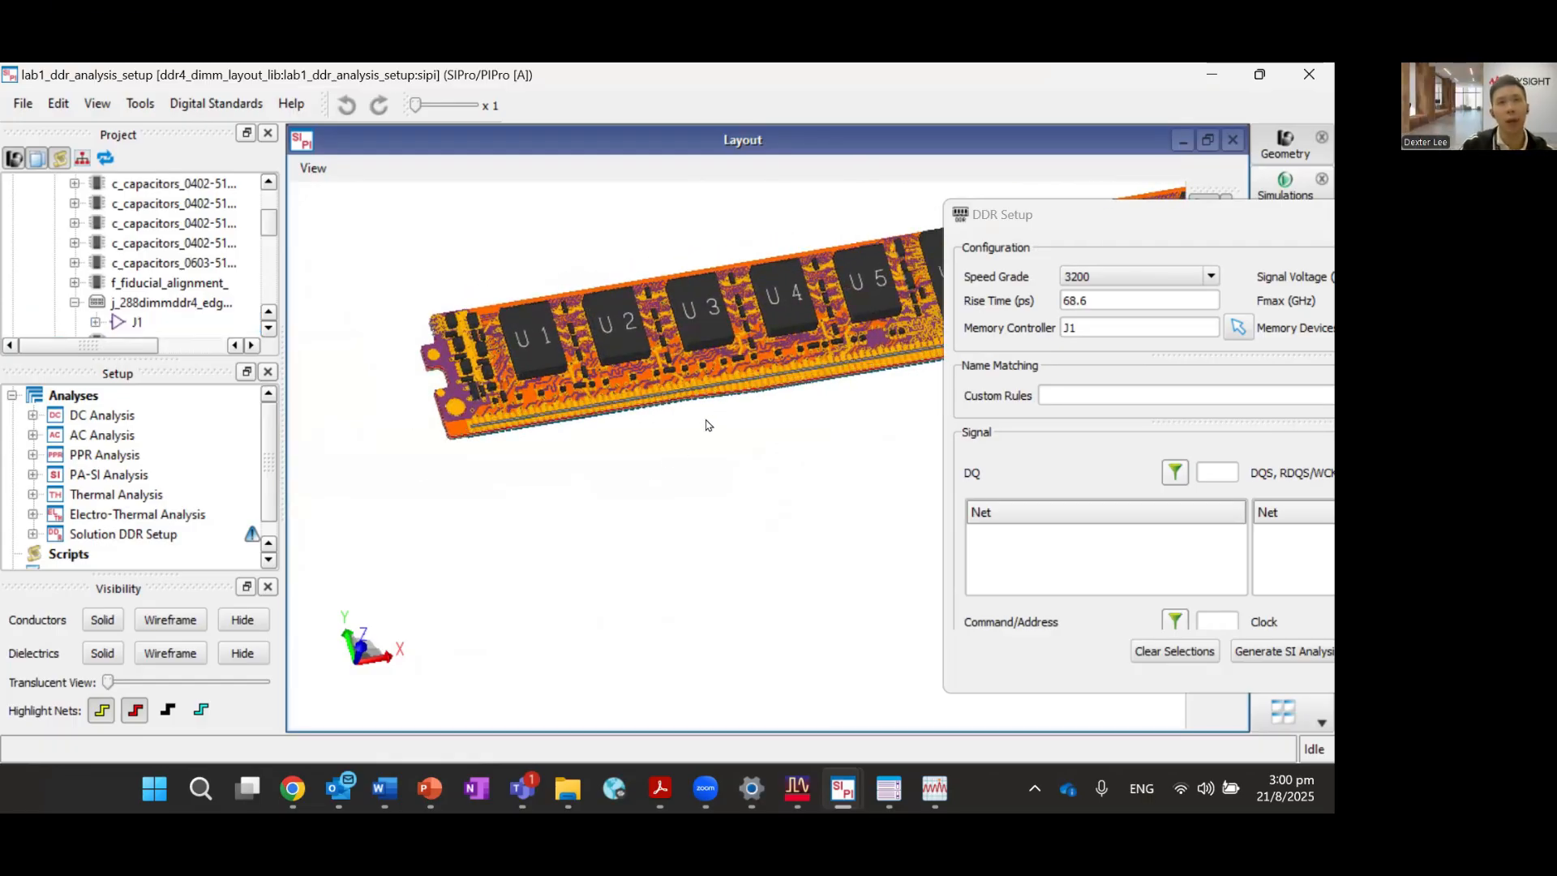
left_click_drag(707, 424, 665, 490)
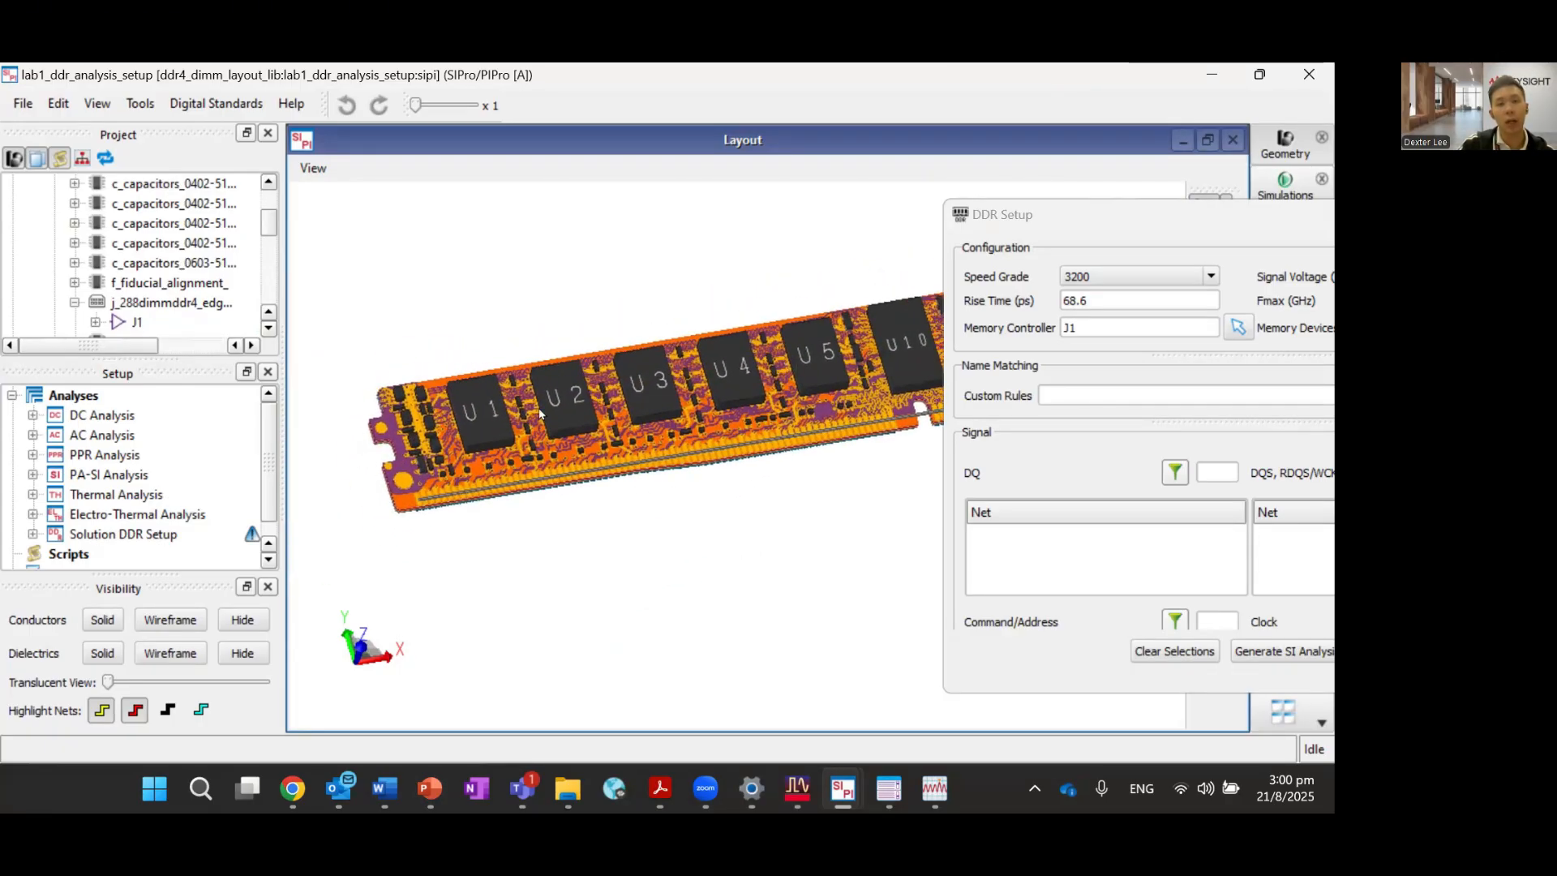
Select memory chip U1 in the layout and assign it as a memory device in DDR Setup.
scroll(541, 399, "down", 1)
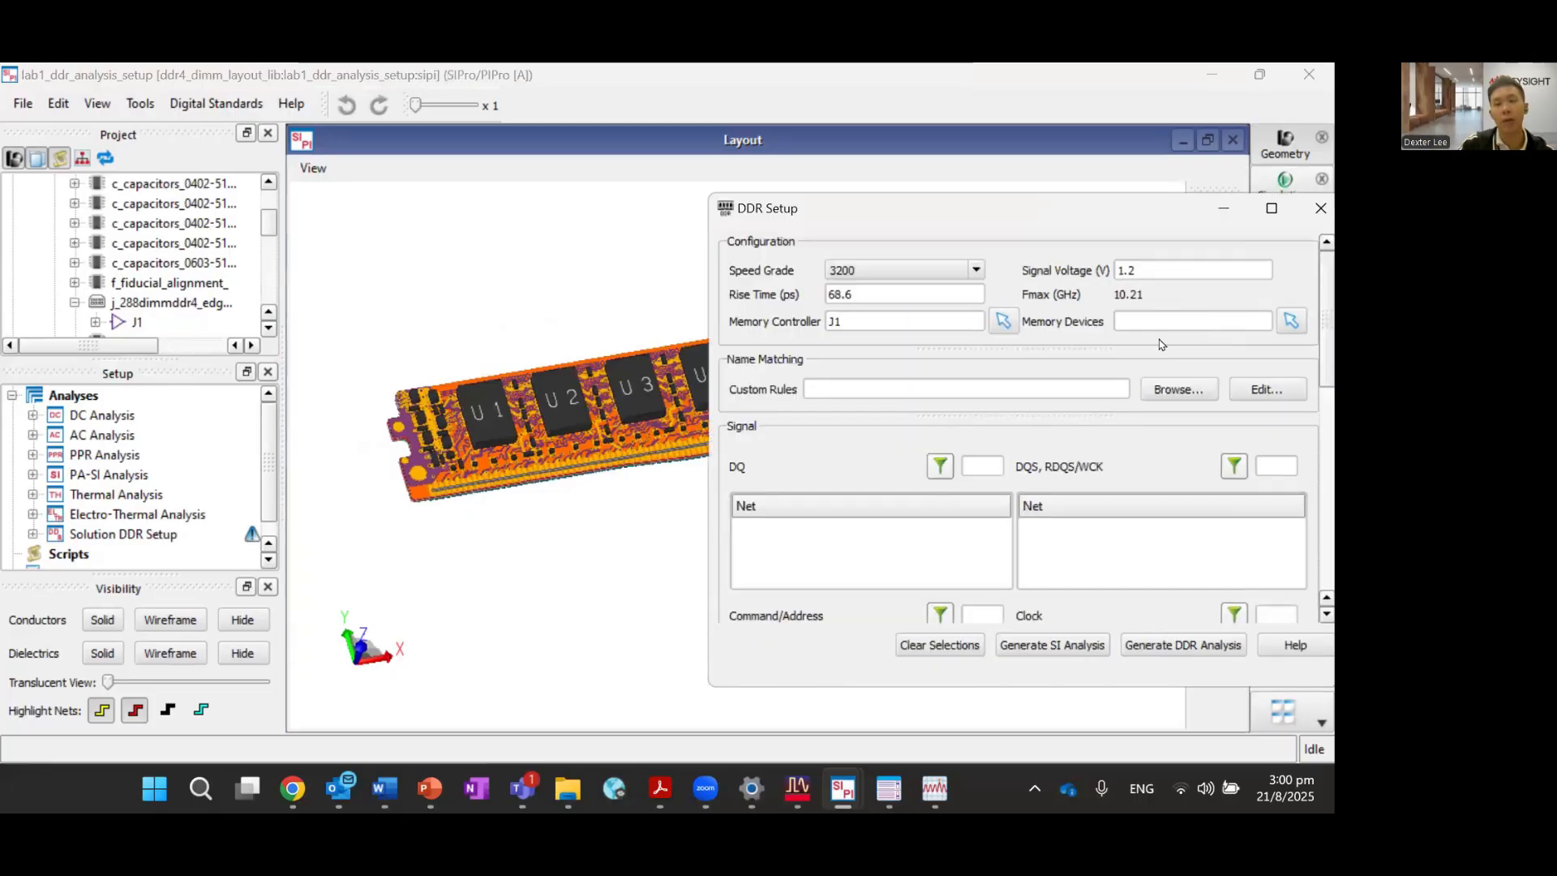
scroll(480, 420, "up", 5)
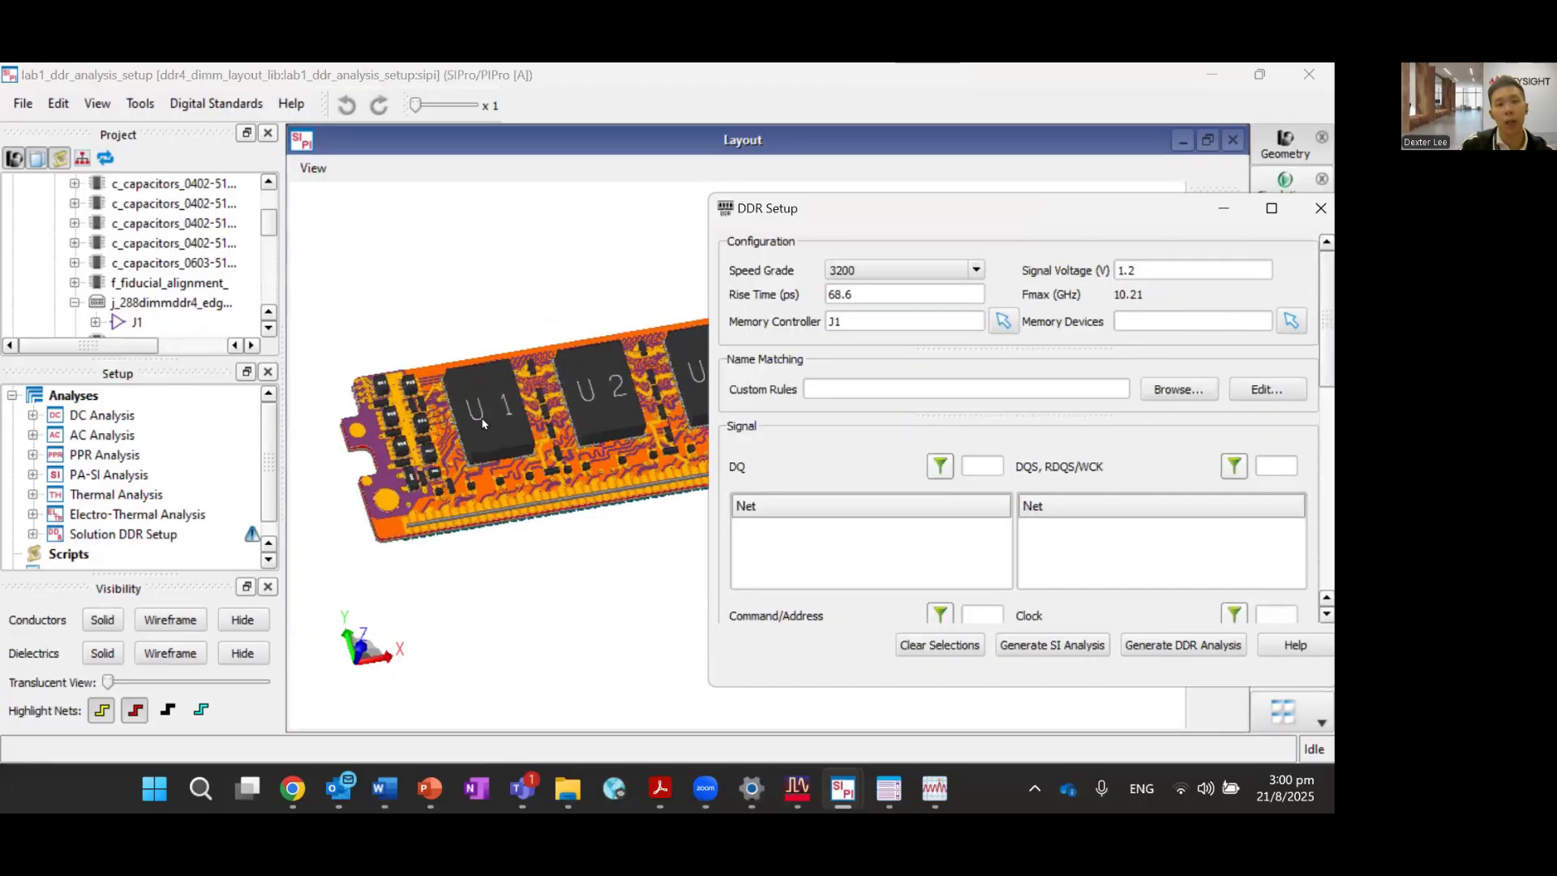
left_click(516, 353)
left_click(509, 319)
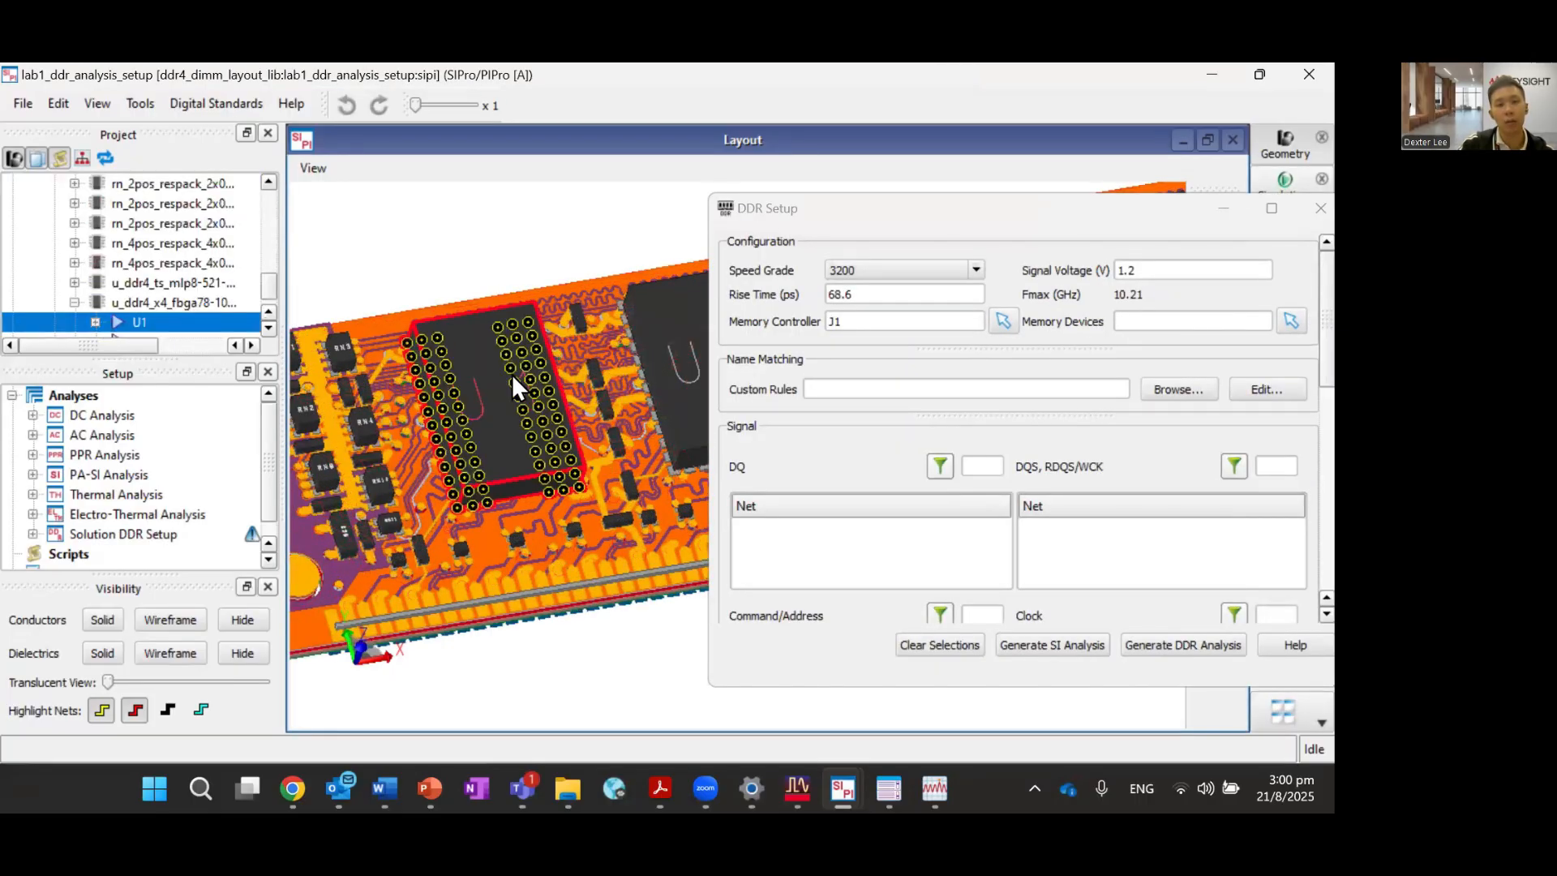
left_click(445, 246)
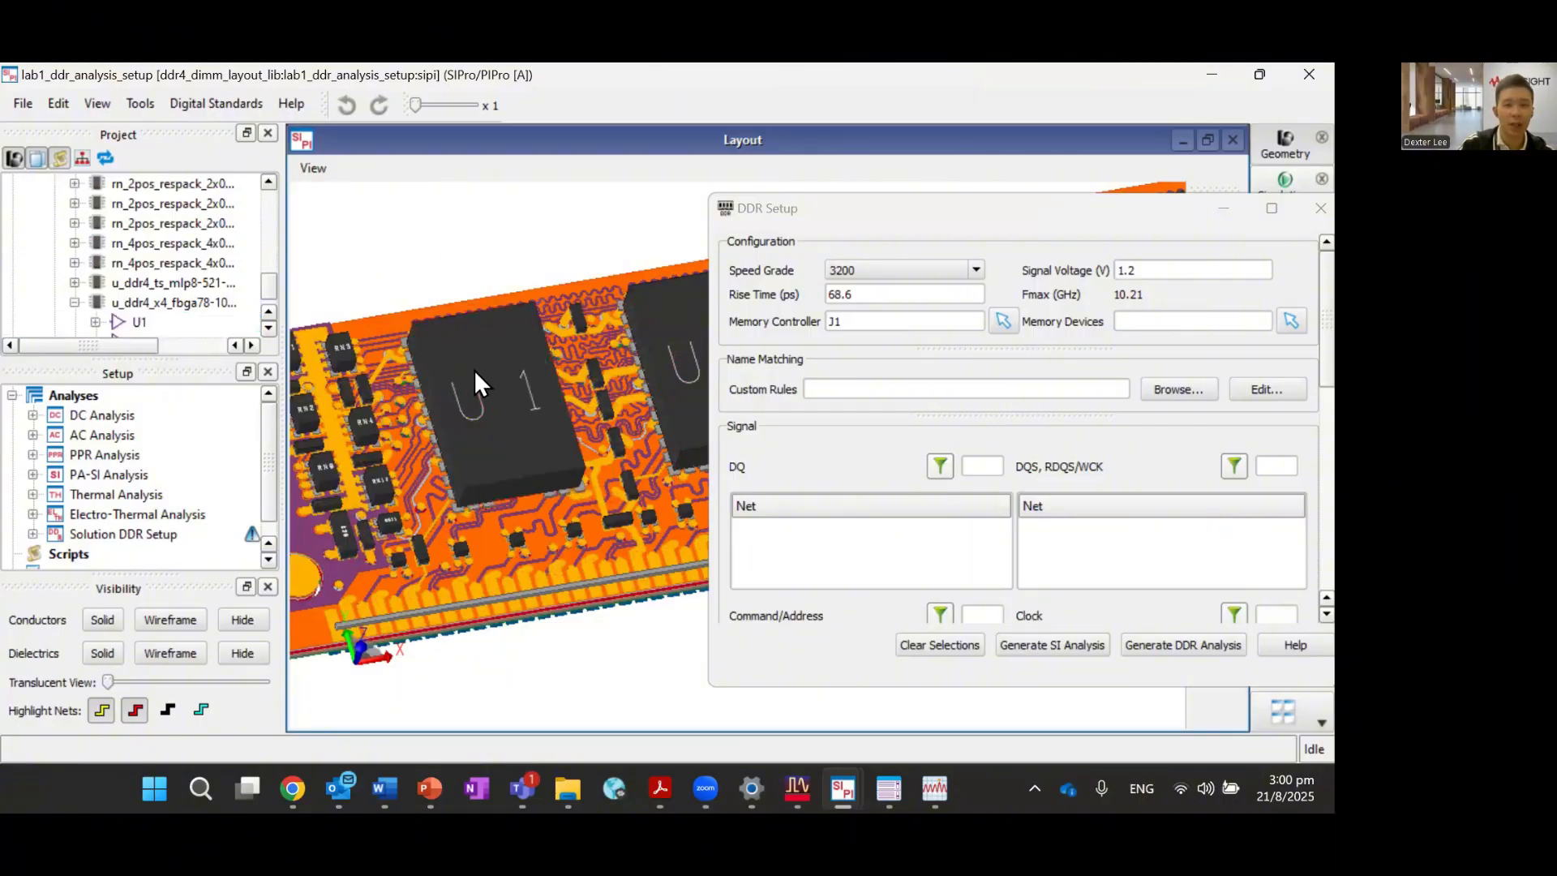
left_click(514, 384)
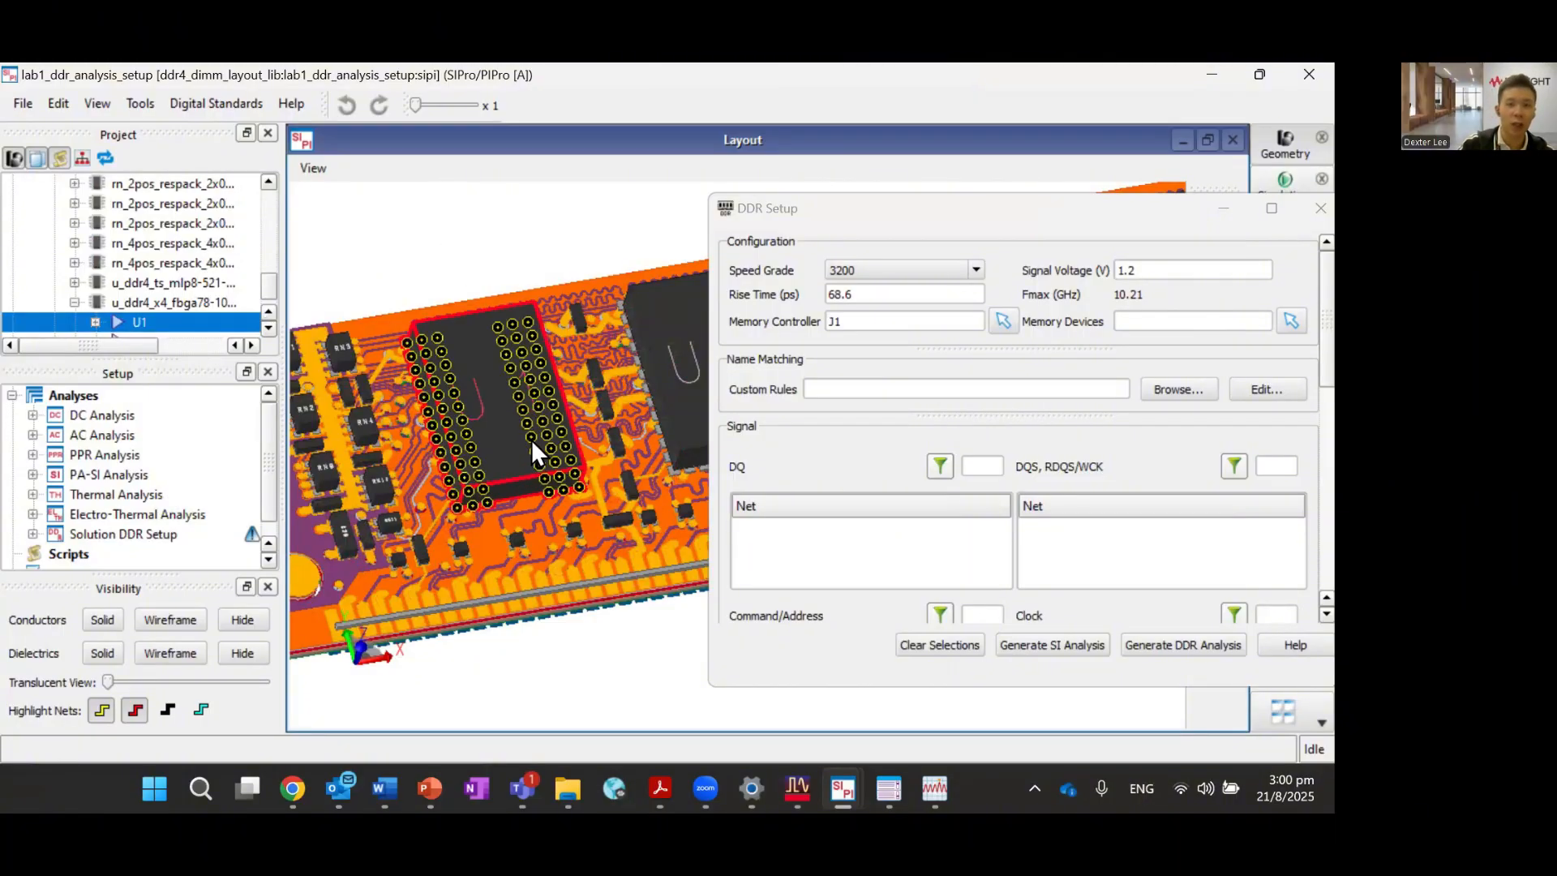
scroll(532, 439, "up", 3)
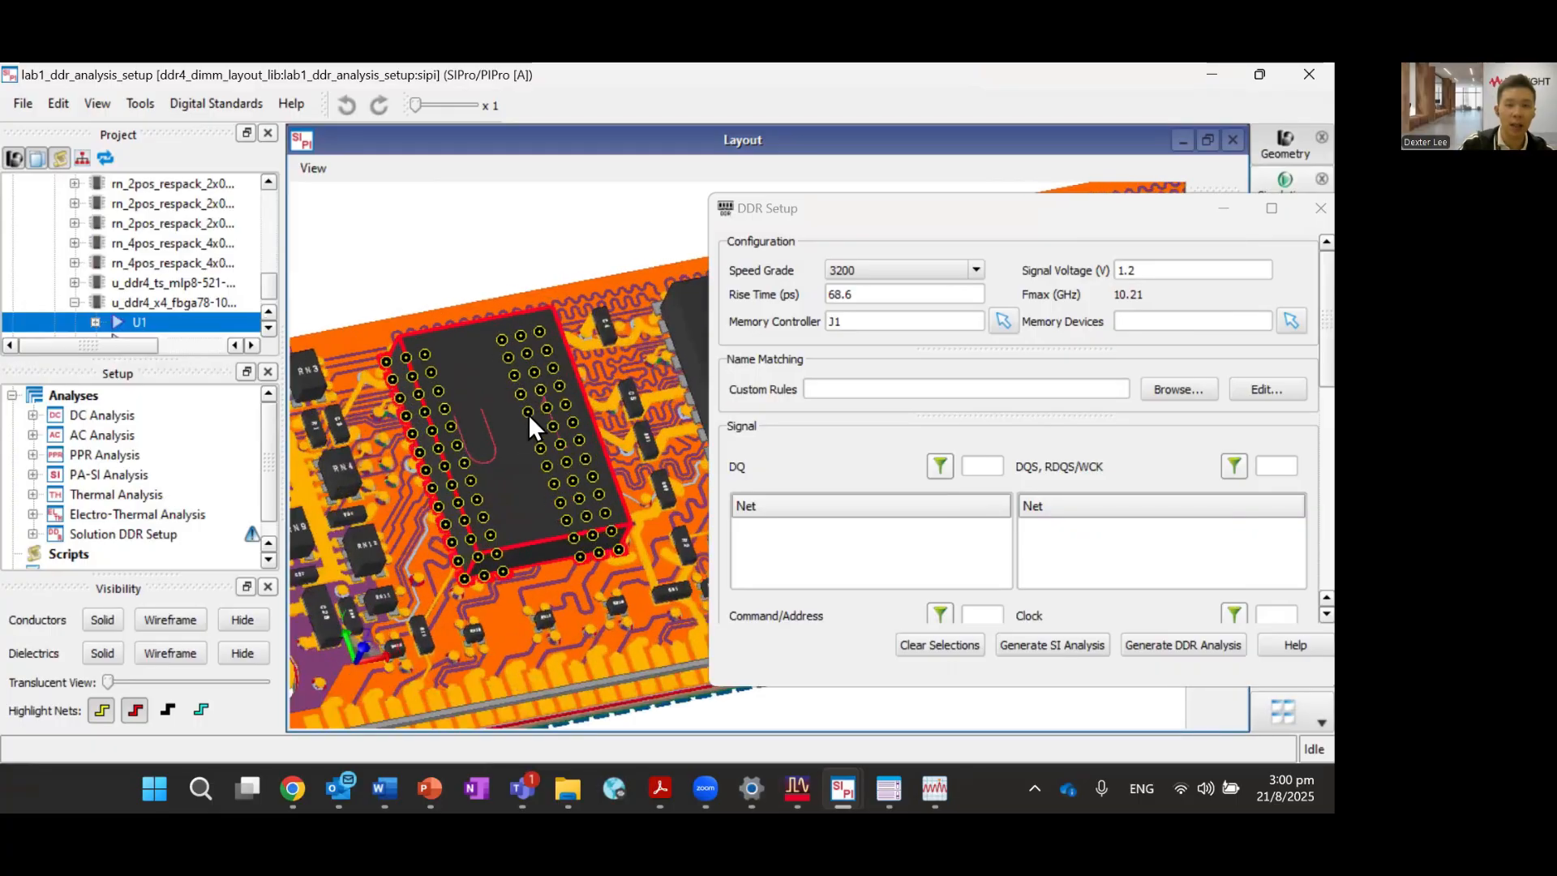
scroll(528, 417, "up", 4)
scroll(567, 471, "down", 4)
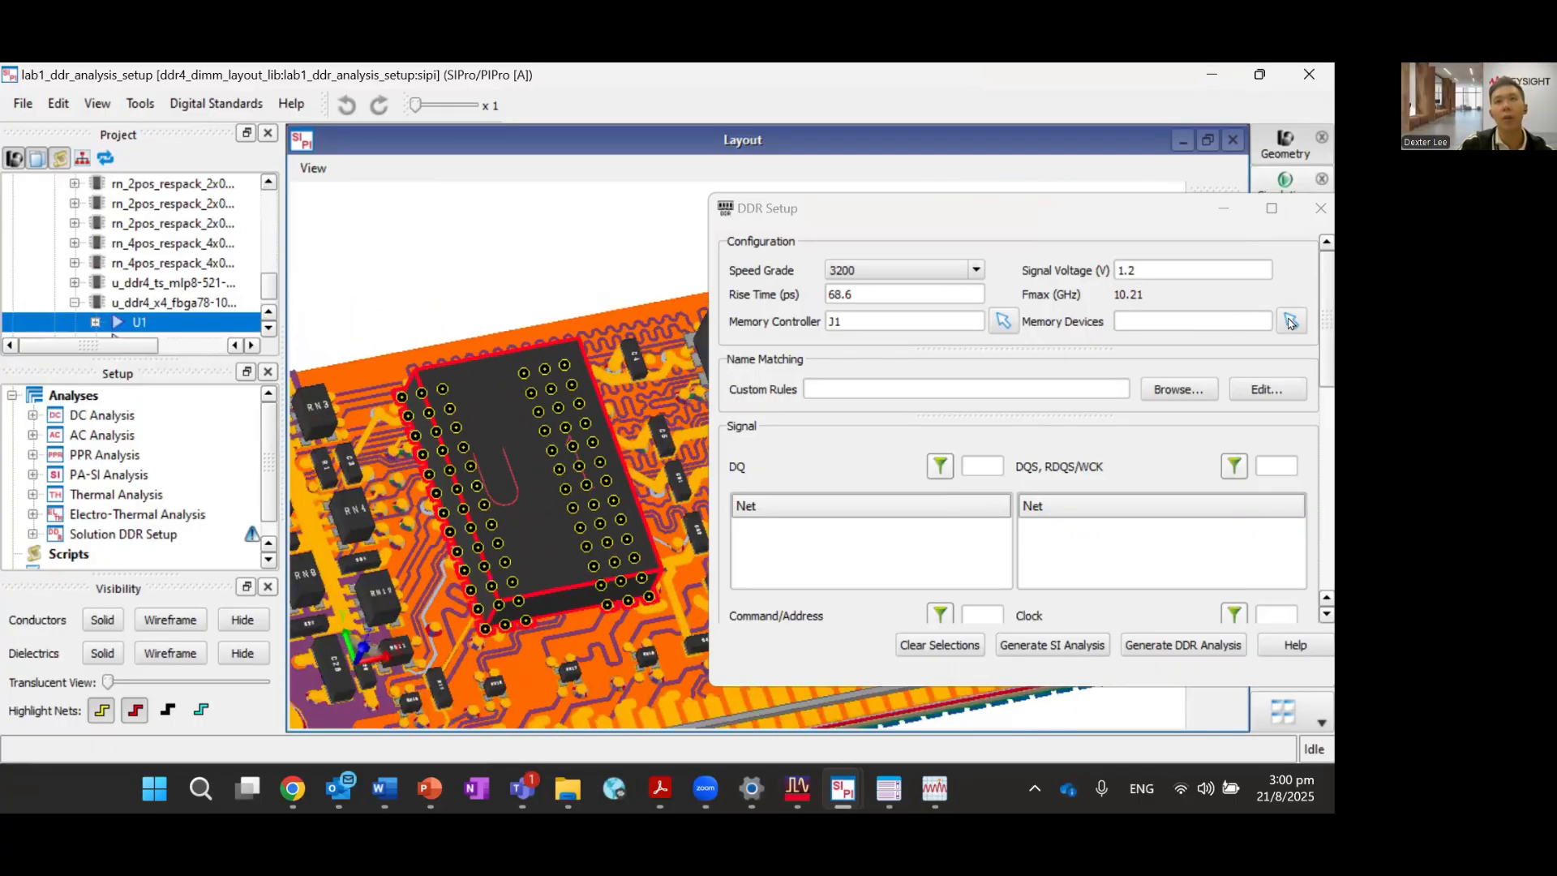
left_click(1292, 323)
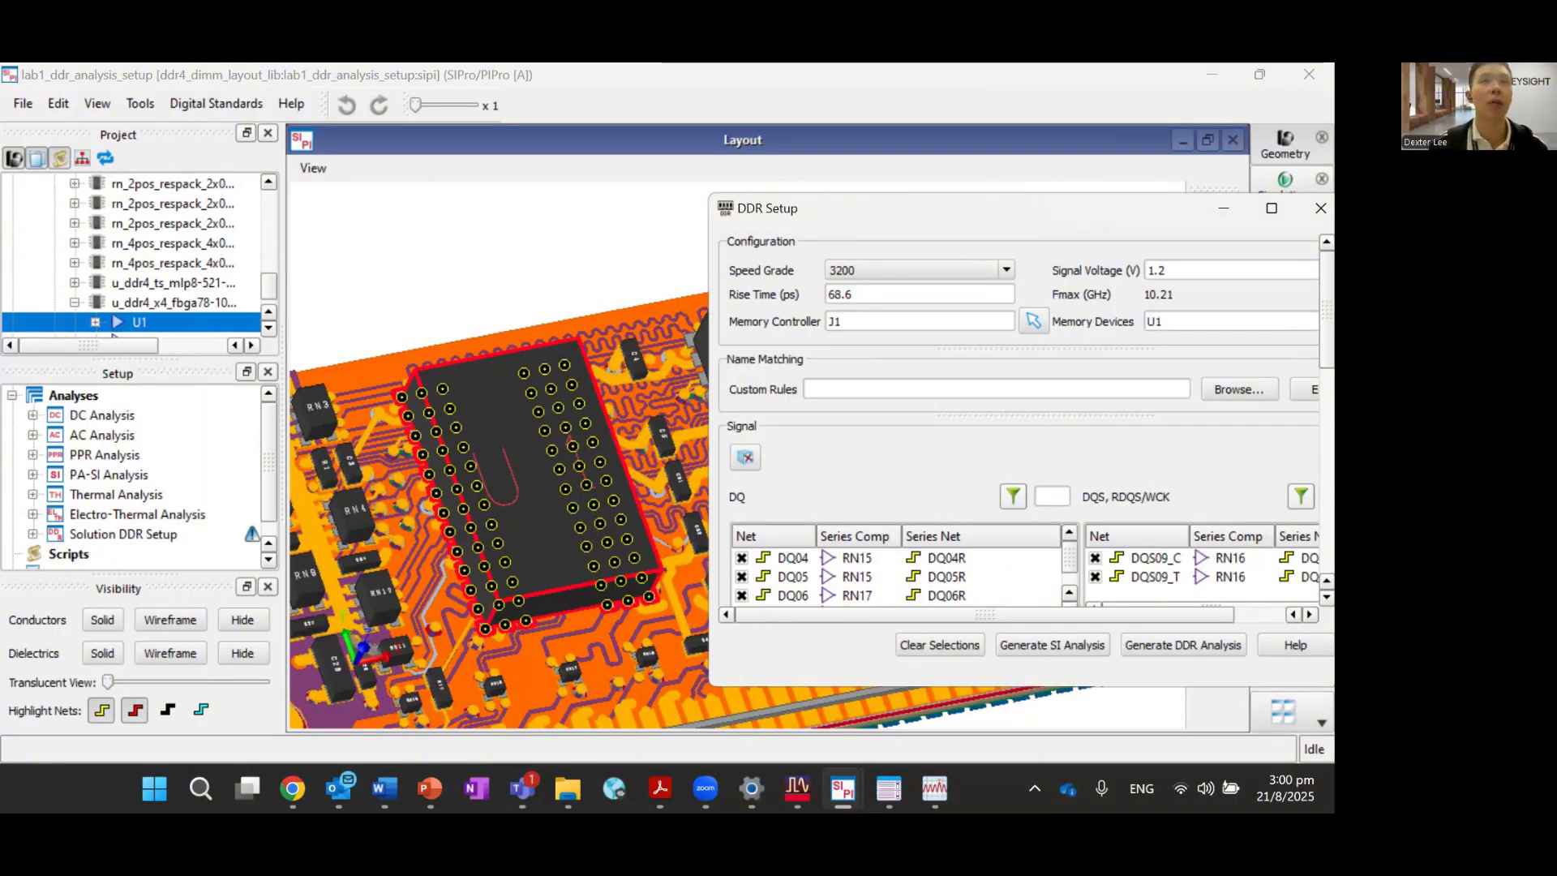
Check the U19 instruction slide in PowerPoint, return to the SIPro layout and turn the DIMM over to its underside.
key("alt+Tab")
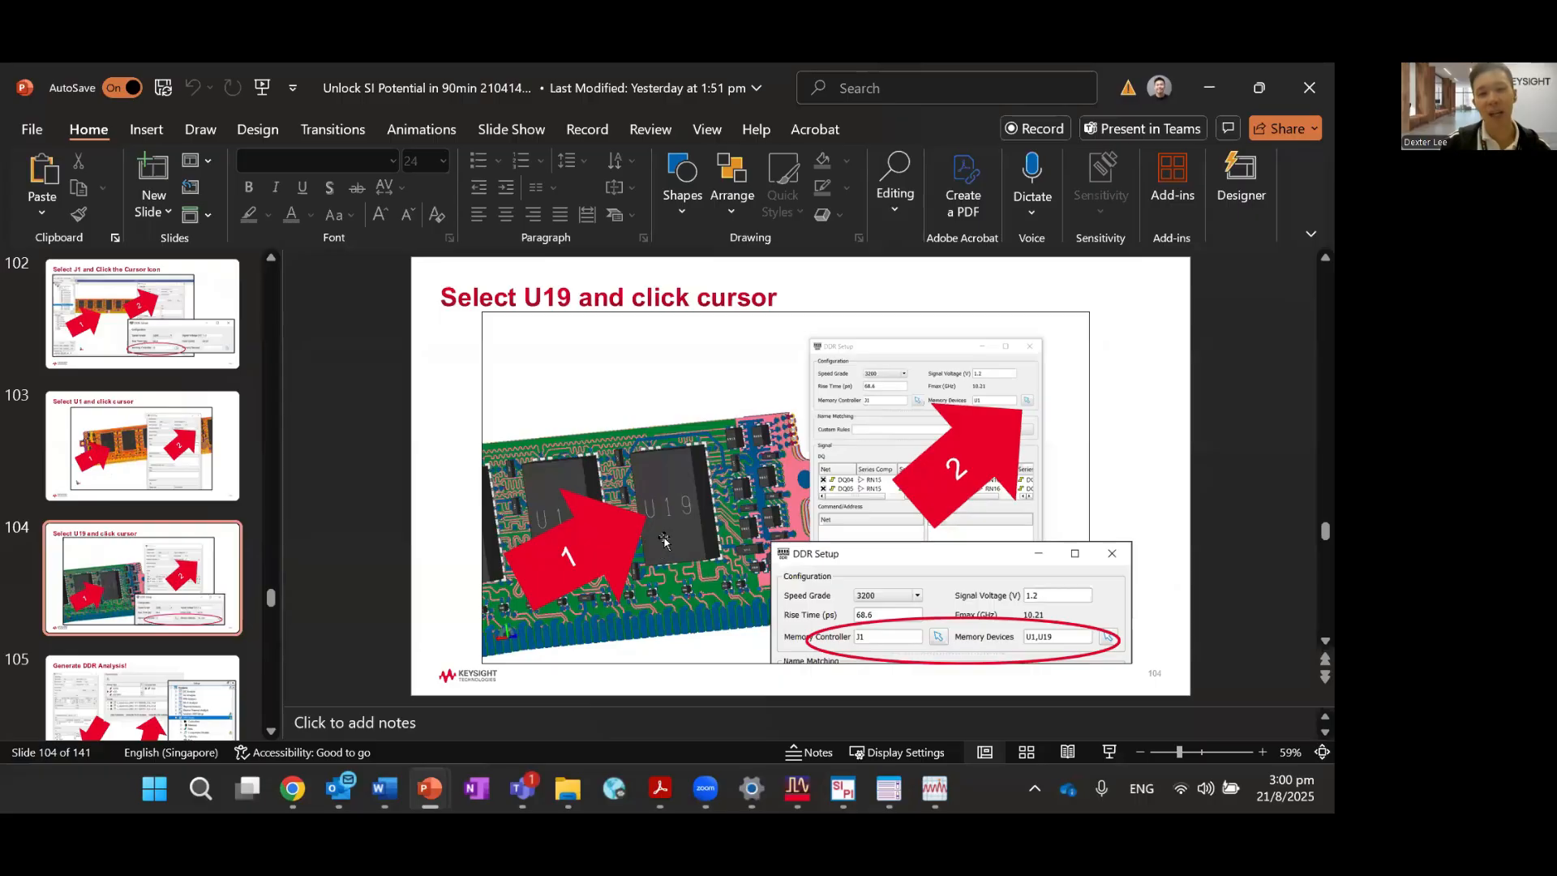
left_click(1209, 88)
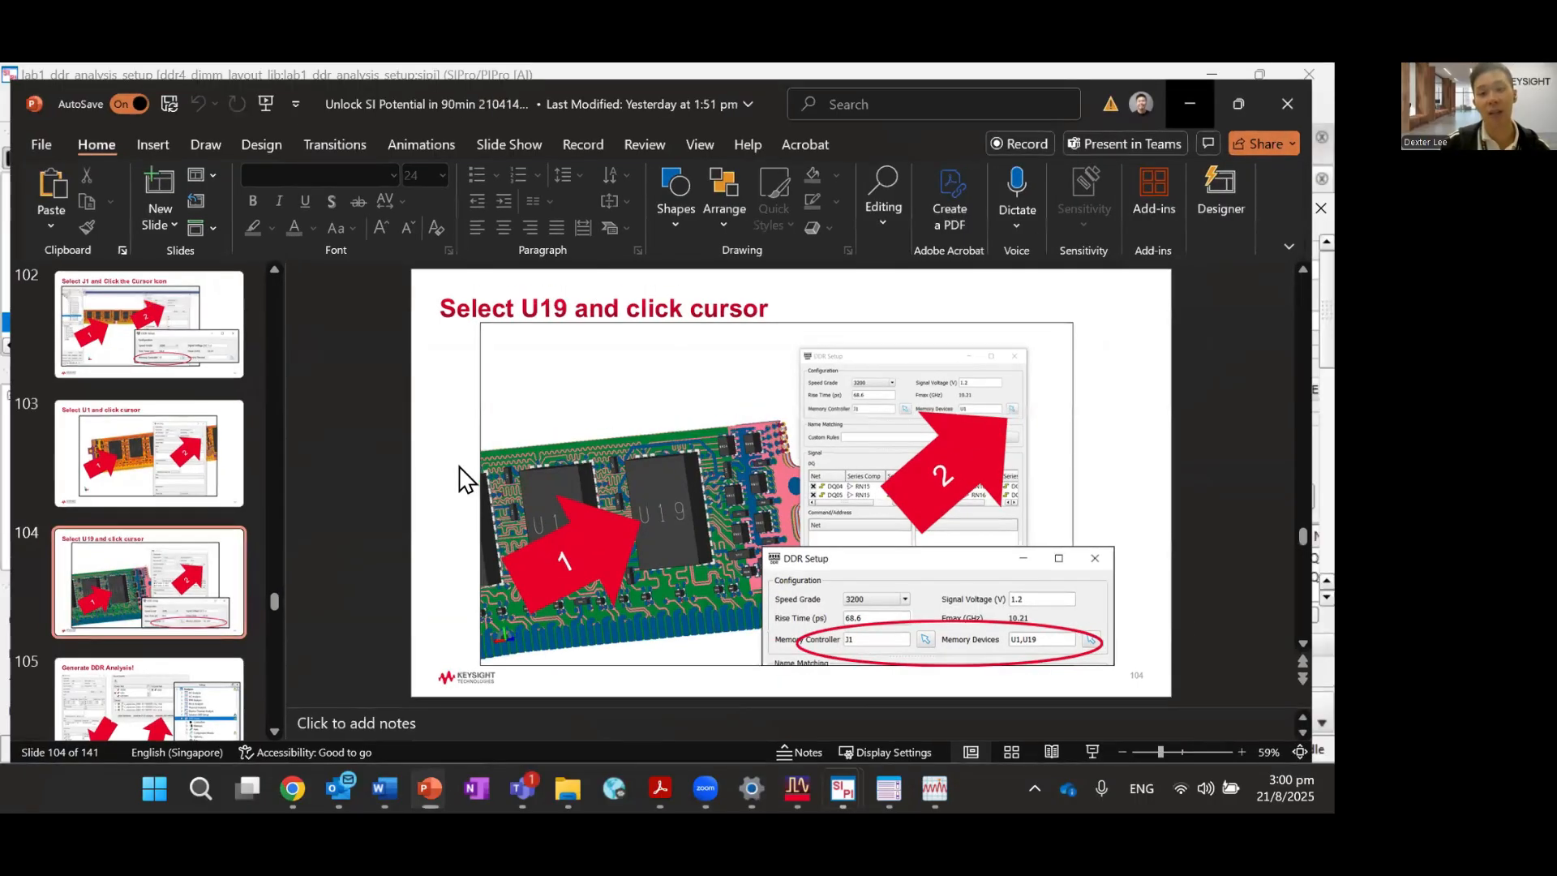
scroll(555, 364, "down", 5)
left_click(555, 323)
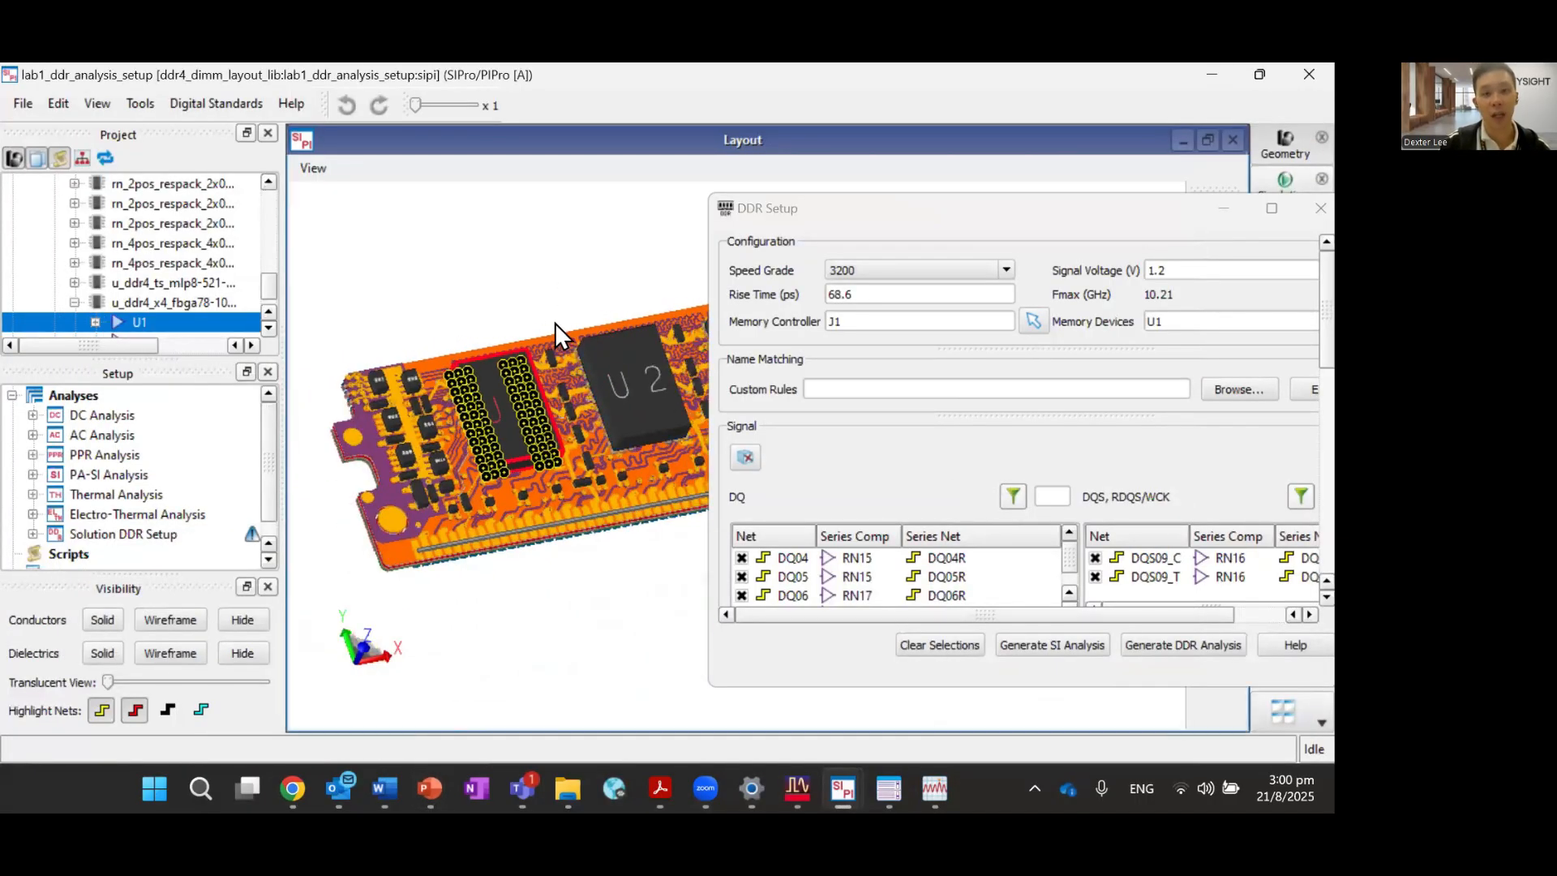
left_click_drag(555, 322, 487, 410)
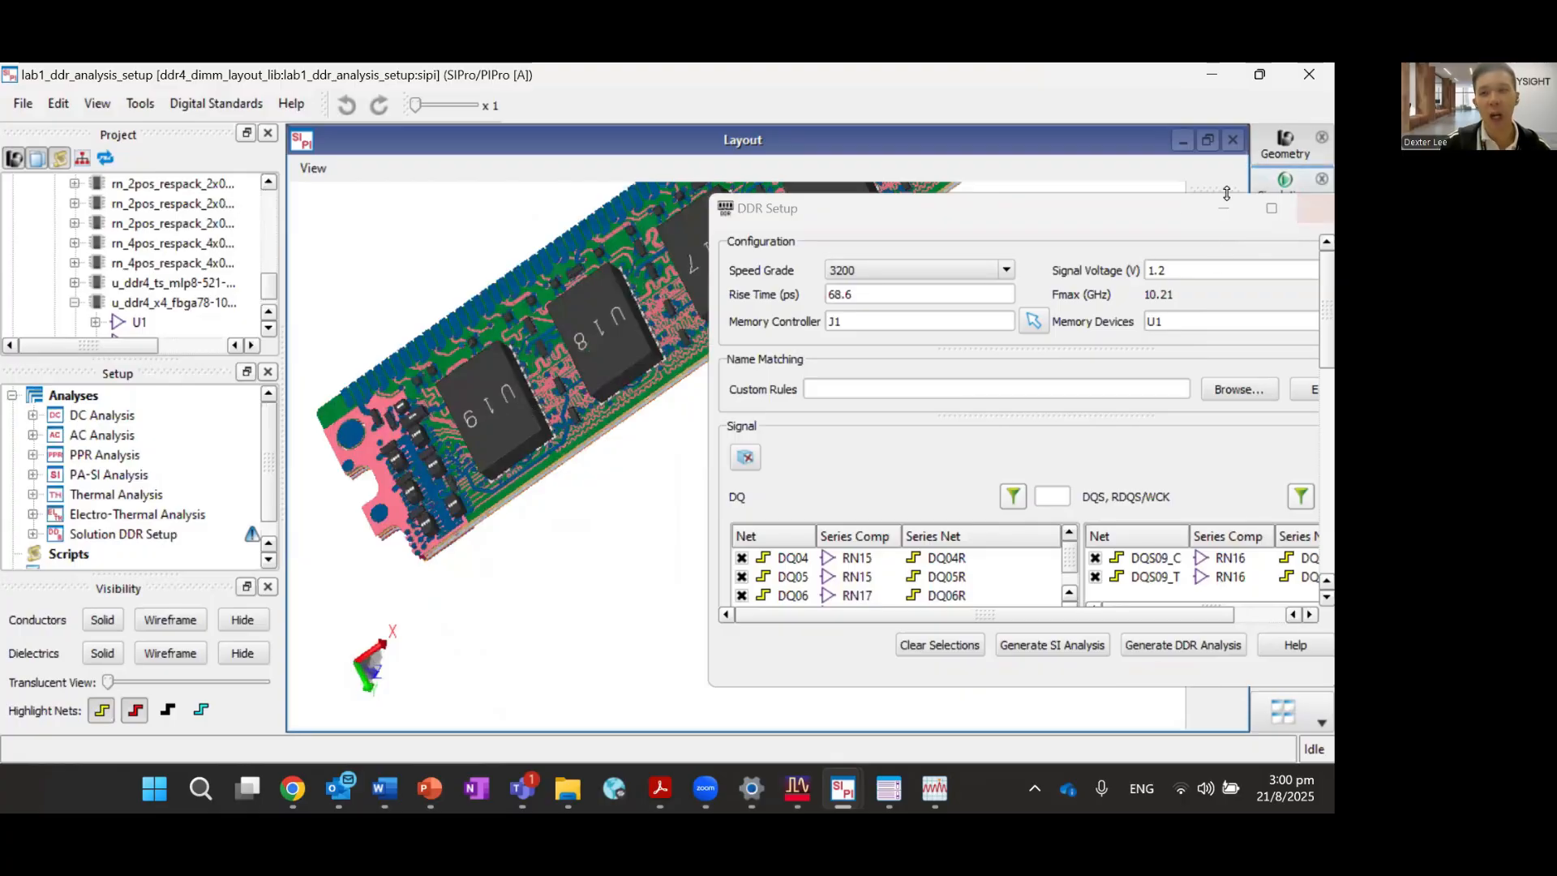
left_click_drag(1161, 207, 694, 230)
left_click(959, 271)
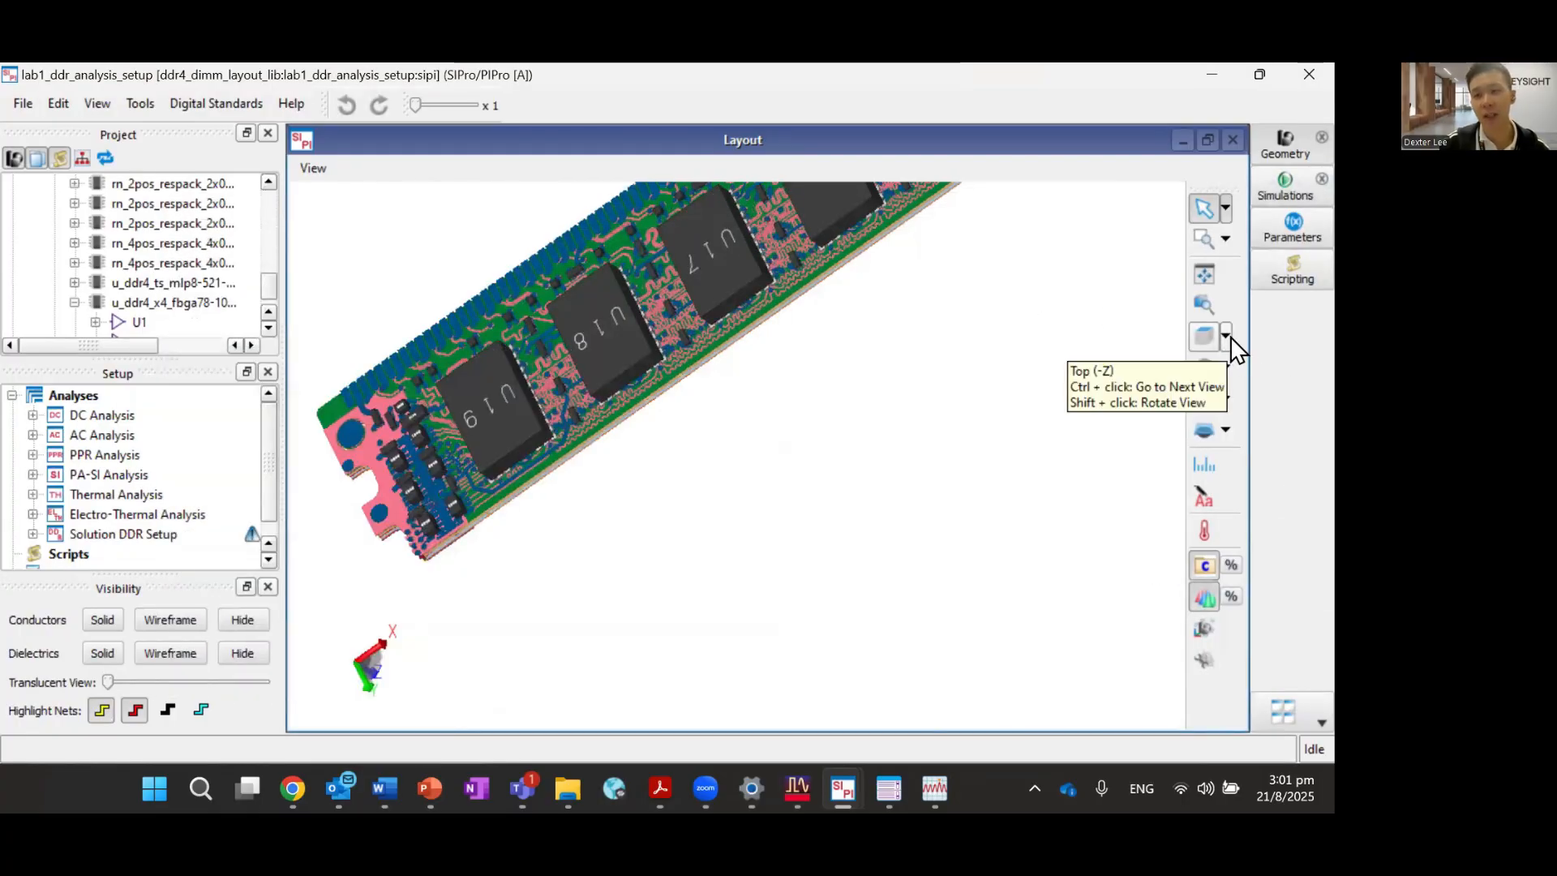
Try the Back (+Y) standard view of the DIMM and set the layout to the Bottom (+Z) view.
left_click(1225, 338)
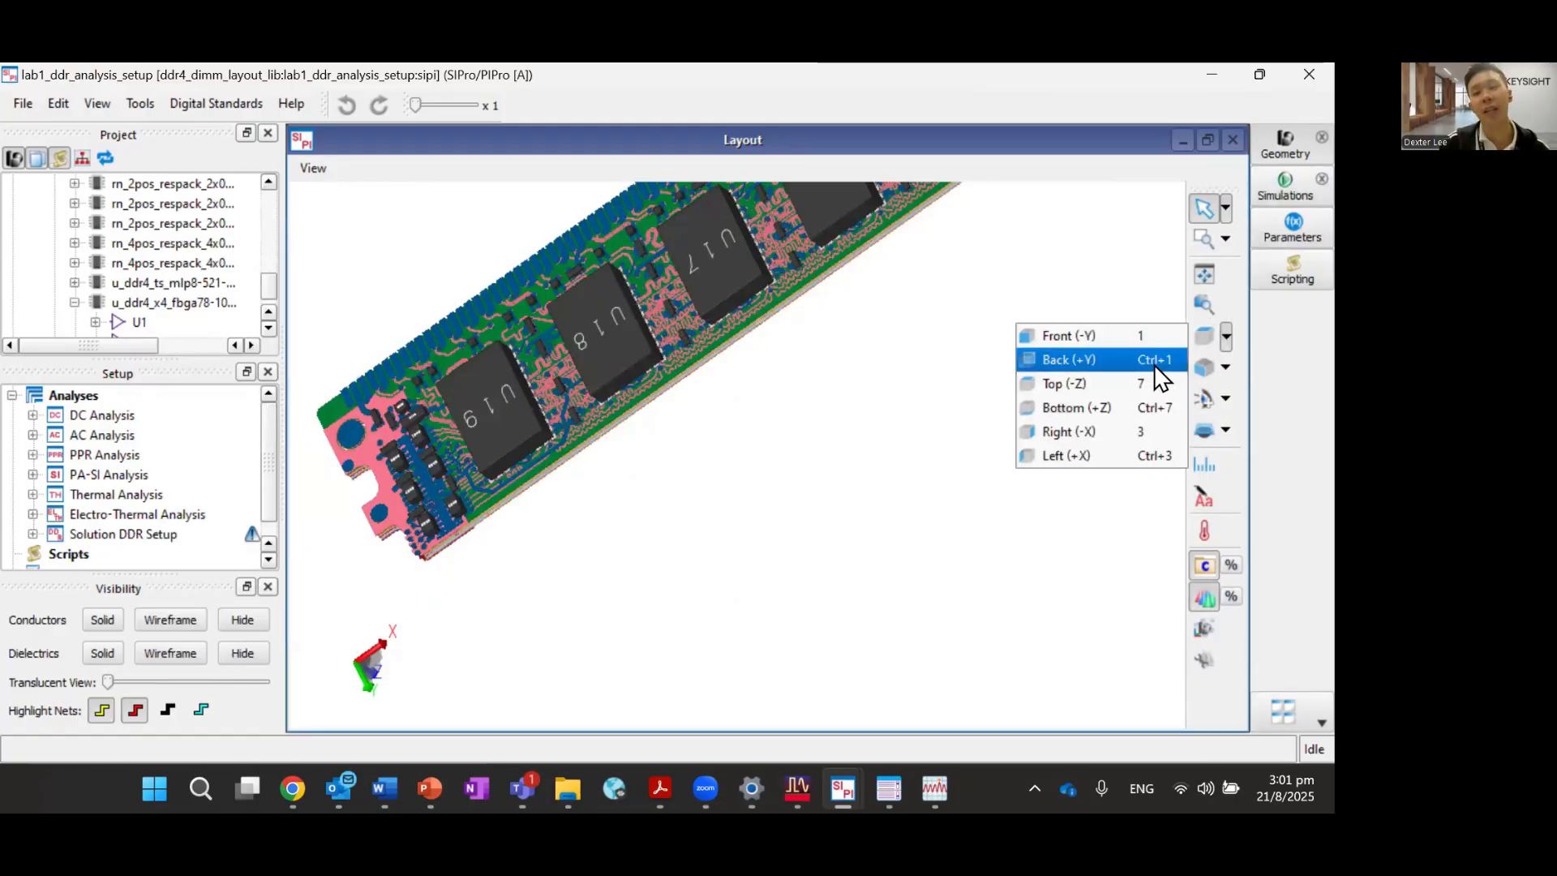
left_click(1221, 371)
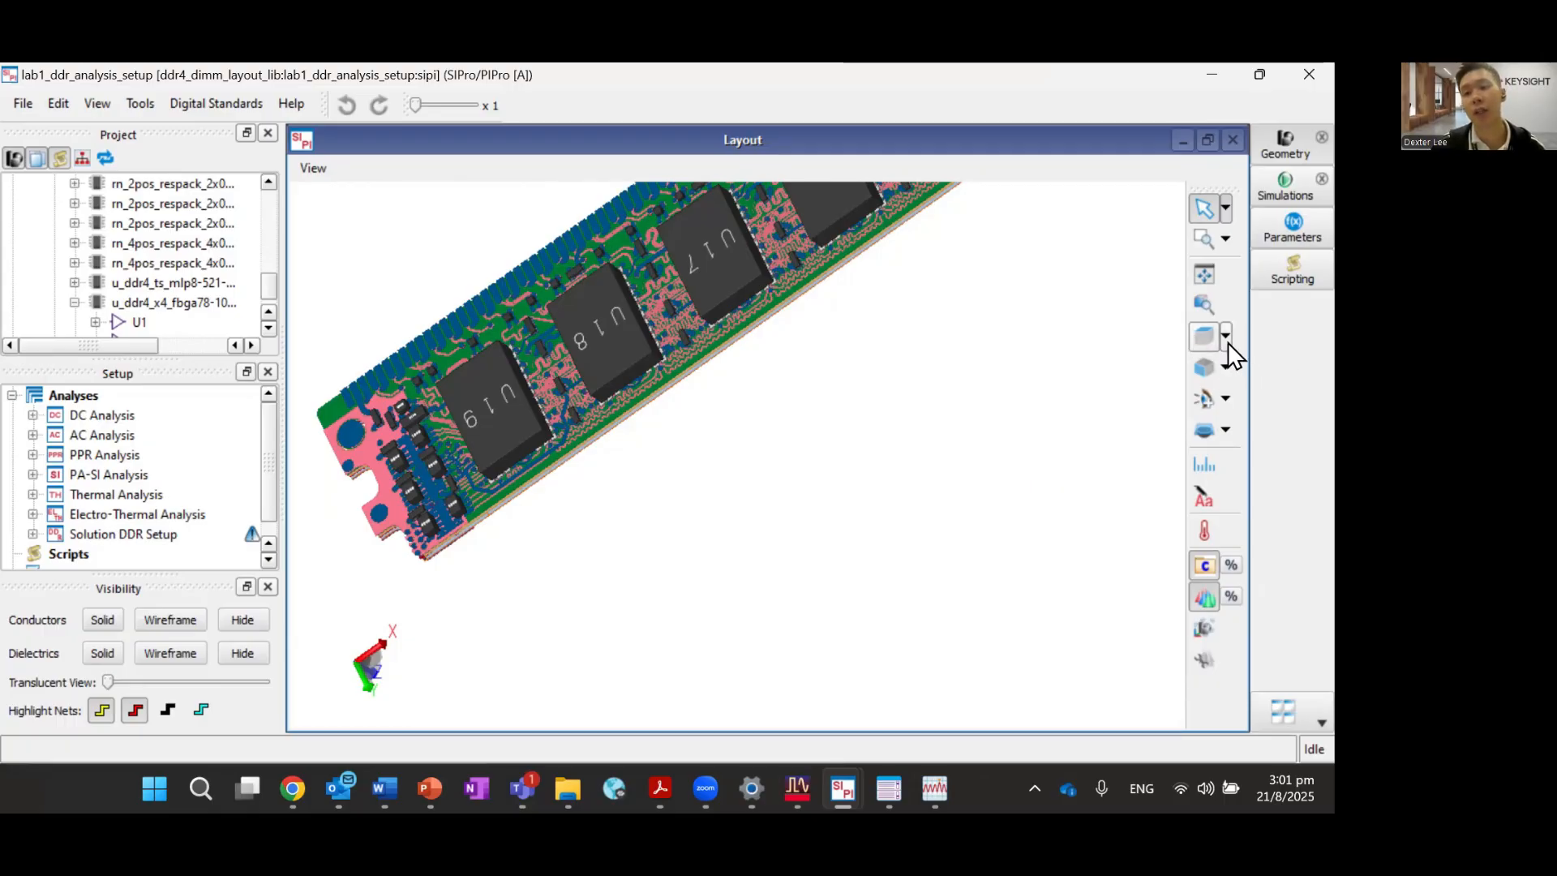
left_click(1225, 341)
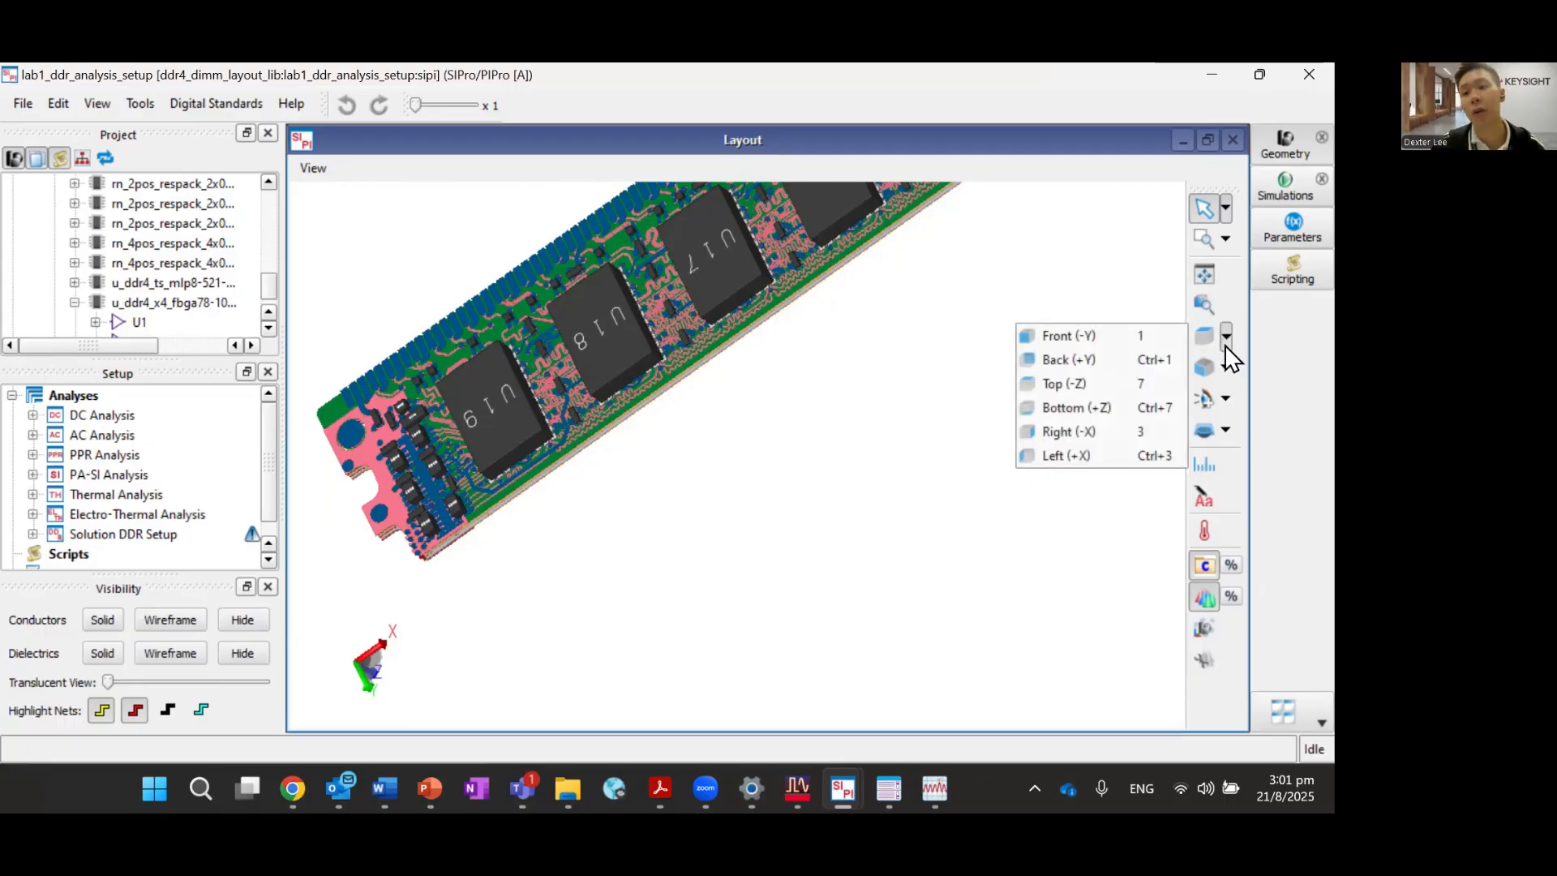
left_click(1102, 363)
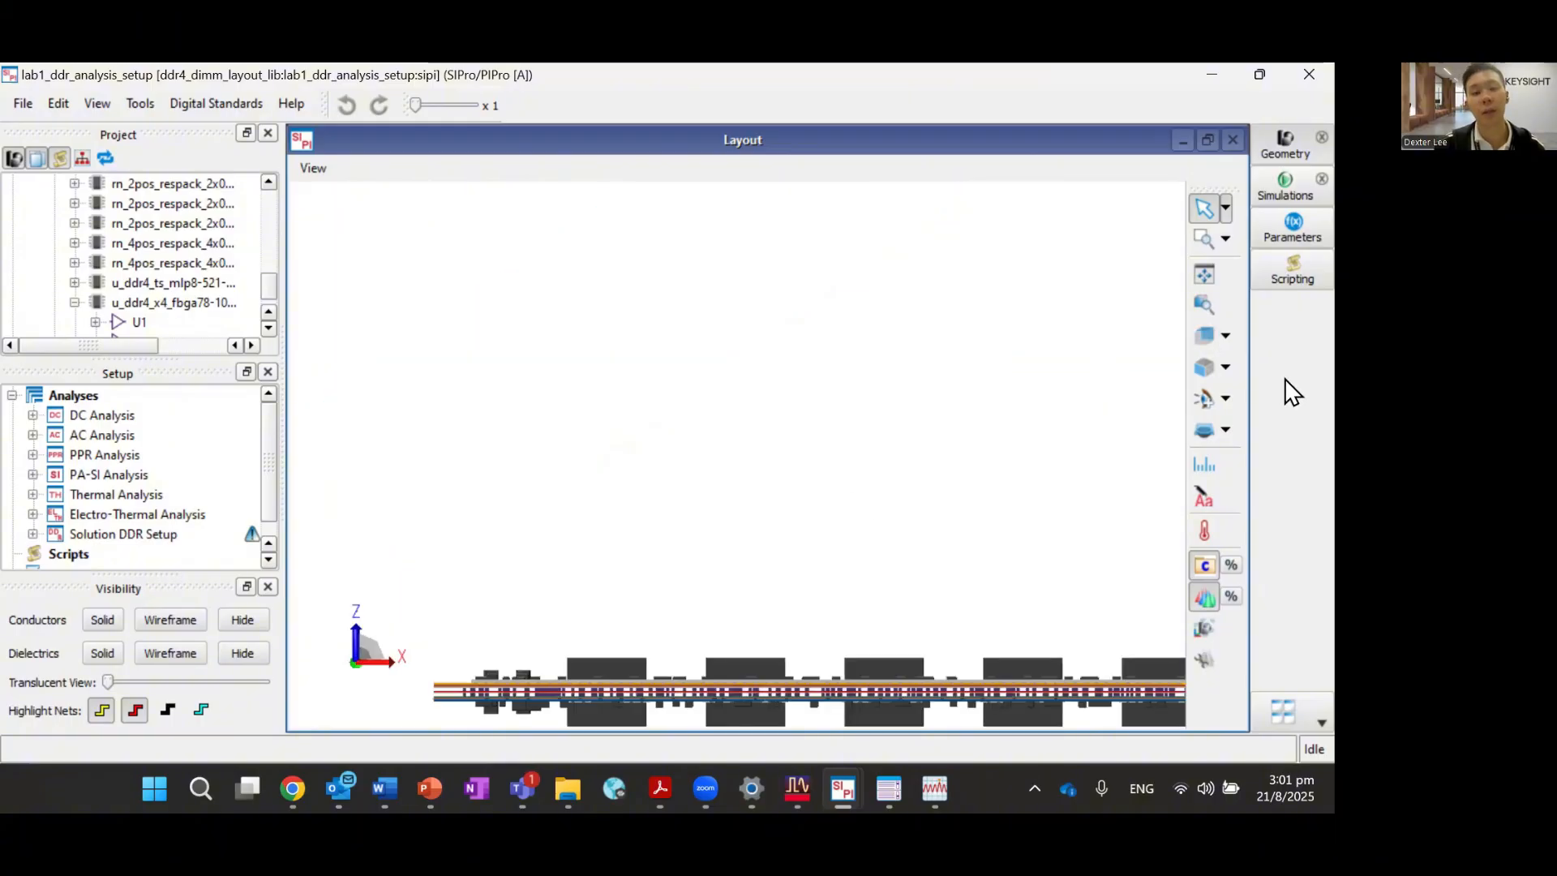
left_click(1225, 335)
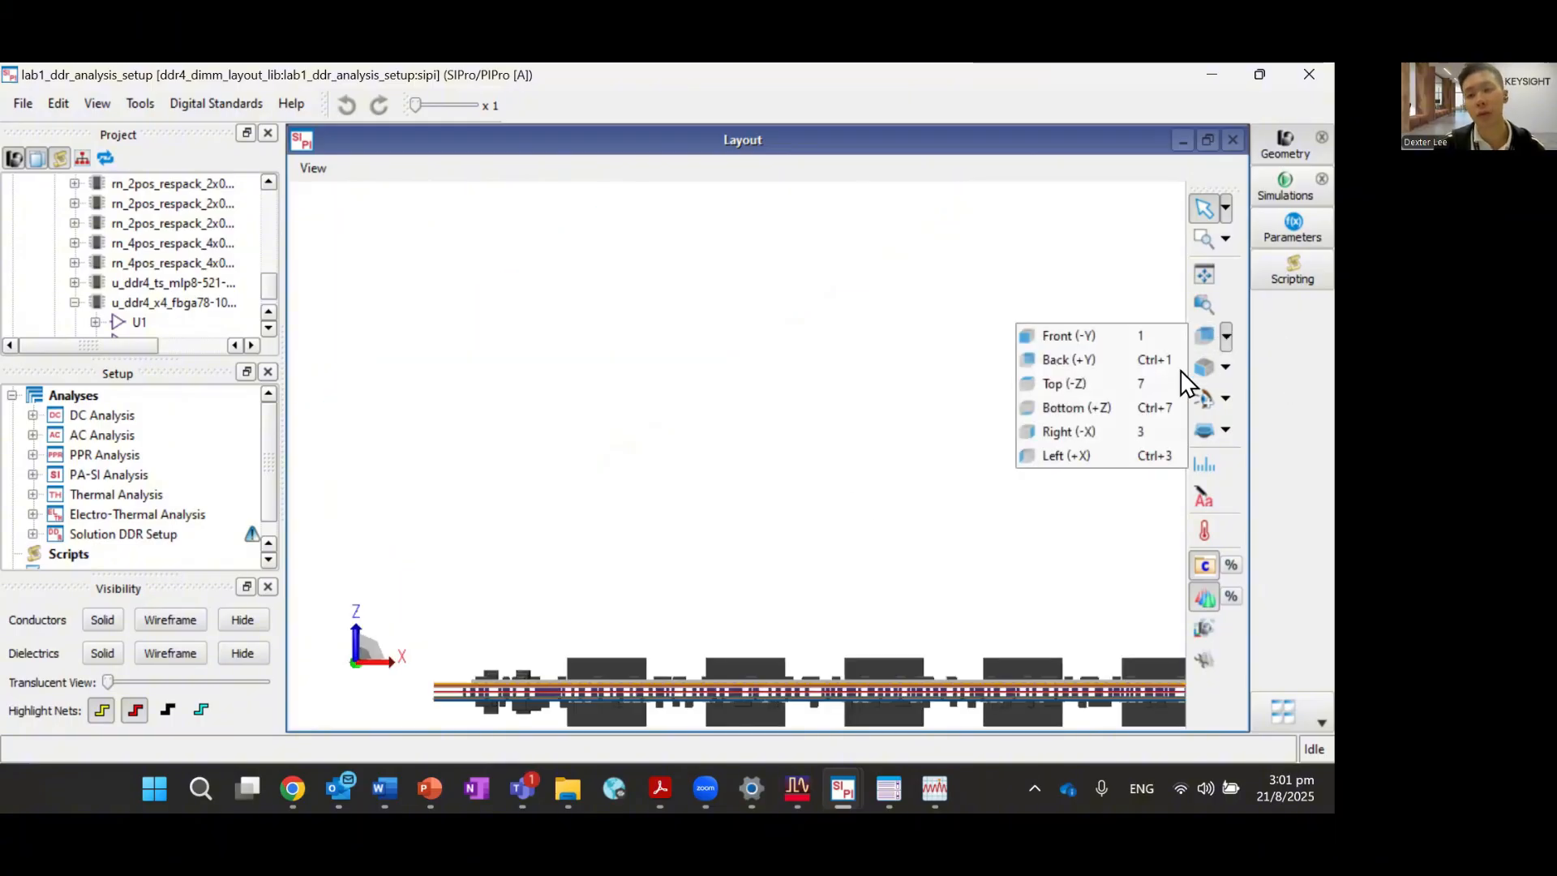
left_click(1081, 406)
Compare the DIMM's Top (-Z) view with its Bottom (+Z) view, finishing on the underside around chip U19.
left_click(1225, 336)
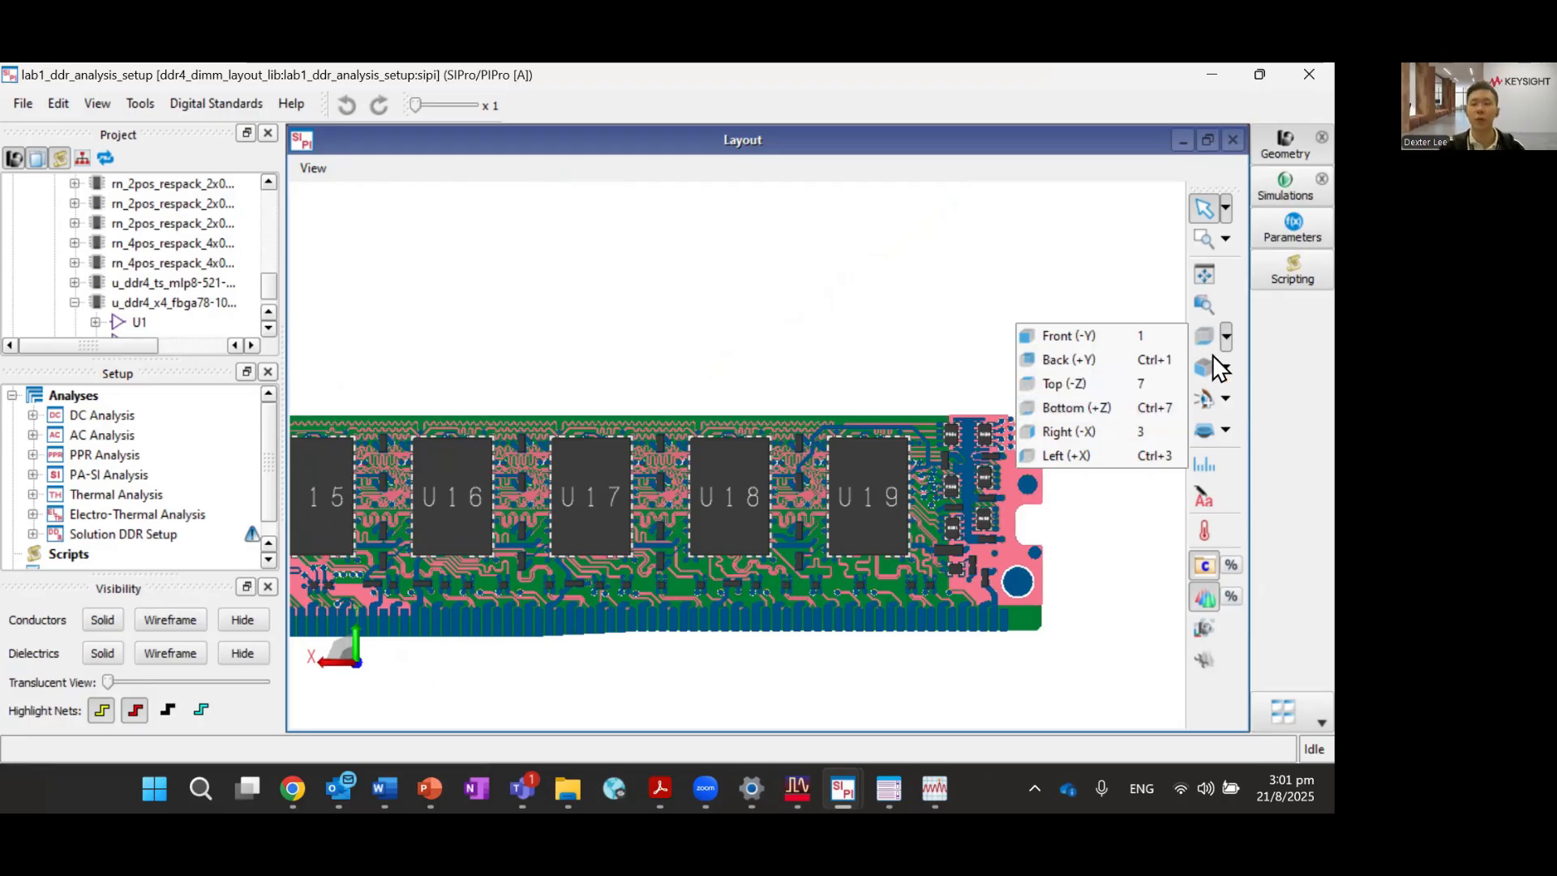
left_click(1082, 385)
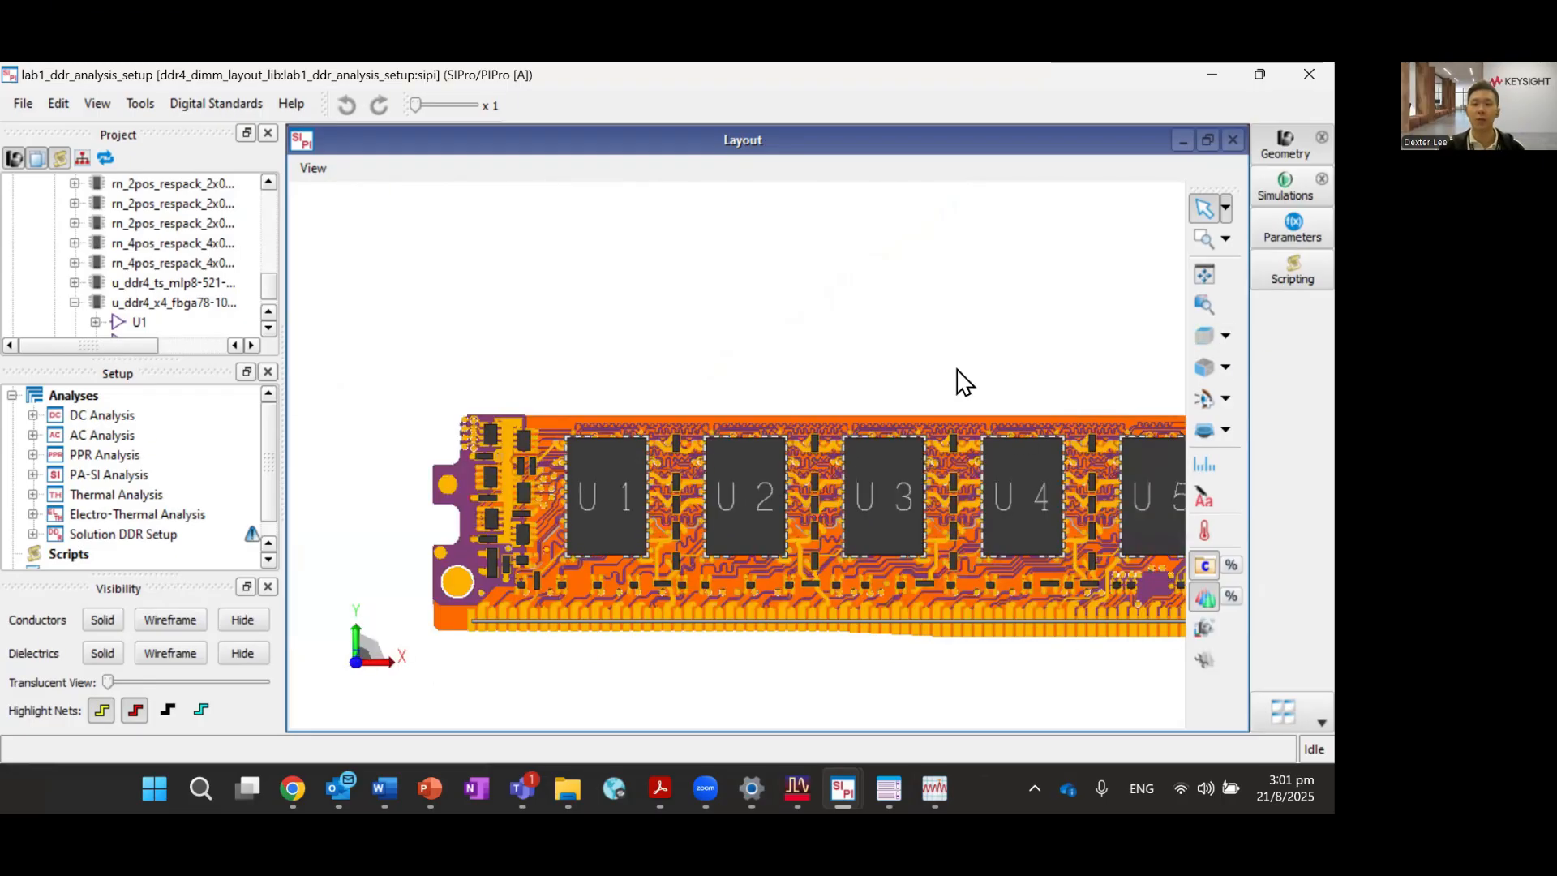
left_click(1227, 339)
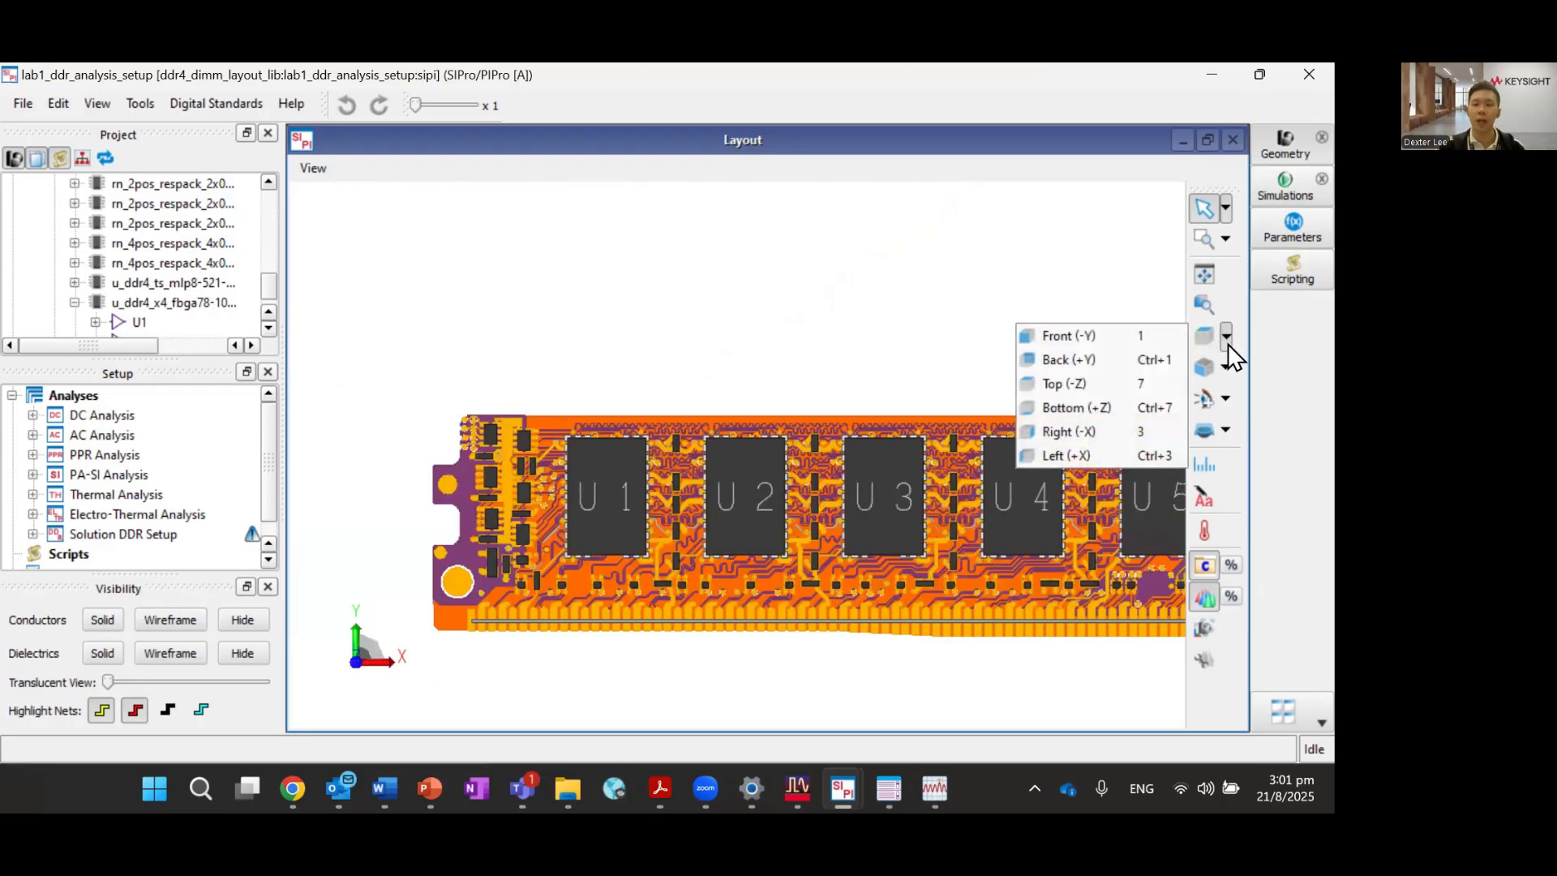
left_click(1135, 406)
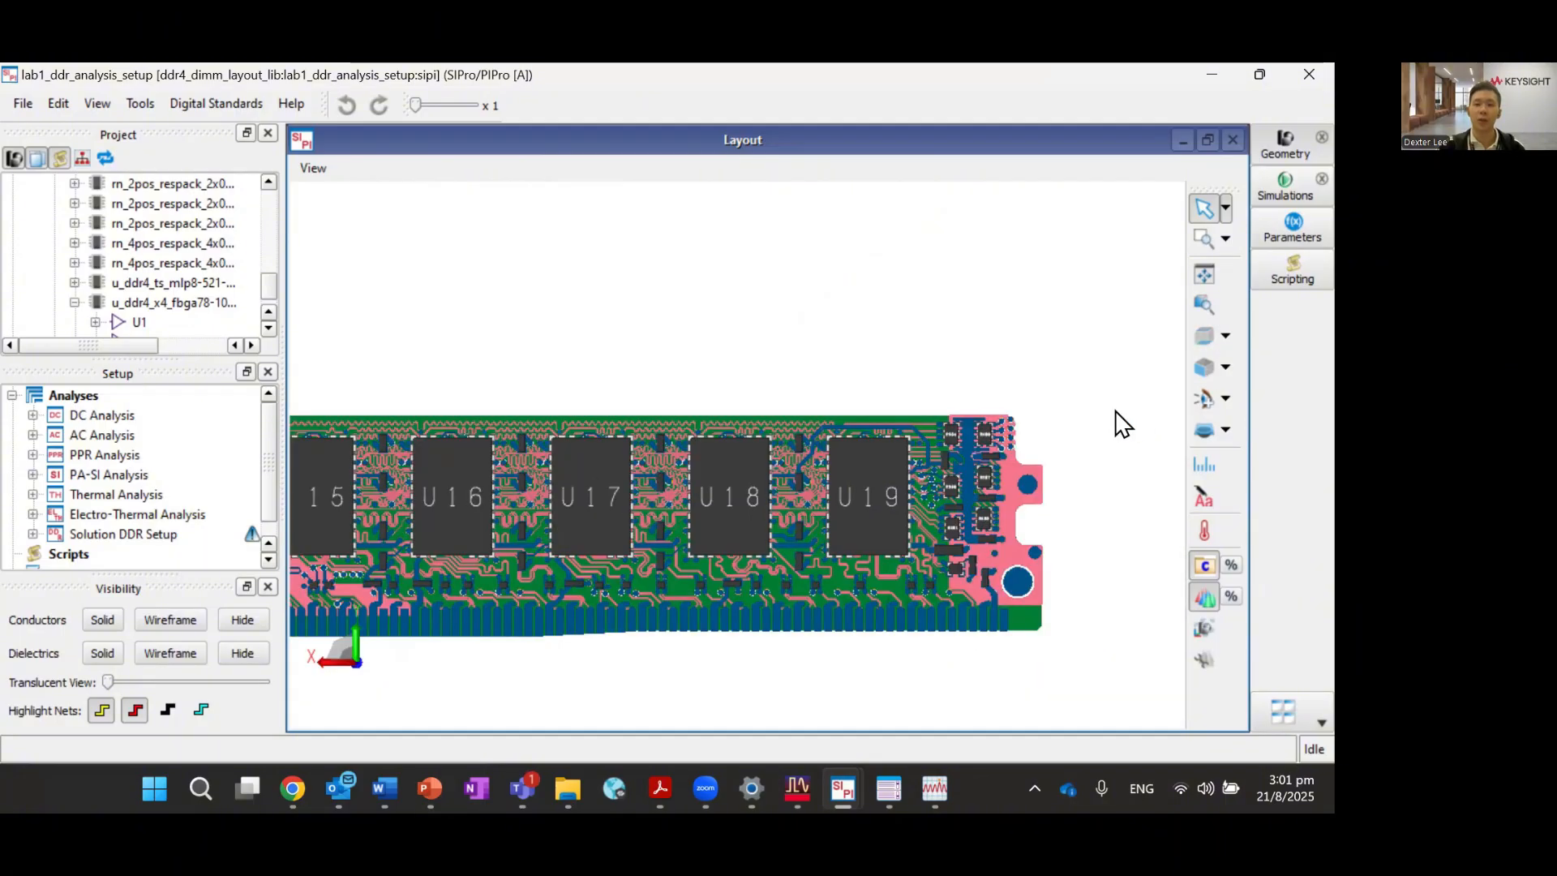
scroll(862, 489, "up", 5)
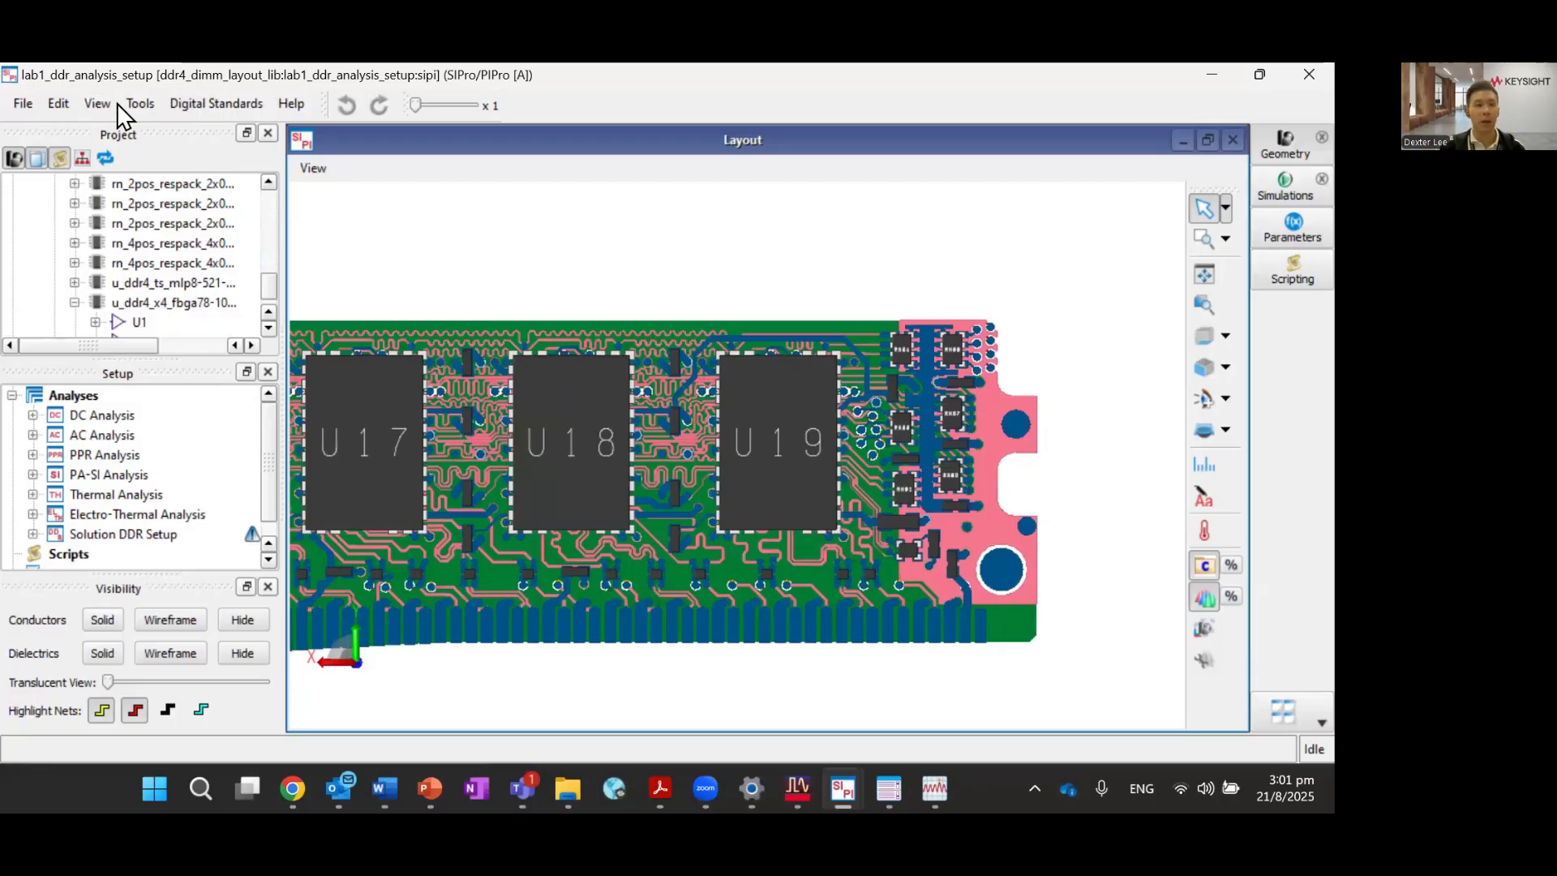
Bring the DDR Setup back up from the DDR digital standards tools.
left_click(136, 103)
mouse_move(215, 103)
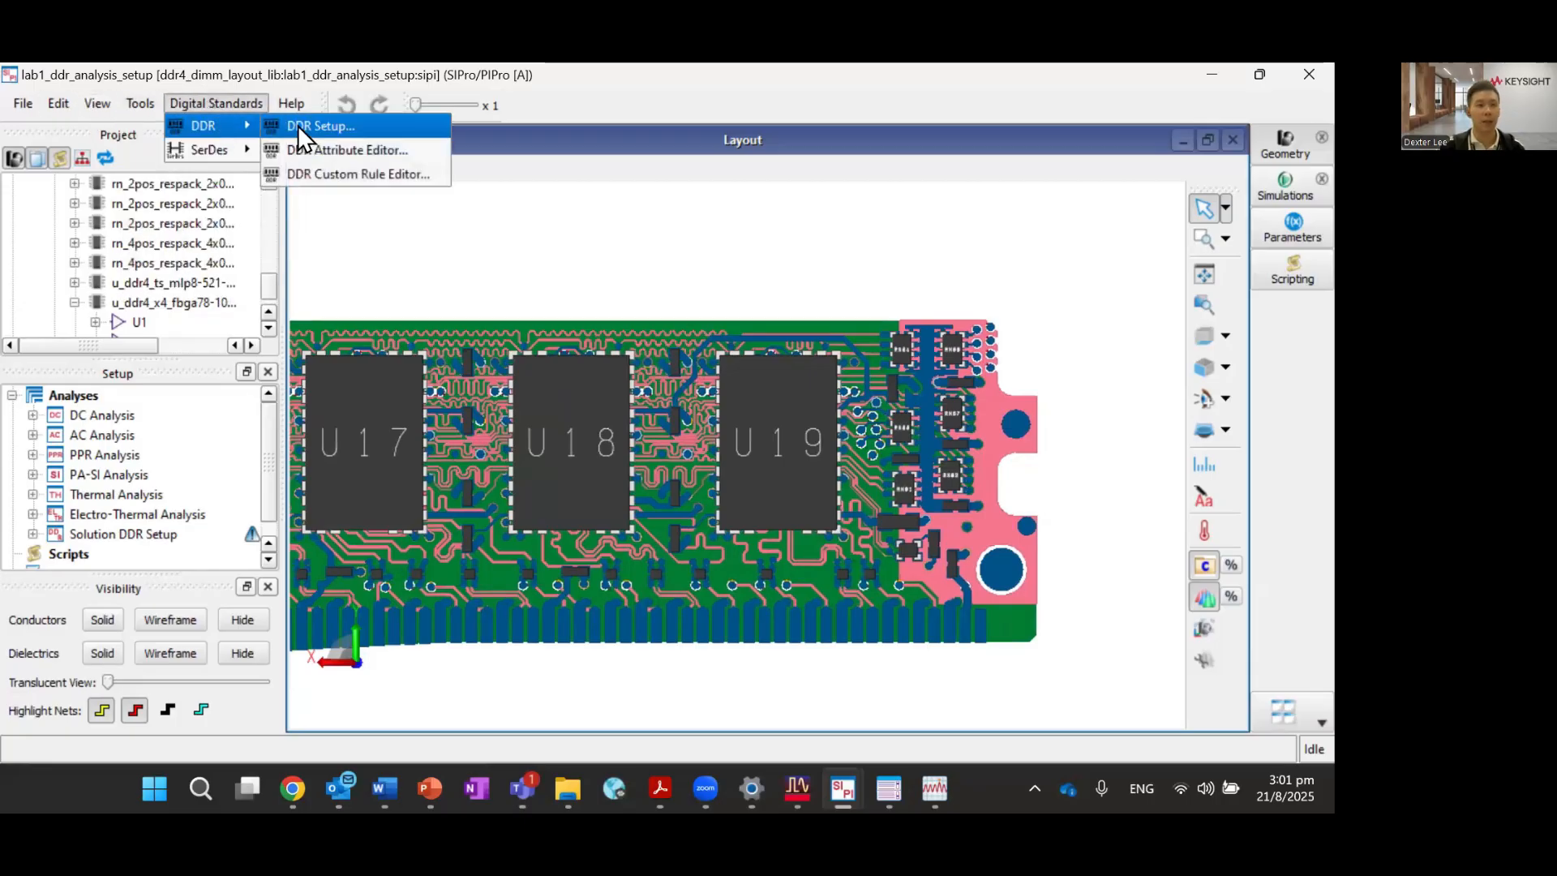
left_click(299, 127)
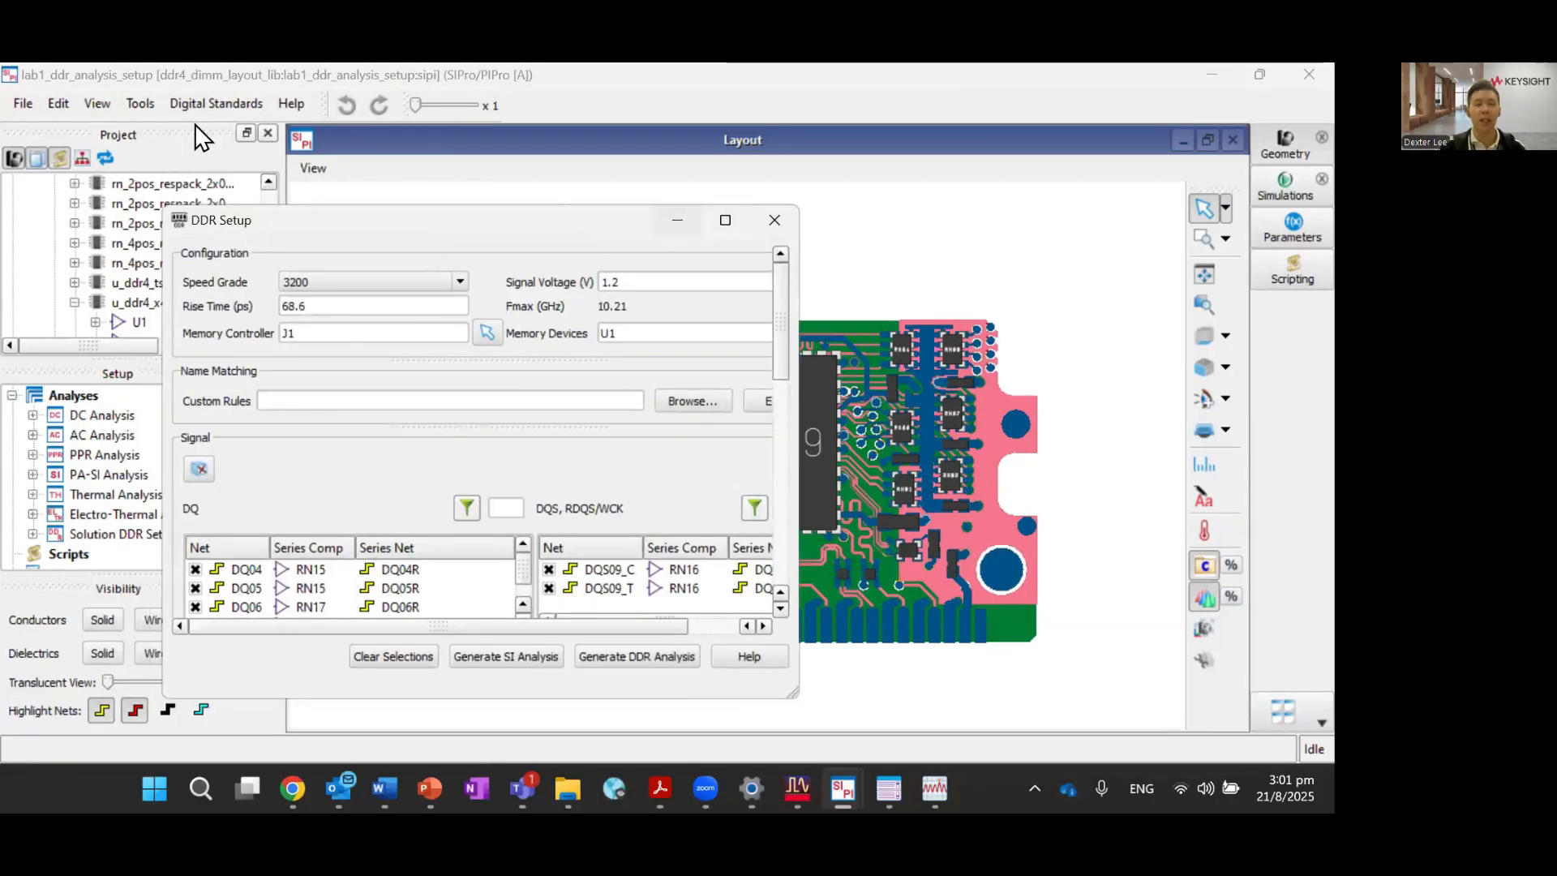
left_click(190, 105)
mouse_move(222, 125)
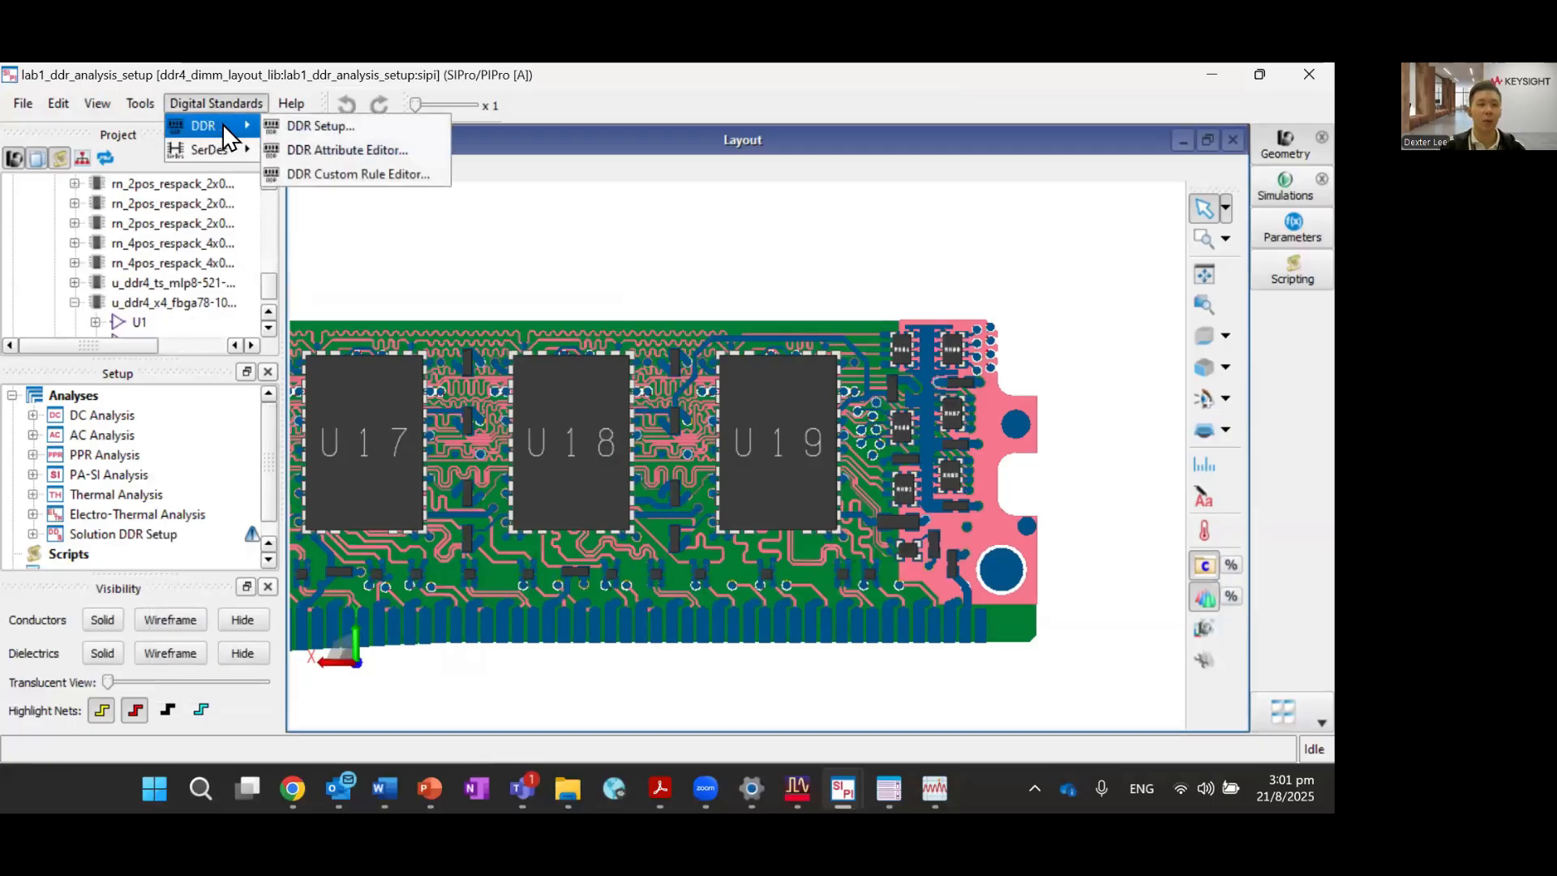
left_click(367, 125)
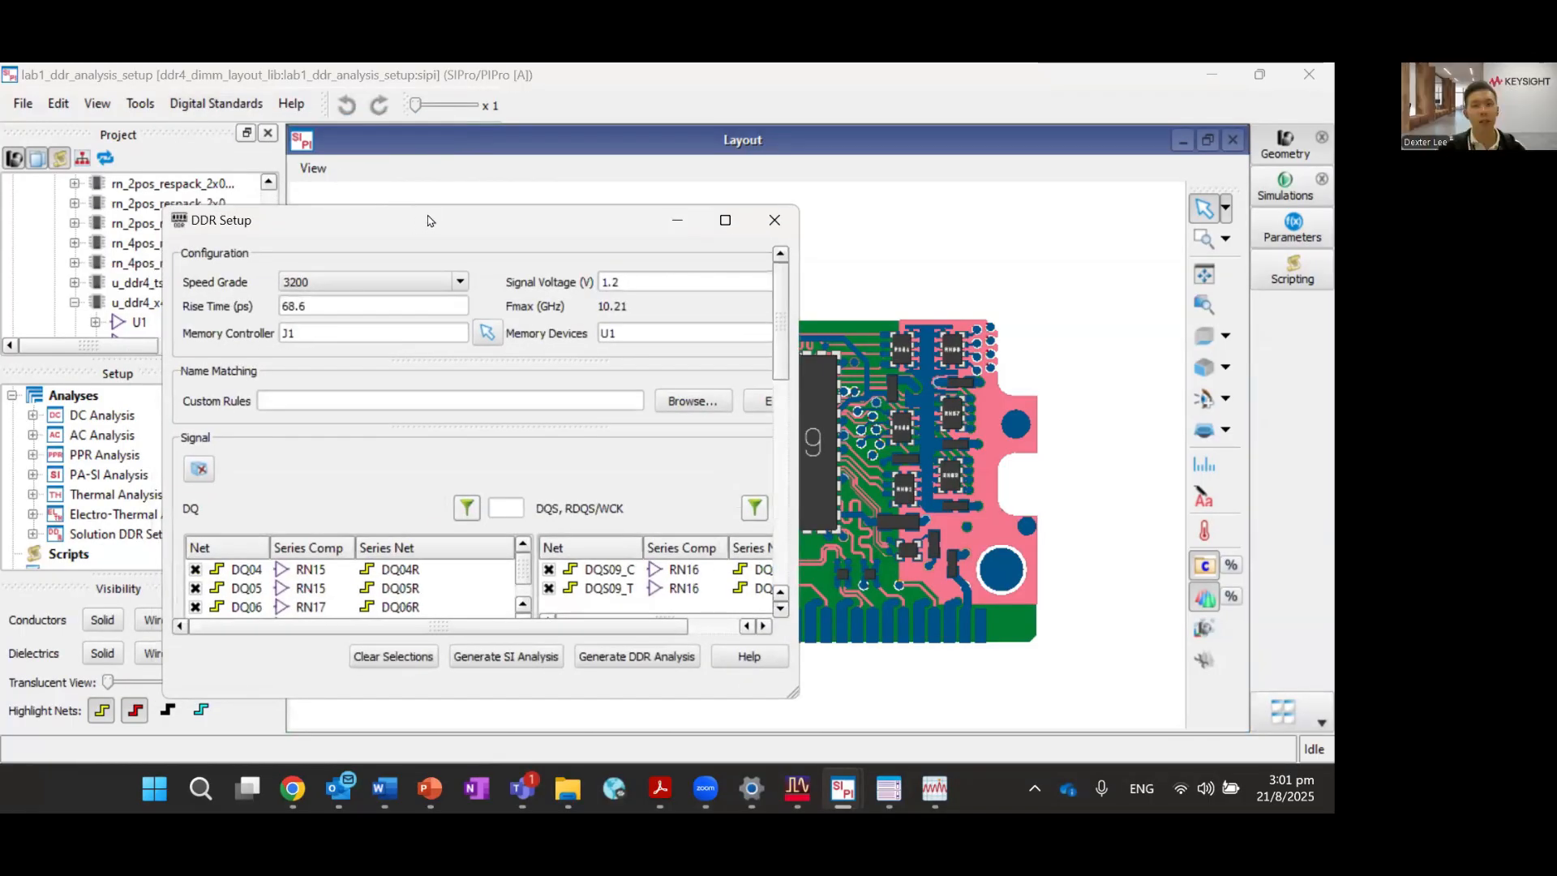
Select memory chip U19 on the DIMM's underside and add it to the memory devices in DDR Setup.
left_click_drag(282, 219, 965, 203)
left_click_drag(778, 405, 522, 381)
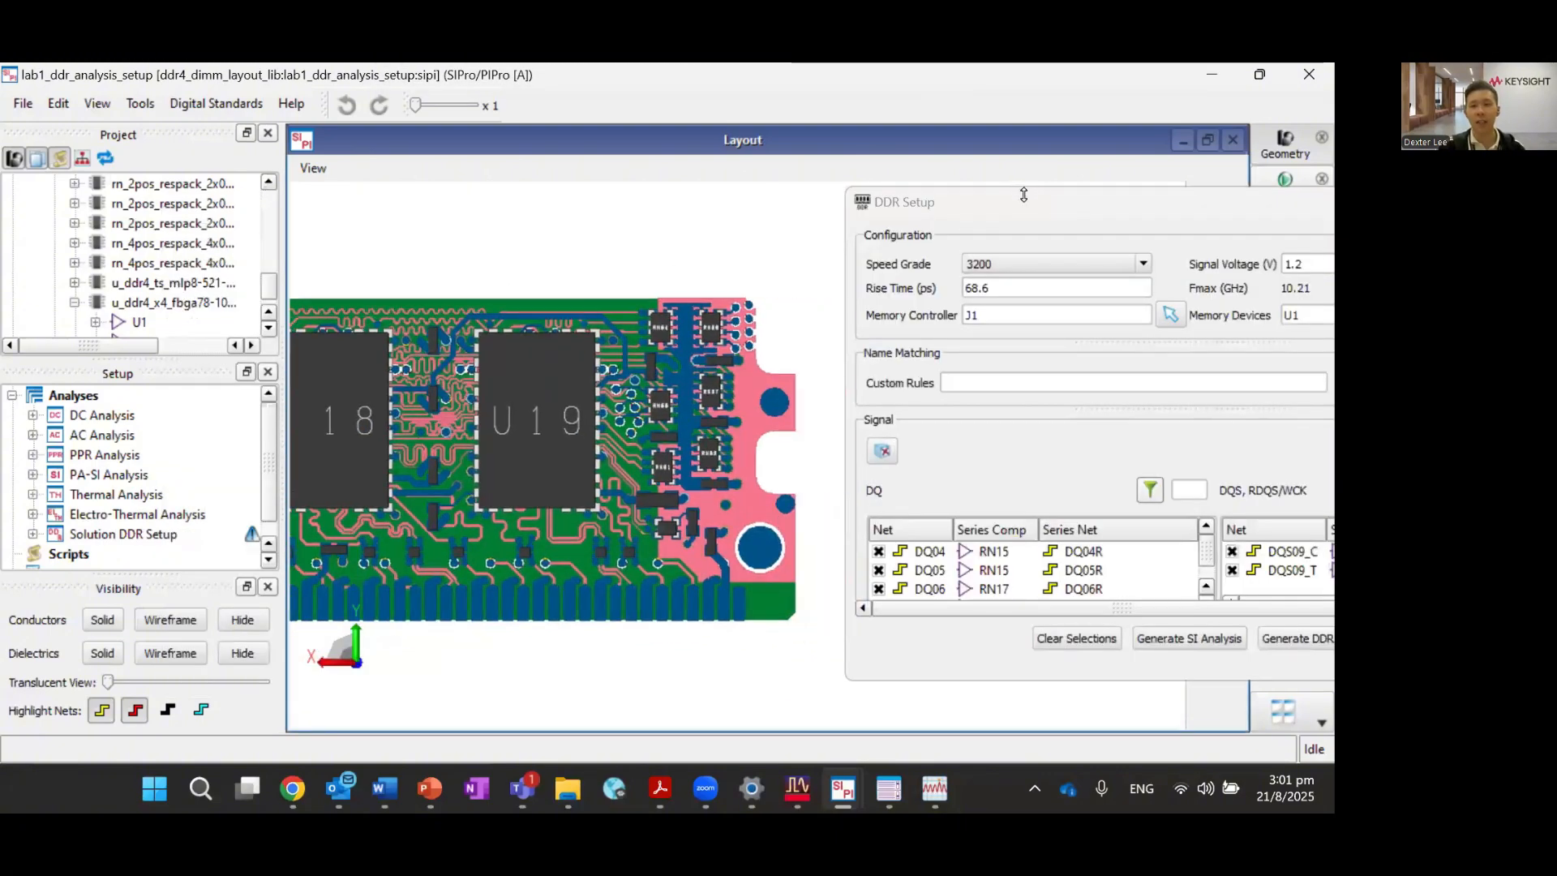
left_click_drag(1024, 188, 813, 197)
left_click(518, 413)
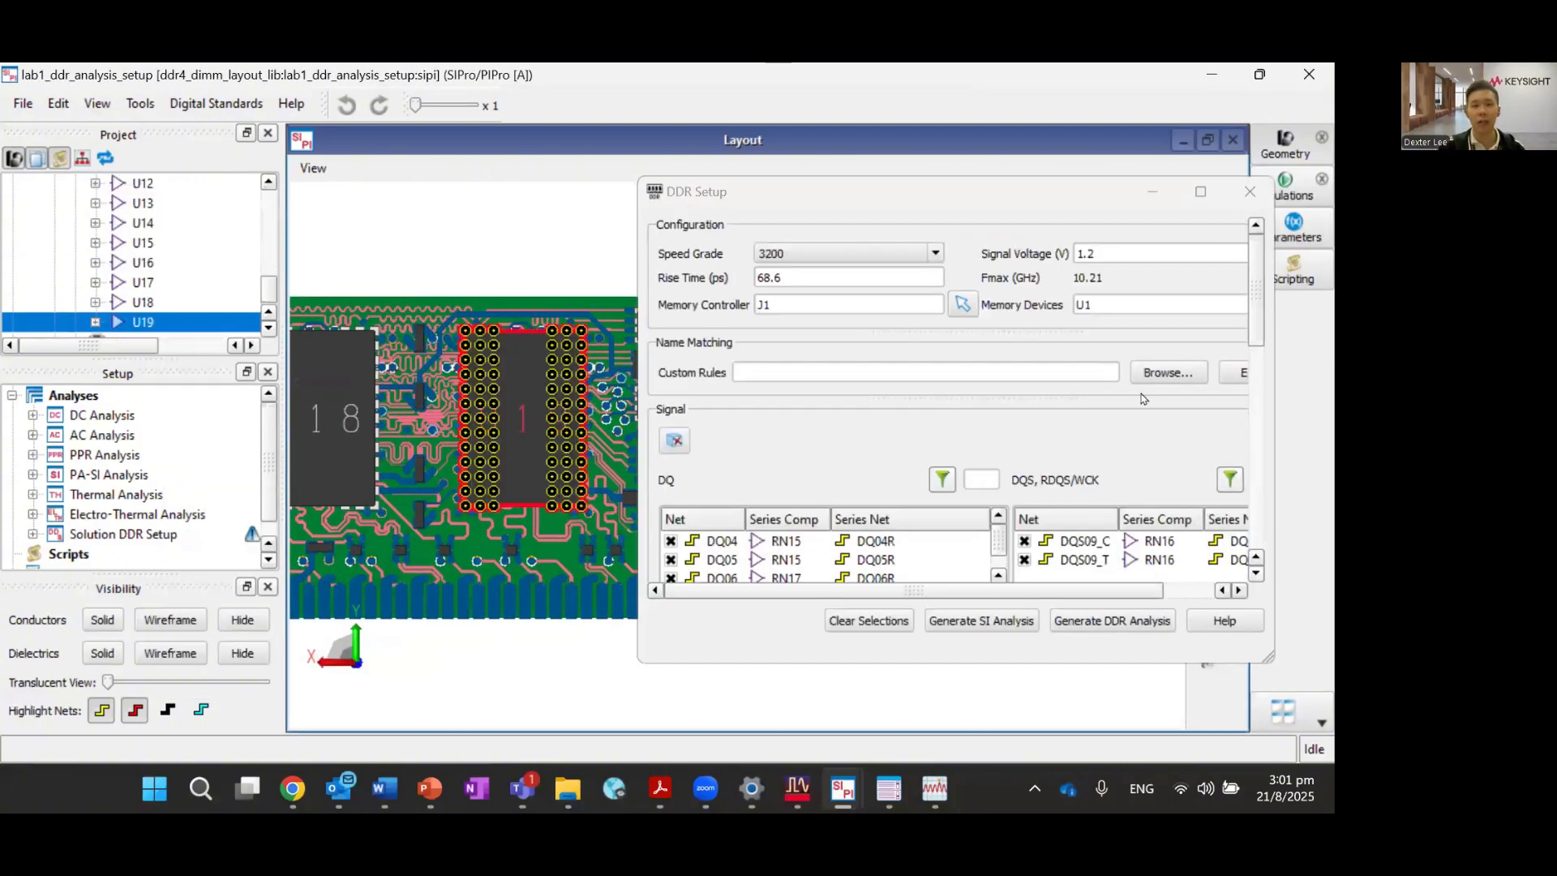
left_click_drag(1133, 591, 1184, 591)
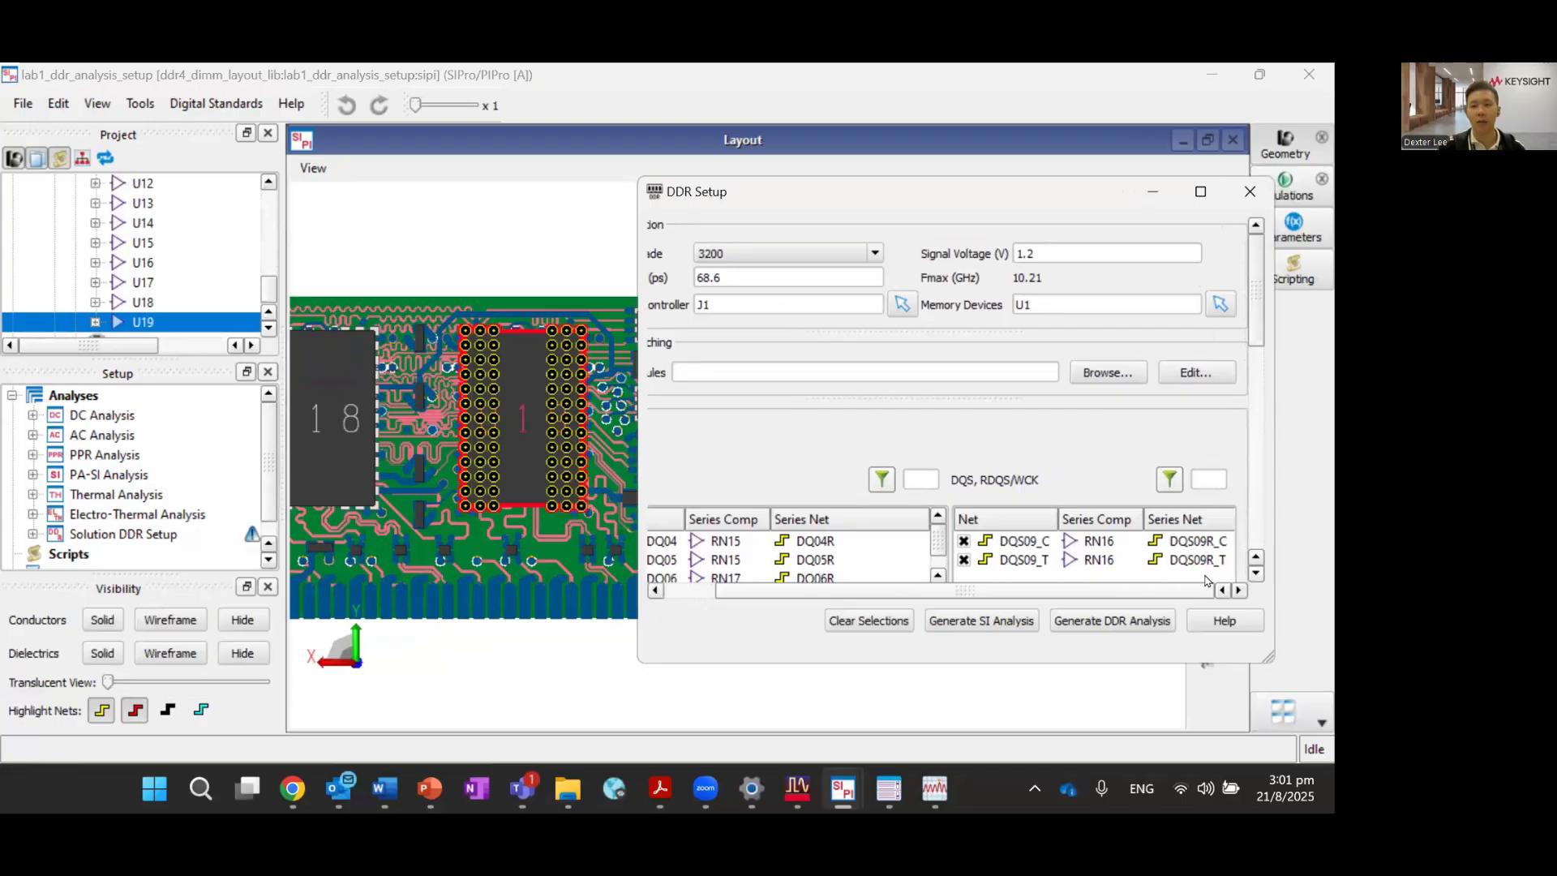
left_click(1223, 308)
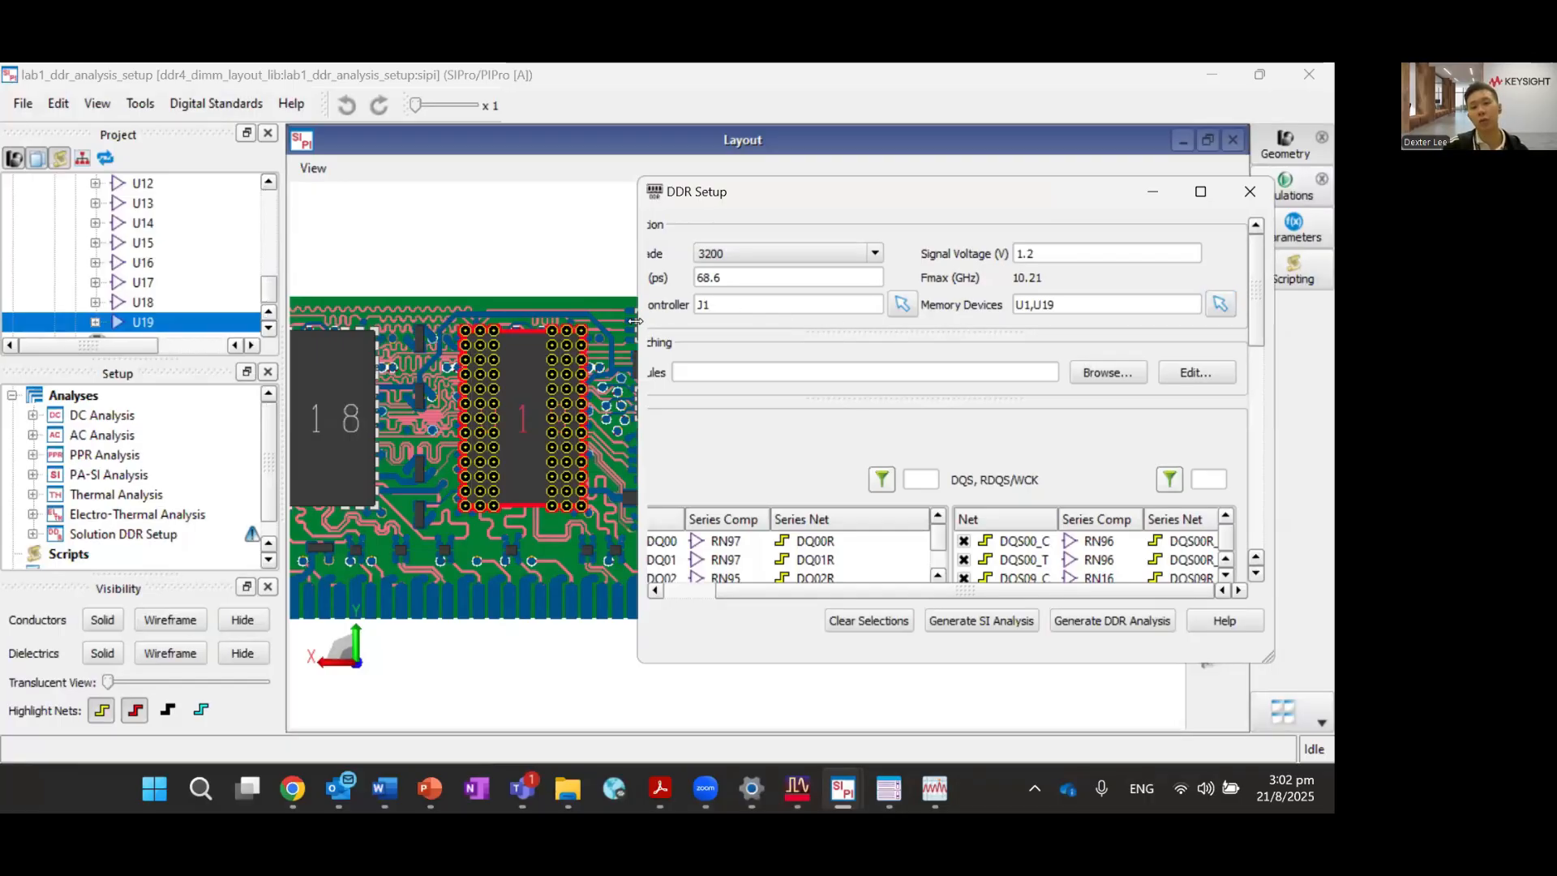
Widen the DDR Setup window, check the U19 instruction slide in PowerPoint and return to SIPro.
left_click_drag(638, 323, 467, 322)
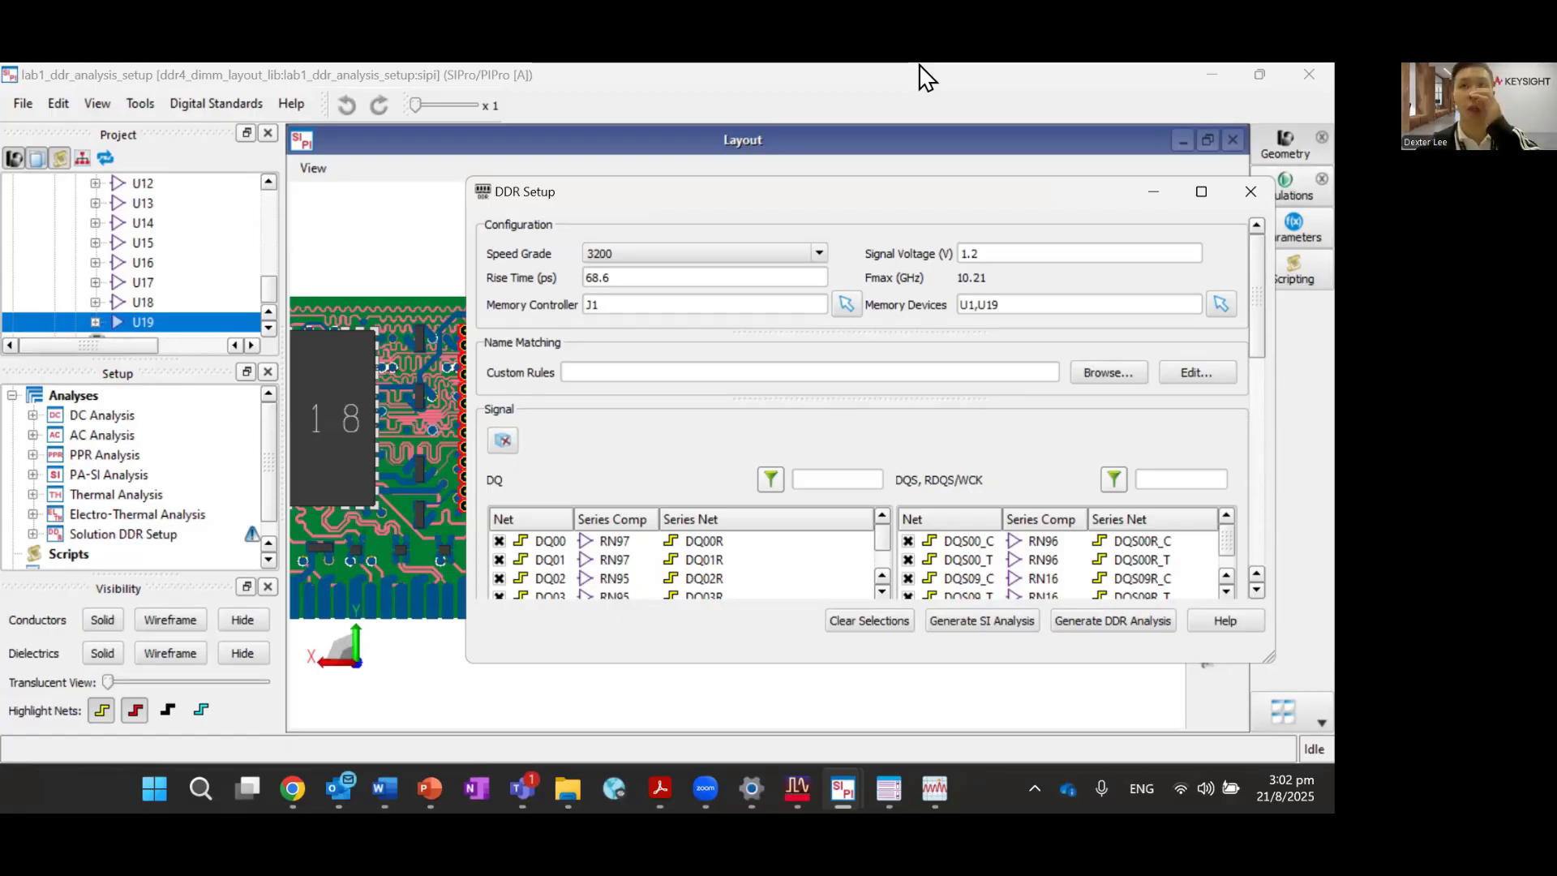
key("alt+Tab")
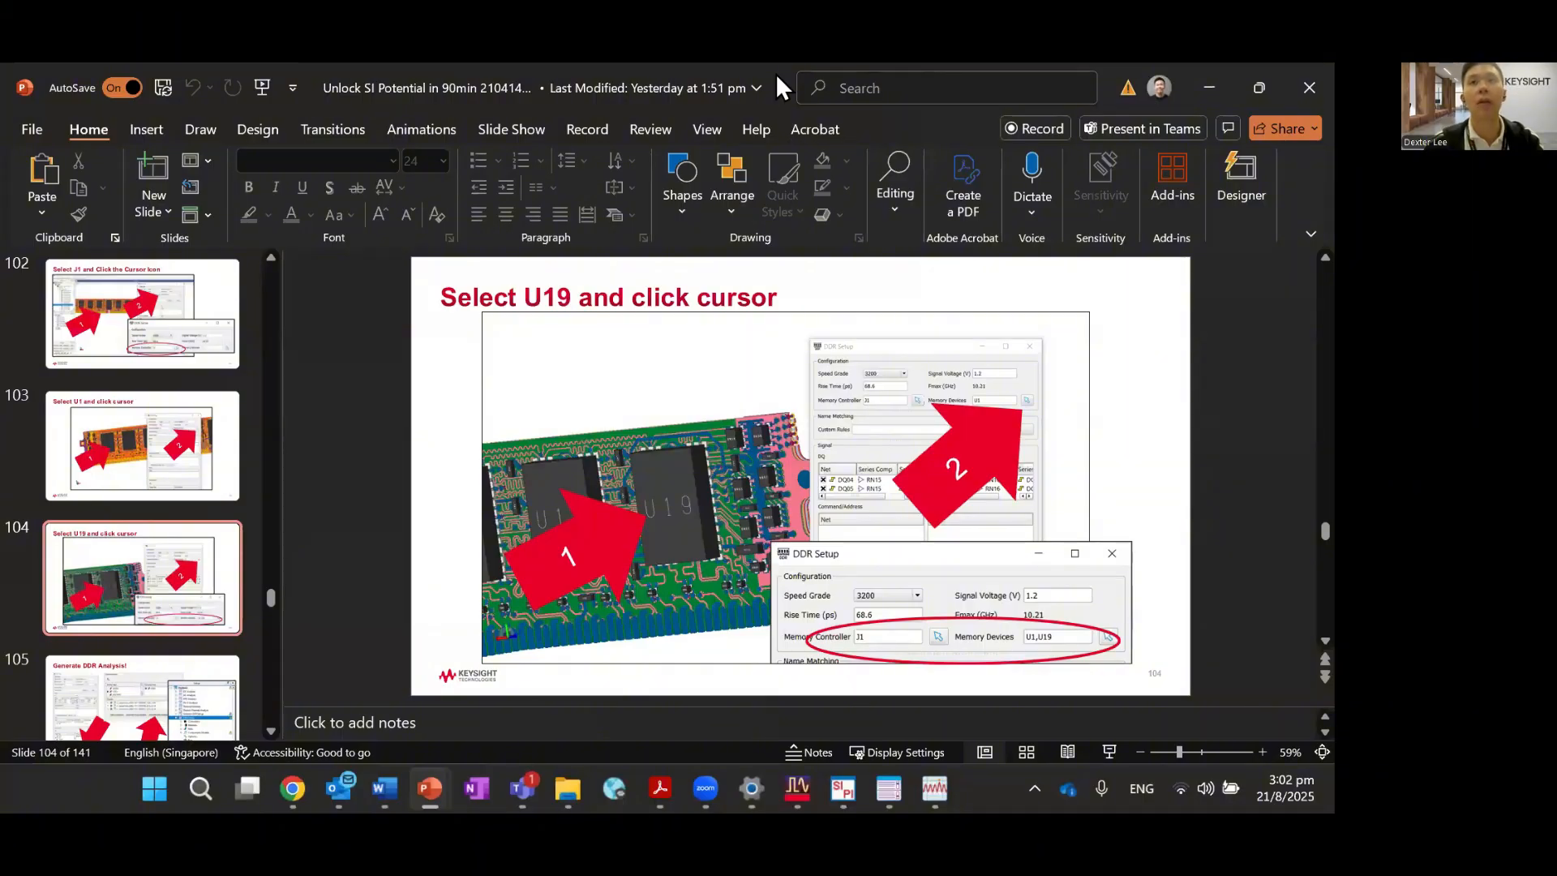
key("alt+Tab")
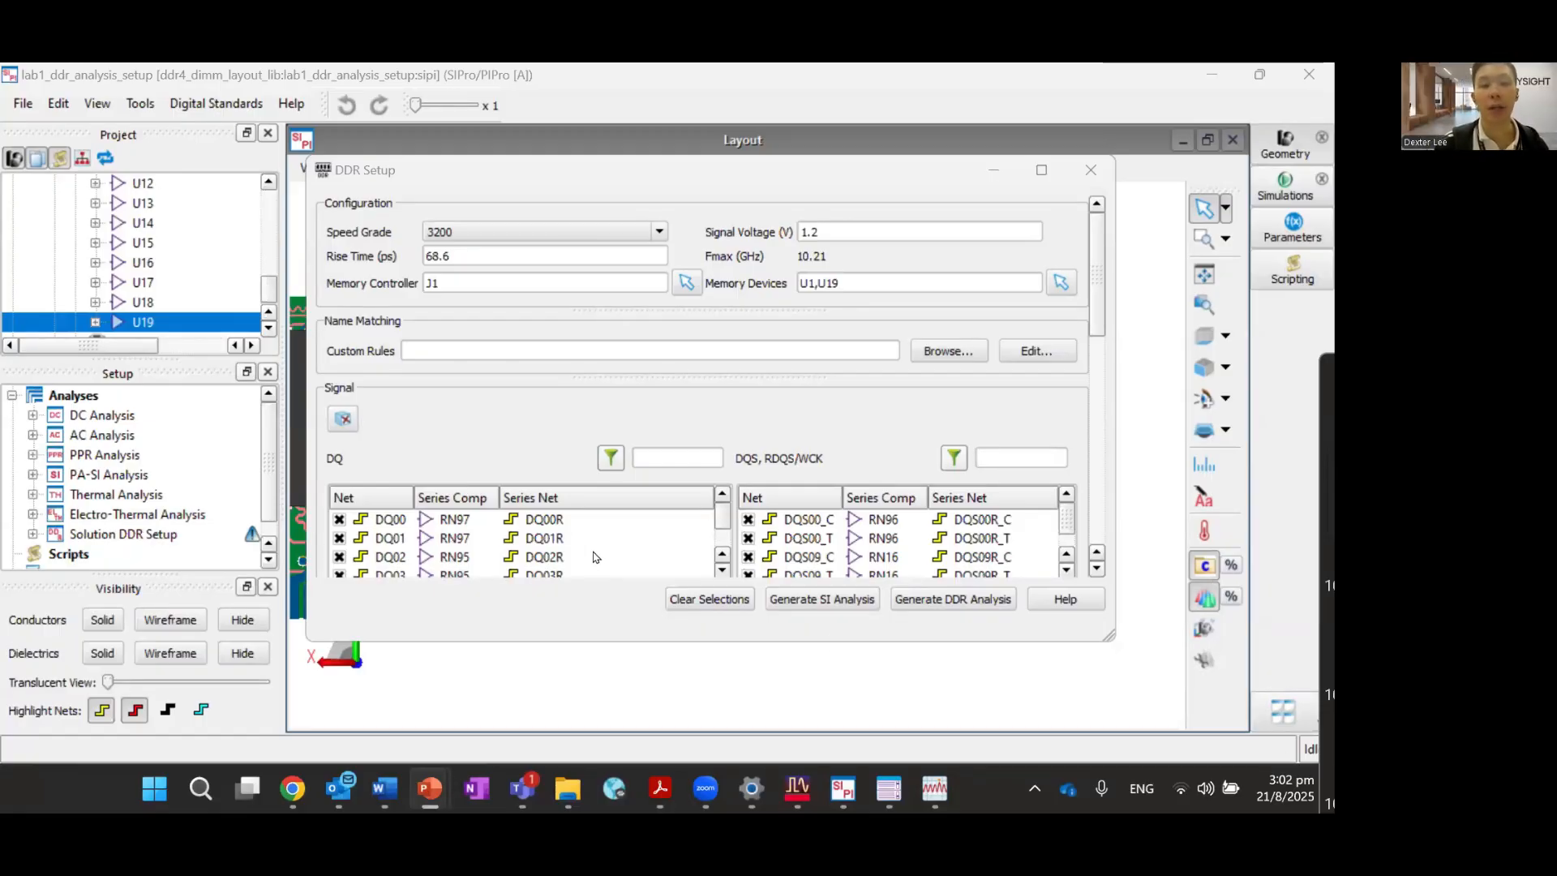
Examine the DQ and DQS nets, the power and ground nets and the decoupling capacitors chosen in DDR Setup.
scroll(594, 557, "down", 1)
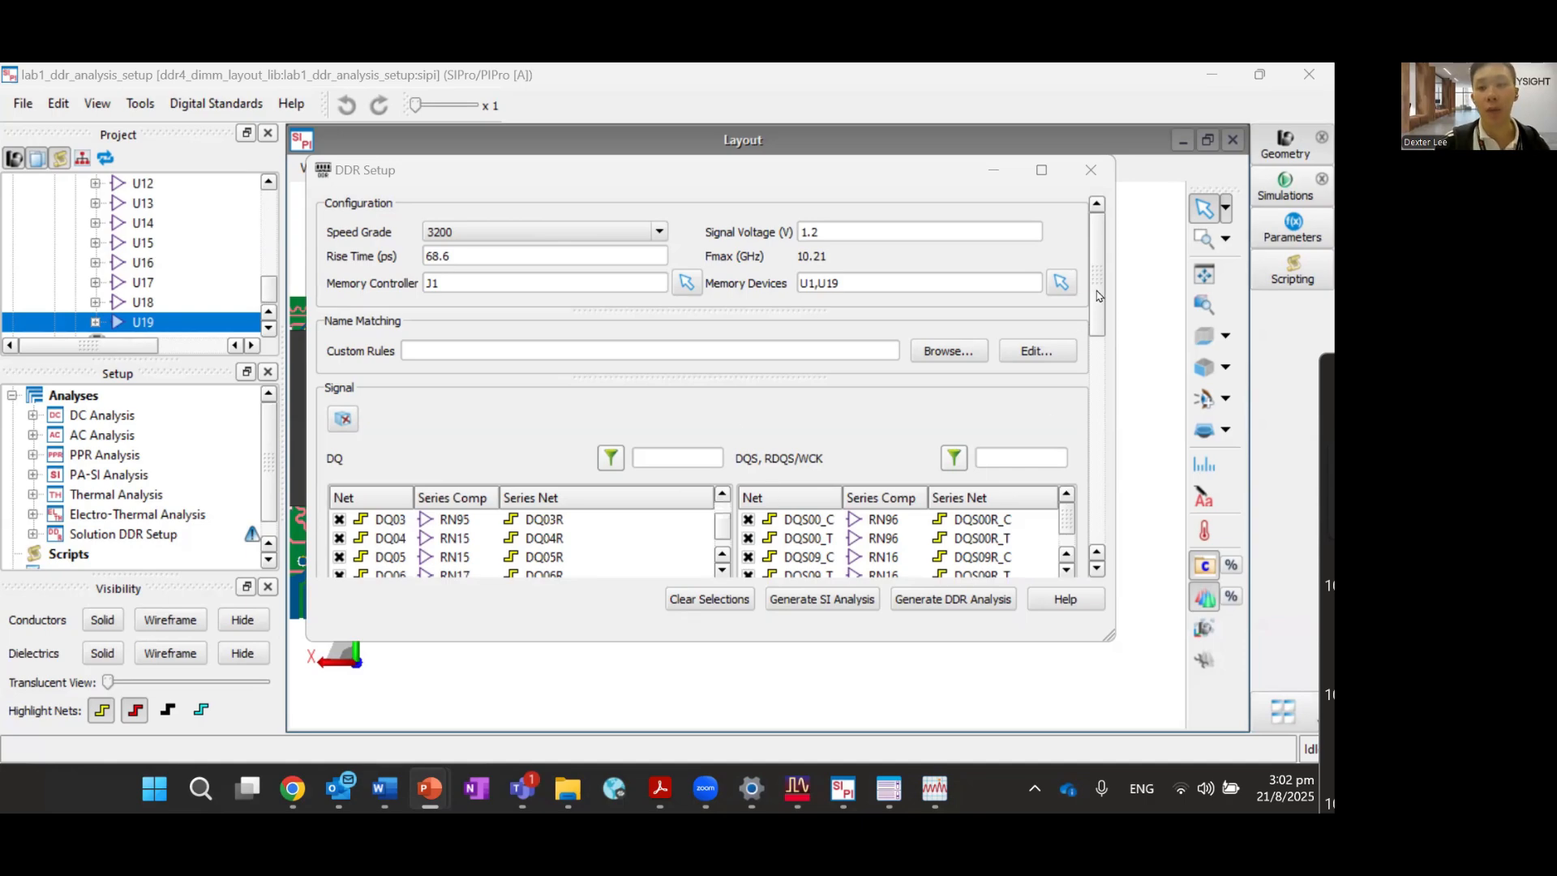
left_click_drag(1098, 299, 1099, 363)
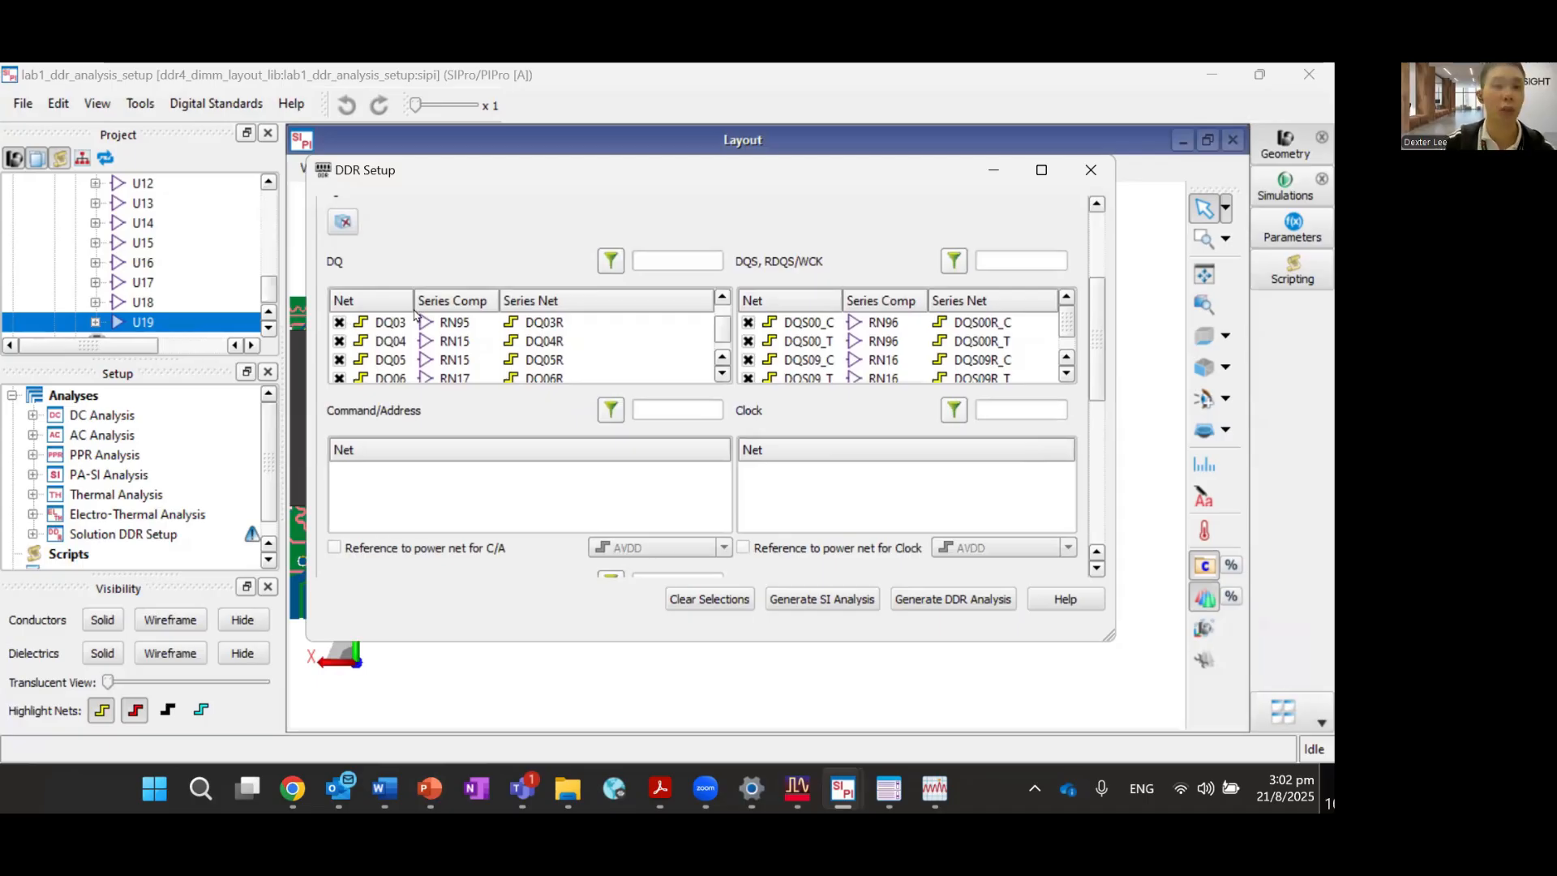
scroll(381, 356, "down", 1)
left_click(339, 341)
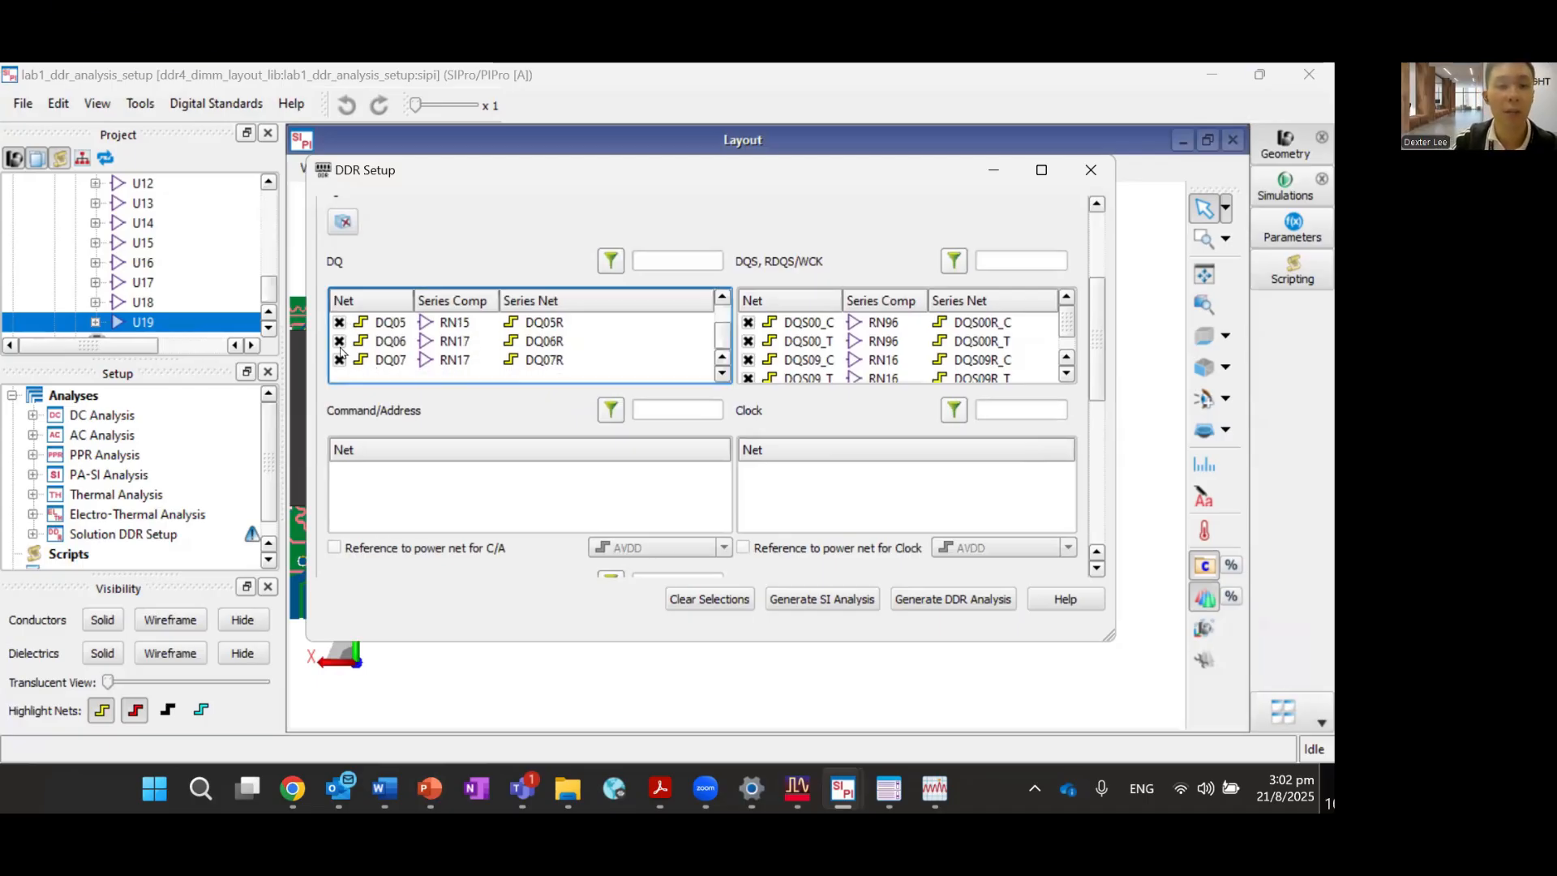
left_click(339, 344)
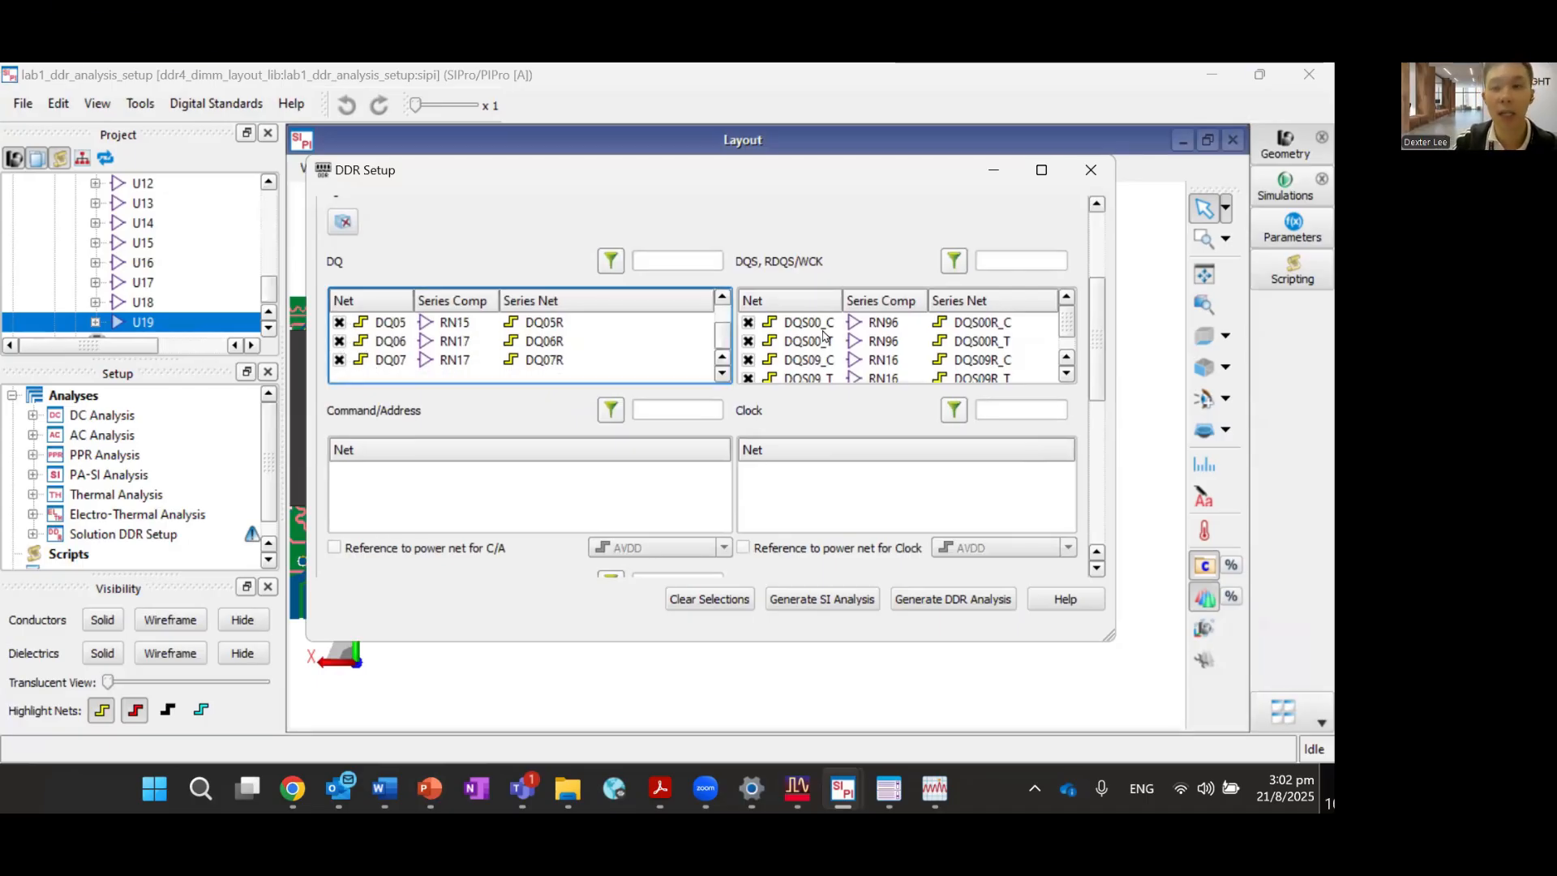
scroll(819, 339, "down", 1)
scroll(639, 472, "down", 1)
scroll(639, 472, "down", 6)
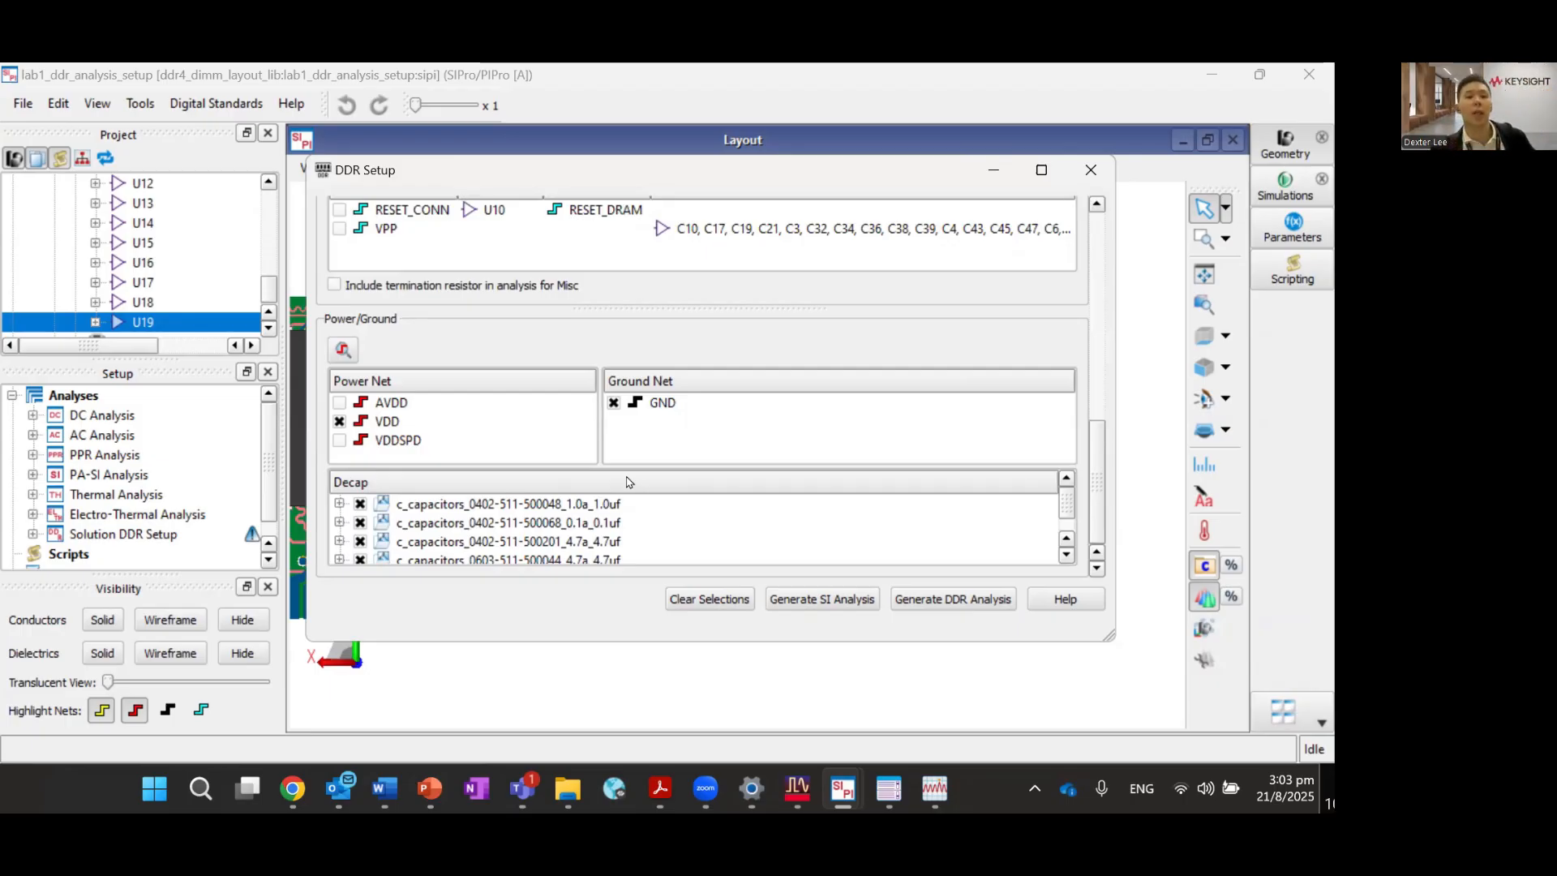
scroll(614, 502, "down", 1)
scroll(557, 528, "up", 1)
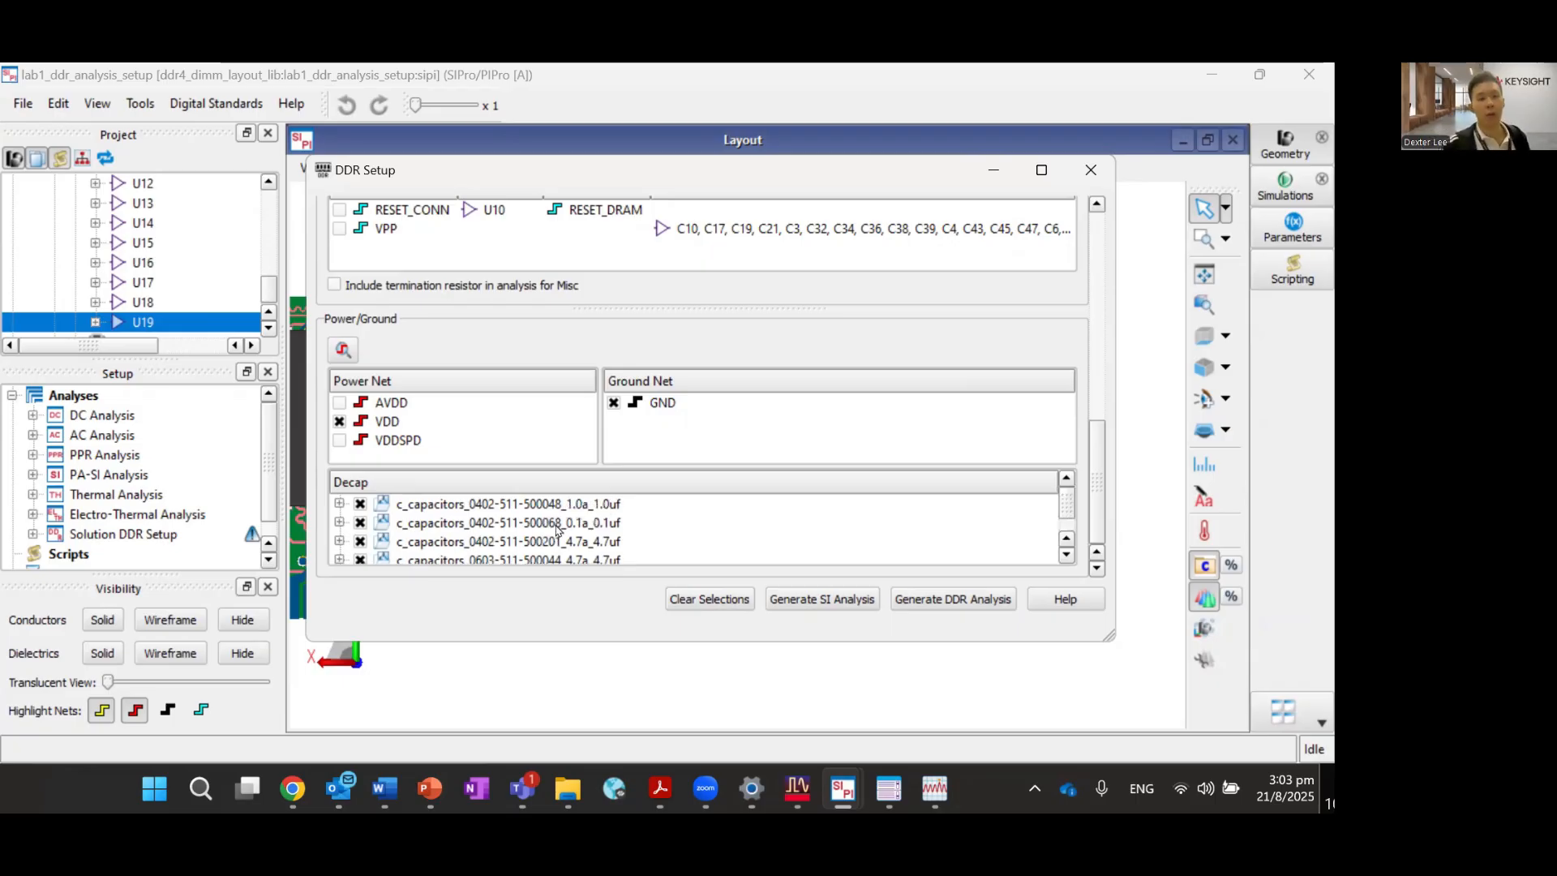
Check the memory controller, memory devices and decaps in the DDR setup and generate the DDR analysis anyway despite inconsistent signal name matching.
scroll(558, 529, "down", 1)
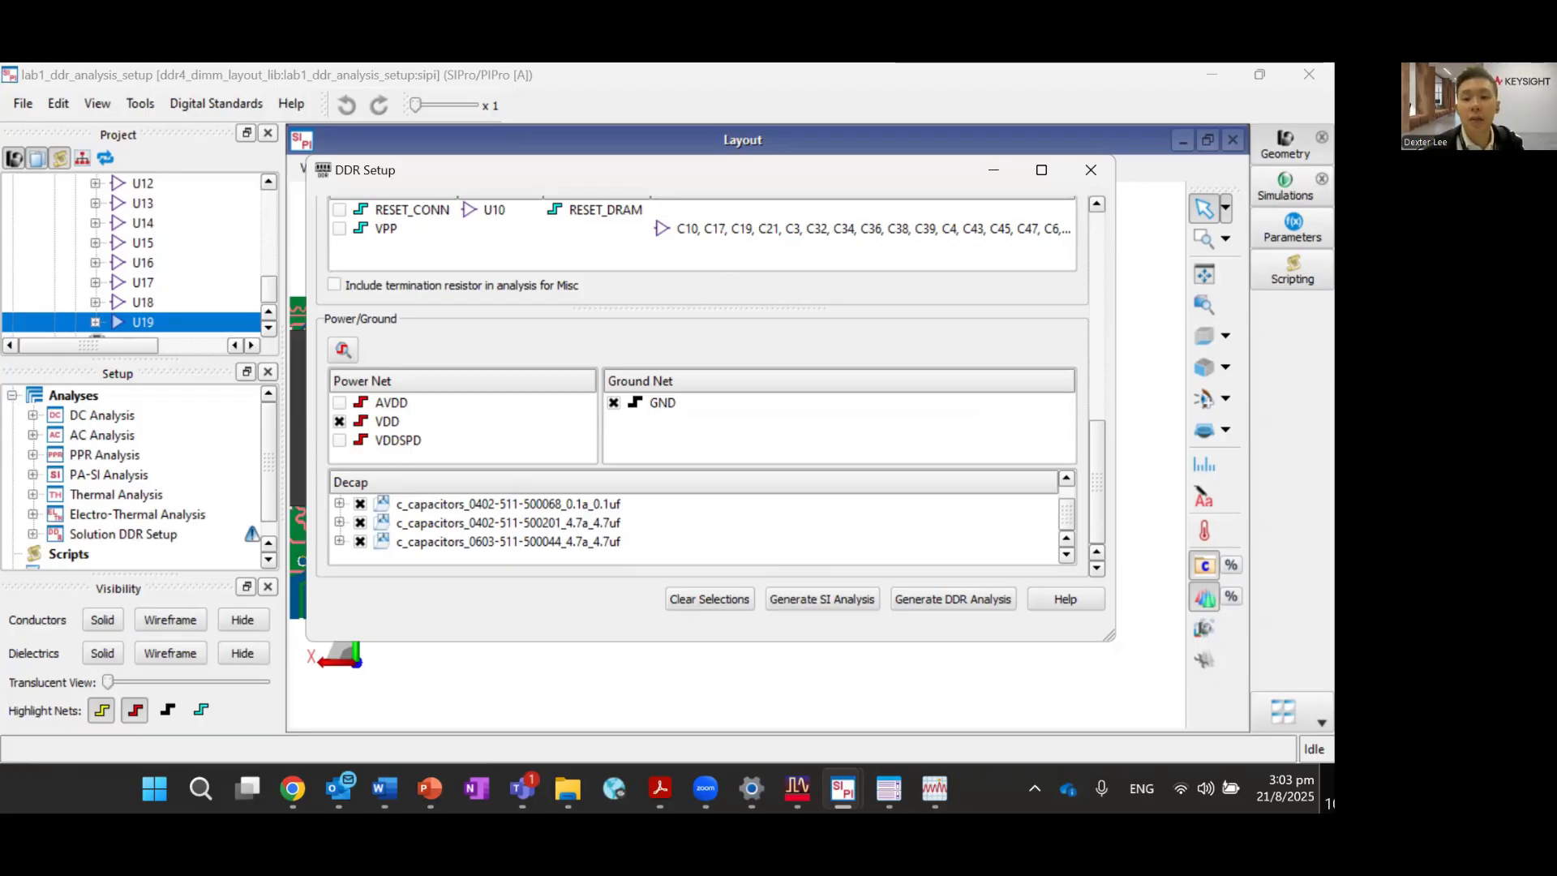
scroll(906, 394, "up", 10)
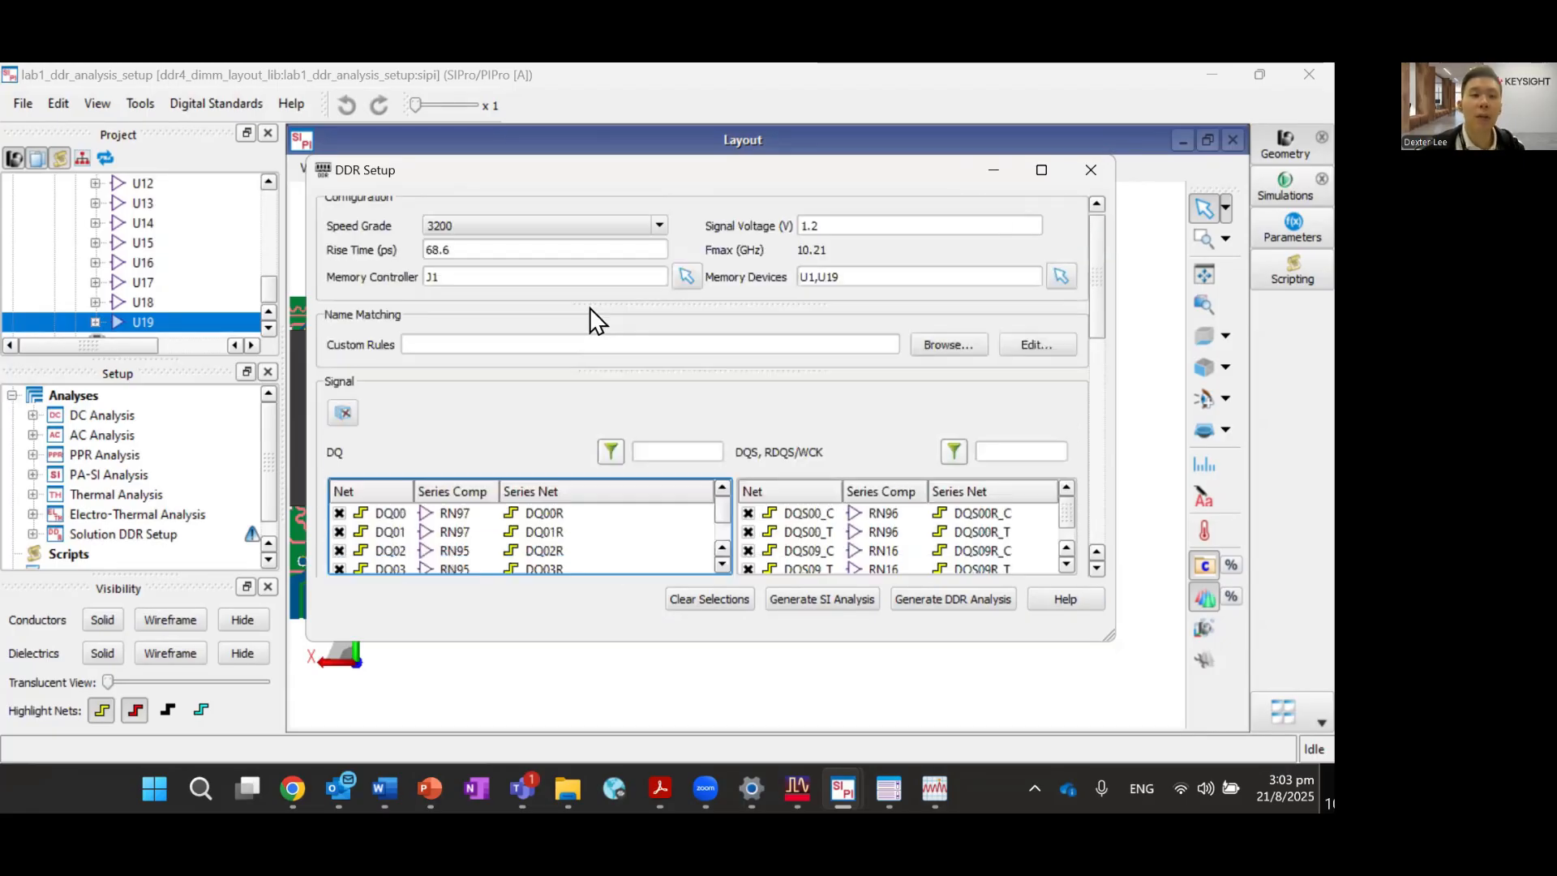
double_click(432, 283)
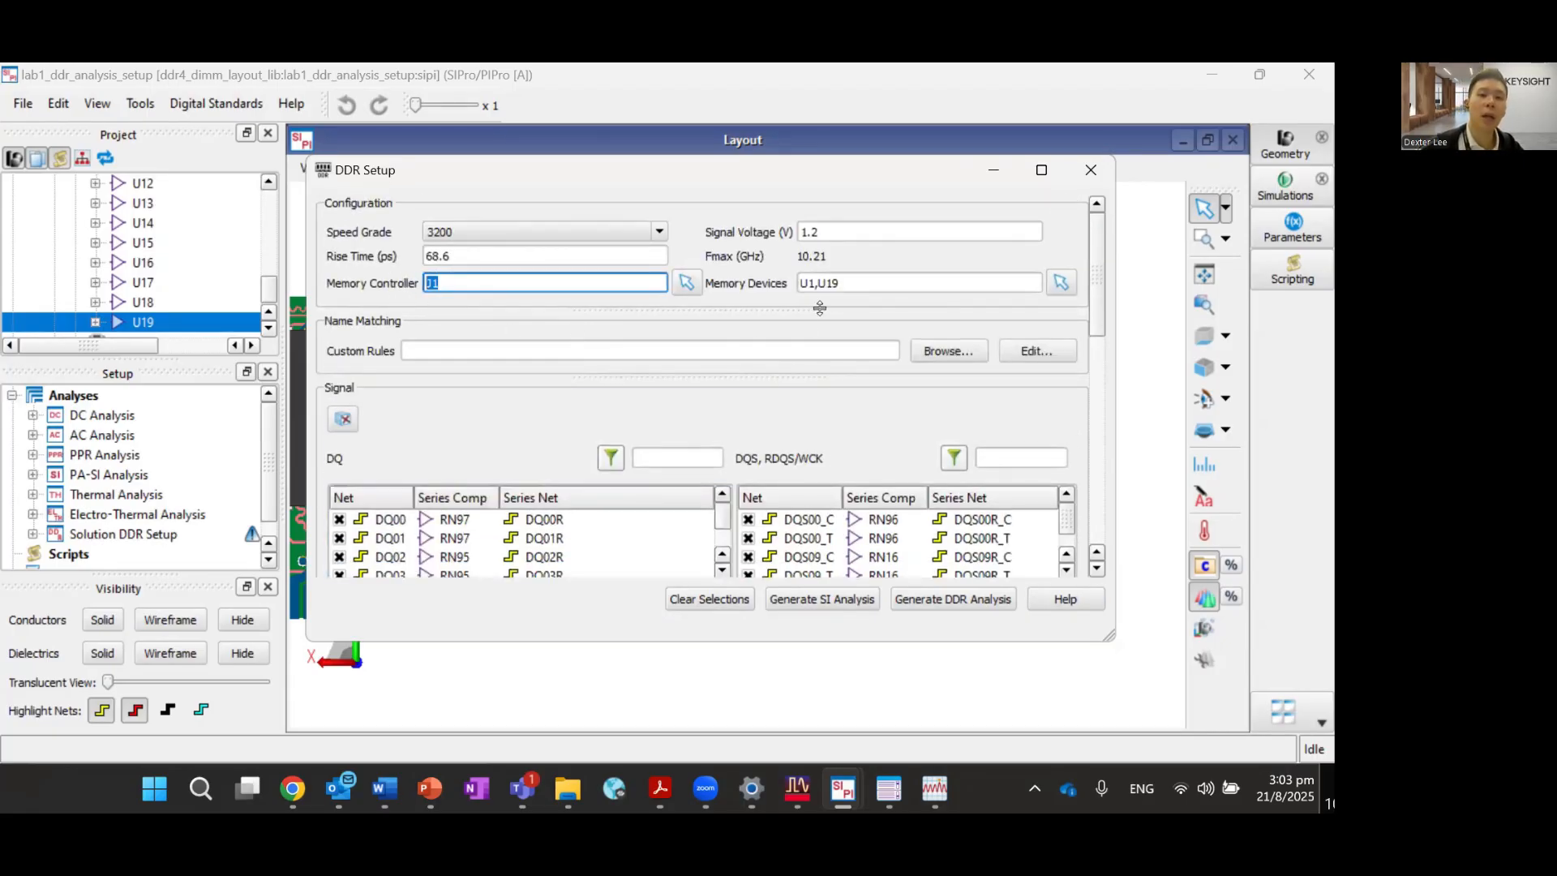
left_click_drag(851, 282, 773, 277)
scroll(754, 352, "down", 10)
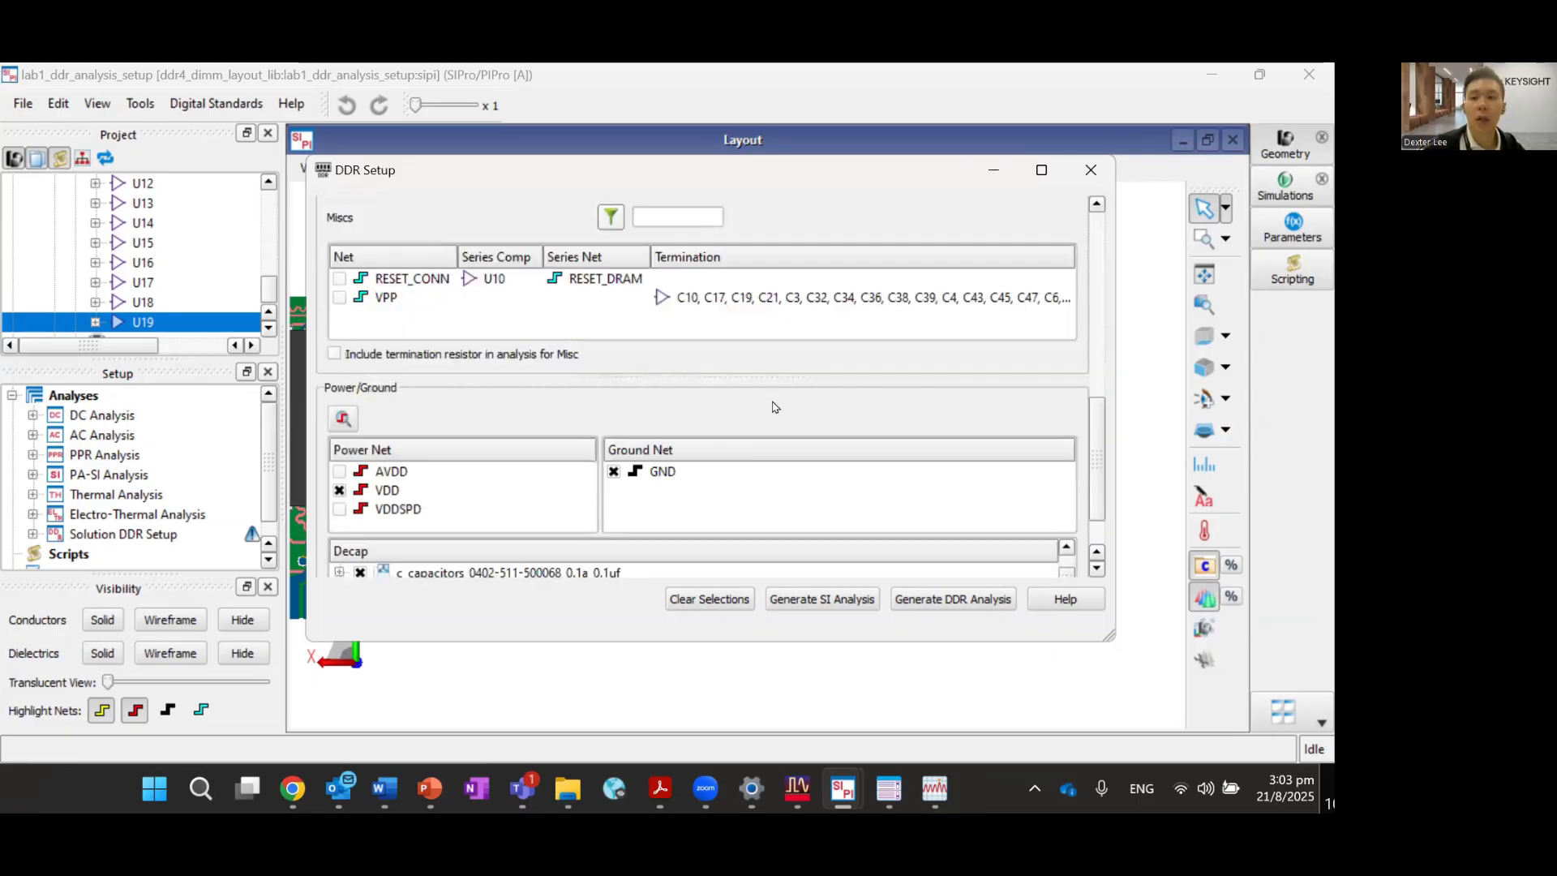
scroll(774, 407, "down", 2)
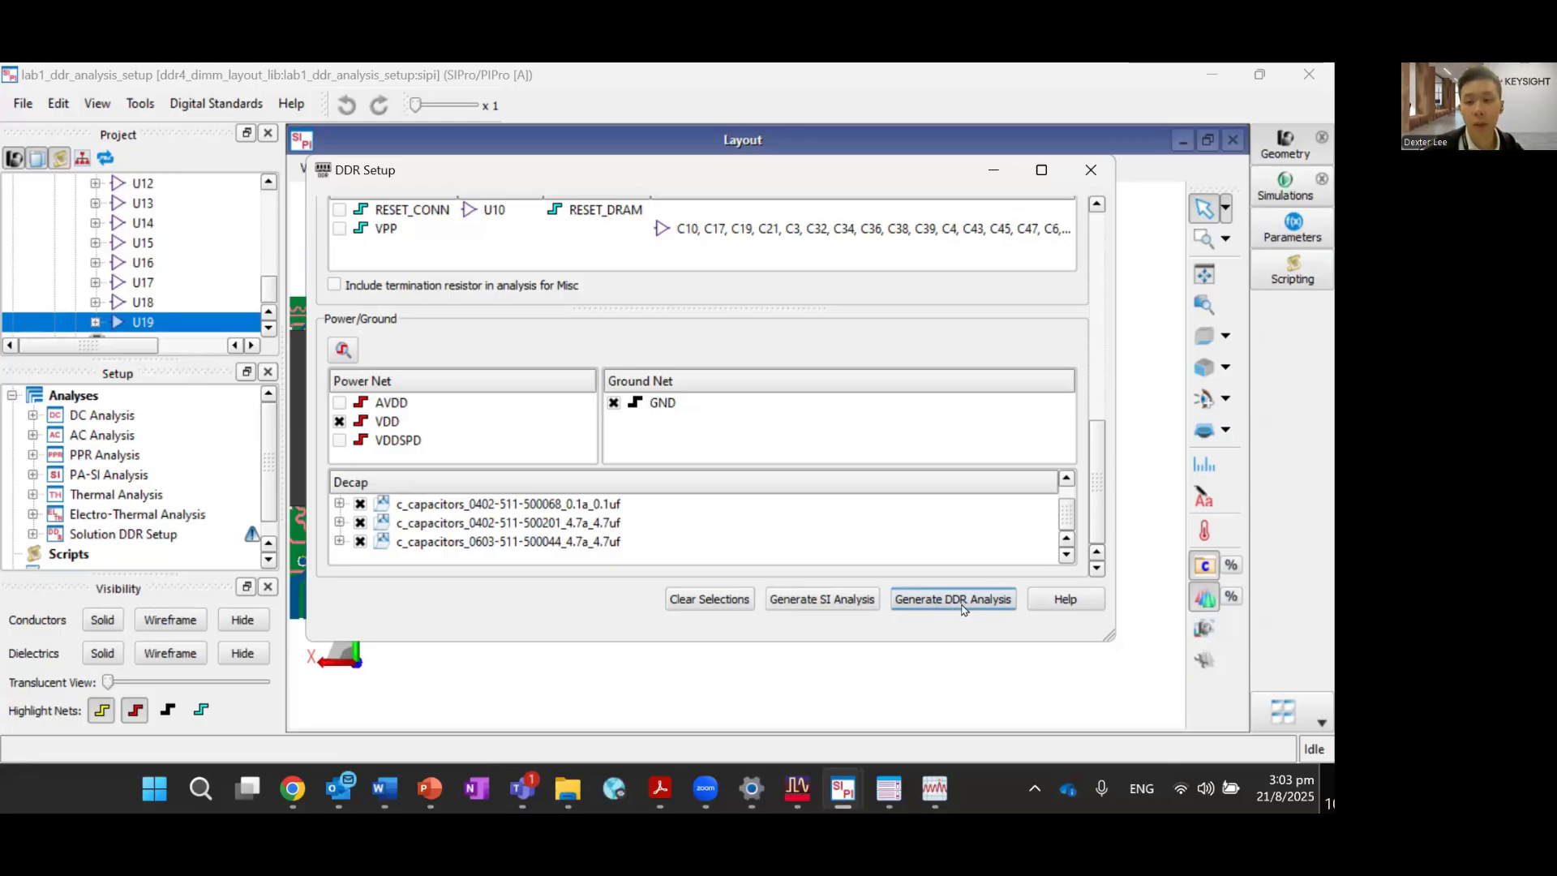
left_click(961, 604)
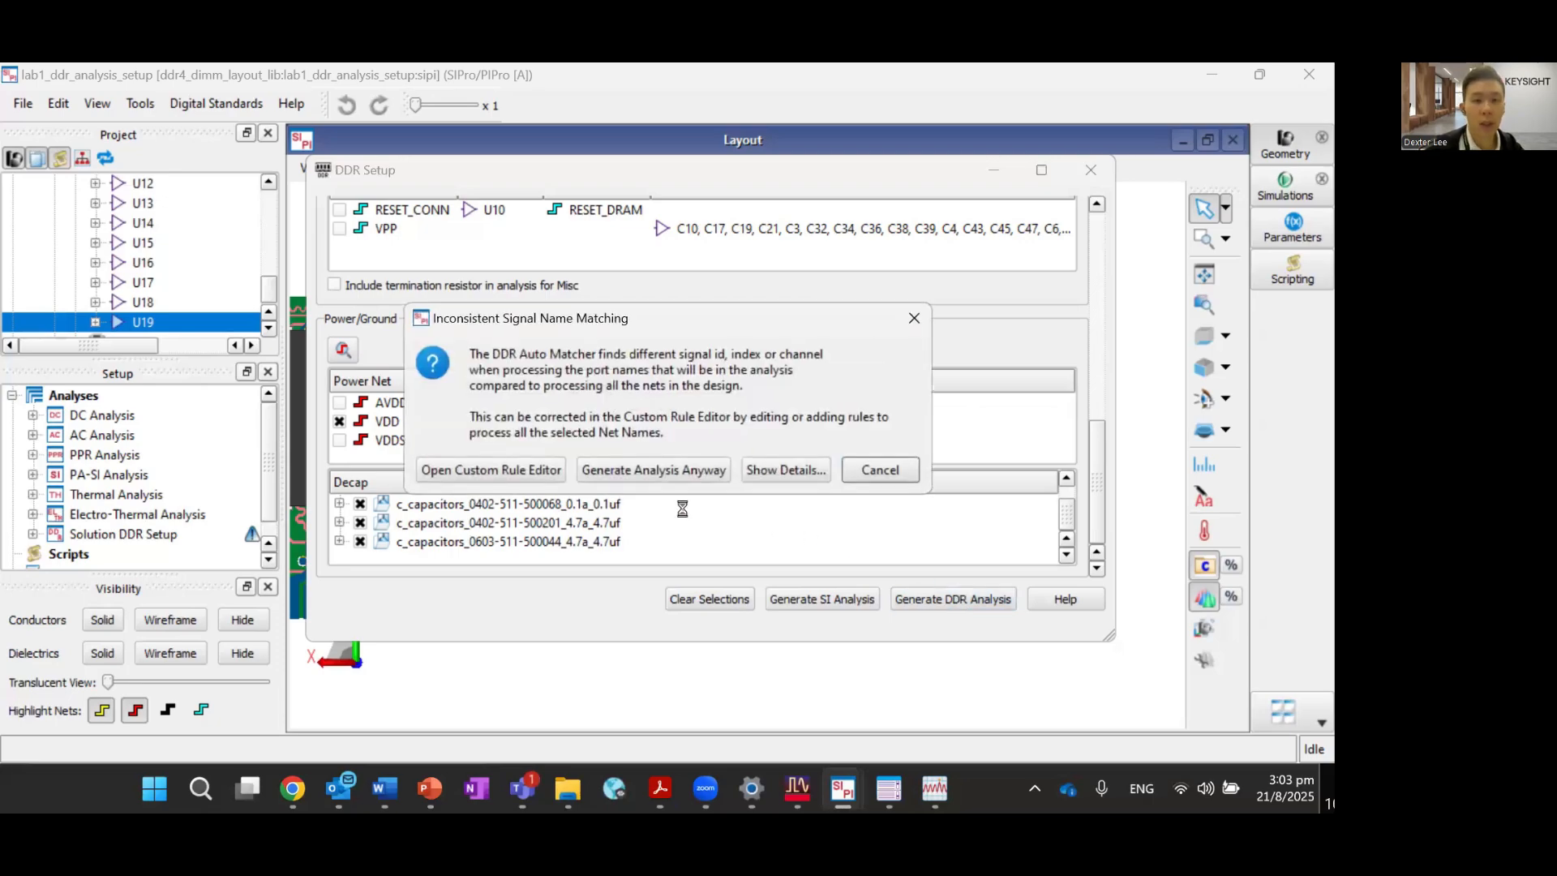
left_click(717, 470)
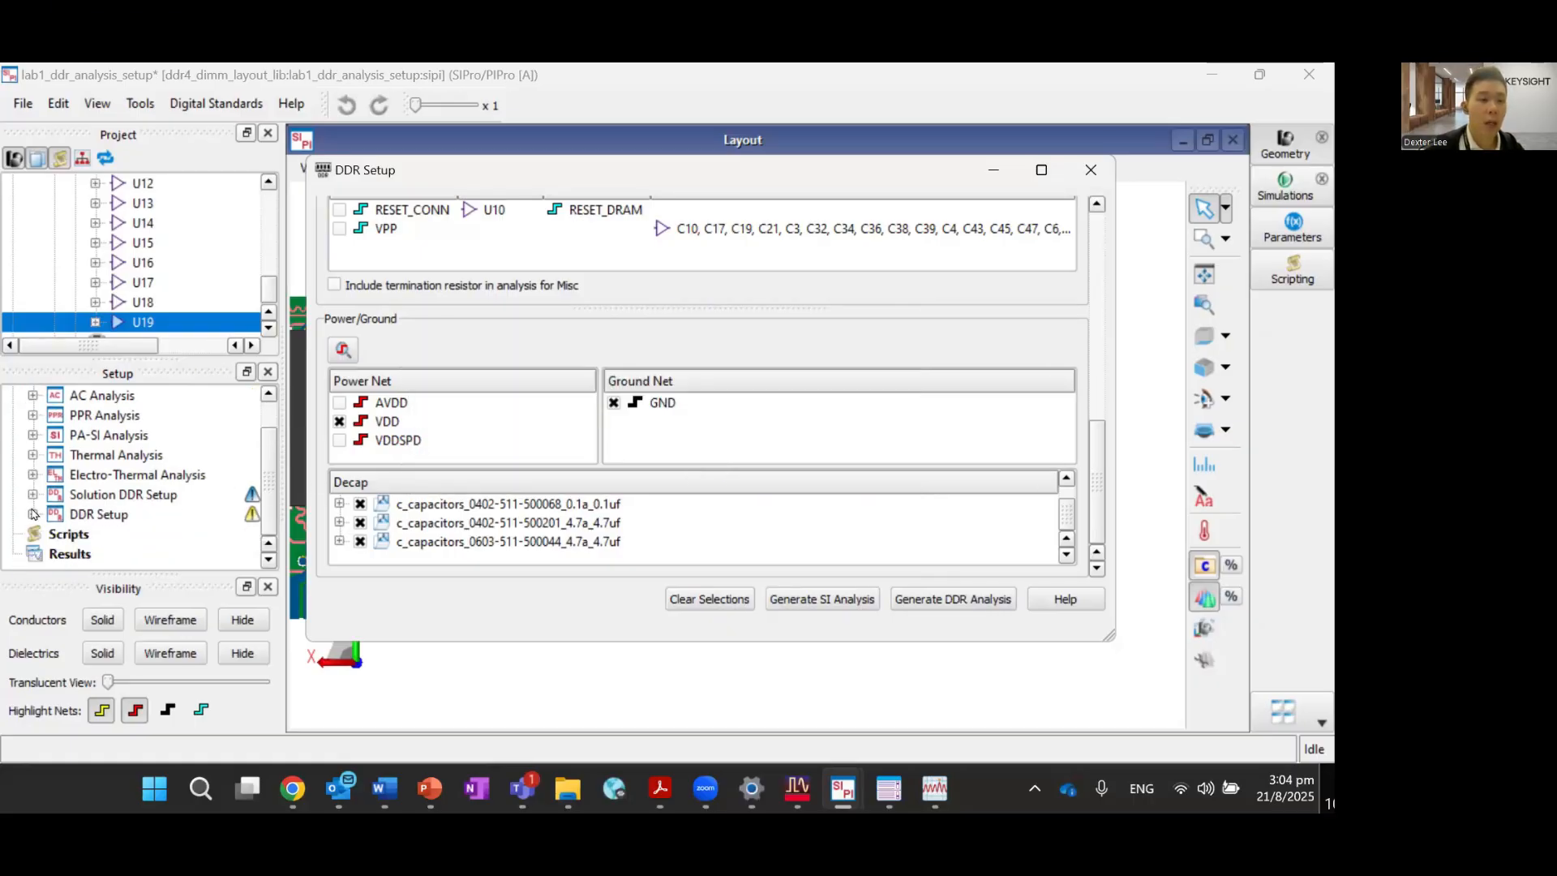
Expand the generated DDR Setup analysis down to its component models and select the rn_2pos_respack_2x0201 resistor pack model.
left_click(33, 514)
scroll(97, 458, "down", 3)
scroll(98, 458, "up", 1)
left_click(104, 416)
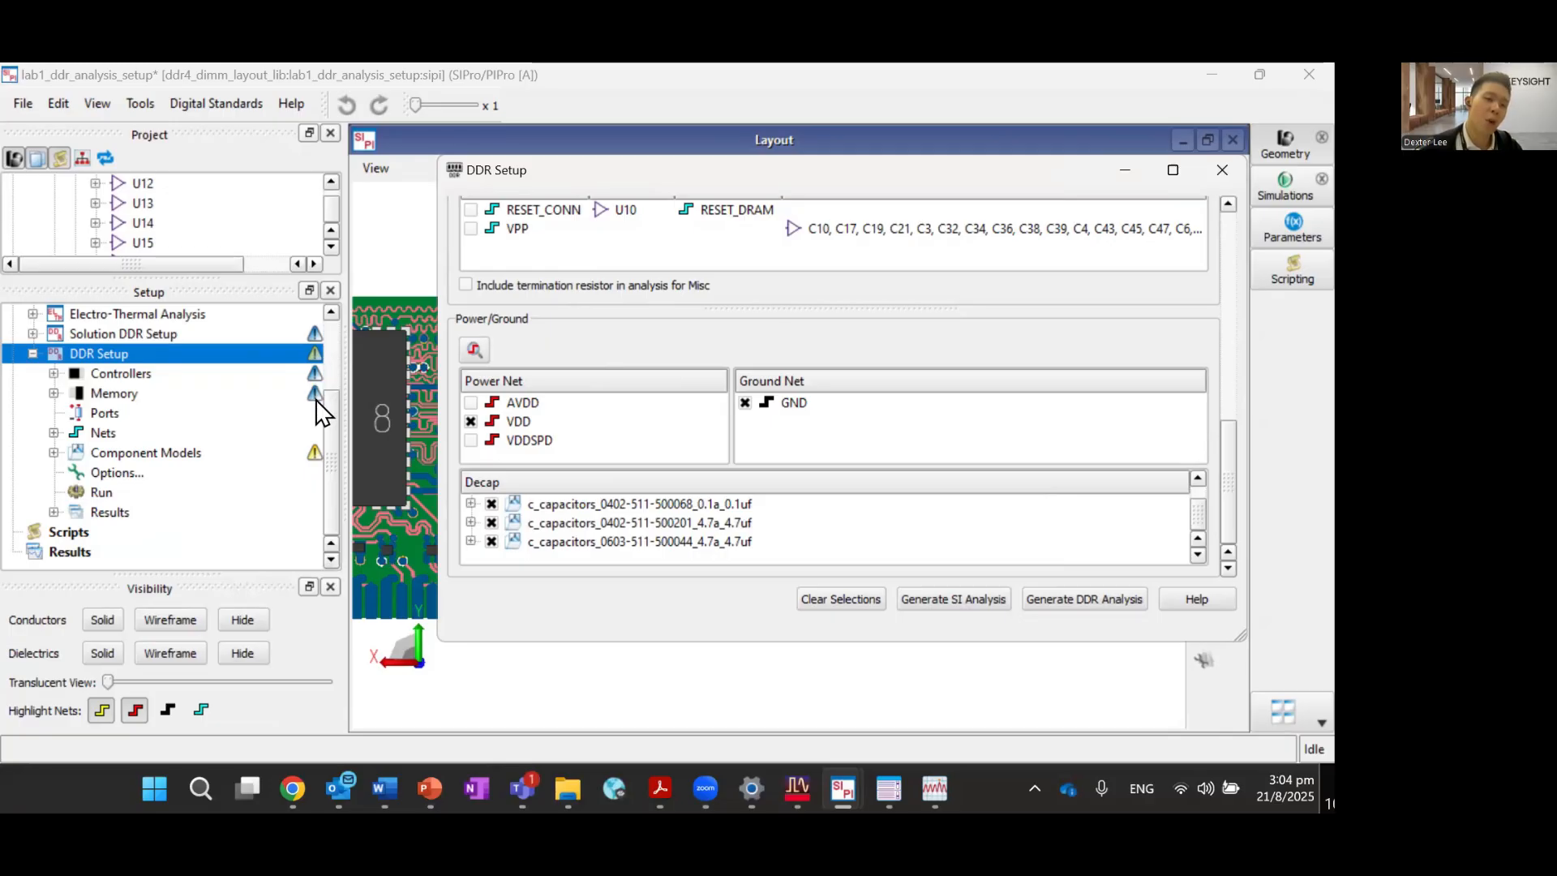
mouse_move(316, 455)
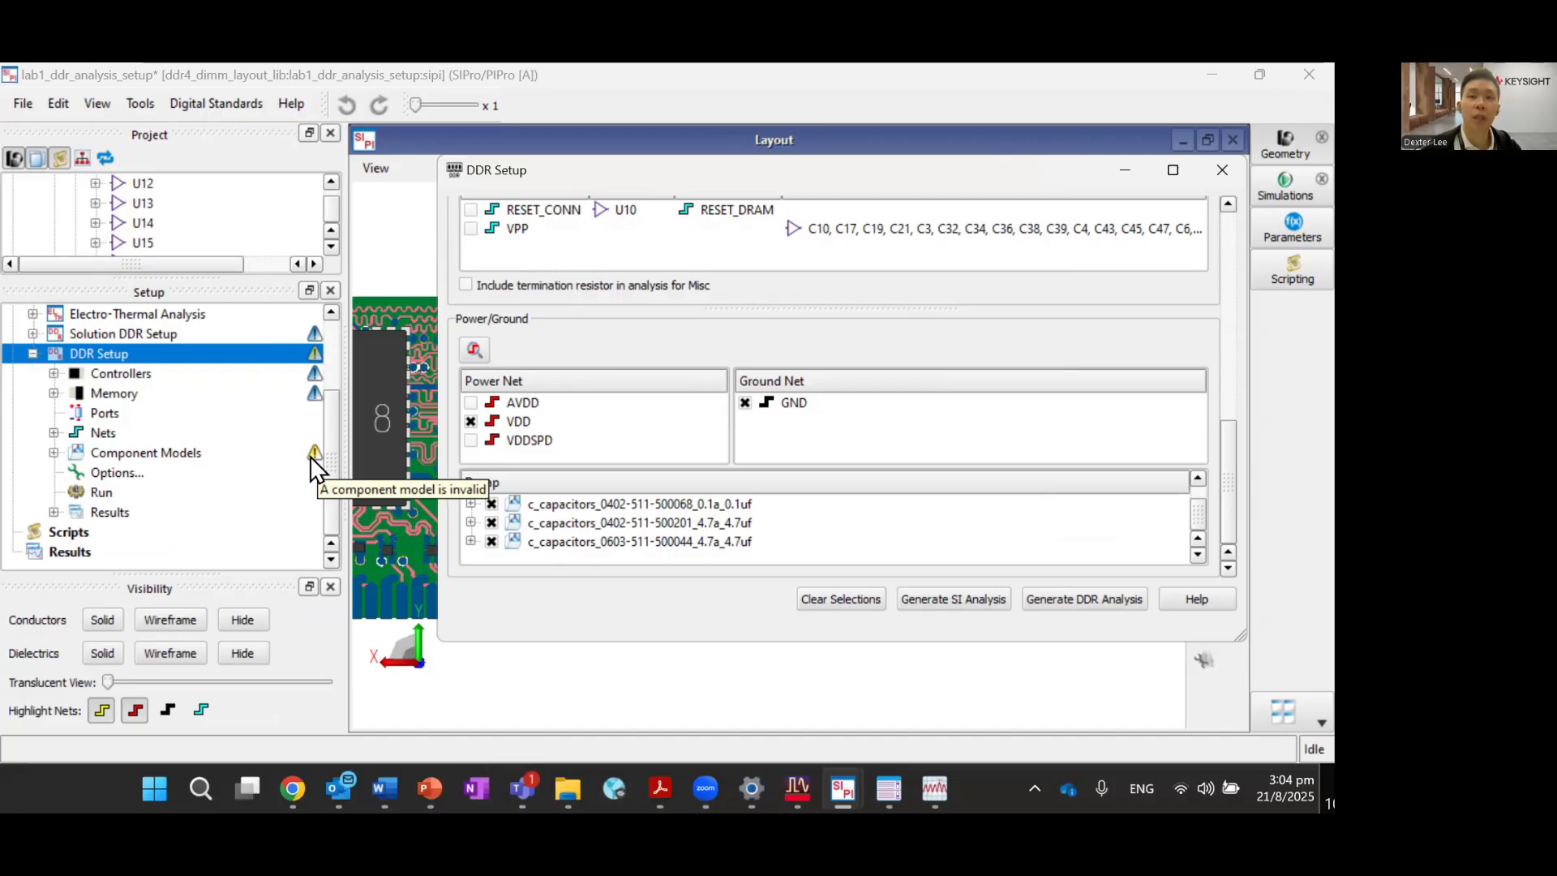
left_click(53, 453)
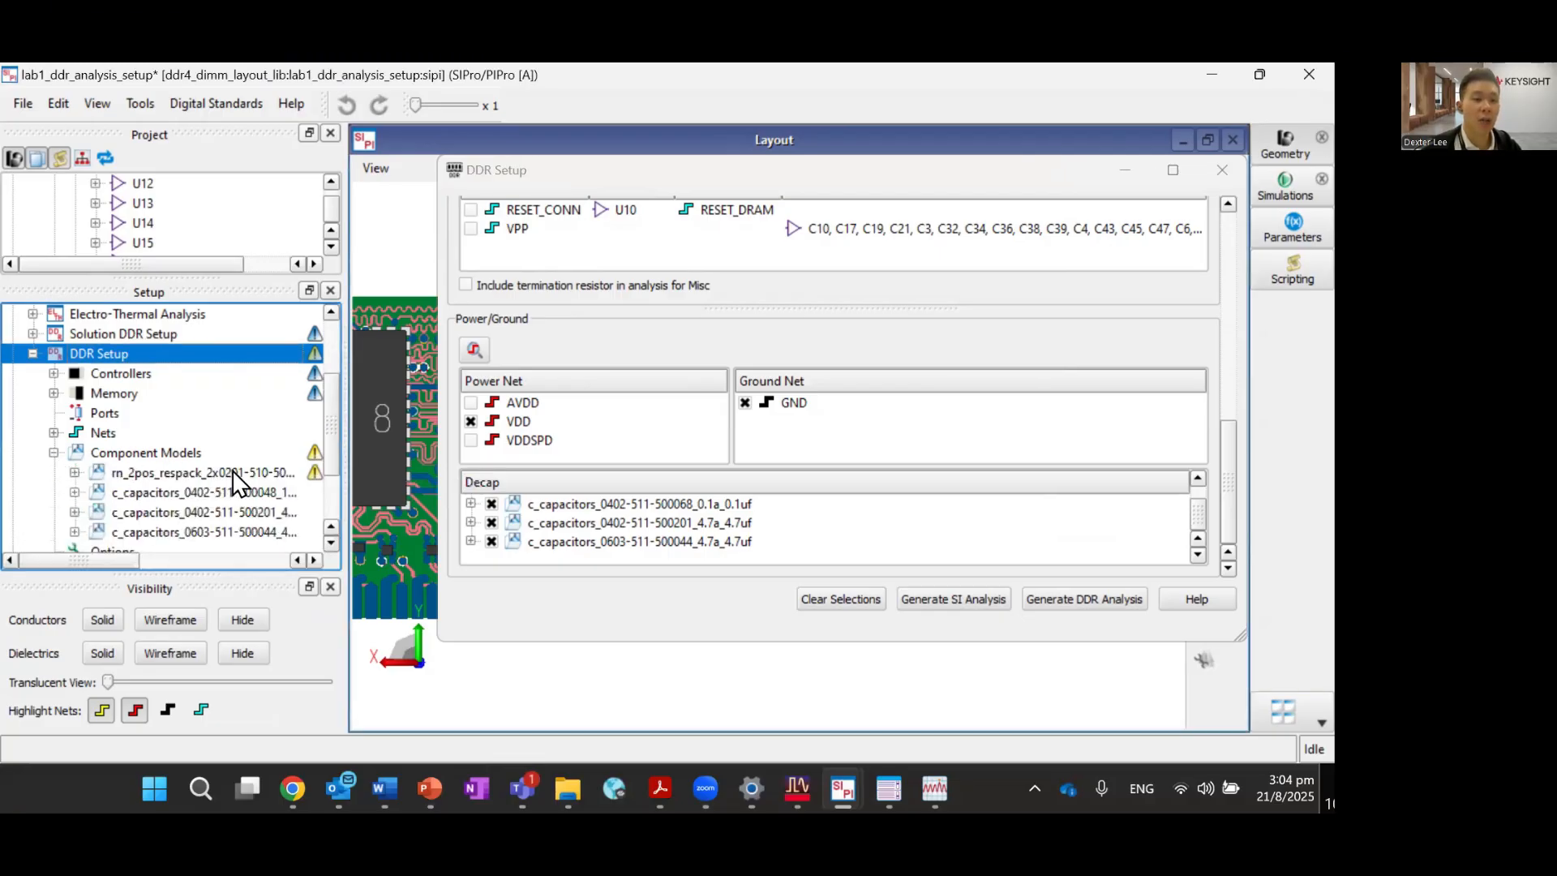
left_click(269, 473)
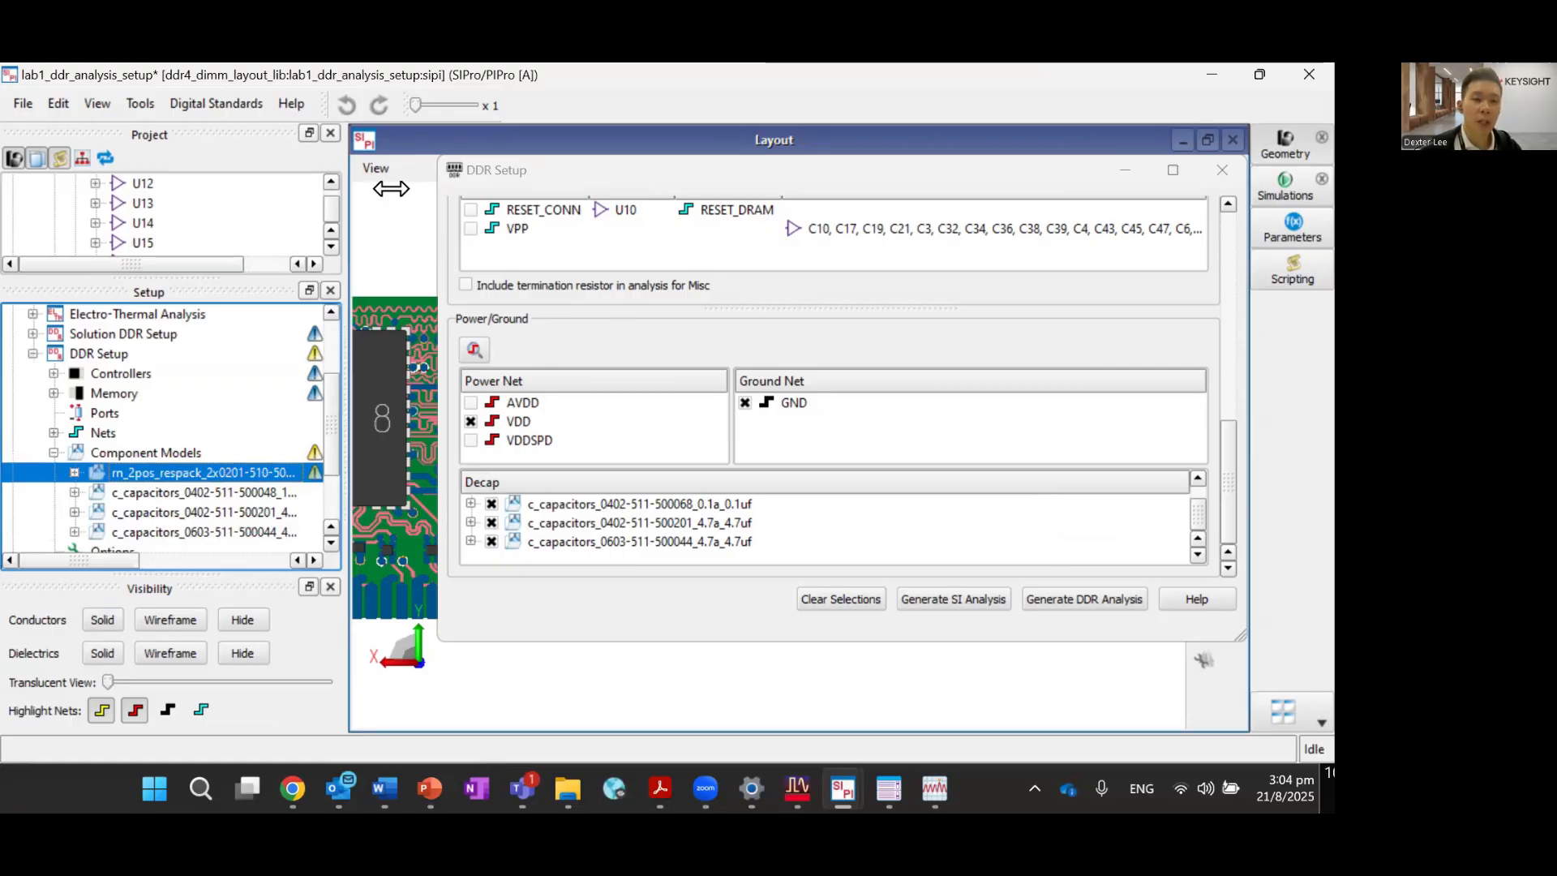
Minimize the DDR setup dialog and examine the RN16 resistor pack and its pins in the layout's Top (-Z) view.
left_click(1122, 175)
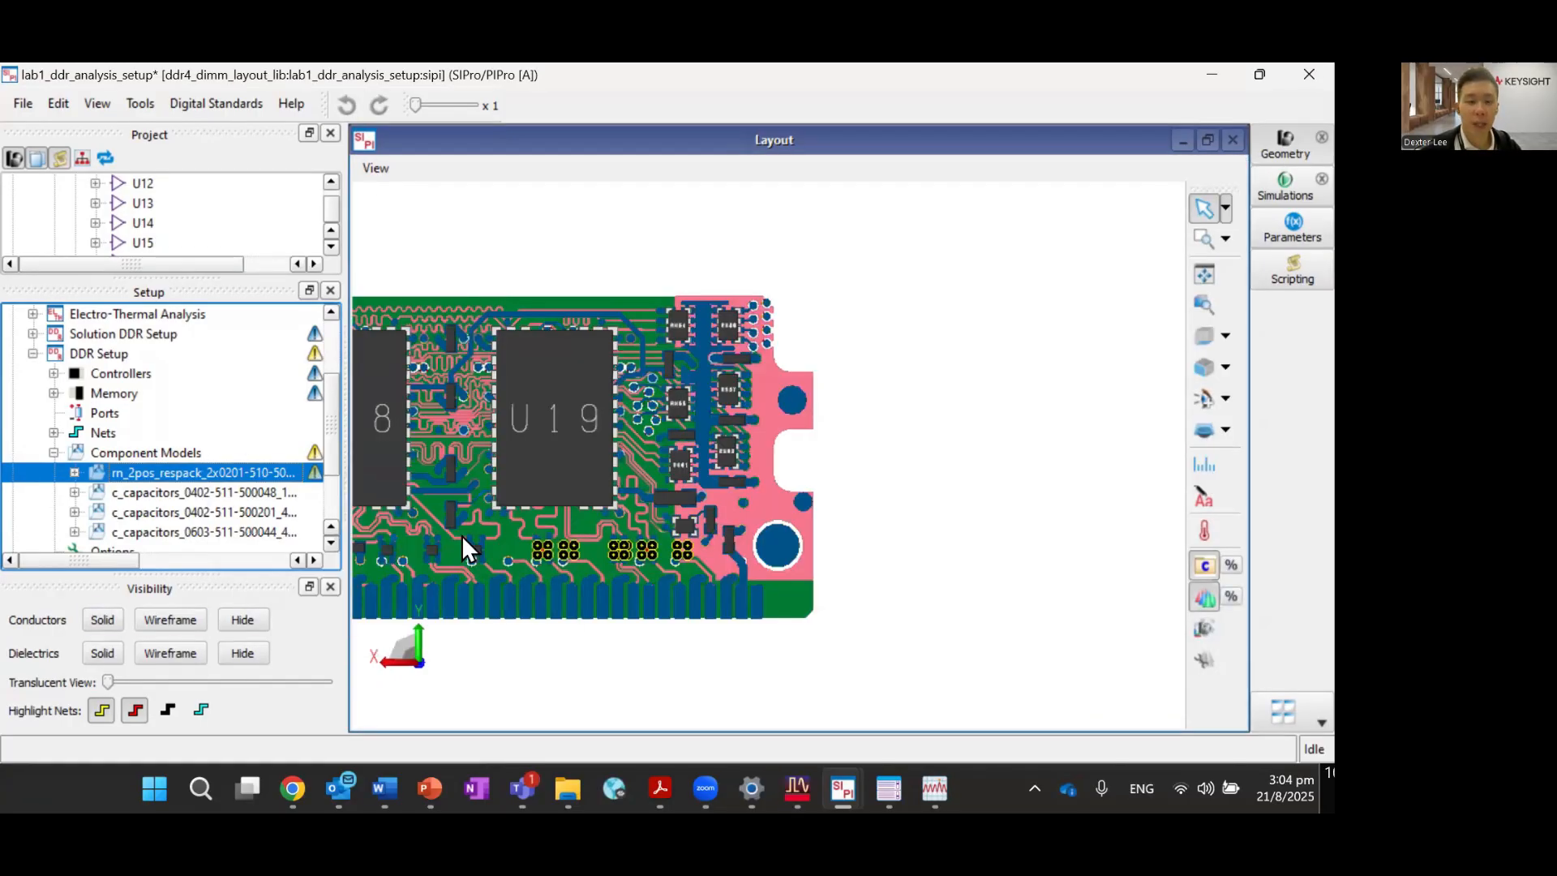
left_click(1225, 335)
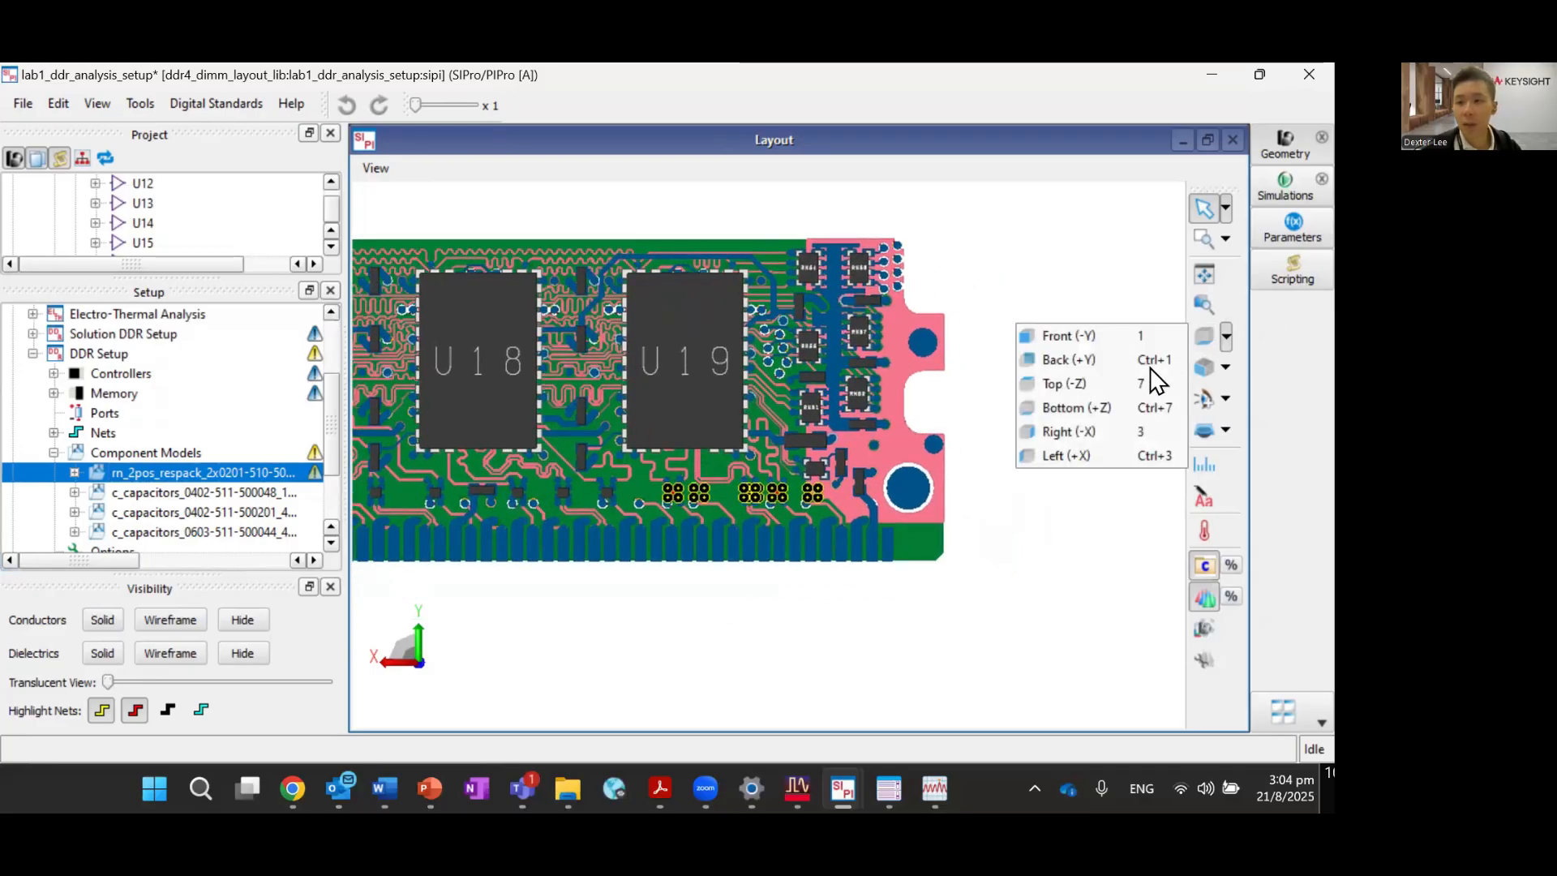
left_click(1126, 382)
scroll(798, 486, "up", 5)
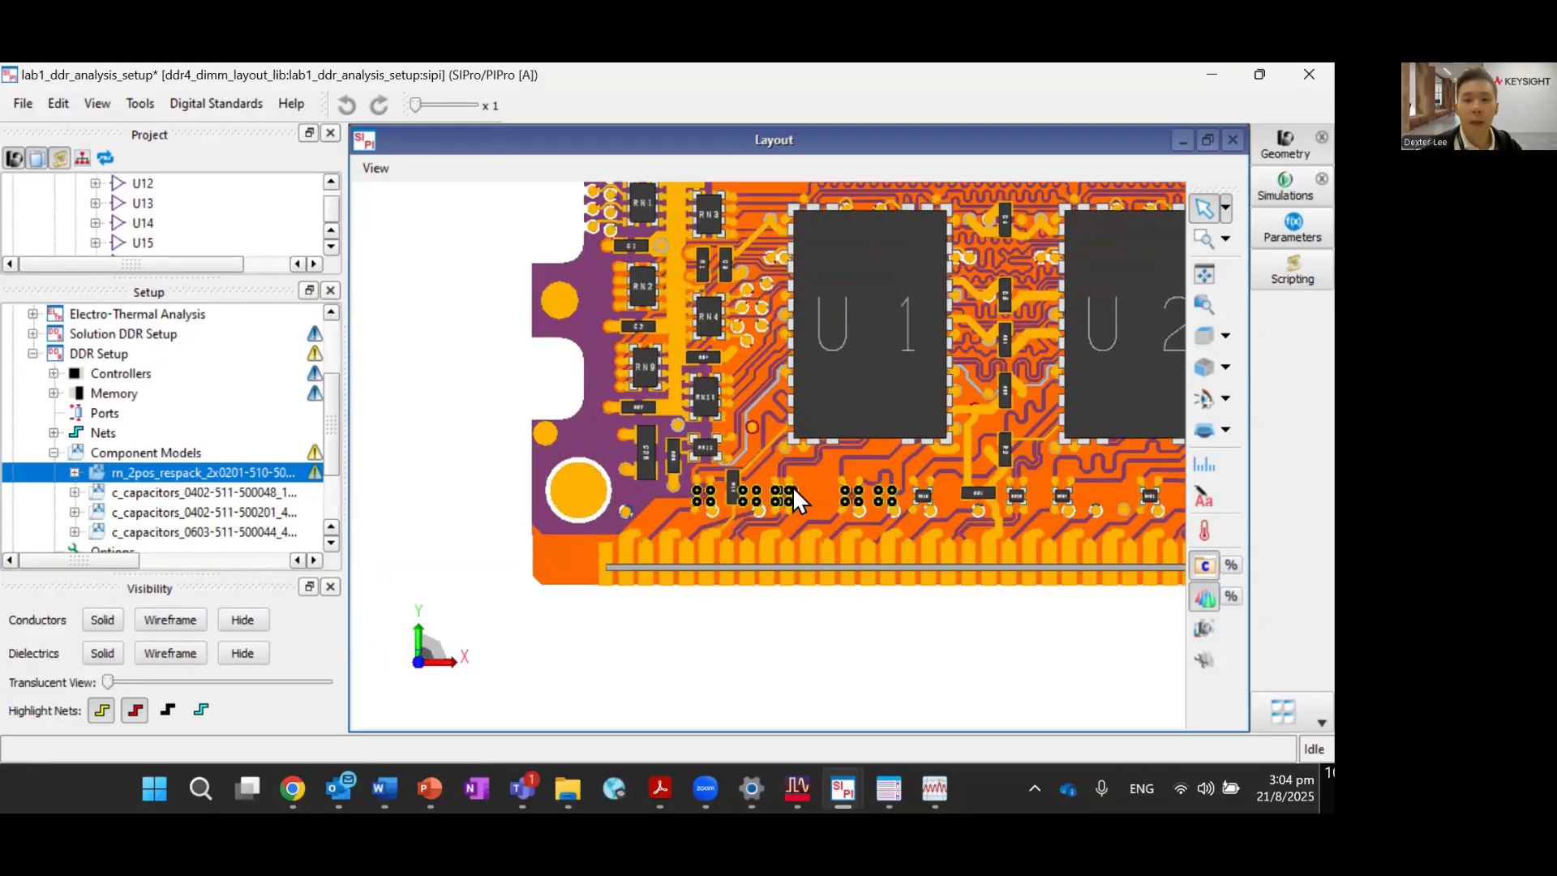
scroll(742, 584, "up", 8)
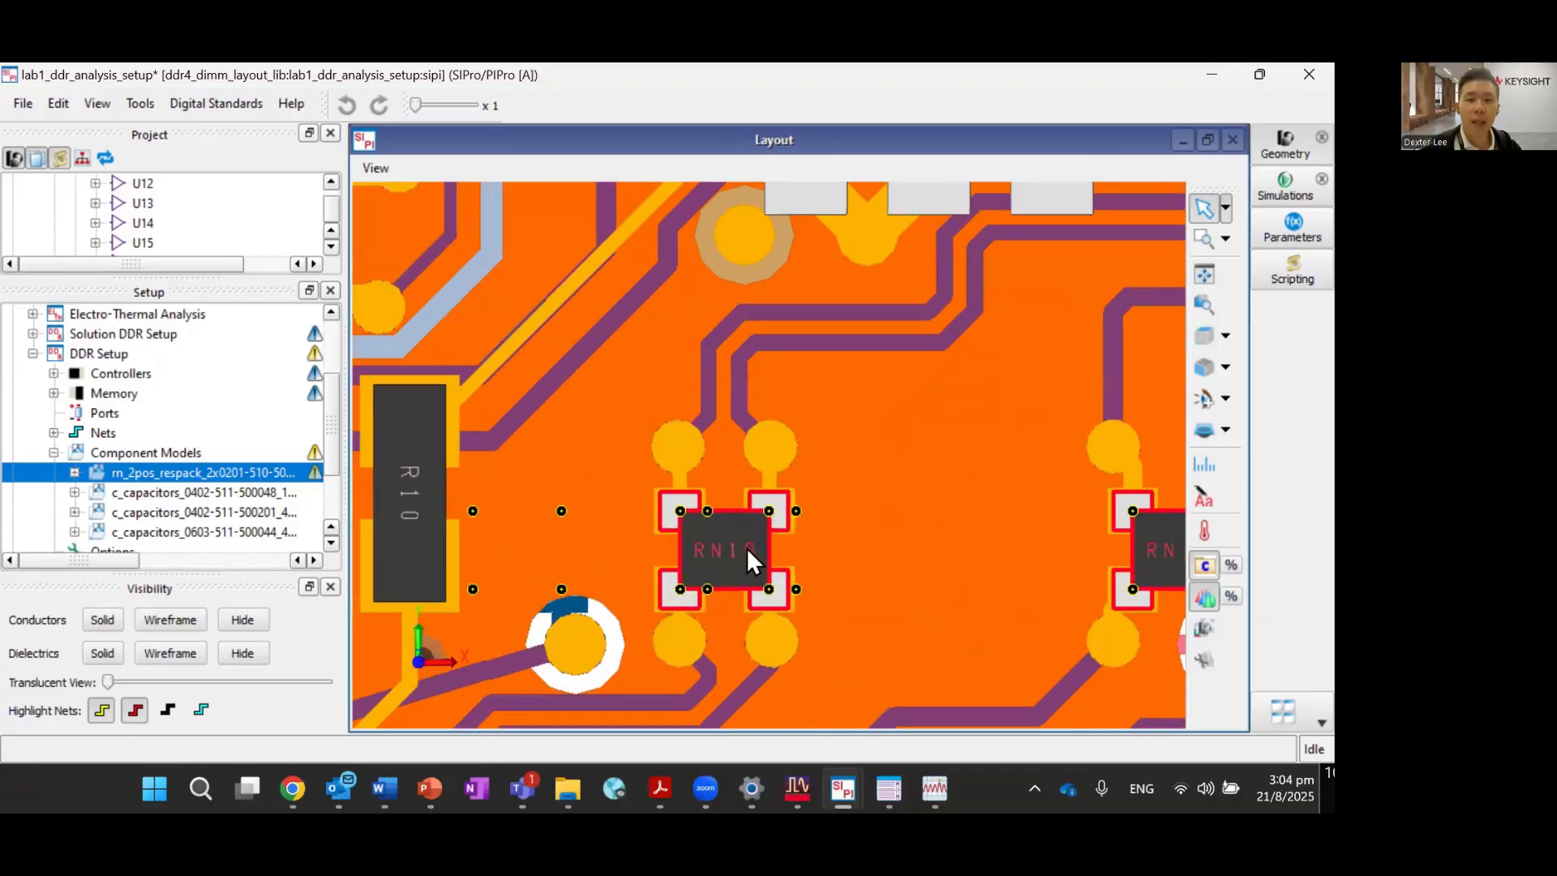
left_click_drag(756, 576, 863, 537)
scroll(528, 490, "down", 5)
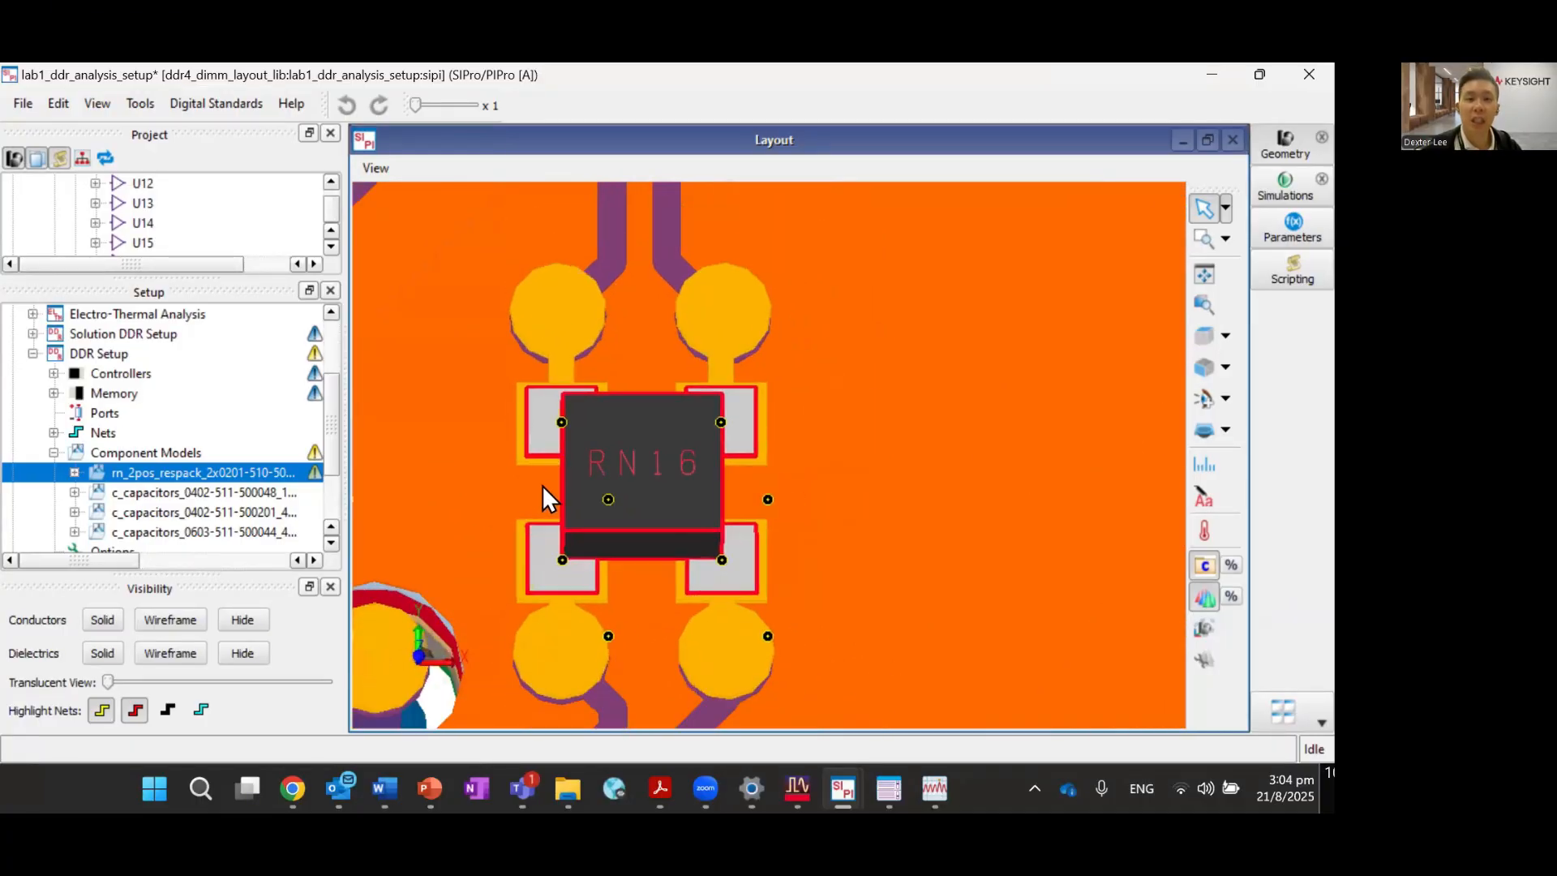
scroll(542, 480, "down", 3)
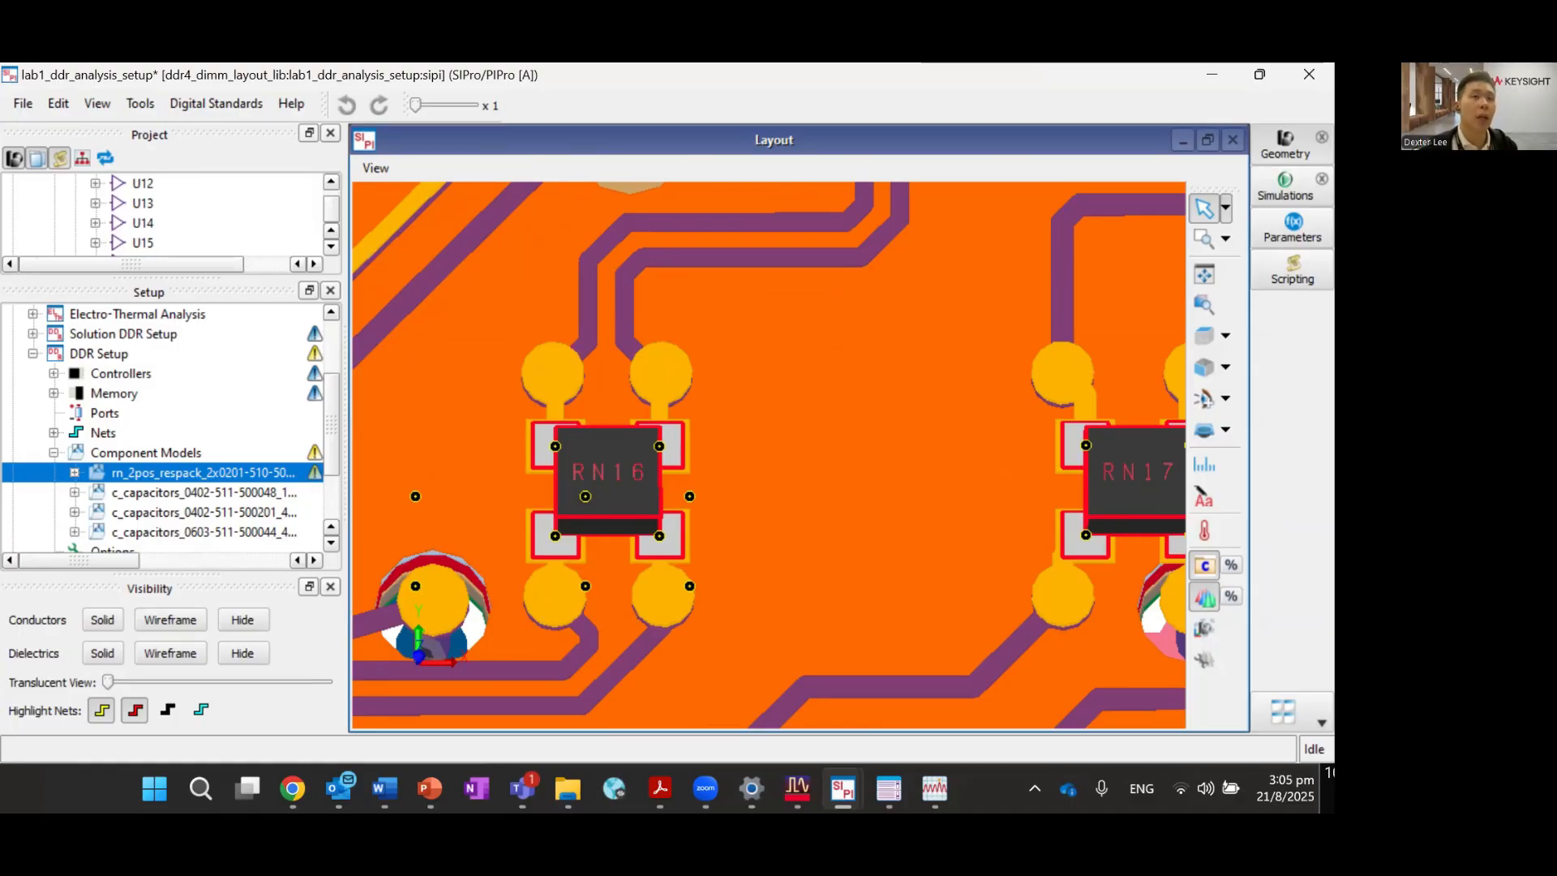
Open the rn_2pos_respack_2x0201 component model and add a lumped model with a resistance of 30 Ohm.
key("alt+Tab")
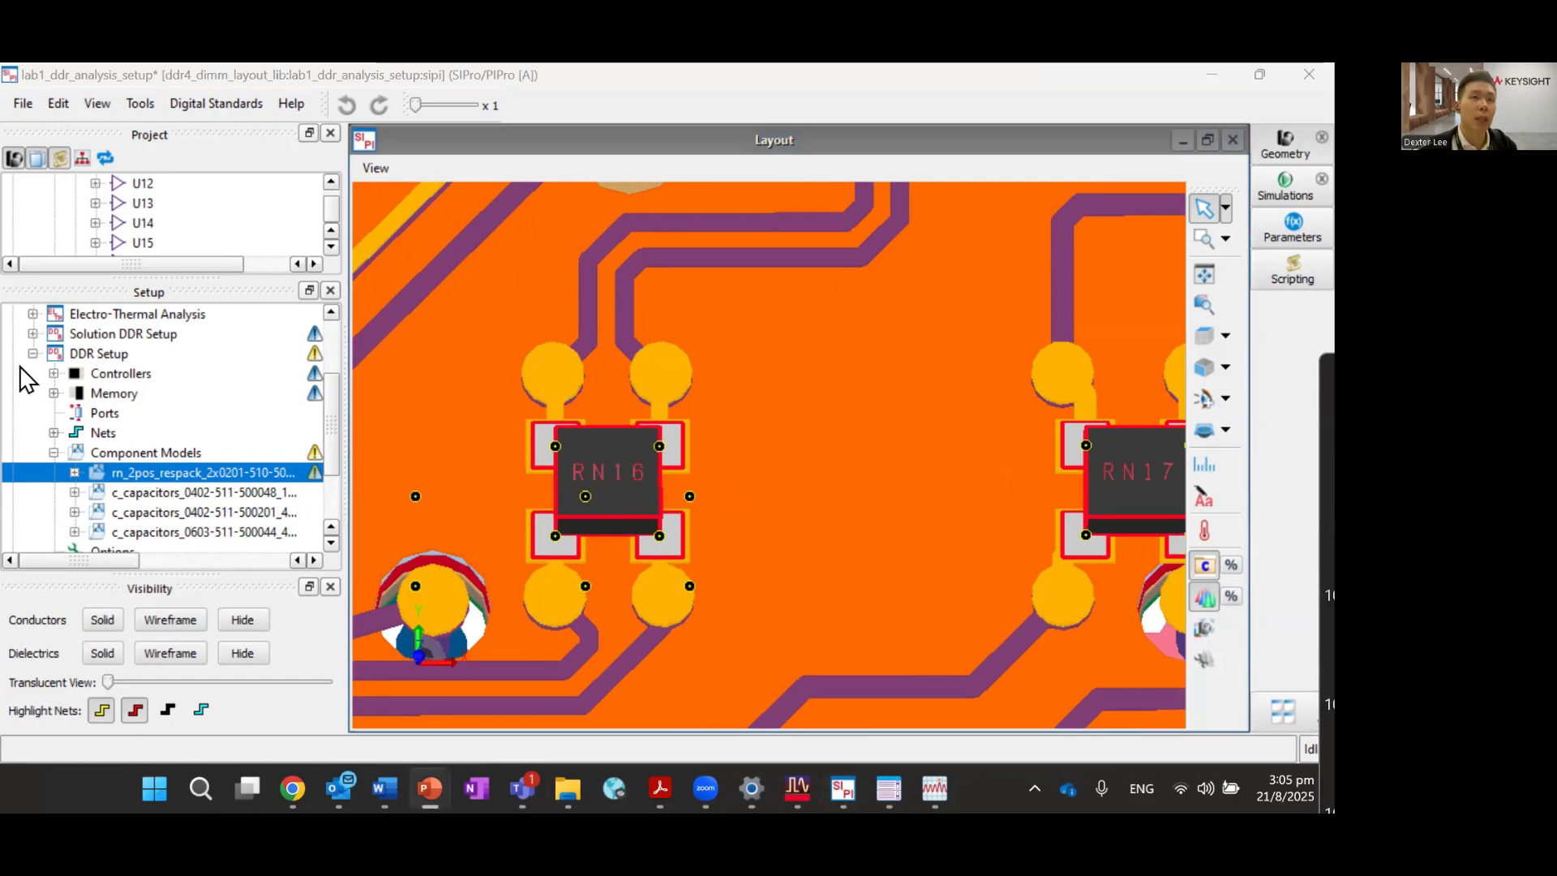
double_click(289, 469)
left_click_drag(1120, 165, 1172, 166)
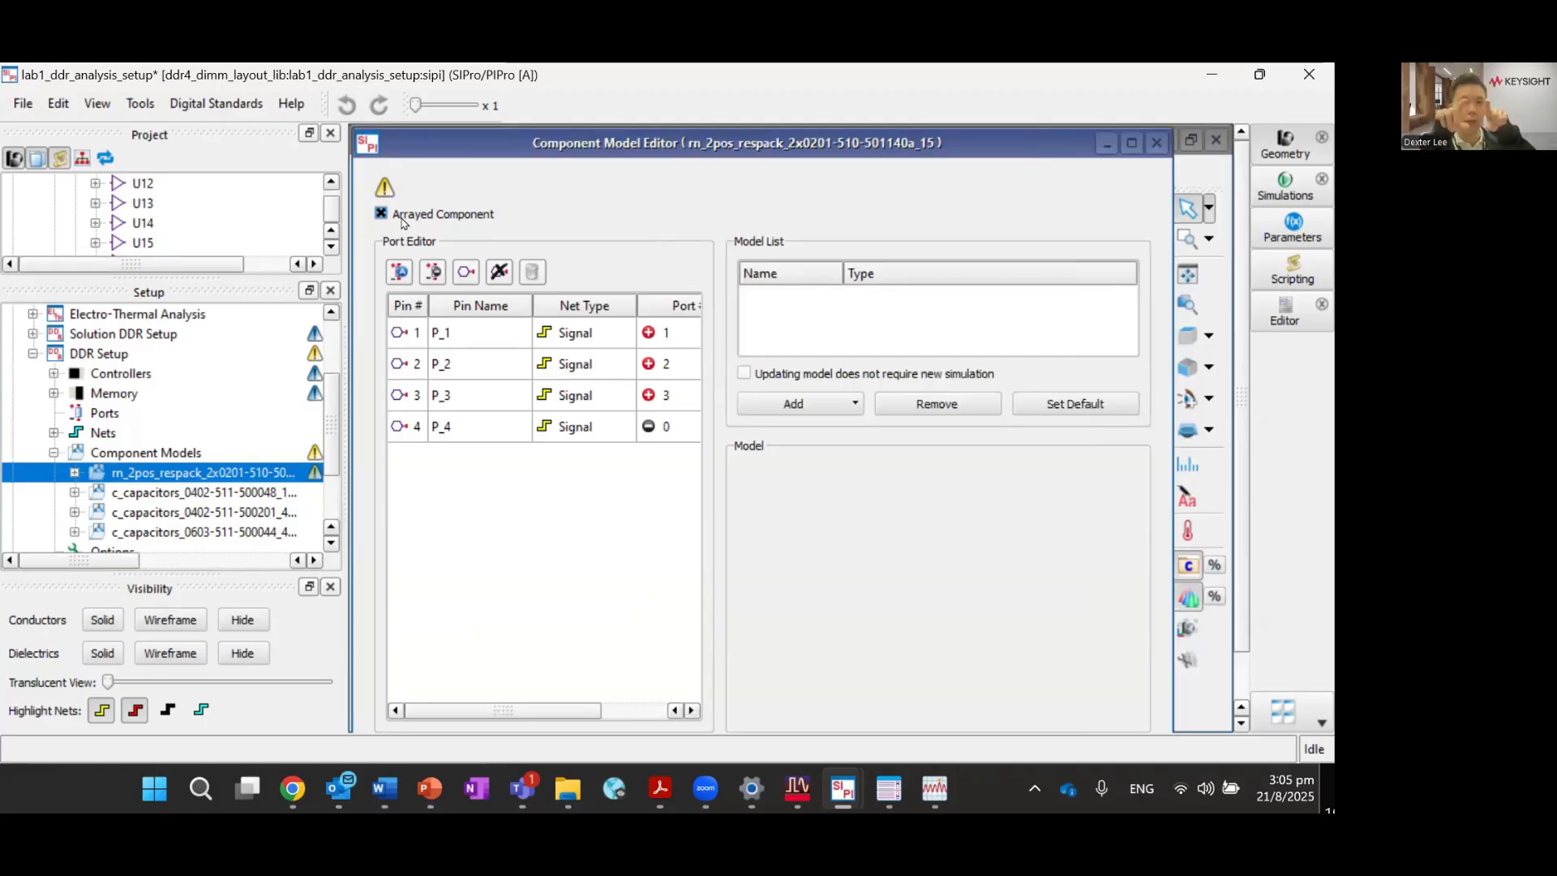
left_click(835, 405)
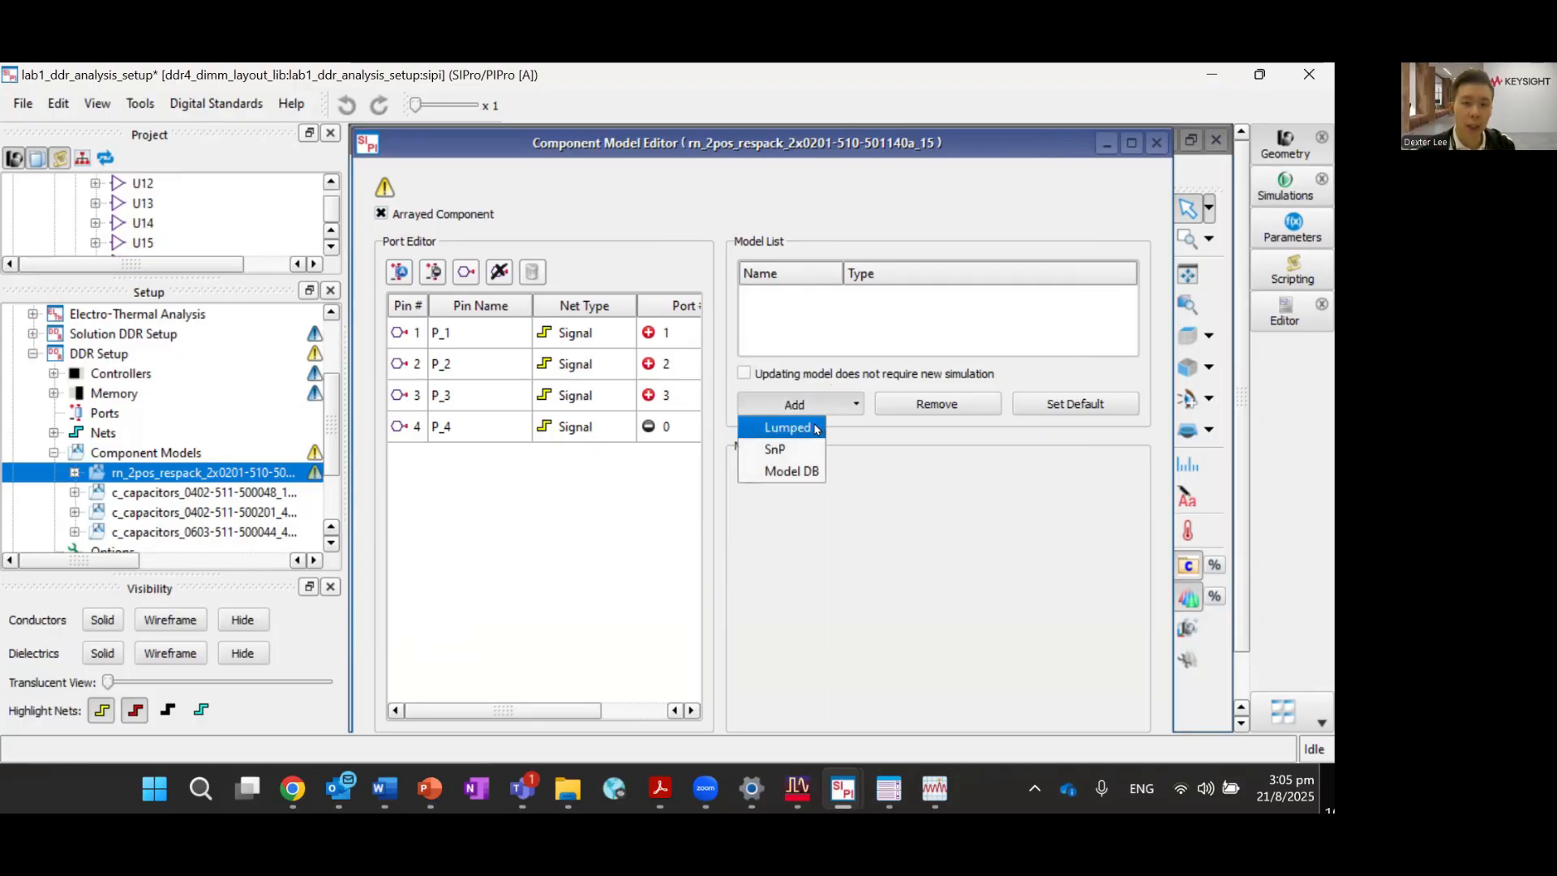
left_click(816, 428)
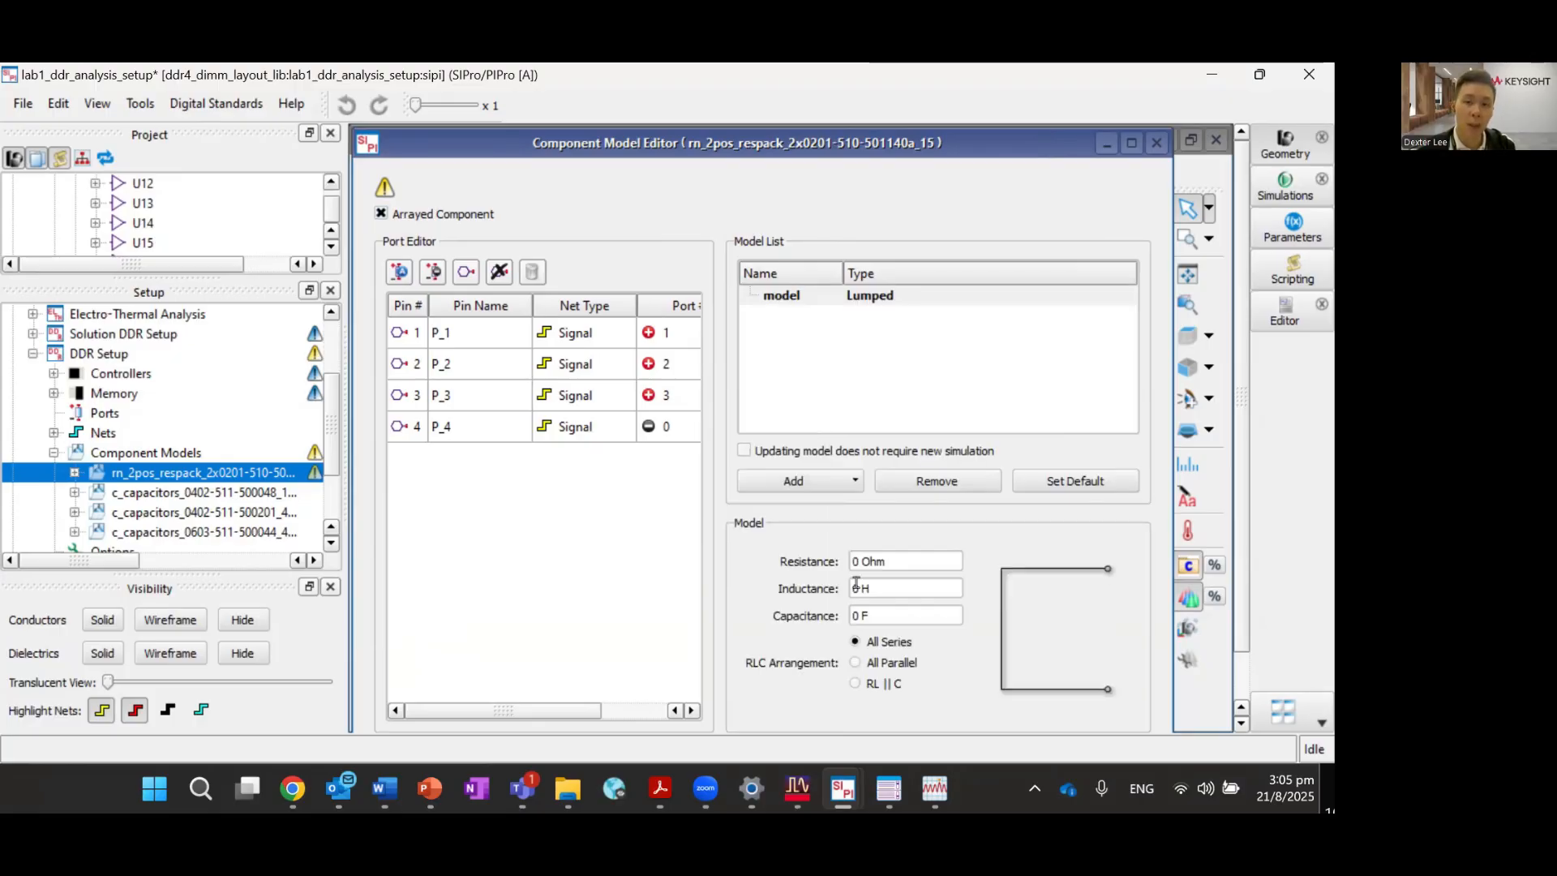
double_click(857, 562)
type("50")
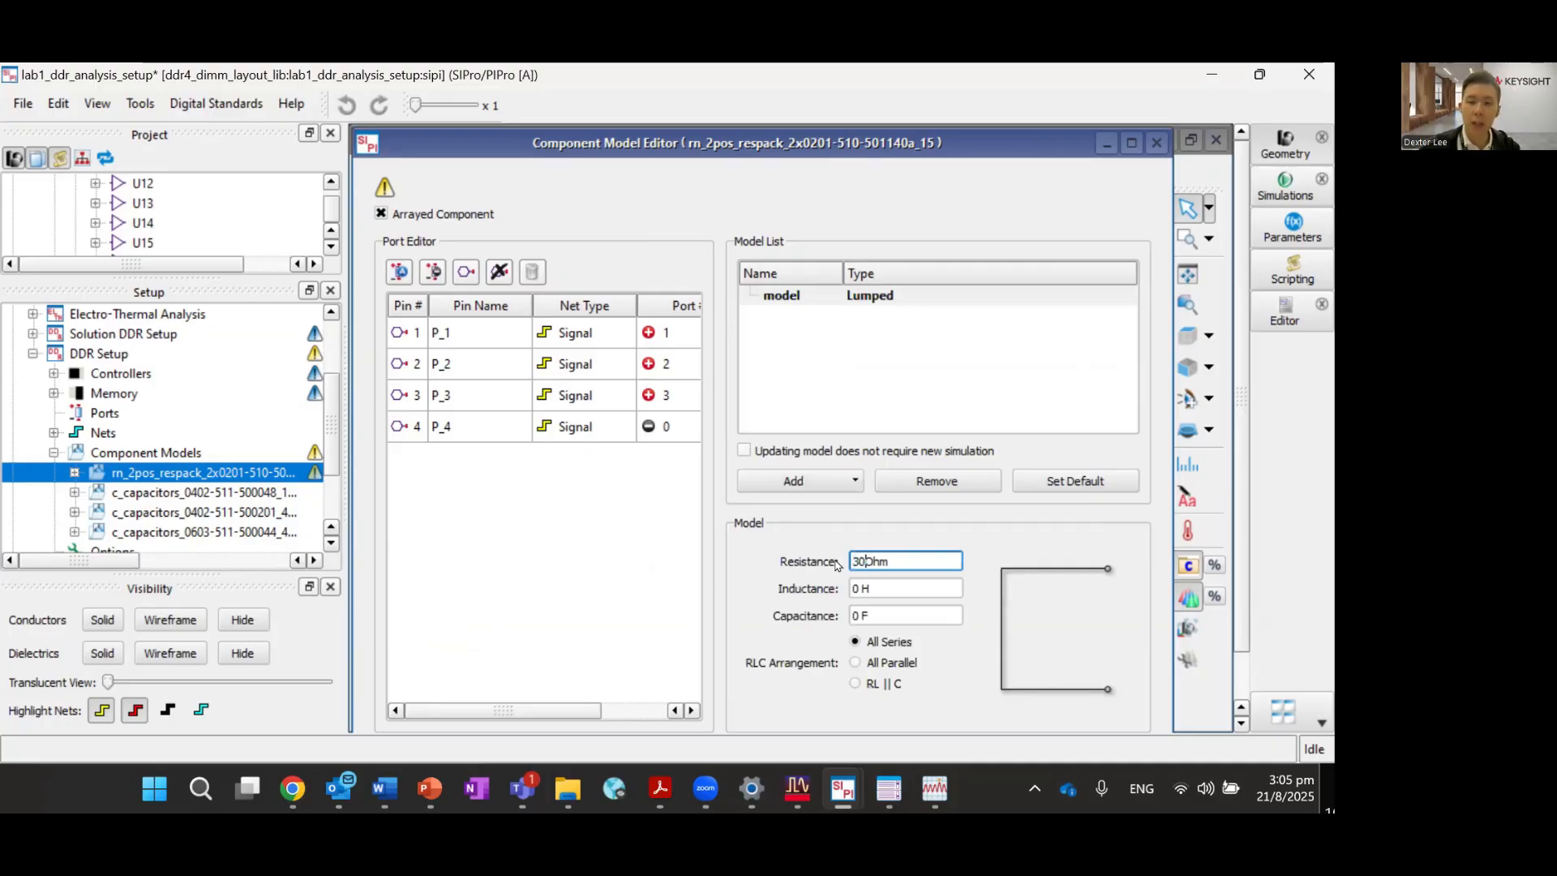
key("Return")
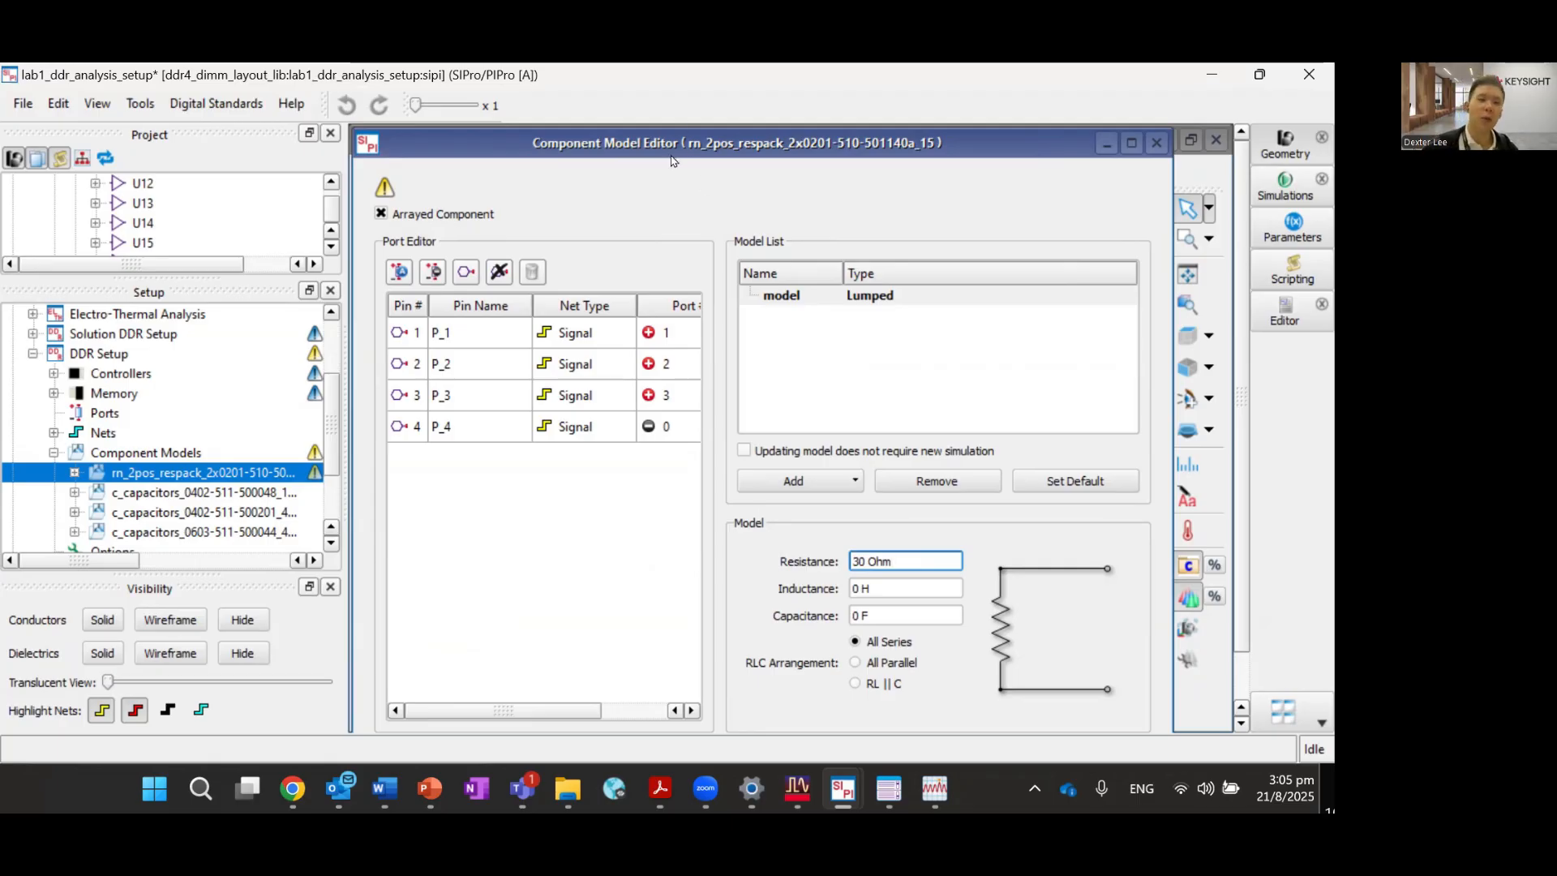
Place the component model editor beside RN16 to compare its pins with the port assignments.
left_click_drag(671, 159, 827, 140)
left_click(758, 341)
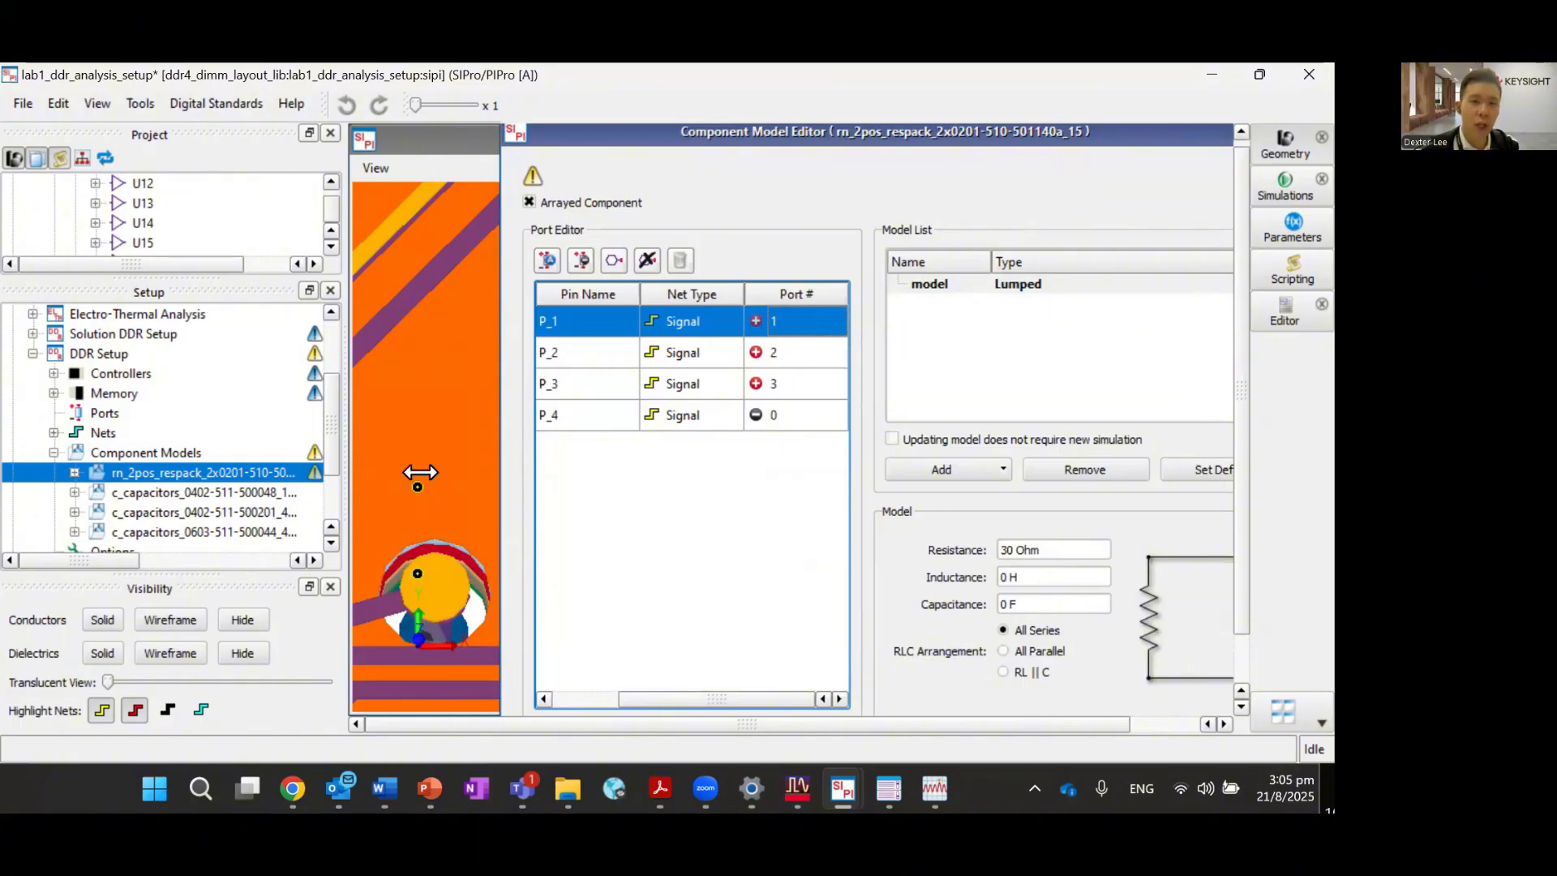
left_click_drag(708, 132, 928, 146)
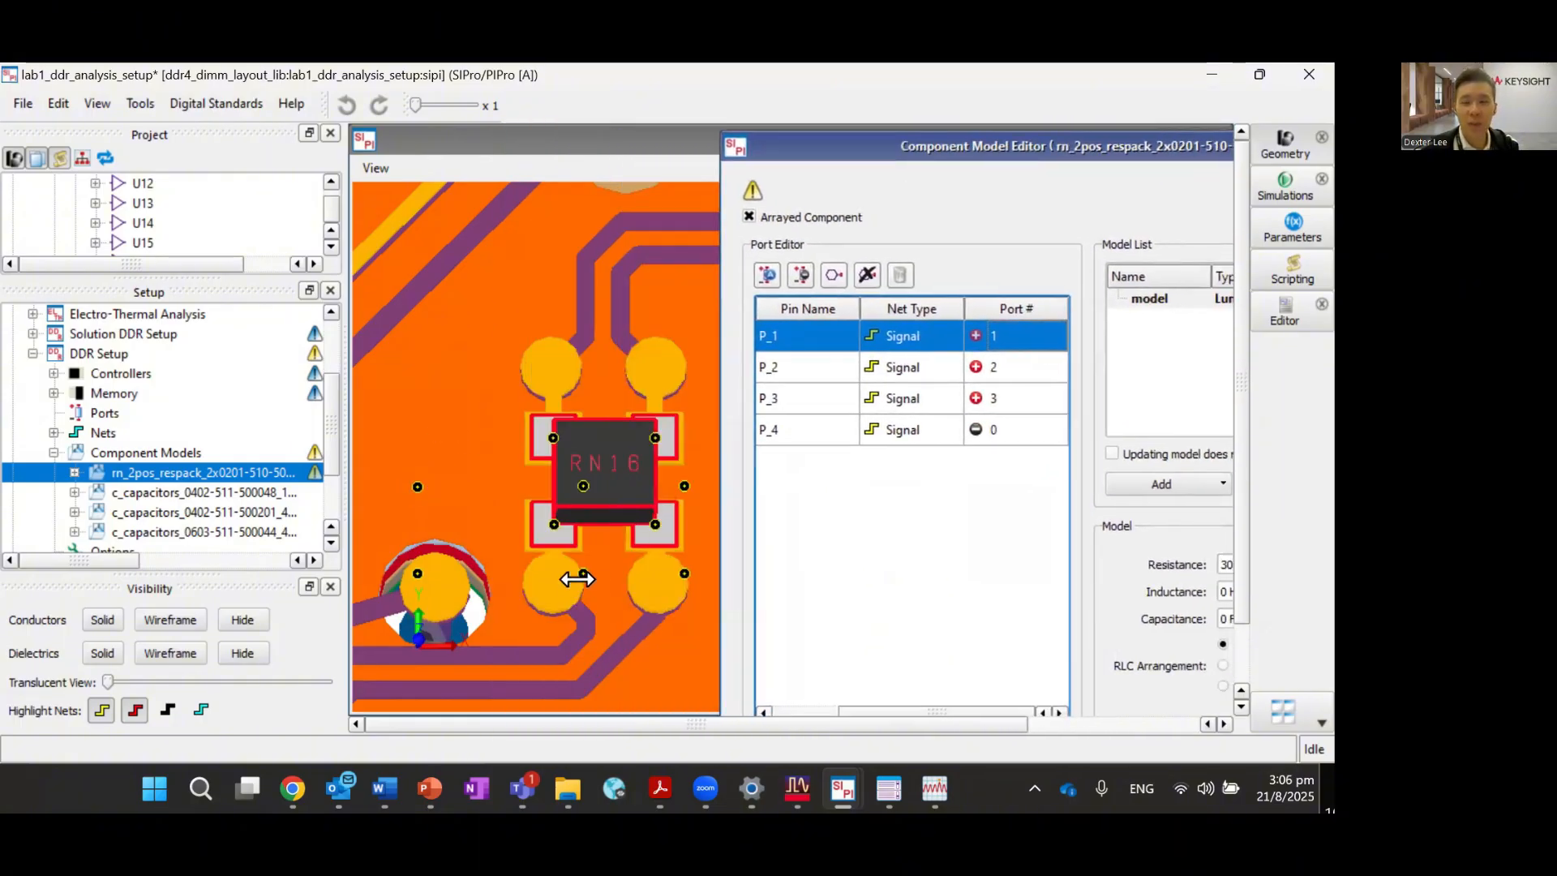
double_click(1008, 332)
type("-")
left_click(801, 378)
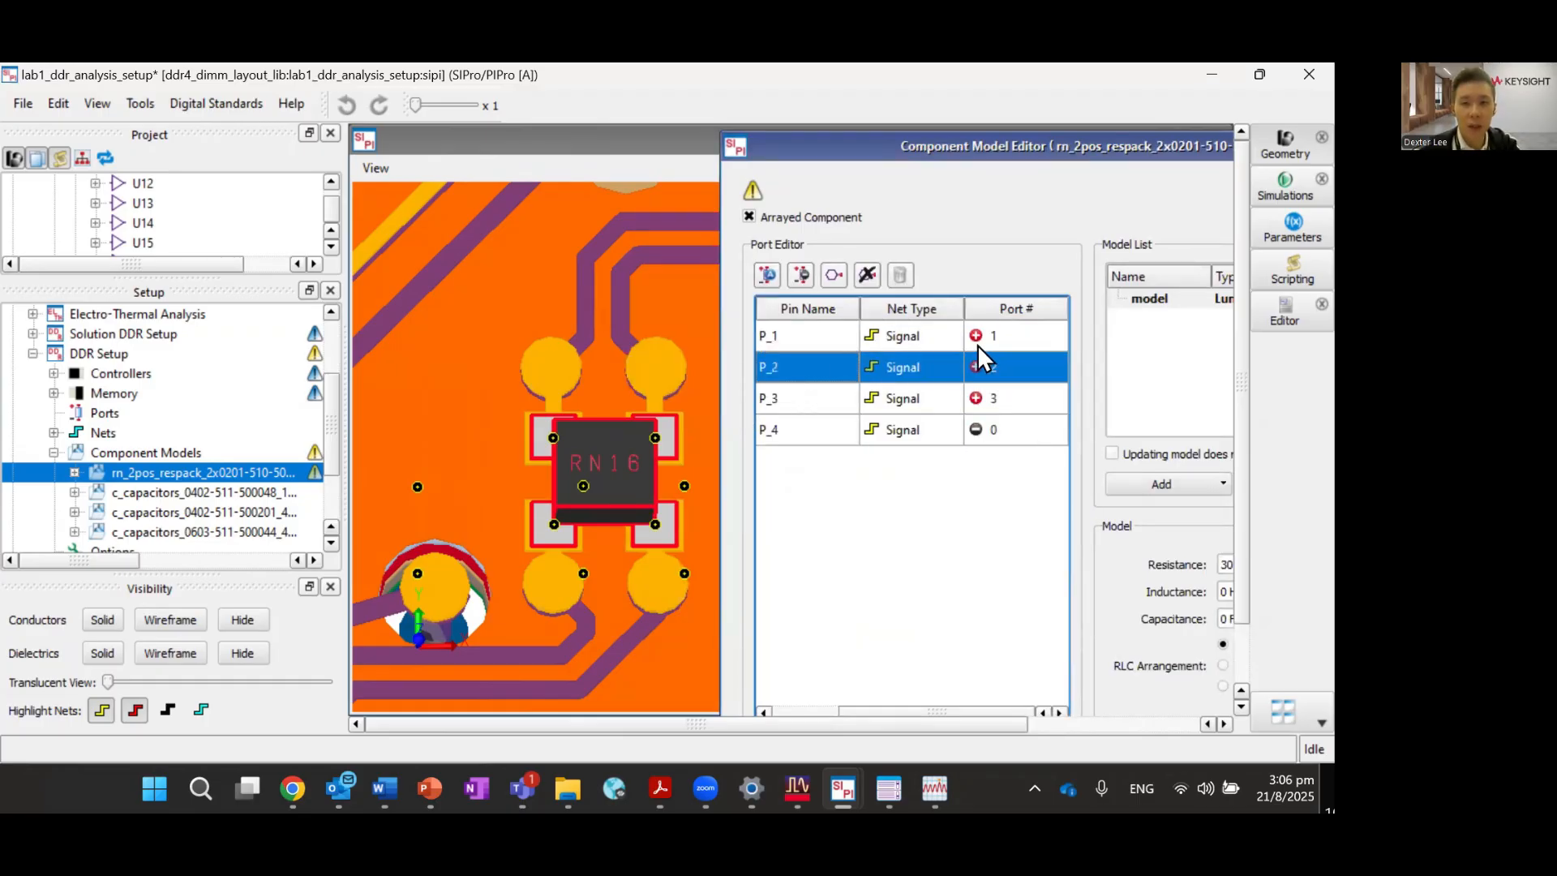
Set the resistor pack's port numbers to -2 for pin P_3 and -1 for pin P_4.
double_click(1002, 397)
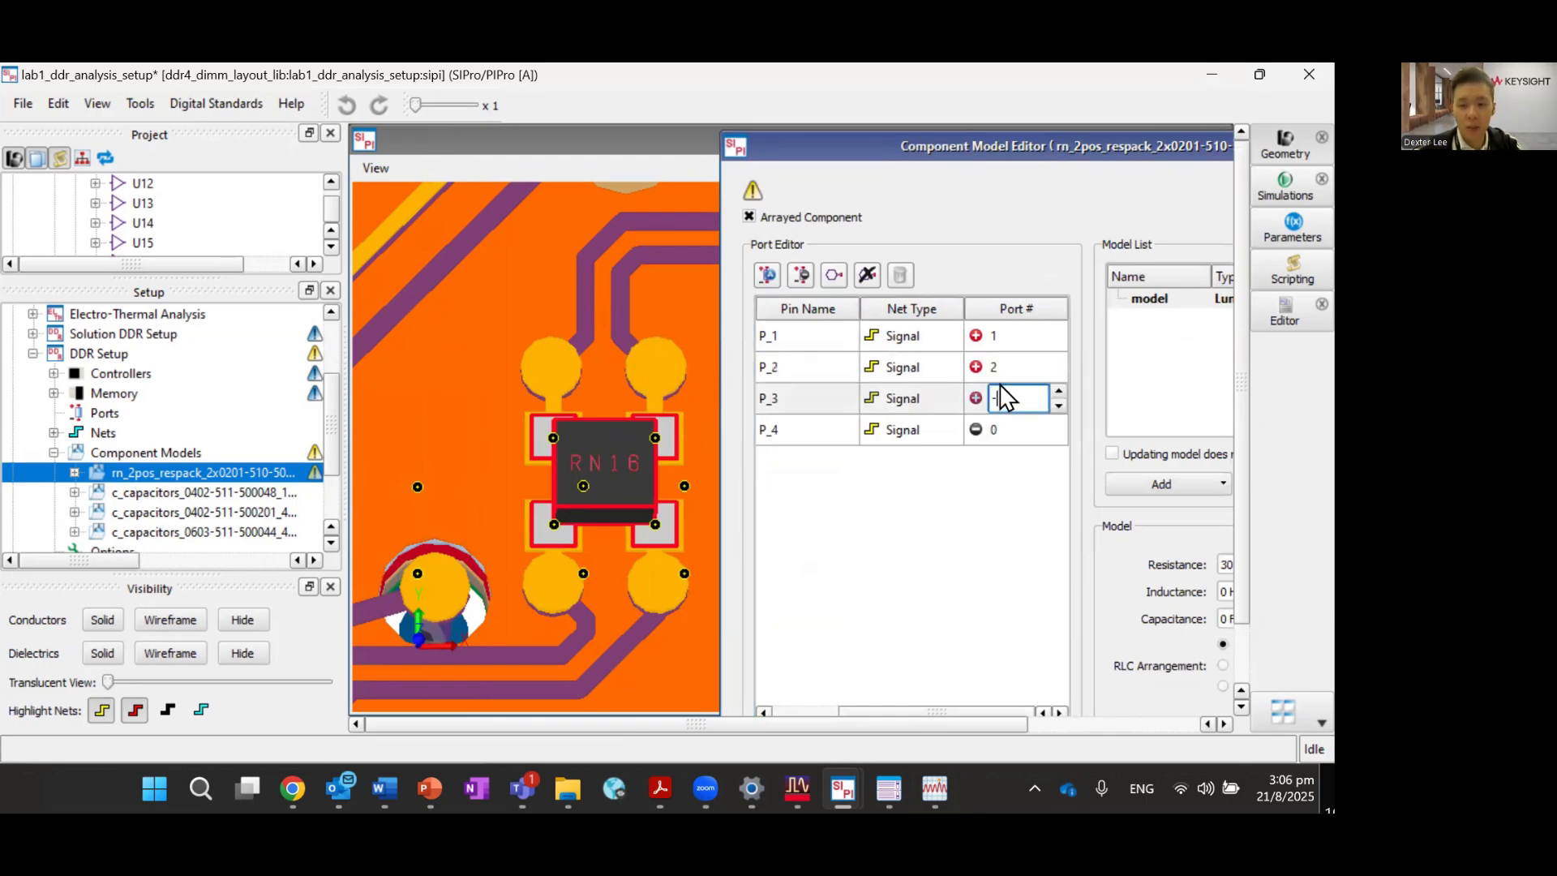
type("-2")
left_click(995, 427)
type("1")
left_click(990, 536)
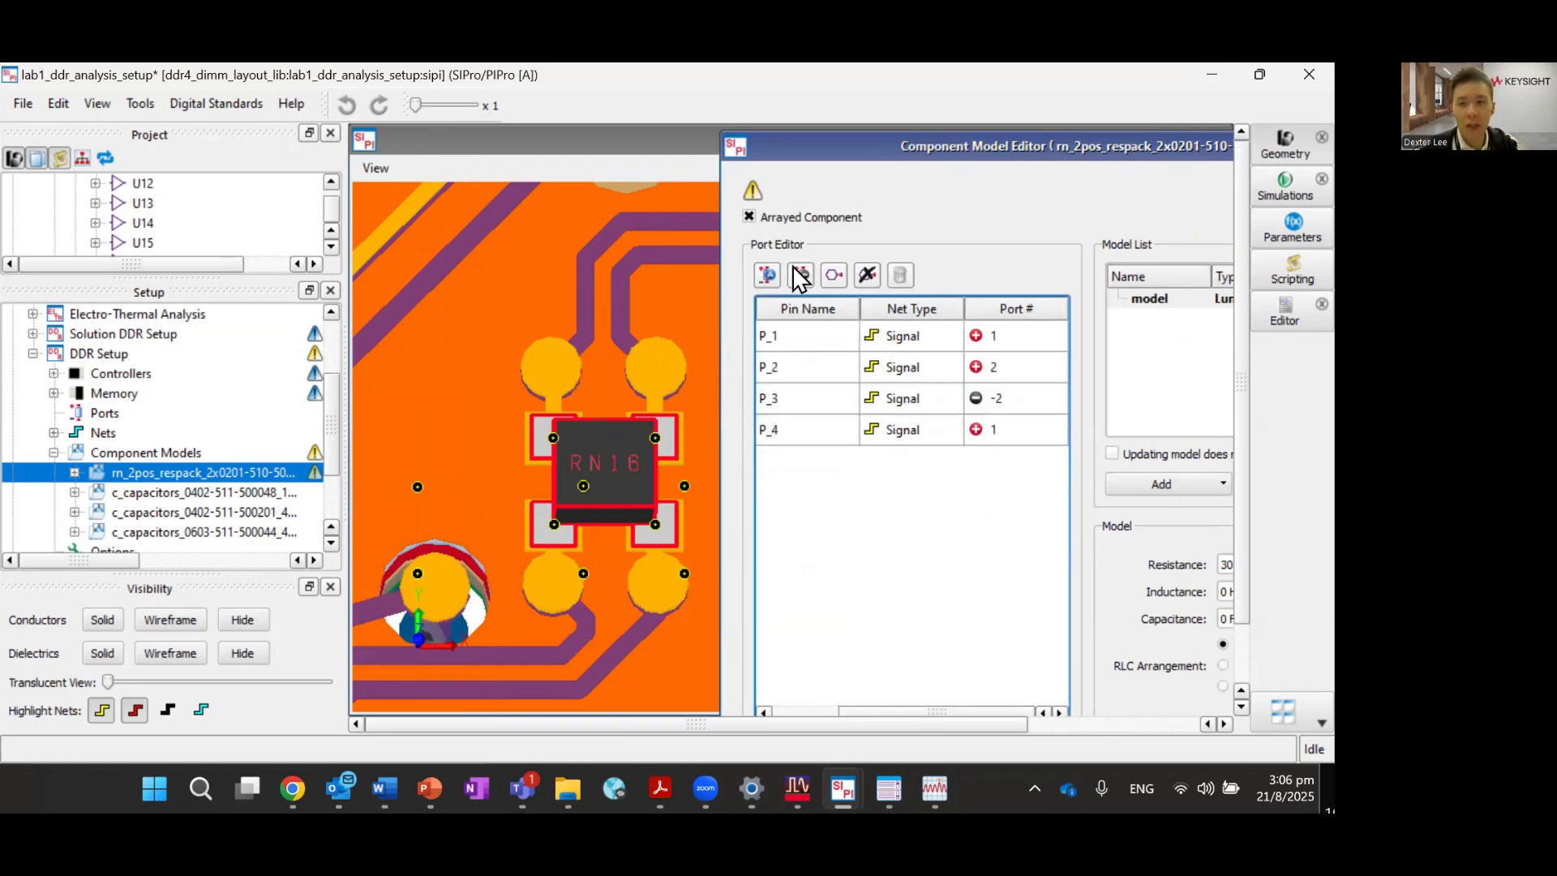
left_click(994, 430)
left_click(994, 429)
type("-1")
left_click(990, 528)
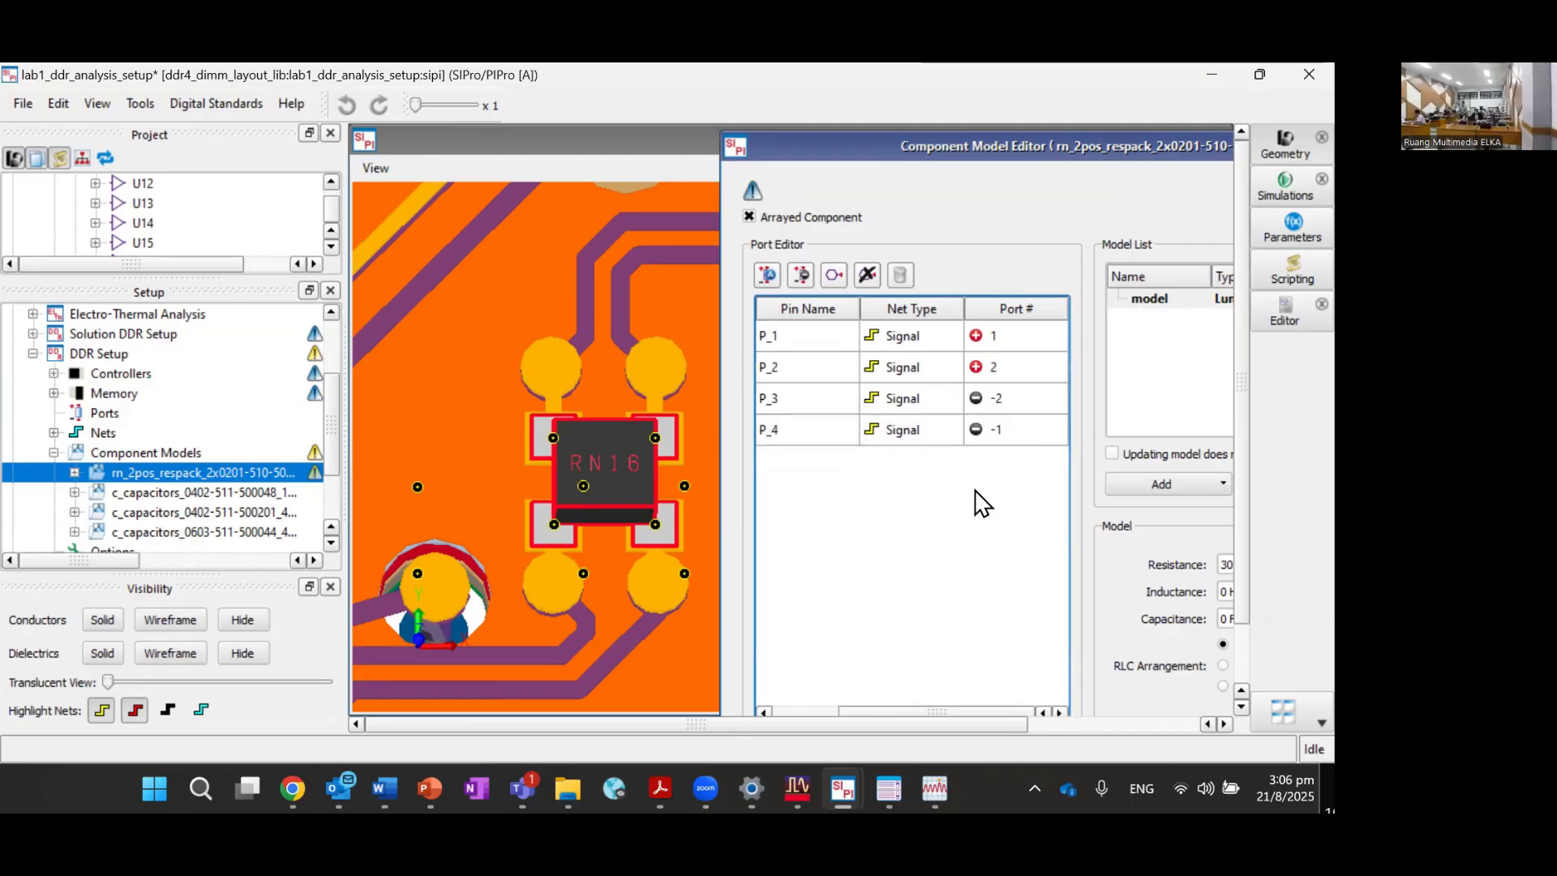
Enable updating the resistor pack model without requiring a new simulation, and maximize the component model editor.
mouse_move(752, 192)
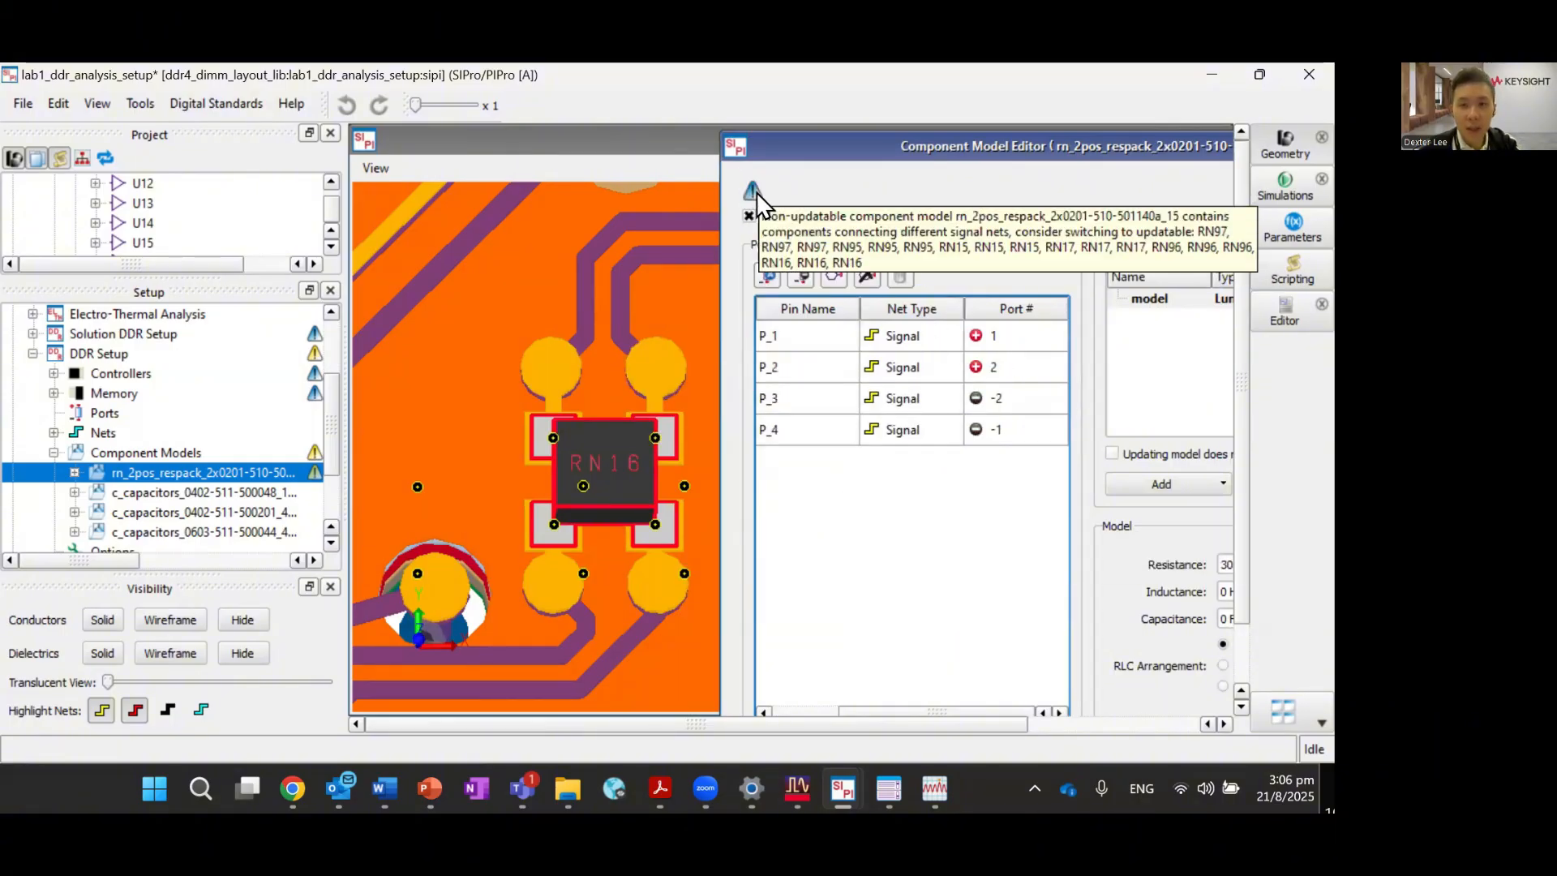
left_click(1125, 452)
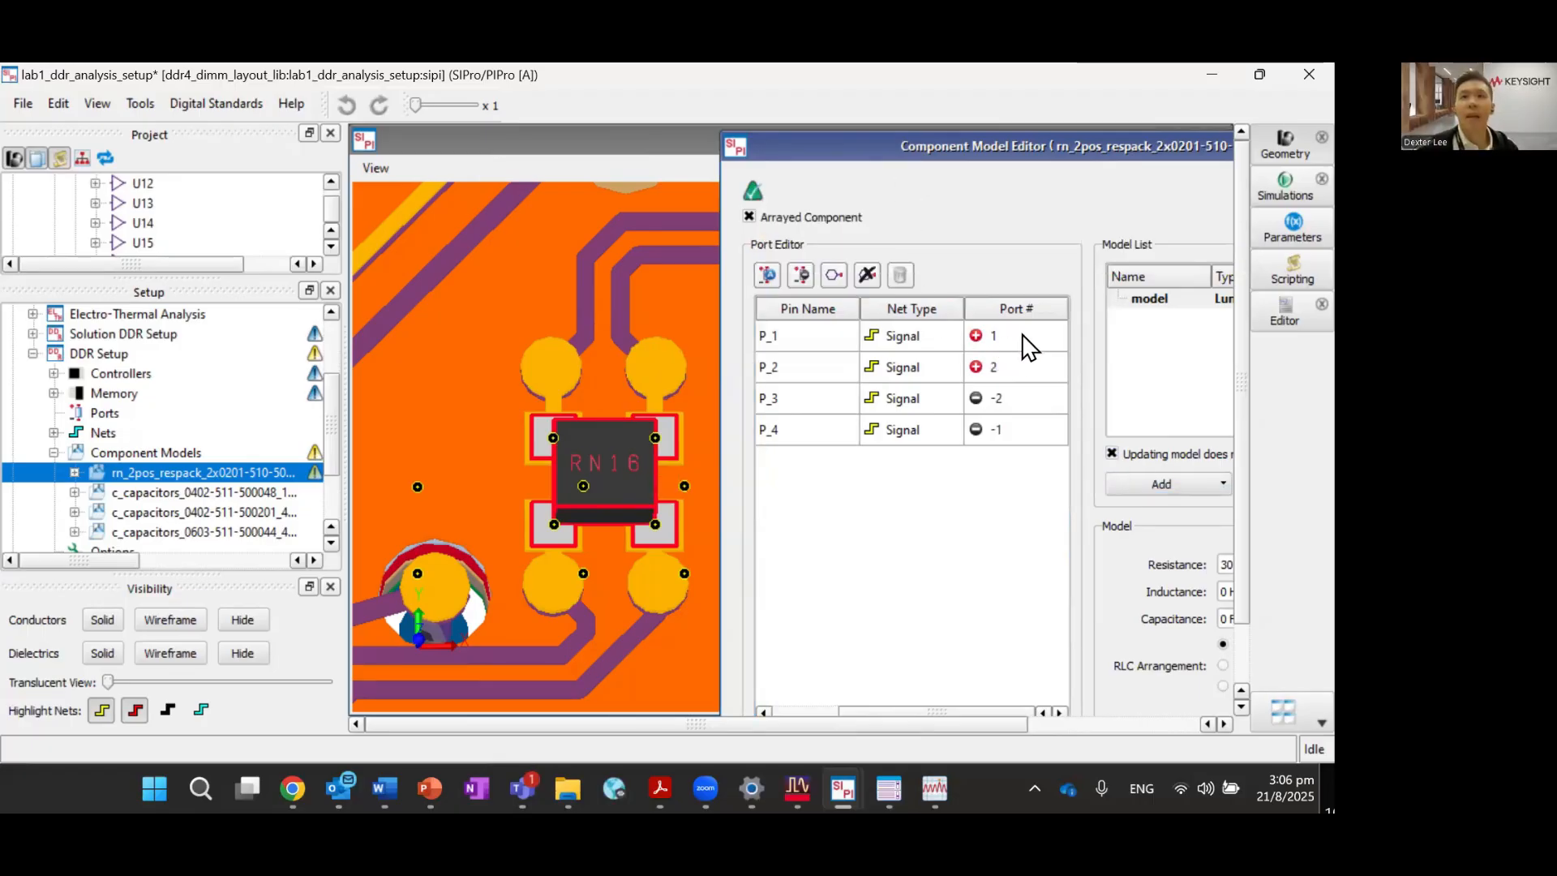
mouse_move(950, 154)
left_mouse_down()
mouse_move(765, 140)
mouse_move(941, 142)
left_mouse_up()
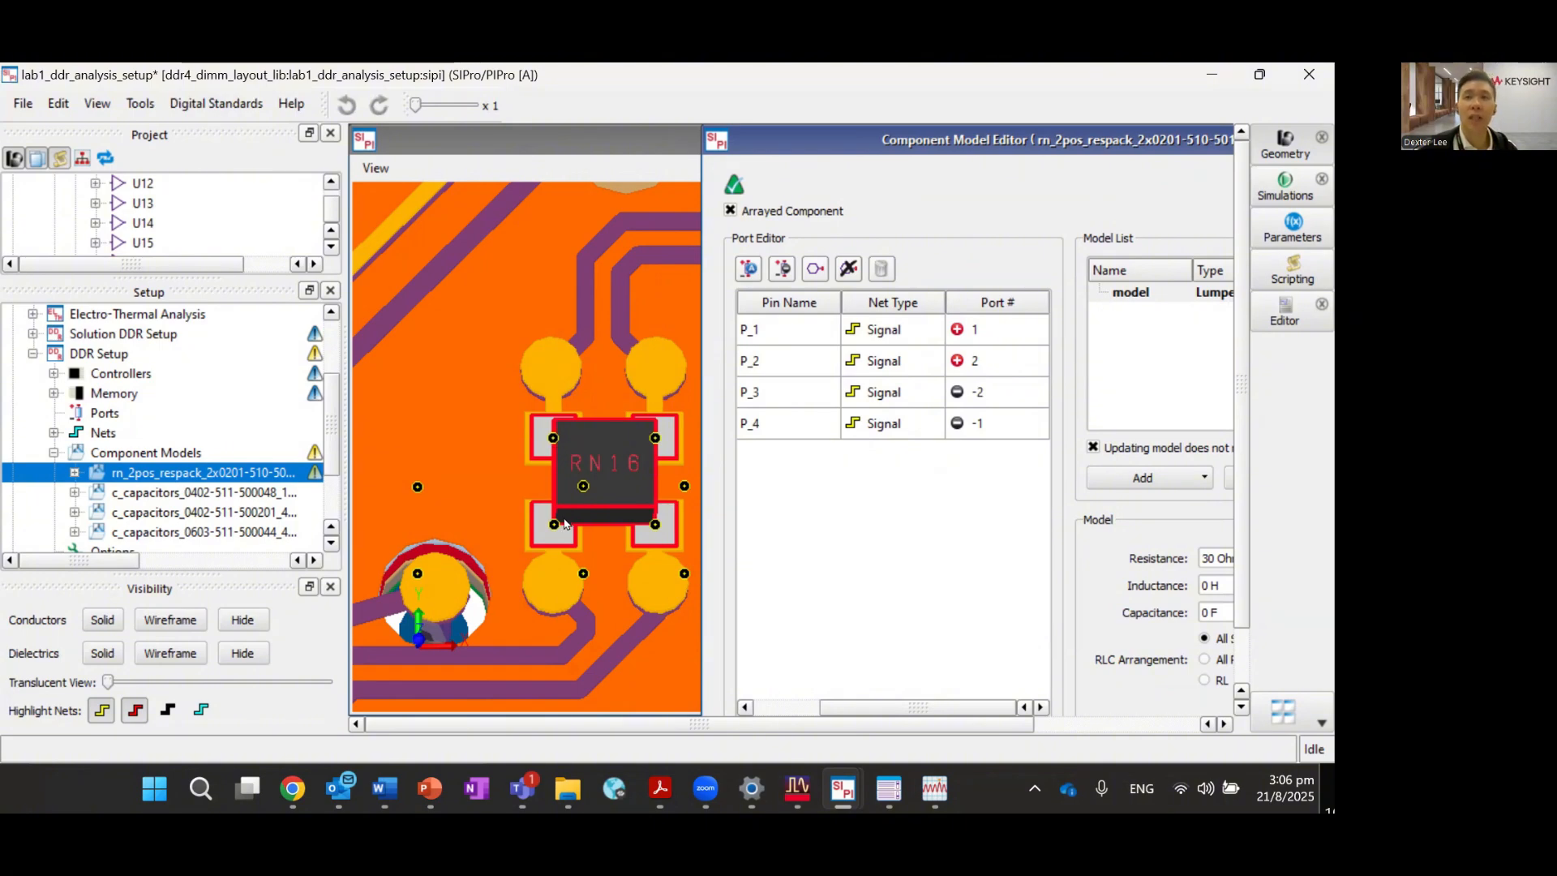
mouse_move(565, 525)
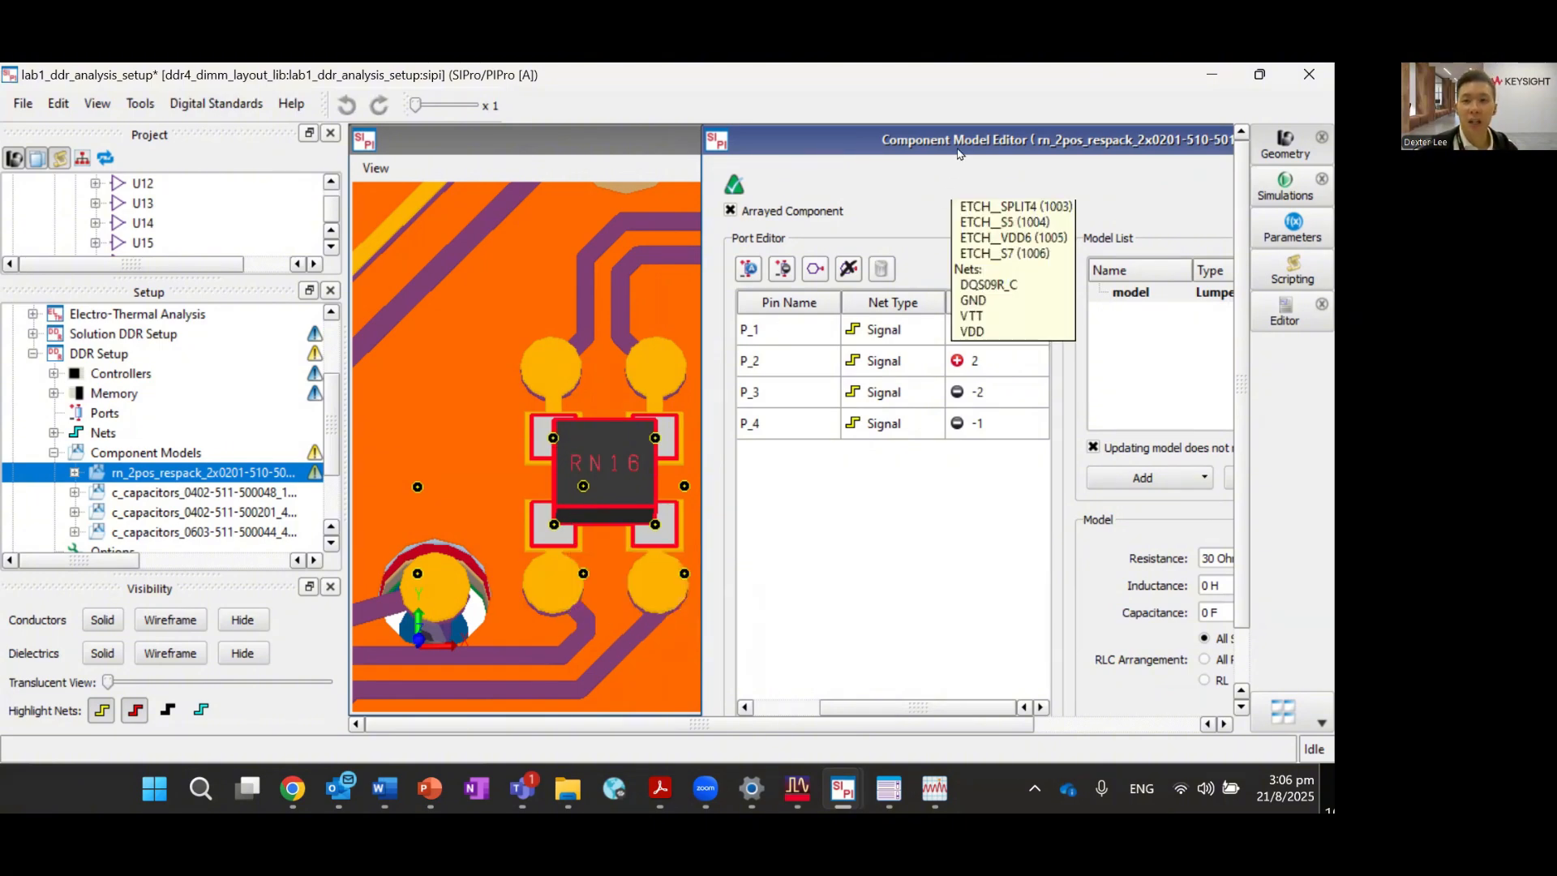
left_click_drag(957, 153, 565, 178)
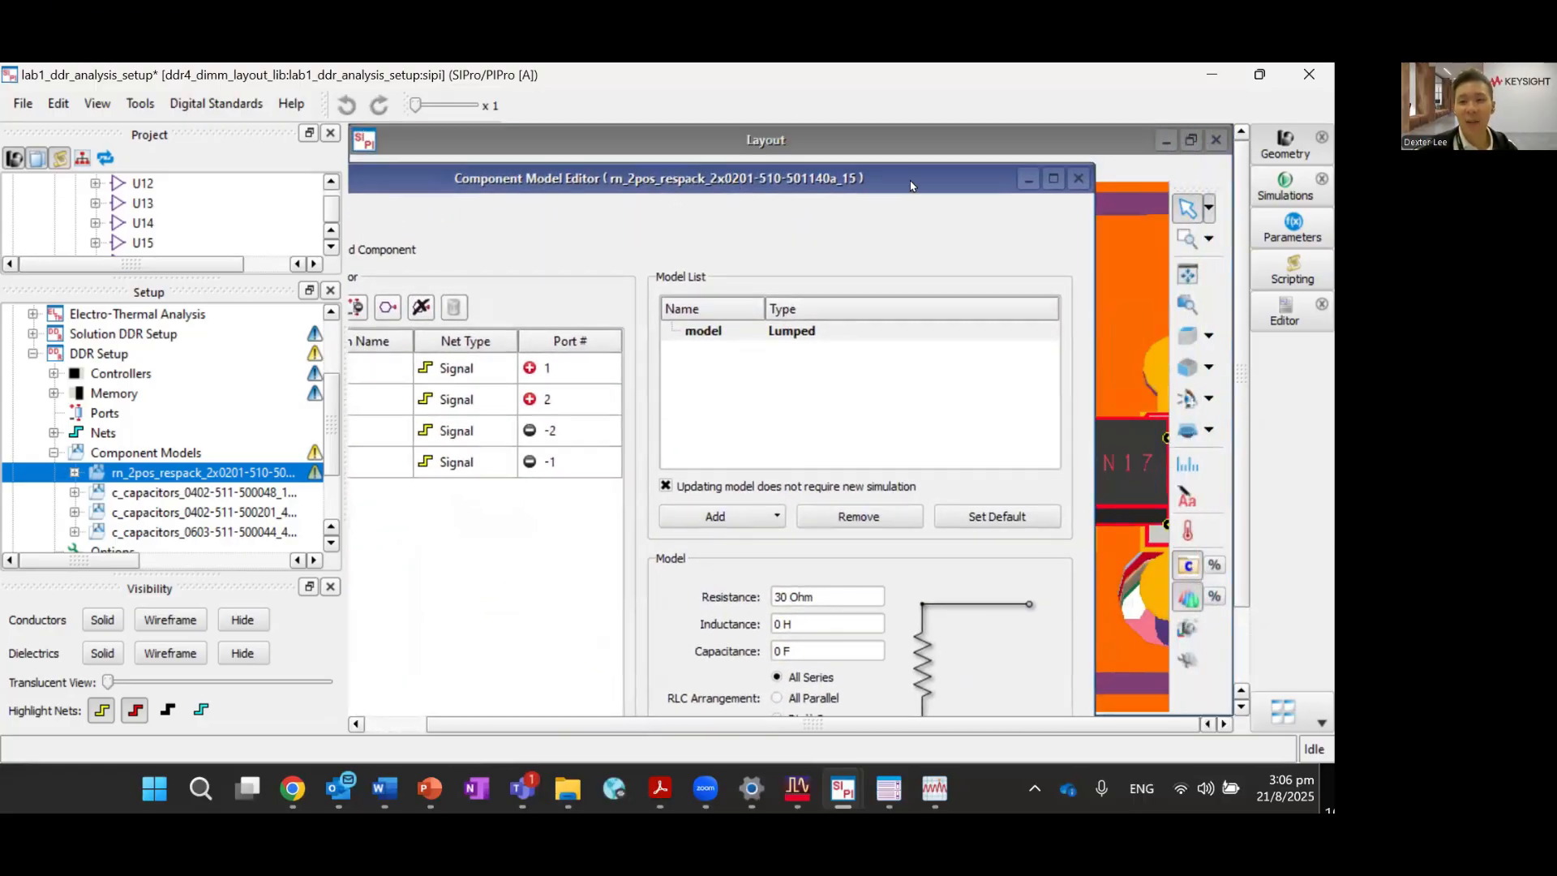
left_click(1053, 177)
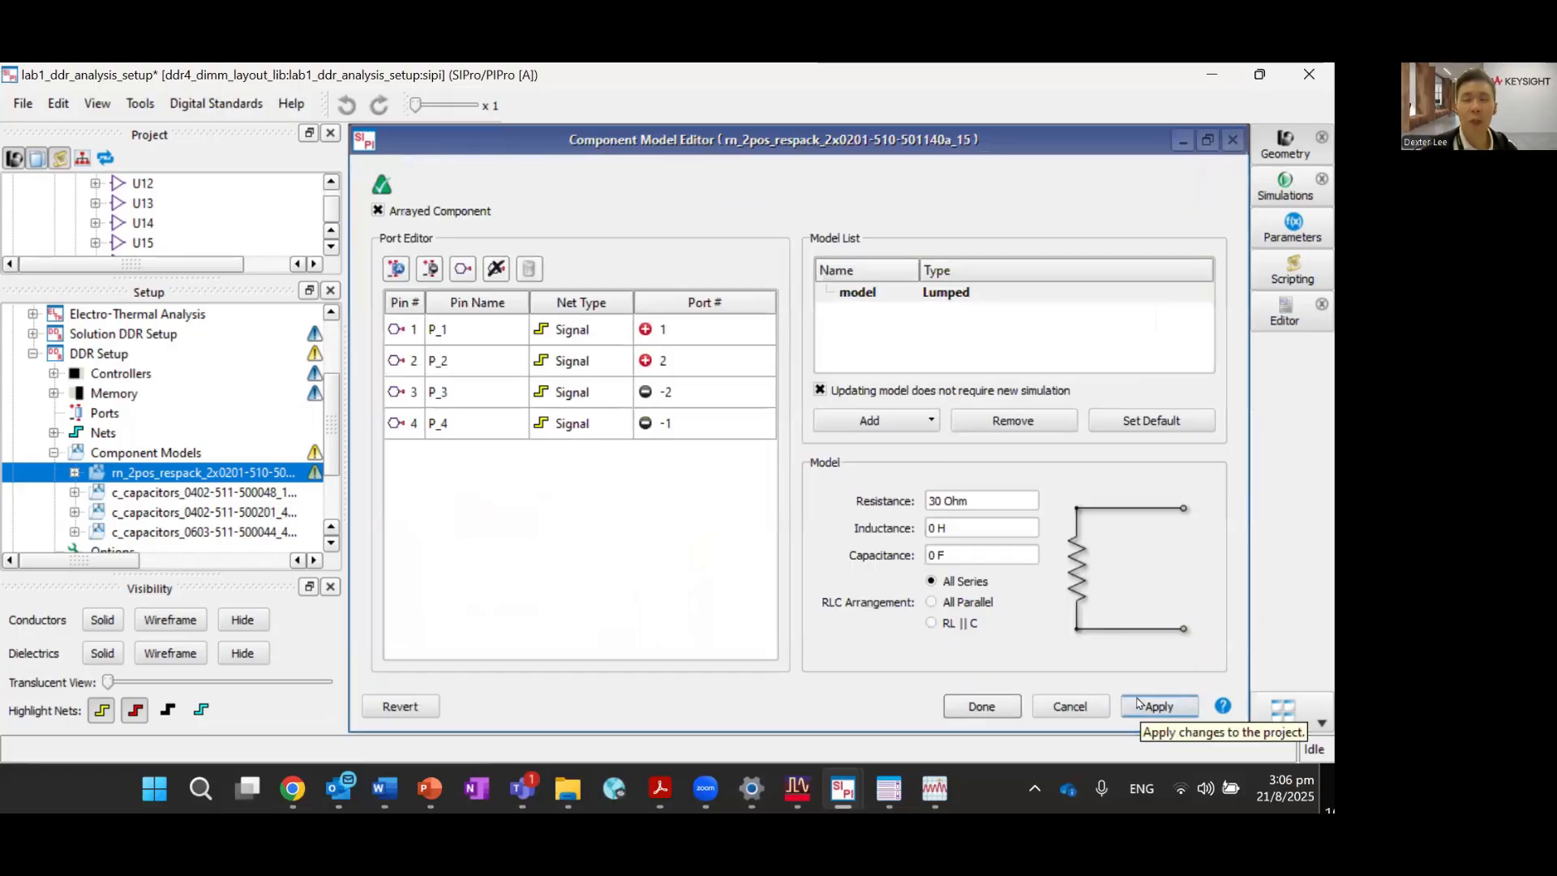
Accept the resistor pack's component model and inspect the resistor packs below U1 on the full DIMM layout.
left_click(965, 699)
mouse_move(587, 251)
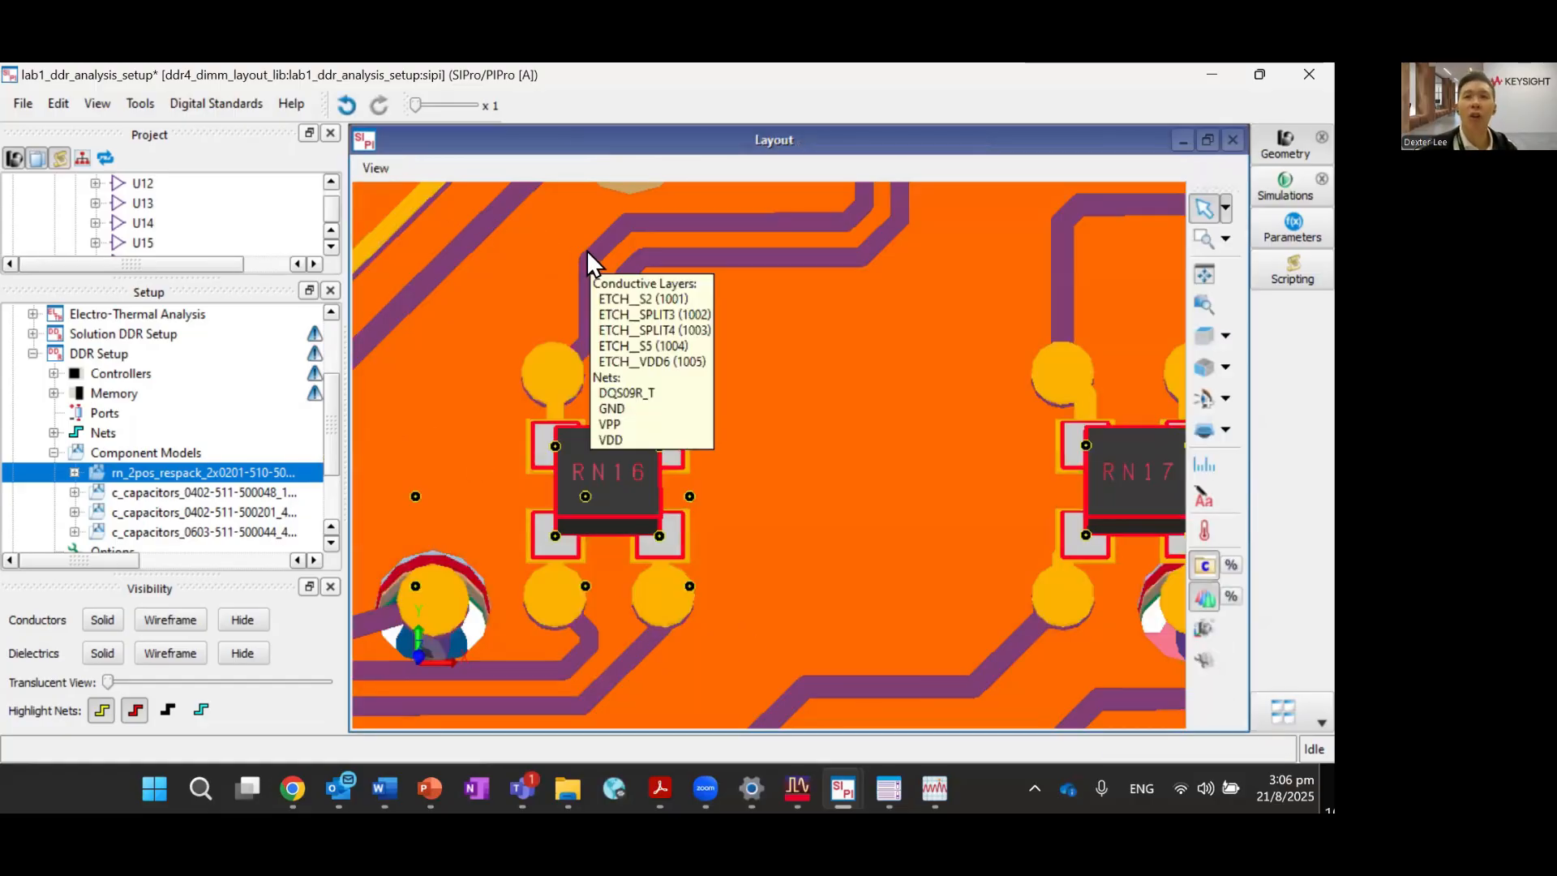
scroll(586, 251, "down", 2)
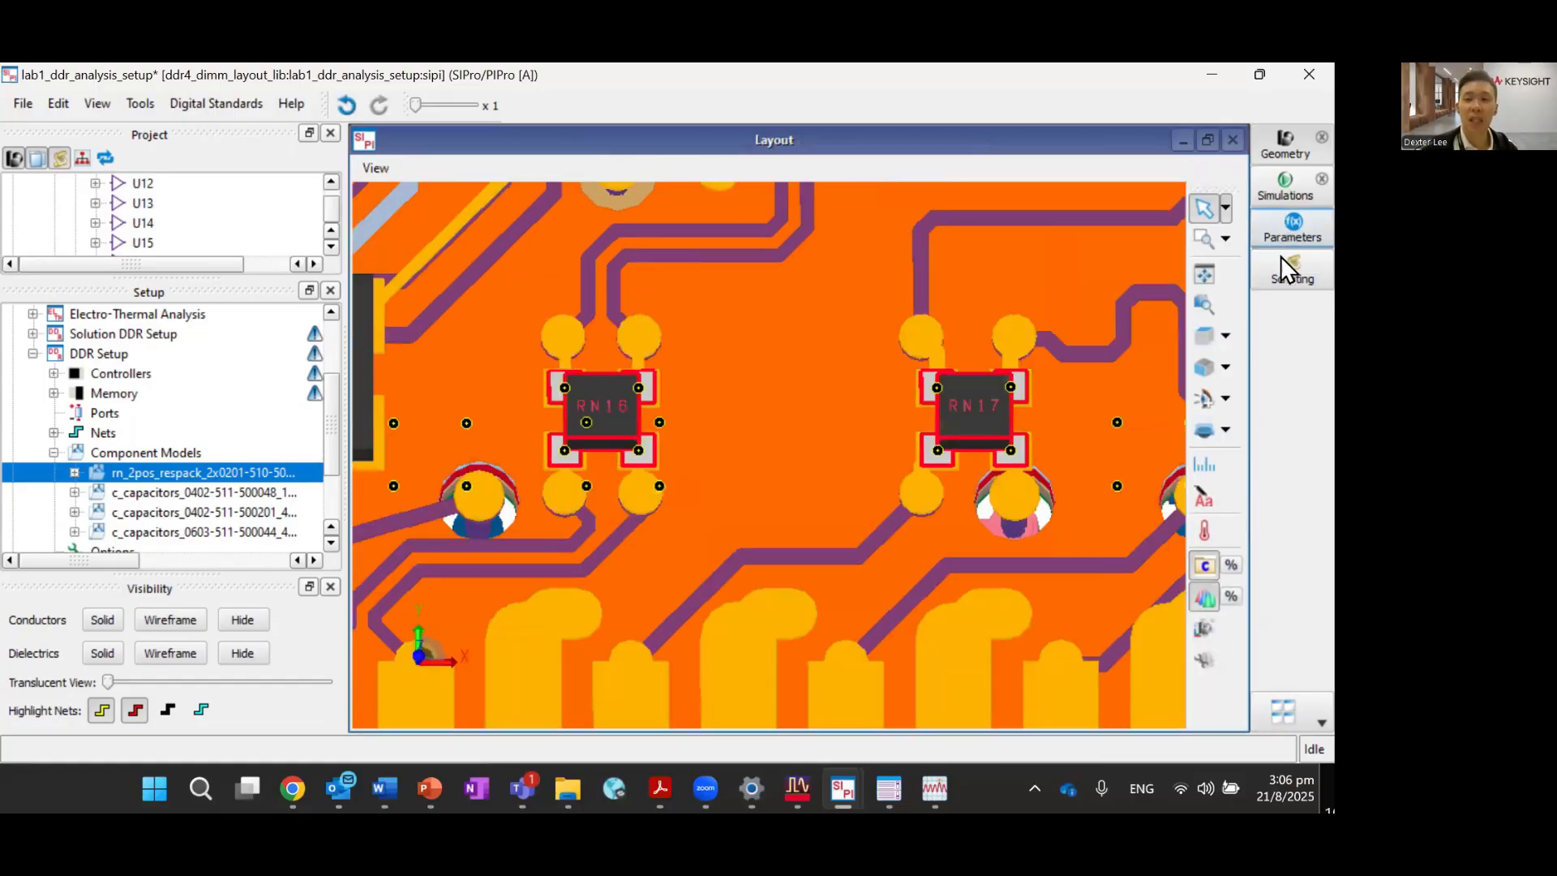
left_click(1204, 274)
scroll(519, 476, "up", 5)
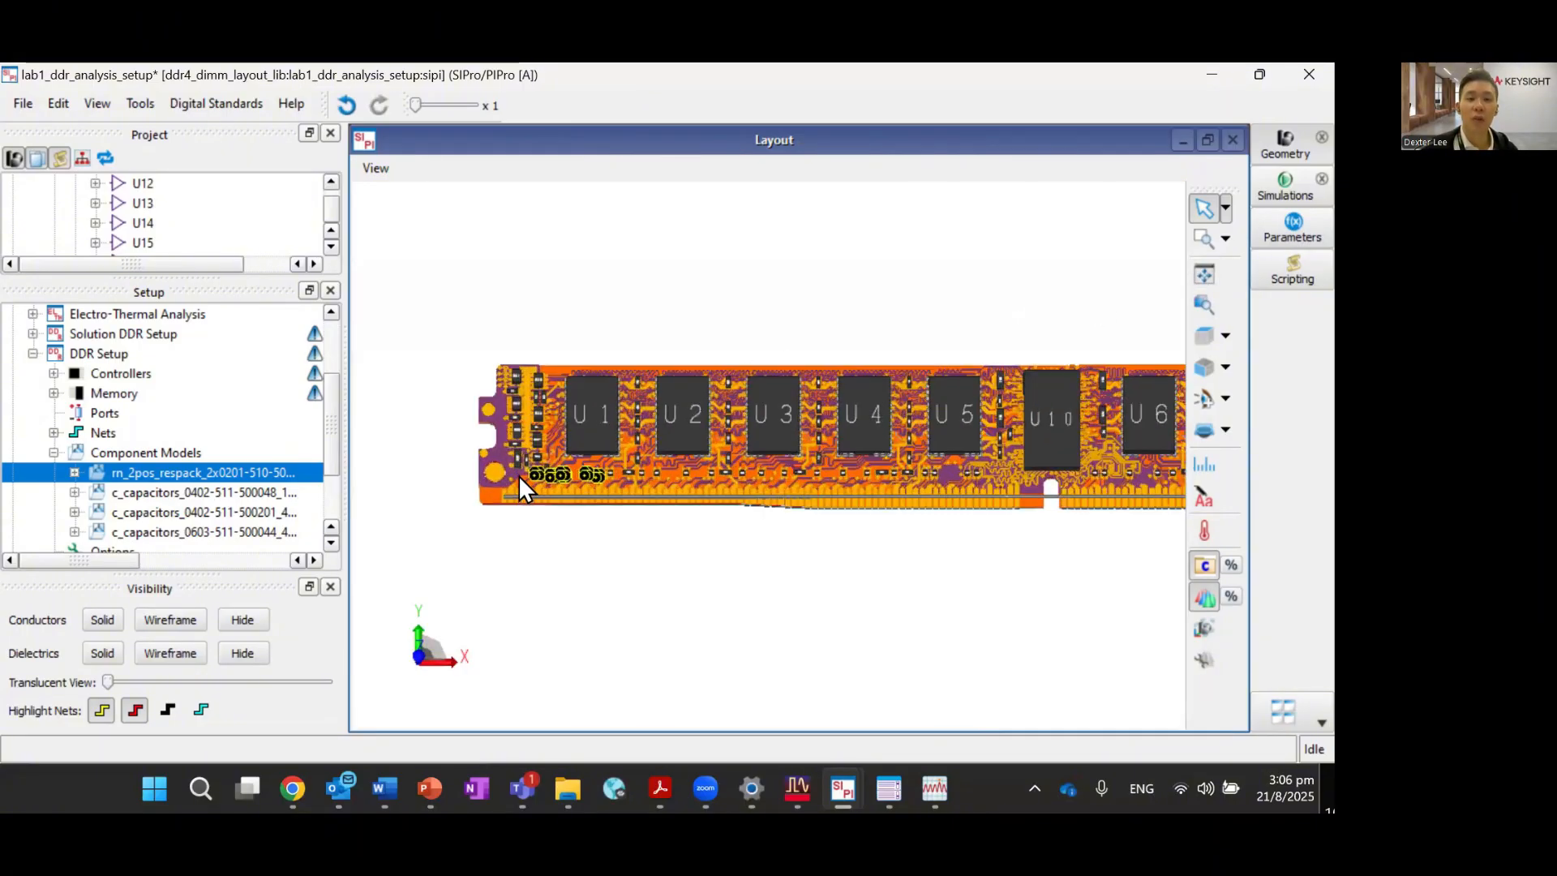
scroll(630, 407, "up", 1)
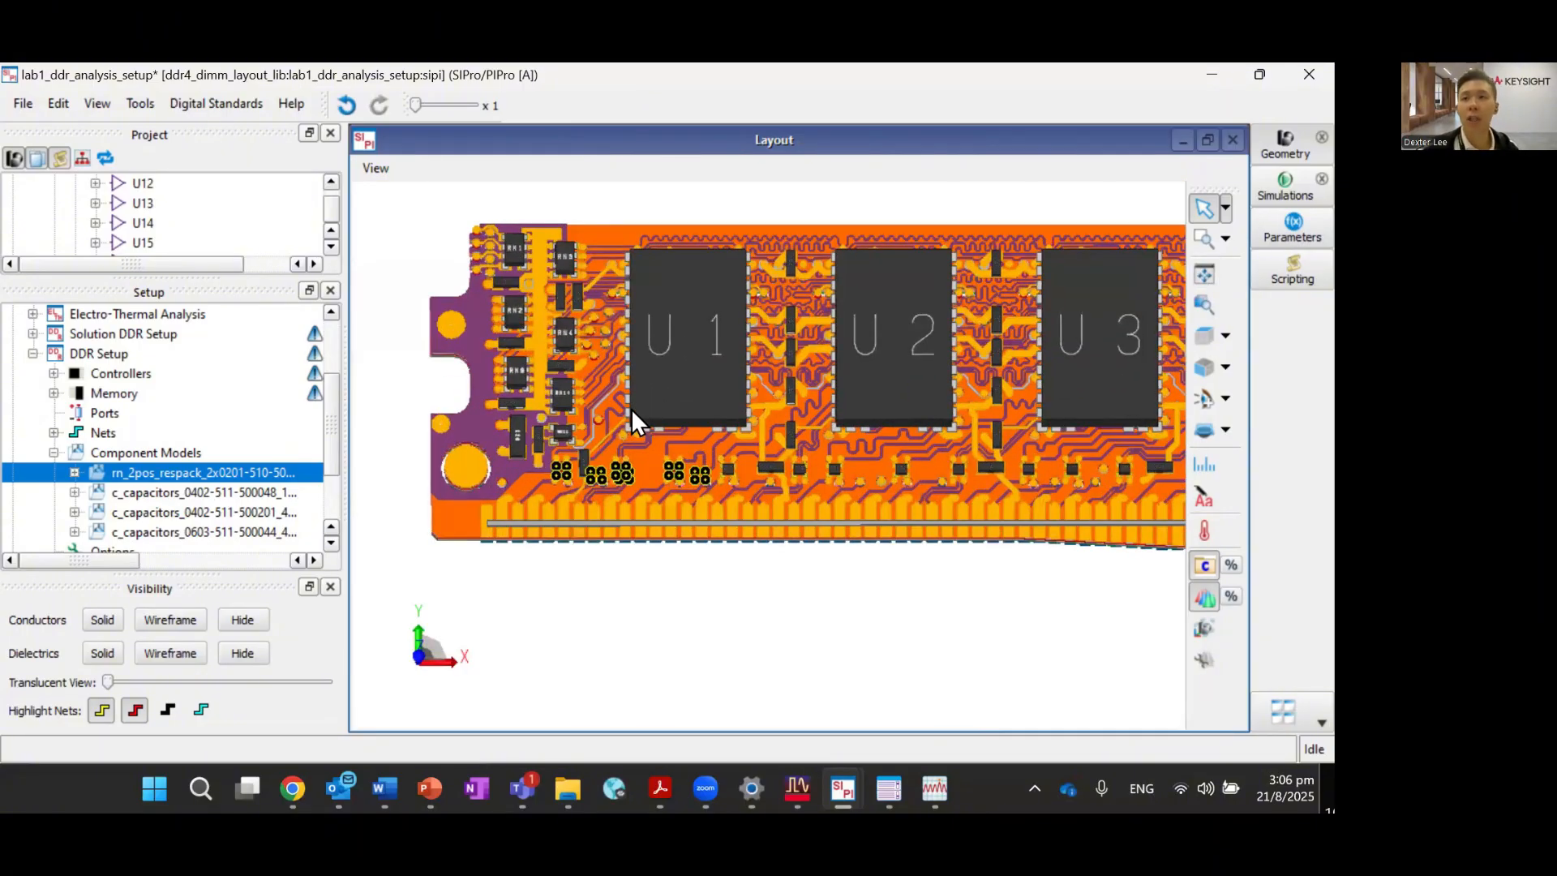
mouse_move(631, 407)
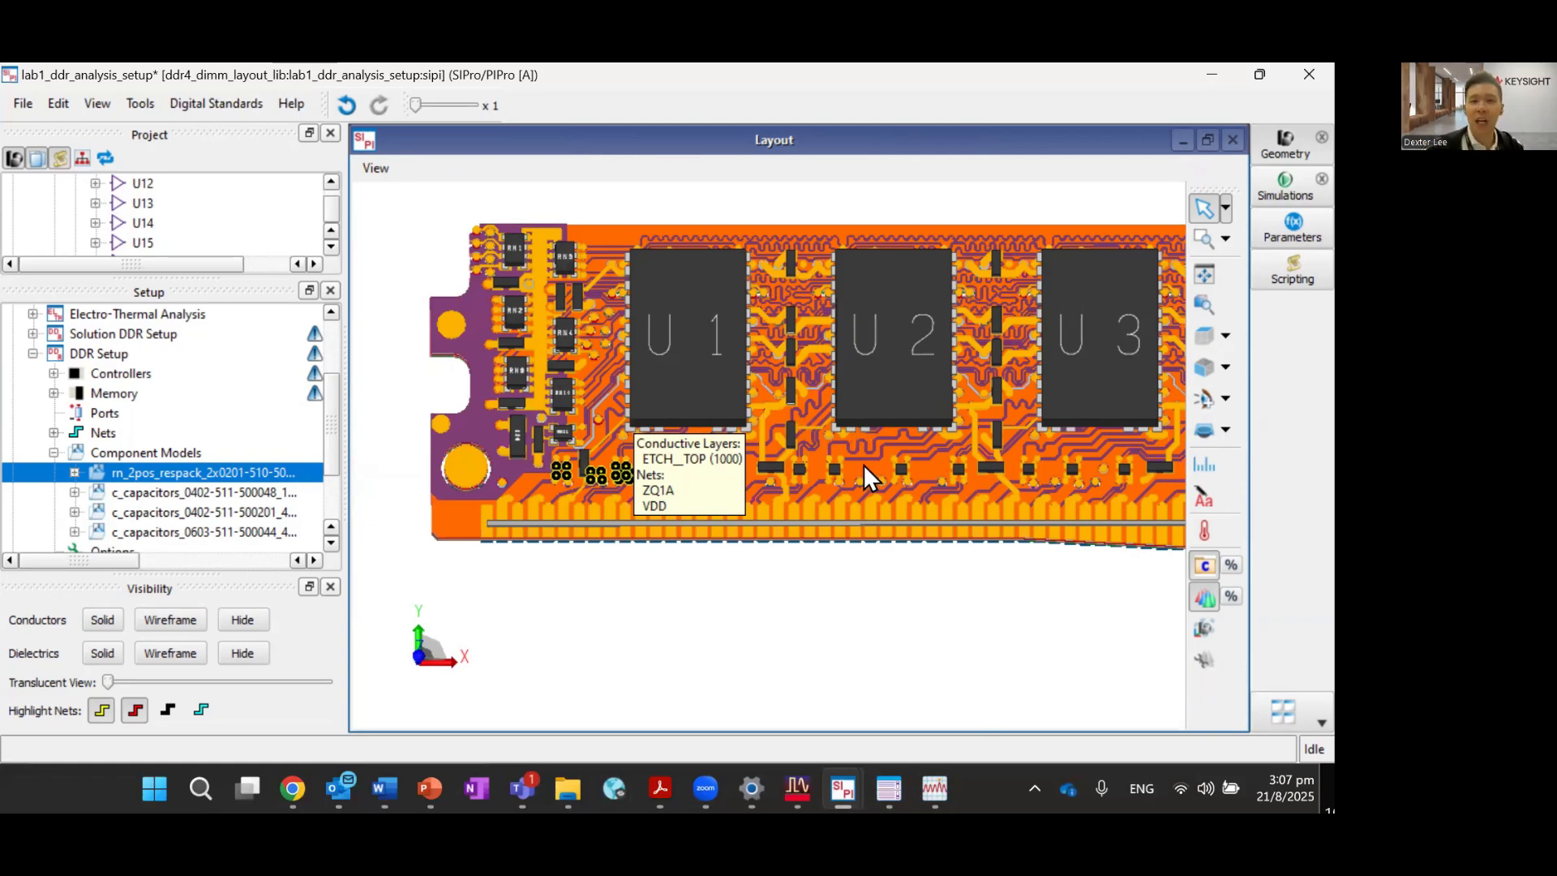
scroll(908, 475, "down", 1)
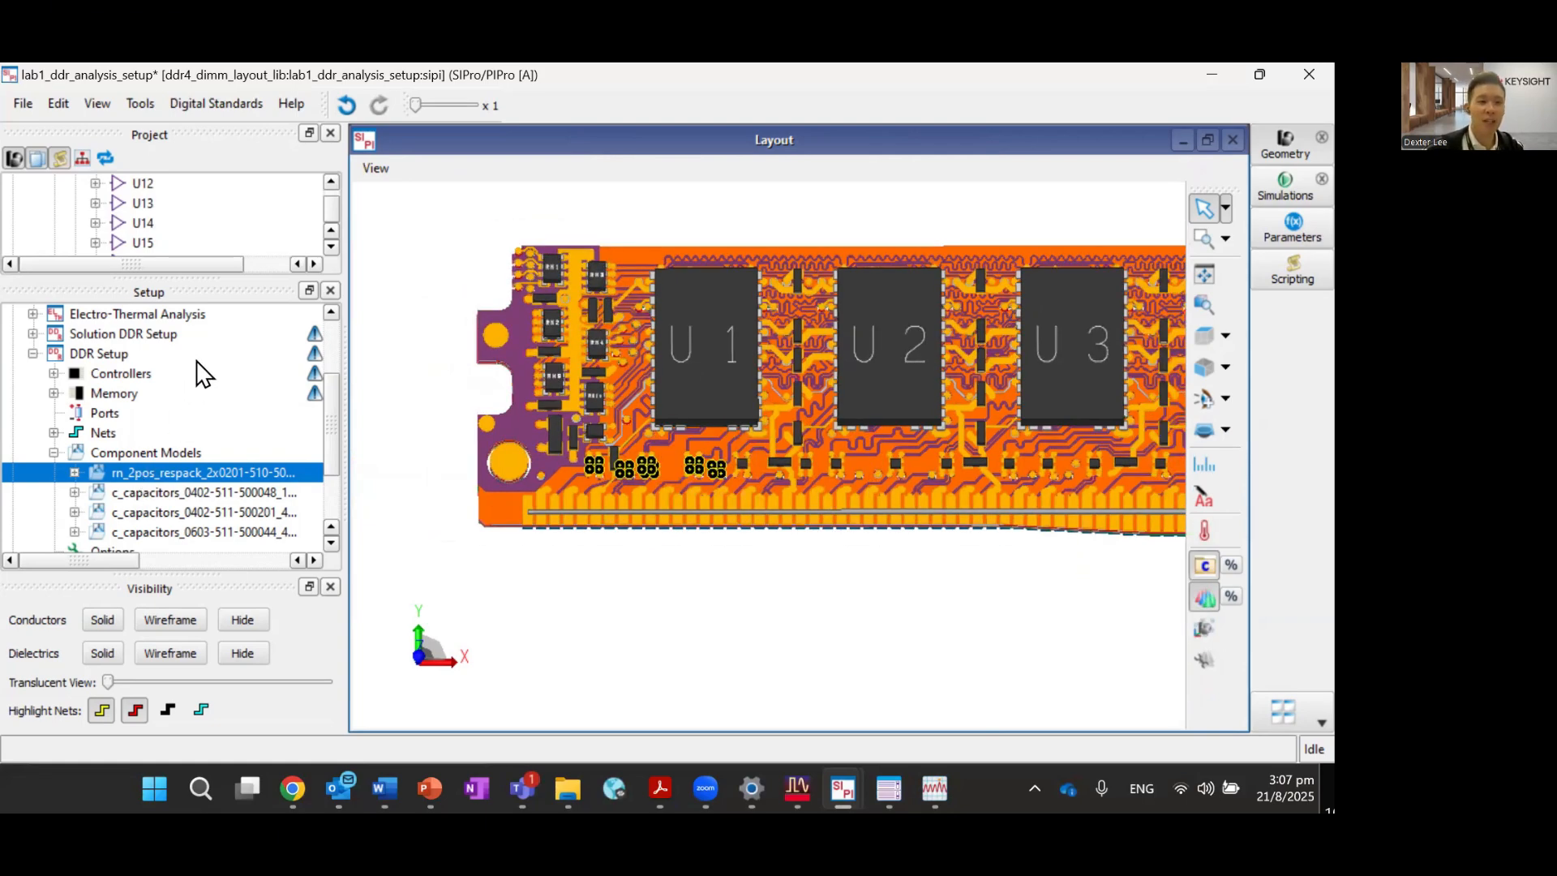
Review the DDR speed and simulation options of the DDR setup and accept them.
scroll(175, 402, "down", 2)
double_click(114, 454)
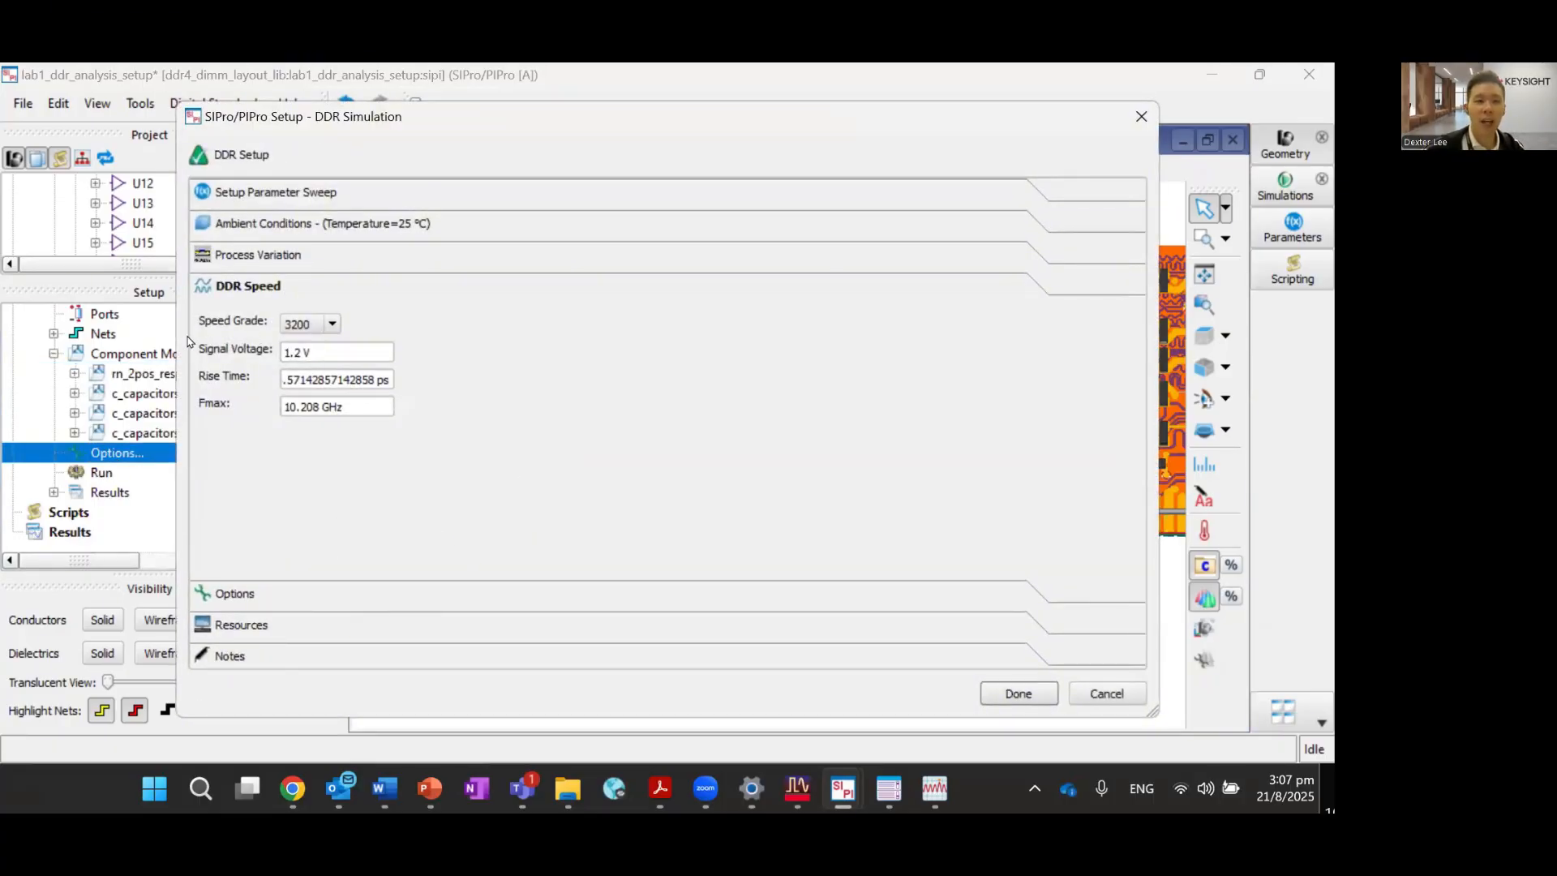
left_click(339, 586)
left_click(1014, 696)
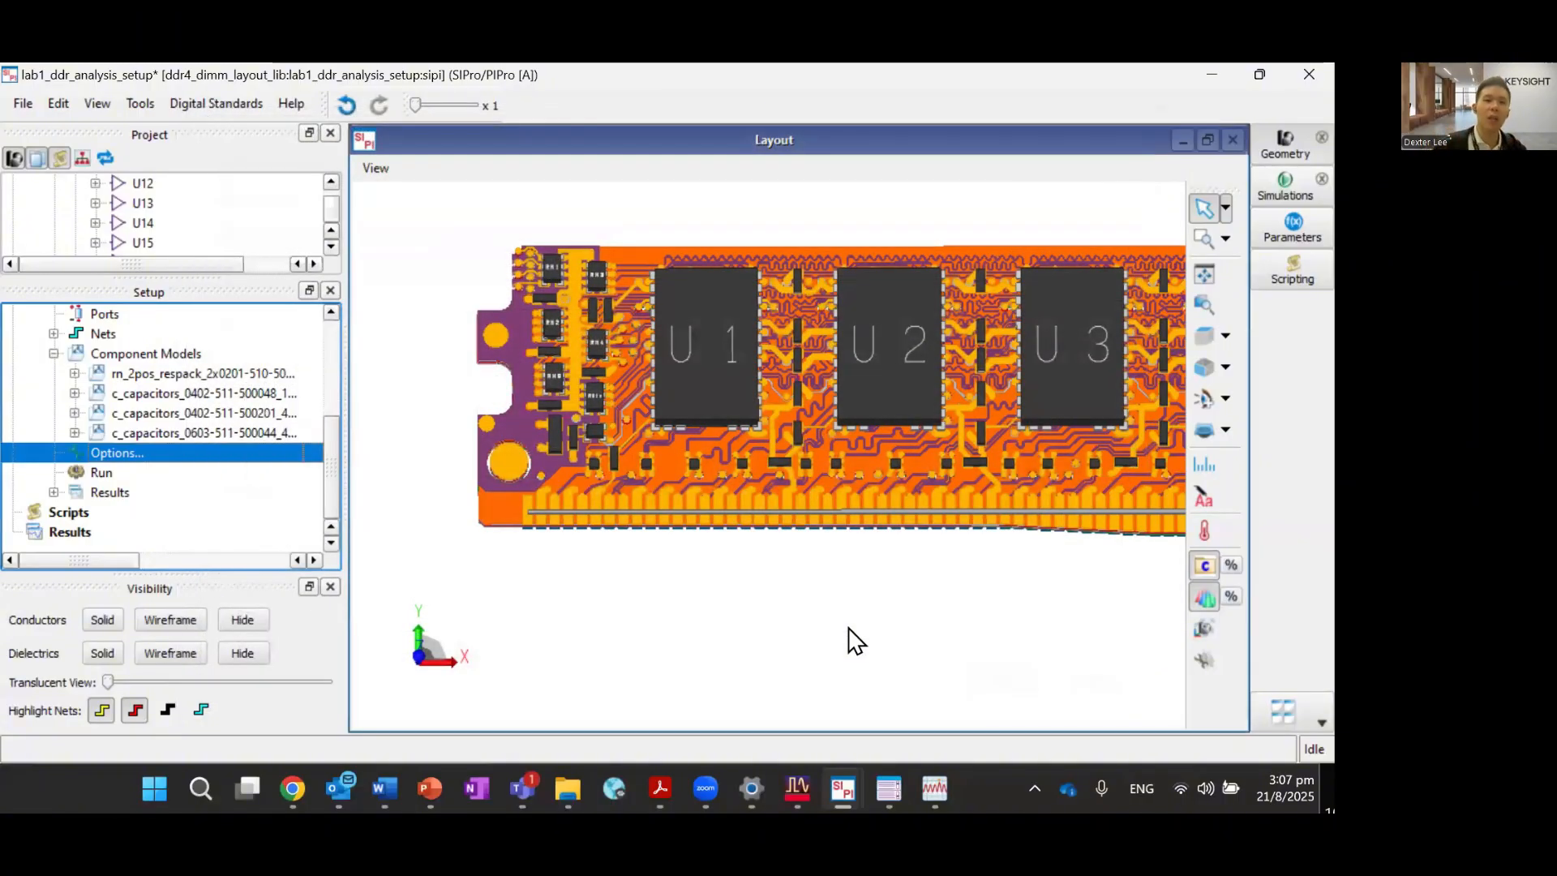
Show the conductors as wireframe and highlight the setup's nets from DQ00 to DQS09R_T to examine their traces near U1.
scroll(146, 401, "up", 1)
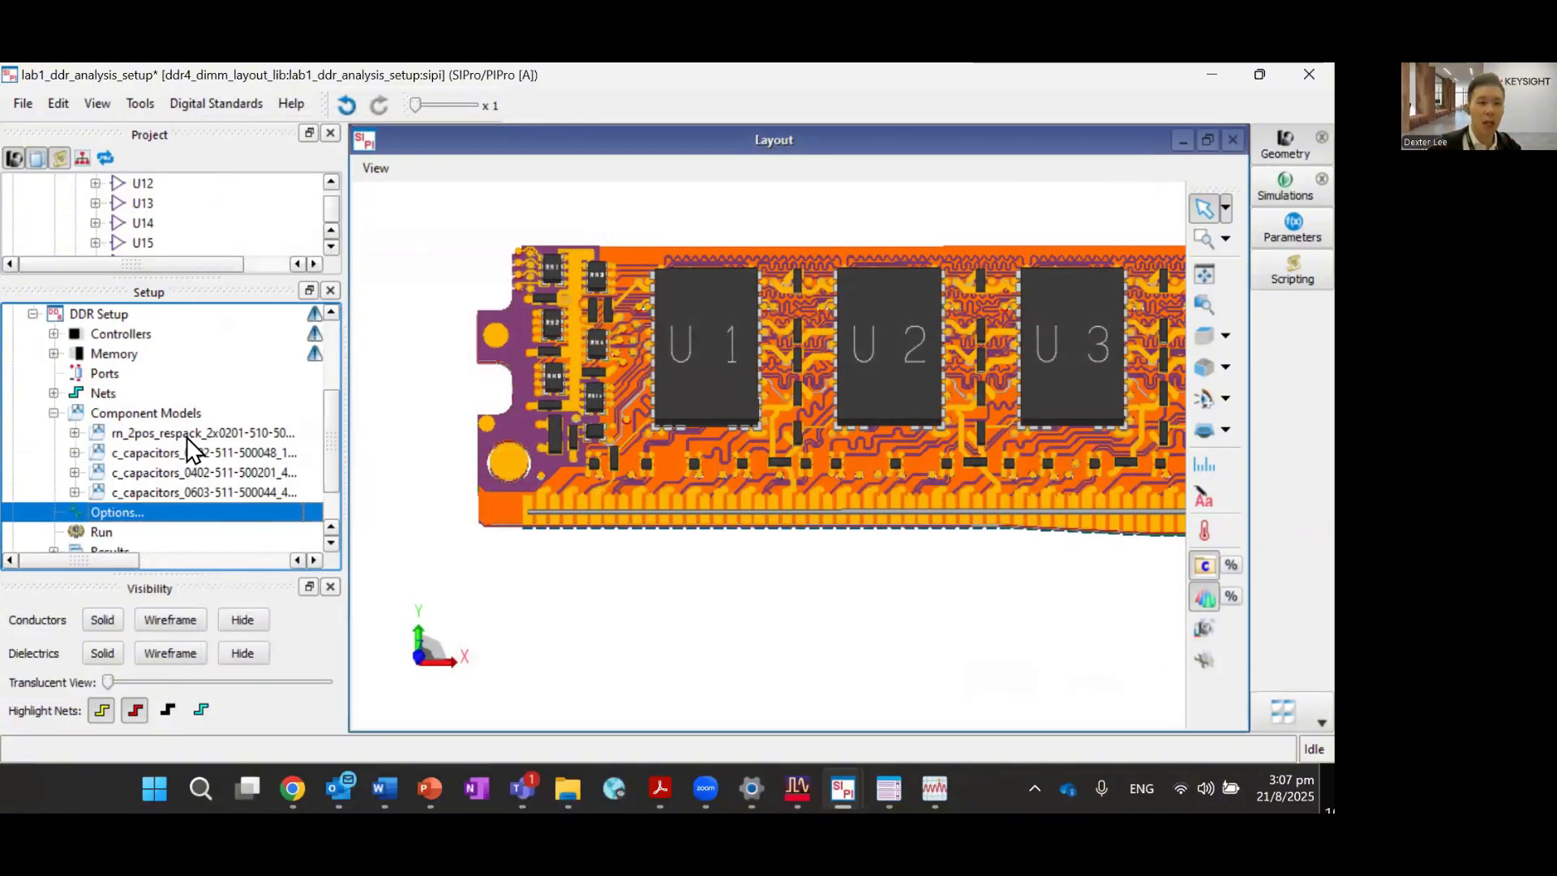
left_click(127, 409)
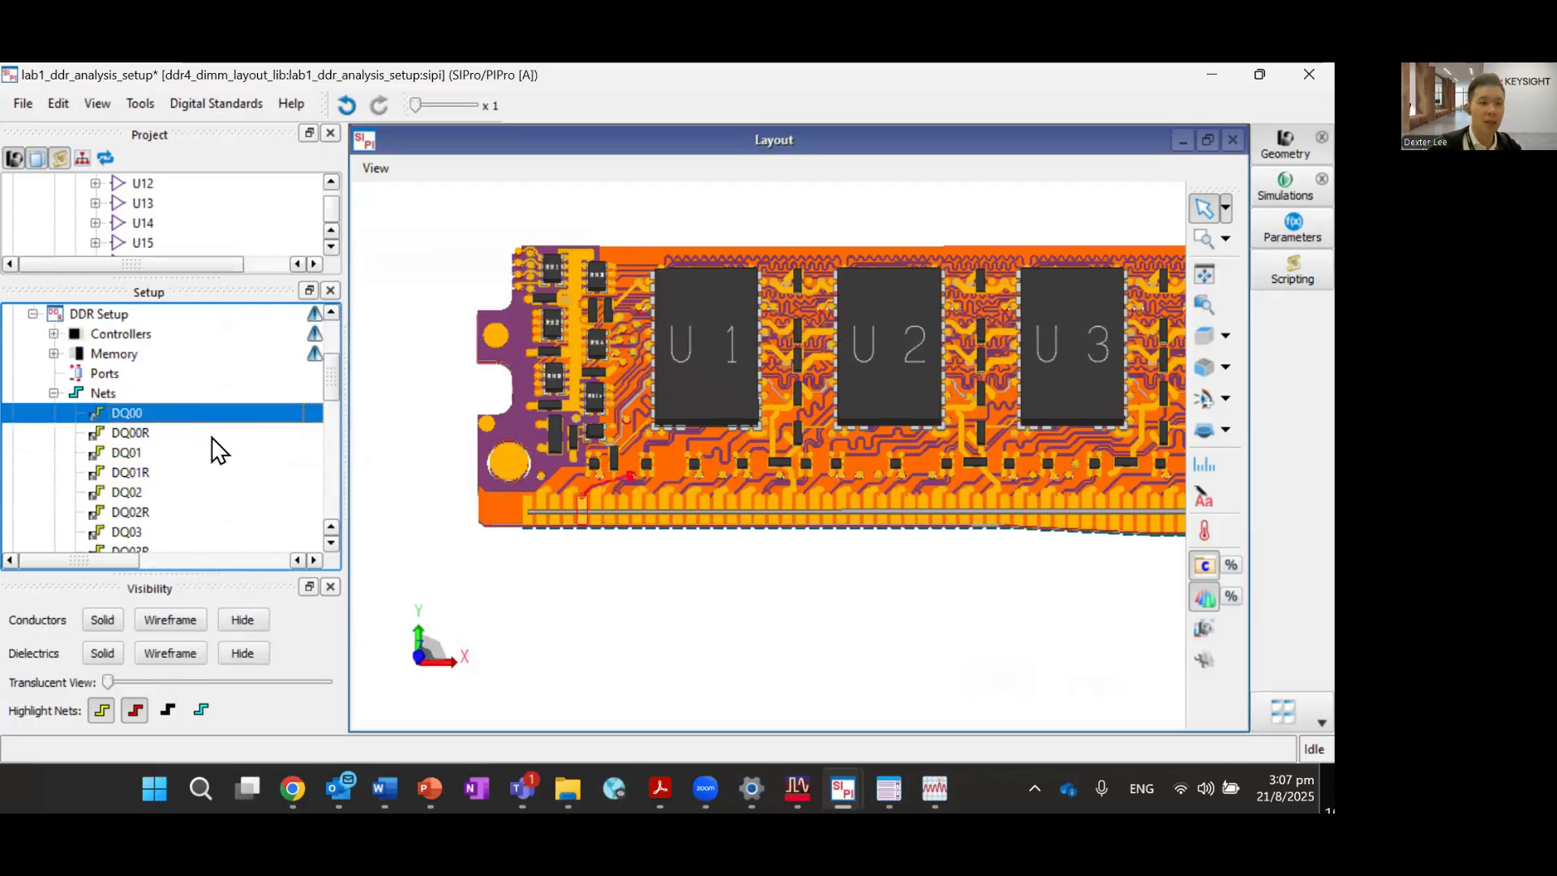
left_click(170, 620)
scroll(151, 487, "down", 7)
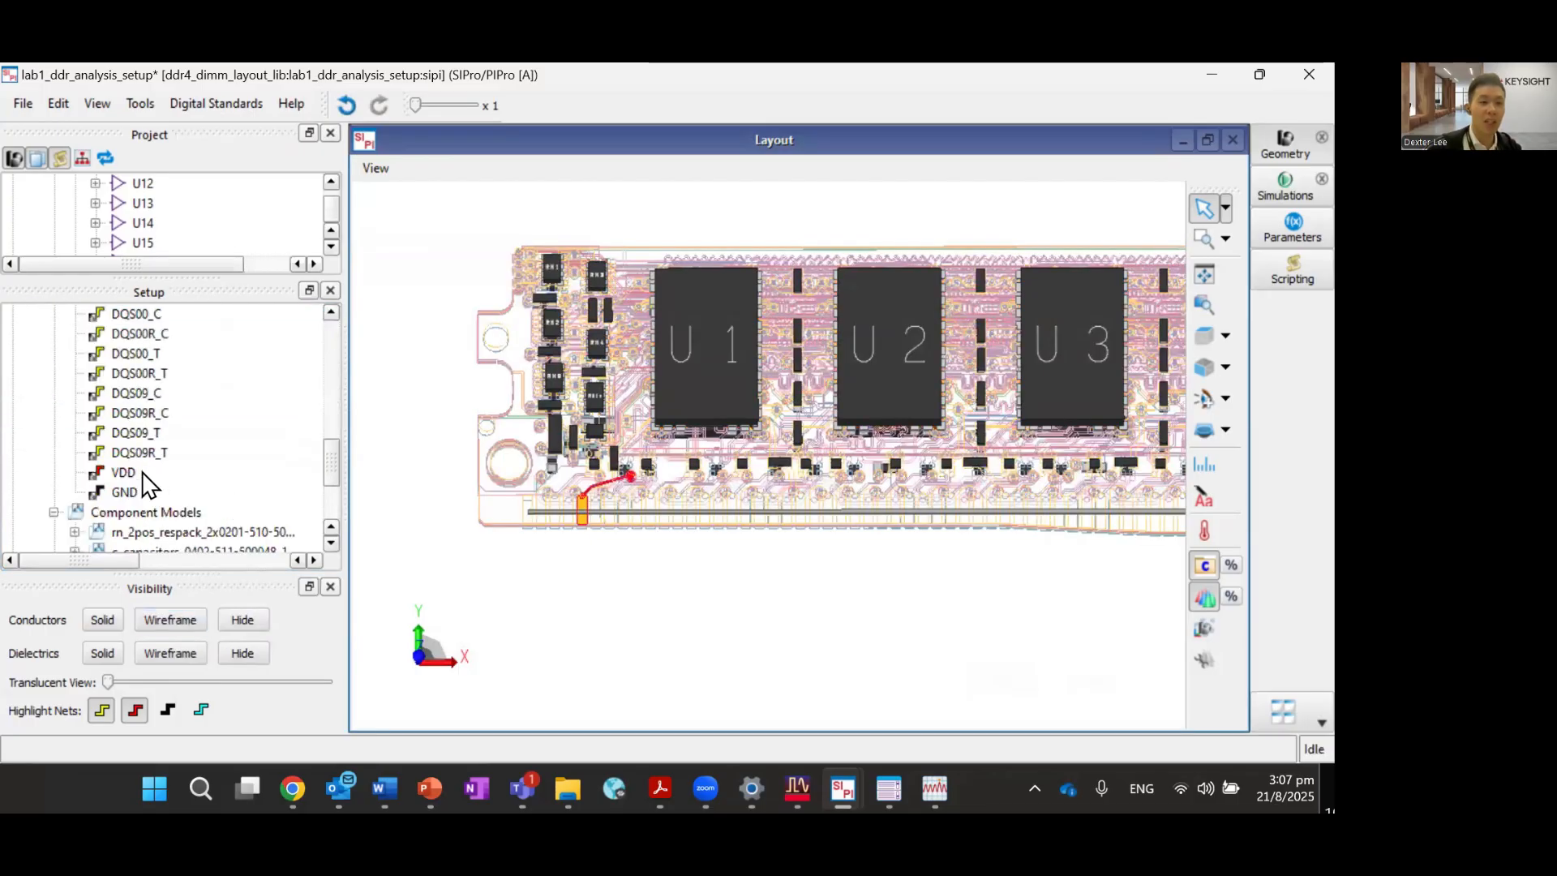
left_click(144, 454, "shift")
scroll(724, 423, "up", 1)
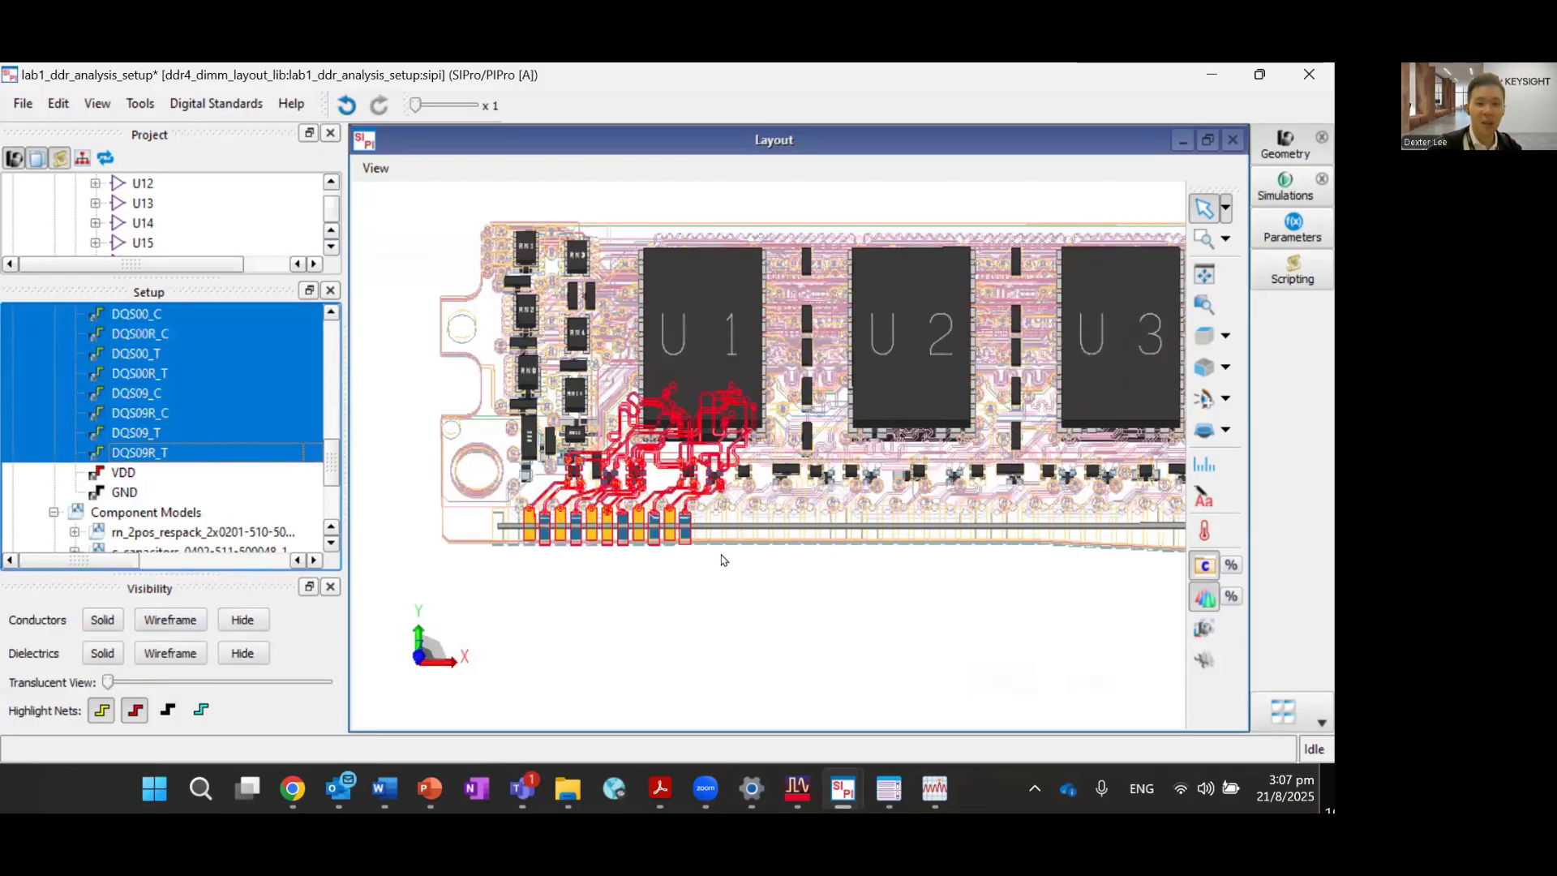
scroll(657, 513, "up", 1)
scroll(741, 514, "up", 1)
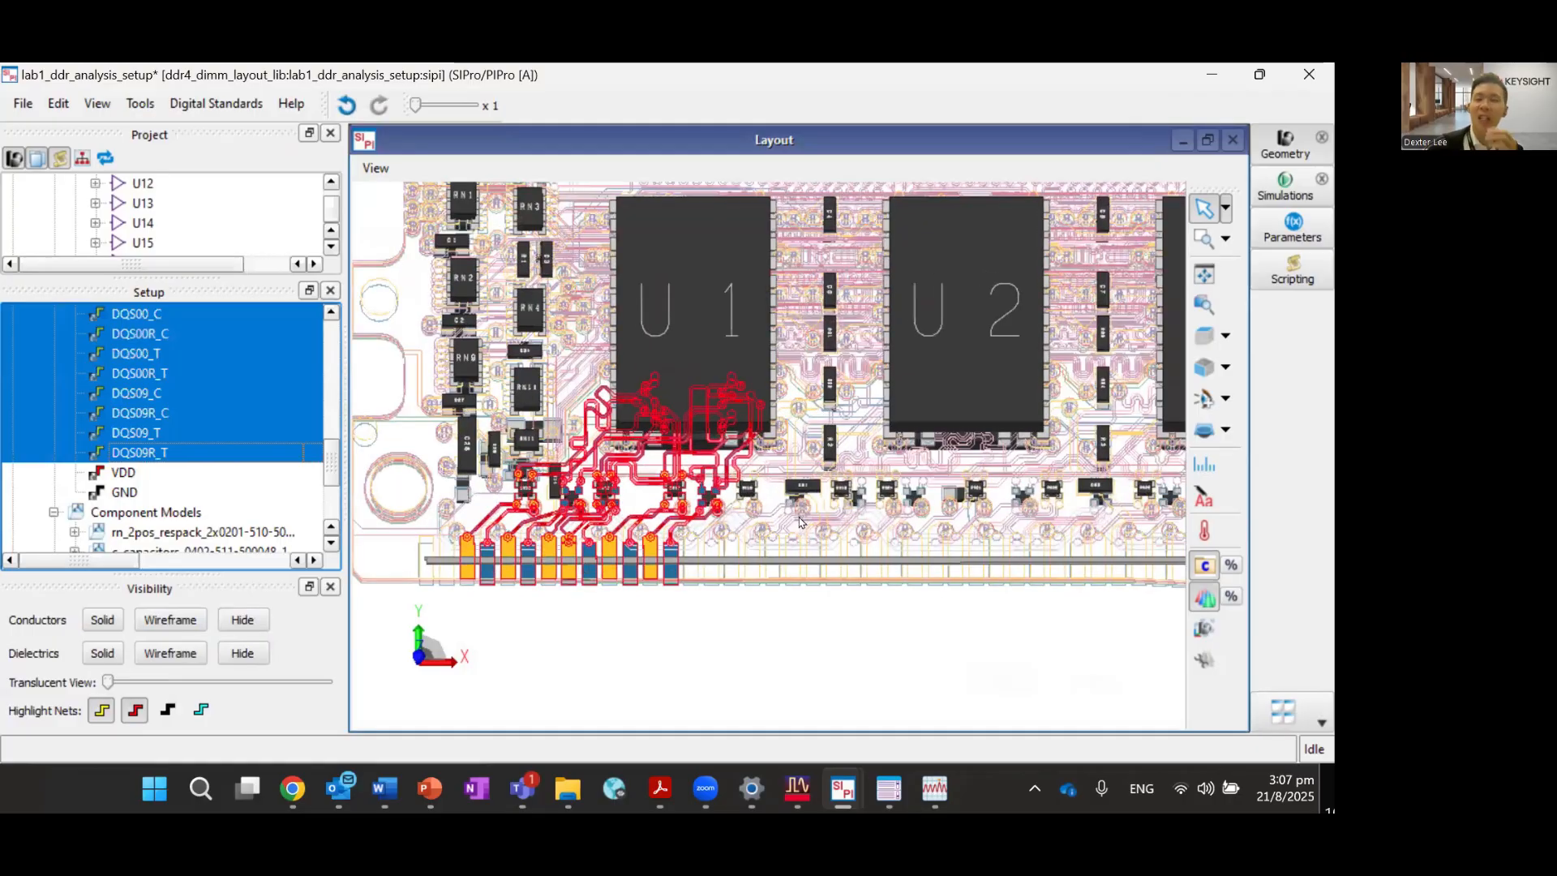
scroll(771, 522, "up", 1)
scroll(800, 521, "up", 1)
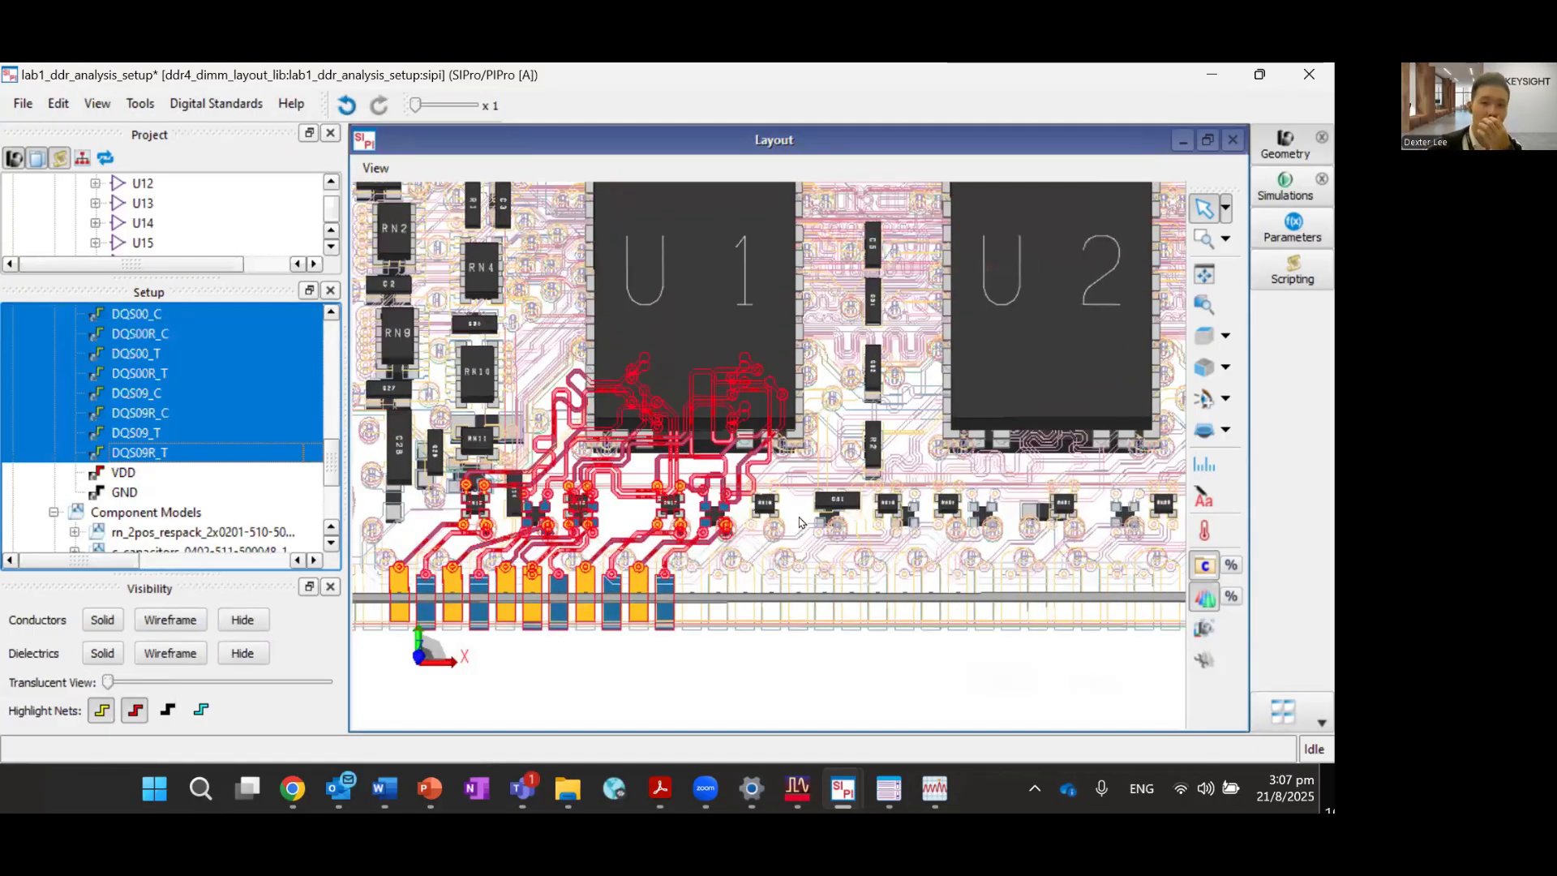
left_click_drag(799, 518, 795, 518)
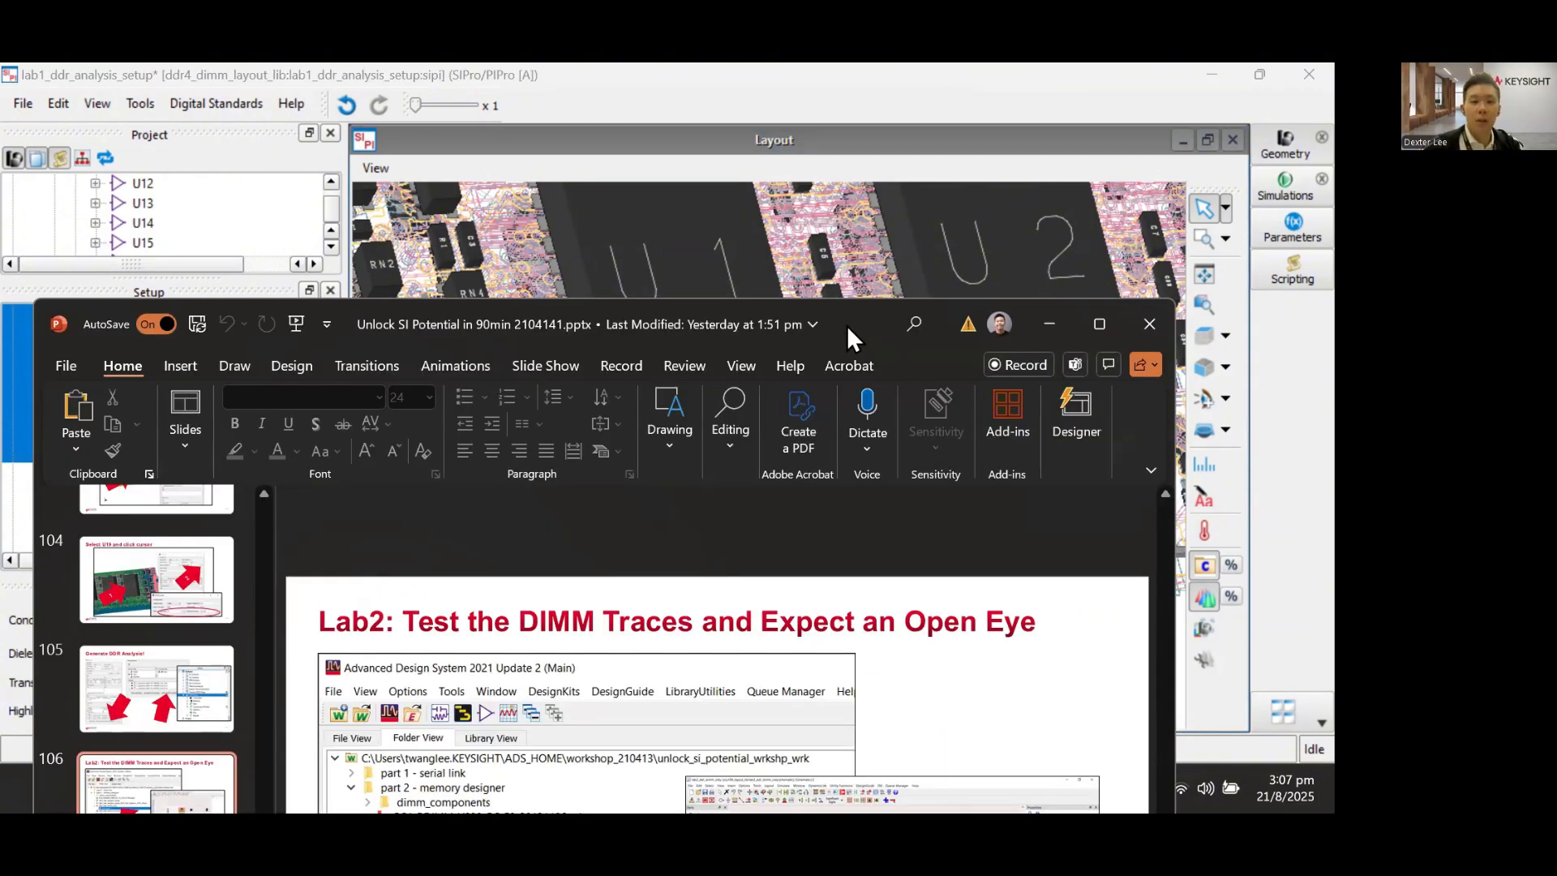
Consult the Lab2 DIMM traces slide in PowerPoint, and switch to the Advanced Design System main window.
double_click(847, 325)
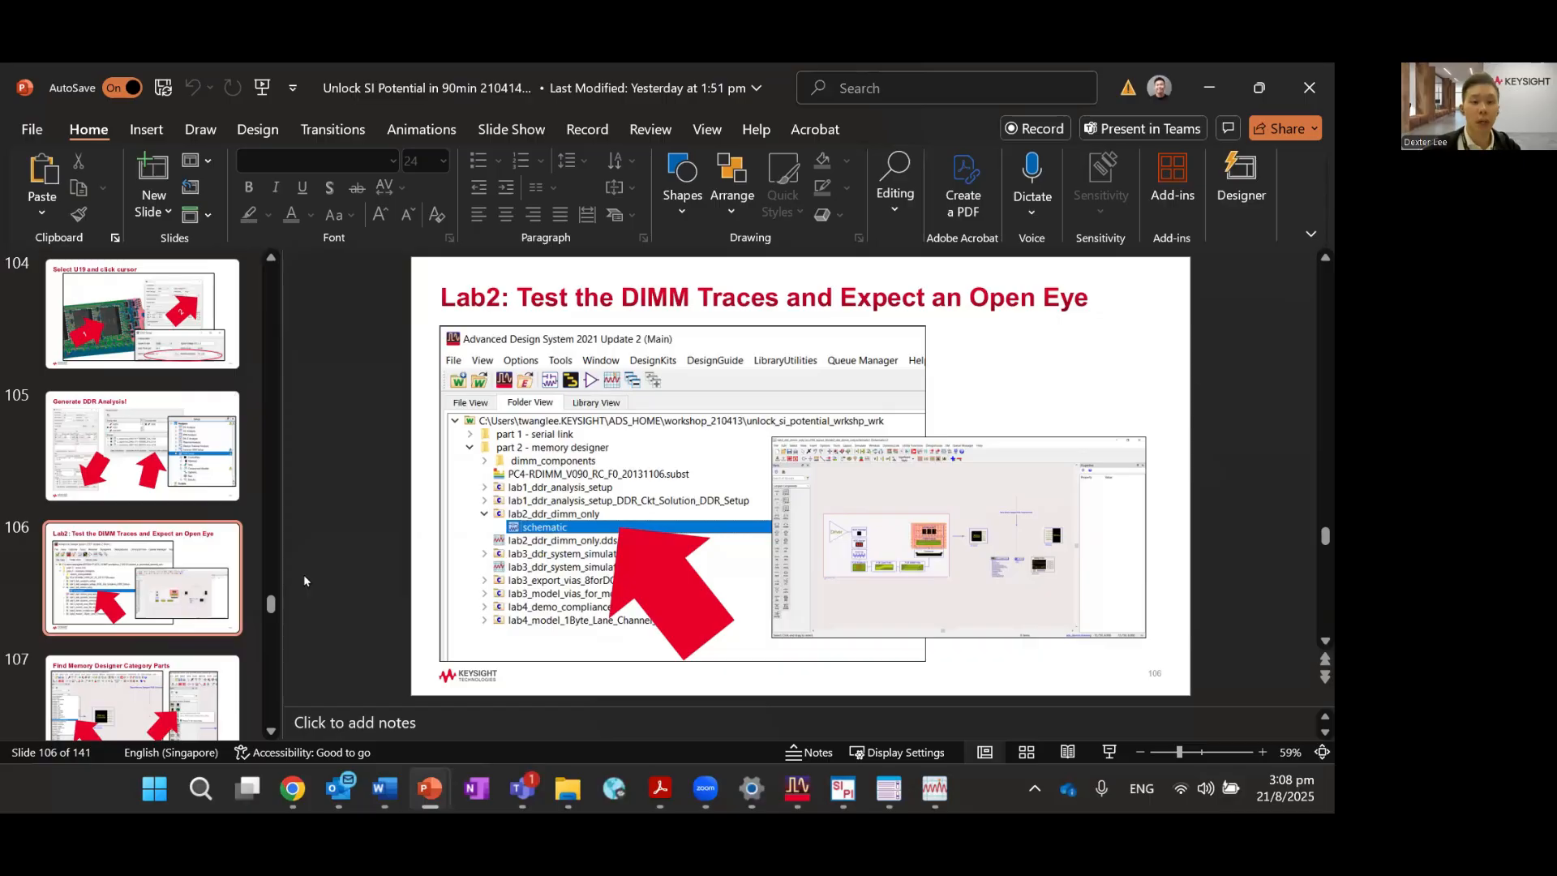
left_click(843, 788)
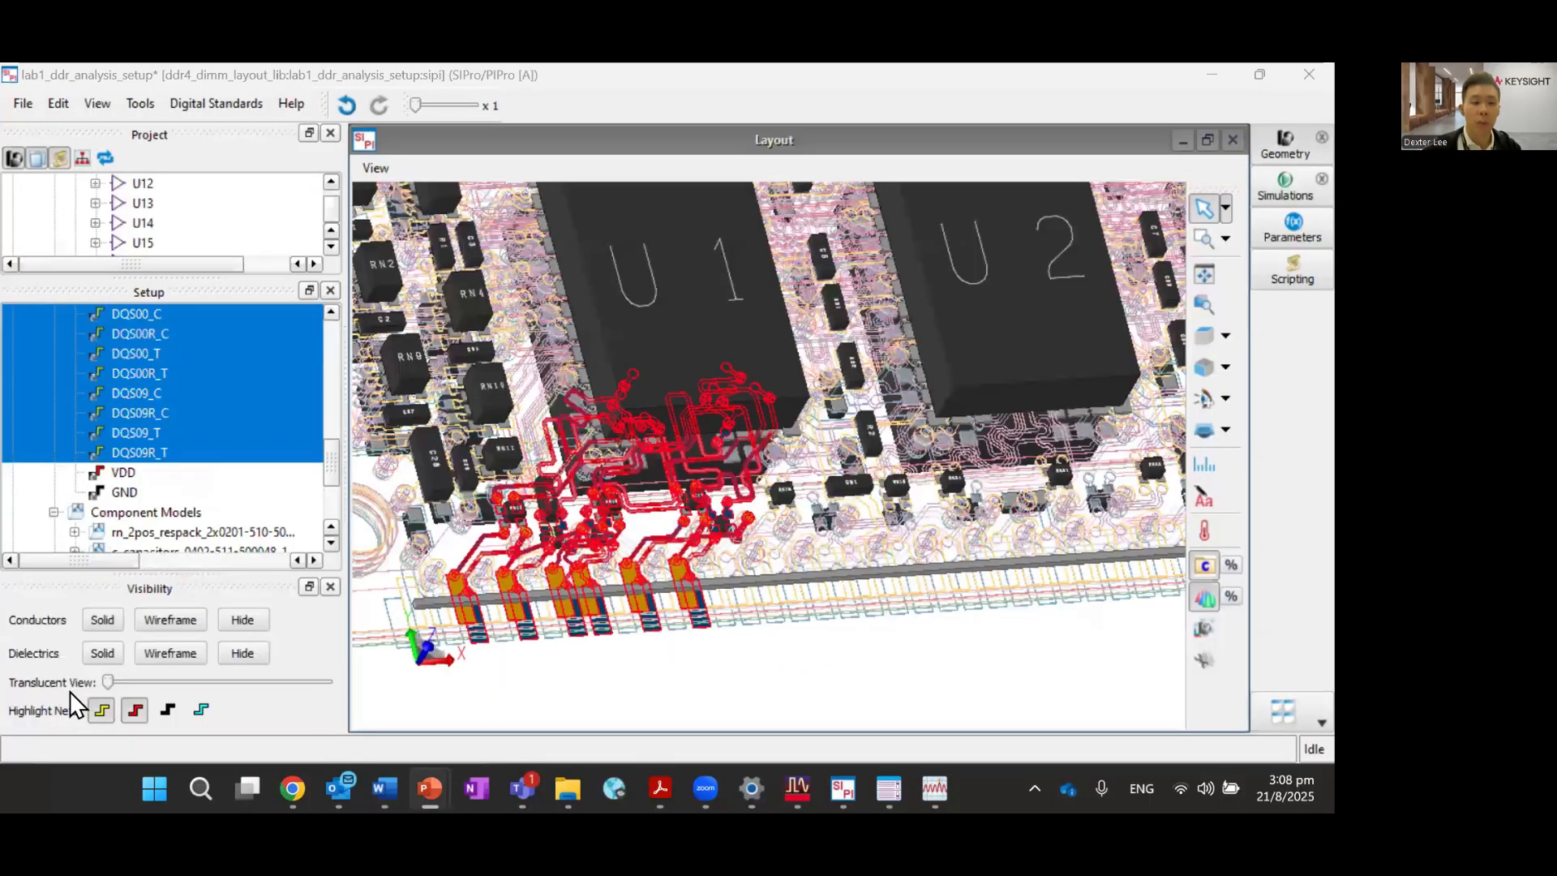
key("alt+Tab")
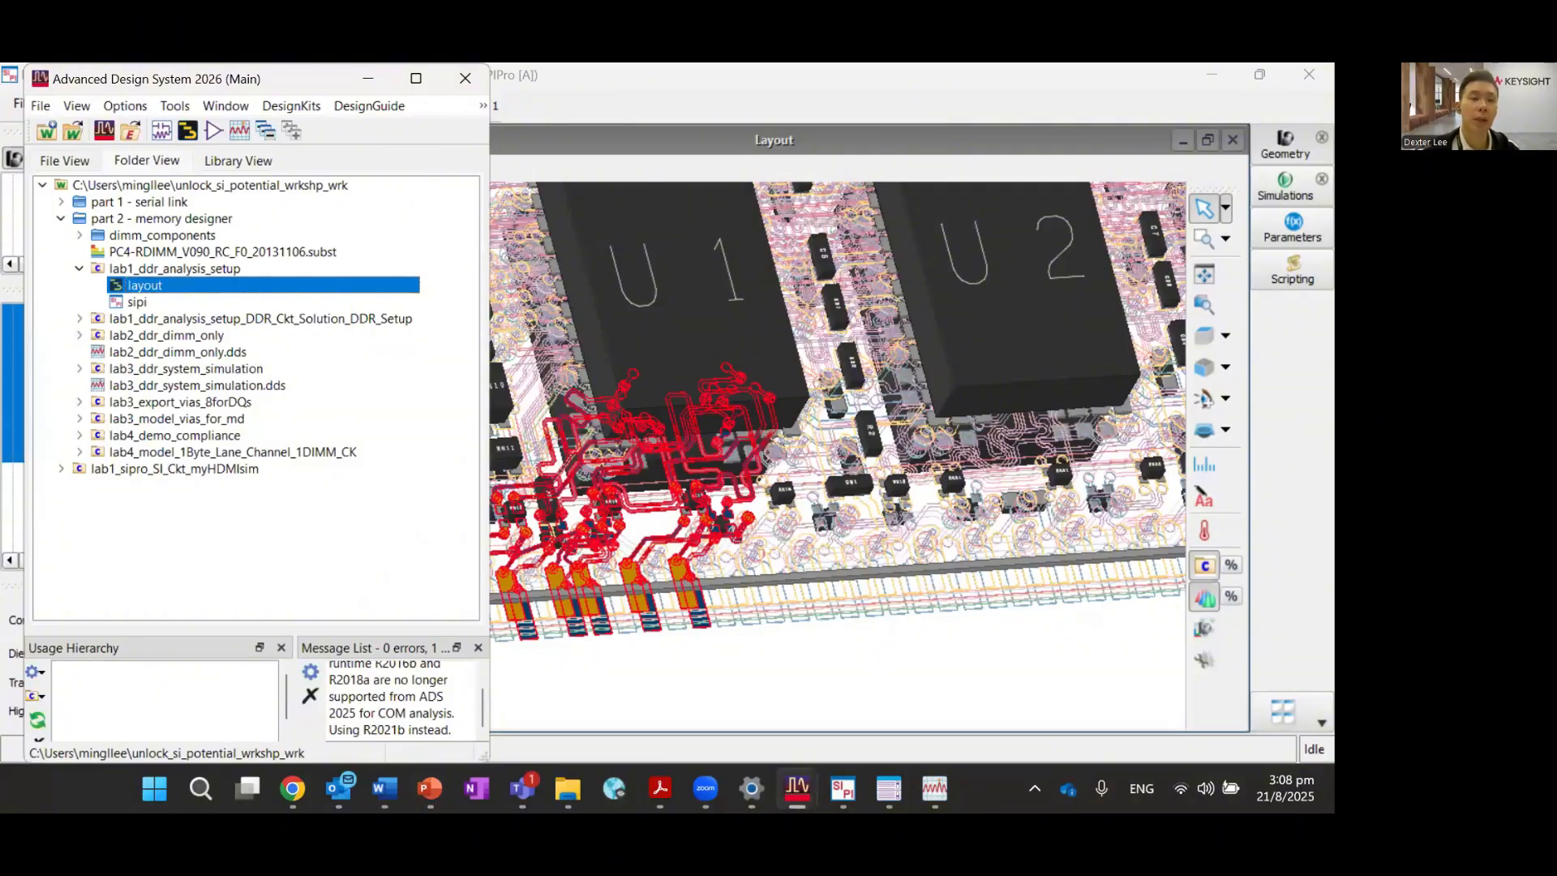
Open the schematic of the lab2_ddr_dimm_only cell in the part 2 - memory designer folder.
left_click(79, 268)
left_click(80, 301)
left_click(130, 302)
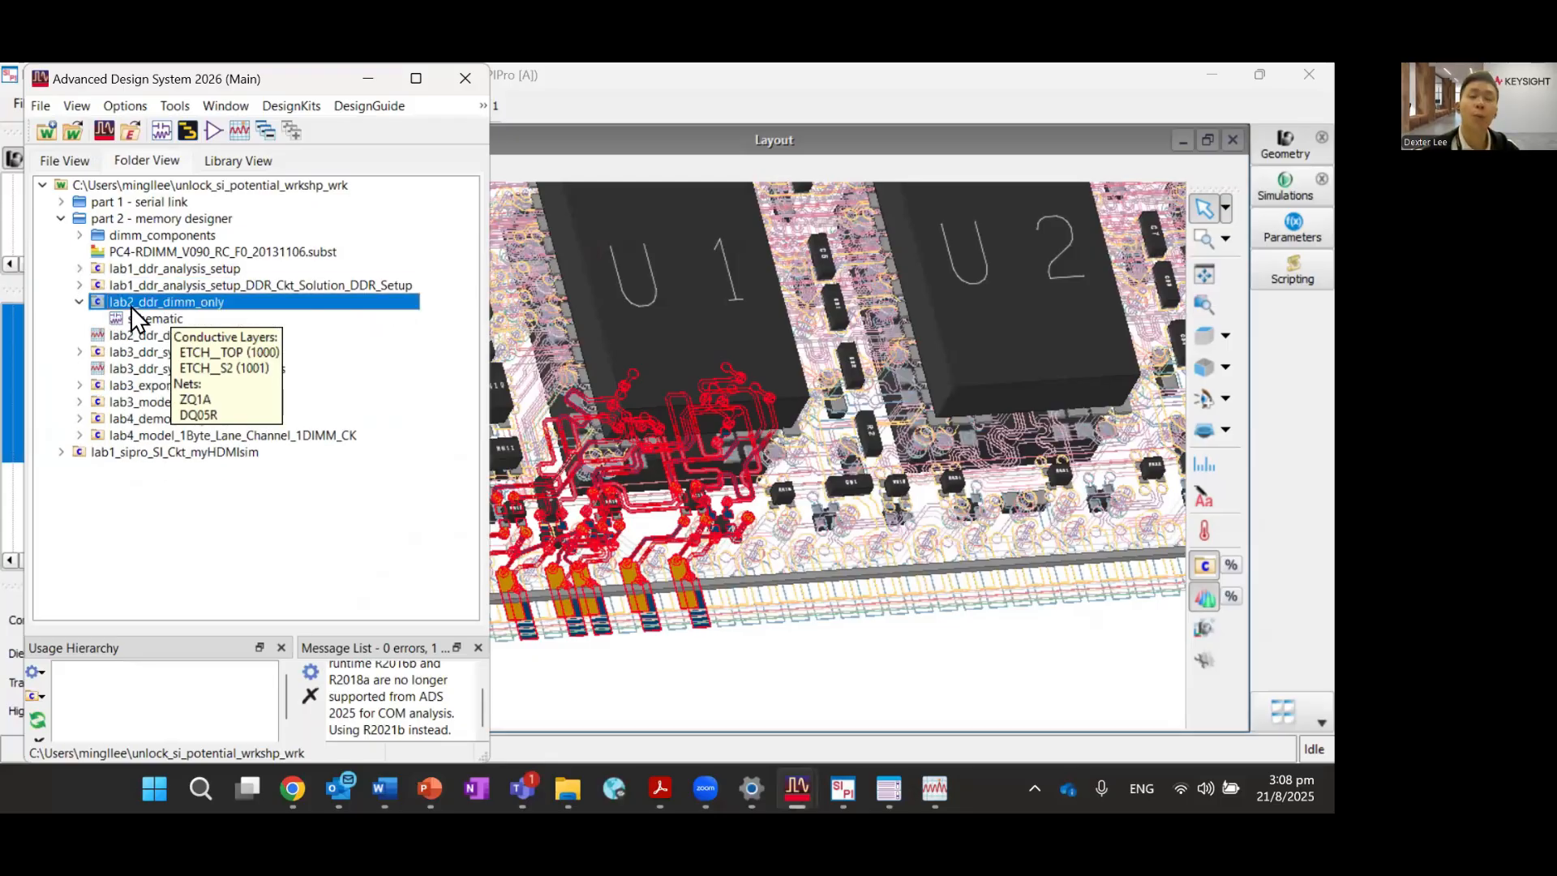
left_click(128, 319)
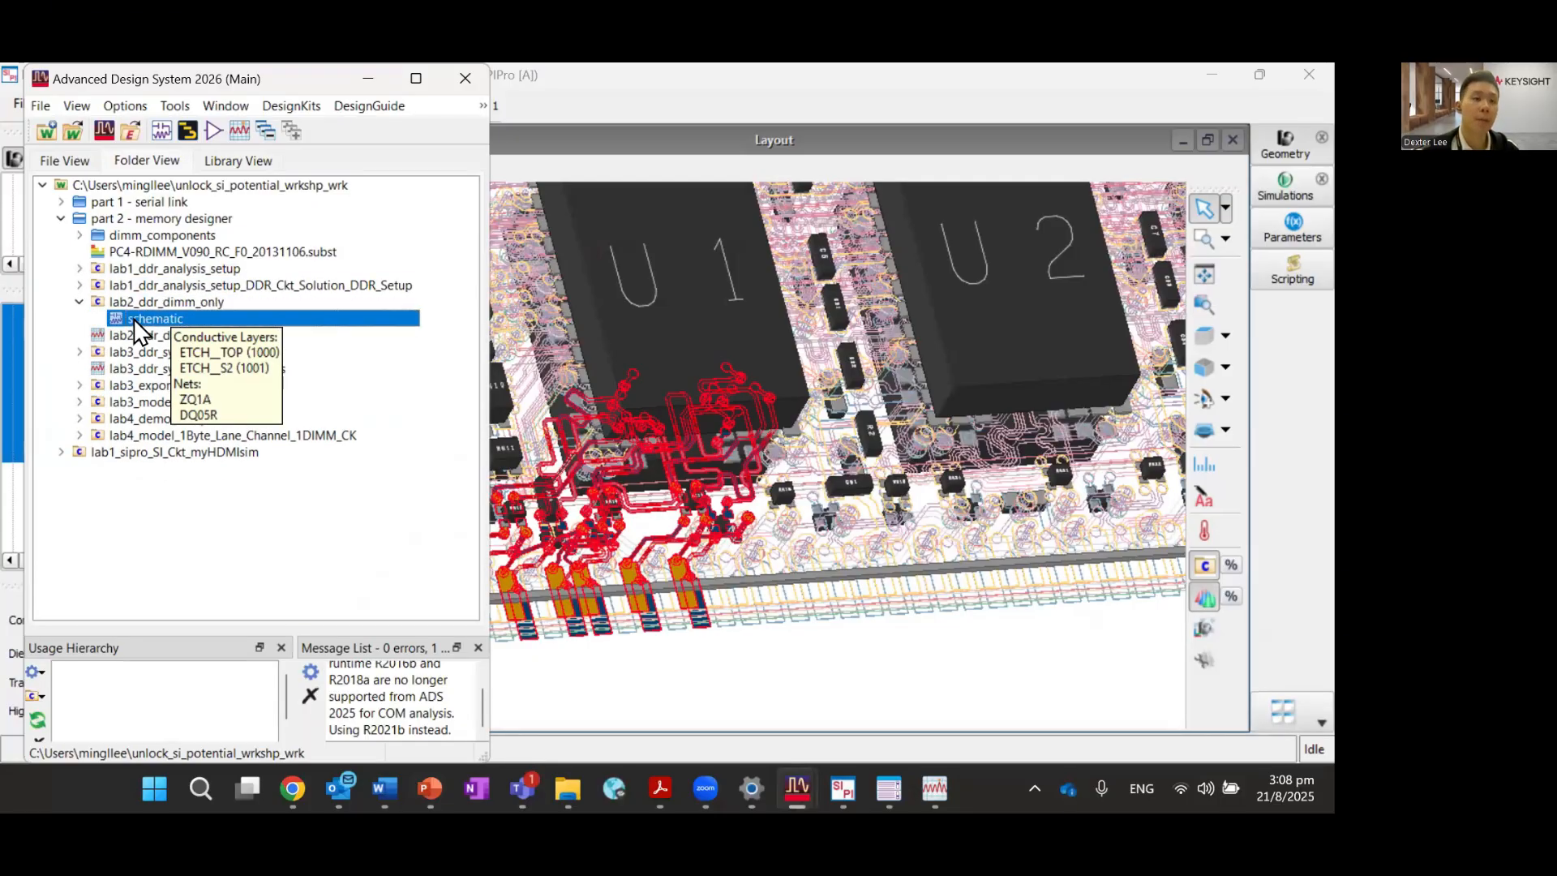
left_click(188, 317)
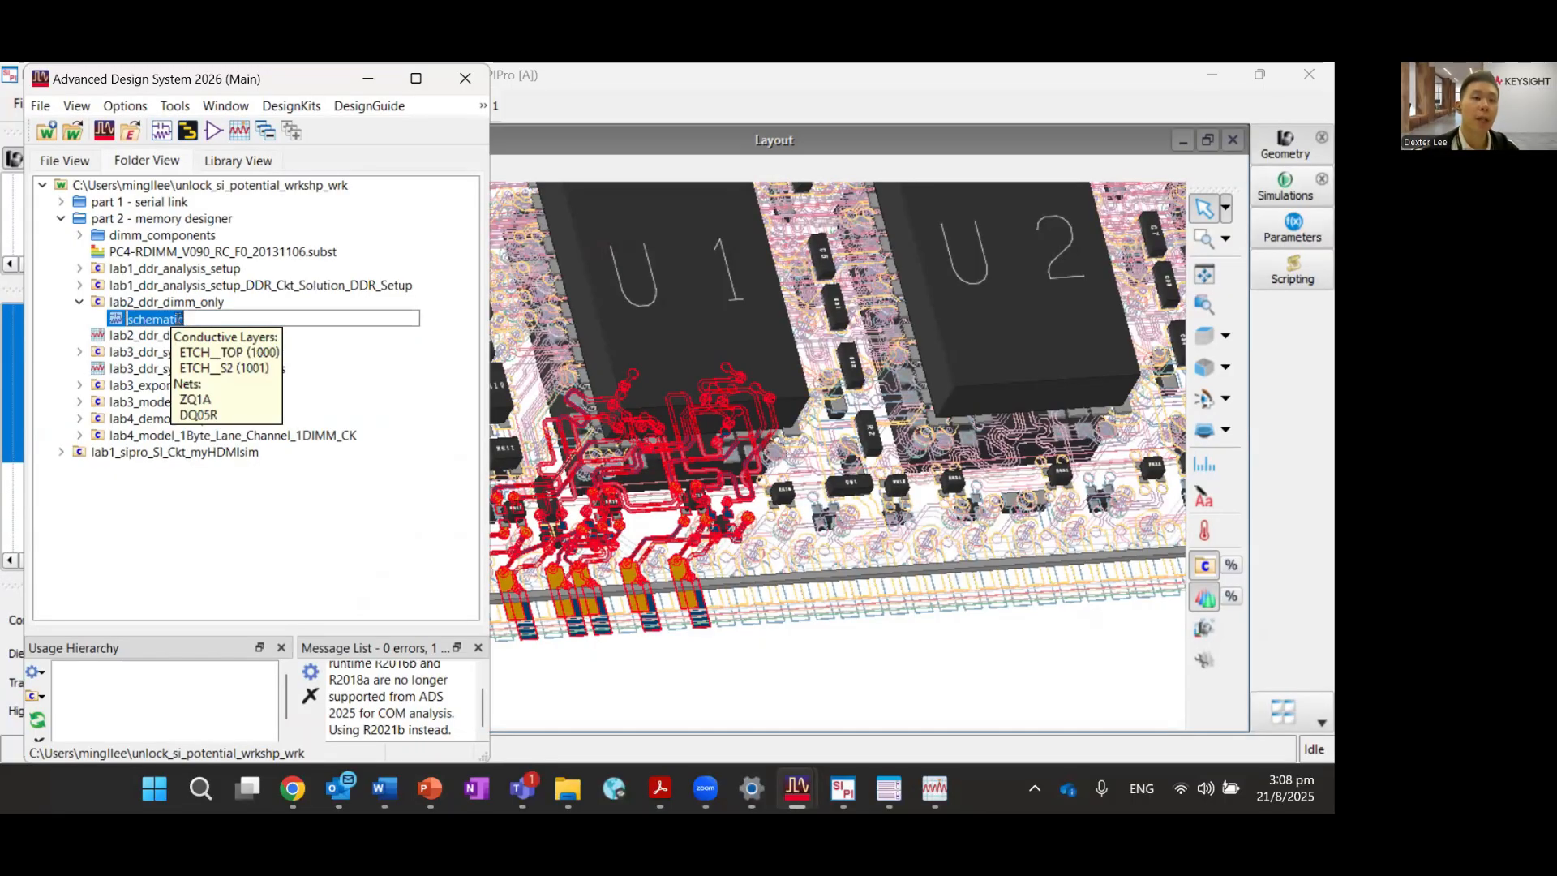
left_click(160, 335)
double_click(182, 320)
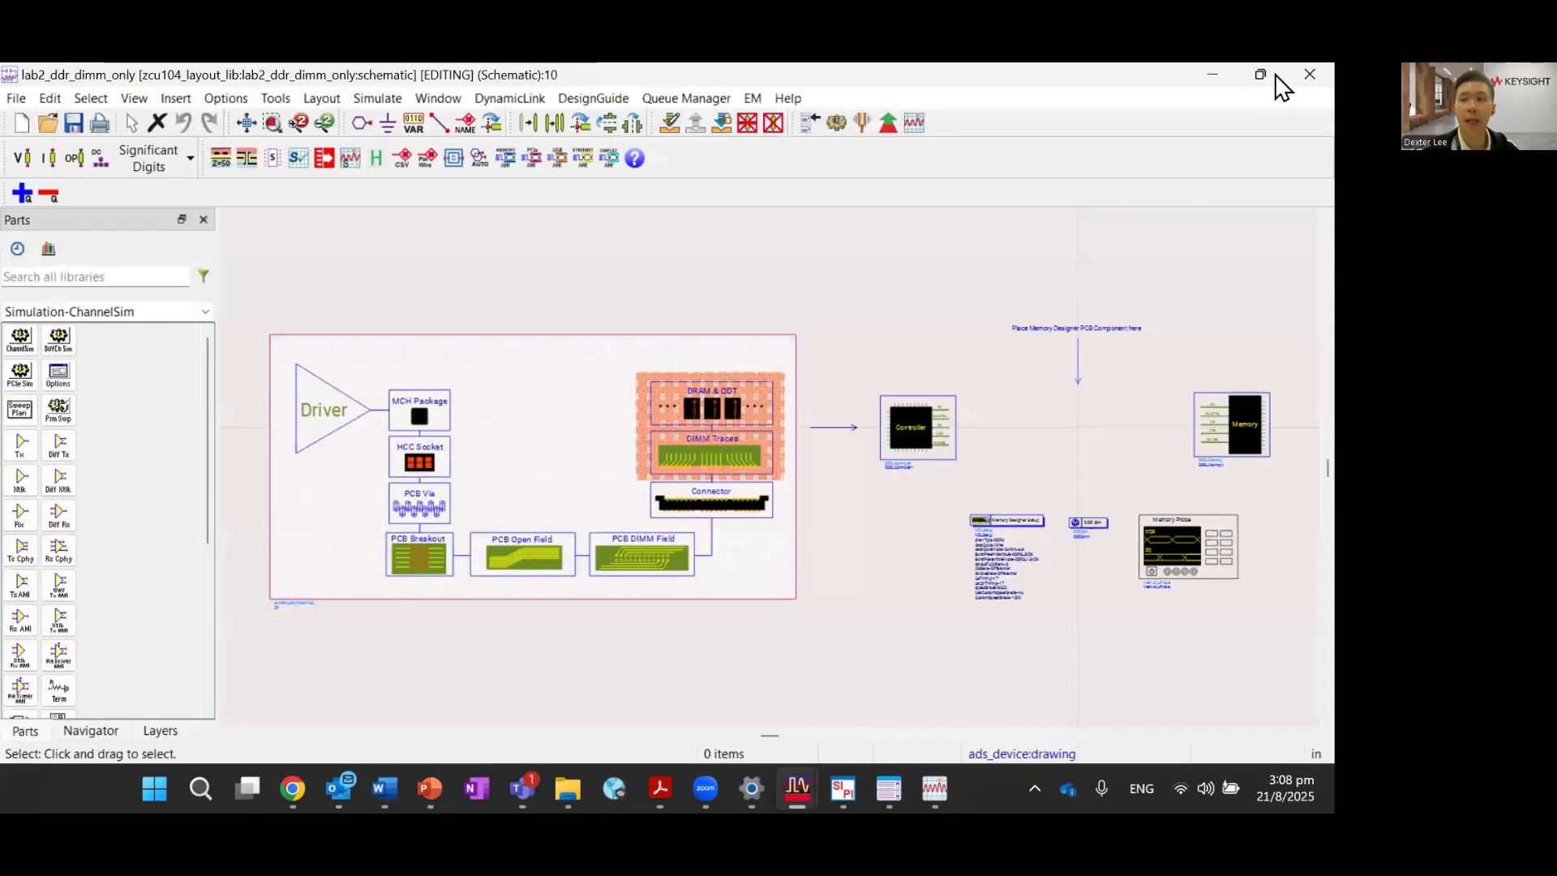
Examine the DRAM & ODT, DIMM Traces and Connector blocks in the maximized schematic.
double_click(800, 101)
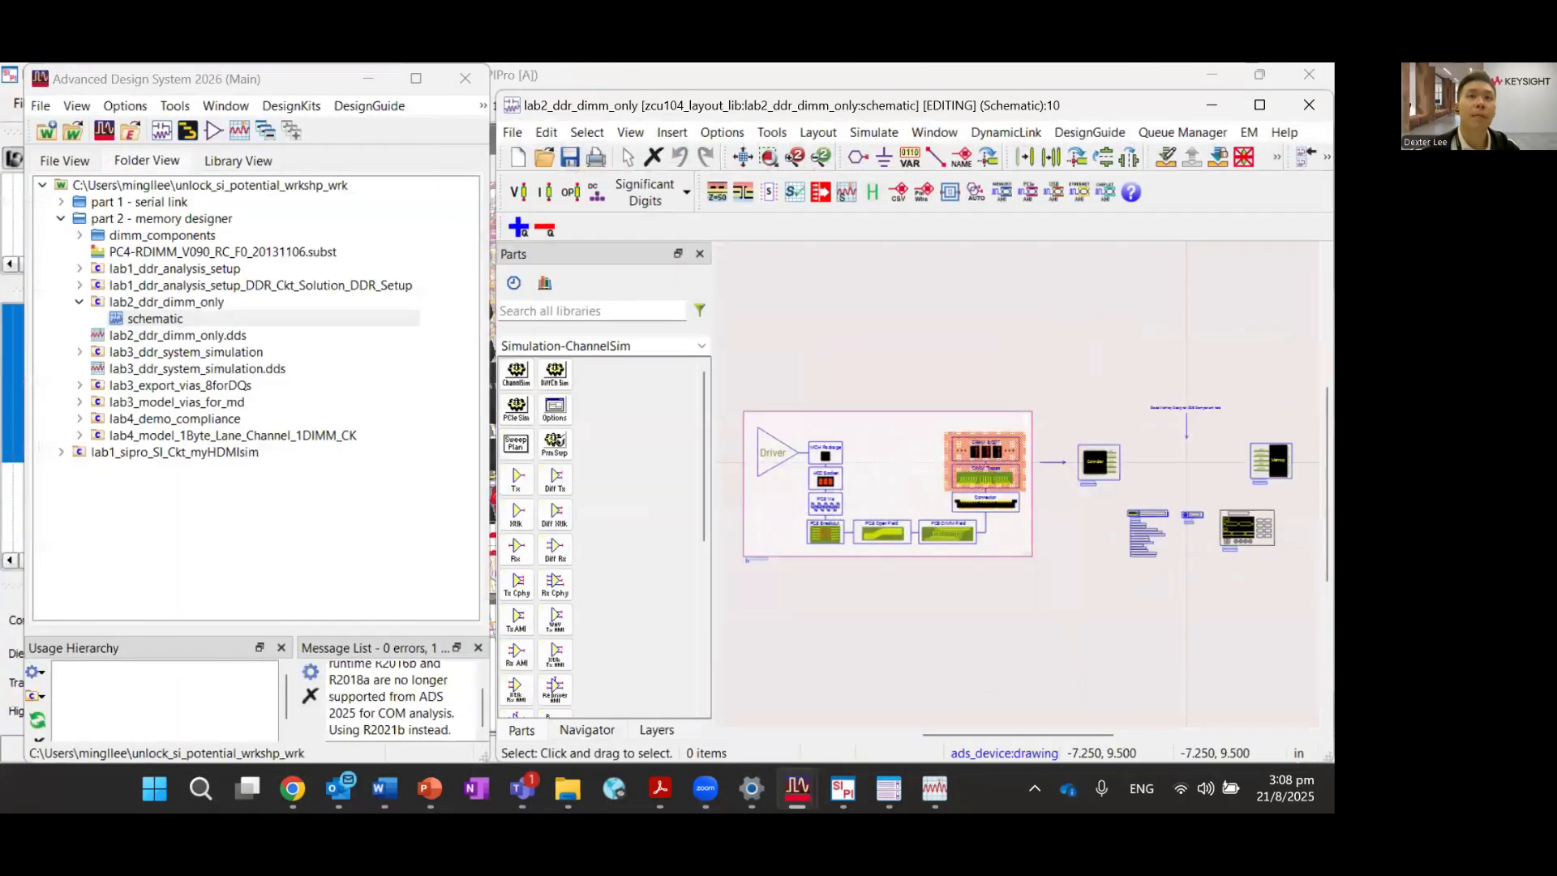
left_click_drag(1135, 105, 1112, 100)
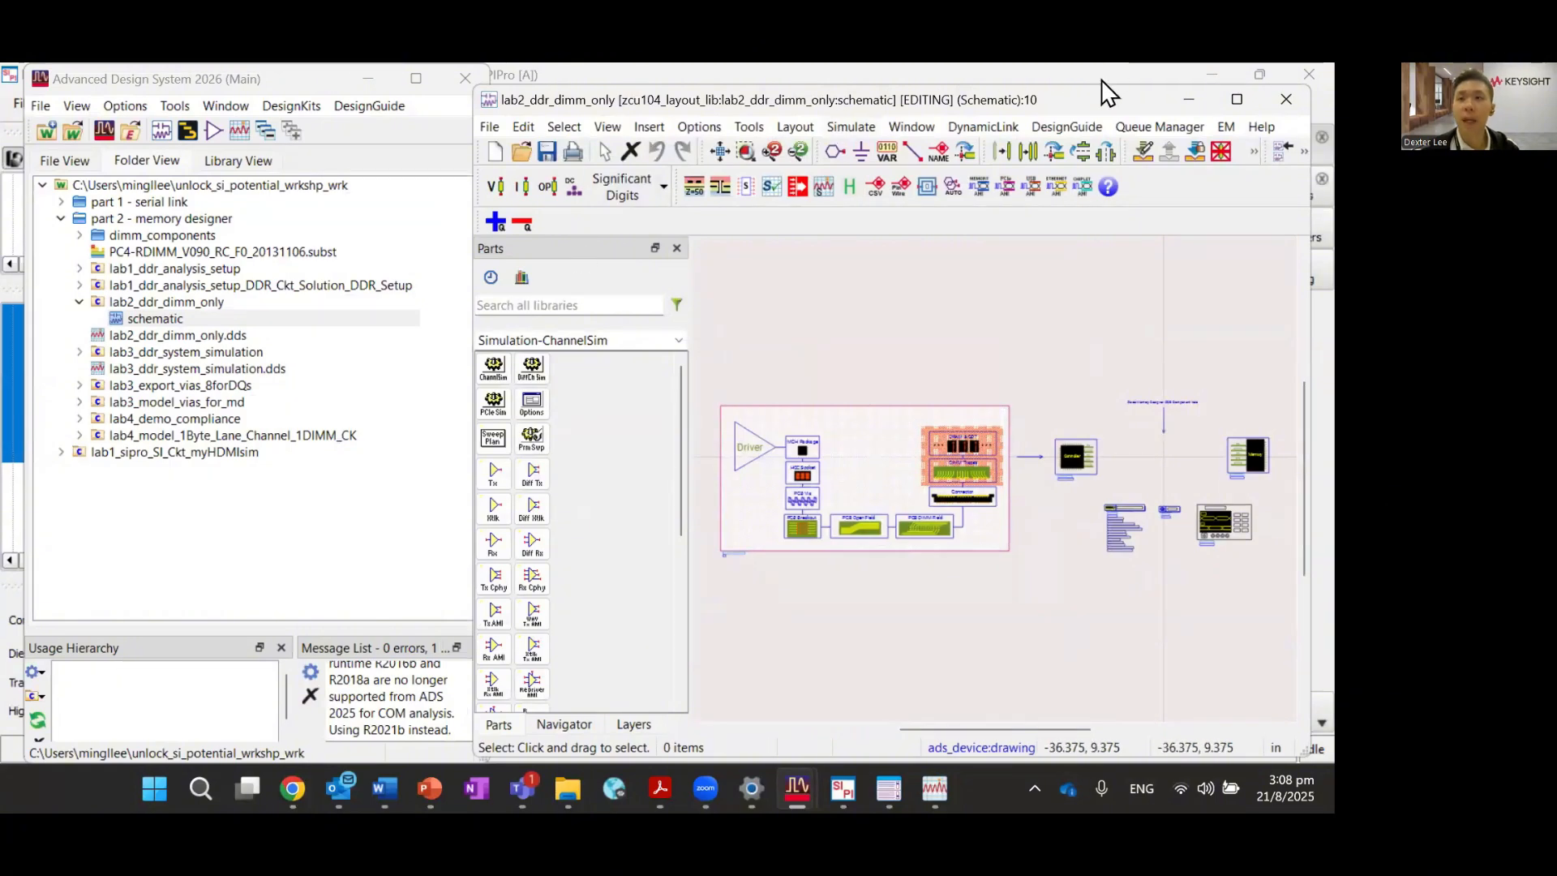
double_click(1082, 106)
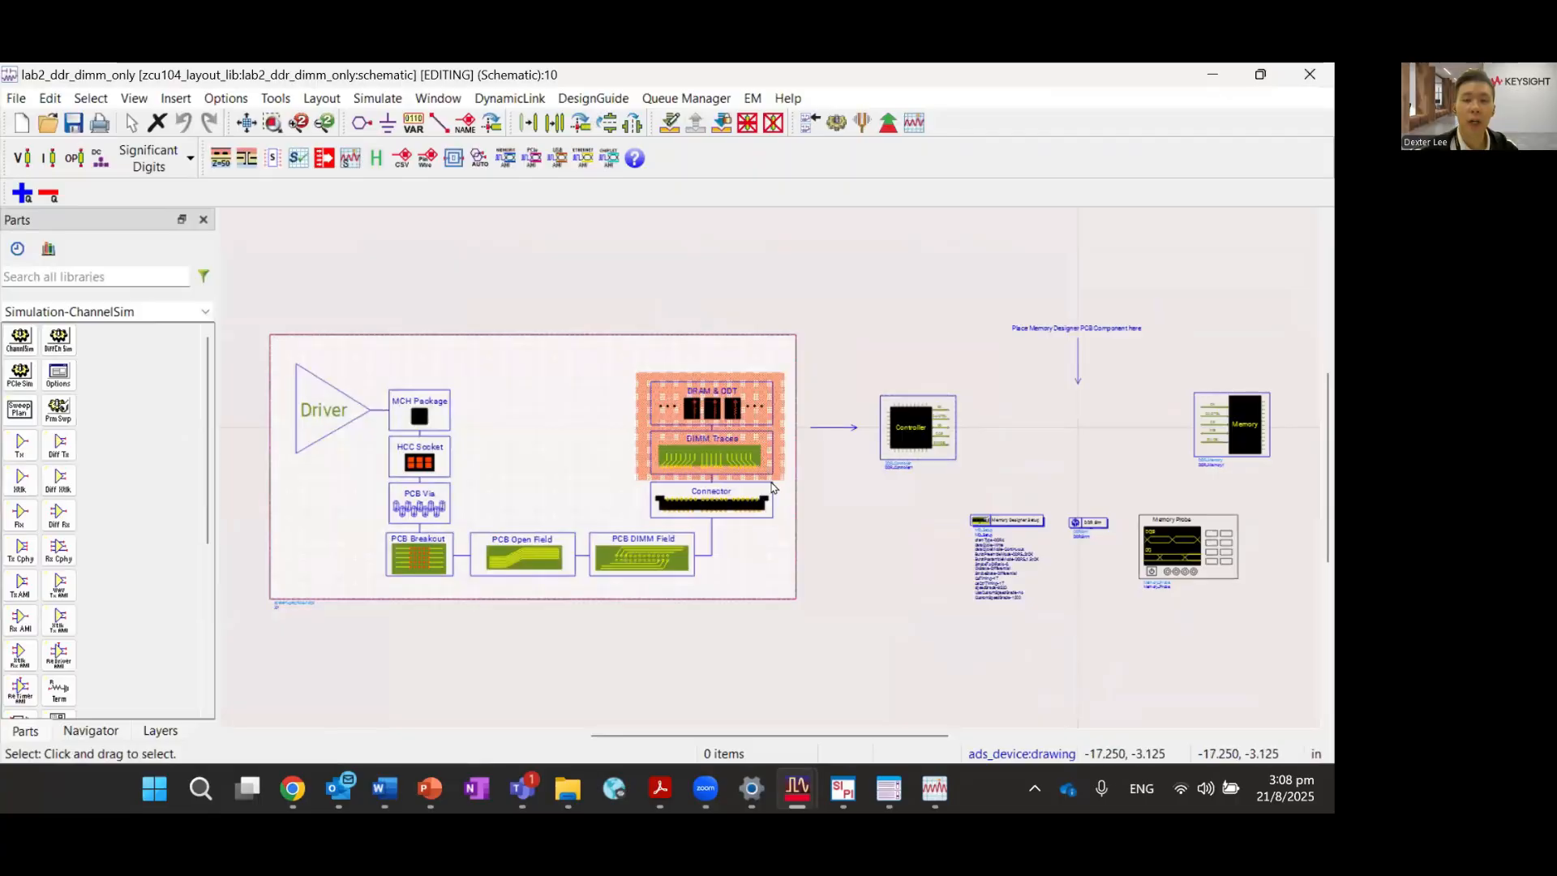
scroll(476, 479, "up", 3)
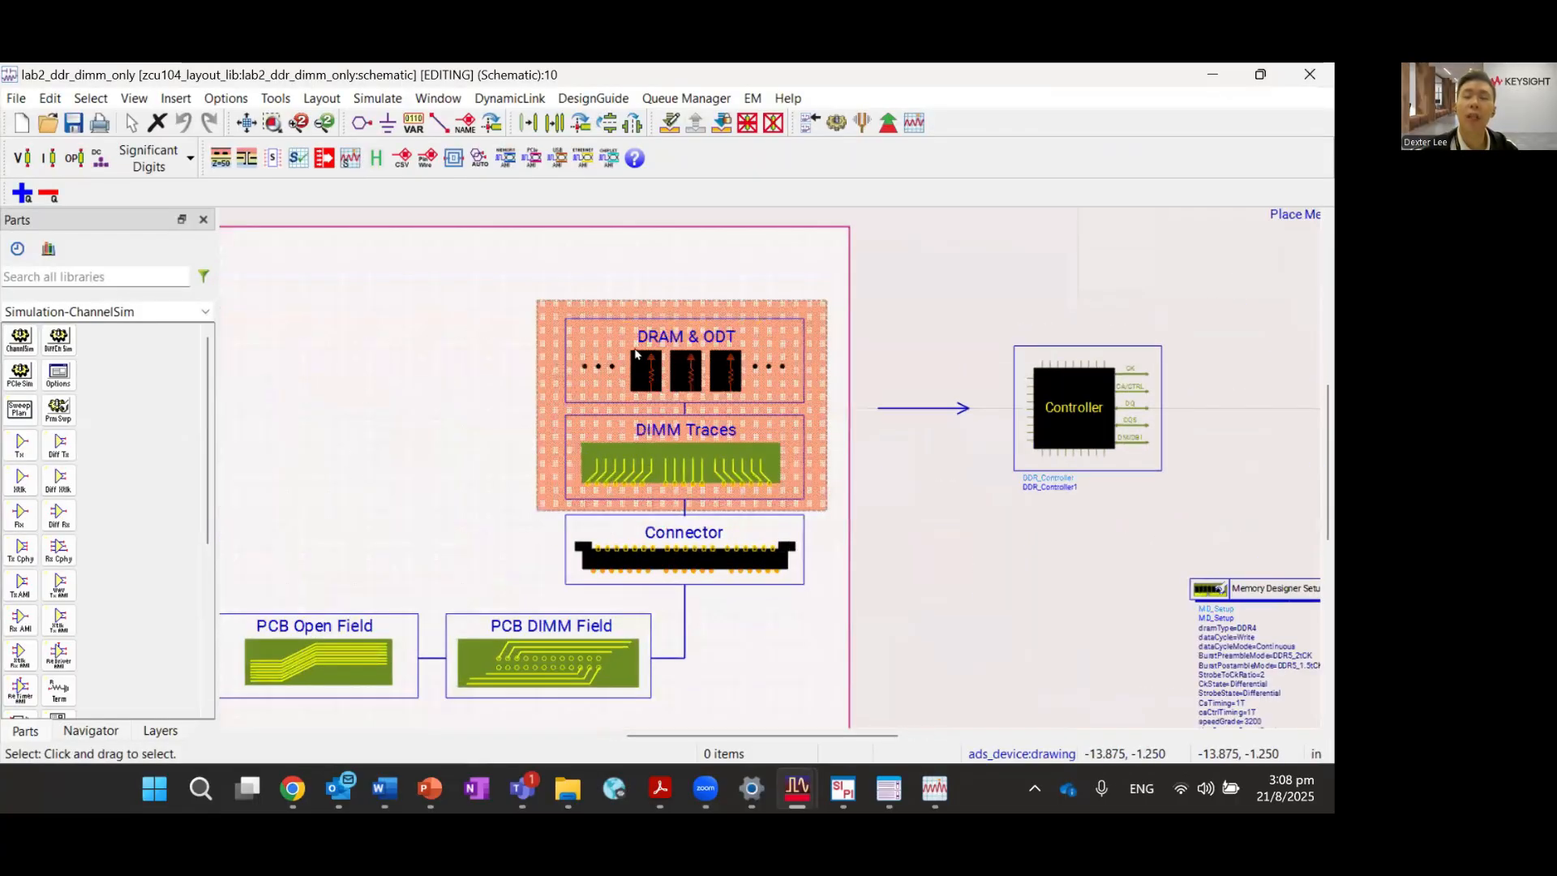
scroll(770, 405, "up", 3)
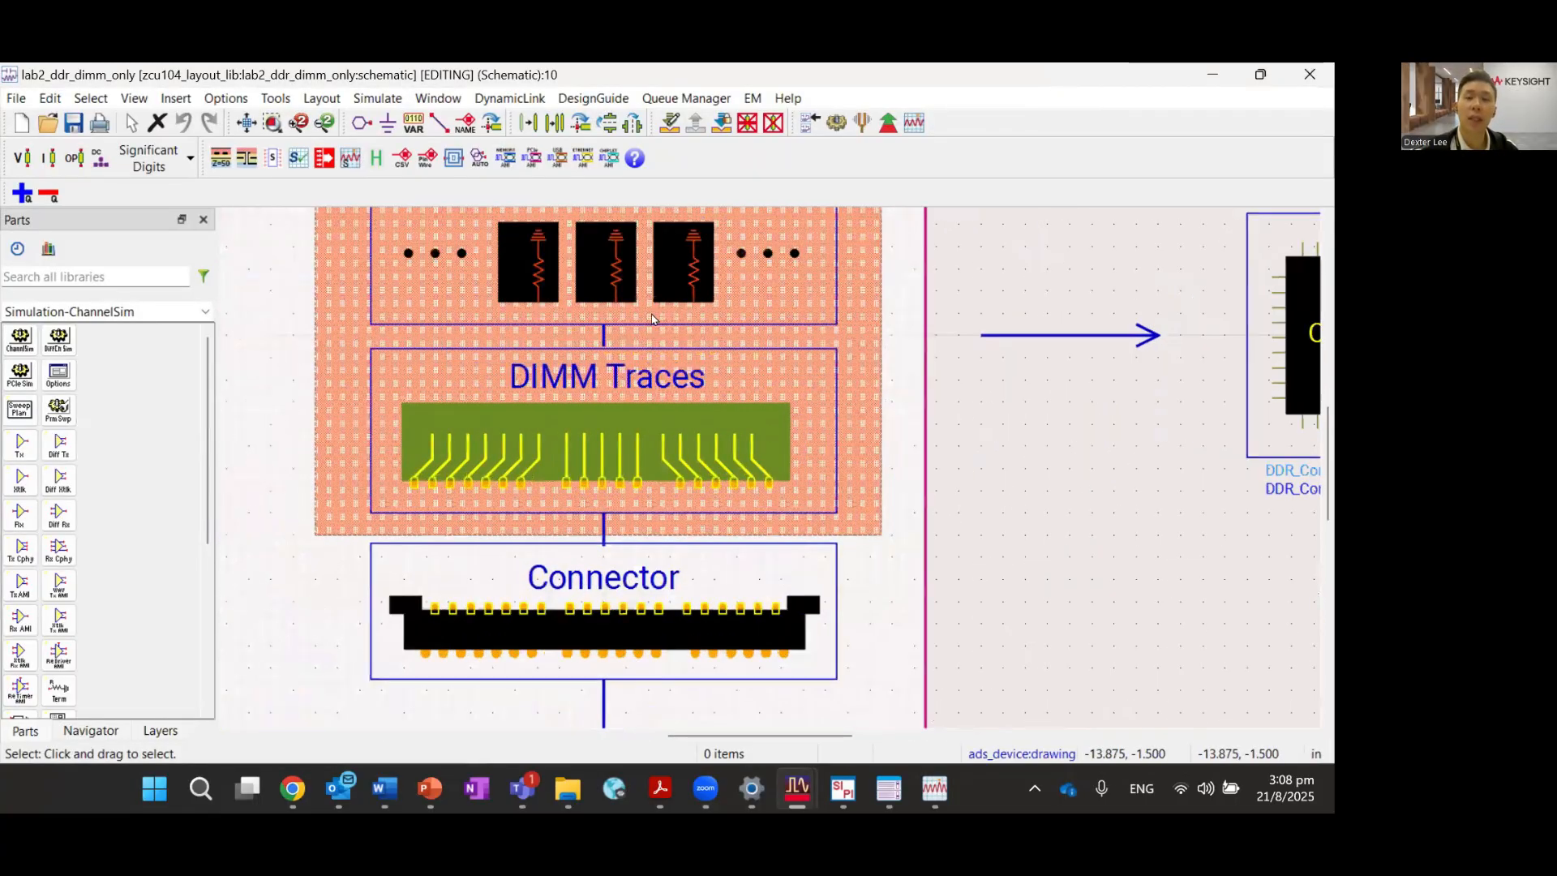
scroll(784, 387, "up", 1)
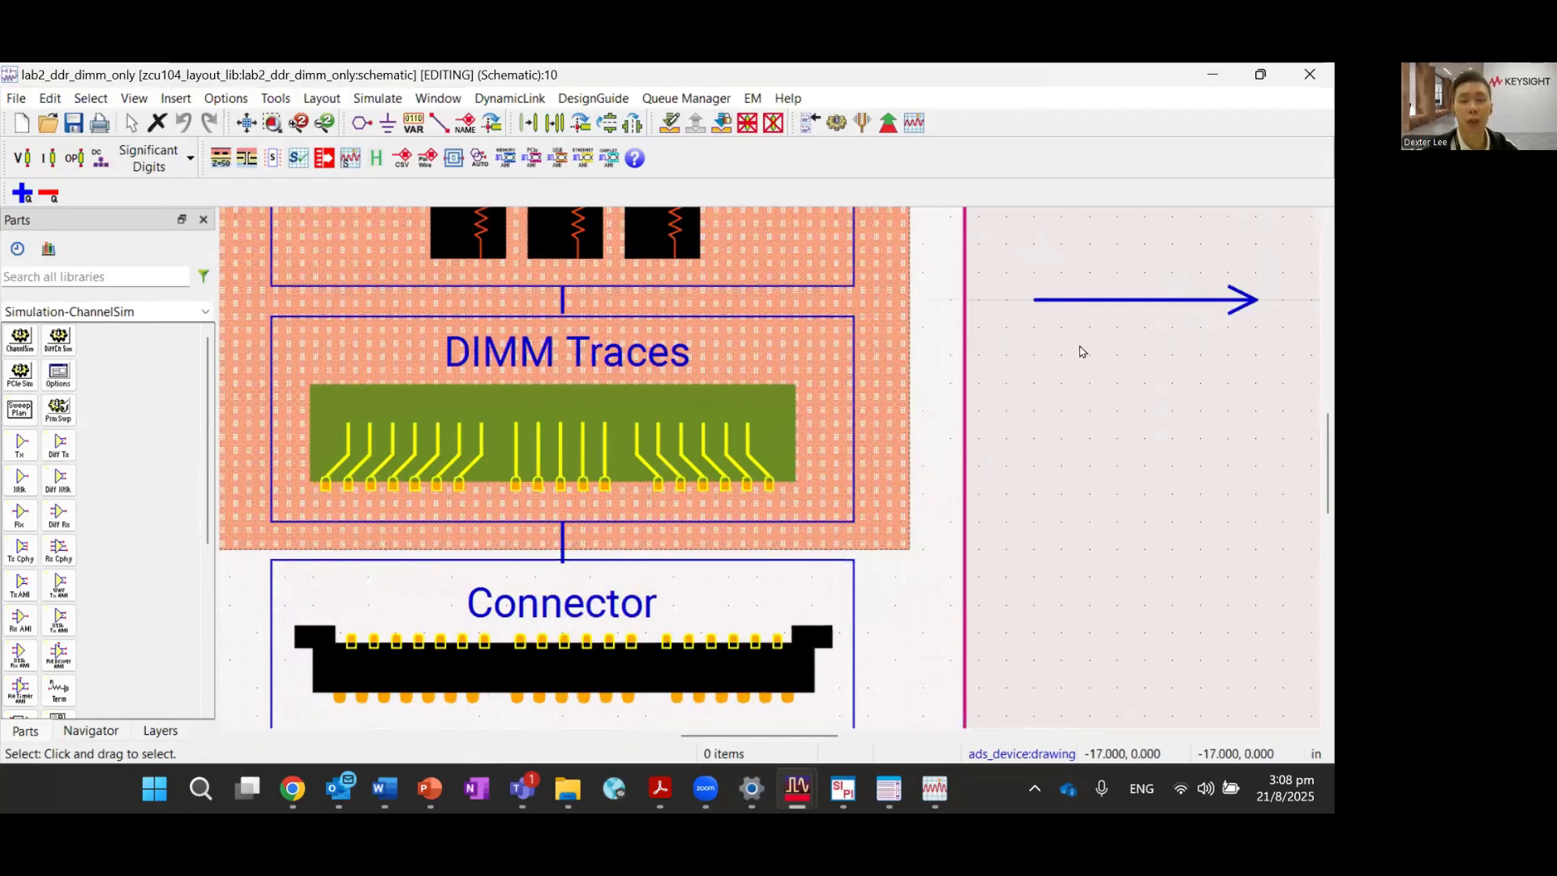
scroll(385, 474, "down", 3)
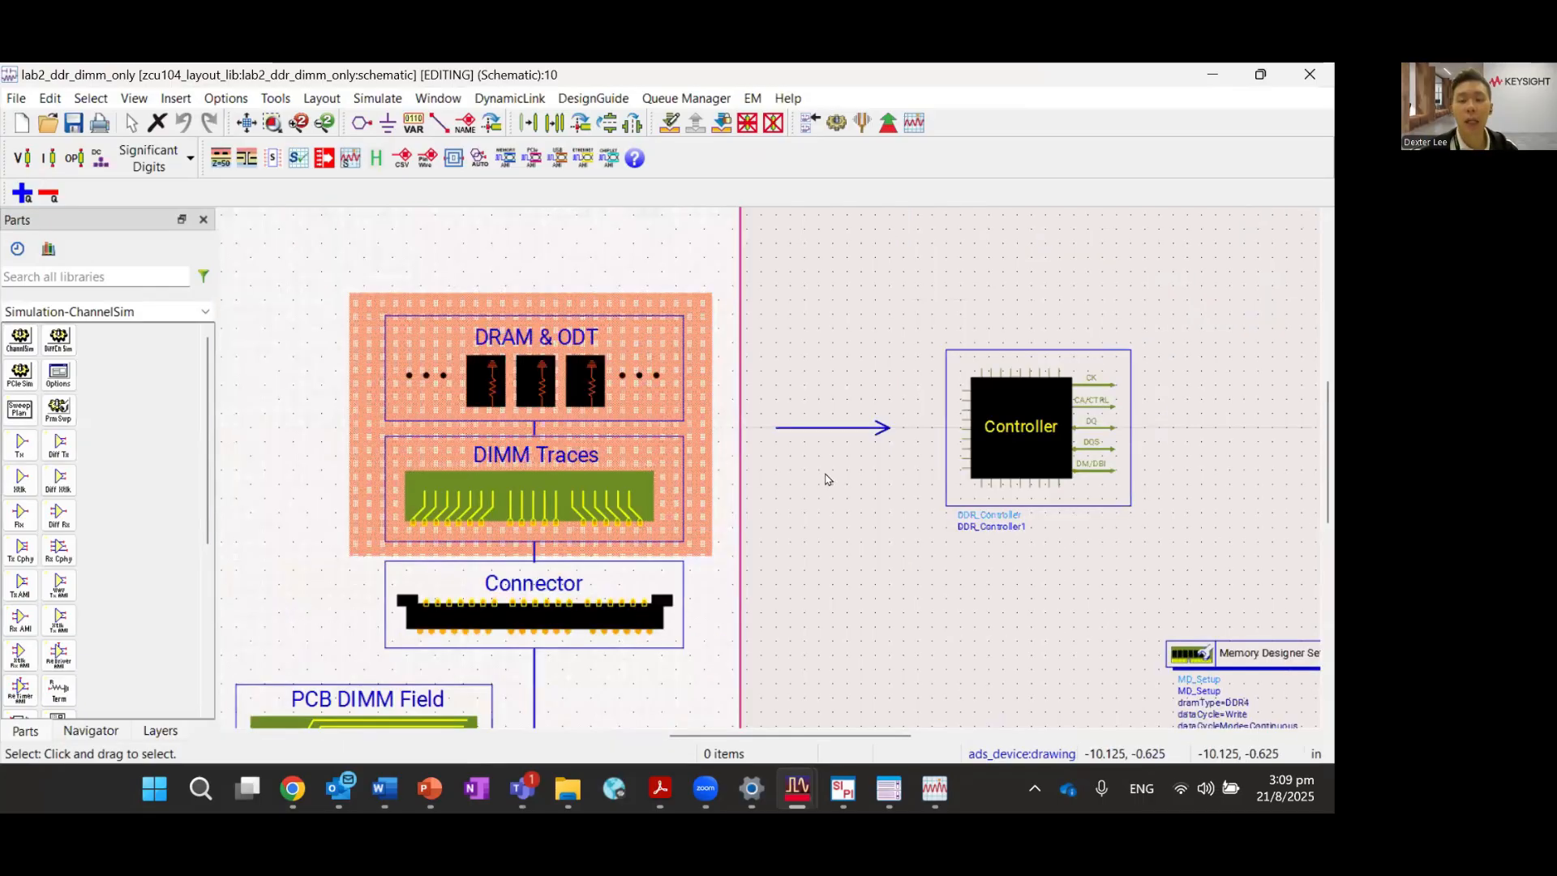
Place a PCB component from the Simulation-Memory Designer palette between the Controller and the Memory.
left_click_drag(1307, 475, 382, 390)
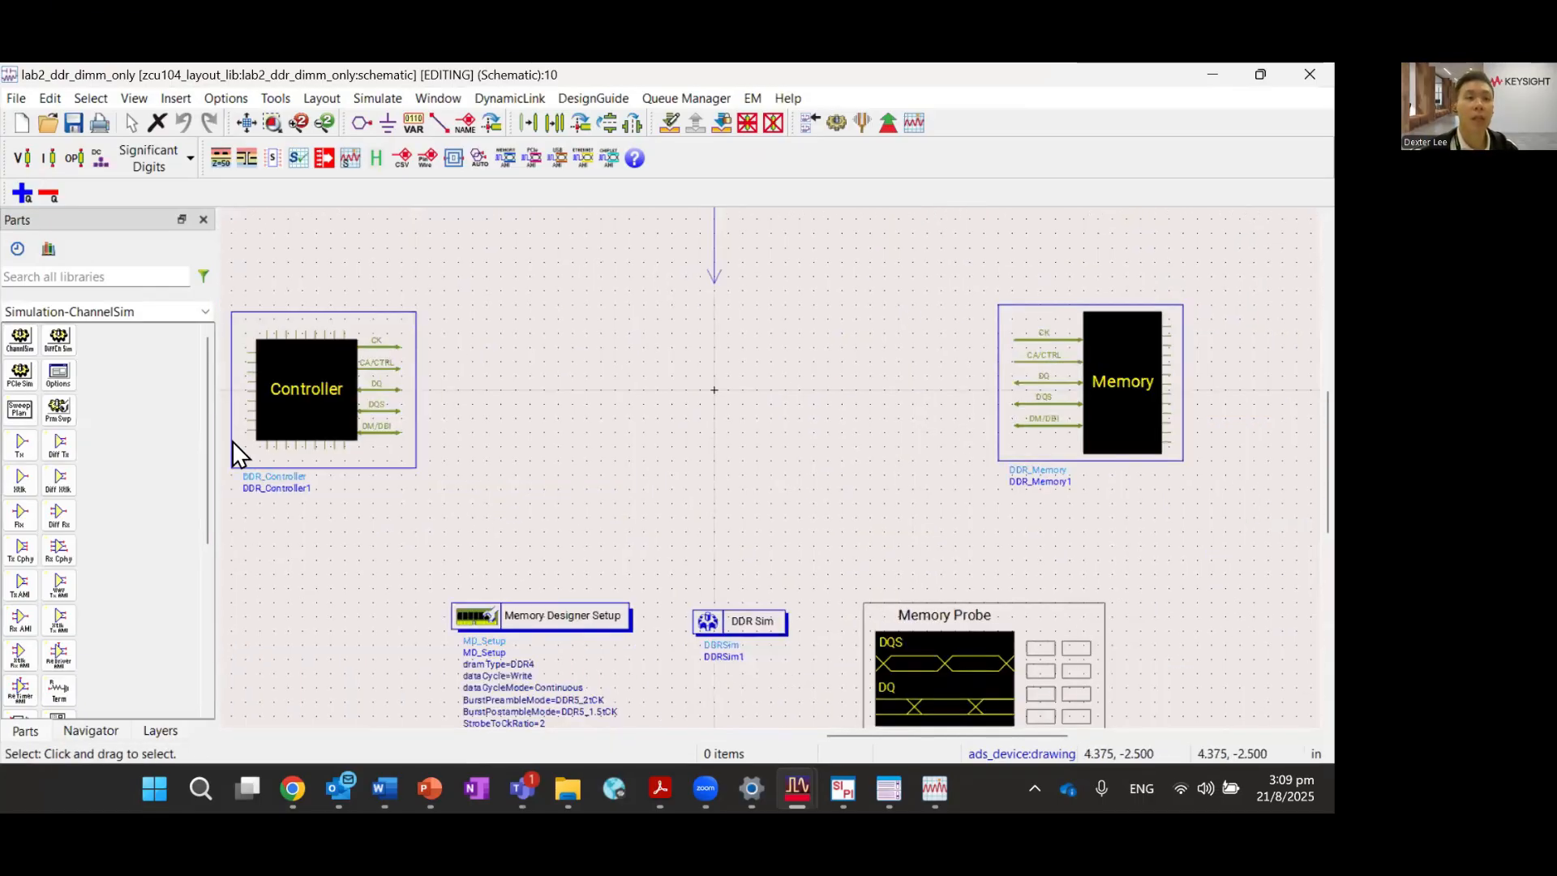
left_click(205, 312)
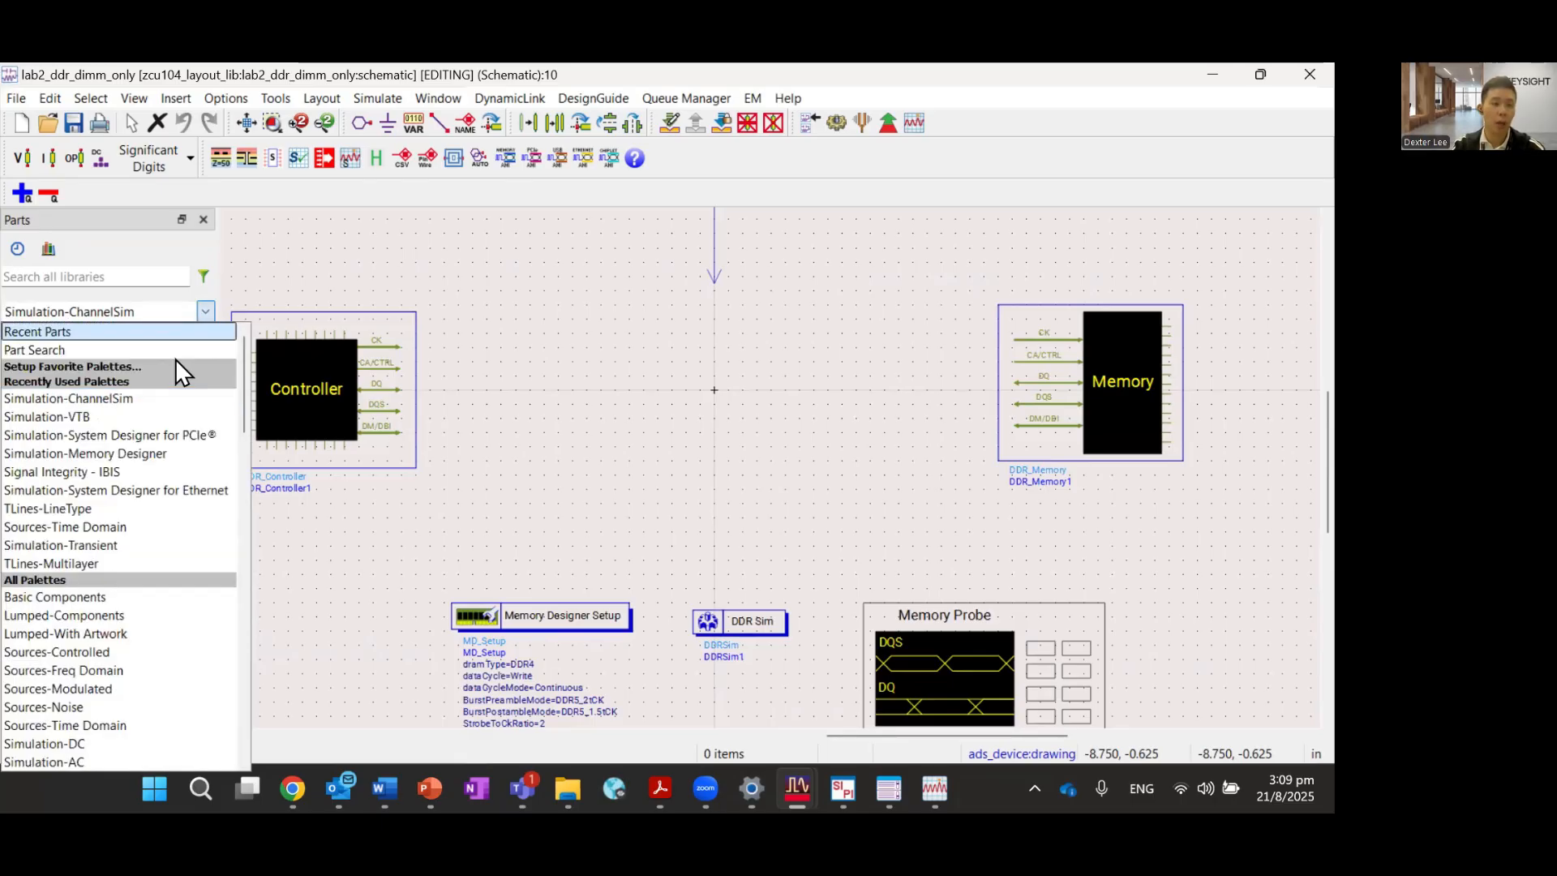
scroll(177, 464, "down", 8)
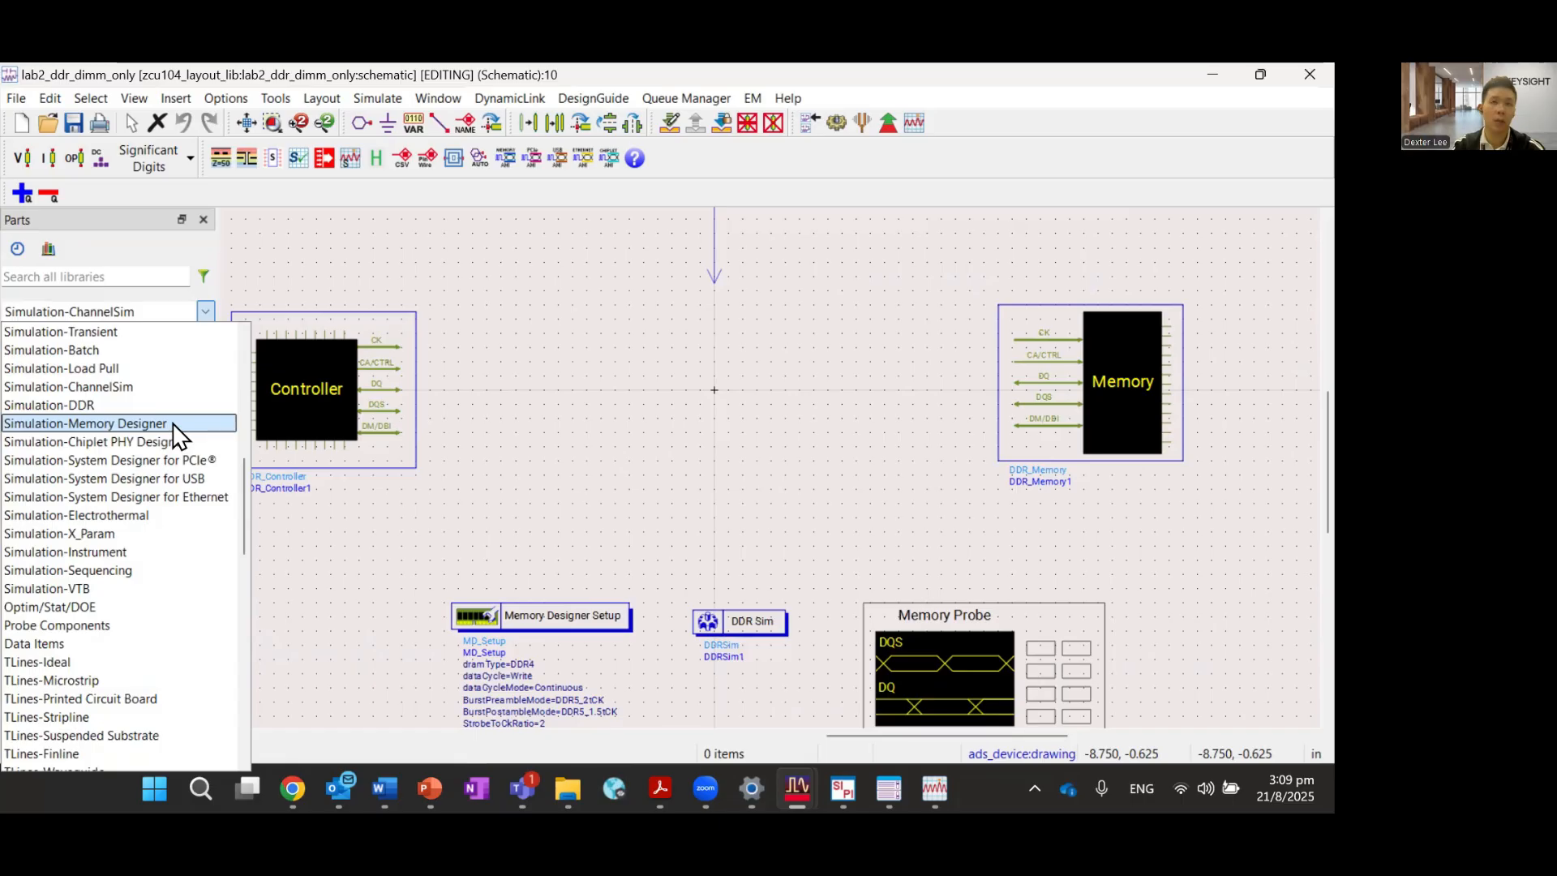
left_click(174, 425)
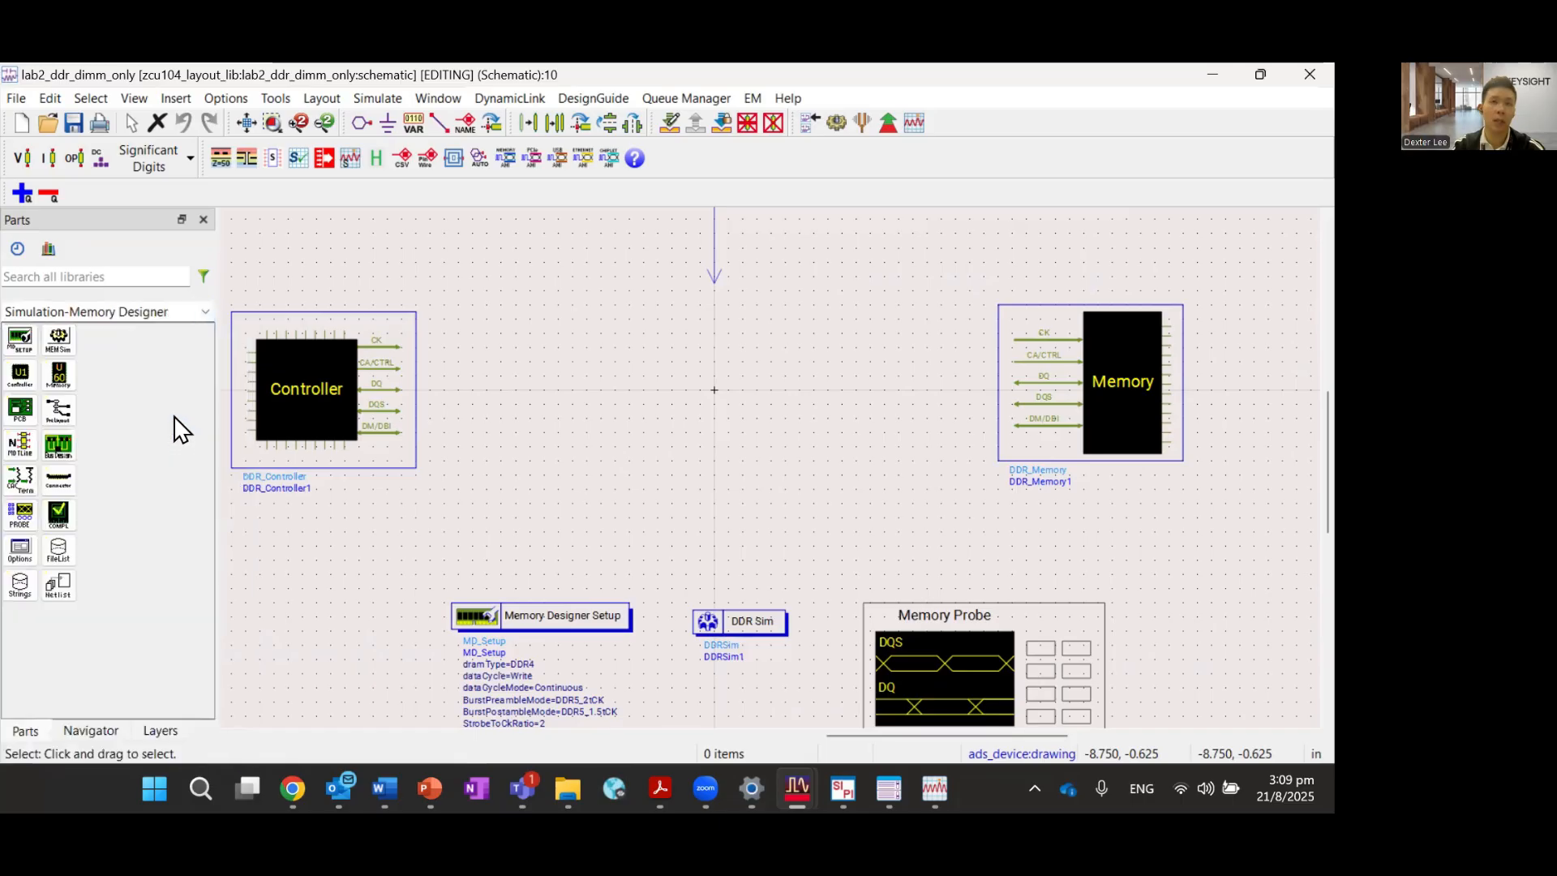
left_click(24, 419)
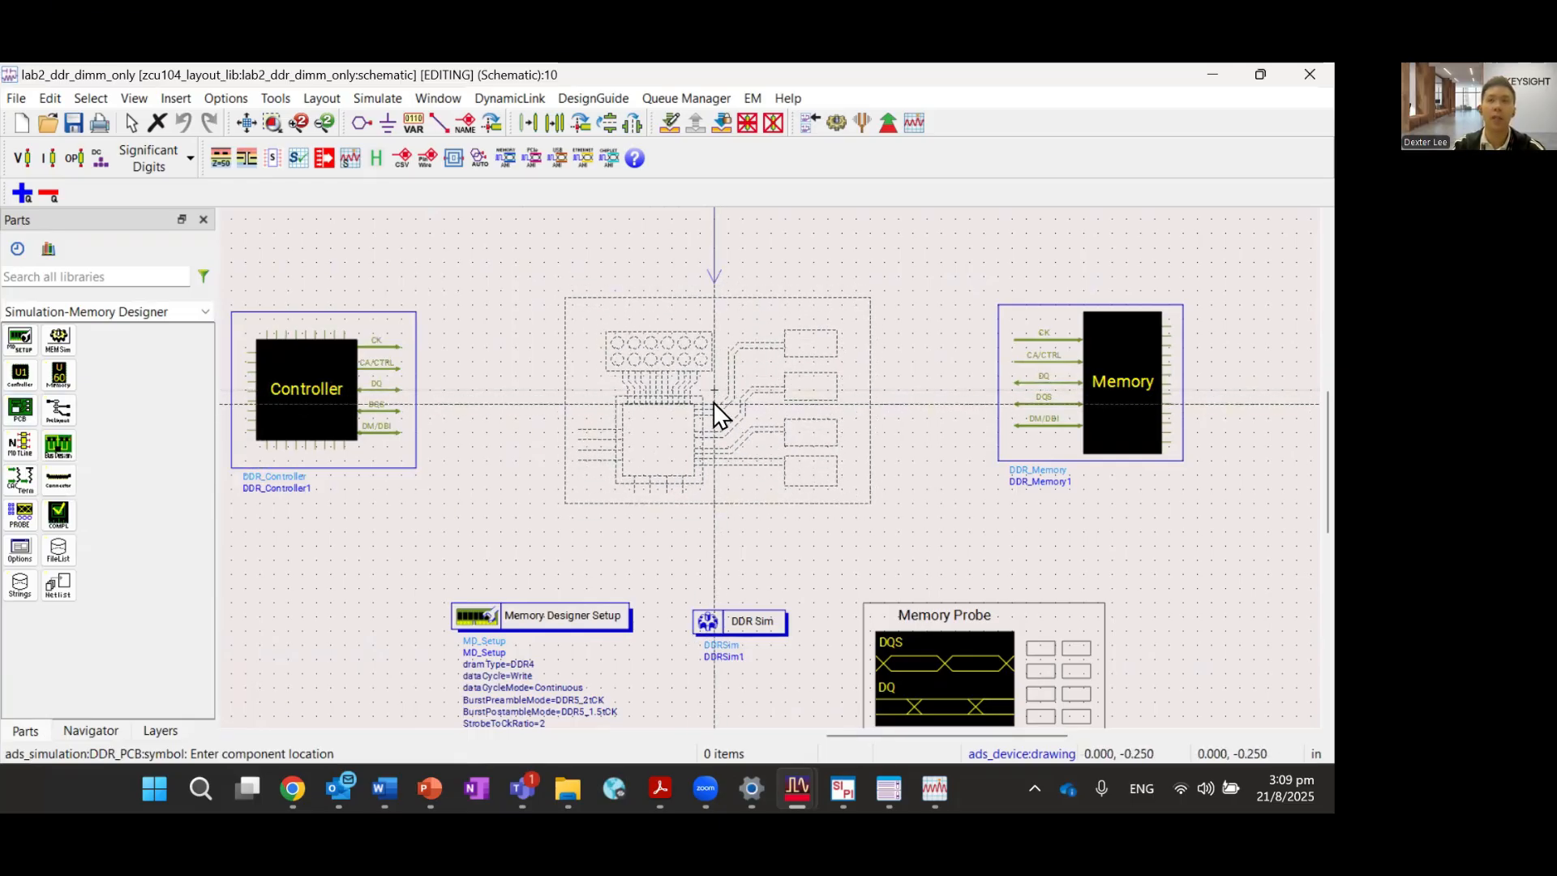
left_click(713, 401)
key("Escape")
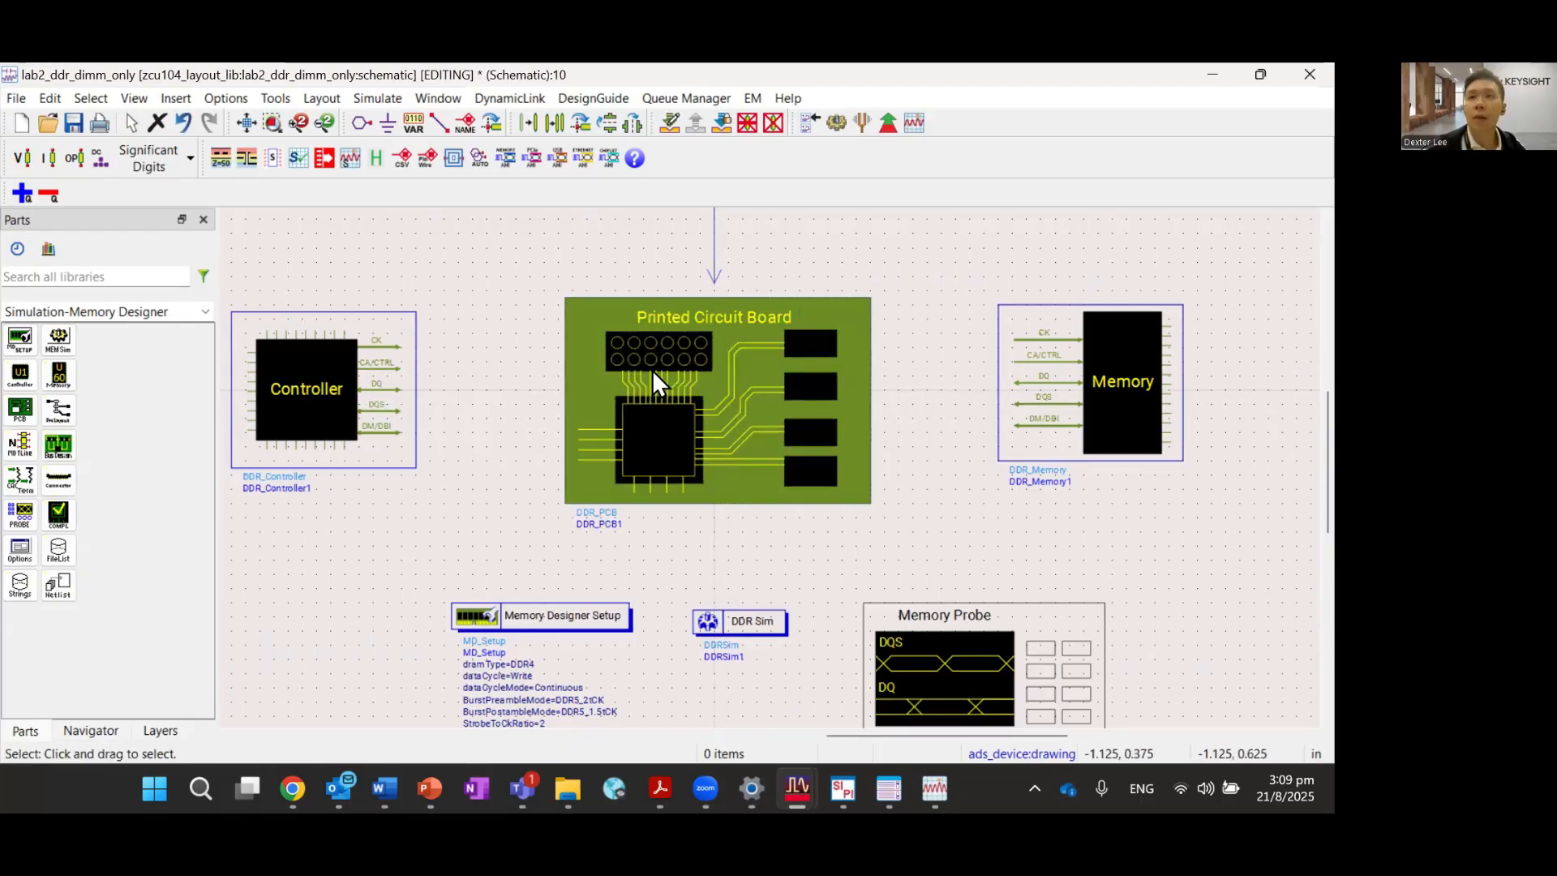
Browse the available component palettes and choose Simulation-Memory Designer.
left_click(205, 312)
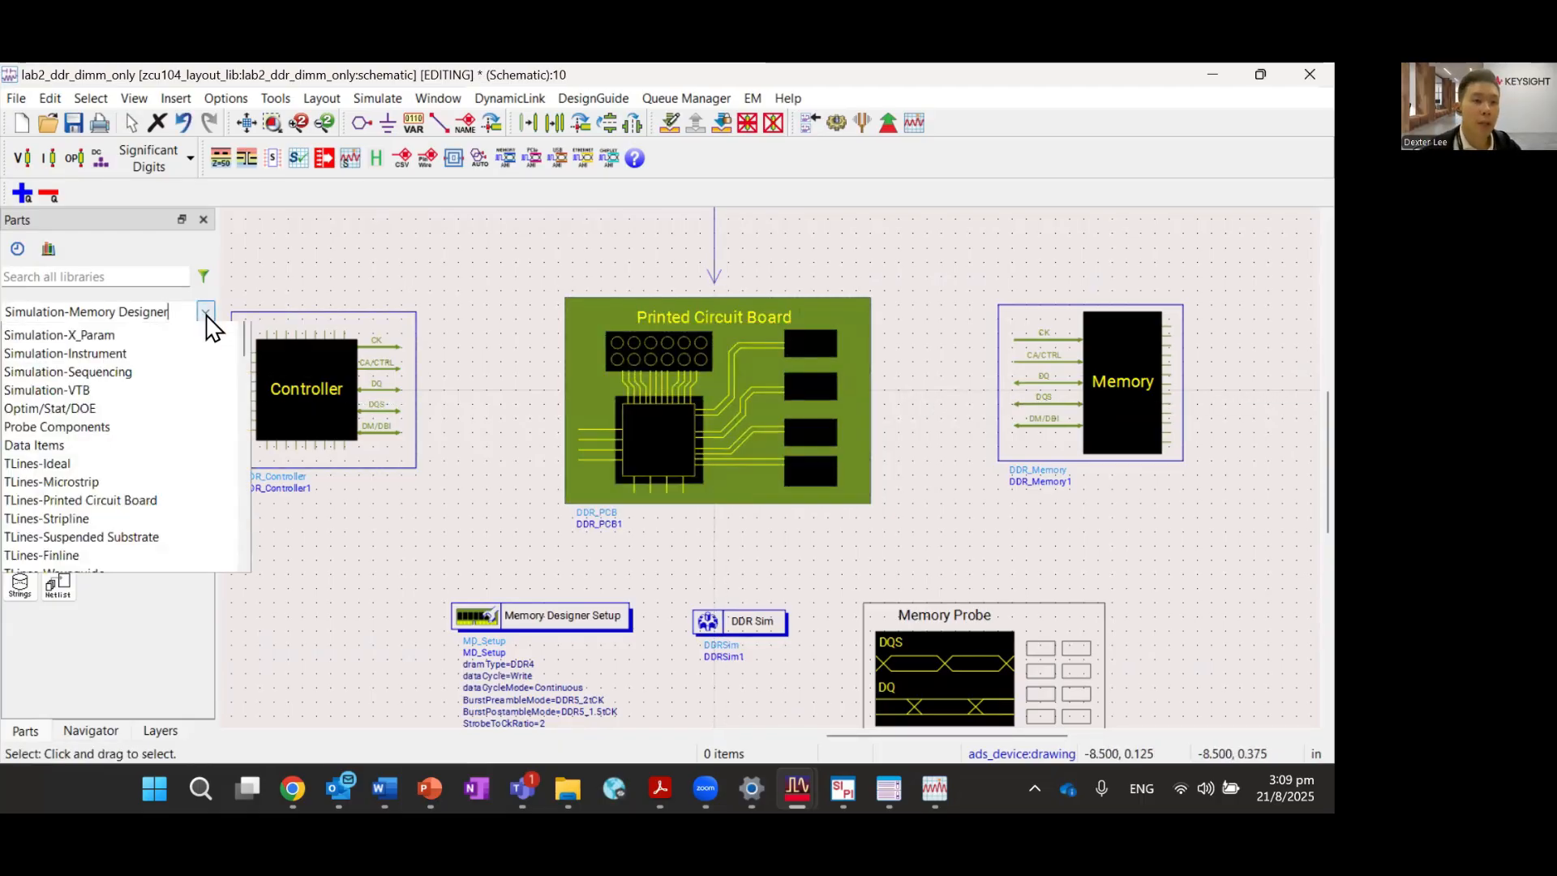
scroll(86, 549, "up", 5)
scroll(150, 641, "down", 2)
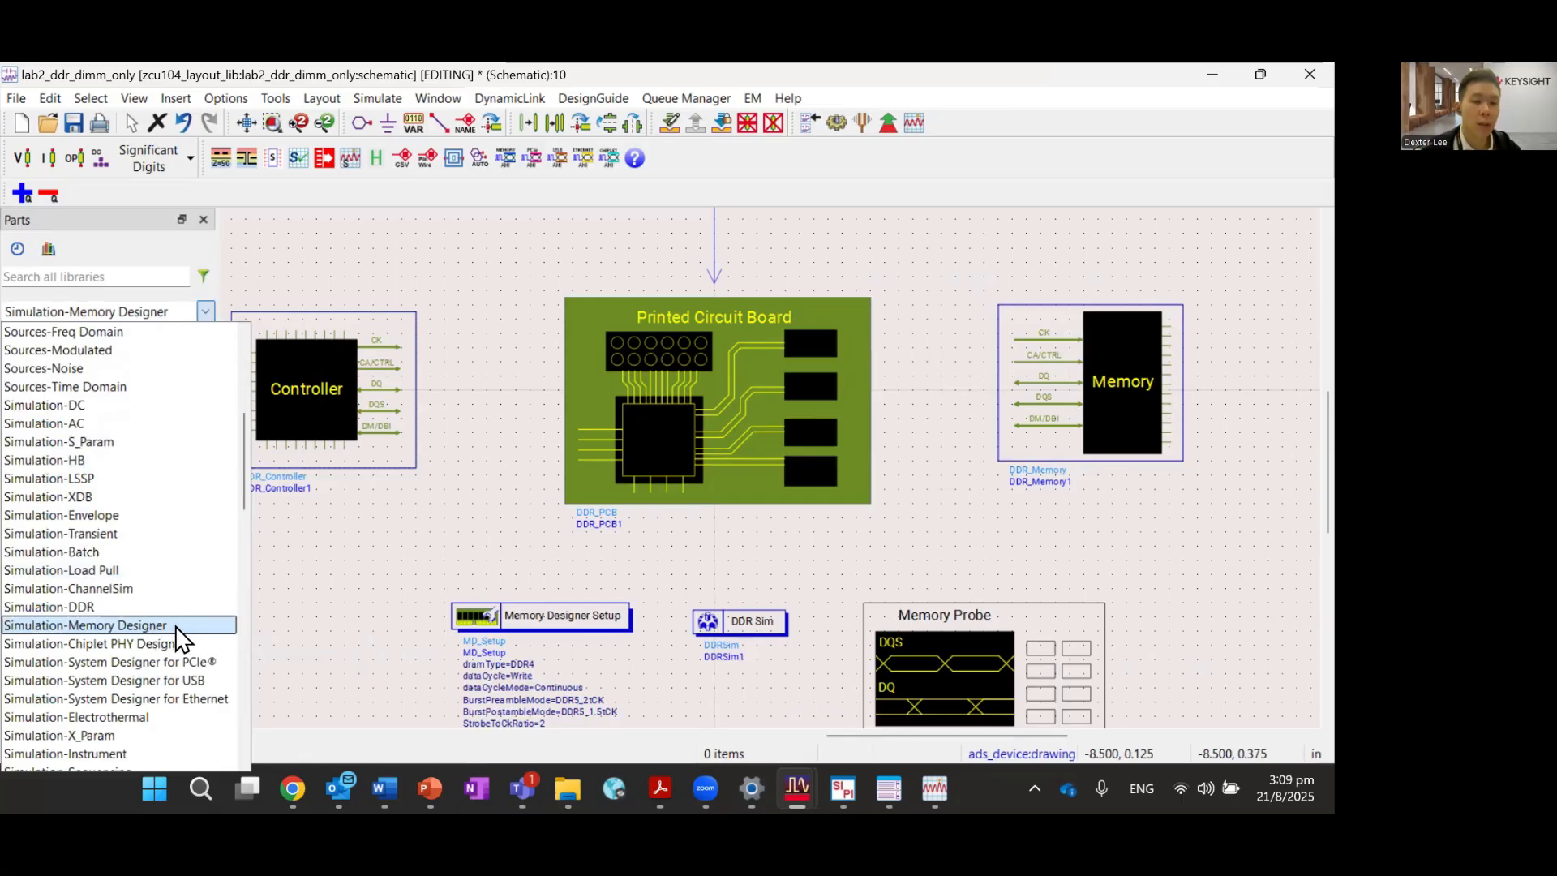
left_click(177, 627)
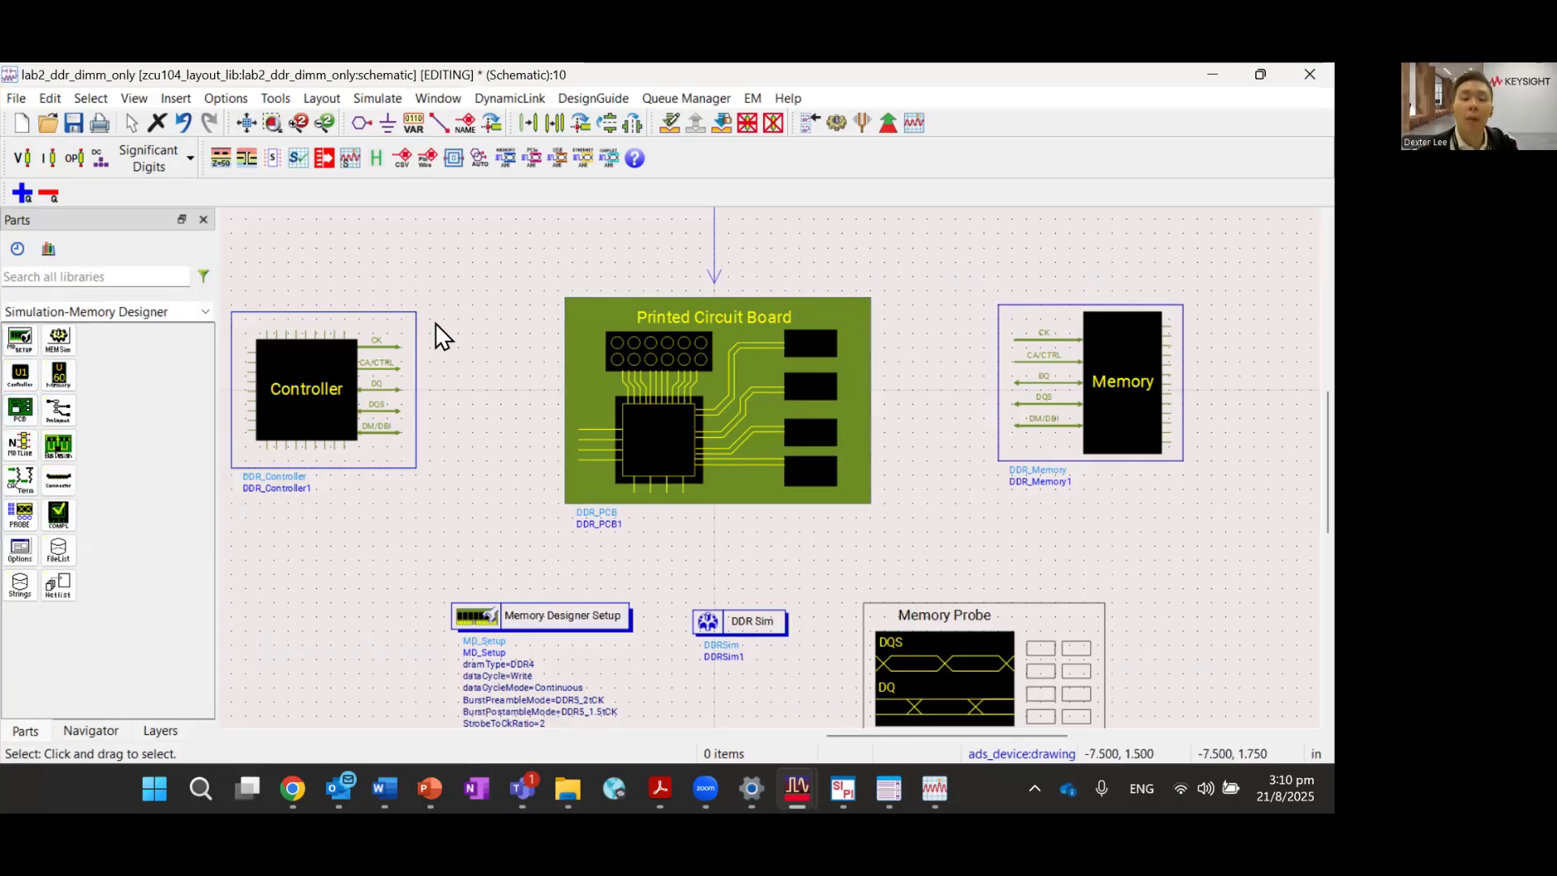
Set the PCB component's input to the SIPro generated cell ddr4_dimm_layout_lib:lab1_ddr_analysis_setup_DDR_Ckt_Solution_DDR_Setup:schematic and proceed to its connectivity table.
double_click(717, 368)
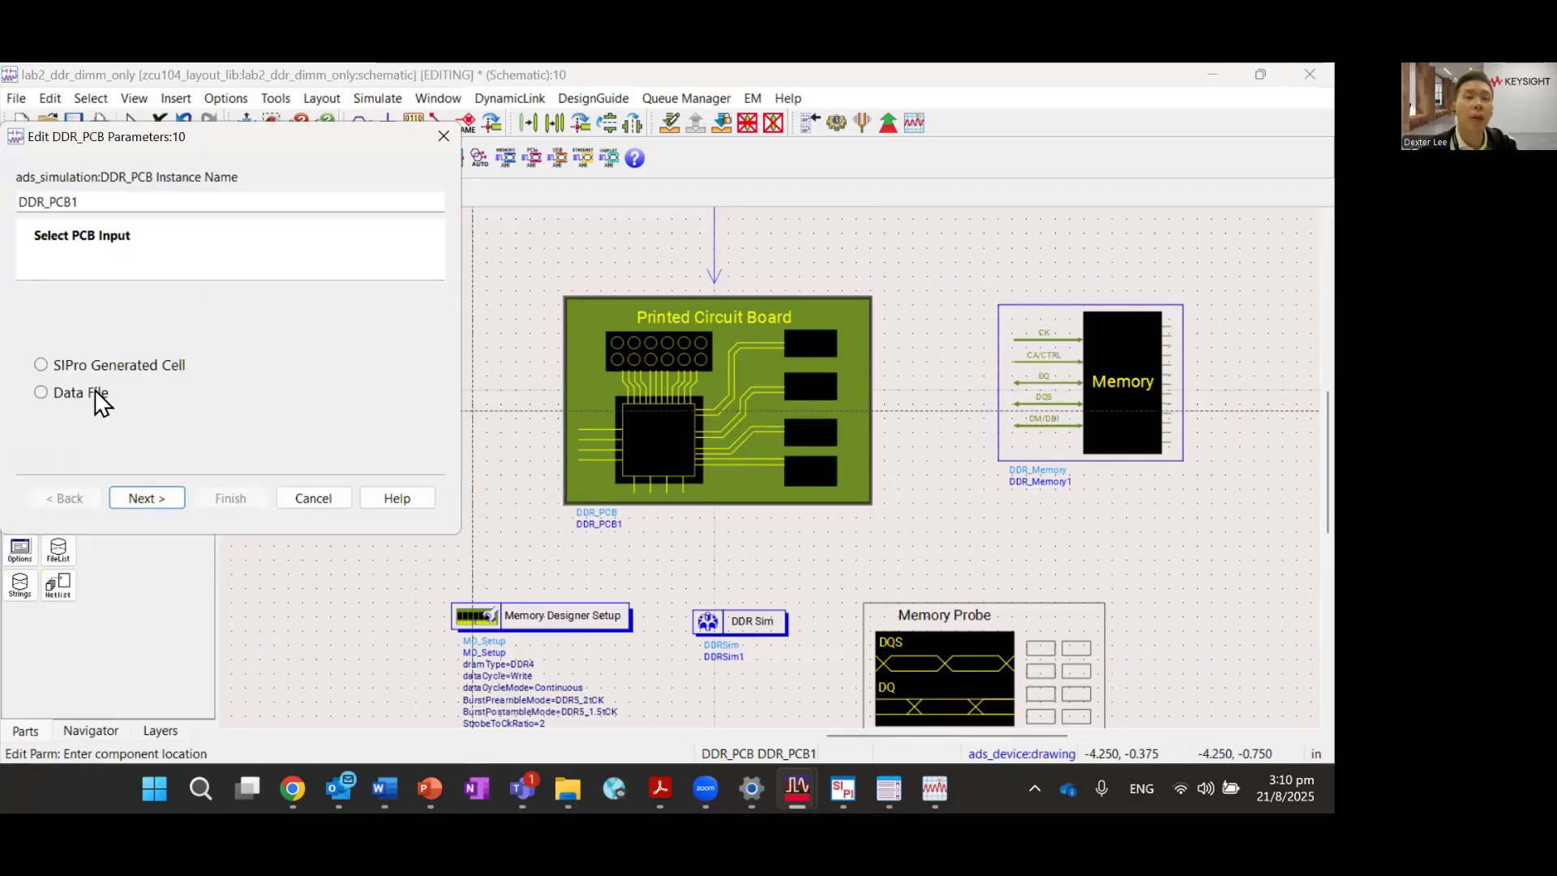
left_click(94, 367)
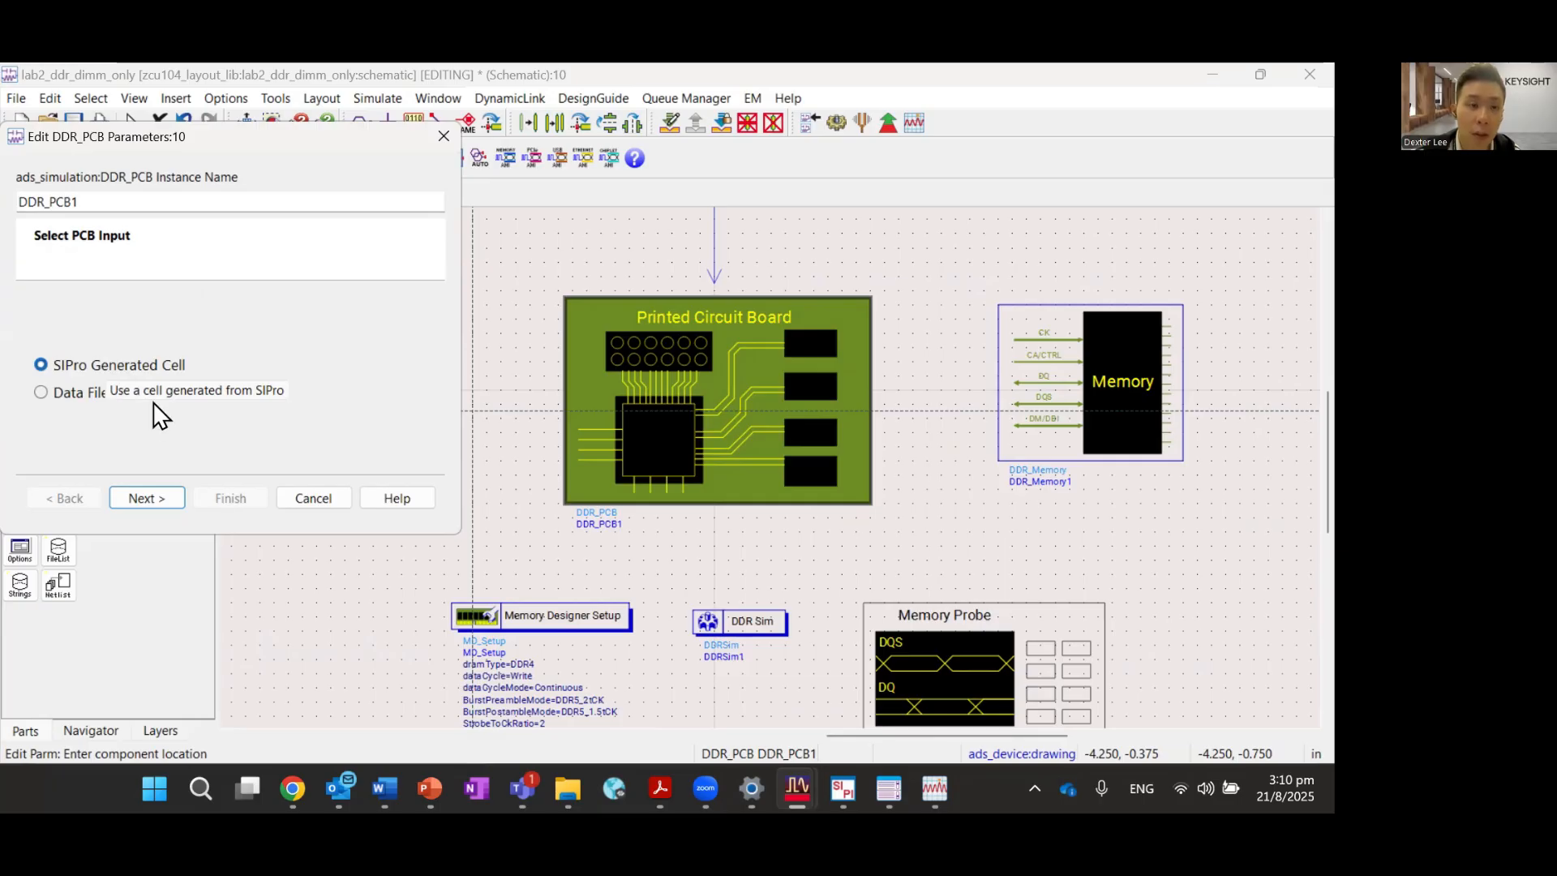
left_click(145, 498)
left_click(743, 332)
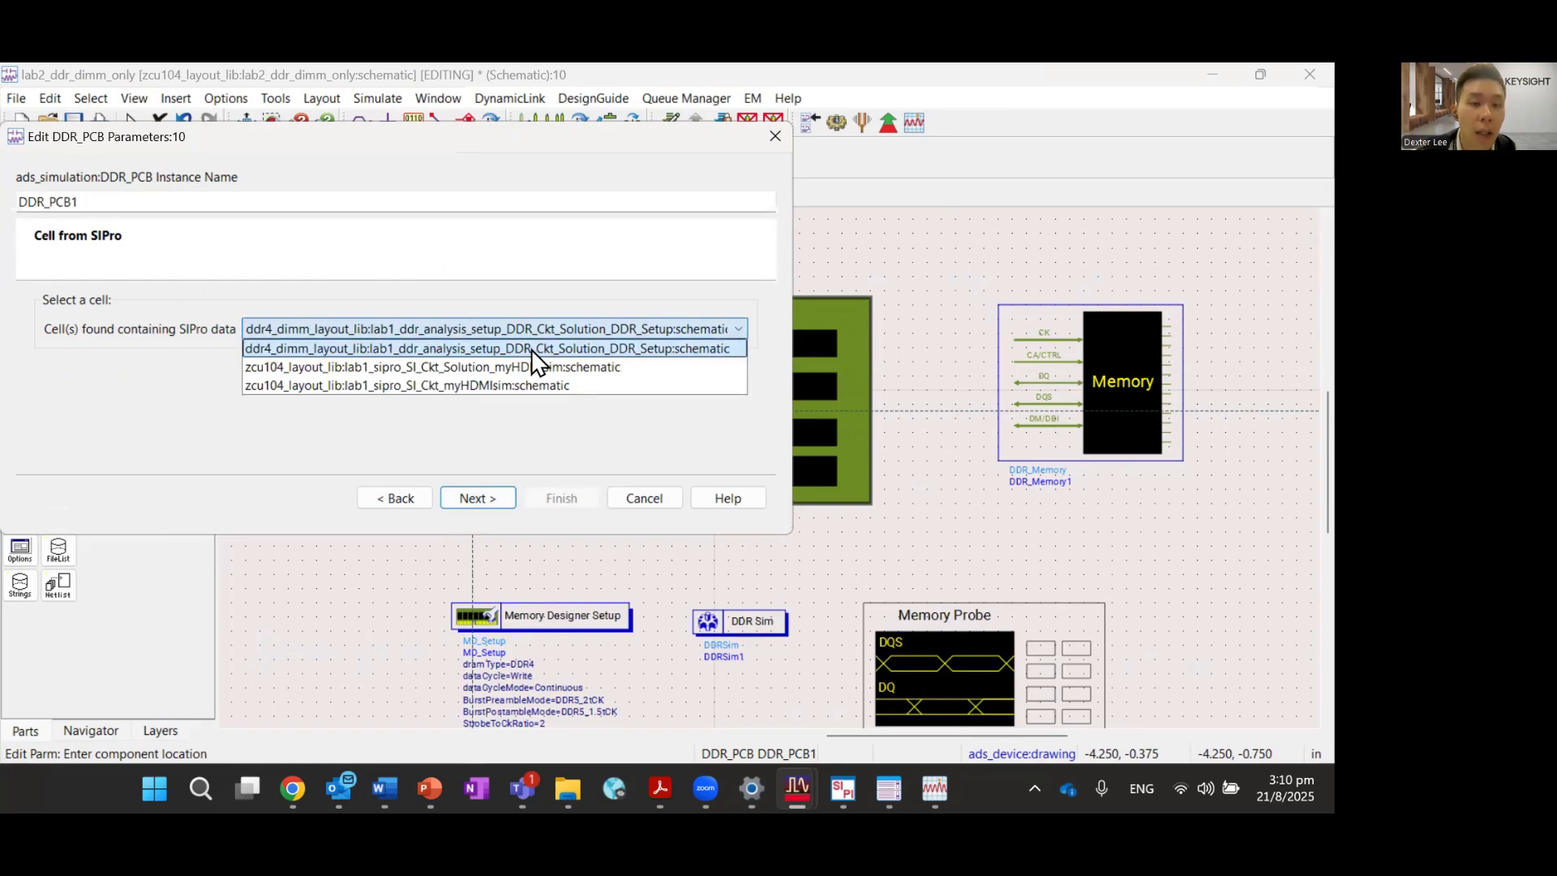
left_click(532, 348)
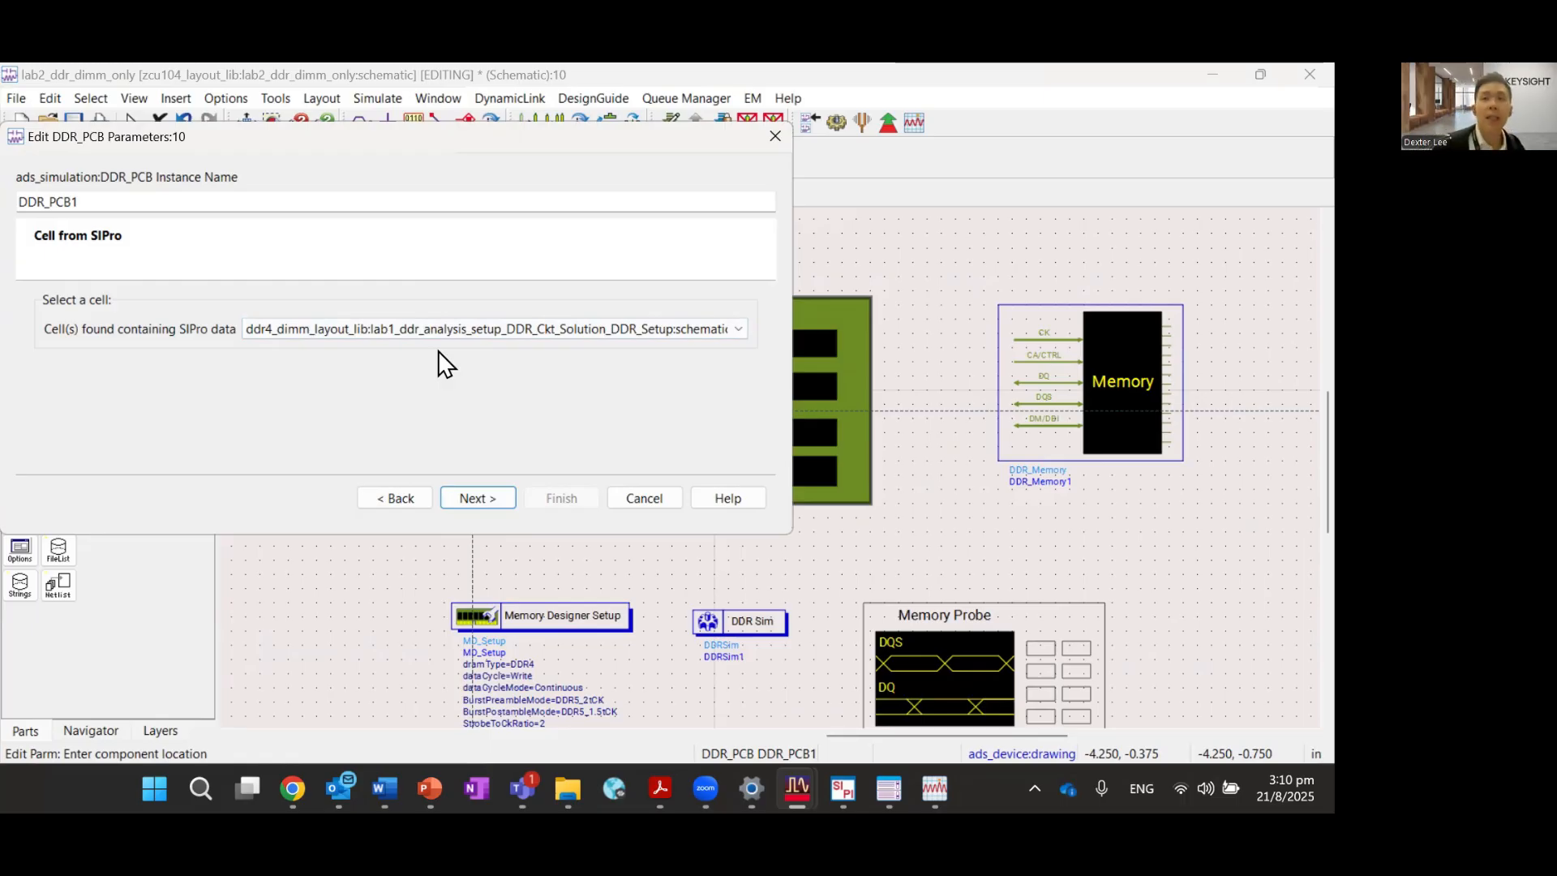
left_click(464, 498)
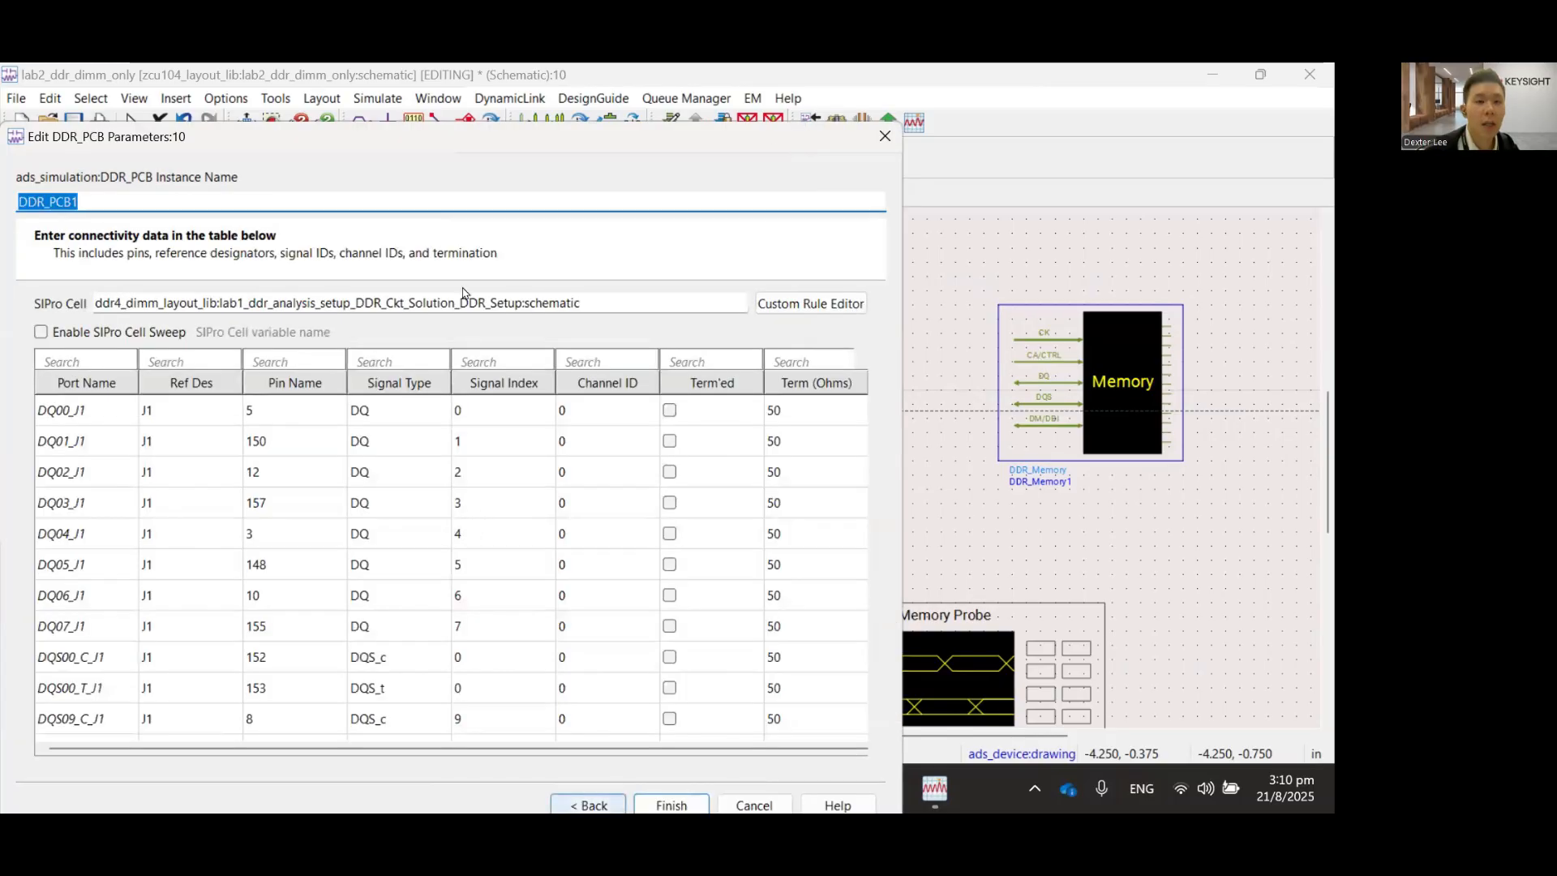
Examine the J1, U1 and U19 ports in the PCB connectivity table alongside the Controller block.
left_click_drag(480, 139, 628, 108)
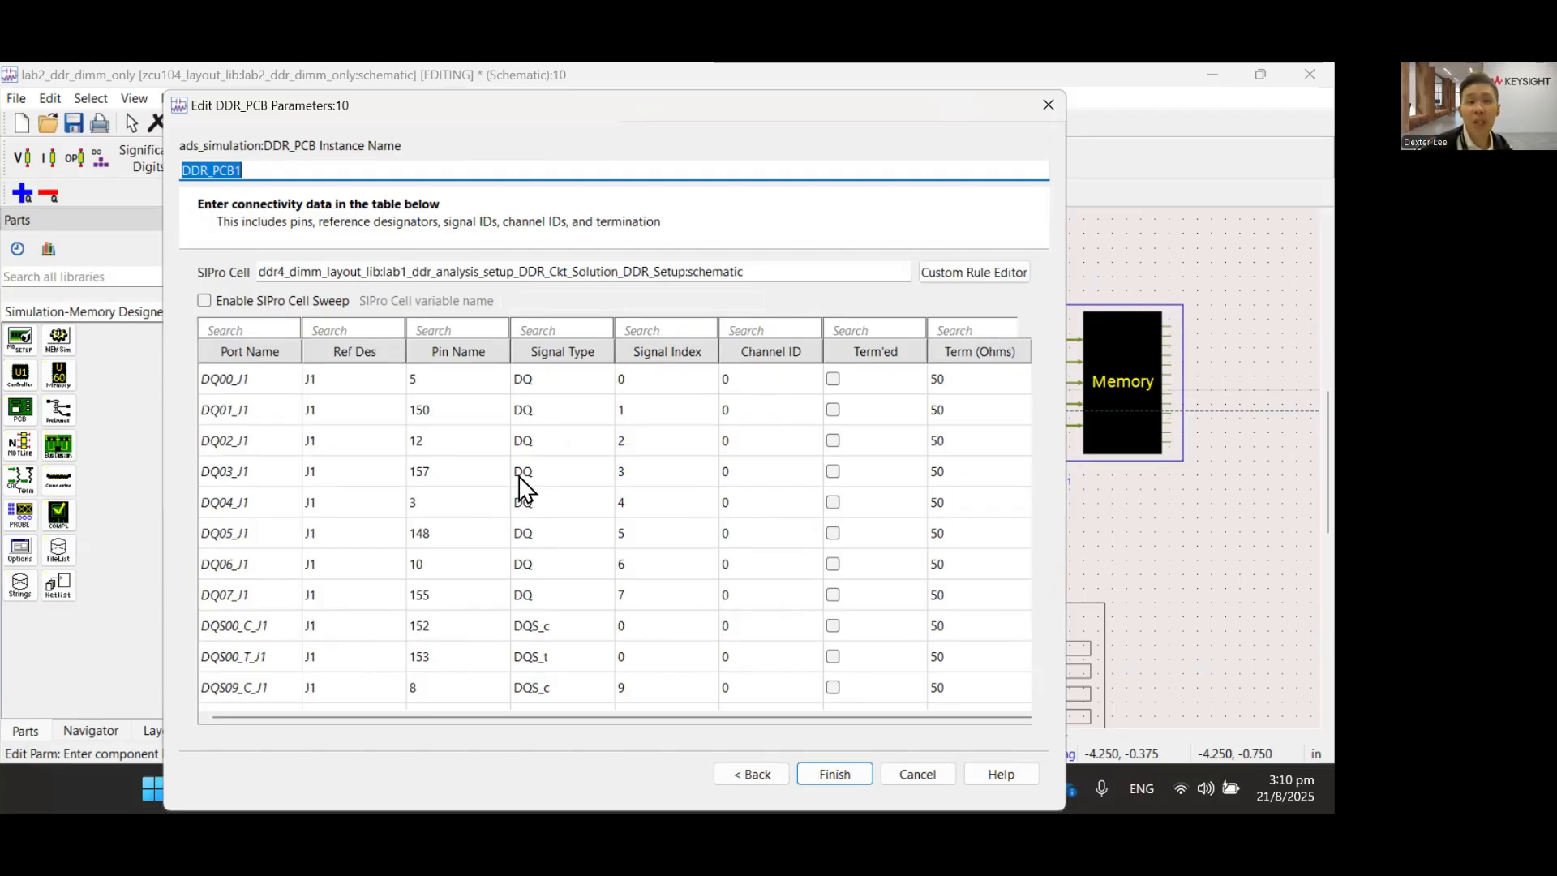
scroll(519, 486, "down", 10)
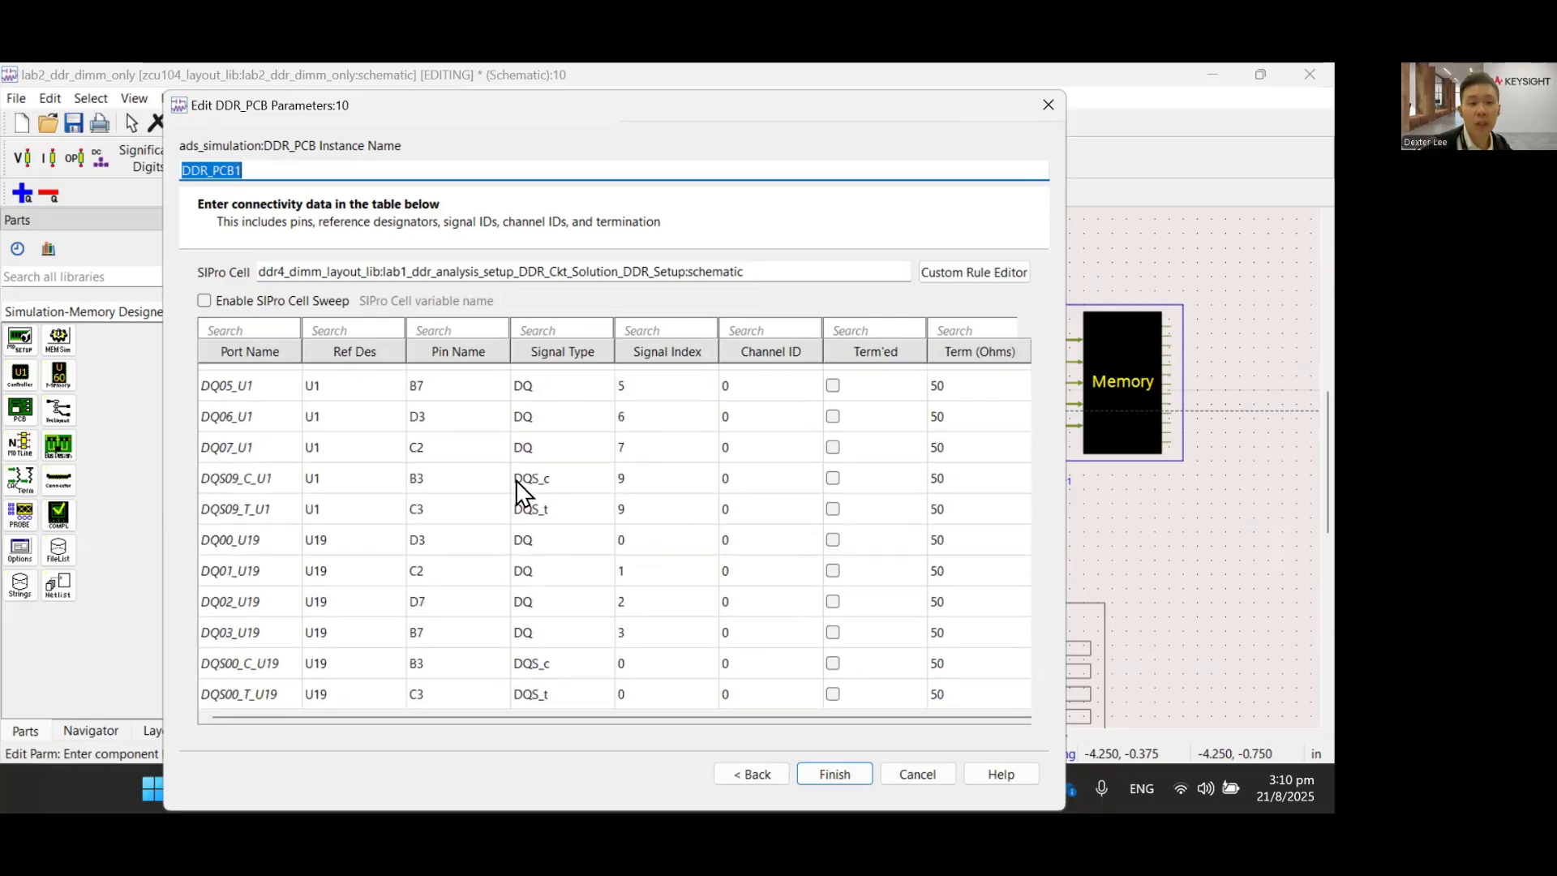
scroll(449, 585, "up", 10)
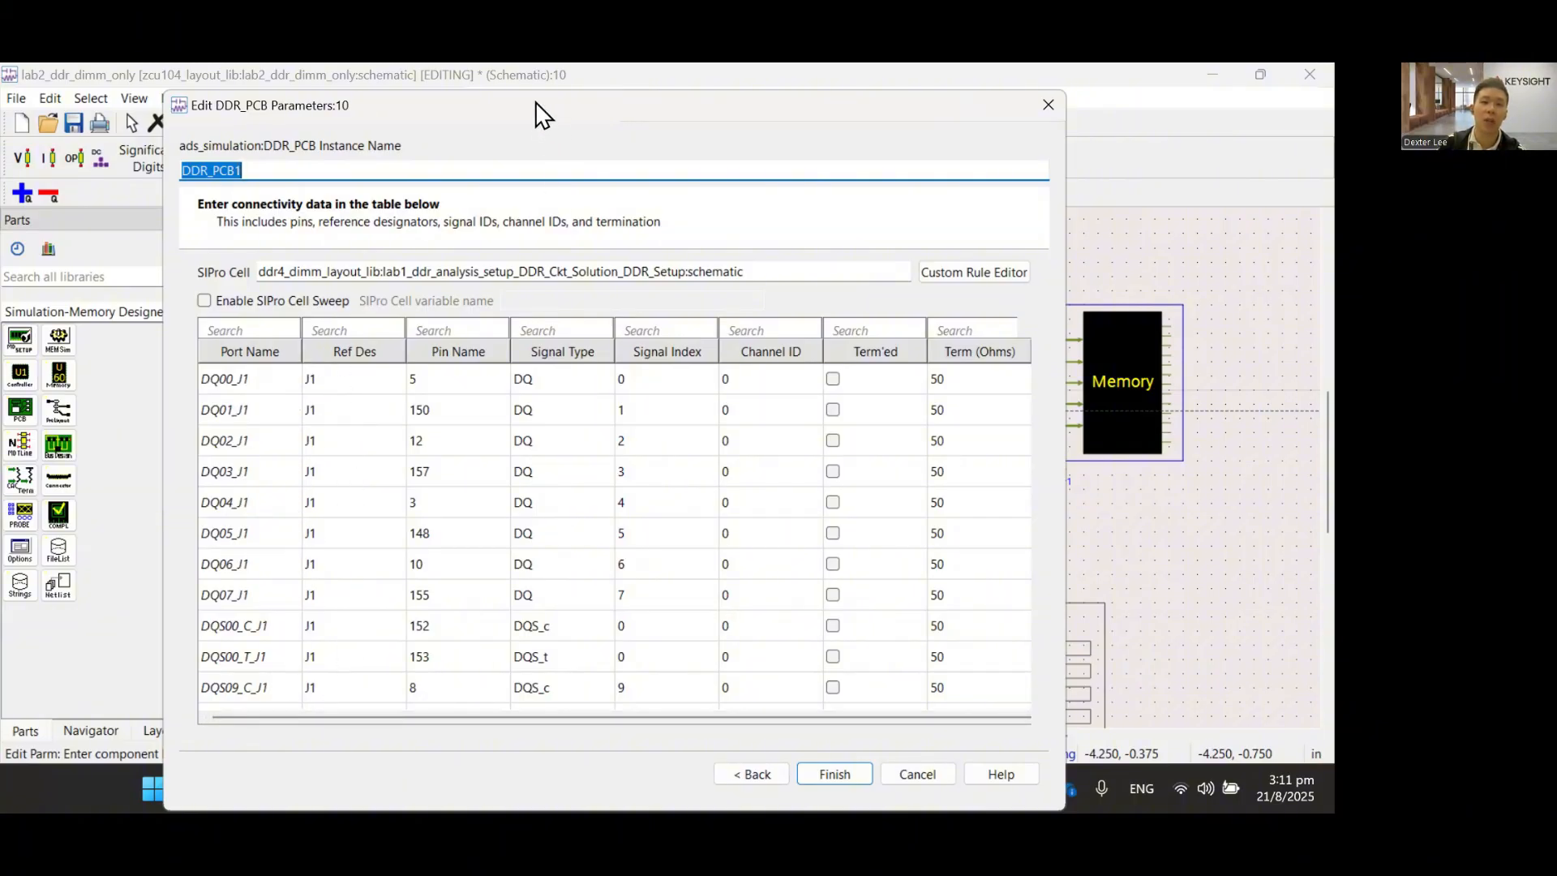
left_click_drag(542, 103, 974, 118)
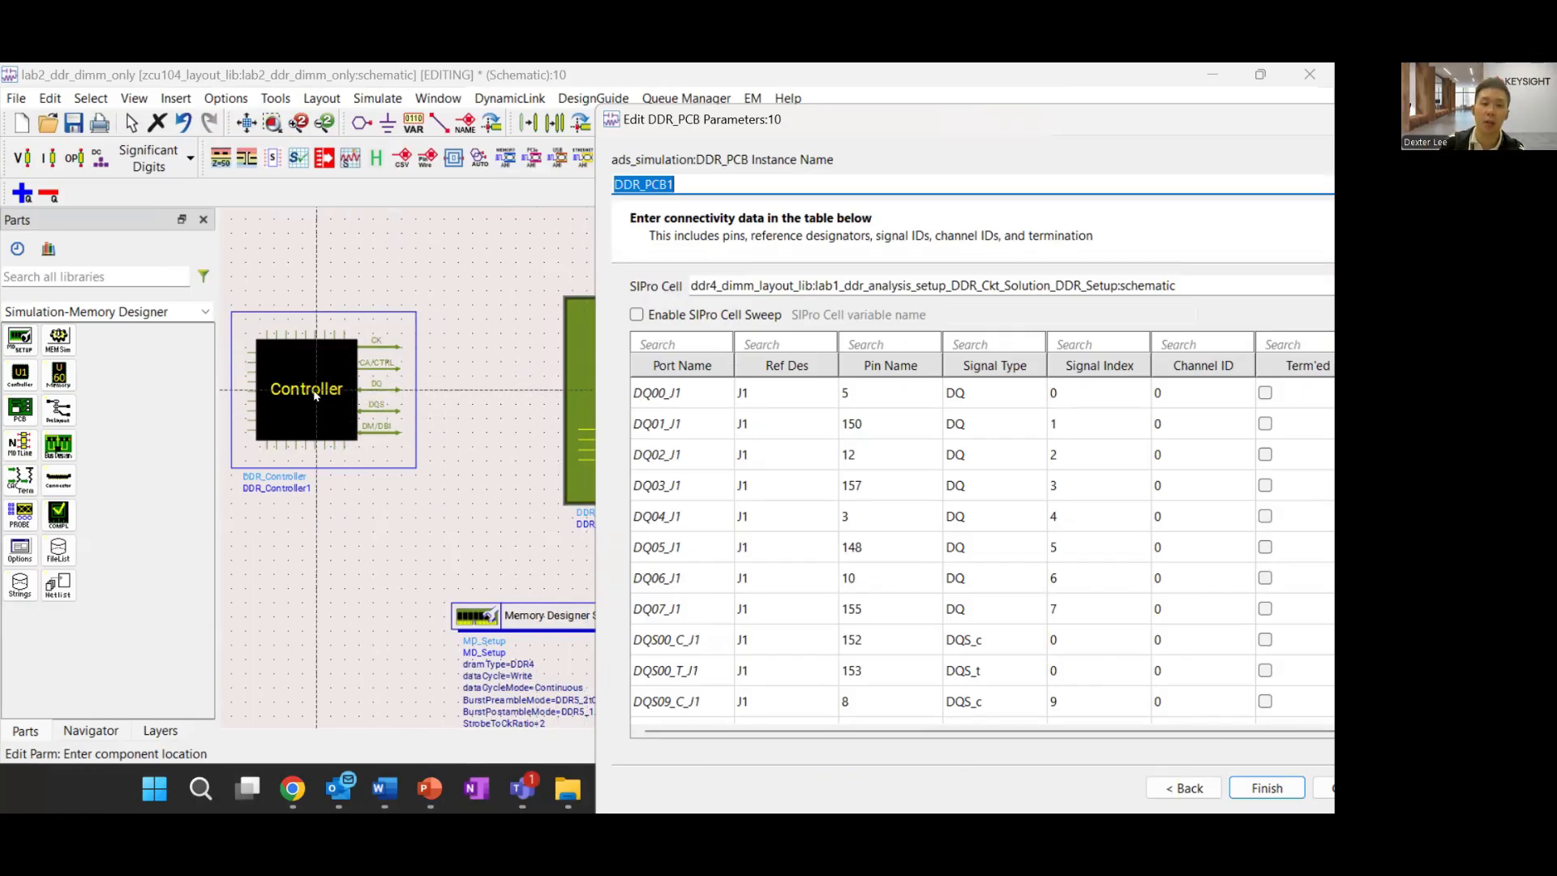
scroll(1141, 540, "down", 2)
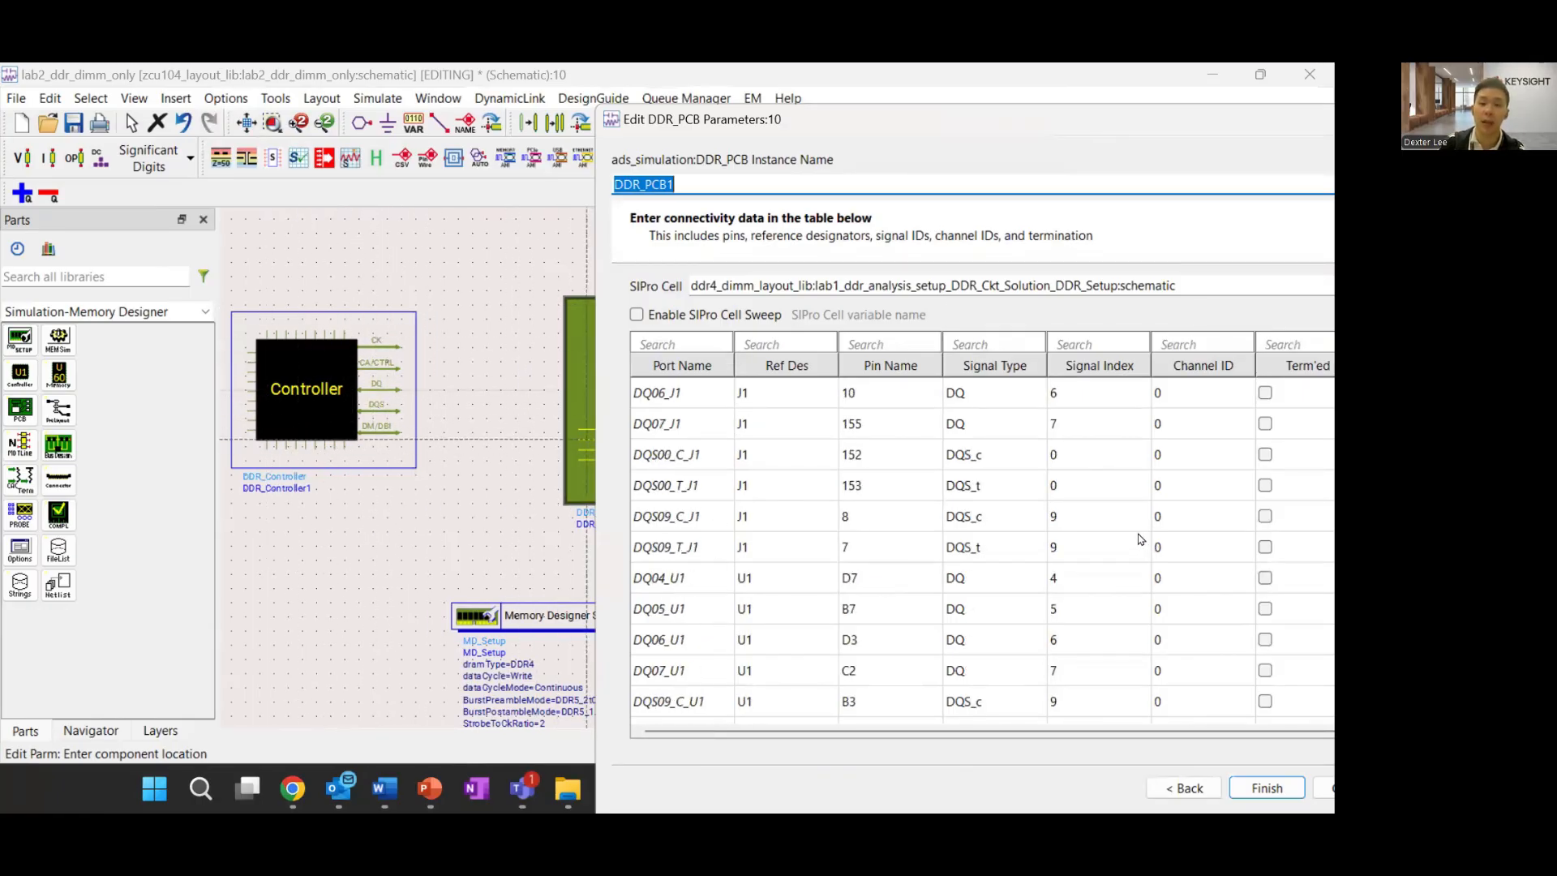
scroll(1067, 531, "down", 2)
scroll(1008, 528, "down", 1)
scroll(800, 494, "up", 1)
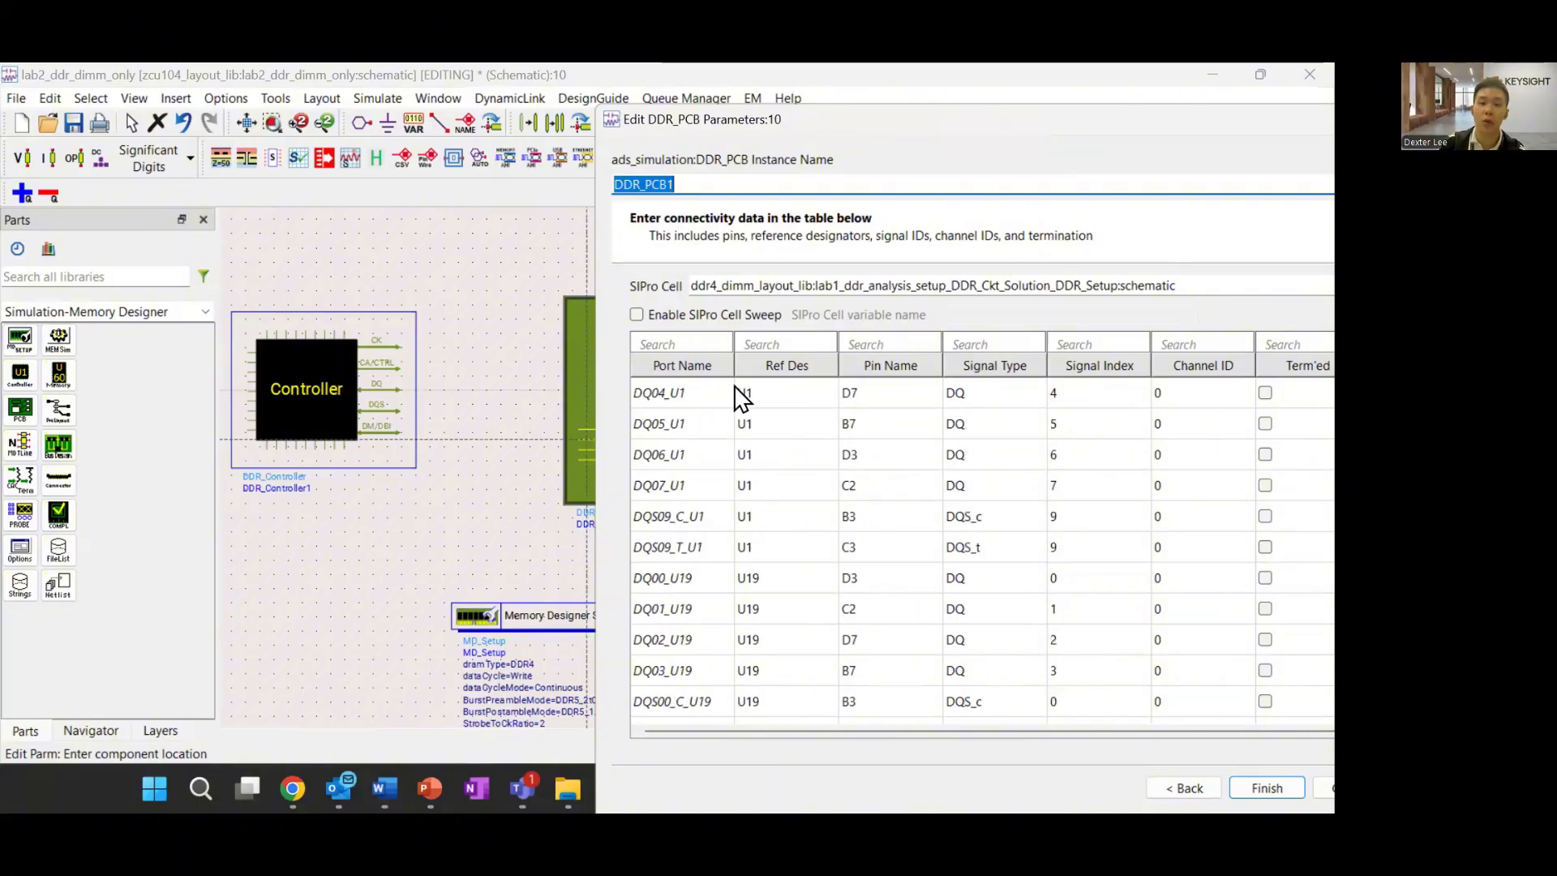
scroll(738, 487, "up", 1)
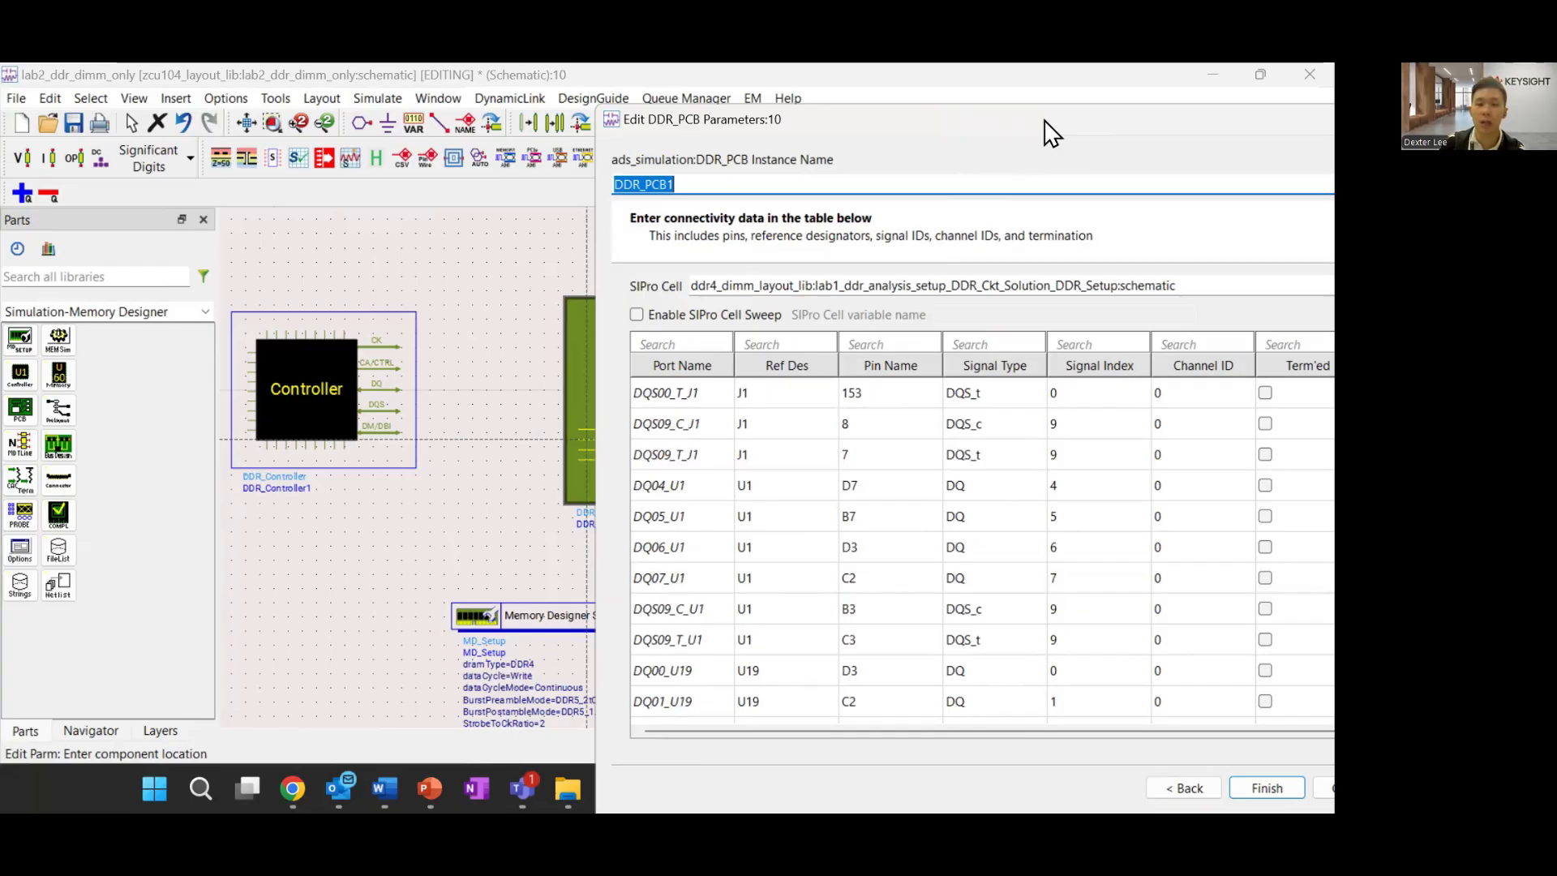
Check the signal types and indexes in the connectivity table against the Memory side, and accept the PCB component's settings.
left_click_drag(1044, 119, 443, 83)
scroll(154, 568, "down", 1)
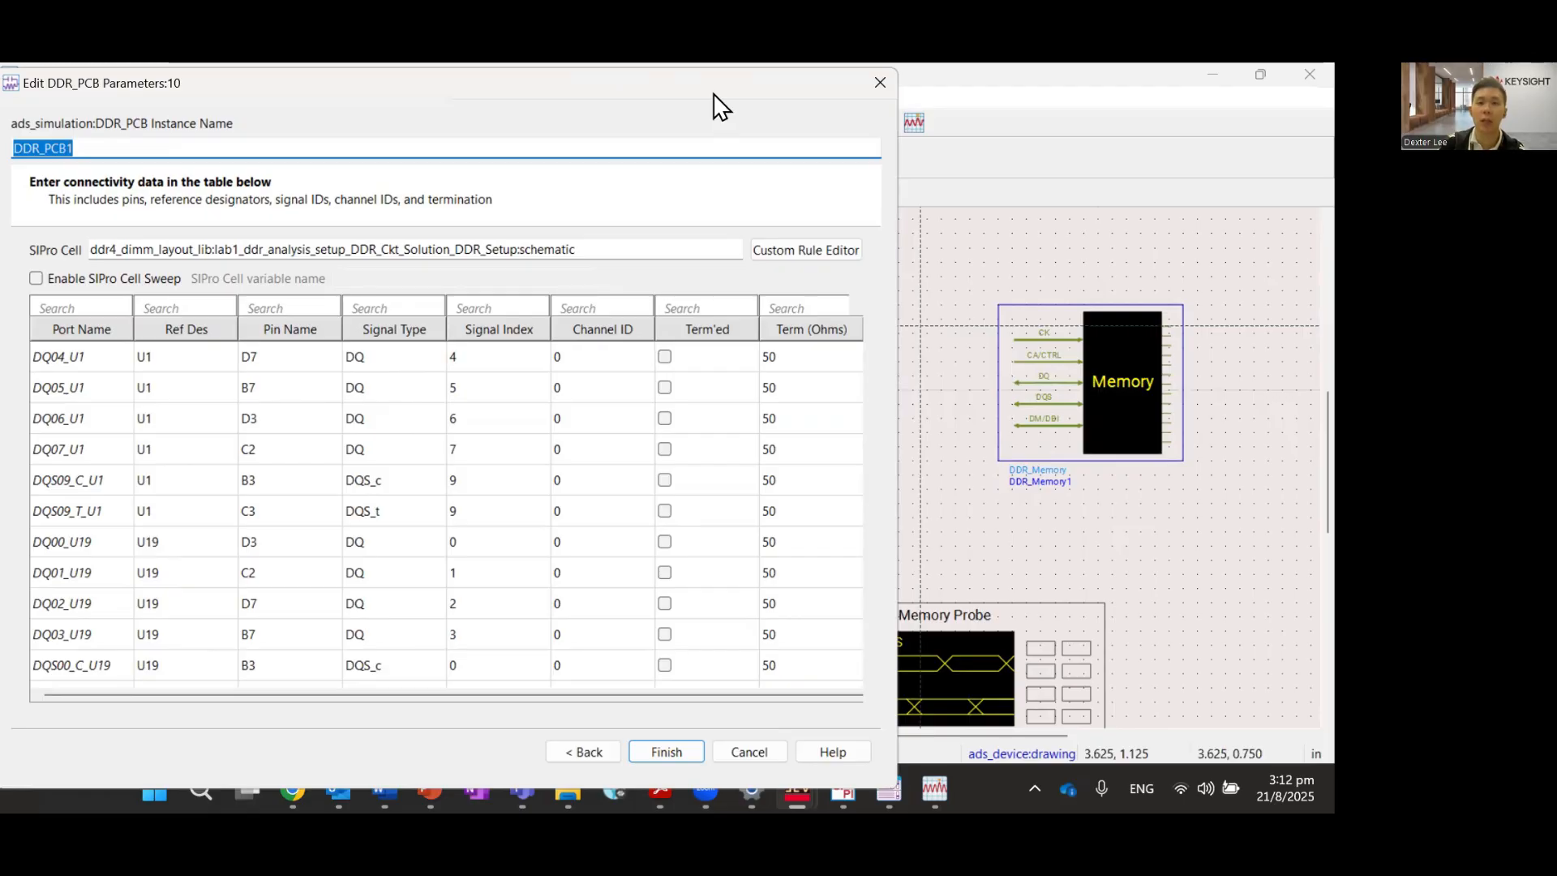
left_click_drag(713, 94, 663, 96)
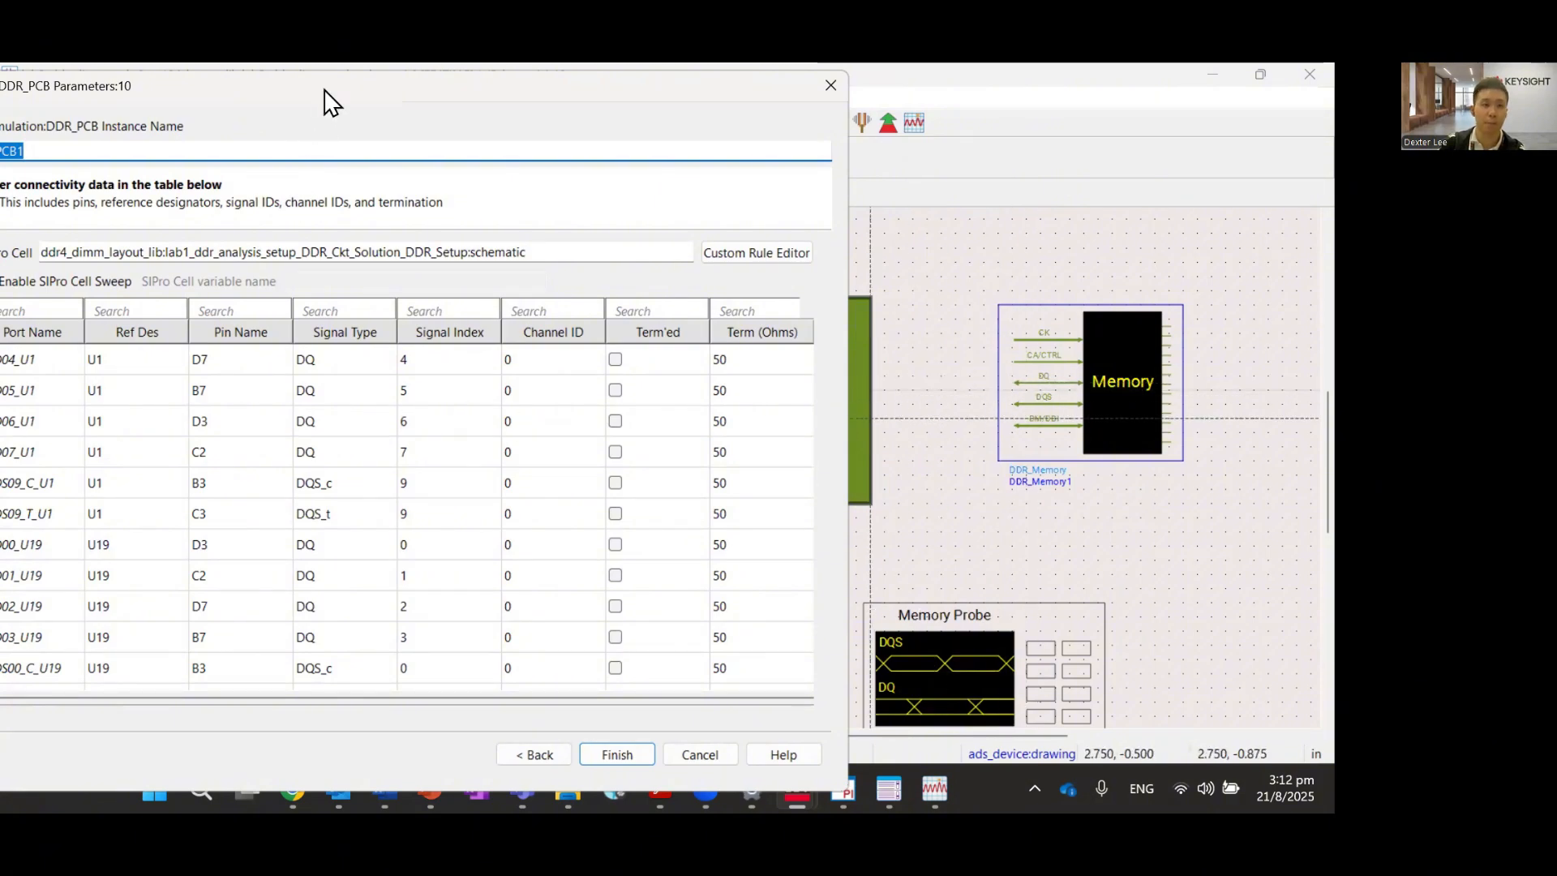
left_click_drag(332, 89, 539, 94)
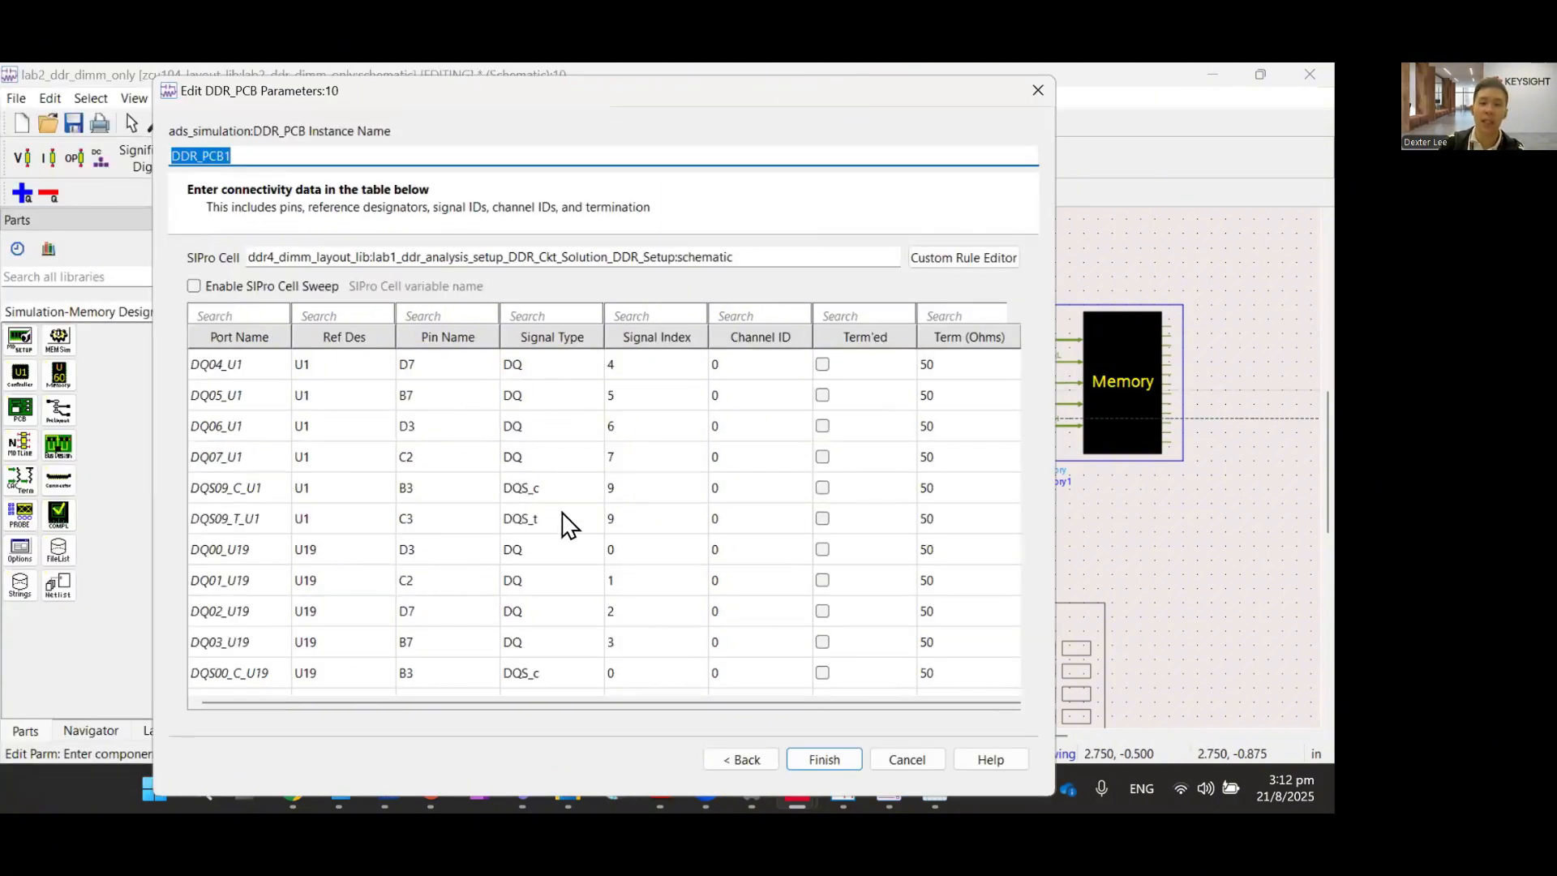
scroll(576, 535, "down", 1)
scroll(577, 542, "up", 5)
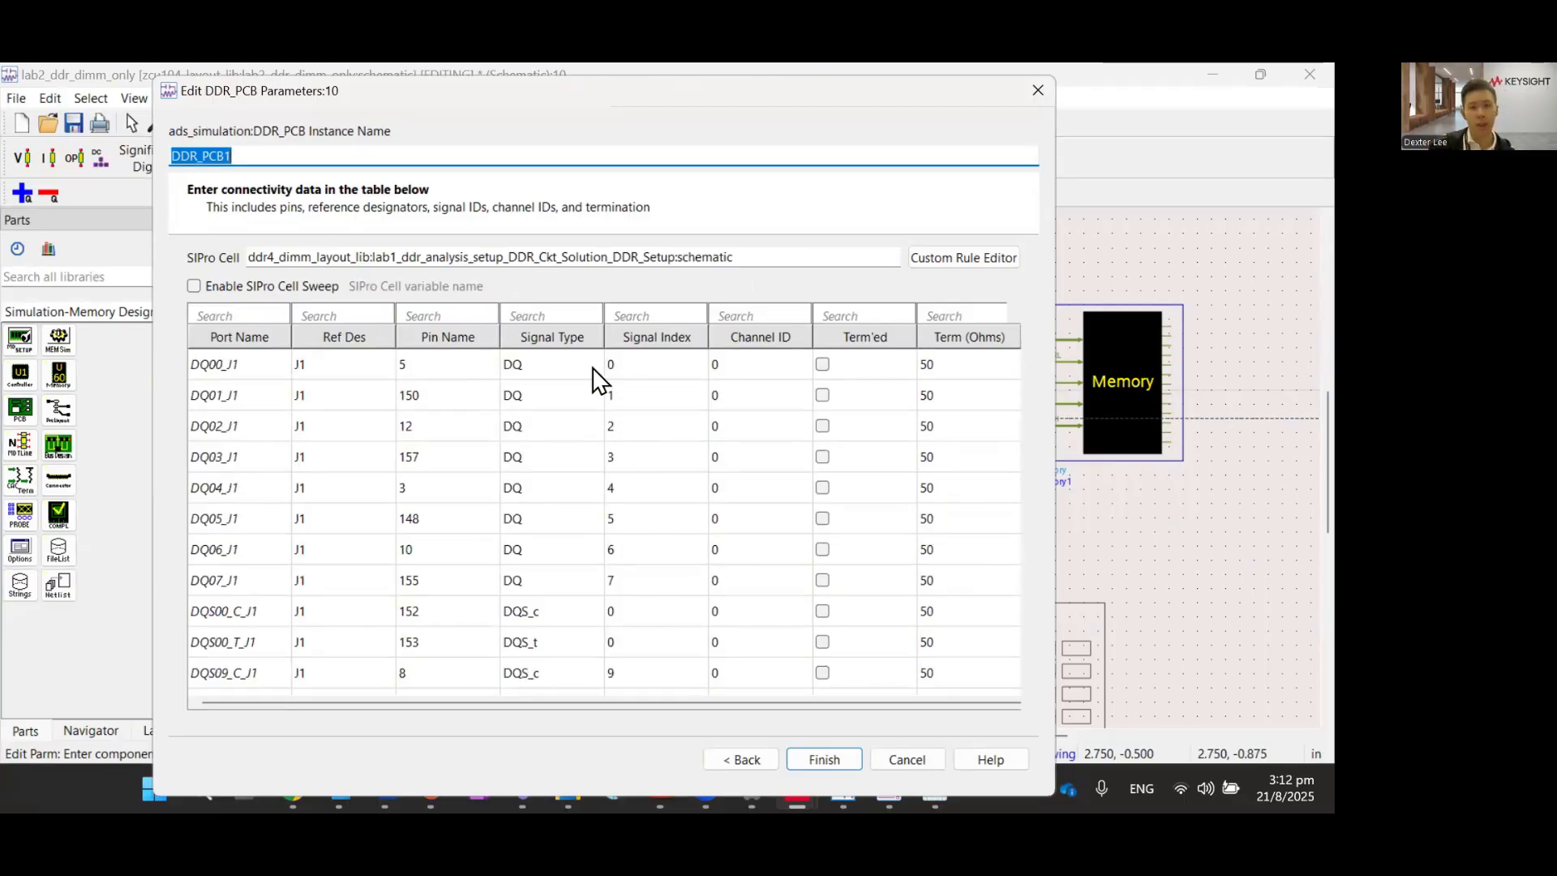
scroll(644, 519, "down", 2)
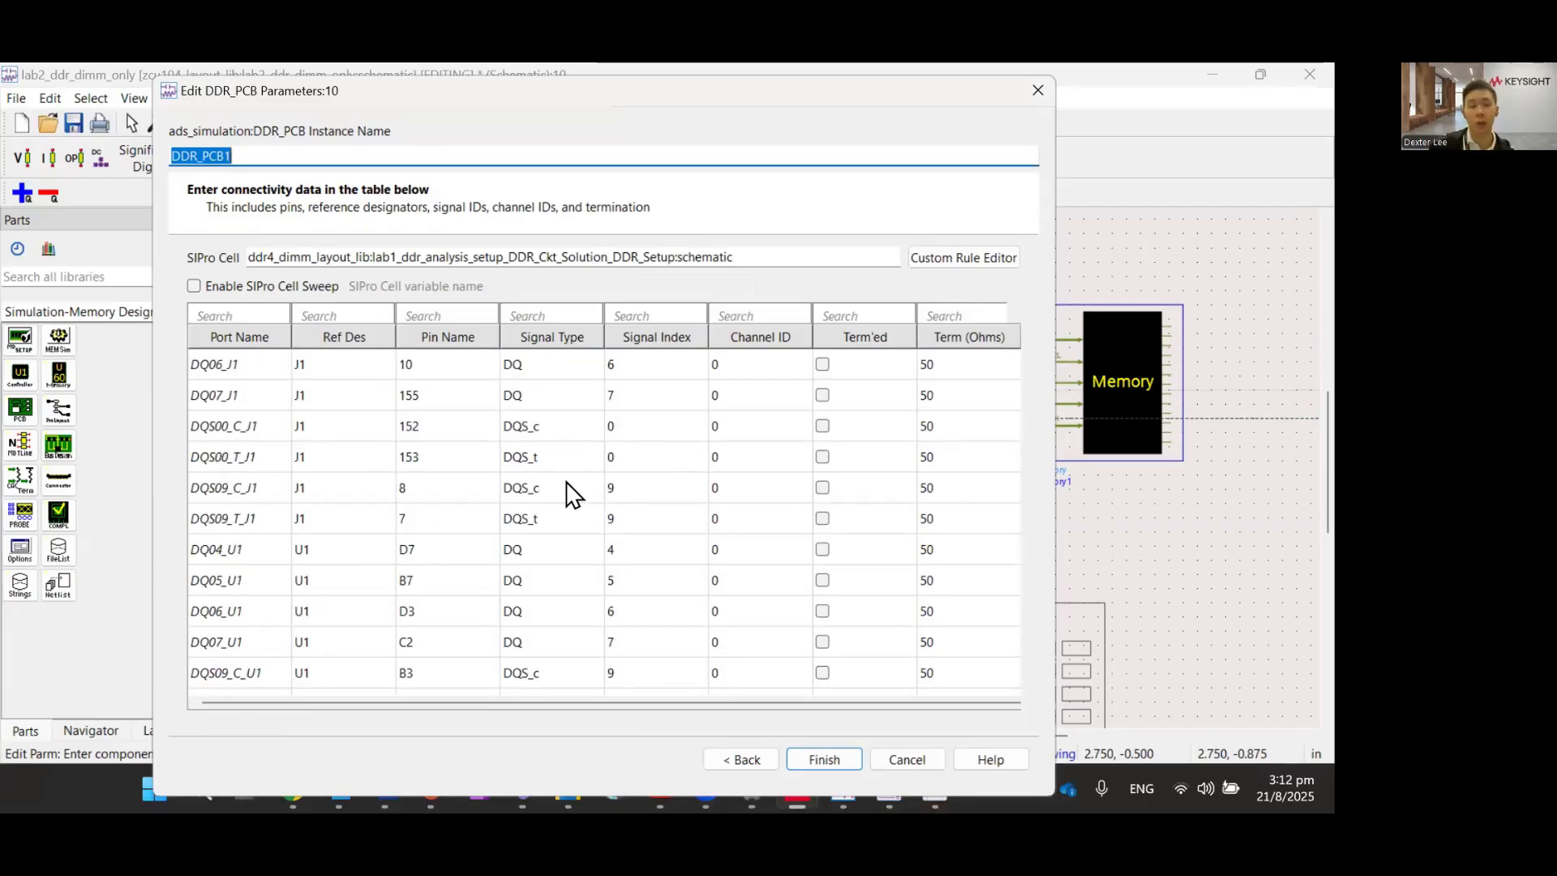
scroll(576, 492, "down", 2)
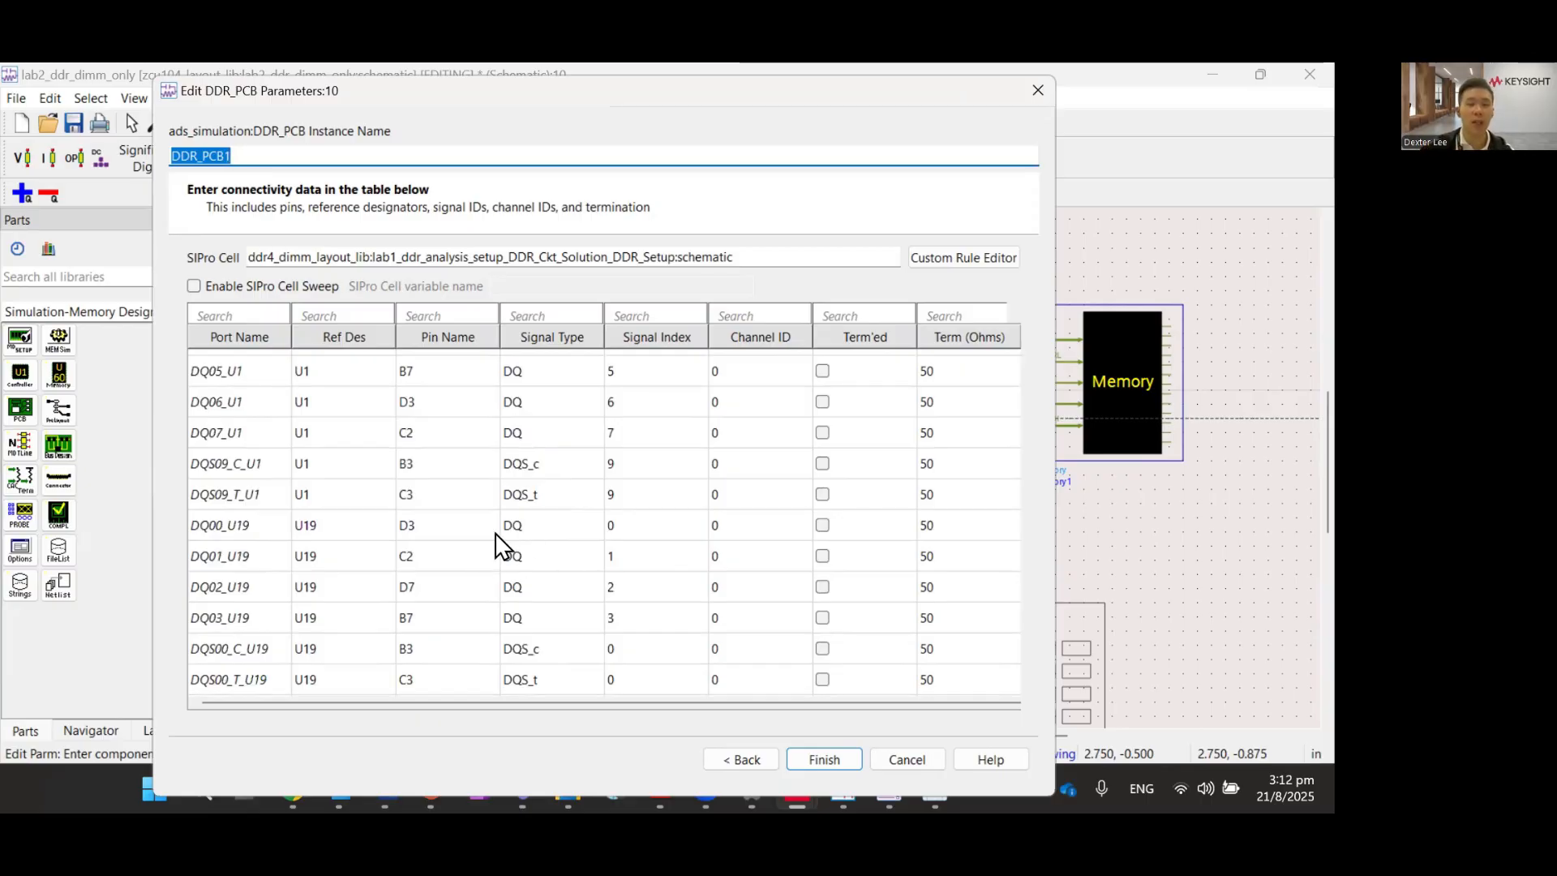
left_click(823, 759)
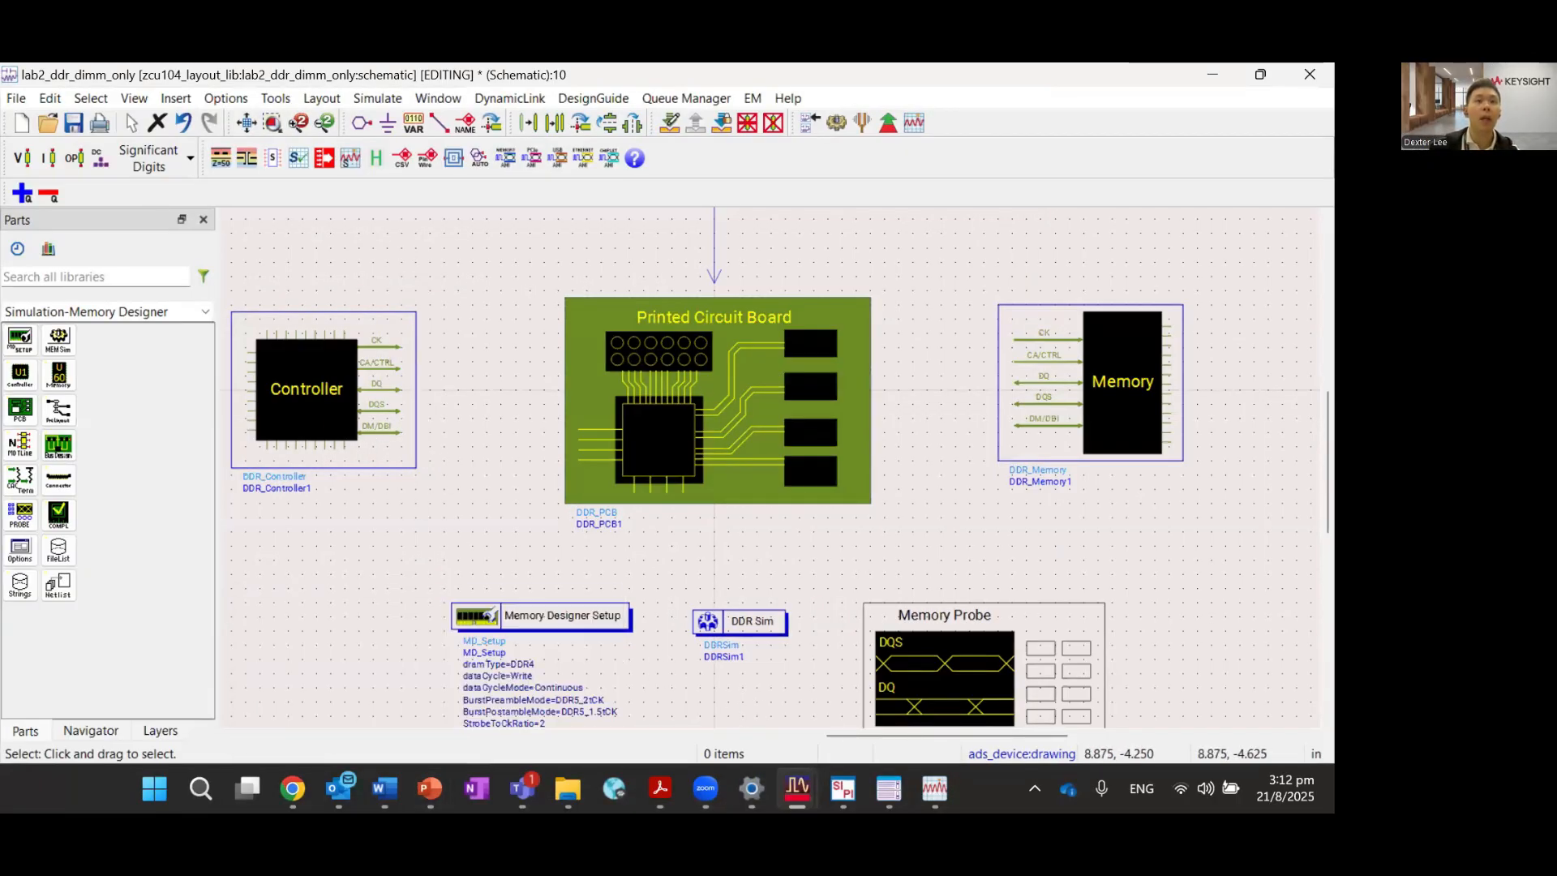
Reopen the PCB component's parameters, review the Channel ID of every port, and close the parameters.
left_click(603, 379)
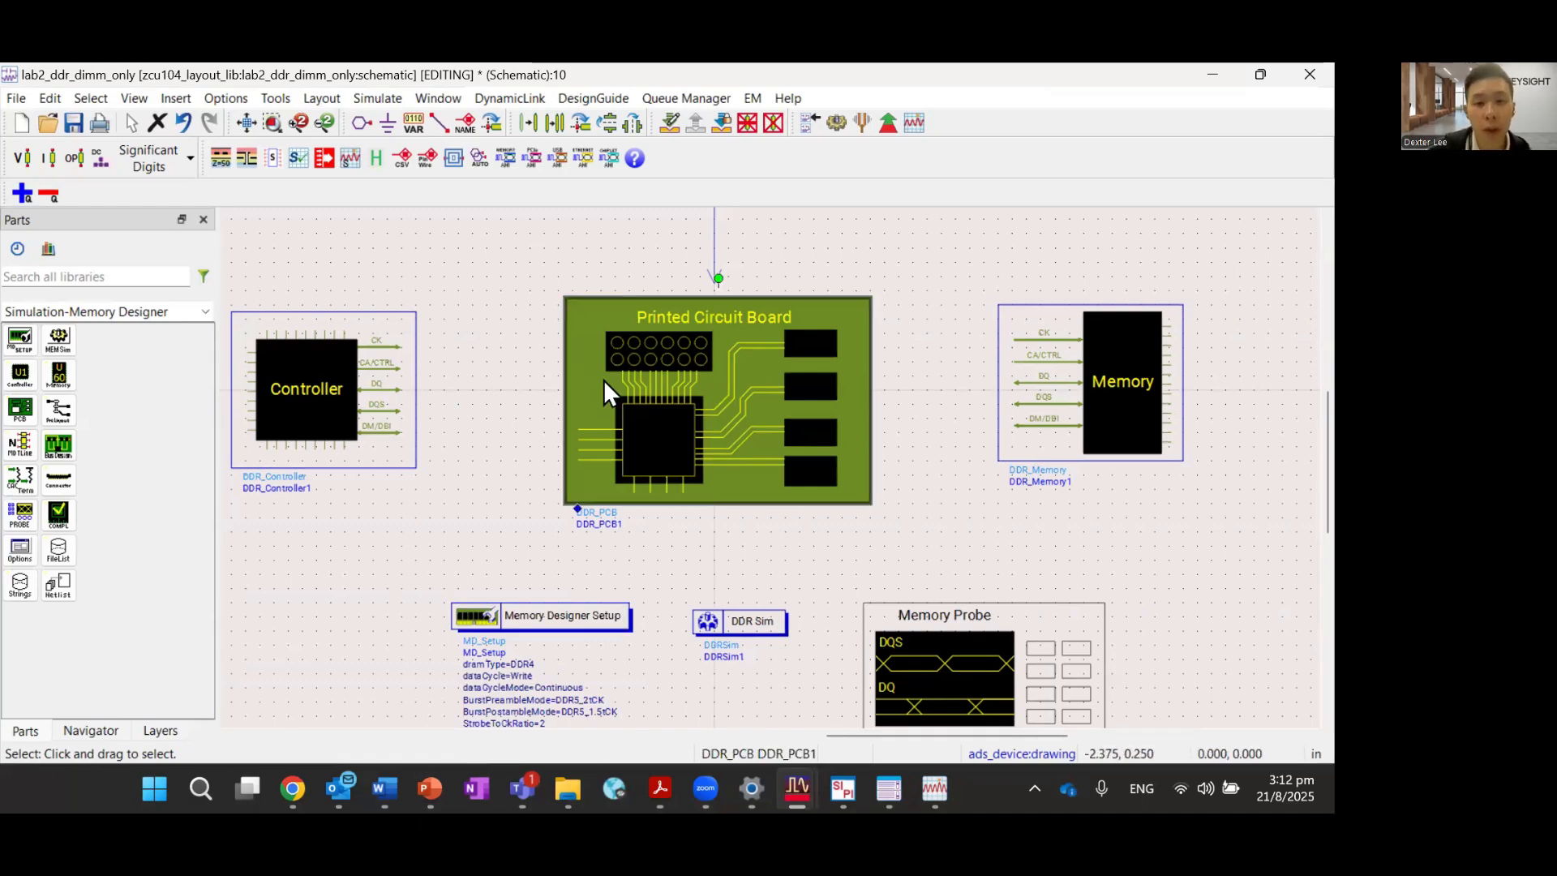
double_click(603, 380)
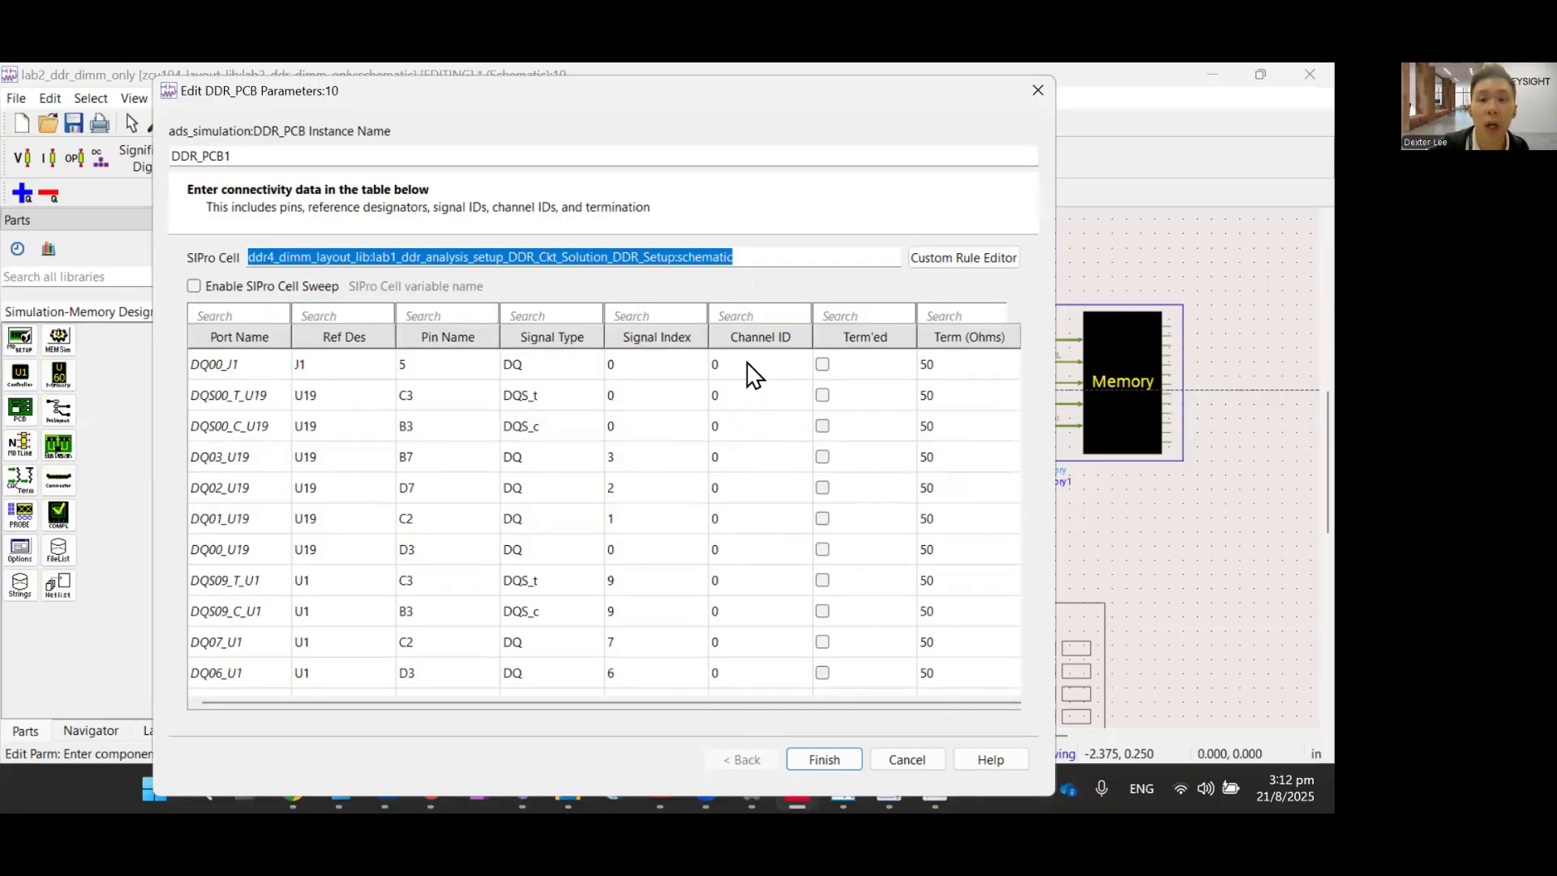
left_click(725, 370)
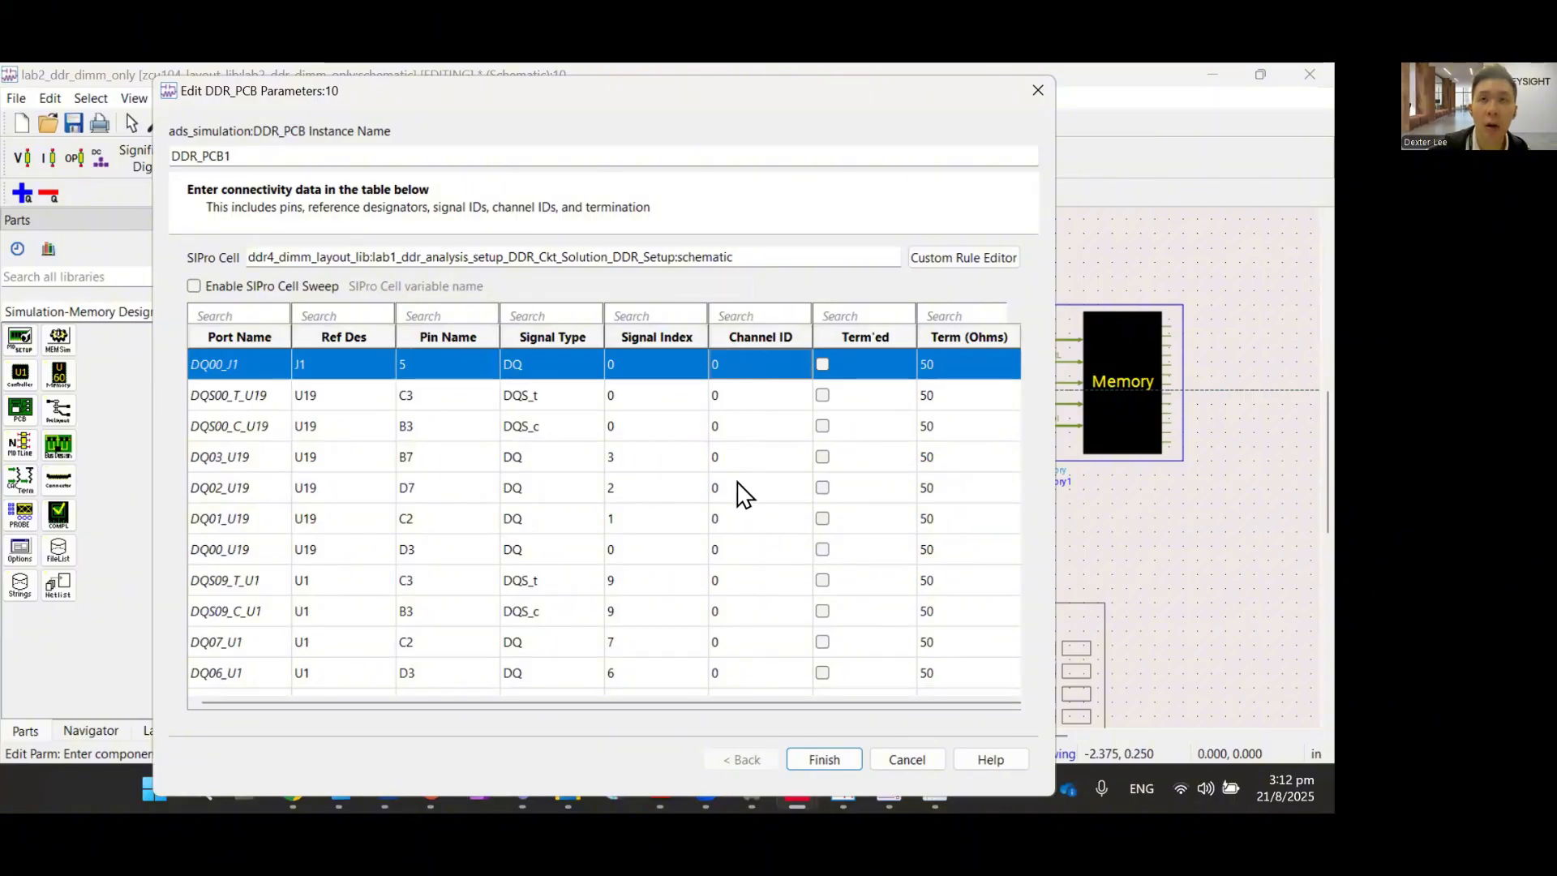
scroll(740, 489, "down", 7)
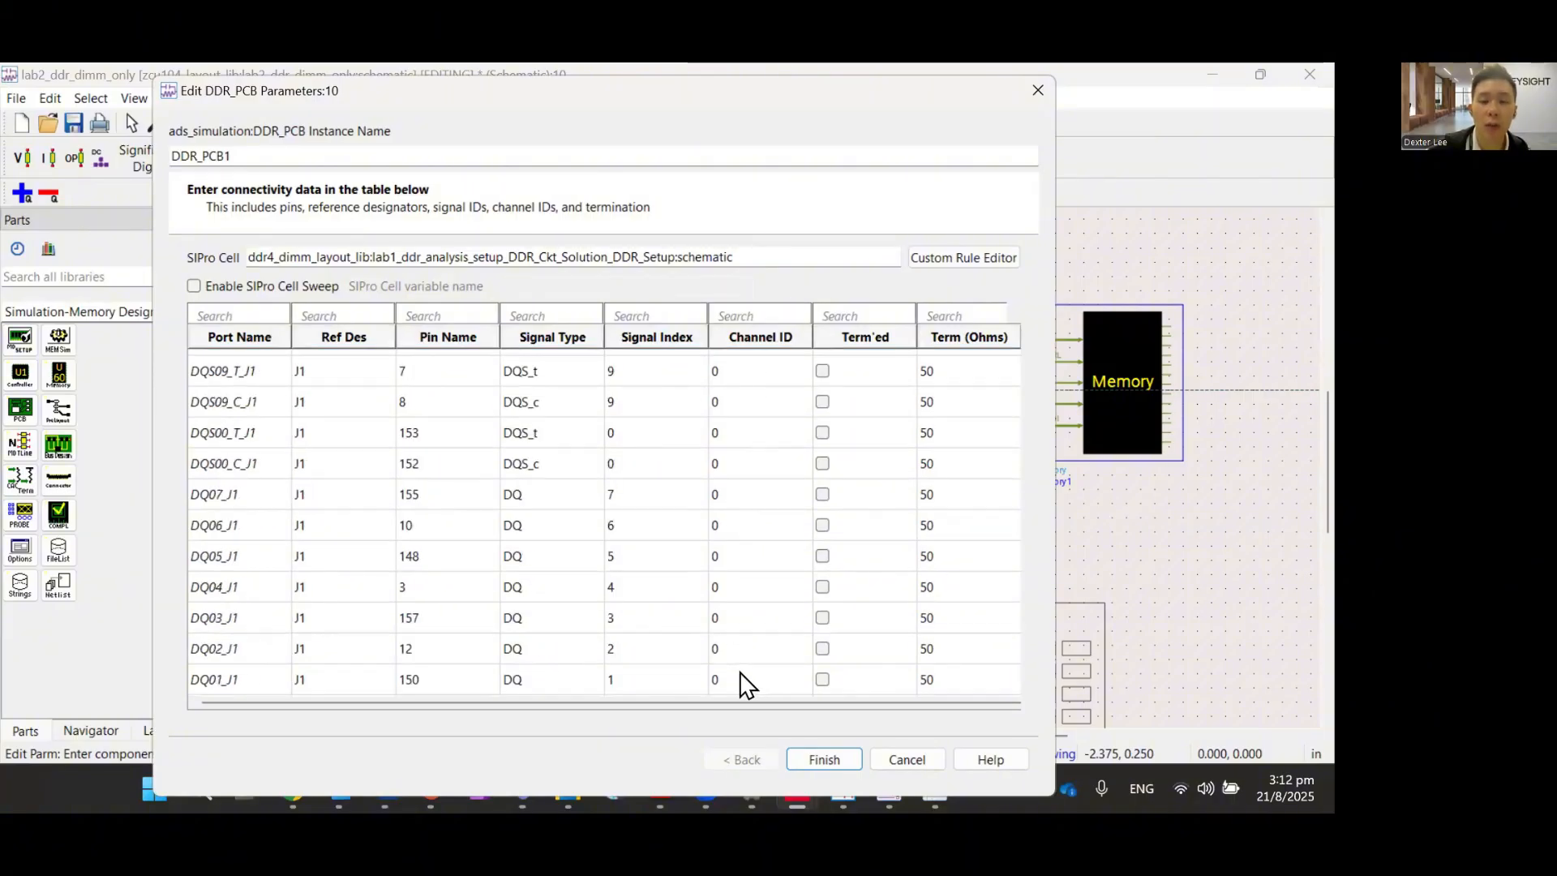
scroll(746, 688, "up", 7)
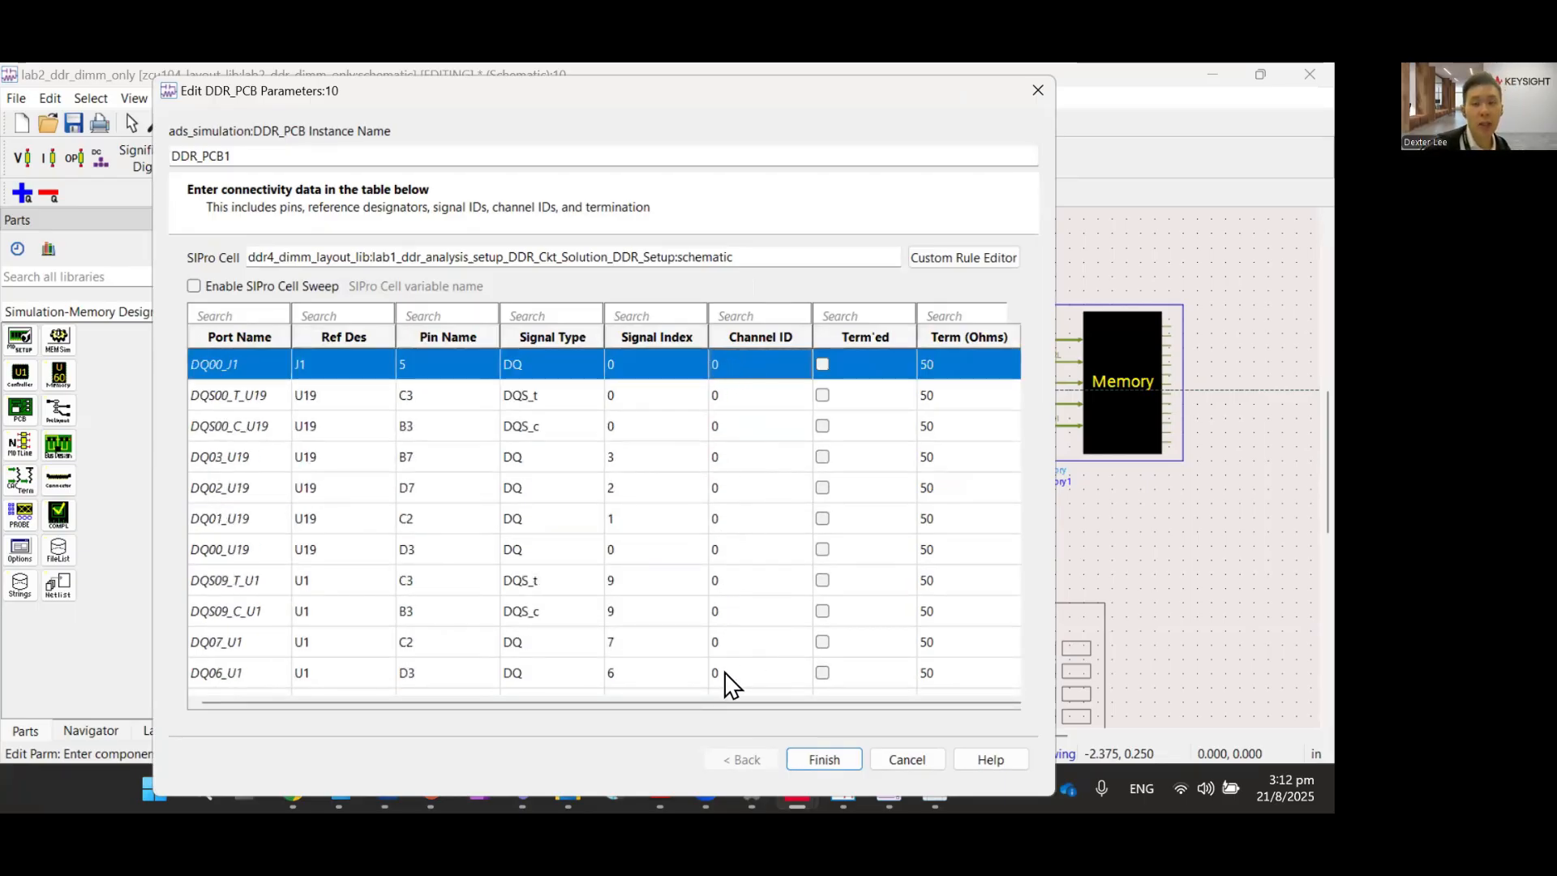
scroll(733, 666, "down", 6)
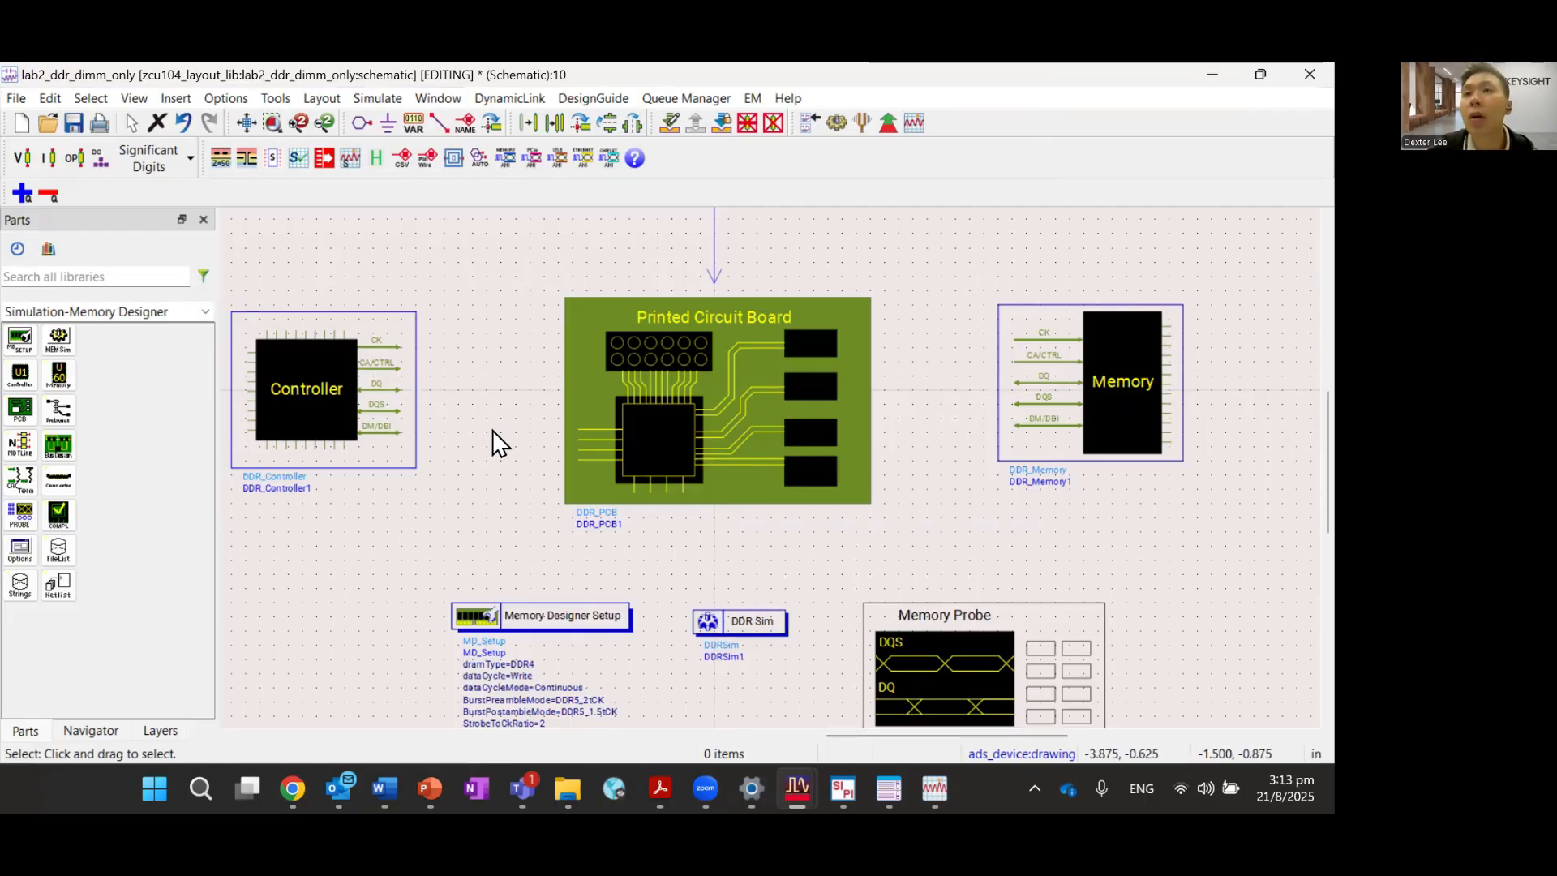
Open the parameters of the Controller component DDR_Controller1.
scroll(479, 400, "up", 3)
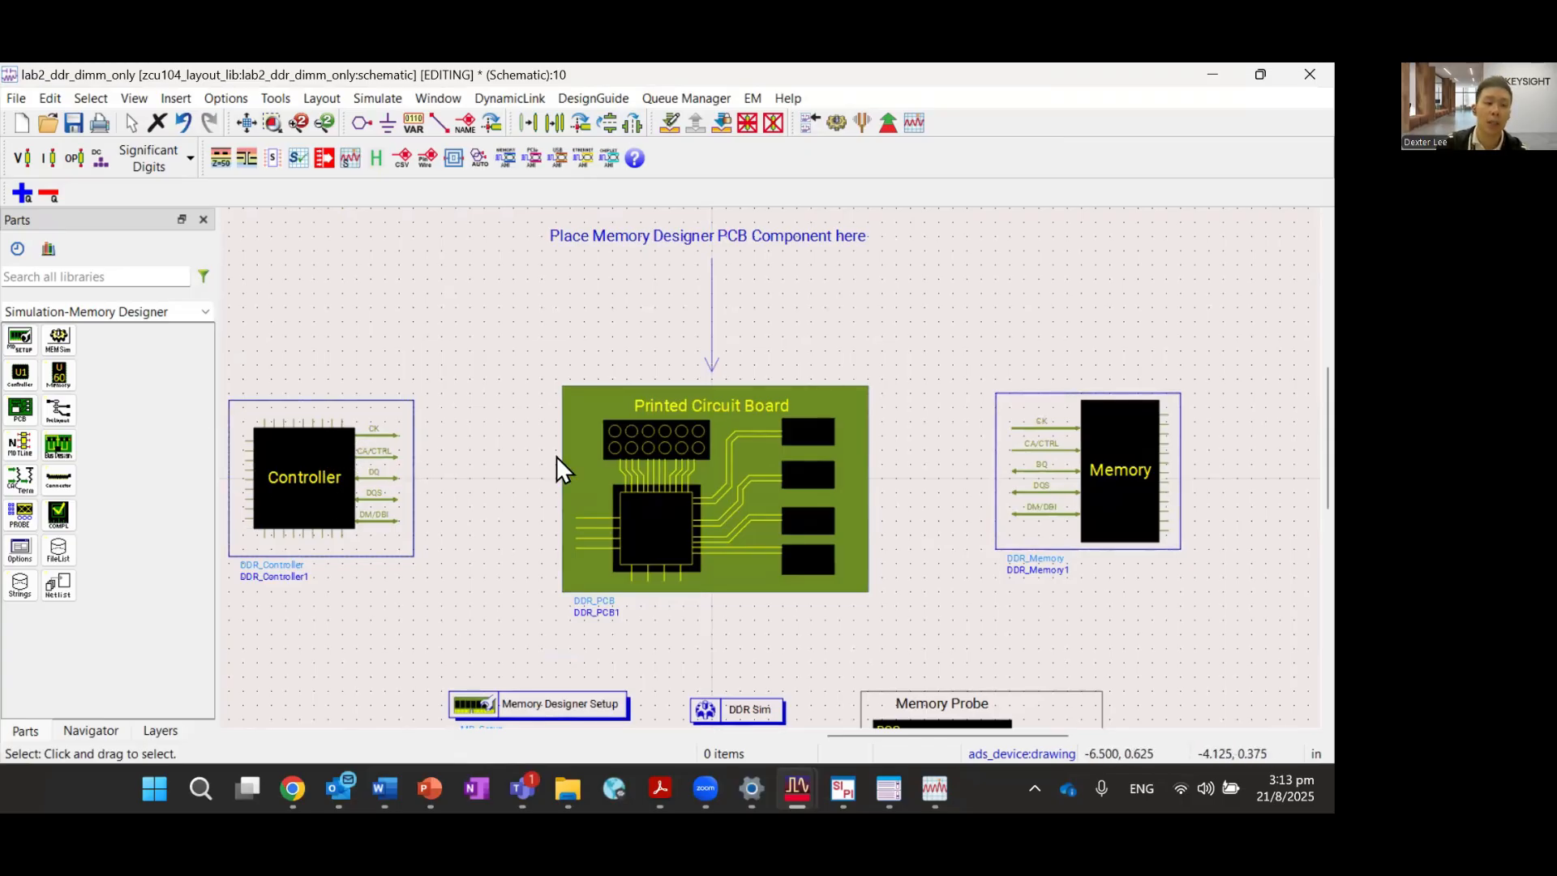
left_click_drag(345, 443, 558, 461)
scroll(564, 480, "up", 1)
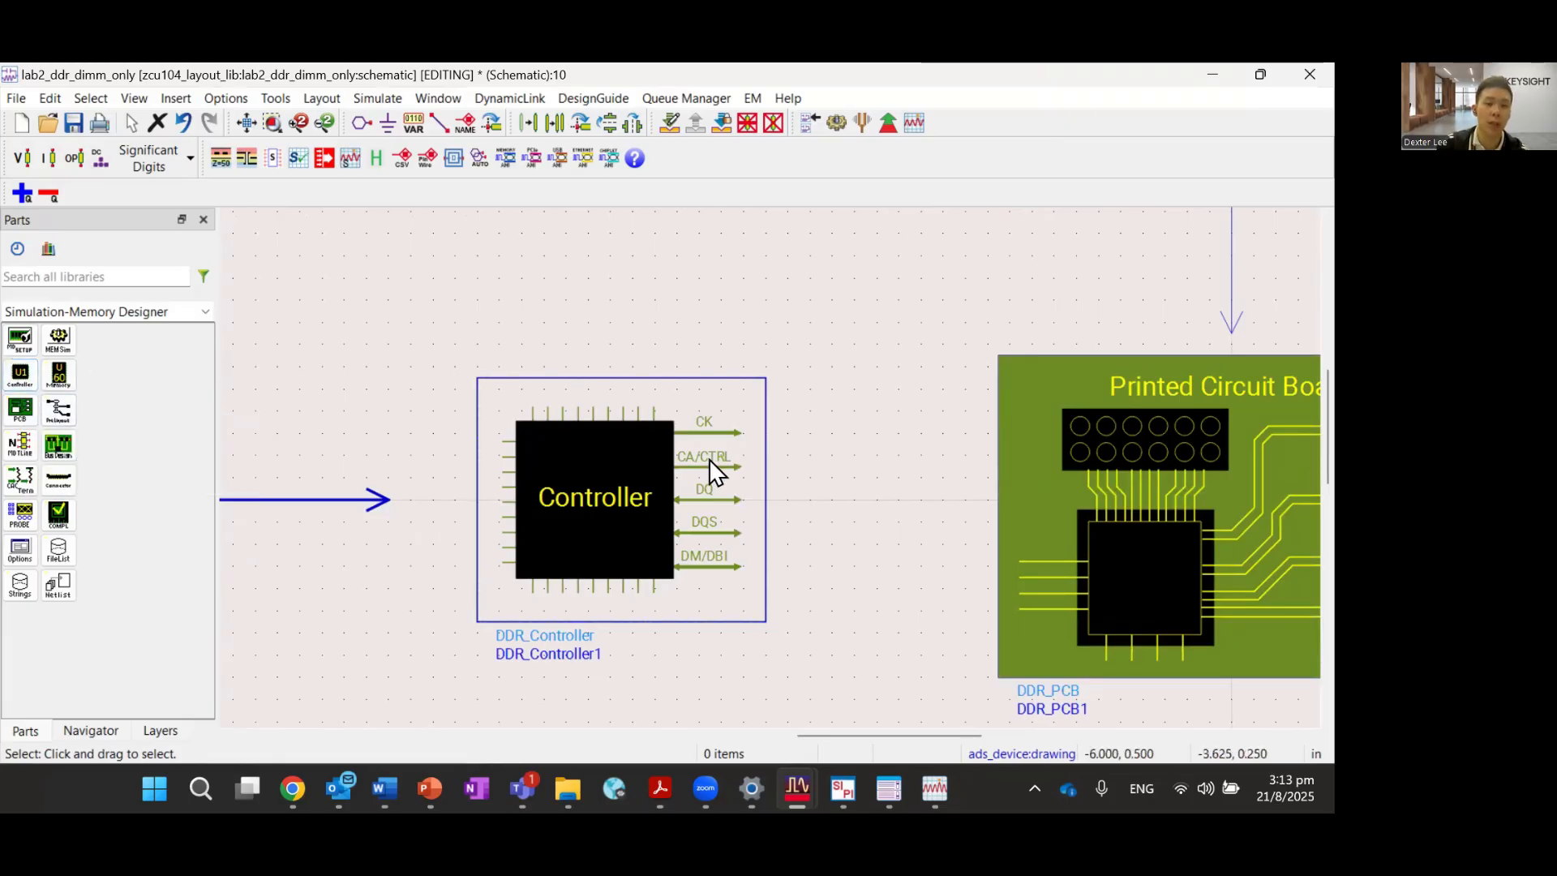
double_click(649, 479)
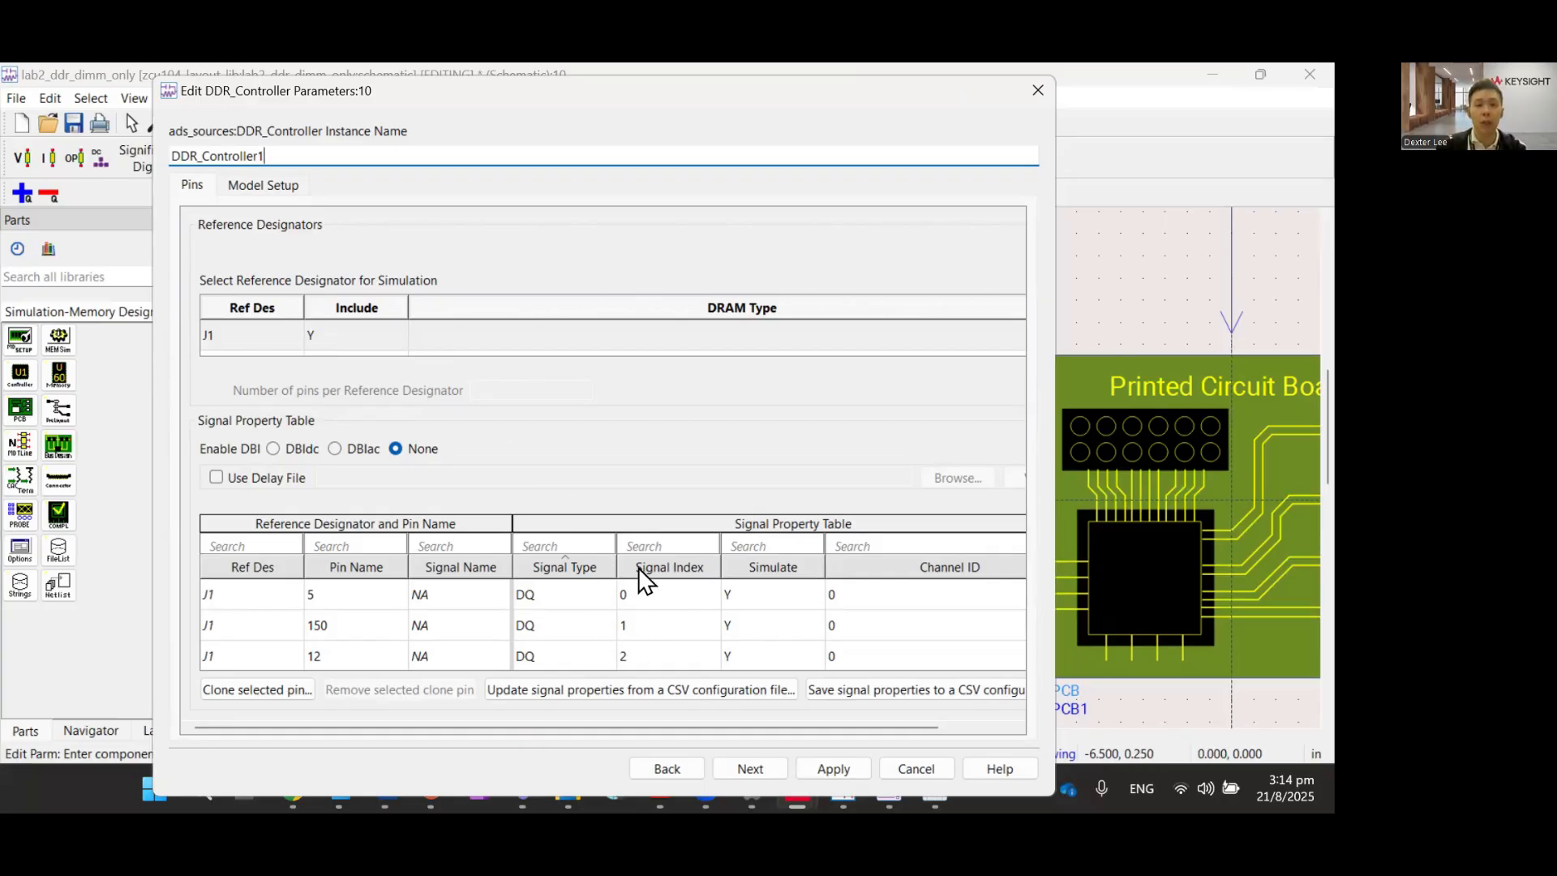
Select J1 pins DQ0 to DQ7 in the Controller's signal property table and check the options for enabling or disabling their simulation.
left_click(650, 602)
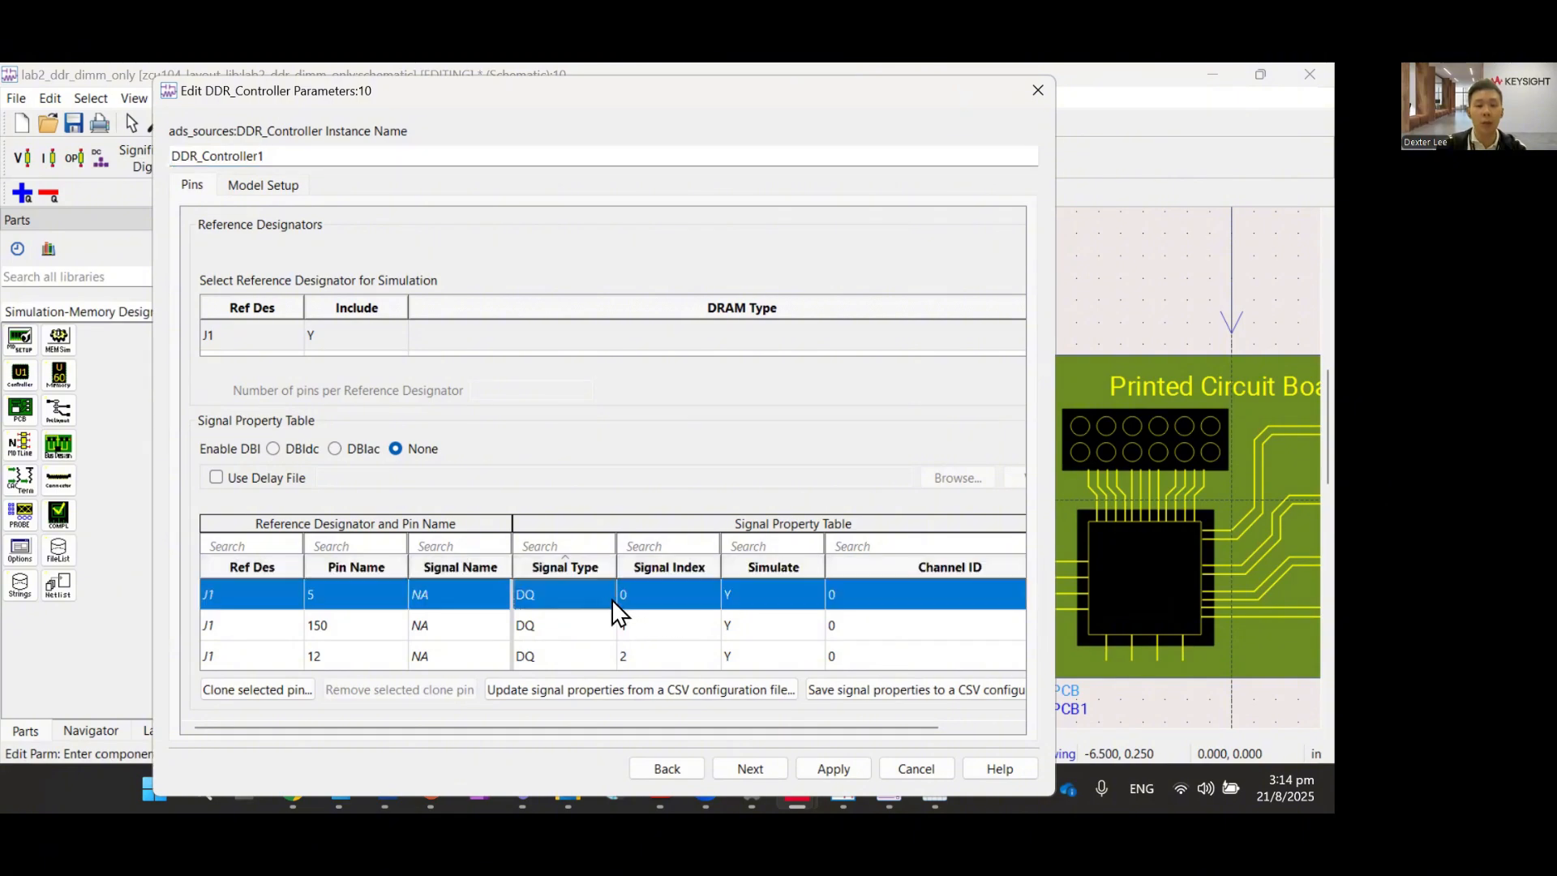
scroll(665, 624, "down", 10)
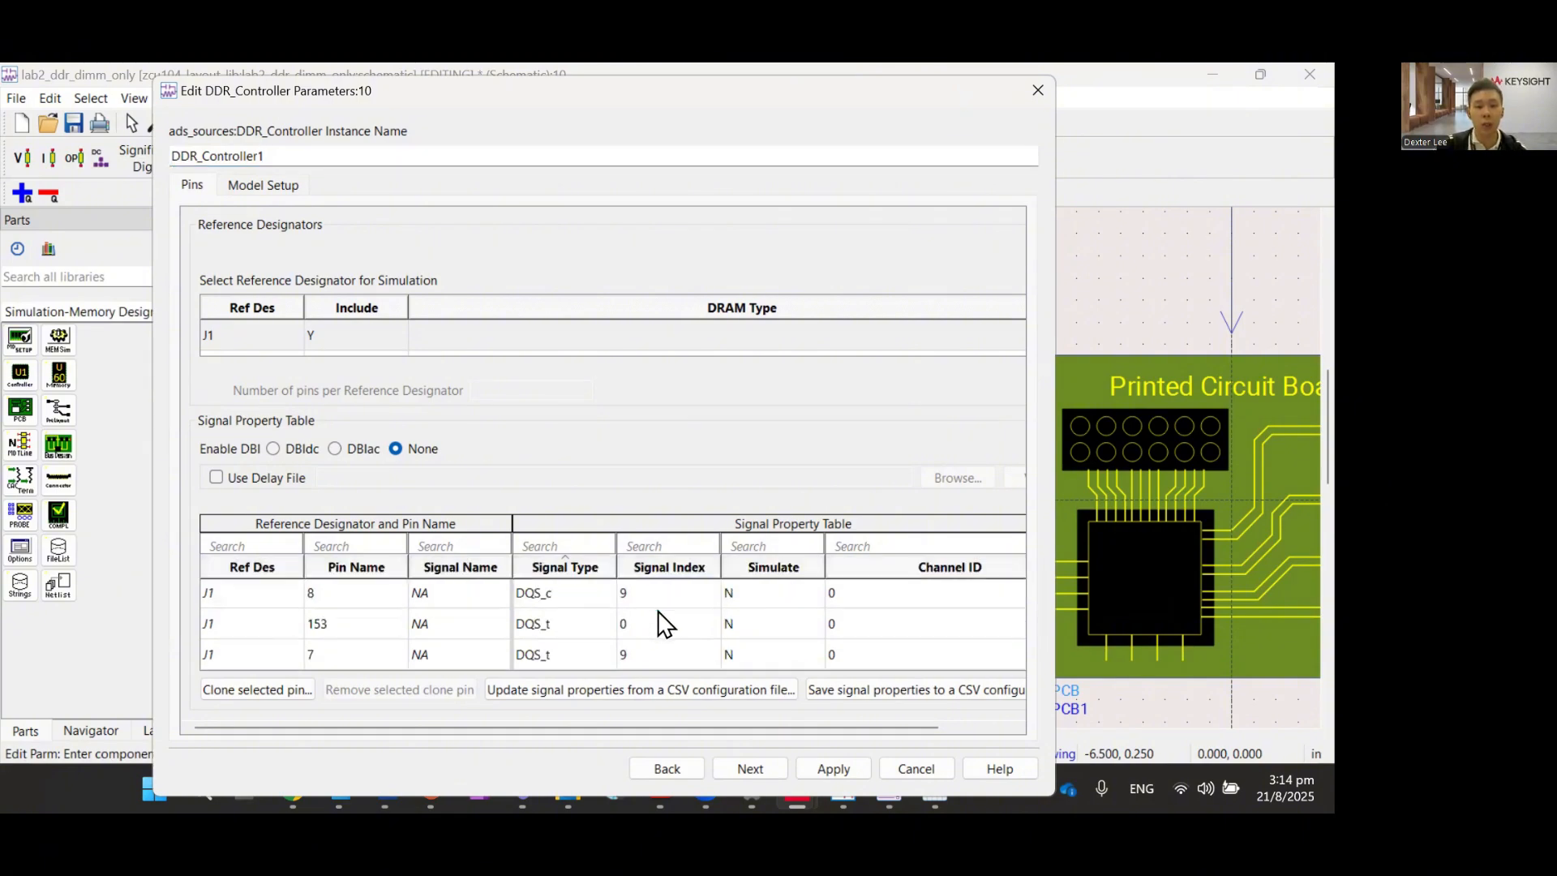
scroll(663, 628, "down", 3)
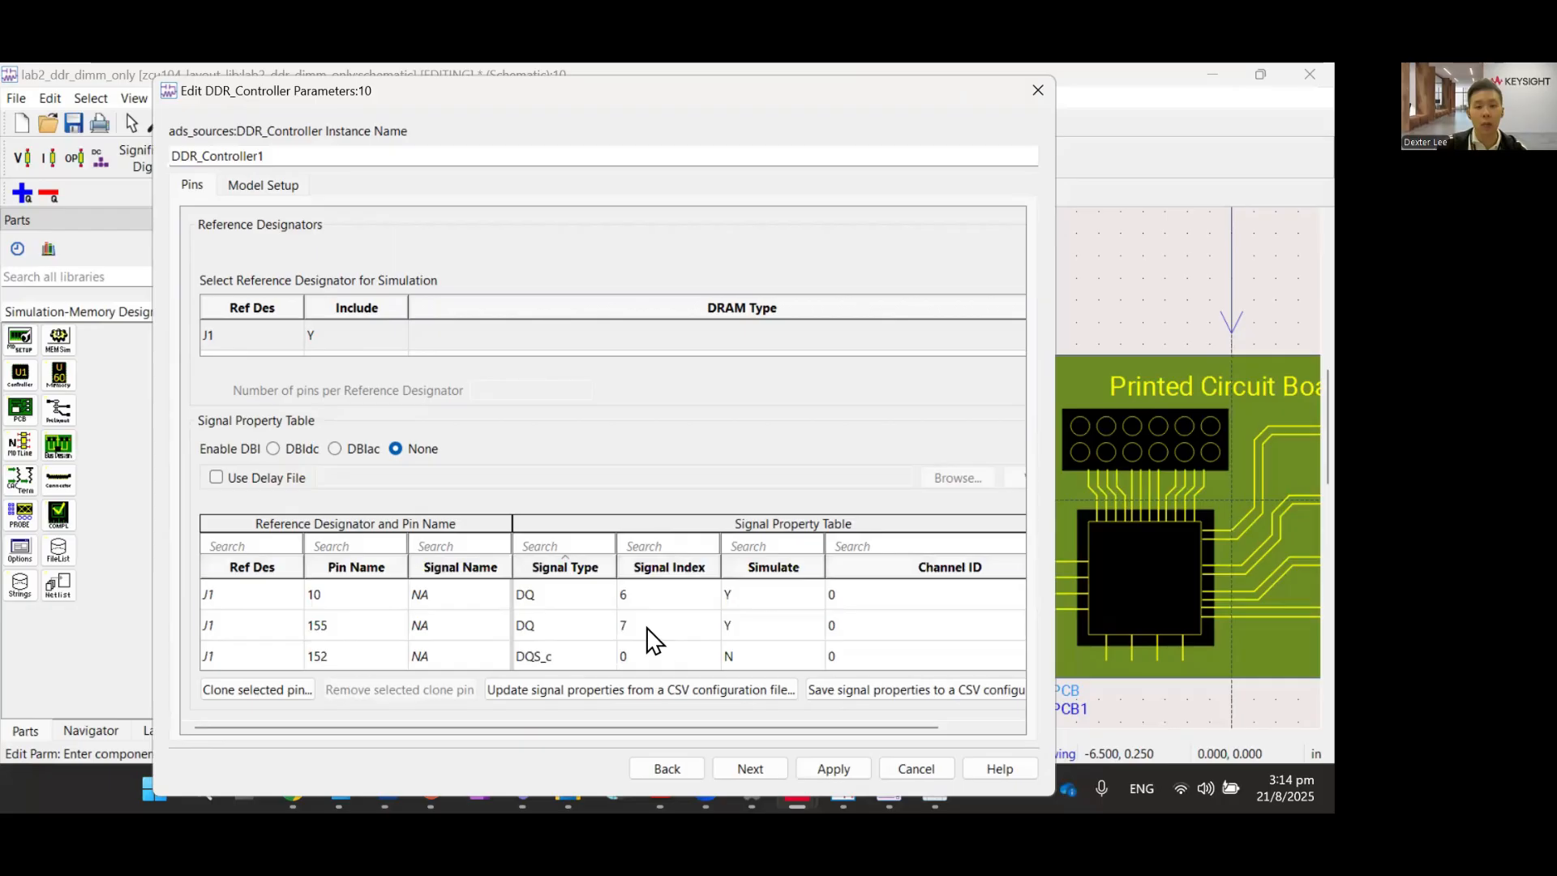
left_click(703, 621, "shift")
scroll(703, 621, "up", 5)
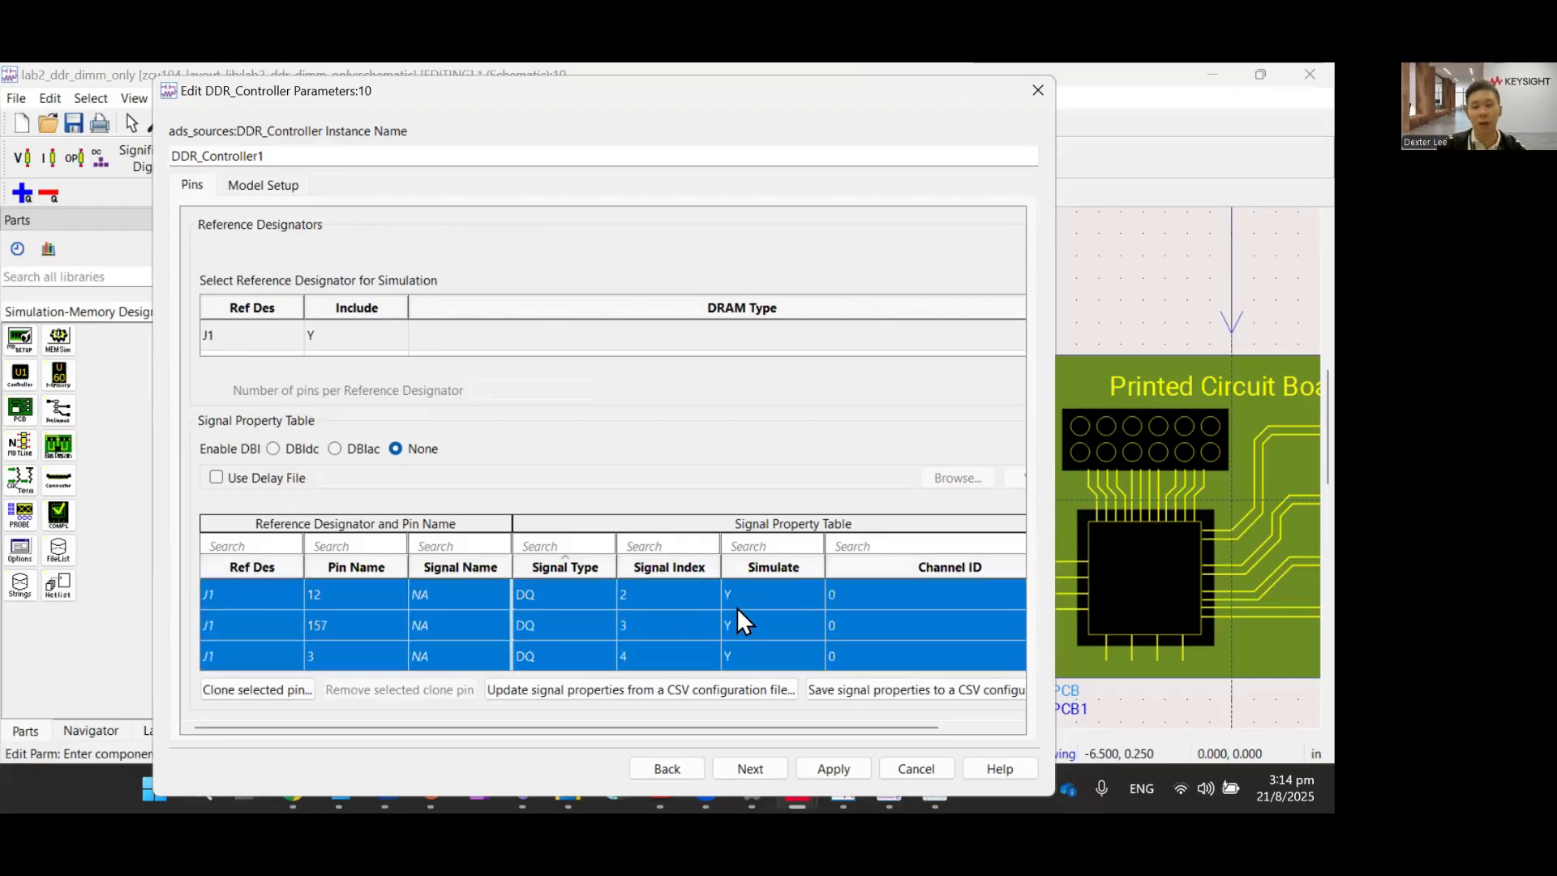
scroll(737, 614, "down", 3)
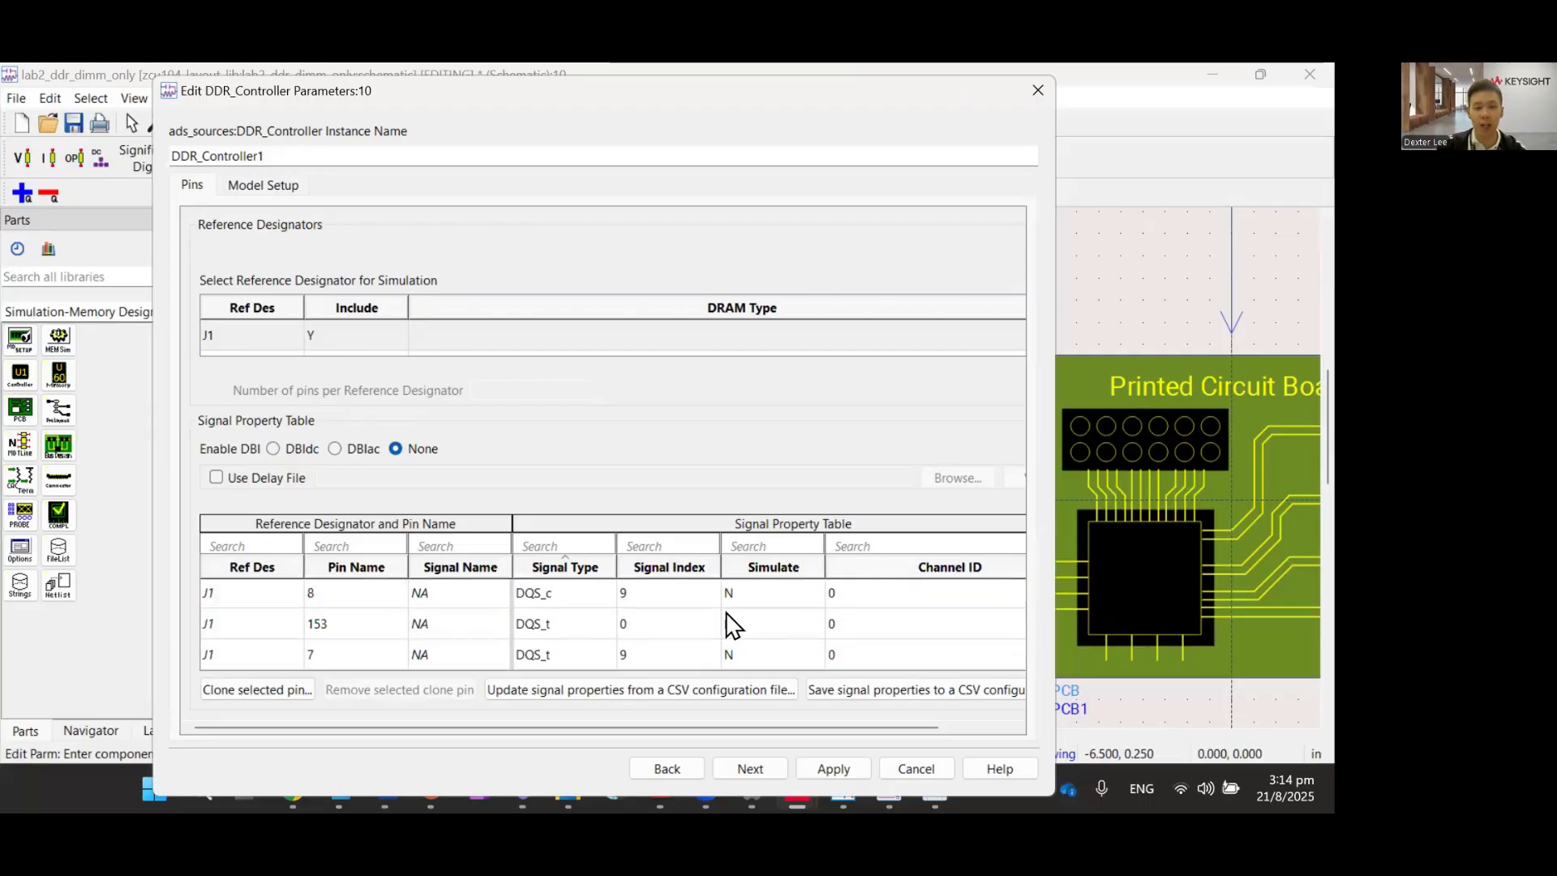
scroll(643, 616, "up", 1)
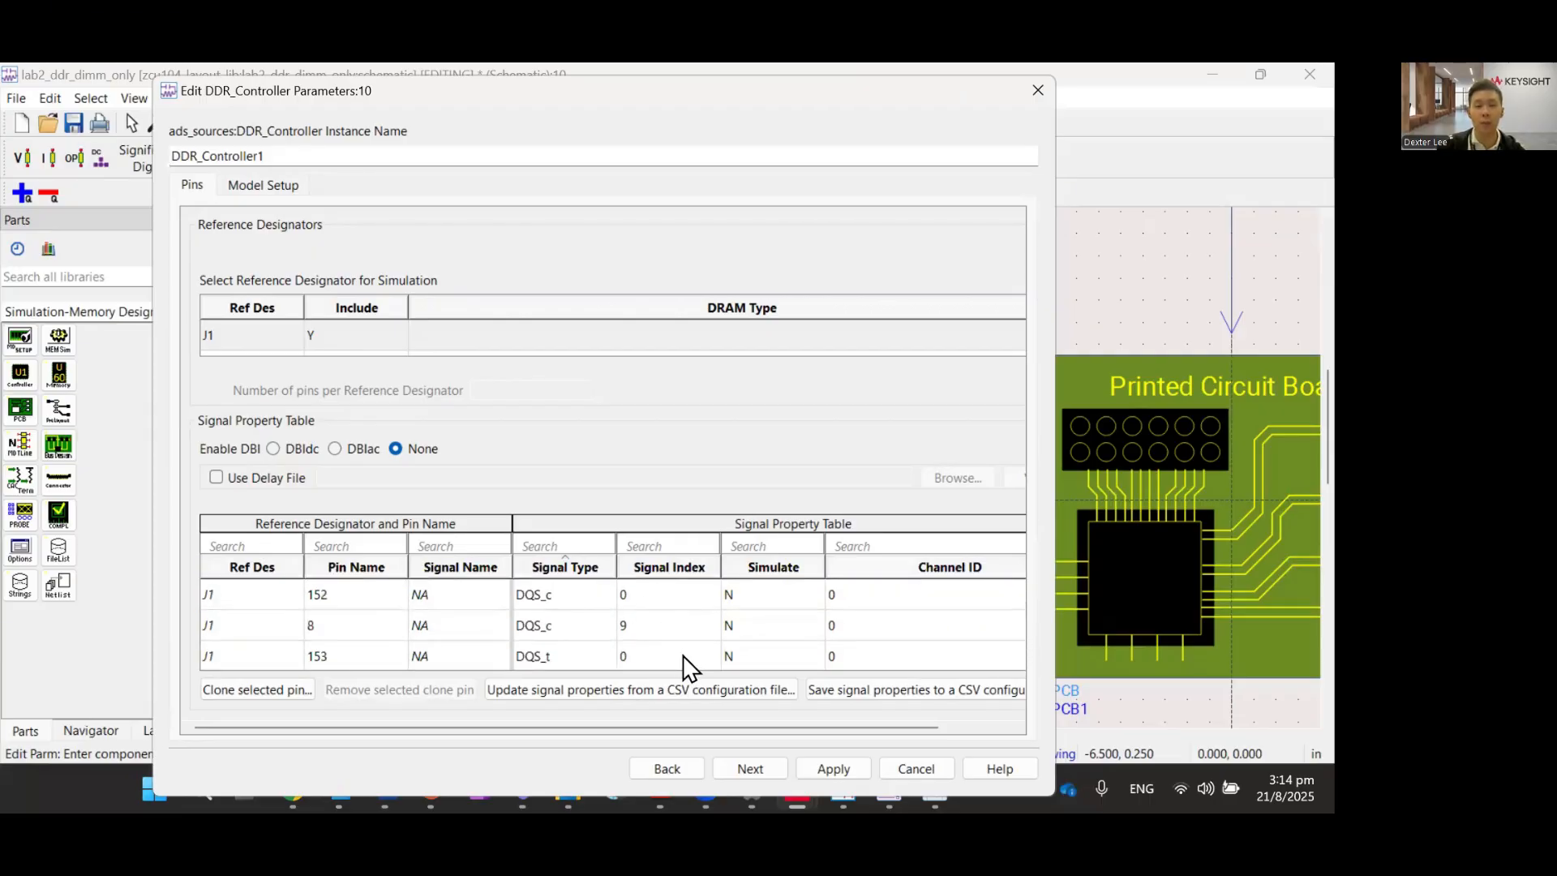
scroll(629, 620, "up", 3)
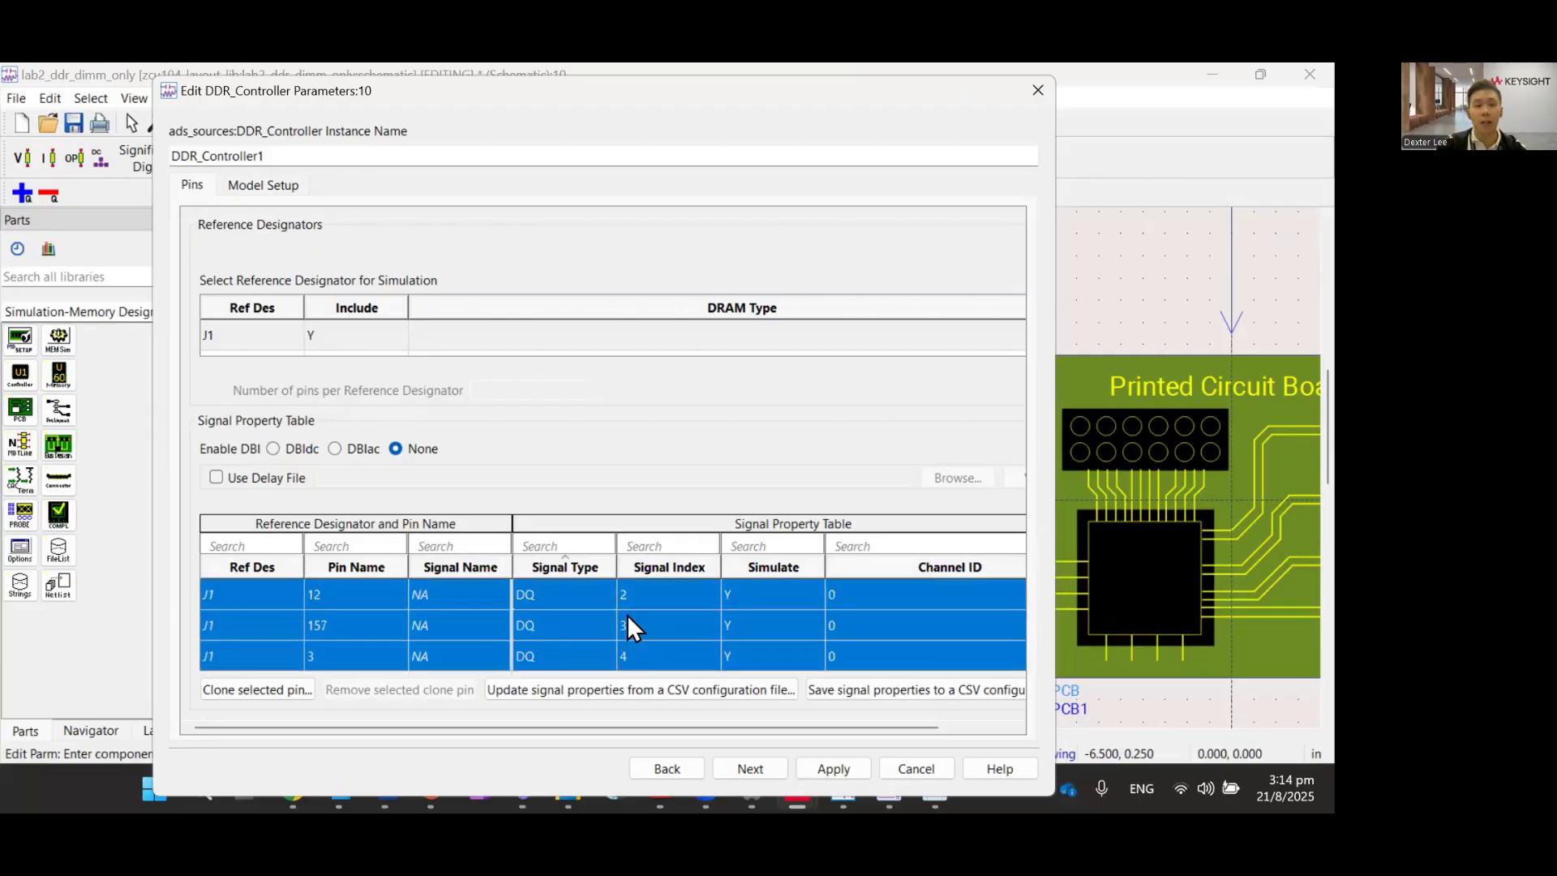
right_click(743, 597)
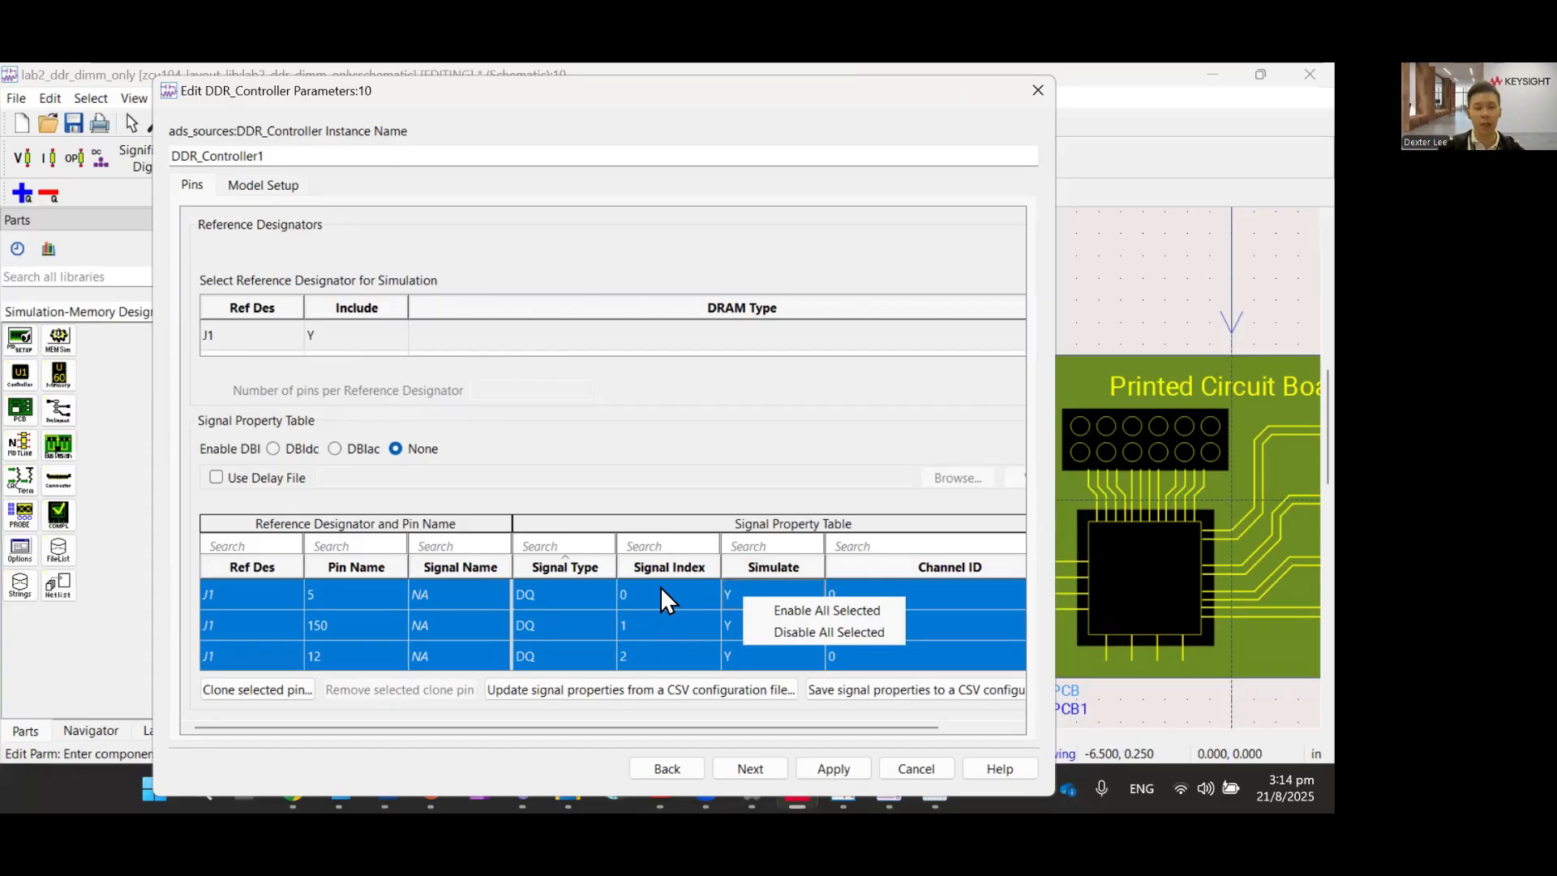
Open the Tx_setup group in the Controller's model setup and review its PRBS and EQ parameters.
left_click(285, 184)
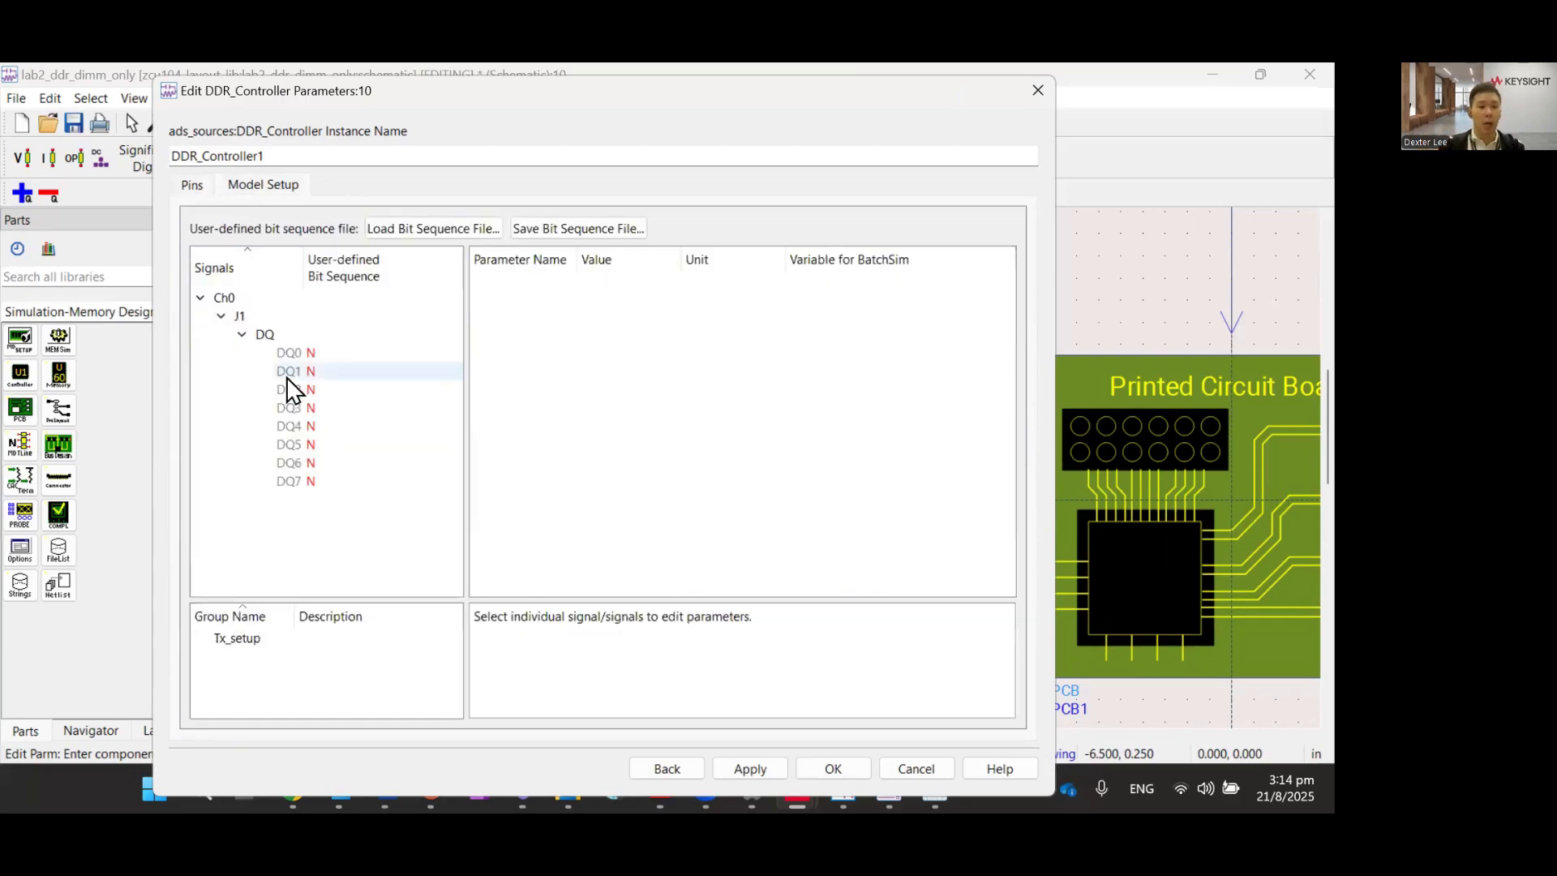
left_click(236, 641)
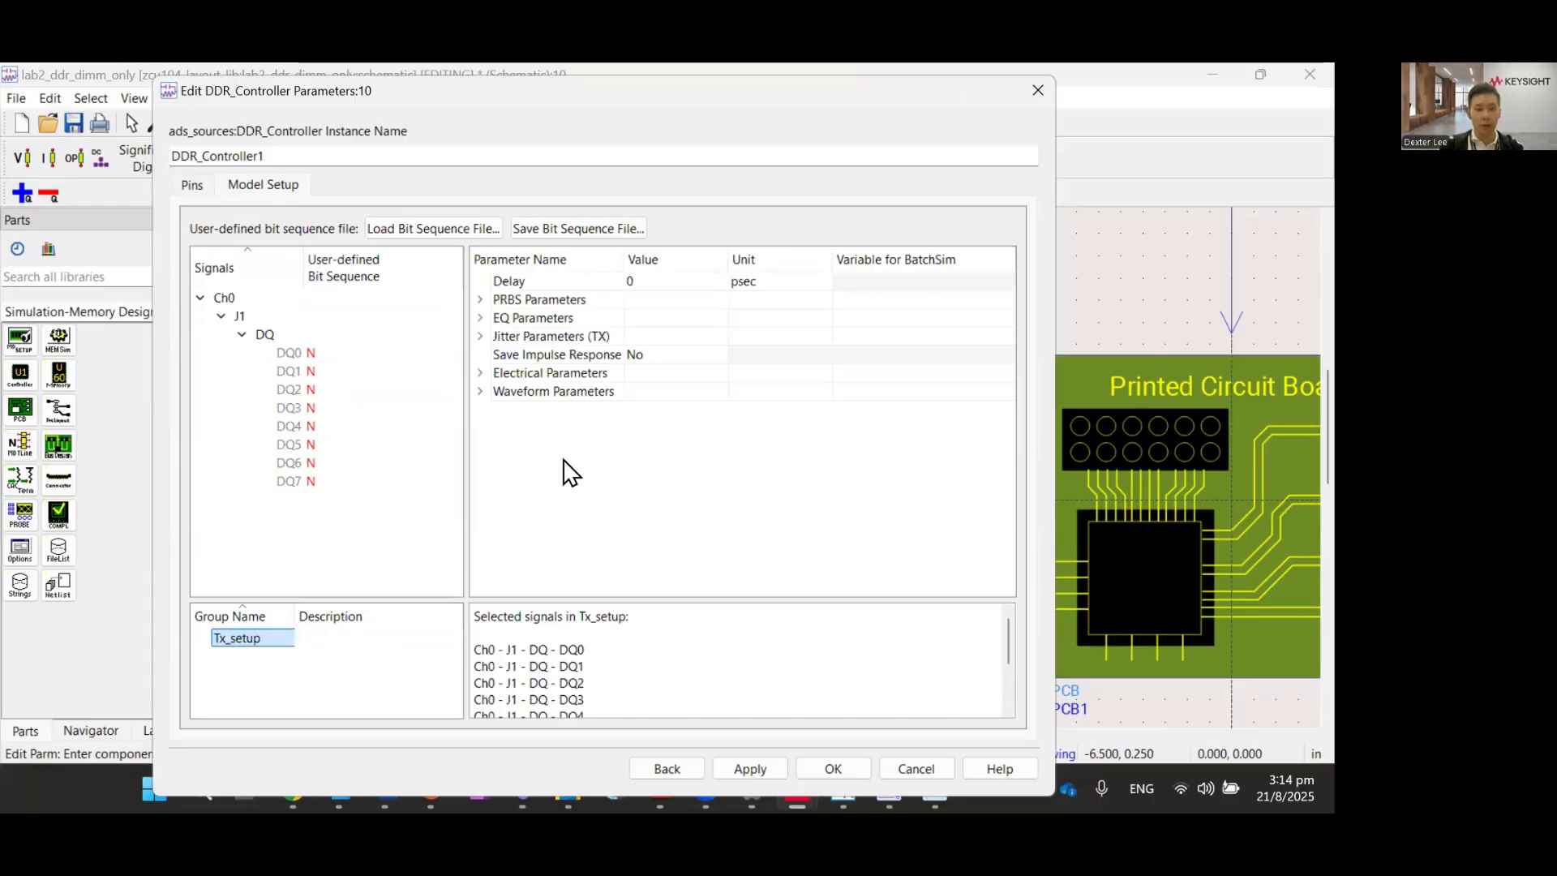
left_click(481, 299)
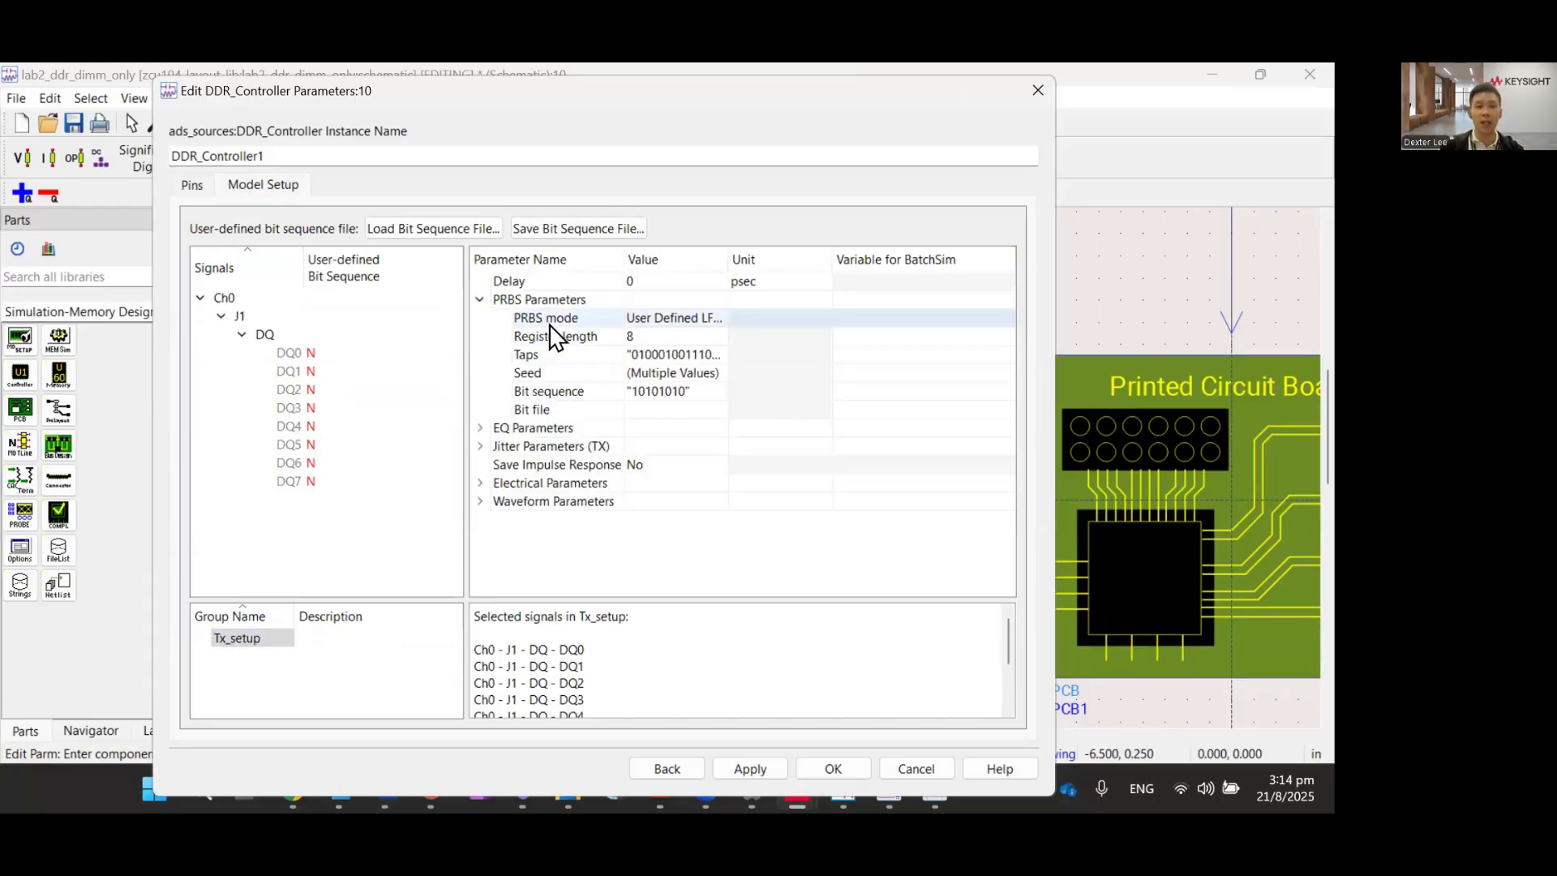
left_click_drag(725, 259, 809, 259)
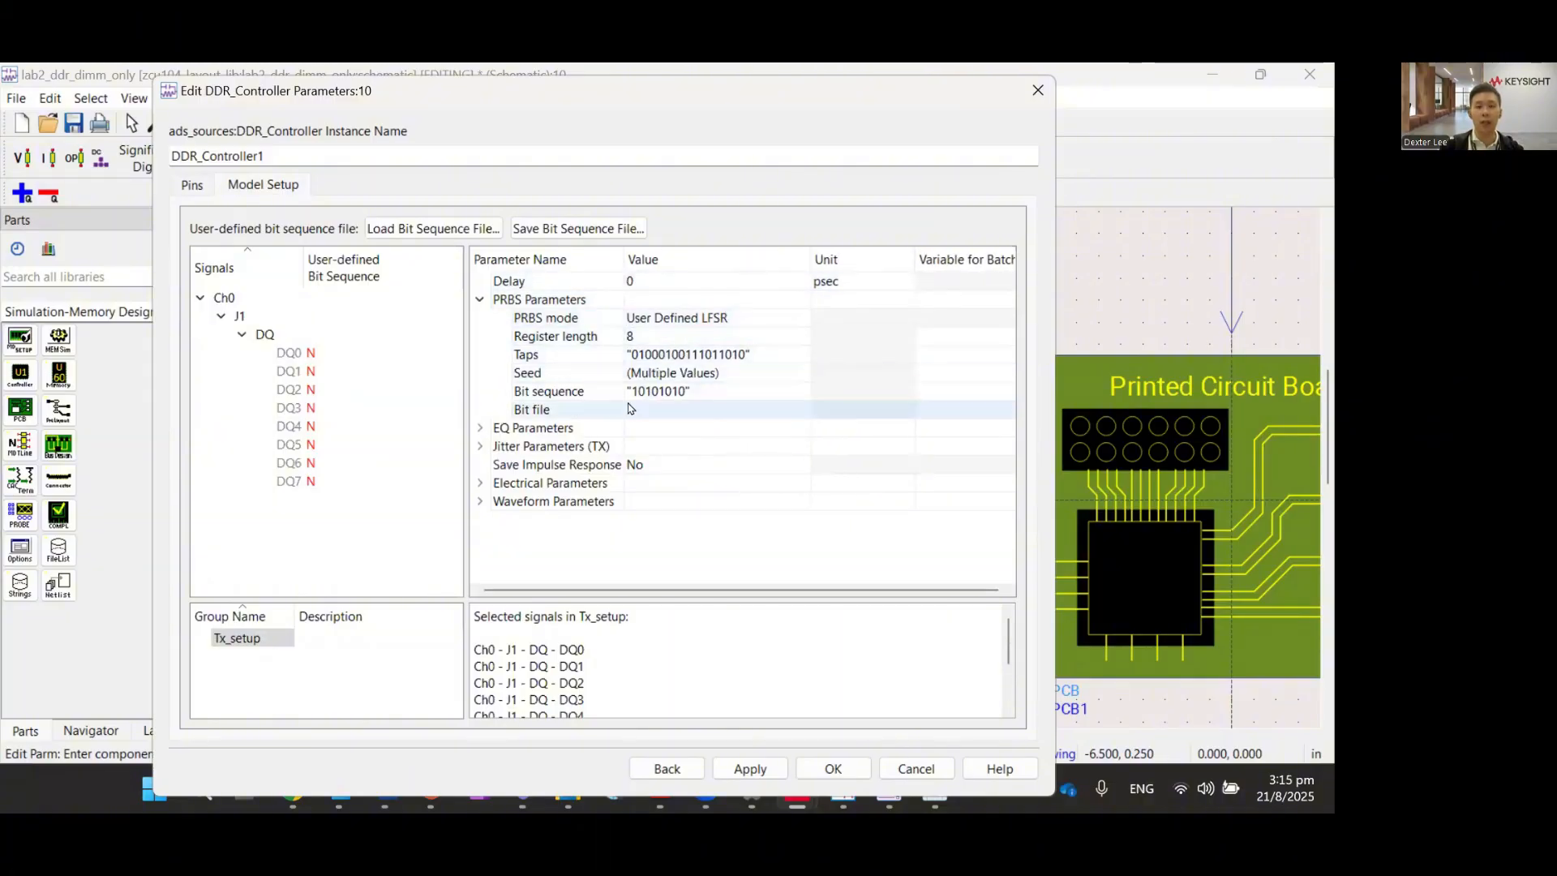
left_click(479, 428)
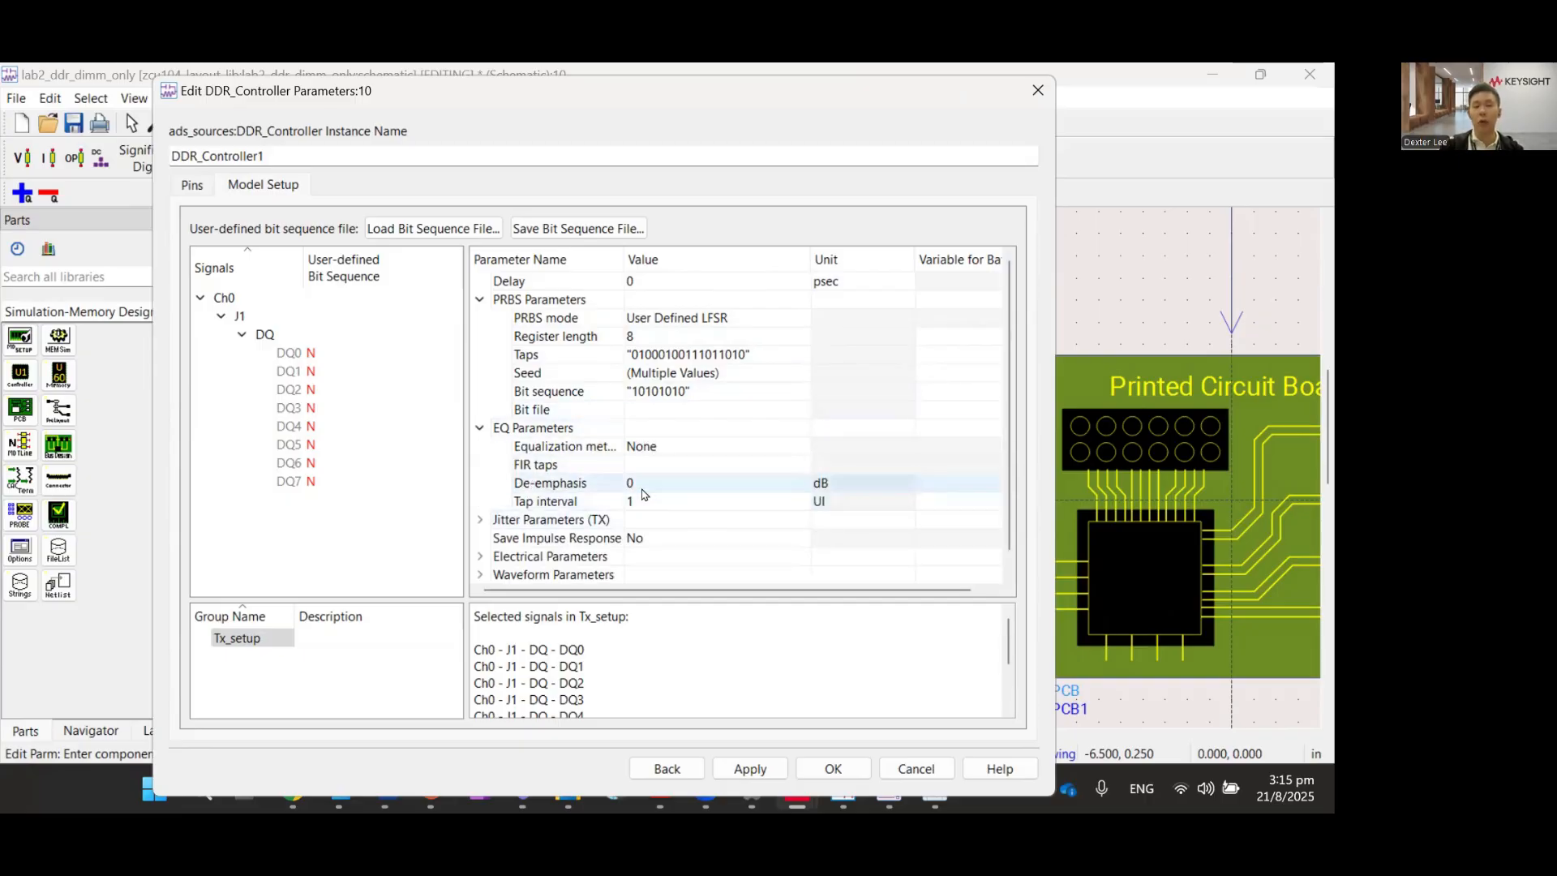
scroll(645, 487, "down", 1)
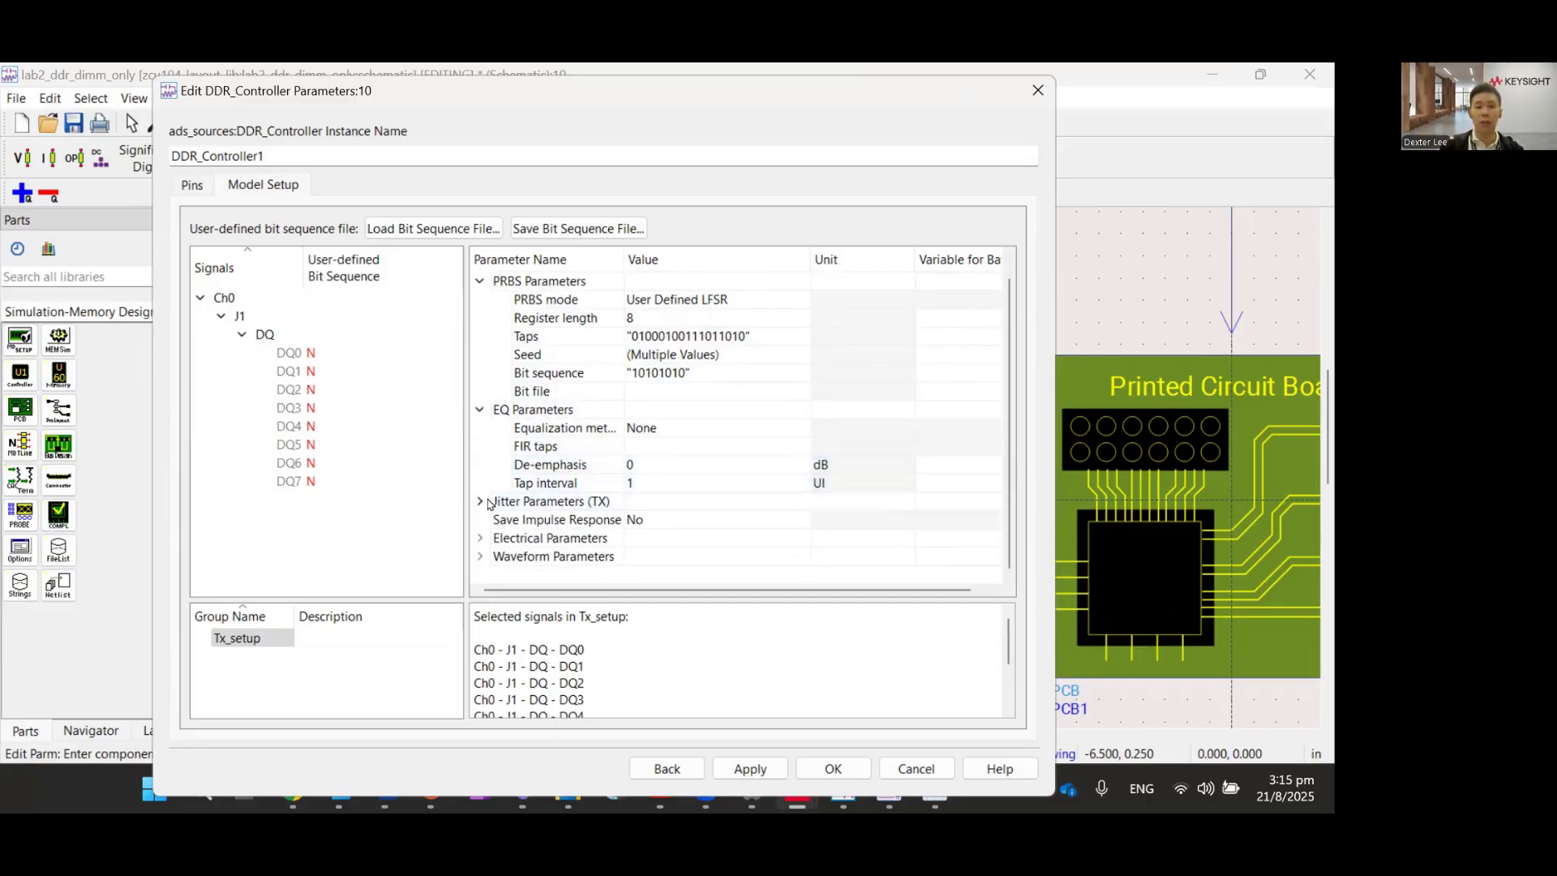
Review the jitter, electrical and waveform parameters of Tx_setup, and close the Controller's parameters.
double_click(519, 501)
scroll(520, 535, "down", 5)
scroll(519, 554, "down", 1)
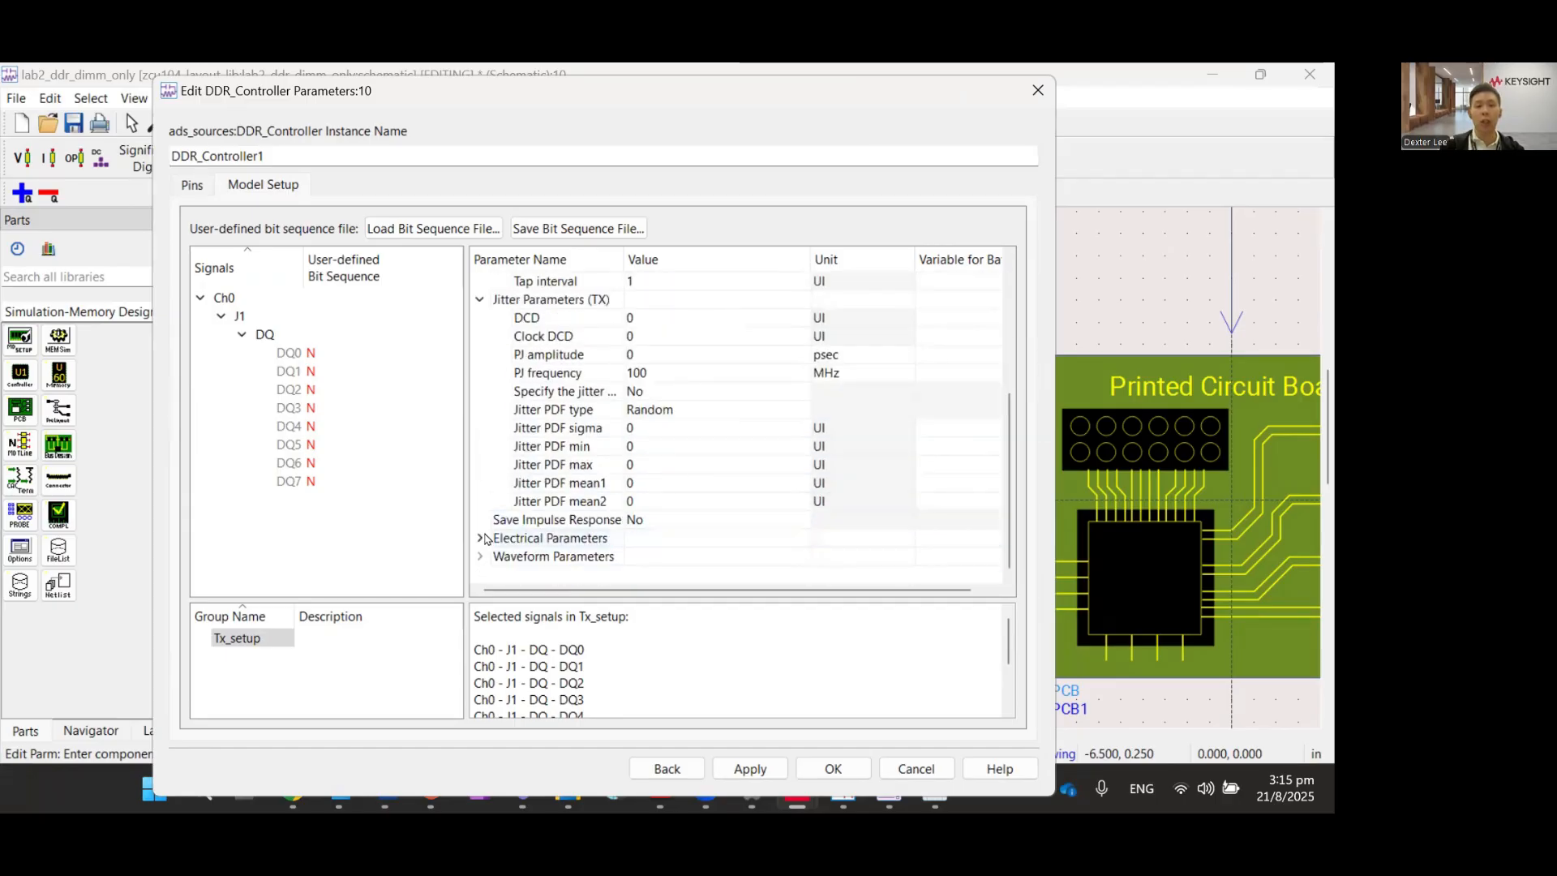
left_click(480, 537)
scroll(487, 560, "down", 3)
left_click(480, 557)
scroll(487, 559, "down", 2)
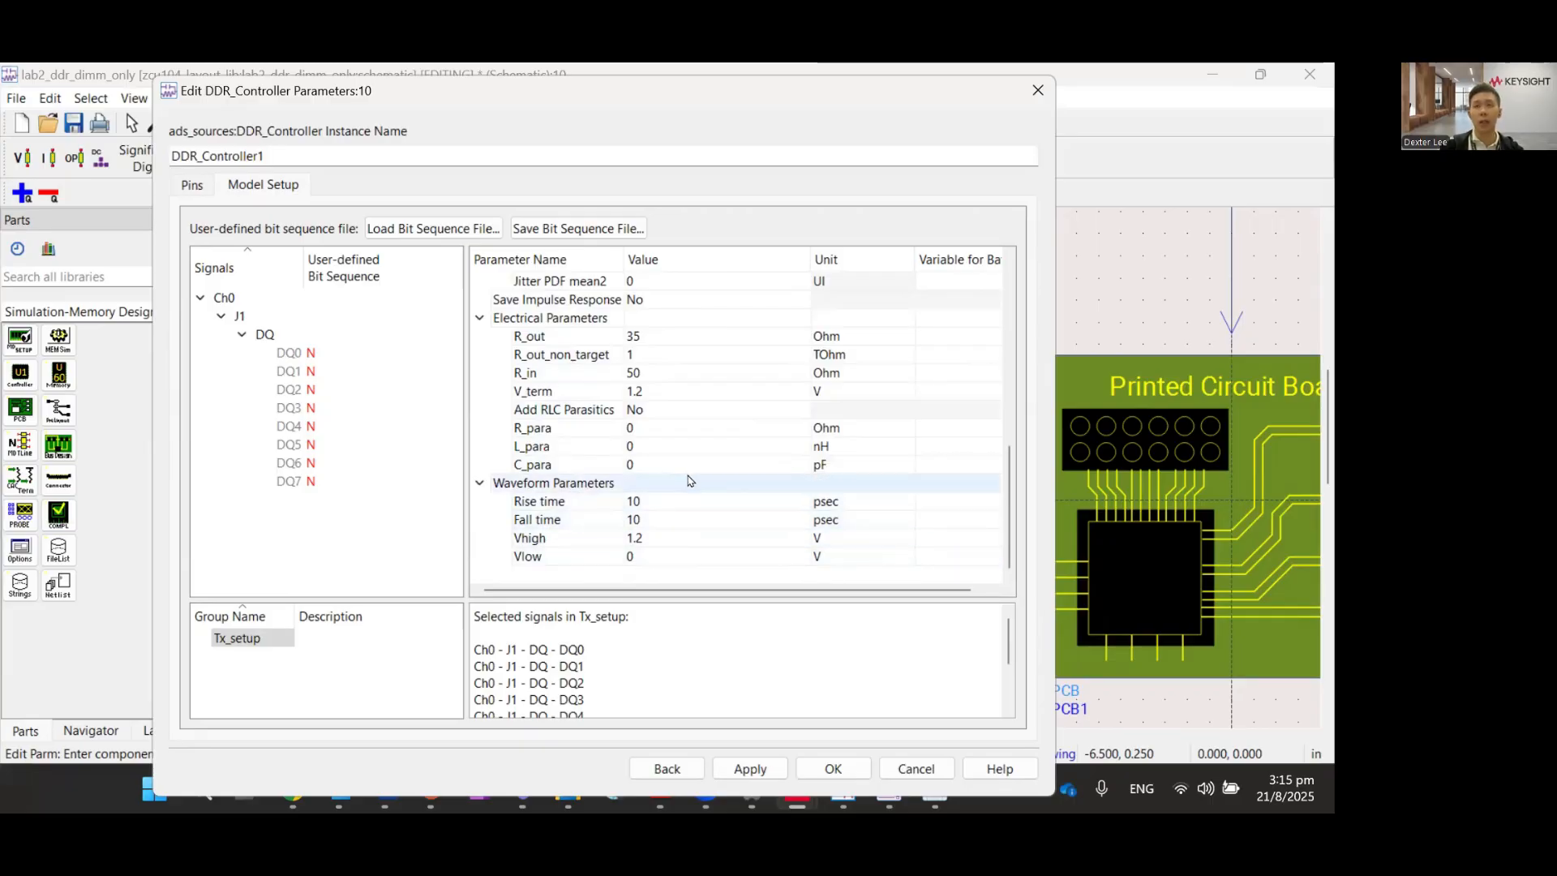
left_click(1039, 90)
Open the Memory component's parameters and review which reference designators among J1, U1 and U19 are included for simulation.
left_click_drag(1077, 387, 295, 285)
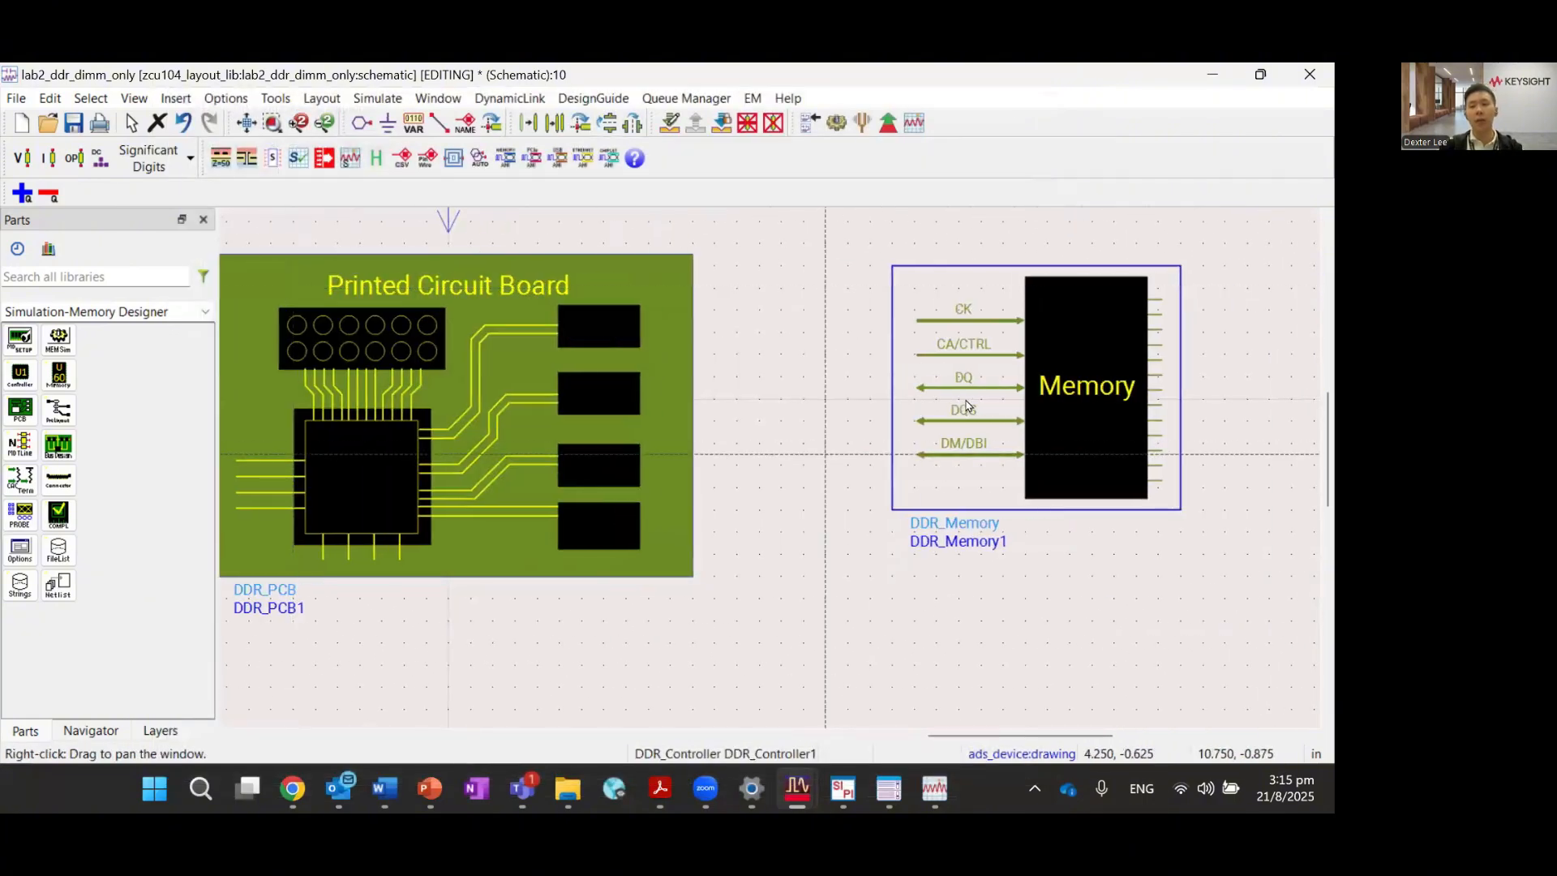
key("Escape")
double_click(992, 392)
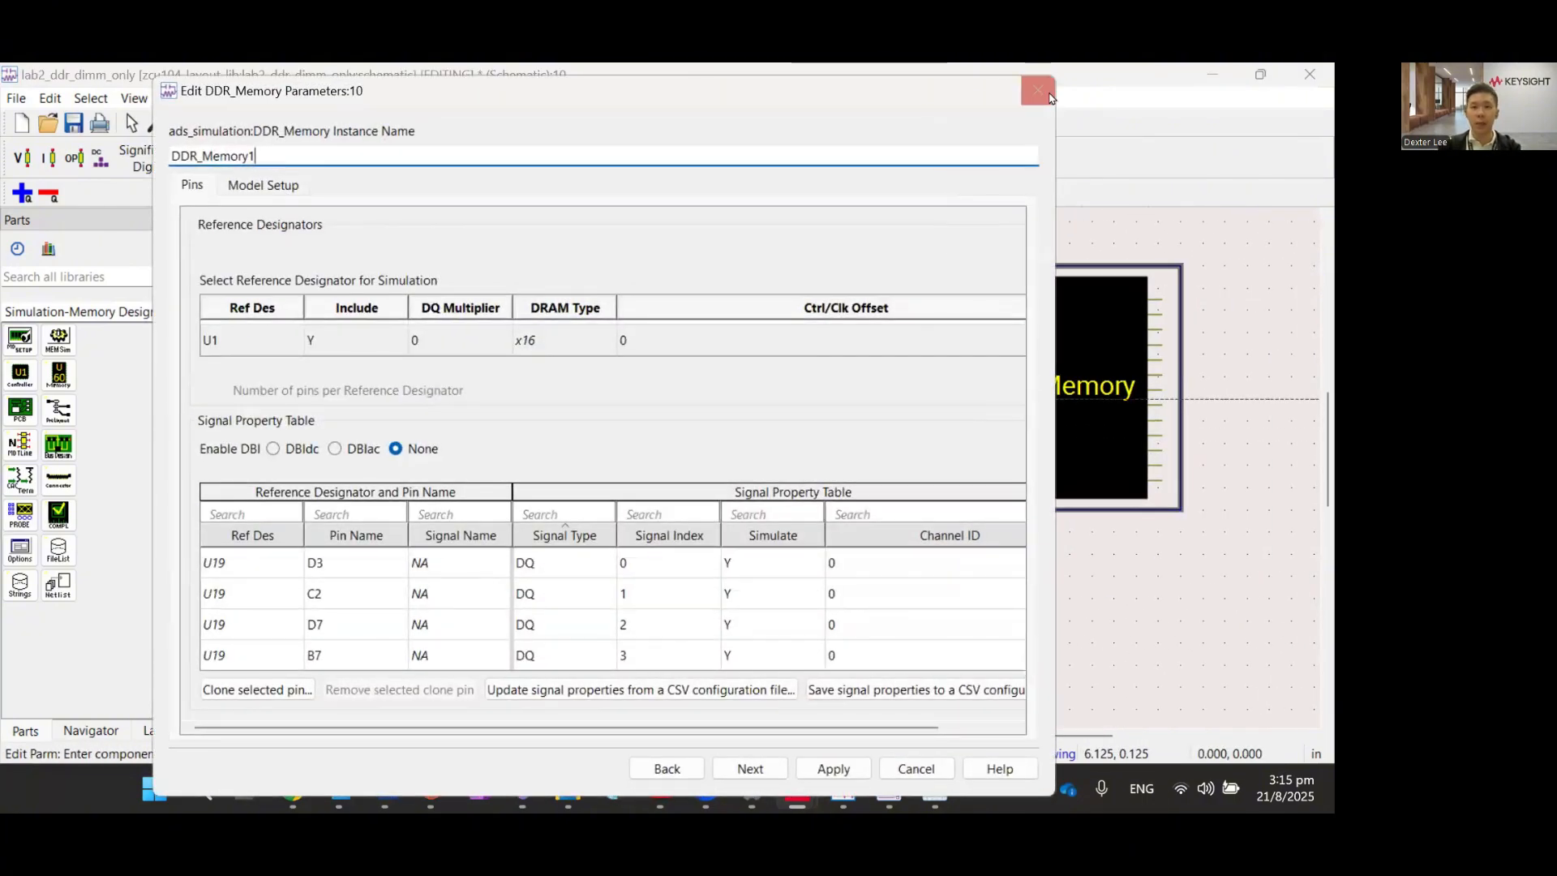
left_click(1038, 91)
left_click(1016, 357)
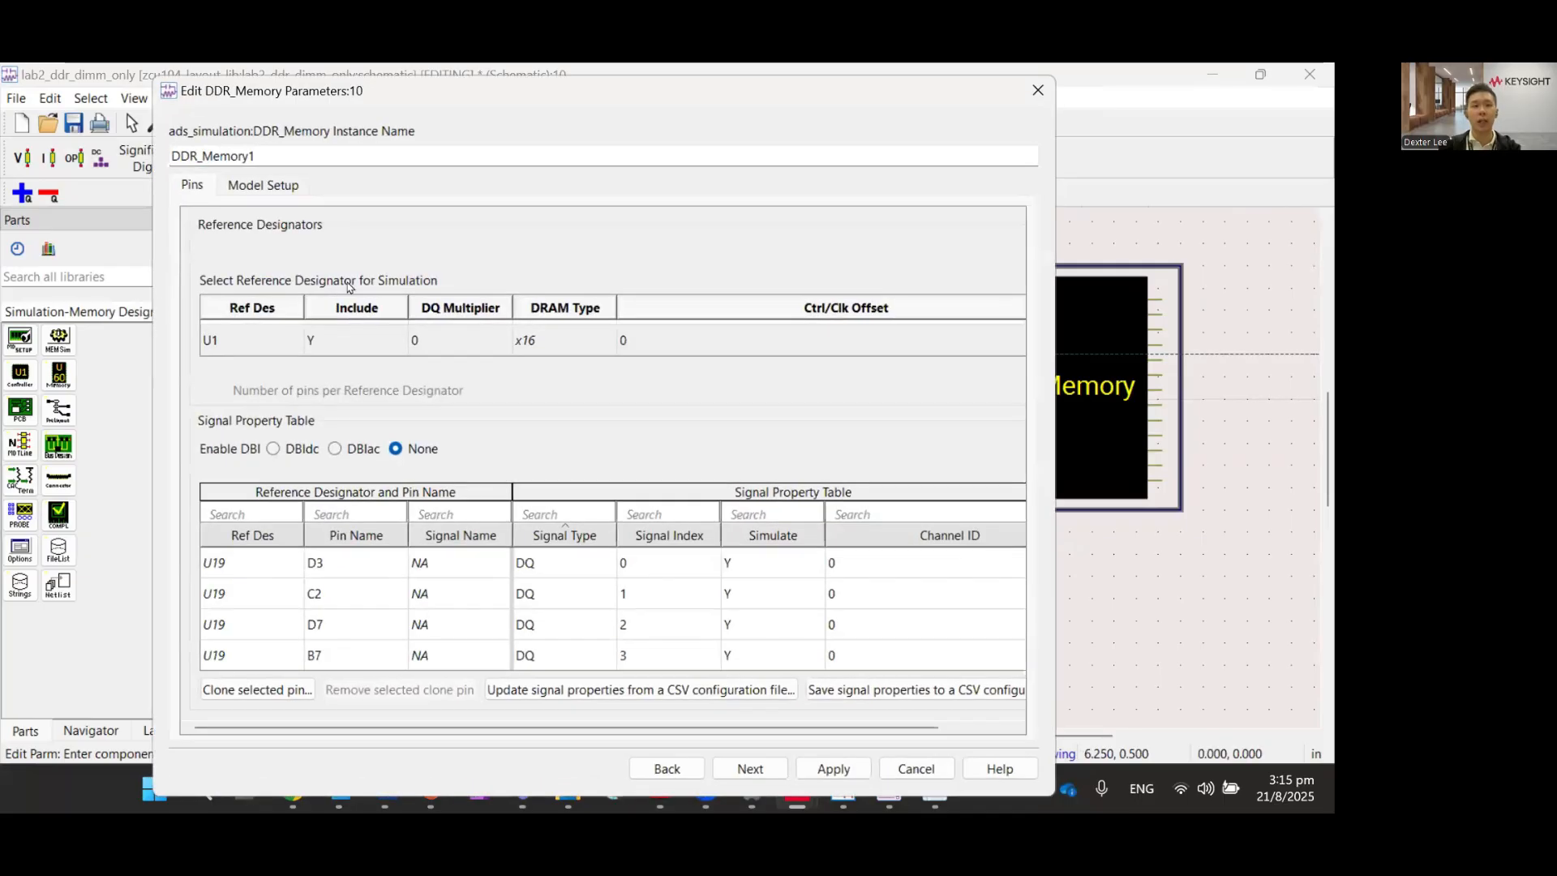
scroll(387, 334, "down", 3)
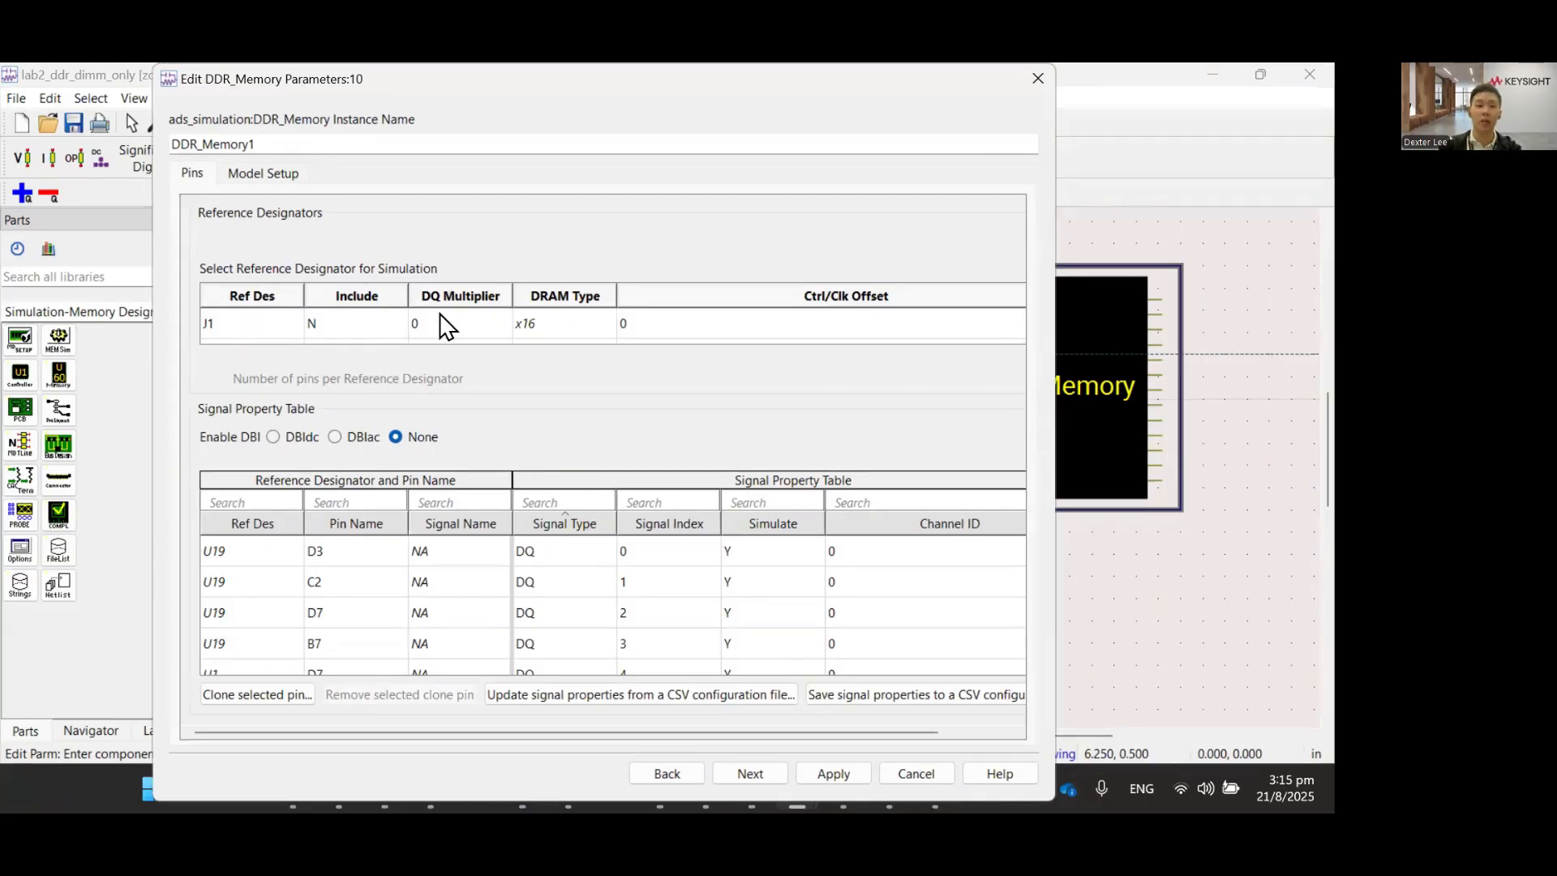
scroll(341, 337, "up", 2)
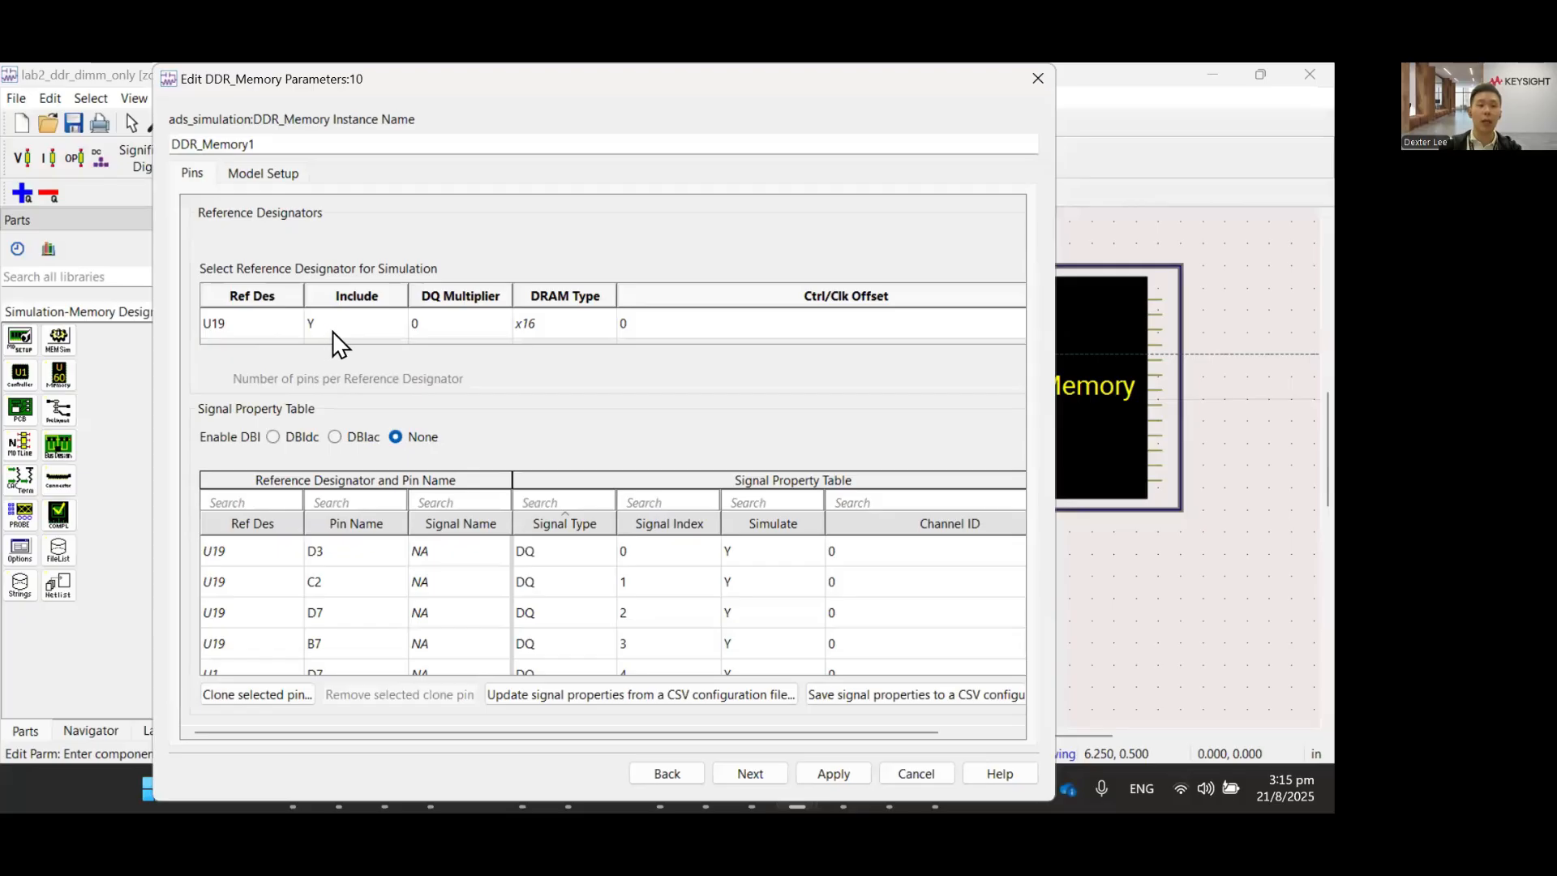
scroll(340, 344, "up", 1)
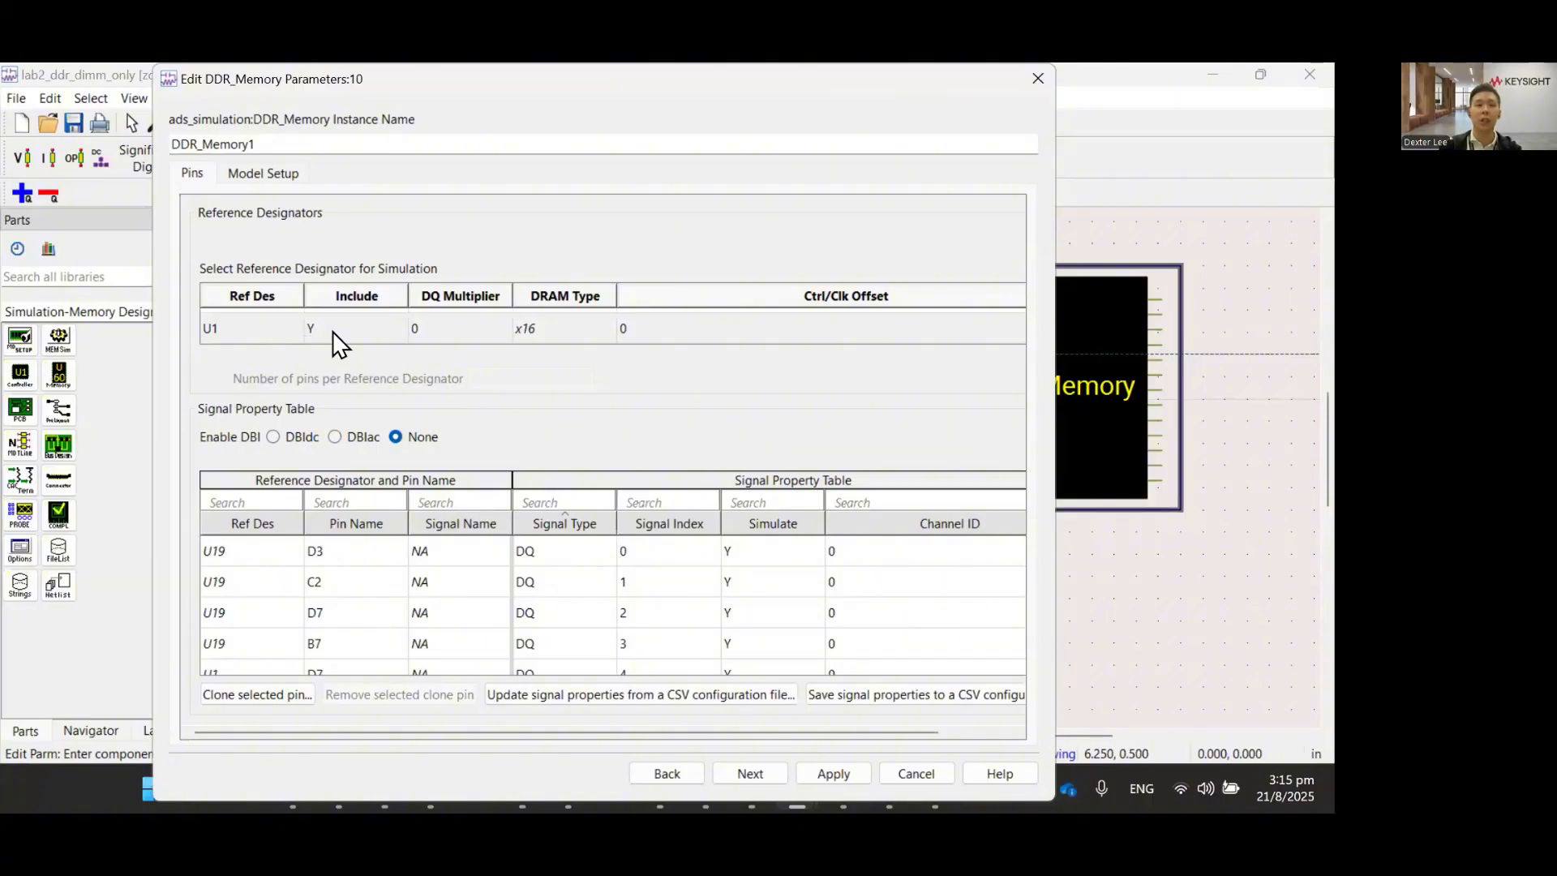
Highlight all U19 and U1 pins in the Memory's signal property table to check their reference designators.
left_click(243, 553)
scroll(243, 553, "down", 5)
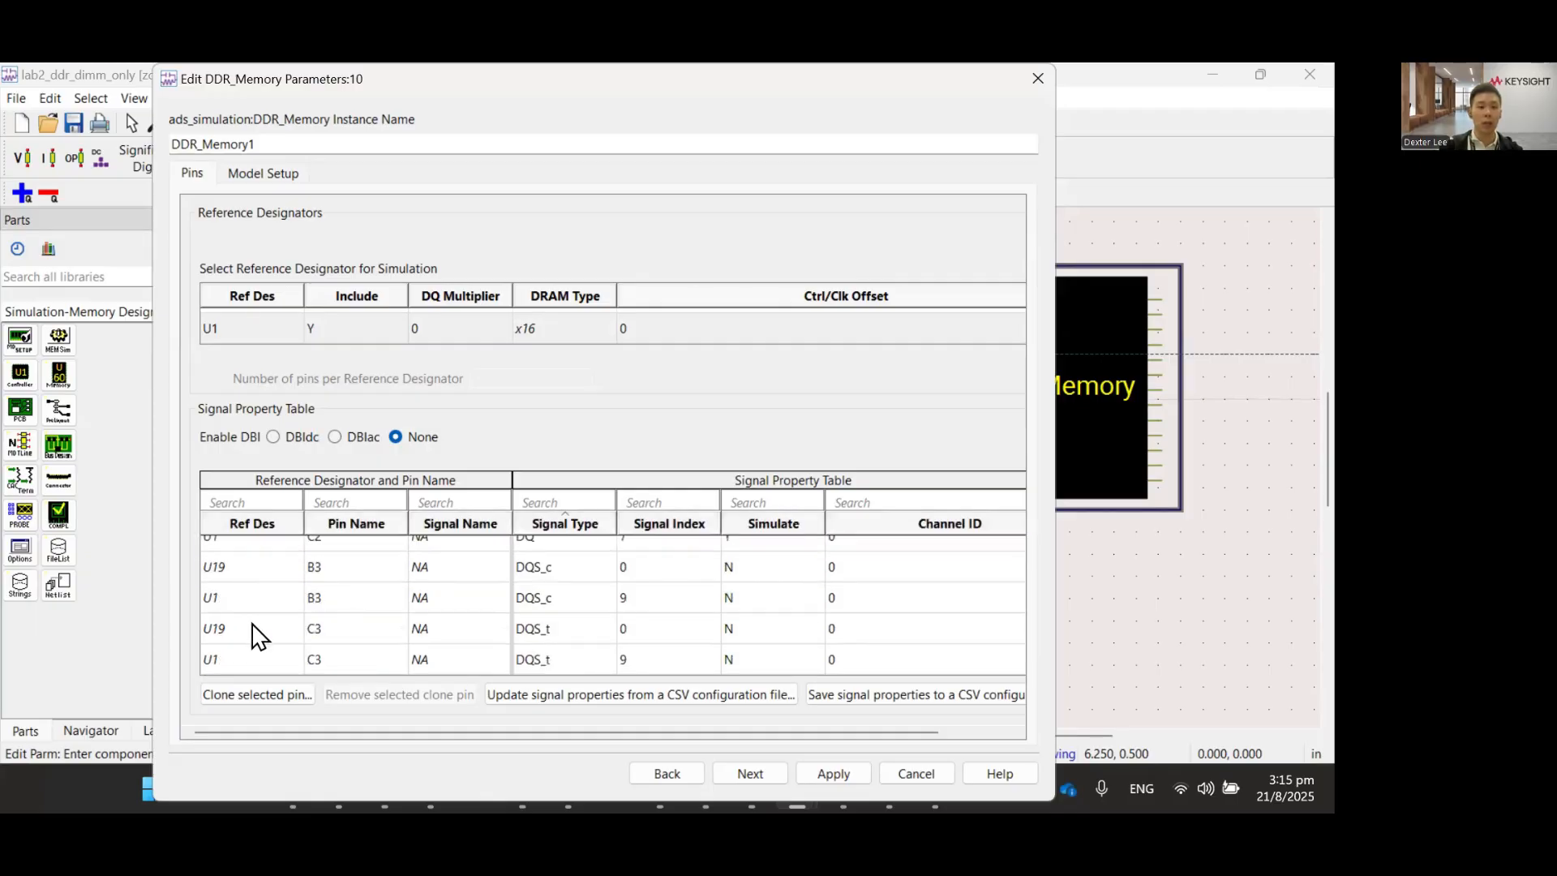
left_click(247, 662, "shift")
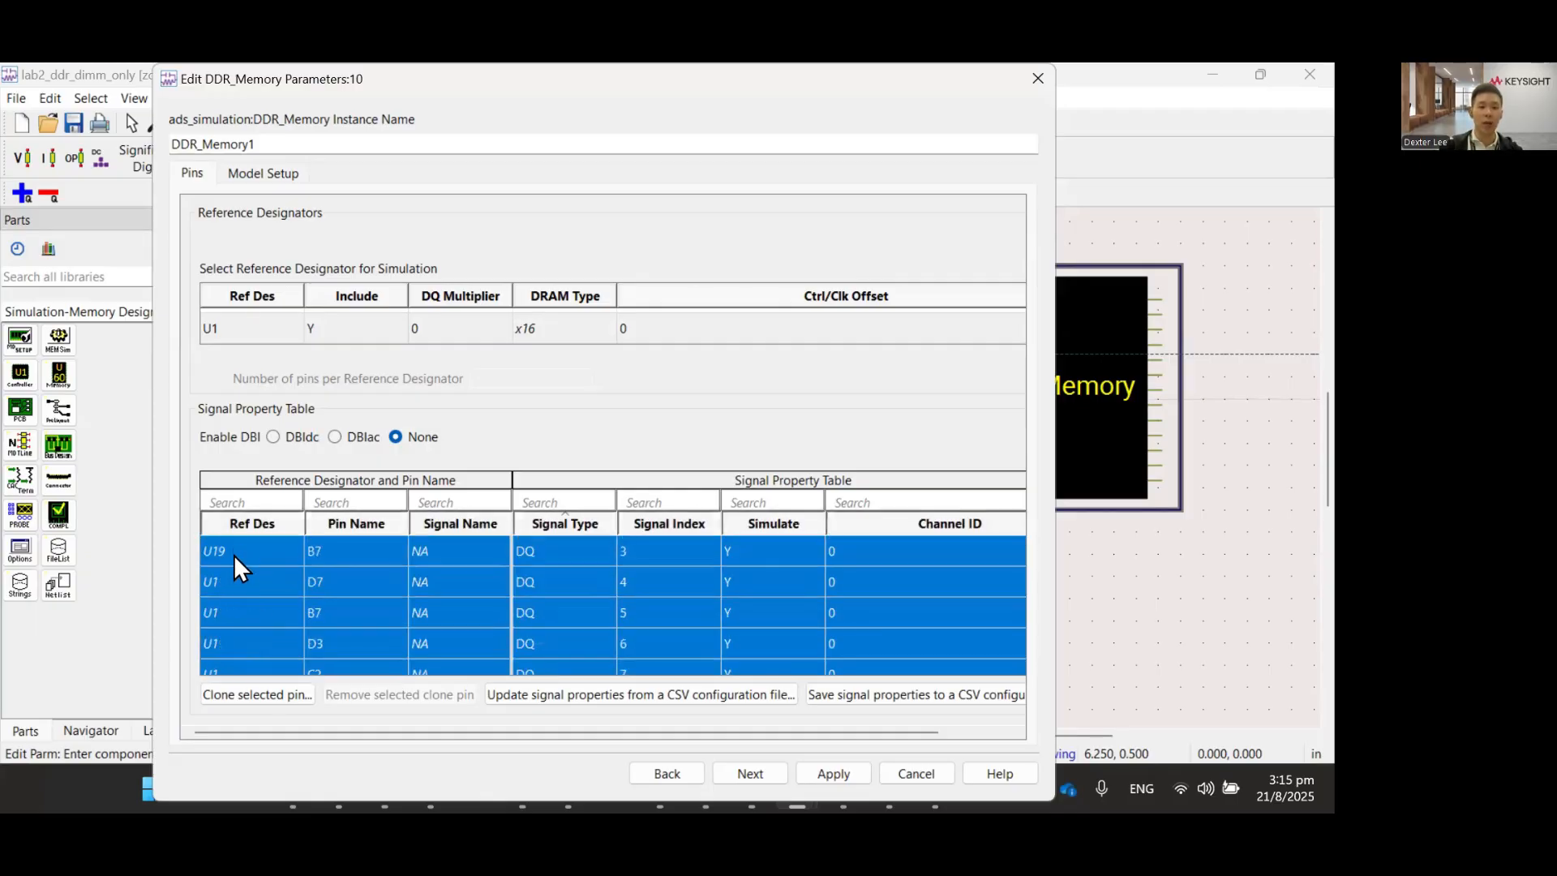
scroll(668, 604, "up", 5)
Check the signal types and indexes of the Memory pins, highlighting the rows from DQ0 through the last DQS_t pin.
left_click(668, 604)
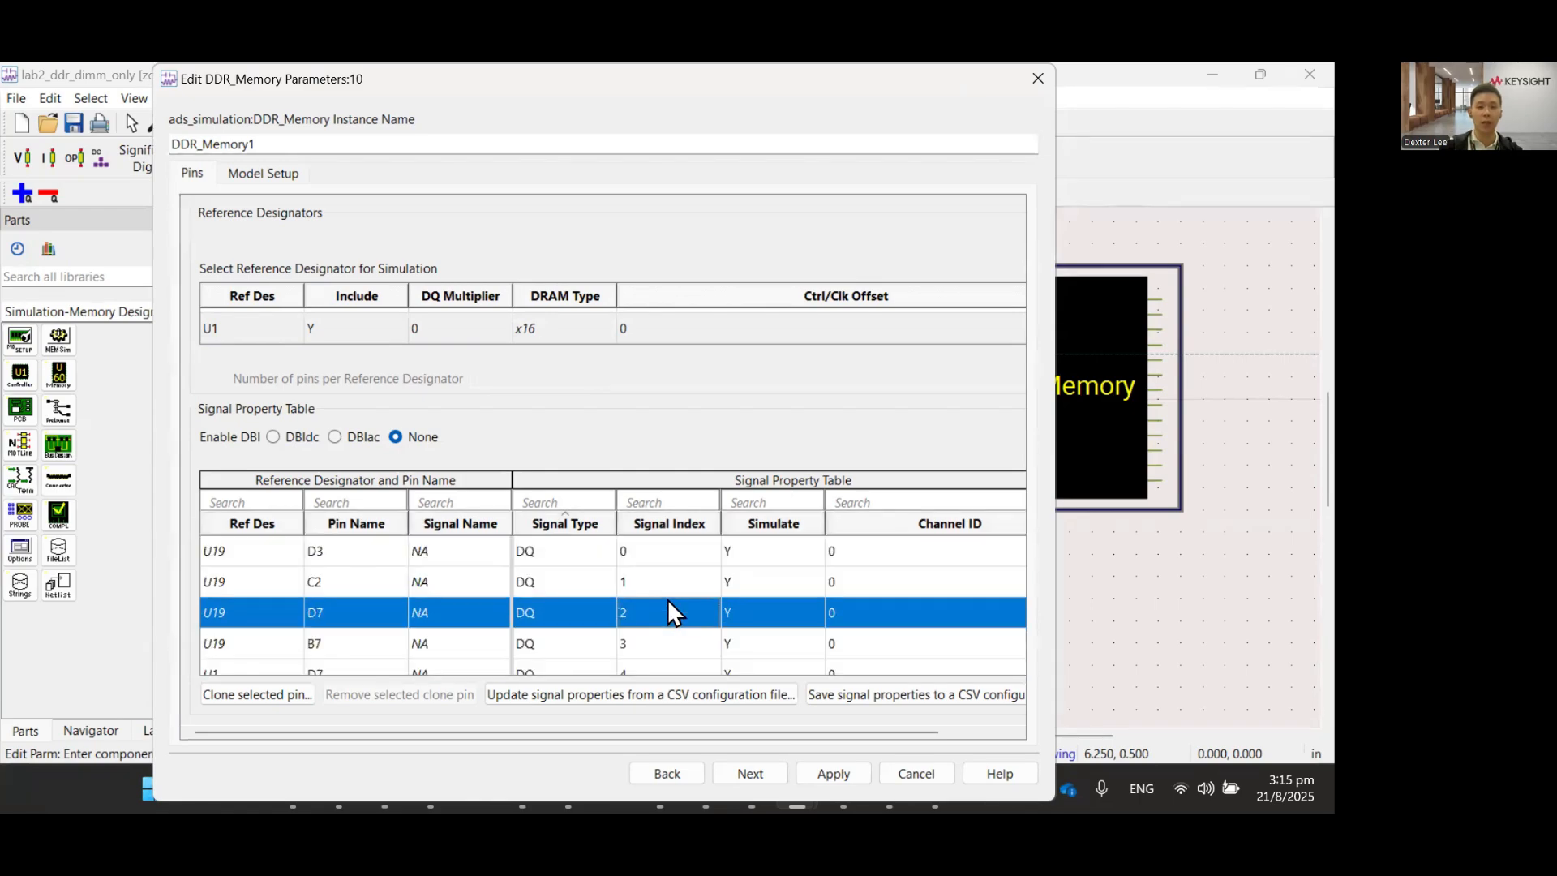
left_click(642, 555)
scroll(645, 561, "down", 5)
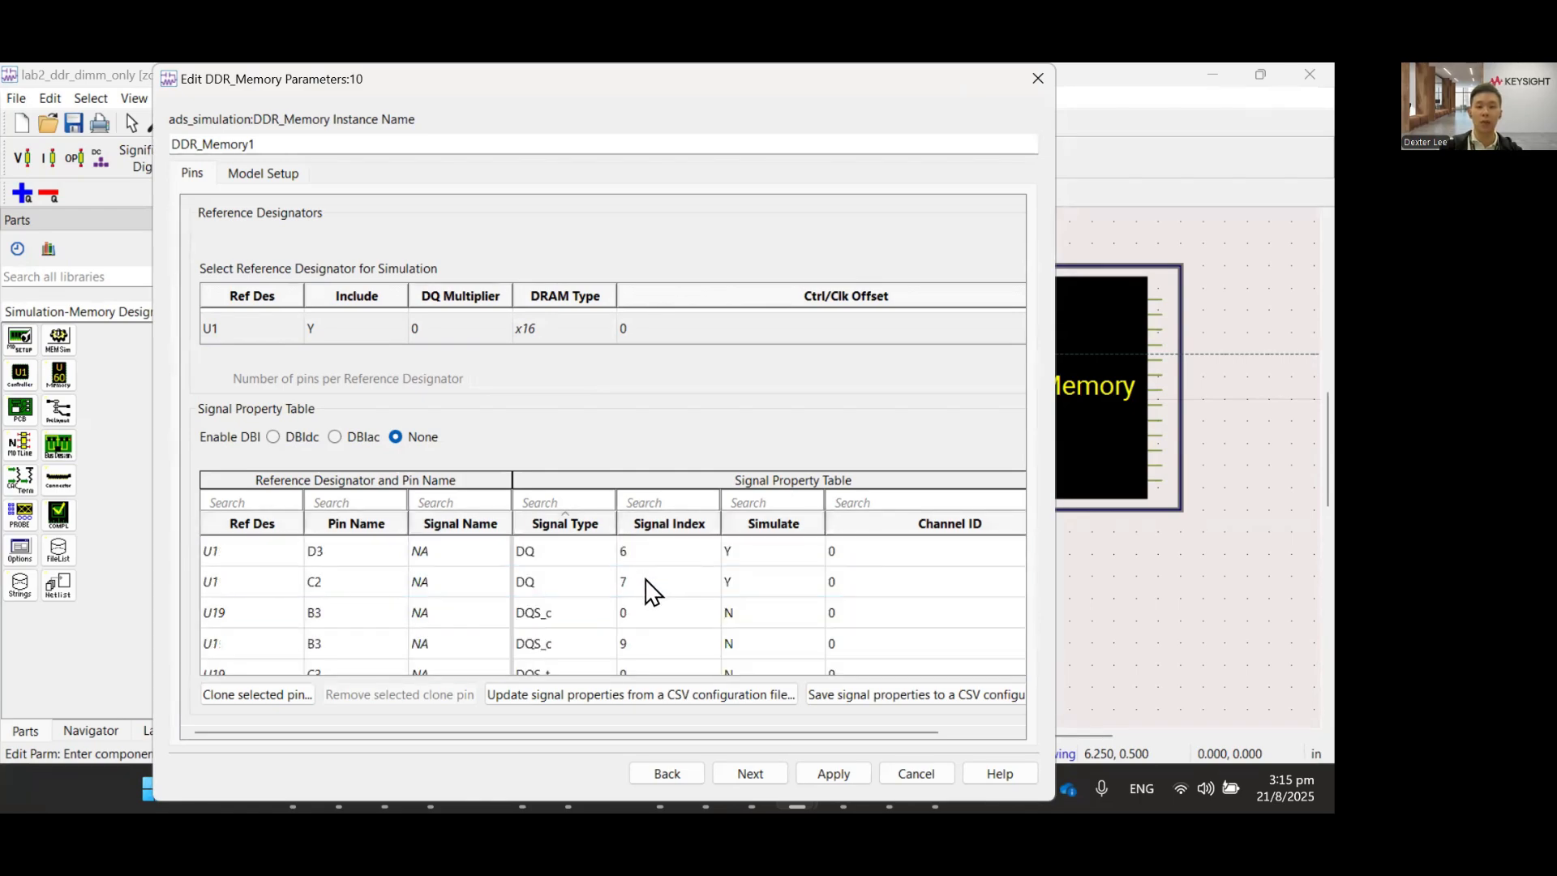
left_click(645, 579, "shift")
left_click(644, 606, "shift")
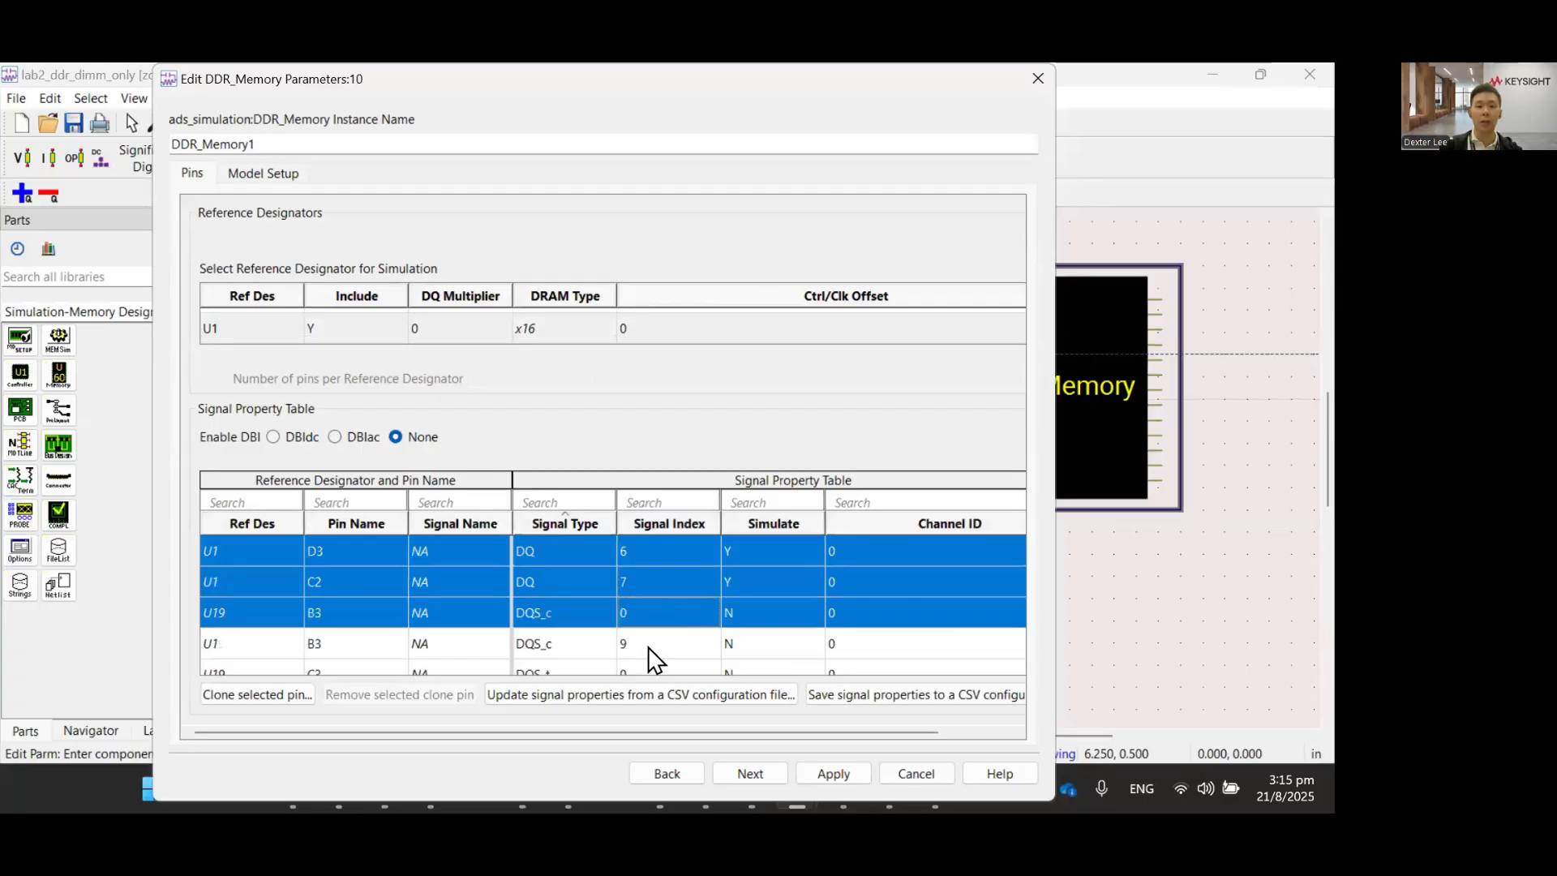
left_click(647, 644, "shift")
scroll(646, 640, "down", 1)
left_click(646, 636, "shift")
left_click(646, 659, "shift")
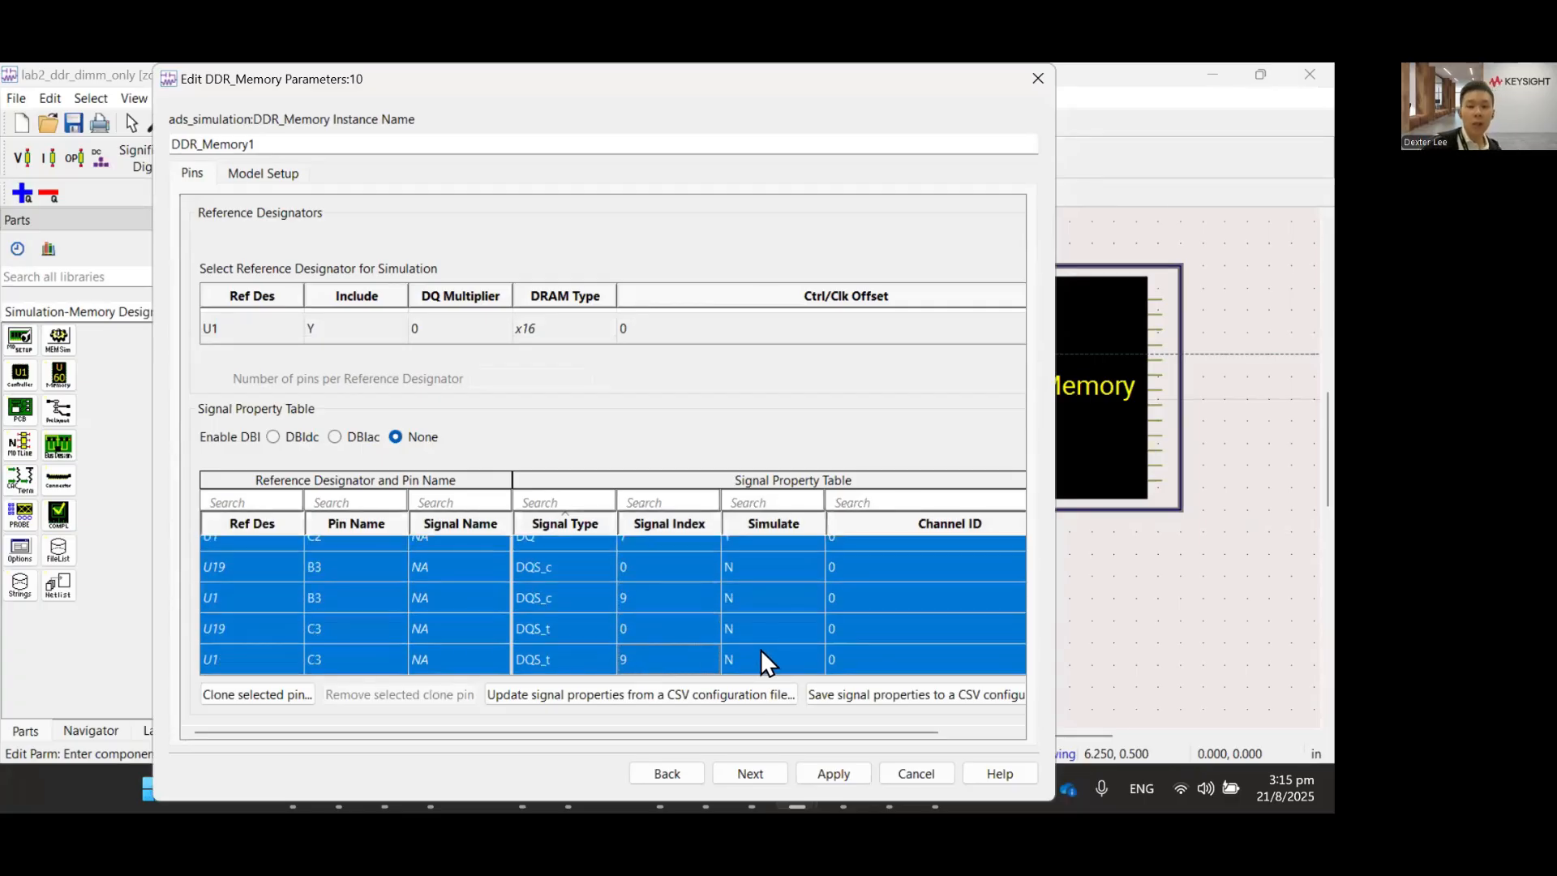
Check the Simulate settings of the Memory's DQS and DQ pins.
left_click(720, 592)
left_click(723, 566)
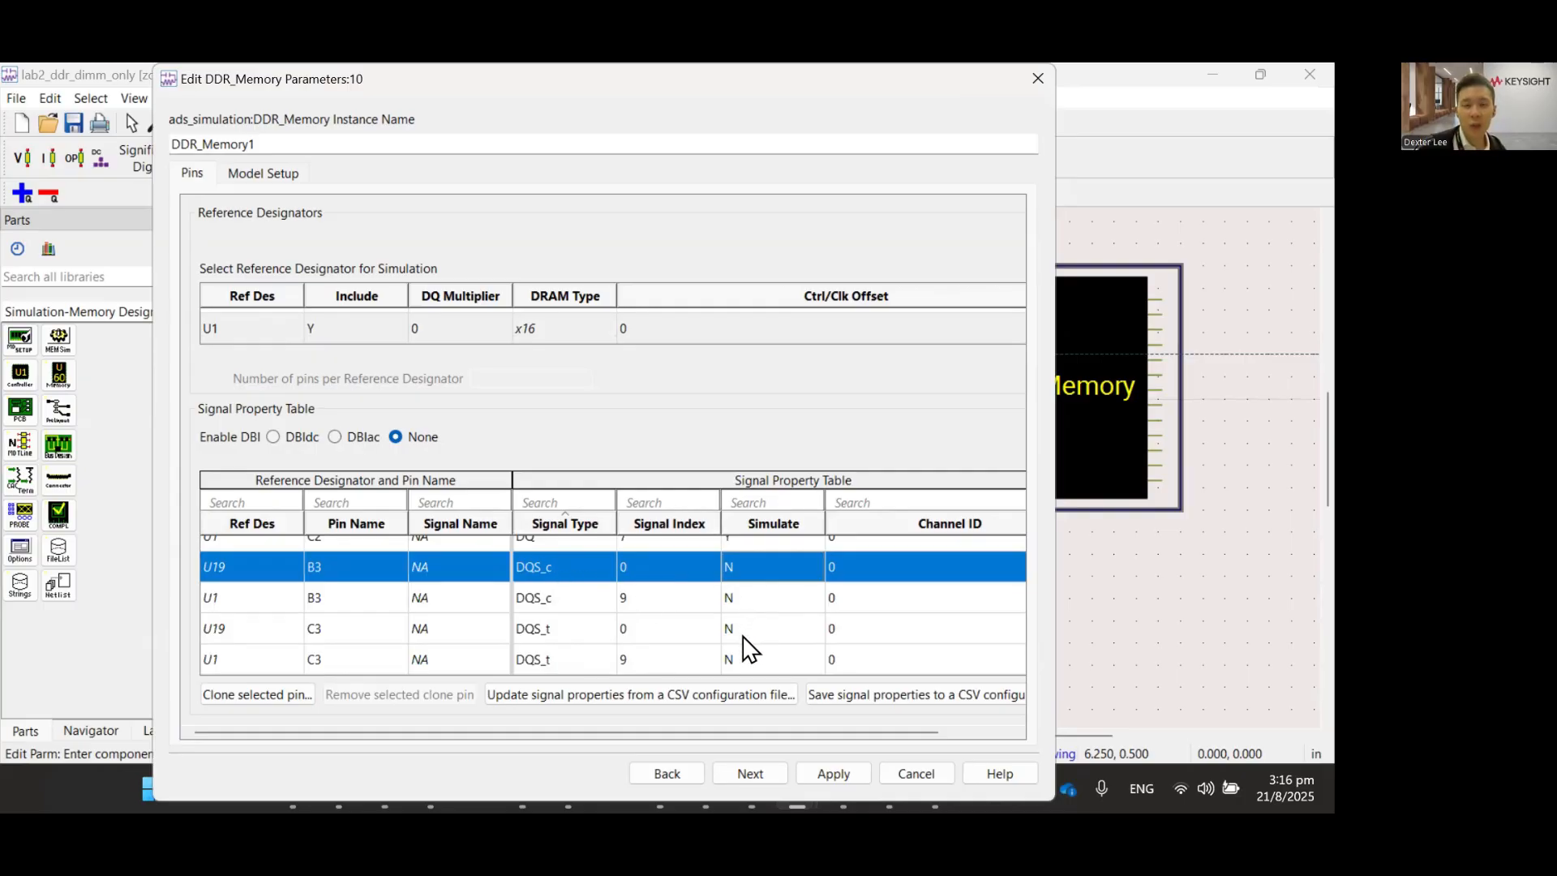
scroll(742, 637, "up", 1)
scroll(714, 648, "up", 2)
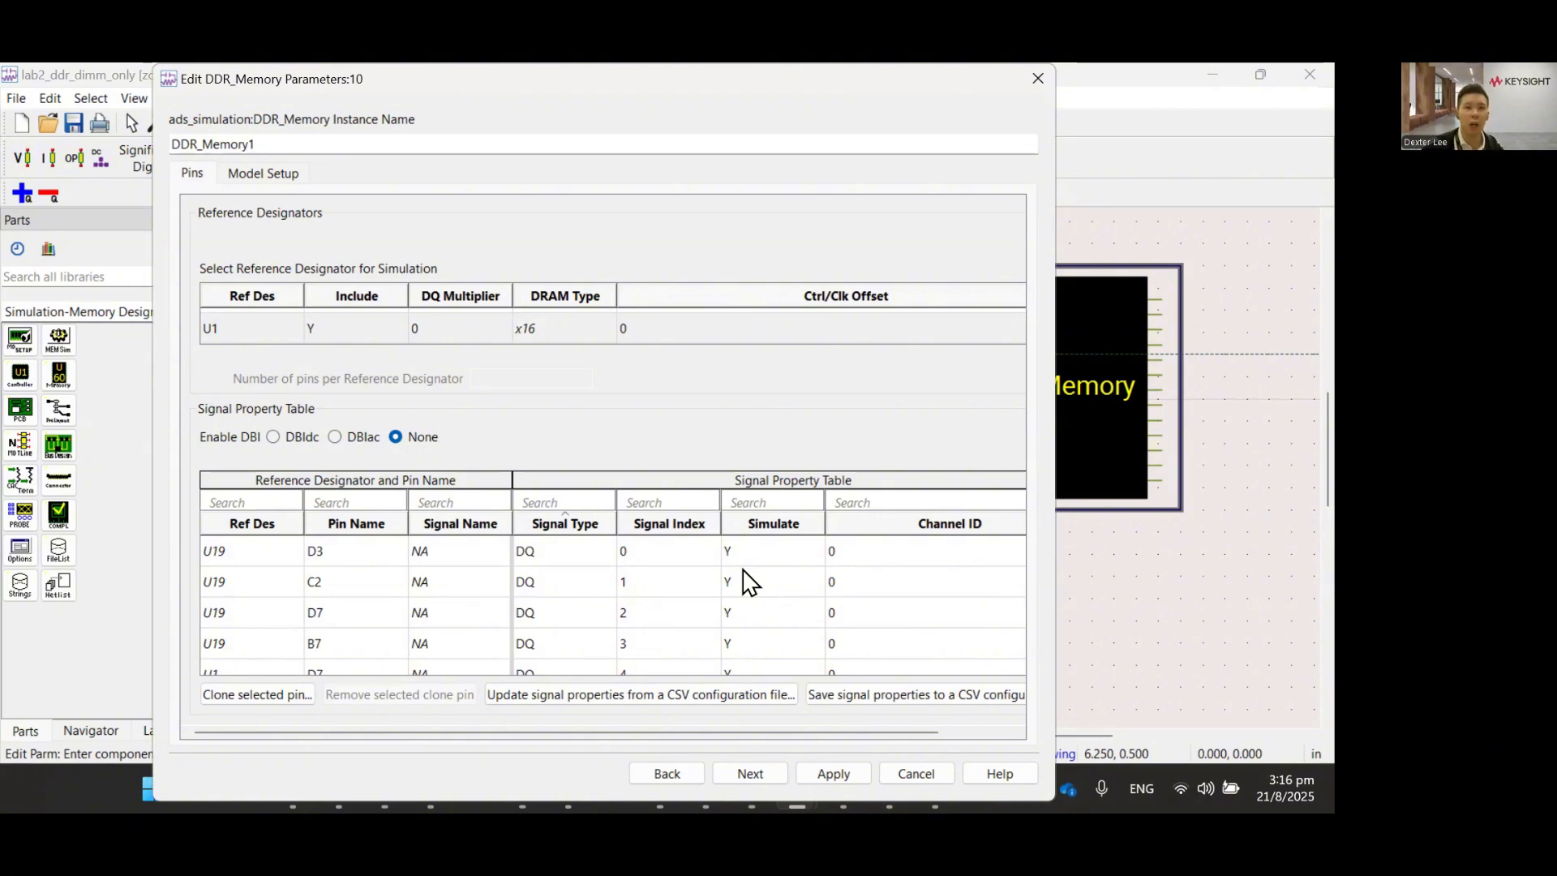
Review the Memory's Rx_grp model setup, including its CTLE, DFE and FFE parameters, and close the component's parameters.
left_click(296, 172)
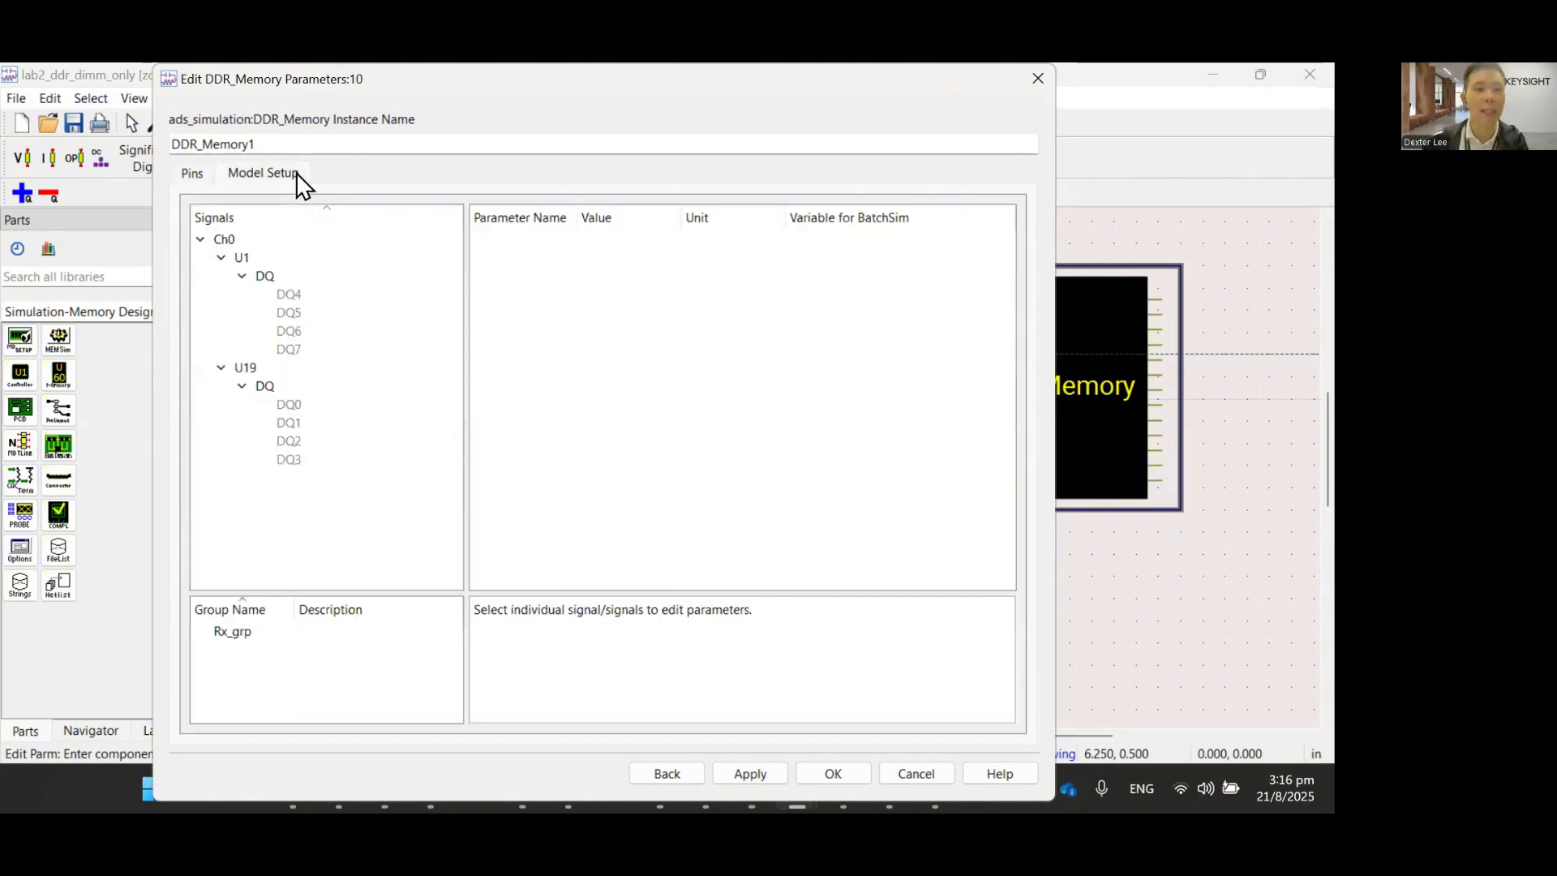
left_click(232, 641)
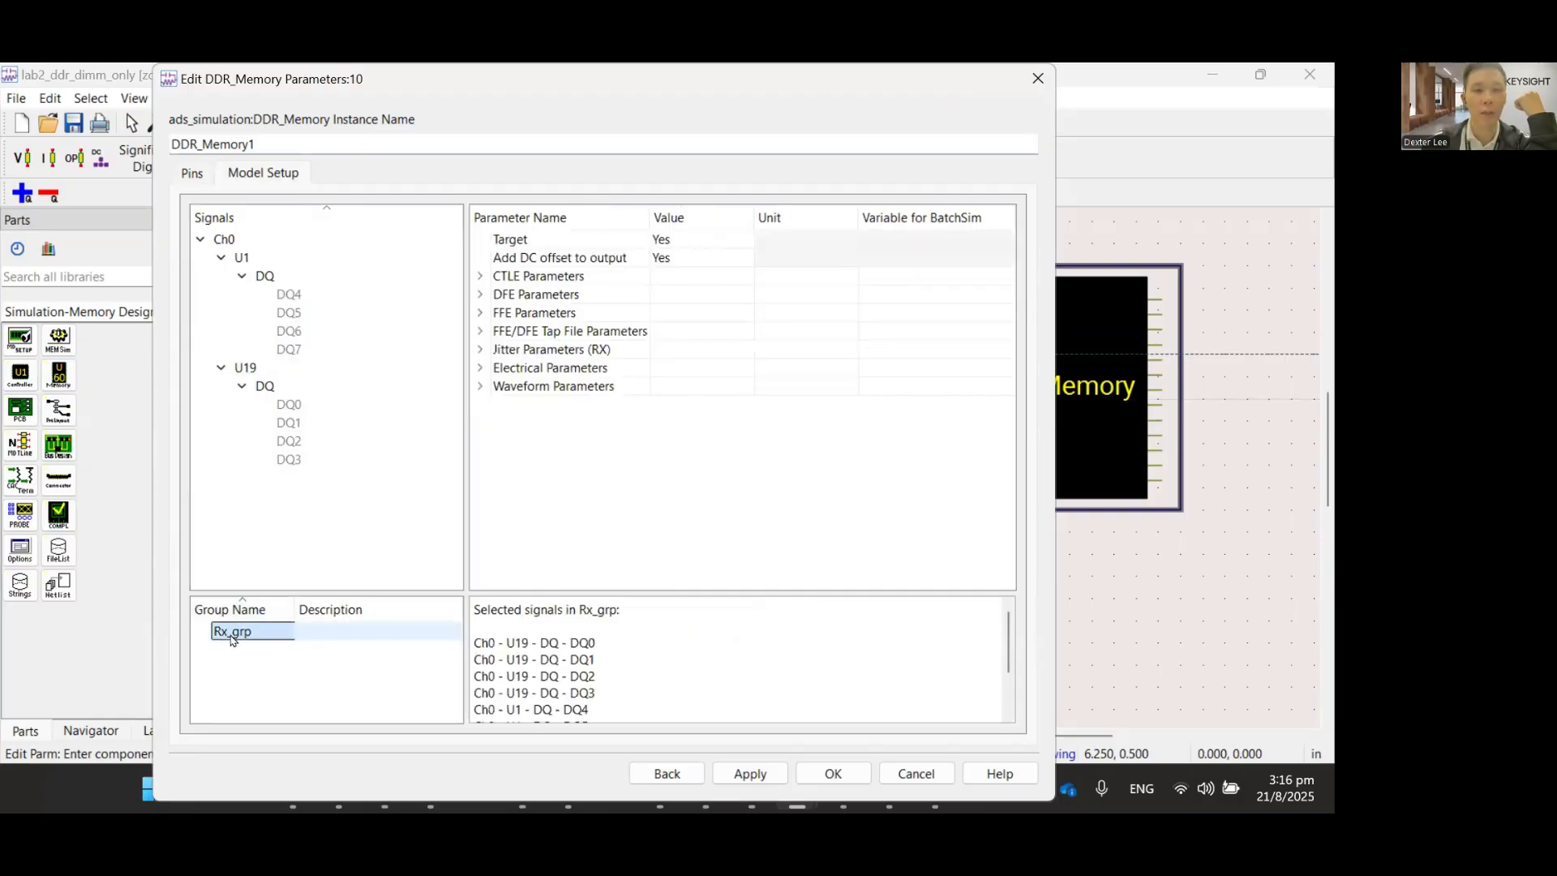
left_click(479, 277)
left_click(480, 404)
left_click(479, 514)
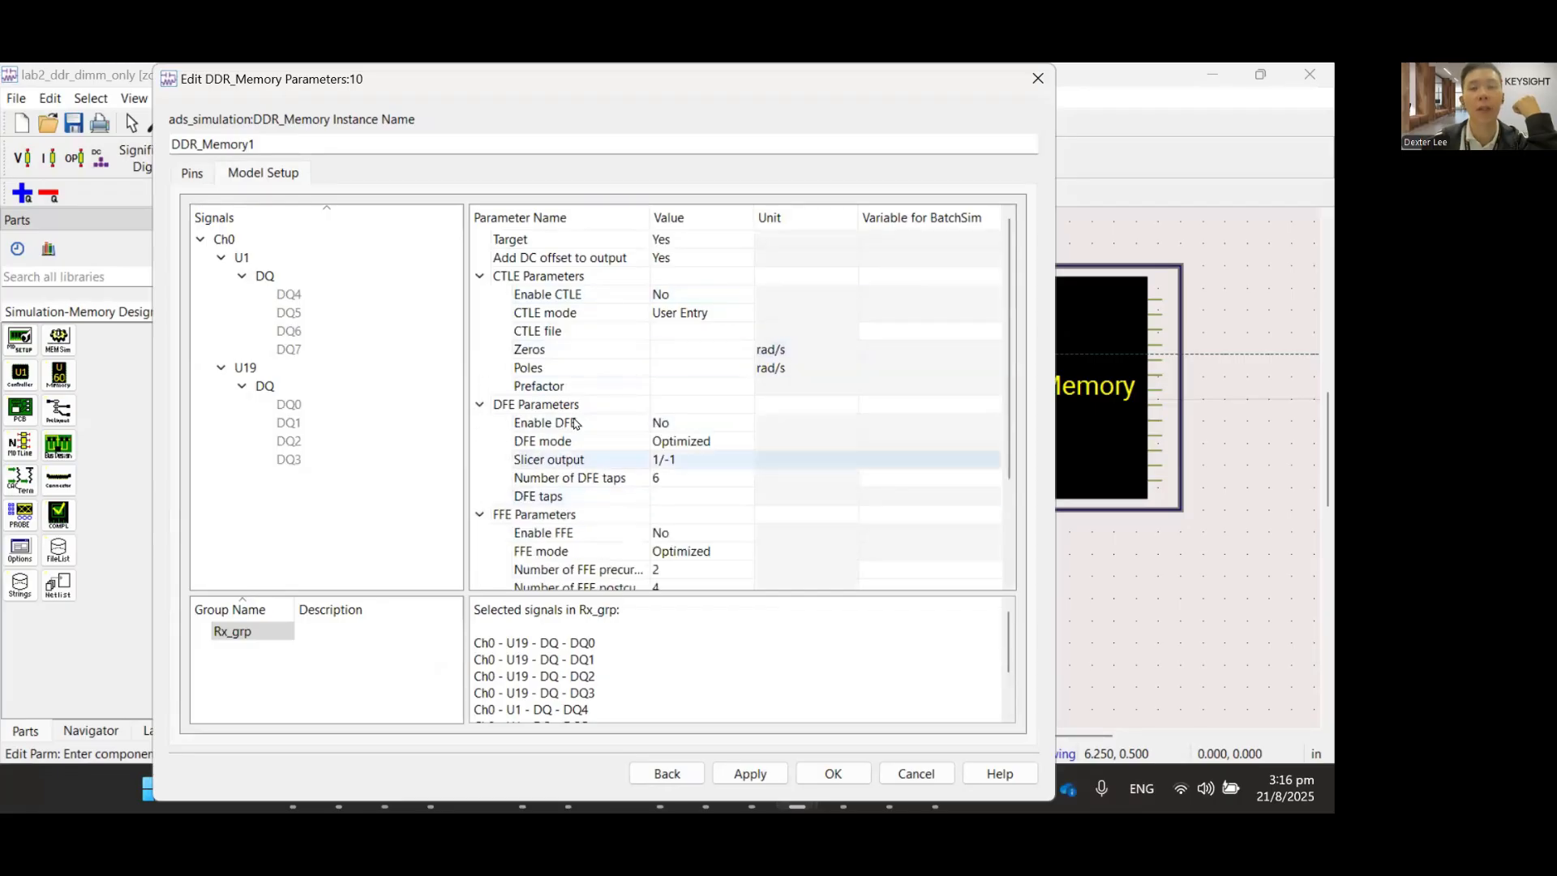
scroll(609, 408, "down", 3)
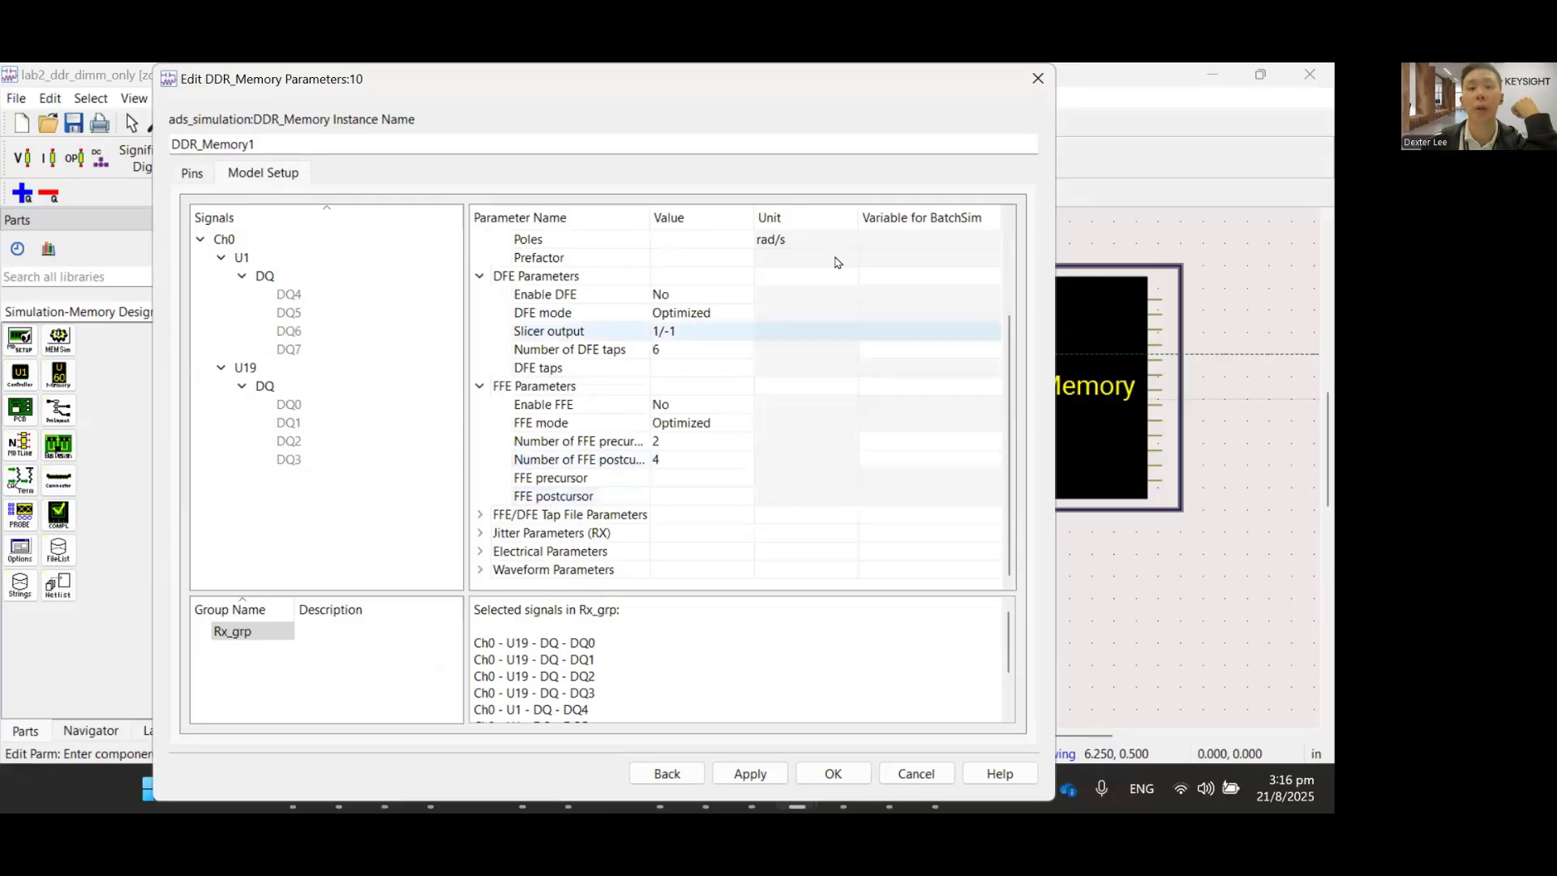
left_click(1035, 78)
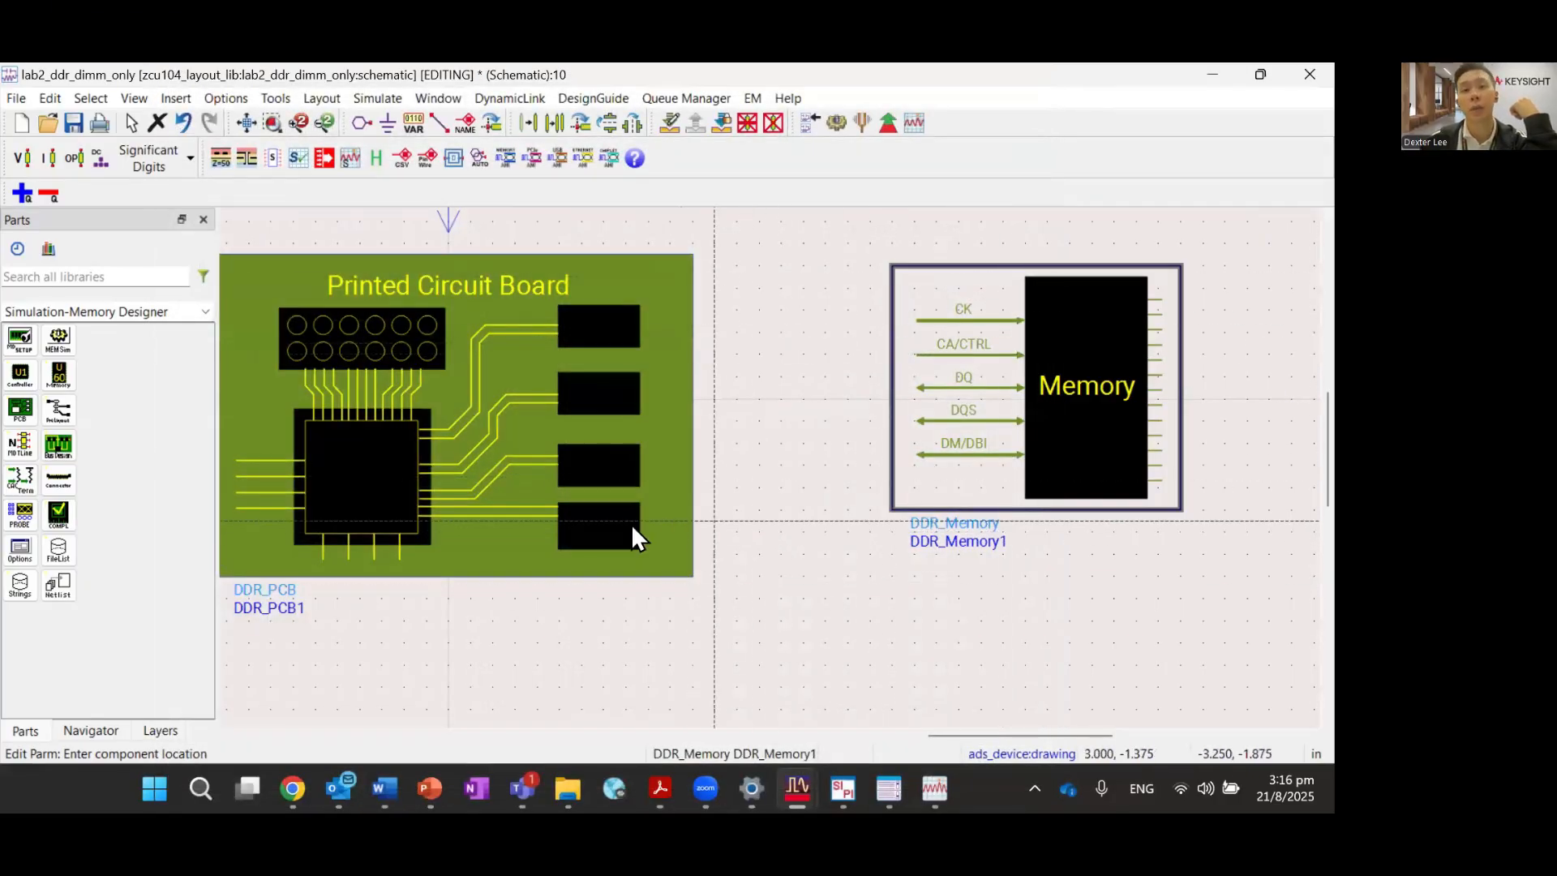
scroll(692, 496, "down", 2)
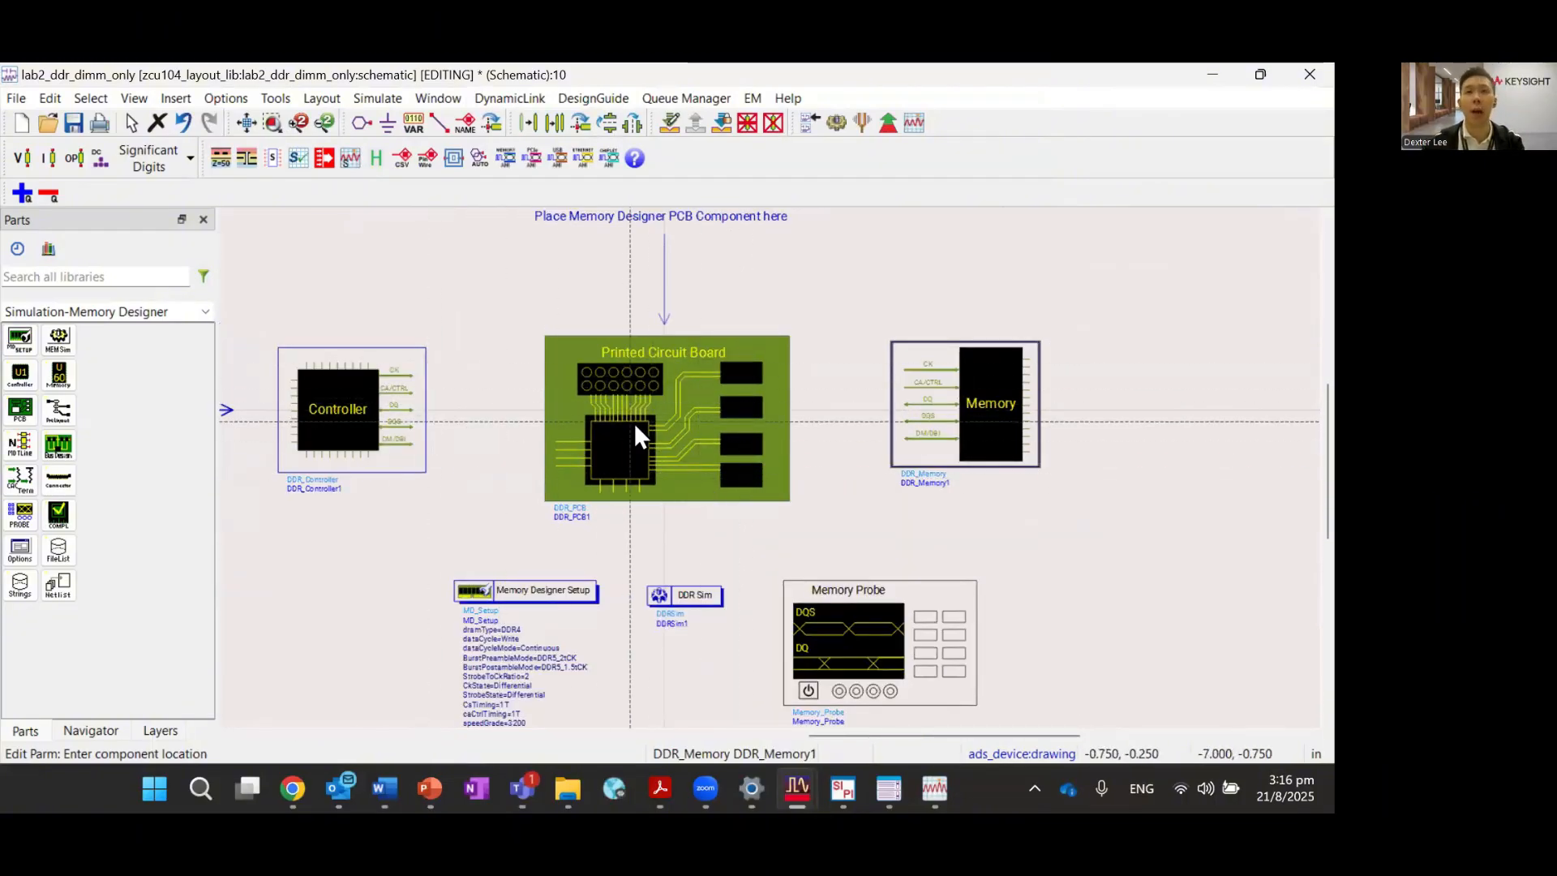
key("Escape")
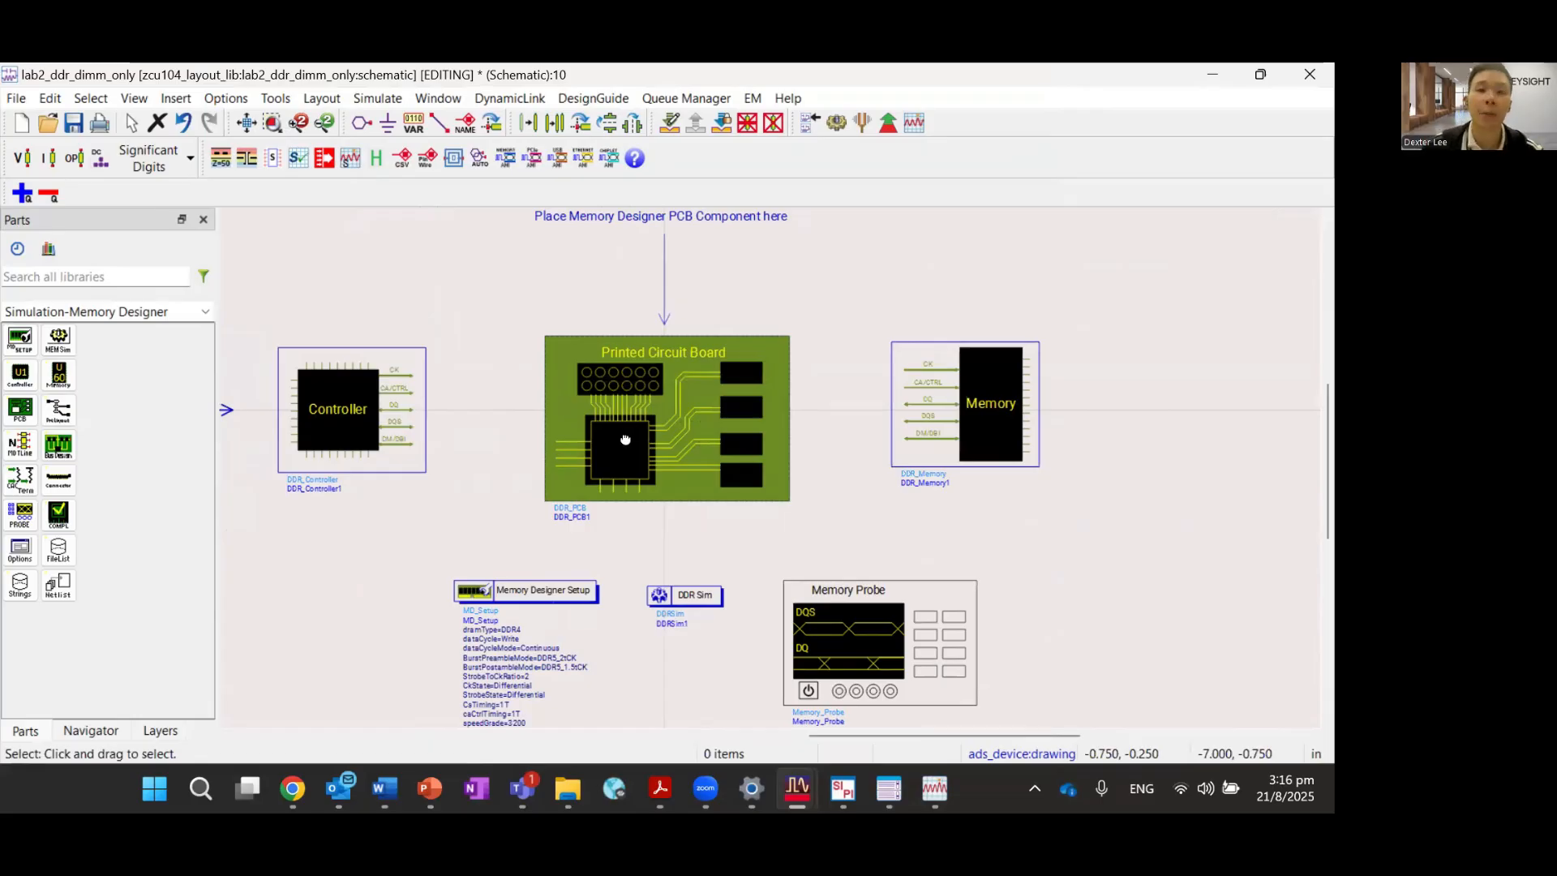
left_click_drag(634, 421, 619, 486)
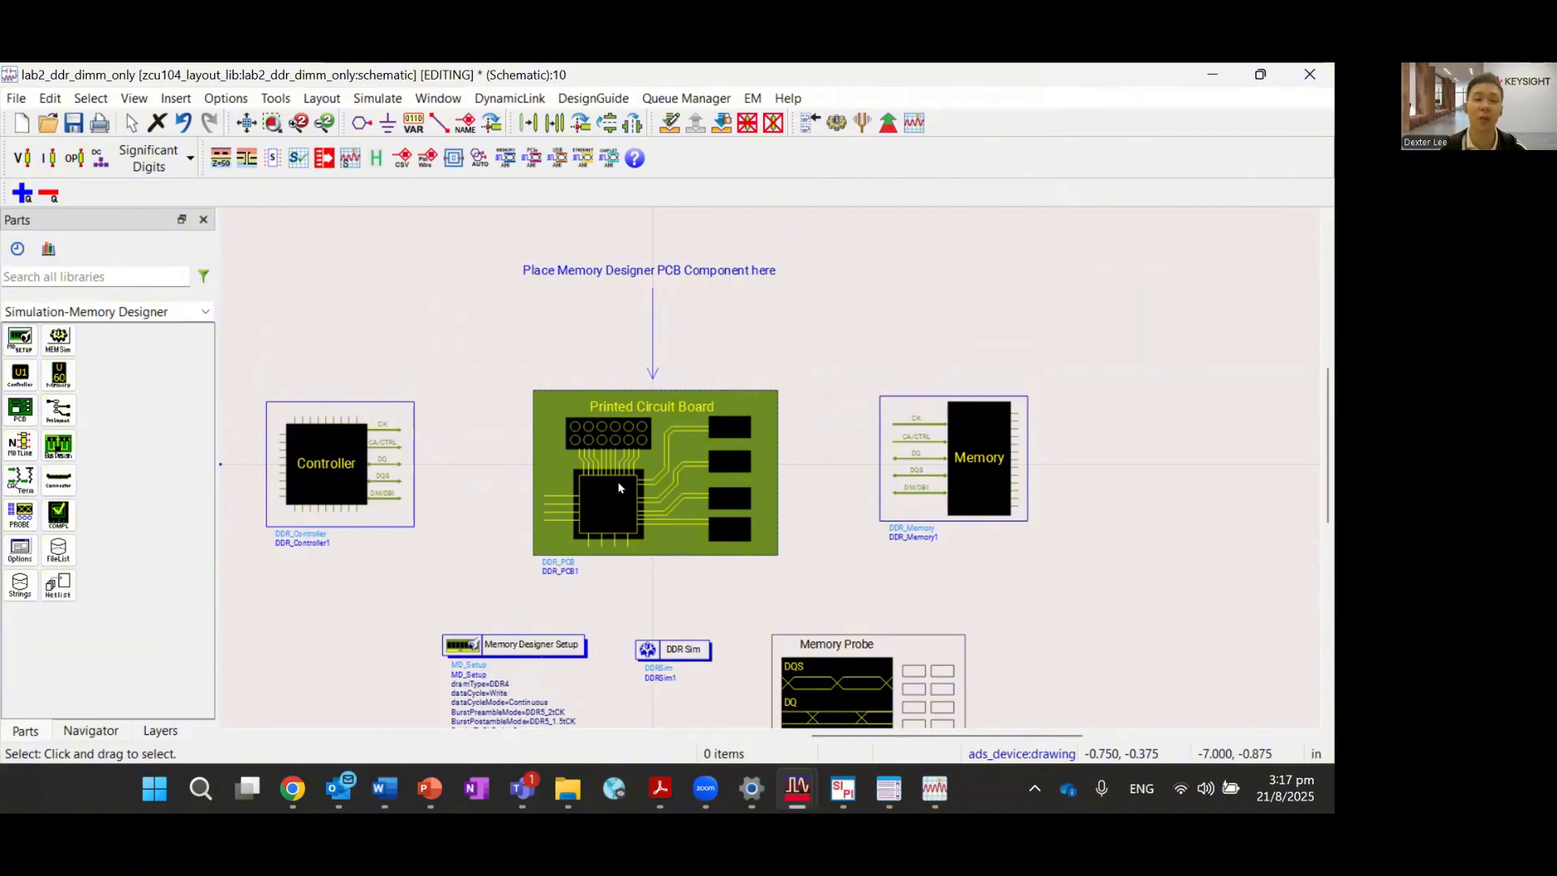
scroll(438, 446, "up", 2)
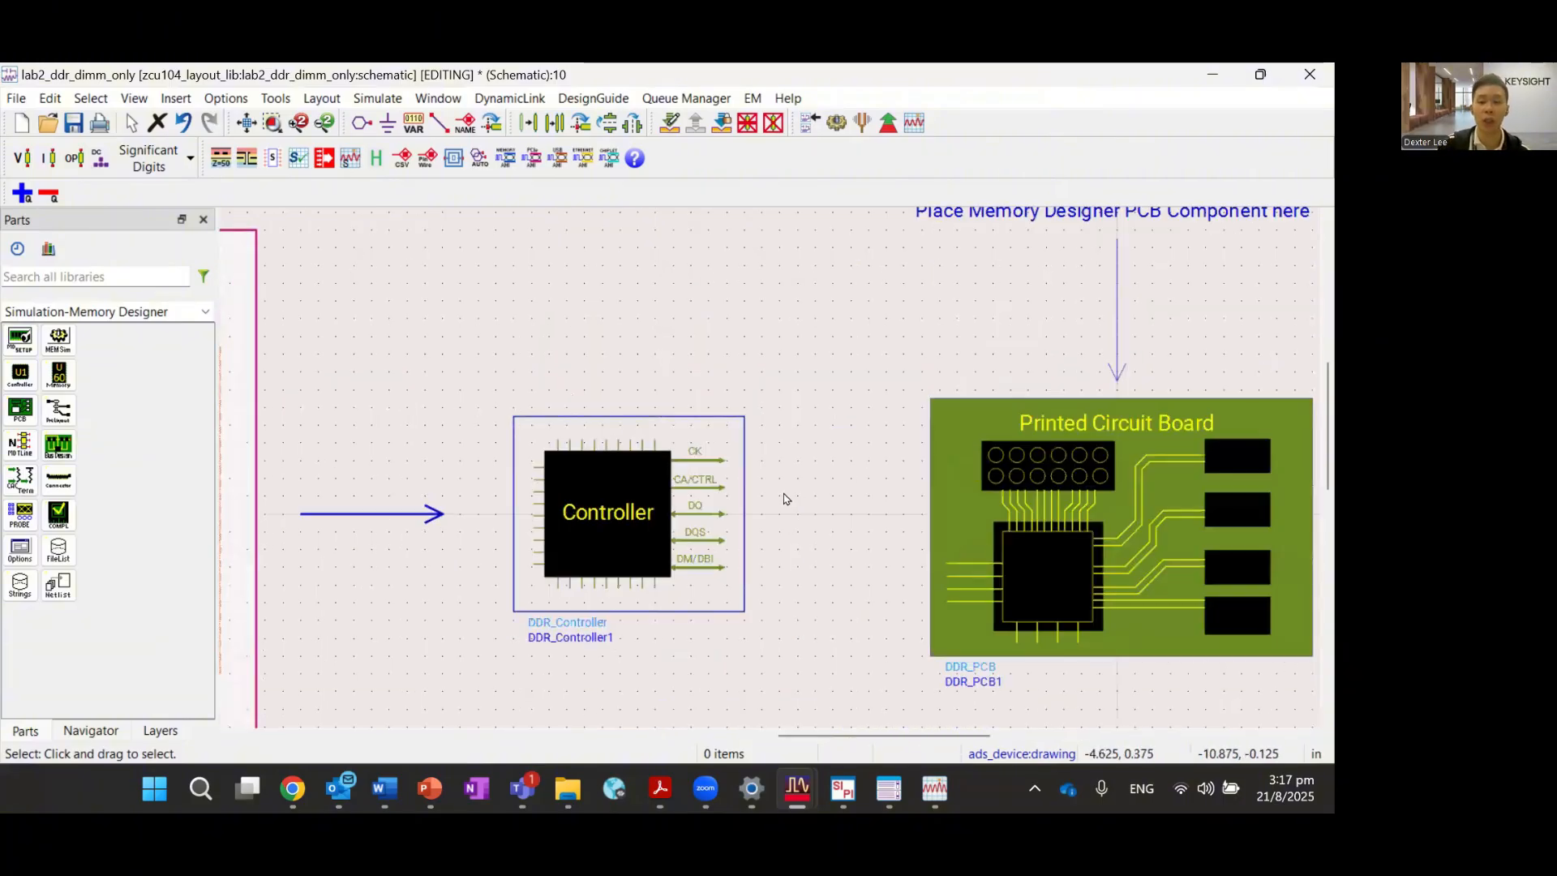
left_click_drag(754, 487, 586, 435)
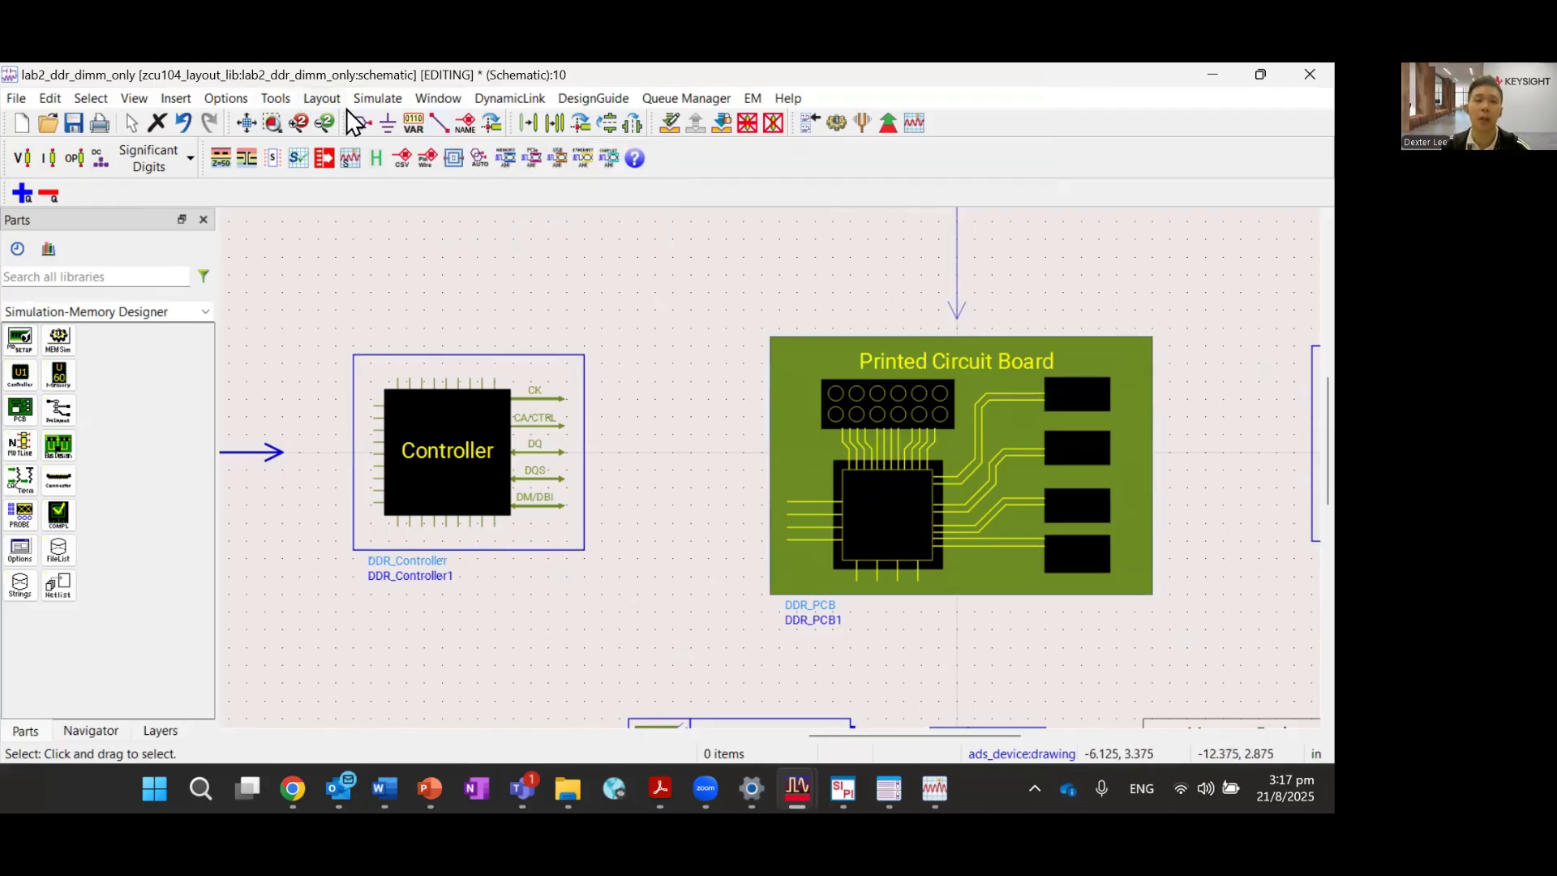
left_click(436, 124)
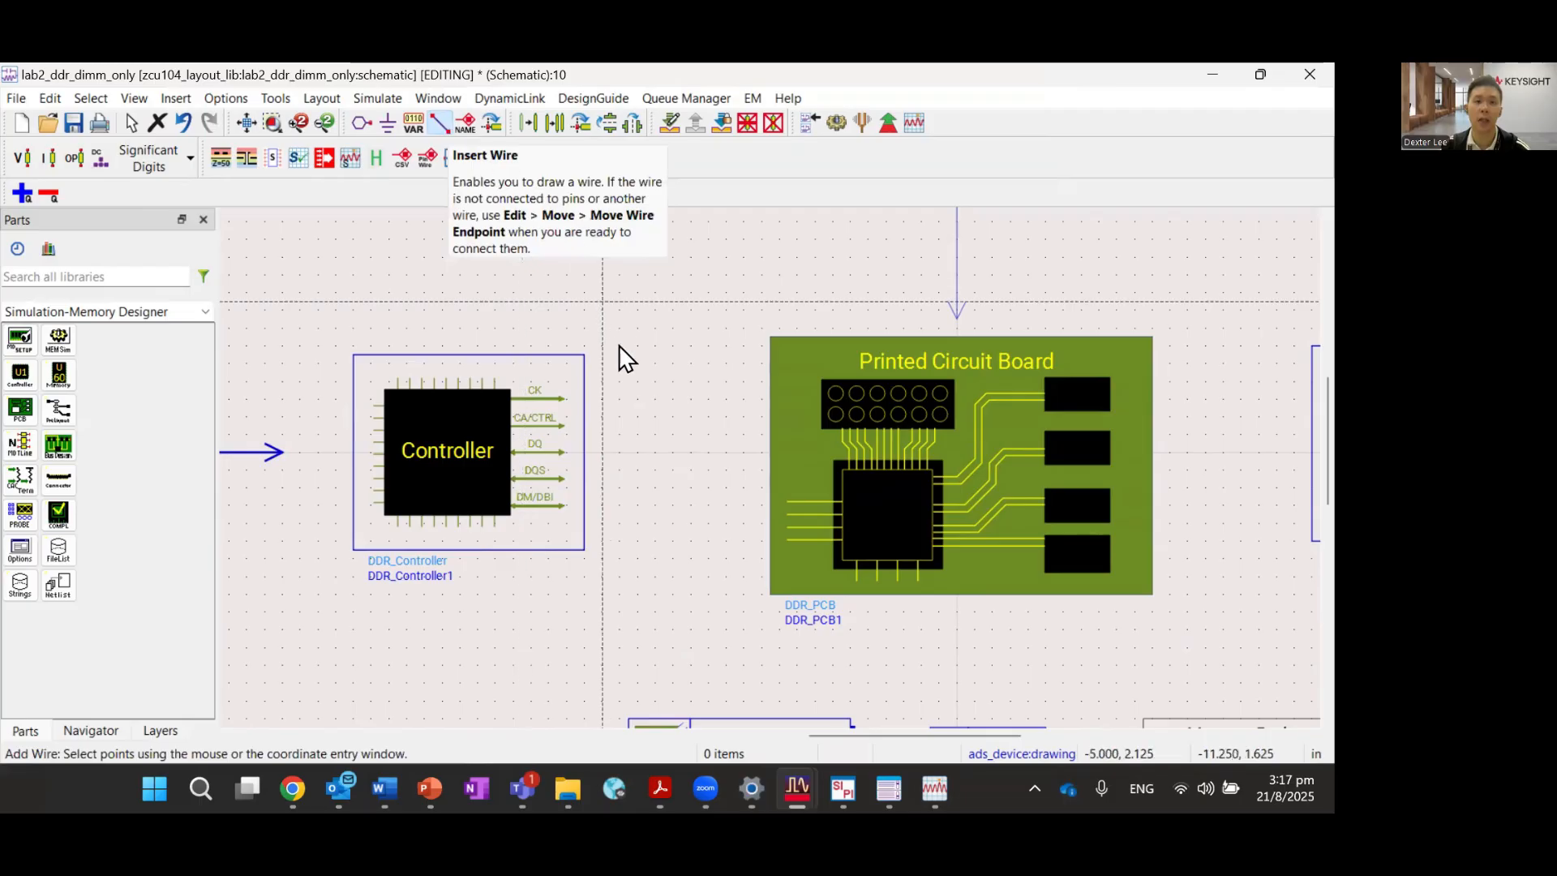
left_click(584, 460)
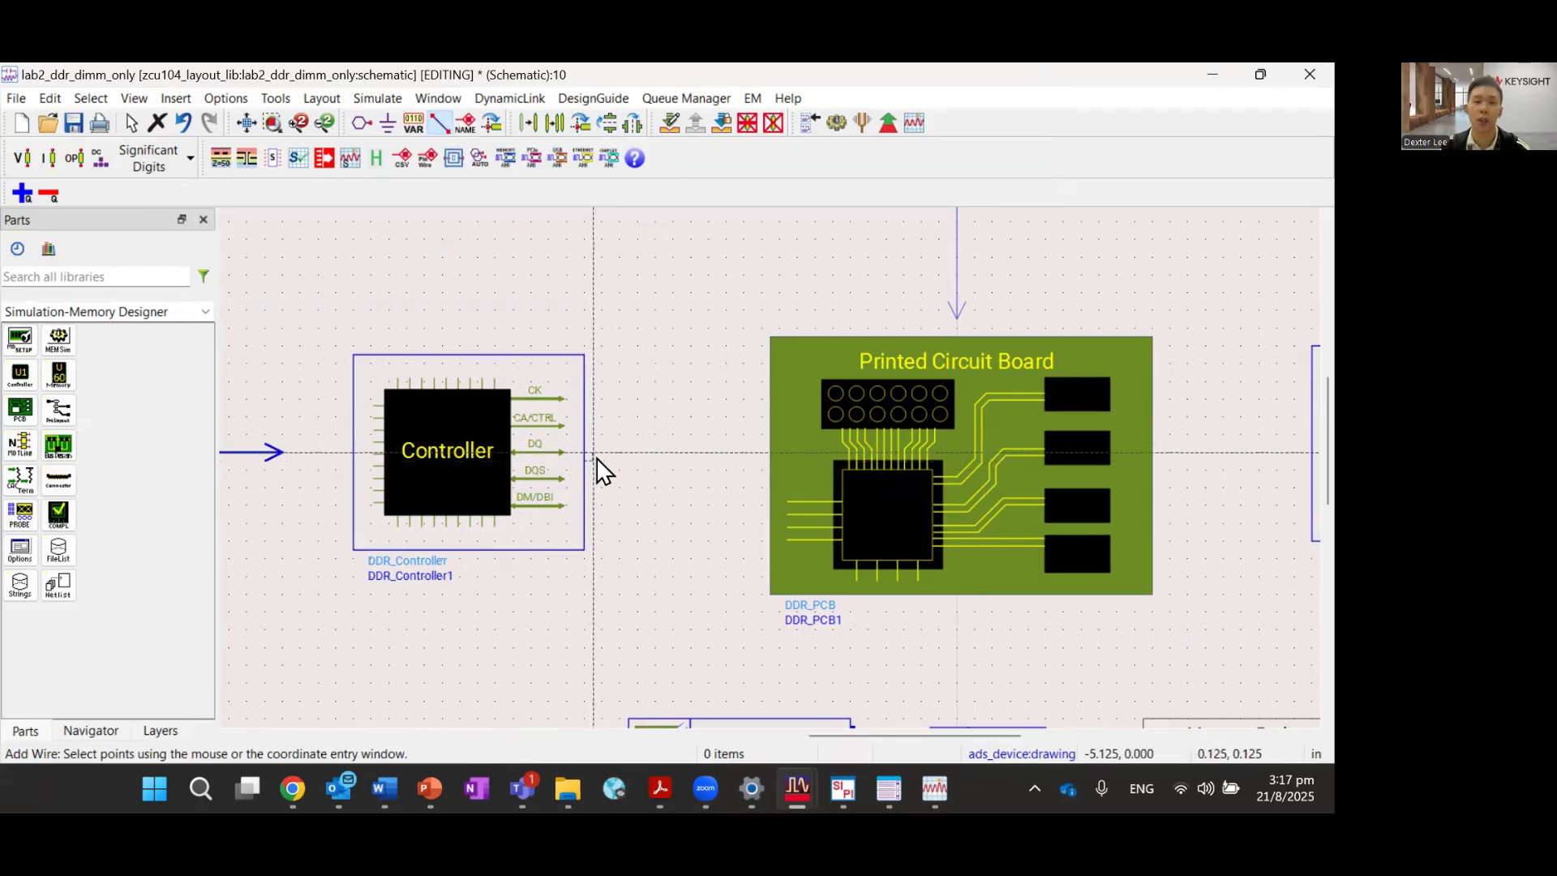
left_click(770, 462)
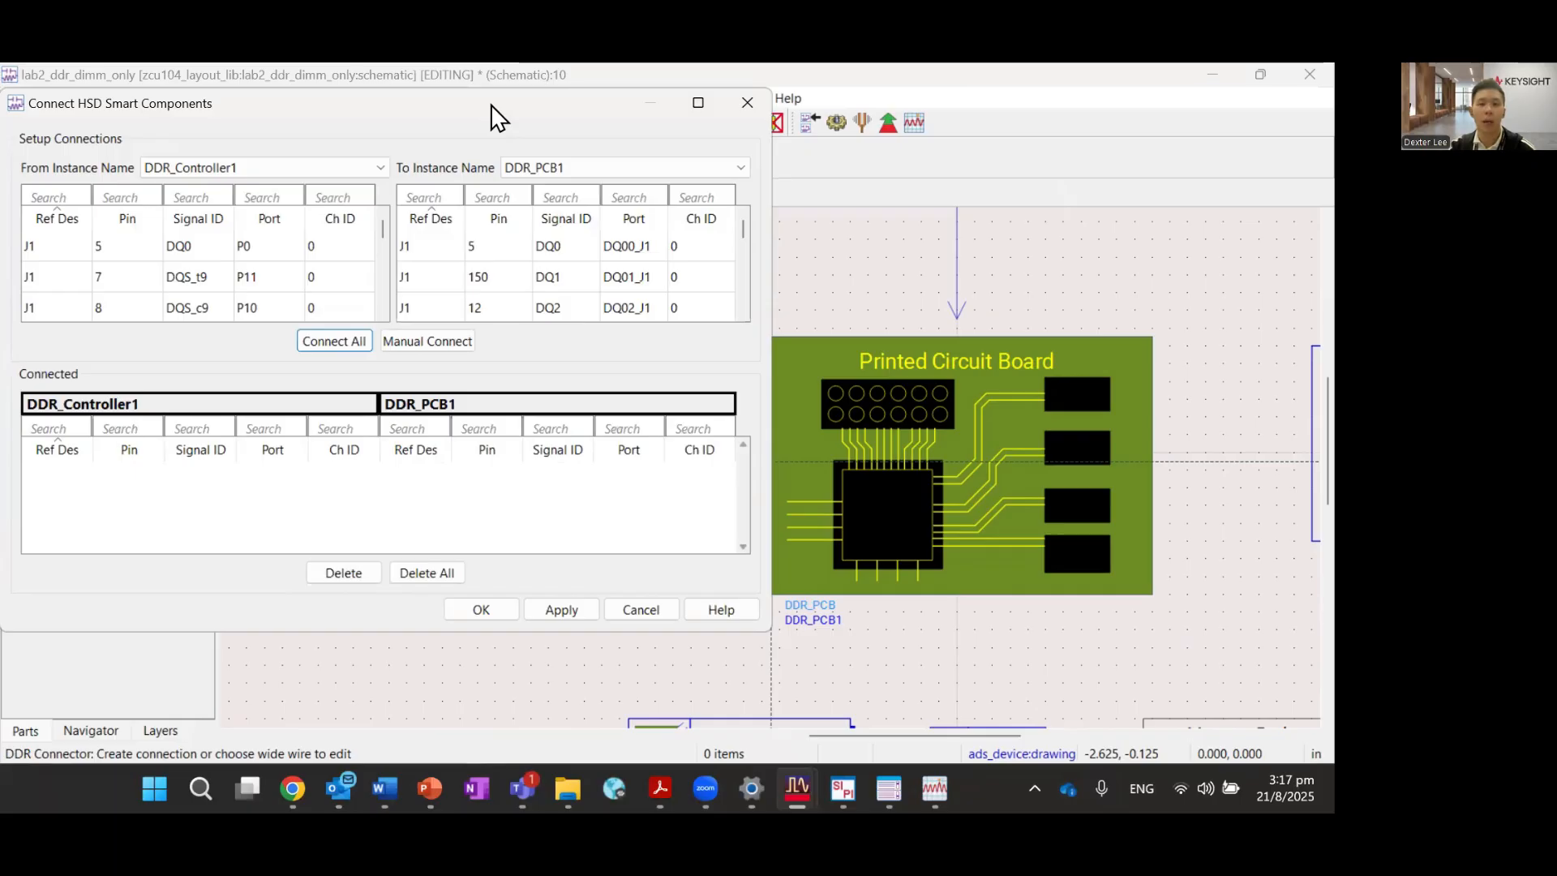
left_click_drag(489, 104, 642, 166)
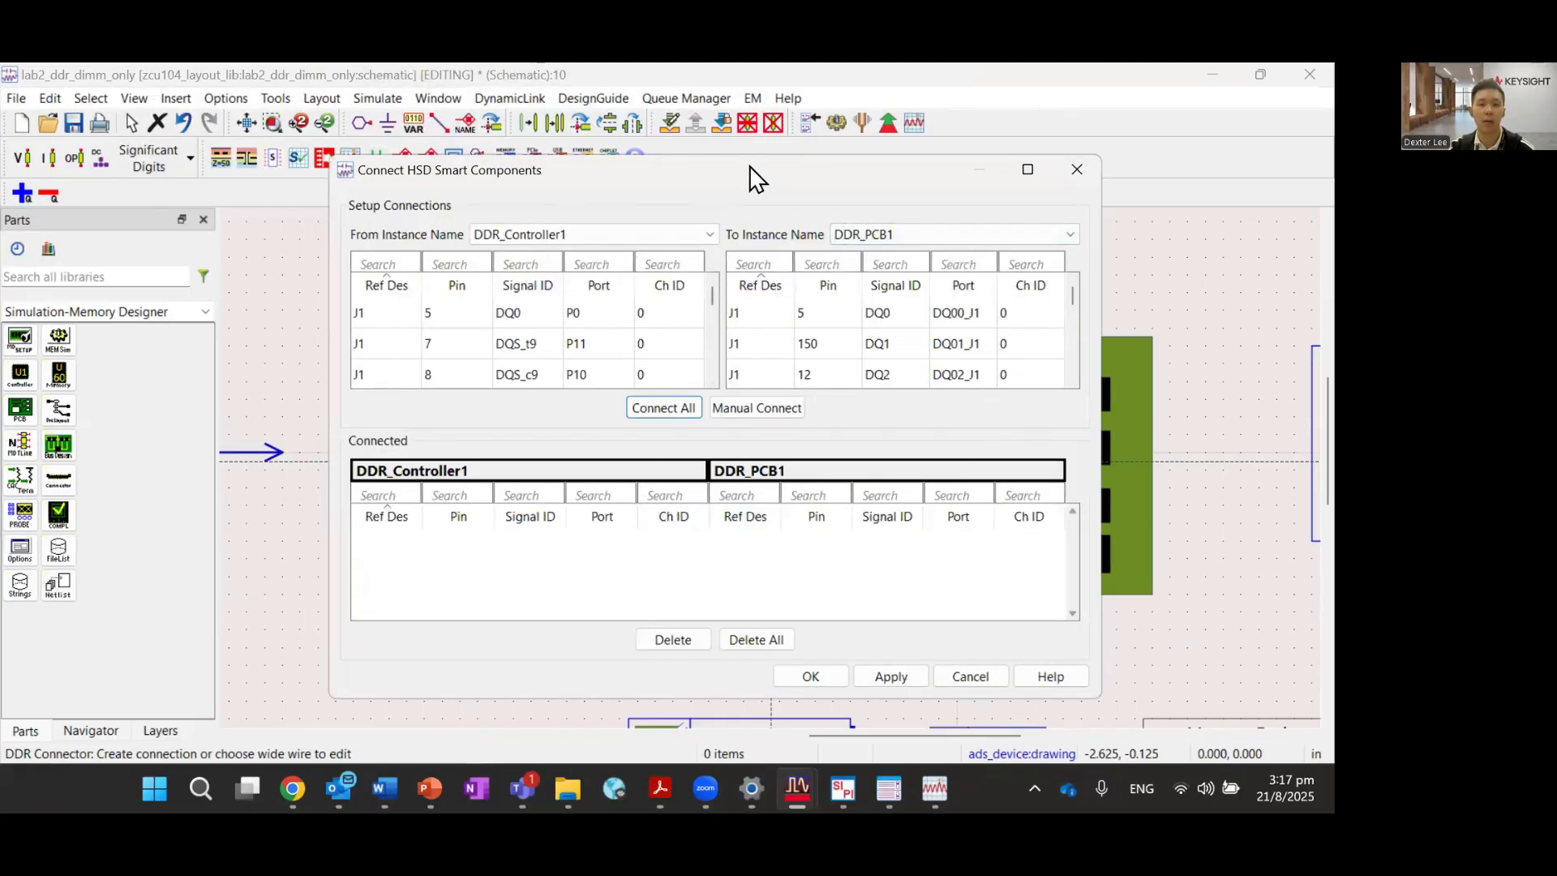
left_click_drag(749, 165, 818, 539)
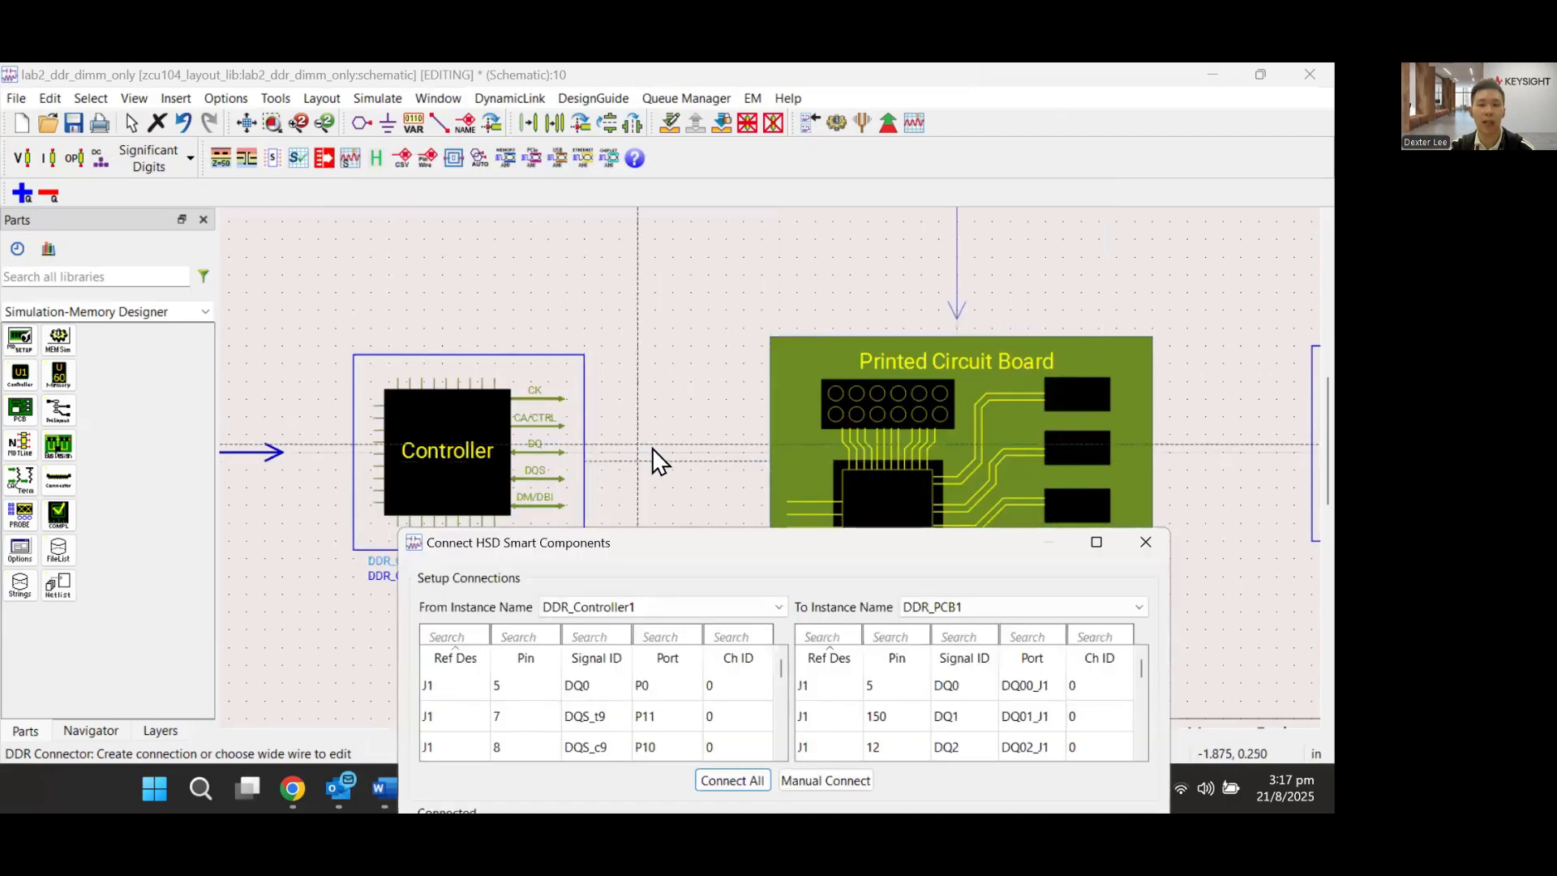
left_click(1146, 541)
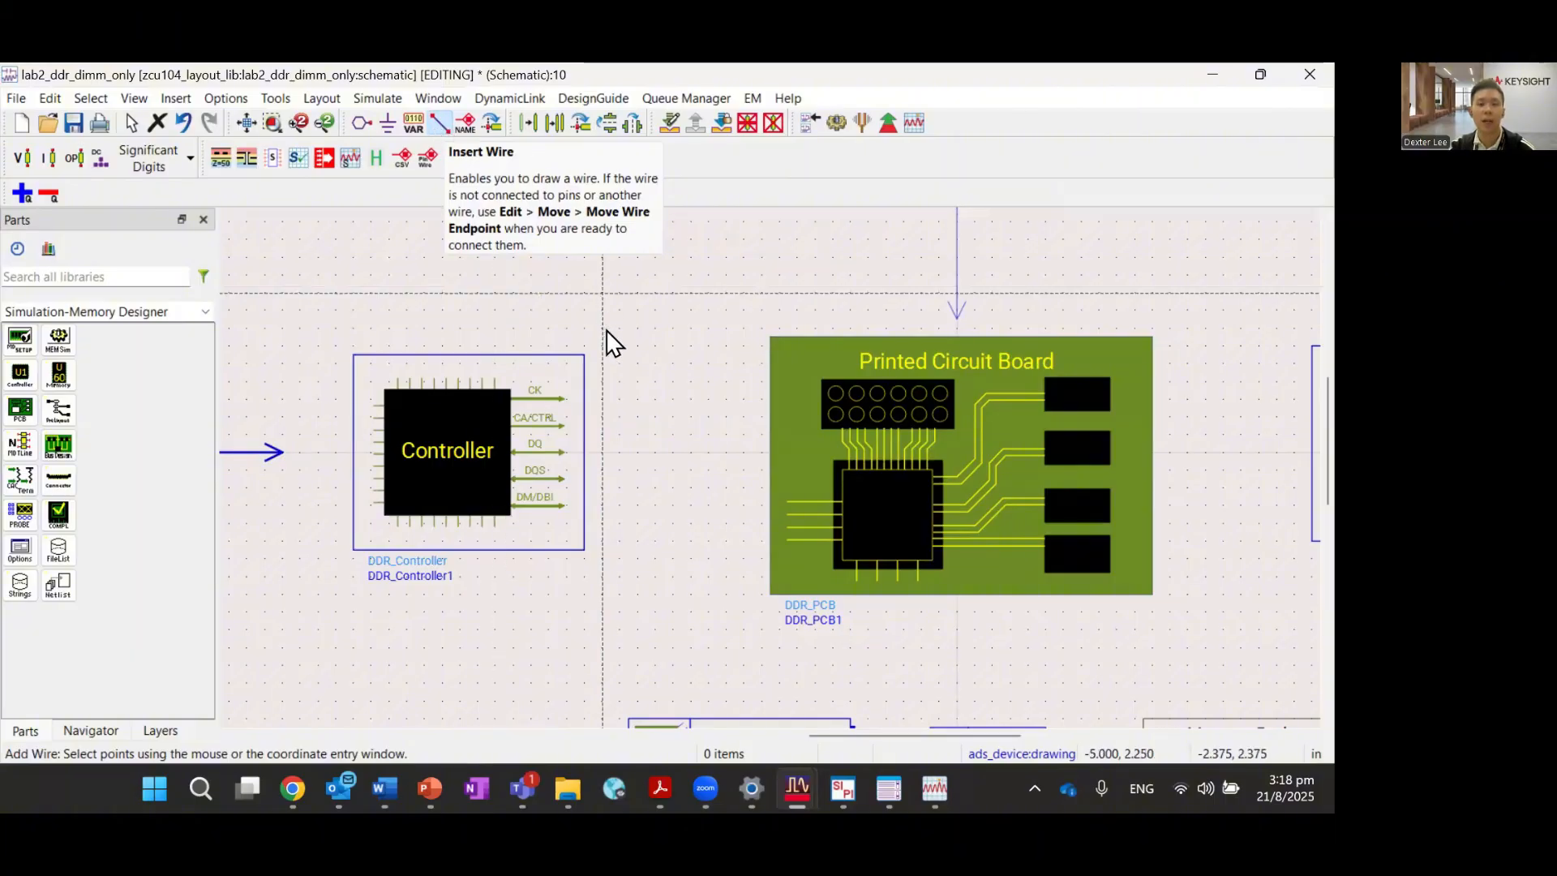
Wire DDR_Controller1 to DDR_PCB1 and connect all their matching signals.
left_click(584, 453)
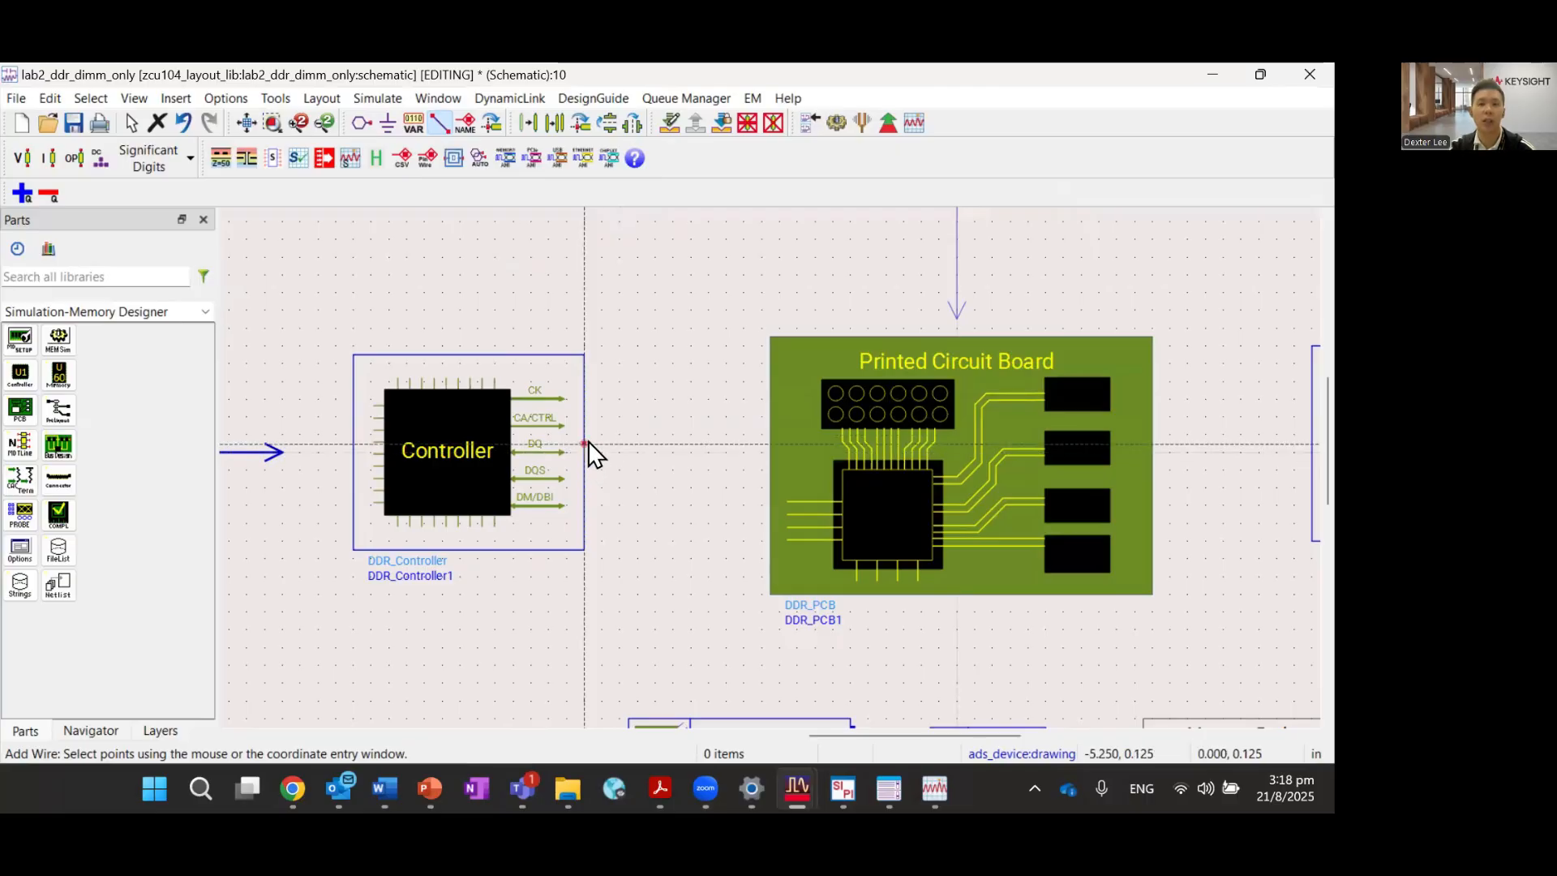
left_click(768, 456)
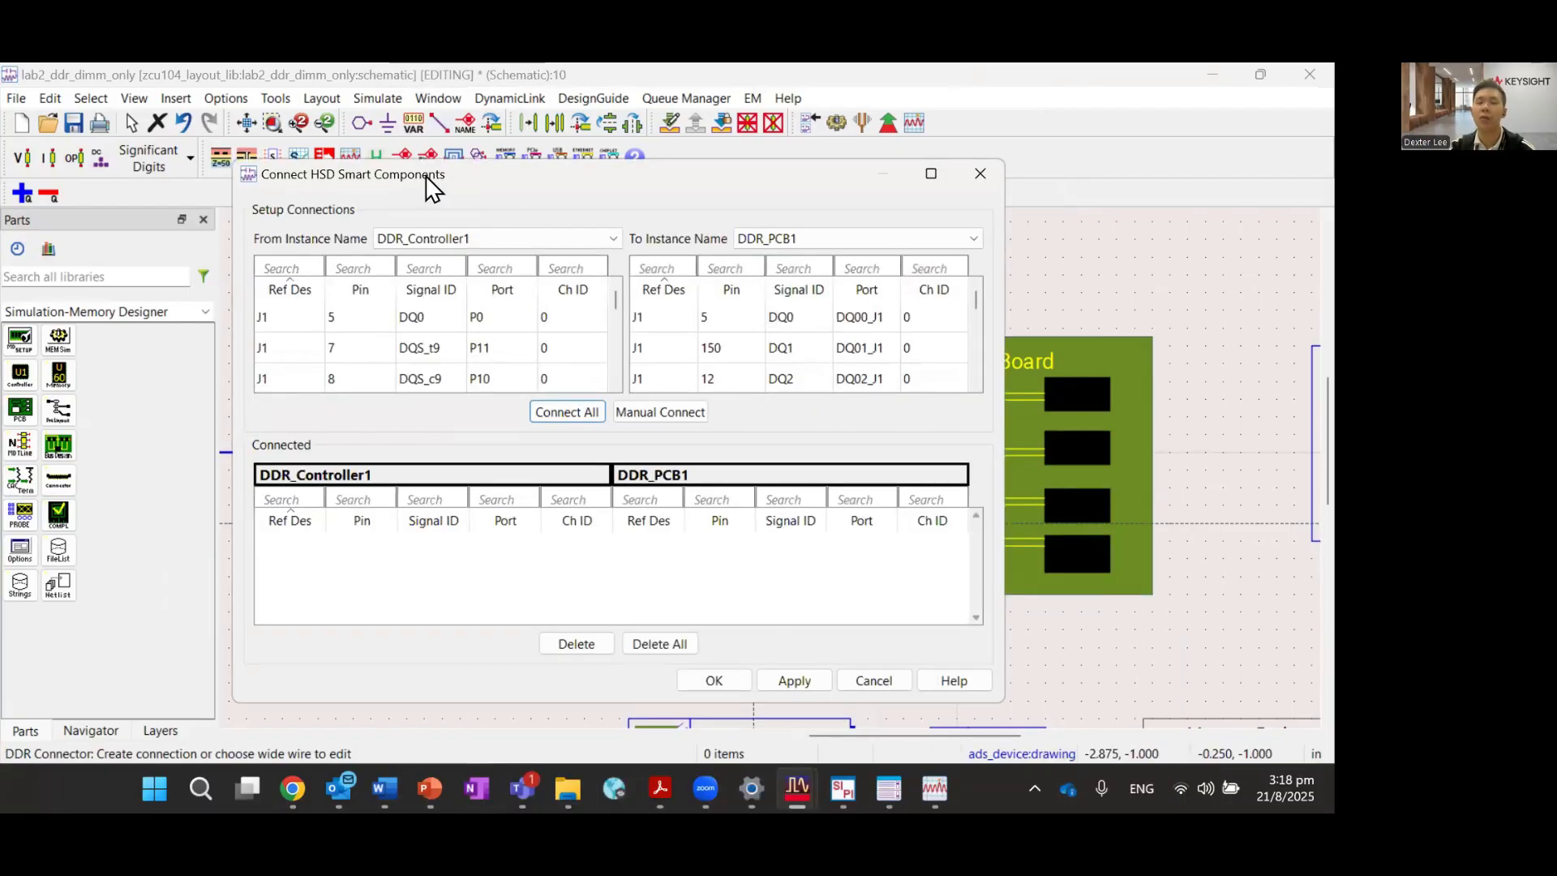
left_click(563, 416)
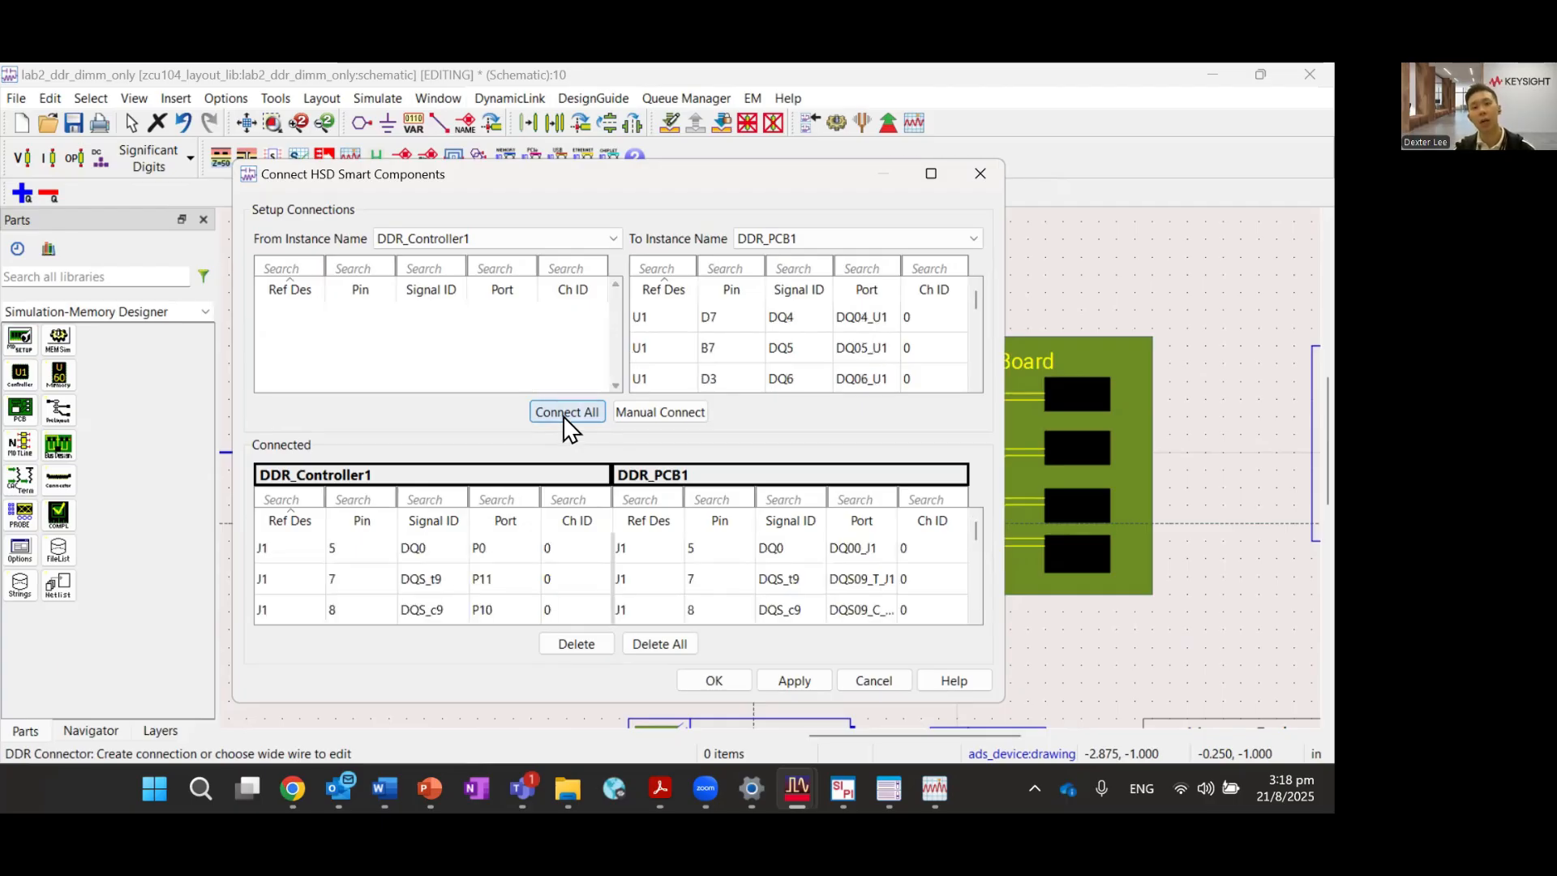
left_click(737, 679)
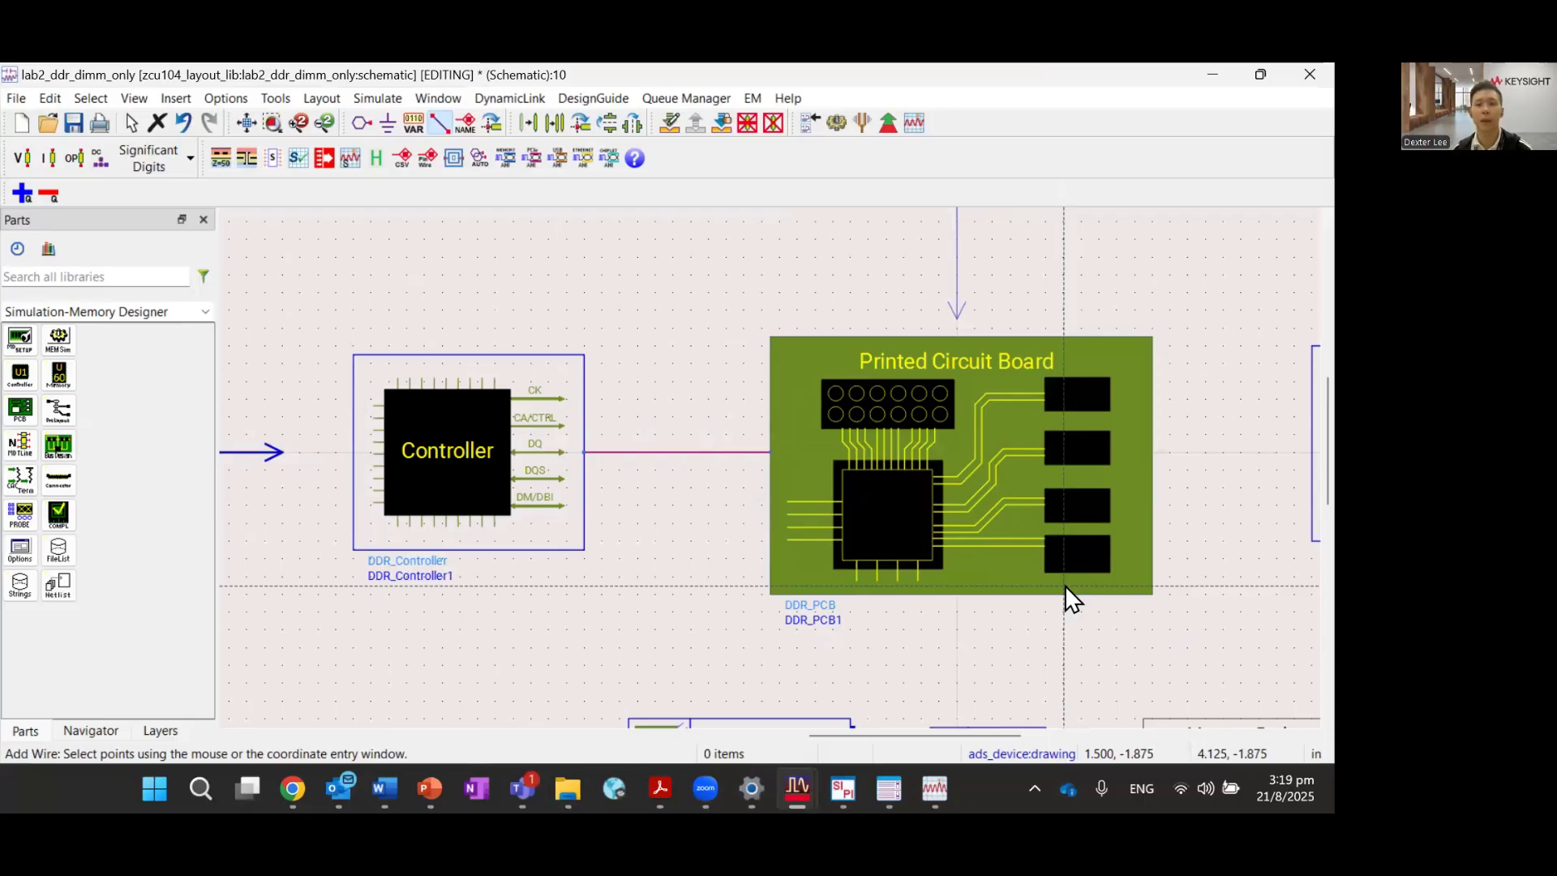
Wire DDR_PCB1 to DDR_Memory1, connect all their matching signals and end the wire command.
left_click_drag(1023, 414, 703, 419)
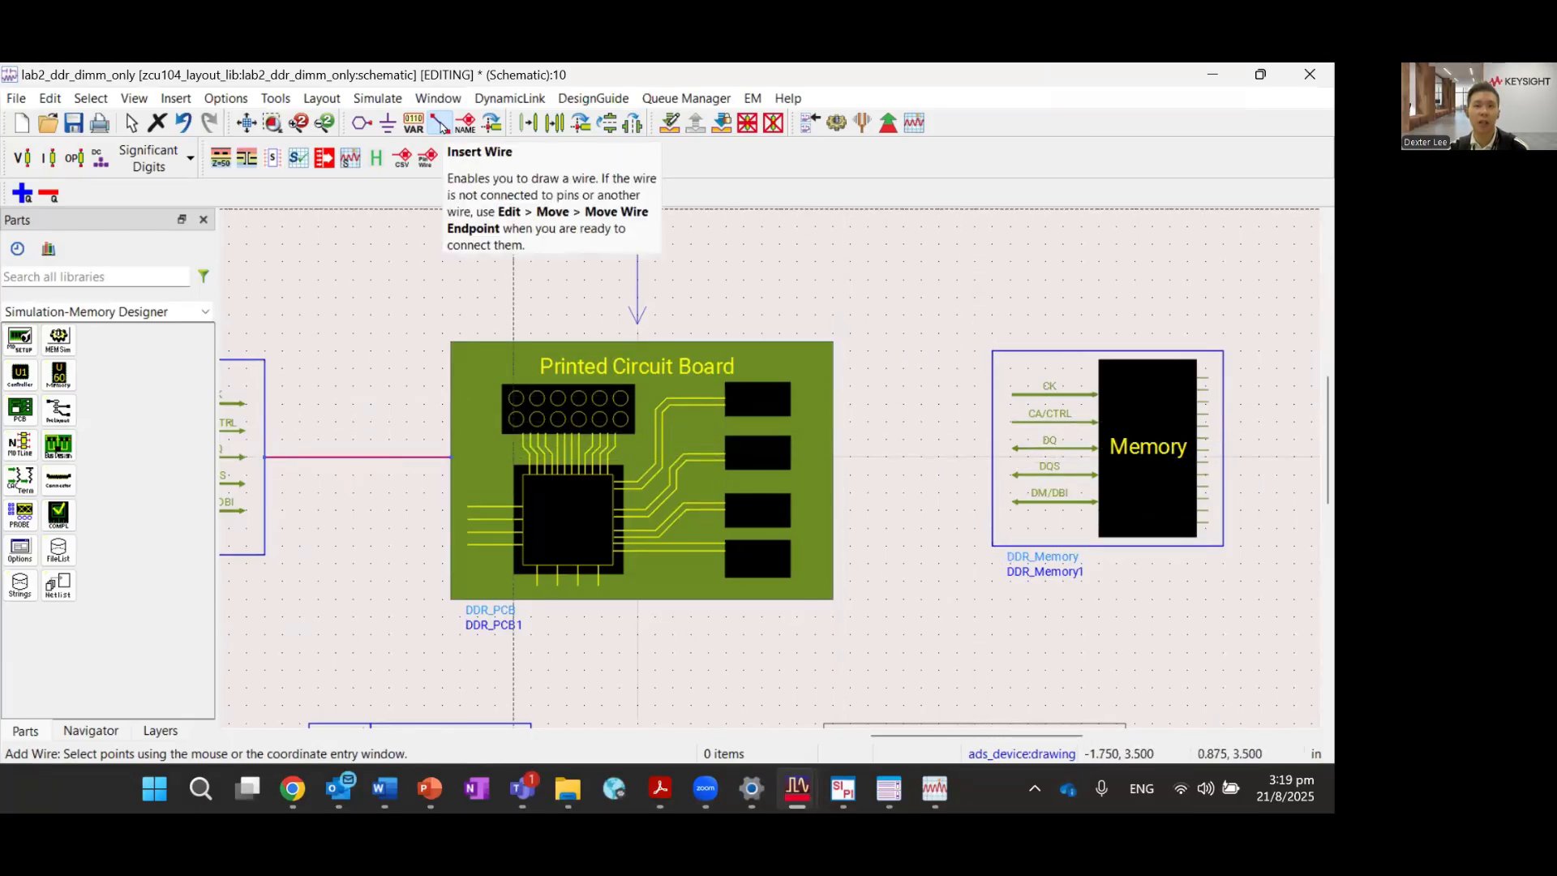
left_click(833, 455)
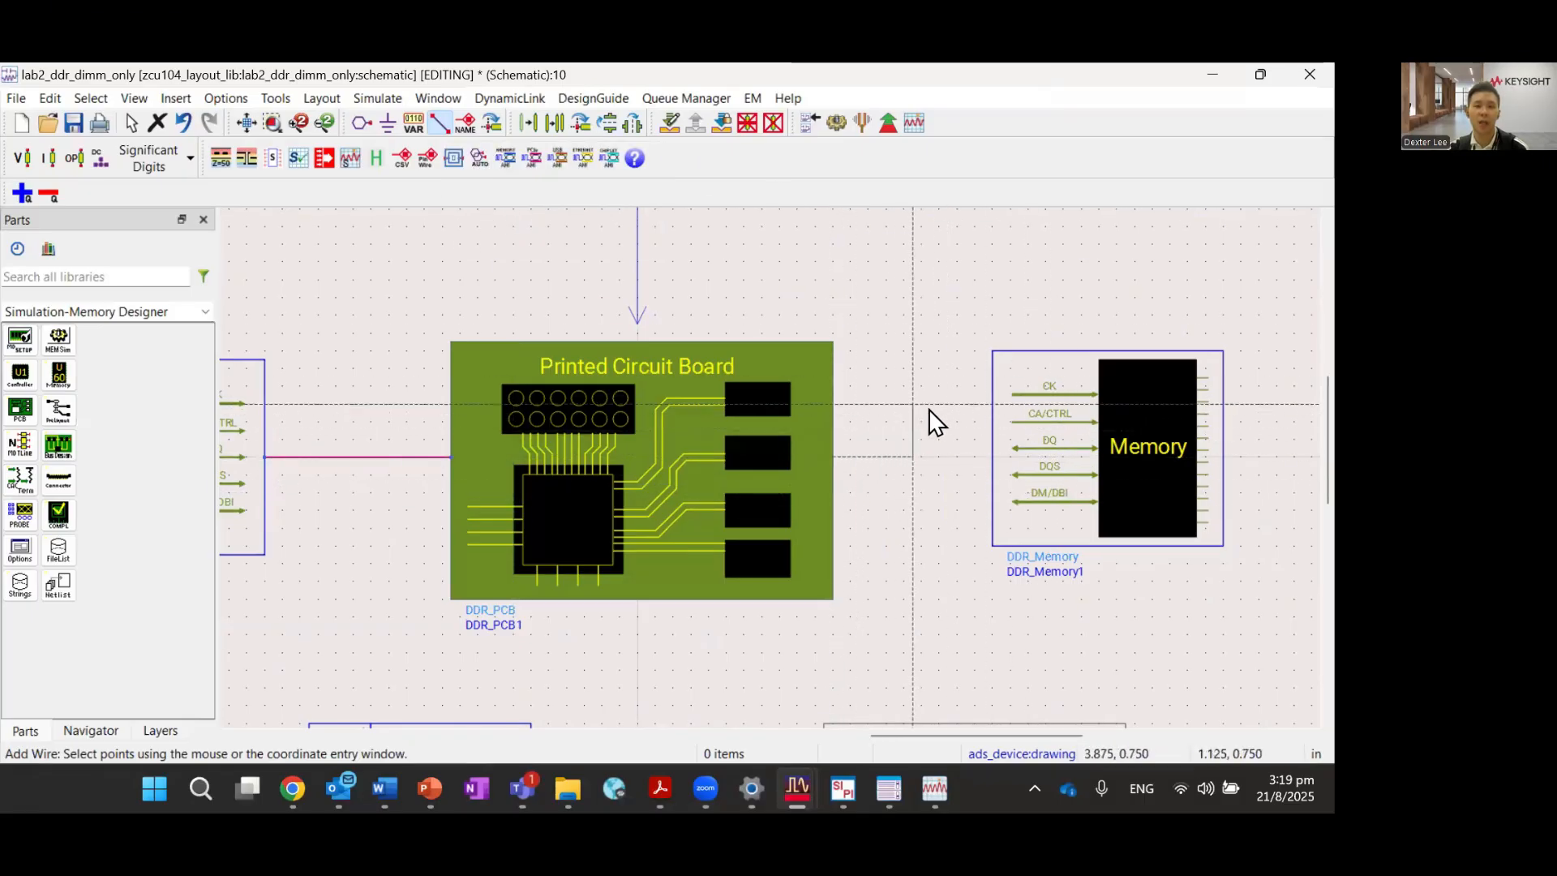
left_click(991, 458)
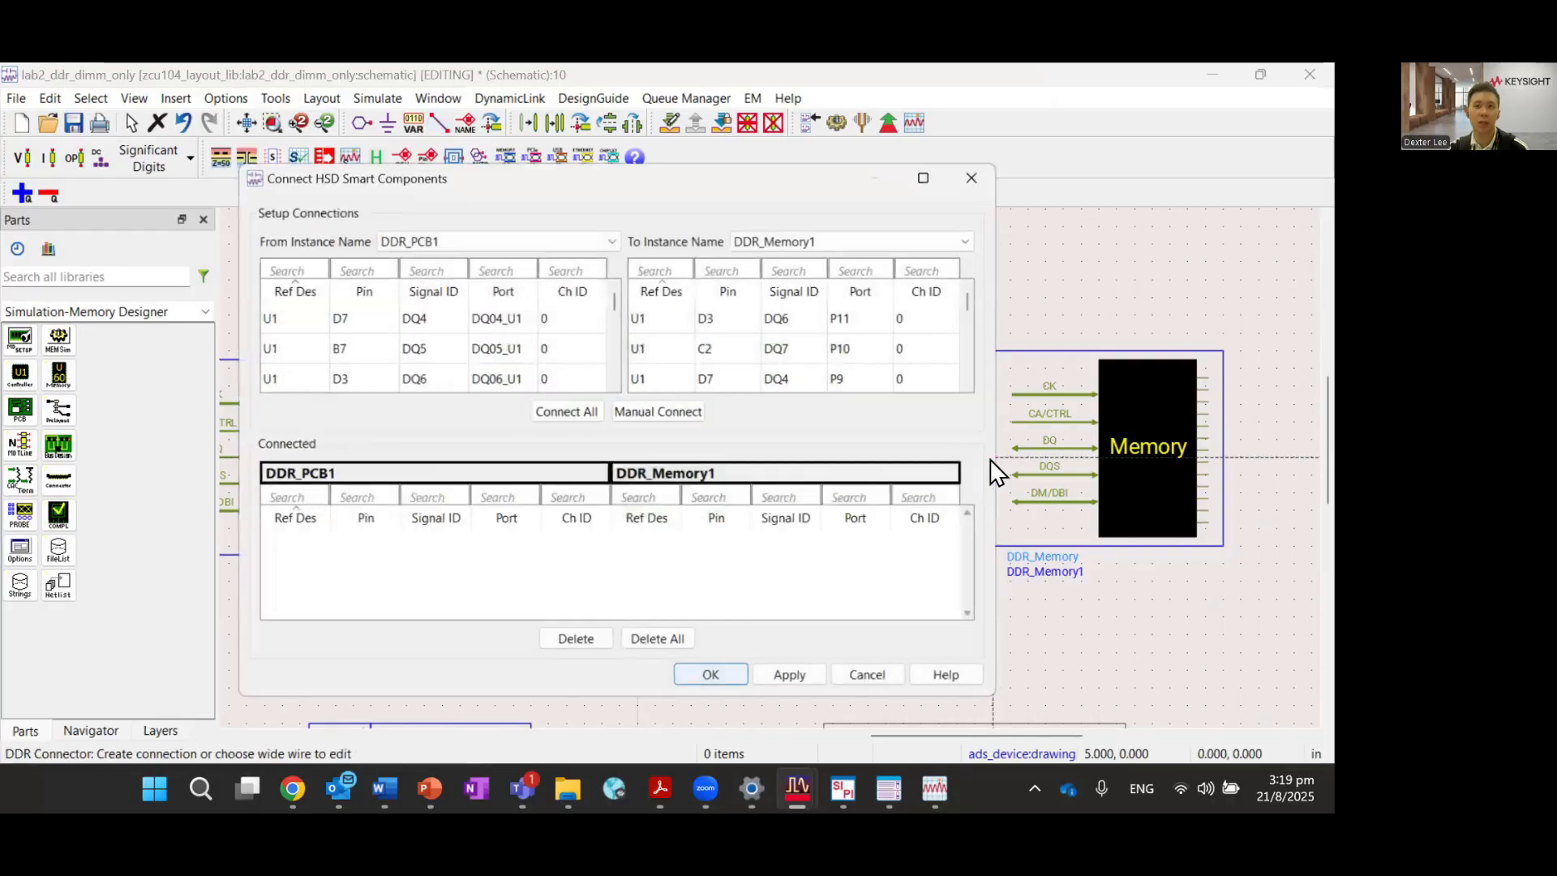
left_click(580, 412)
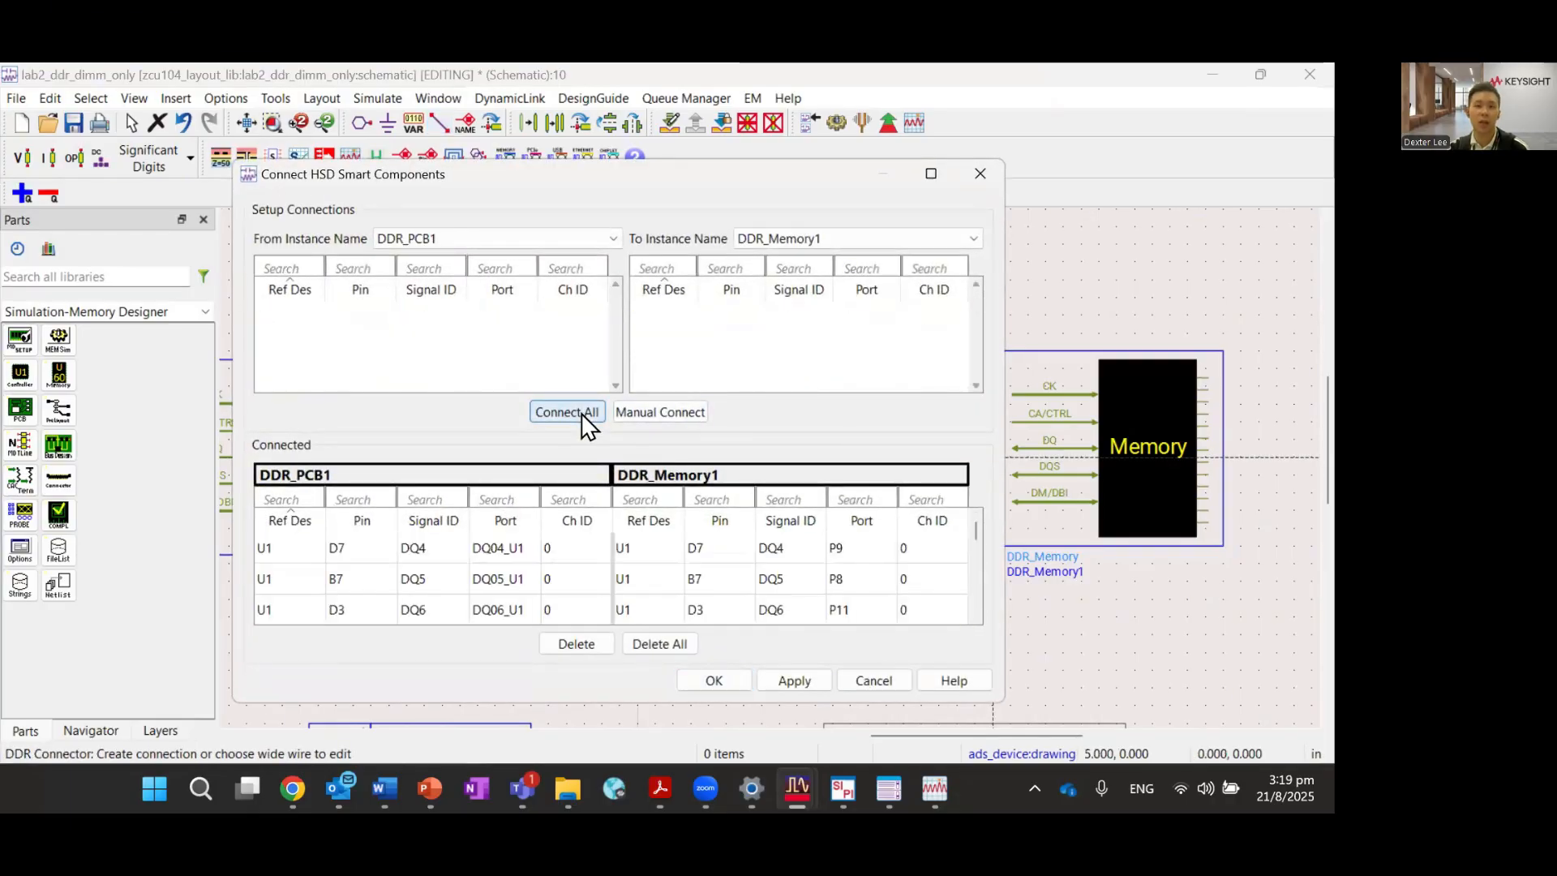
left_click(714, 681)
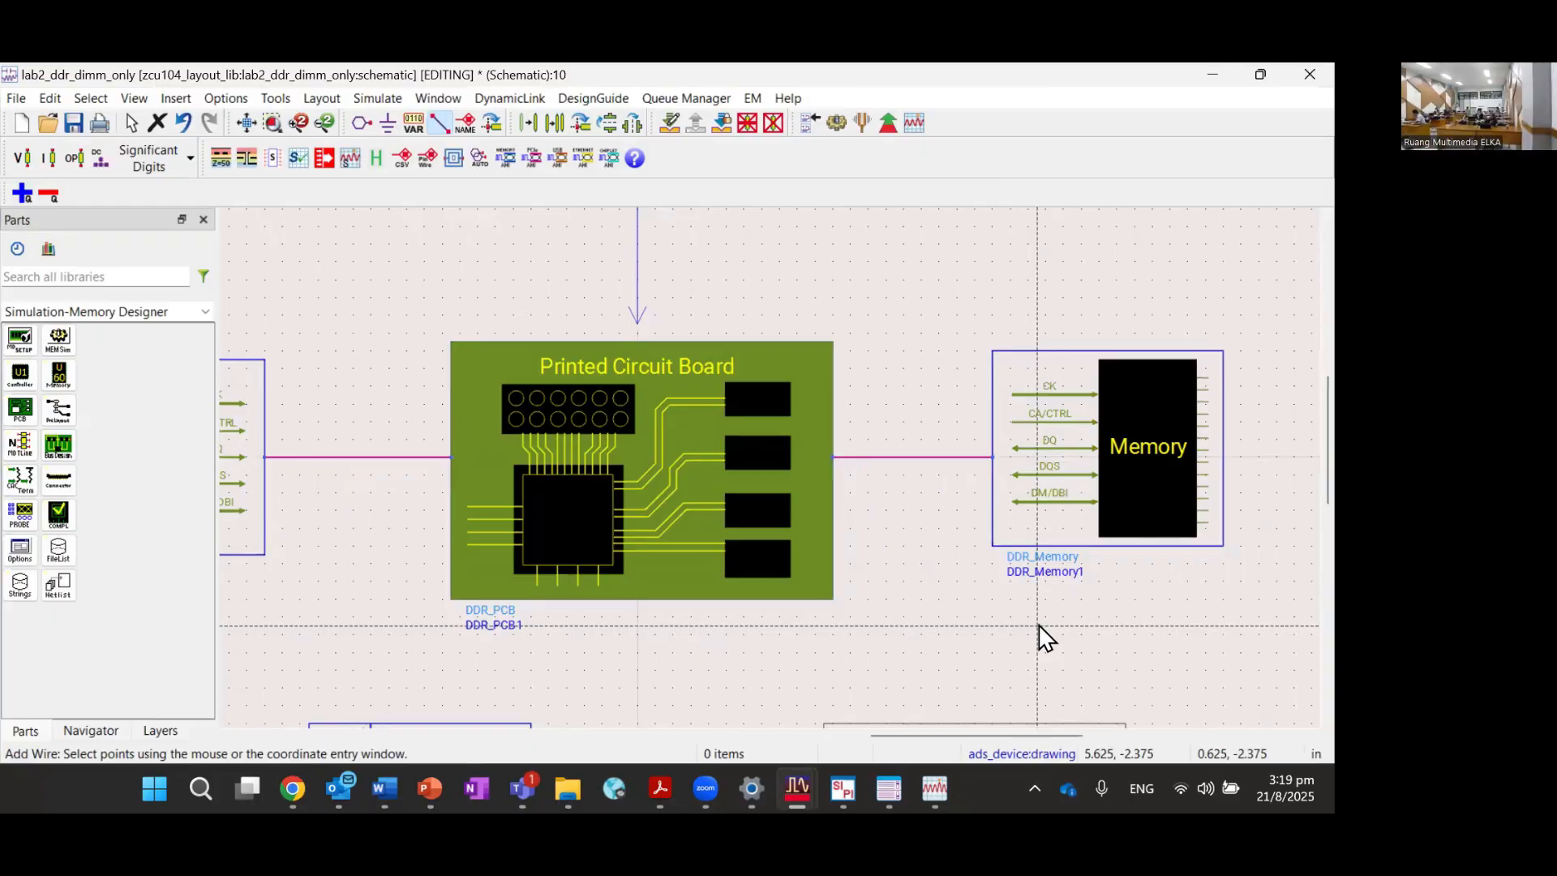
scroll(659, 540, "down", 1)
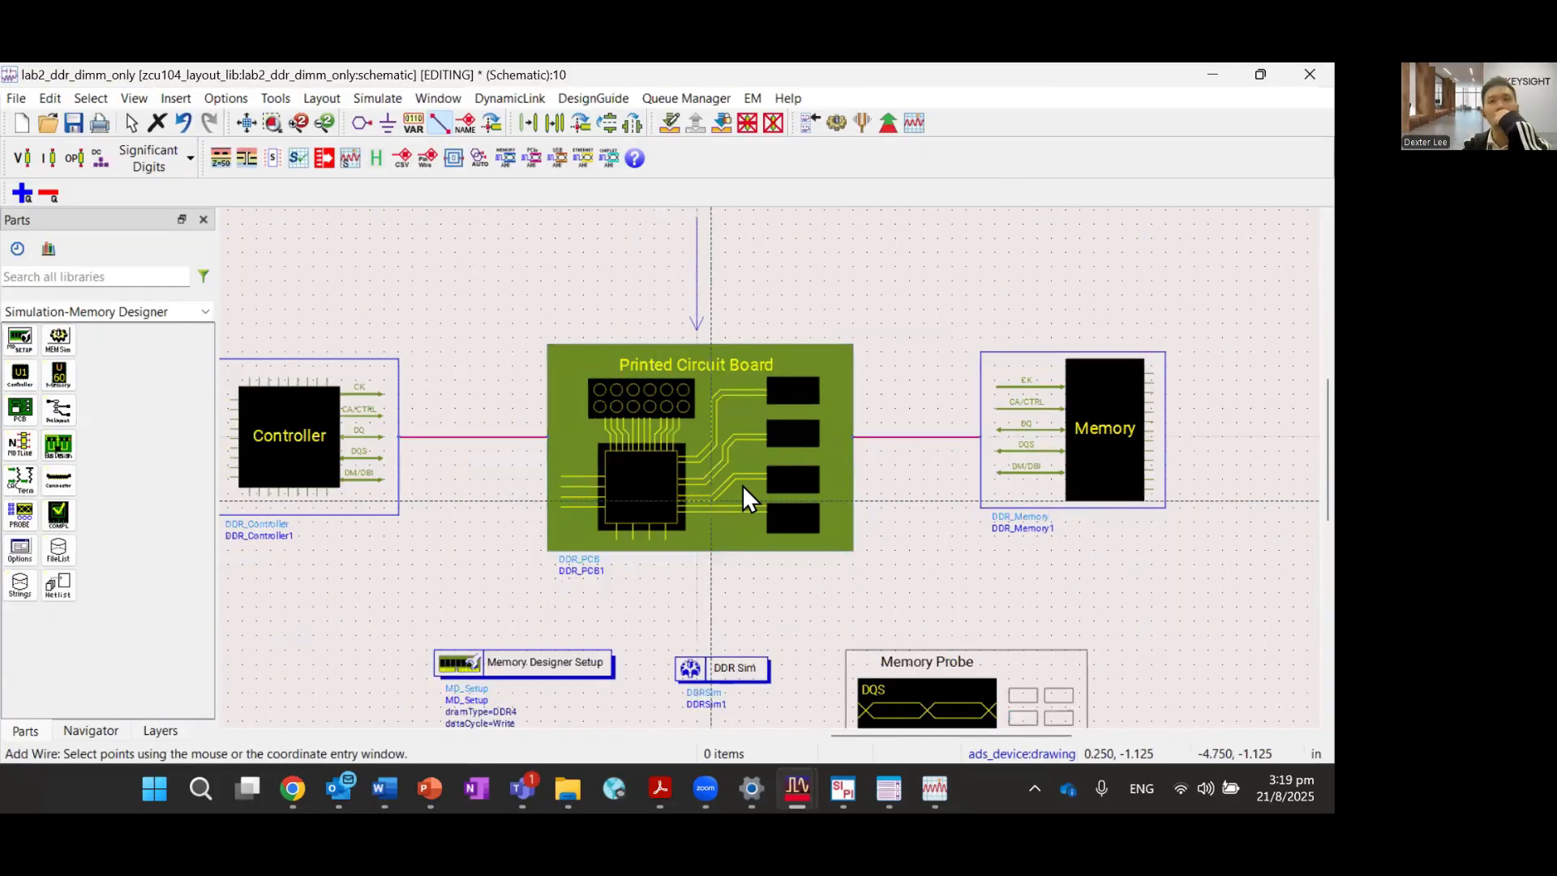
scroll(738, 474, "down", 1)
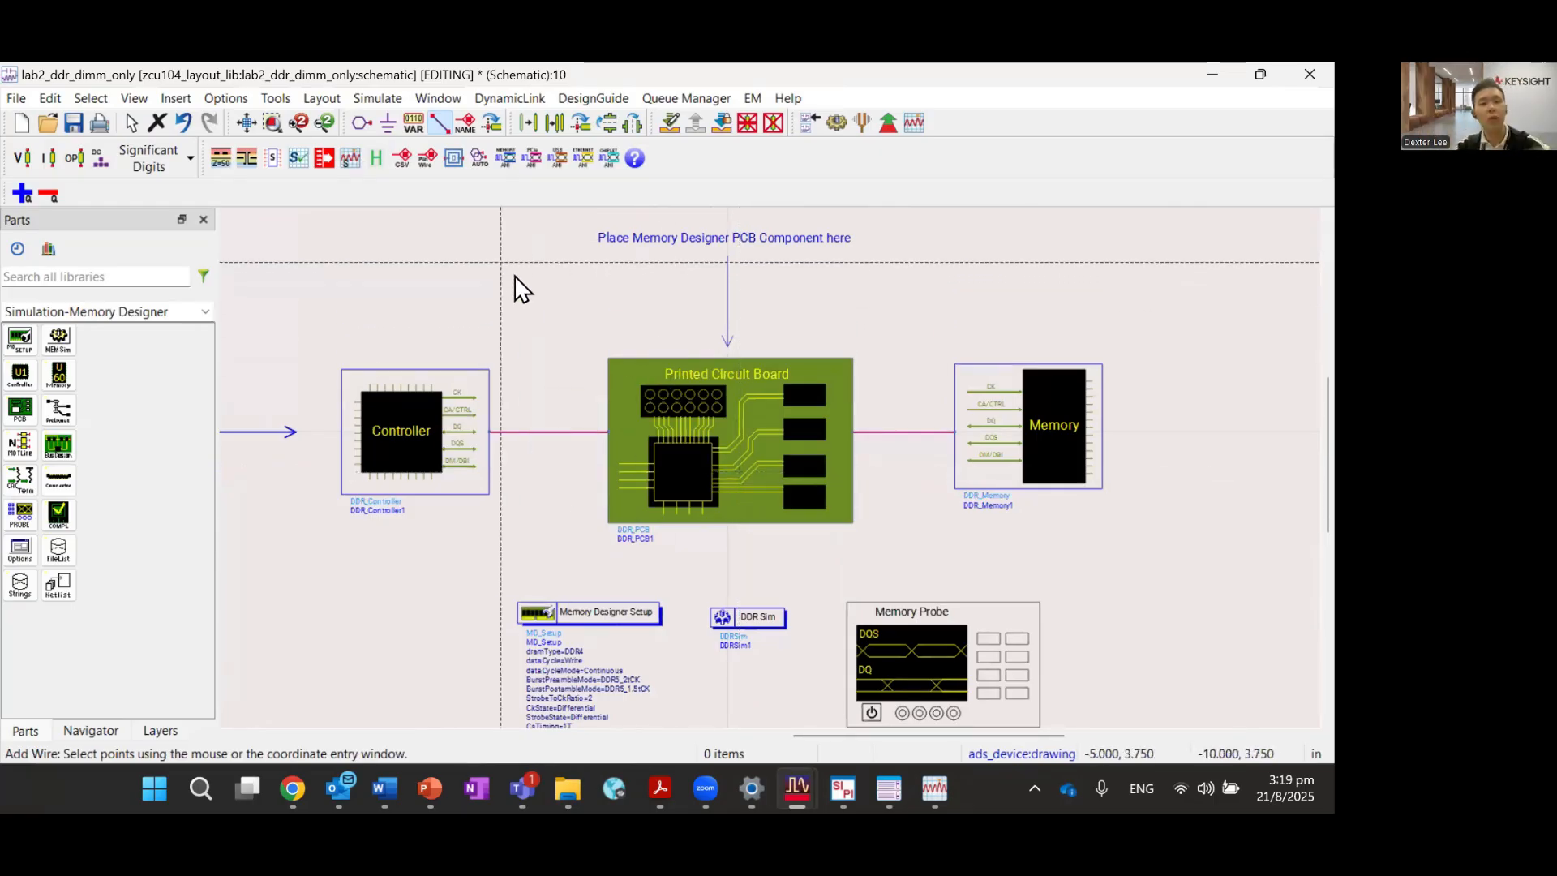
scroll(526, 296, "up", 2)
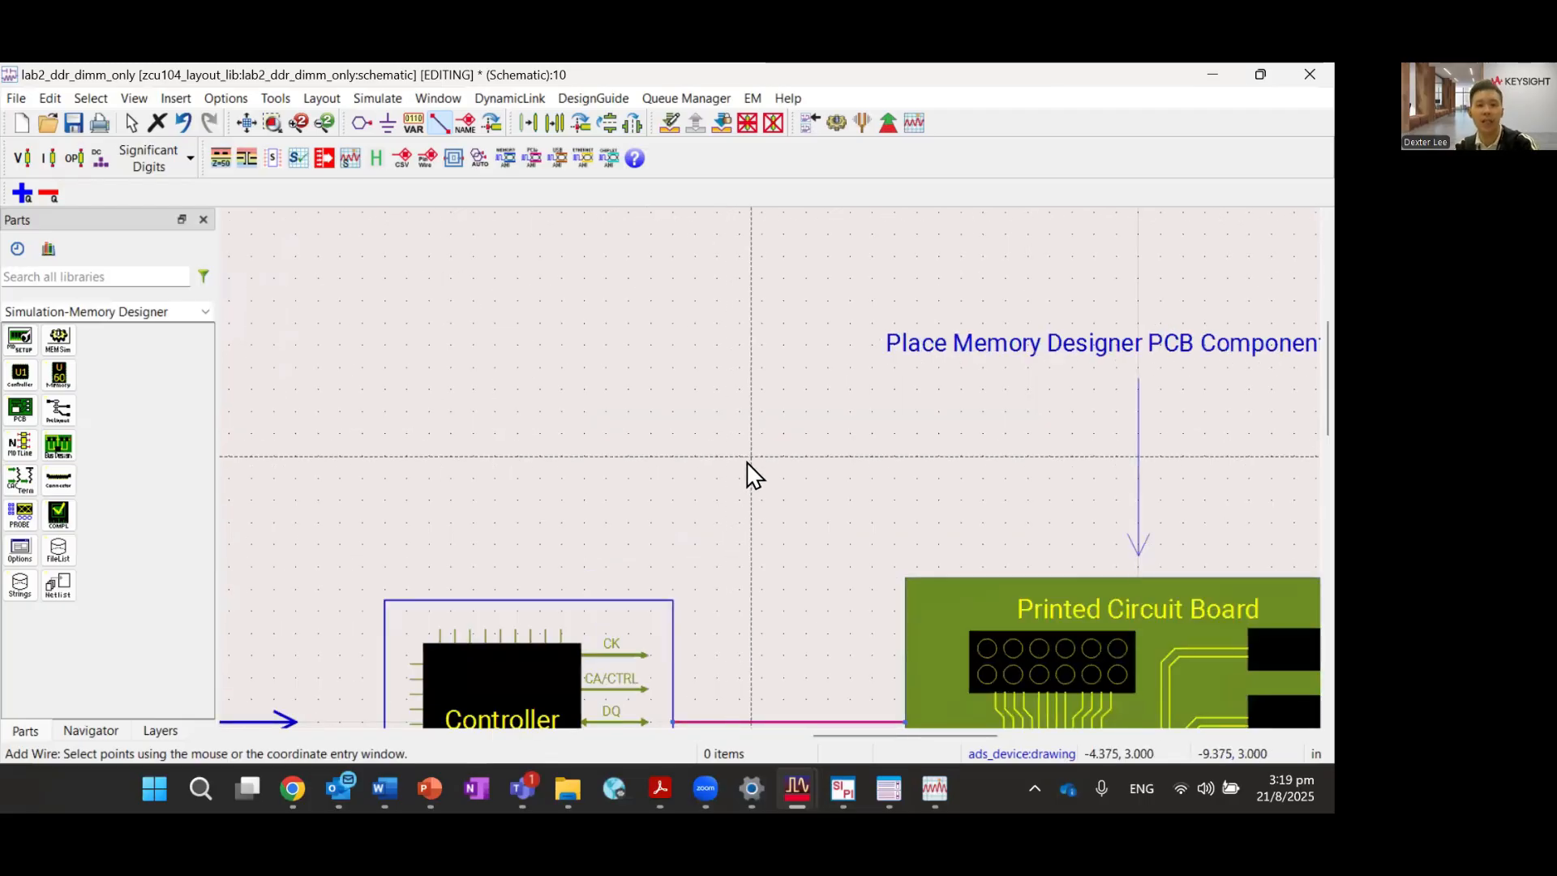
scroll(762, 464, "up", 2)
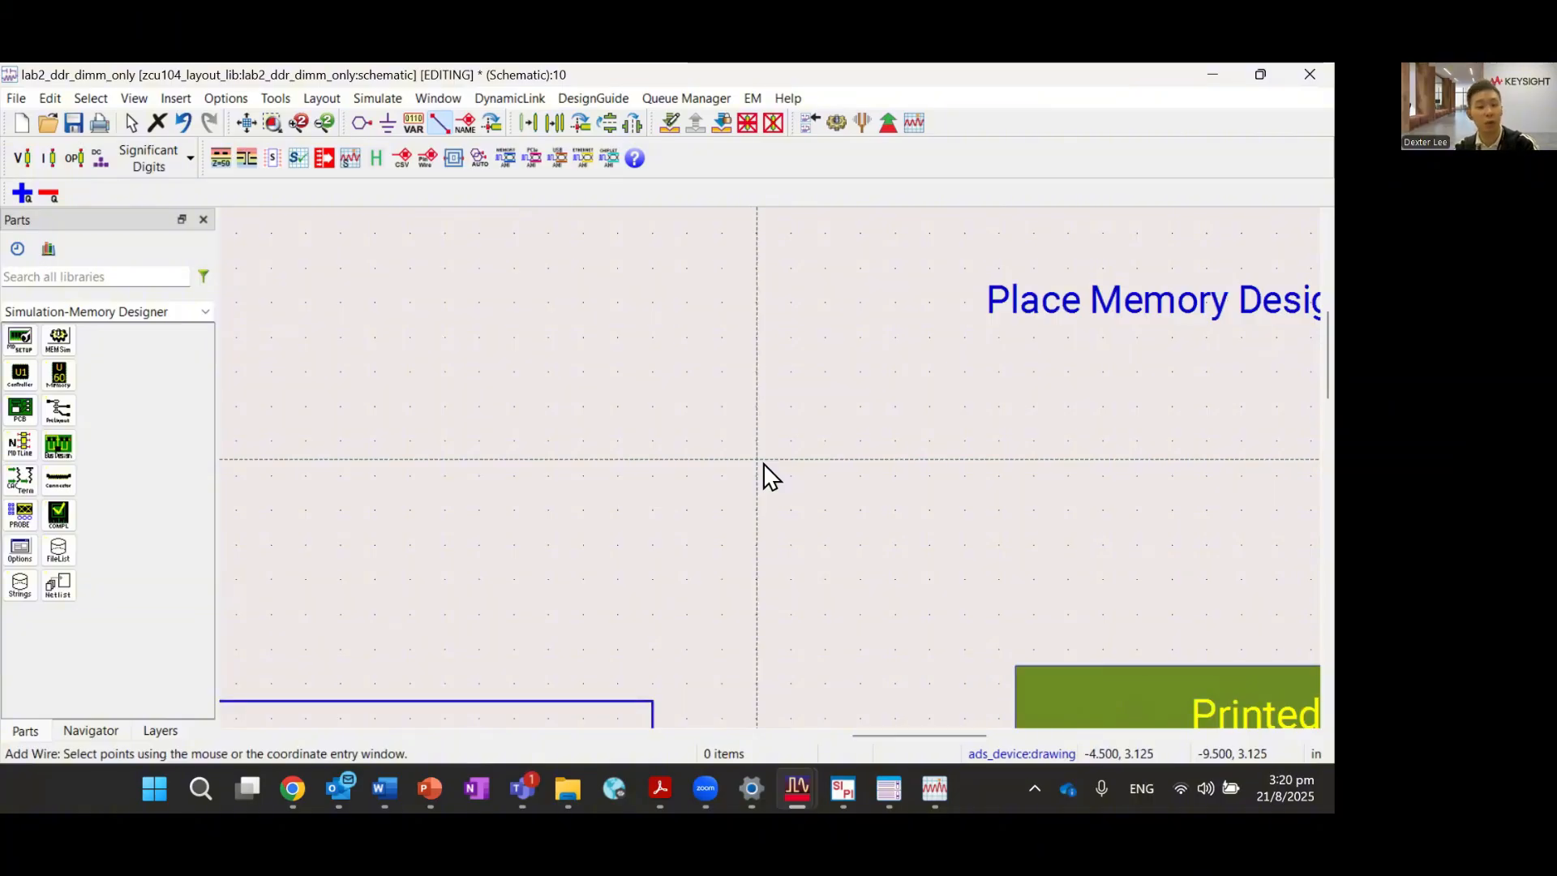
key("Escape")
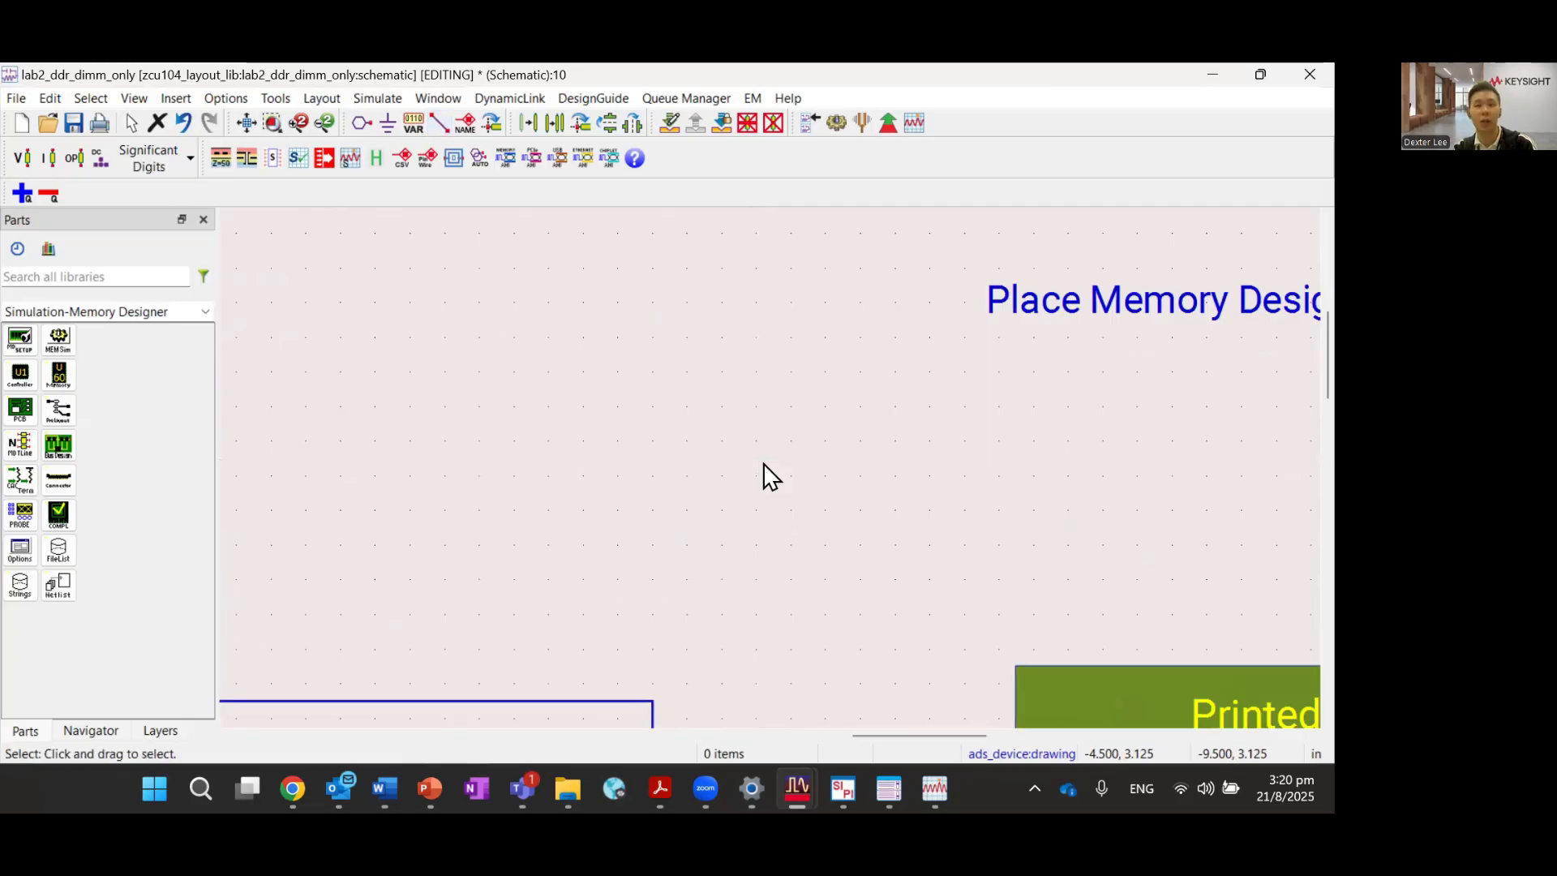
left_click(440, 123)
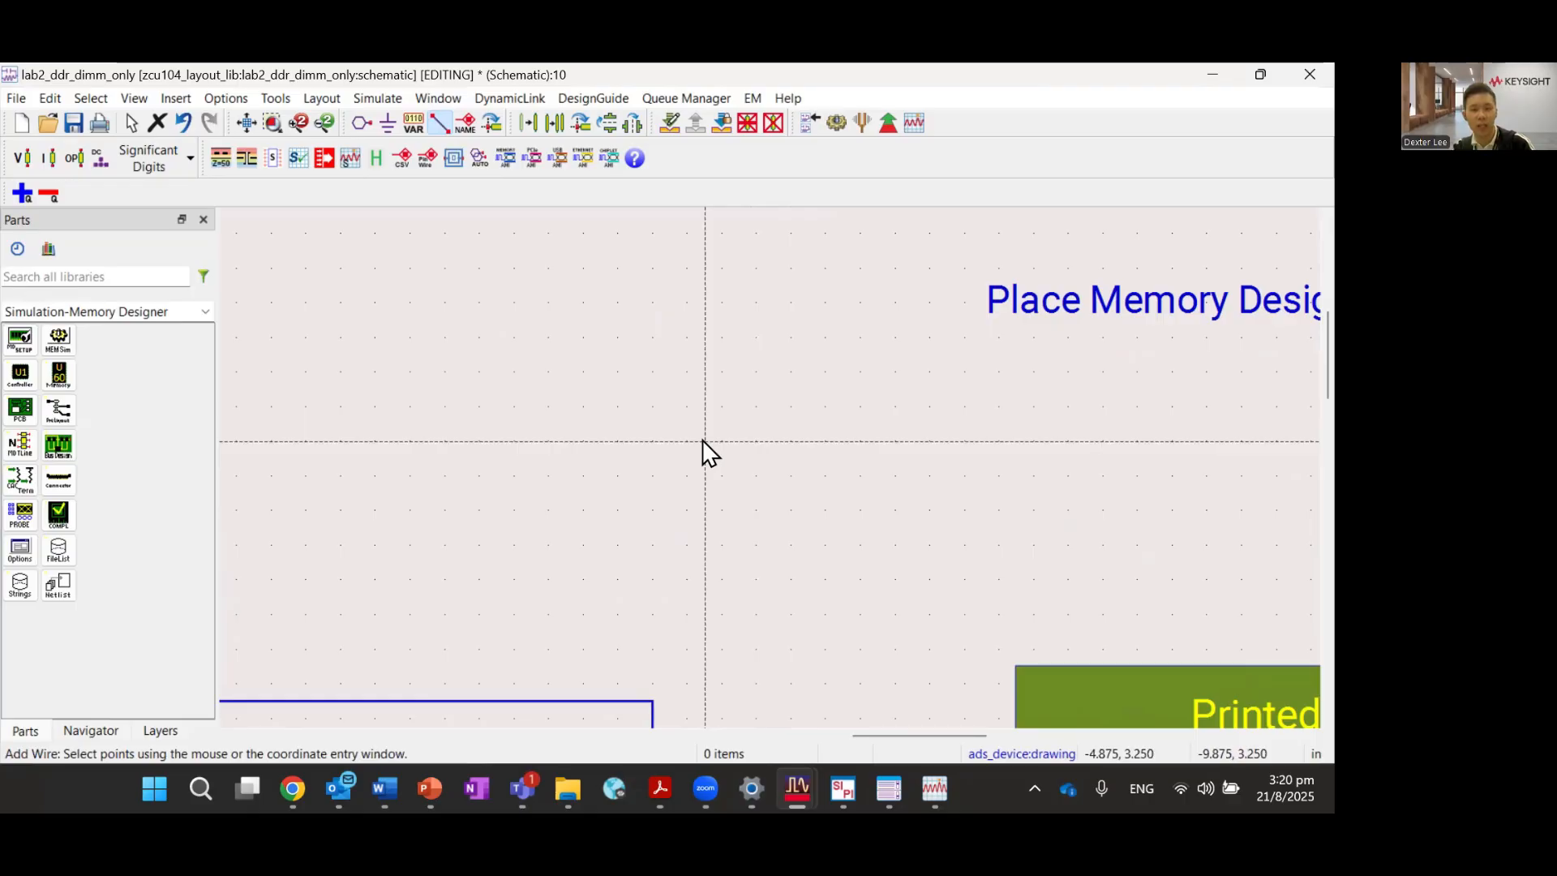
key("Escape")
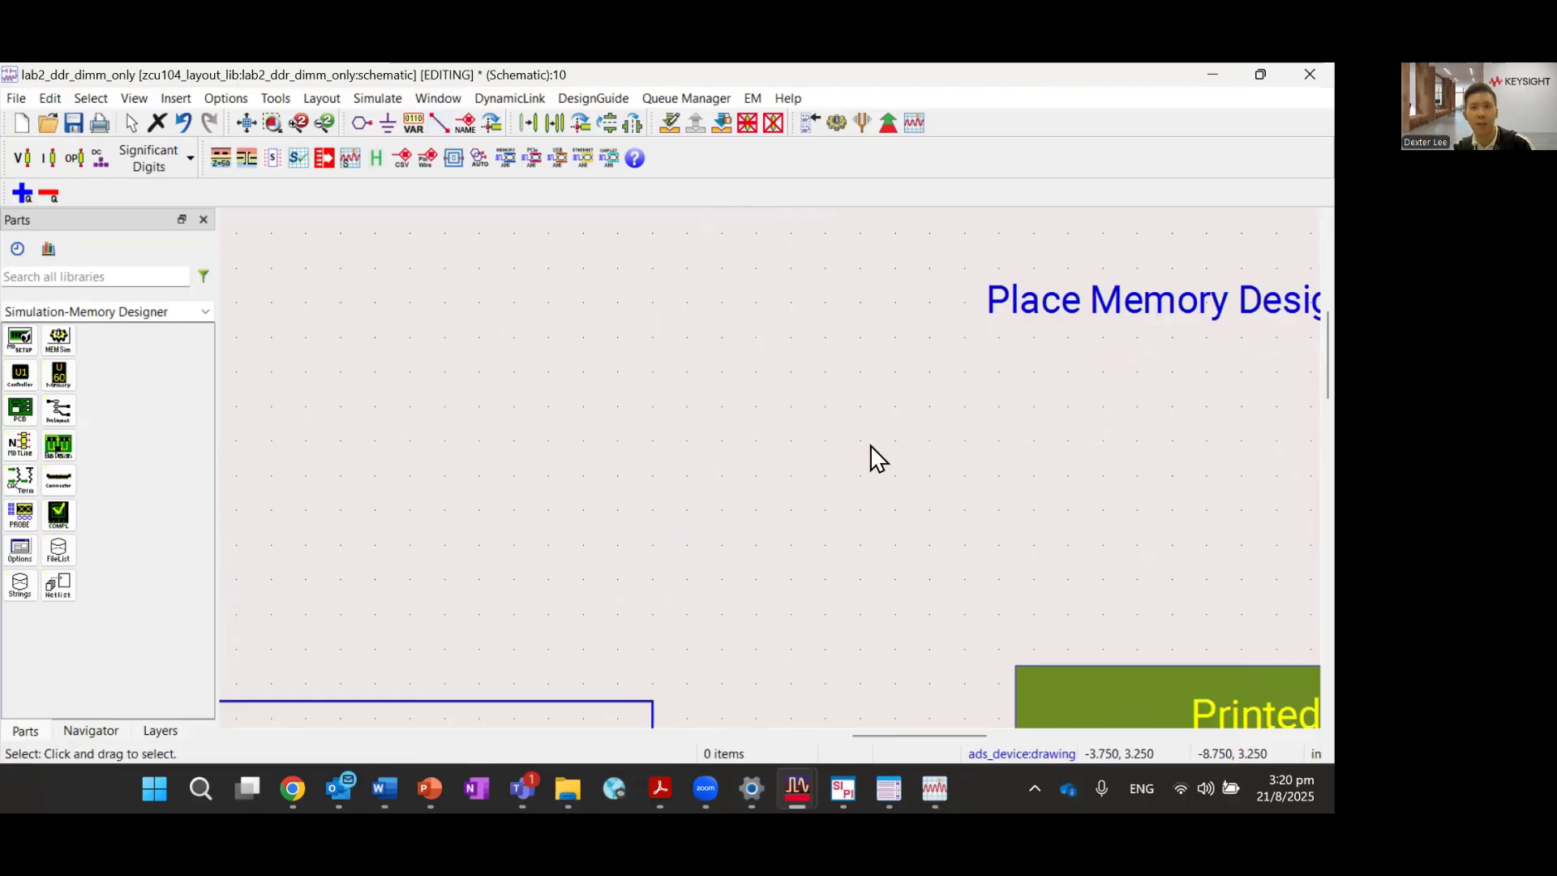
Simulate the lab2_ddr_dimm_only schematic and view the eye density plots for DQ0 to DQ7.
scroll(811, 470, "down", 5)
left_click_drag(814, 451, 667, 232)
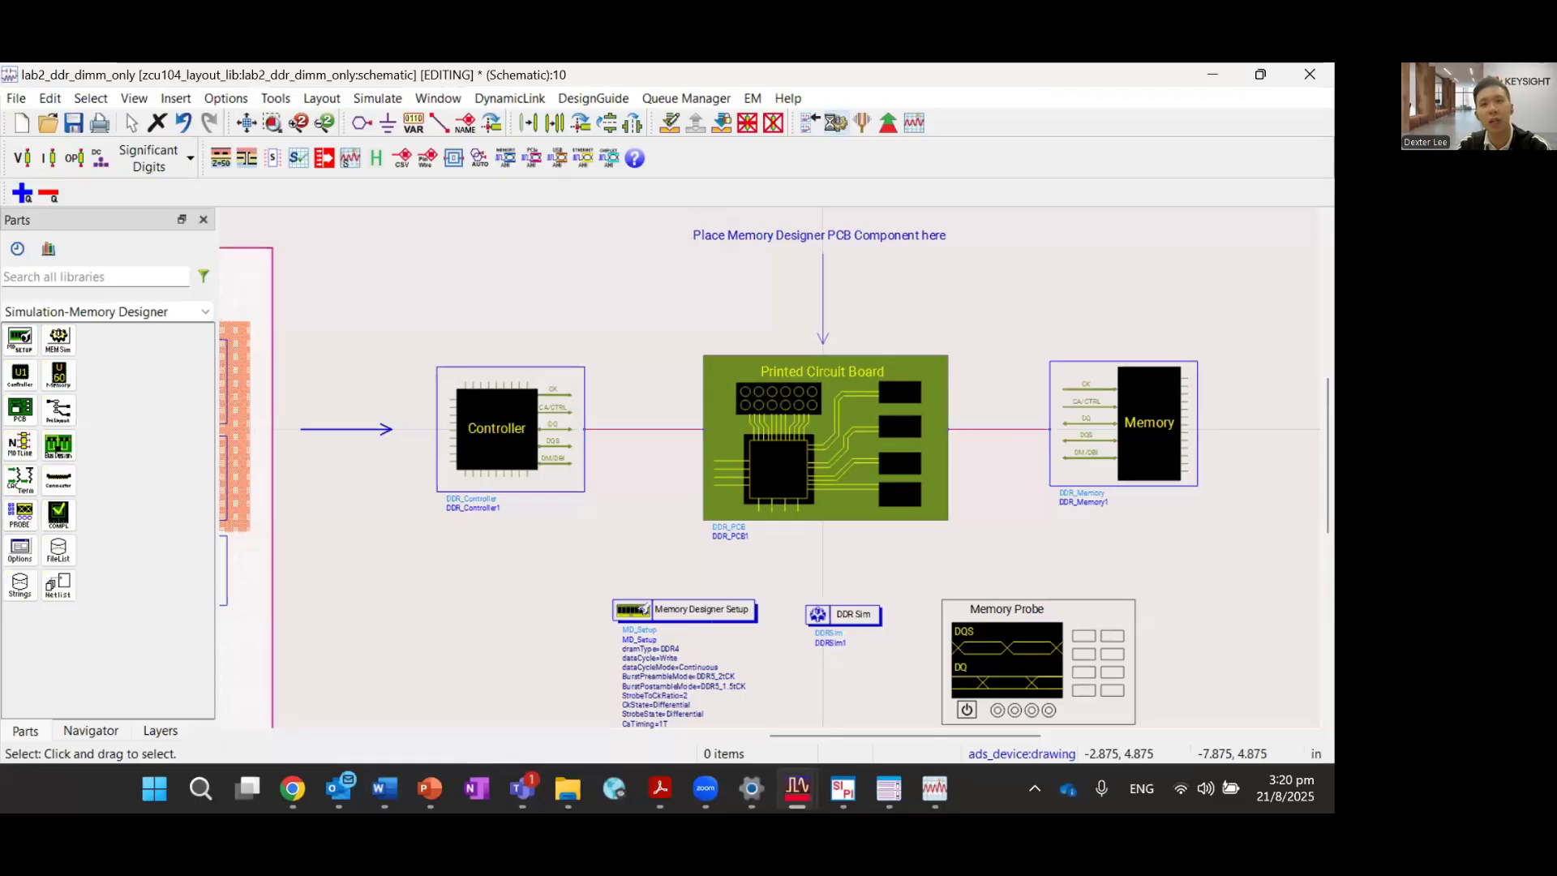
left_click(831, 122)
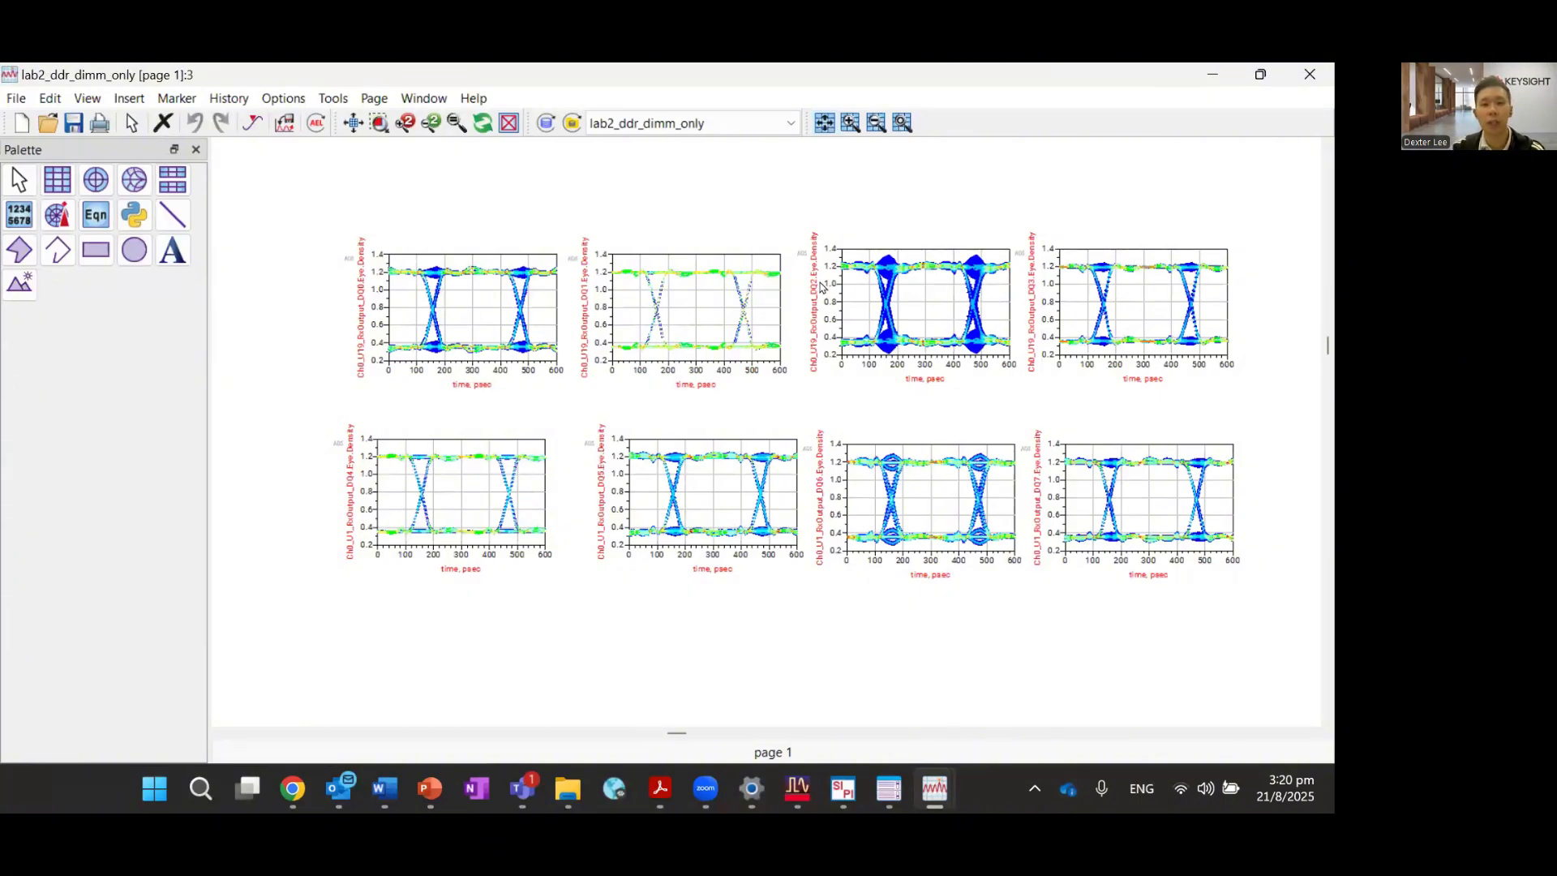
scroll(800, 310, "up", 1)
scroll(800, 324, "down", 1)
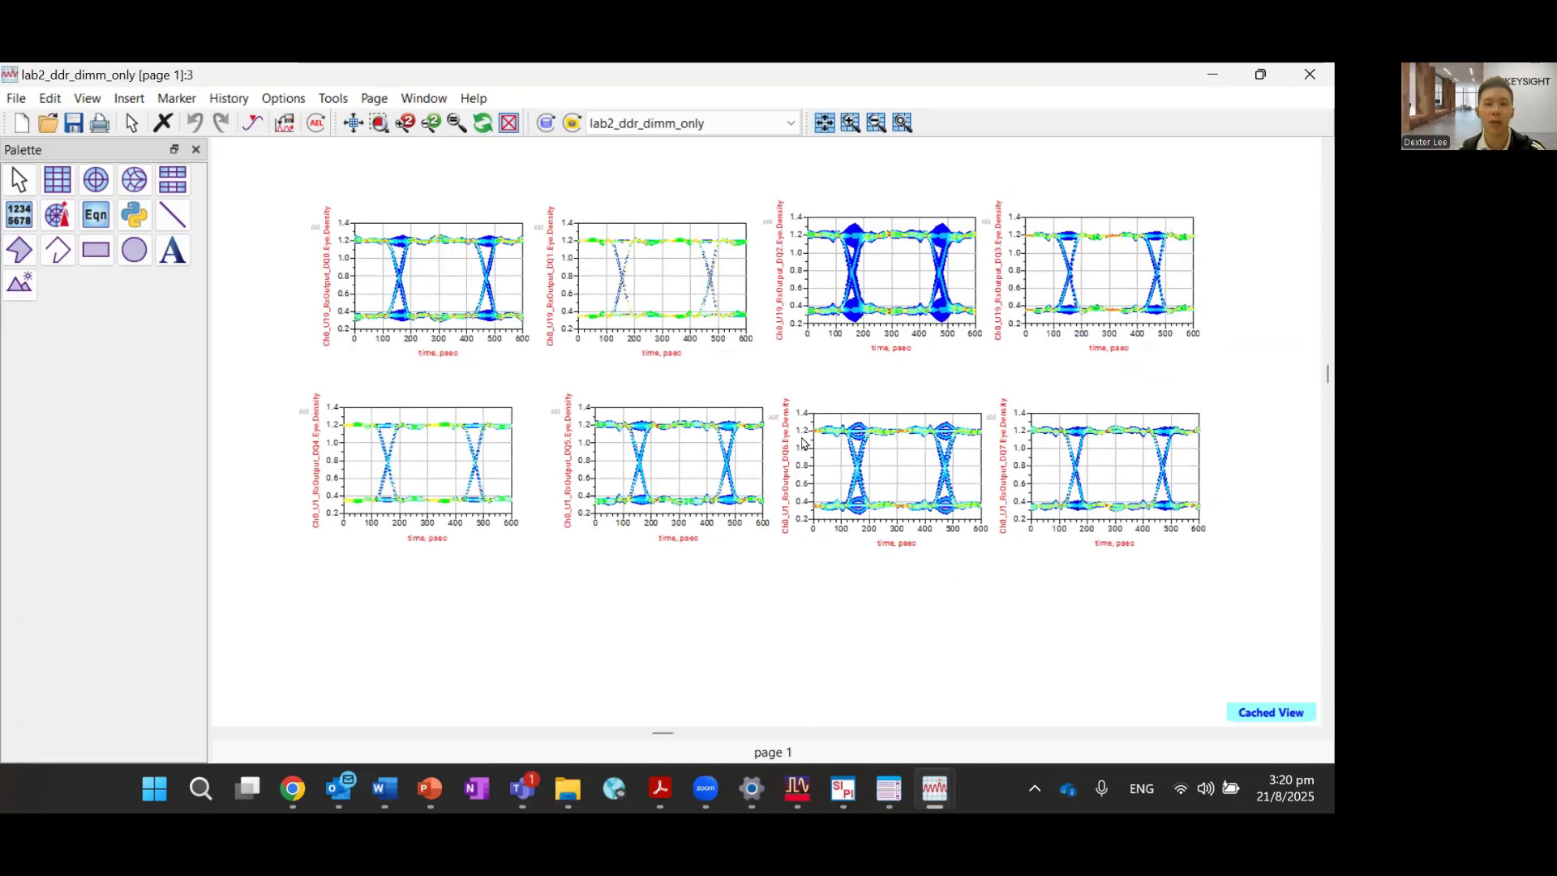
Switch to the PowerPoint workshop slides and review the Open Lab3 slide for the schematic to open.
scroll(801, 442, "up", 1)
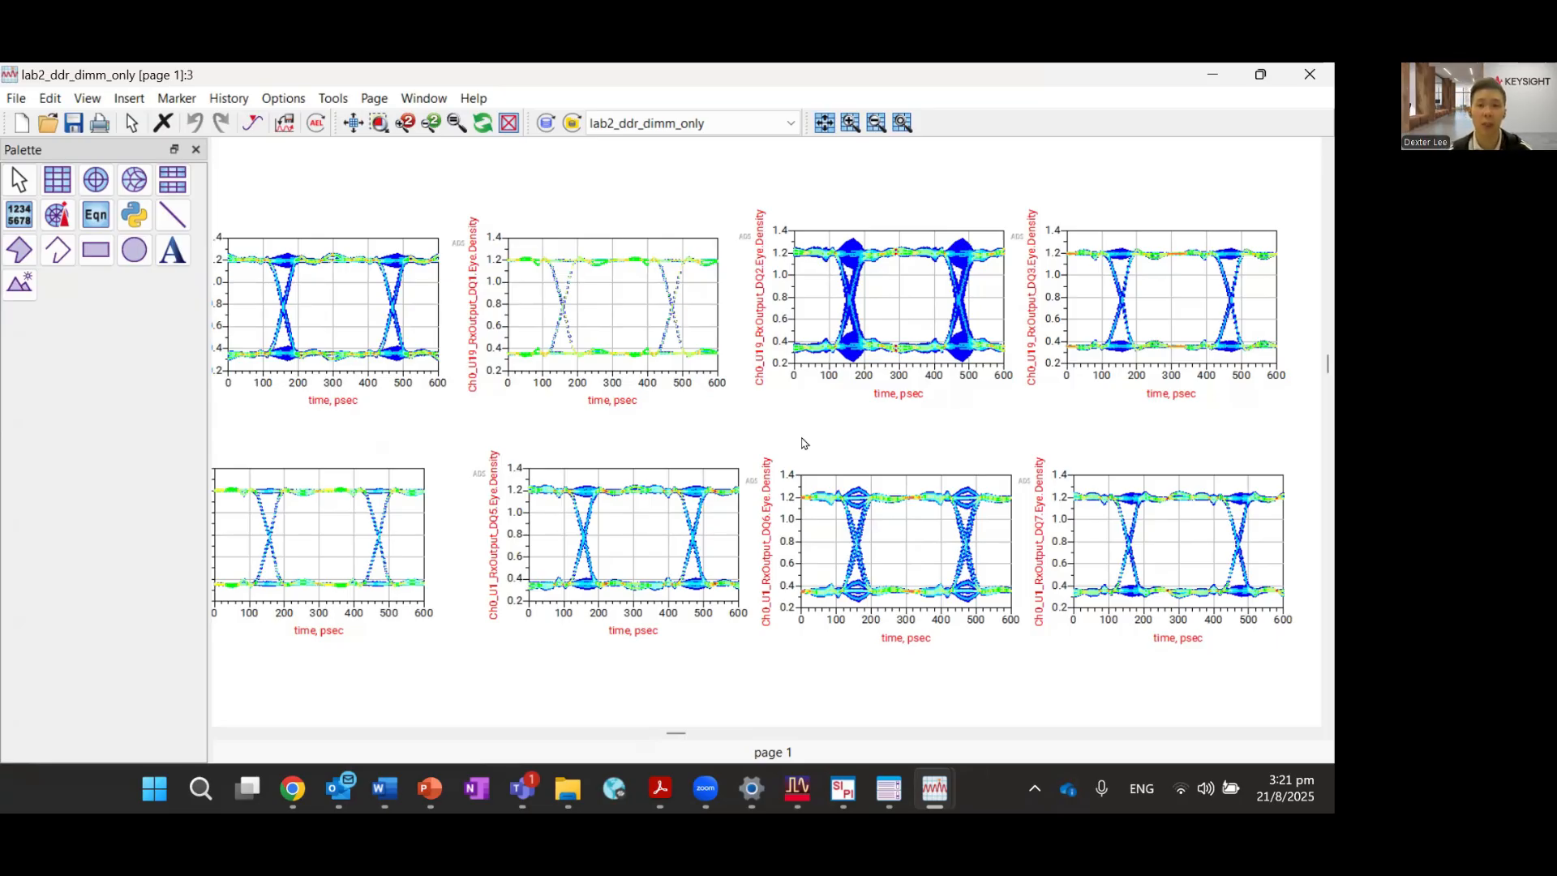
key("alt+Tab")
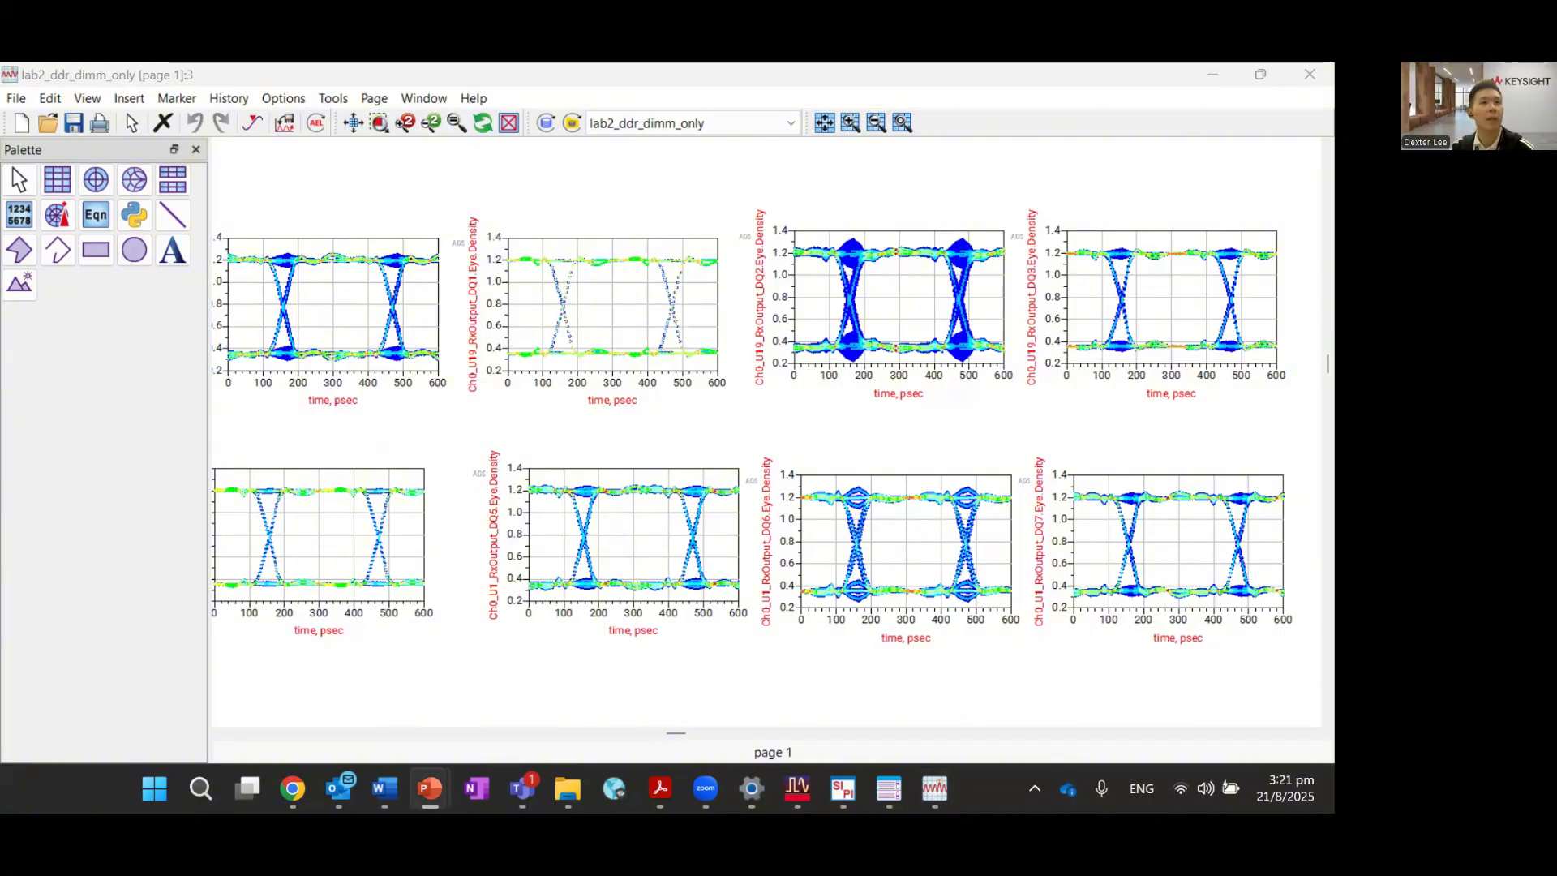
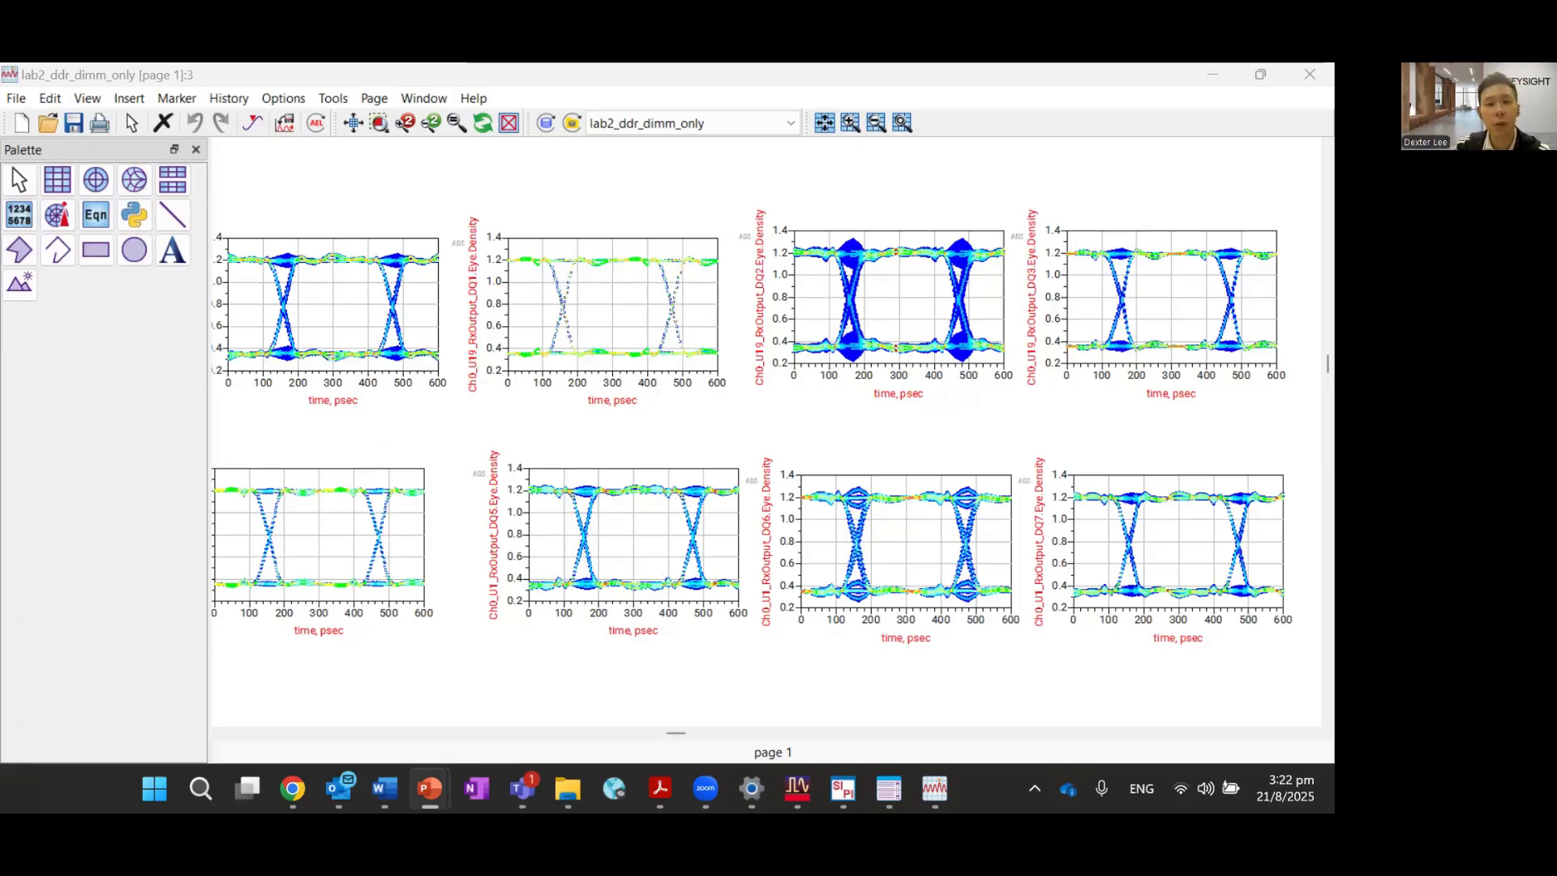
left_click_drag(426, 202, 454, 201)
double_click(453, 201)
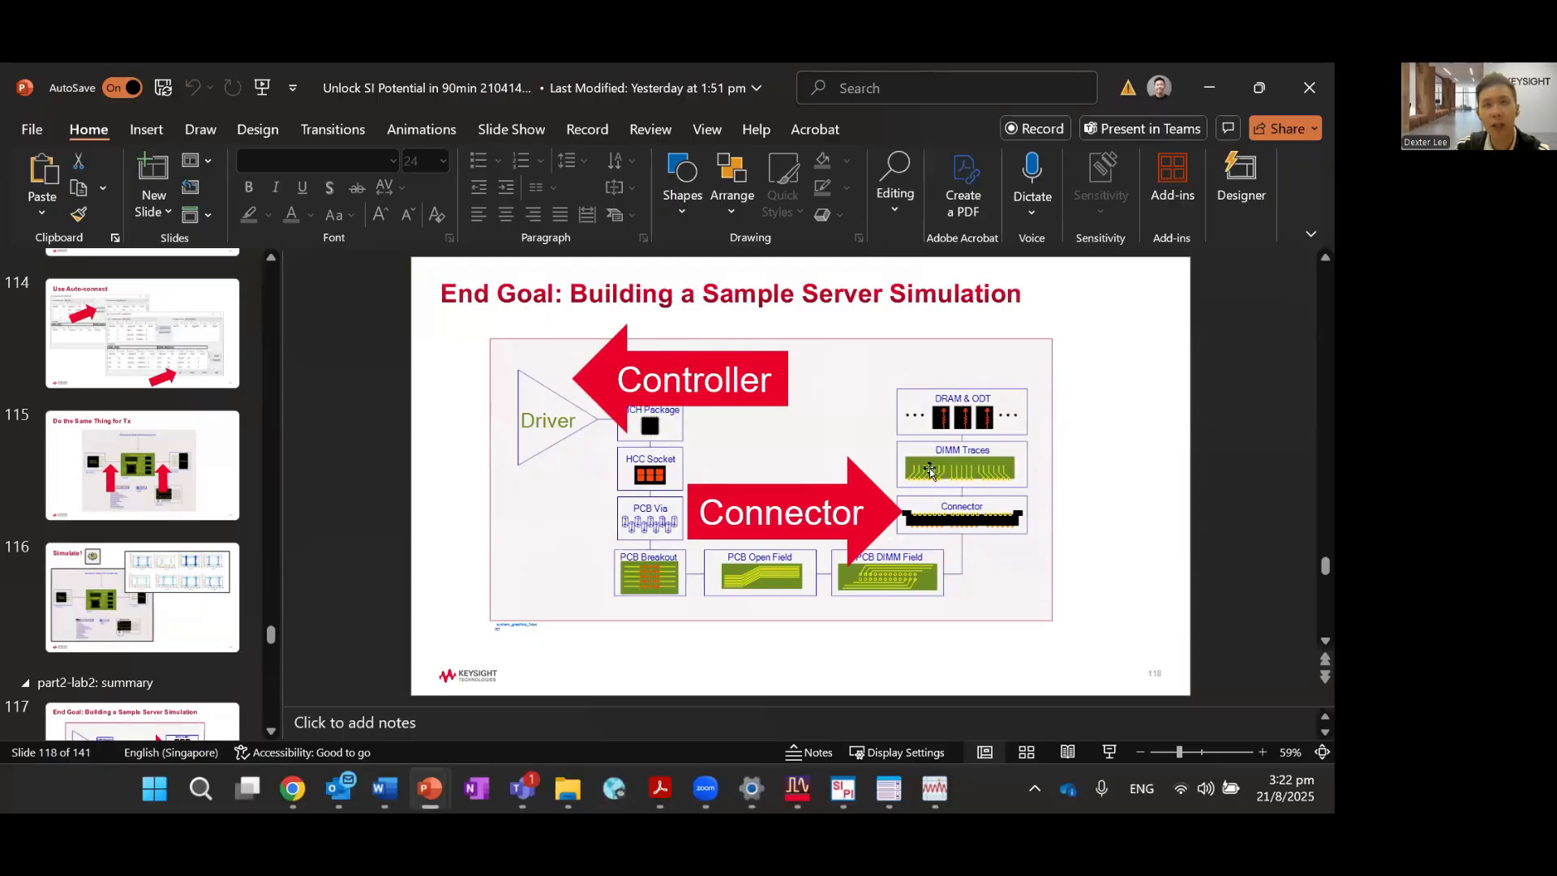
key("Page_Down")
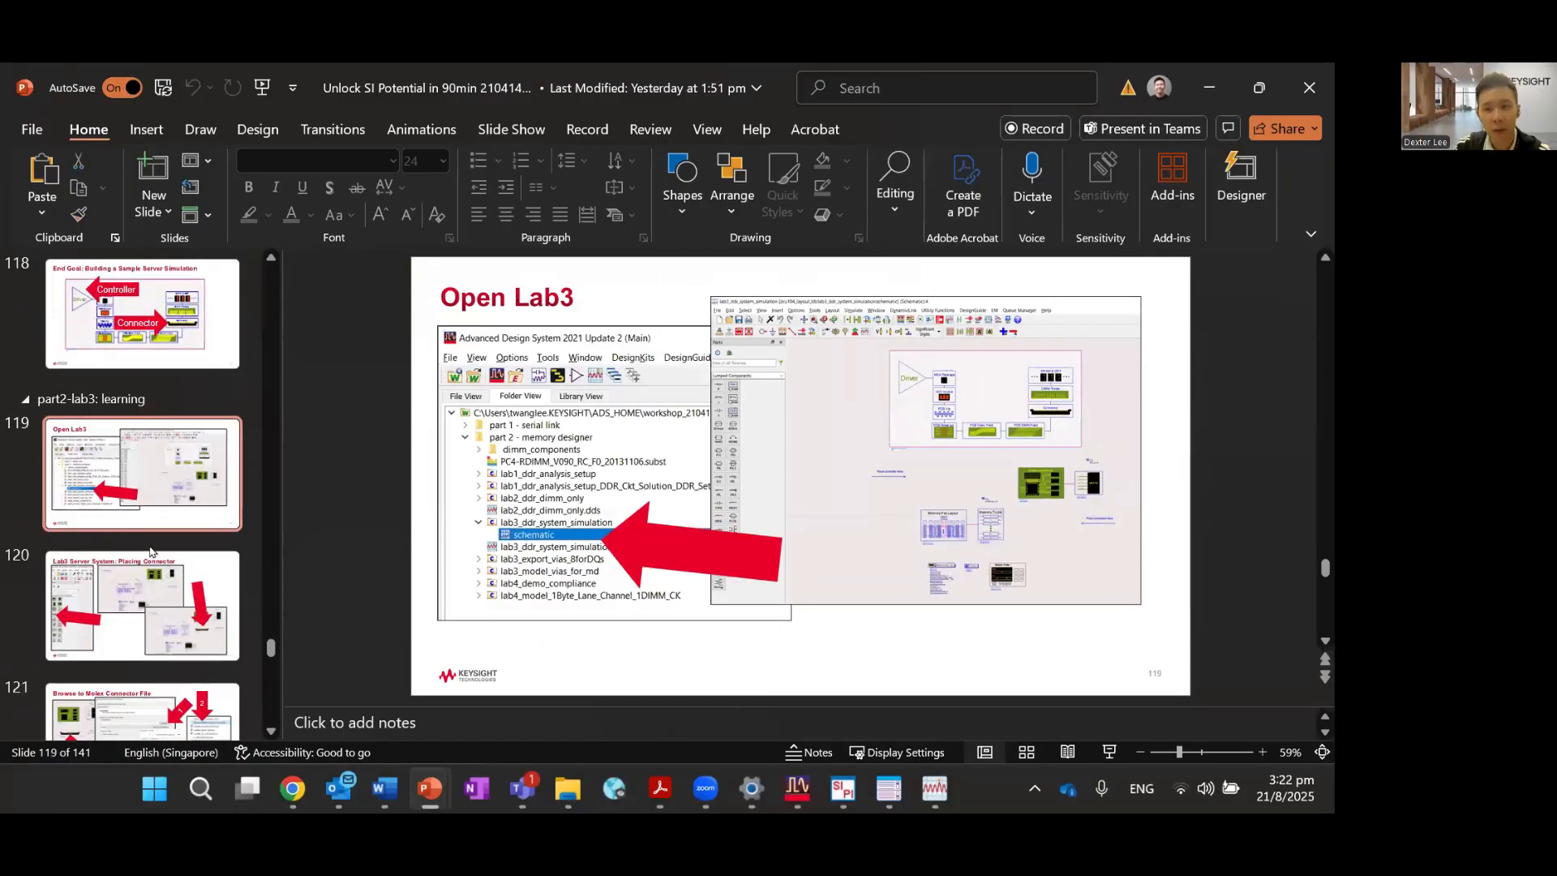
scroll(152, 602, "down", 1)
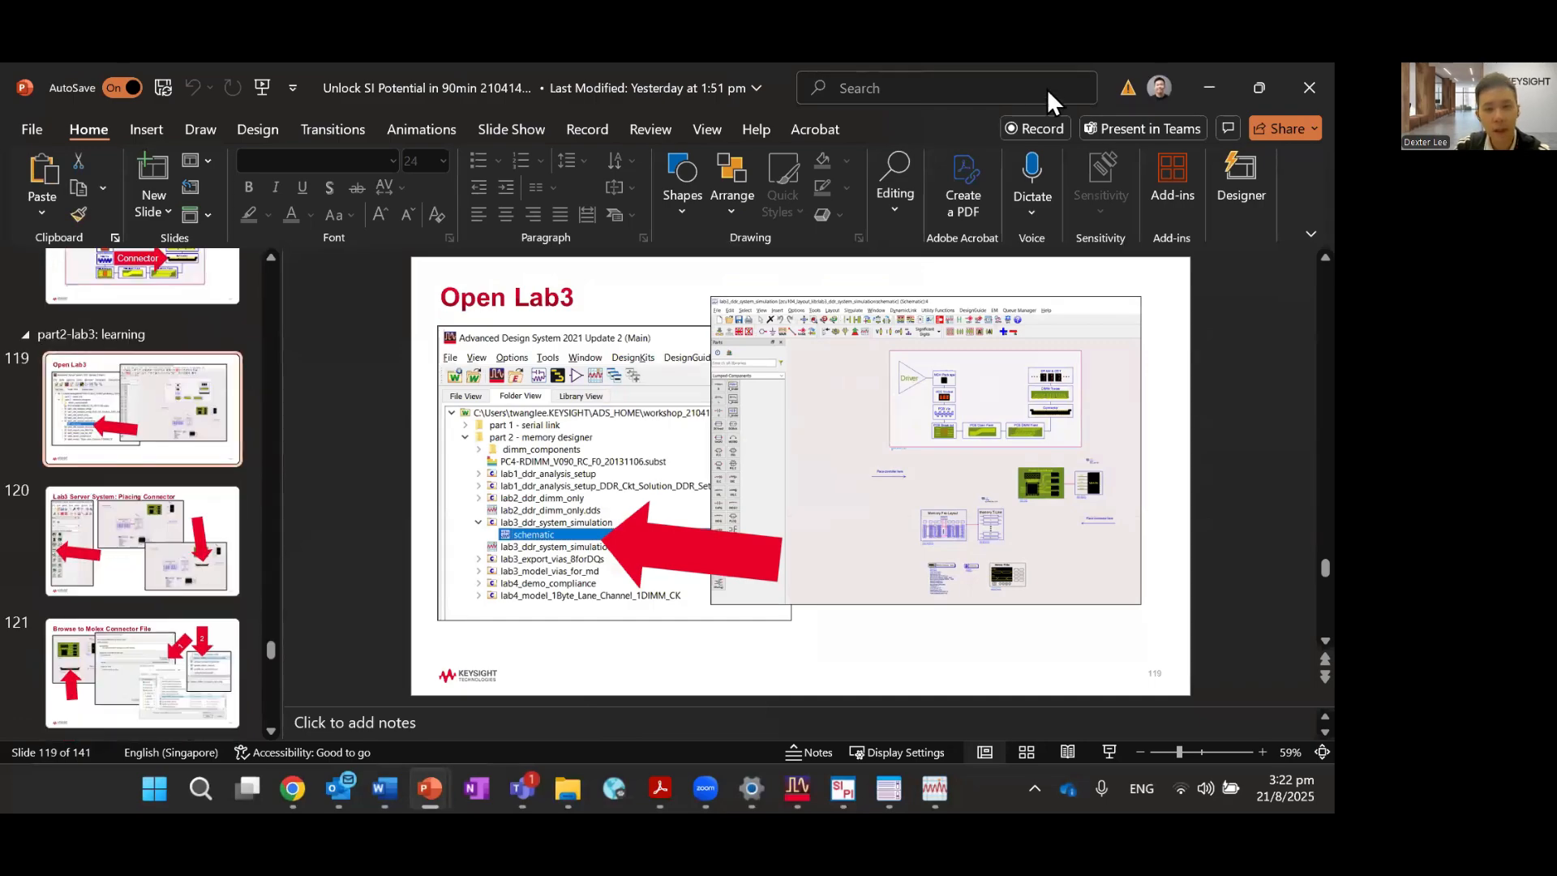
double_click(779, 70)
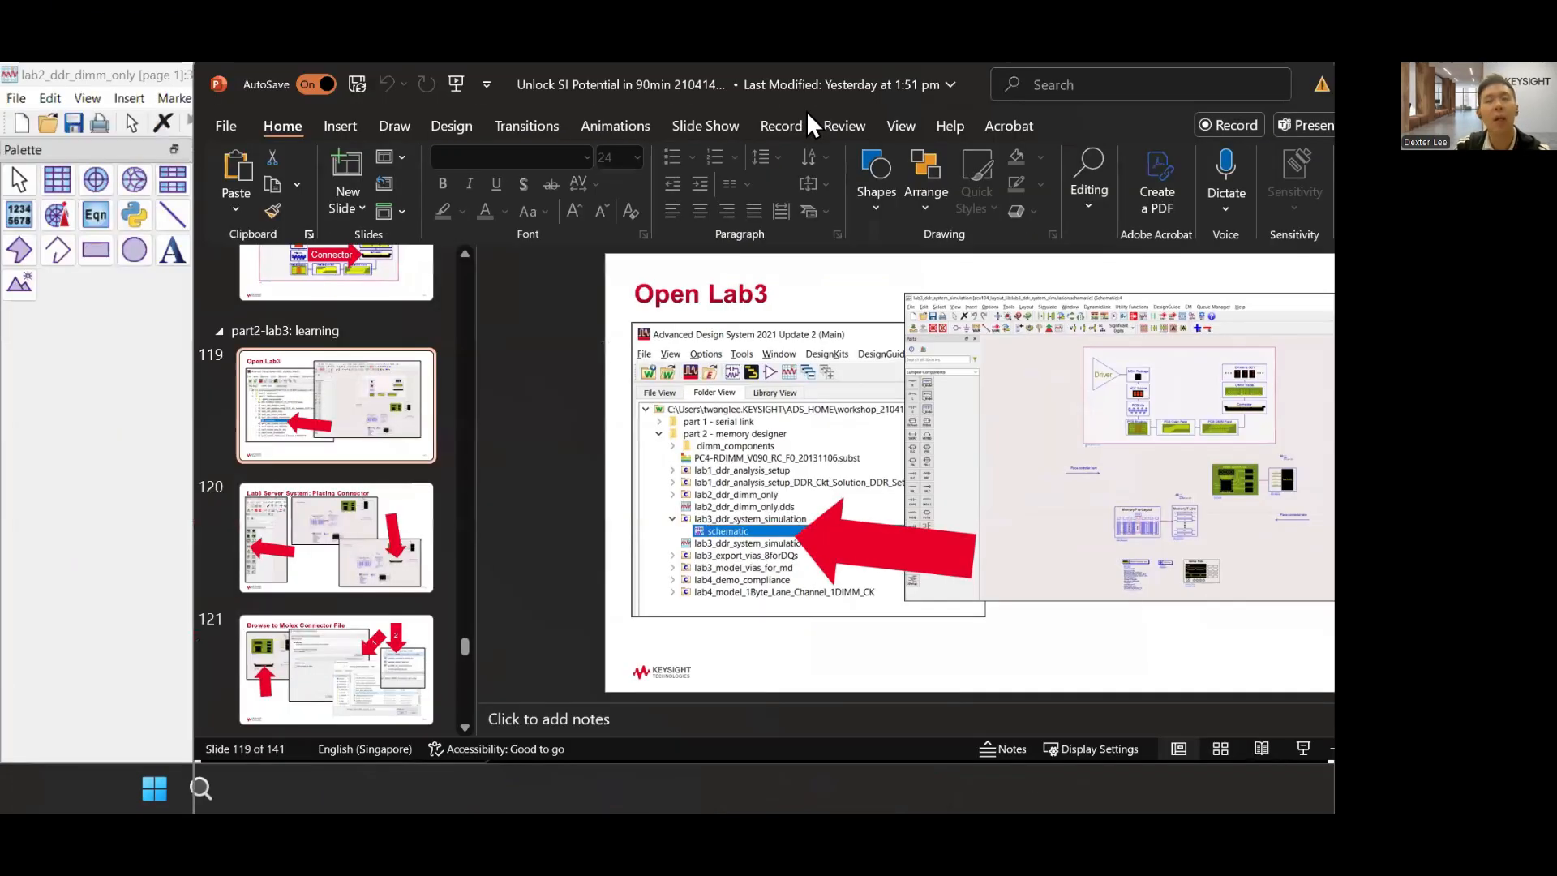
left_click_drag(806, 110, 1333, 111)
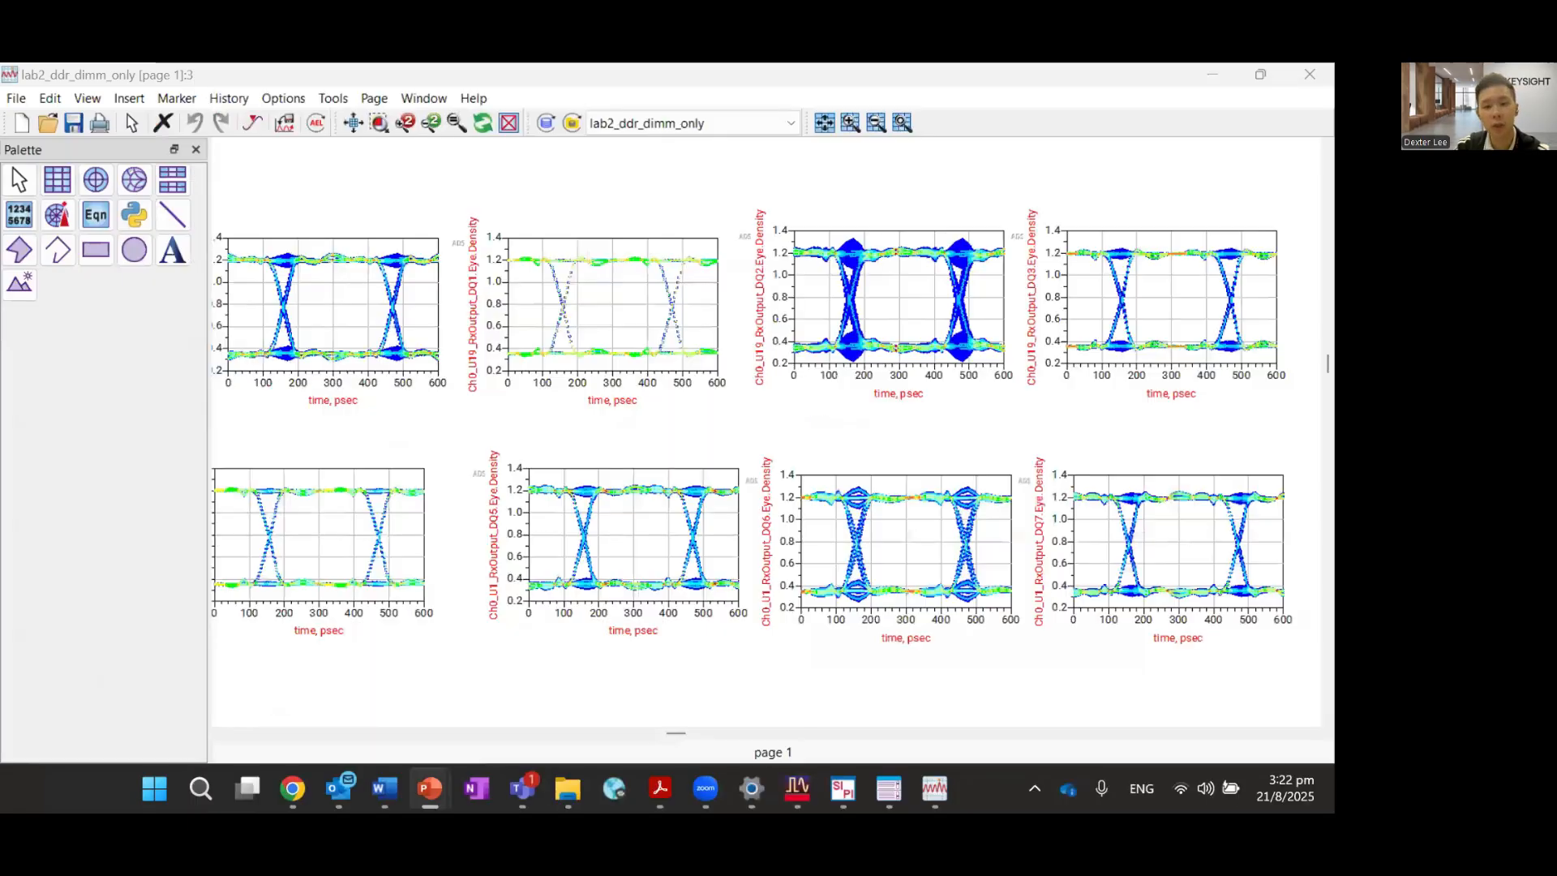
Switch to the Advanced Design System main window and open the schematic of lab3_ddr_system_simulation.
left_click(797, 788)
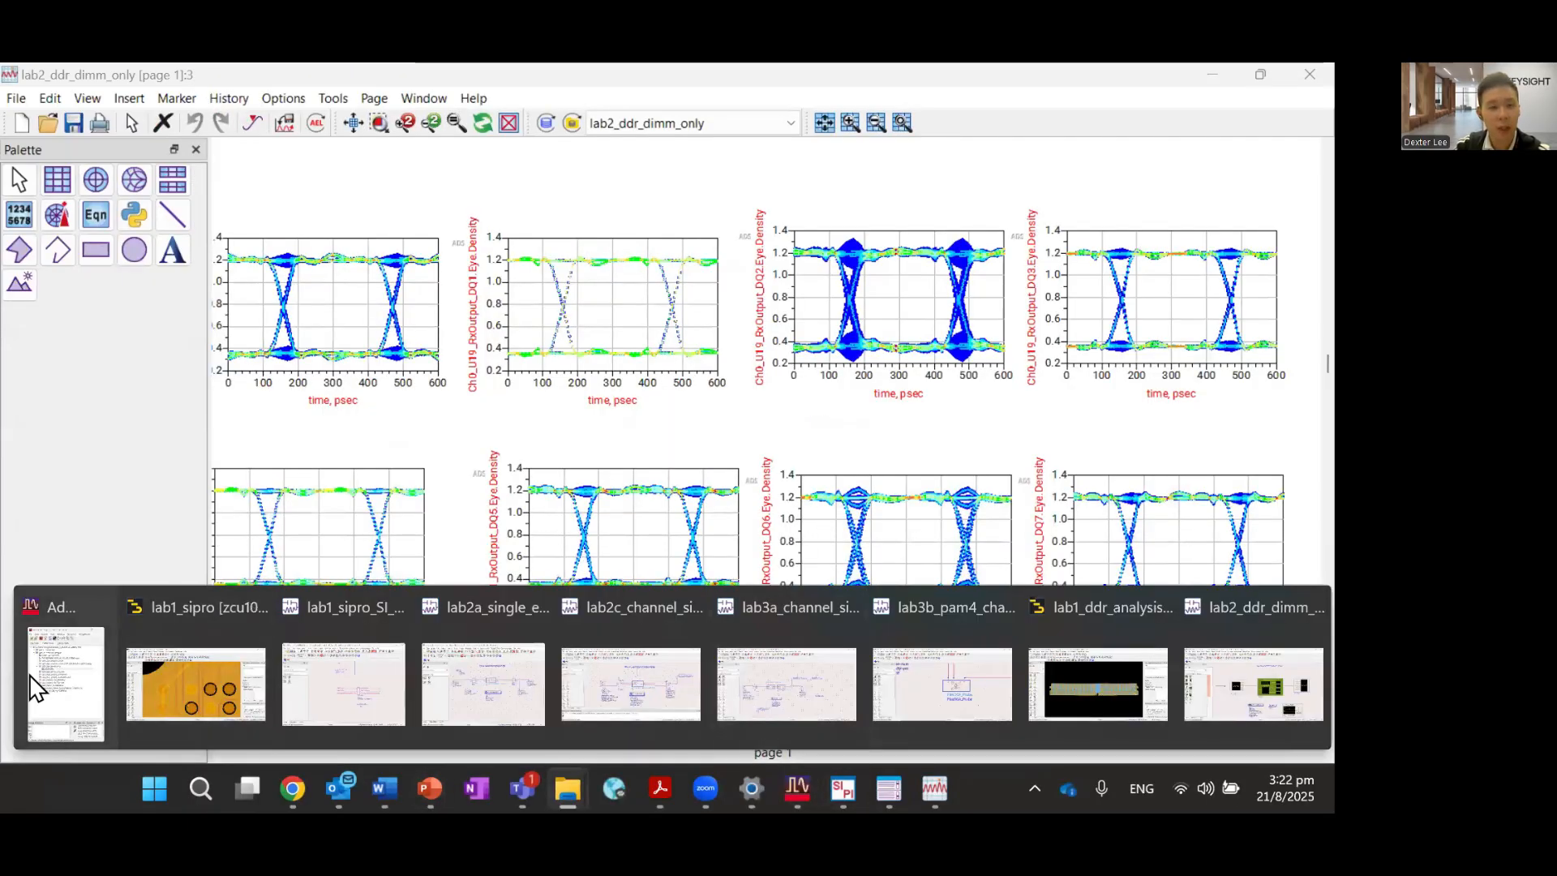
left_click(37, 685)
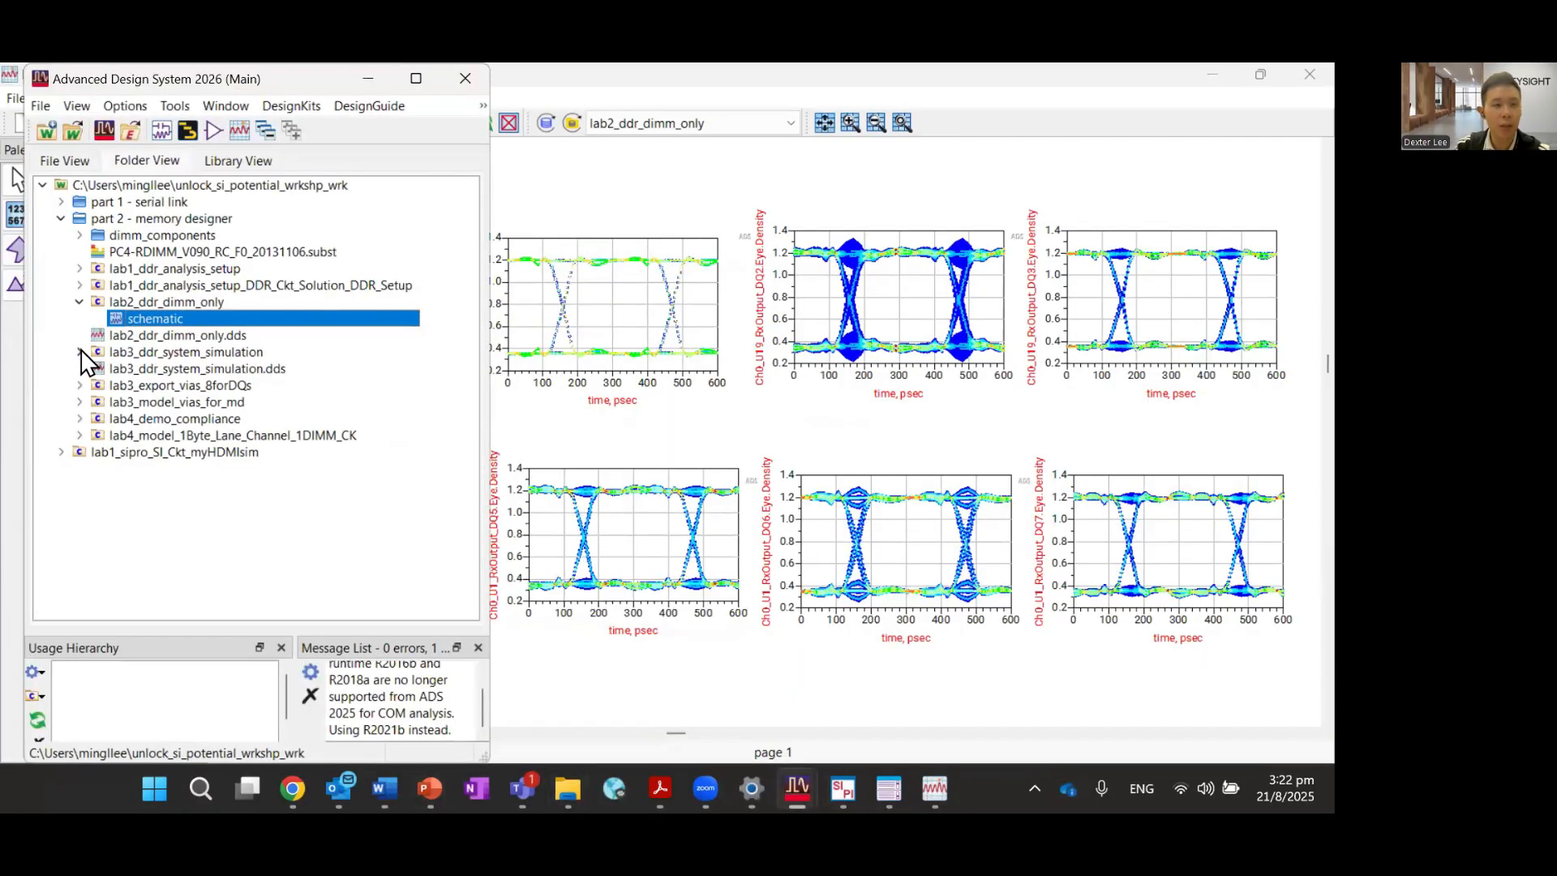
left_click(80, 352)
left_click(152, 366)
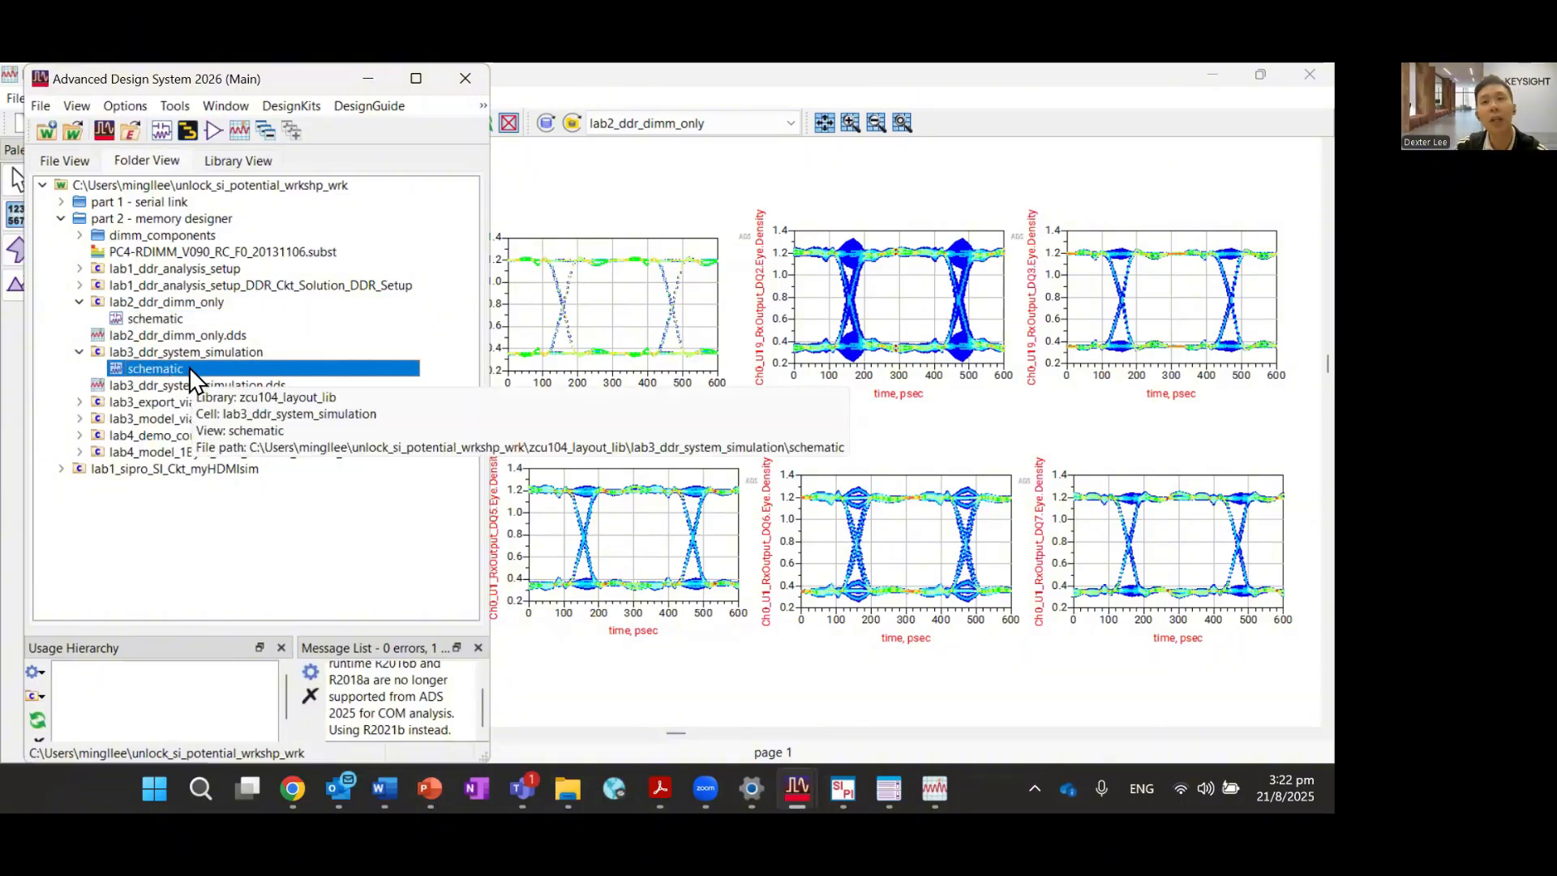
double_click(188, 368)
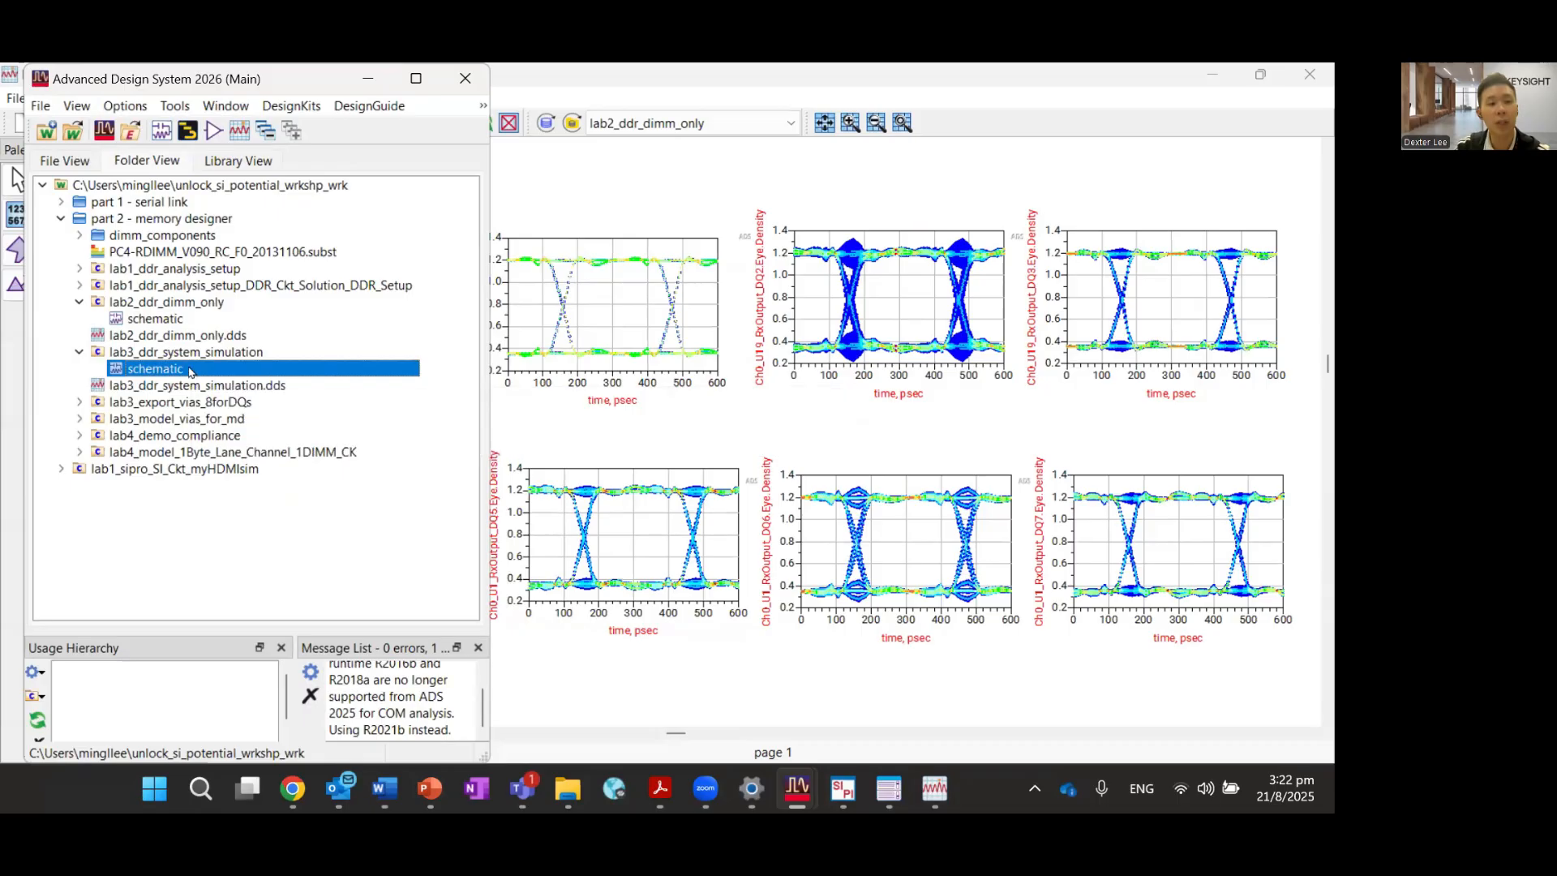
scroll(769, 480, "up", 8)
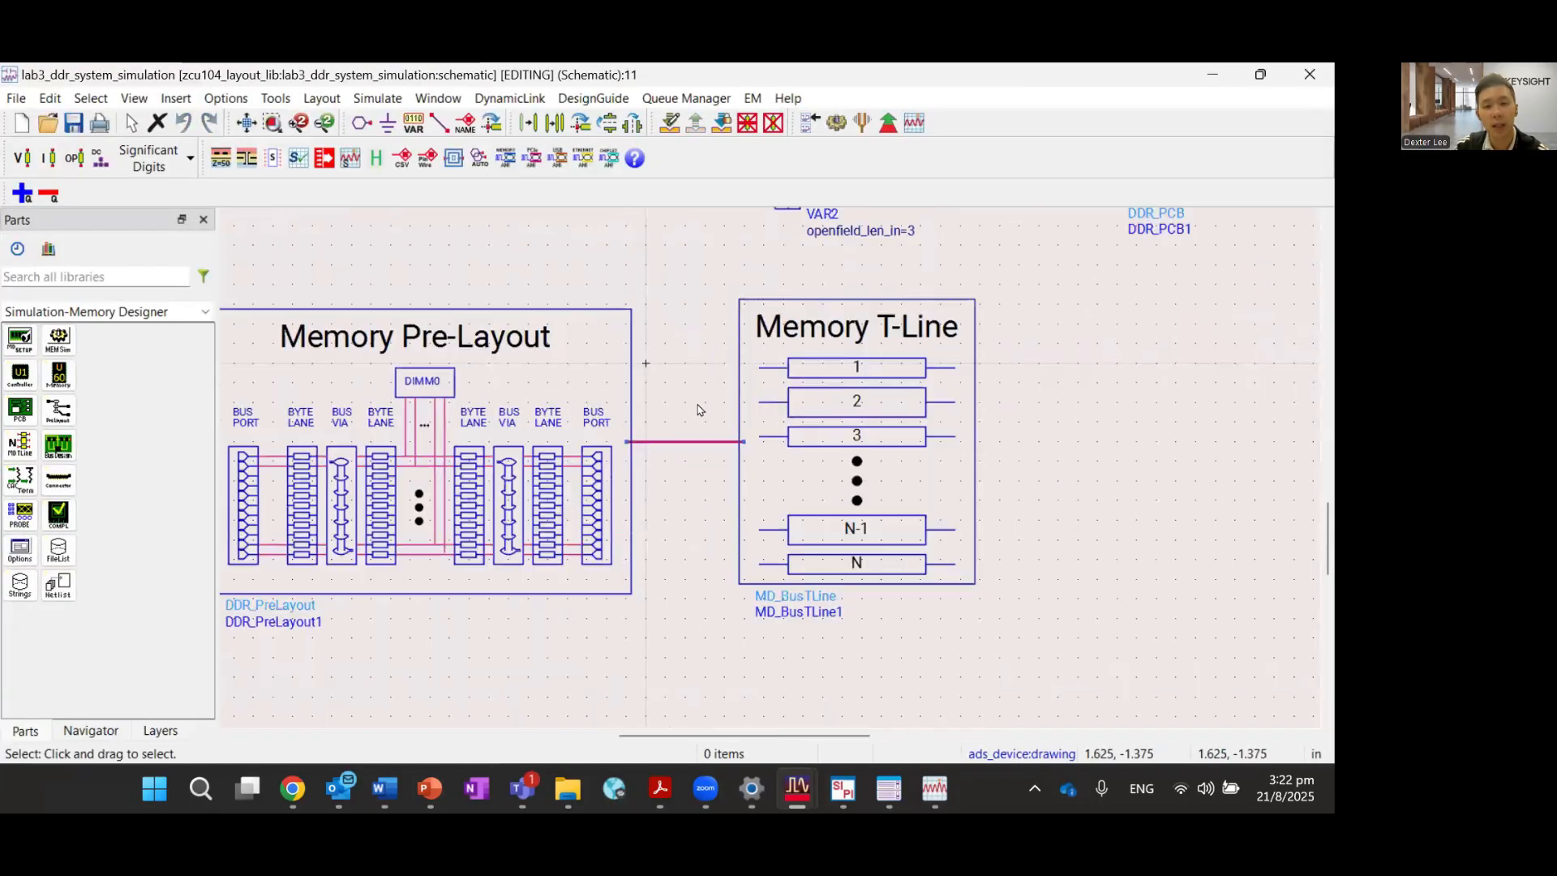
scroll(903, 455, "down", 3)
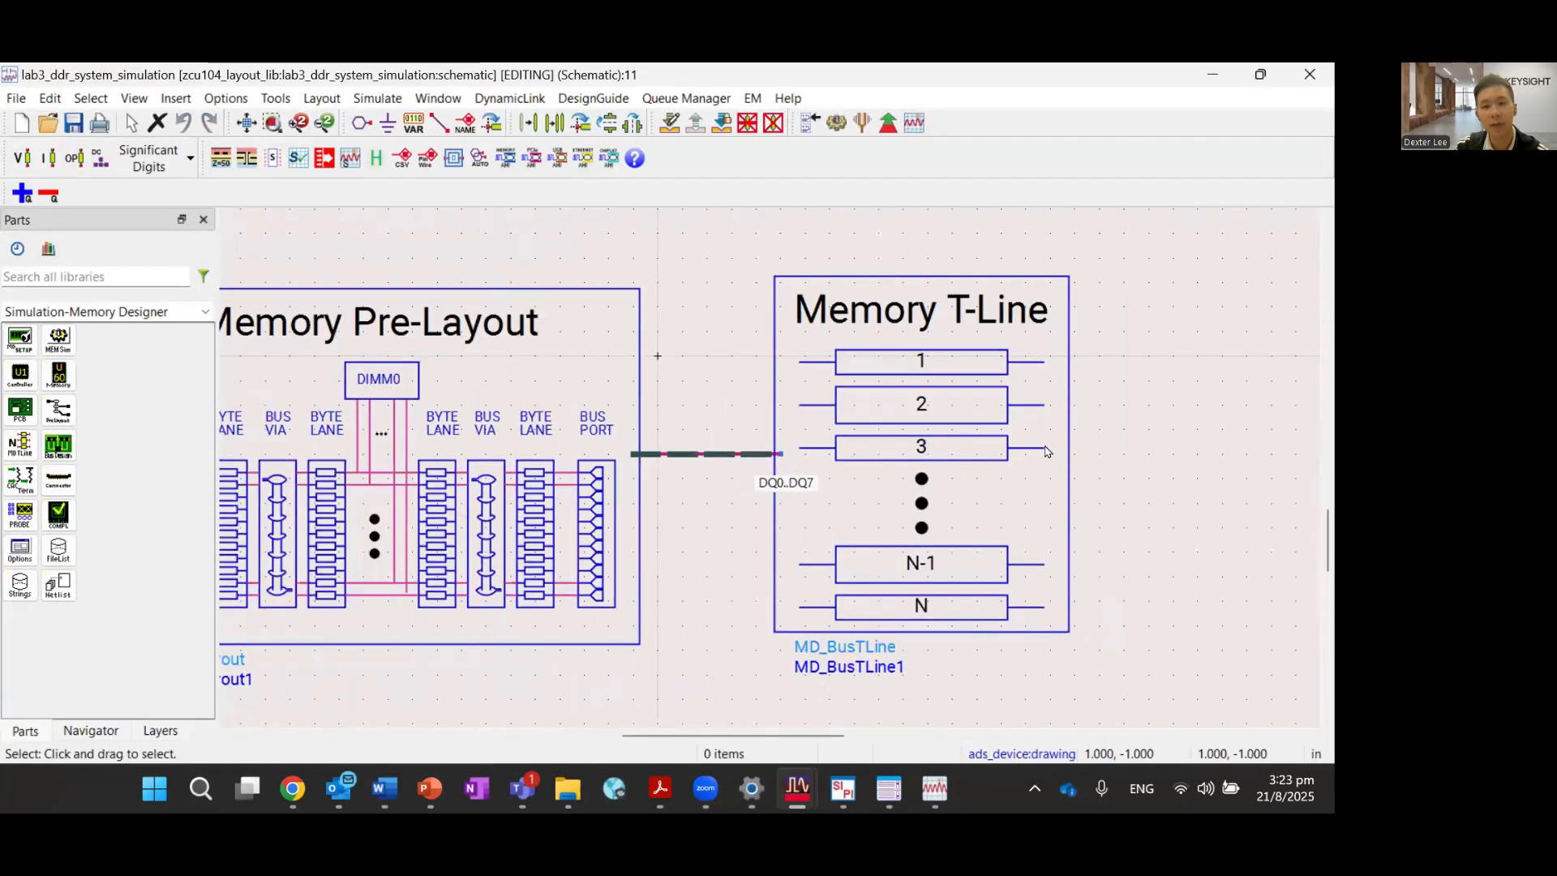
key("ctrl+w")
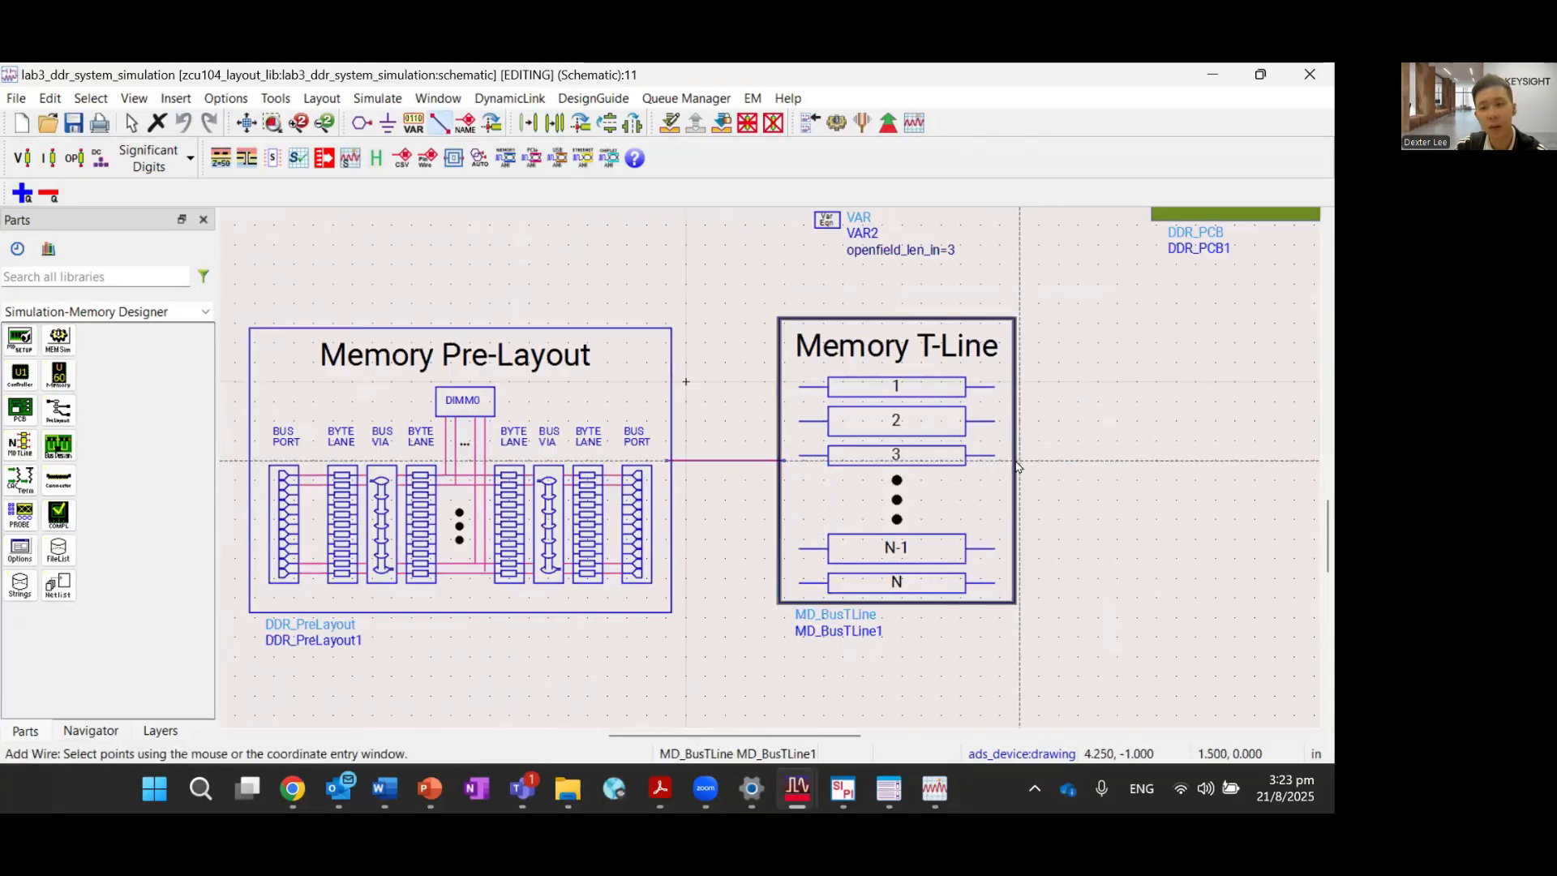
scroll(1015, 462, "up", 3)
scroll(773, 475, "down", 5)
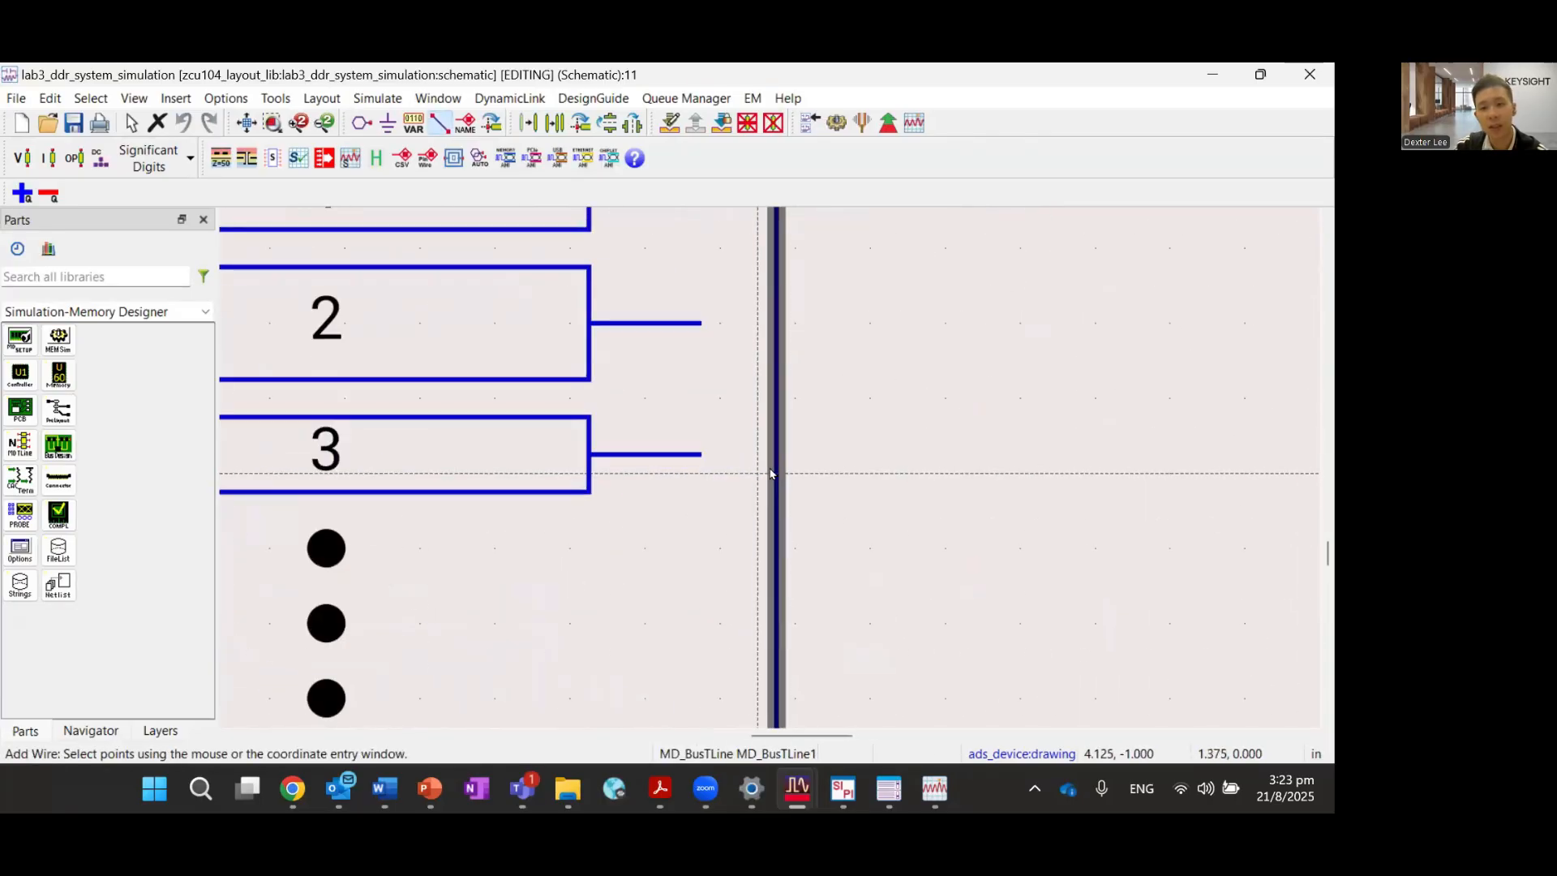
scroll(771, 474, "down", 3)
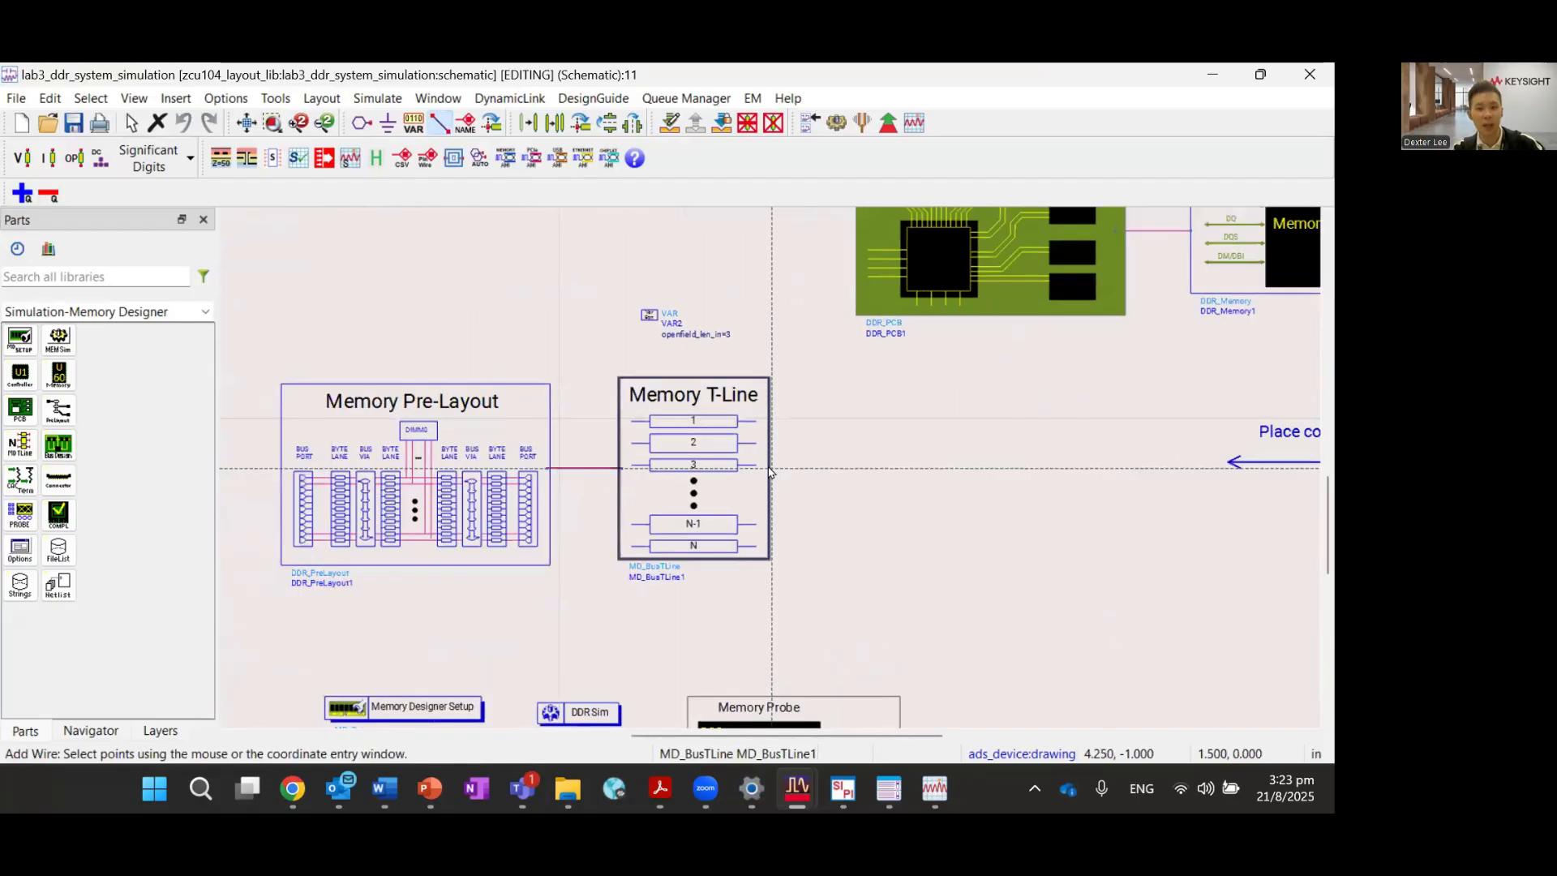
key("Escape")
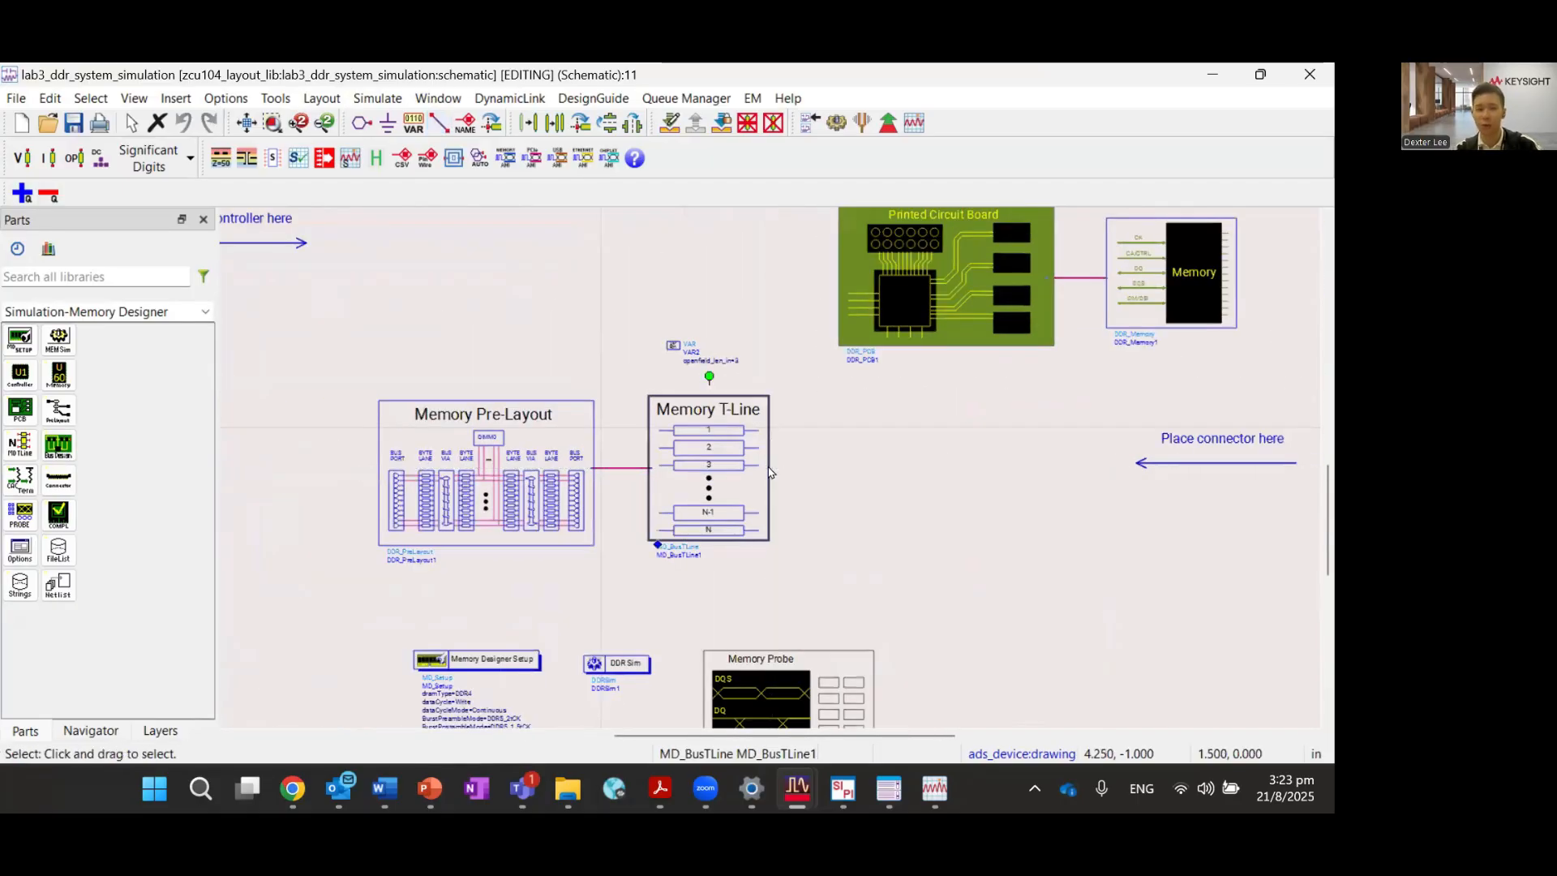
Examine the schematic's Memory Pre-Layout and Memory T-Line blocks and the areas marked for the controller and connector.
scroll(774, 427, "down", 1)
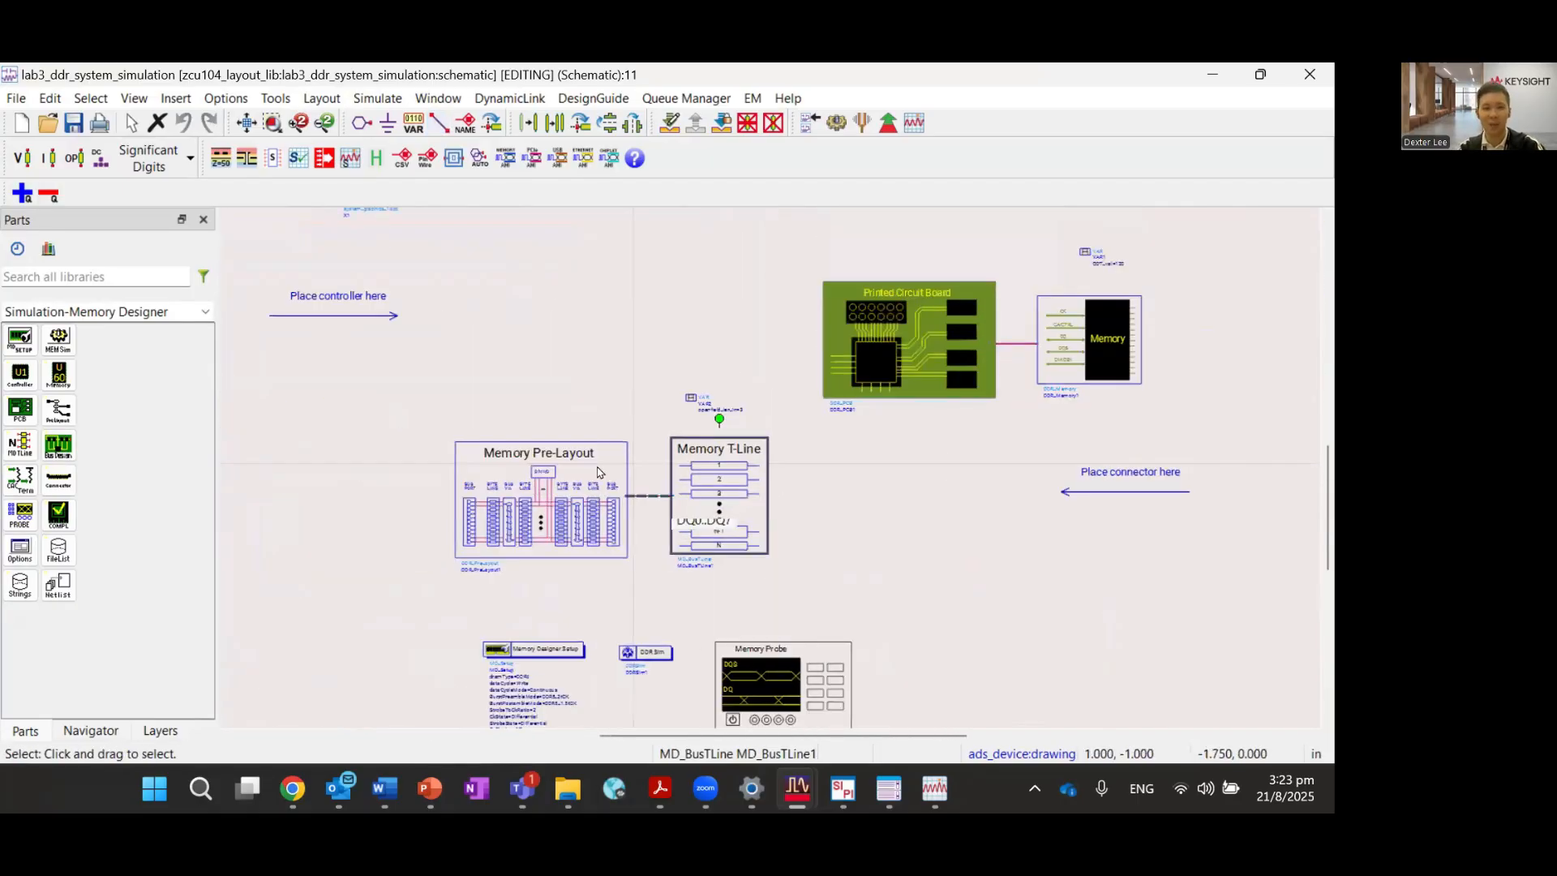
left_click(569, 480)
scroll(643, 497, "up", 3)
left_click_drag(643, 496, 567, 591)
scroll(824, 465, "down", 3)
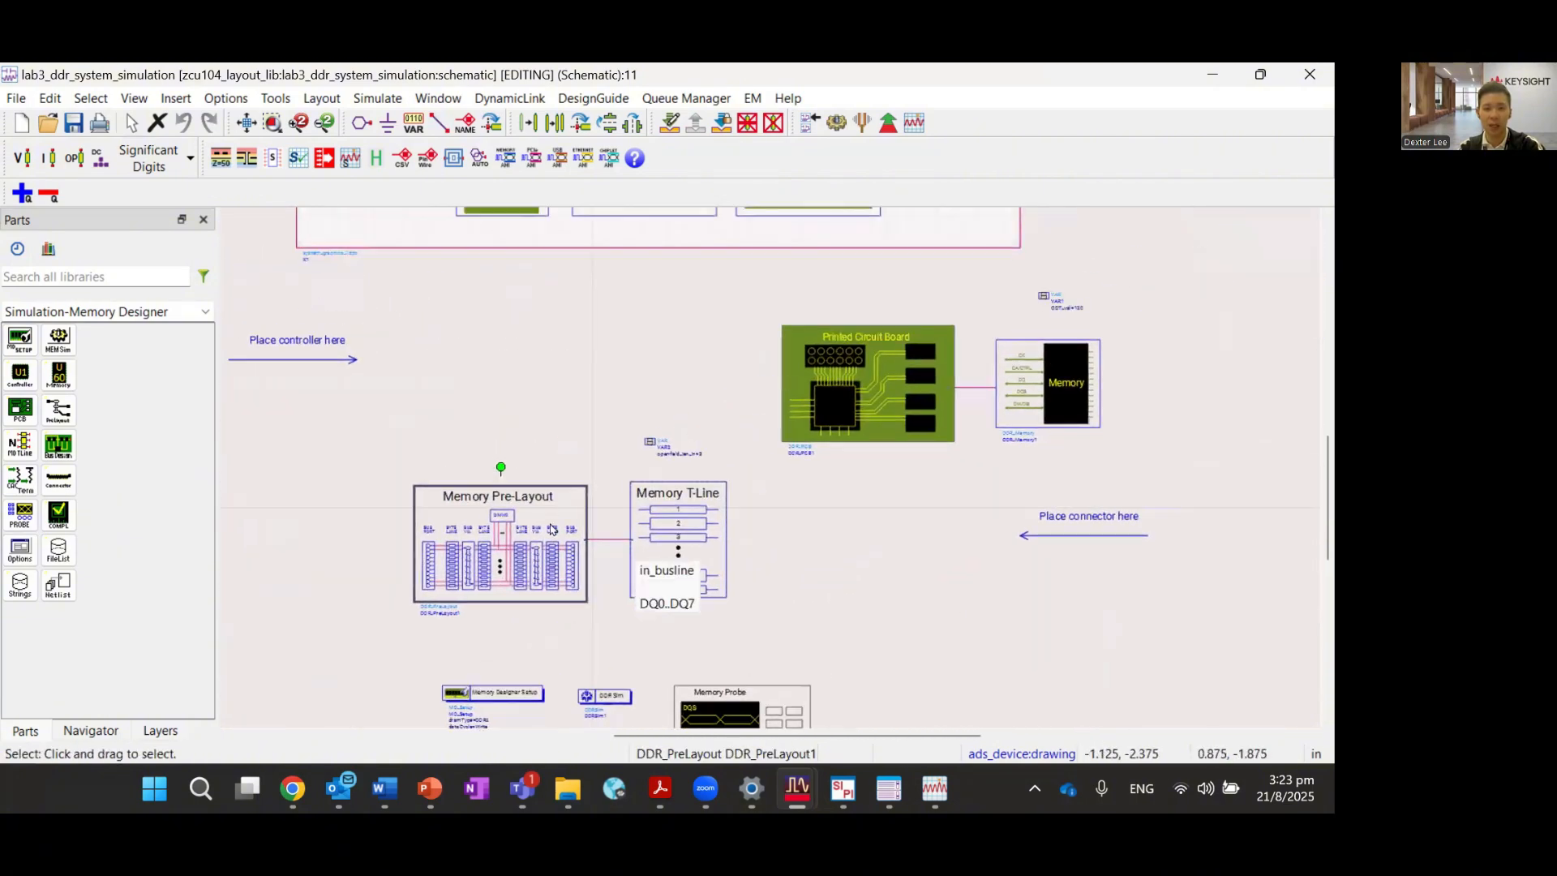
scroll(654, 519, "down", 1)
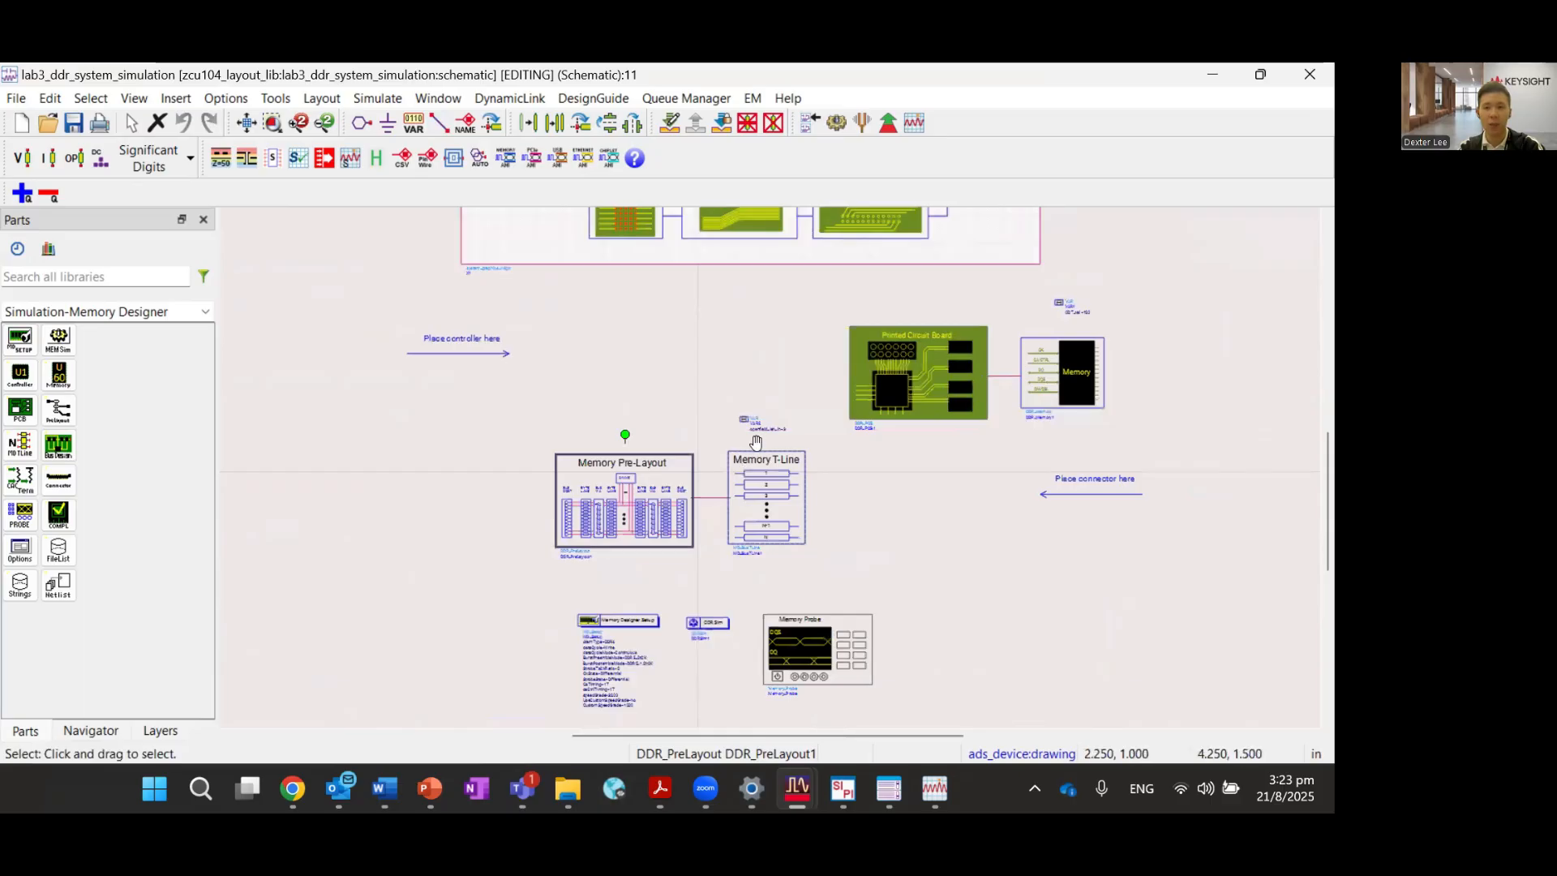
left_click_drag(758, 446, 709, 520)
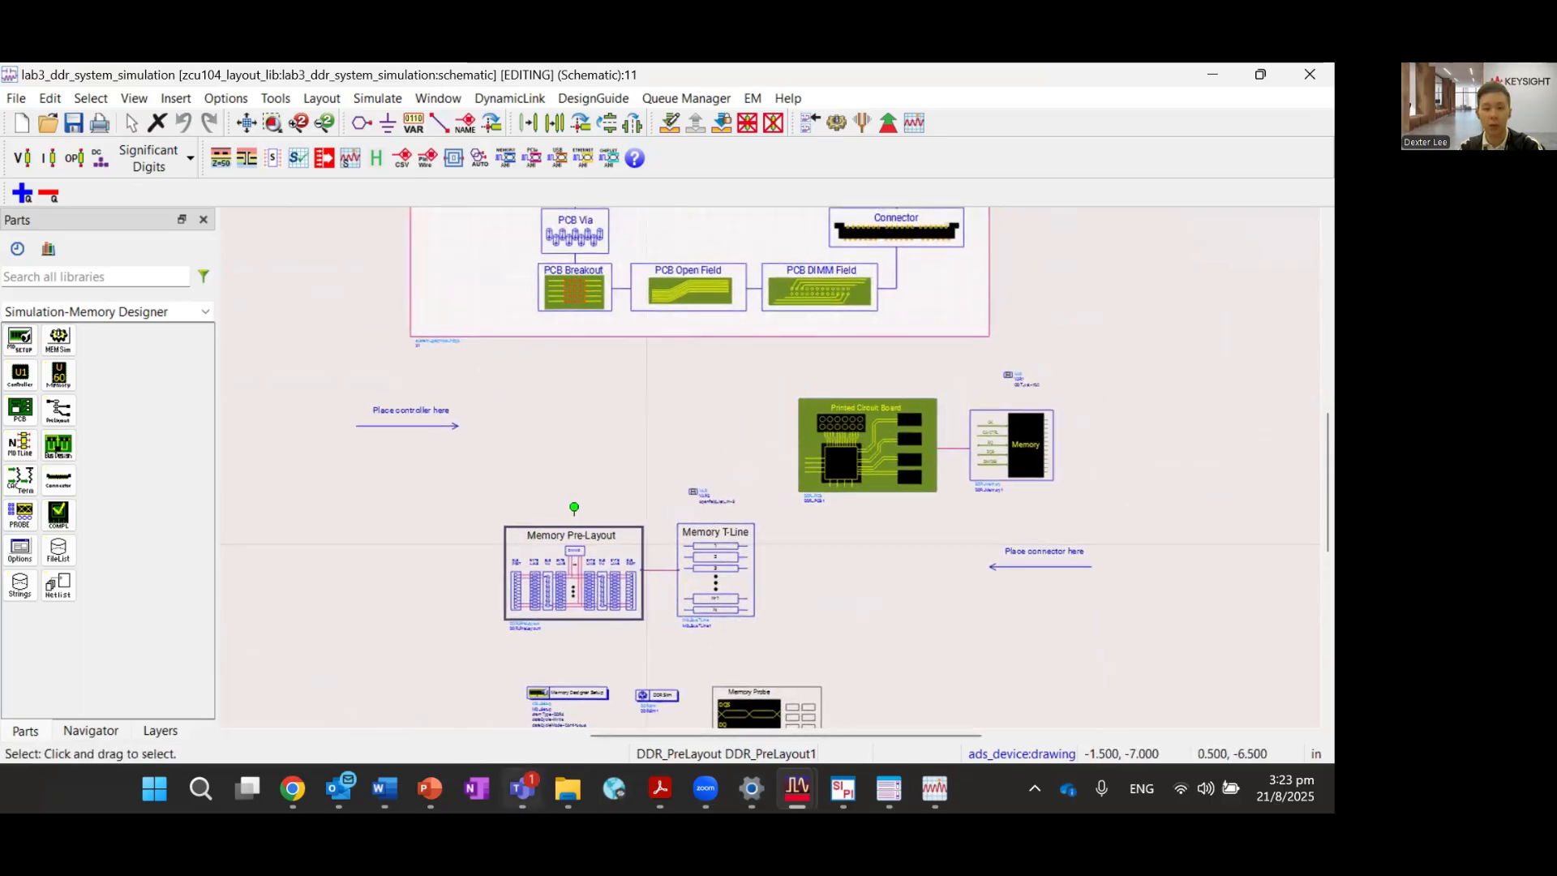
mouse_move(430, 787)
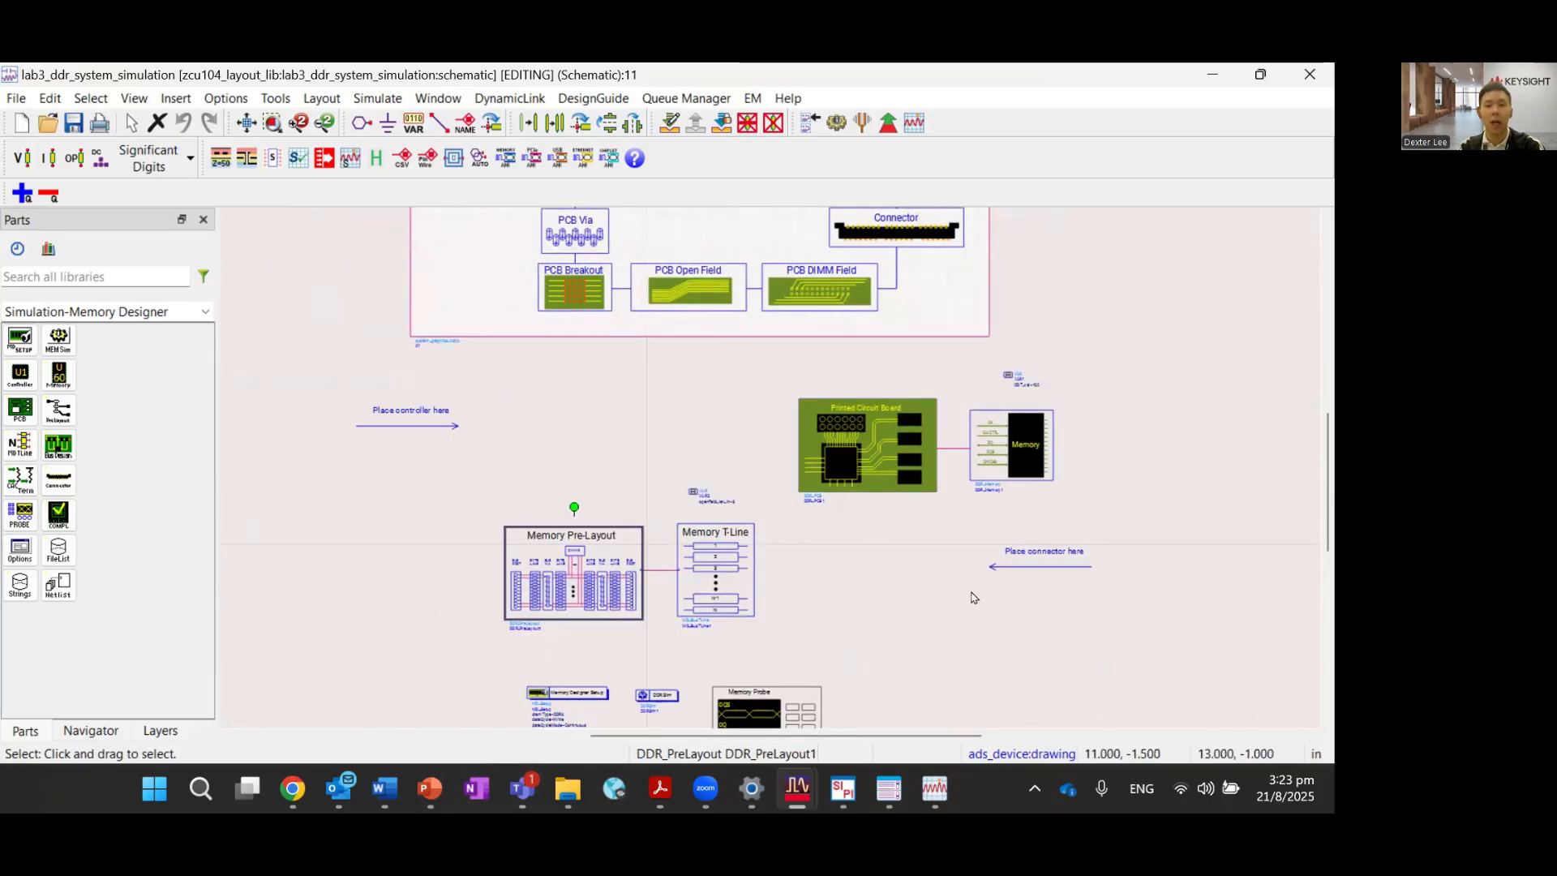
Place a DIMM connector between the Memory T-Line block and the "Place connector here" note, and open its parameters.
scroll(949, 578, "up", 2)
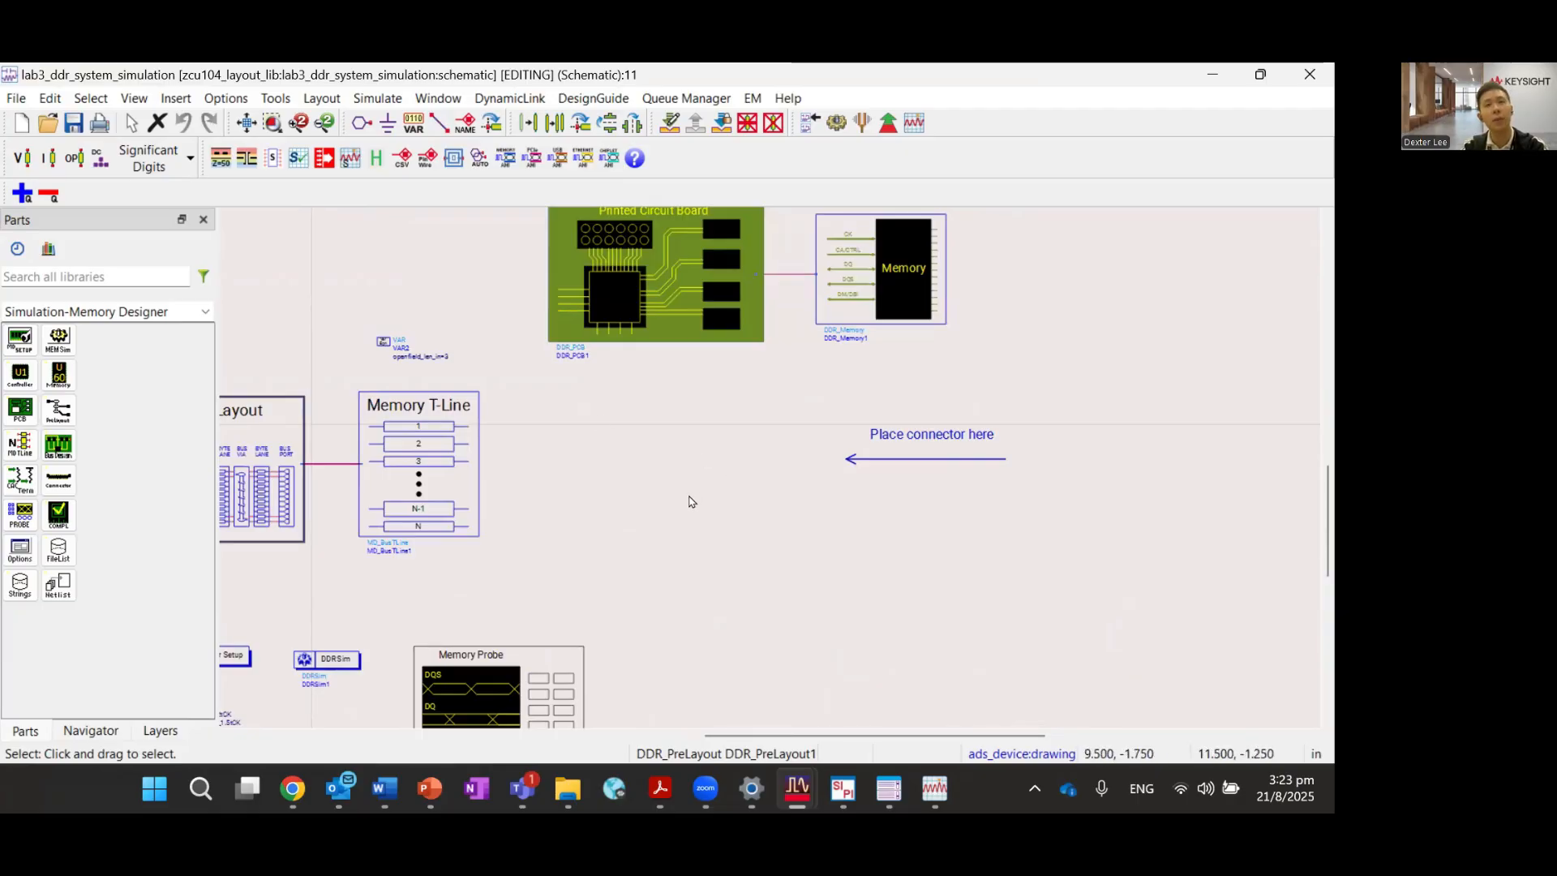
scroll(730, 484, "up", 1)
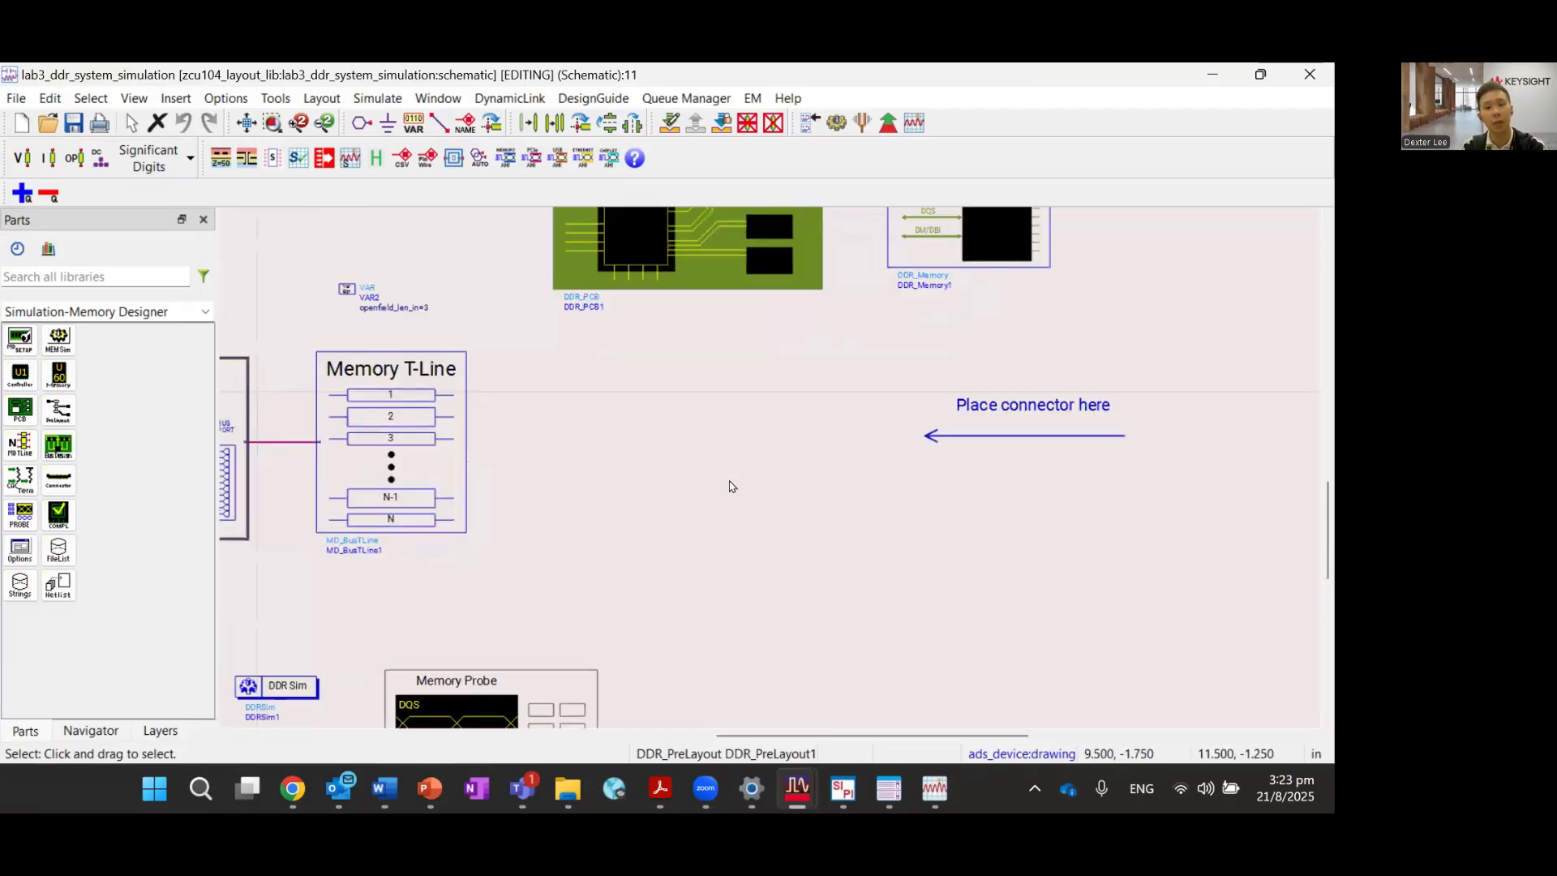
left_click(62, 486)
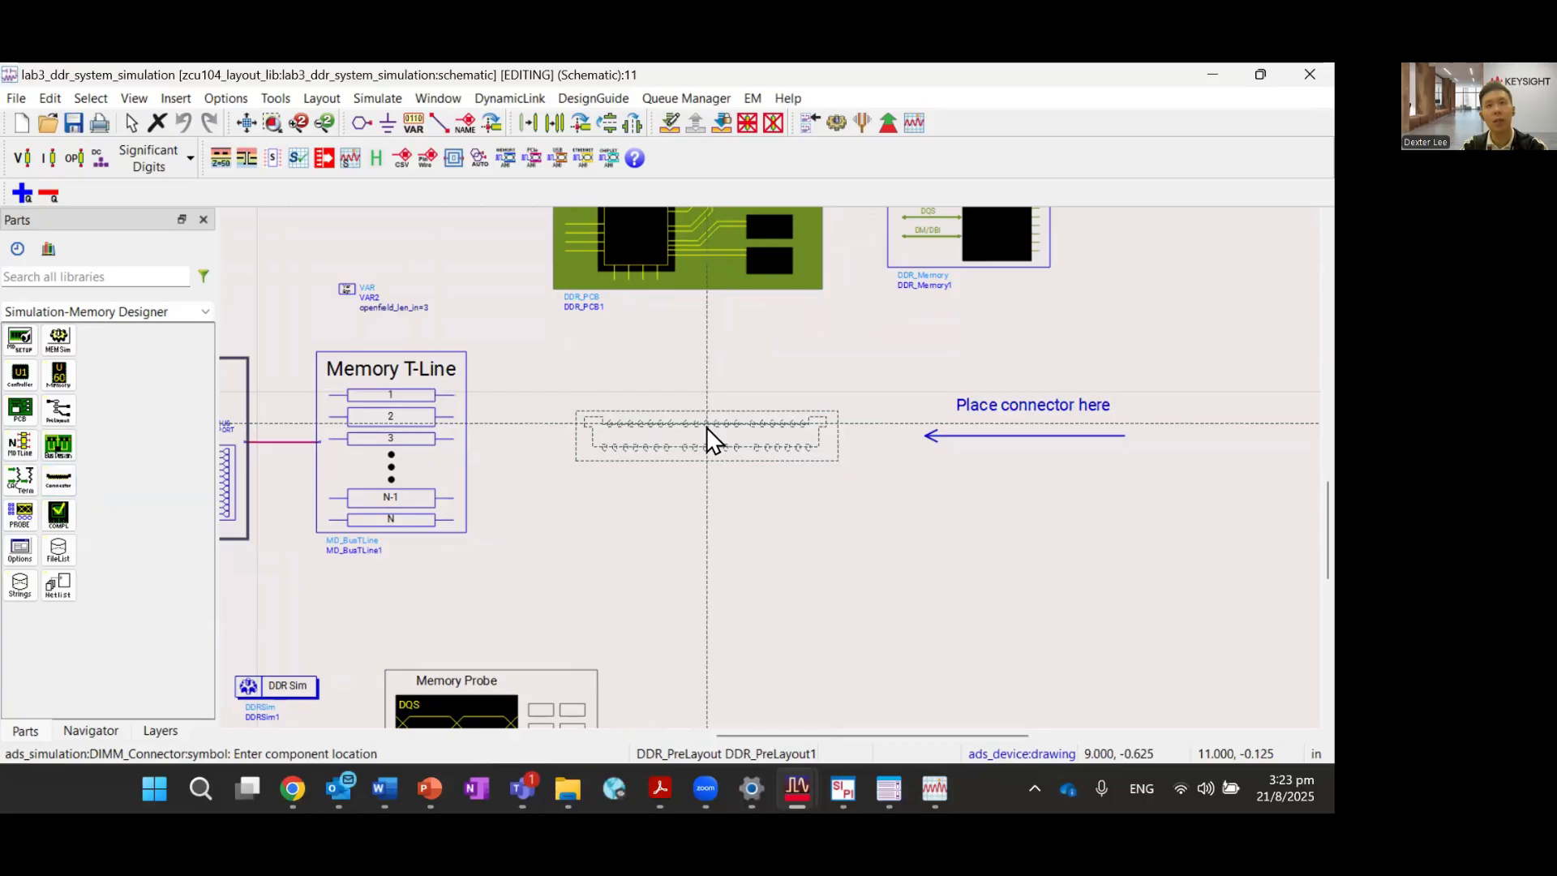
left_click(707, 427)
key("Escape")
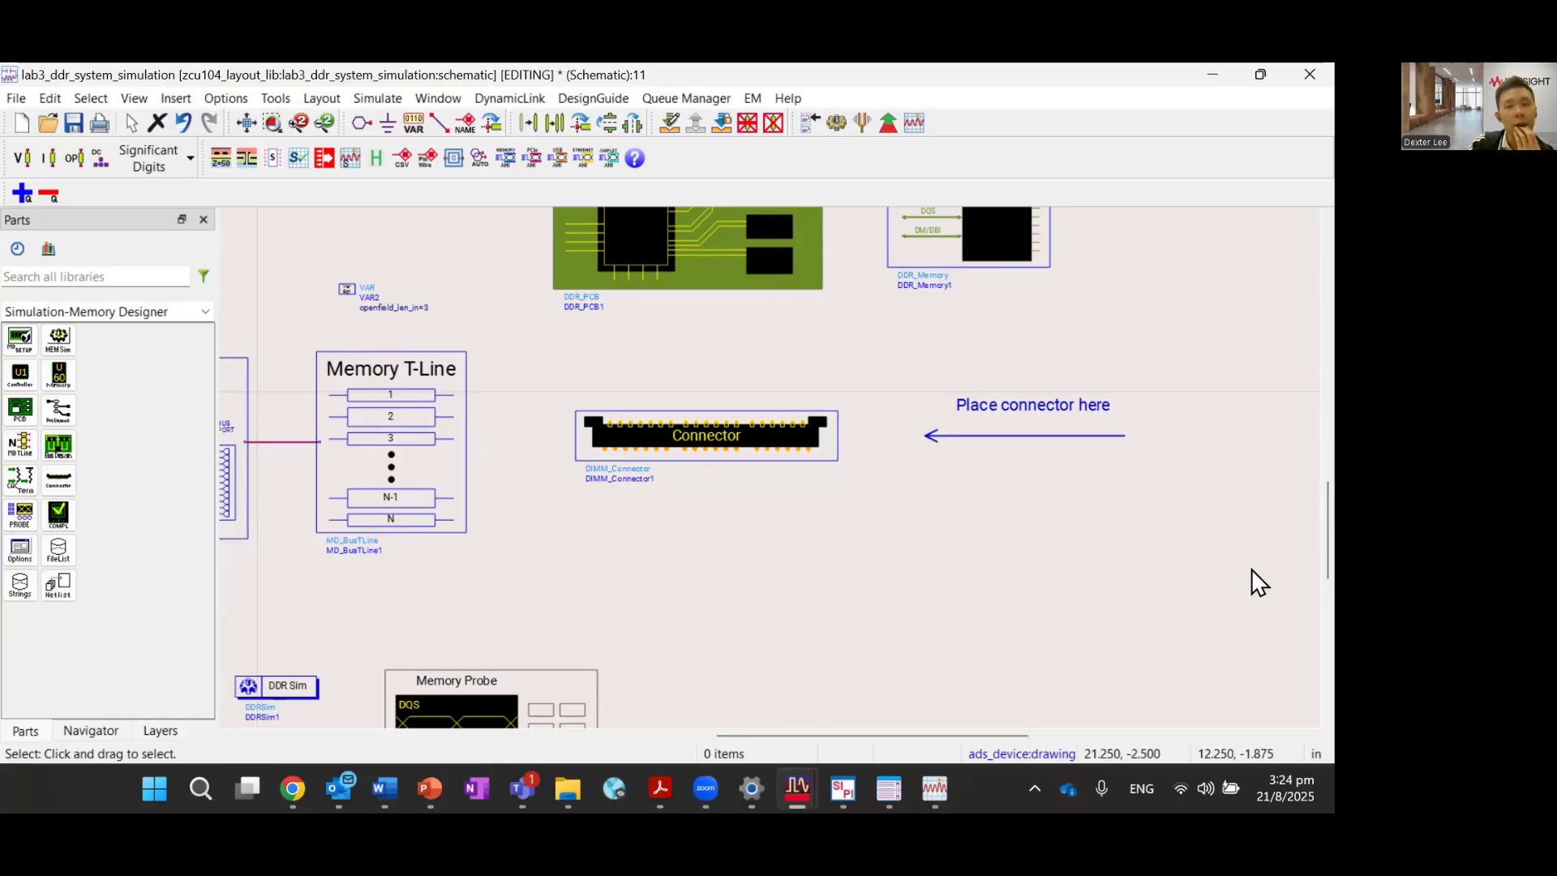
double_click(722, 440)
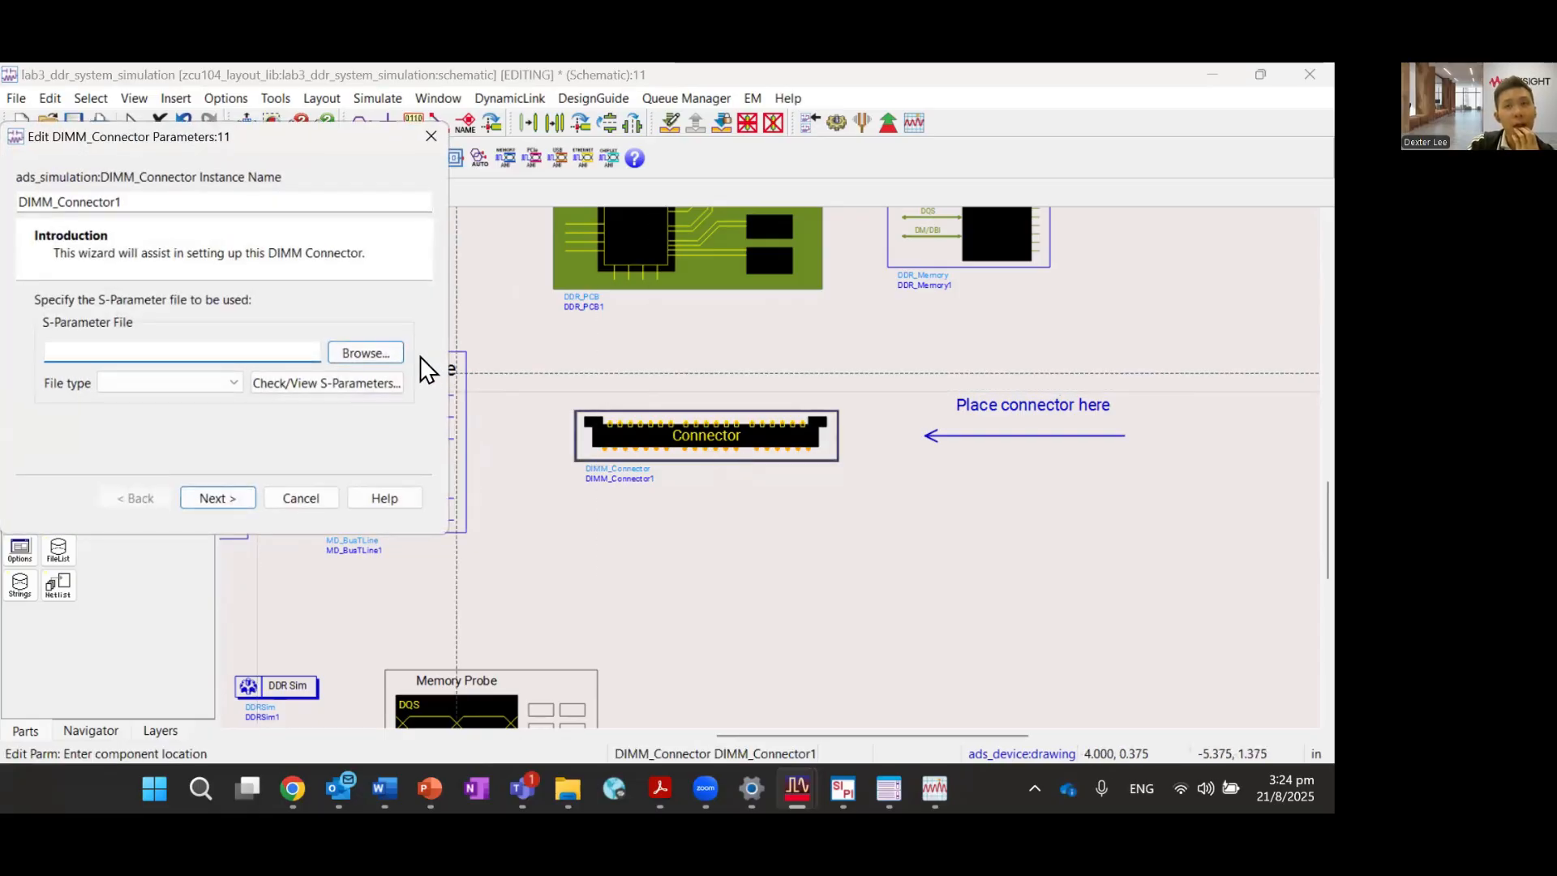
left_click(362, 354)
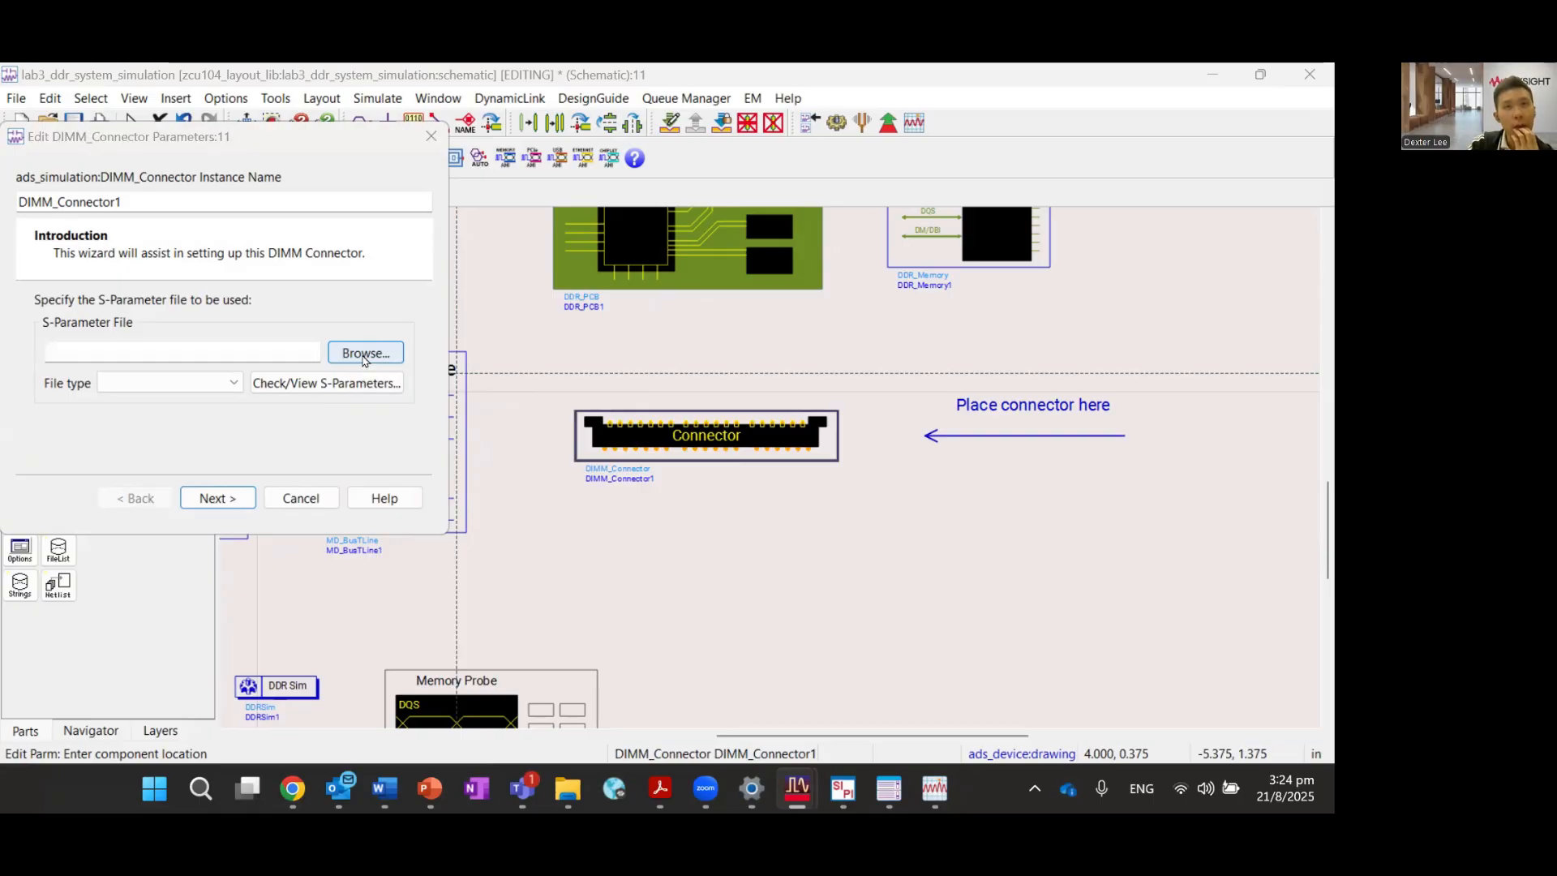
scroll(622, 446, "down", 7)
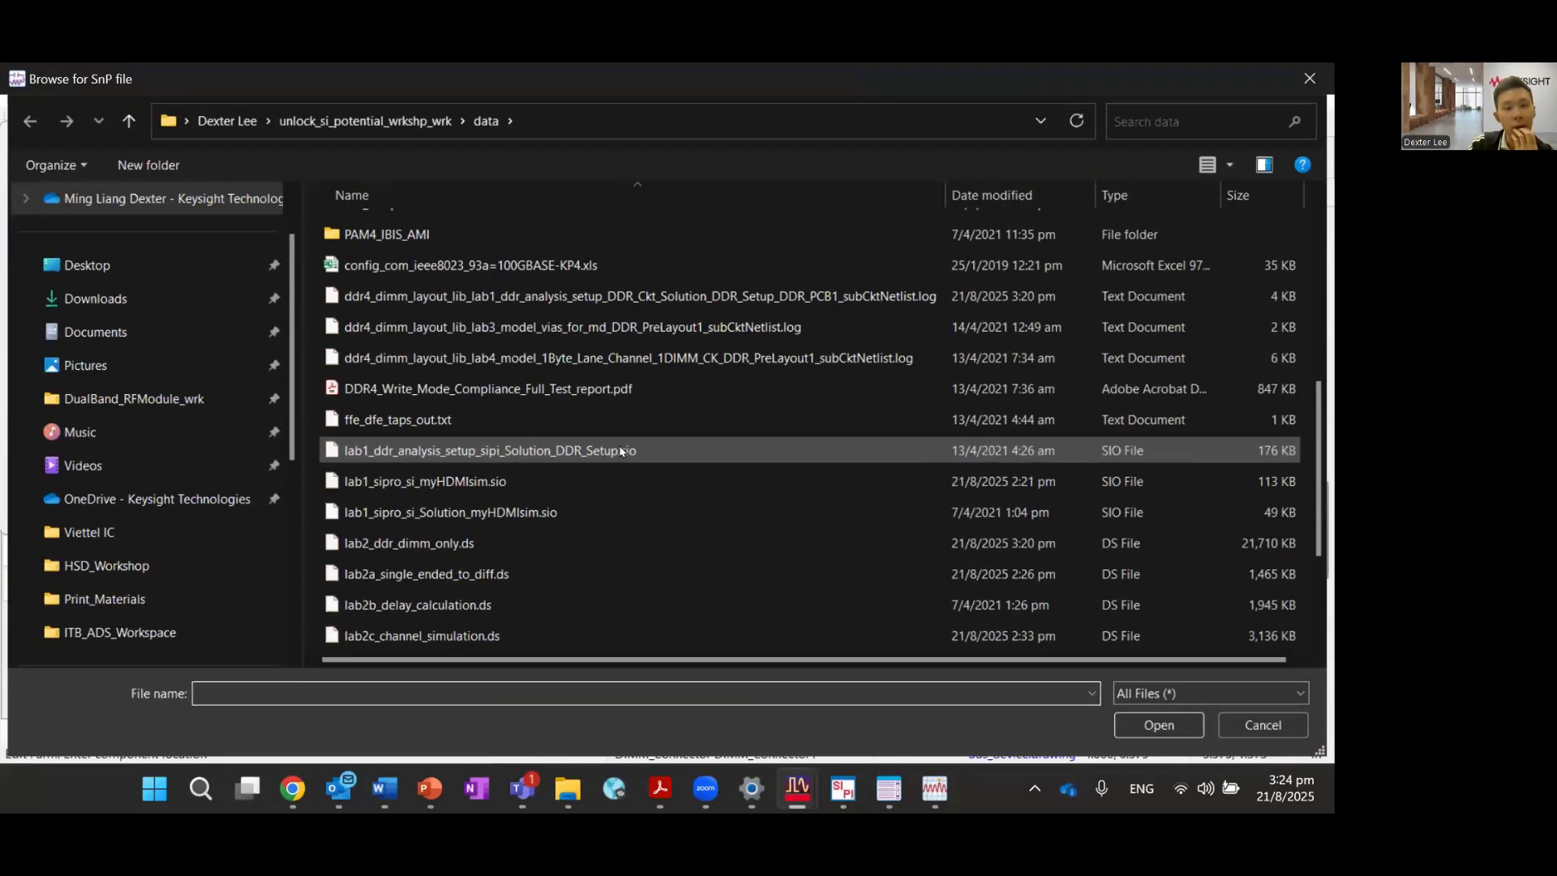
scroll(622, 446, "up", 7)
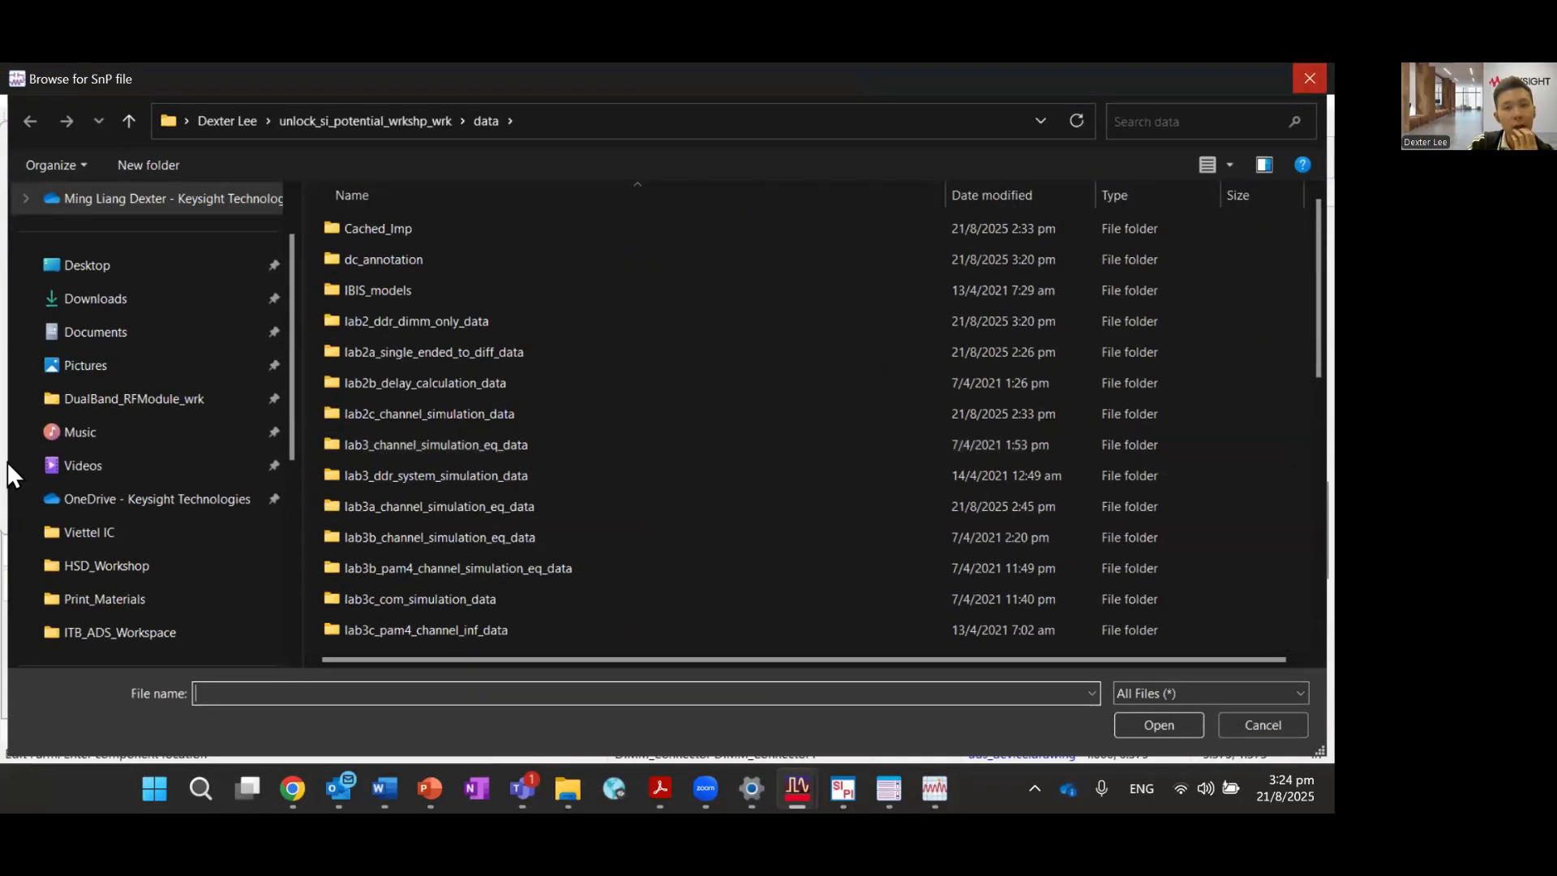
left_click(1309, 78)
Load Molex-DIMM_Connector_rev1.s24p as the DIMM connector's S-parameter file and proceed to the RefDes naming convention setup.
left_click(364, 354)
scroll(620, 397, "down", 6)
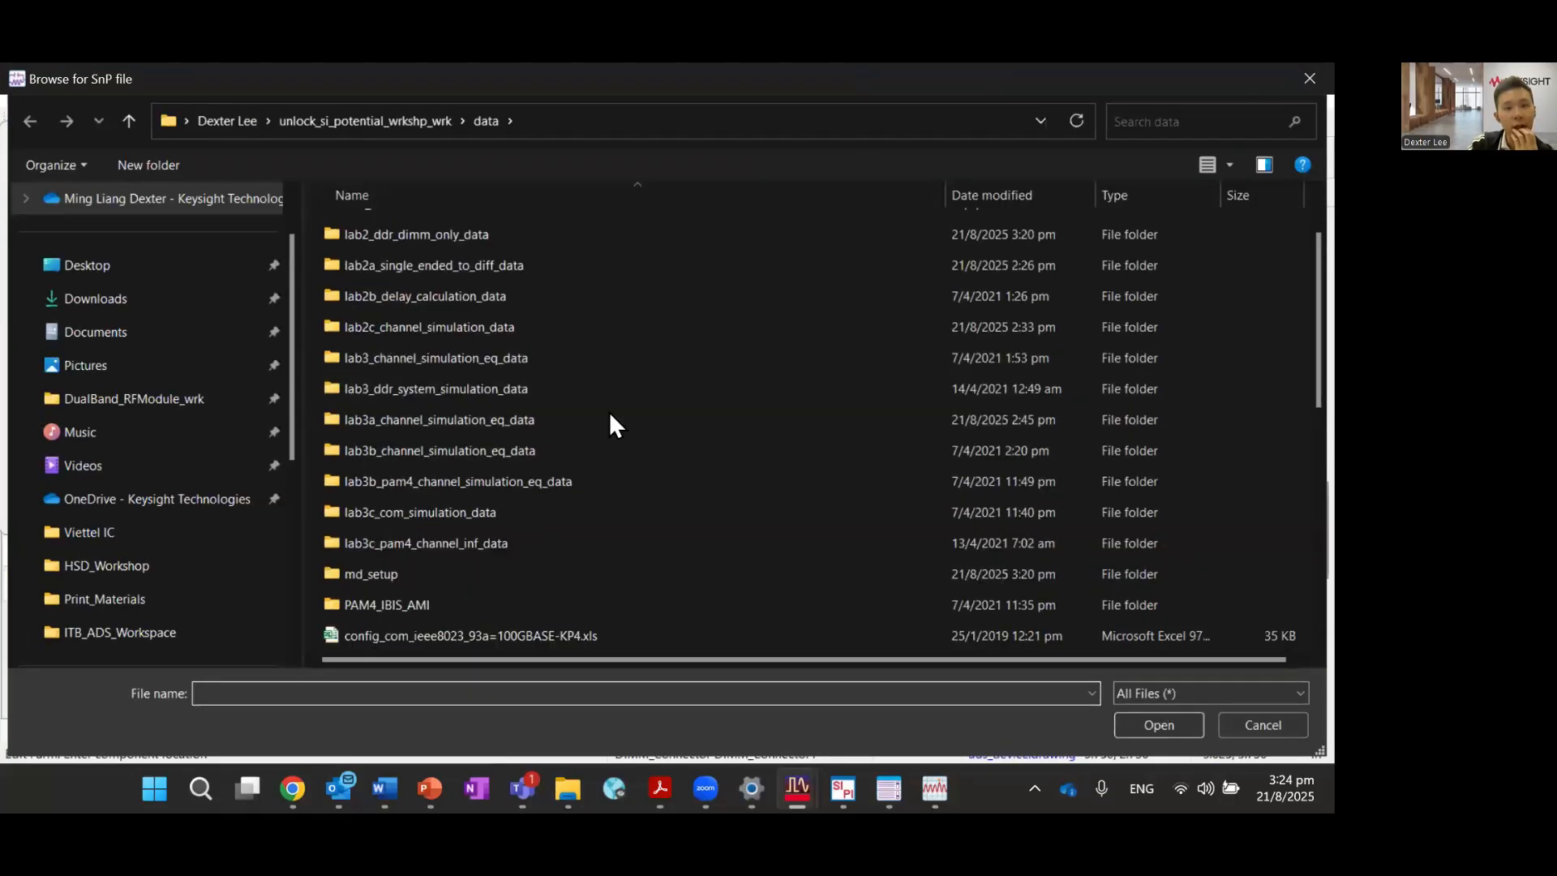
scroll(570, 434, "down", 2)
left_click(456, 578)
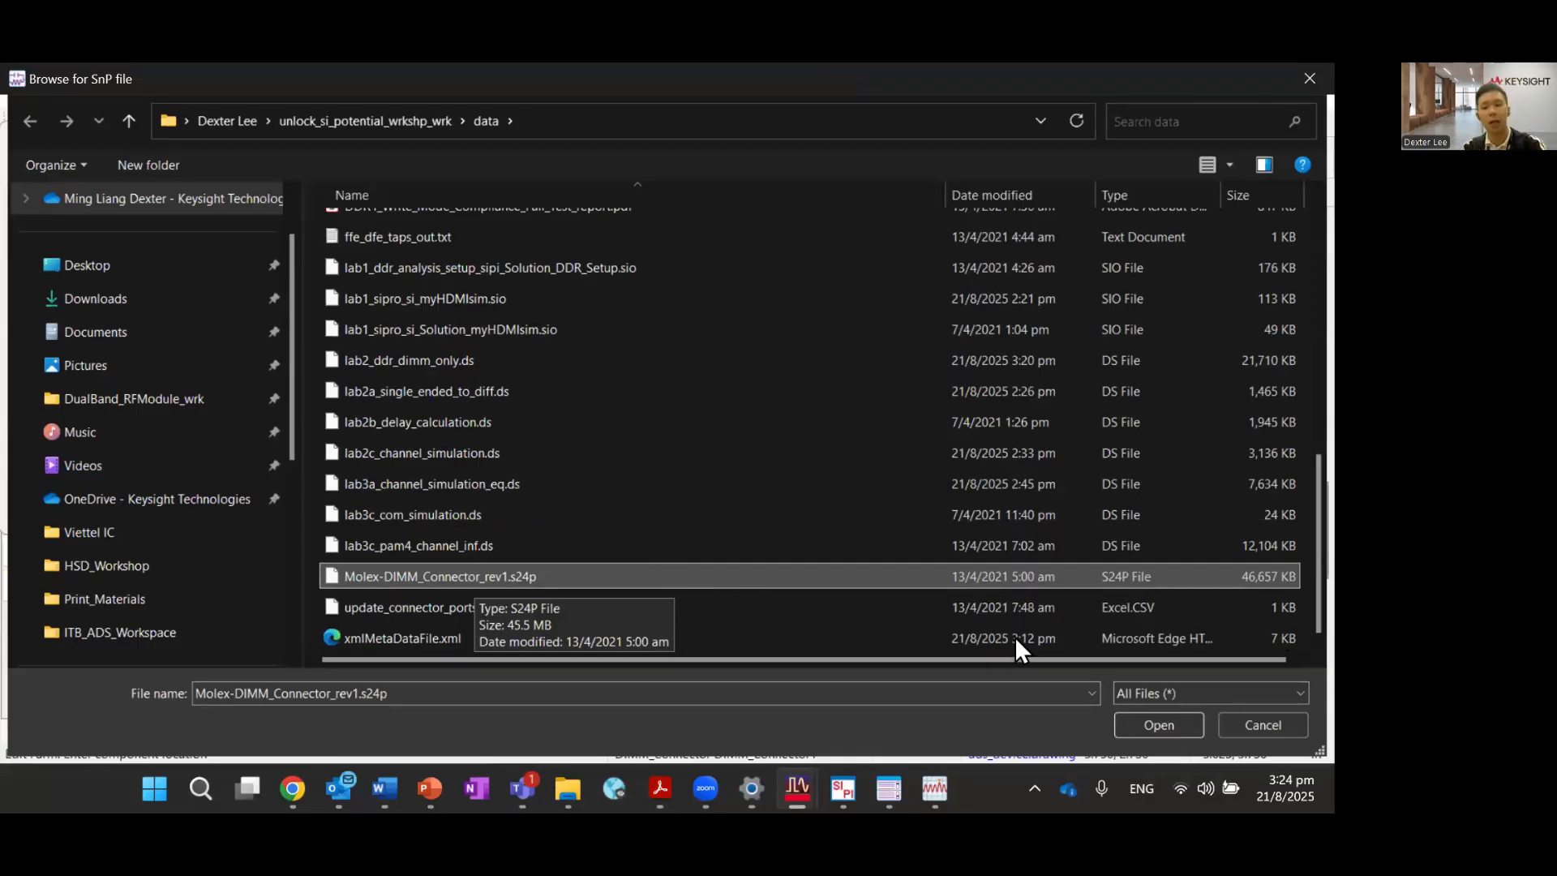
left_click(1156, 724)
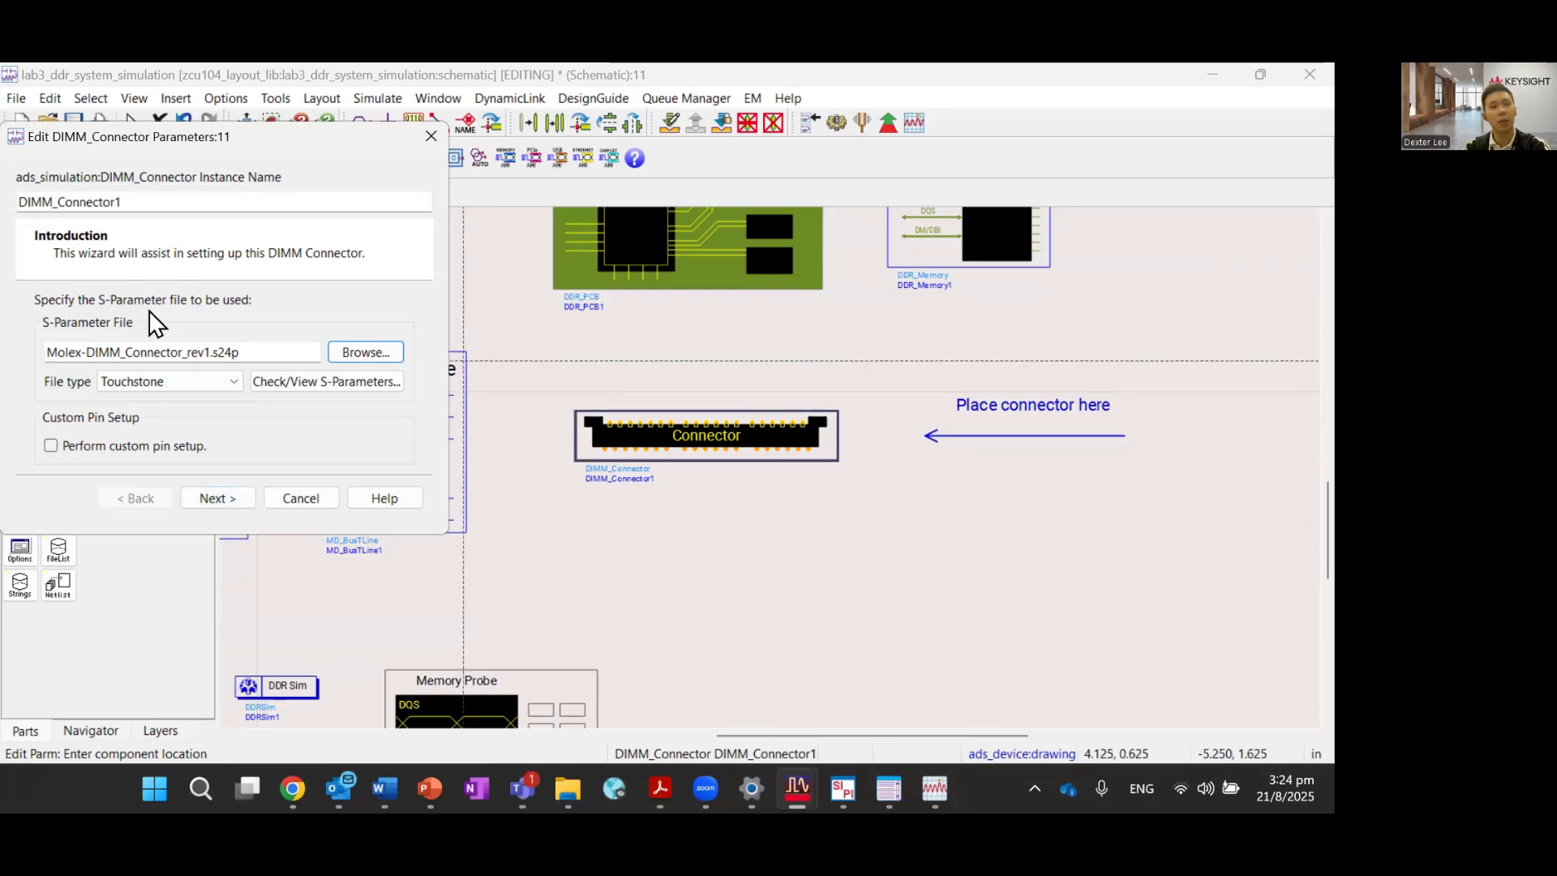
left_click(236, 503)
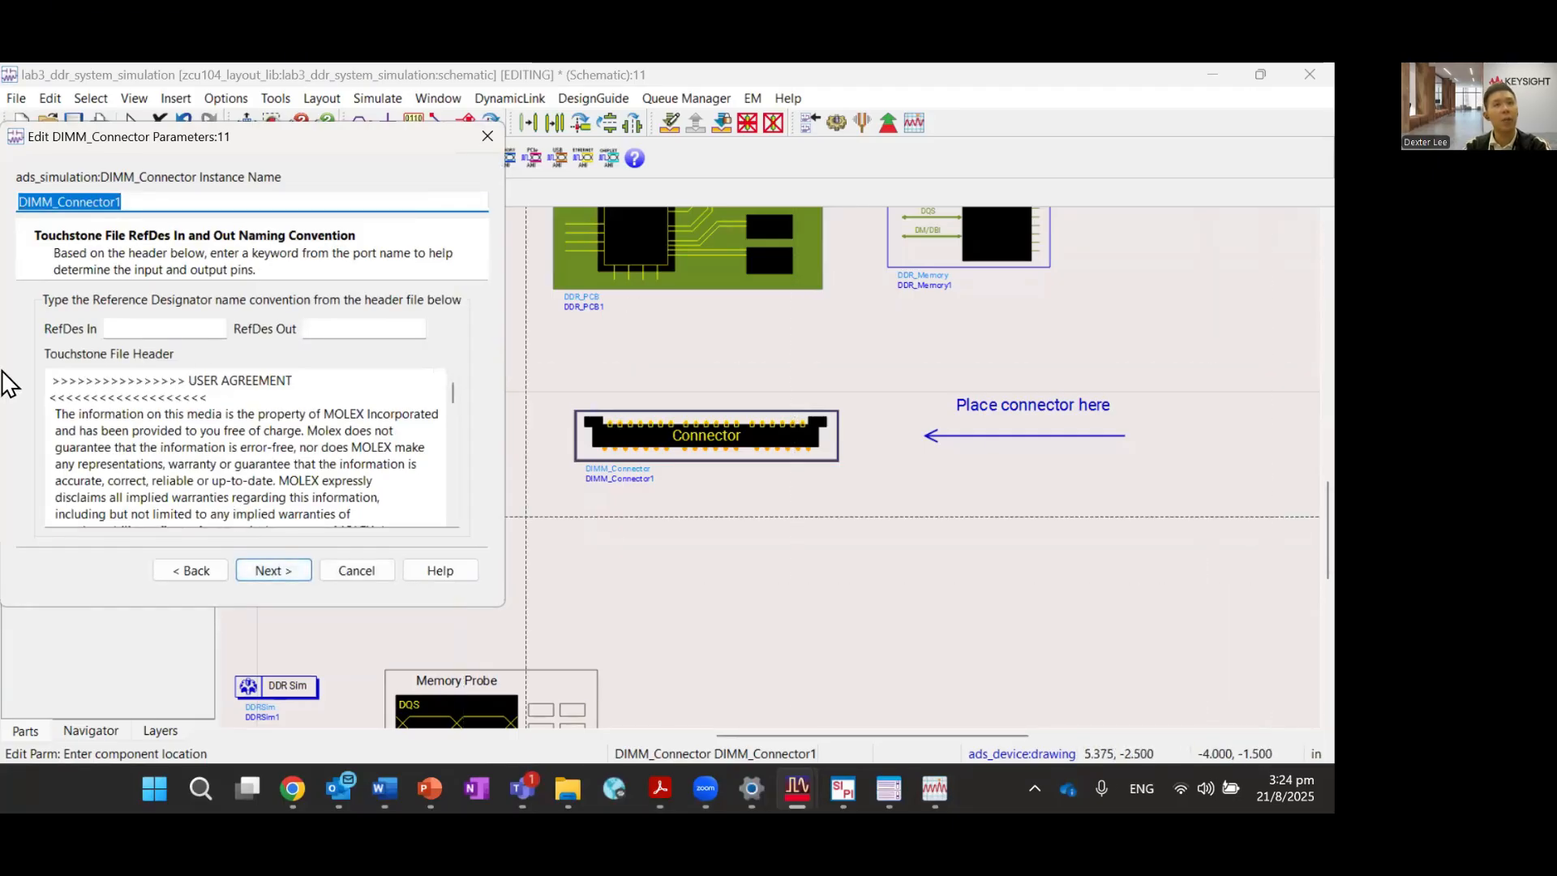
Set the connector's Touchstone naming convention to RefDes In out_toConnector and RefDes Out J1, and proceed to the reference designator assignment.
left_click(170, 326)
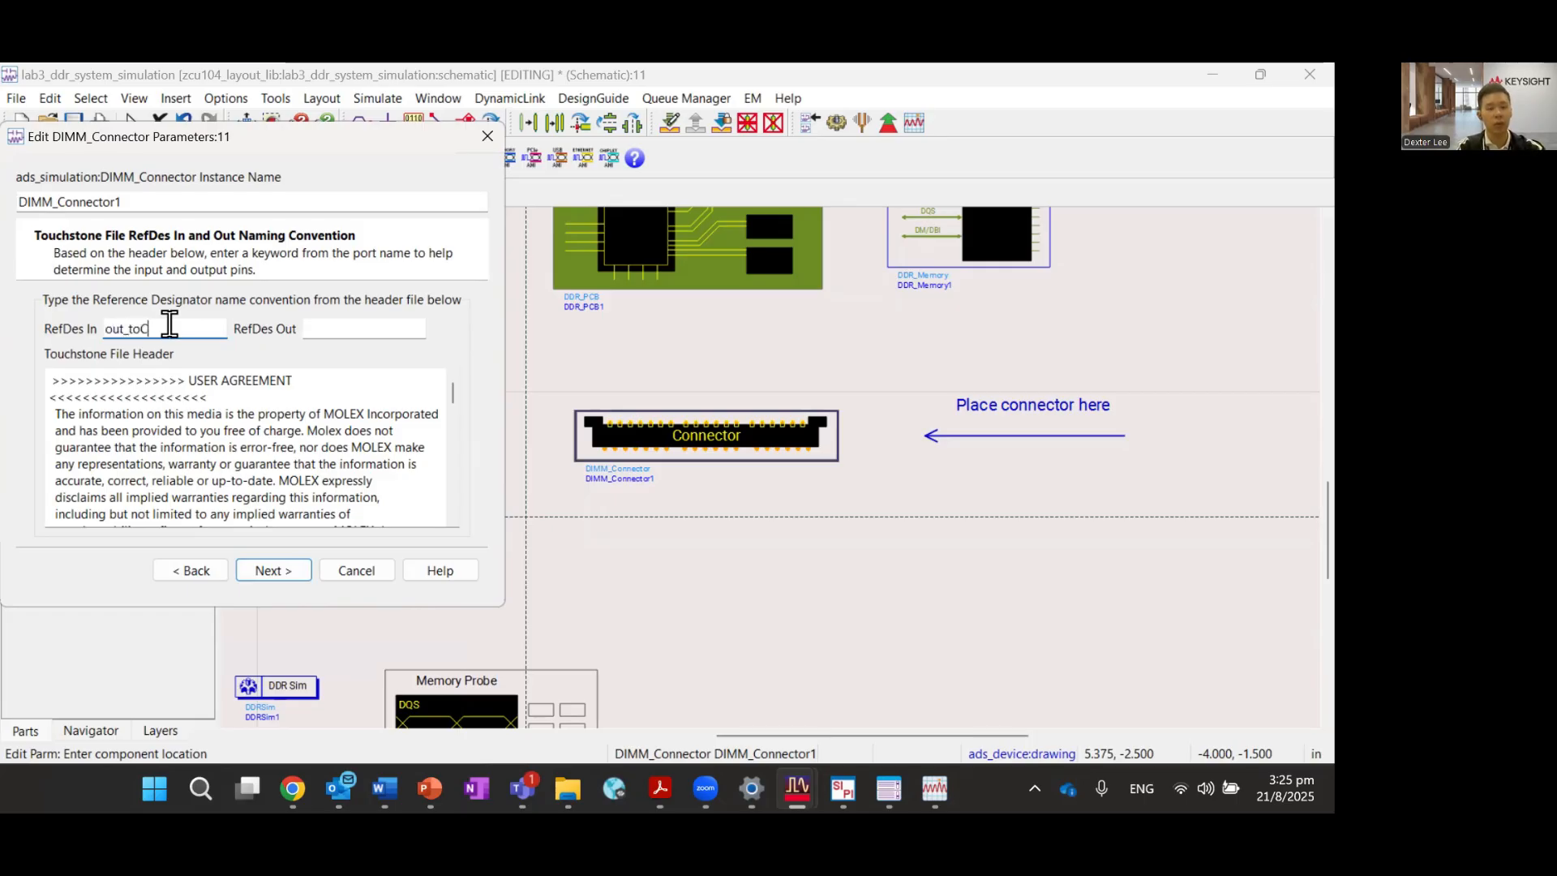
type("or")
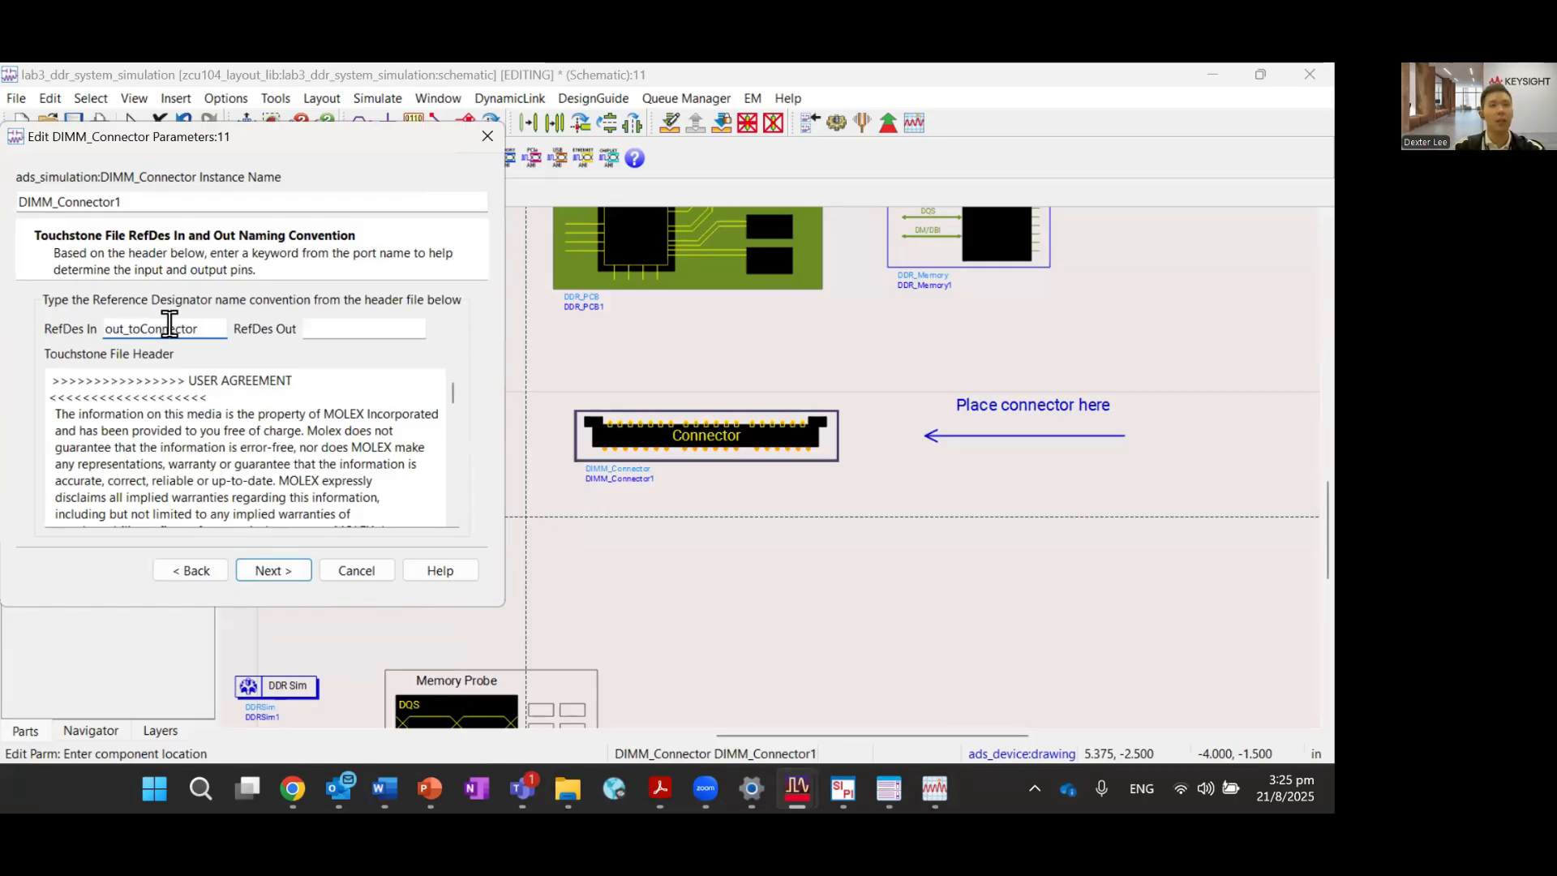
left_click(382, 324)
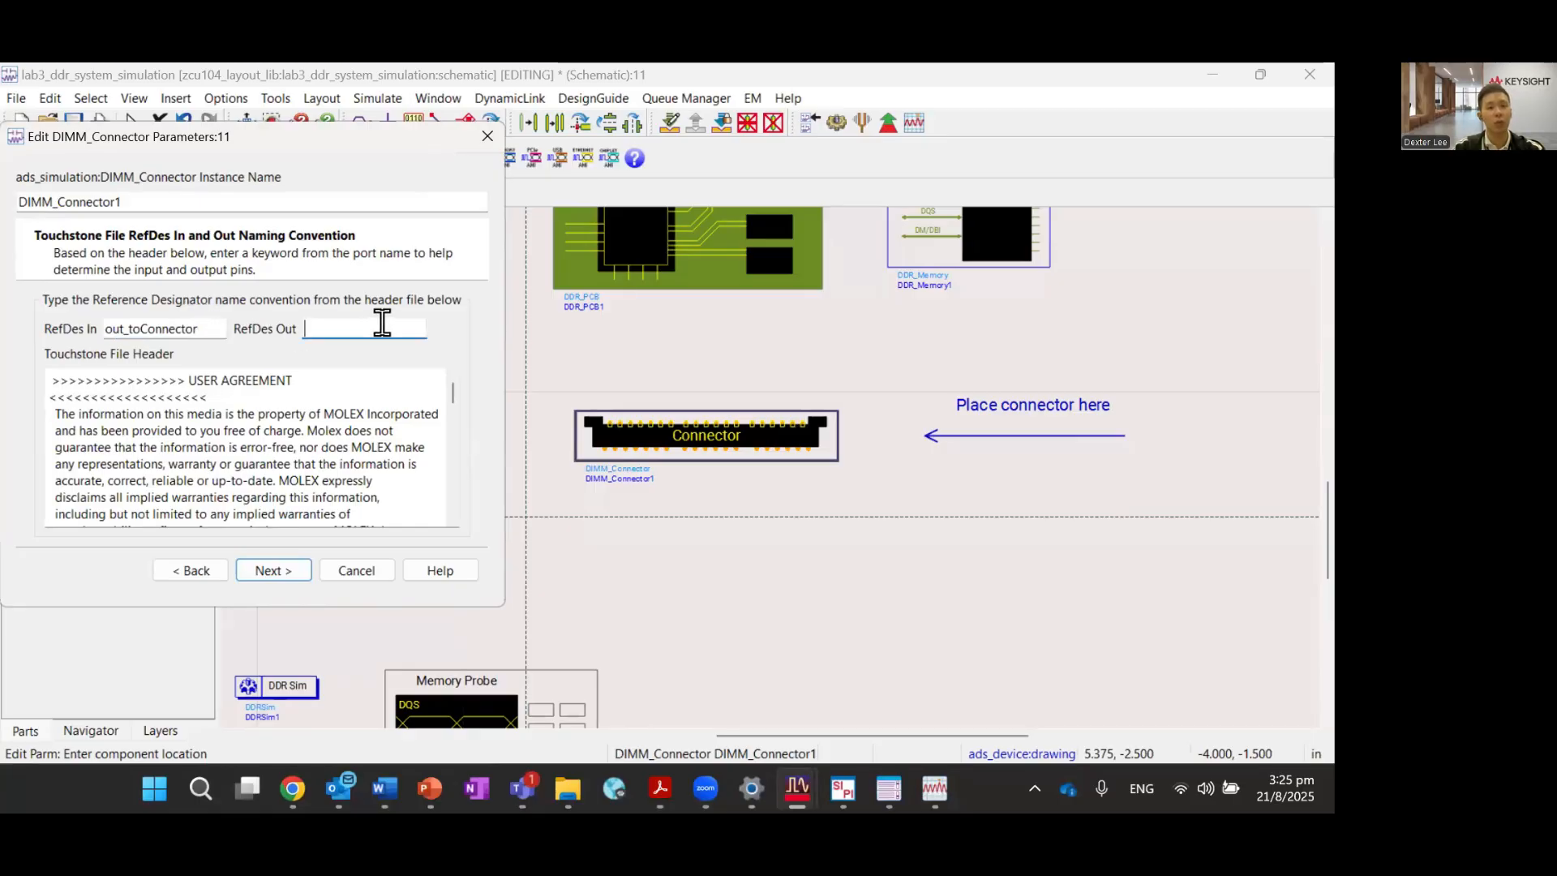
type("i")
type("1")
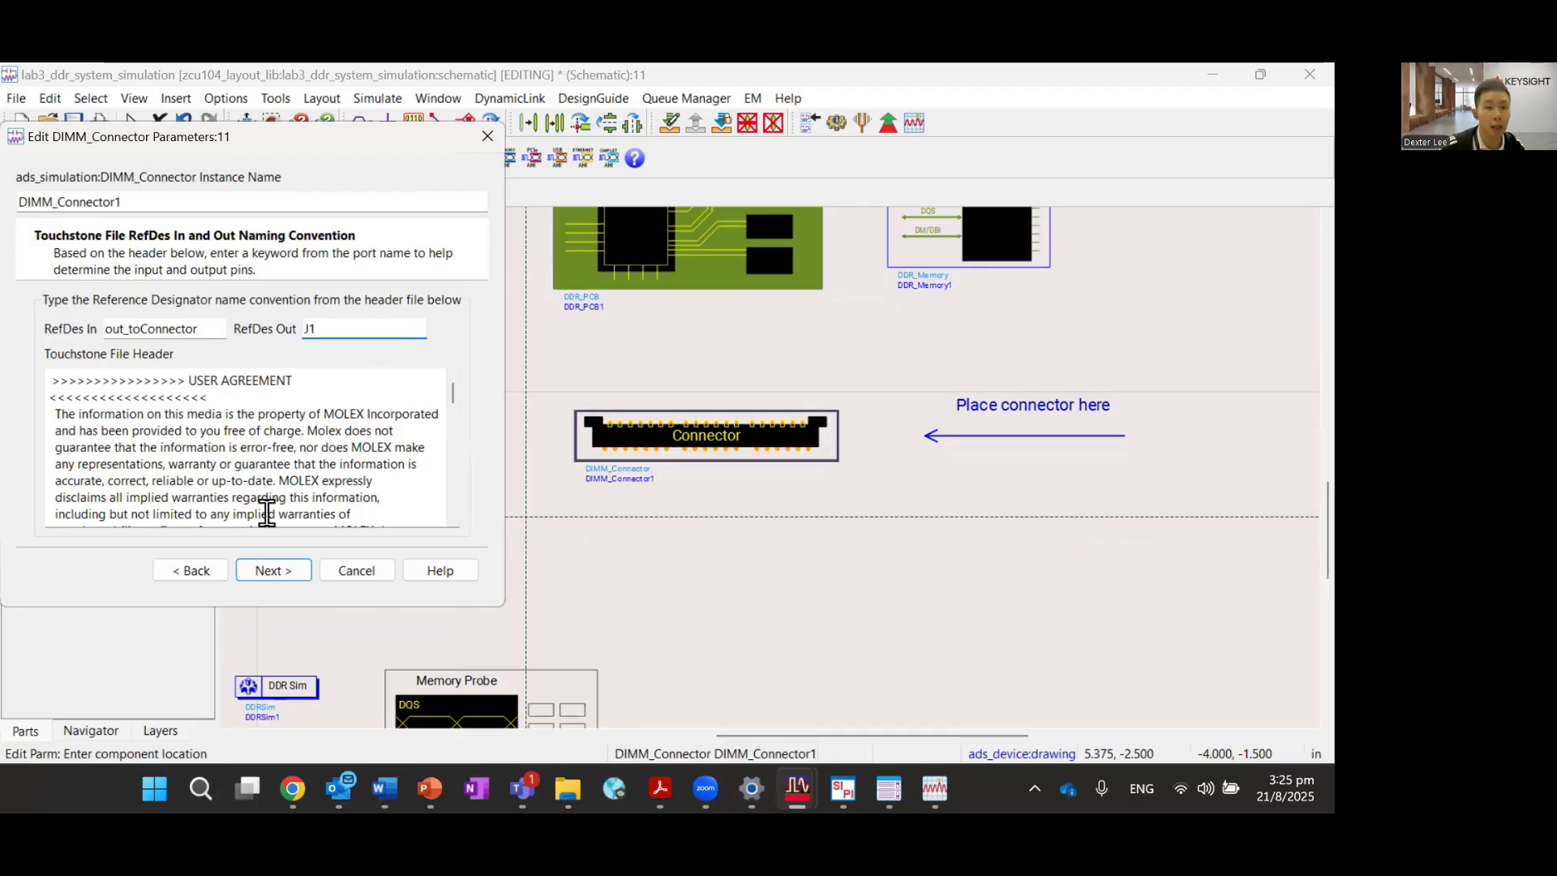
left_click(280, 571)
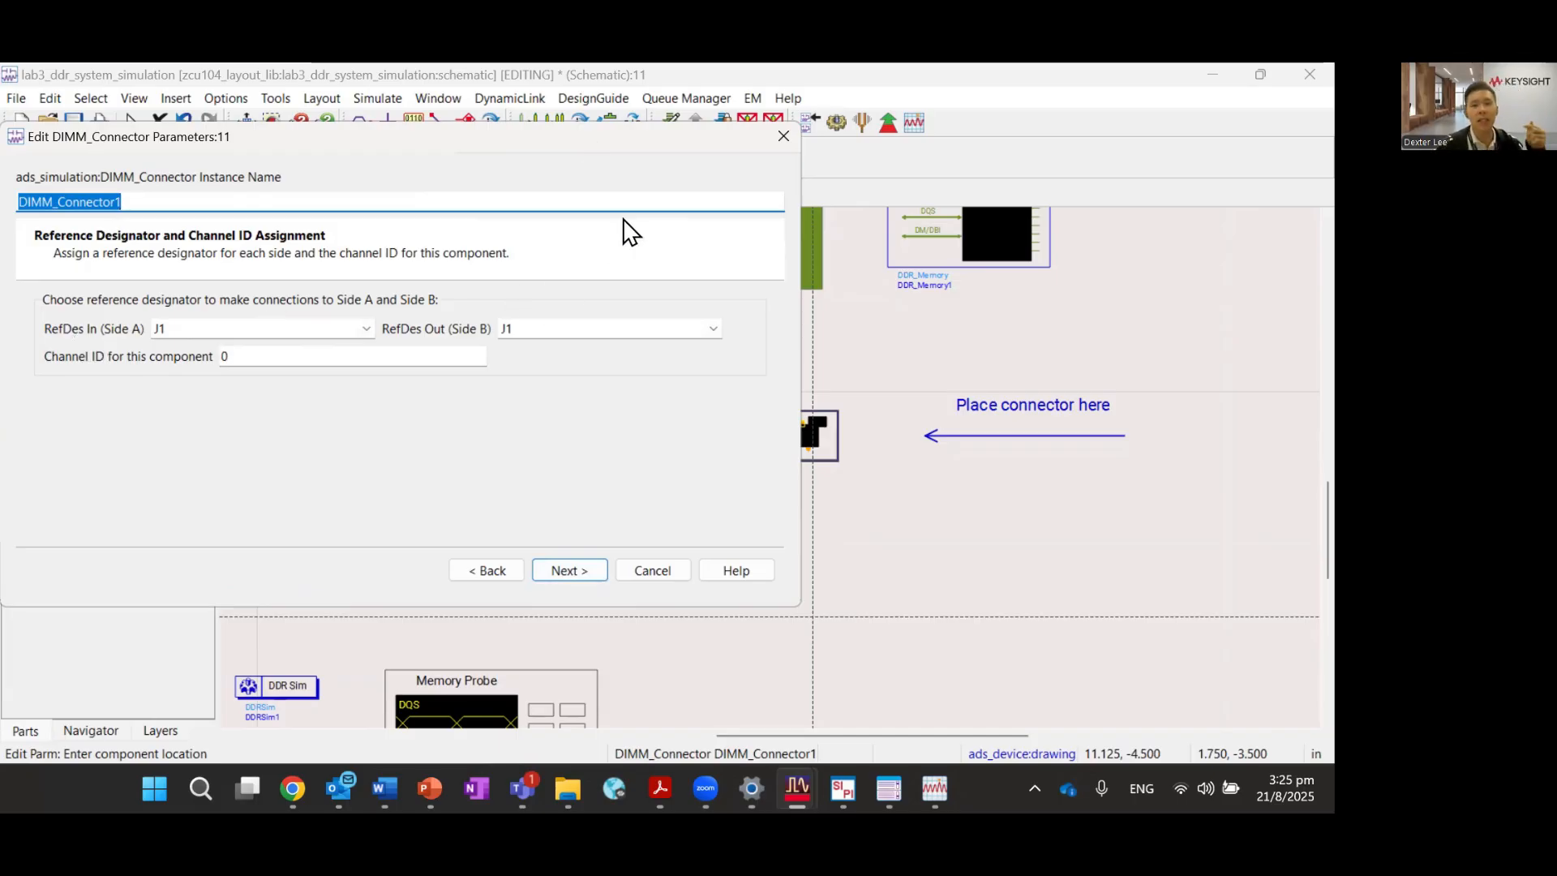
Assign out_toConnector as the connector's Side A reference designator and proceed to the signal ID assignment.
left_click_drag(586, 150, 722, 615)
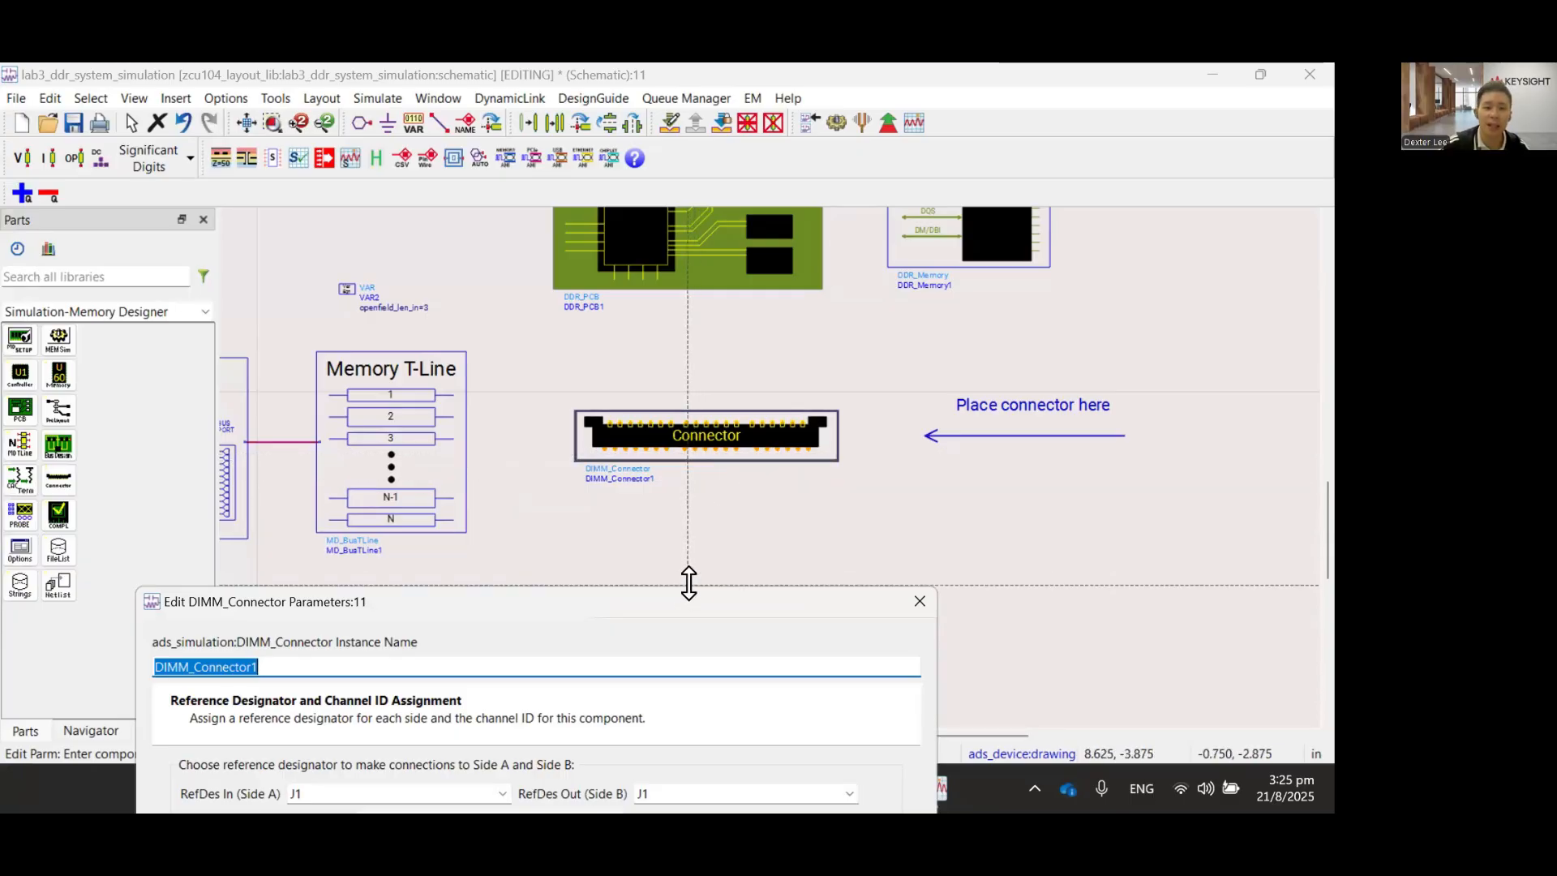
left_click_drag(687, 599, 722, 212)
left_click(537, 408)
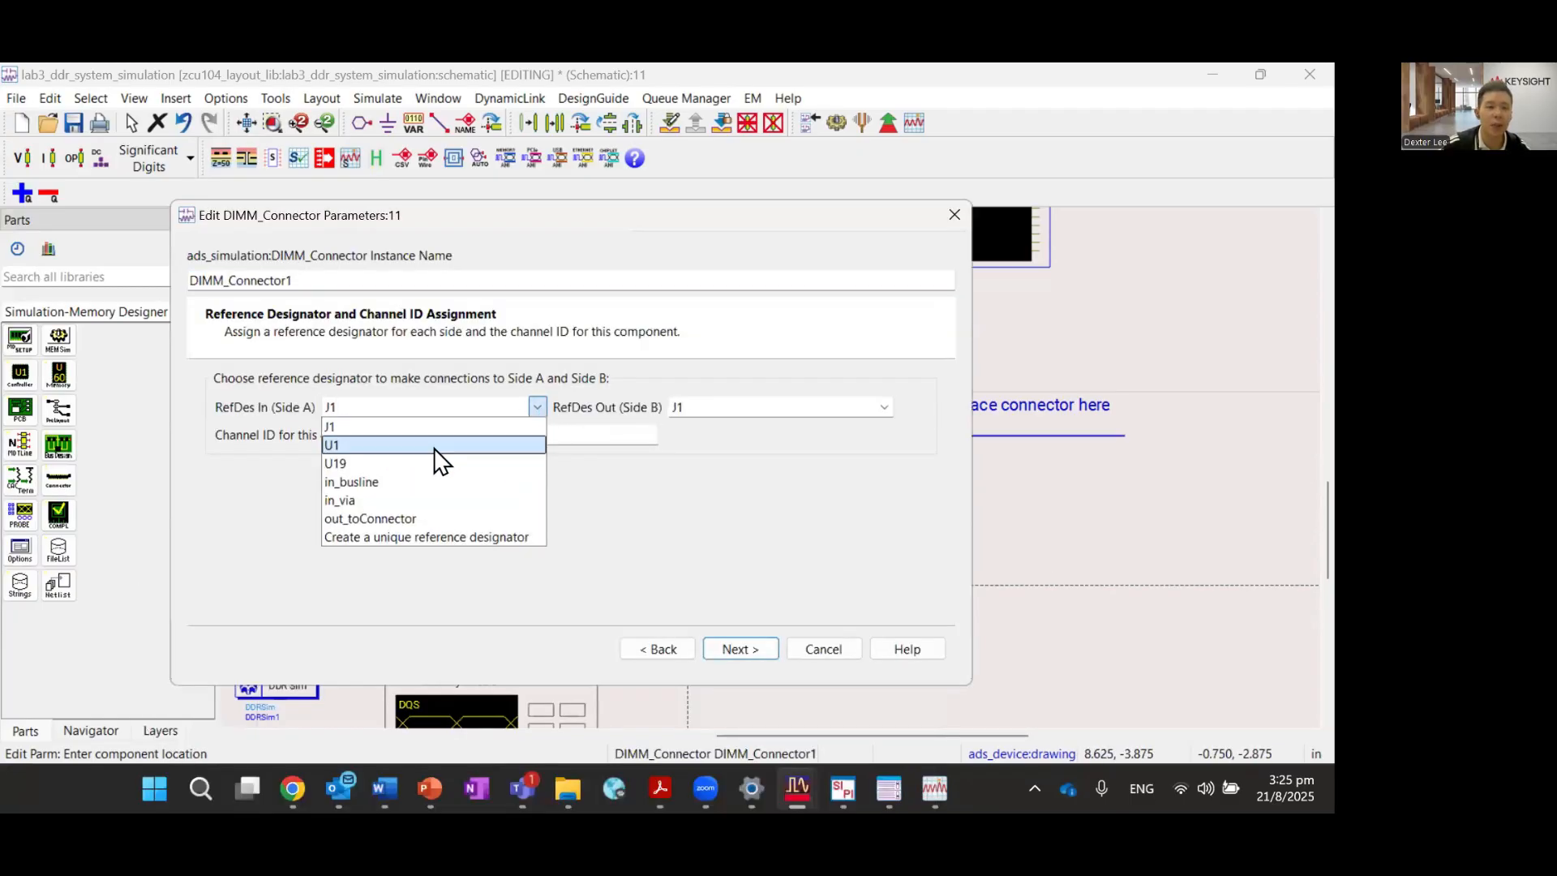
left_click(421, 523)
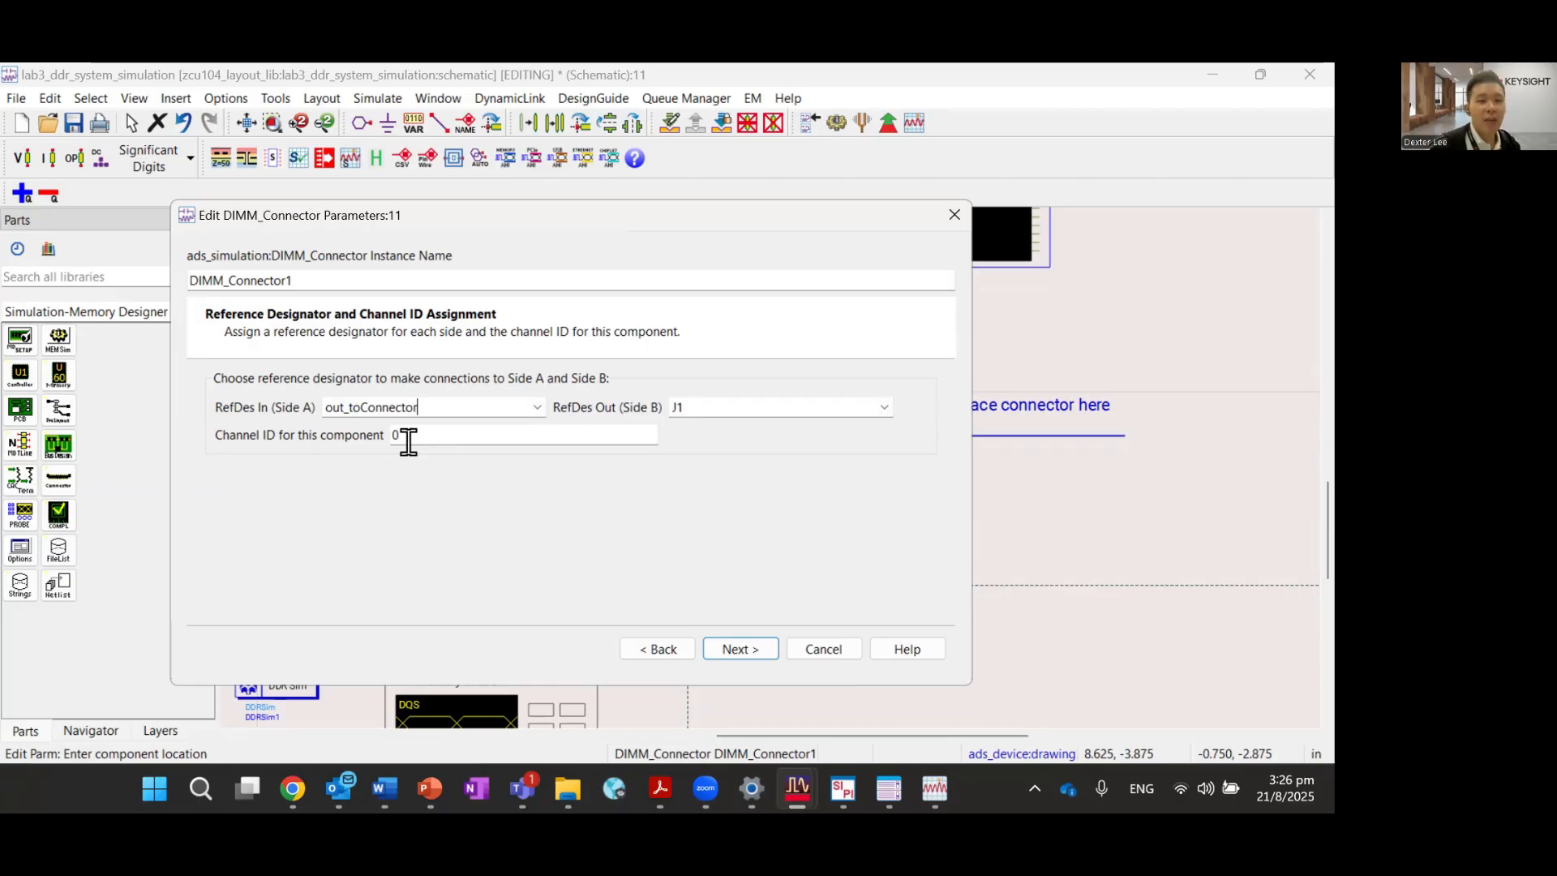
left_click(739, 649)
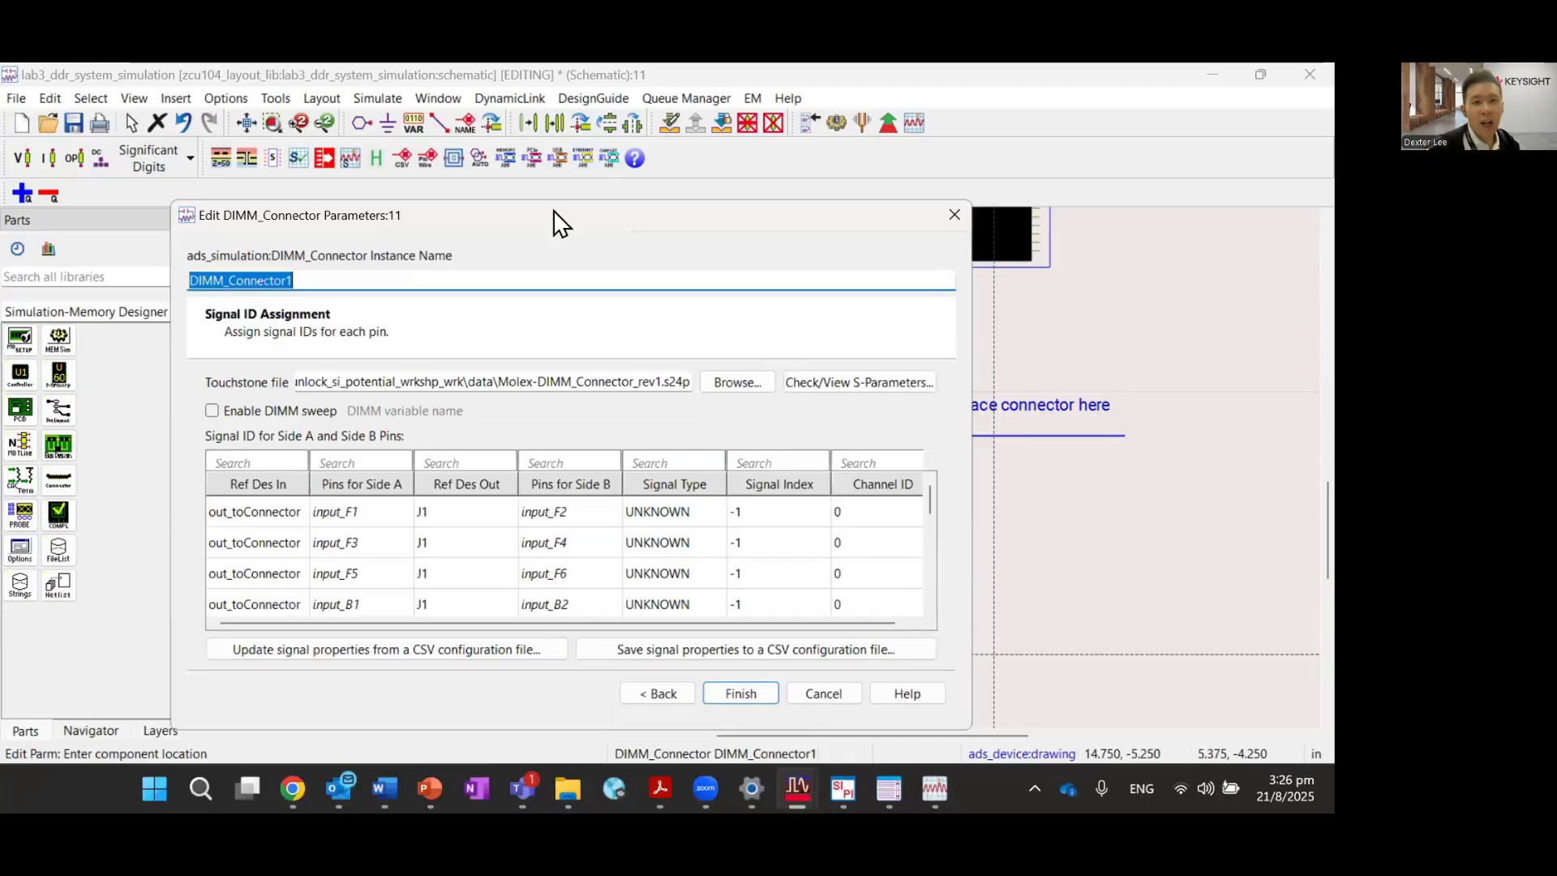
Enlarge the DIMM connector's signal ID assignment dialog and update the signal properties from update_connector_ports.csv.
left_click_drag(553, 212, 463, 85)
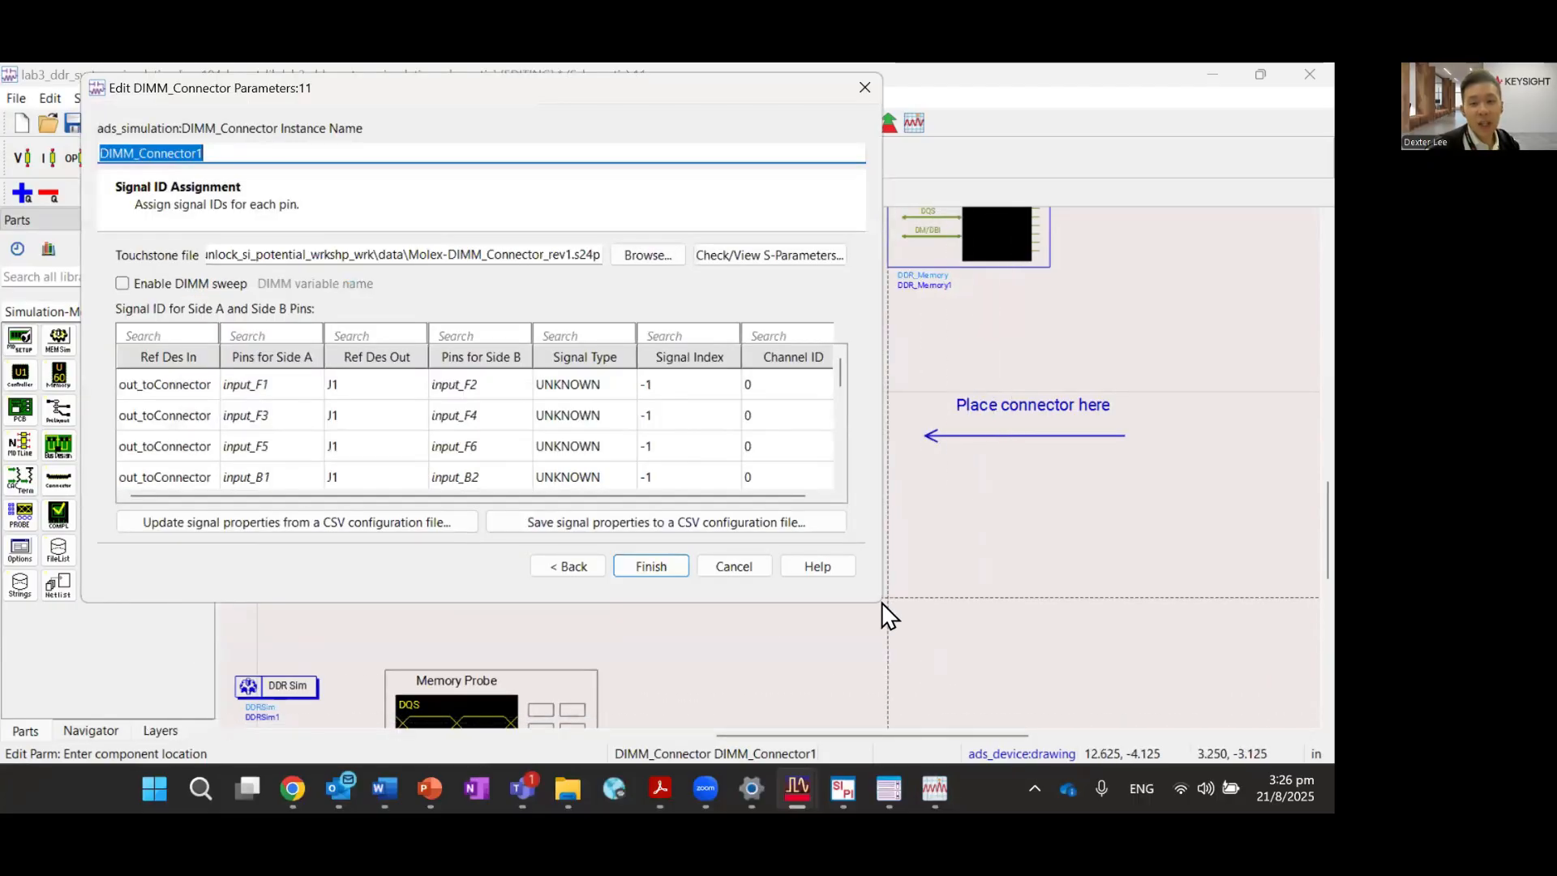
left_click_drag(881, 607, 1169, 762)
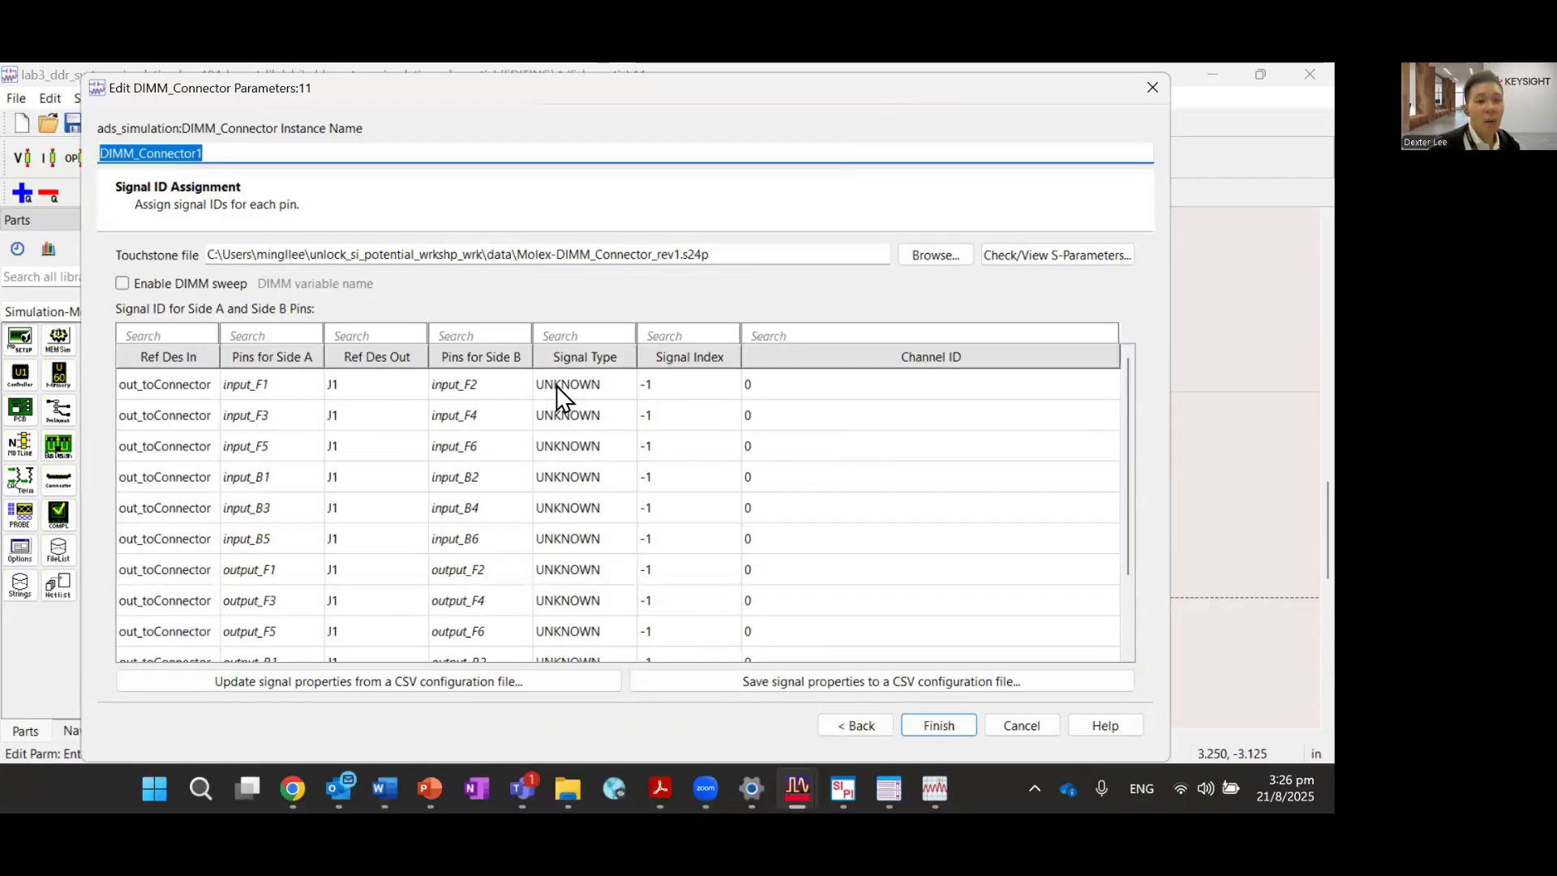
left_click(589, 387)
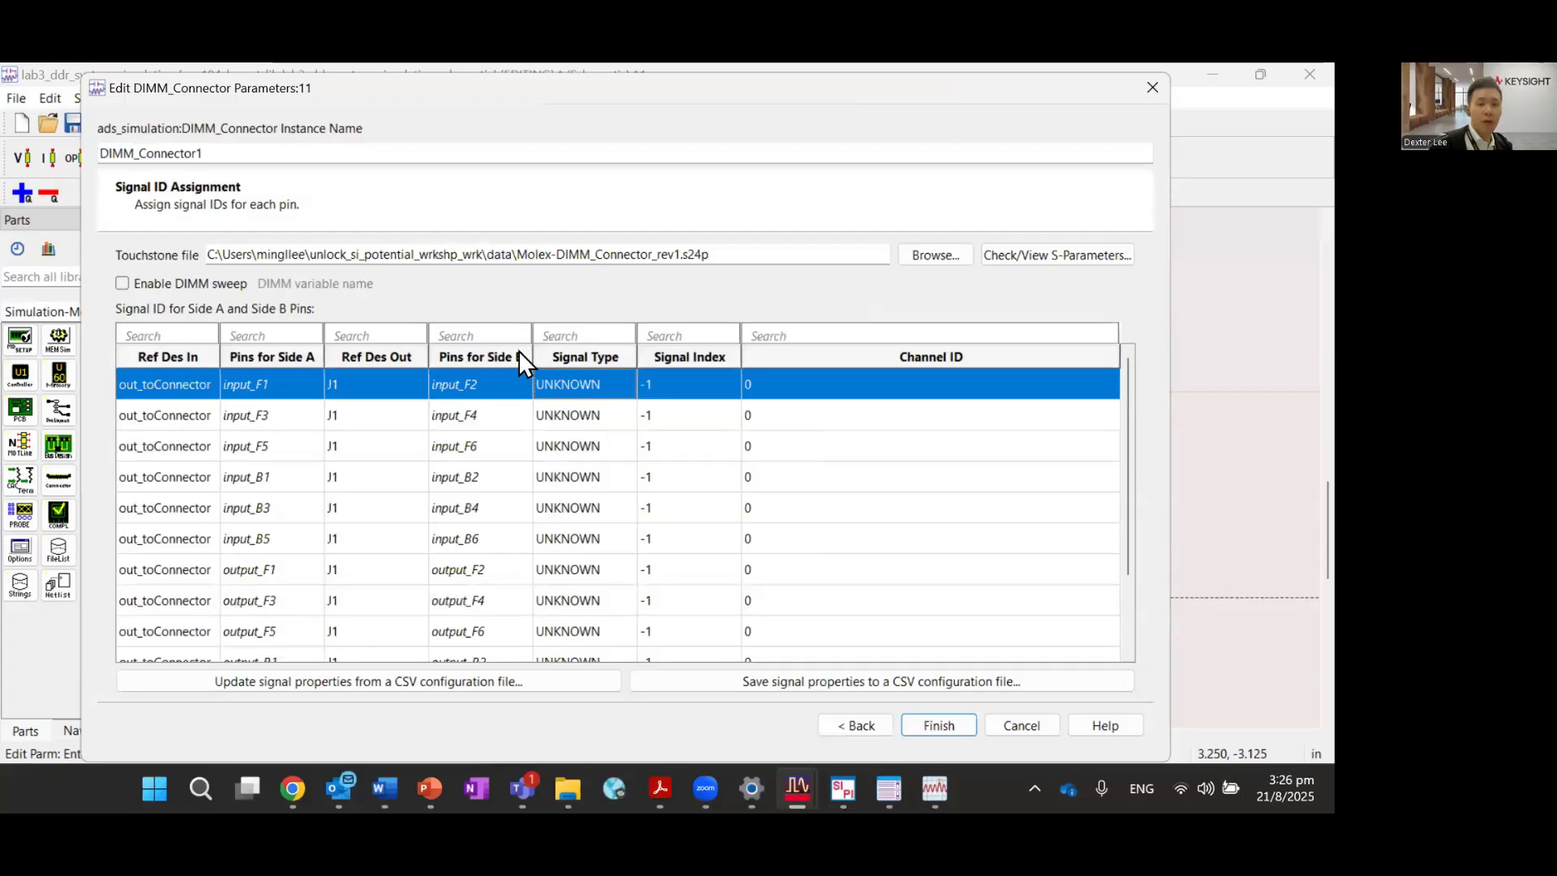
left_click(524, 681)
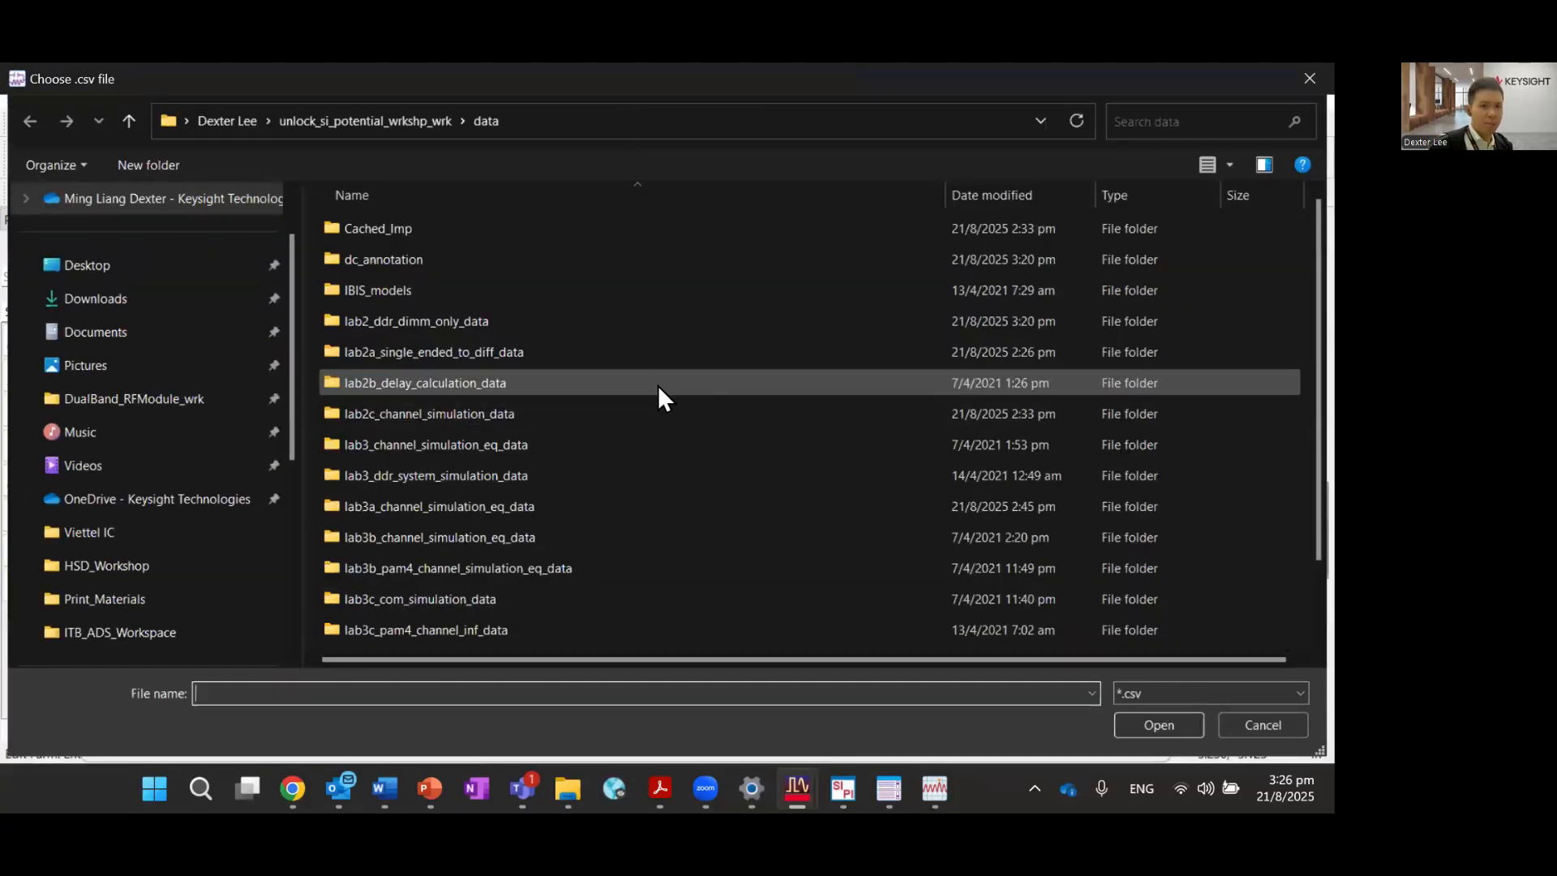
left_click(1307, 80)
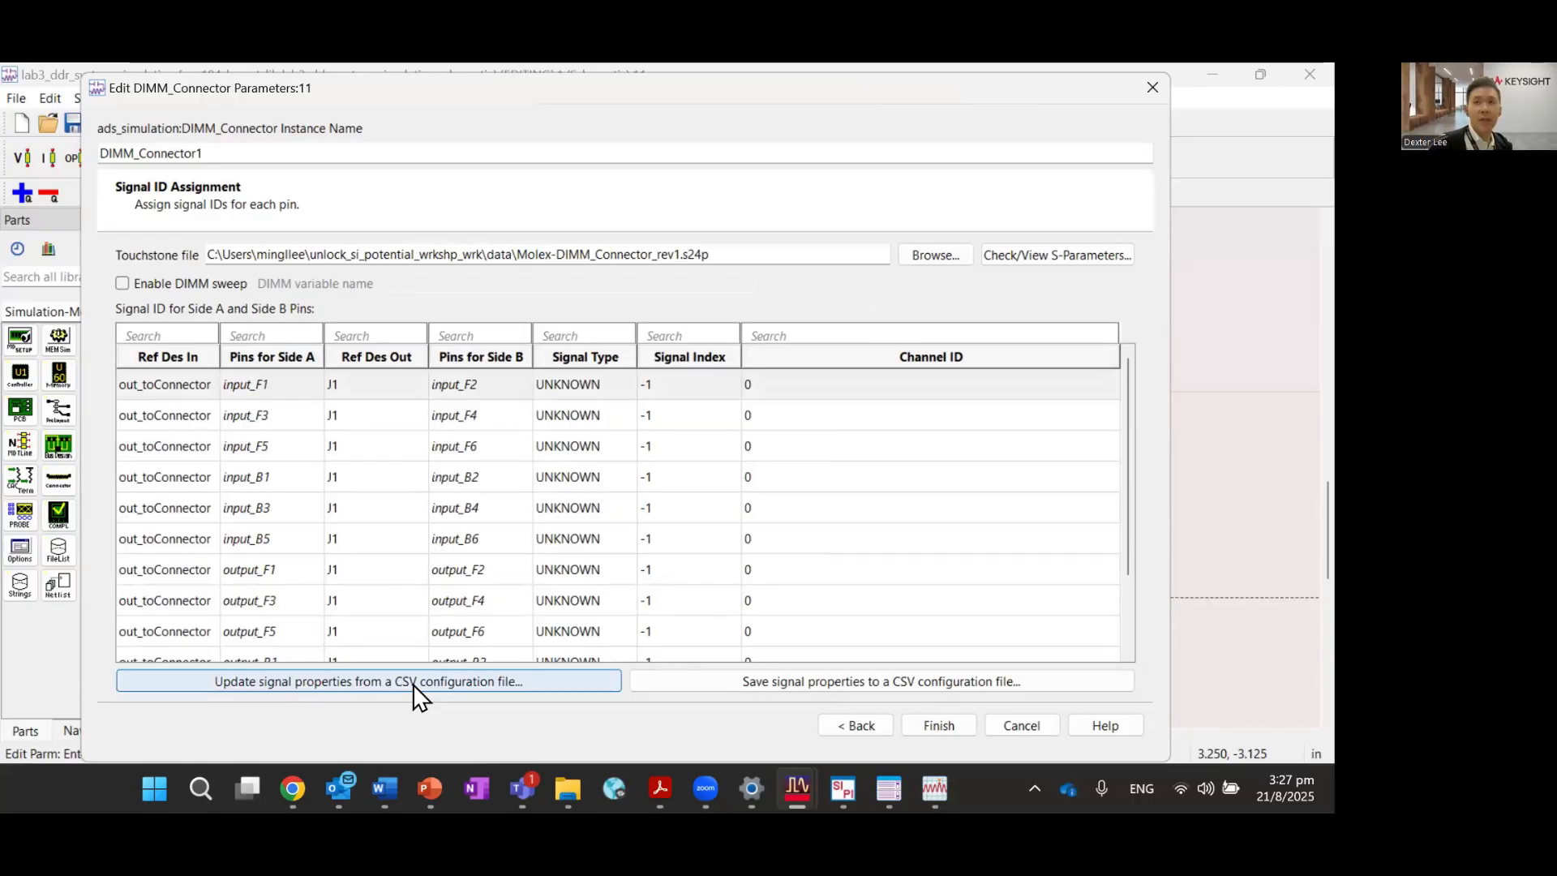
left_click(451, 682)
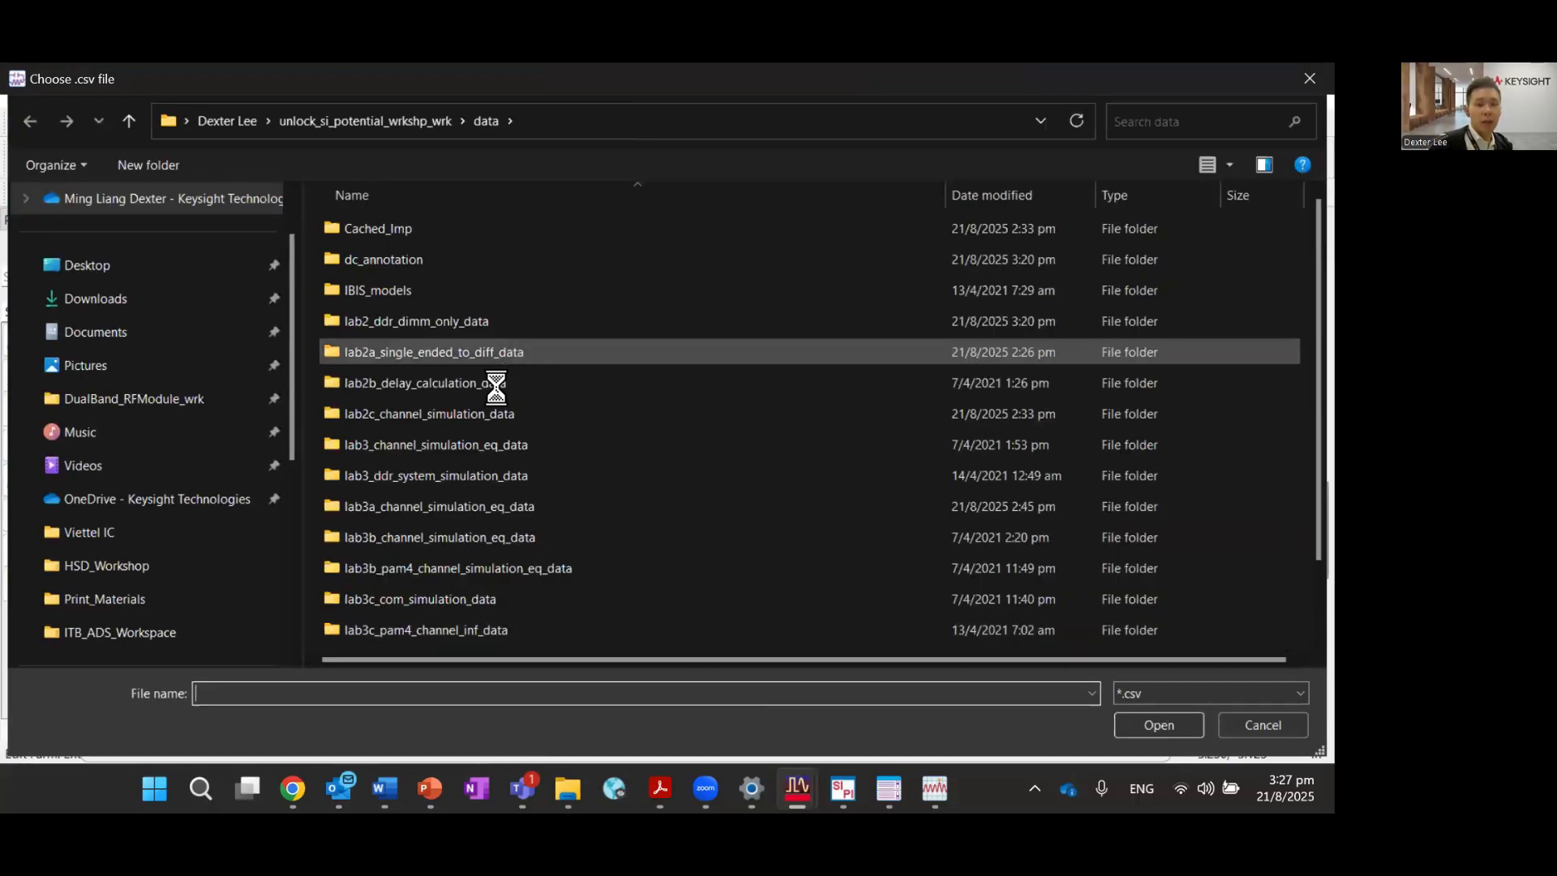
scroll(437, 621, "down", 2)
left_click(486, 638)
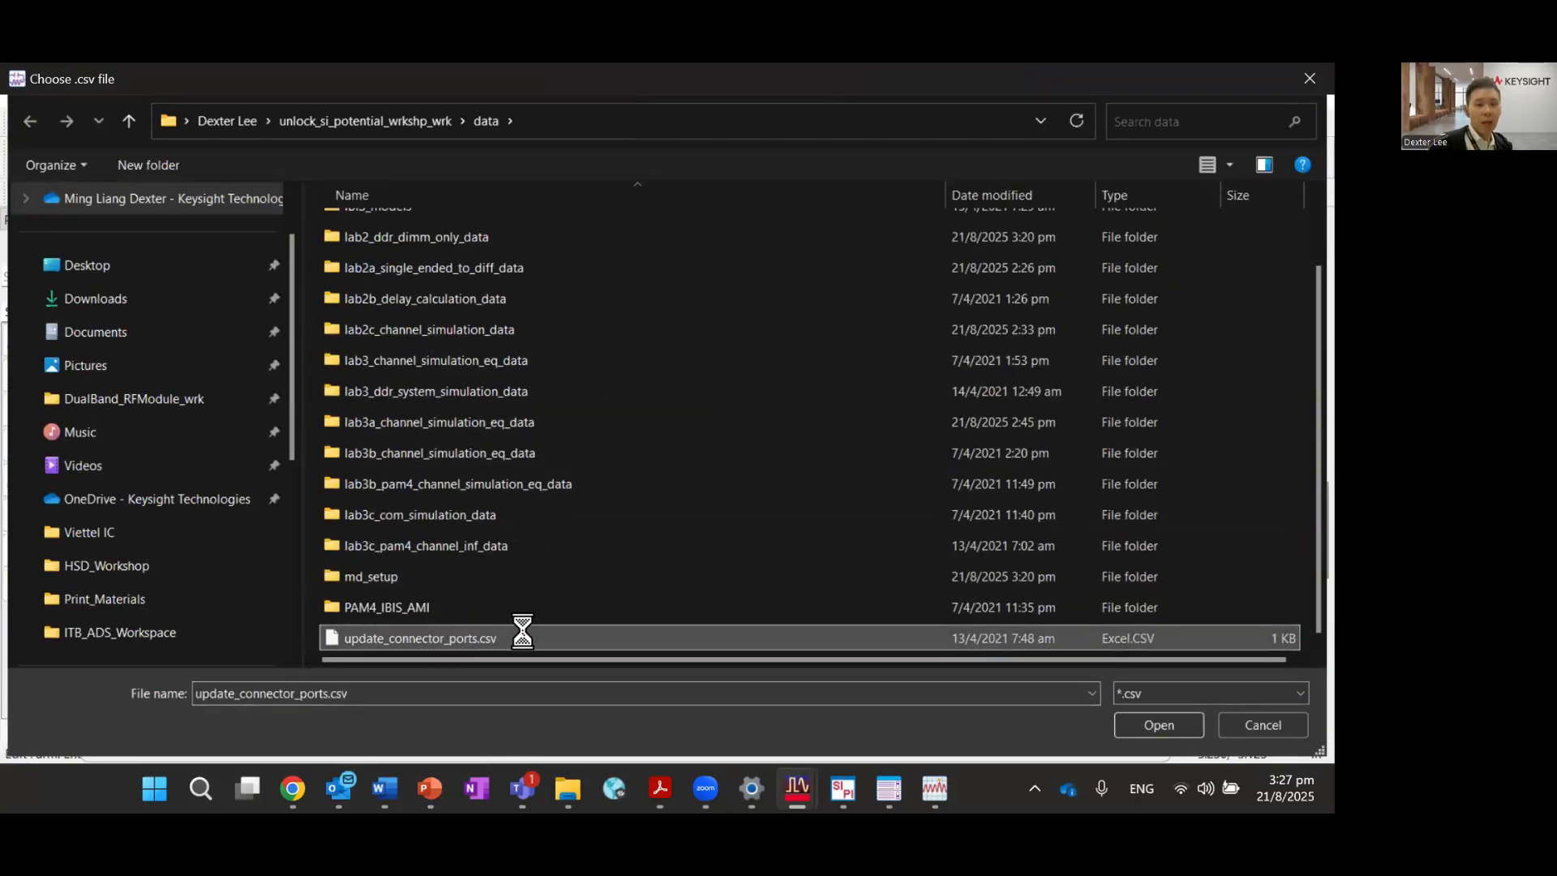
left_click(1127, 720)
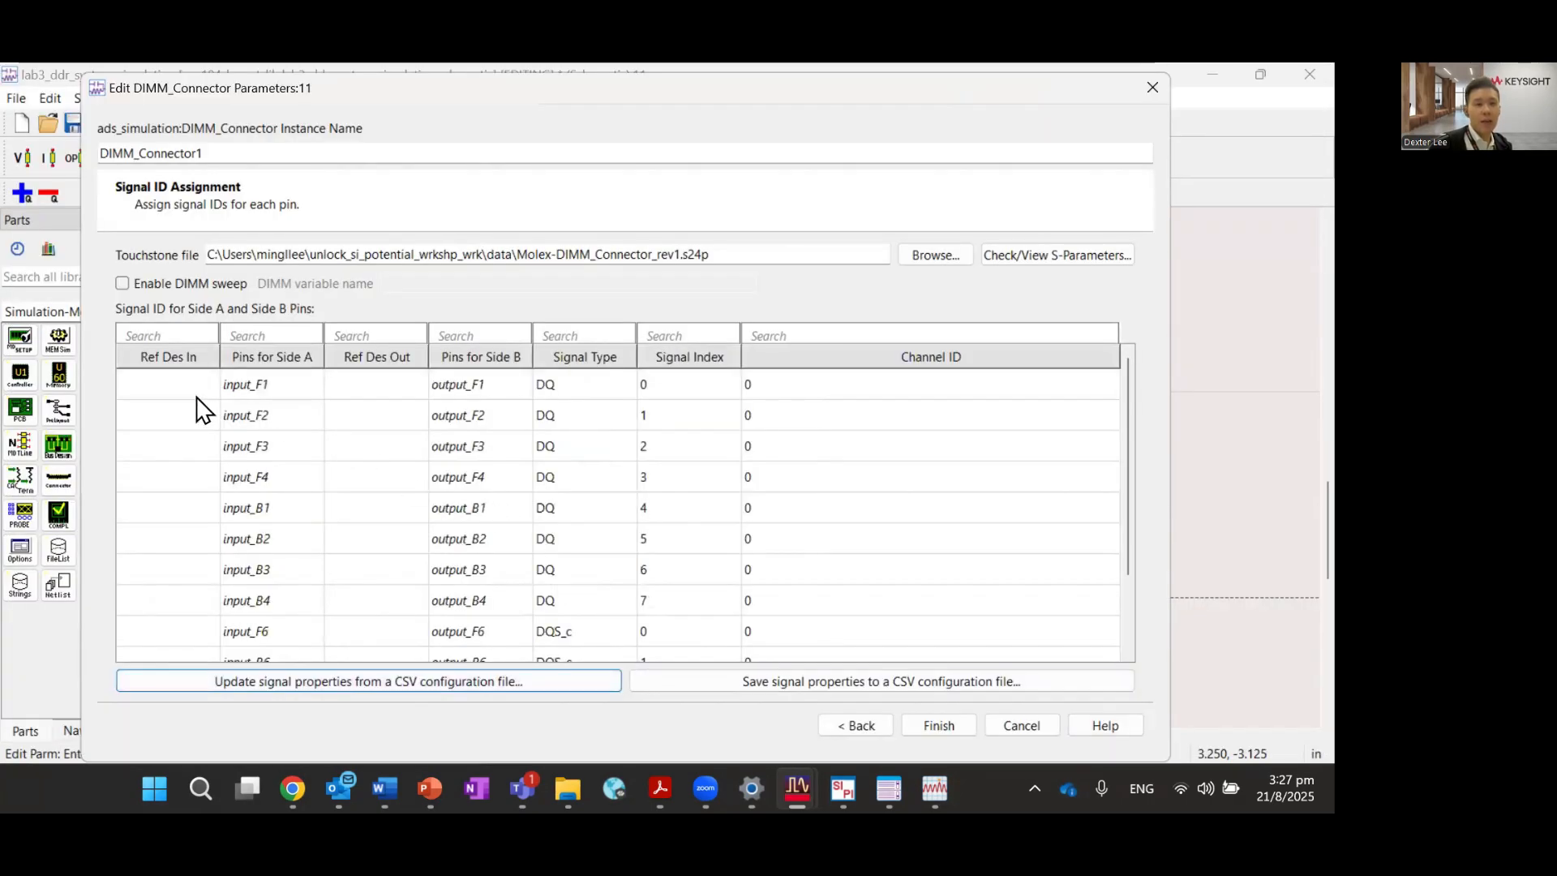
Review the updated pin assignments, open update_connector_ports.csv in Notepad++, and return to the connector parameters without reloading the file.
scroll(185, 418, "down", 1)
scroll(186, 503, "up", 1)
left_click(185, 397)
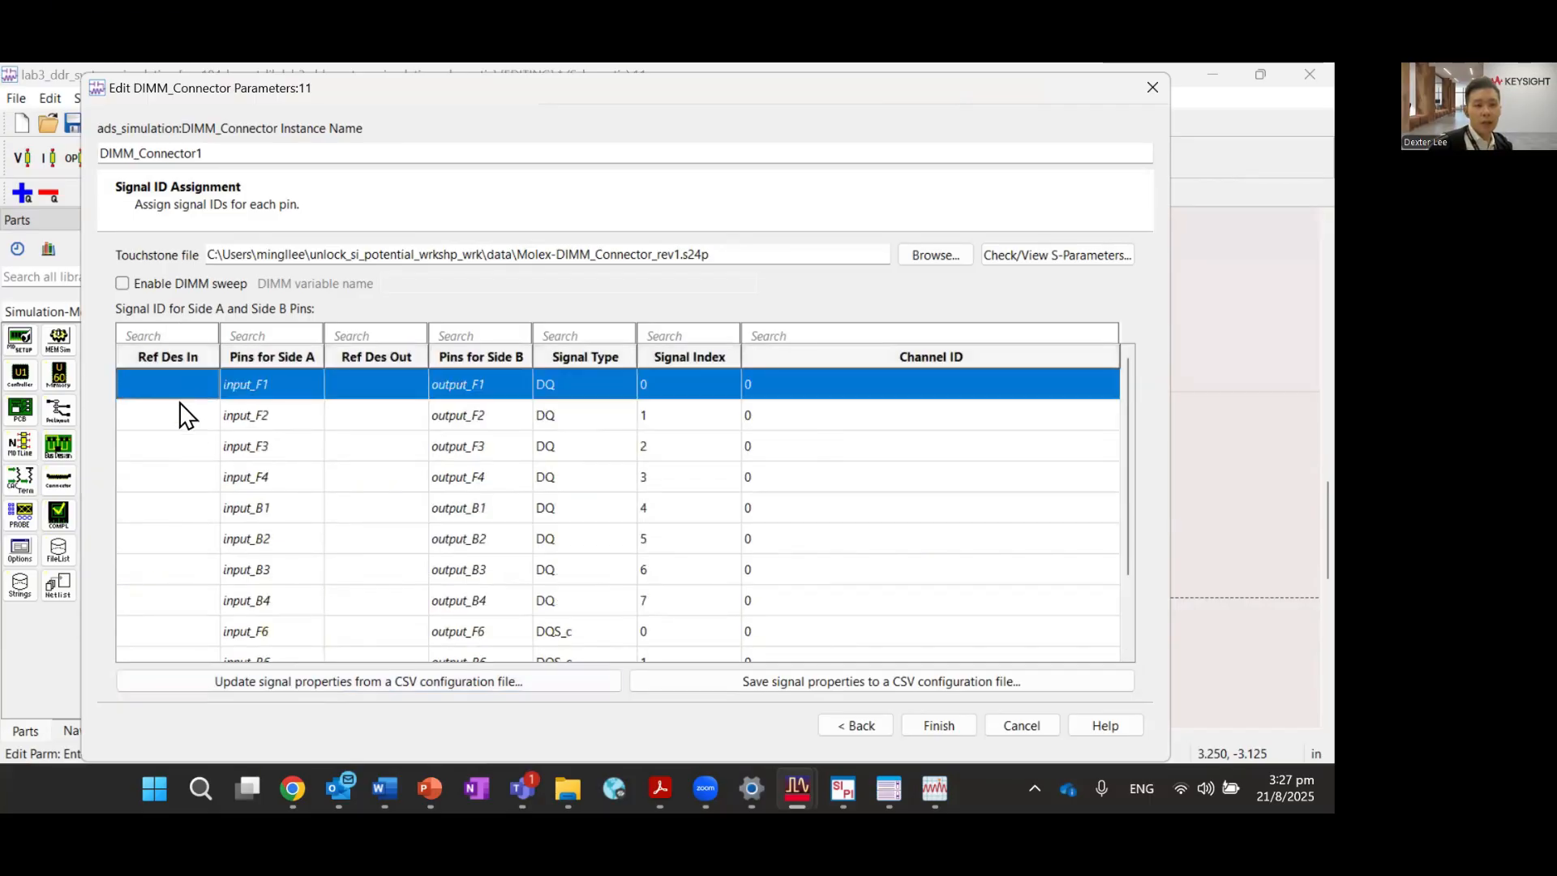
left_click(396, 683)
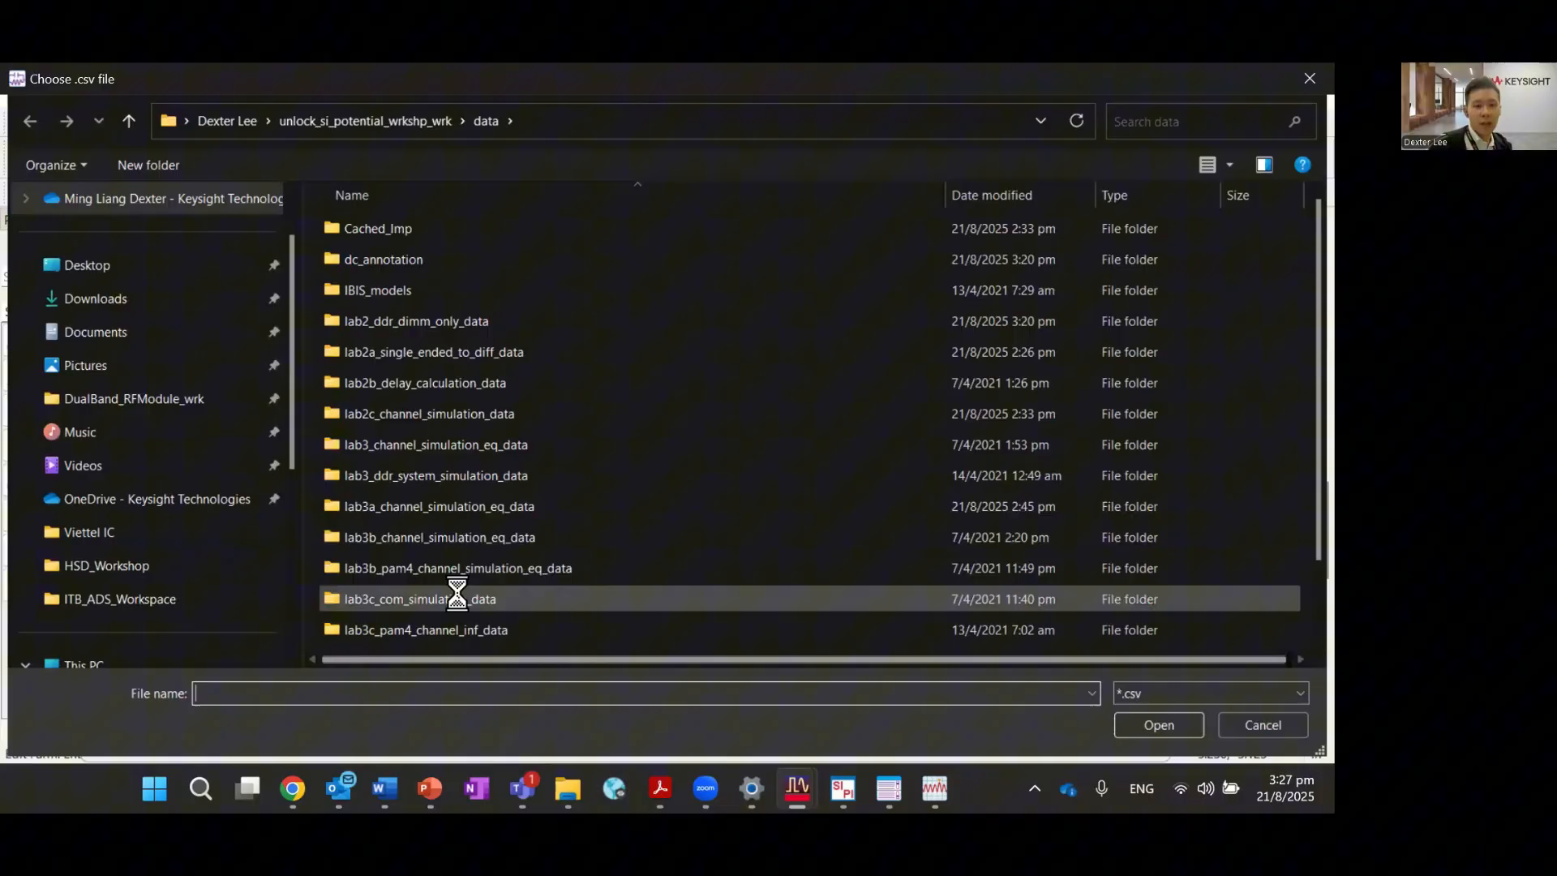
scroll(452, 598, "down", 3)
right_click(416, 646)
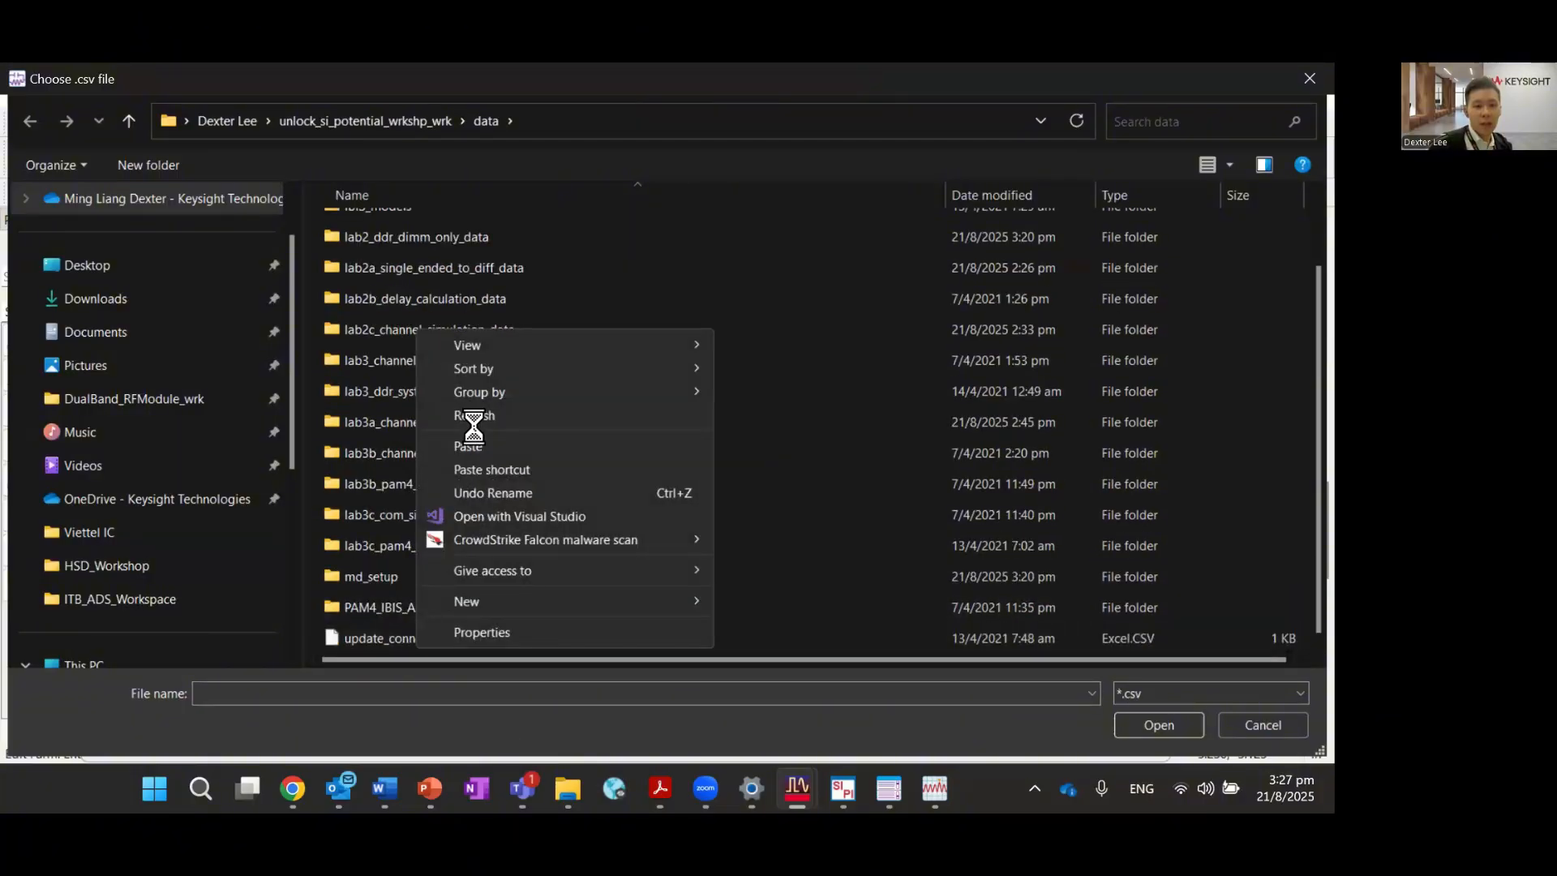
left_click(403, 638)
right_click(396, 638)
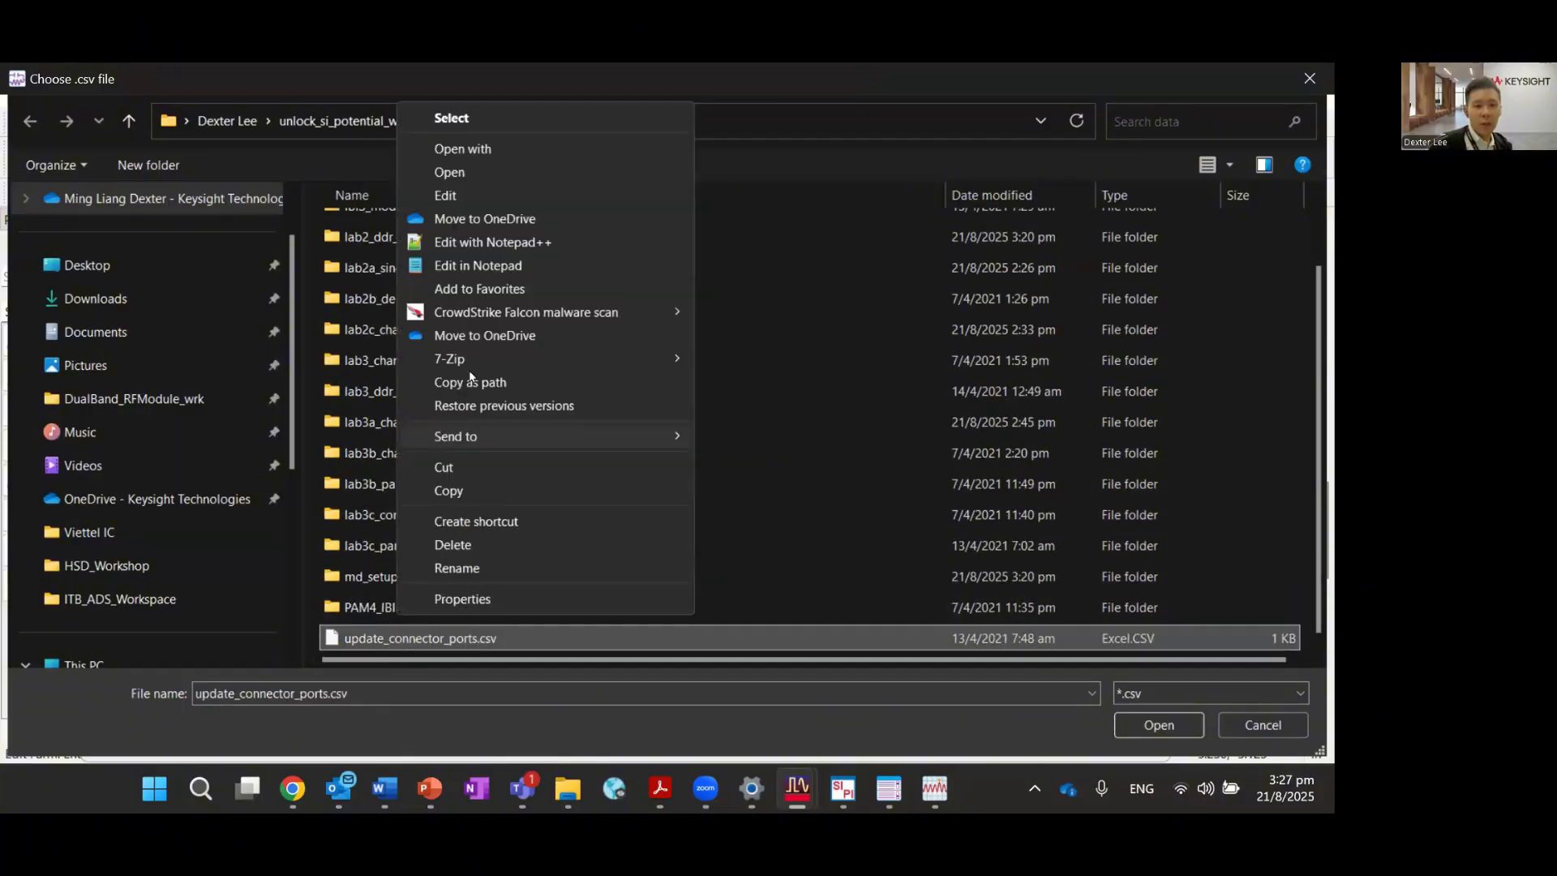
left_click(490, 242)
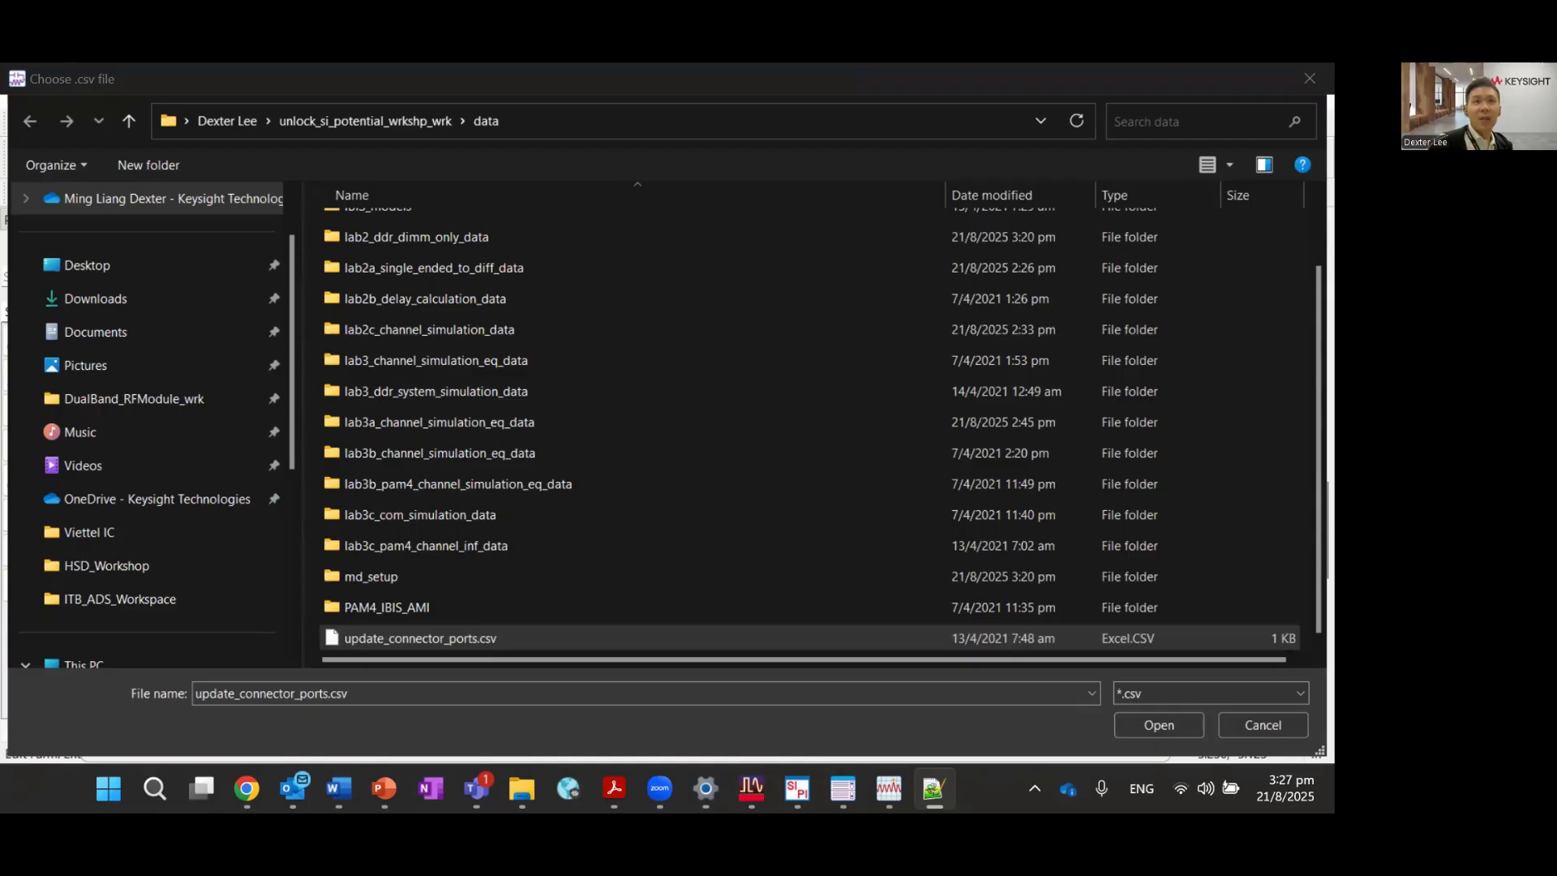
key("alt+Tab")
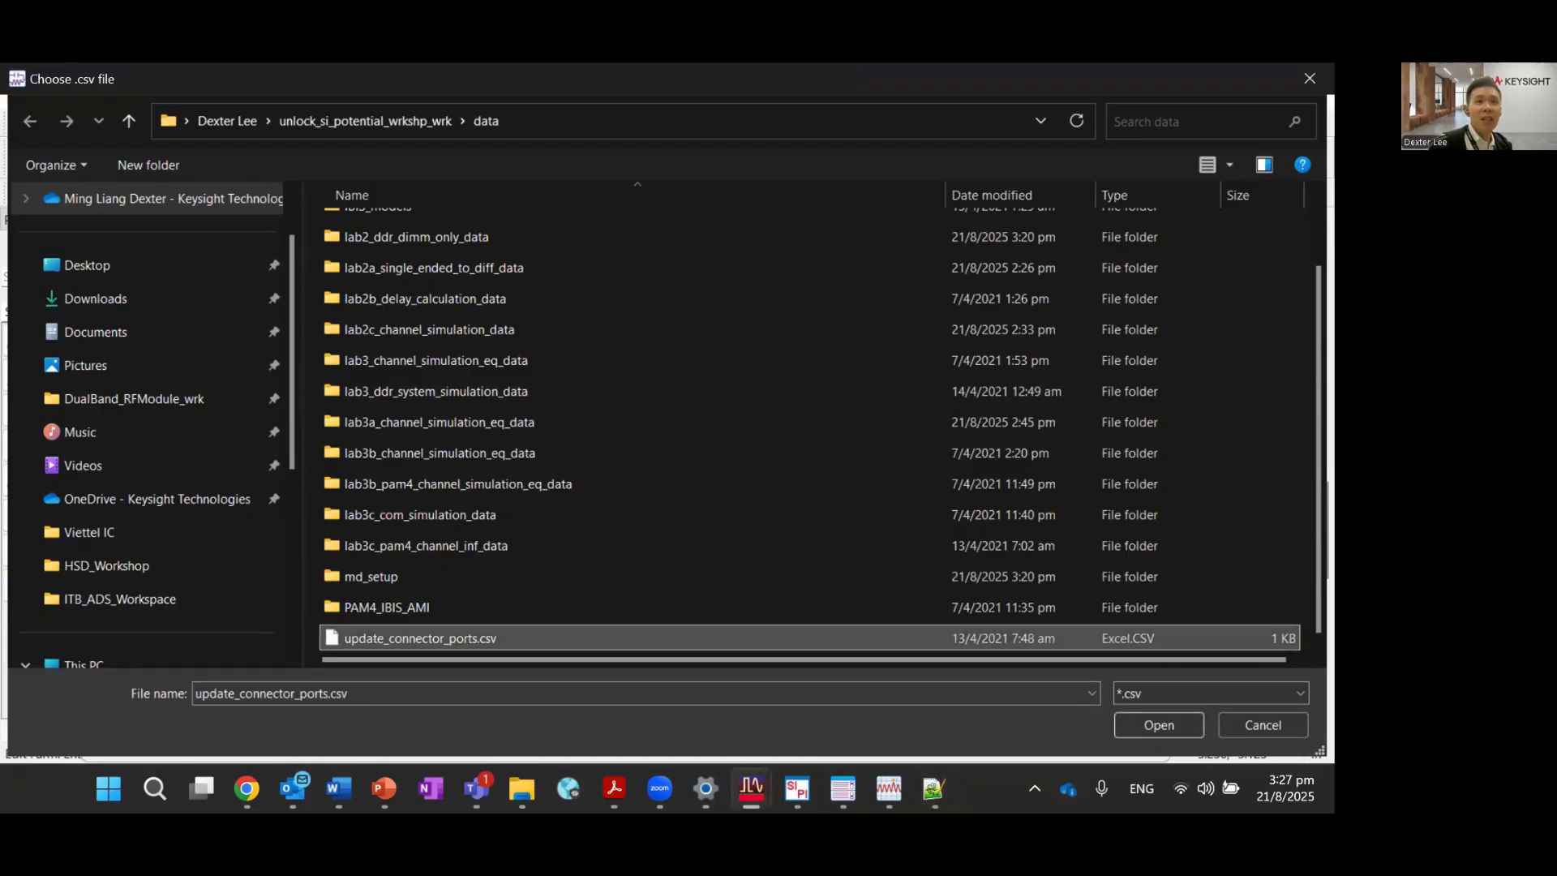
left_click(1291, 78)
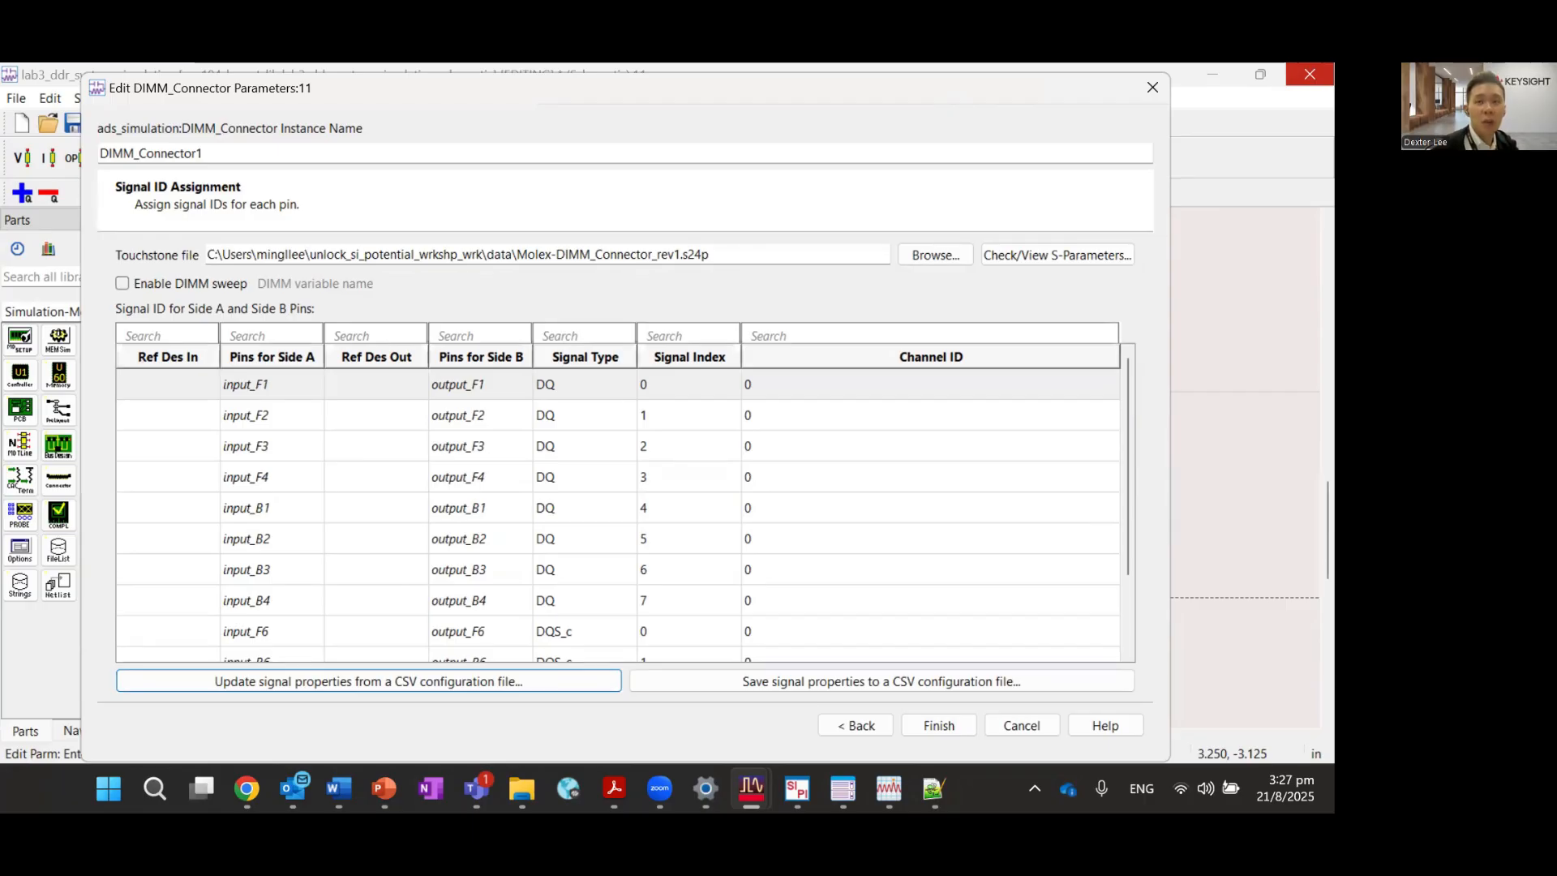
Switch to the PowerPoint workshop deck and present the slides on updating signal properties and auto-connecting the PCB and busline.
left_click_drag(1332, 198, 1020, 198)
double_click(1020, 198)
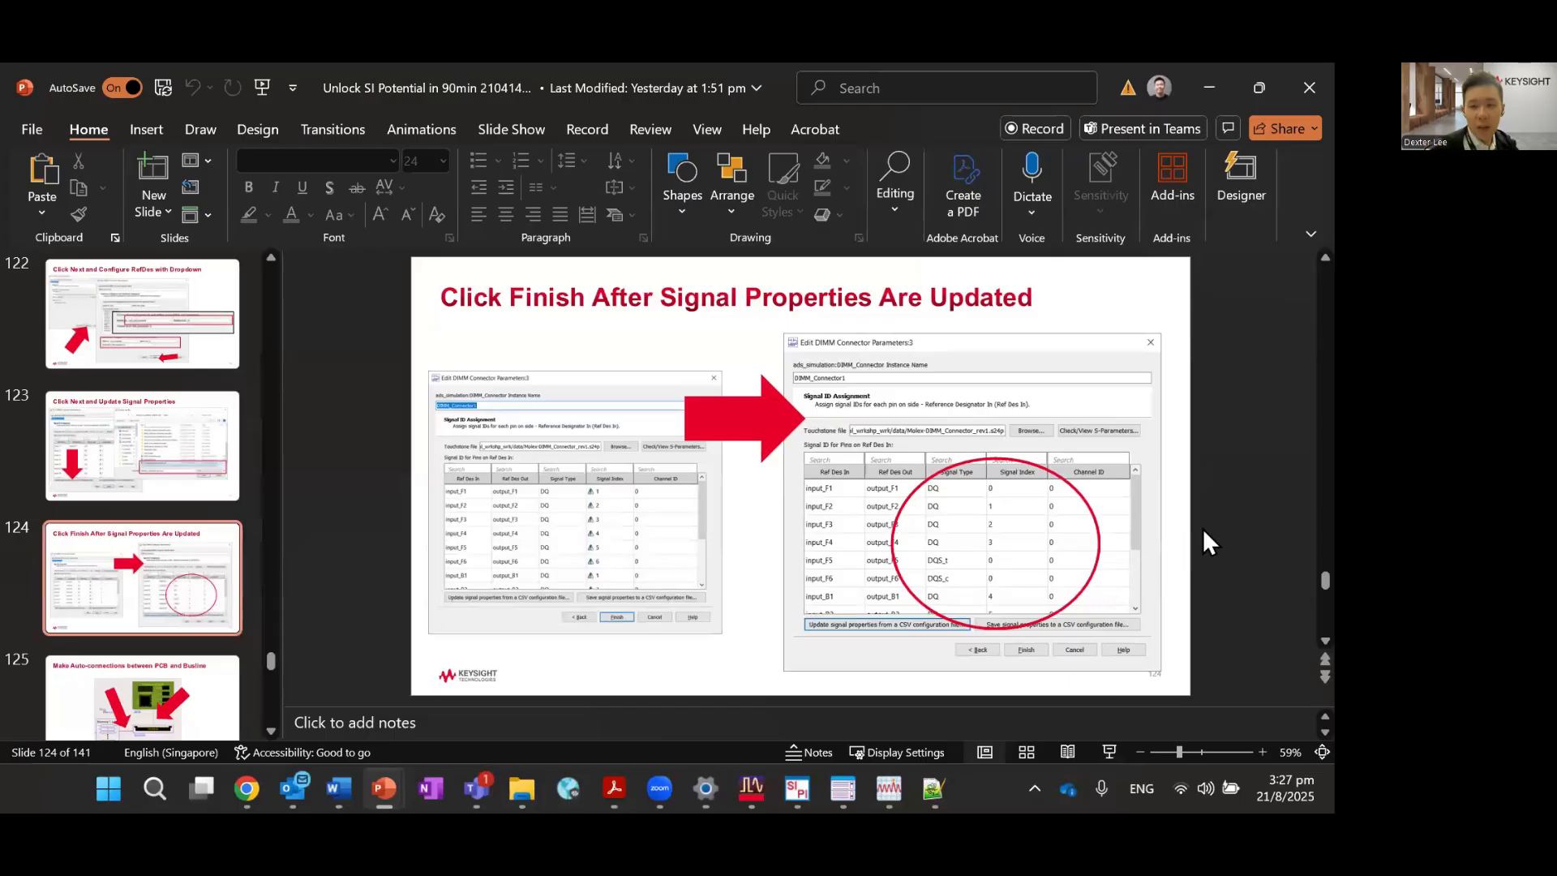
scroll(1203, 528, "down", 1)
scroll(1193, 531, "up", 1)
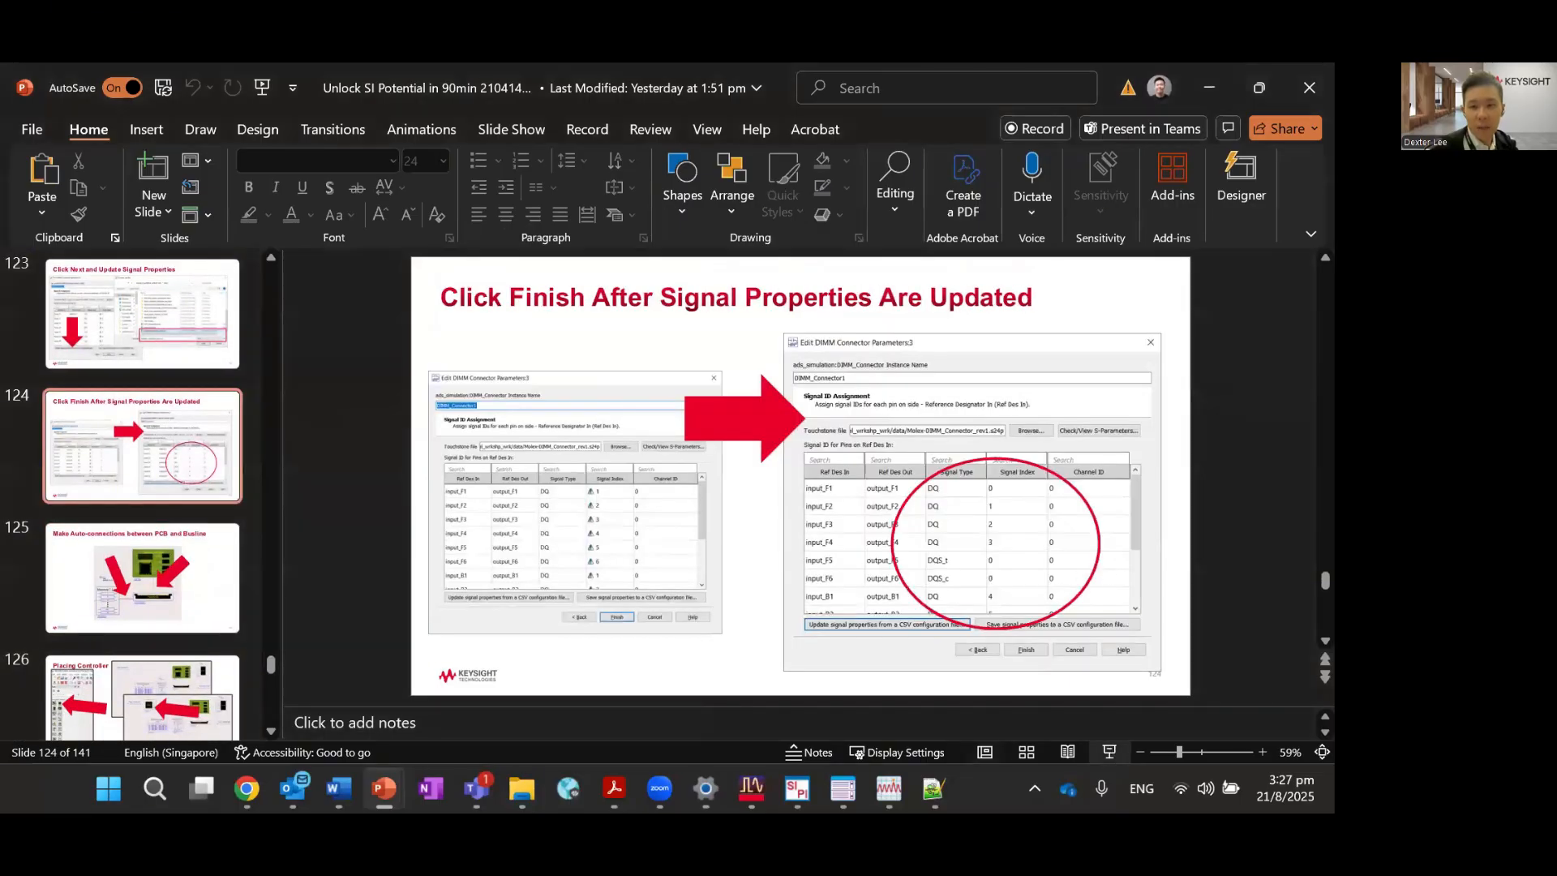
left_click(1109, 751)
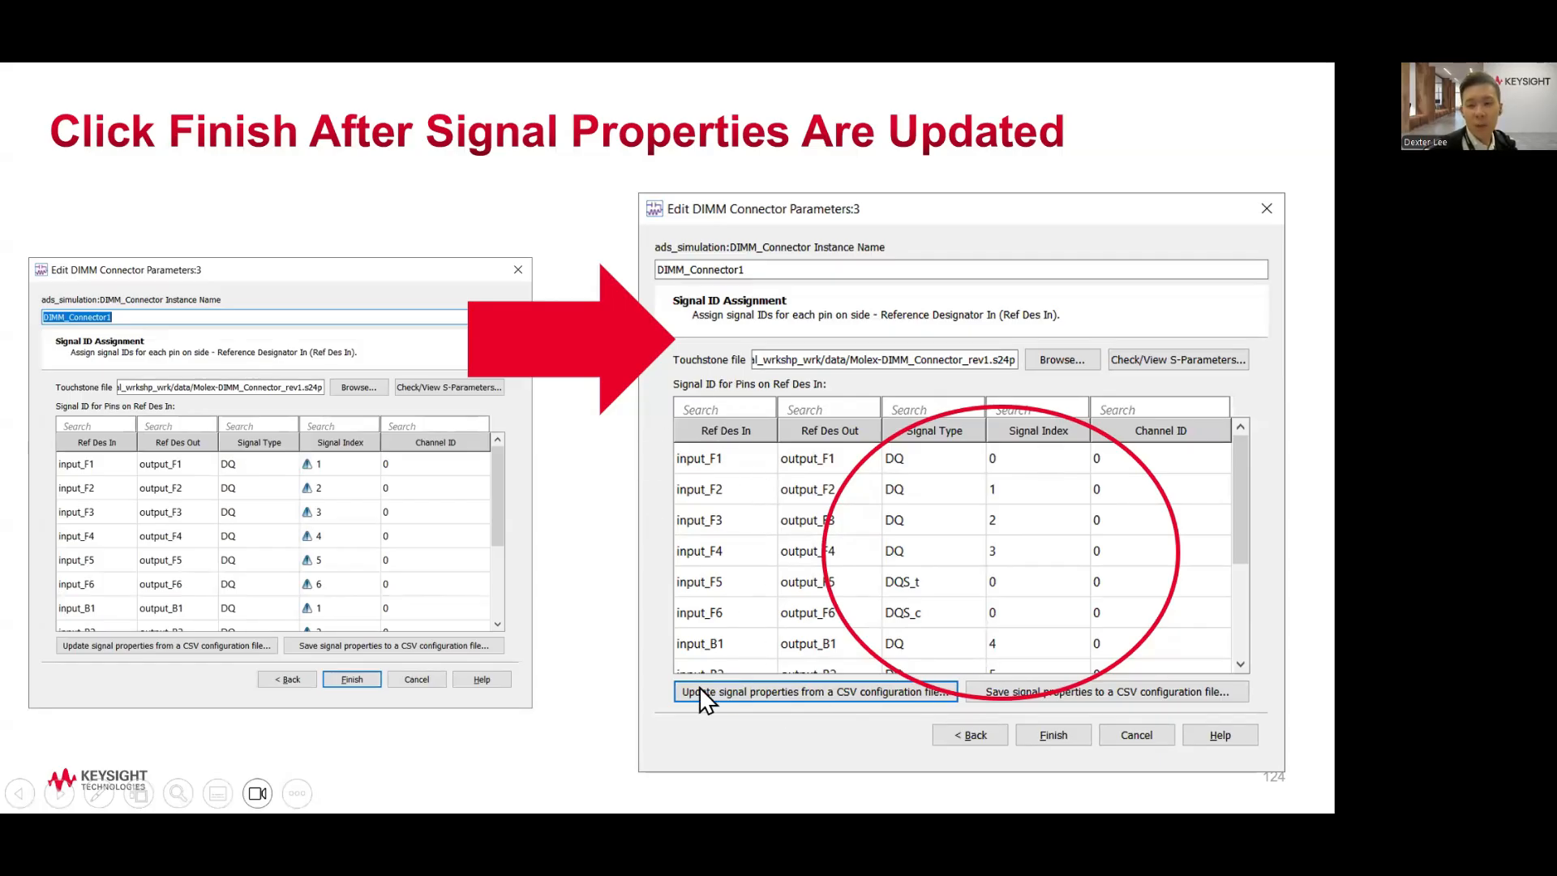
left_click(818, 457)
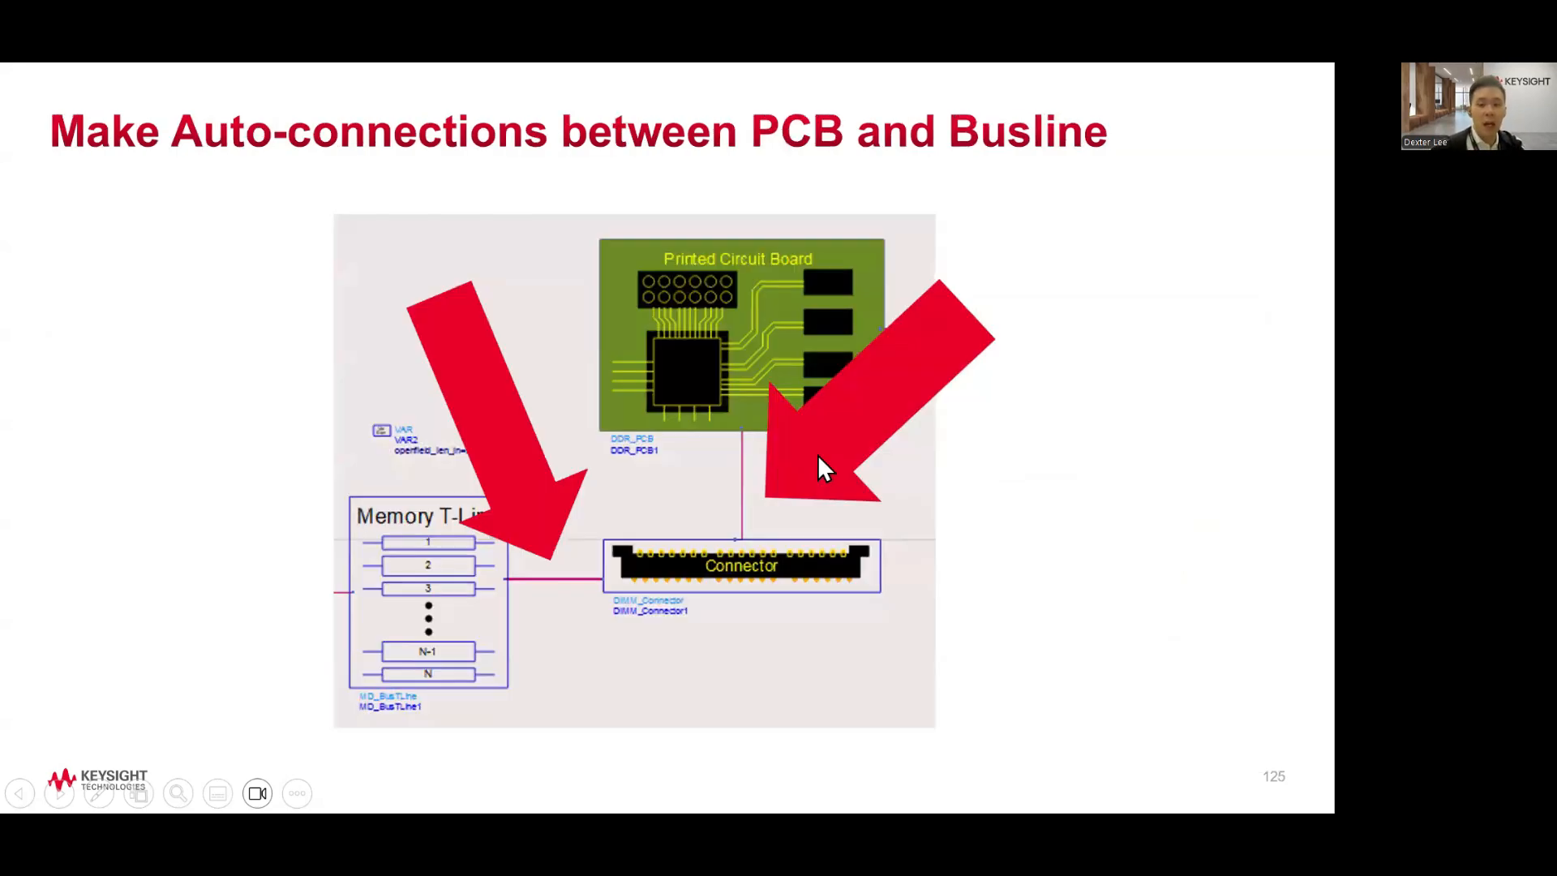
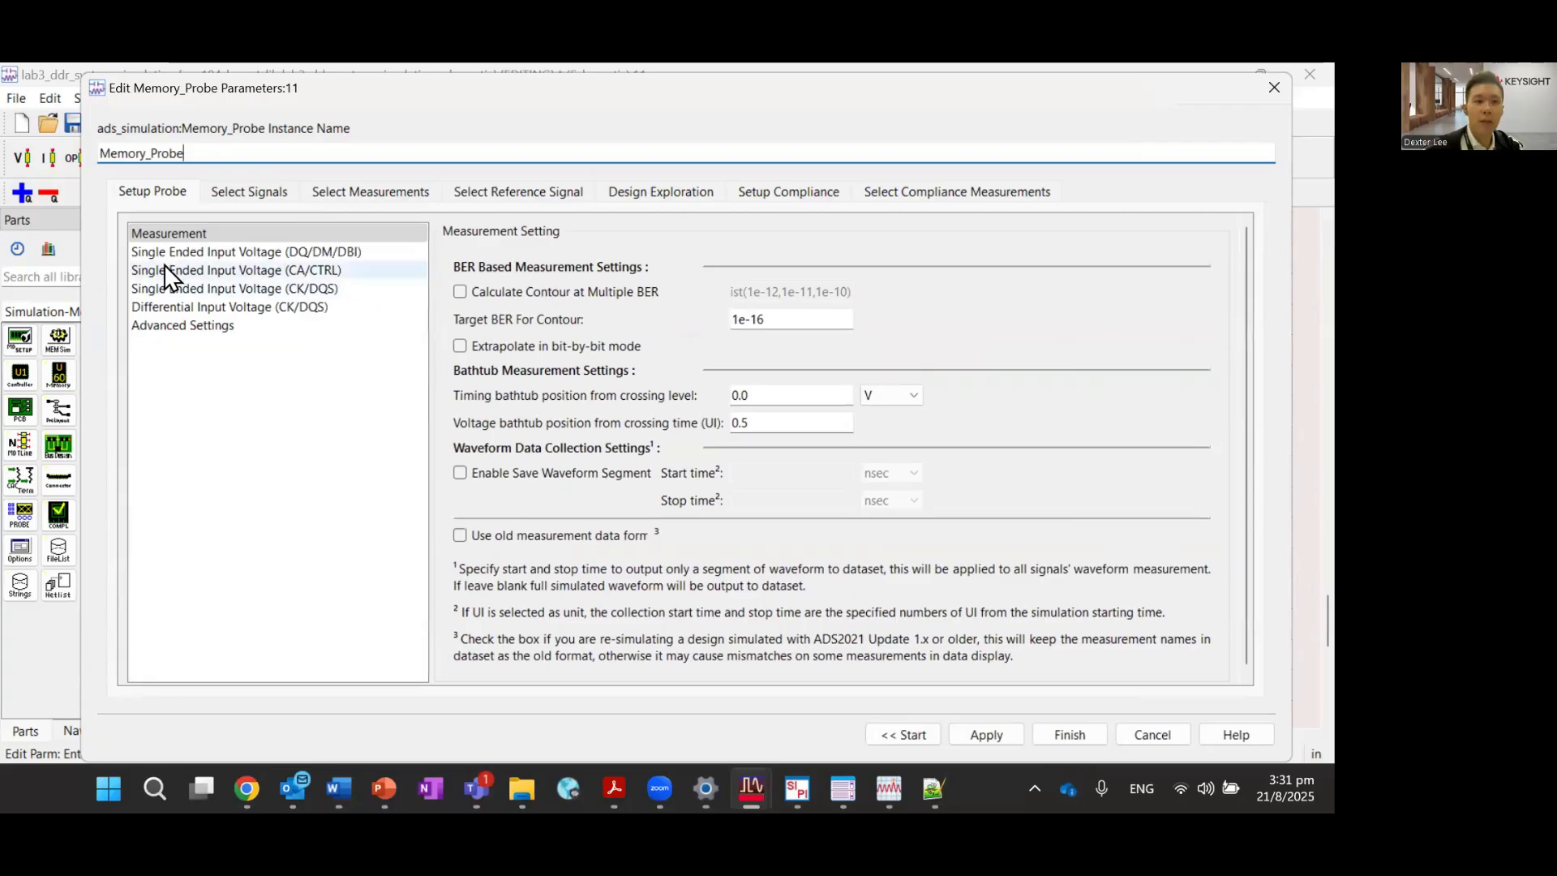
Examine the Memory Probe's single-ended input voltage and advanced settings, and its lists of available and selected signals.
left_click(188, 254)
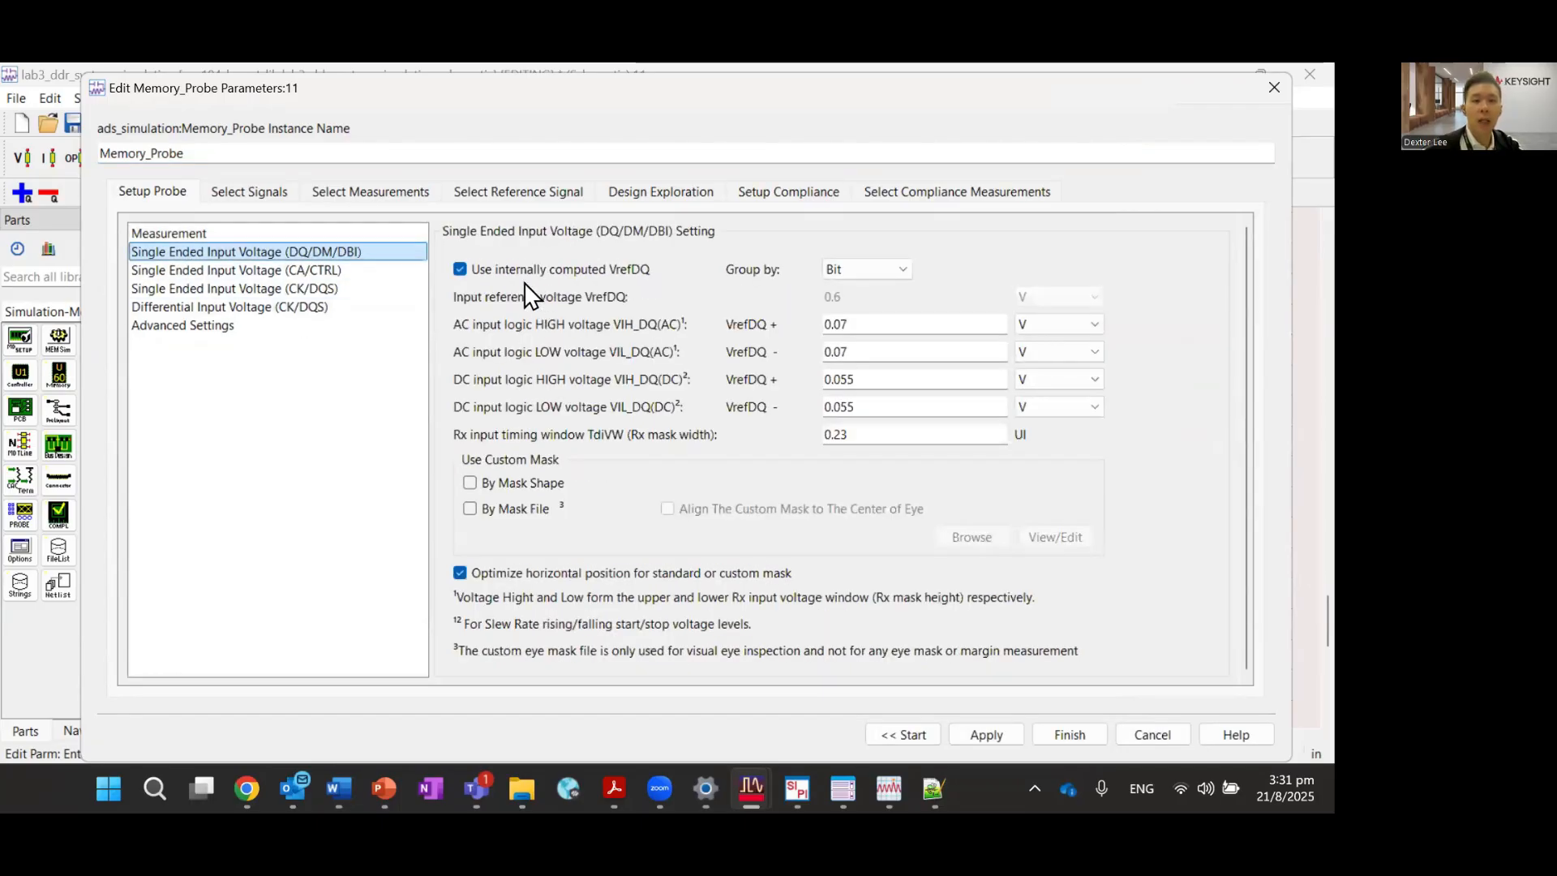
left_click(304, 273)
left_click(310, 290)
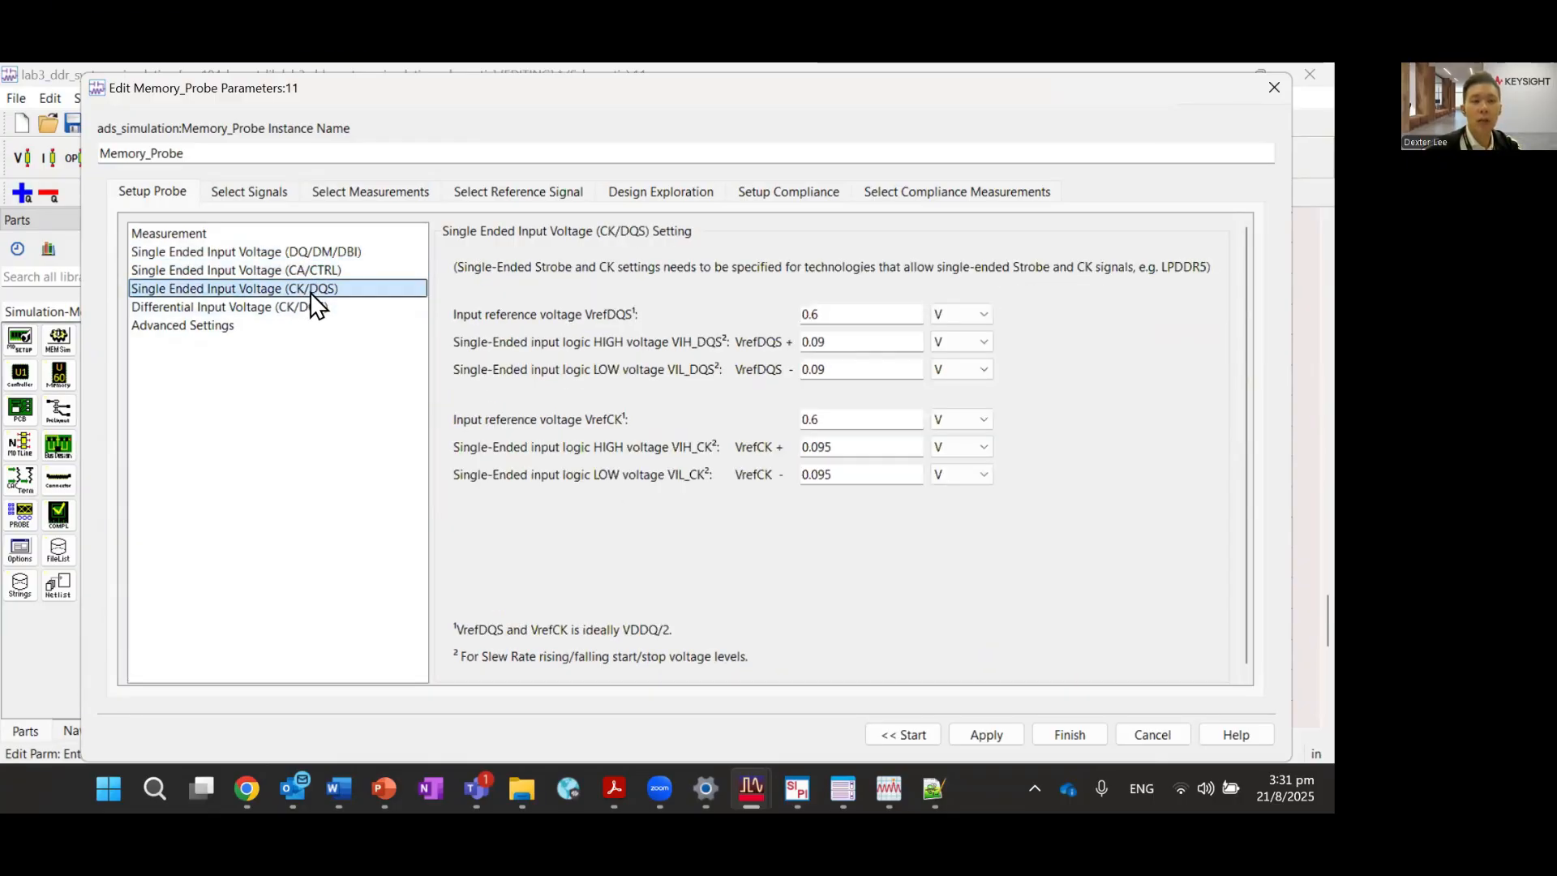
left_click(226, 325)
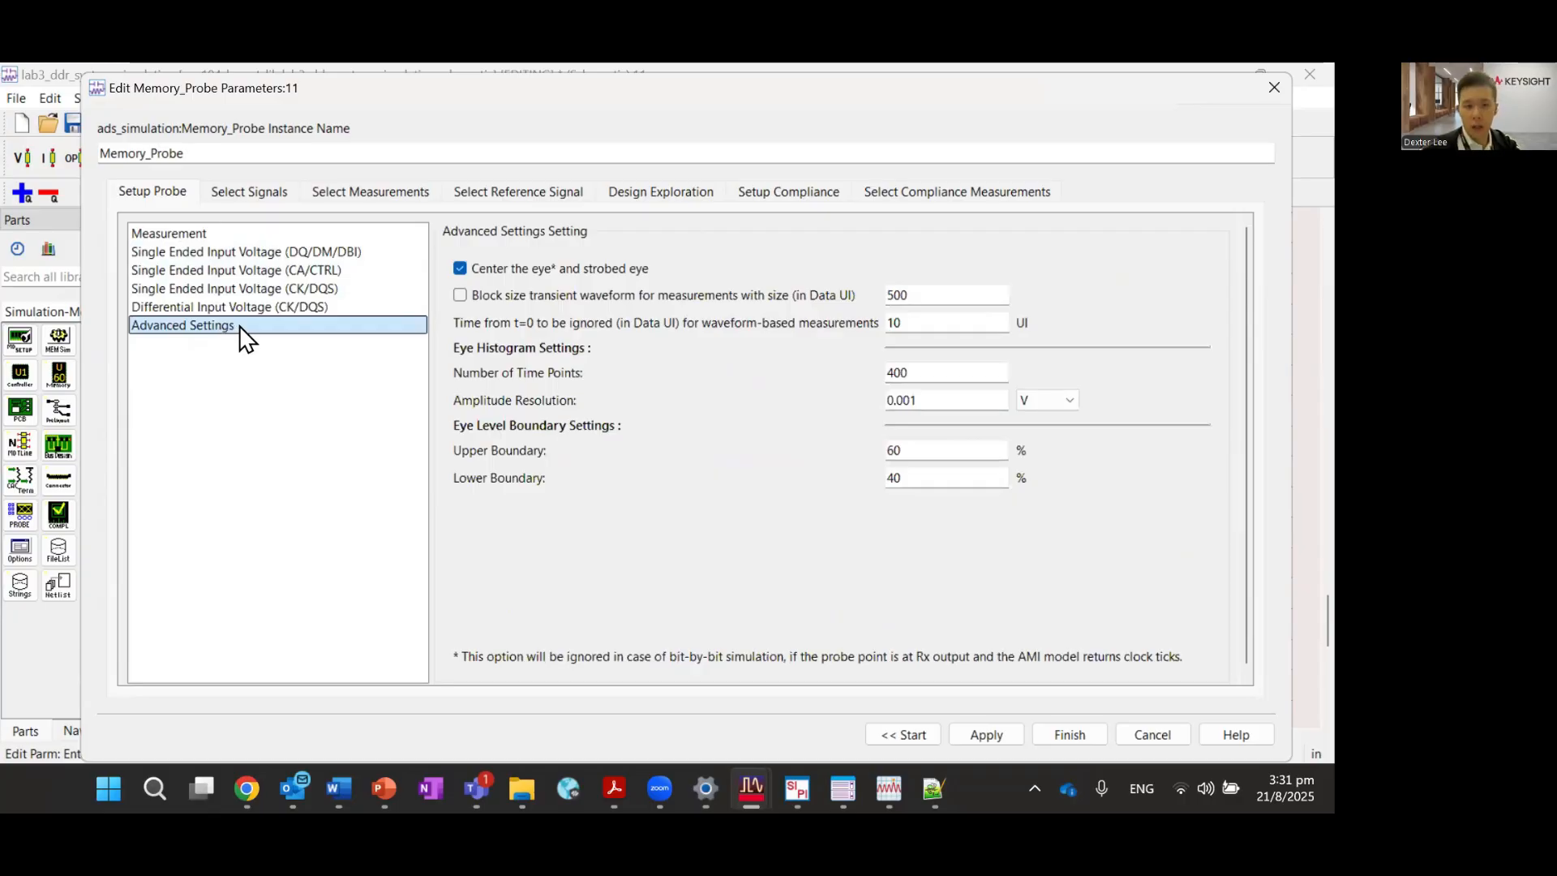
left_click(251, 252)
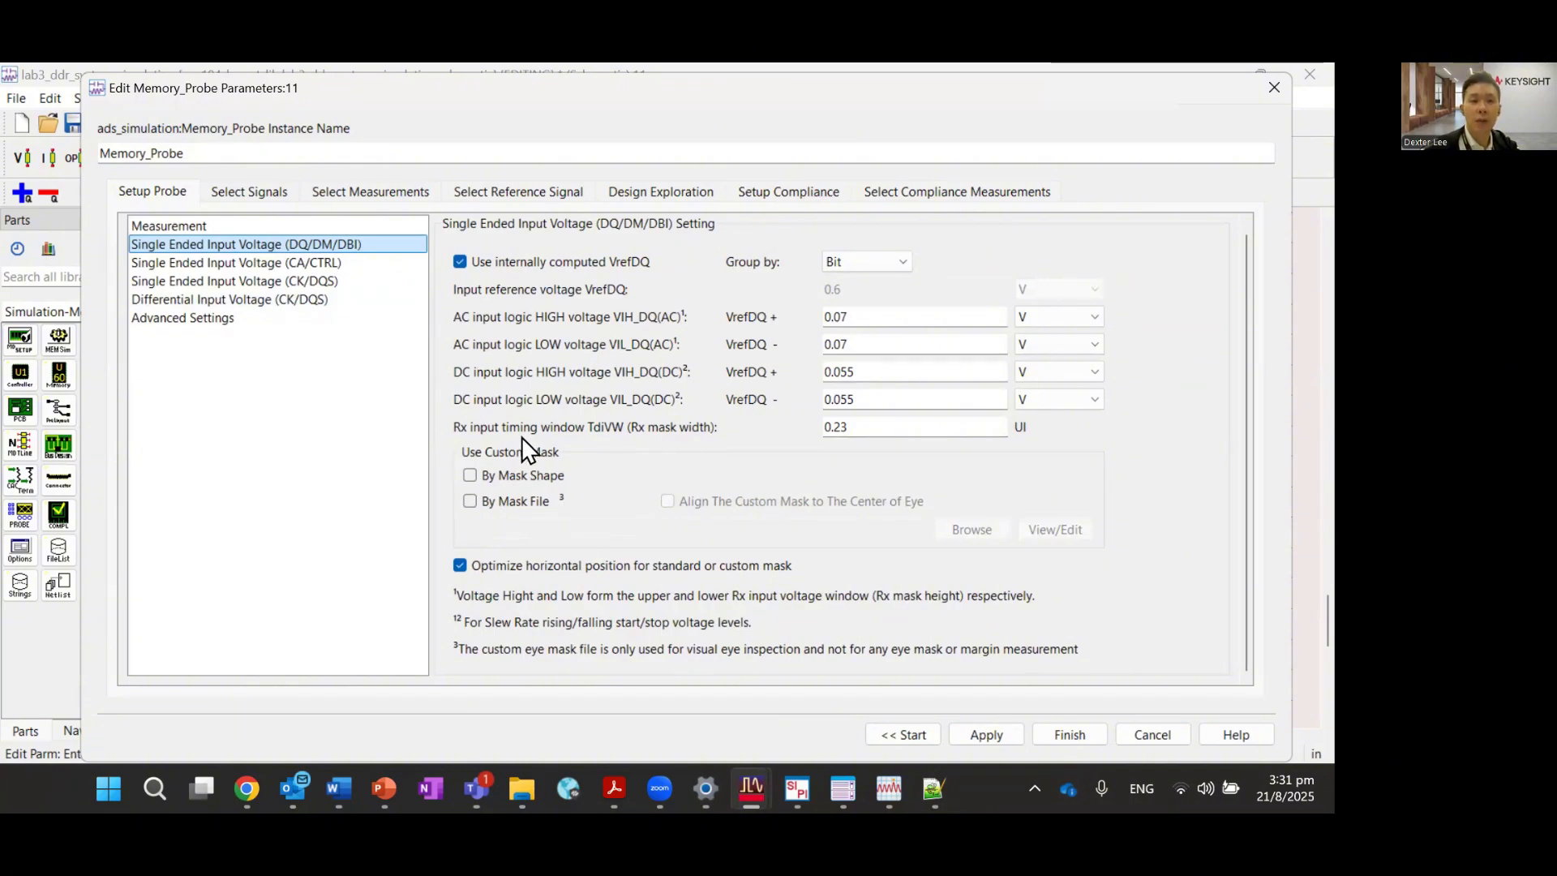
left_click(251, 195)
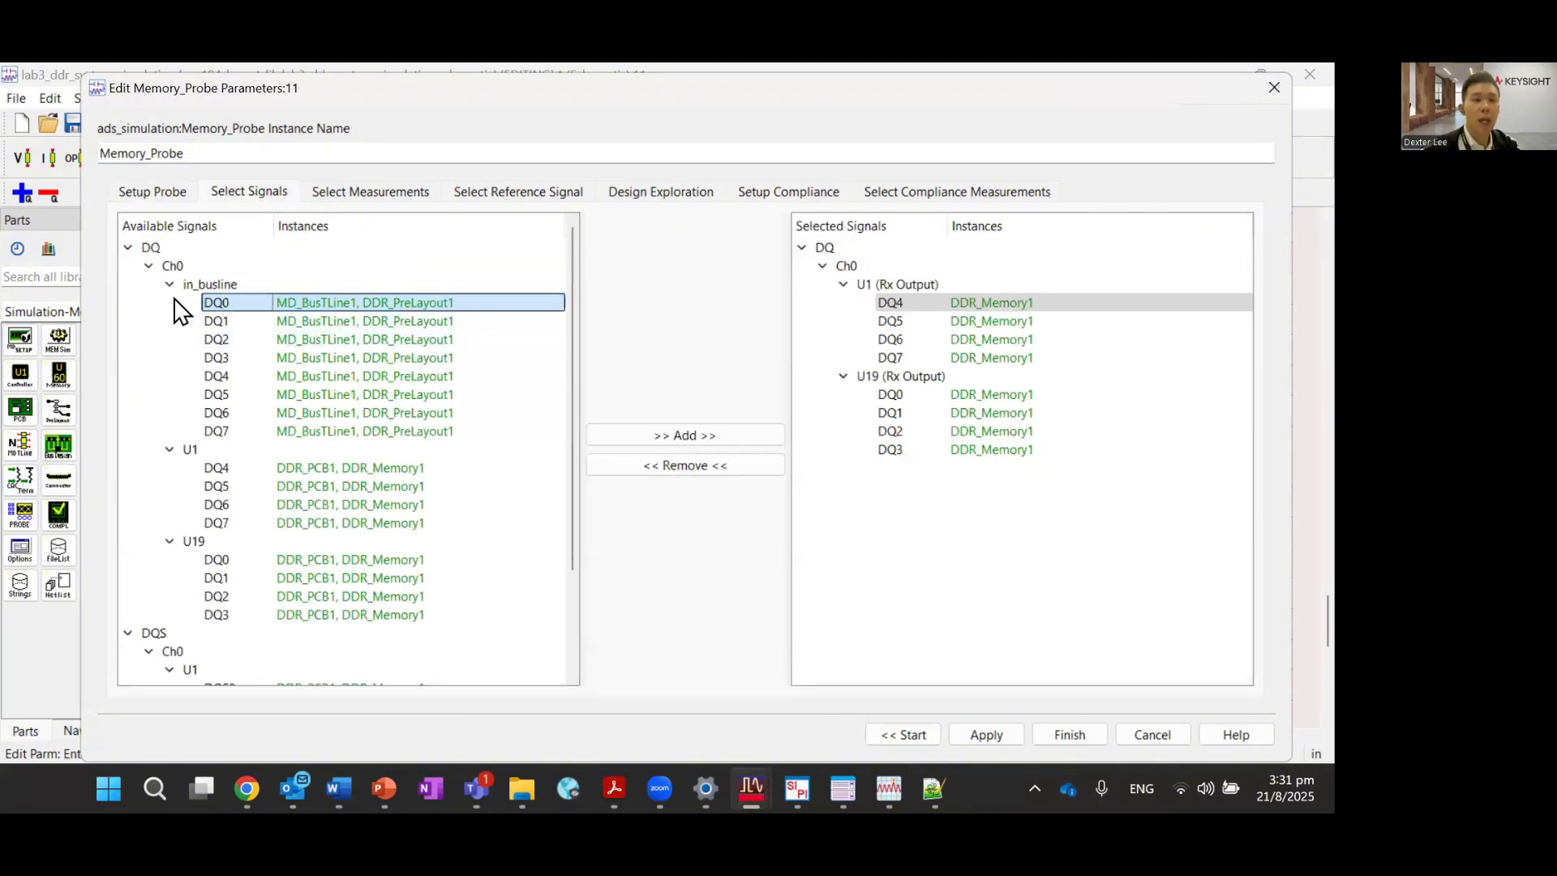
scroll(323, 424, "down", 3)
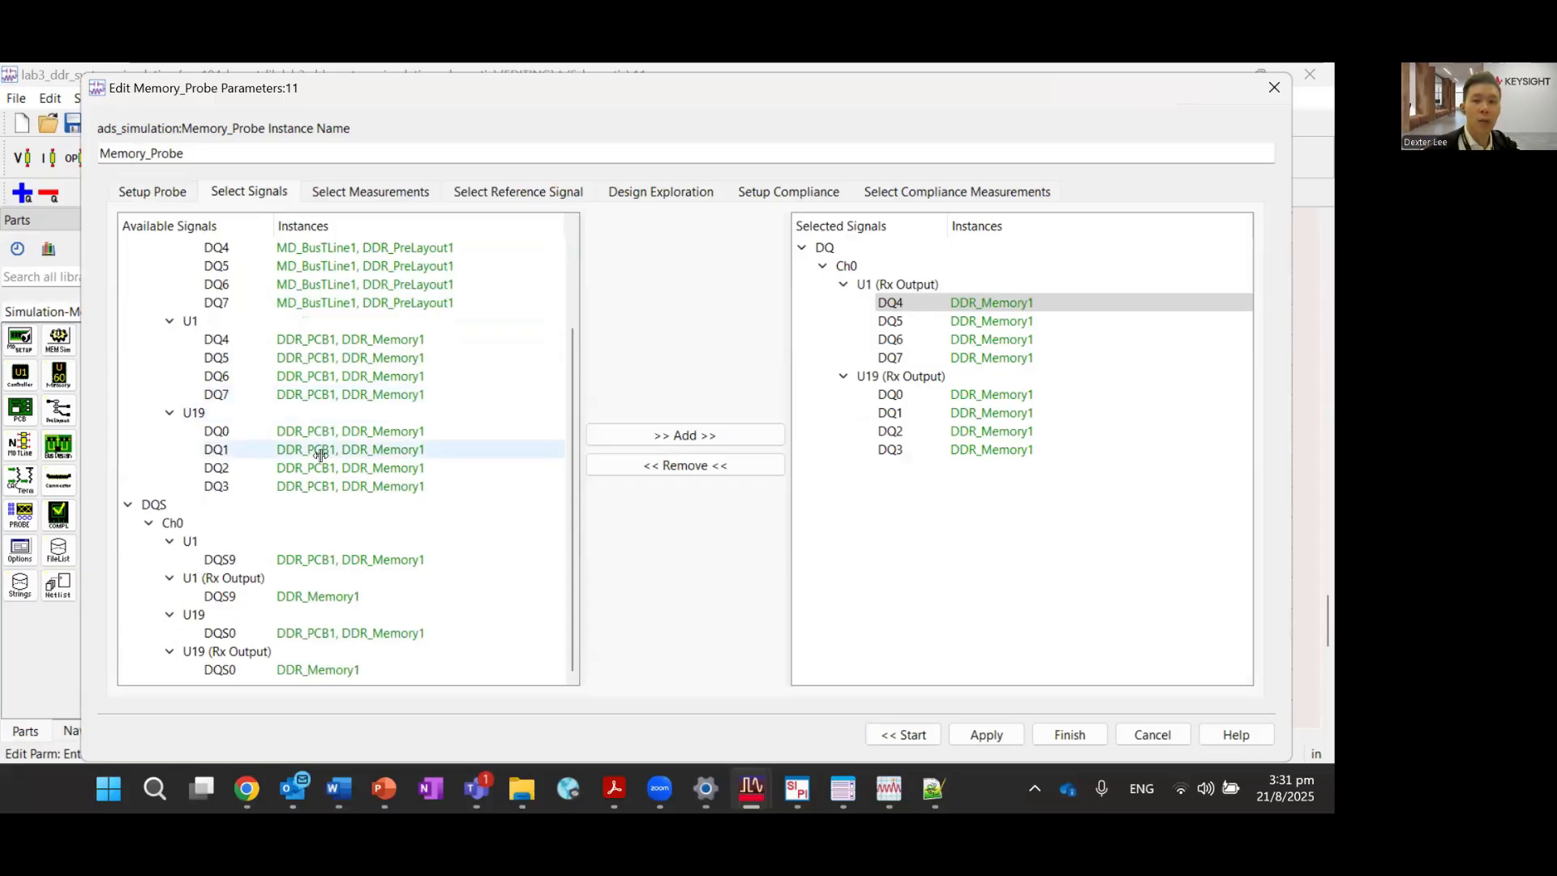
Review the Memory Probe's available and selected DQ signals and the measurements offered for them.
scroll(320, 454, "up", 3)
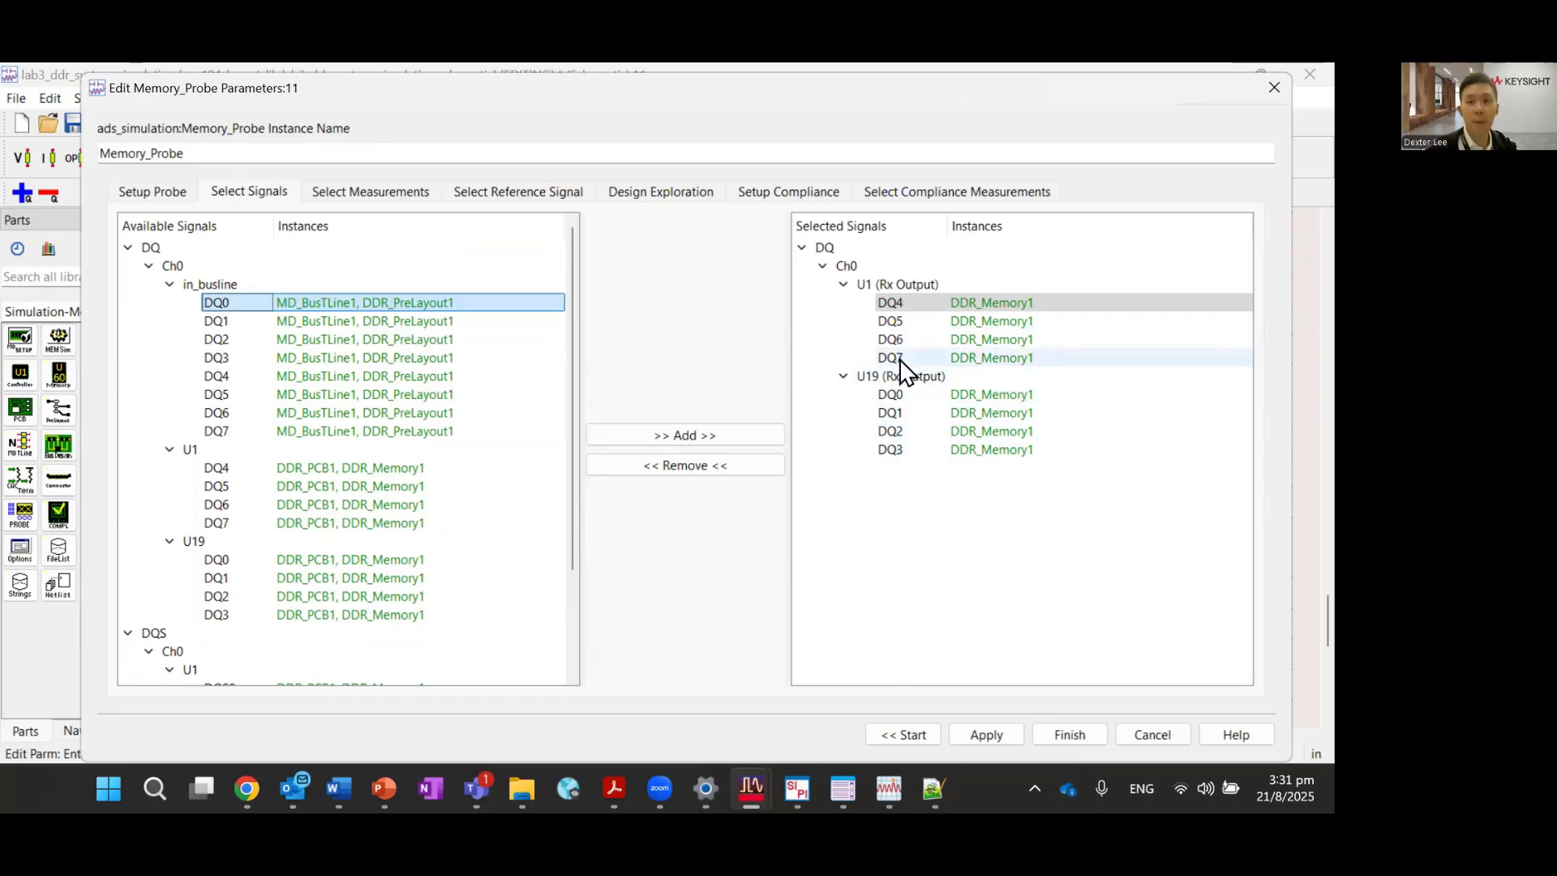
left_click(393, 197)
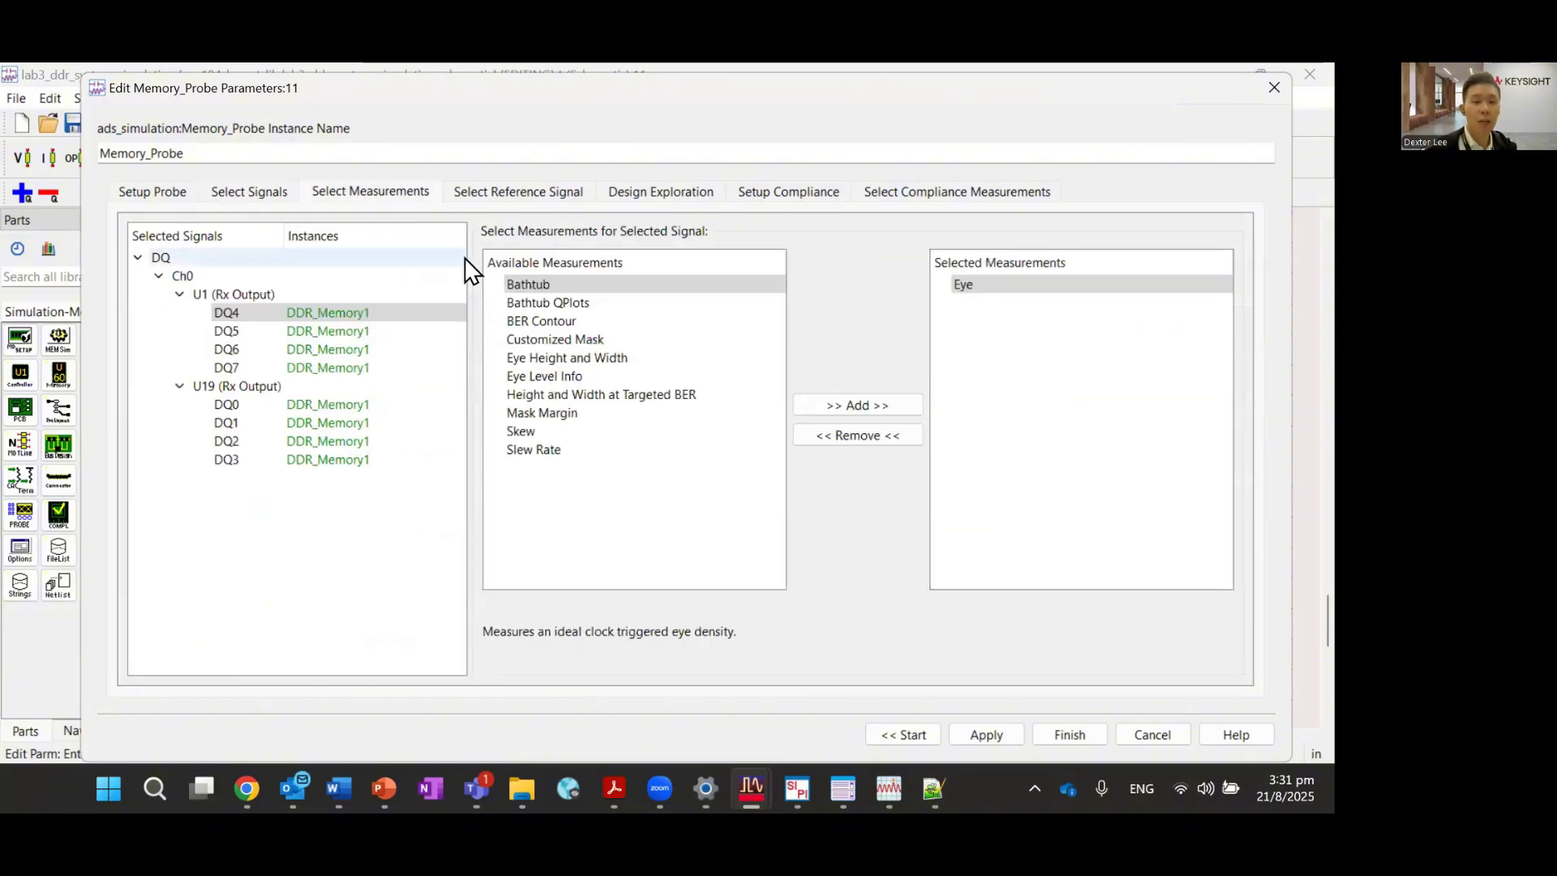
left_click(528, 289)
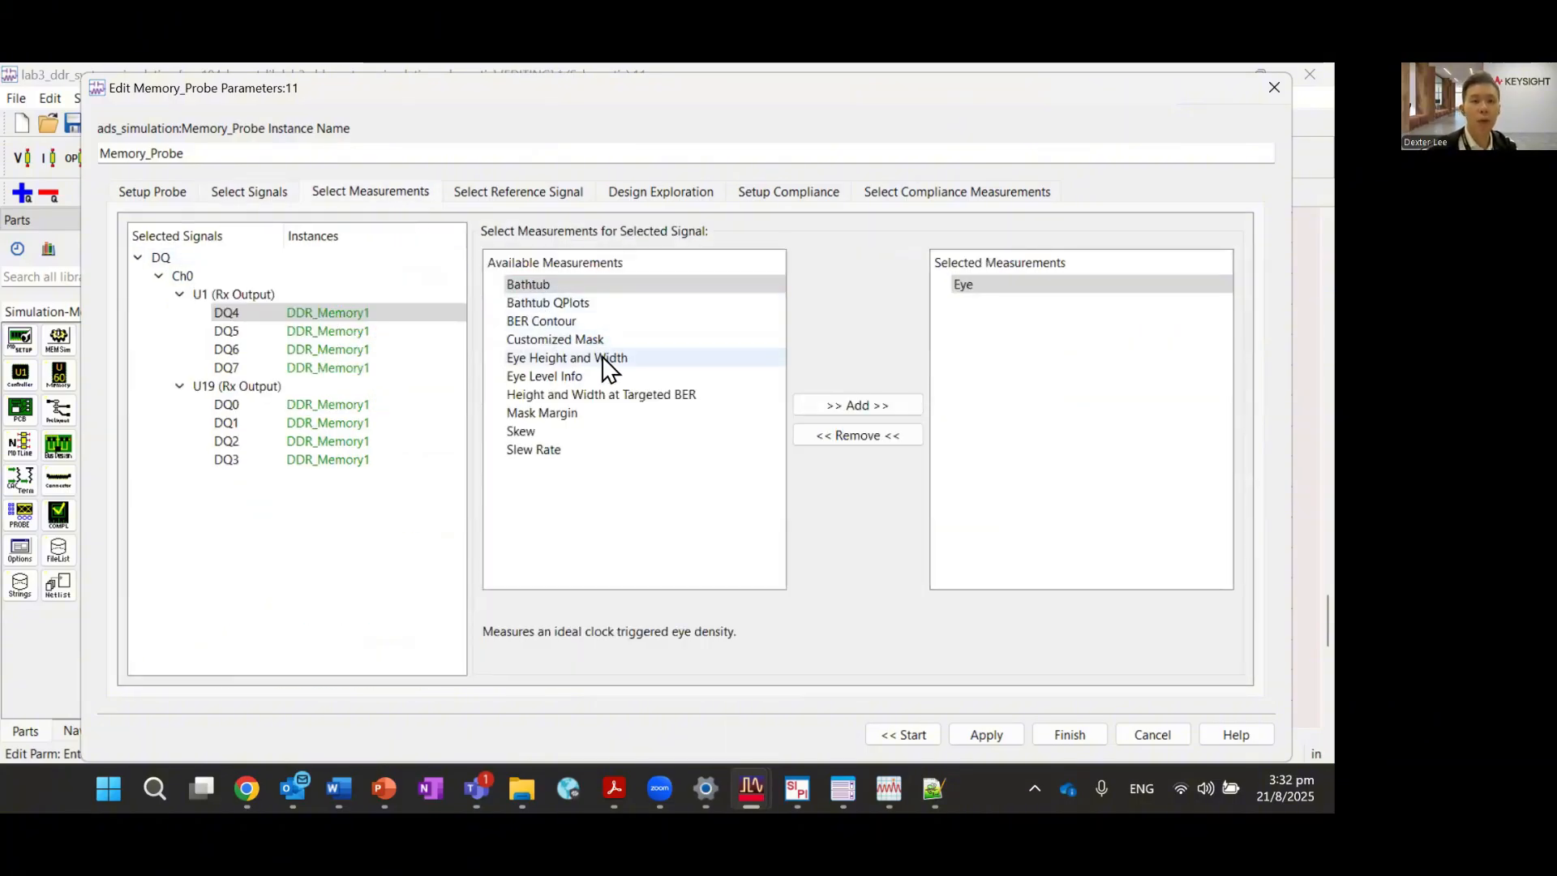
left_click(969, 286)
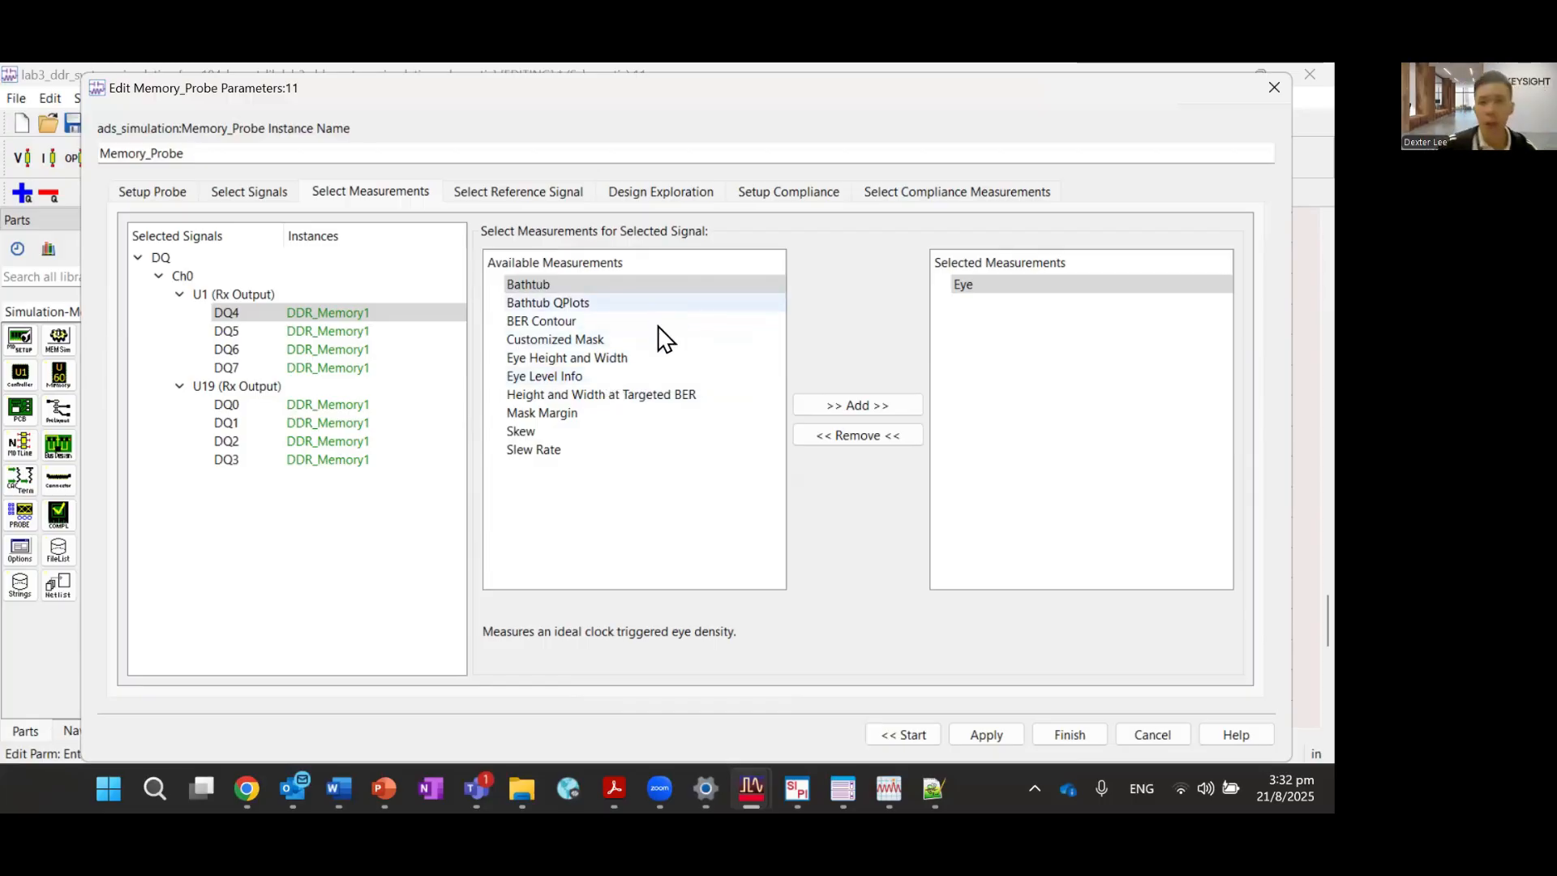
Enable design exploration in the Memory Probe and add the Eye Height and Width measurement for the selected signals.
left_click(690, 194)
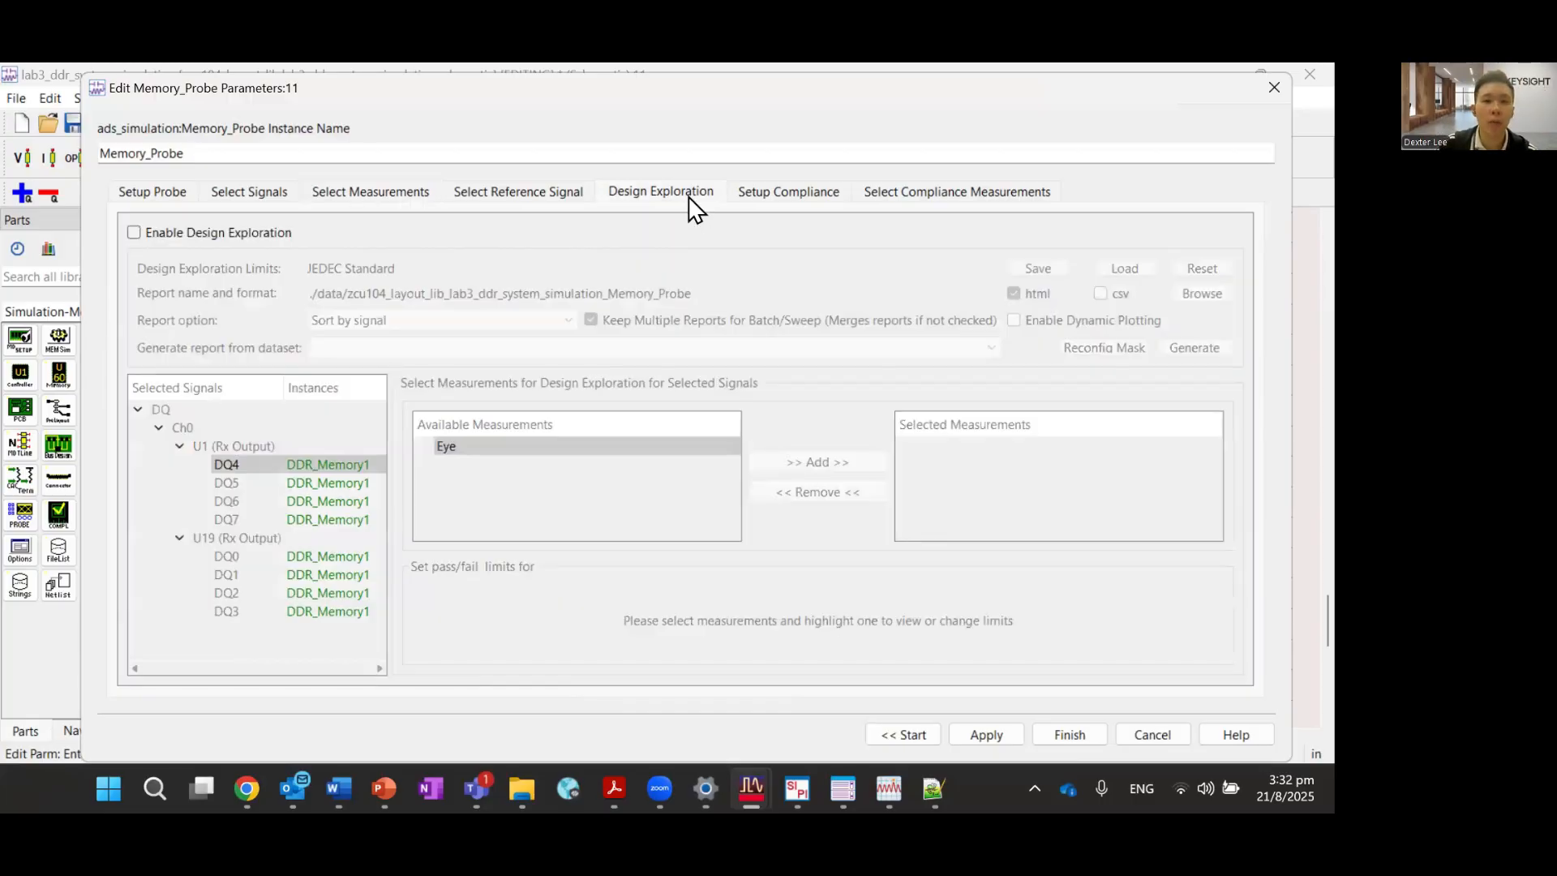
left_click(133, 233)
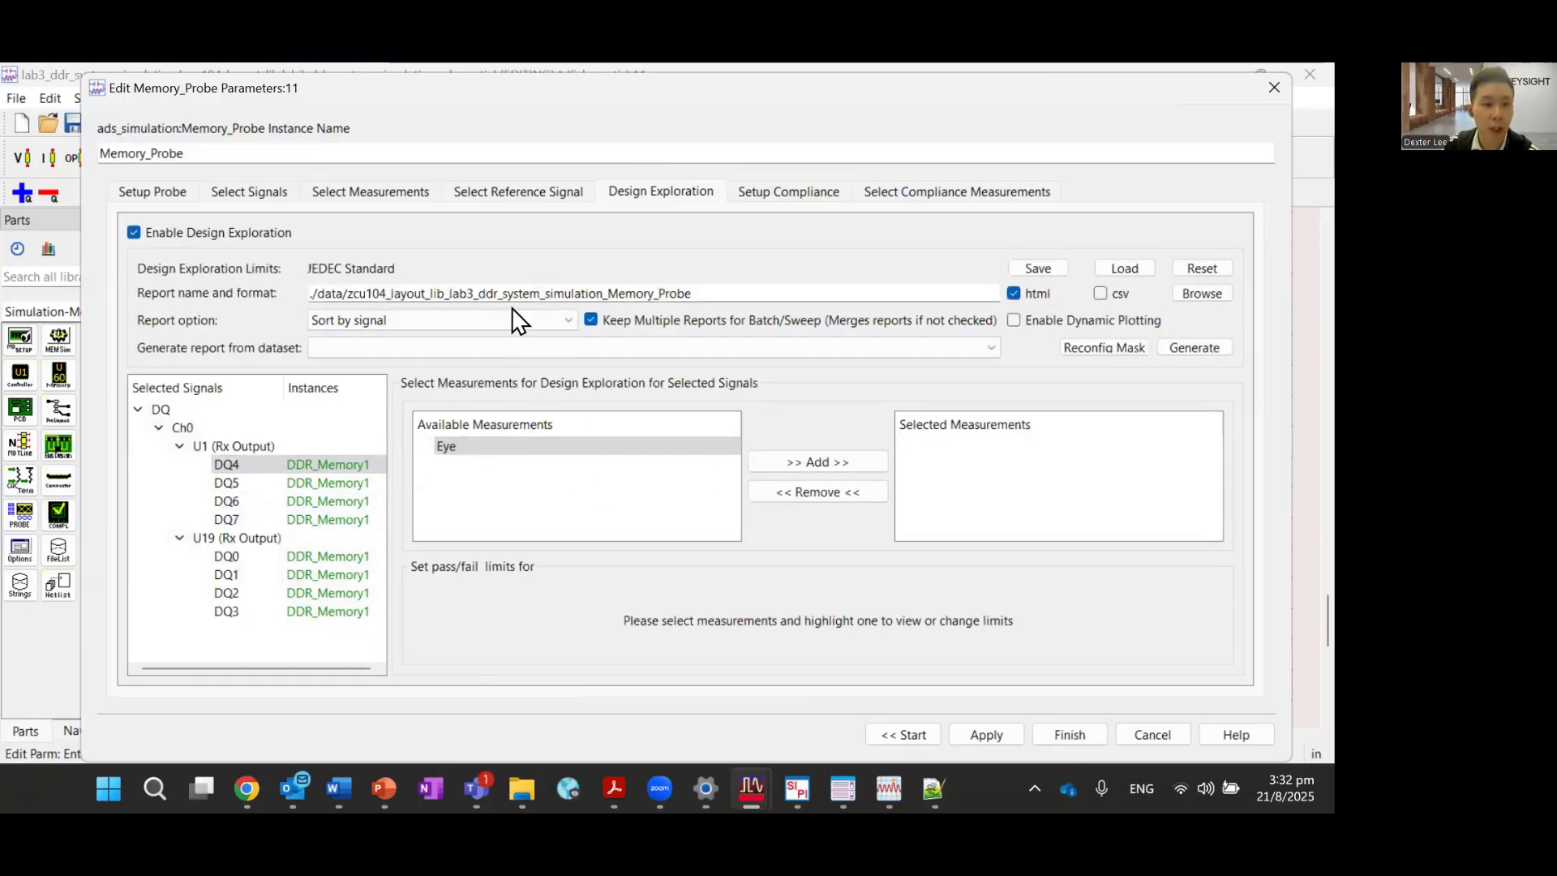
left_click(401, 192)
left_click(551, 358)
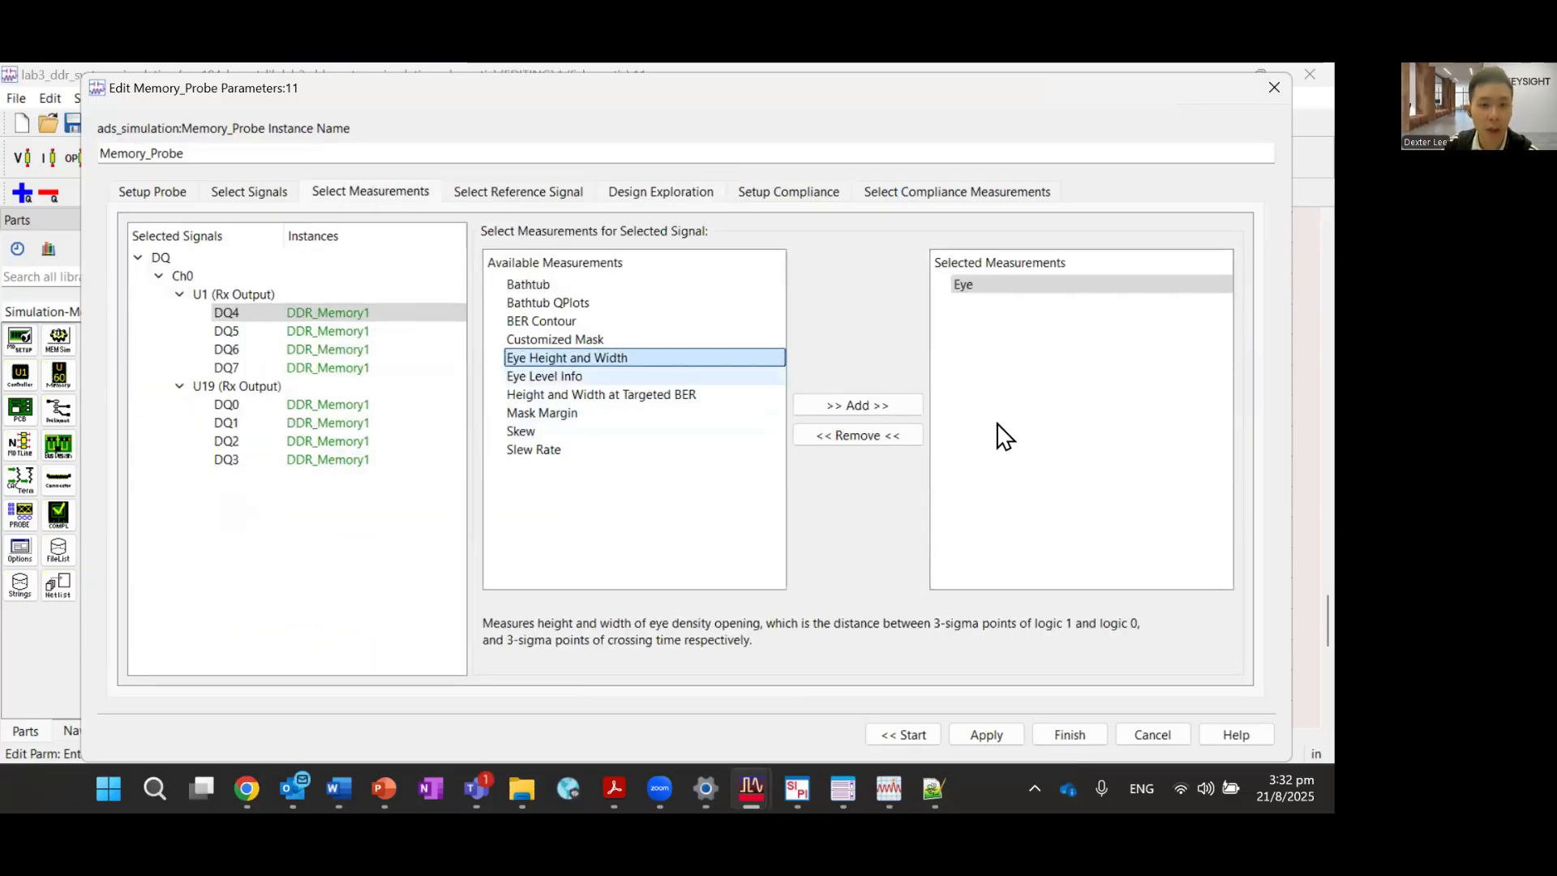
left_click(918, 406)
Include Eye Height and Width in the design exploration measurements and examine its pass/fail height and width limits.
left_click(678, 191)
left_click(482, 465)
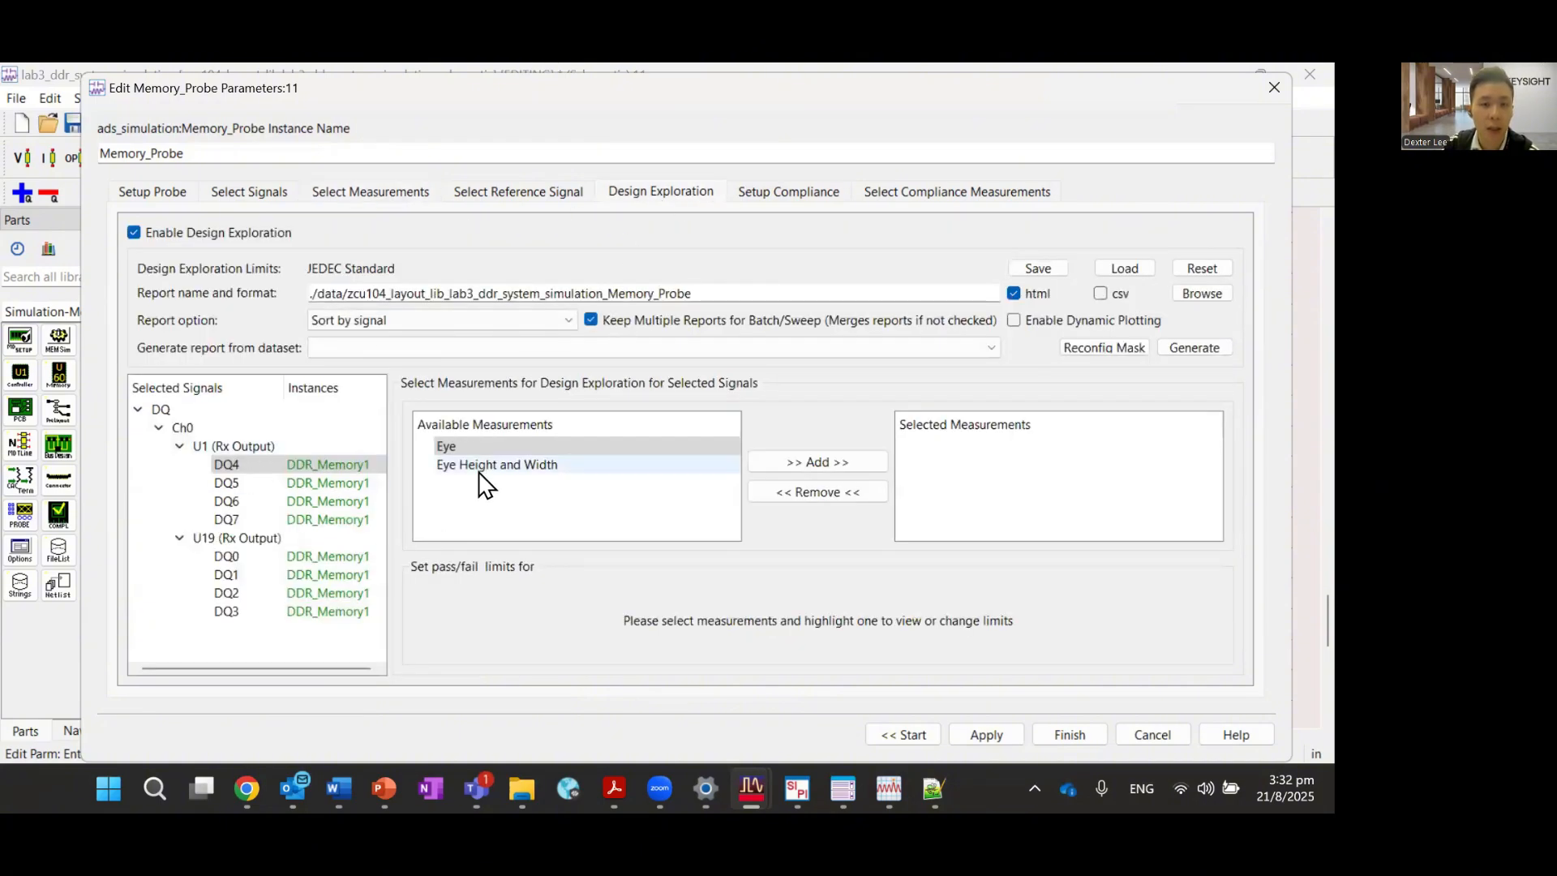
left_click(760, 459)
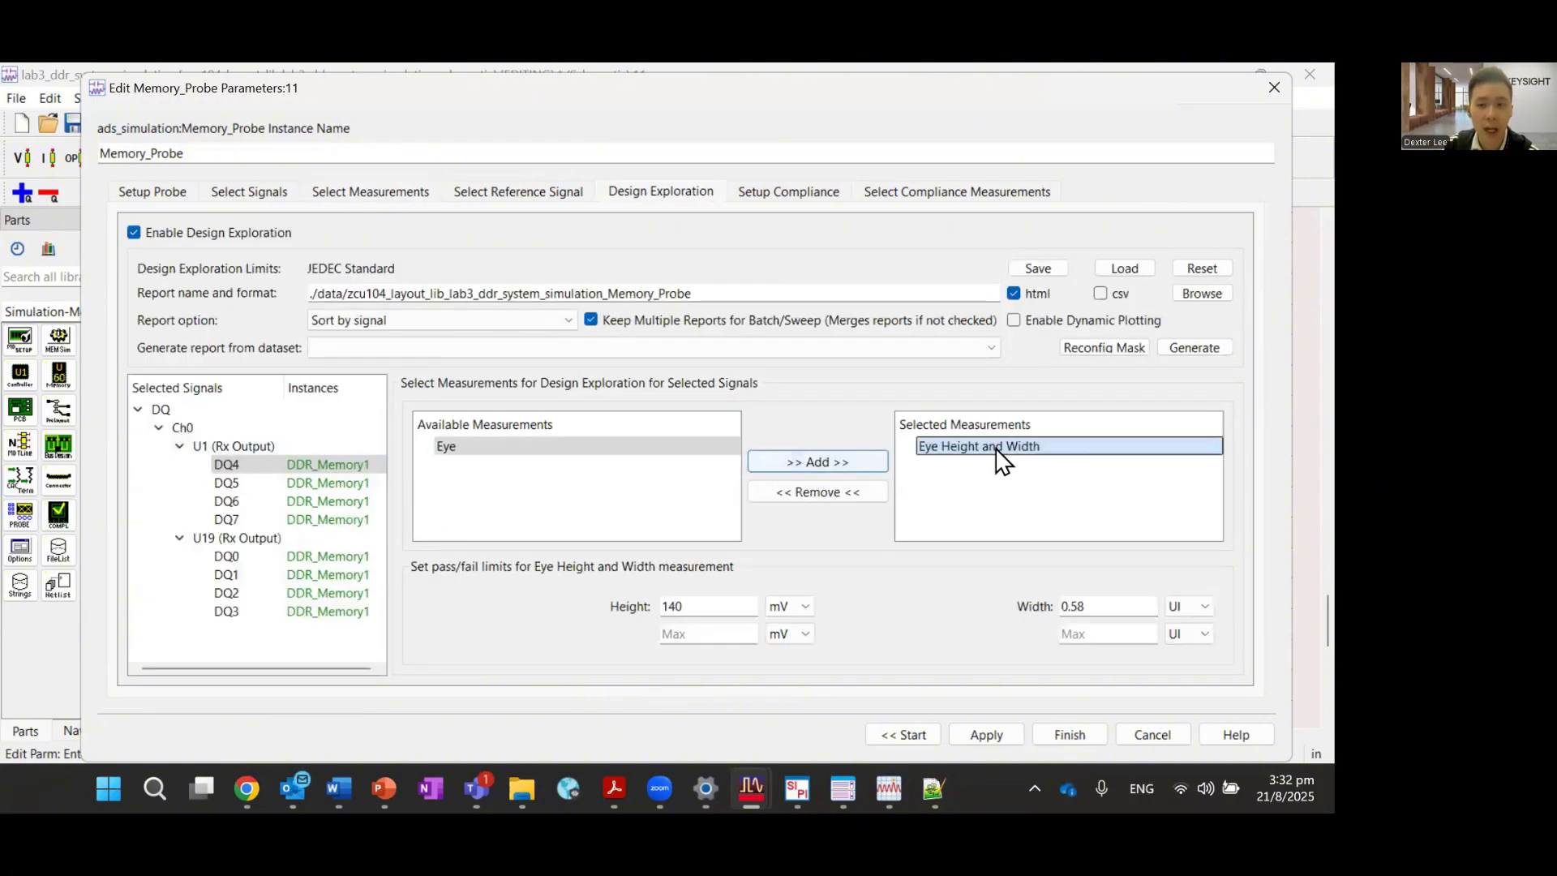
double_click(693, 602)
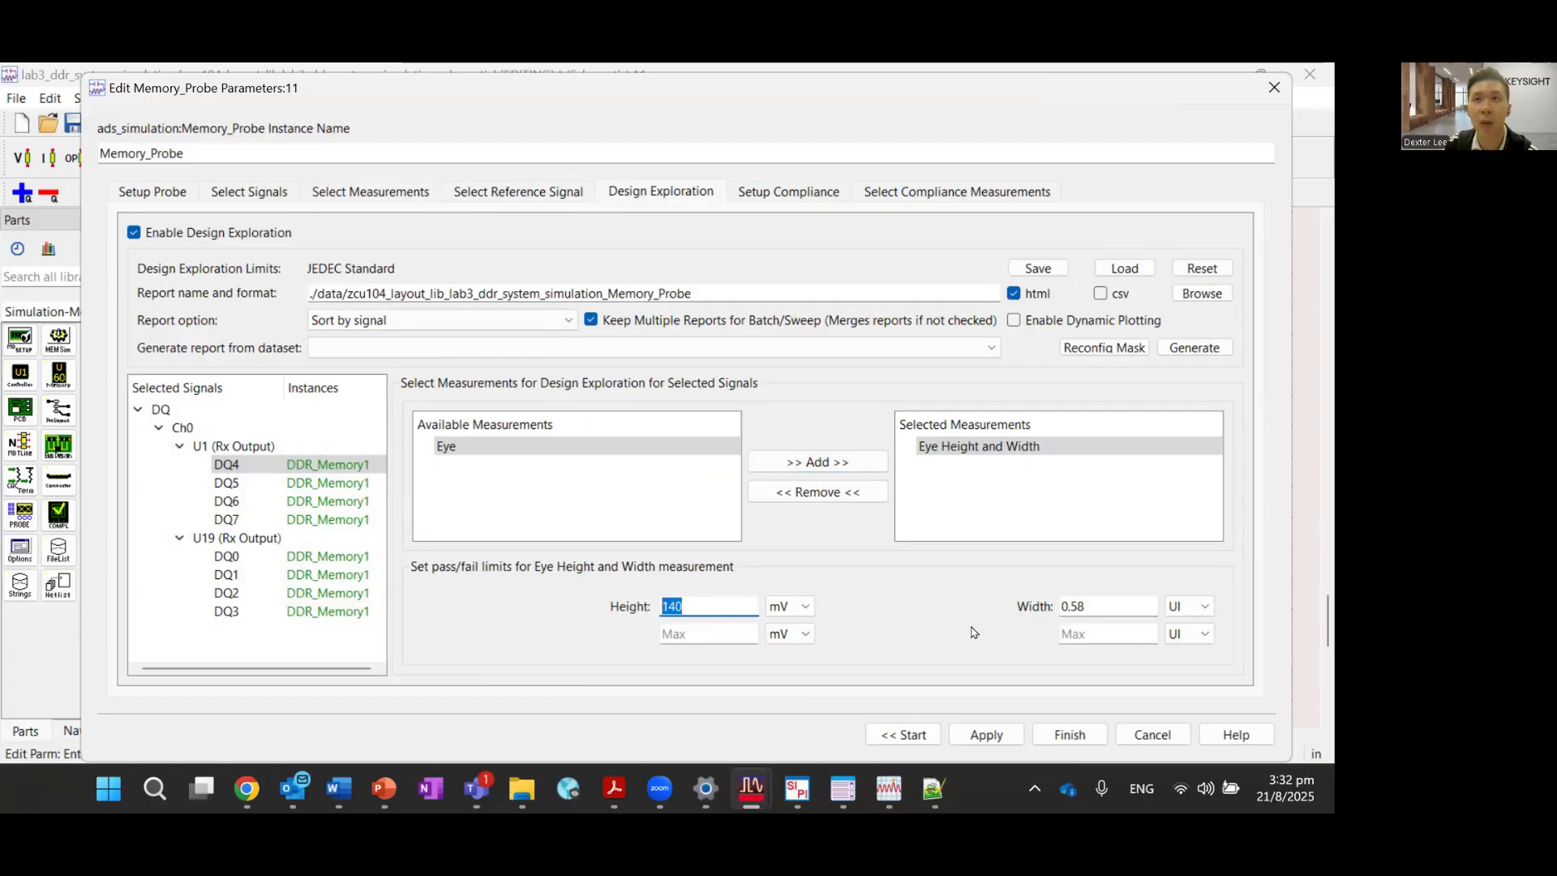
double_click(1096, 610)
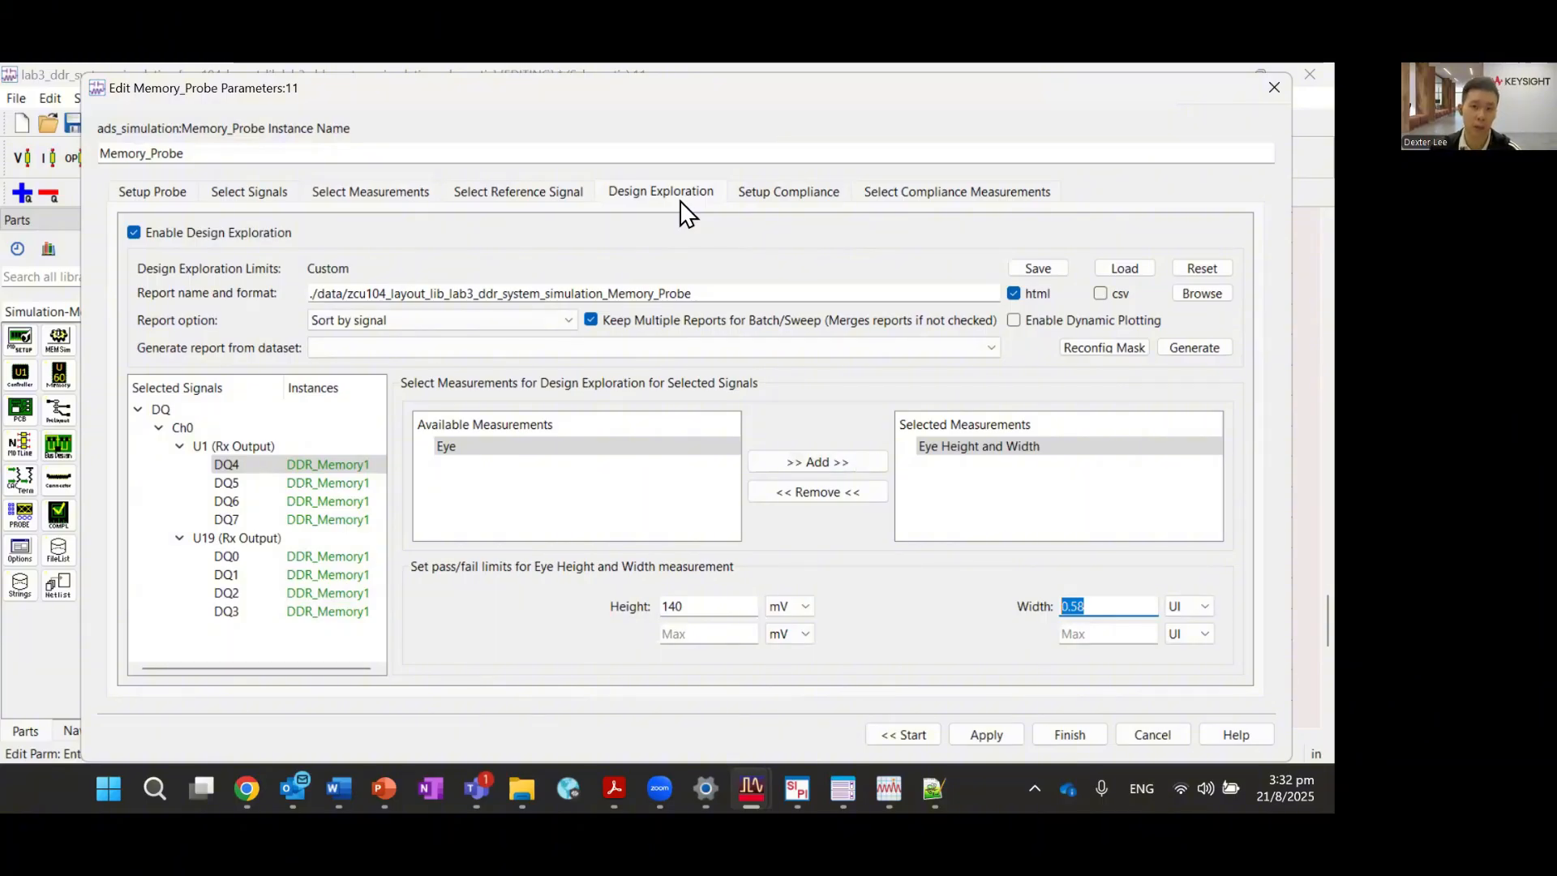
Look over the Memory Probe's compliance setup, close its parameters without applying, and return to the schematic's PCB and connector blocks.
left_click(828, 197)
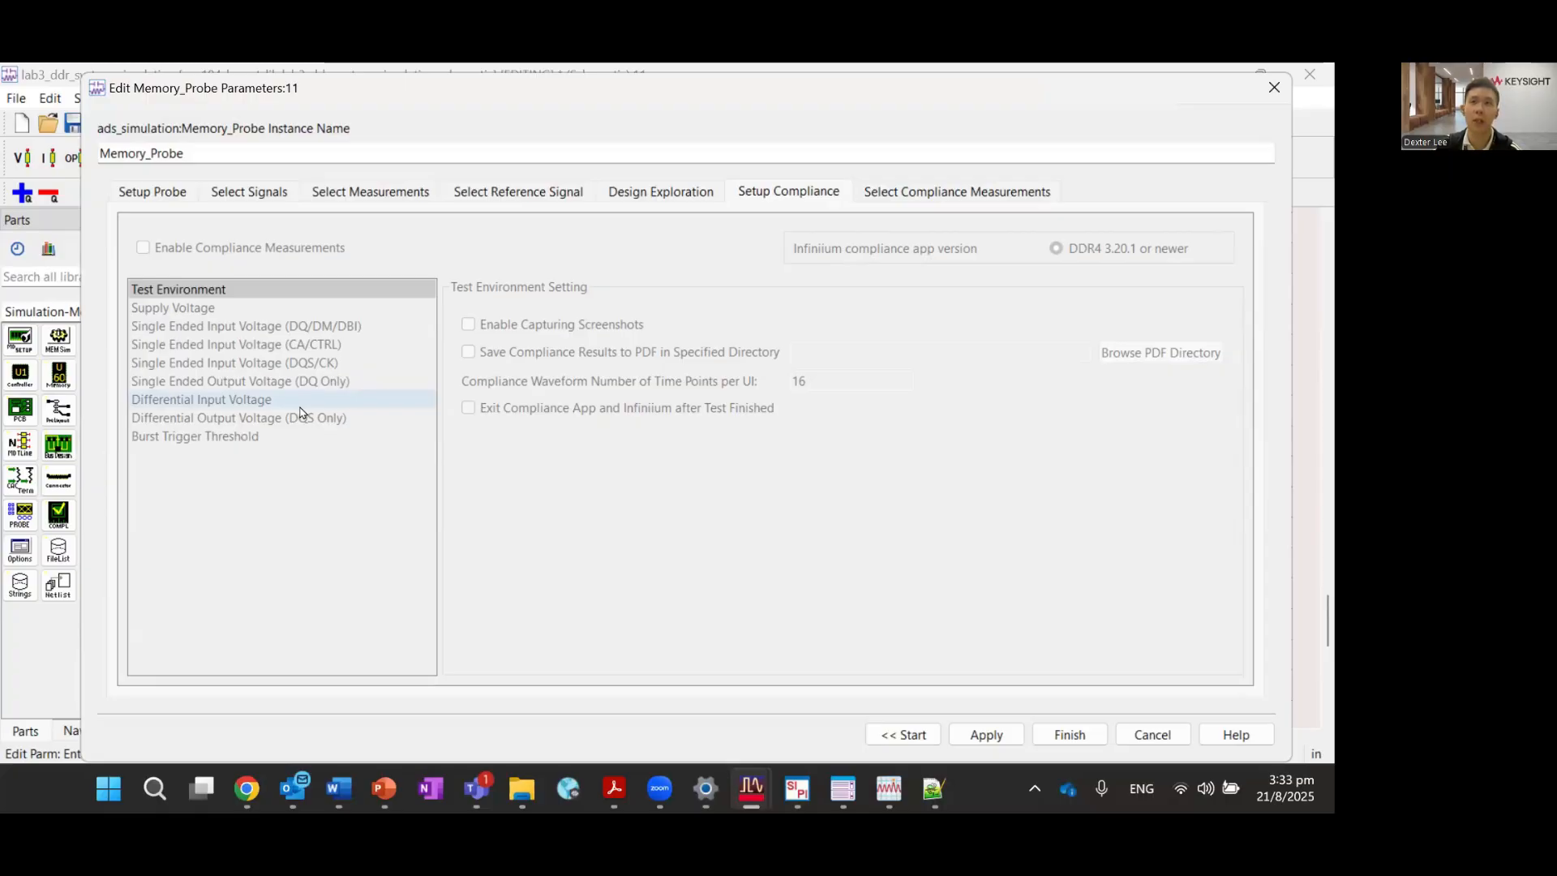
left_click(1273, 86)
scroll(649, 508, "down", 5)
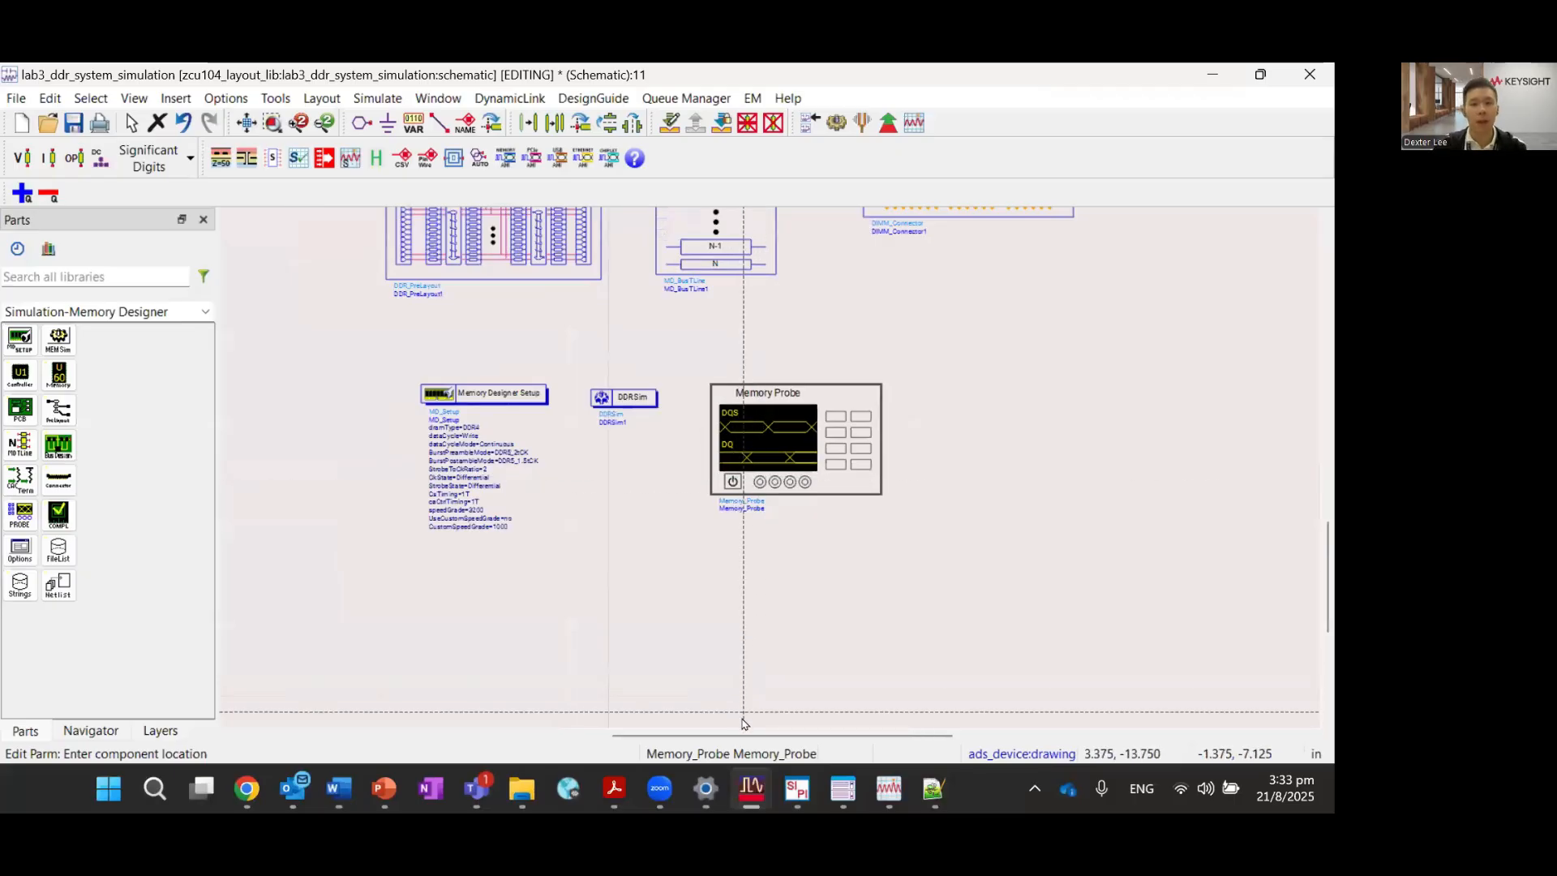
key("Escape")
left_click_drag(656, 362, 622, 518)
left_click_drag(748, 398, 746, 579)
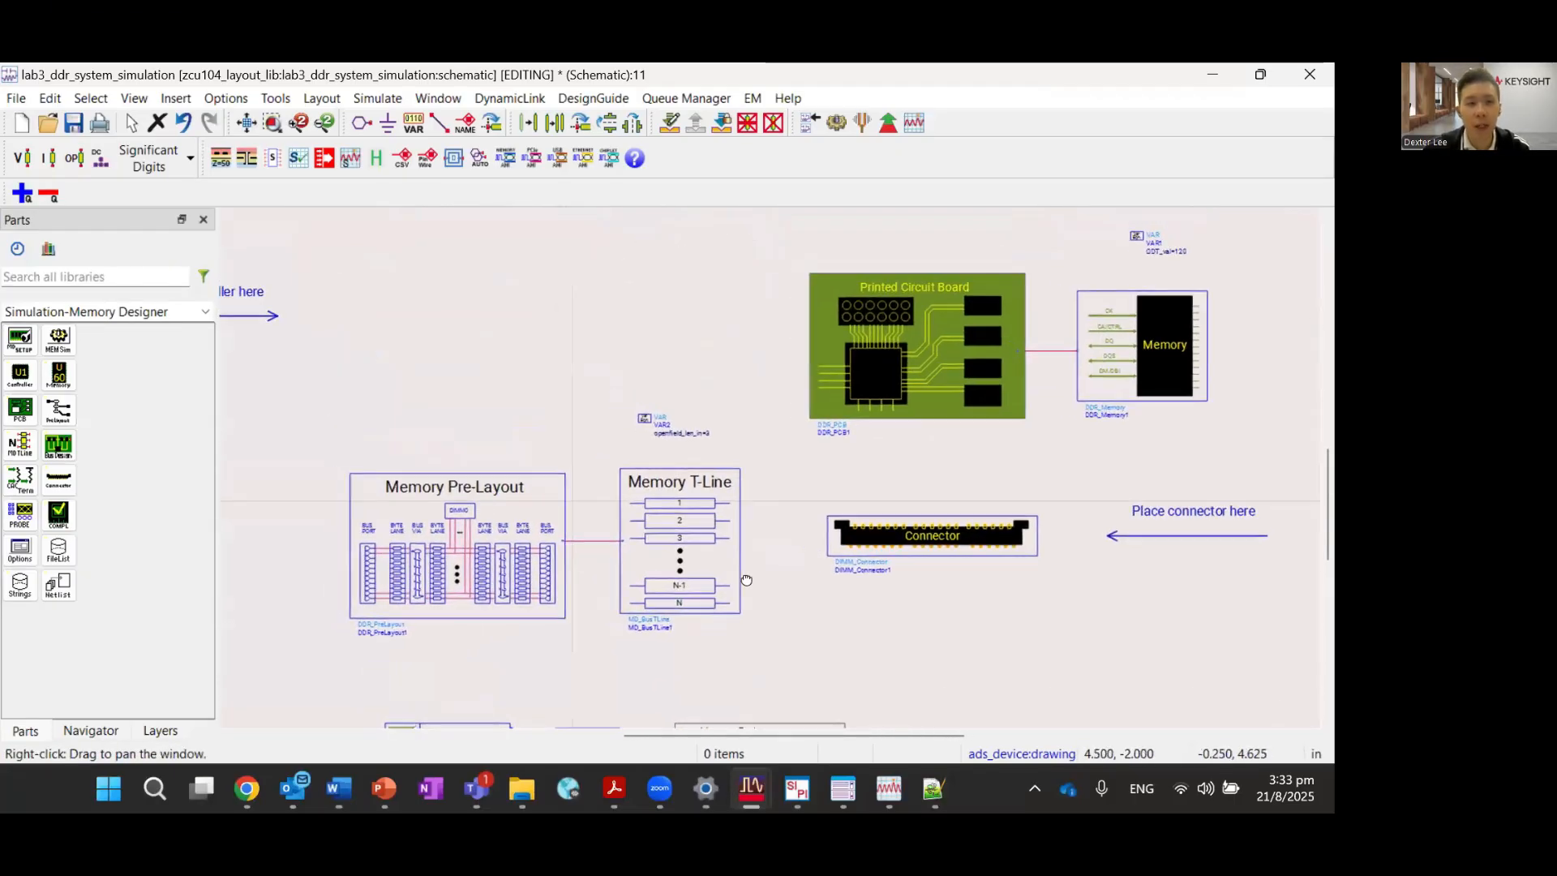
left_click(438, 121)
scroll(693, 488, "up", 3)
scroll(609, 421, "up", 2)
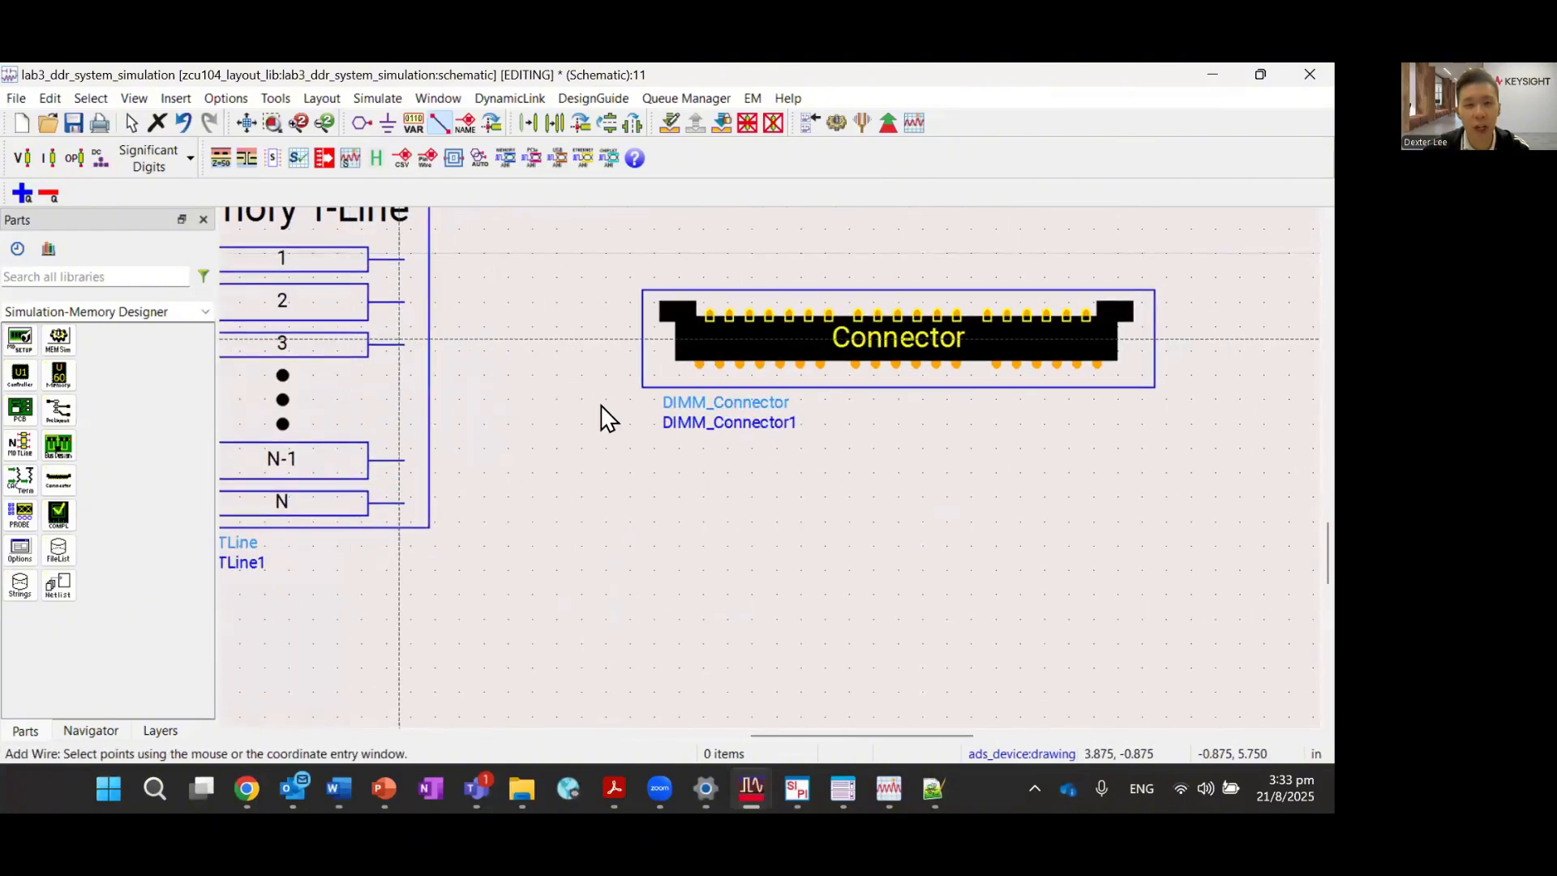
scroll(733, 474, "up", 3)
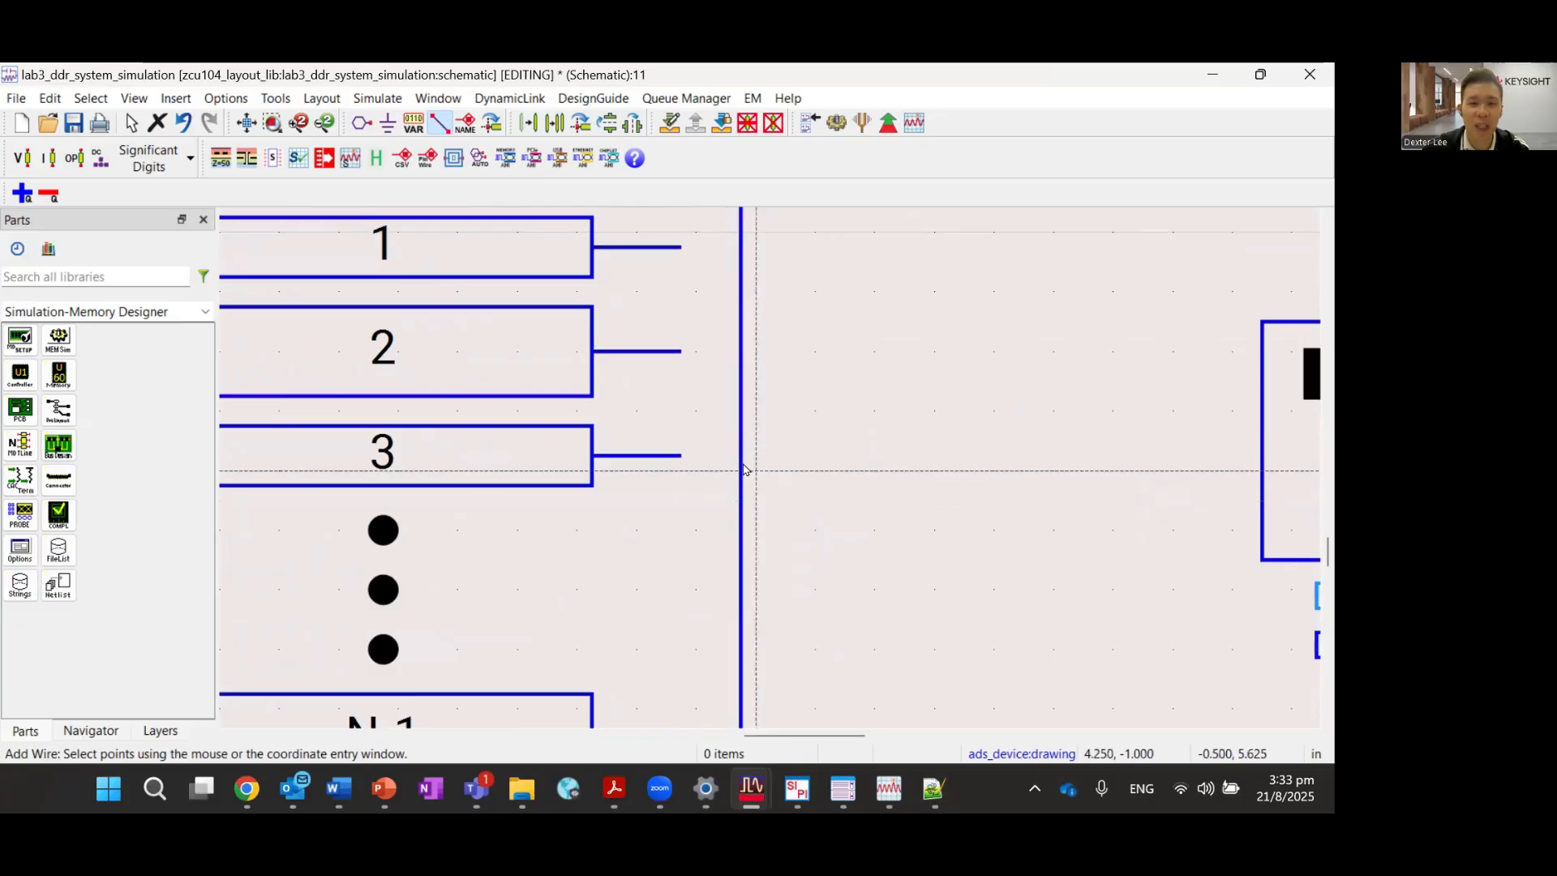
scroll(762, 477, "down", 3)
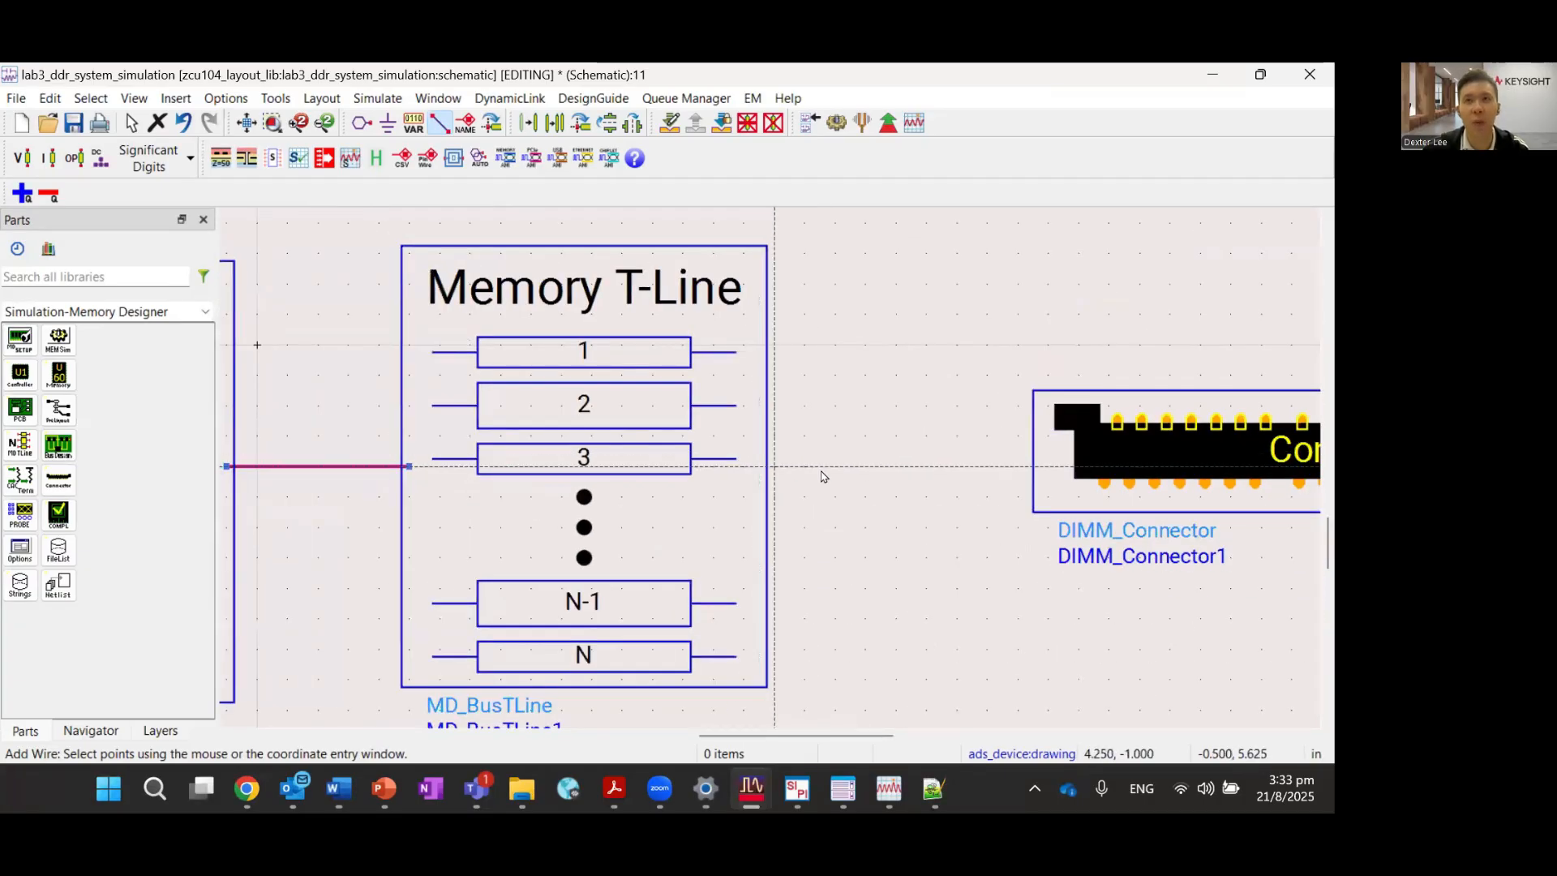
key("Escape")
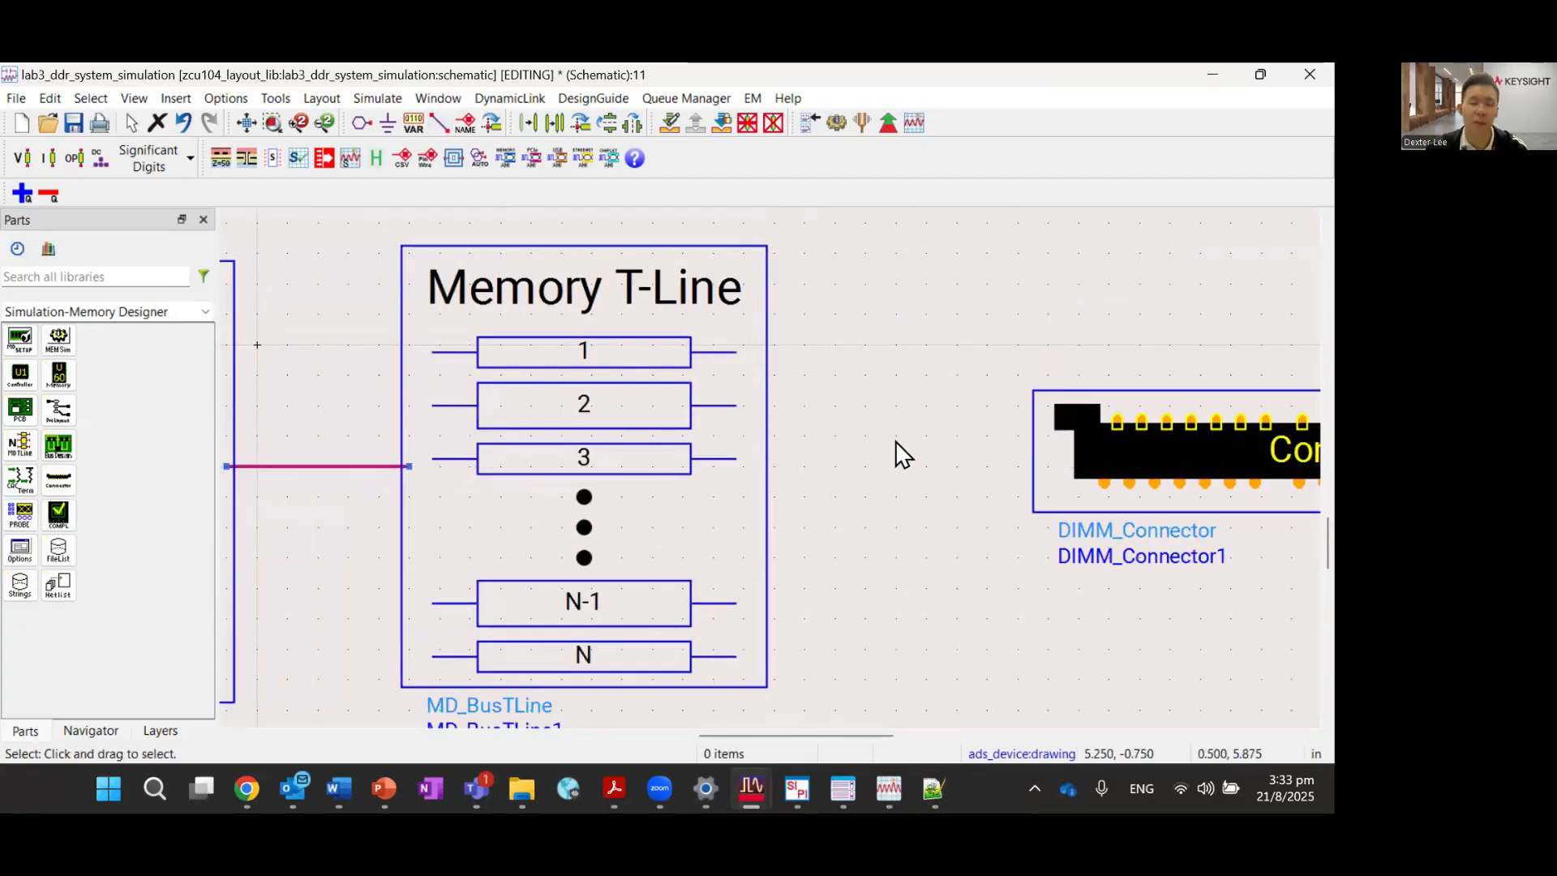
scroll(782, 478, "down", 3)
scroll(774, 480, "down", 5)
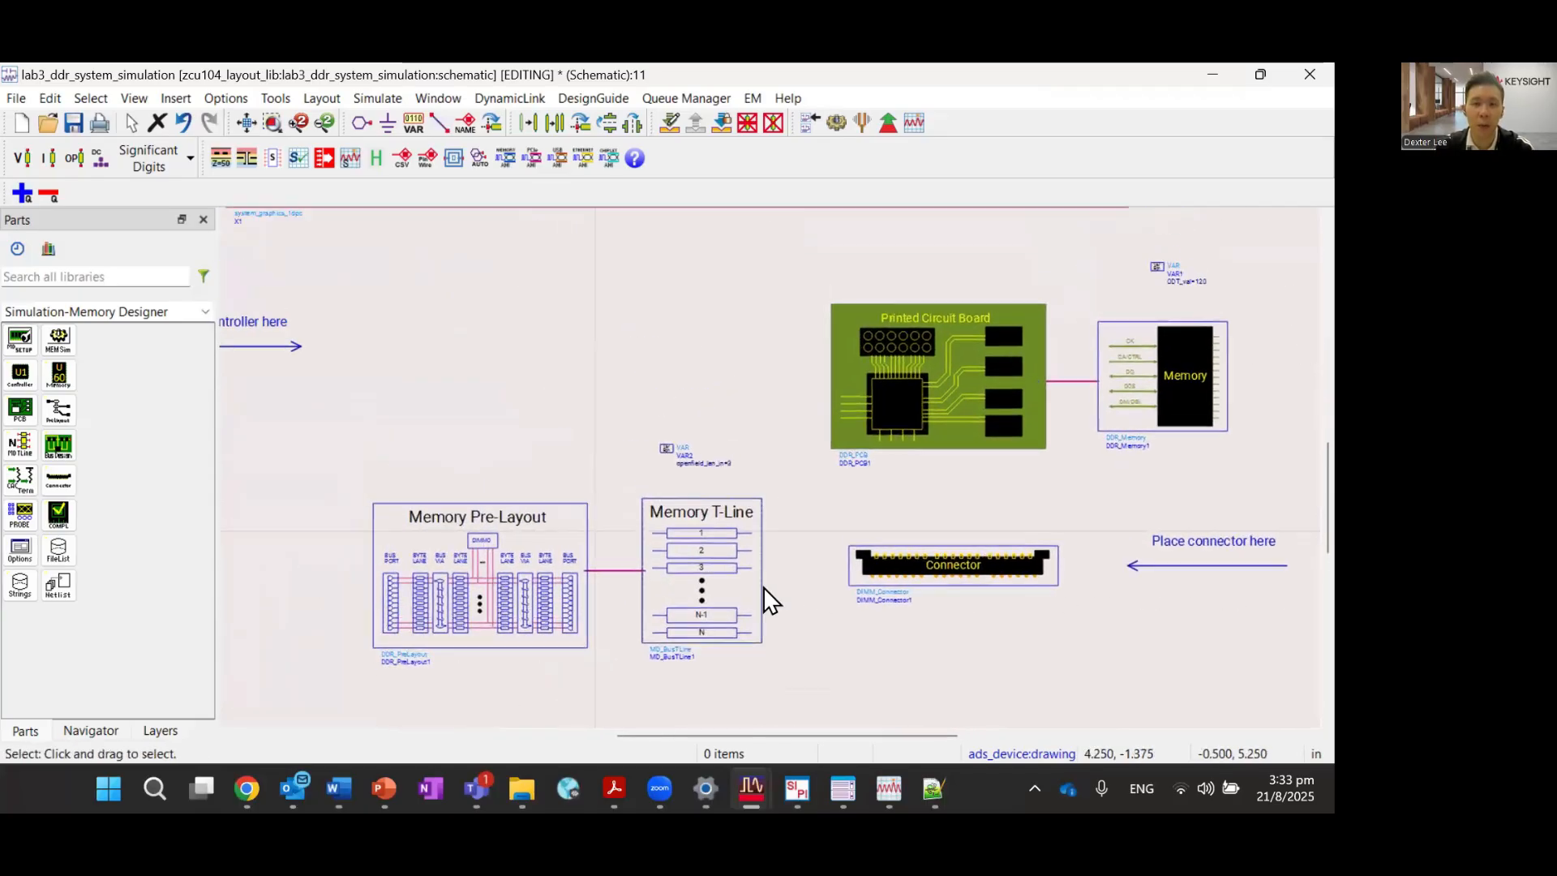
scroll(768, 483, "up", 3)
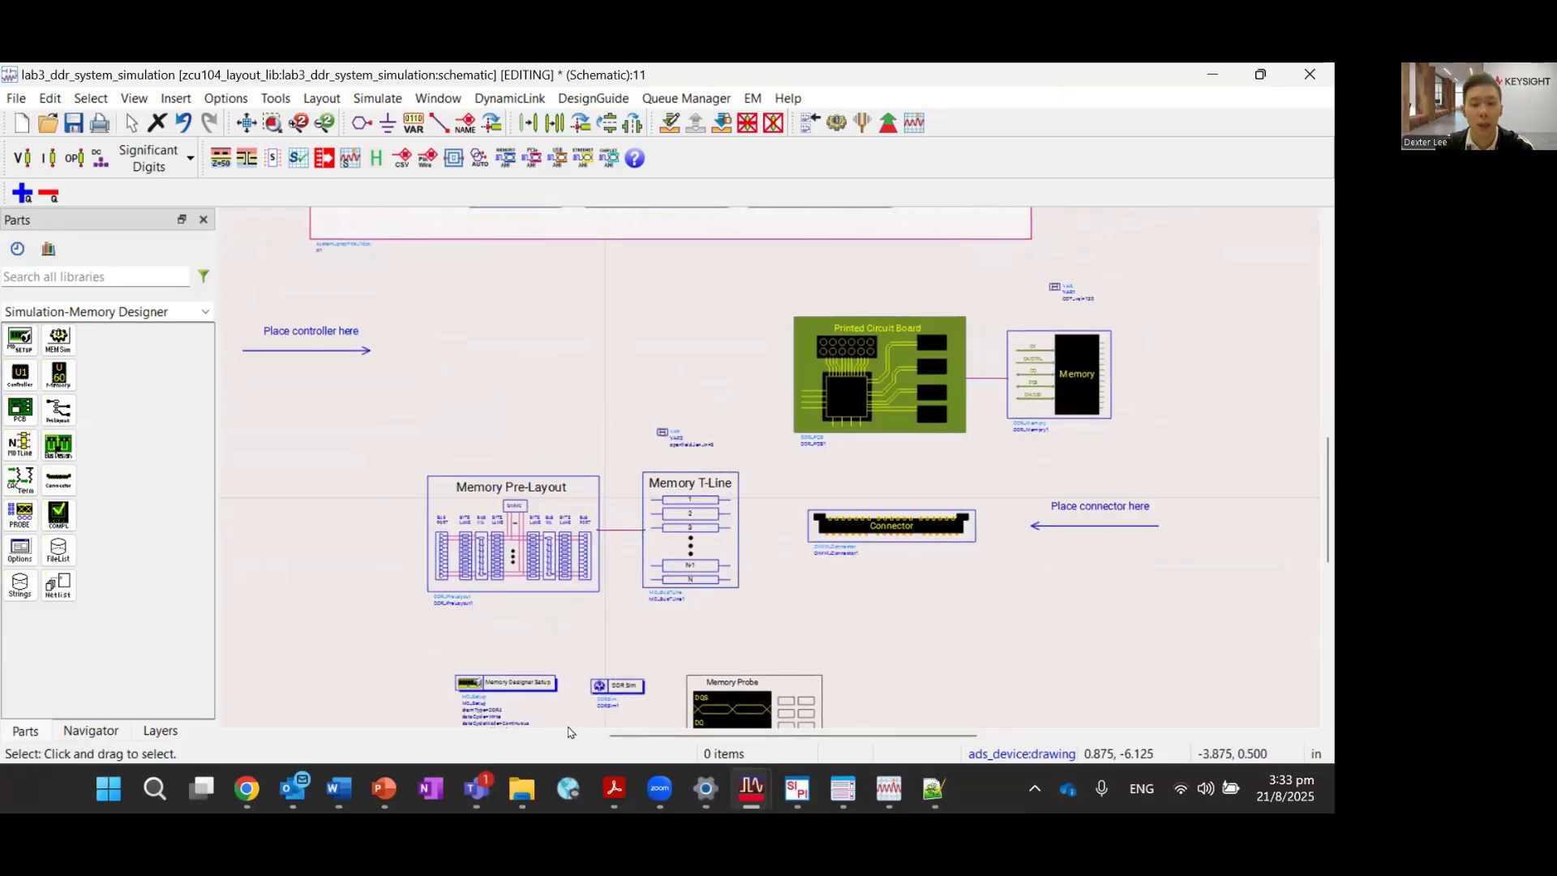
Switch to the PowerPoint workshop deck and present slide 133, "Simulation Results Are Consistent with Expectations".
left_click(385, 788)
left_click(361, 699)
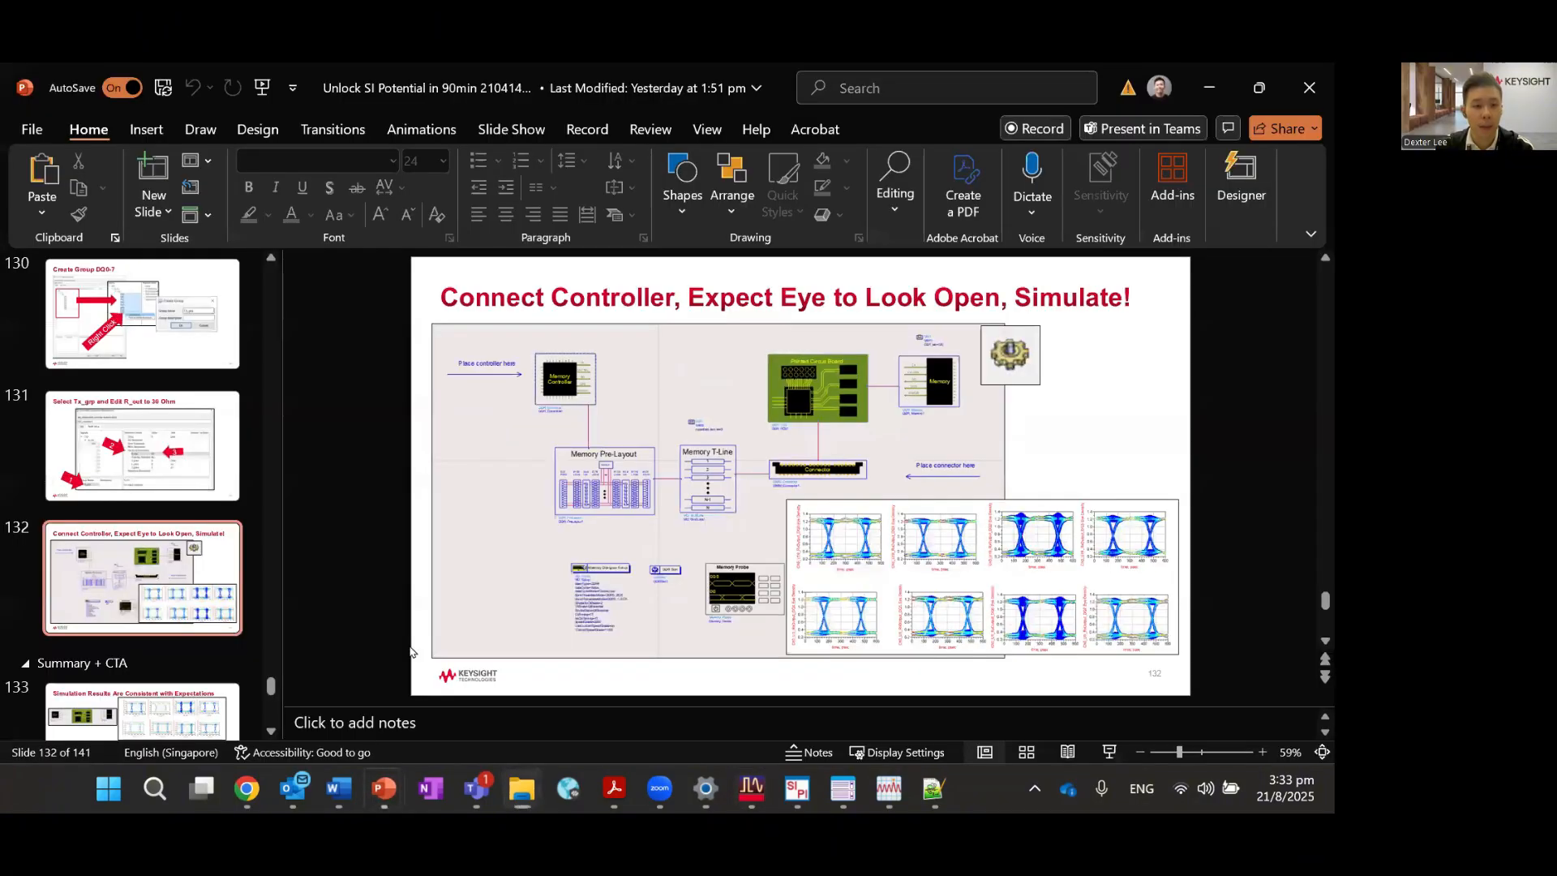
scroll(265, 483, "down", 2)
left_click(133, 572)
left_click(135, 485)
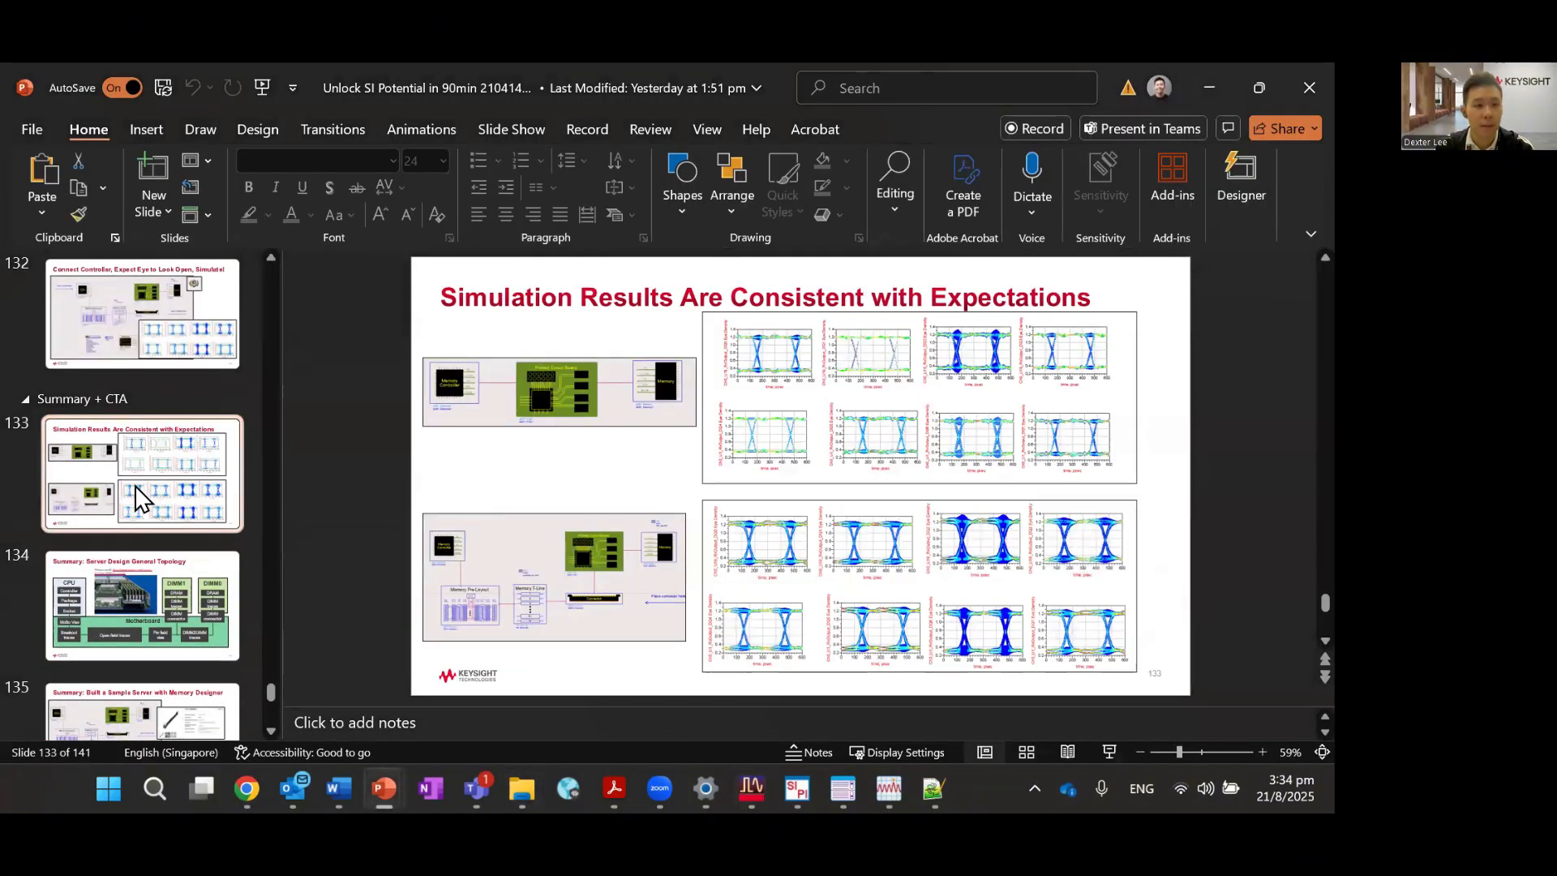
left_click(1111, 751)
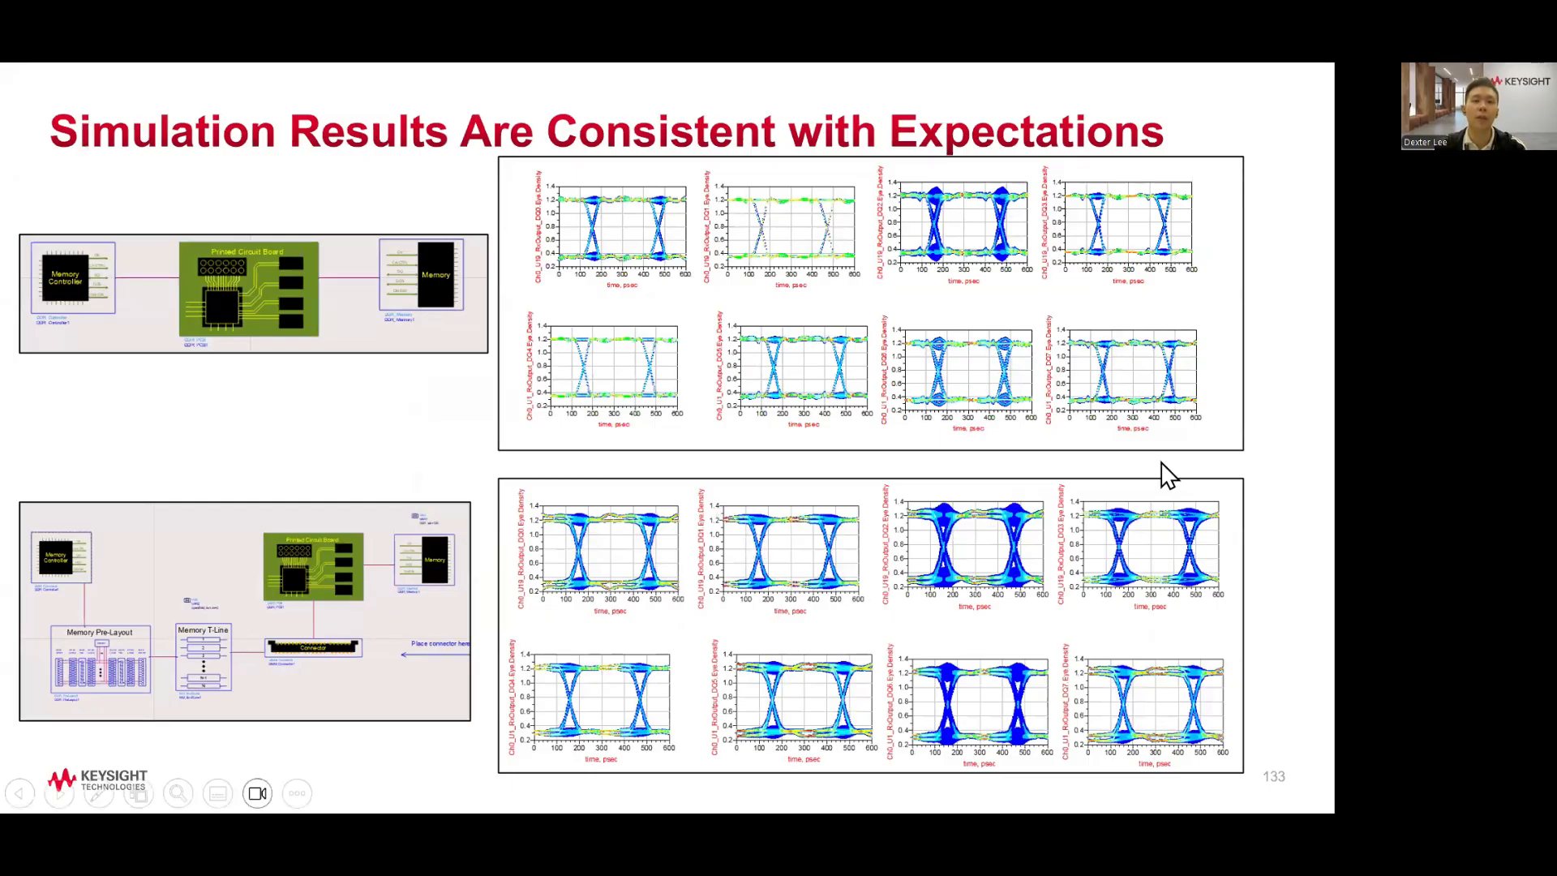
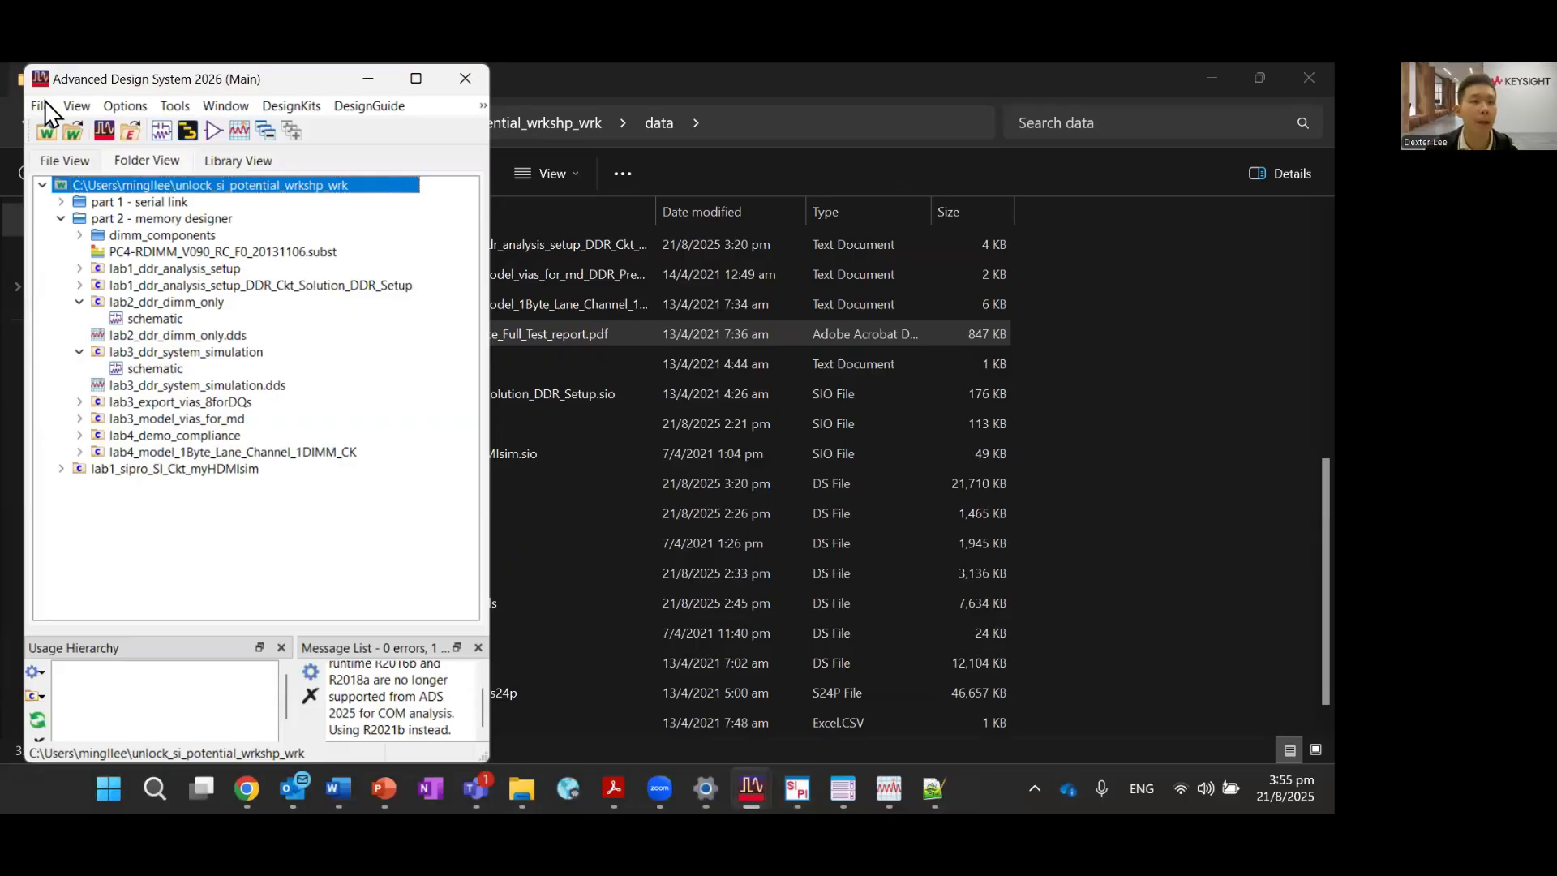
Close the unlock_si_potential_wrkshp_wrk workspace, saving all modified designs.
left_click(40, 106)
left_click(220, 76)
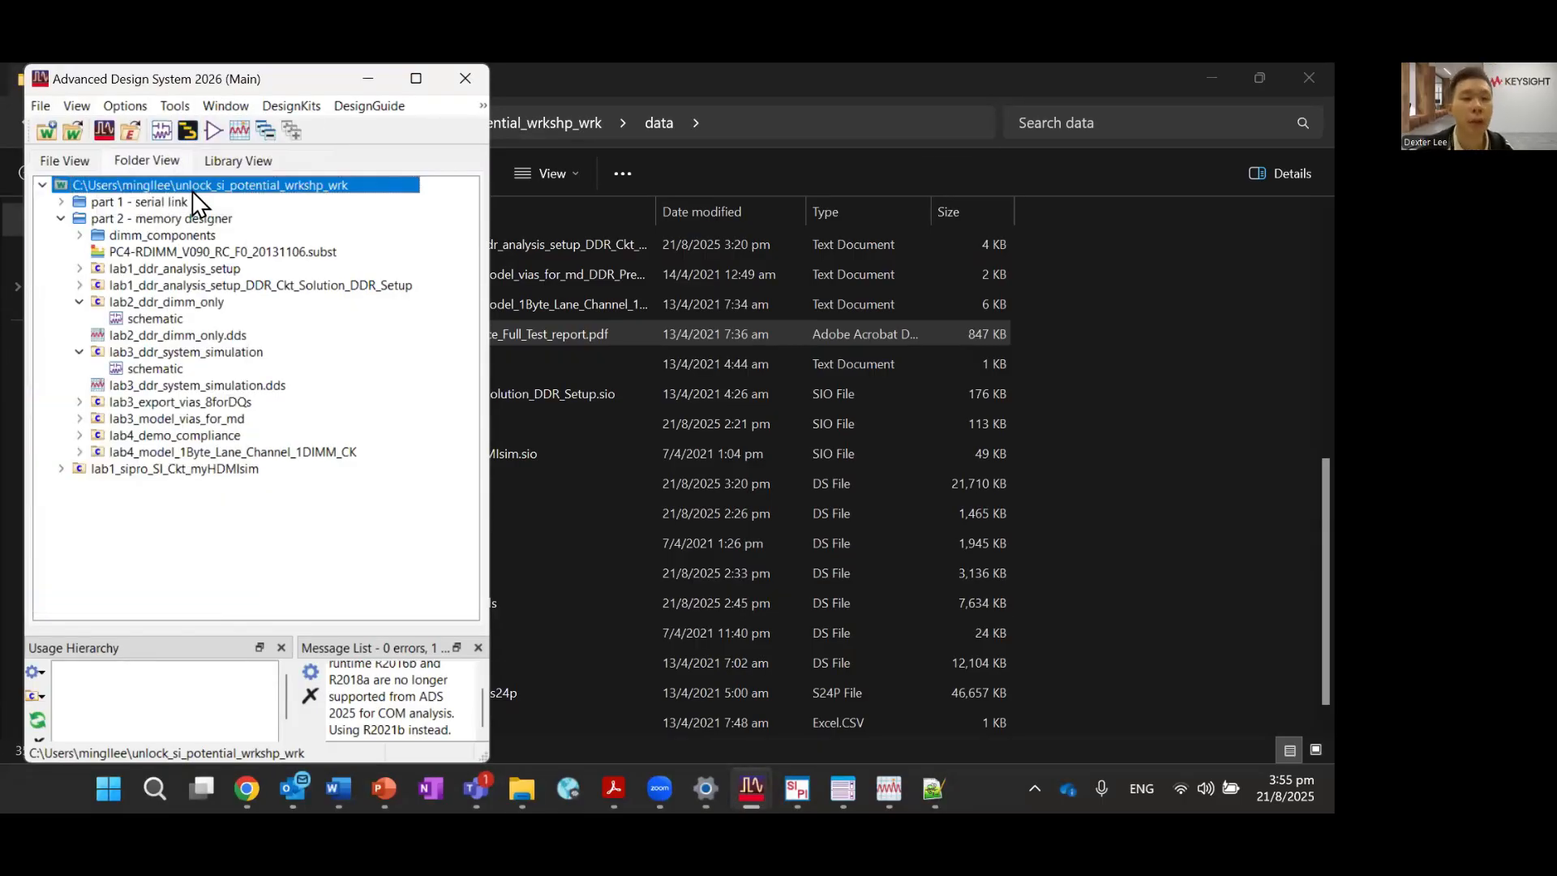
left_click(28, 106)
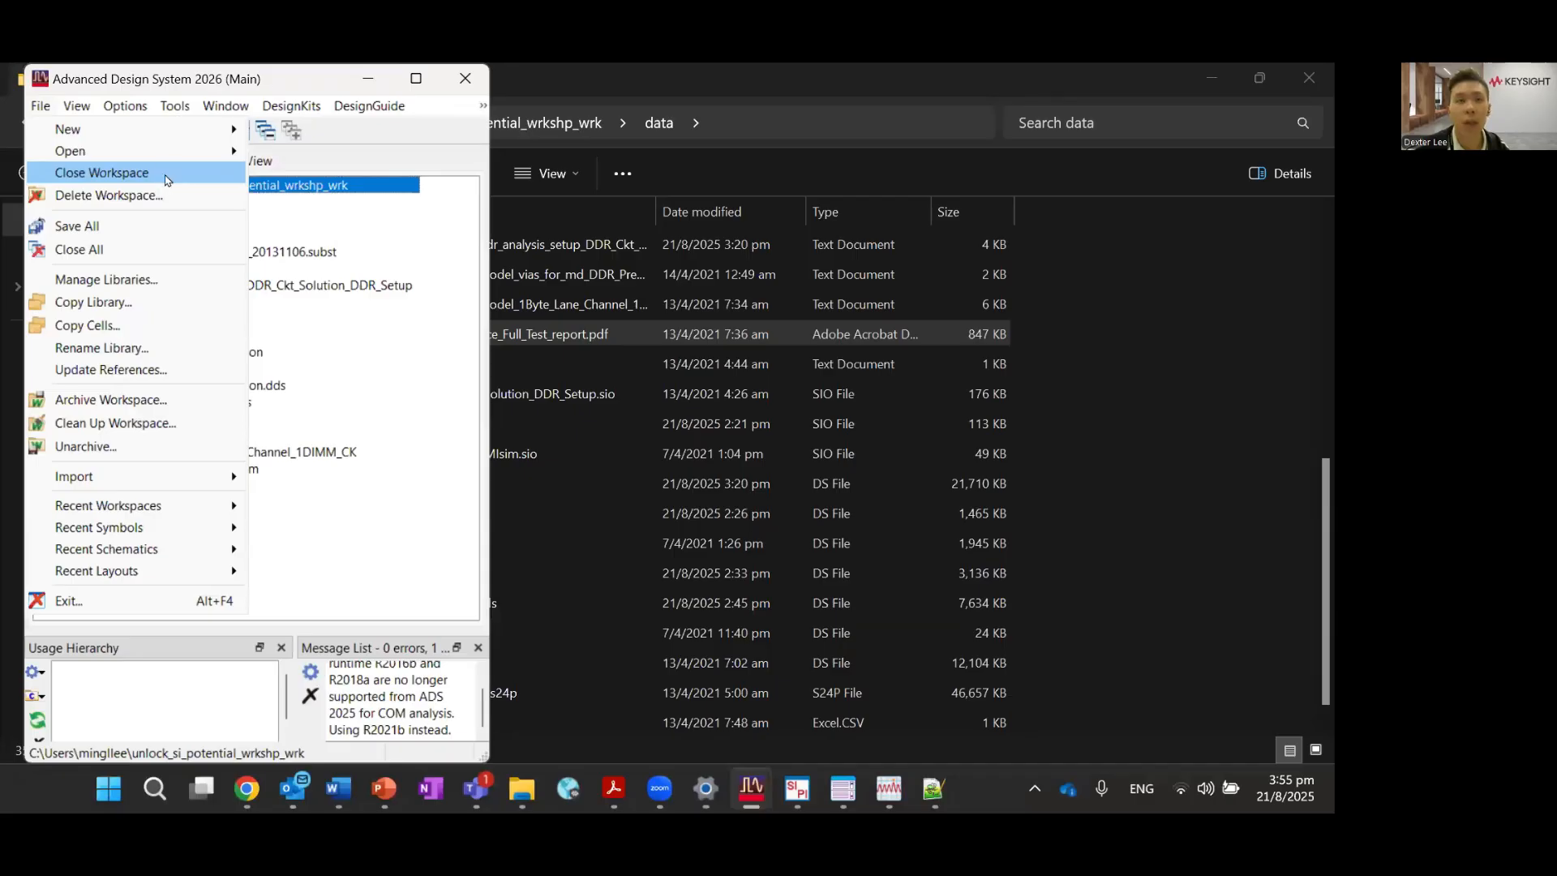
left_click(166, 175)
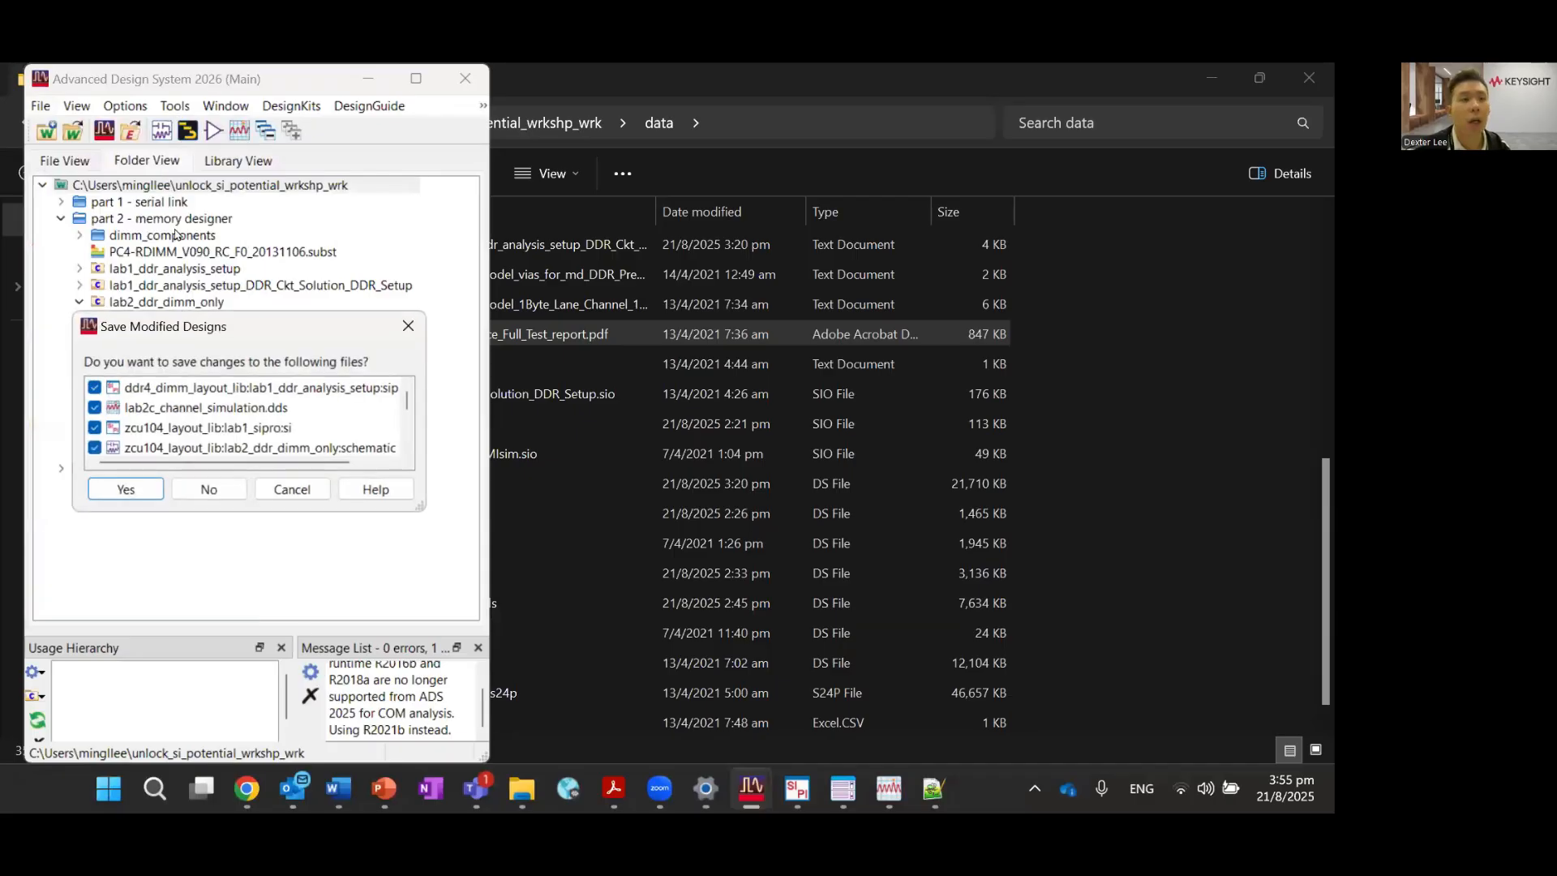
left_click(126, 489)
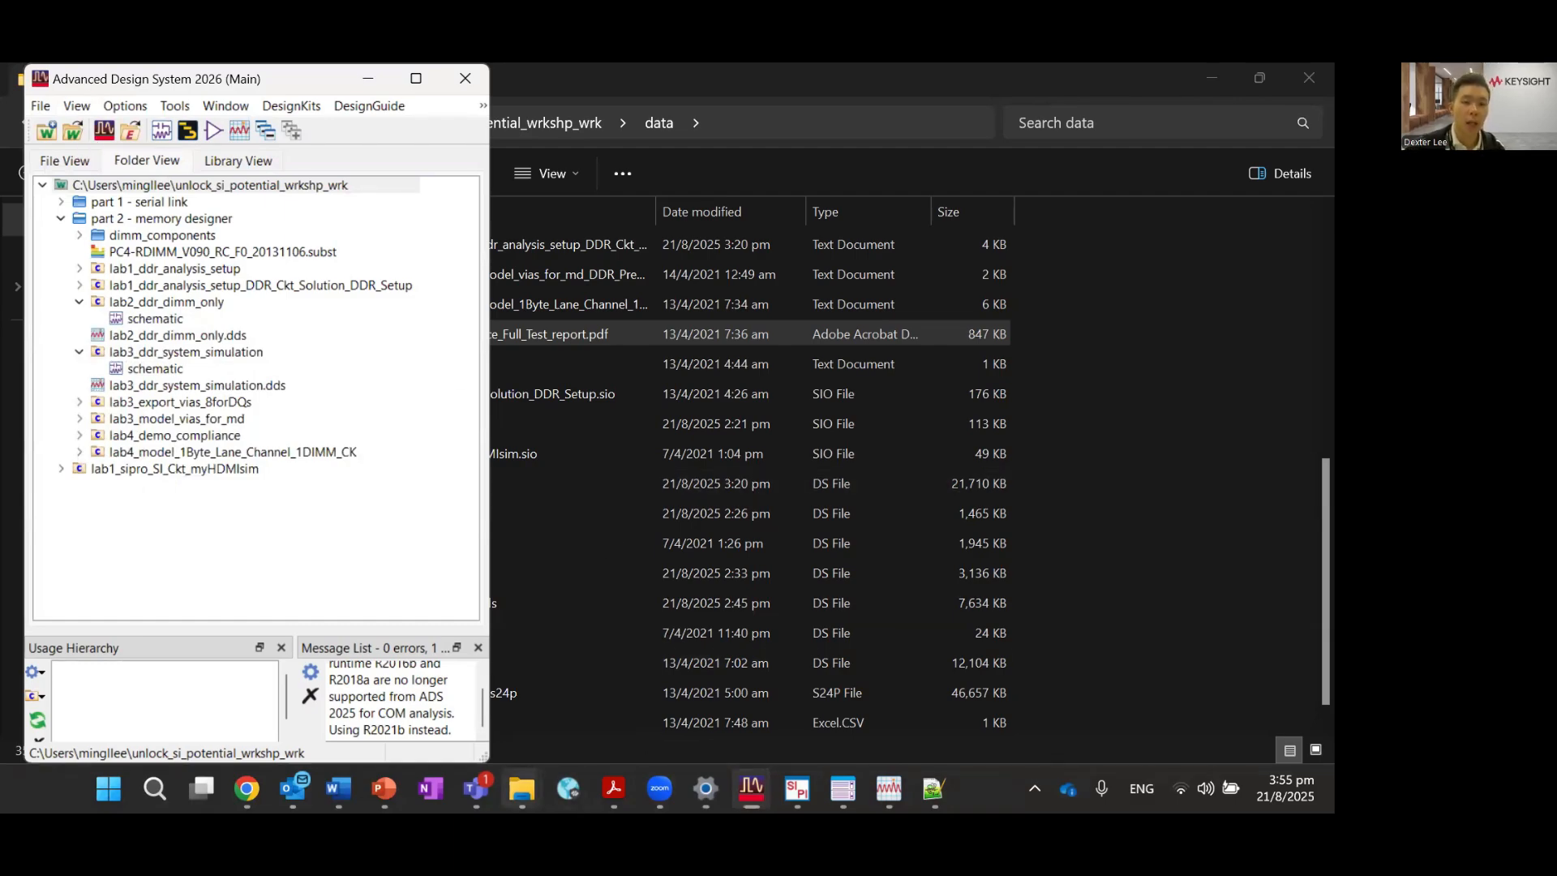
Switch to File Explorer, widen the student folder's window, and go up to the ITB_ADS_Workspace folder.
mouse_move(516, 762)
left_click(361, 676)
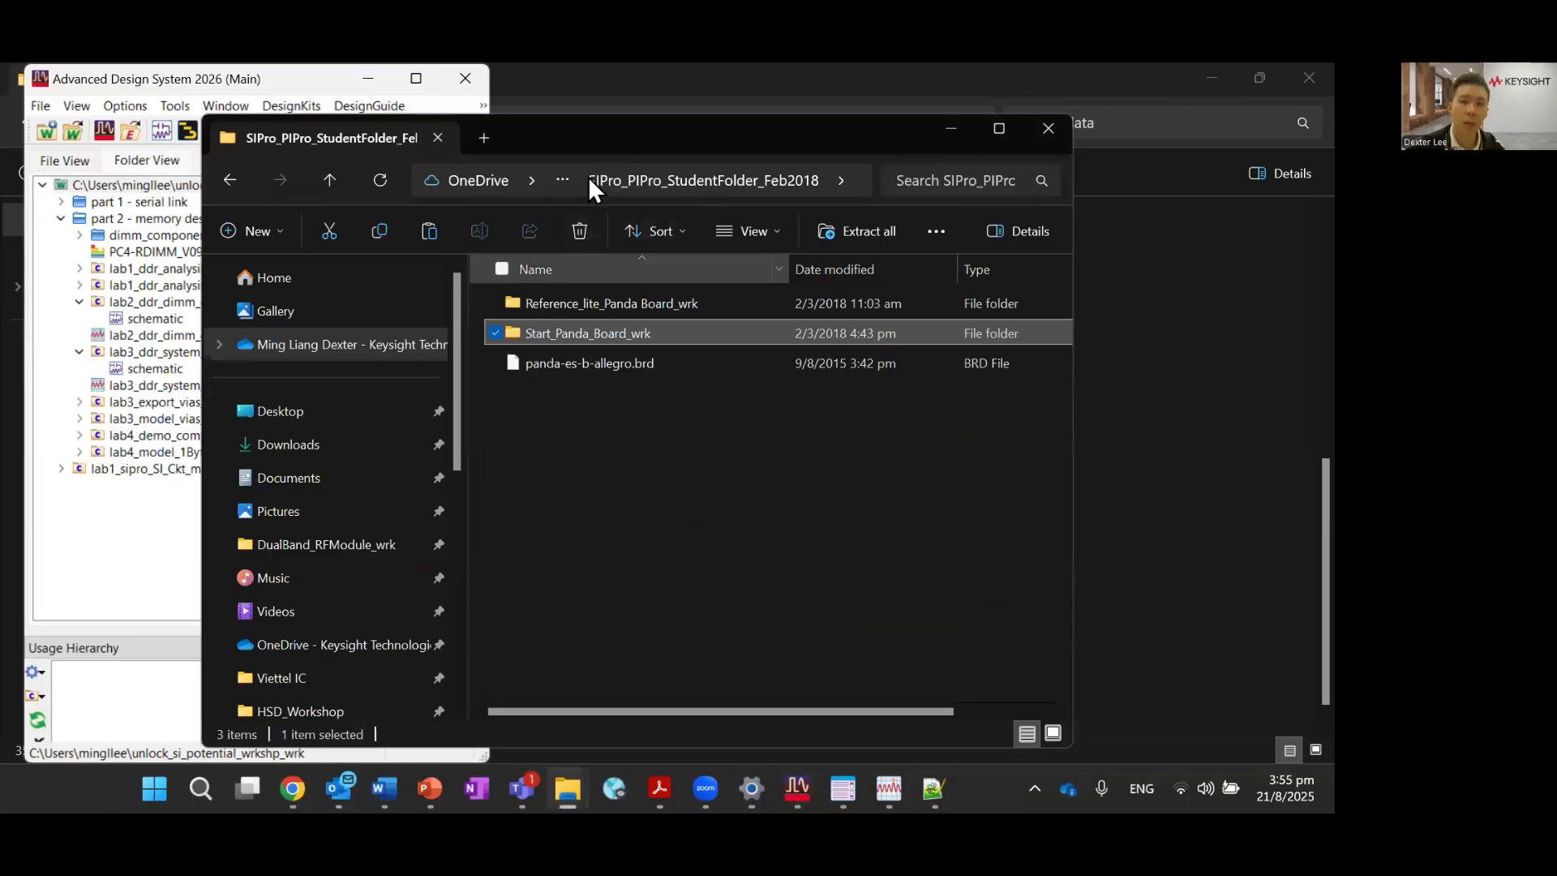
left_click(565, 180)
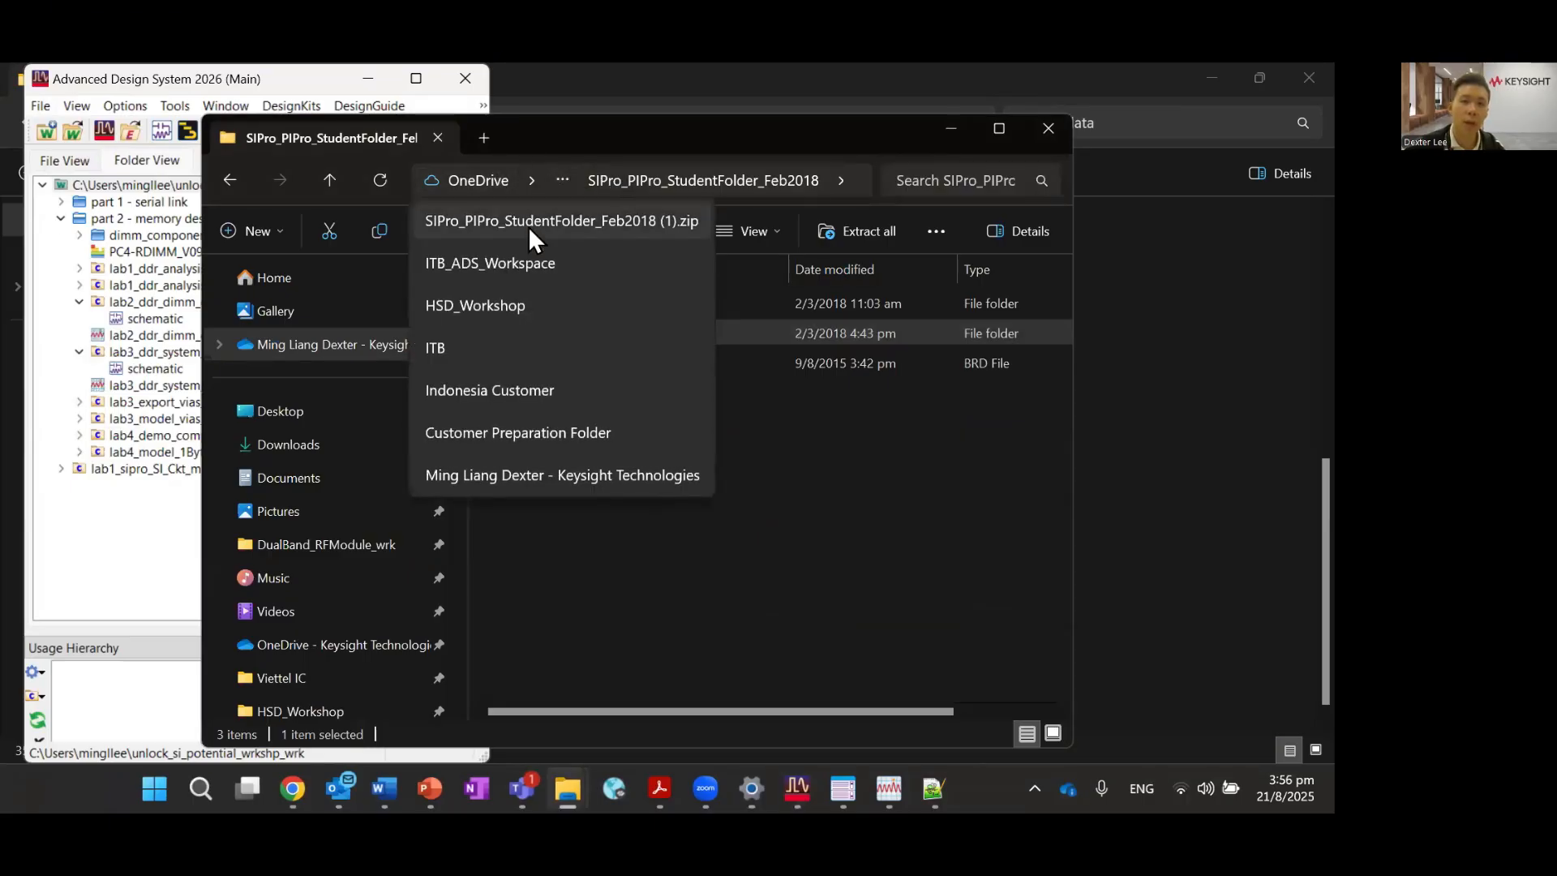
left_click(528, 228)
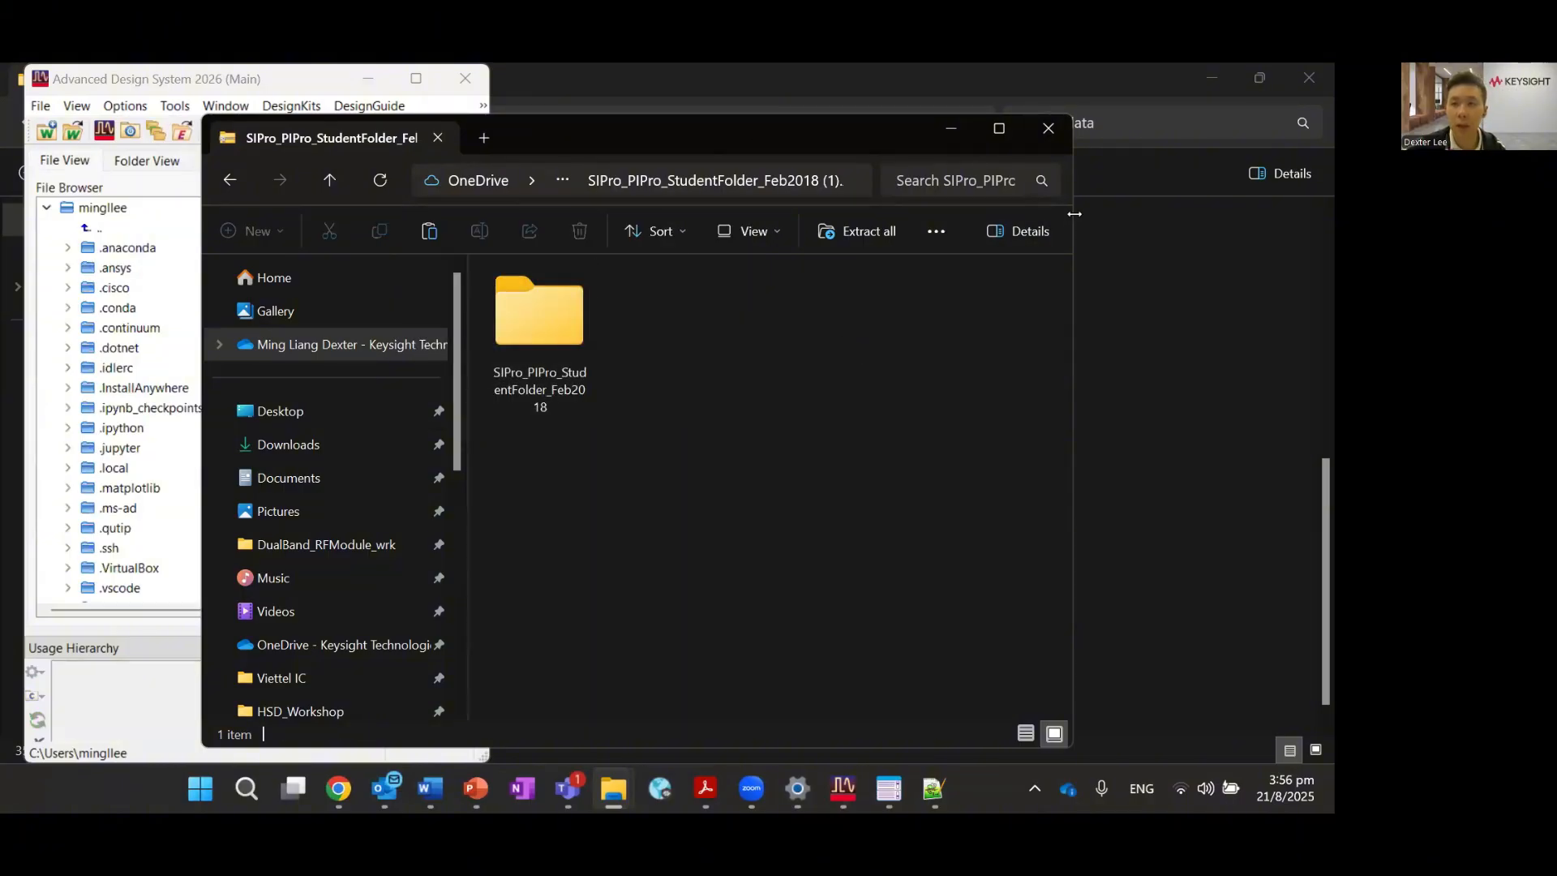
left_click_drag(1072, 212, 1290, 213)
left_click(571, 182)
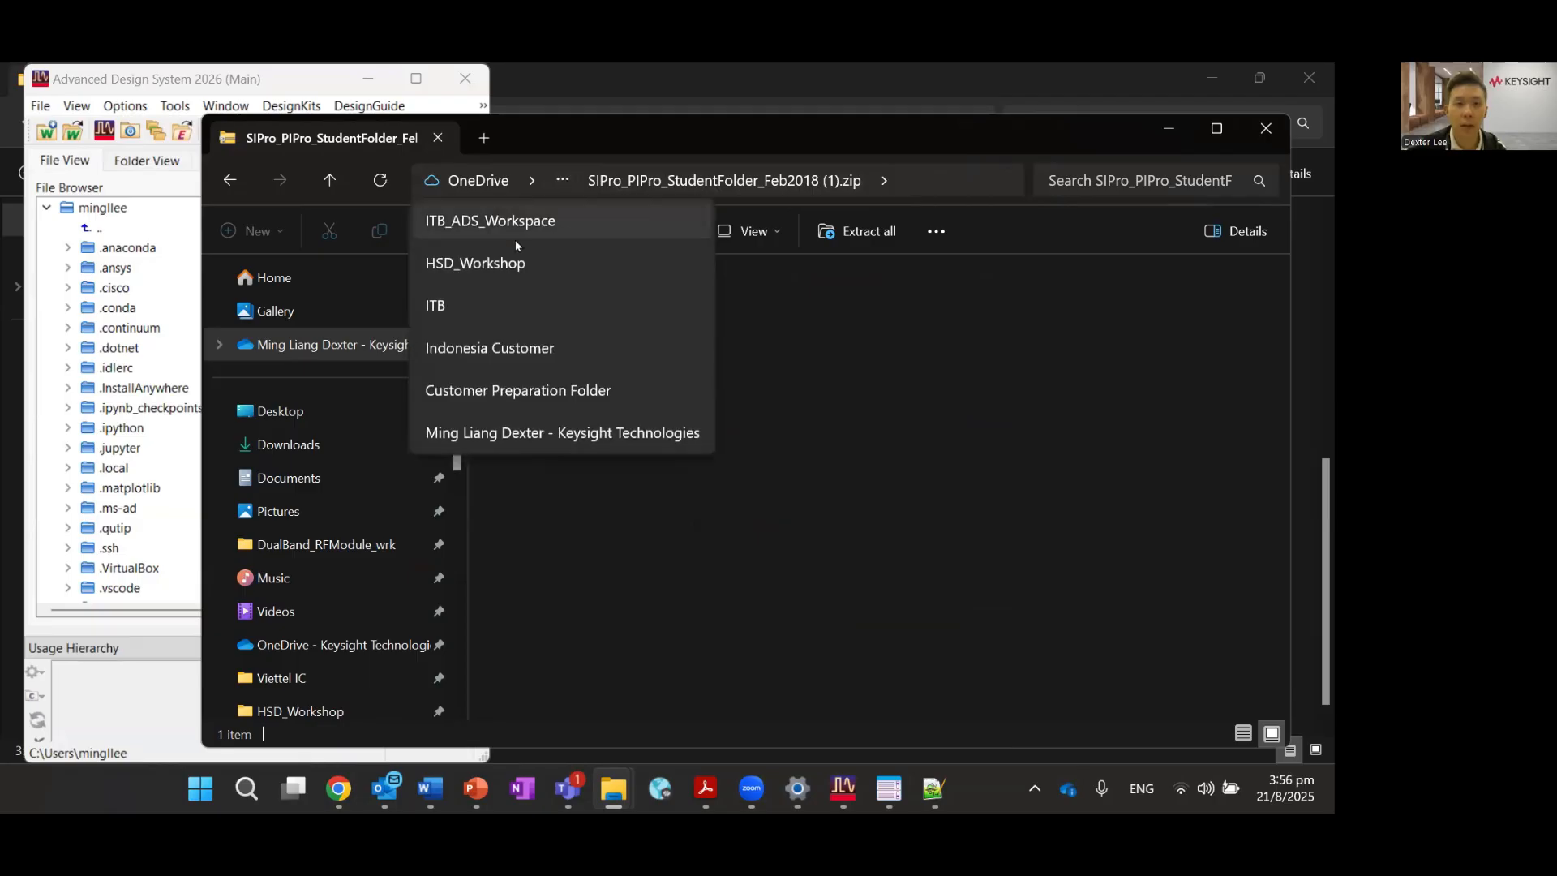
left_click(479, 220)
Select SIPro_PIPro_StudentFolder_Feb2018 (1).zip, examine the actions available for it, and dismiss them without choosing any.
left_click(627, 424)
left_click(623, 305)
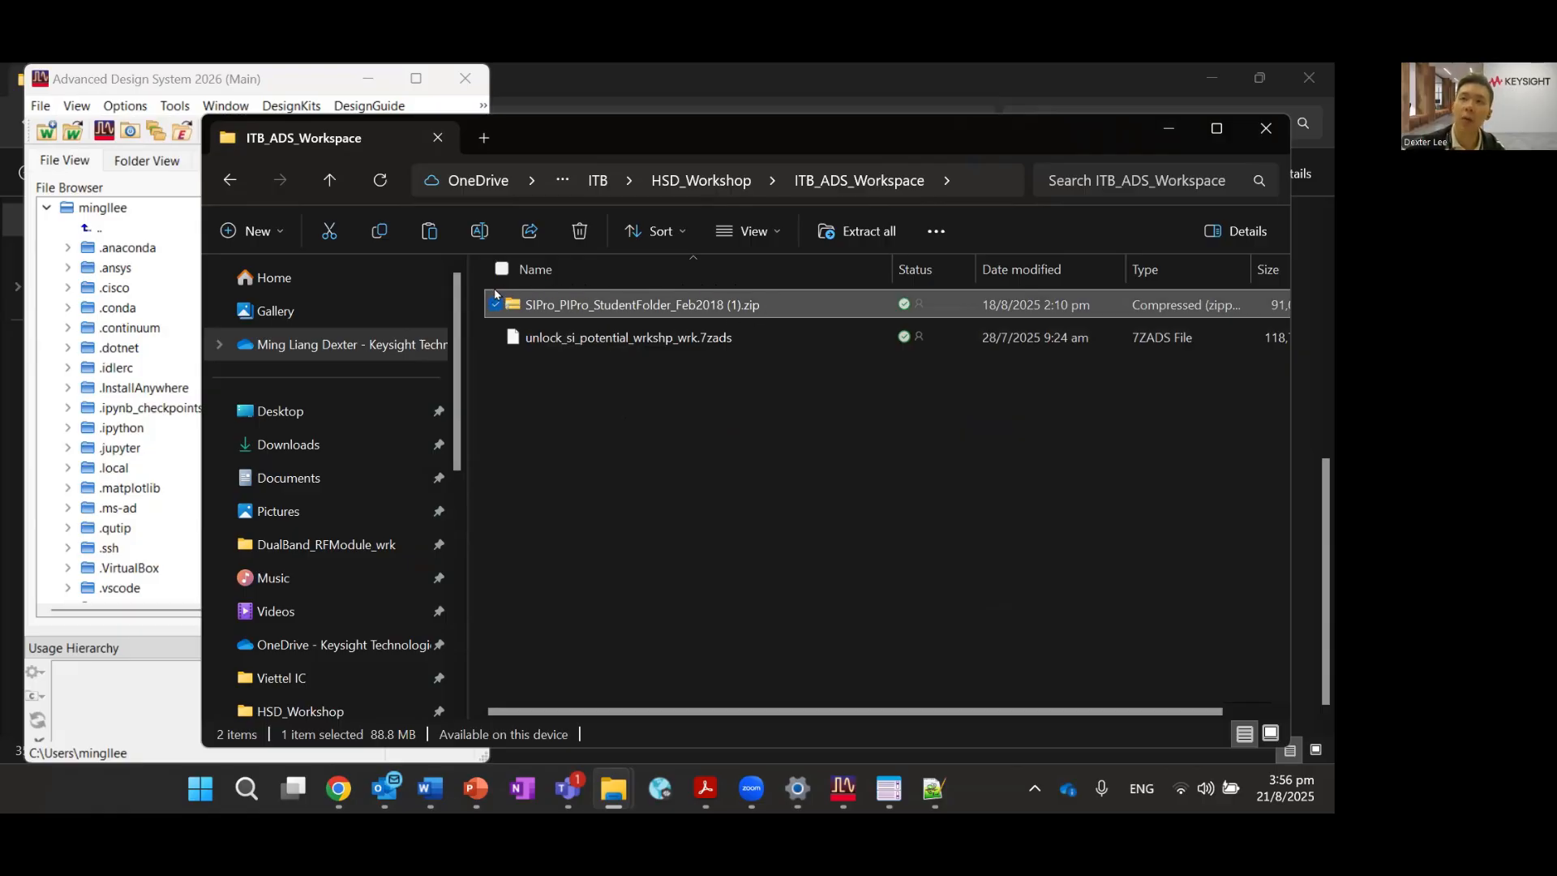
right_click(679, 308)
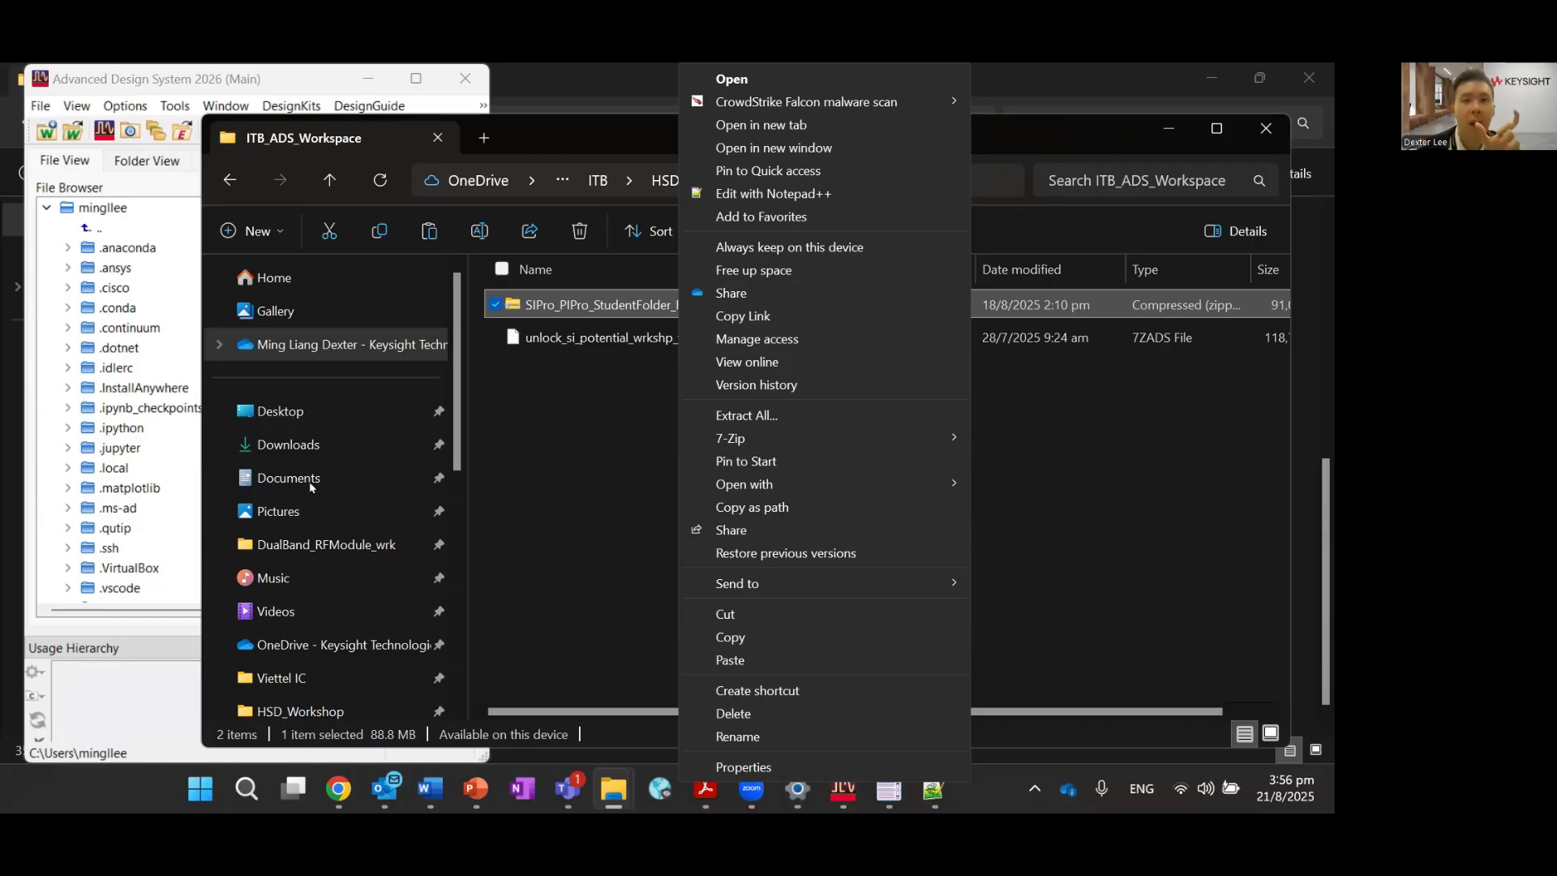
left_click(587, 281)
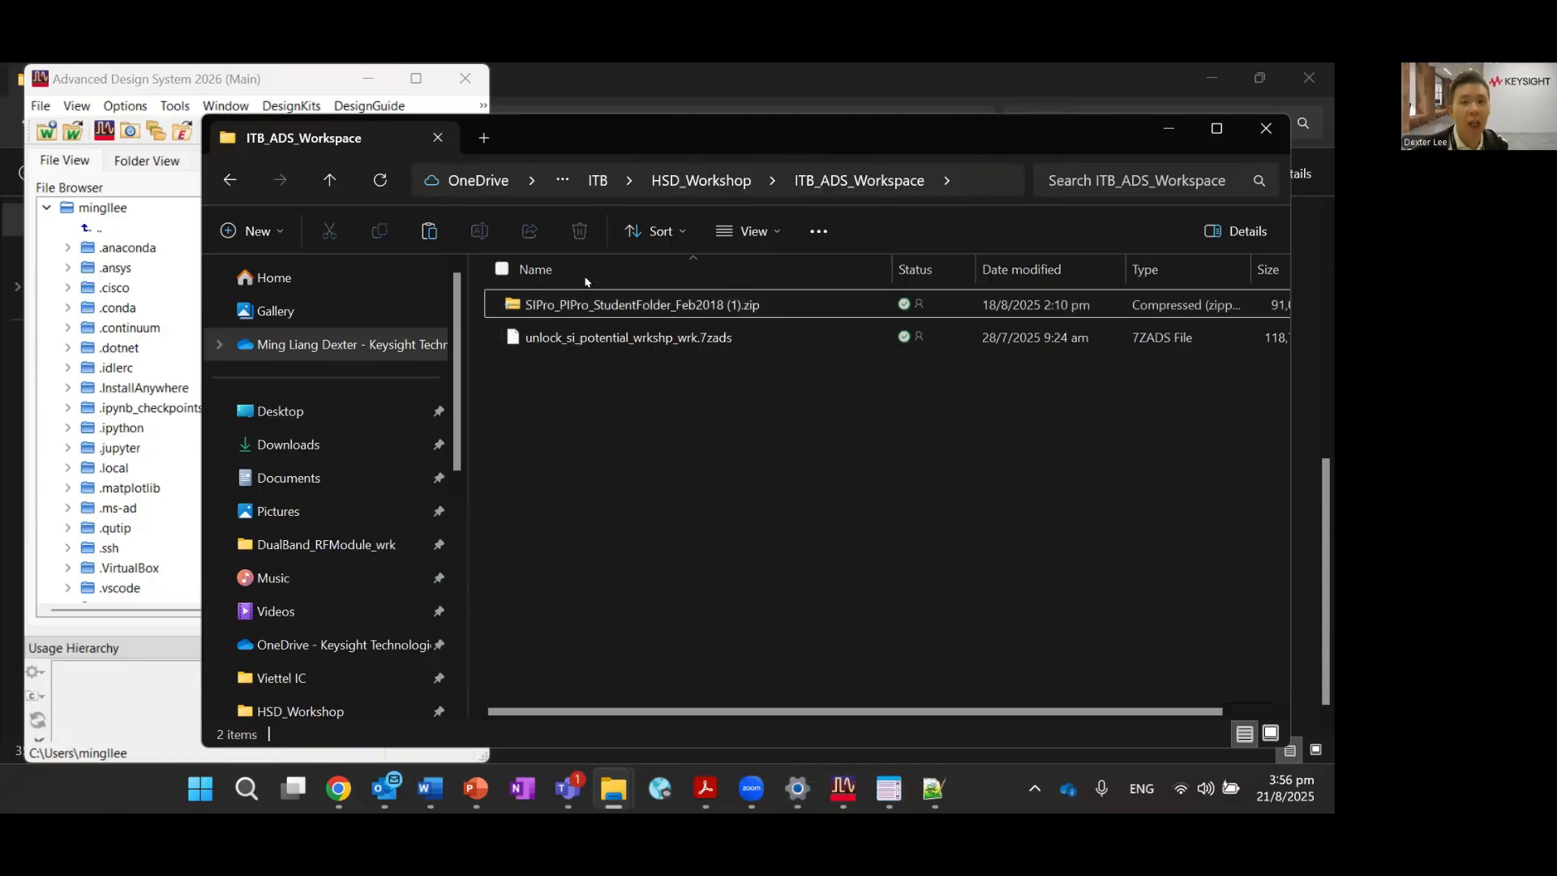
Extract SIPro_PIPro_StudentFolder_Feb2018 (1).zip into the Documents folder, keeping the option to show the extracted files when complete.
left_click(592, 304)
right_click(591, 307)
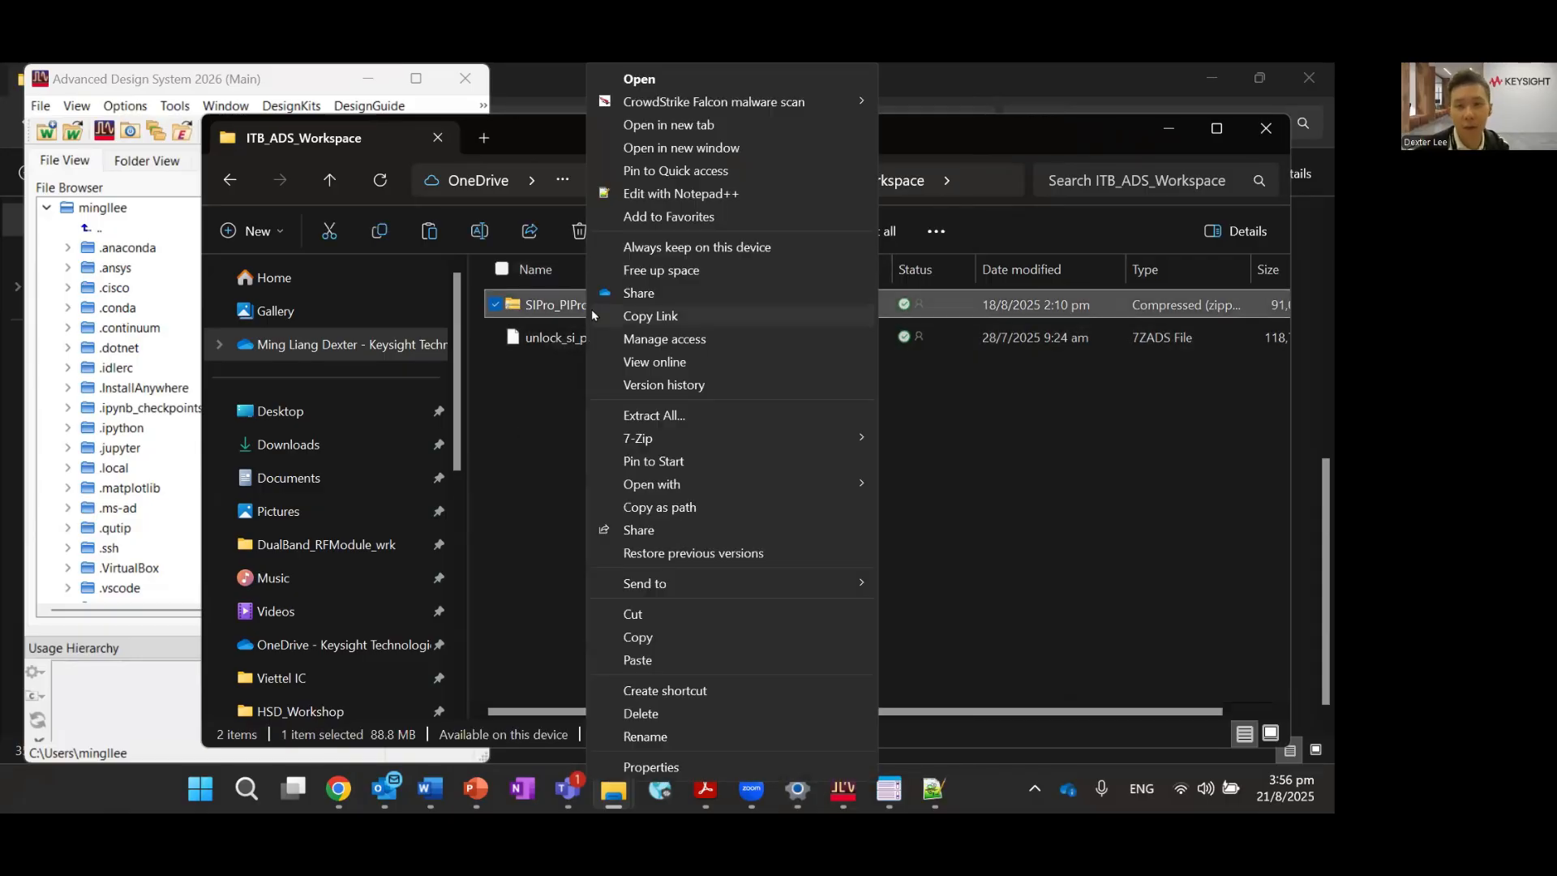
left_click(699, 418)
left_click(855, 336)
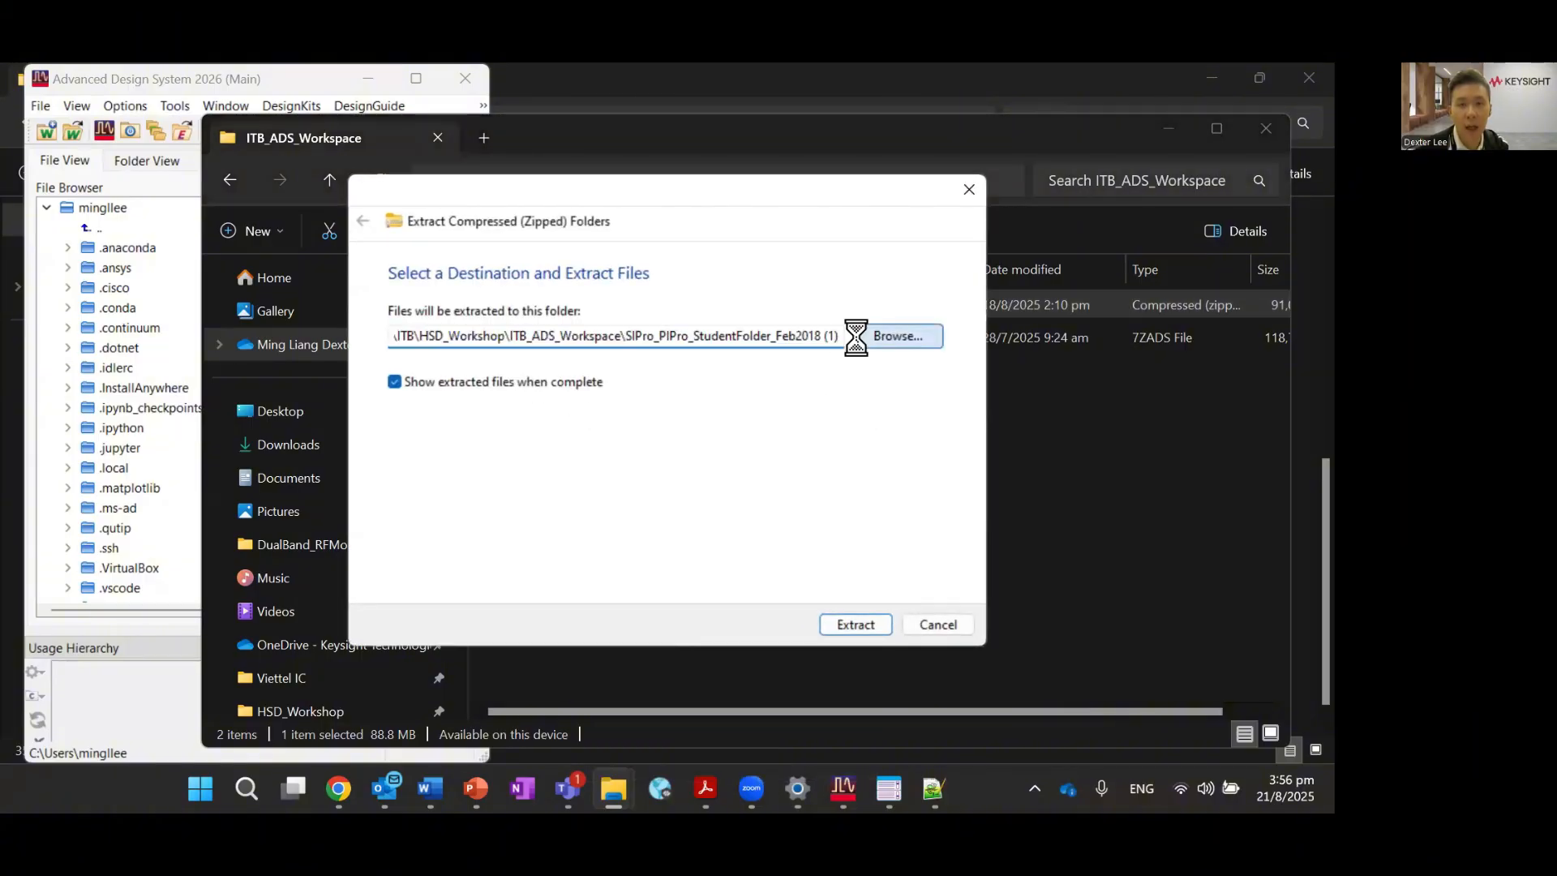
left_click(503, 479)
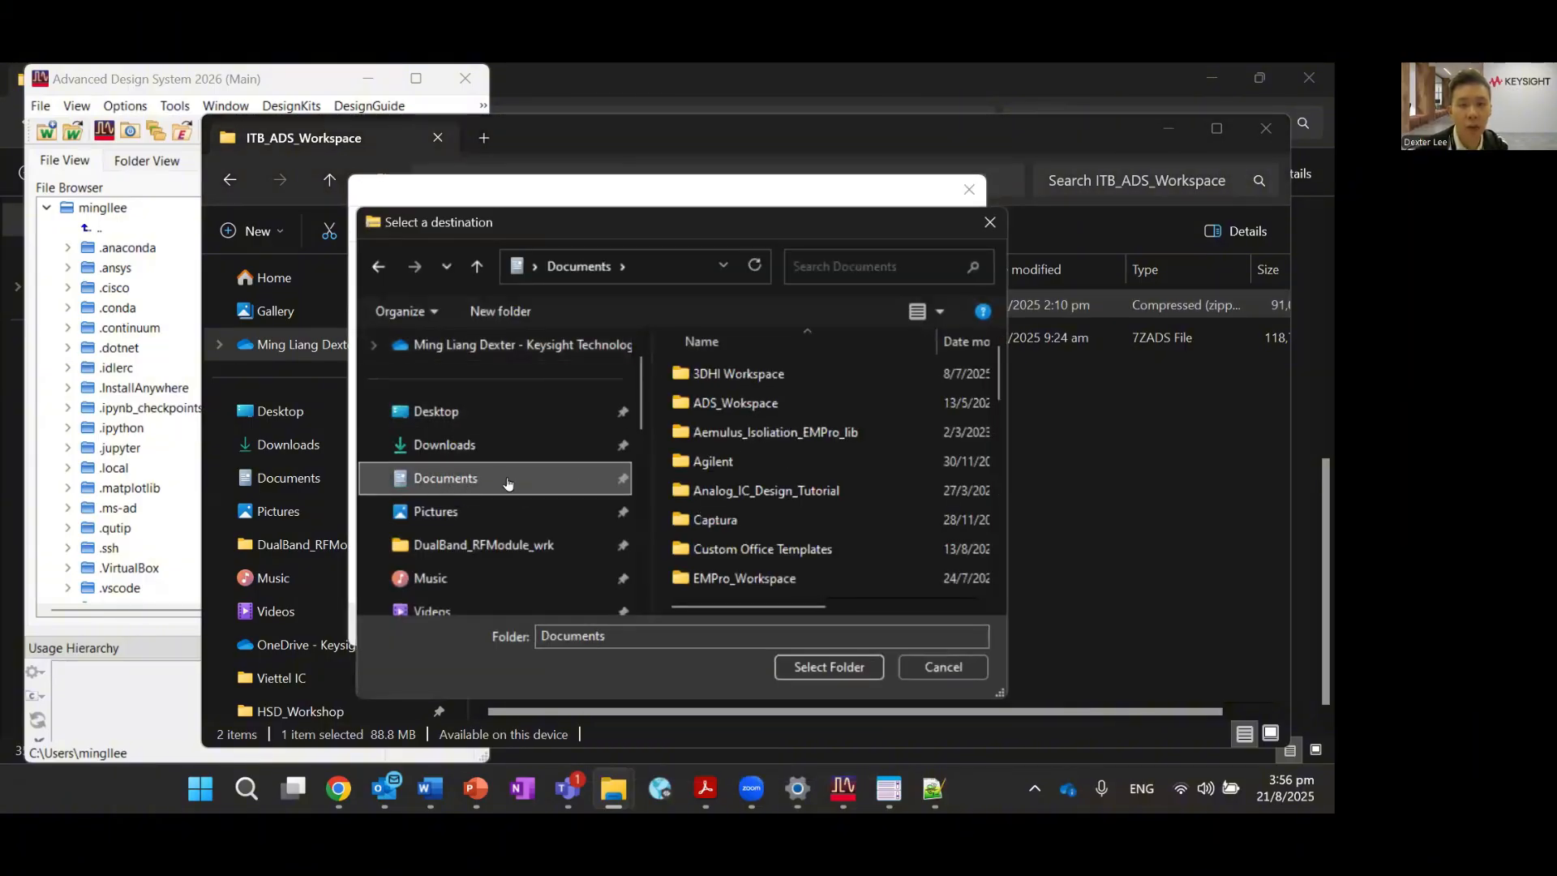
left_click(813, 667)
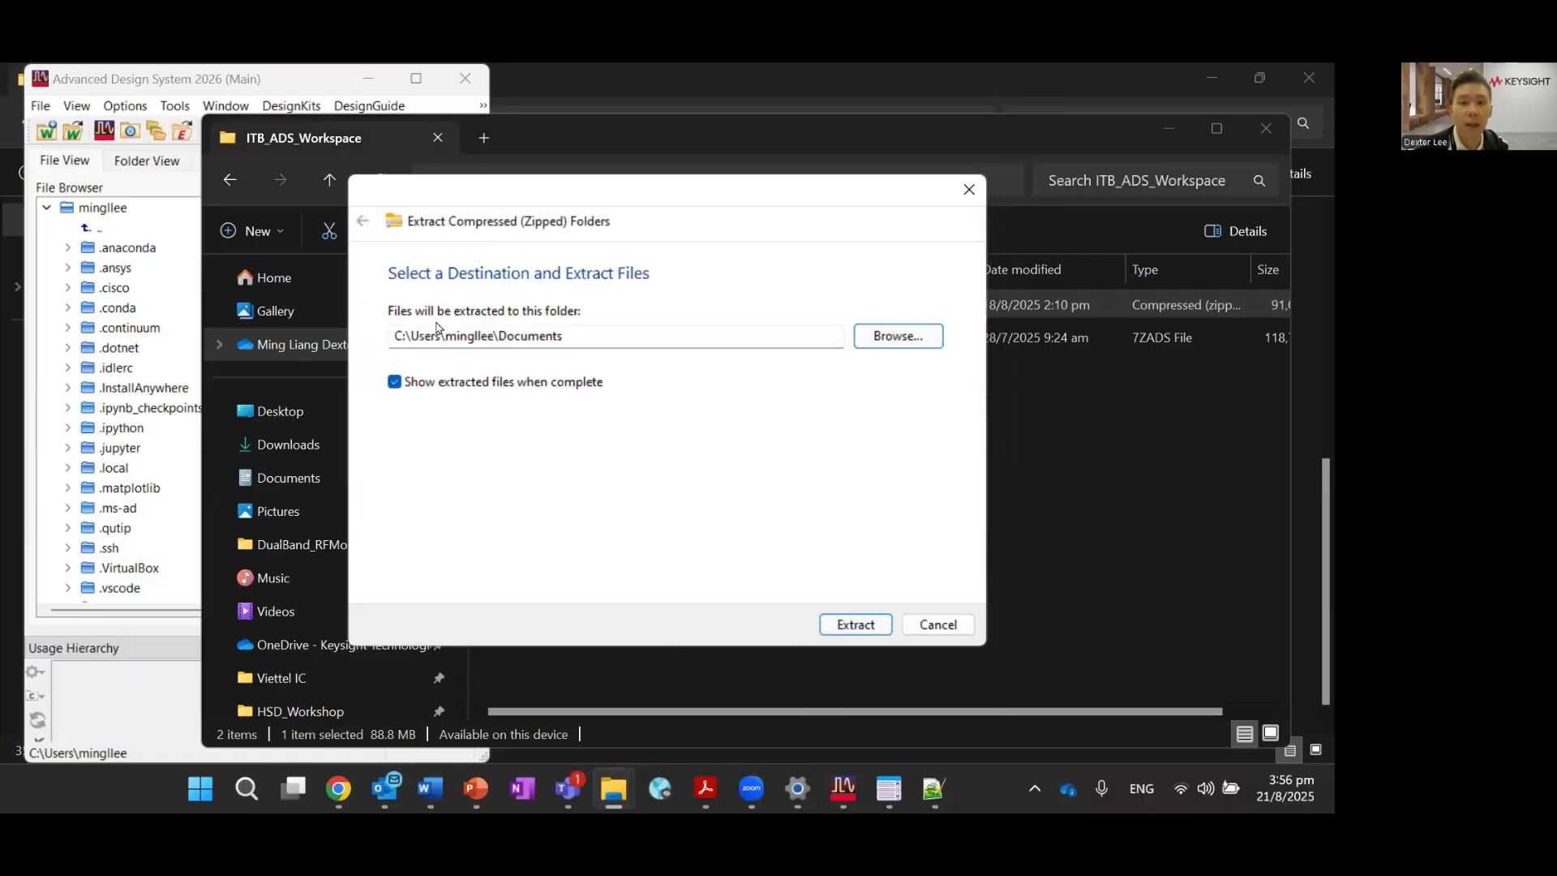
left_click(828, 621)
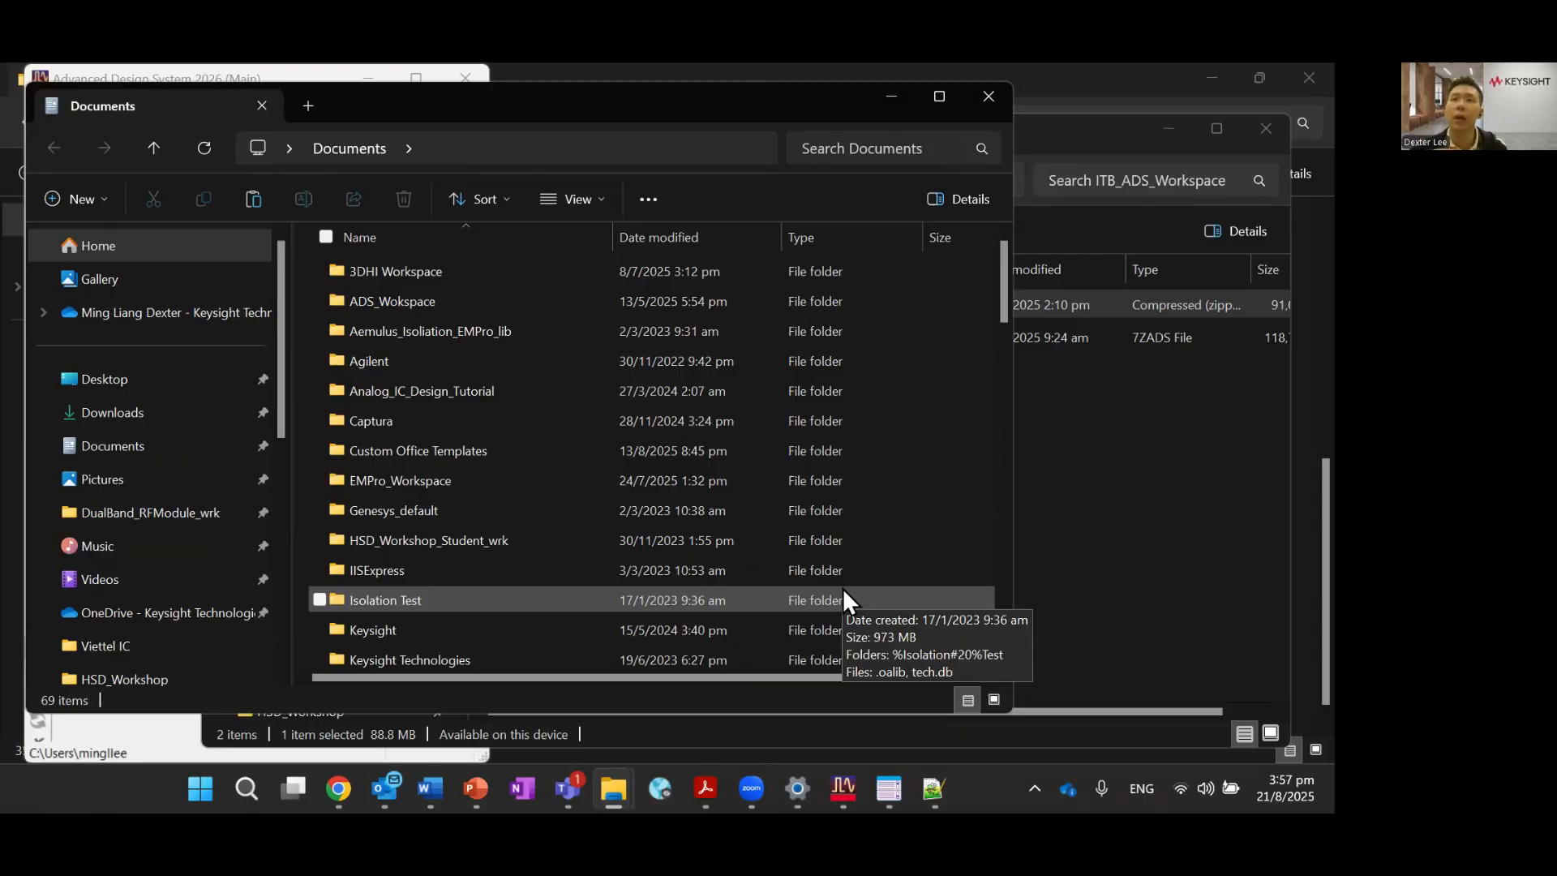
Return to the ITB_ADS_Workspace folder and examine the Extract All action offered for the SIPro_PIPro zip file without running it.
scroll(393, 387, "down", 2)
left_click(1220, 458)
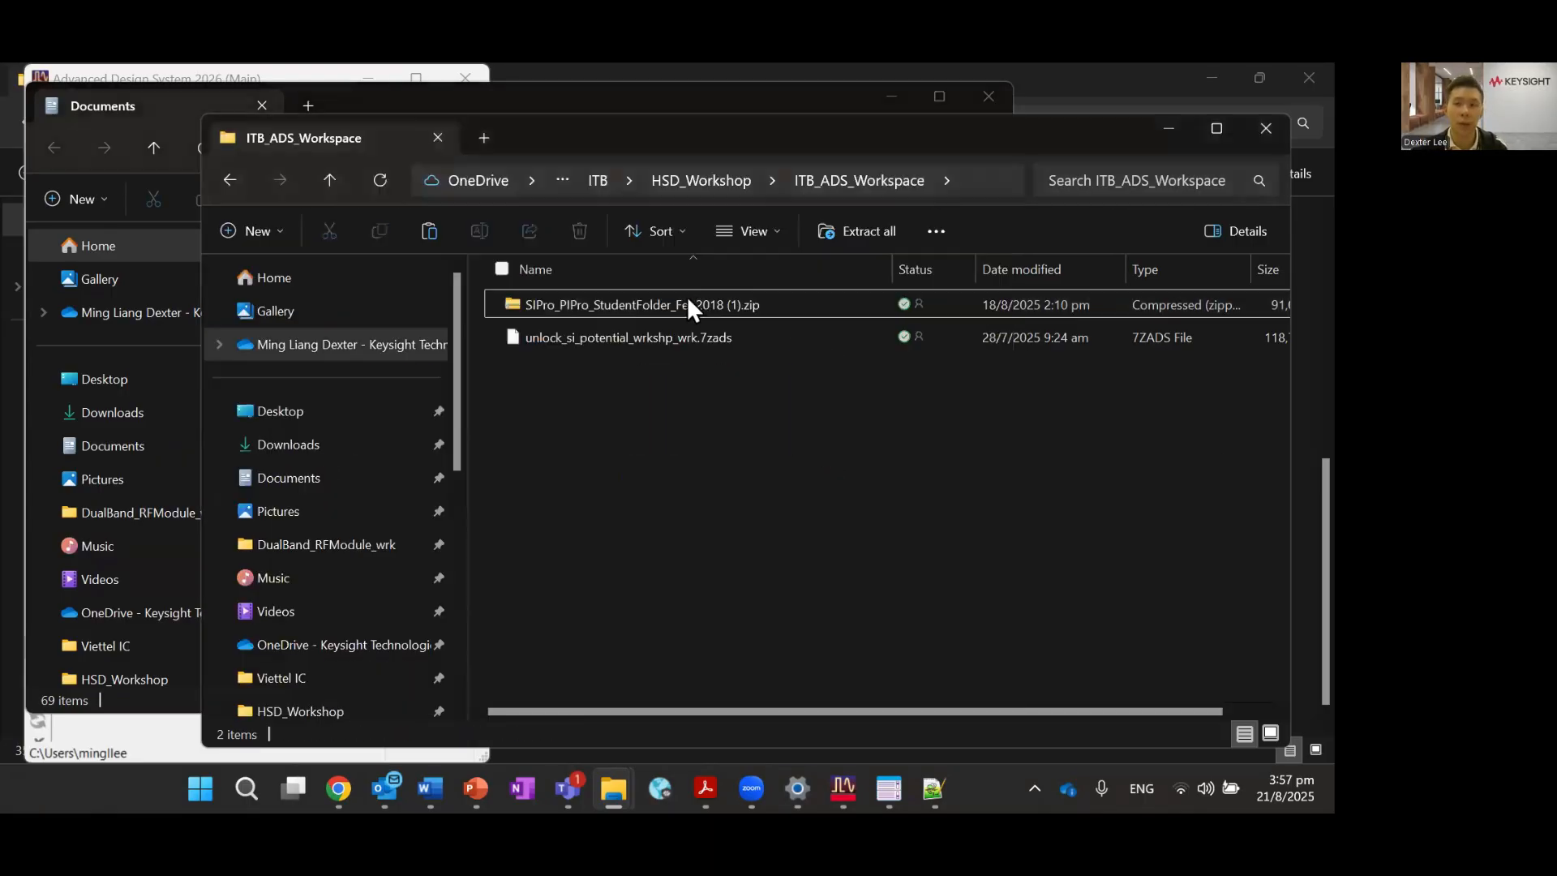
right_click(771, 300)
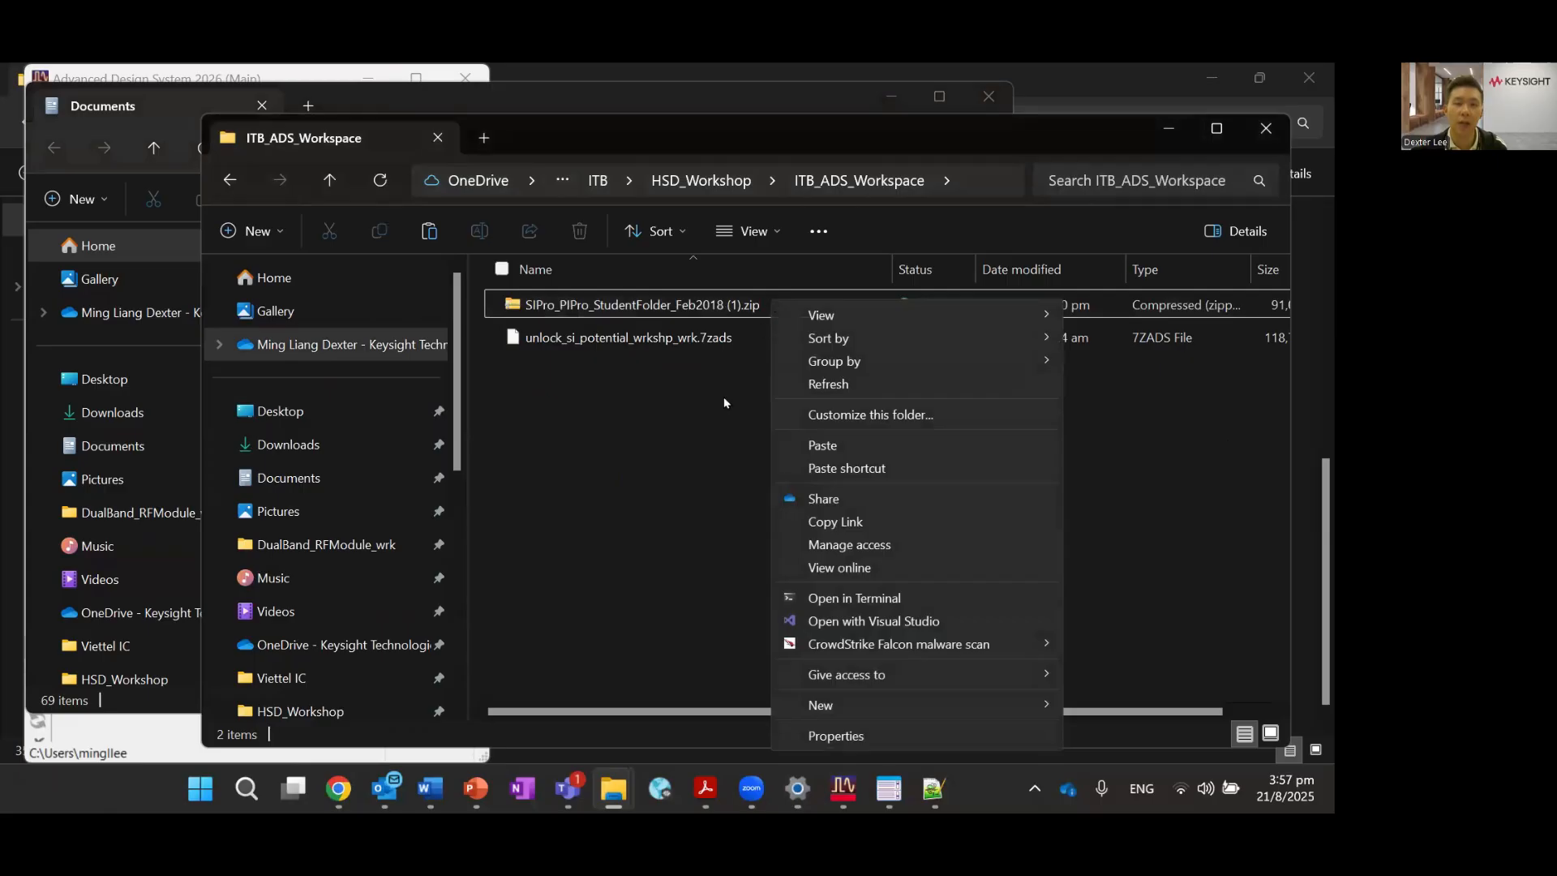
left_click(723, 402)
right_click(775, 307)
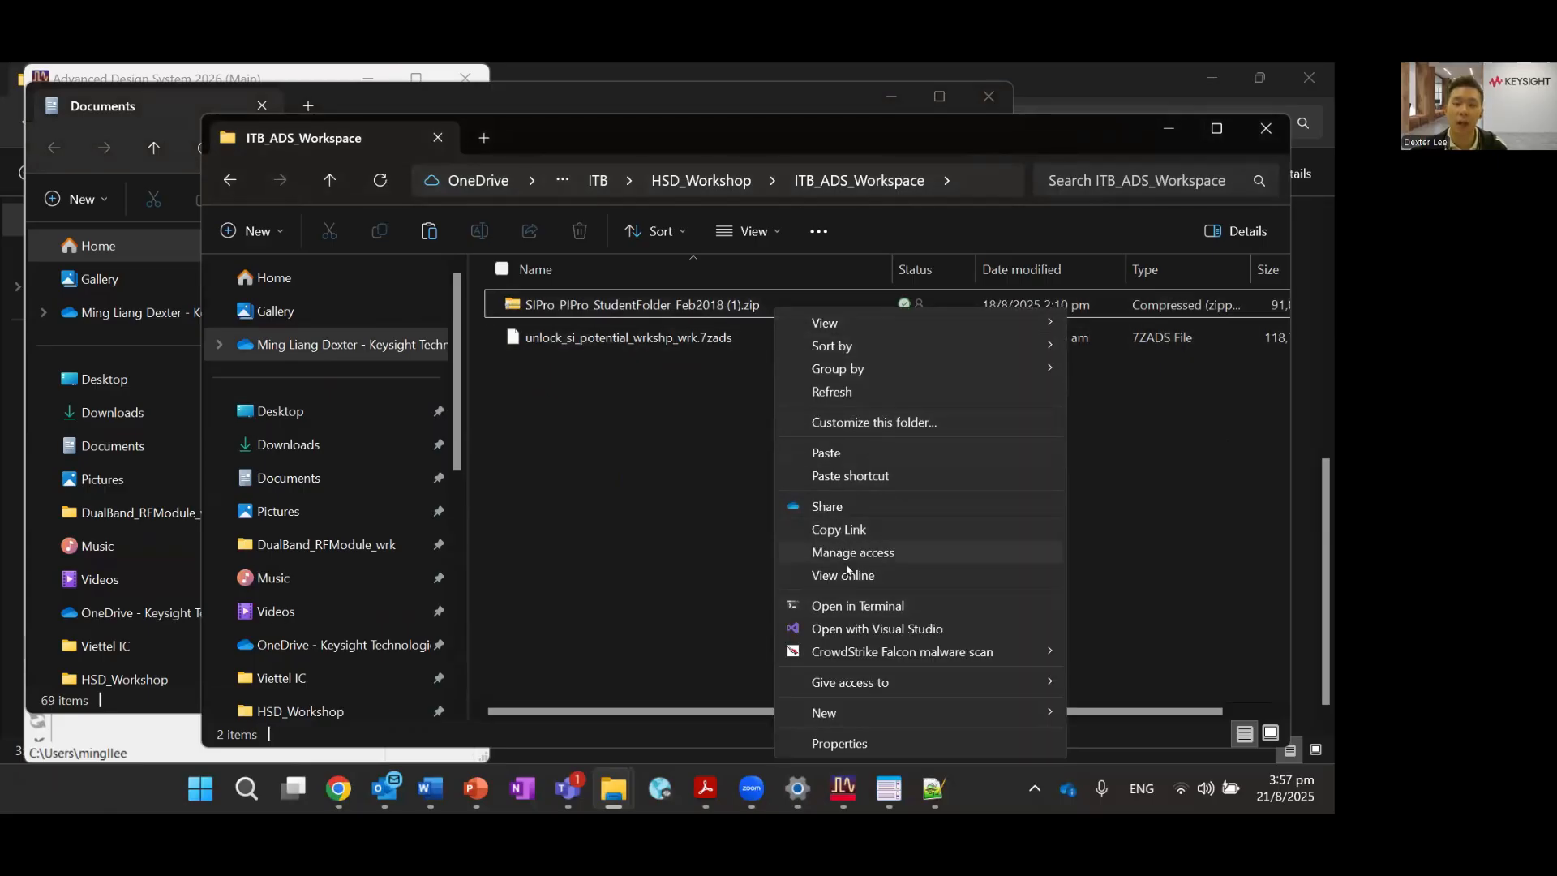
left_click(726, 392)
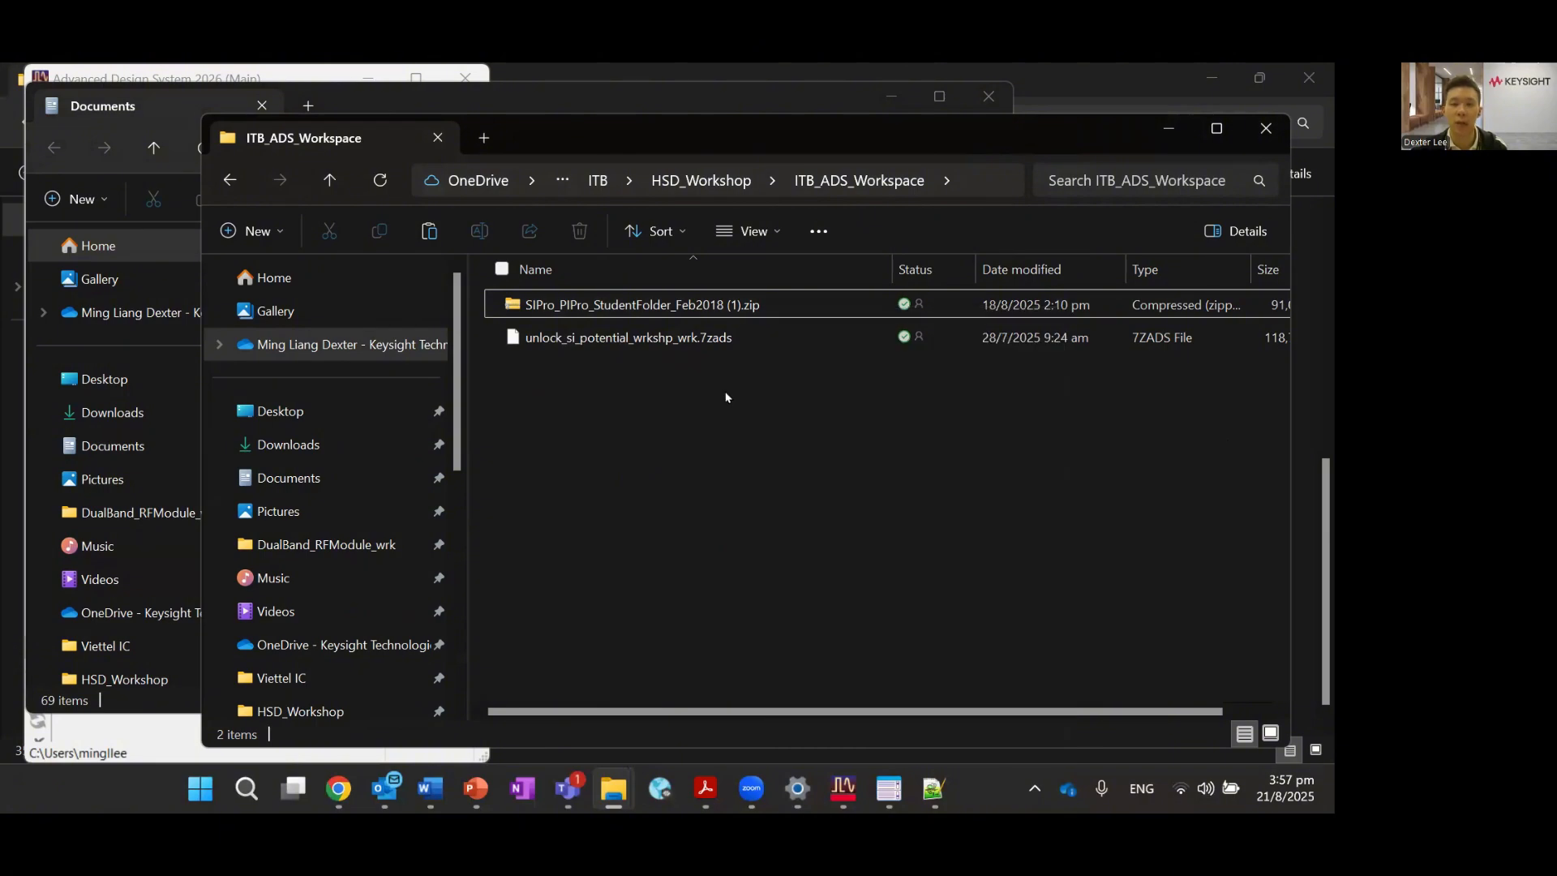
left_click(673, 308)
right_click(665, 306)
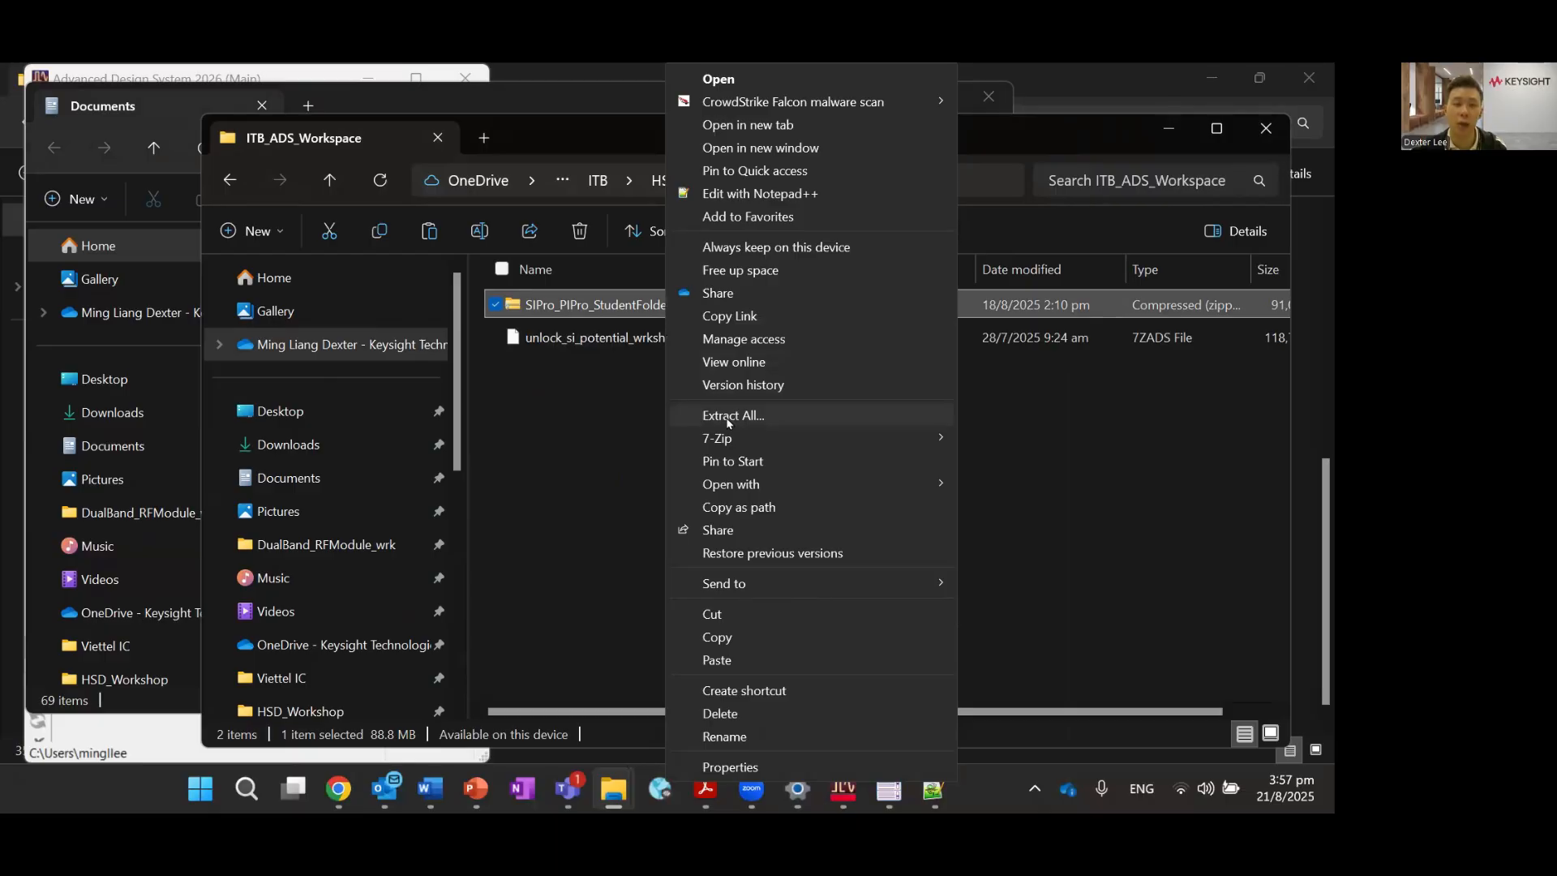
View the contents of the extracted SIPro_PIPro_StudentFolder_Feb2018 folder in Documents, and close both Documents folder windows.
left_click(328, 483)
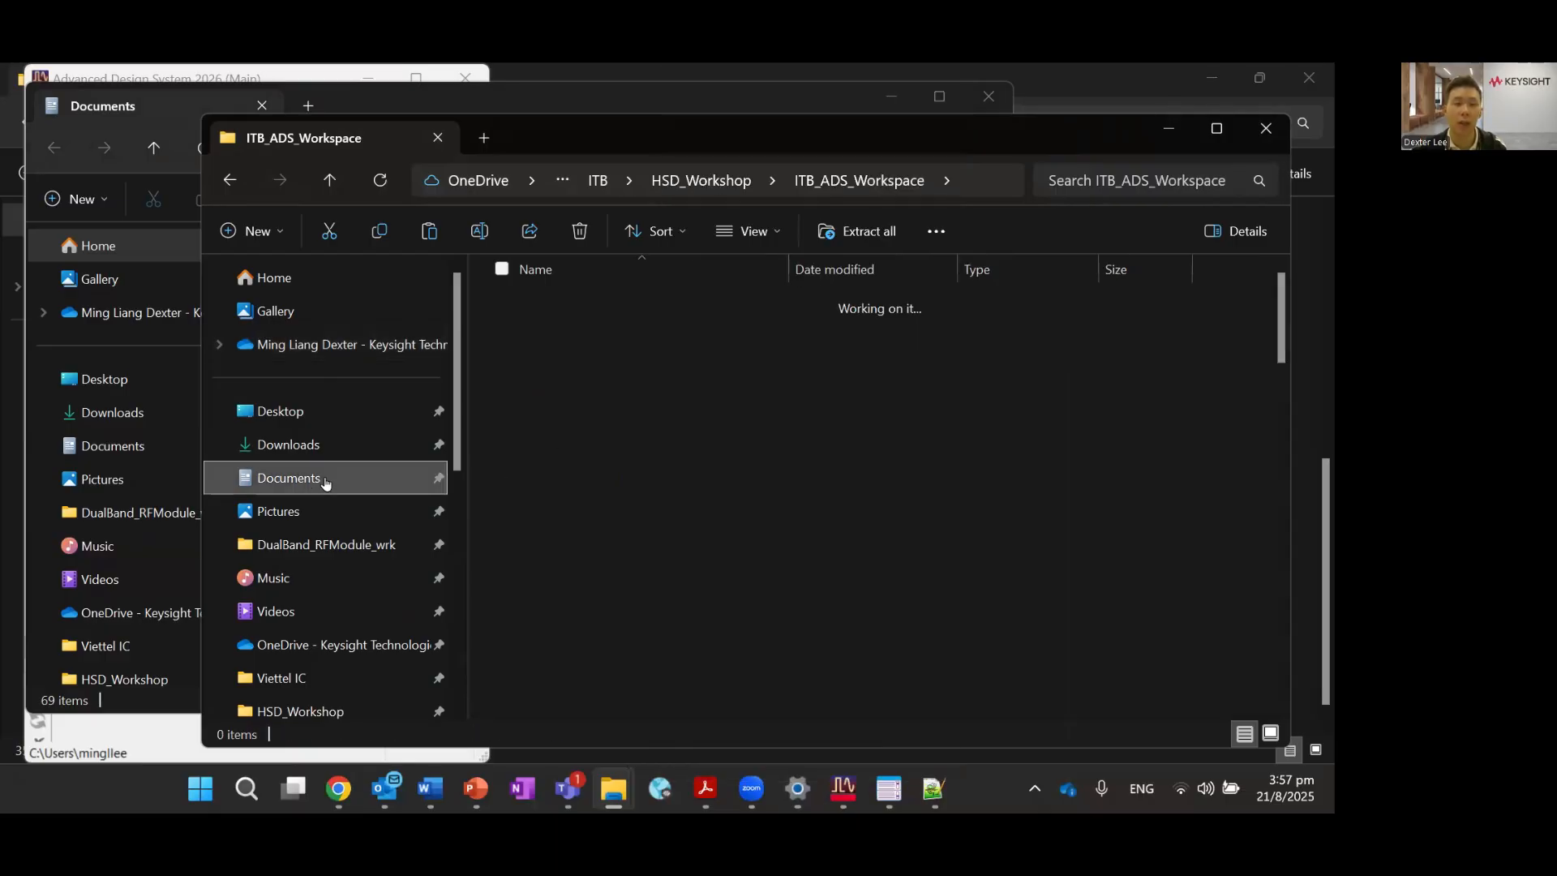
scroll(660, 438, "down", 10)
scroll(604, 551, "down", 1)
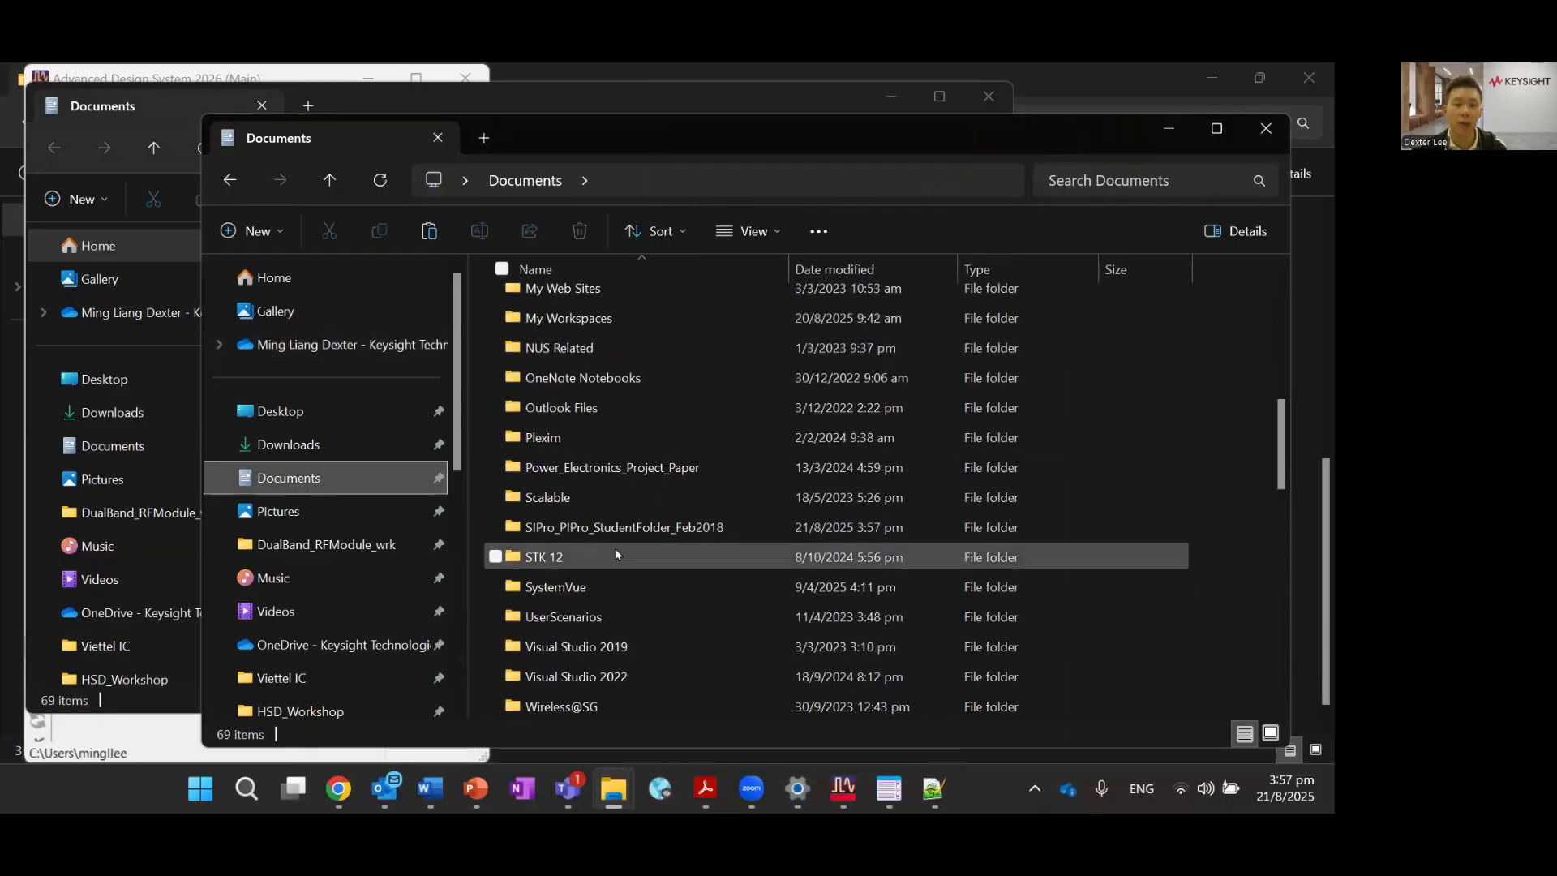
double_click(558, 532)
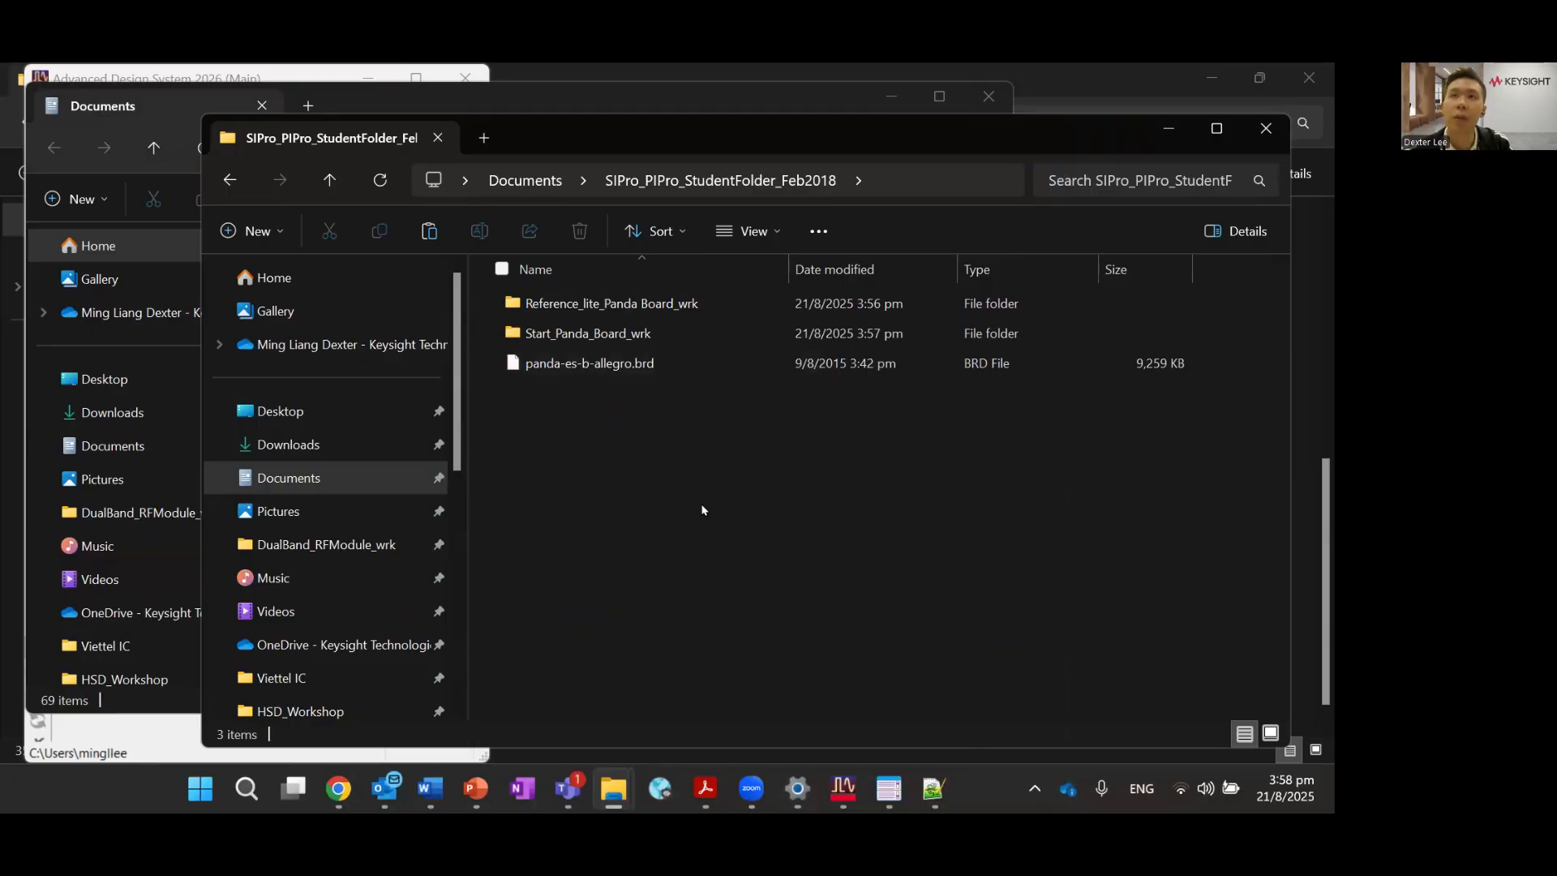
left_click(1265, 129)
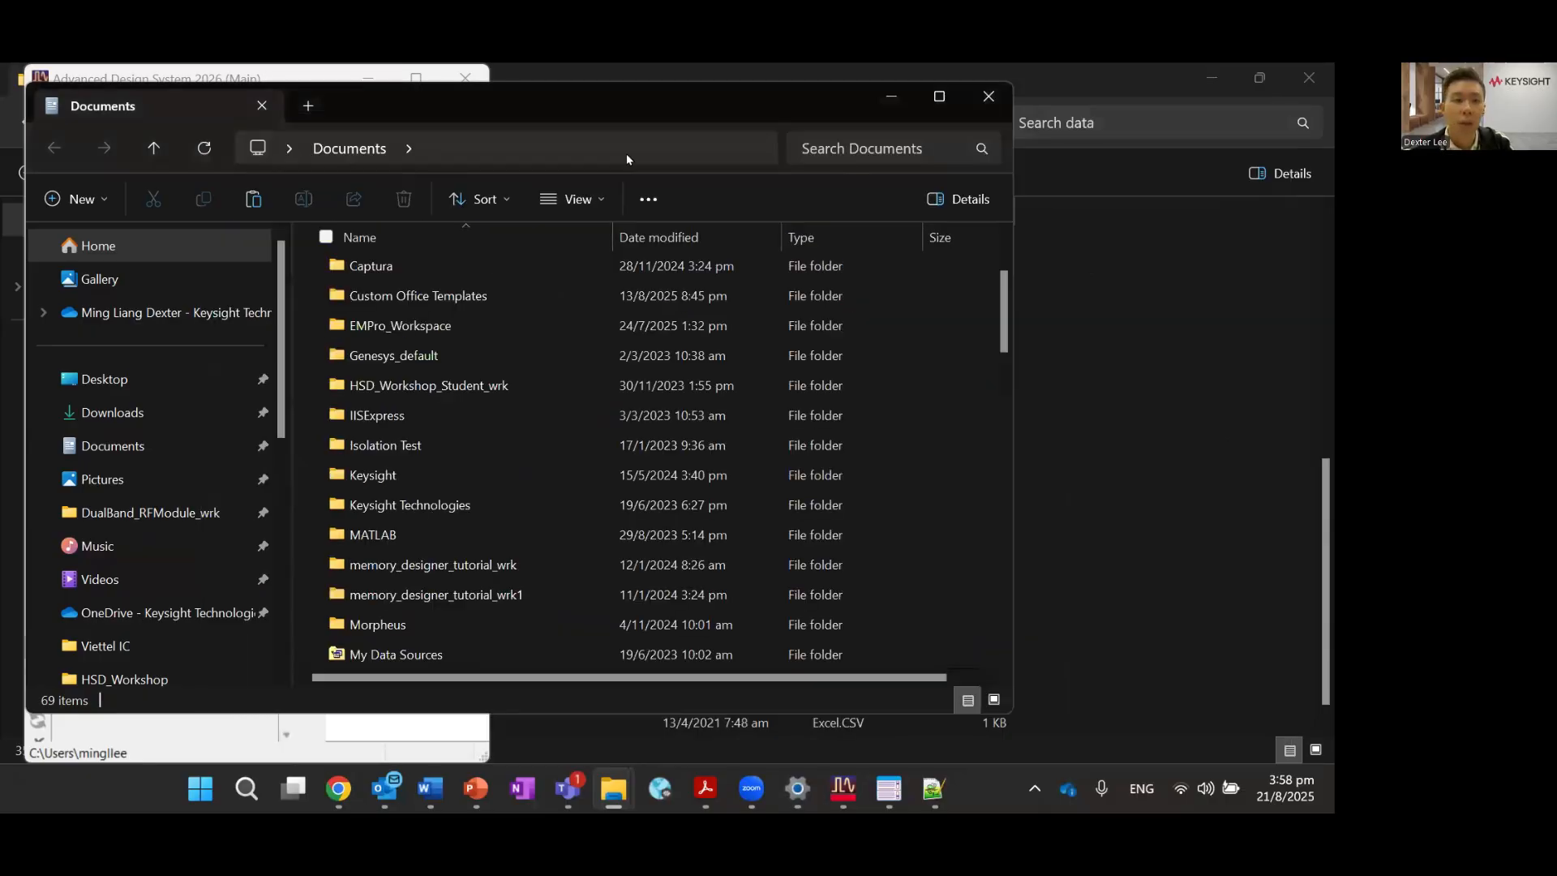
left_click(982, 102)
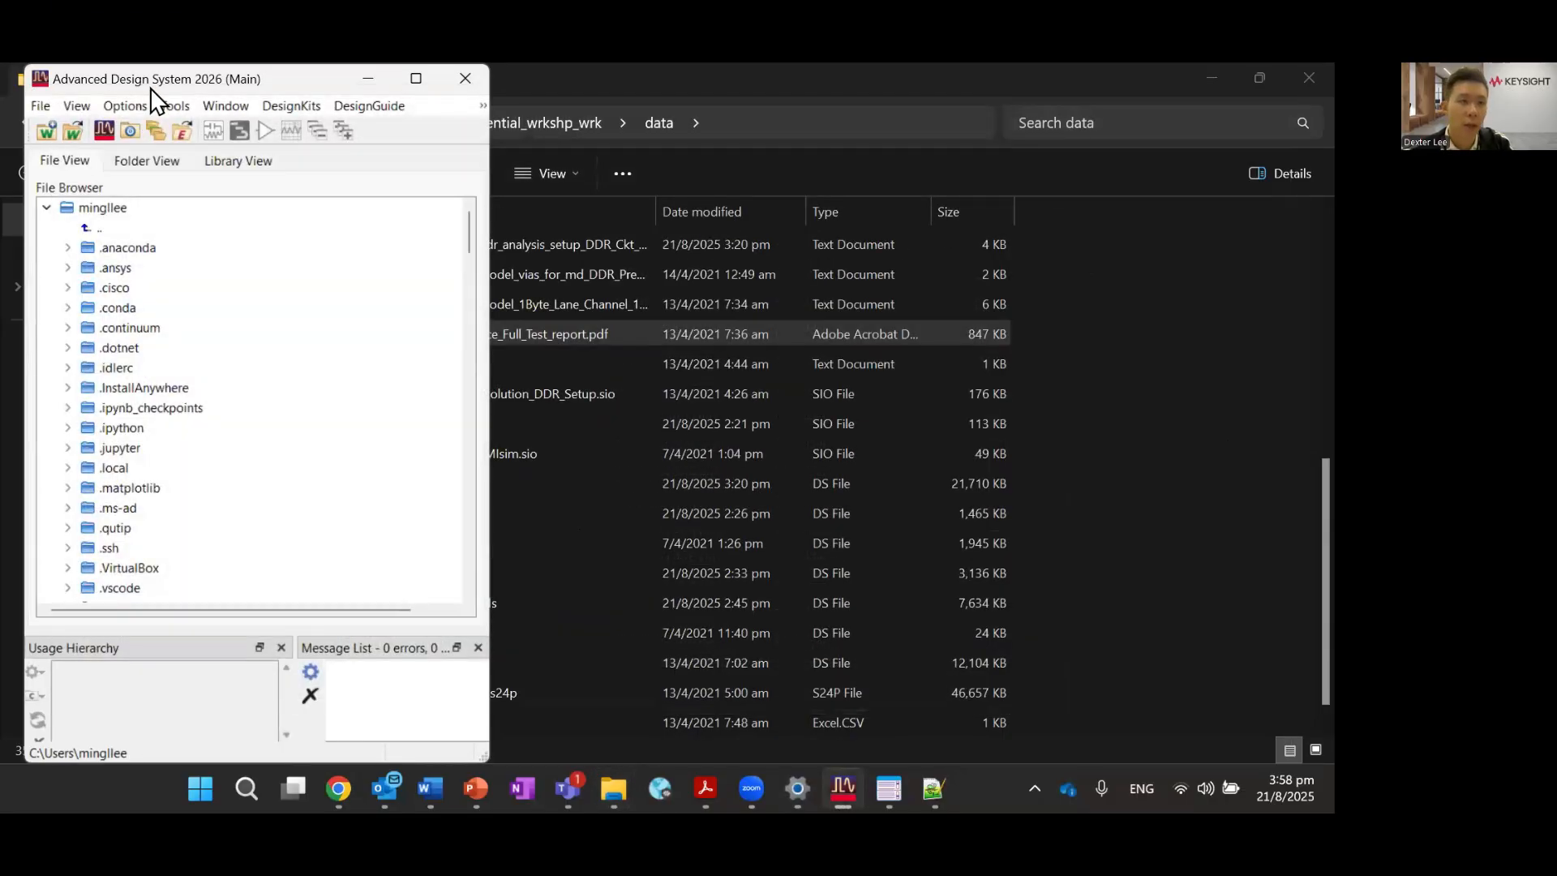
In Advanced Design System, open the Reference_lite_Panda Board_wrk workspace from the SIPro_PIPro_StudentFolder_Feb2018 folder in Documents.
left_click_drag(149, 88, 195, 105)
left_click(84, 124)
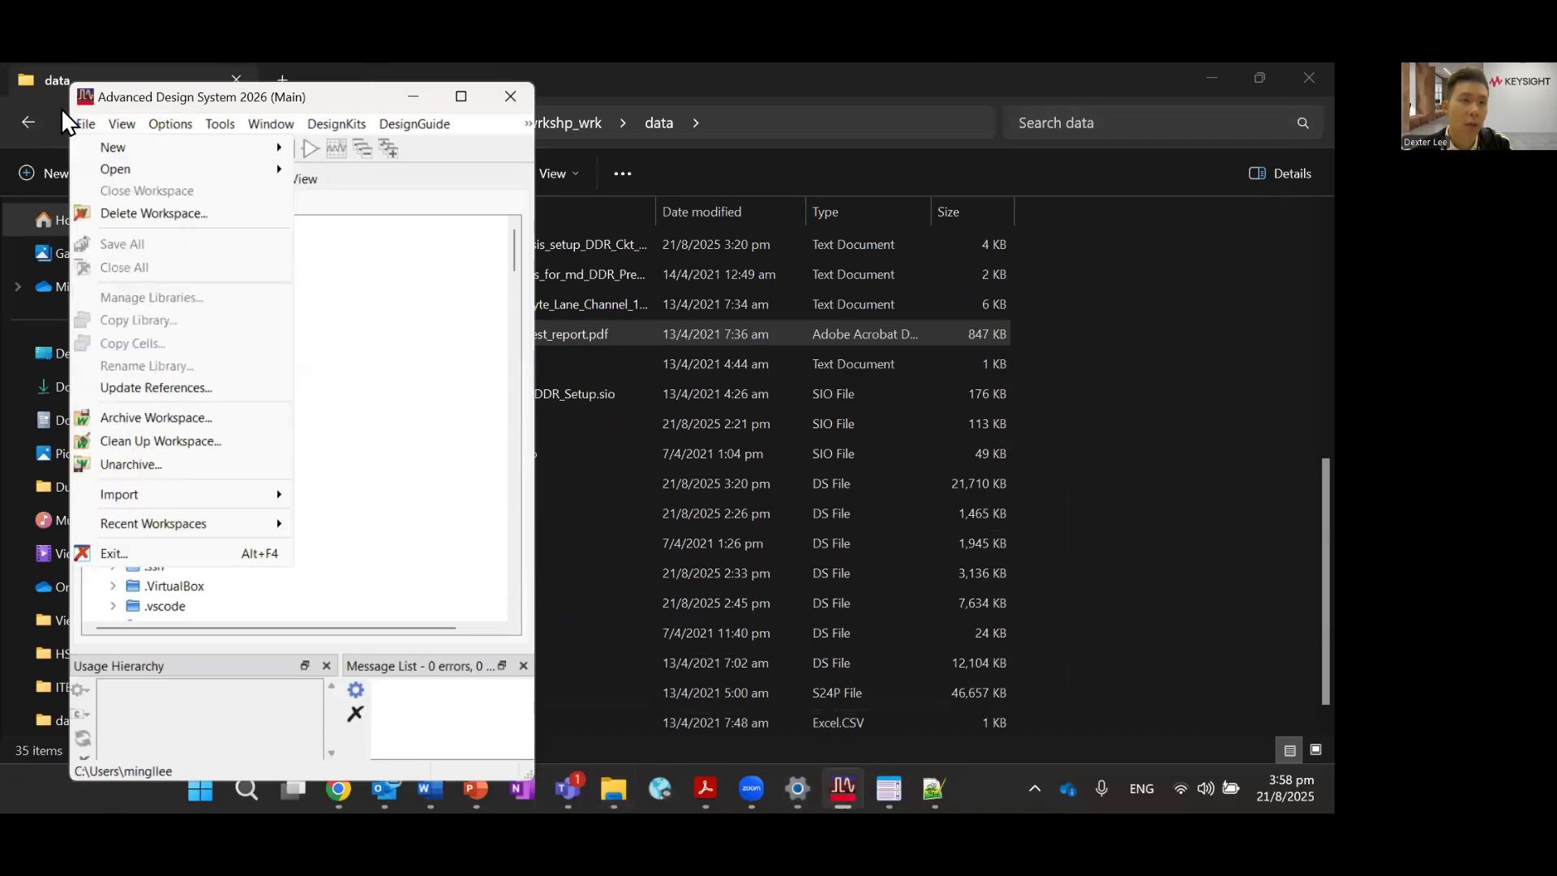
mouse_move(164, 166)
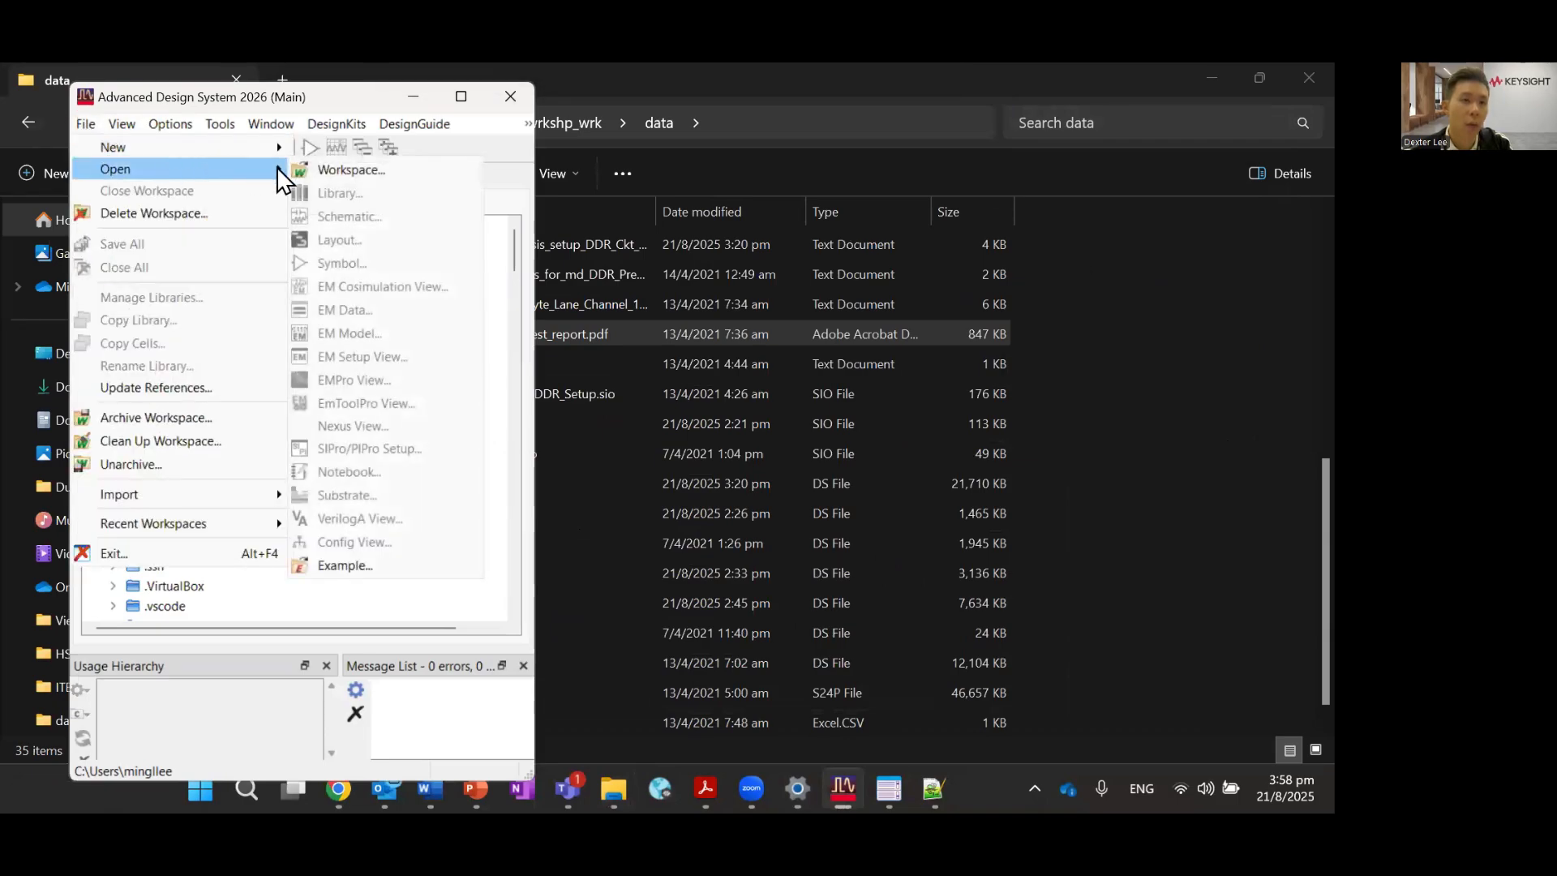
left_click(406, 168)
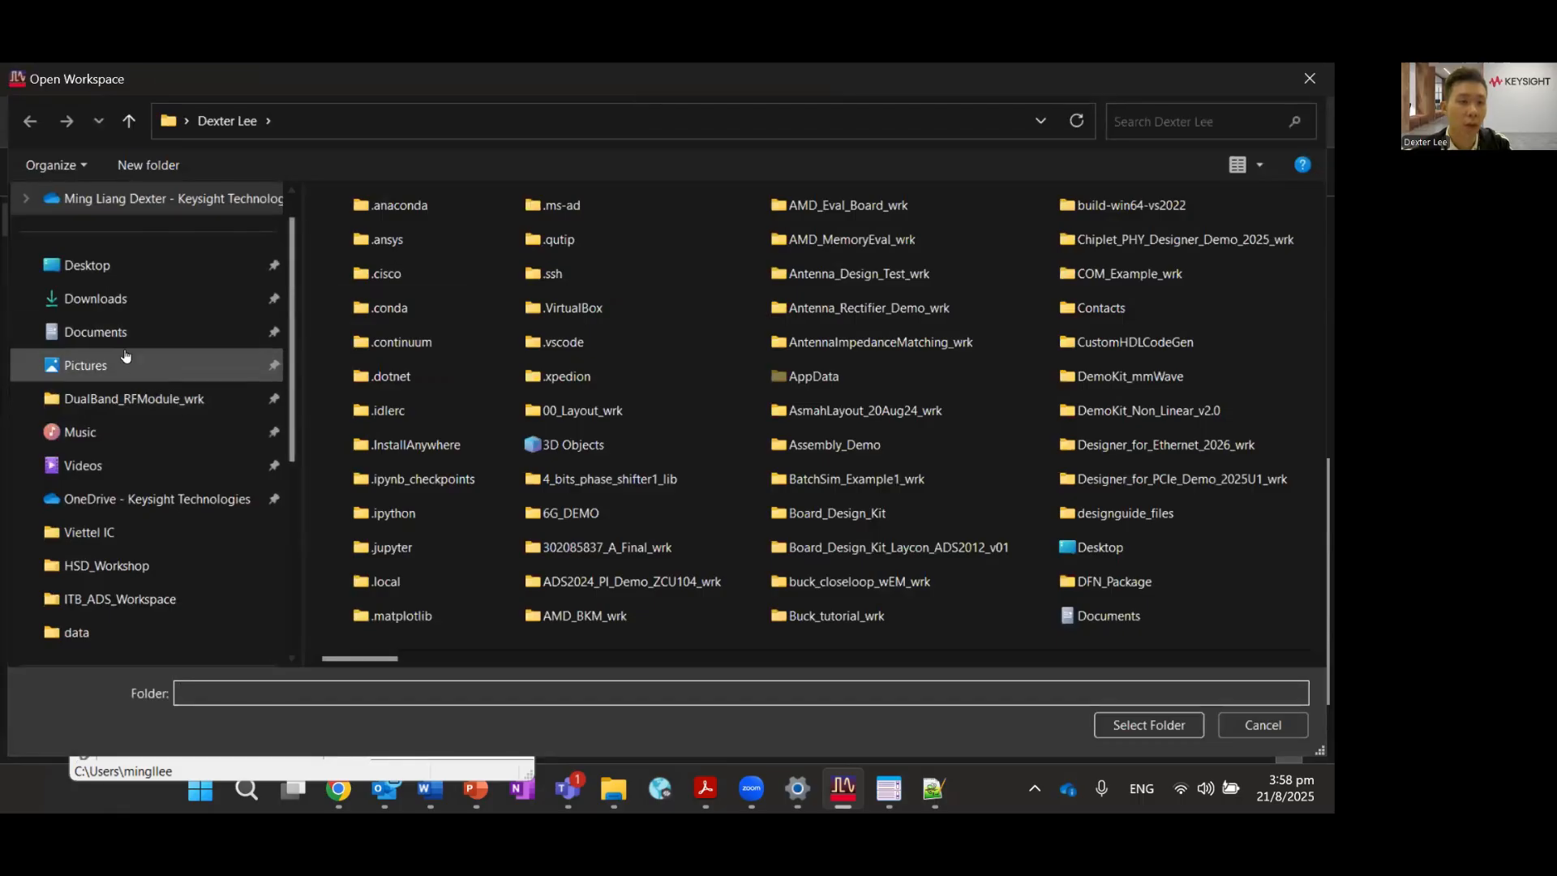
left_click(120, 335)
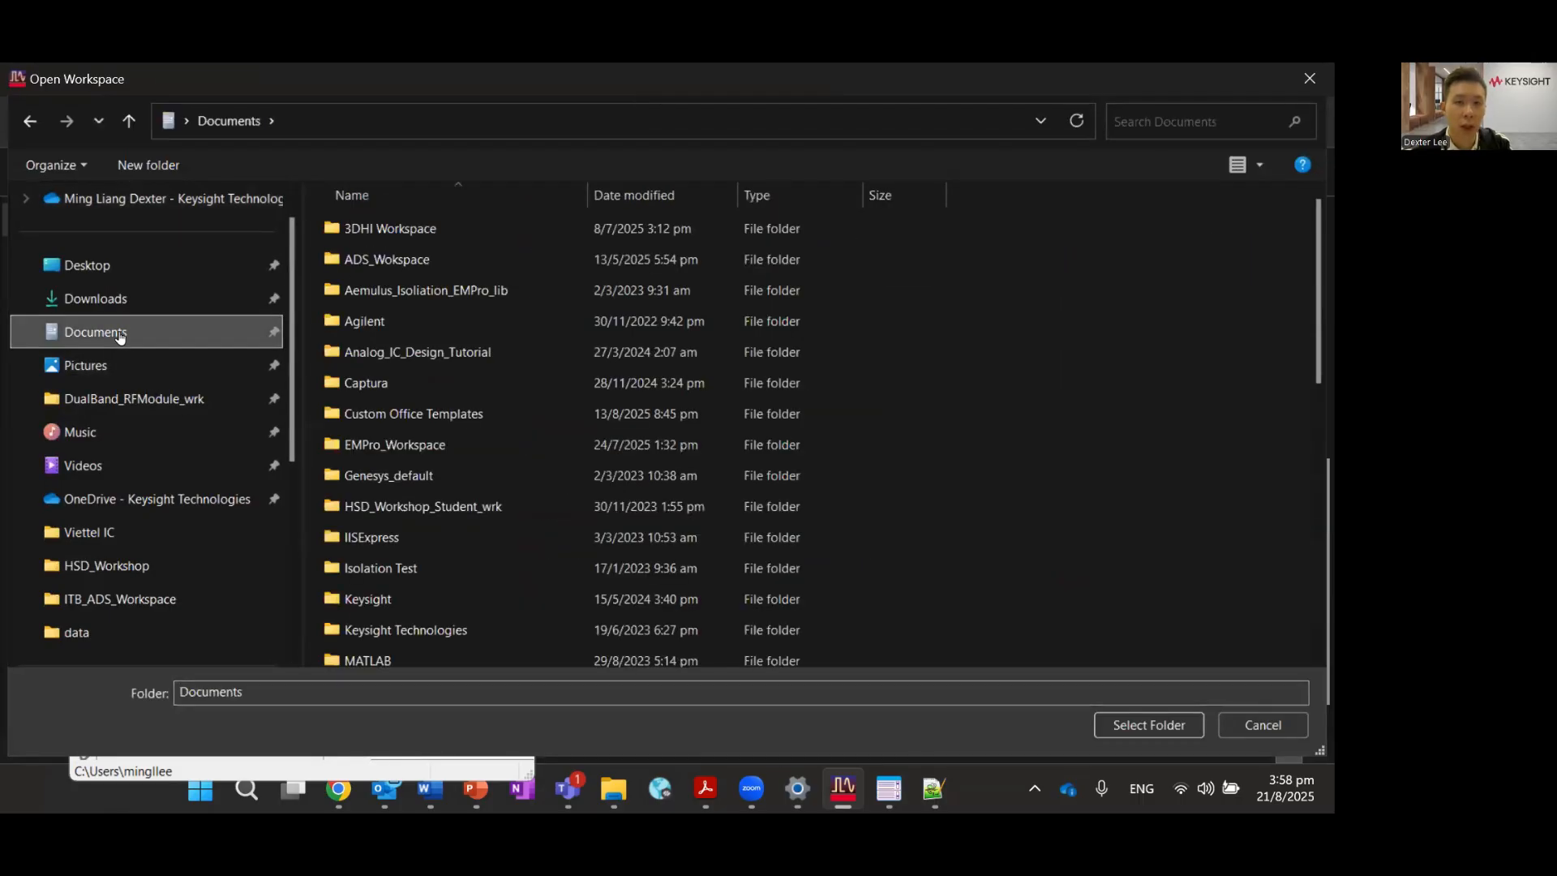
scroll(405, 320, "down", 7)
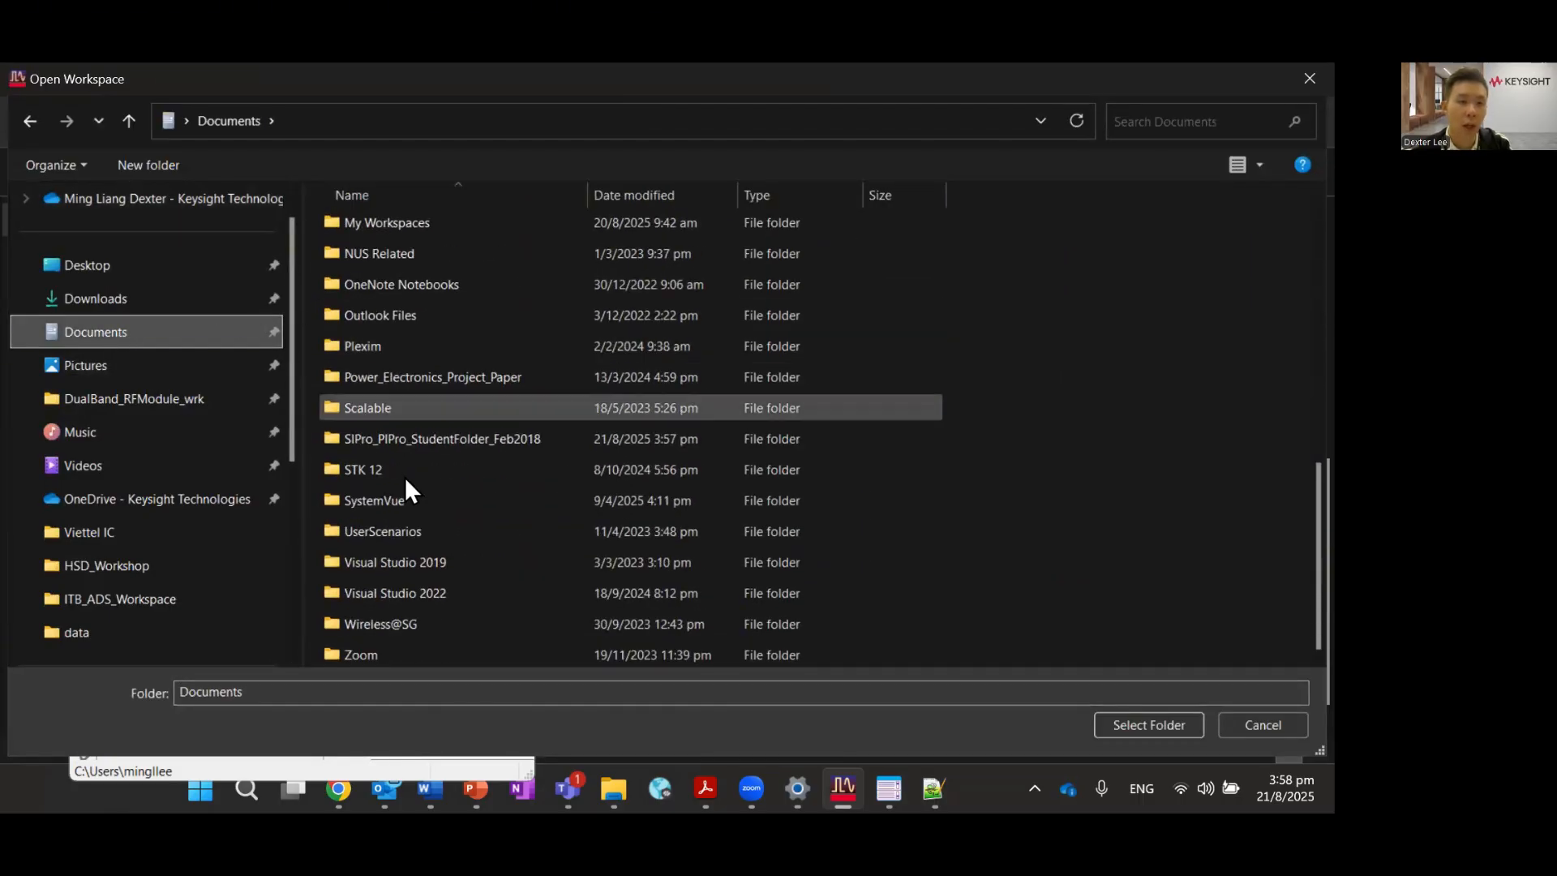
left_click(419, 441)
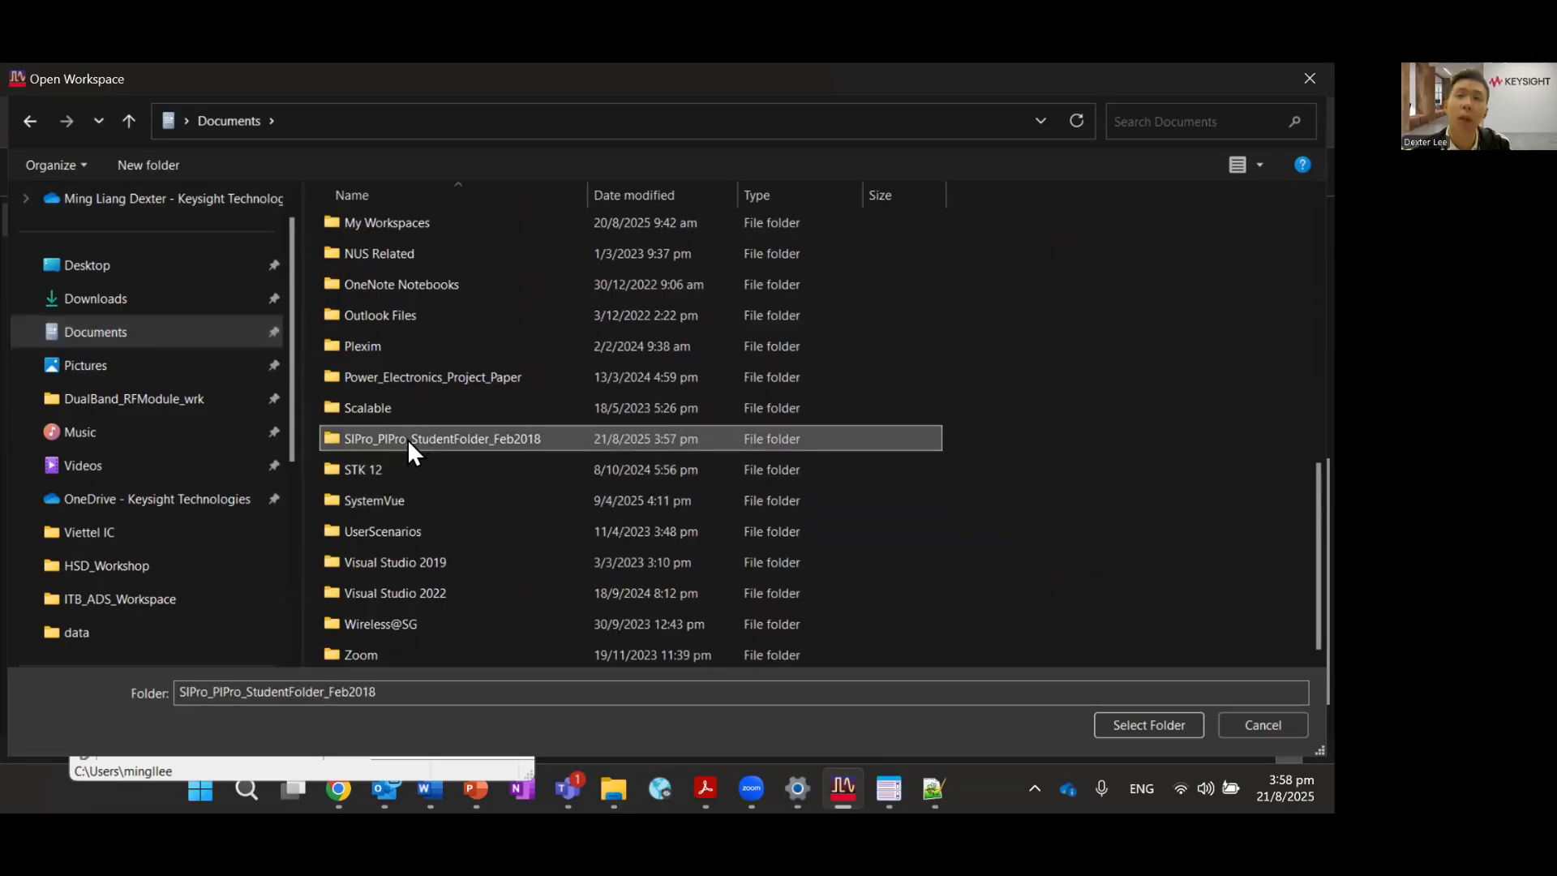
double_click(447, 439)
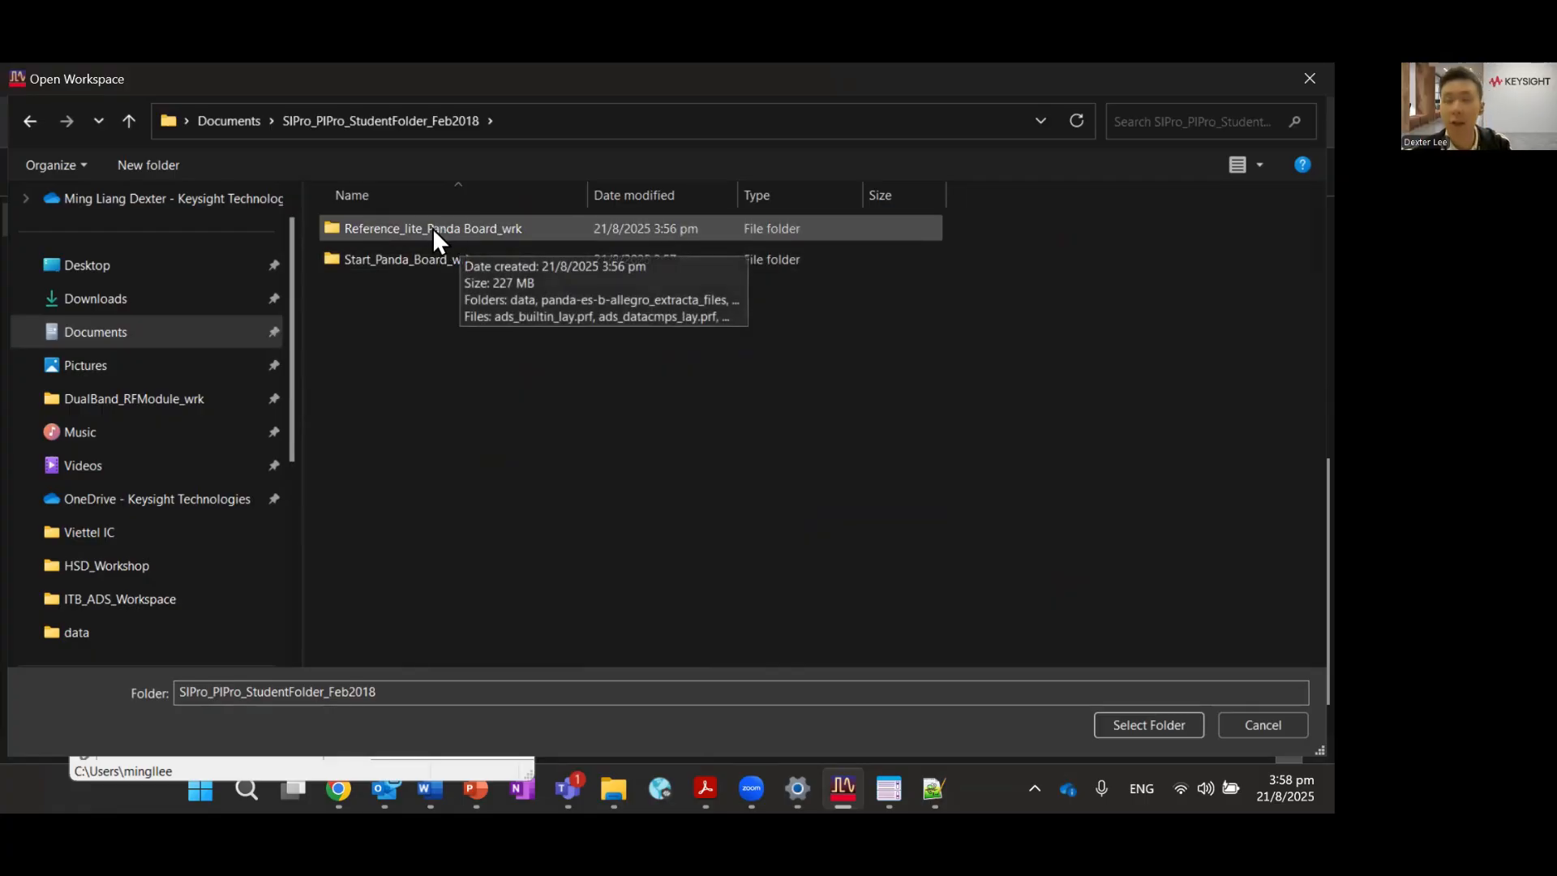
double_click(513, 224)
key("Return")
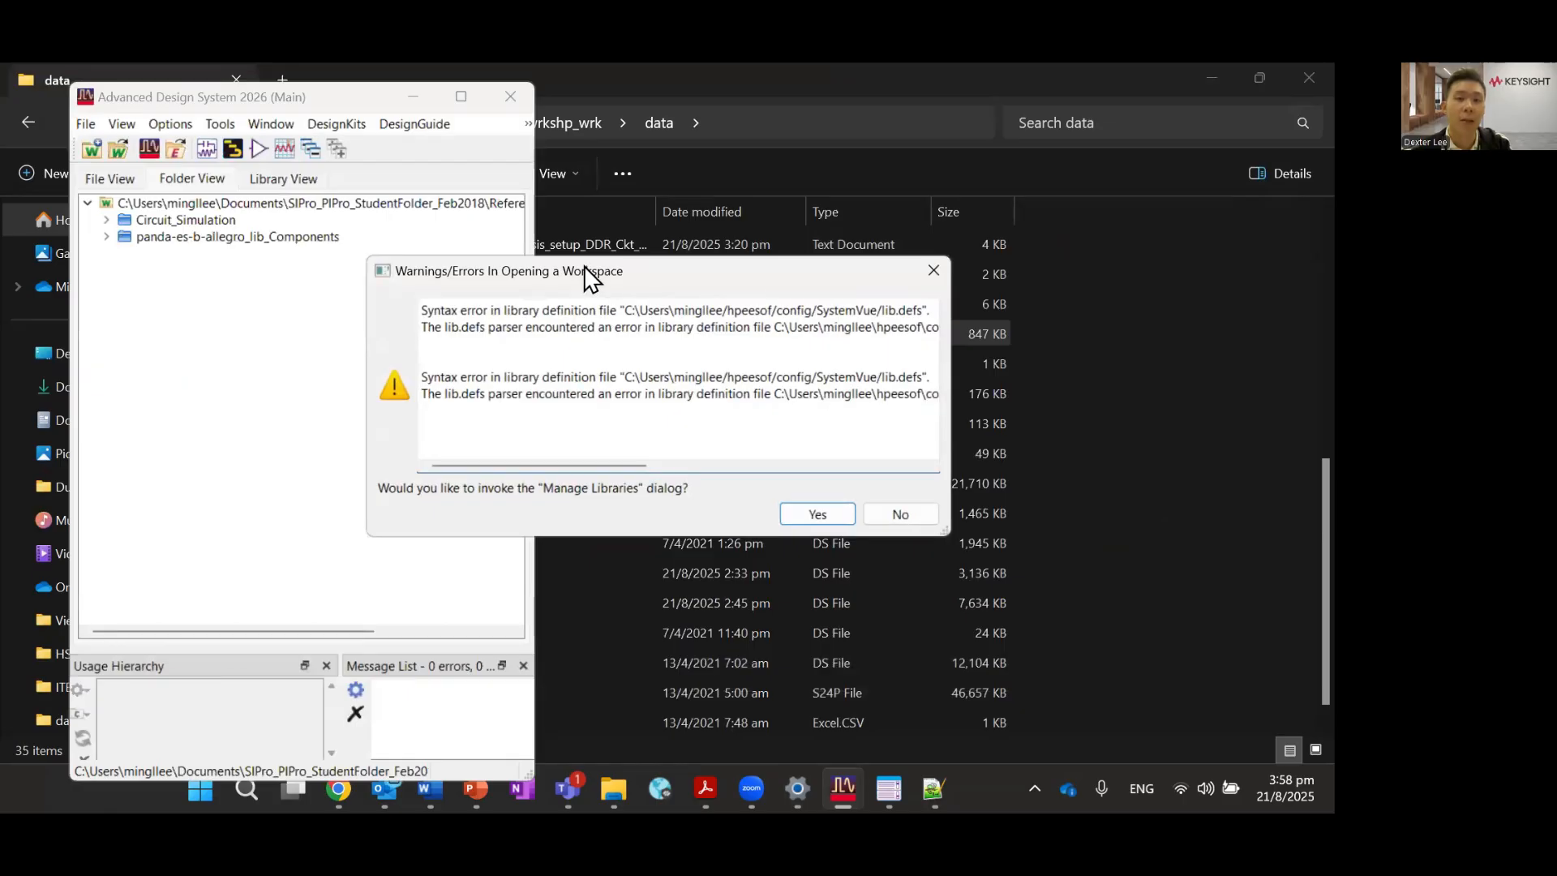
Read the library definition warnings raised on opening the workspace and decline to invoke the Manage Libraries dialog.
left_click_drag(584, 265, 447, 277)
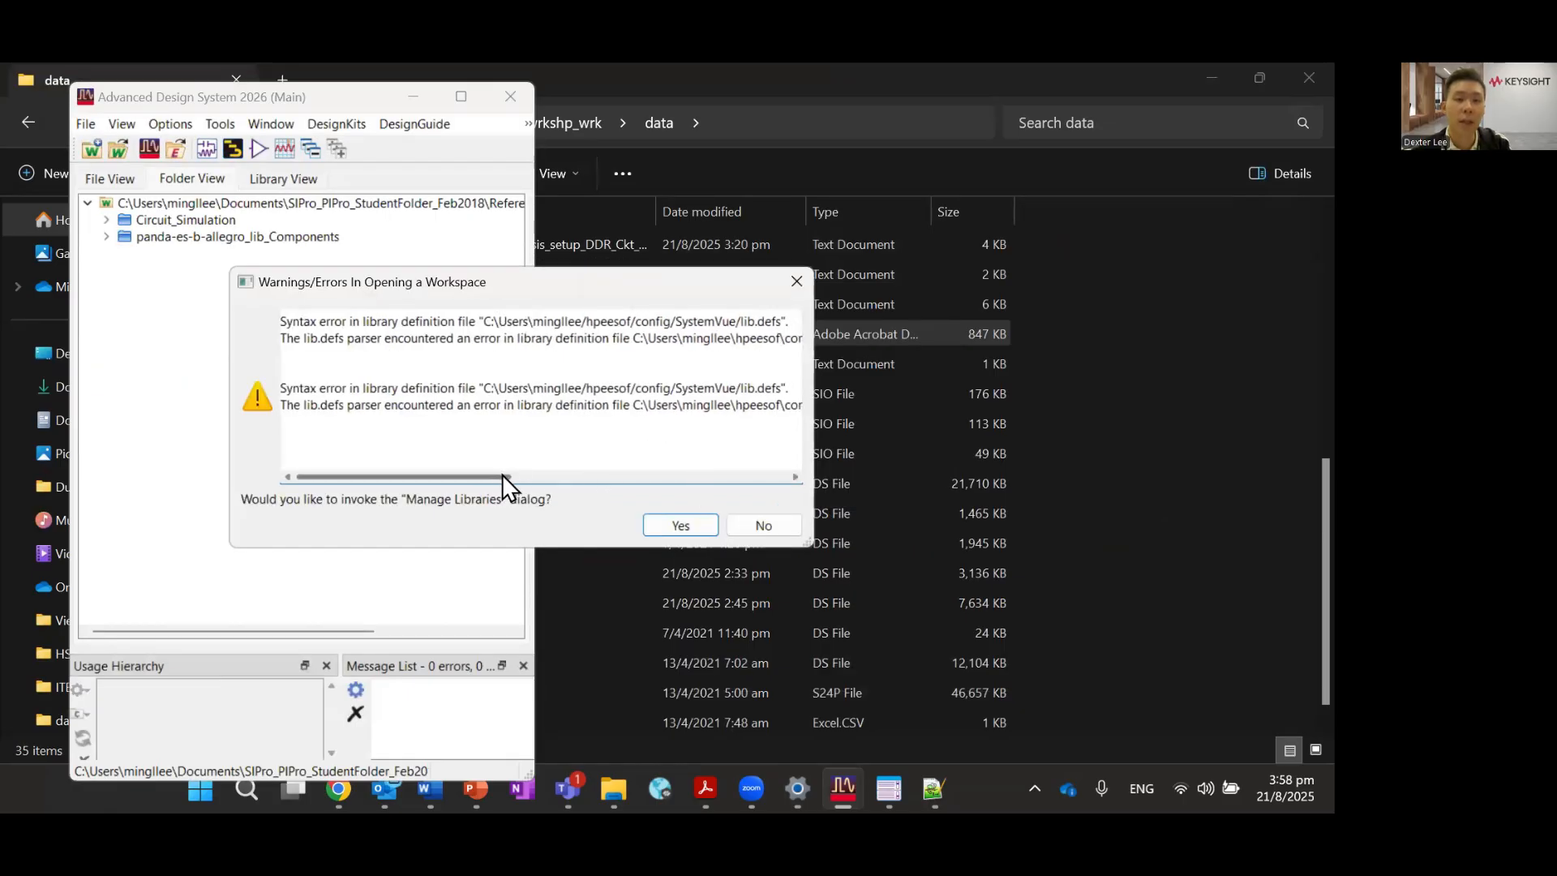
left_click_drag(503, 477, 573, 476)
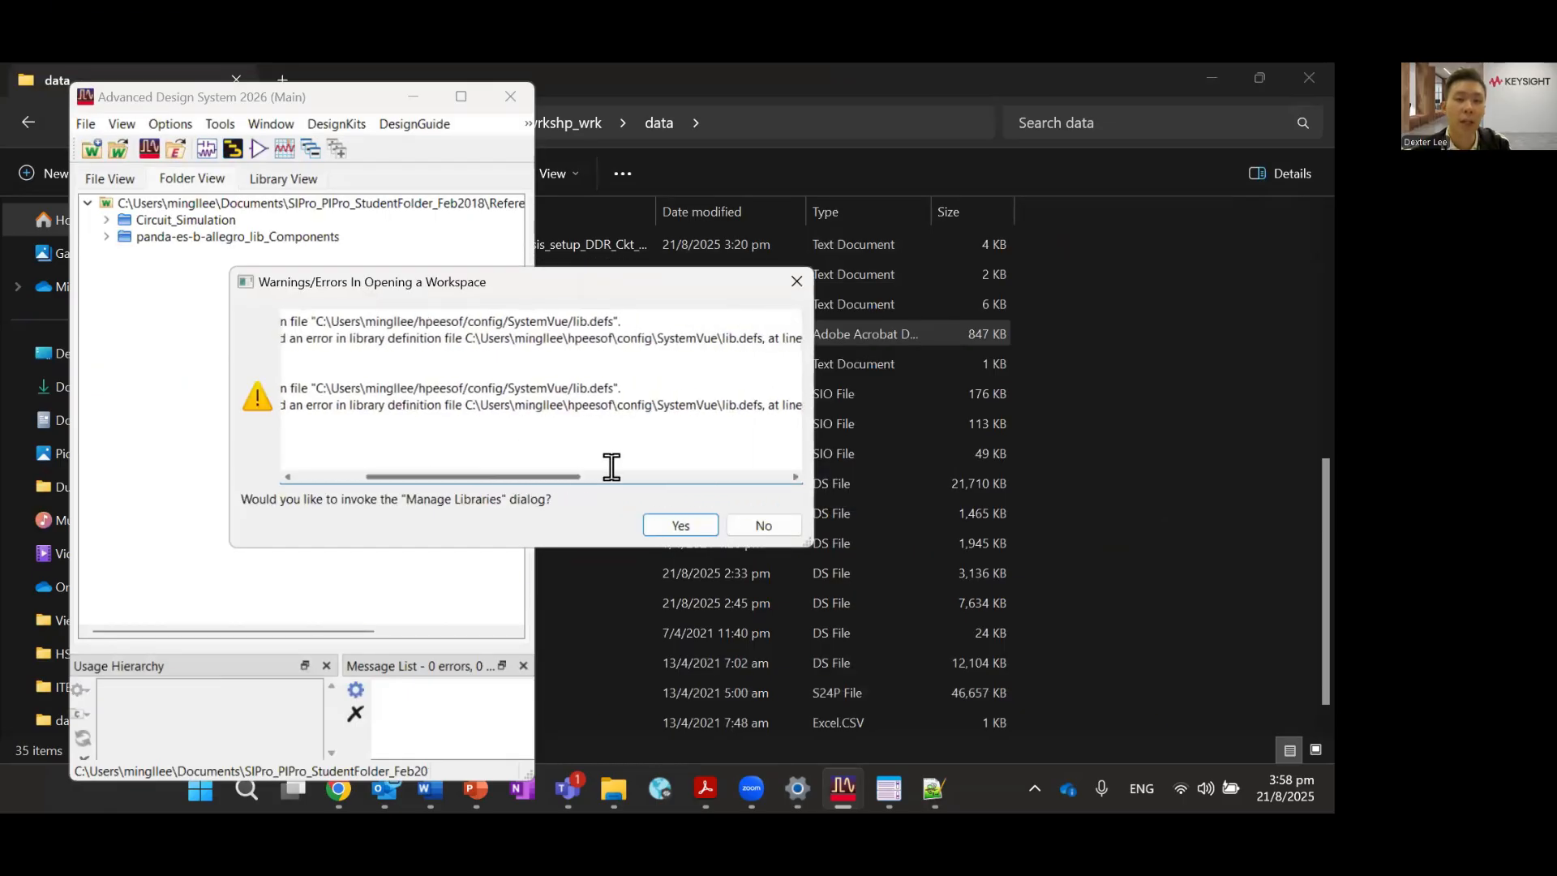
left_click(747, 524)
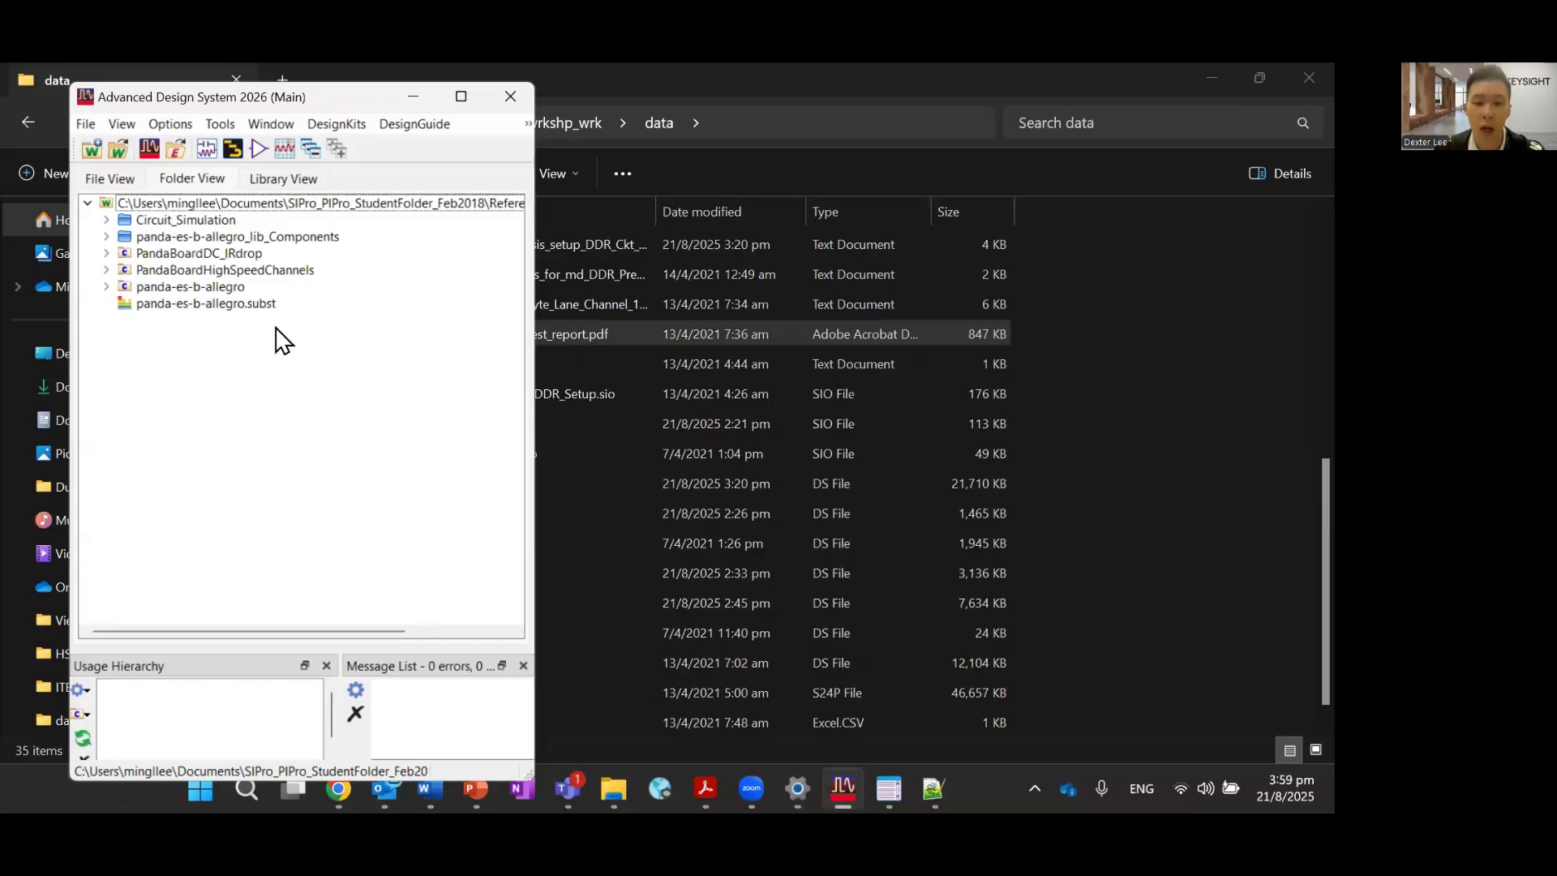
Check the USB2.0 lab exercise page in the Acrobat workshop PDF, then return to ADS and widen its main window to show the full workspace path.
mouse_move(706, 789)
left_click(761, 630)
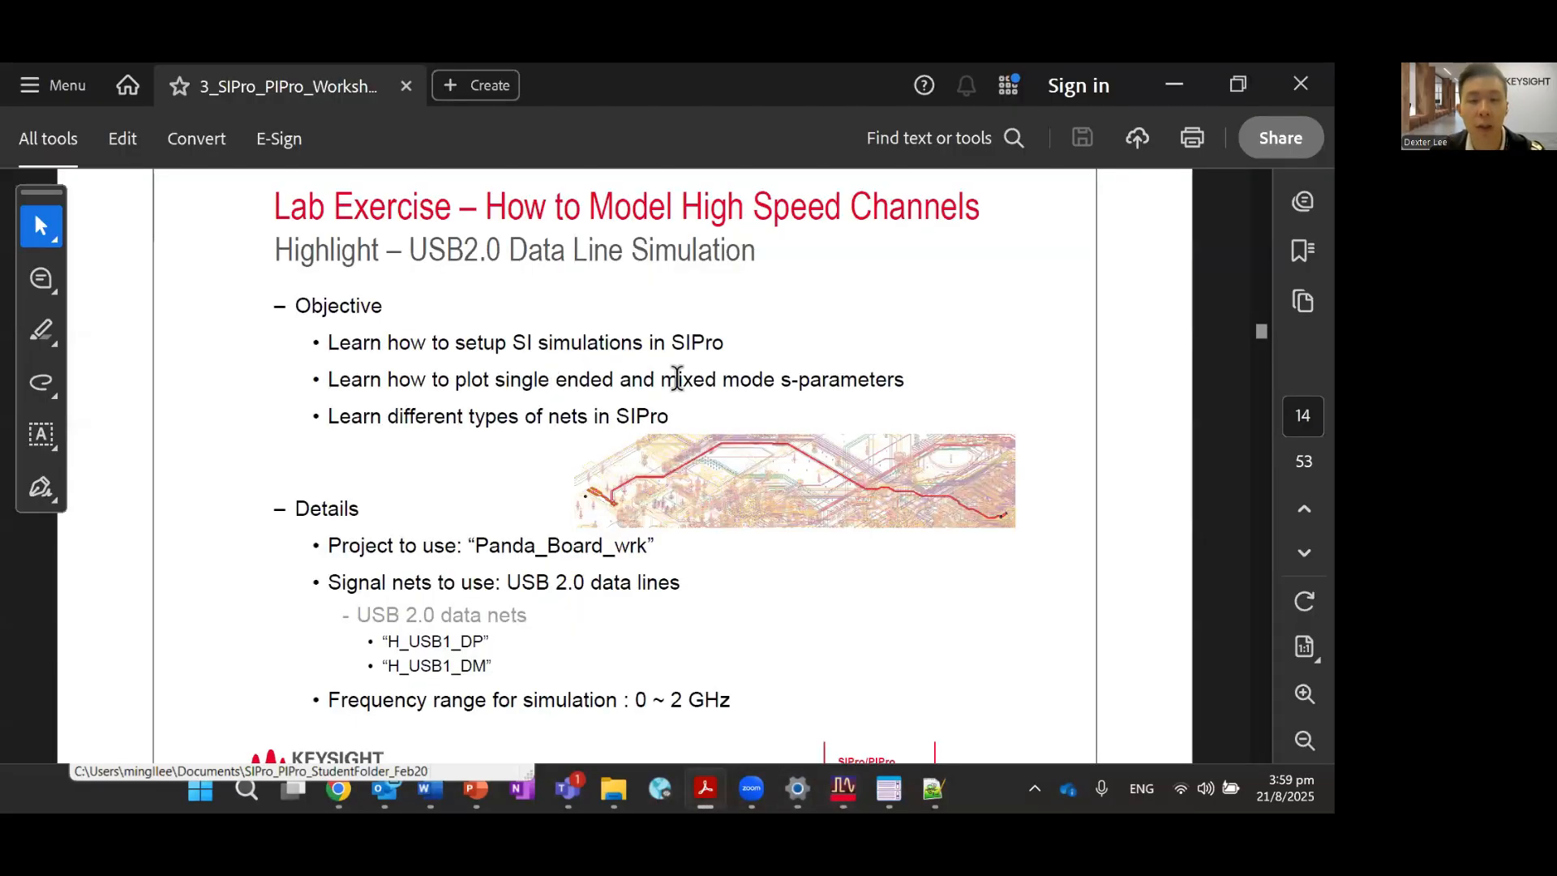
key("alt+Tab")
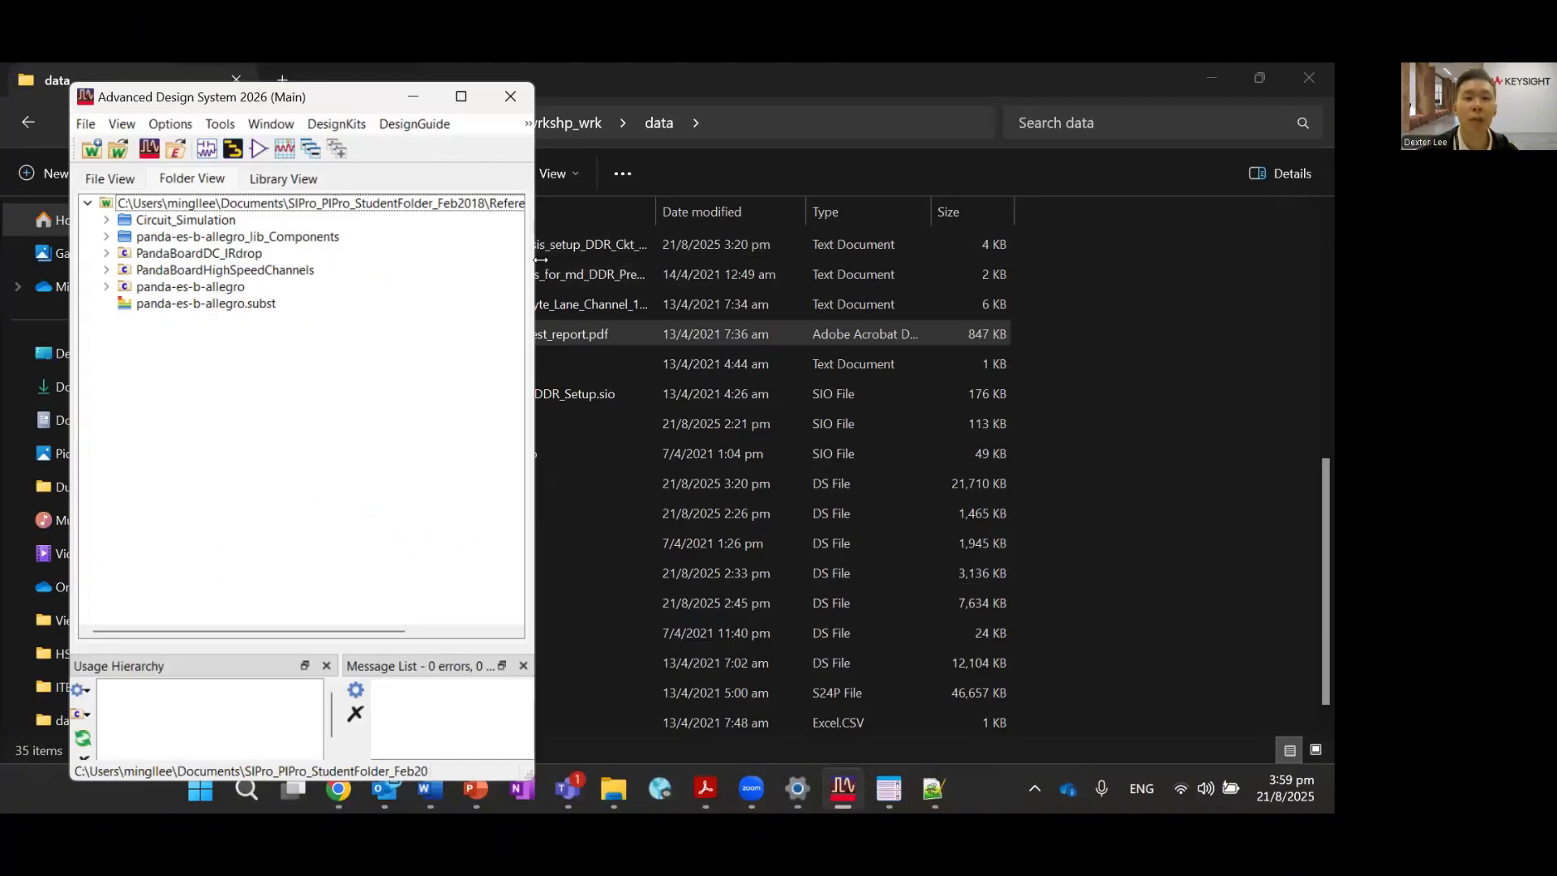
left_click_drag(540, 259, 718, 260)
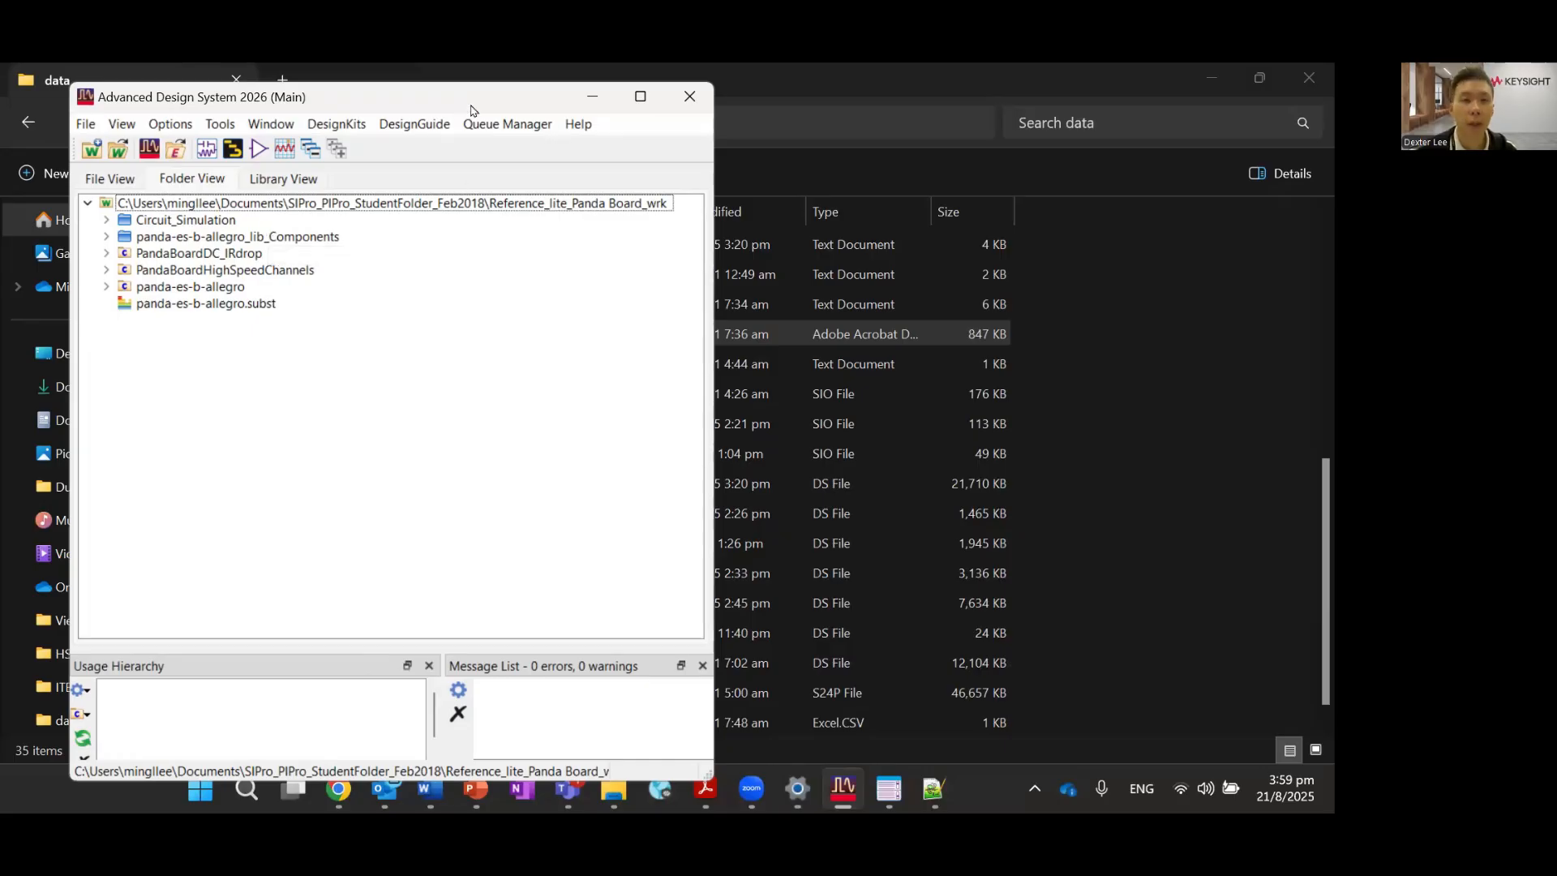
left_click_drag(466, 98, 442, 94)
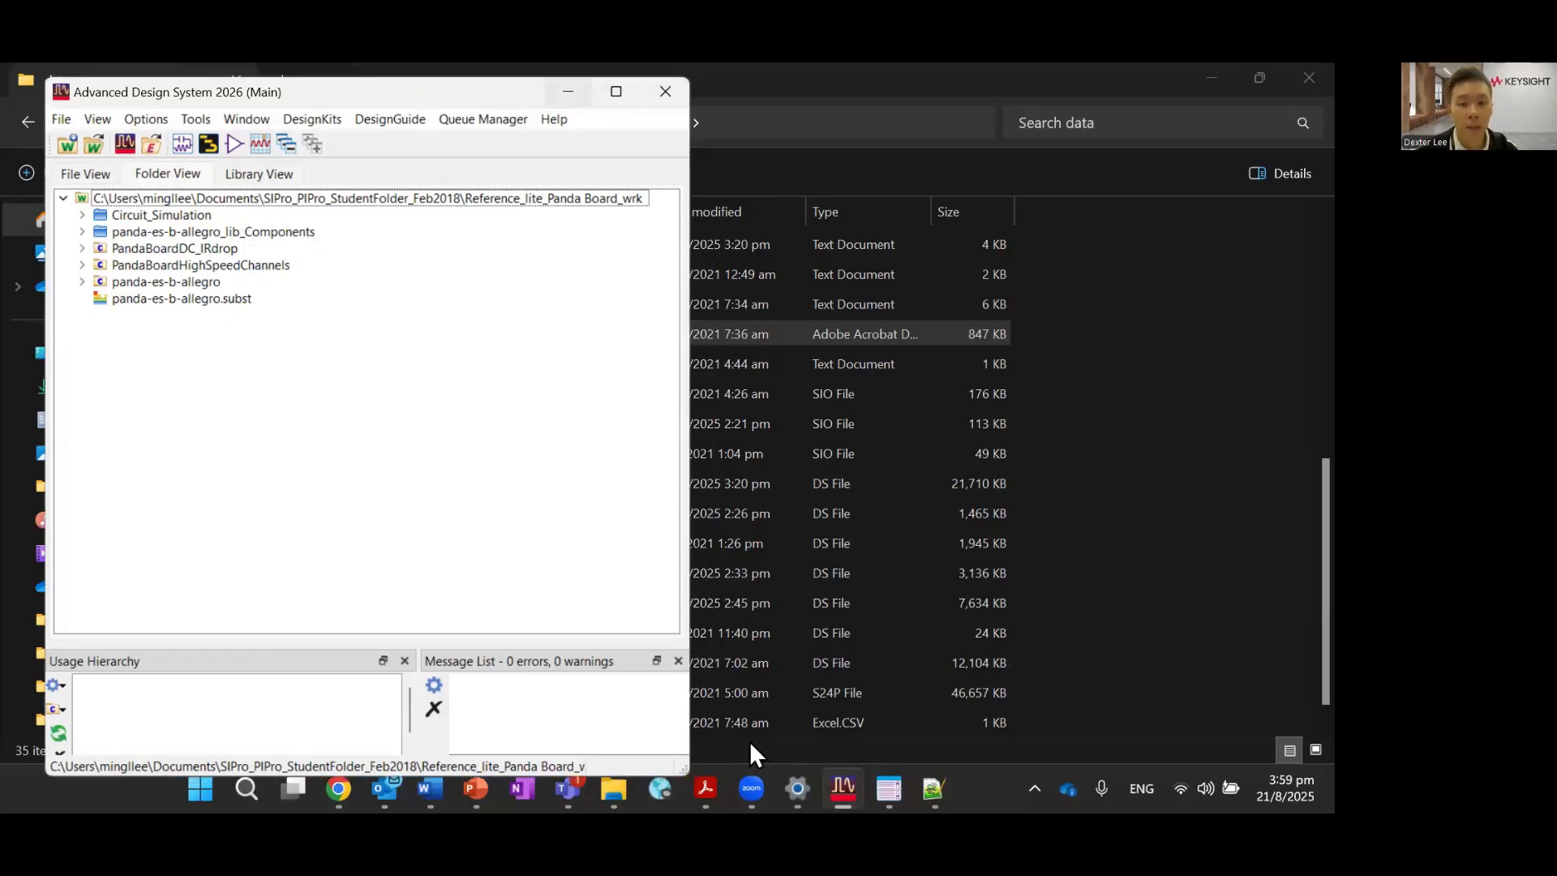
Switch to the workshop PDF in Acrobat and review the Net Selections and Unassigned Net to Signal Net Assignment pages.
left_click(705, 787)
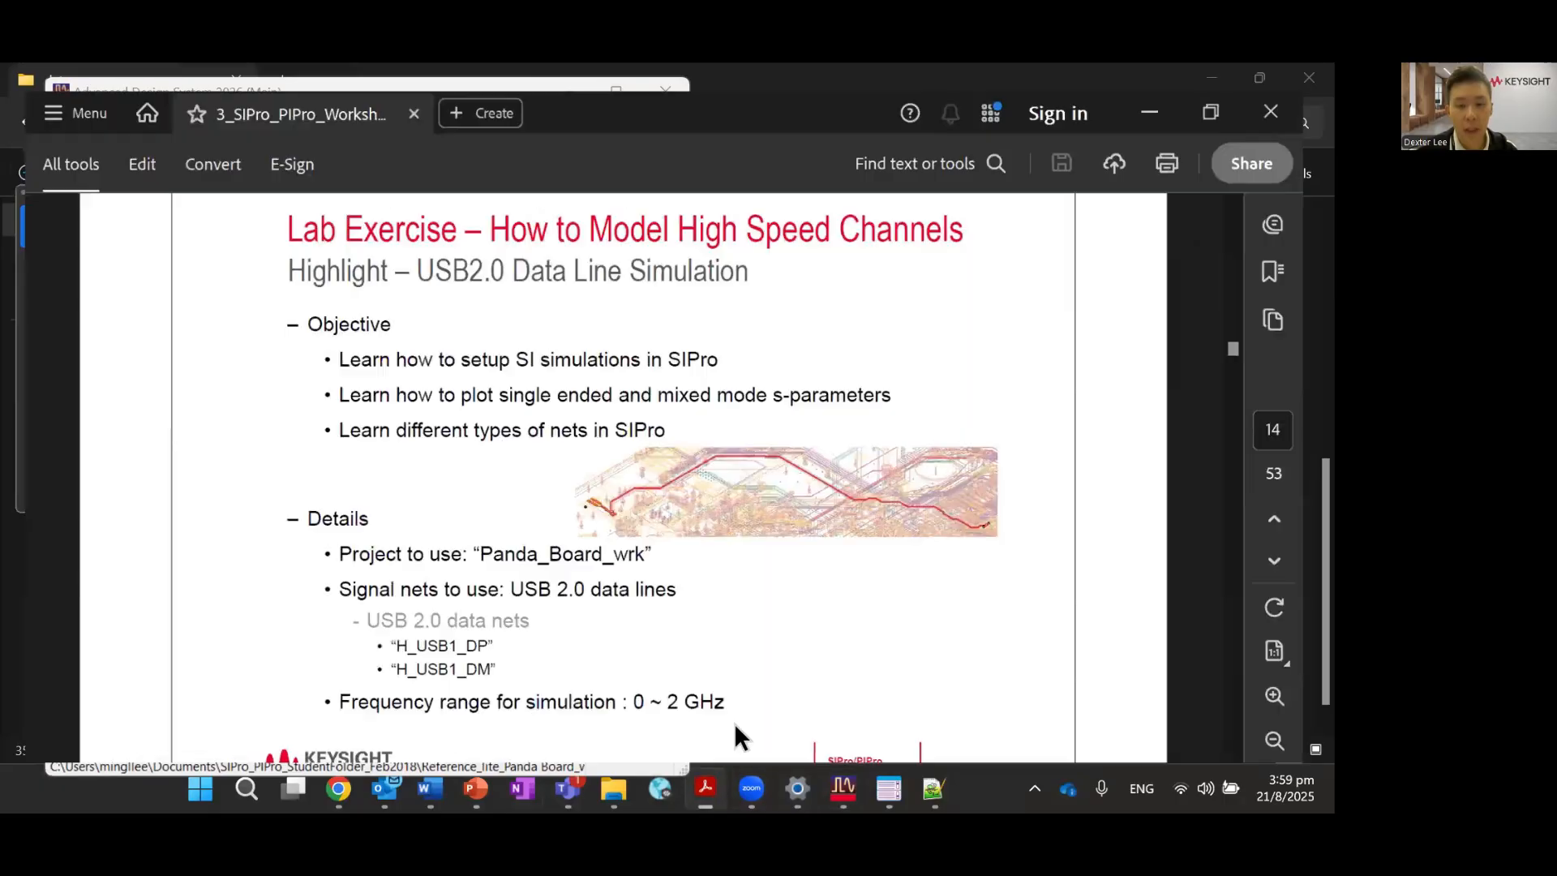
scroll(665, 454, "down", 8)
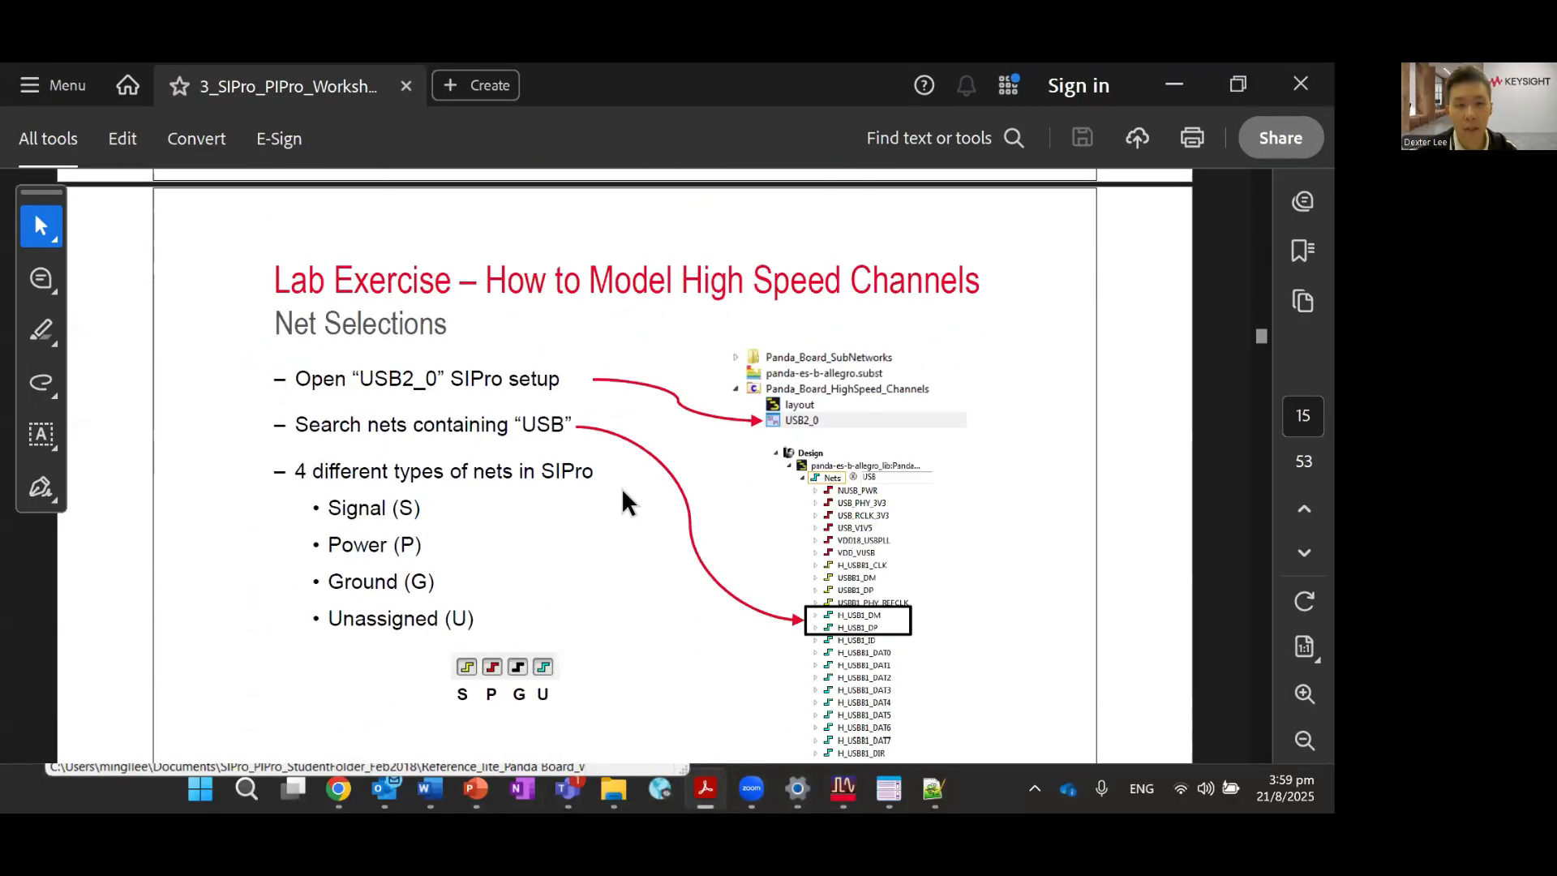
scroll(566, 486, "down", 4)
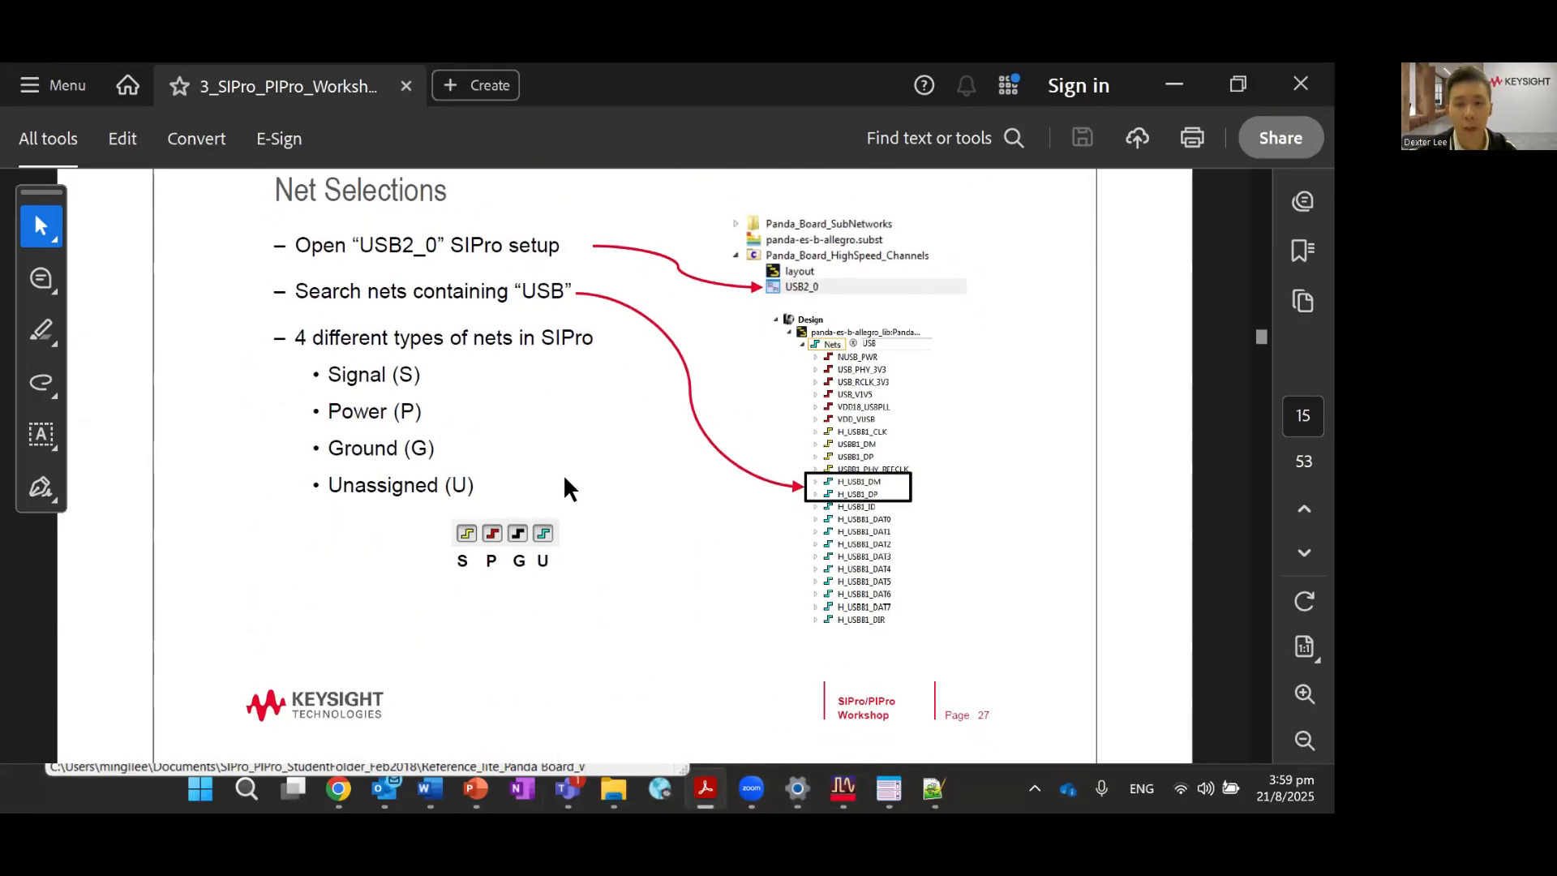
scroll(565, 486, "down", 7)
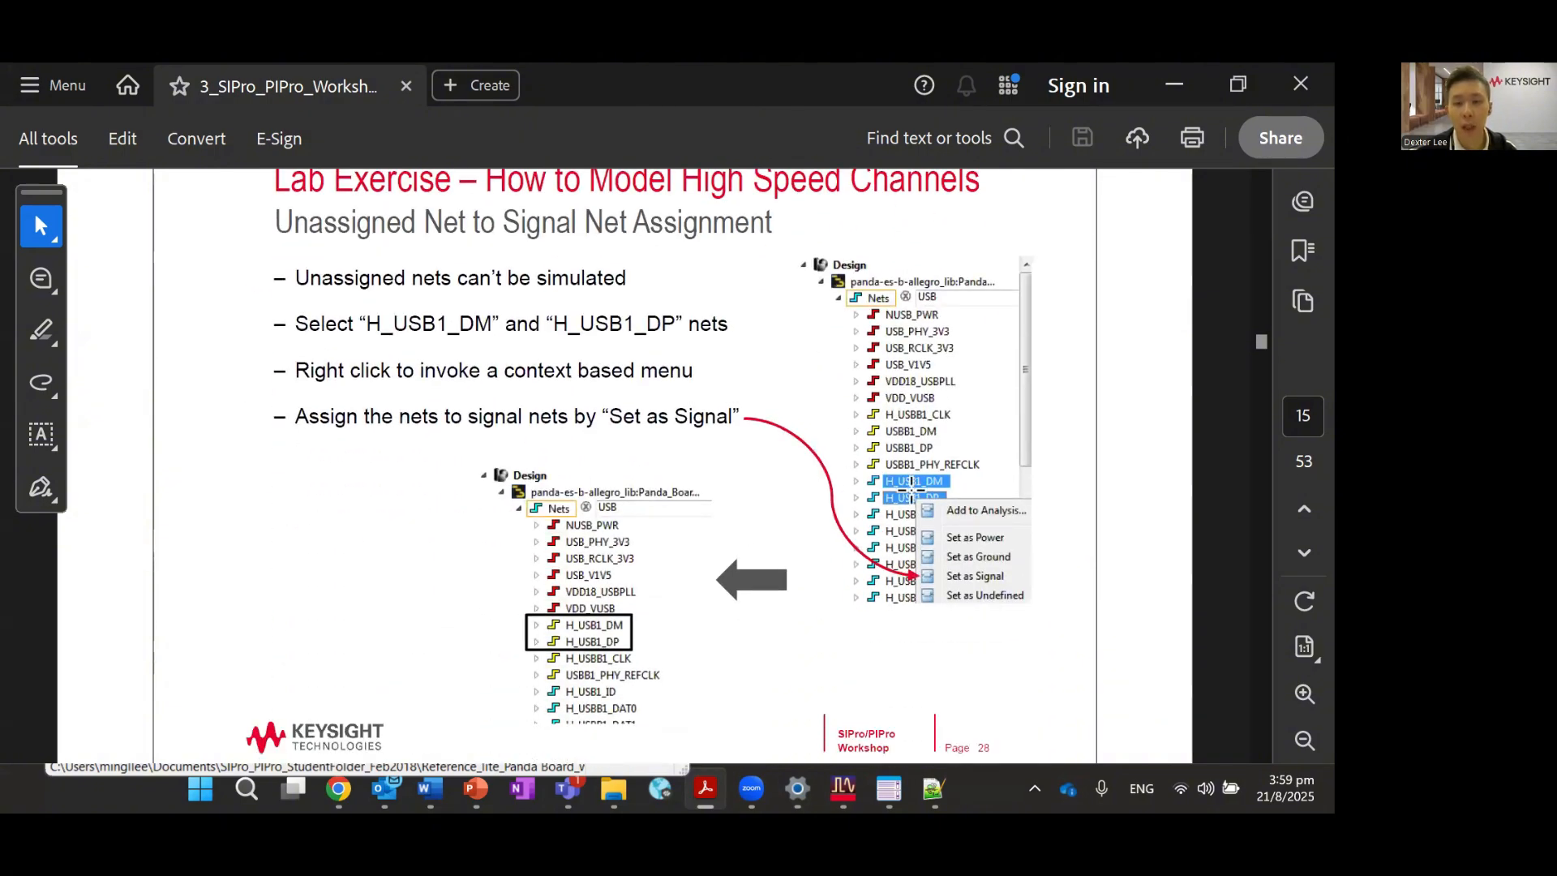
Read through the workshop slides from signal net assignment to the SIPro simulation port setup.
scroll(577, 640, "down", 9)
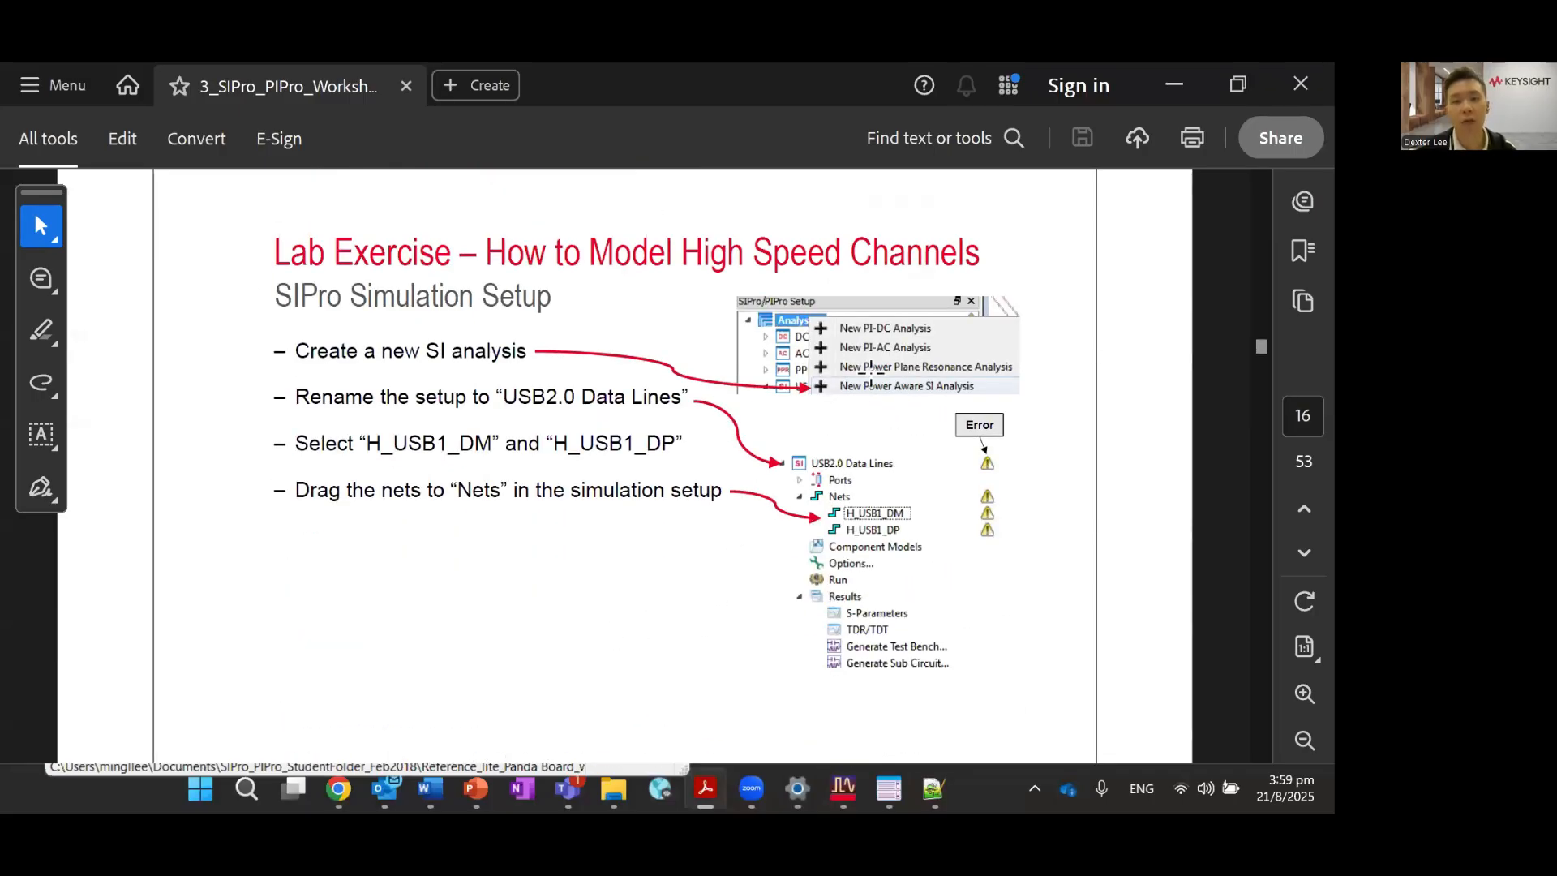
scroll(892, 414, "down", 6)
scroll(877, 435, "down", 2)
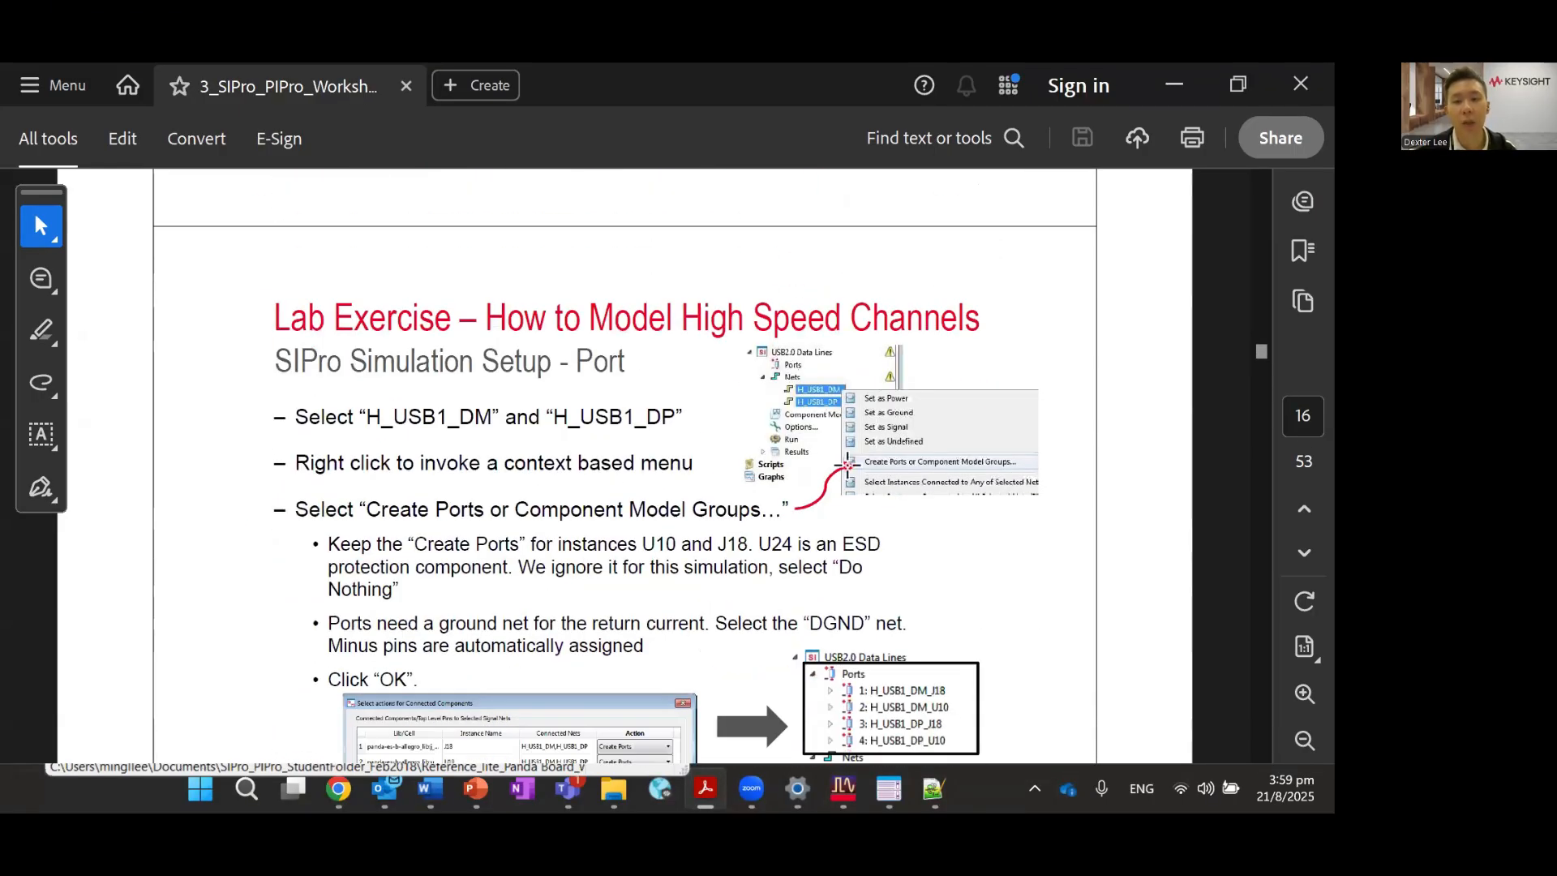
scroll(729, 466, "down", 3)
scroll(727, 459, "up", 1)
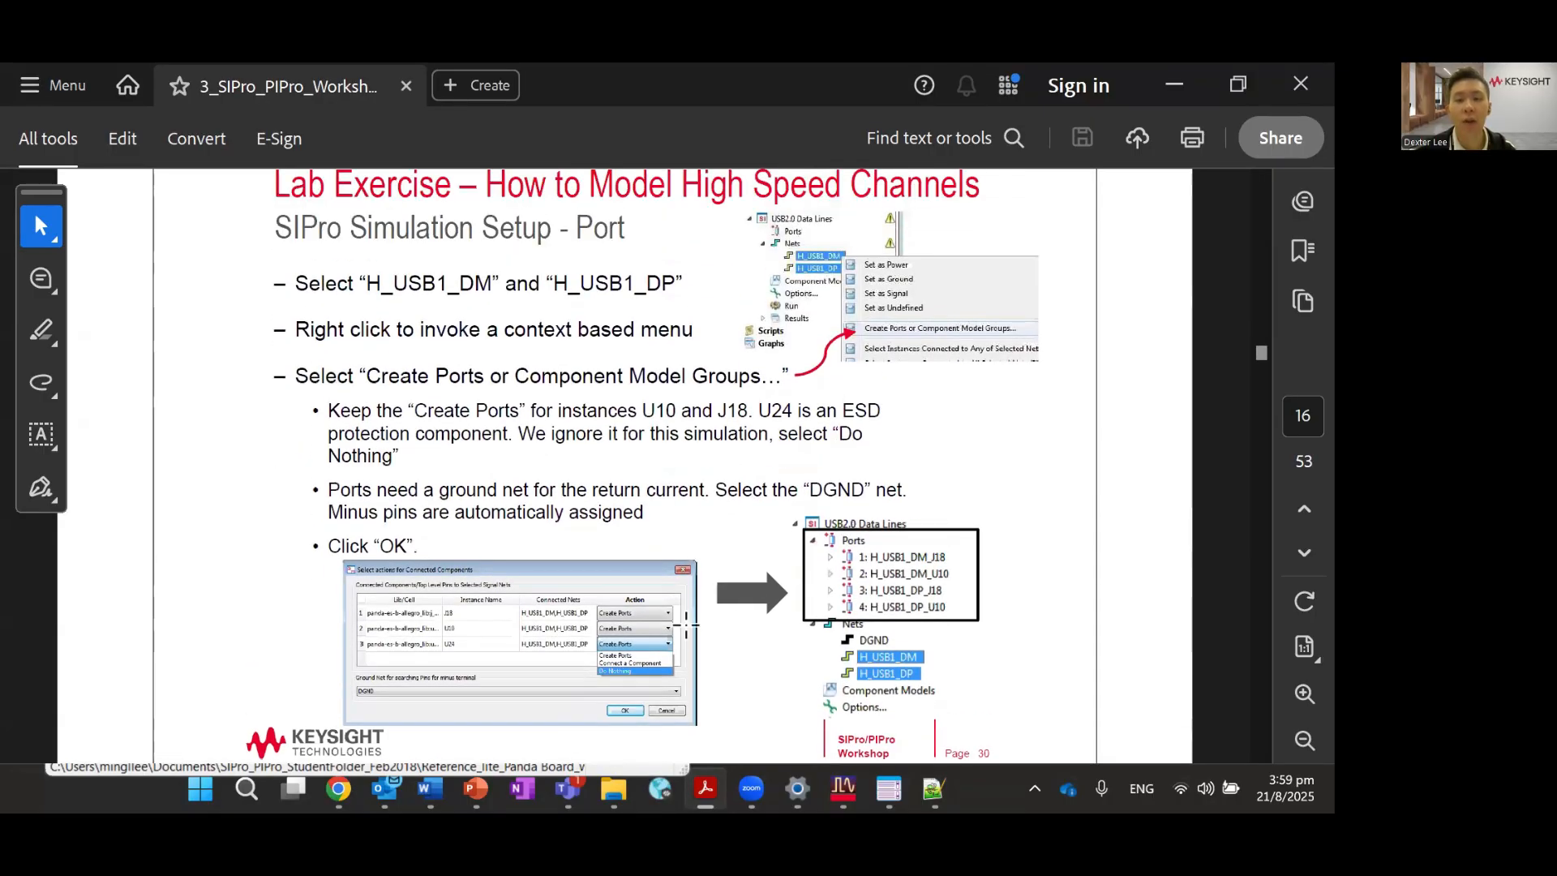
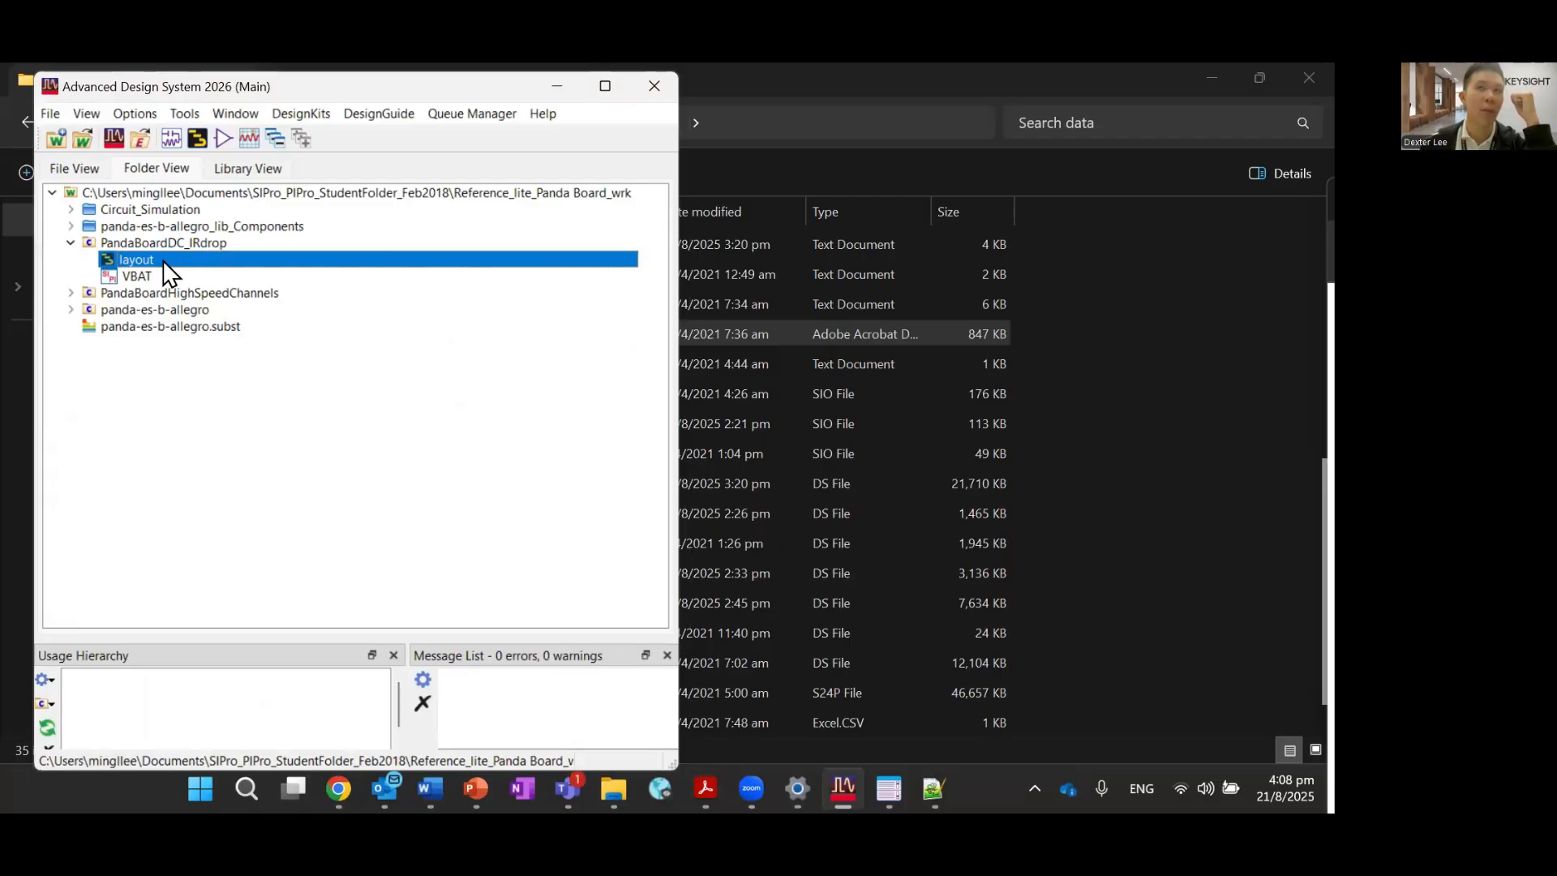
Open the PandaBoardDC_IRdrop layout and view its design import options for an Allegro BRD file without importing anything.
double_click(163, 260)
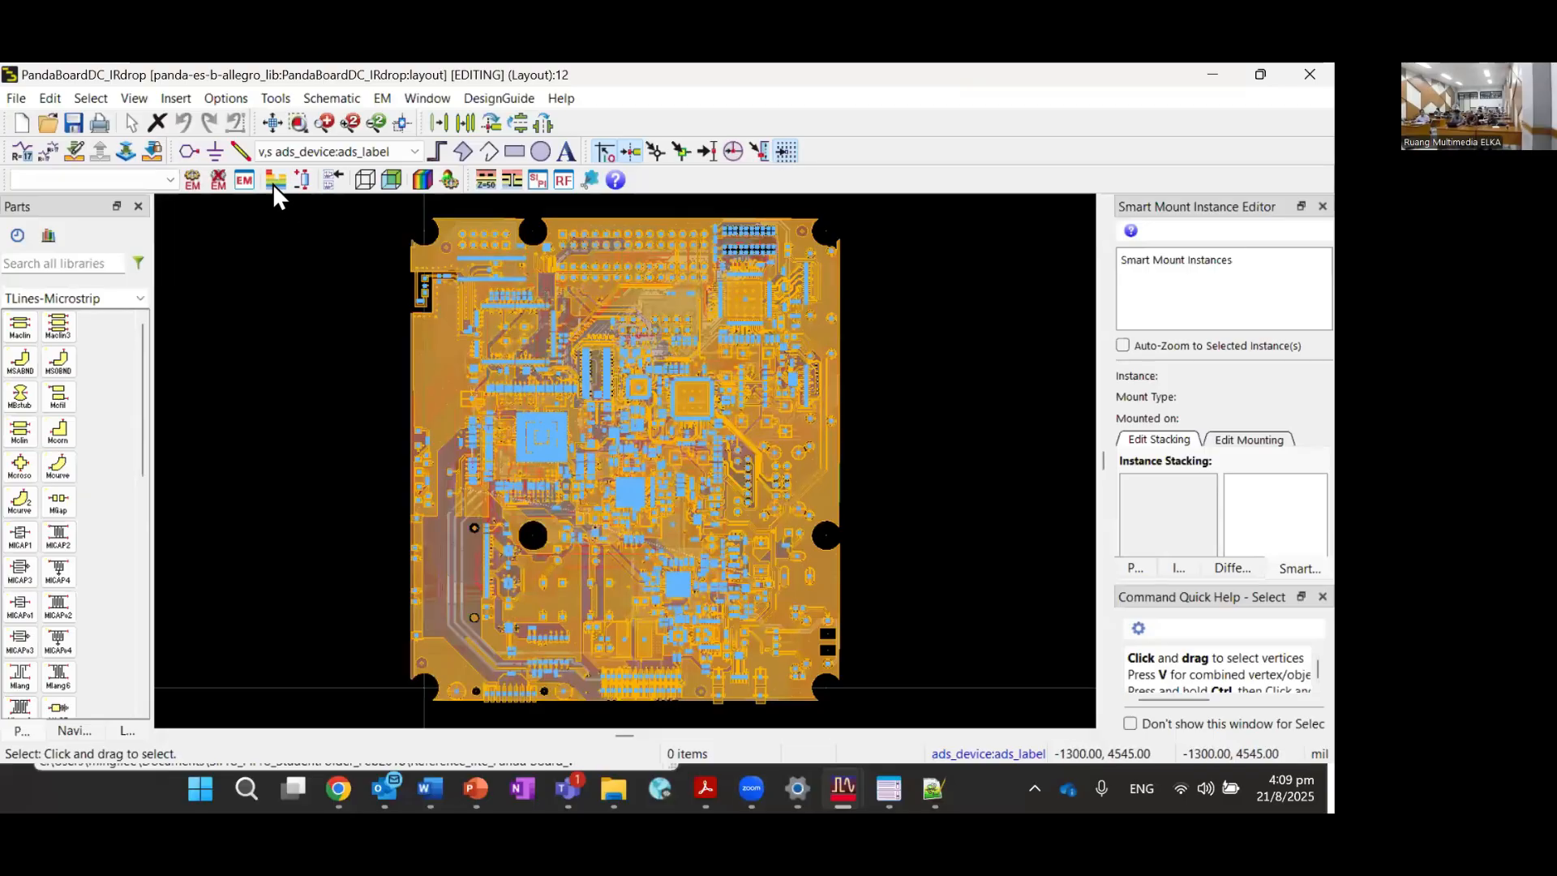
left_click(17, 99)
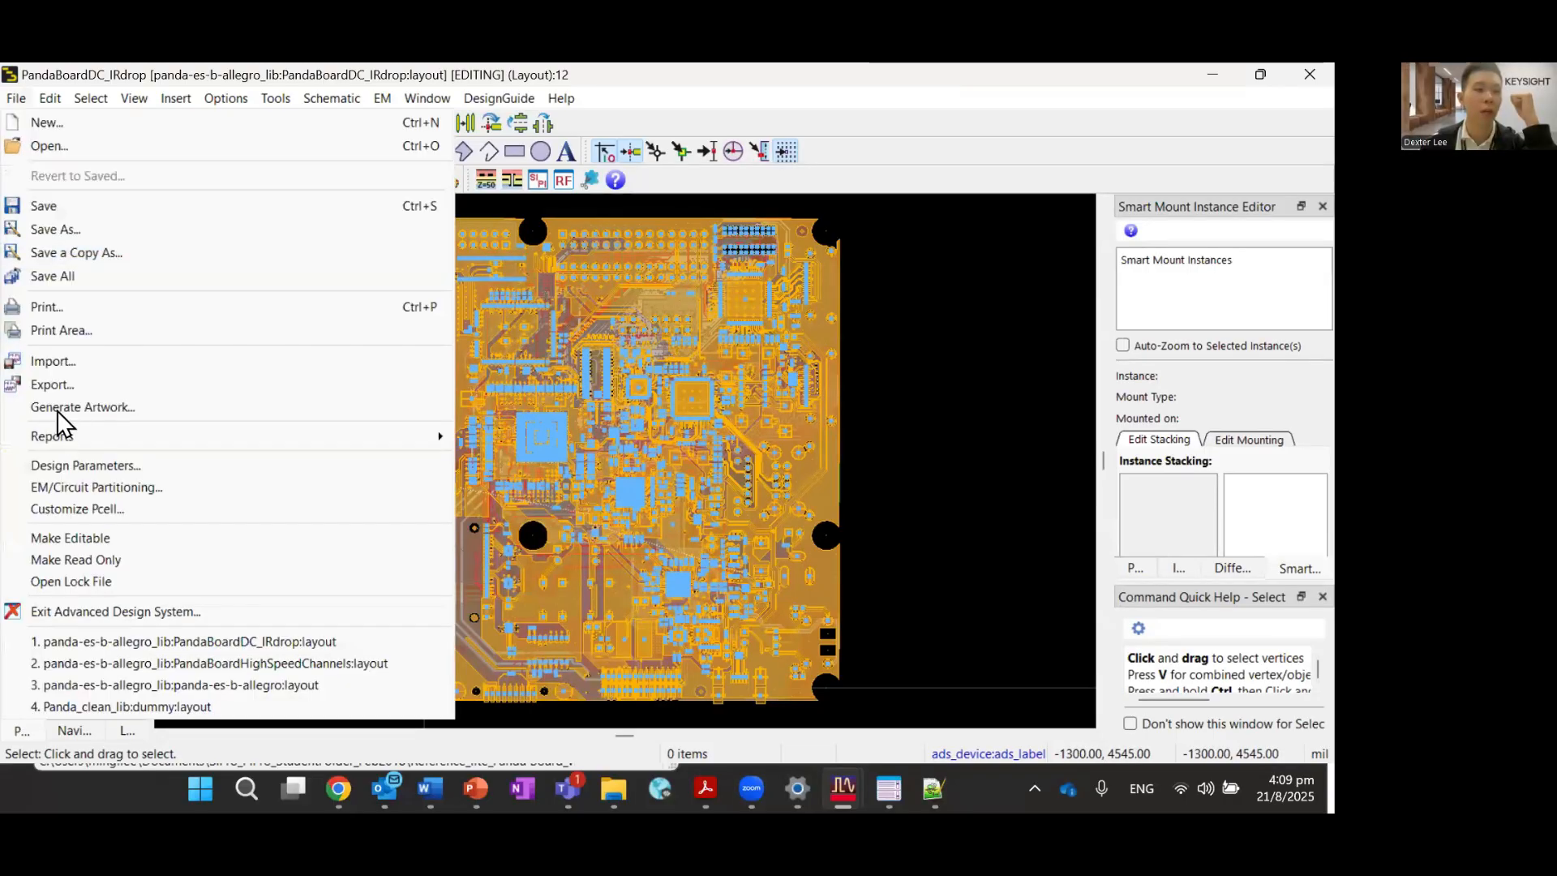
left_click(58, 356)
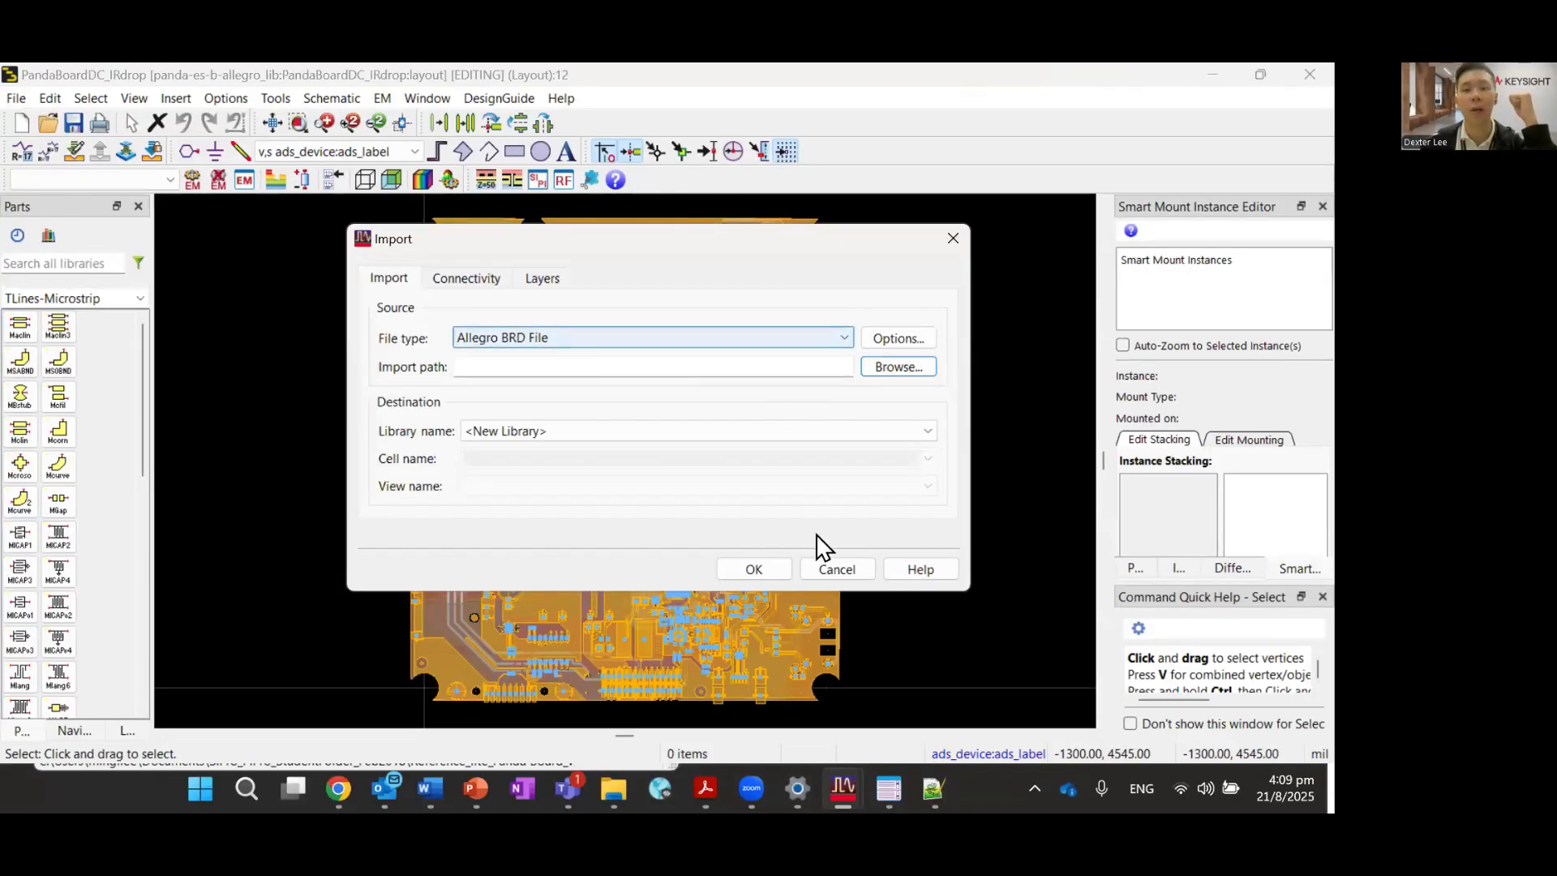
left_click(830, 567)
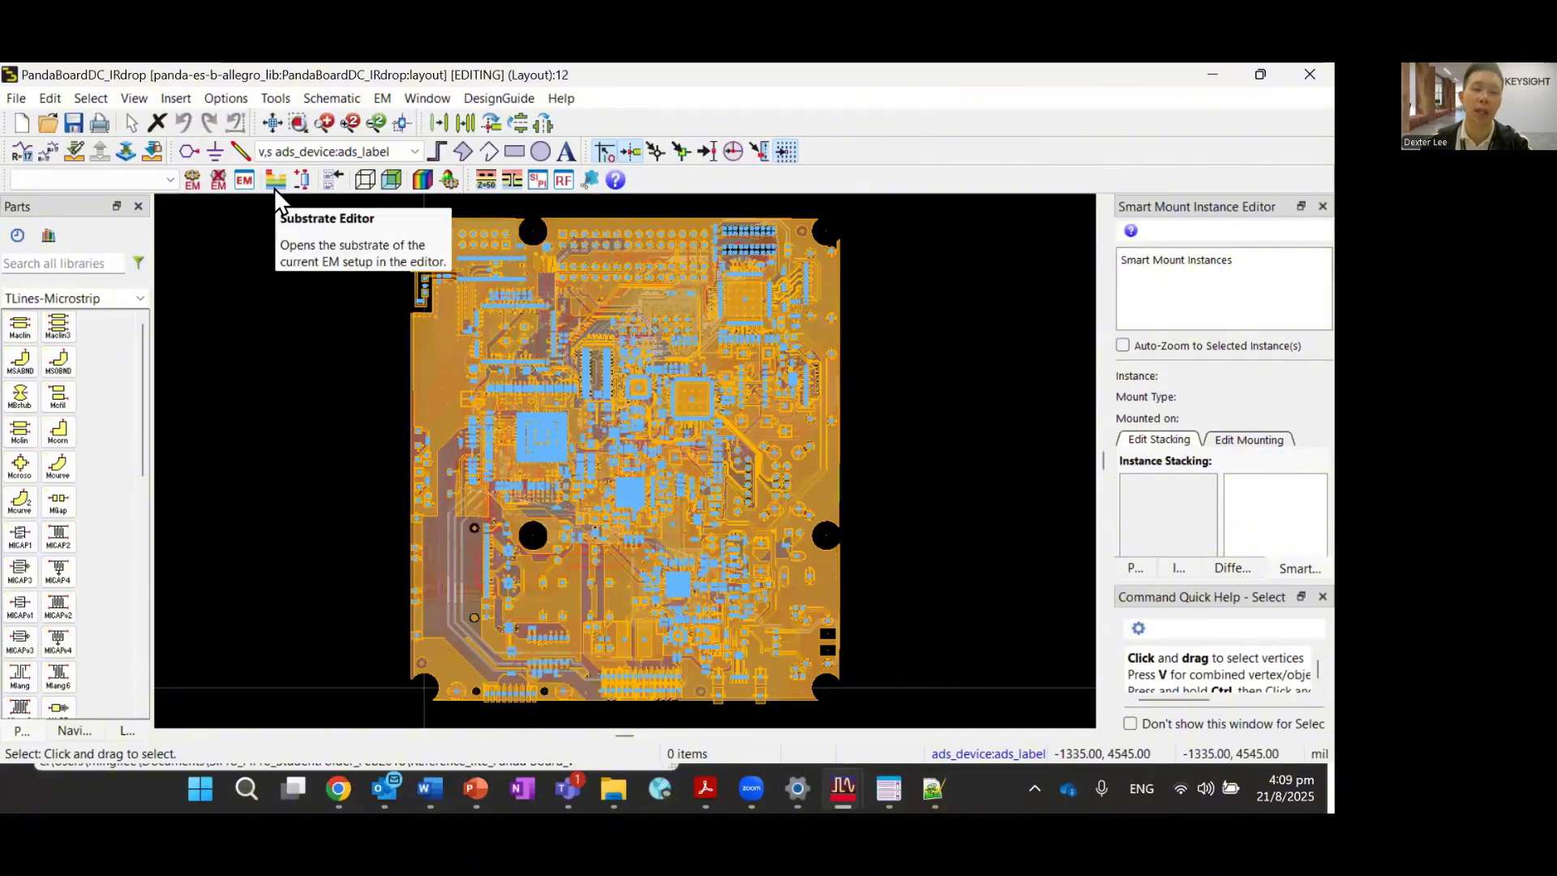
Examine the board's layer stackup and vias in the Substrate Editor, and close the editor.
left_click(274, 185)
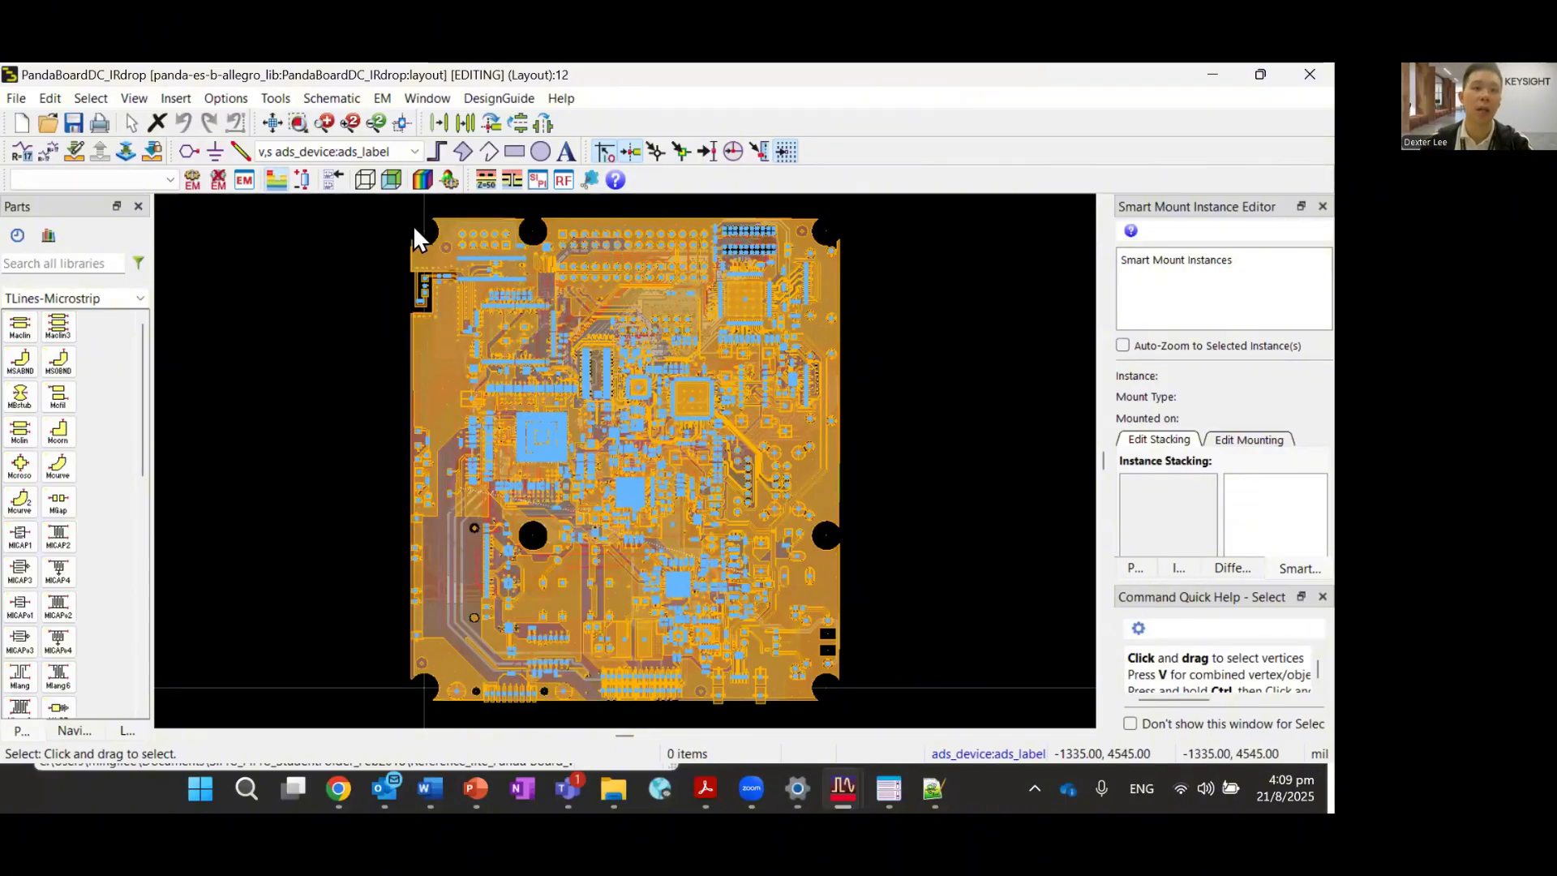
double_click(872, 78)
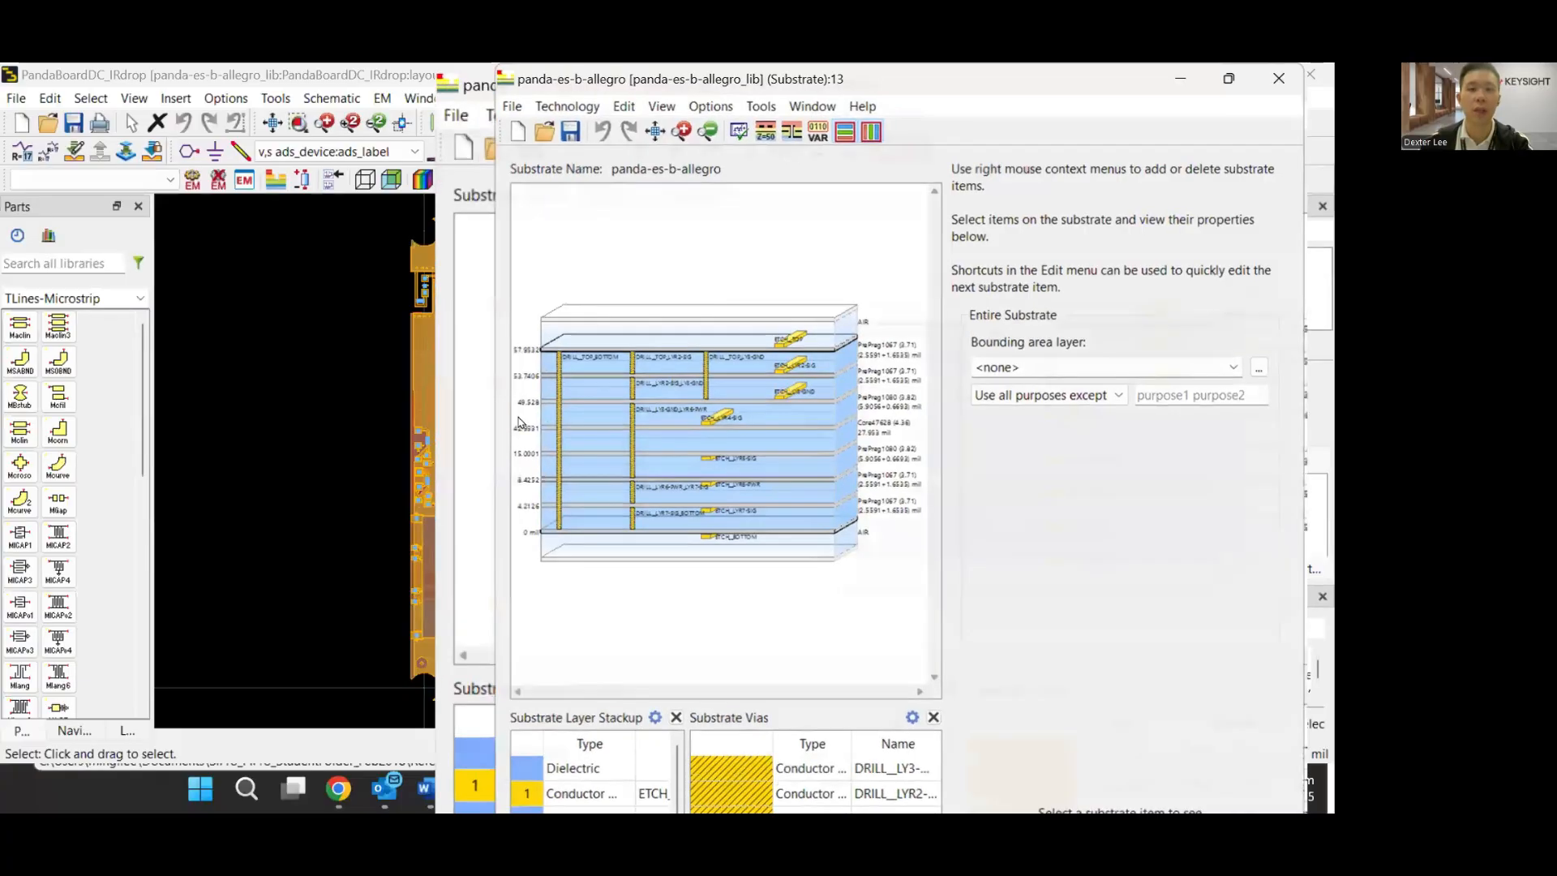
scroll(489, 349, "up", 2)
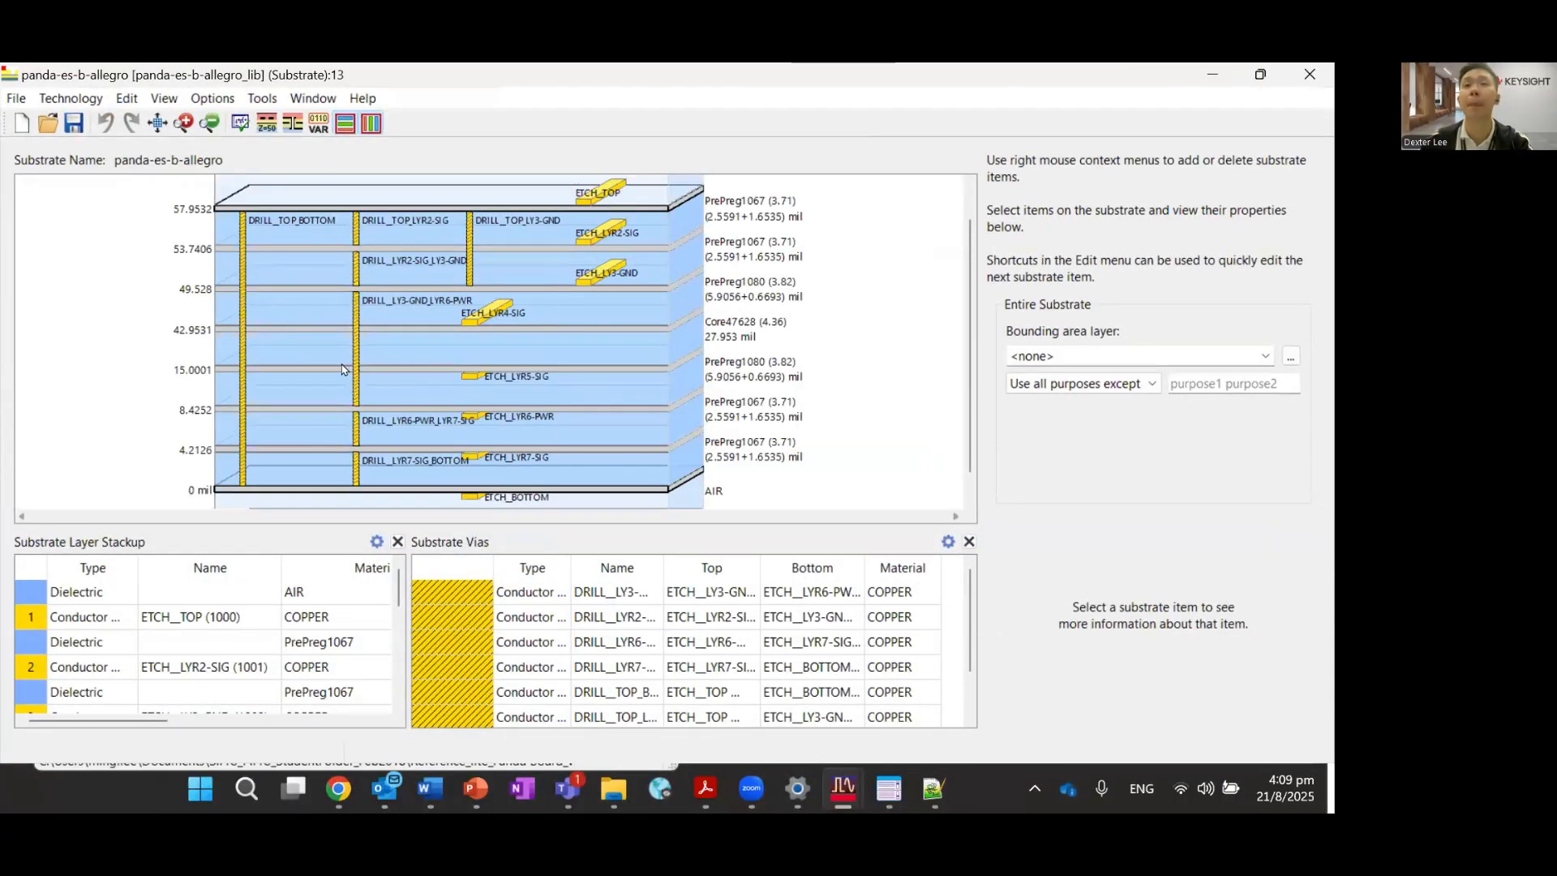
left_click(1290, 81)
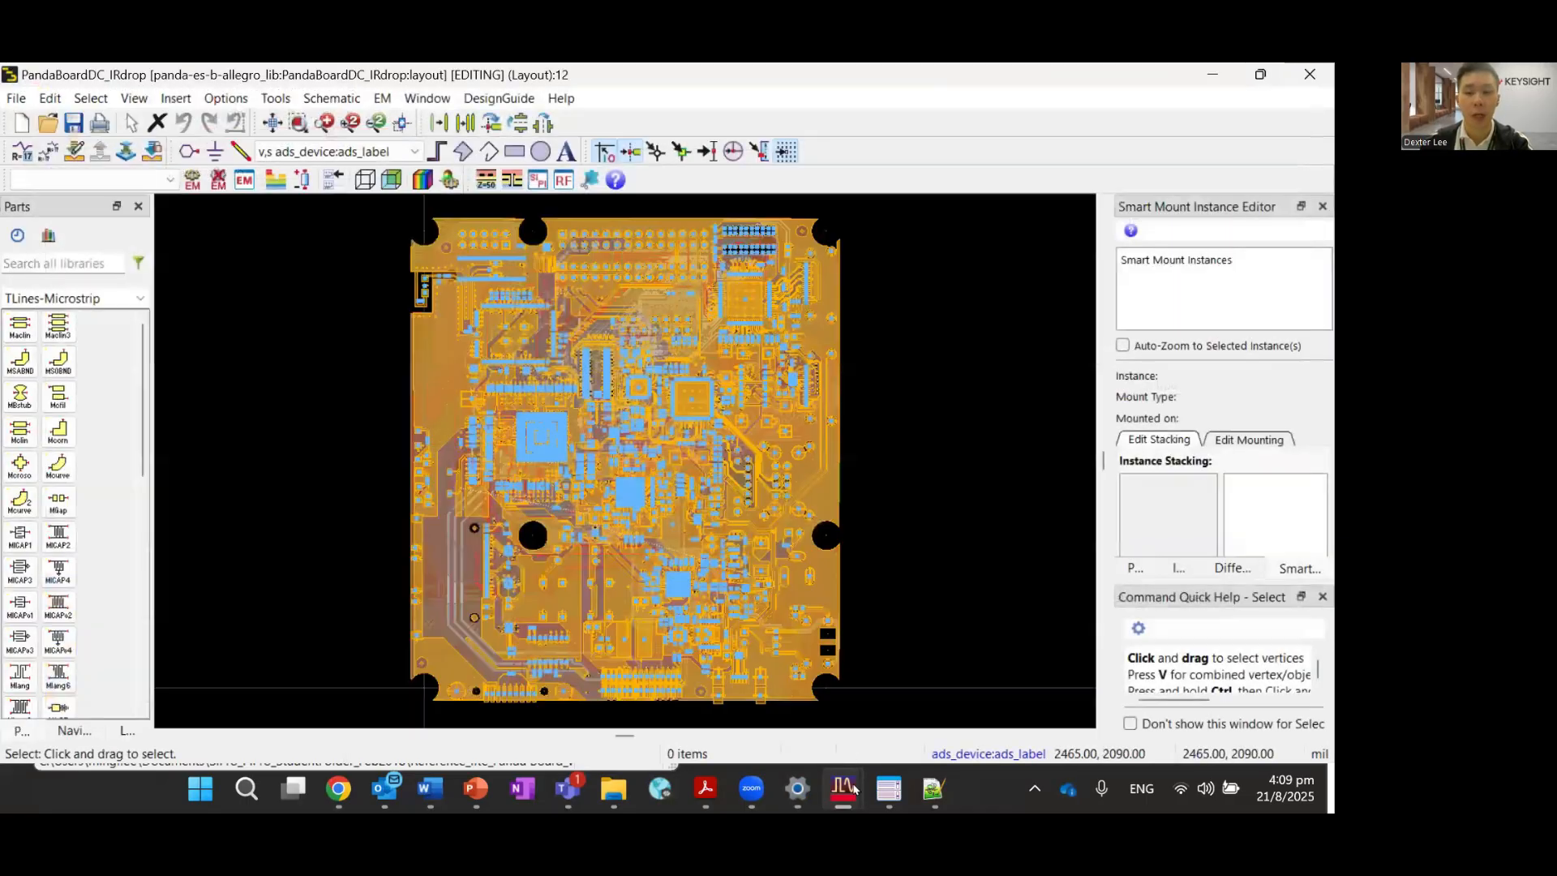
Open the VBAT SIPro/PIPro setup of the PandaBoardDC_IRdrop cell from the ADS main window.
left_click(853, 789)
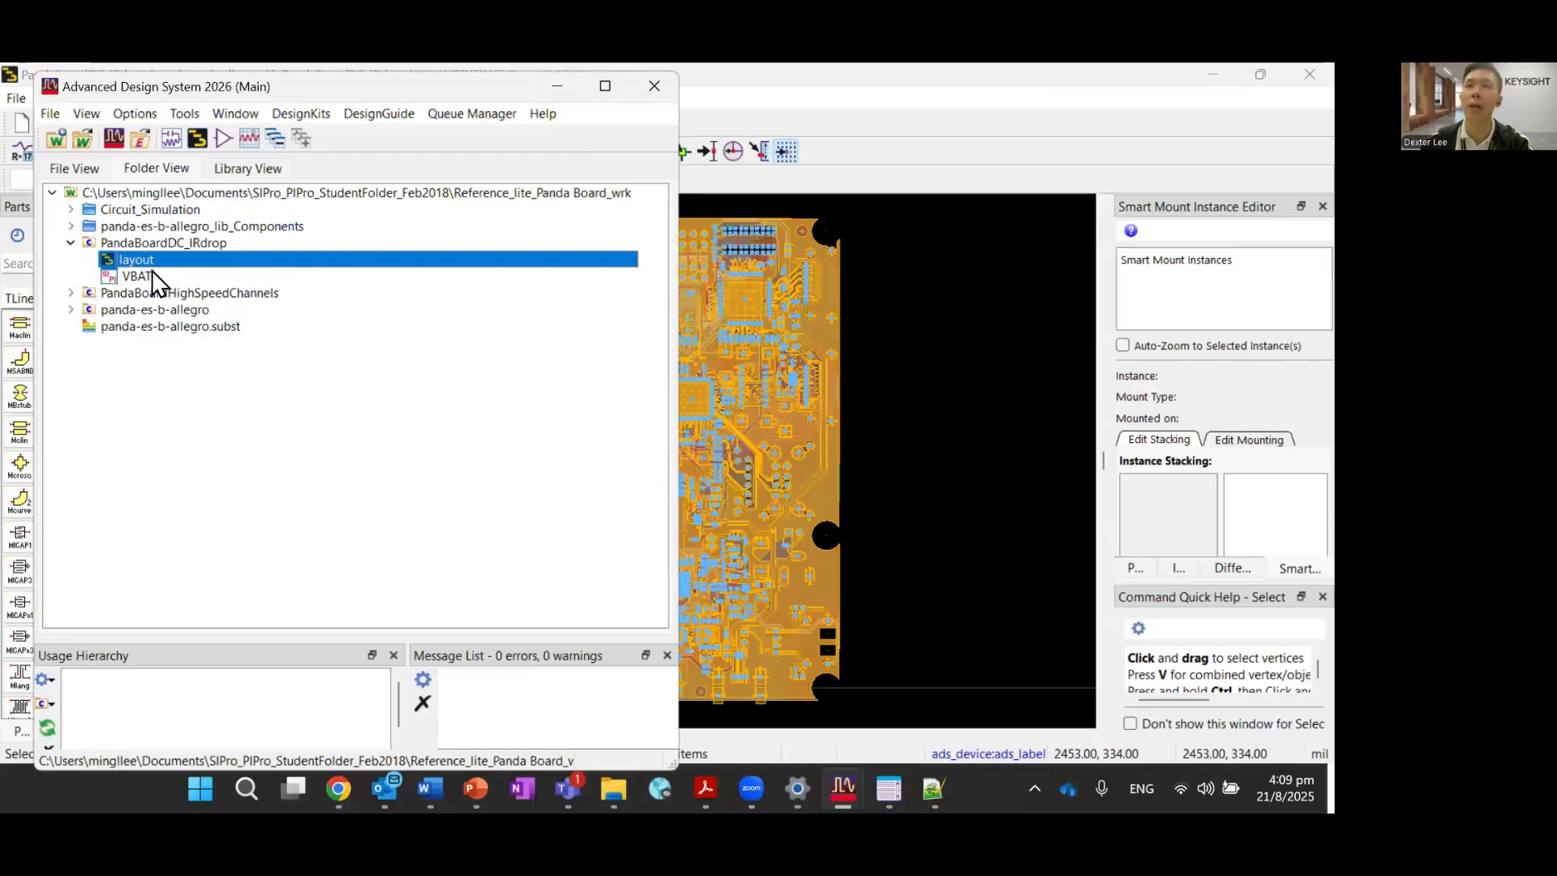
left_click(153, 276)
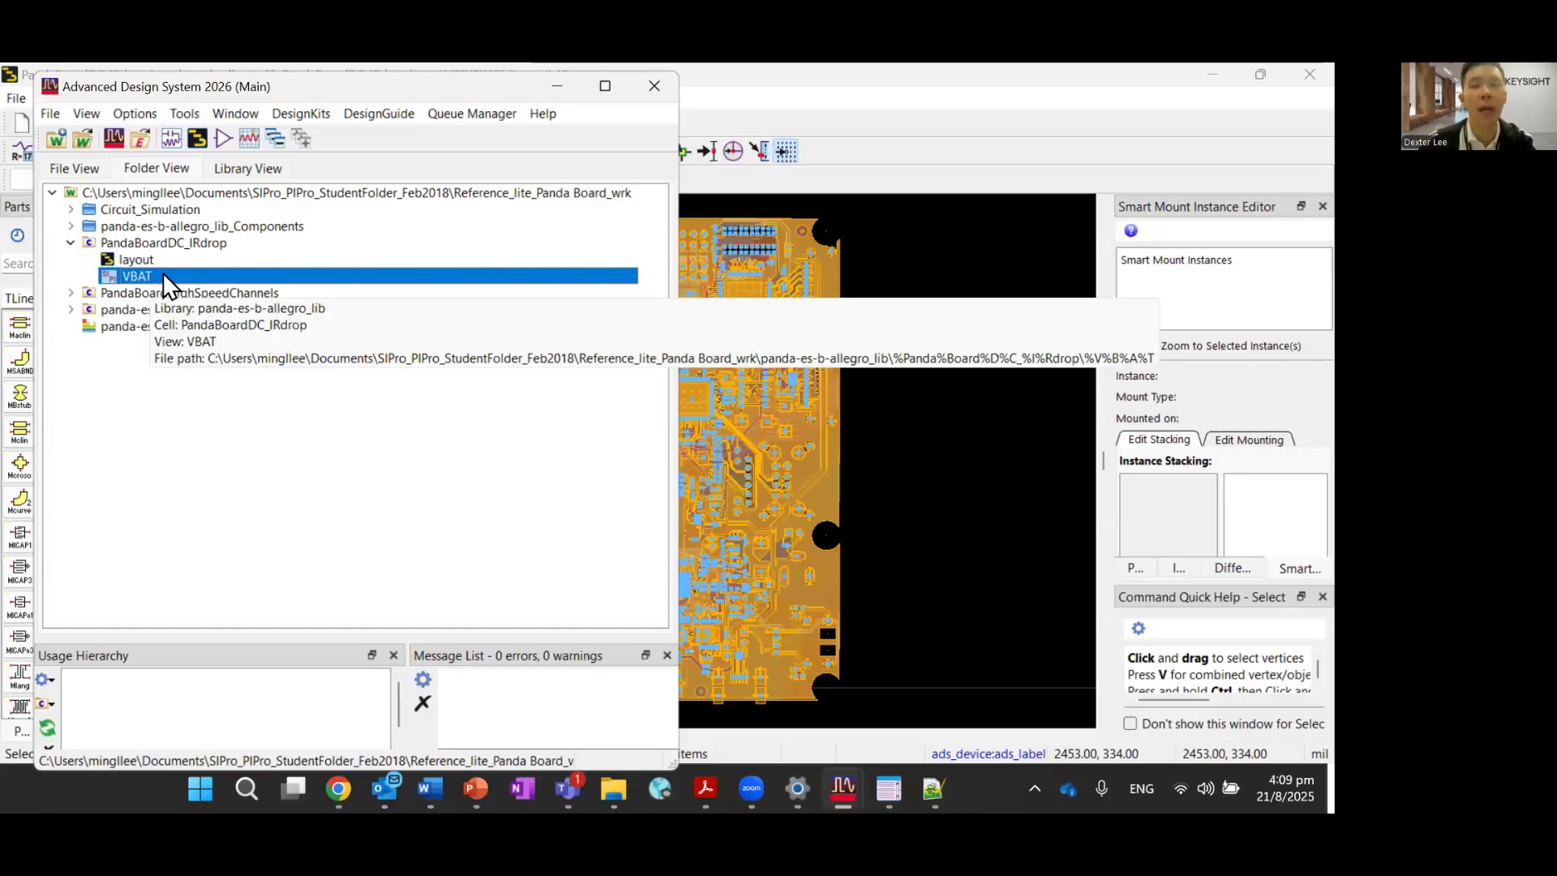
double_click(163, 276)
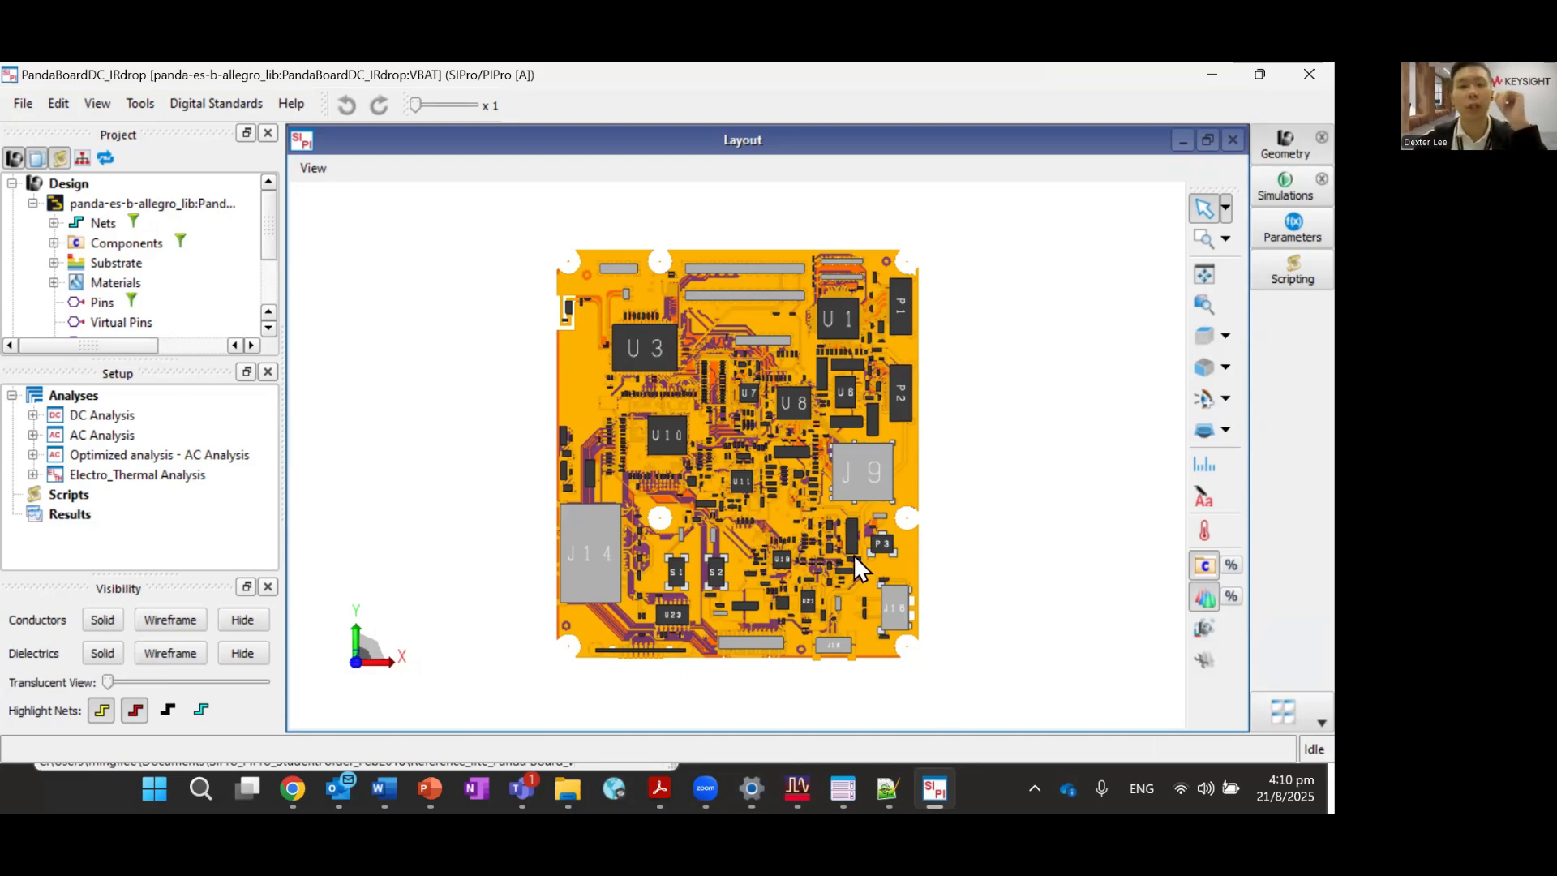
Examine the board in 3D and the setup items of the existing DC Analysis.
left_click_drag(853, 553, 752, 557)
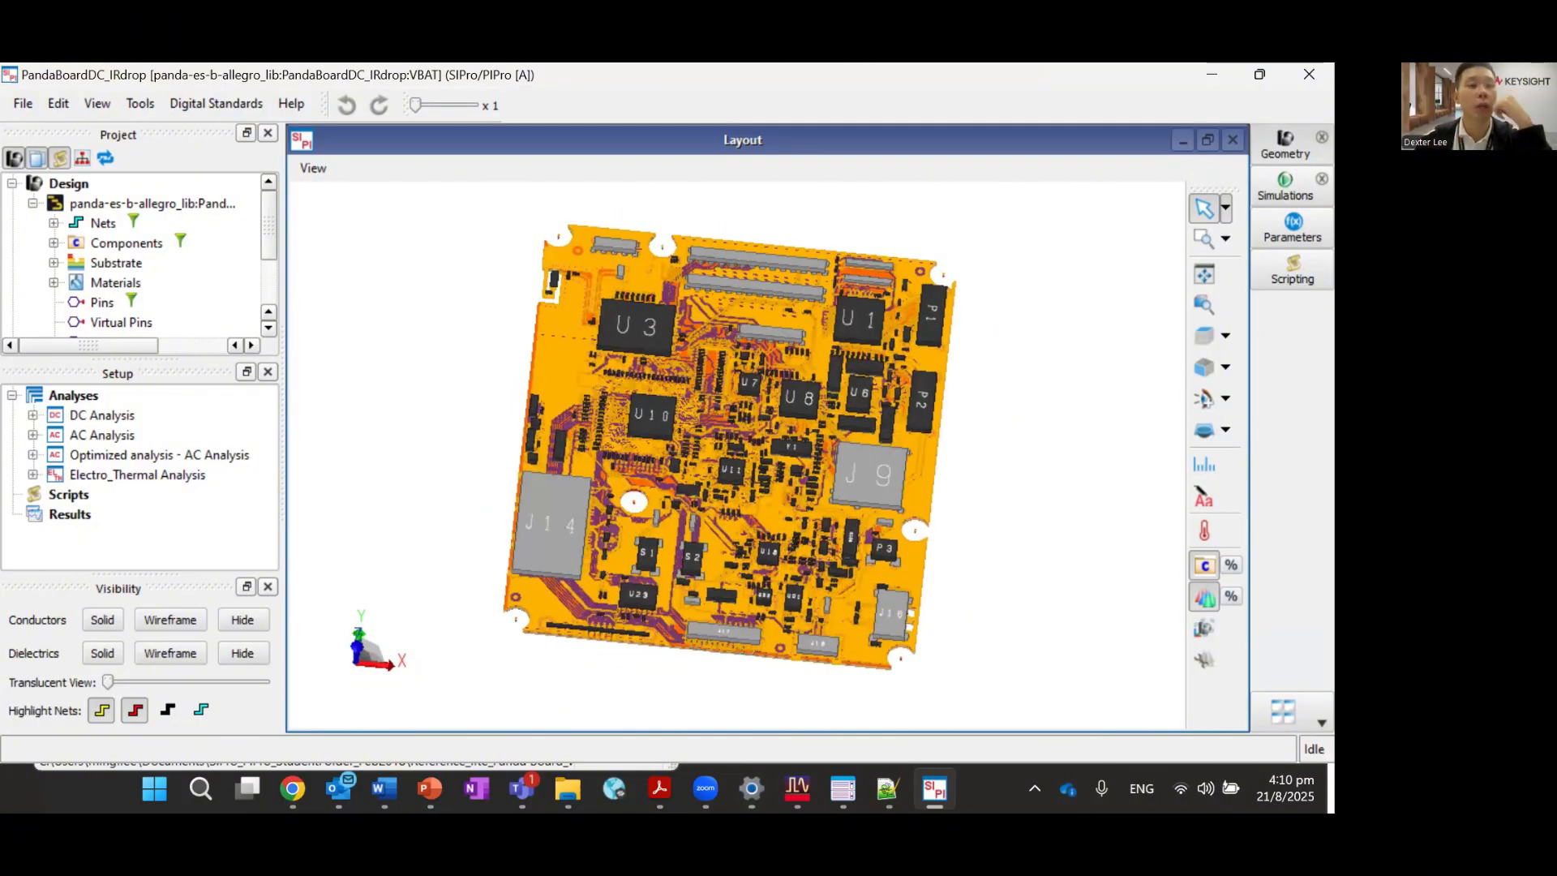
mouse_move(800, 529)
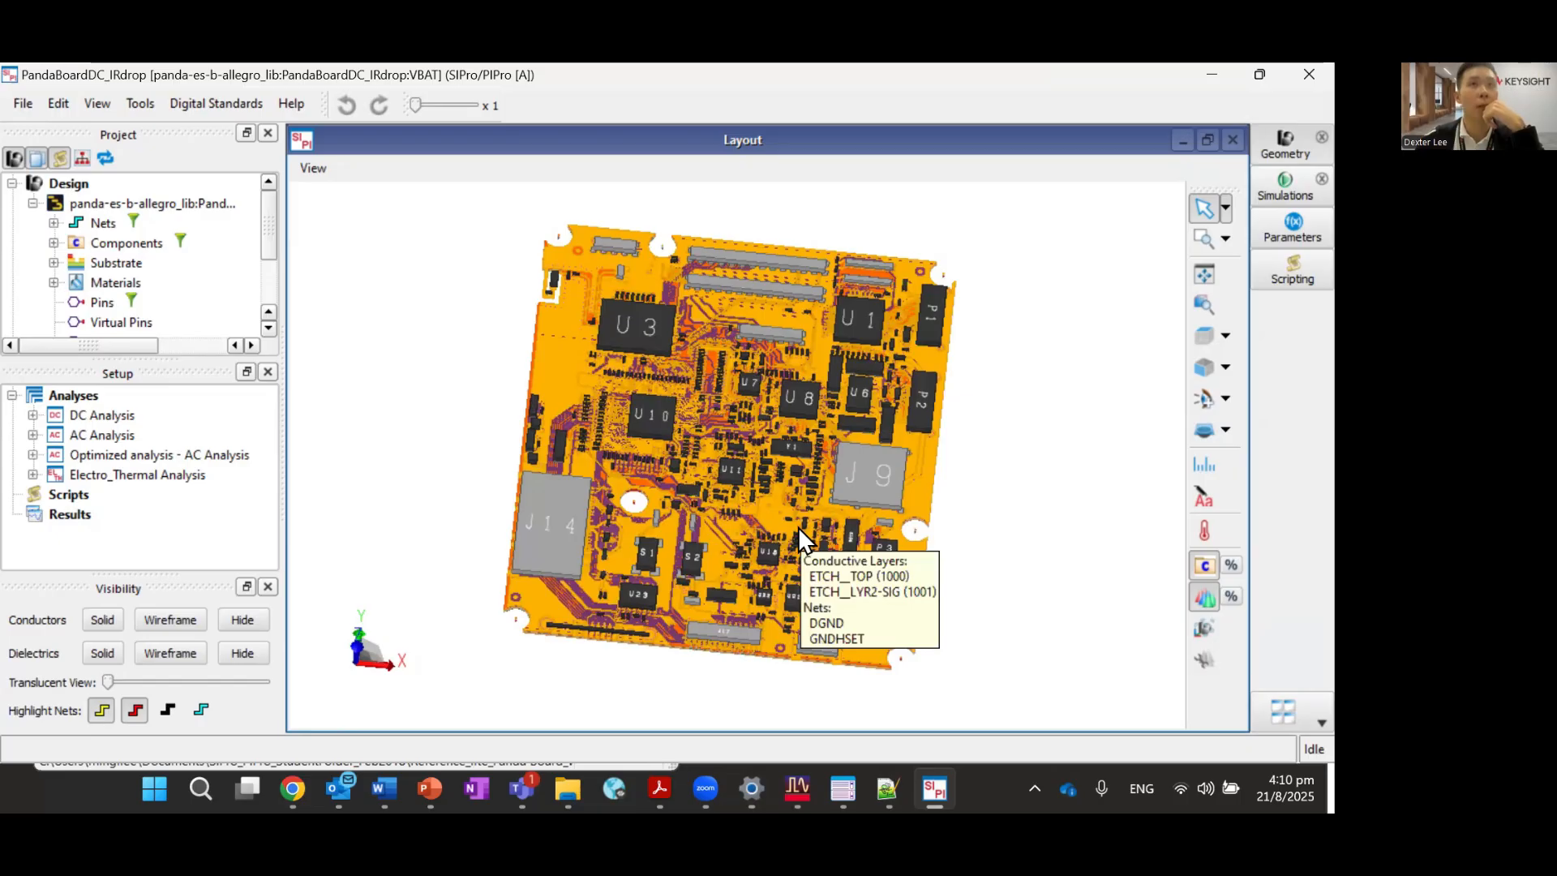
left_click(32, 415)
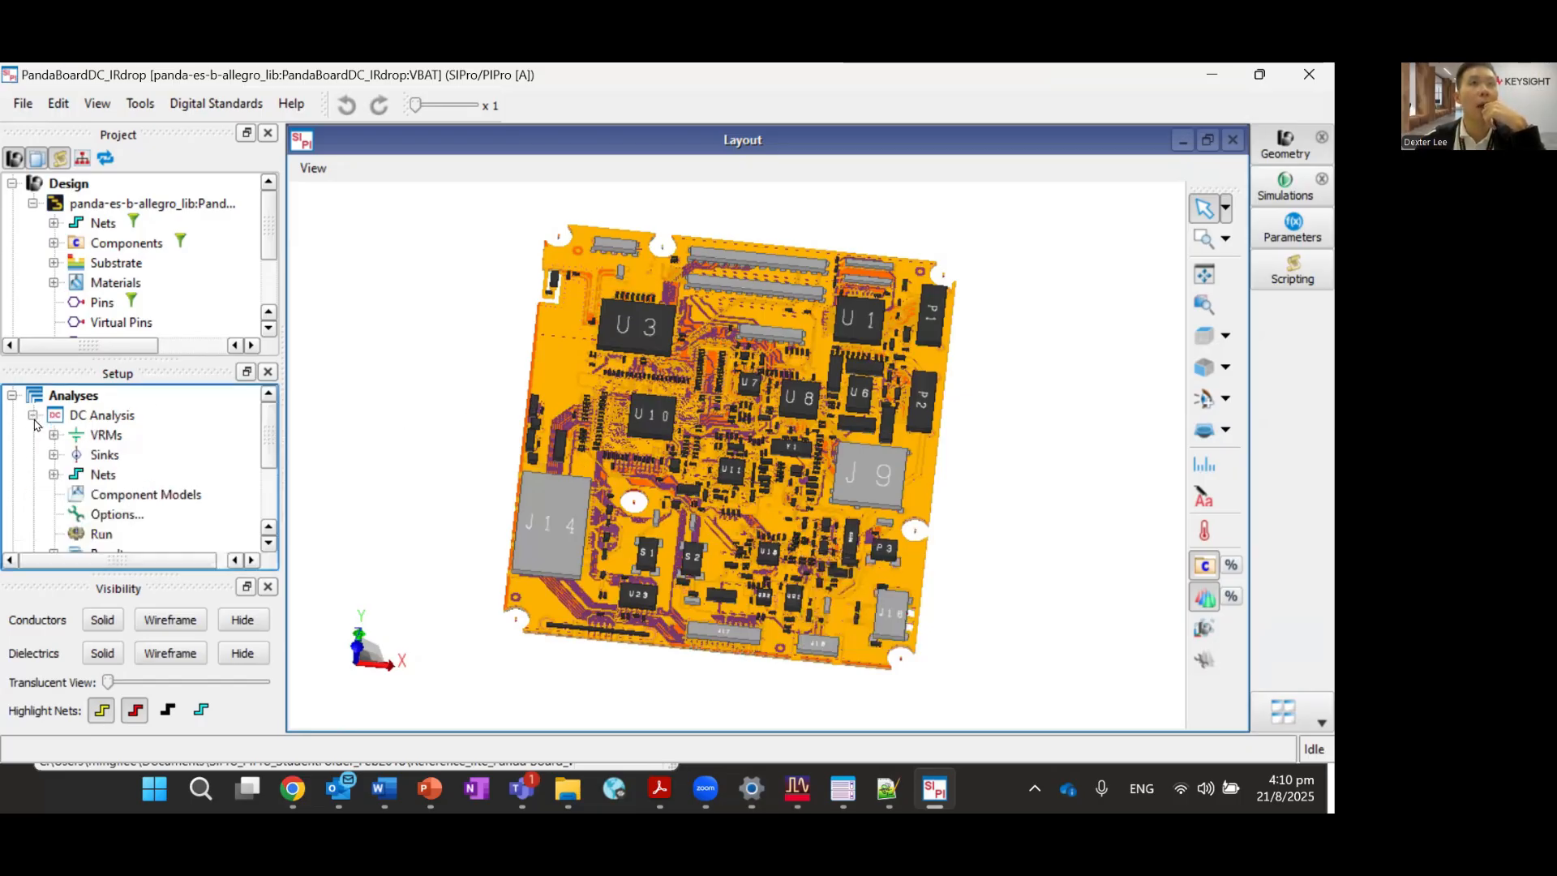
left_click(34, 416)
left_click(33, 416)
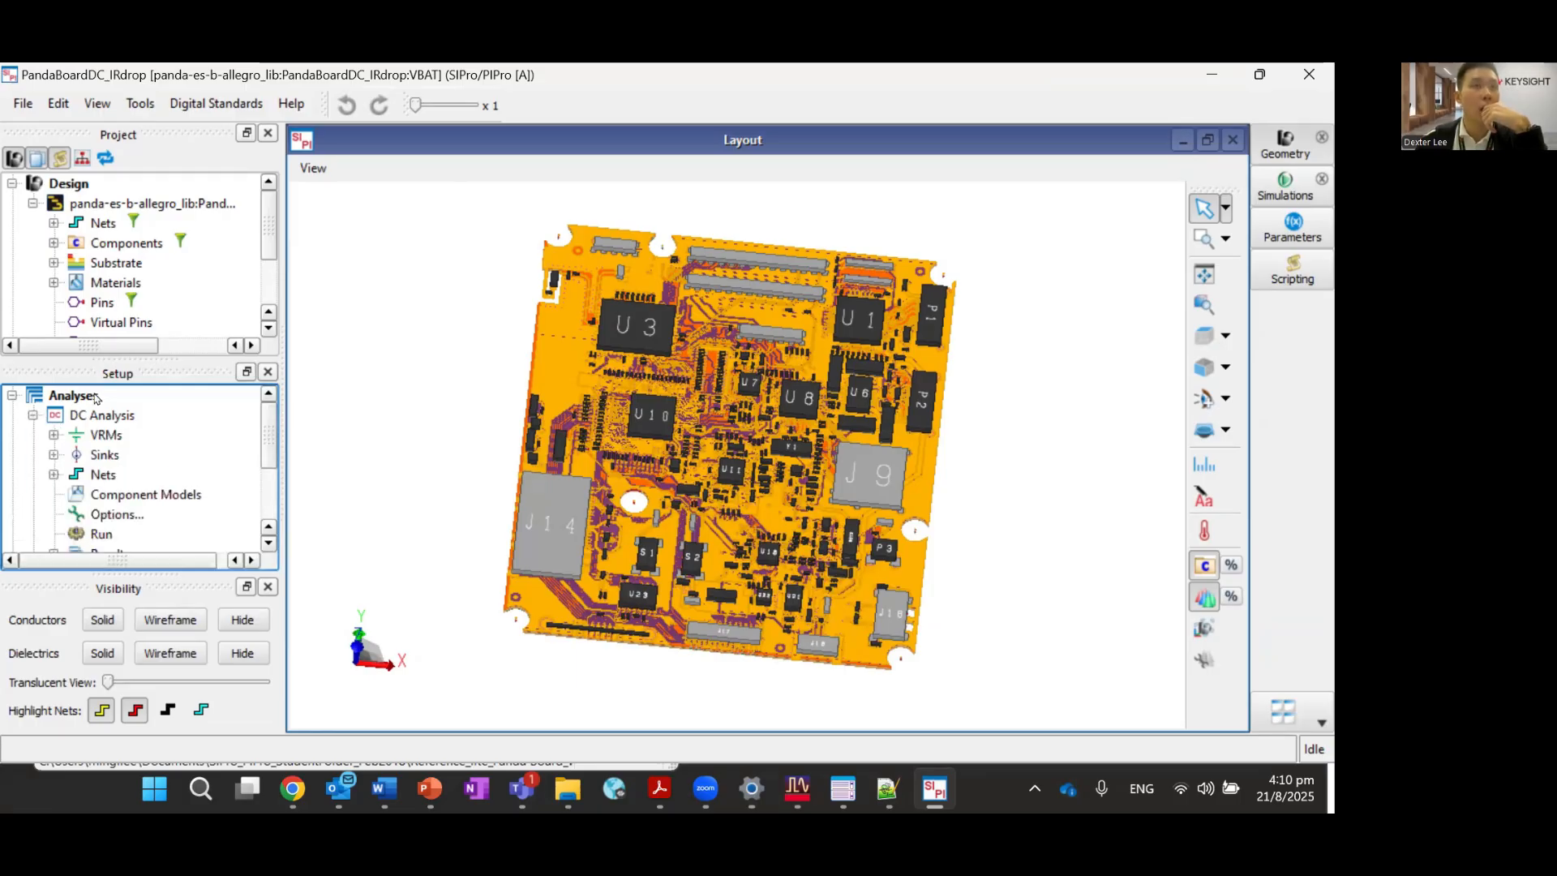
left_click(34, 416)
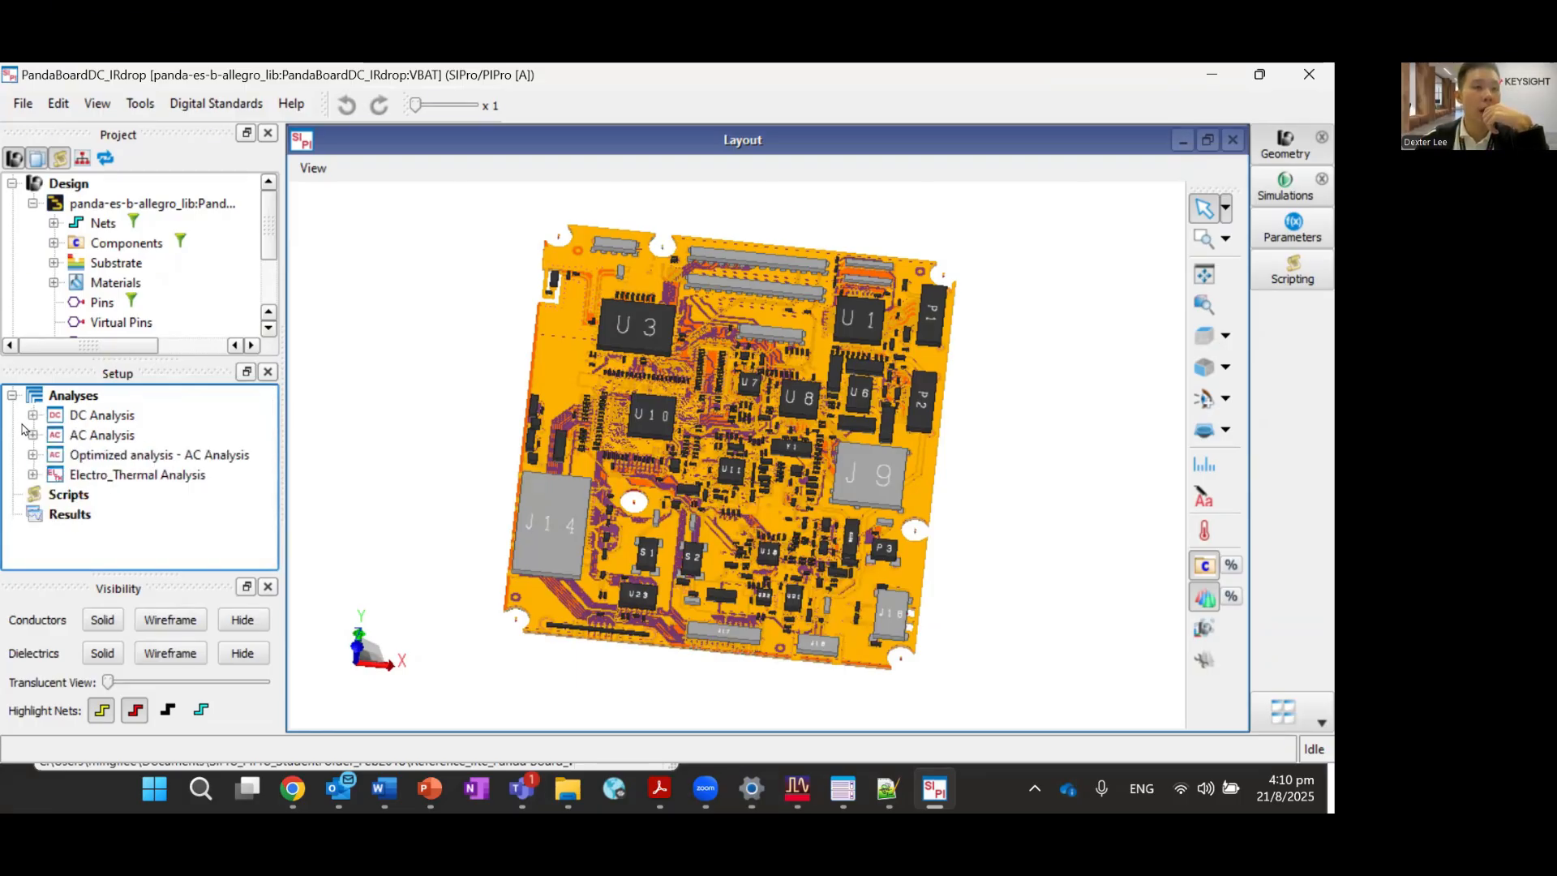
Create a new PI-DC analysis and rename it "DC IR Drop".
right_click(102, 397)
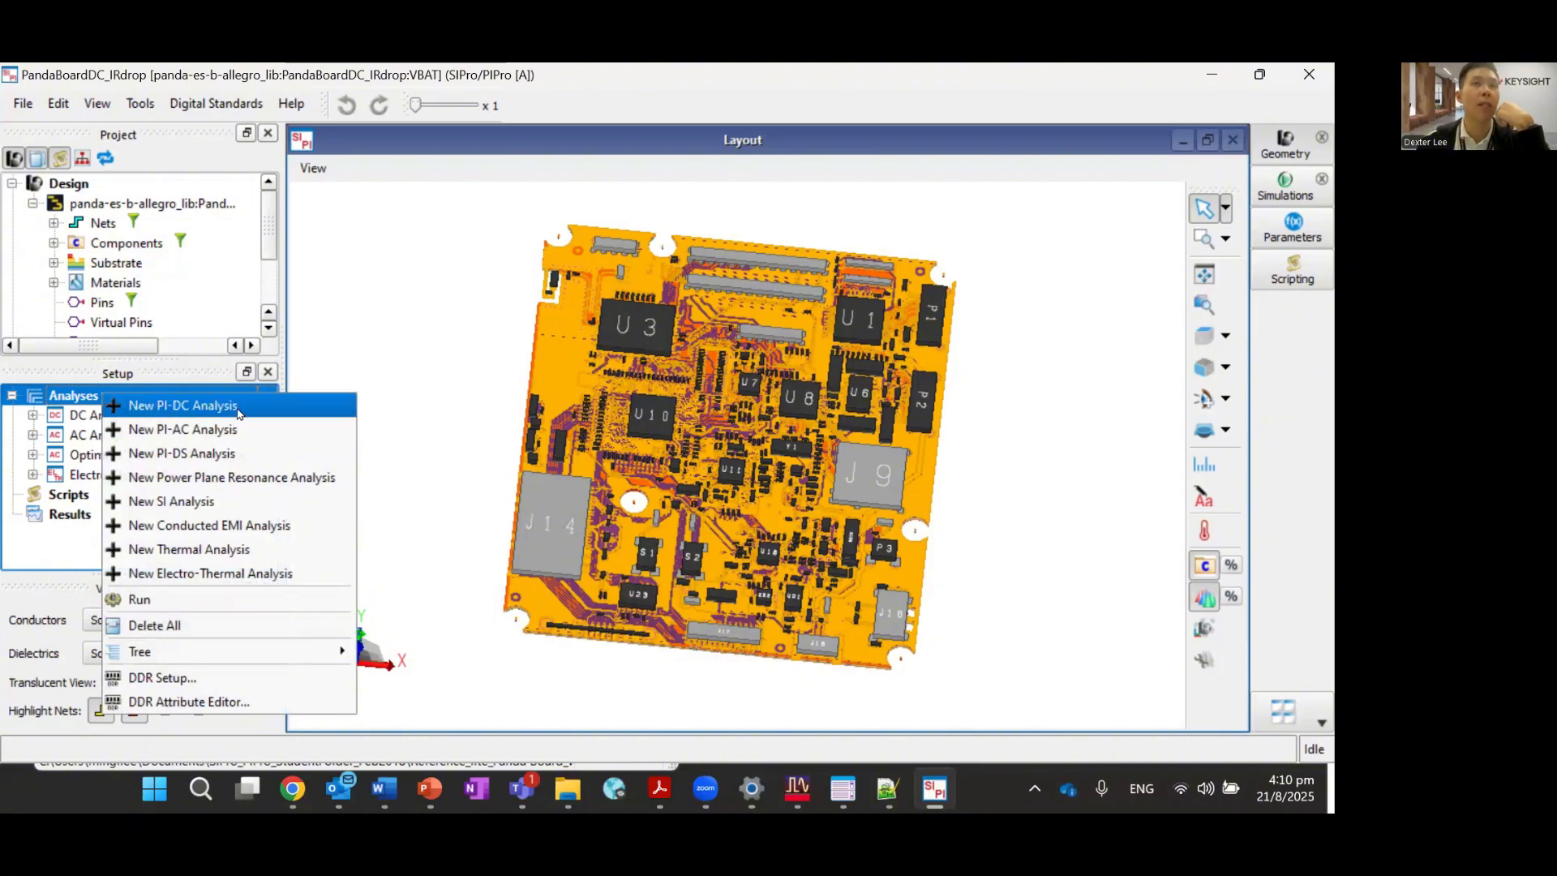
right_click(92, 395)
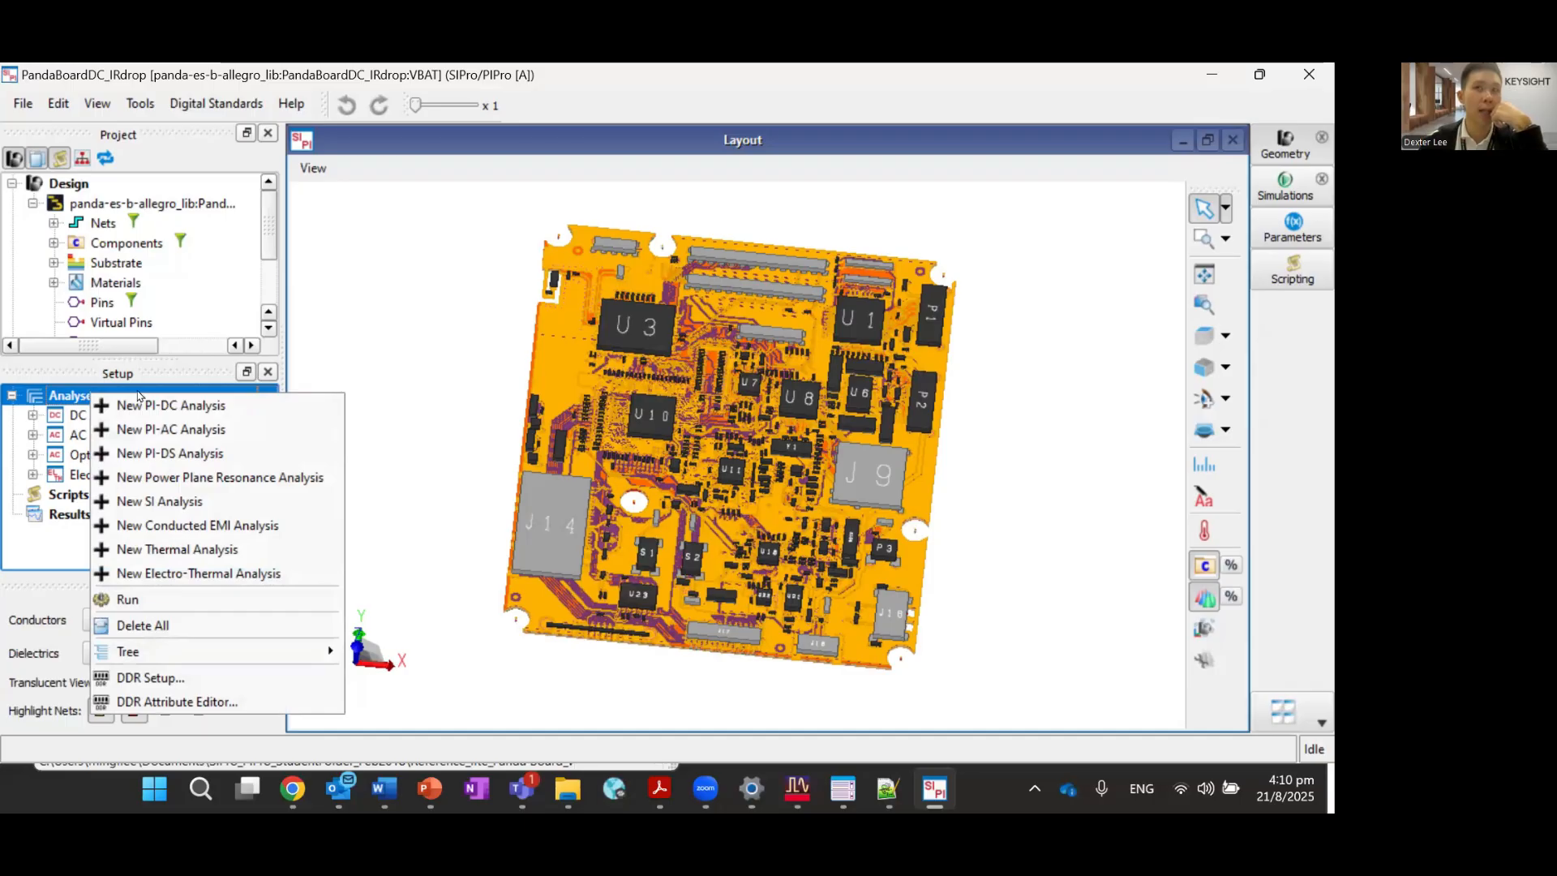
left_click(259, 410)
double_click(112, 495)
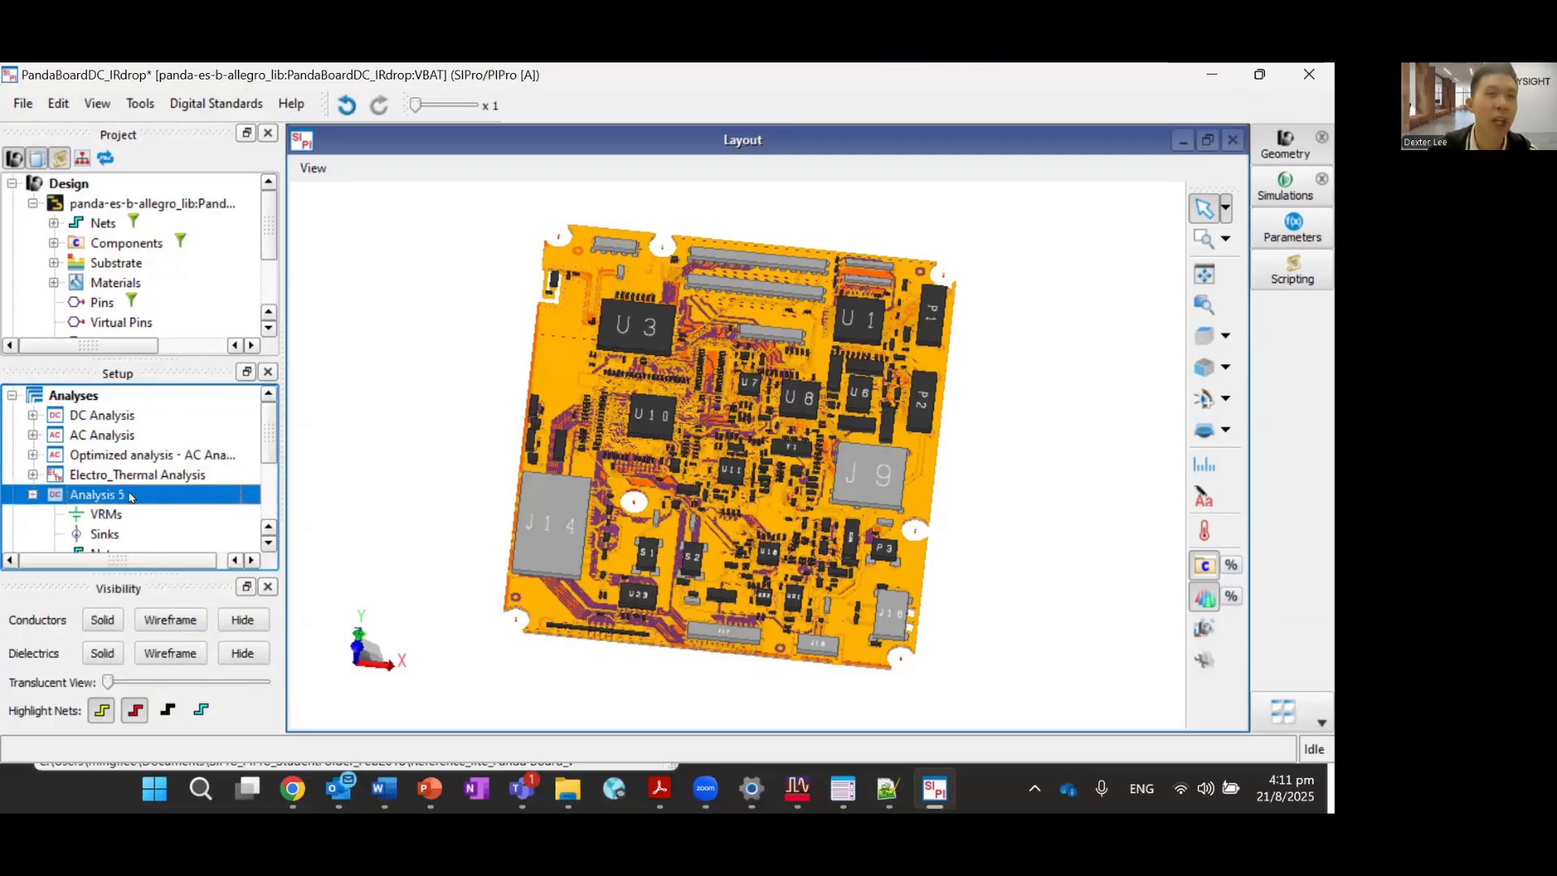
right_click(127, 495)
left_click(183, 581)
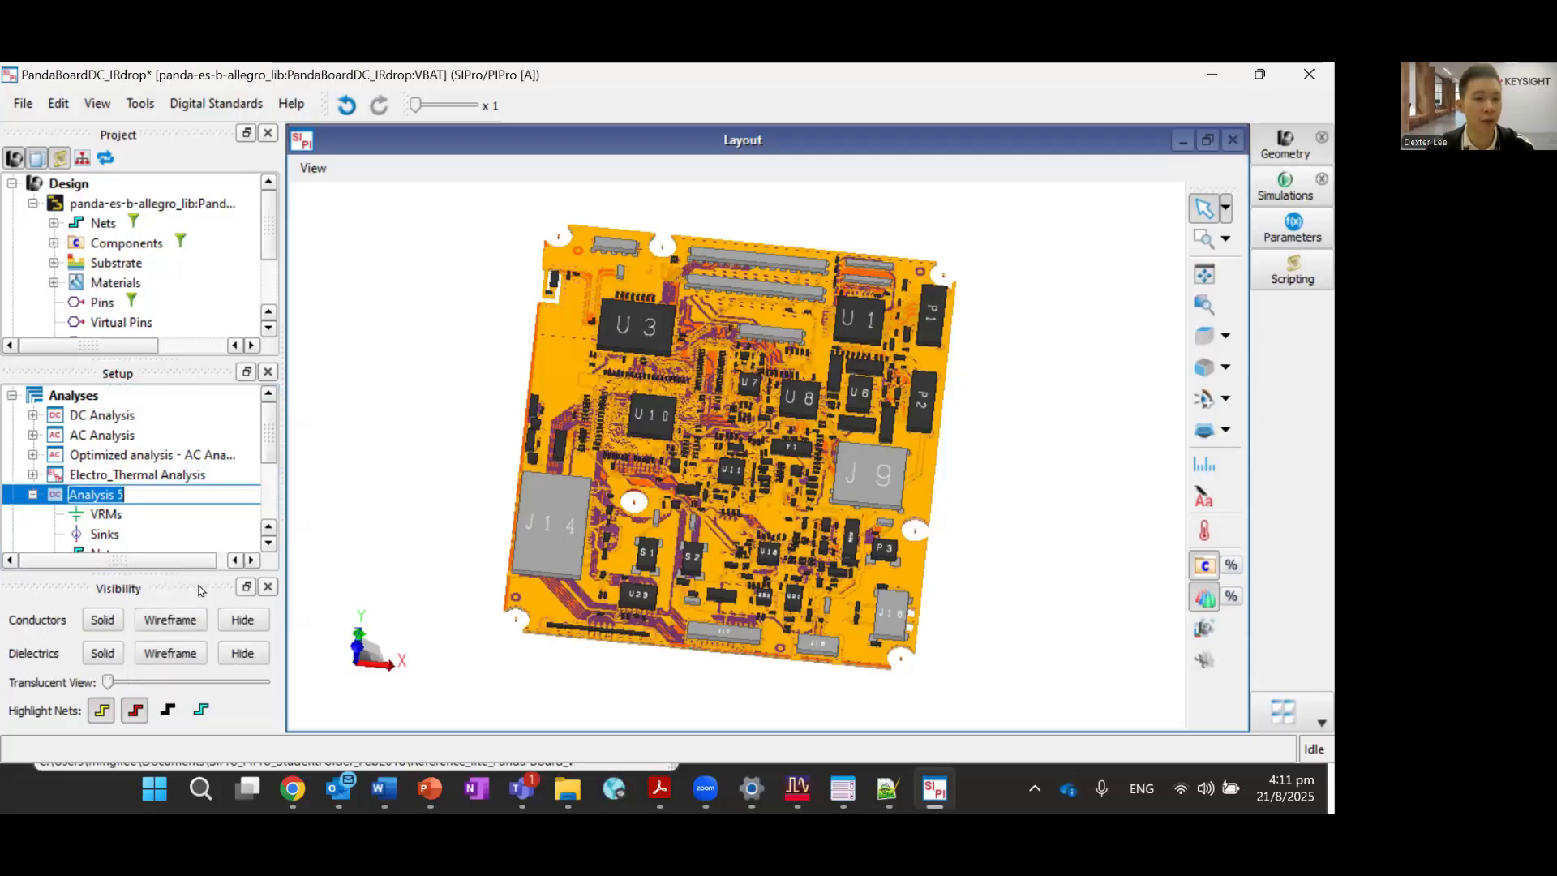
type("DC IR Drop")
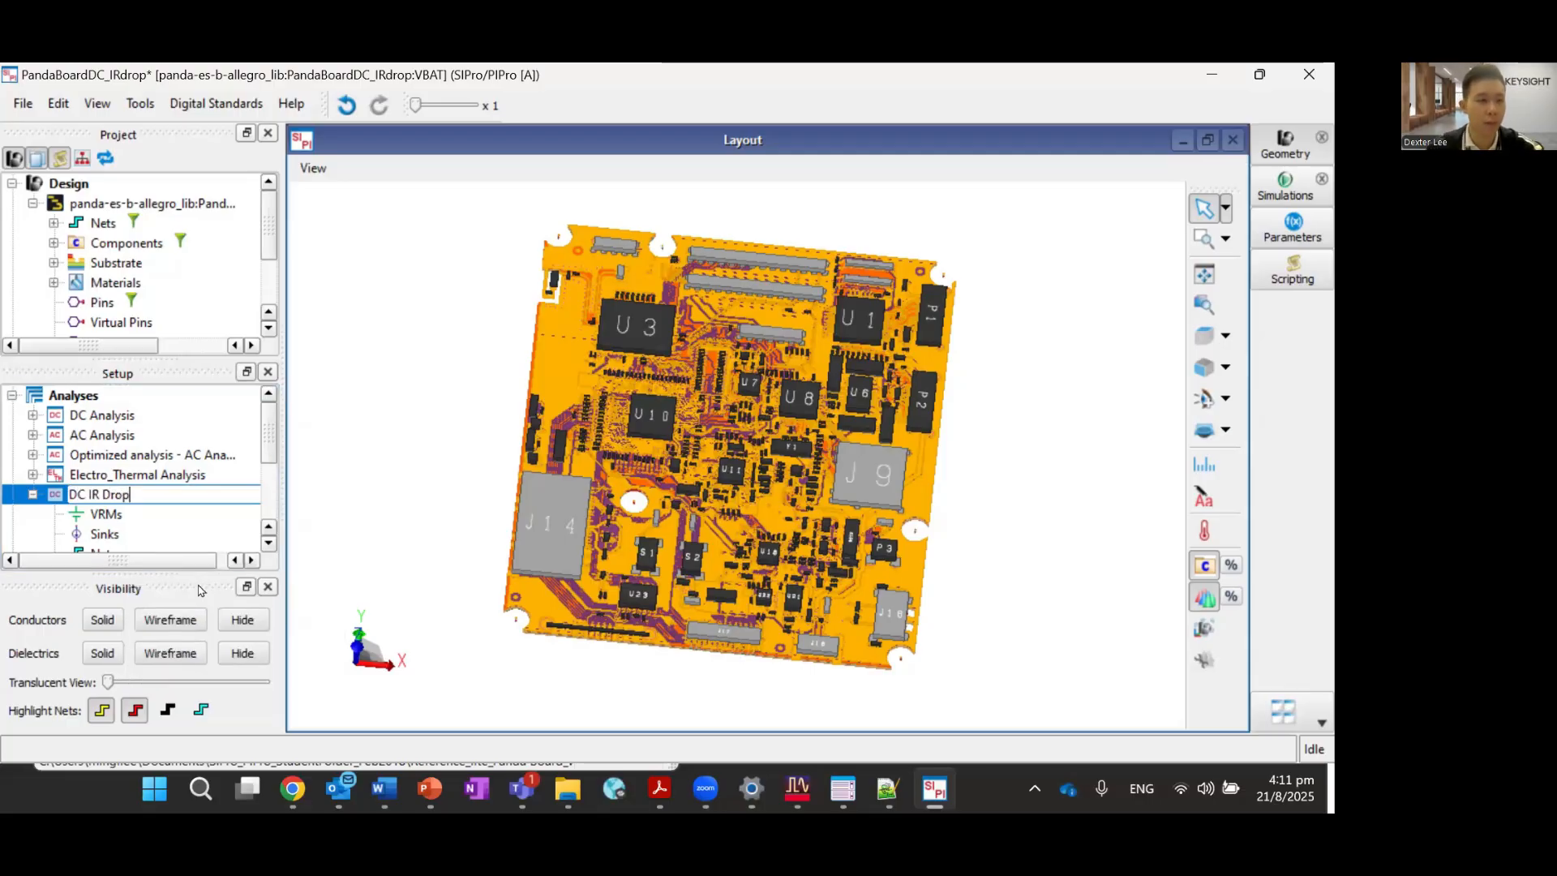
key("Return")
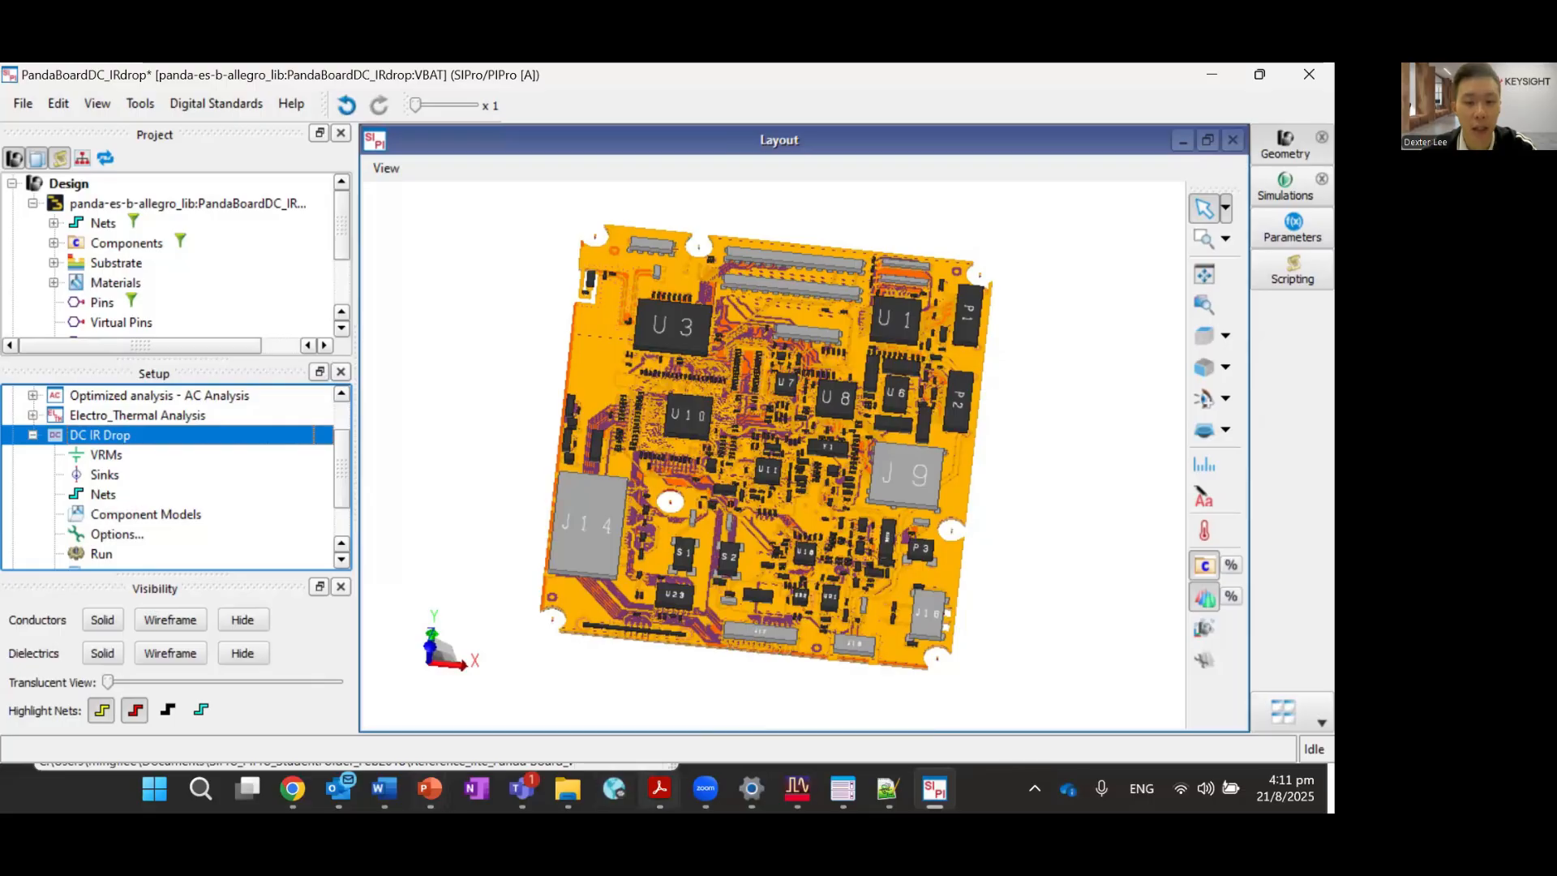
Switch to the workshop PDF and read the VBAT slide on the VRM and sink components and their values.
left_click(659, 788)
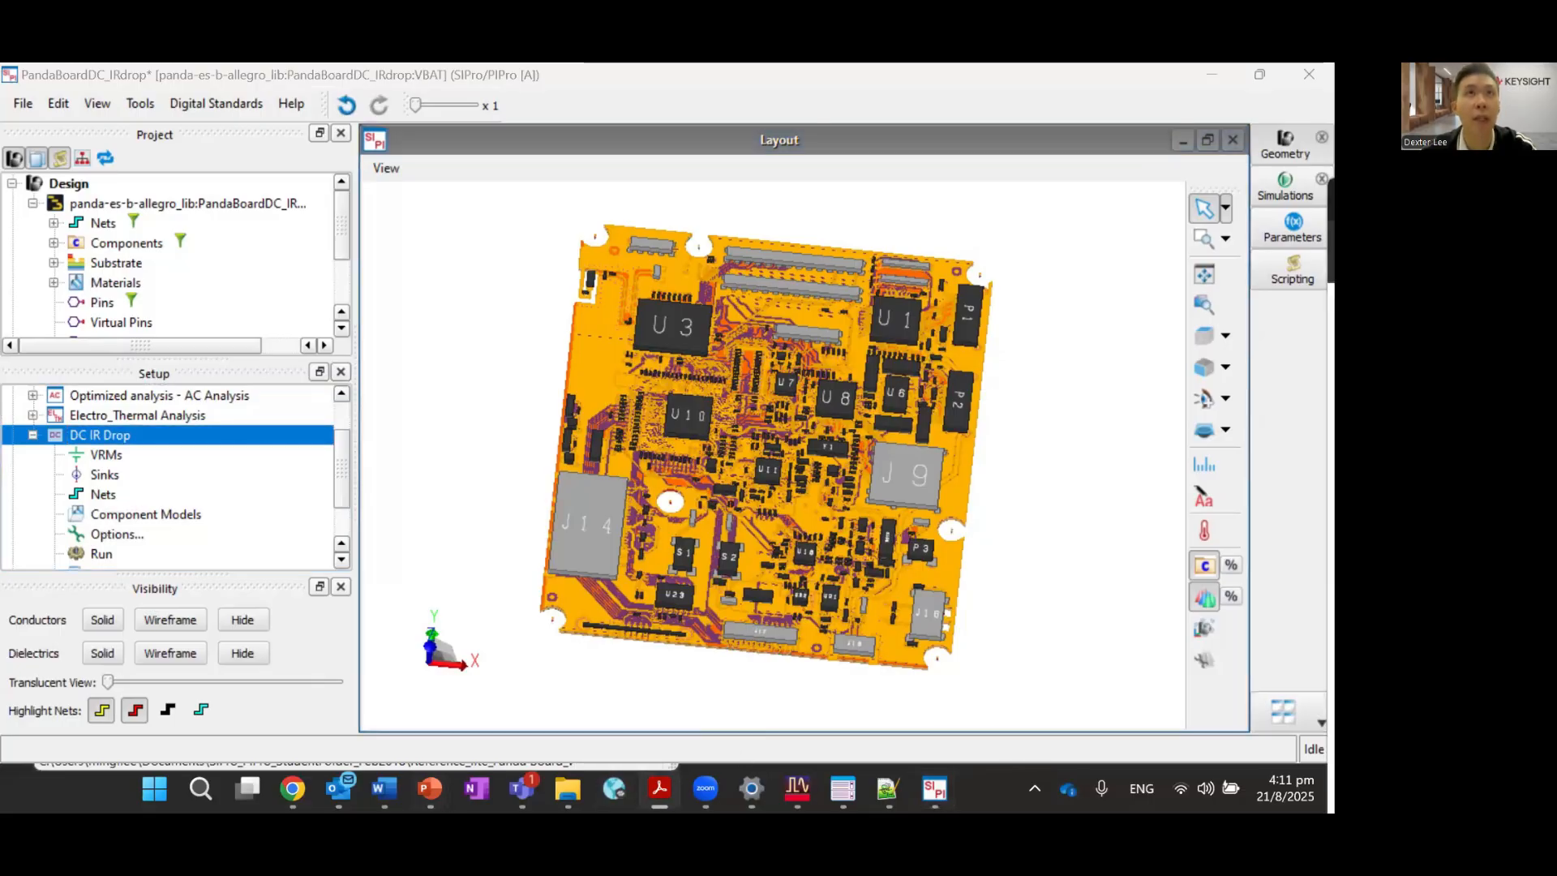
left_click_drag(600, 64, 614, 148)
double_click(615, 148)
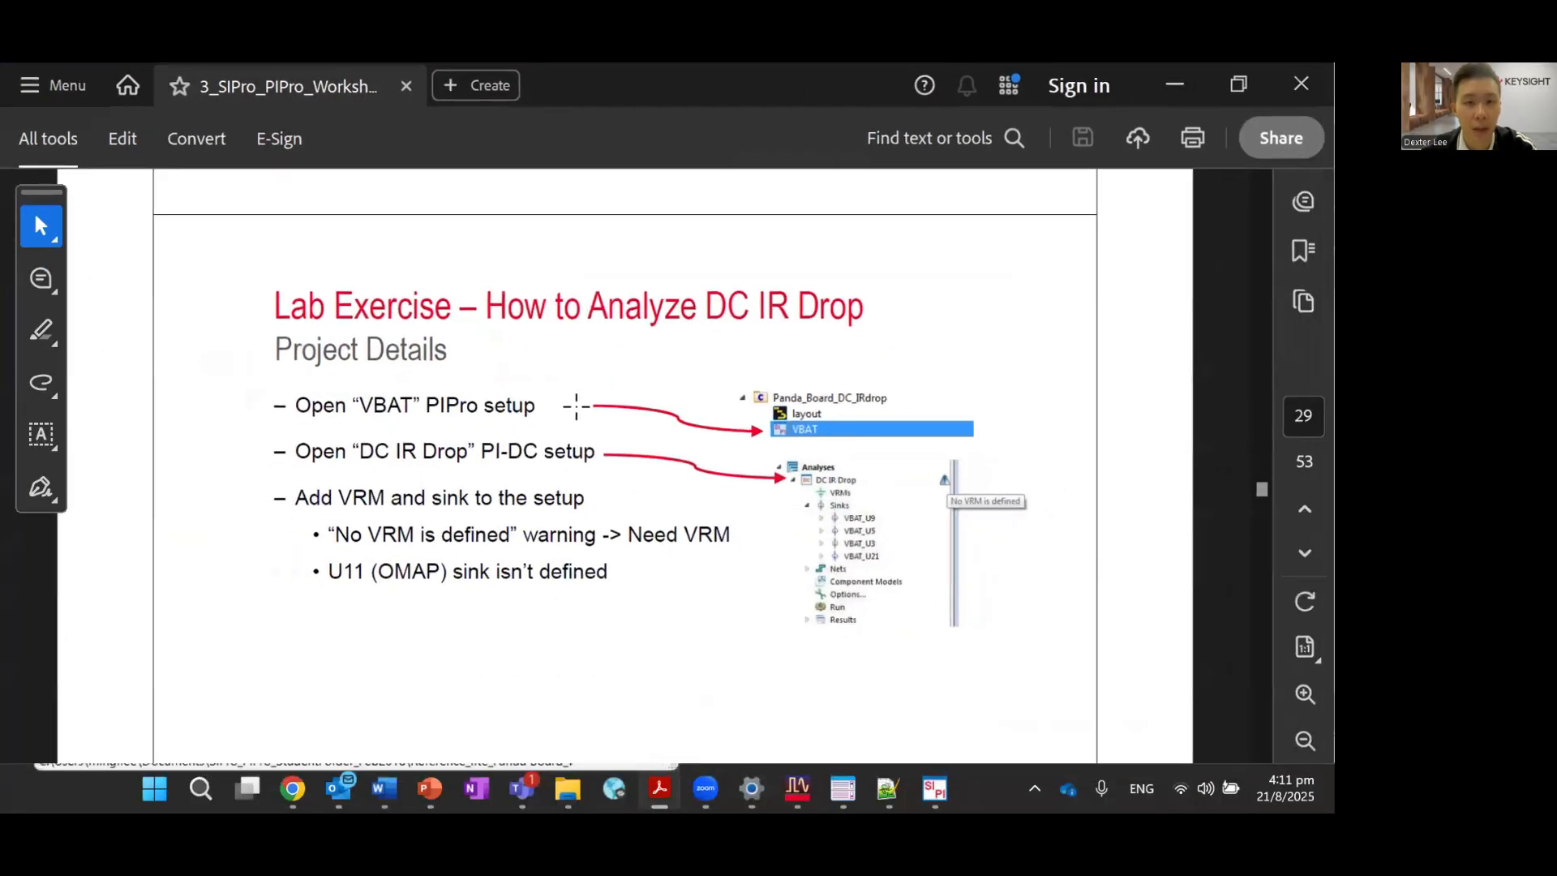
scroll(576, 405, "up", 5)
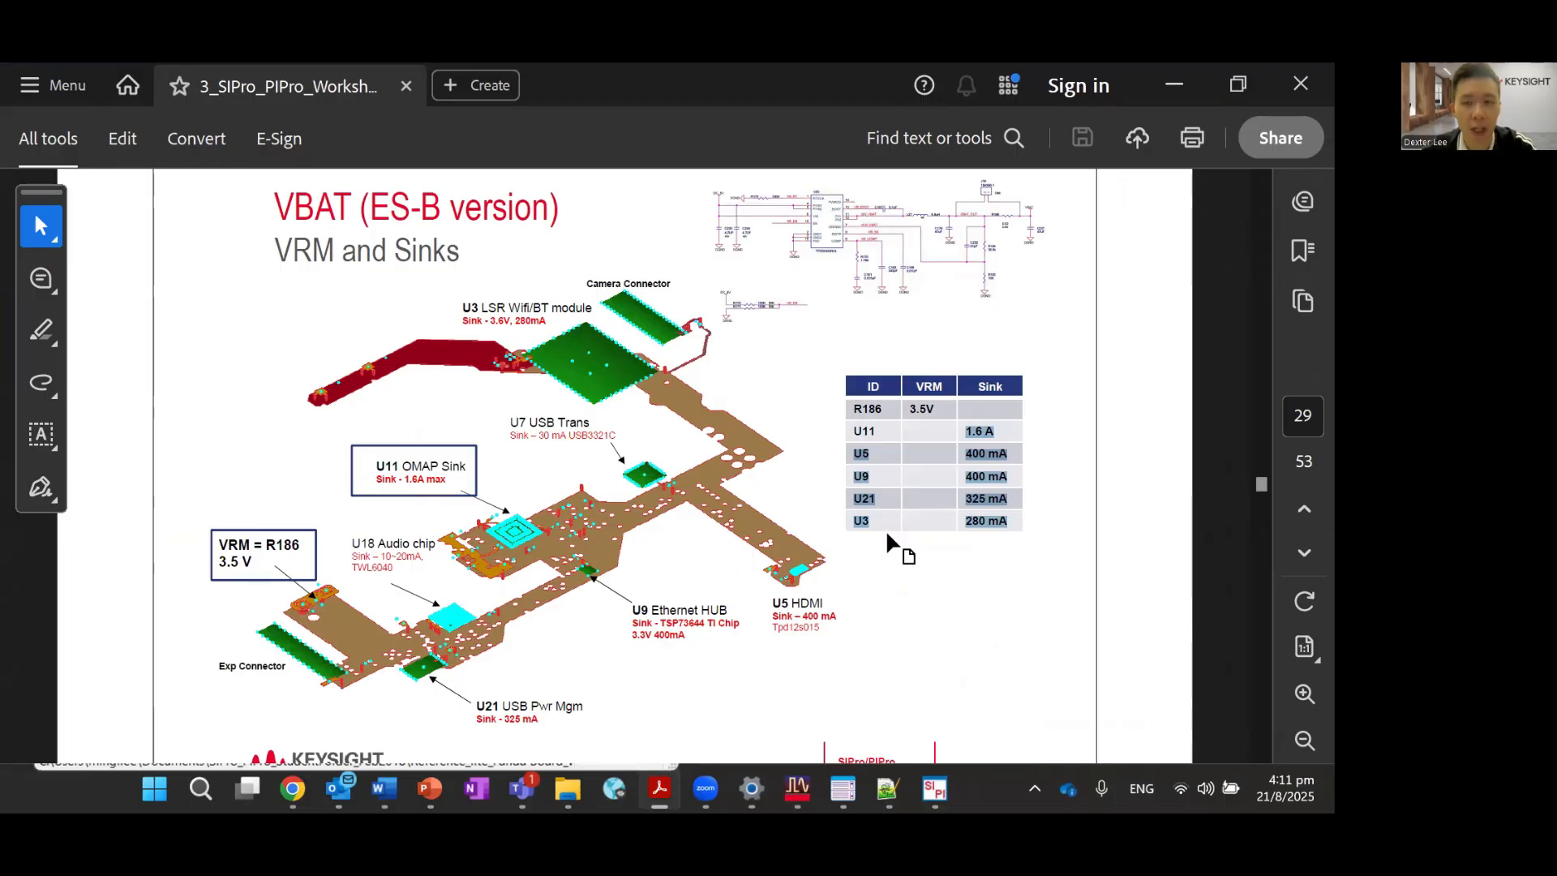
left_click(1180, 94)
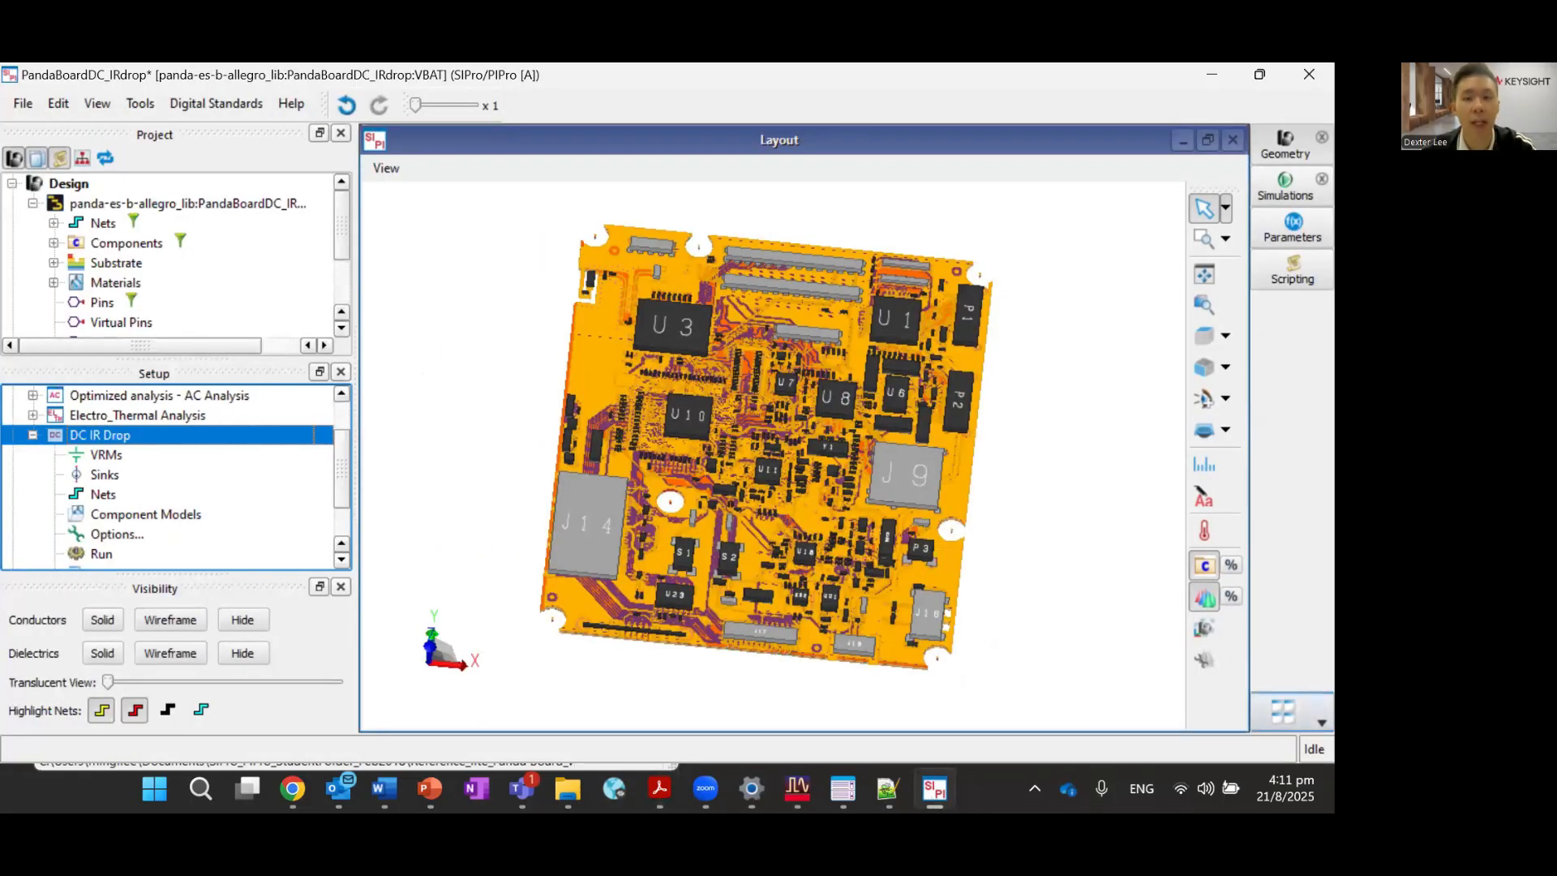
left_click(659, 788)
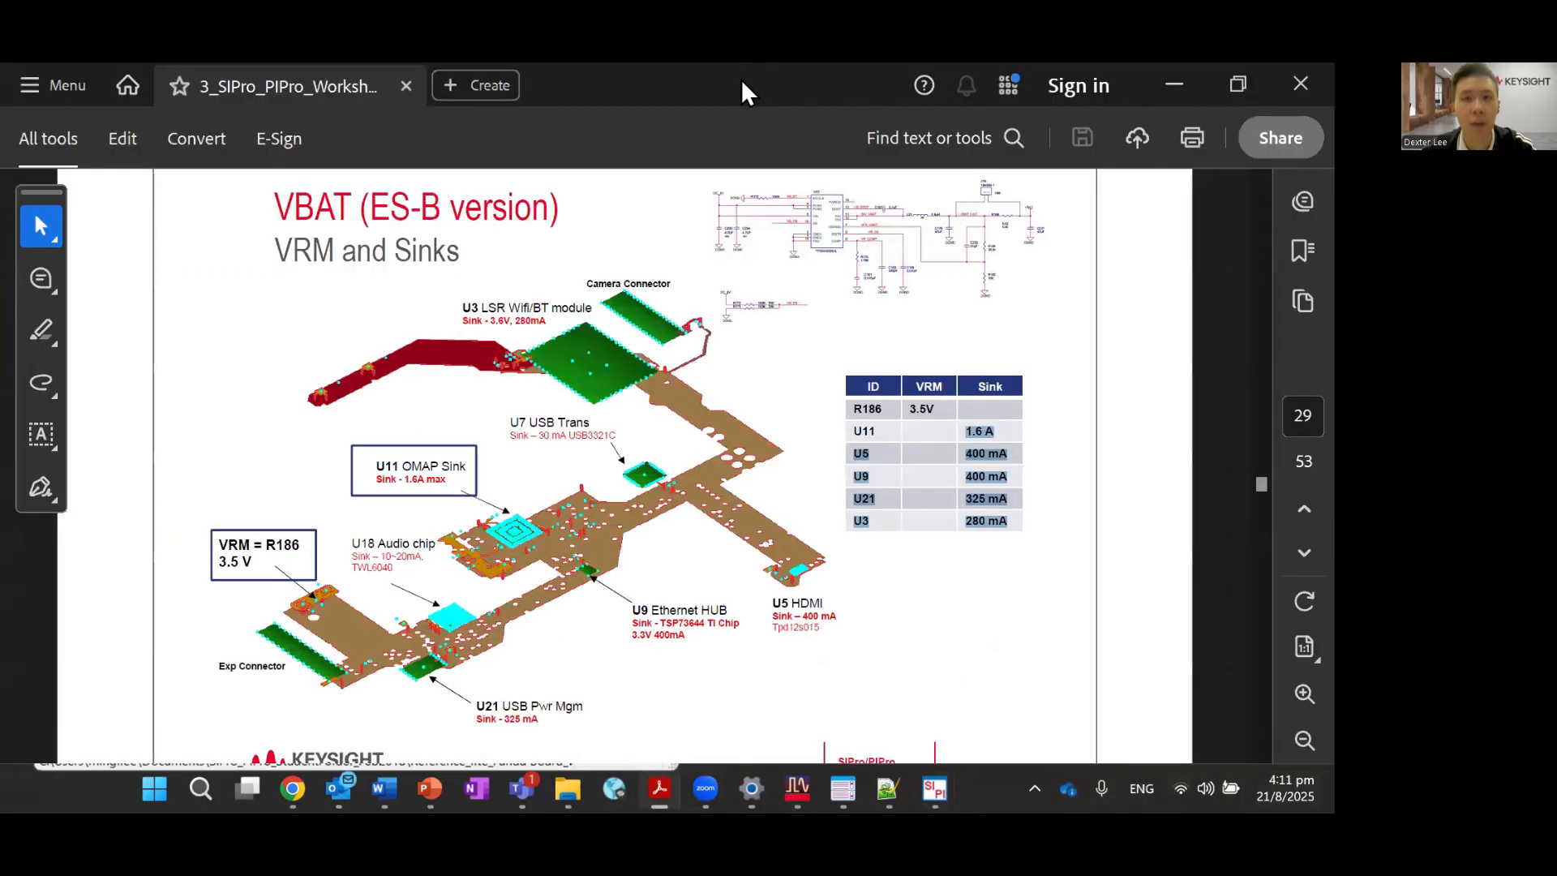
left_click_drag(767, 85, 767, 65)
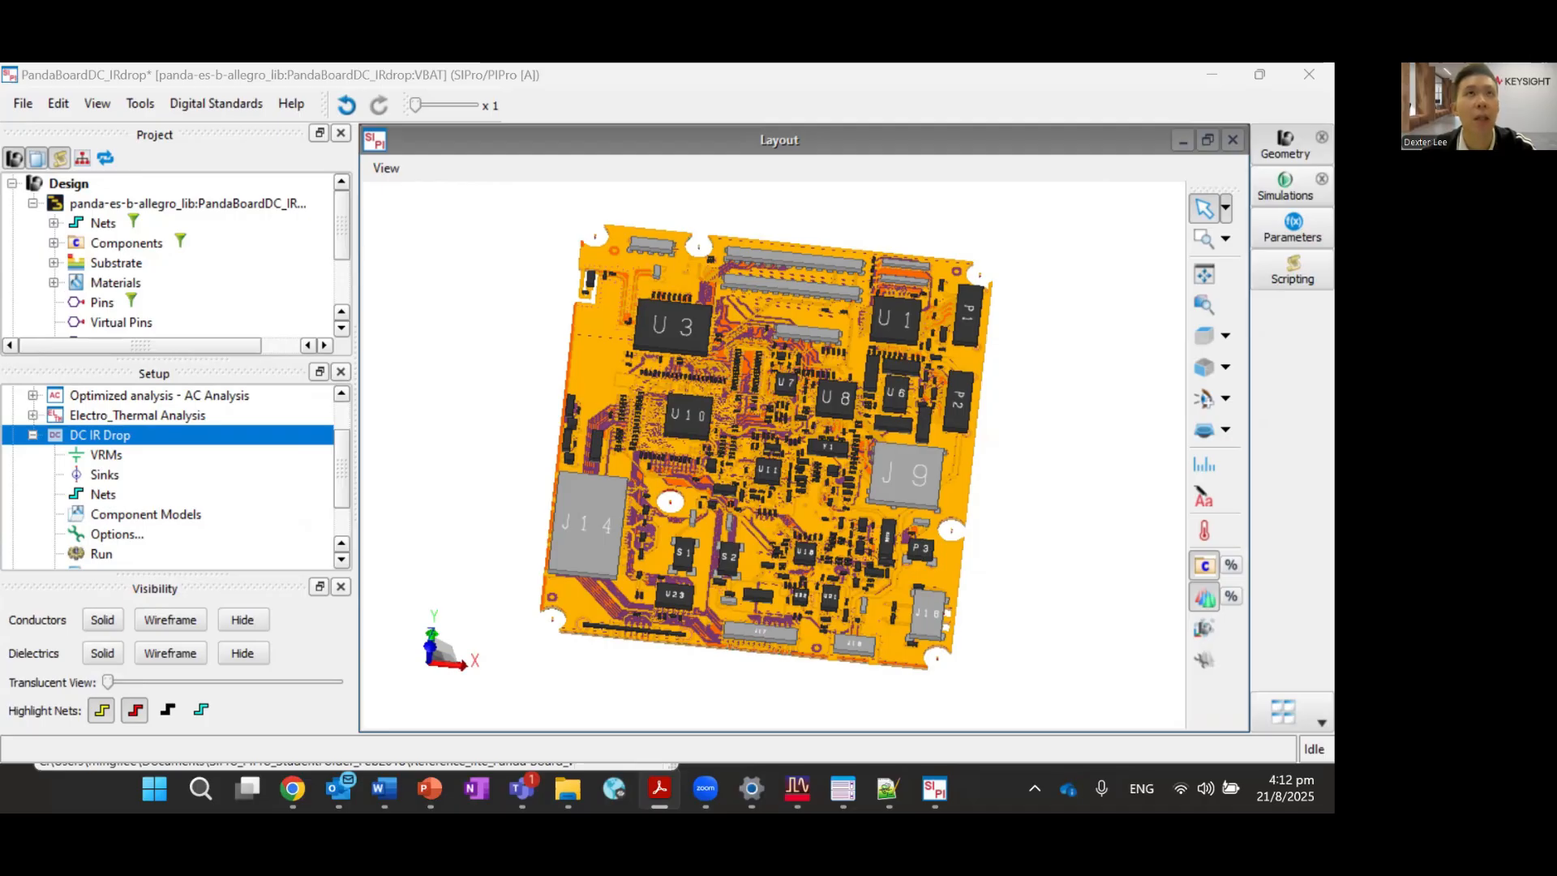
Expand the design's components in the SIPro/PIPro project and filter them by "U11".
left_click(134, 223)
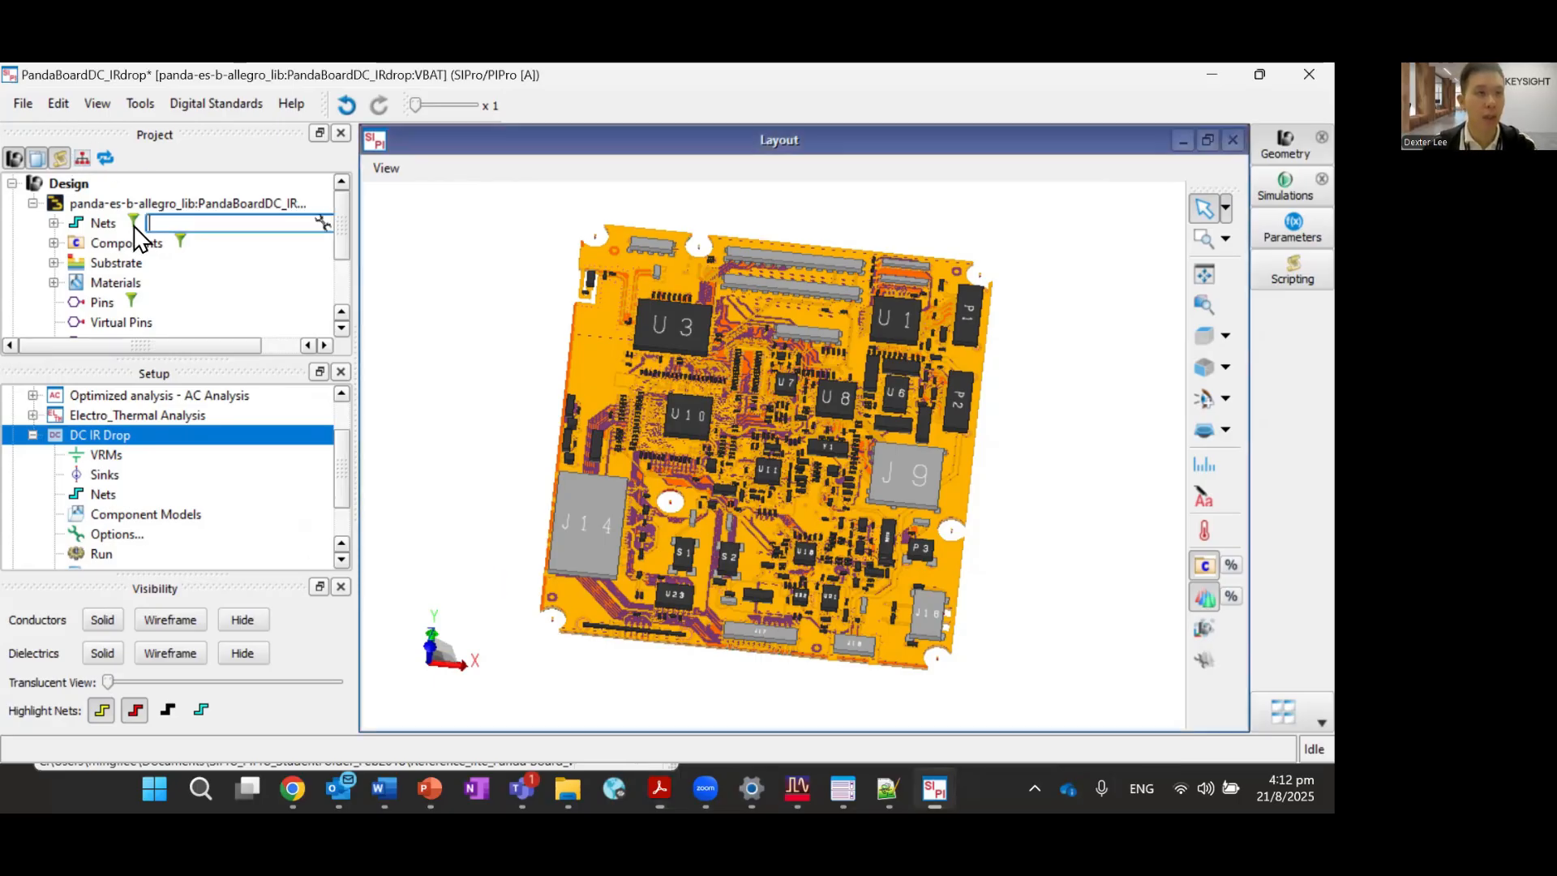
left_click(54, 243)
left_click(180, 241)
type("U")
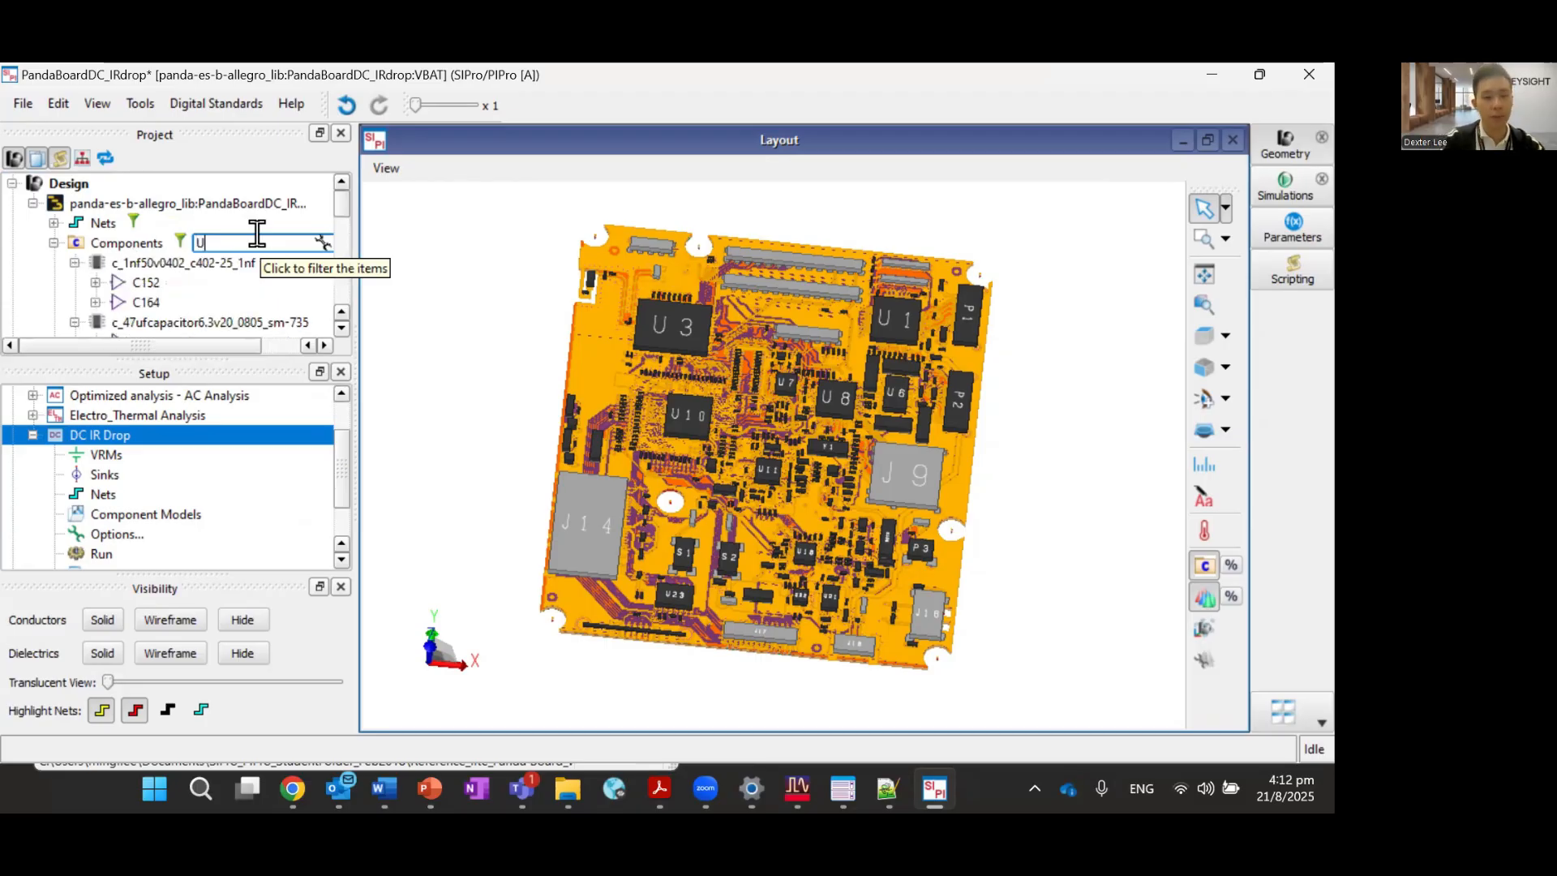
type("11")
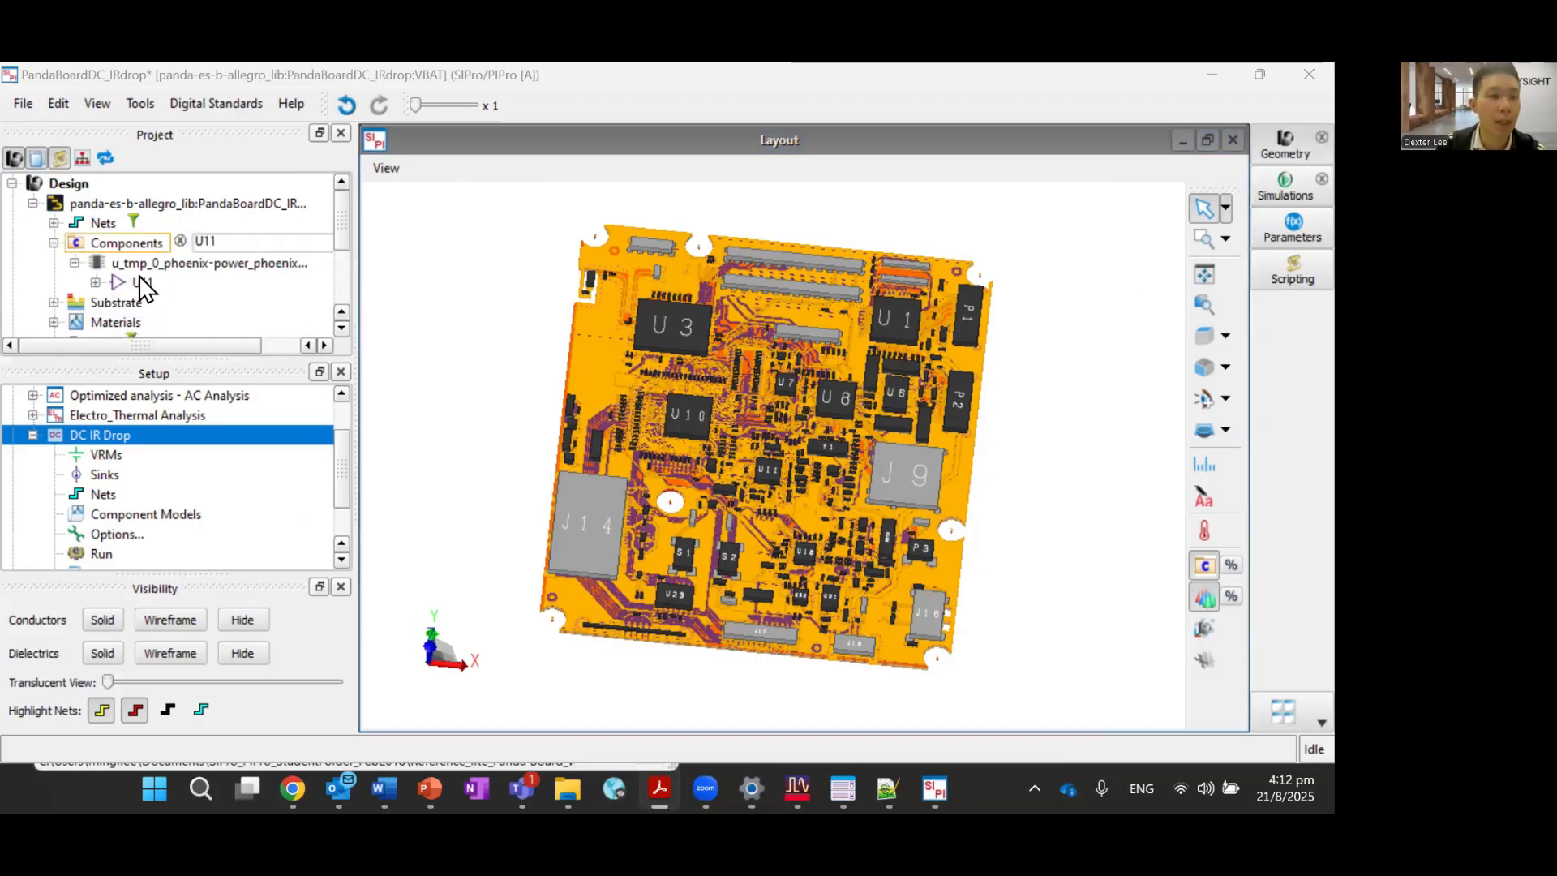
Add component U11 as a sink of the DC IR Drop analysis, connected to the VBAT net.
left_click_drag(135, 281, 105, 477)
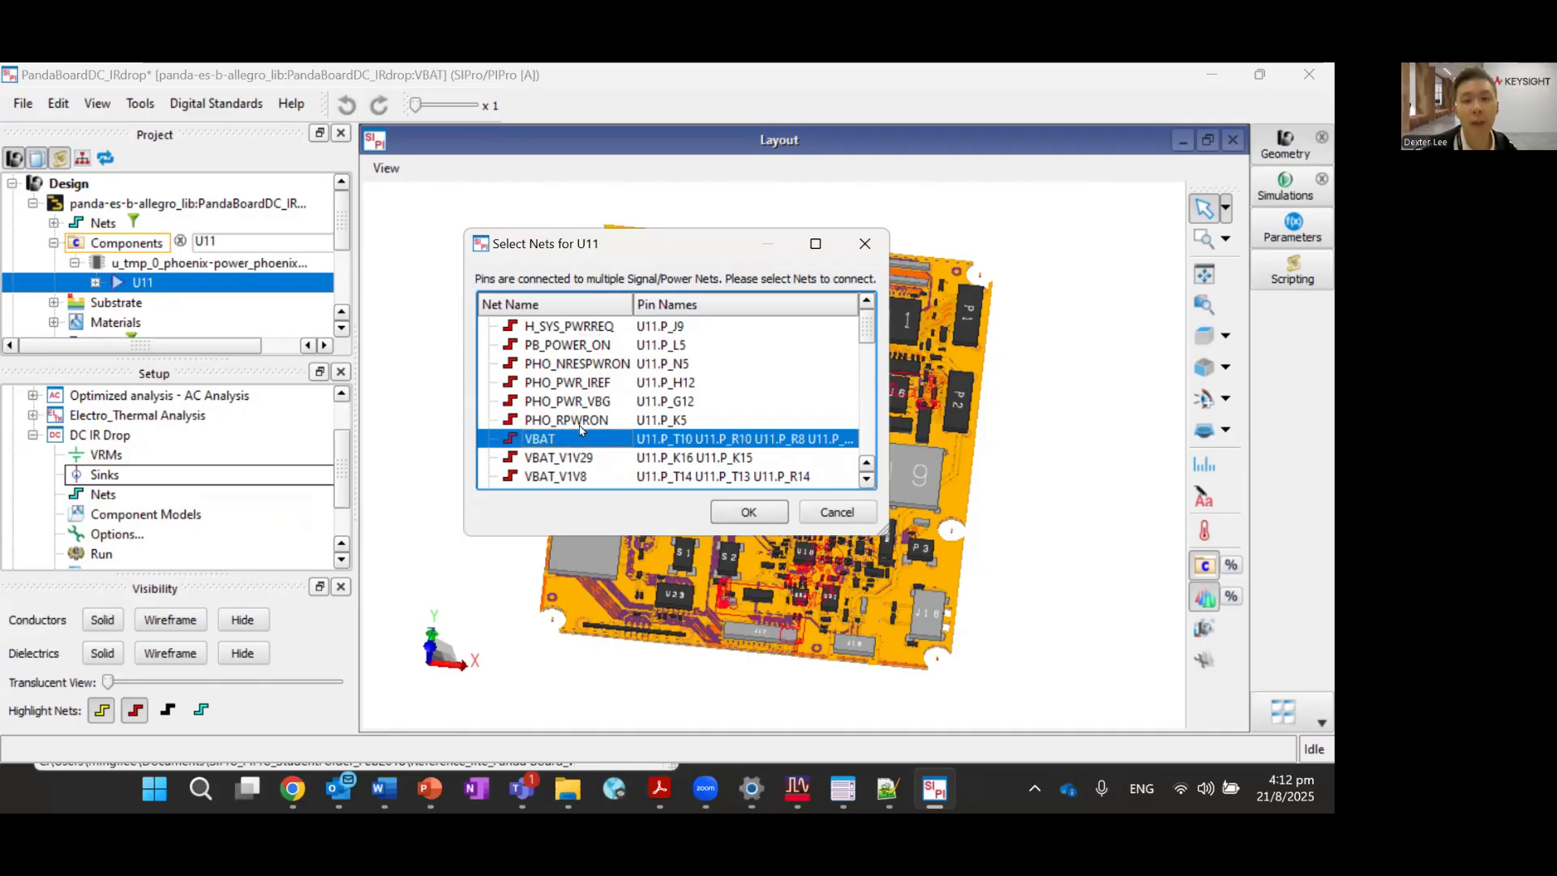
left_click_drag(631, 243, 260, 169)
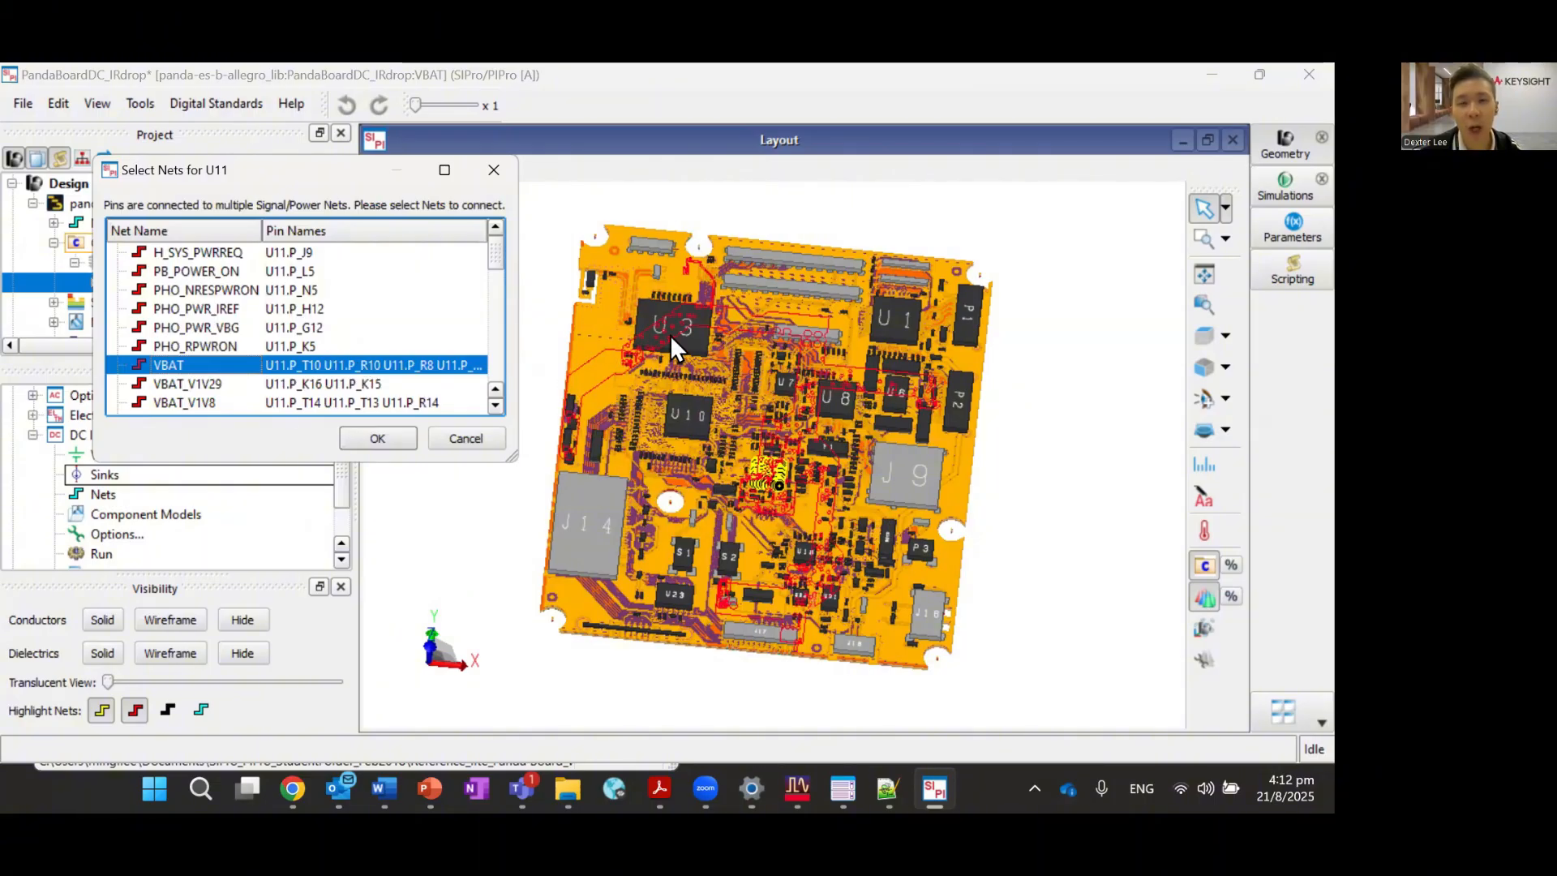
left_click(201, 384)
left_click(235, 367)
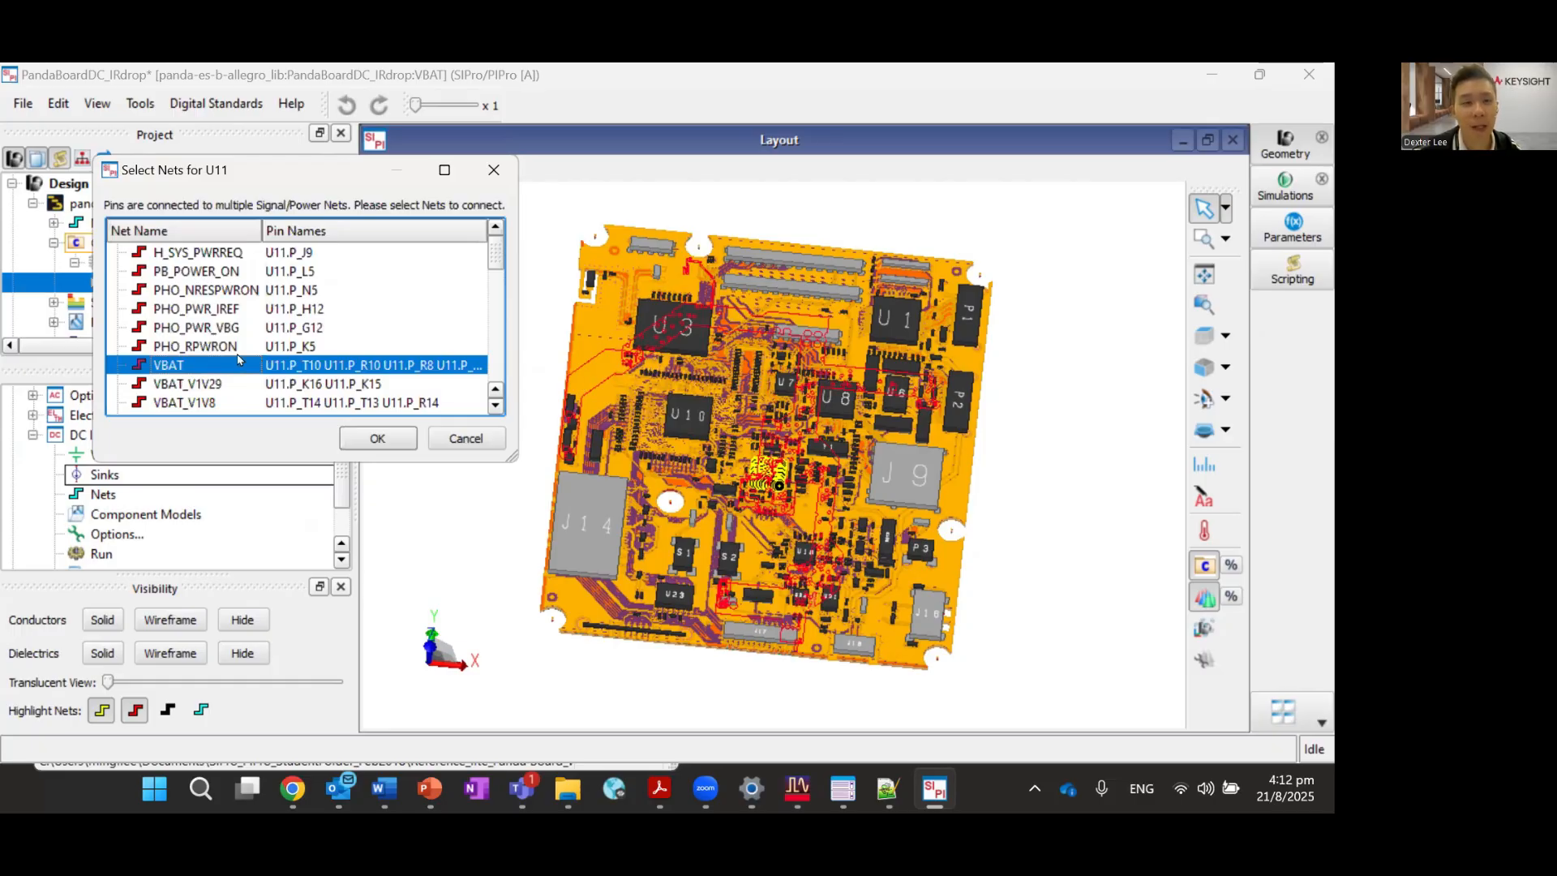
left_click(364, 438)
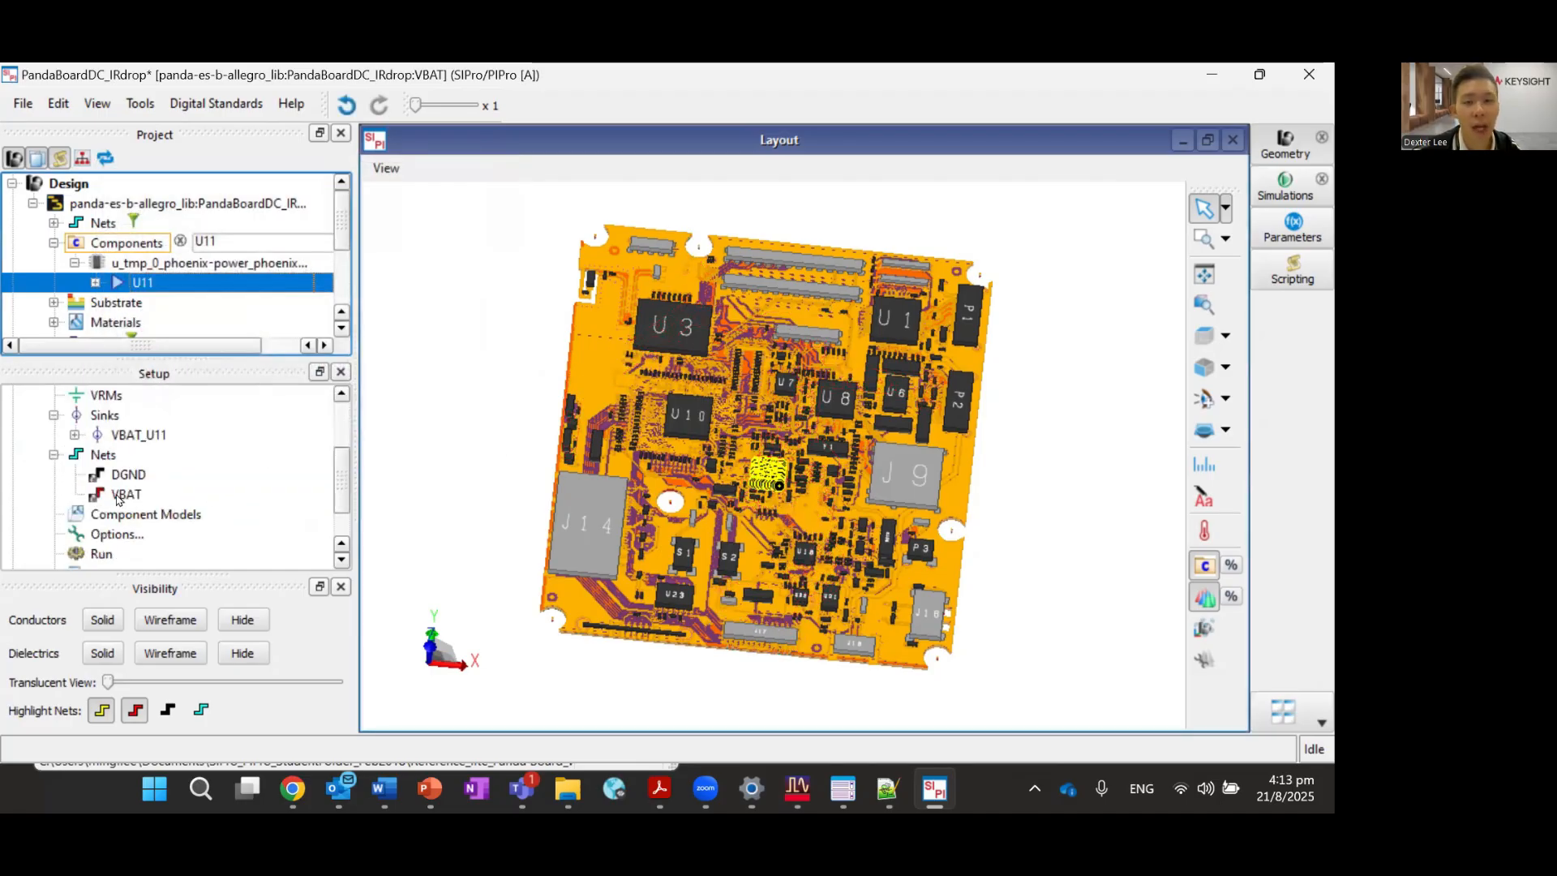
Isolate the VBAT net by hiding the other conductors and the components, and examine its copper shape in 3D.
left_click(122, 495)
left_click(243, 620)
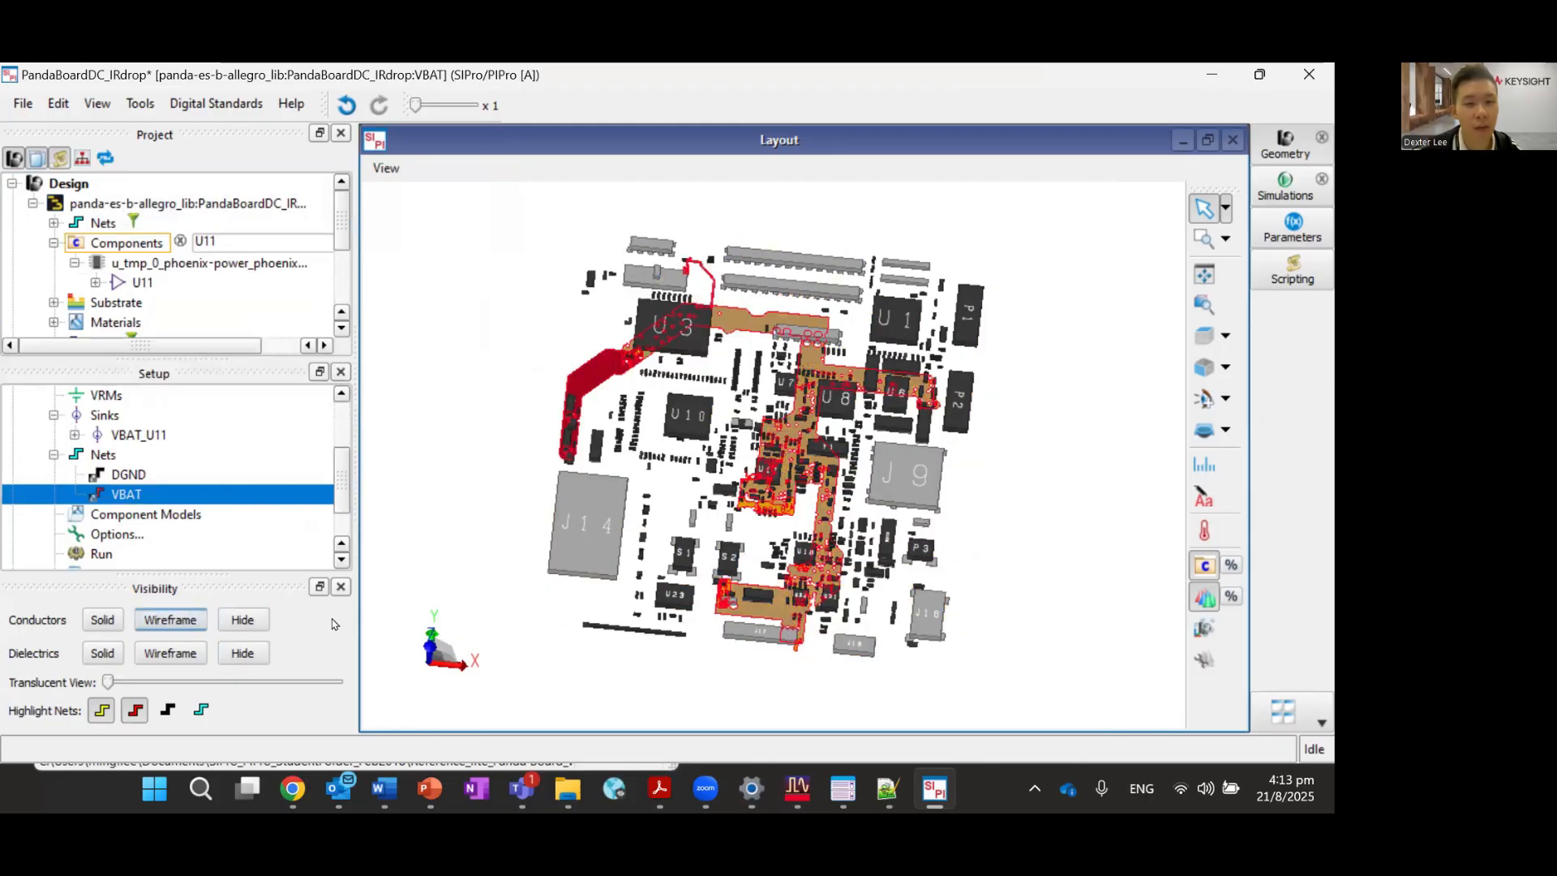
left_click(1206, 565)
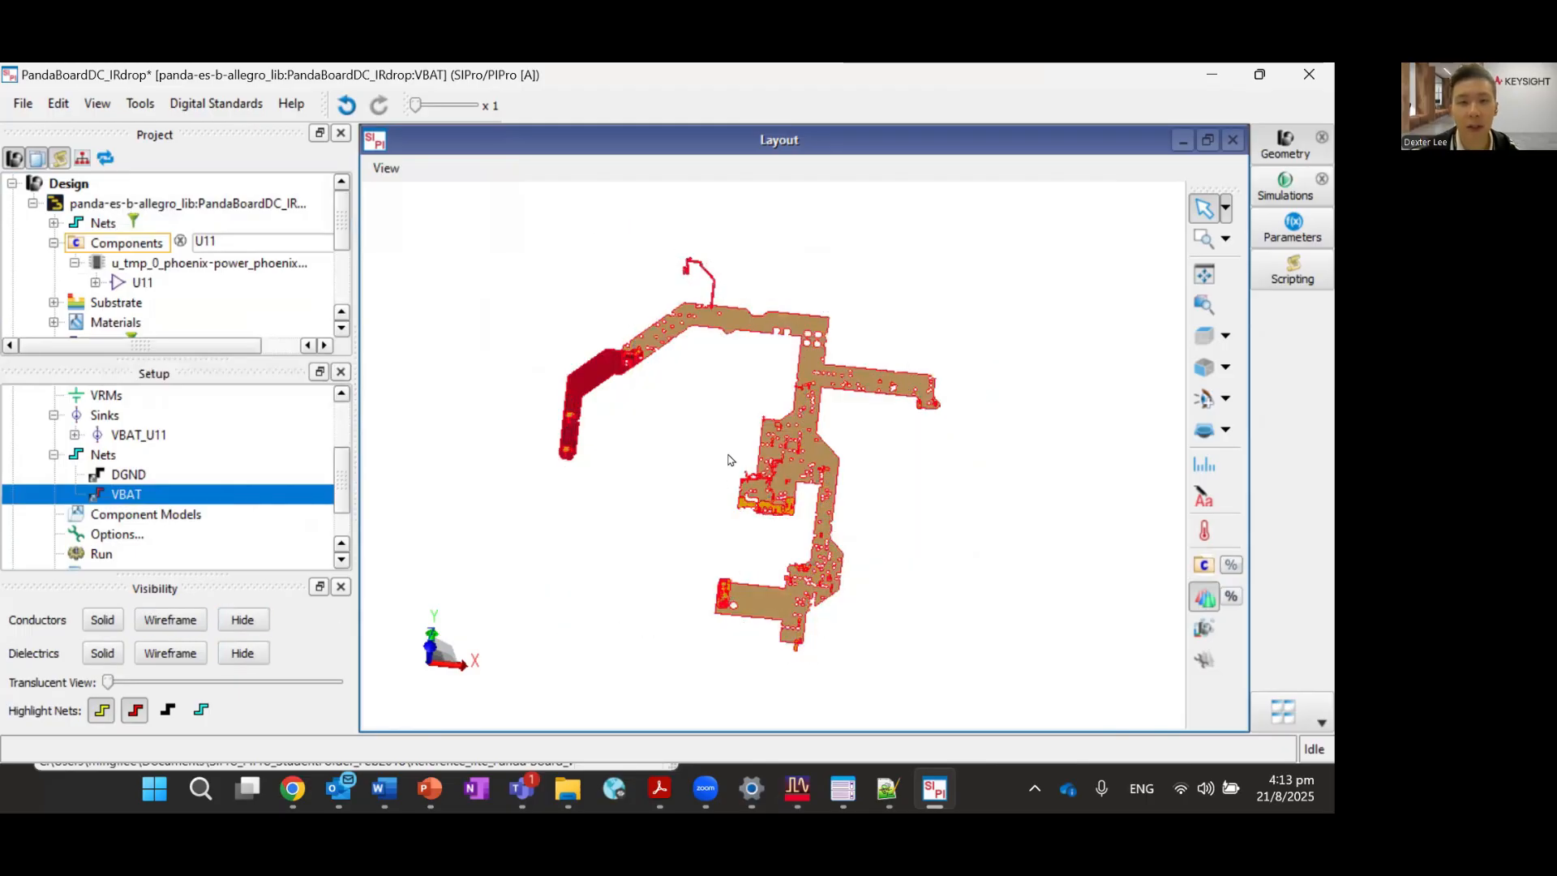
scroll(729, 458, "up", 3)
left_click_drag(663, 542, 843, 390)
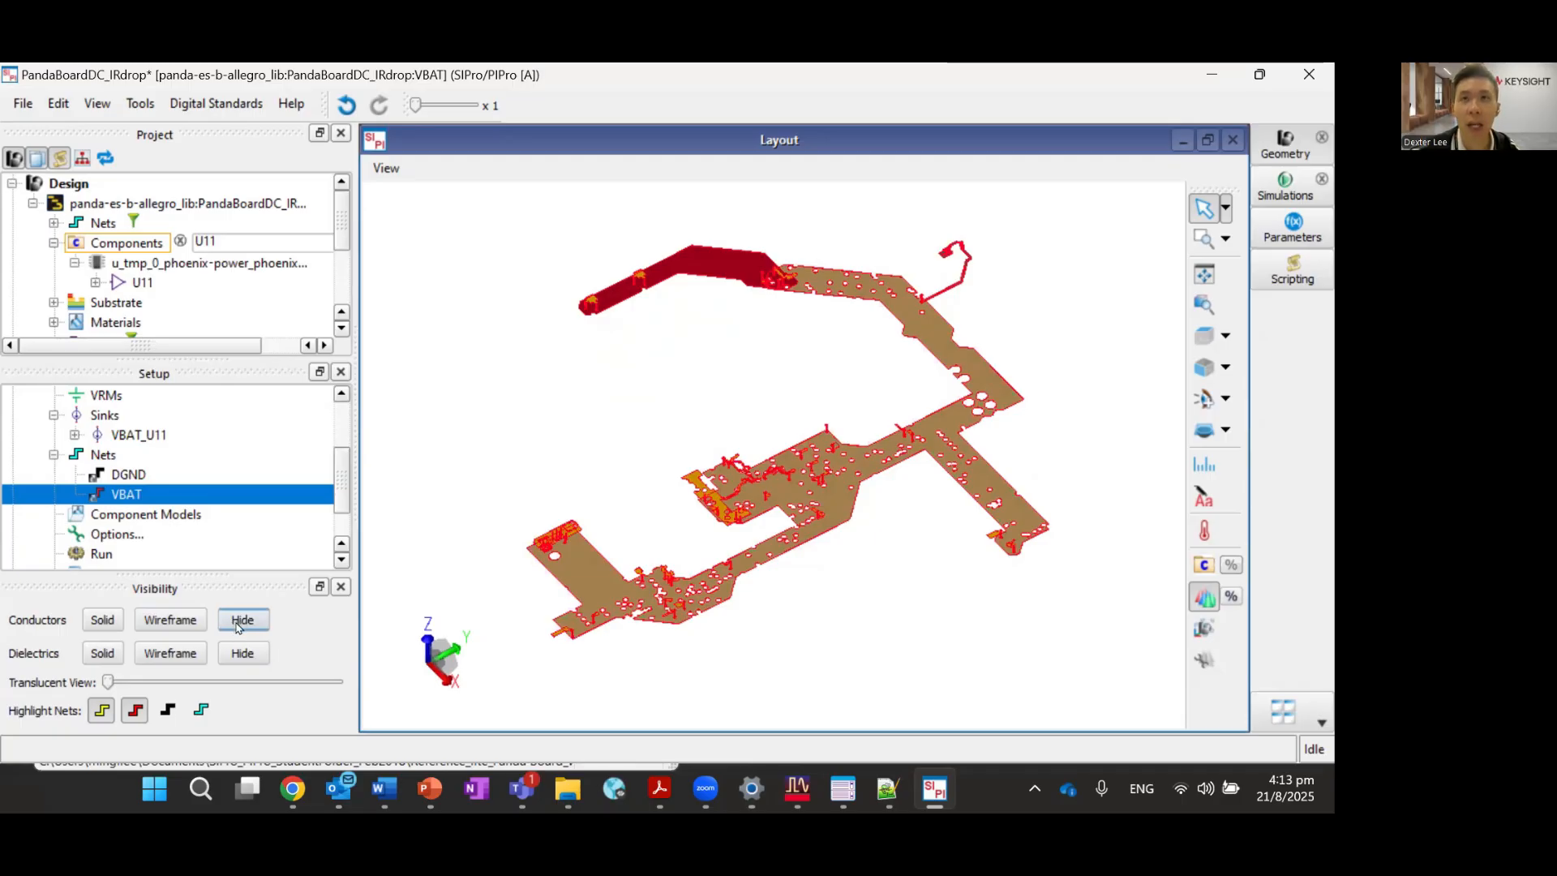
left_click(1204, 567)
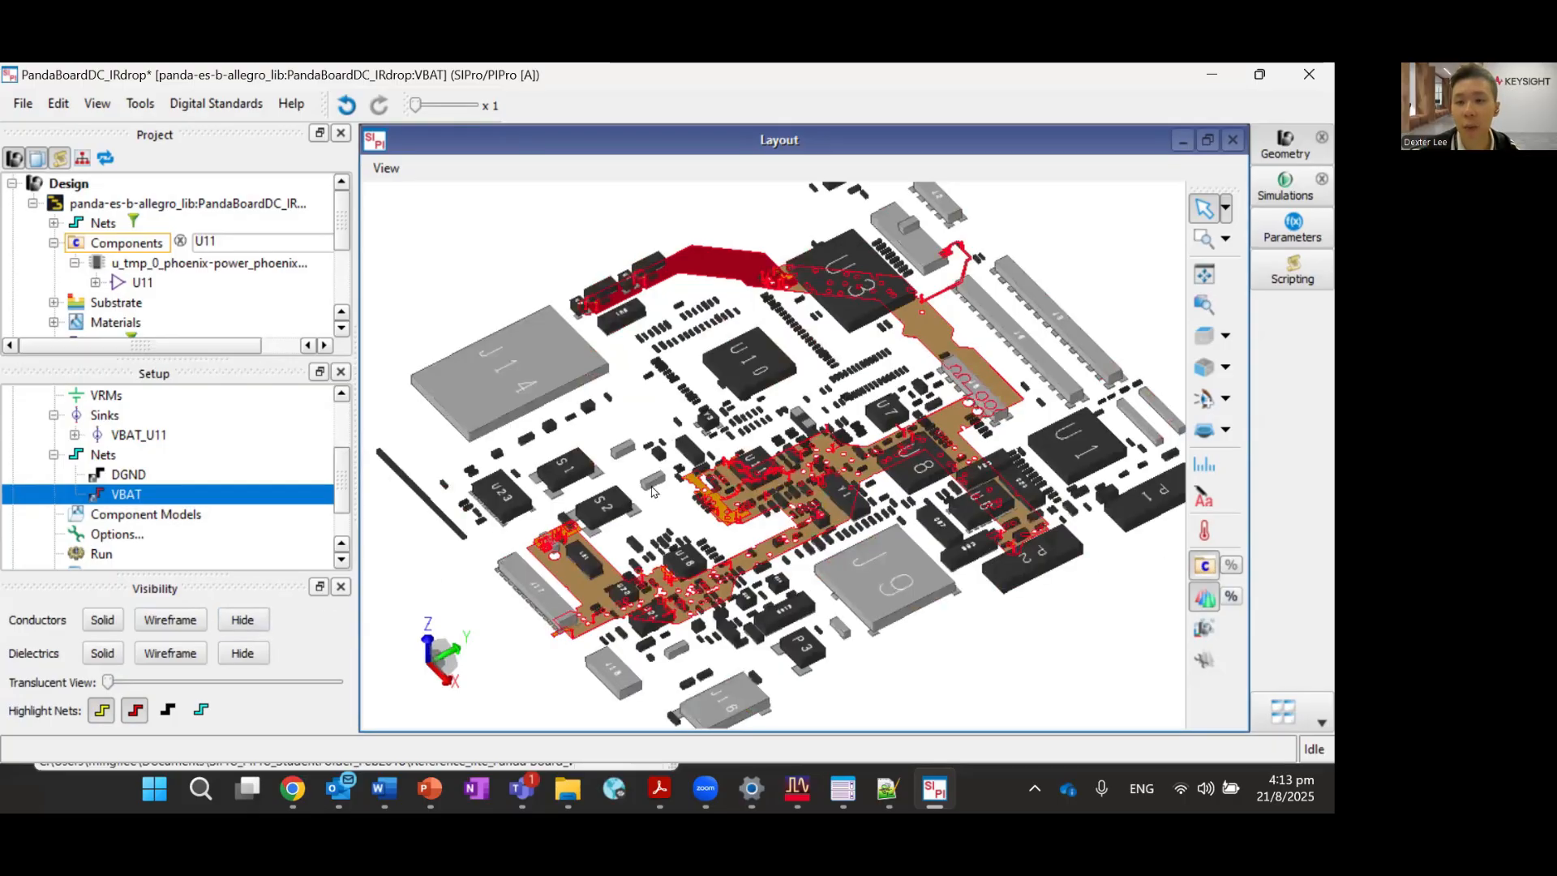
left_click(1204, 567)
scroll(844, 519, "up", 1)
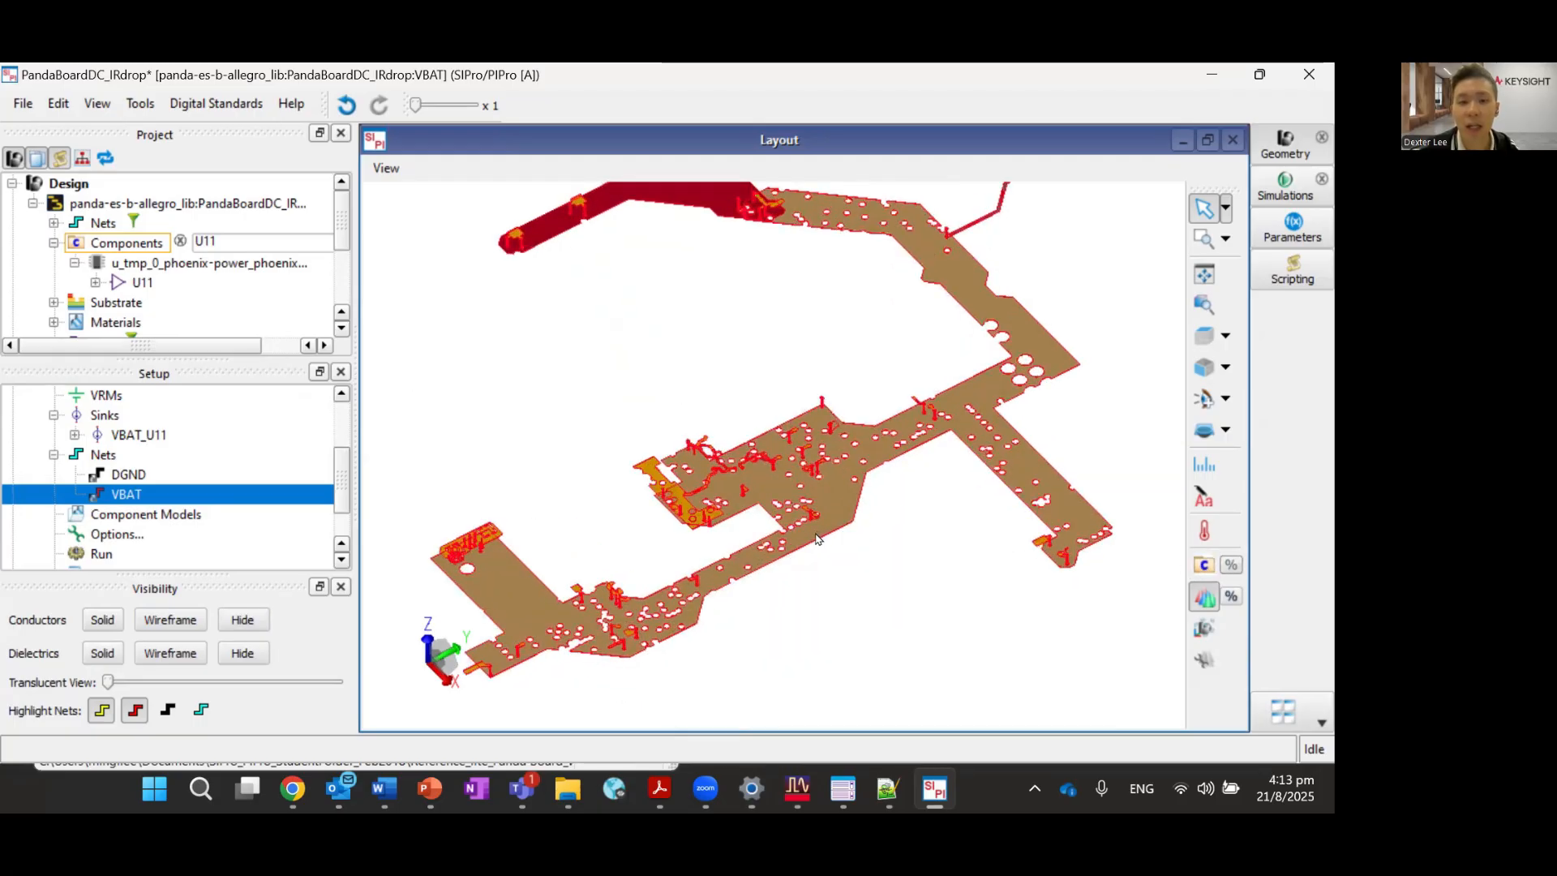
mouse_move(807, 519)
left_mouse_down()
mouse_move(792, 375)
mouse_move(817, 545)
left_mouse_up()
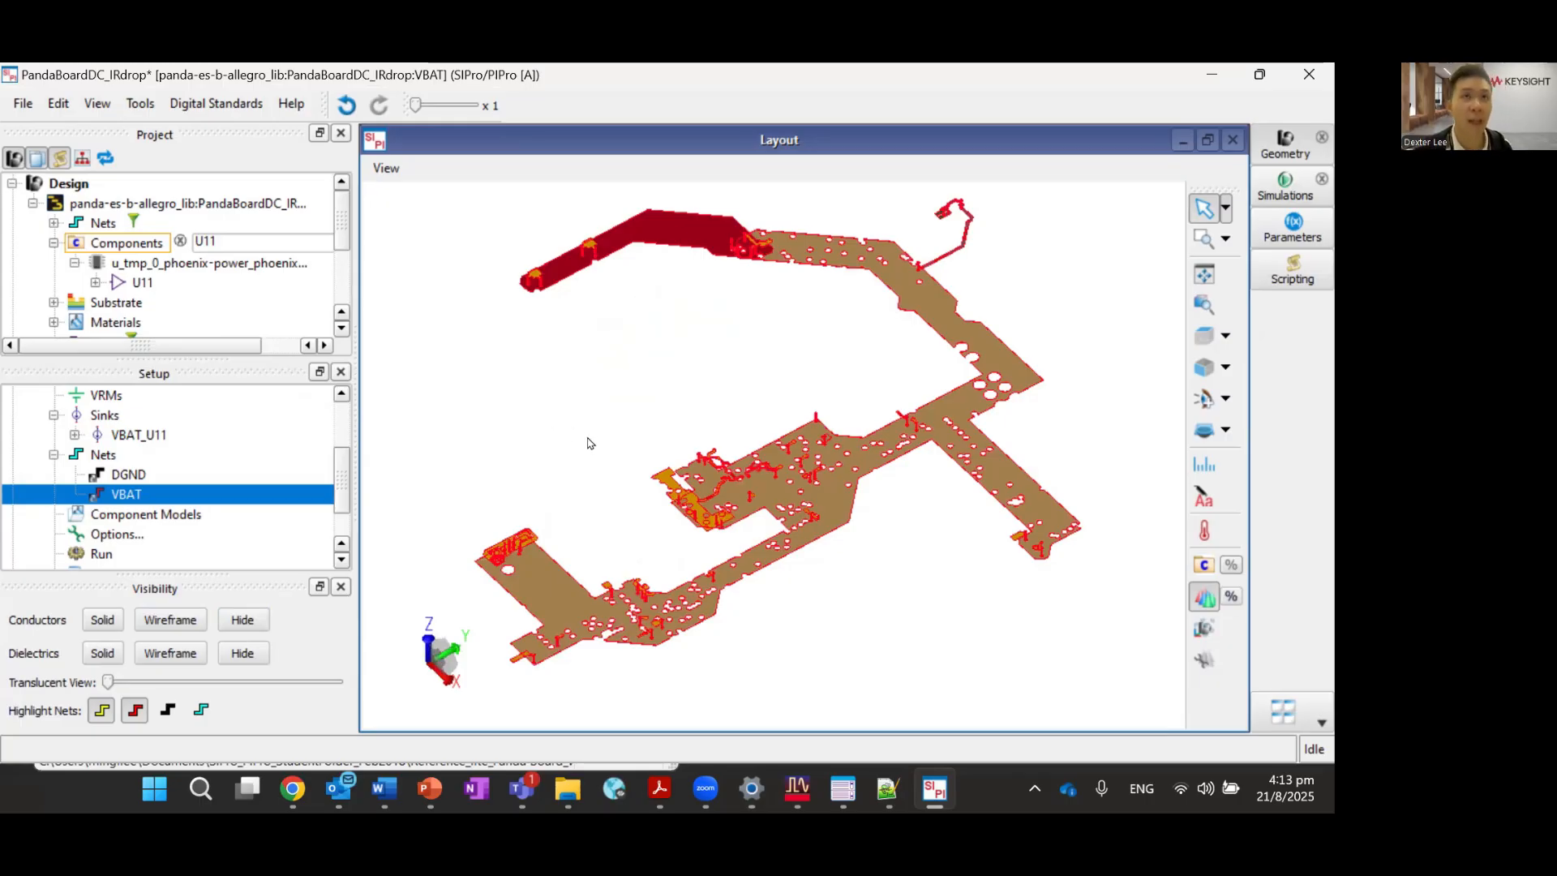
Open the VBAT_U11 sink for editing, review its current and voltage tolerance, and keep the package model at None.
left_click(139, 436)
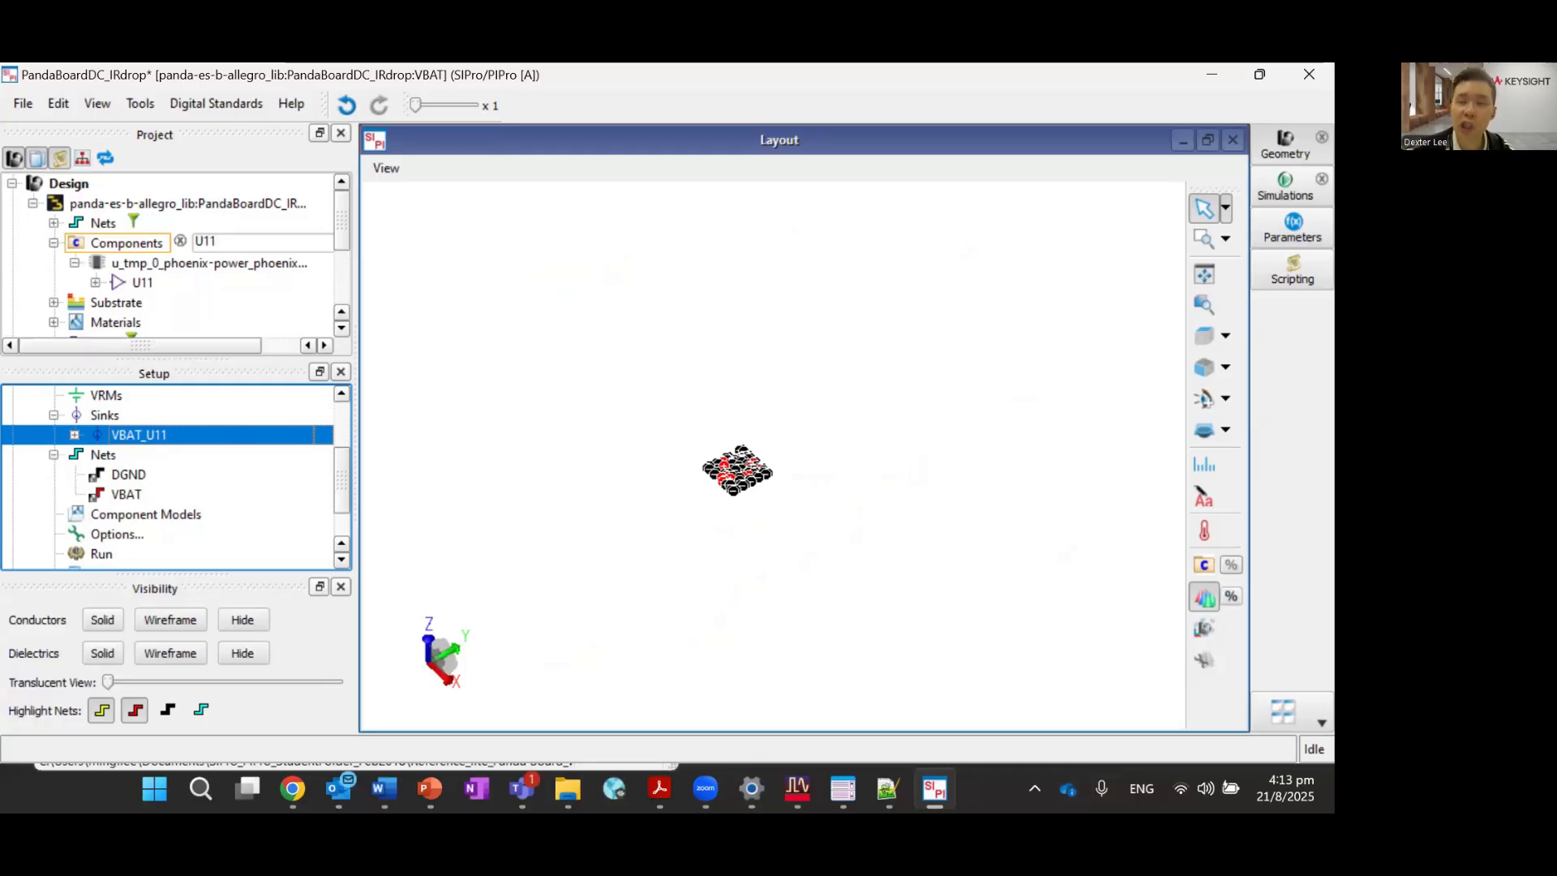
double_click(139, 438)
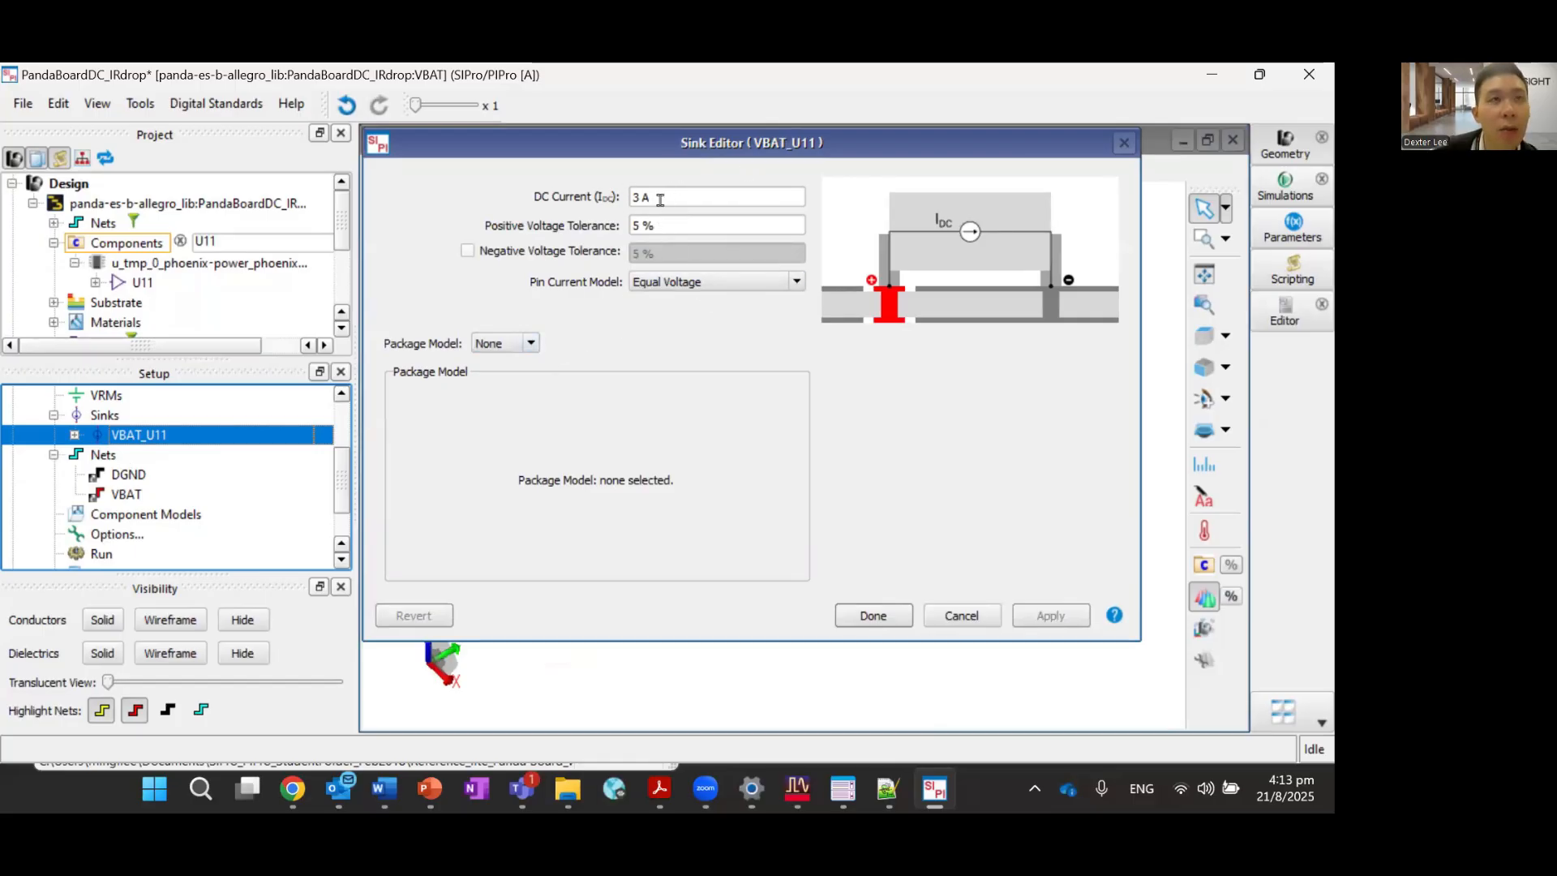
triple_click(672, 197)
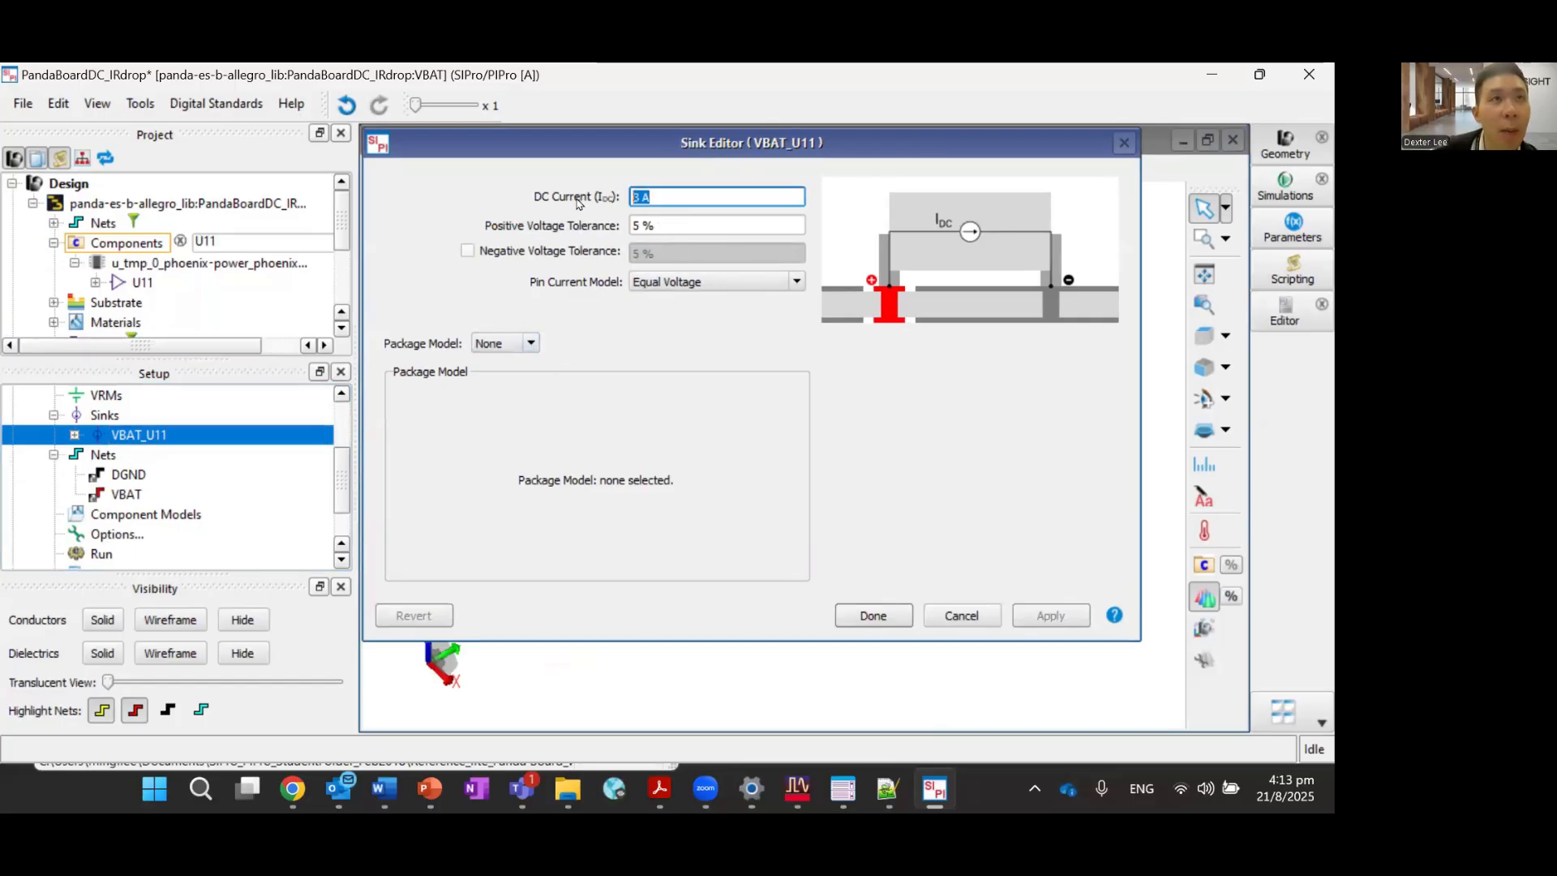
triple_click(676, 220)
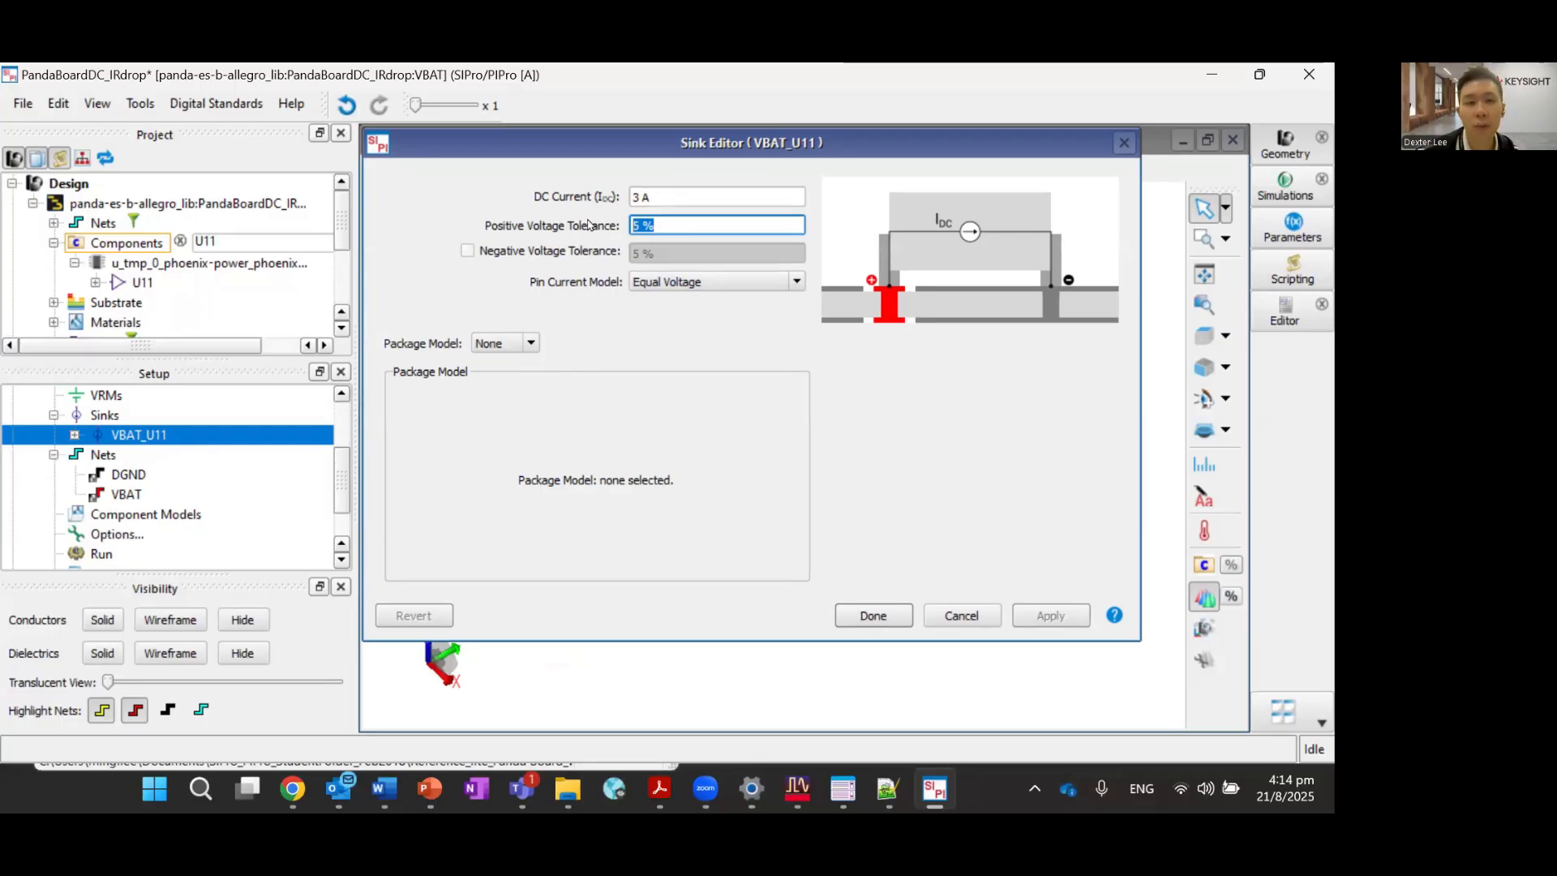
left_click(681, 197)
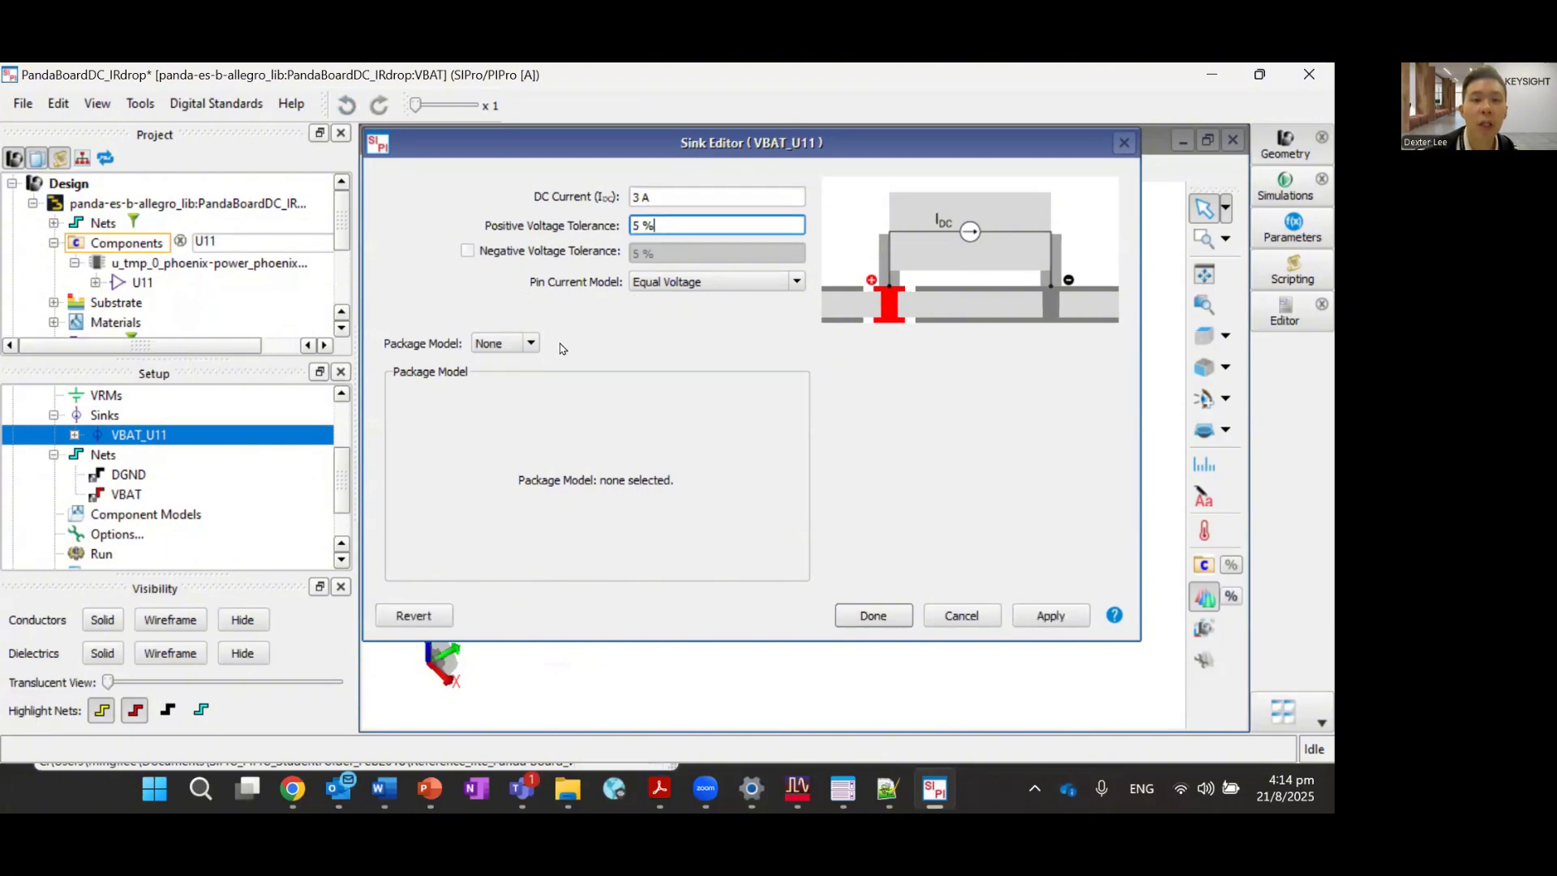
left_click(531, 344)
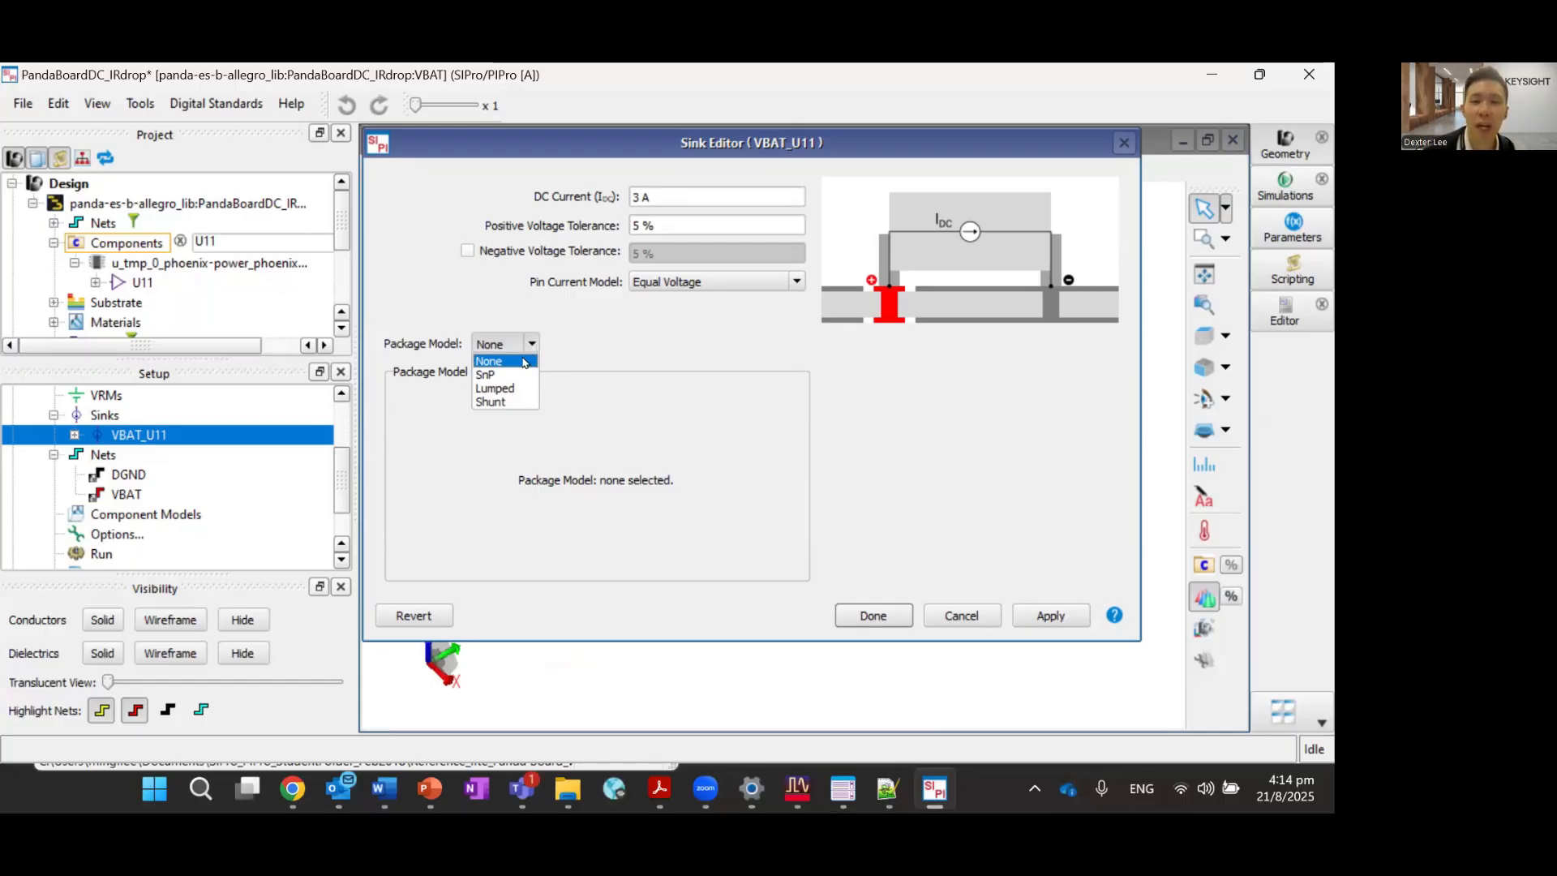
left_click(525, 361)
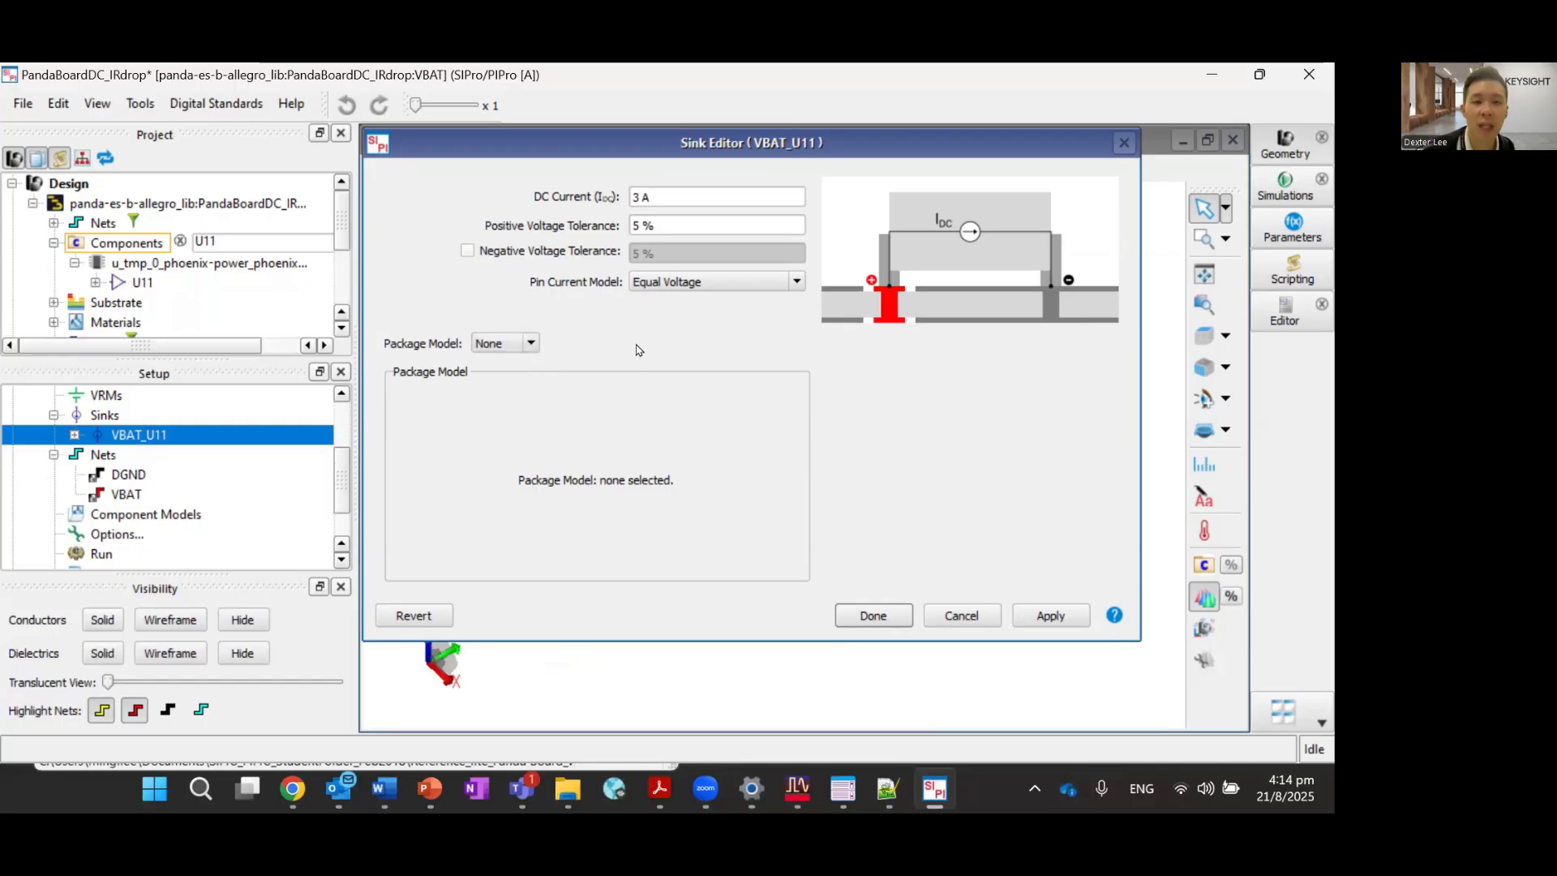
Set the VBAT_U11 sink's DC current to 1.6 A, apply the change and close the sink's editor.
triple_click(654, 197)
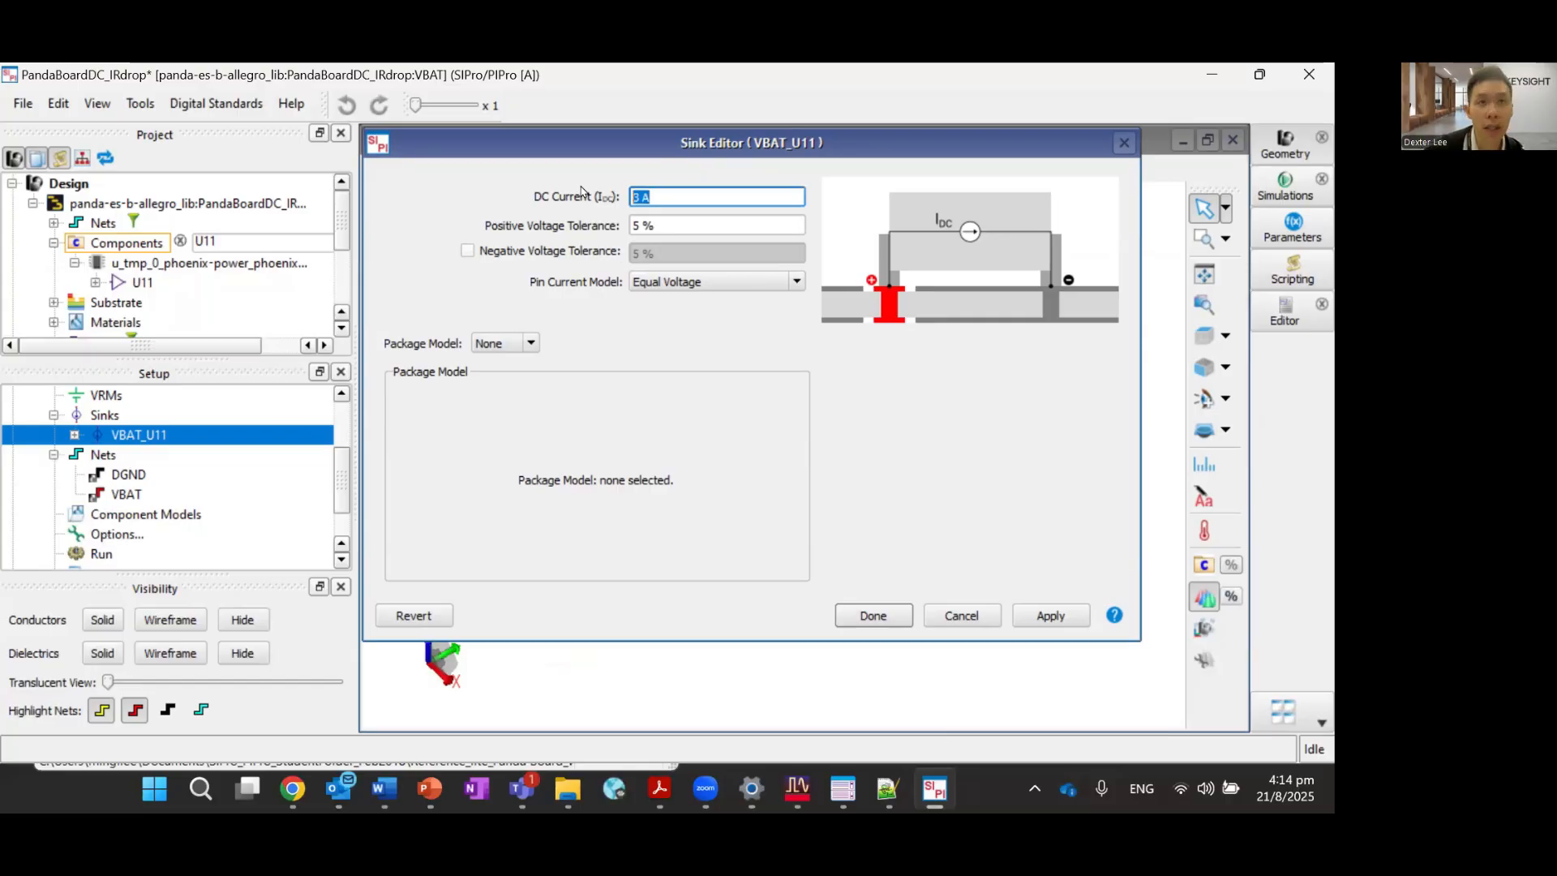
type("1.6")
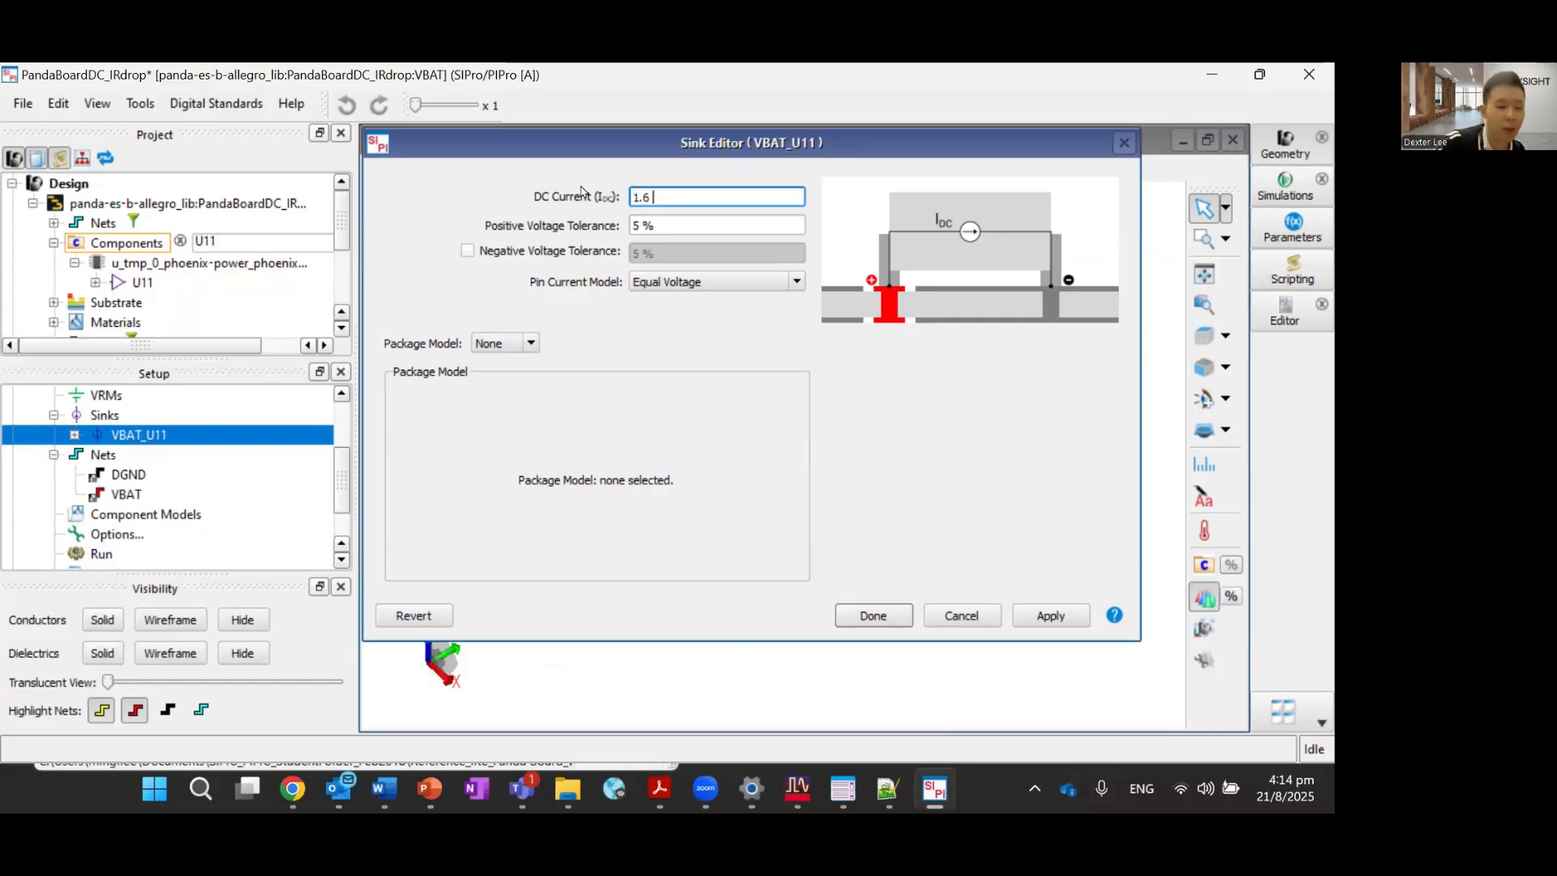
type(" A")
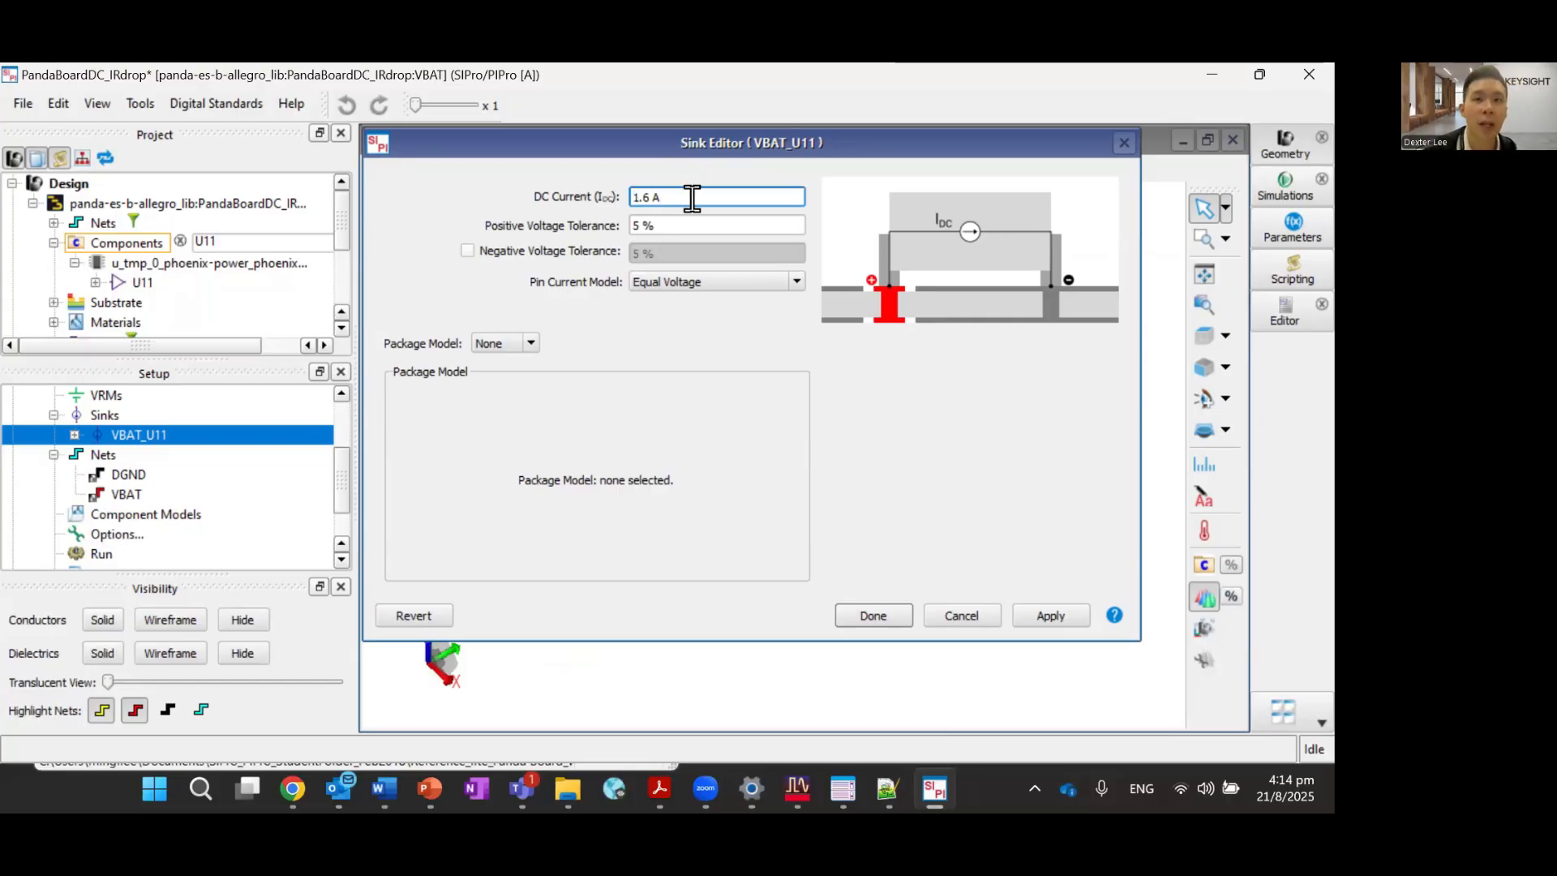
left_click_drag(690, 196, 621, 198)
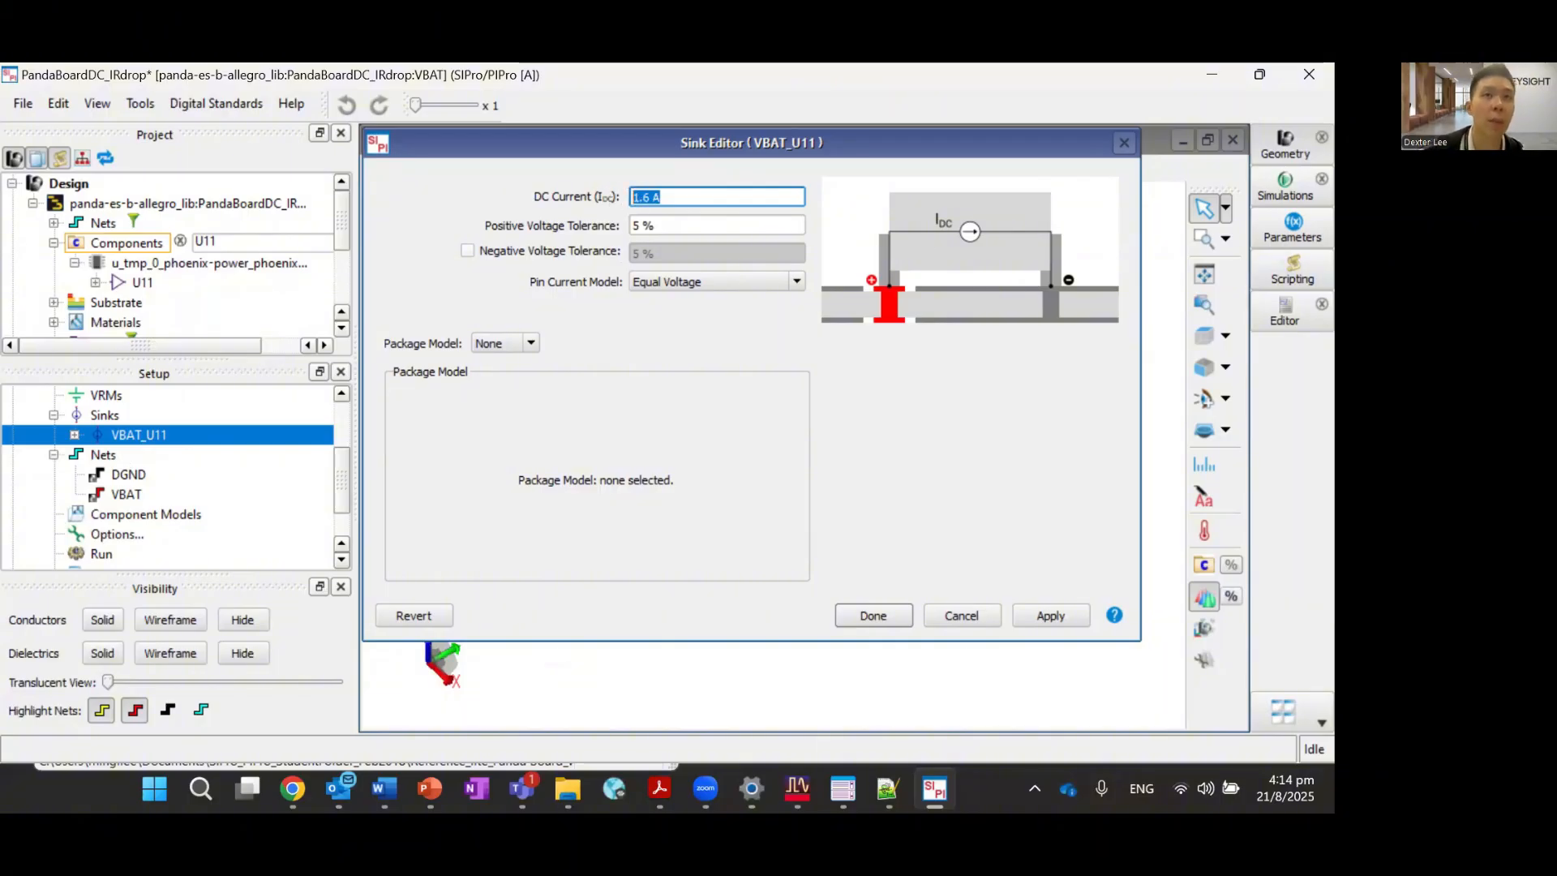
key("alt+Tab")
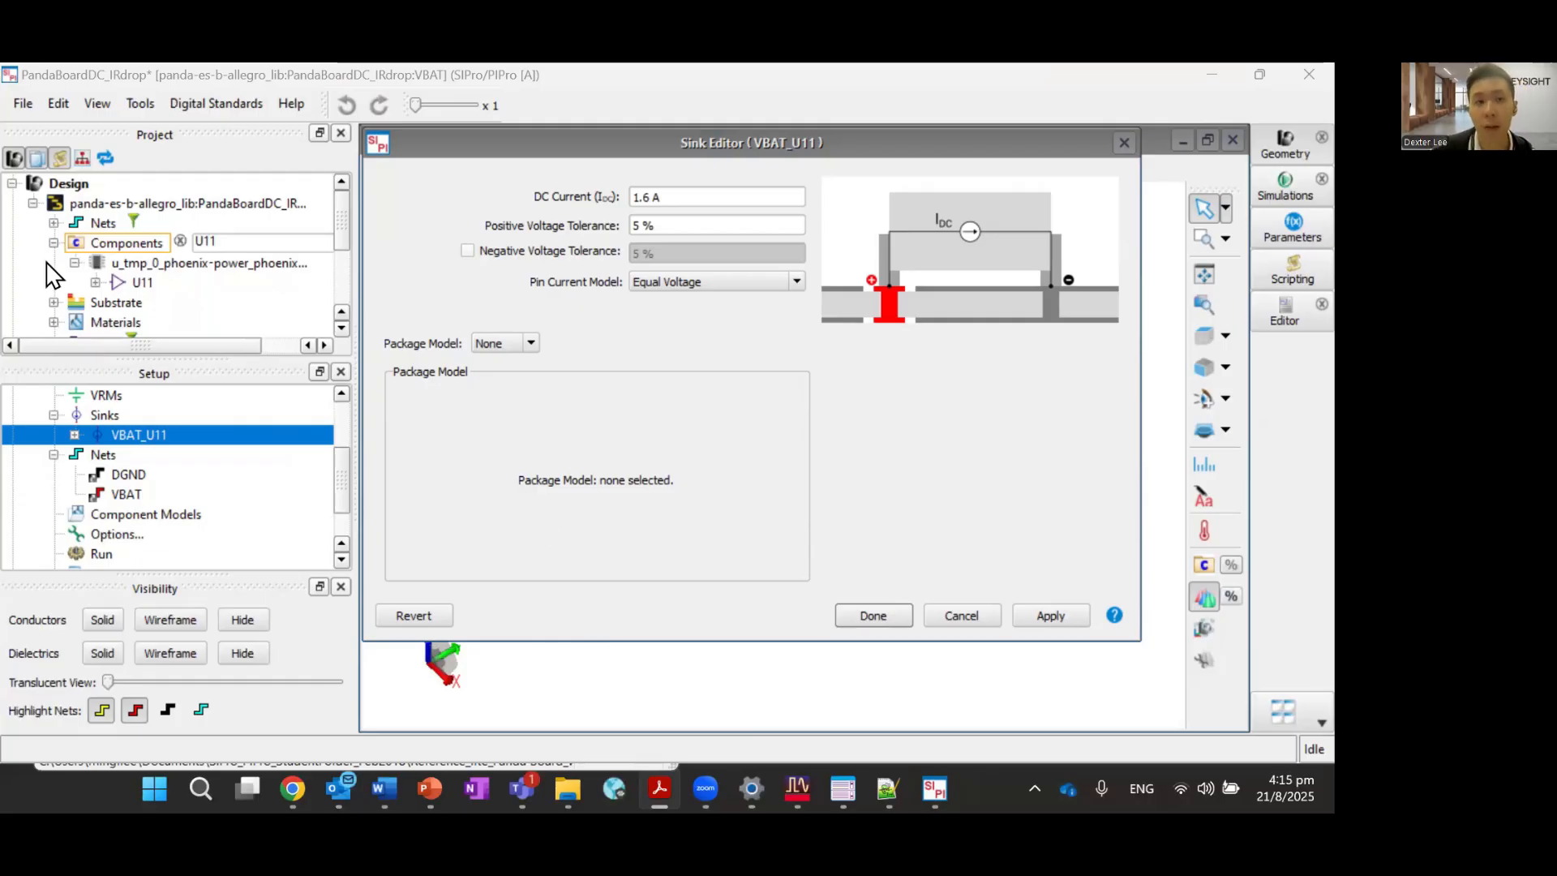
left_click(241, 247)
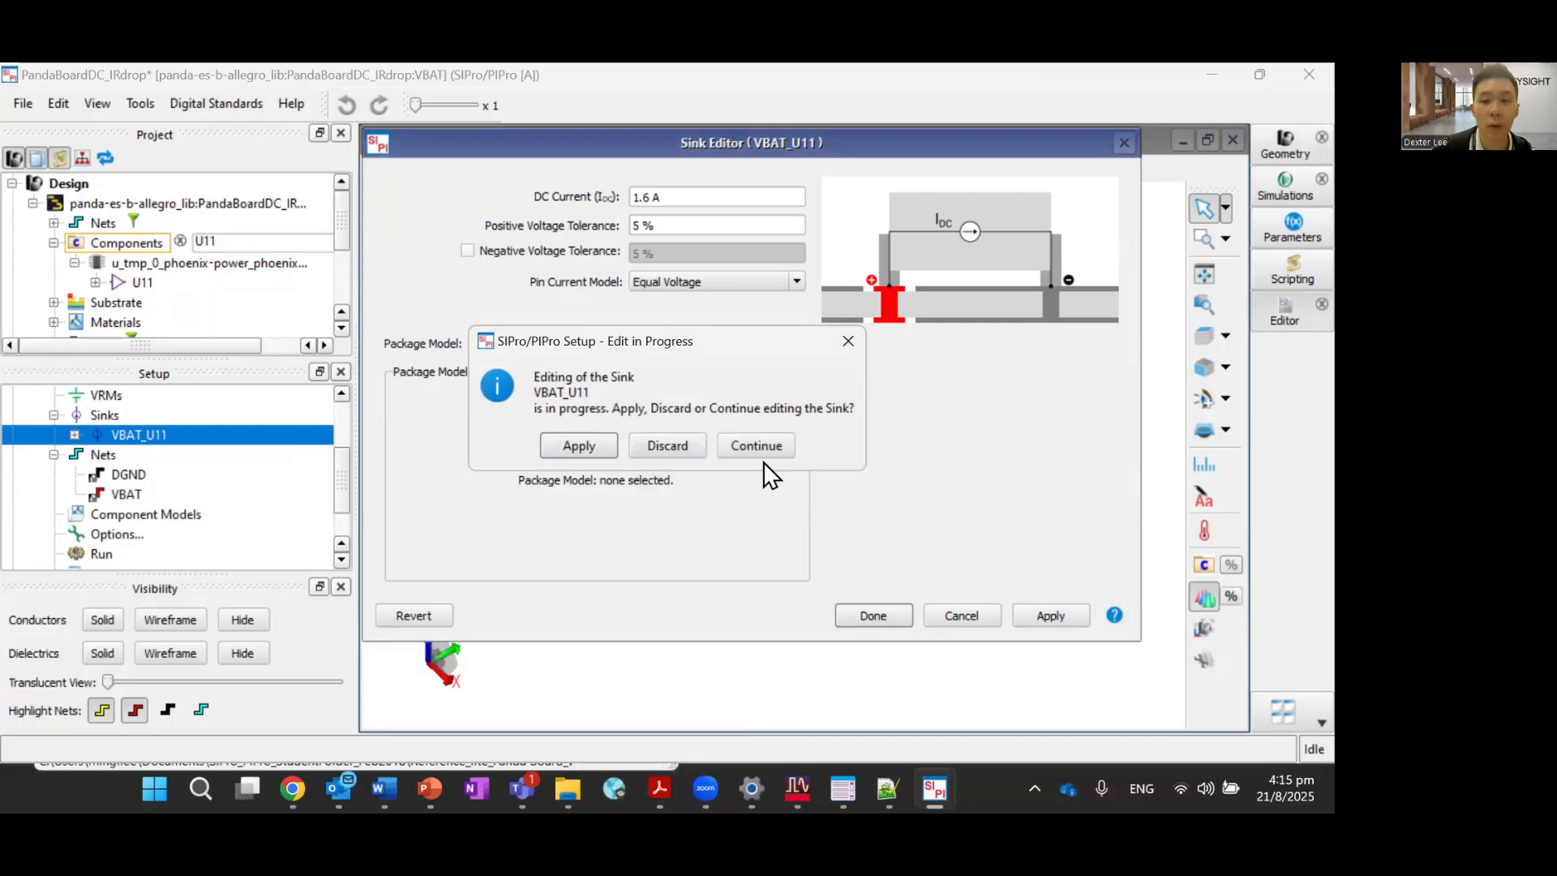
left_click(578, 446)
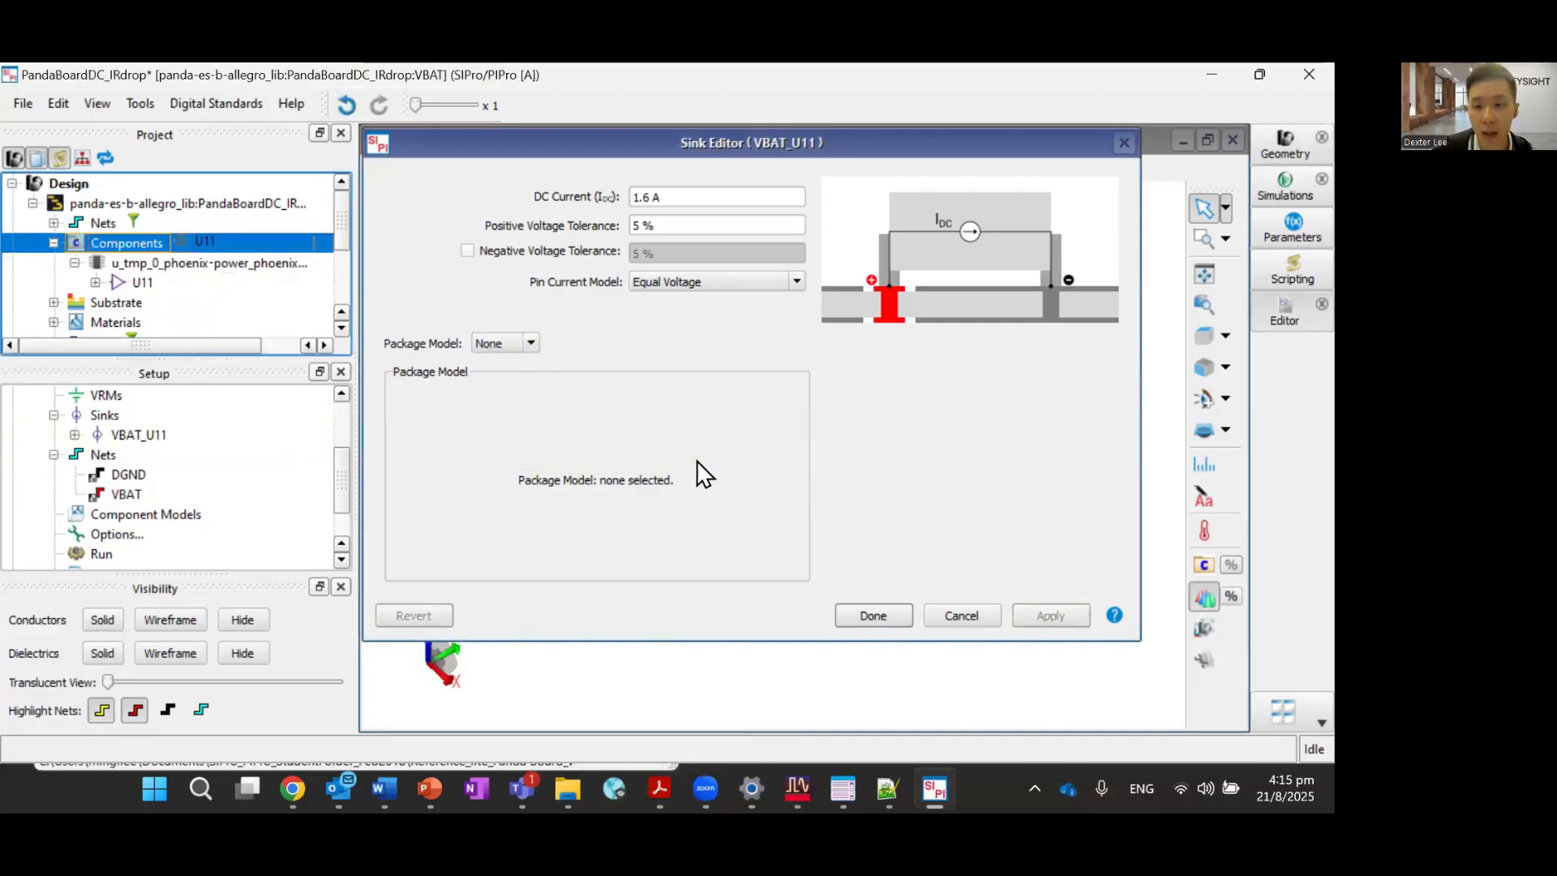
left_click(868, 612)
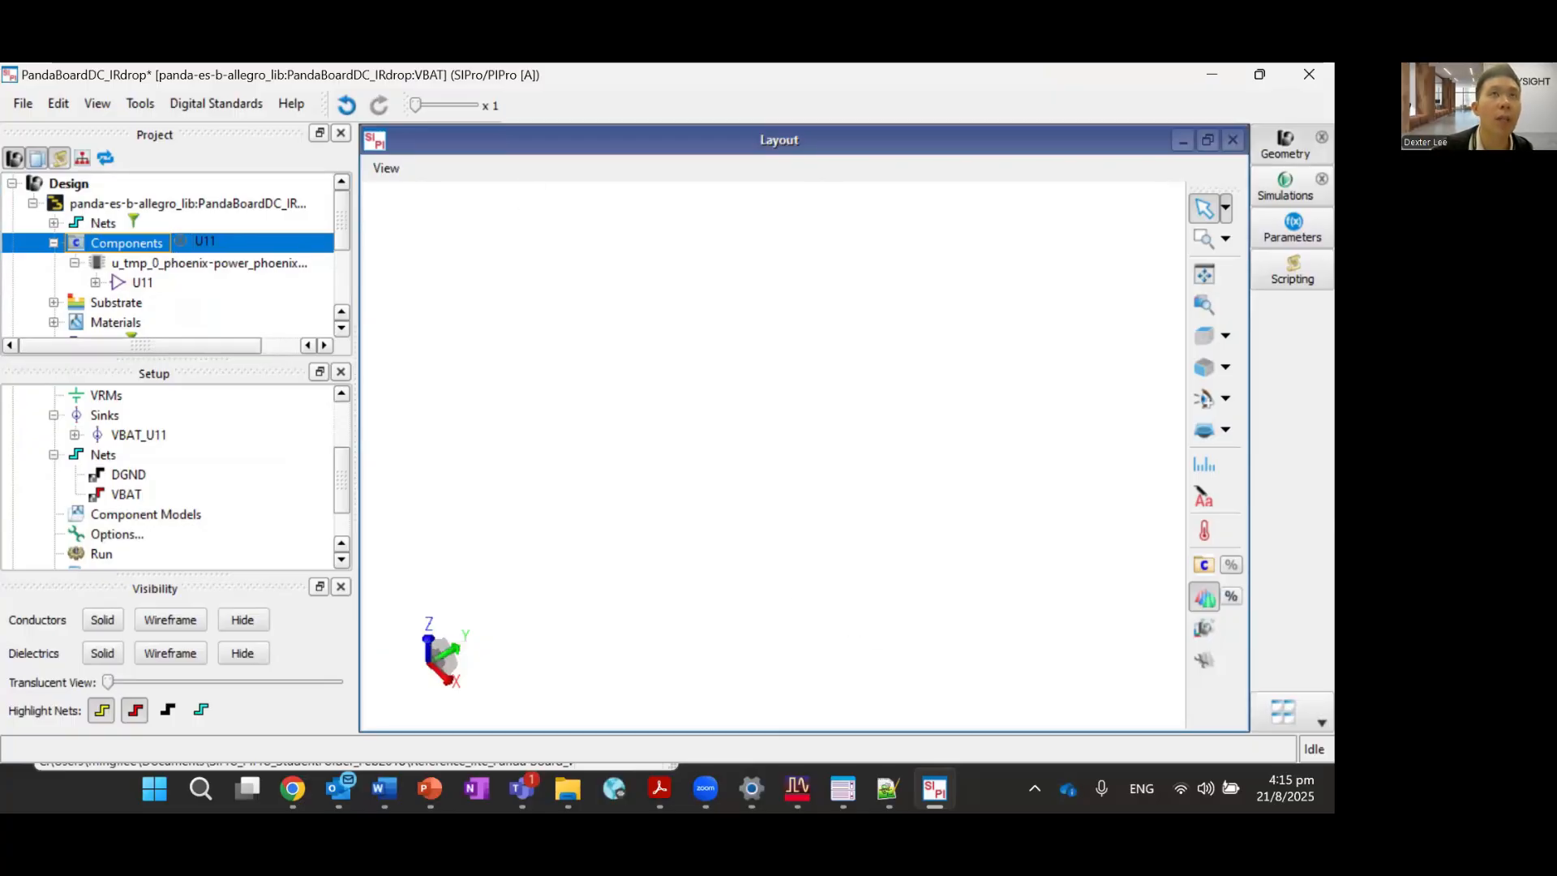
Switch to the workshop PDF and read the sinks table with each VBAT sink's current, resistance and voltage tolerance.
left_click_drag(3, 97, 439, 89)
left_click(466, 86)
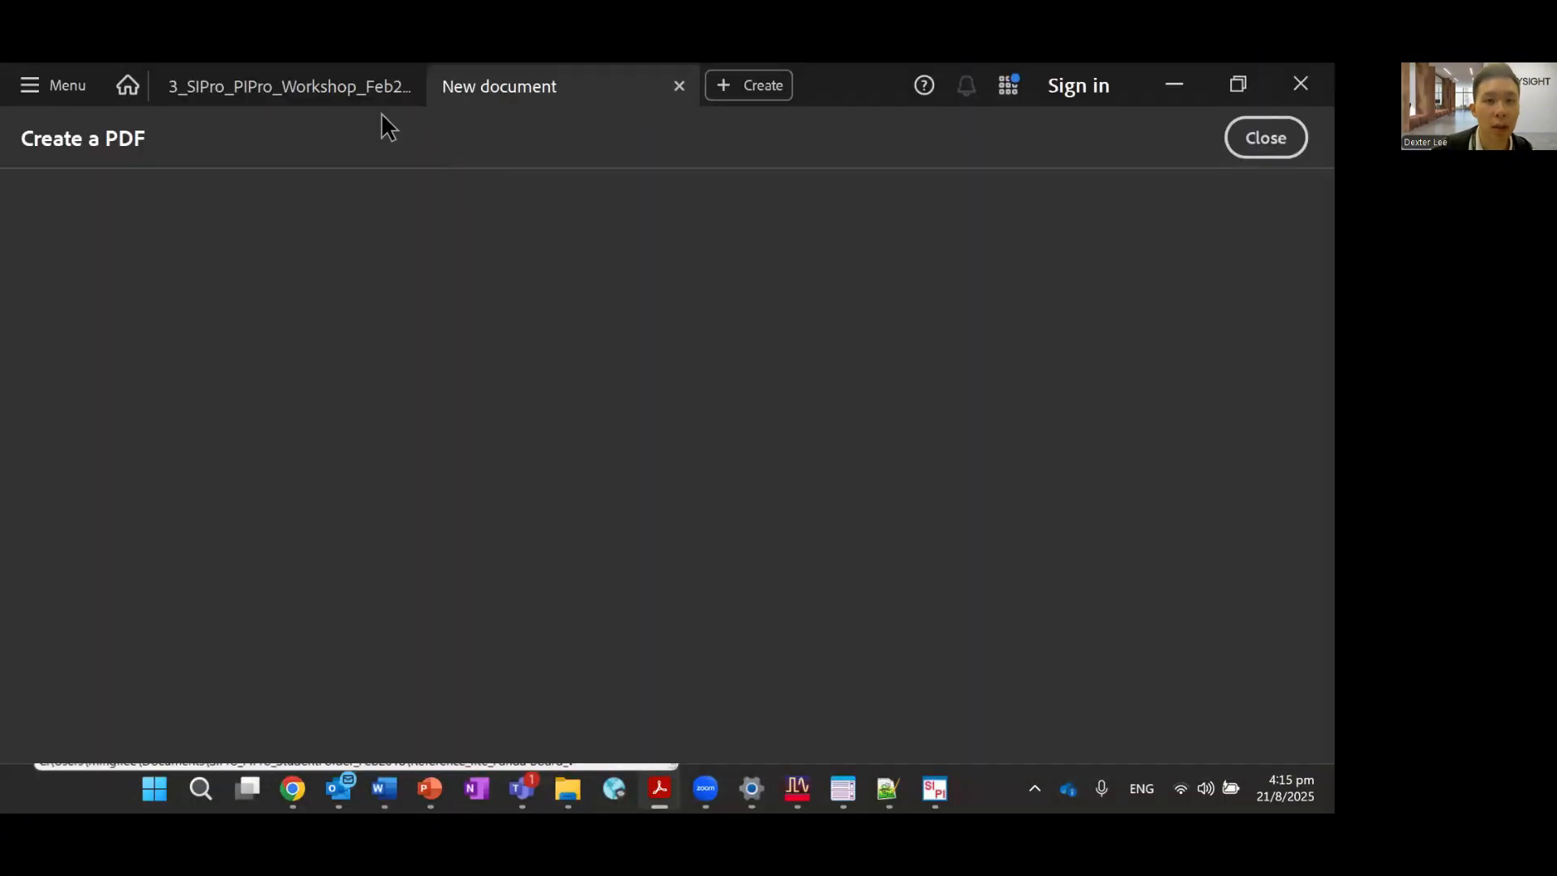
left_click(349, 88)
scroll(638, 540, "down", 5)
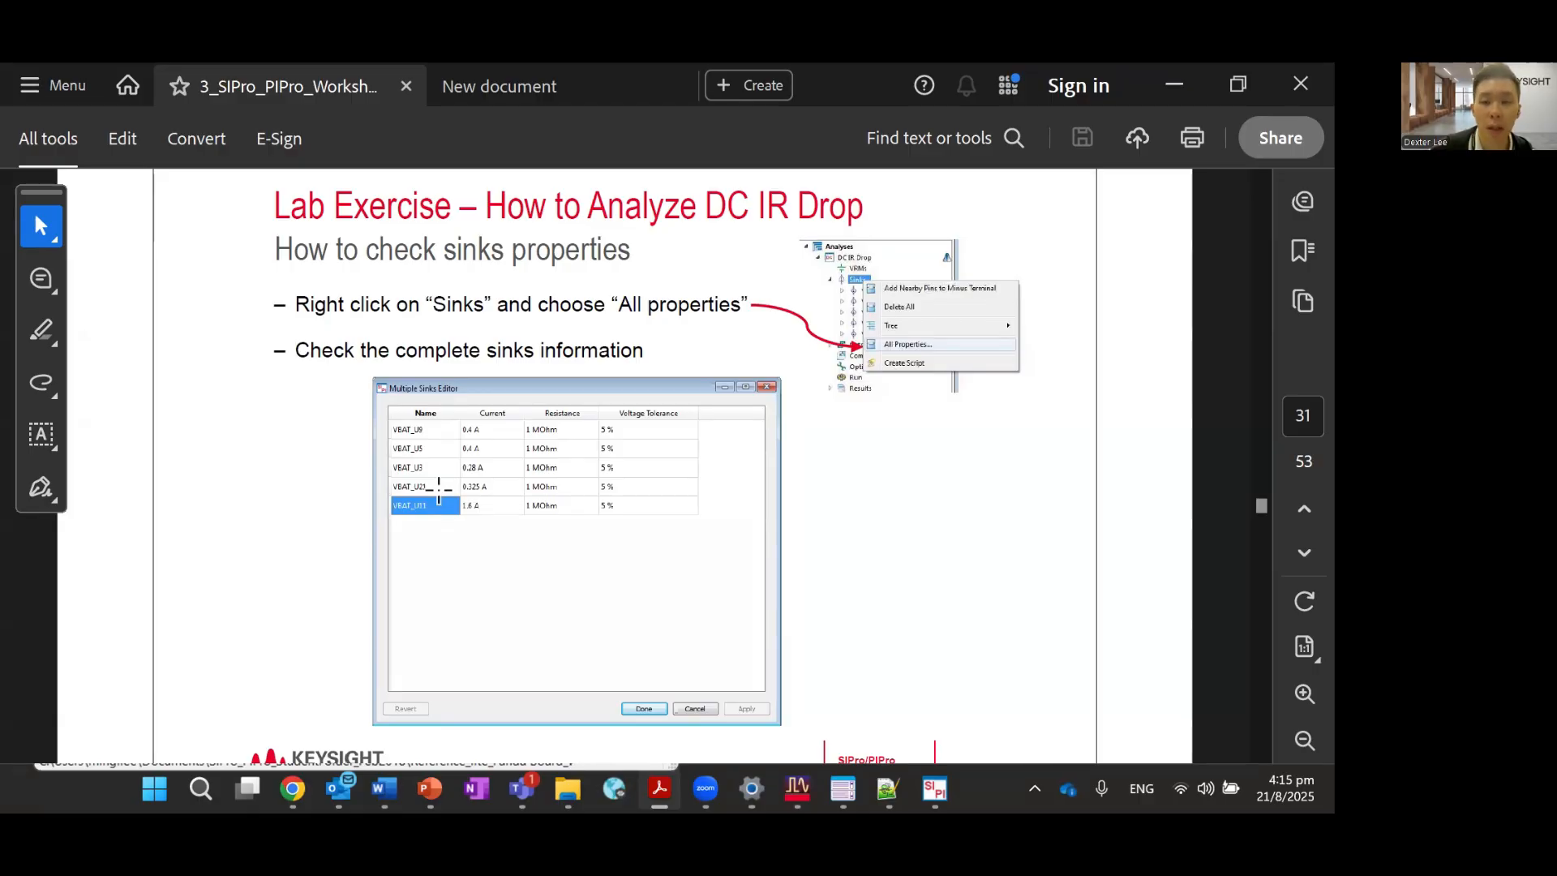
scroll(438, 486, "down", 2)
scroll(438, 488, "up", 1)
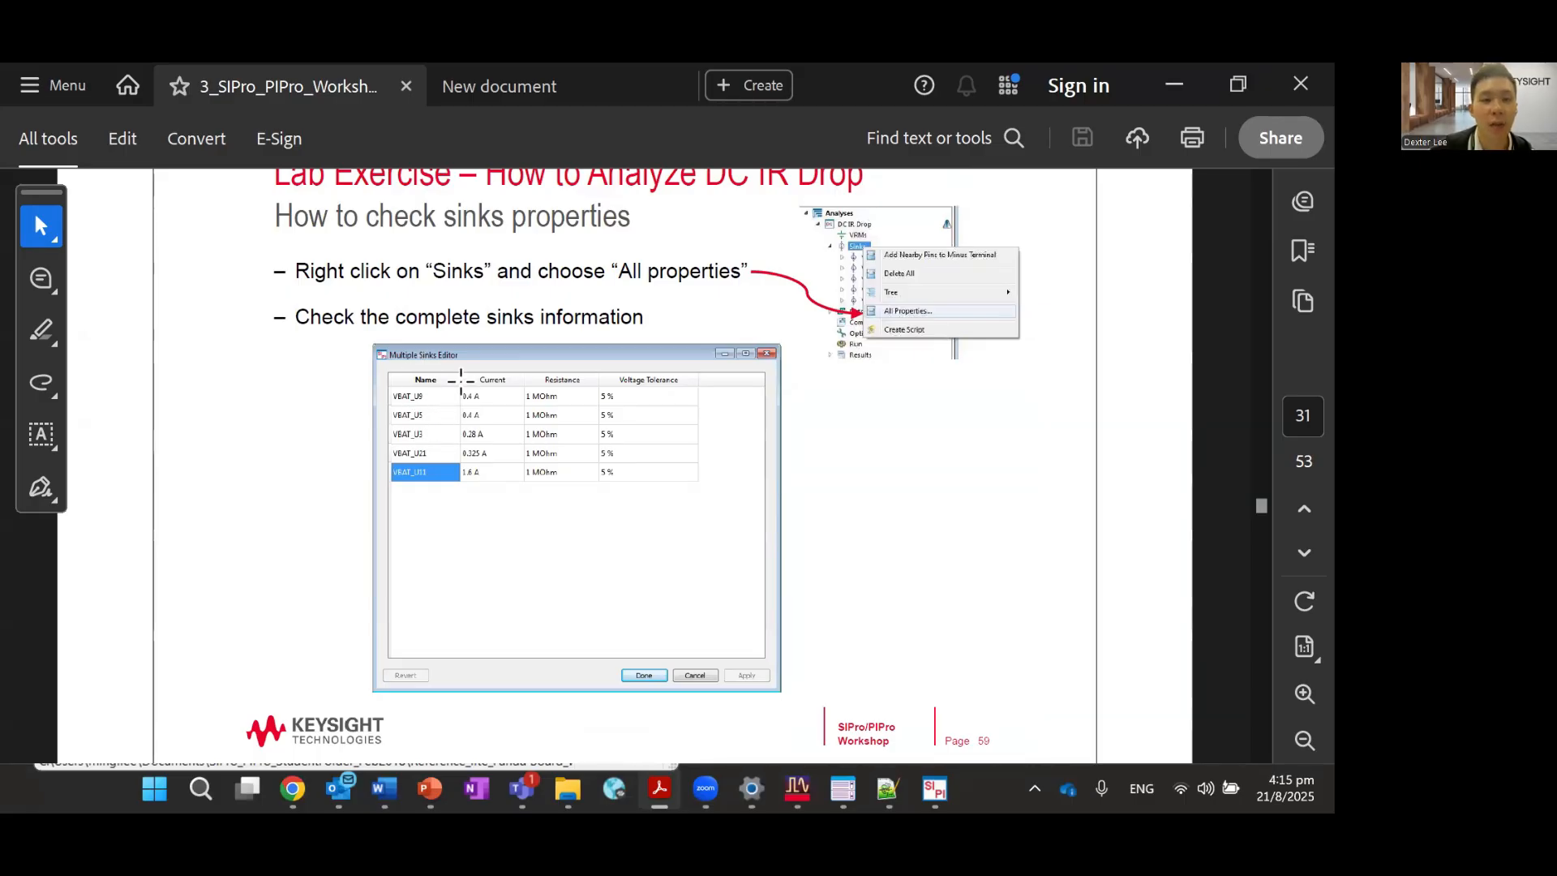
scroll(414, 412, "up", 1)
scroll(415, 413, "up", 1)
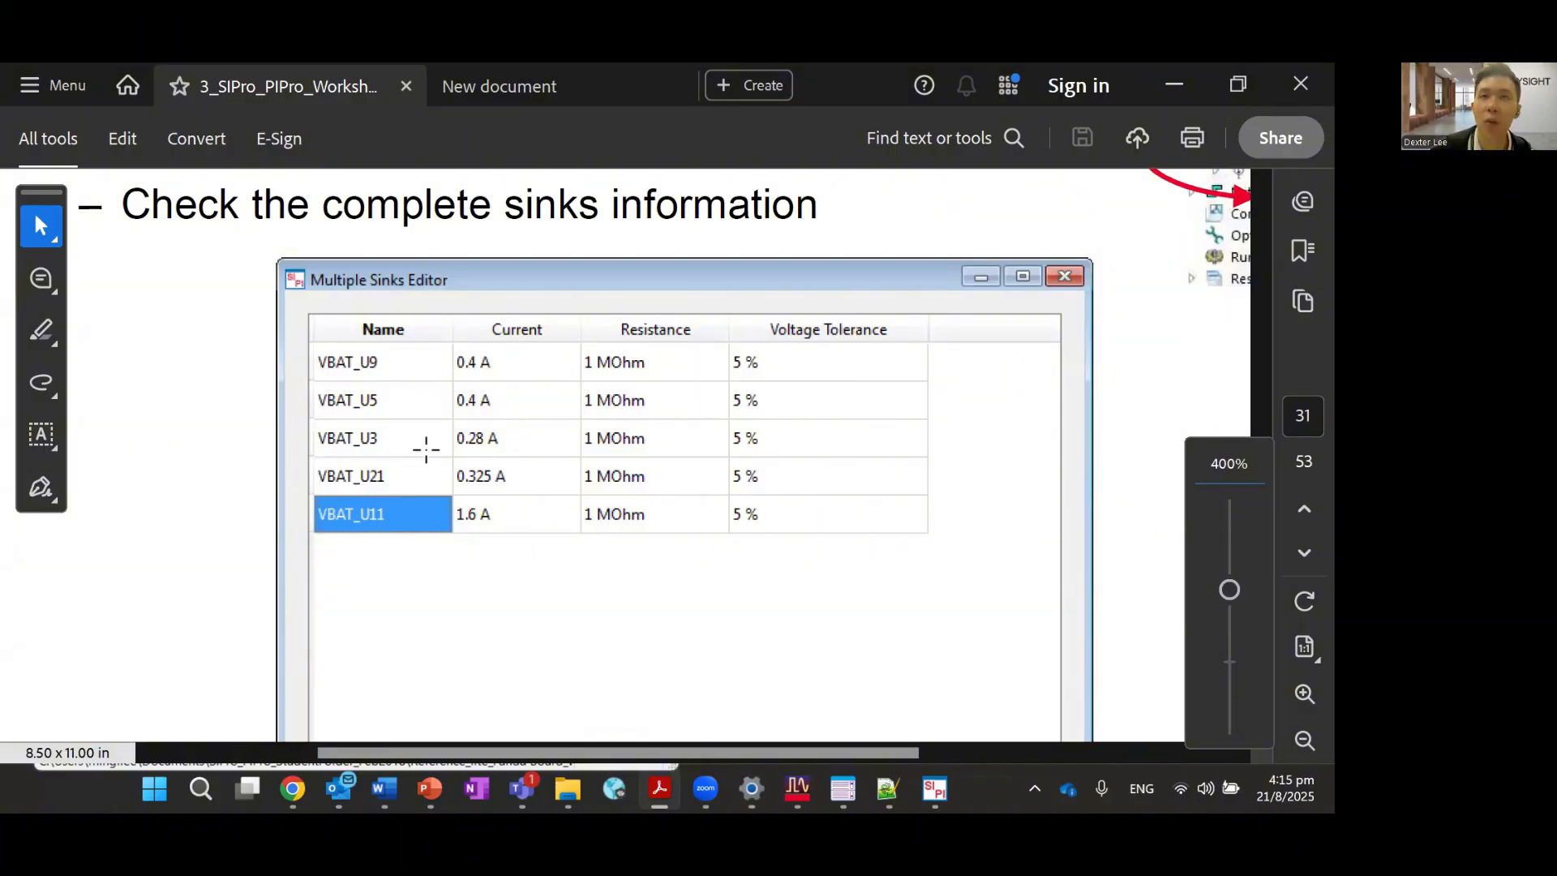
Return to SIPro/PIPro, clear the U11 component filter and filter the design's components by "U9".
left_click(1176, 82)
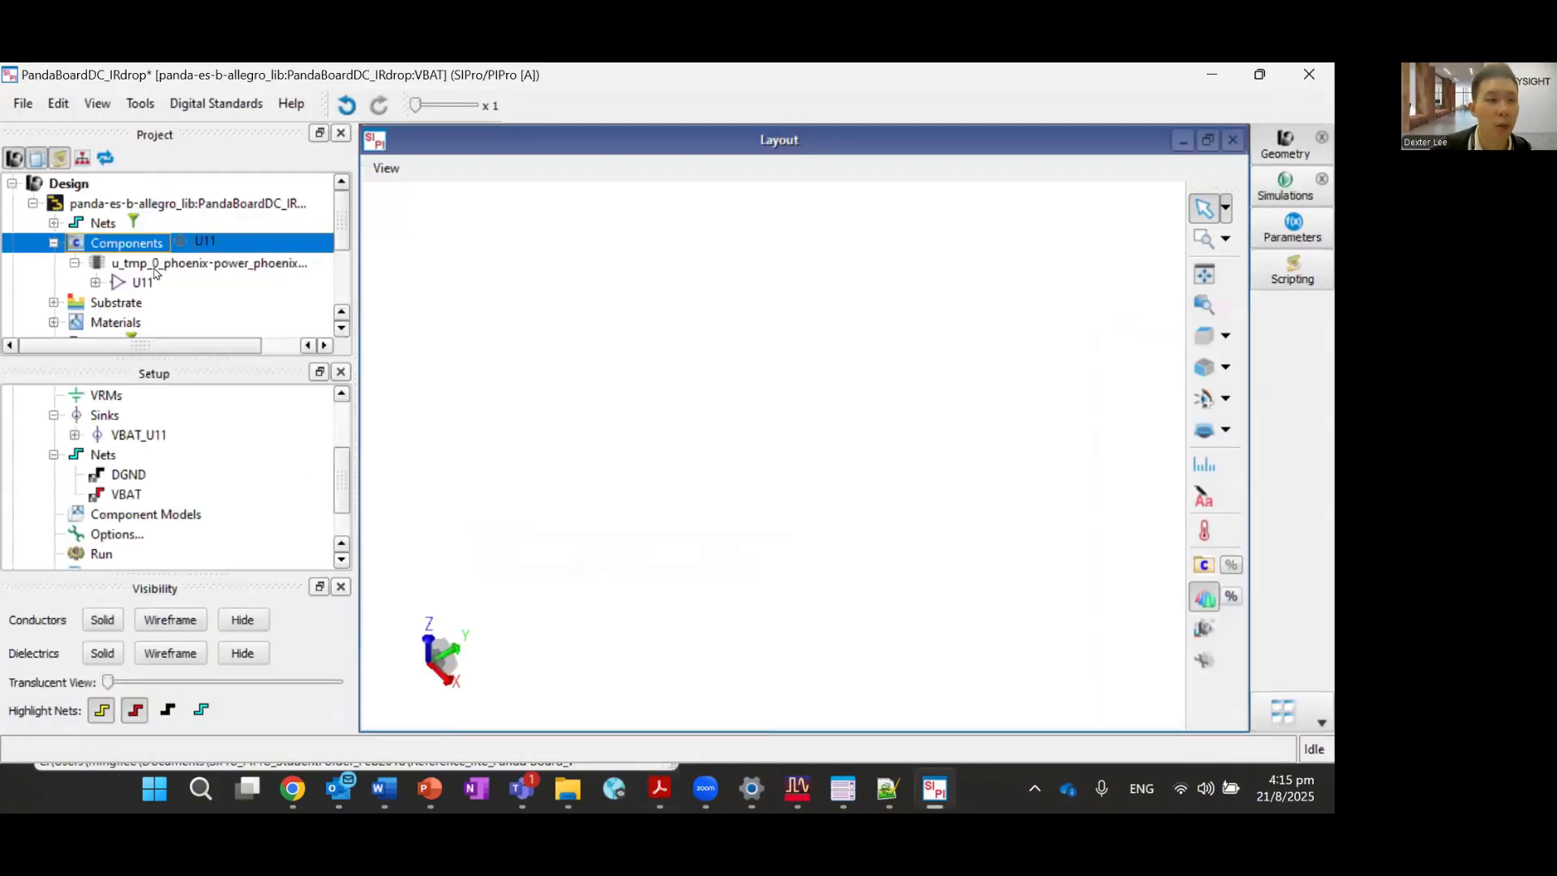
left_click(181, 242)
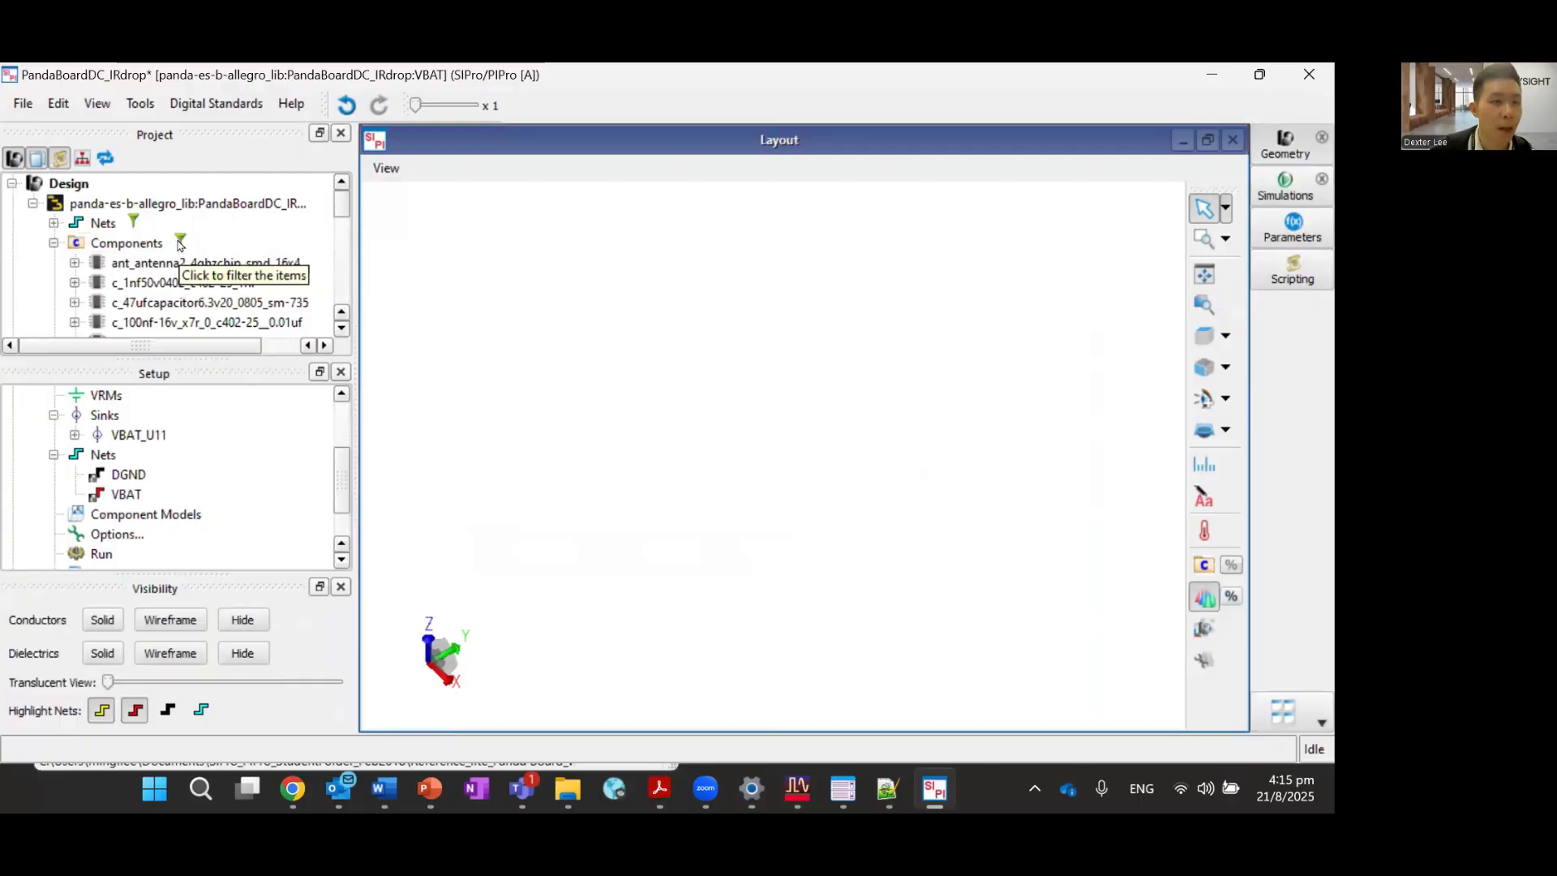
left_click(659, 788)
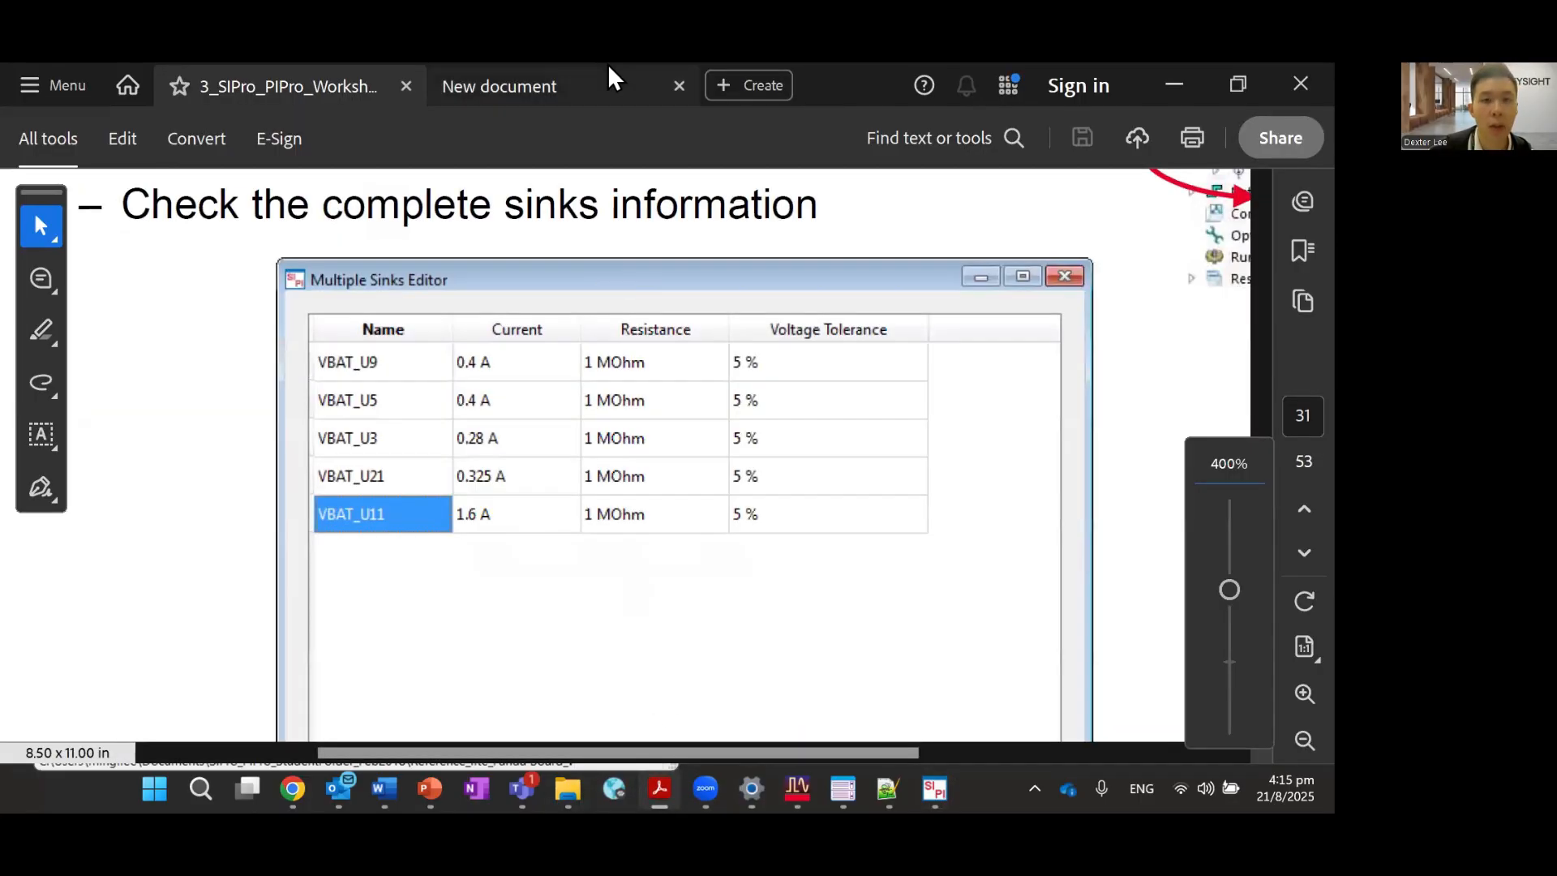
left_click(778, 84)
left_click(1174, 83)
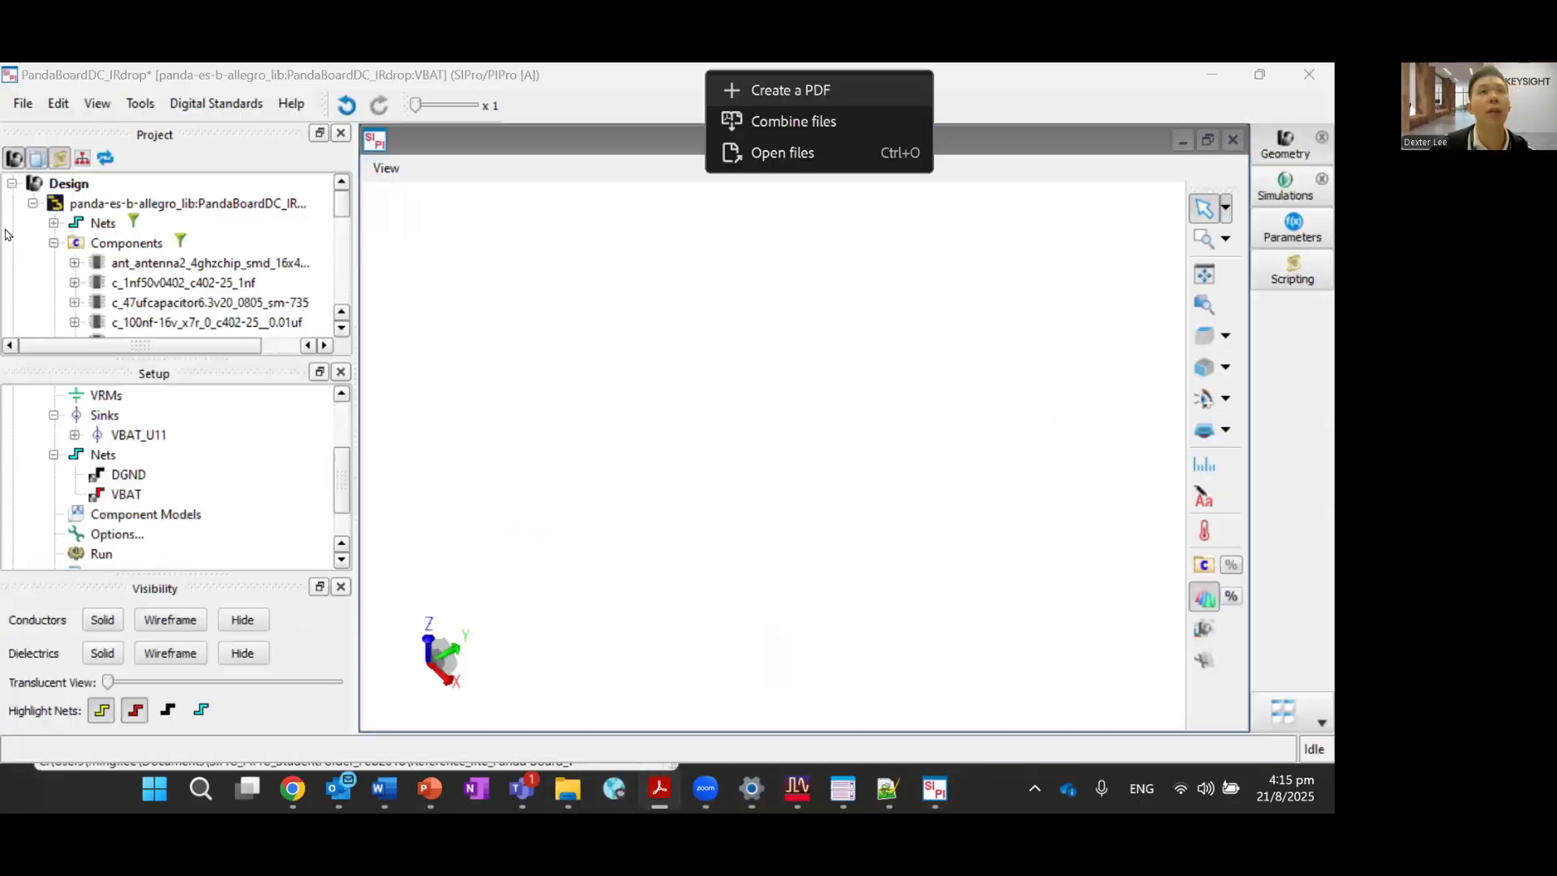
left_click(181, 240)
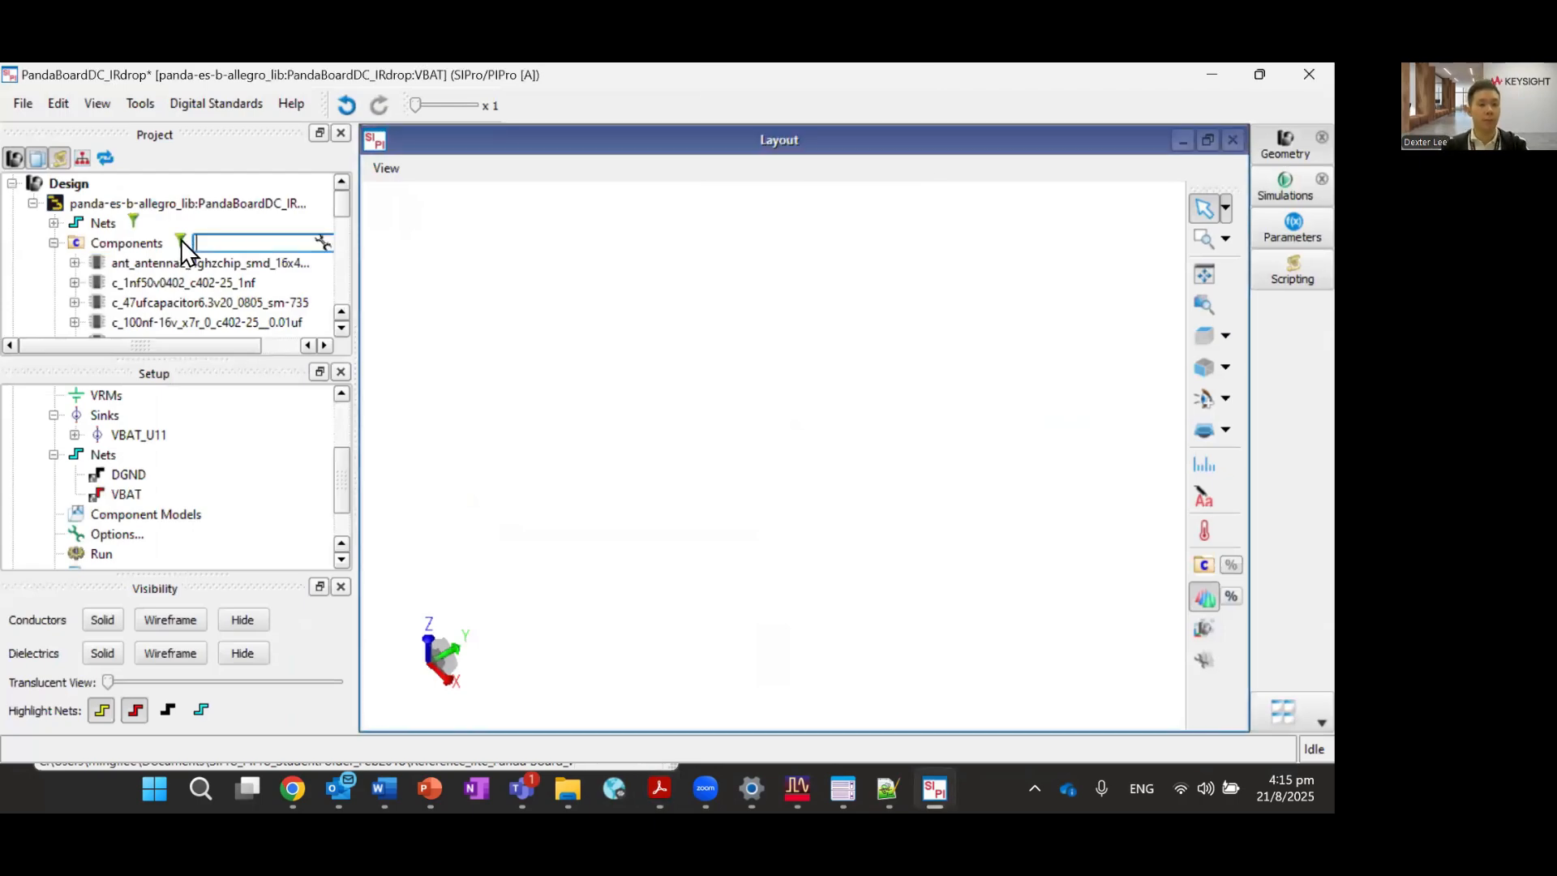
type("U9")
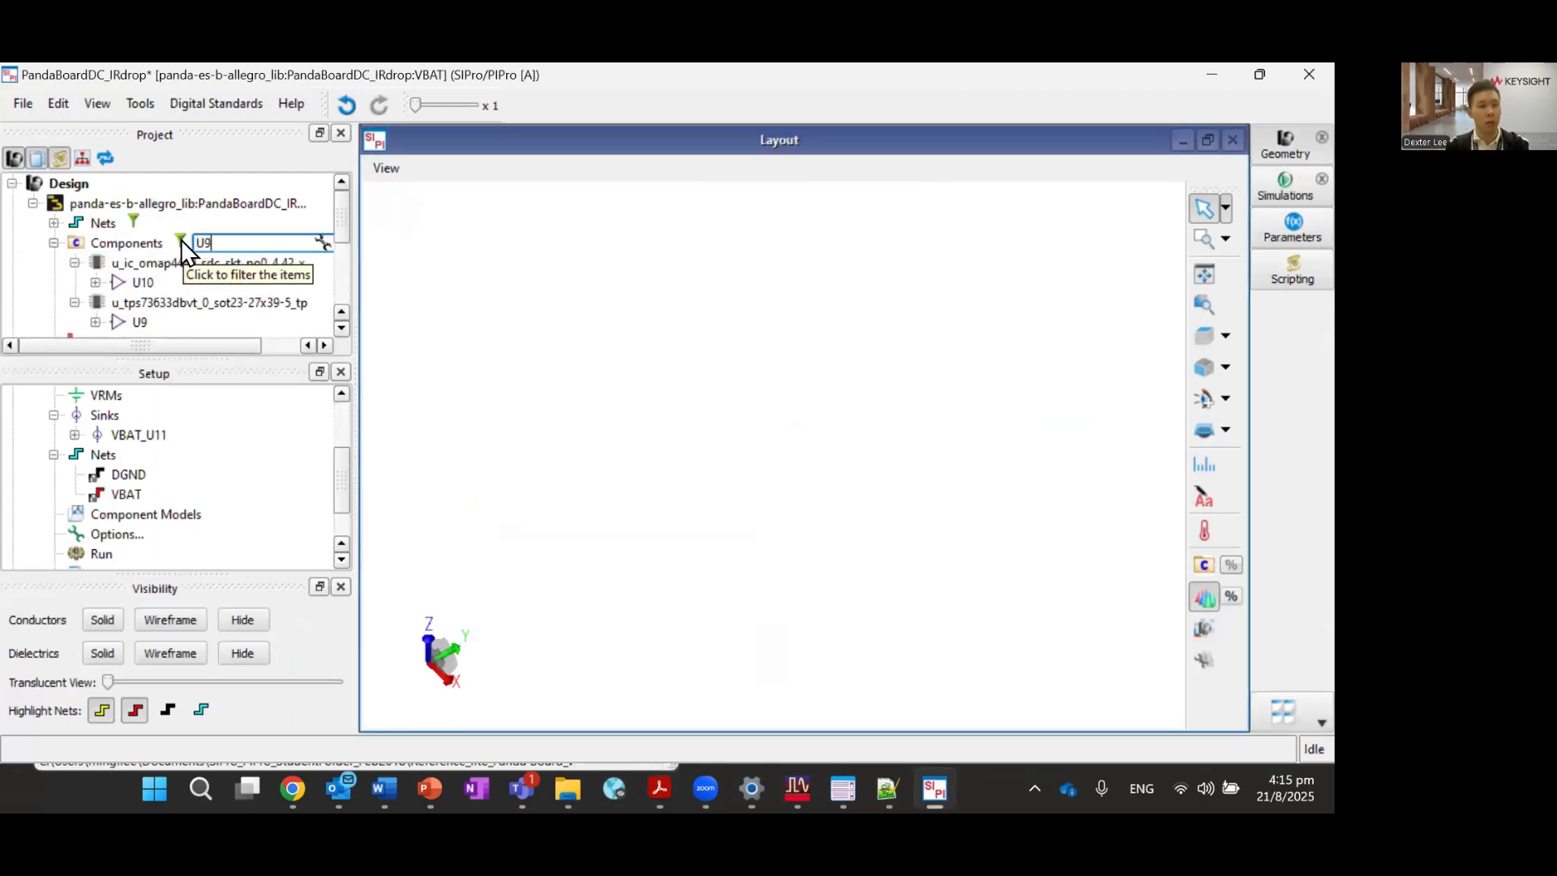
Add U9 as a sink on the VBAT net, then filter the components by "U5" and add U5 as a VBAT sink.
left_click_drag(139, 320, 124, 418)
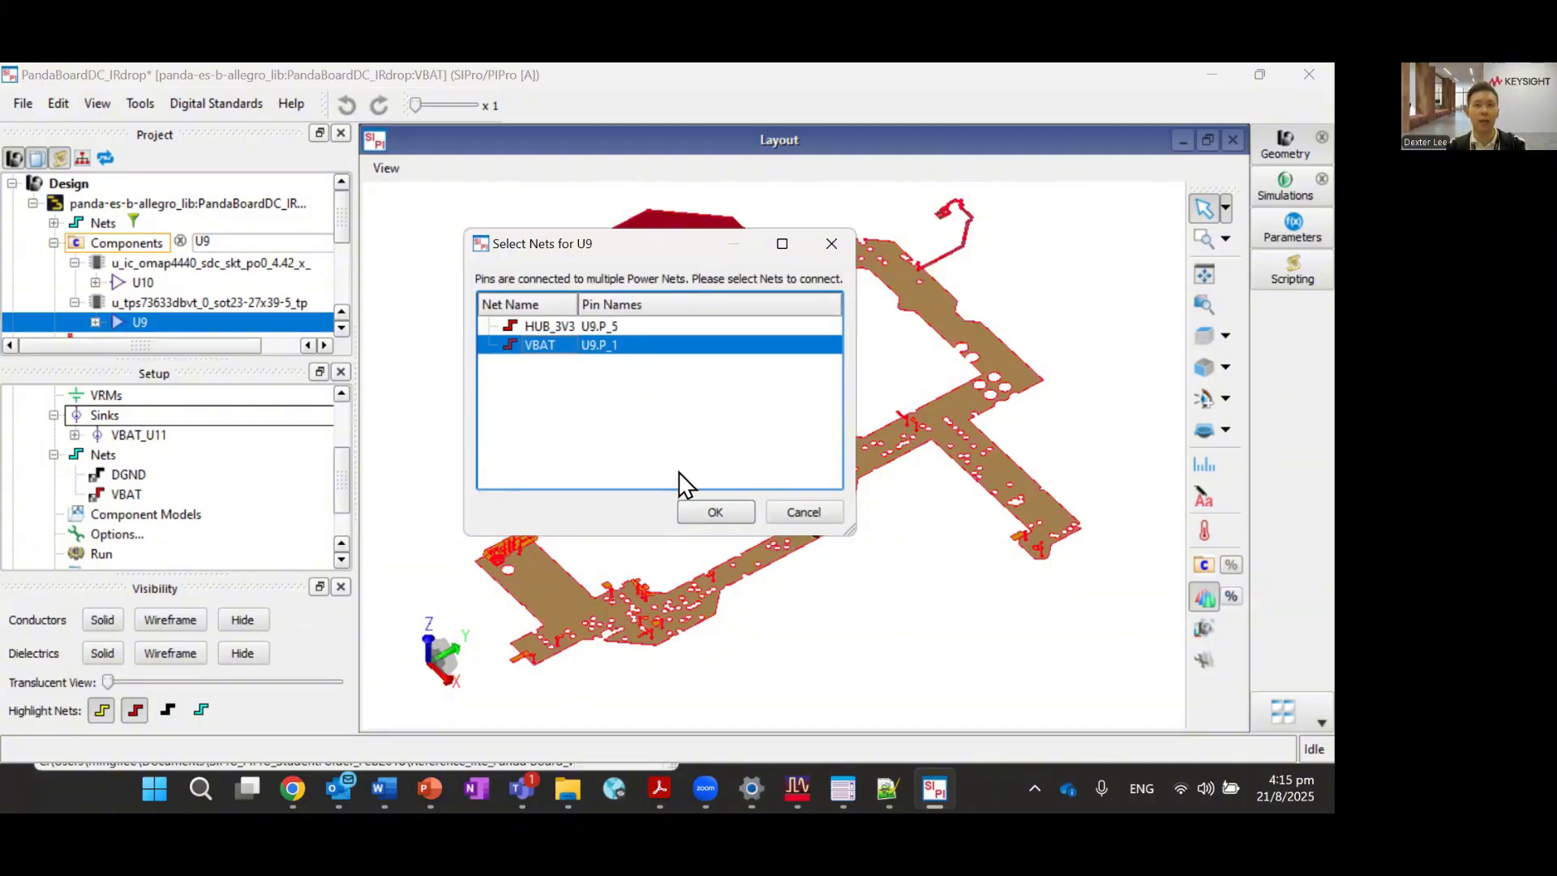
left_click(716, 512)
left_click(226, 242)
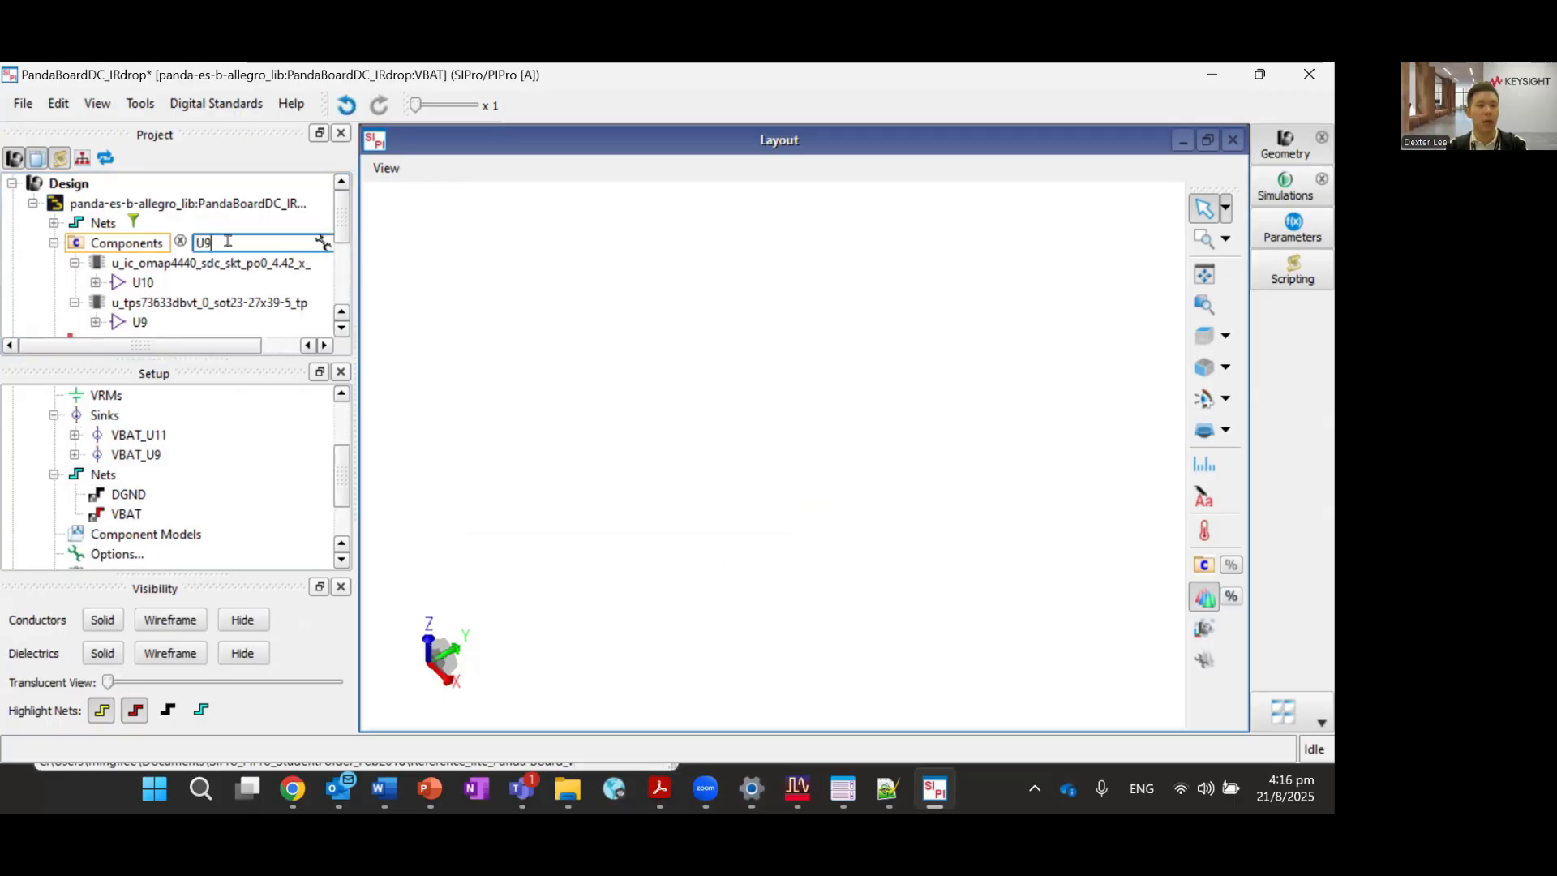
key("BackSpace")
type("5")
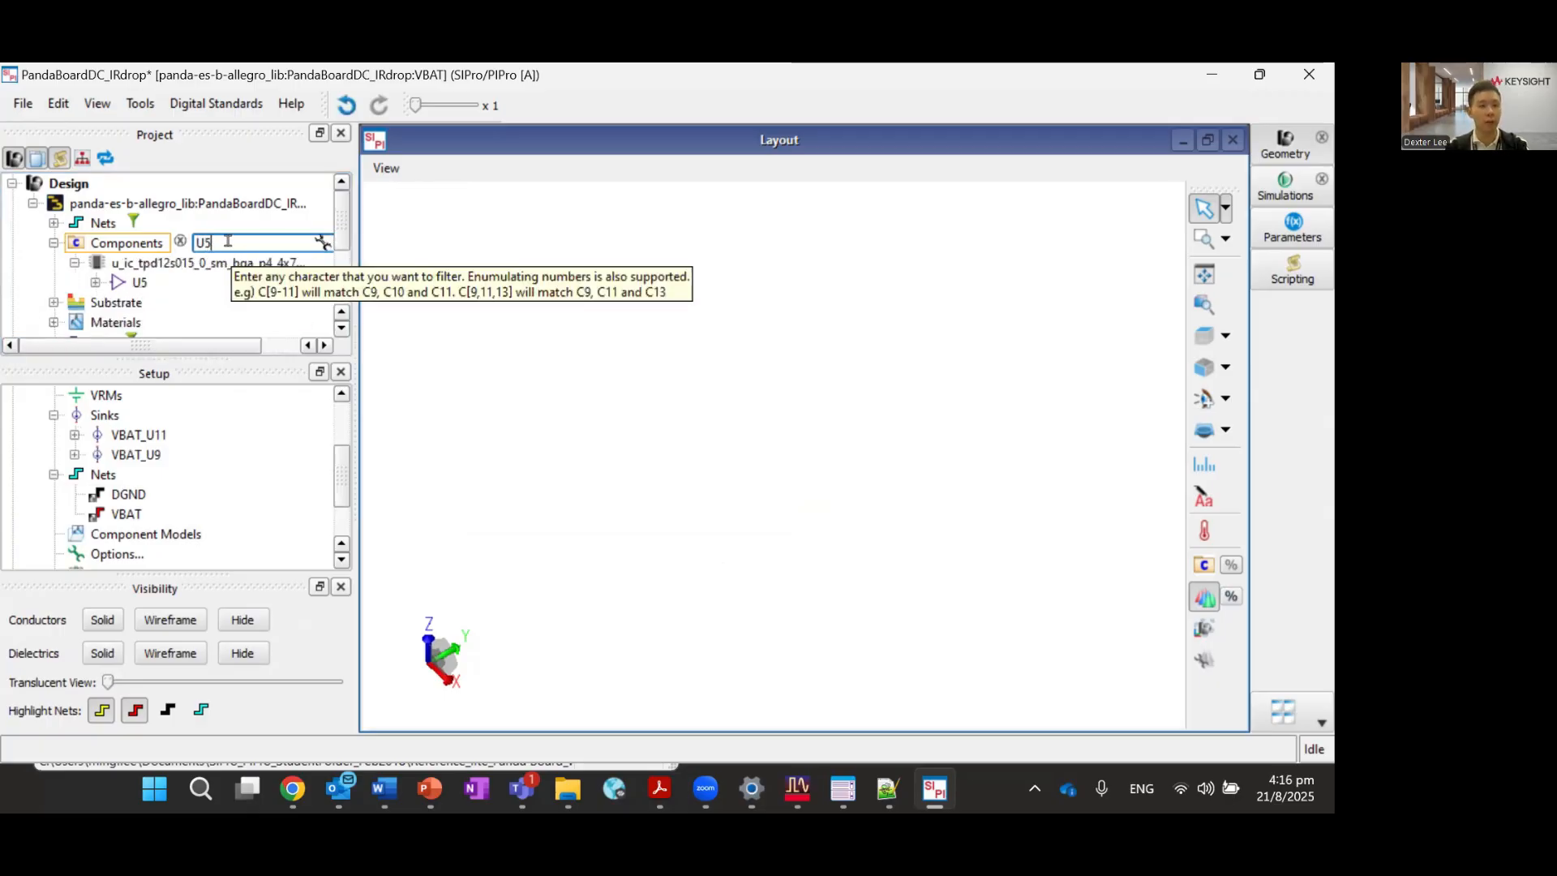
left_click_drag(140, 282, 134, 416)
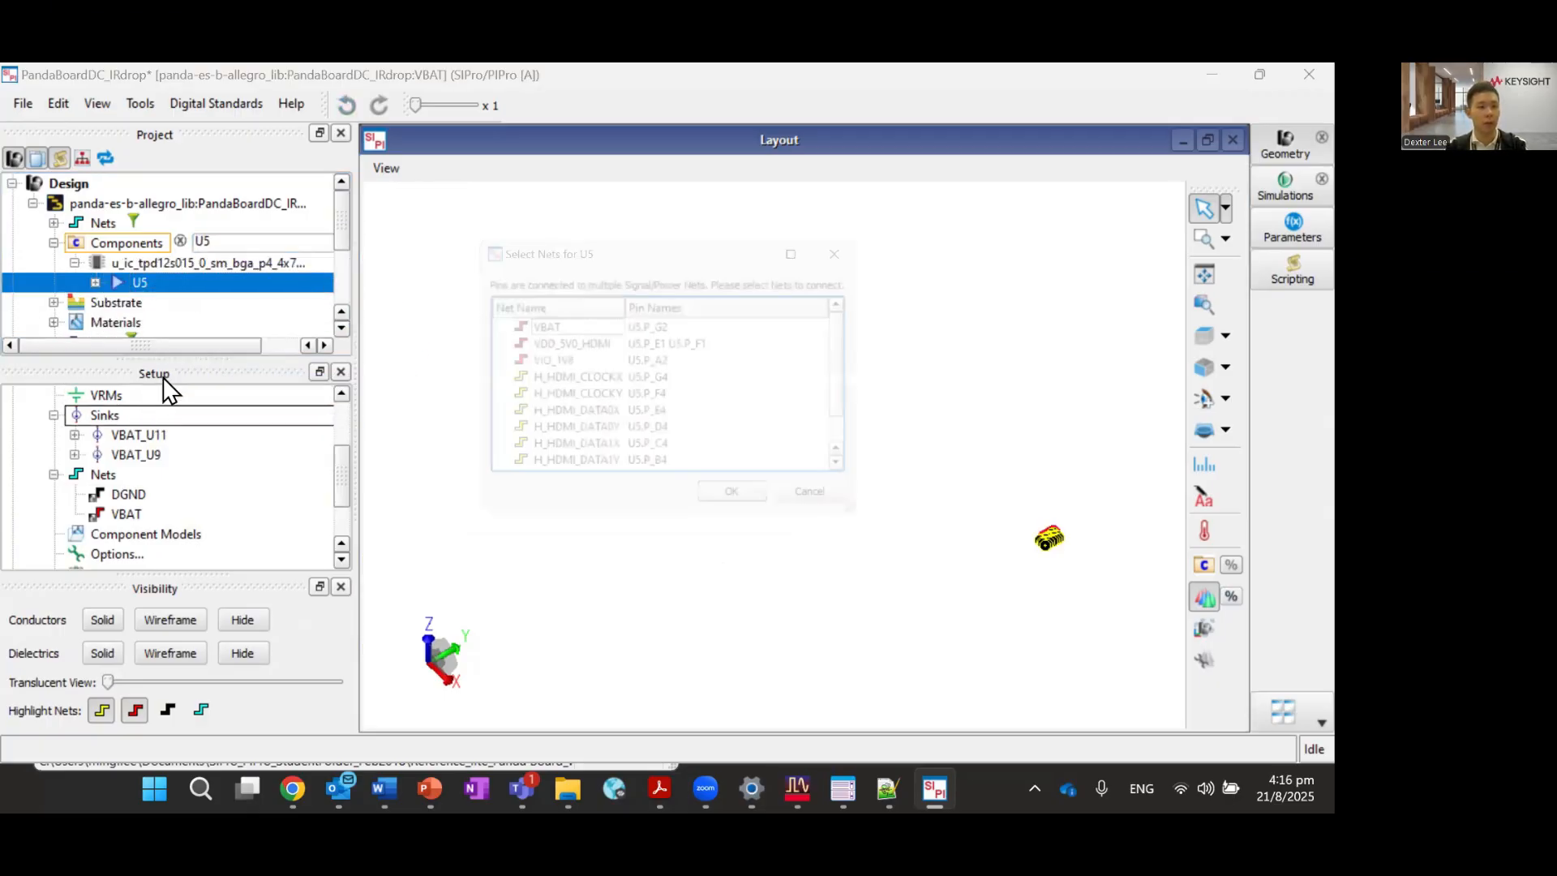
left_click(780, 507)
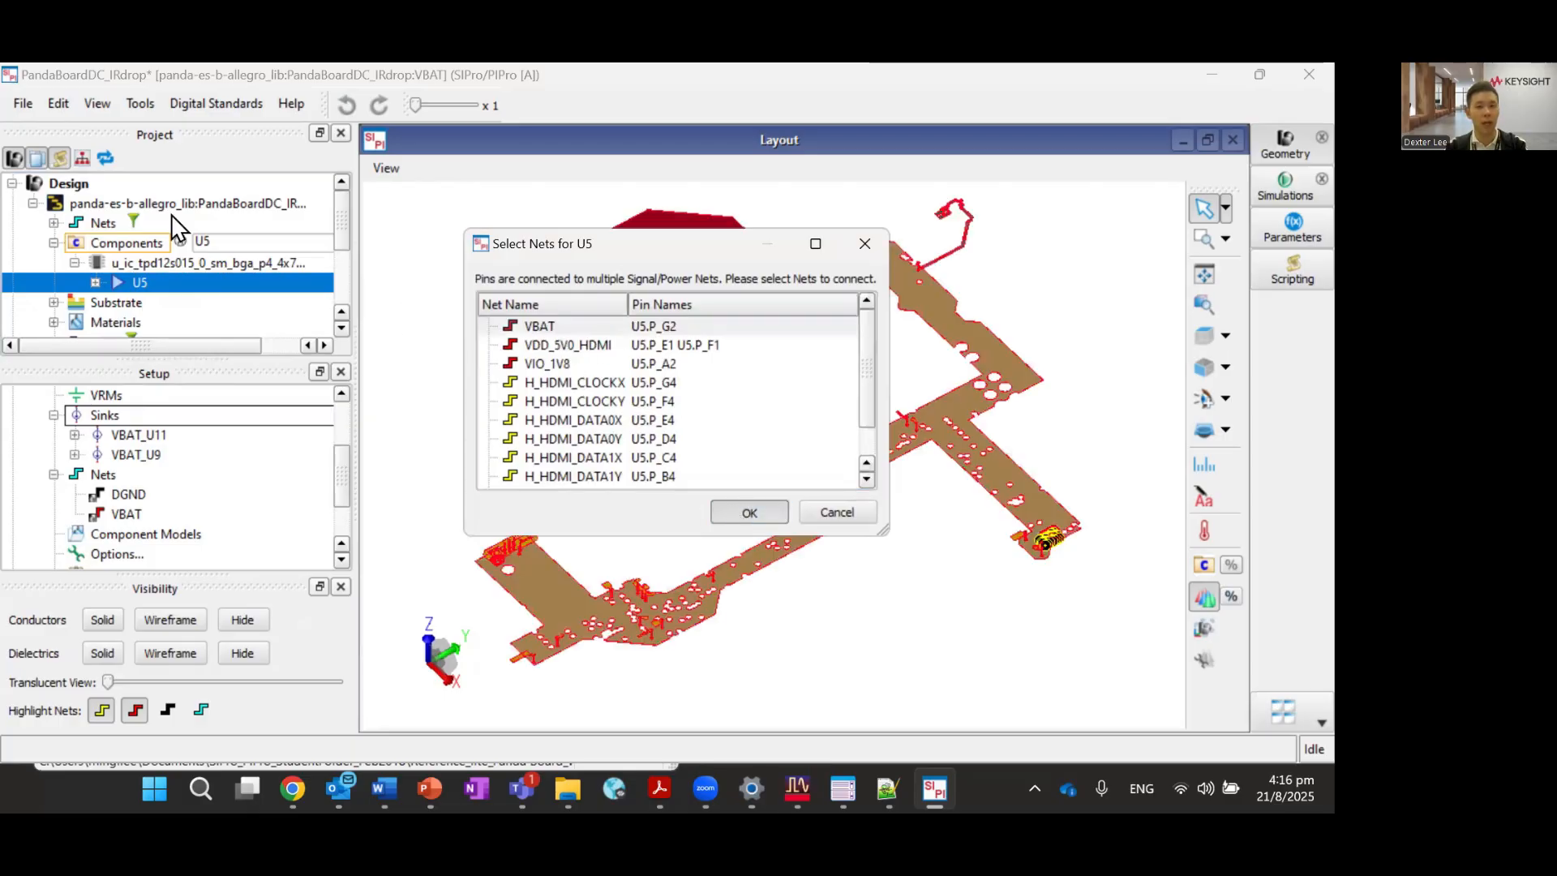
Filter the components by "U3" and add U3 to the sinks, connected to the VBAT net.
key("BackSpace")
type("3")
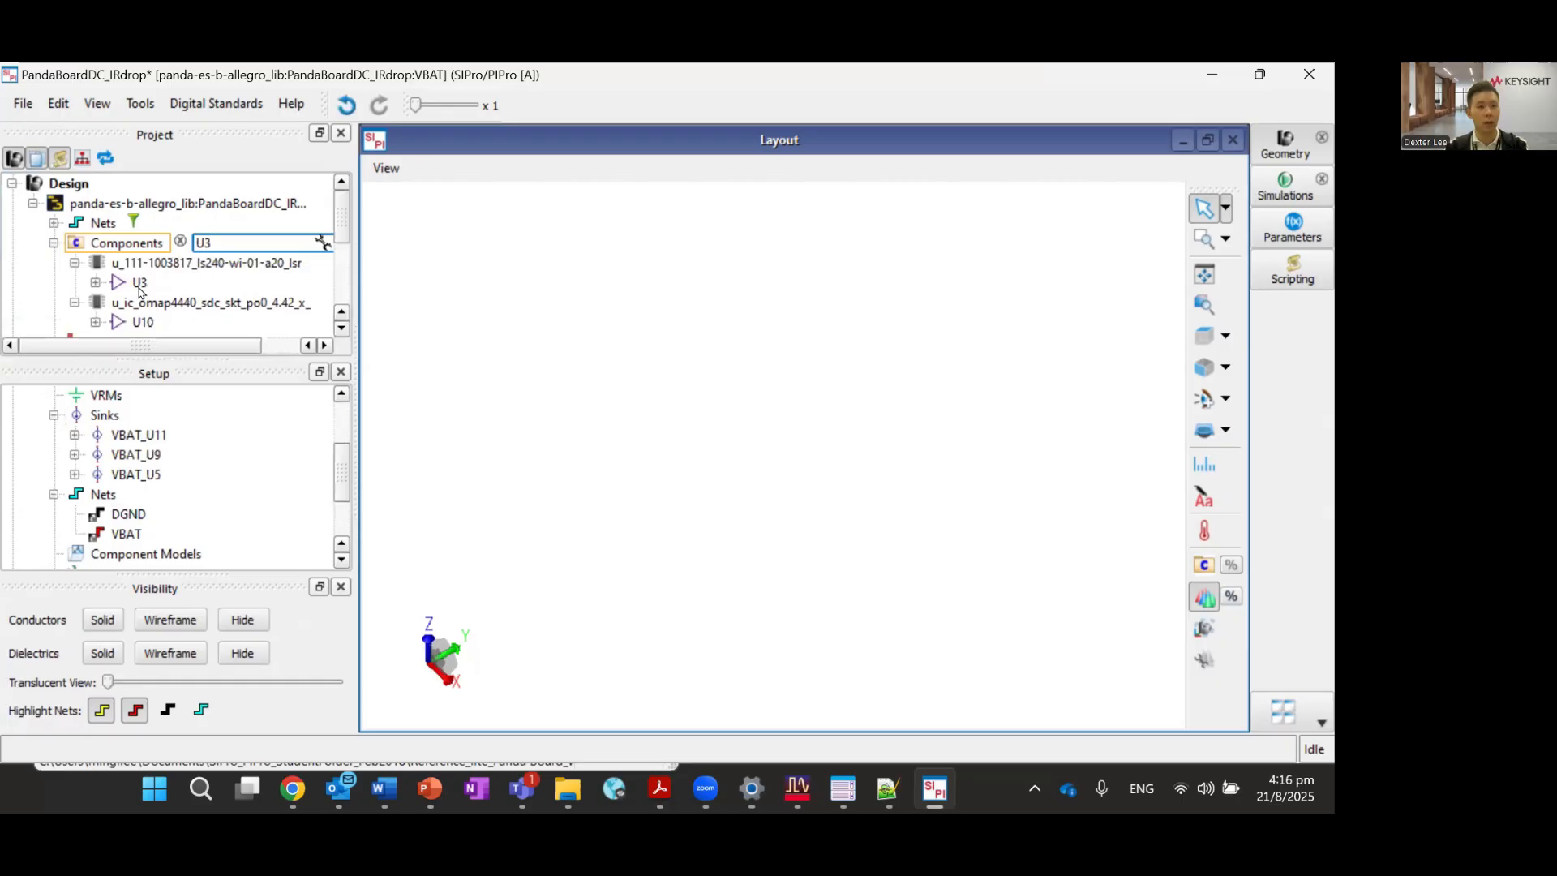
left_click_drag(139, 284, 170, 413)
left_click(576, 327)
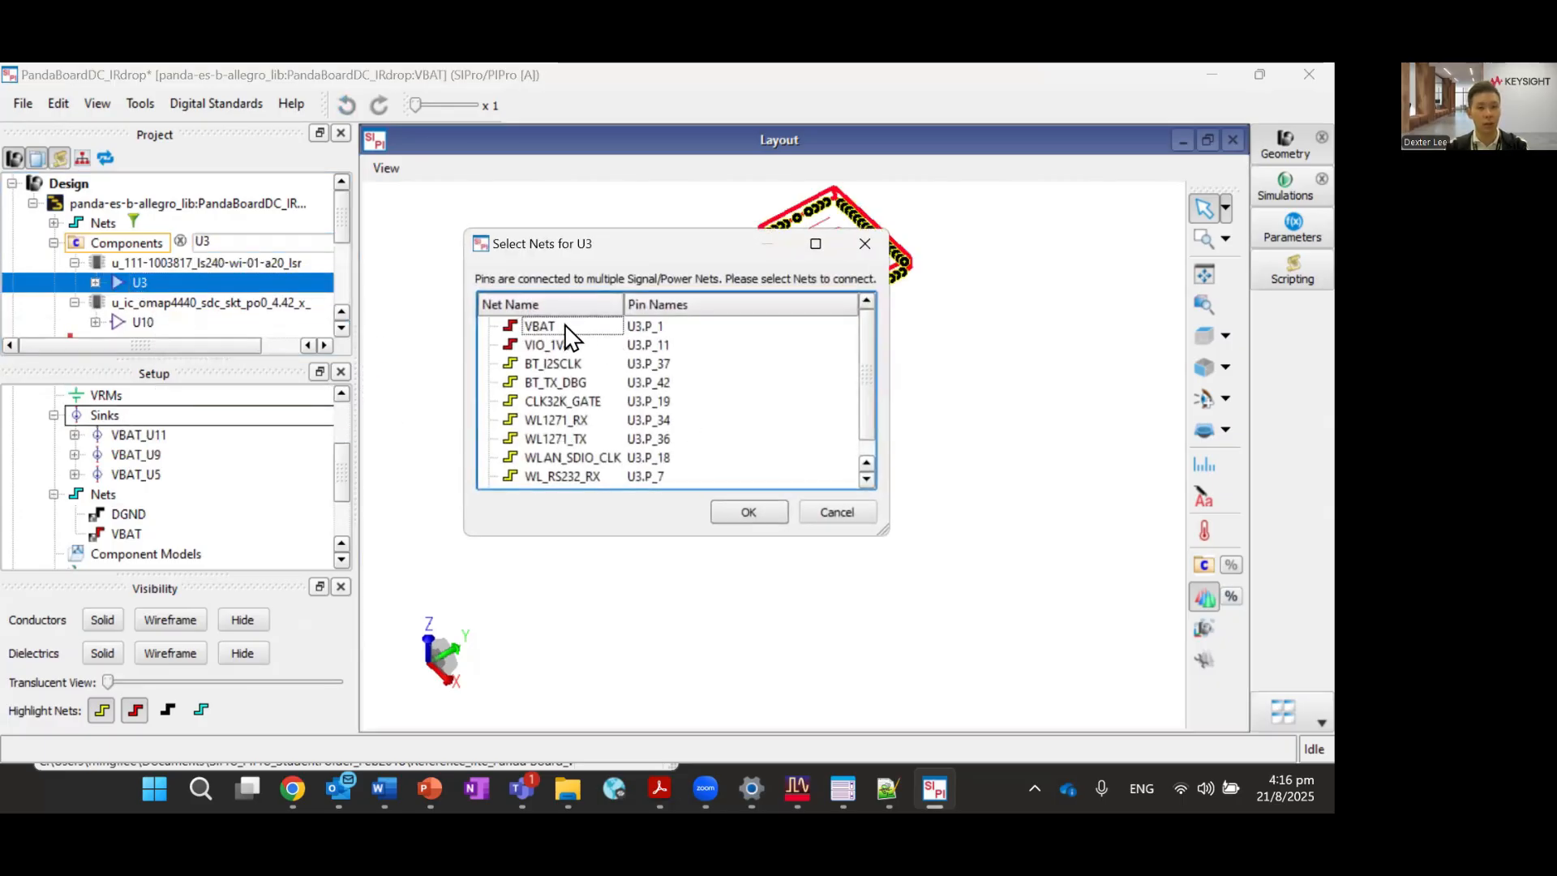
left_click(746, 510)
Filter the components by "U21" and add U21 to the sinks, connected to the VBAT net.
left_click(219, 244)
key("BackSpace")
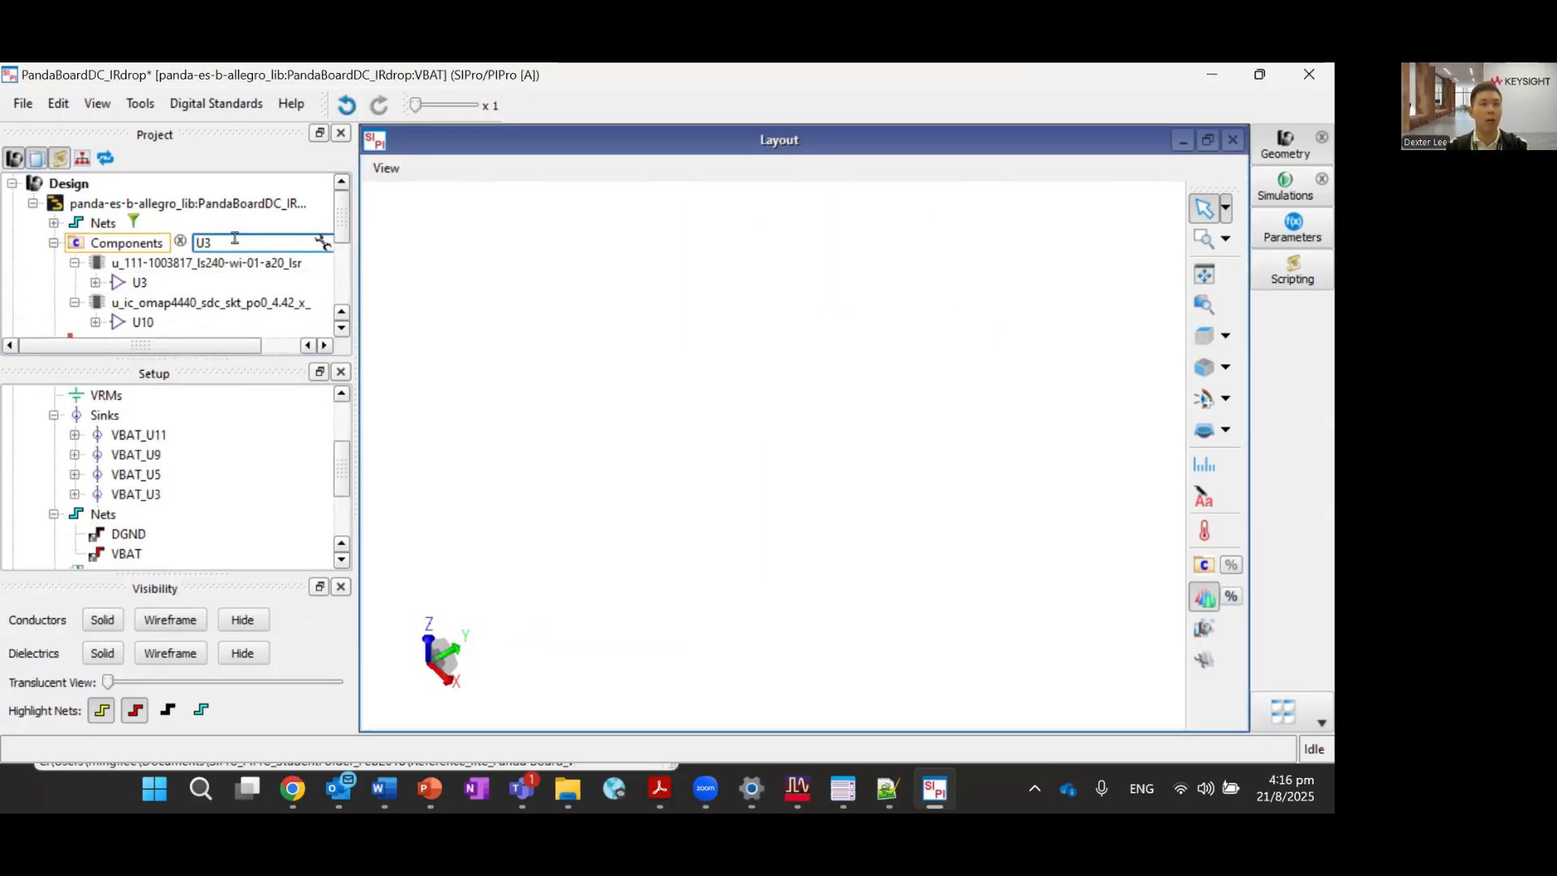
type("21")
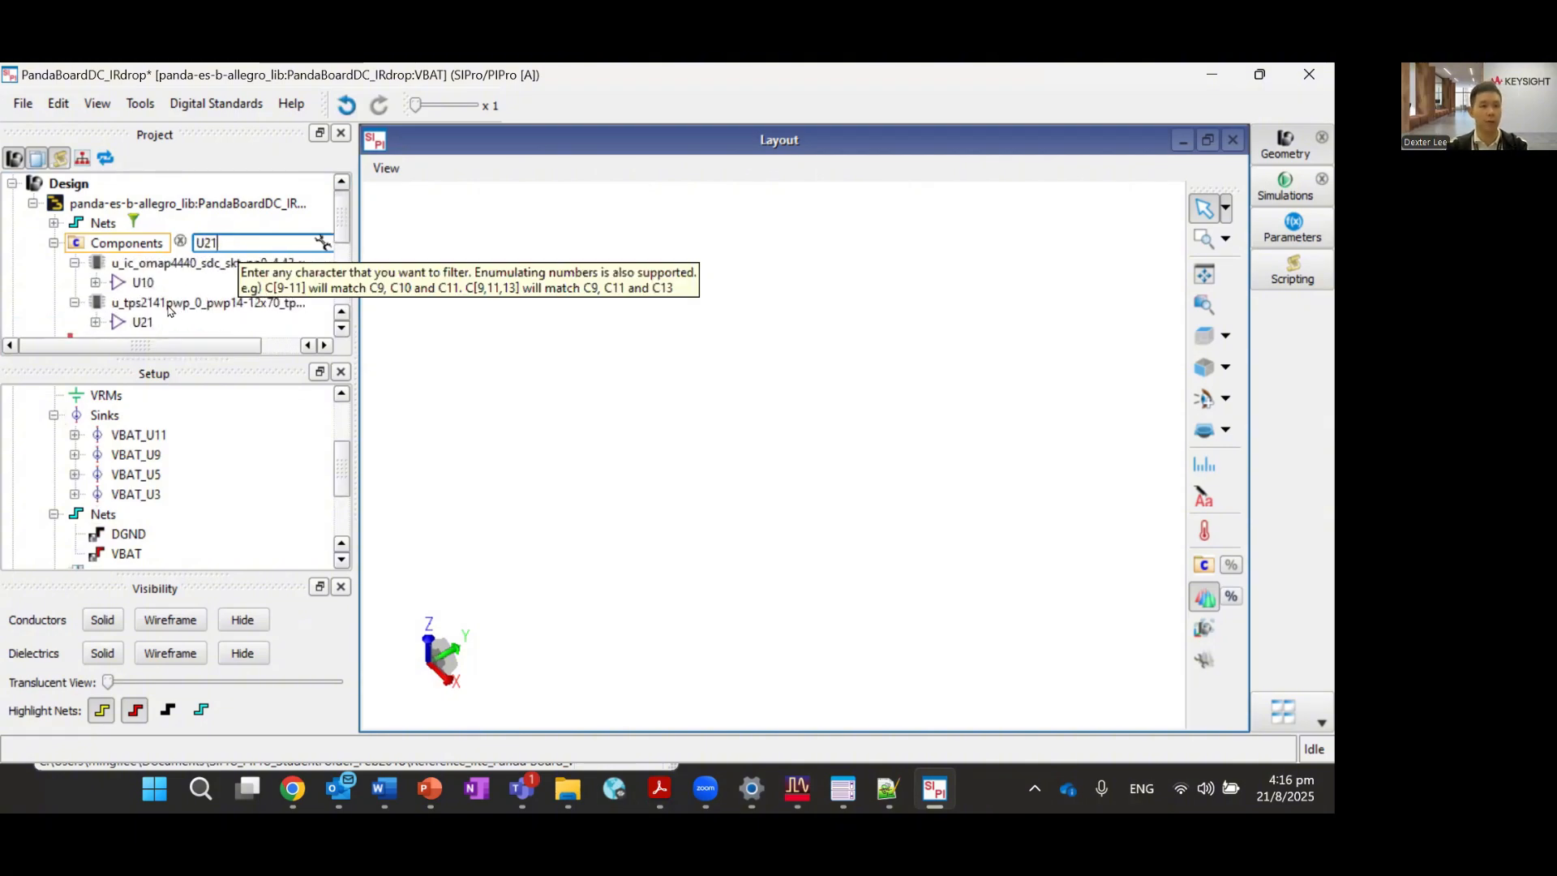
scroll(167, 291, "down", 2)
scroll(162, 268, "up", 1)
left_click_drag(163, 264, 156, 418)
left_click(568, 366)
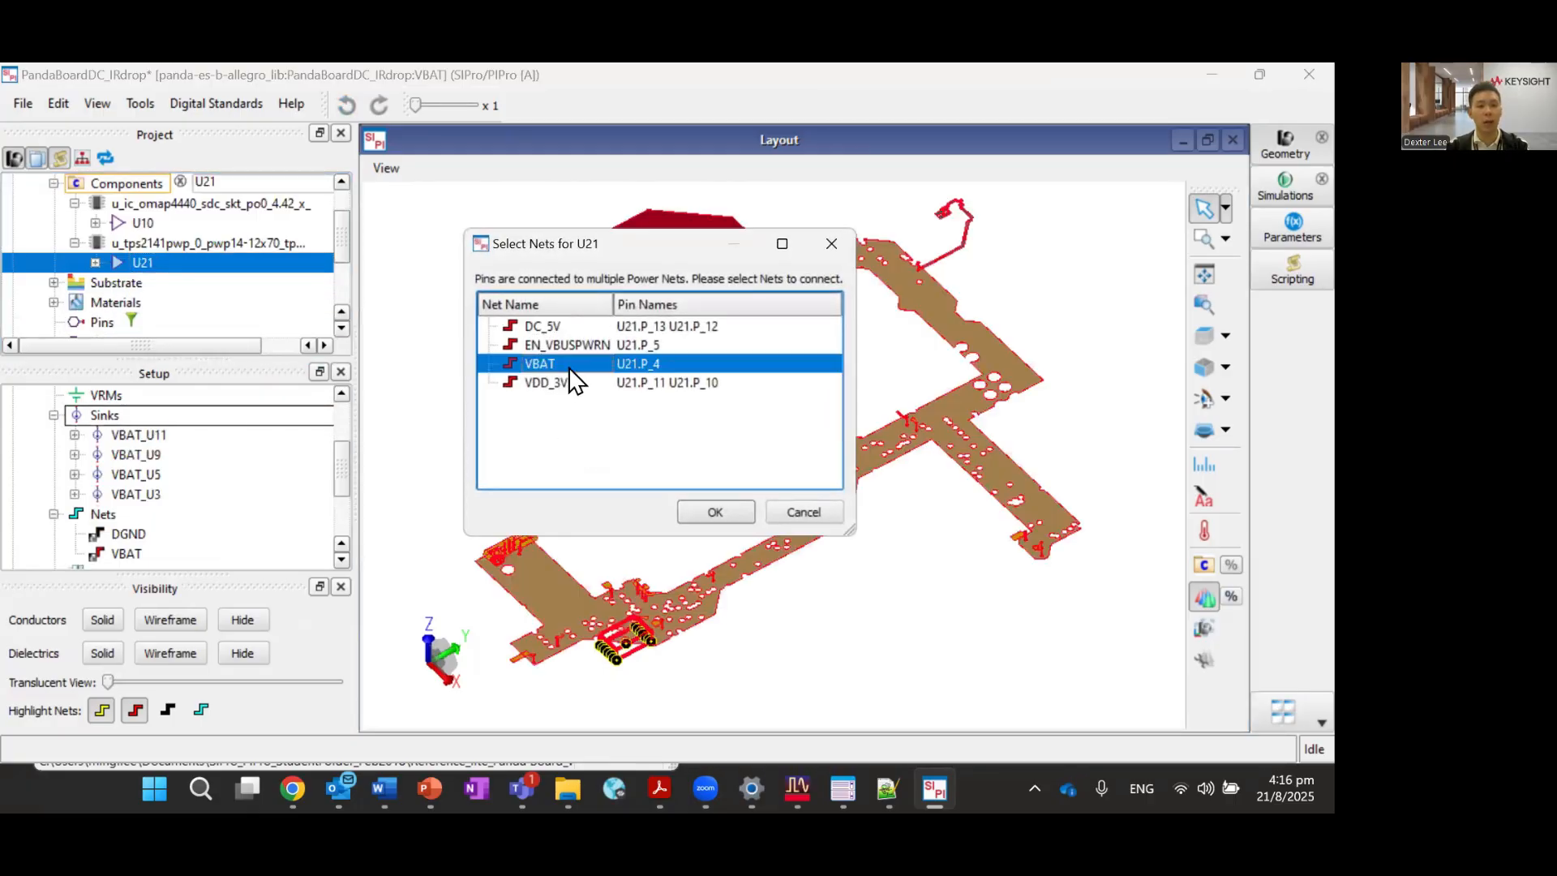
left_click(706, 513)
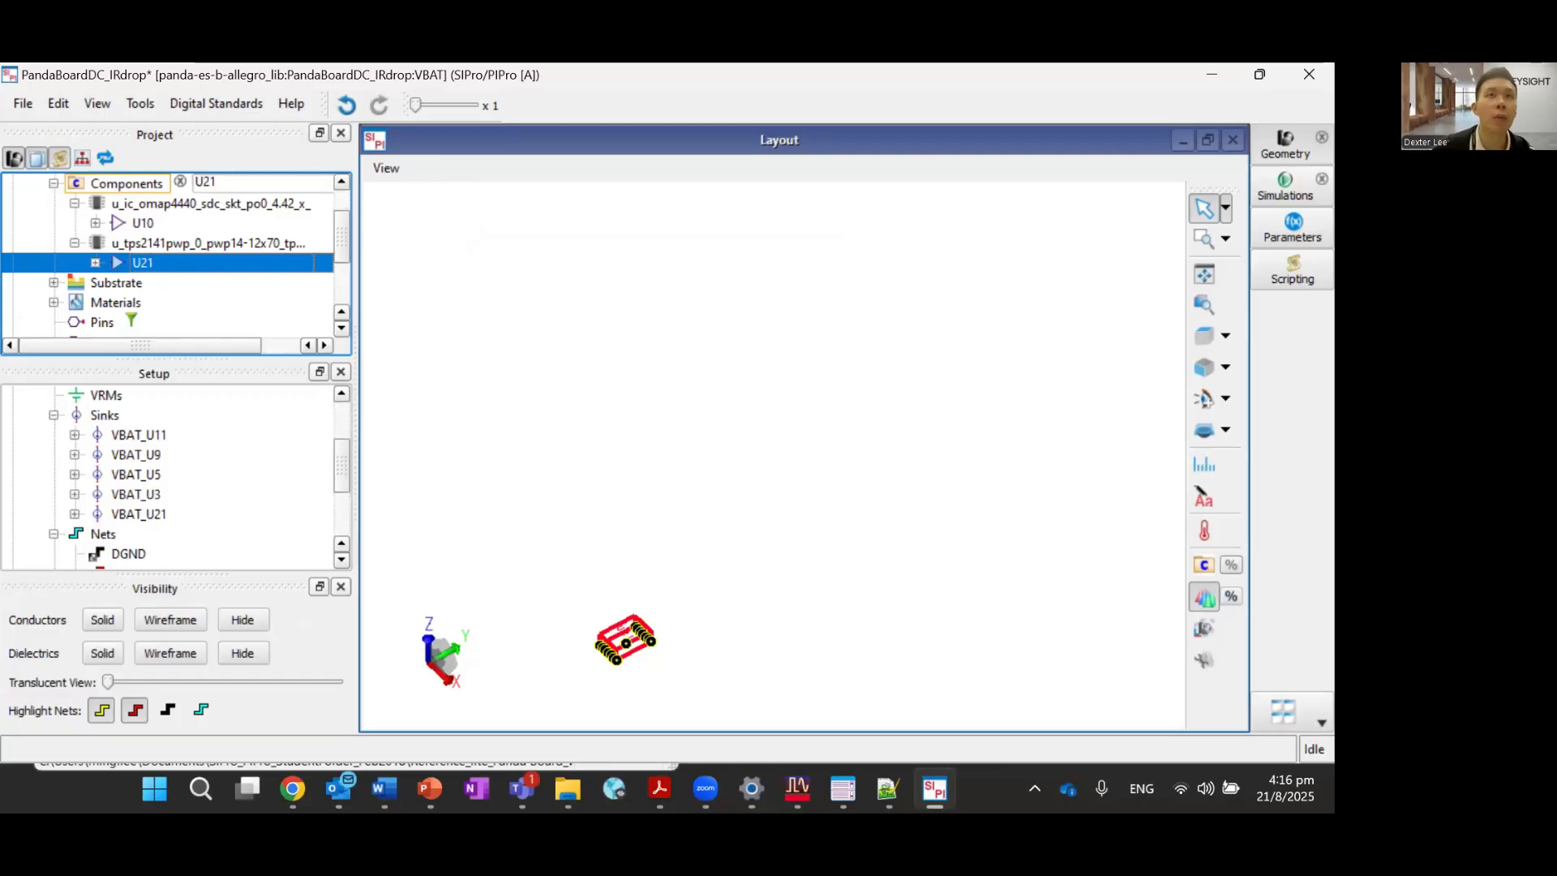
Highlight all VBAT sinks from VBAT_U11 to VBAT_U21 together with the VBAT net and examine their locations in the layout.
key("alt+Tab")
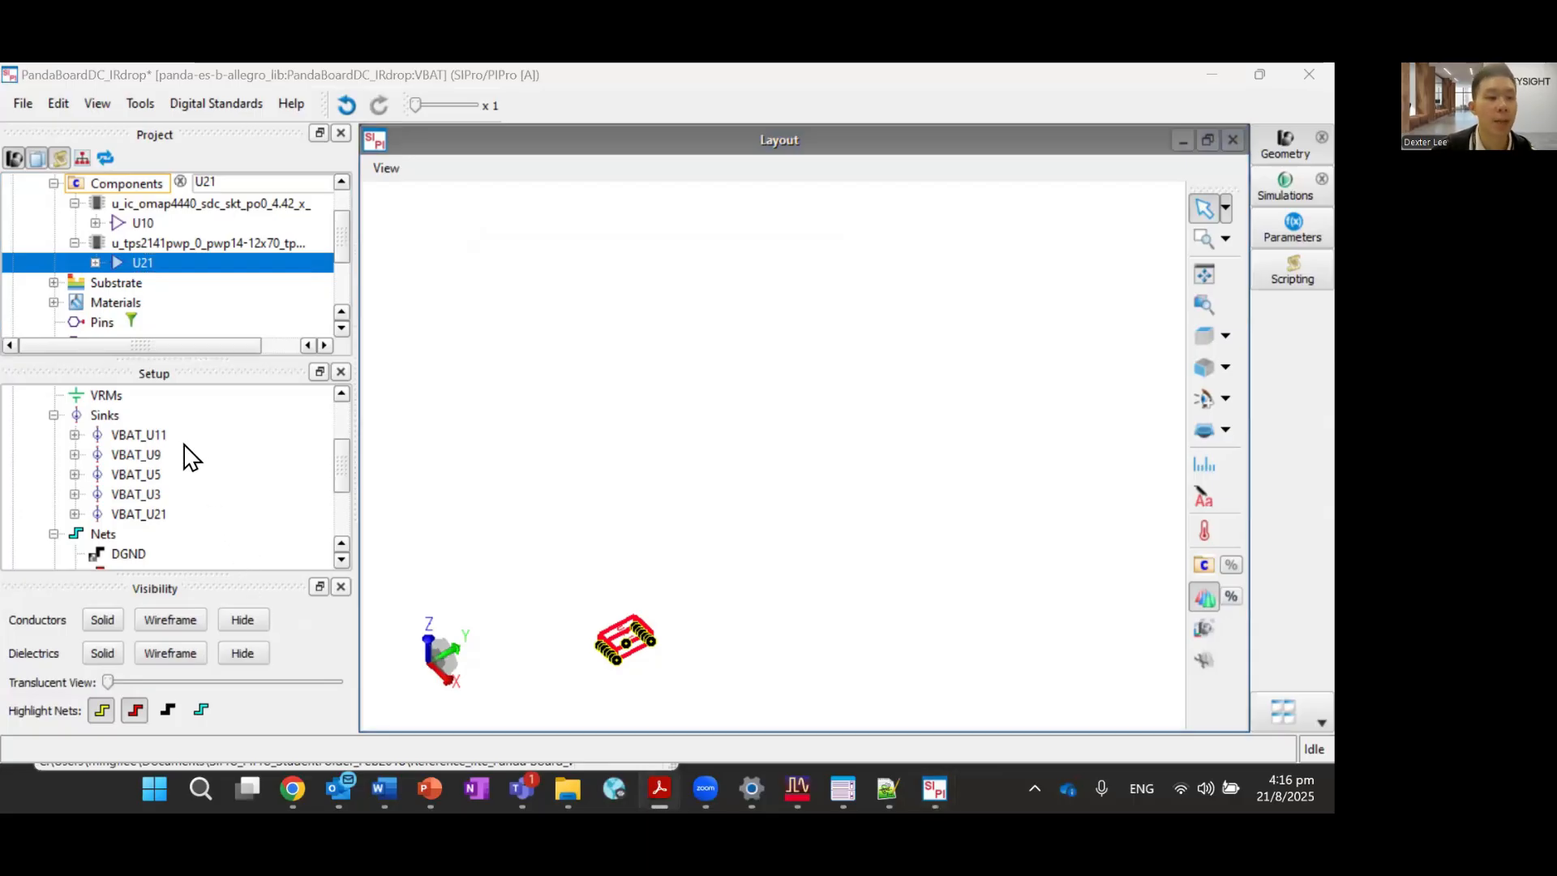
left_click(162, 438)
left_click(151, 514, "shift")
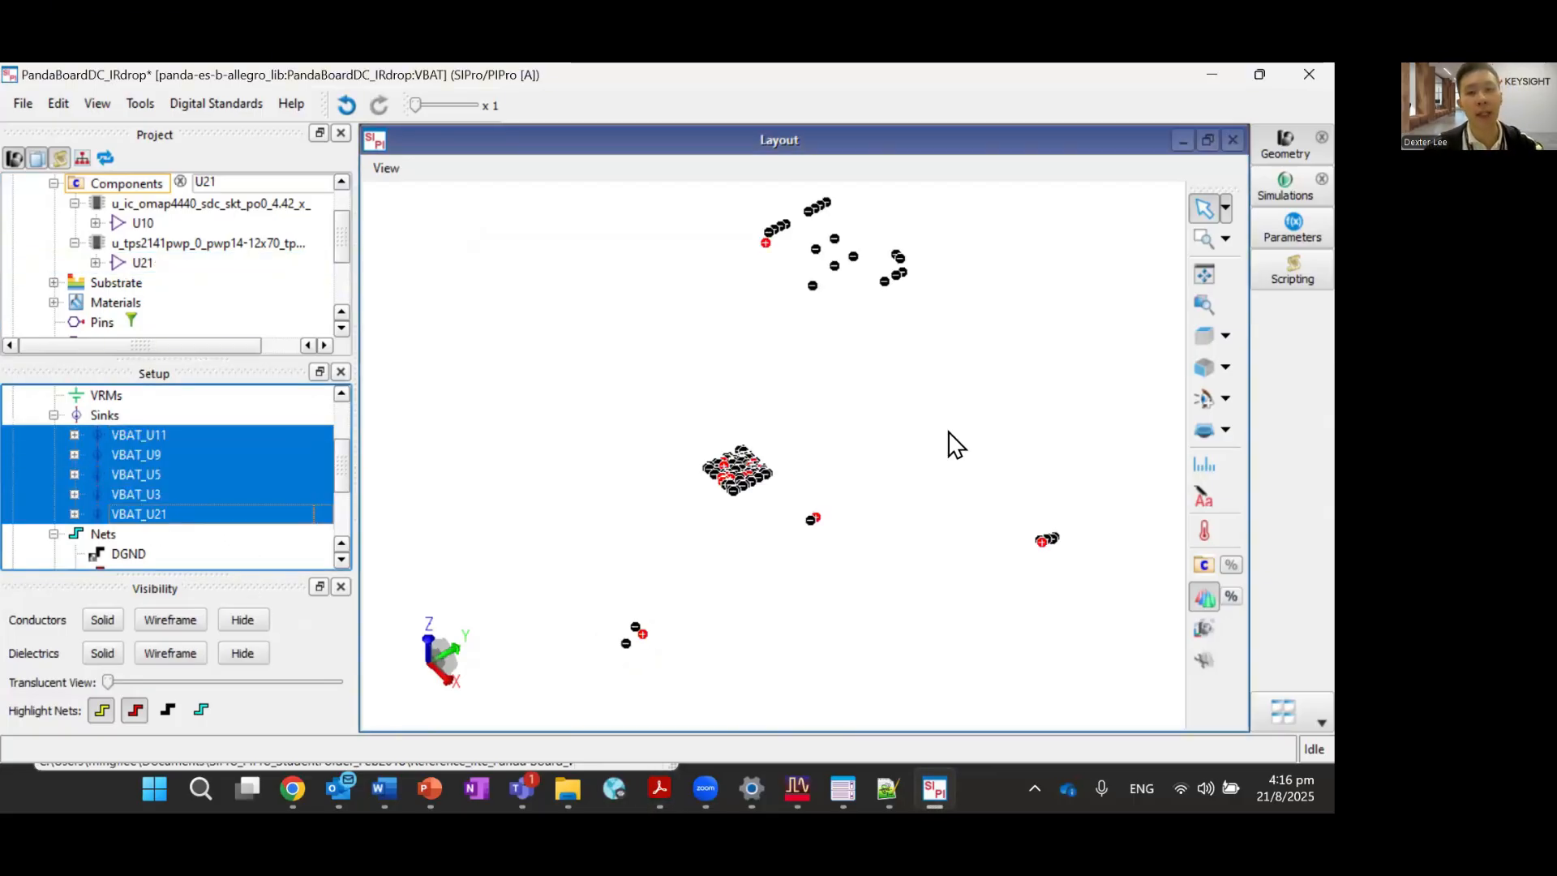
scroll(167, 498, "down", 2)
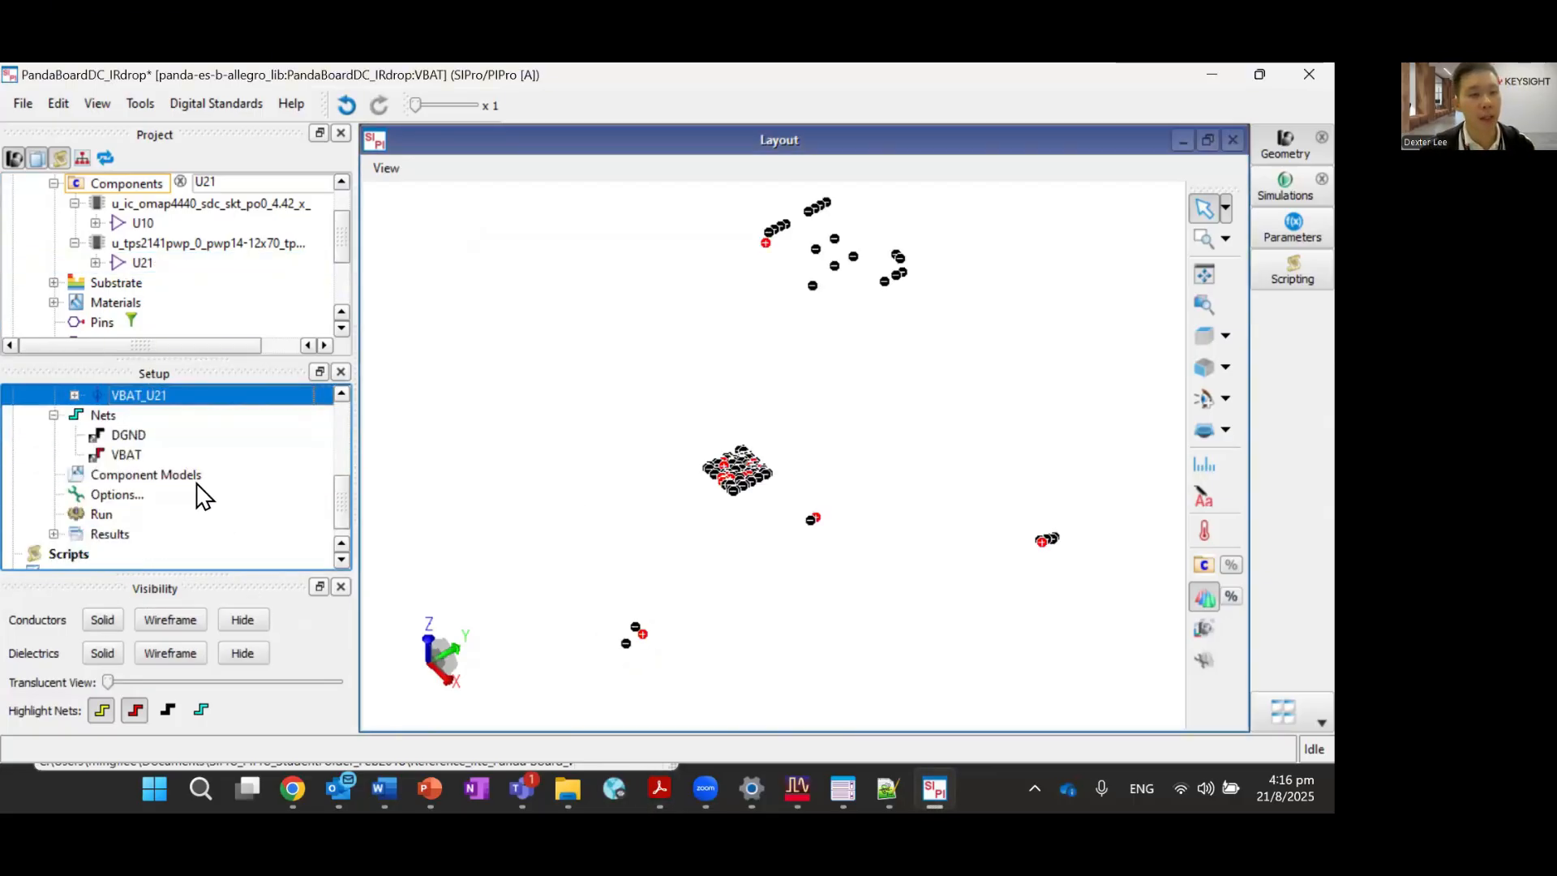
scroll(170, 511, "up", 1)
left_click(135, 515, "ctrl")
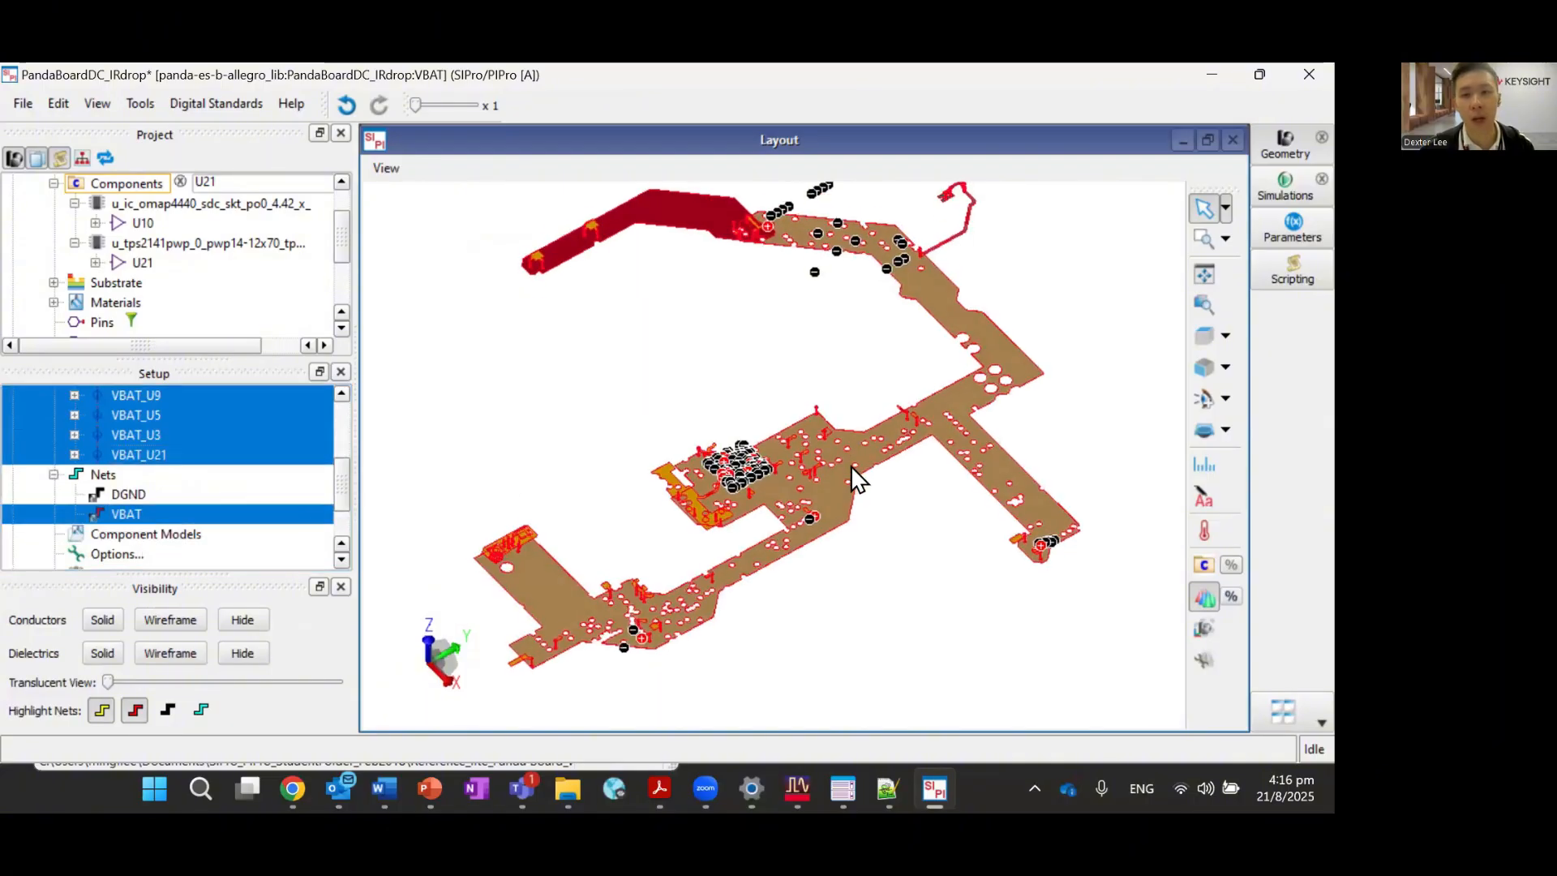
left_click_drag(803, 555, 820, 447)
scroll(810, 537, "down", 1)
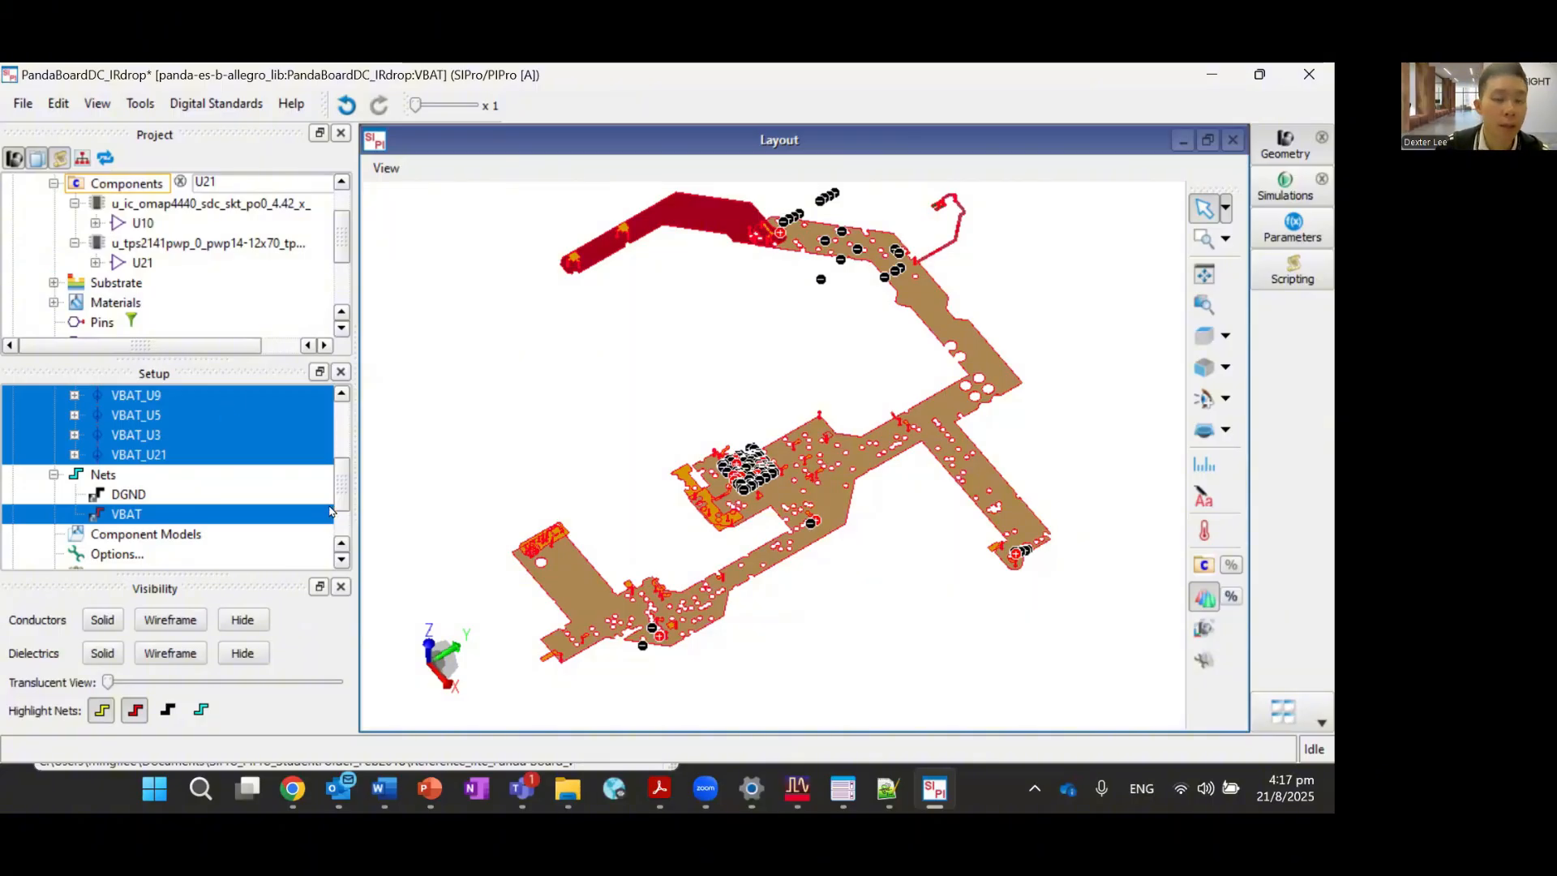
Consult the workshop PDF and open the properties of all DC IR Drop sinks together in the Multiple Sinks Editor.
left_click_drag(338, 496, 343, 463)
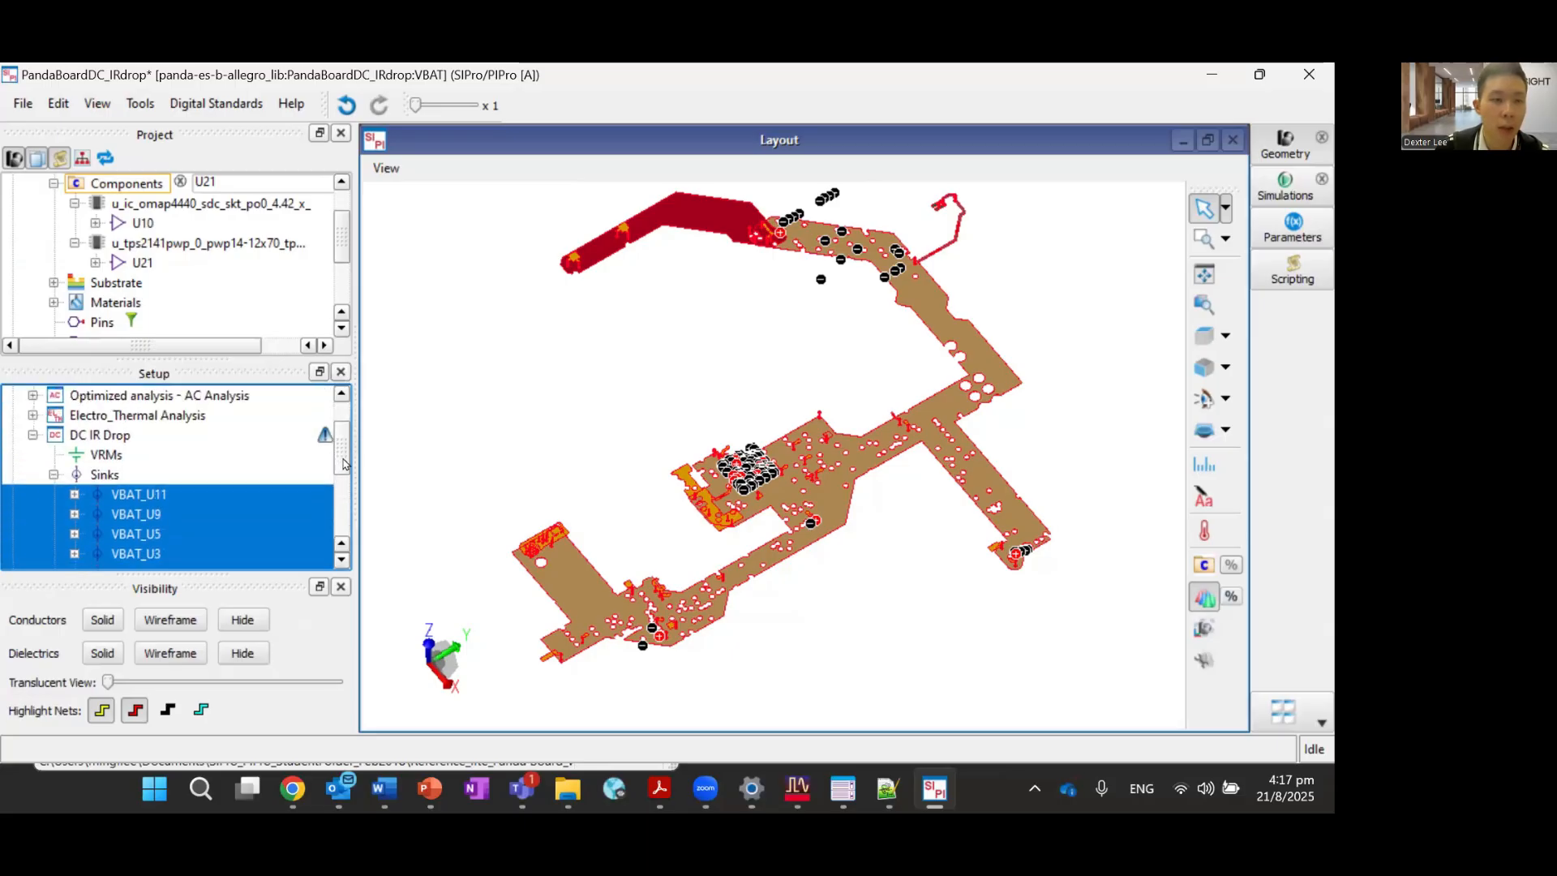
scroll(260, 511, "down", 2)
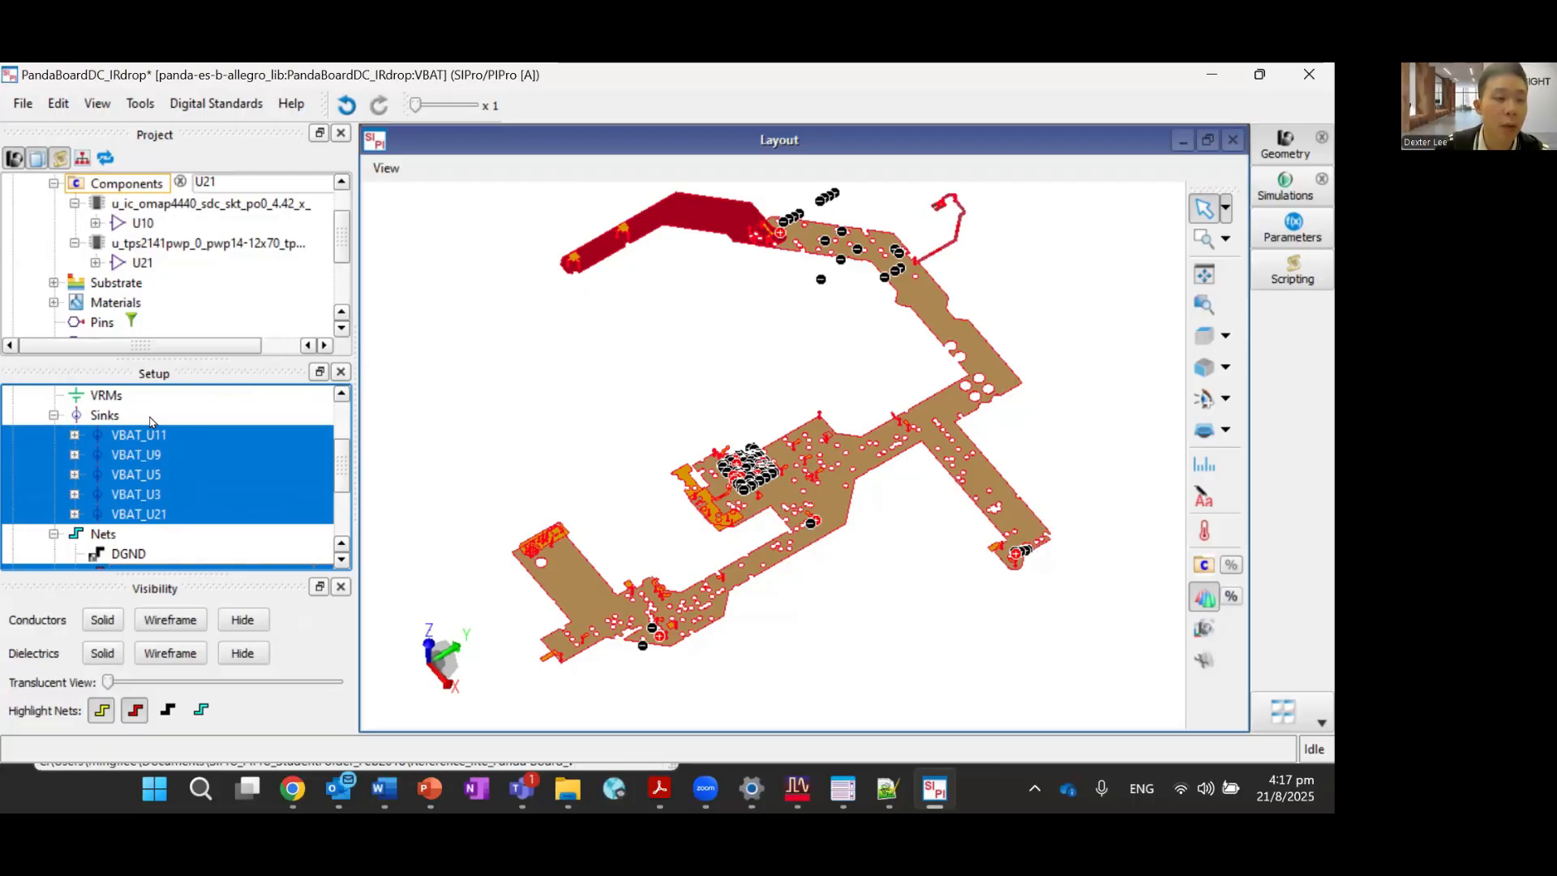
left_click(189, 414)
right_click(188, 416)
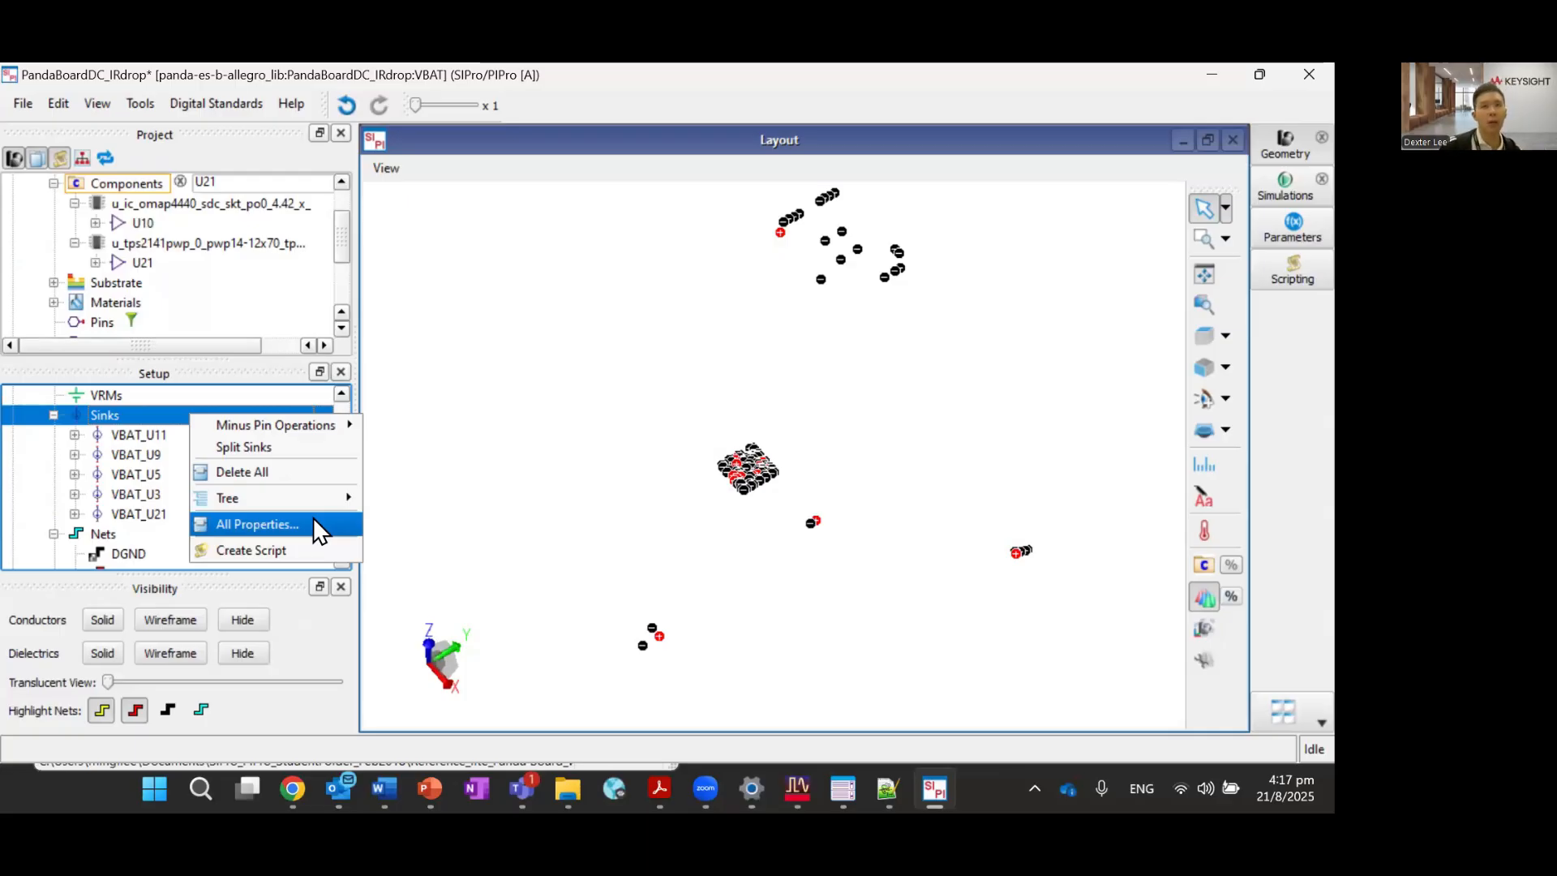
key("alt+Tab")
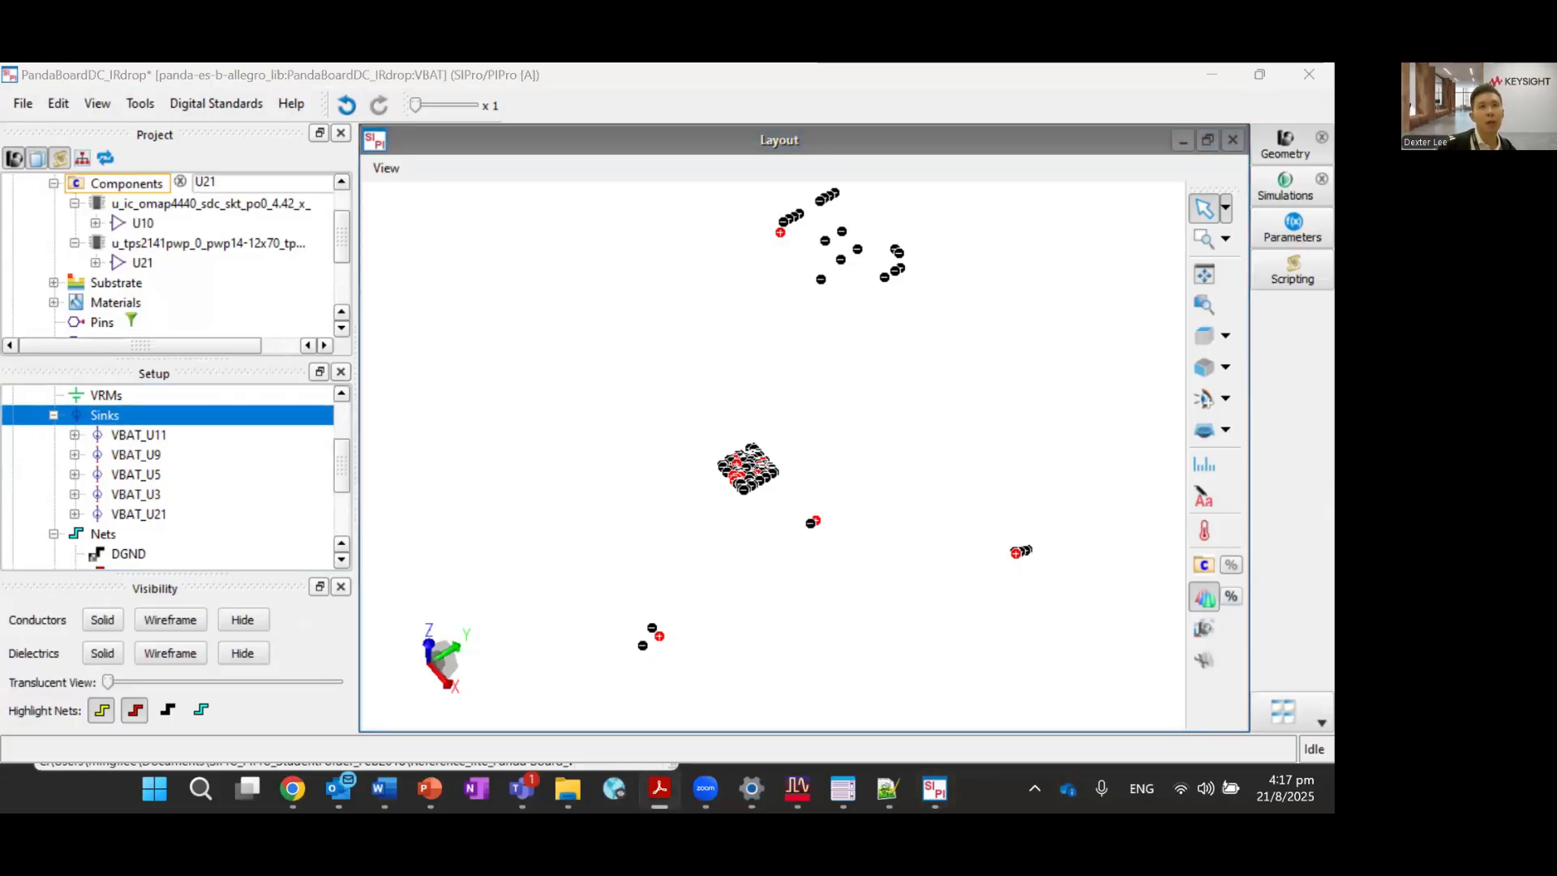
right_click(202, 417)
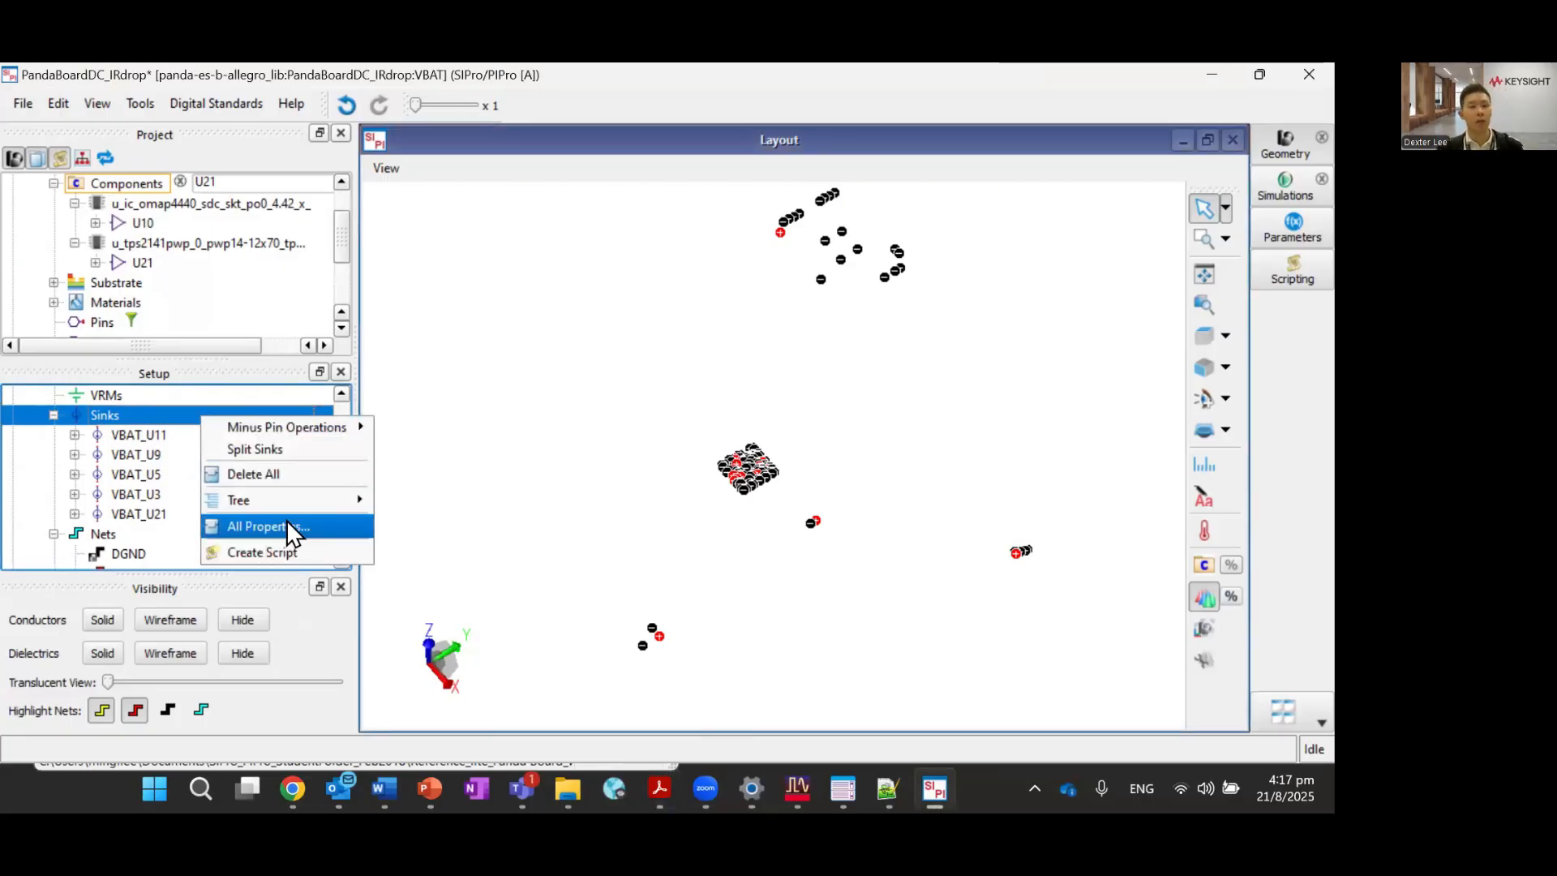
left_click(286, 526)
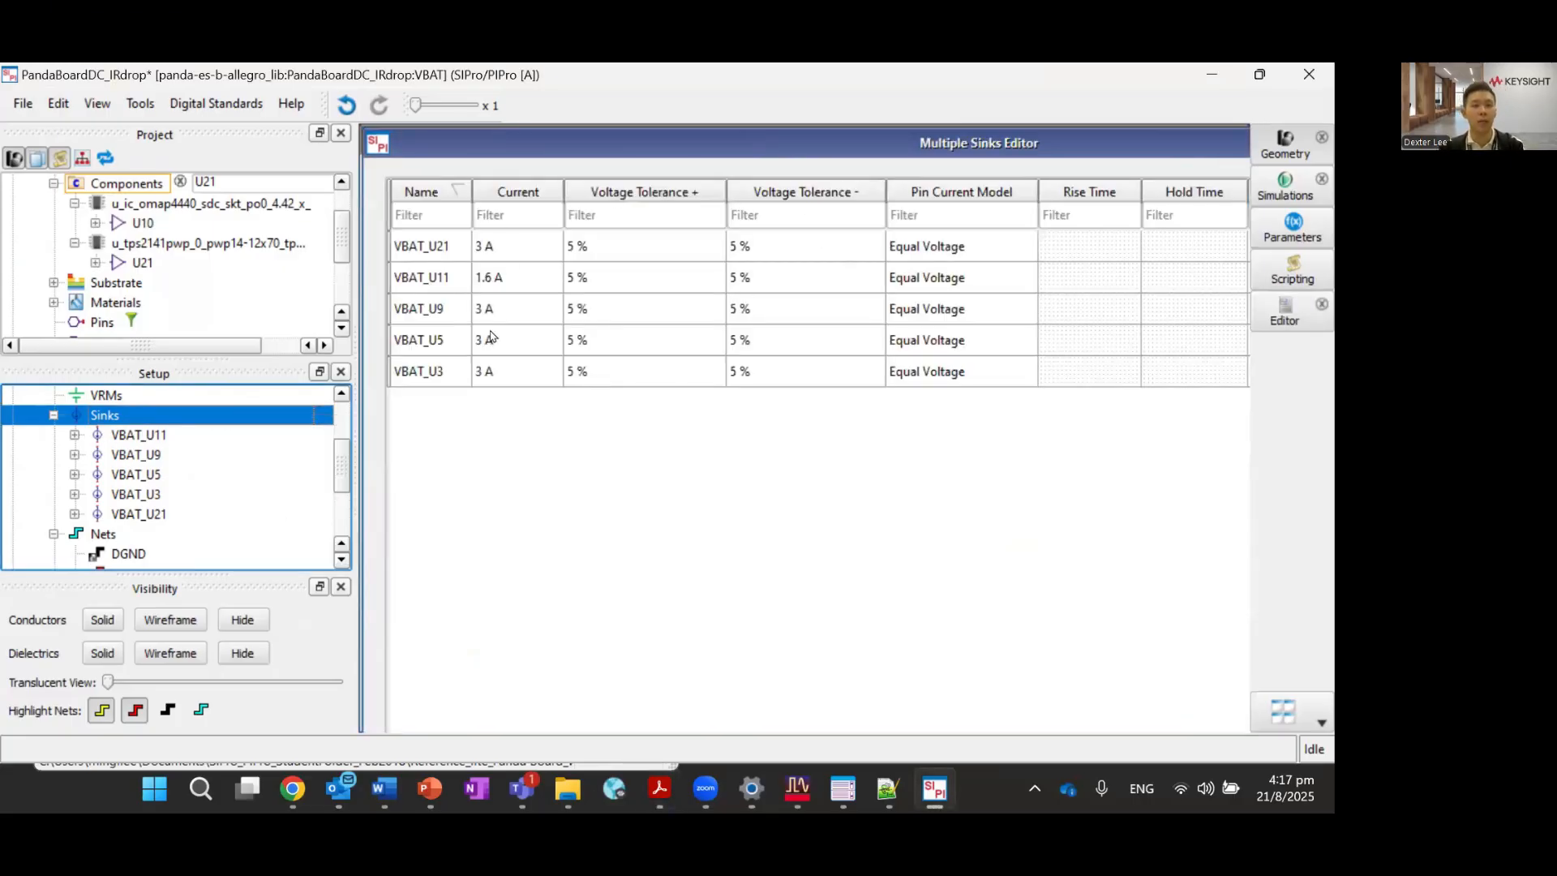
Set the sink currents to 0.4 A for VBAT_U9 and VBAT_U5, 0.325 A for VBAT_U21 and 0.28 A for VBAT_U3, and finish editing.
double_click(490, 309)
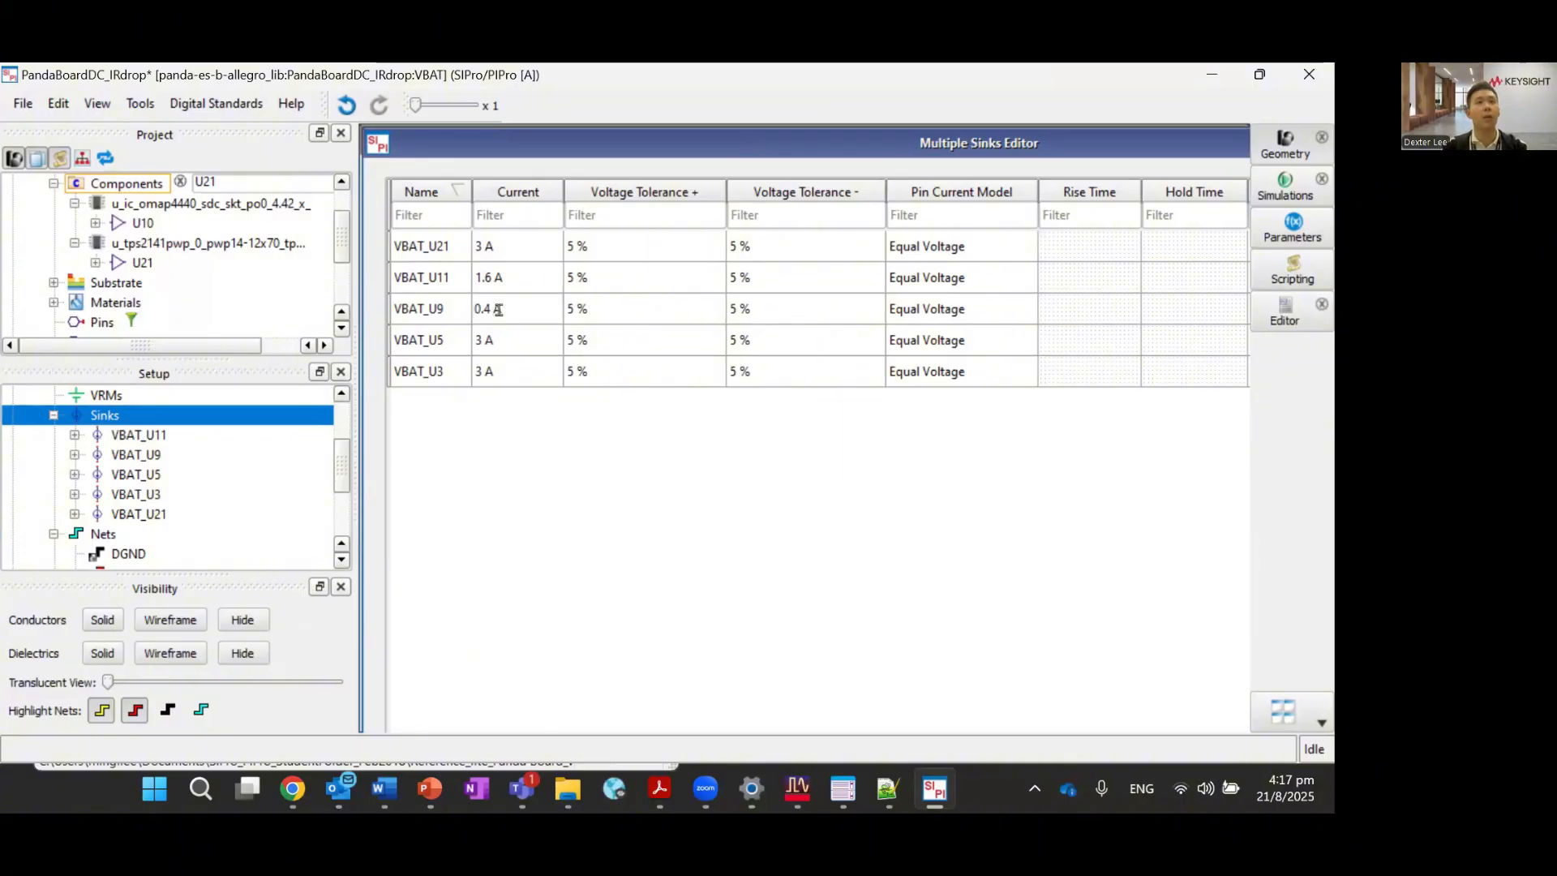
double_click(509, 339)
type("0.4")
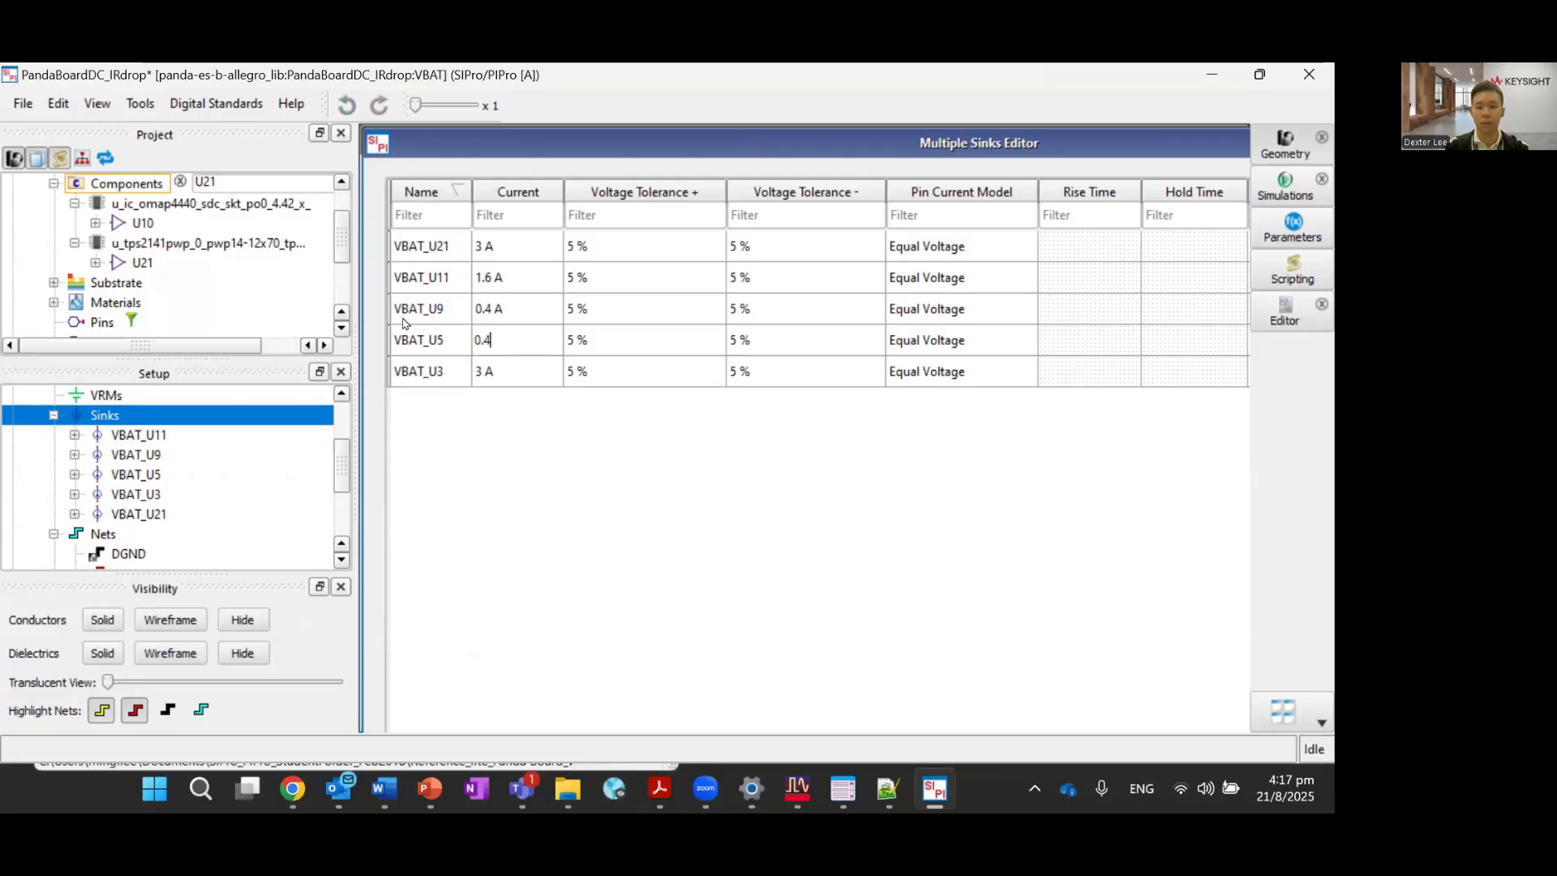
double_click(494, 246)
type("0.325")
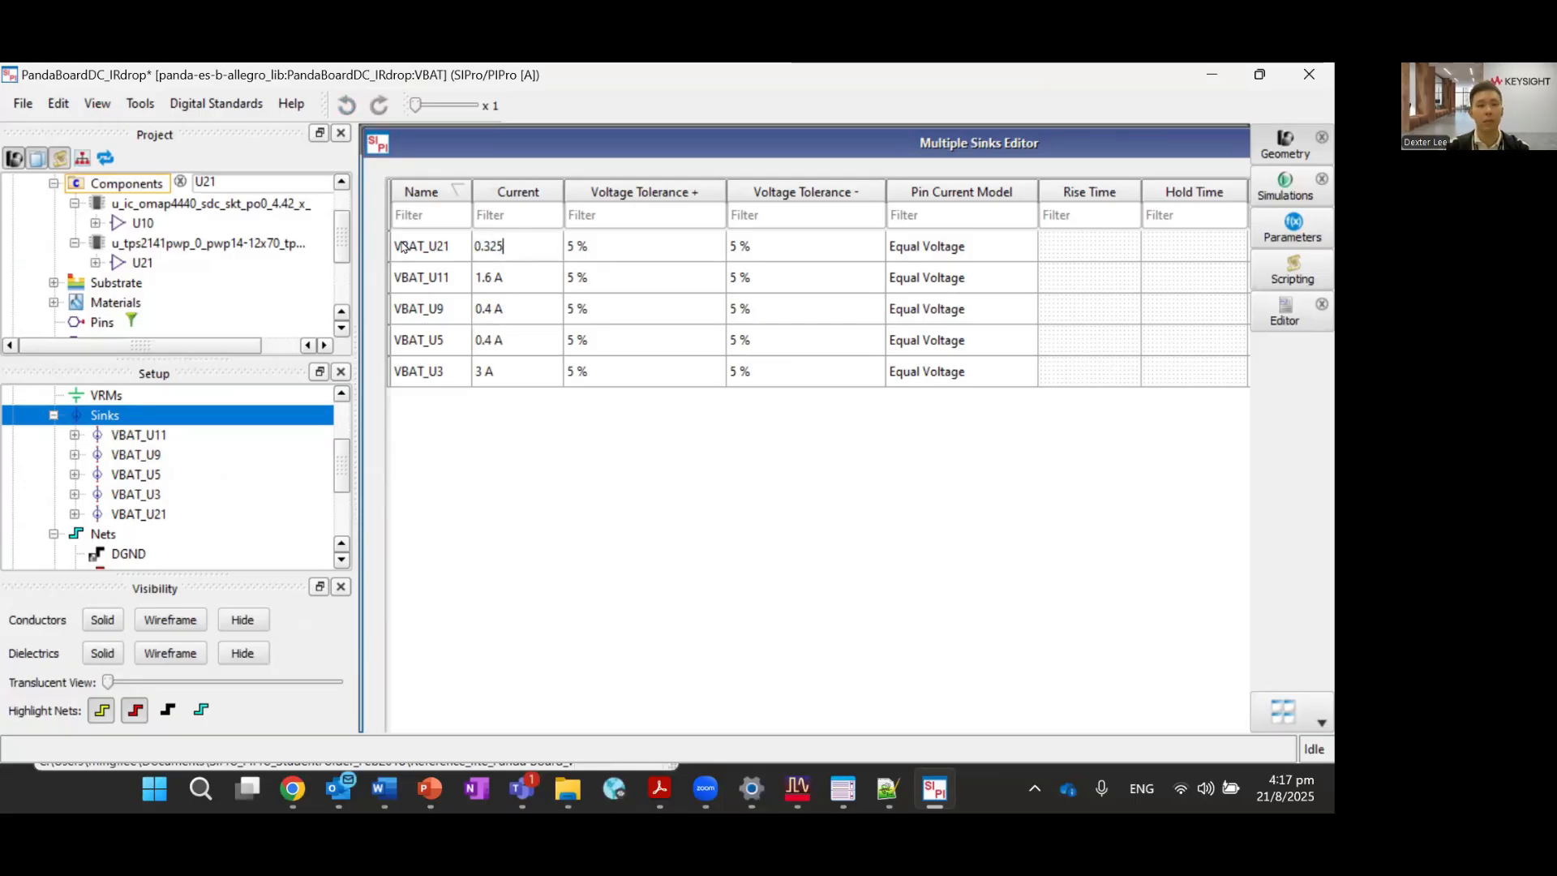
double_click(498, 371)
type("0.28")
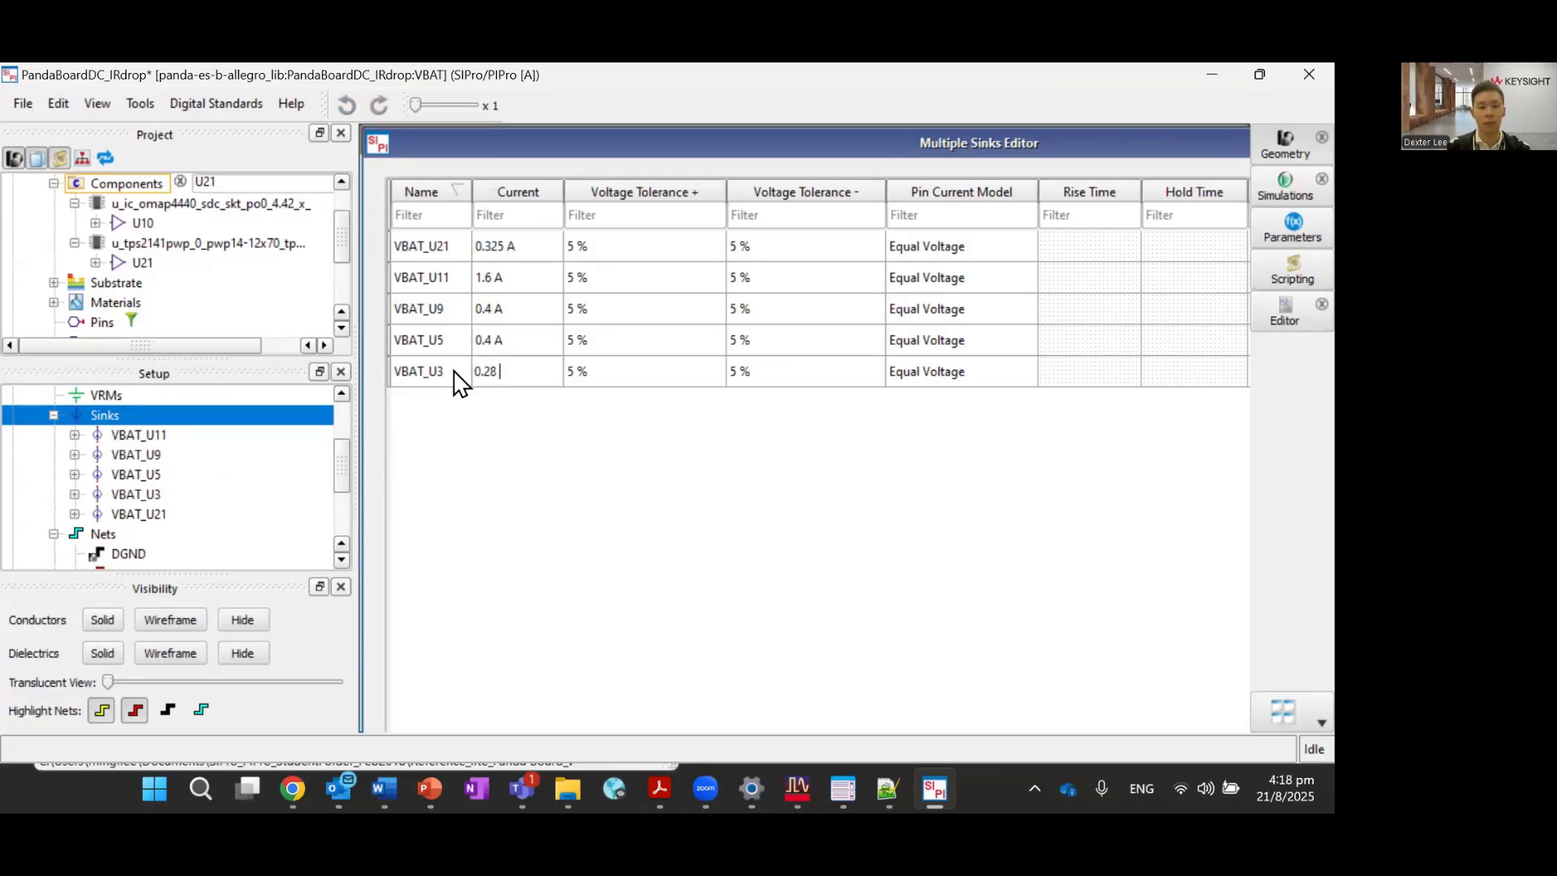
key("Return")
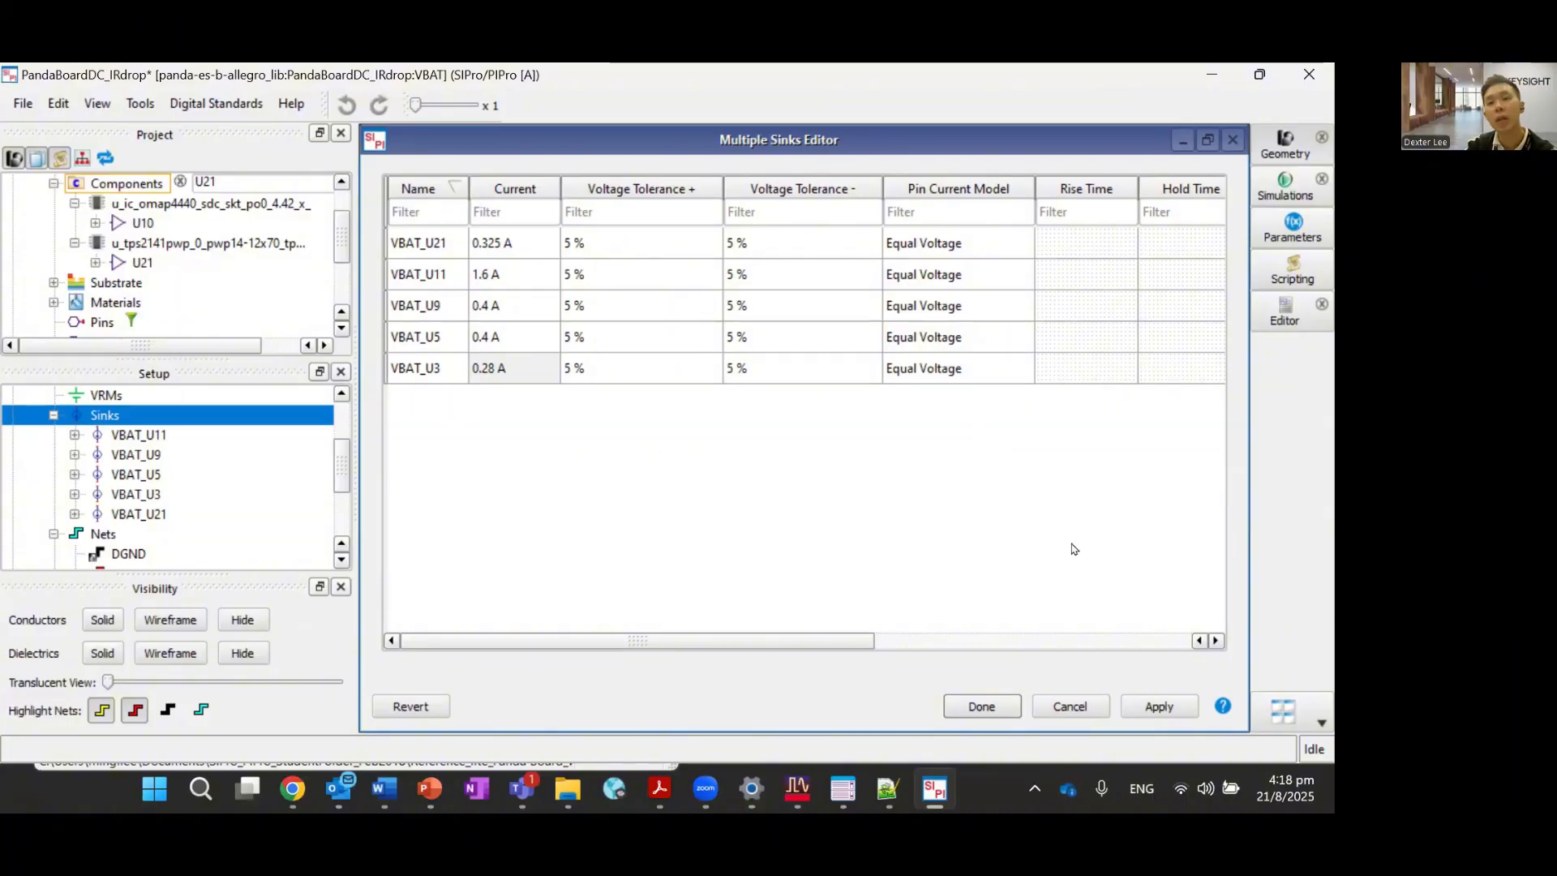
left_click(981, 705)
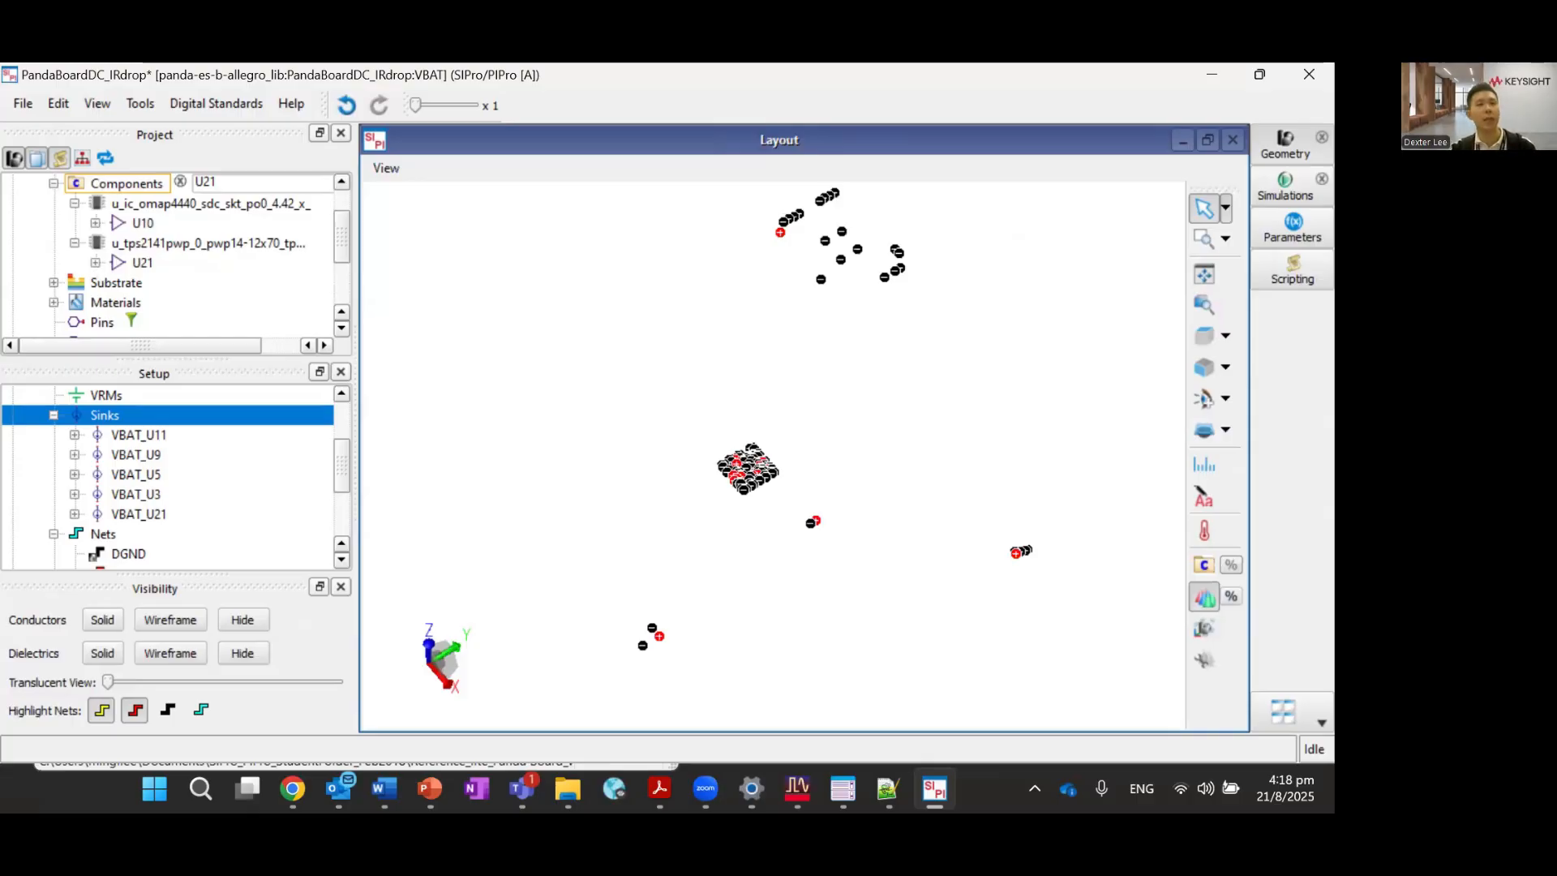
Switch to the workshop PDF, maximize it and read the VRM definition instructions, highlighting the component "R186".
key("alt+Tab")
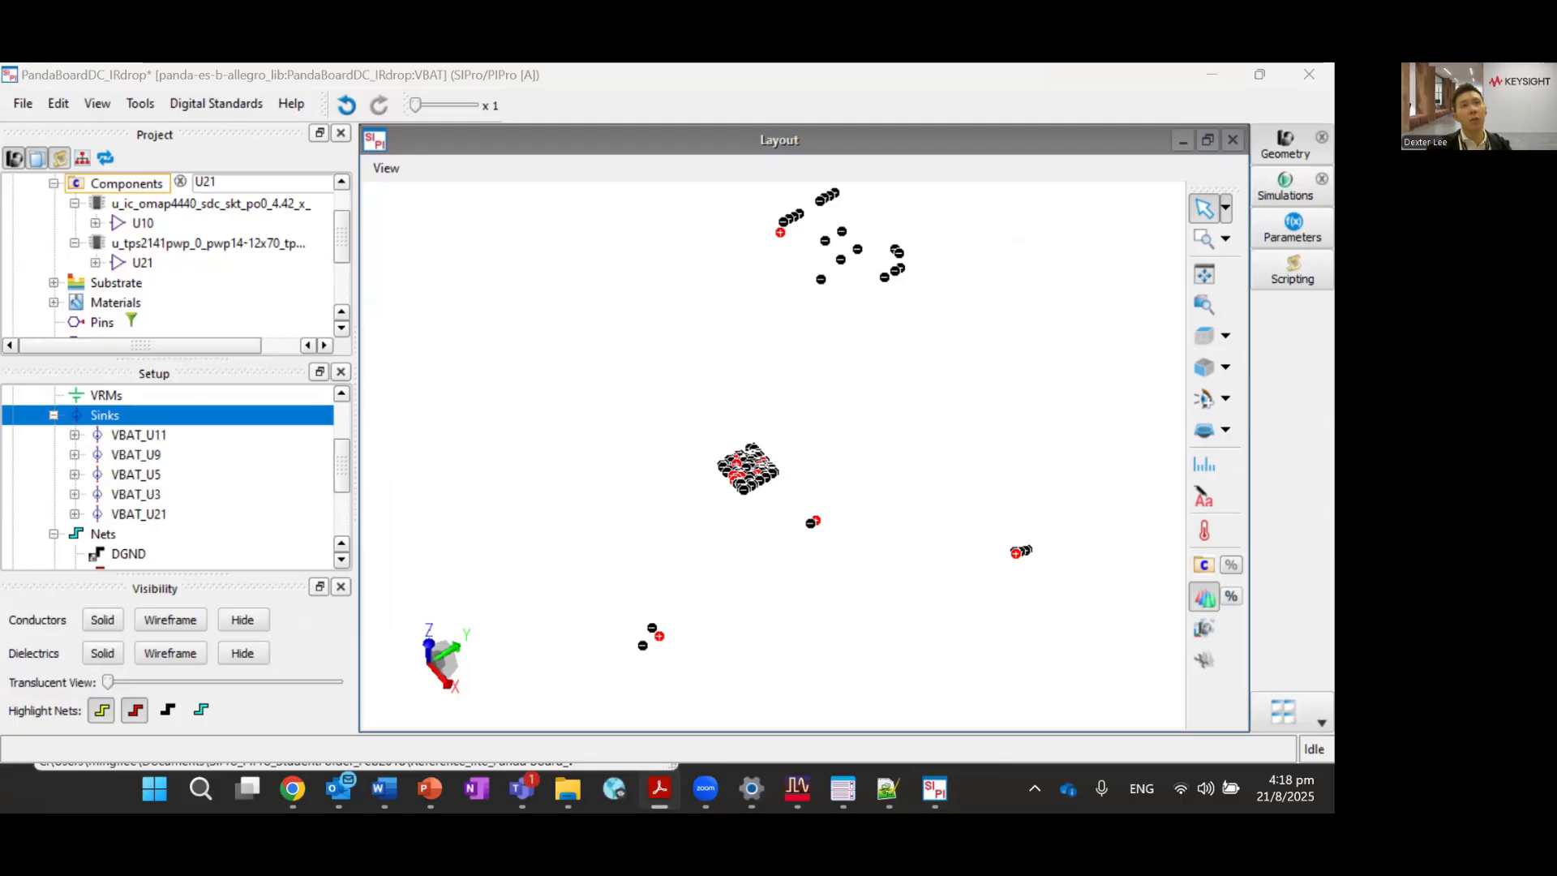
double_click(682, 146)
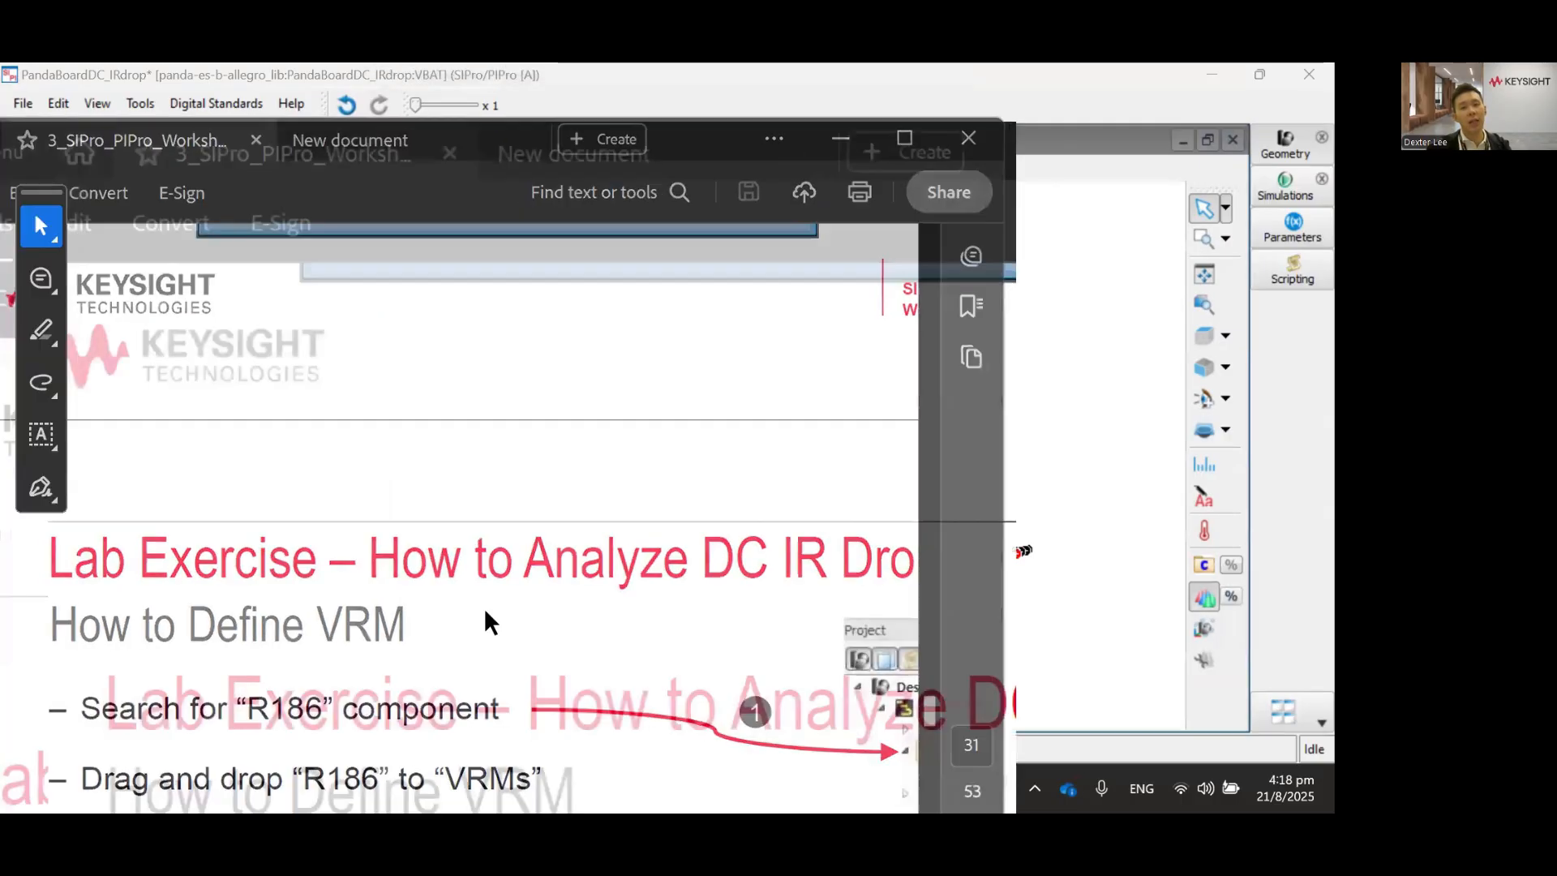
scroll(413, 580, "down", 2)
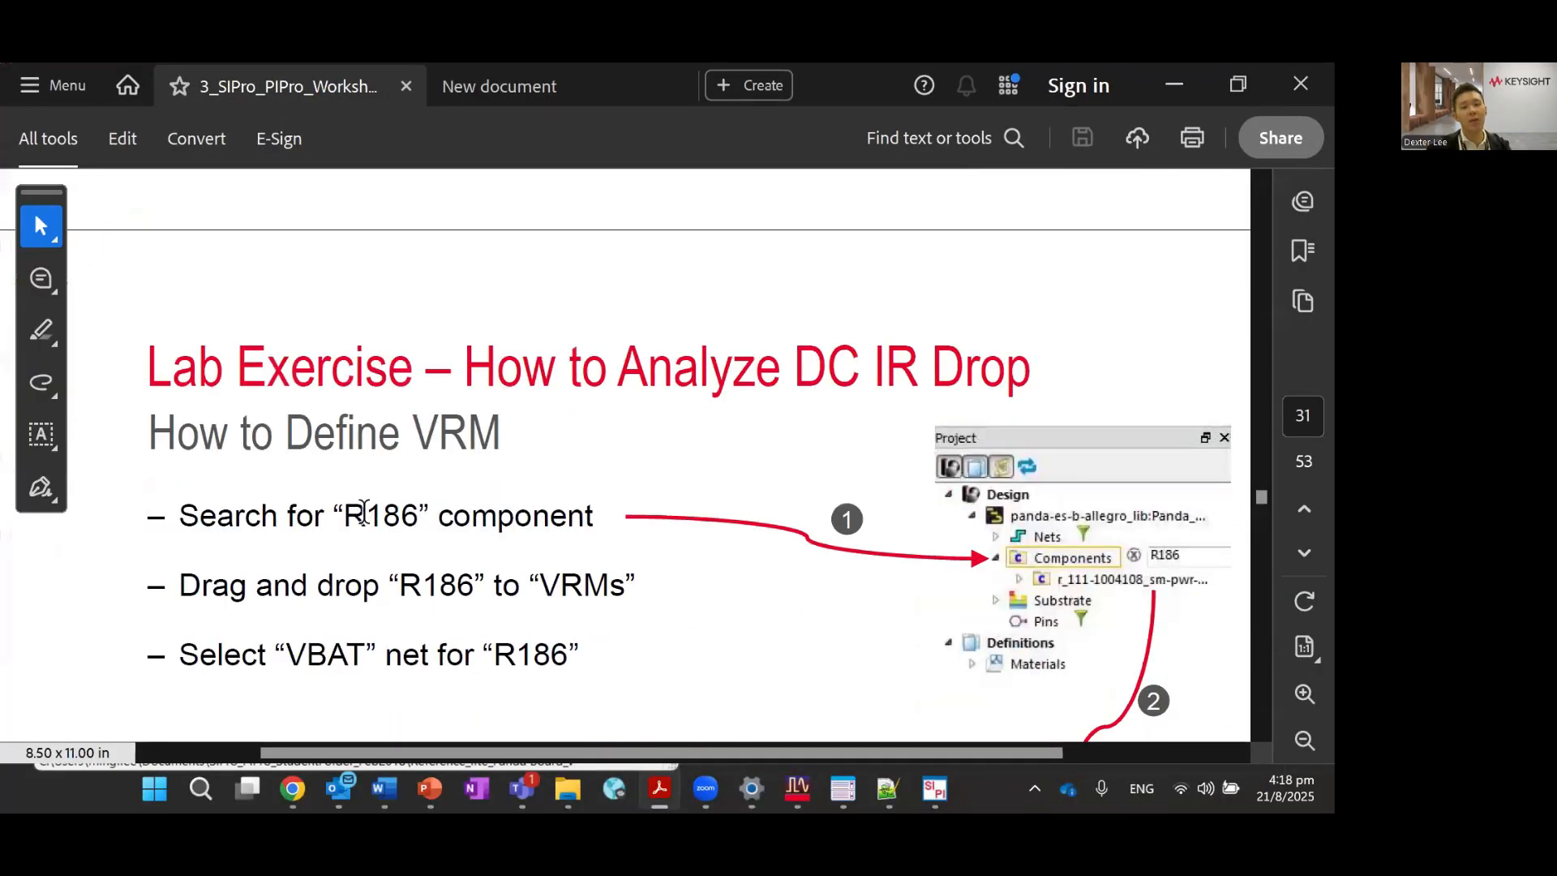
left_click_drag(344, 516, 418, 519)
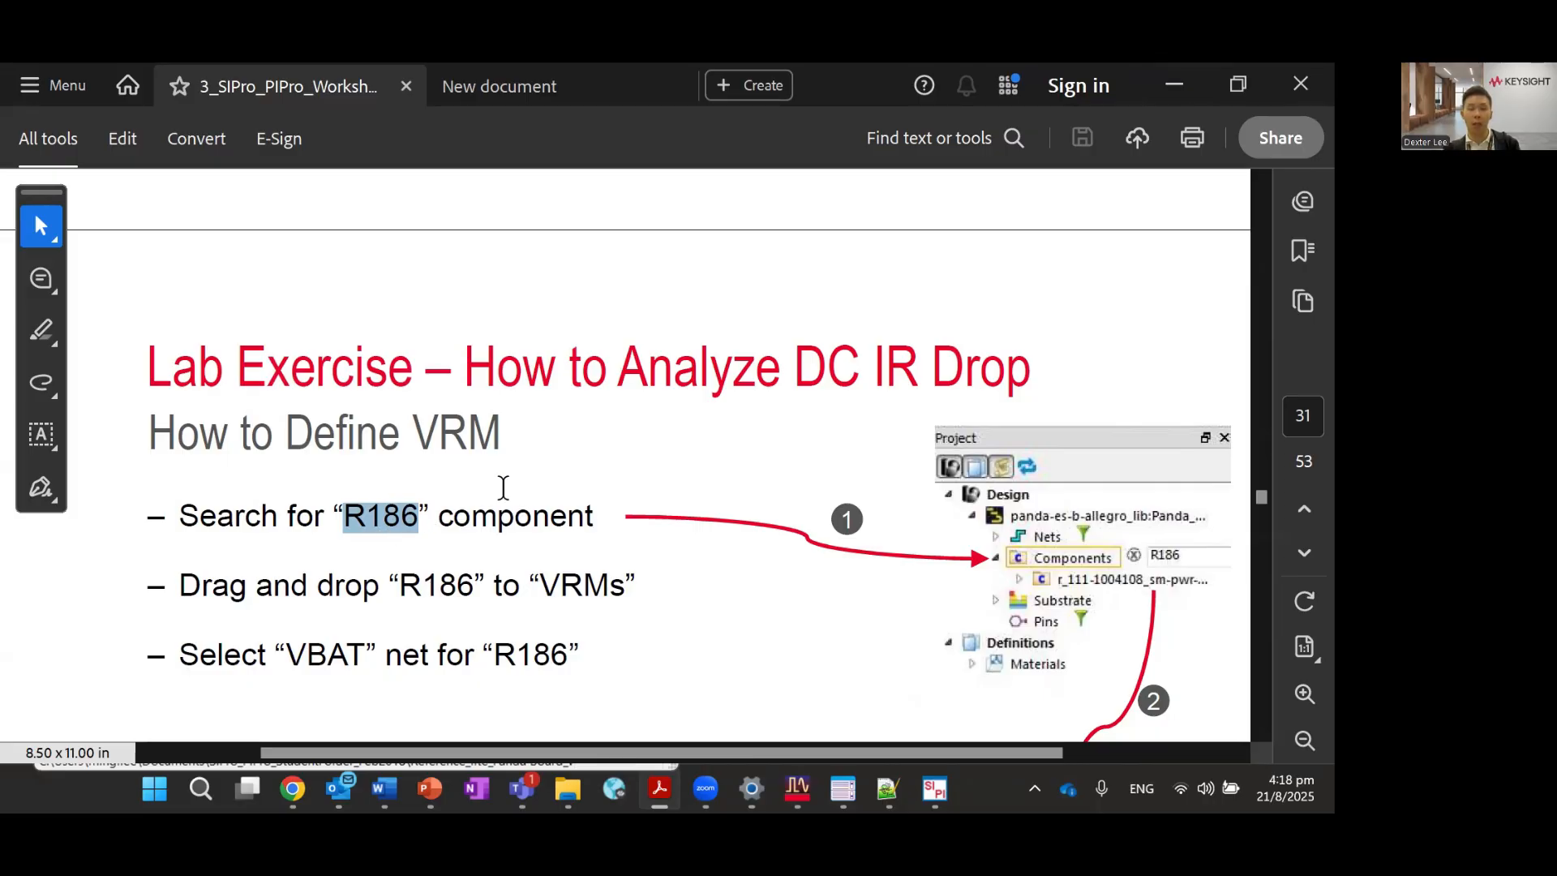
Go back to the VBAT (ES-B version) page and examine the supply schematic from regulator U22 to resistor R186.
scroll(1246, 475, "up", 5)
mouse_move(1257, 493)
left_mouse_down()
mouse_move(1258, 460)
mouse_move(1261, 476)
left_mouse_up()
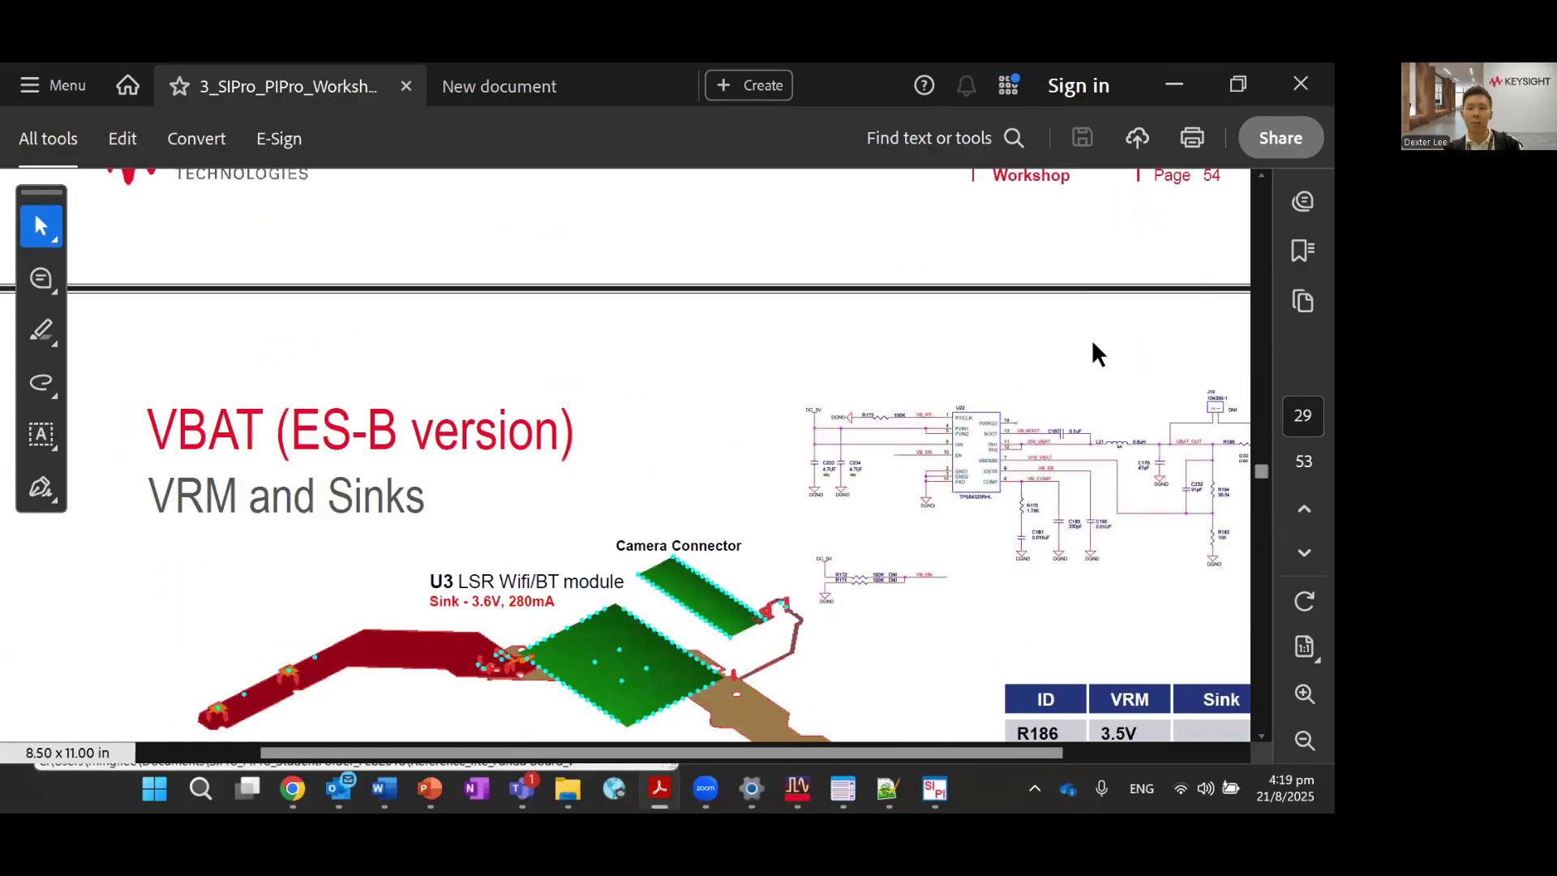
scroll(1103, 421, "up", 3)
scroll(1103, 422, "down", 1)
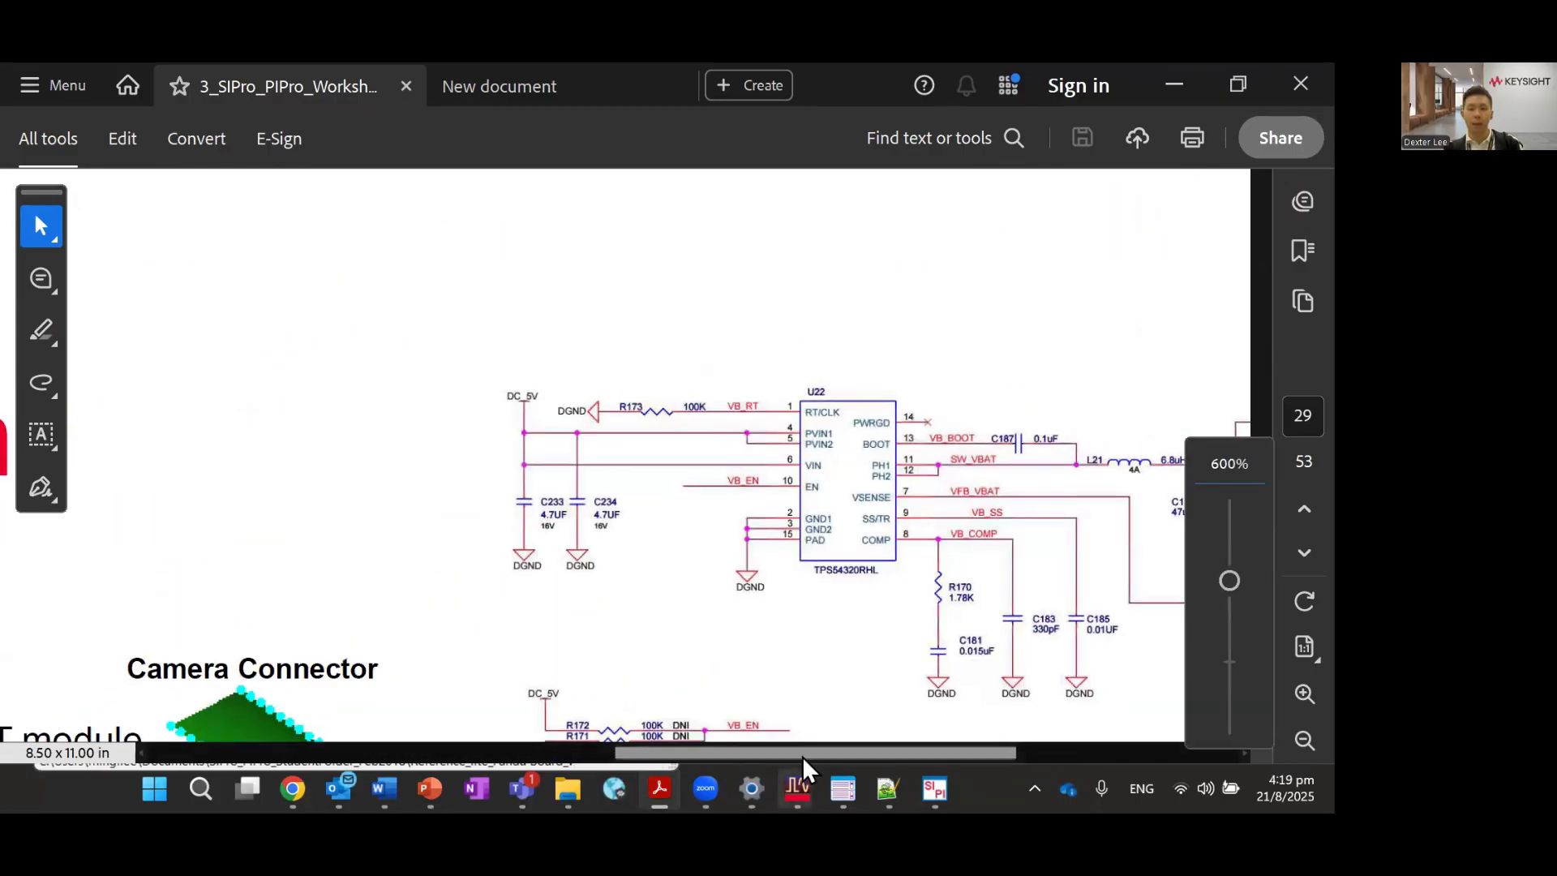
left_click_drag(804, 756, 914, 755)
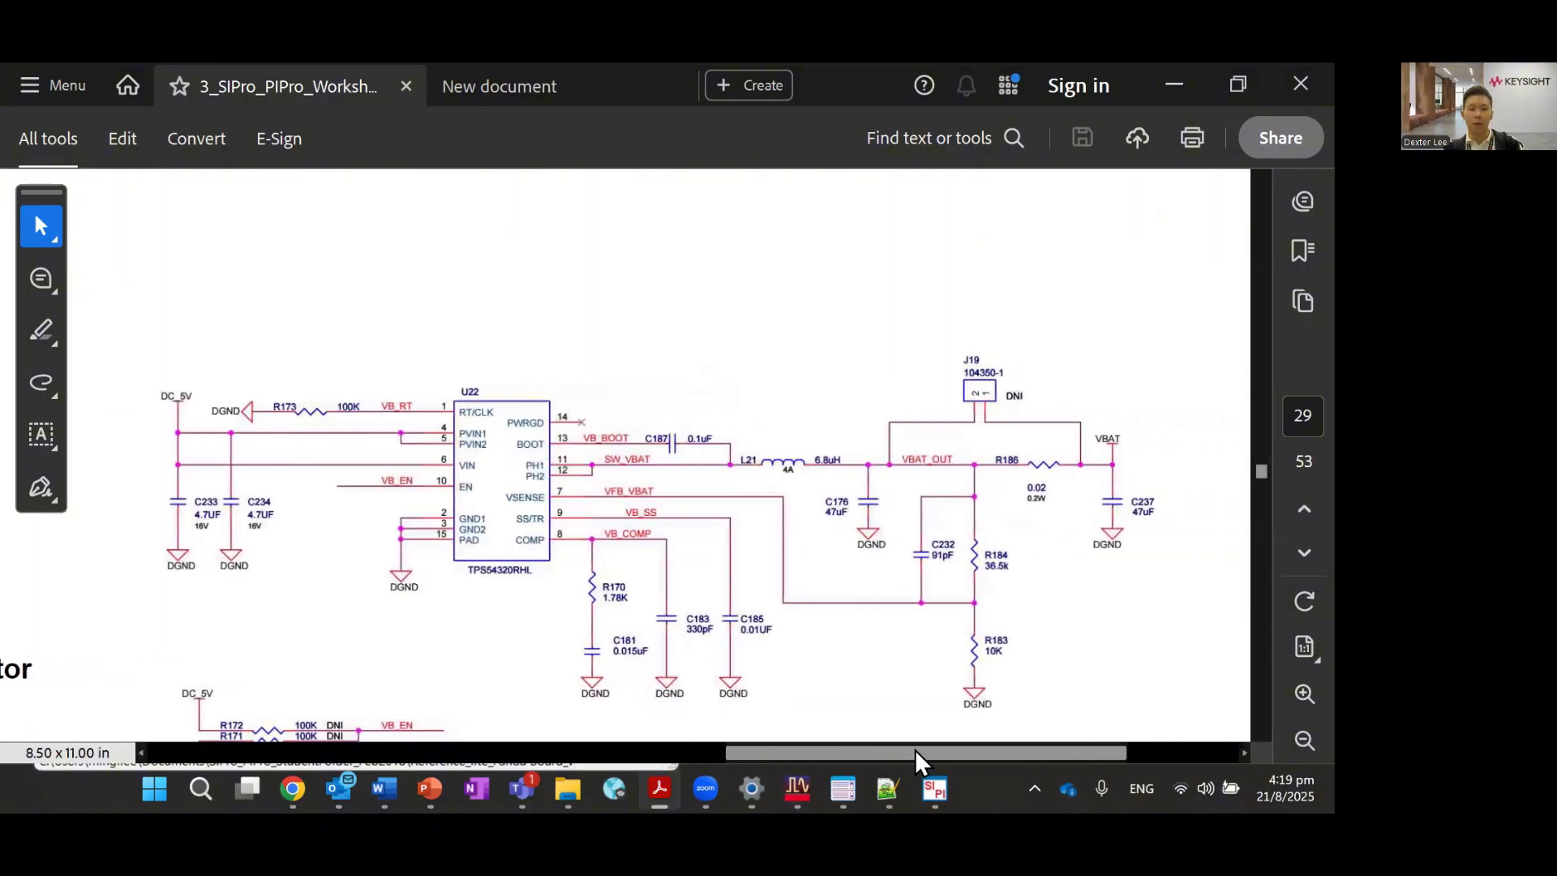
Examine the VBAT supply schematic in the workshop PDF, from inductor L21 through resistor R186 to the VBAT net.
scroll(753, 600, "down", 1)
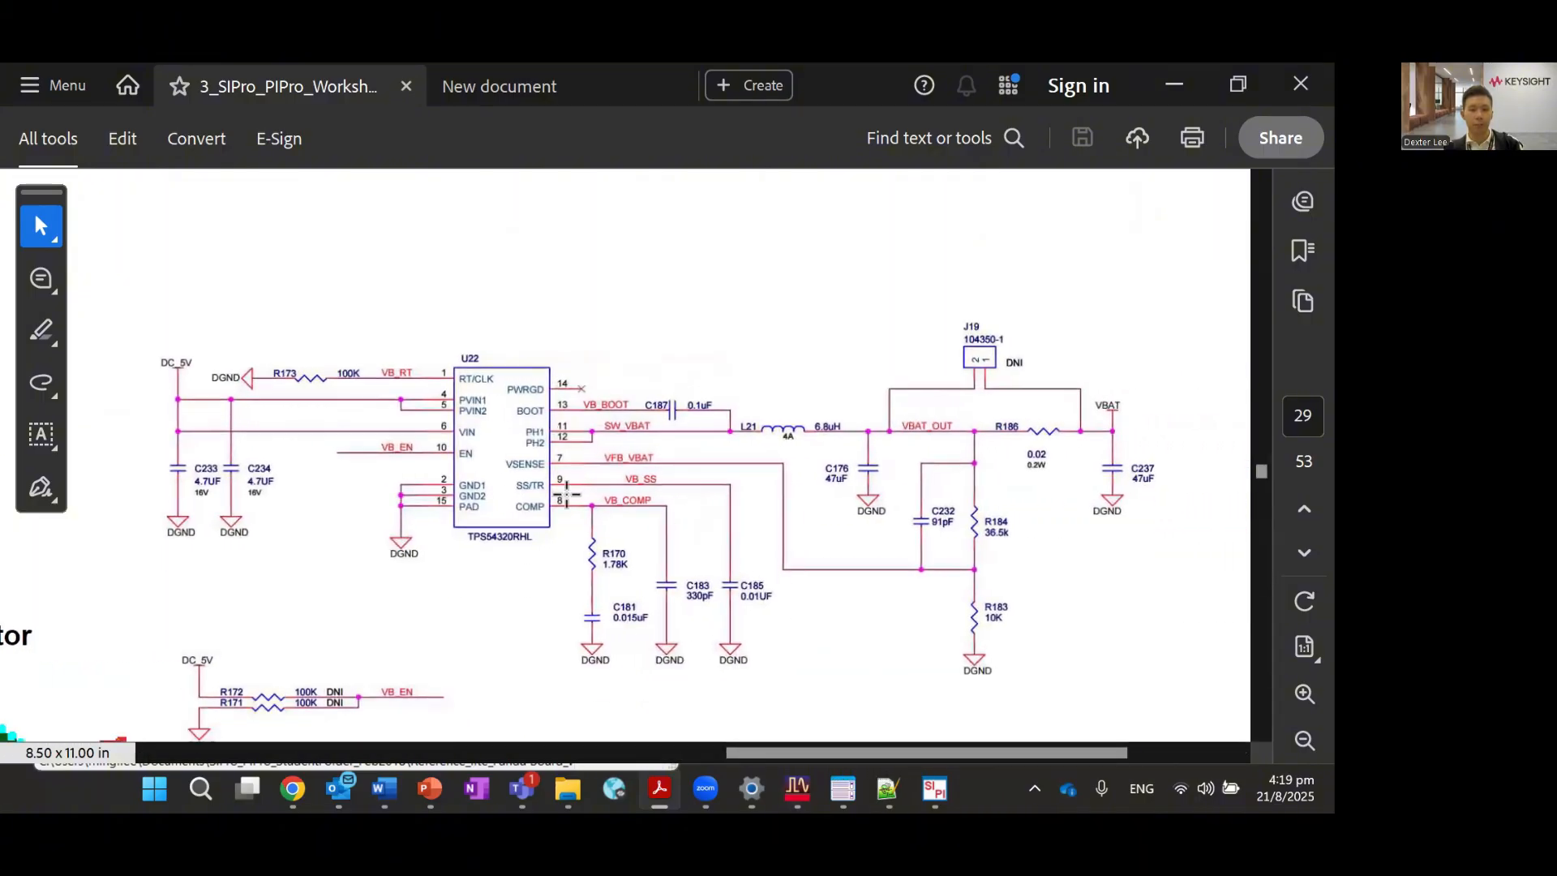
scroll(558, 437, "up", 1)
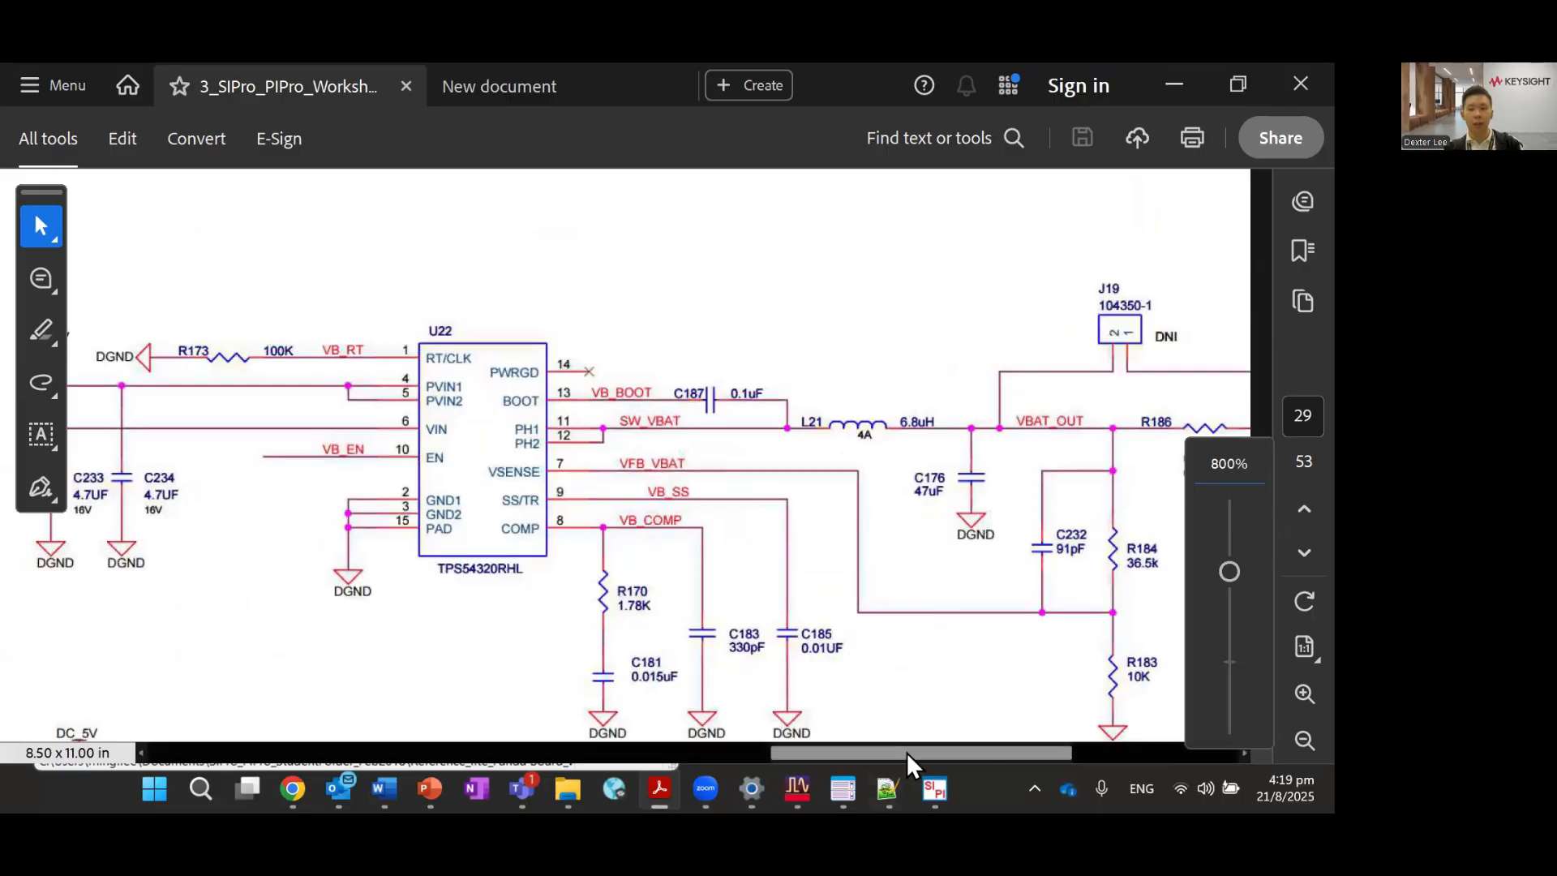
left_click_drag(908, 754, 932, 751)
scroll(793, 522, "down", 1)
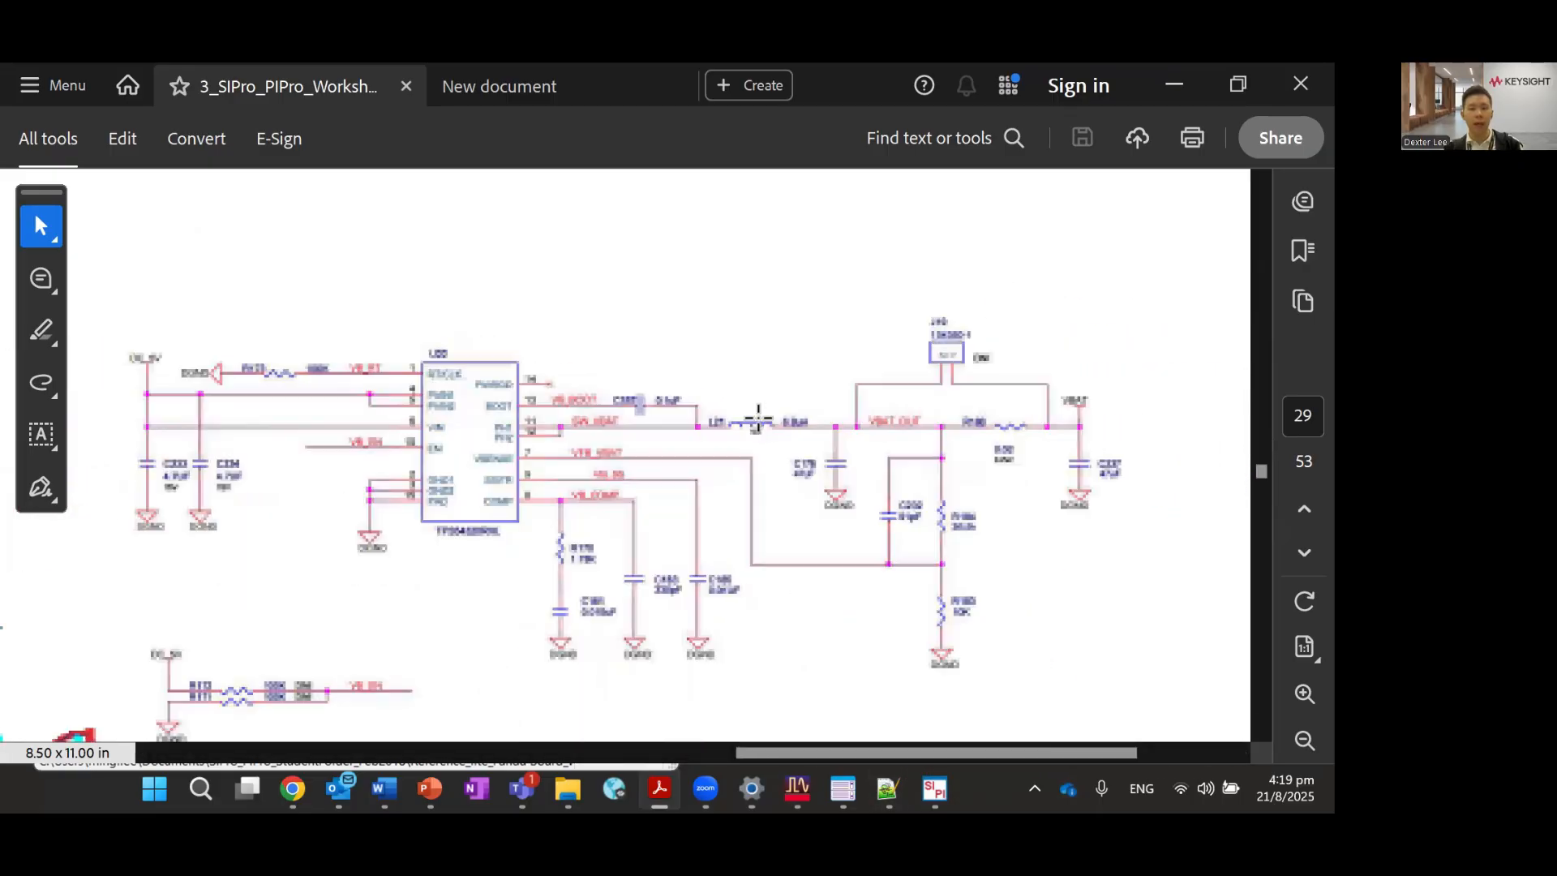
scroll(572, 425, "up", 1)
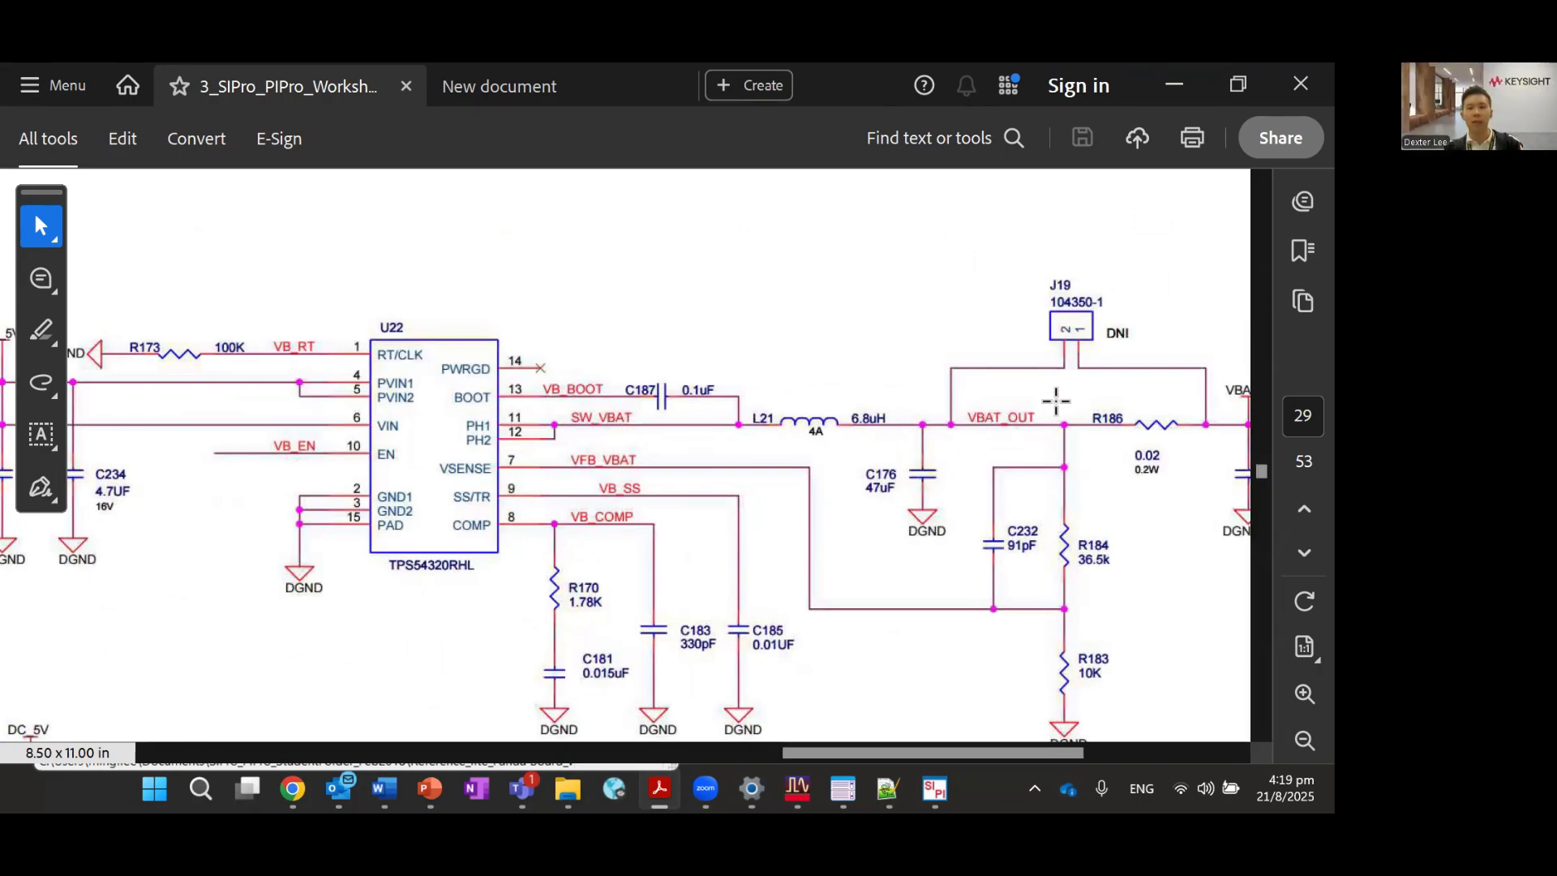
left_click_drag(839, 752, 891, 752)
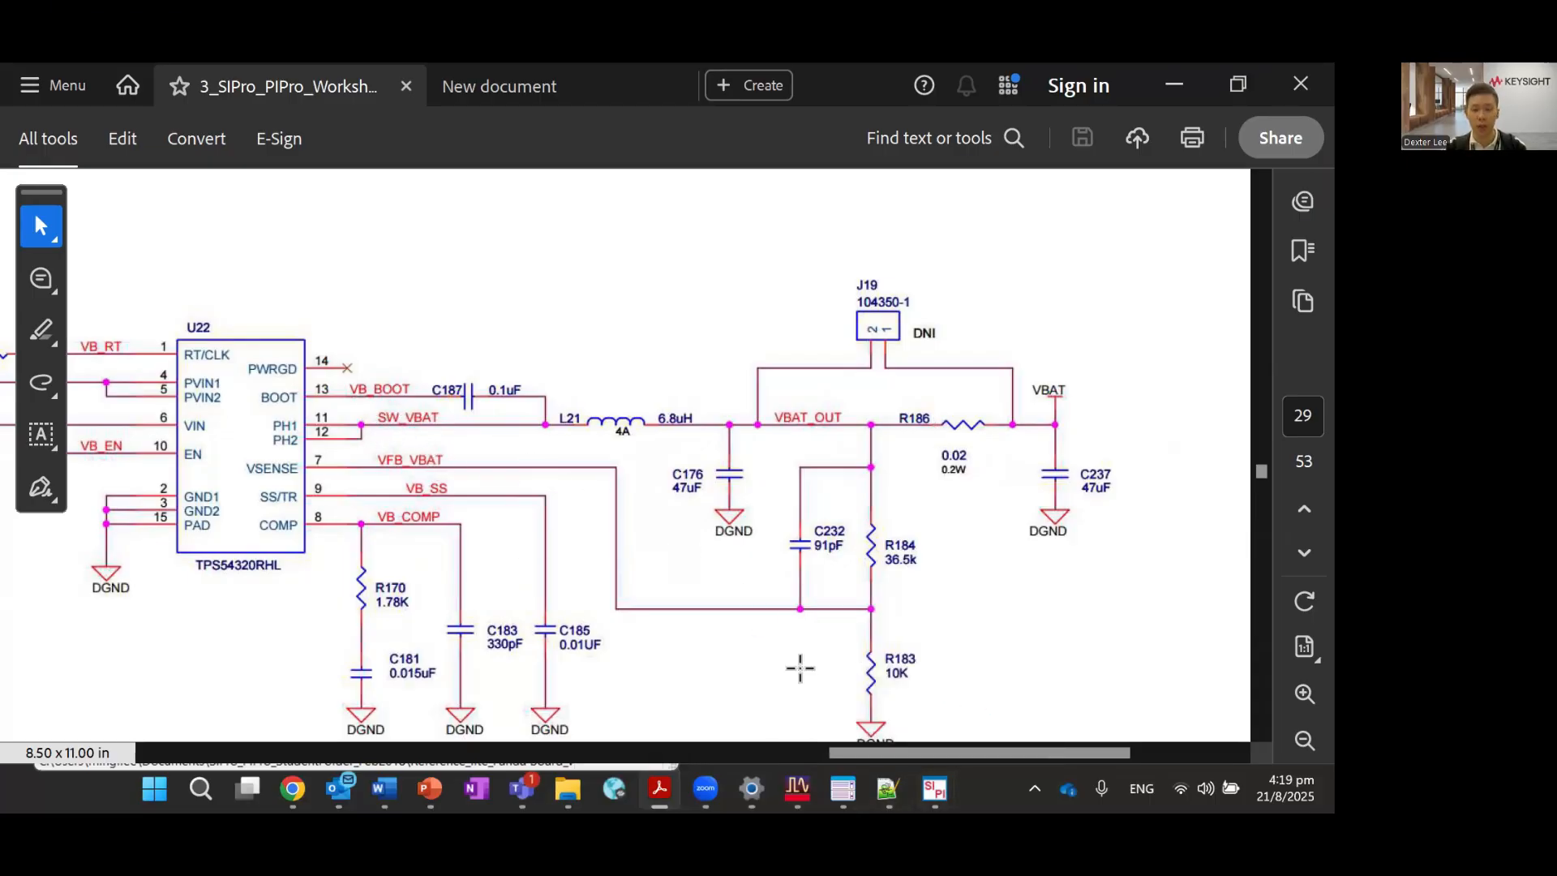
left_click(934, 789)
scroll(123, 416, "up", 1)
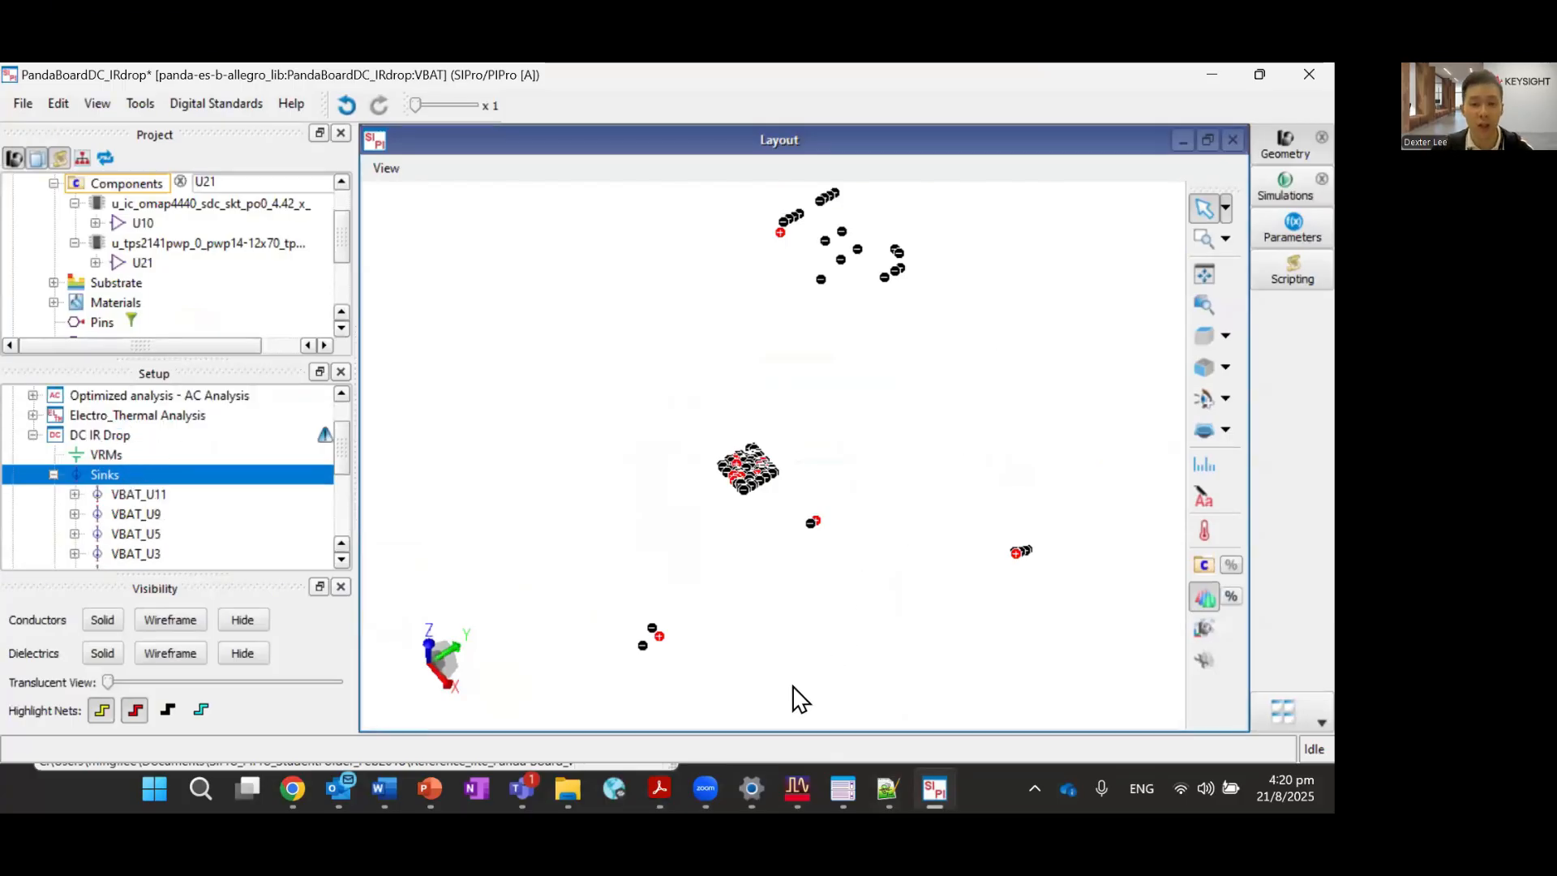
left_click(659, 787)
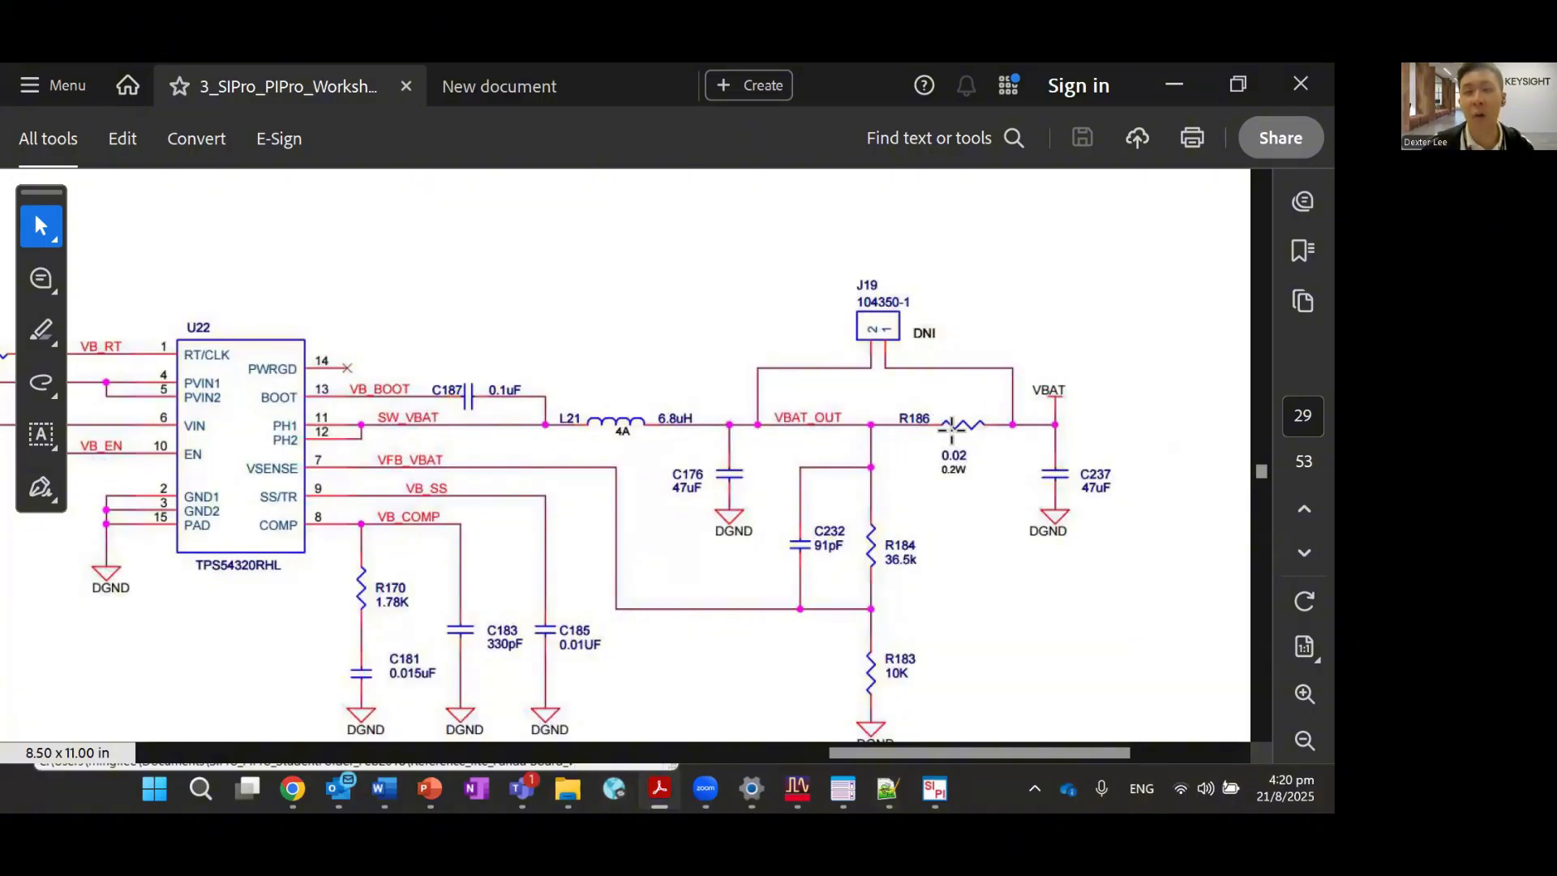
Read the workshop PDF's "How to Define VRM" page on assigning R186 as a VRM.
scroll(502, 432, "down", 6, "ctrl")
scroll(568, 486, "down", 10)
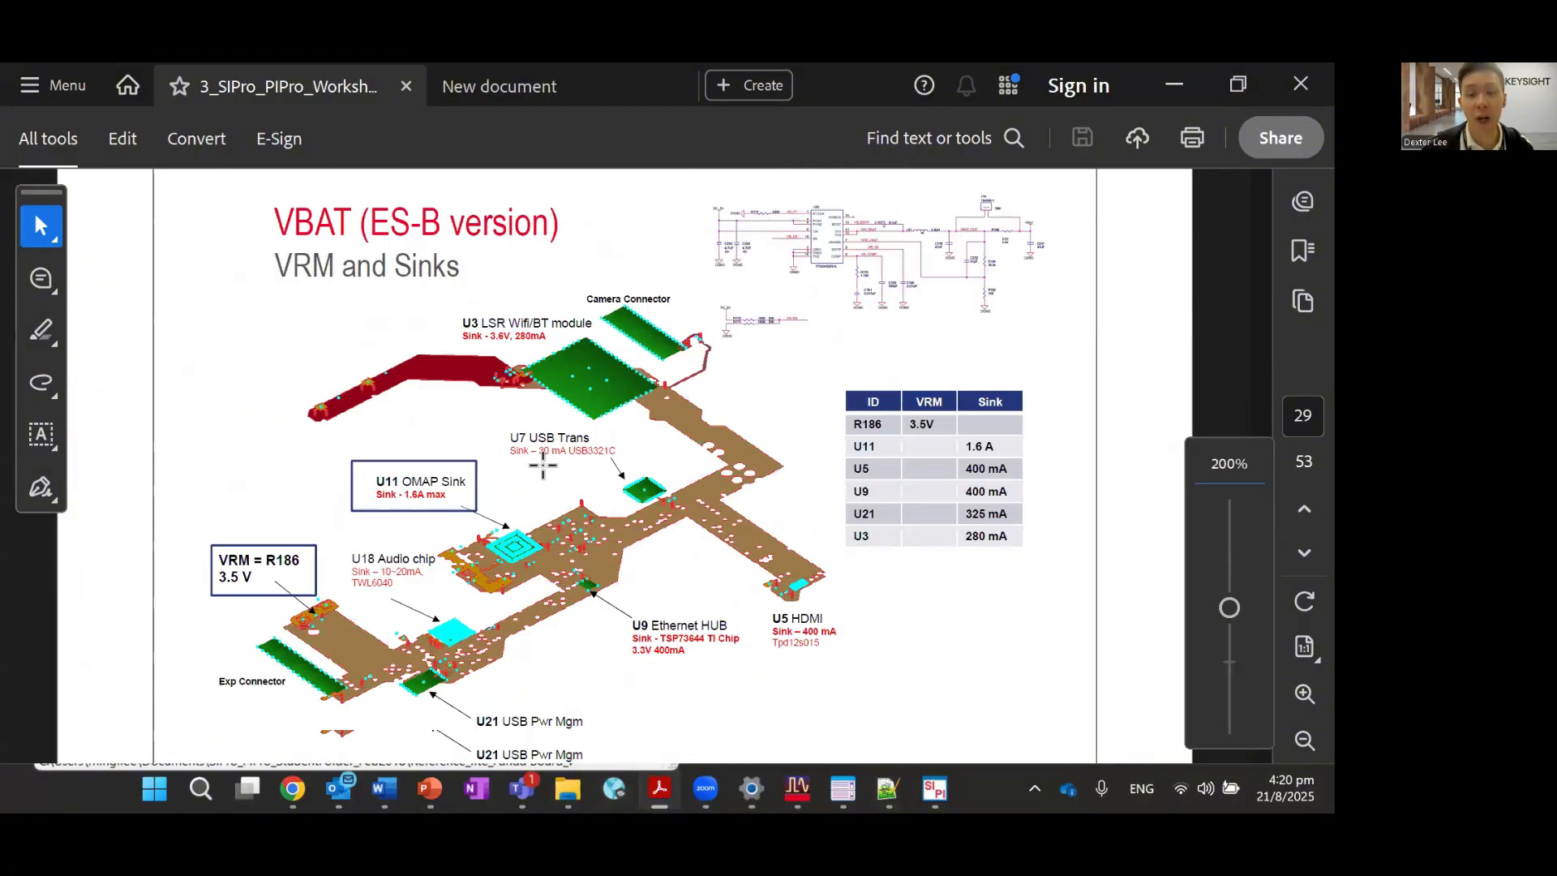
scroll(584, 535, "down", 15)
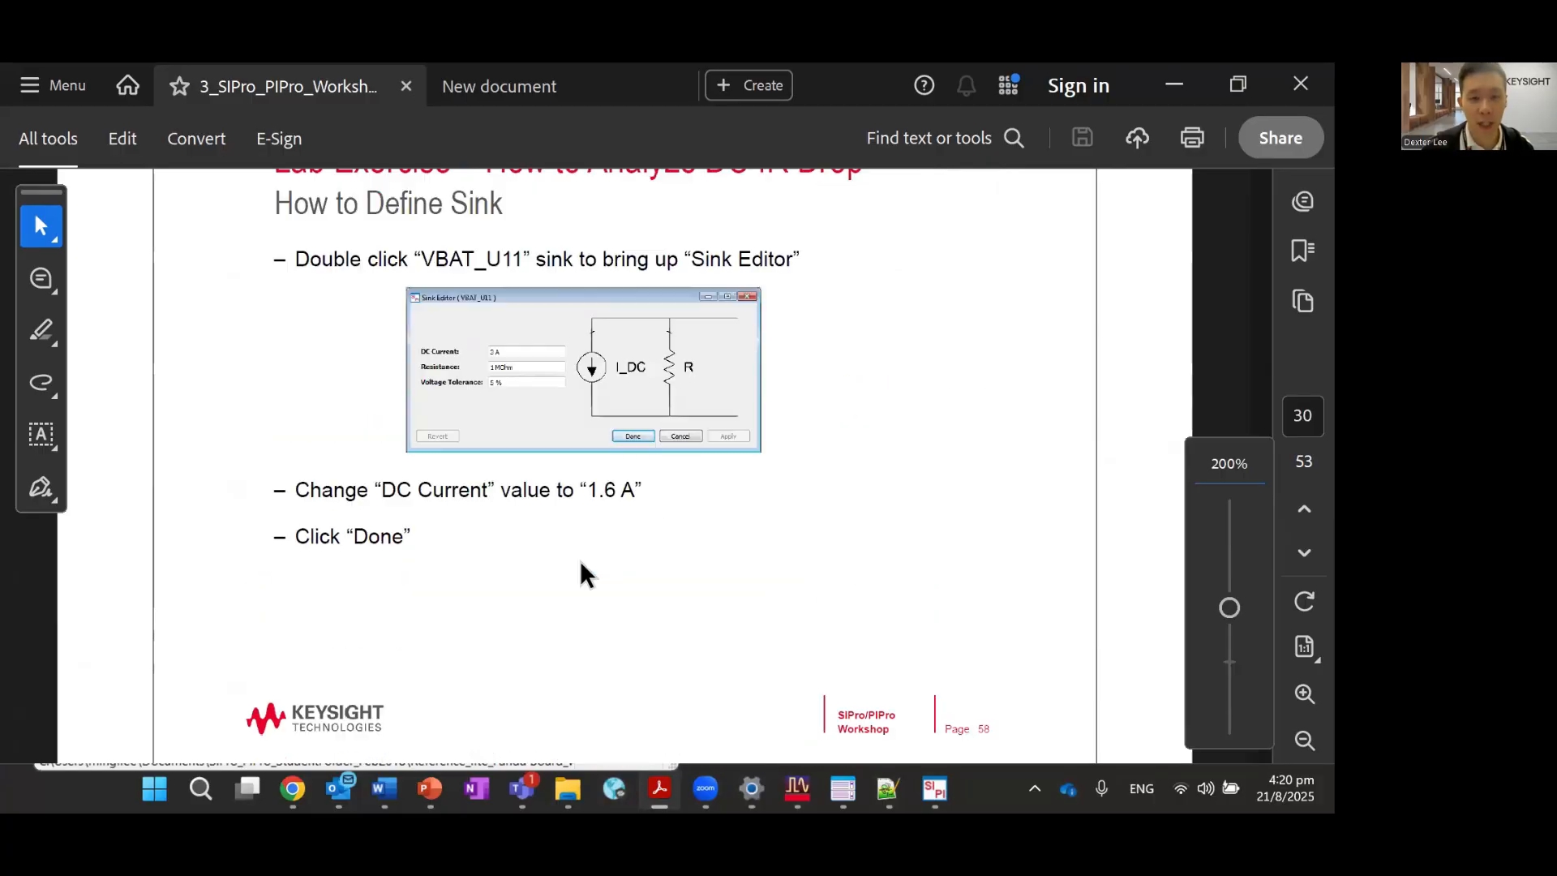
scroll(577, 582, "down", 15)
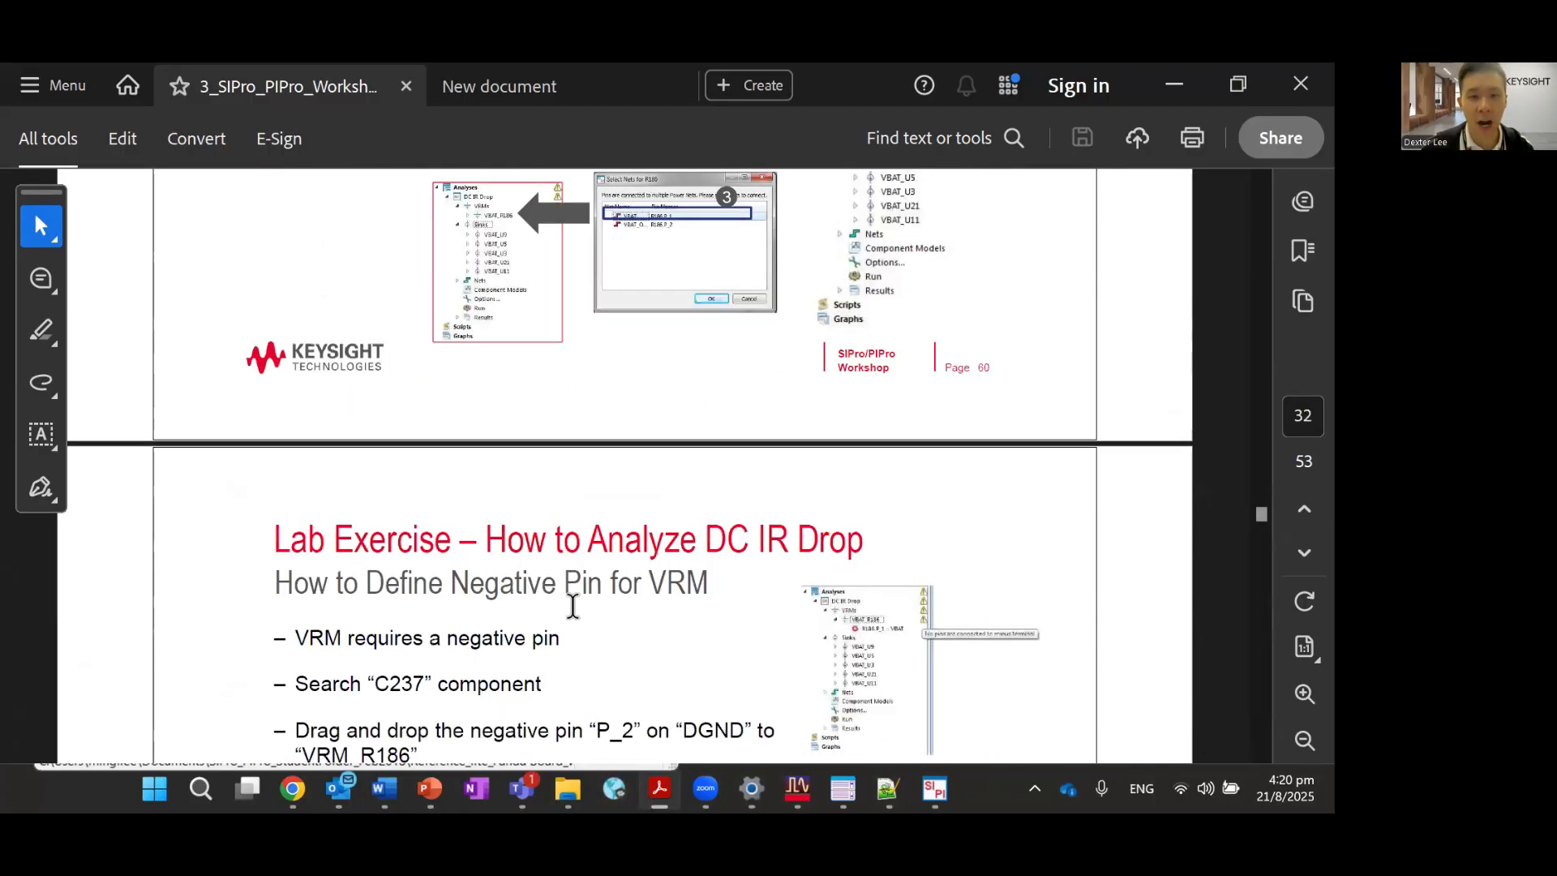
scroll(571, 606, "up", 6)
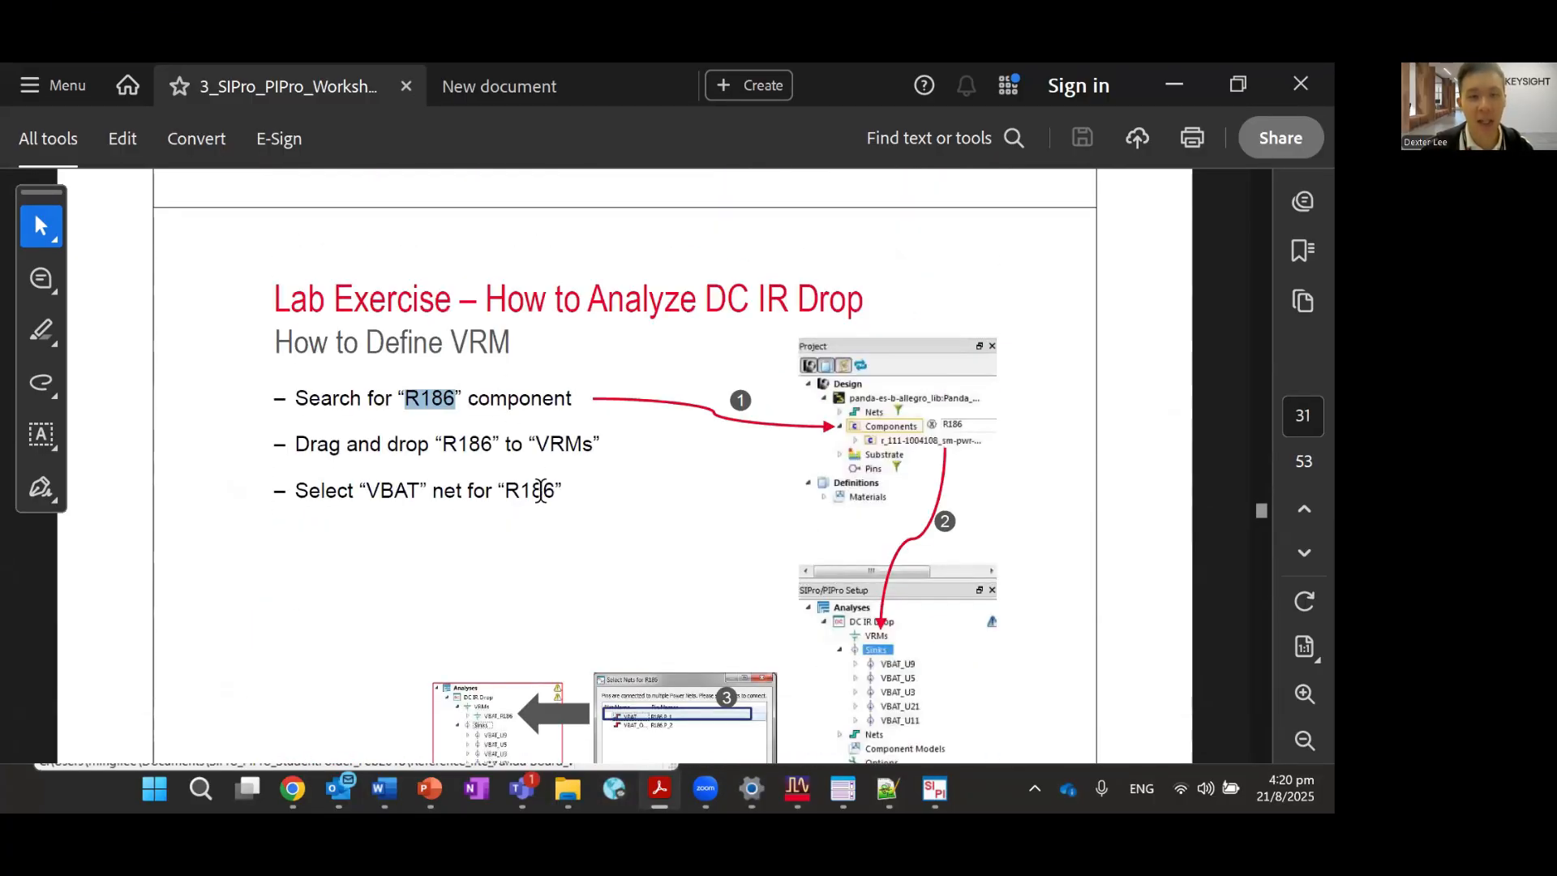
scroll(531, 495, "down", 1)
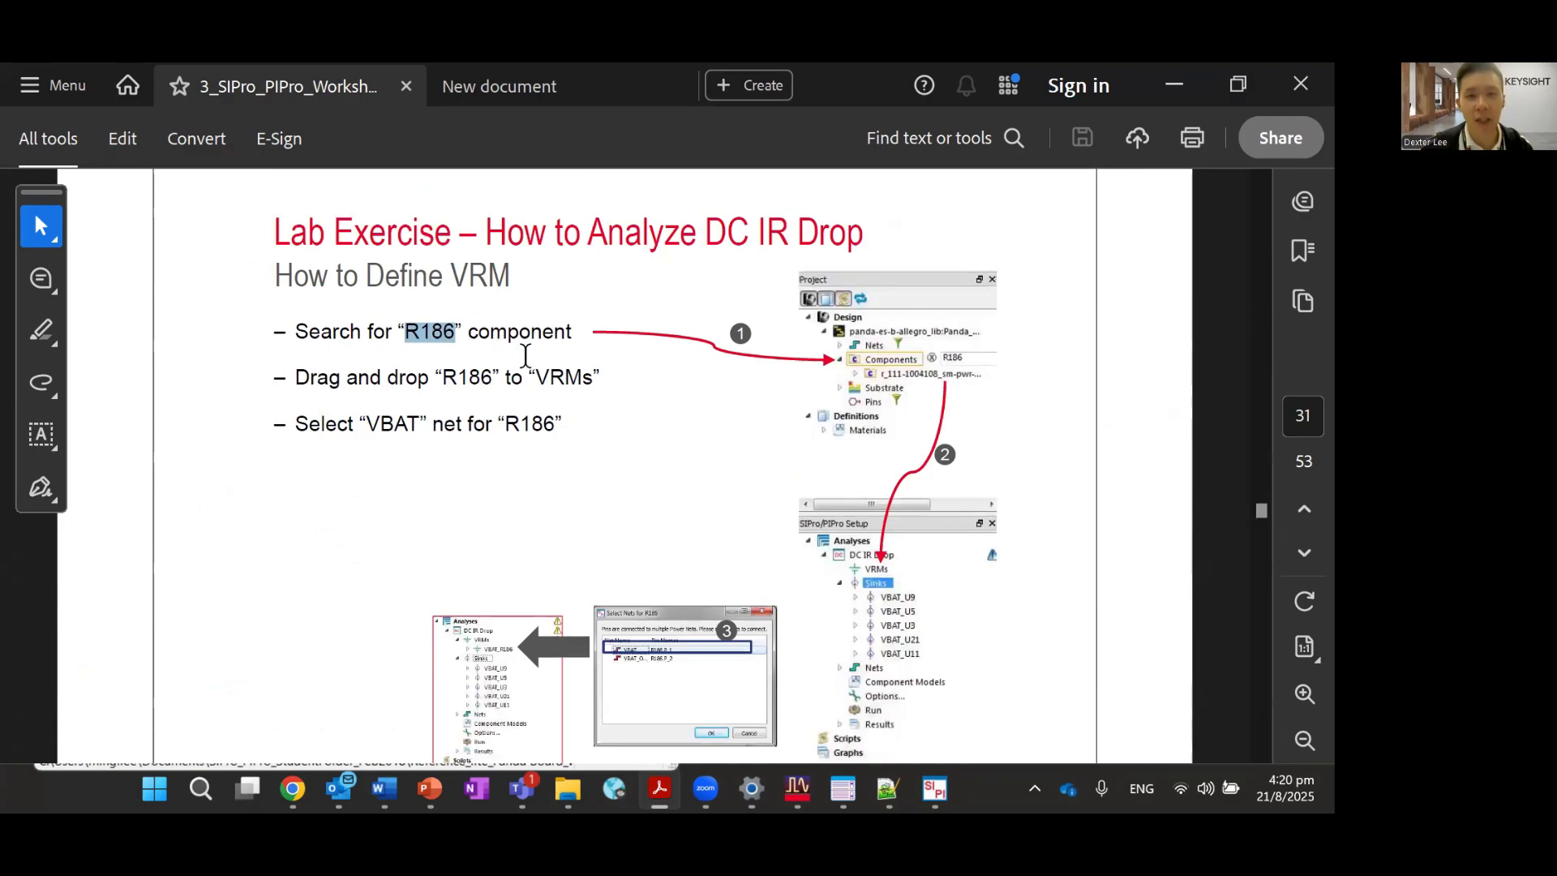
scroll(528, 362, "down", 1)
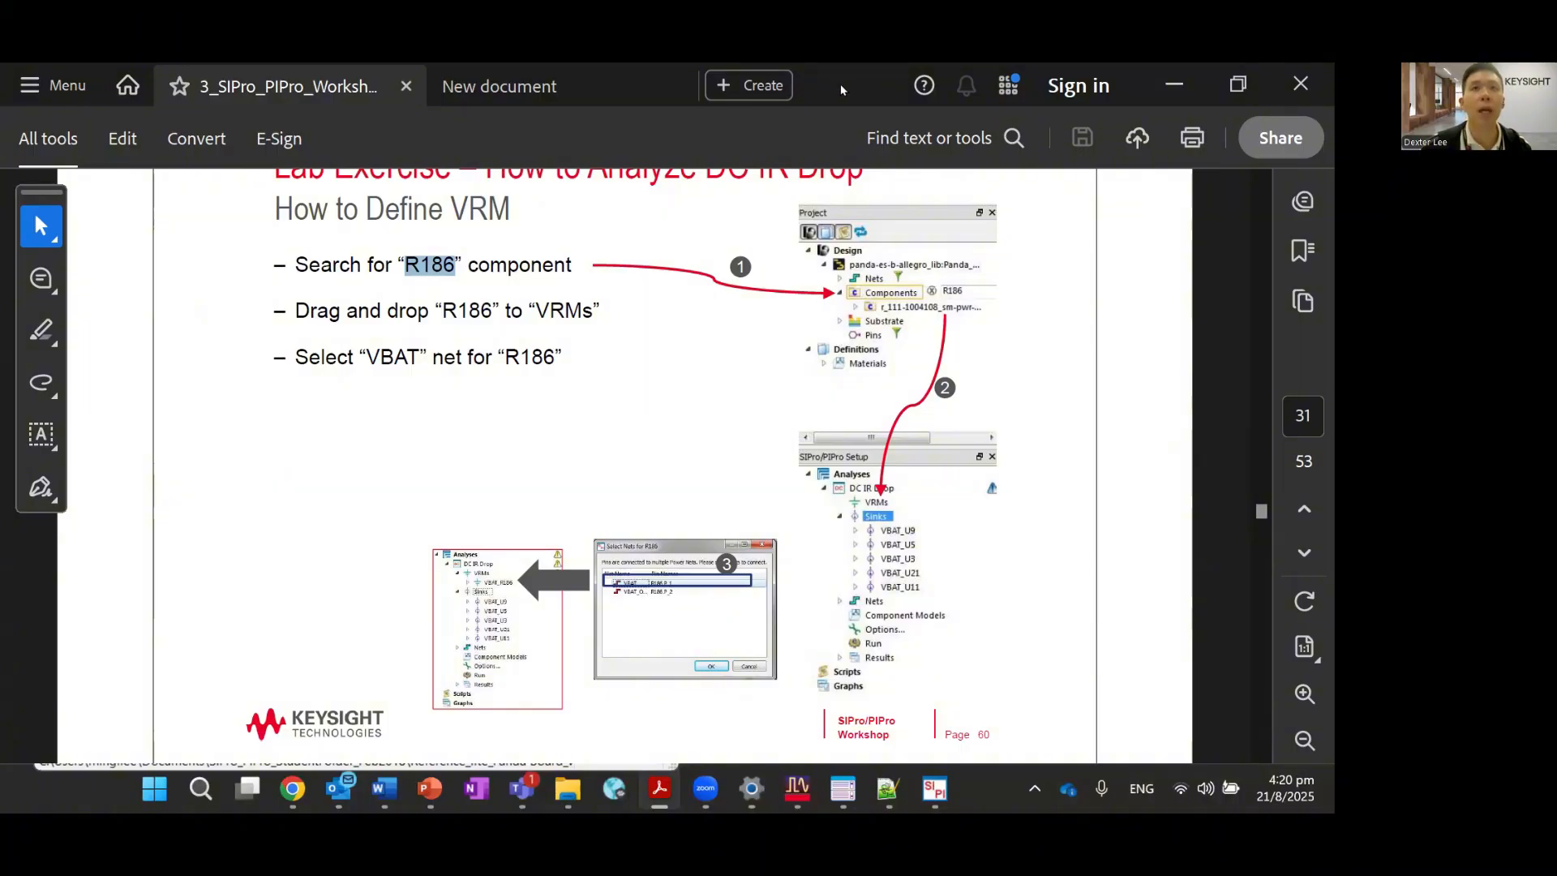
Switch to PIPro and replace the Components filter with "R186".
key("alt+Tab")
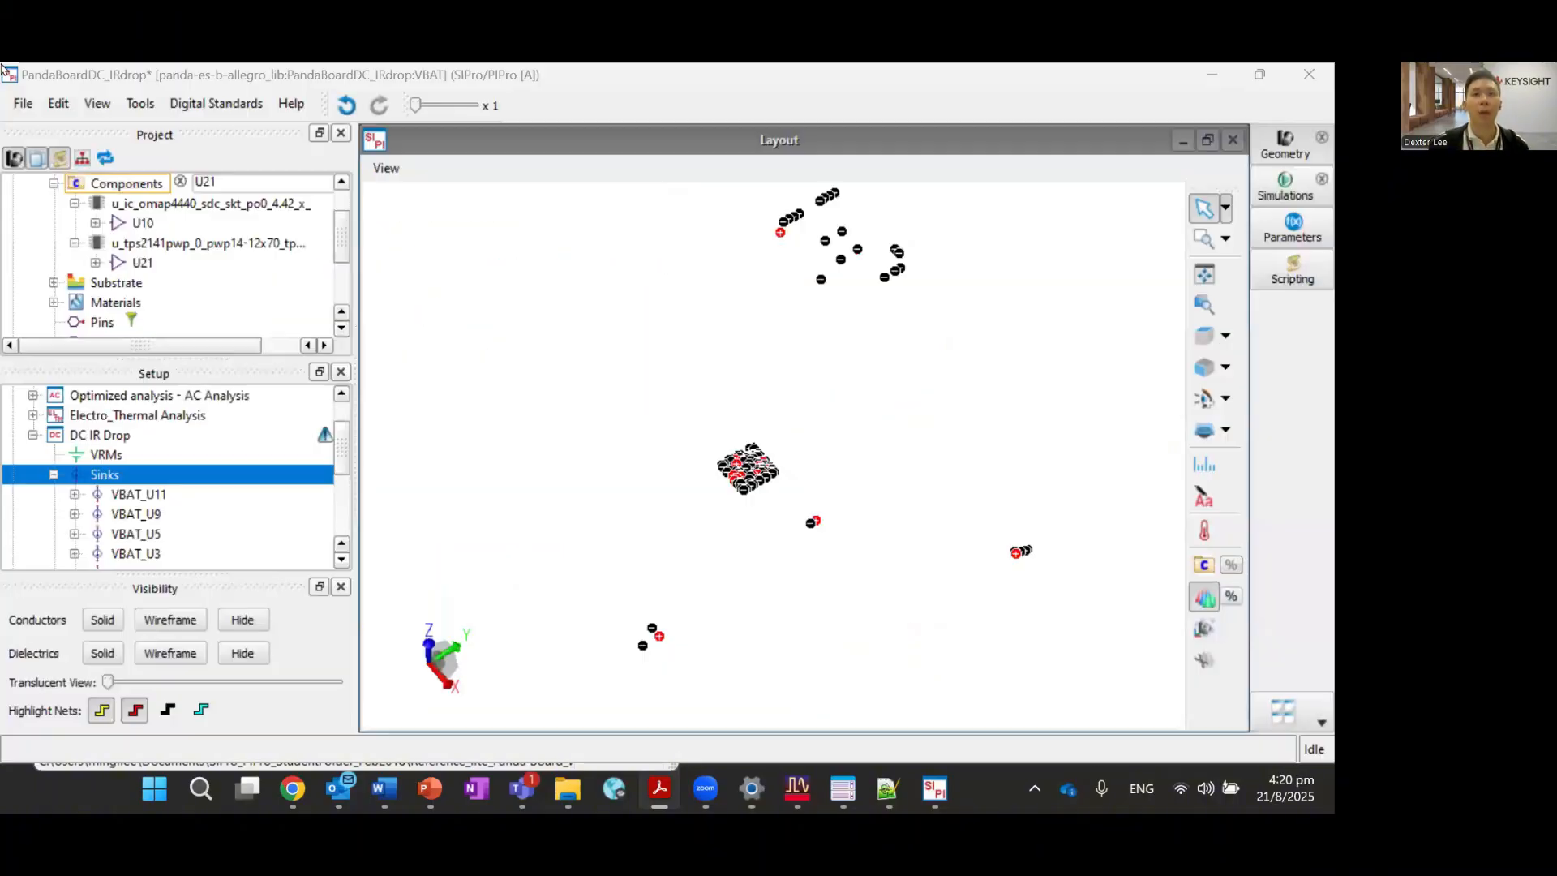
left_click(180, 182)
left_click(149, 180)
left_click(182, 179)
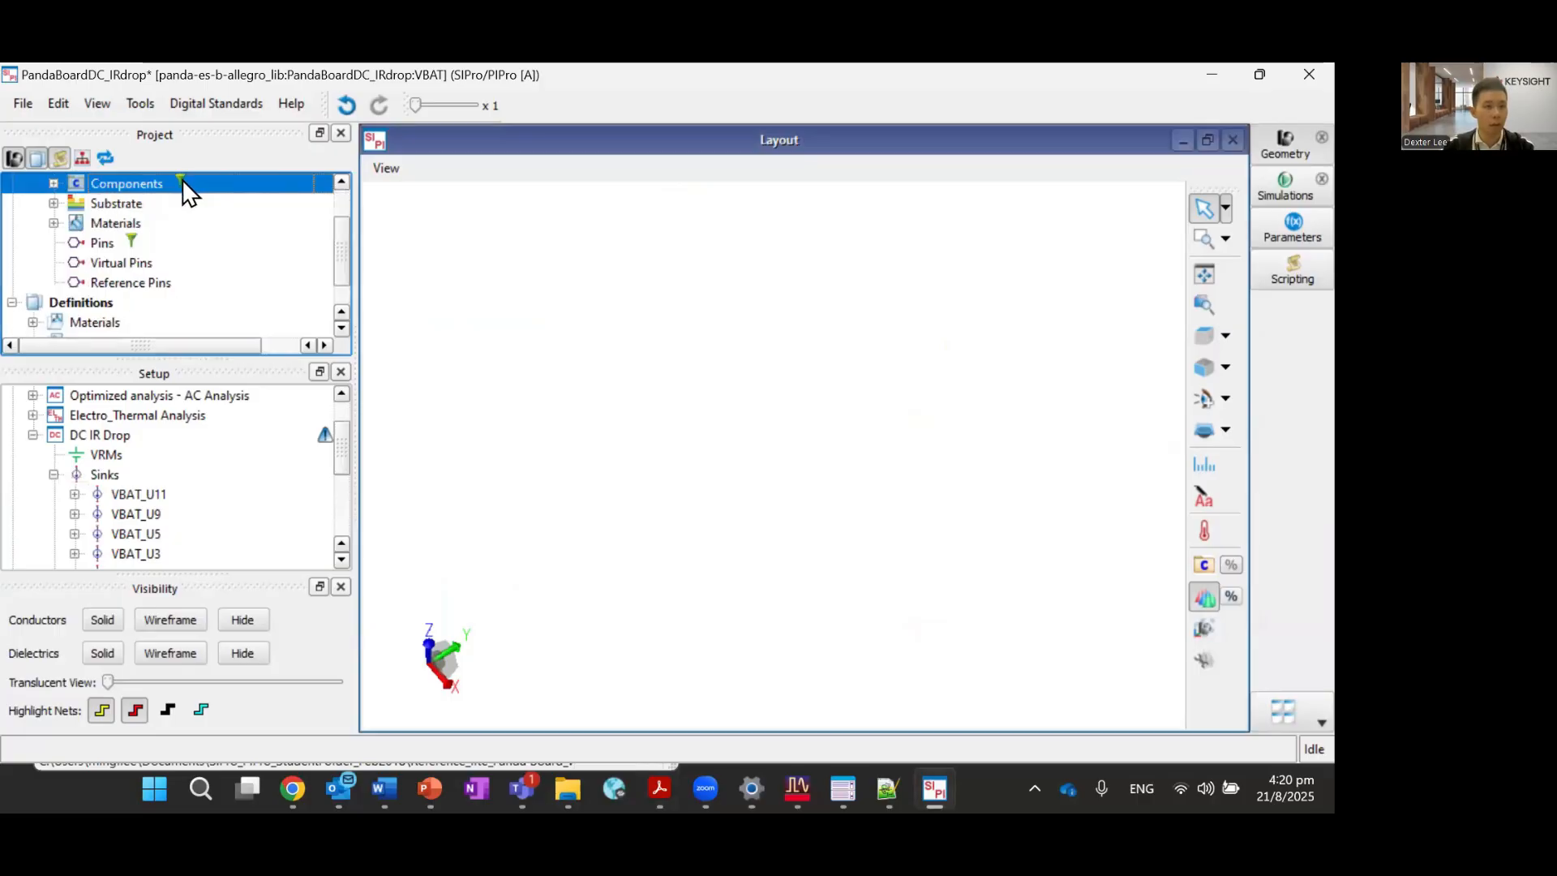
left_click(180, 180)
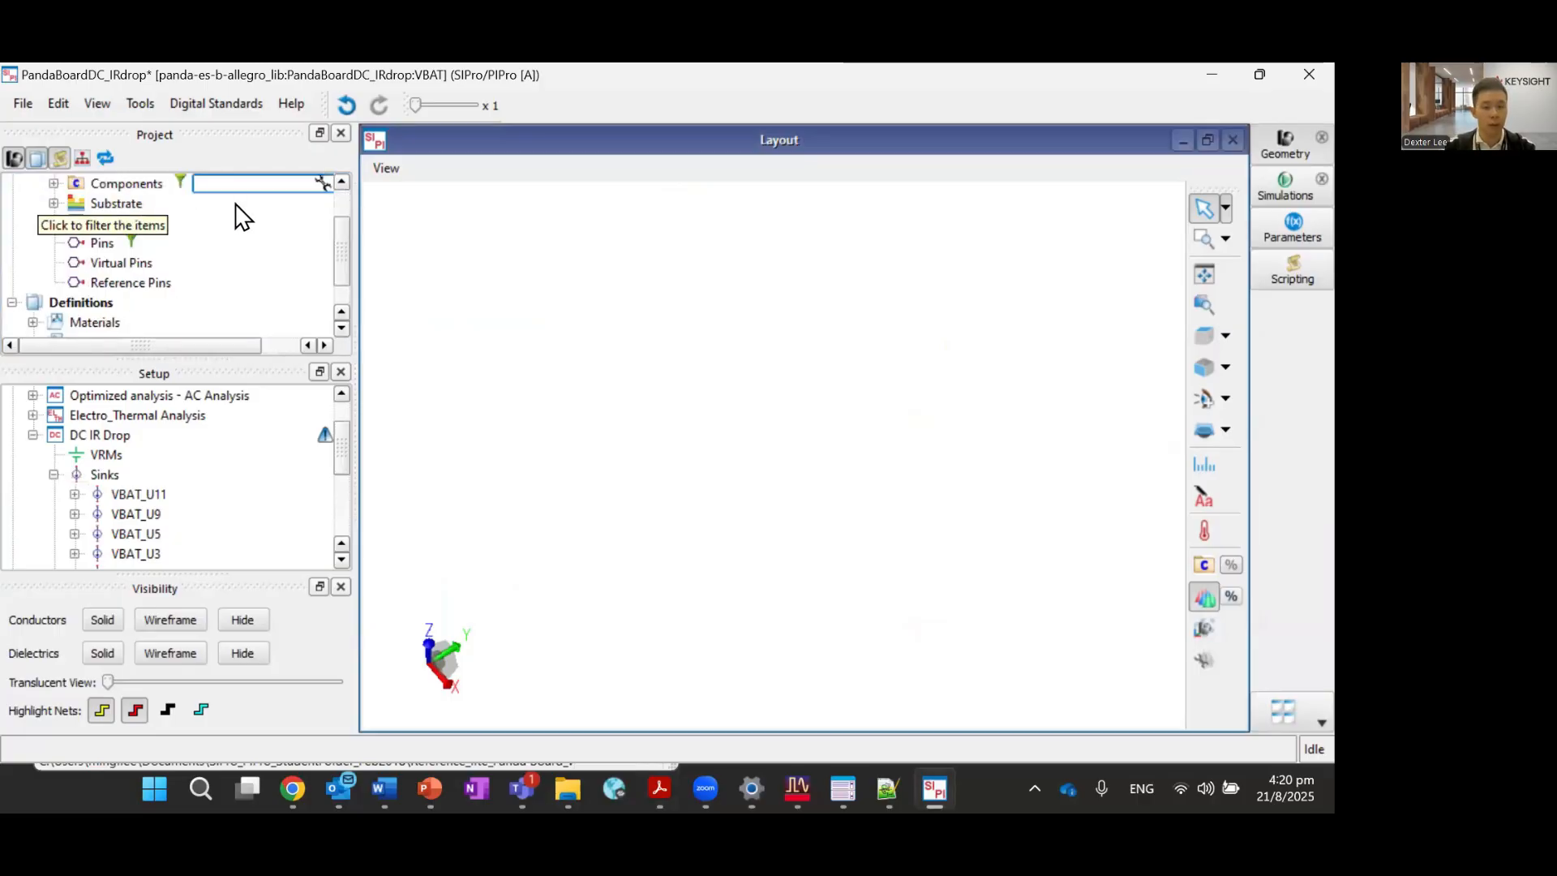
type("R186")
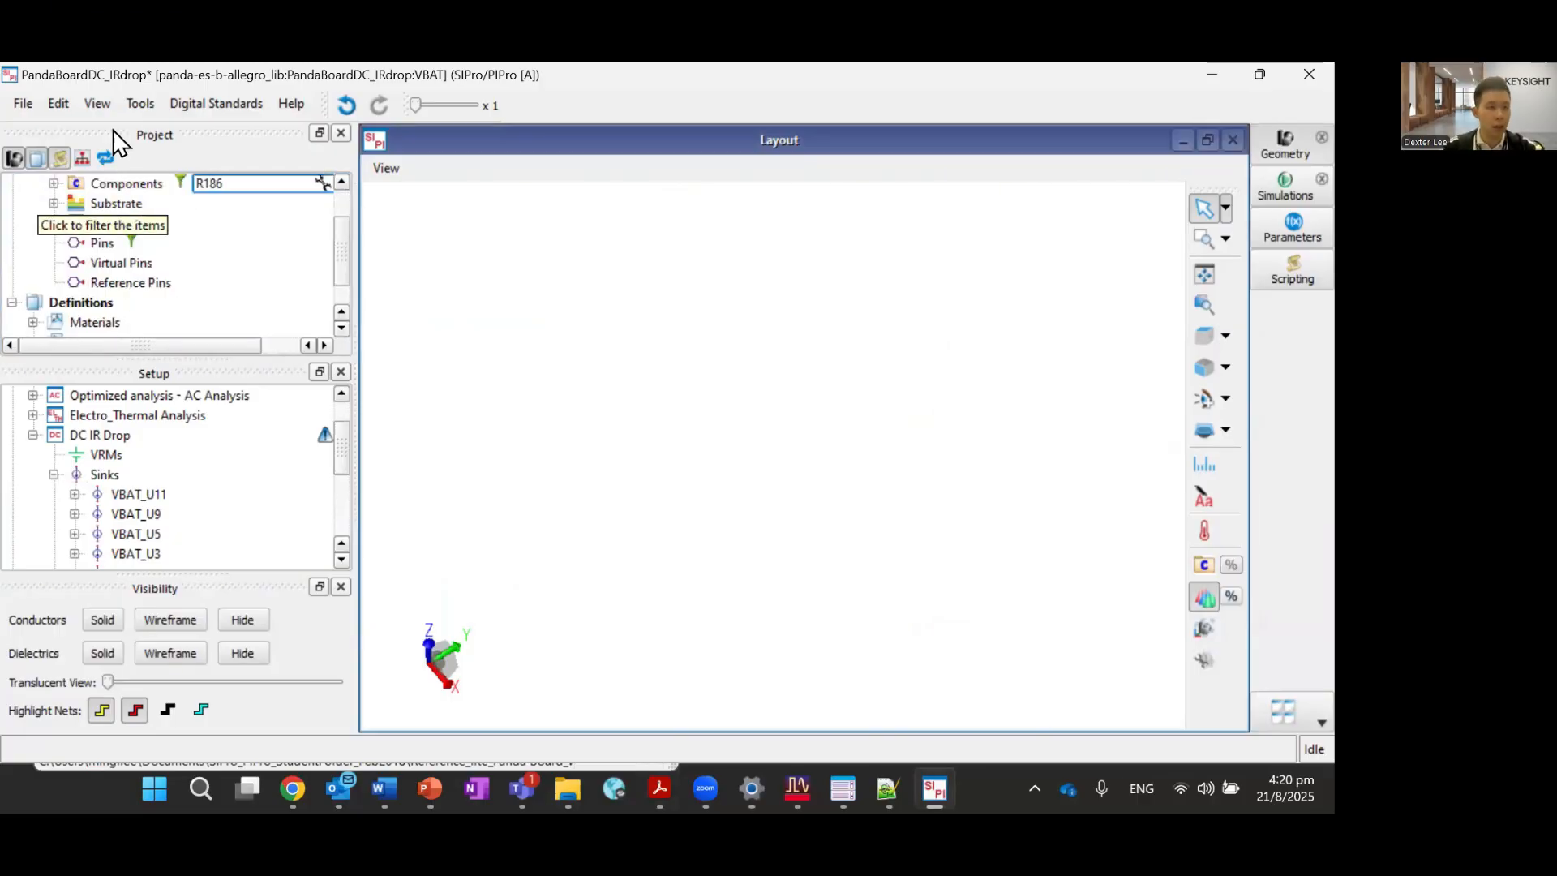
Add component R186 to the VRMs of the DC IR Drop analysis, connecting it to the VBAT net.
left_click(53, 183)
scroll(144, 235, "up", 1)
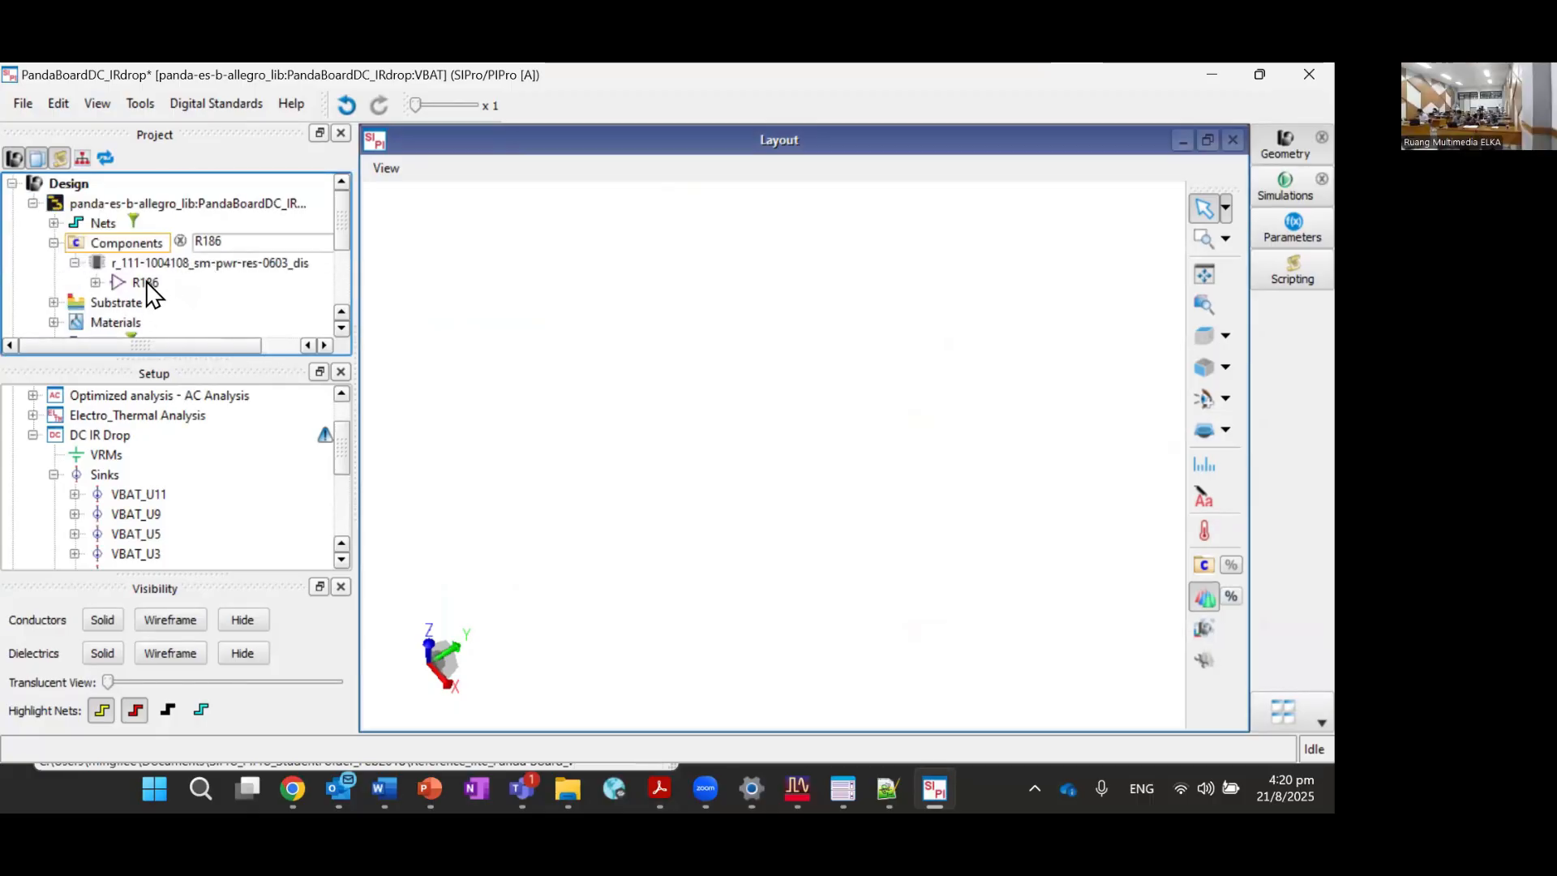
left_click_drag(136, 284, 136, 459)
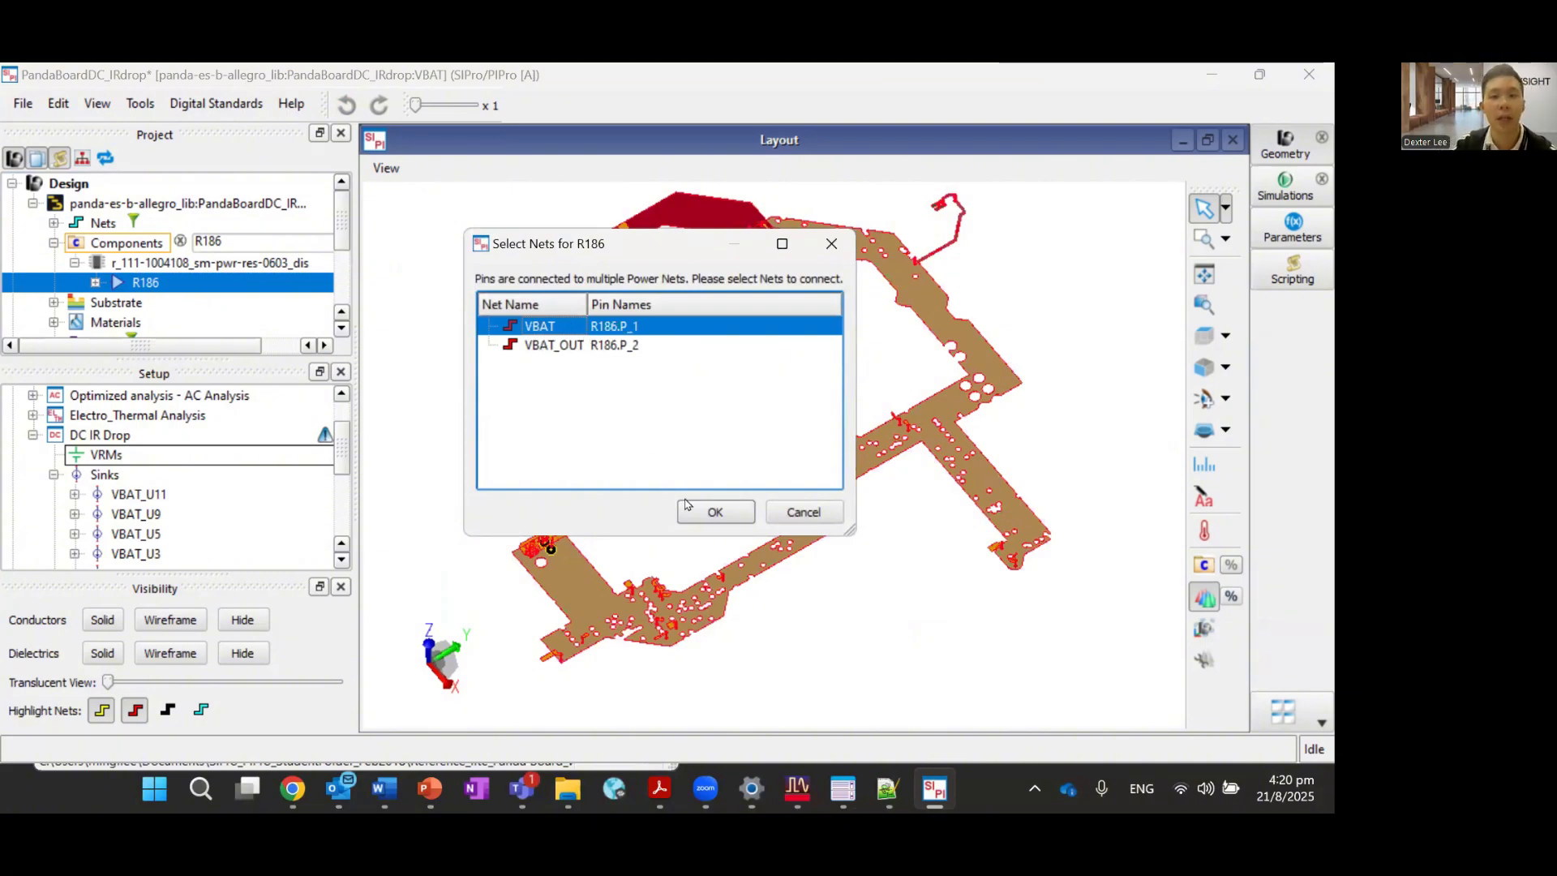
left_click(714, 512)
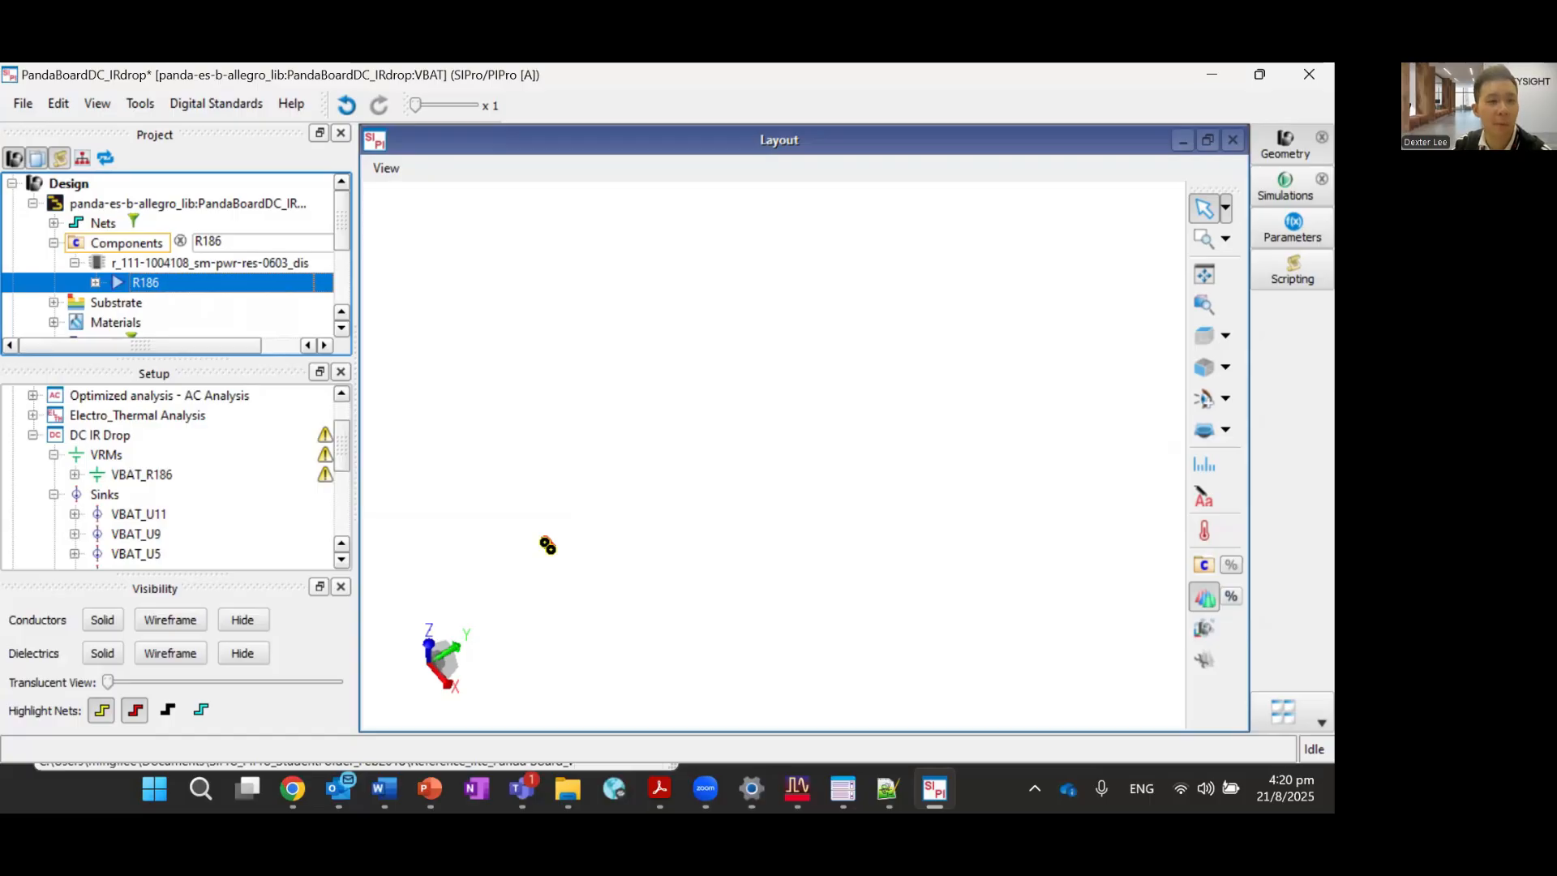
Open the VRM Editor for VBAT_R186 and set the VRM type to Discrete Buck VRM.
double_click(156, 474)
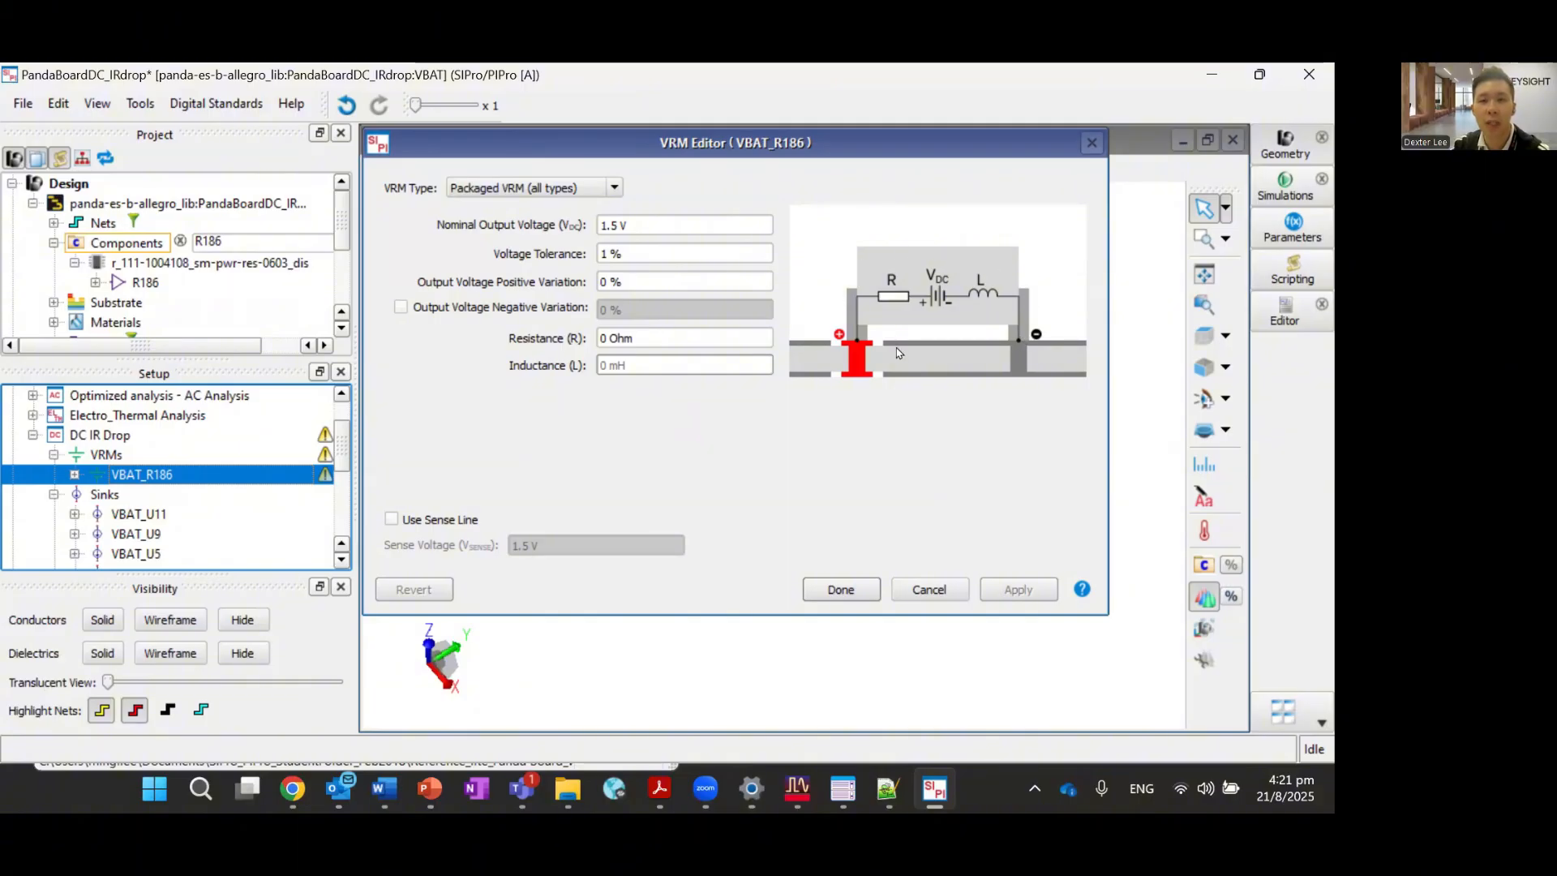
left_click(614, 189)
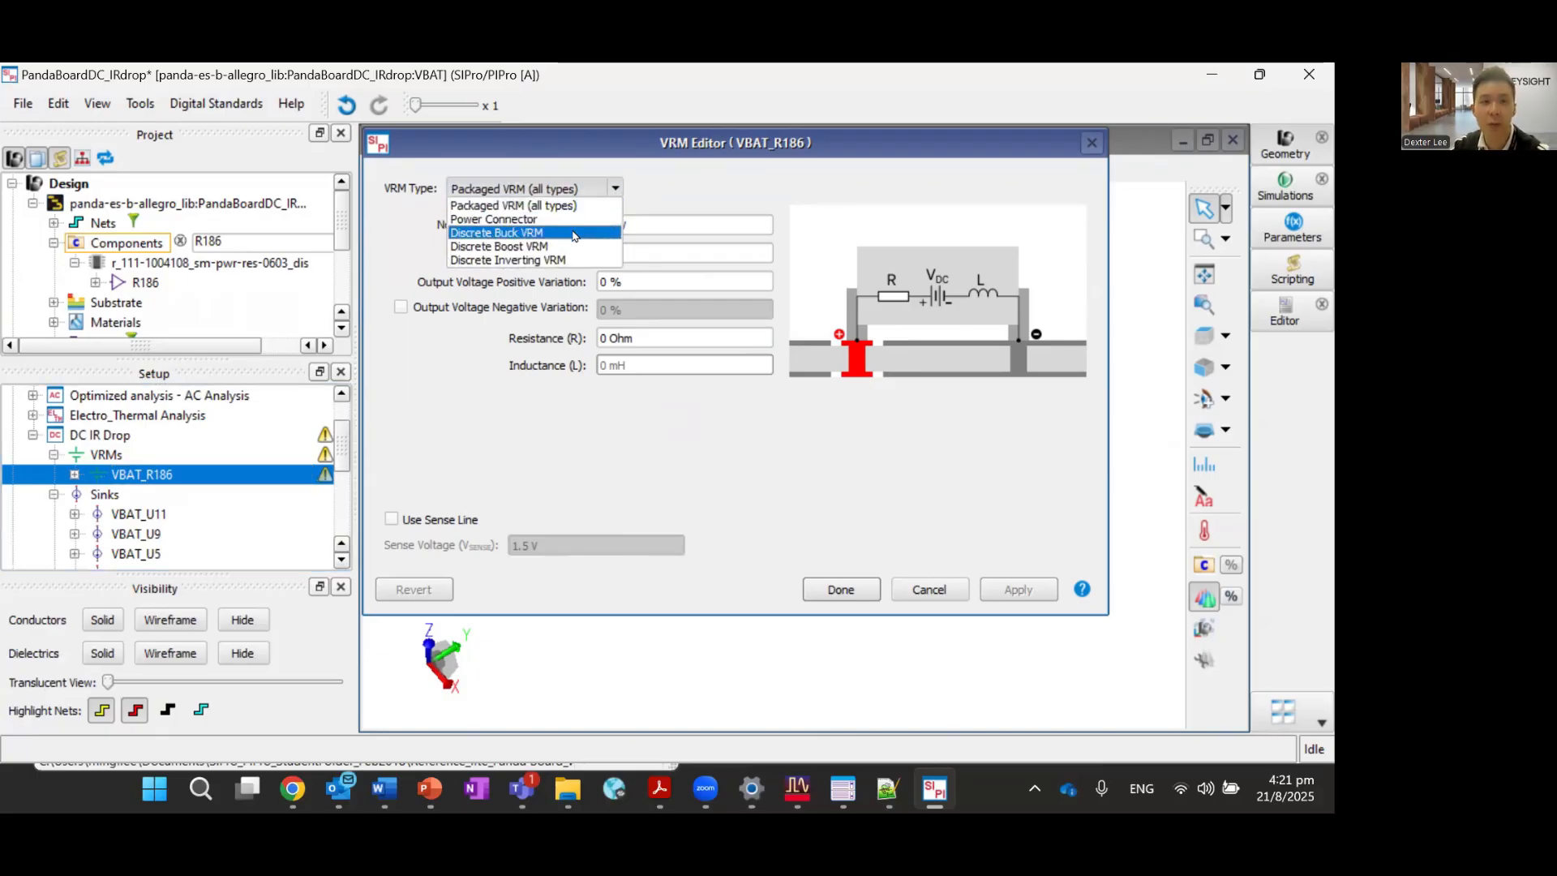
left_click(574, 233)
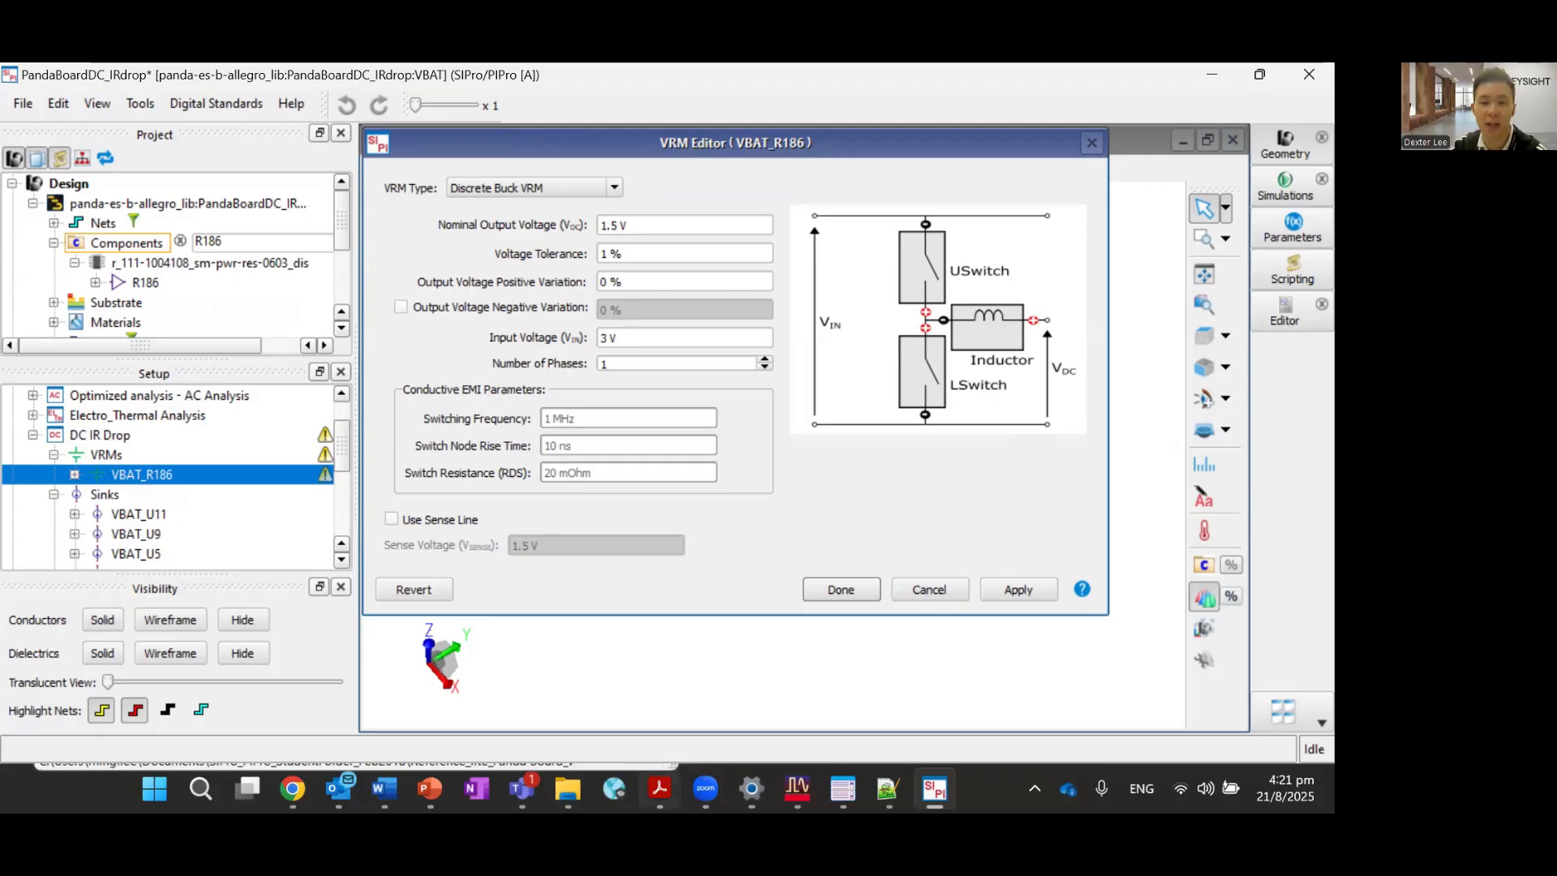
Switch to the workshop PDF and examine the VBAT schematic around regulator U22 and inductor L21.
mouse_move(660, 782)
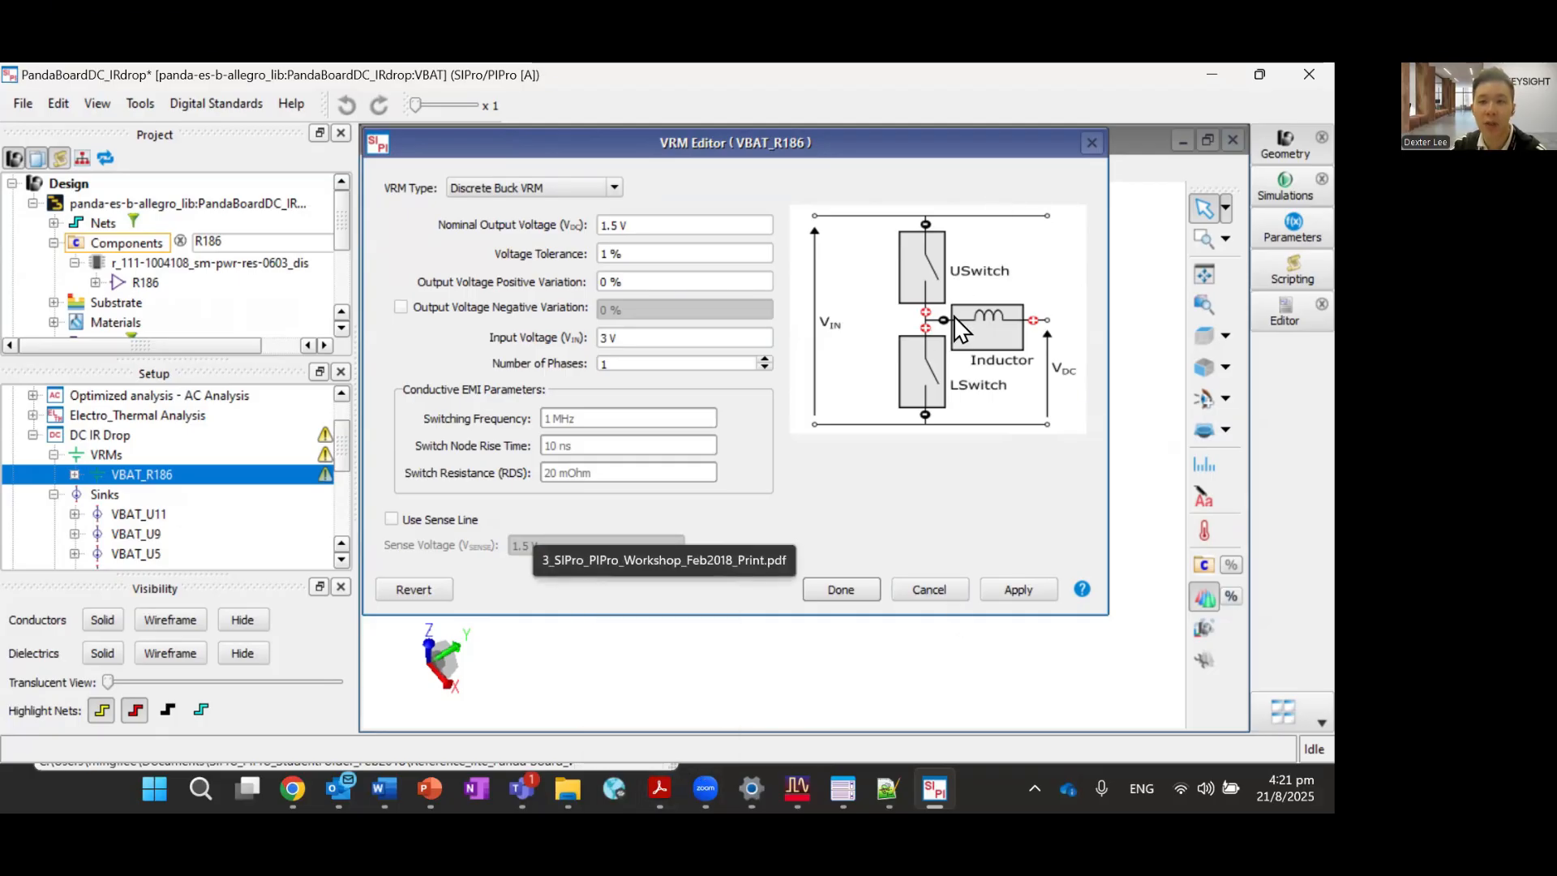
left_click(668, 783)
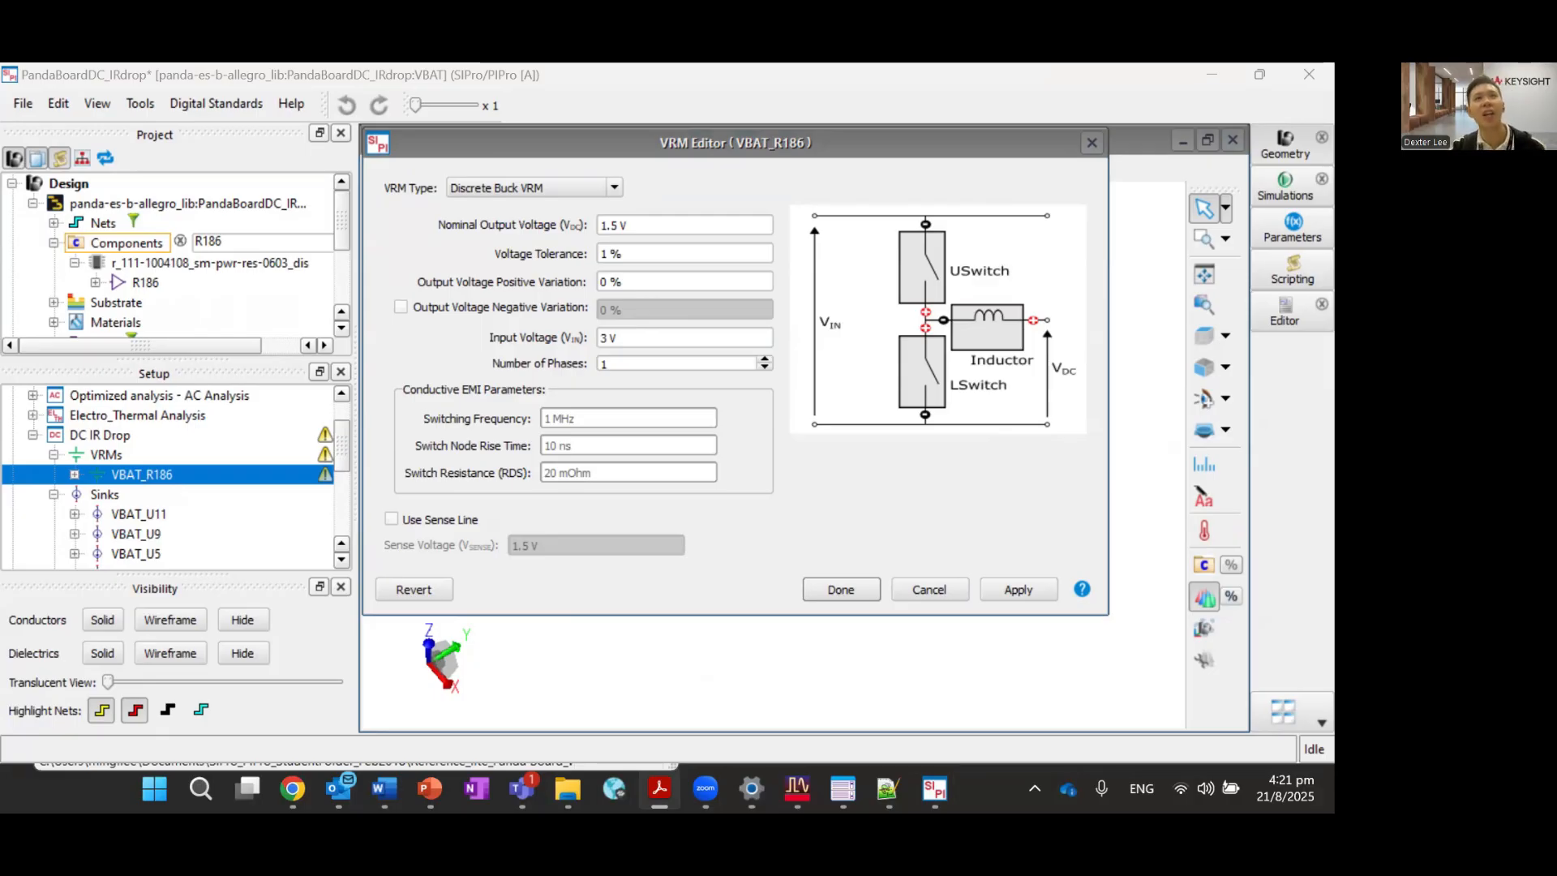
left_click_drag(485, 180, 506, 65)
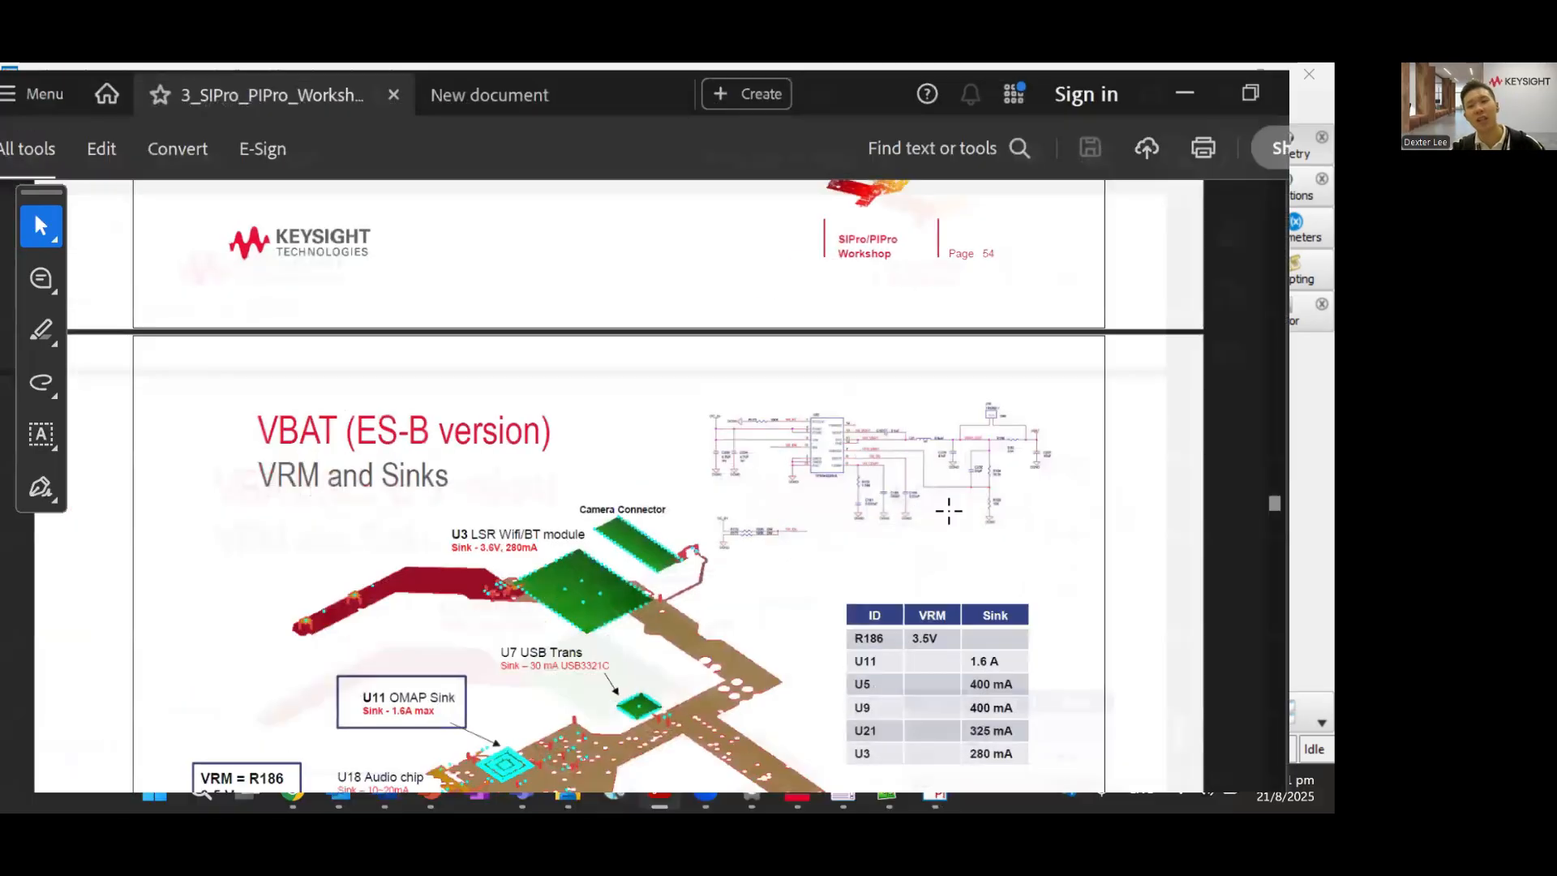
scroll(1011, 441, "down", 1)
scroll(1011, 440, "up", 6)
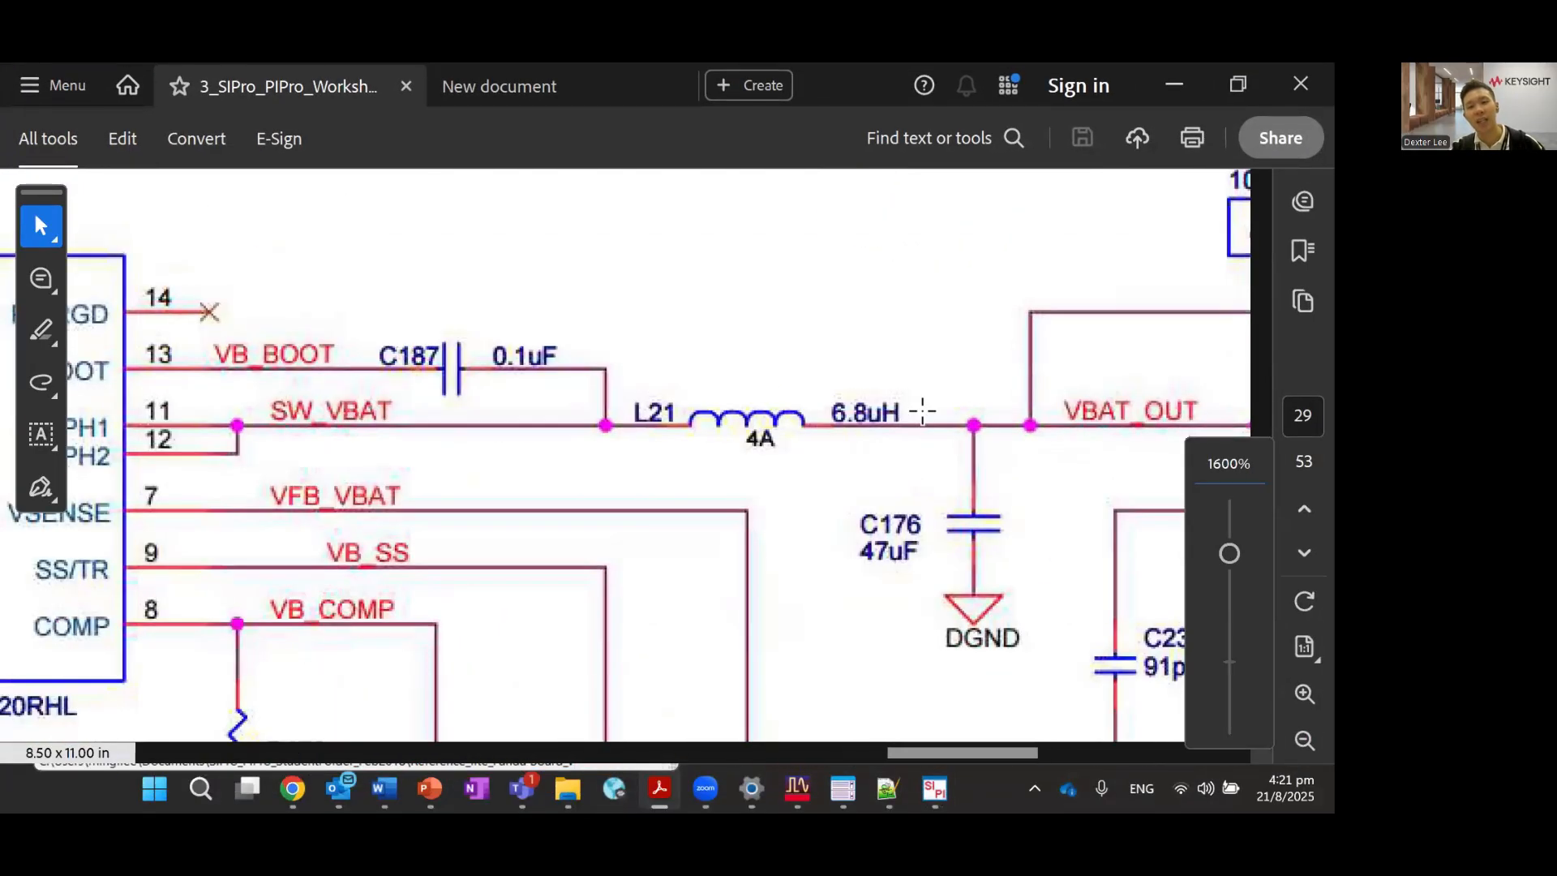
scroll(932, 395, "down", 1)
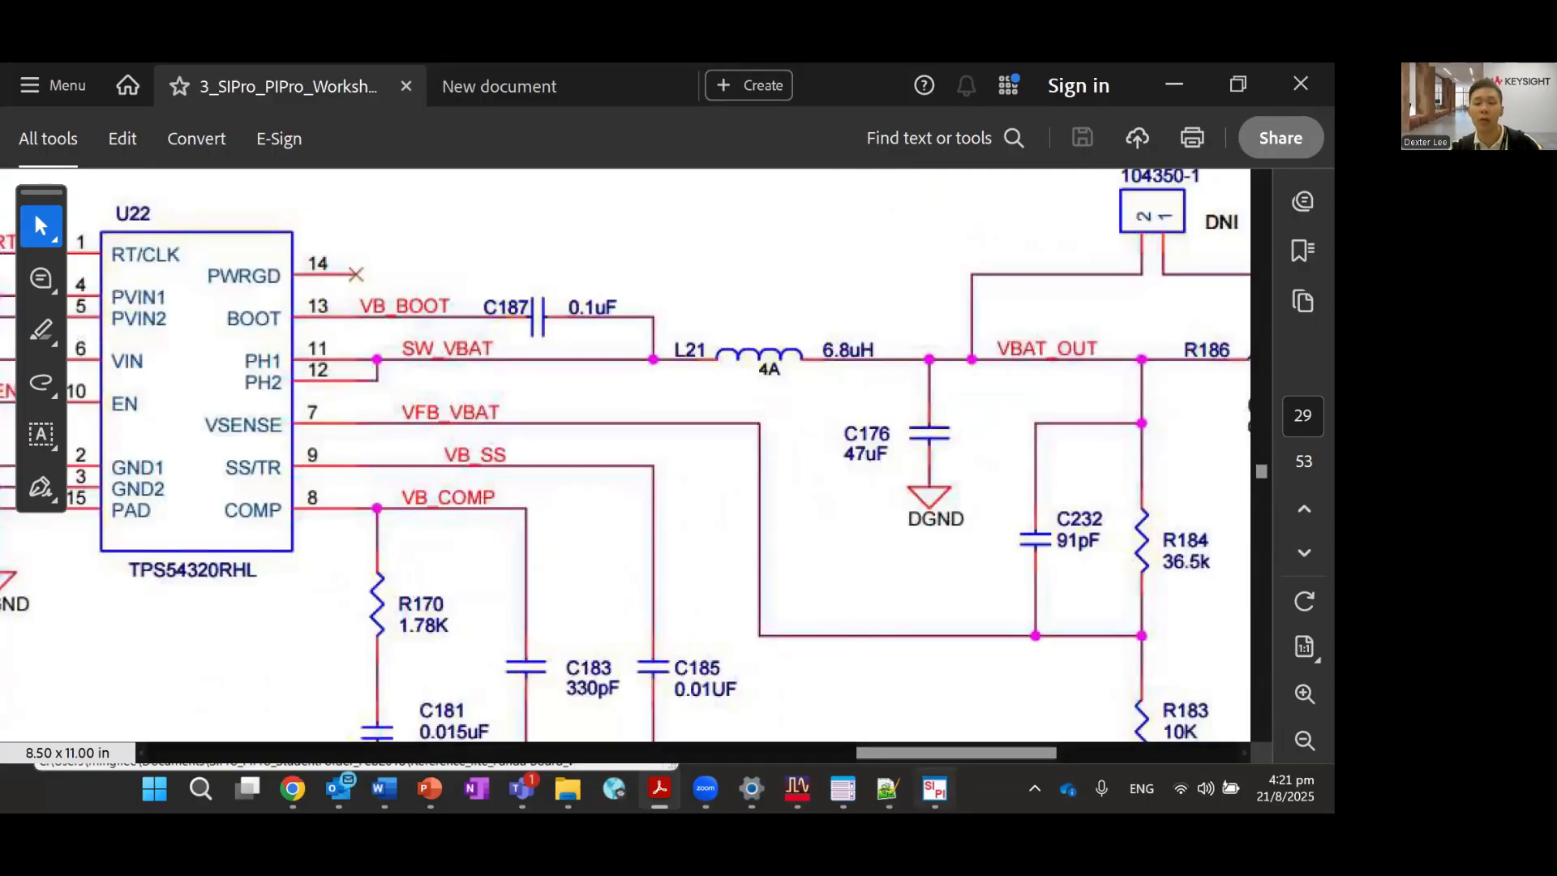
Return to the VRM Editor and reselect Discrete Buck VRM as the VRM type.
left_click(934, 788)
left_click(611, 189)
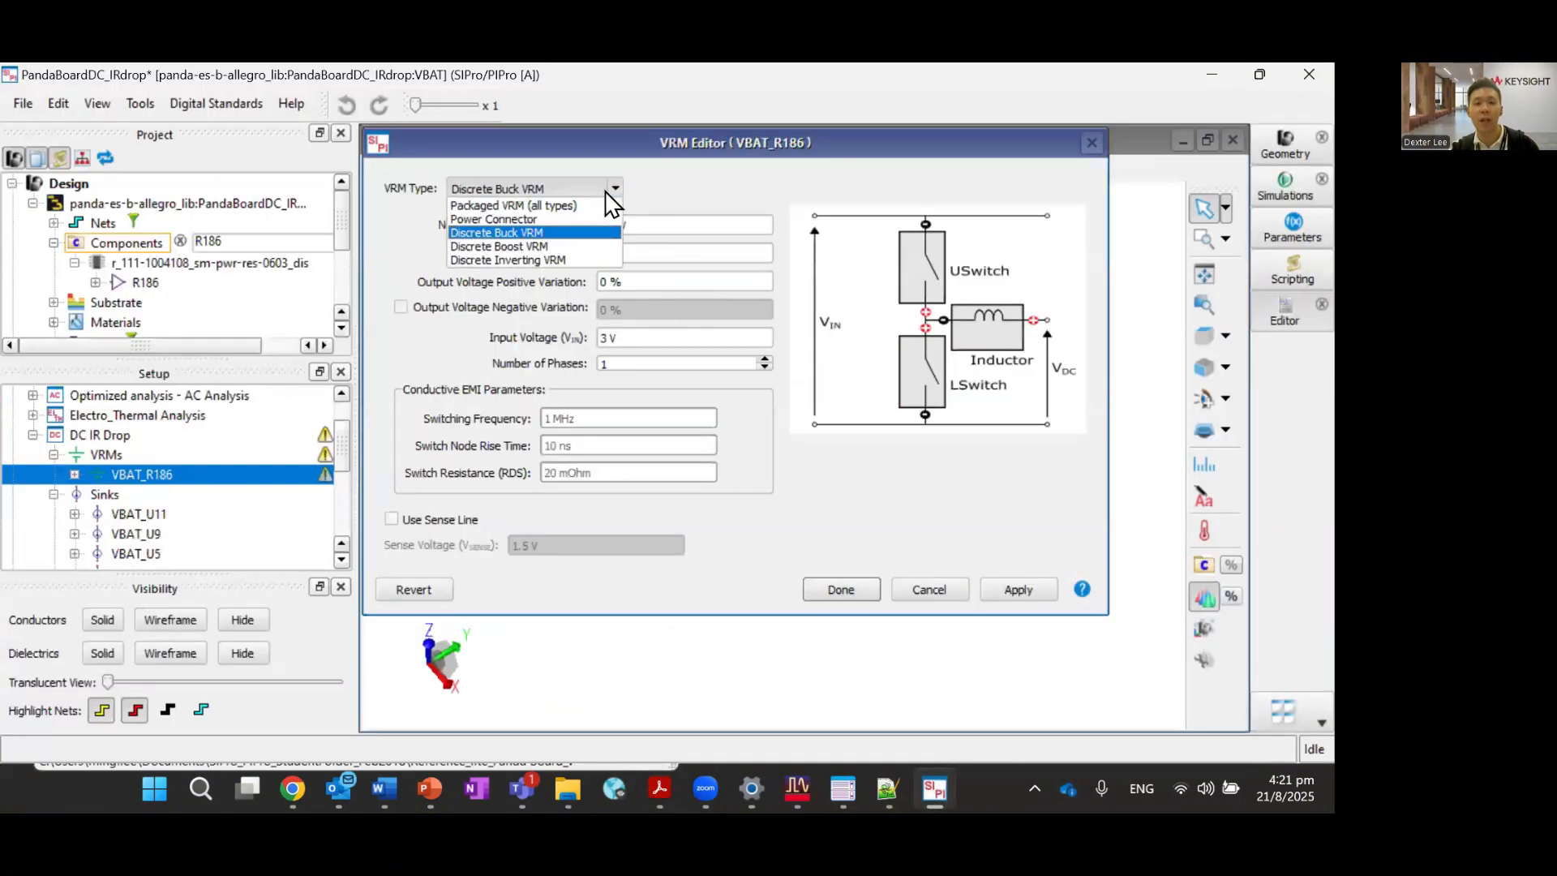
left_click(552, 232)
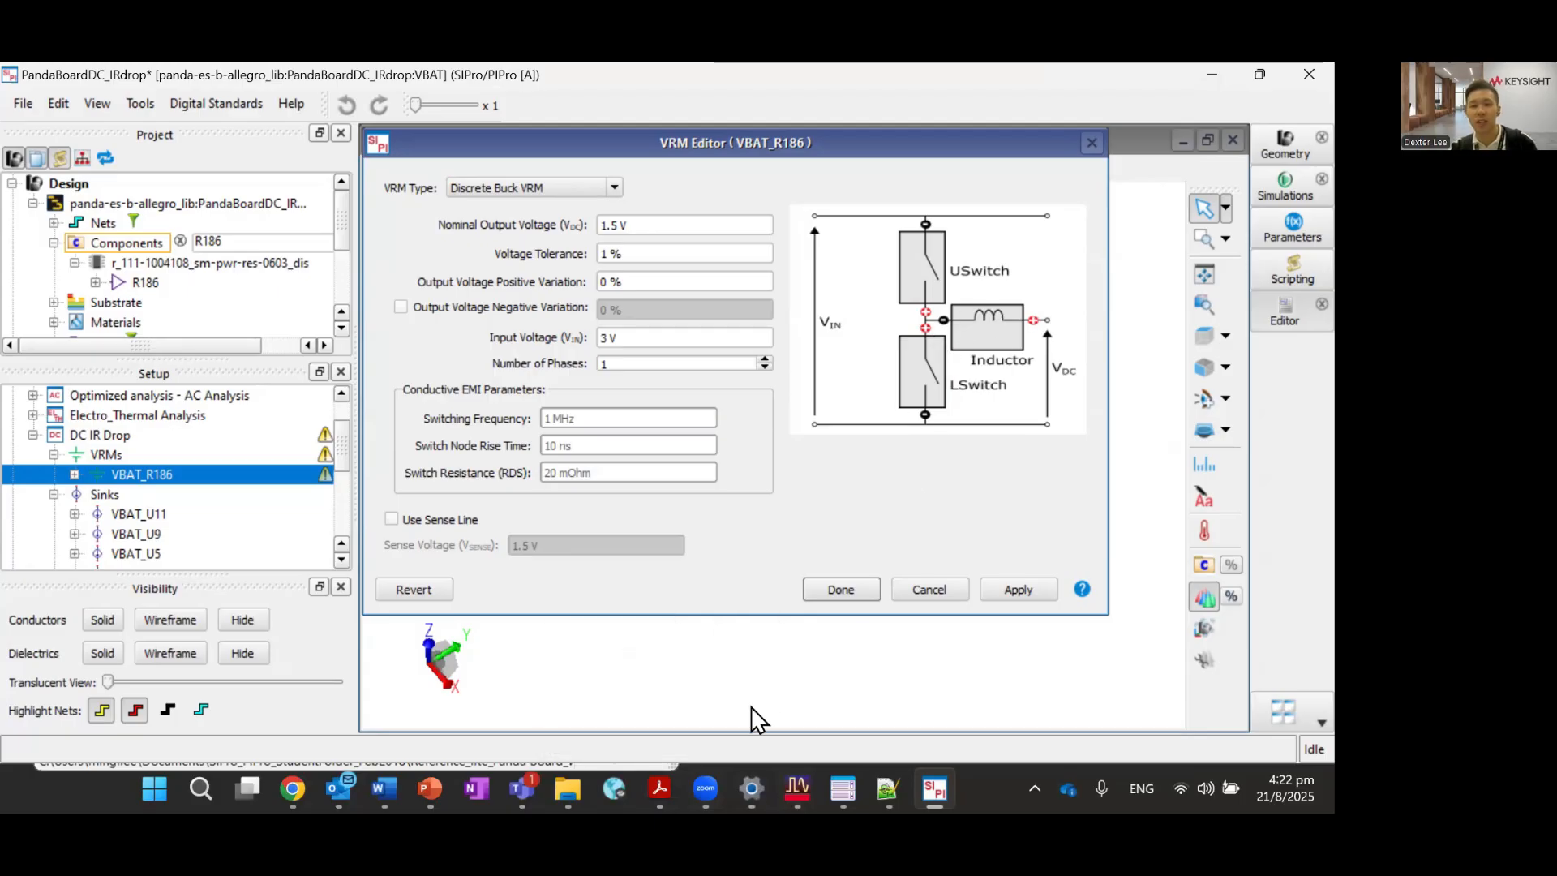
Recheck inductor L21 in the PDF schematic, then set the VRM type of VBAT_R186 to Packaged VRM (all types).
left_click(659, 788)
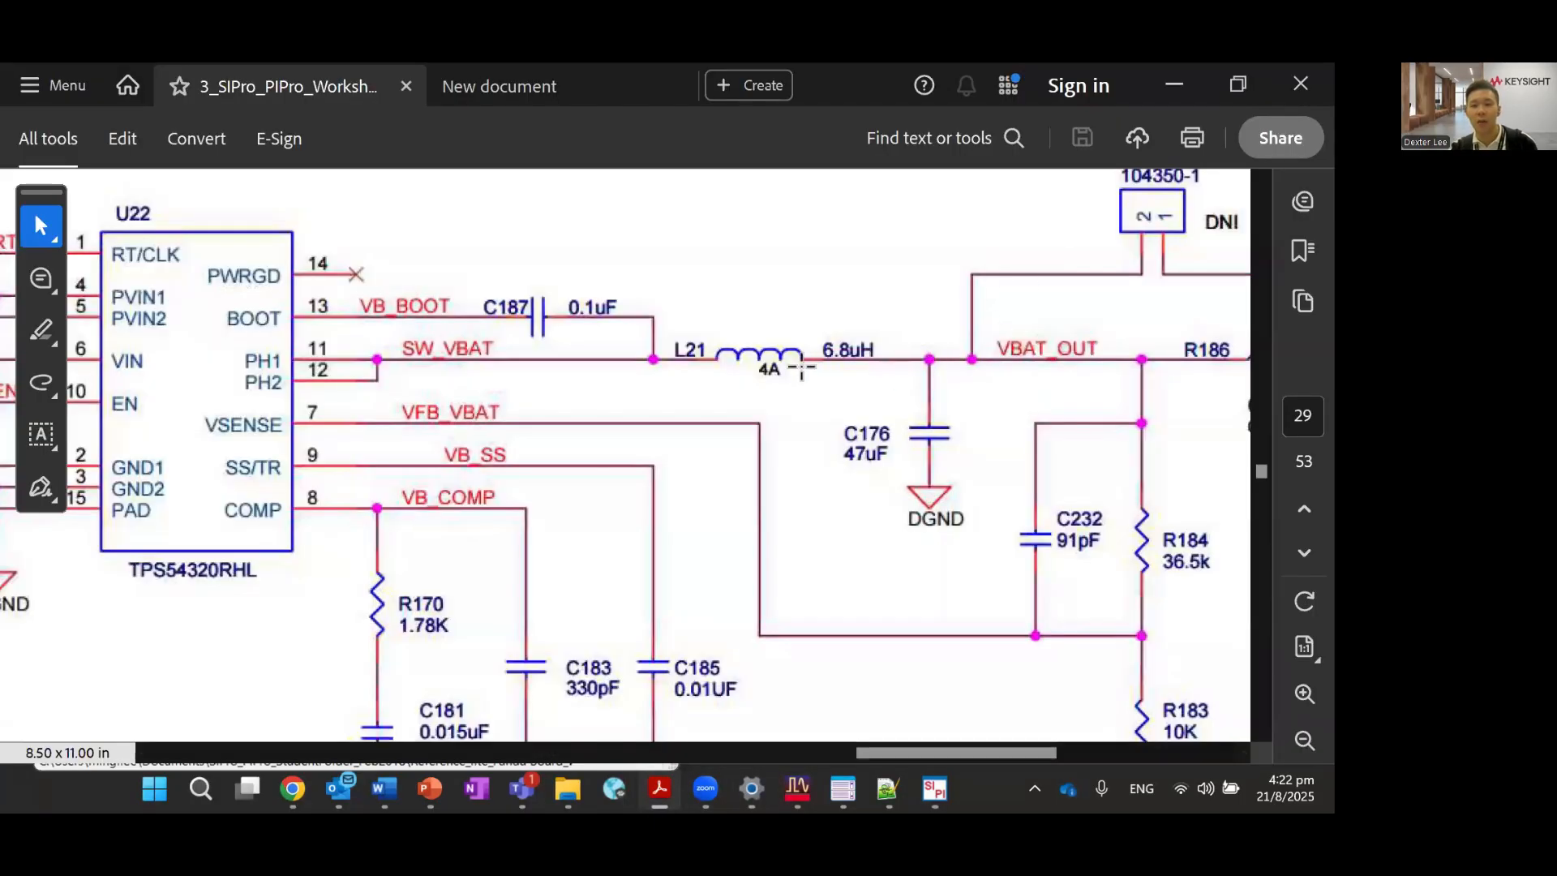
left_click(1174, 84)
left_click(506, 188)
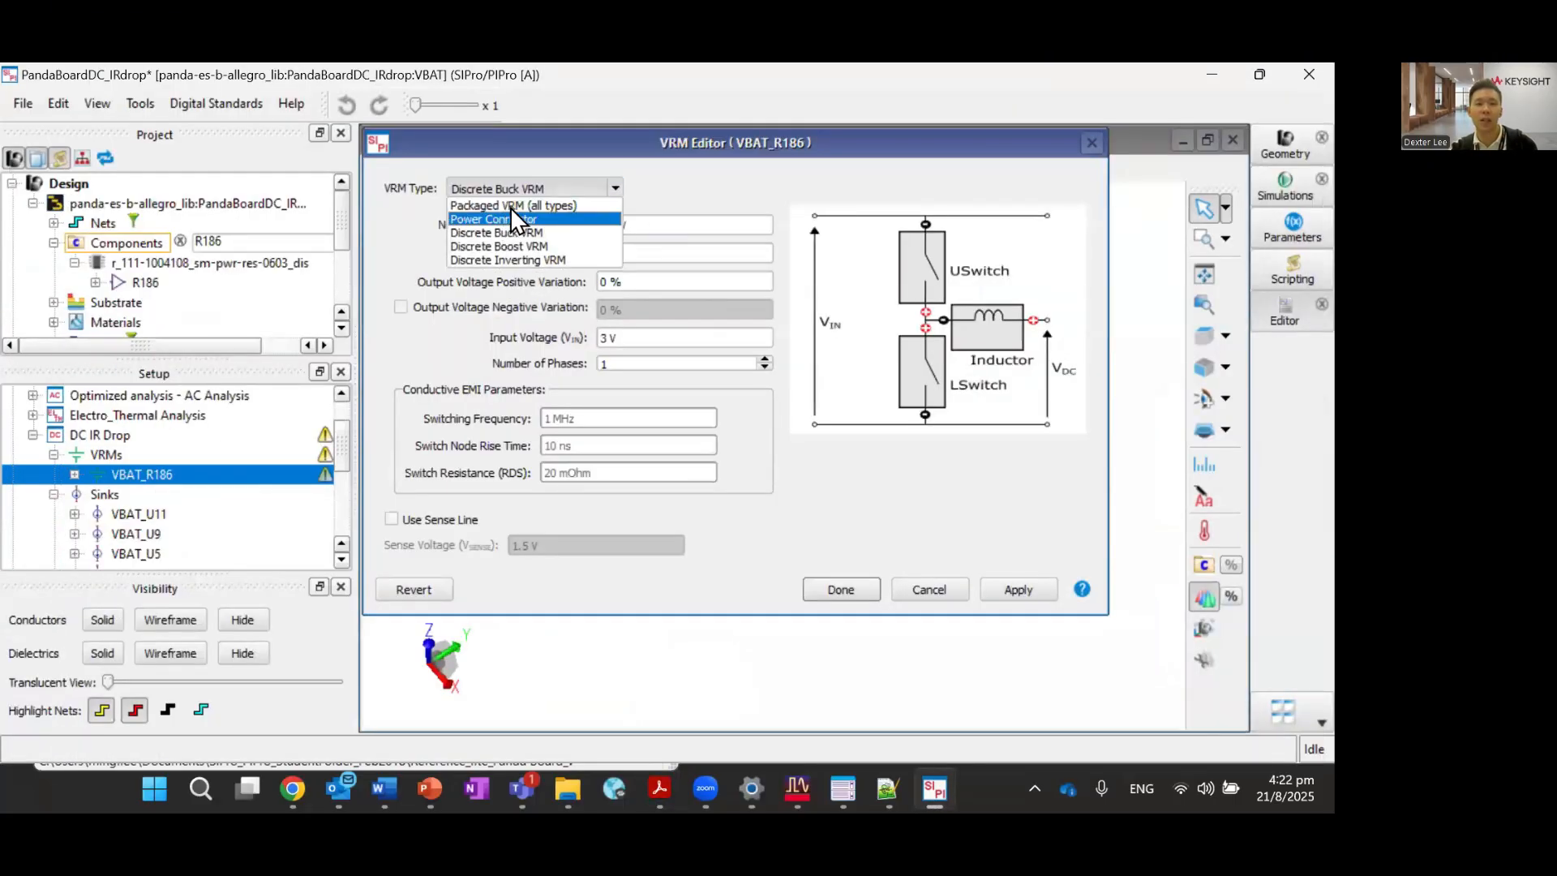
left_click(511, 205)
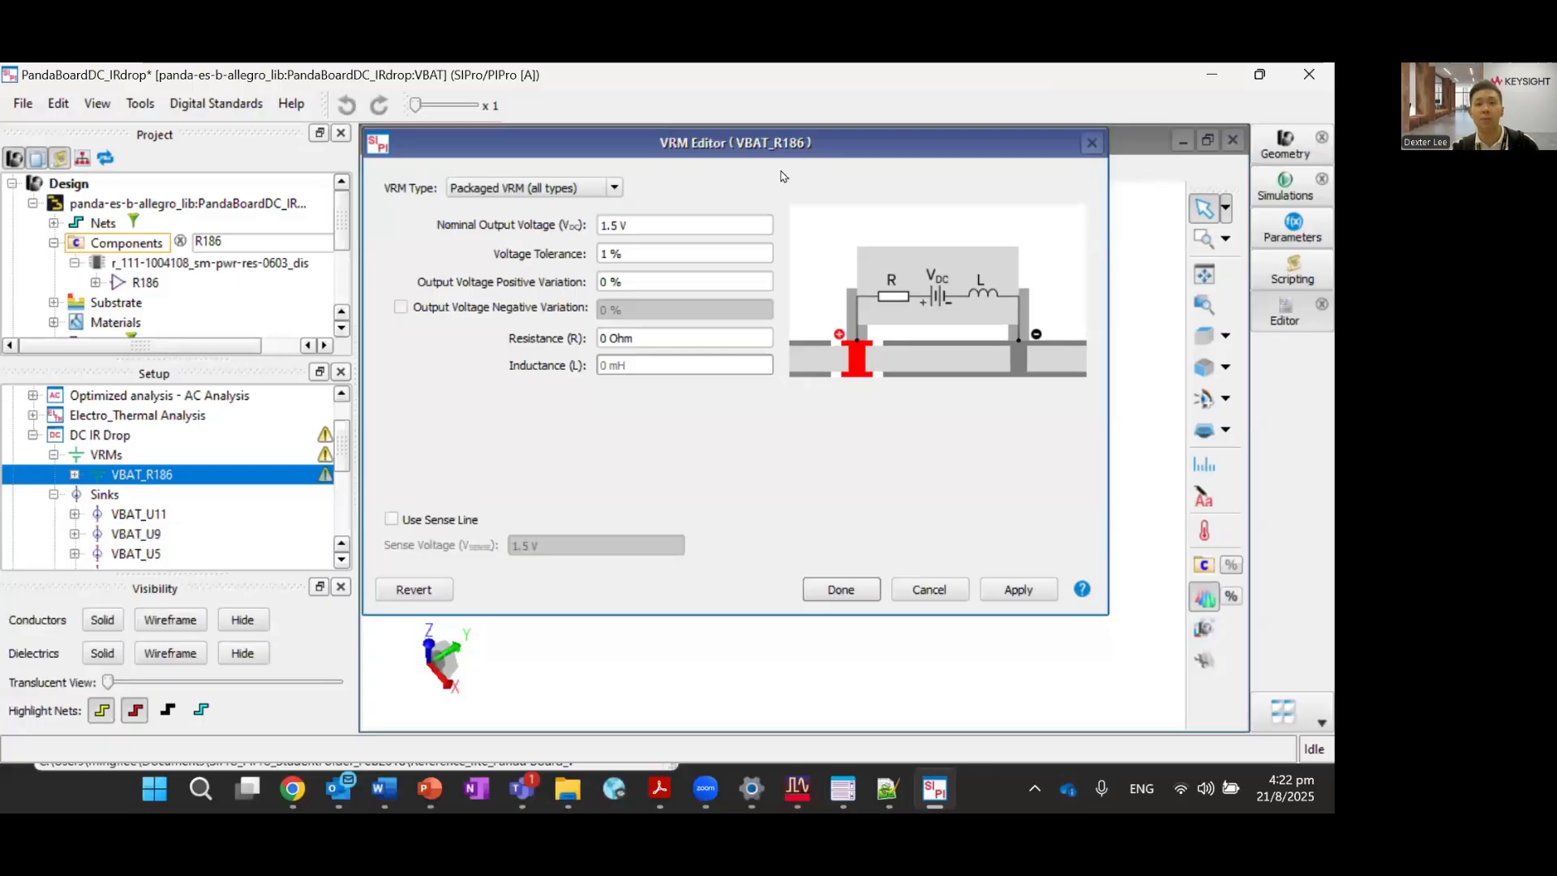
Switch to the workshop PDF and read the page on defining the negative pin for the VRM.
left_click(659, 788)
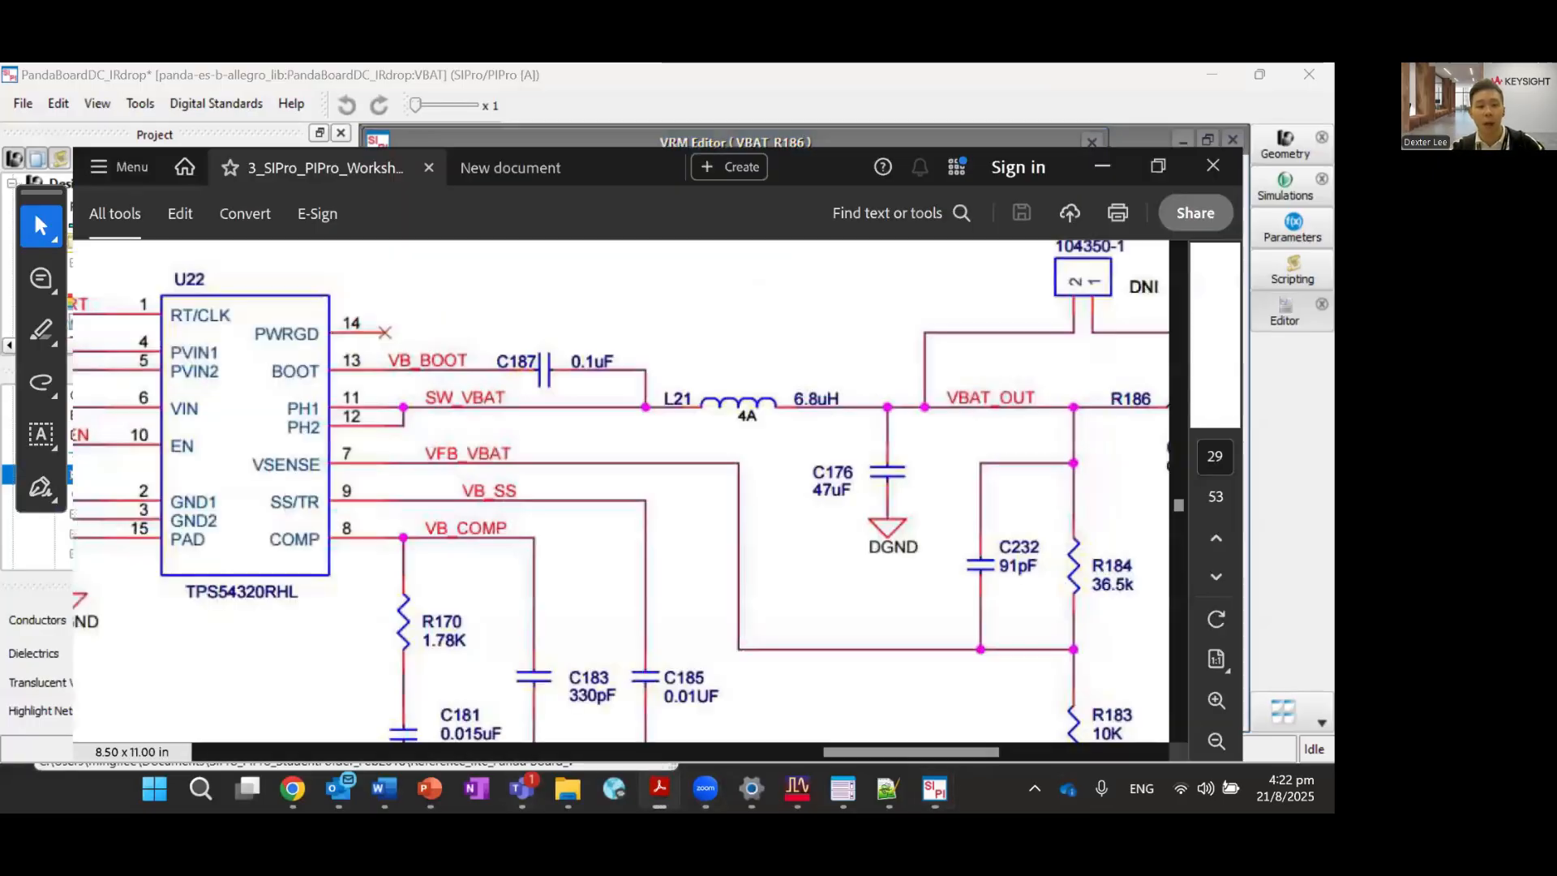
scroll(930, 404, "down", 4)
scroll(1135, 385, "down", 5)
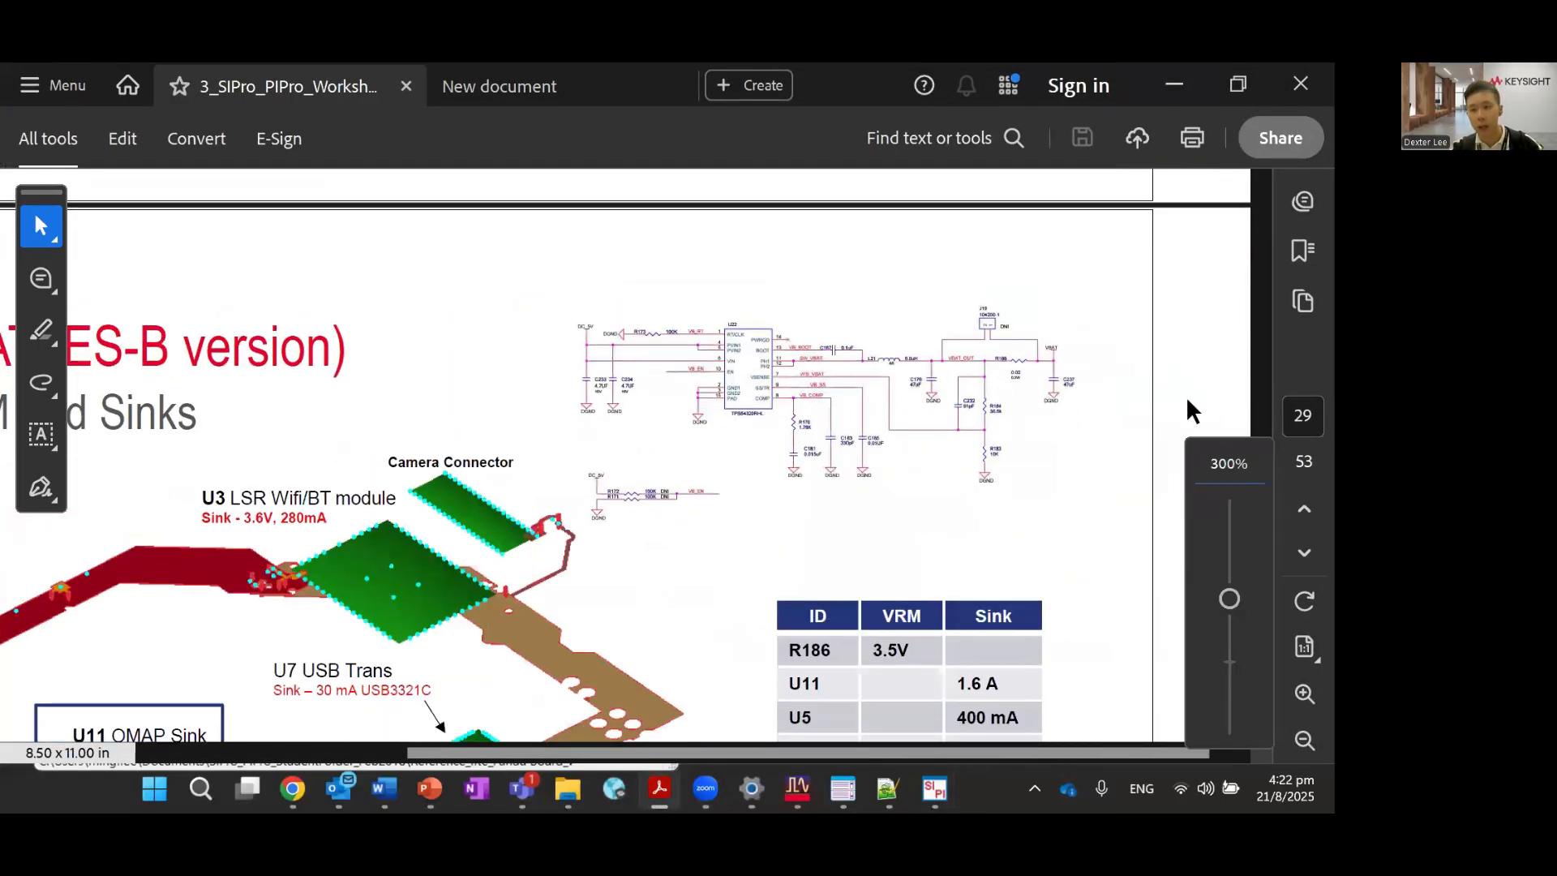
scroll(1121, 378, "down", 3)
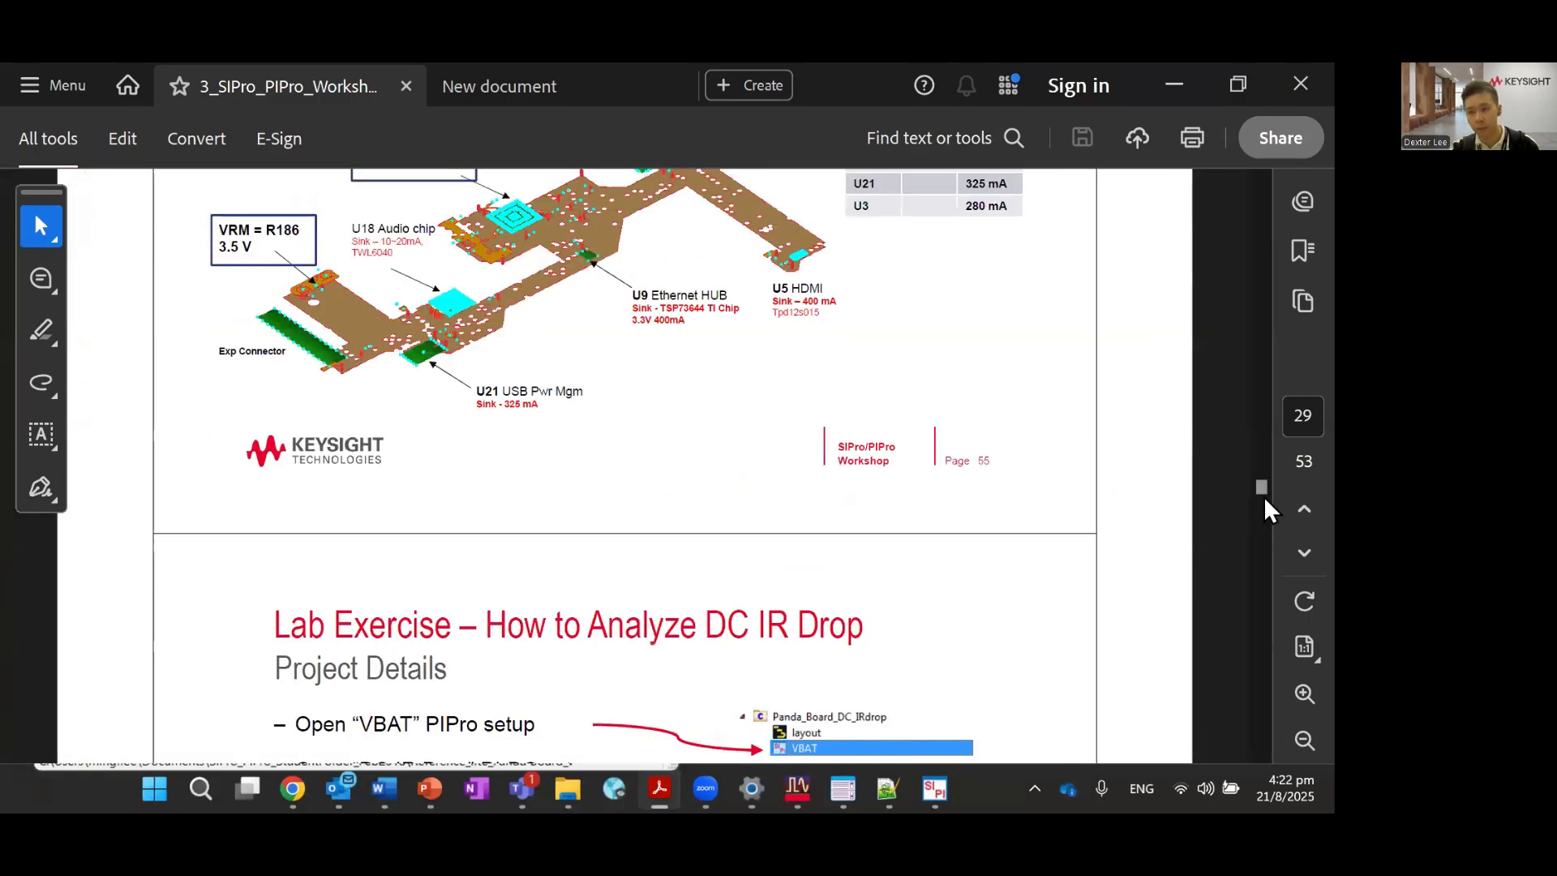
left_click_drag(1264, 489, 1261, 517)
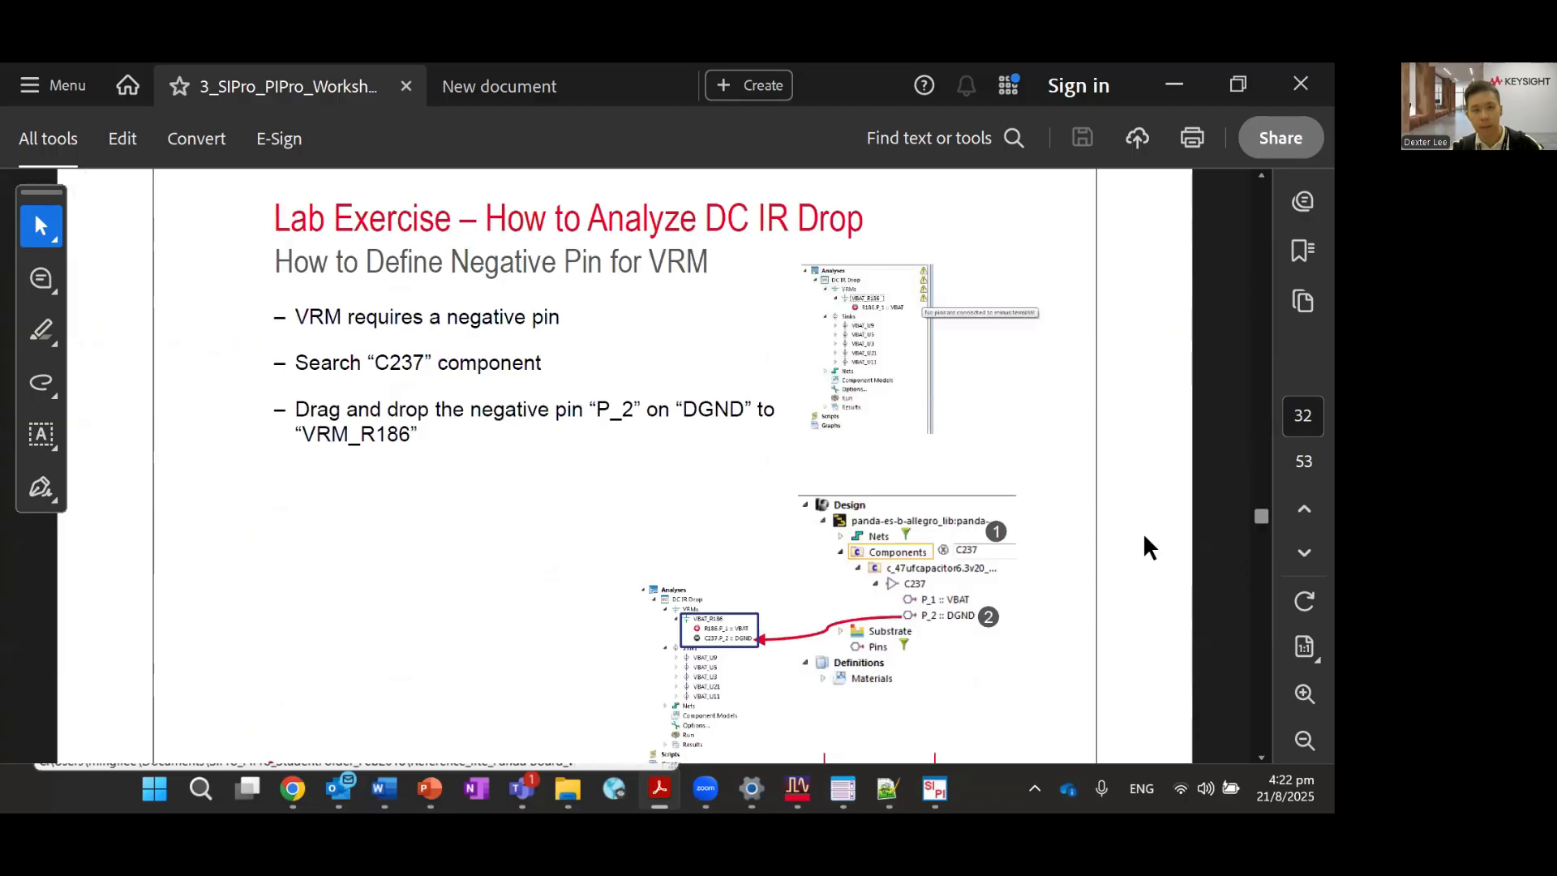
scroll(1139, 539, "down", 3)
scroll(1136, 555, "up", 2)
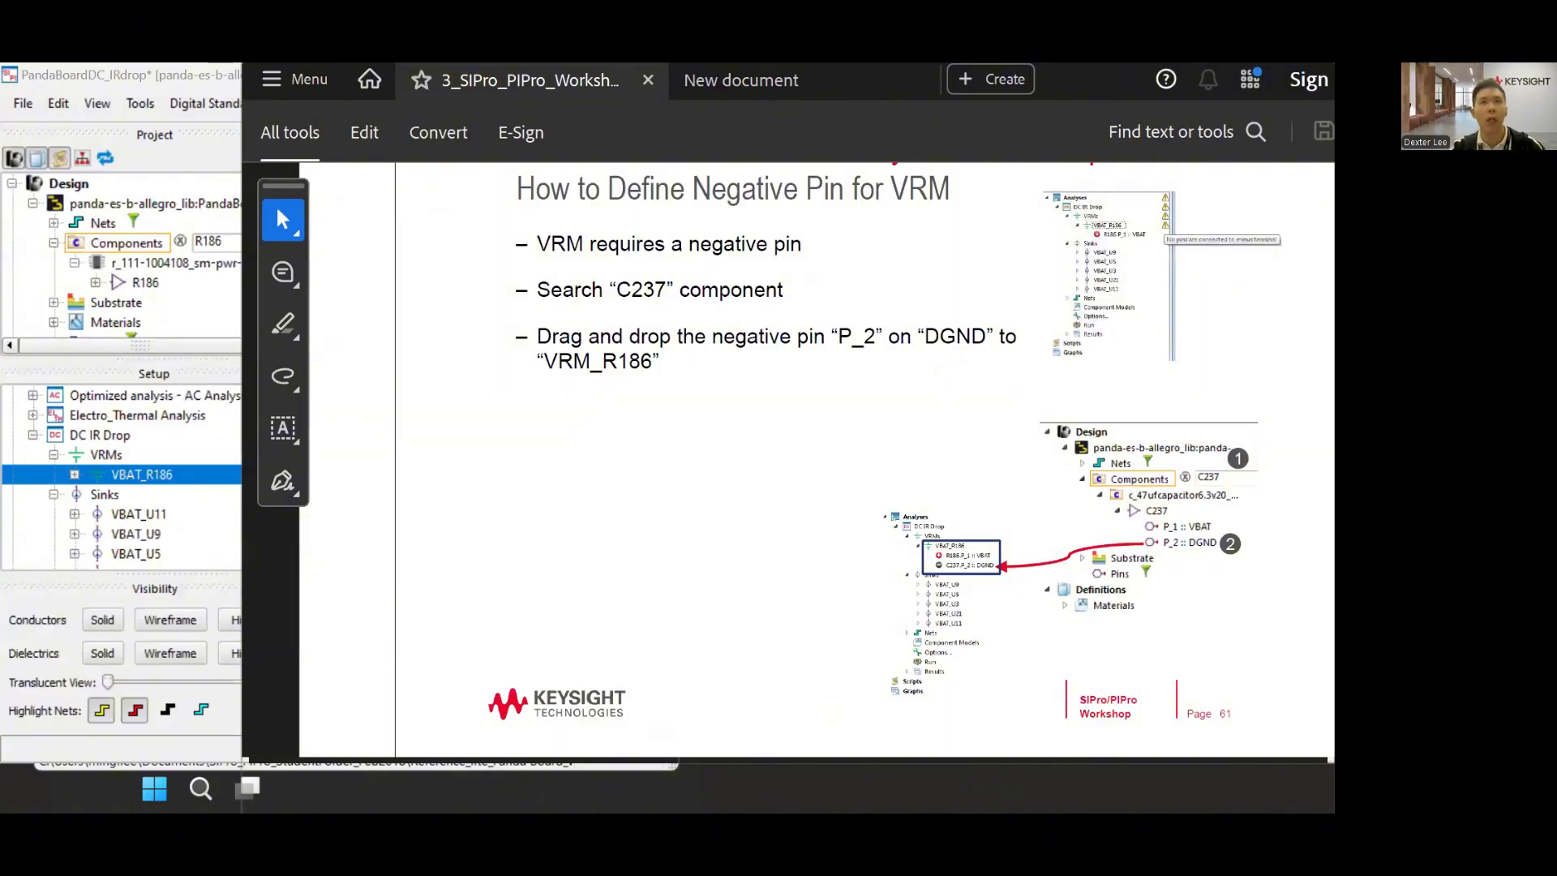
left_click_drag(863, 89, 1330, 89)
Cancel the VRM Editor, check the warning on VBAT_R186 and highlight its R186.P_1 :: VBAT pin.
left_click(940, 594)
mouse_move(324, 477)
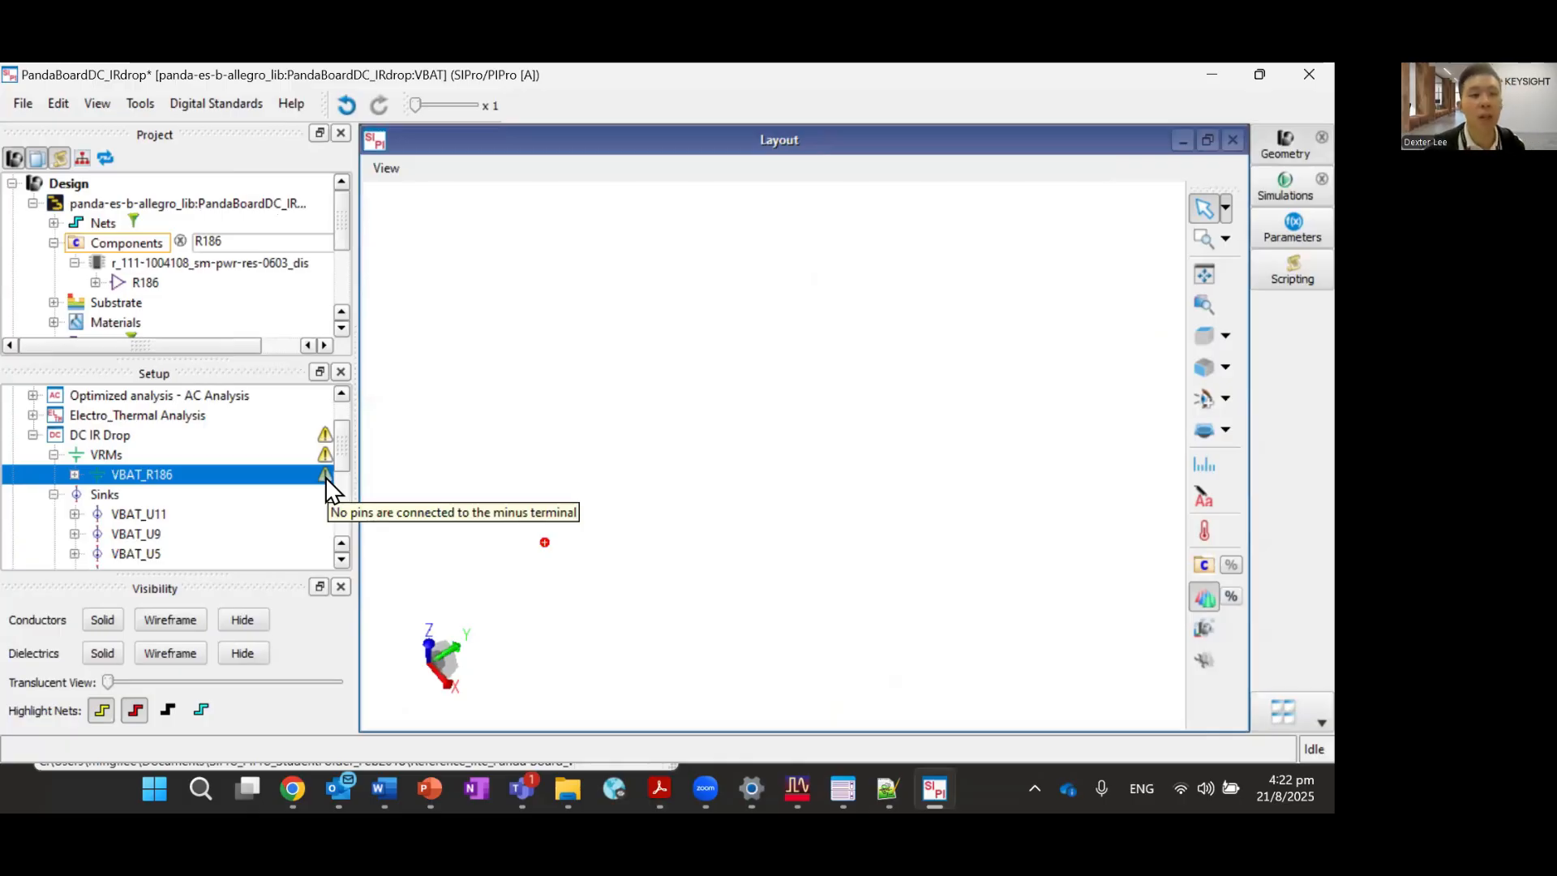
left_click(74, 475)
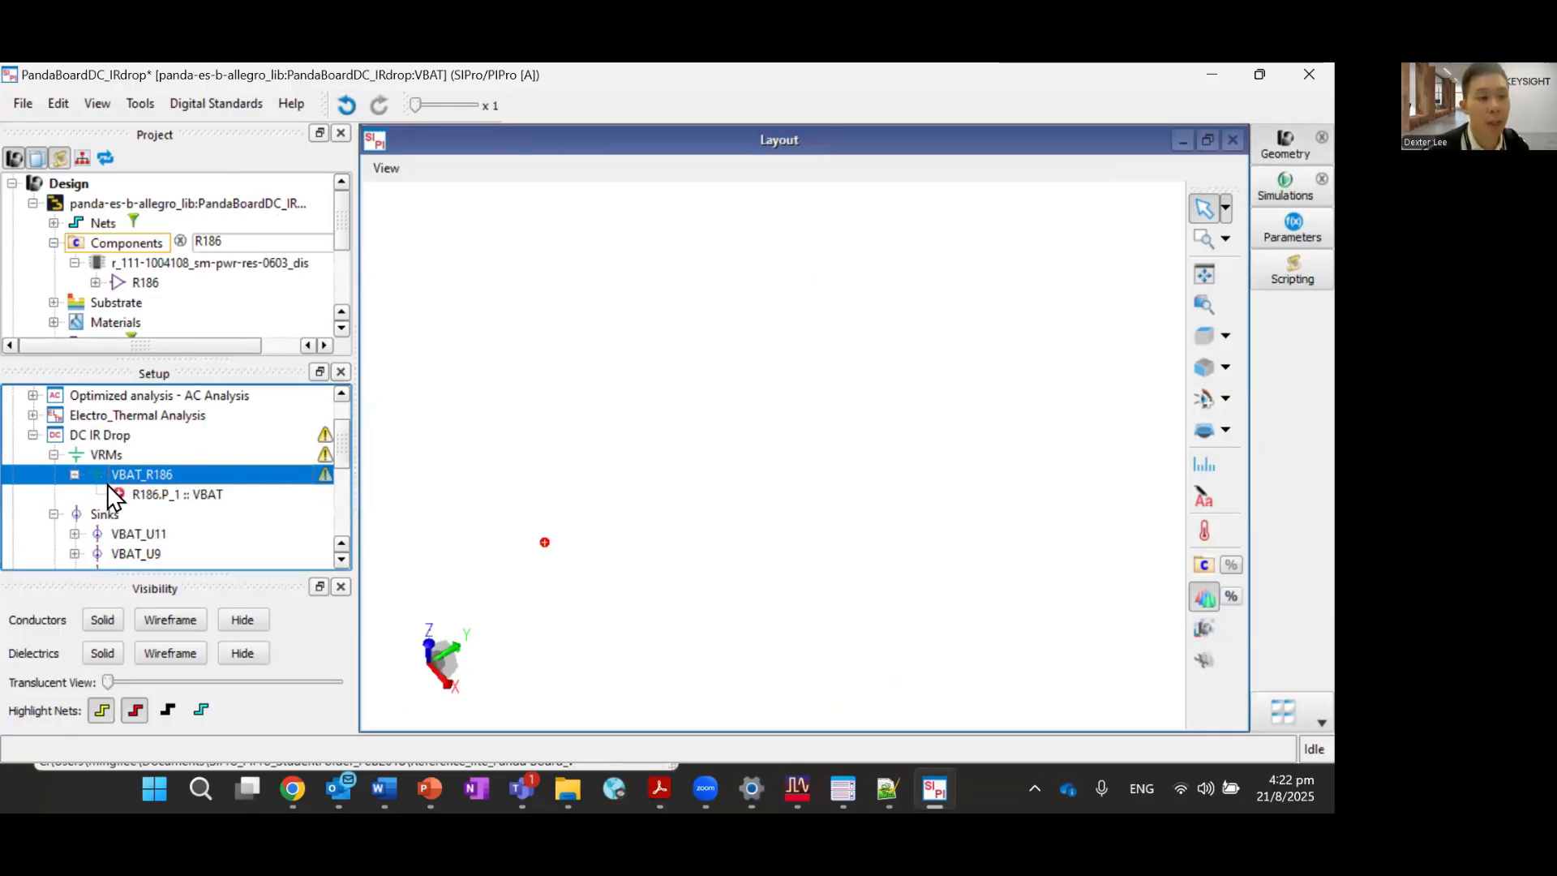
scroll(152, 498, "up", 1)
scroll(170, 519, "down", 1)
left_click(189, 493)
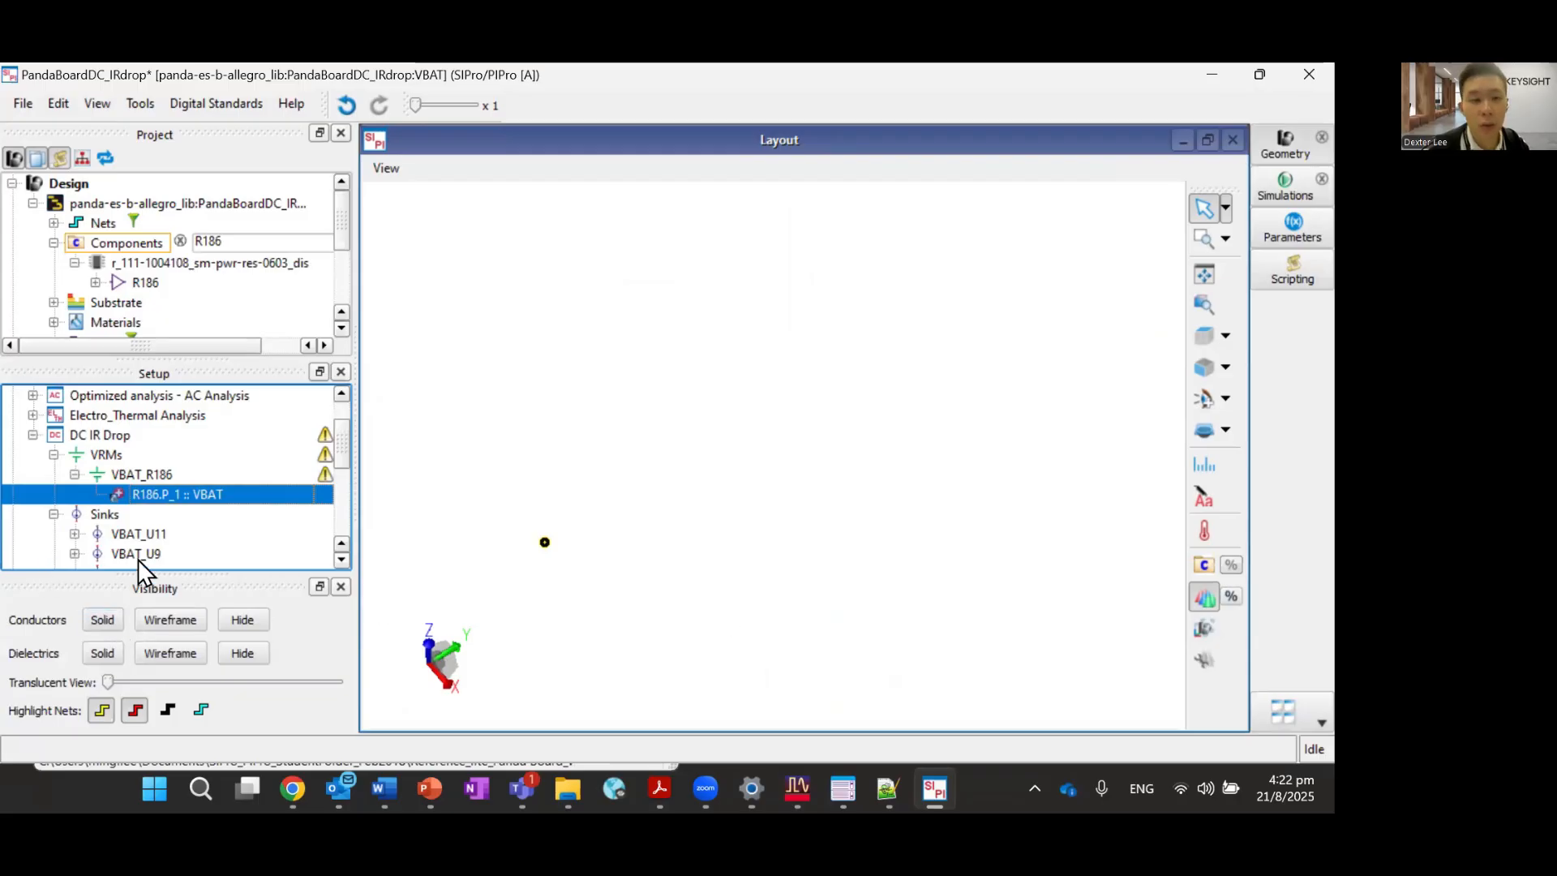
Display the conductors as solid and turn on the component bodies in the layout around R186.
left_click(102, 619)
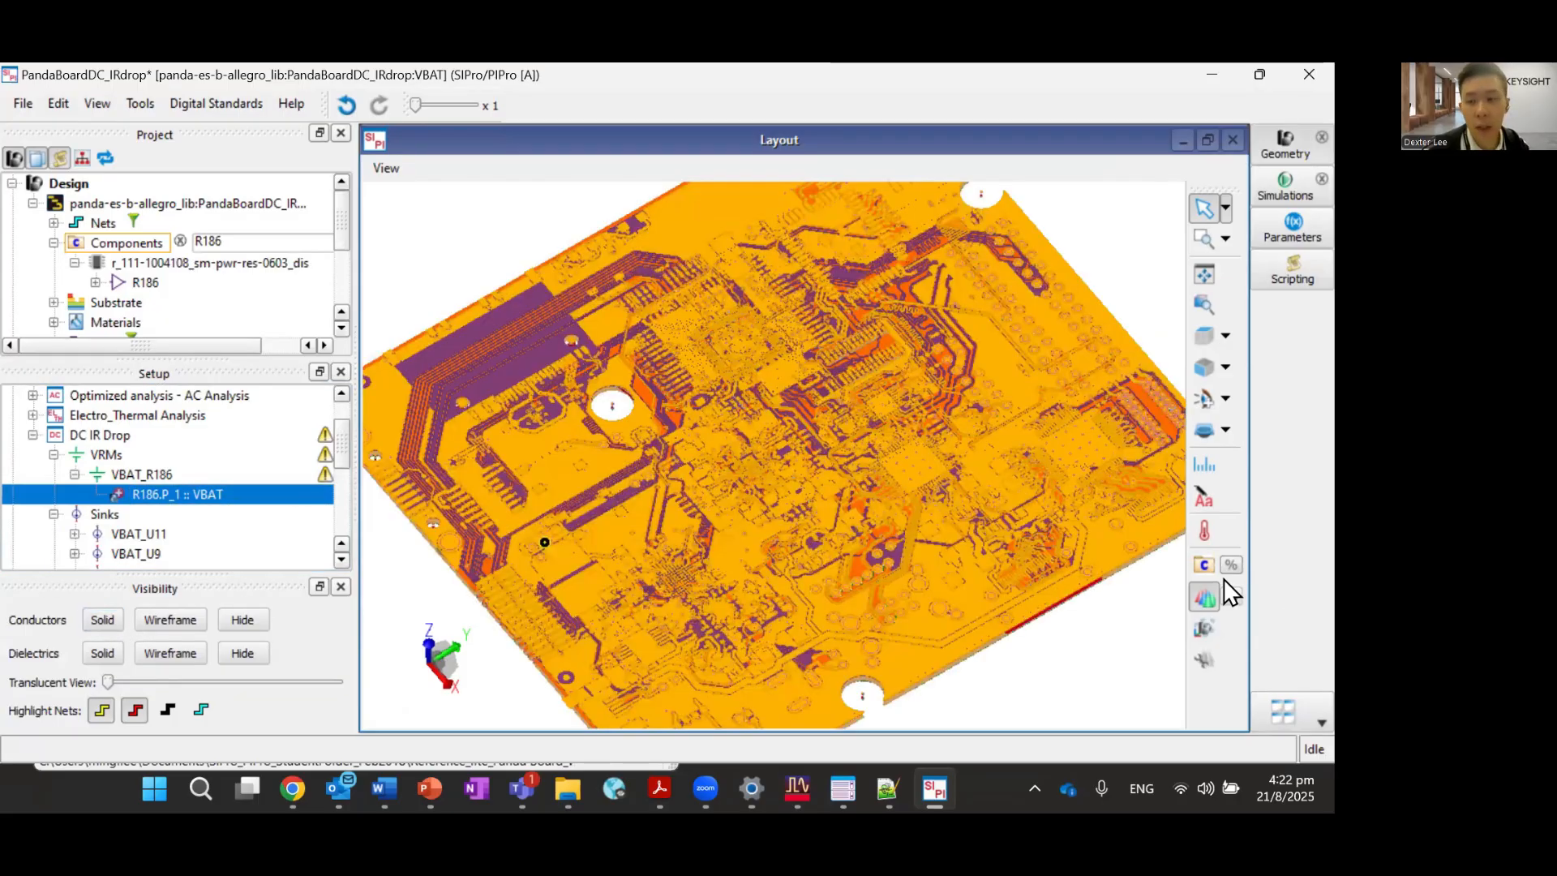
left_click(1203, 564)
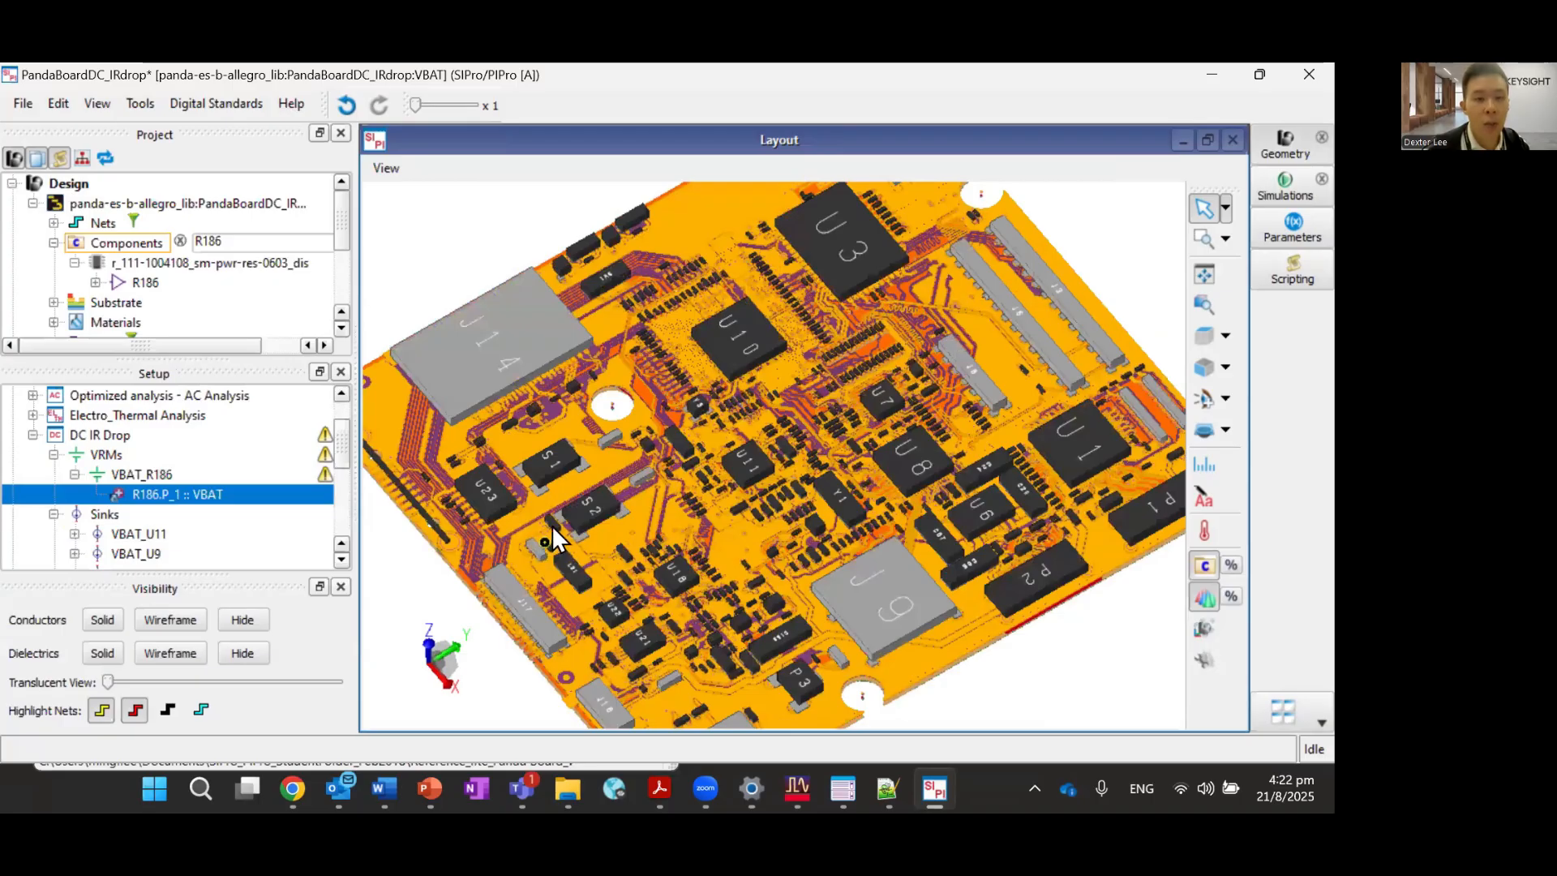
scroll(596, 528, "up", 6)
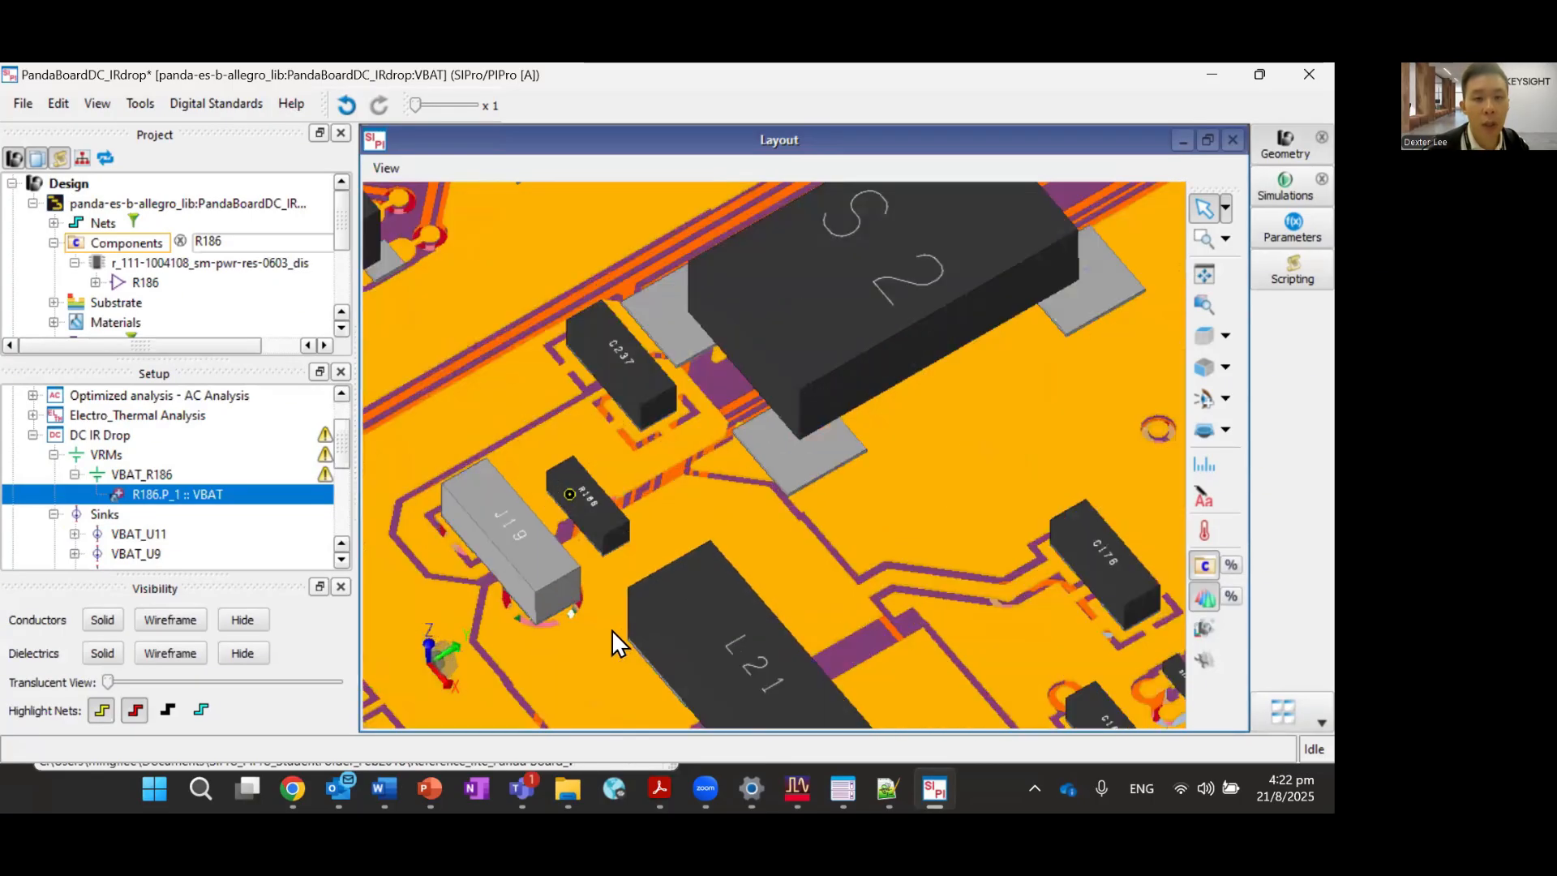
scroll(720, 635, "down", 6)
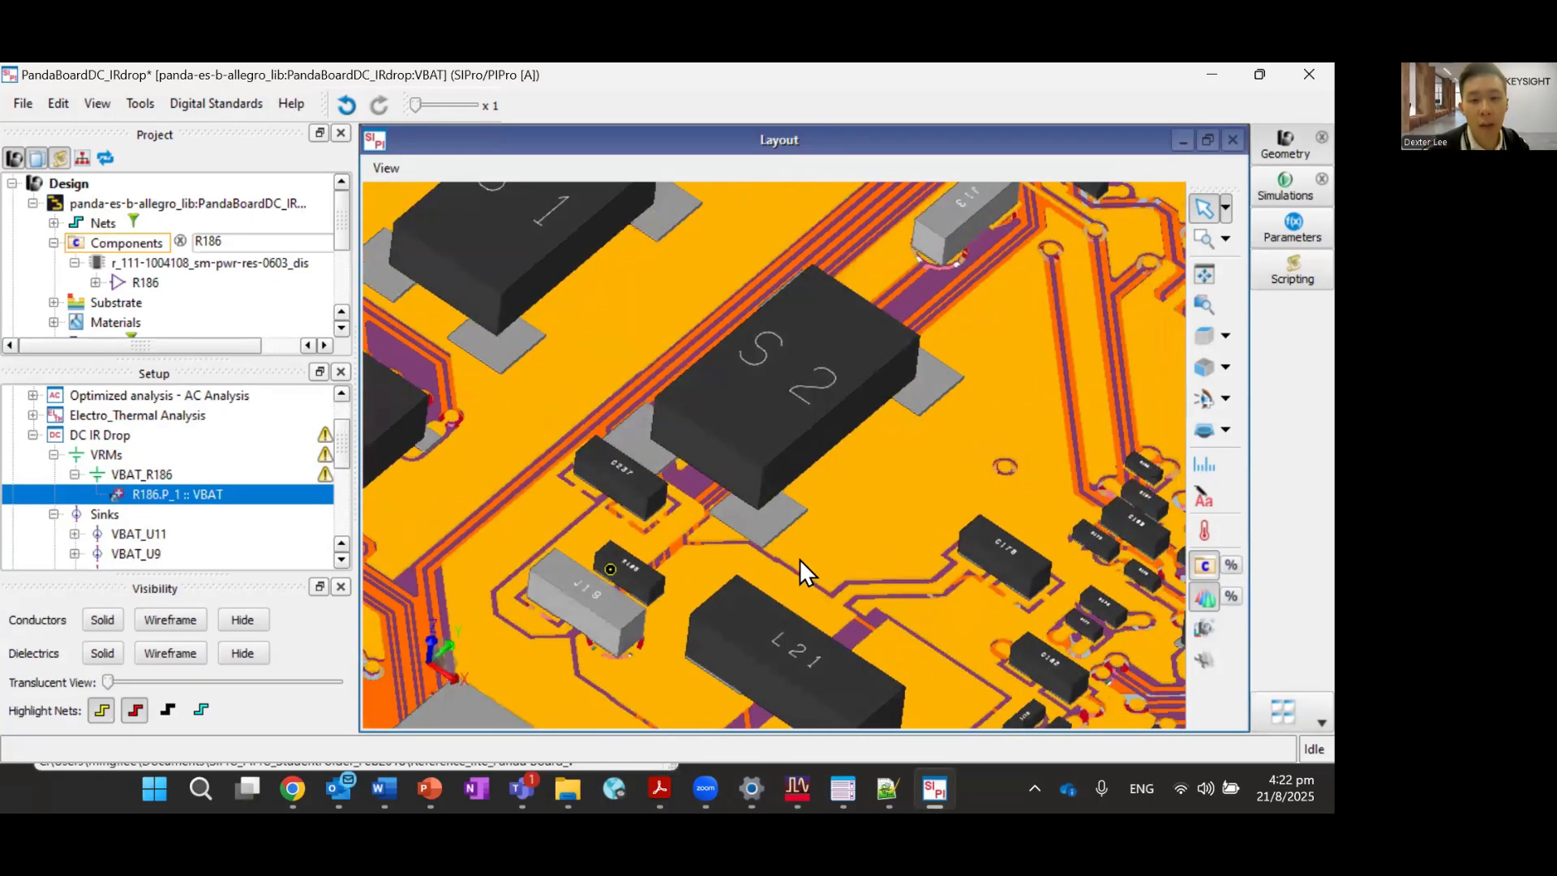
Examine the layout around R186, L21 and C237 for a ground pin close to the VRM.
left_click_drag(785, 493, 746, 463)
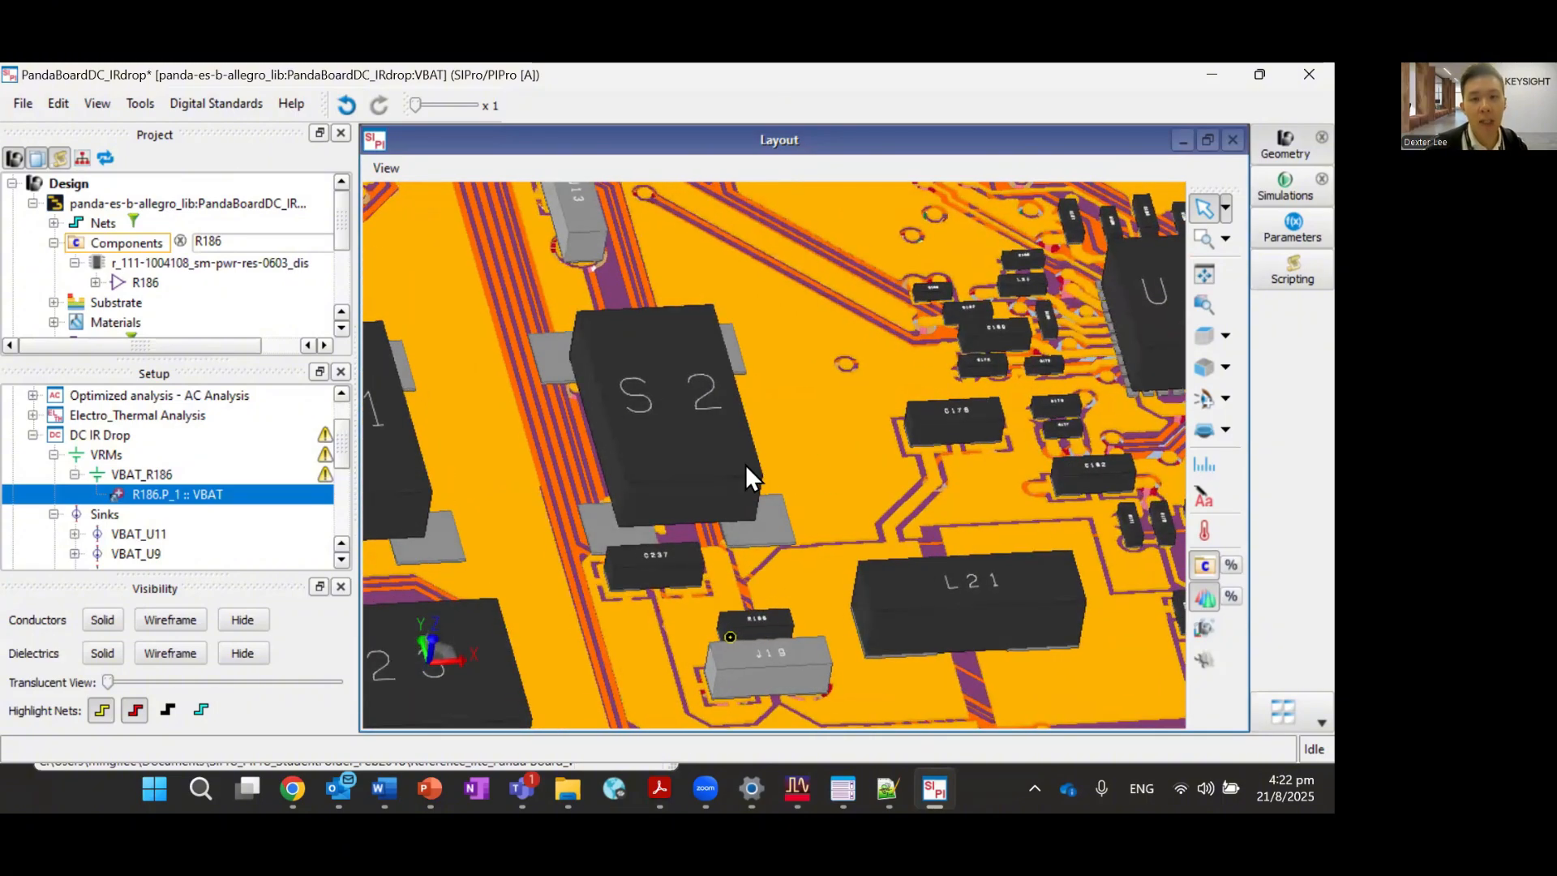
scroll(746, 463, "up", 5)
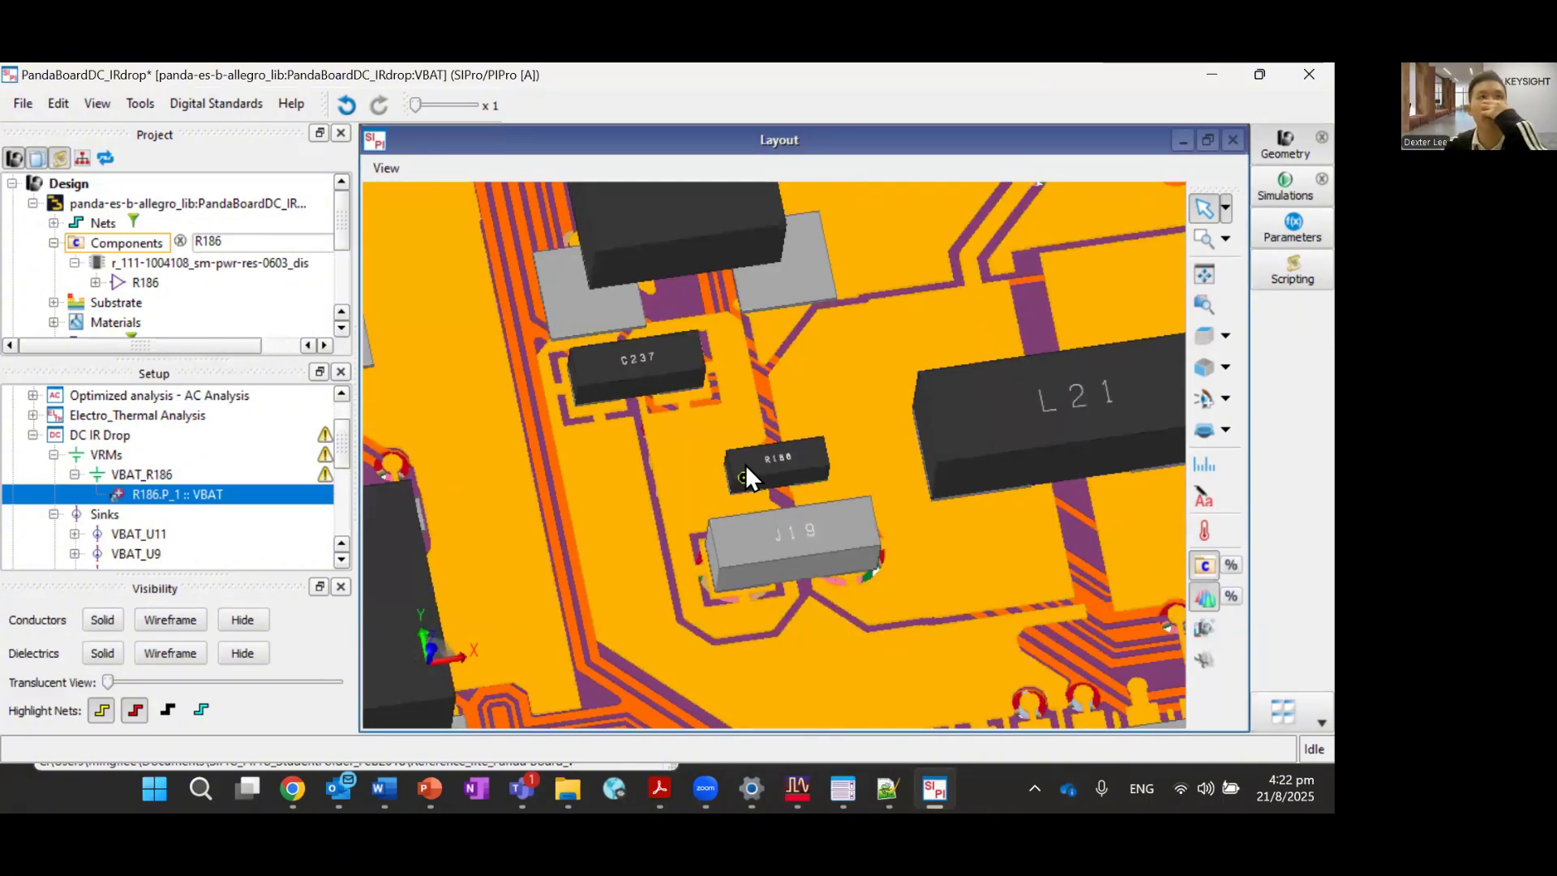
scroll(826, 518, "down", 3)
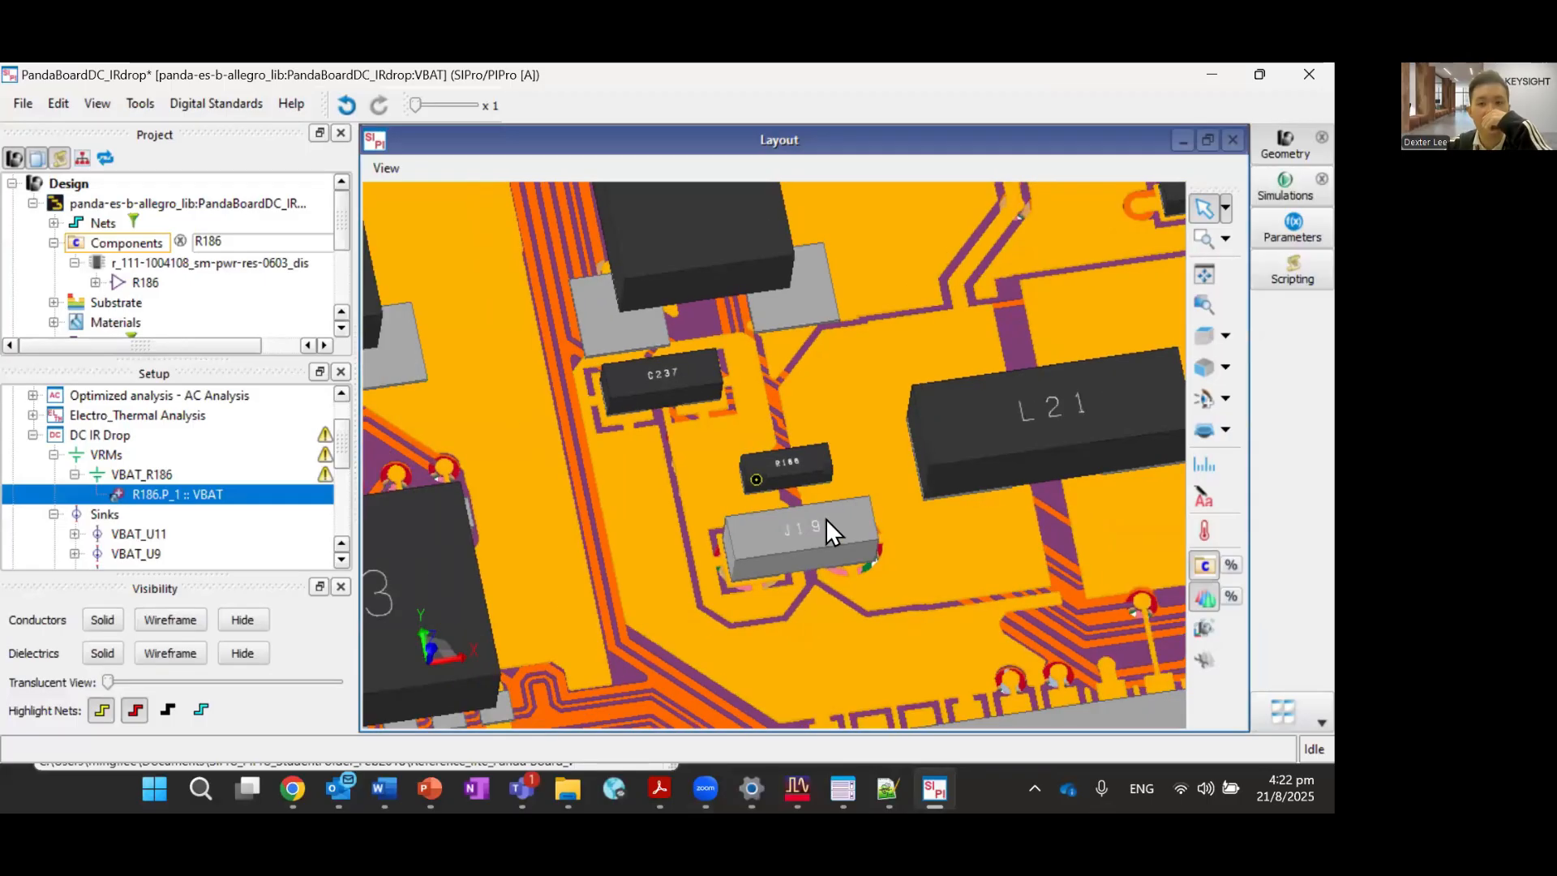
left_click_drag(936, 474, 873, 517)
scroll(921, 484, "up", 2)
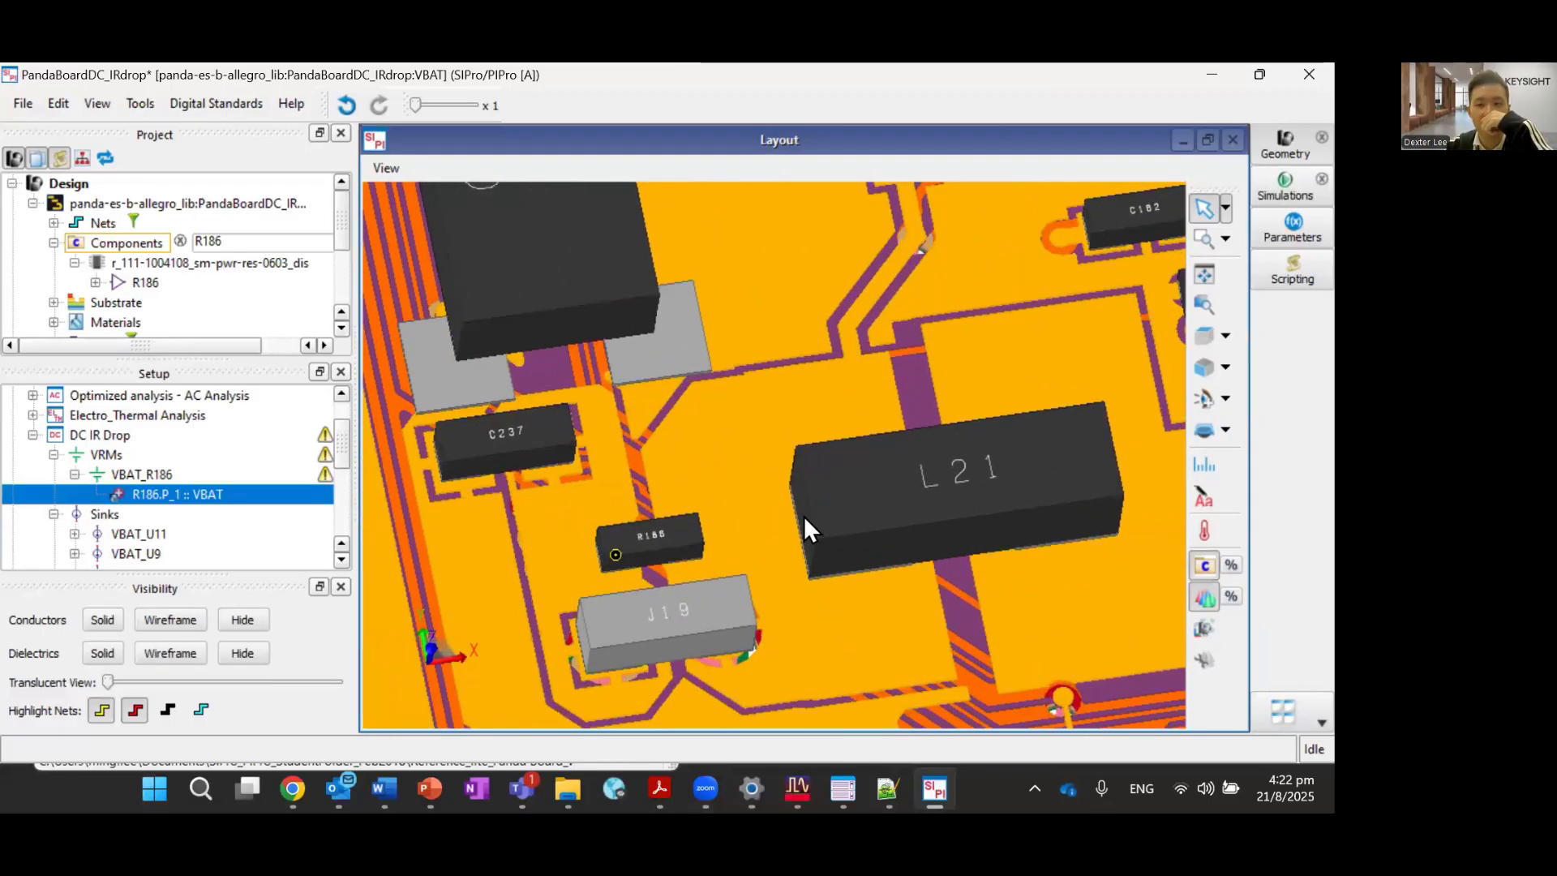
scroll(616, 541, "up", 1)
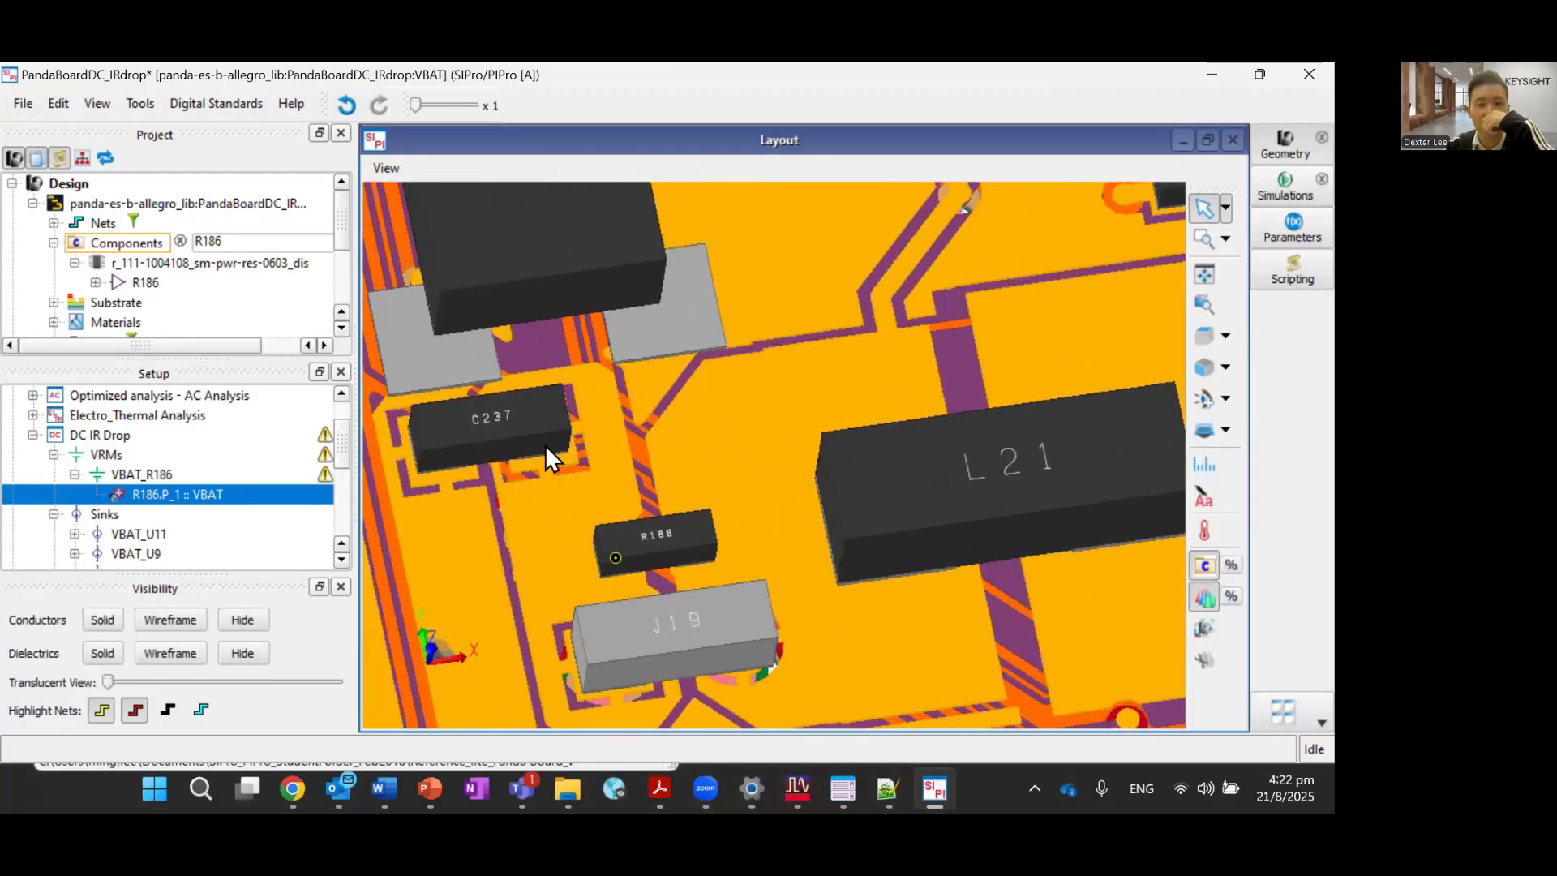
left_click_drag(465, 420, 576, 411)
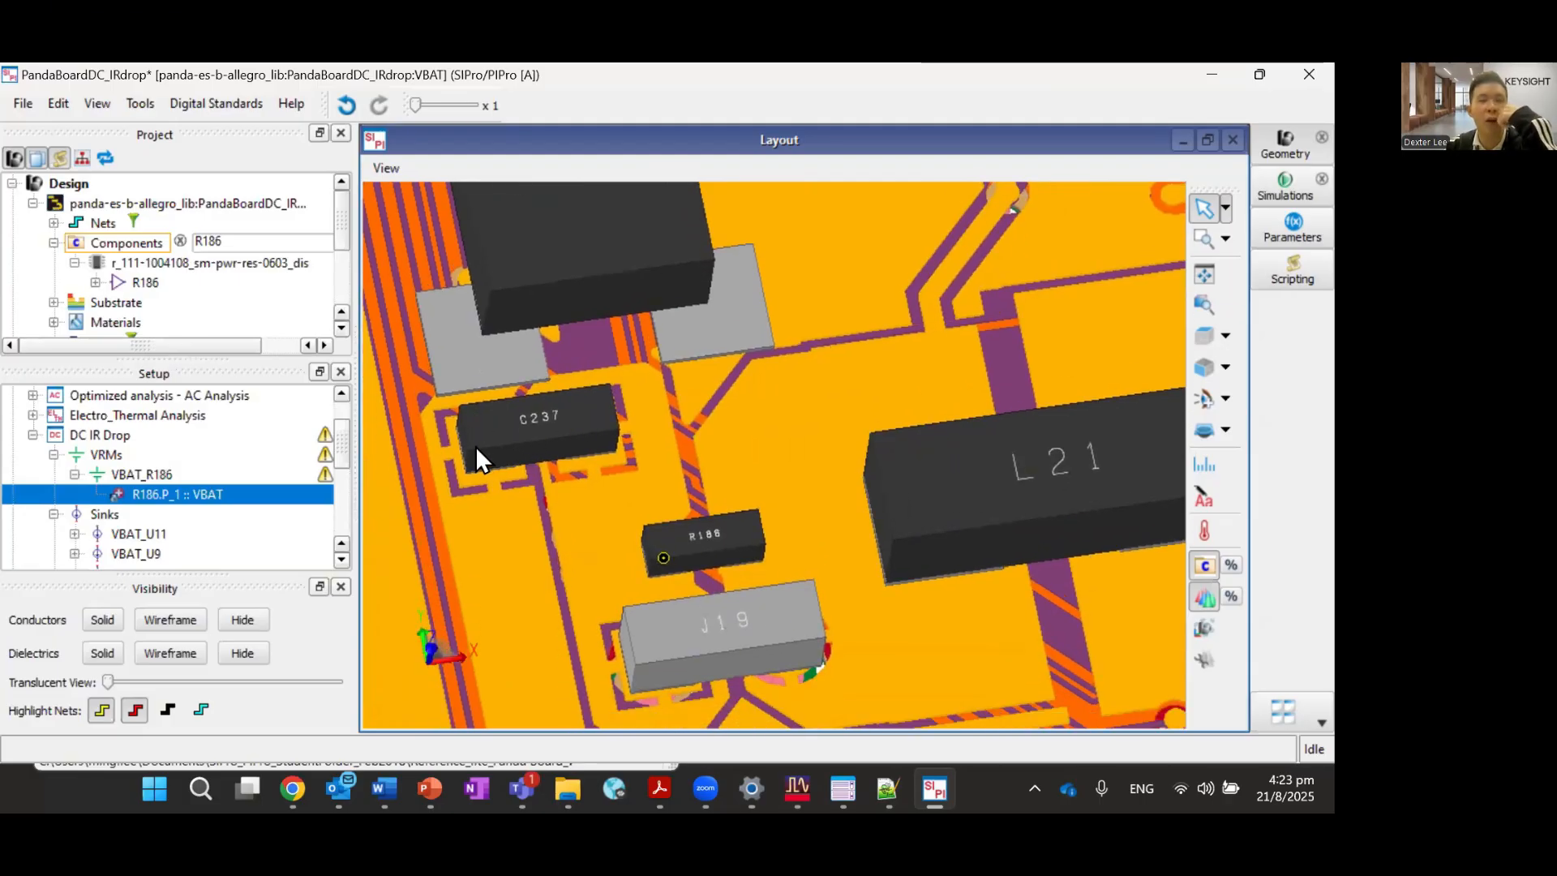
mouse_move(475, 446)
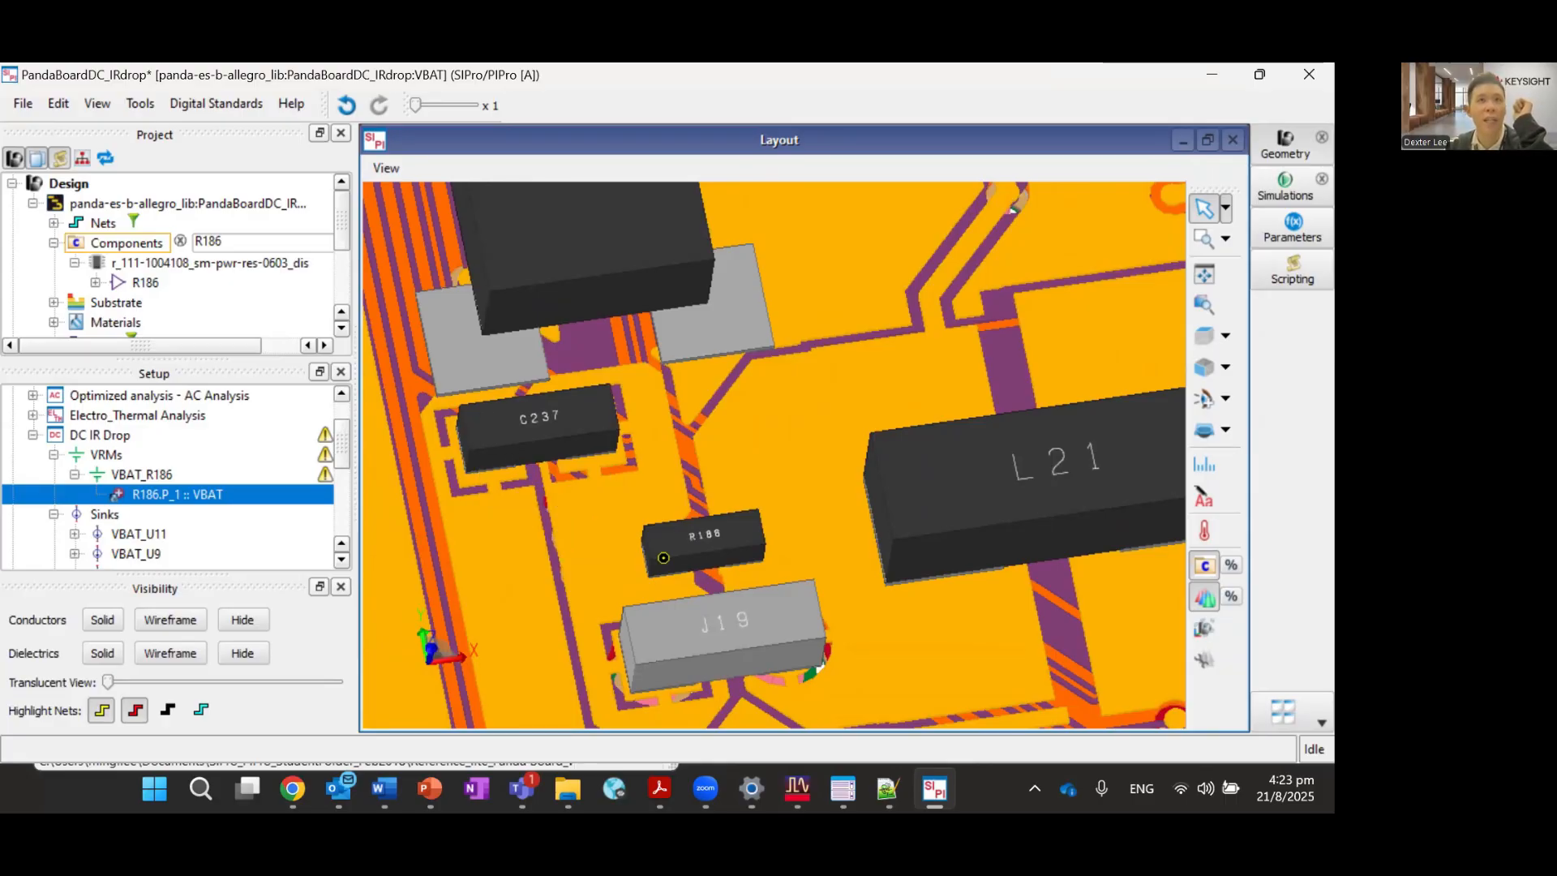
Filter the design components by C237 and expand the capacitor to list its pins.
key("alt+Tab")
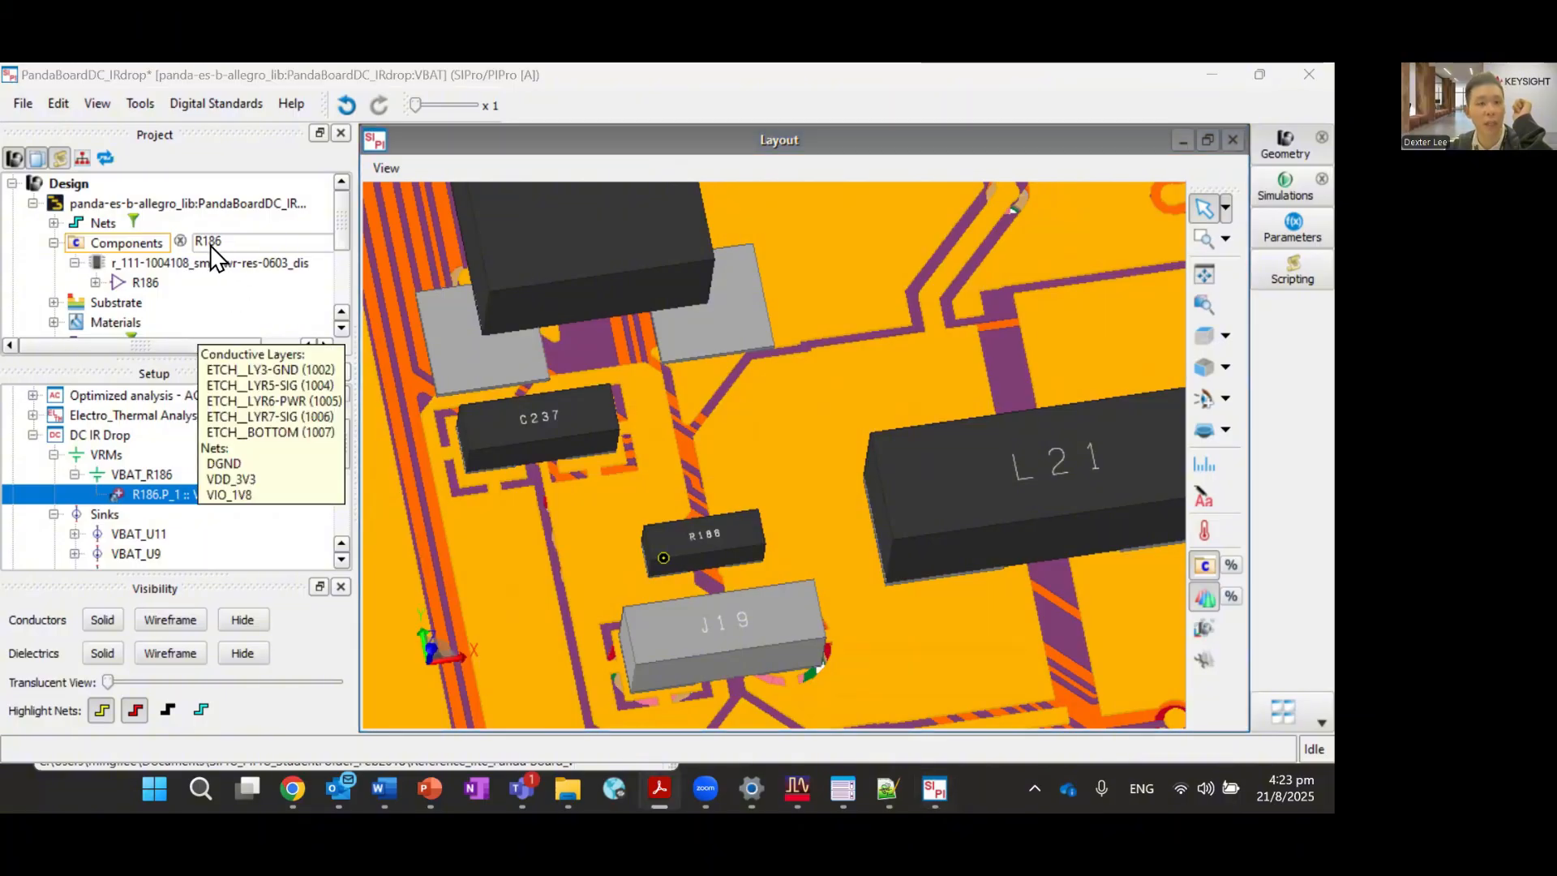
left_click(180, 241)
left_click(180, 241)
type("C23")
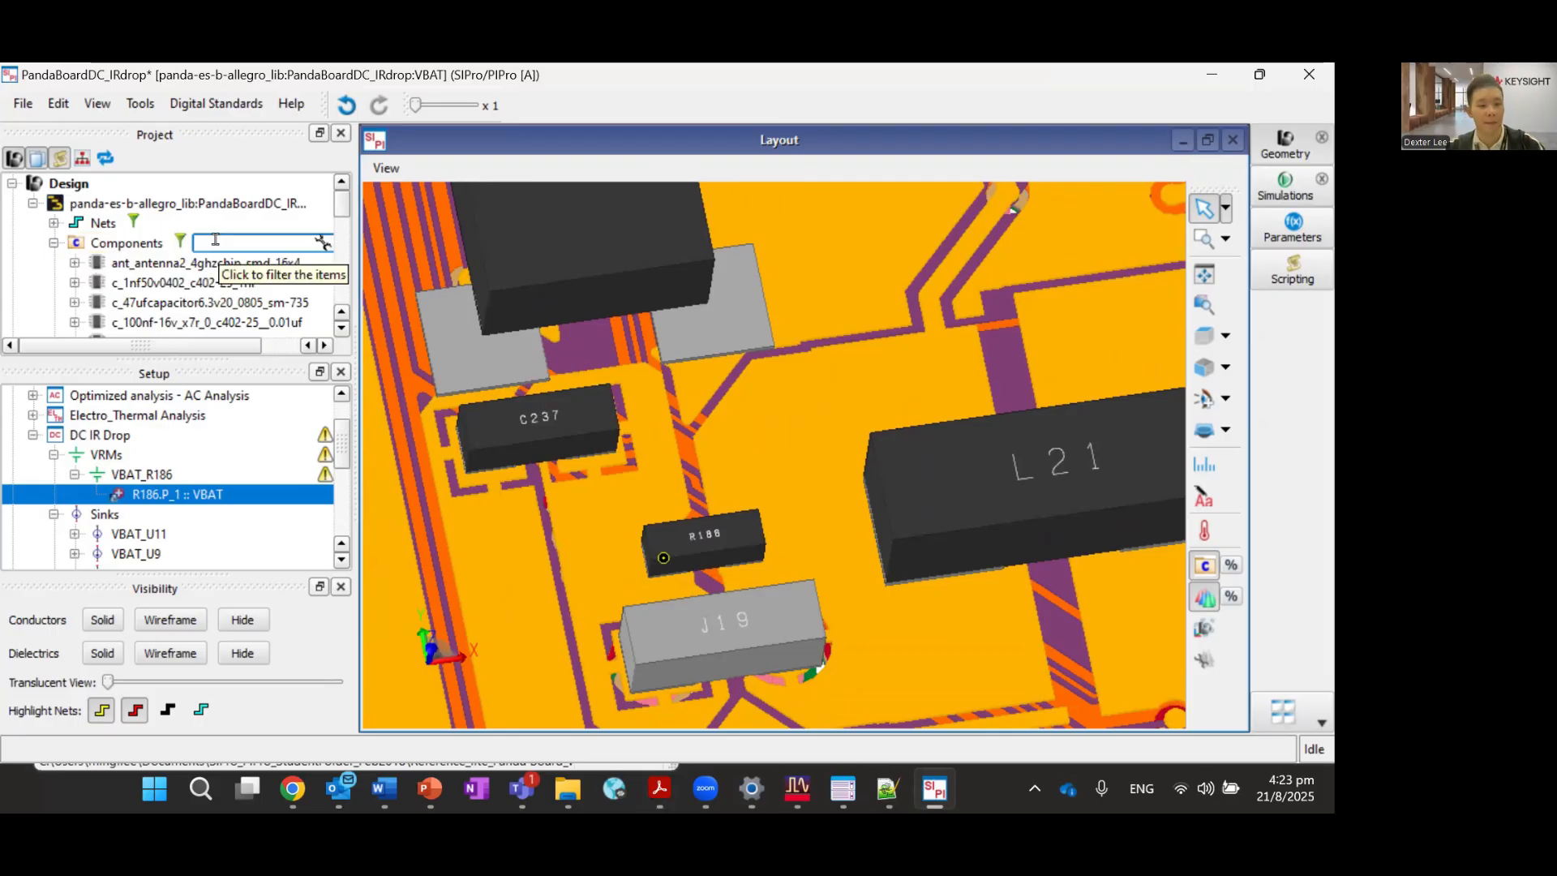
type("7")
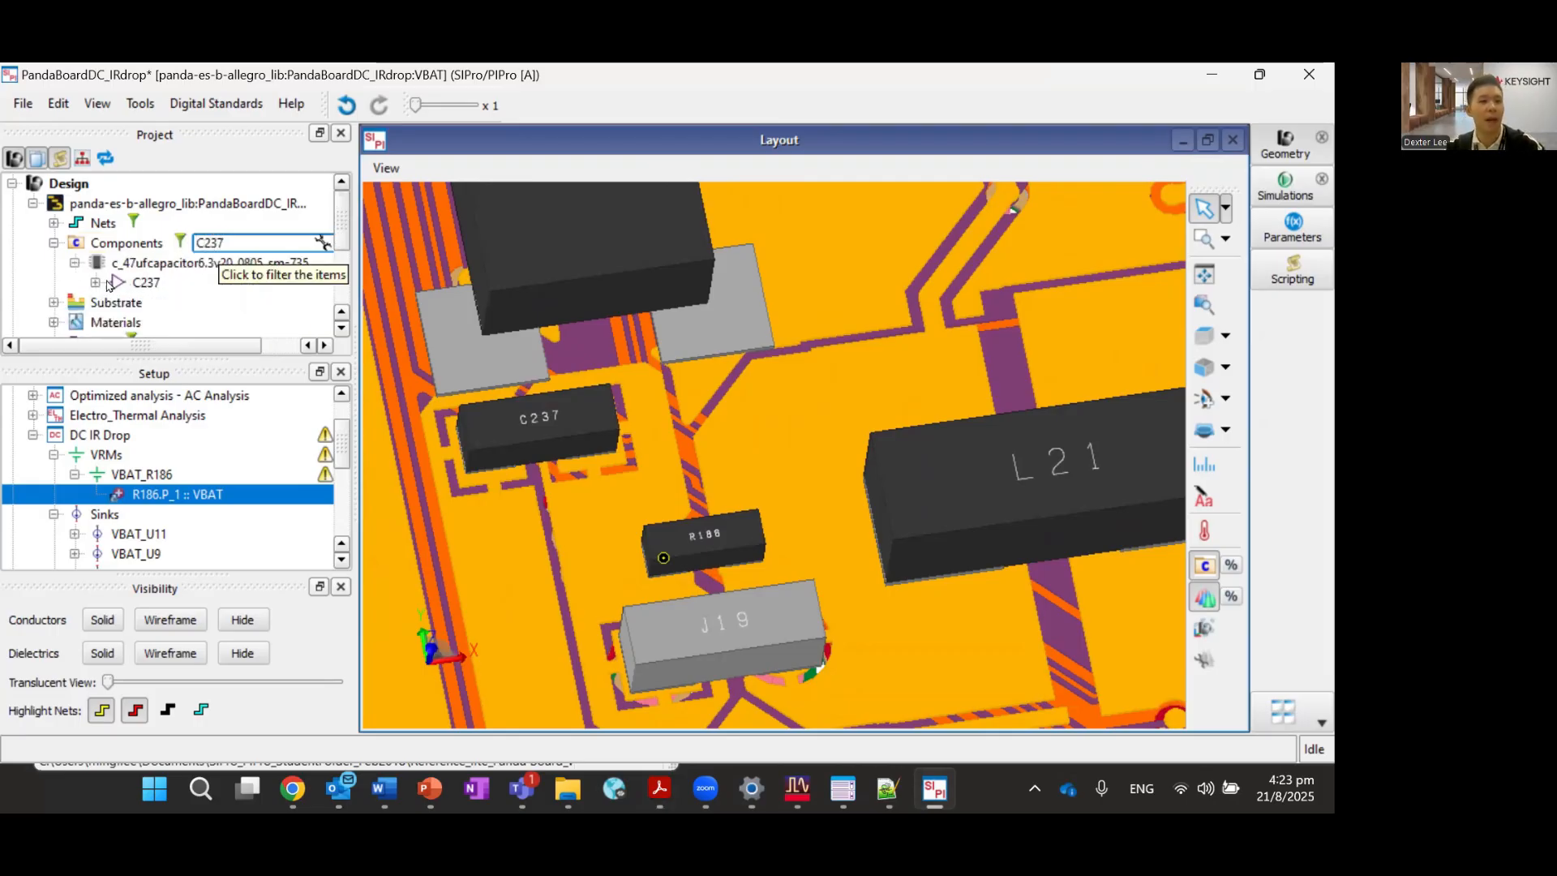
key("Return")
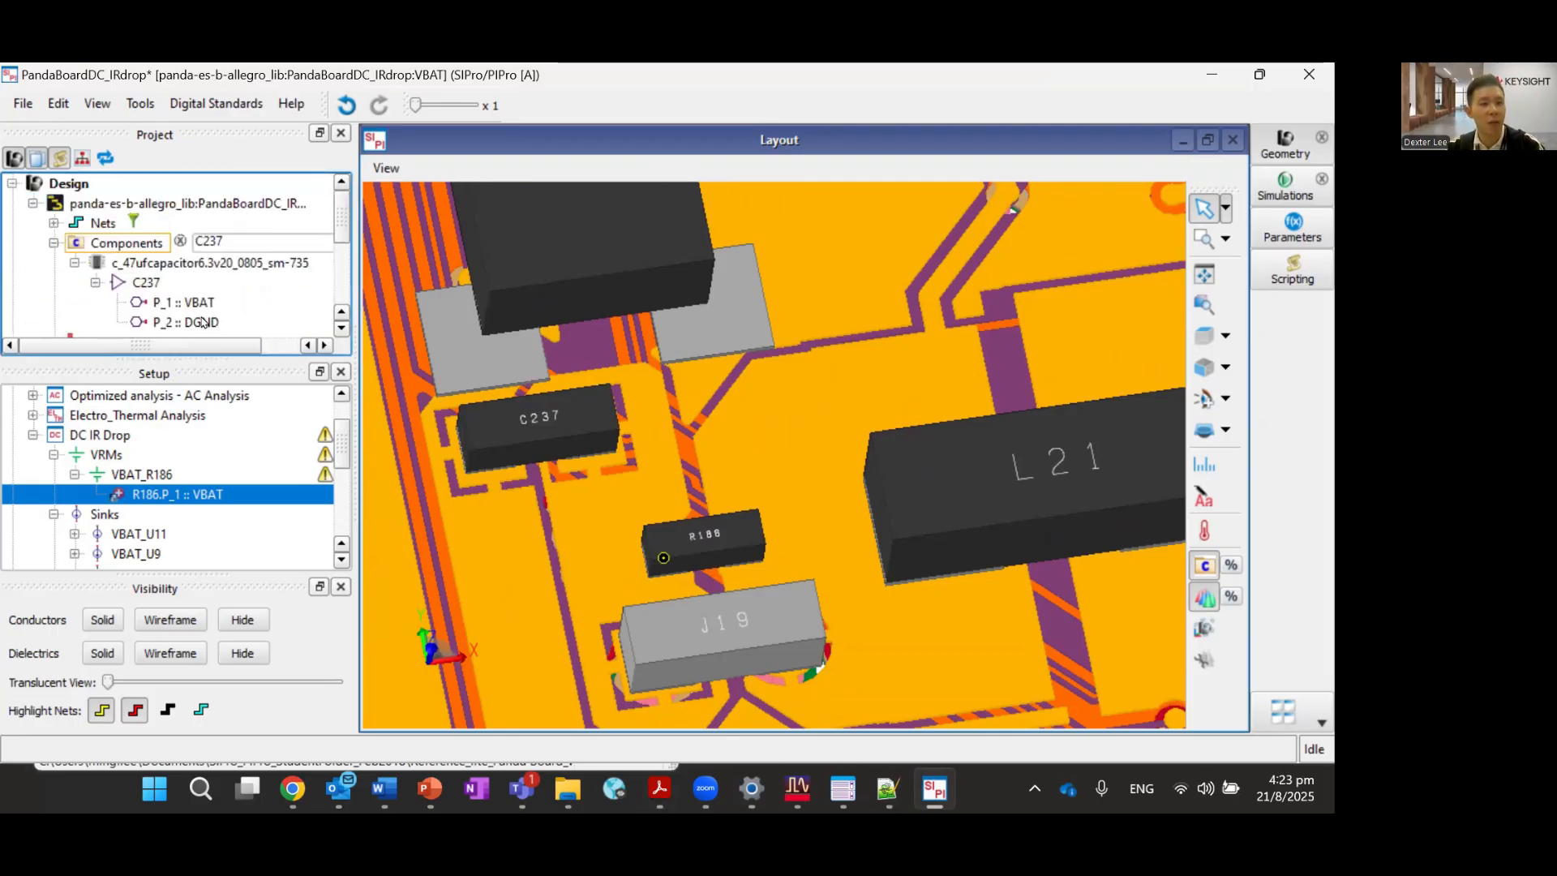
Assign pin P_2 :: DGND of C237 to VBAT_R186 as the VRM's negative pin.
left_click(185, 321)
left_click_drag(185, 321, 214, 298)
left_click(233, 222)
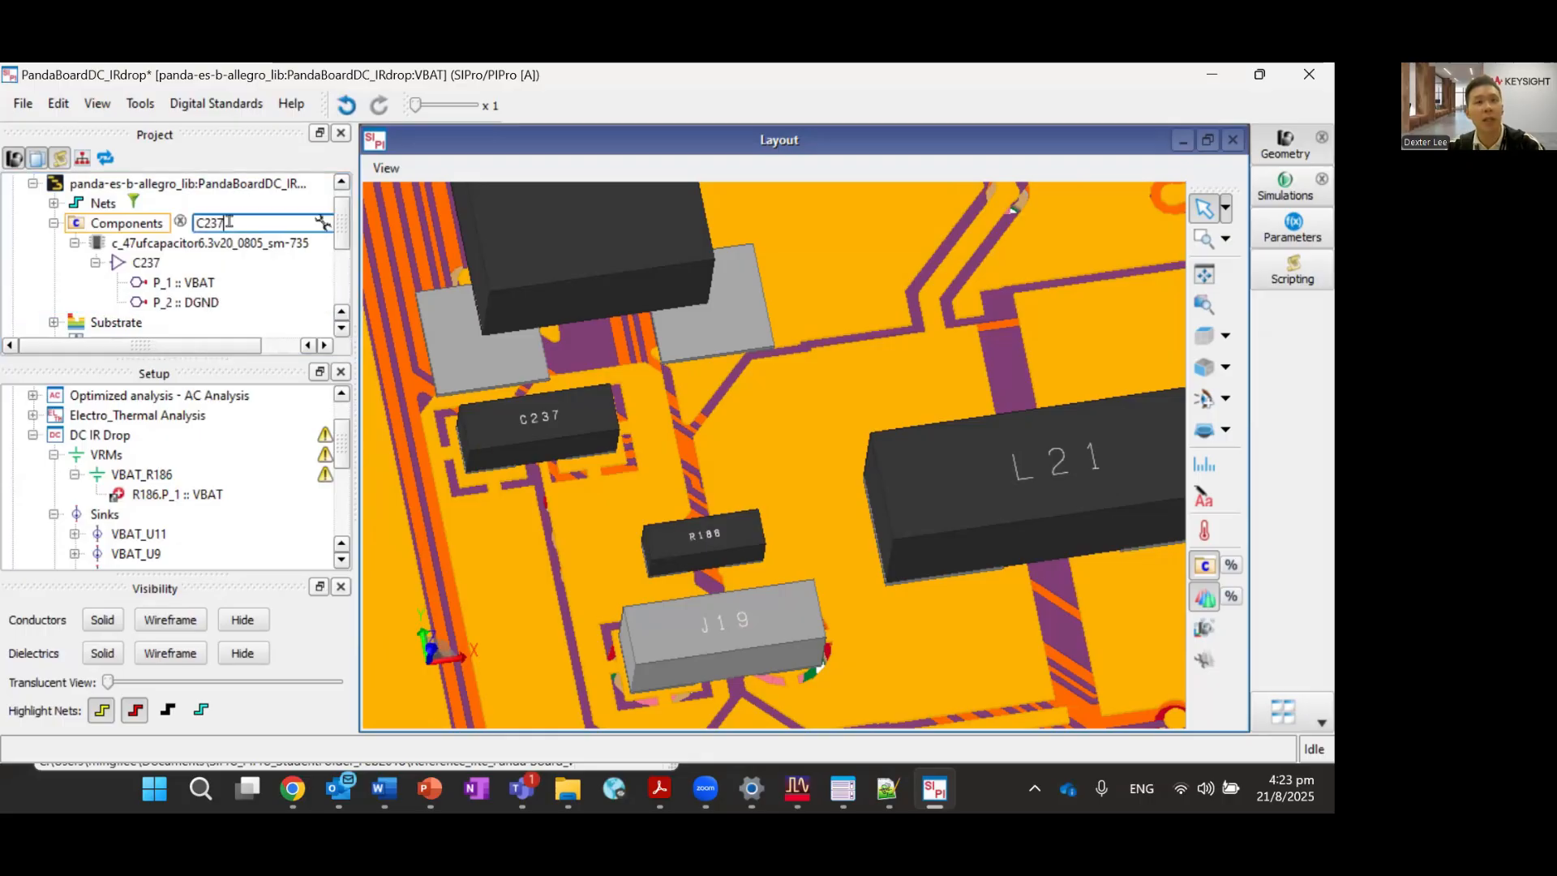
double_click(243, 221)
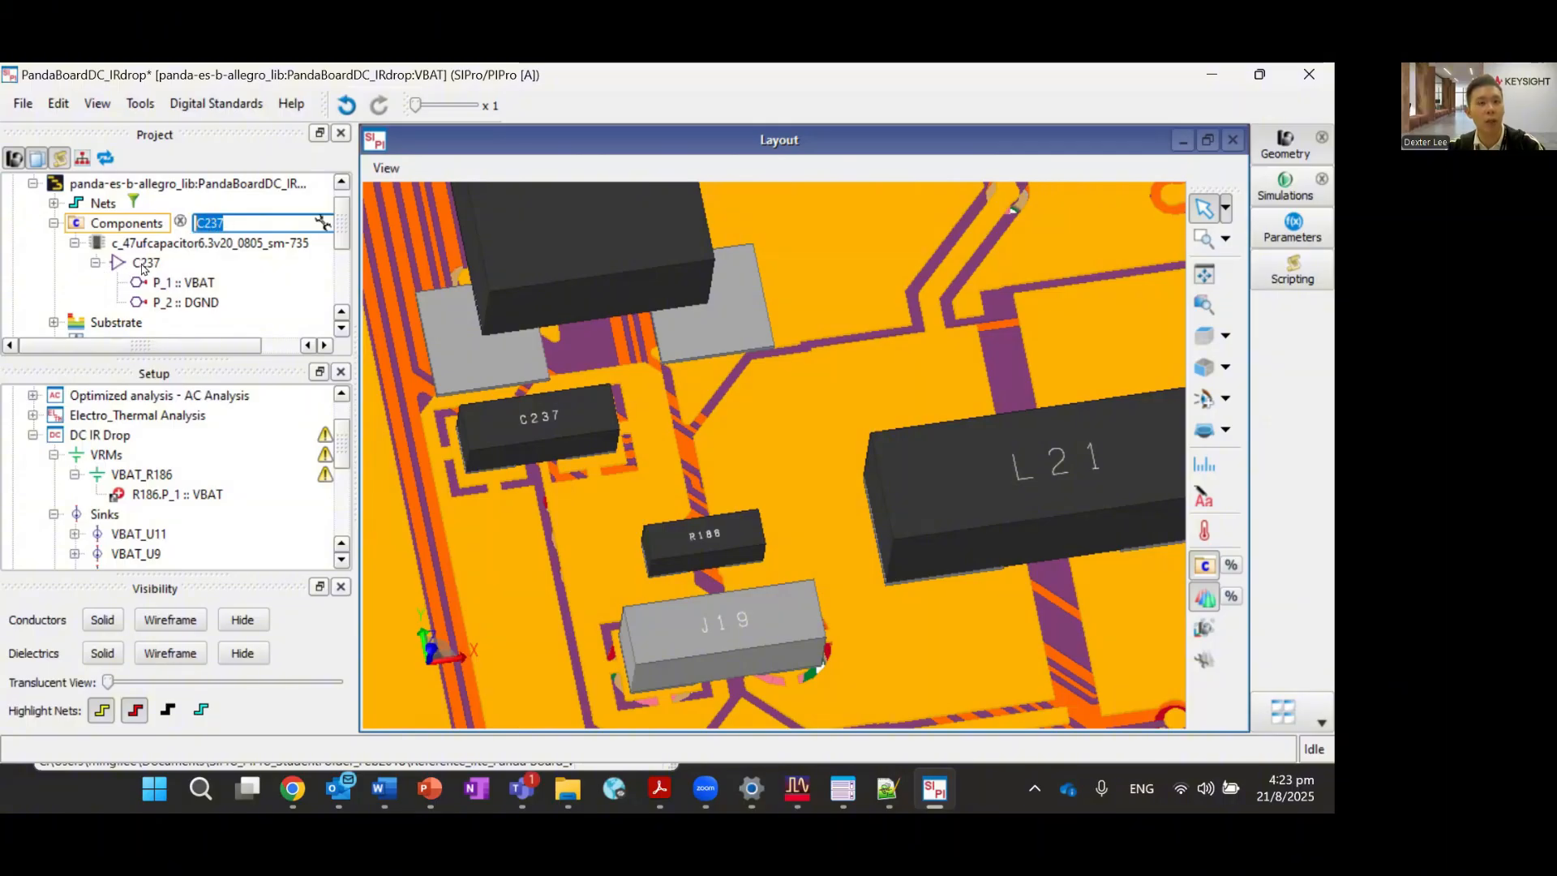
left_click(185, 305)
left_click(96, 264)
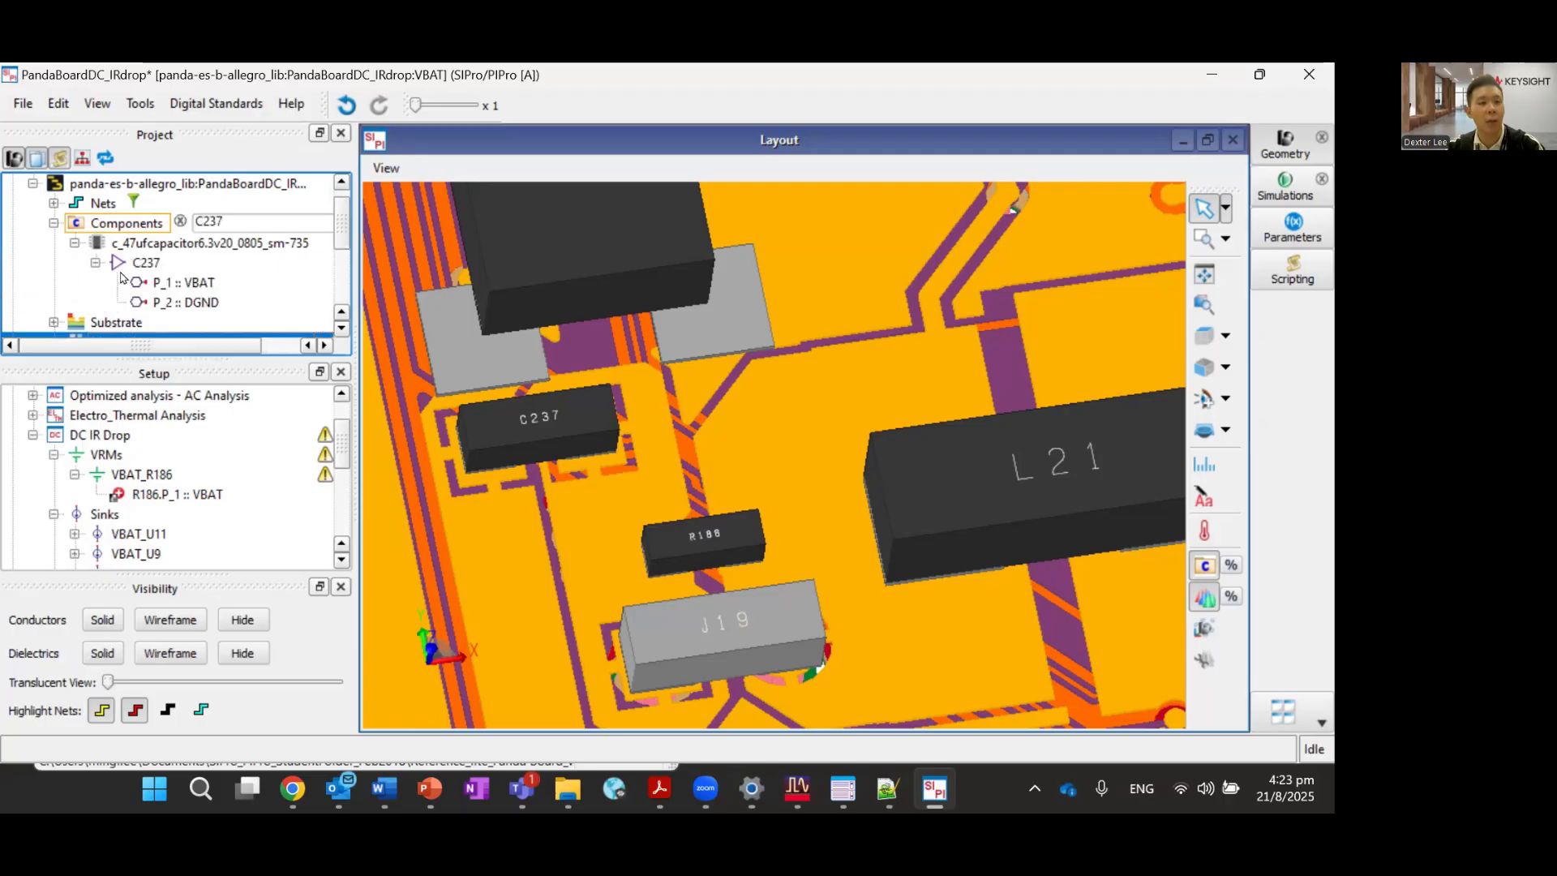
left_click(202, 304)
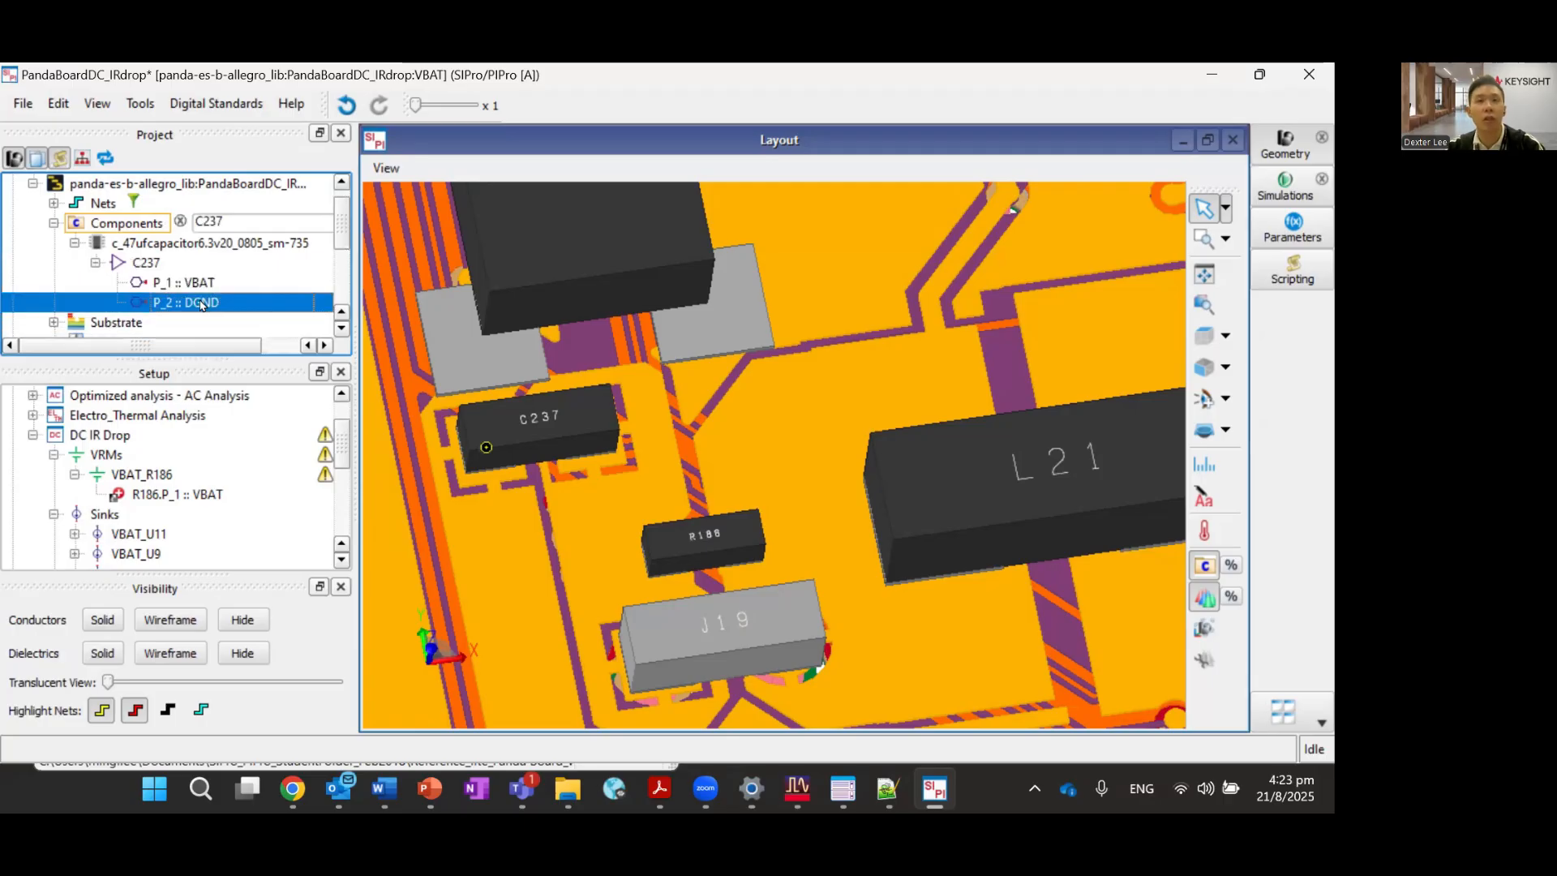
left_click_drag(206, 300, 180, 476)
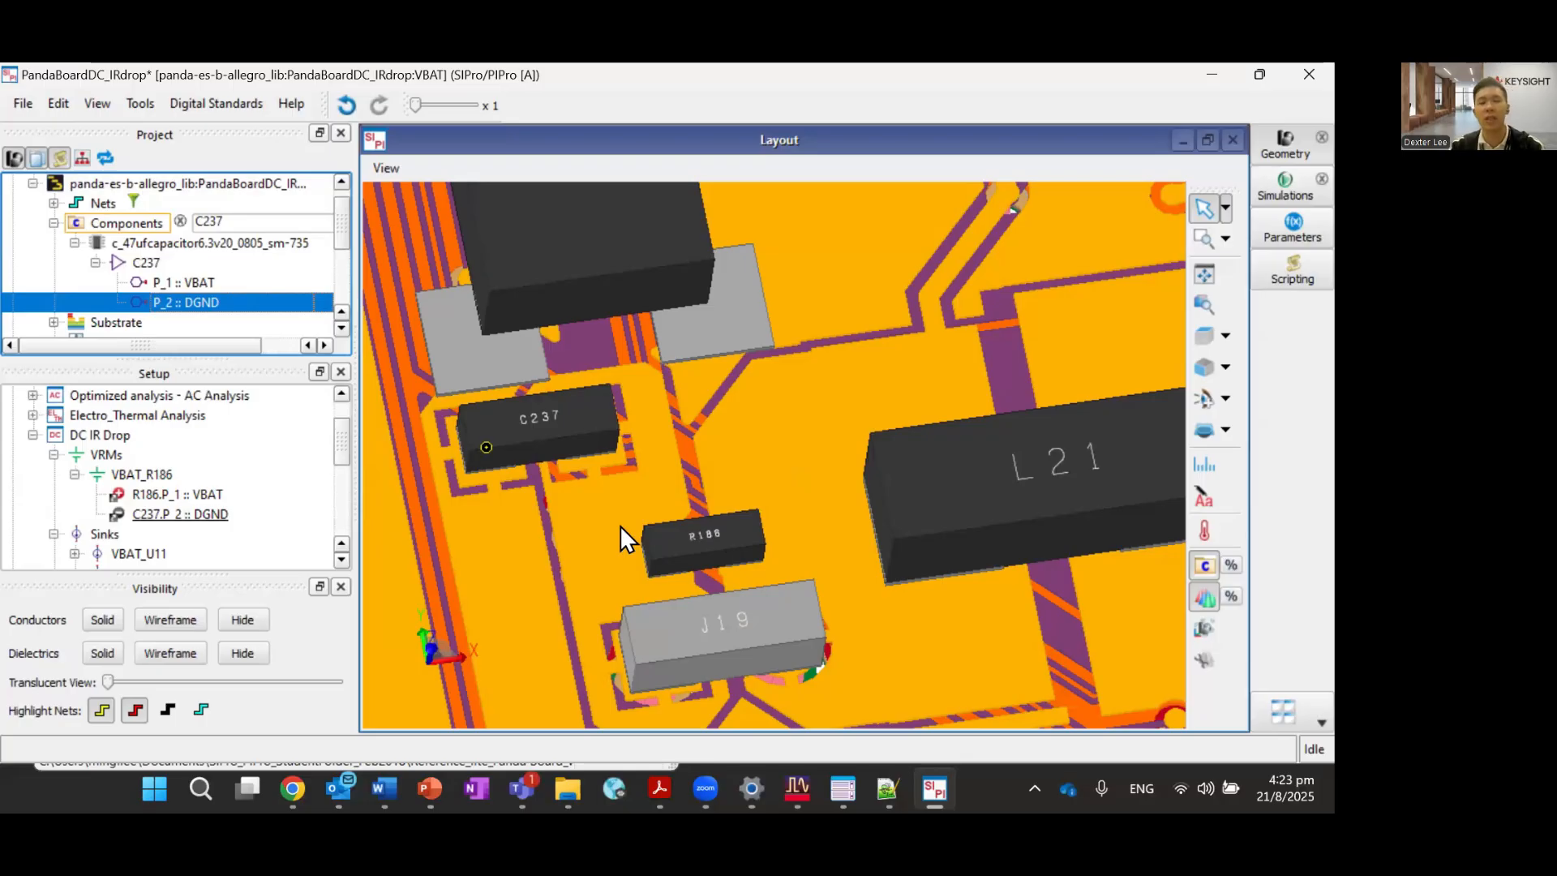
Set the nominal output voltage of VBAT_R186 to 3.5 V and save the VRM definition.
mouse_move(619, 526)
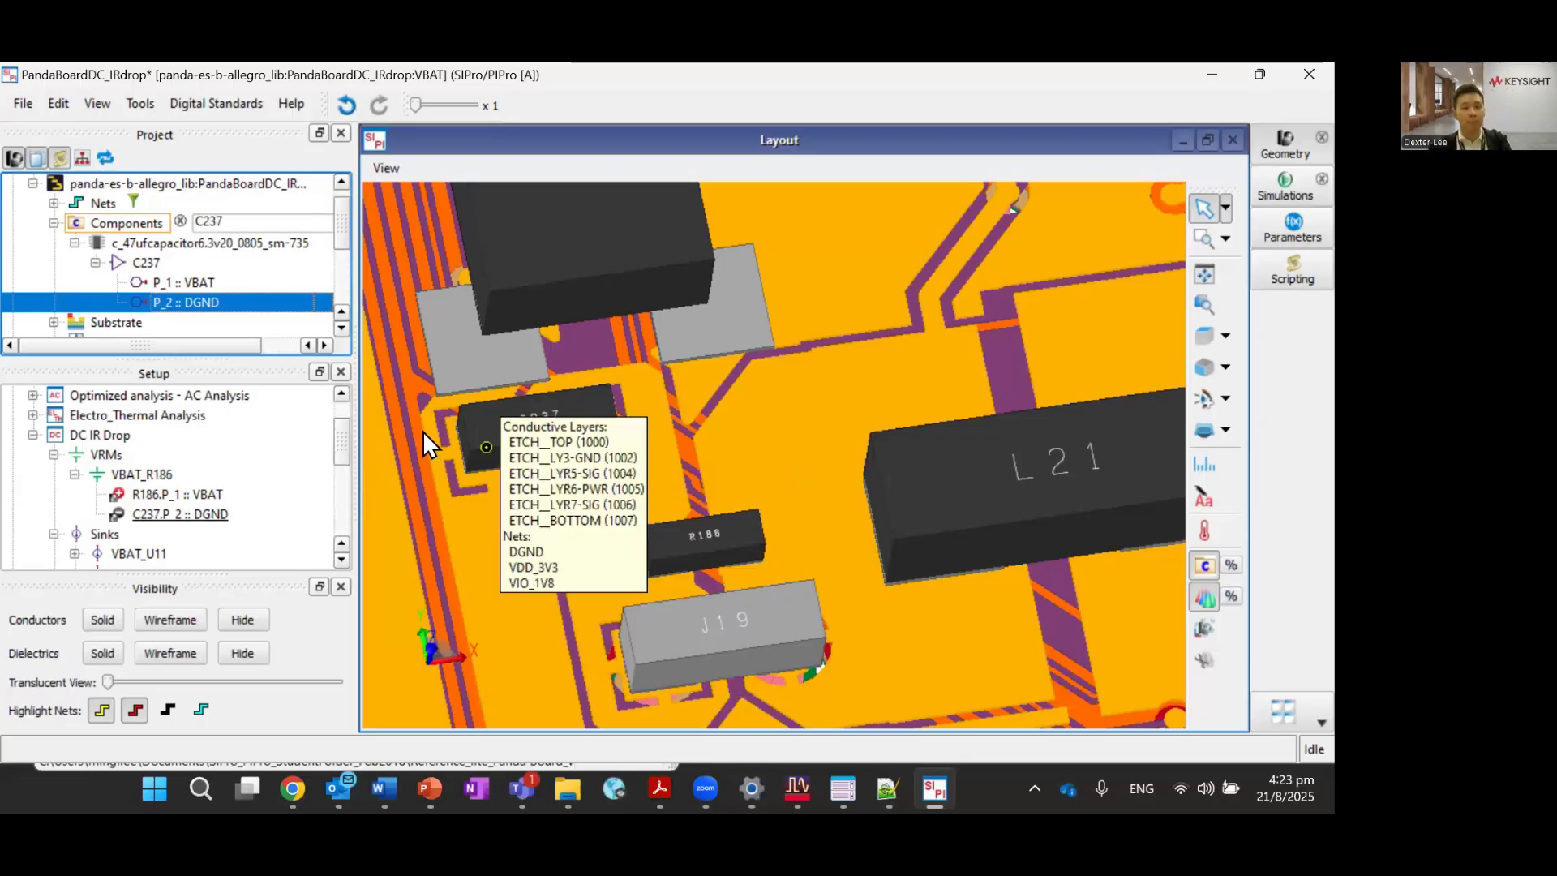
mouse_move(363, 431)
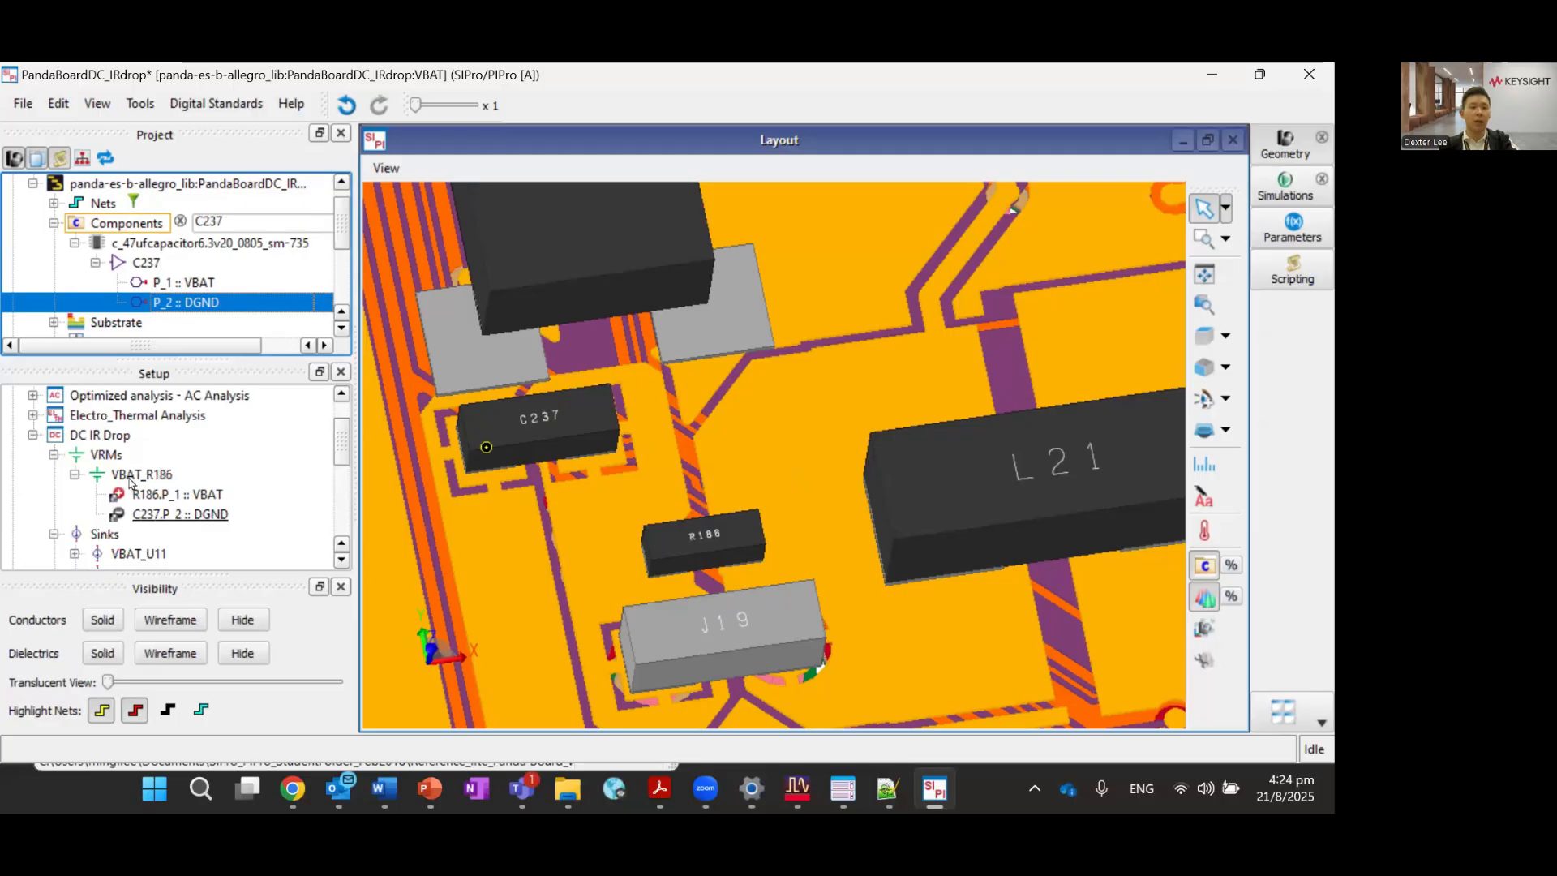
double_click(142, 475)
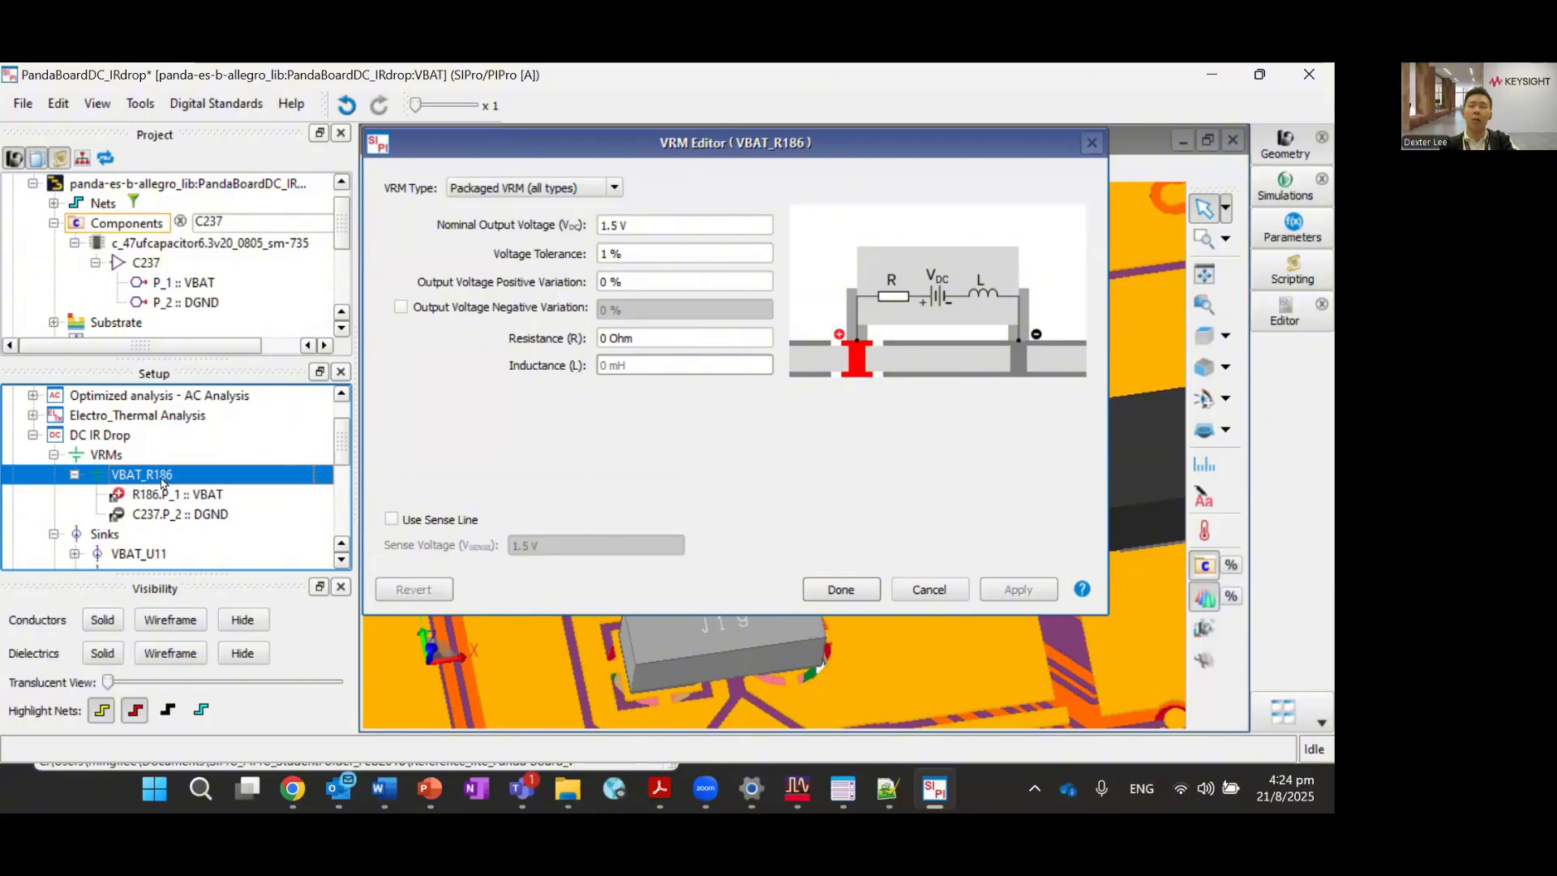
left_click(467, 217)
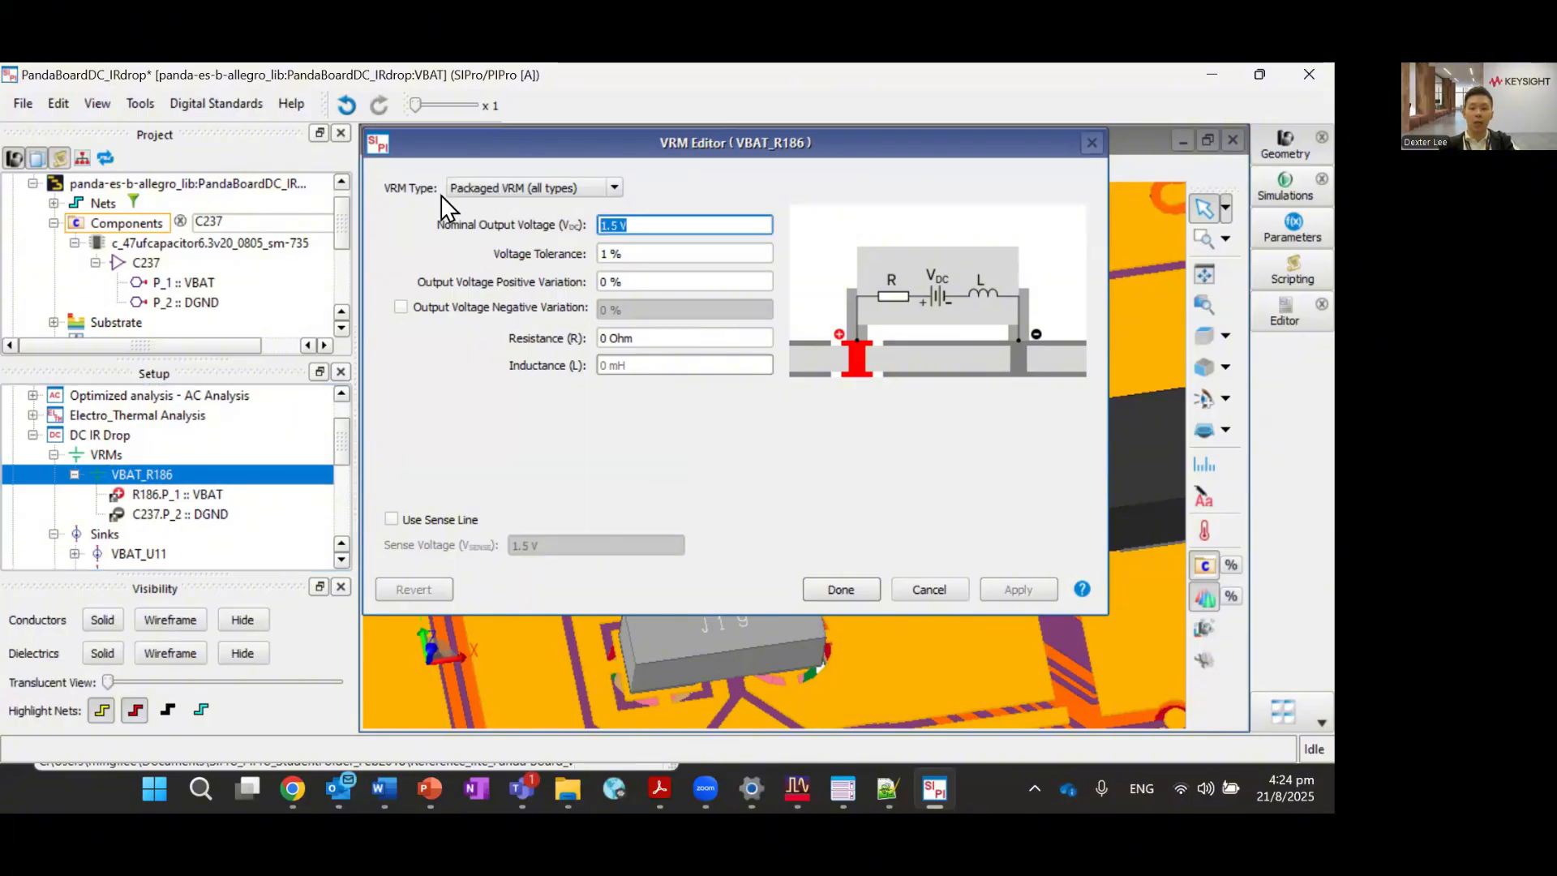
type("3.5 V")
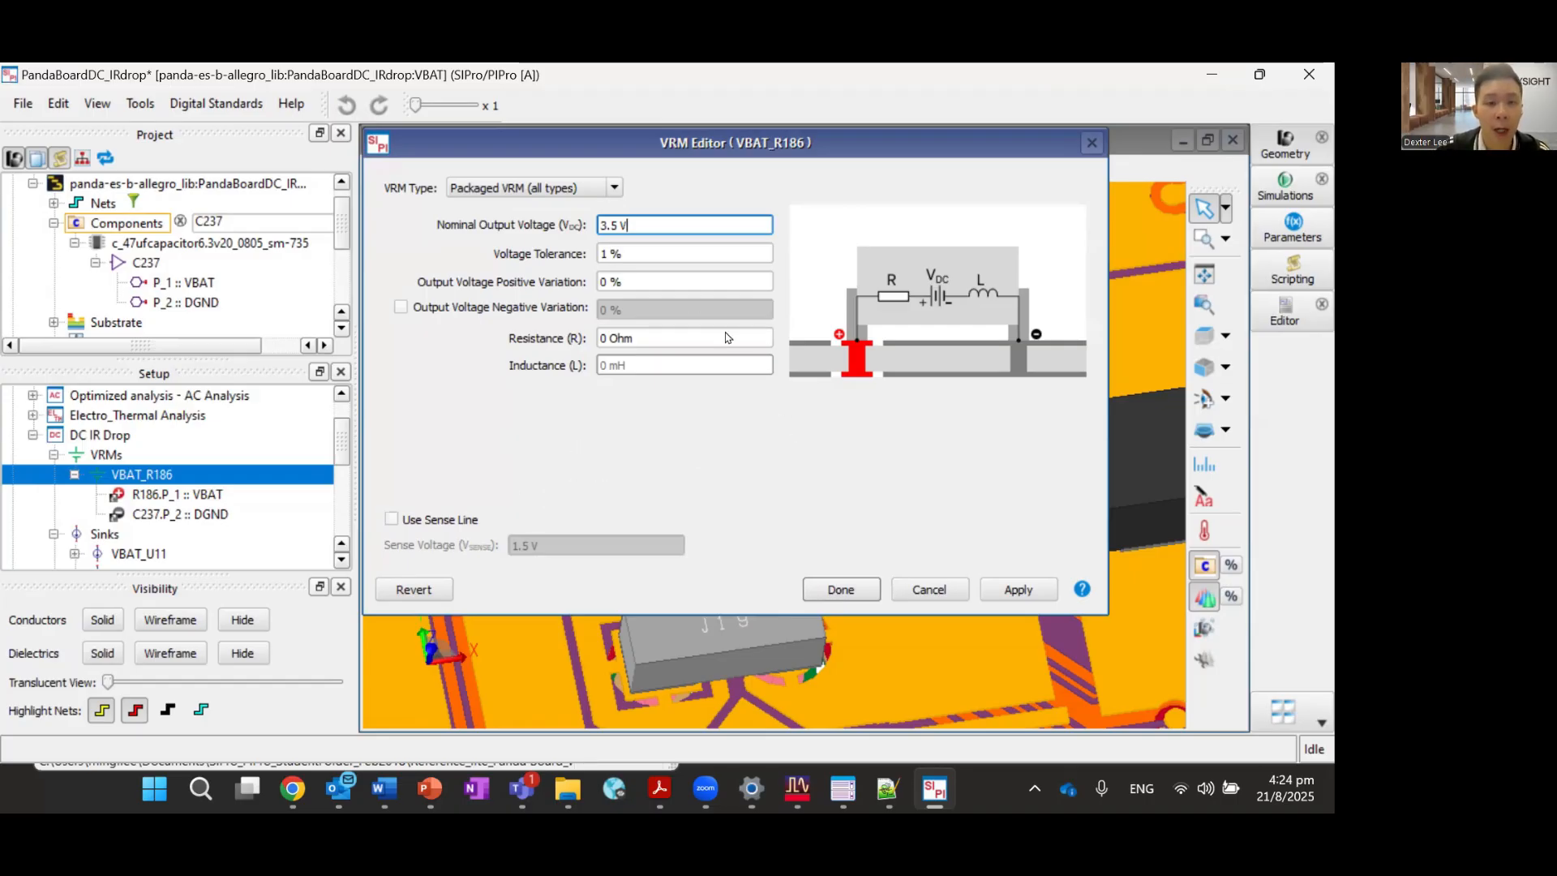
left_click_drag(600, 226, 671, 229)
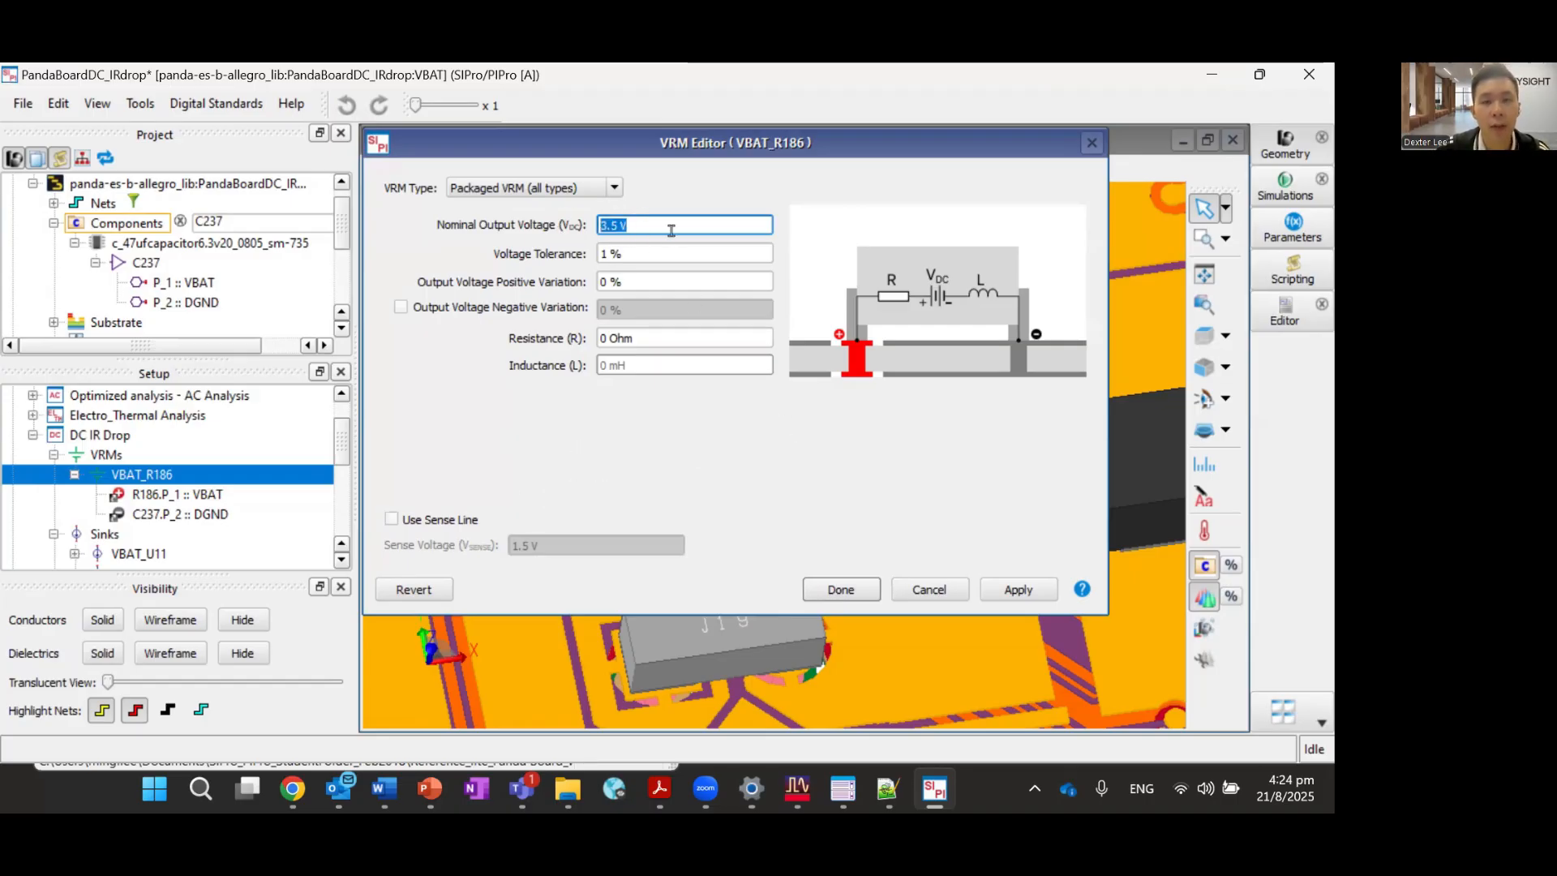
left_click(841, 590)
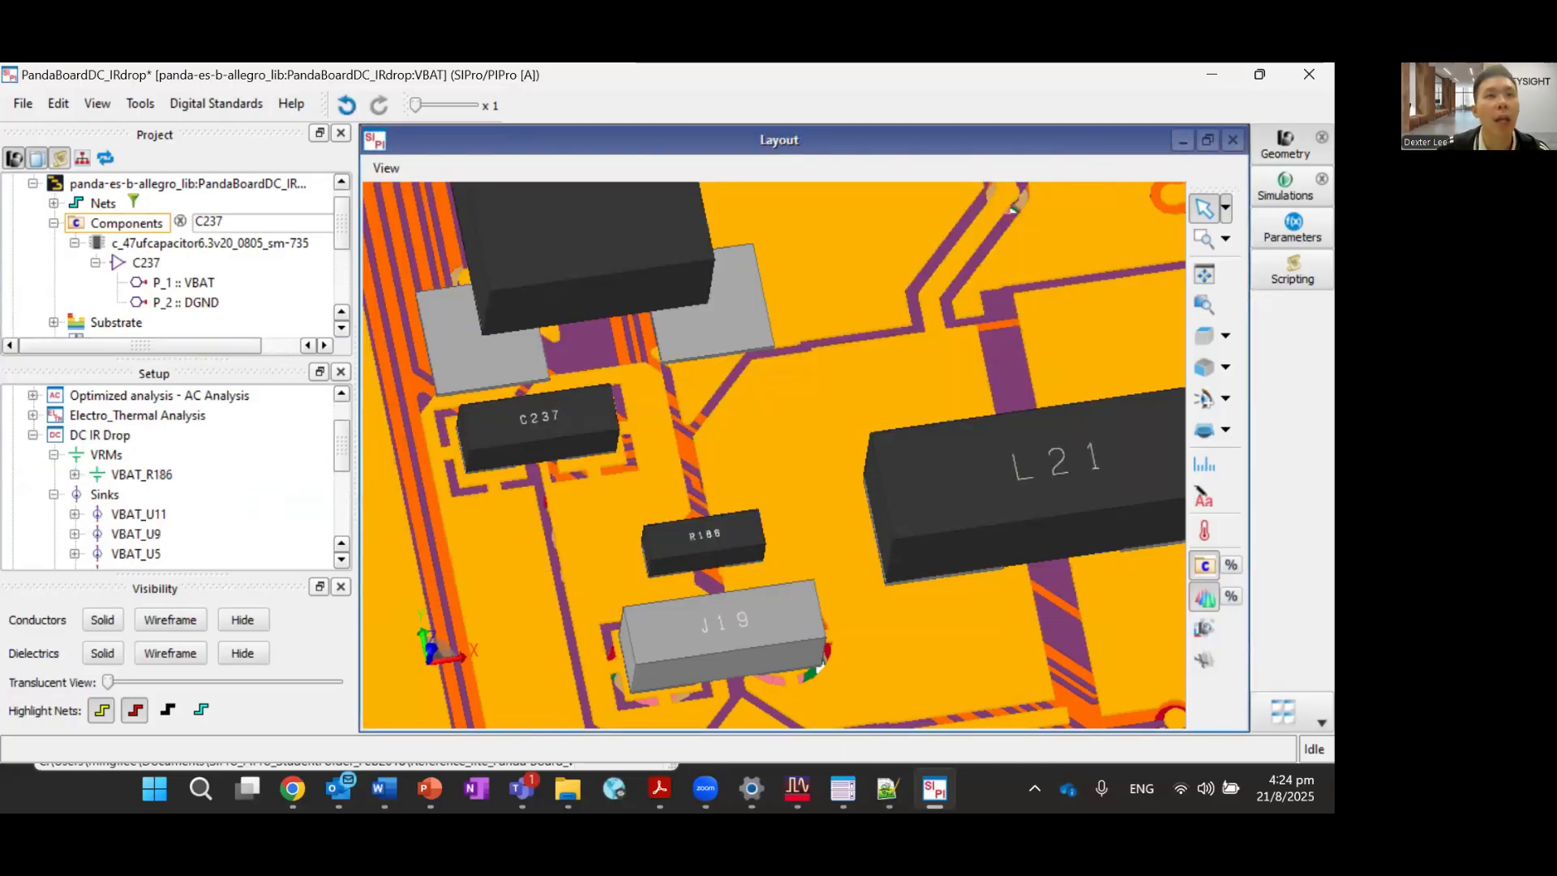
Review the DC IR Drop setup's sinks, nets and component models, and inspect the layout around R186, J19 and C237.
scroll(156, 521, "down", 2)
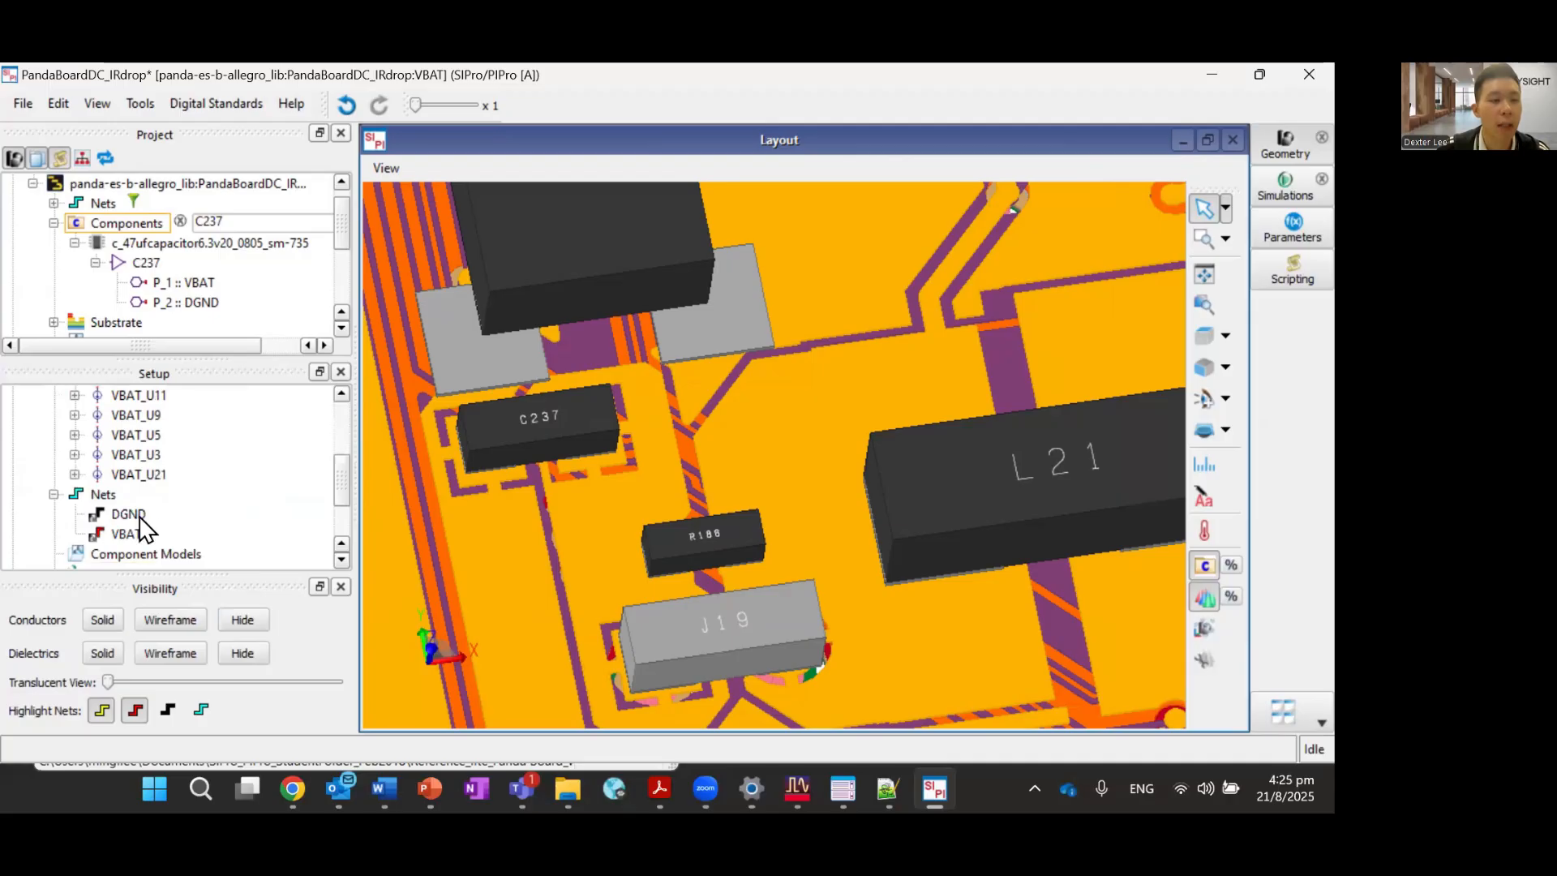
scroll(139, 511, "down", 2)
left_click(129, 477)
left_click(162, 456)
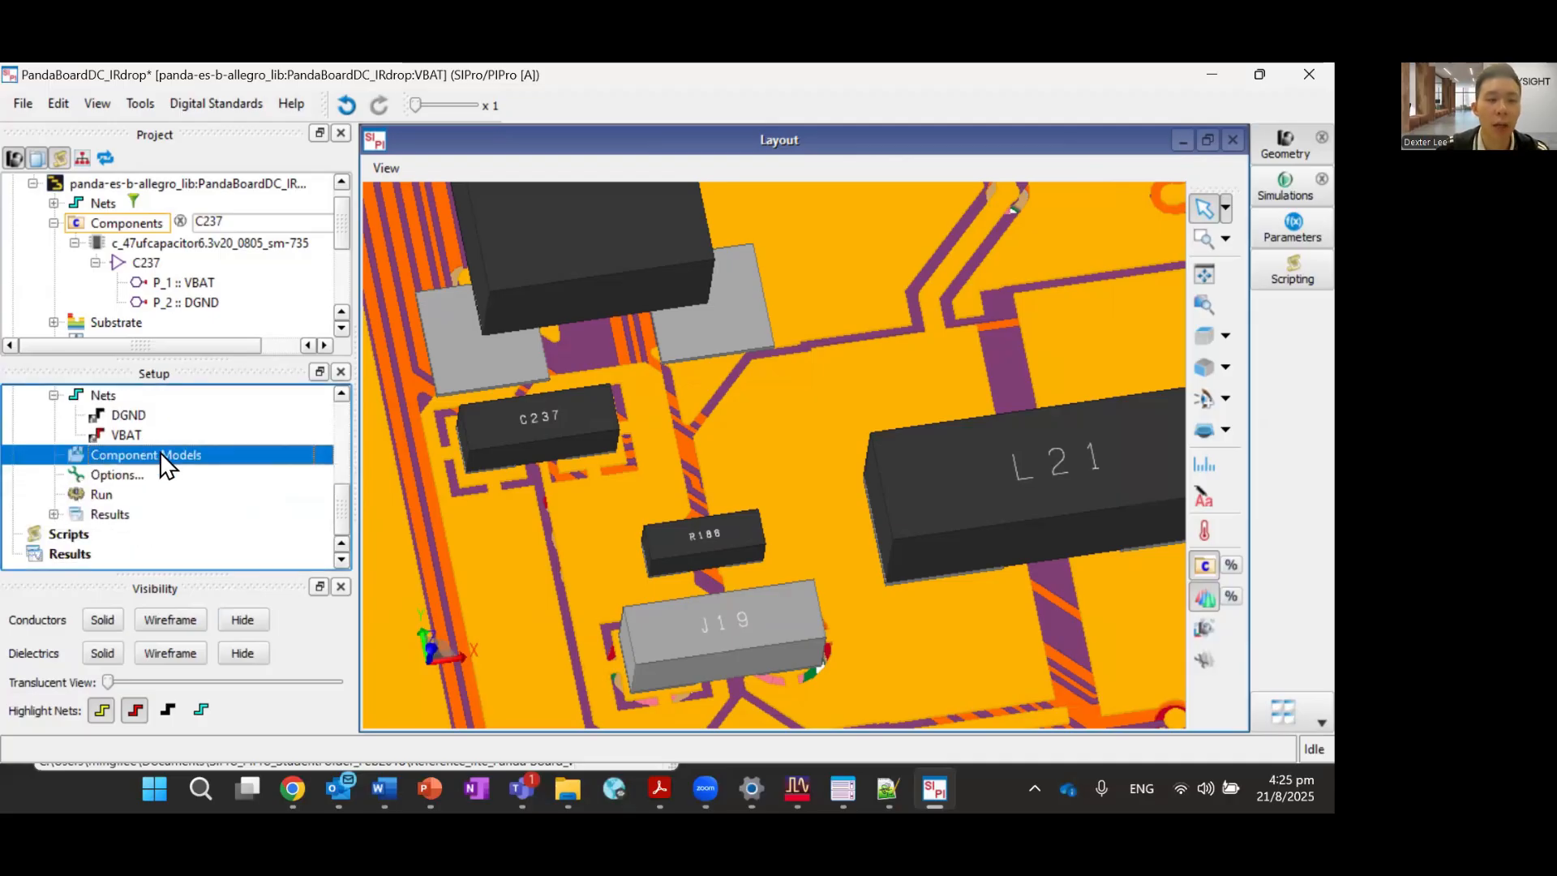
scroll(618, 511, "down", 1)
scroll(616, 510, "down", 5)
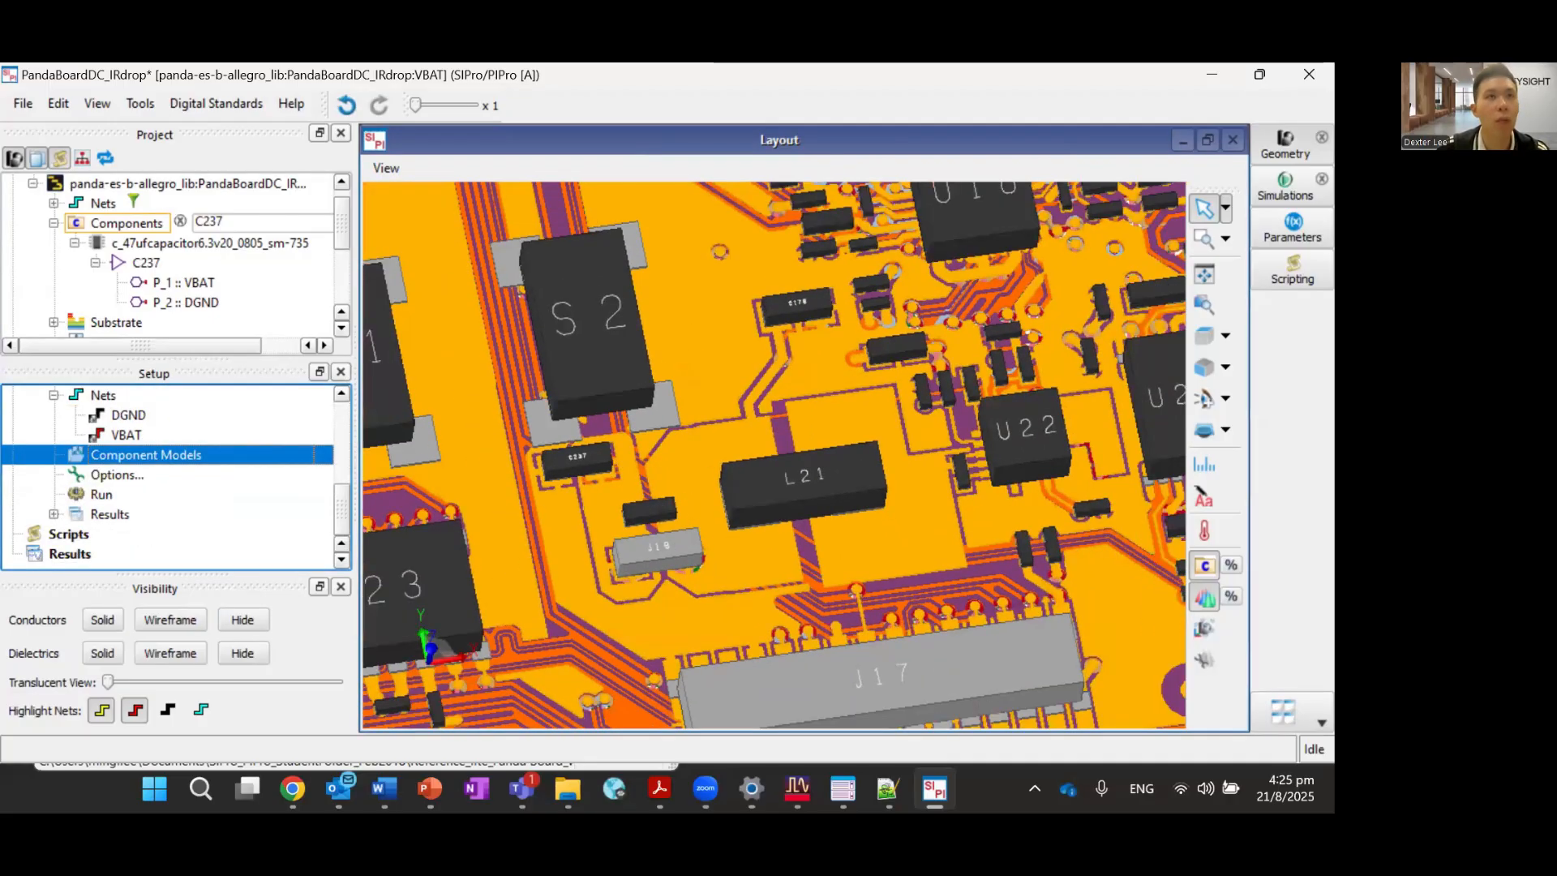
scroll(638, 542, "up", 6)
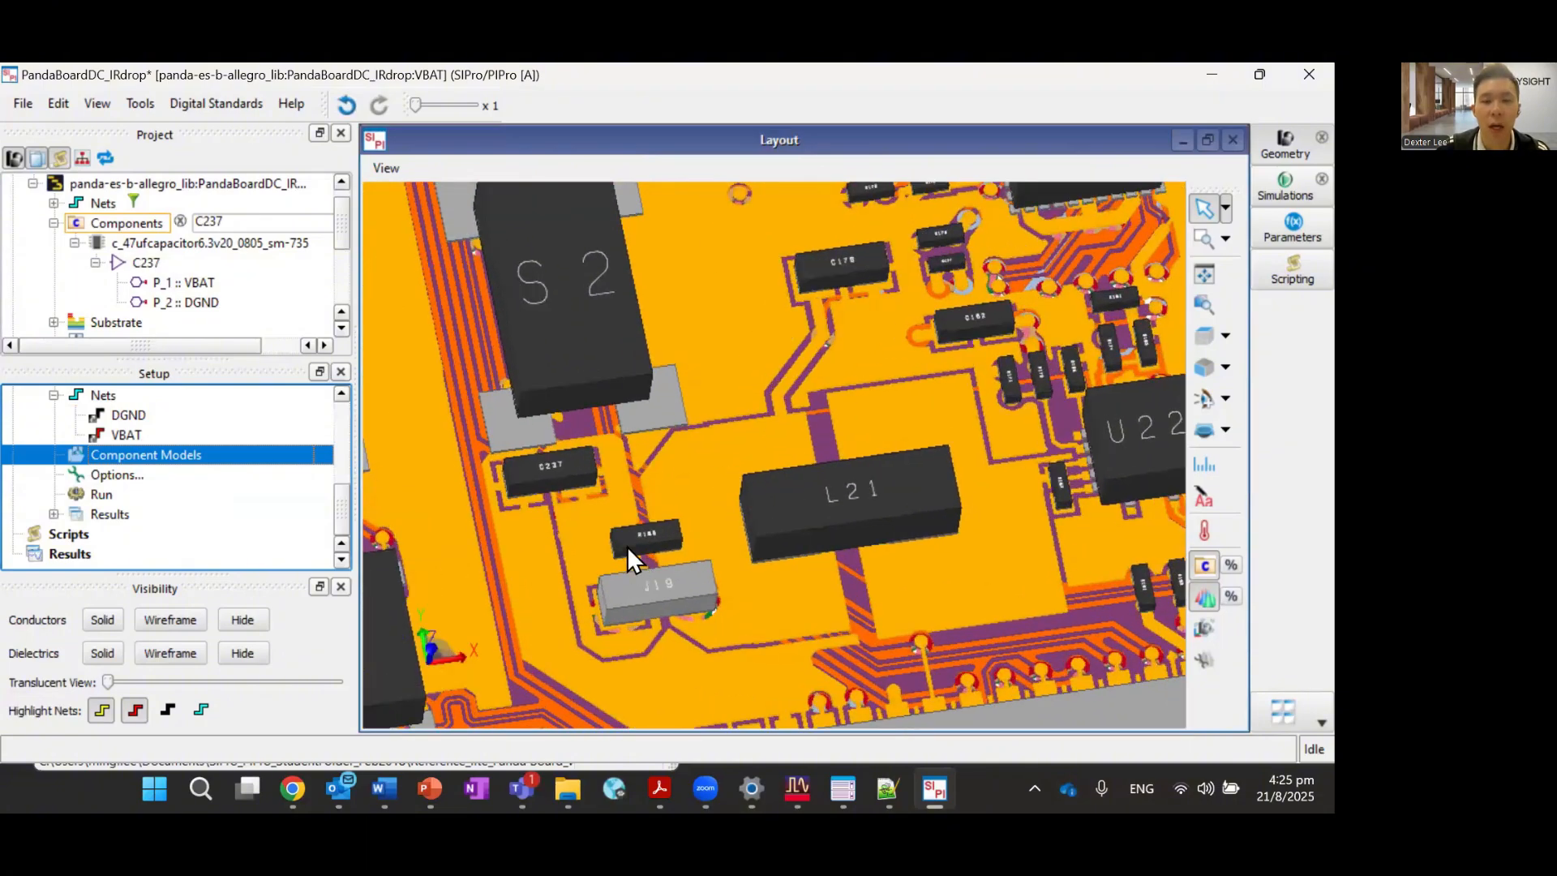
scroll(212, 490, "up", 2)
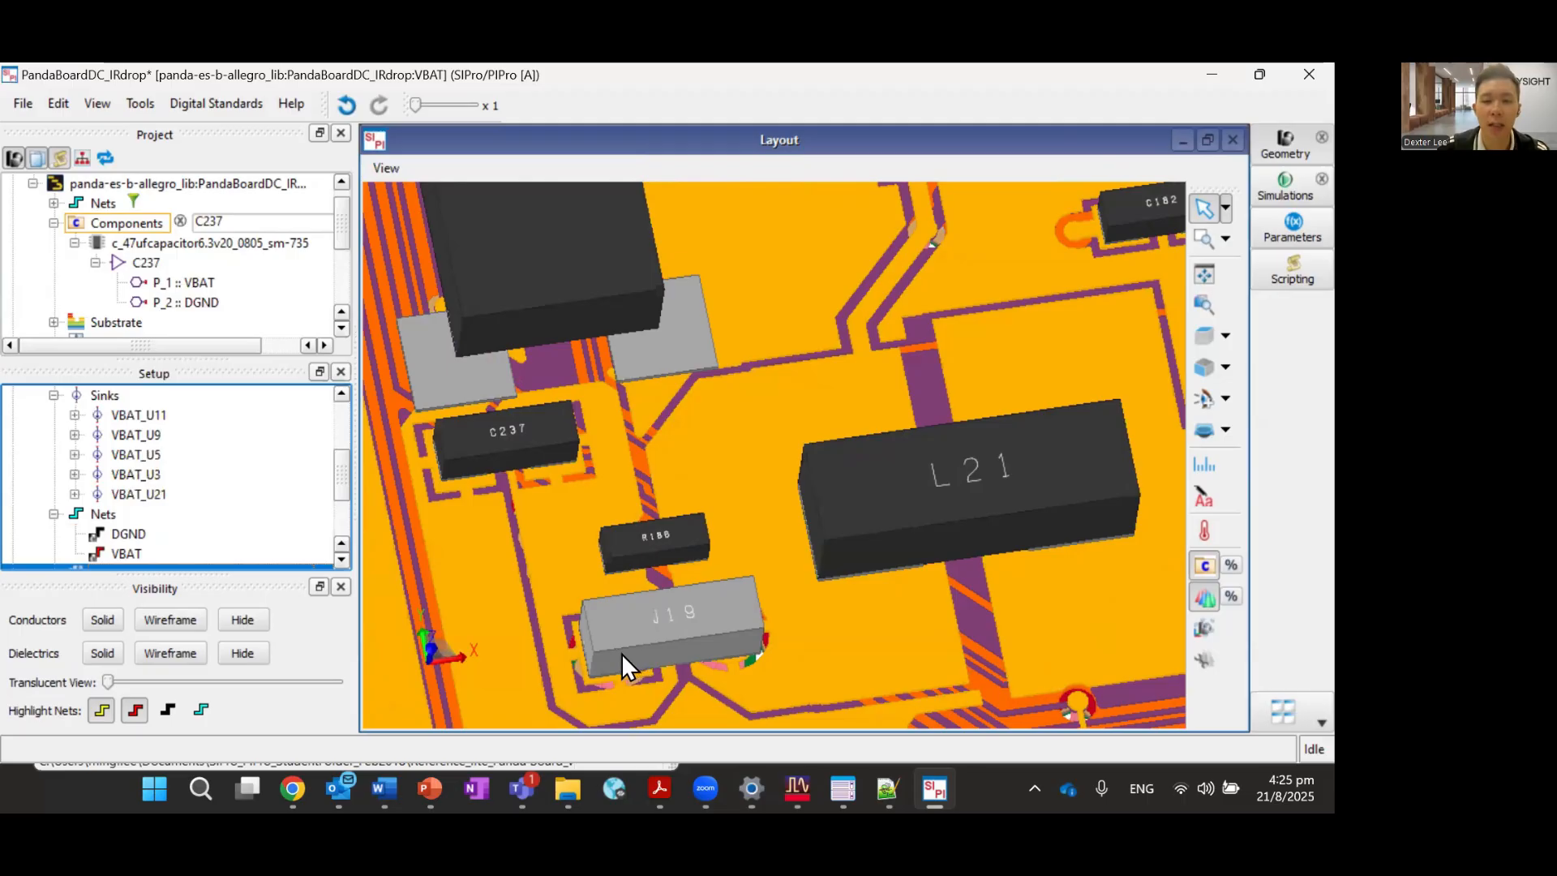
scroll(580, 556, "down", 1)
scroll(581, 556, "down", 4)
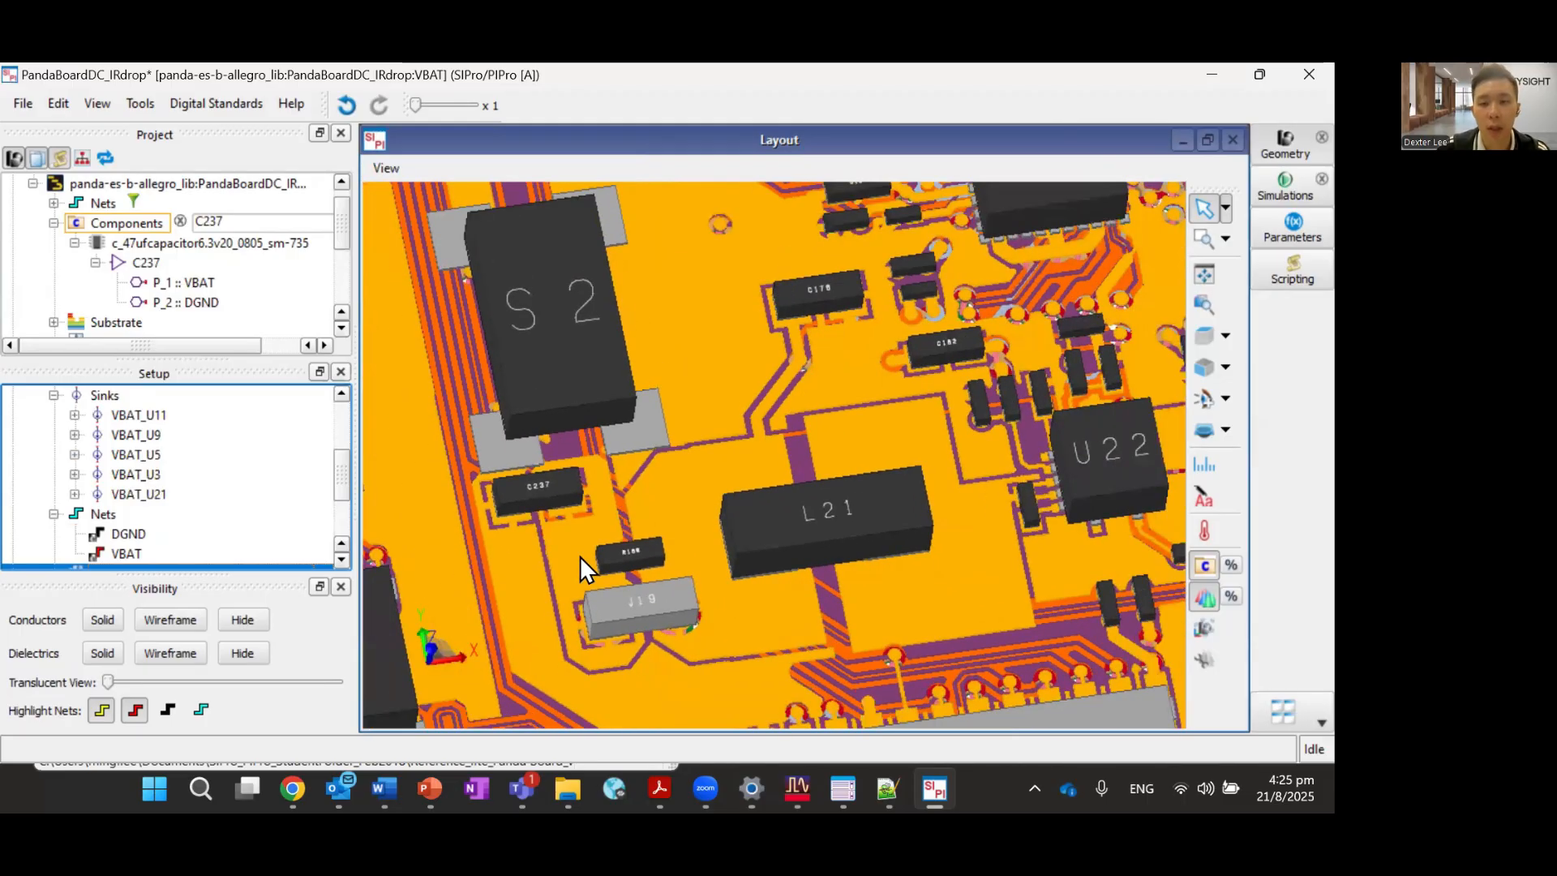
scroll(579, 558, "up", 2)
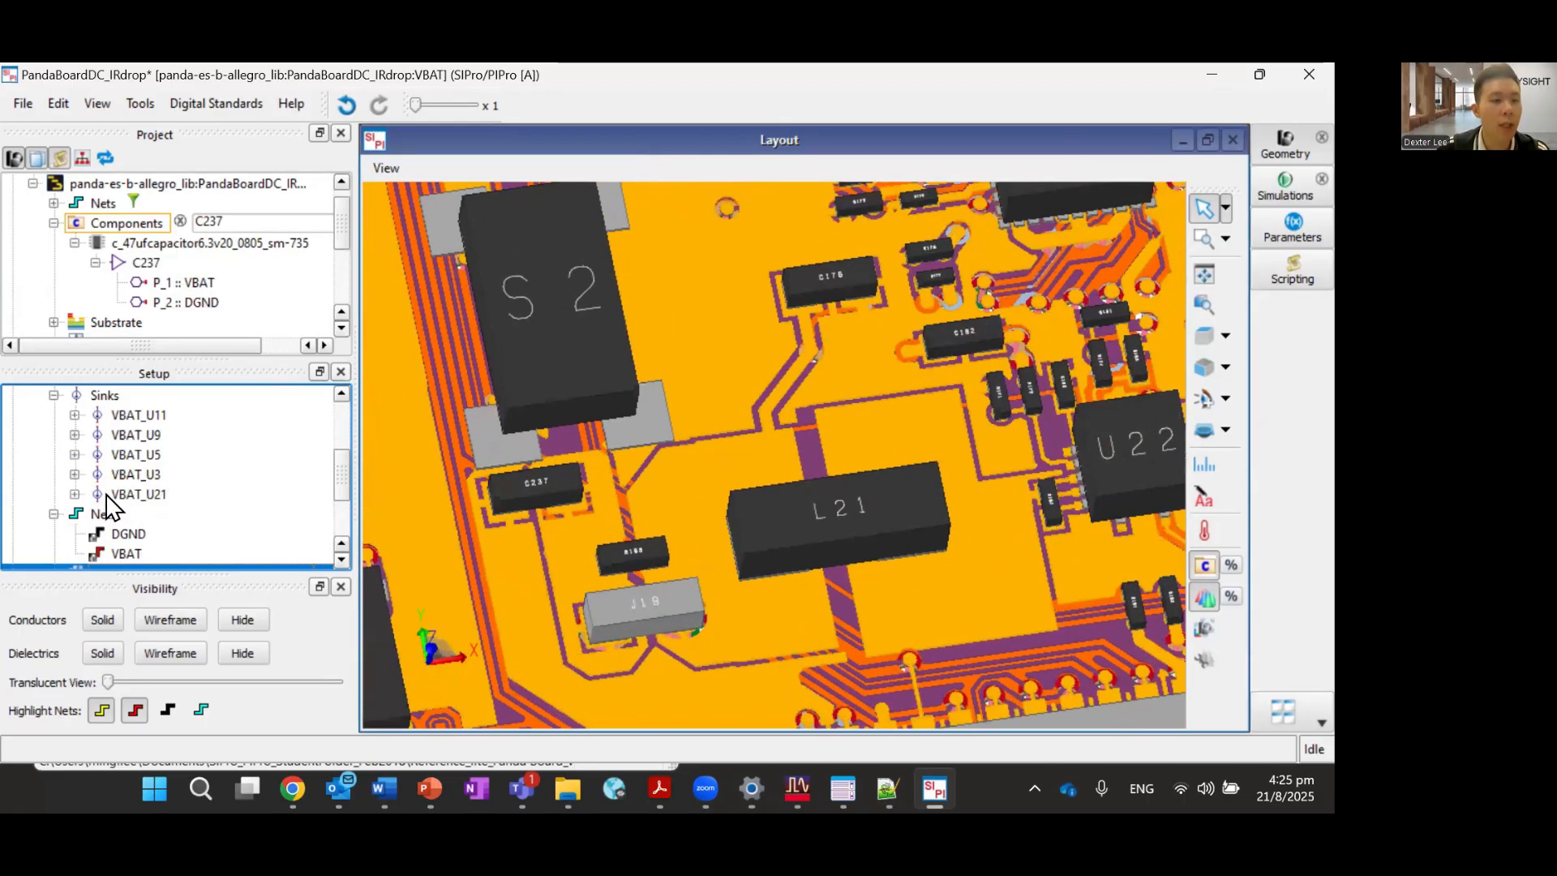
Run the DC IR Drop simulation and expand its results in the setup tree.
scroll(109, 507, "down", 2)
double_click(101, 495)
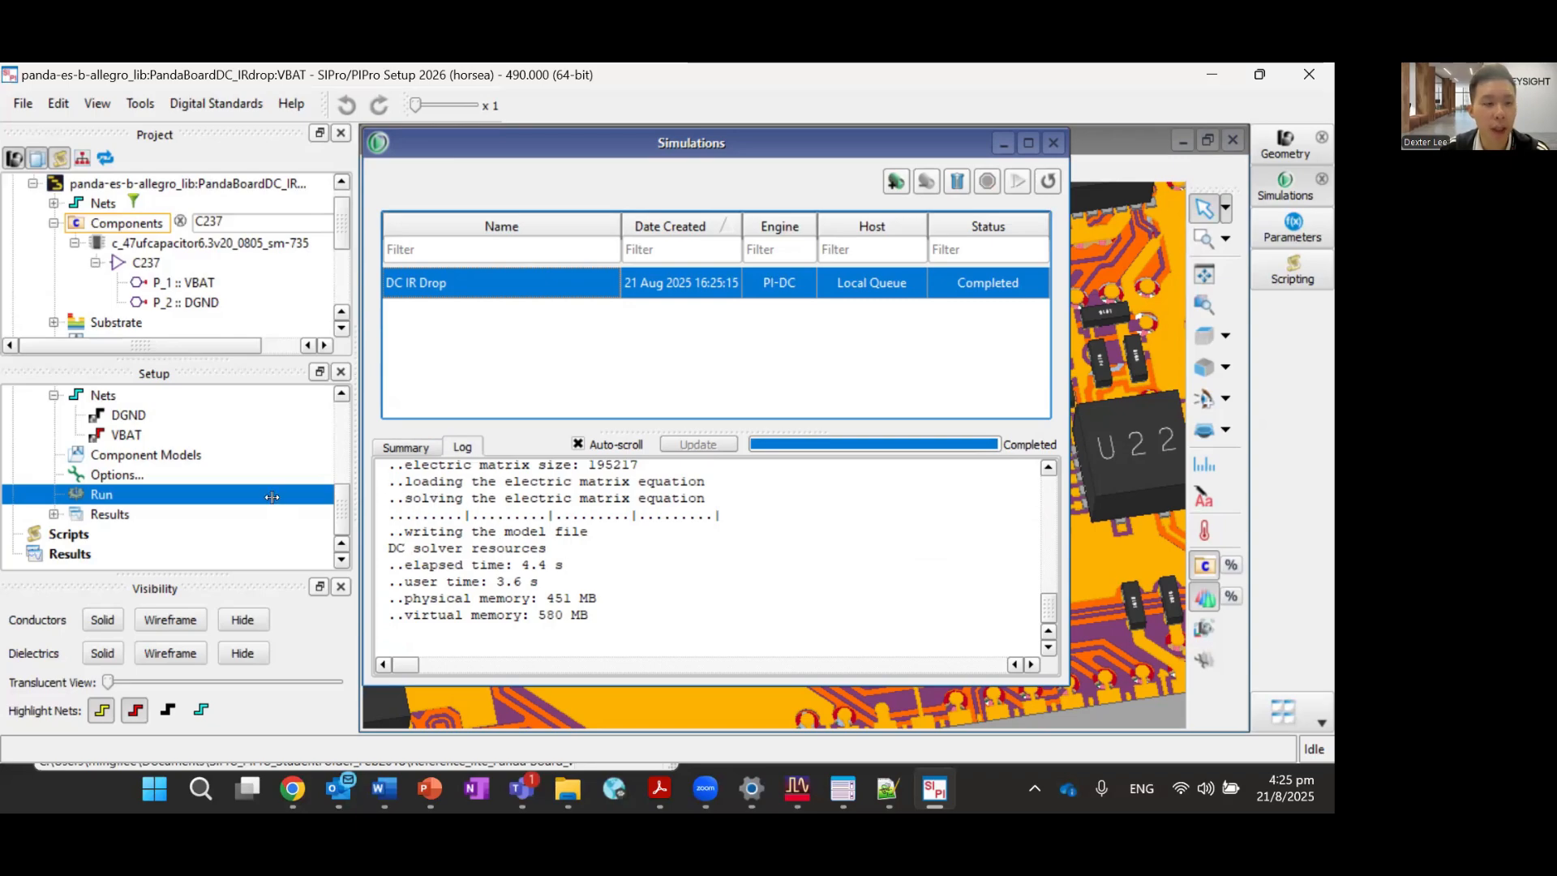
left_click(49, 513)
scroll(79, 405, "down", 2)
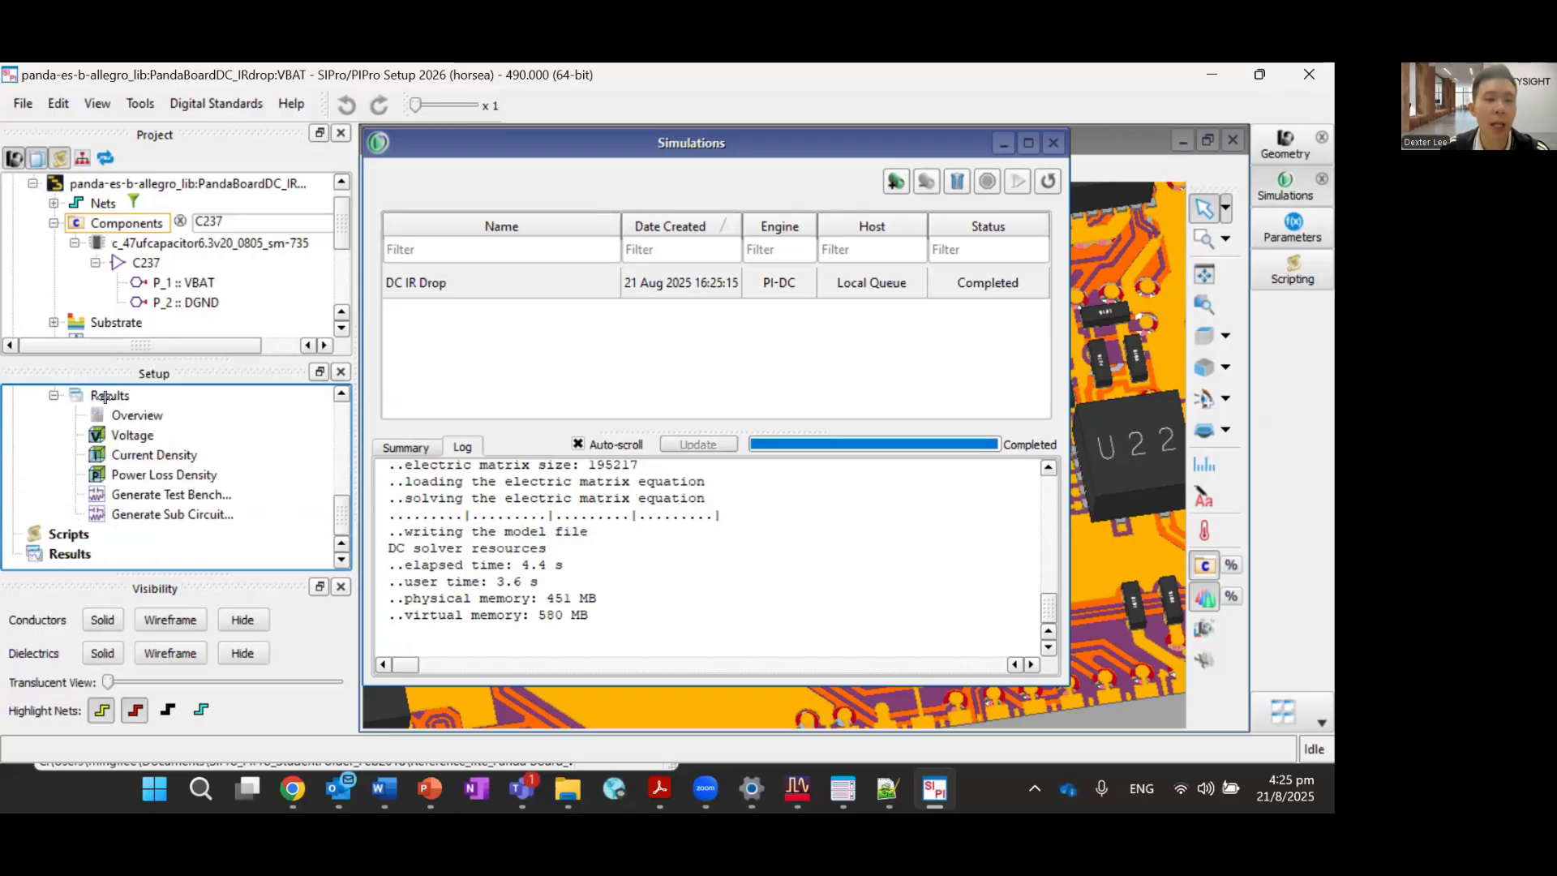
Open the DC results overview full screen and examine the power graph from VBAT_R186 to every sink.
left_click(149, 416)
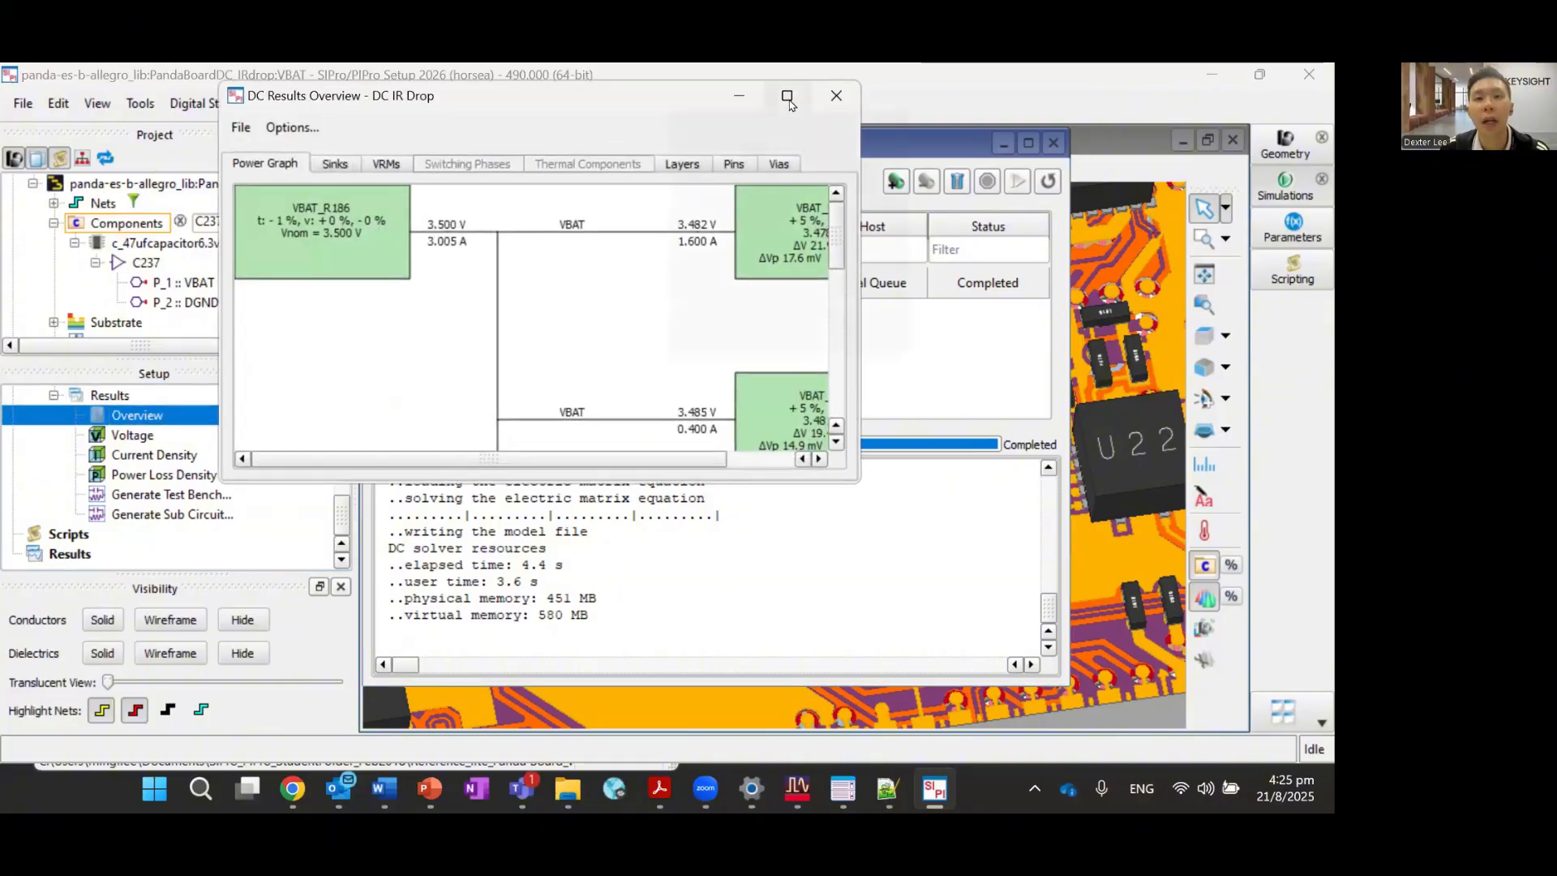
left_click(787, 98)
left_click(560, 82)
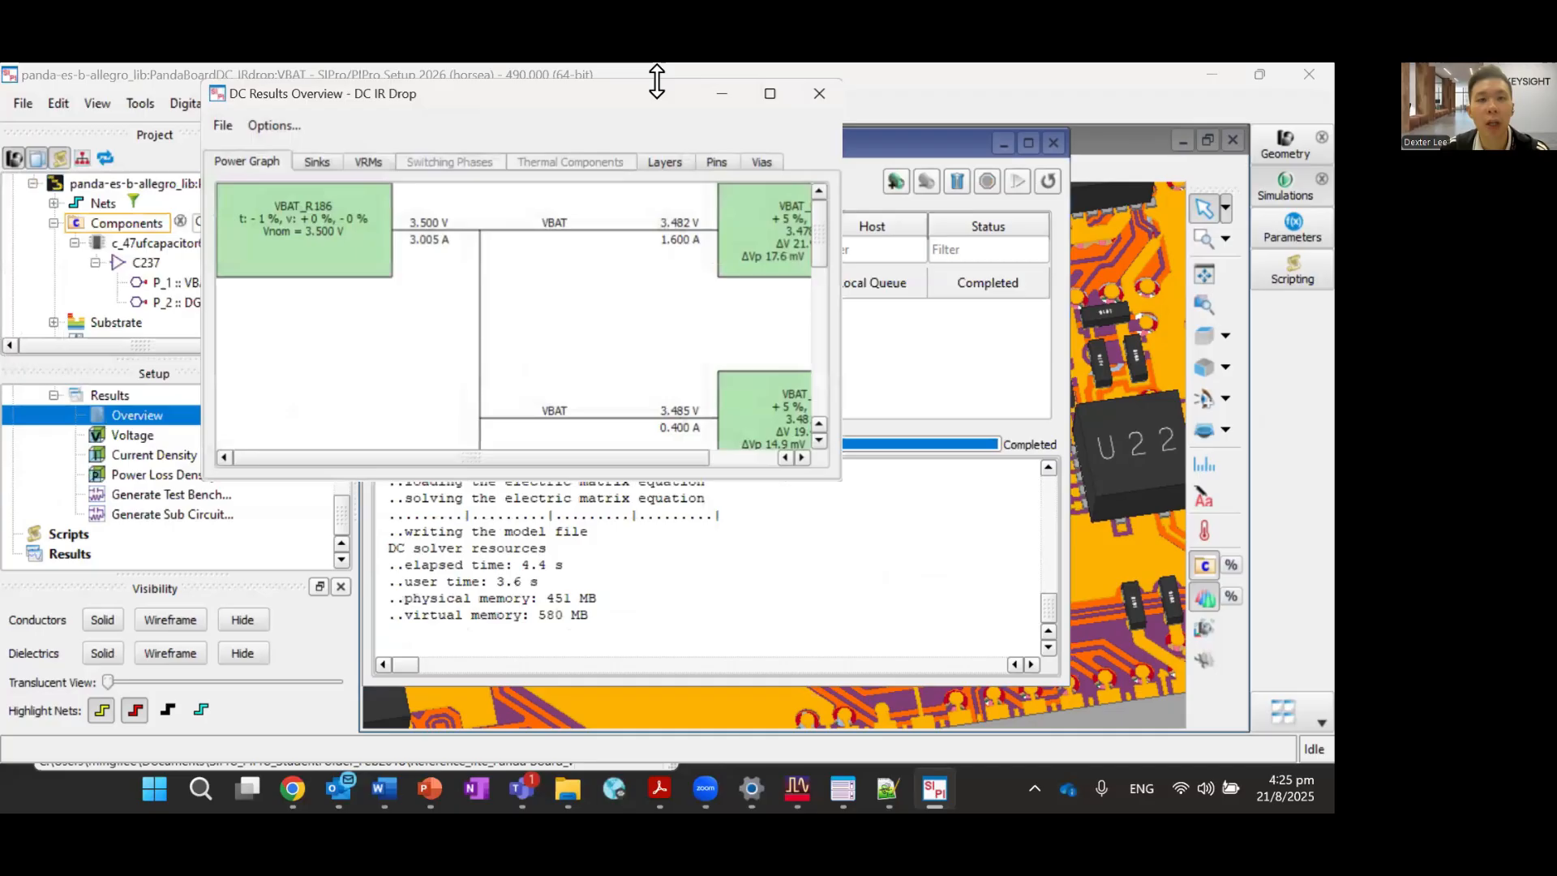
left_click(771, 94)
scroll(733, 354, "down", 2)
scroll(733, 358, "up", 2)
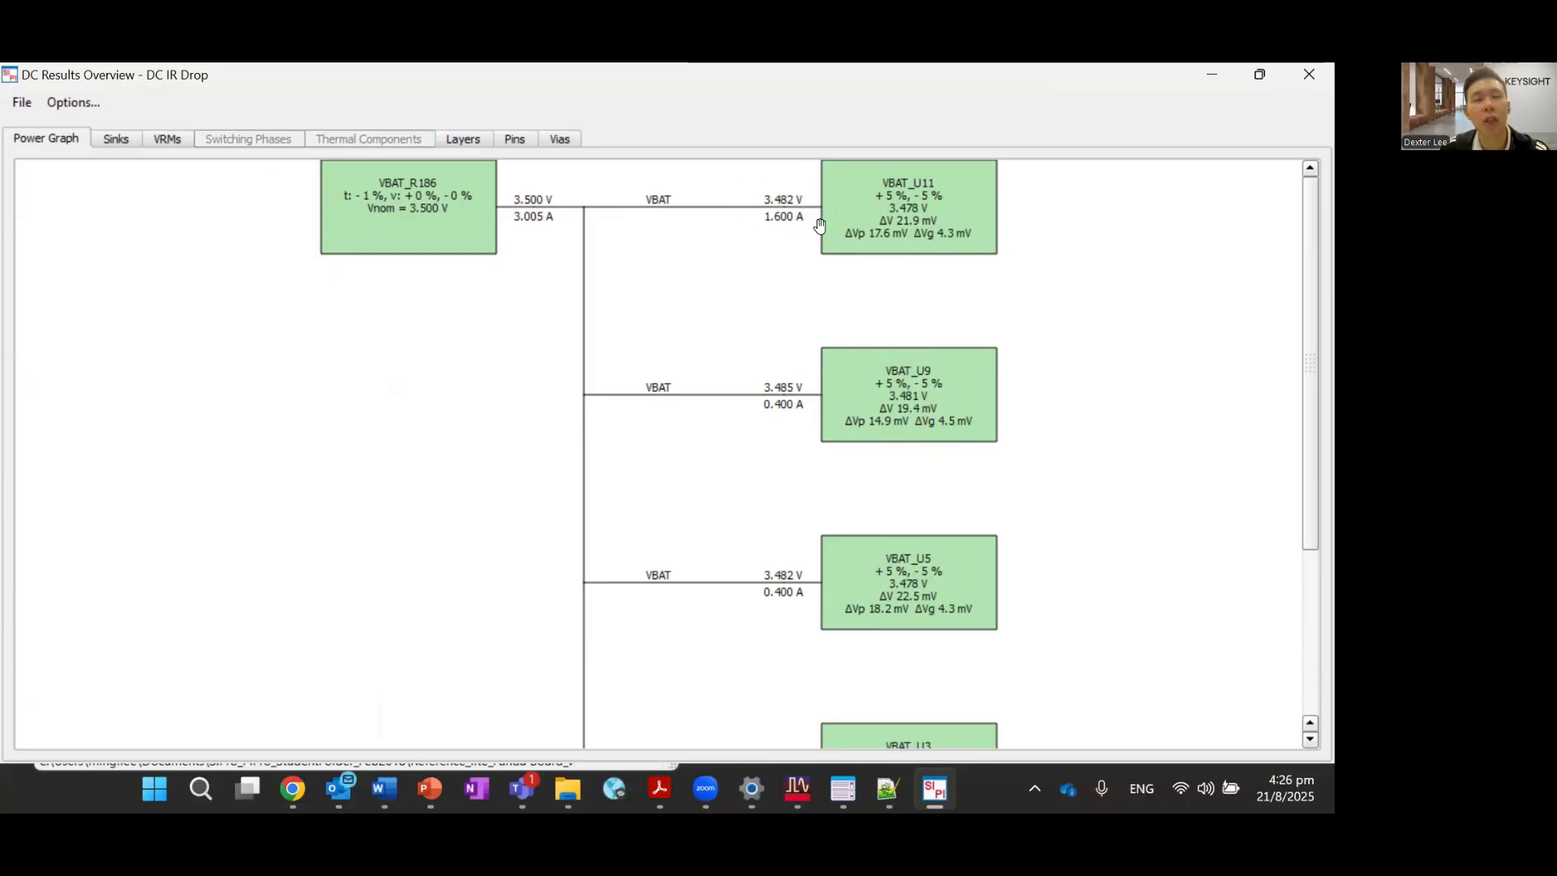
scroll(799, 465, "down", 1)
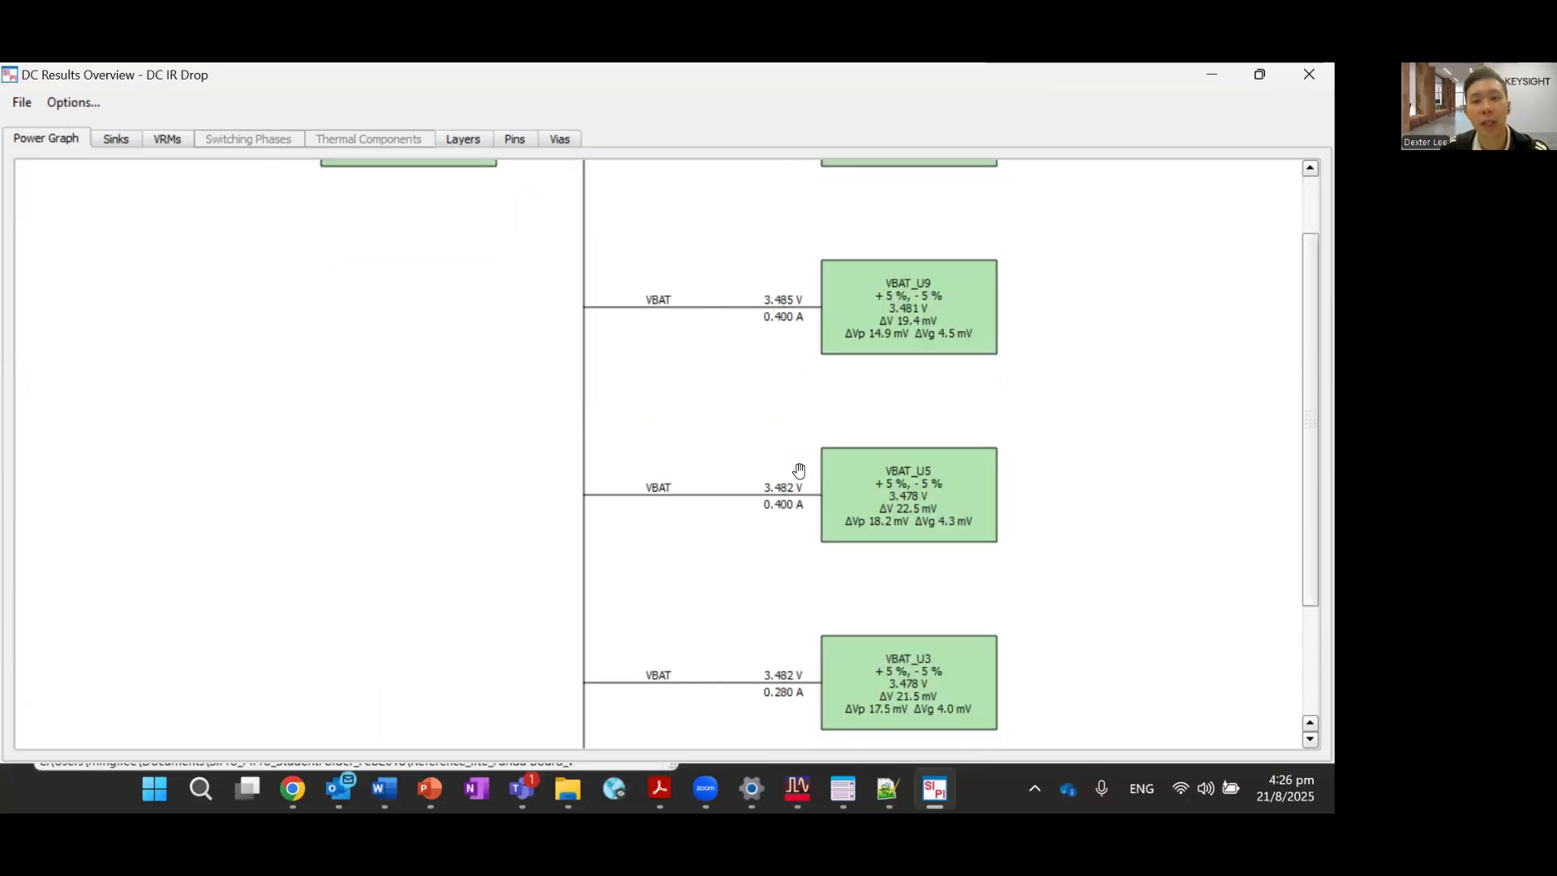
scroll(799, 470, "down", 2)
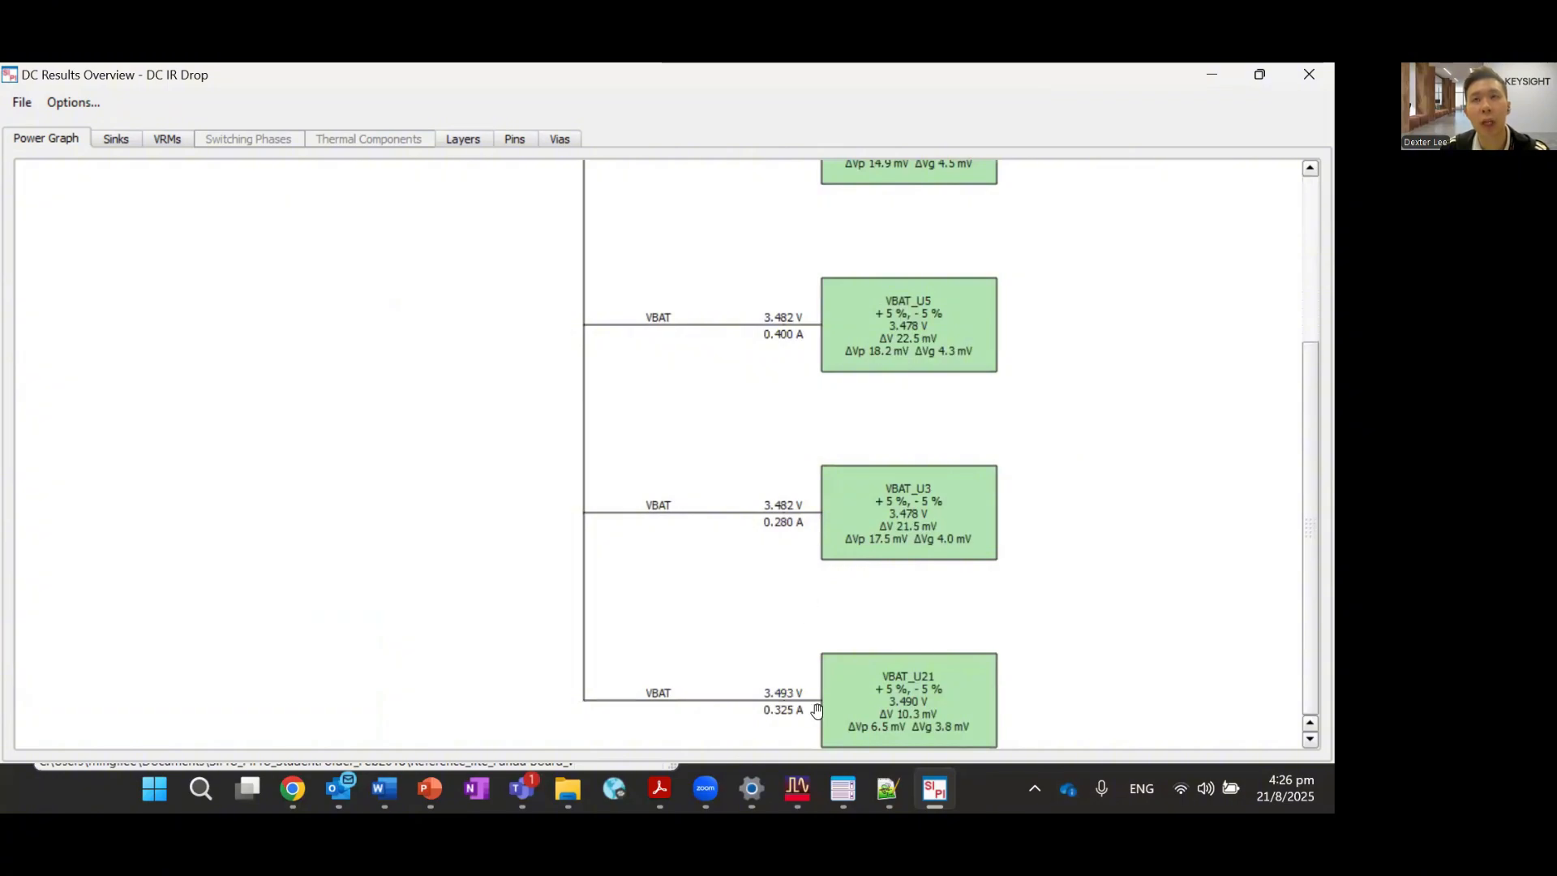
scroll(817, 710, "up", 3)
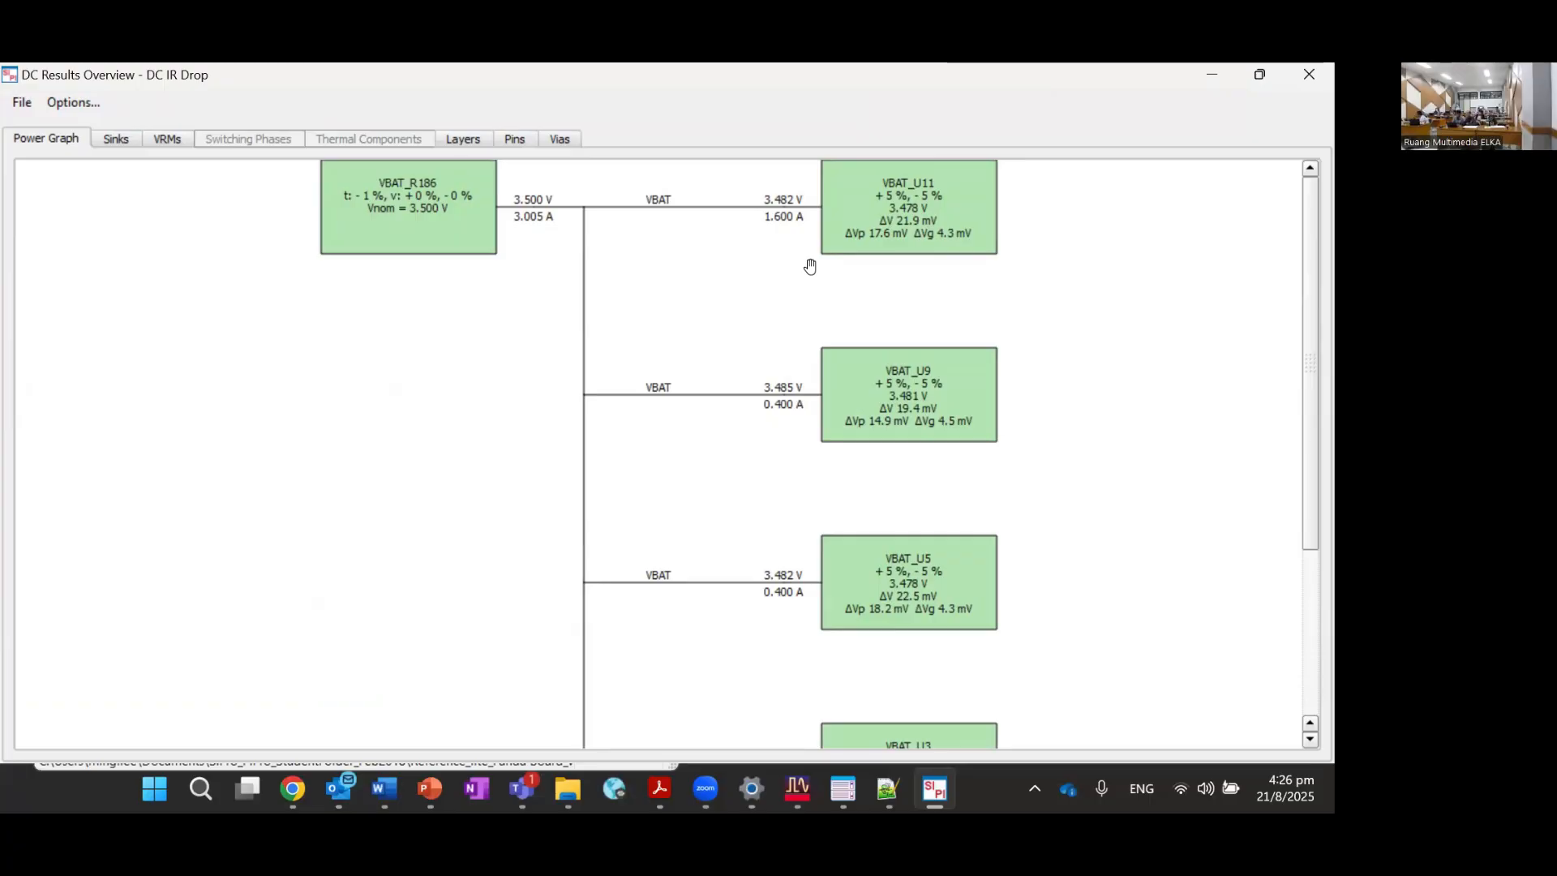
left_click(1221, 73)
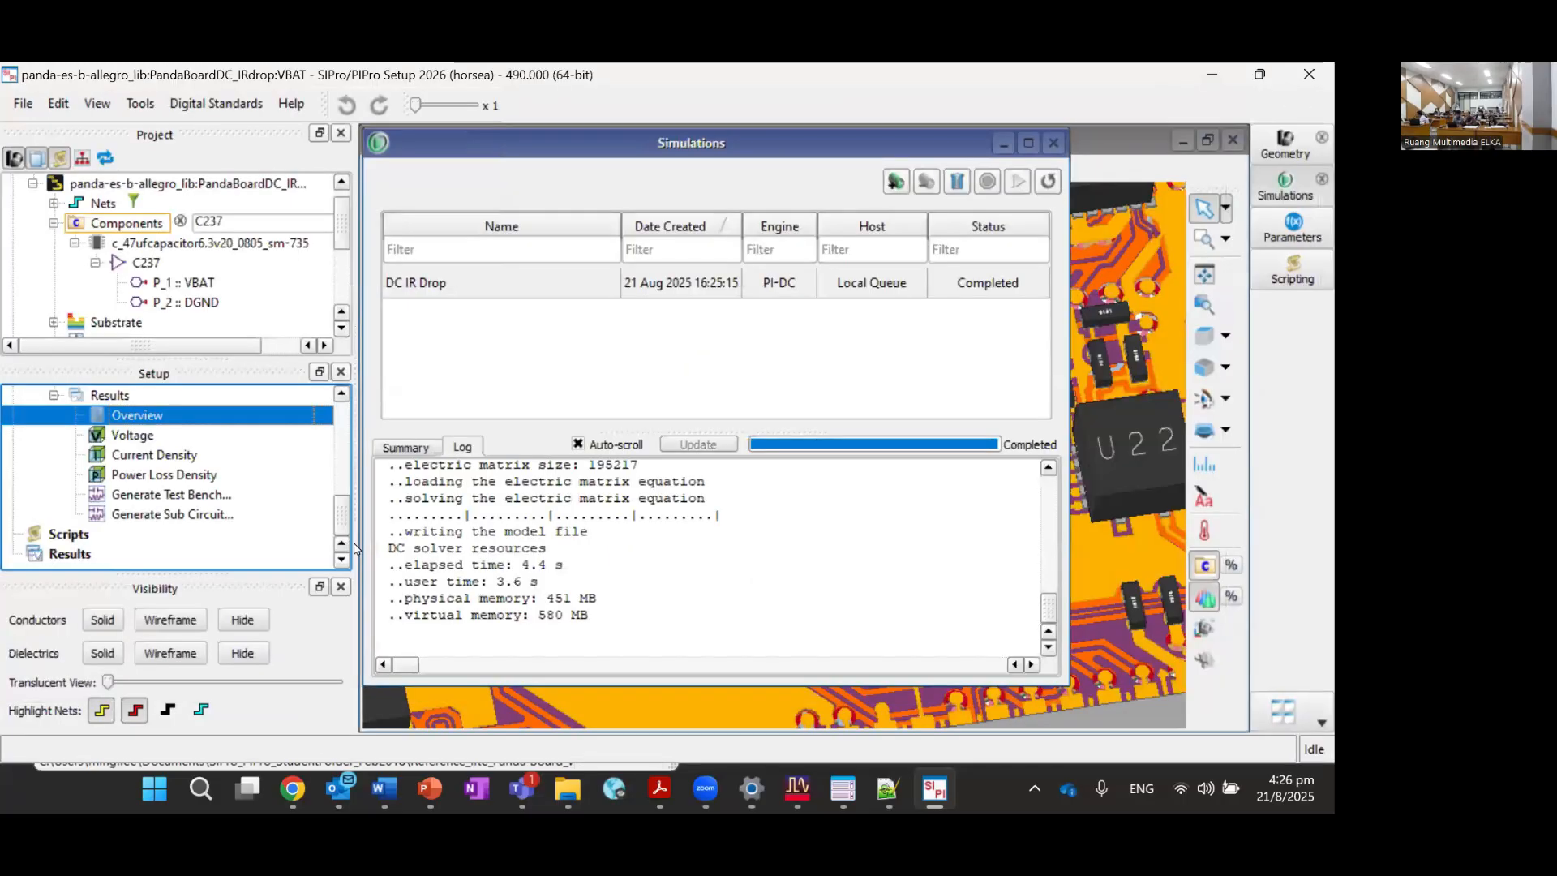
Bring the Layout window in front of the Simulations window.
left_click(754, 379)
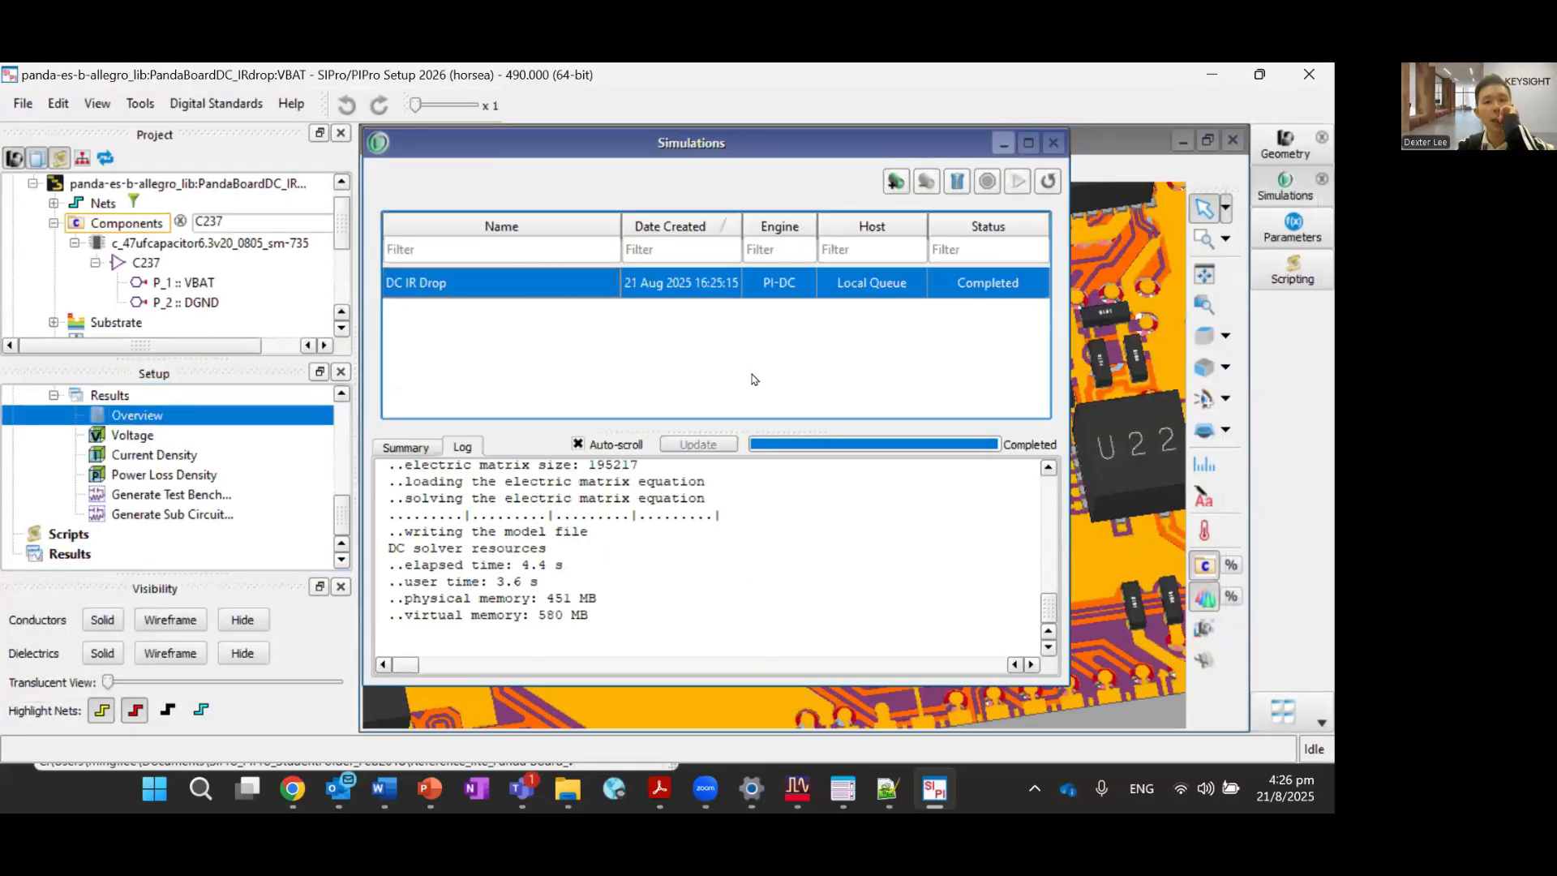
left_click(600, 705)
mouse_move(754, 487)
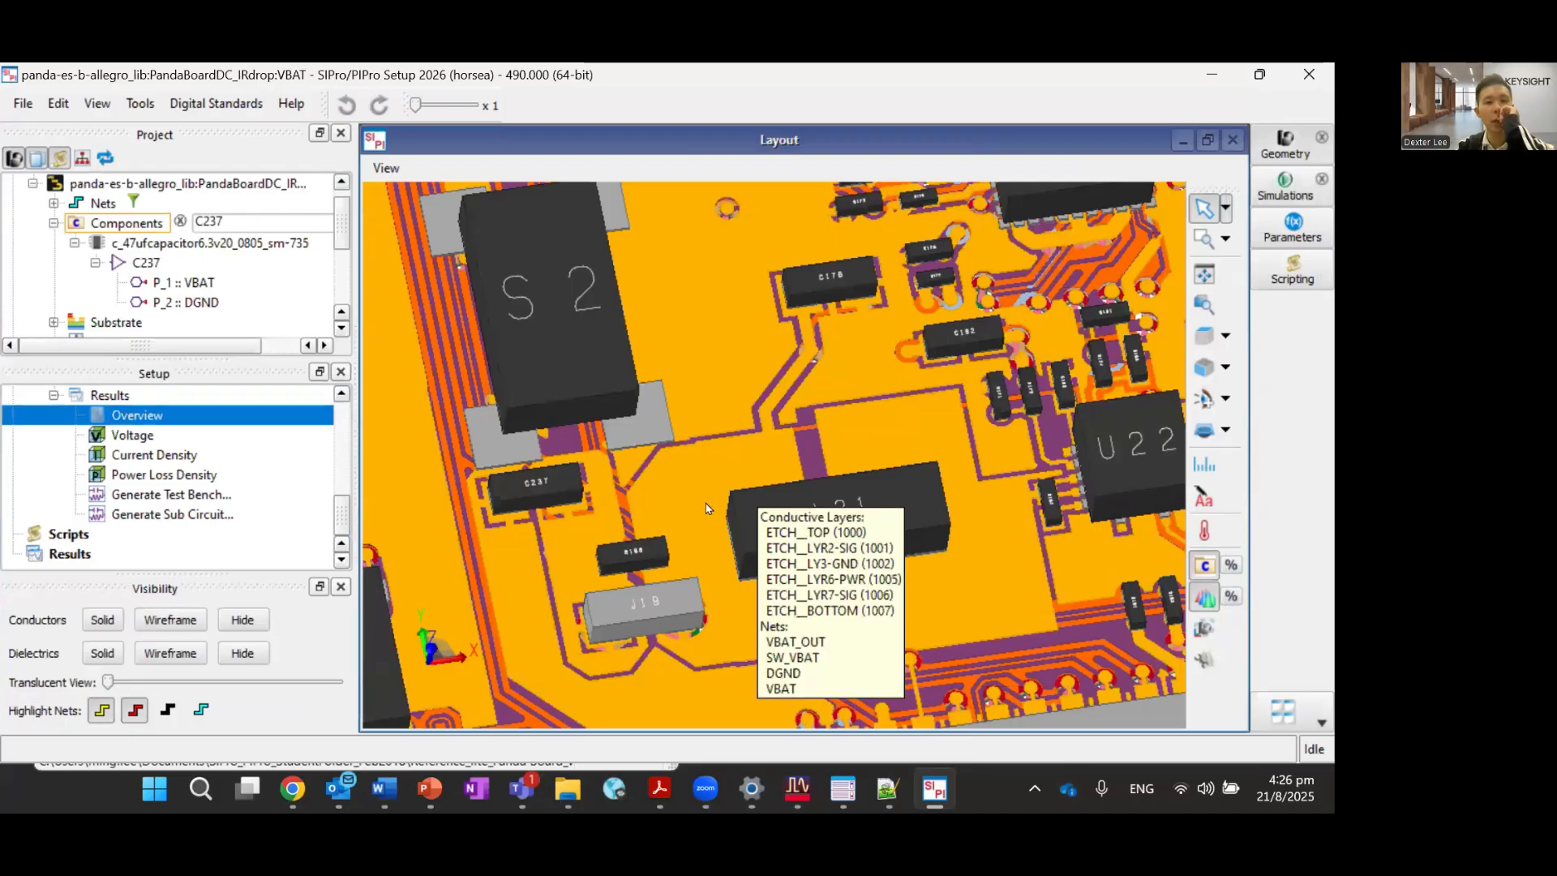
mouse_move(706, 509)
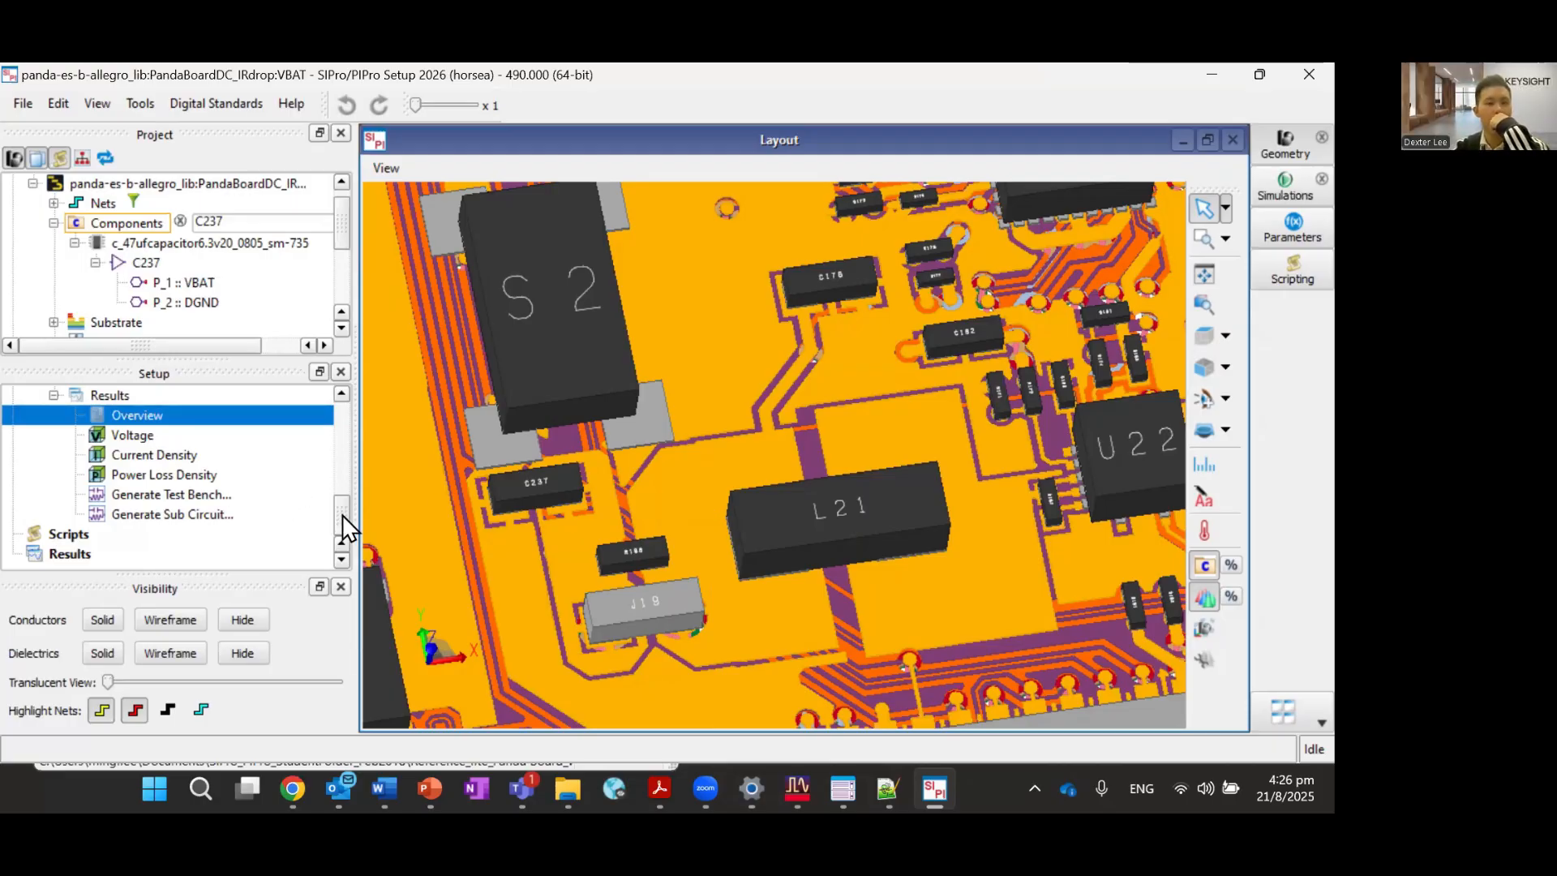
Reopen the DC IR Drop results overview full screen and check the voltage and current of each sink in the power graph.
mouse_move(342, 516)
left_mouse_down()
mouse_move(344, 479)
mouse_move(355, 508)
left_mouse_up()
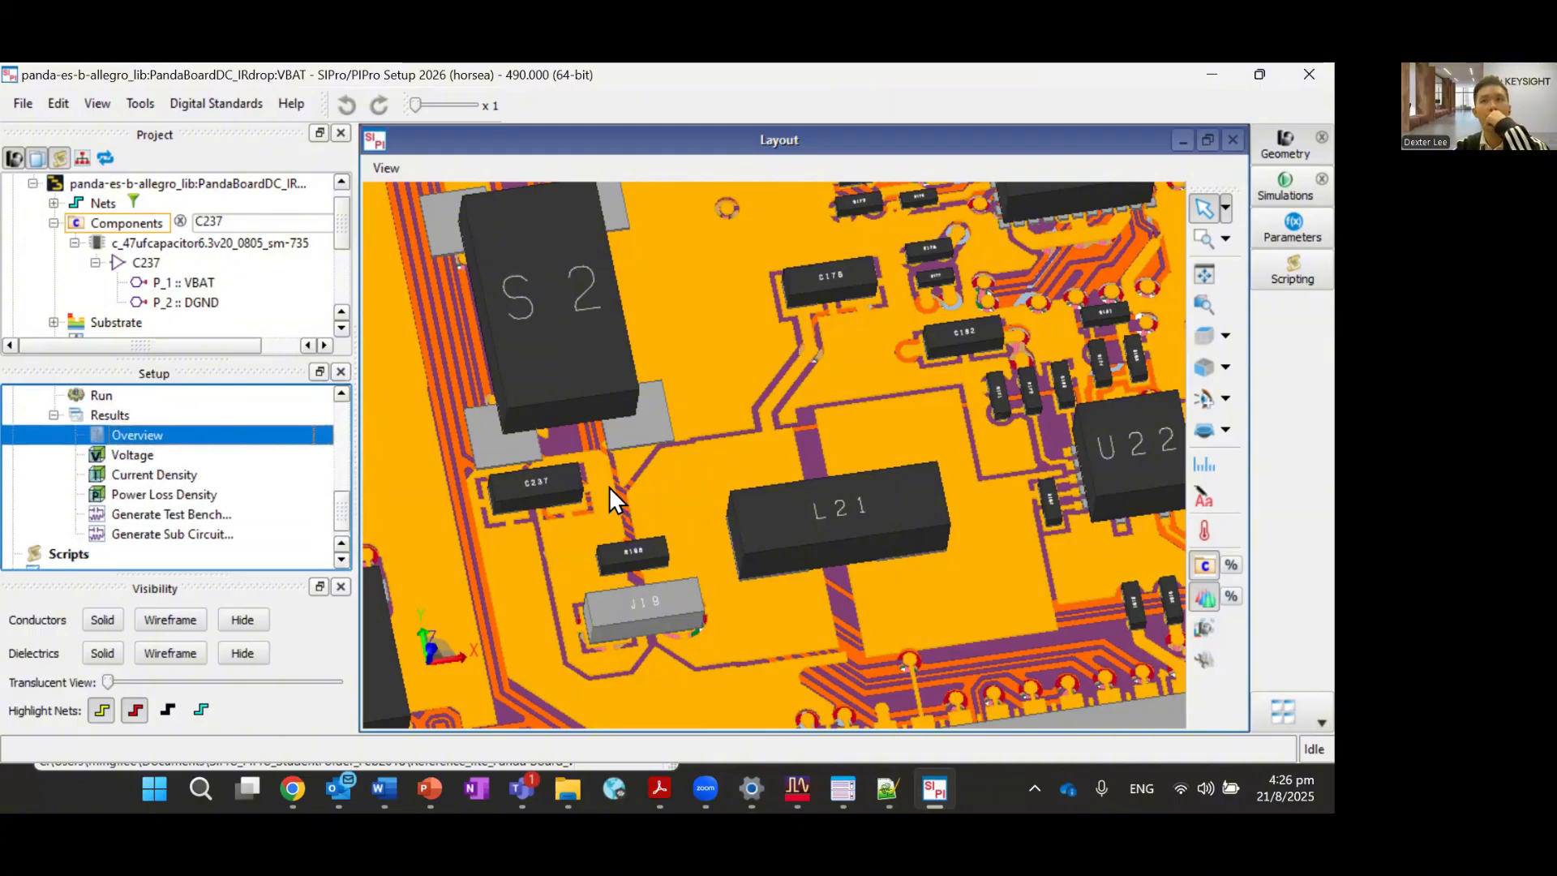
double_click(225, 444)
double_click(797, 99)
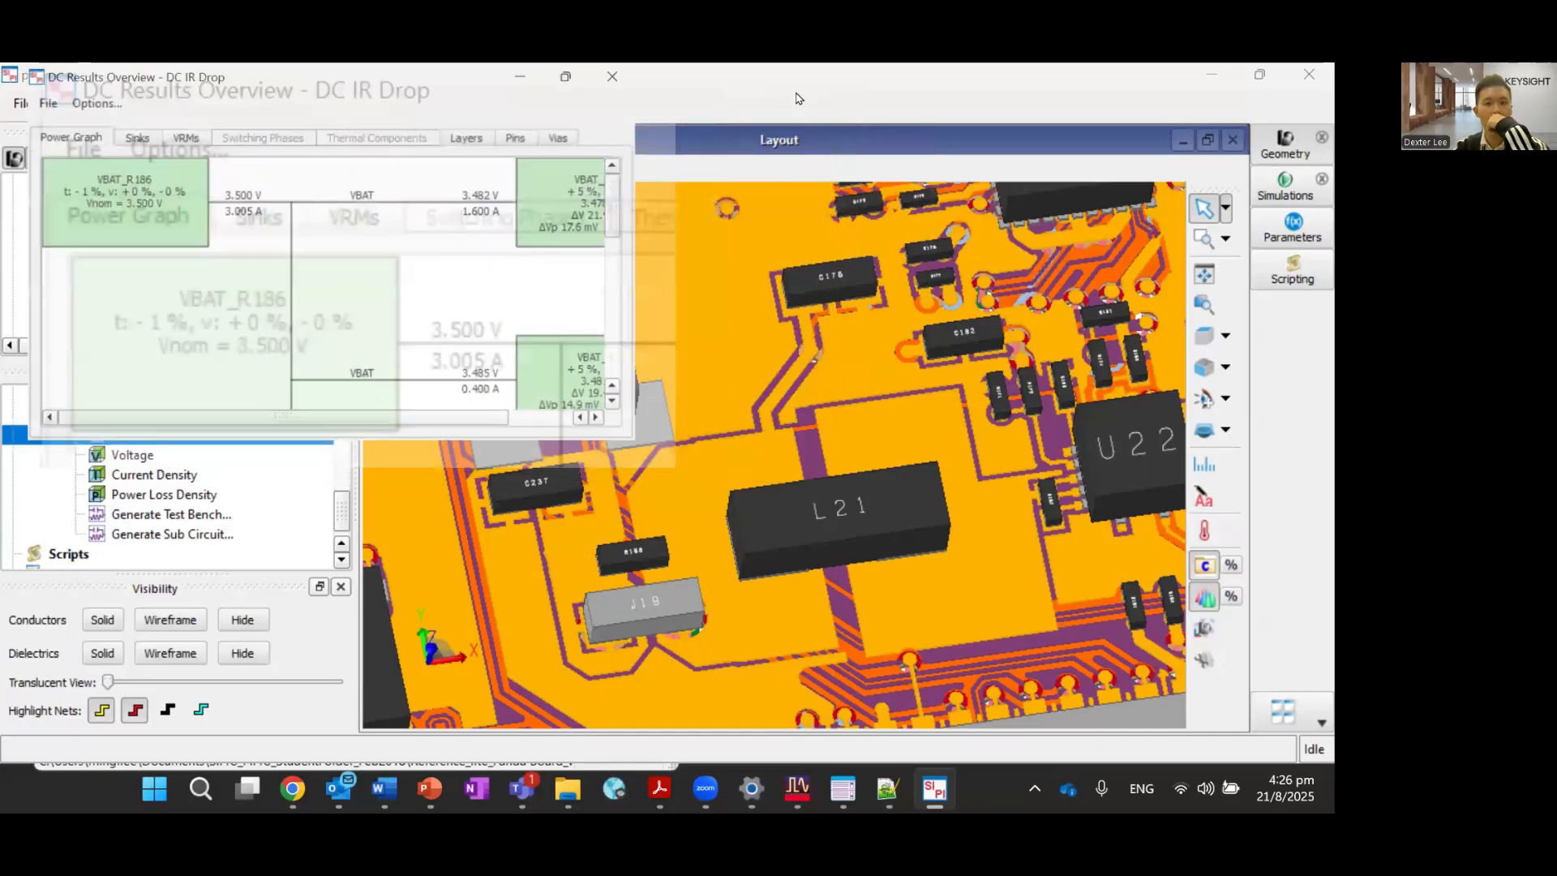
left_click(555, 77)
left_click(789, 98)
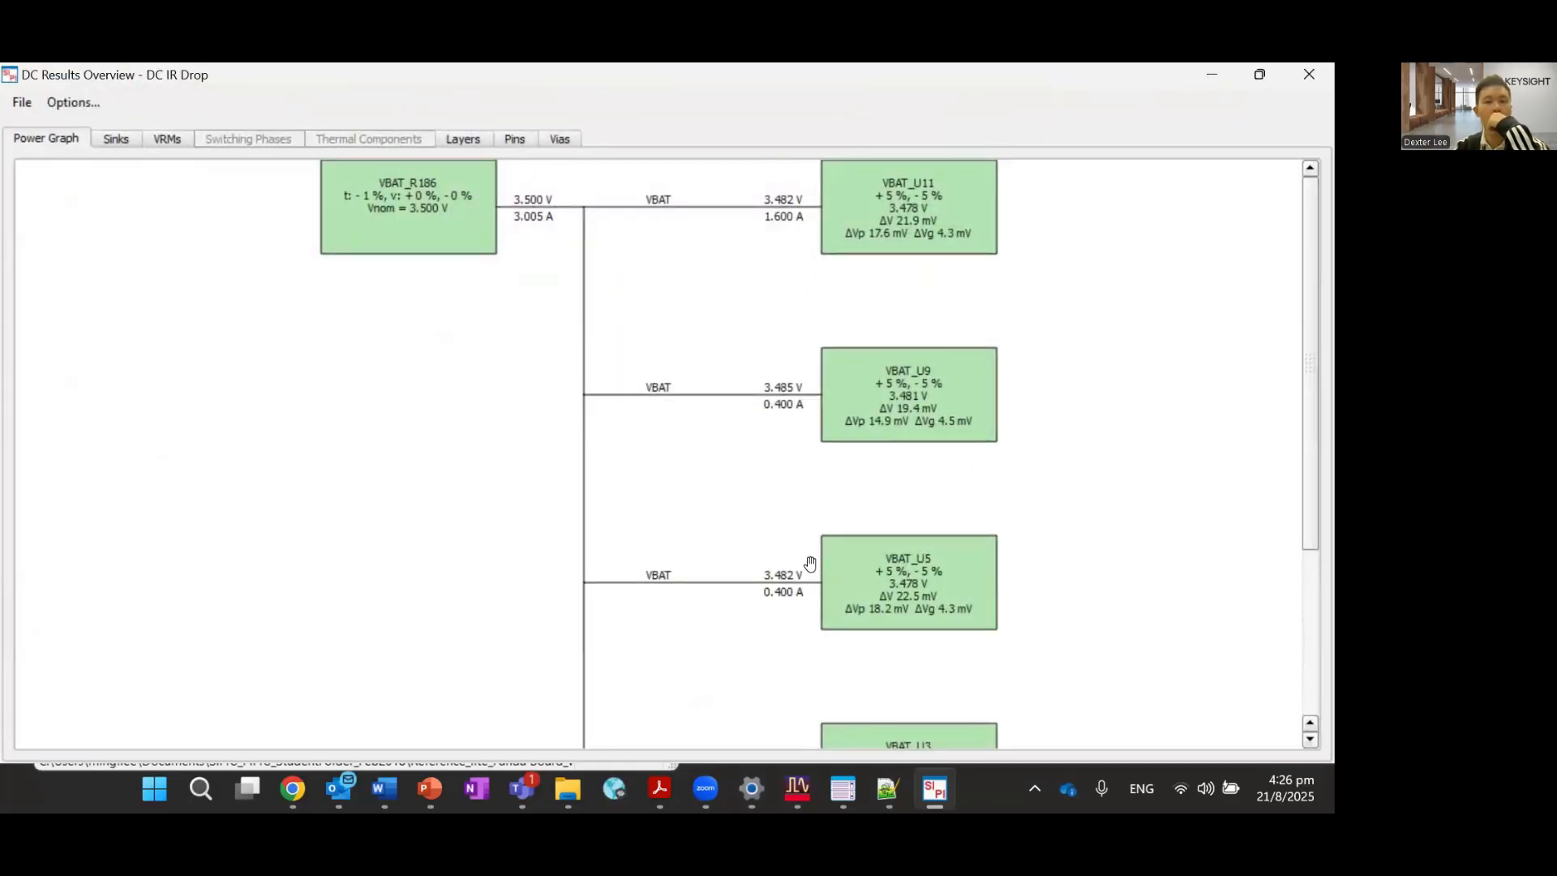
left_click_drag(1308, 350, 1302, 548)
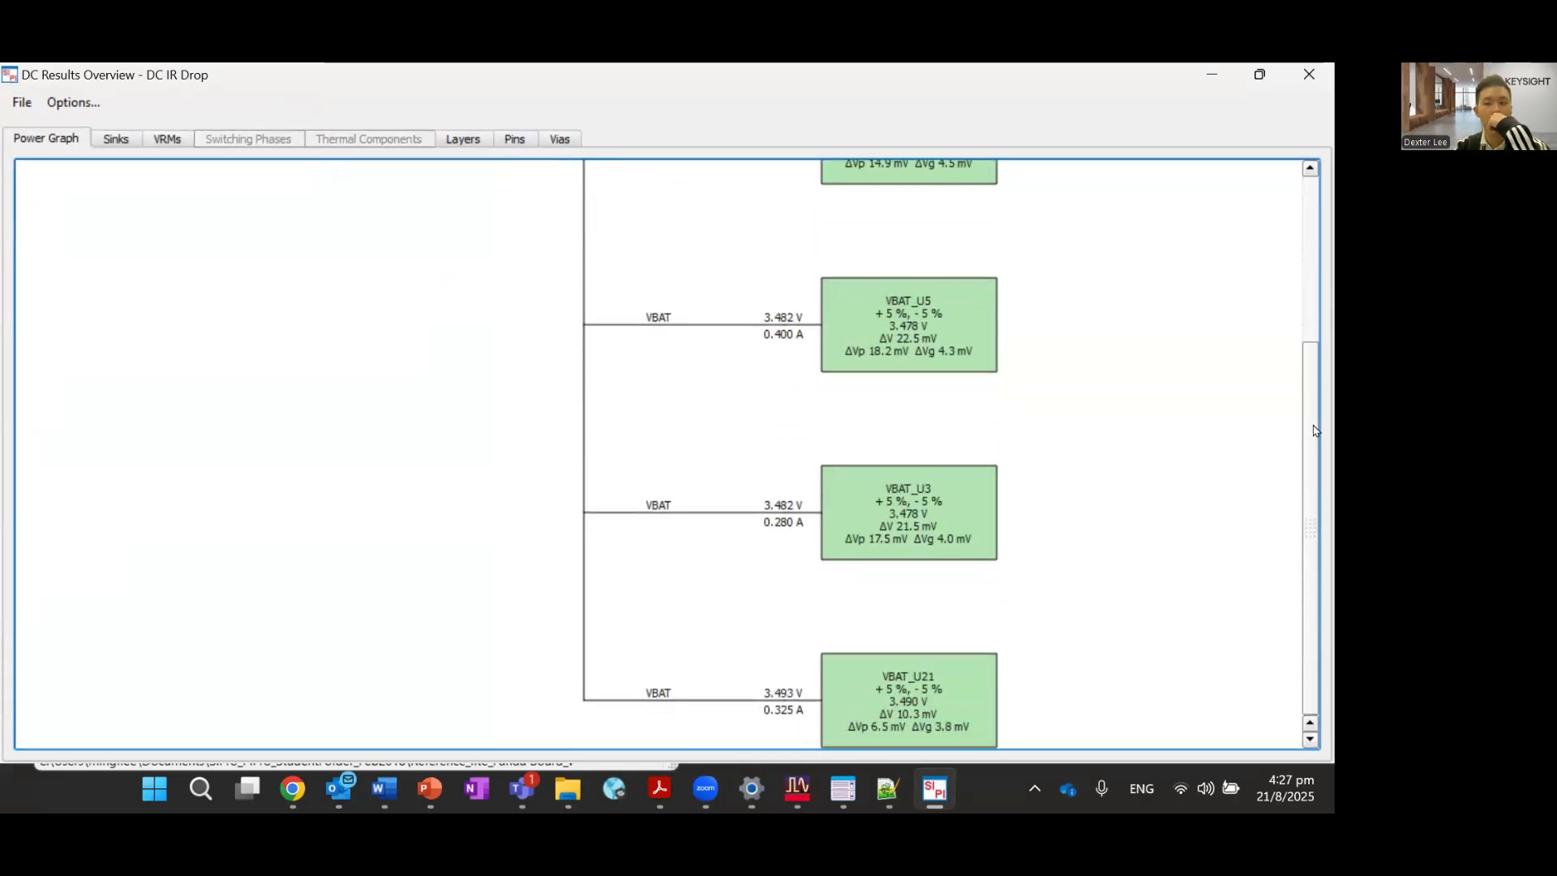
scroll(254, 194, "up", 5)
Review the overview's result tables for sinks, vias, pins, layers and VRMs, and return to the layout.
left_click(107, 144)
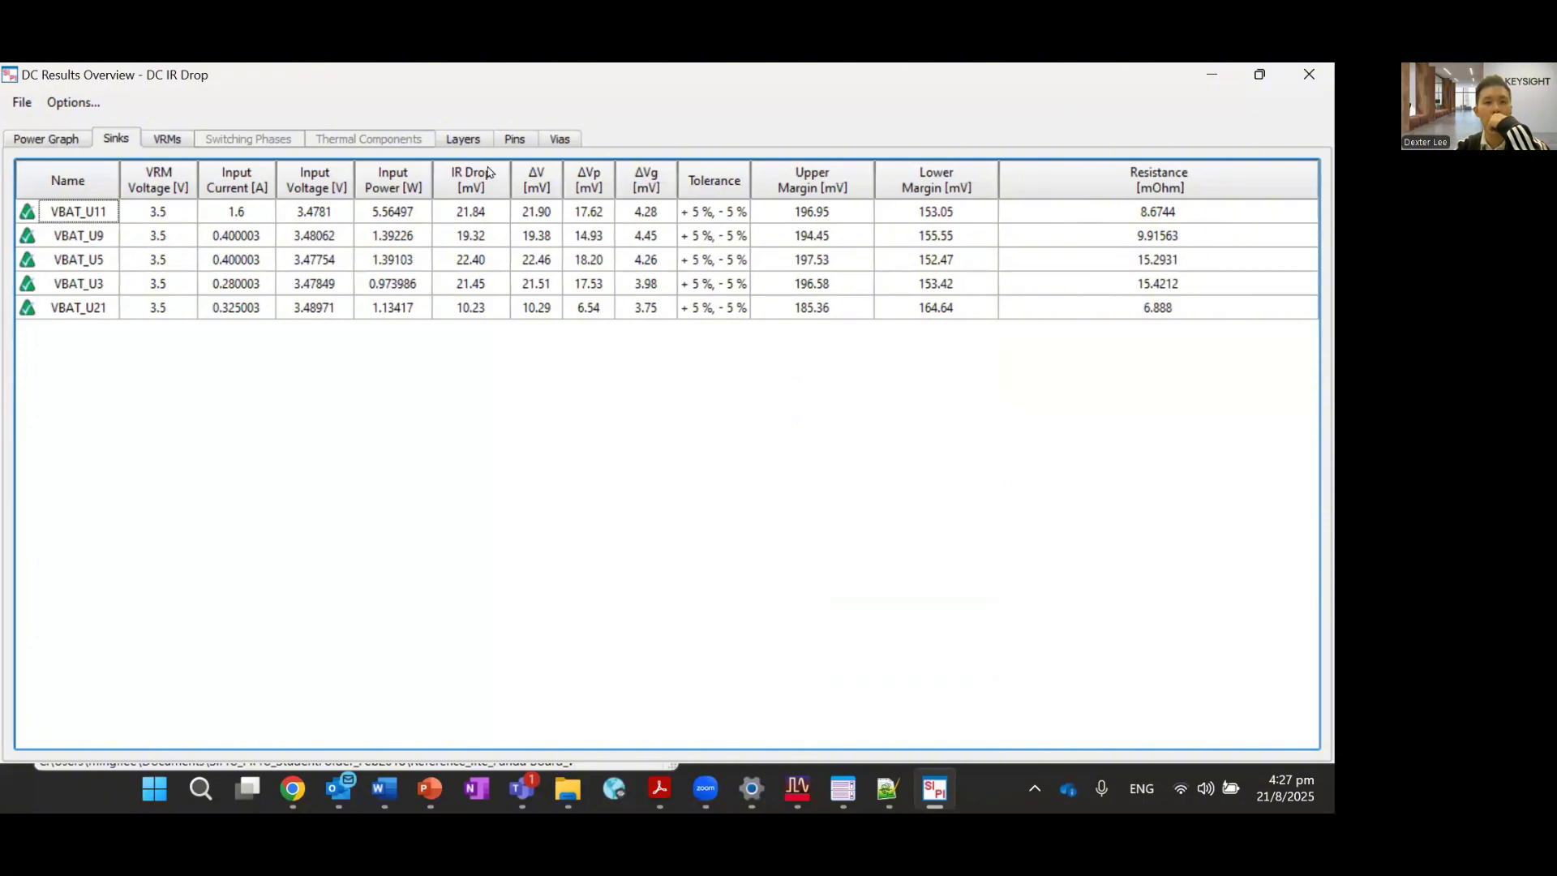
left_click(560, 139)
scroll(299, 347, "down", 4)
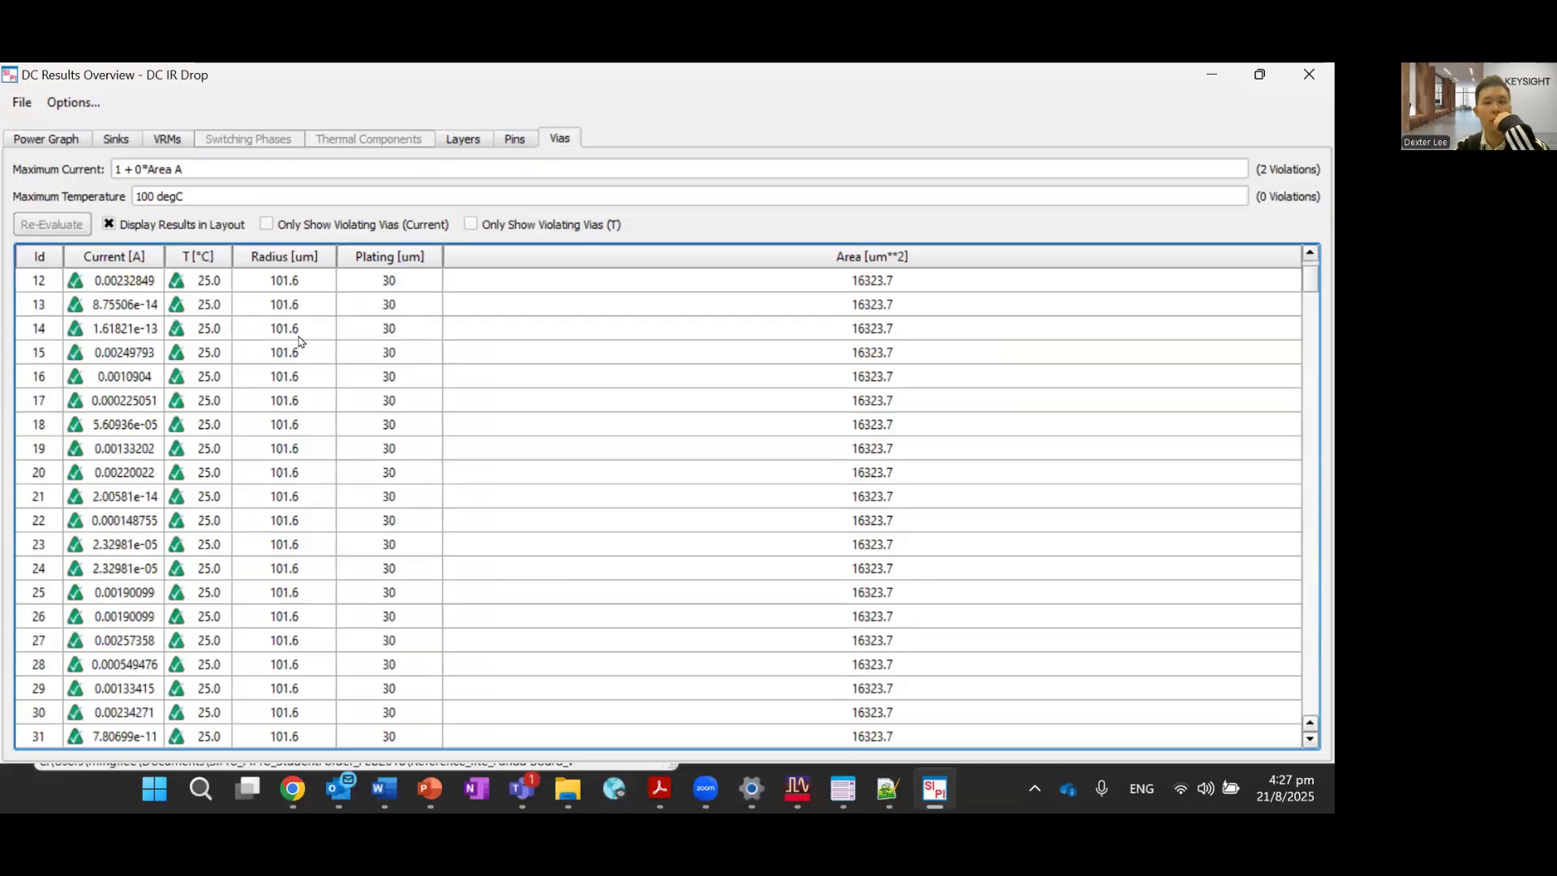
scroll(299, 347, "up", 4)
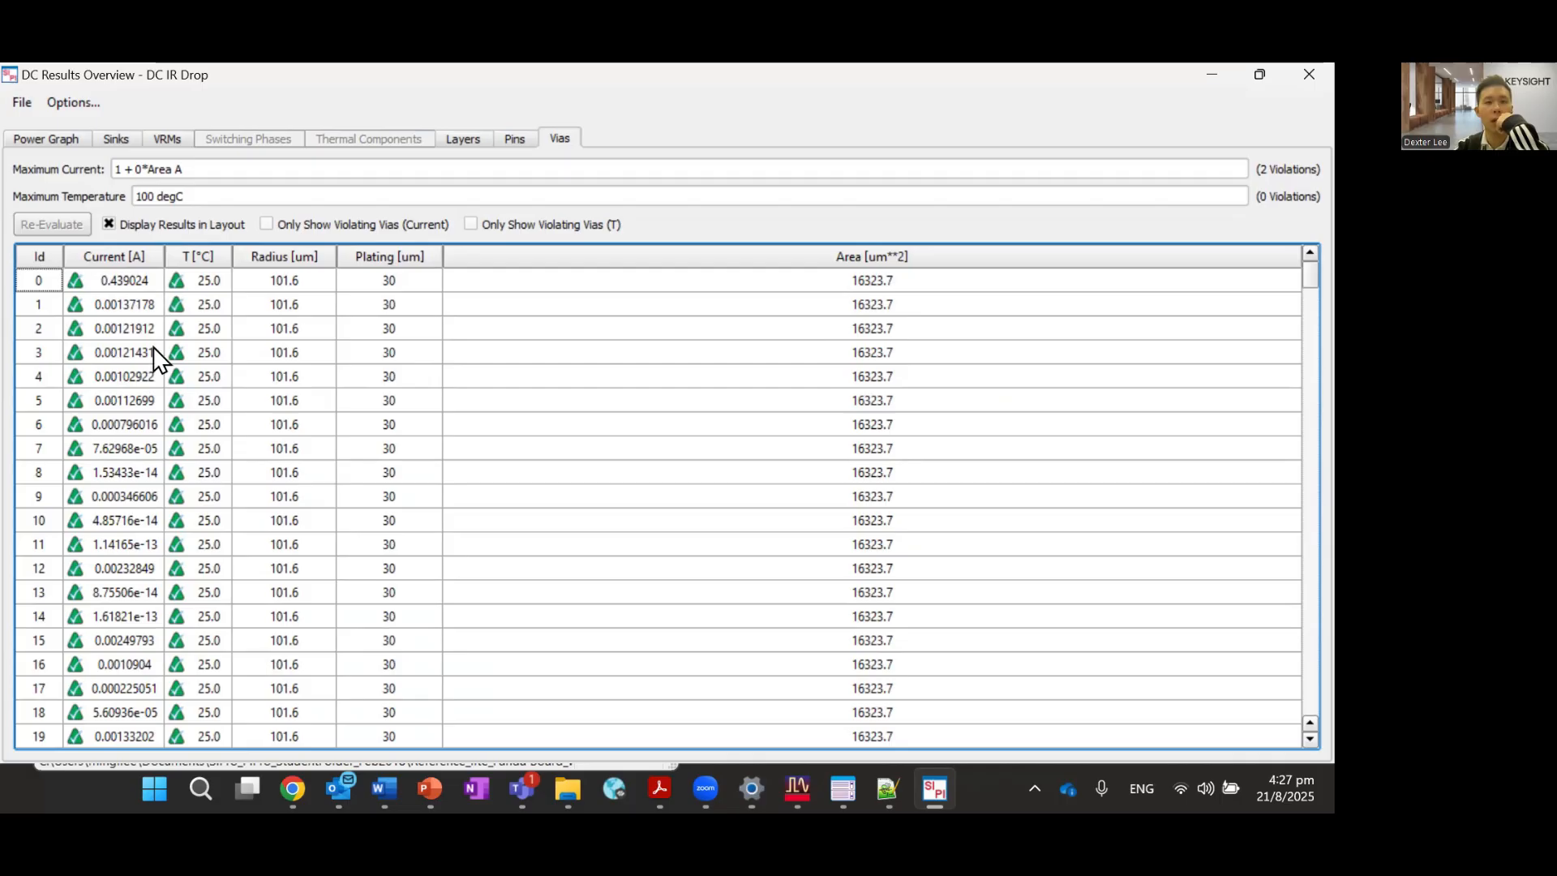
left_click(514, 140)
left_click(463, 138)
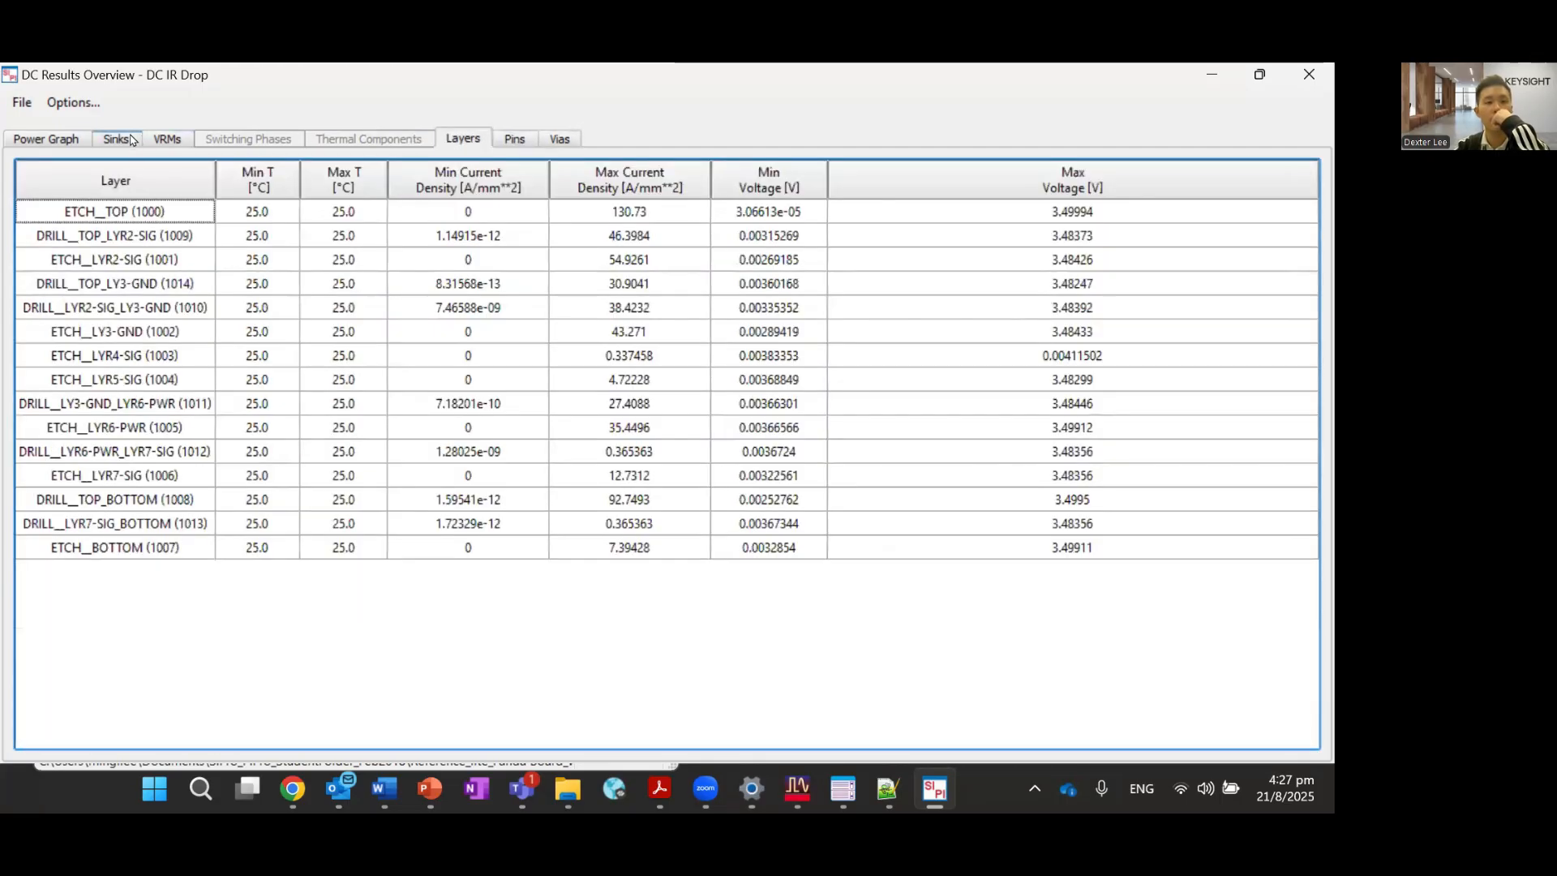
left_click(167, 140)
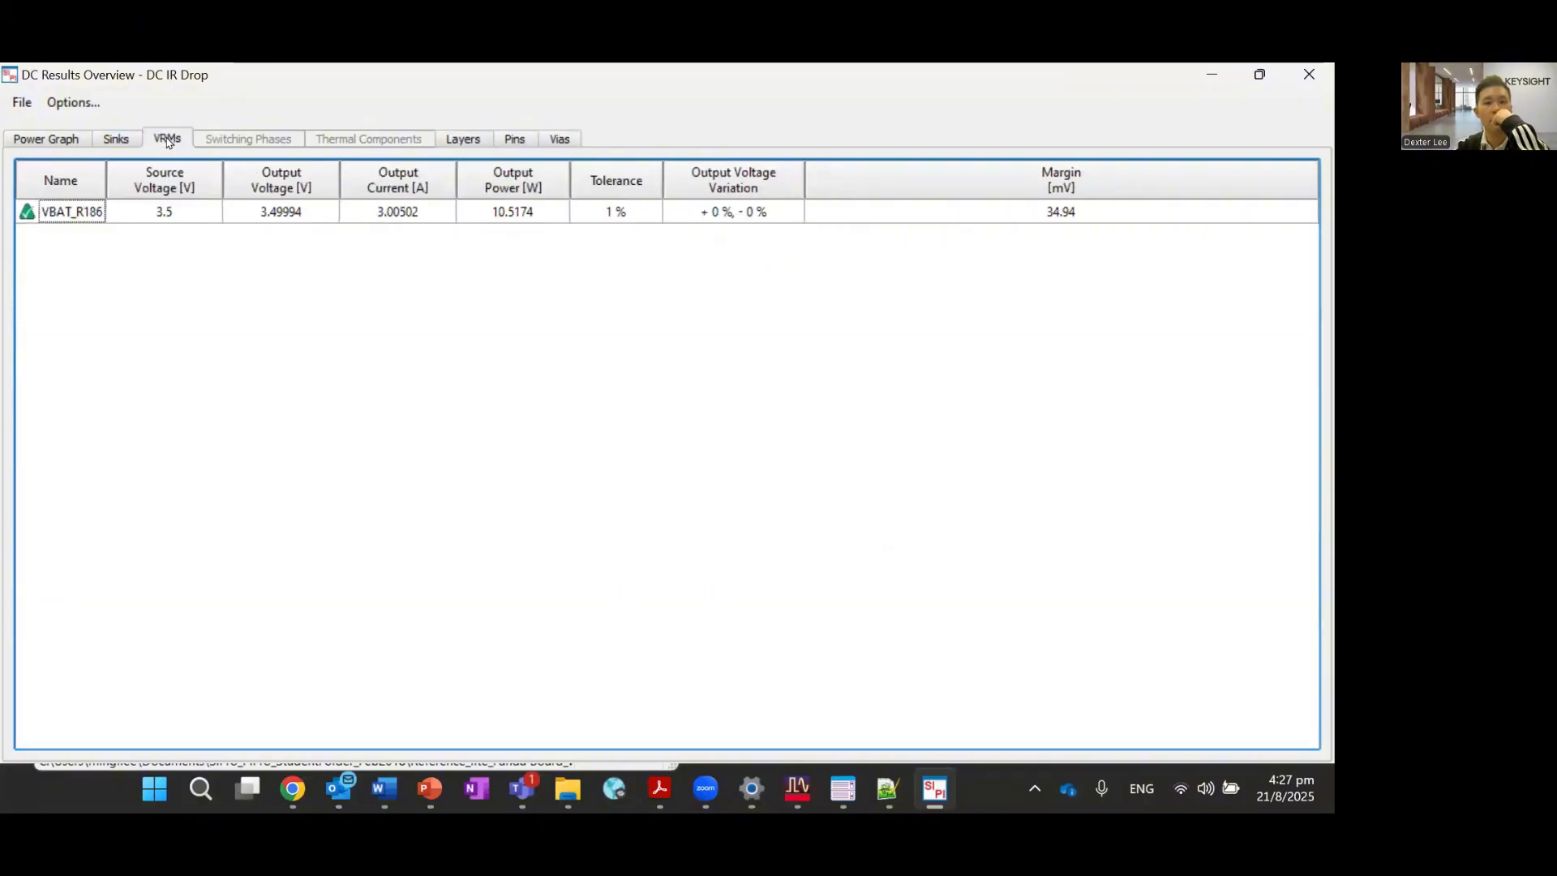
left_click(116, 140)
left_click(45, 138)
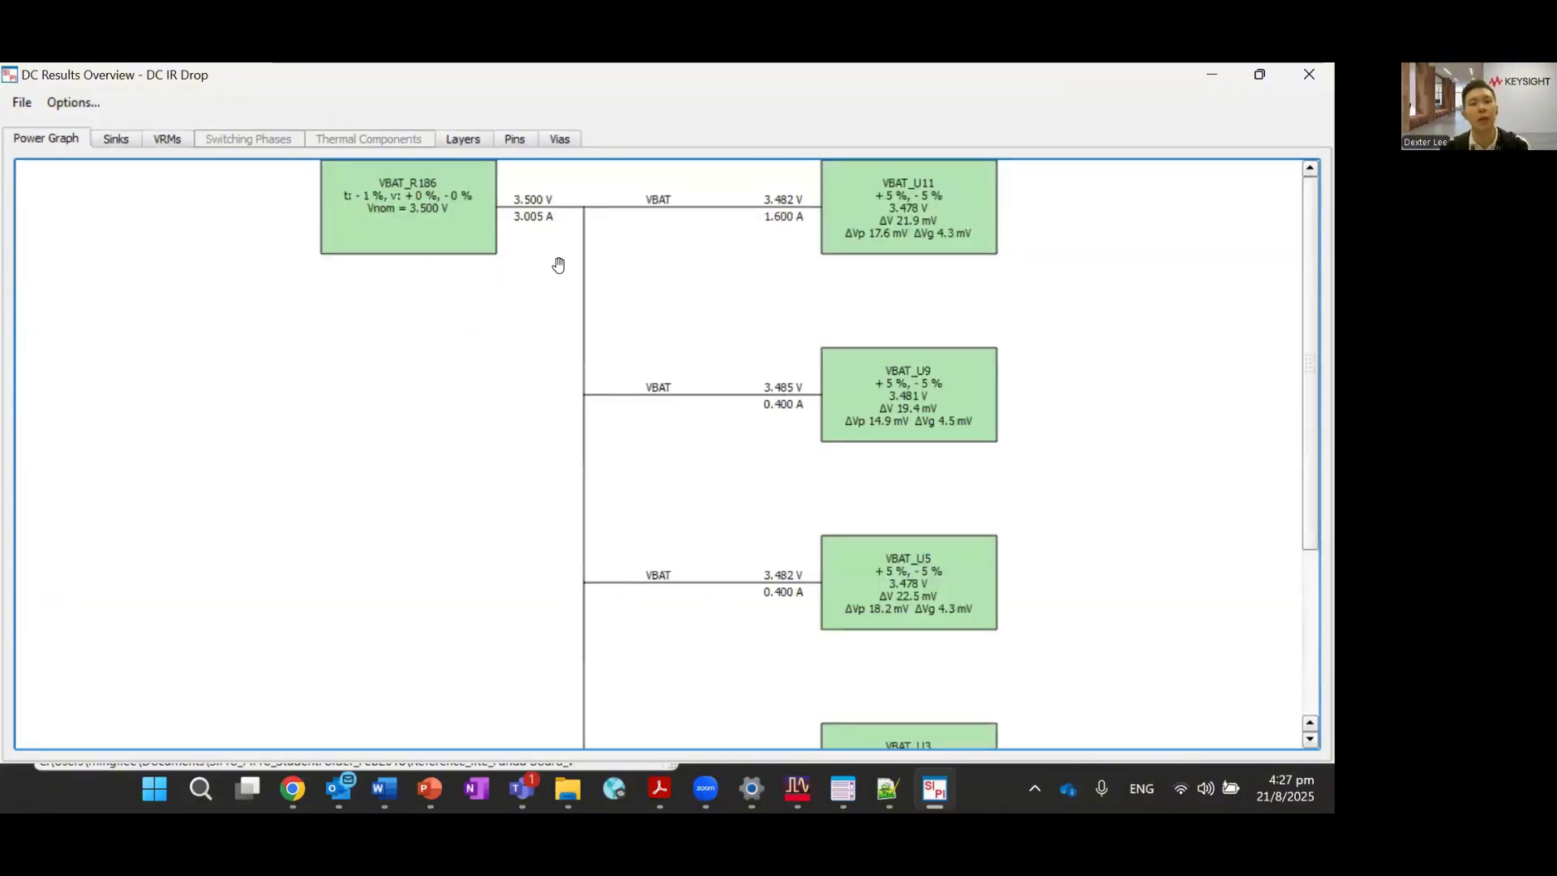
left_click(1209, 75)
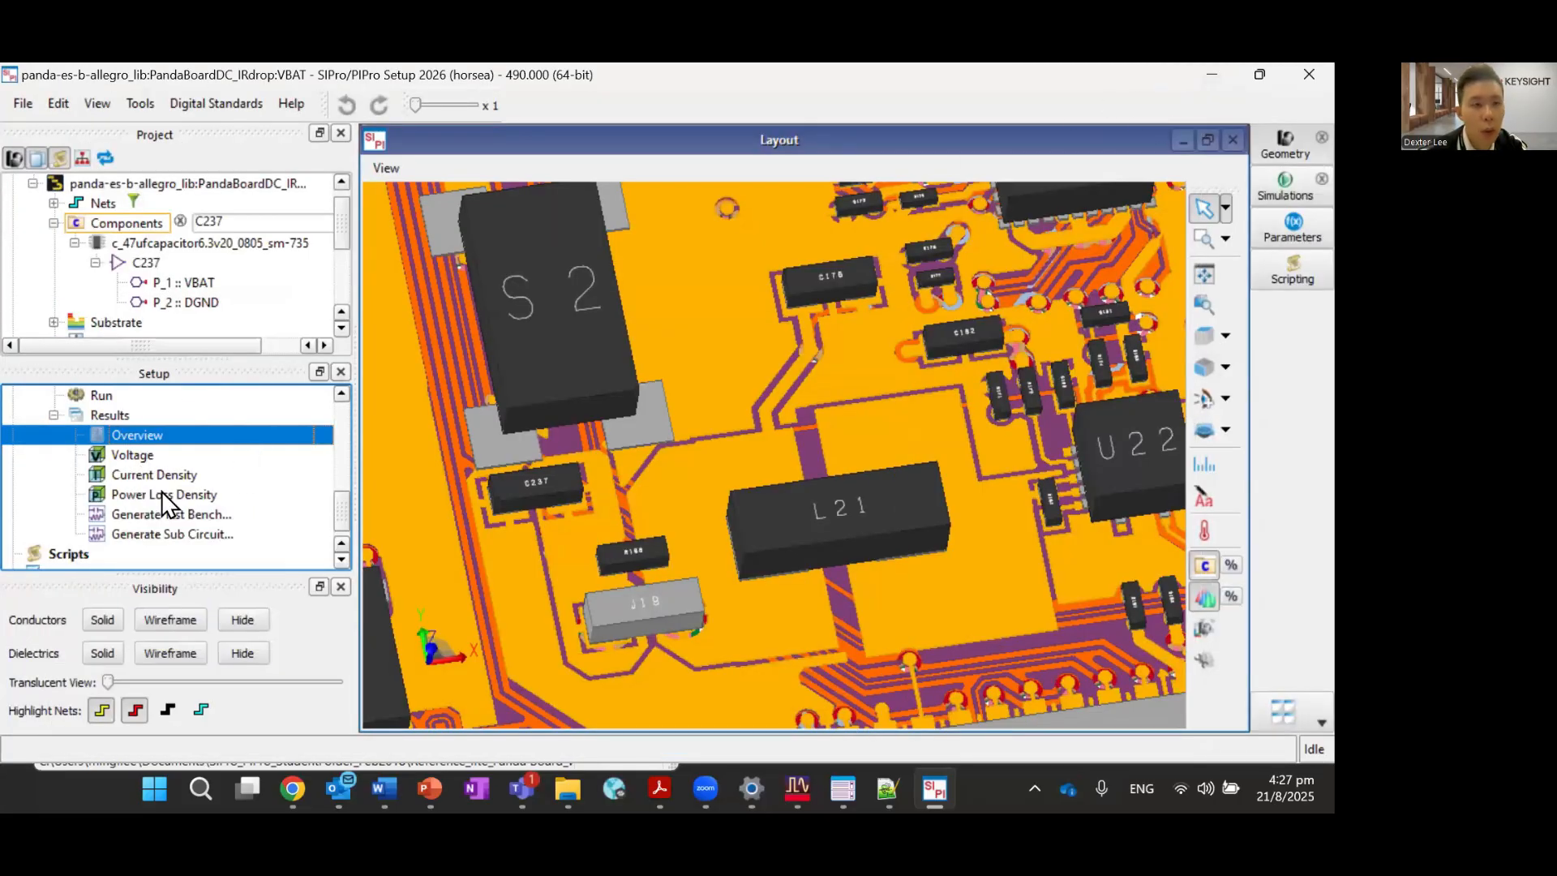
Plot the DC IR Drop voltage result on the layout with conductors and components hidden, showing the whole VBAT net.
left_click(134, 456)
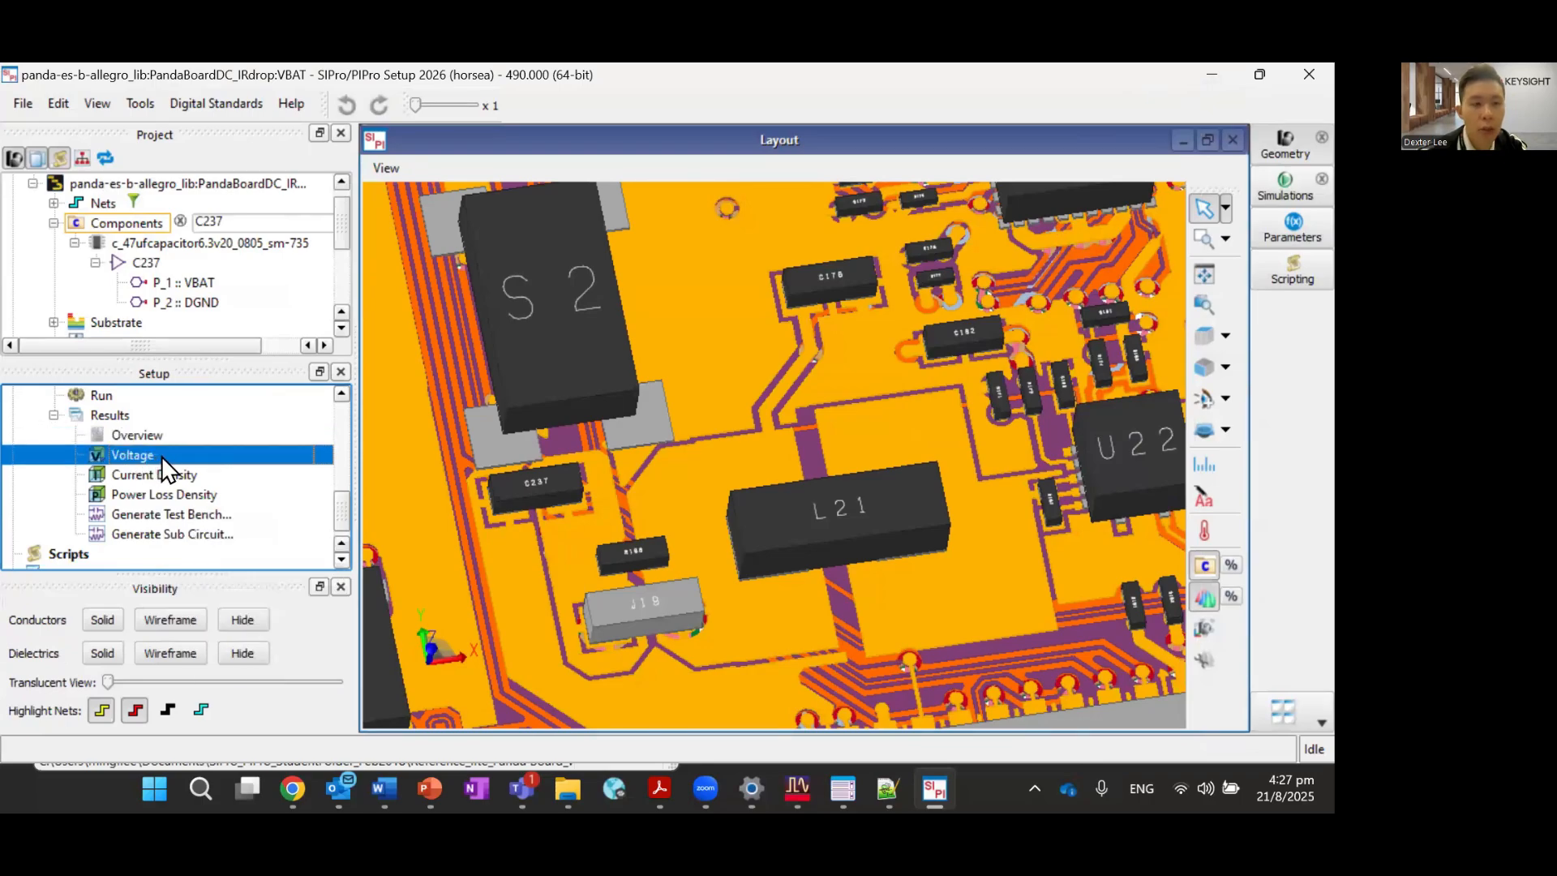
double_click(165, 454)
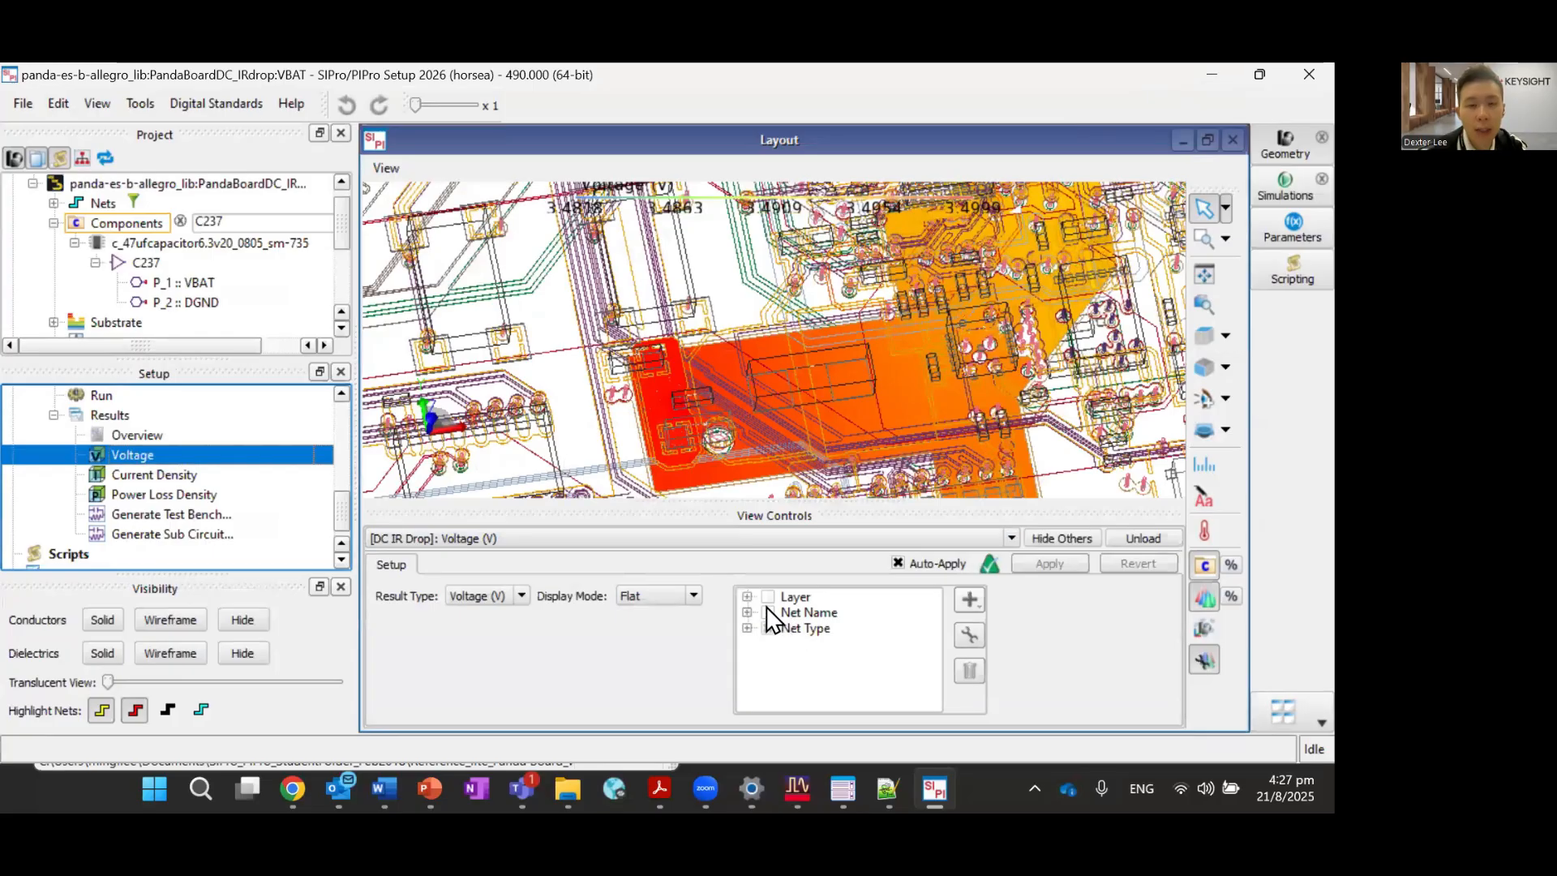
left_click(242, 620)
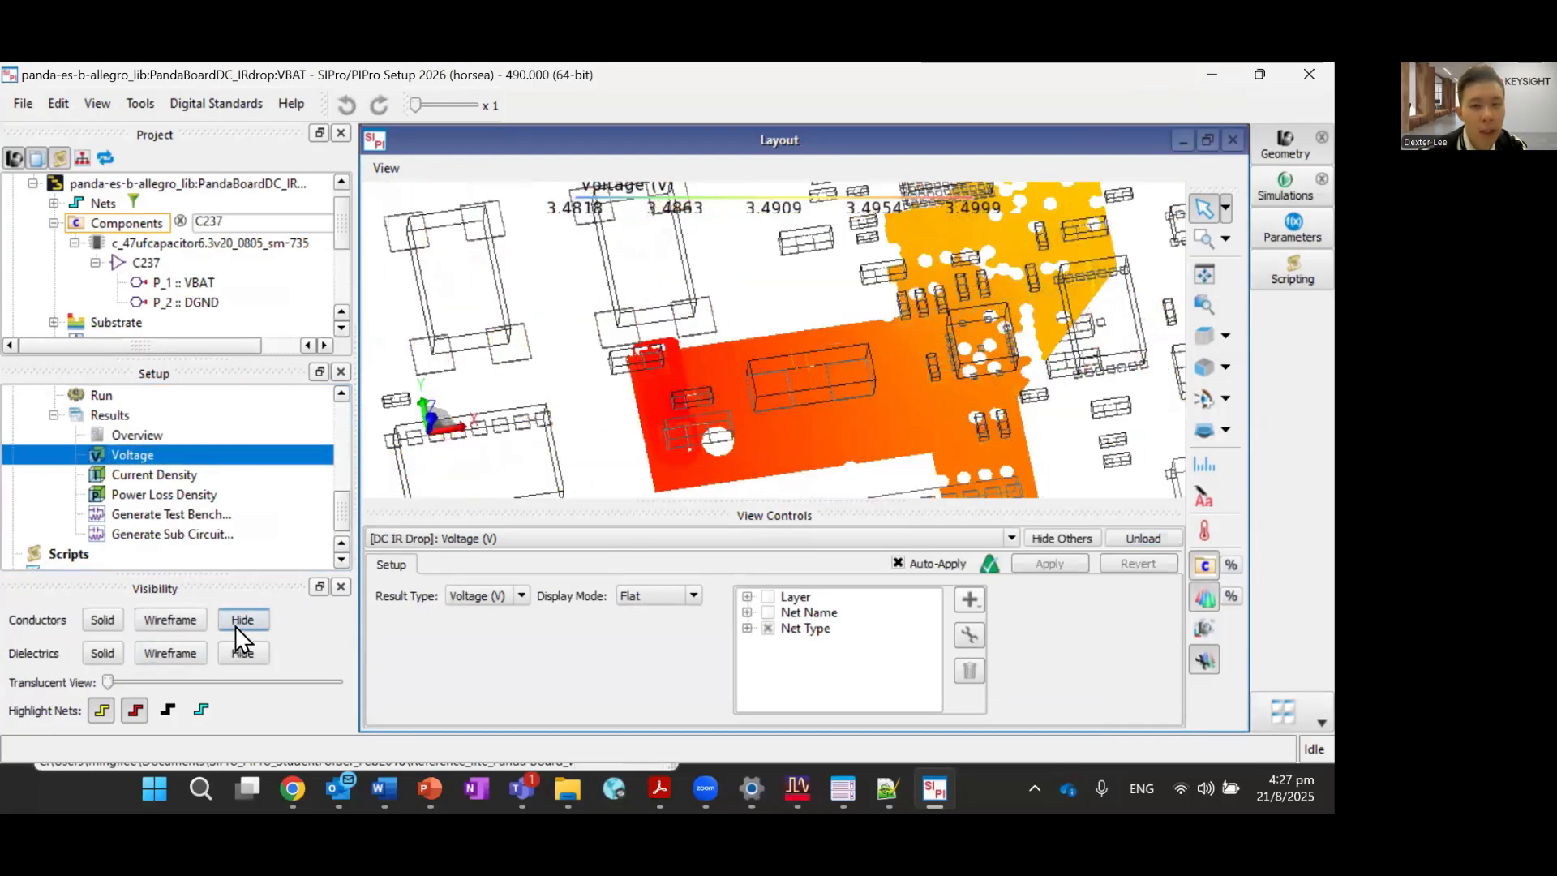
left_click(1205, 568)
left_click_drag(598, 313, 785, 393)
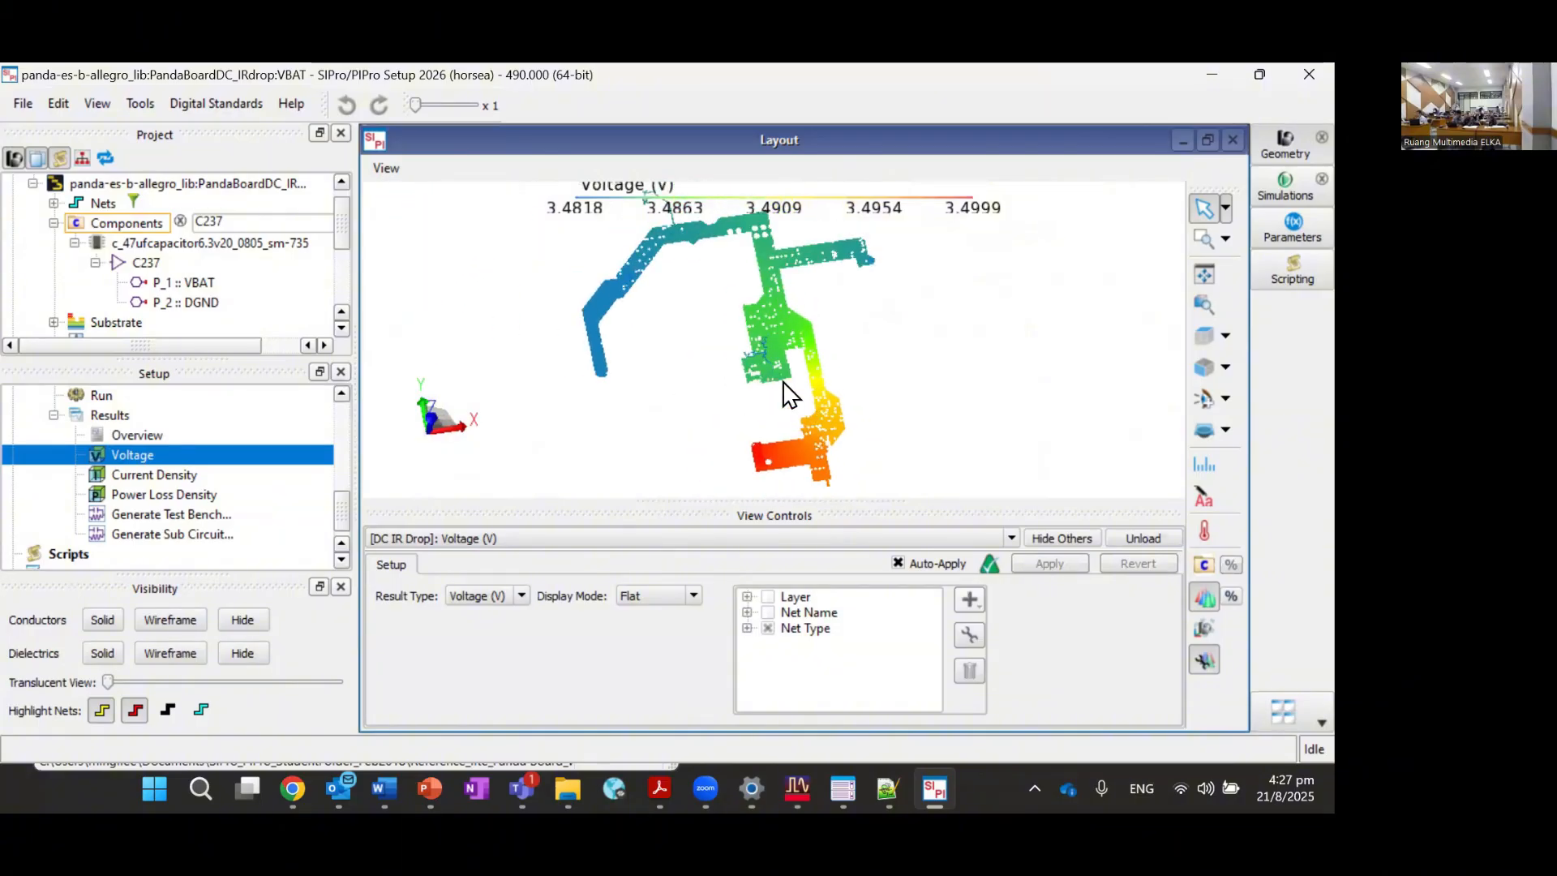
Reopen the DC IR Drop results overview full screen and sort the vias table by plating in descending order.
double_click(149, 432)
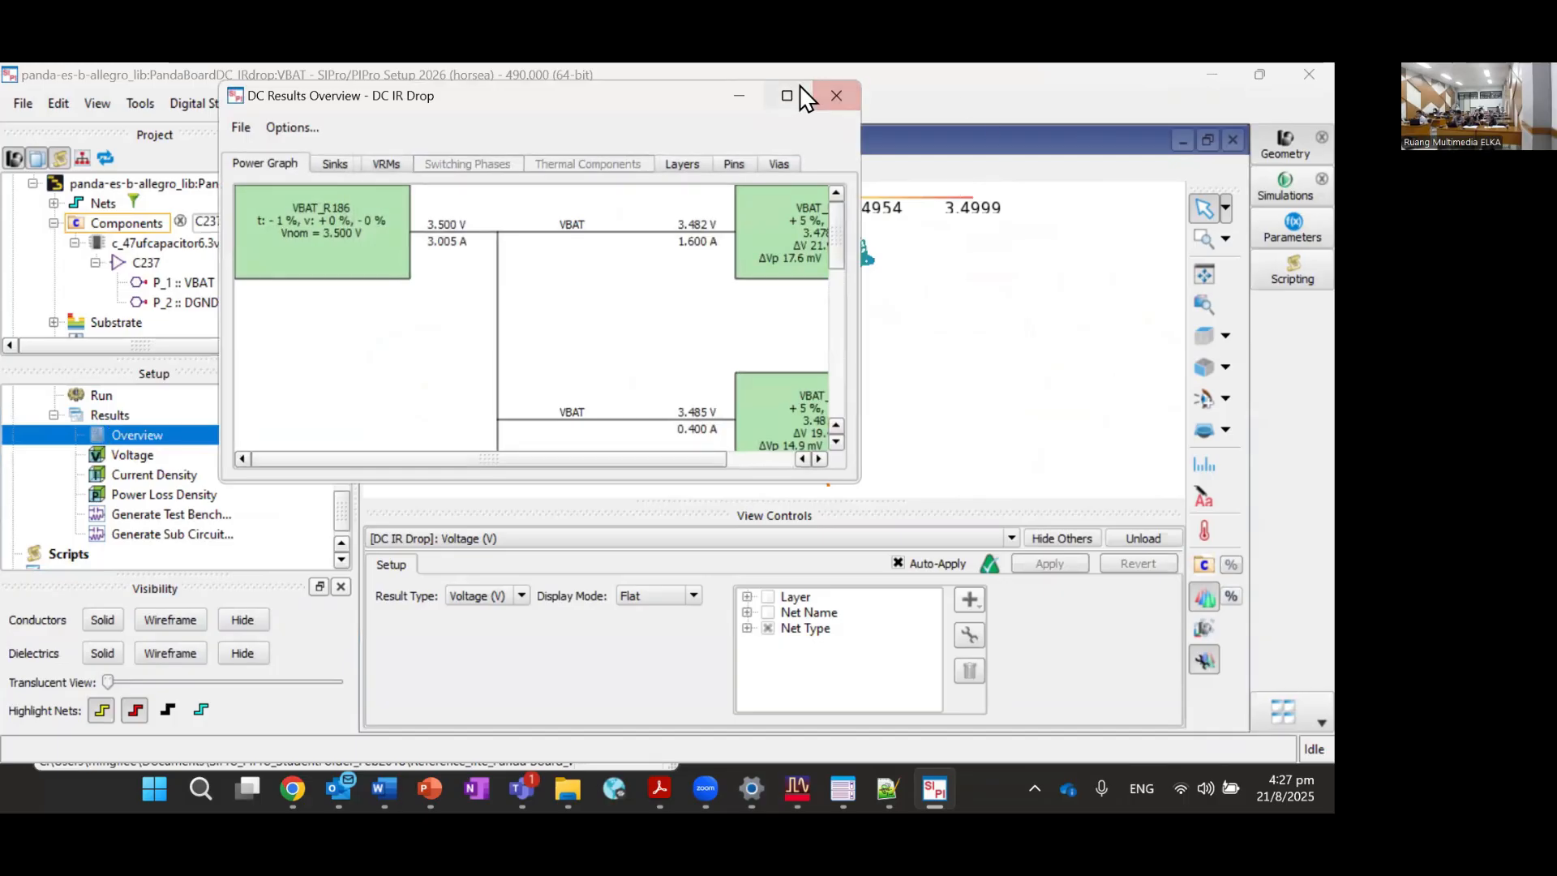
left_click(788, 97)
left_click(568, 70)
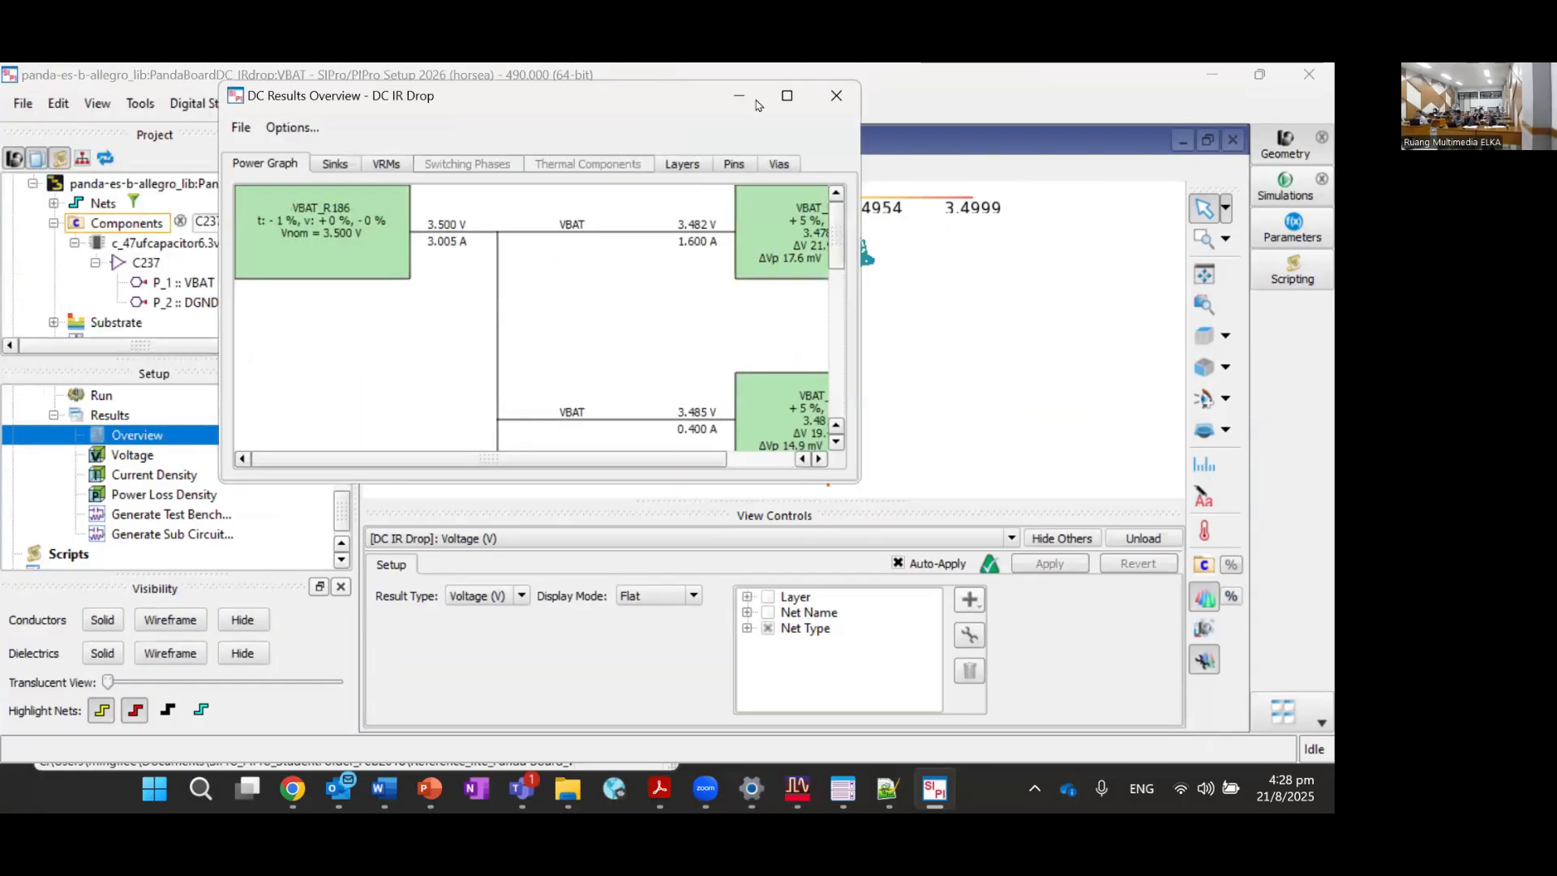
left_click(787, 96)
left_click(550, 139)
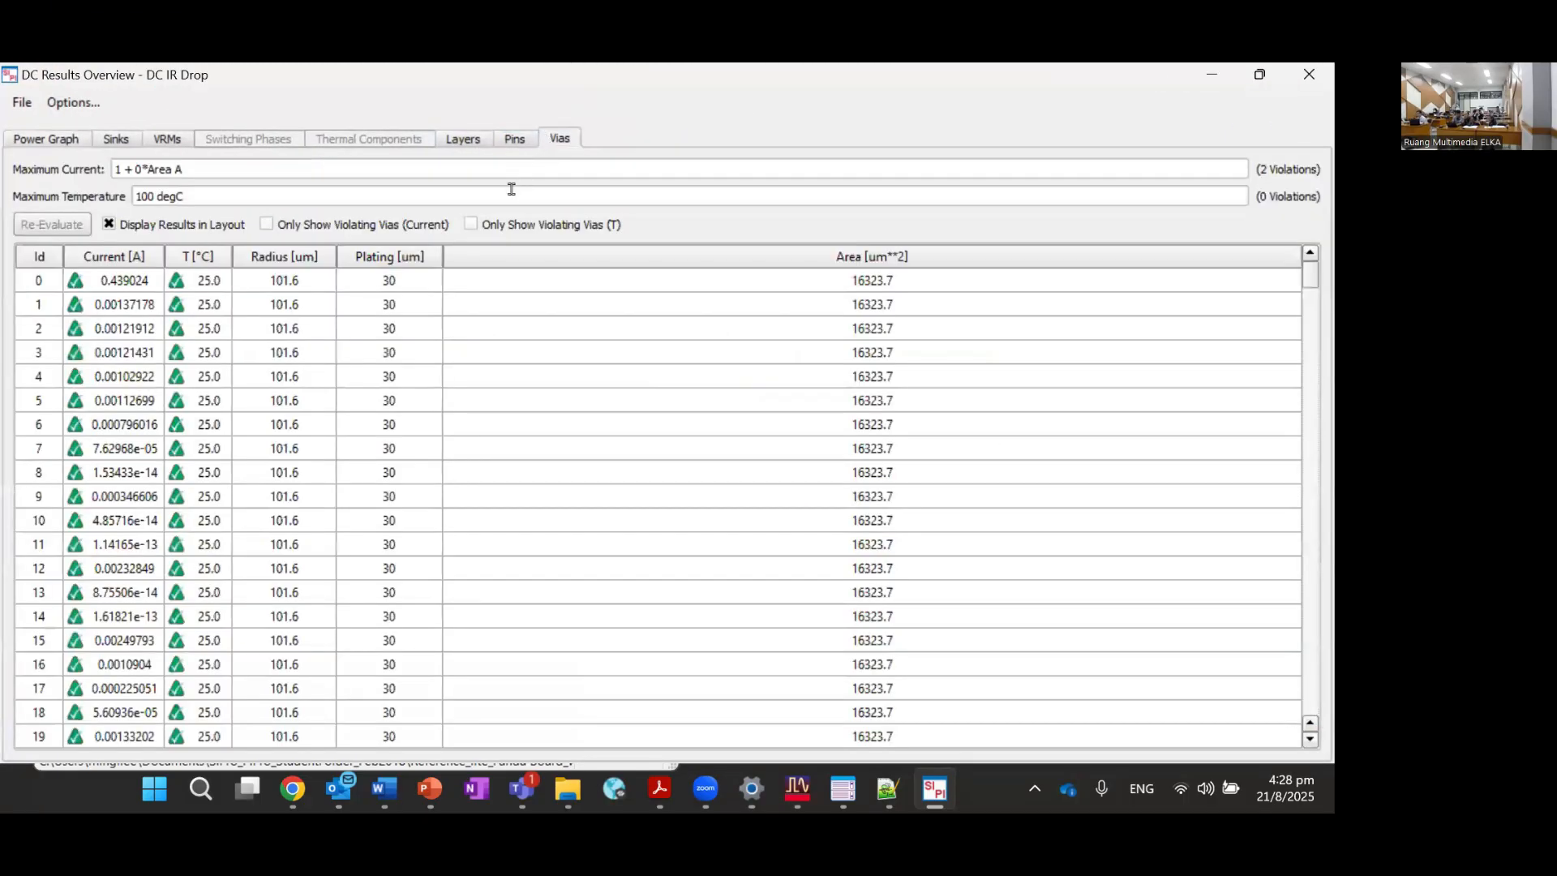
left_click(387, 259)
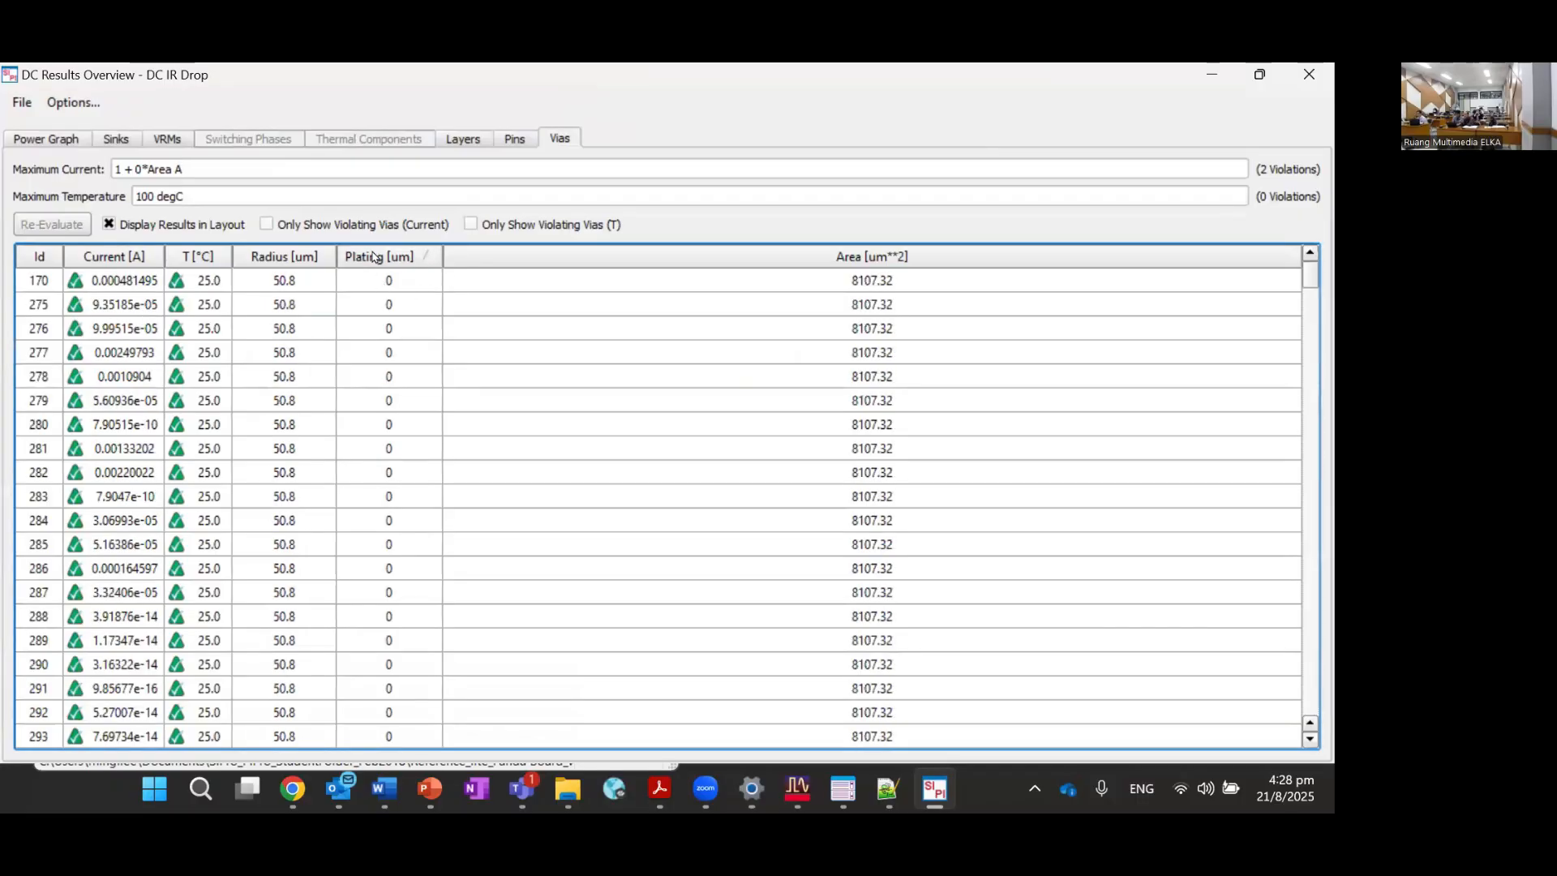
left_click(395, 261)
left_click(406, 287)
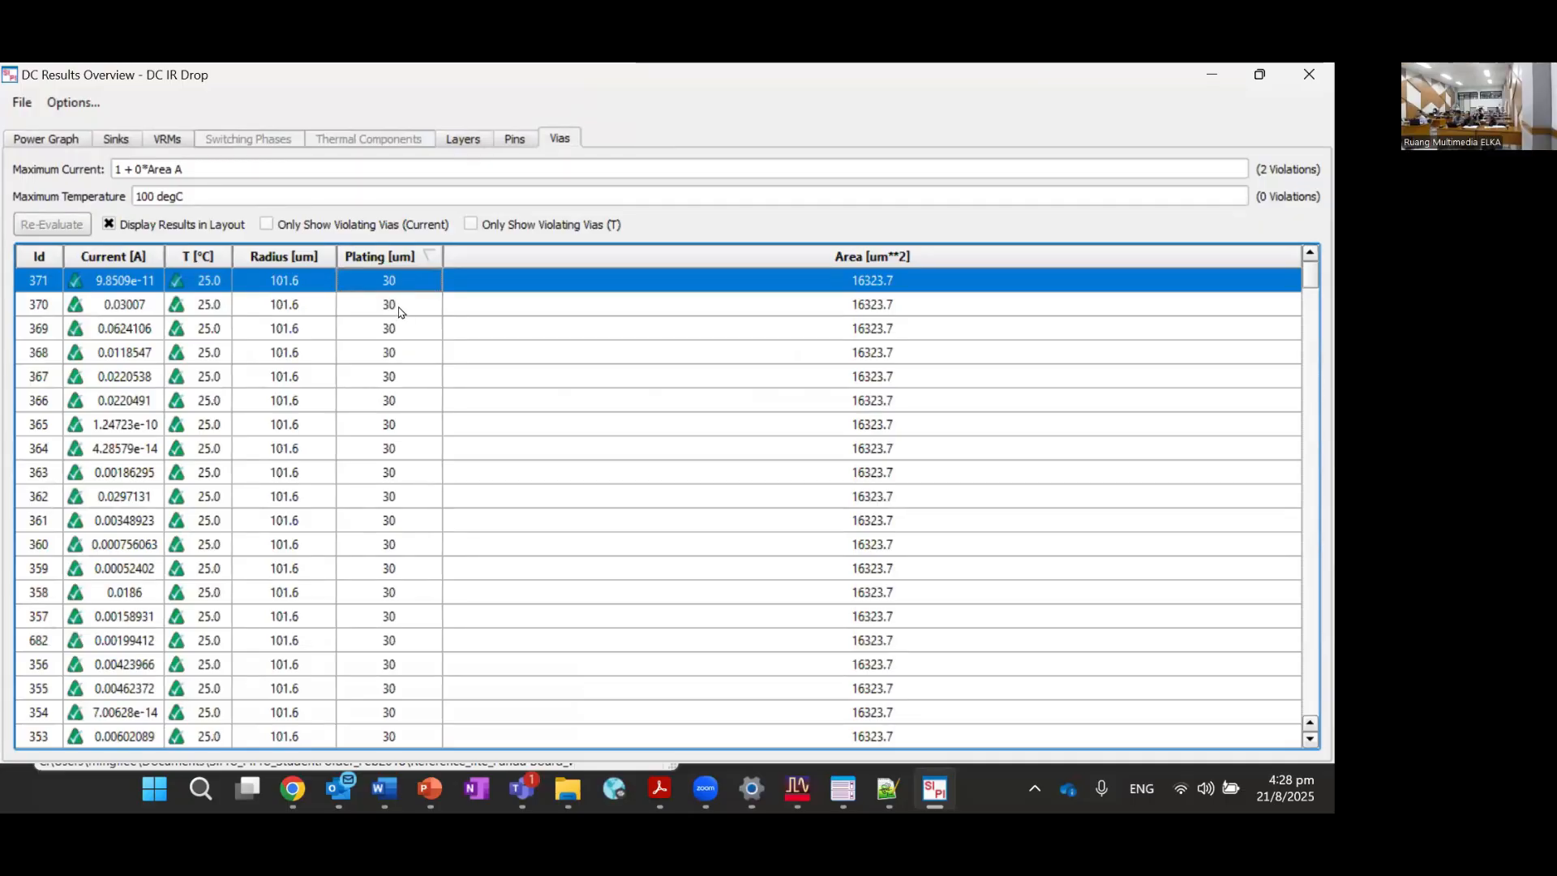
scroll(391, 351, "down", 15)
scroll(392, 352, "up", 15)
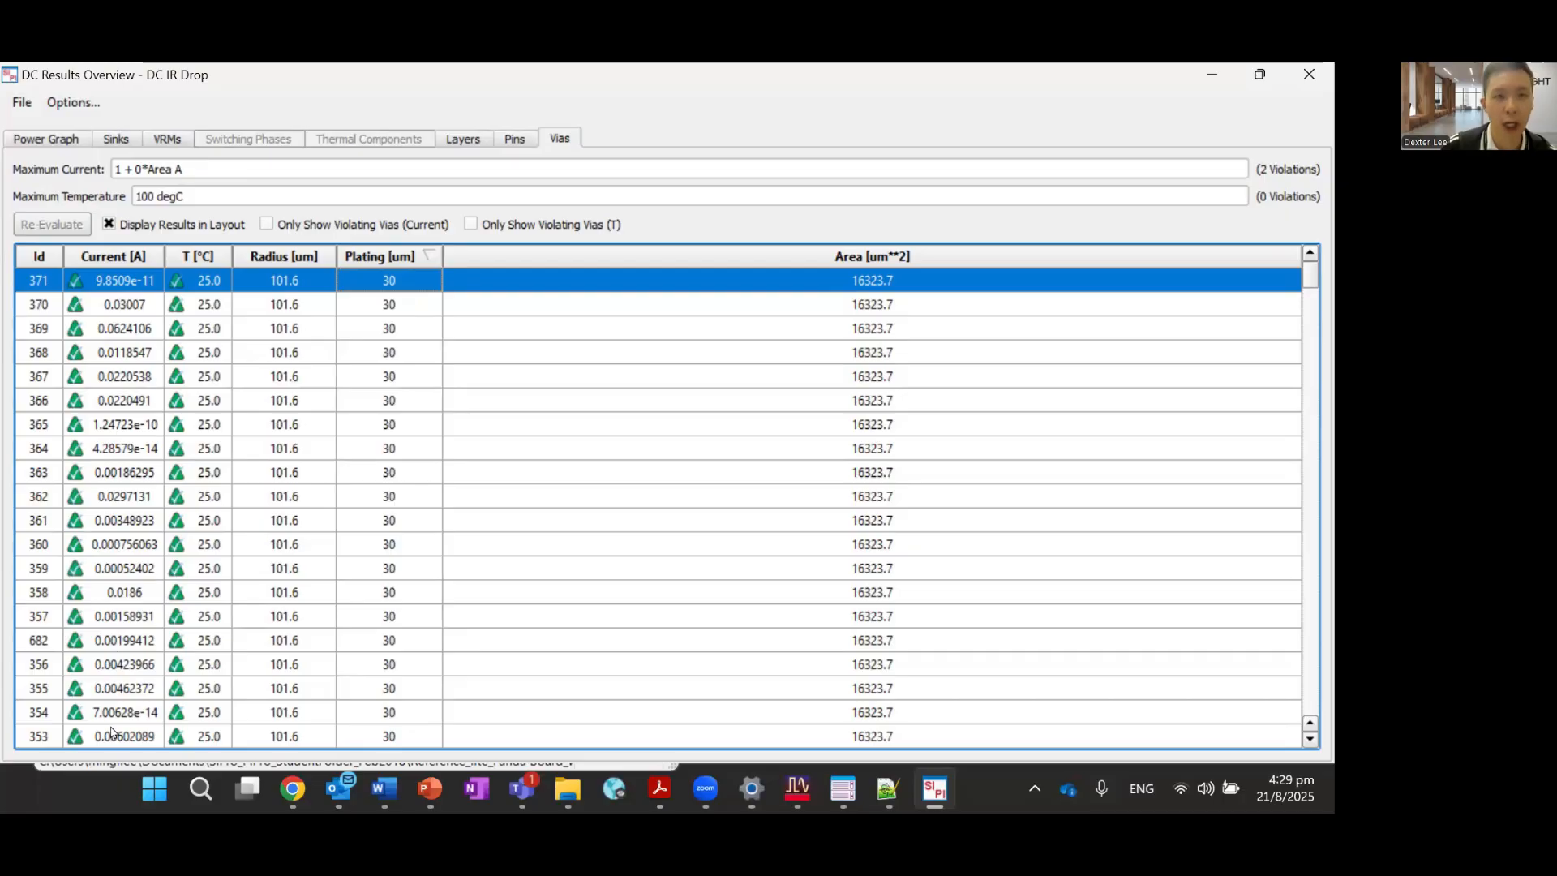
Filter the vias table to only those violating the current limit, inspect them, and list all vias again.
left_click(266, 224)
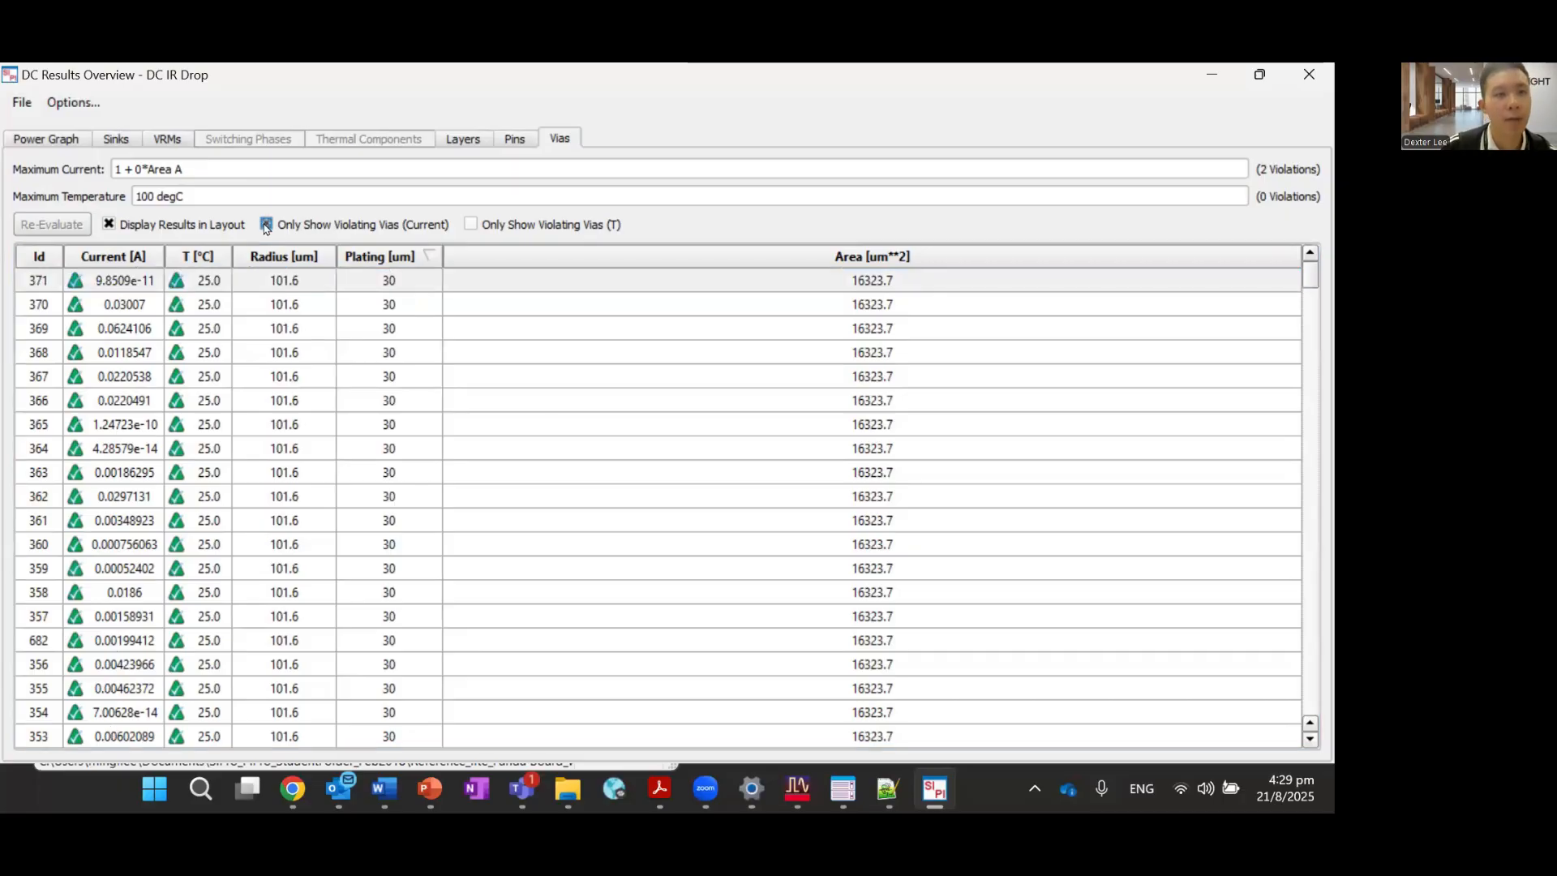
left_click(122, 284)
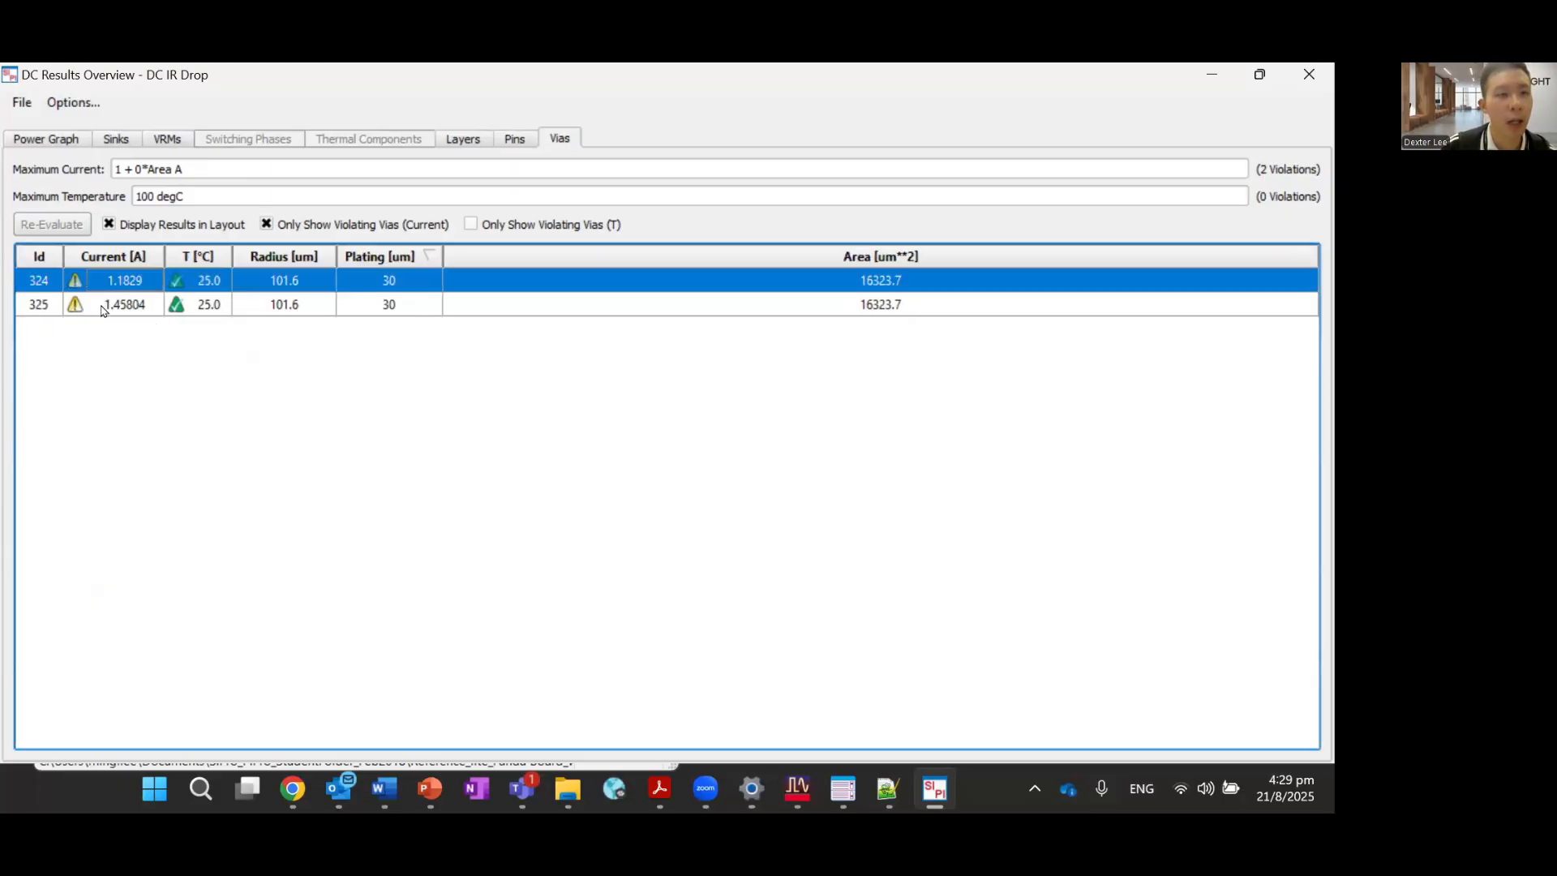
left_click(115, 305)
left_click(118, 284)
left_click(120, 303)
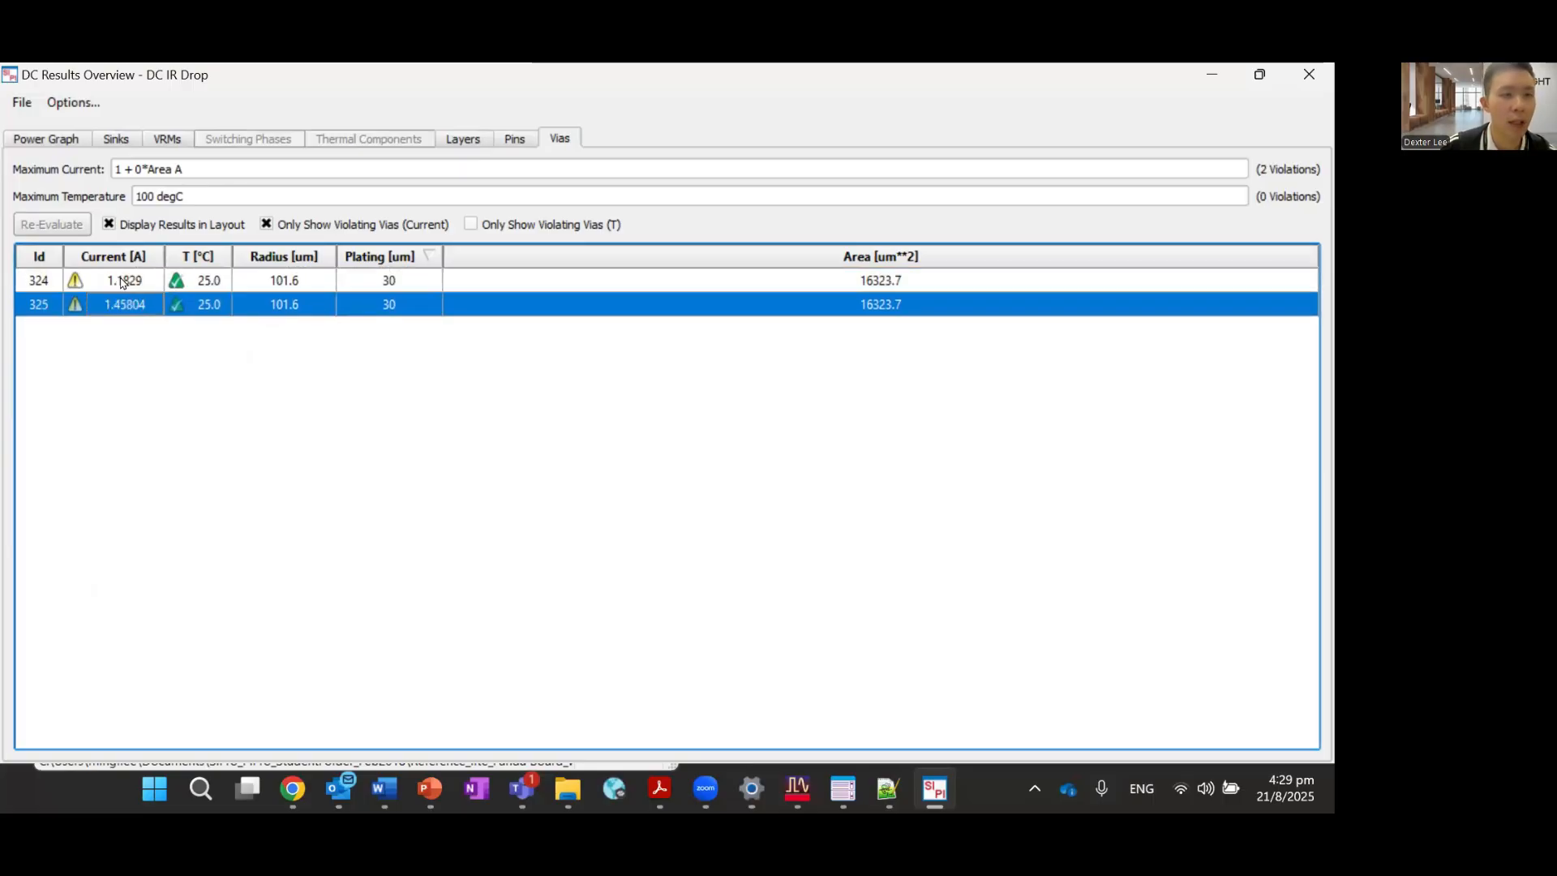
left_click(121, 284)
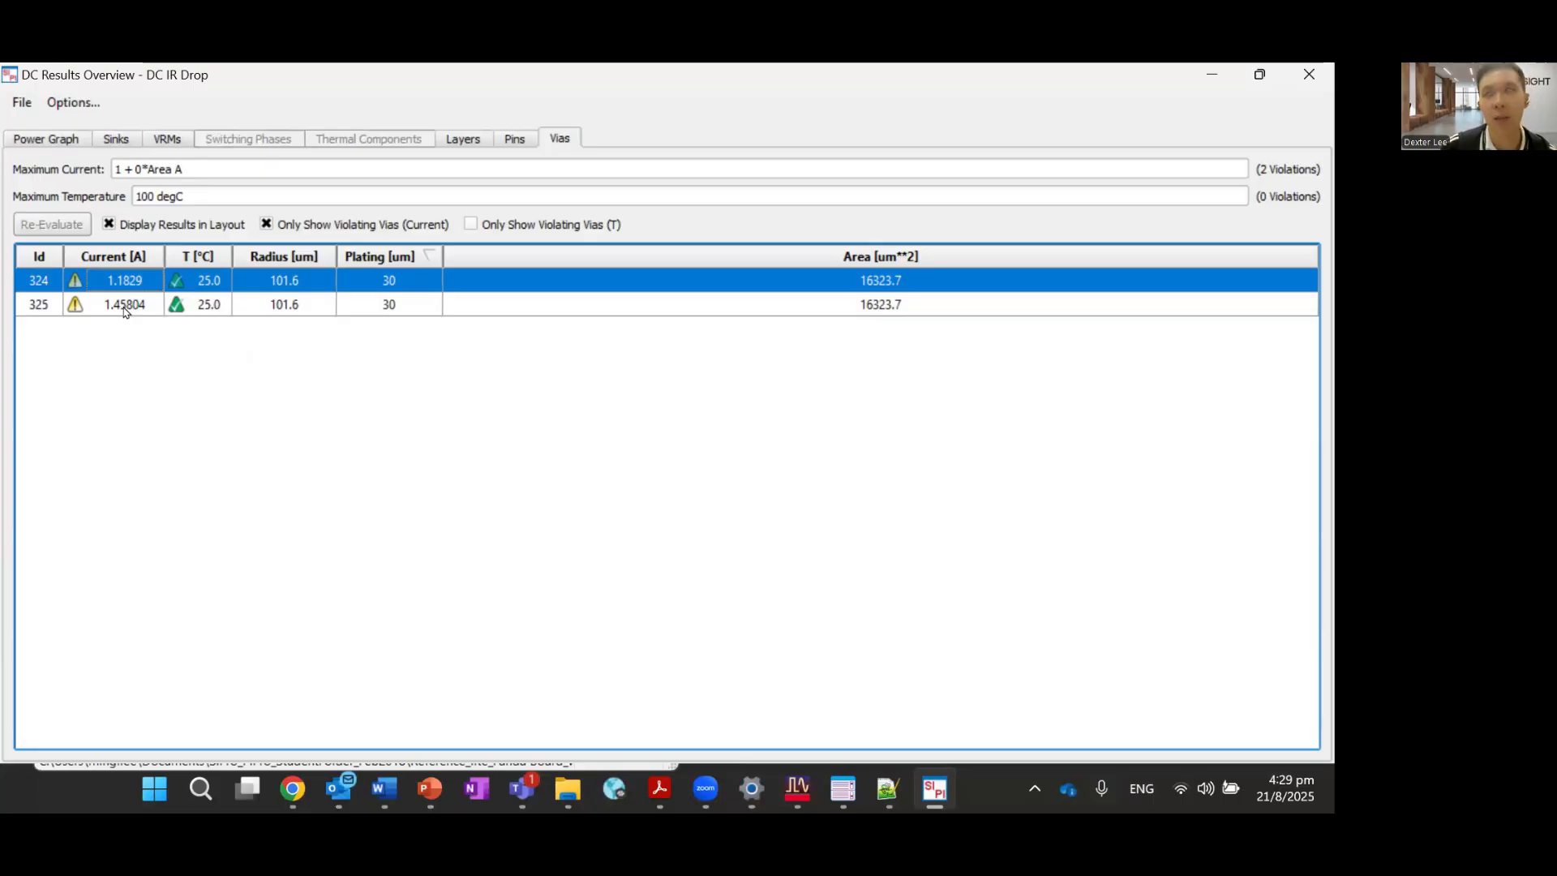
left_click(266, 224)
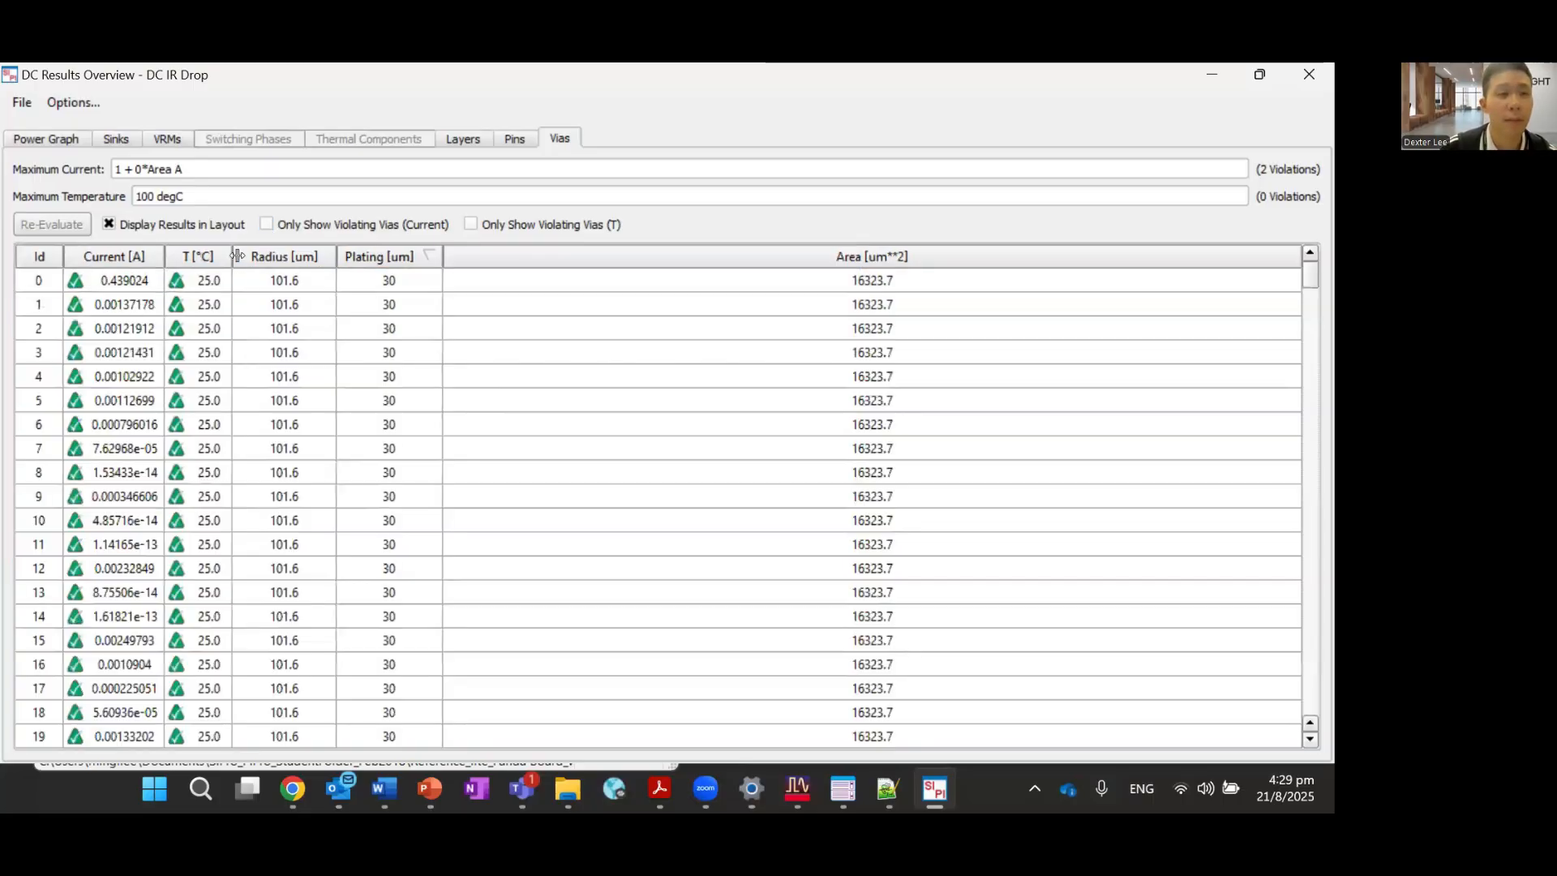
Revisit the overview's power graph, return to the layout, and examine the voltage plot along the VBAT net from a tilted view.
left_click(44, 139)
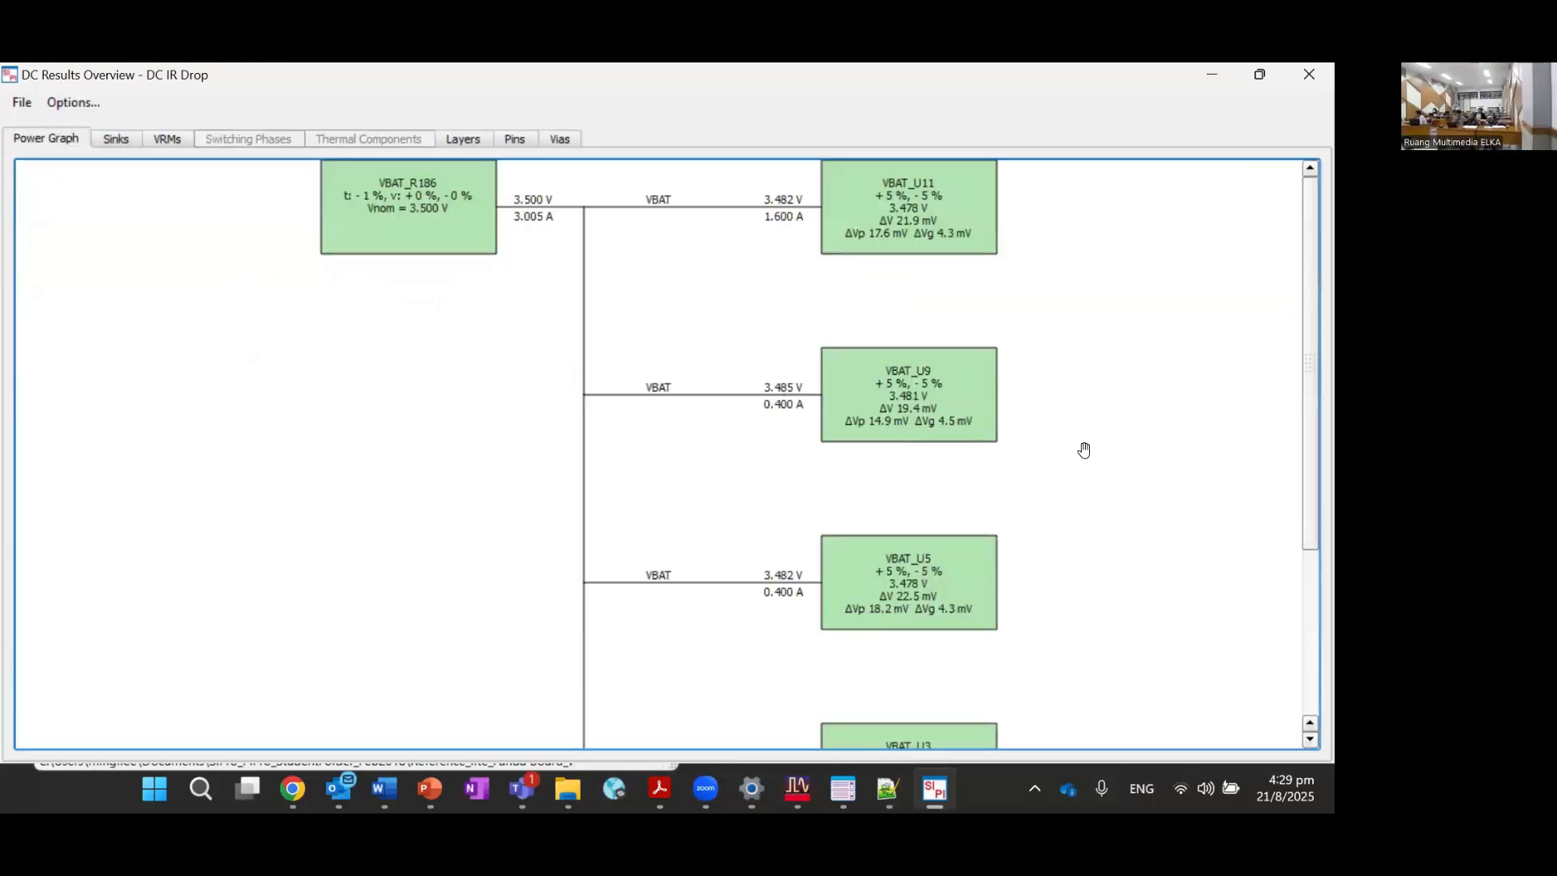
left_click(1224, 76)
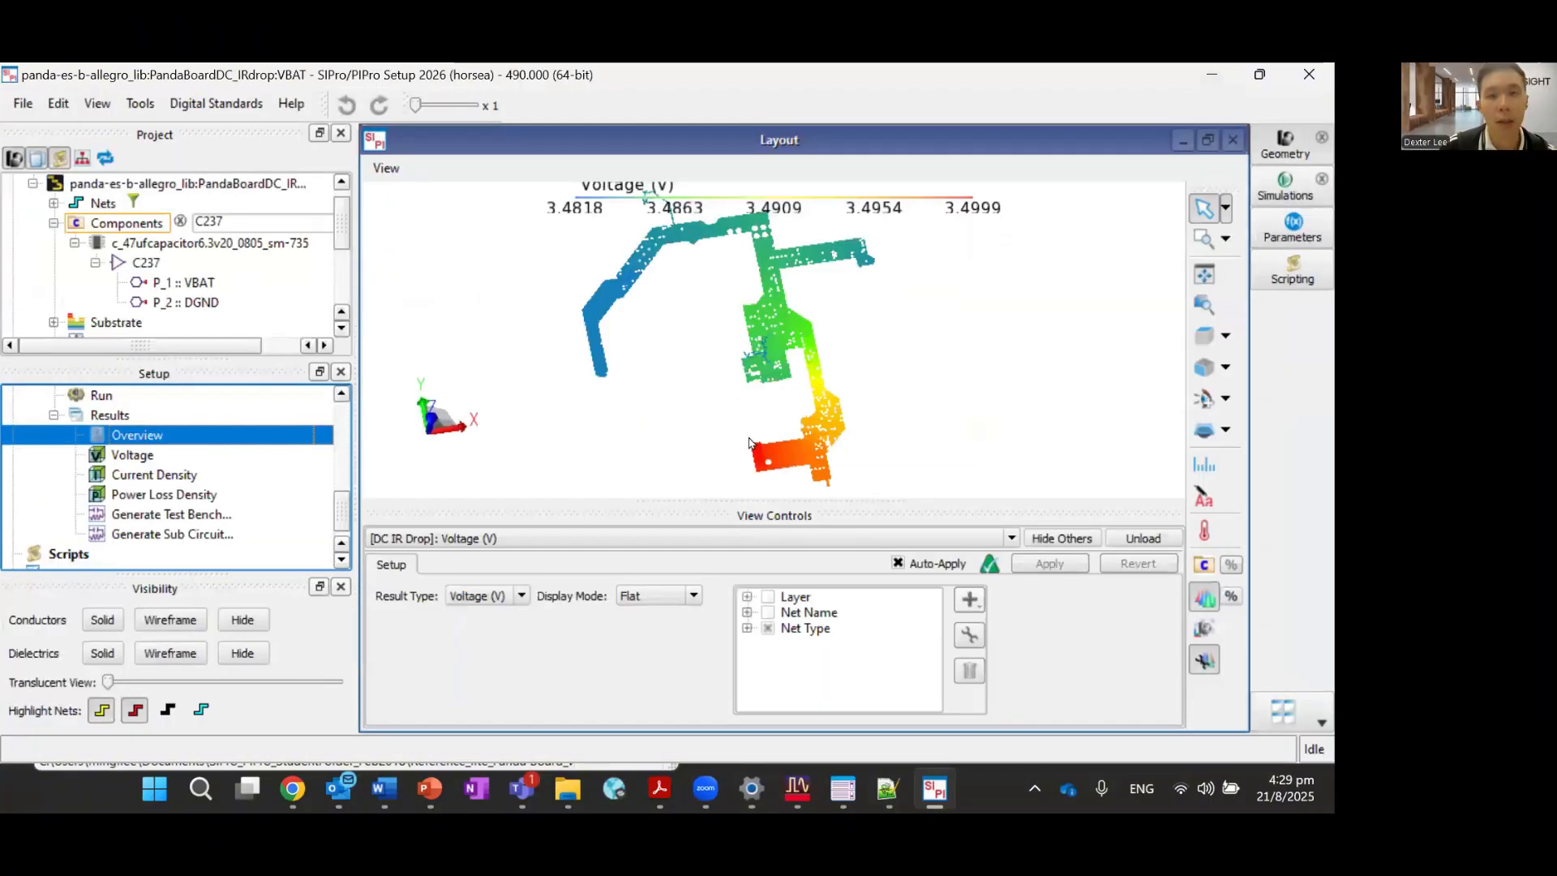
left_click(132, 455)
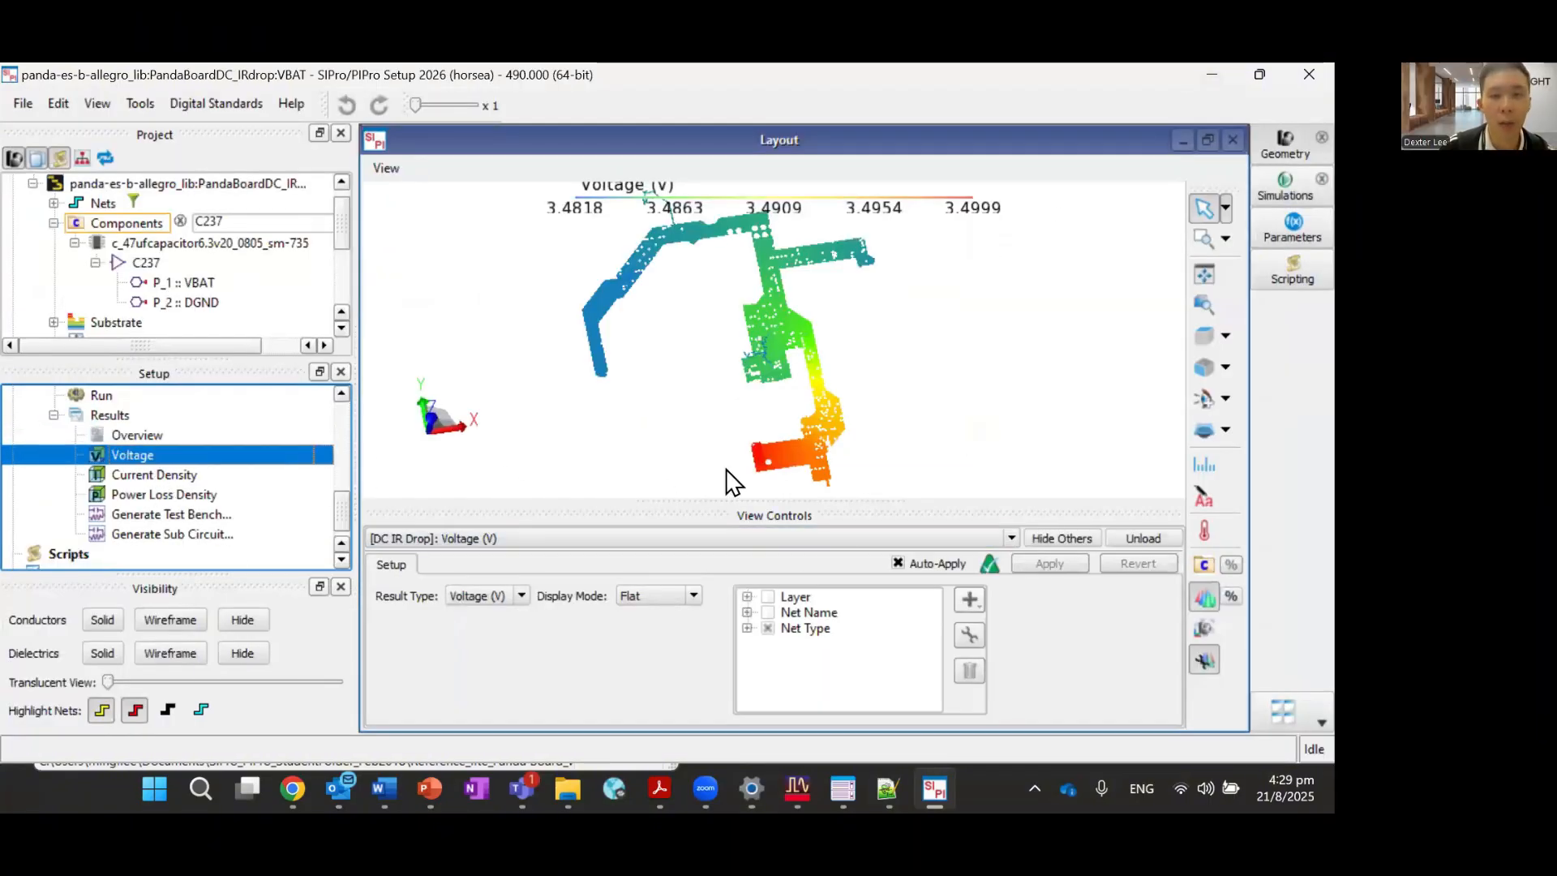
left_click_drag(977, 366, 872, 408)
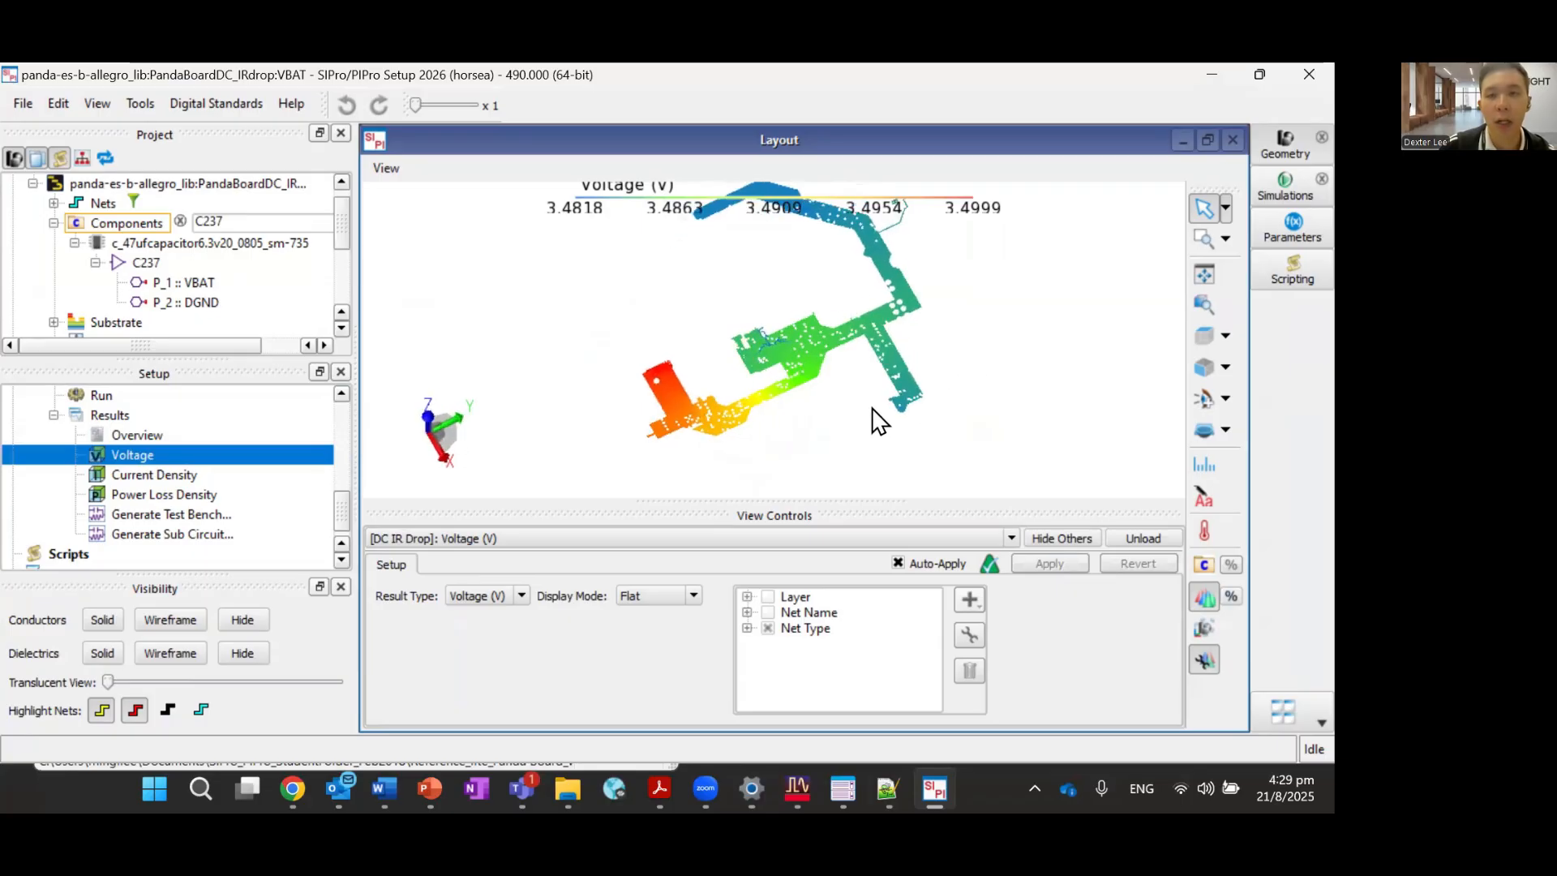
scroll(865, 373, "up", 2)
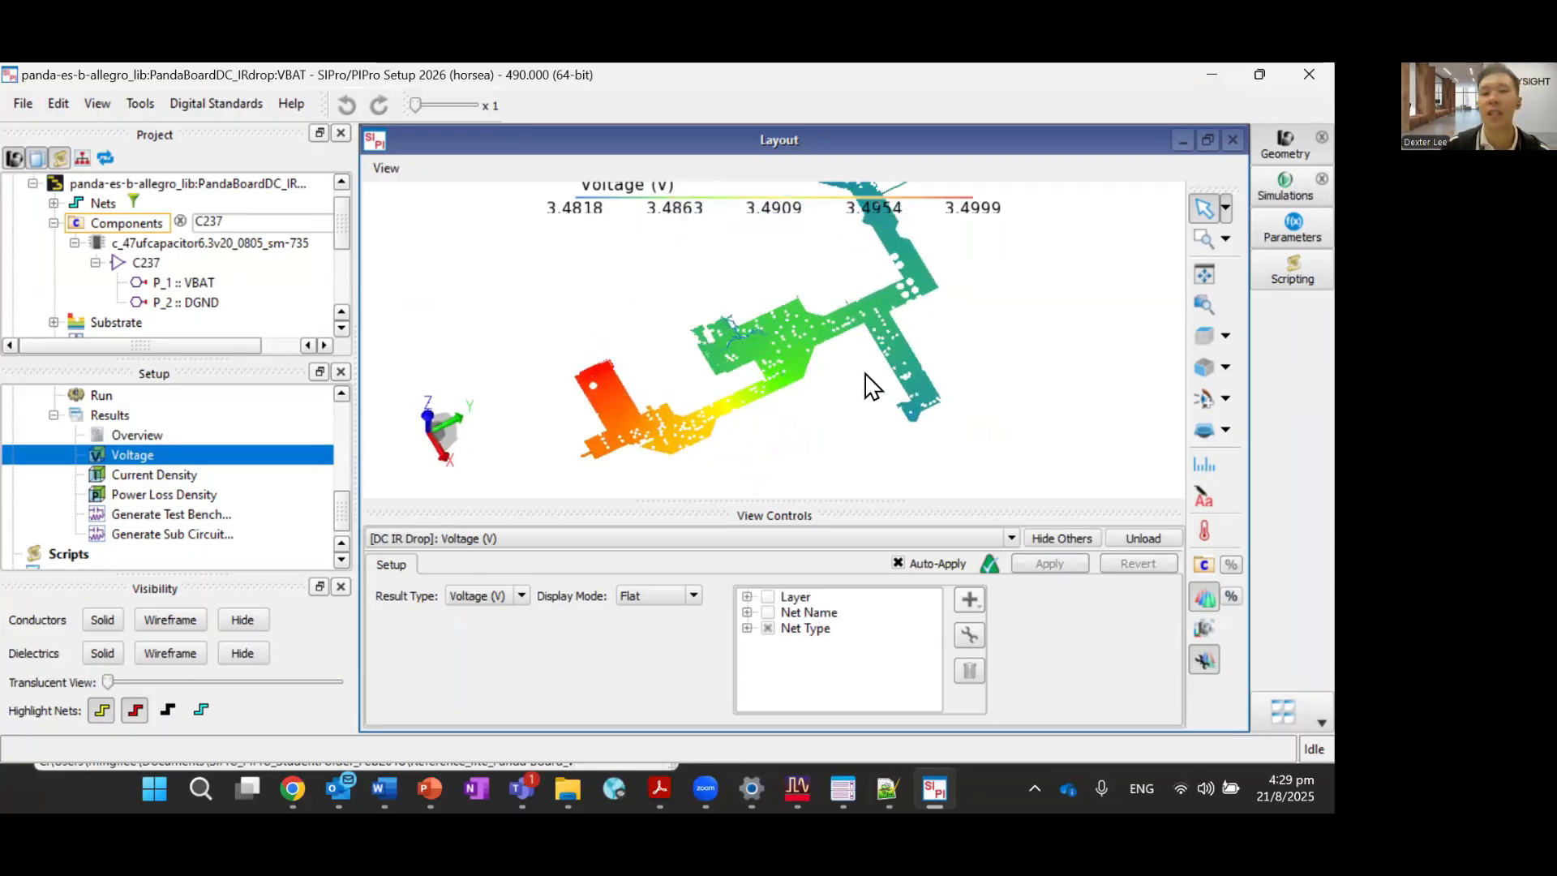
left_click_drag(858, 356, 629, 440)
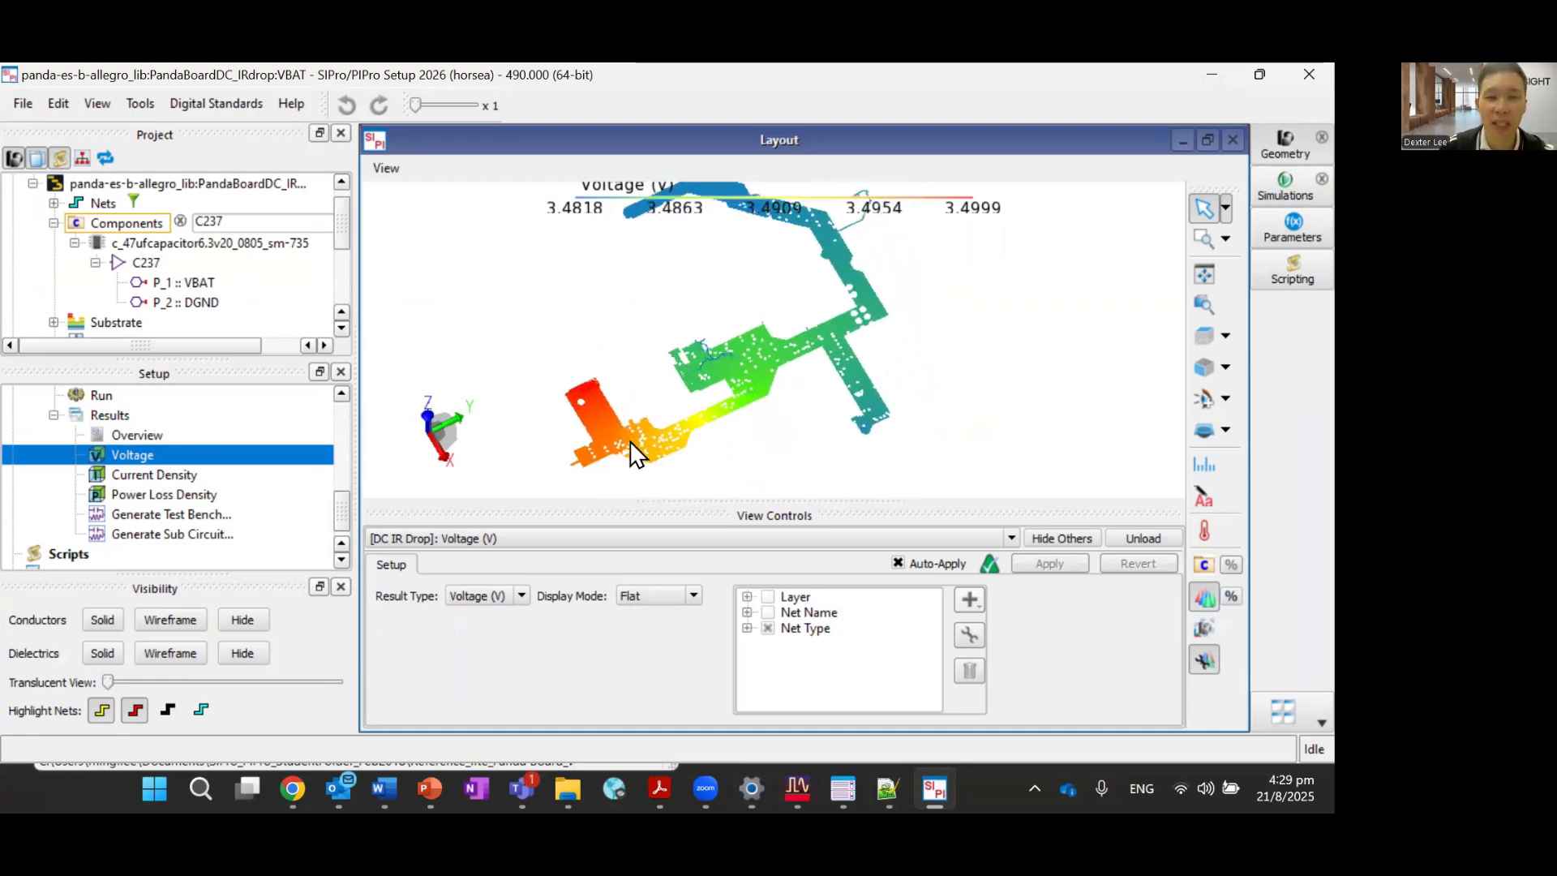
left_click_drag(806, 336, 782, 427)
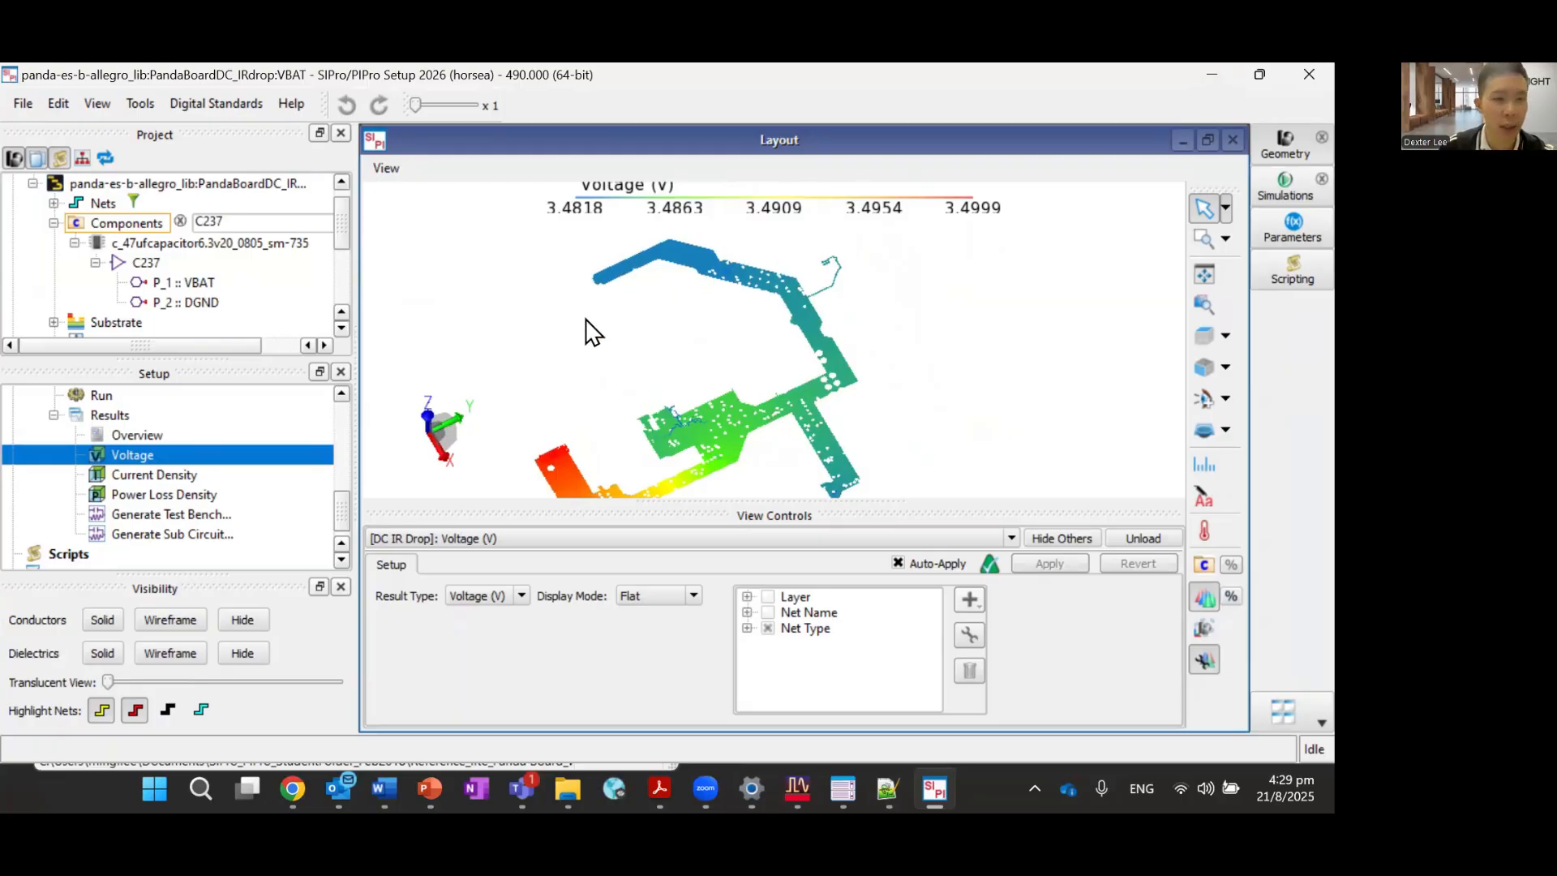
Unload the voltage plot and display the DC IR Drop current density on the layout to examine it.
left_click(1135, 543)
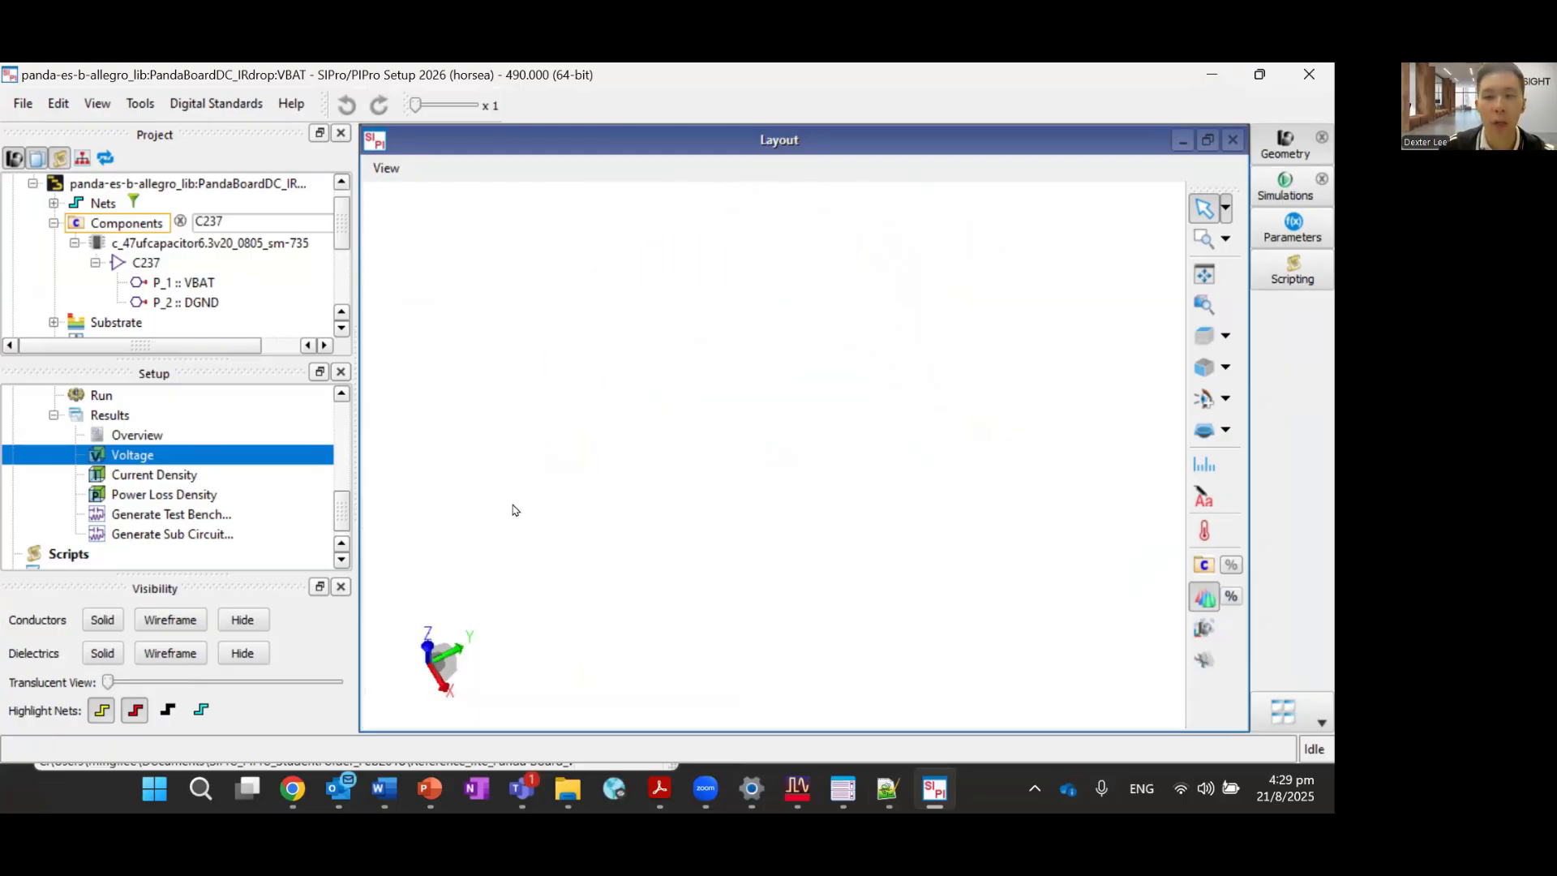
double_click(130, 477)
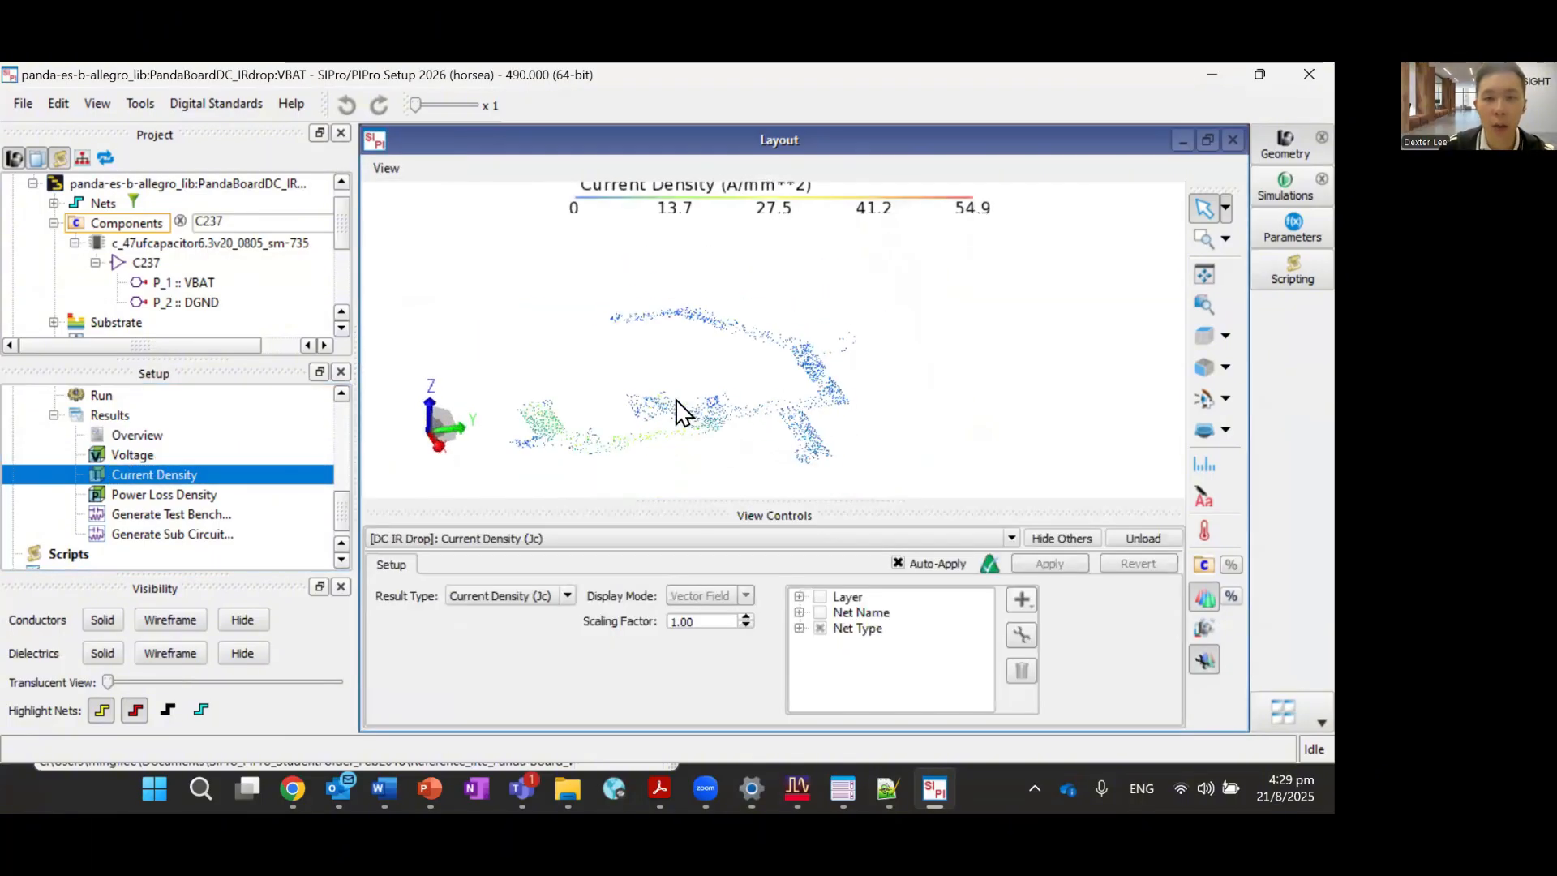
left_click_drag(675, 399, 678, 445)
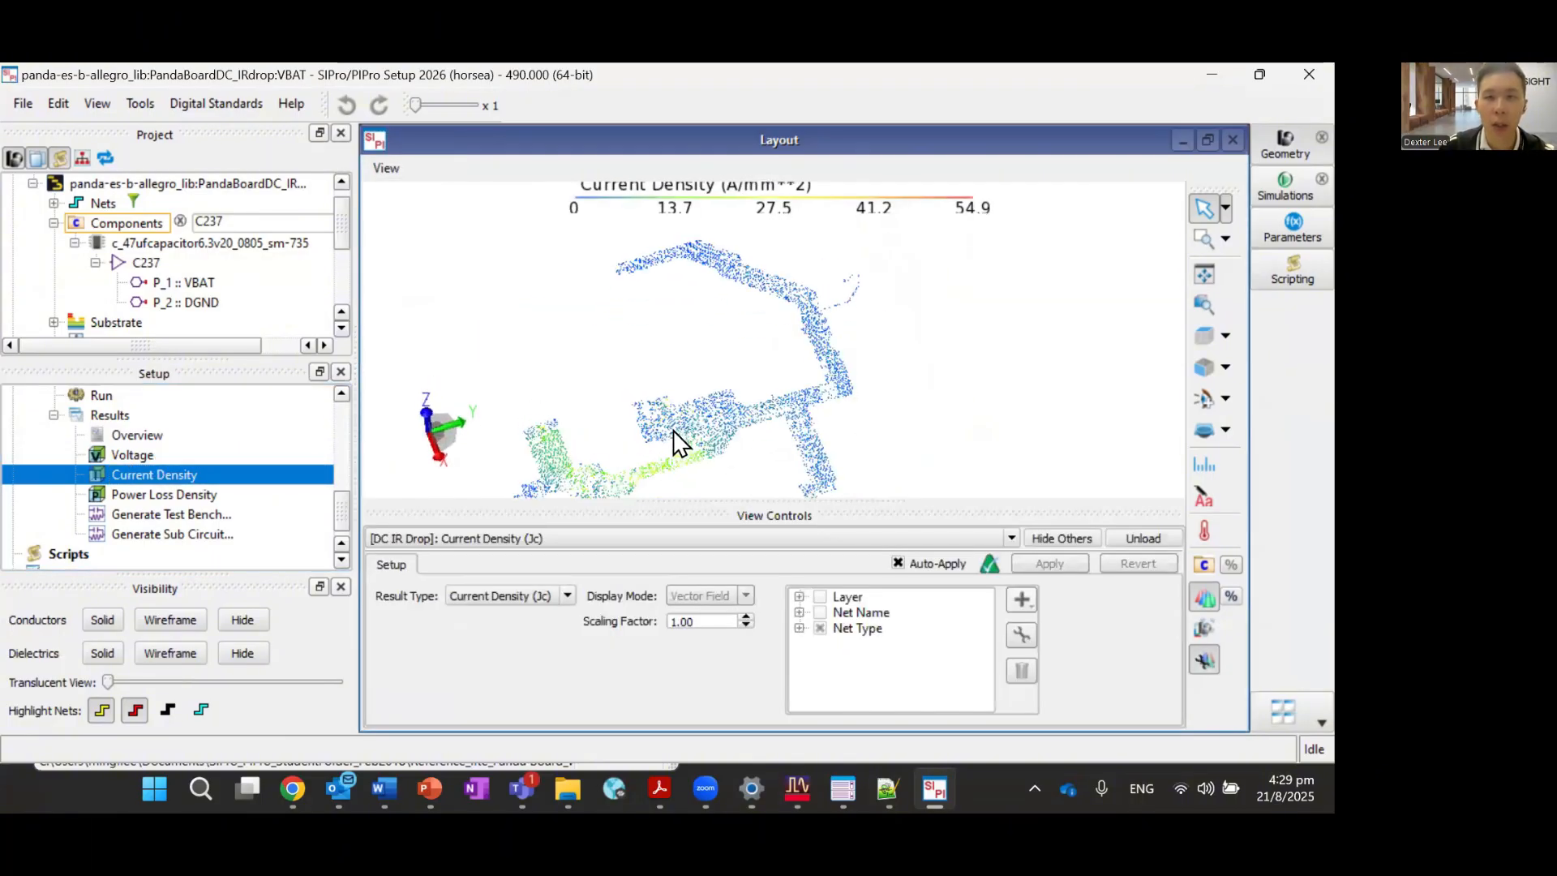
Replace the current density plot with the power loss density result, examine it along the VBAT net, and unload it.
double_click(158, 494)
left_click(1143, 538)
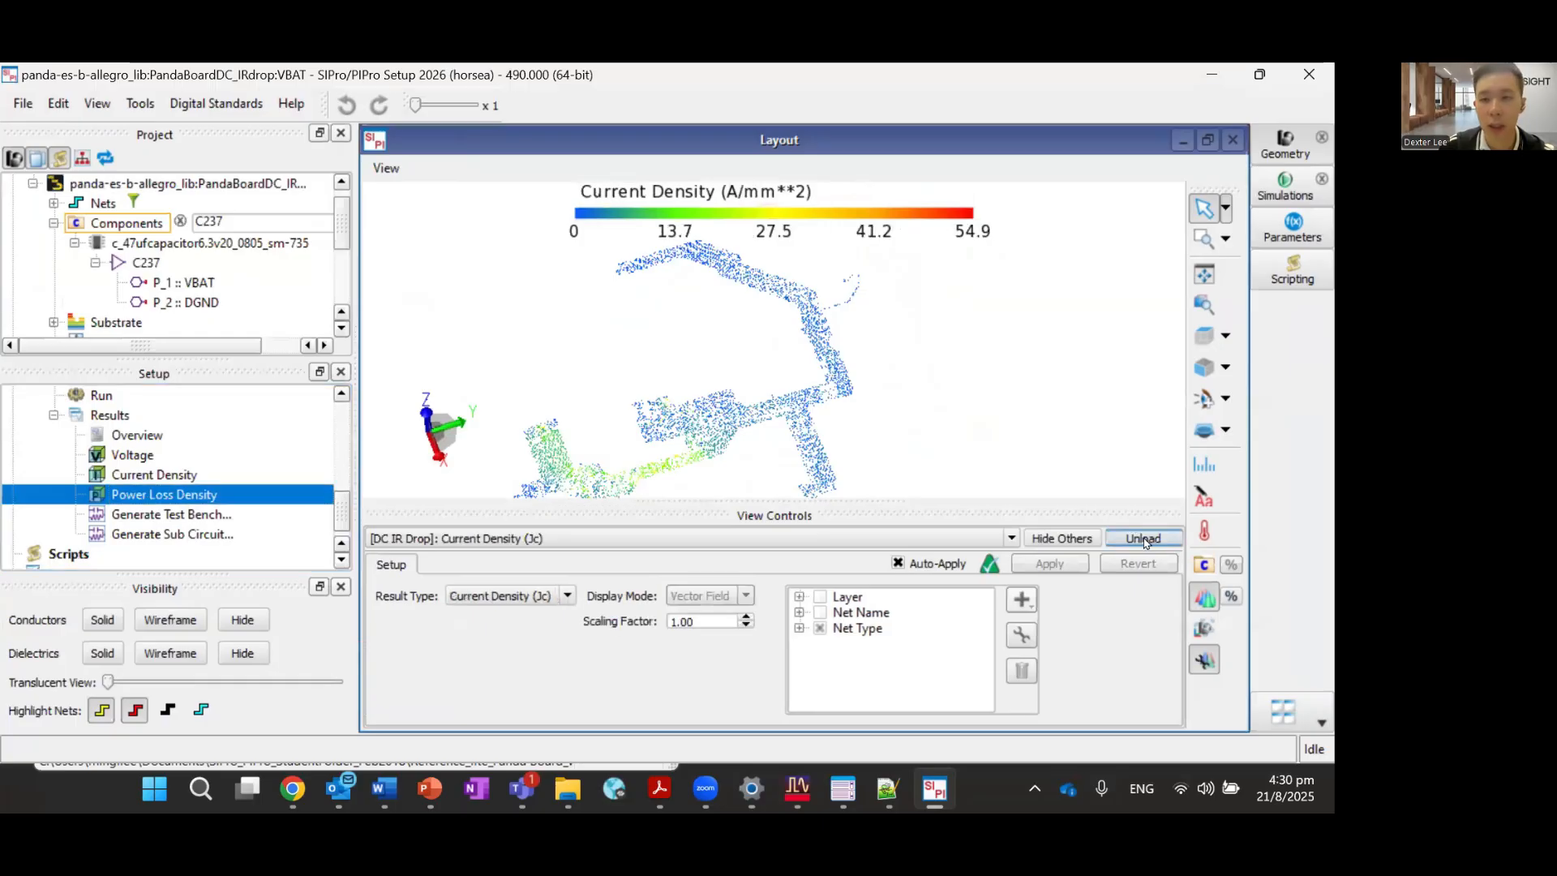
left_click(1144, 538)
double_click(150, 496)
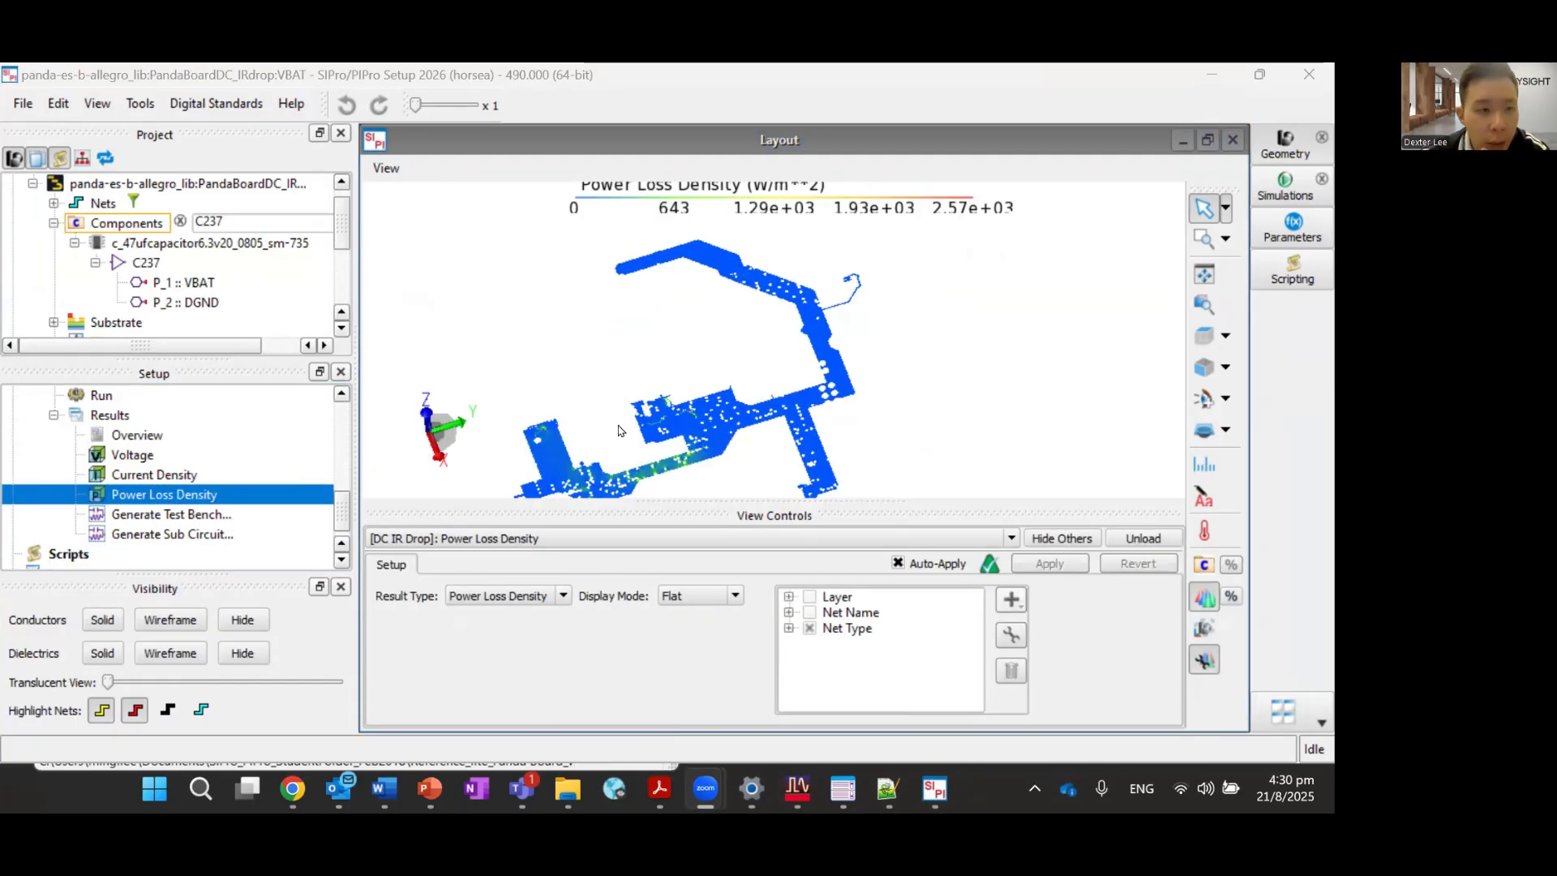
scroll(618, 430, "up", 5)
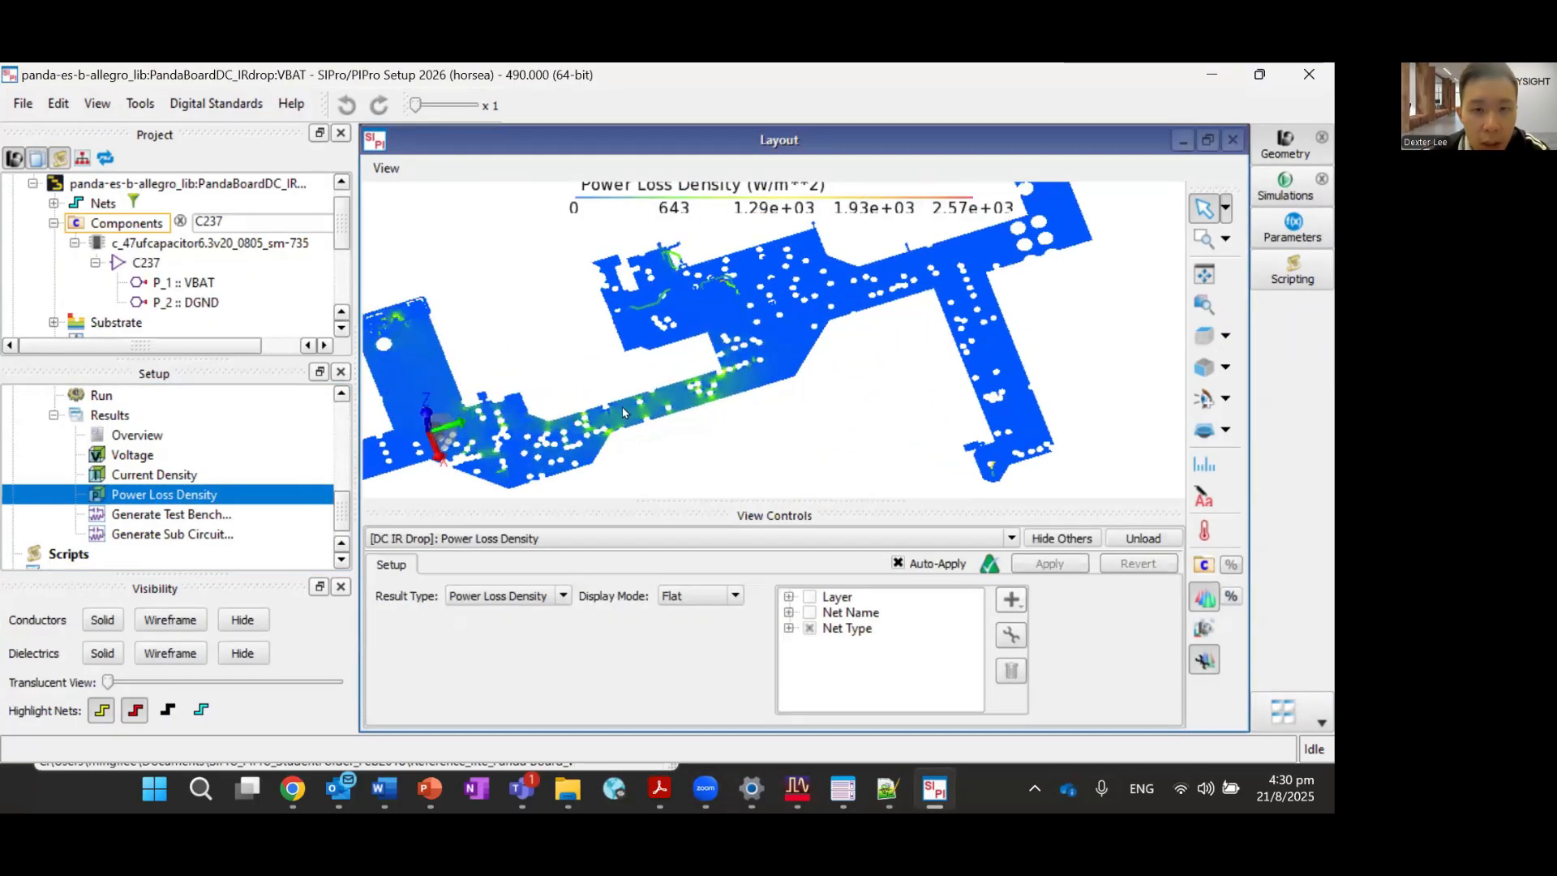
scroll(787, 351, "down", 2)
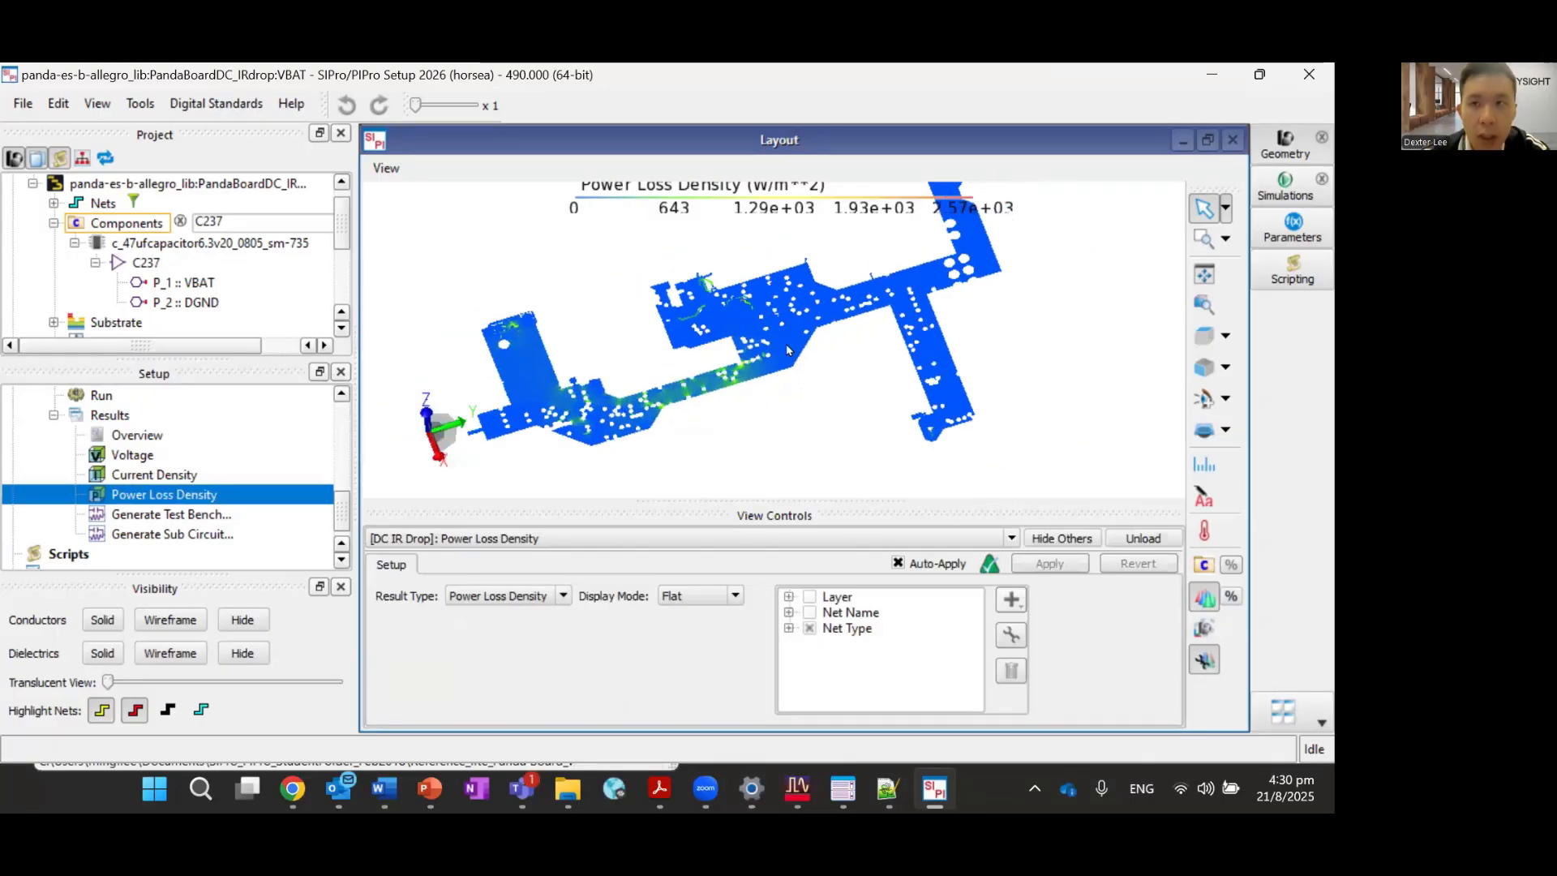
scroll(787, 350, "down", 1)
left_click_drag(772, 325, 771, 410)
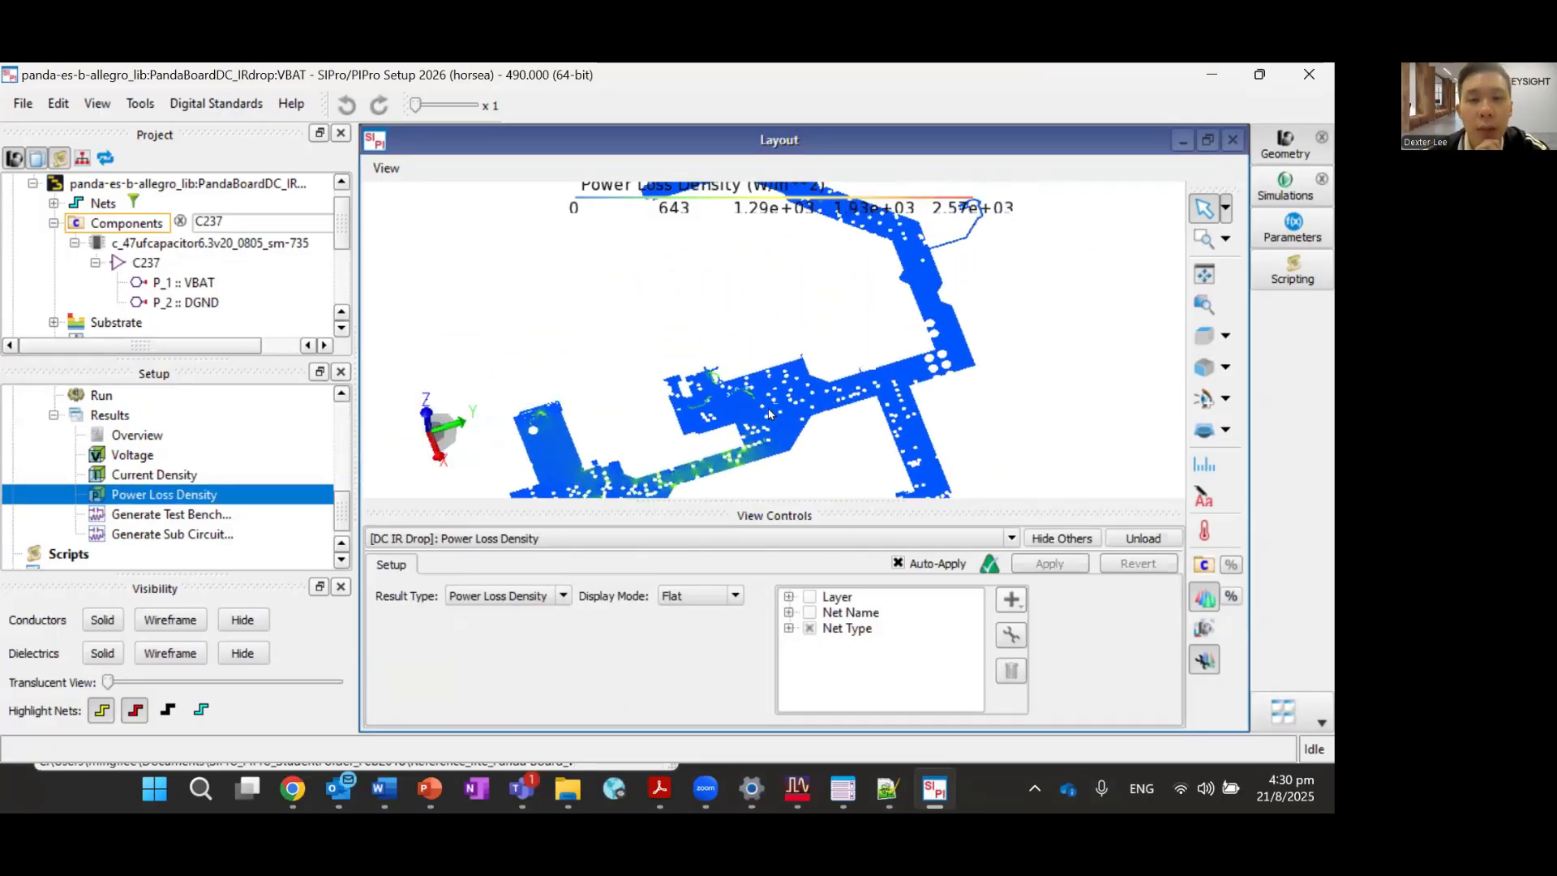
left_click(1156, 535)
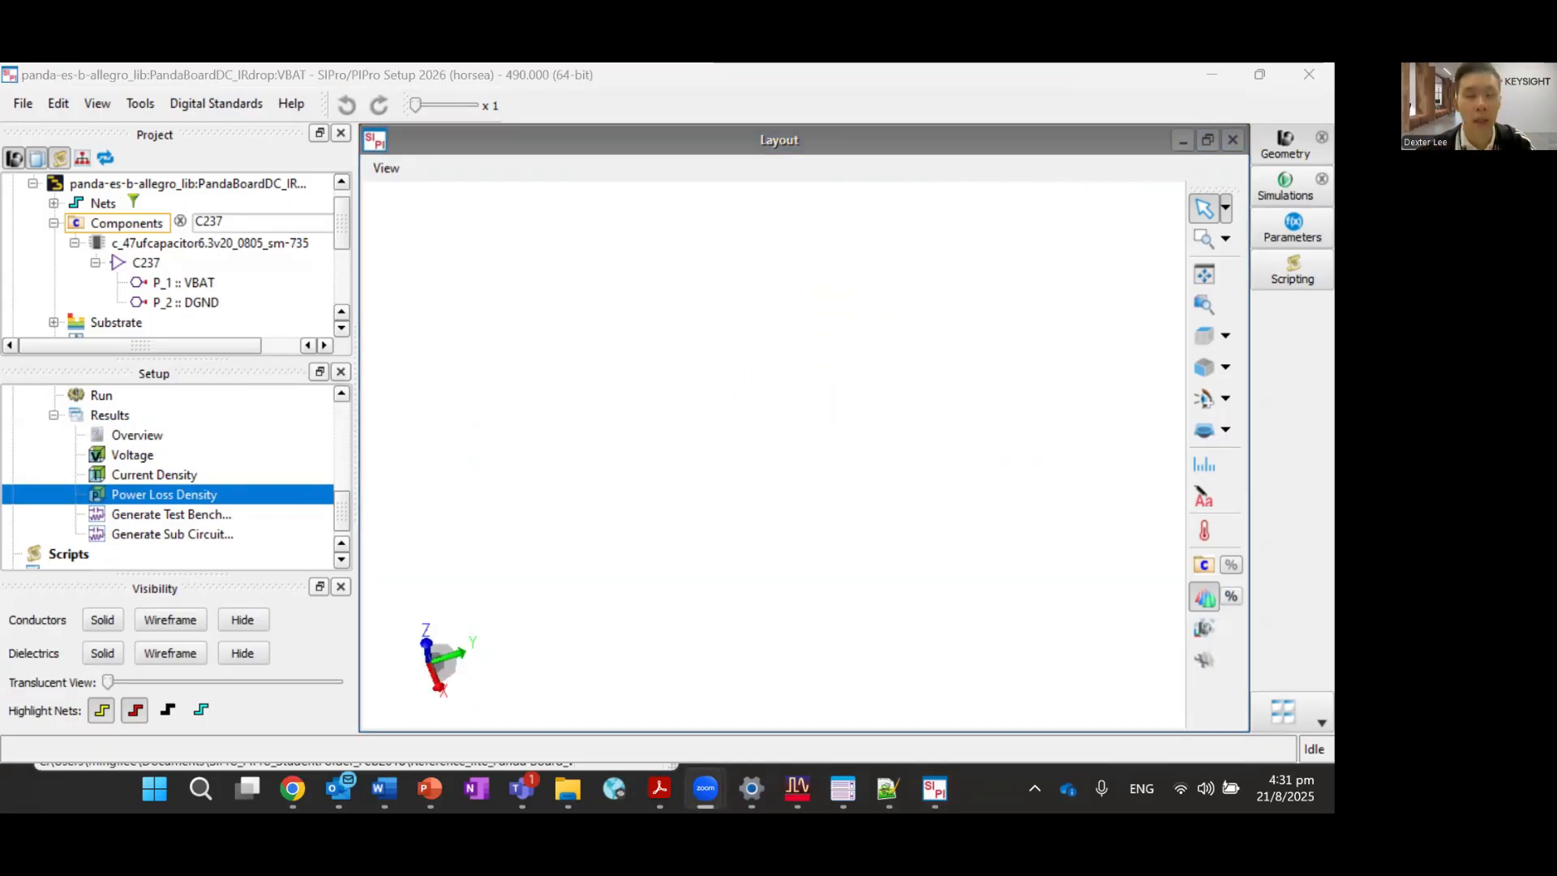
Switch to the workshop PDF in Acrobat and read from the voltage IR drop exercise to the PDN Impedance Analysis topic.
left_click(659, 788)
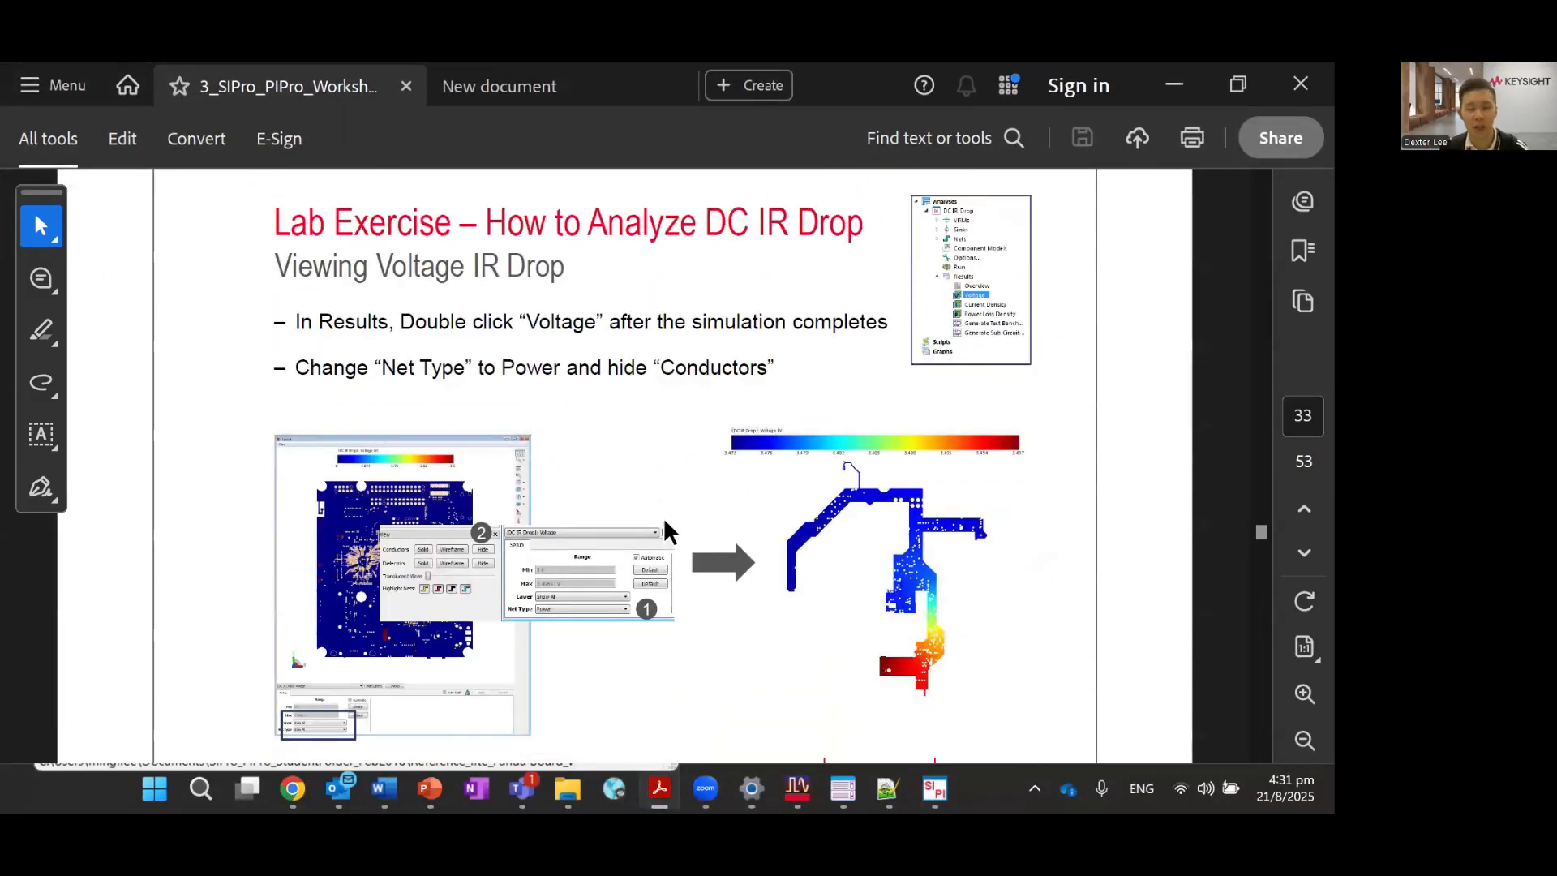
scroll(771, 474, "down", 5)
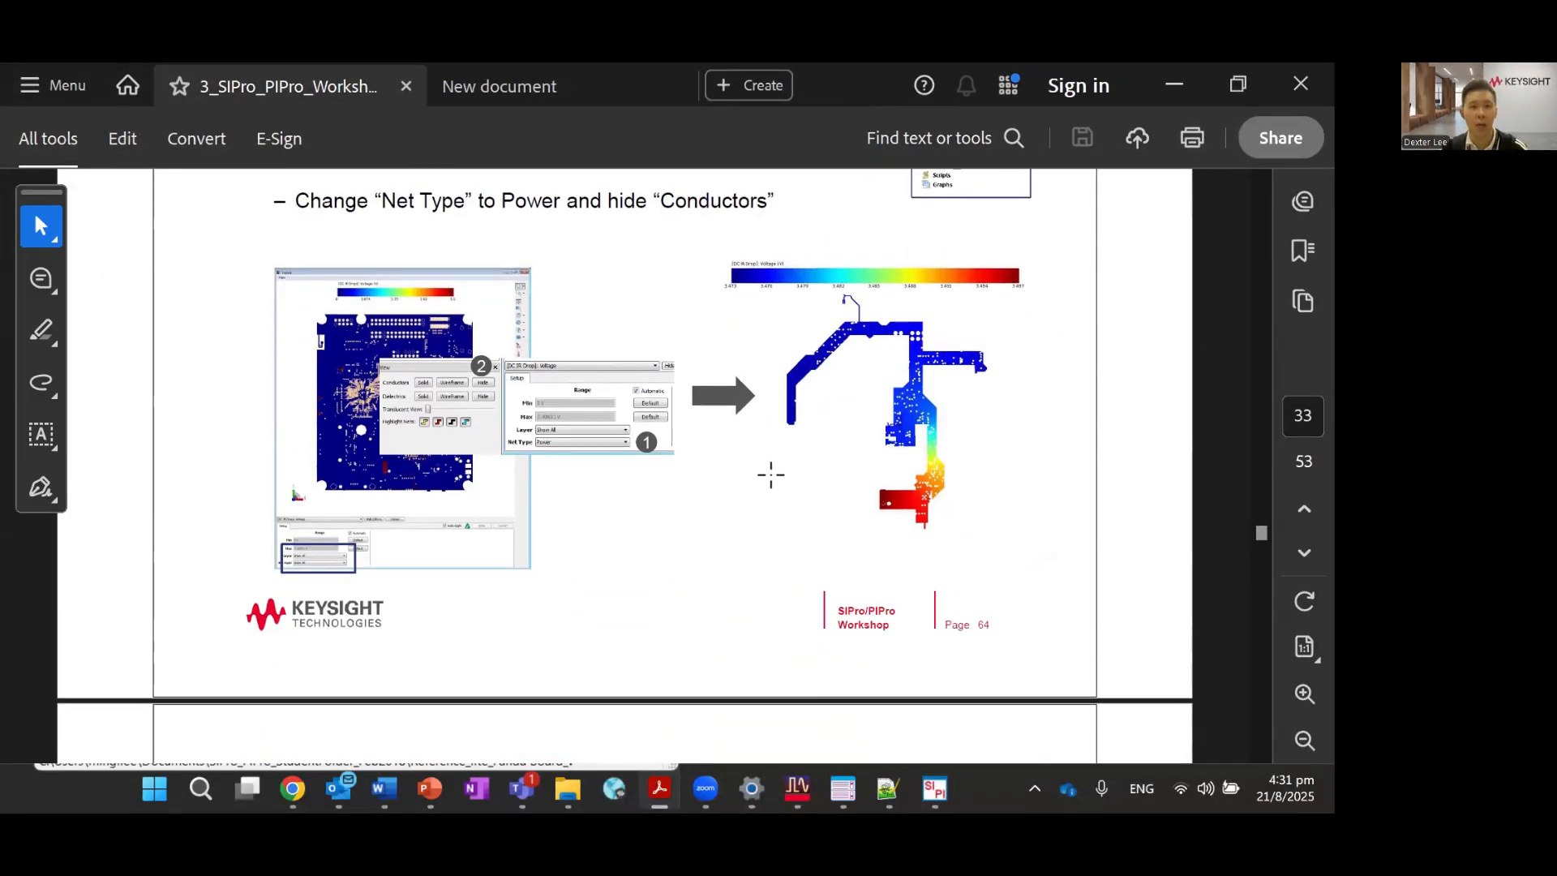
scroll(771, 474, "down", 5)
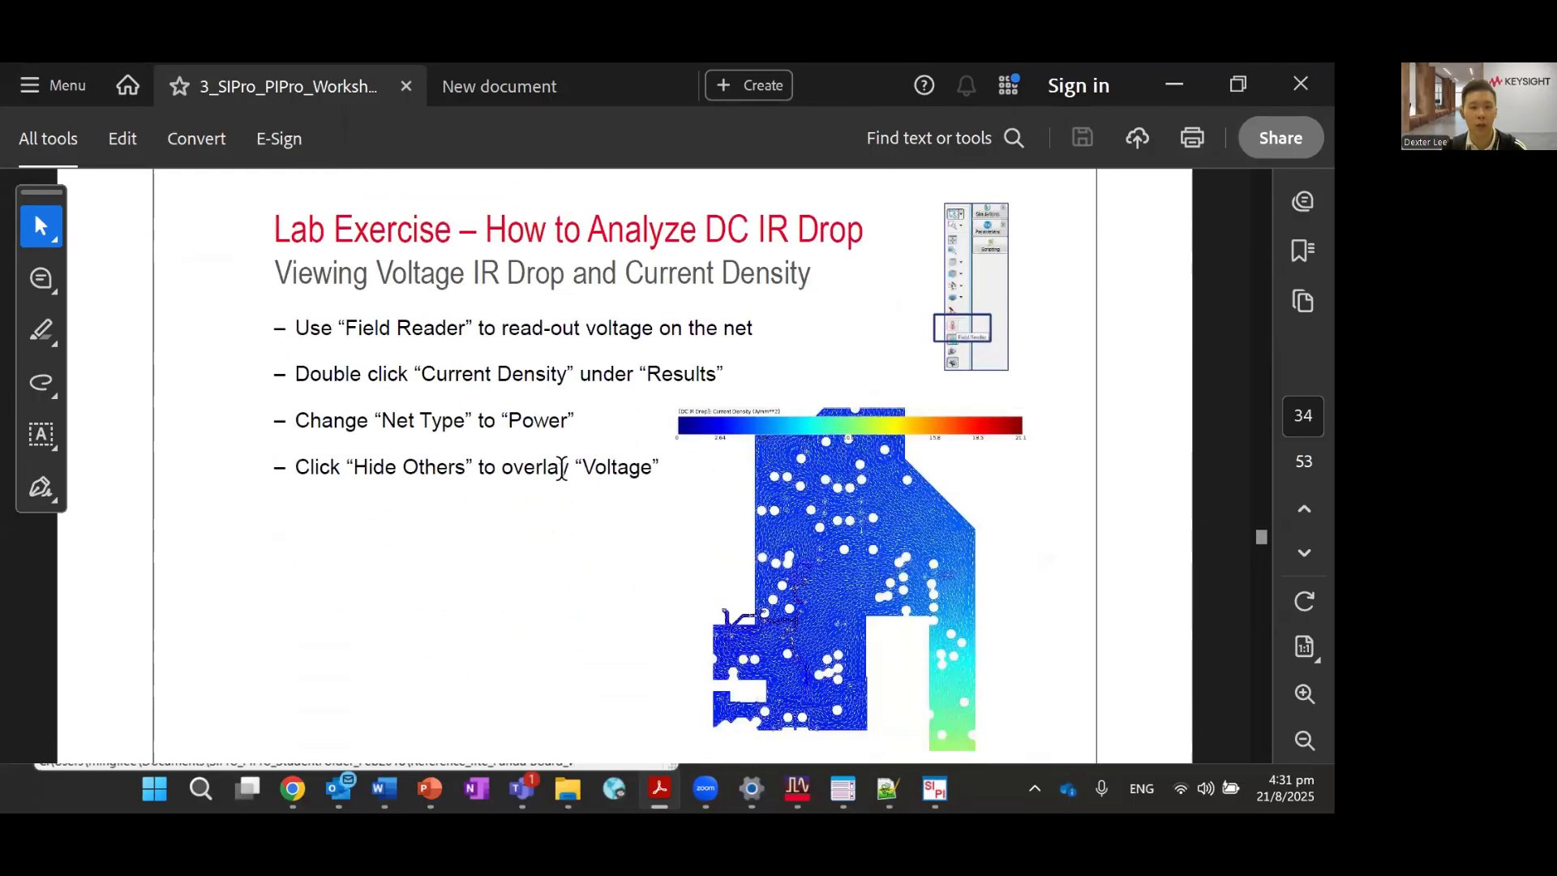
scroll(617, 484, "down", 6)
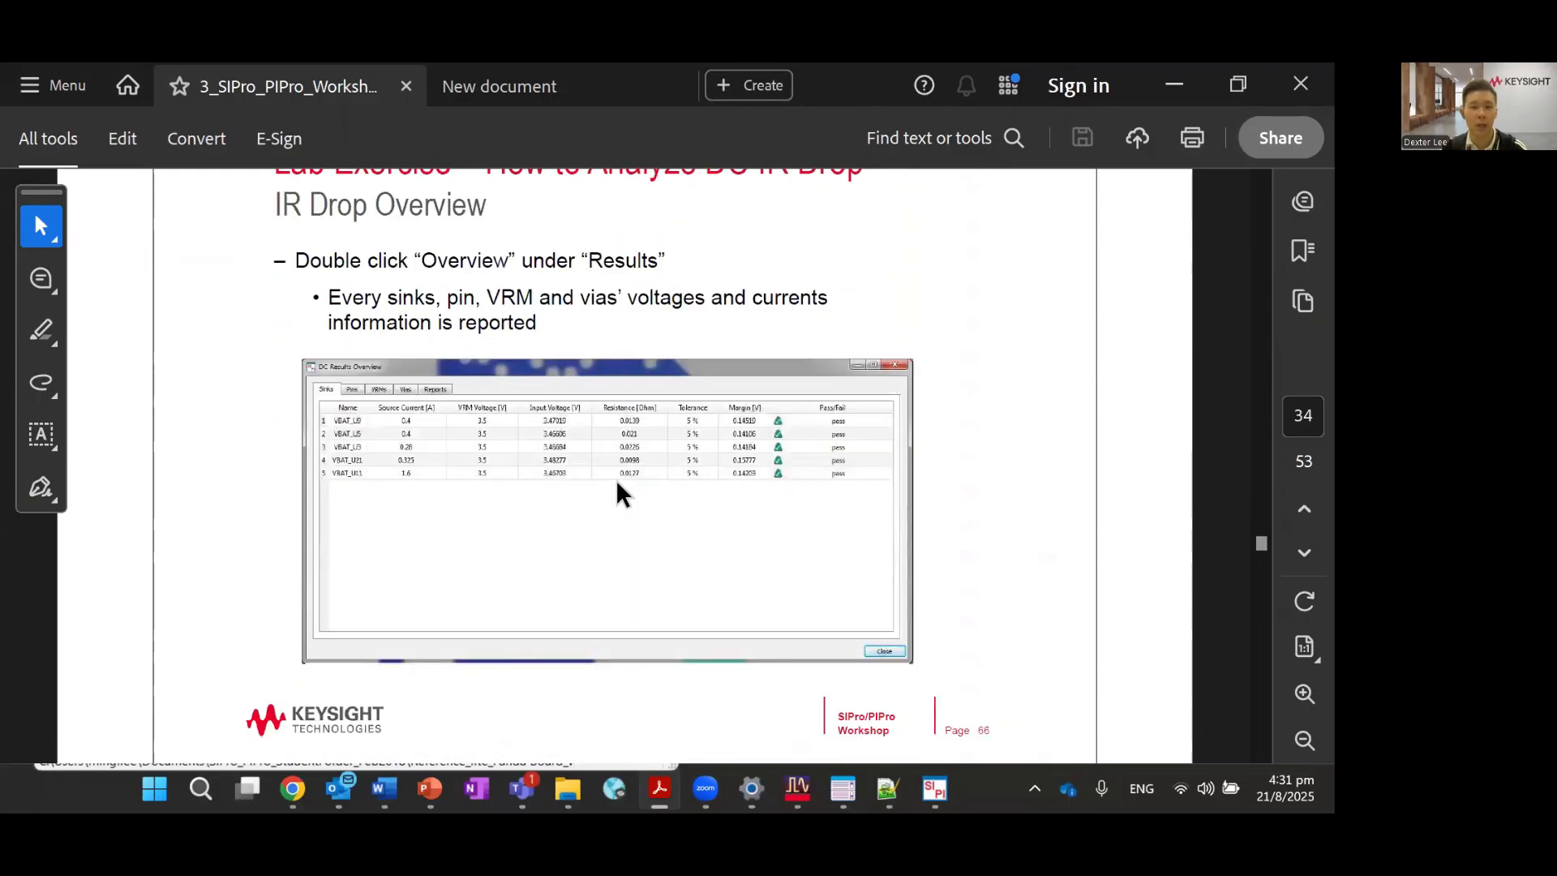
scroll(623, 495, "down", 5)
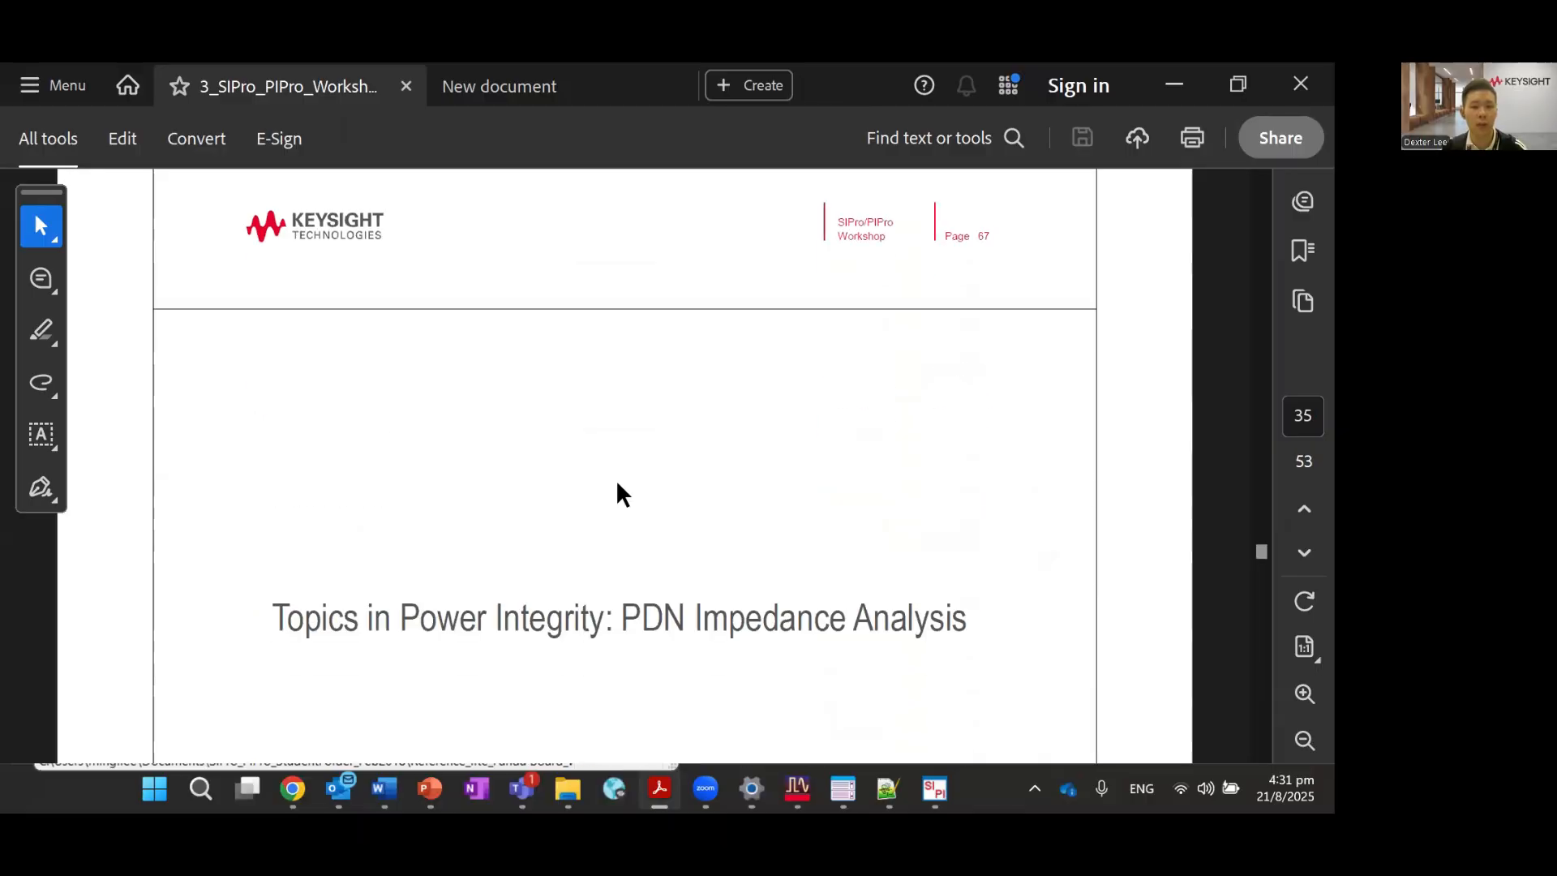
scroll(623, 495, "down", 1)
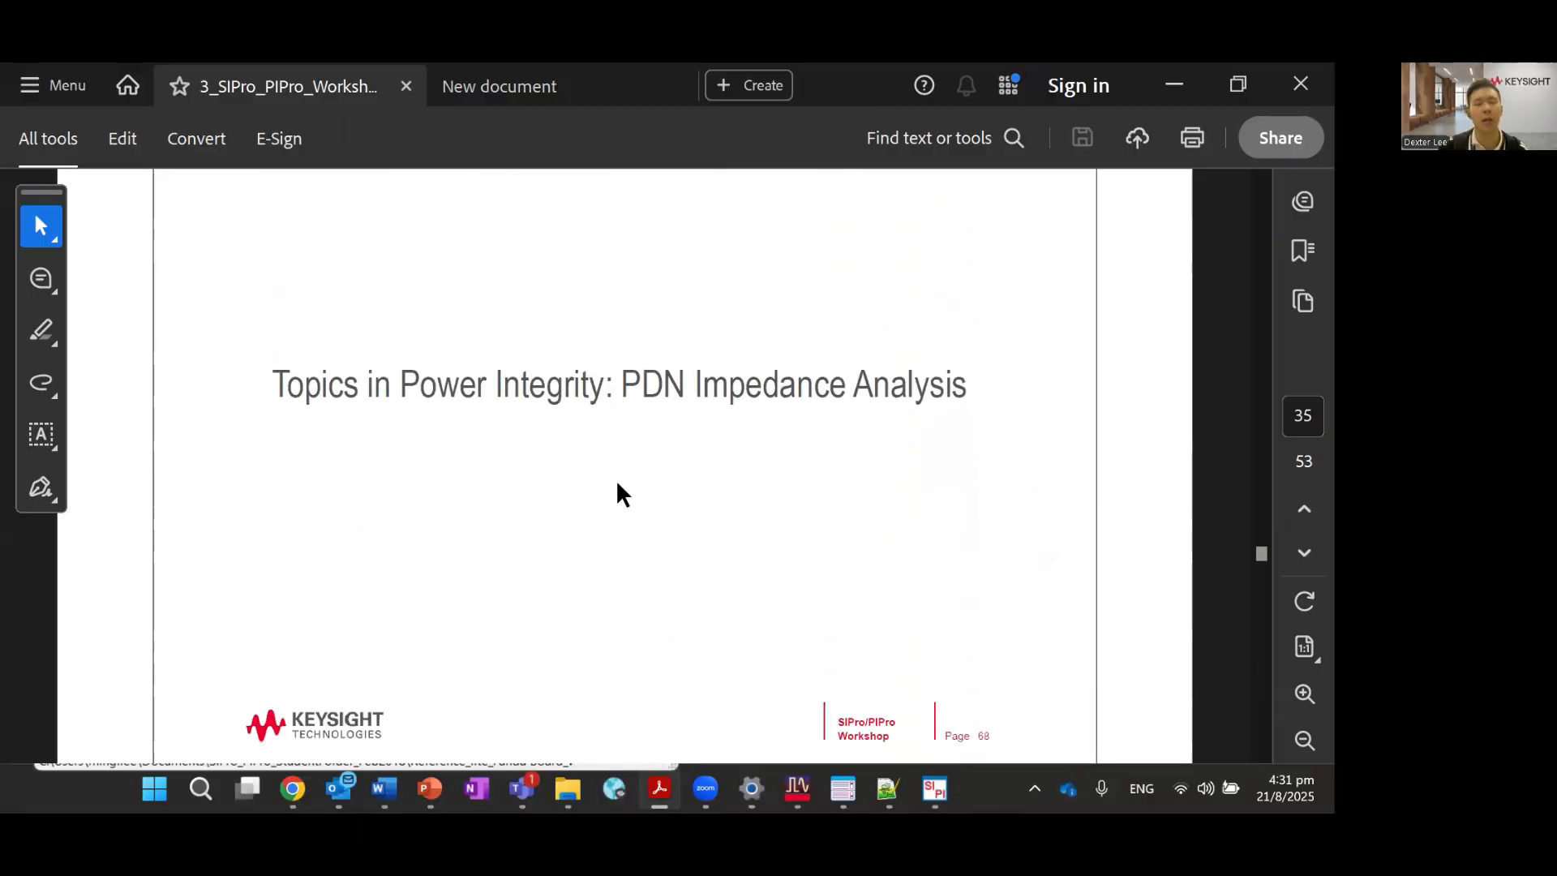
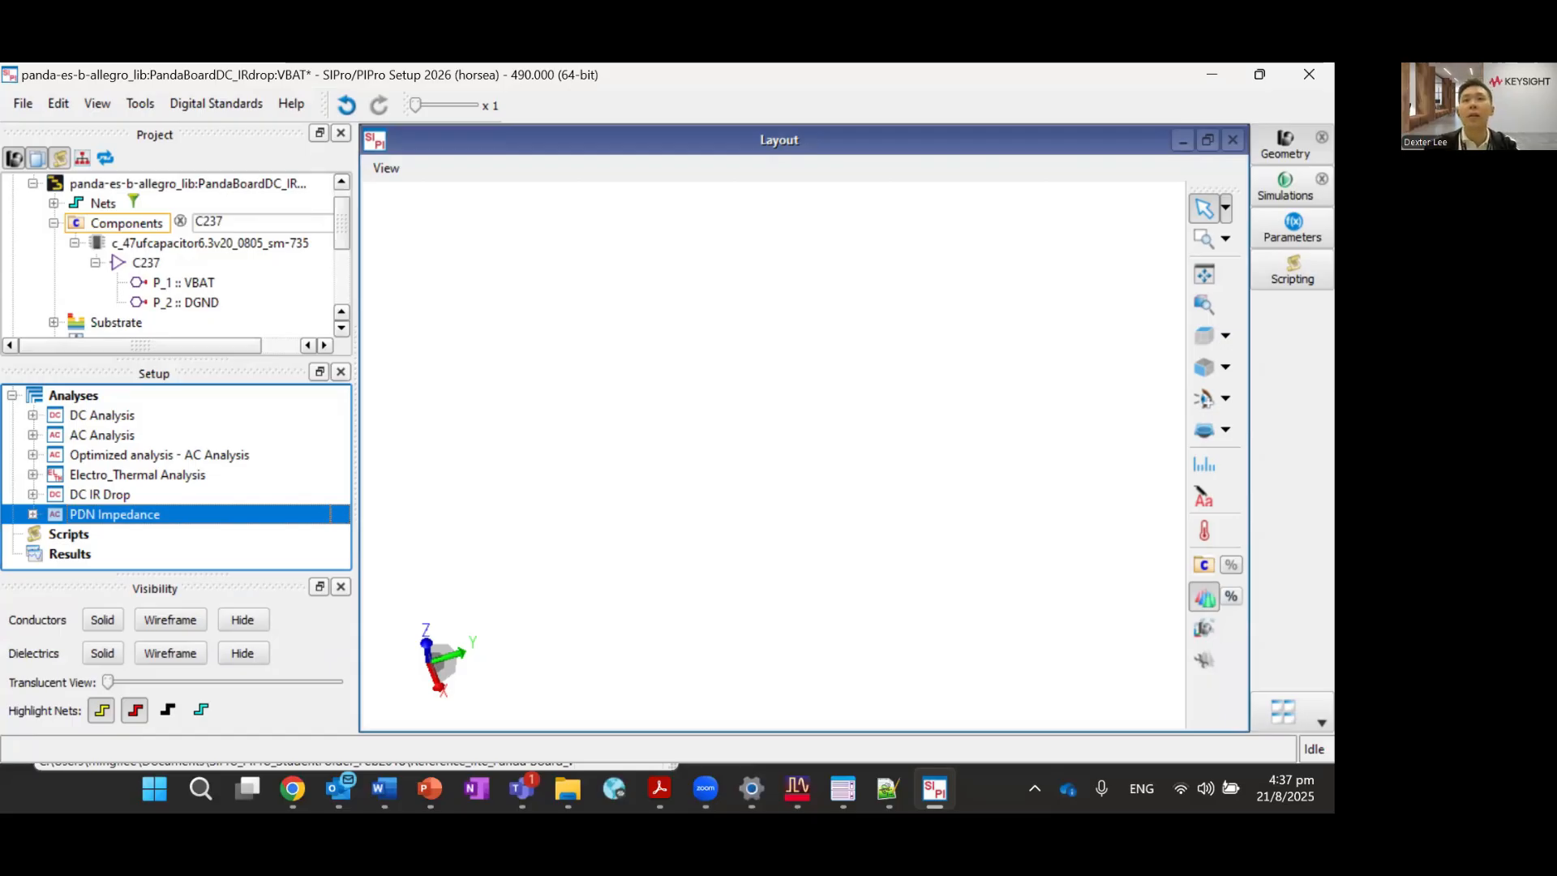
key("alt+Tab")
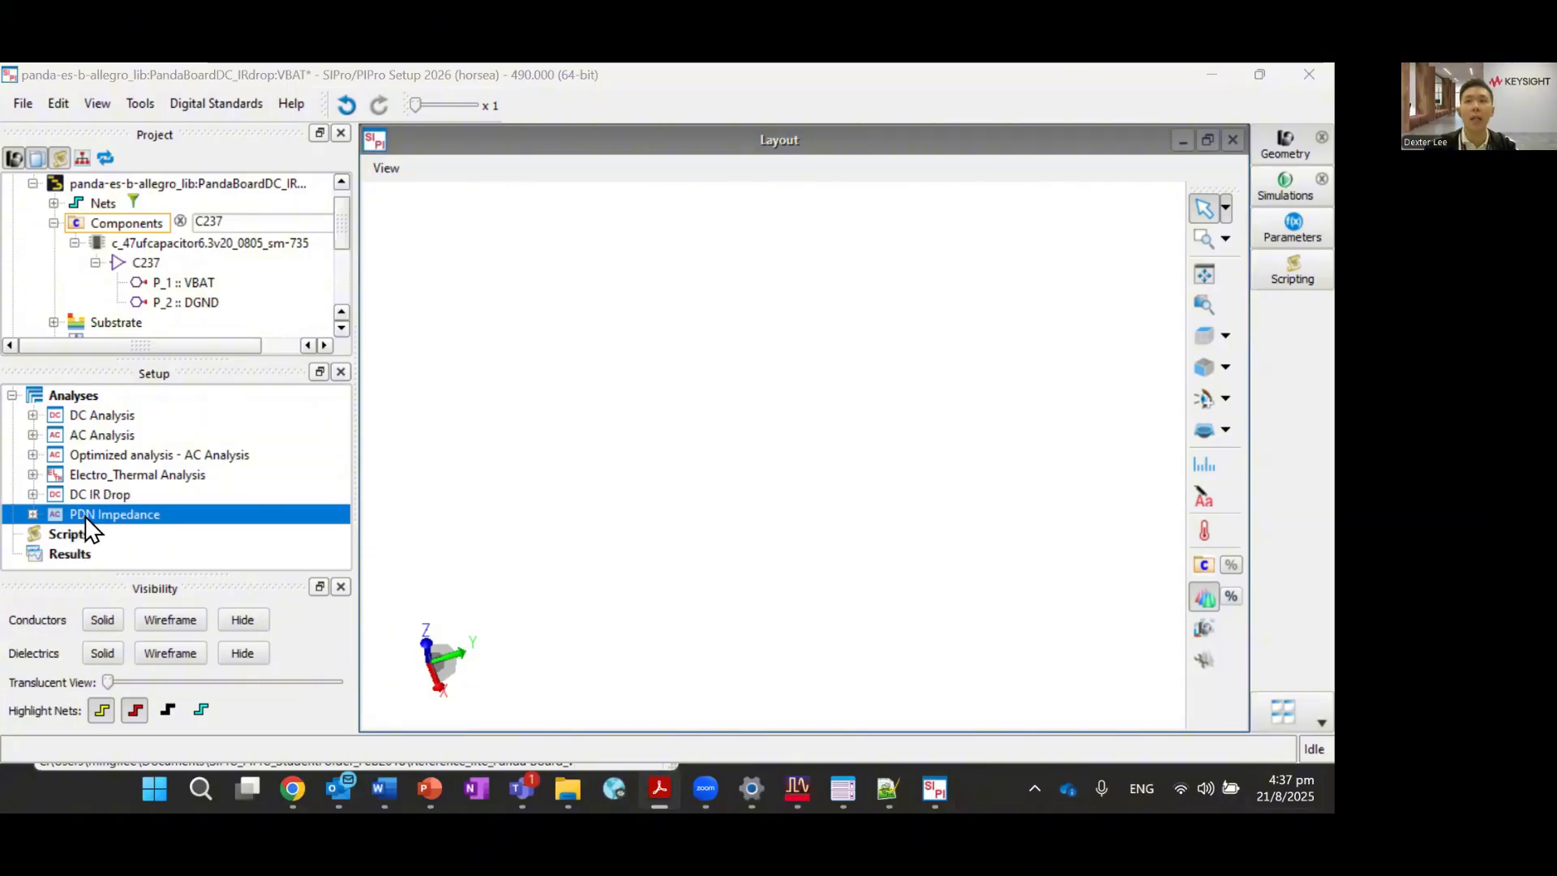
Delete the existing PDN Impedance analysis from the setup.
left_click(33, 514)
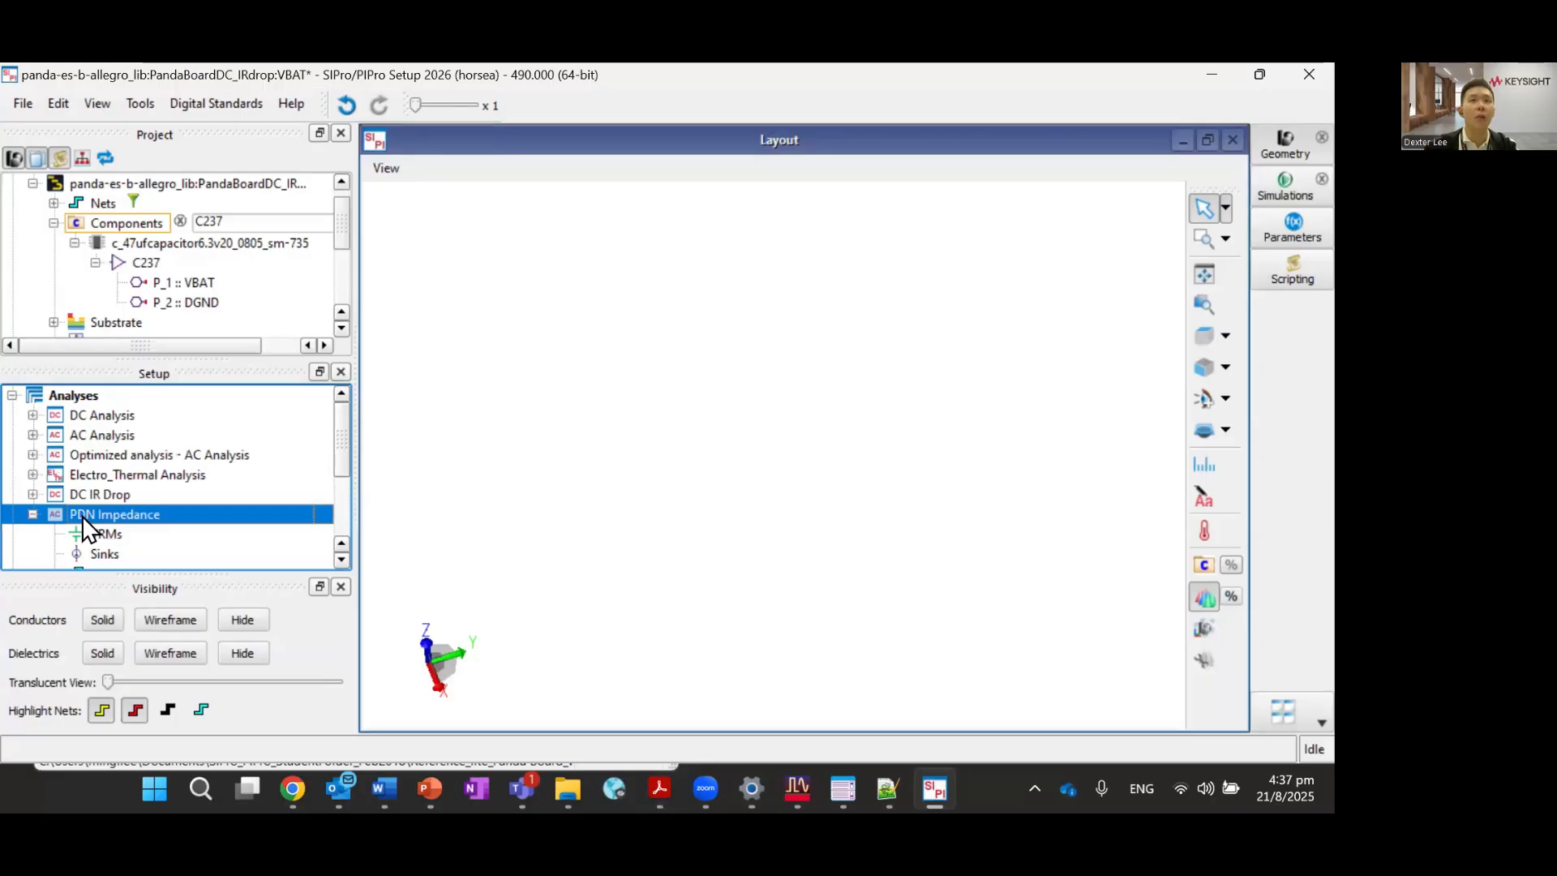
right_click(133, 513)
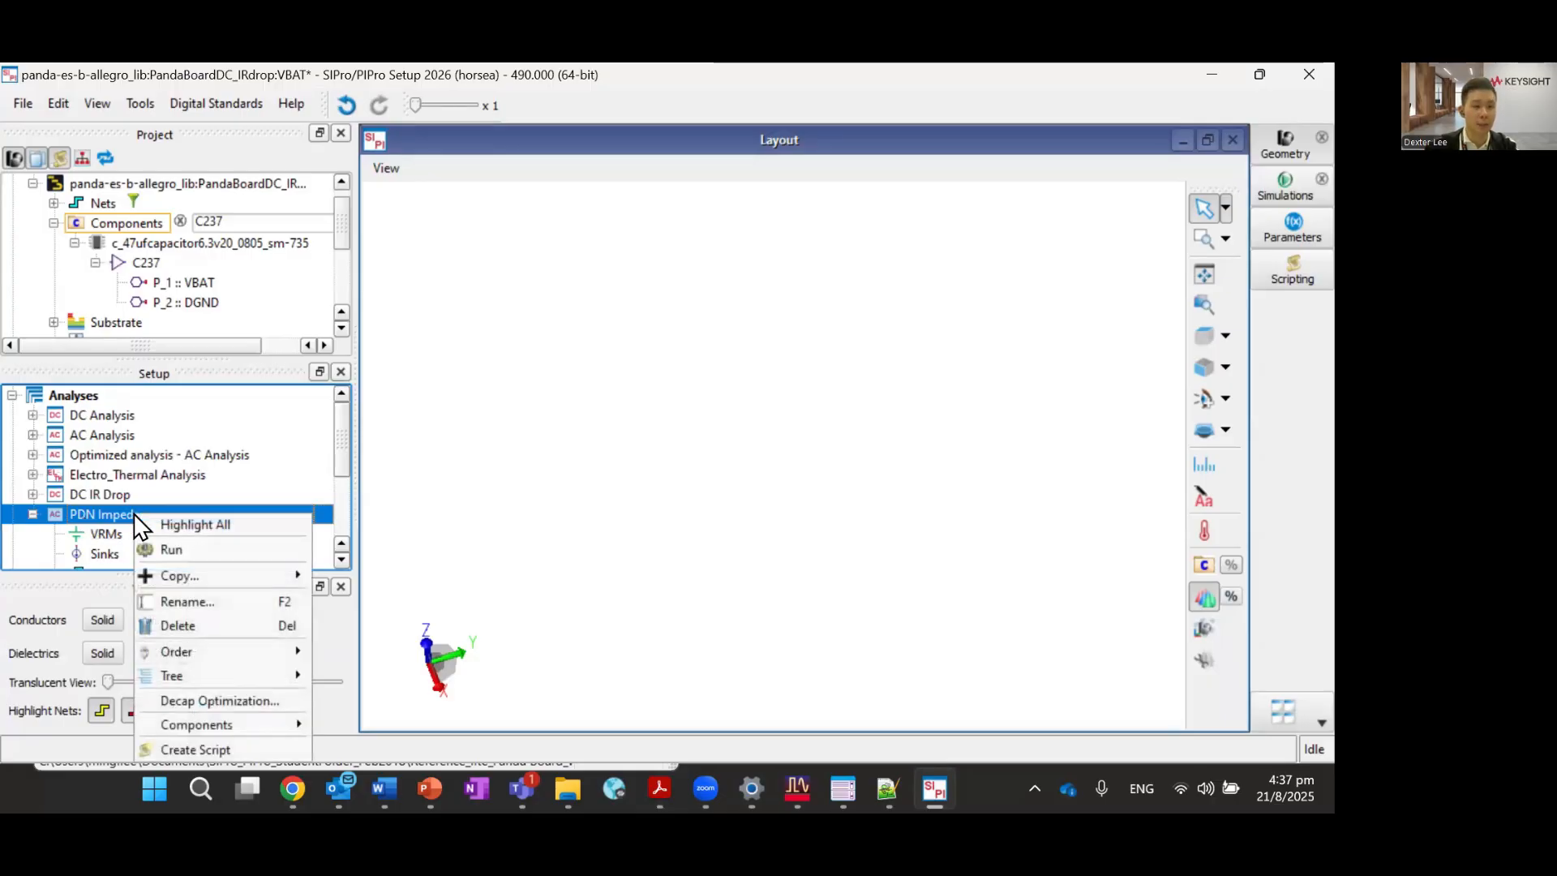
left_click(166, 626)
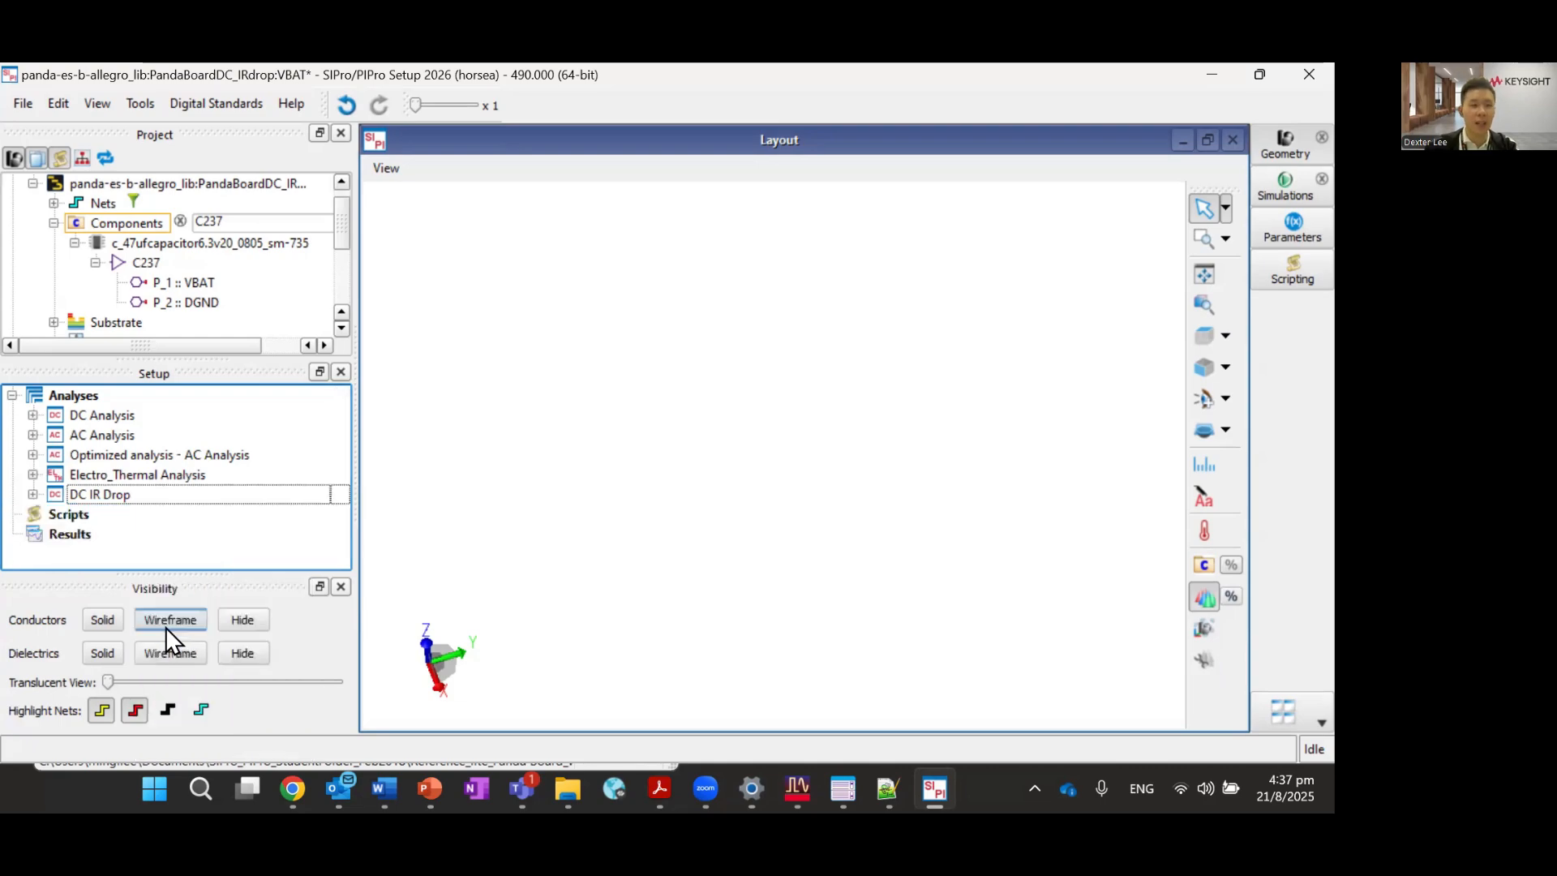
Copy the DC IR Drop analysis to a PI-AC analysis.
left_click(125, 497)
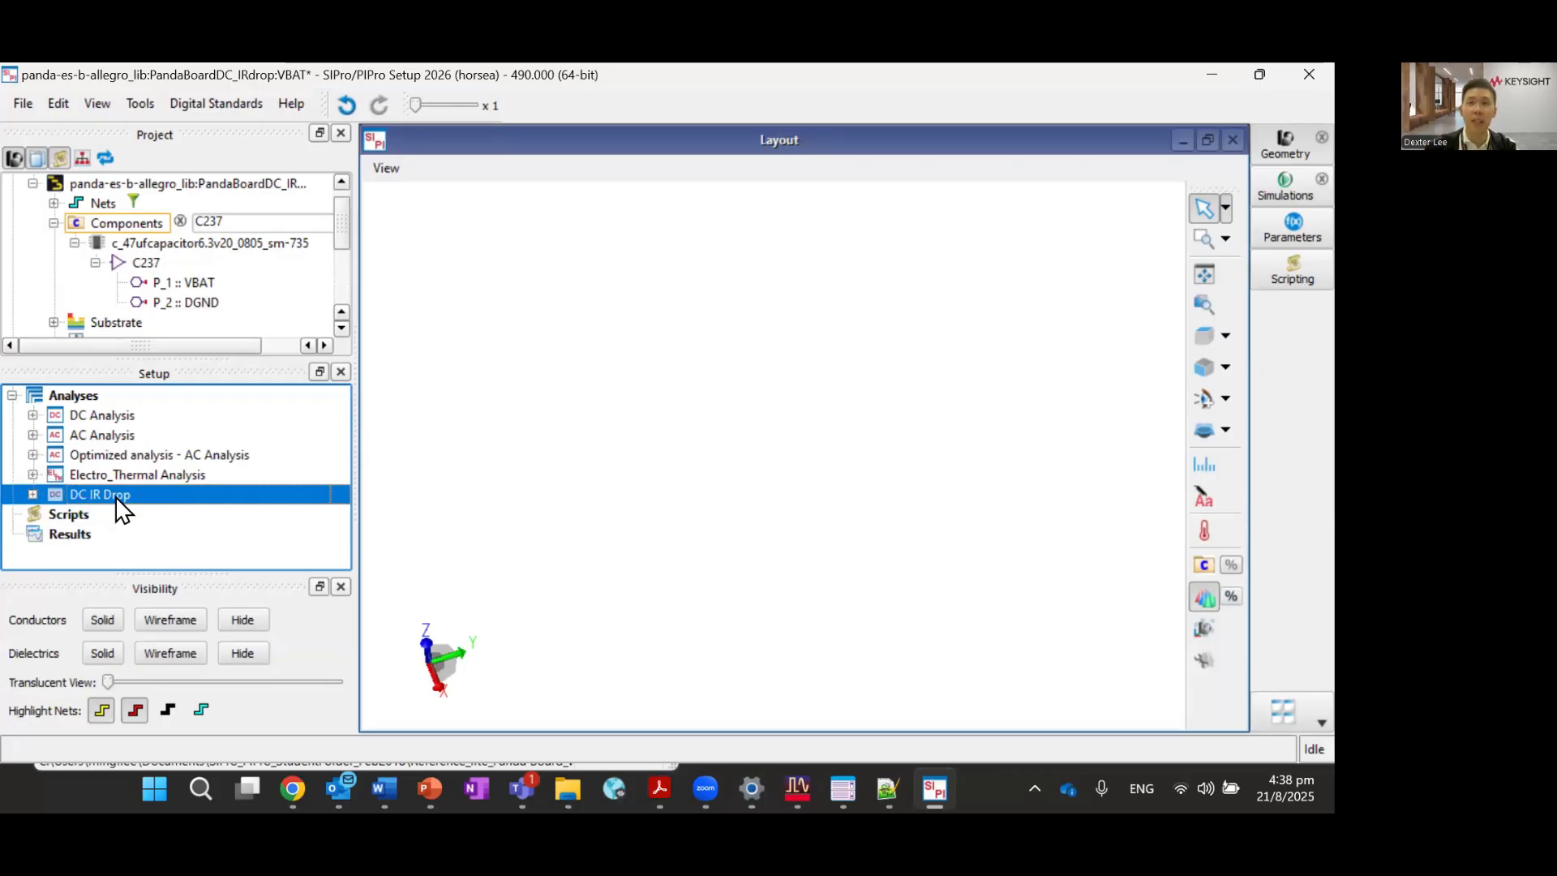
right_click(143, 501)
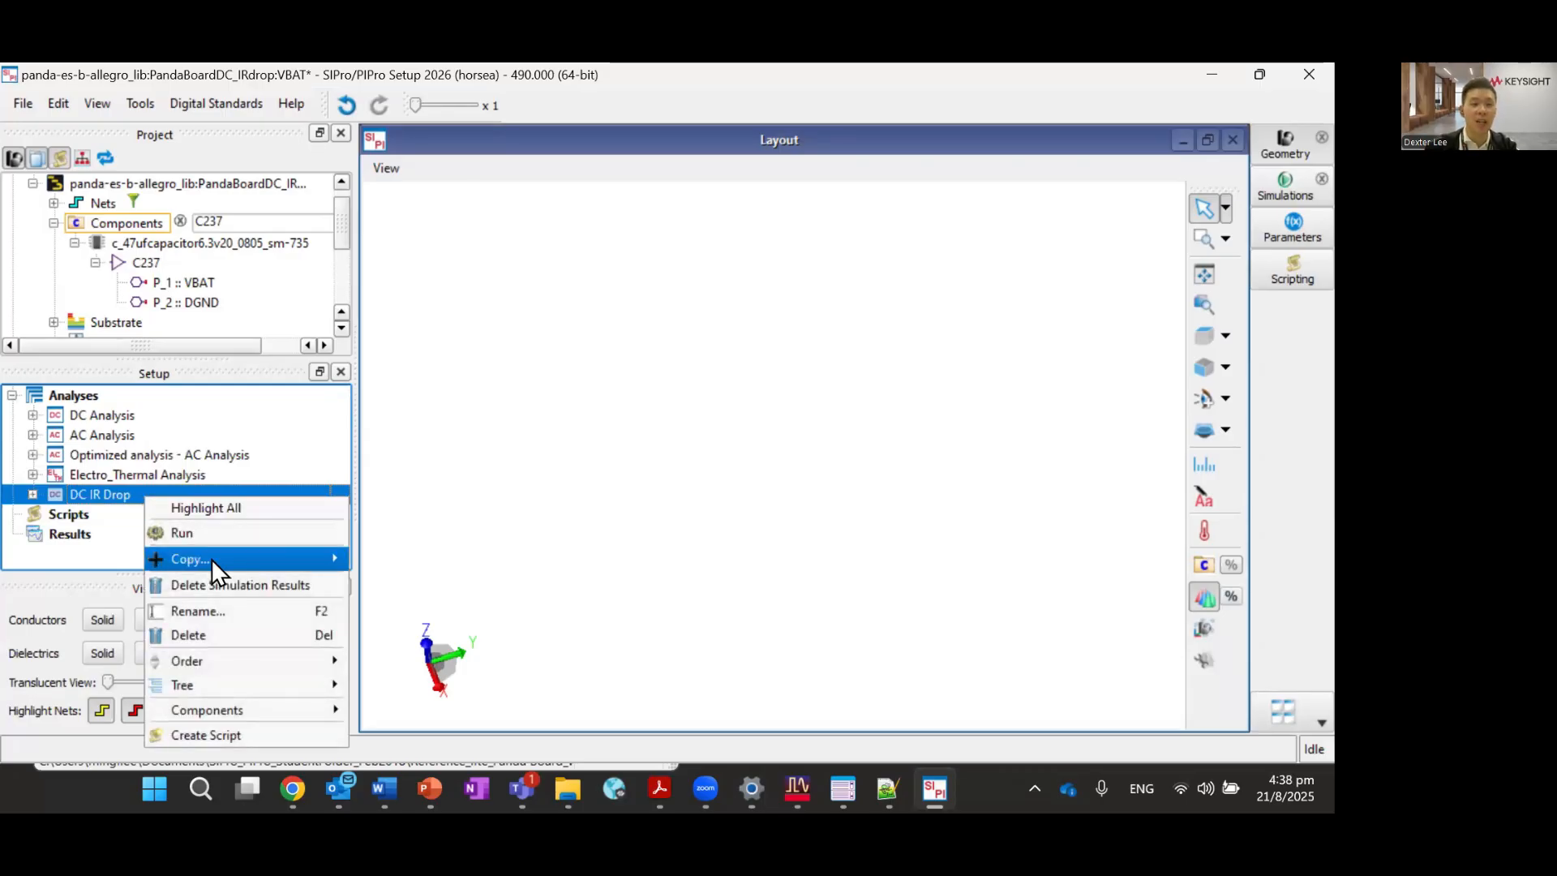
mouse_move(210, 557)
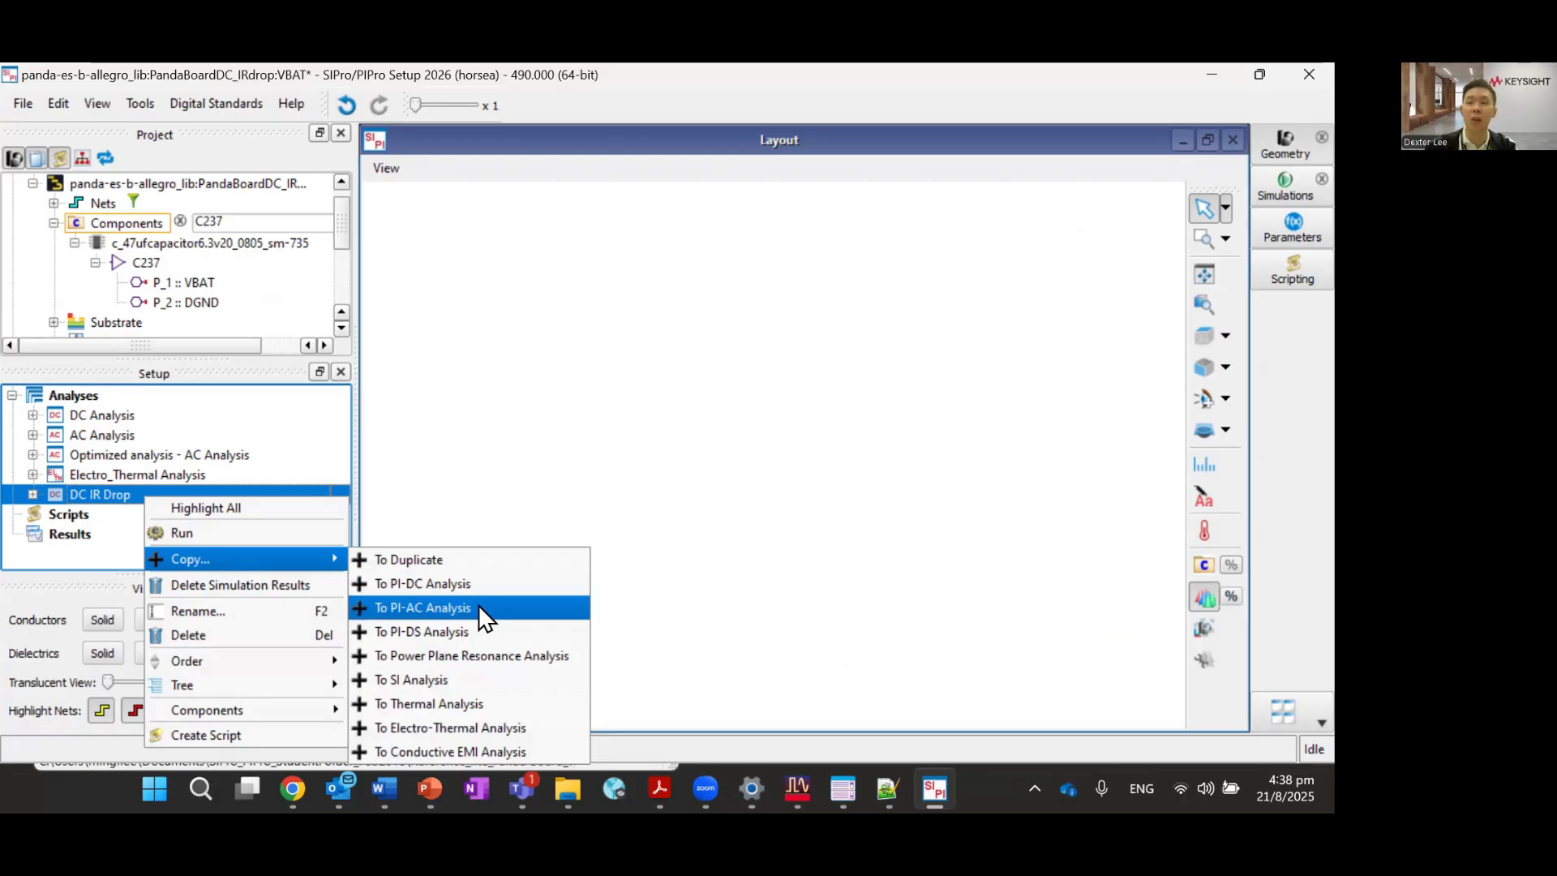
left_click(126, 492)
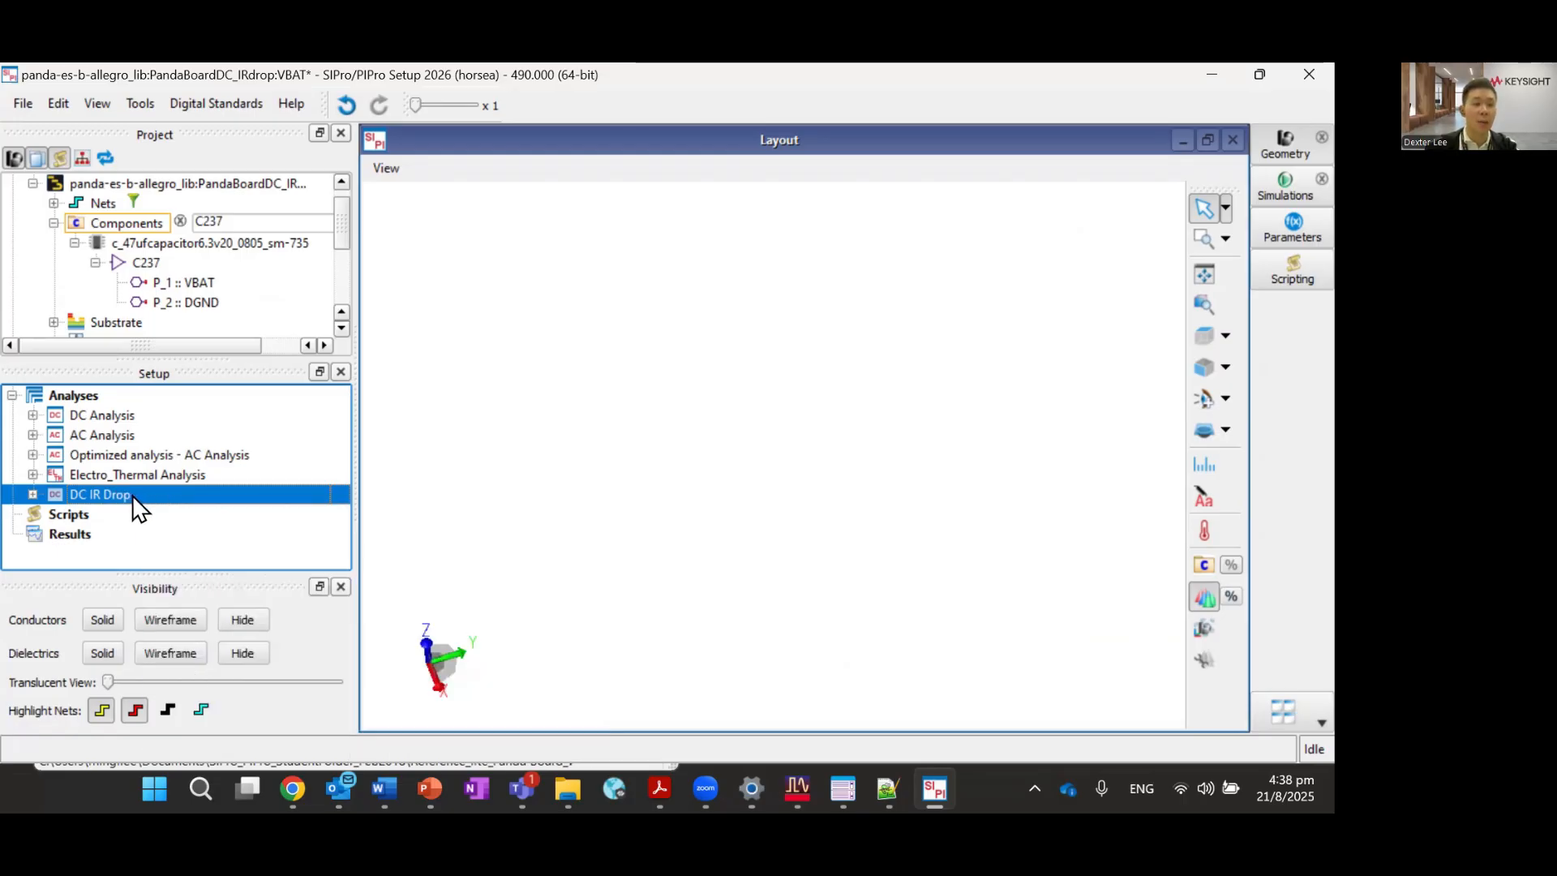
right_click(133, 495)
left_click(97, 513)
left_click(133, 496)
right_click(133, 496)
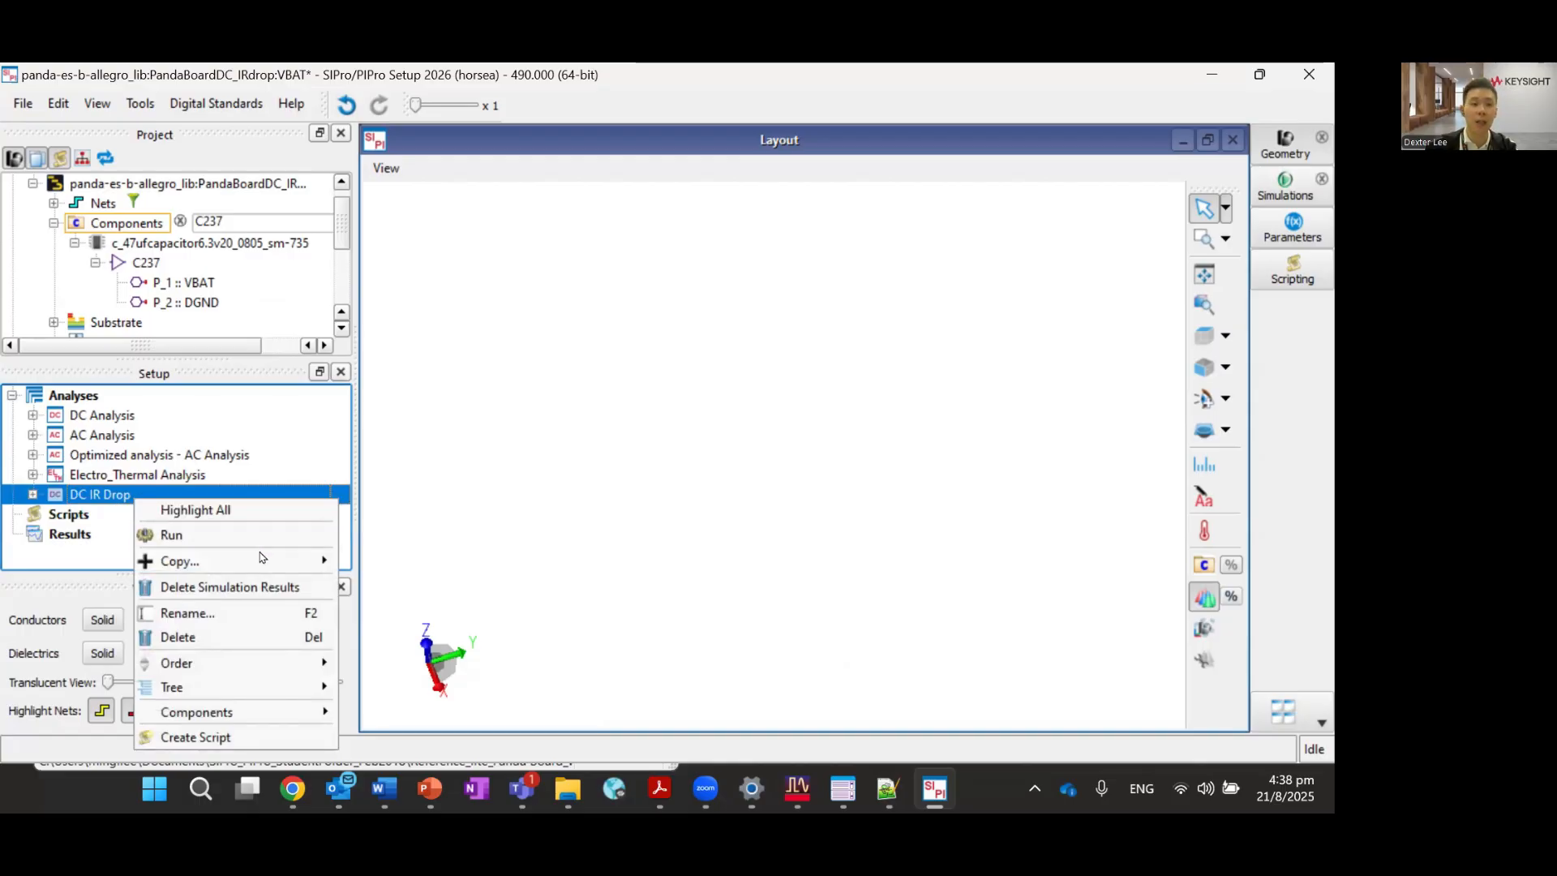
mouse_move(265, 561)
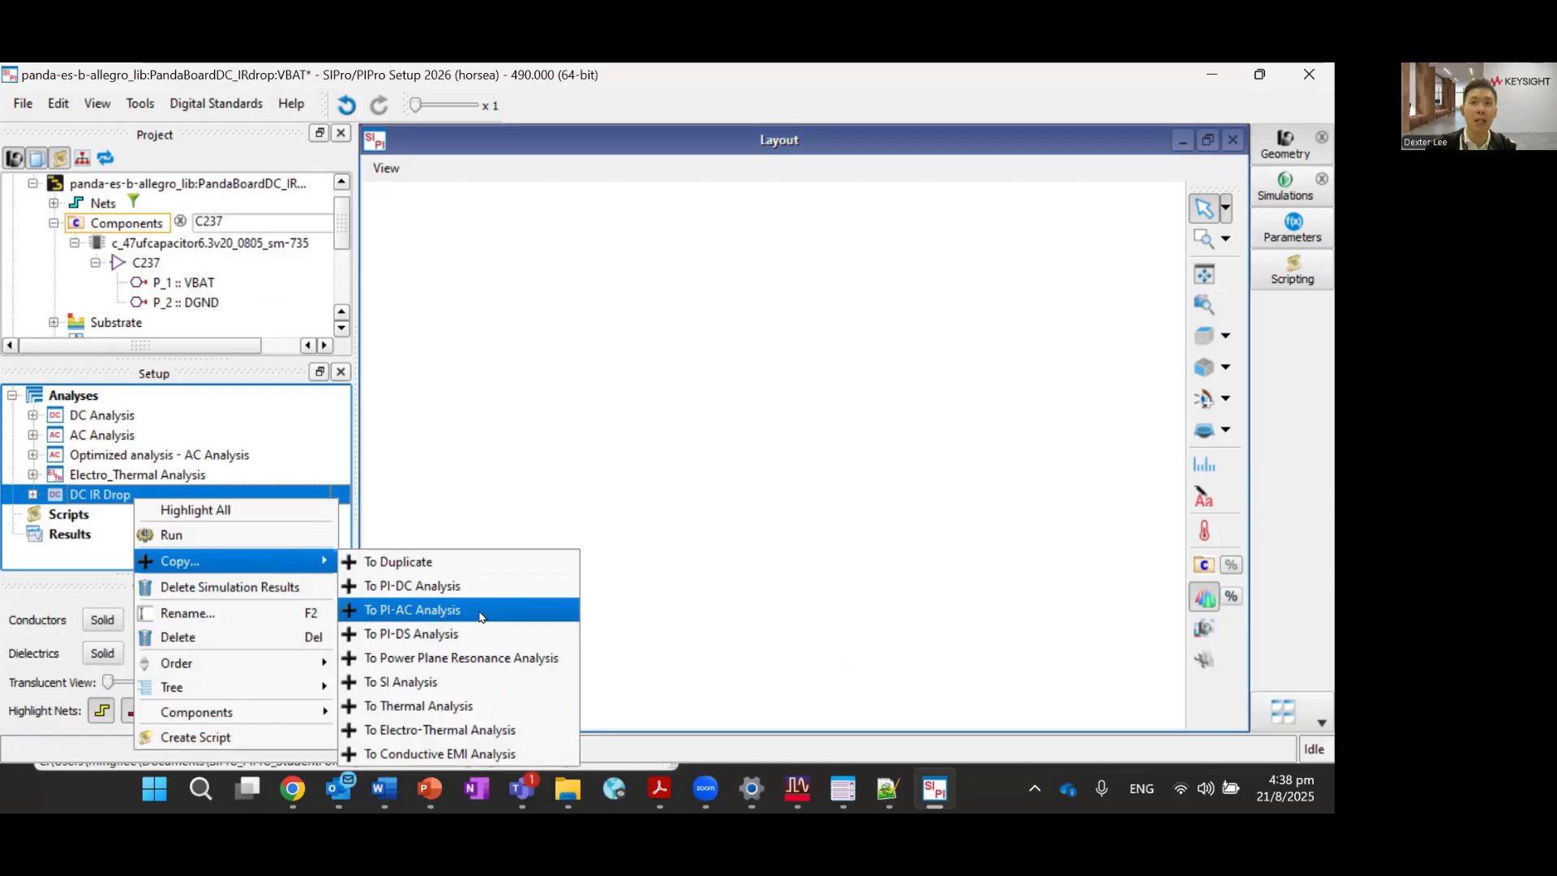
left_click(481, 617)
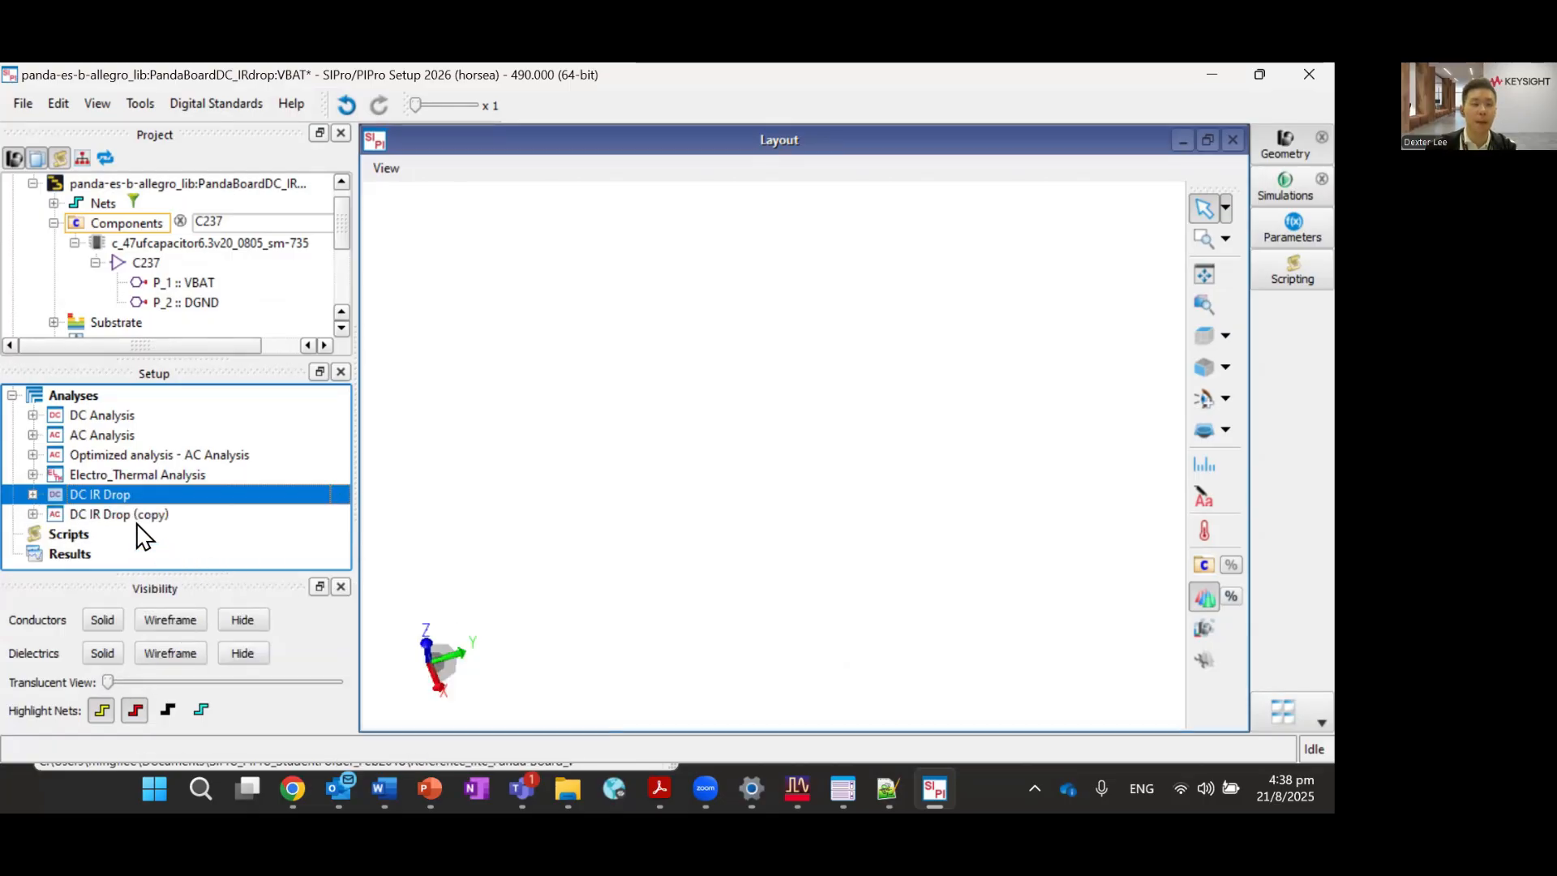
Rename the copied AC analysis as PDN Impedance.
right_click(207, 514)
left_click(211, 609)
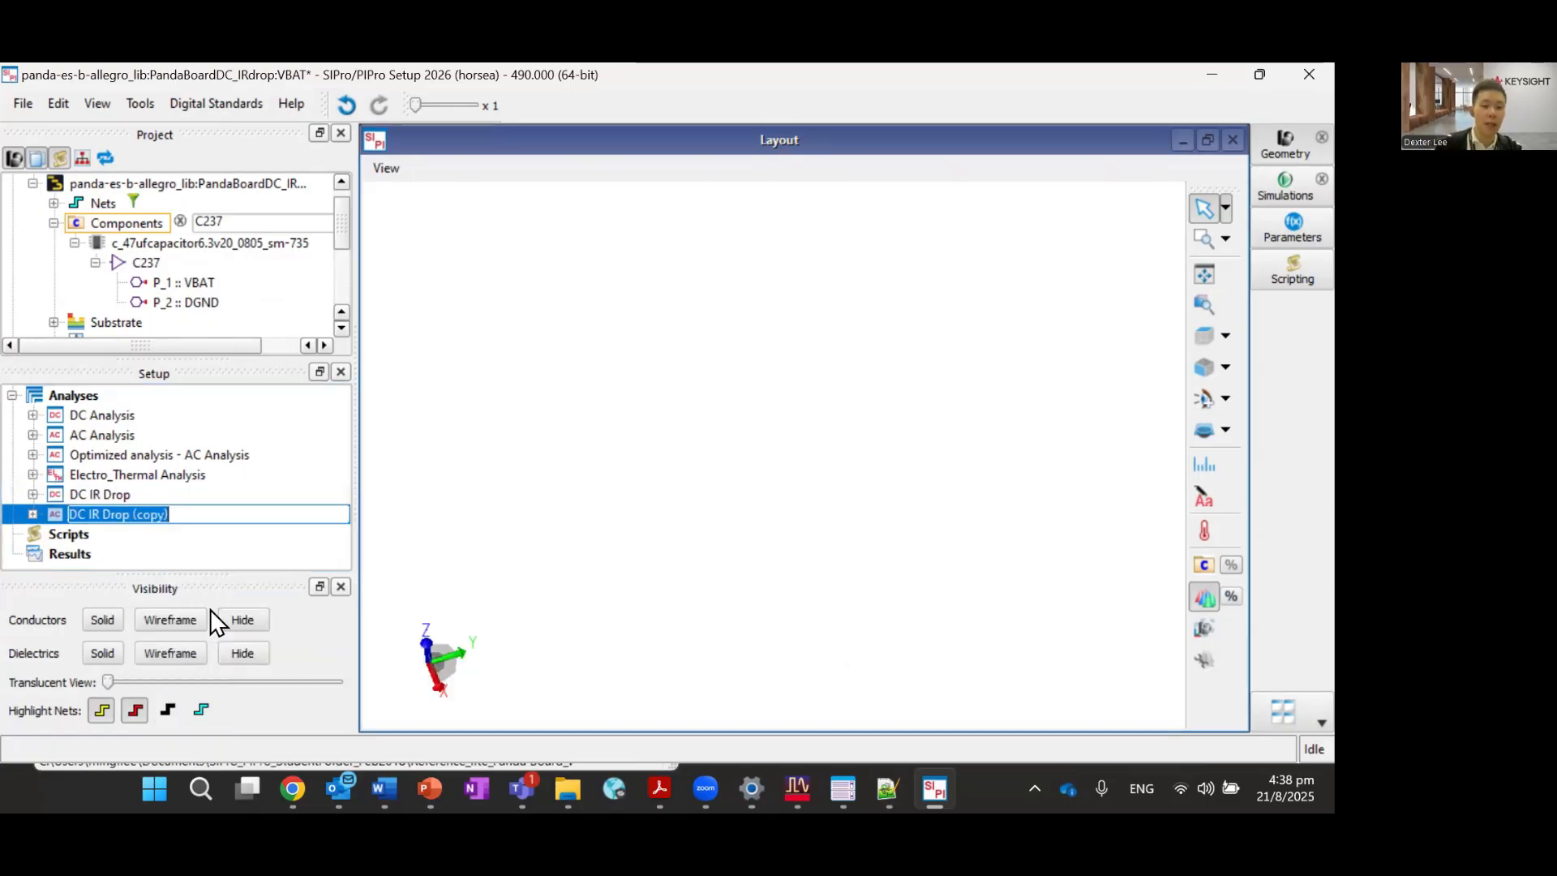
type("PDN Impeda")
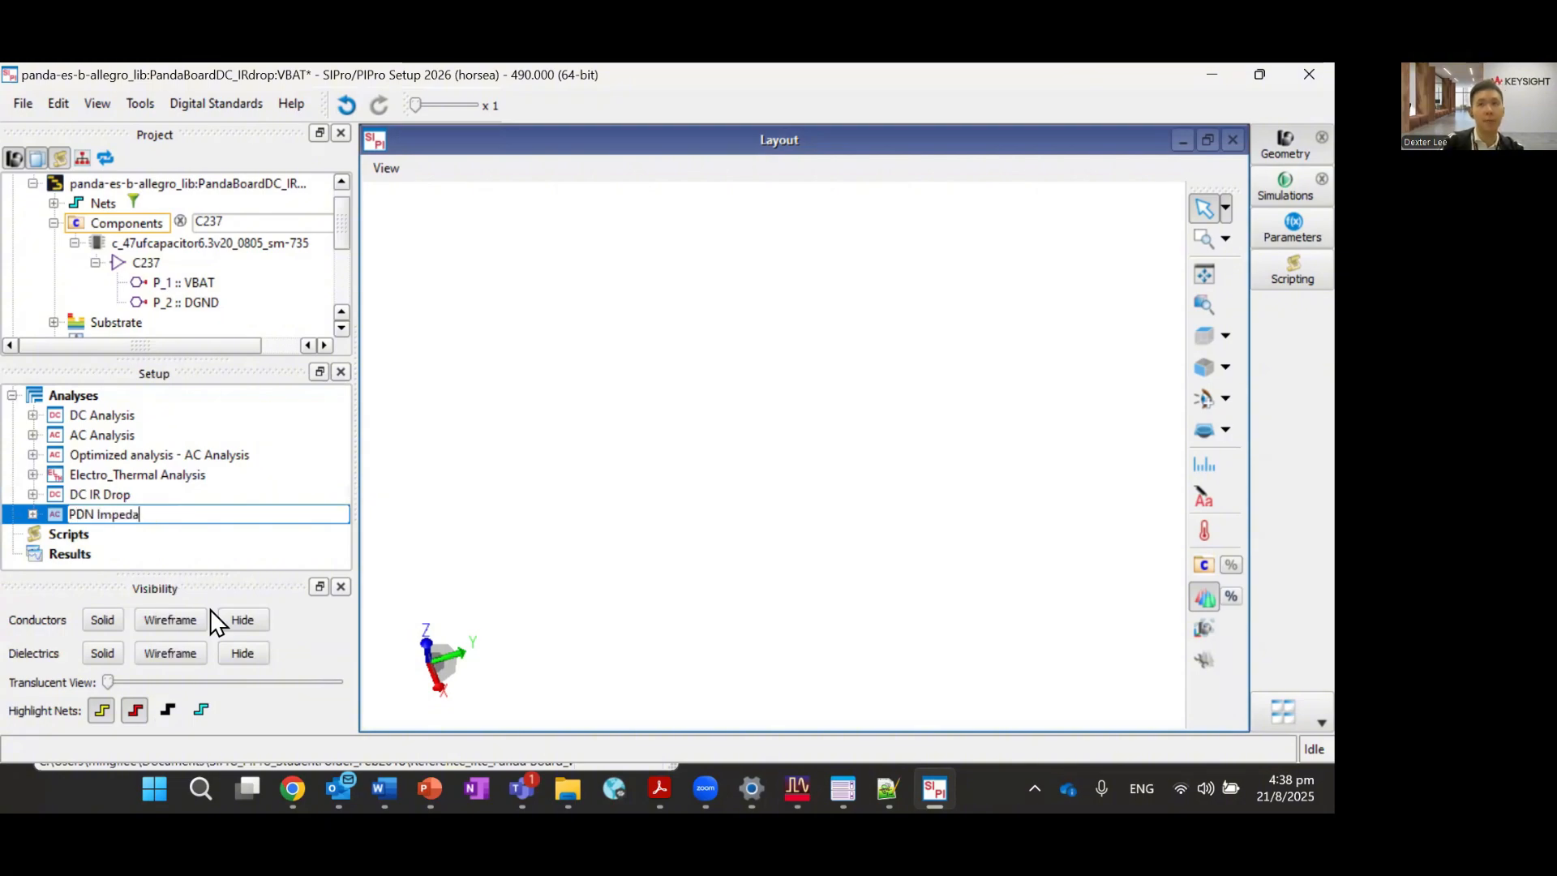
type("nce")
key("Return")
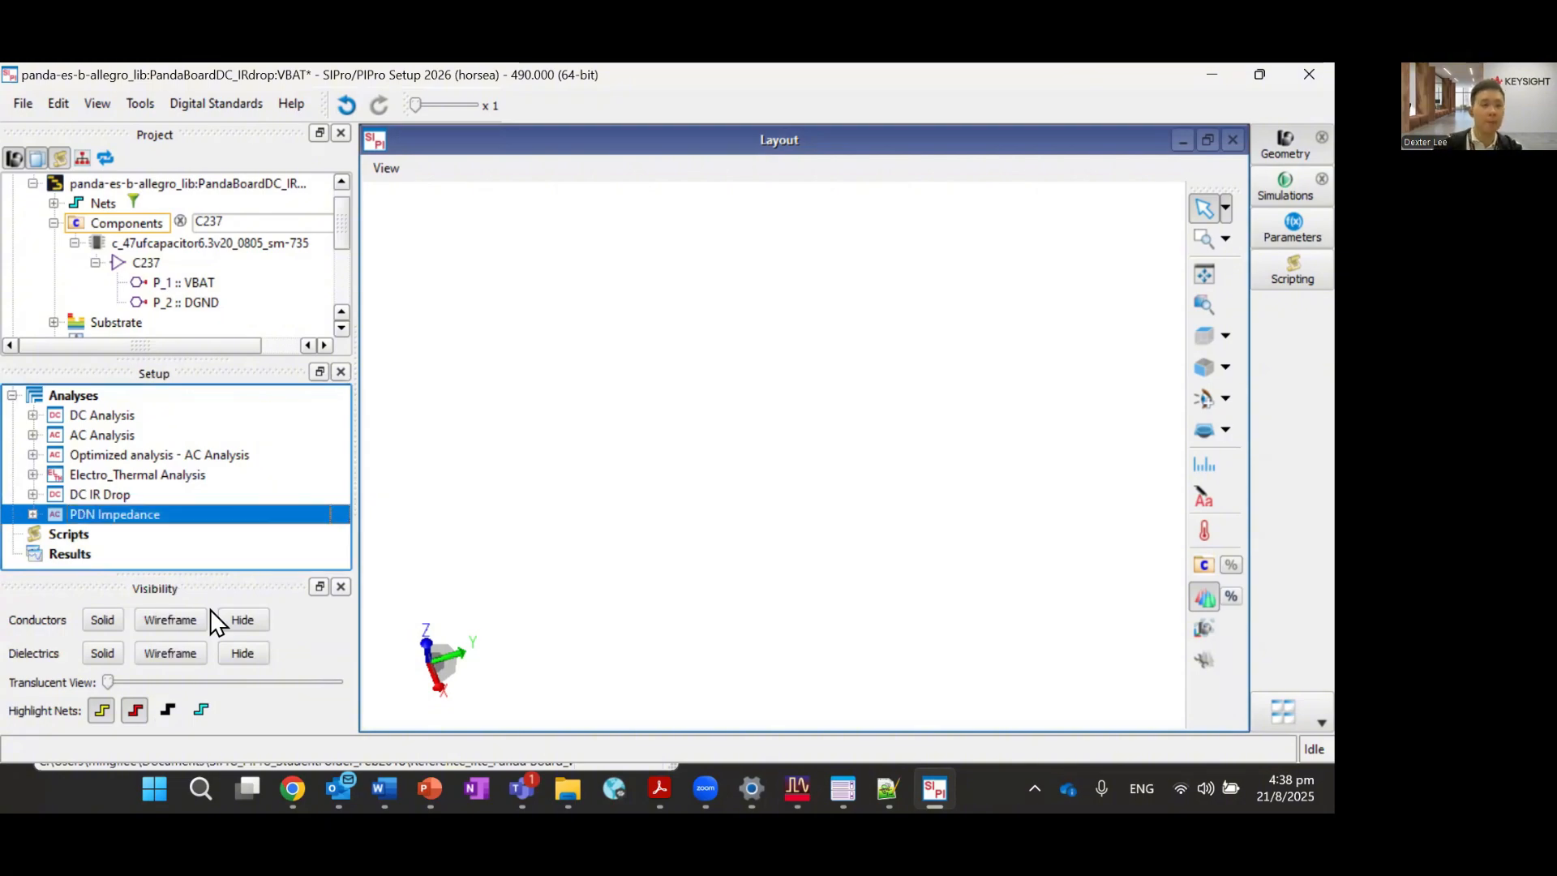
Expand the PDN Impedance analysis and check its VRM, sinks and nets, highlighting all sinks and the VBAT net in the layout.
left_click(32, 514)
scroll(90, 474, "down", 2)
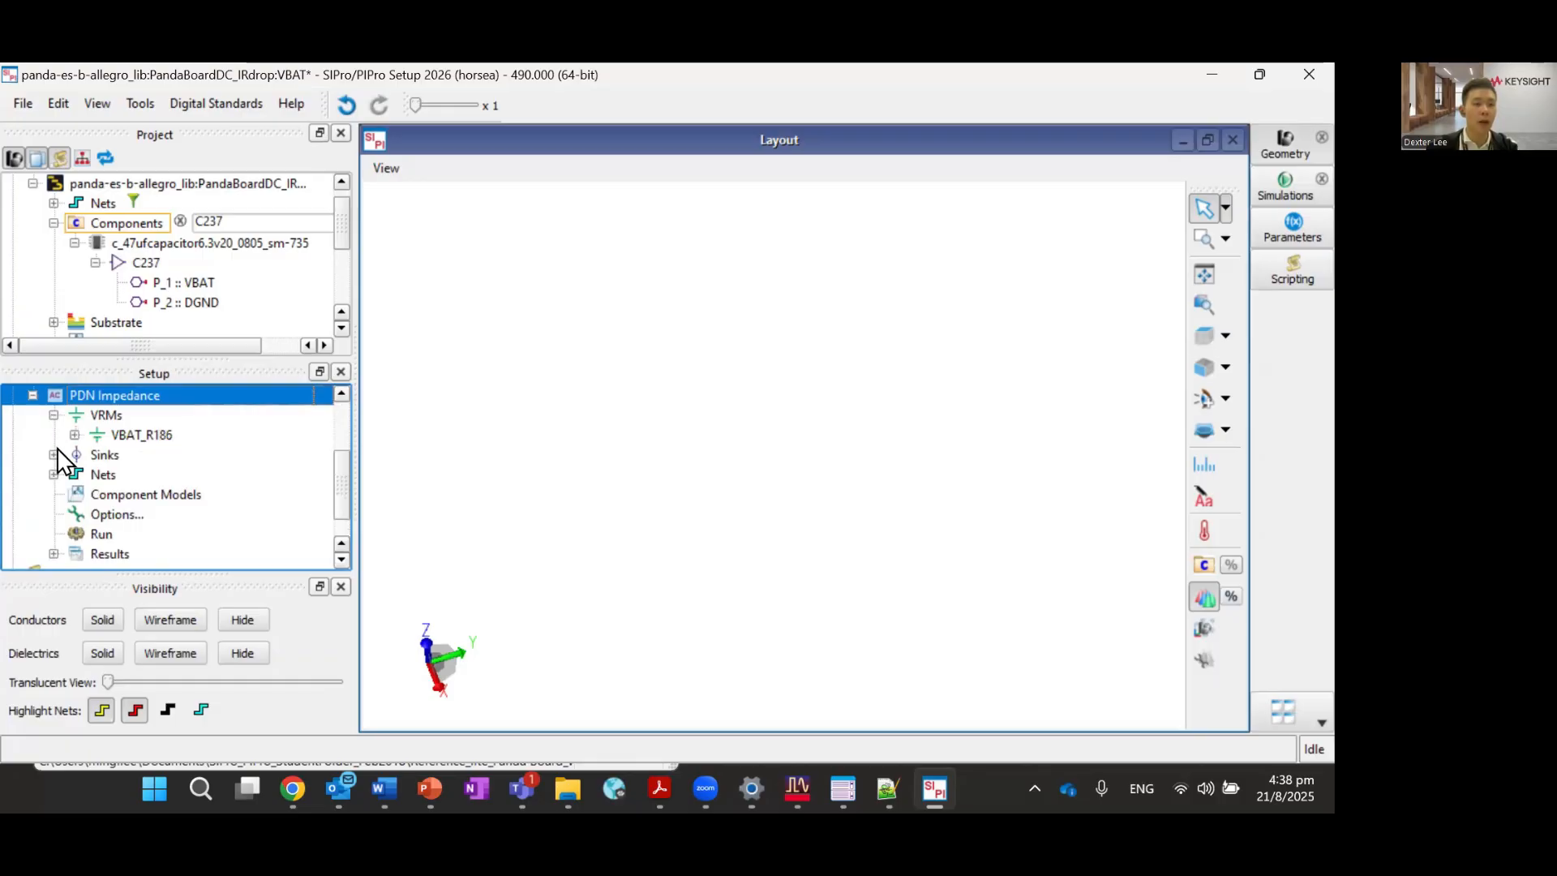
left_click(54, 454)
left_click(139, 474)
left_click(158, 553, "shift")
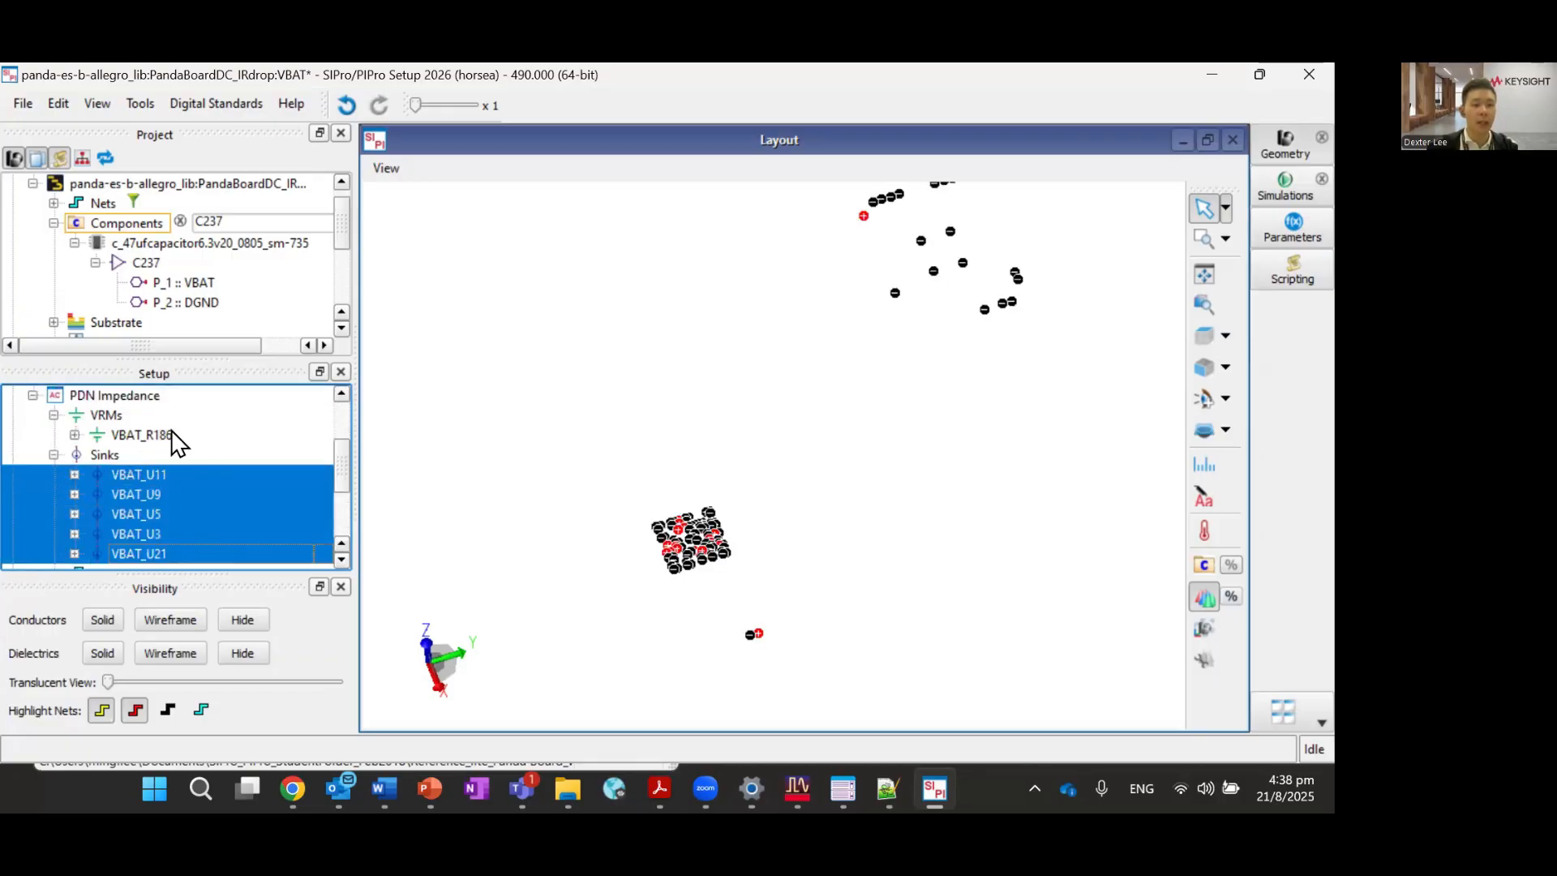
scroll(172, 439, "down", 2)
left_click(54, 455)
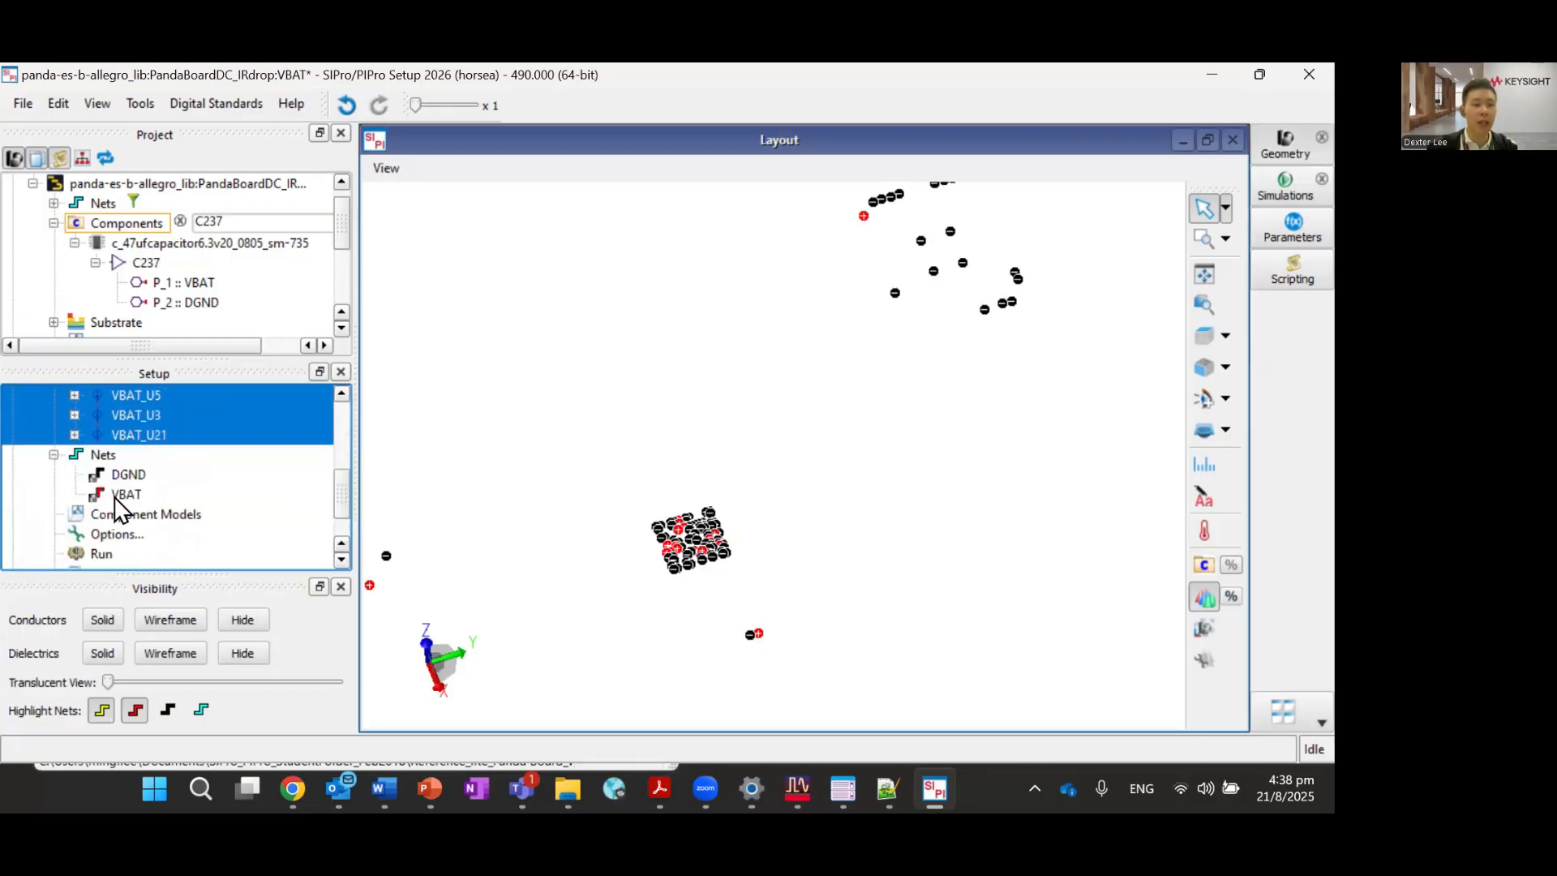
left_click(122, 495)
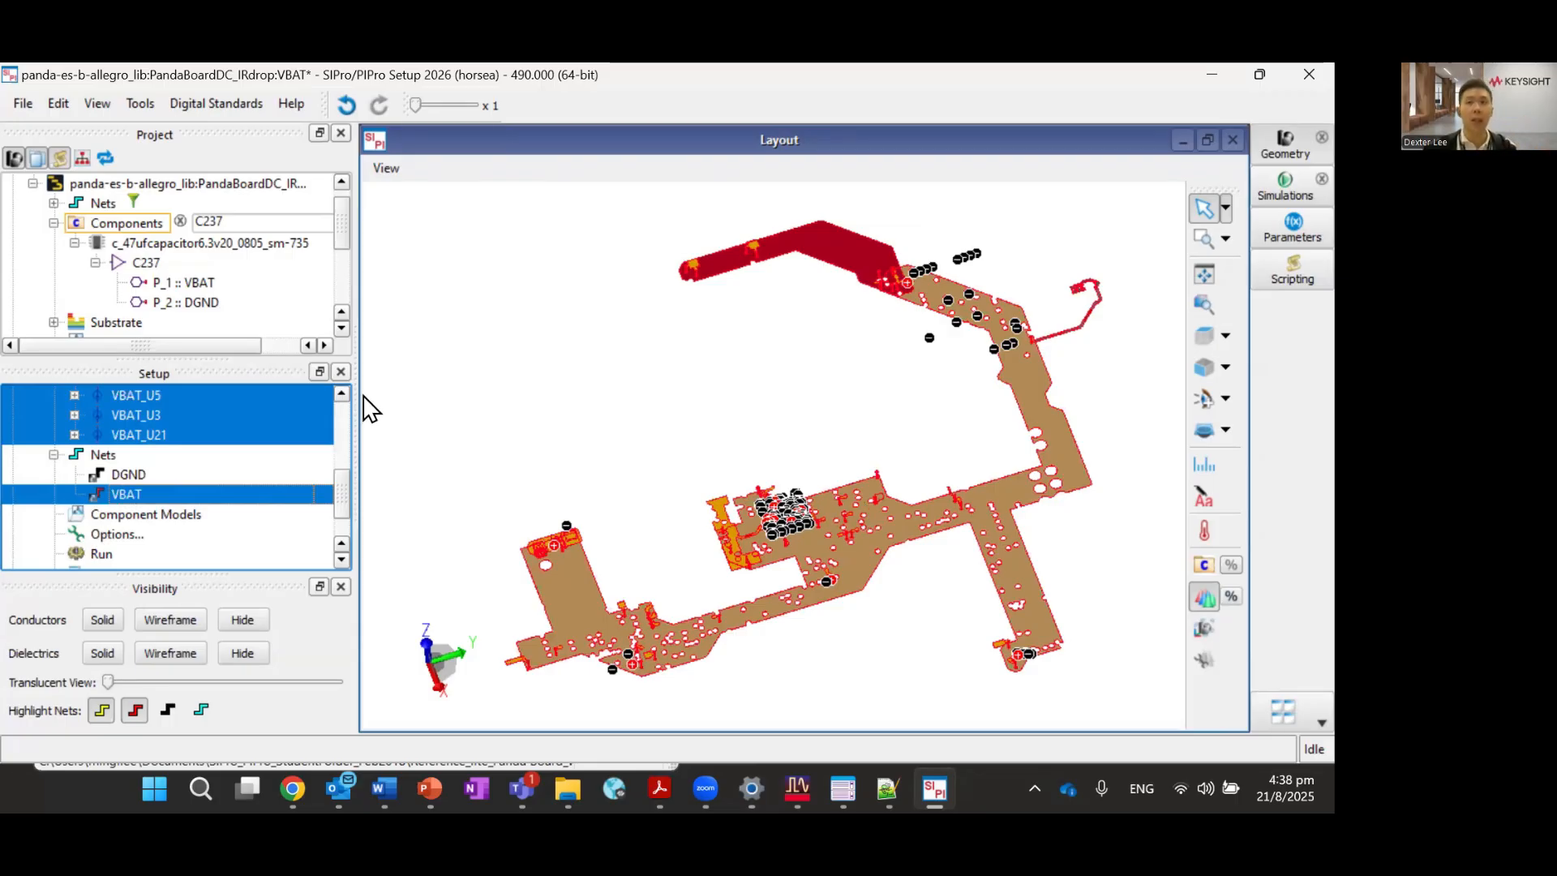
Review the analysis types the DC IR Drop setup can be copied to, and return to the PDN Impedance analysis.
scroll(162, 422, "up", 5)
scroll(121, 454, "down", 1)
left_click(134, 436)
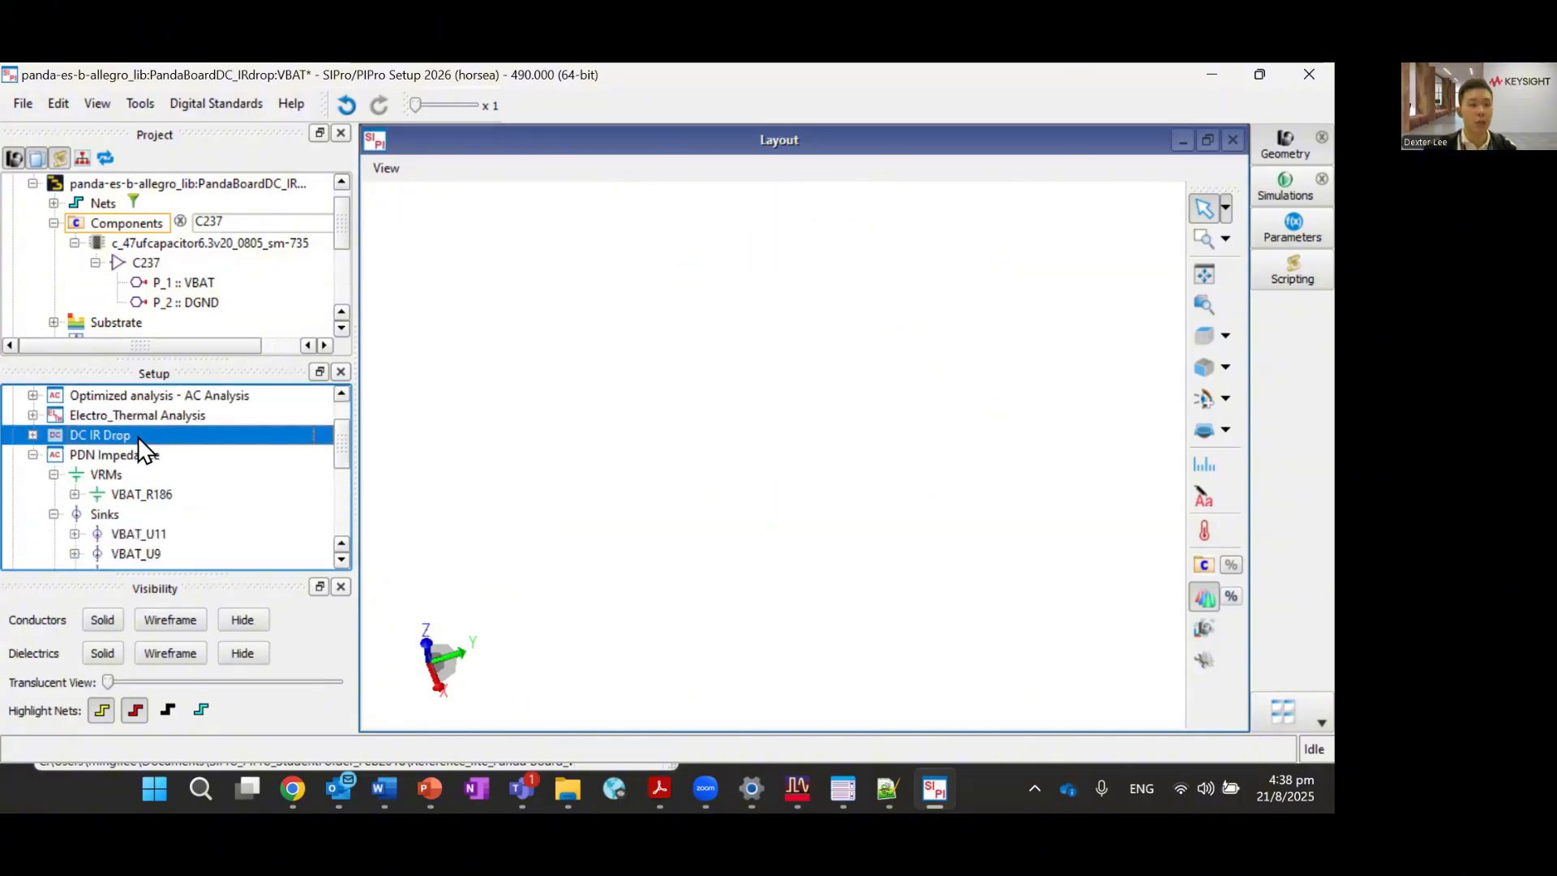
right_click(137, 438)
mouse_move(291, 495)
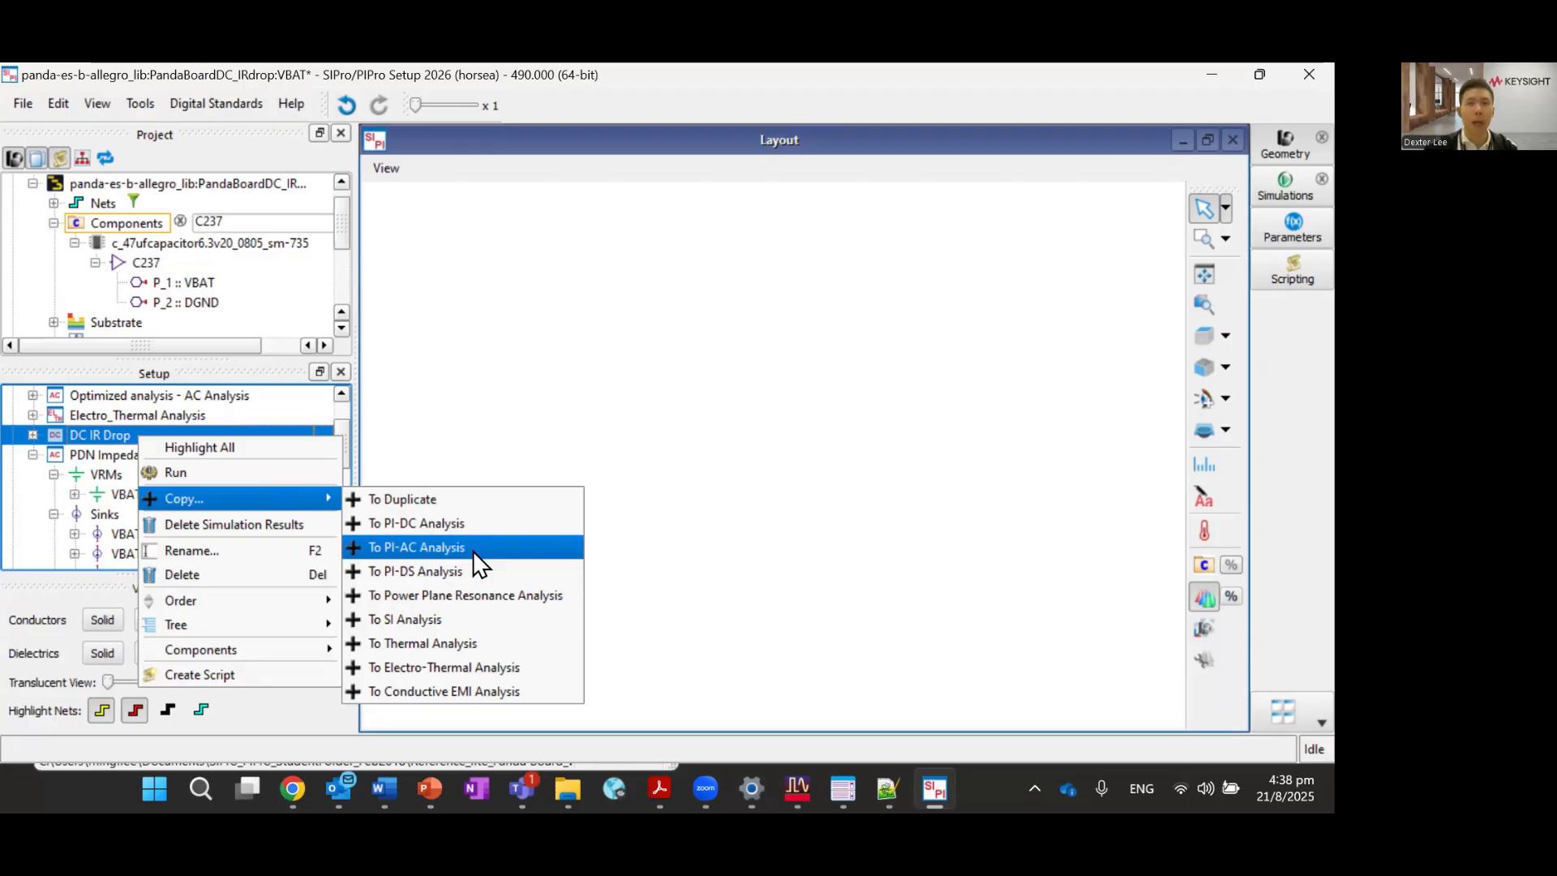
left_click(89, 457)
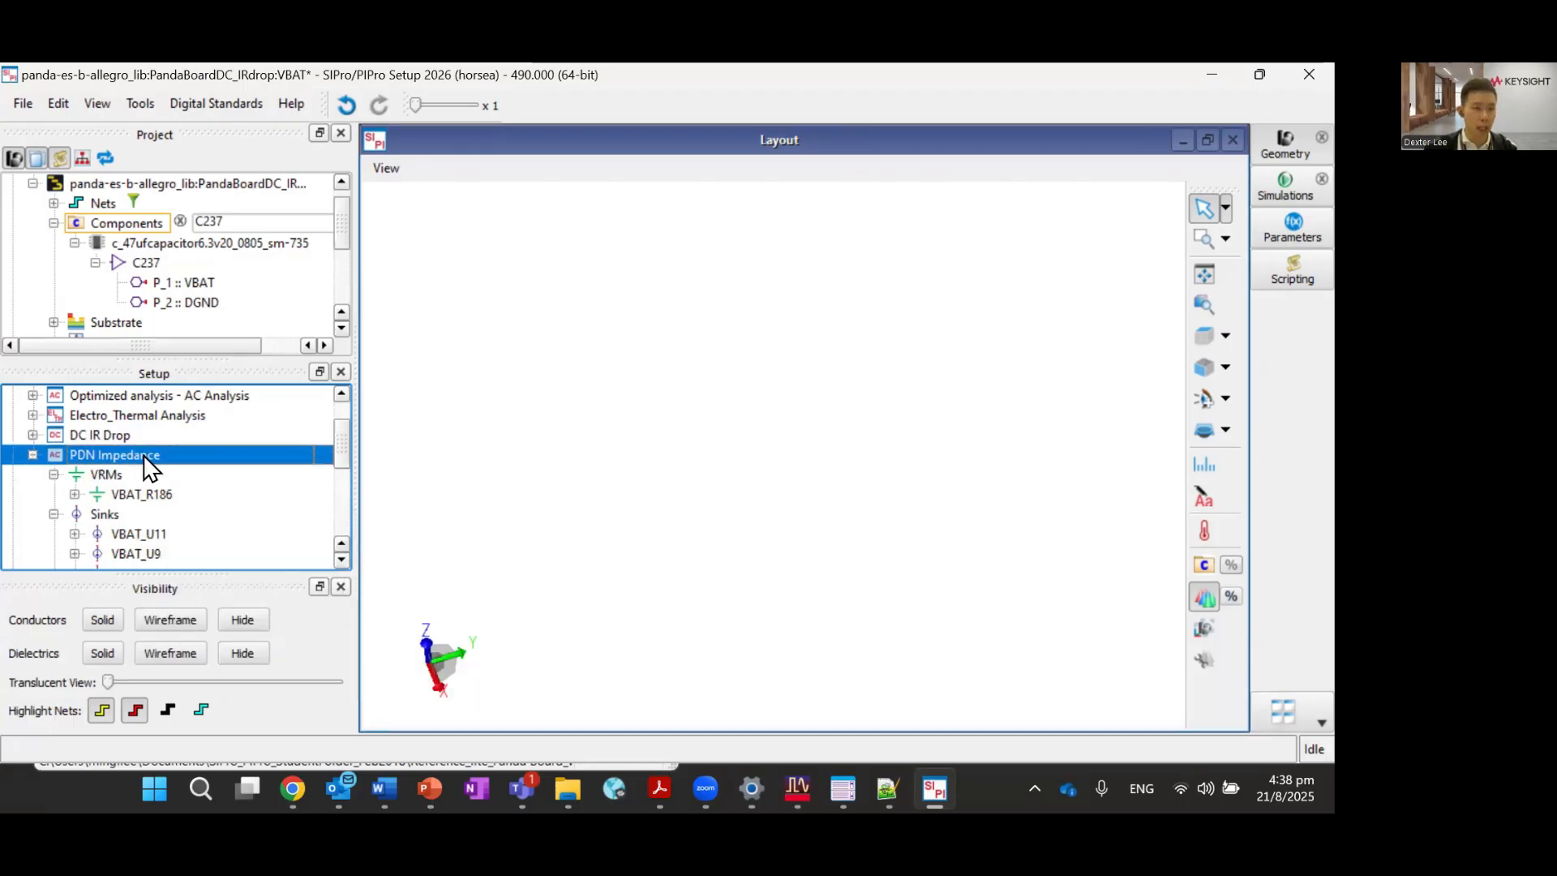
Try to select the component instances connected exclusively to the PDN Impedance analysis's VBAT and DGND nets.
scroll(149, 463, "down", 5)
scroll(149, 463, "up", 1)
left_click(129, 494)
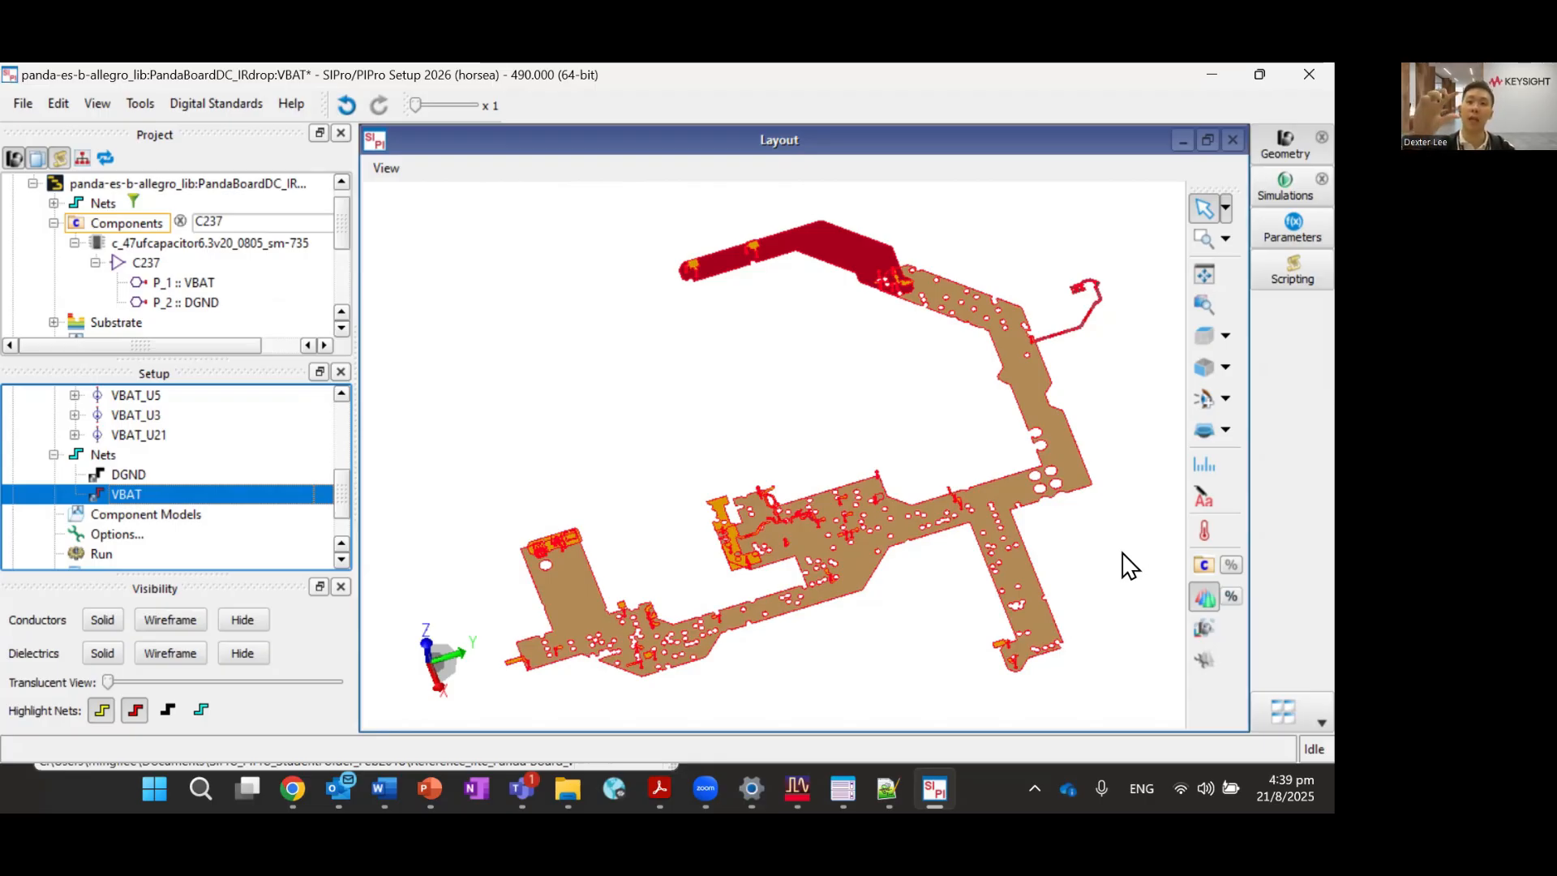
left_click(172, 473, "ctrl")
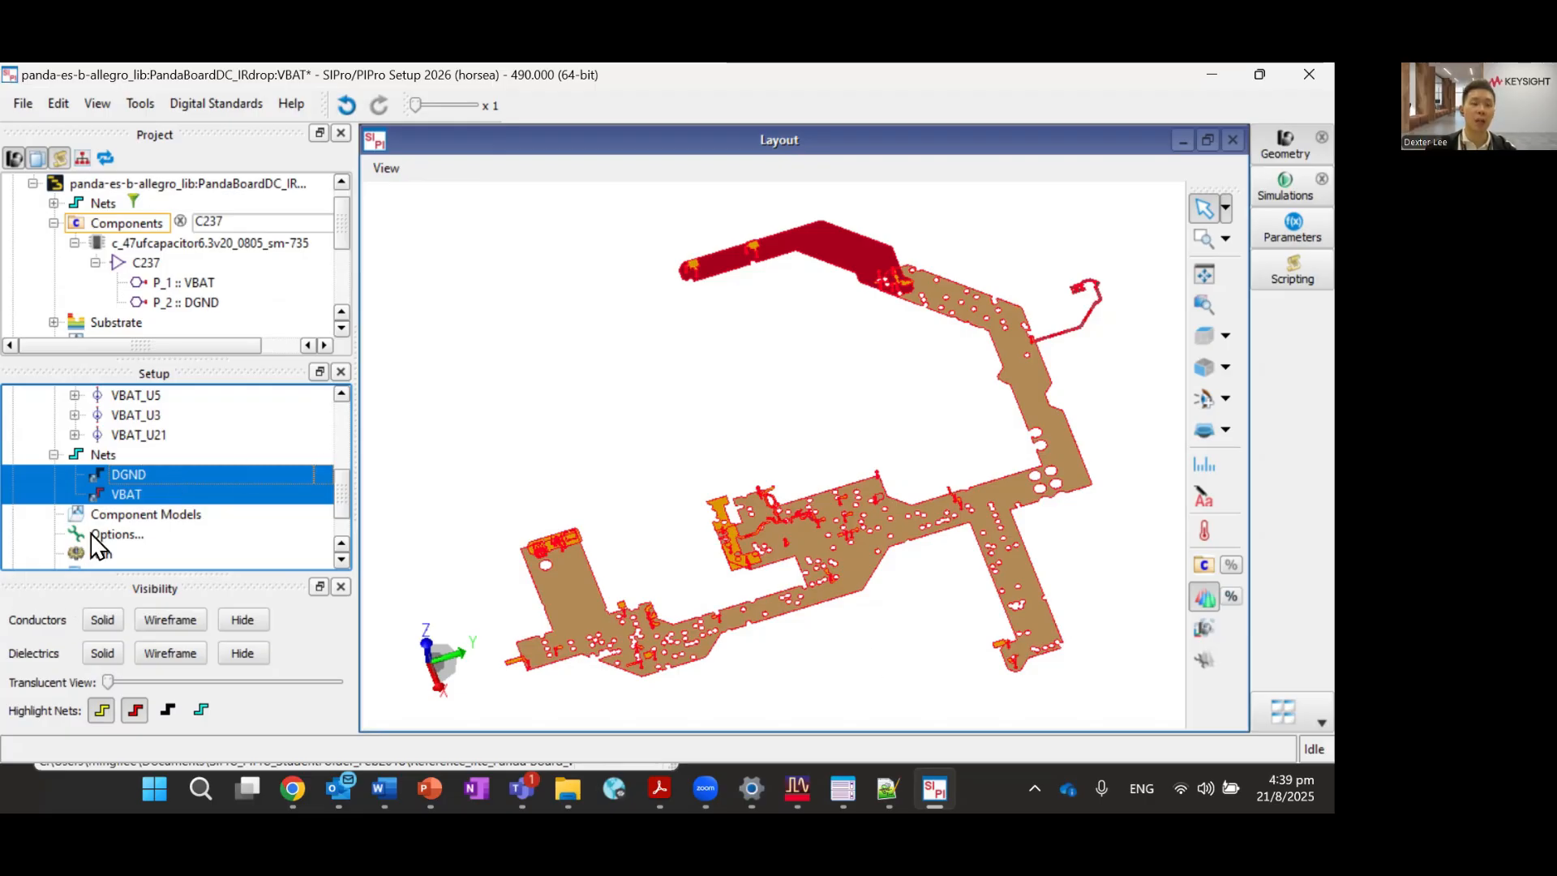
right_click(178, 467)
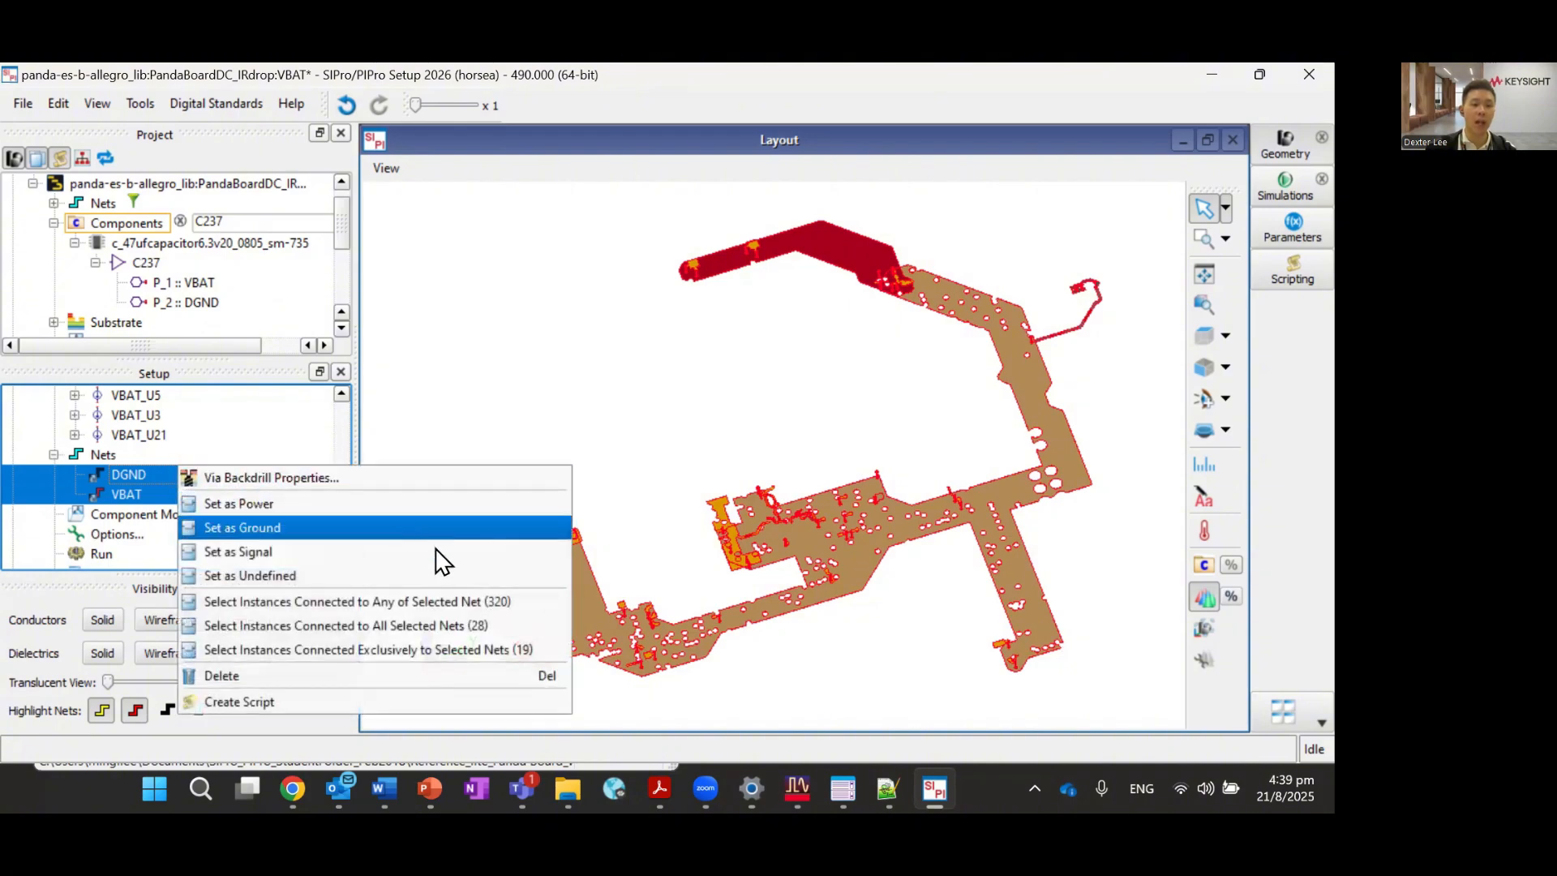
left_click(483, 649)
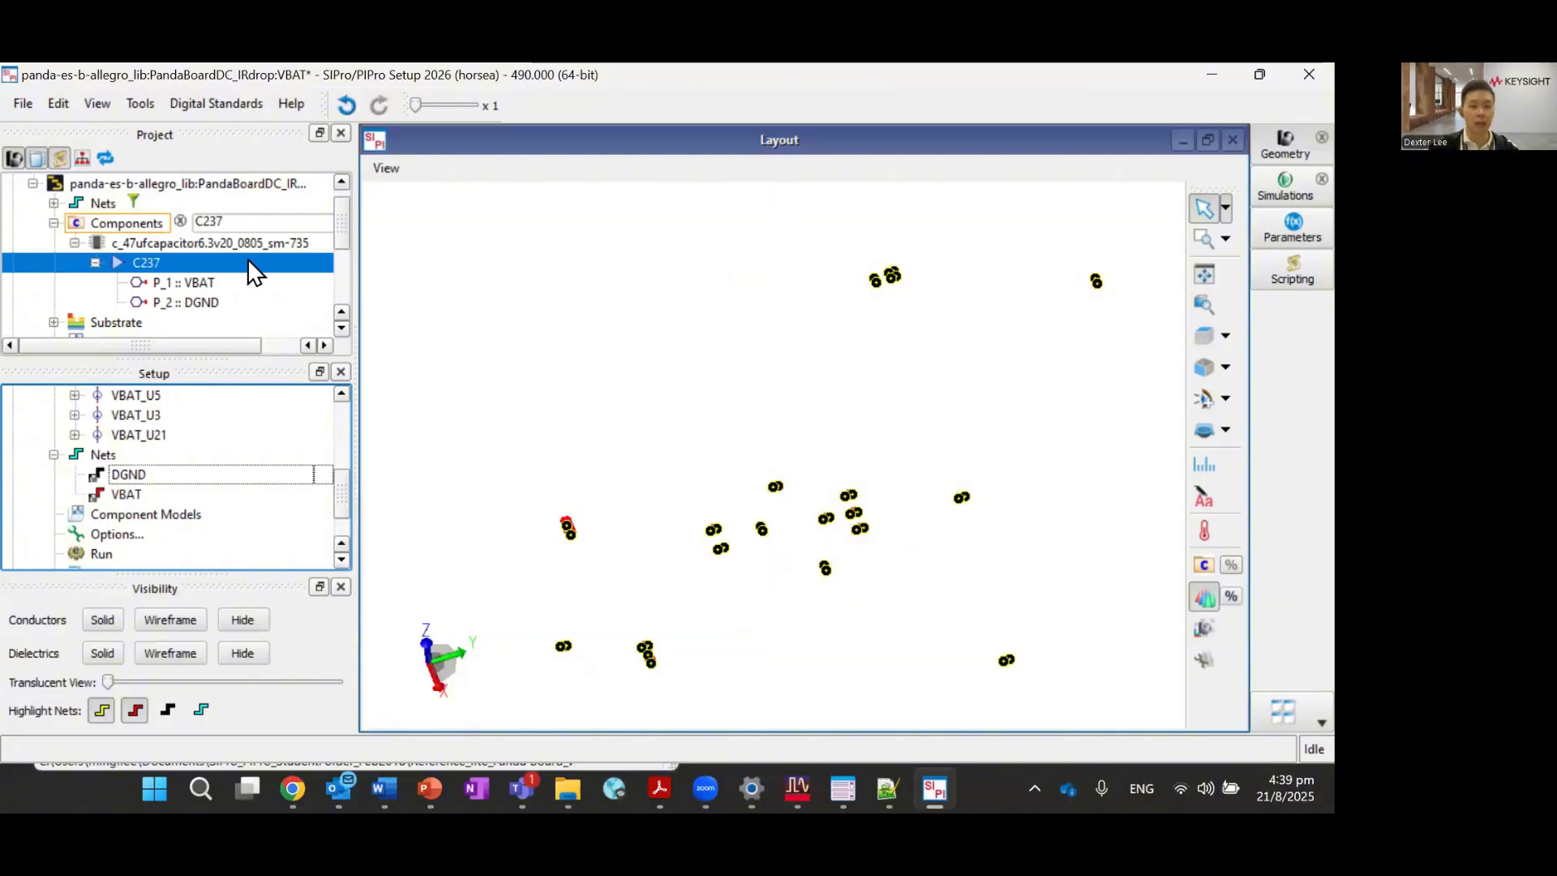
Clear the C237 component filter and select the instances connected exclusively to the VBAT and DGND nets.
left_click(180, 221)
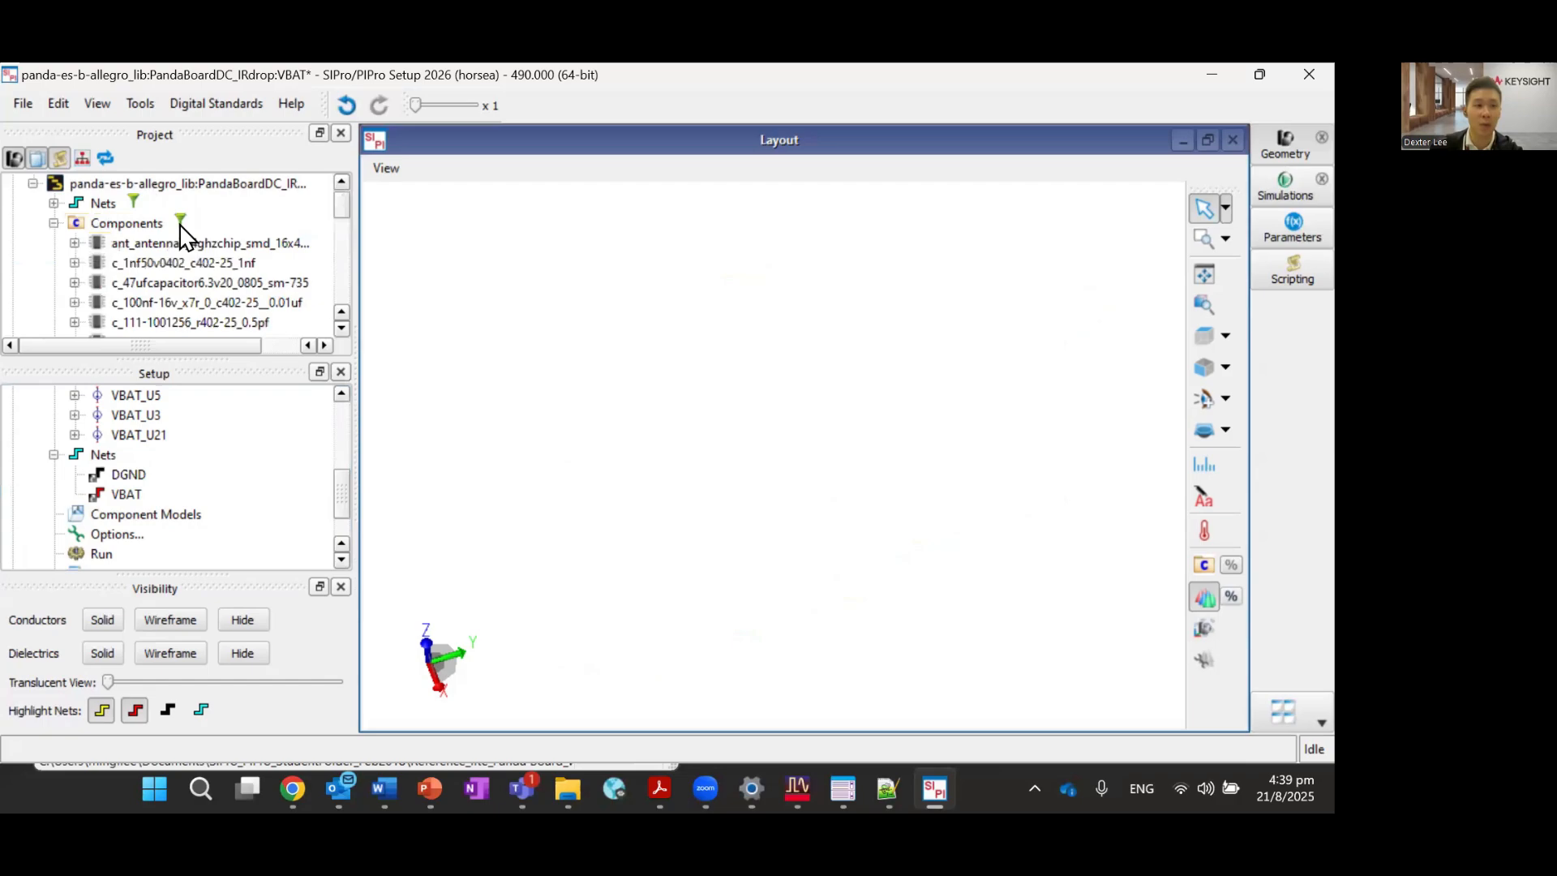
left_click(130, 493)
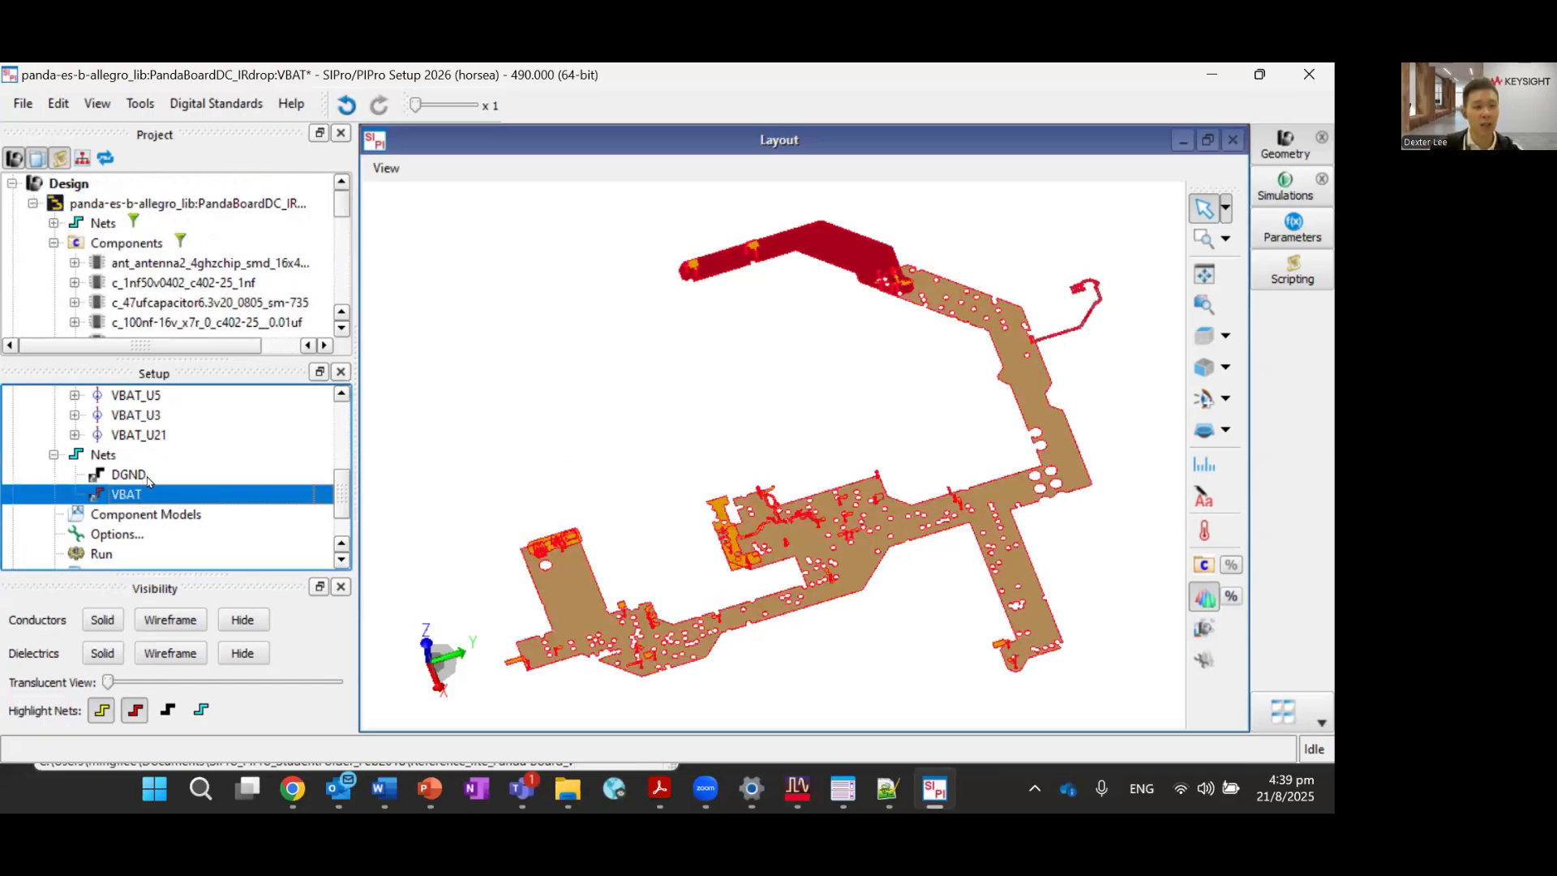
left_click(149, 481, "ctrl")
right_click(154, 475)
left_click(312, 650)
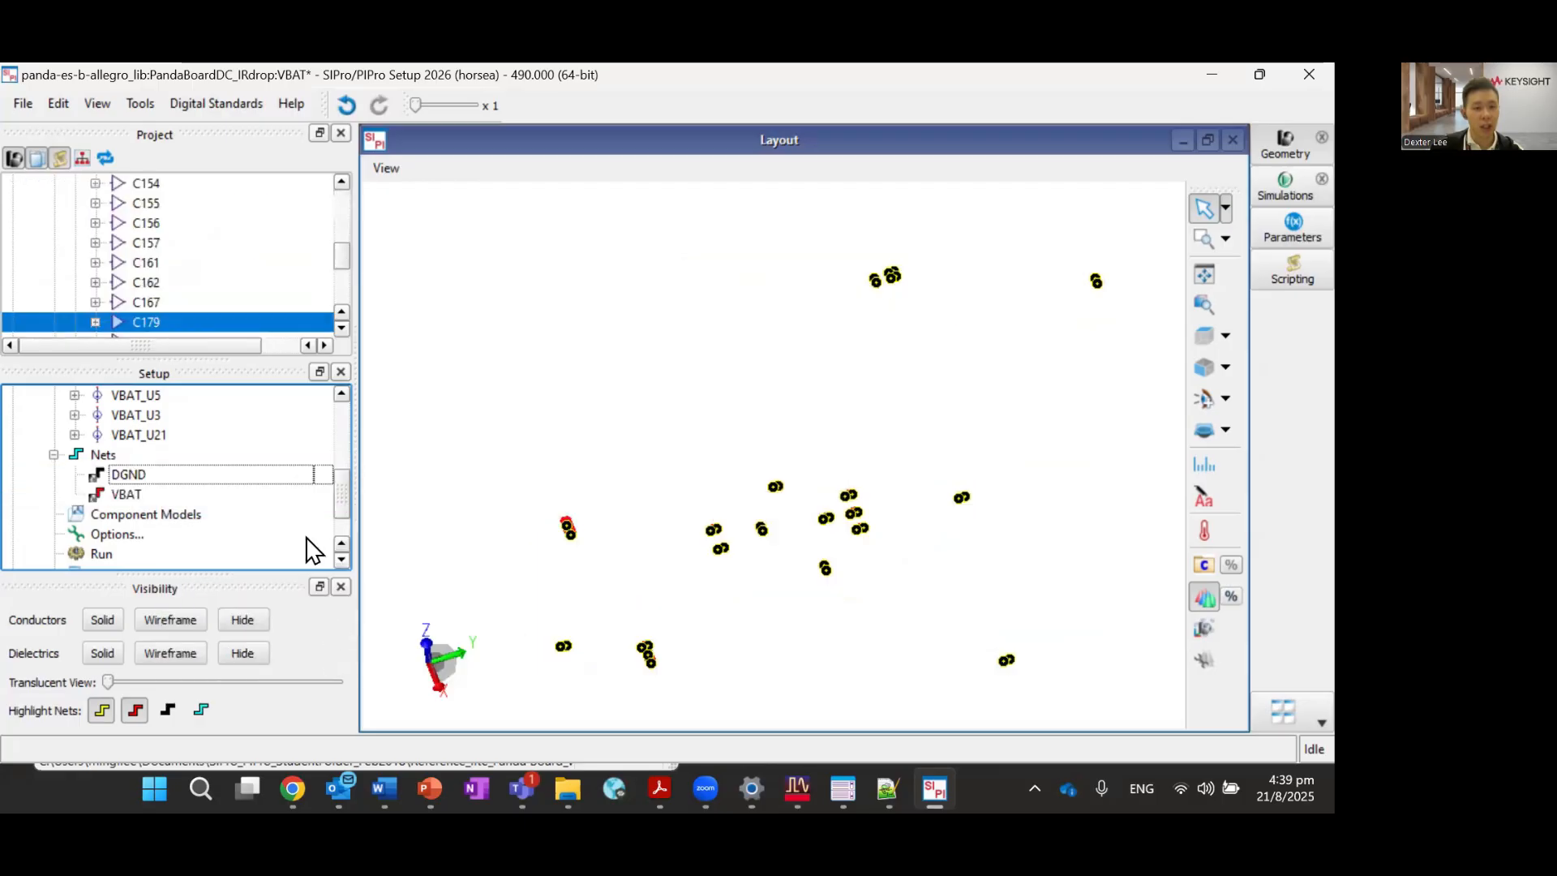
Inspect the selected capacitors in the layout and add them to the PDN Impedance analysis's component models.
scroll(162, 325, "up", 5)
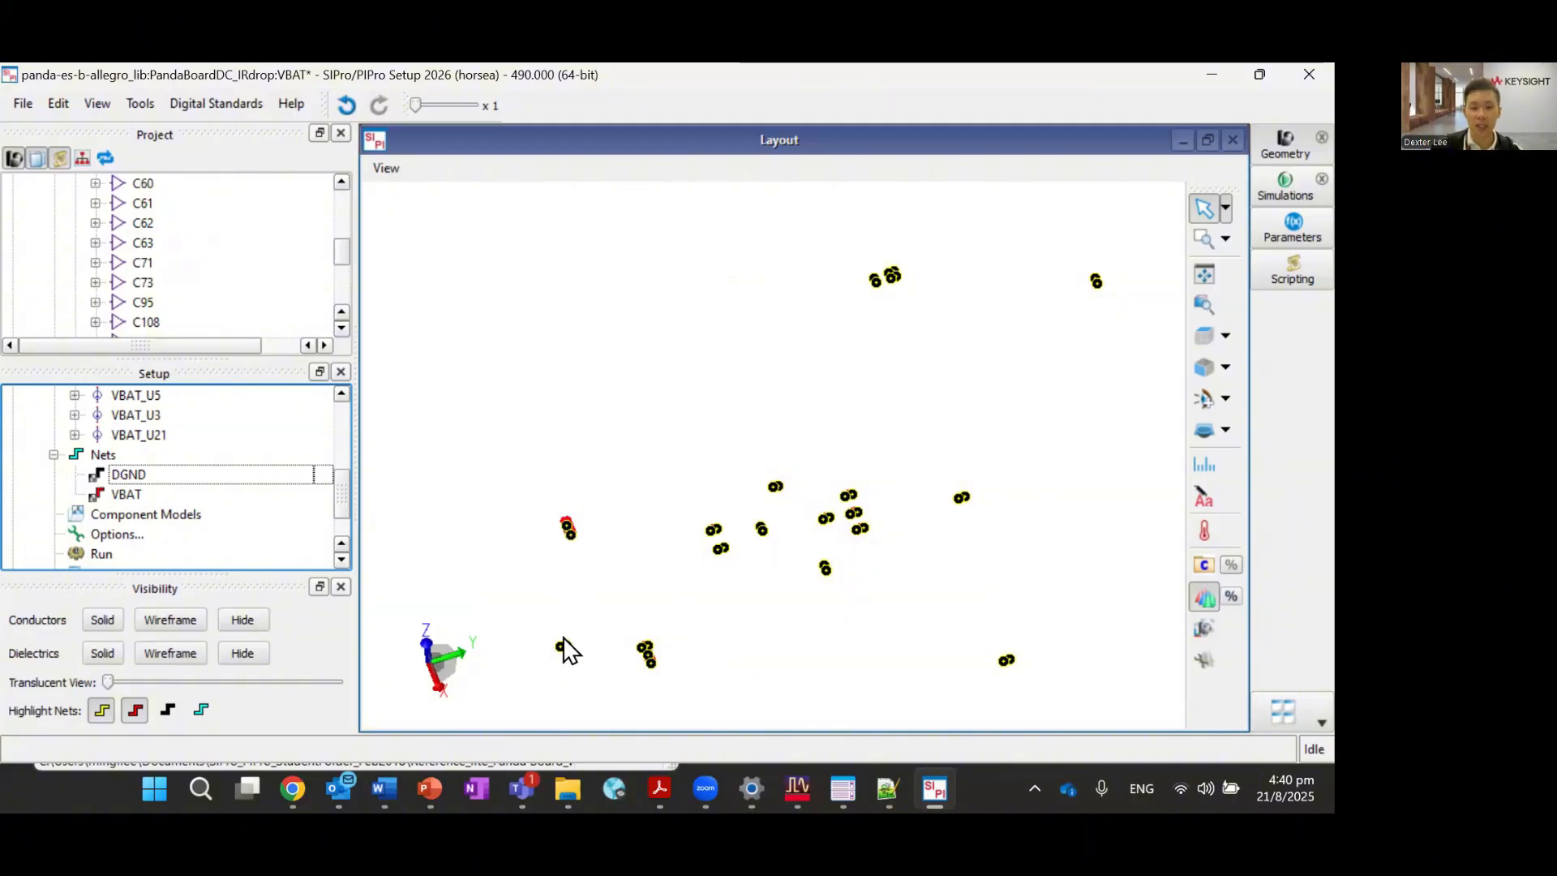
scroll(855, 523, "up", 5)
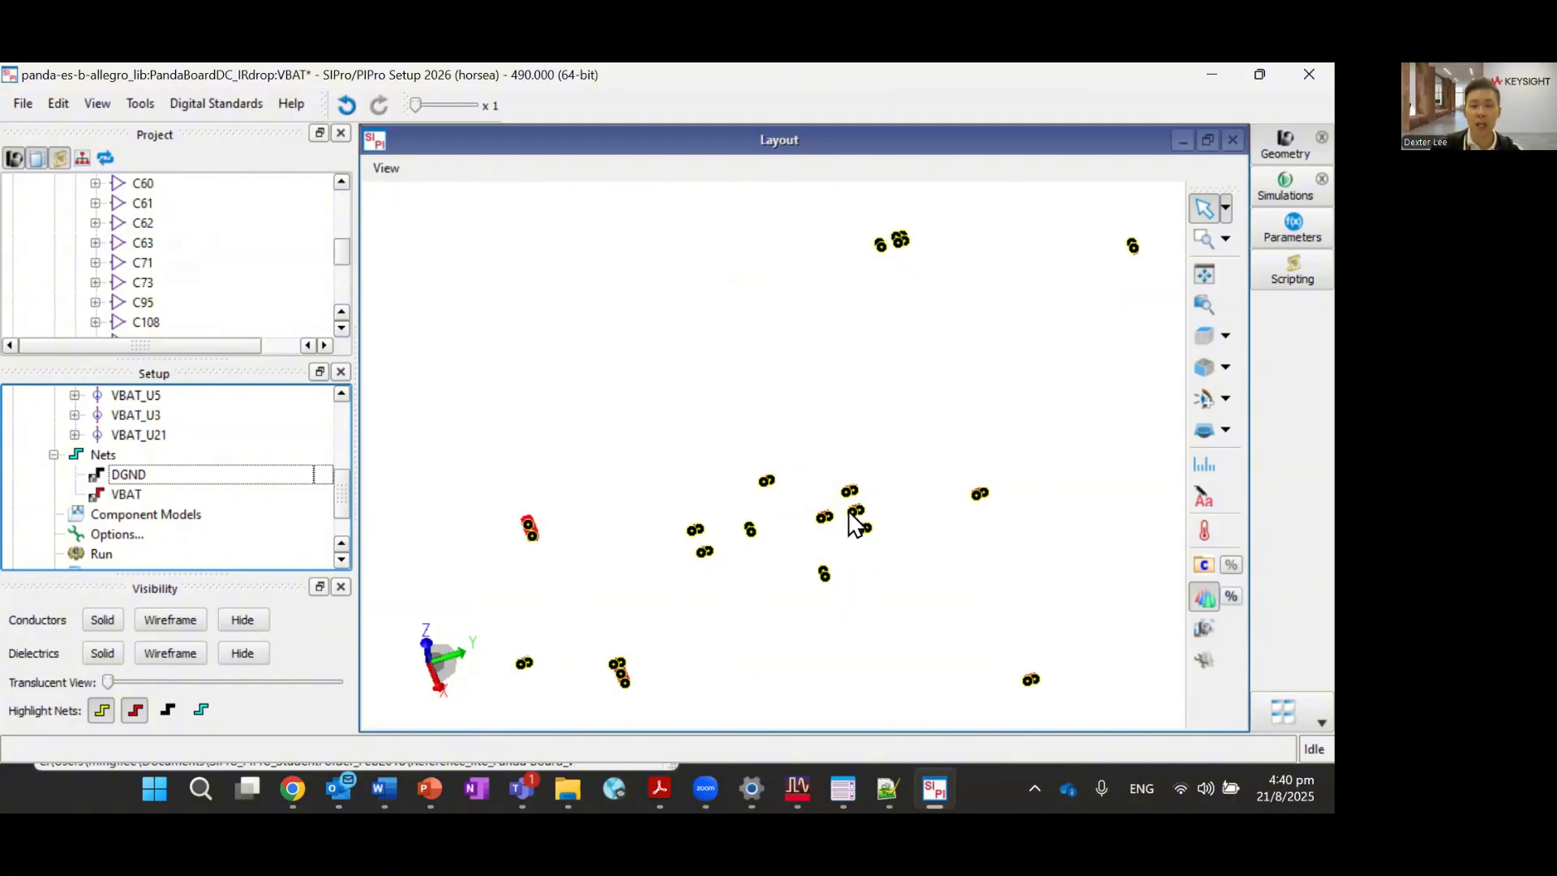
scroll(876, 523, "down", 5)
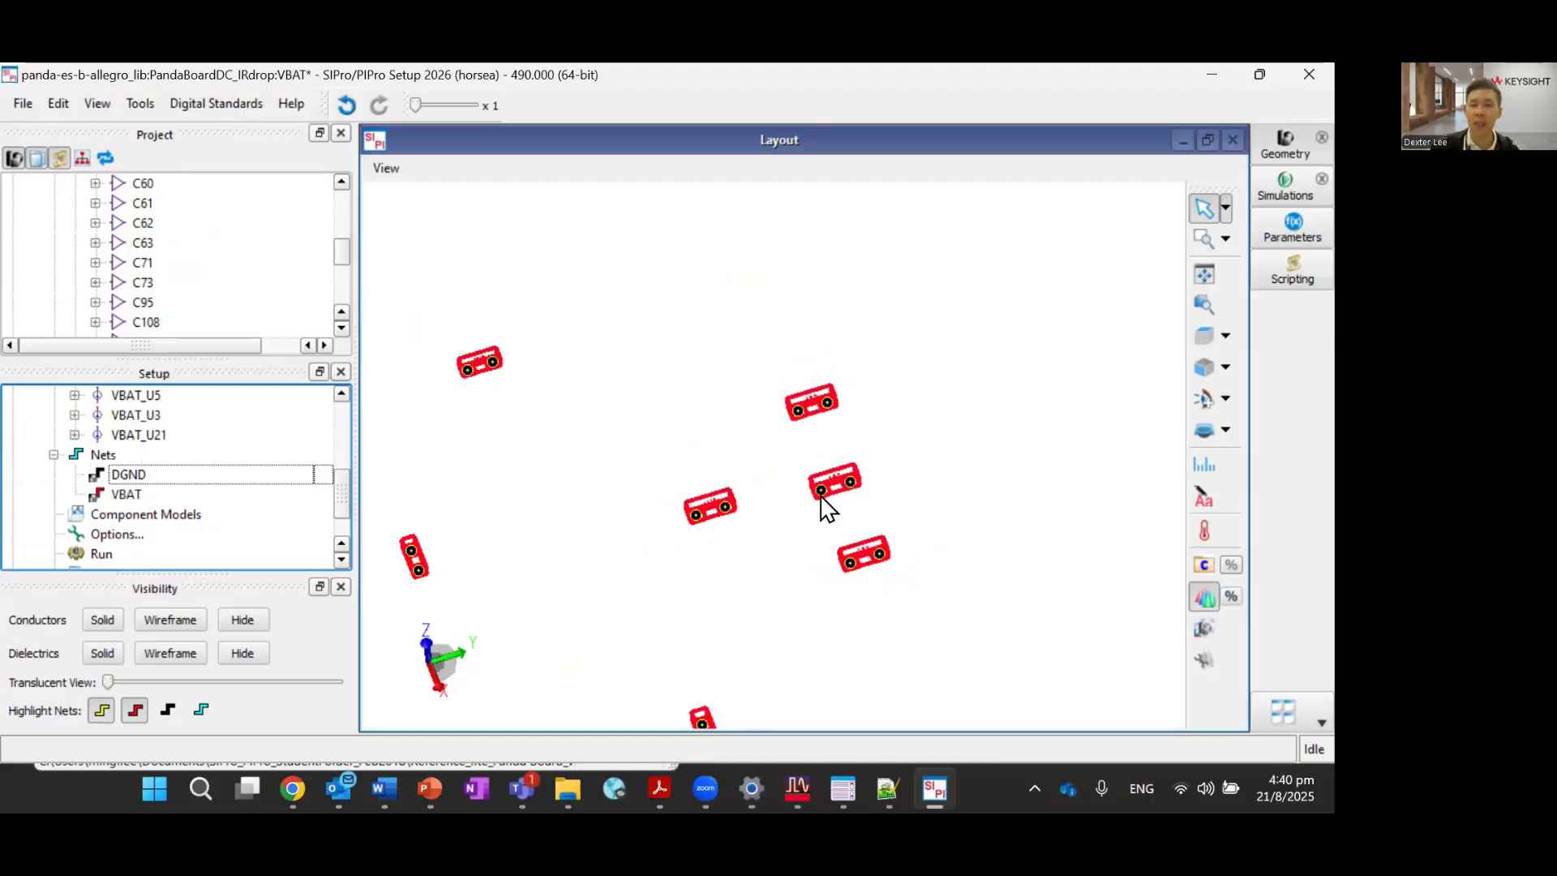
scroll(807, 513, "down", 2)
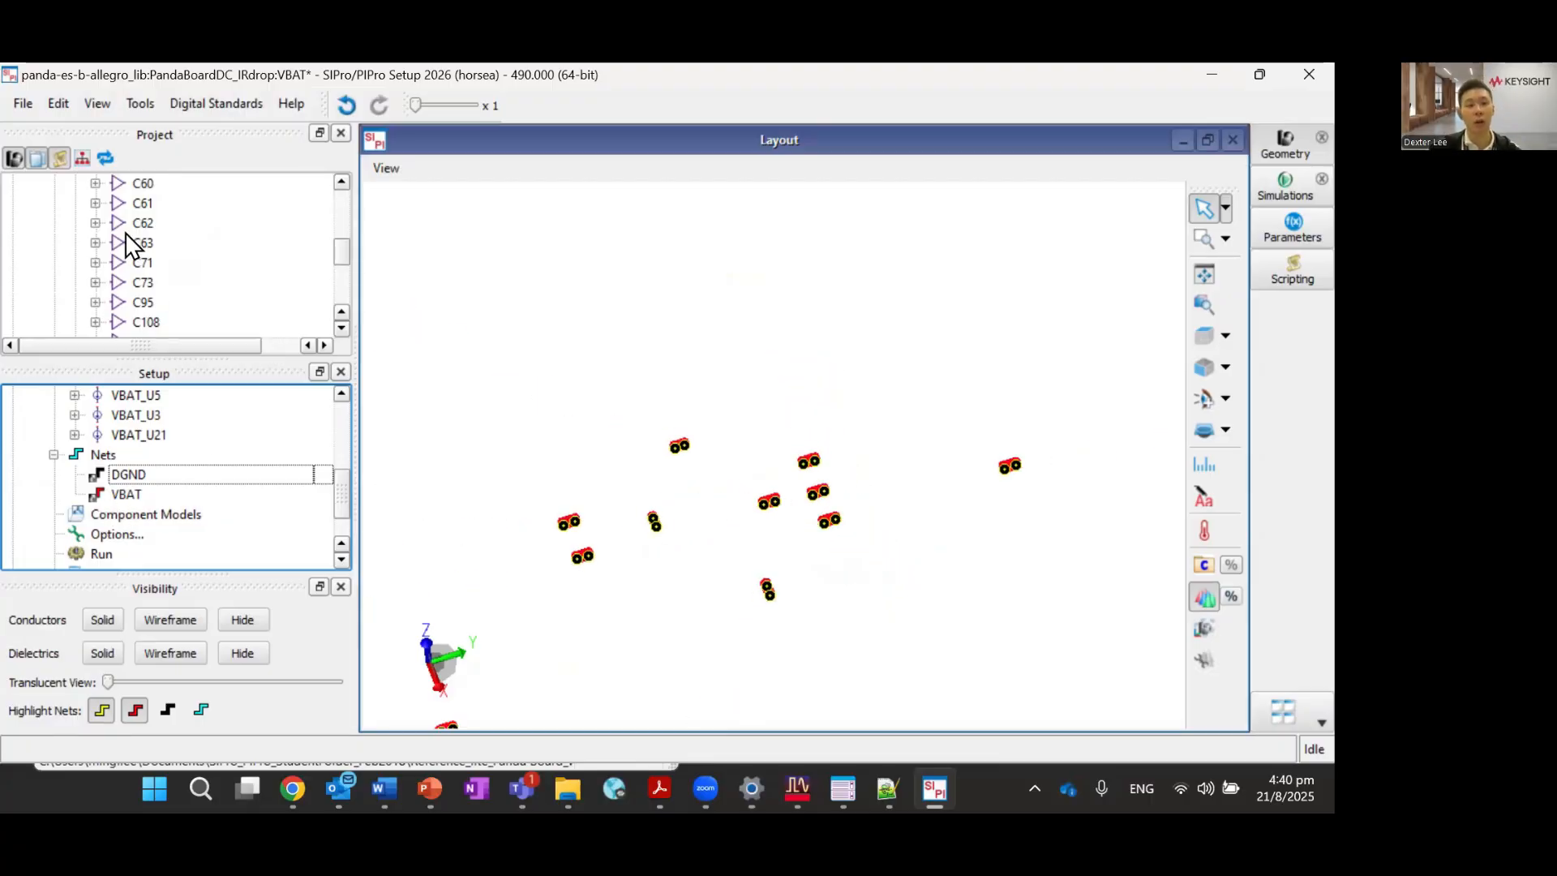
scroll(203, 272, "down", 10)
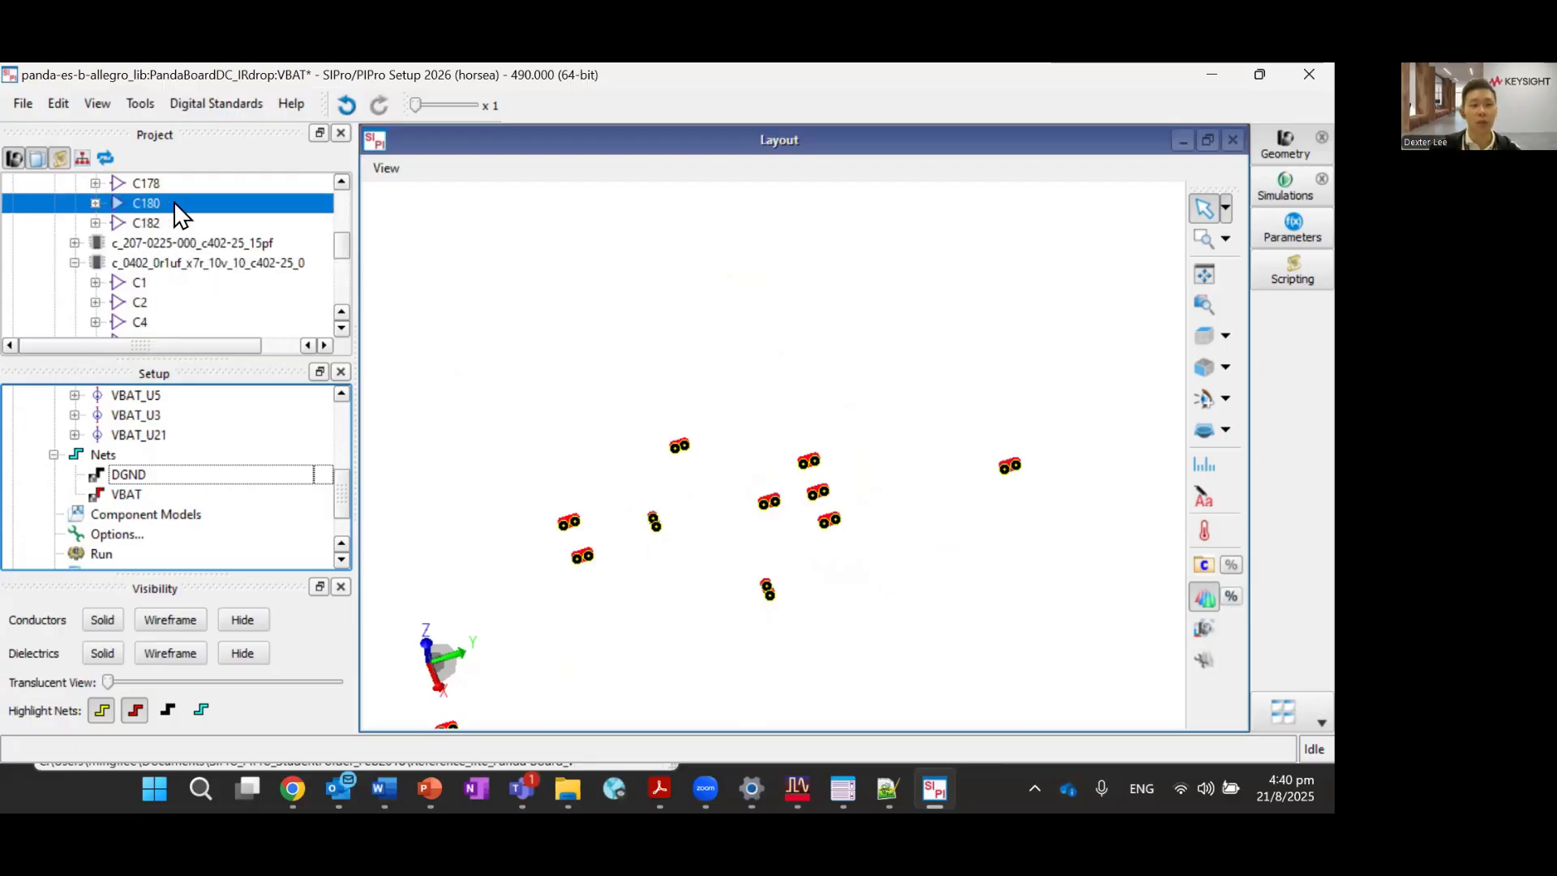
scroll(174, 201, "up", 2)
scroll(180, 276, "down", 1)
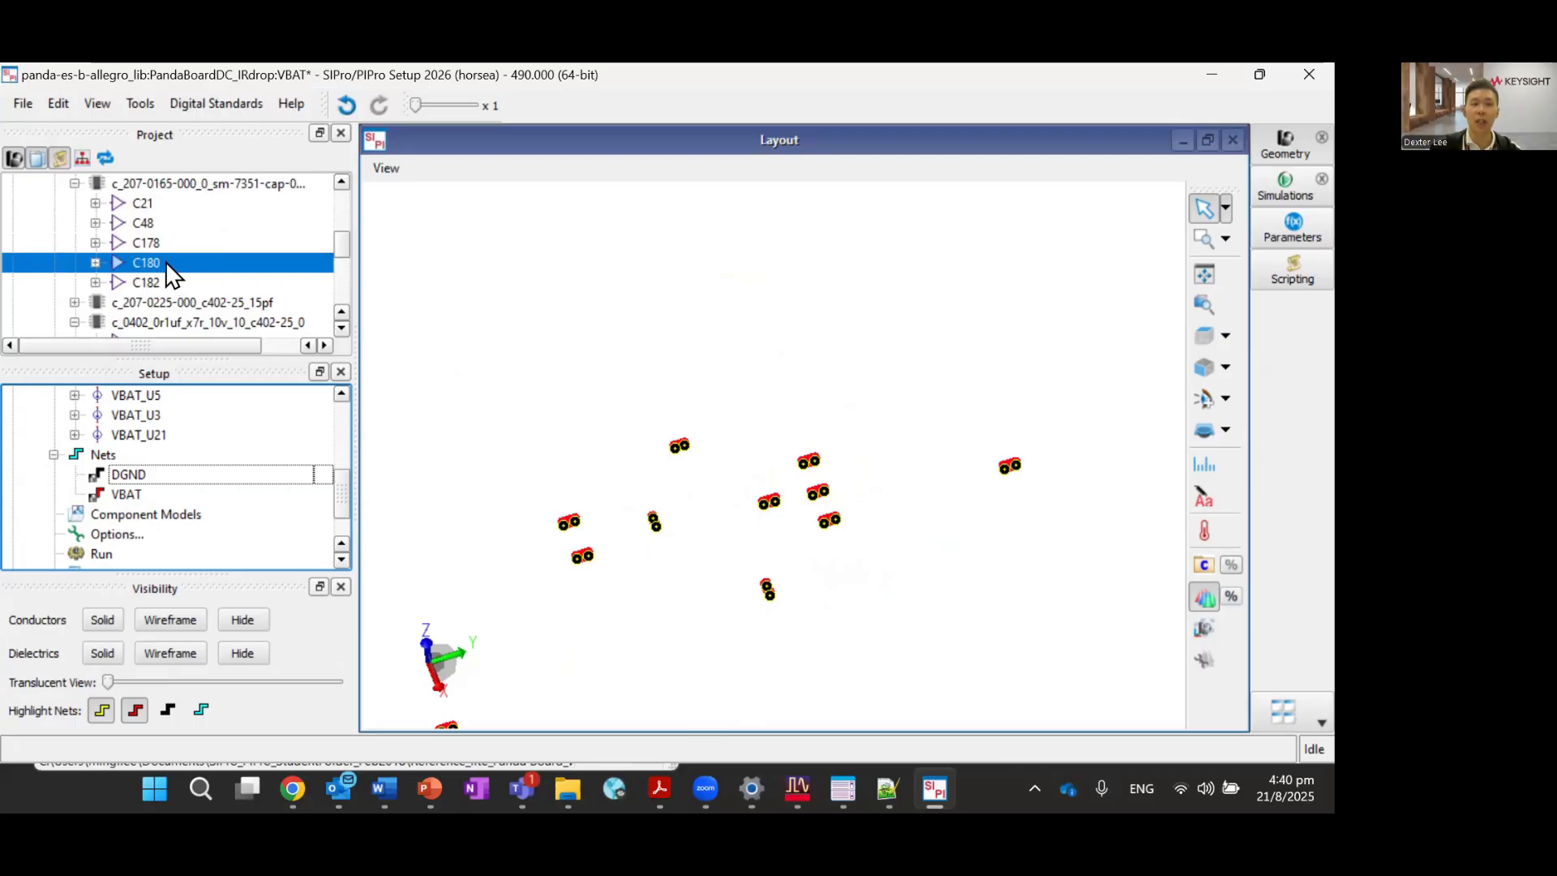
left_click(165, 262)
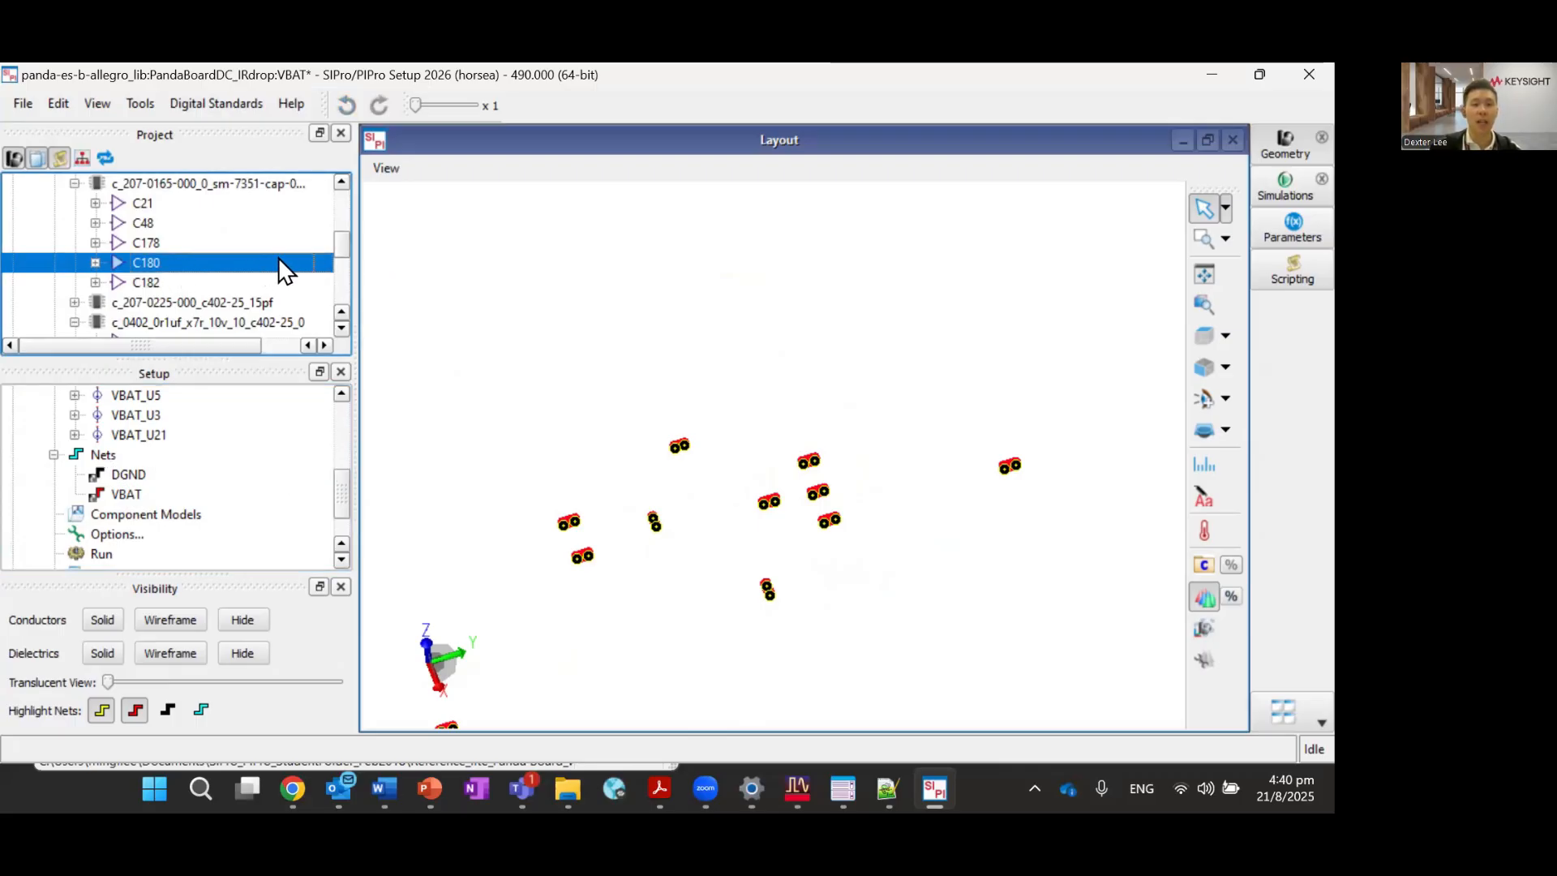
left_click_drag(328, 259, 209, 518)
scroll(252, 487, "down", 3)
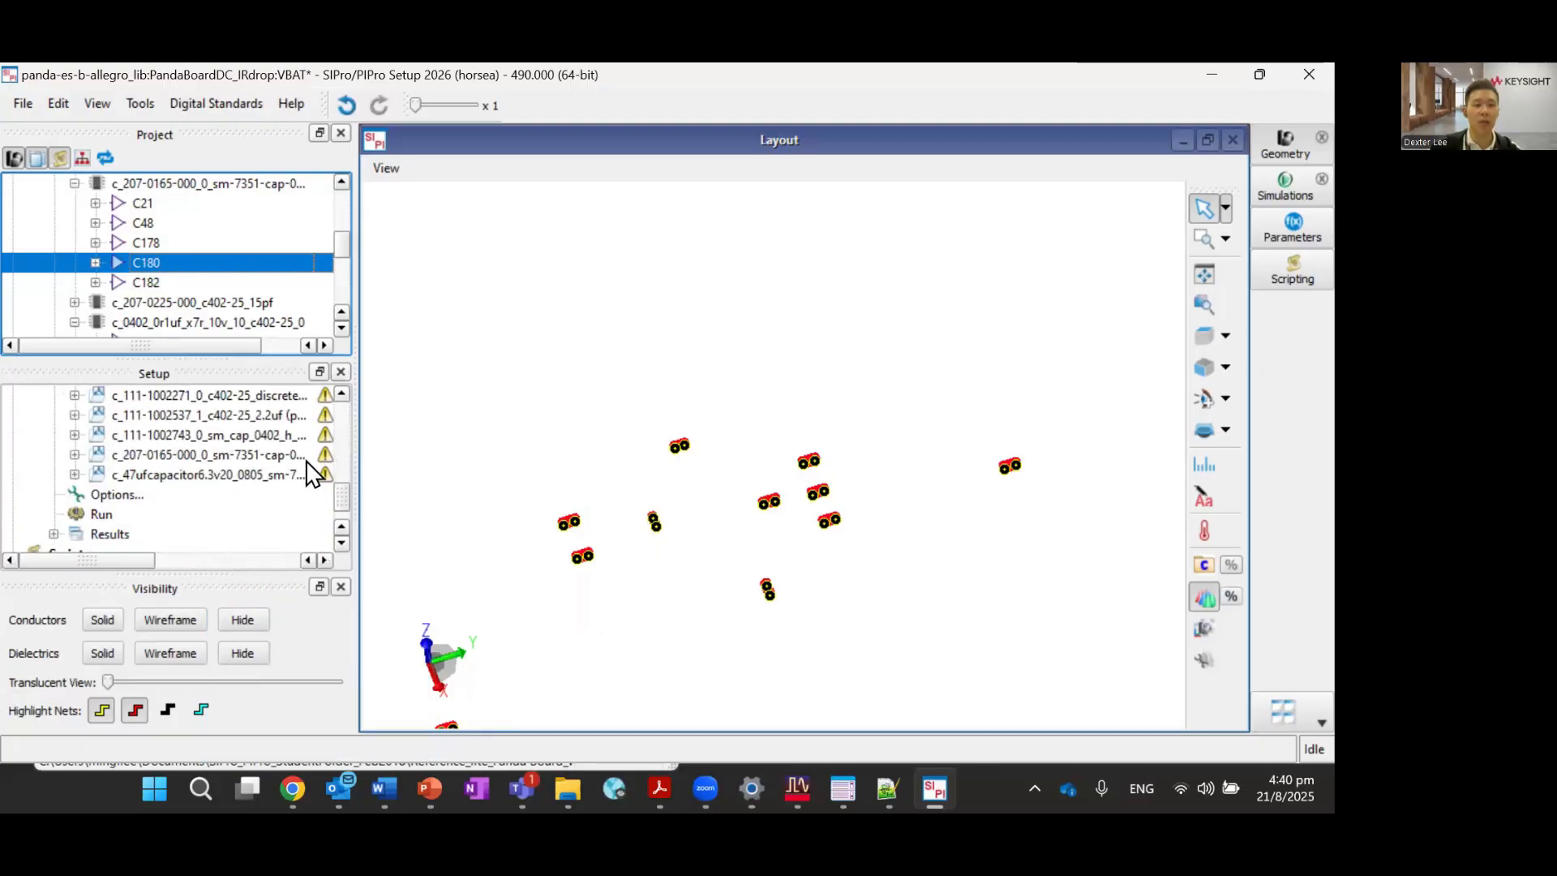
Auto-assign models to all capacitor component models of the PDN Impedance analysis.
left_click_drag(356, 447, 558, 447)
scroll(421, 445, "up", 1)
mouse_move(520, 514)
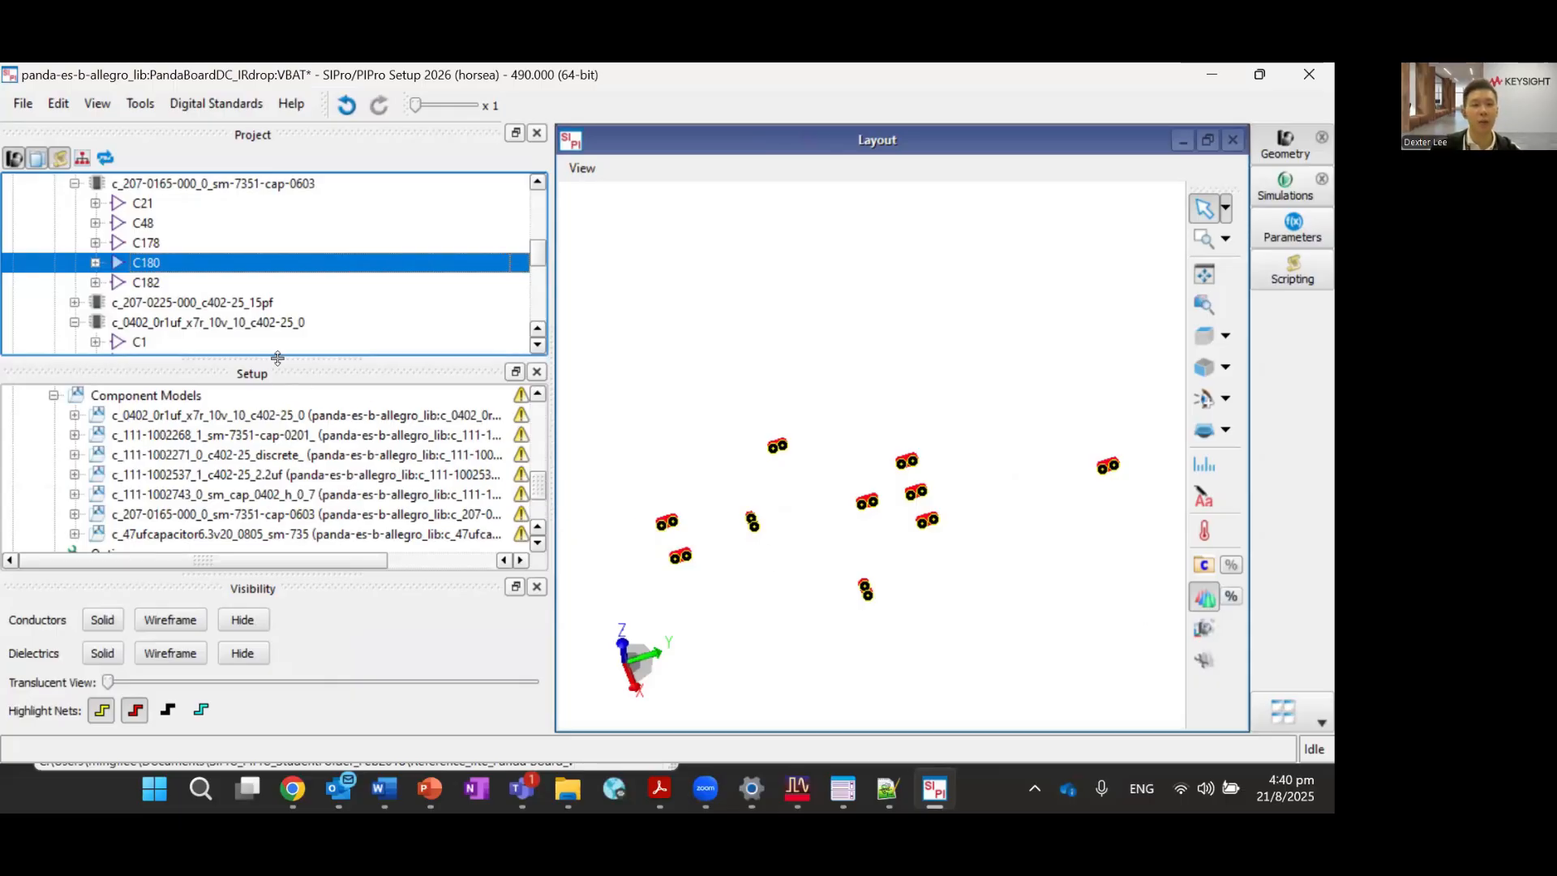
left_click_drag(277, 361, 275, 277)
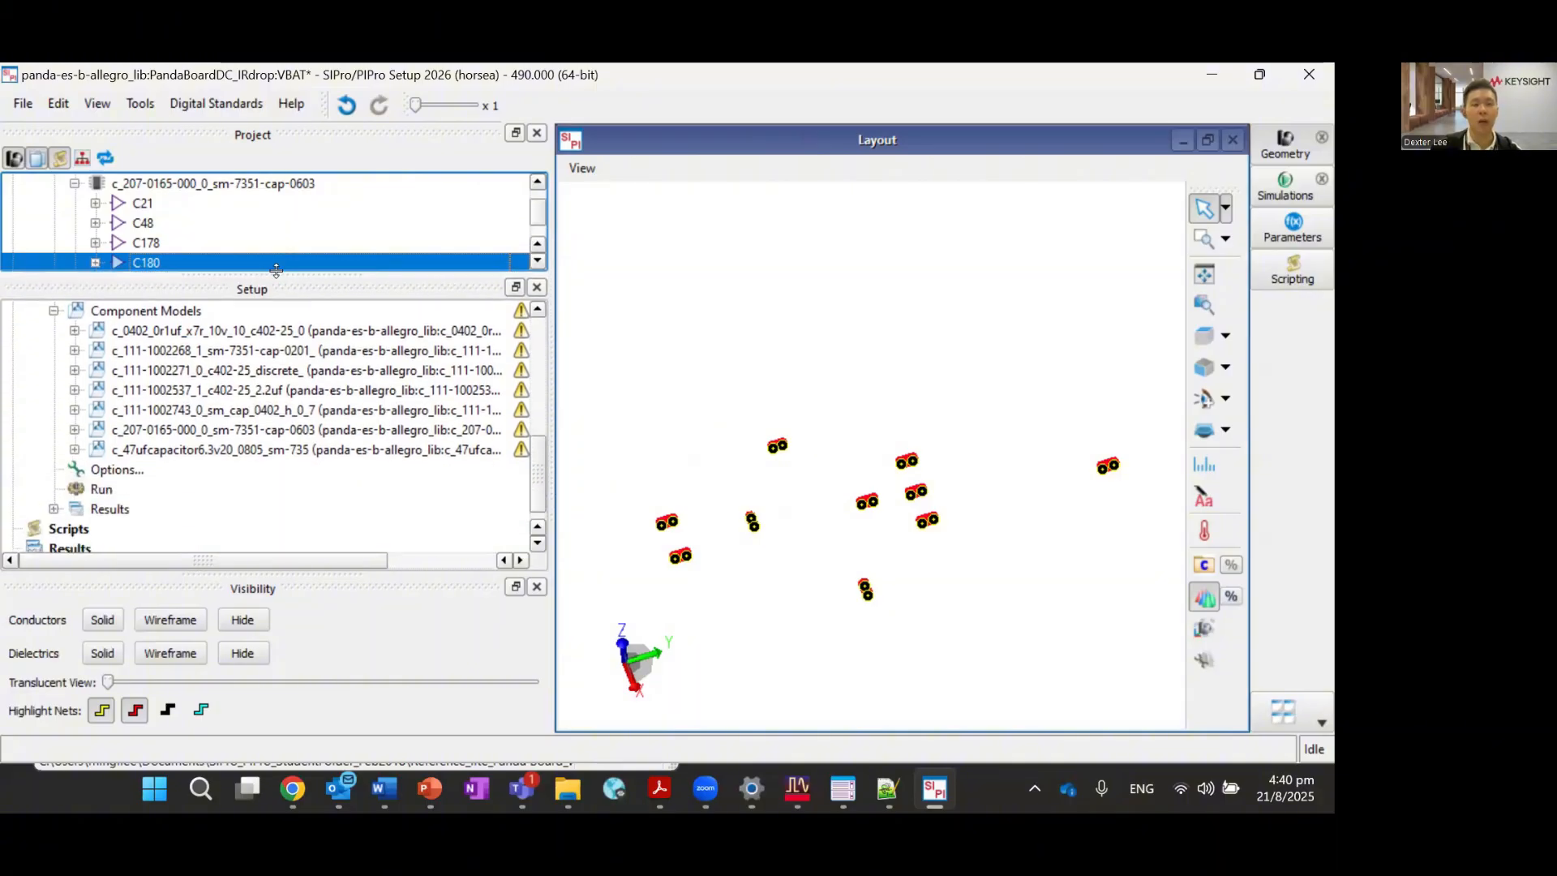
left_click(427, 333)
left_click(418, 469)
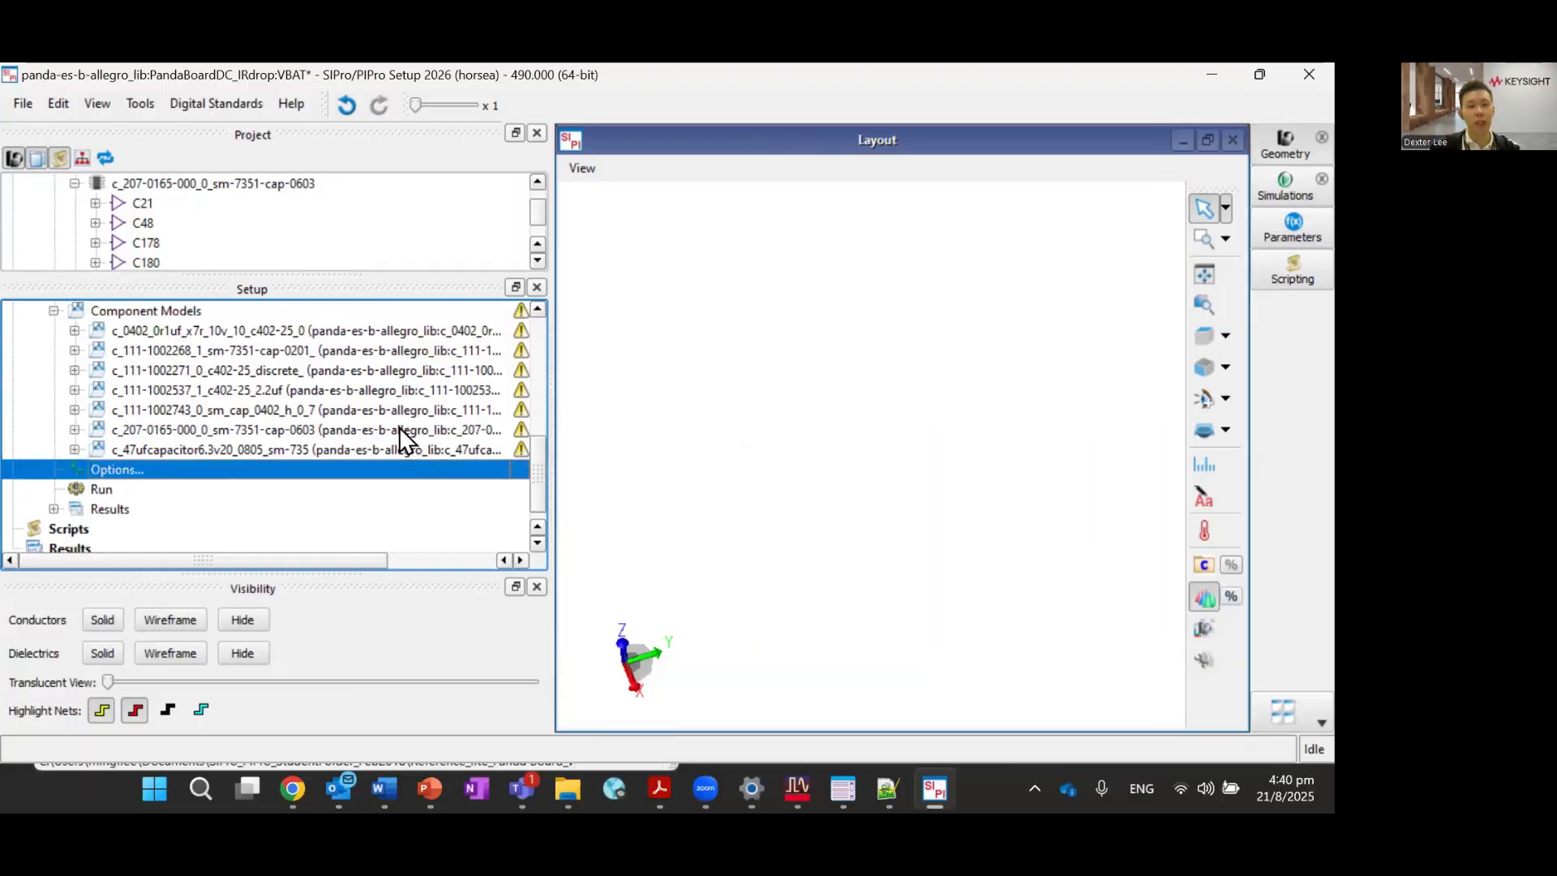
left_click(369, 331)
left_click(388, 450, "shift")
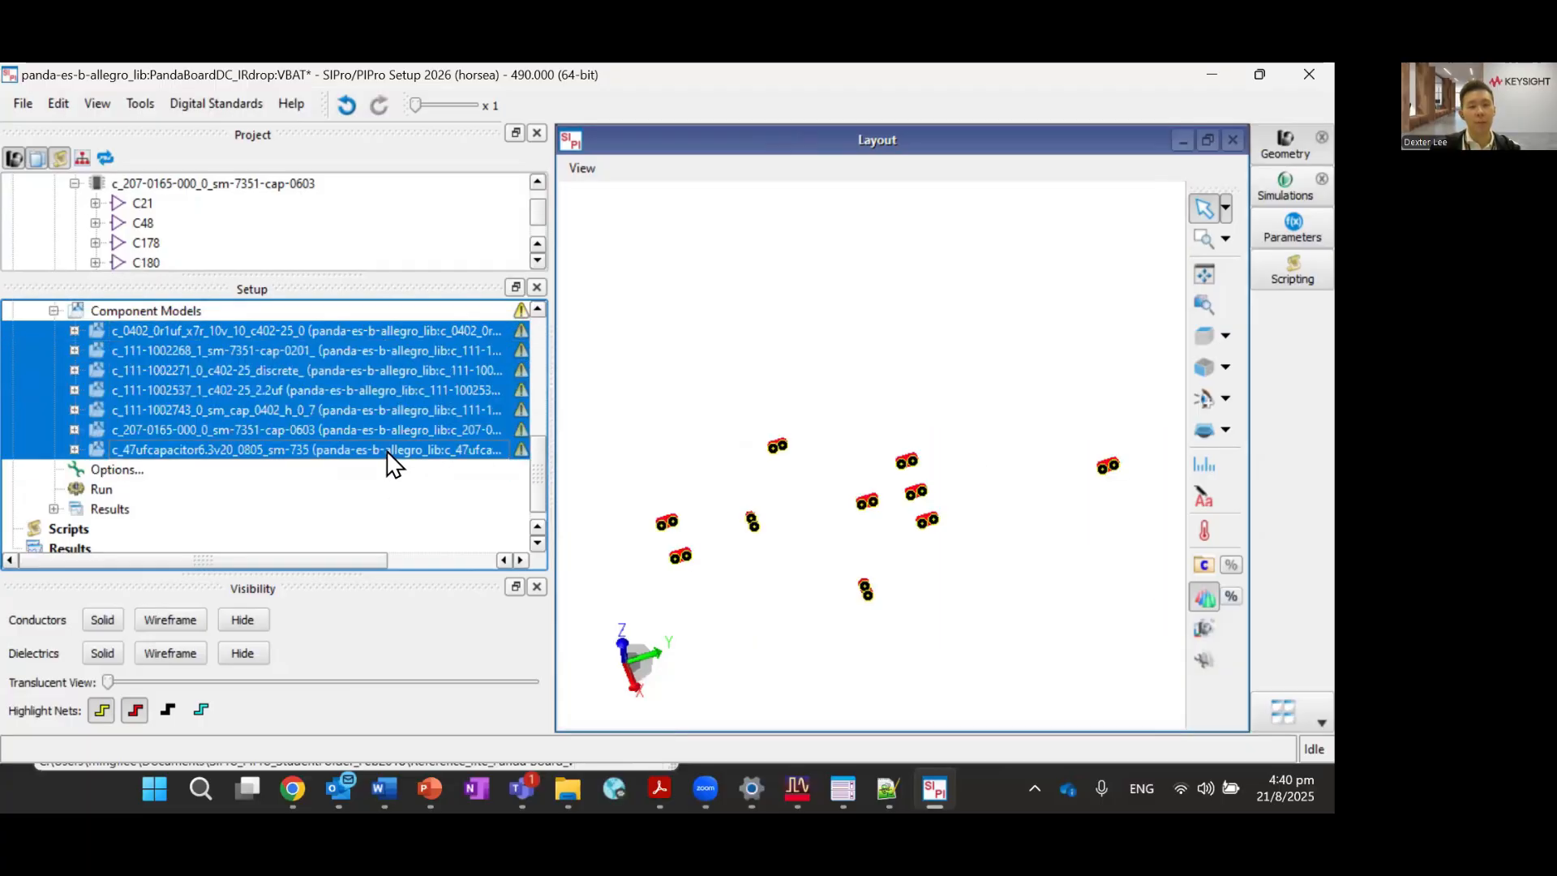
right_click(484, 331)
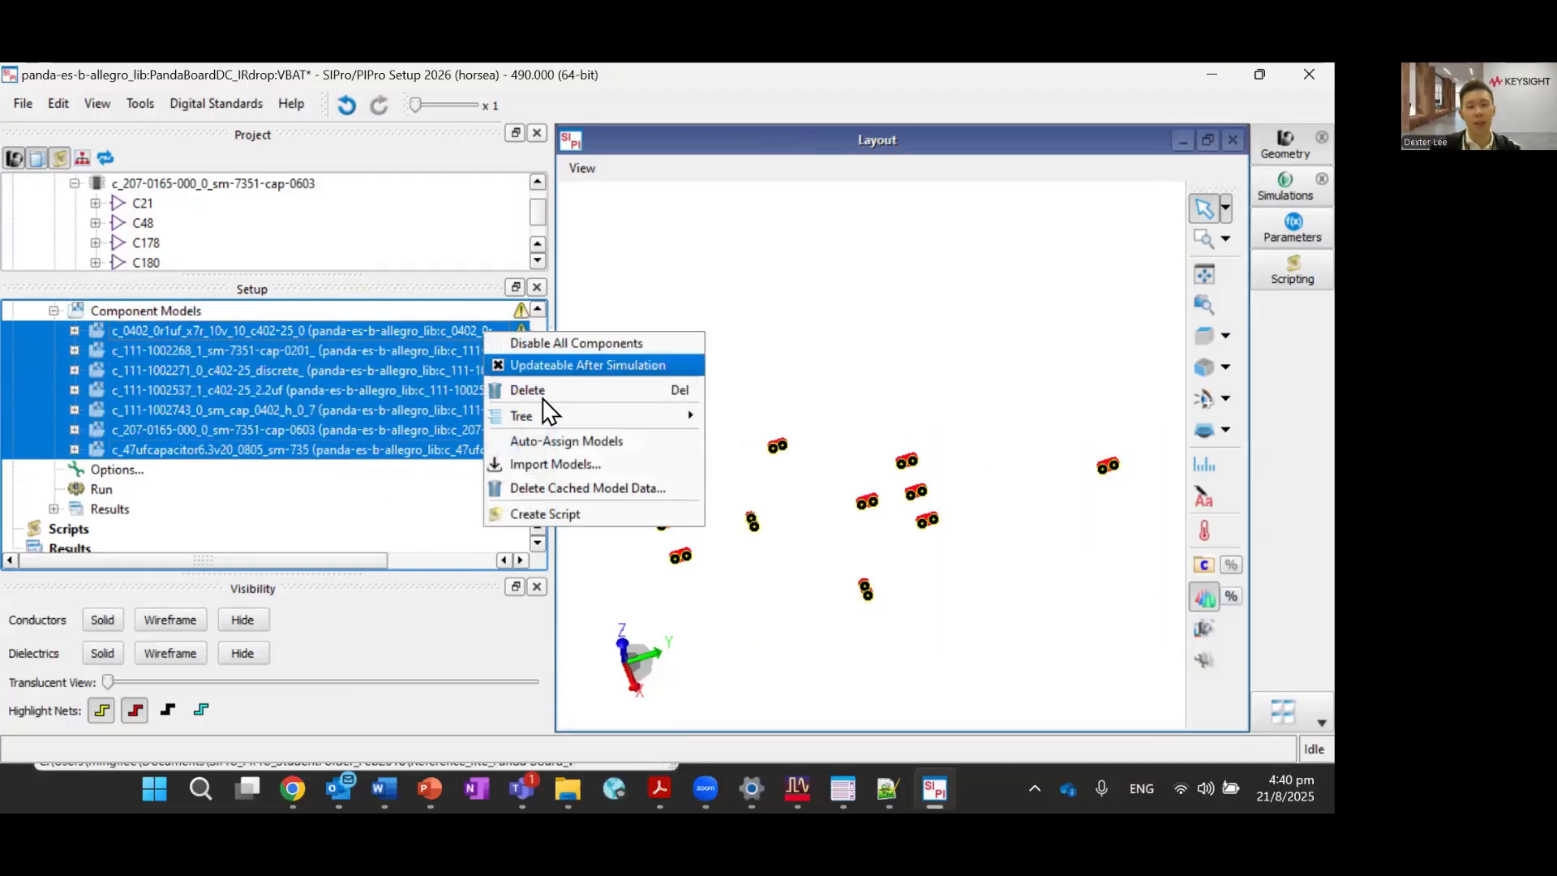
left_click(659, 444)
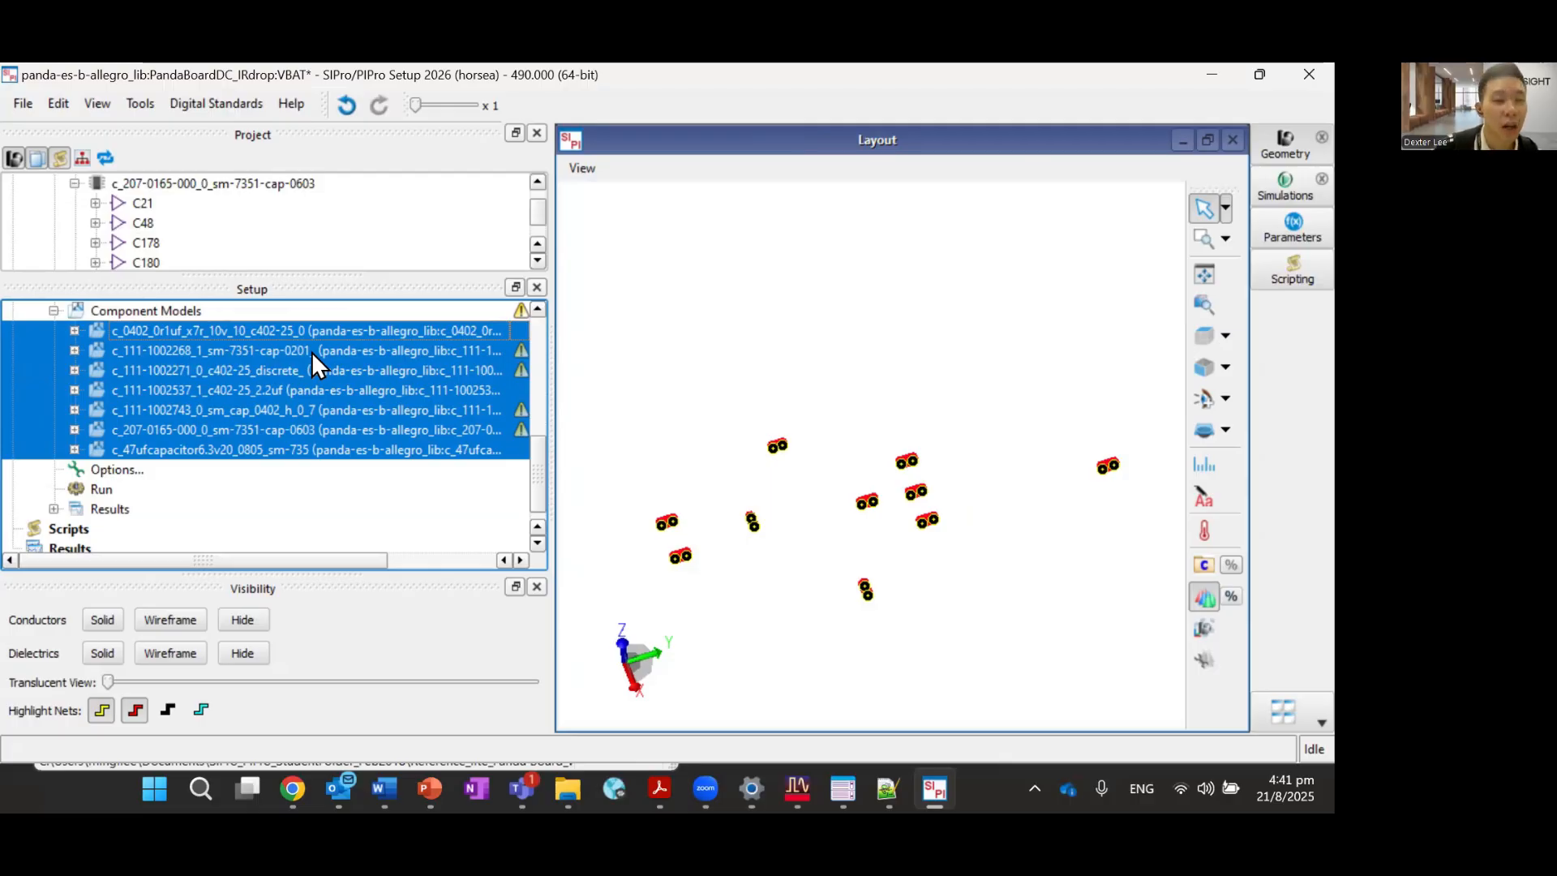
left_click(336, 490)
left_click(447, 332)
left_click(460, 350)
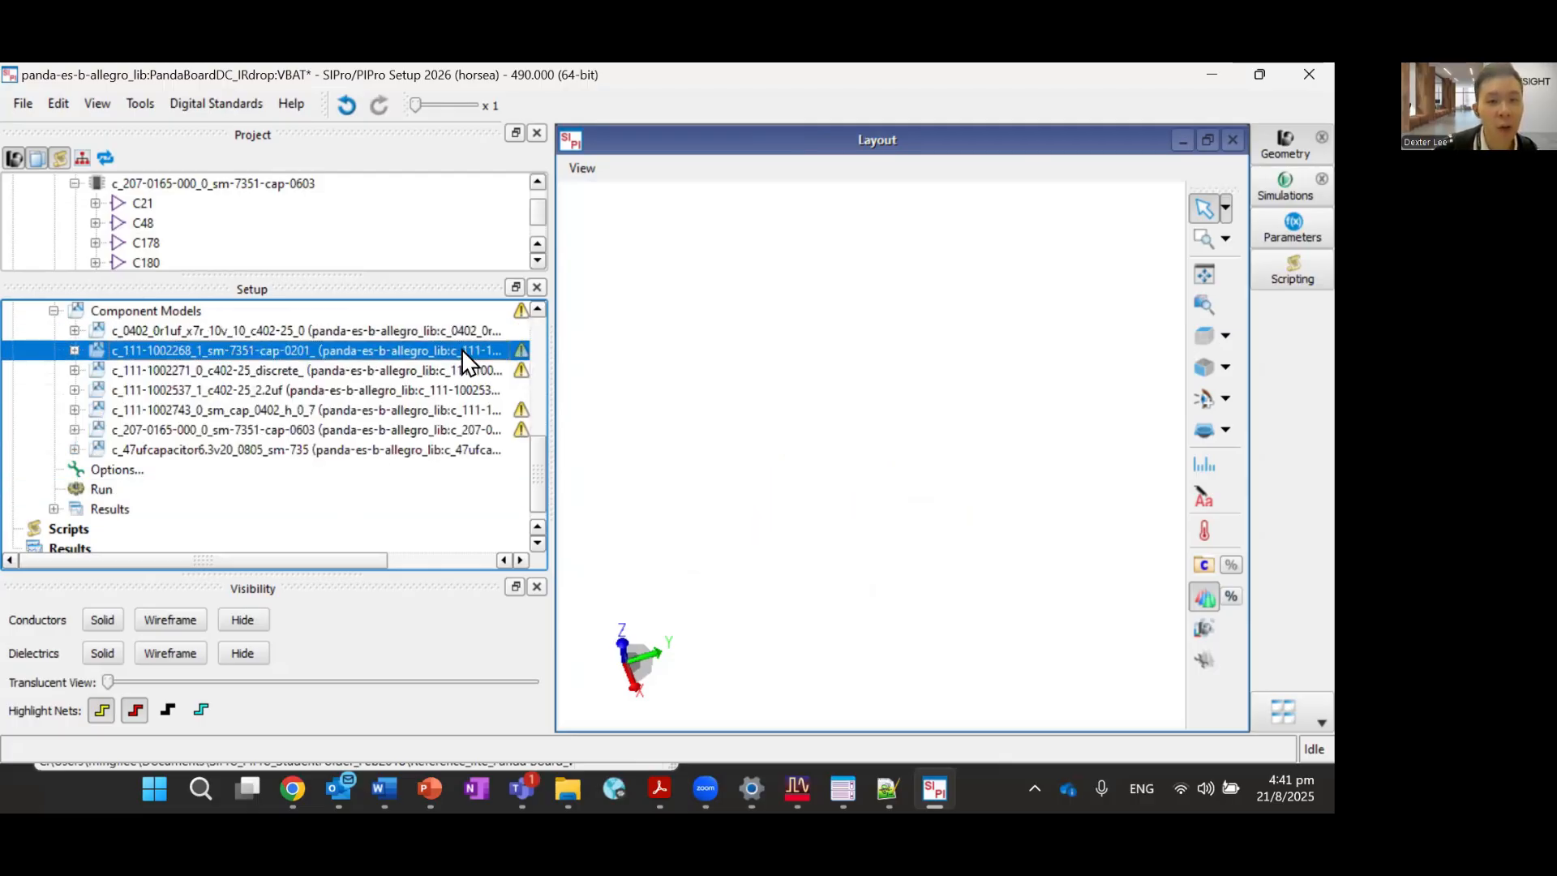
double_click(463, 349)
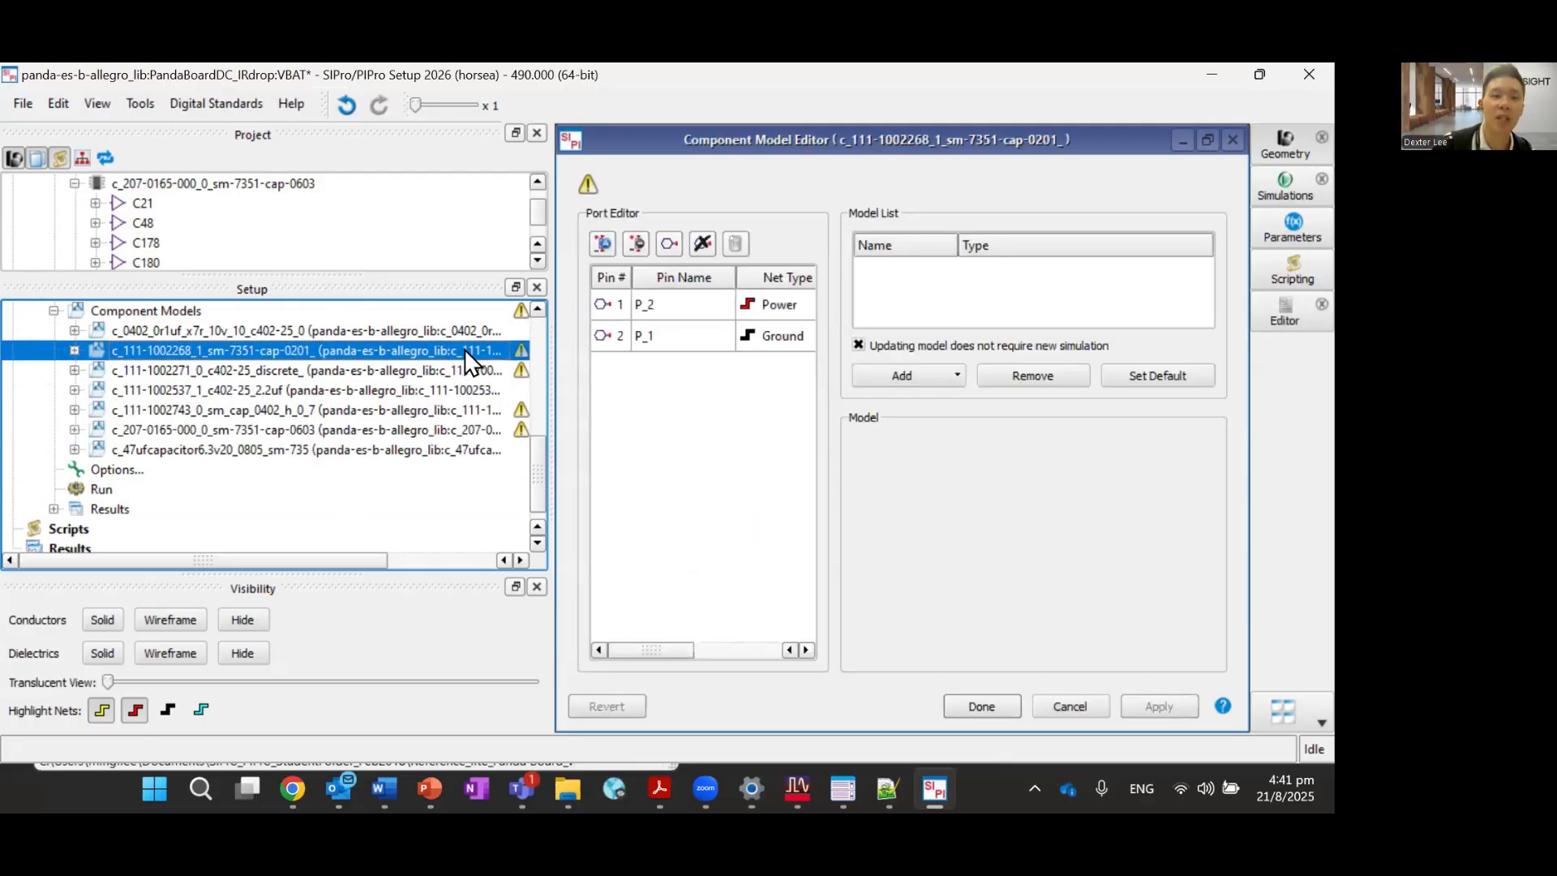
left_click(924, 377)
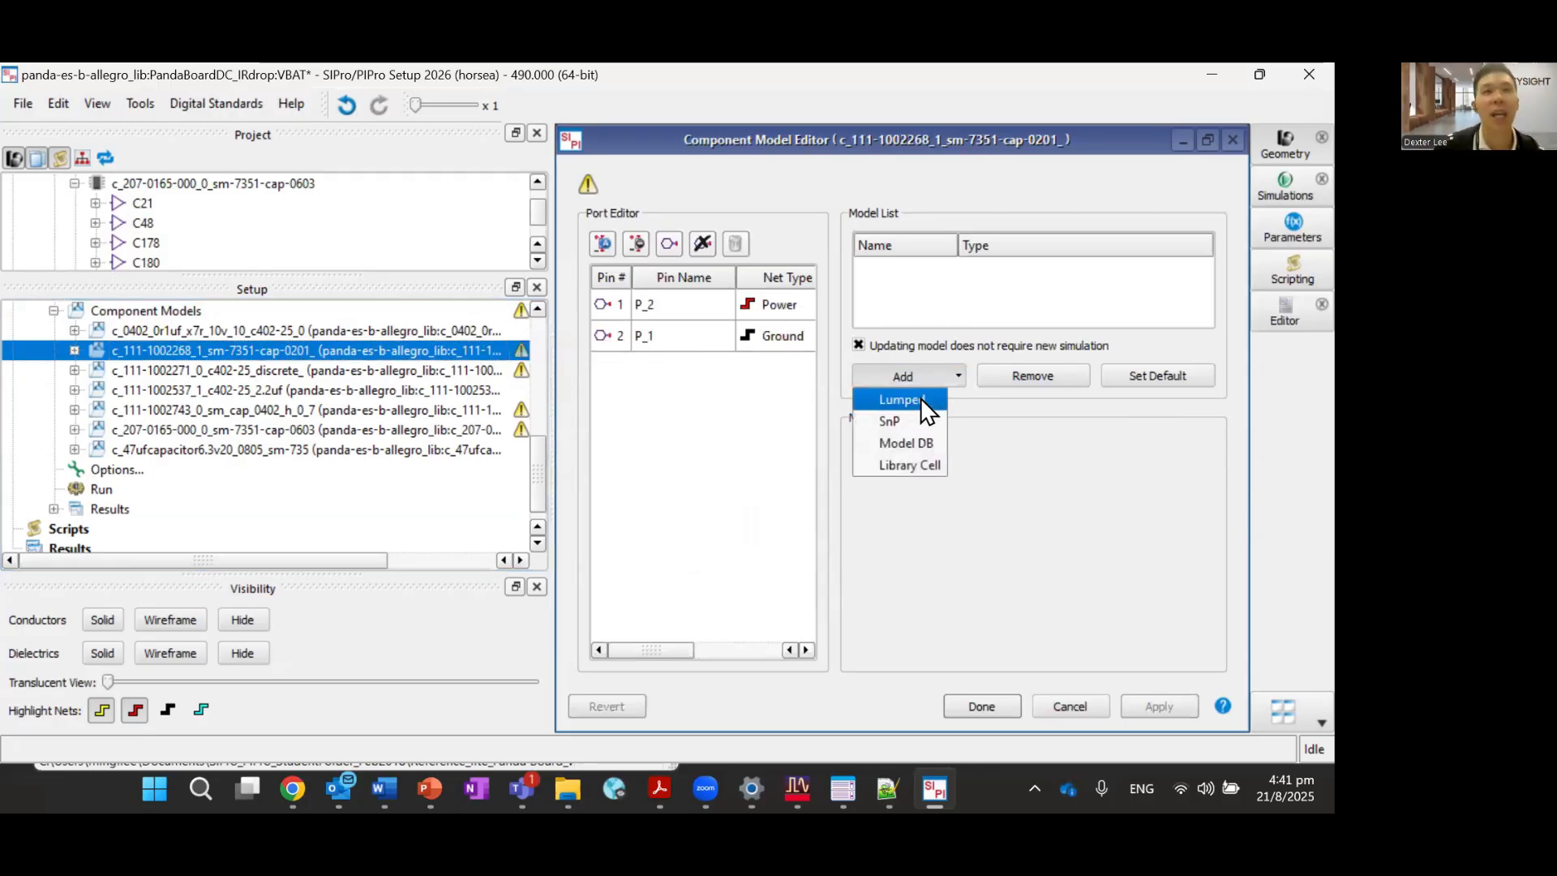
left_click(921, 398)
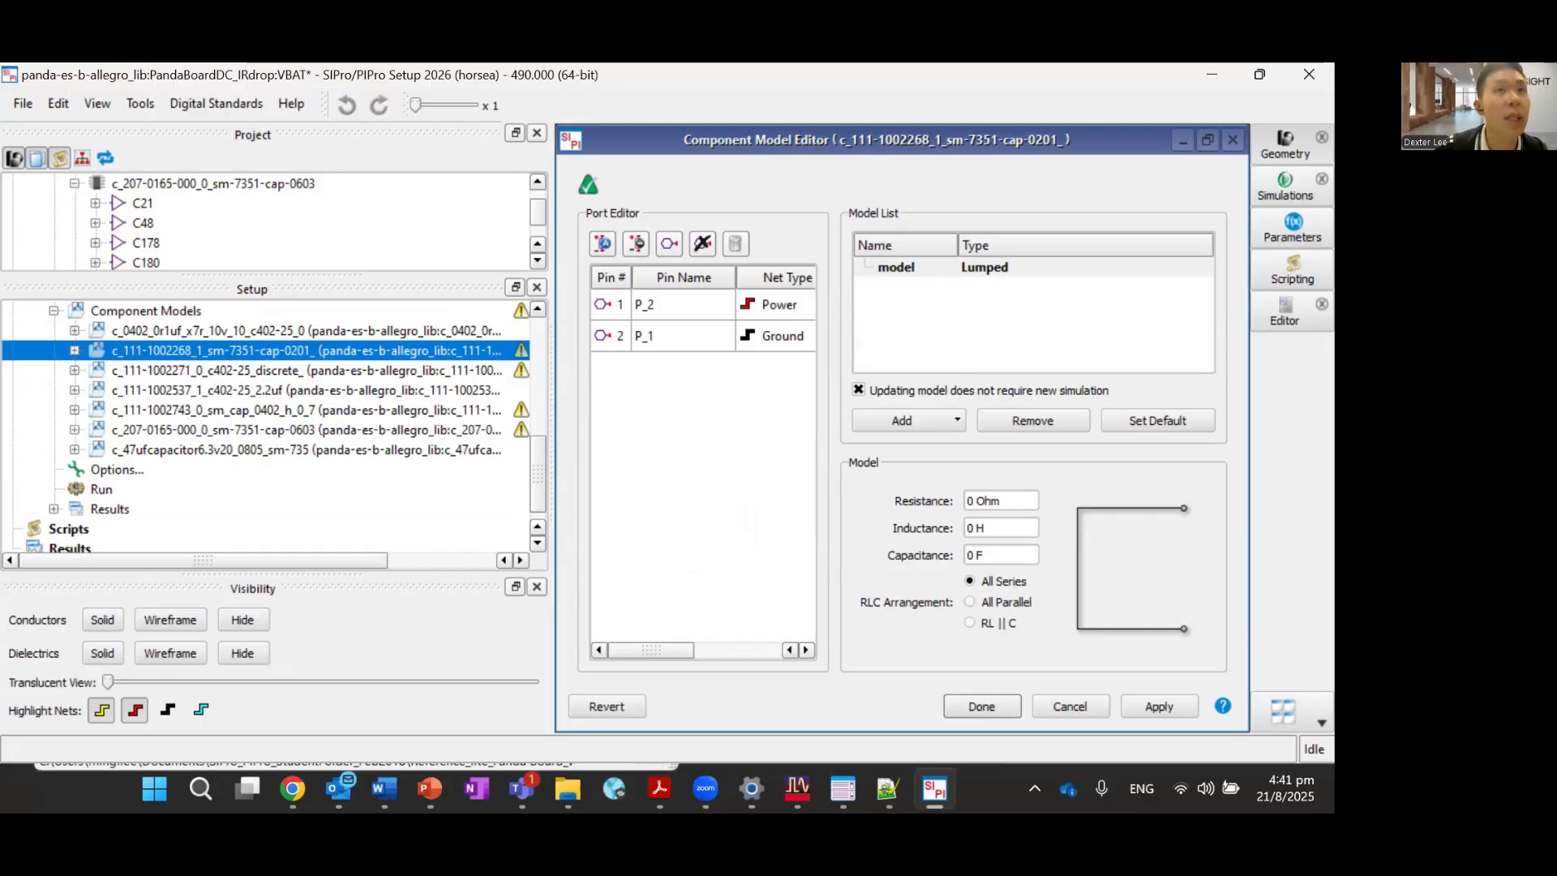
triple_click(997, 554)
type("4.7 uF")
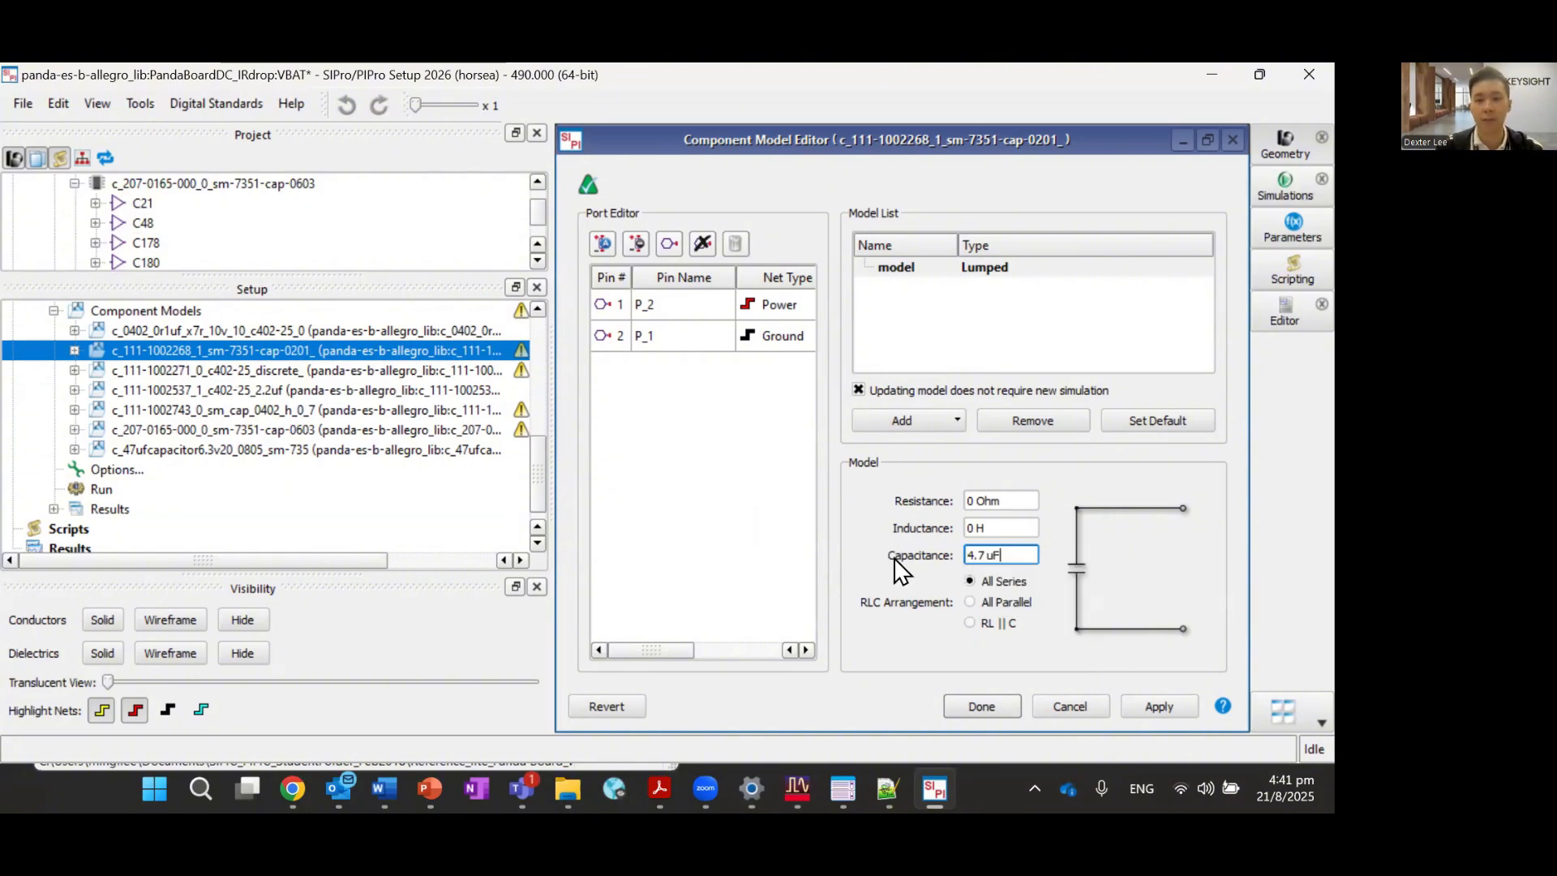
left_click(1154, 702)
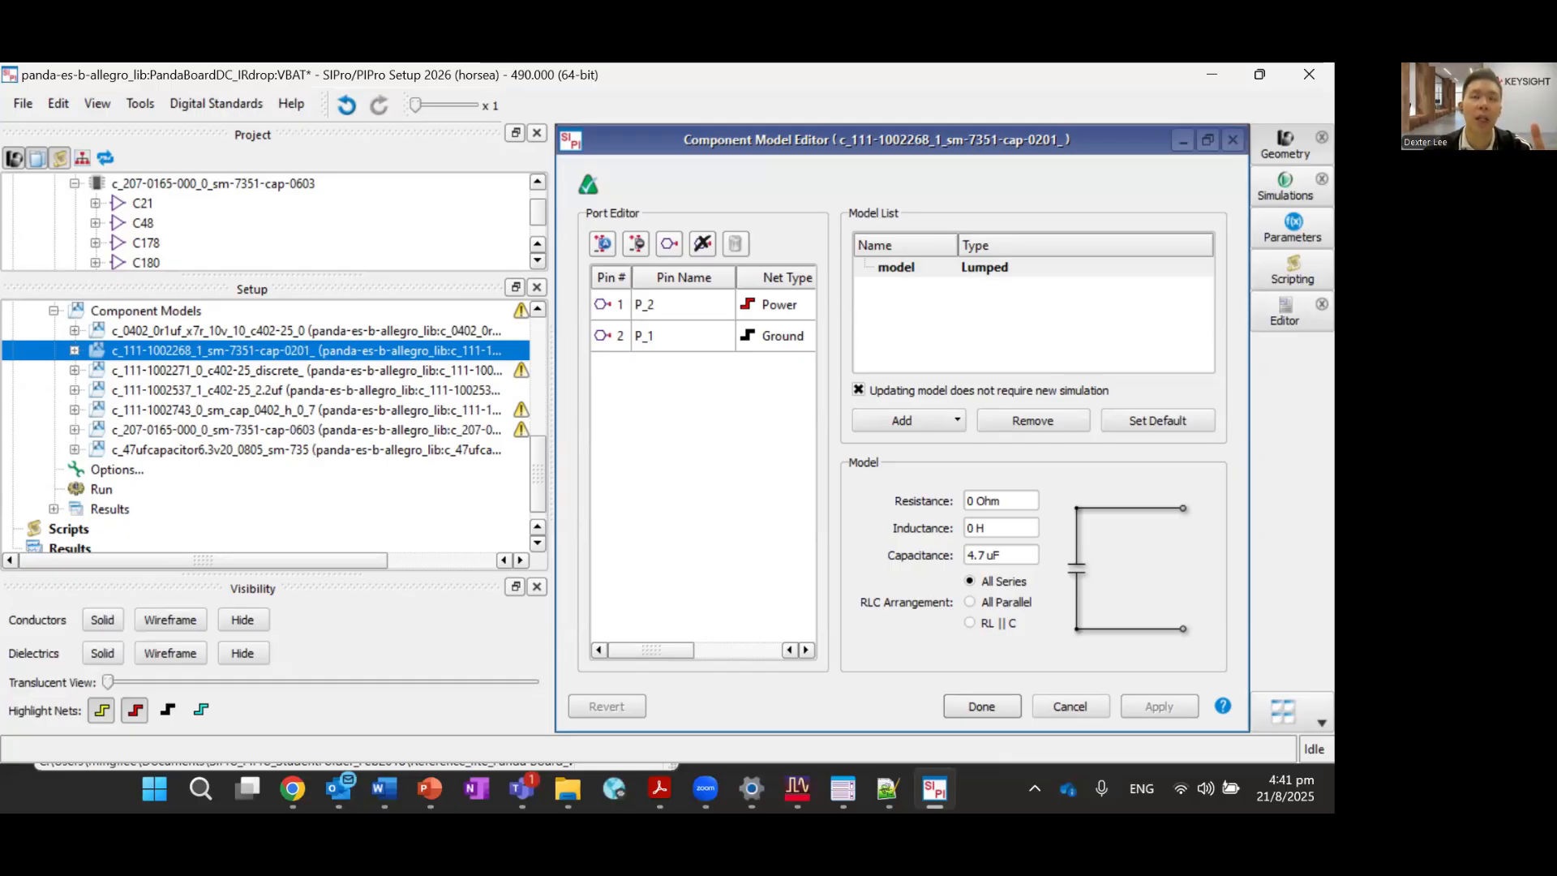
left_click(1007, 701)
double_click(275, 372)
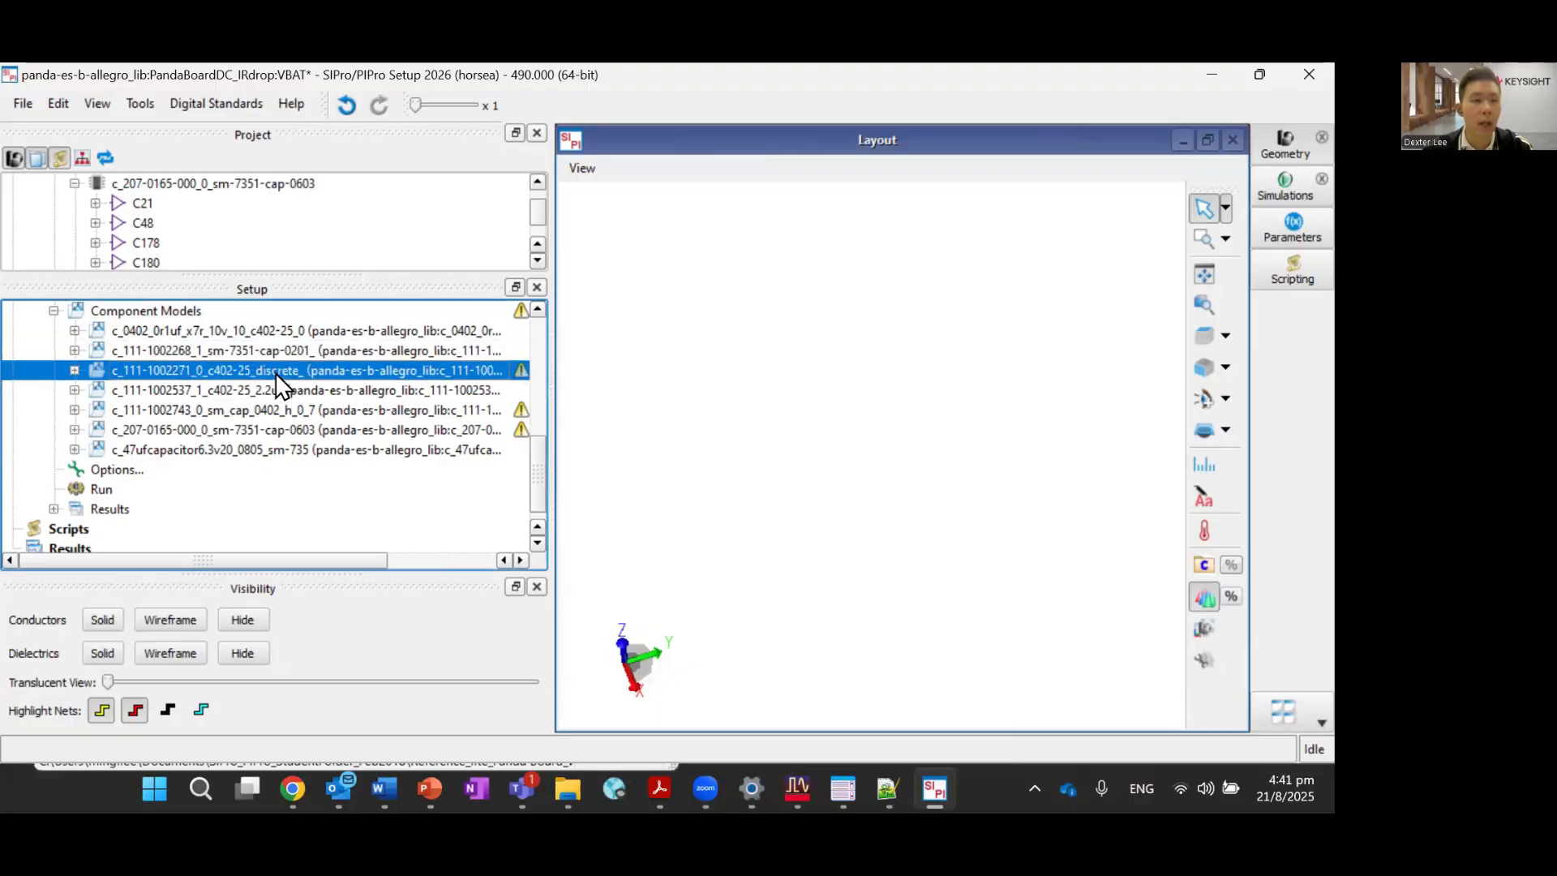
left_click(931, 379)
left_click(900, 399)
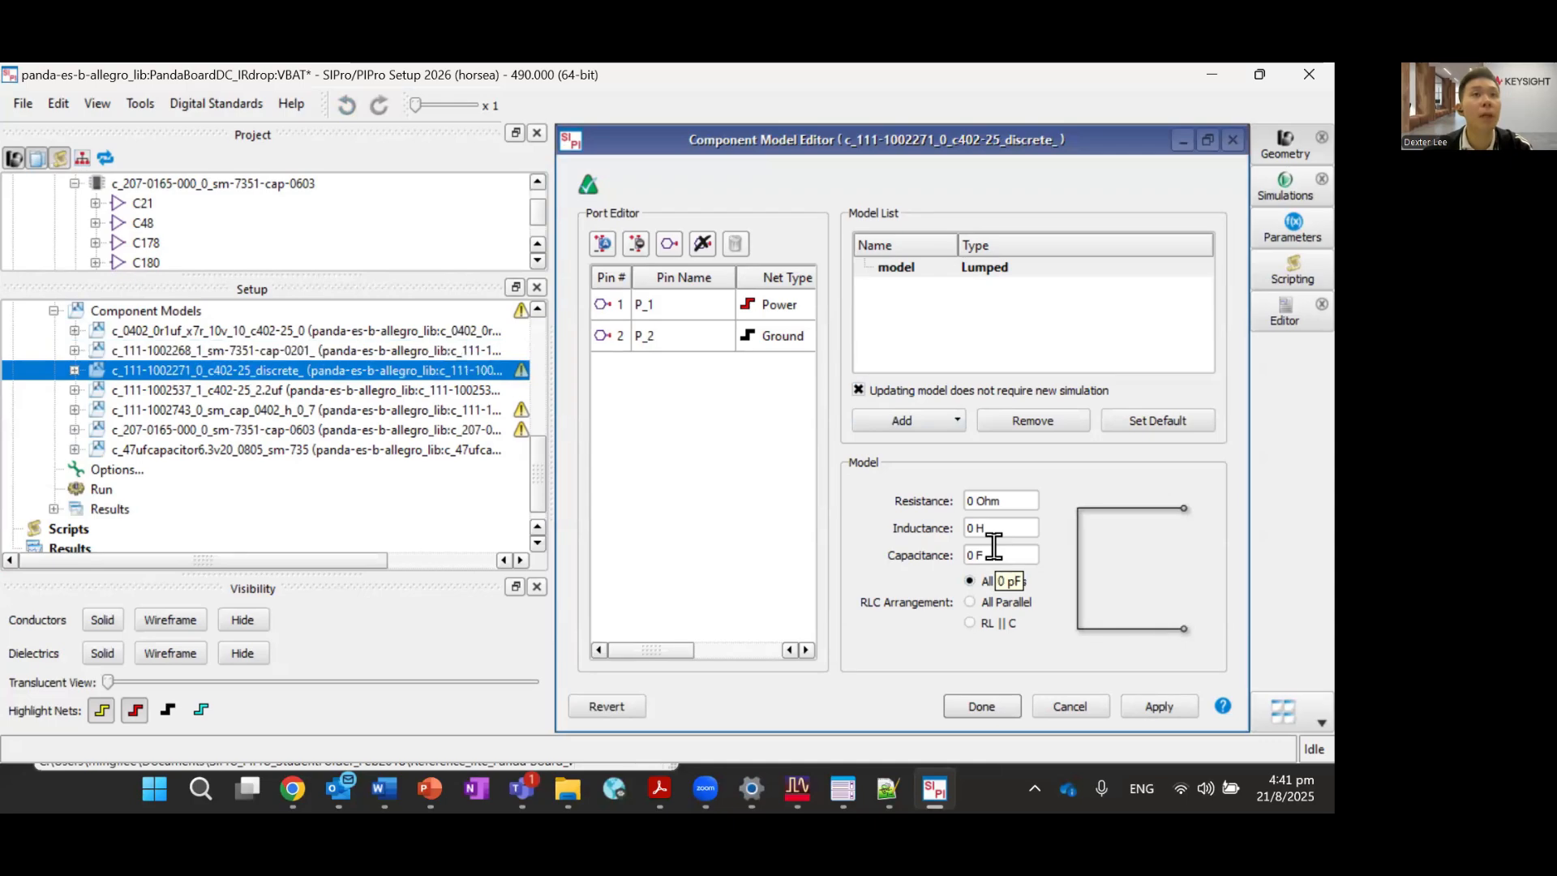
left_click_drag(1001, 555, 882, 548)
type("1")
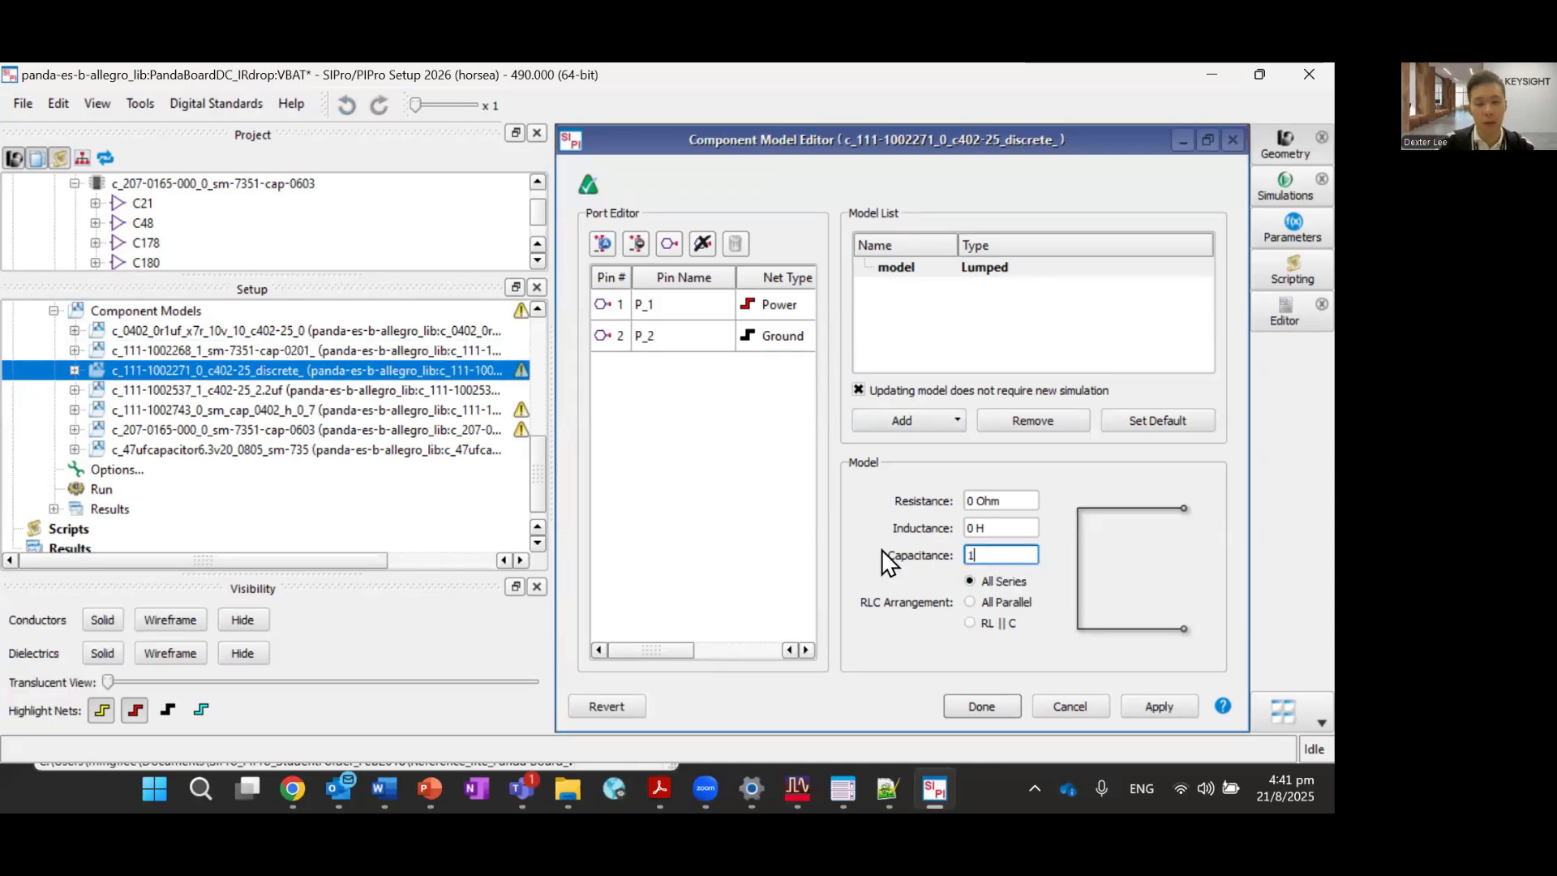
type("0 pF")
left_click(1159, 706)
left_click(981, 706)
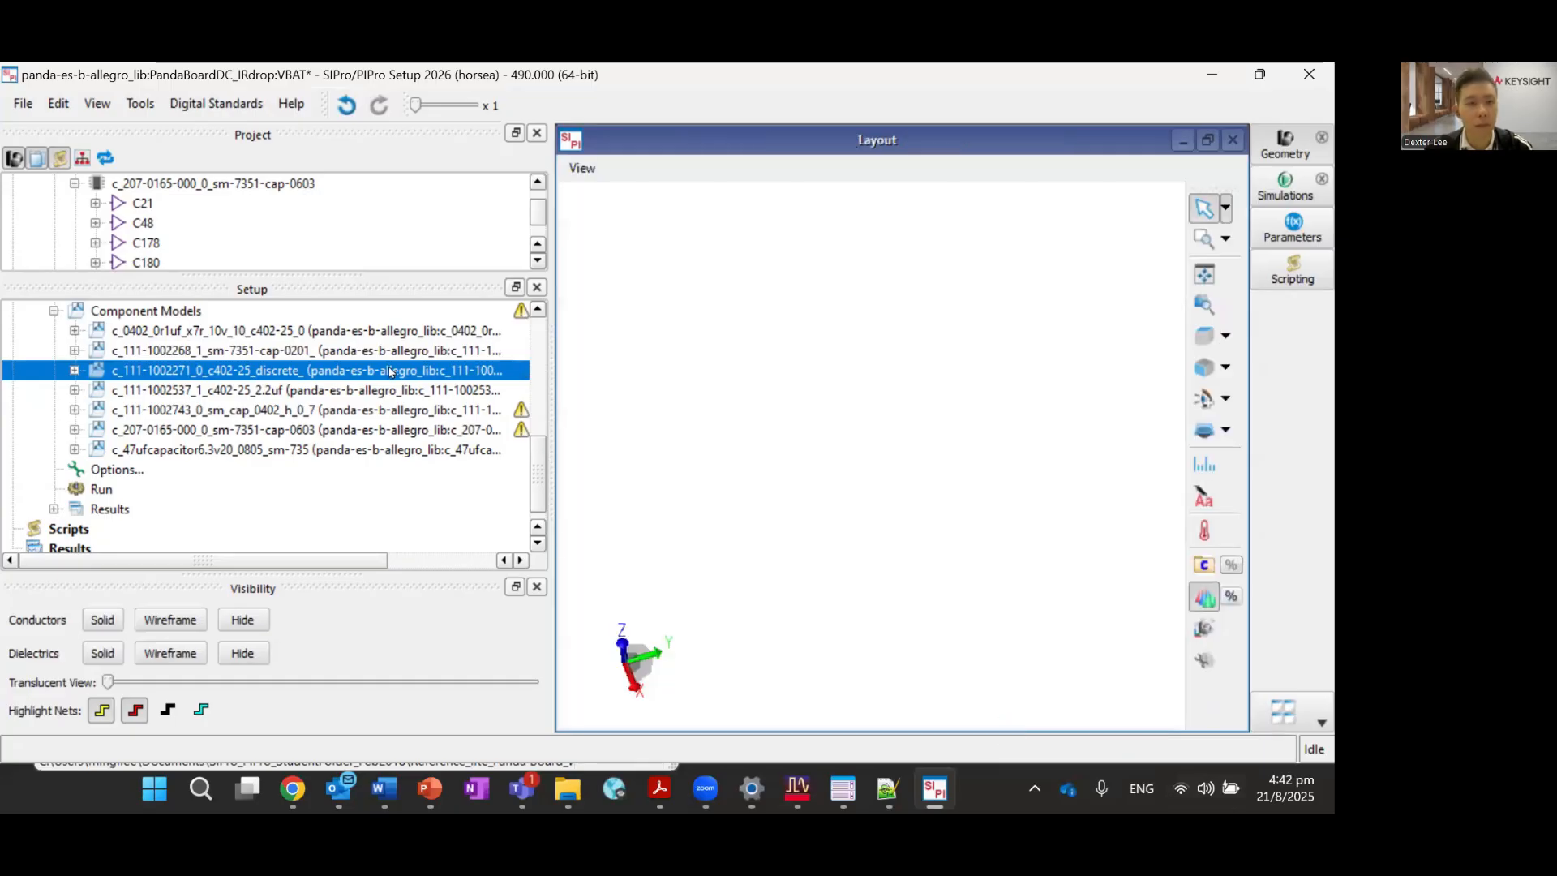
double_click(428, 411)
left_click(900, 376)
left_click(904, 400)
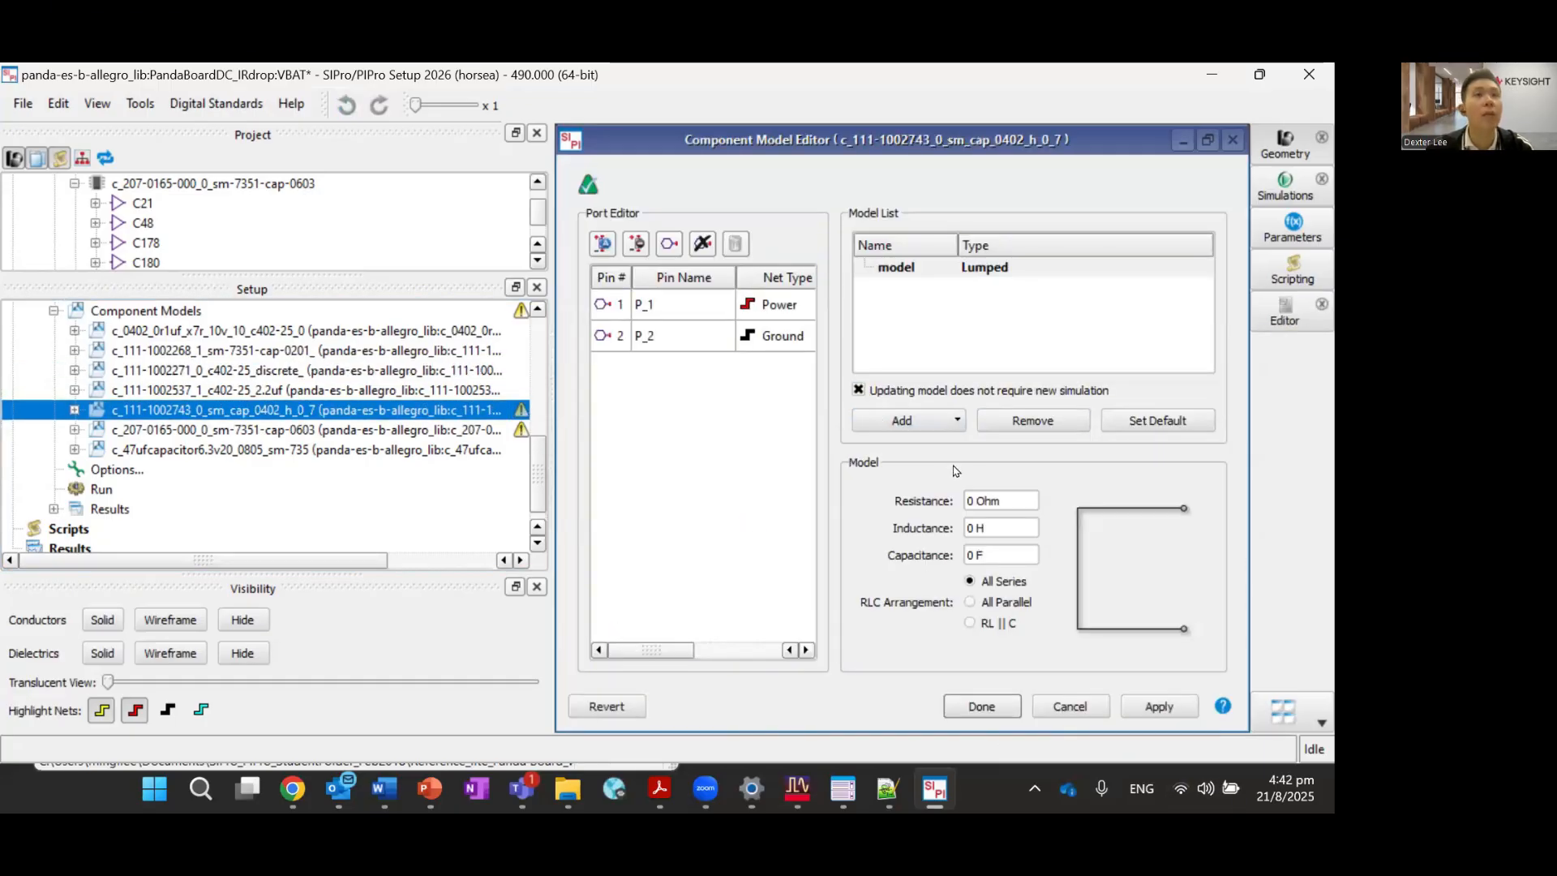
left_click_drag(1025, 555, 884, 549)
type("4.7 uF")
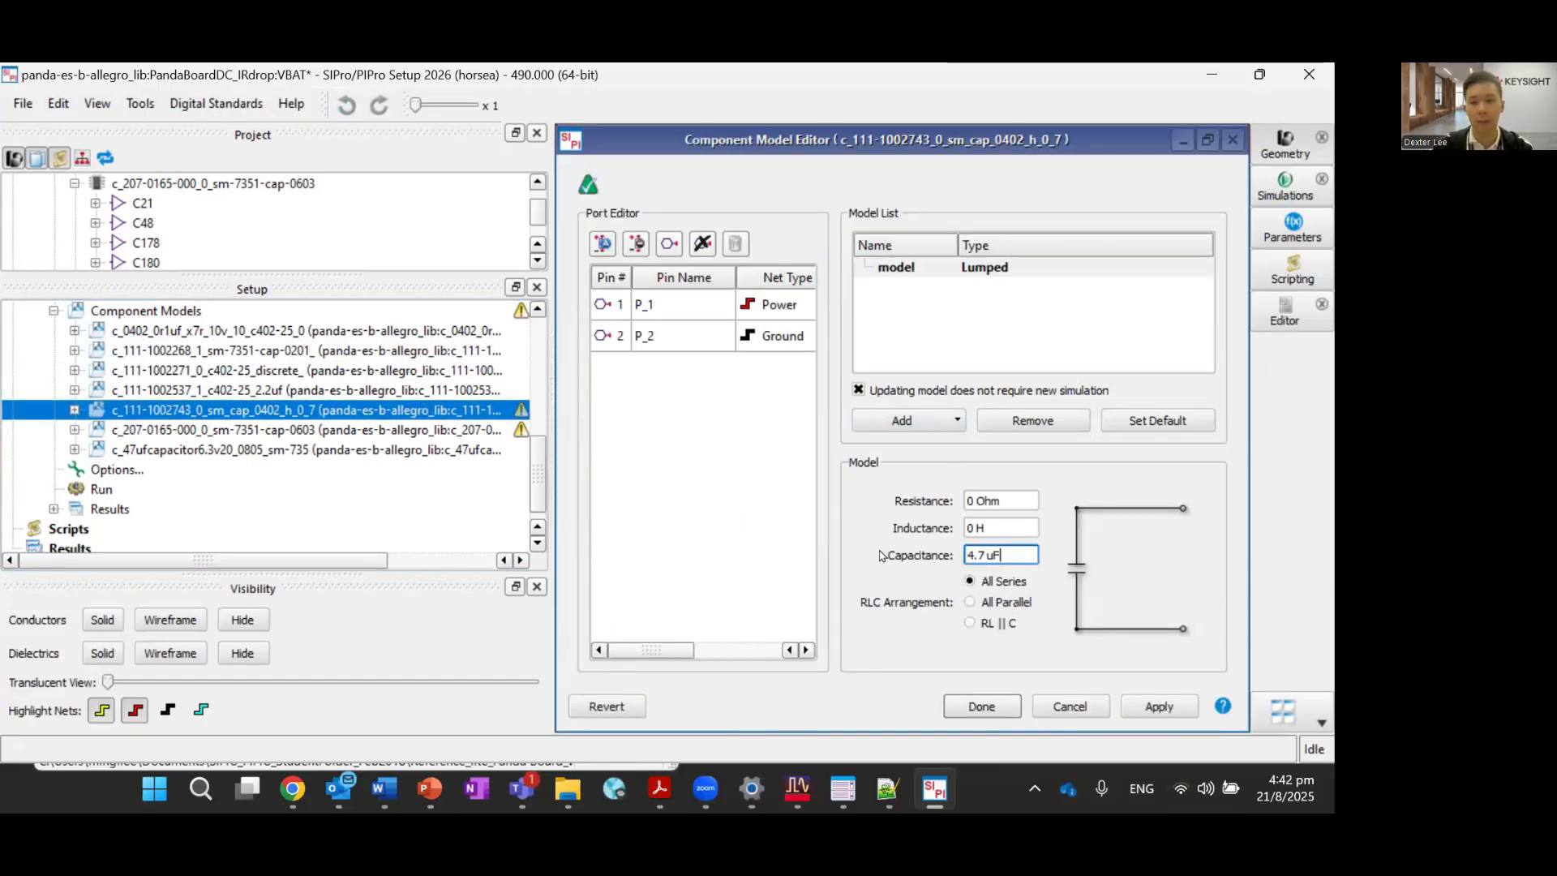
left_click(1160, 707)
left_click(980, 706)
double_click(325, 430)
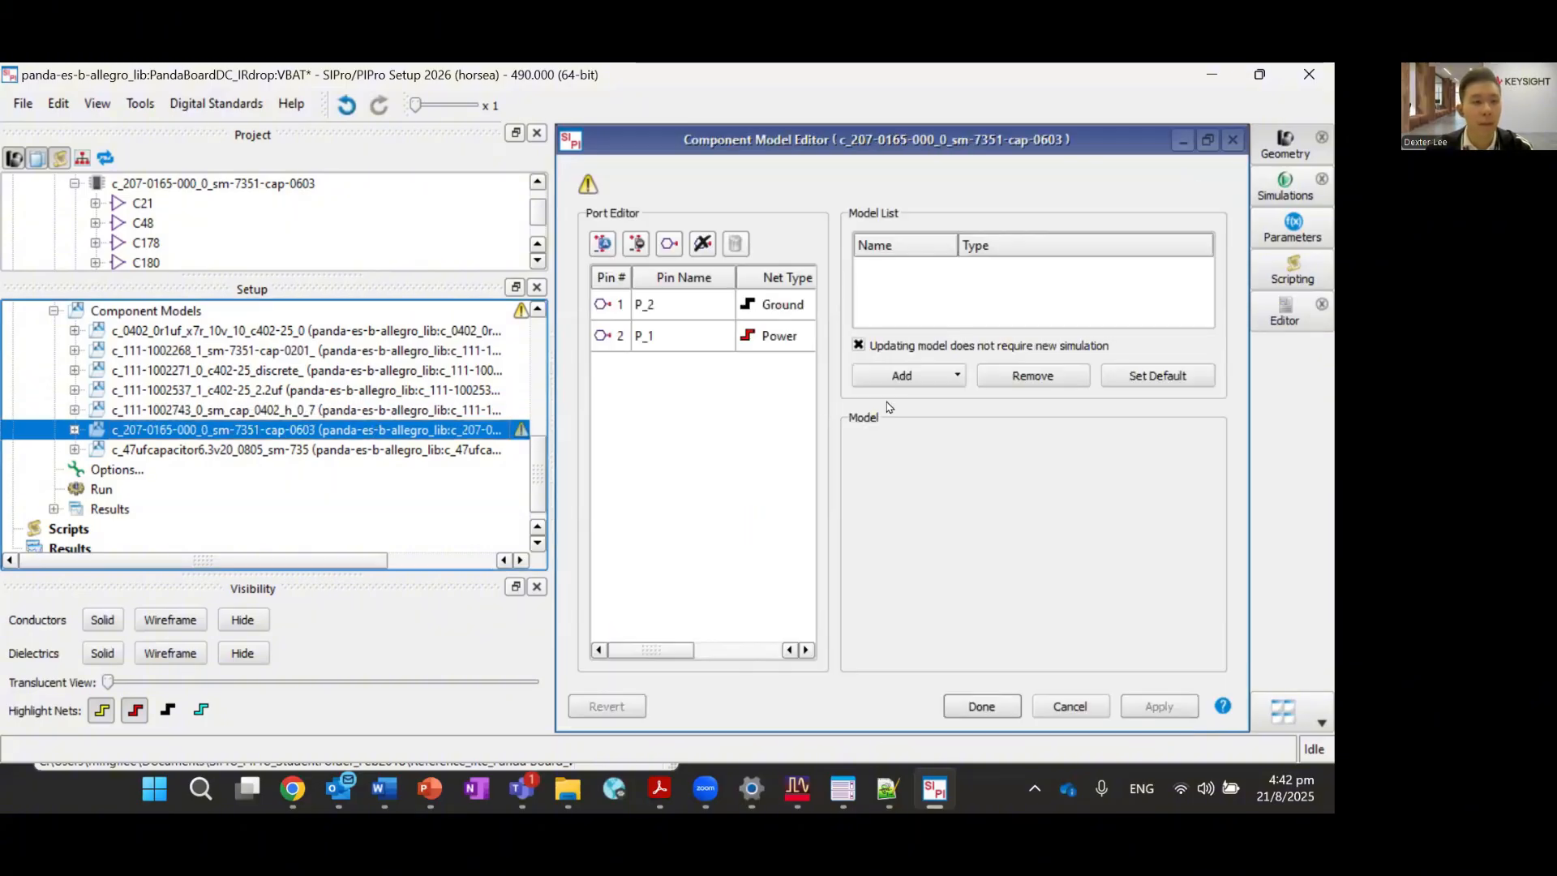
left_click(920, 377)
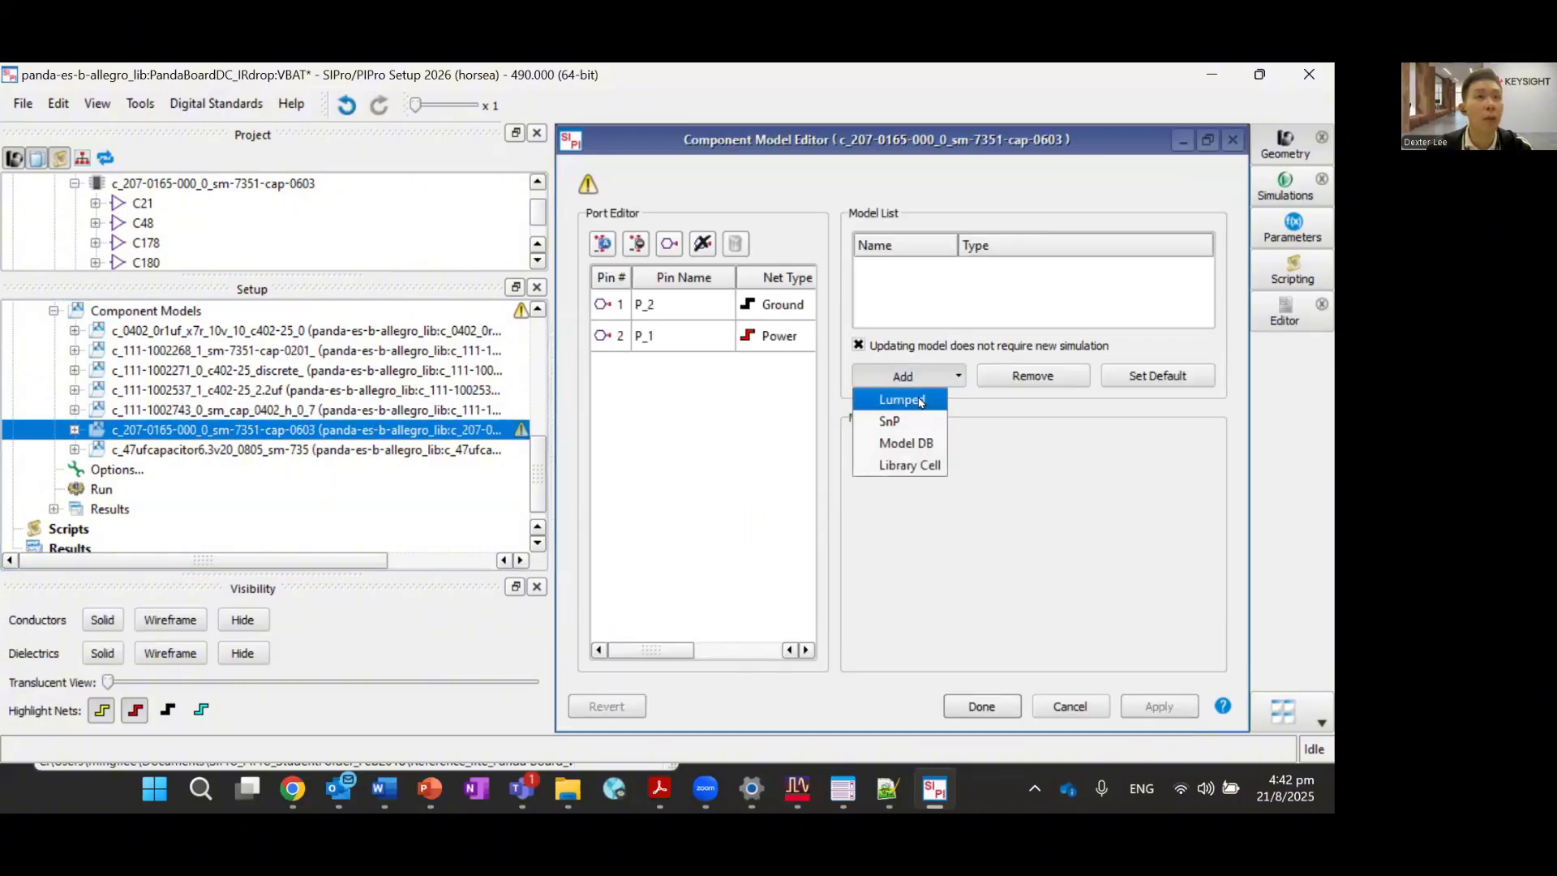
left_click(920, 401)
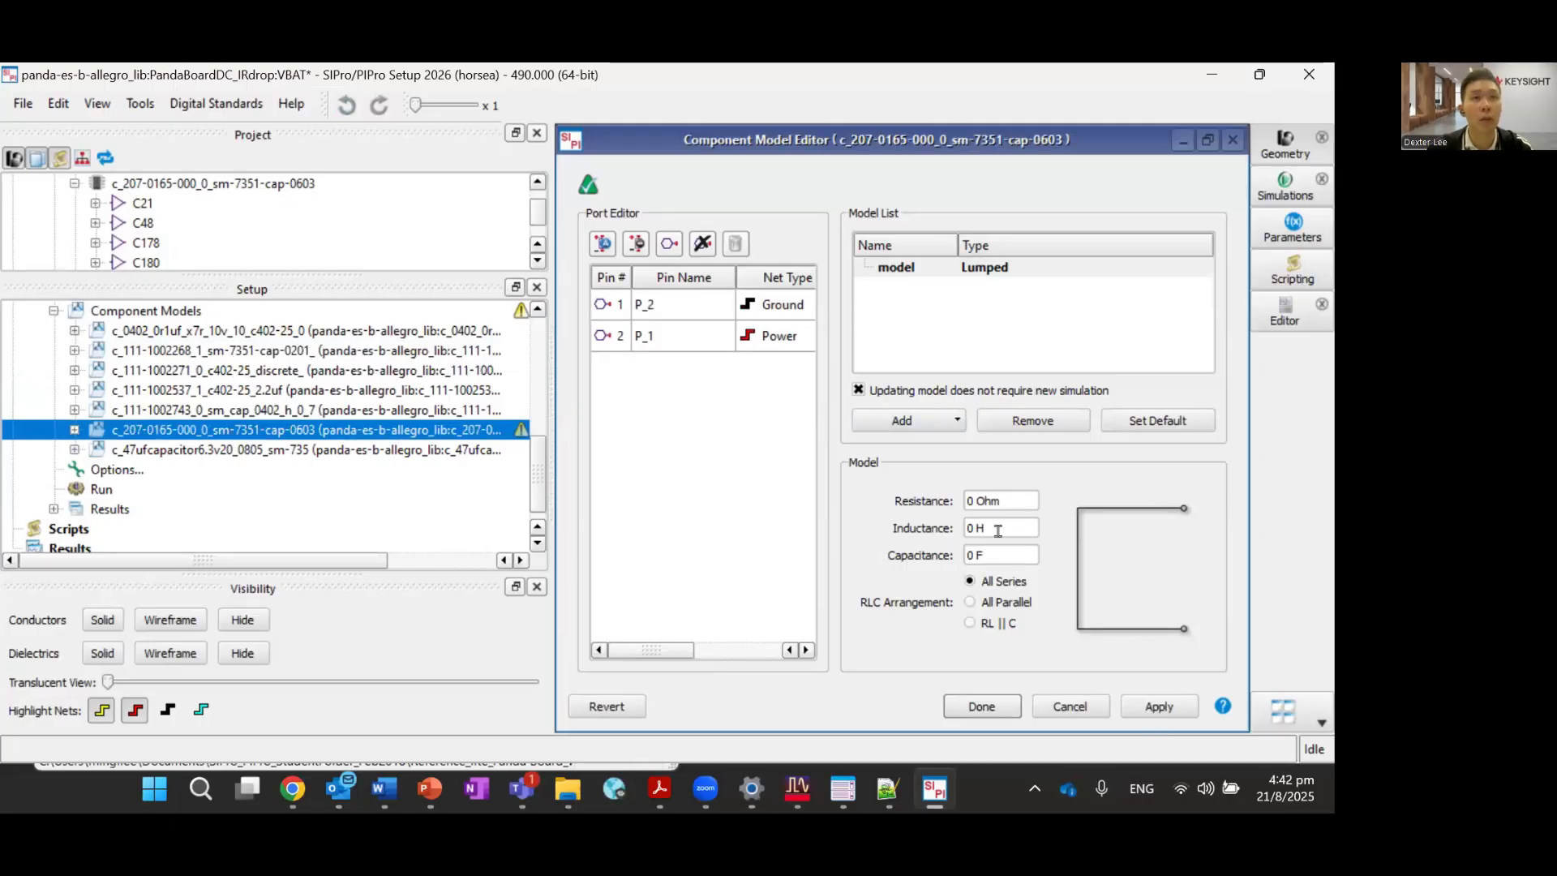
triple_click(983, 551)
type("4.7 uF")
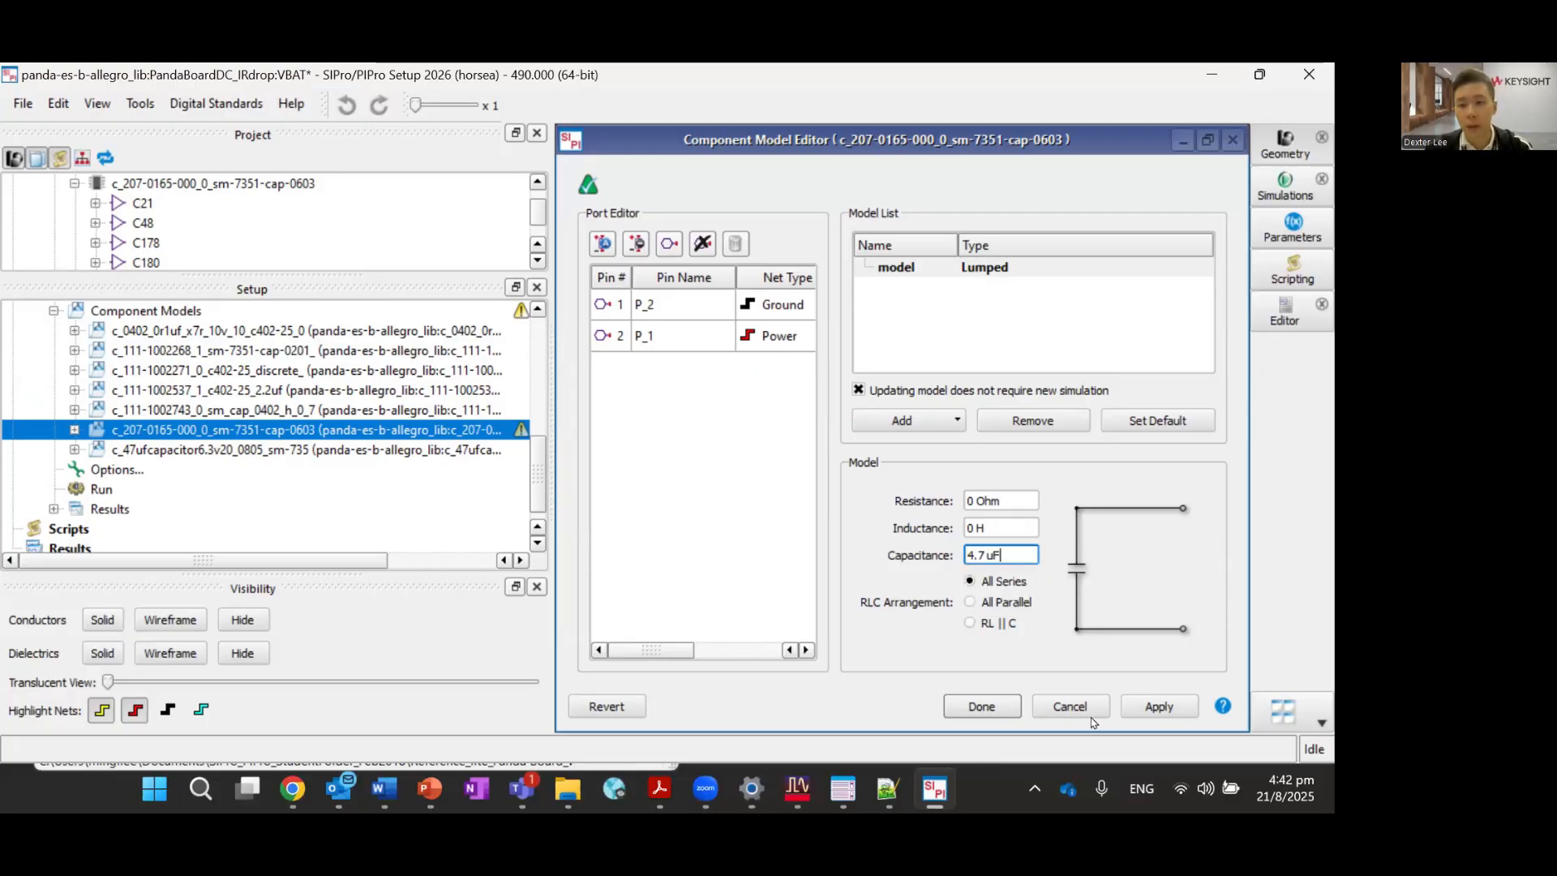
left_click(1158, 707)
left_click(981, 707)
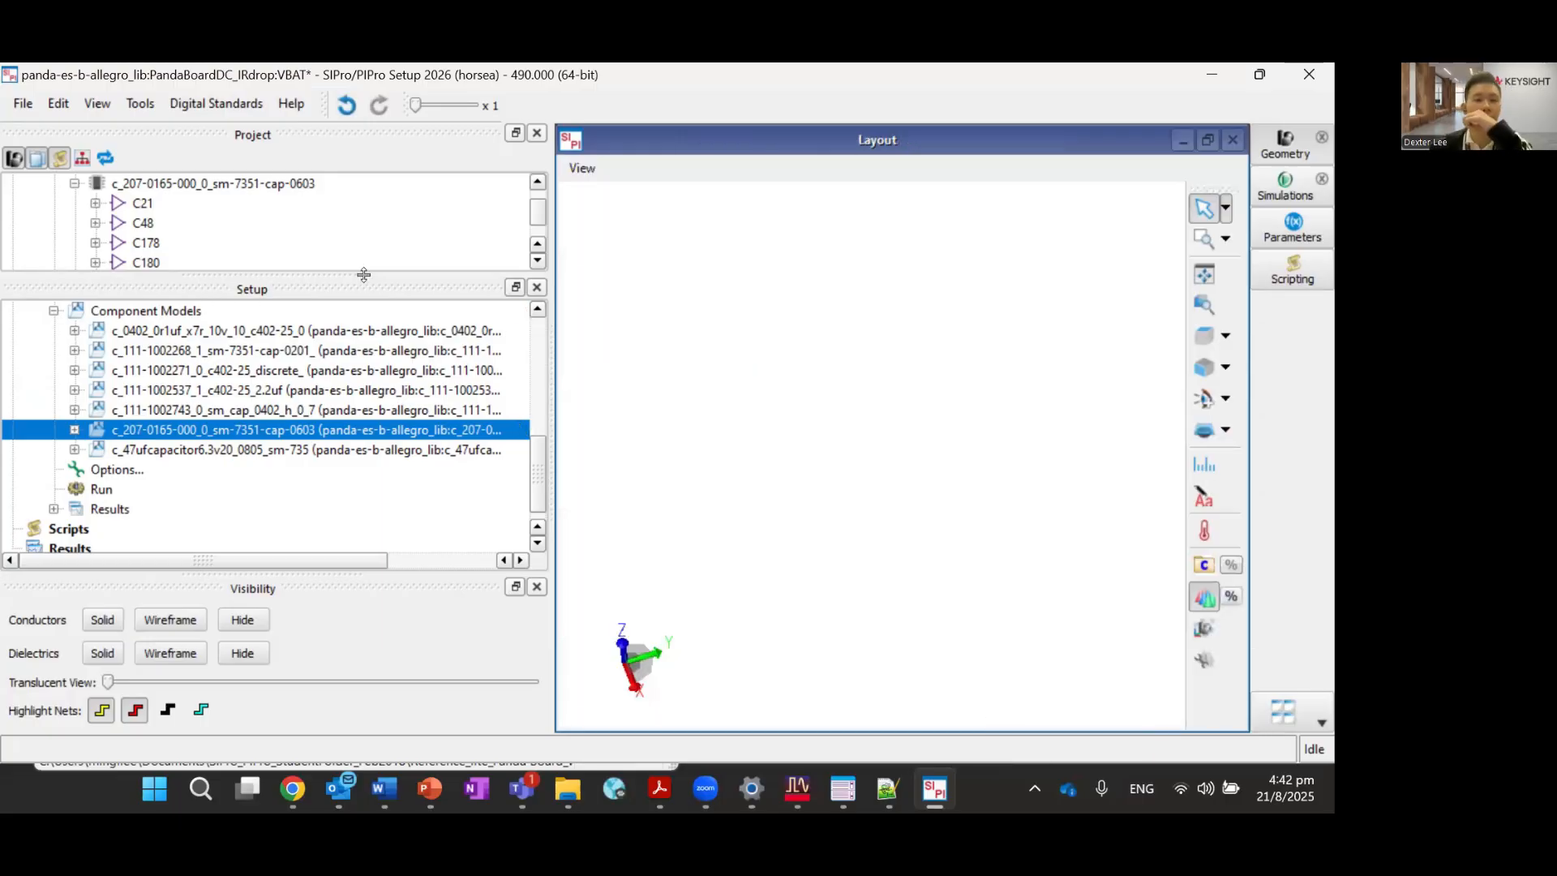
Examine the PDN Impedance analysis's VBAT net in the layout, and collapse the analysis in the setup tree.
scroll(344, 340, "up", 1)
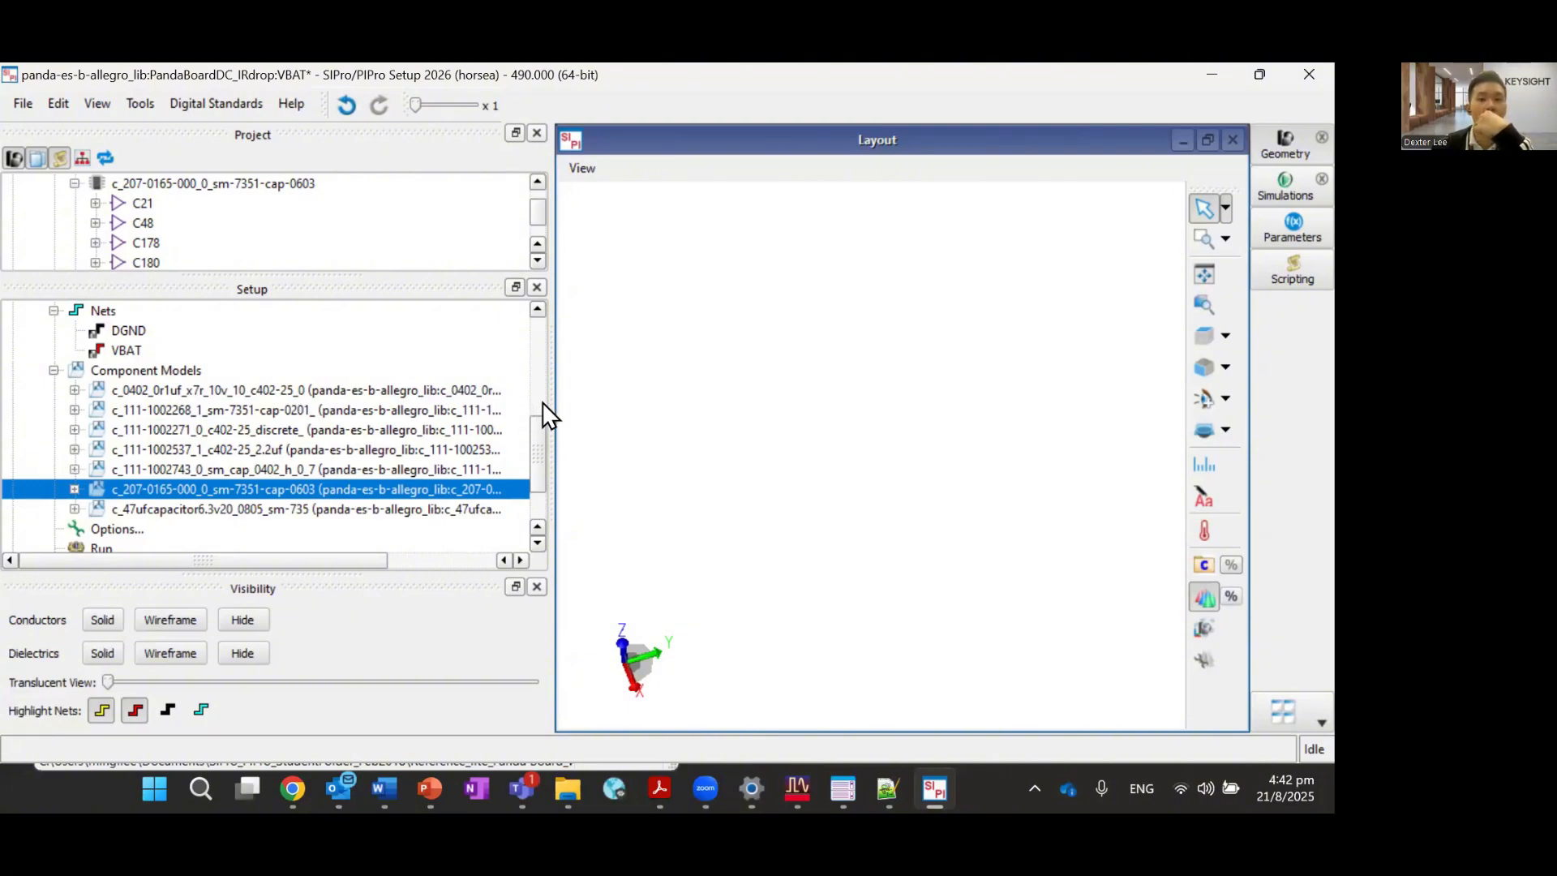
left_click_drag(547, 401, 625, 403)
scroll(111, 403, "up", 1)
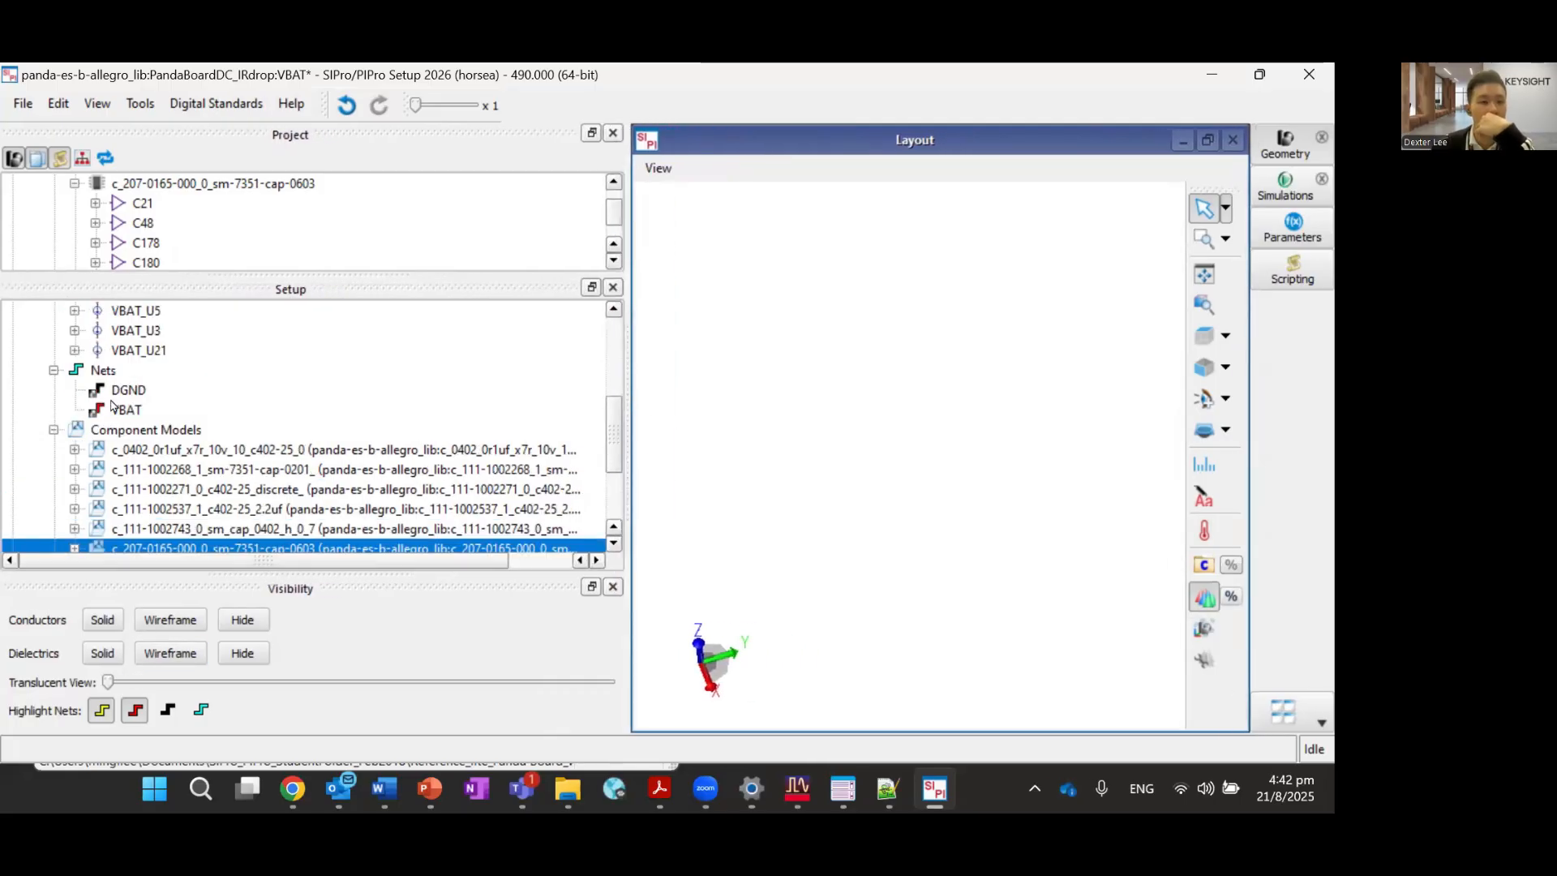
left_click(121, 409)
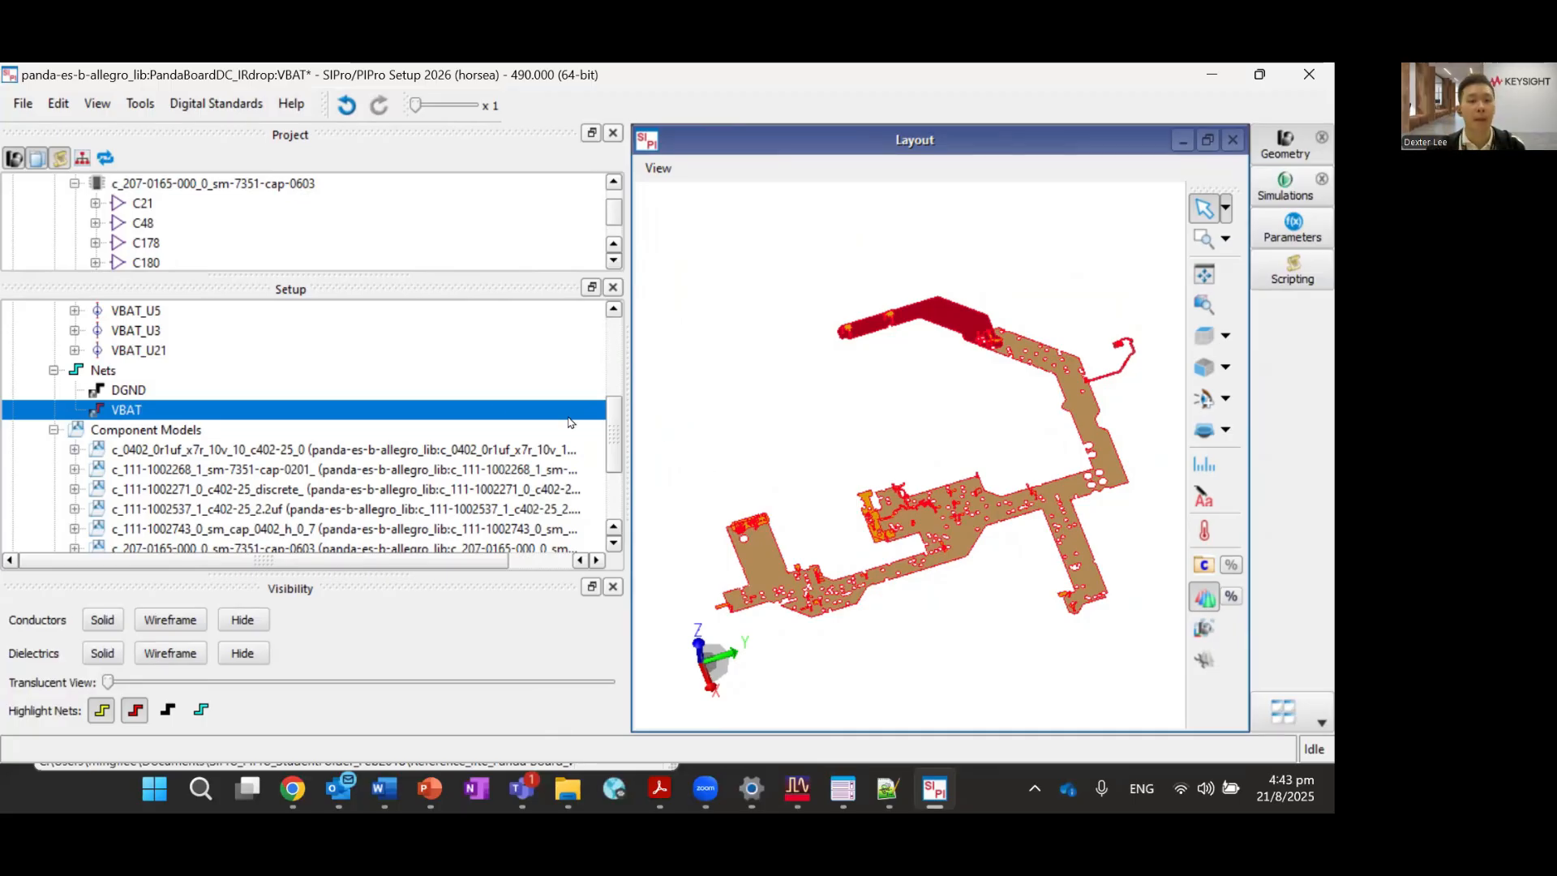
scroll(454, 465, "up", 2)
scroll(454, 465, "up", 2)
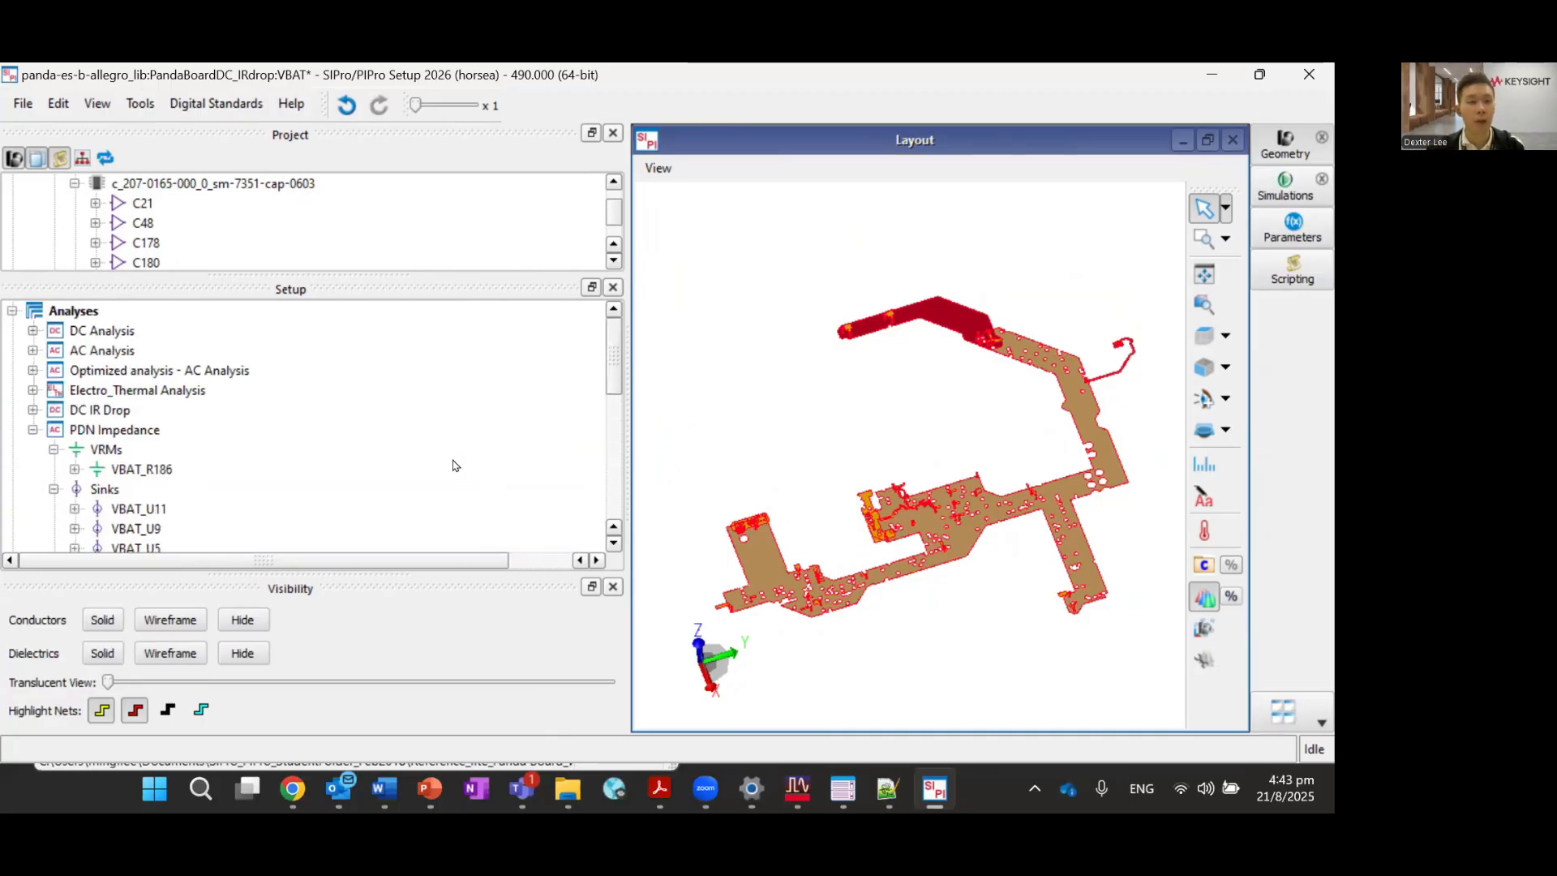
left_click(33, 430)
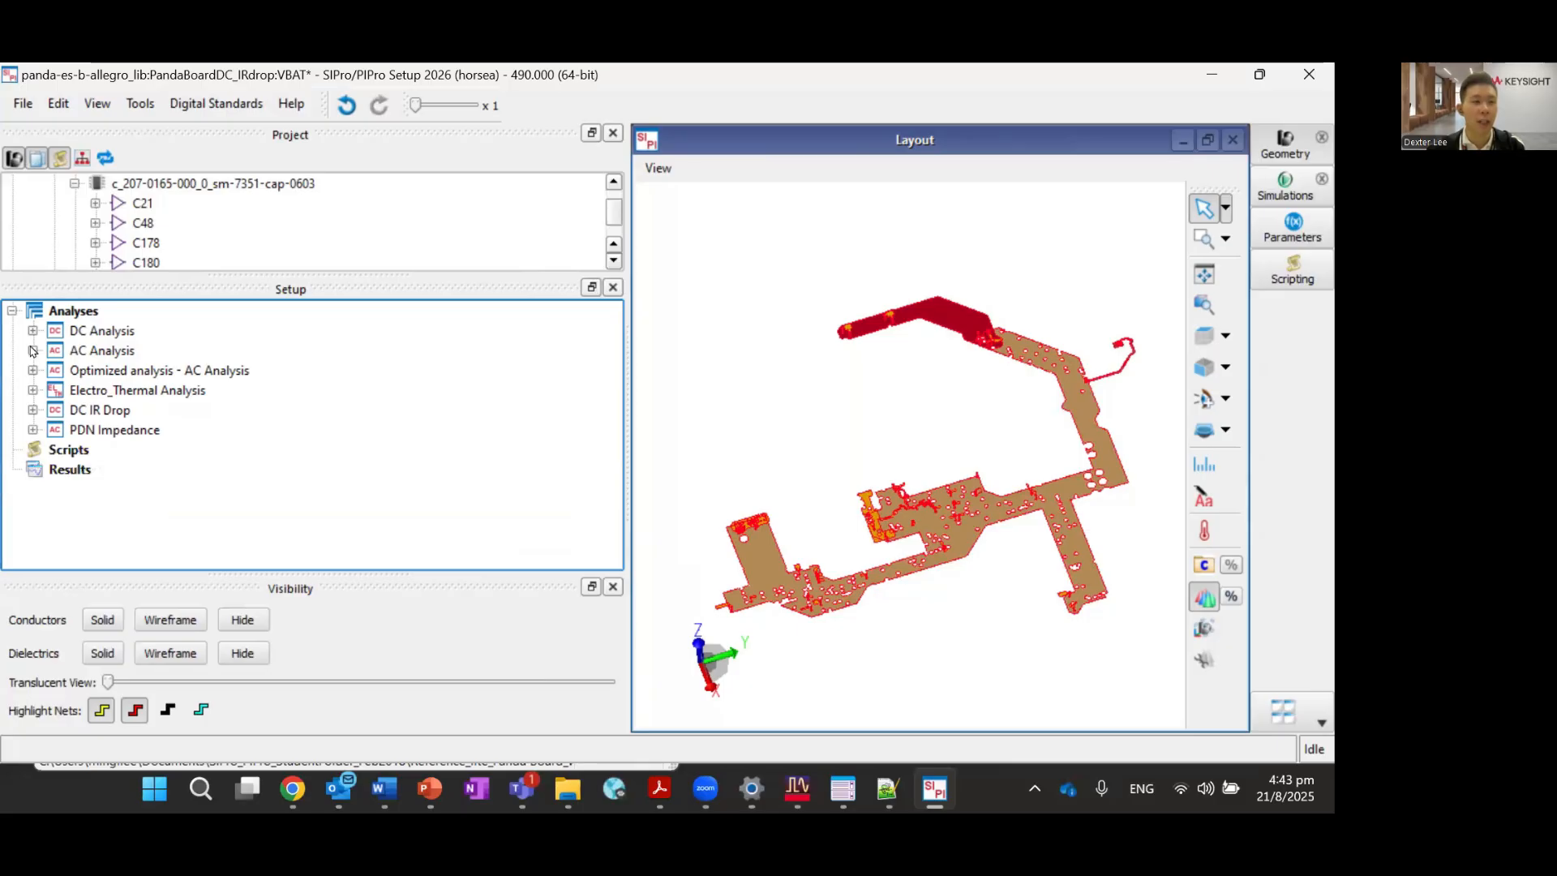
Review the AC Analysis simulation setup, examining its frequency plans, fields storage, mesh and solver options, and compute resources.
left_click(33, 350)
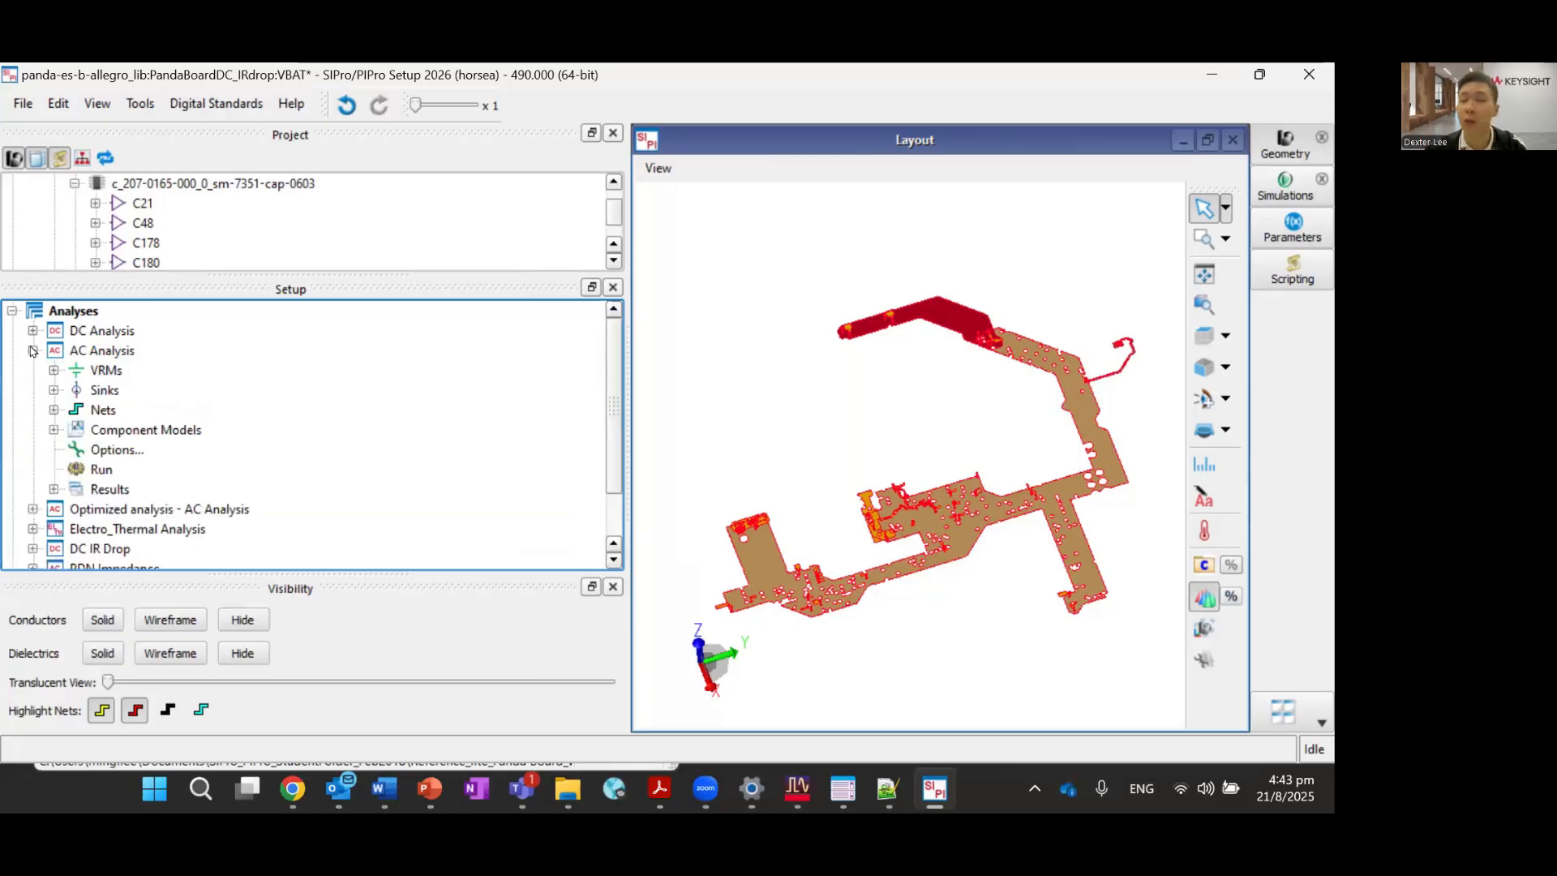
left_click(144, 354)
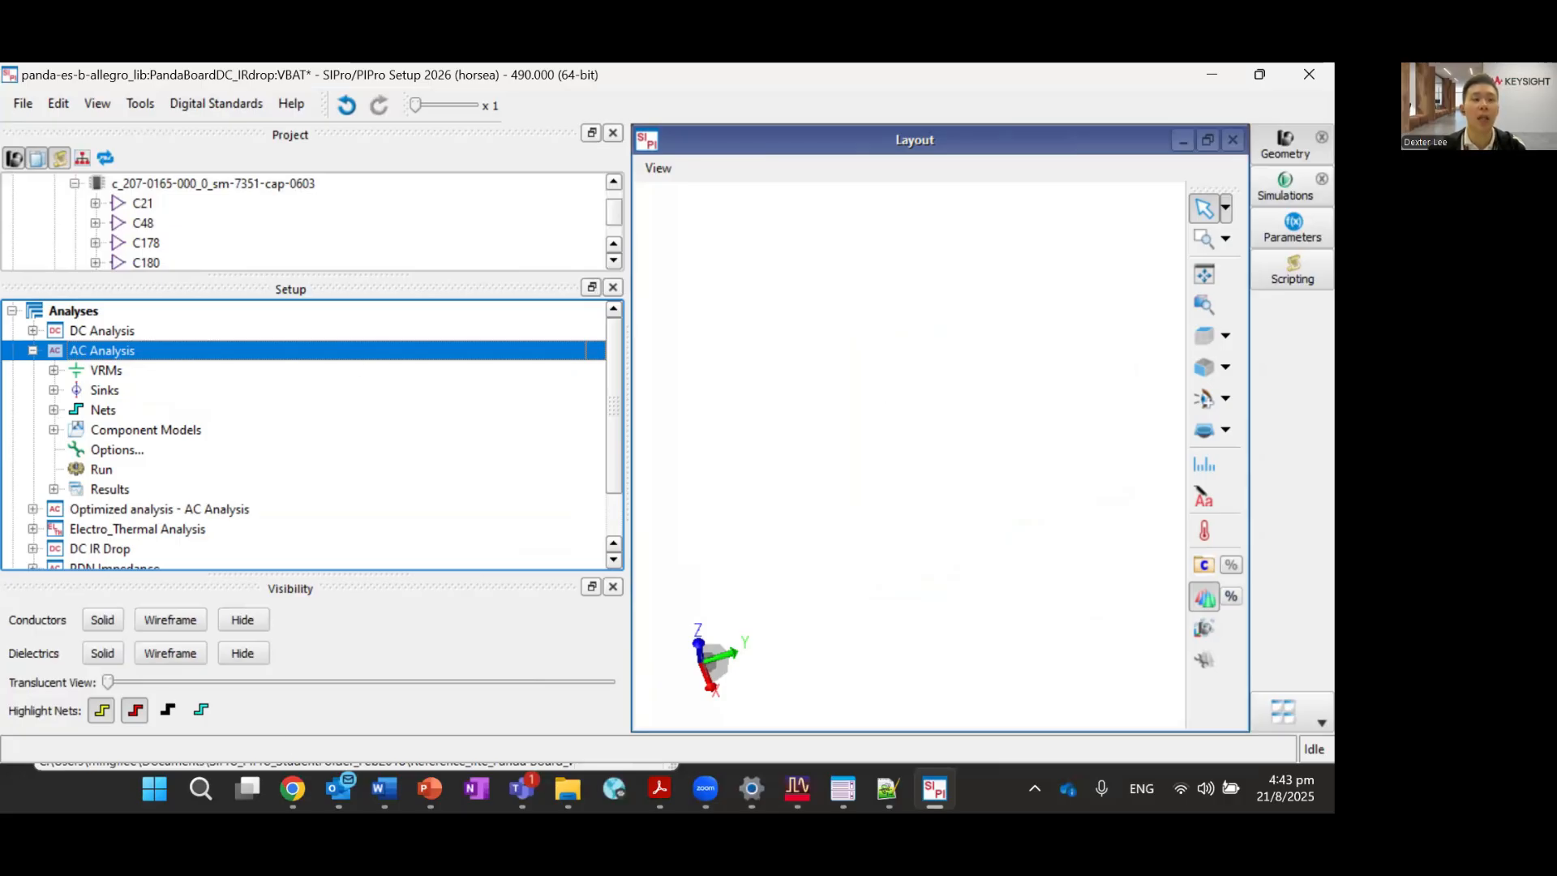
double_click(118, 449)
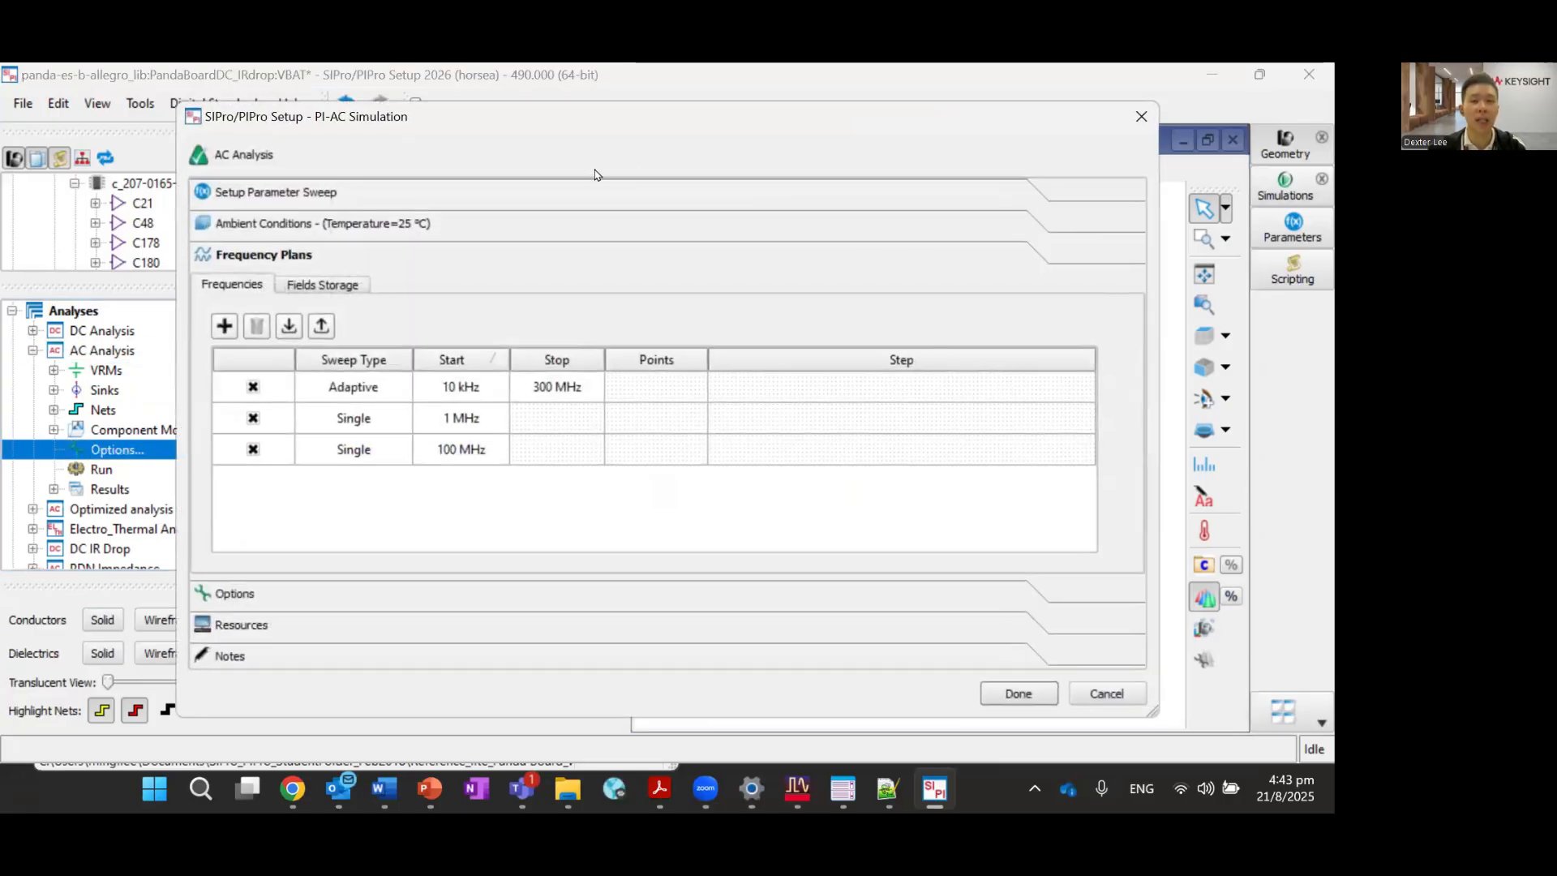
left_click_drag(574, 123, 695, 124)
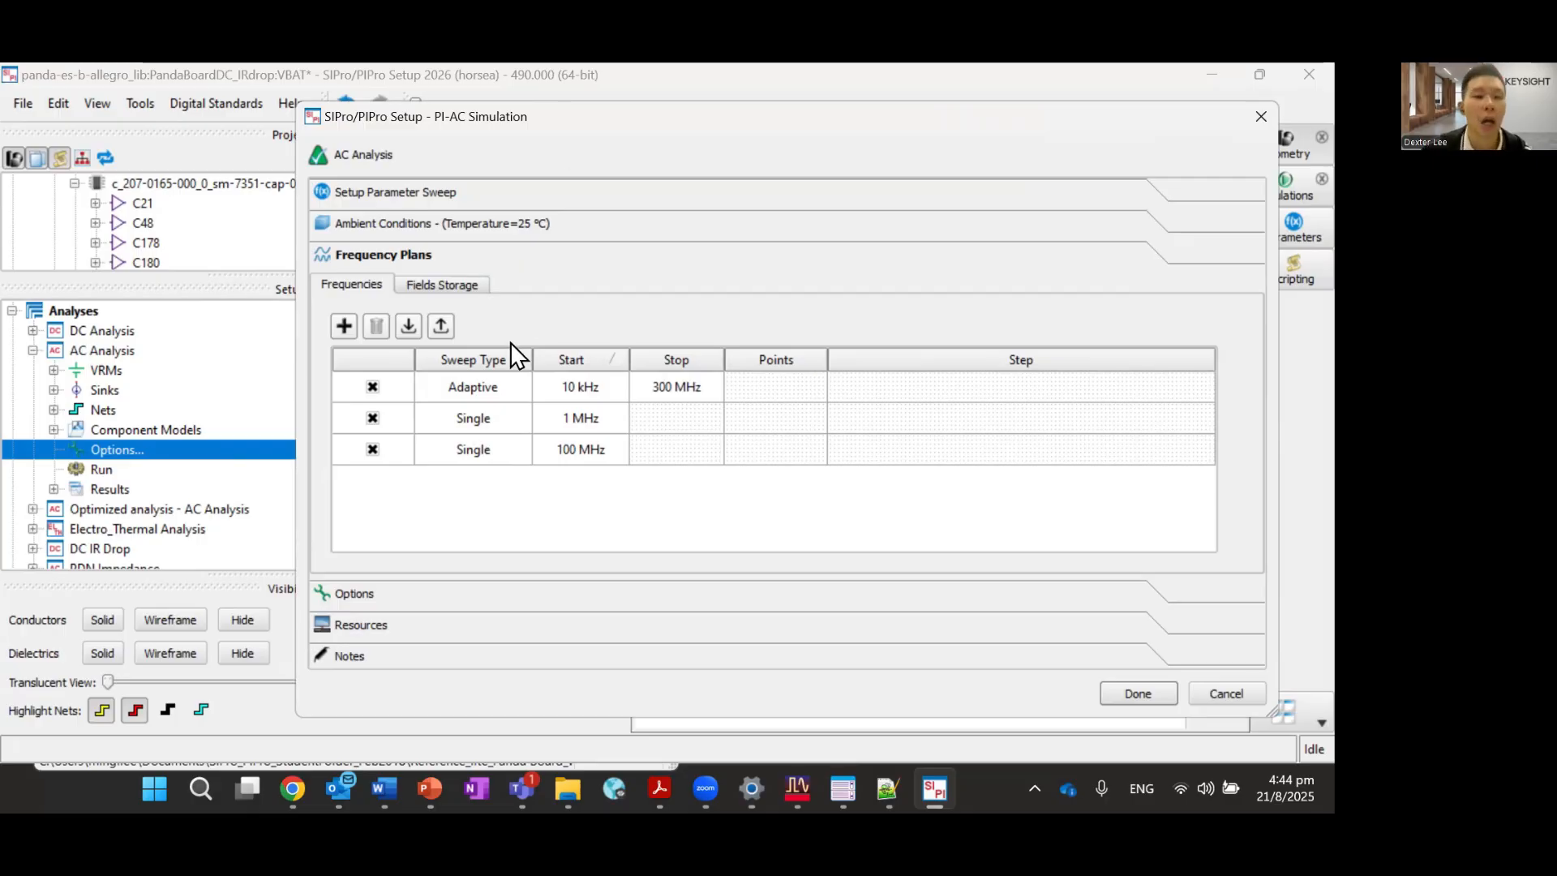
left_click(444, 289)
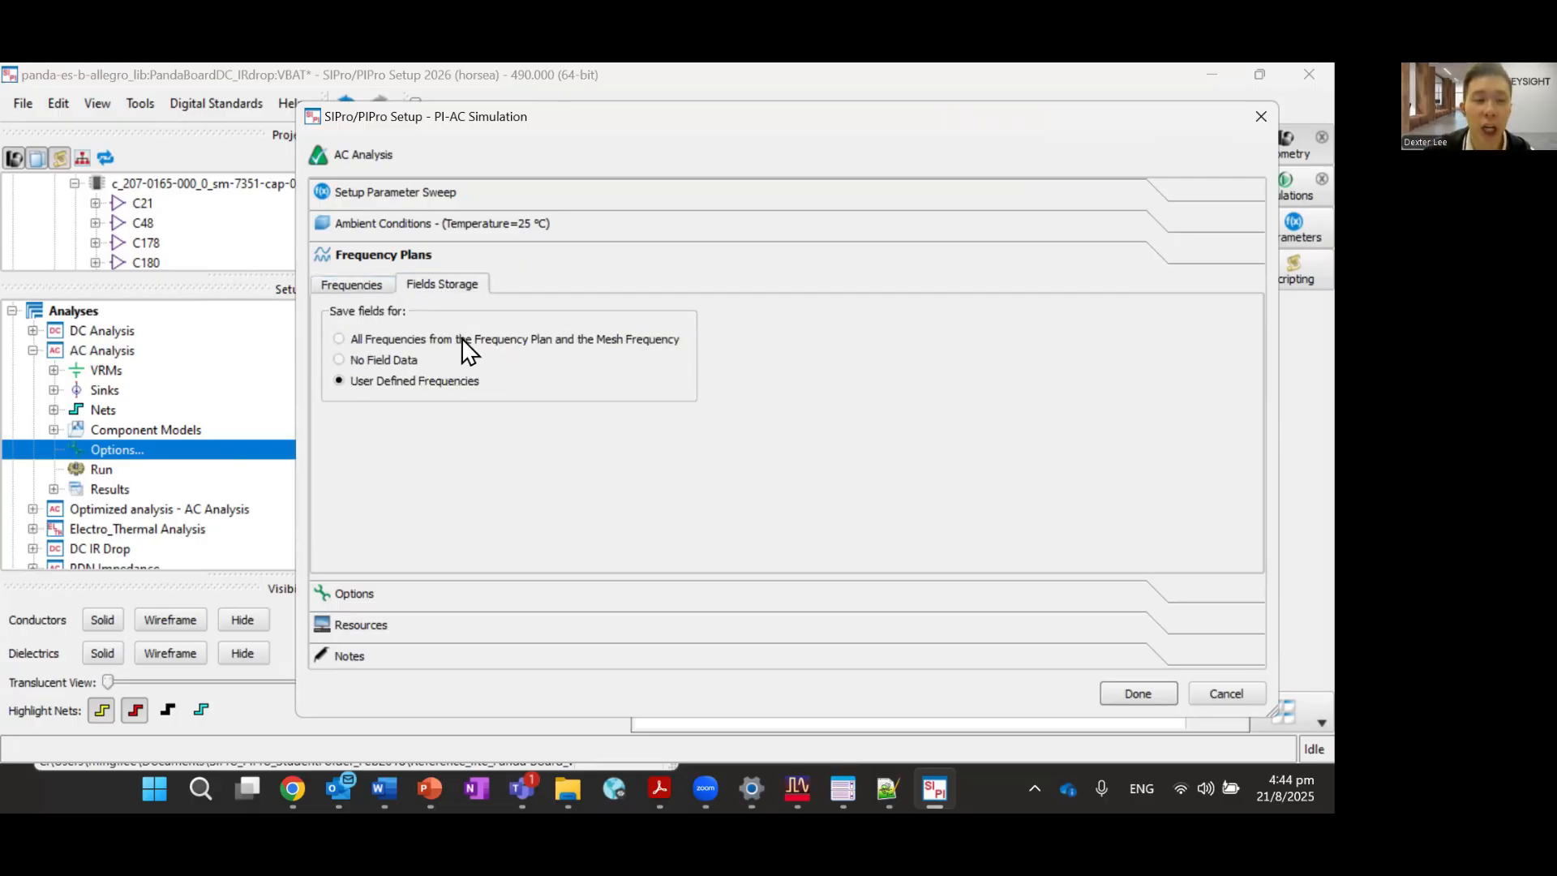
left_click(358, 284)
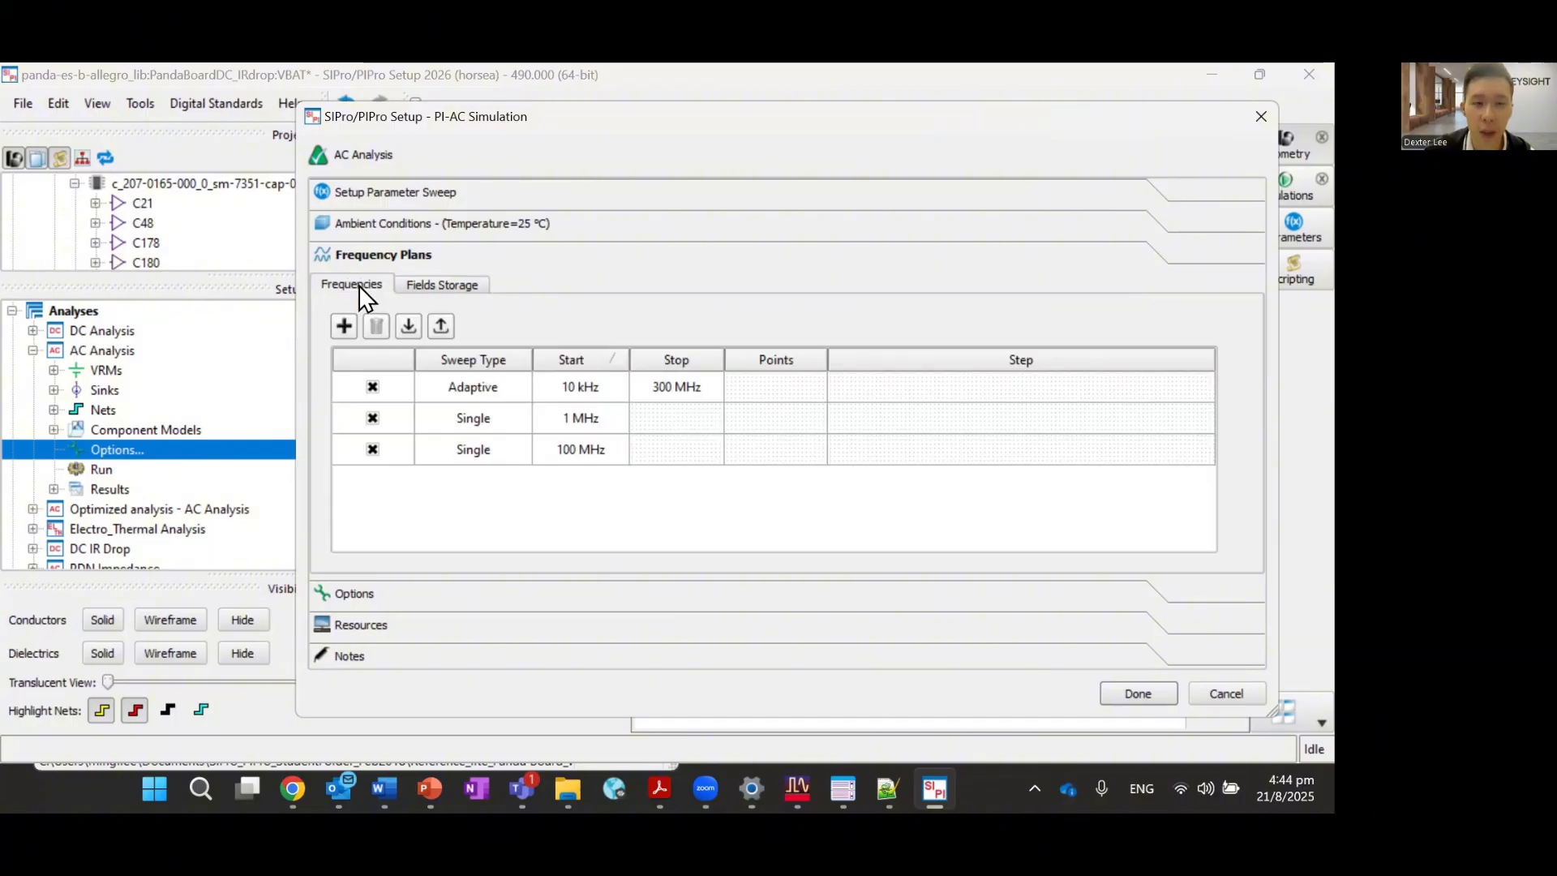
left_click(417, 595)
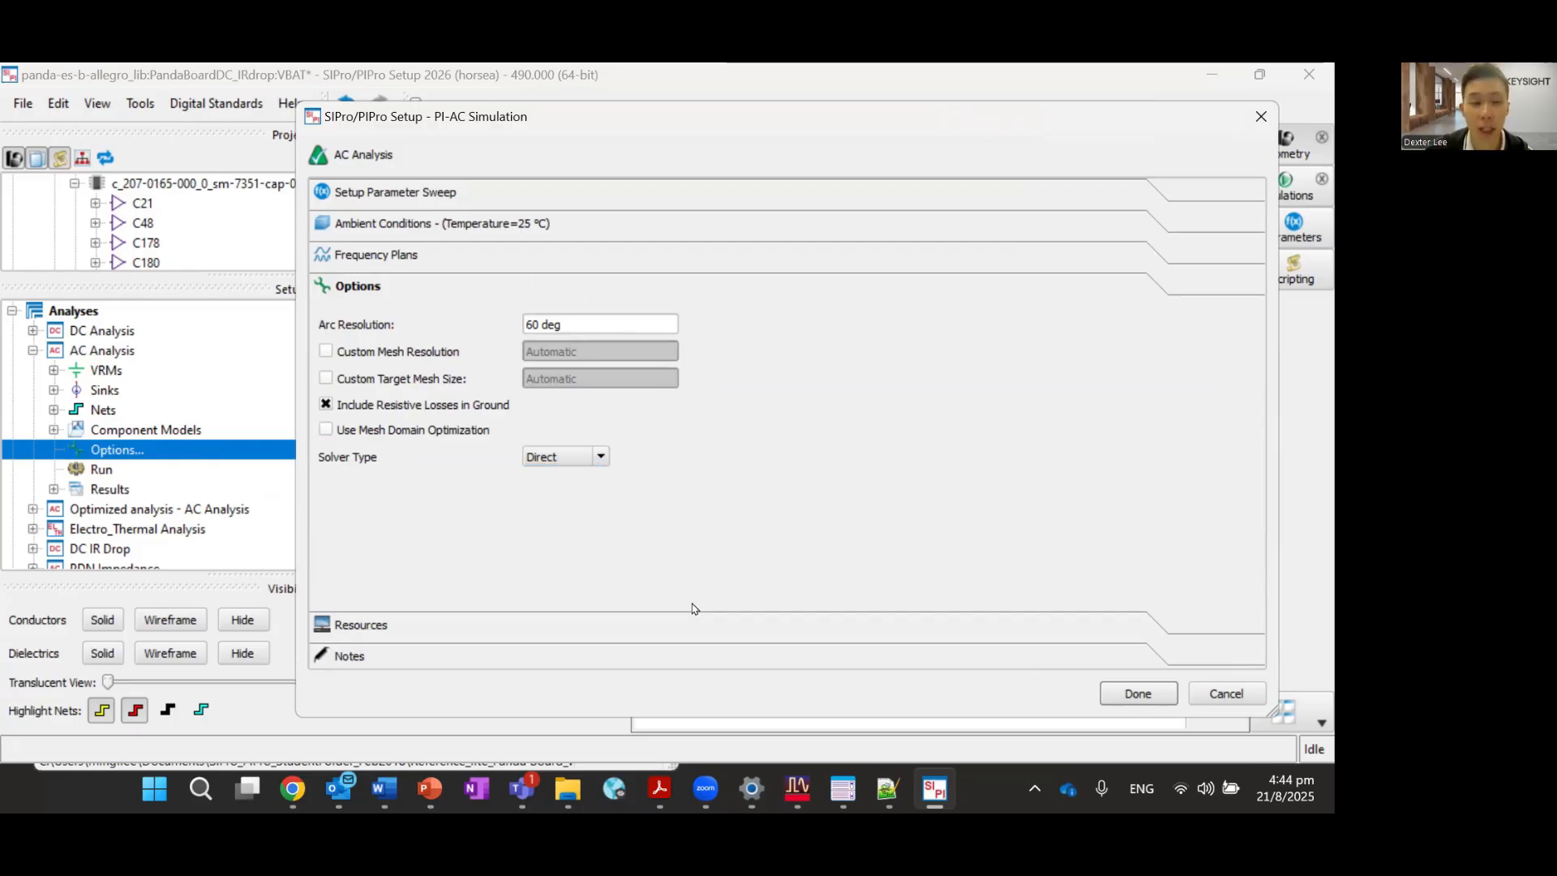
left_click(694, 629)
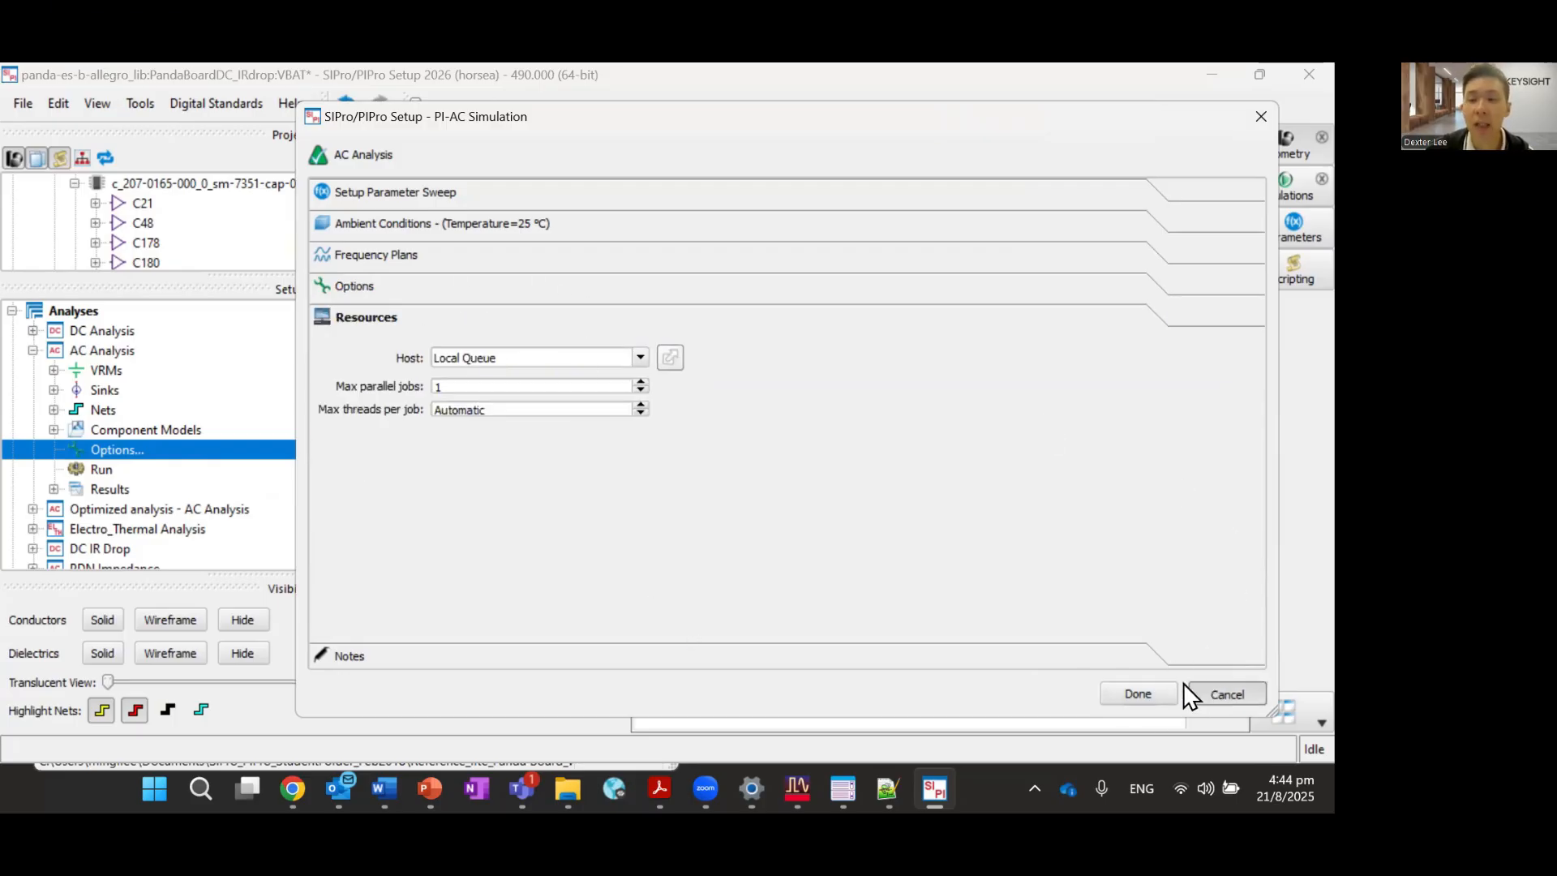
left_click(1152, 698)
Try to open the PDN Impedance result of the AC Analysis.
left_click(53, 489)
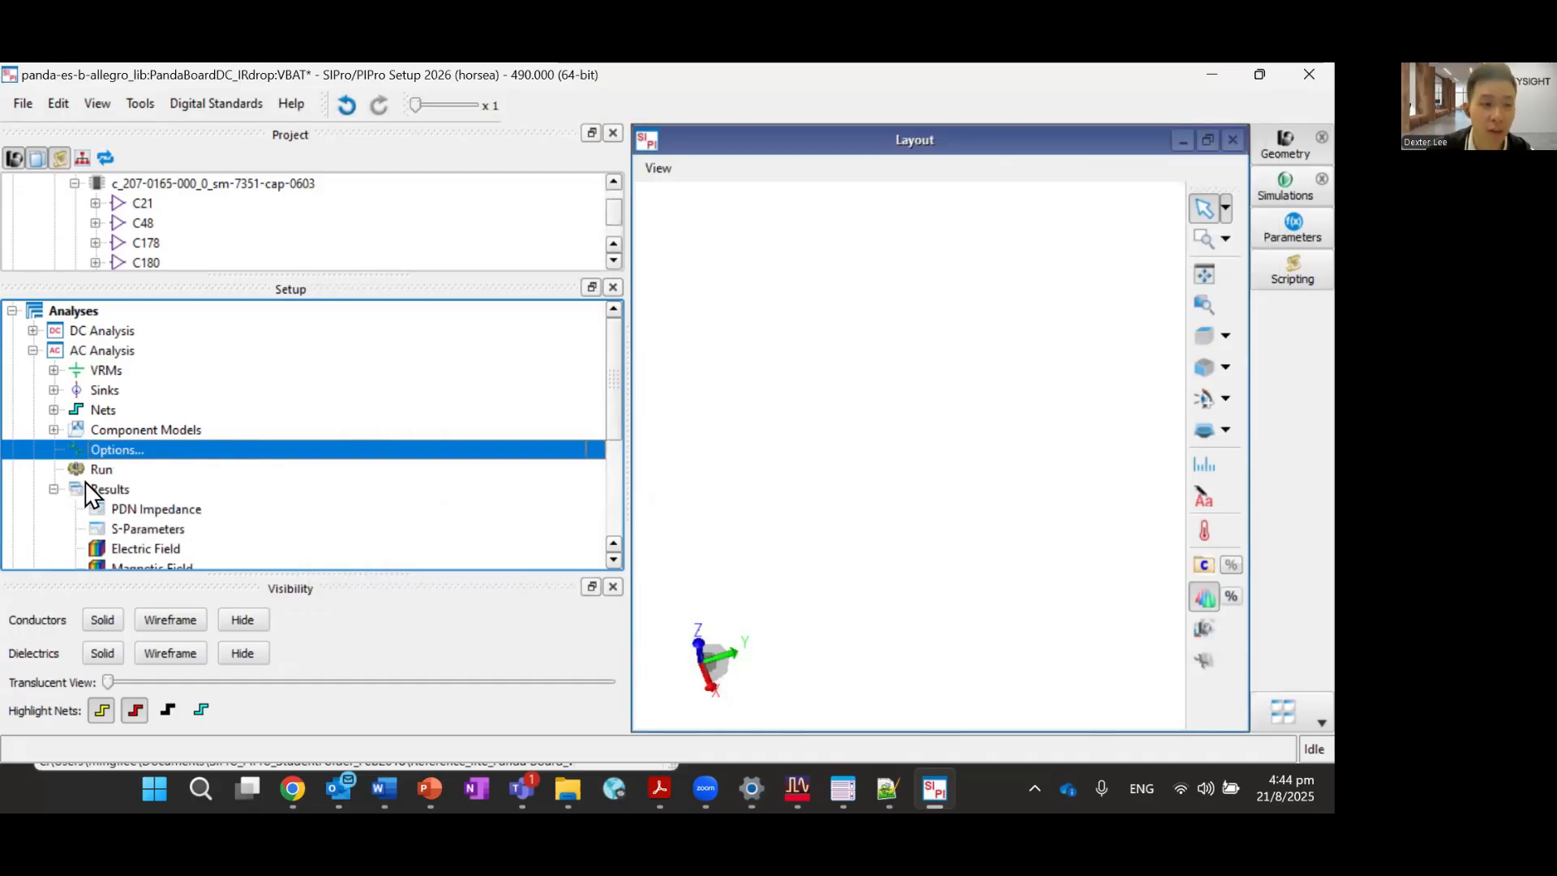
scroll(154, 448, "down", 1)
double_click(154, 448)
left_click(690, 446)
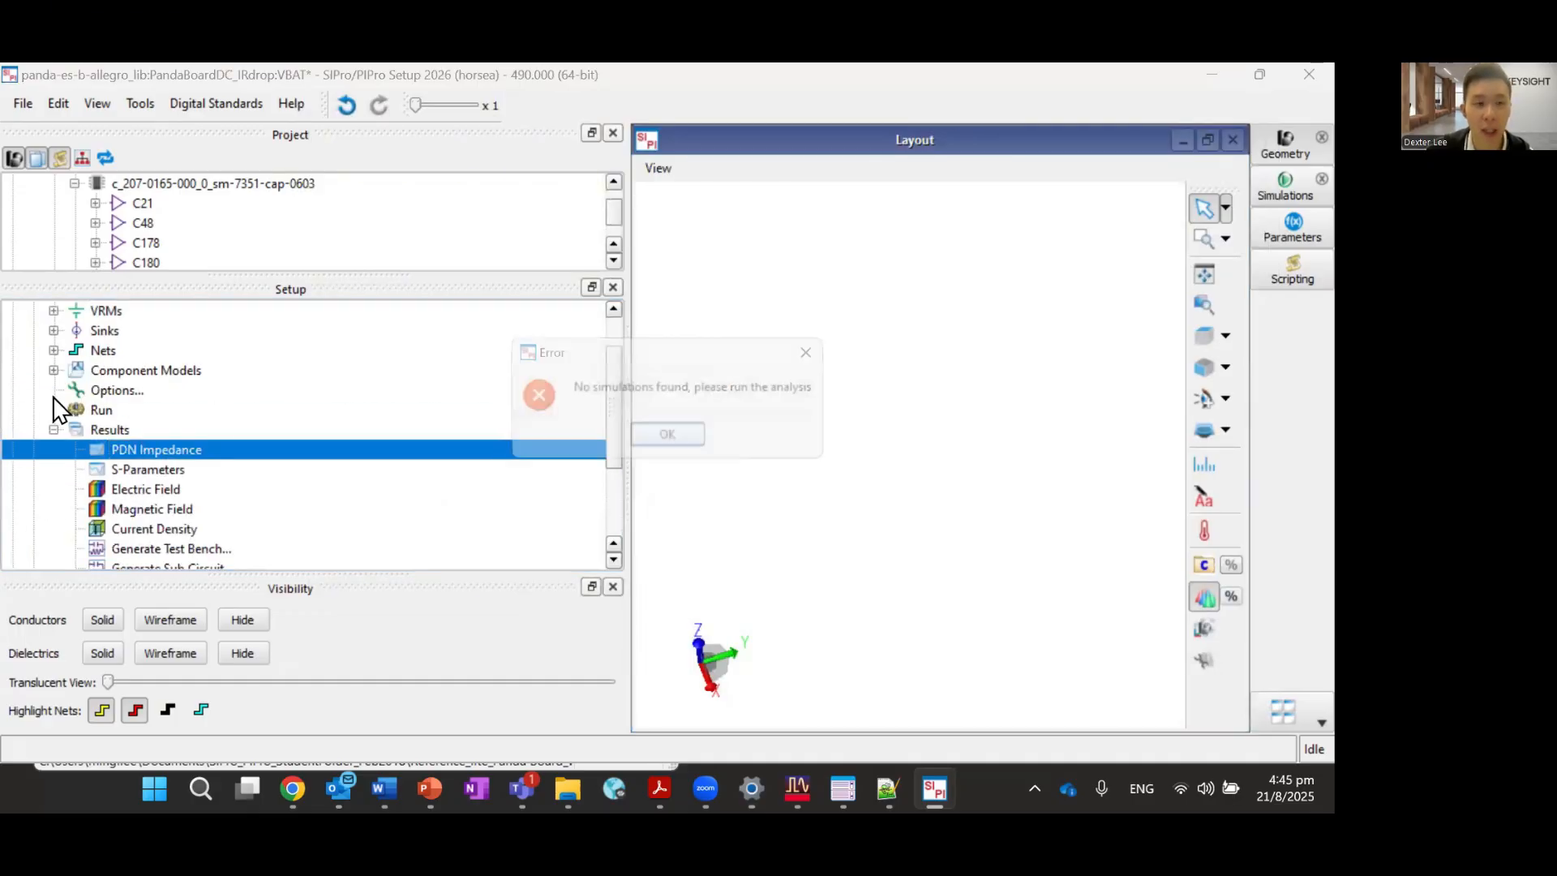
Run the AC Analysis simulation and enlarge the Simulations window to show its jobs and log.
double_click(105, 412)
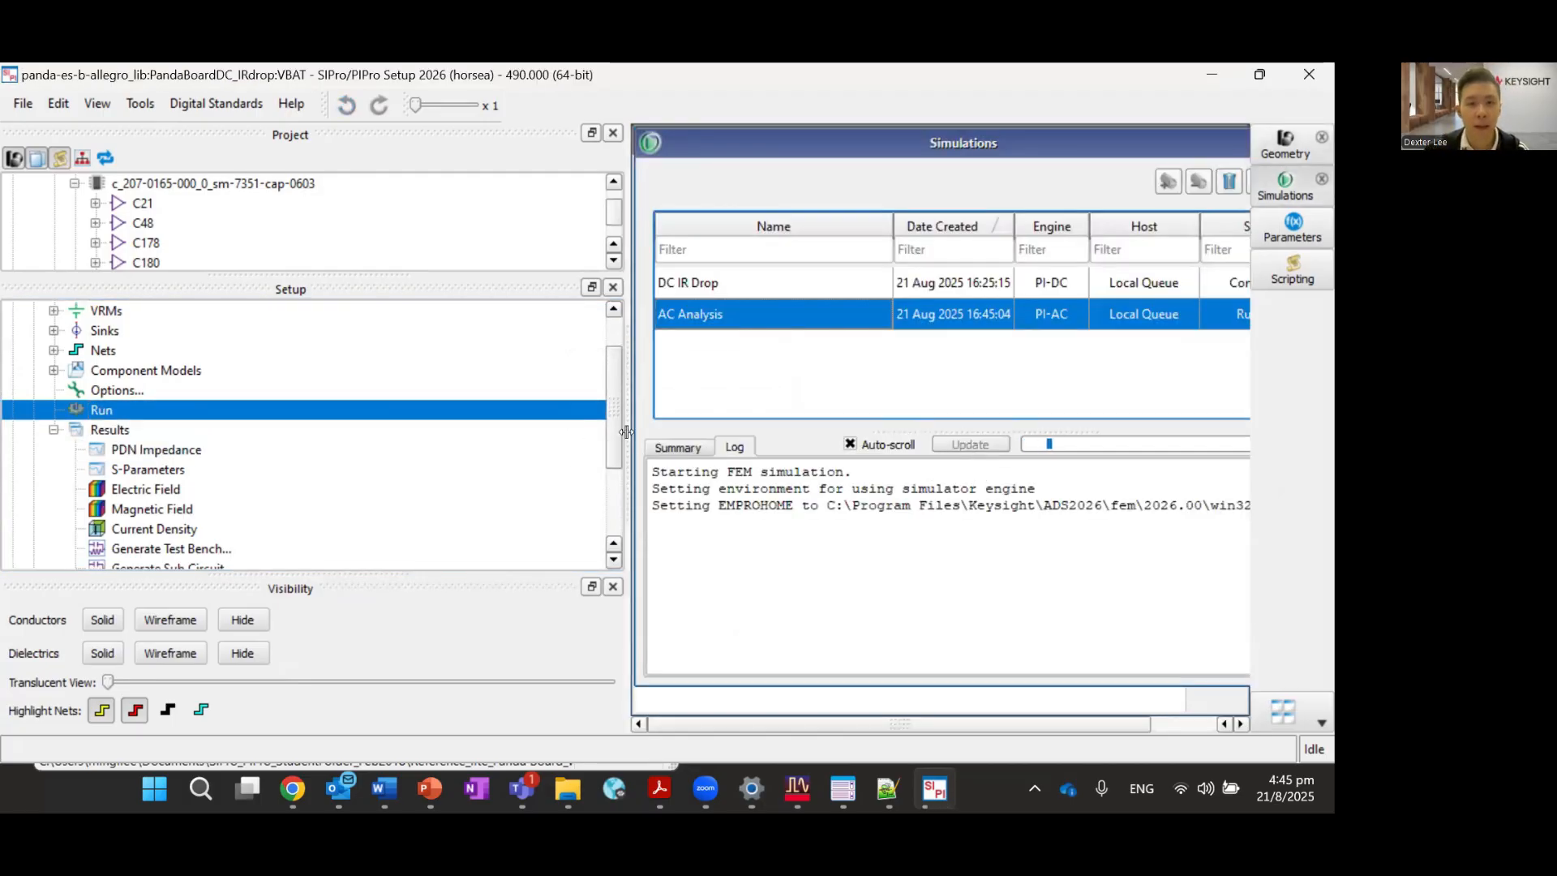
left_click_drag(625, 432, 330, 430)
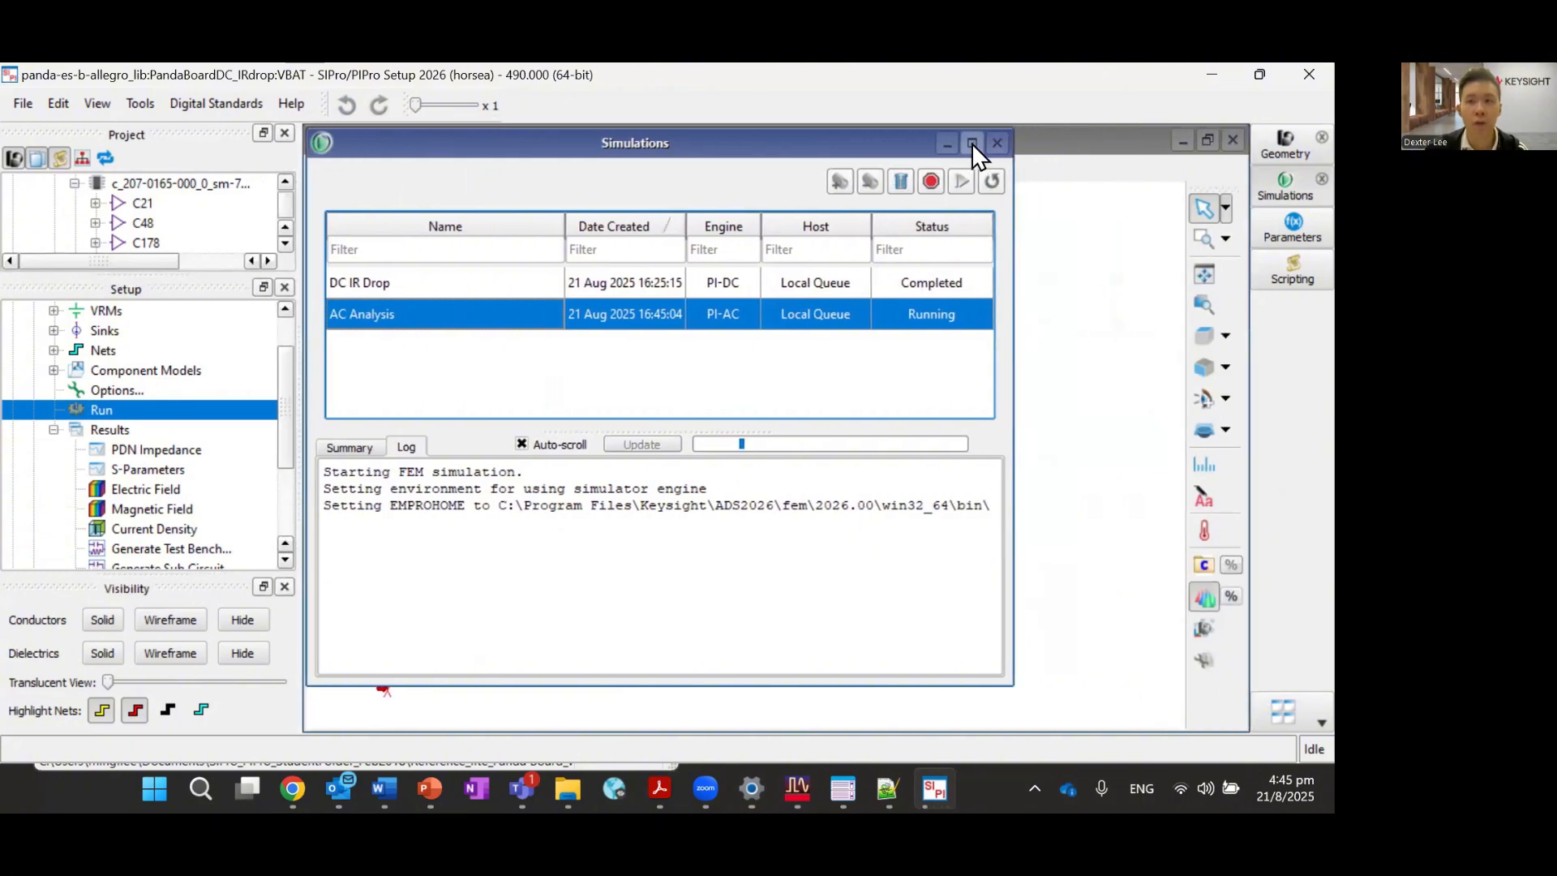
left_click(971, 143)
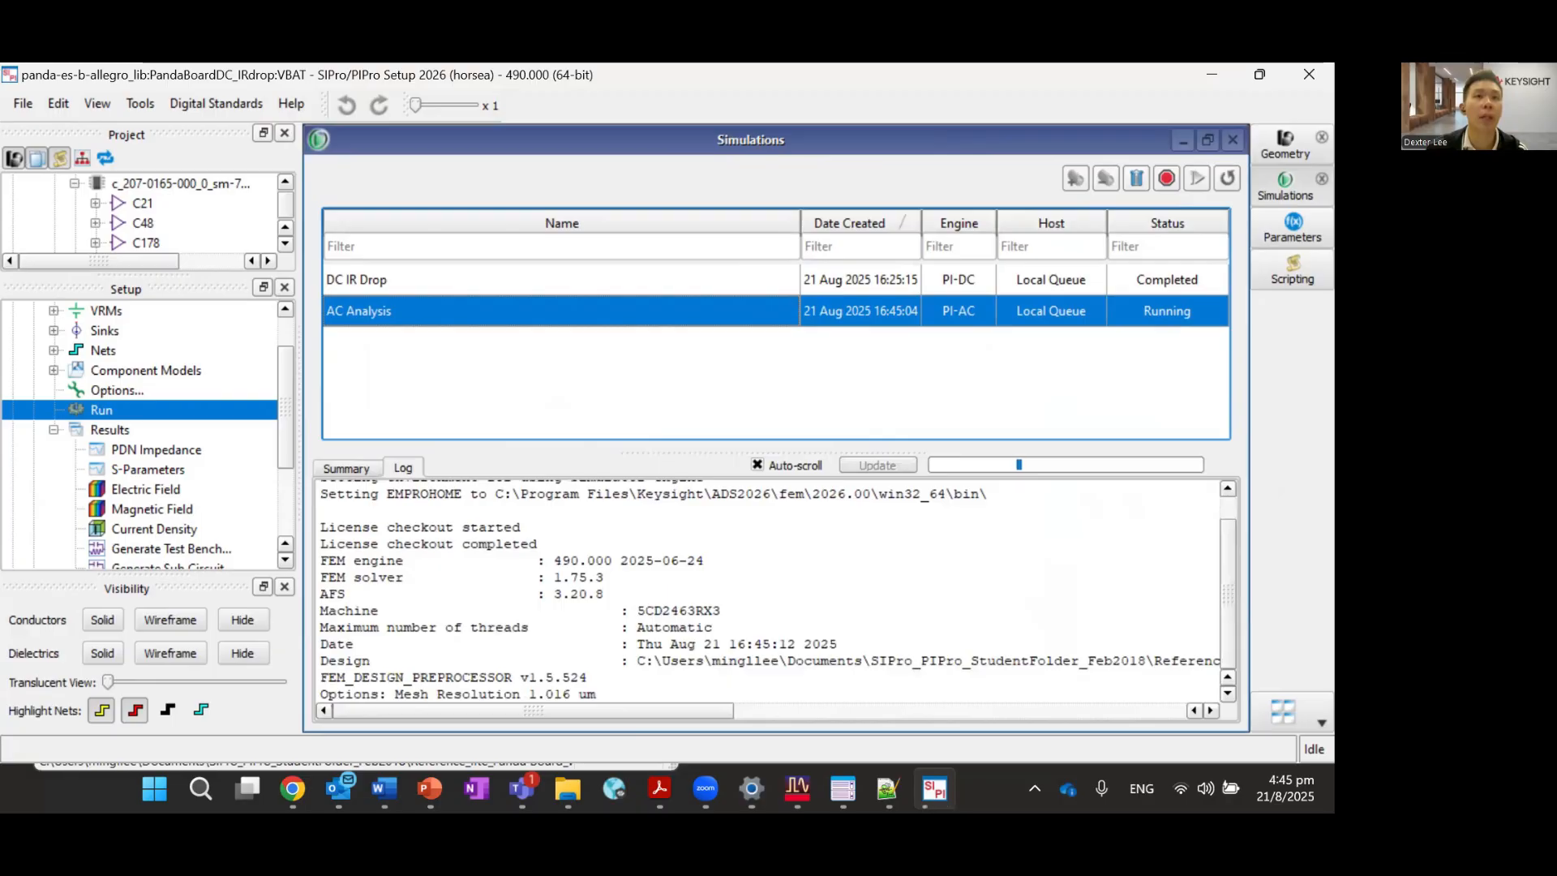
Switch to the workshop PDF to check the simulation launch page against the running AC Analysis log.
key("alt+Tab")
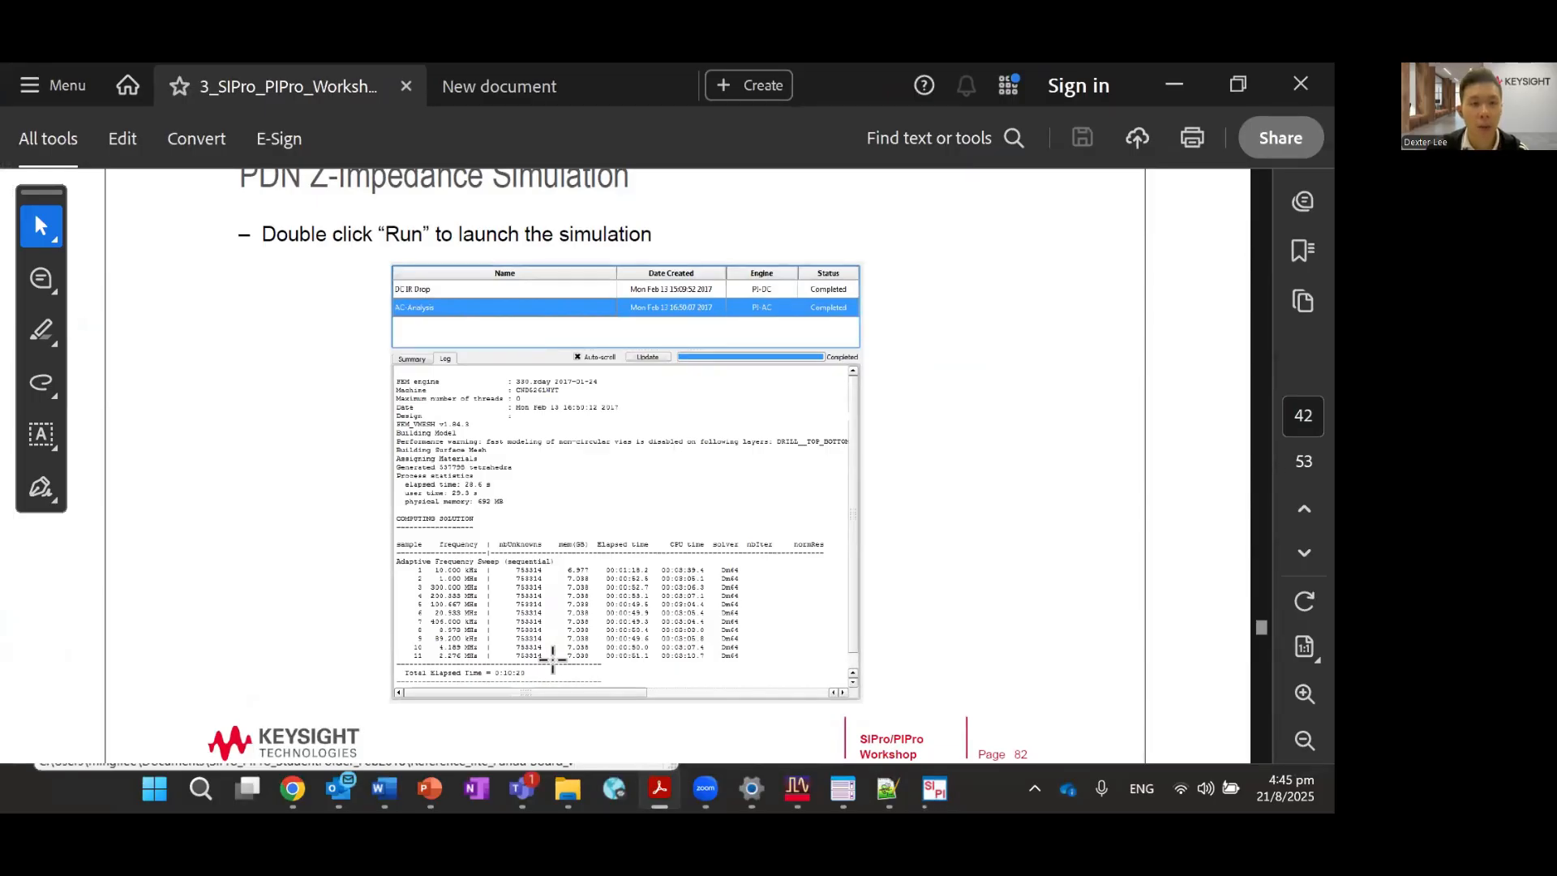
scroll(539, 653, "down", 1)
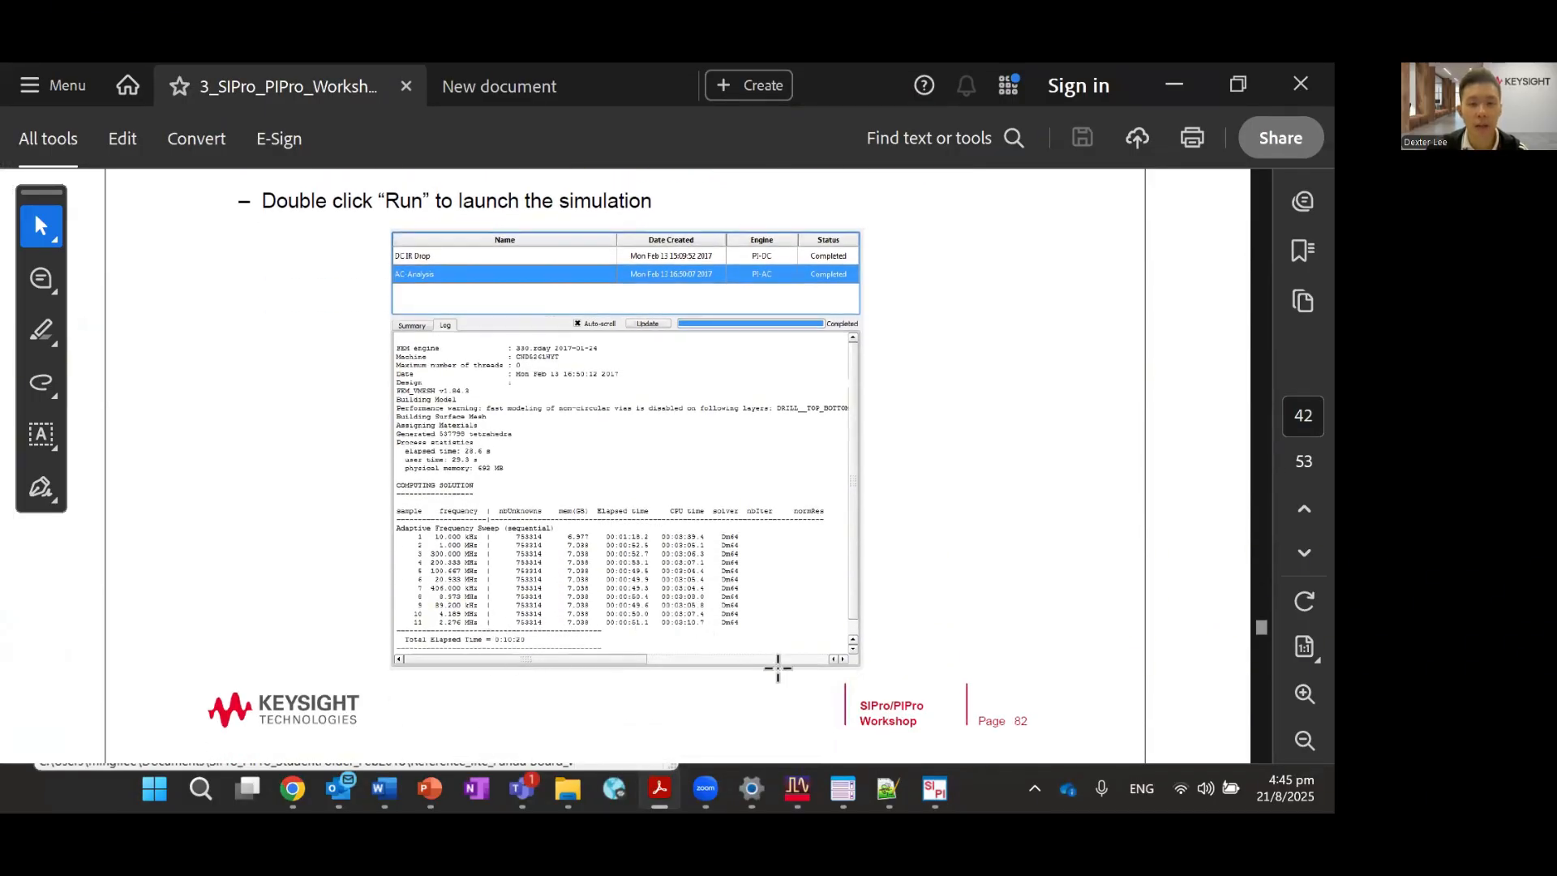
left_click(935, 788)
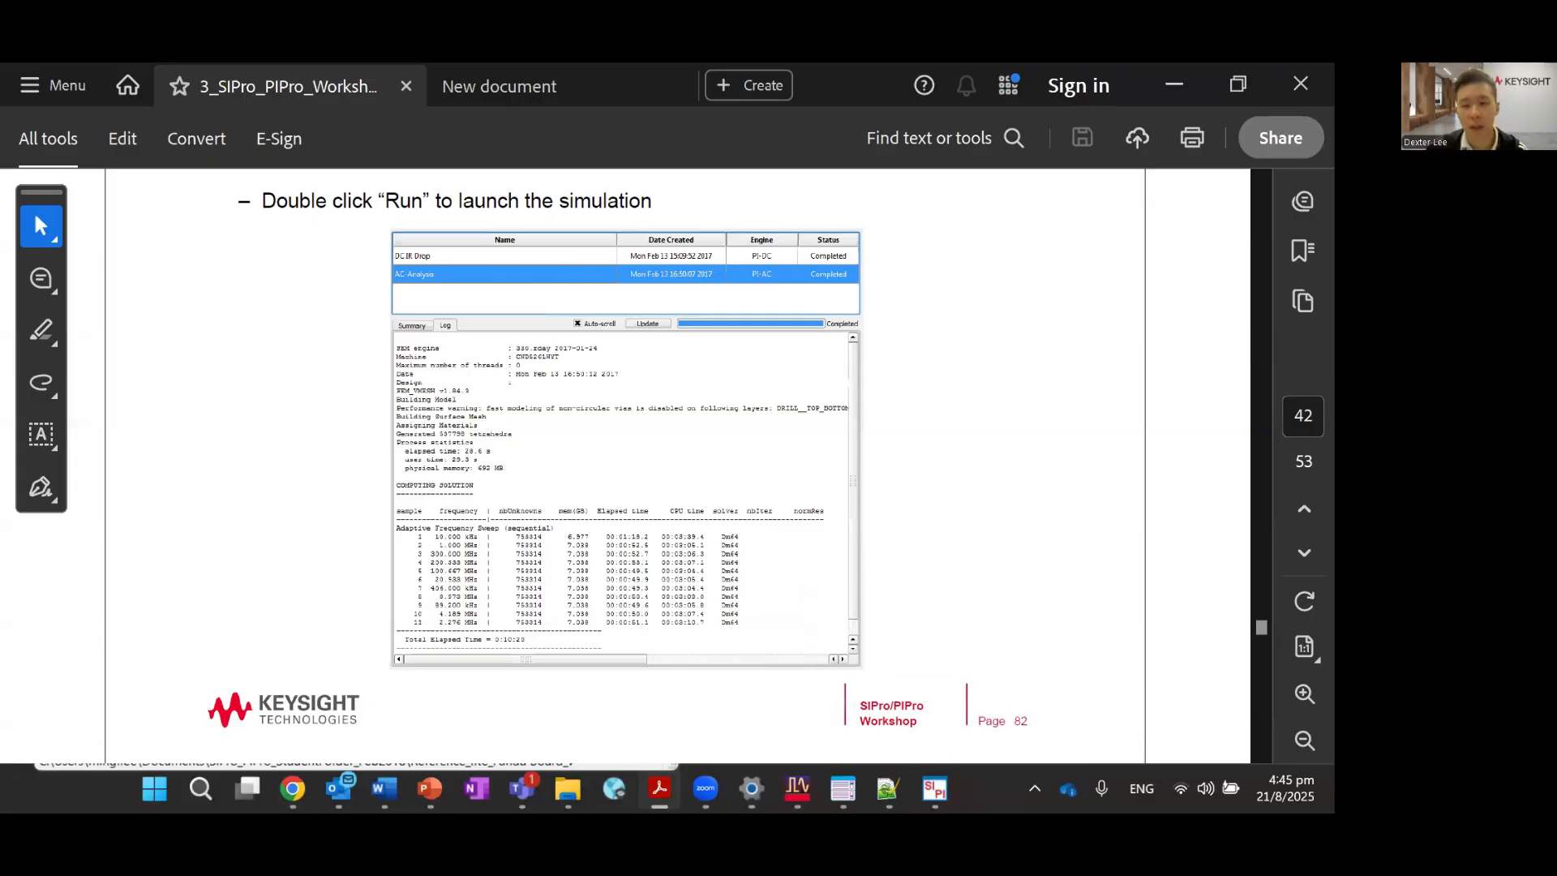
left_click(1209, 78)
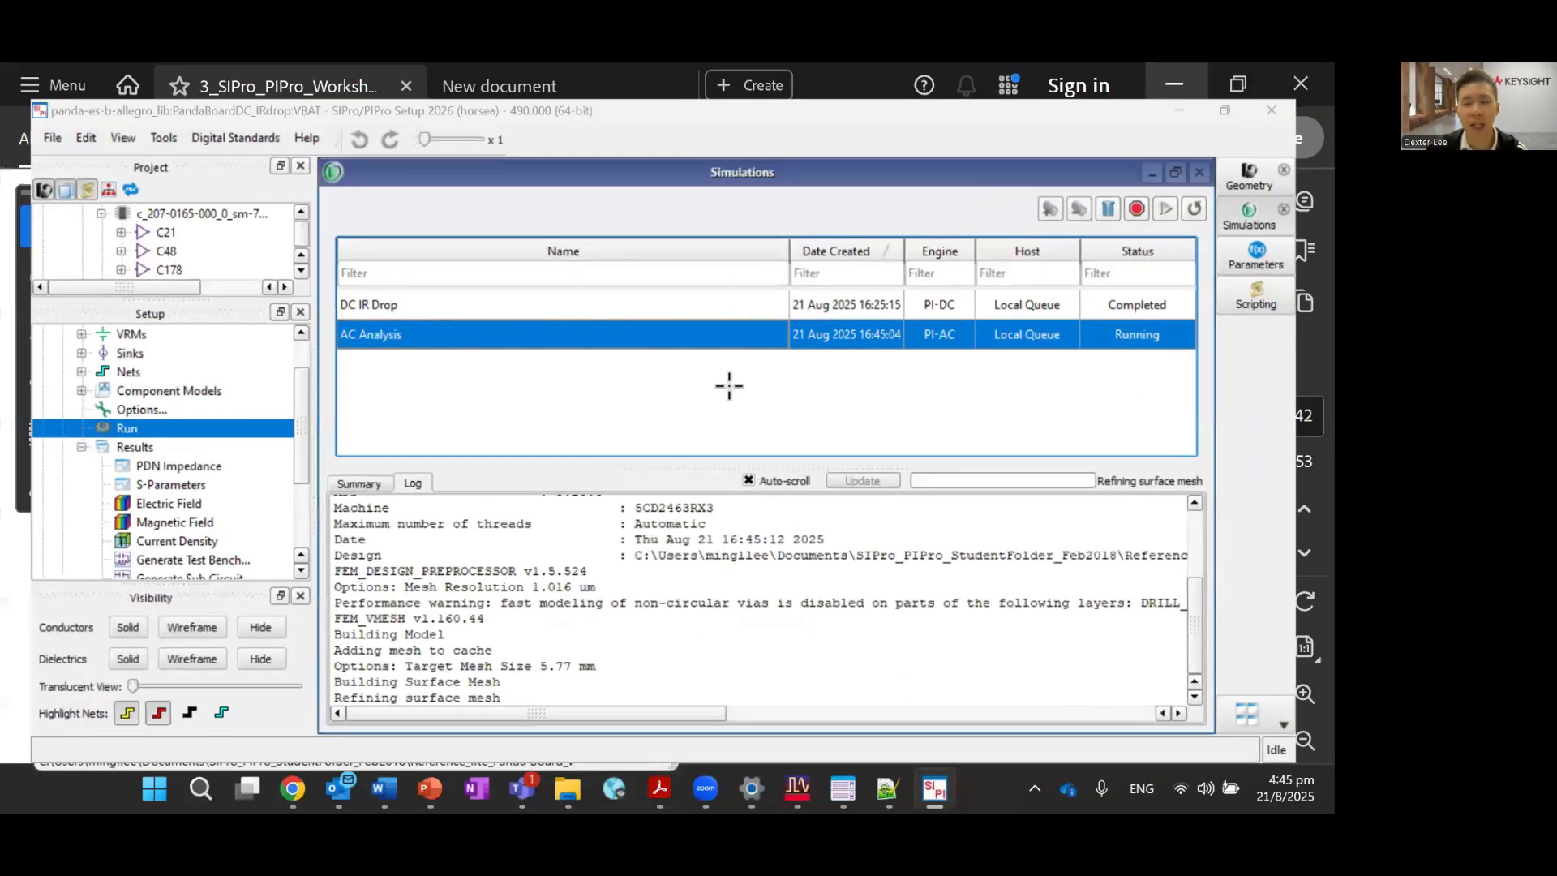
Read the workshop page on viewing PDN Z-Impedance, examining the example plot and its port selection.
scroll(717, 420, "down", 6)
scroll(717, 420, "down", 3)
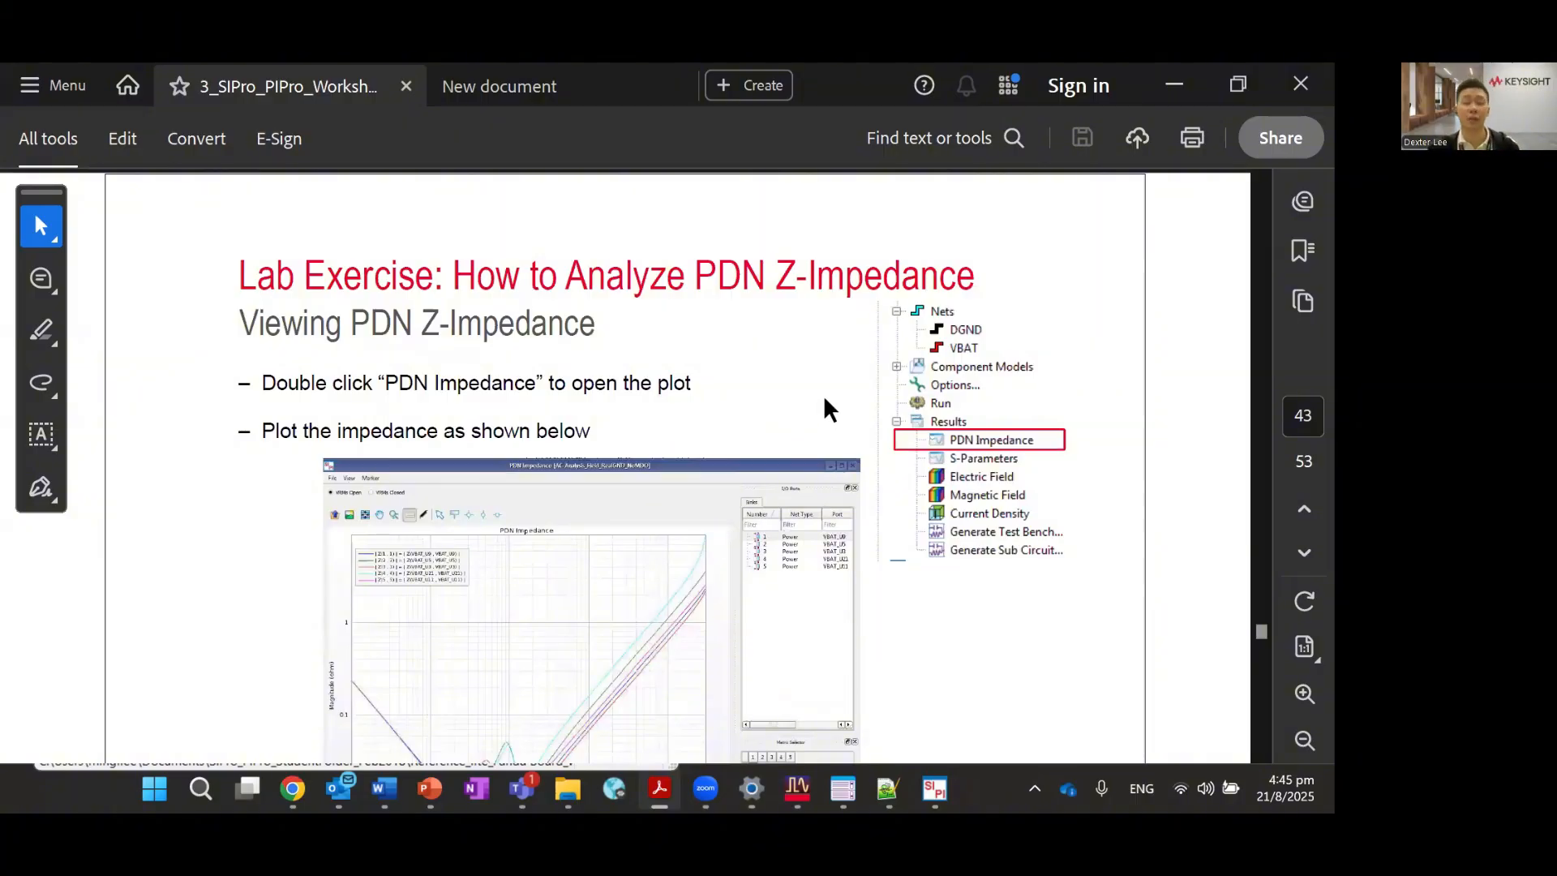
scroll(824, 397, "down", 2)
scroll(765, 419, "up", 3)
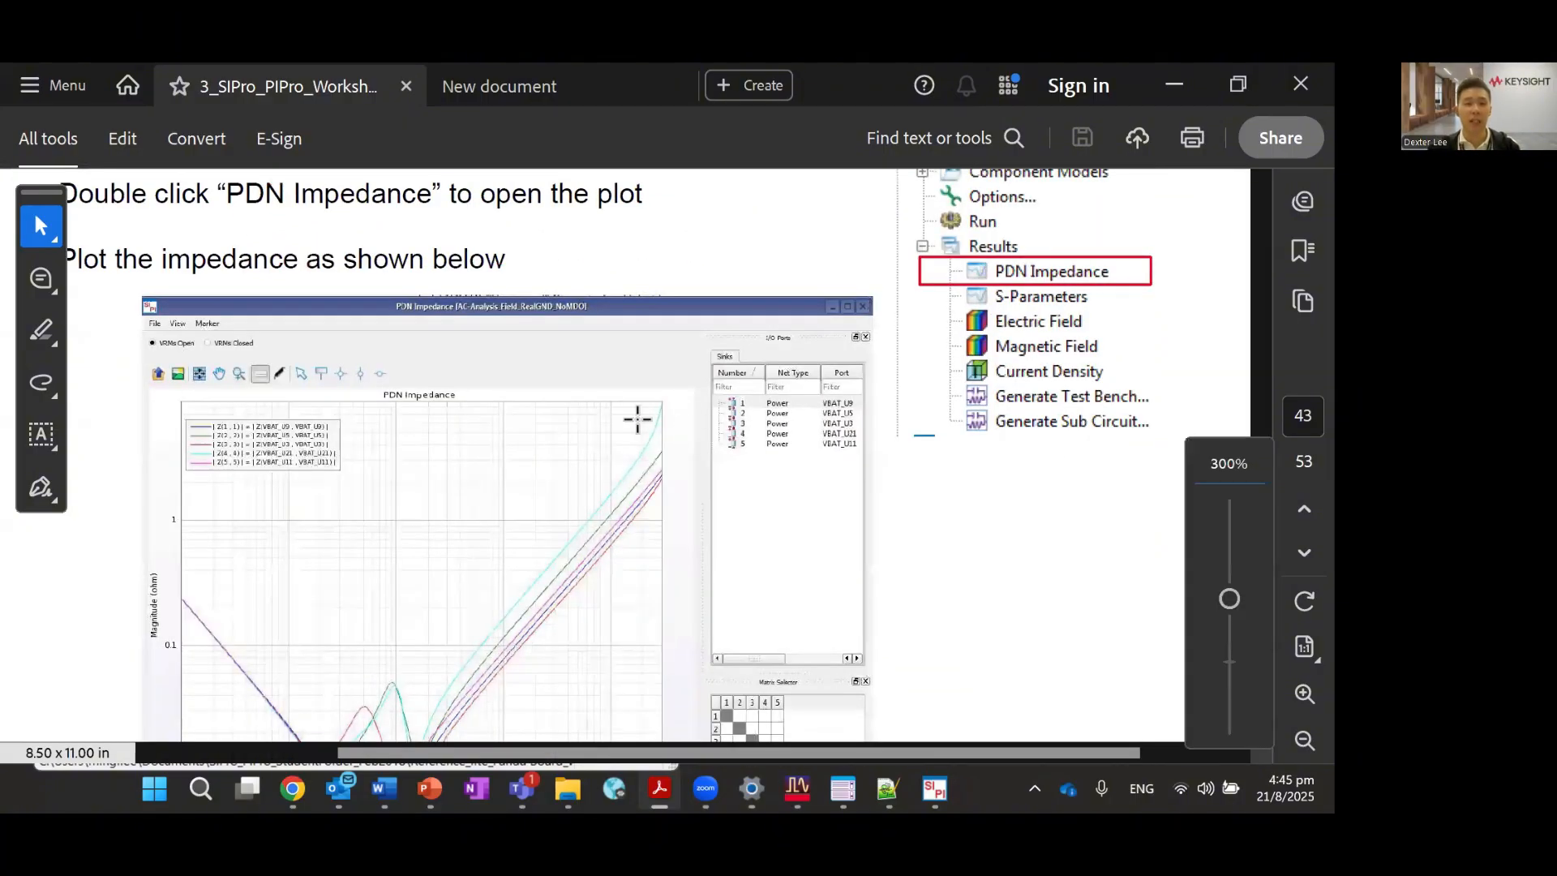
scroll(1086, 403, "up", 3)
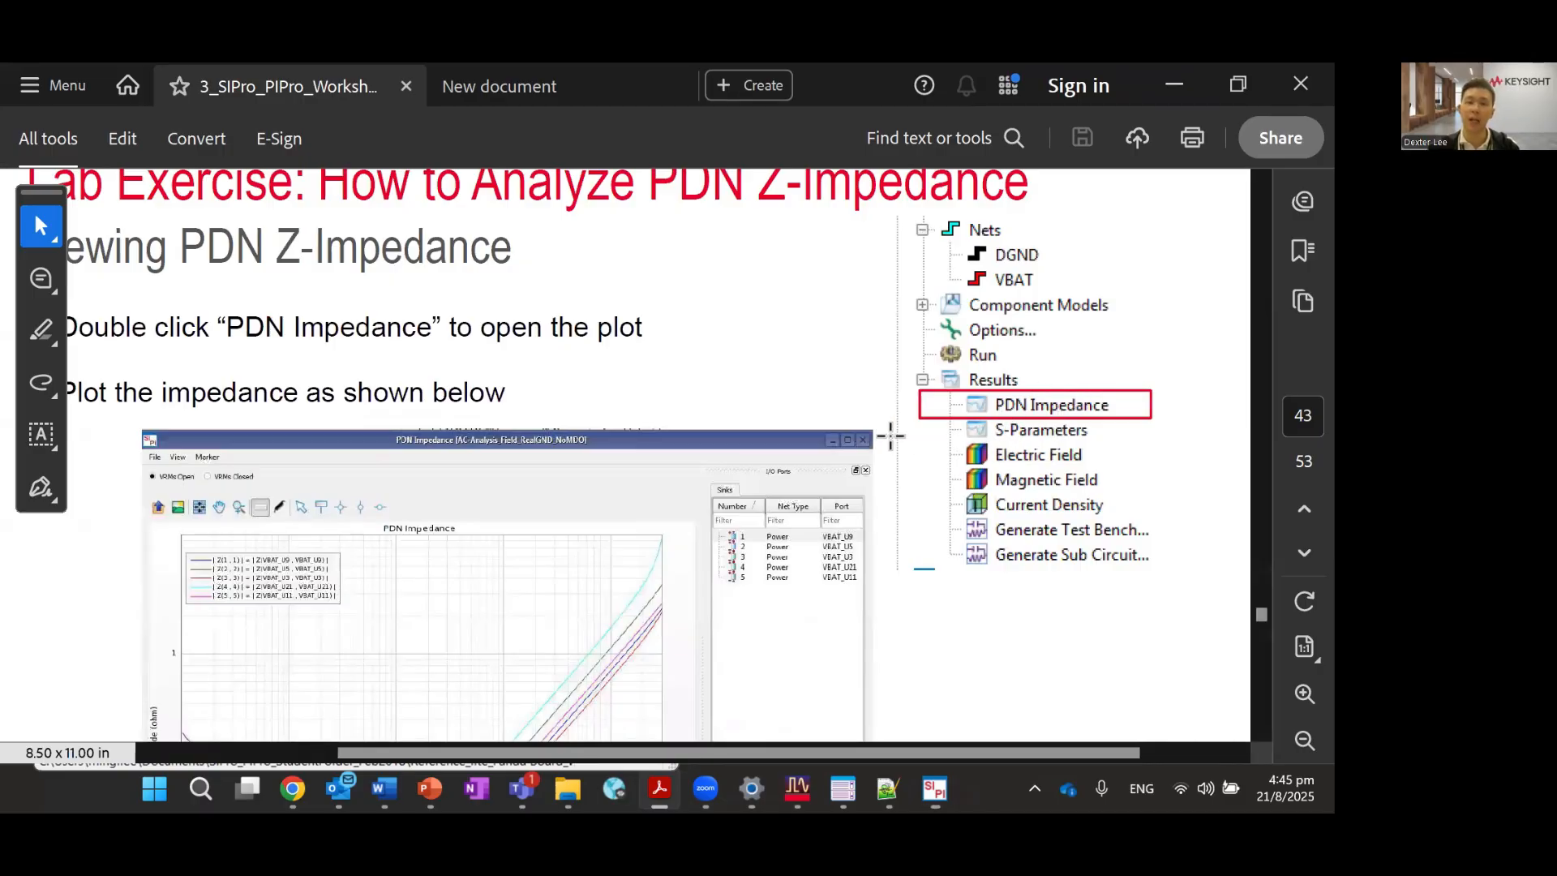
scroll(886, 434, "down", 3)
scroll(879, 433, "down", 1)
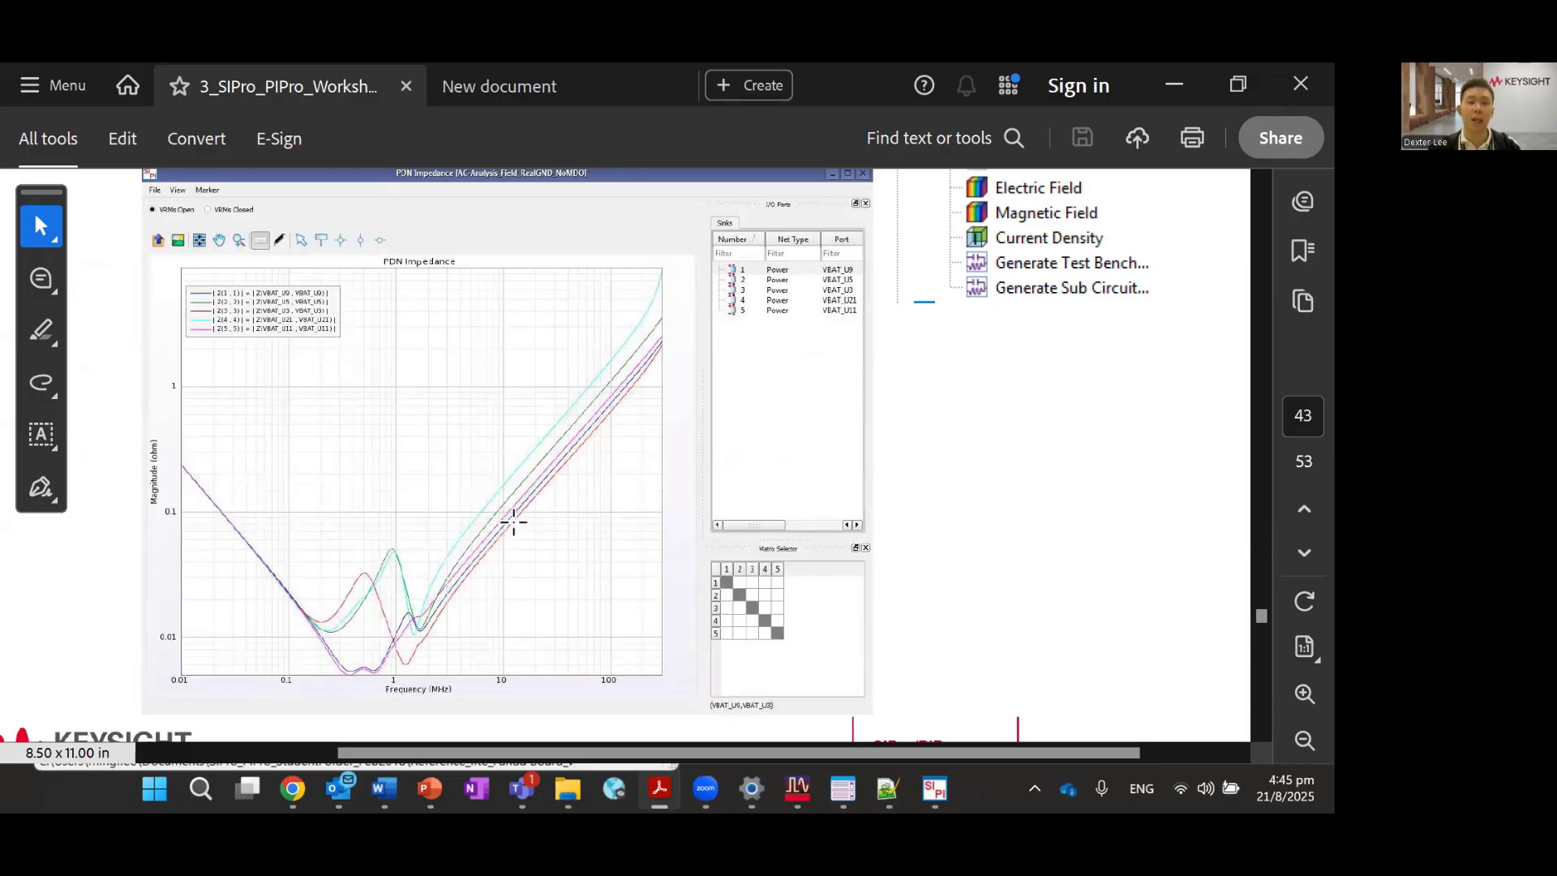
scroll(498, 528, "up", 2)
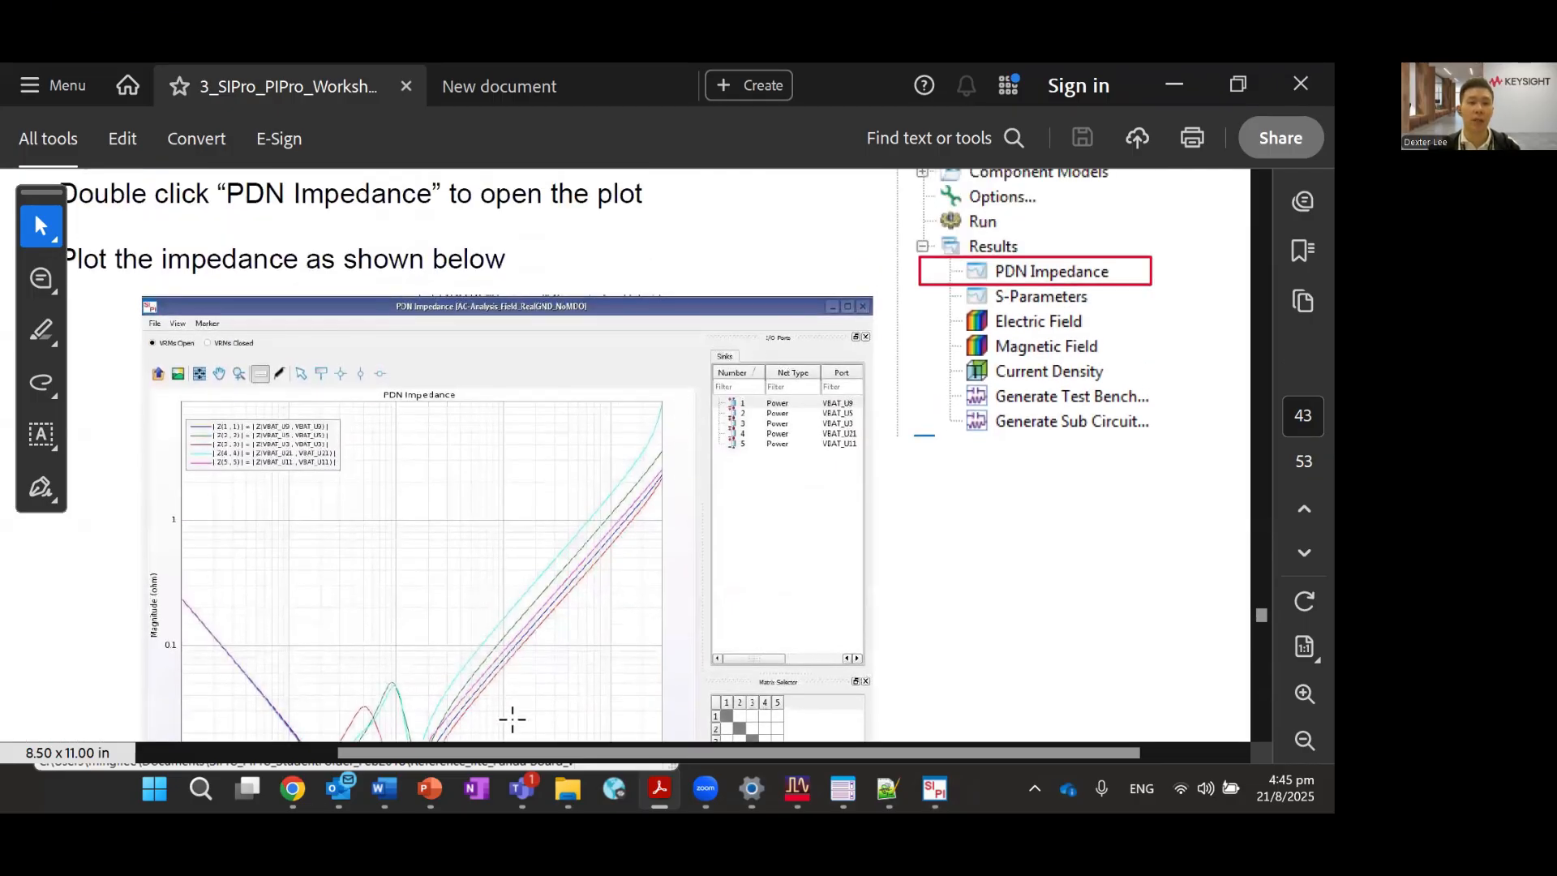
Read the workshop page on PDN Z-Impedance with different de-cap values, examining the U9-only impedance plot.
scroll(514, 549, "down", 10)
scroll(514, 555, "down", 5)
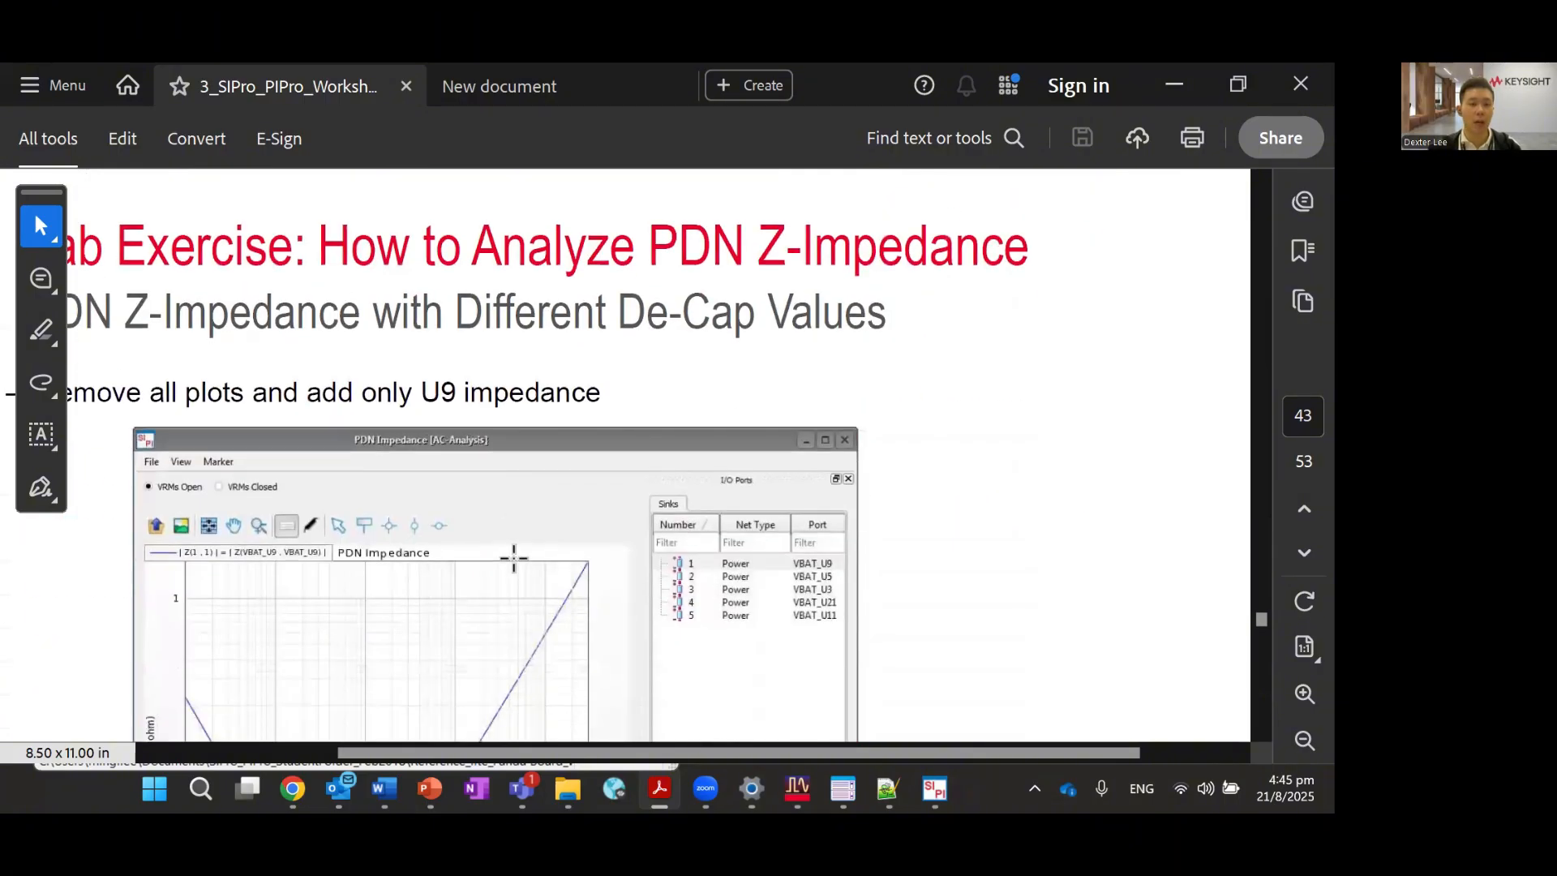
left_click_drag(548, 753, 460, 753)
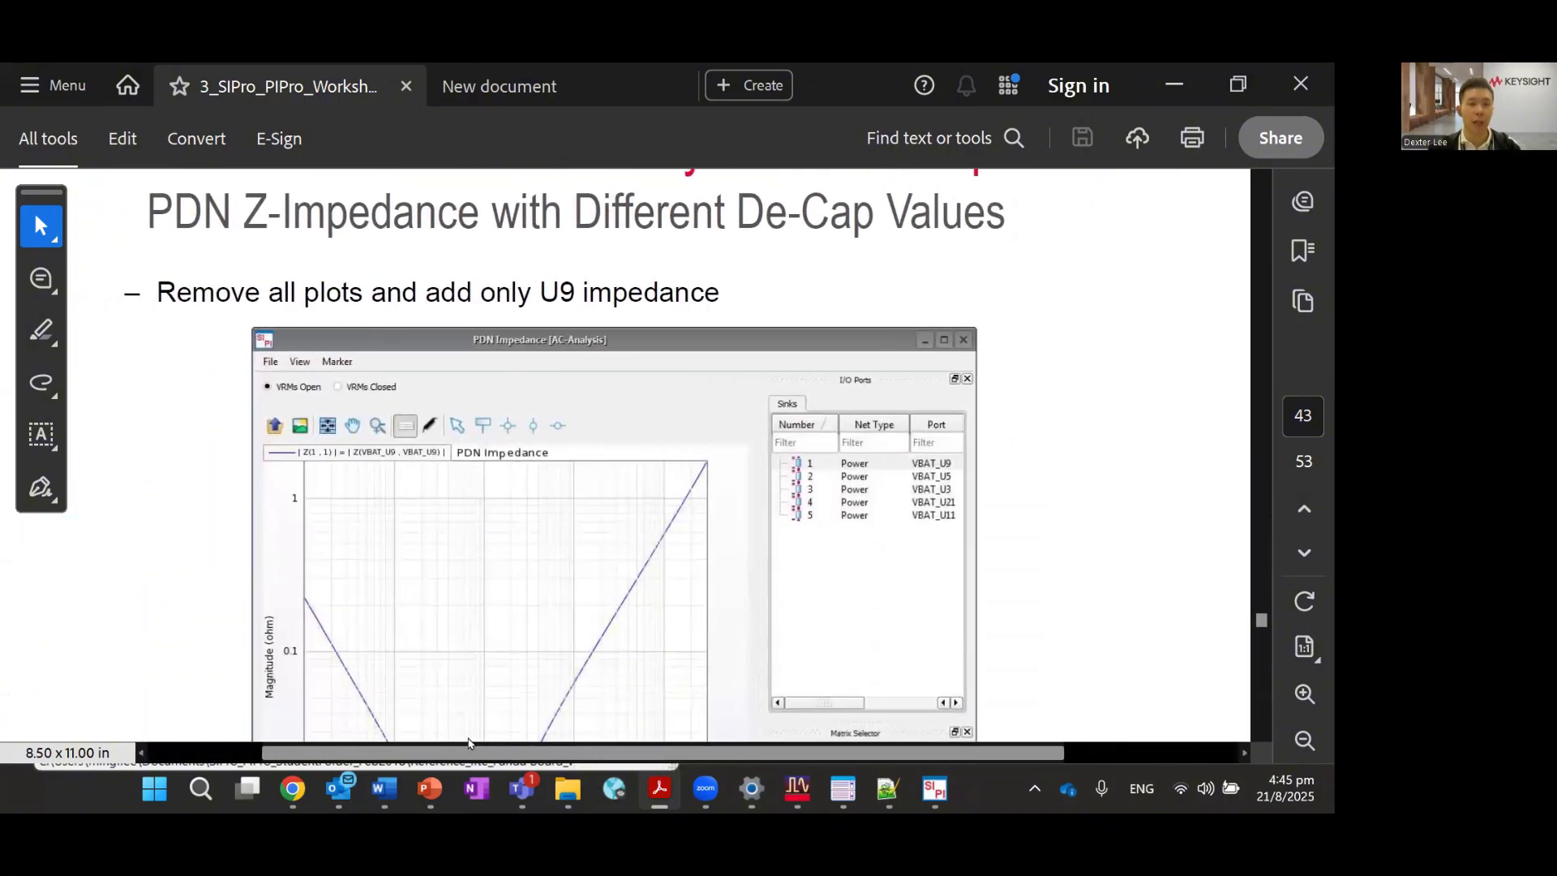
scroll(568, 429, "up", 3)
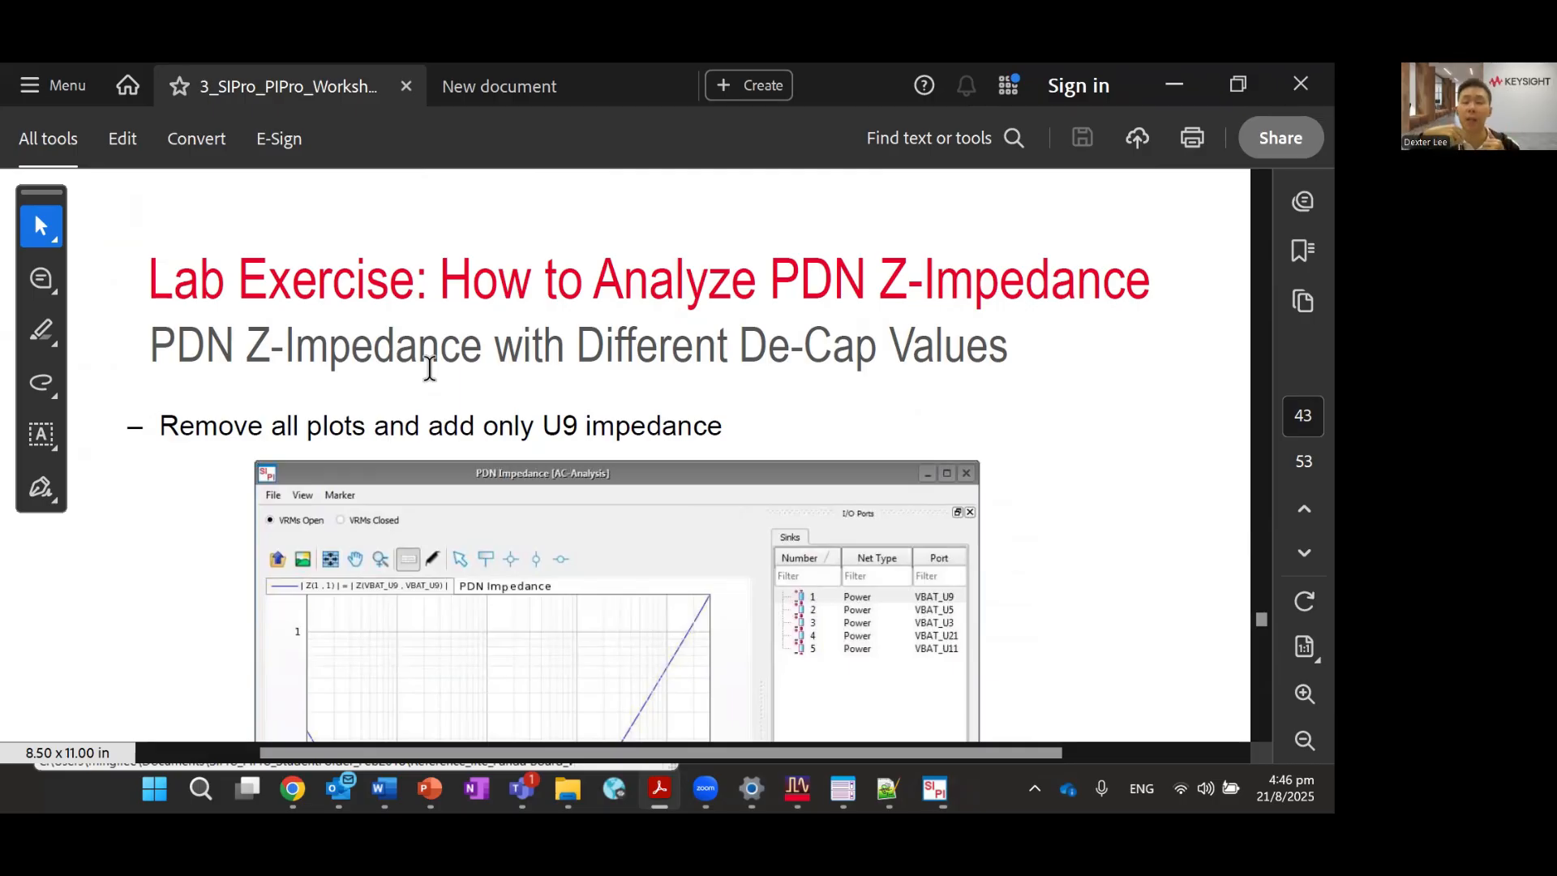
scroll(1055, 444, "down", 2)
scroll(1053, 441, "down", 7)
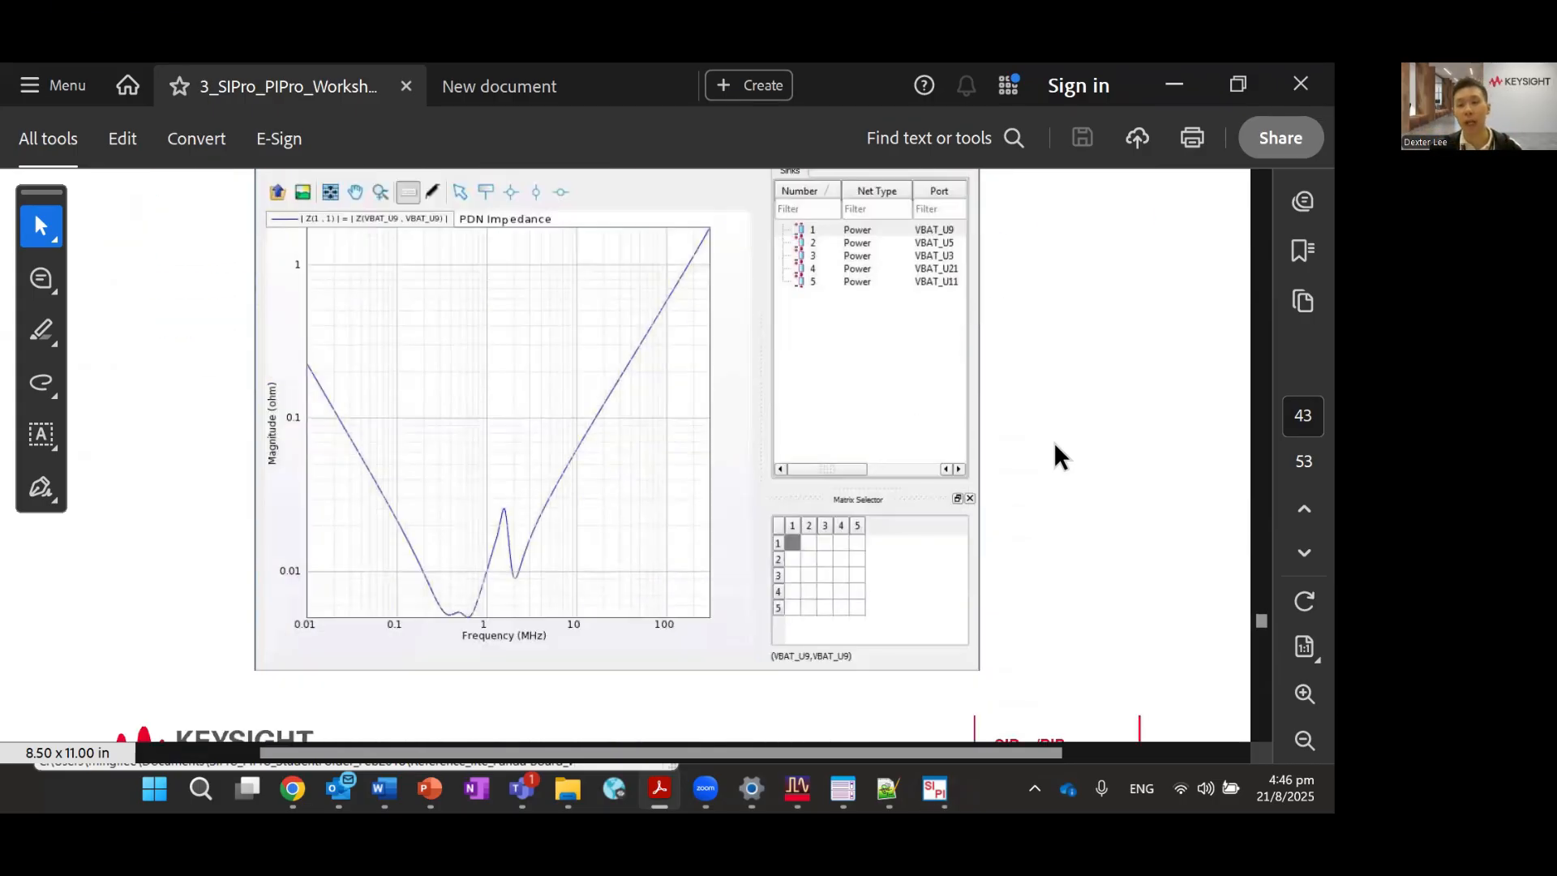
scroll(1053, 441, "up", 2)
scroll(1053, 441, "down", 1)
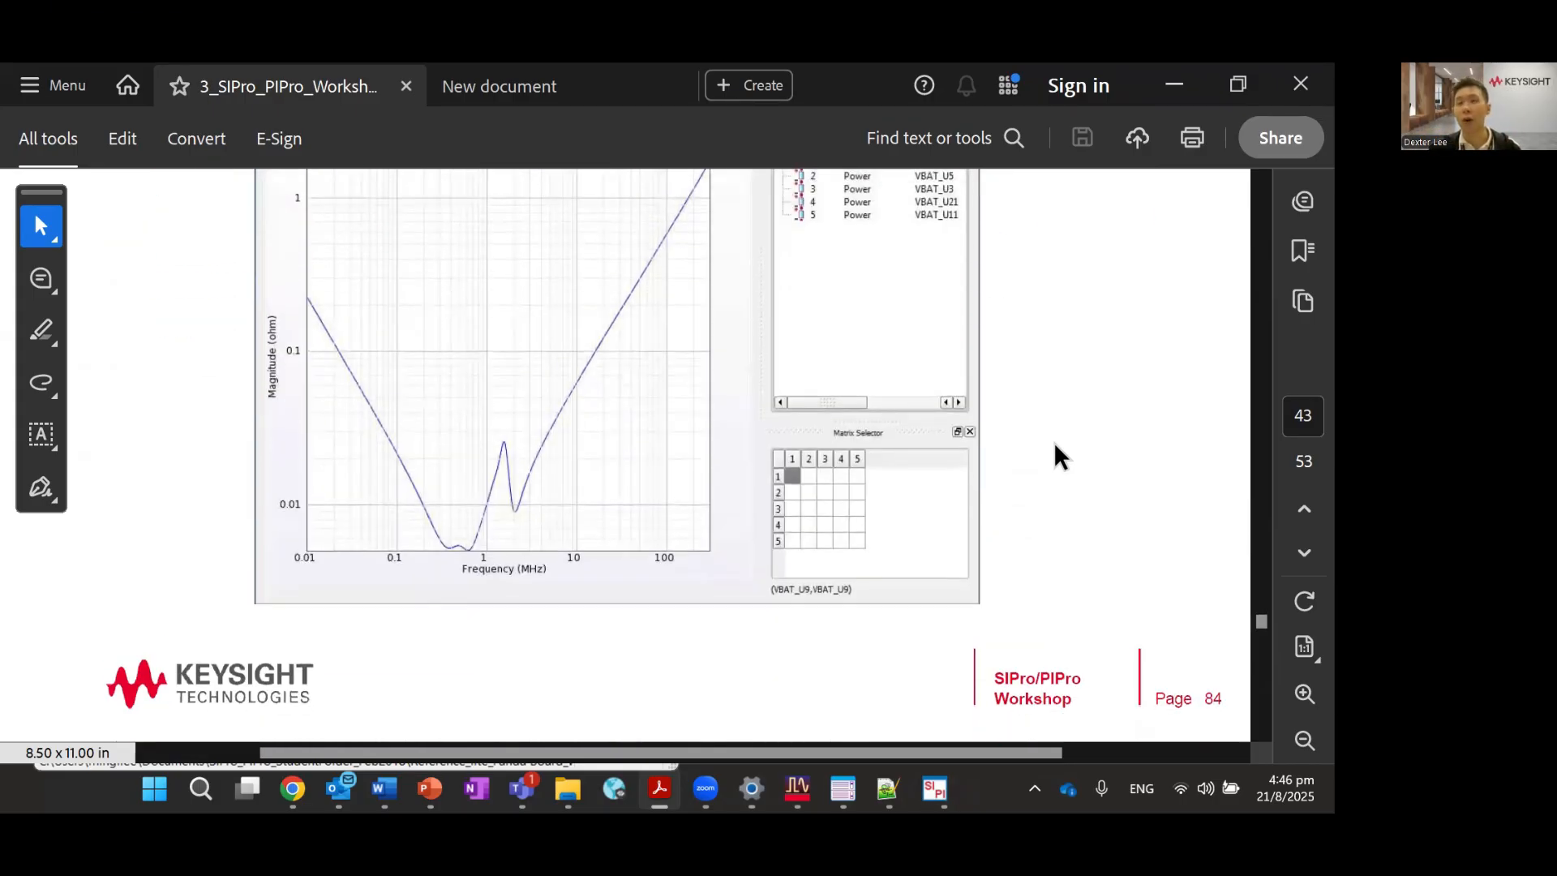
scroll(1053, 442, "up", 7)
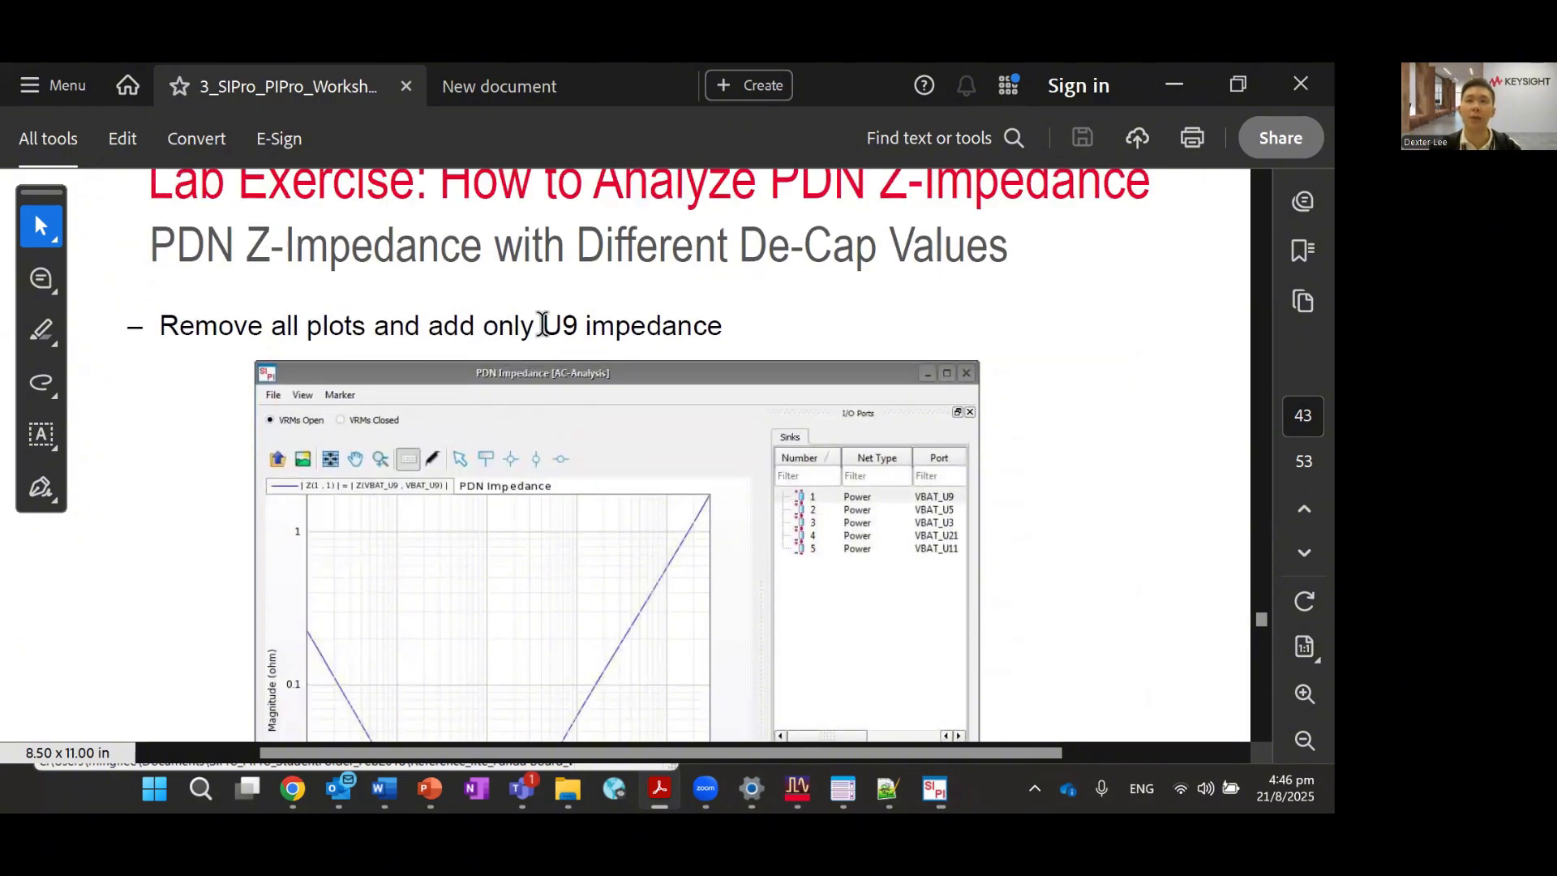
scroll(541, 322, "down", 6)
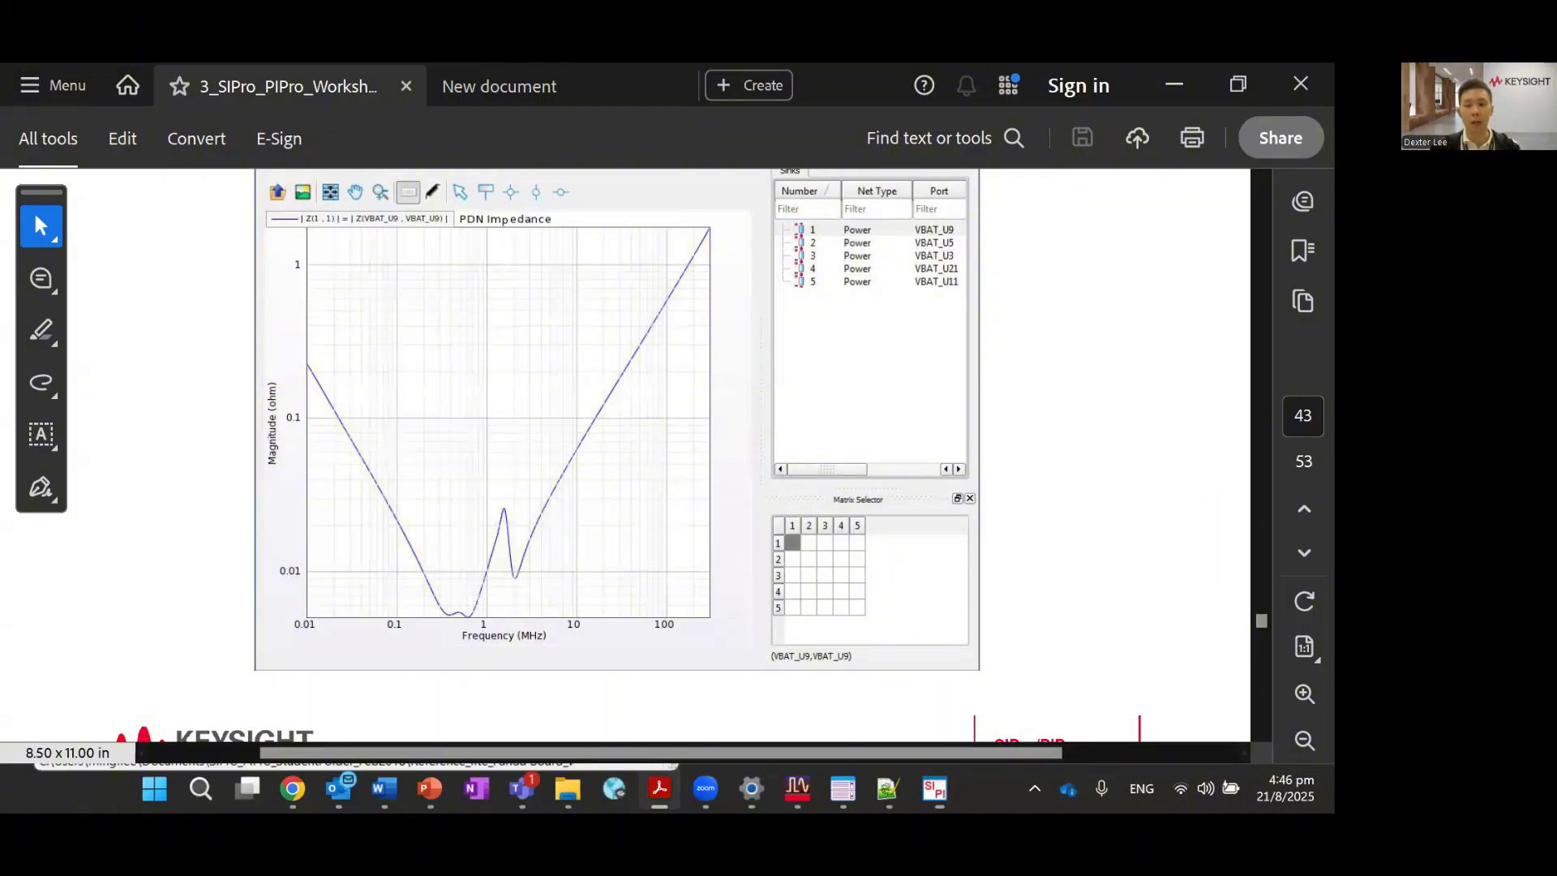
Switch back to SIPro/PIPro, close the DC IR Drop results overview, and minimize the Simulations window to reveal the layout.
left_click(1174, 84)
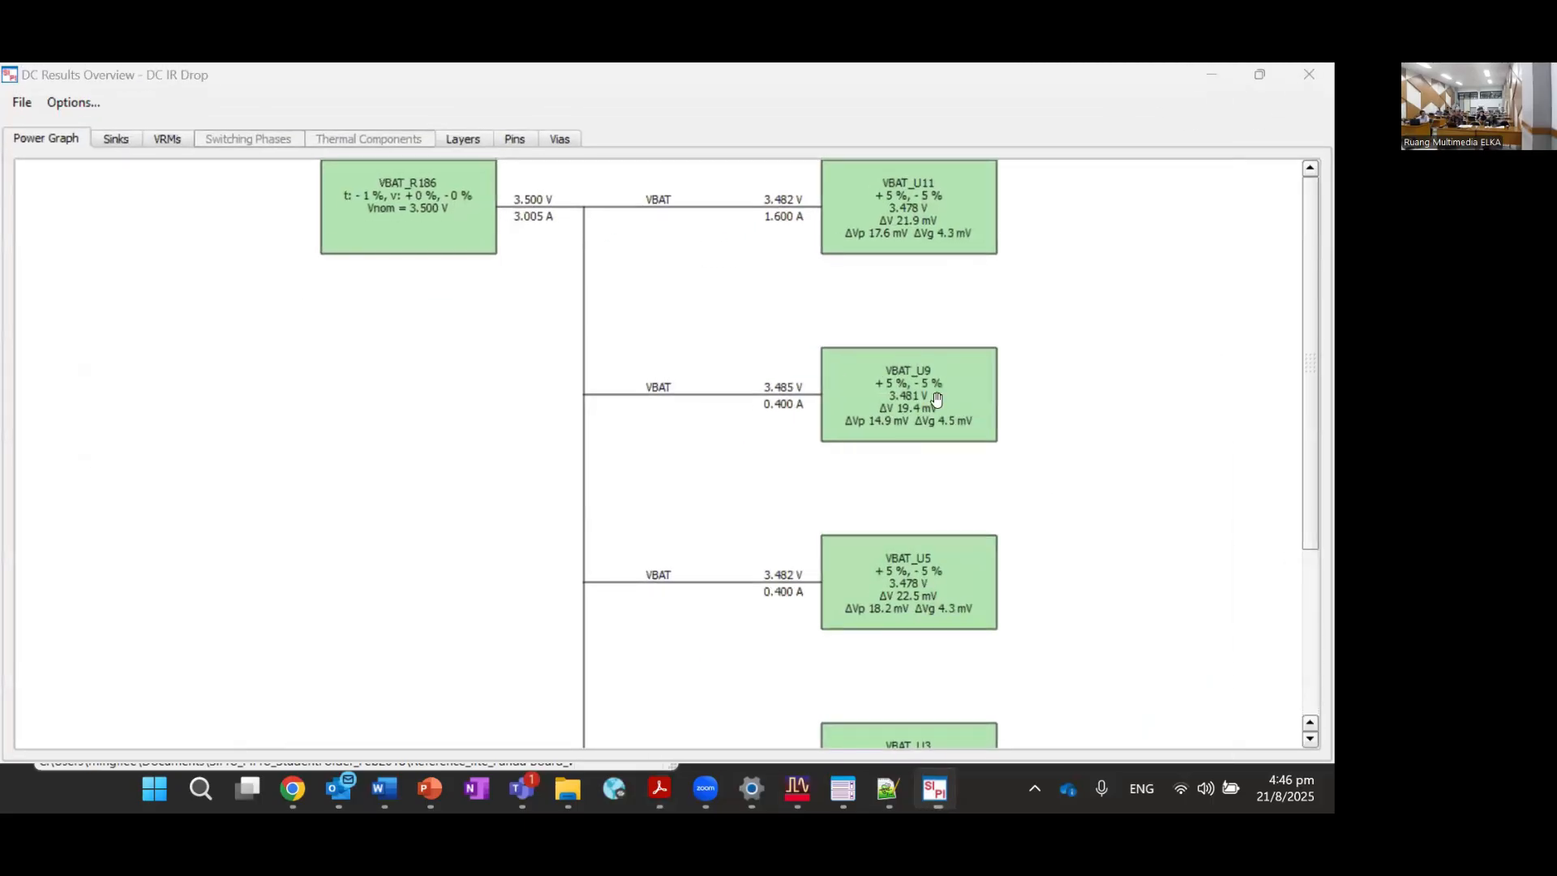
left_click(1308, 74)
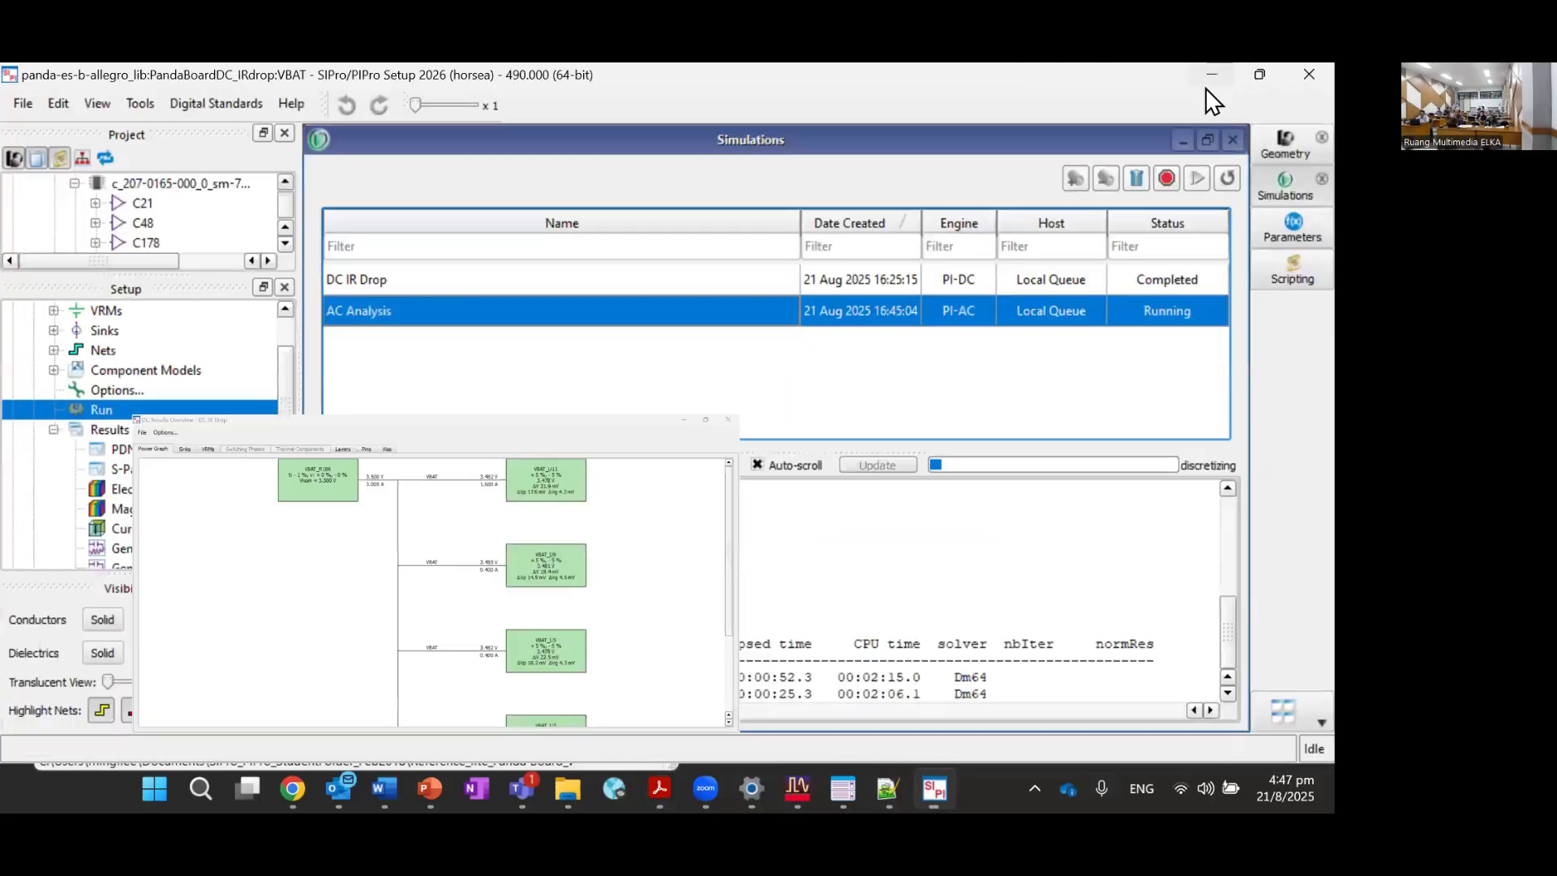
left_click(1180, 143)
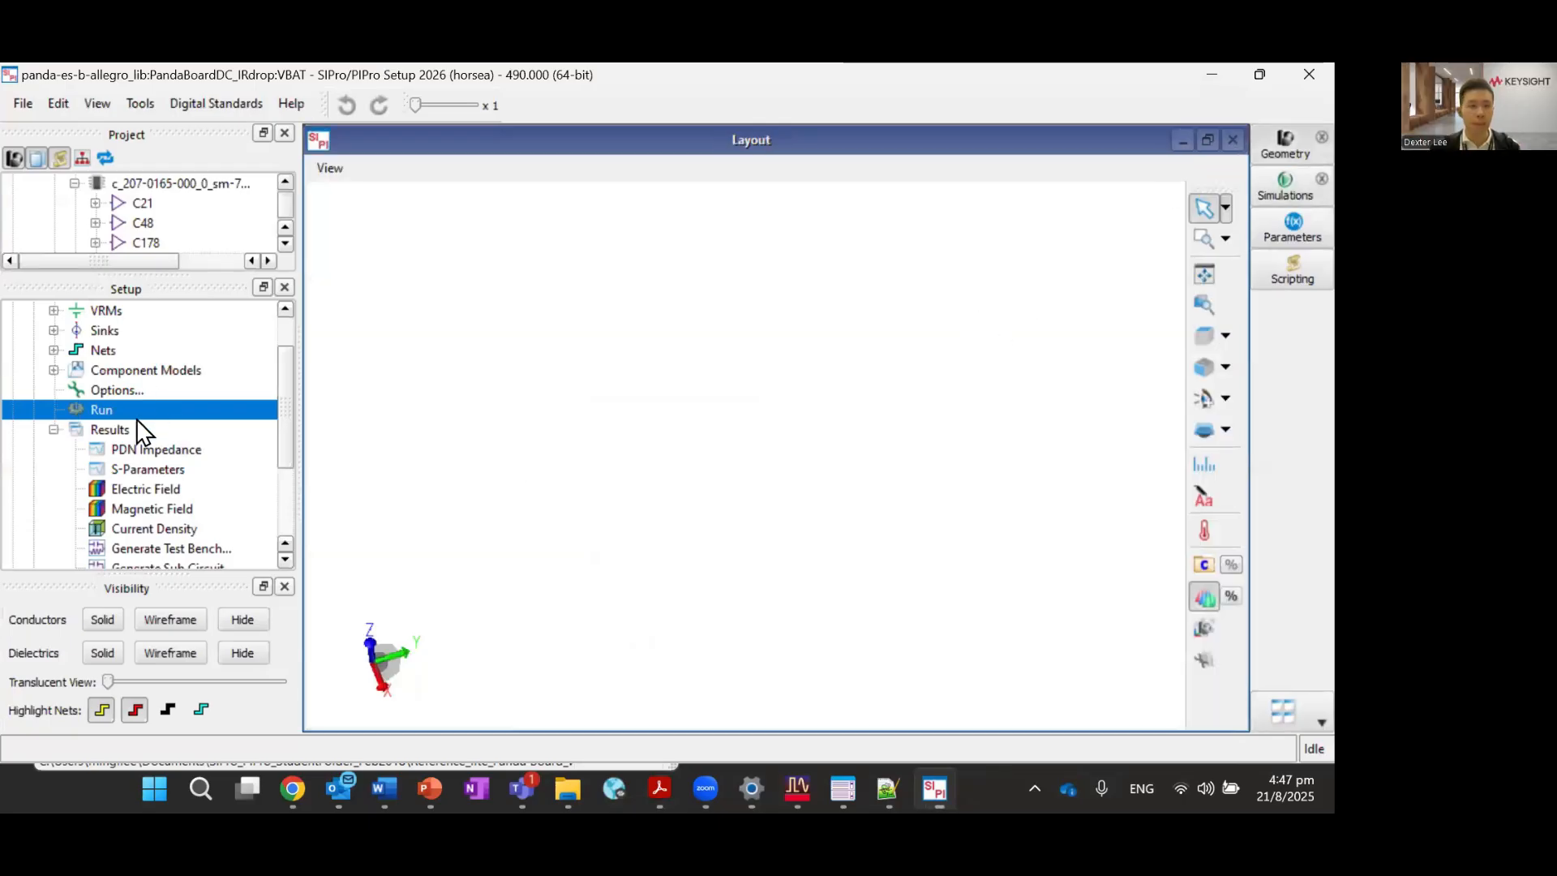
Display the VBAT net of the AC Analysis in the layout and examine its copper shape.
scroll(104, 401, "up", 1)
left_click(53, 409)
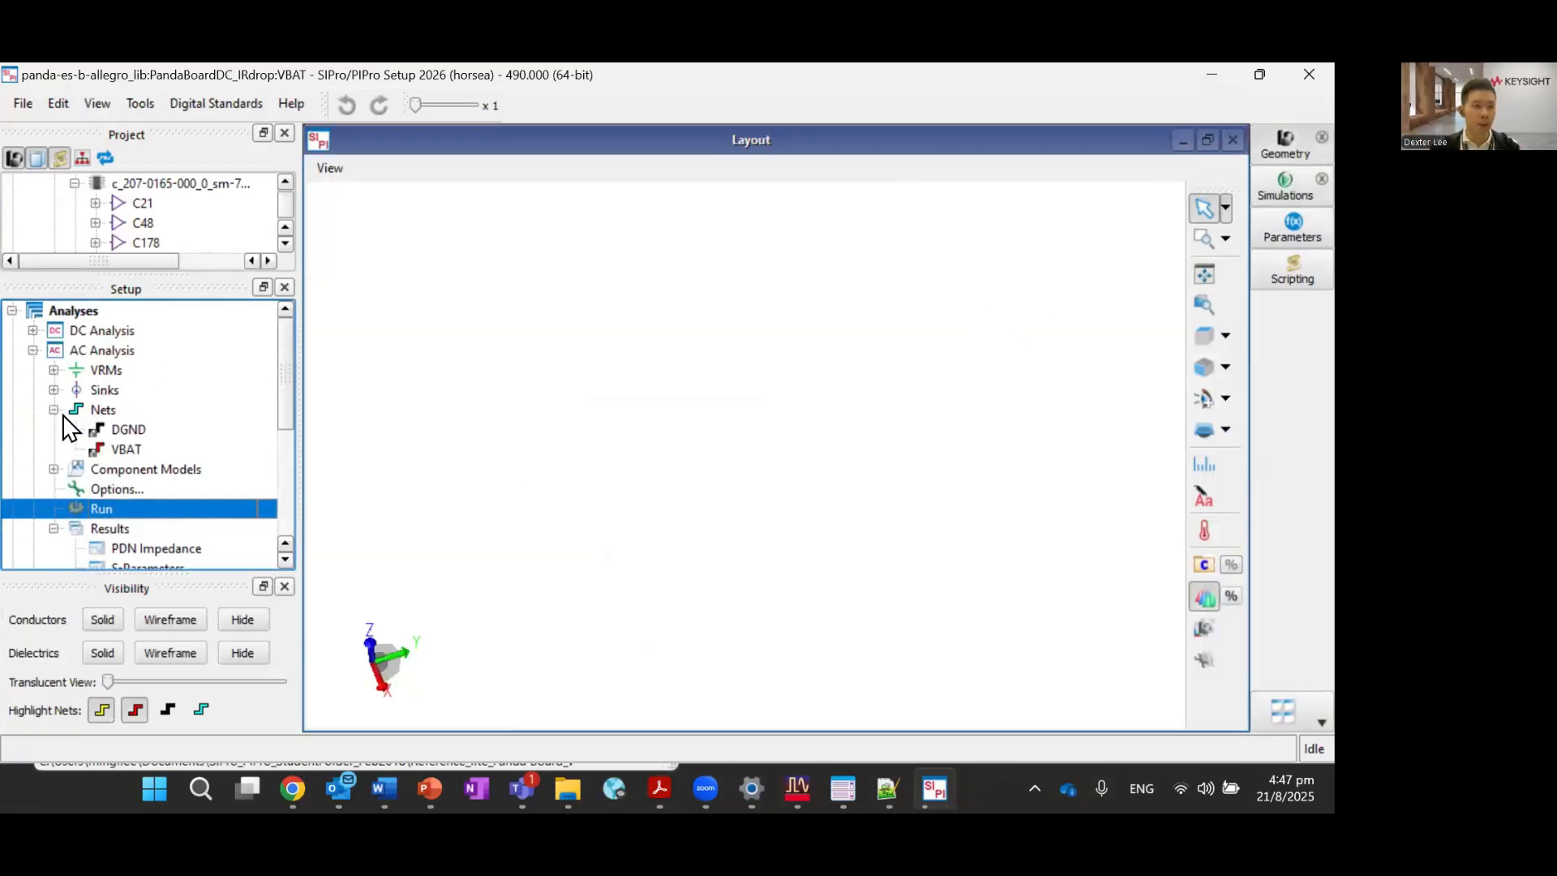
left_click(117, 448)
scroll(714, 551, "up", 4)
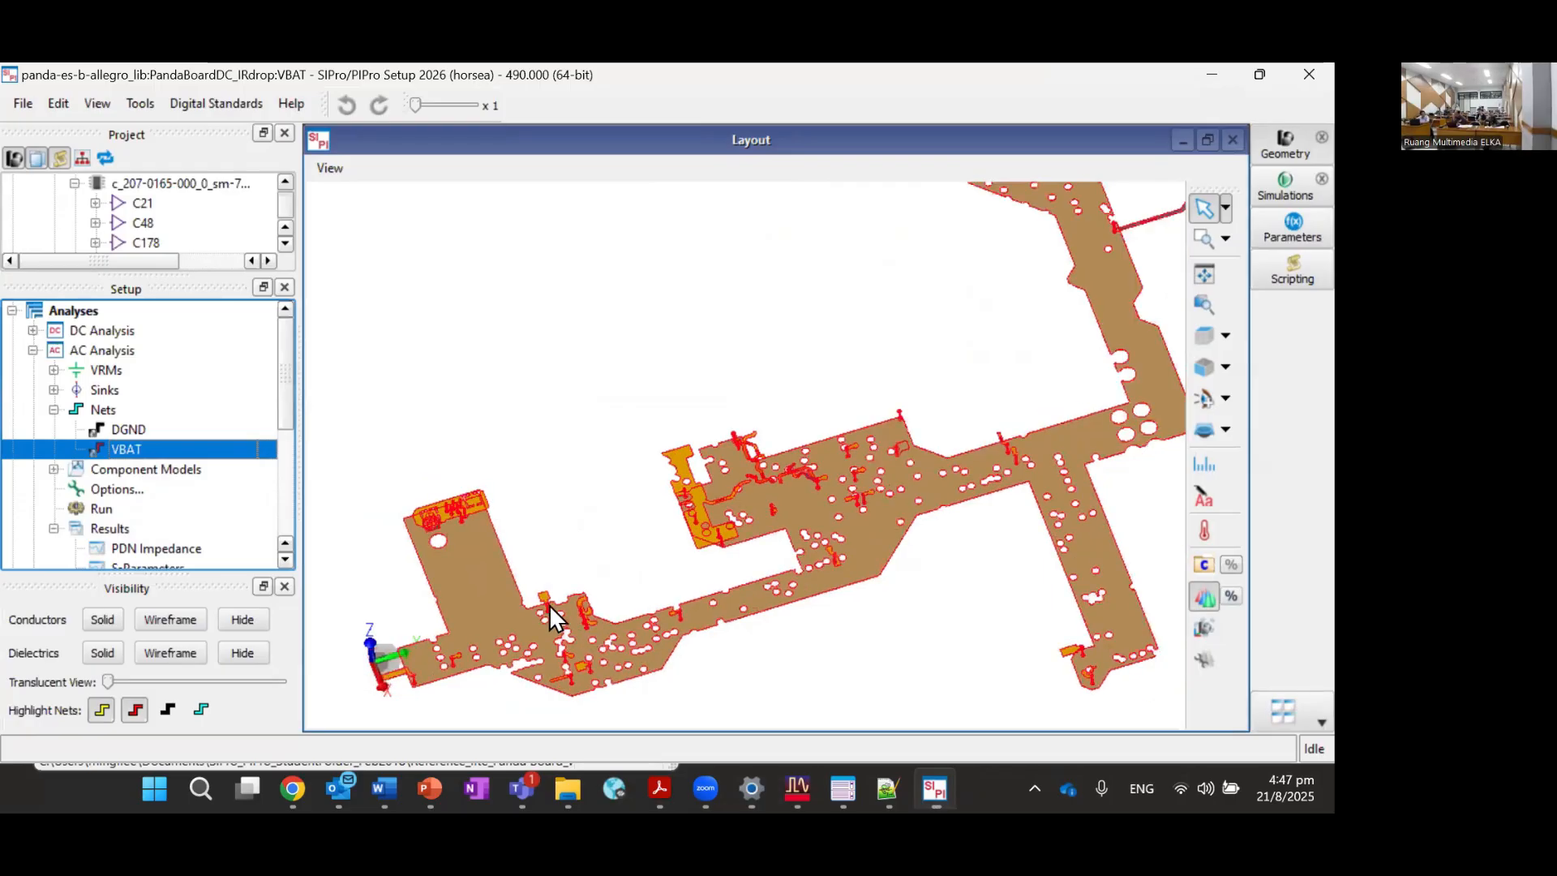
scroll(874, 483, "down", 1)
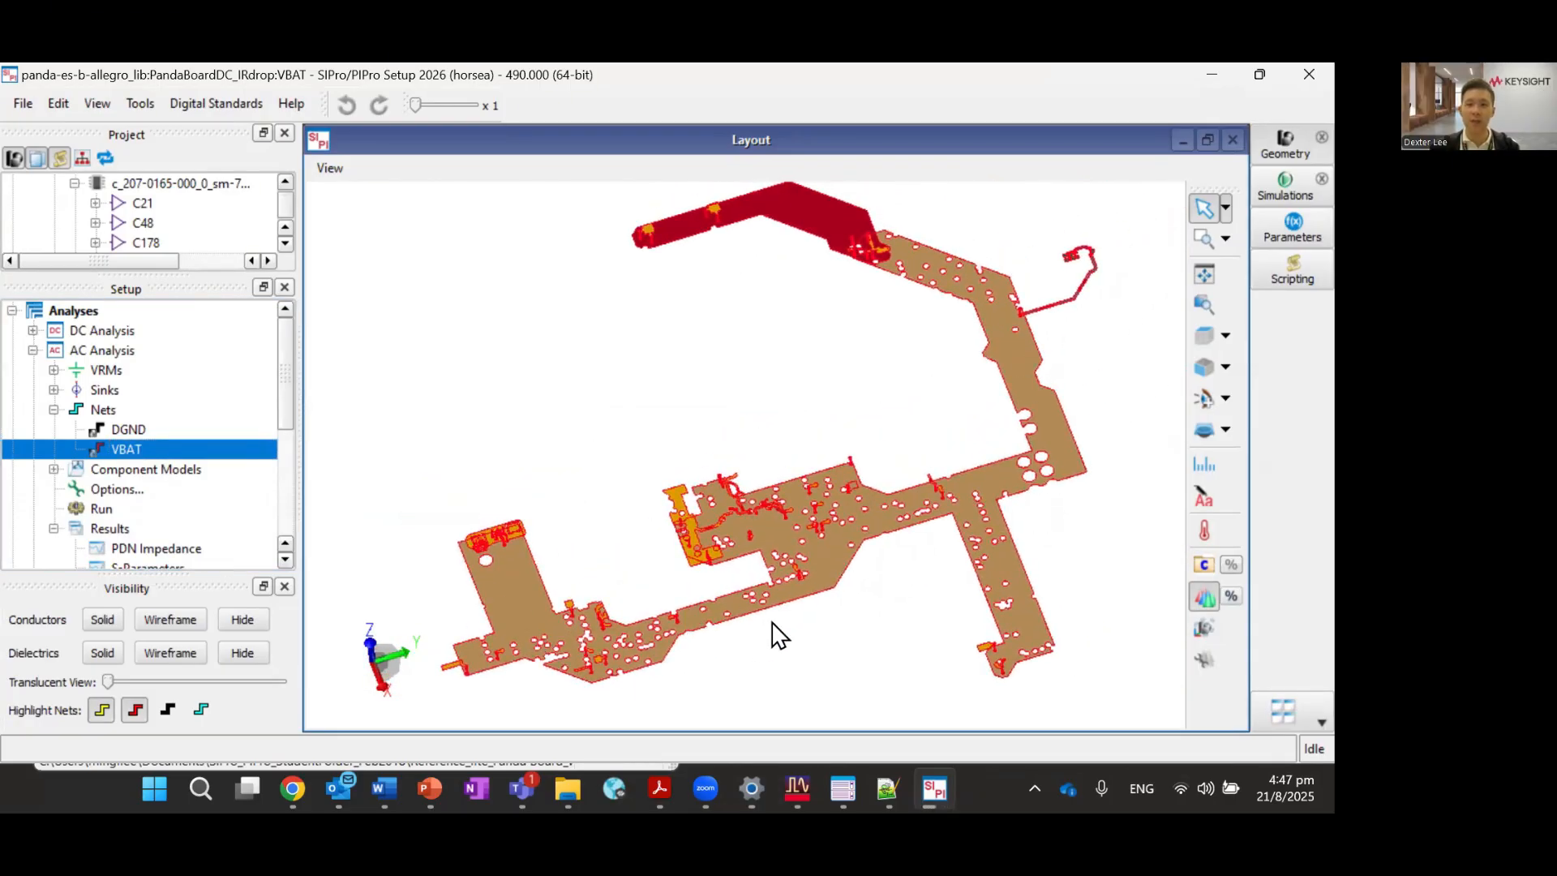
scroll(738, 567, "up", 3)
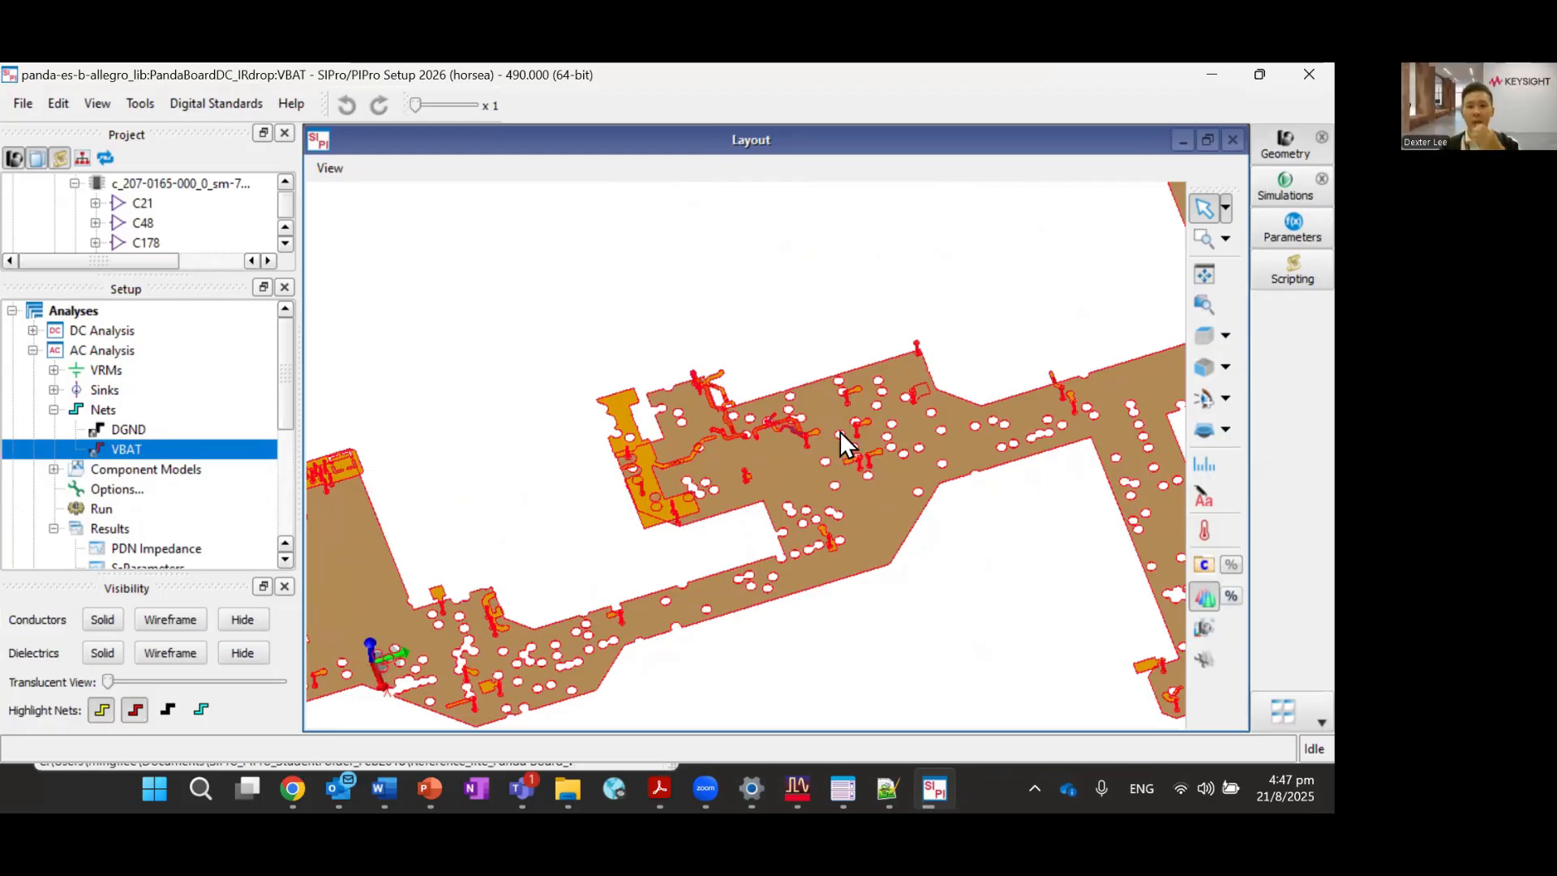
scroll(838, 502, "down", 2)
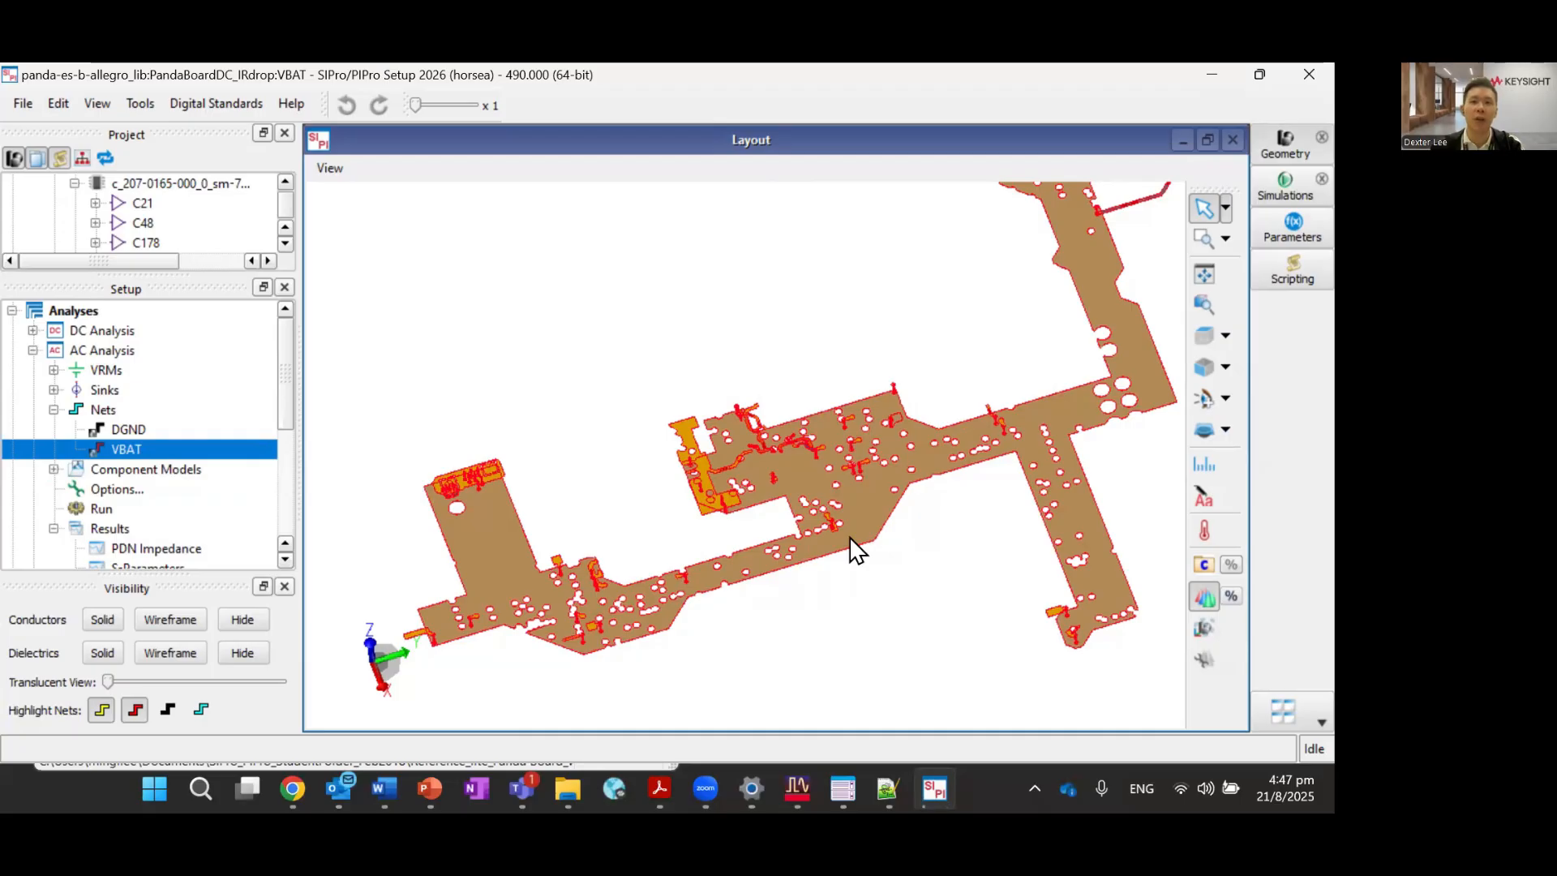
Switch to the workshop PDF and read the page on PDN Z-Impedance with Different De-Cap Values, highlighting the capacitance change and no-re-simulation note.
key("alt+Tab")
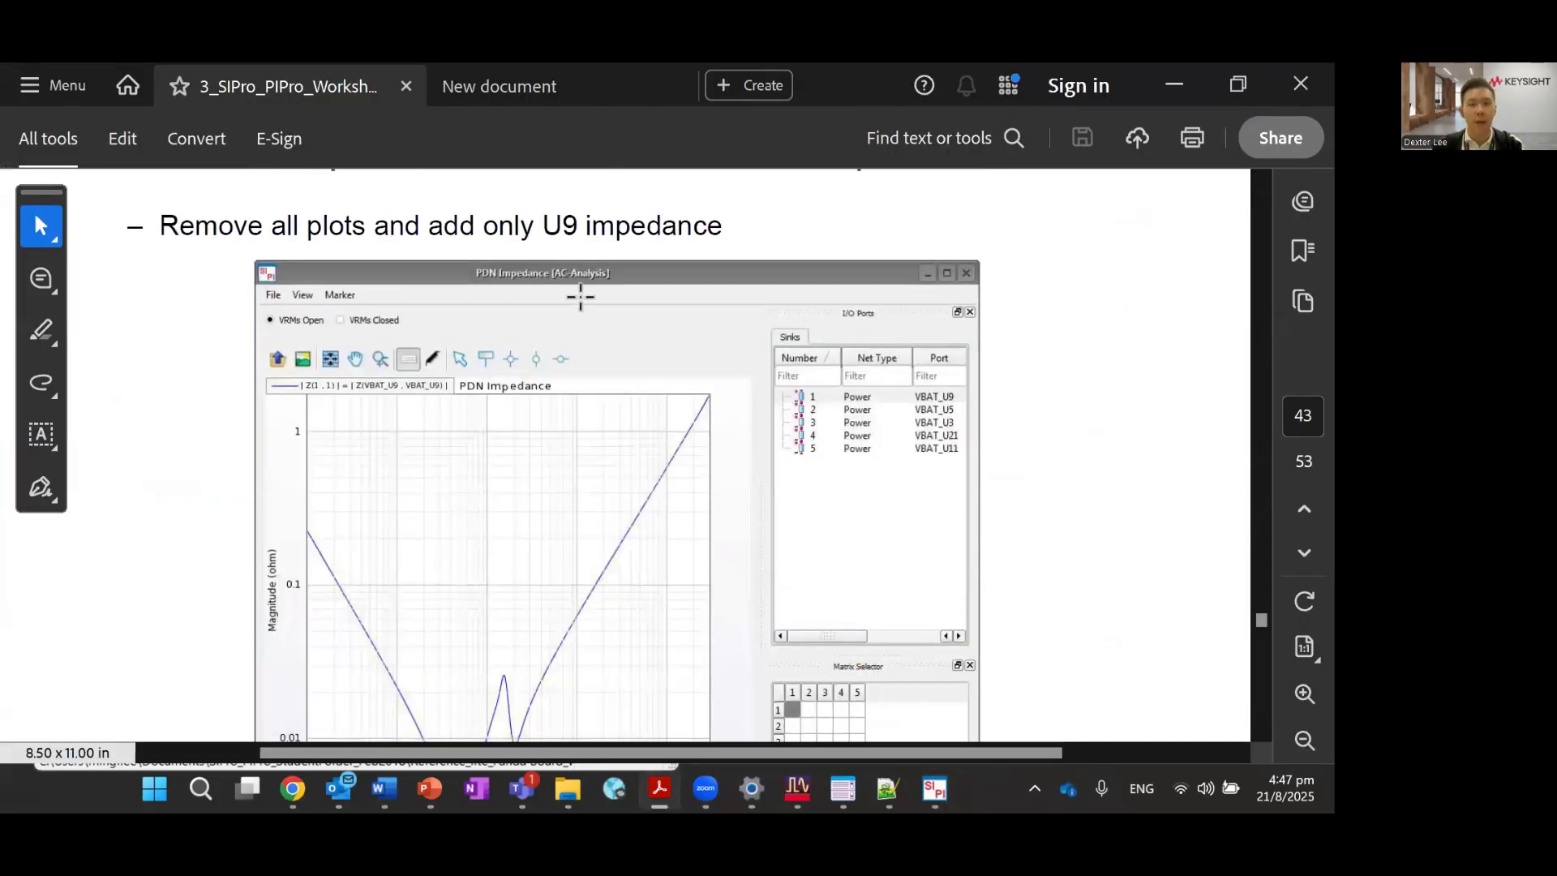
scroll(650, 402, "down", 3)
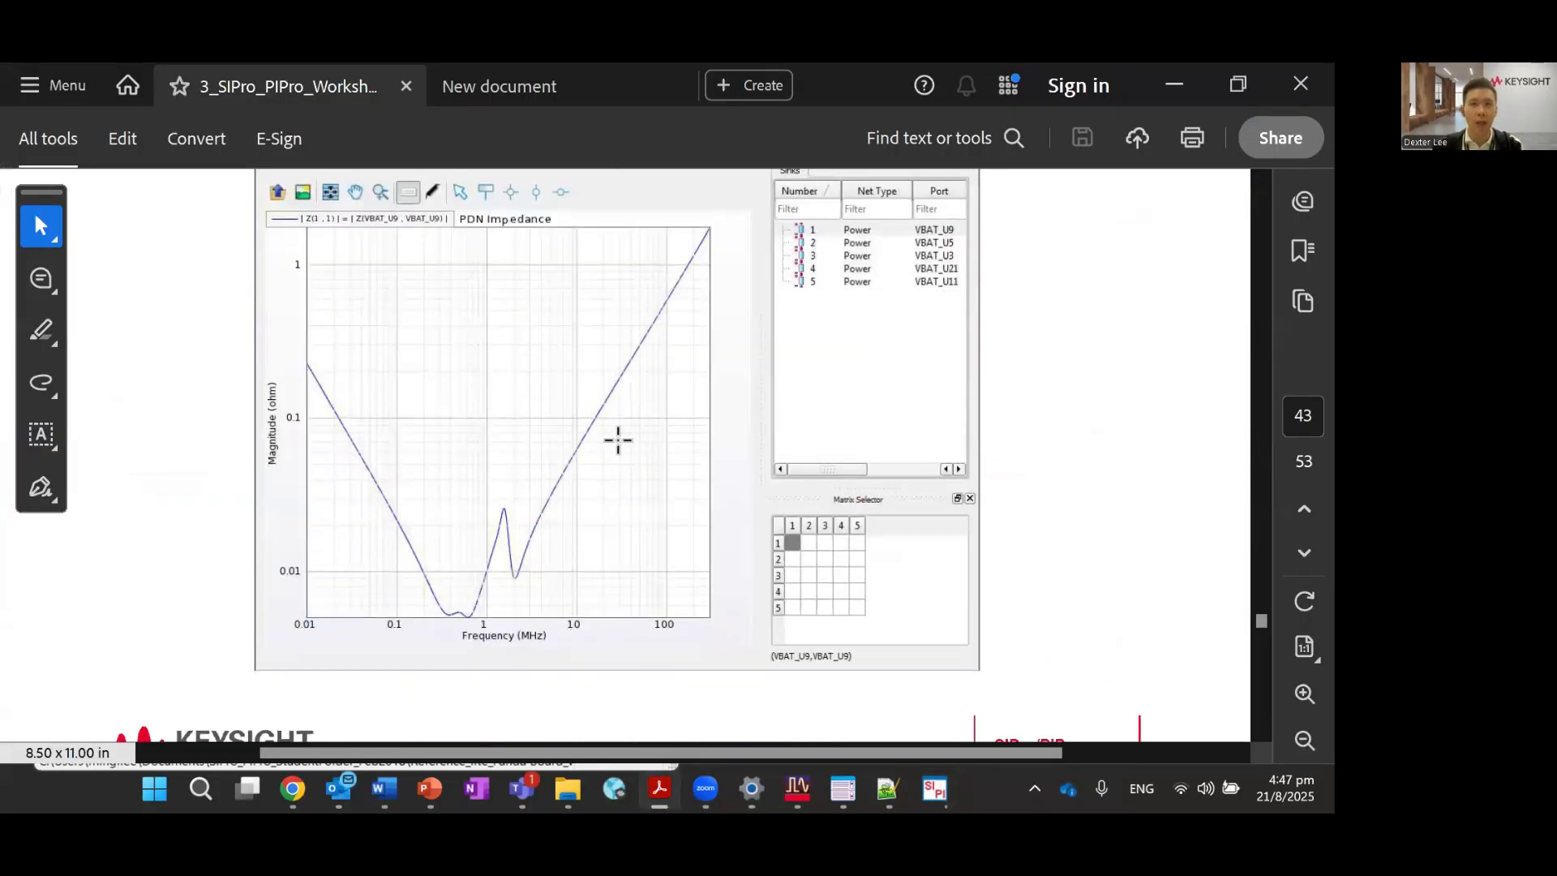
scroll(494, 566, "down", 15)
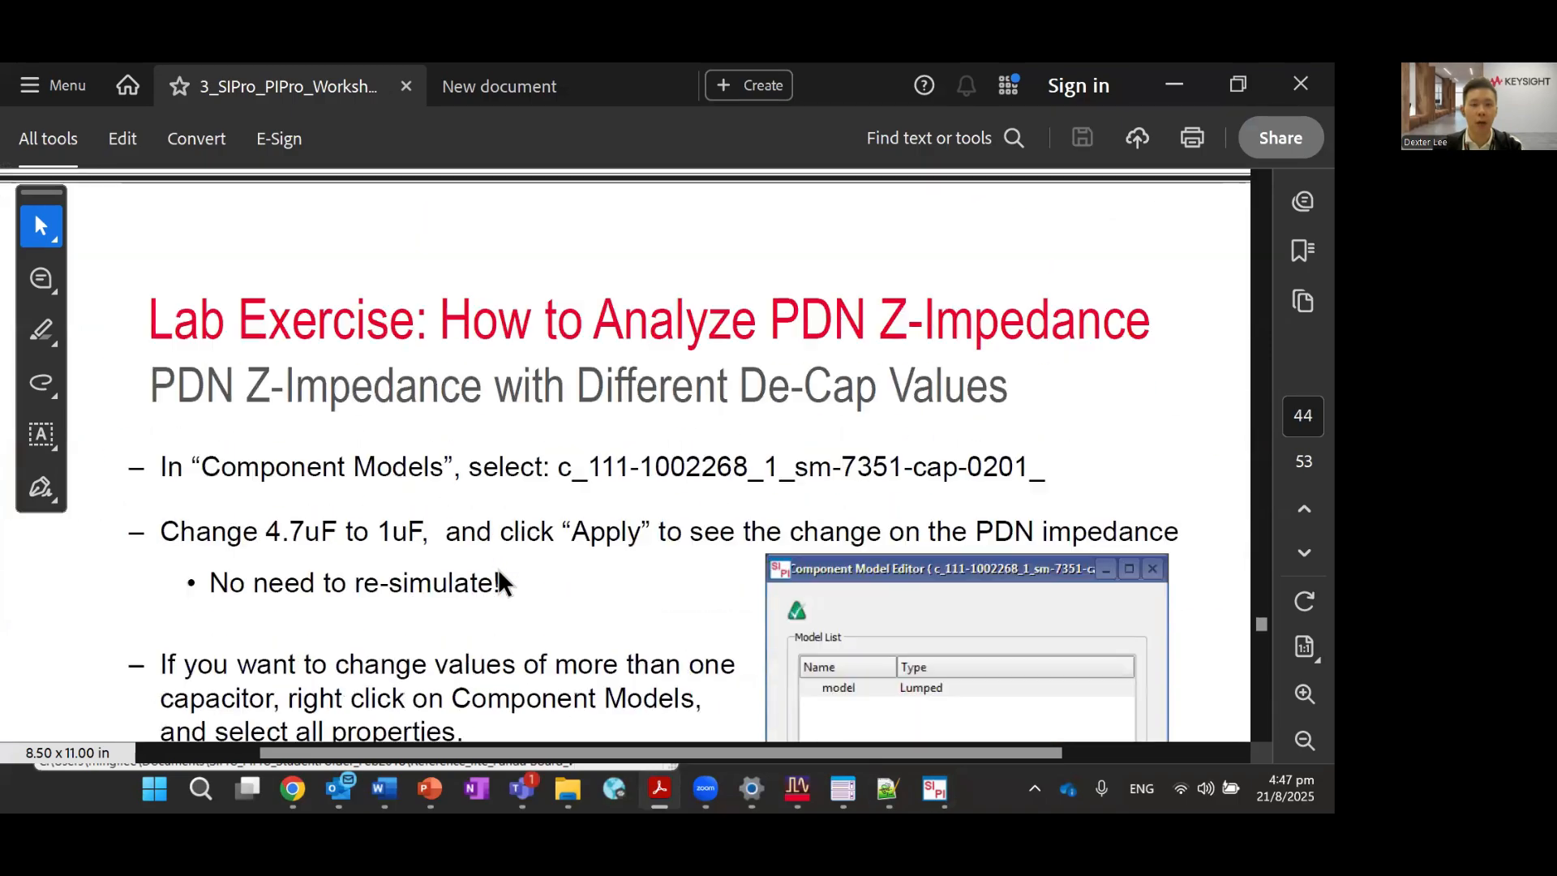
scroll(498, 570, "up", 2)
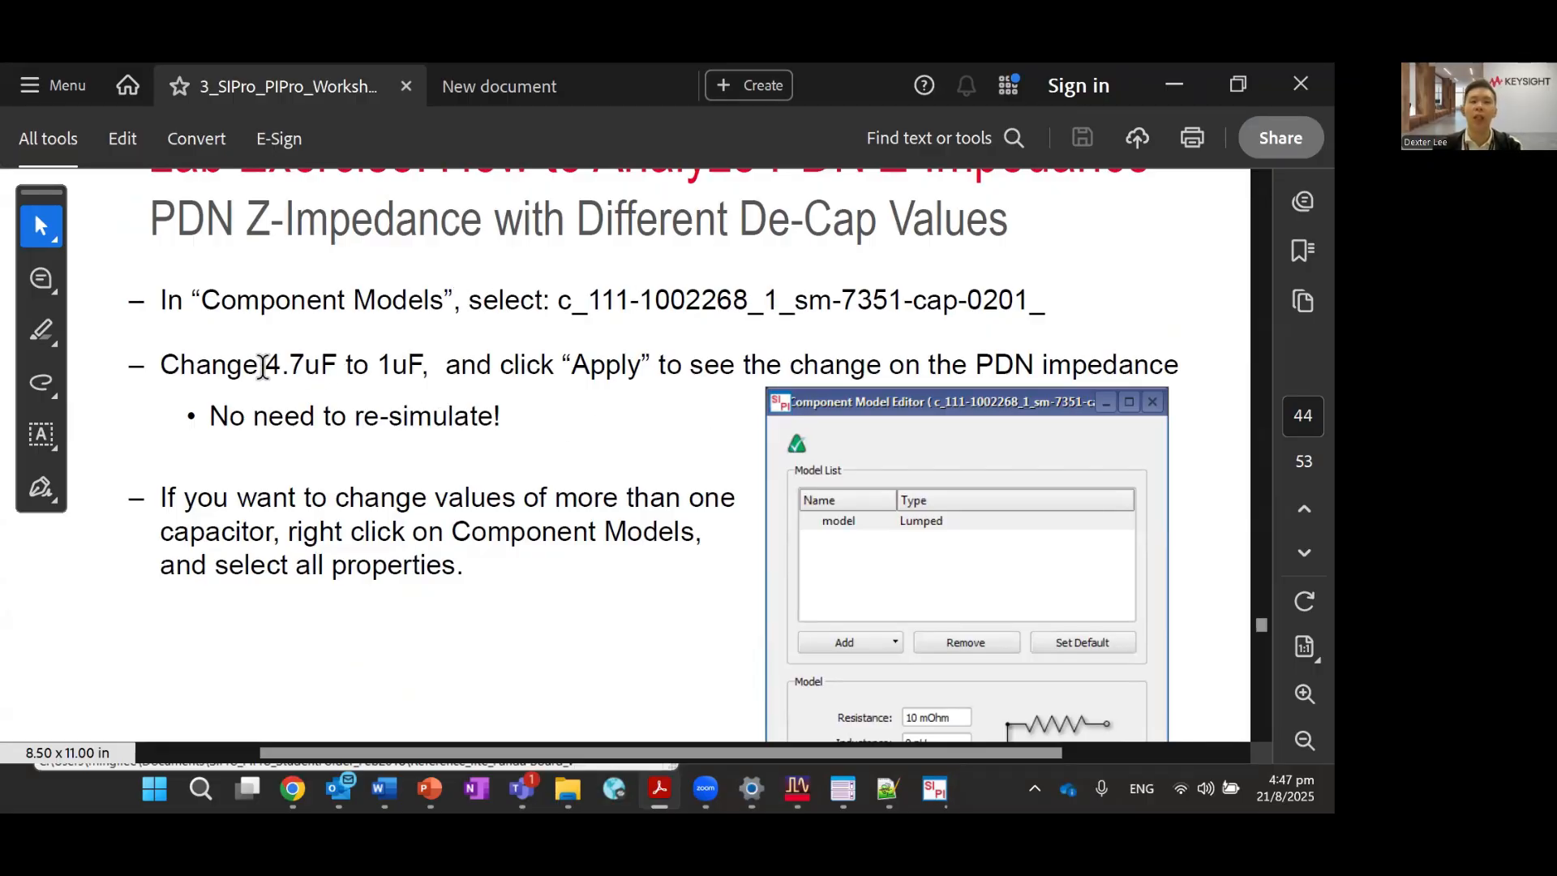
left_click_drag(263, 365, 425, 367)
scroll(598, 545, "down", 4)
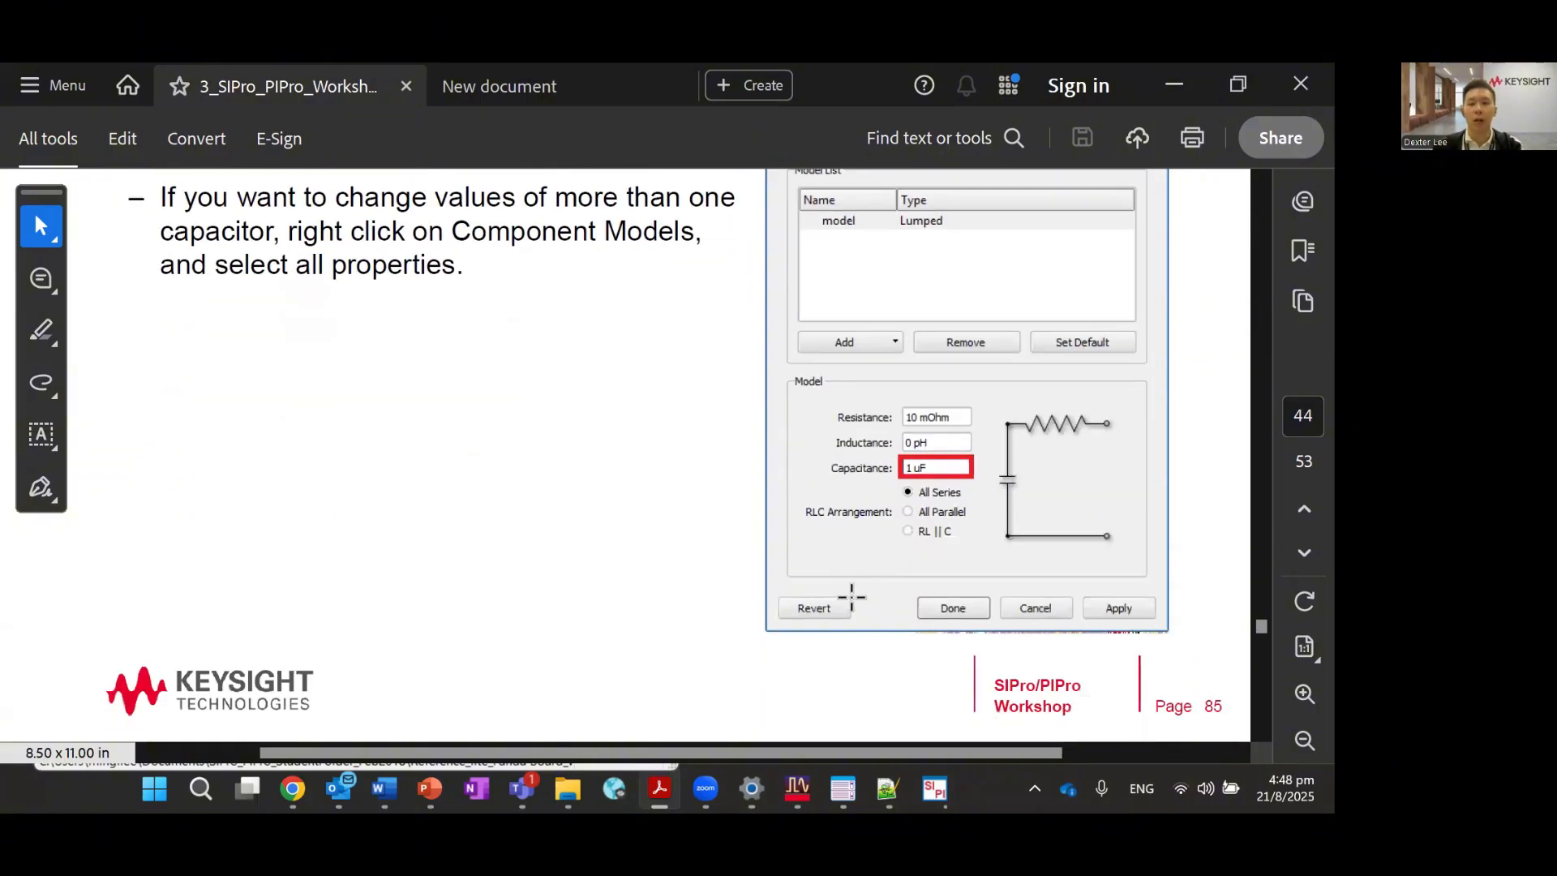
scroll(681, 503, "up", 2)
scroll(294, 321, "up", 2)
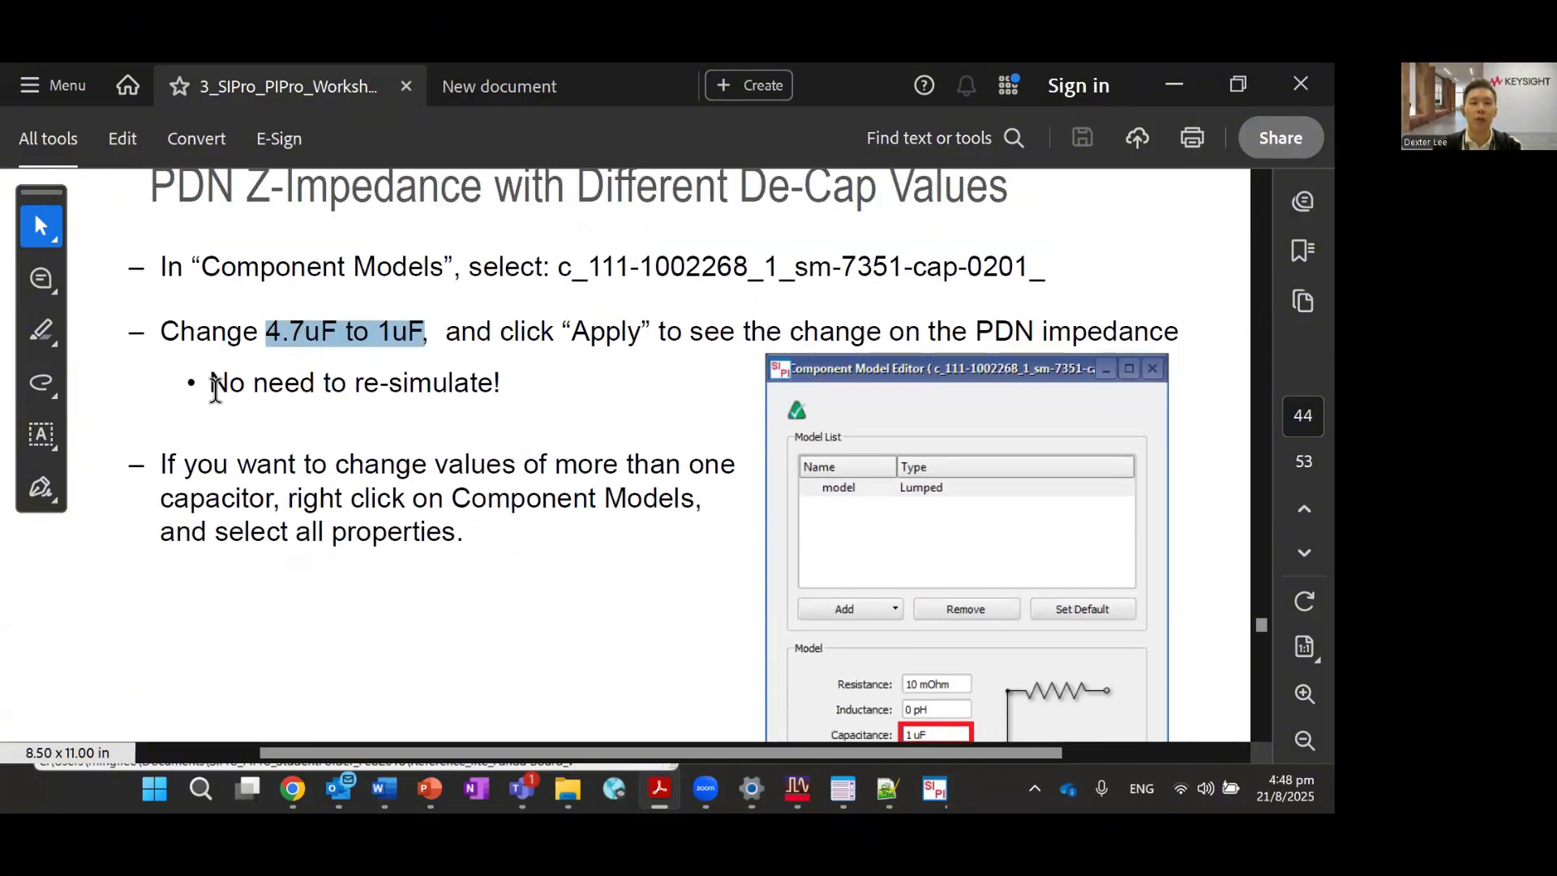
left_click_drag(209, 380, 496, 403)
scroll(770, 567, "down", 4)
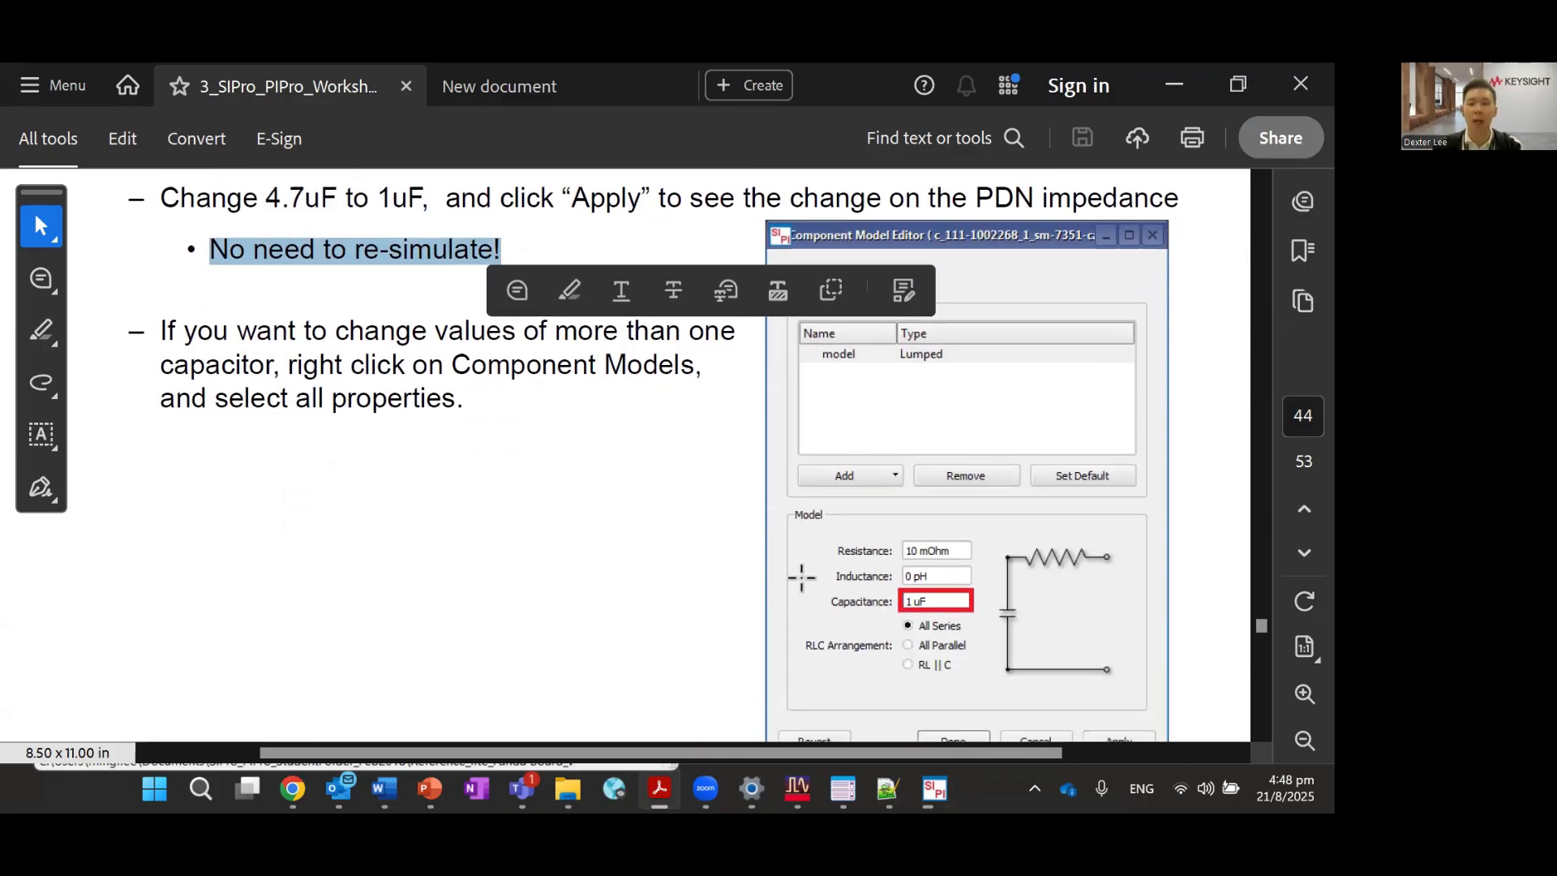
scroll(811, 580, "down", 4)
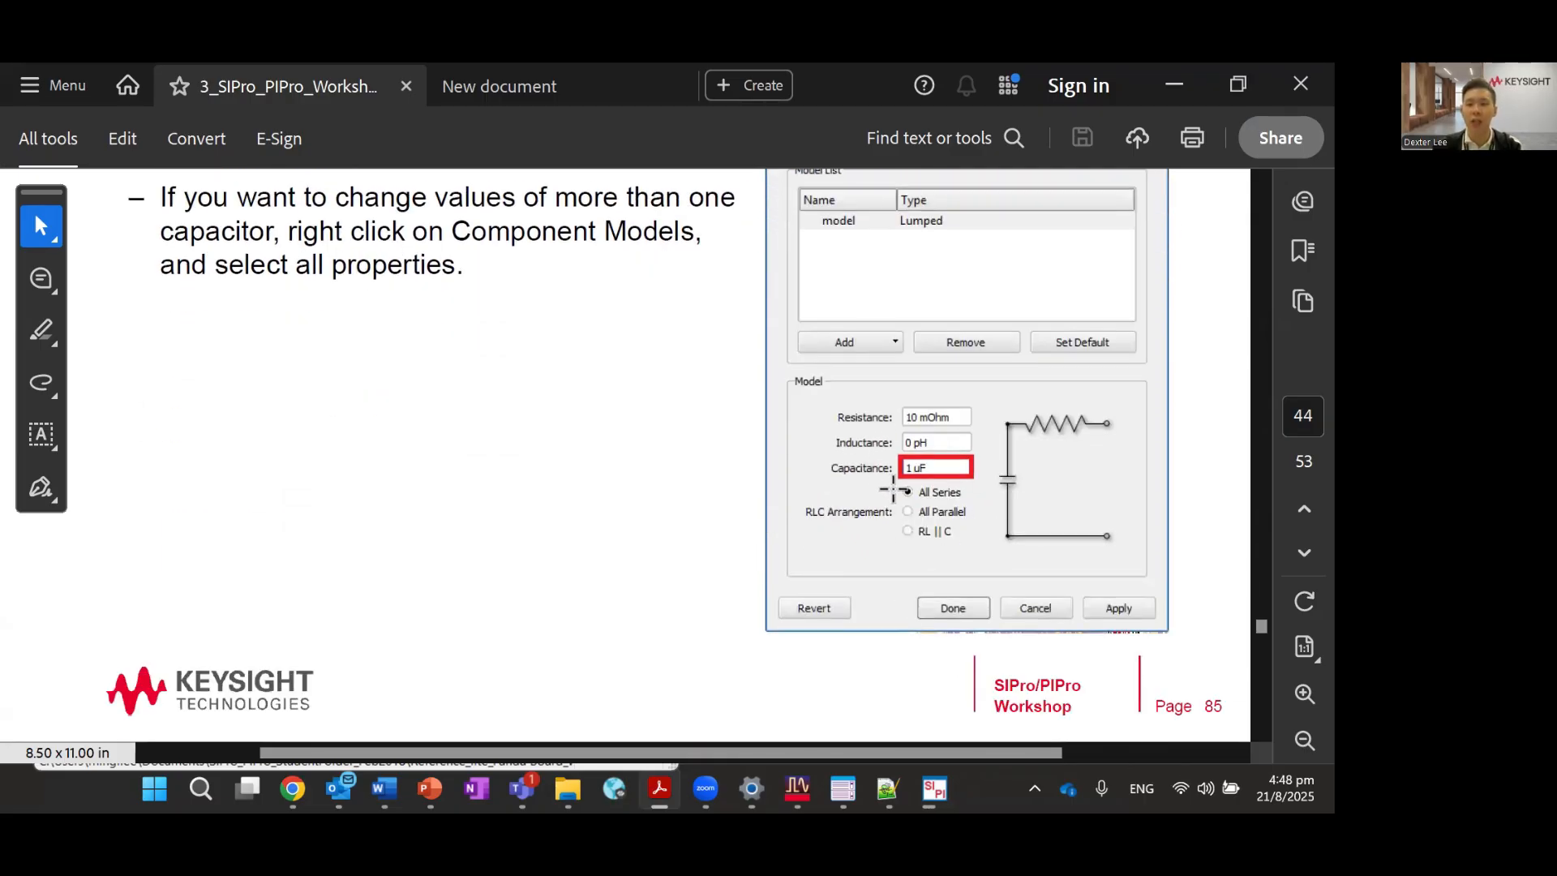
Skim the workshop pages on vendor components and viewing field results, and return to the page on different de-cap values.
scroll(862, 550, "down", 6)
scroll(810, 545, "down", 18)
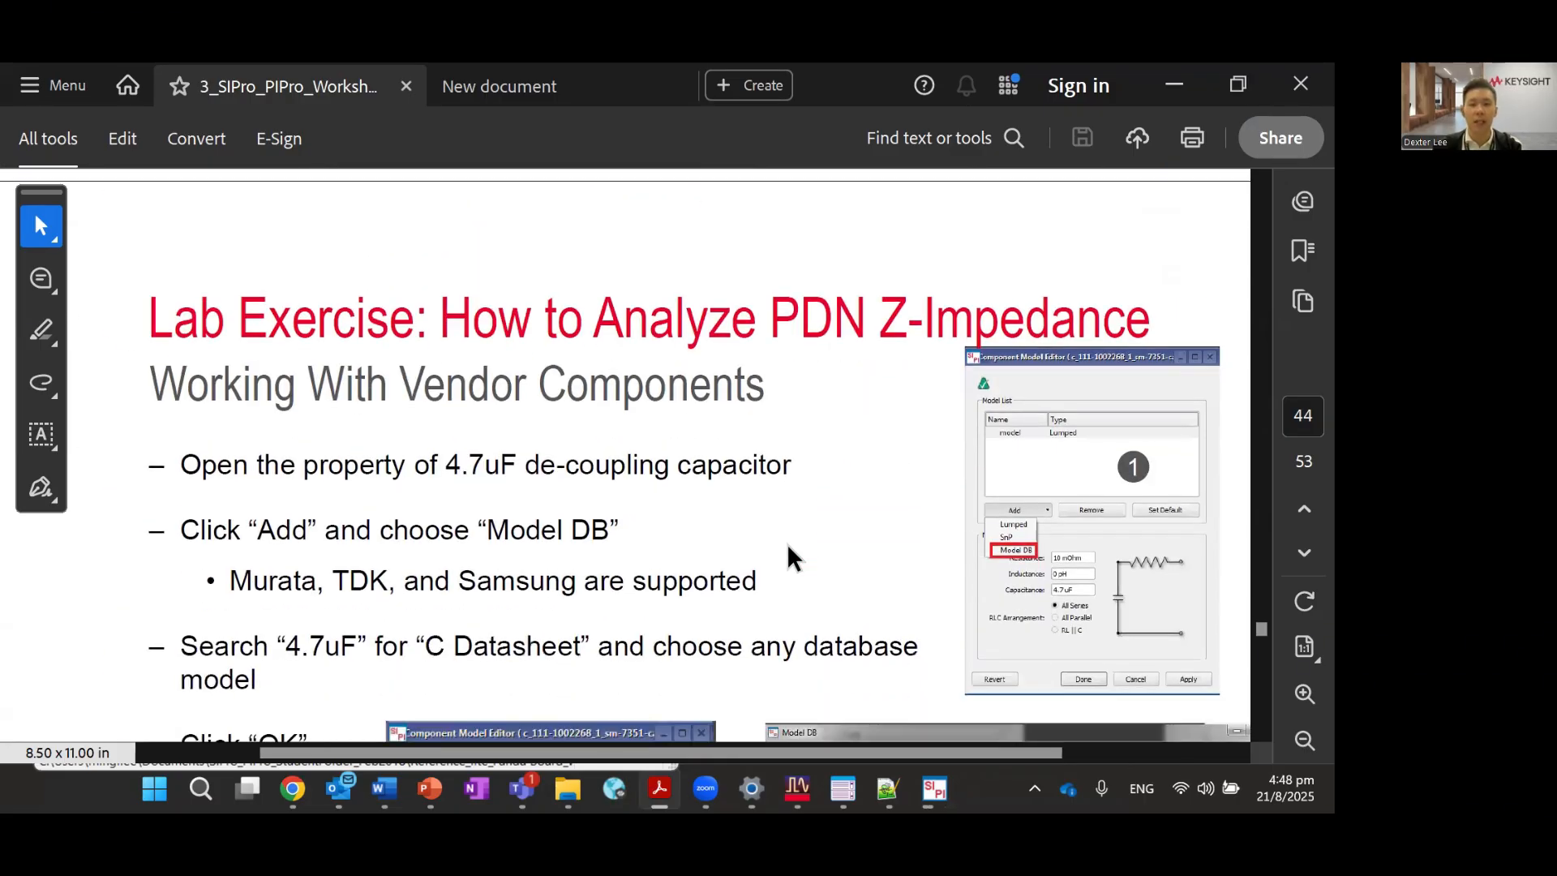
scroll(809, 537, "down", 20)
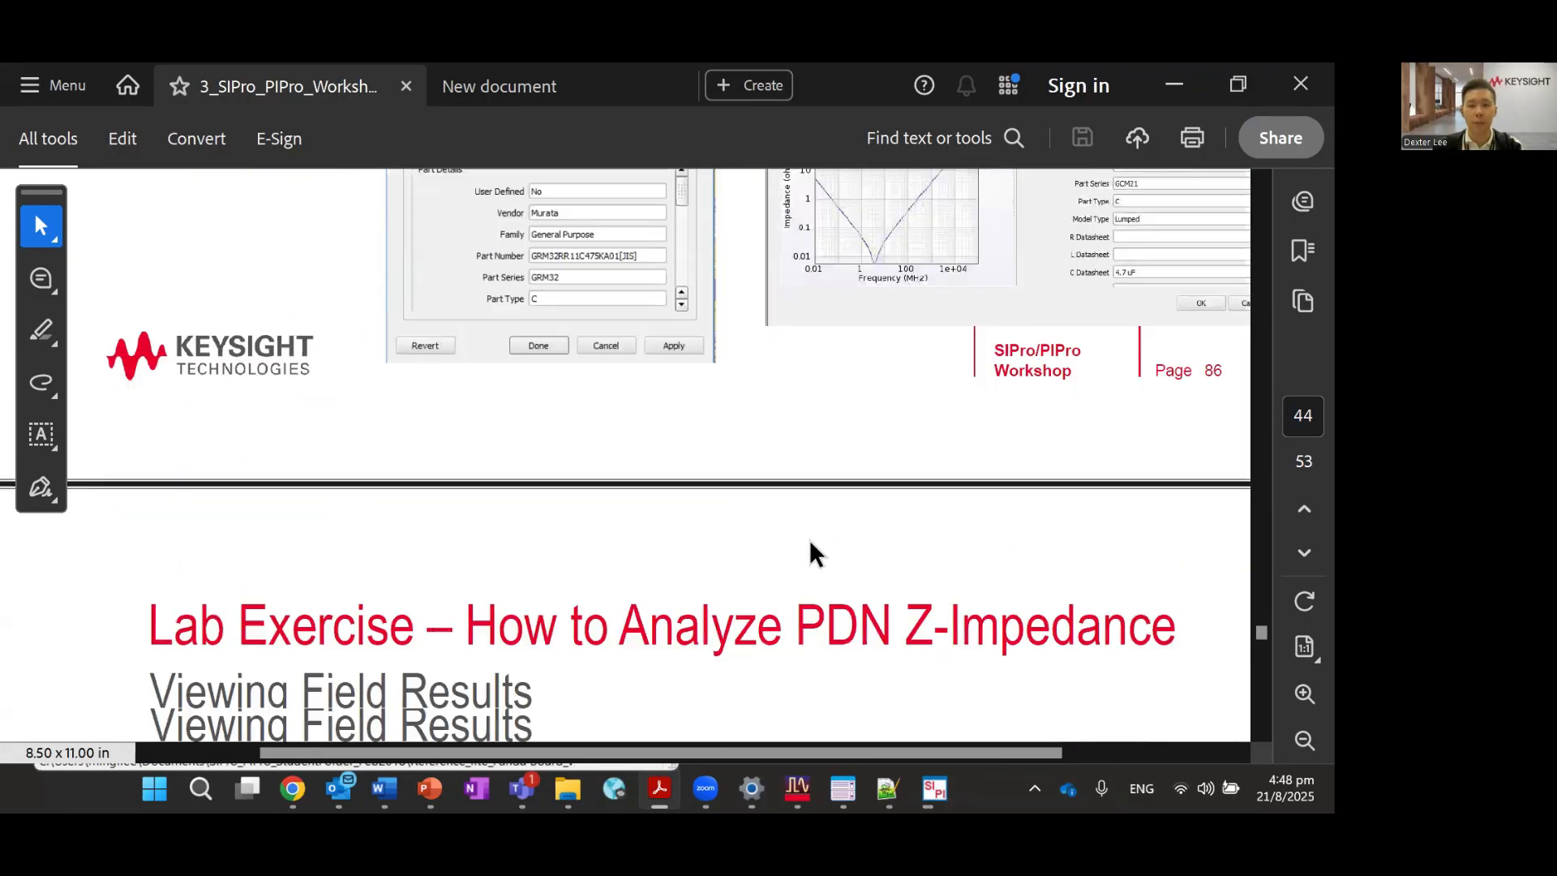
scroll(808, 545, "down", 5)
scroll(807, 546, "up", 20)
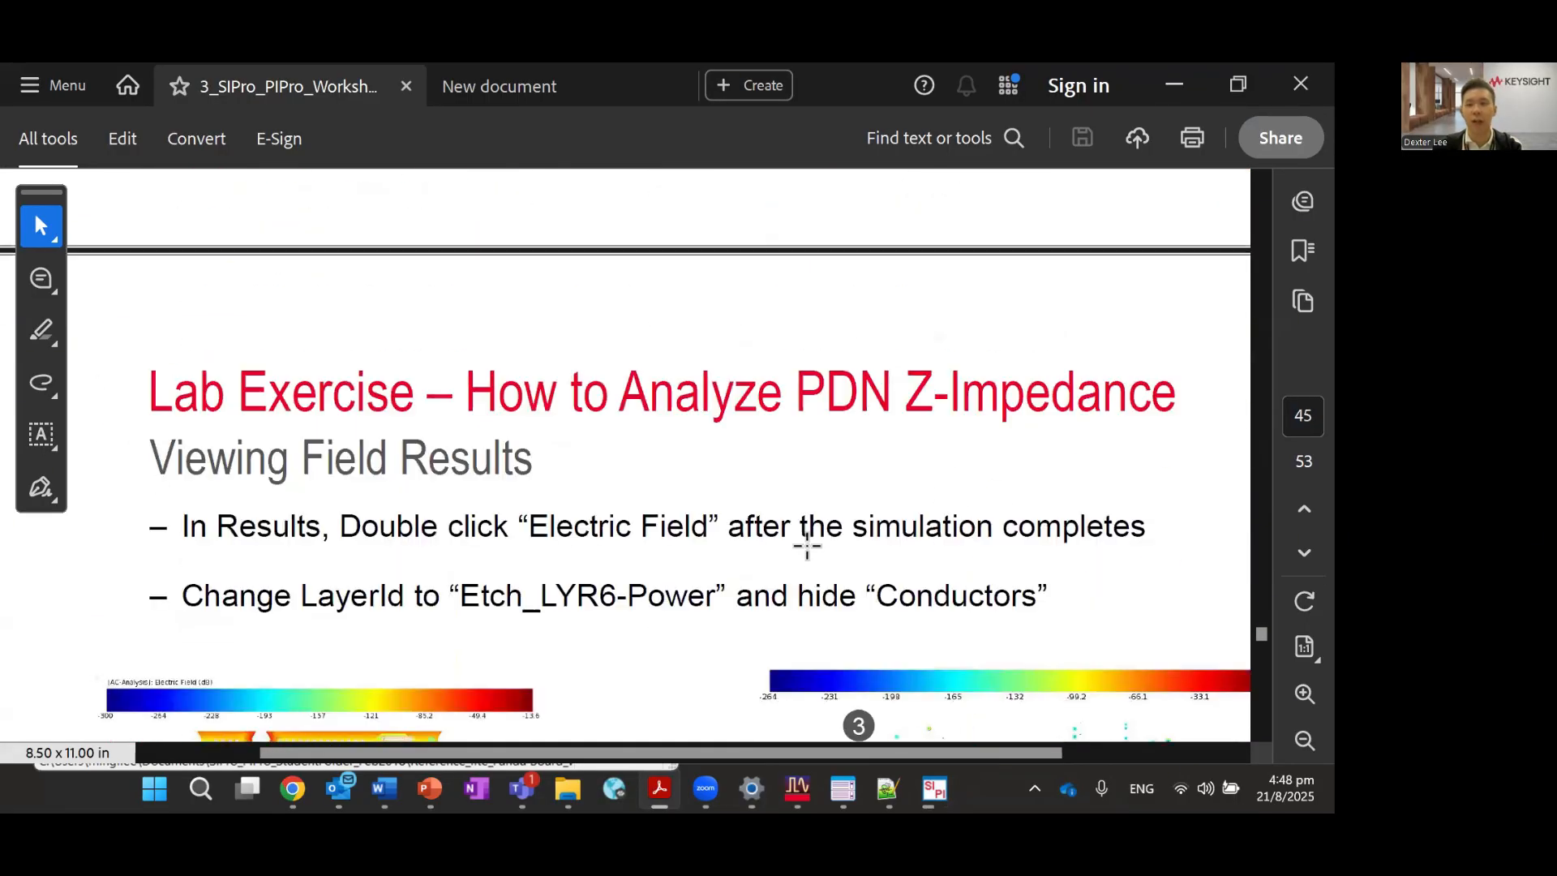
mouse_move(1262, 631)
left_mouse_down()
mouse_move(1258, 596)
mouse_move(1261, 624)
left_mouse_up()
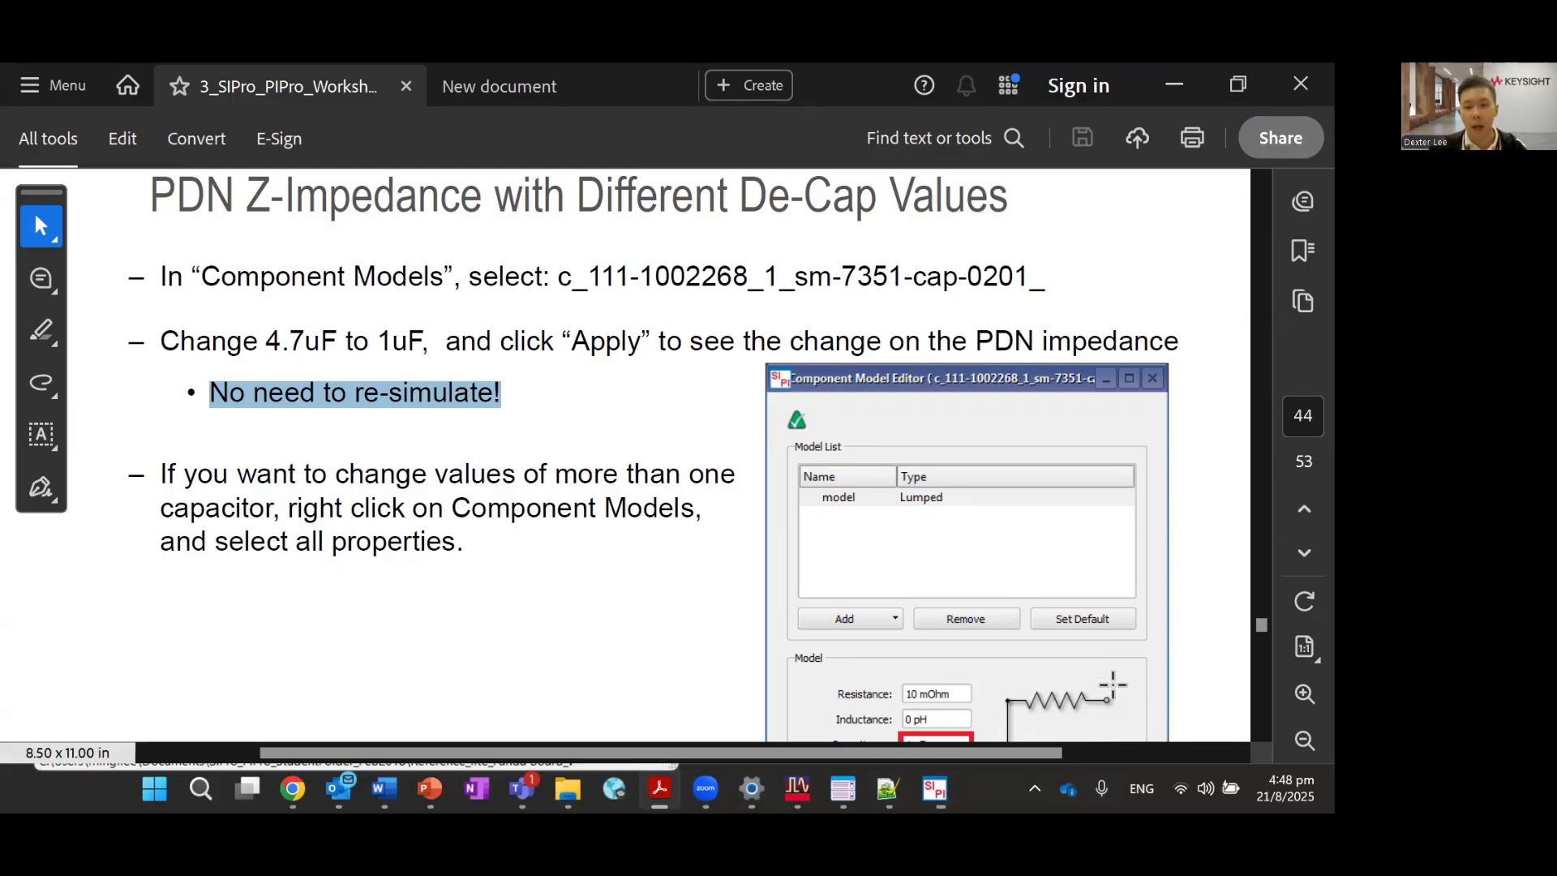
Switch back to SIPro/PIPro, close the DC IR Drop results overview, and bring up the Simulations list.
mouse_move(934, 788)
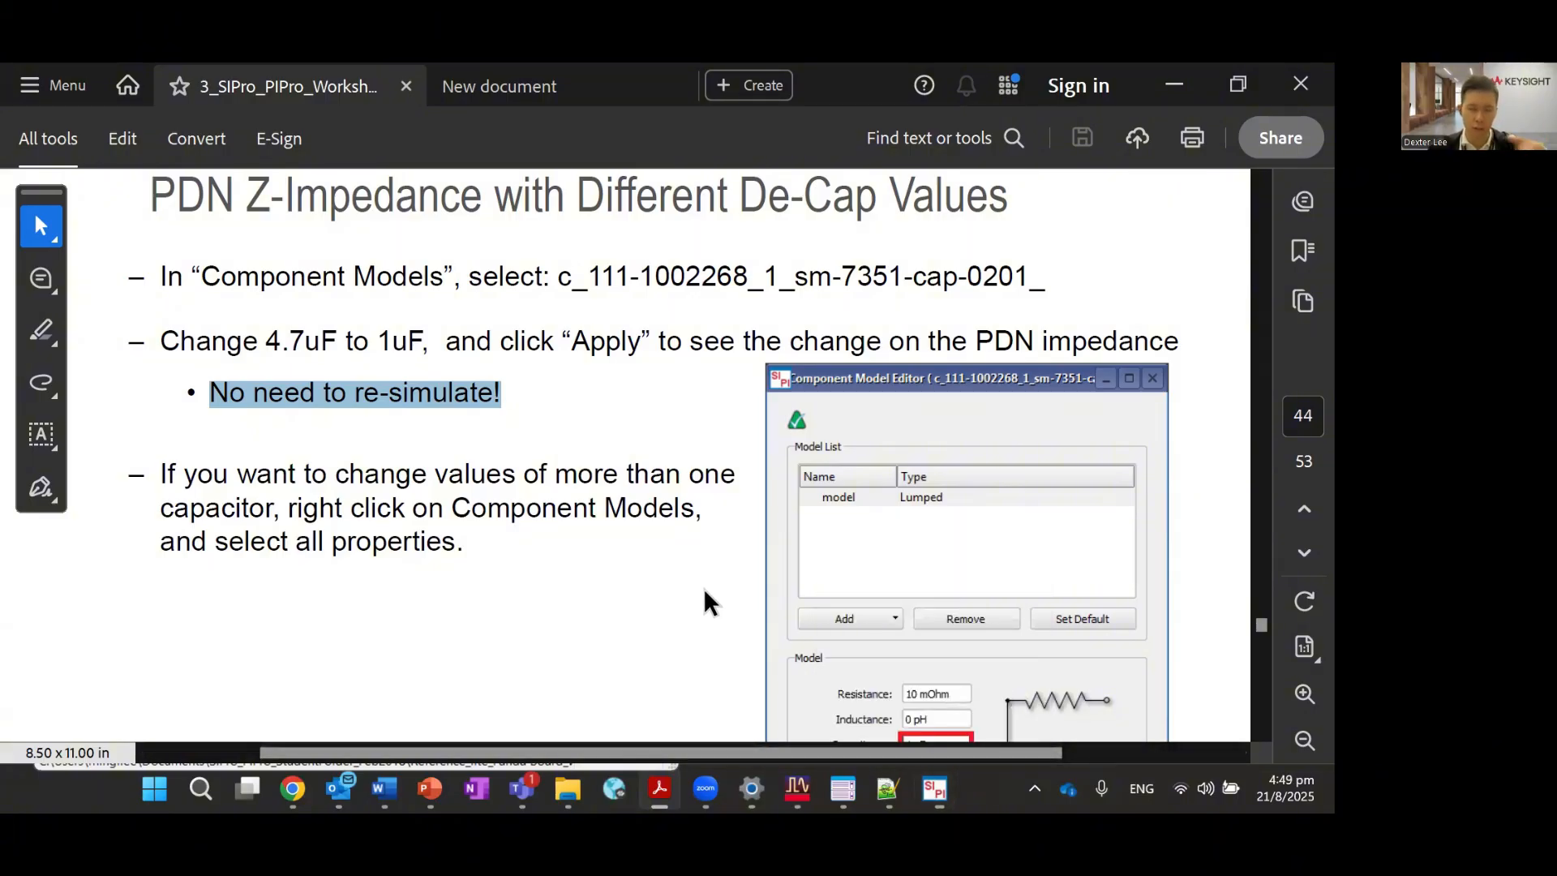
left_click(934, 788)
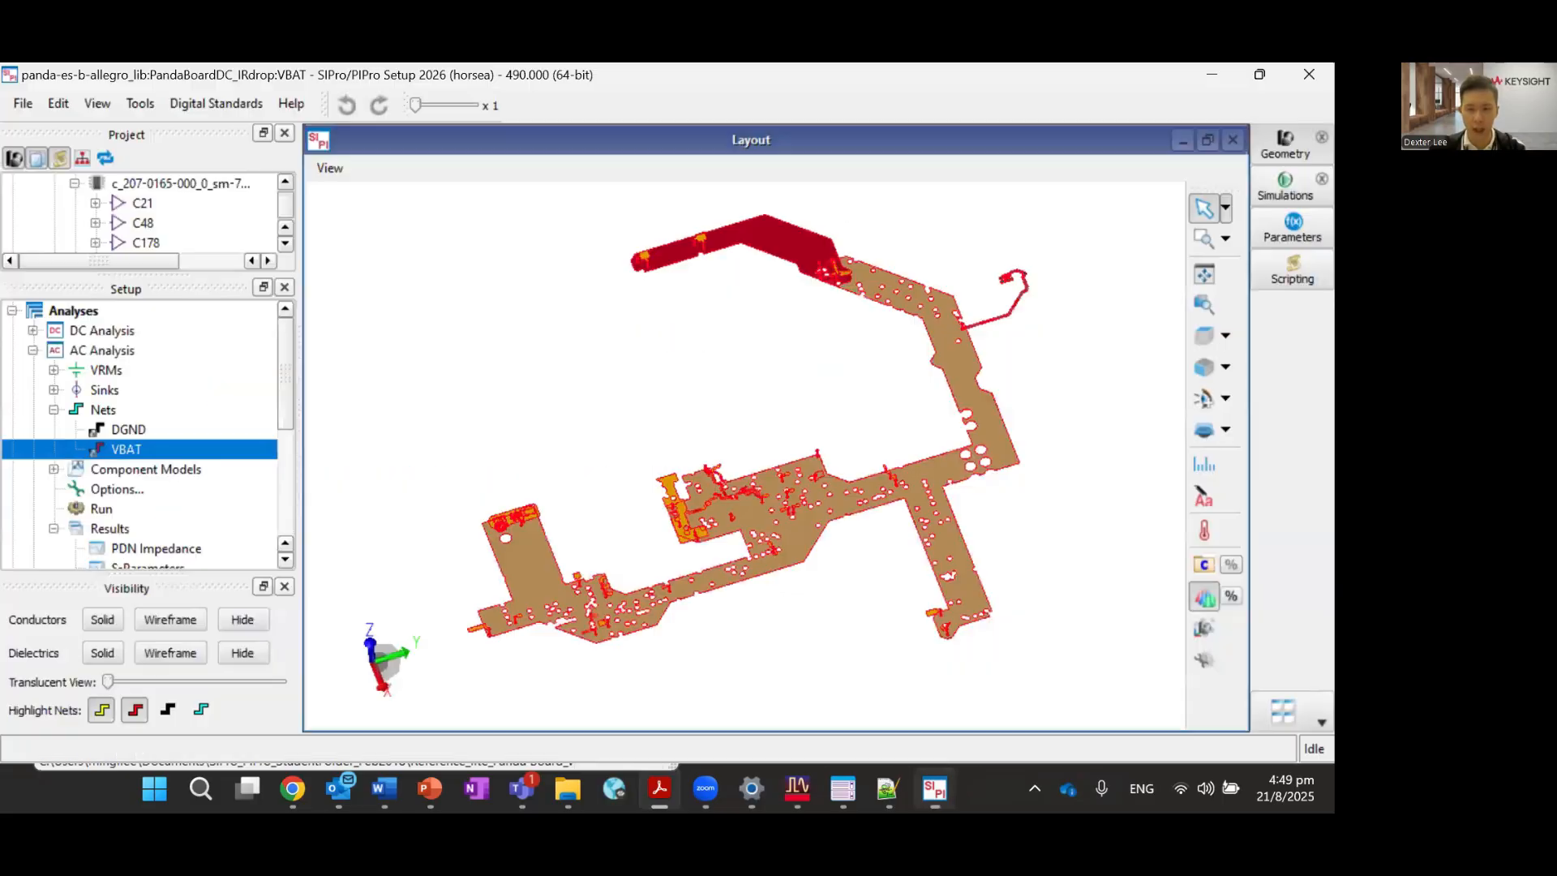
right_click(162, 468)
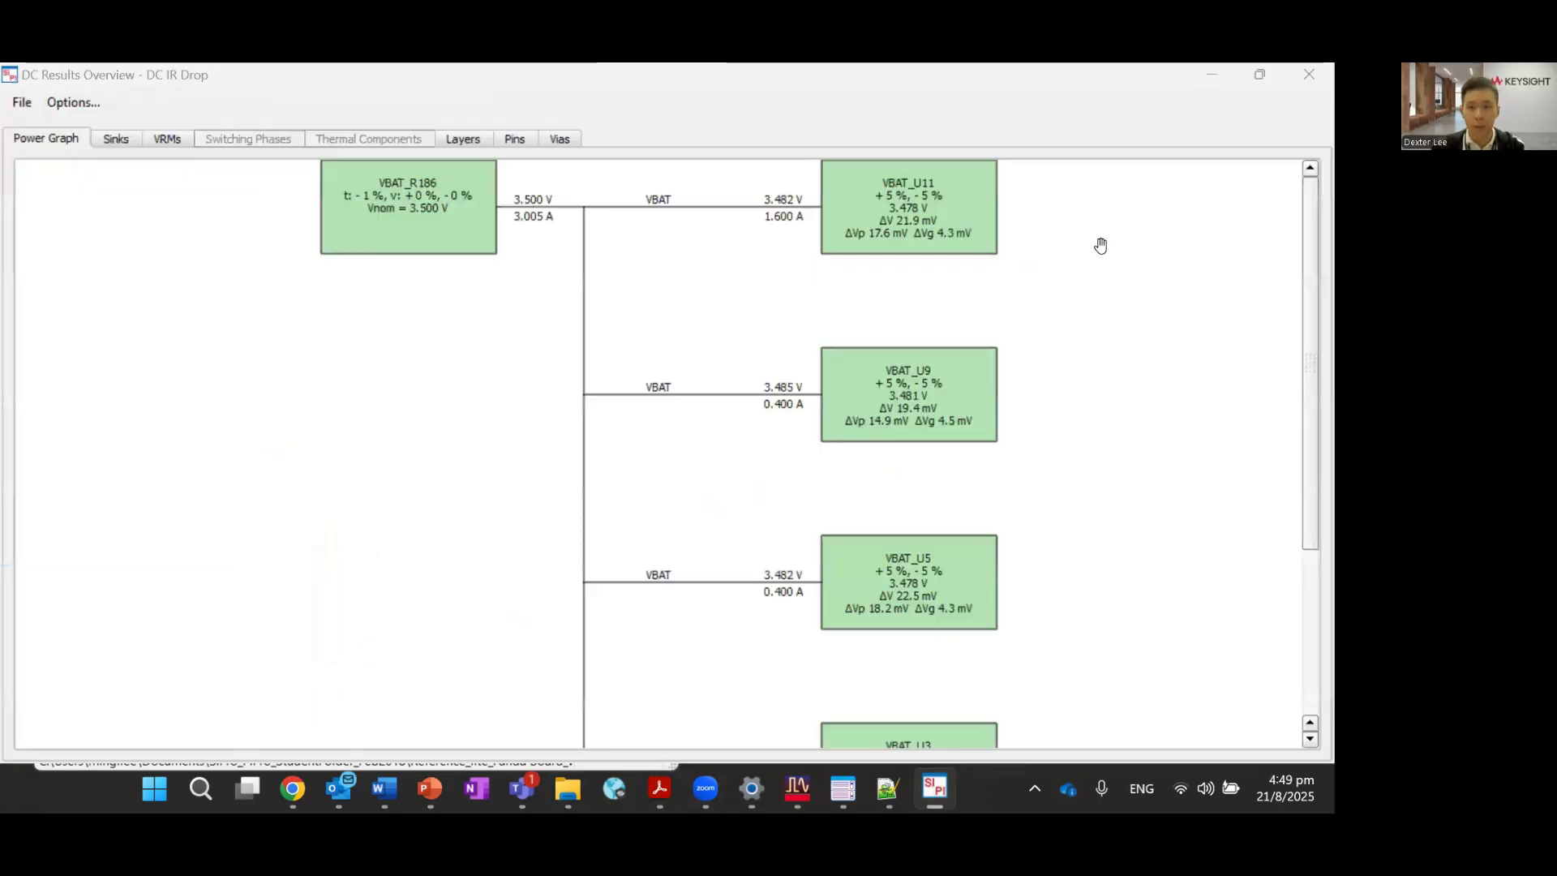
left_click(1290, 84)
left_click(1286, 191)
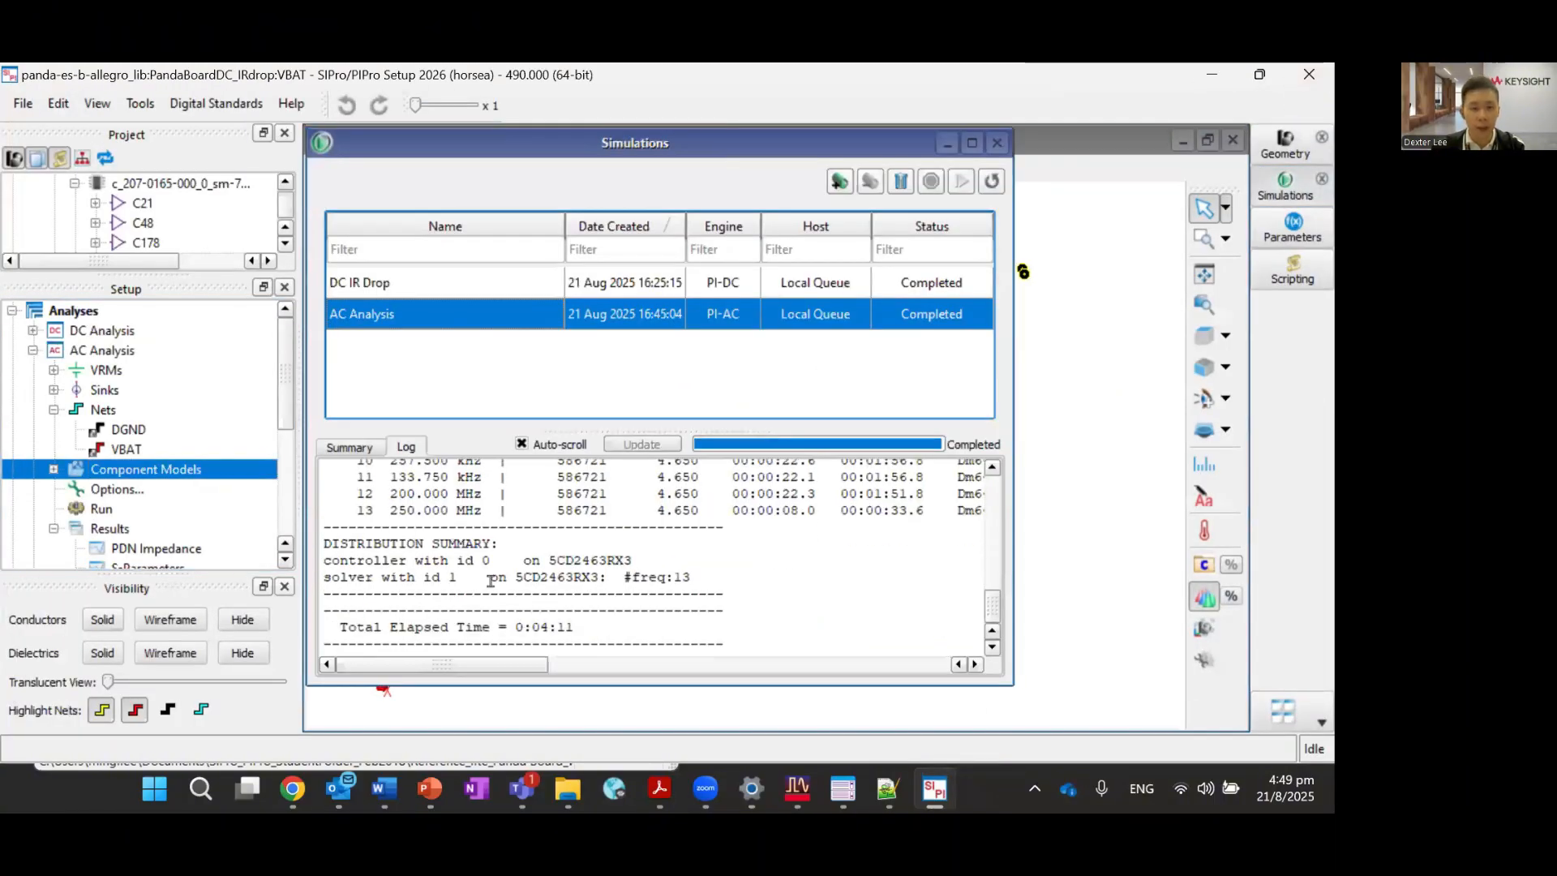
Open the PDN Impedance results of the AC Analysis, maximize the plot window, and widen its I/O Ports list.
scroll(183, 501, "down", 2)
left_click(151, 431)
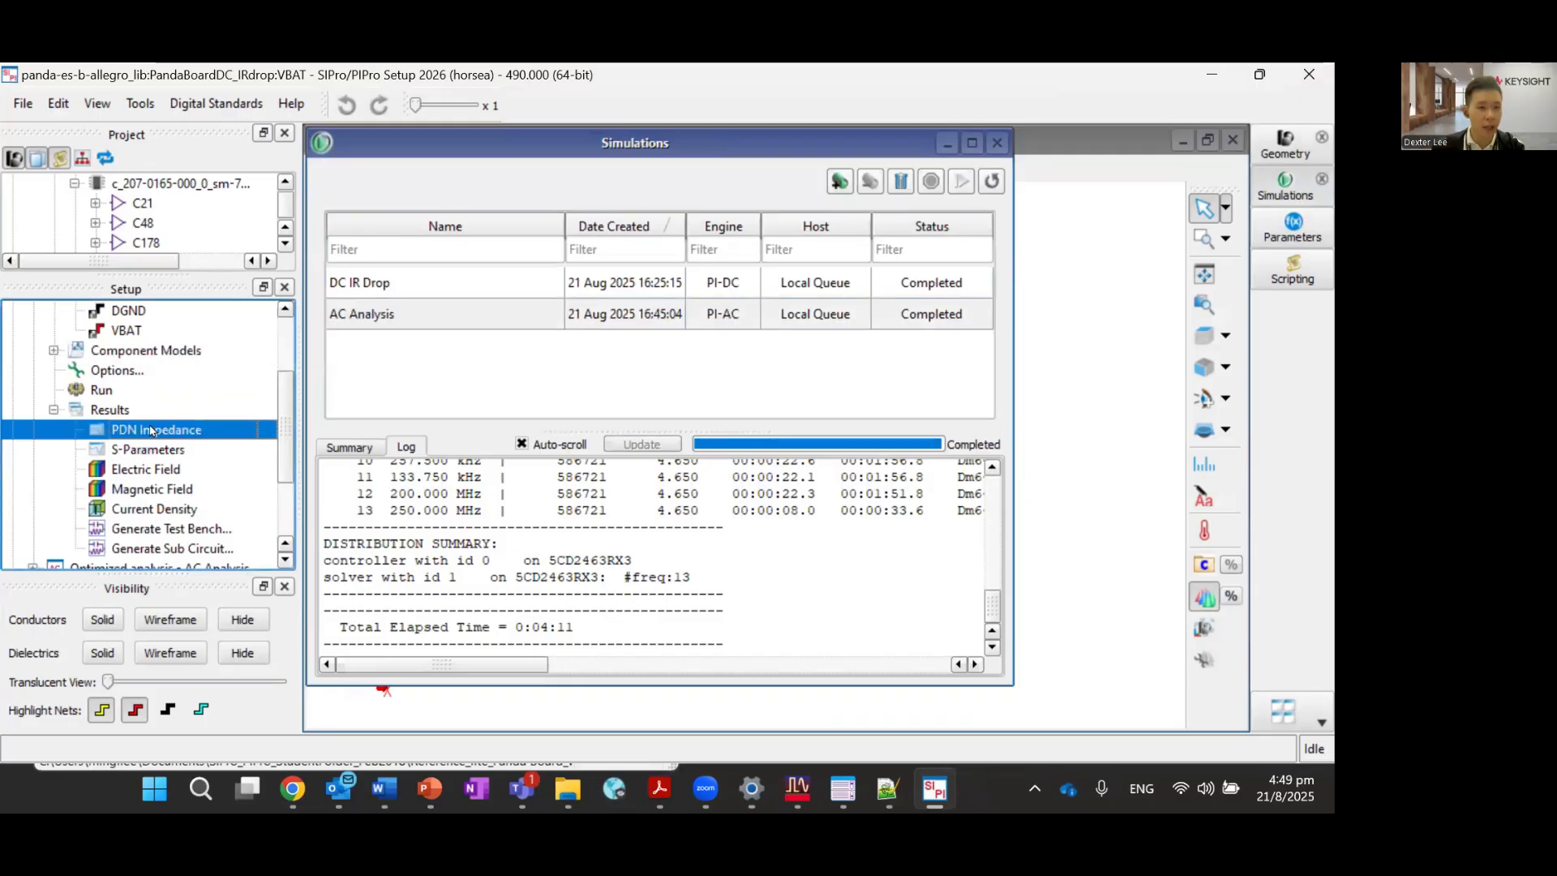
double_click(151, 430)
left_click_drag(1101, 255, 1001, 221)
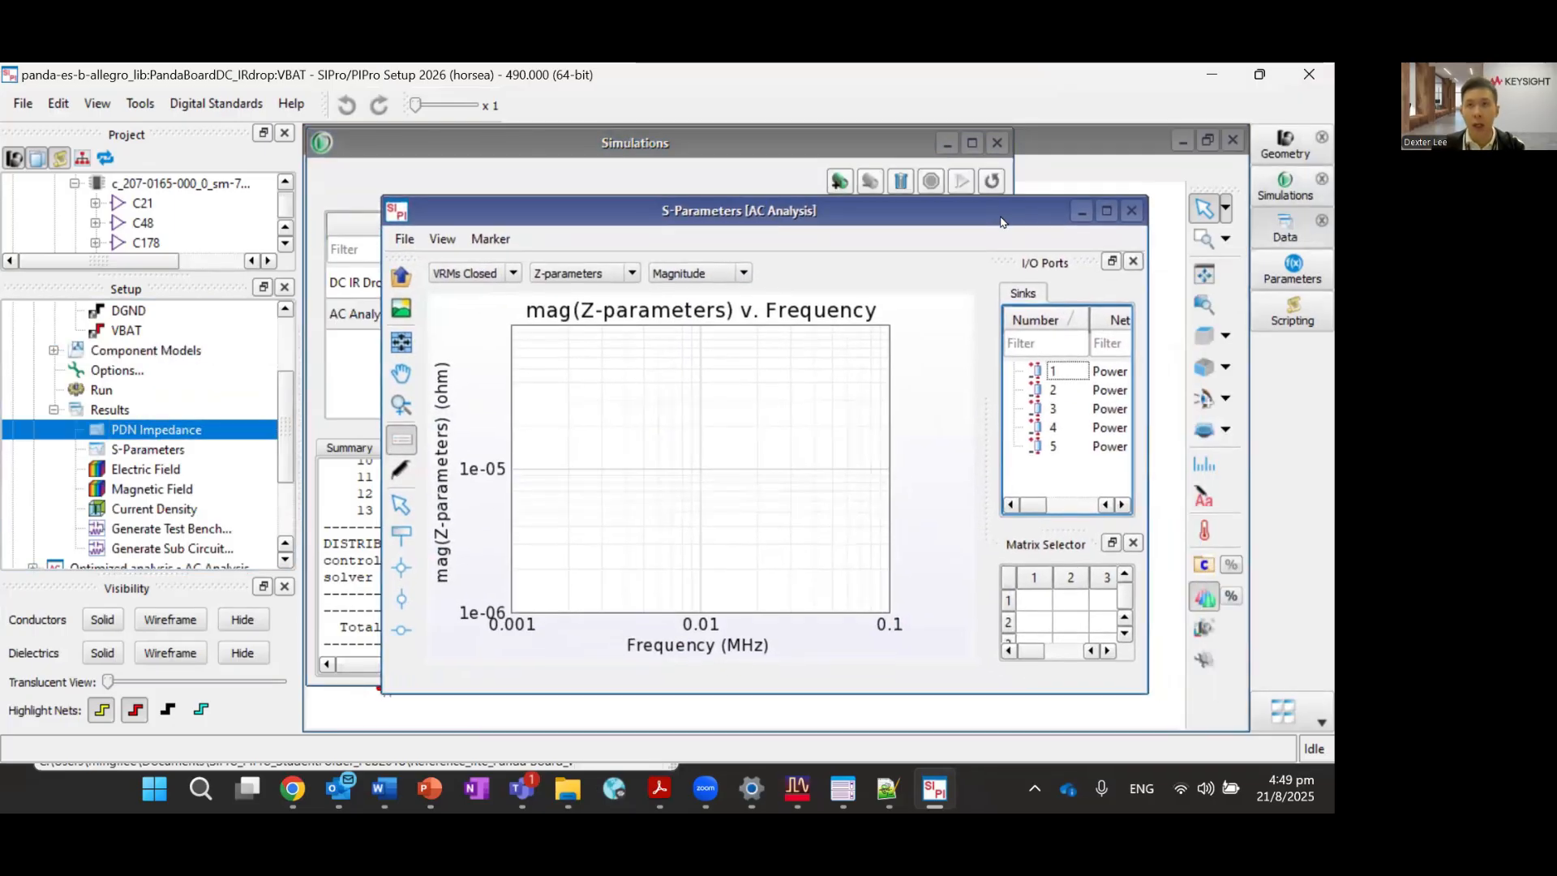
double_click(1001, 217)
left_click_drag(1088, 401, 990, 397)
Plot the Z-parameter magnitude of all five VBAT sinks and move the legend clear of the curves.
left_click(1087, 302)
left_click(1091, 377, "shift")
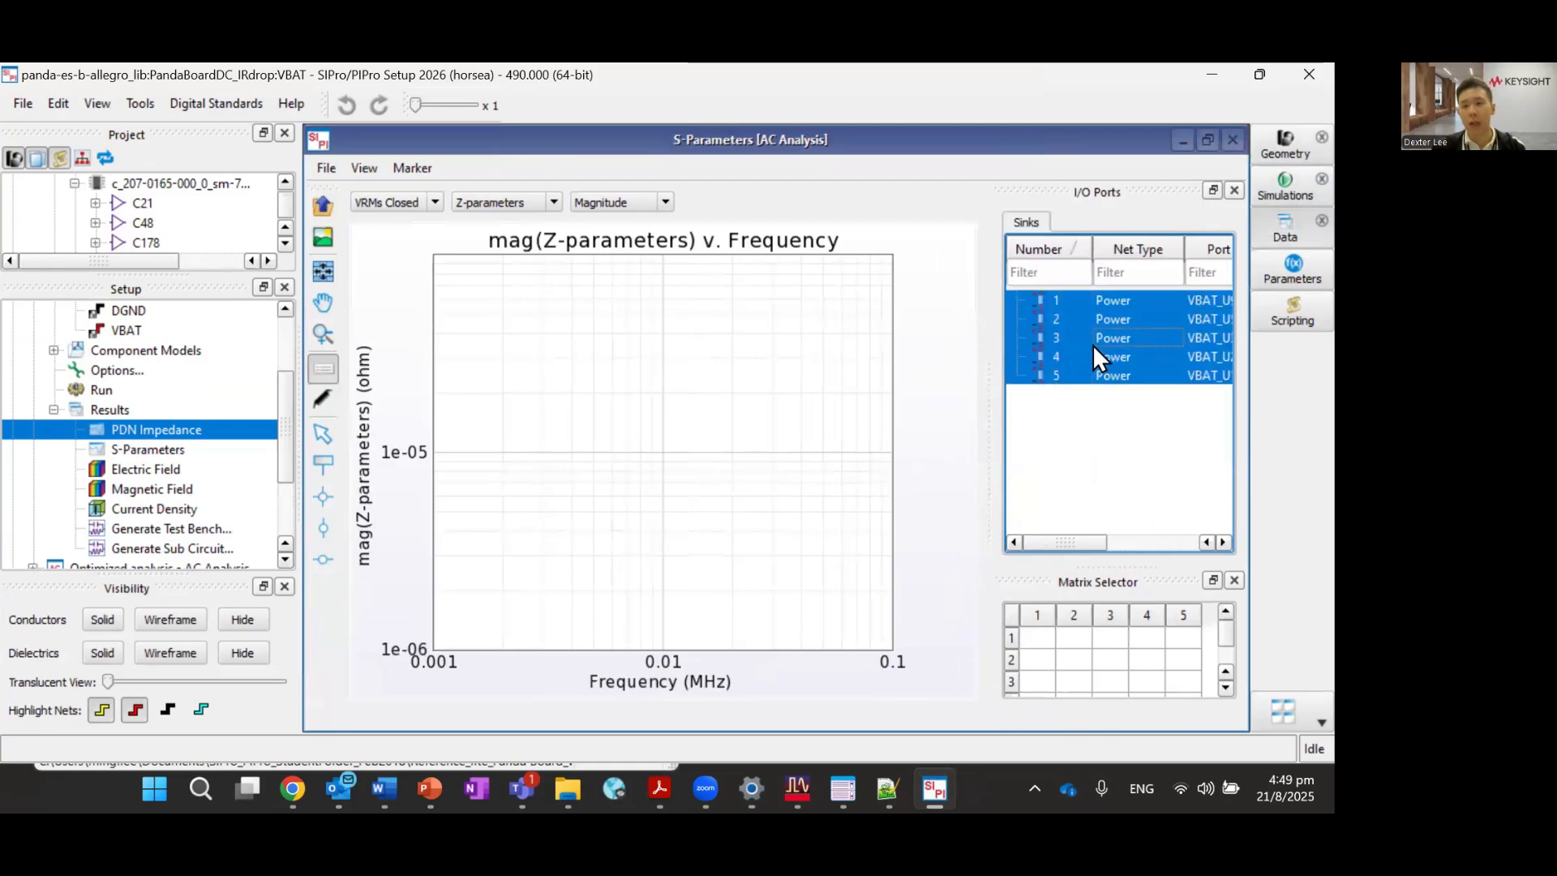
right_click(1092, 344)
left_click(1120, 353)
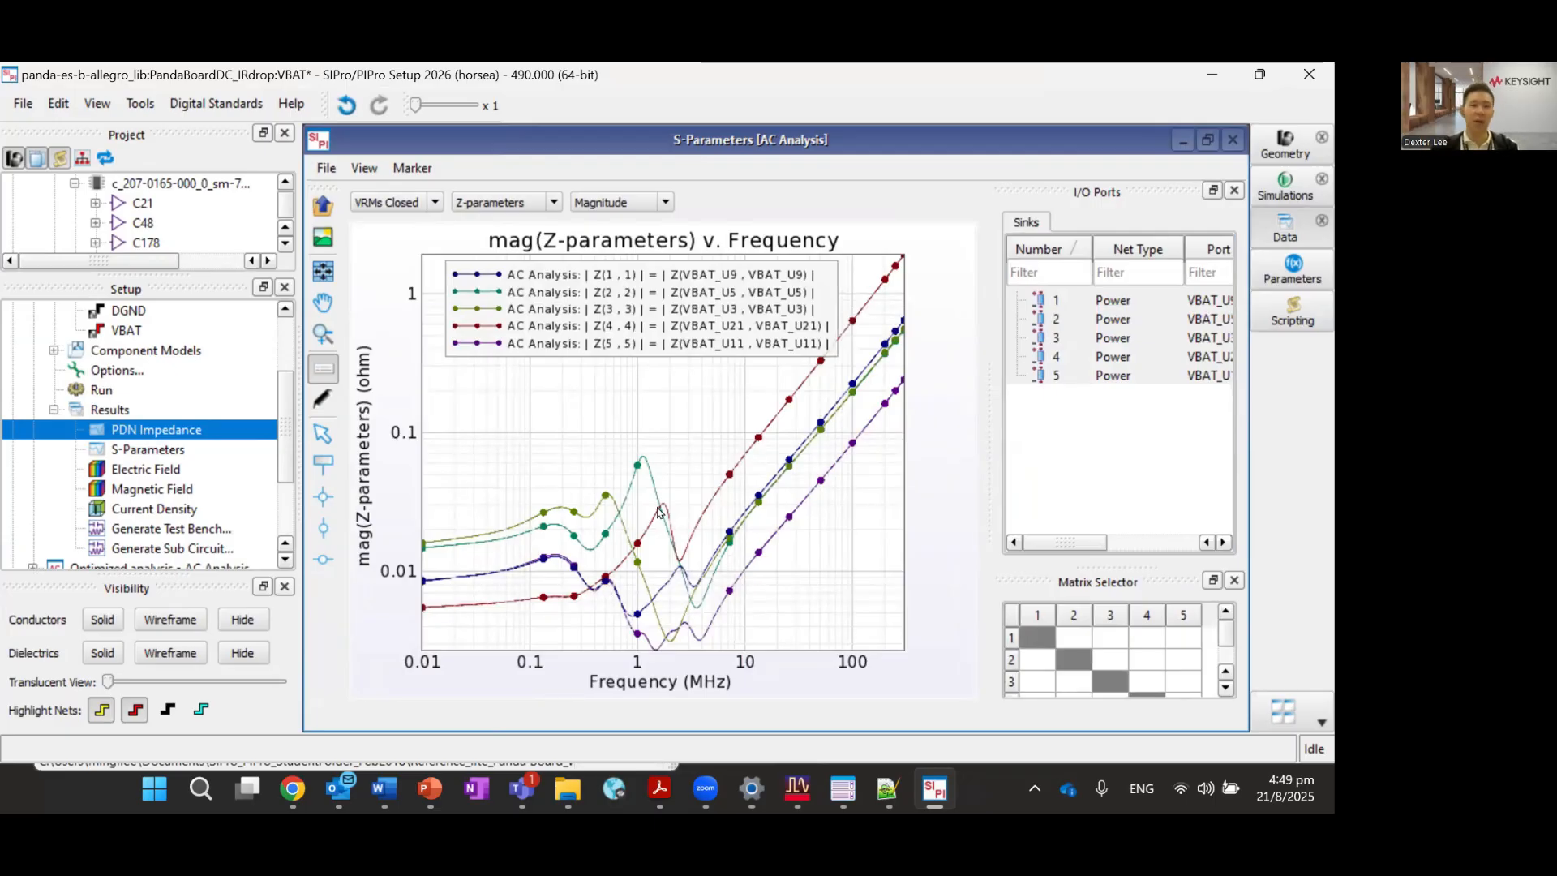
left_click_drag(630, 333, 616, 358)
Disable all components of the seven AC Analysis component models and reposition the legend to compare the impedance without decoupling capacitors.
scroll(129, 430, "up", 1)
left_click(54, 410)
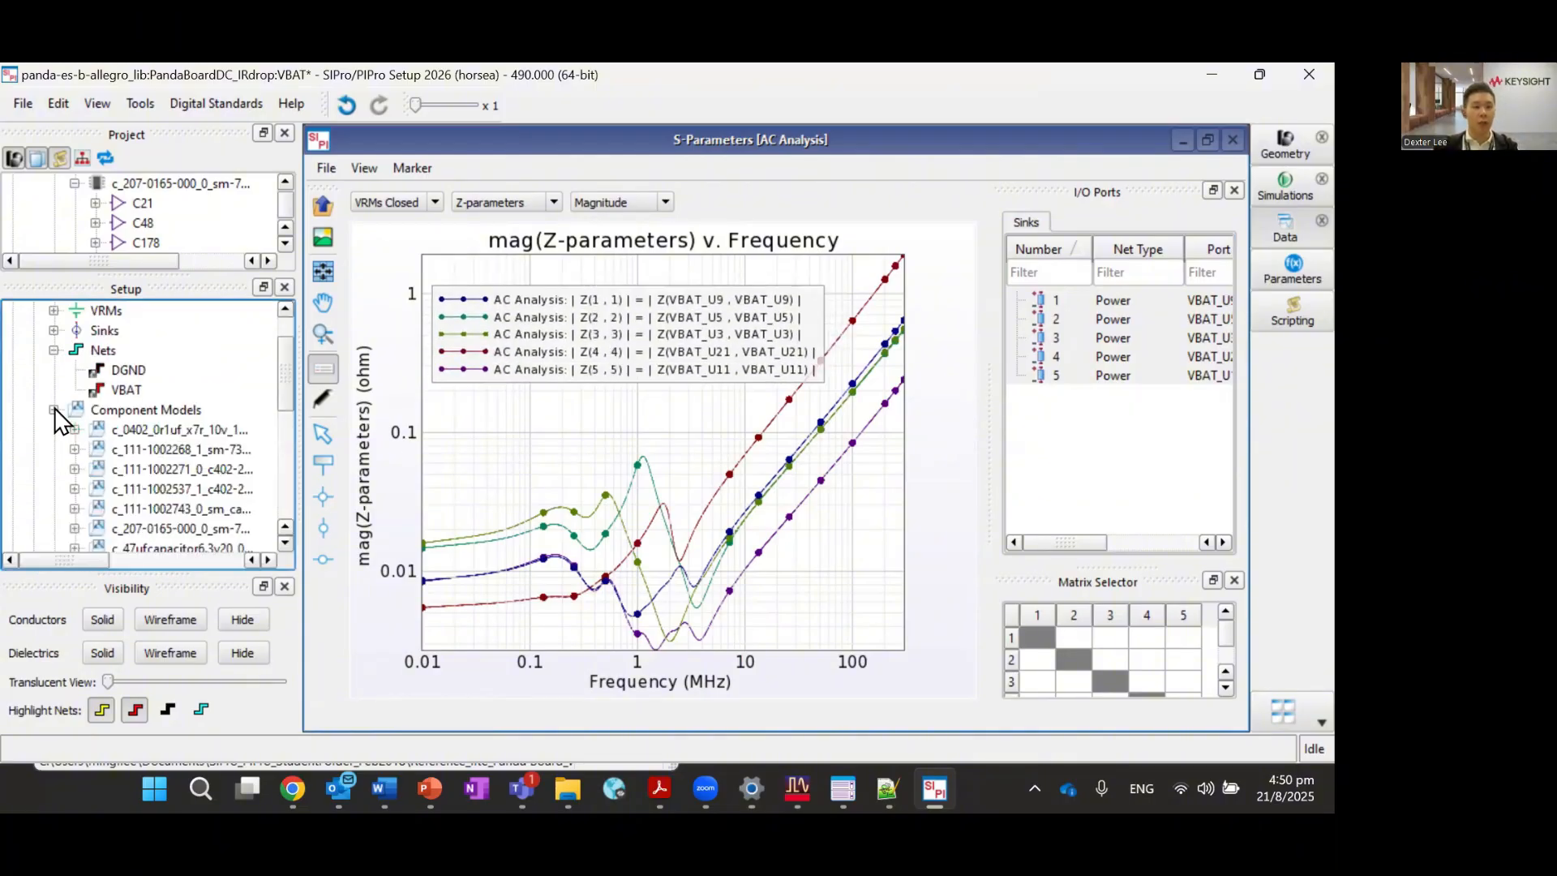
left_click(150, 431)
scroll(166, 442, "down", 1)
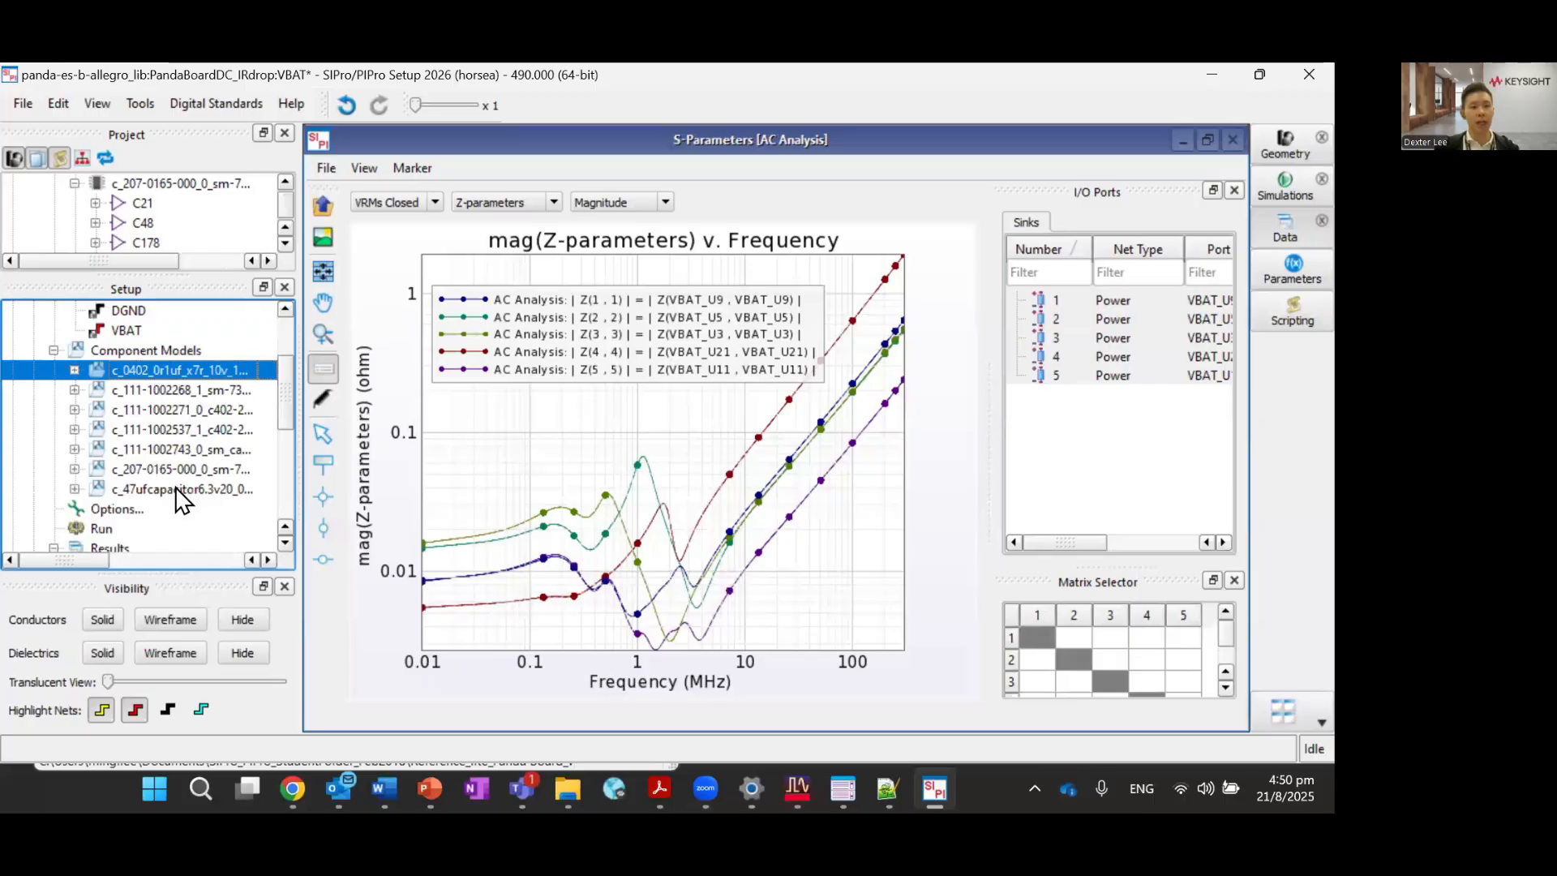
left_click(175, 486, "shift")
right_click(223, 380)
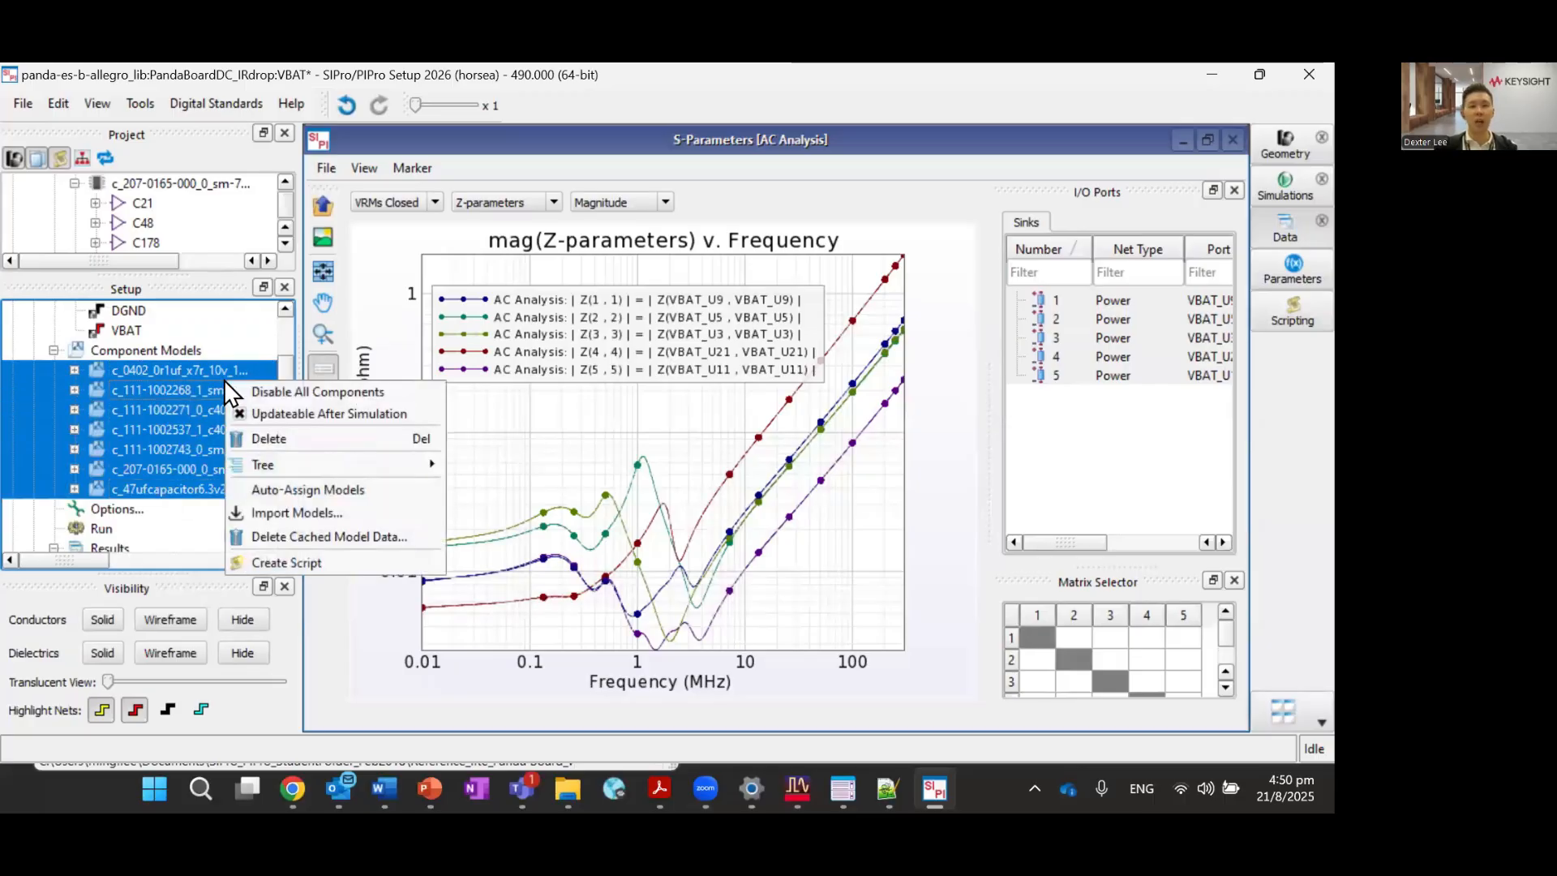
left_click(269, 392)
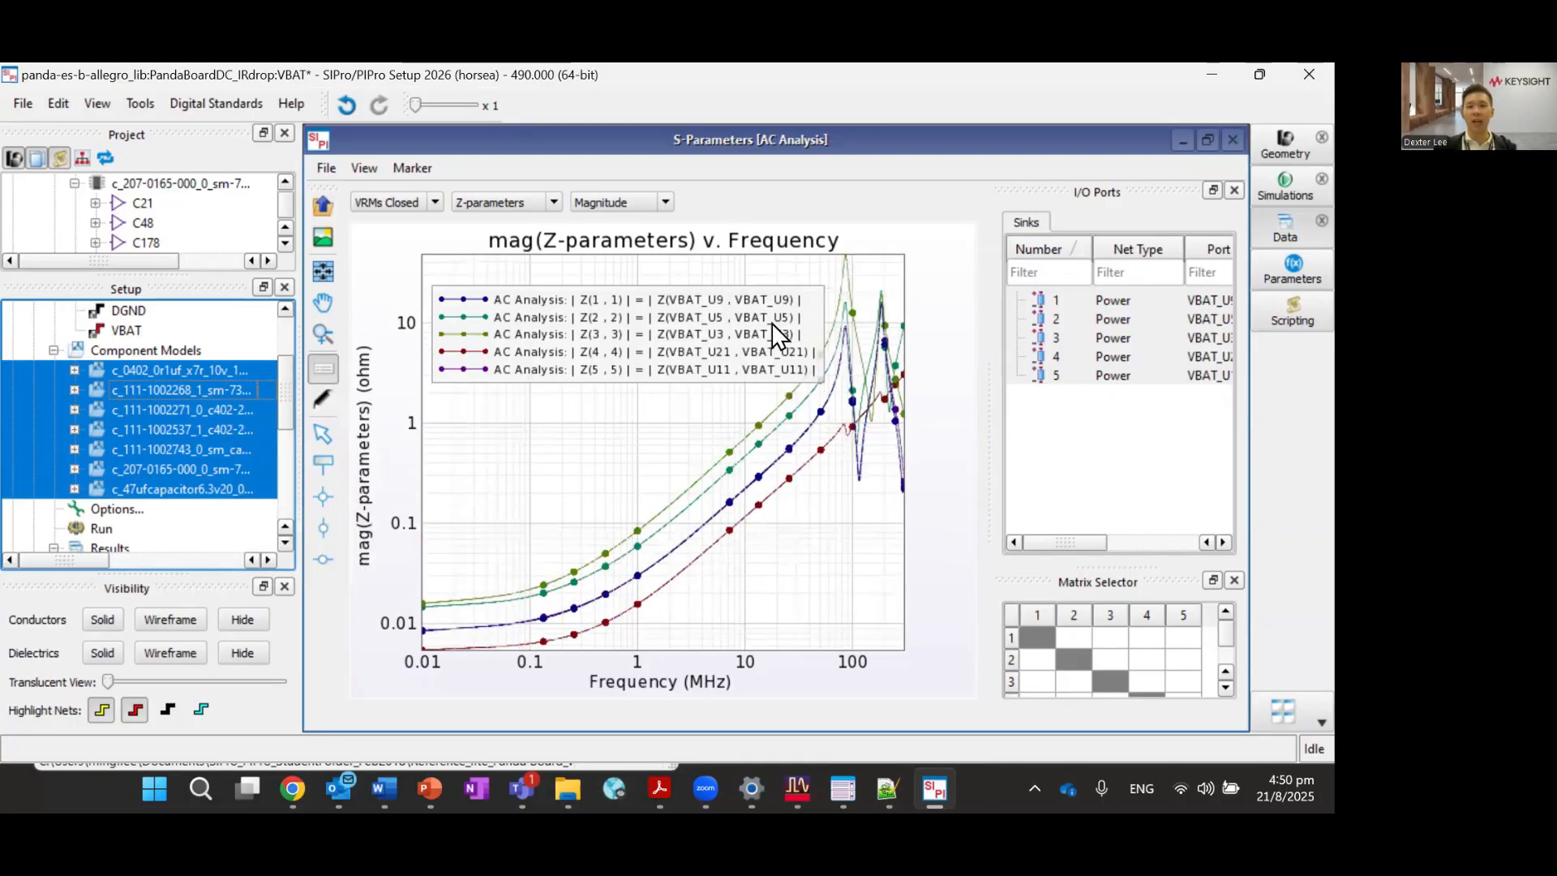
left_click_drag(744, 320, 666, 284)
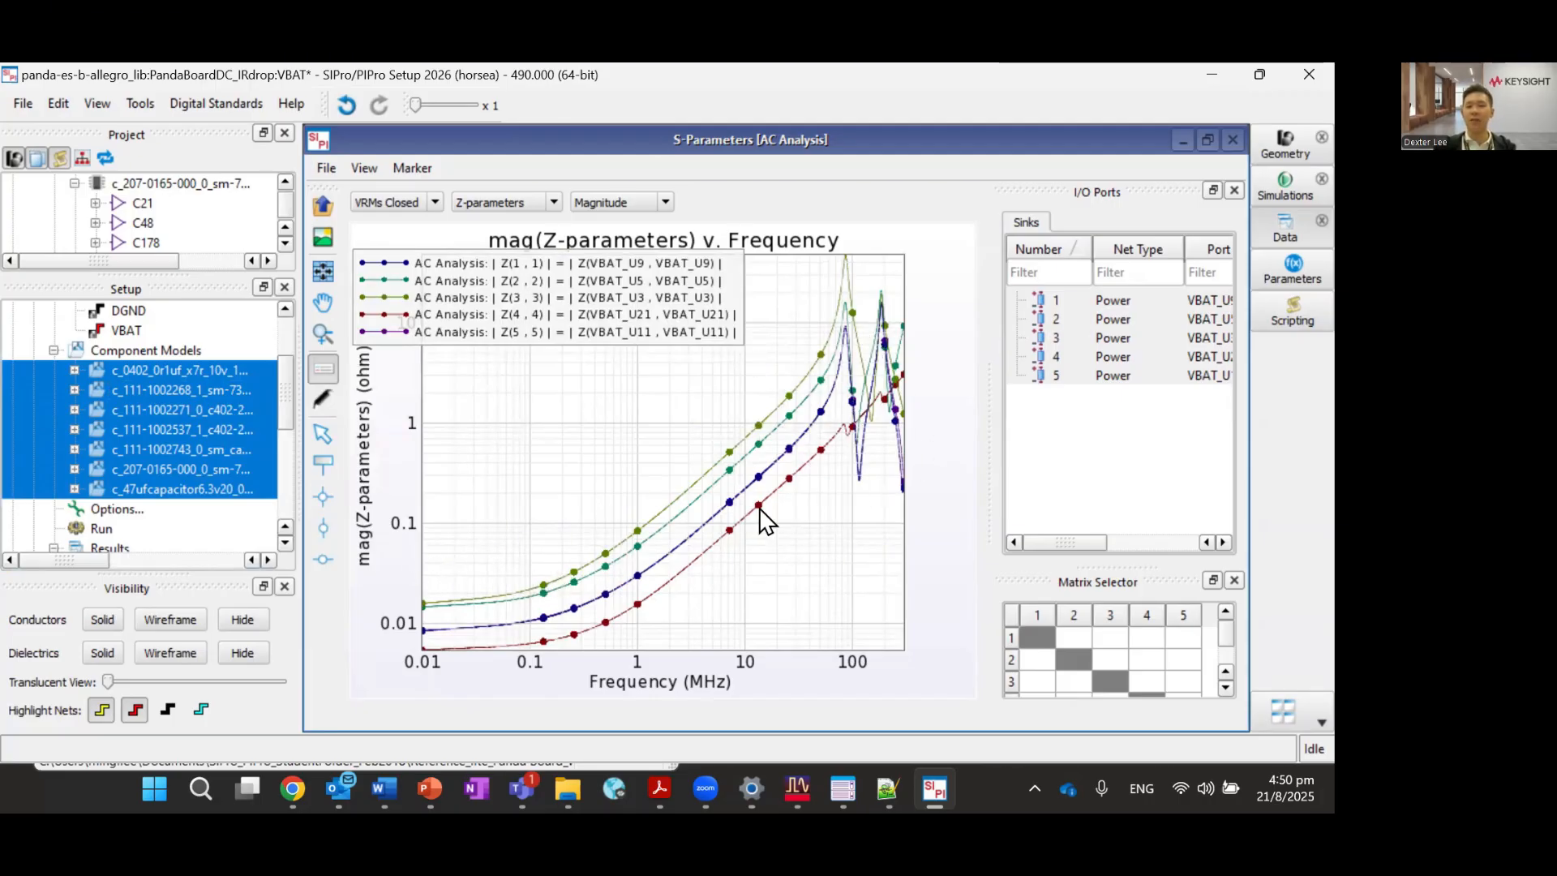
left_click_drag(630, 292, 704, 256)
Enable all components of the seven component models again and move the legend away from the impedance curves.
right_click(191, 382)
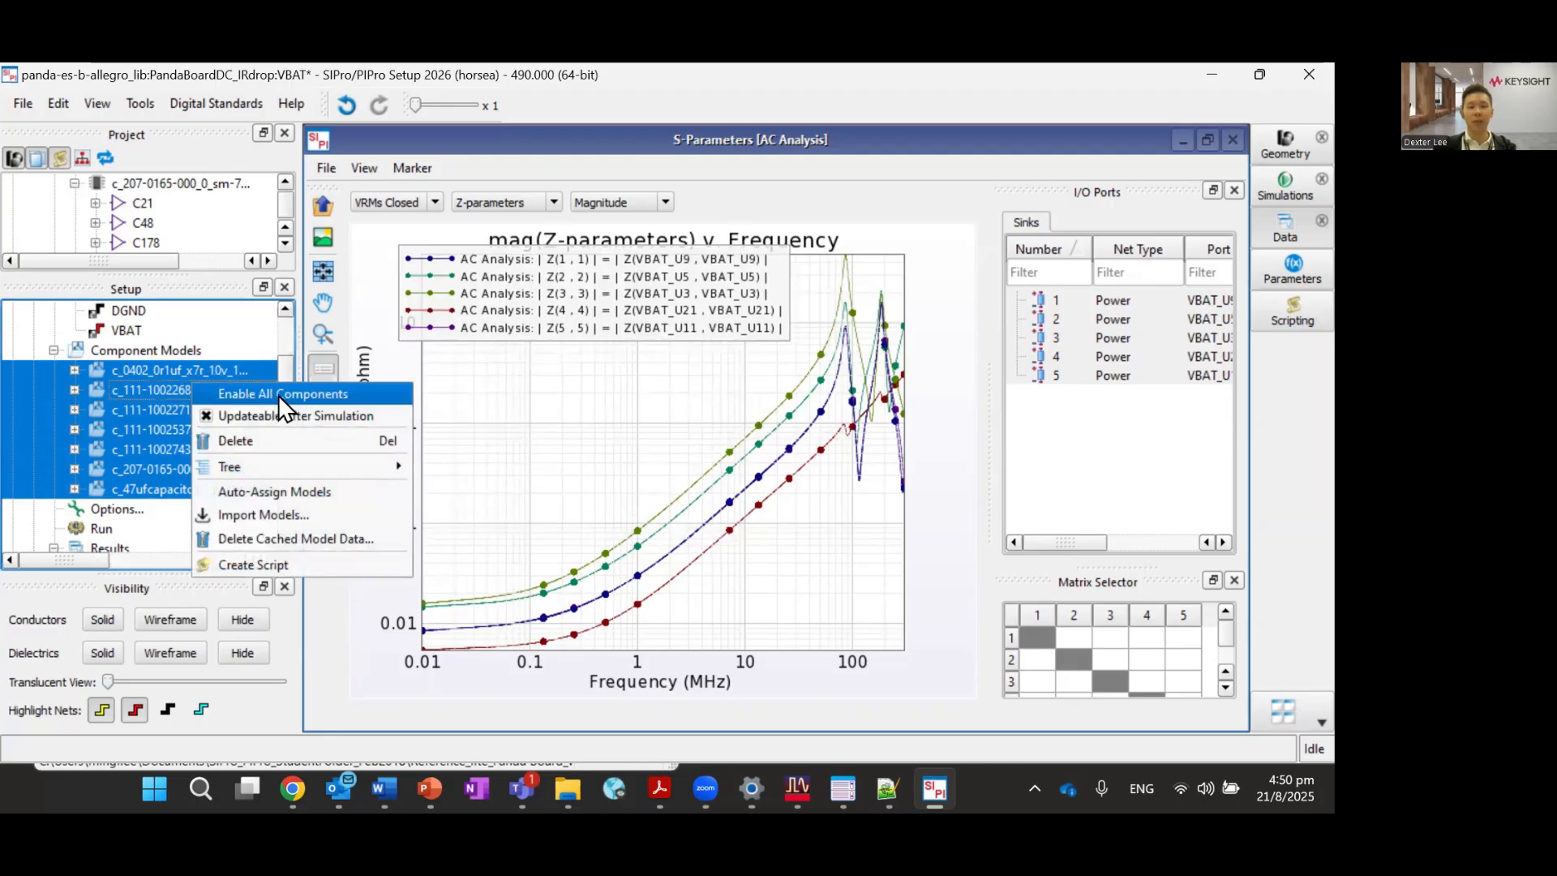
left_click(279, 396)
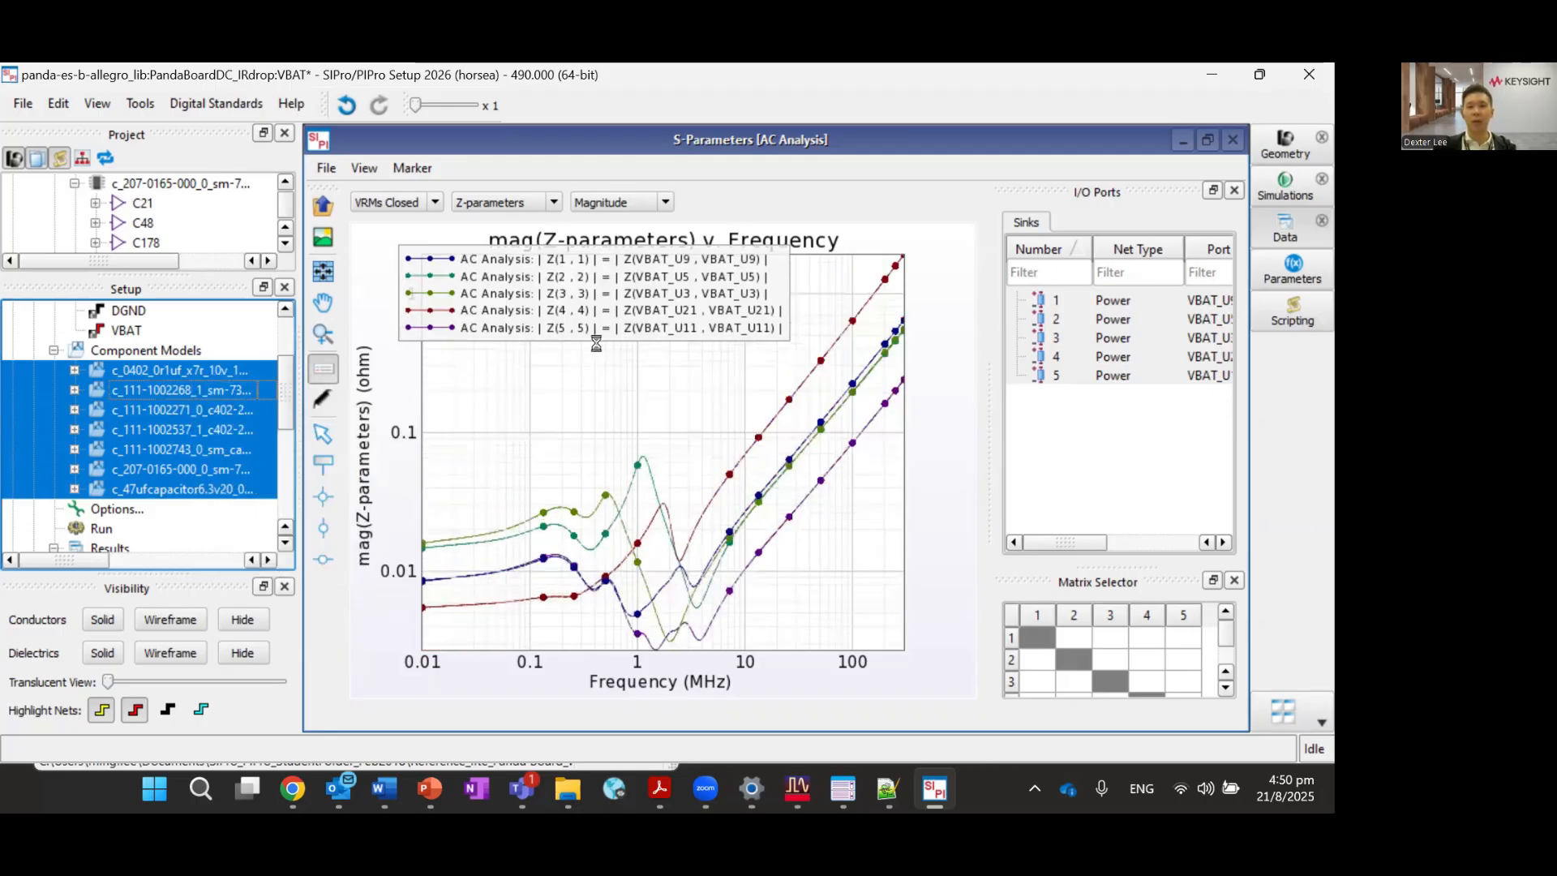
left_click_drag(606, 294, 592, 422)
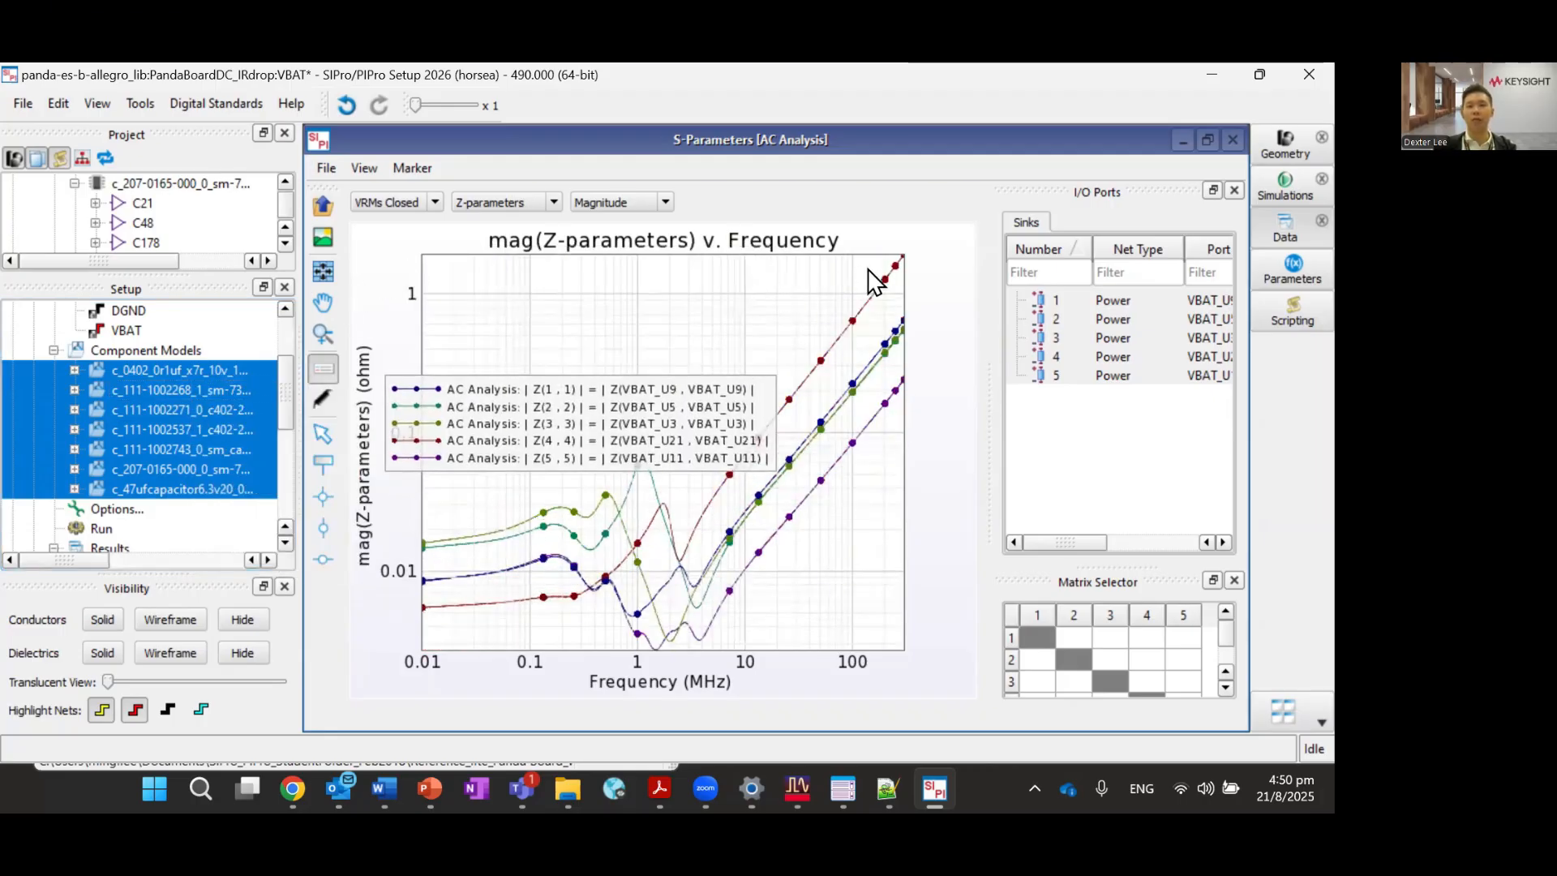
left_click_drag(630, 406, 650, 304)
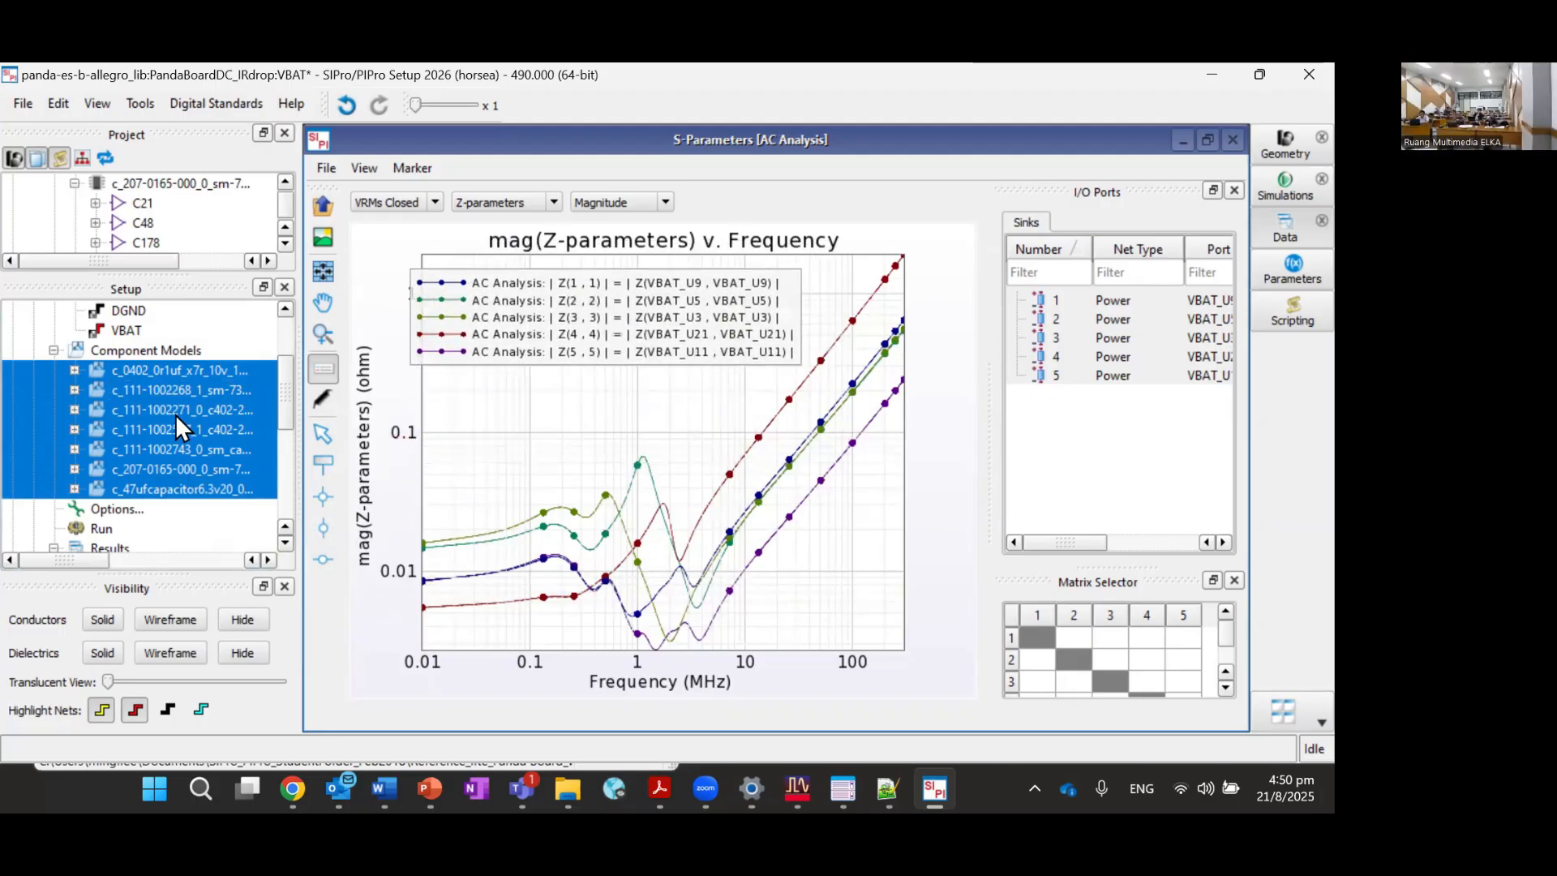
left_click(177, 411)
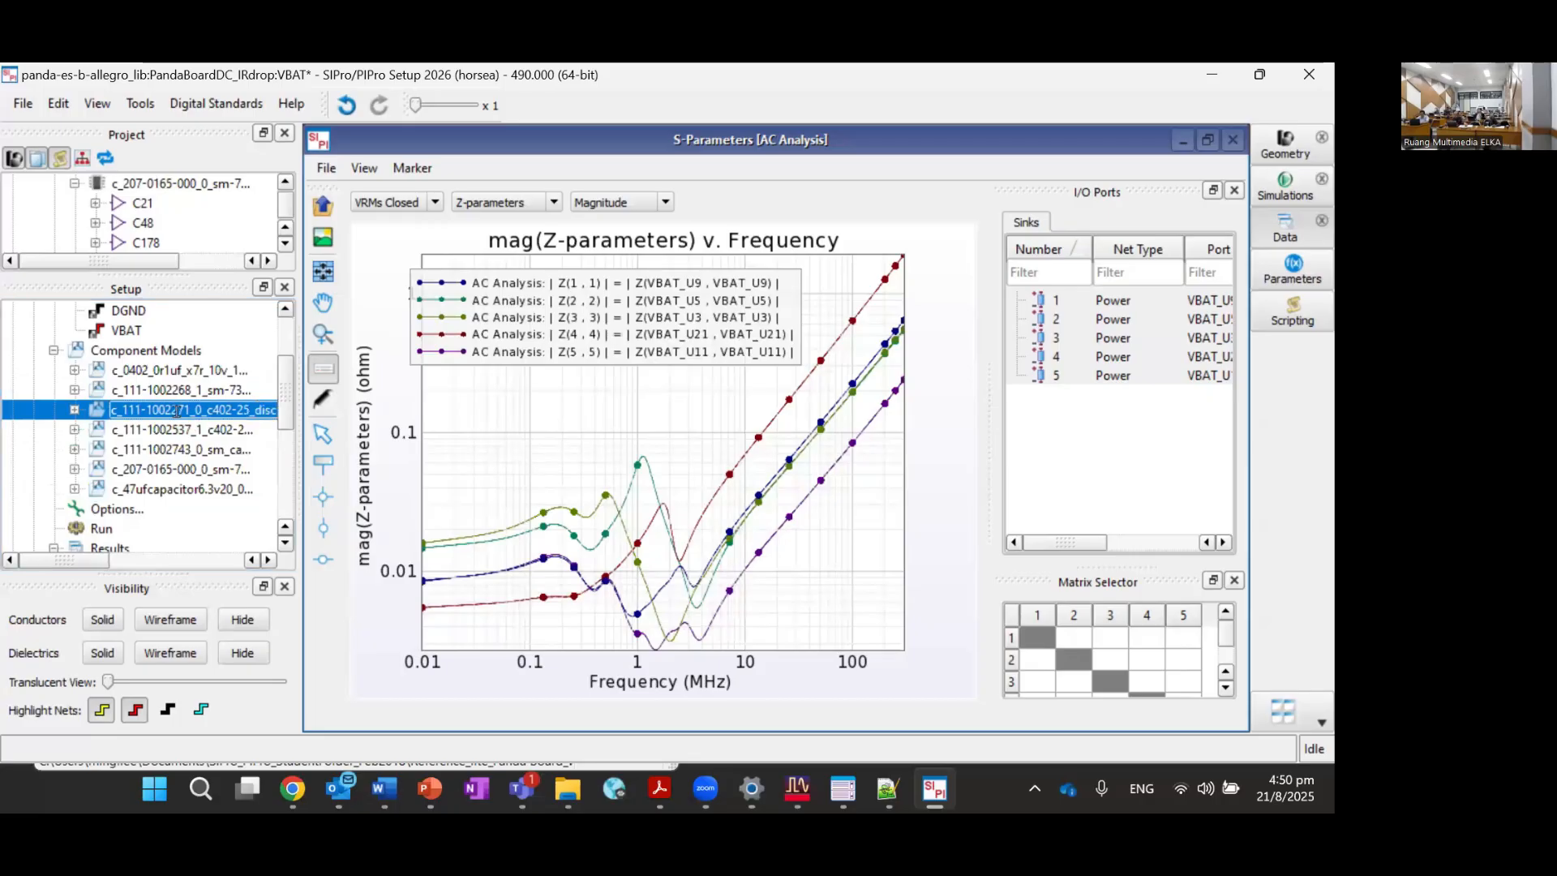
double_click(91, 411)
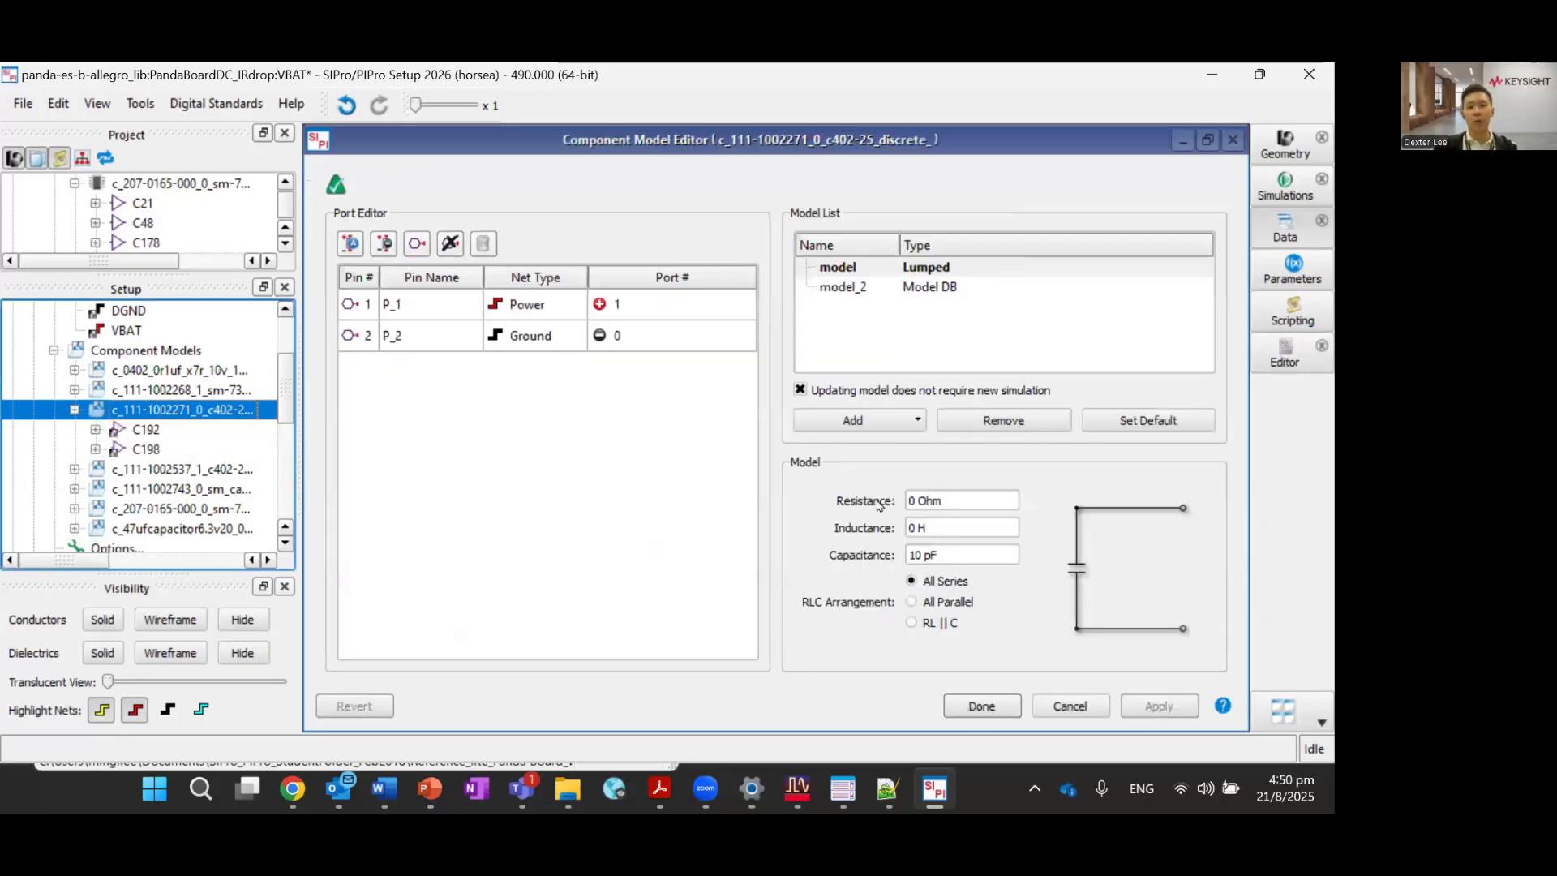
double_click(916, 555)
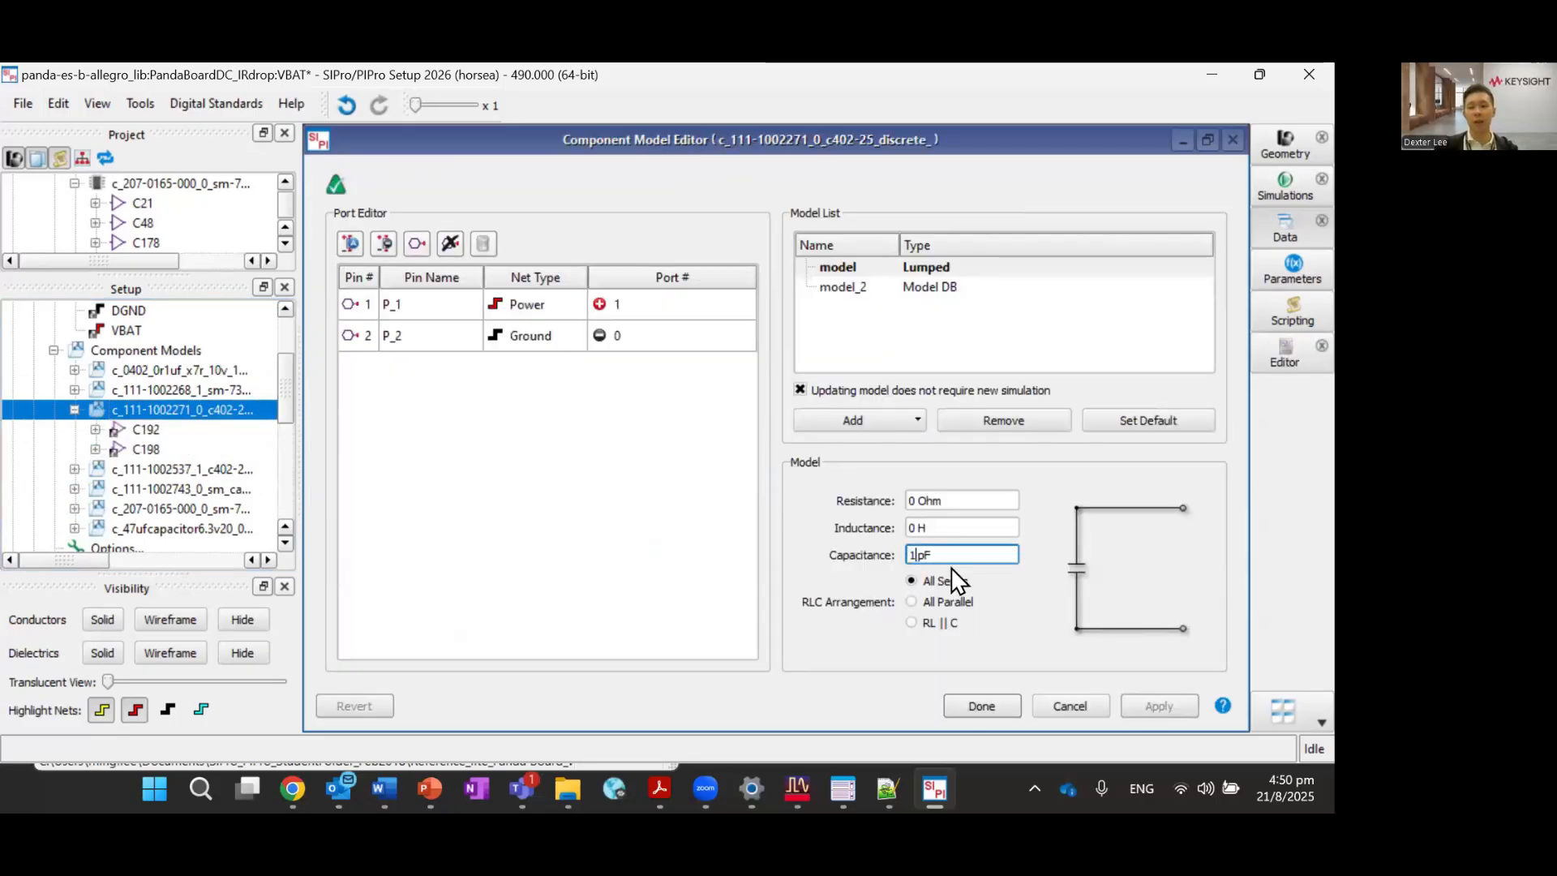
left_click(1208, 133)
left_click_drag(941, 178, 389, 427)
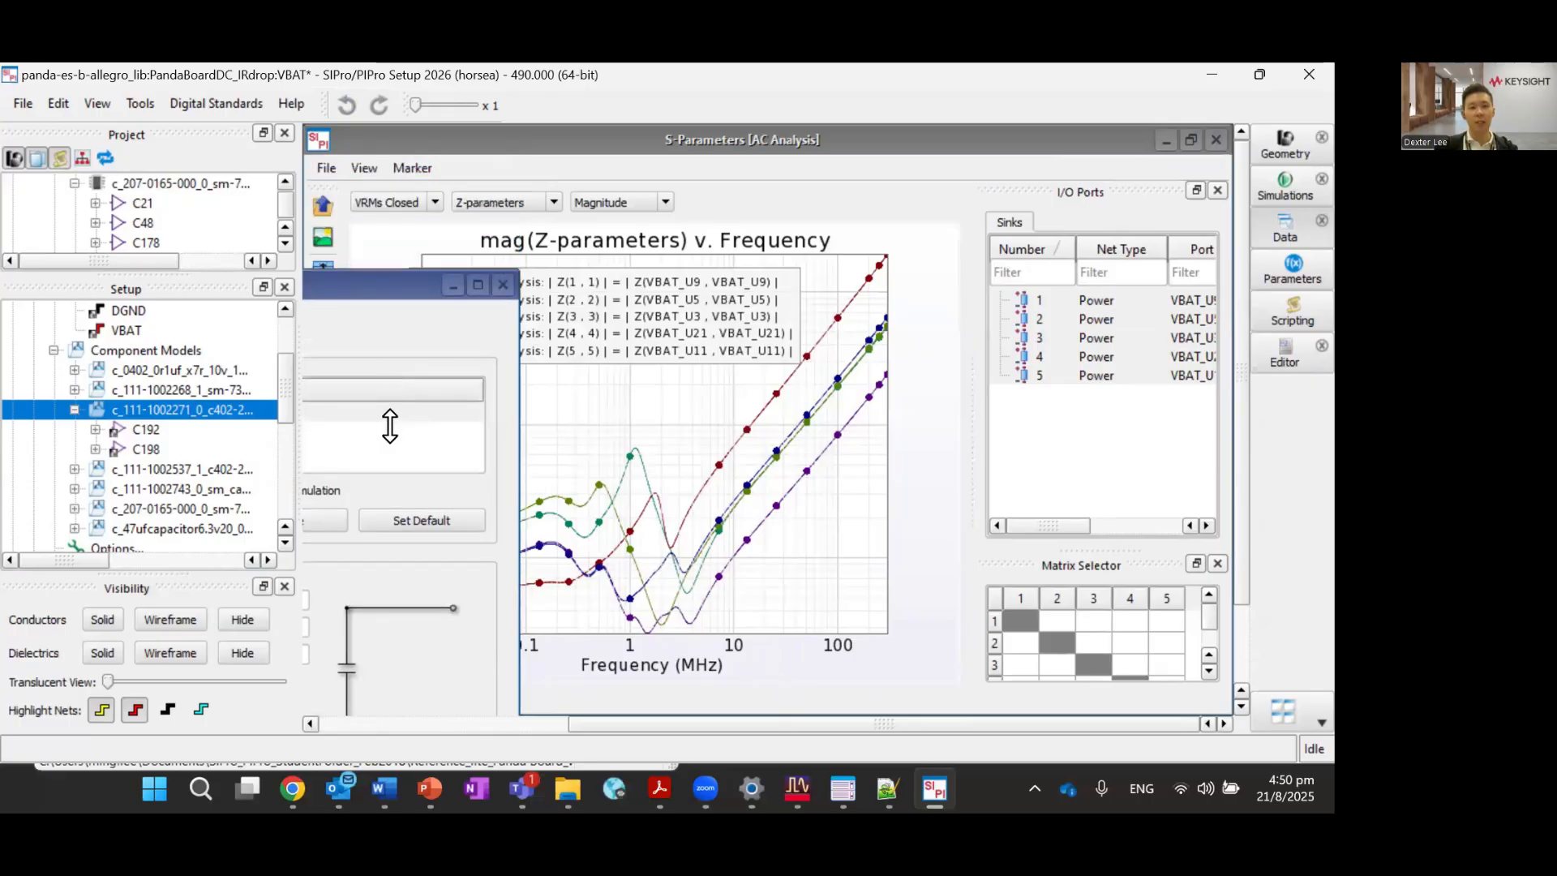
left_click_drag(398, 284, 392, 140)
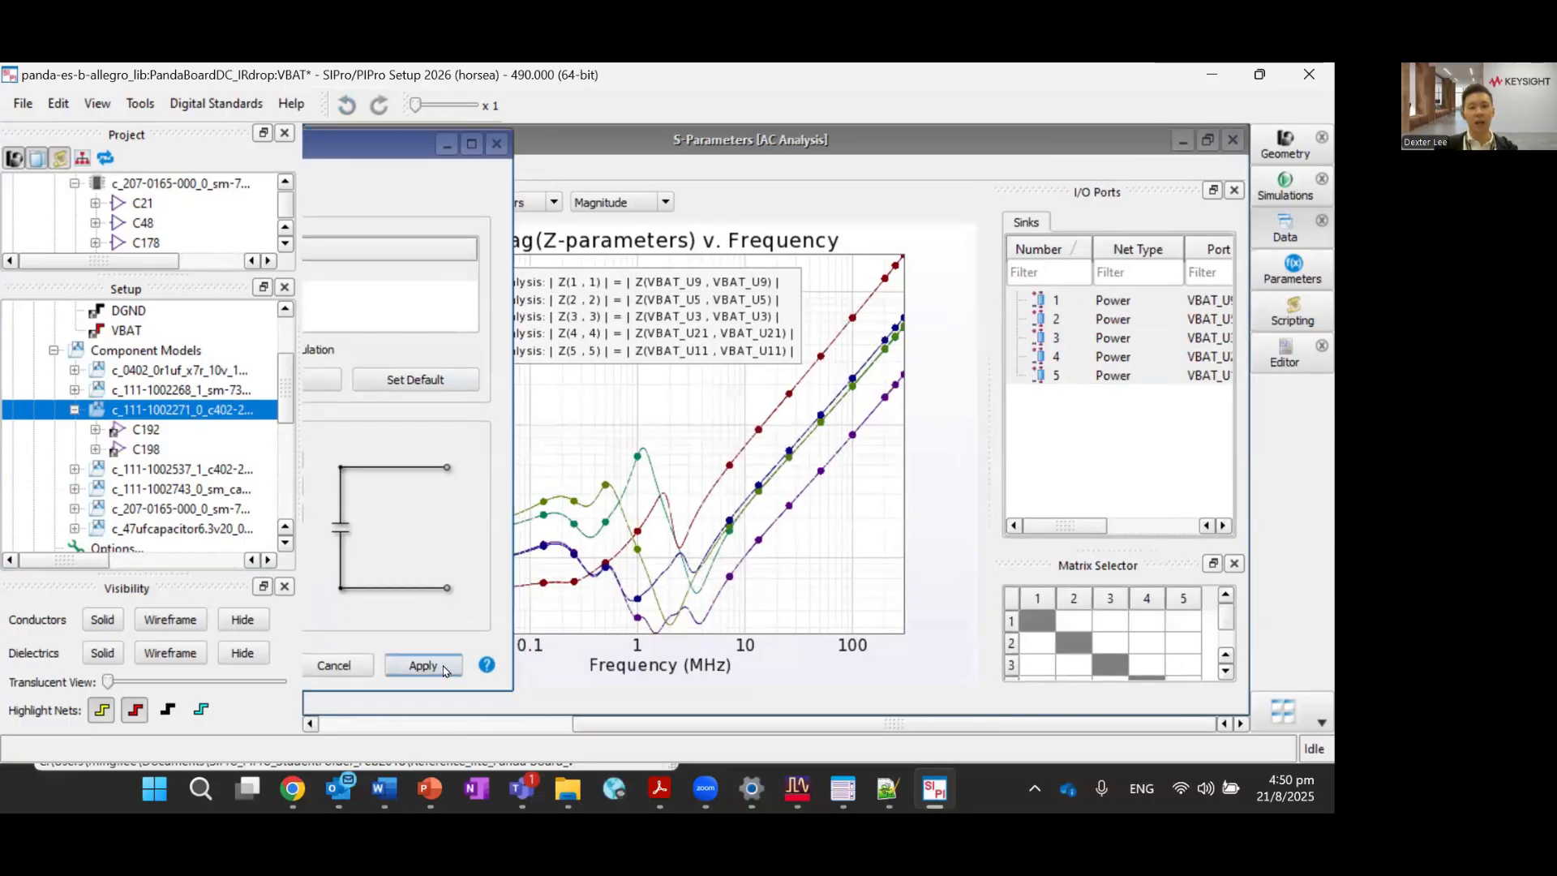
left_click(443, 667)
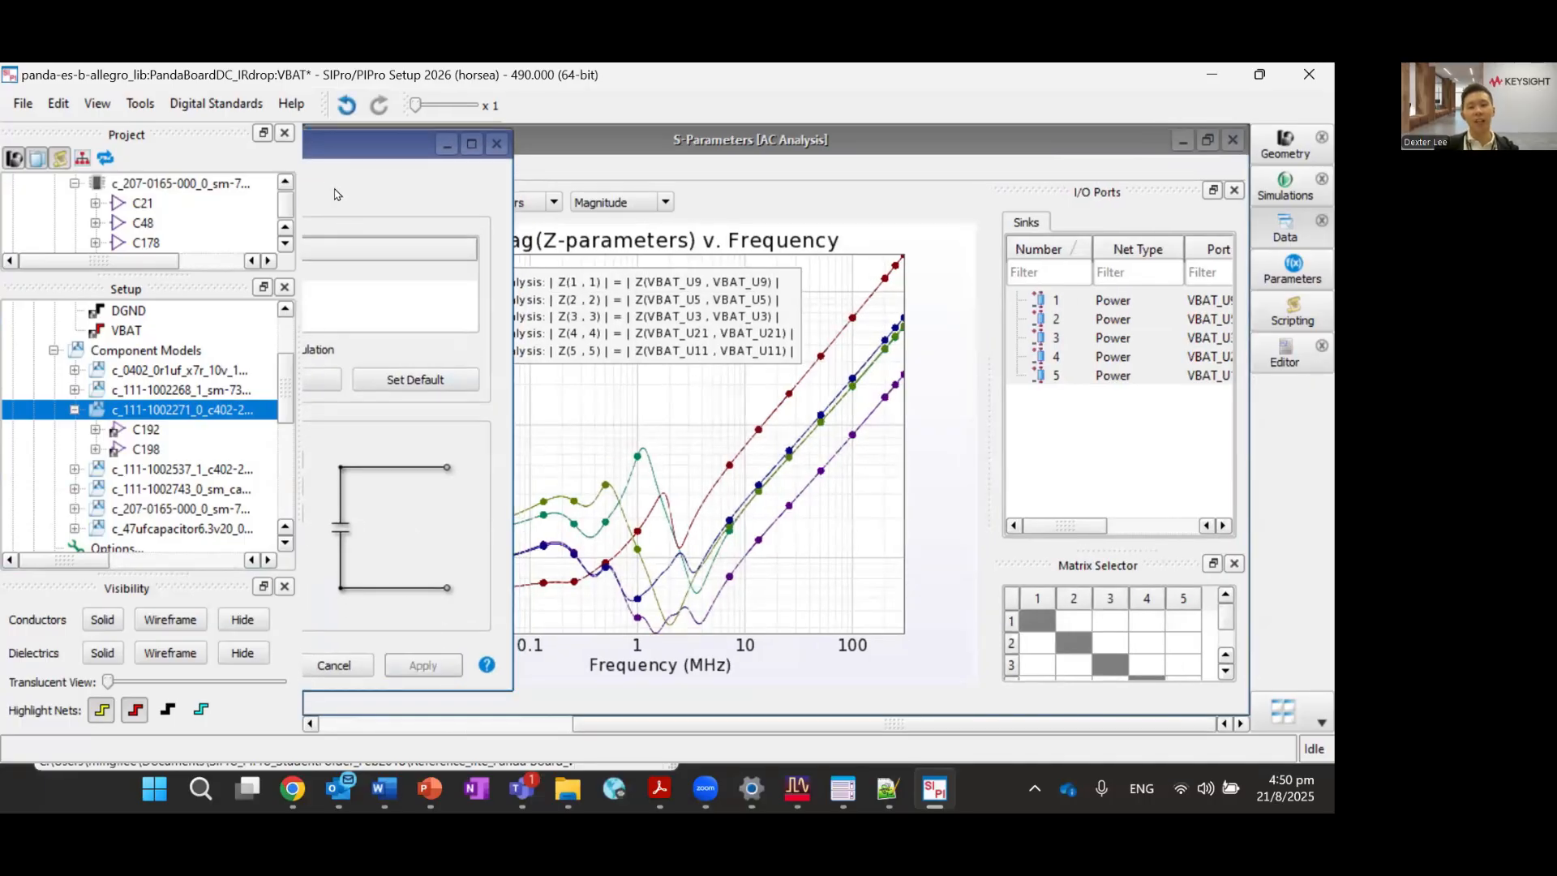
left_click_drag(363, 154, 377, 155)
left_click_drag(500, 175, 639, 179)
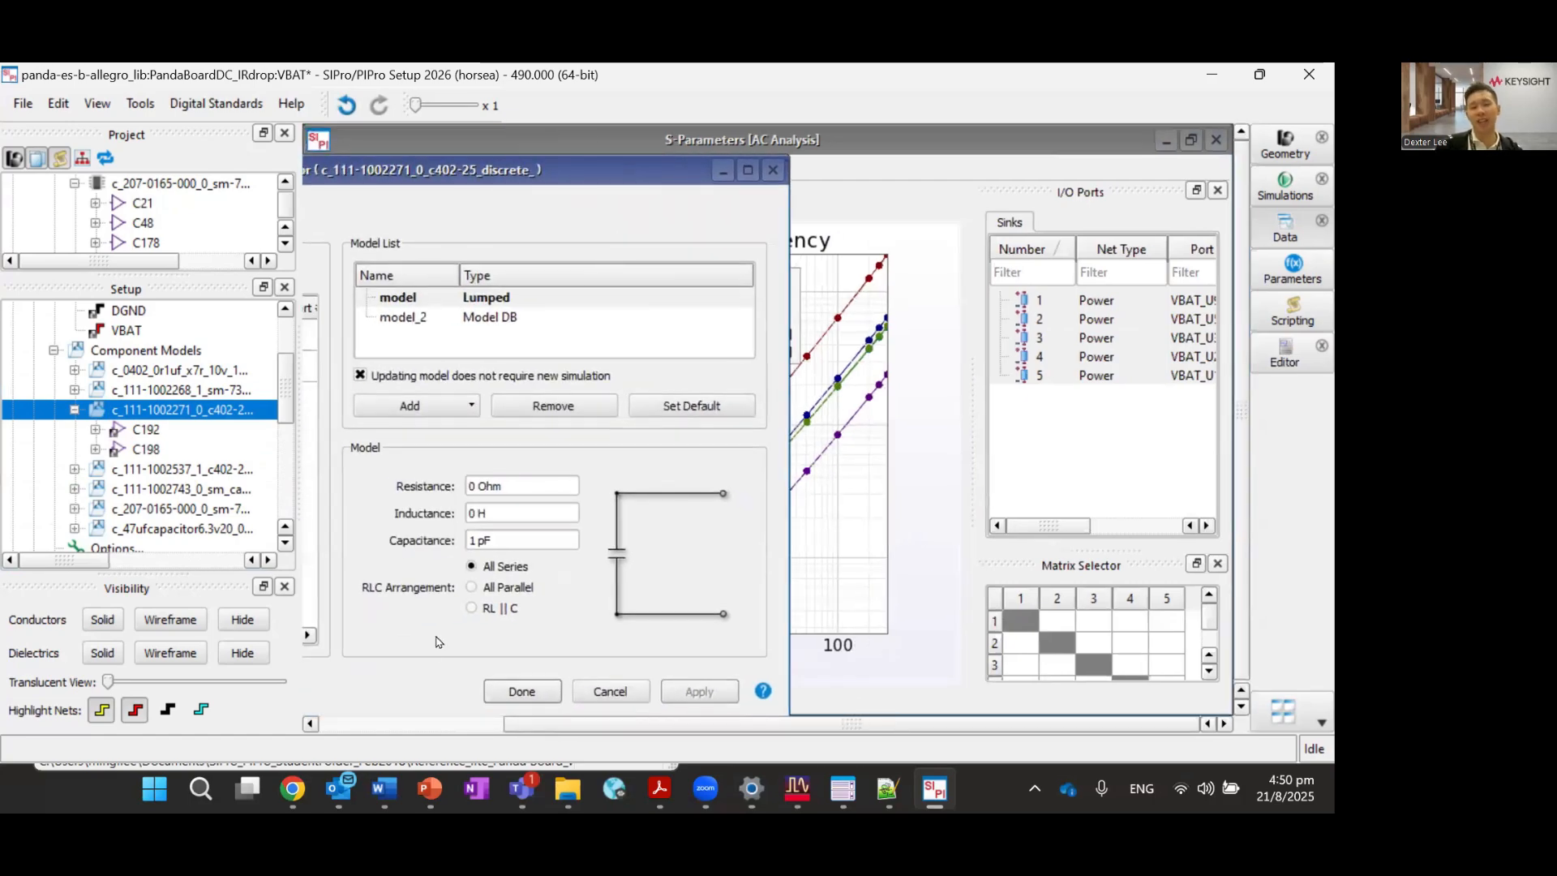
left_click(477, 540)
type("0")
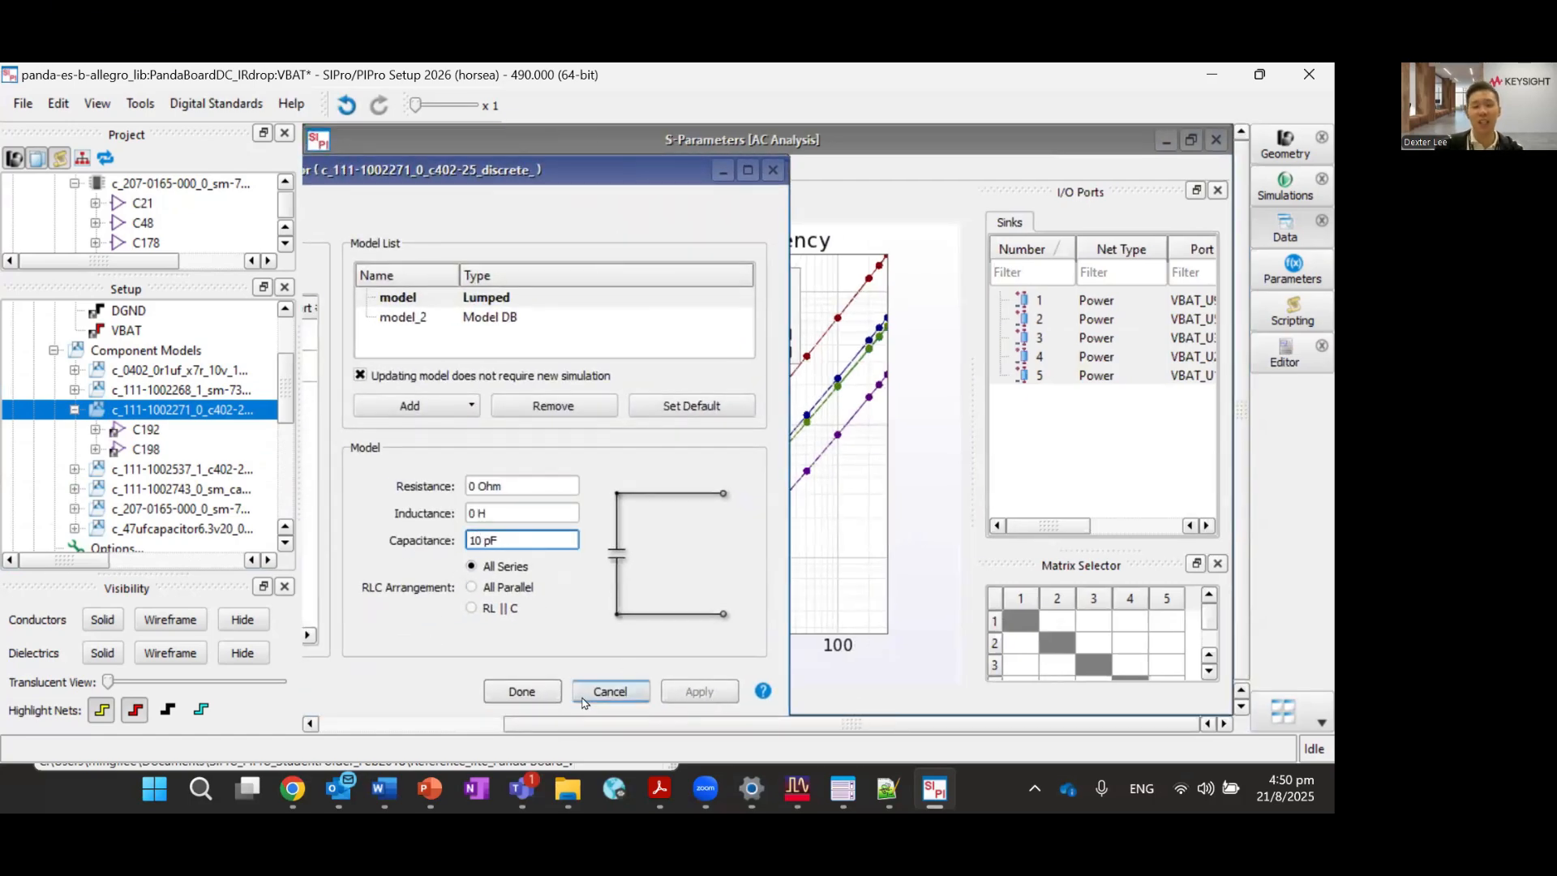
left_click(703, 692)
left_click(522, 691)
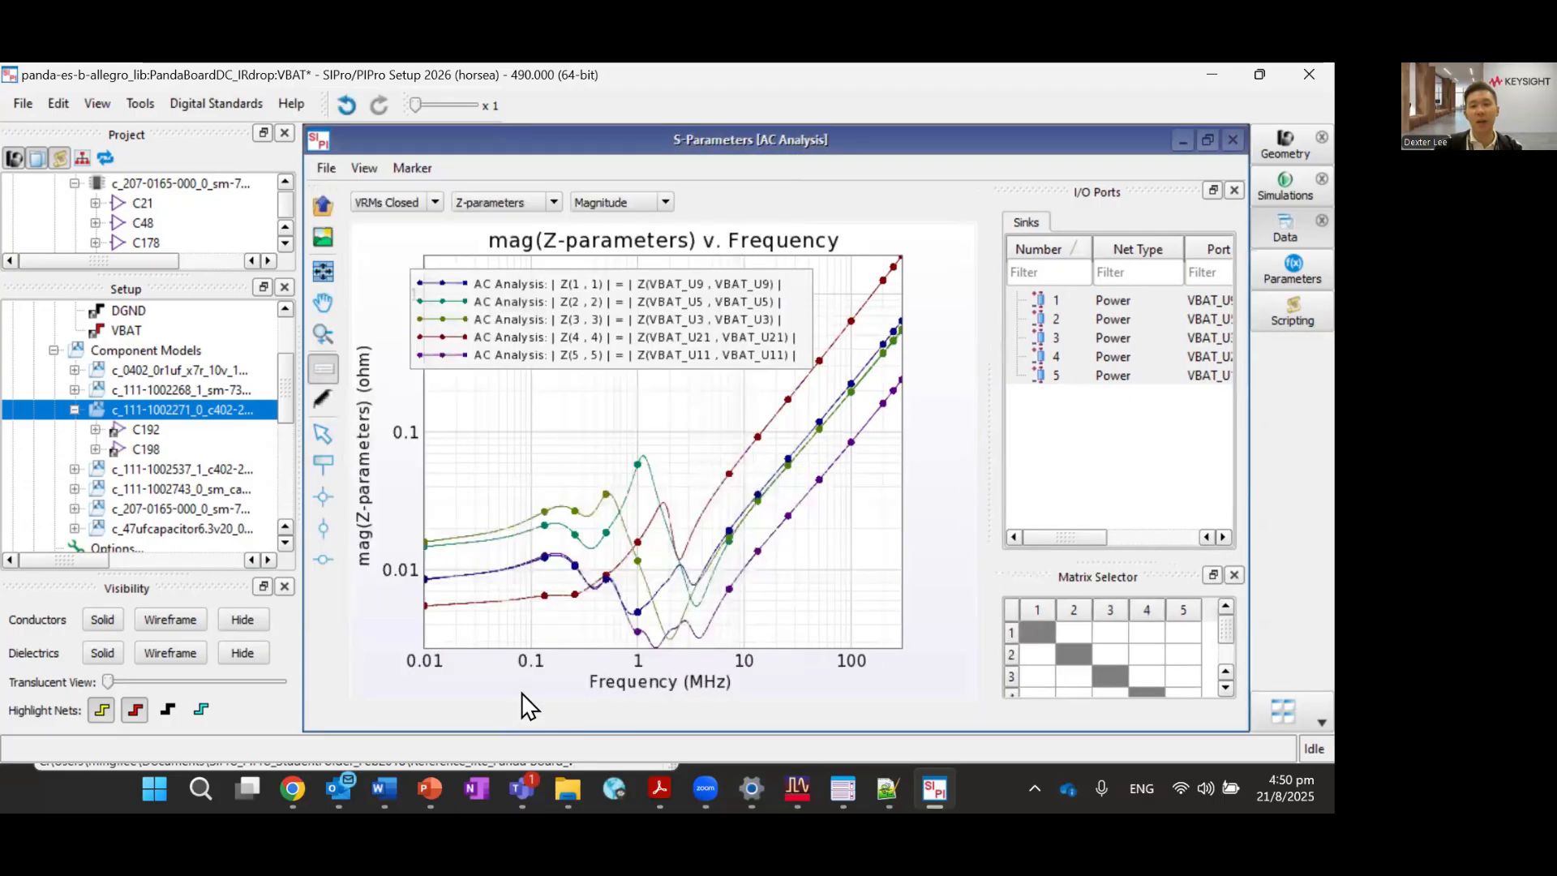
Shift the plot legend, collapse the component models, and switch to the workshop PDF in Adobe Acrobat.
left_click_drag(640, 348, 667, 345)
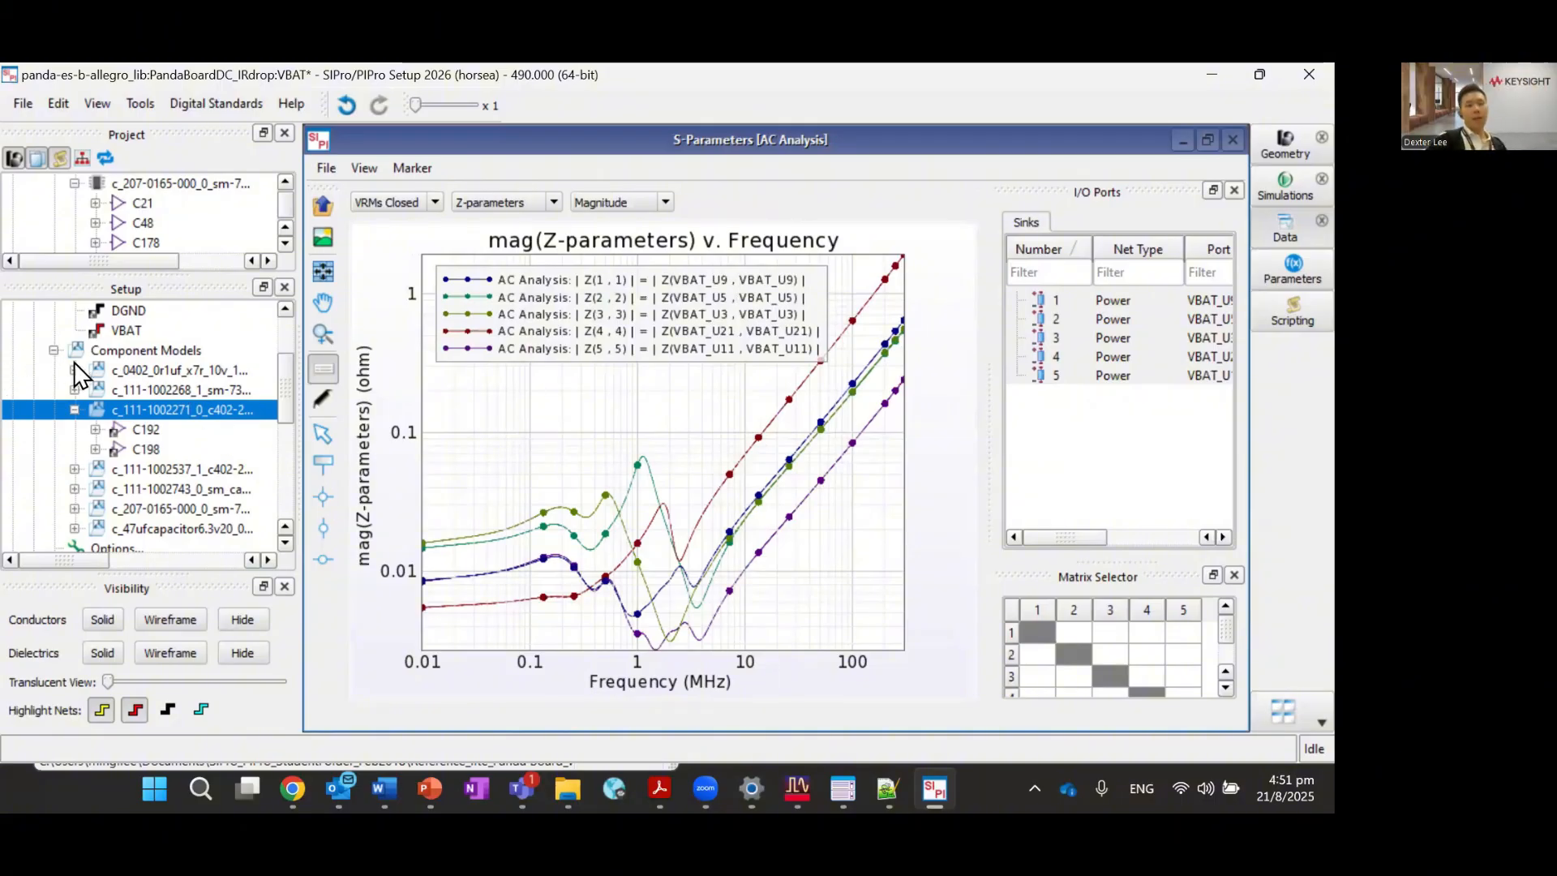
left_click(55, 351)
left_click(661, 789)
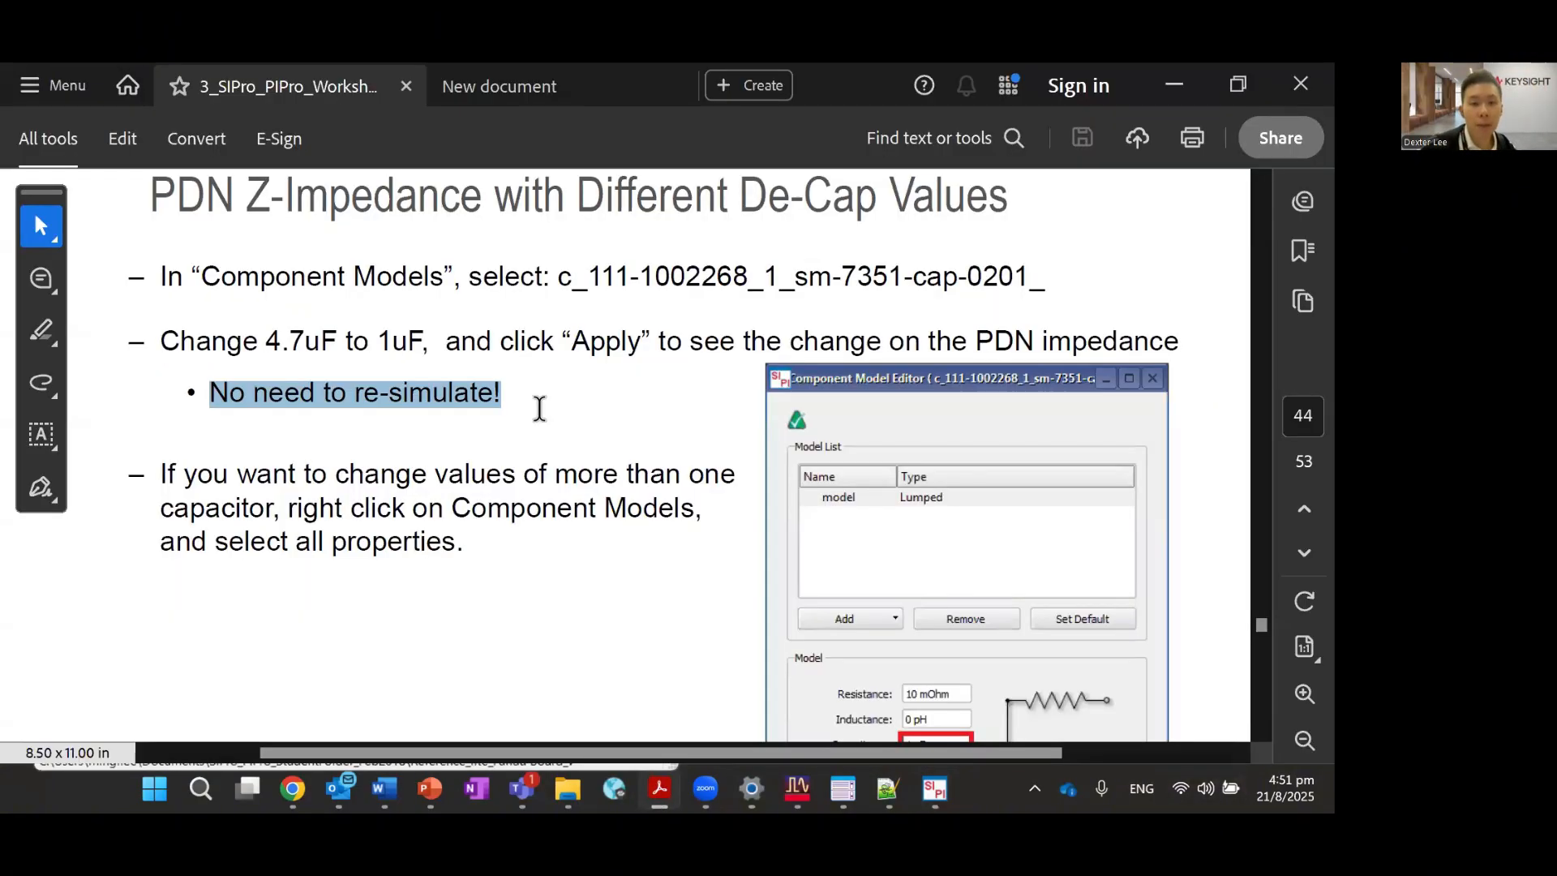
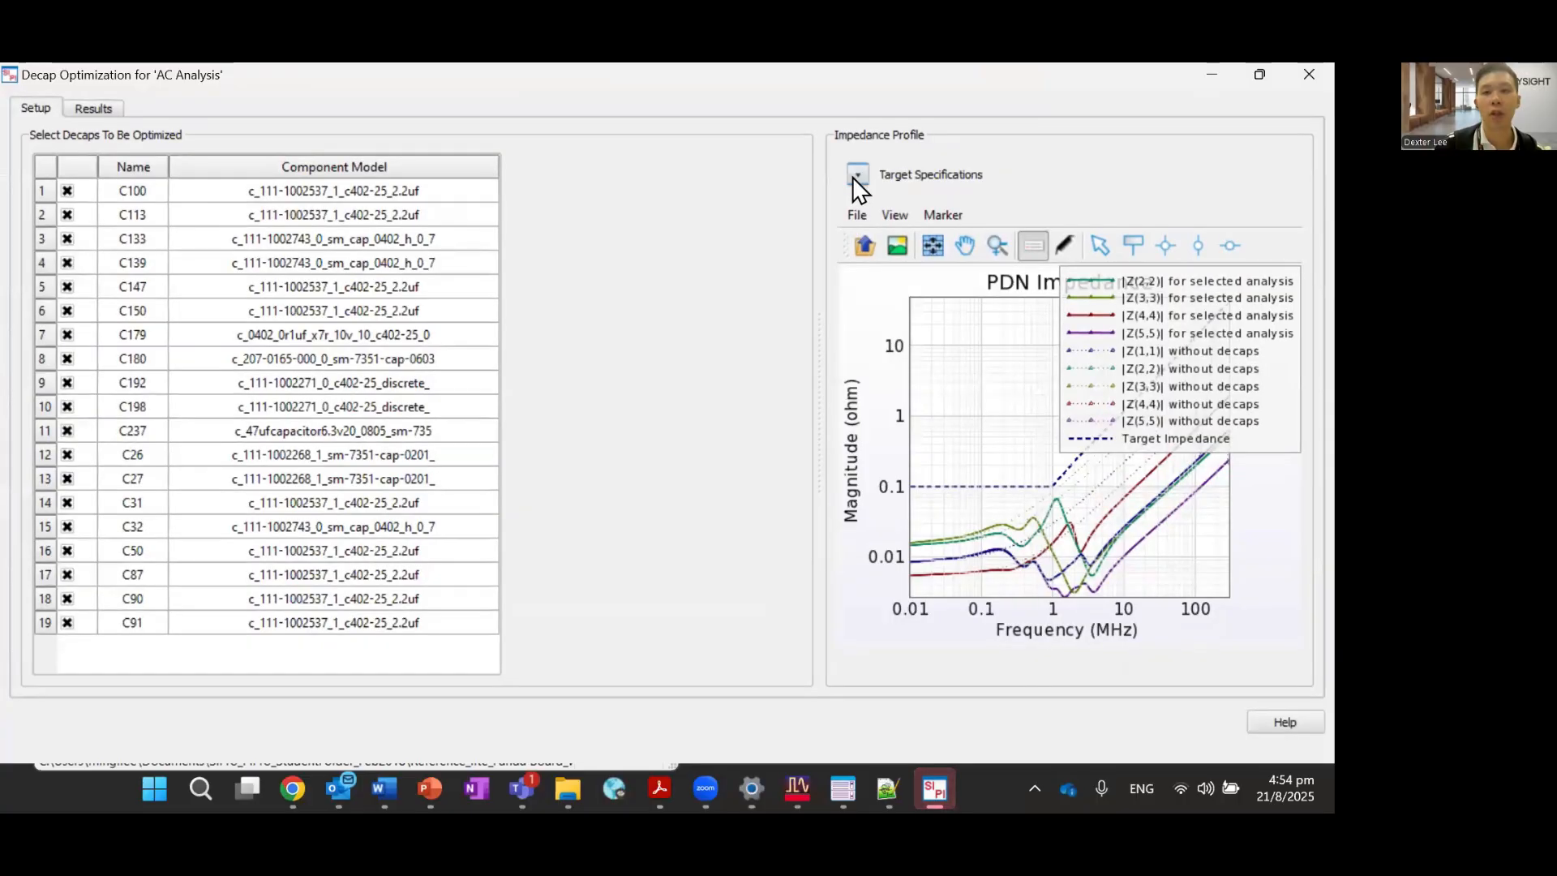
Expand the target specifications in Decap Optimization, widen the impedance profile area, and move the plot legend off the curves.
left_click(857, 174)
left_click_drag(818, 273, 528, 256)
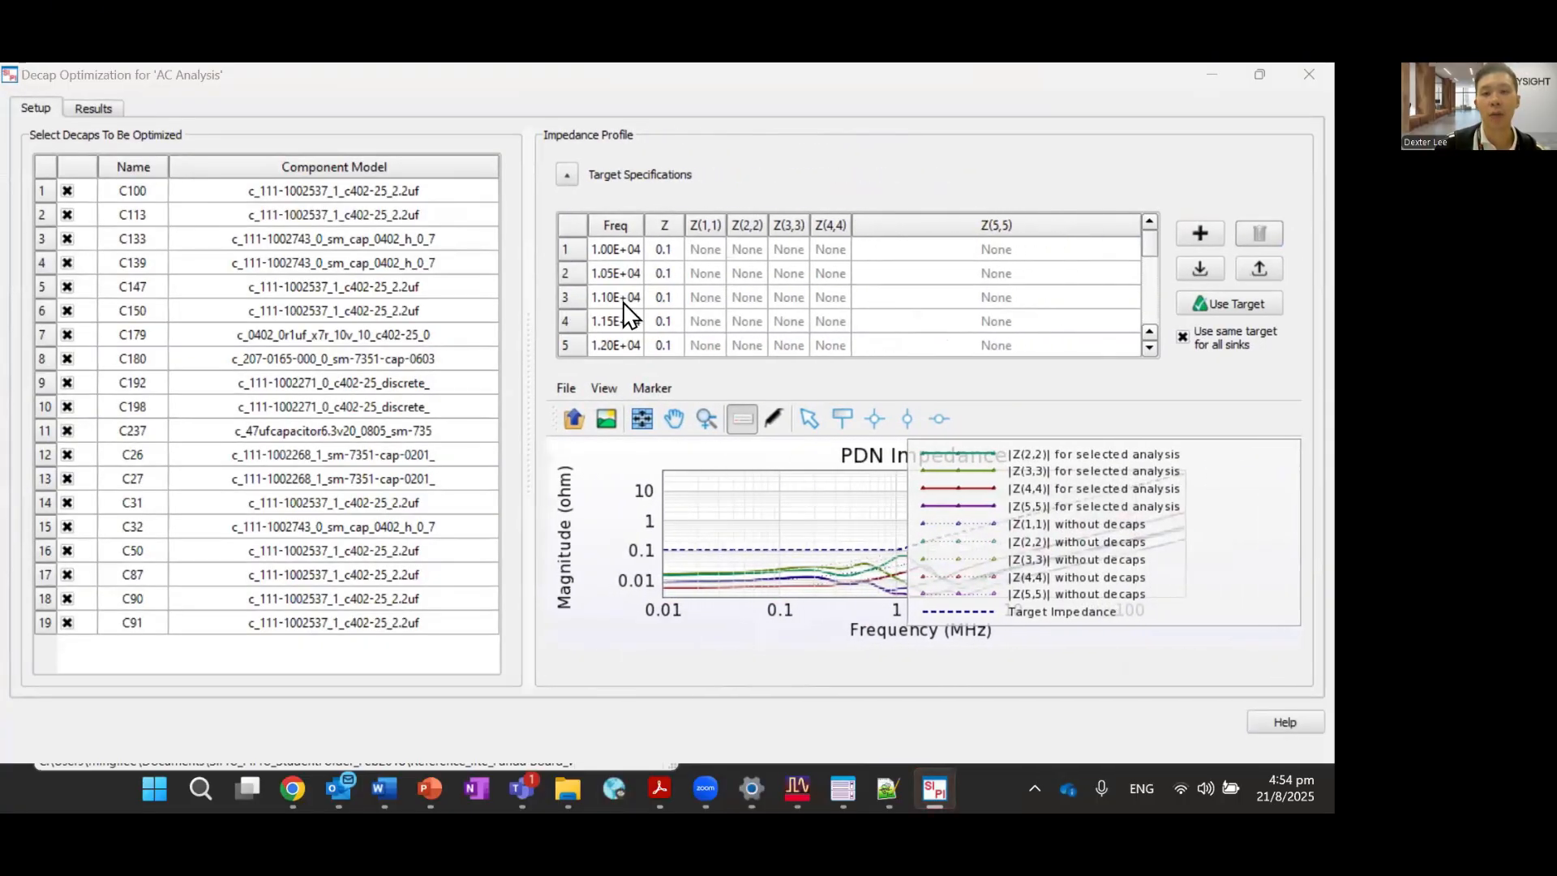
left_click_drag(1112, 607, 1138, 535)
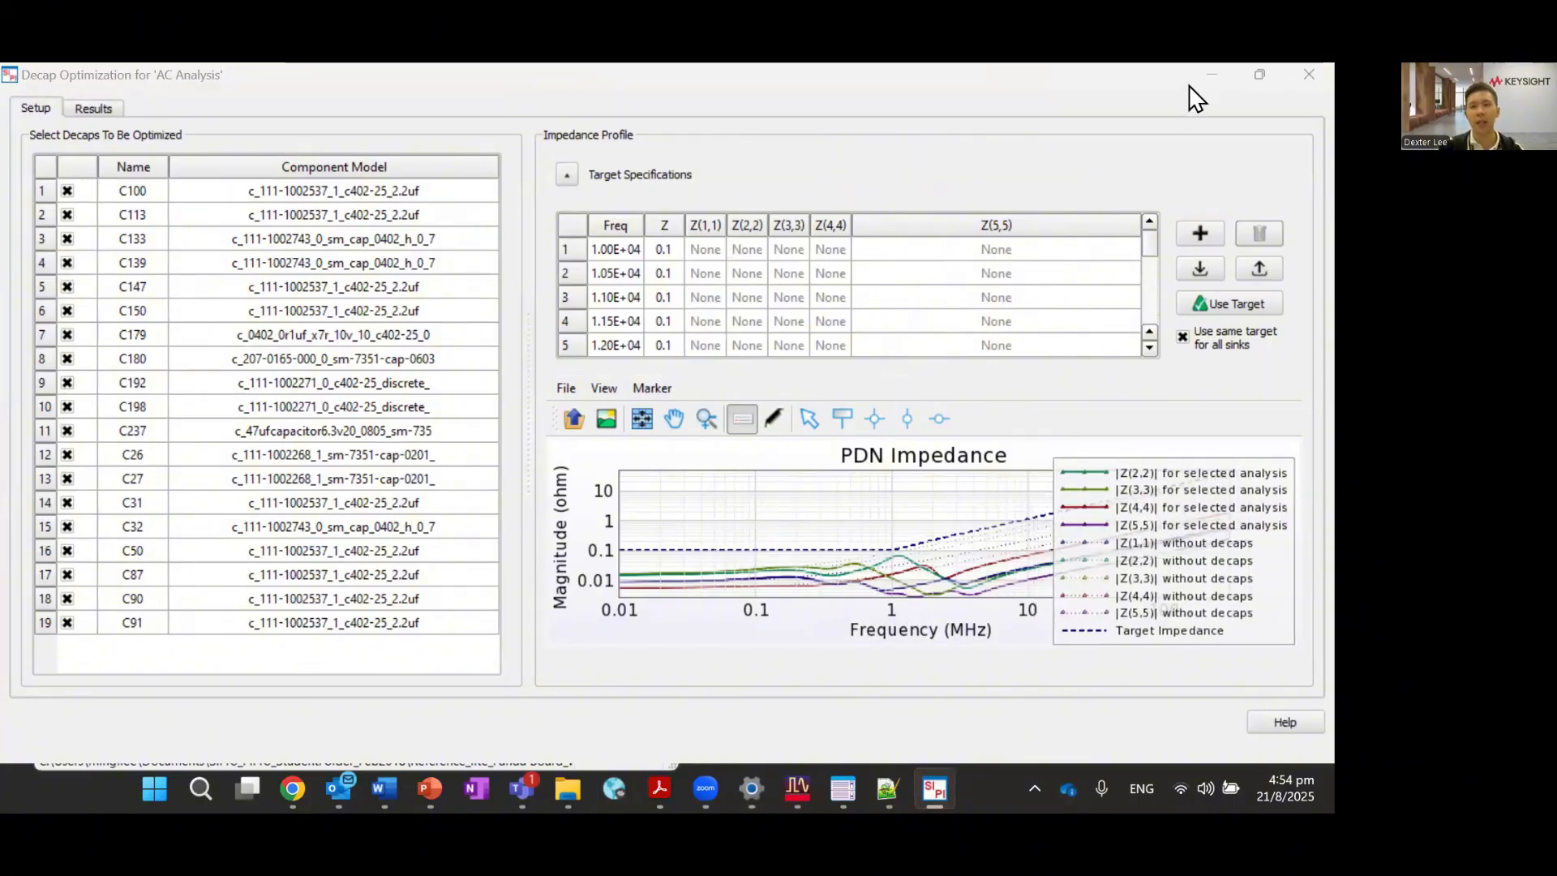
Shrink the Decap Optimization window to check where its command sits in the AC Analysis options, and maximize the window again.
left_click(1259, 74)
right_click(162, 343)
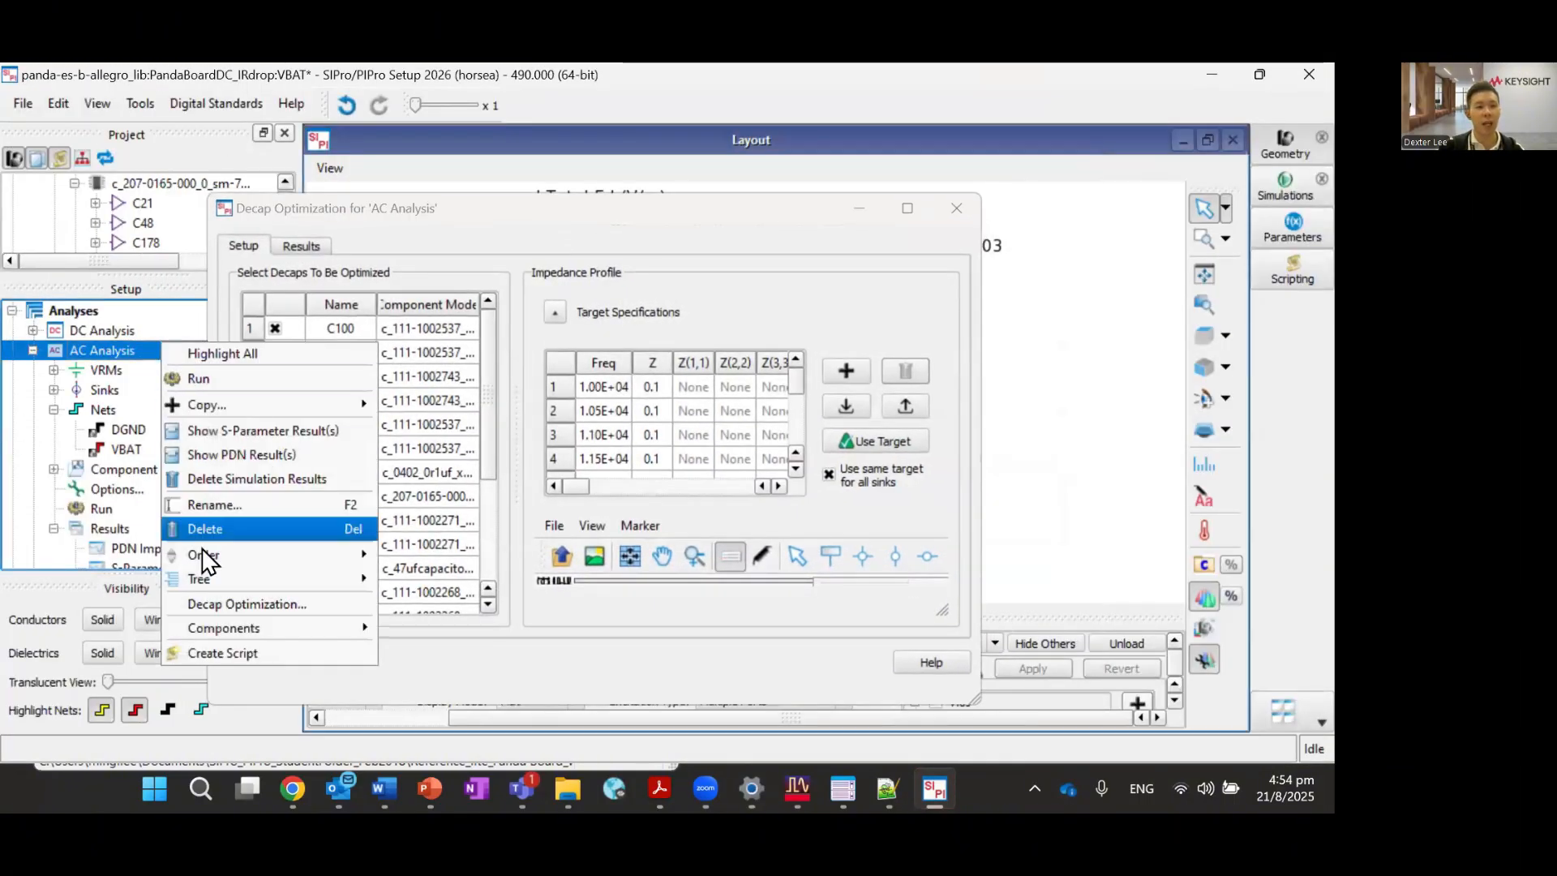
left_click(736, 203)
left_click(906, 209)
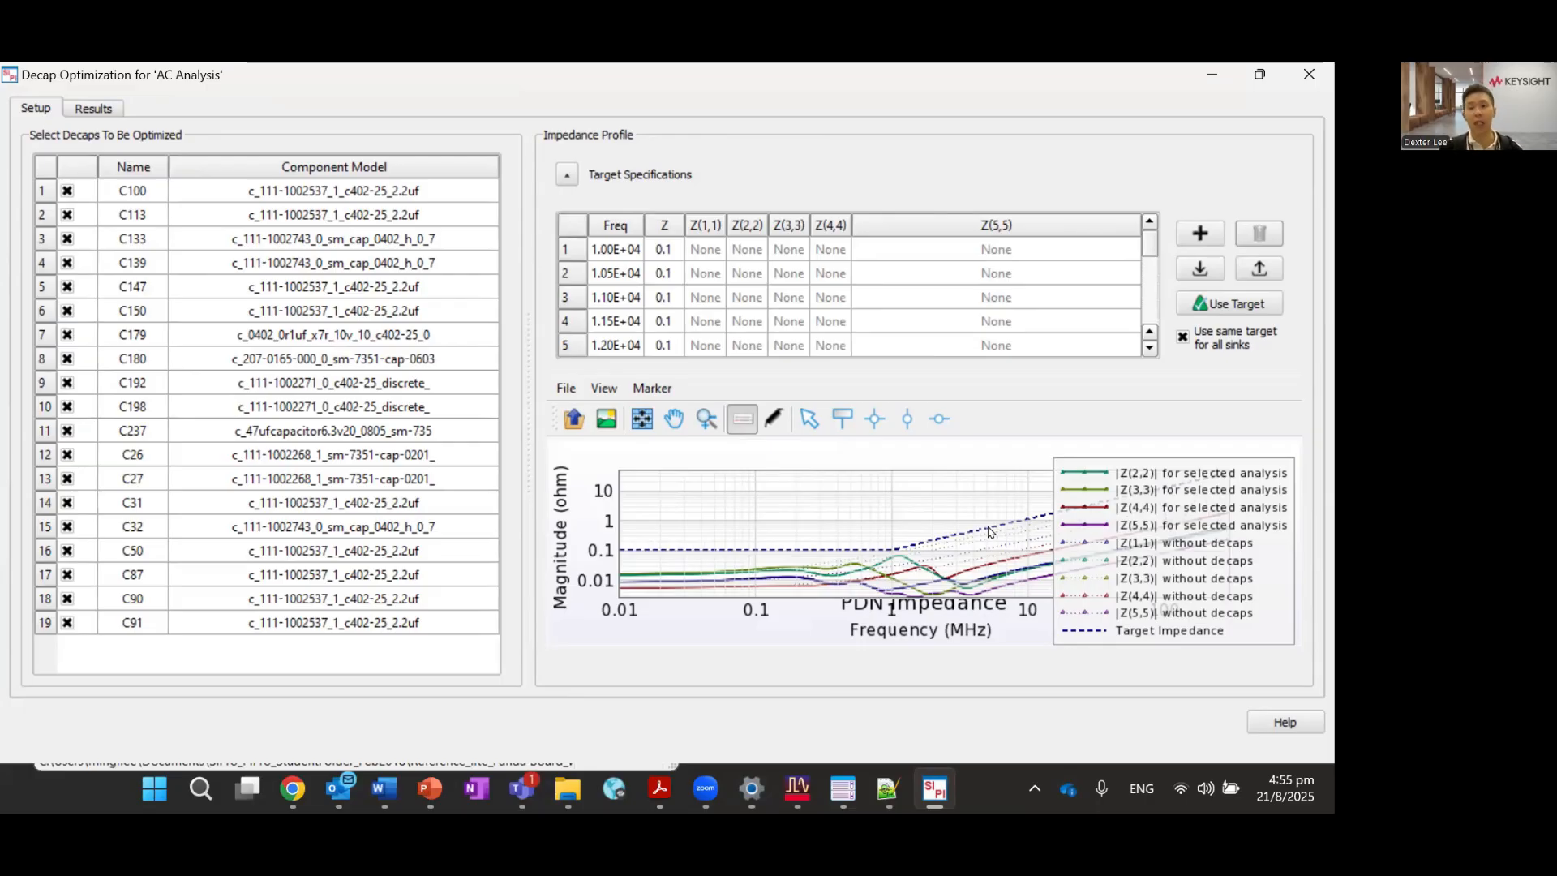
Move the legend around the PDN impedance plot to examine the target impedance against the curves with and without decaps.
mouse_move(1140, 511)
left_mouse_down()
mouse_move(657, 502)
mouse_move(1161, 513)
left_mouse_up()
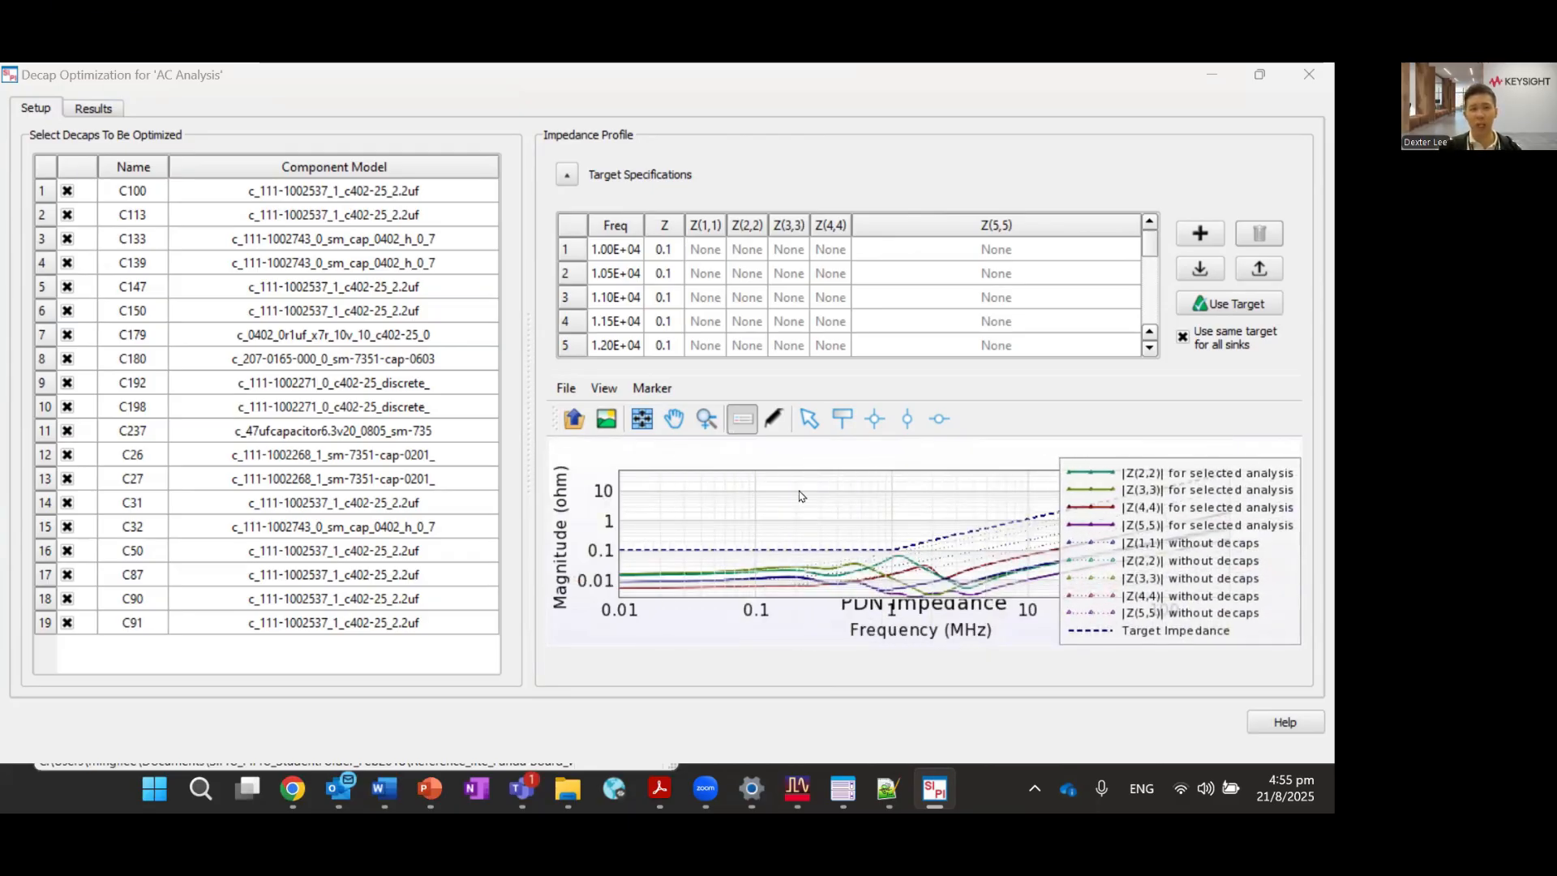
left_click_drag(1153, 569, 1229, 574)
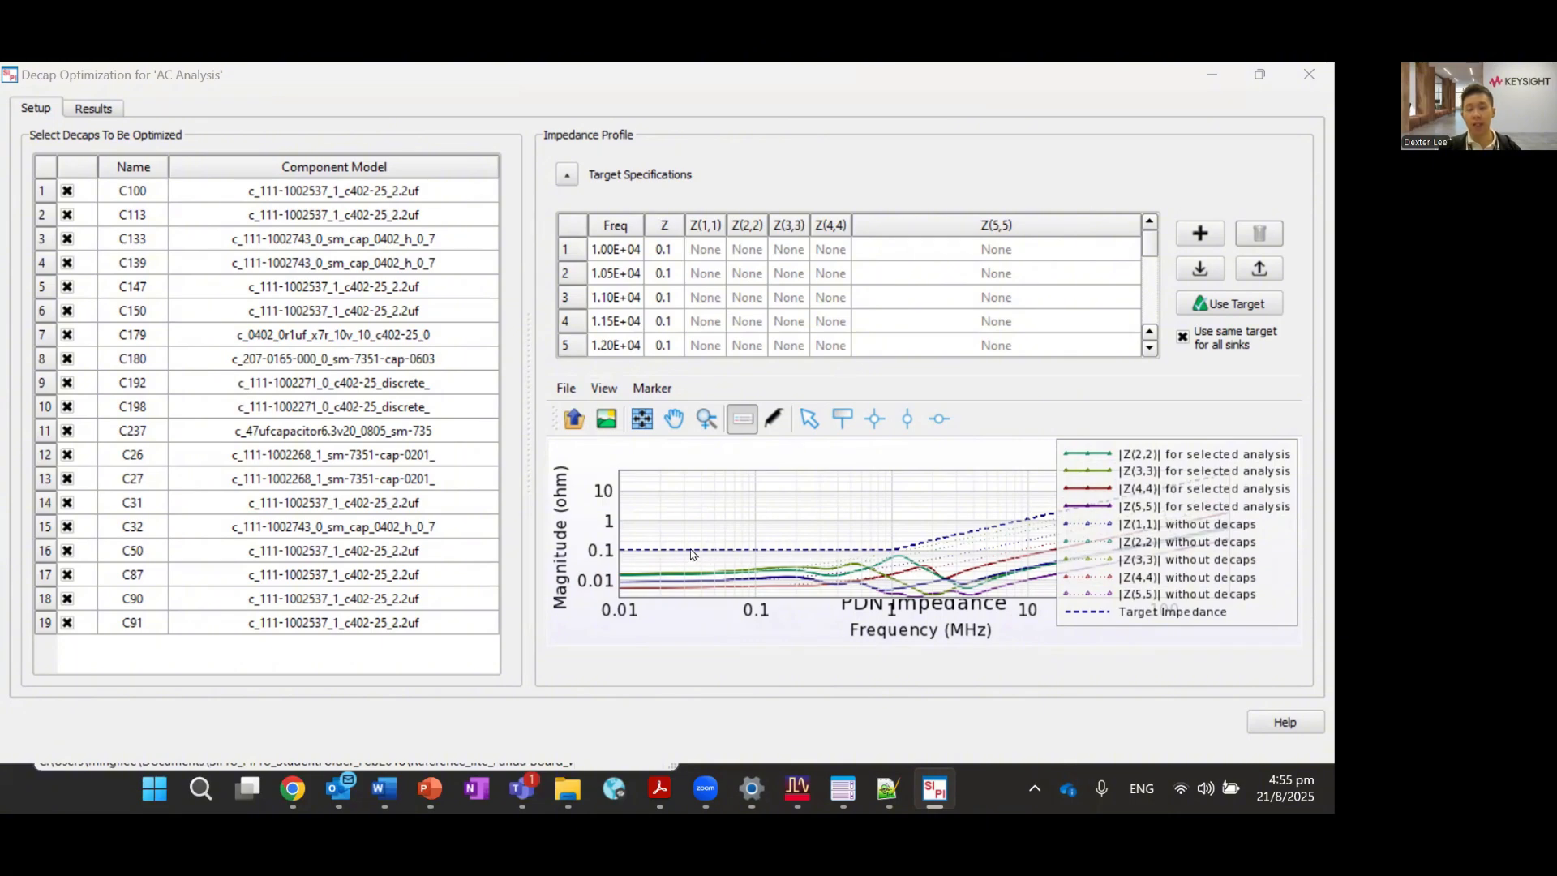
left_click_drag(1106, 494, 475, 455)
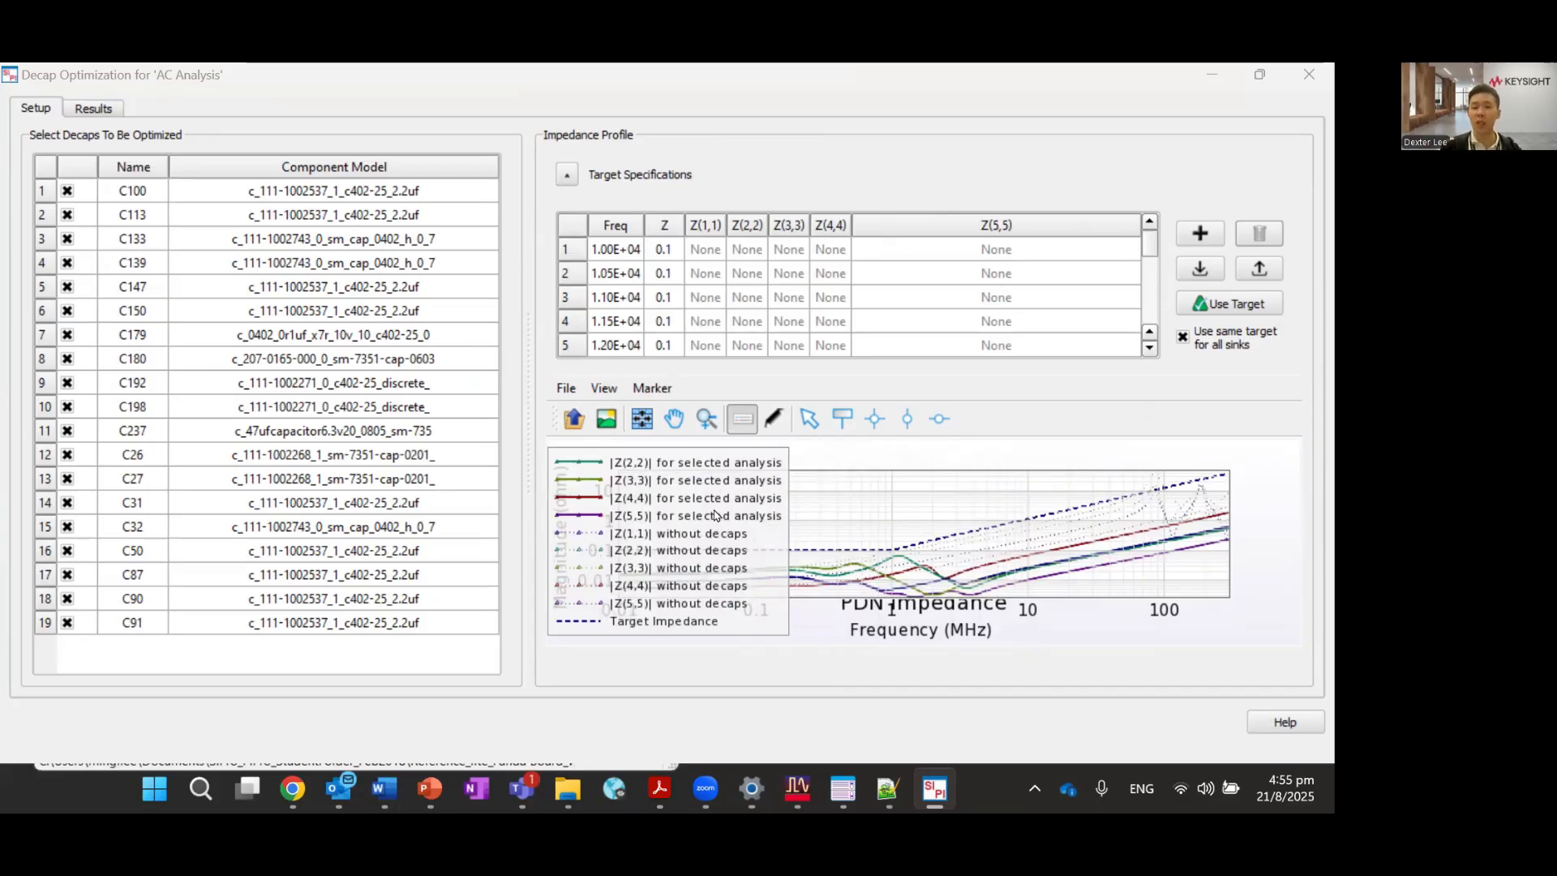
left_click_drag(715, 514, 1225, 519)
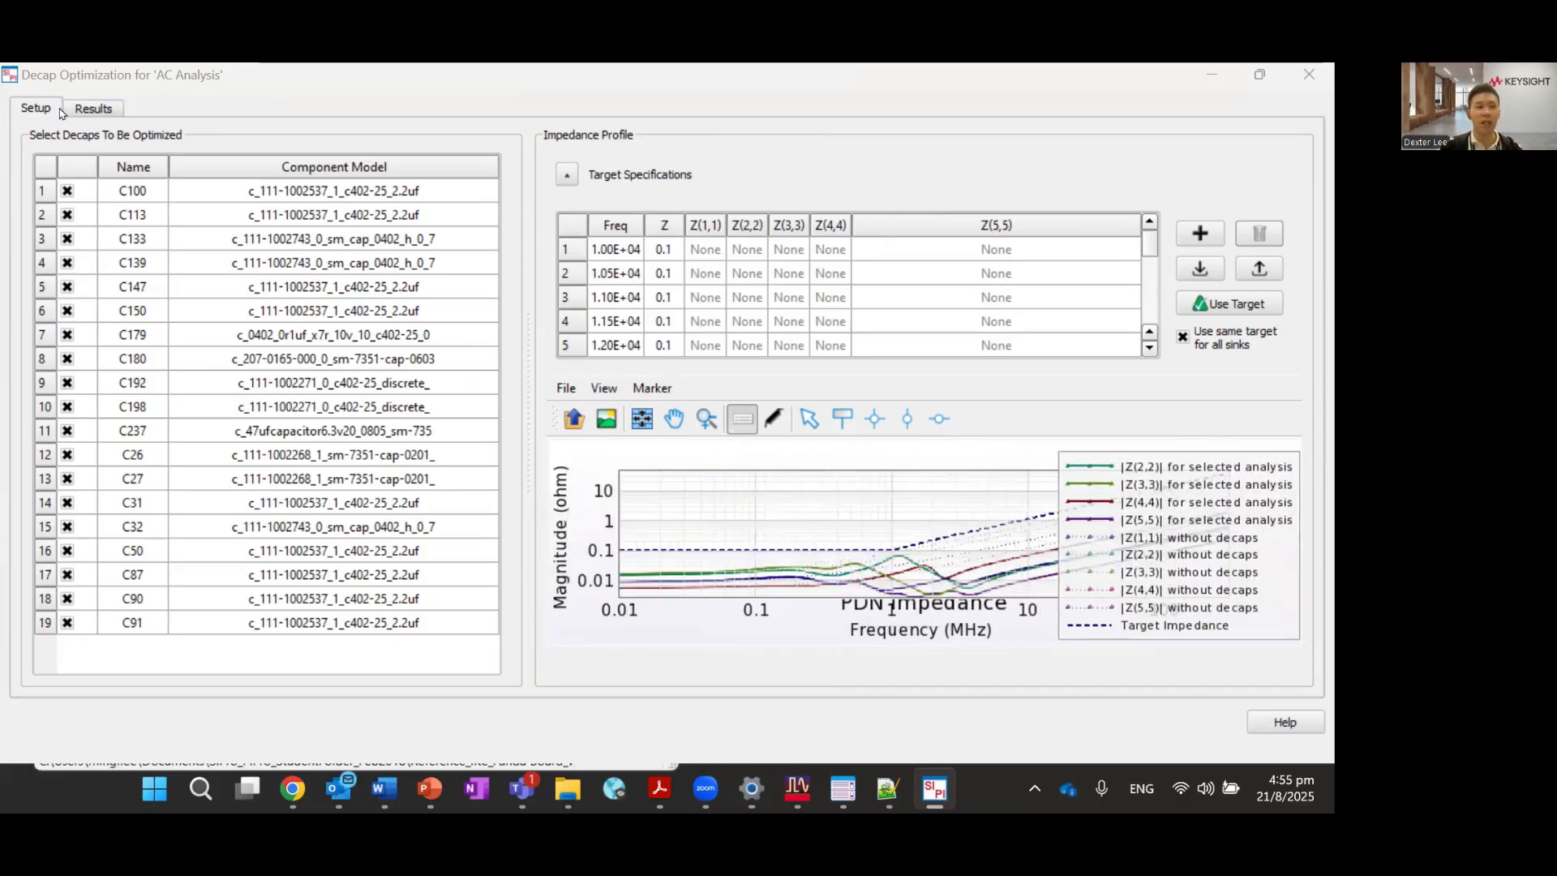
Run the decap optimization with the # Decaps constraint at a maximum of 19 and 100% importance, stopping it early.
left_click(88, 112)
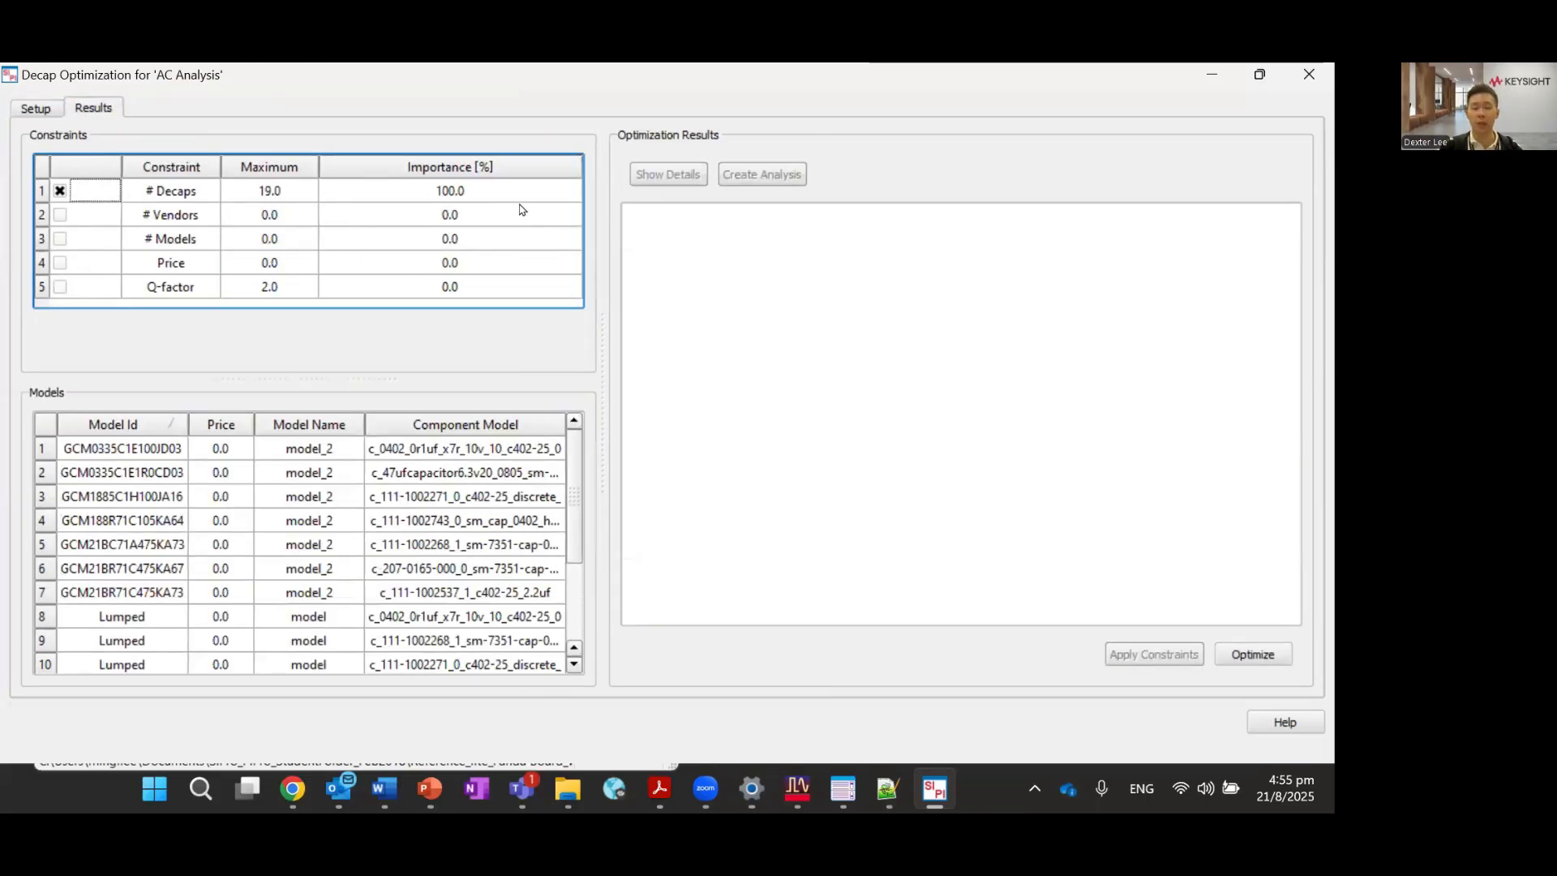
left_click(1257, 659)
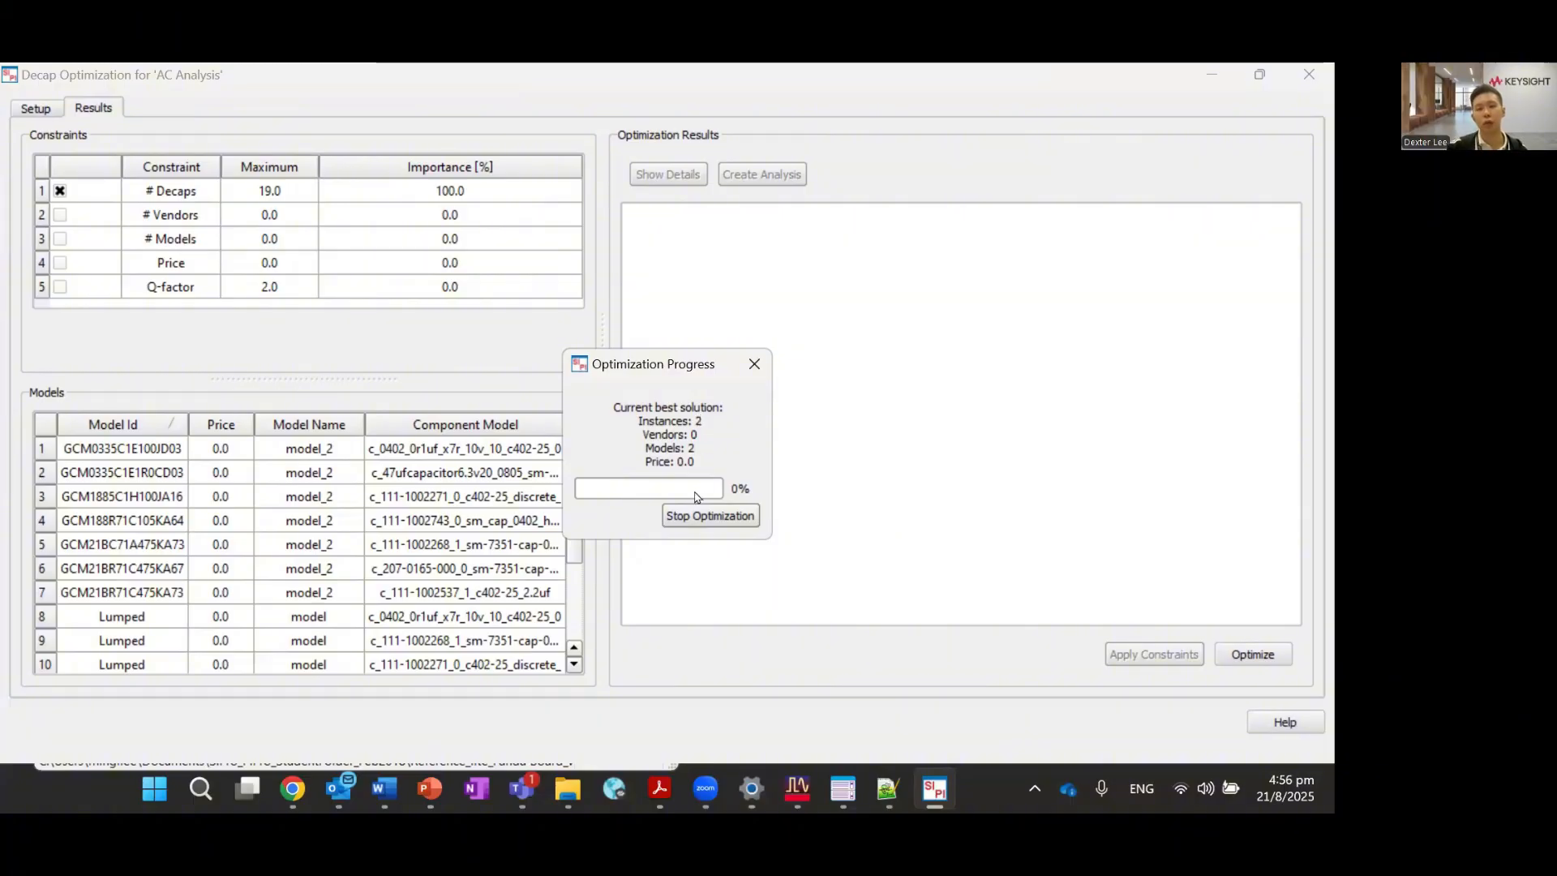
left_click(693, 516)
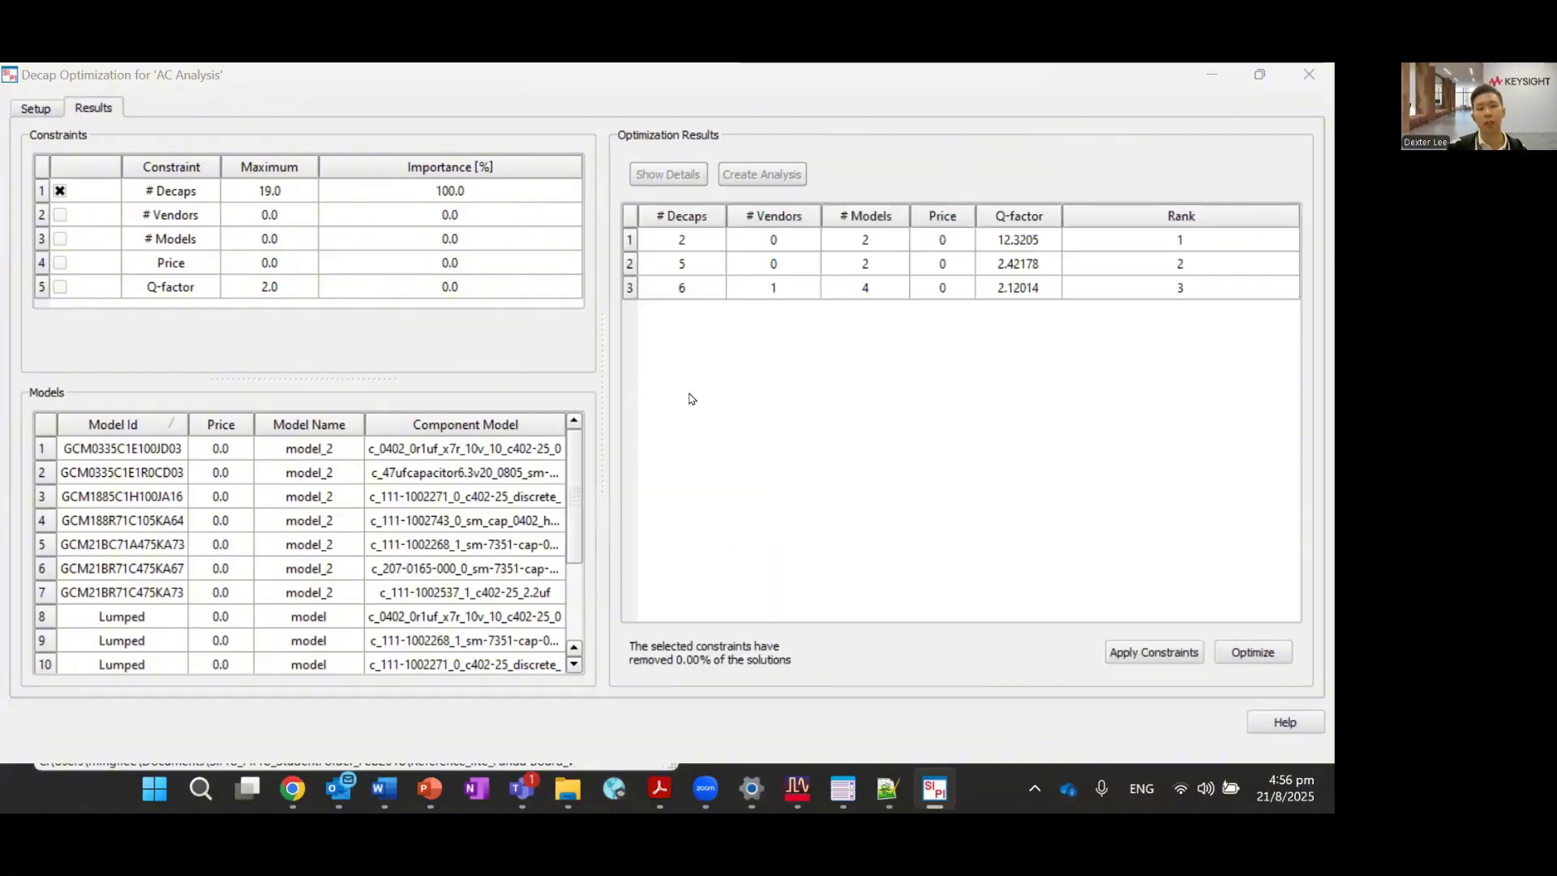
Review the available models, and inspect the impedance and Q-factor graphs of the rank 1 optimization result.
left_click(686, 243)
scroll(213, 469, "down", 2)
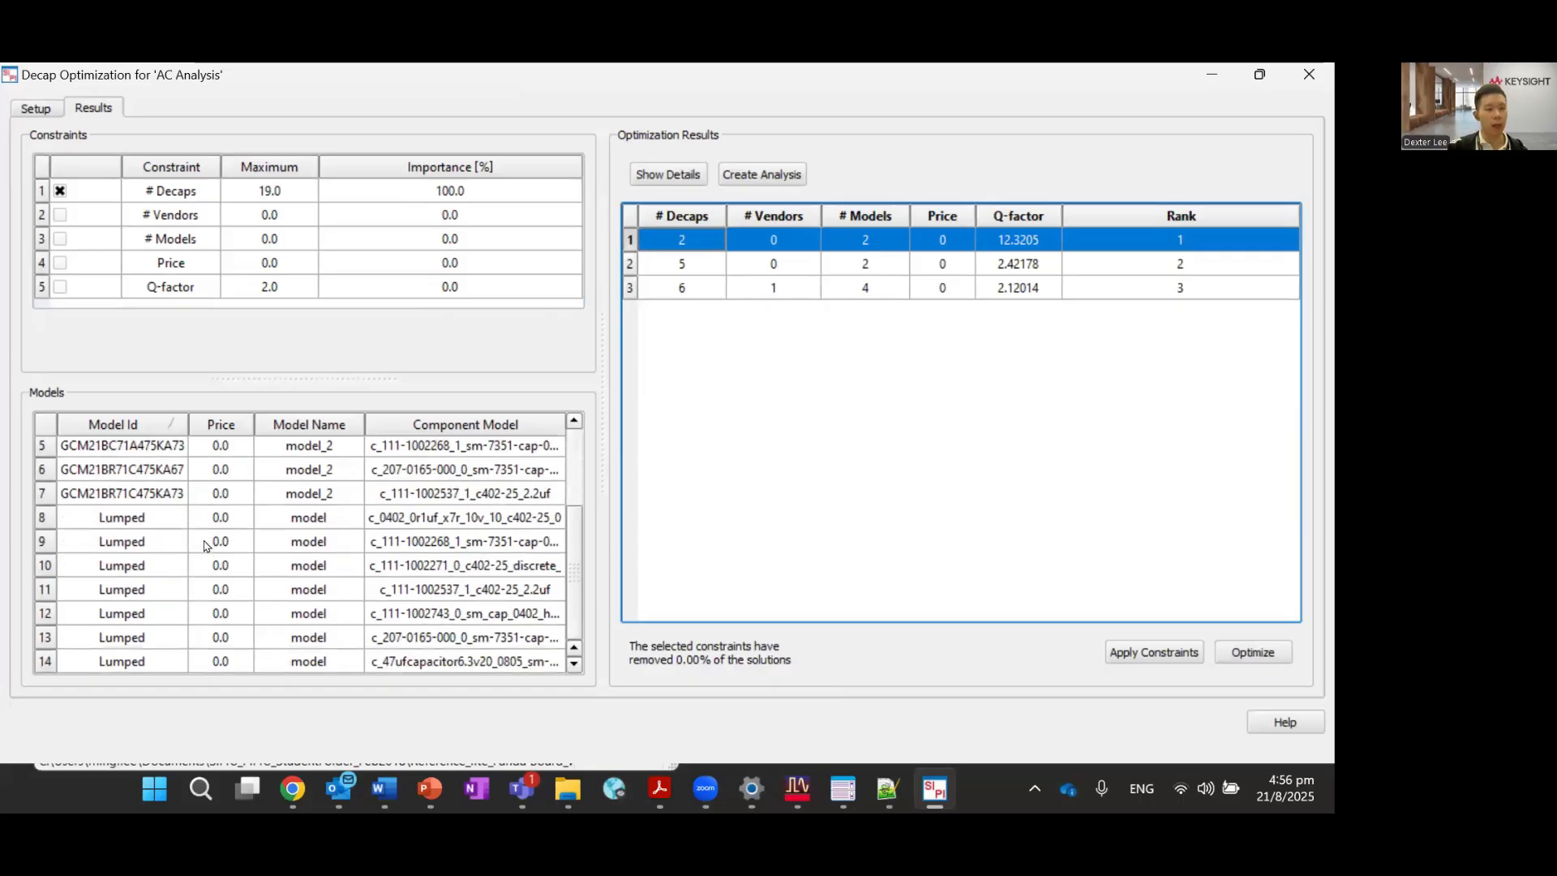
scroll(217, 655, "up", 2)
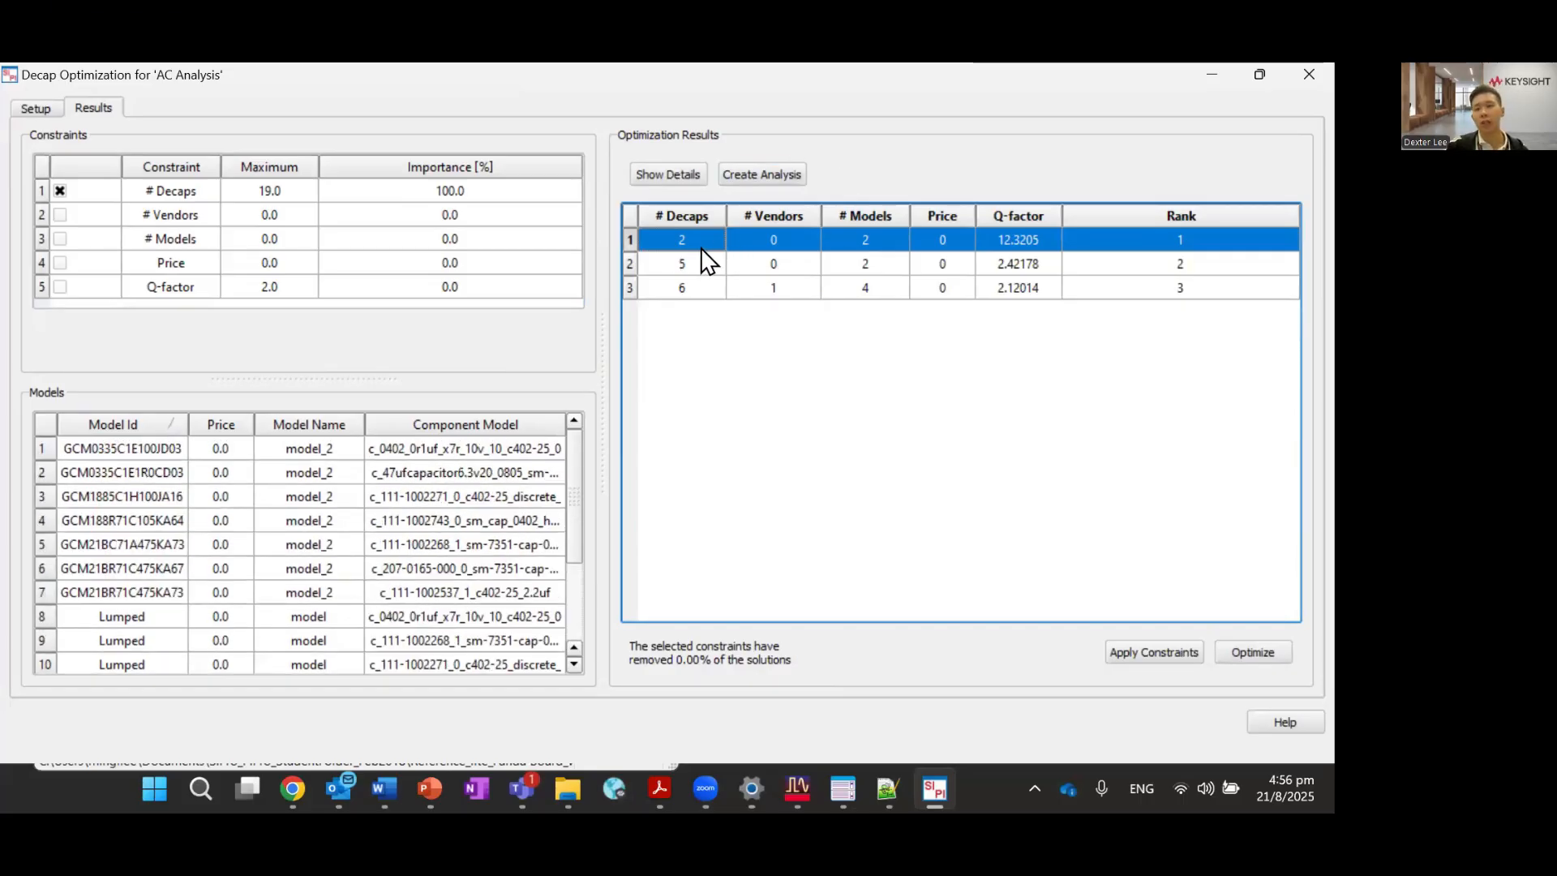
left_click(689, 173)
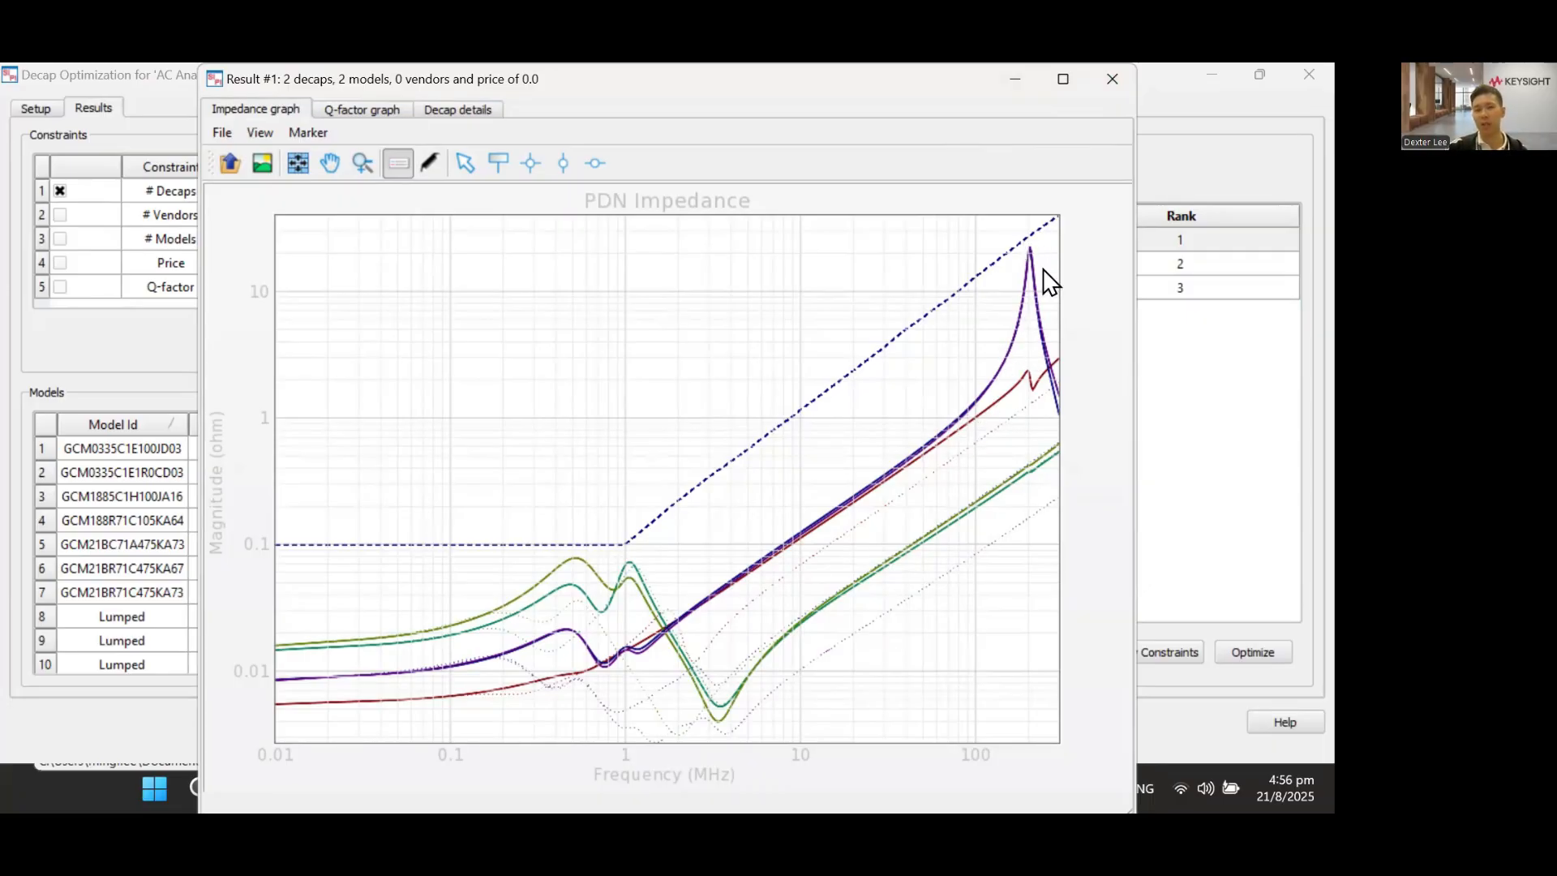
left_click(345, 110)
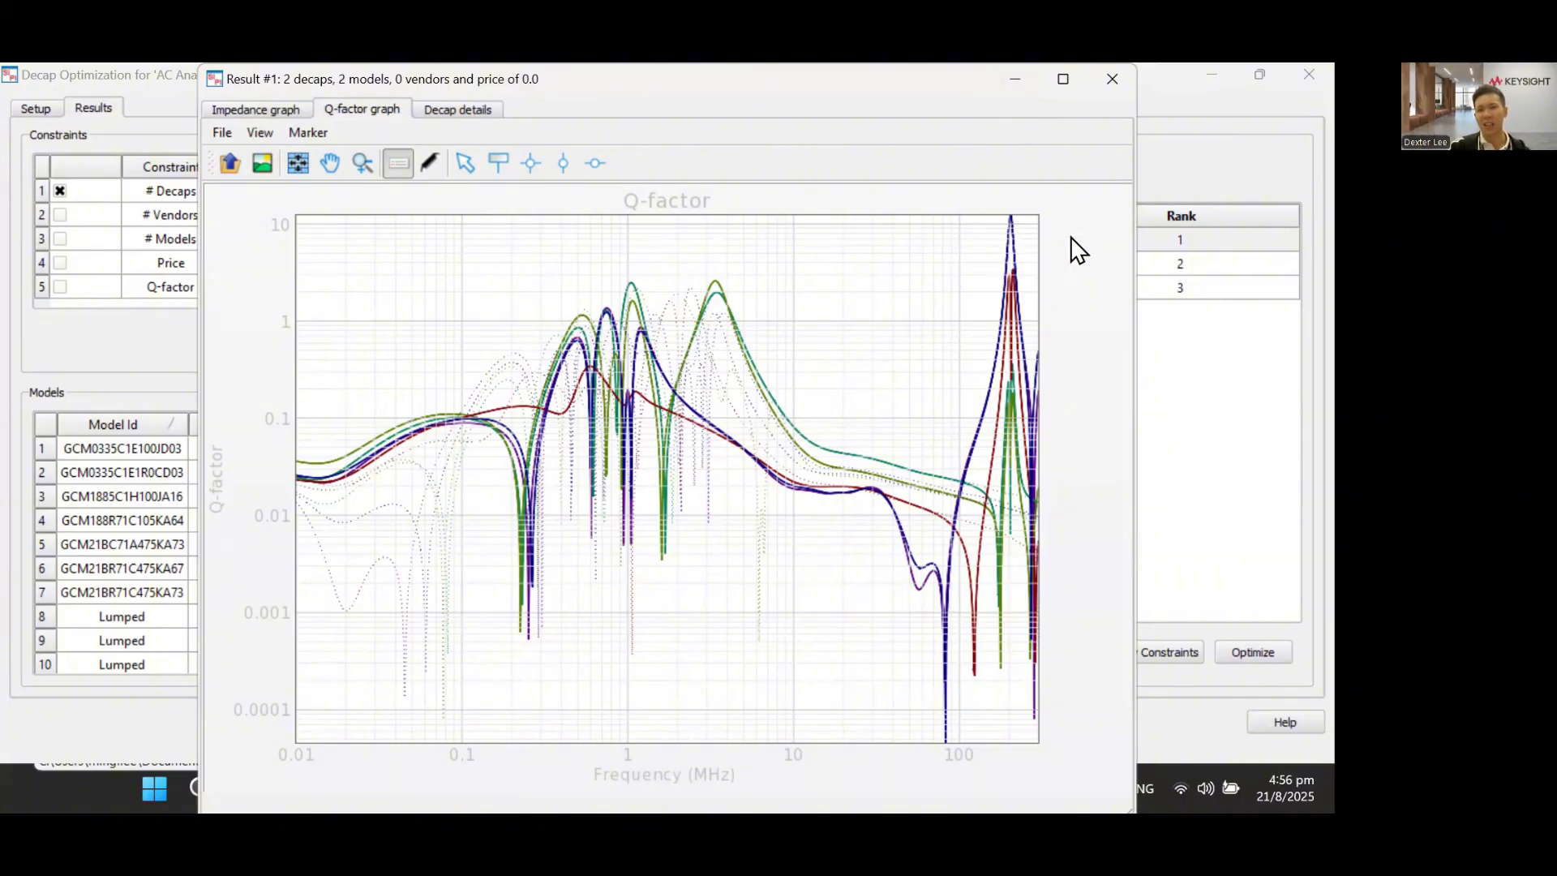
left_click(1114, 80)
Inspect the impedance and Q-factor graphs of the rank 2 optimization result and close its details.
left_click(693, 263)
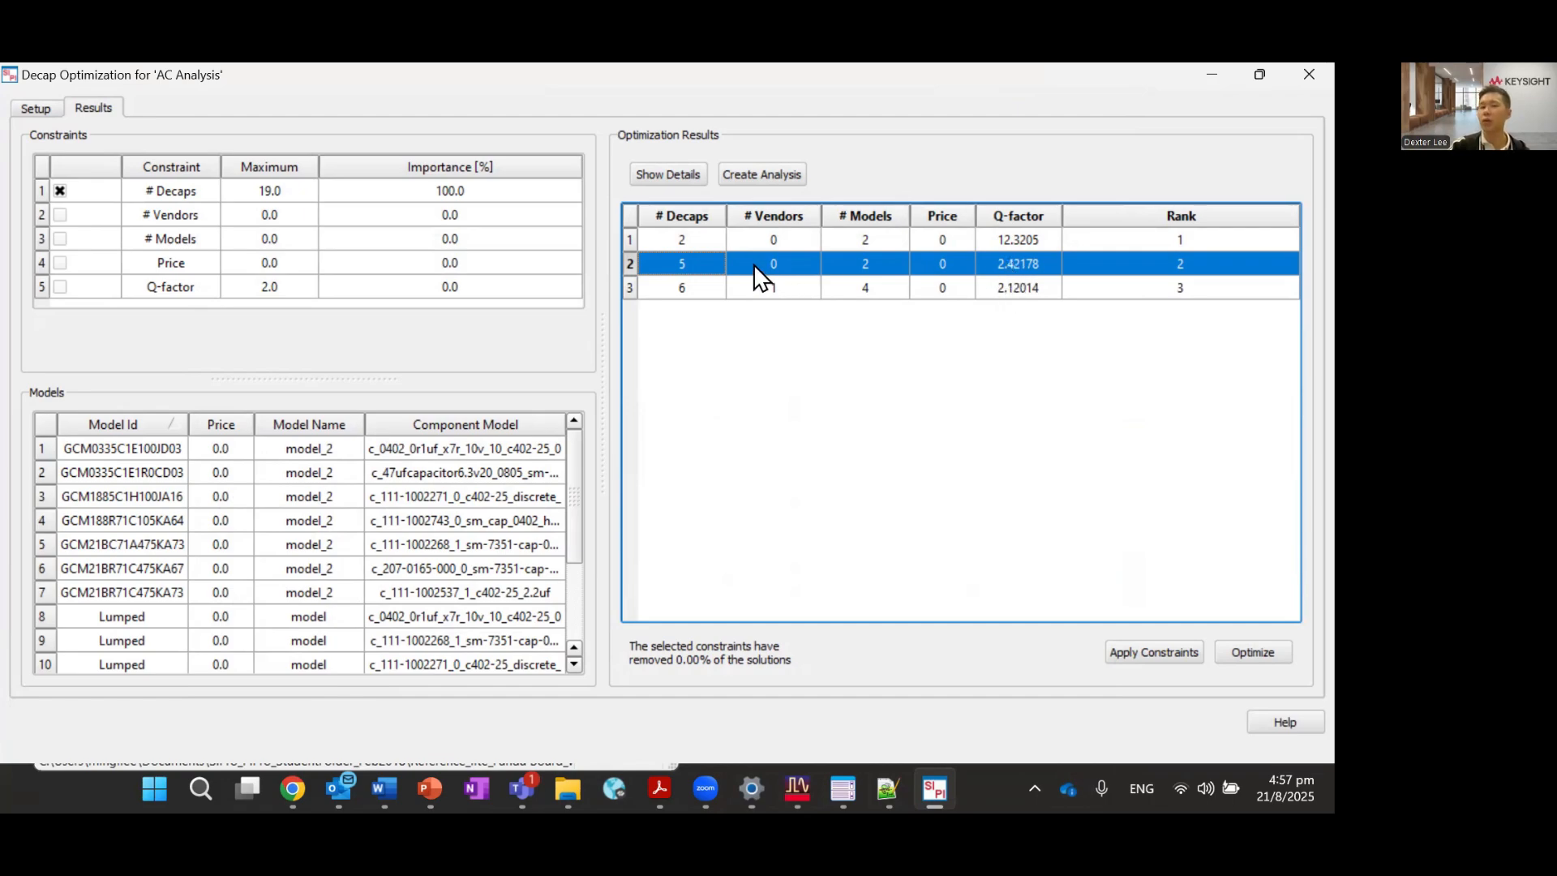
left_click(665, 182)
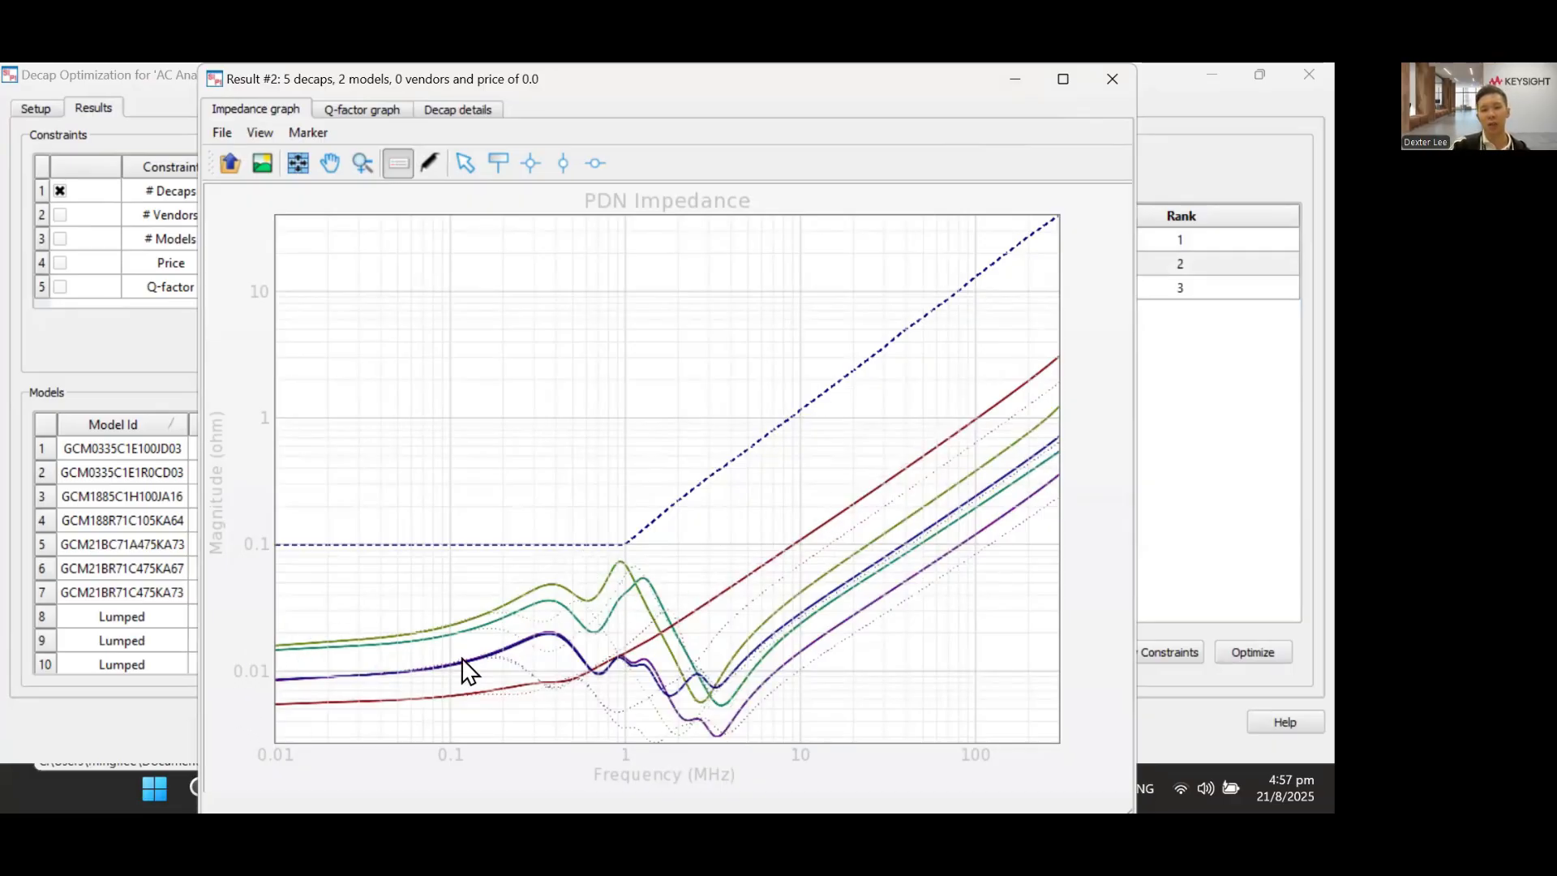
left_click(348, 107)
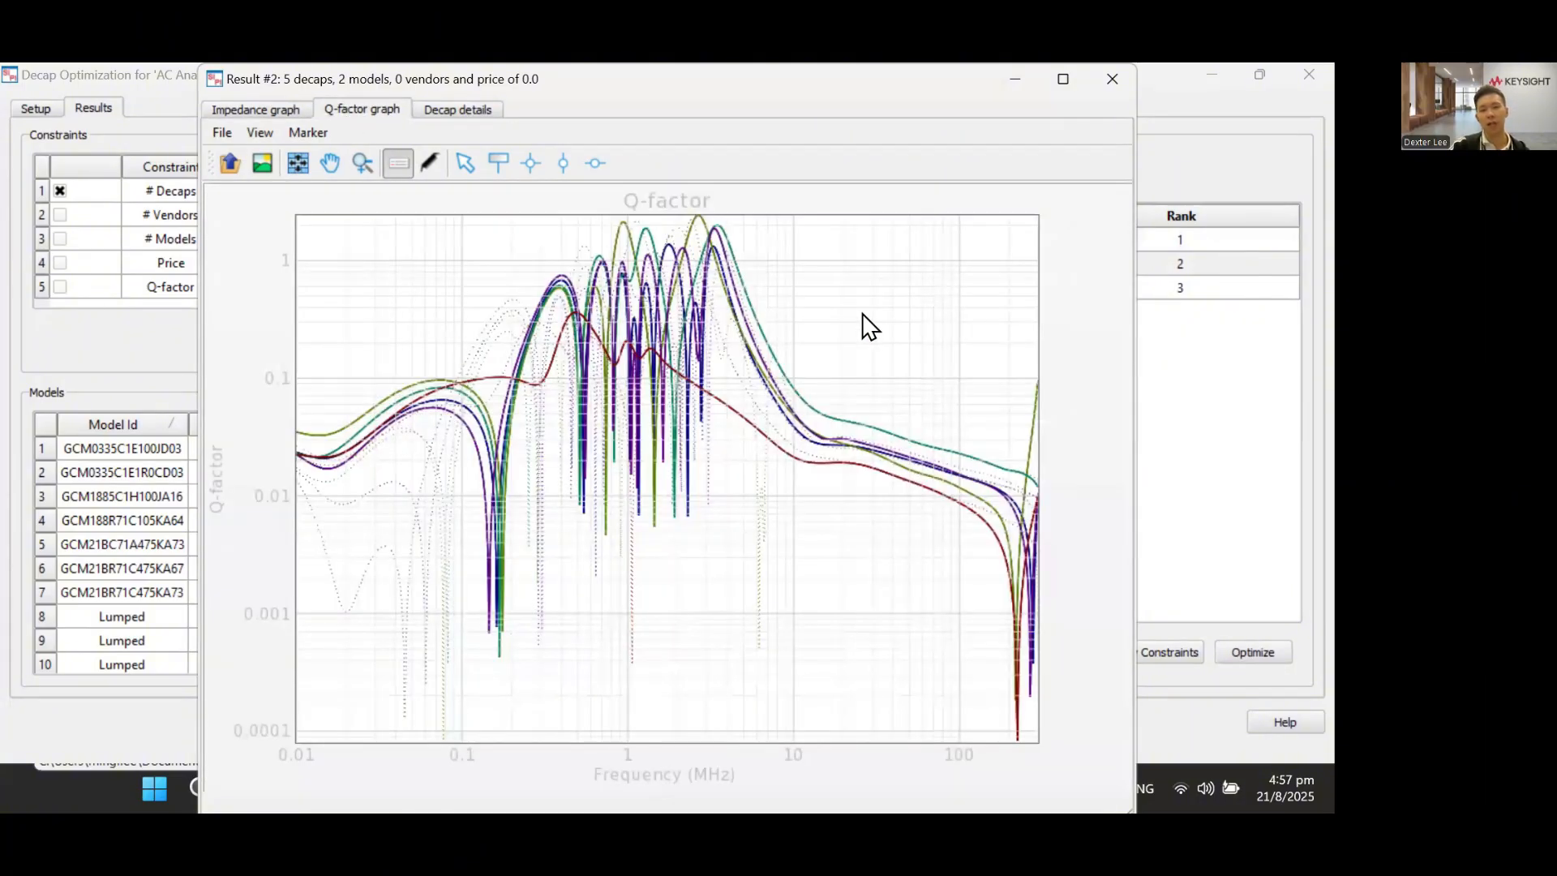
left_click(1111, 79)
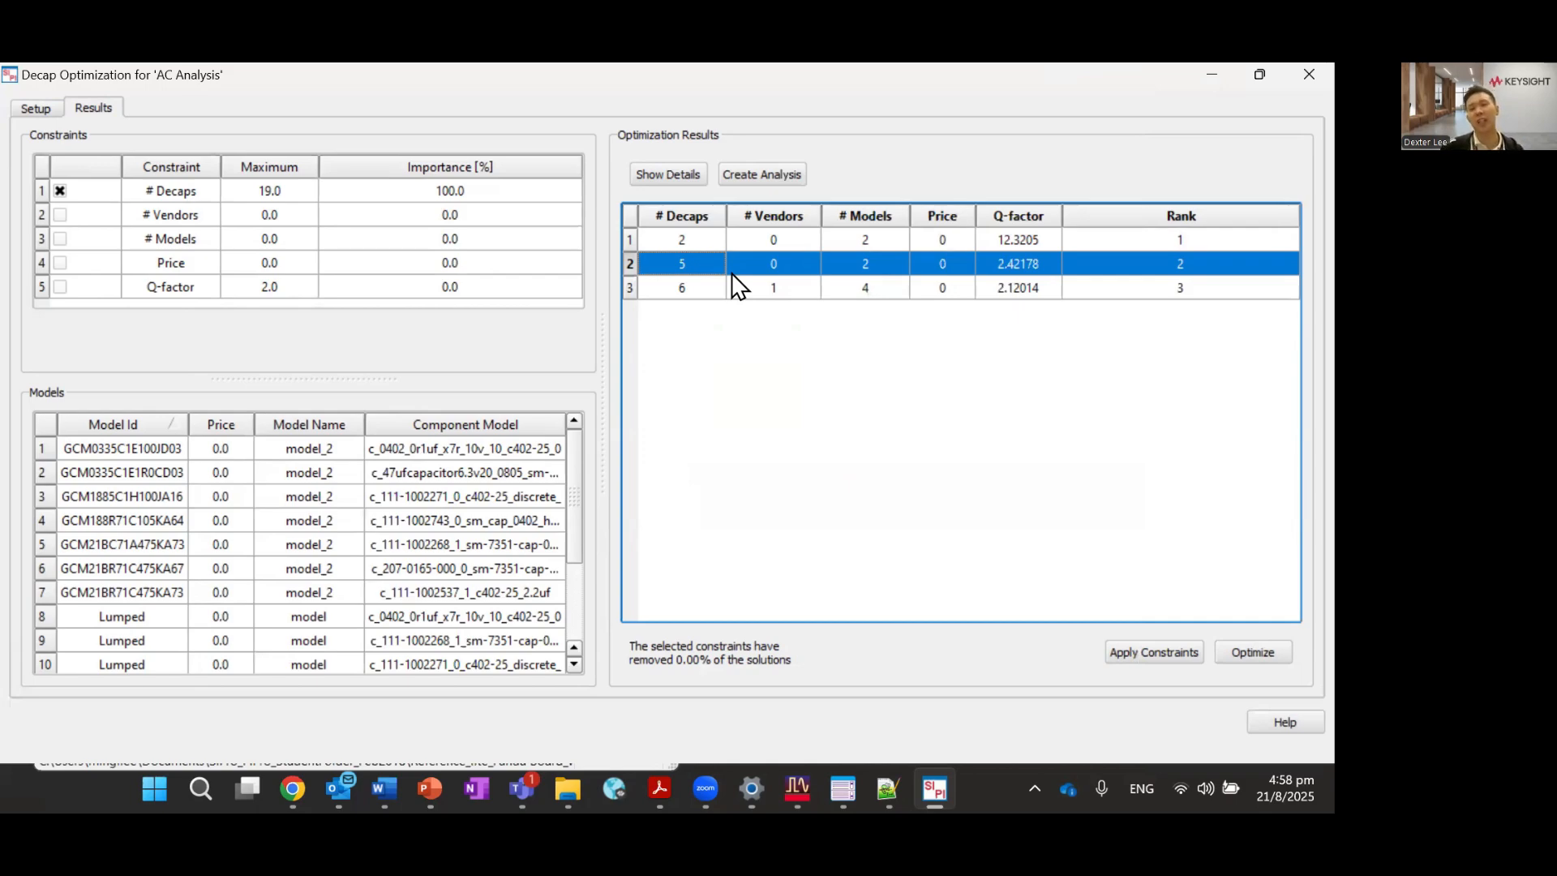
Sort the optimization results by Q-factor and close Decap Optimization without saving the results.
left_click(999, 221)
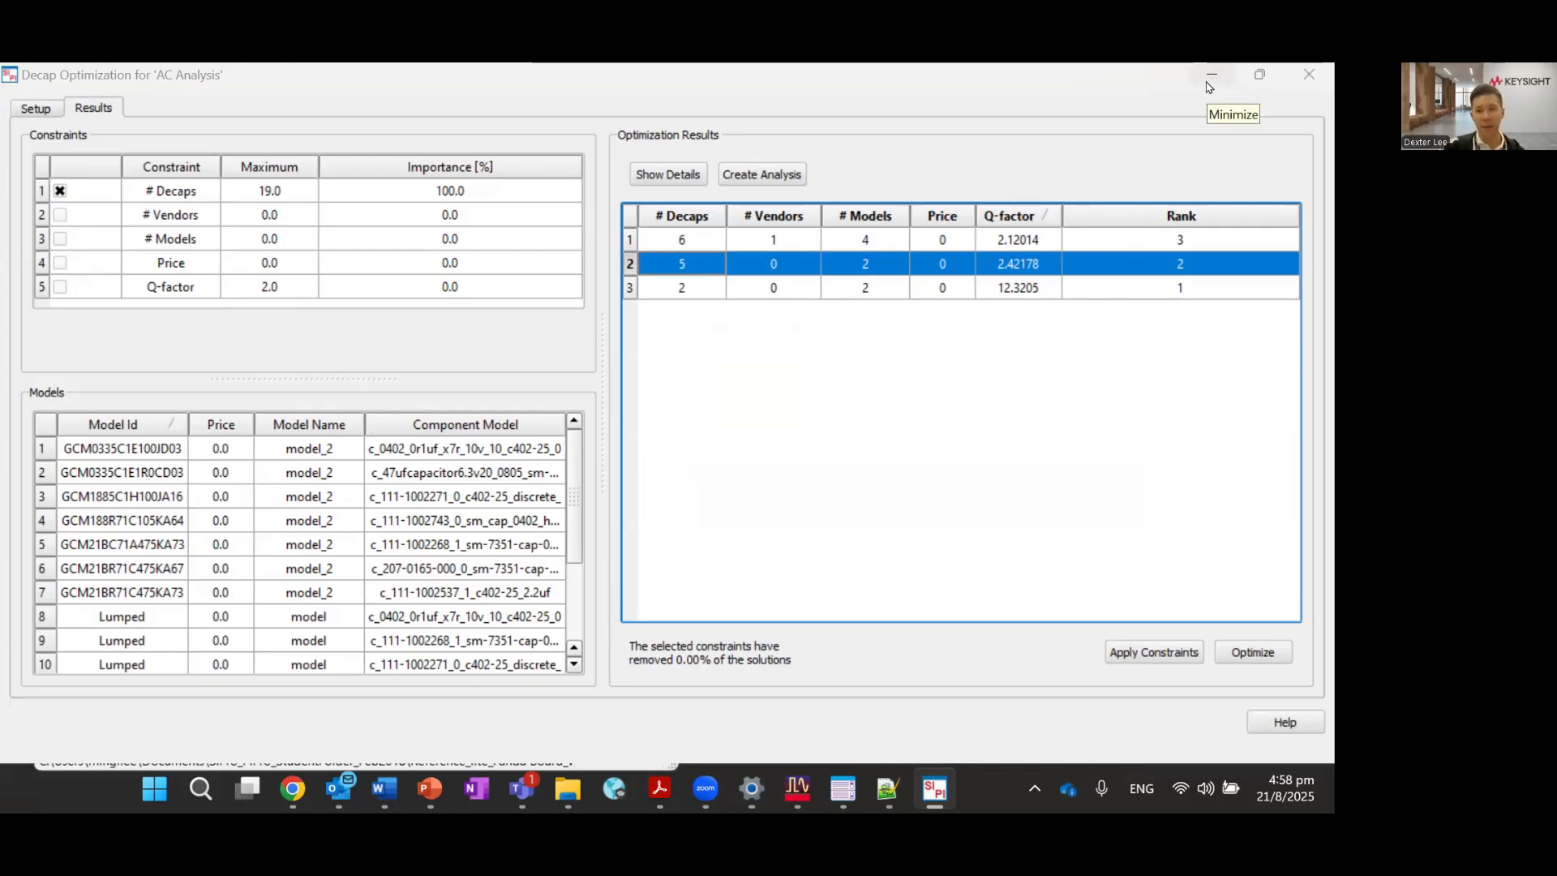
left_click(1314, 83)
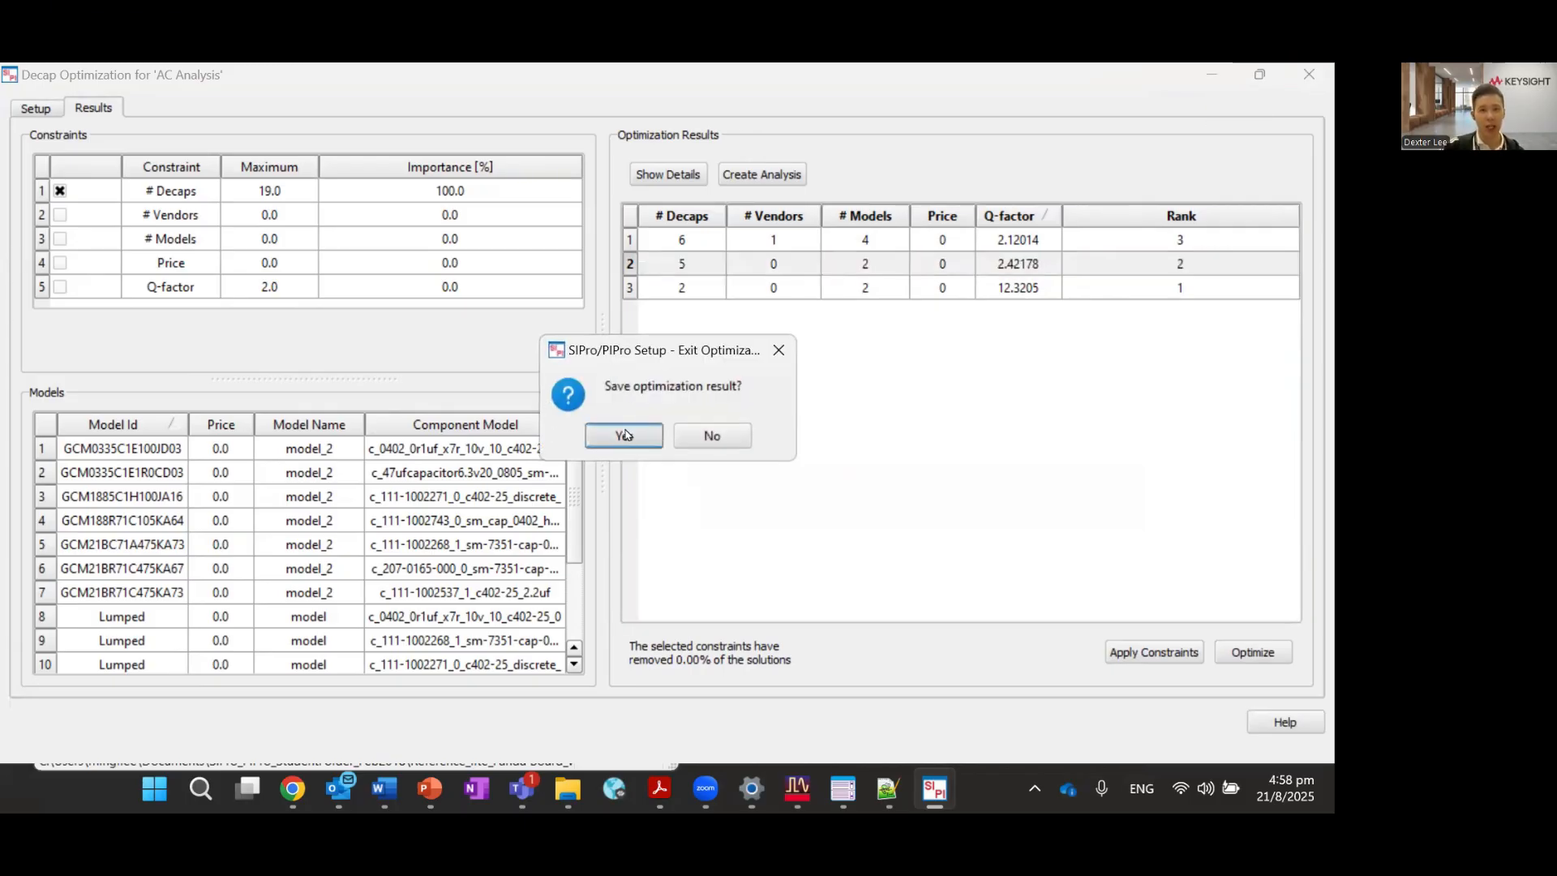
left_click(708, 435)
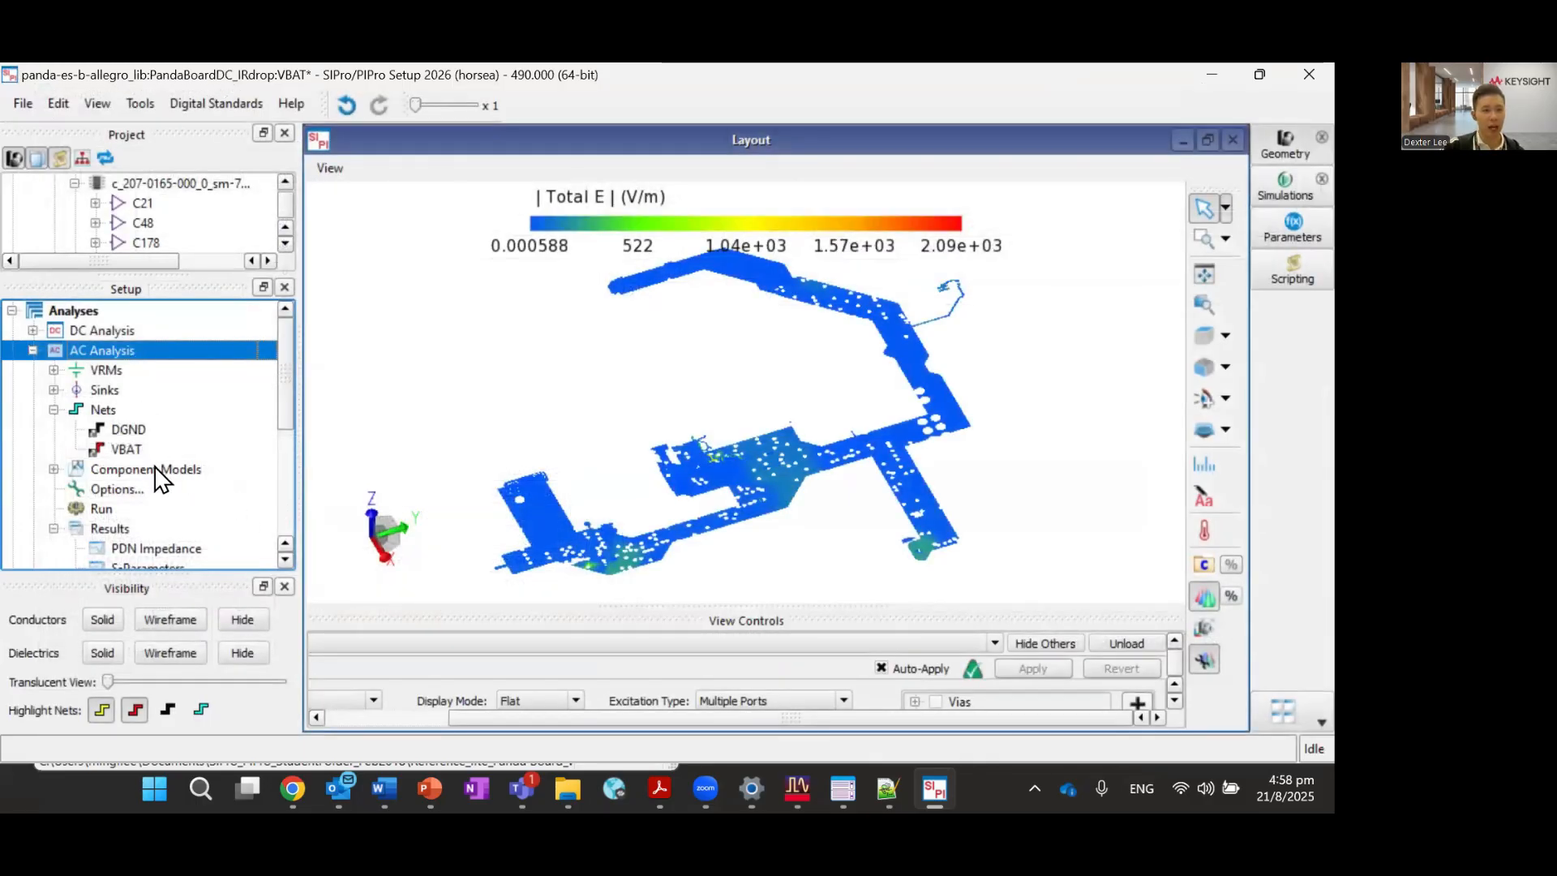
Collapse the AC Analysis branch in the setup tree and unload the Total E field plot from the layout.
right_click(155, 470)
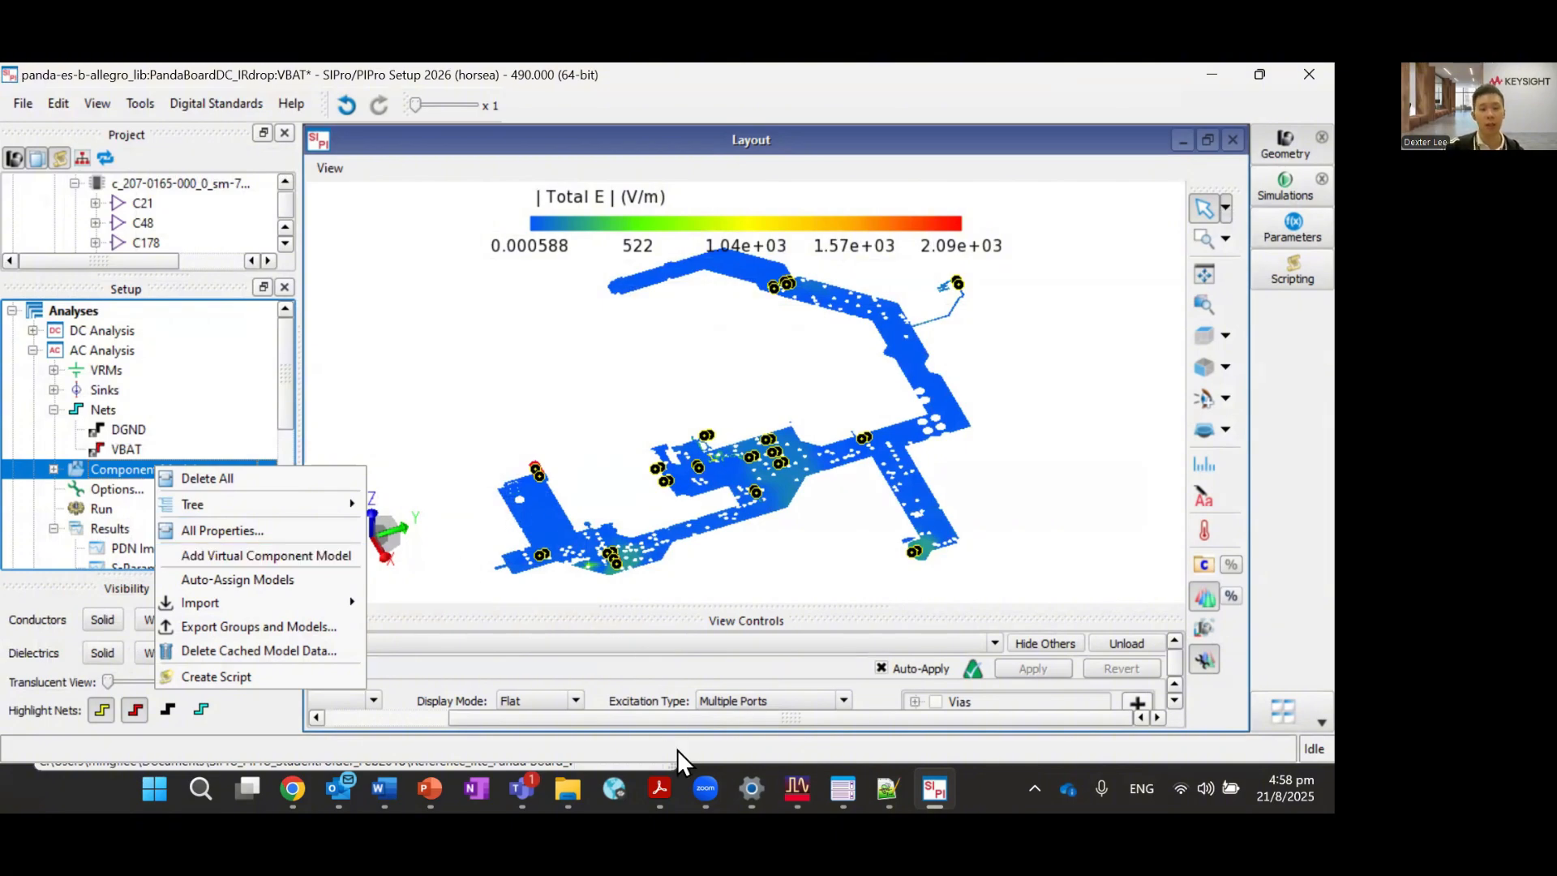
left_click(660, 788)
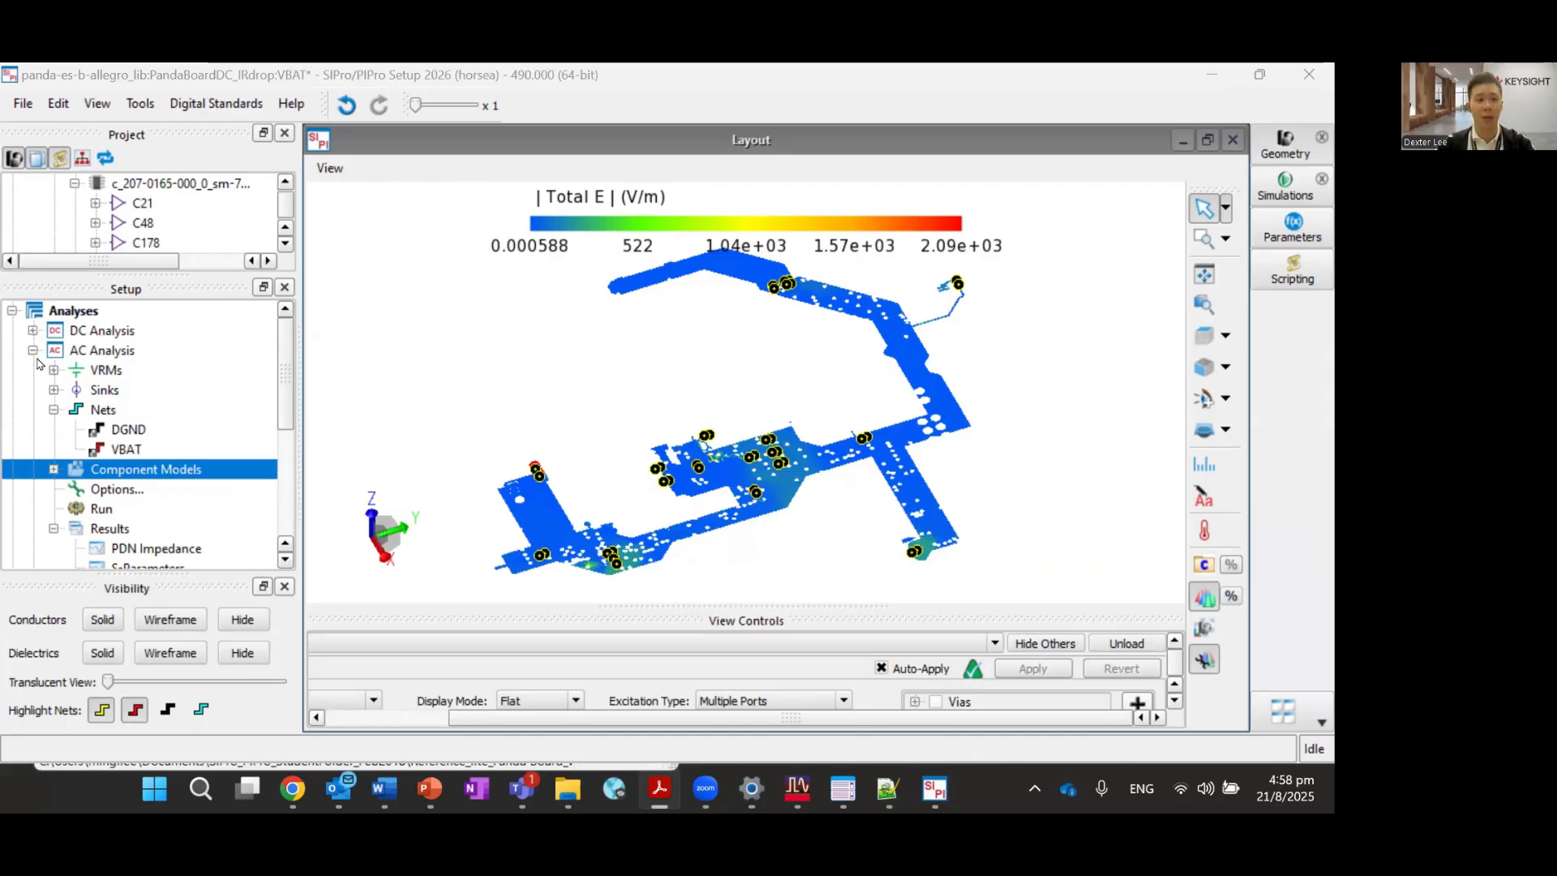
left_click(33, 350)
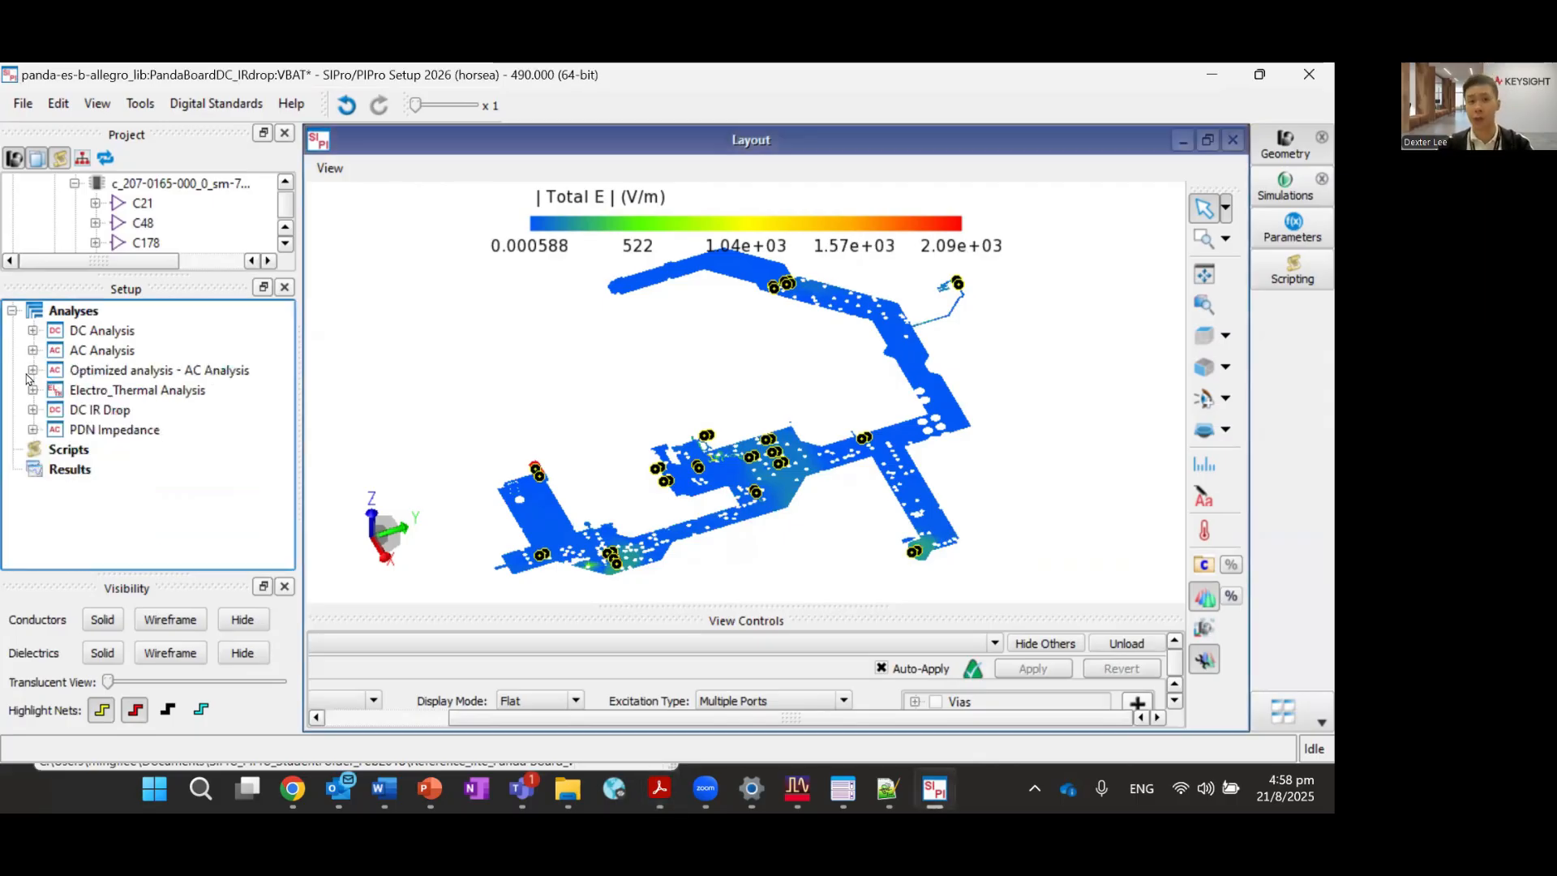
right_click(108, 310)
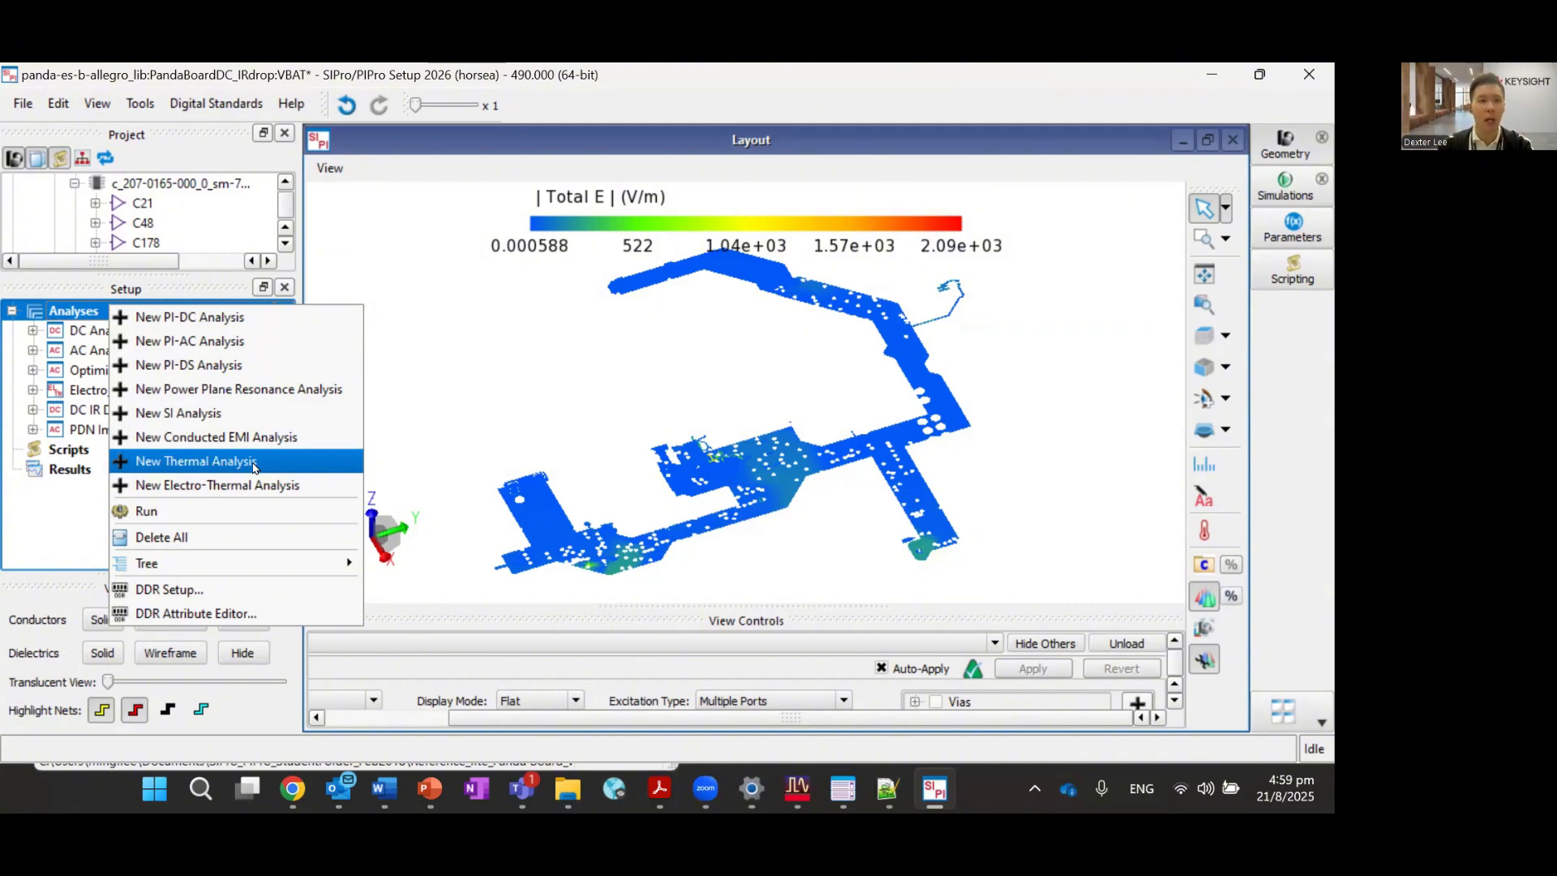
left_click(1126, 644)
Create a new thermal analysis and expand it down to its Thermal Components.
right_click(86, 313)
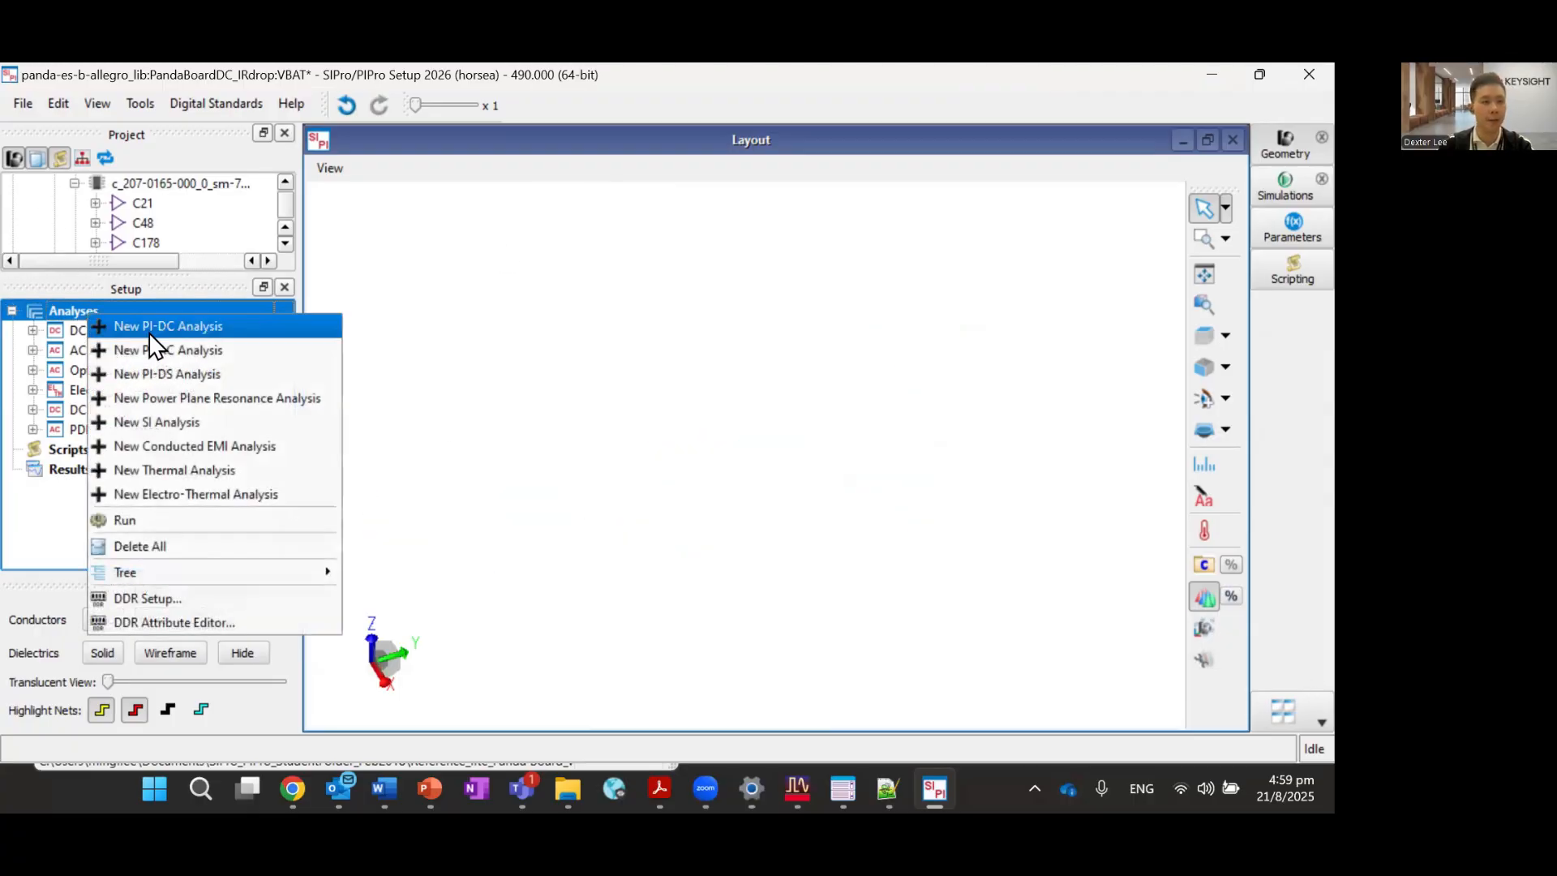
left_click(236, 468)
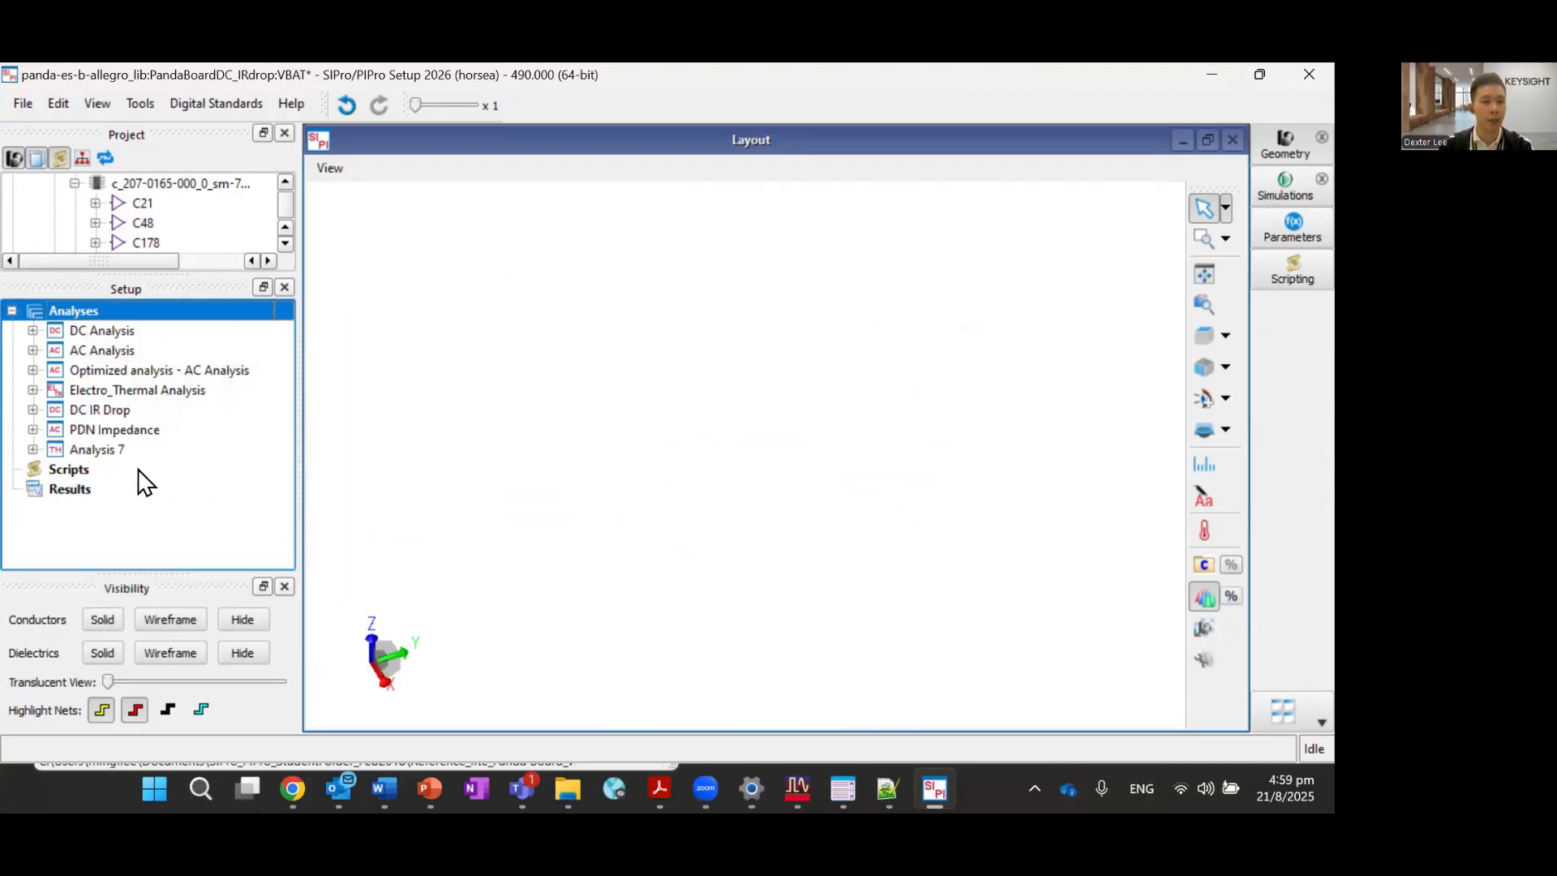
left_click(104, 466)
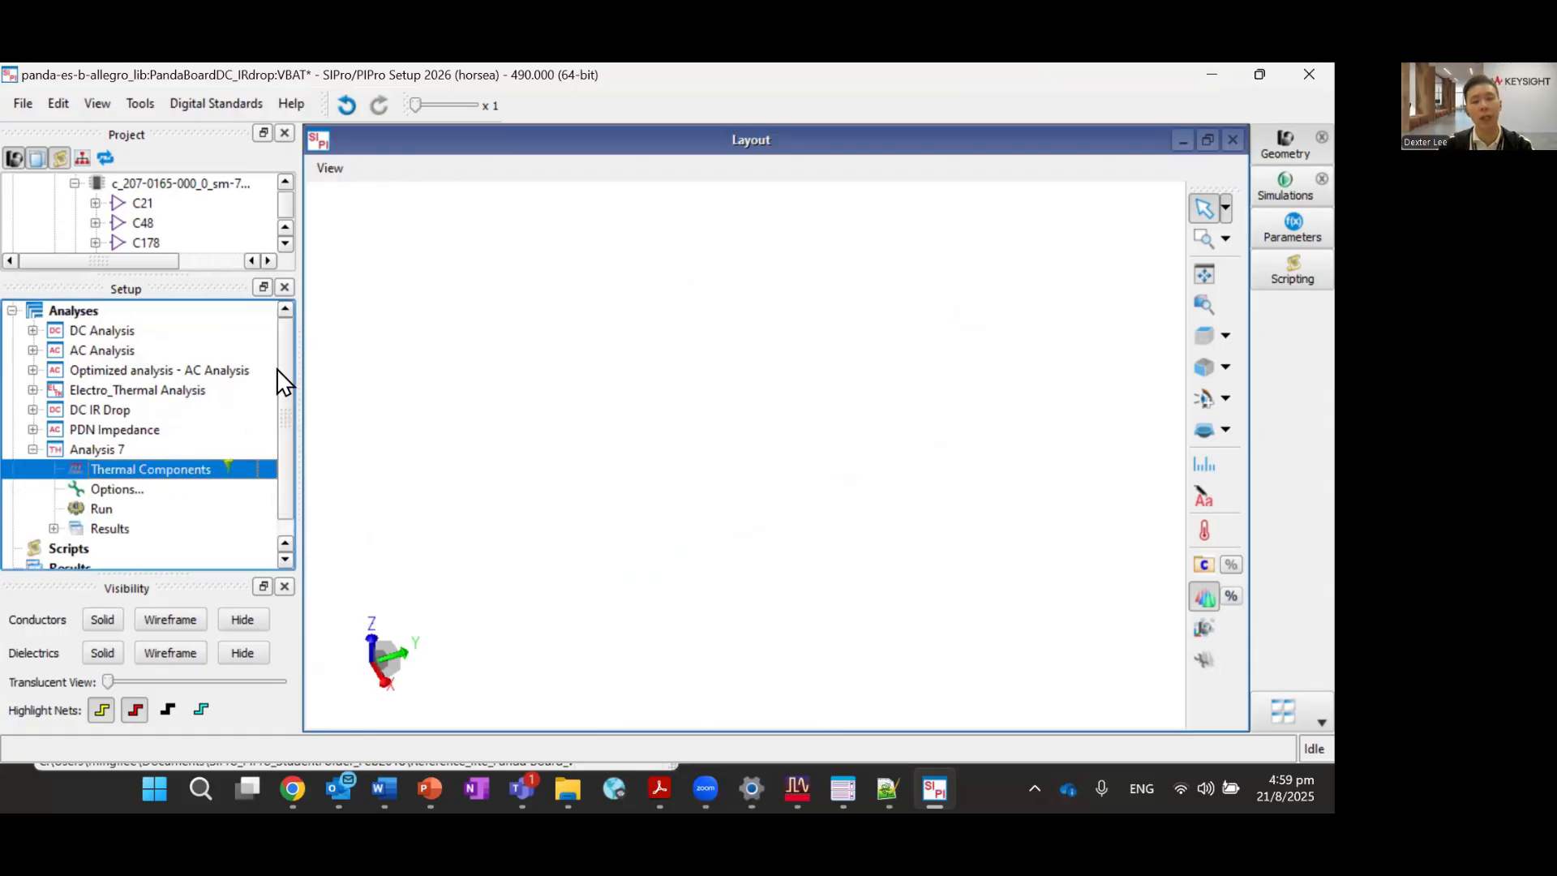
Enlarge the project tree, filter the design components by U10 and select U10 to locate it in the layout.
left_click_drag(174, 276, 174, 361)
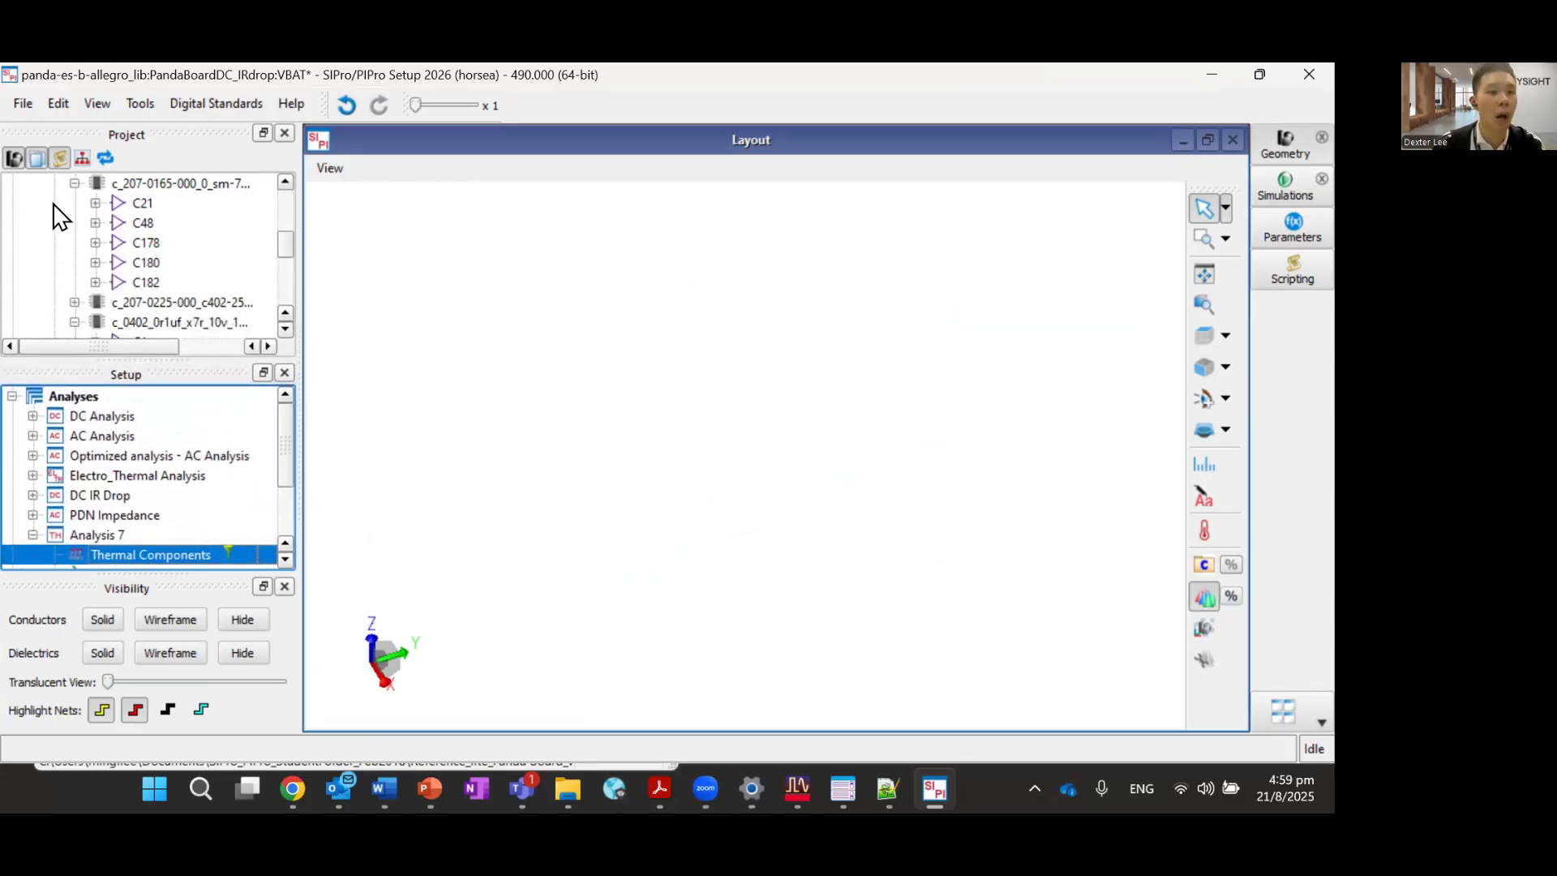
scroll(104, 260, "up", 10)
left_click_drag(290, 214, 289, 188)
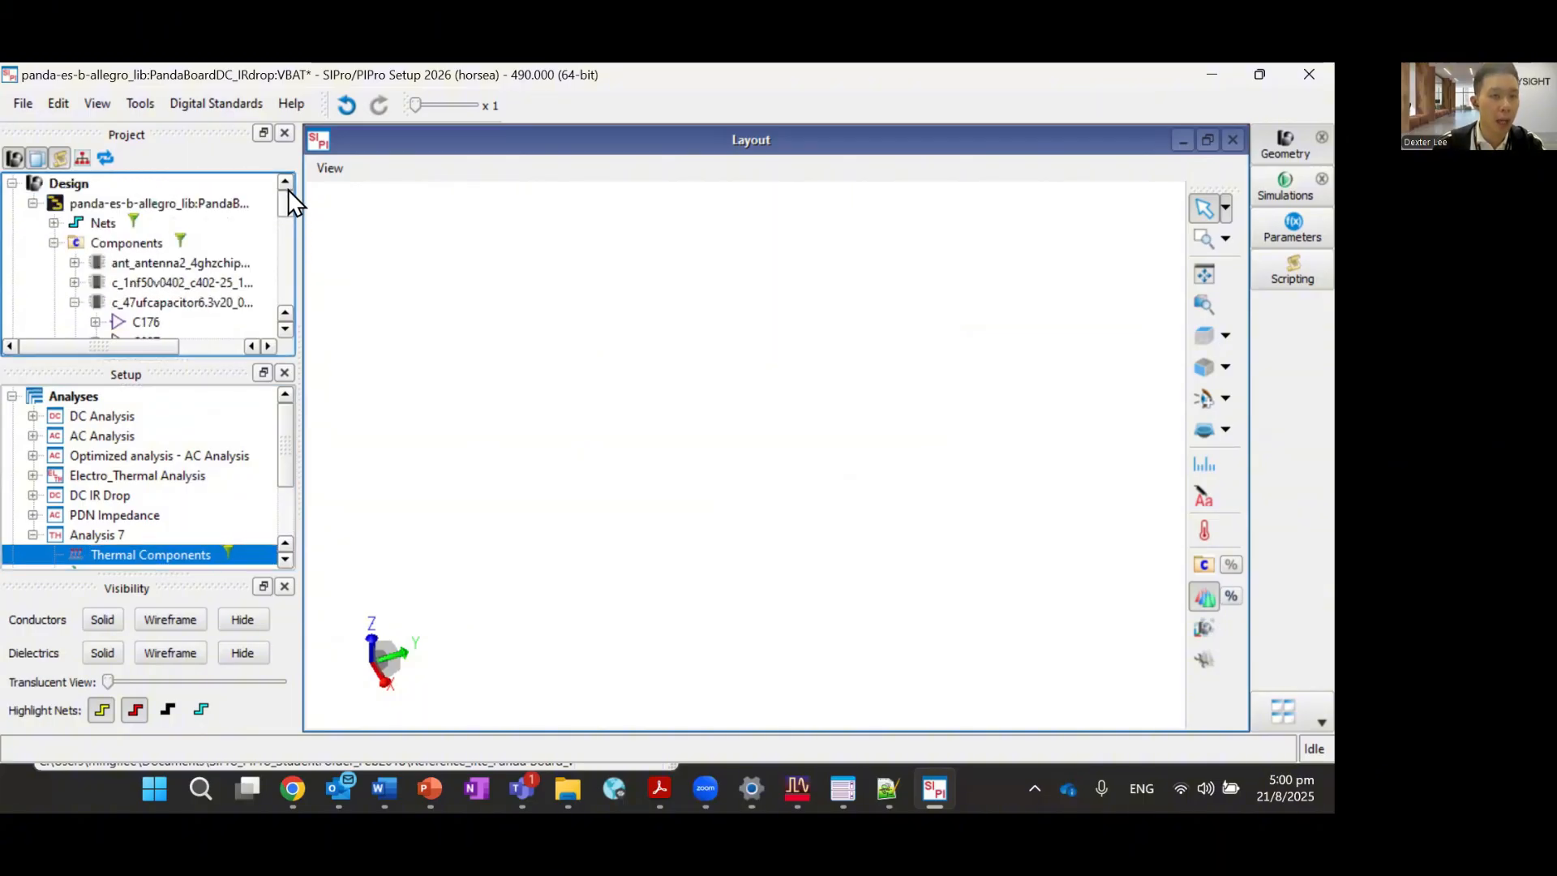
left_click(180, 241)
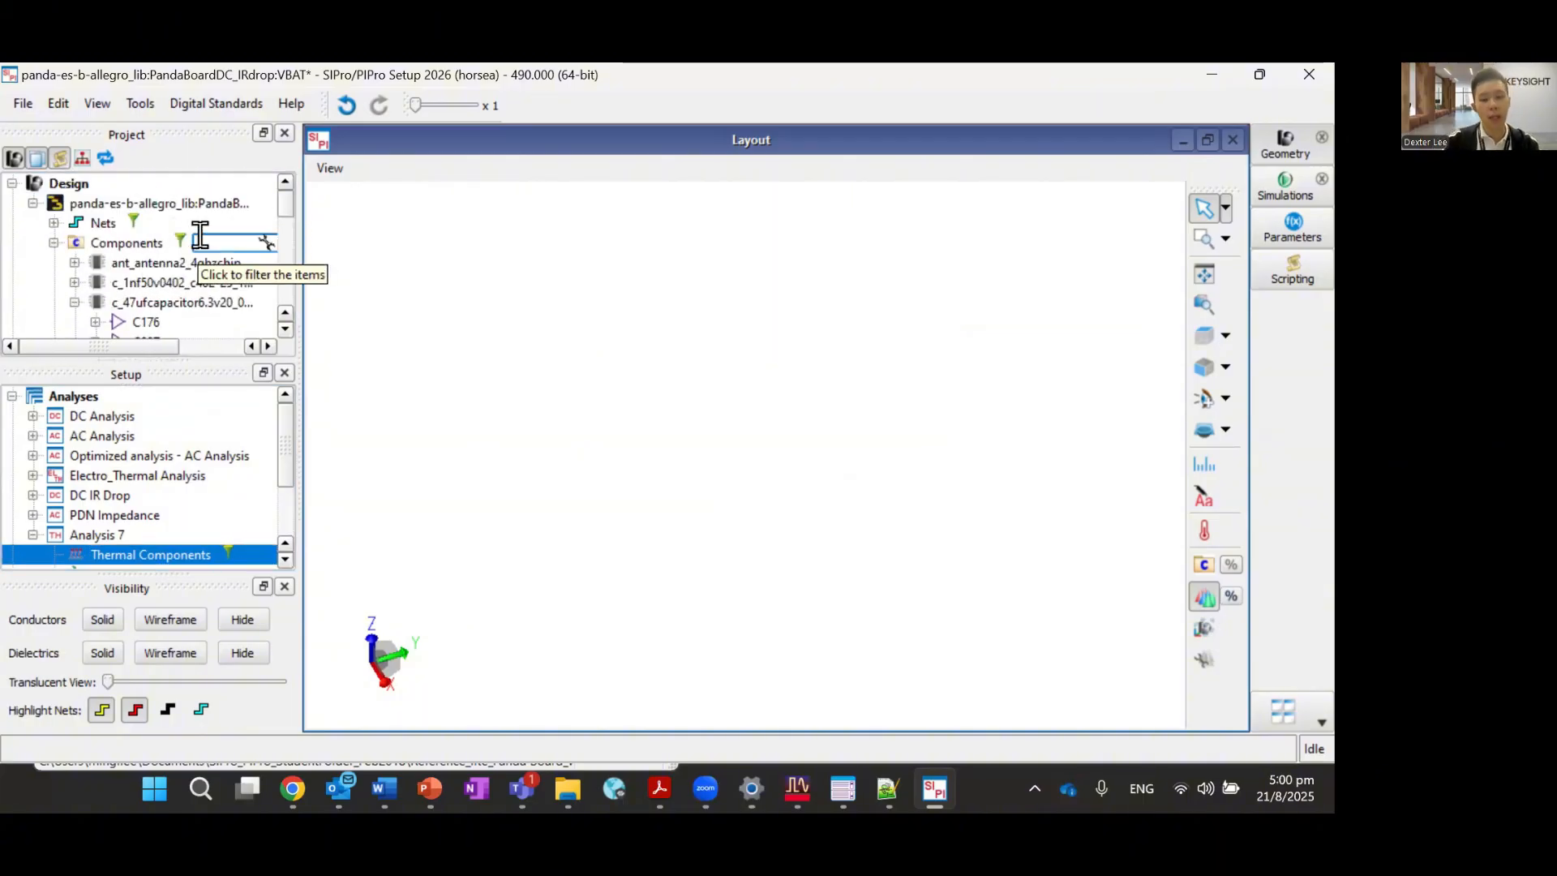
type("U10")
left_click(139, 283)
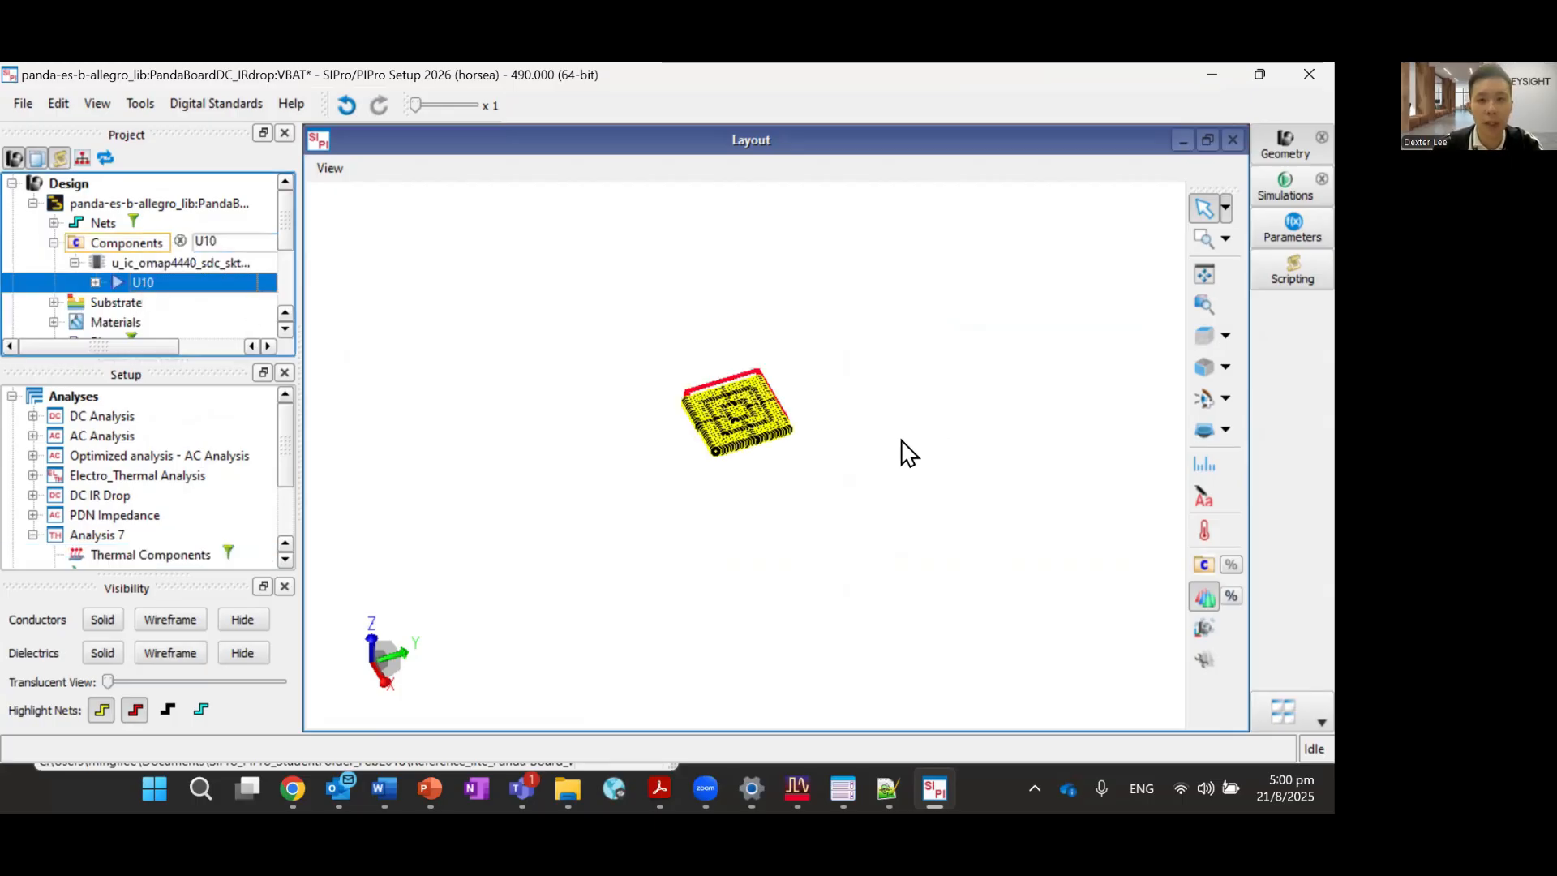
scroll(792, 459, "up", 2)
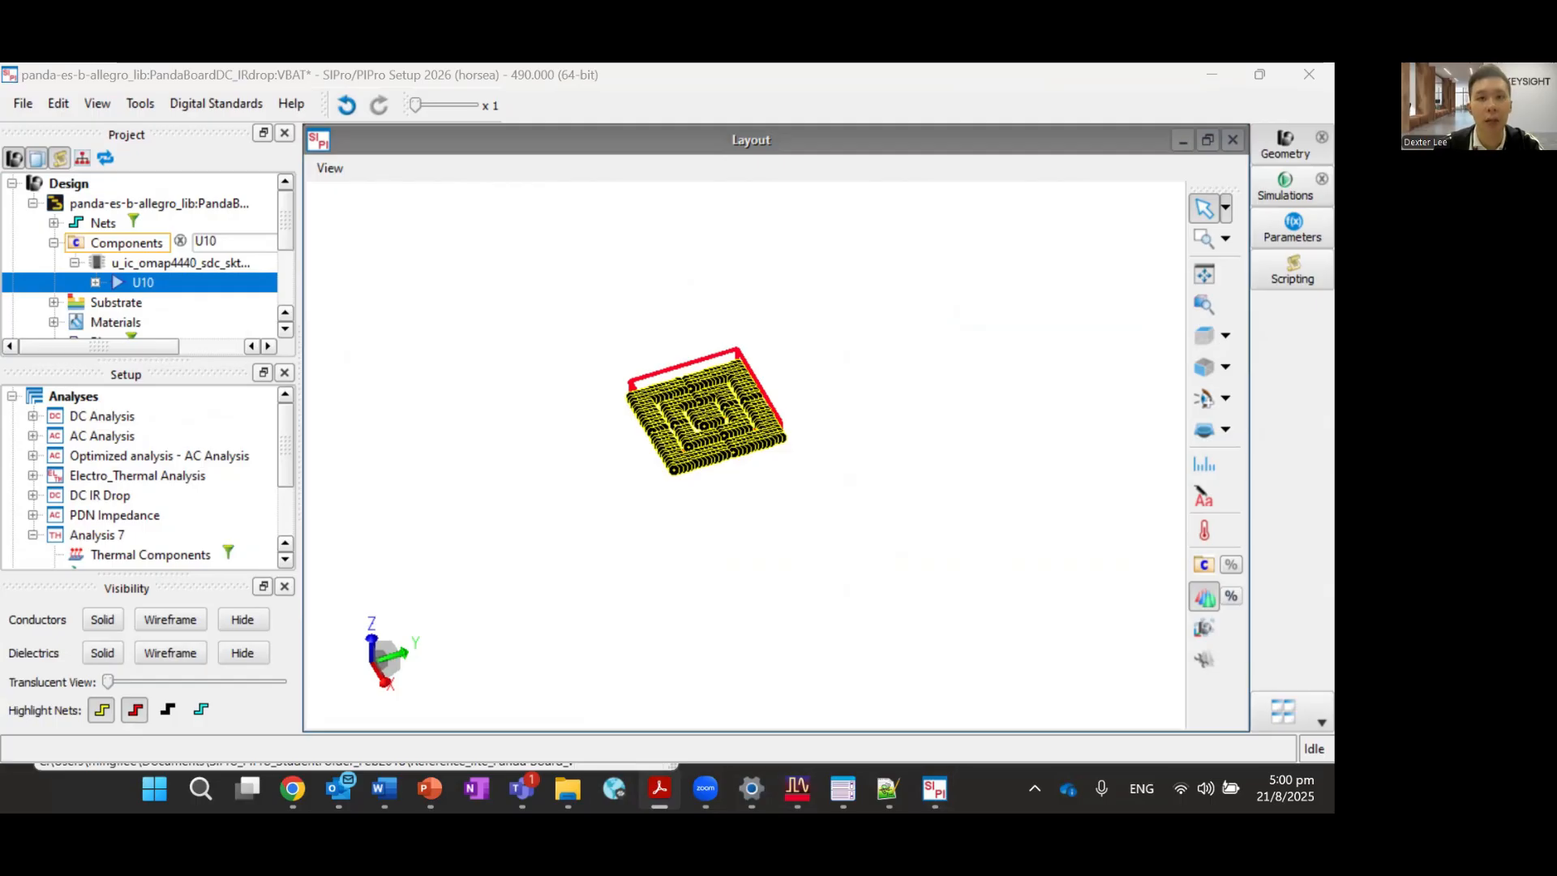
Switch to the workshop PDF and examine the PandaBoard overview on page 15, including the OMAP4460 processor's location and block diagram.
left_click(659, 788)
left_click_drag(1261, 707, 1257, 285)
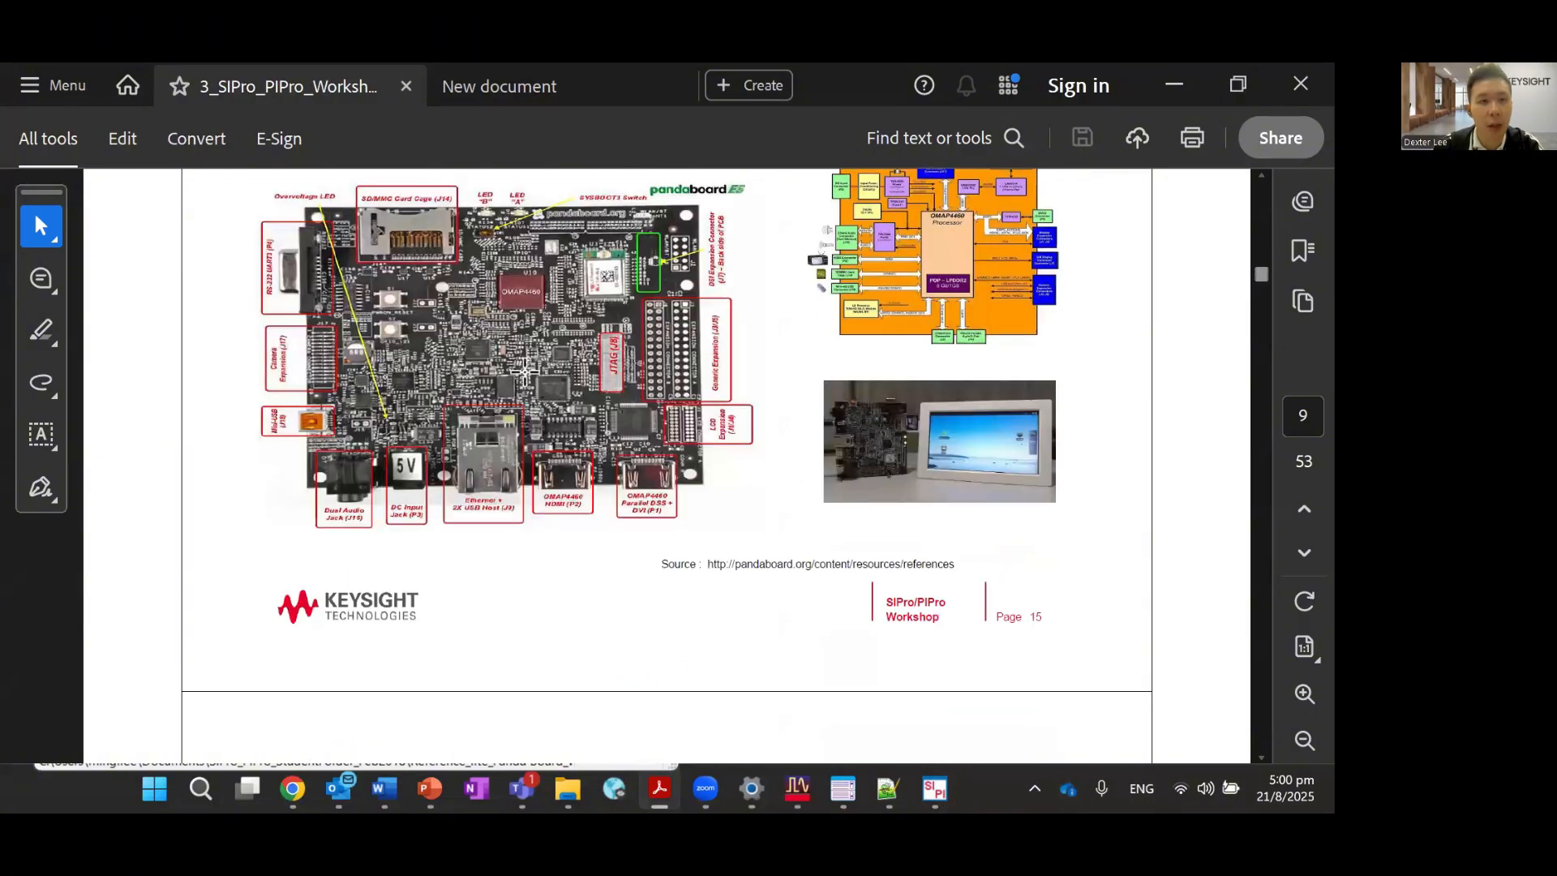
scroll(524, 372, "up", 1)
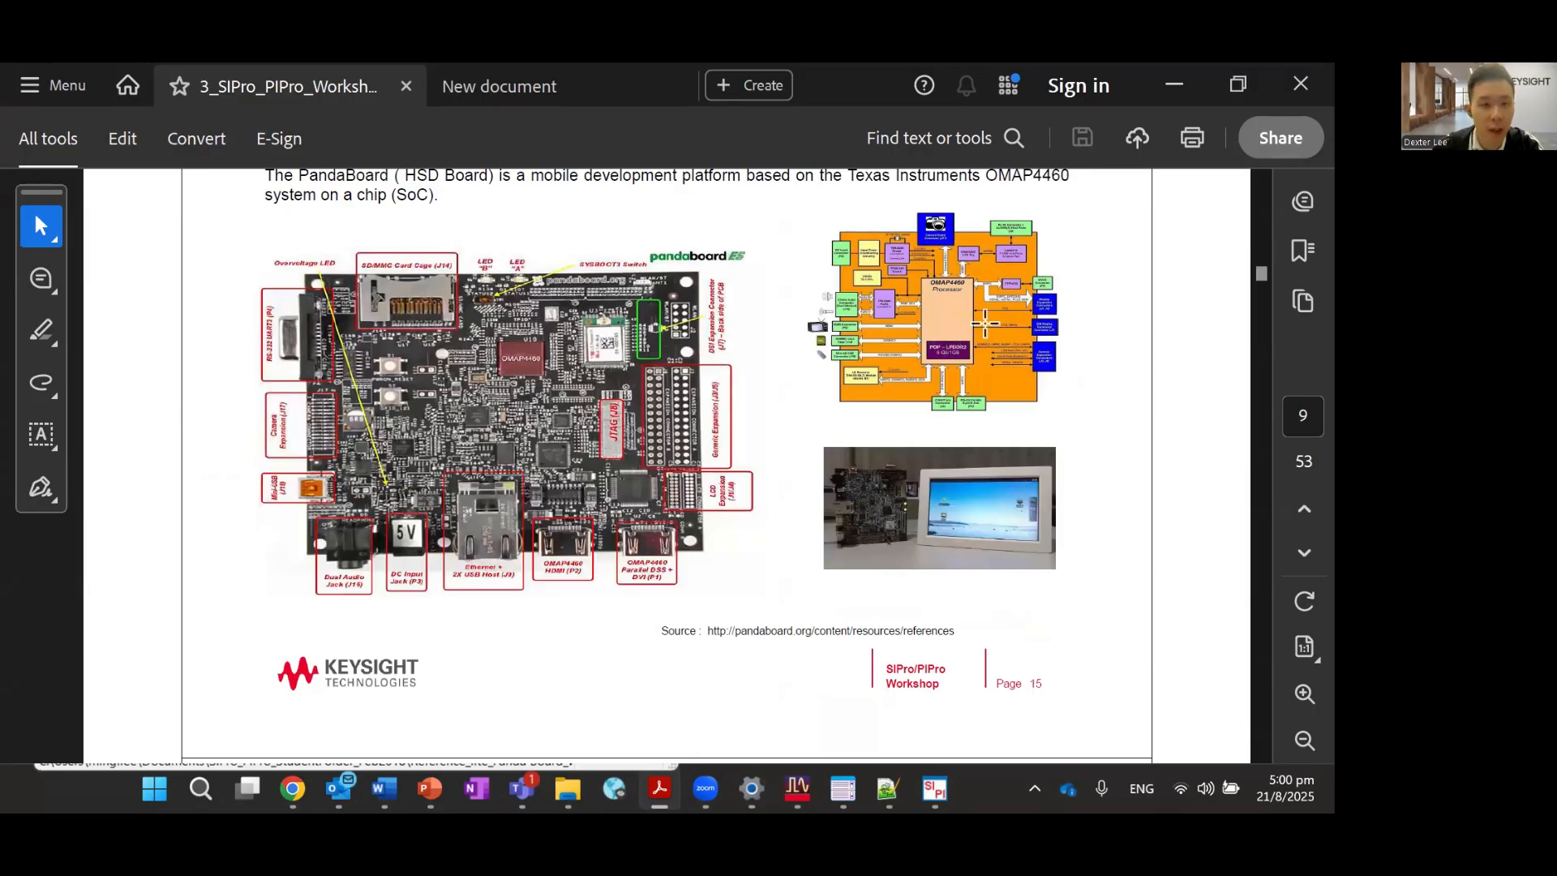
scroll(938, 369, "down", 5)
scroll(937, 364, "up", 3)
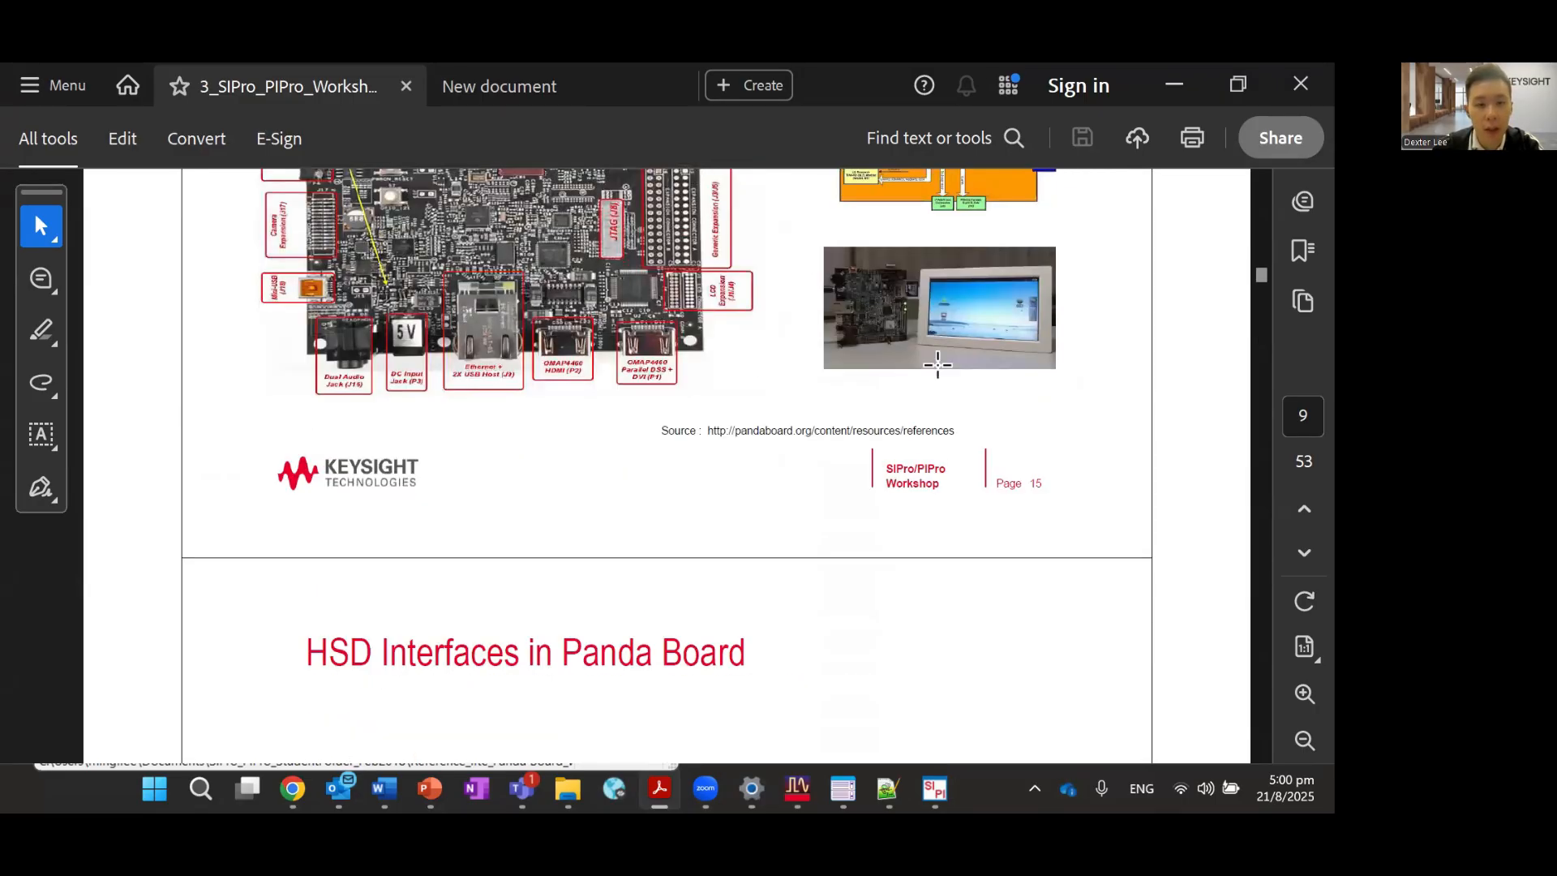
scroll(938, 364, "up", 3)
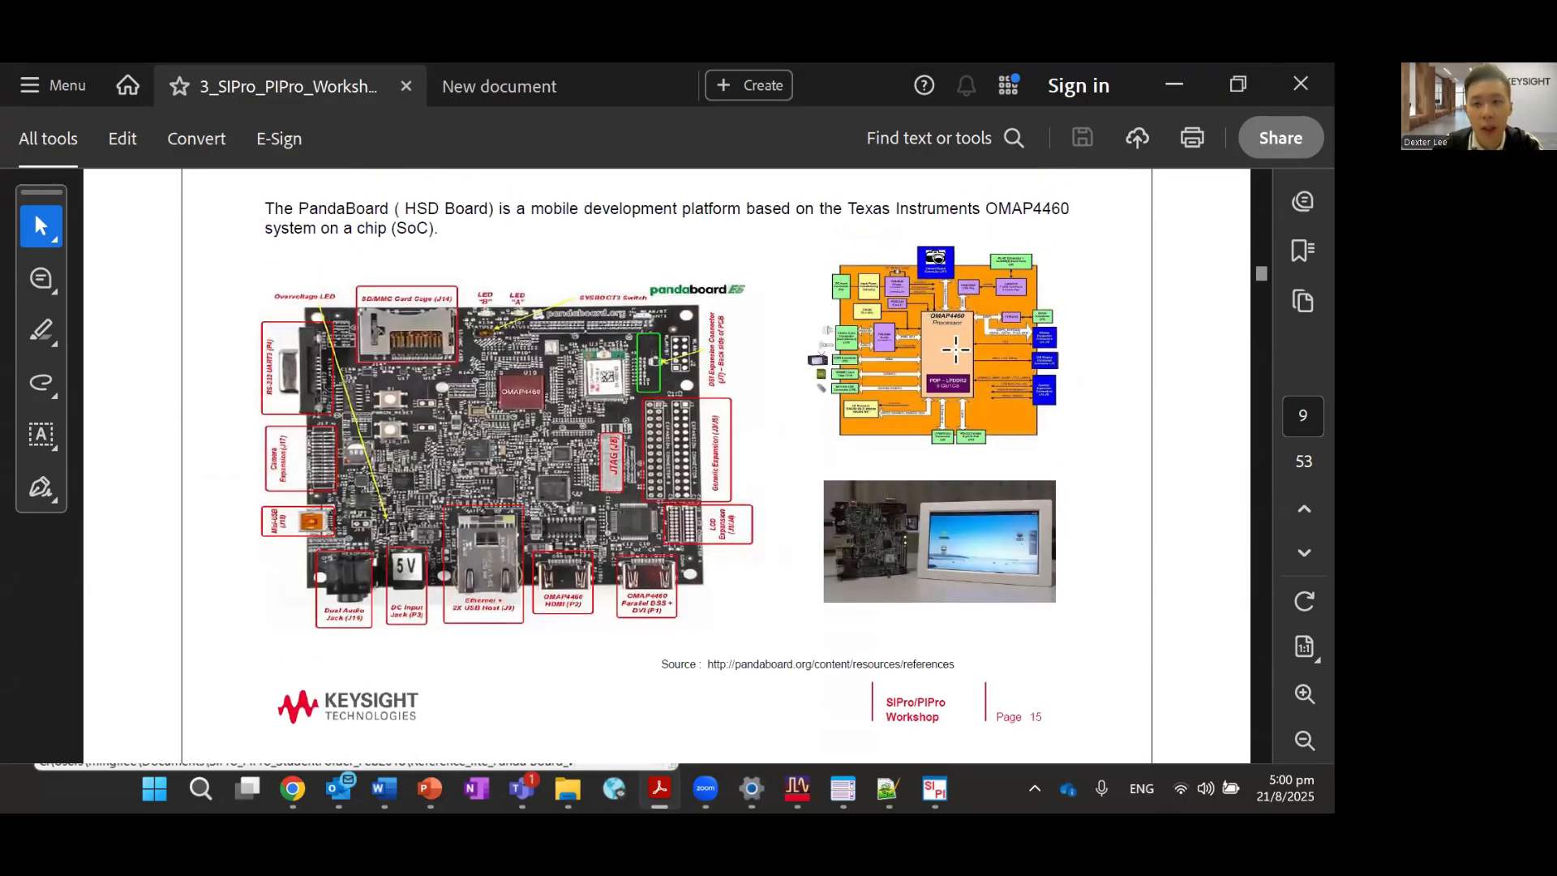
left_click(1174, 84)
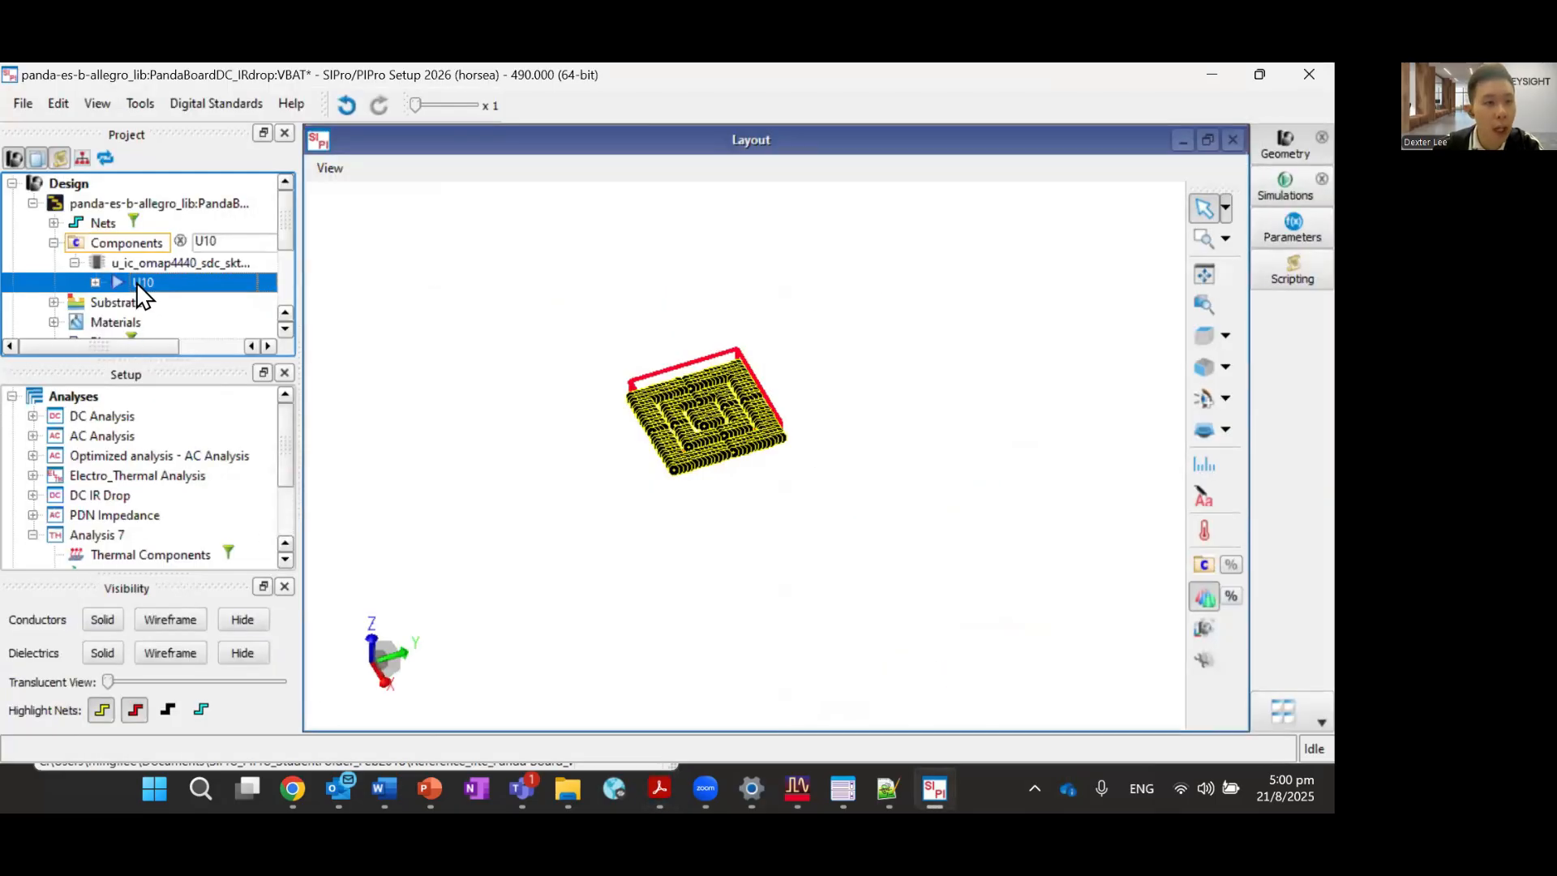
Add component U10 to the Thermal Components of Analysis 7.
left_click_drag(136, 282, 151, 440)
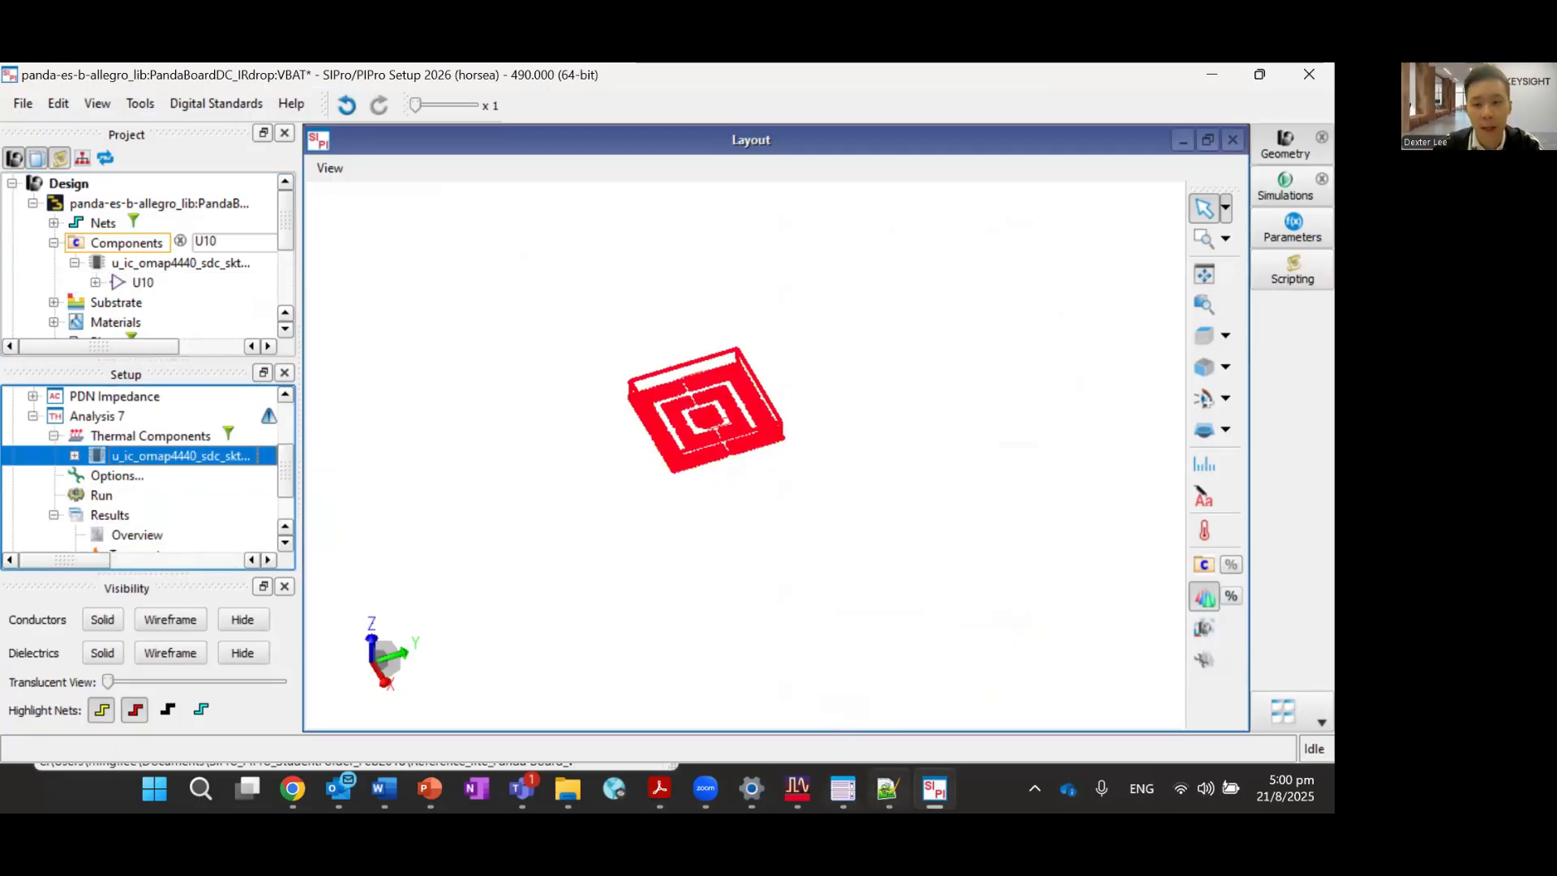
left_click(659, 788)
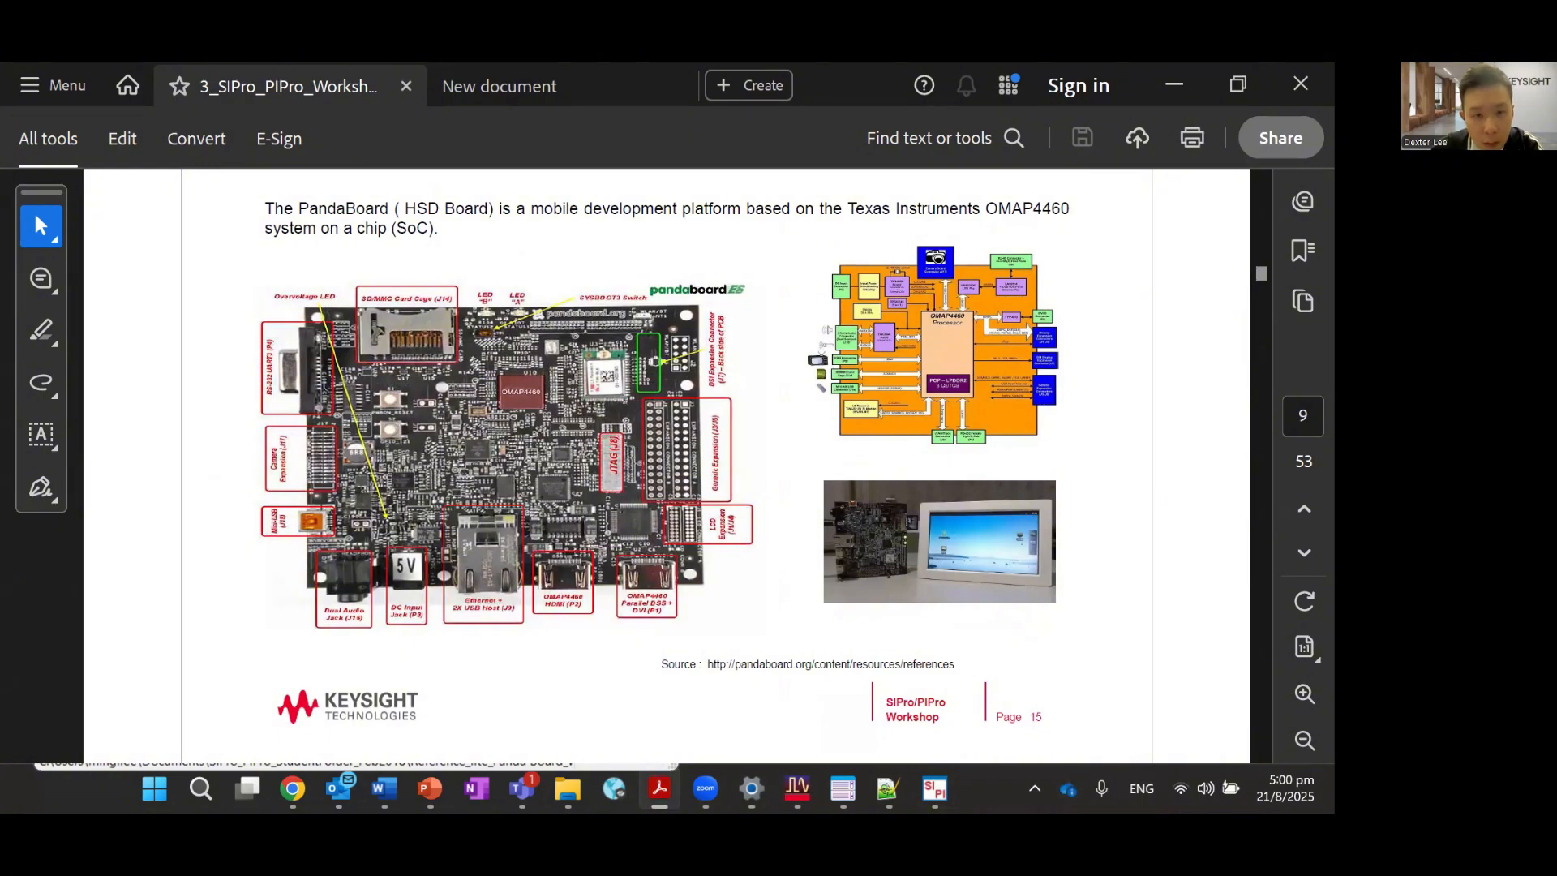
left_click(660, 788)
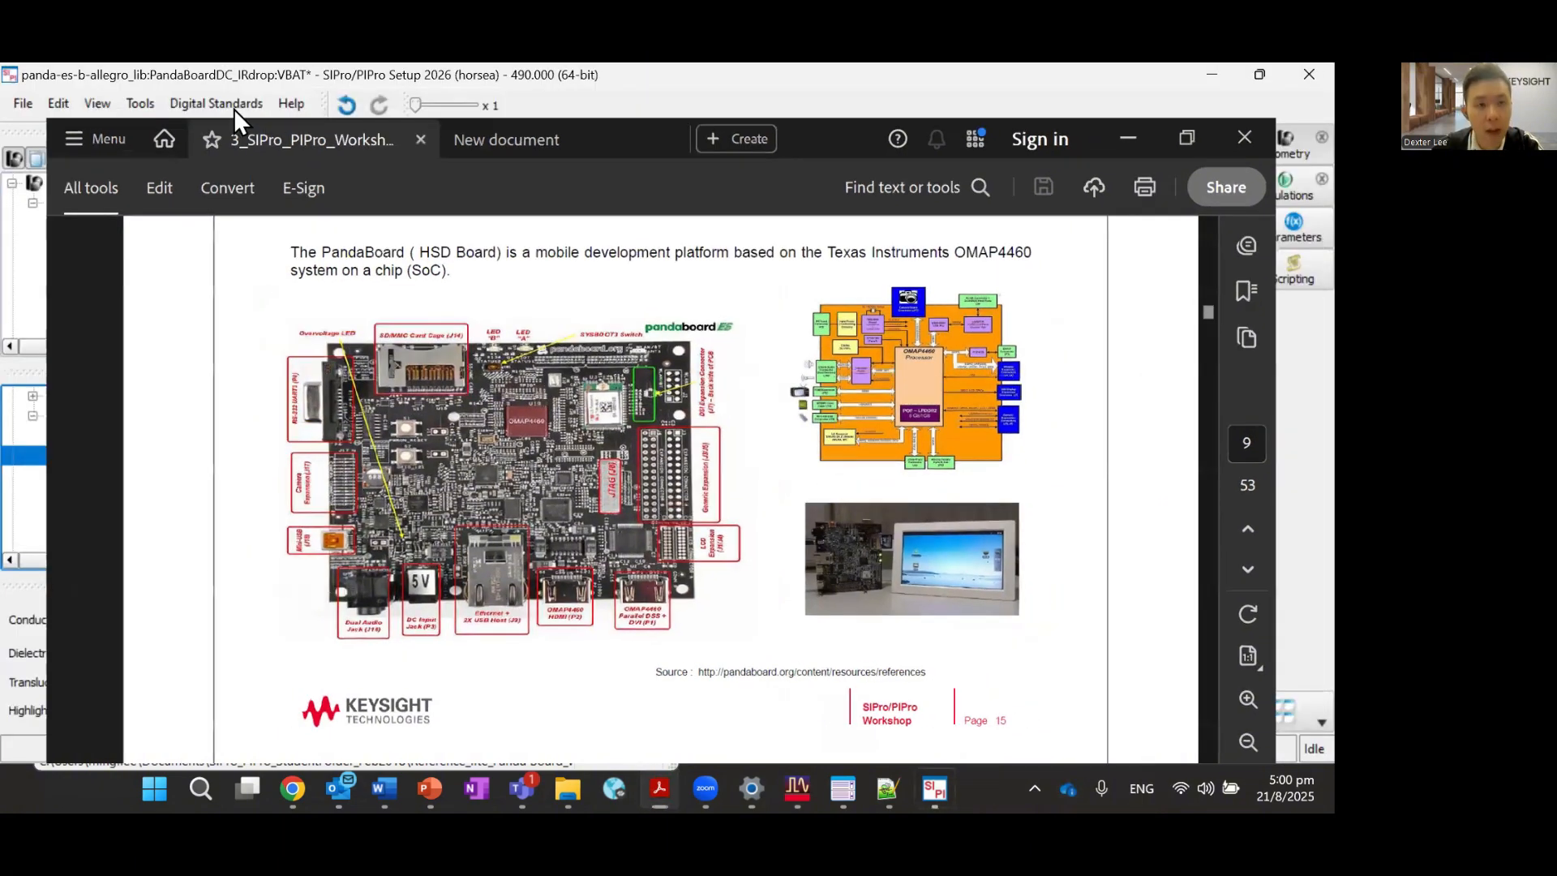
Filter the design components by U18 and add U18 to the Thermal Components of Analysis 7.
left_click(220, 243)
key("BackSpace")
type("8")
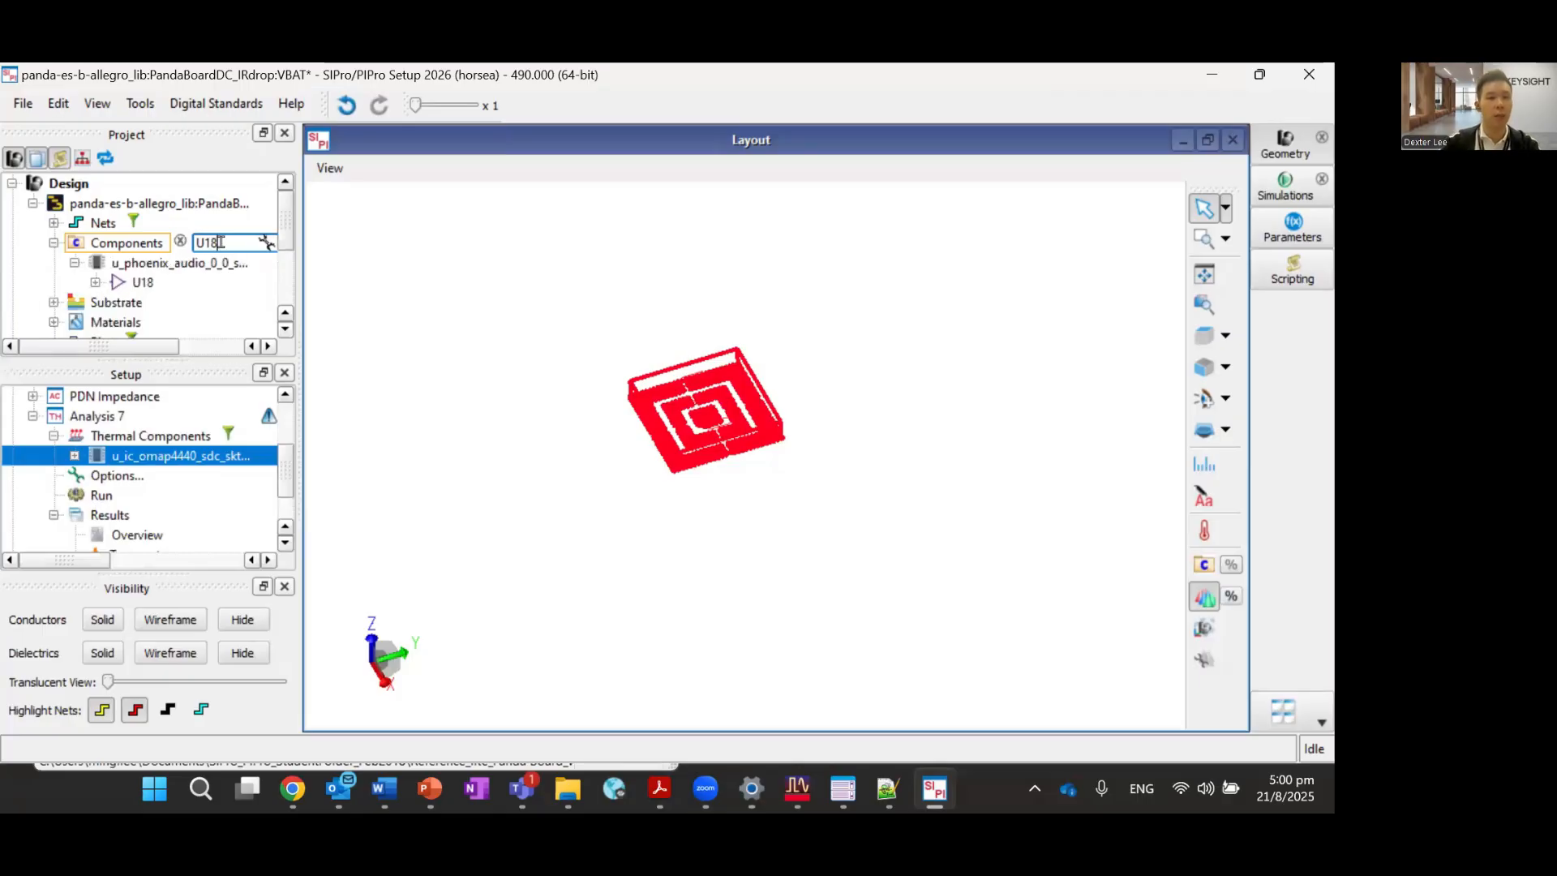
left_click(141, 283)
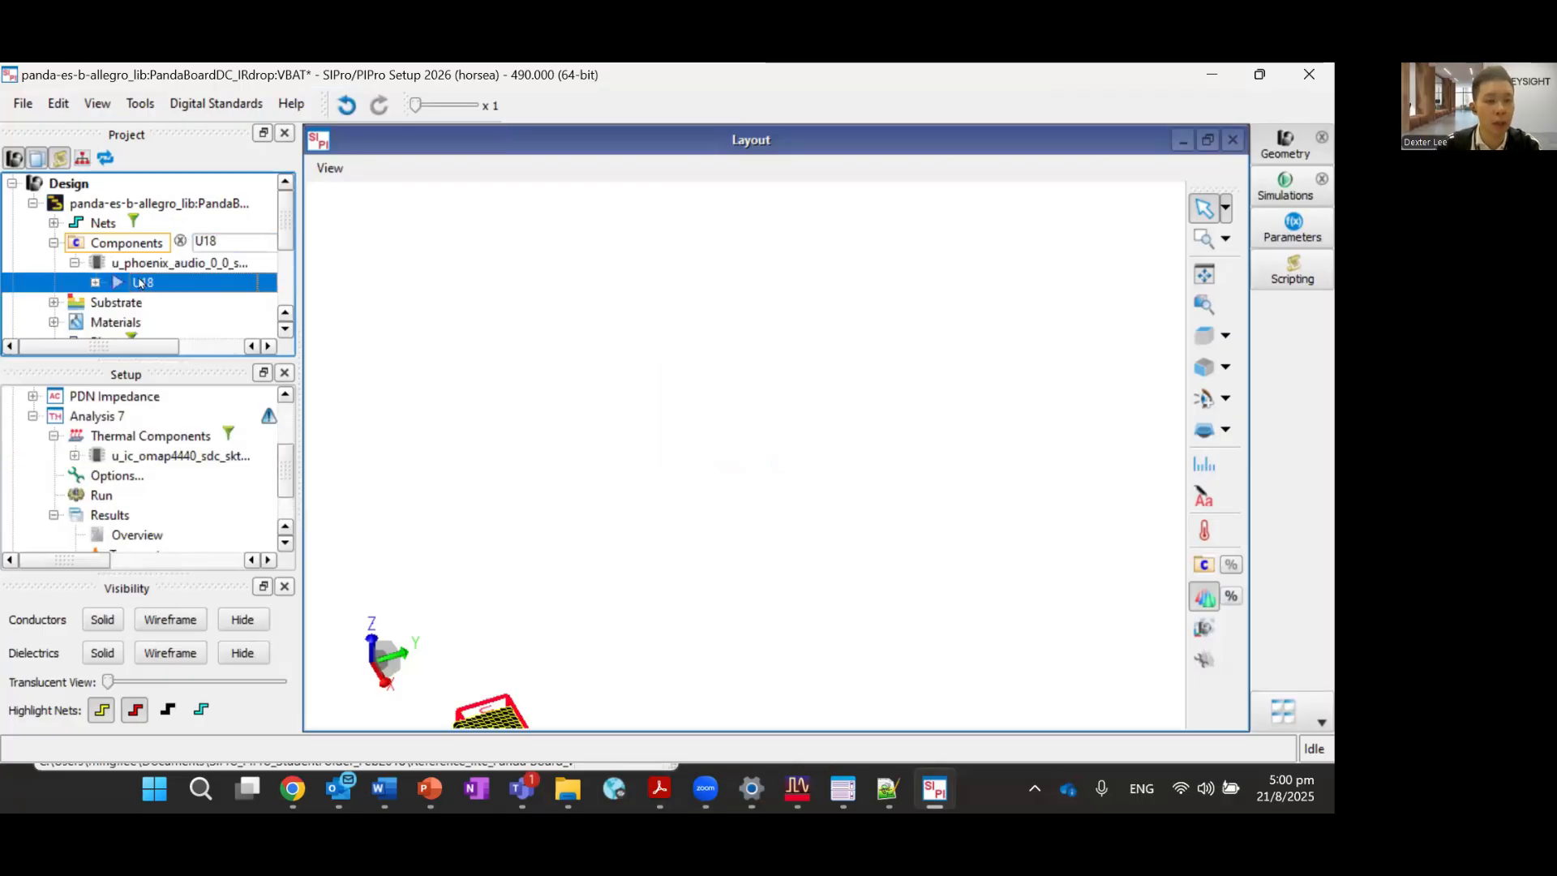
left_click(1205, 336)
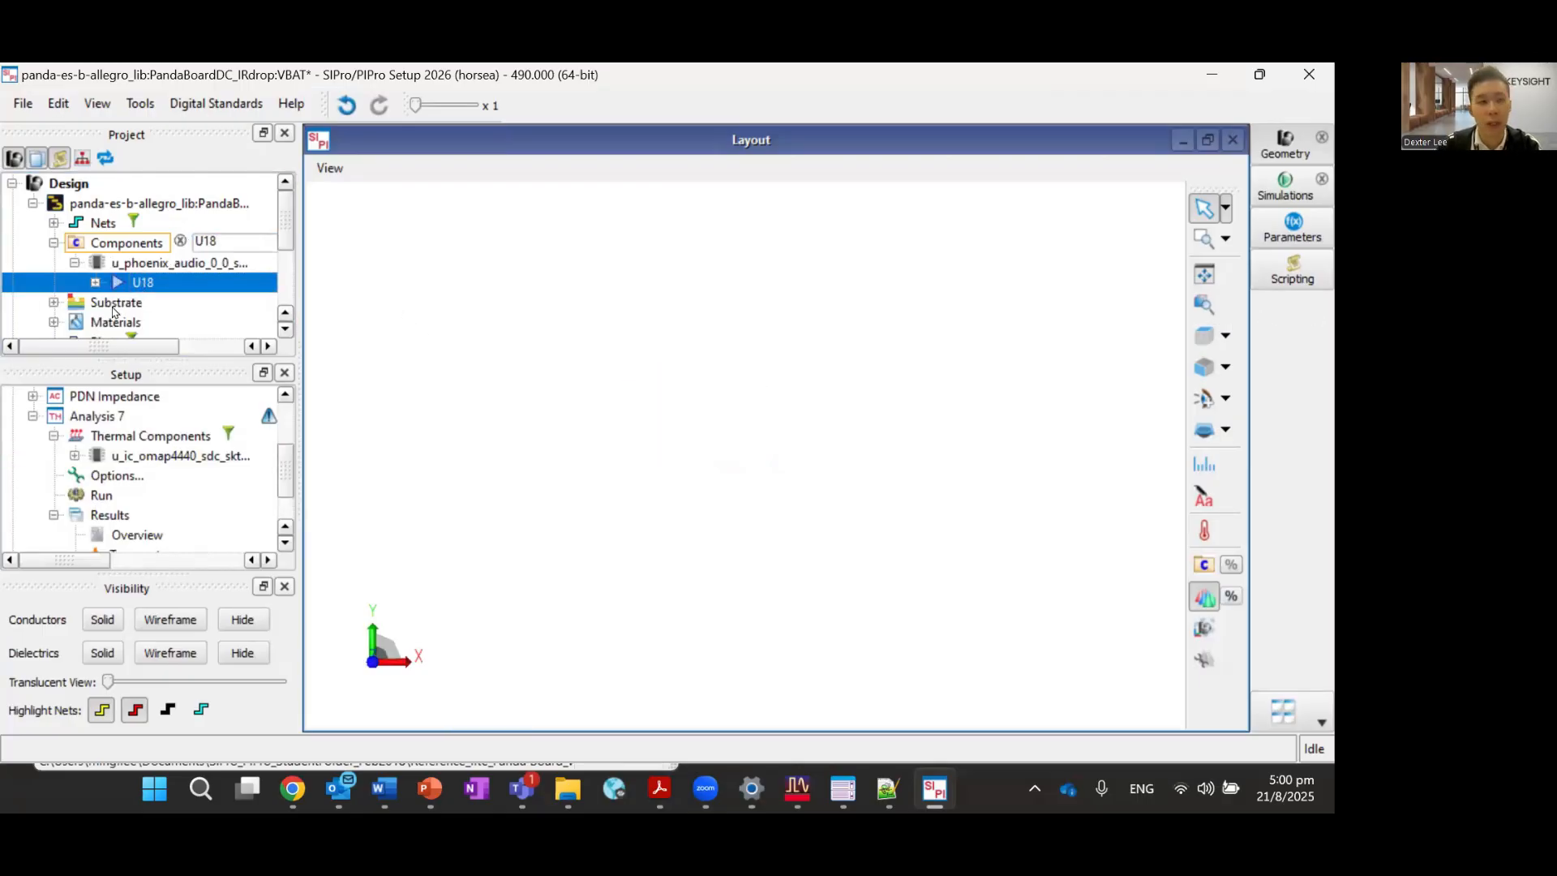
left_click_drag(154, 438, 155, 439)
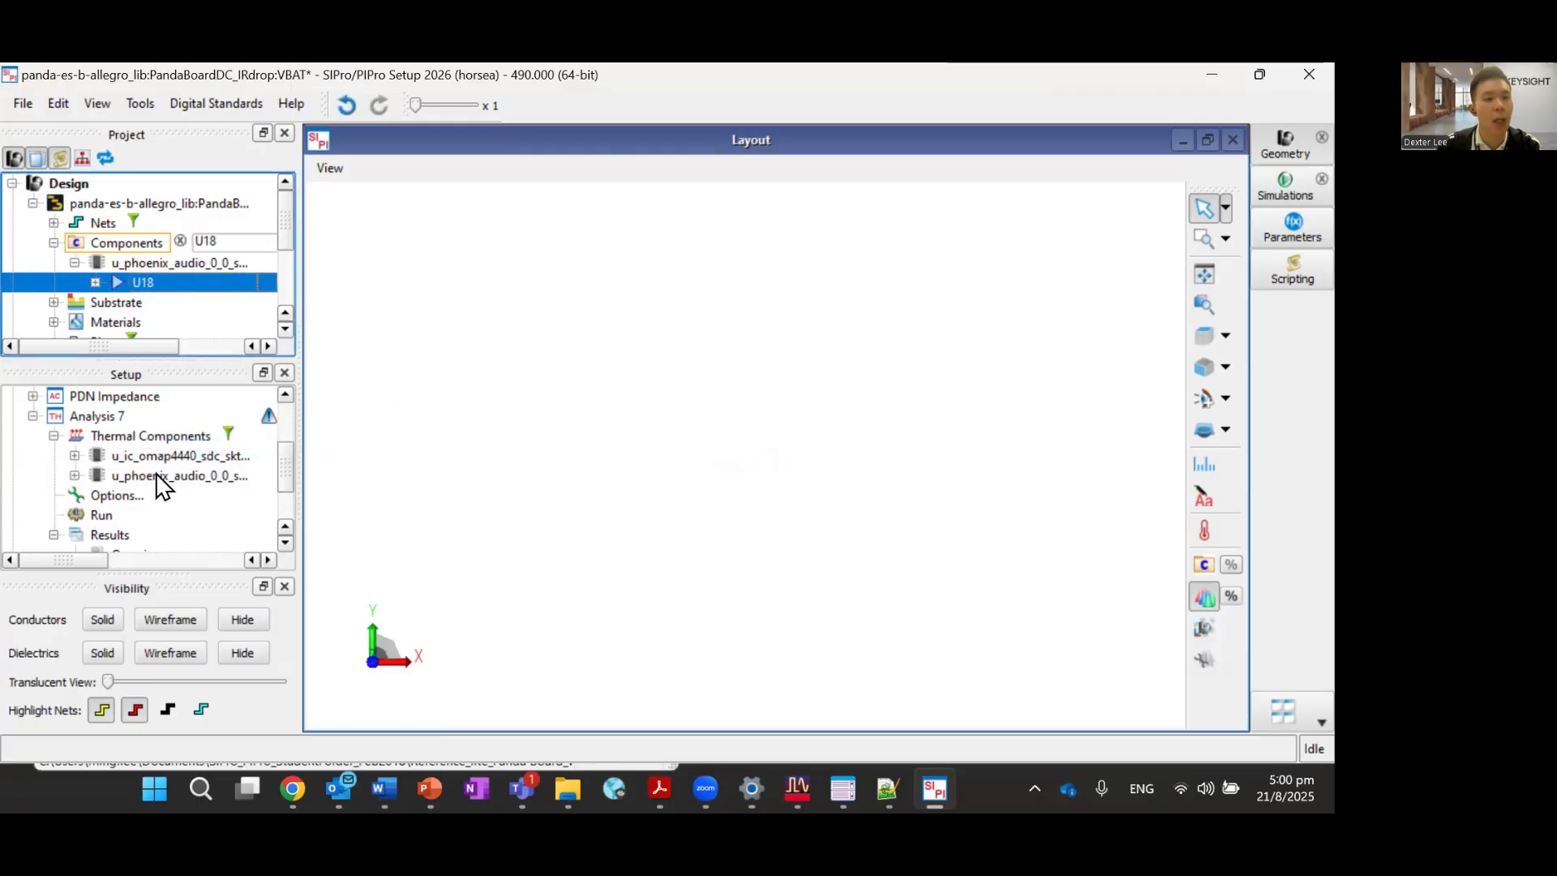
Highlight both thermal components together in the layout to compare their positions on the board.
left_click(151, 457)
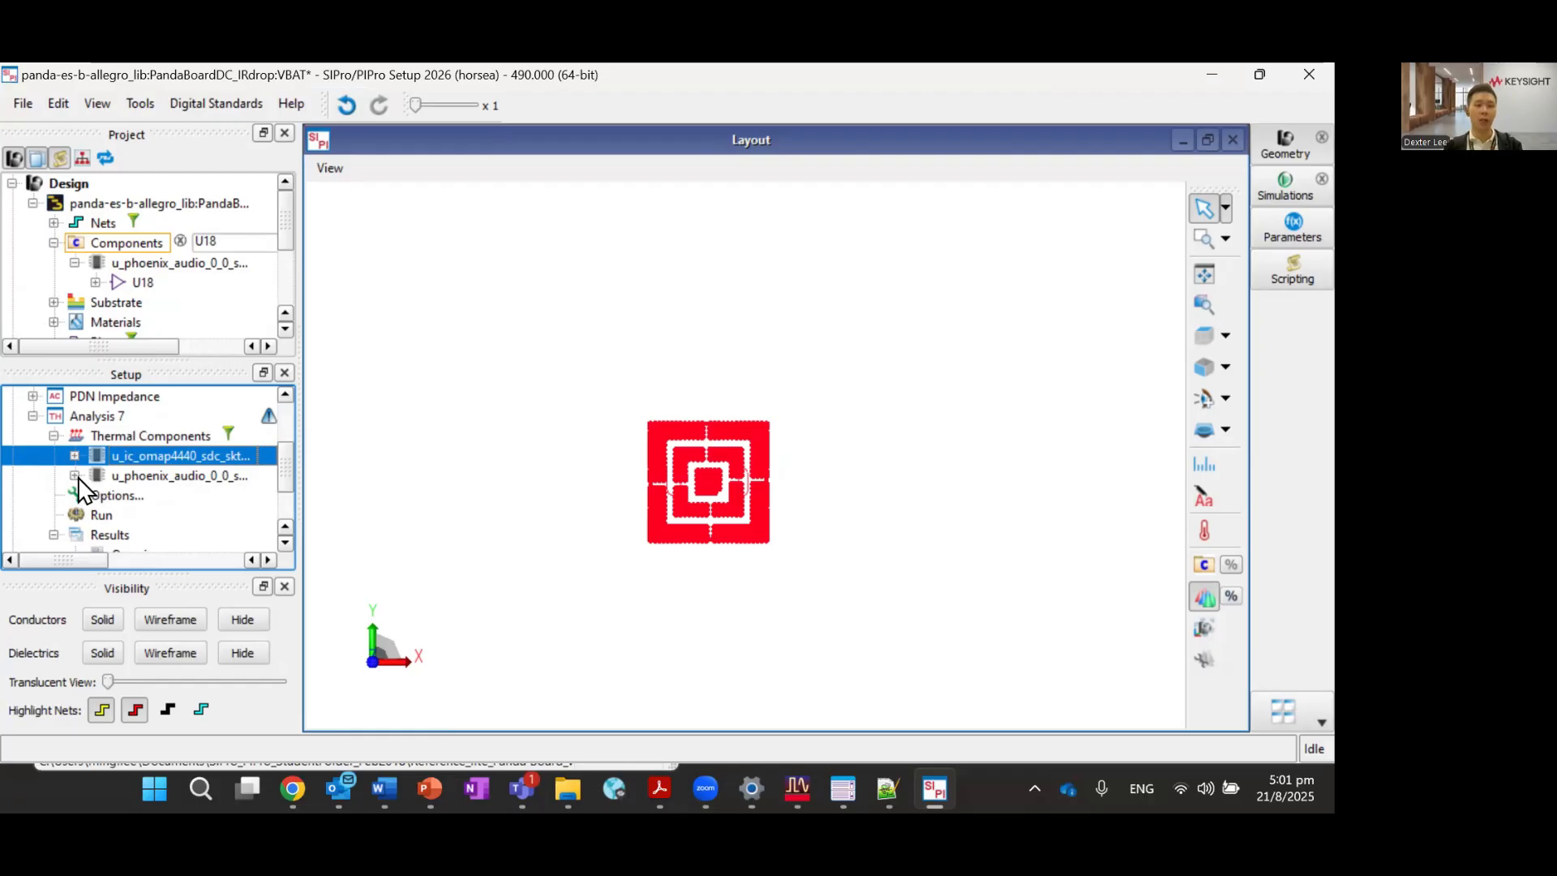
scroll(883, 509, "down", 2)
left_click_drag(817, 488, 714, 412)
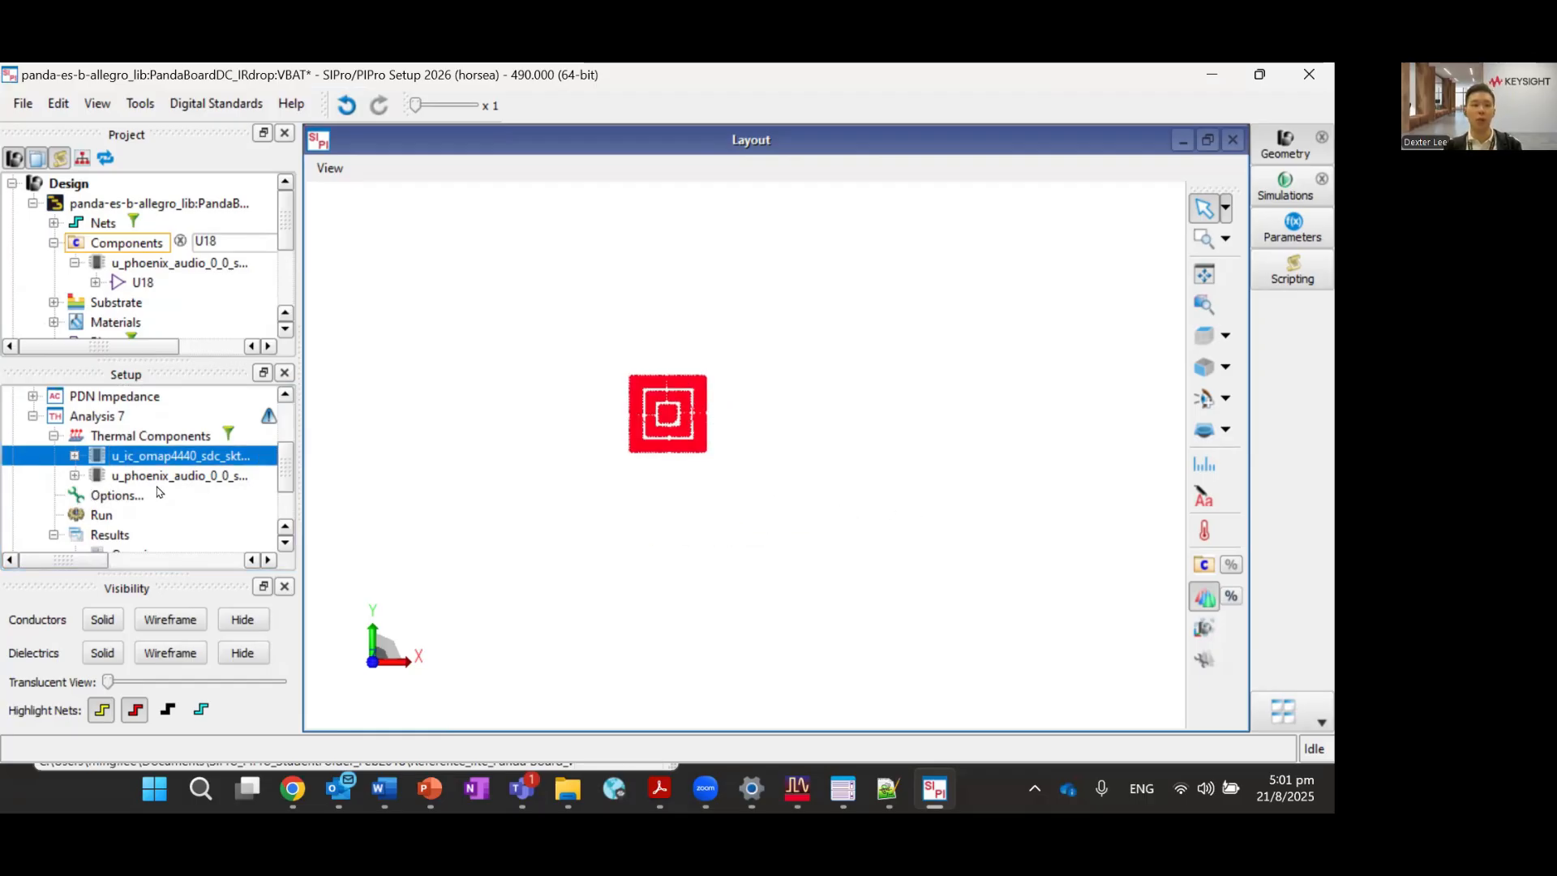
left_click(159, 479, "ctrl")
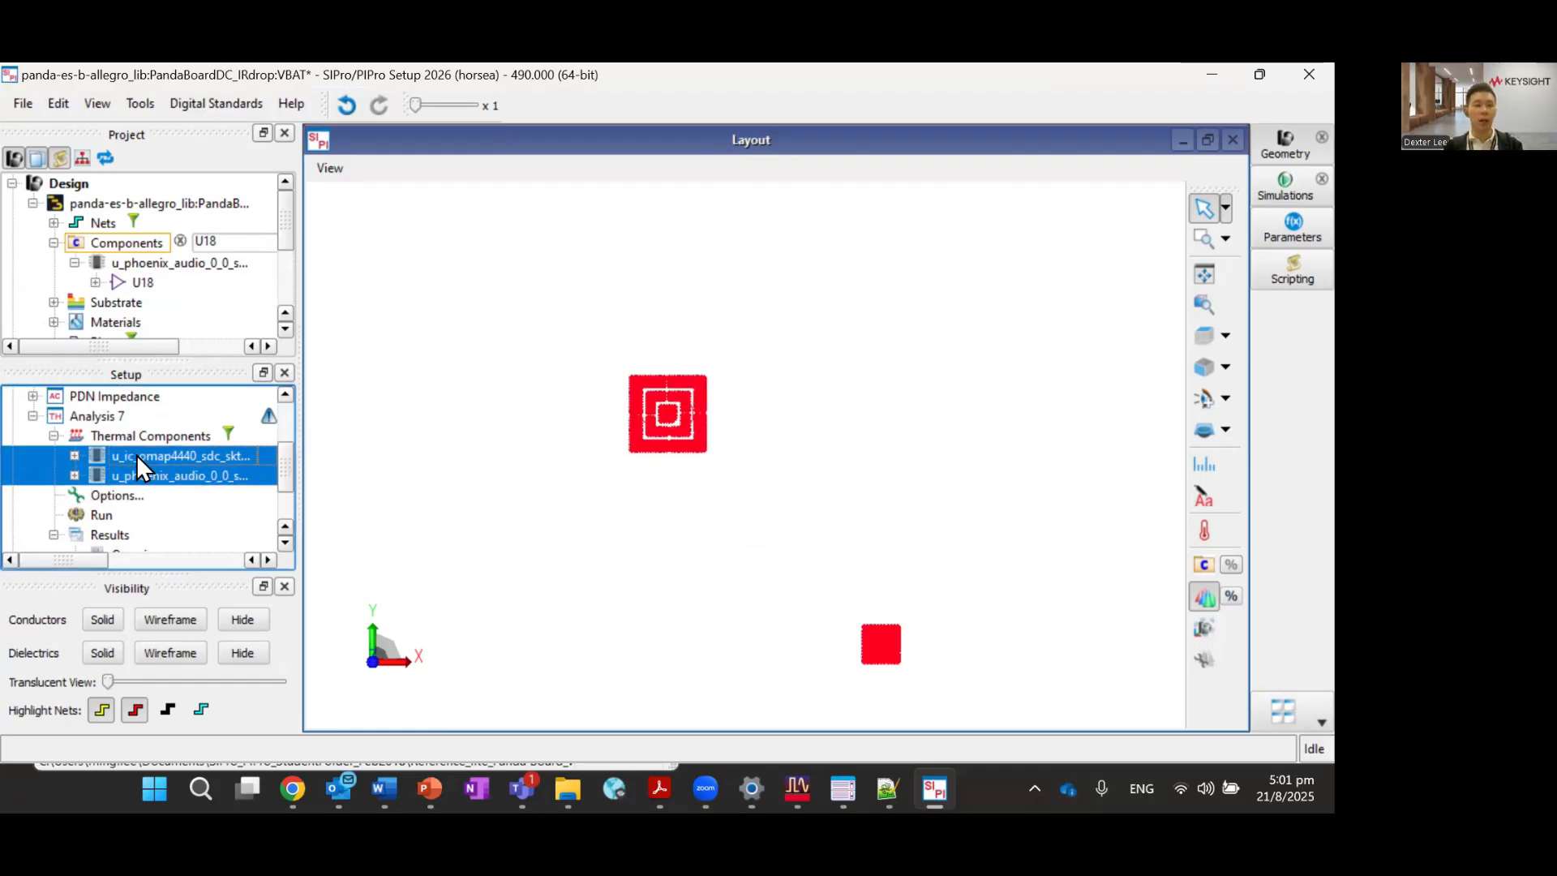
Open the thermal resistance settings of the u_ic_omap4440 component and review the model types, keeping Package.
left_click(143, 454)
double_click(105, 460)
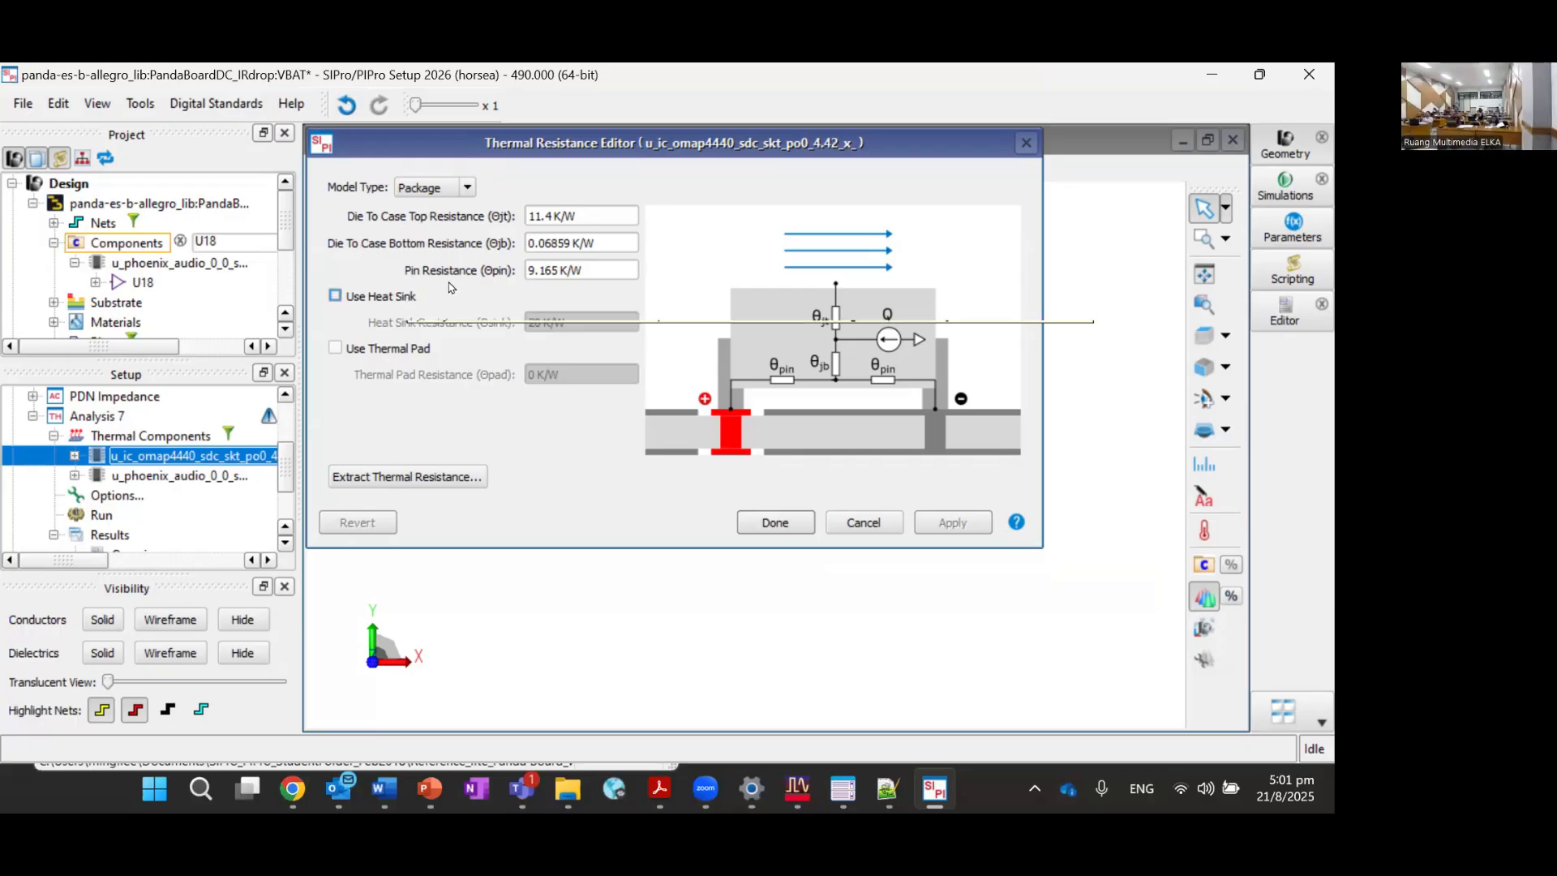
left_click(467, 186)
left_click(470, 187)
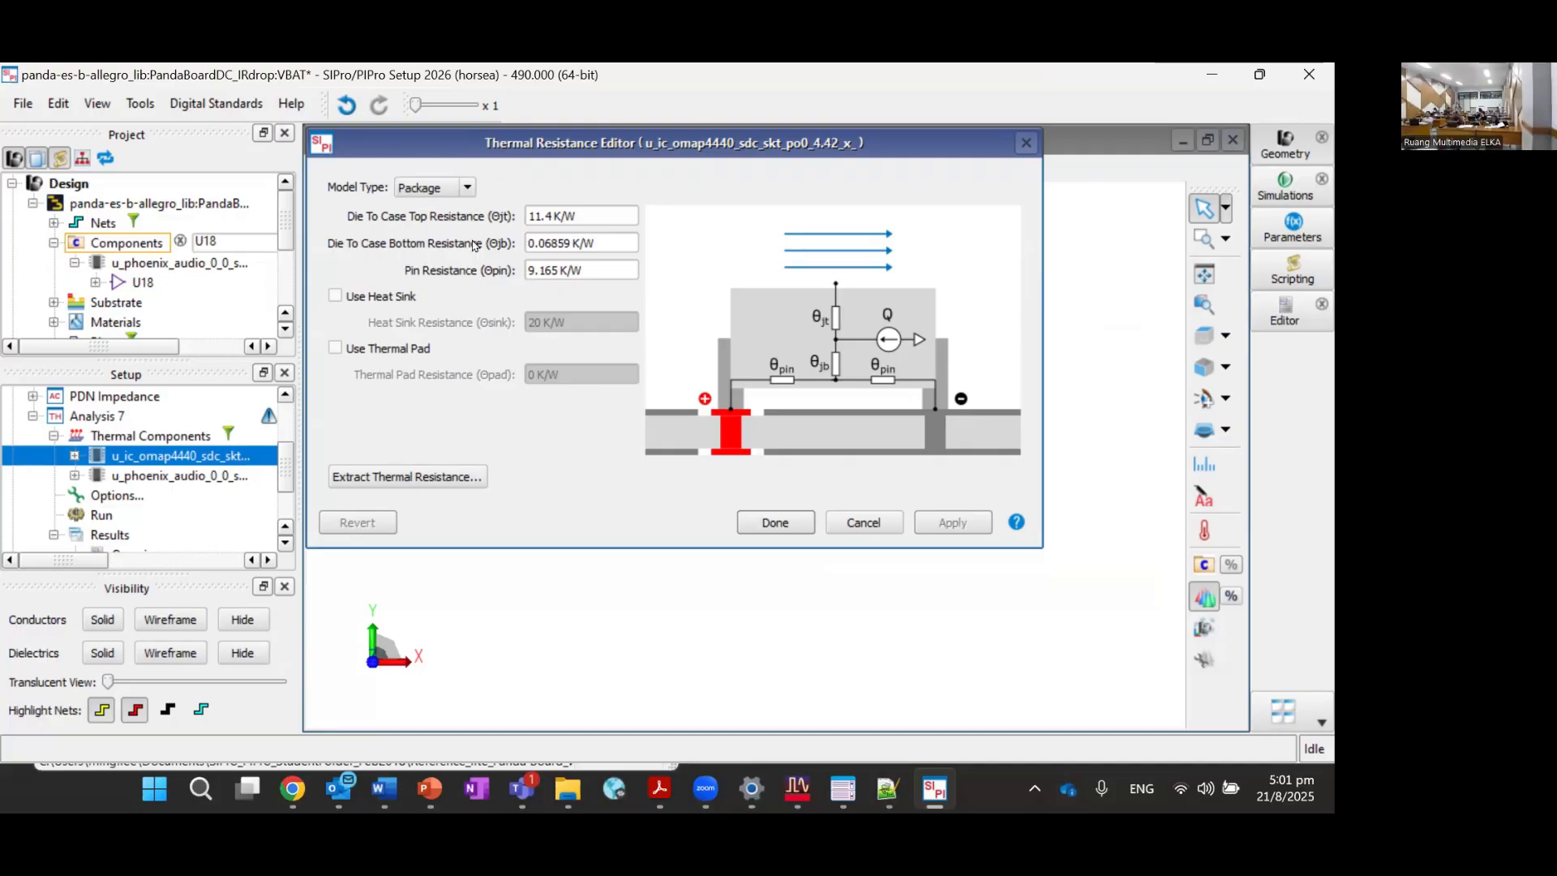
left_click(462, 187)
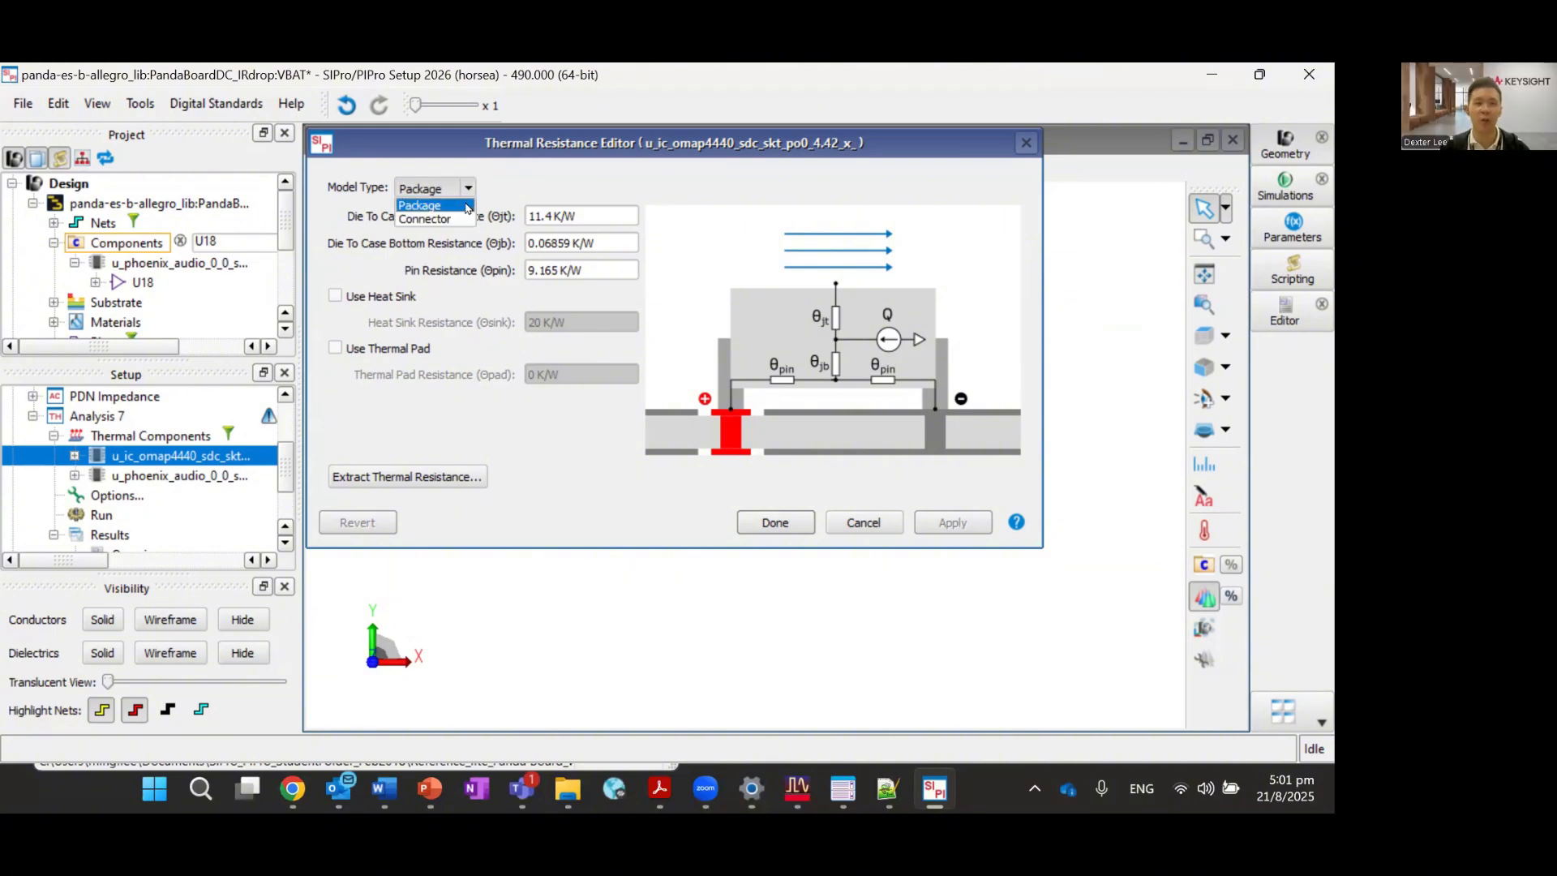
left_click(489, 201)
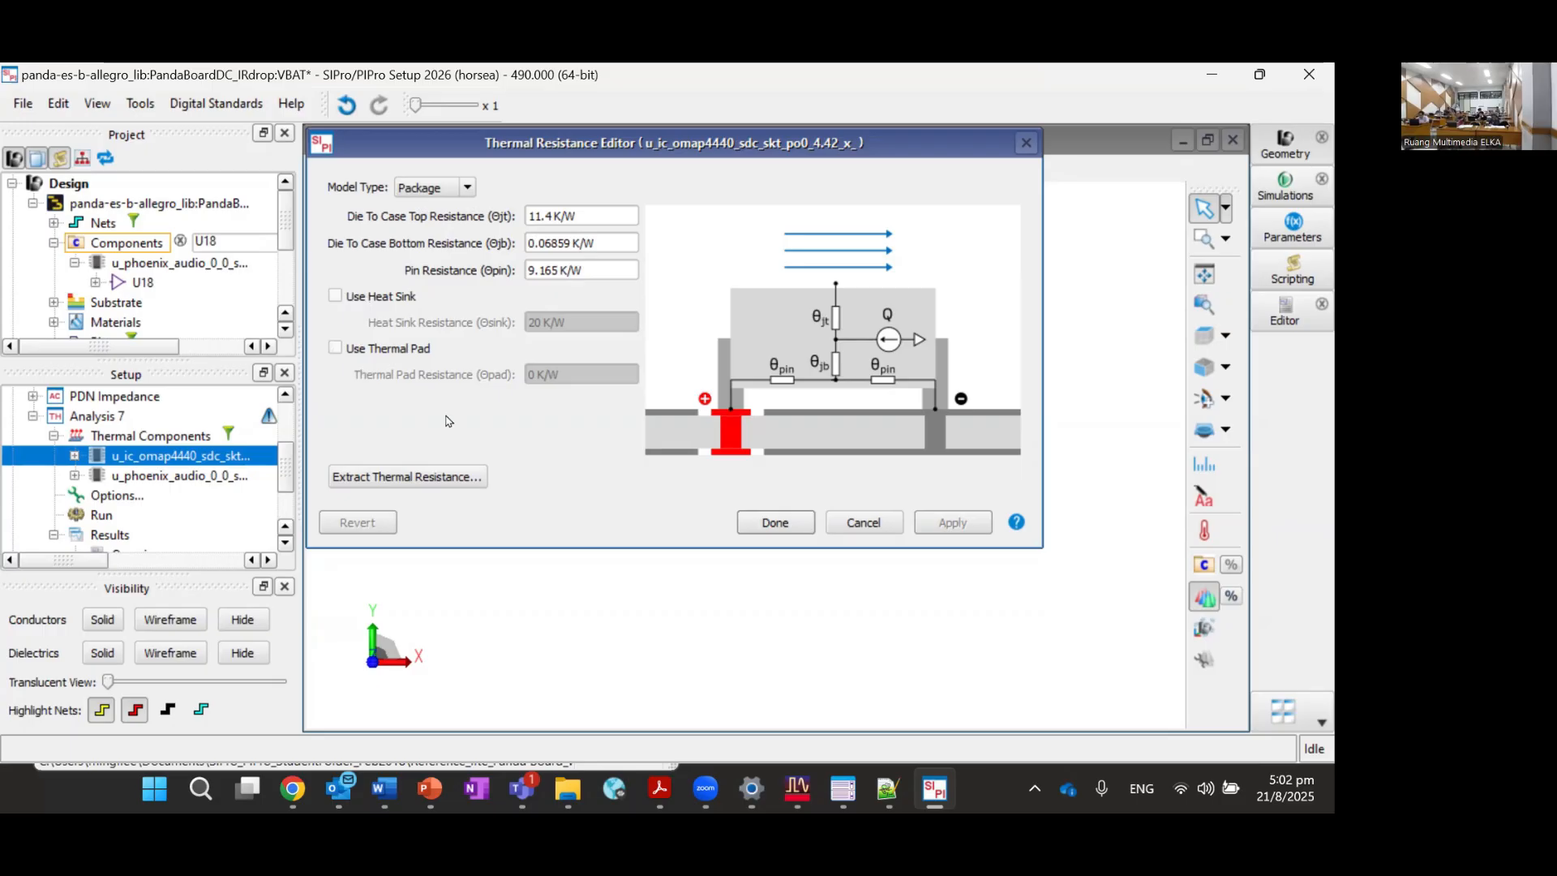
Open the thermal resistance extraction tools for the component and set the package extraction method to JEDEC Measurement.
left_click(431, 480)
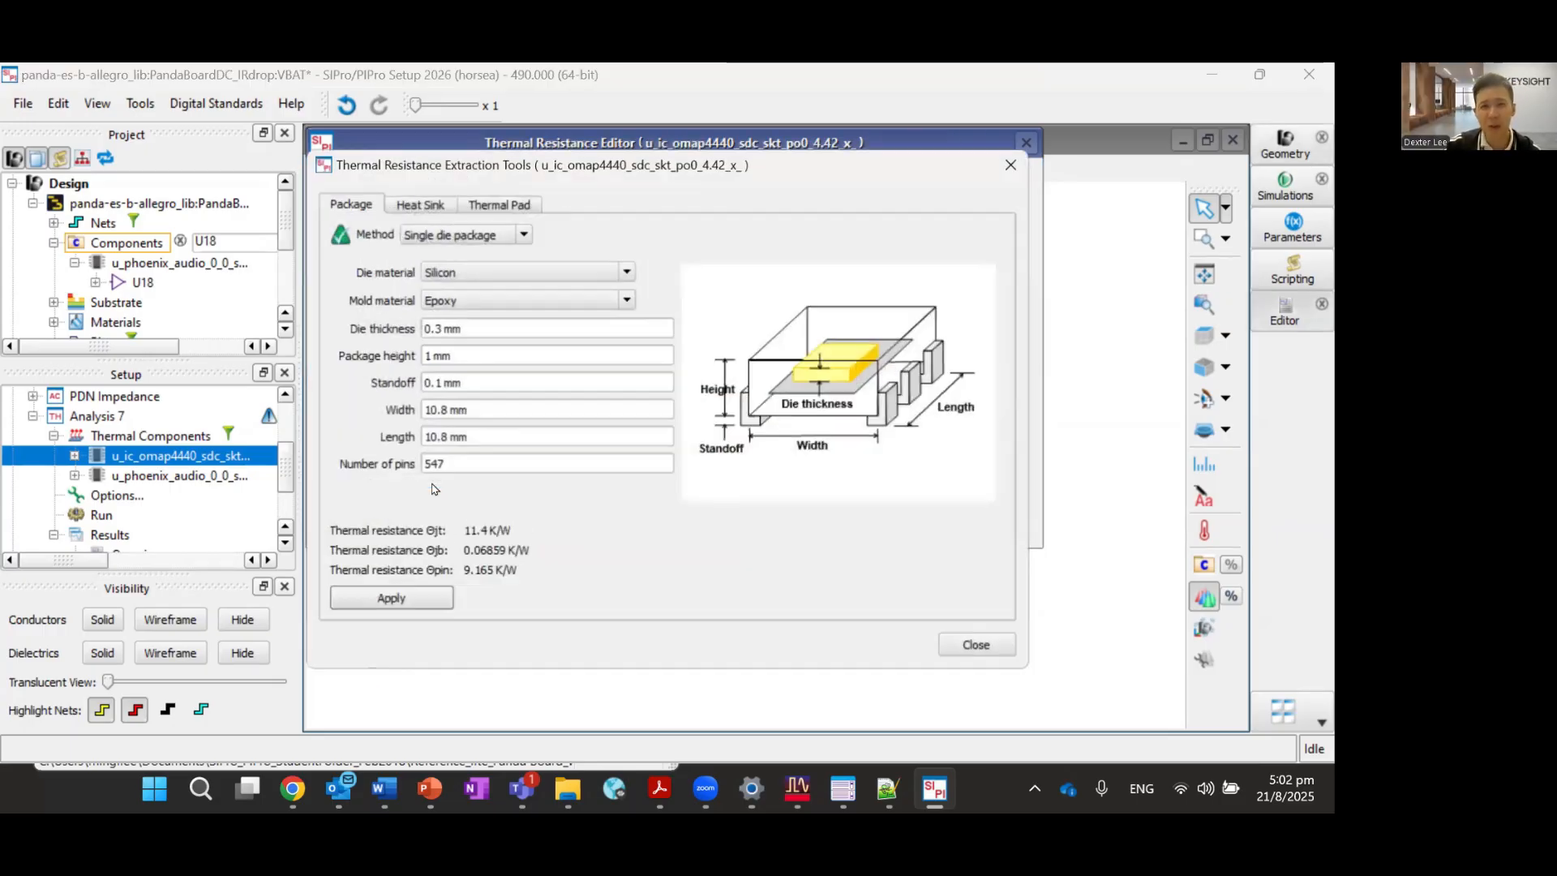
left_click_drag(549, 166, 668, 201)
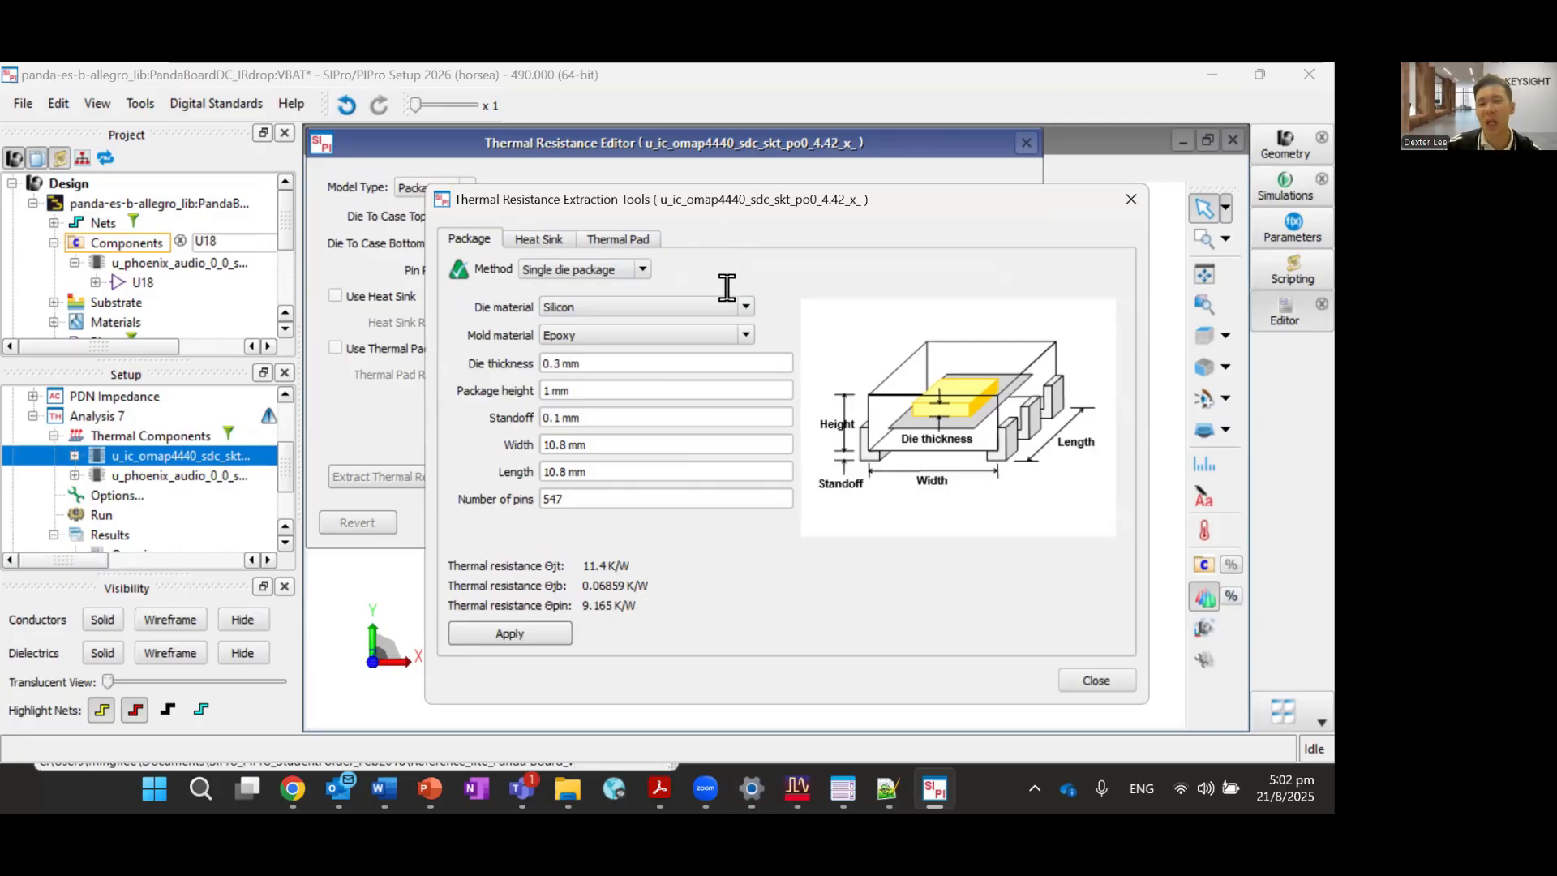
left_click(641, 272)
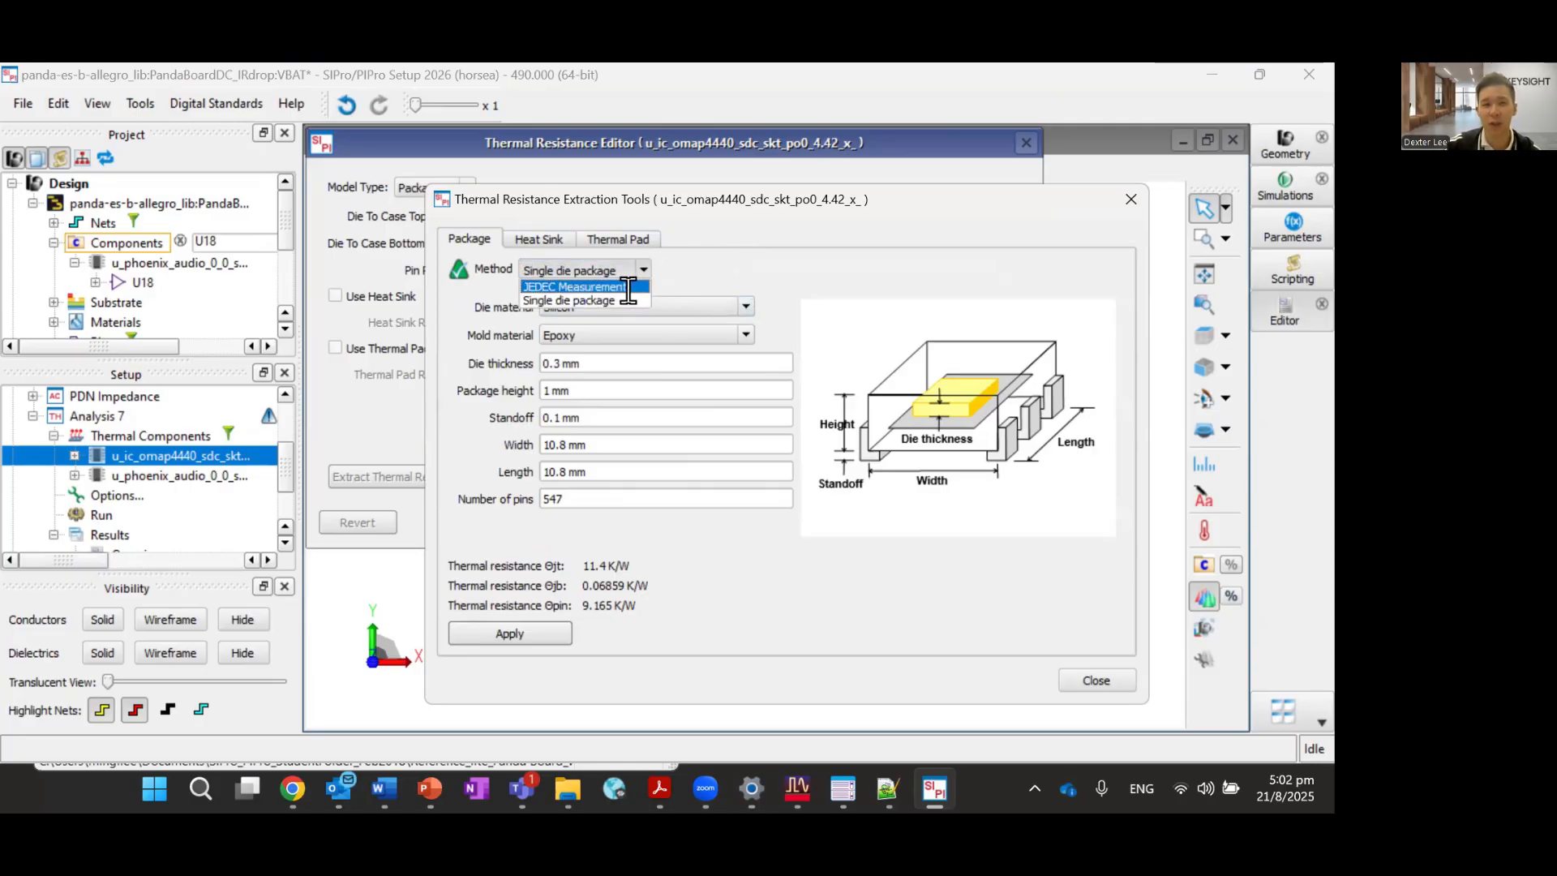
left_click(612, 287)
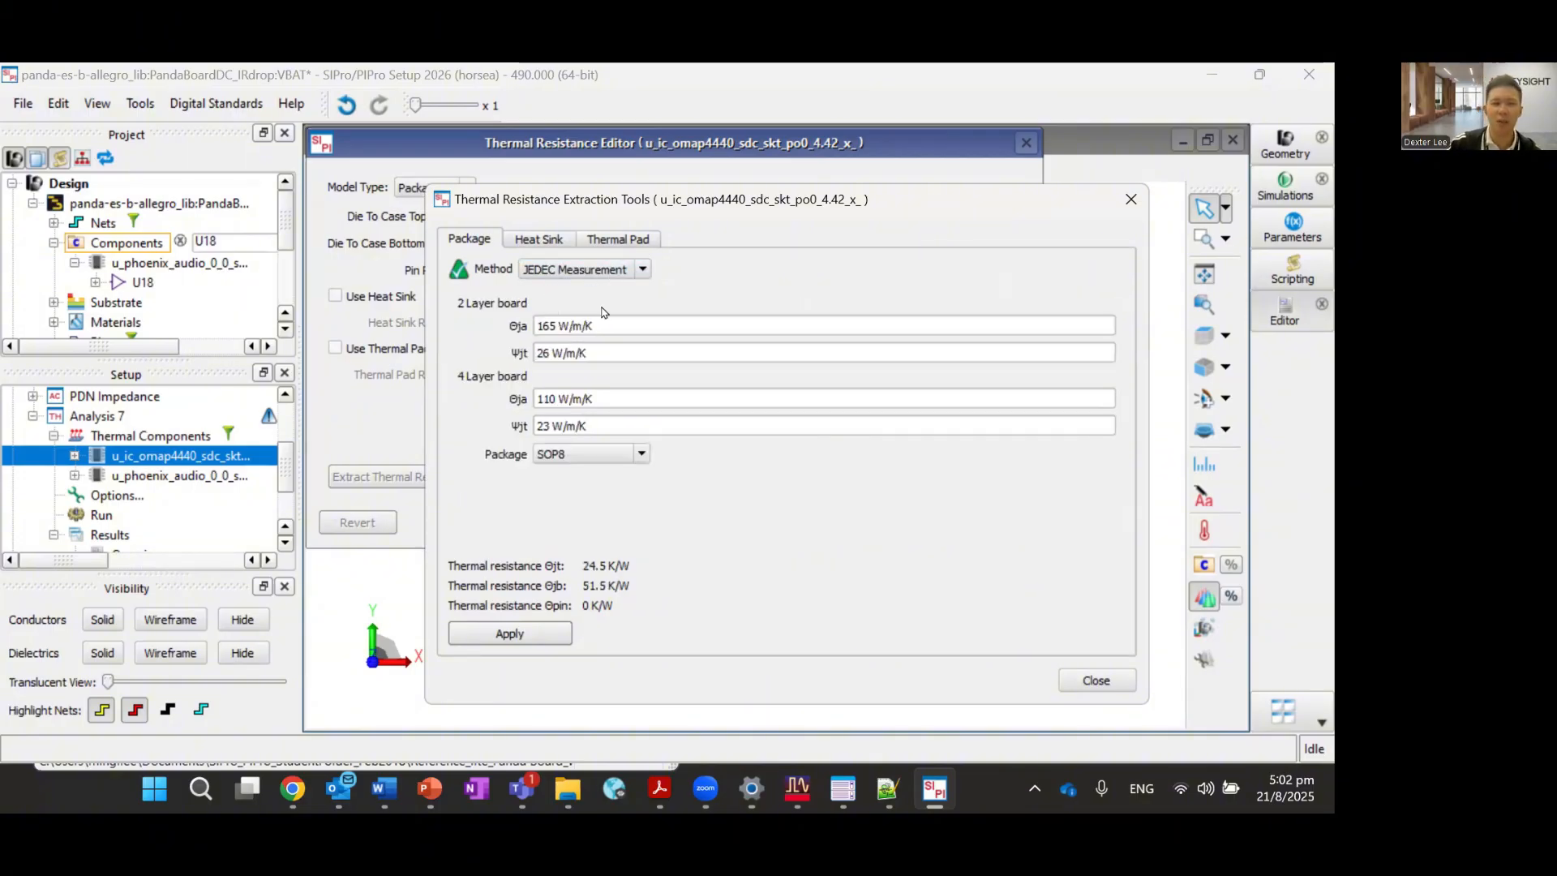
Review the package types offered for the JEDEC measurement, keeping SOP8, and switch the extraction method to Single die package.
left_click(636, 454)
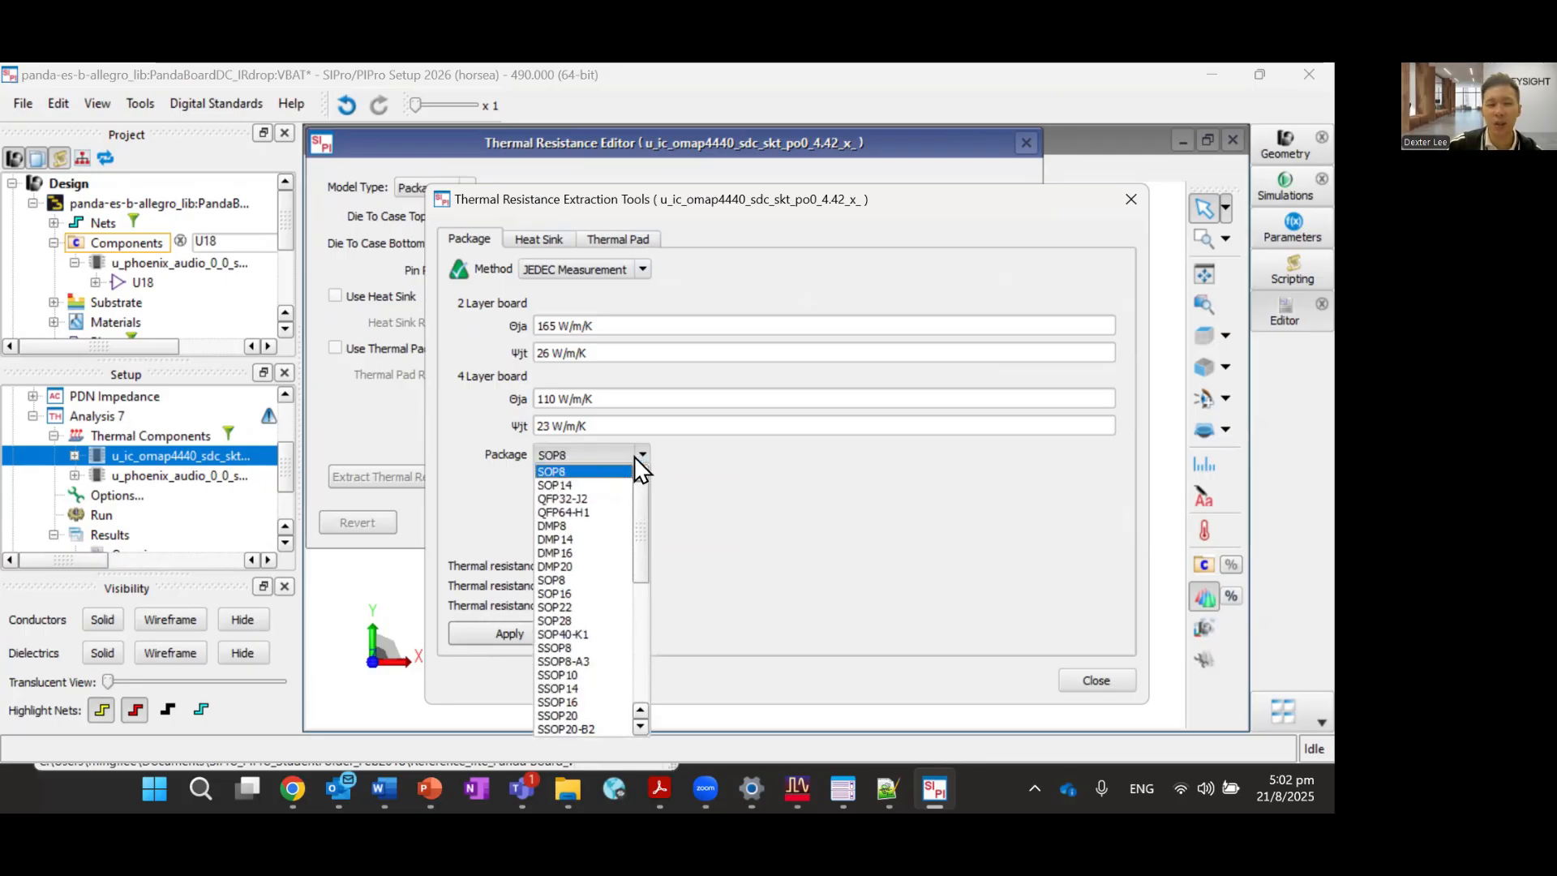
scroll(575, 590, "down", 8)
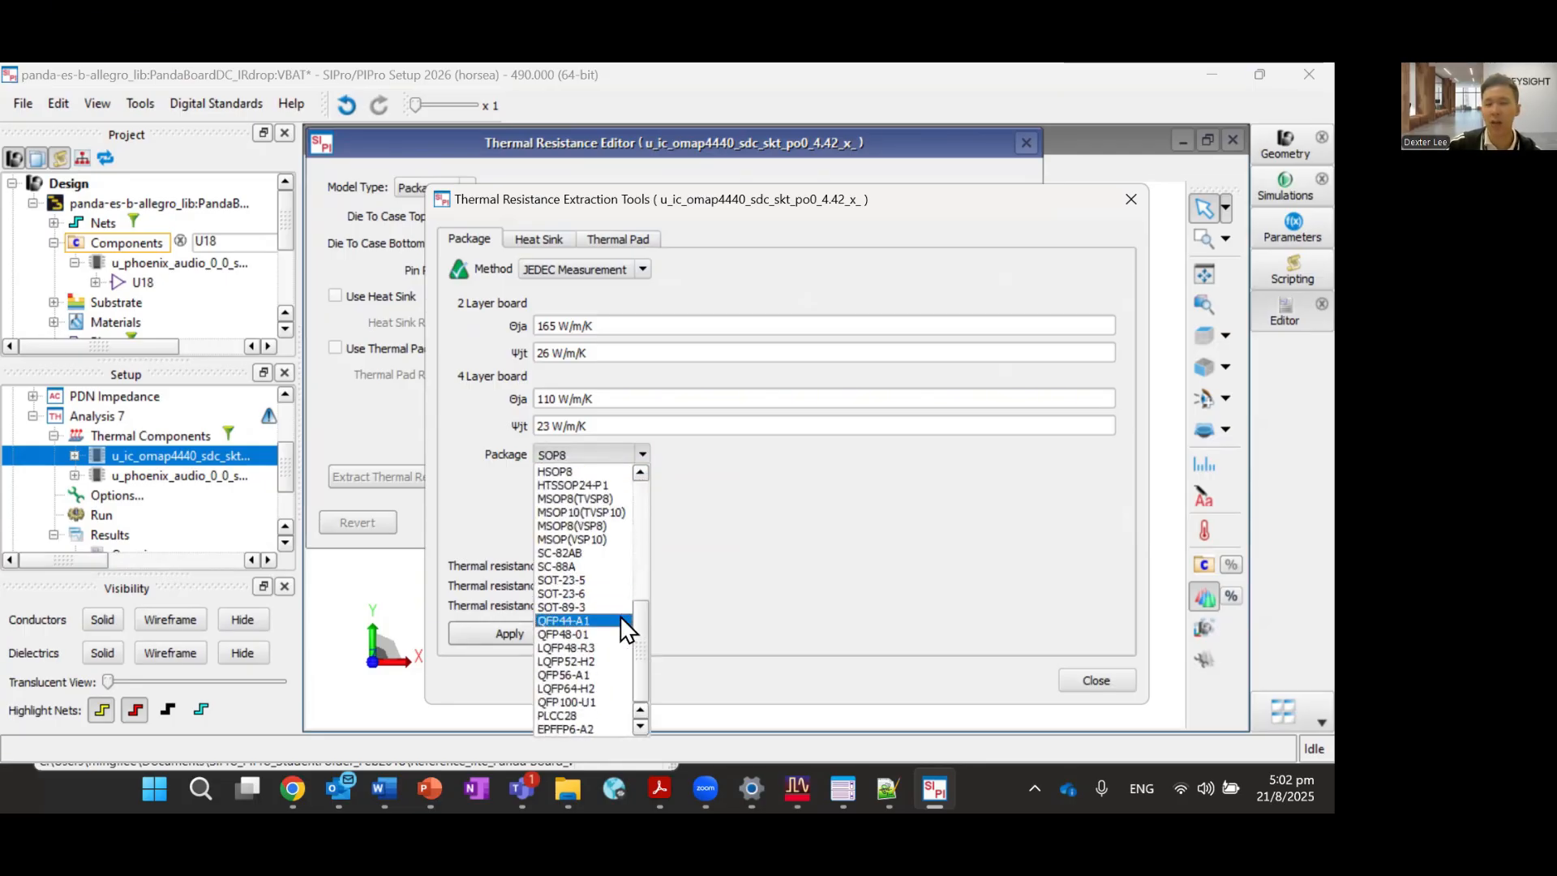
left_click(689, 479)
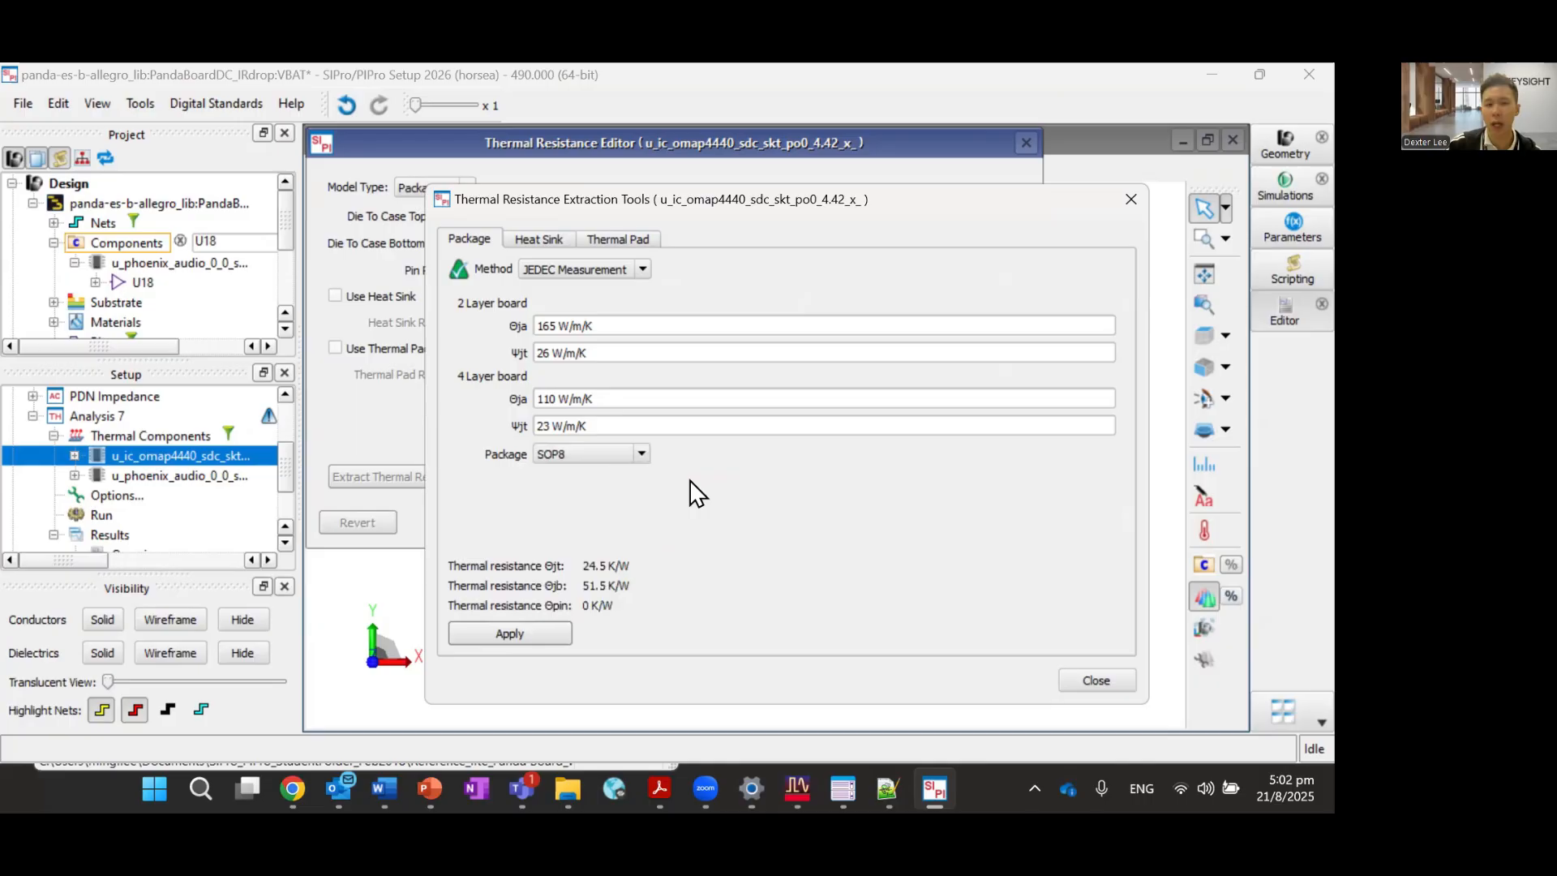
left_click(647, 271)
left_click(610, 300)
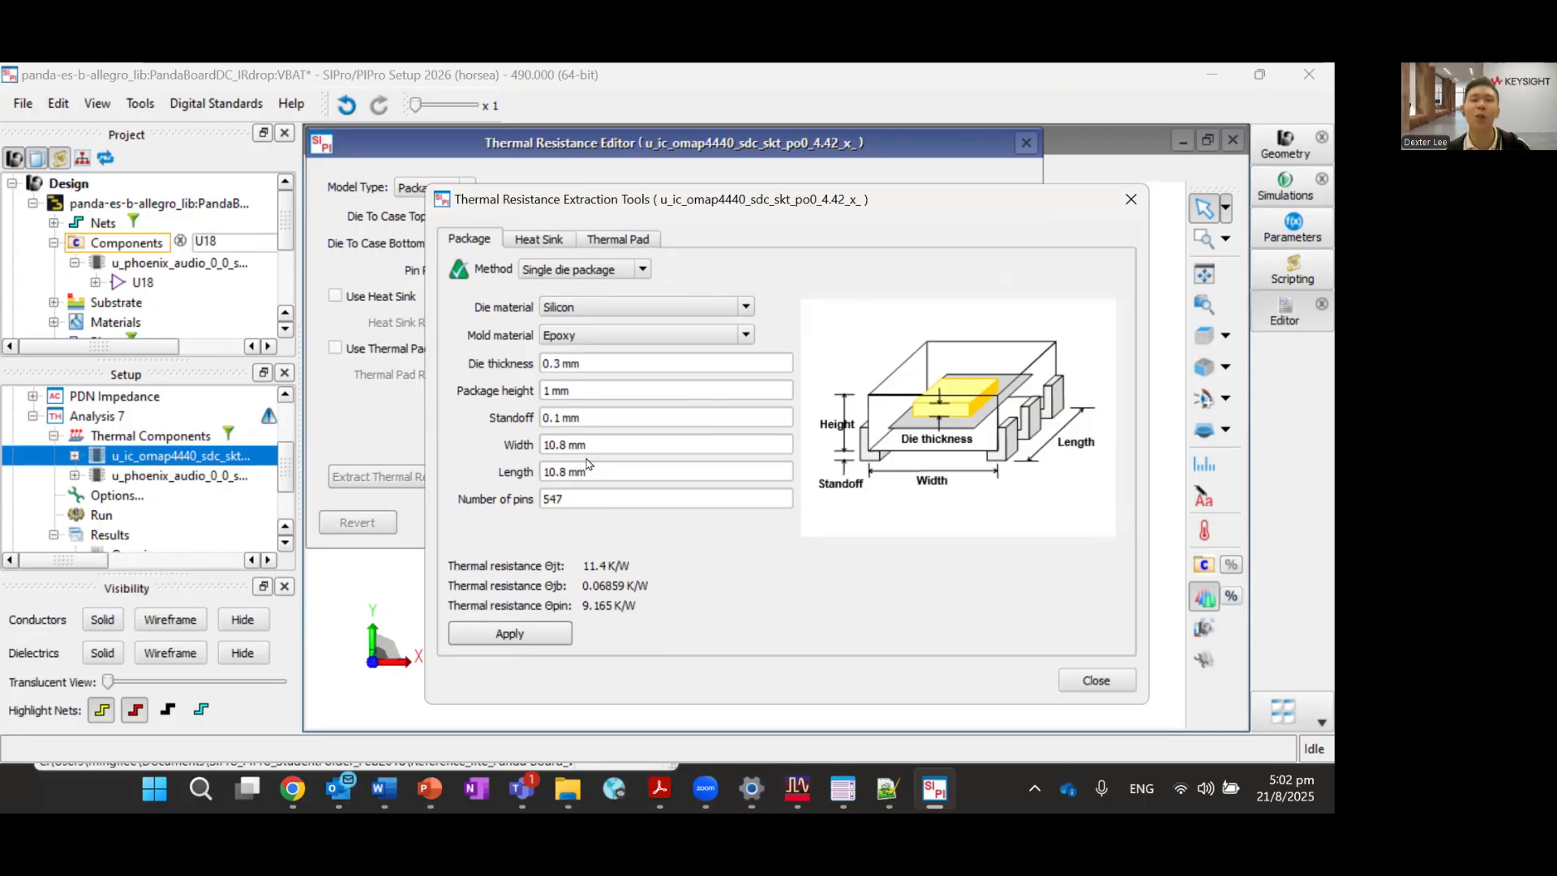
Review the heat sink and thermal pad extraction settings, and leave the thermal resistance editor without applying changes.
left_click(539, 239)
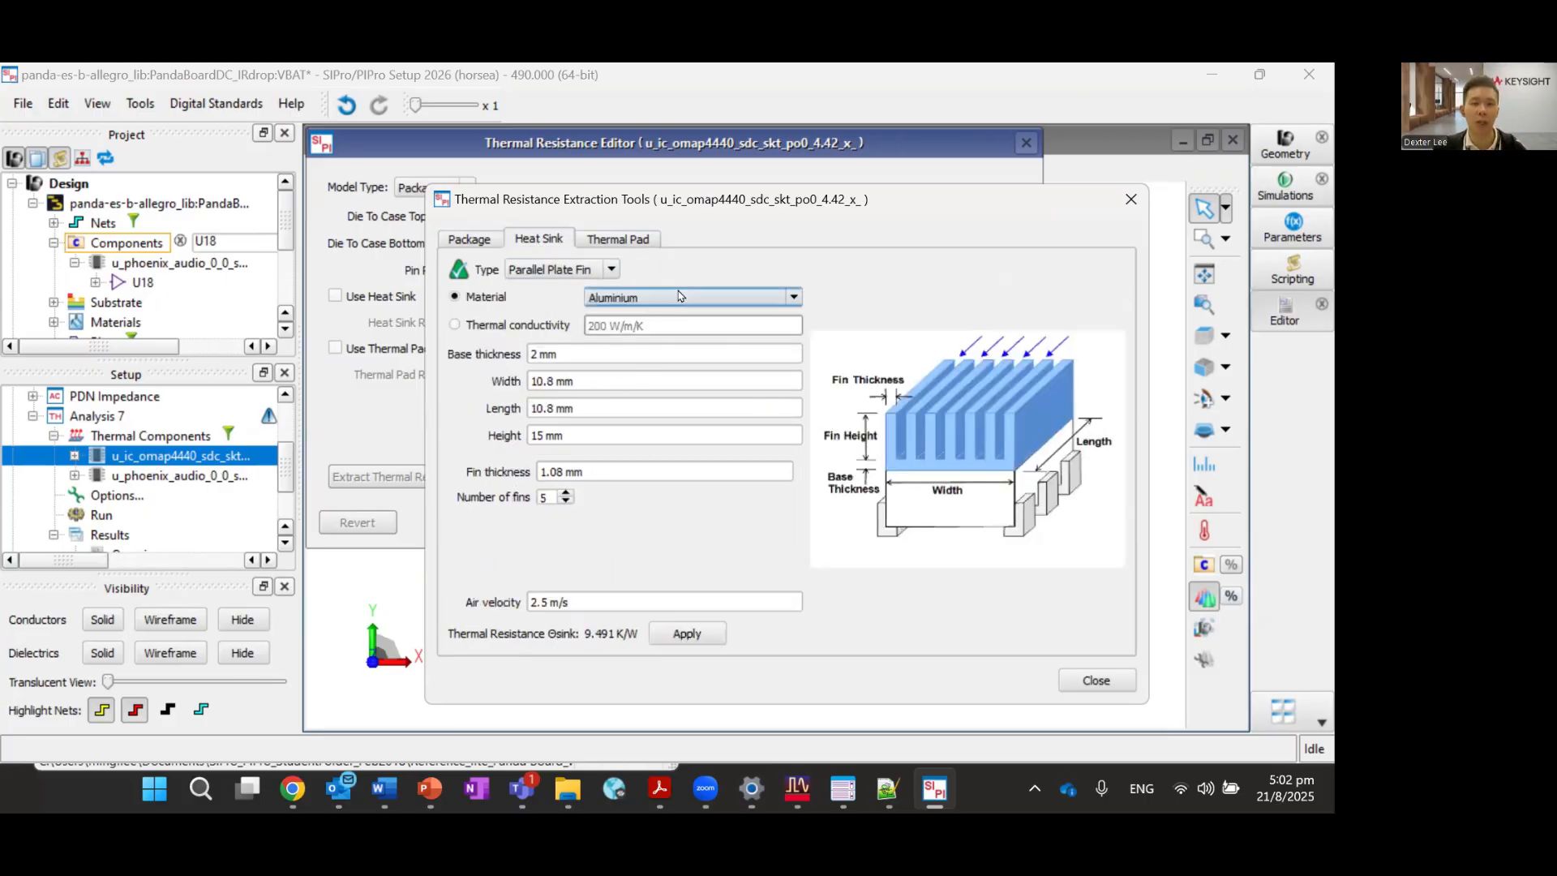
left_click(617, 239)
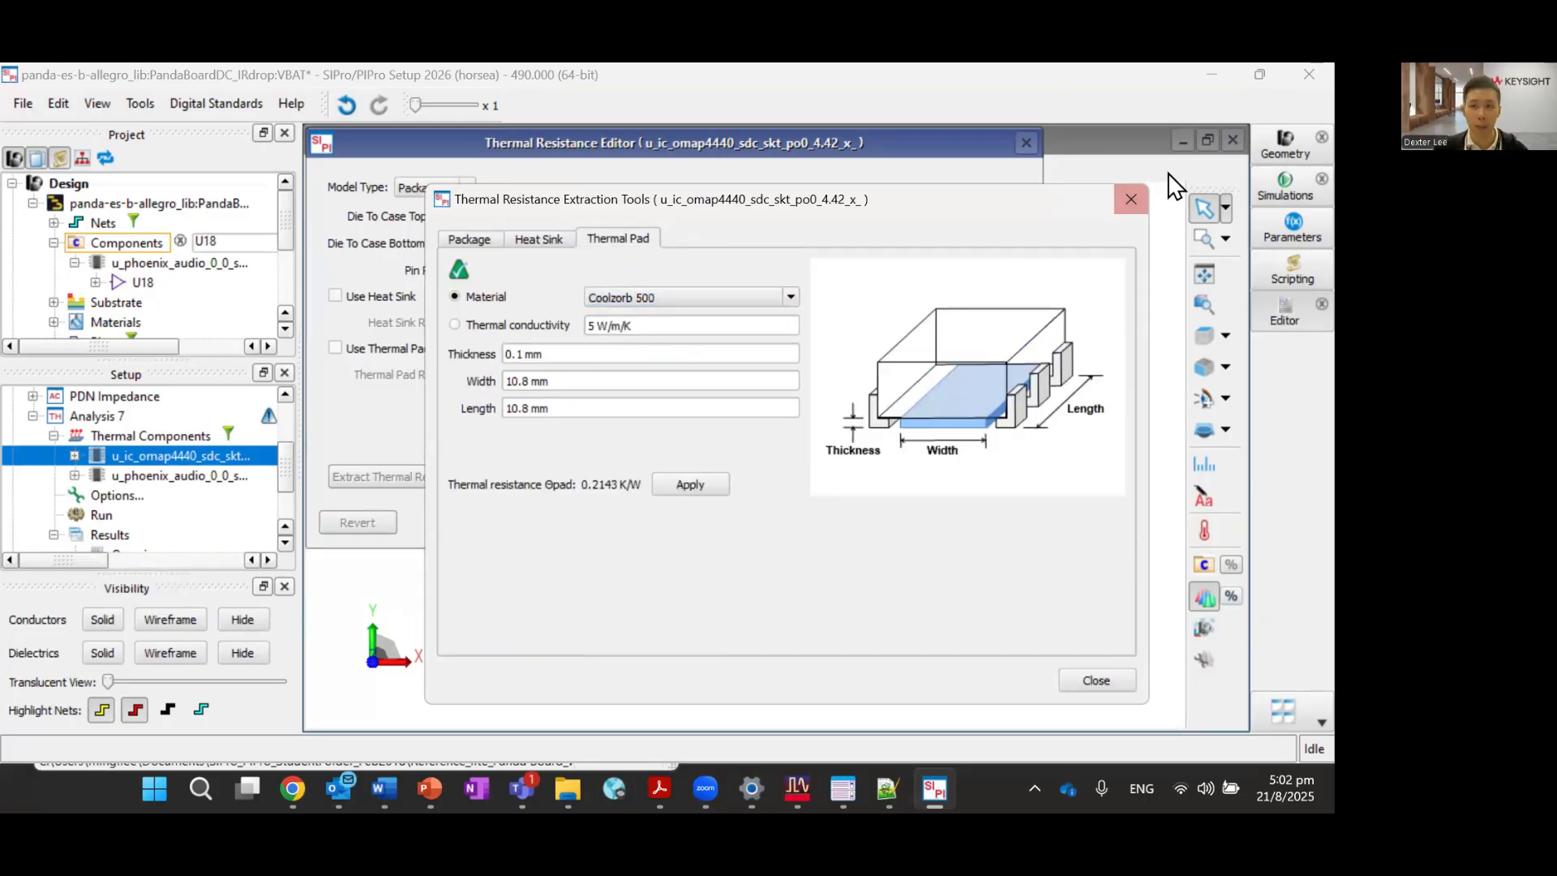
left_click(1130, 198)
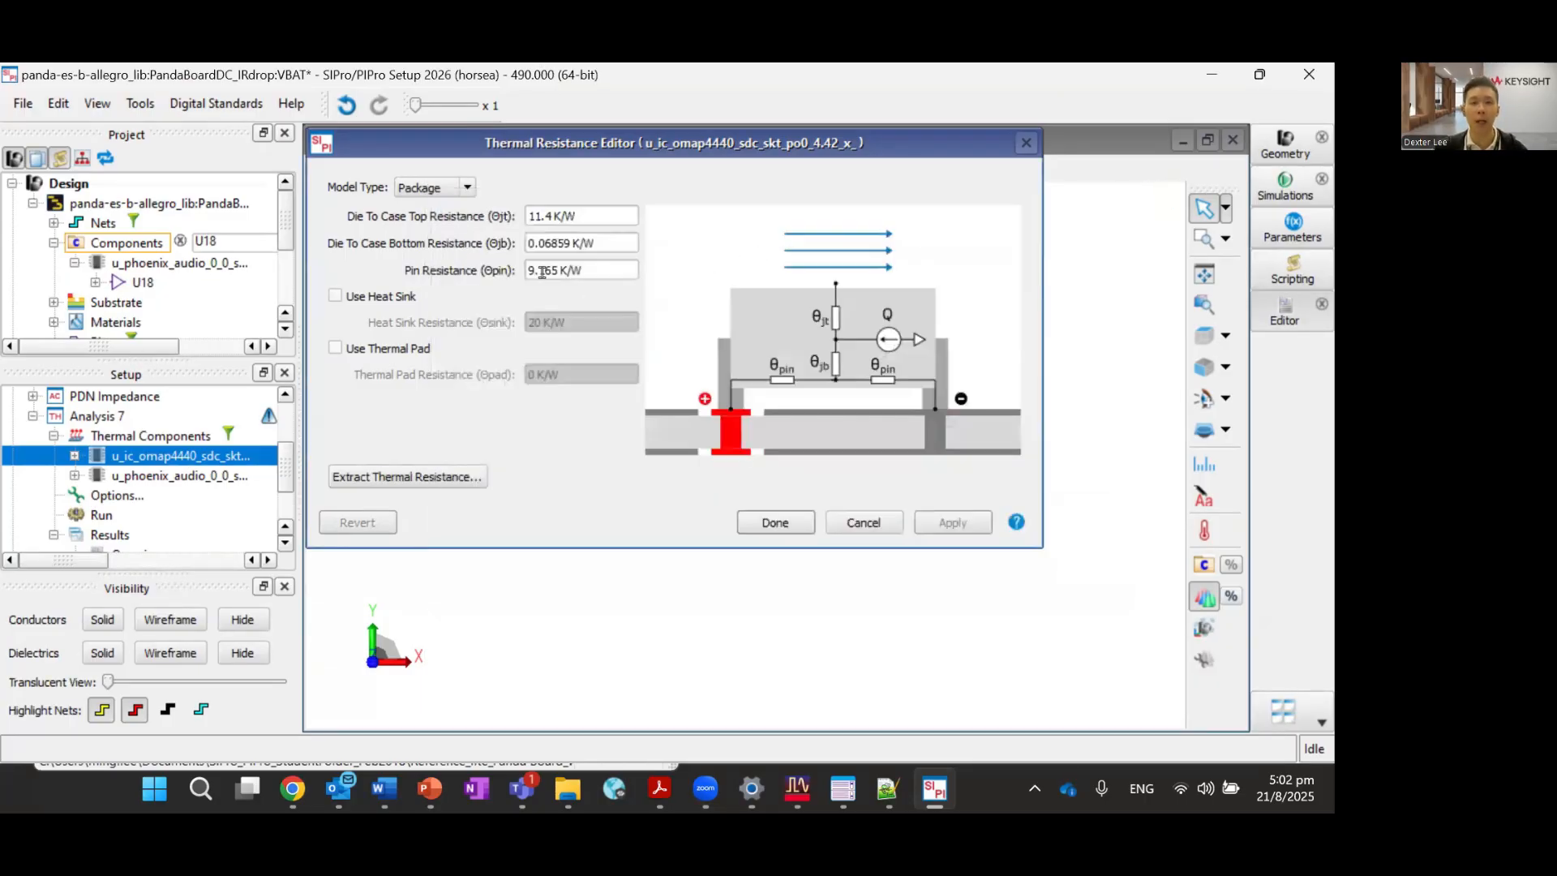
left_click(881, 525)
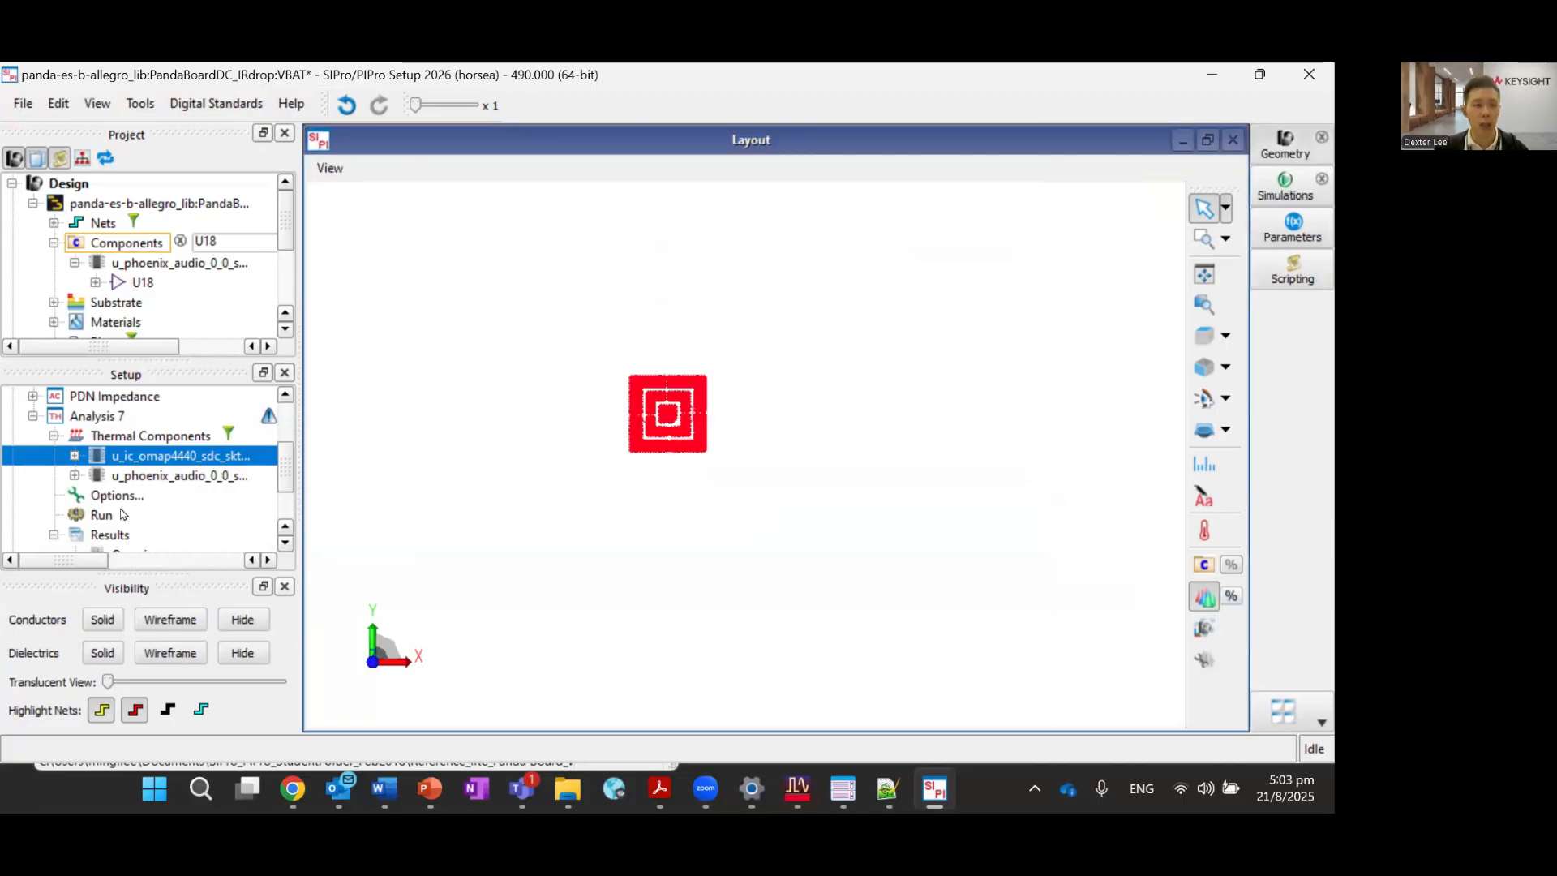
Open the thermal source properties of all thermal components in Analysis 7 and keep Heat Source as U18's type.
right_click(146, 439)
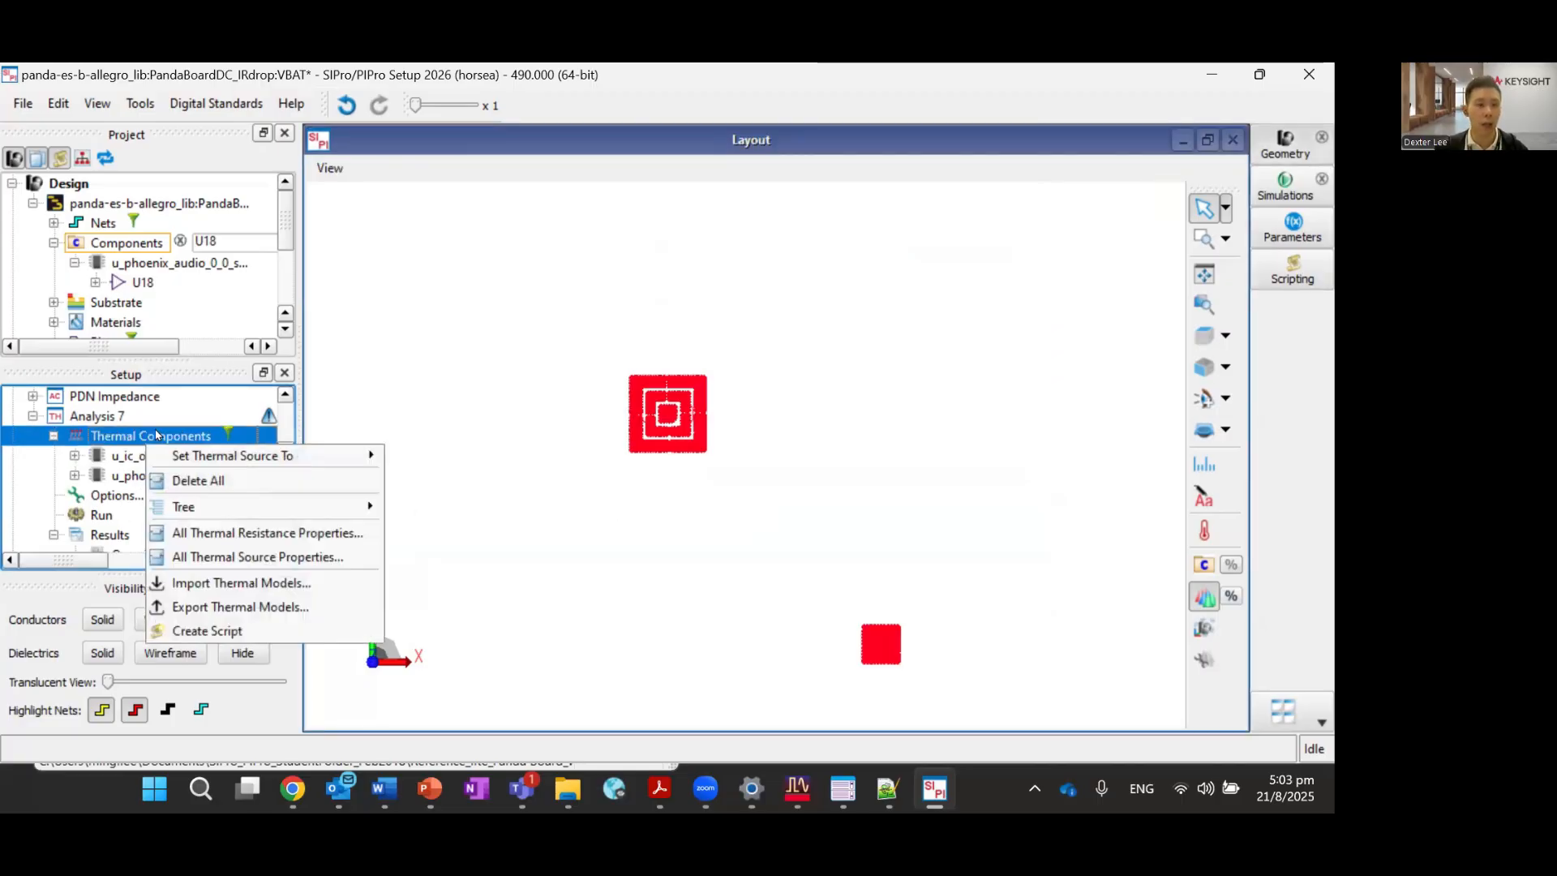
left_click(242, 557)
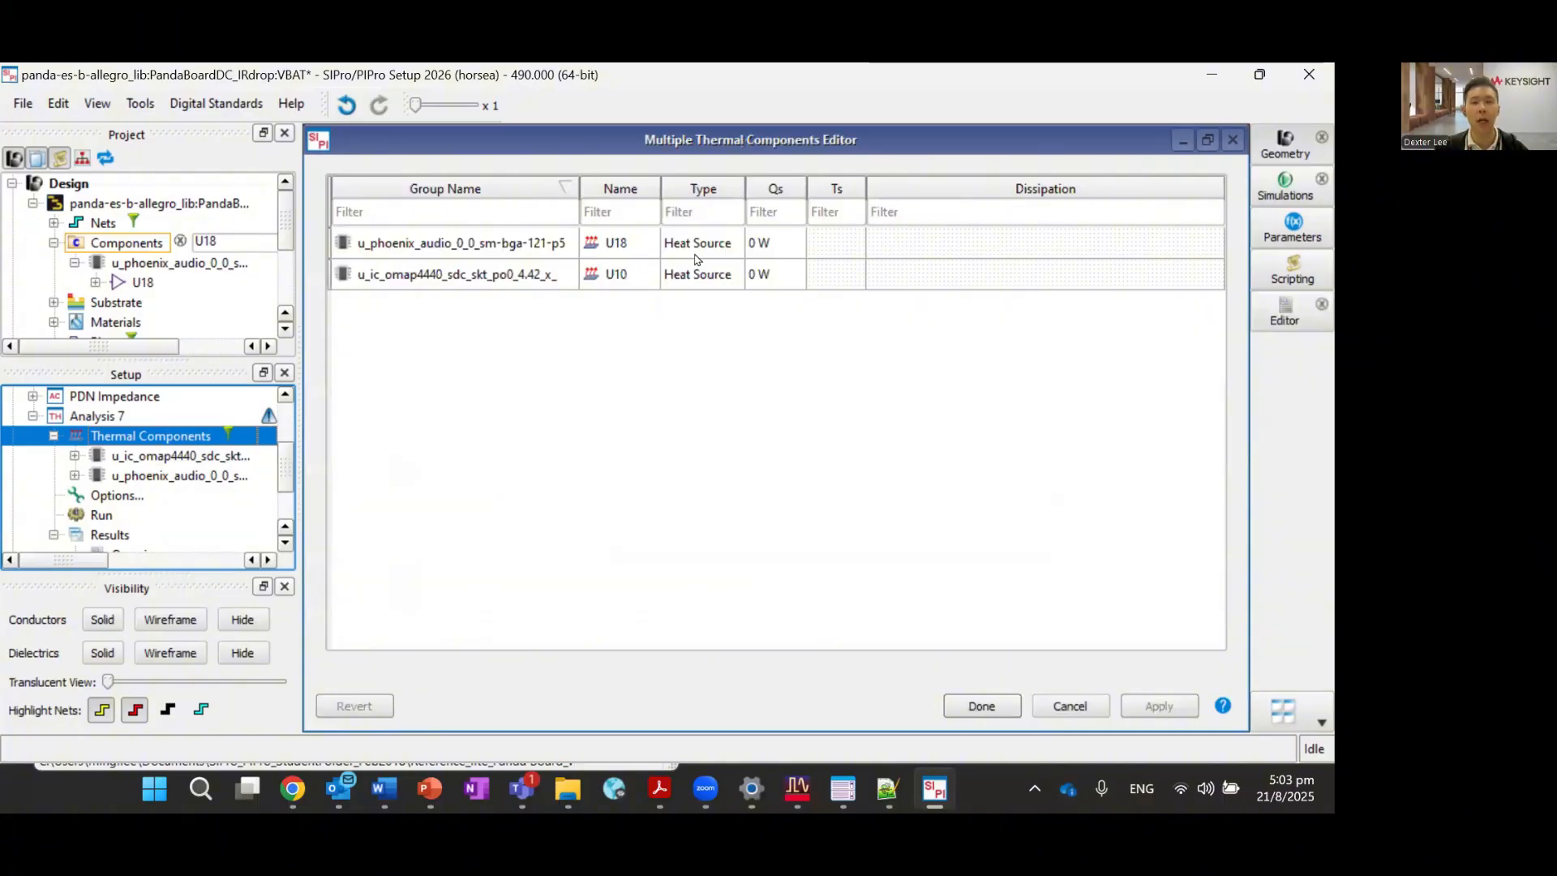
left_click(738, 250)
left_click(762, 247)
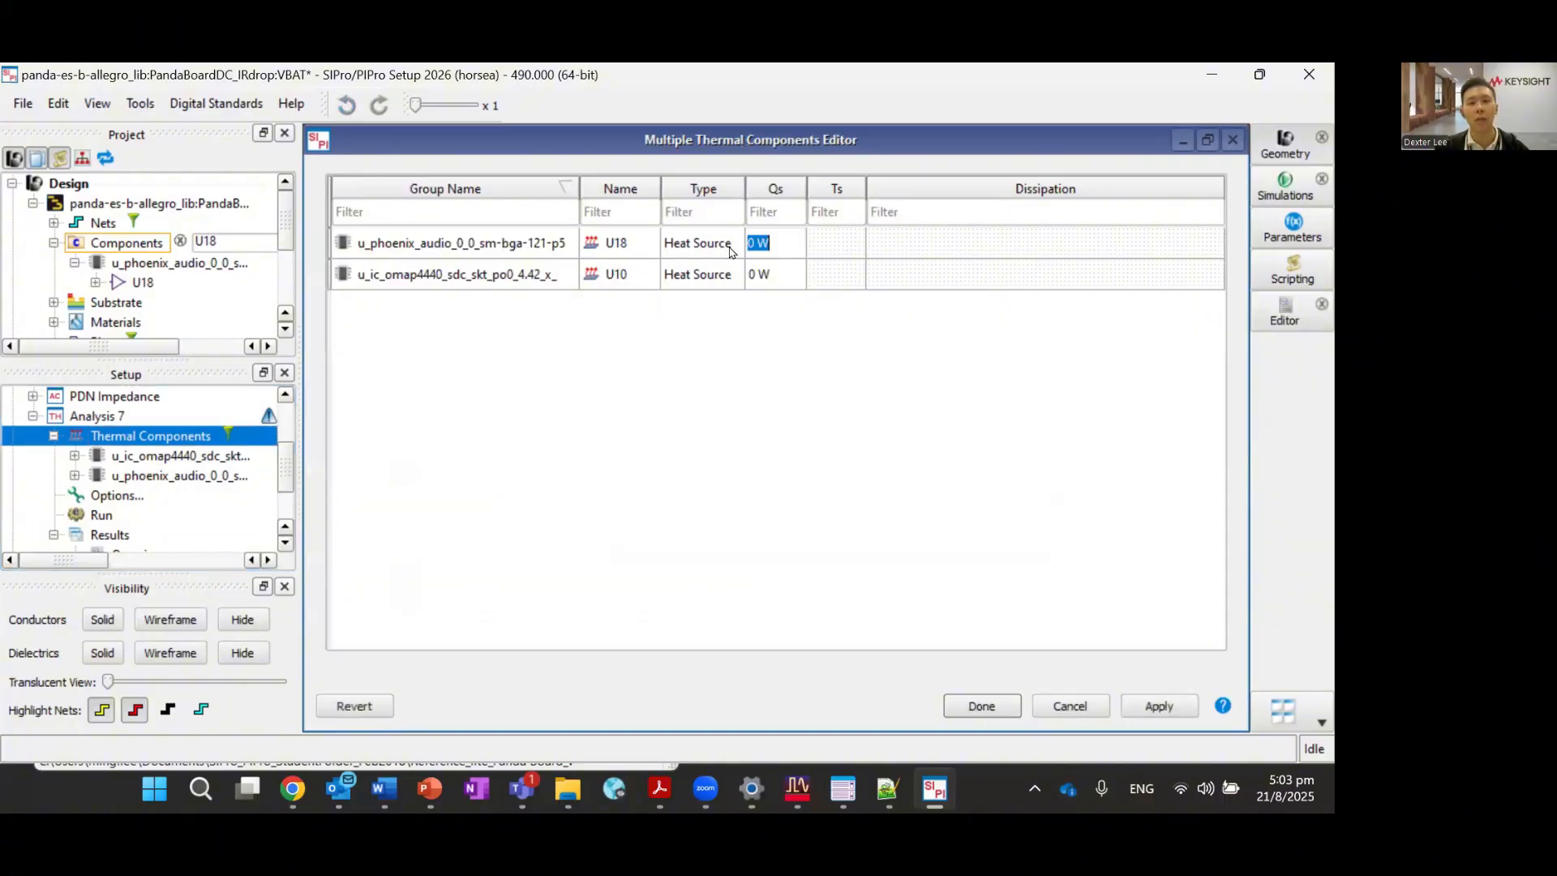
left_click(736, 253)
left_click(736, 253)
left_click(736, 247)
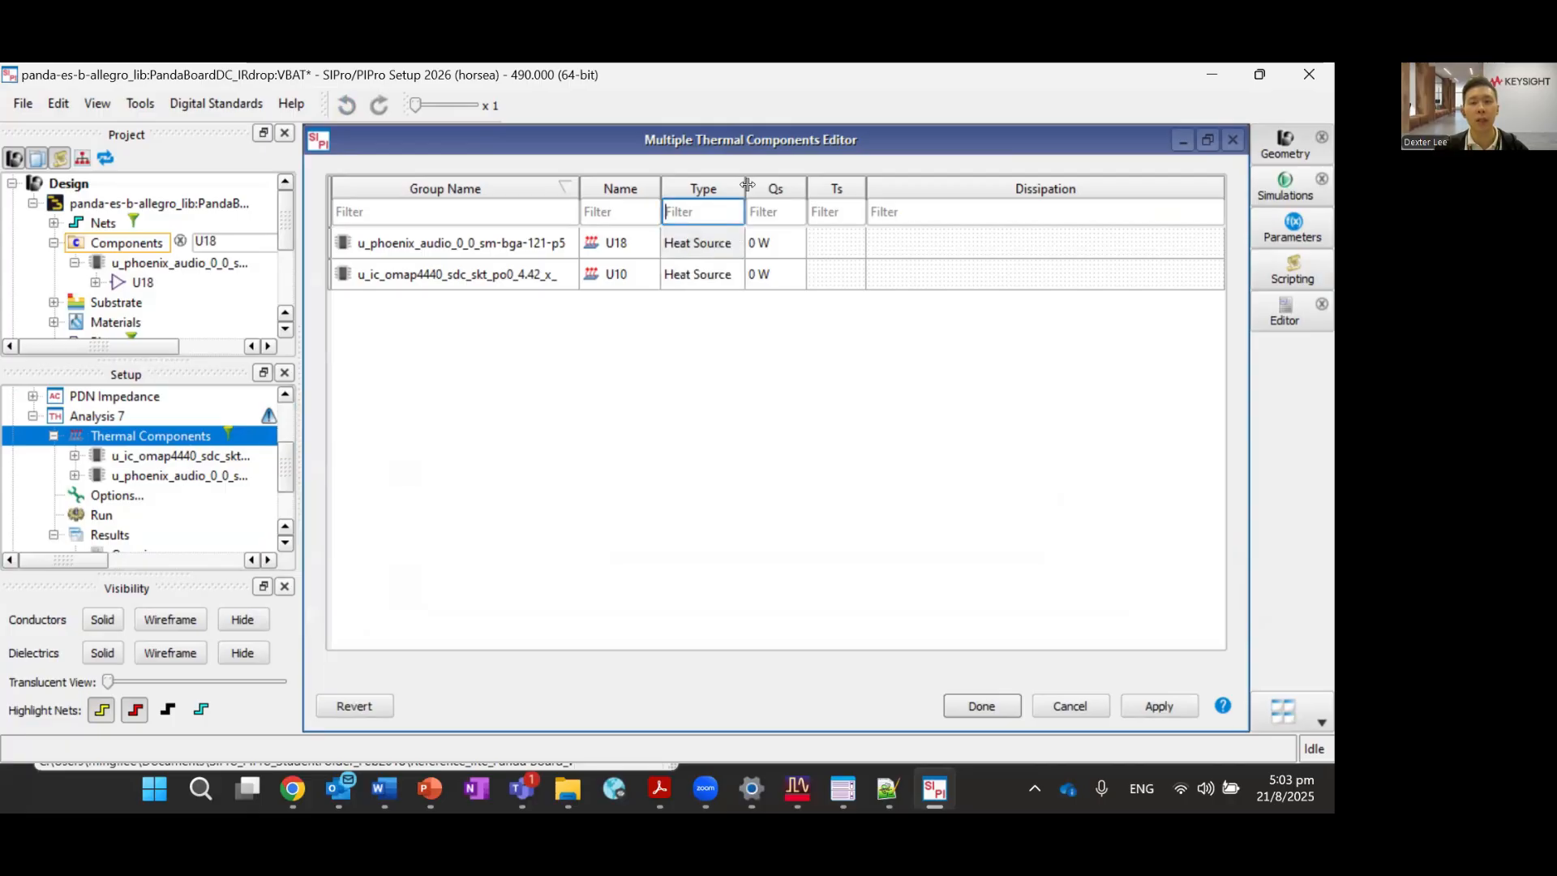
left_click(815, 243)
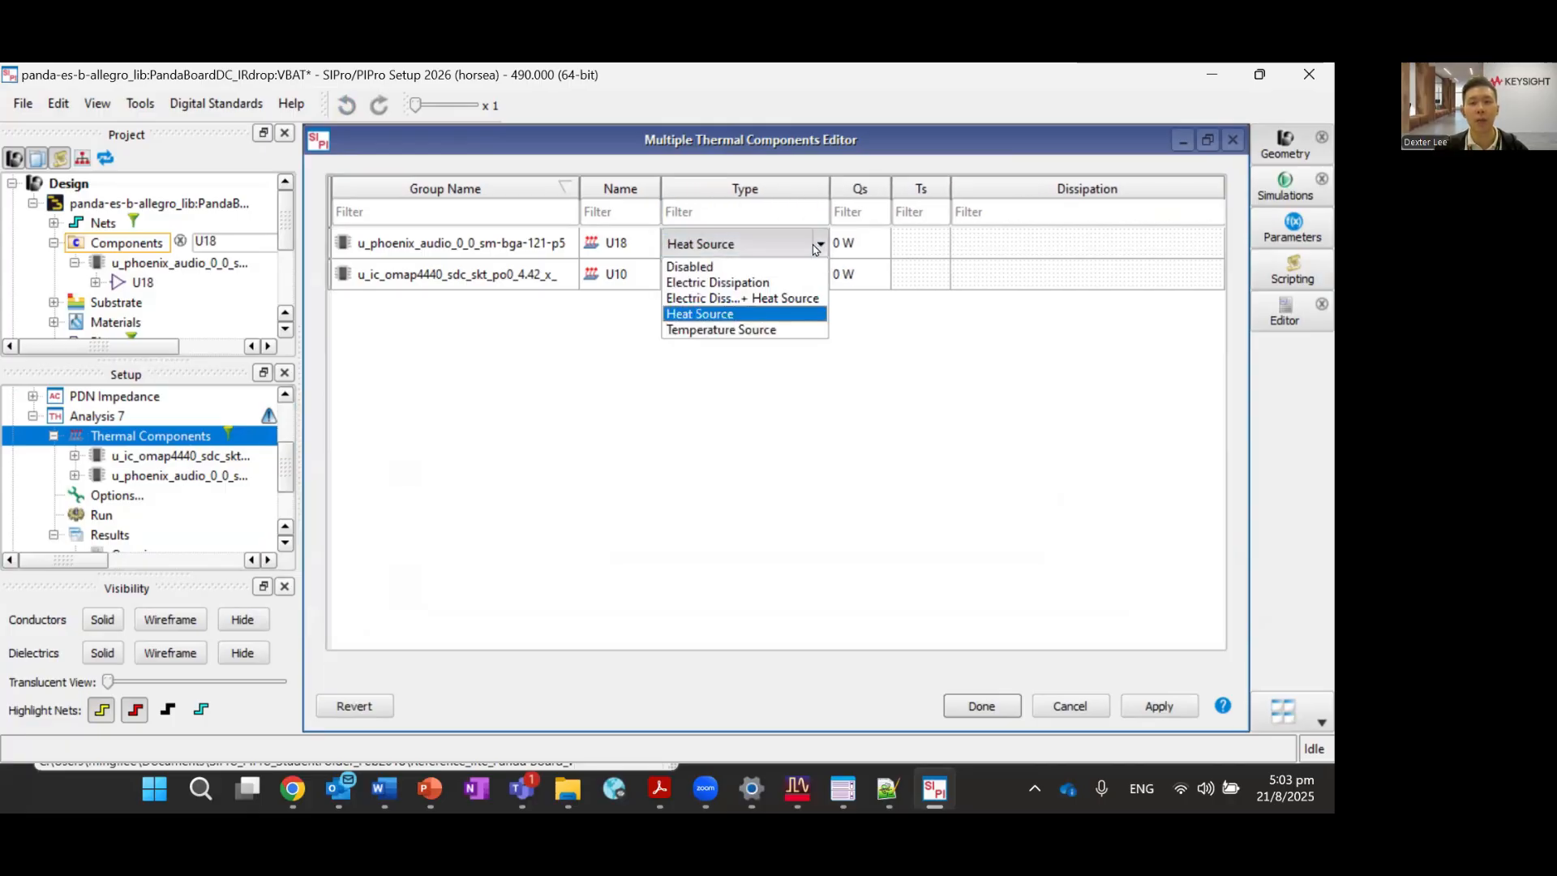
left_click(787, 314)
left_click(850, 325)
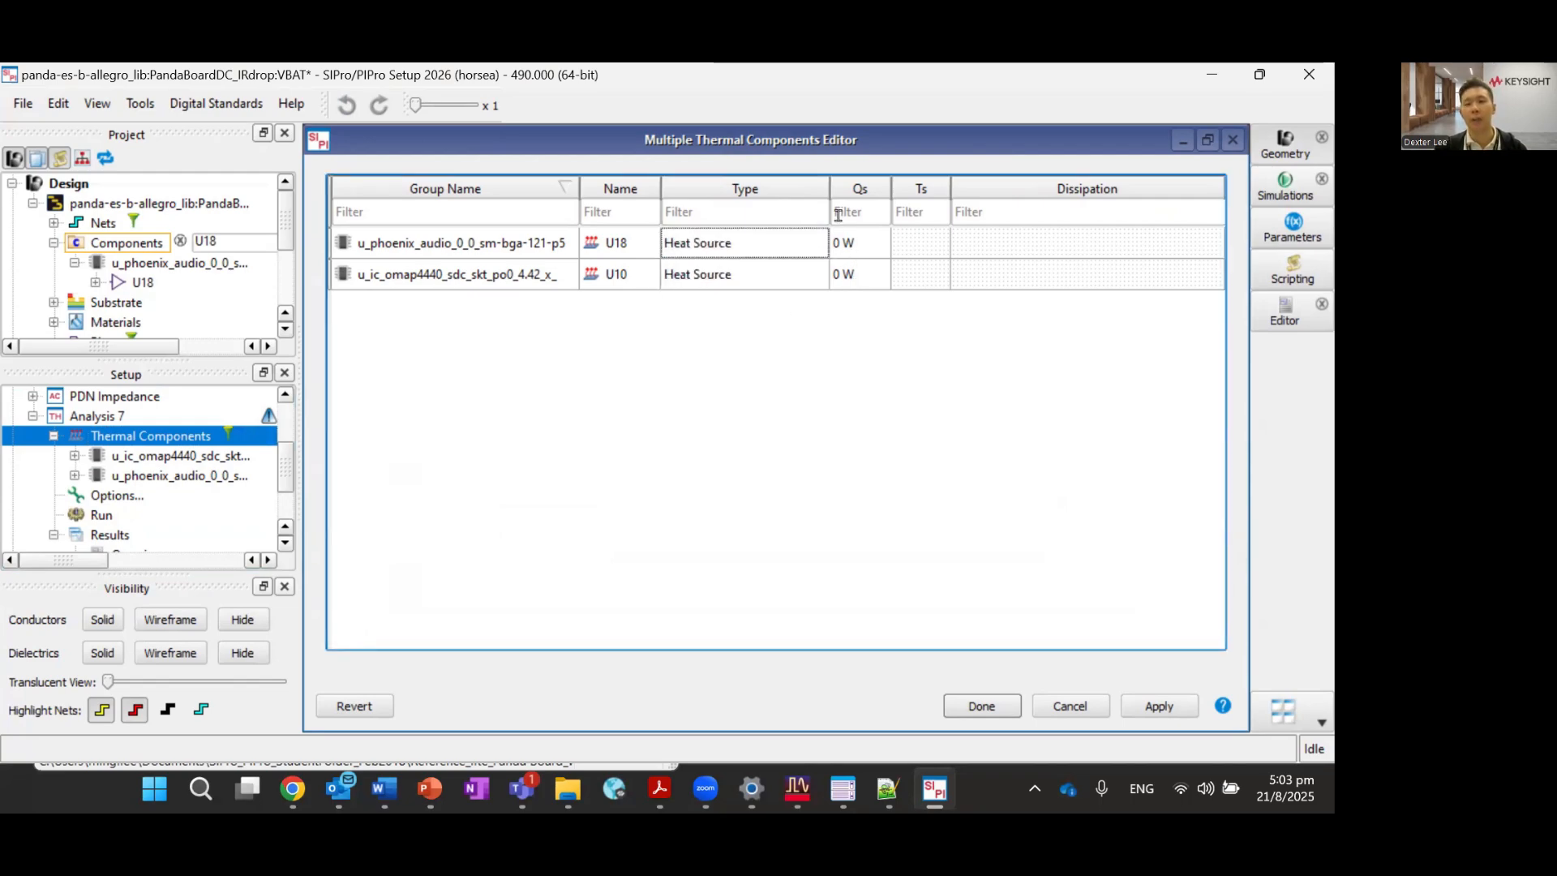
left_click_drag(830, 188, 775, 186)
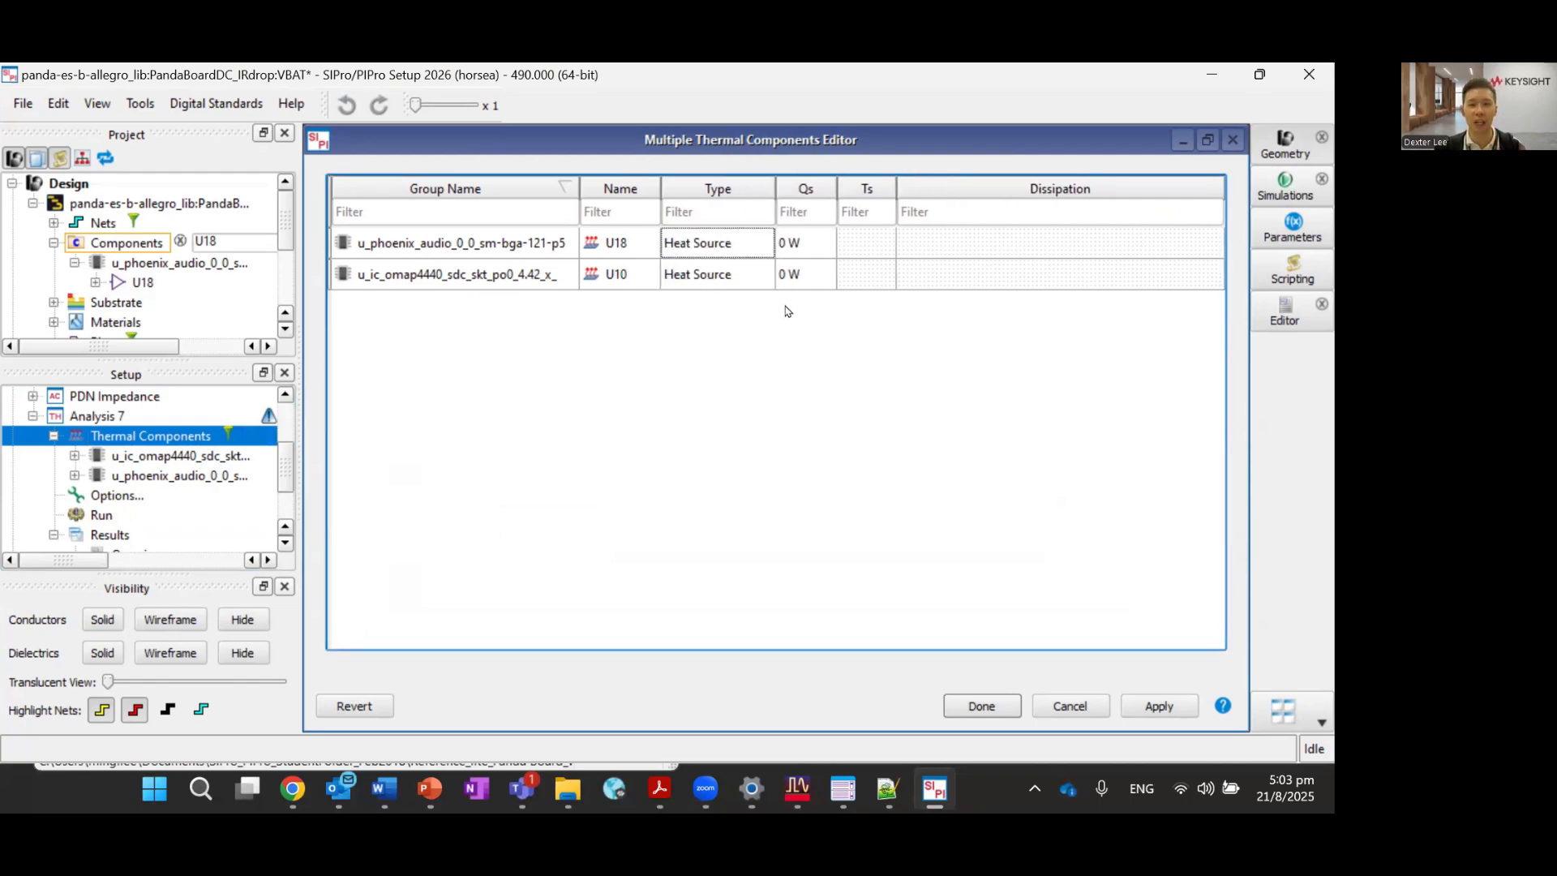
Set the heat source power Qs to 5 W for U18 and 1 W for U10.
double_click(785, 243)
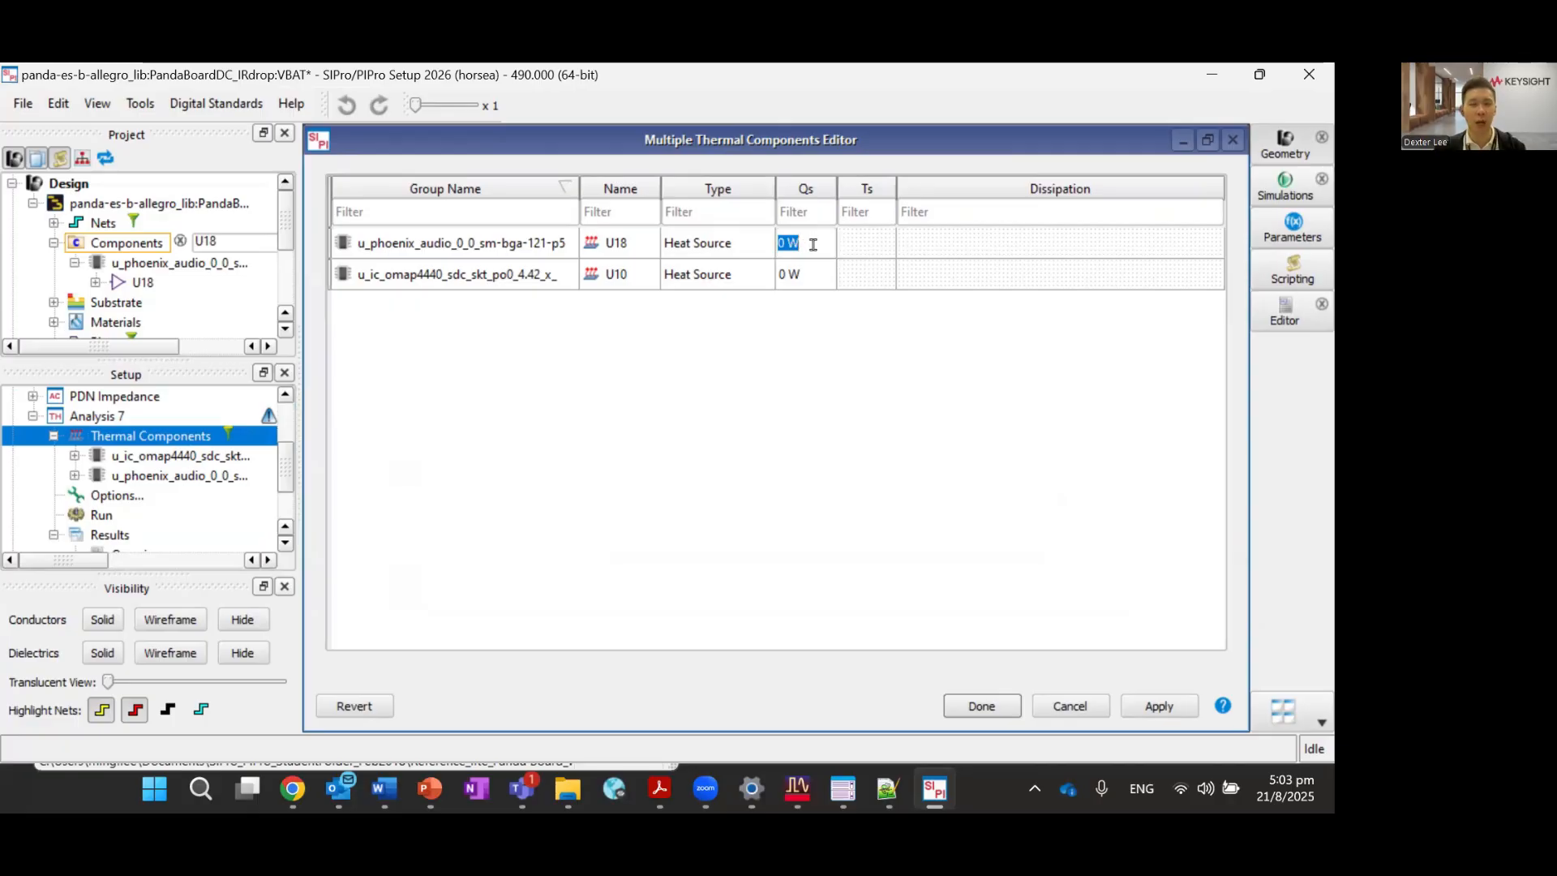
left_click_drag(786, 243, 773, 245)
type("5W")
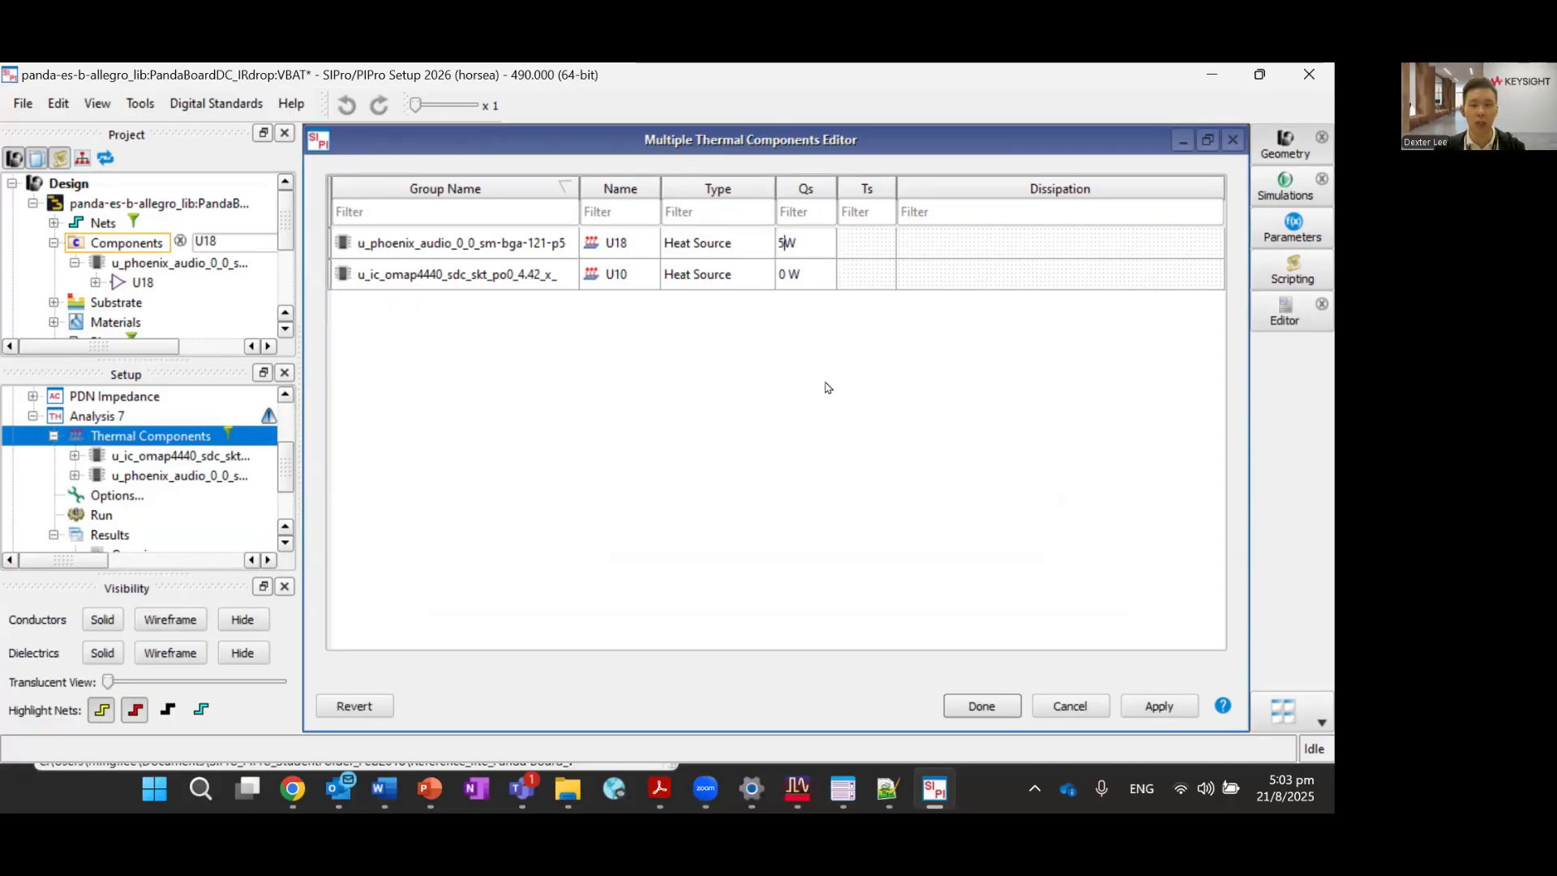
left_click(826, 384)
double_click(784, 280)
type("1W")
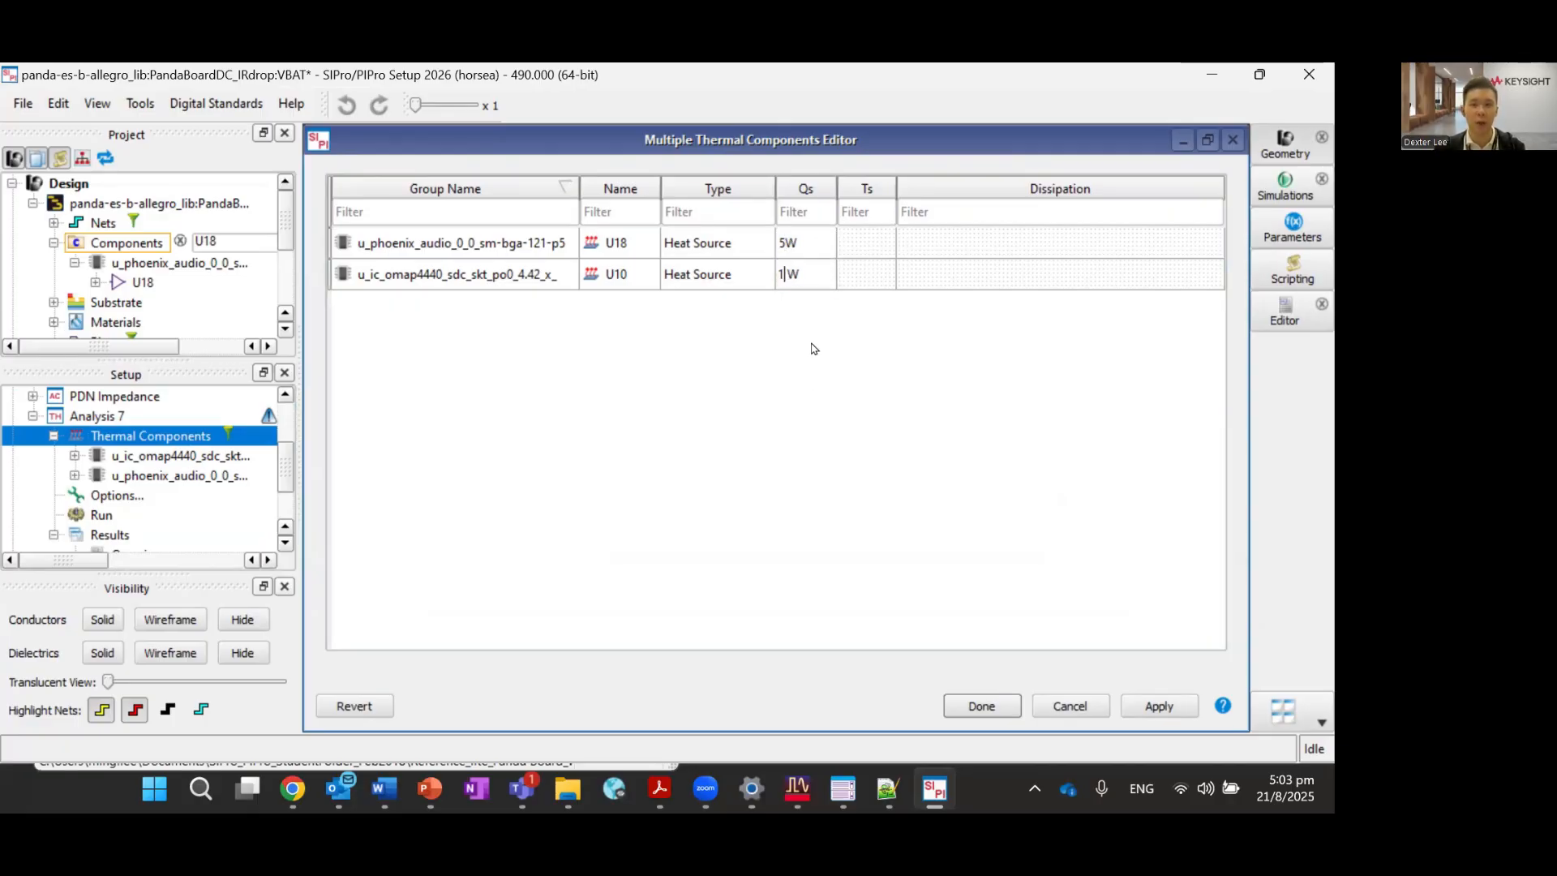
left_click(809, 347)
Set the heat source power Qs to 1 W for U18 and 5 W for U10, apply the values and close the editor.
double_click(791, 248)
type("1")
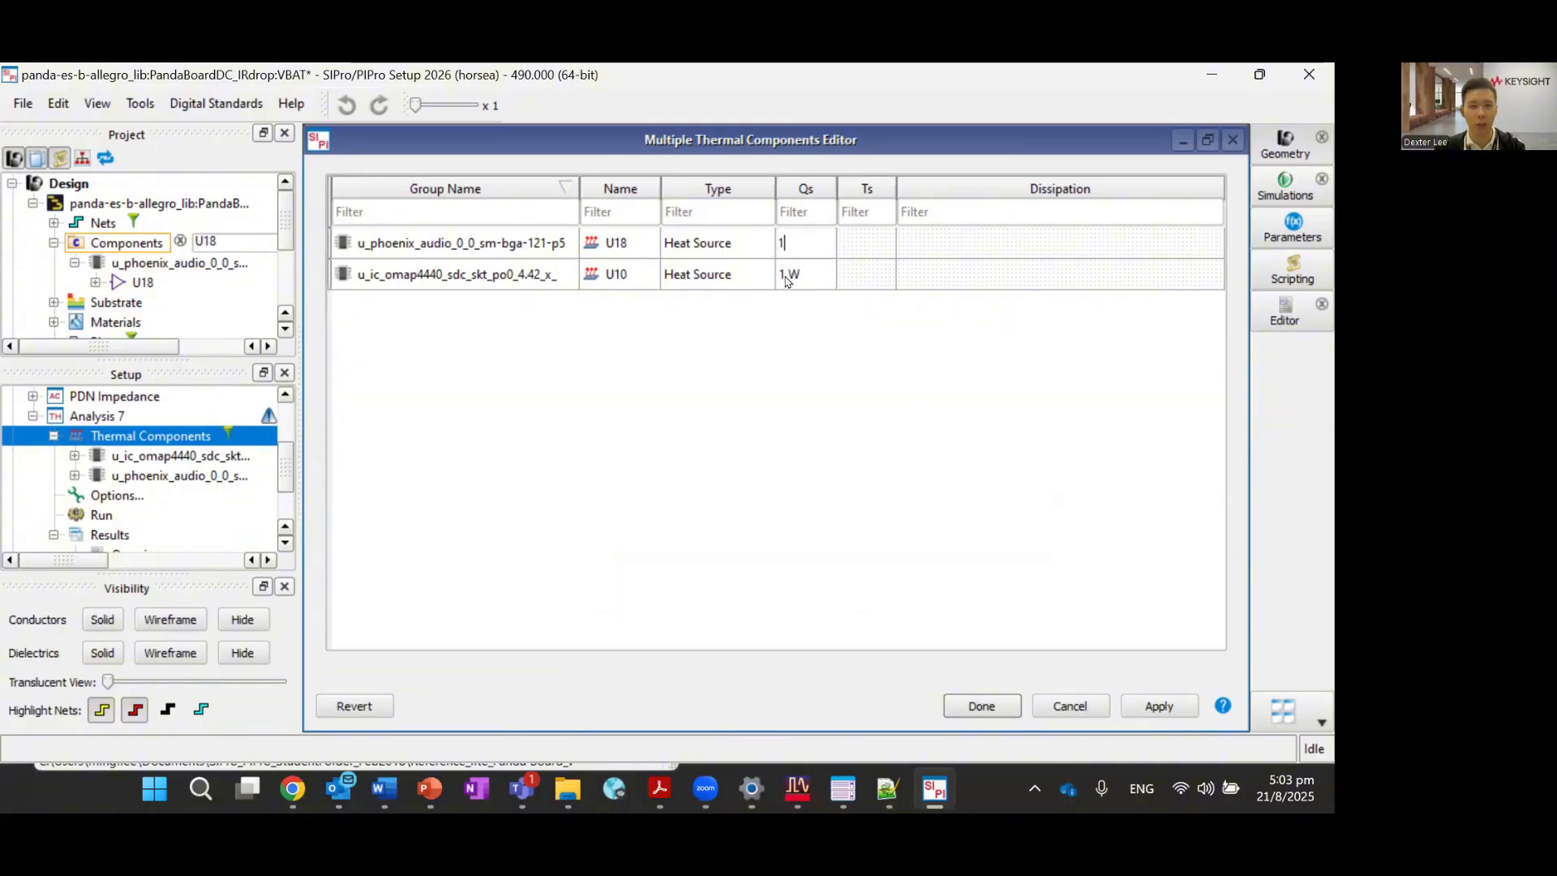
double_click(786, 275)
type("5")
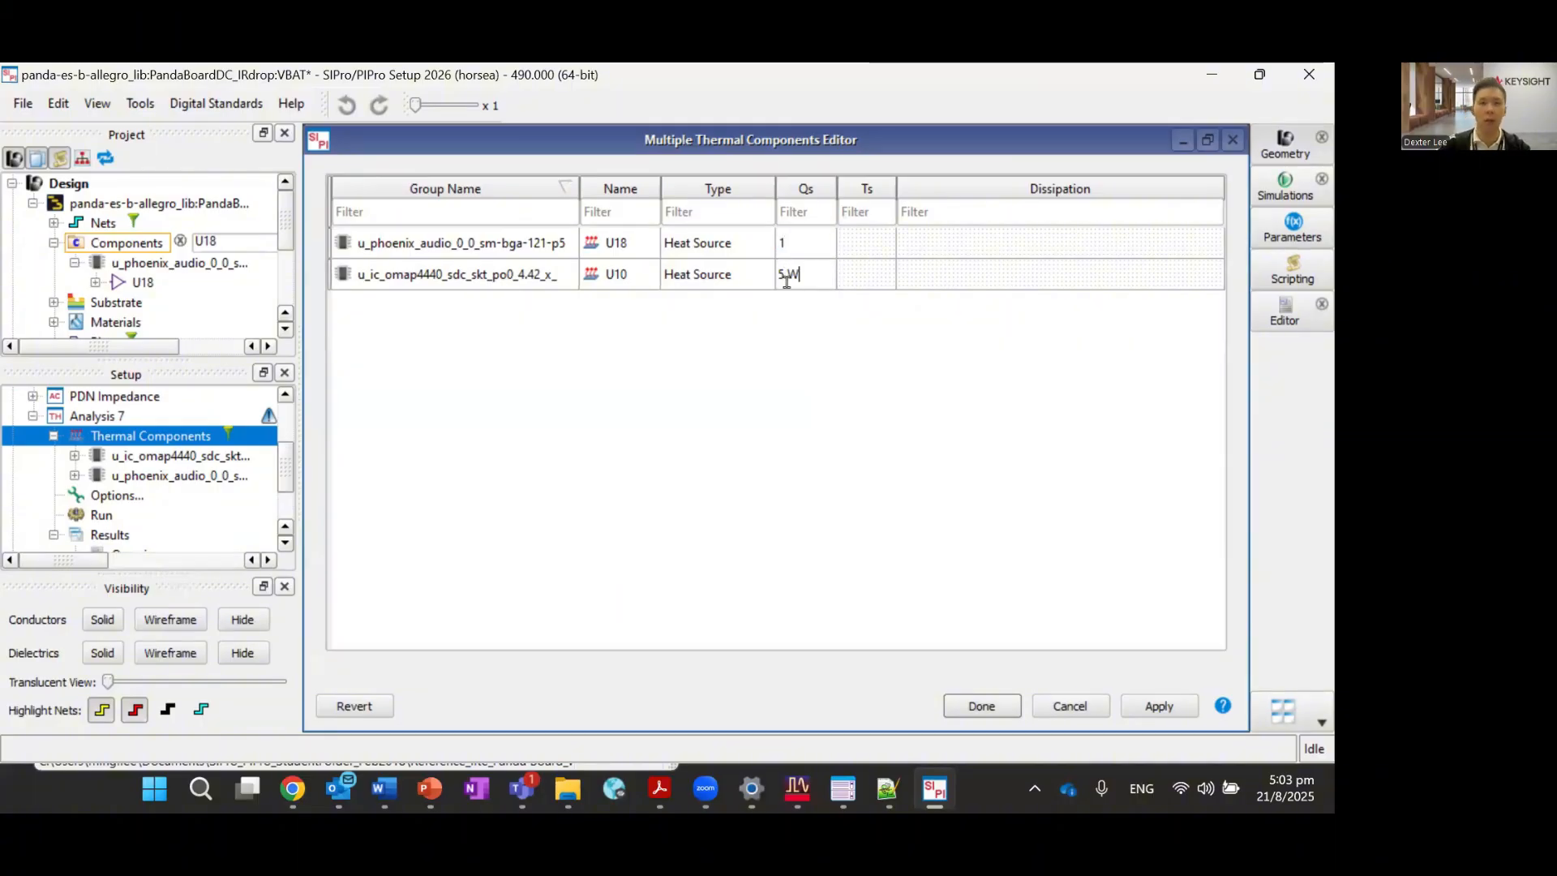
double_click(791, 243)
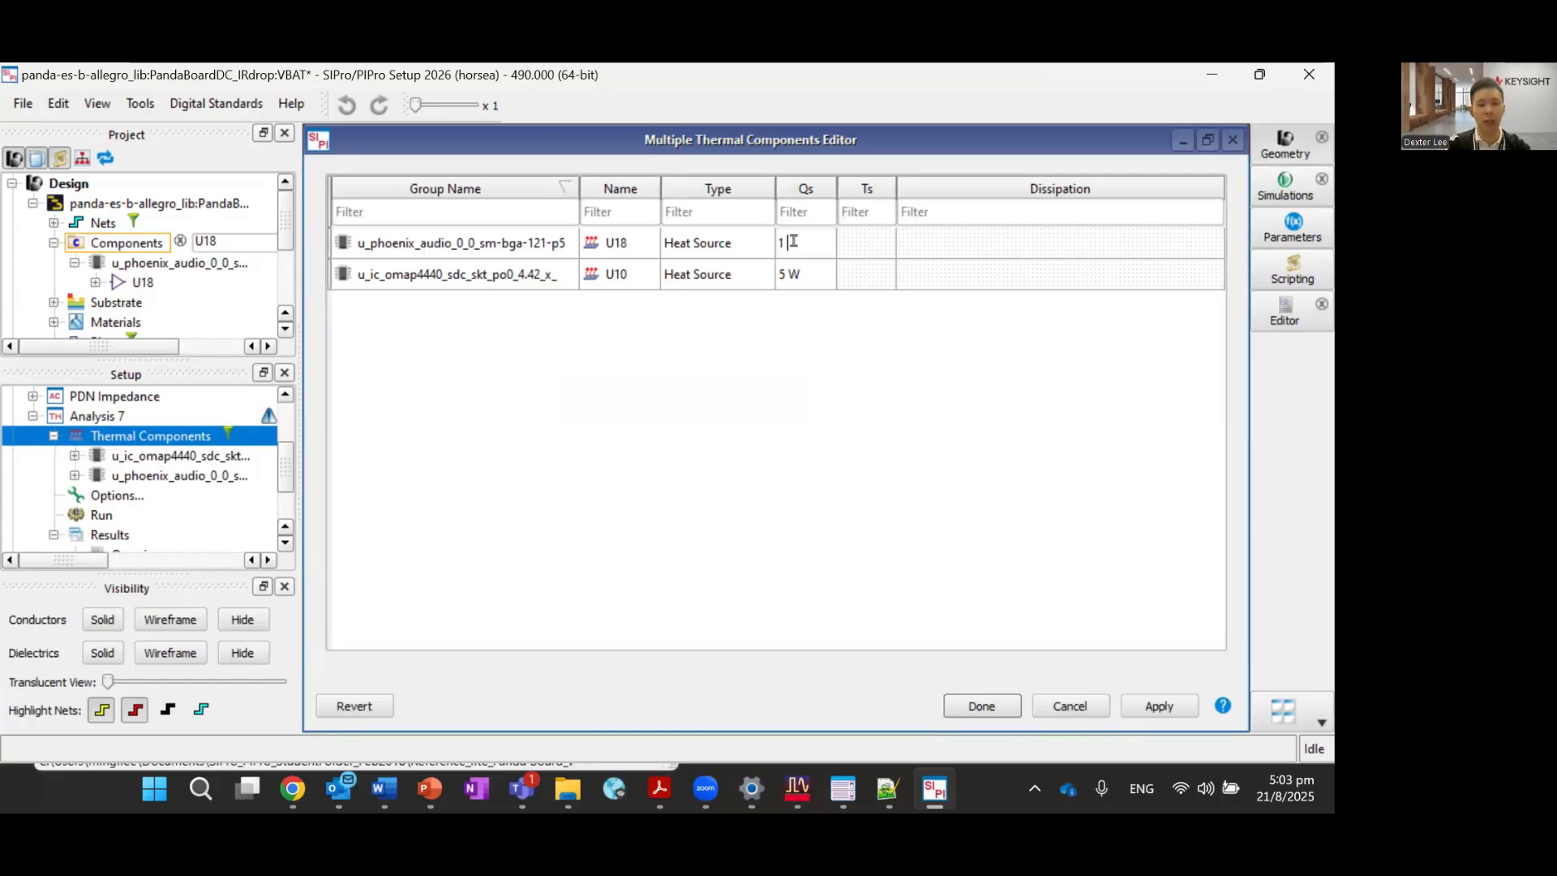
key("Return")
left_click(1158, 705)
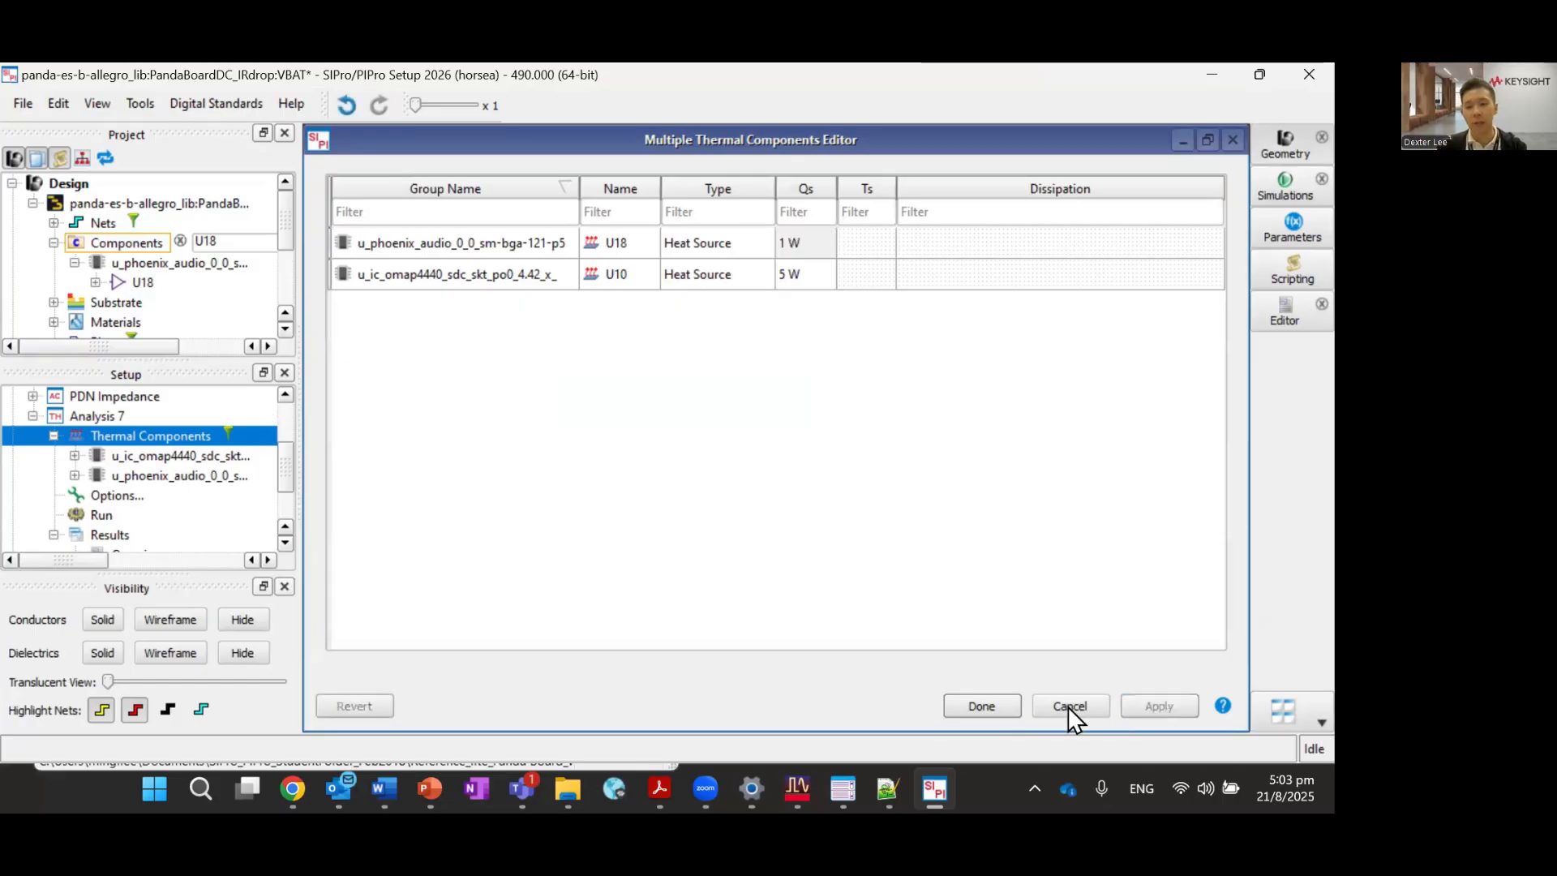
left_click(1069, 705)
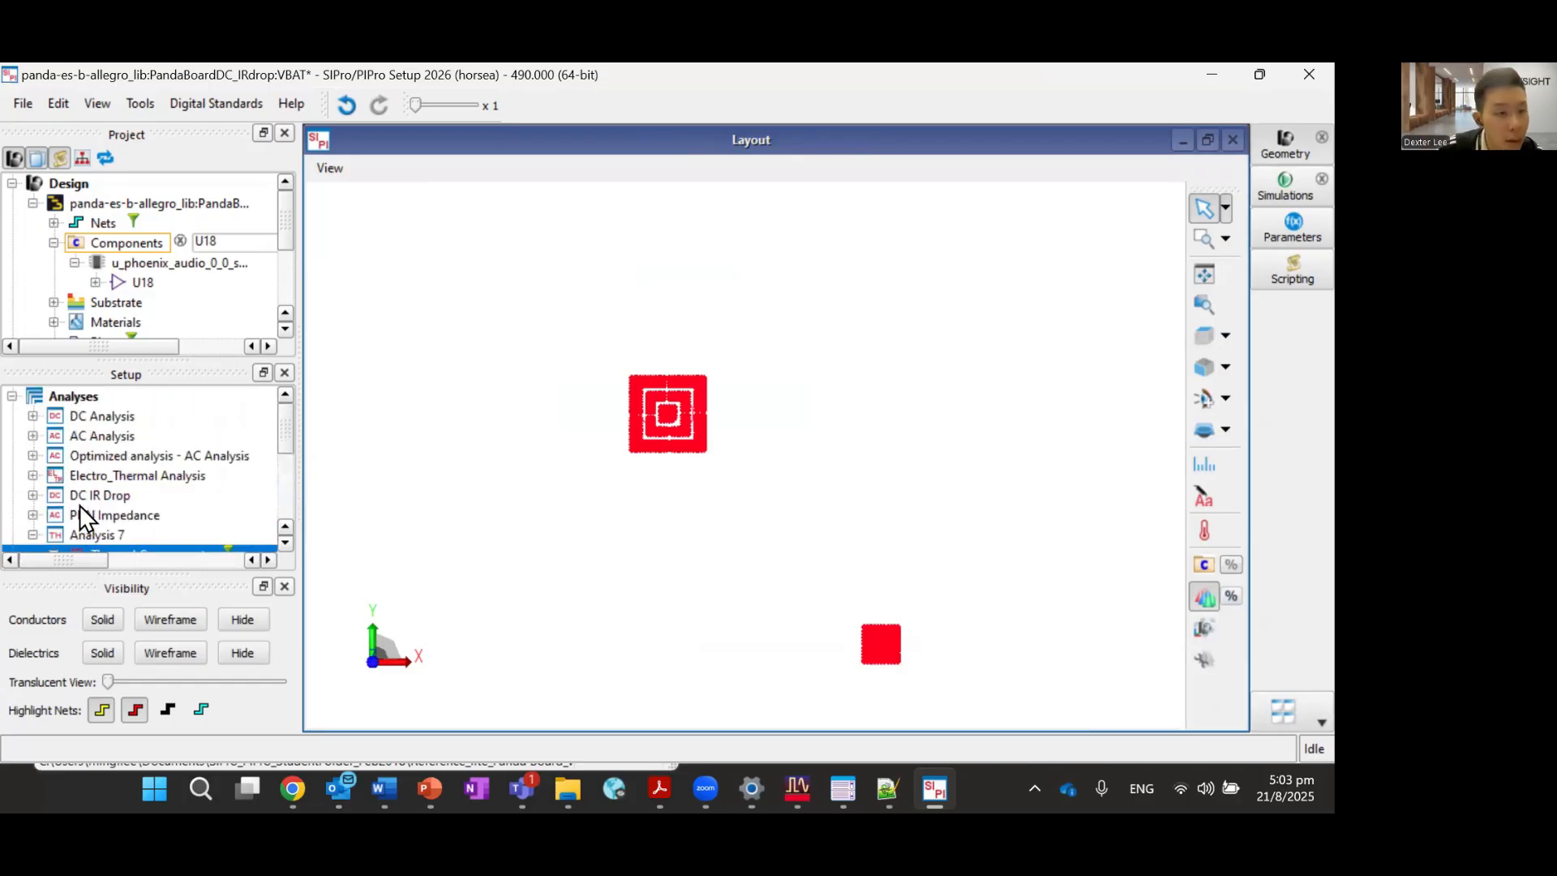
Run the Analysis 7 thermal simulation.
scroll(80, 504, "down", 3)
double_click(114, 457)
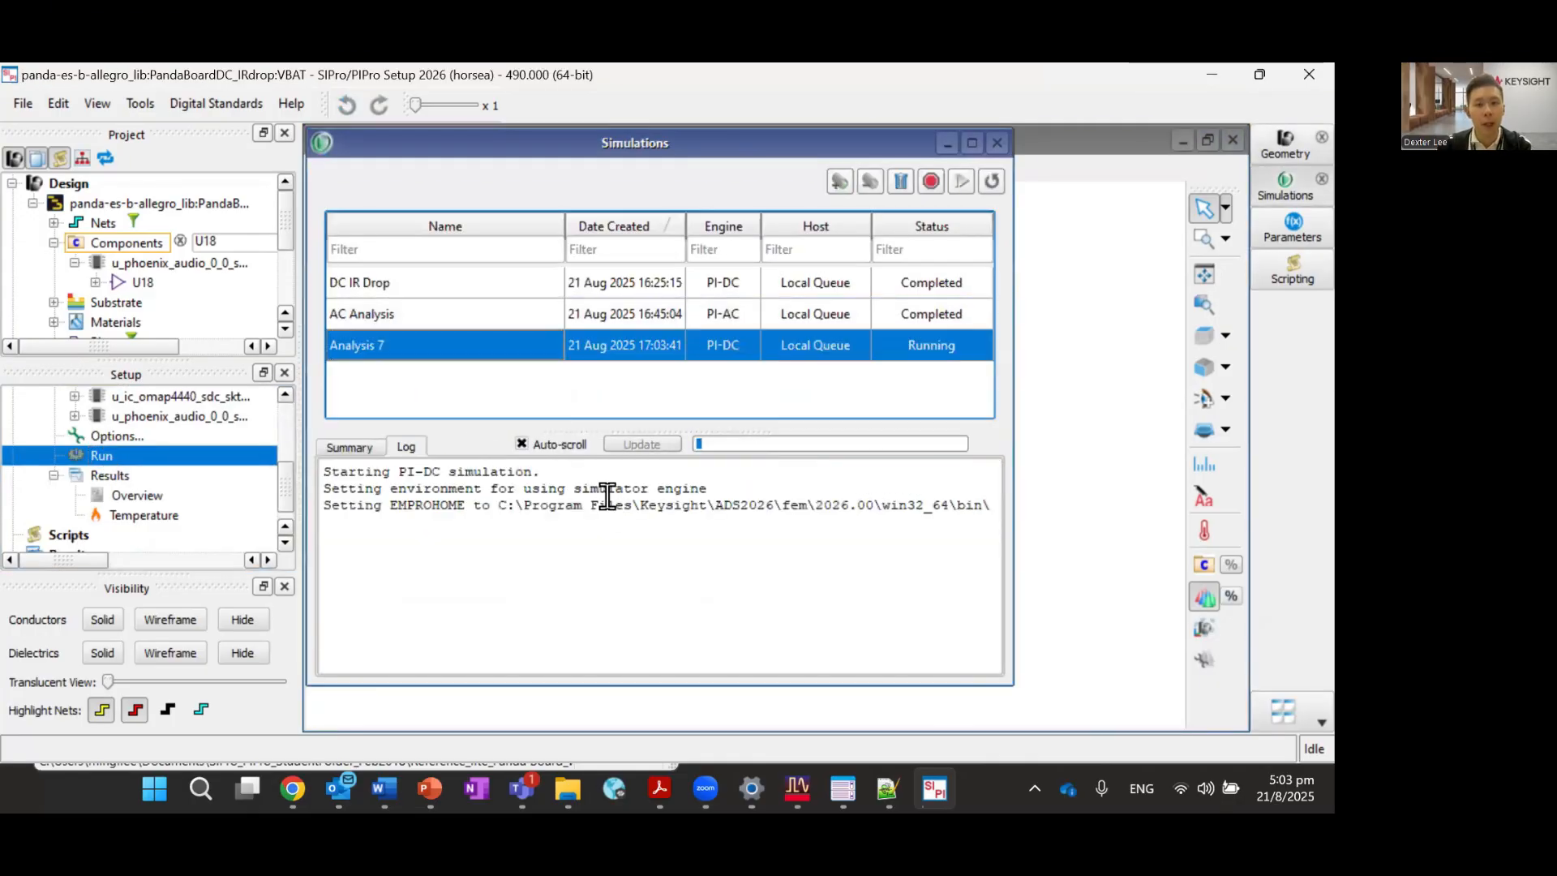
scroll(185, 475, "up", 1)
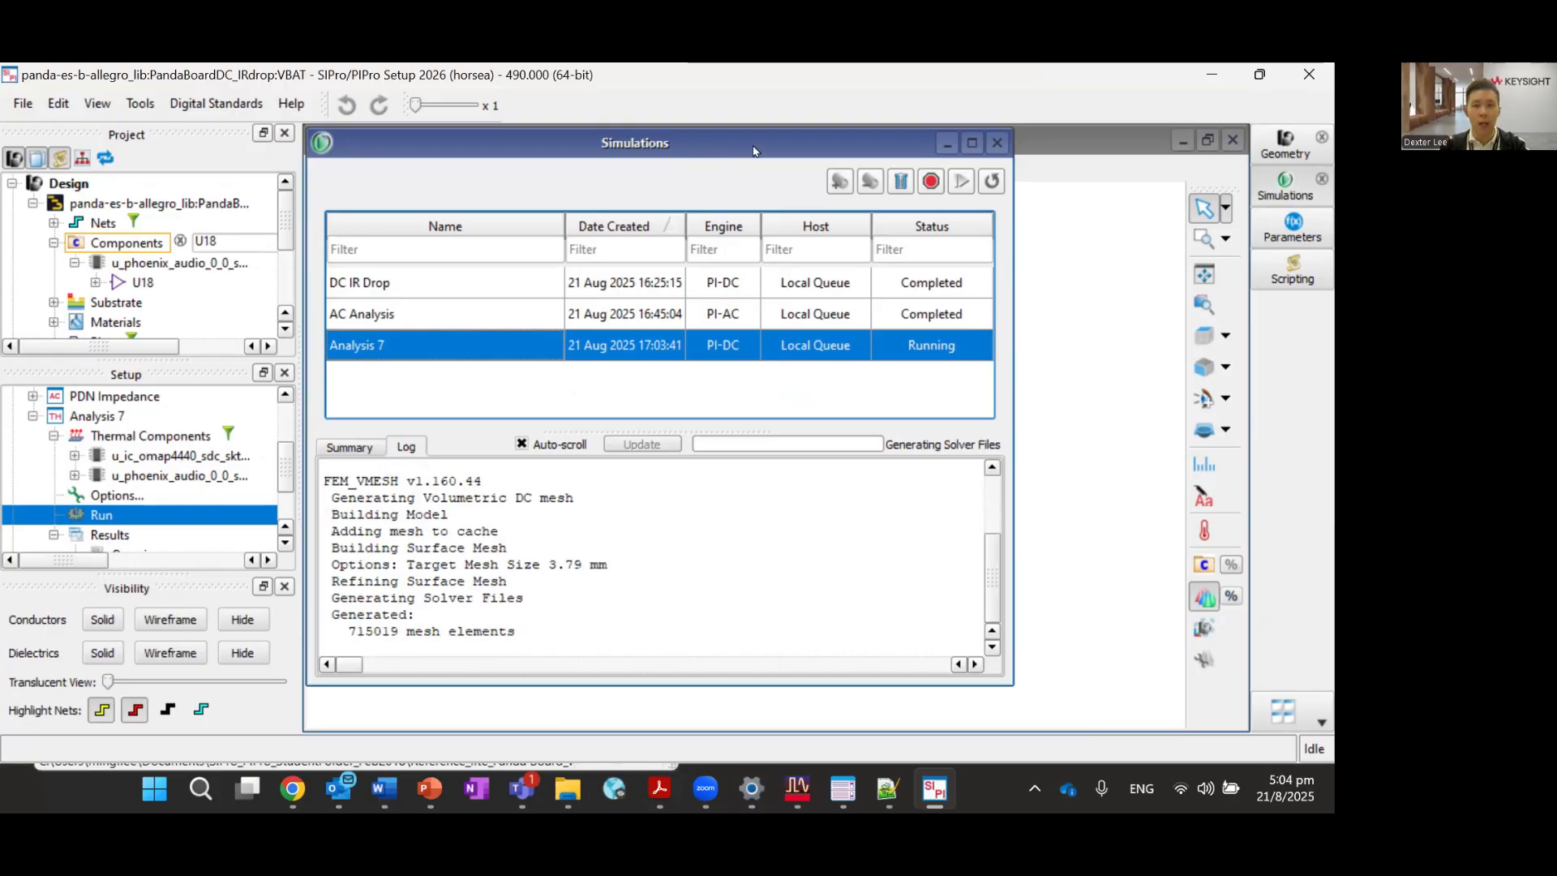
Move the Simulations window clear of the layout area, collapse Analysis 7 and expand the Electro_Thermal Analysis to show its contents.
left_click_drag(755, 150, 952, 164)
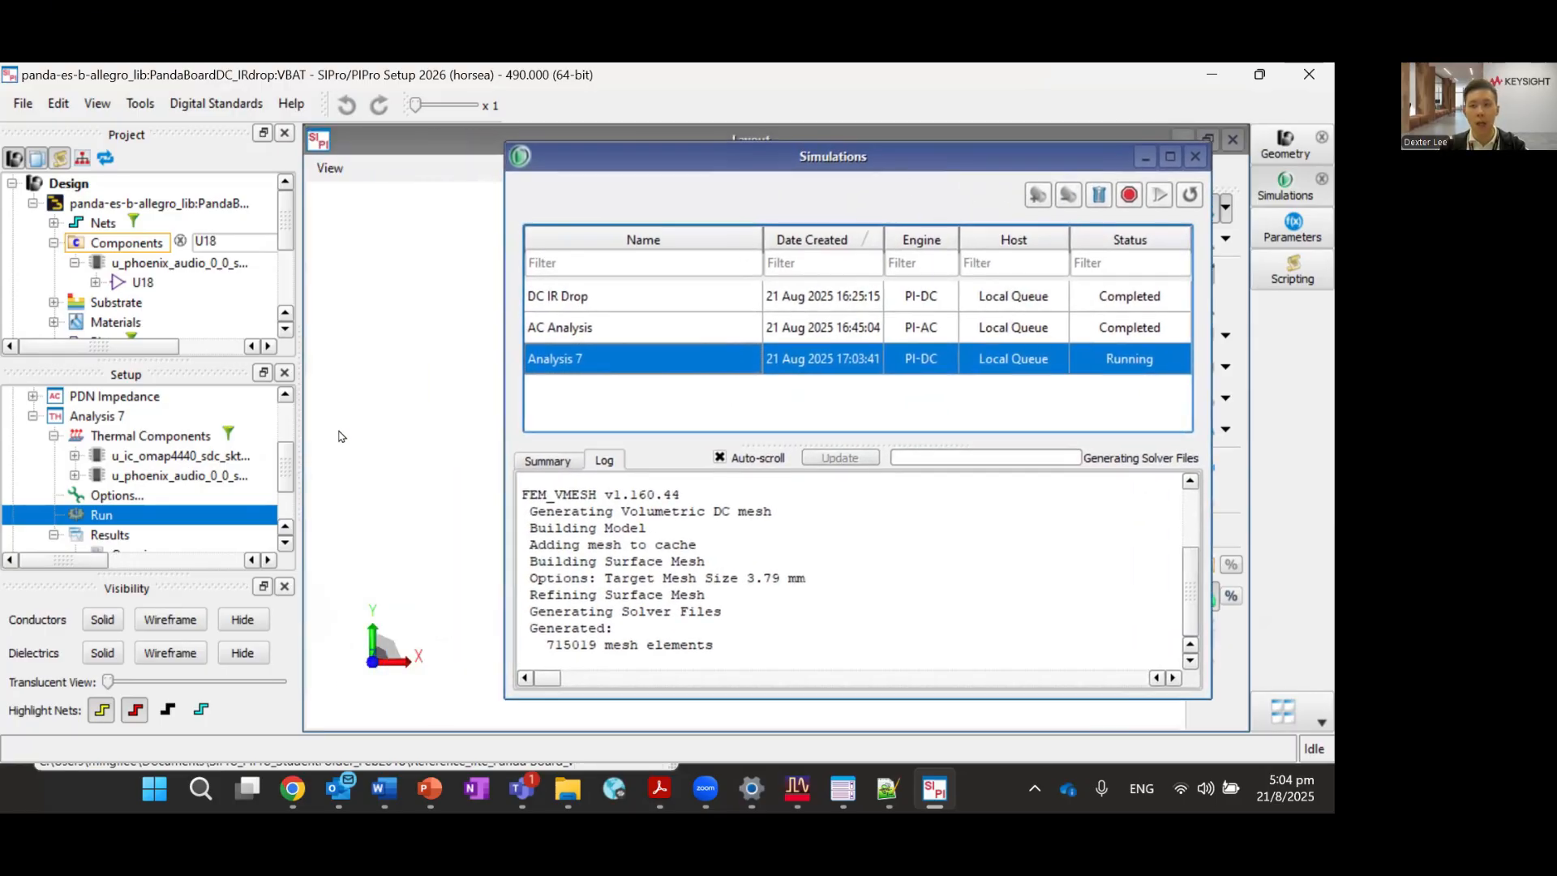
left_click(33, 416)
left_click(102, 455)
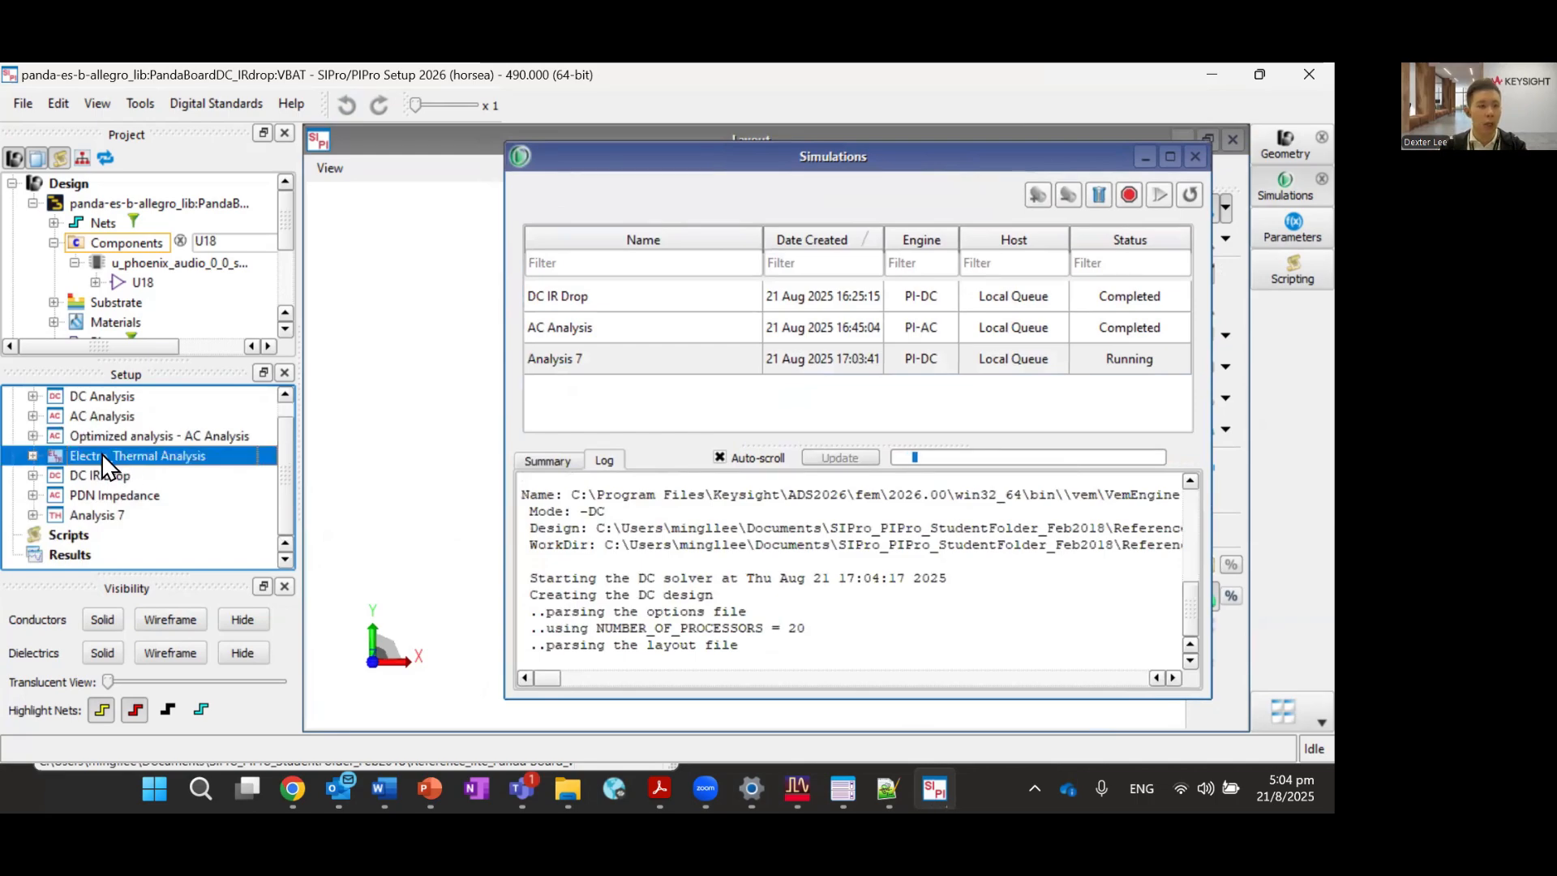
left_click(33, 456)
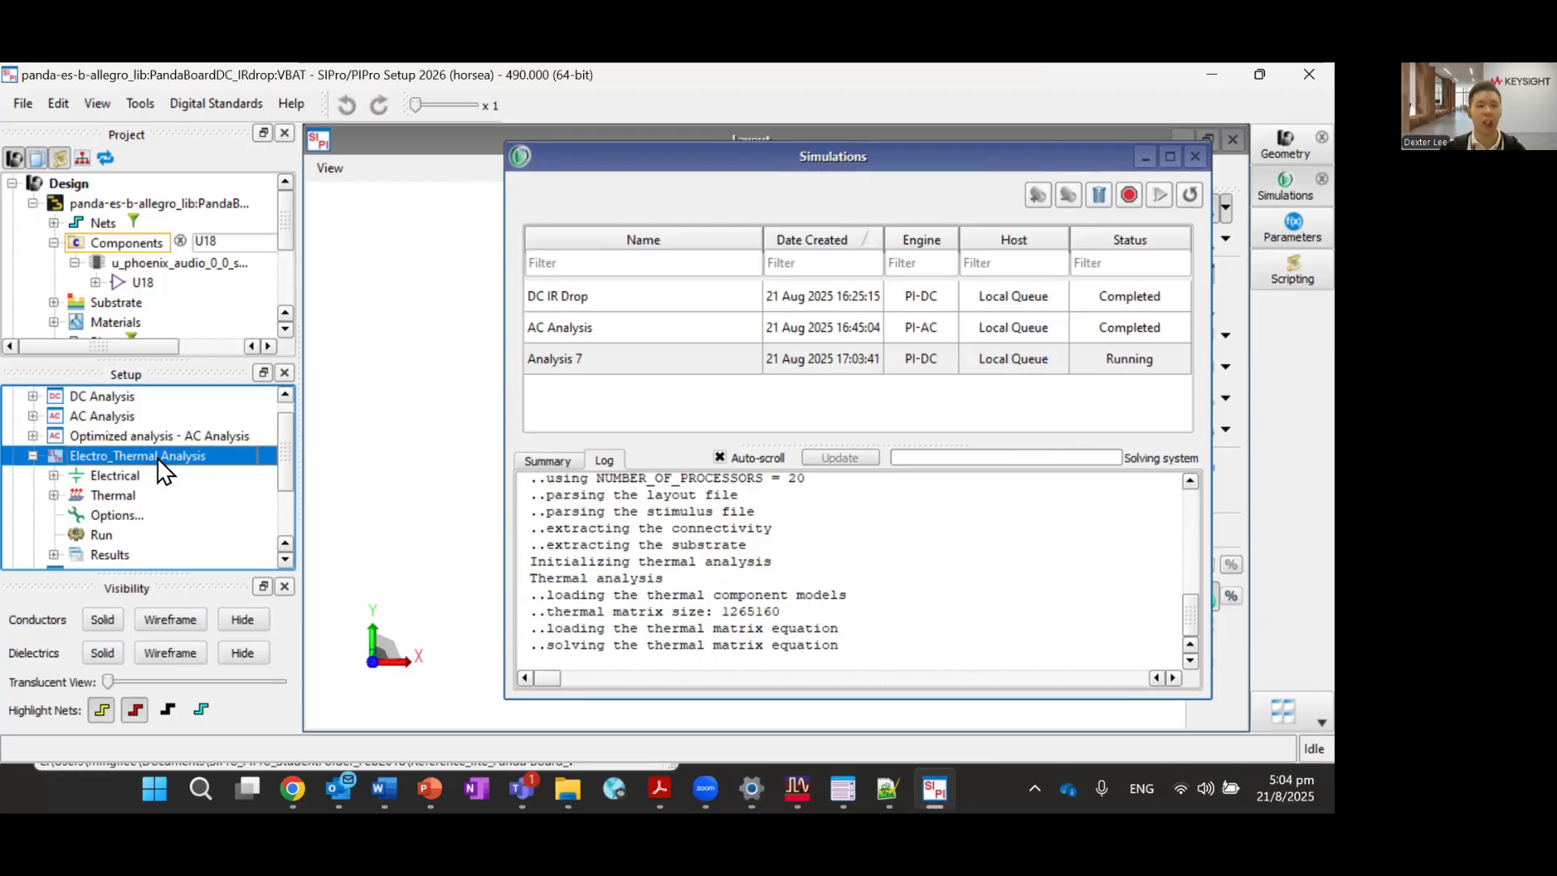
Review the copy options of the DC Analysis, including copying it to an Electro-Thermal Analysis, and dismiss them without copying.
scroll(162, 468, "up", 1)
left_click(142, 417)
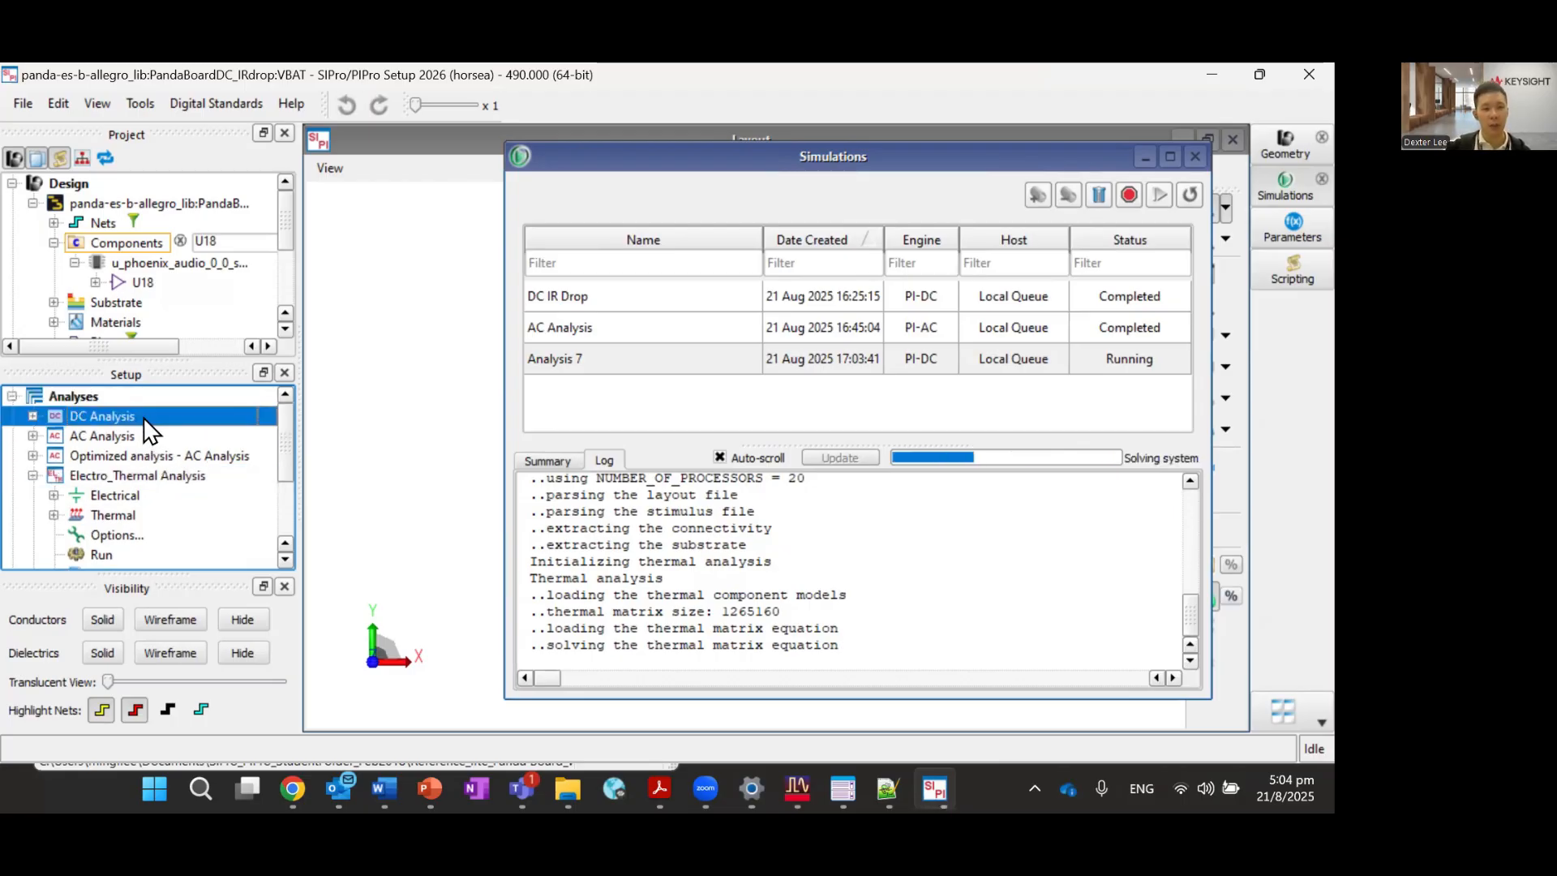
right_click(142, 417)
mouse_move(225, 475)
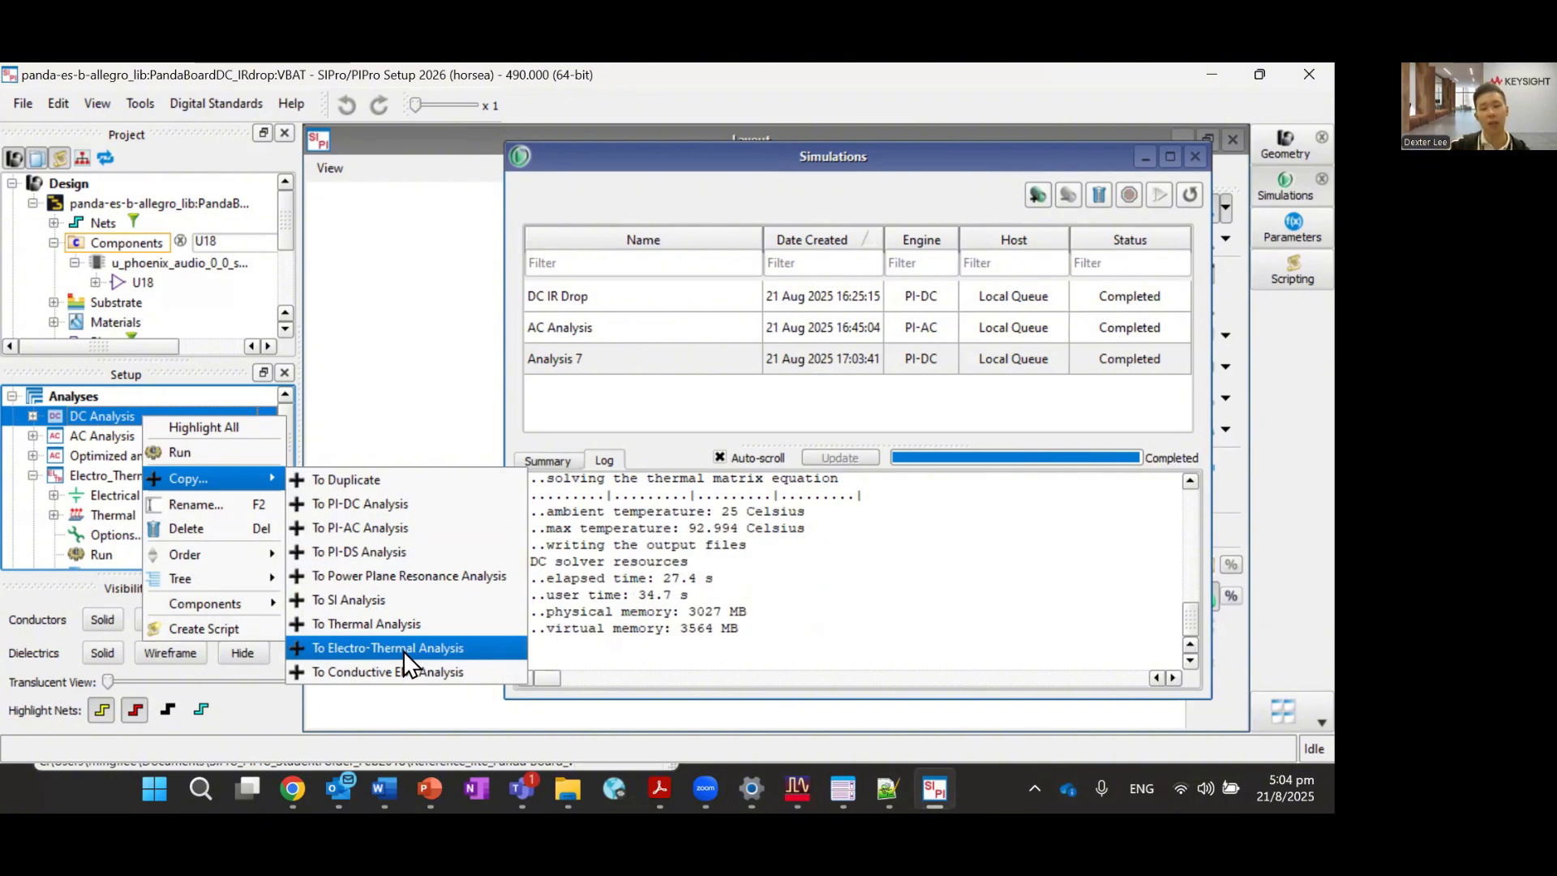
left_click(60, 515)
Expand the thermal components of the Electro_Thermal Analysis, highlight the antenna component in the layout and browse the component list.
left_click(53, 515)
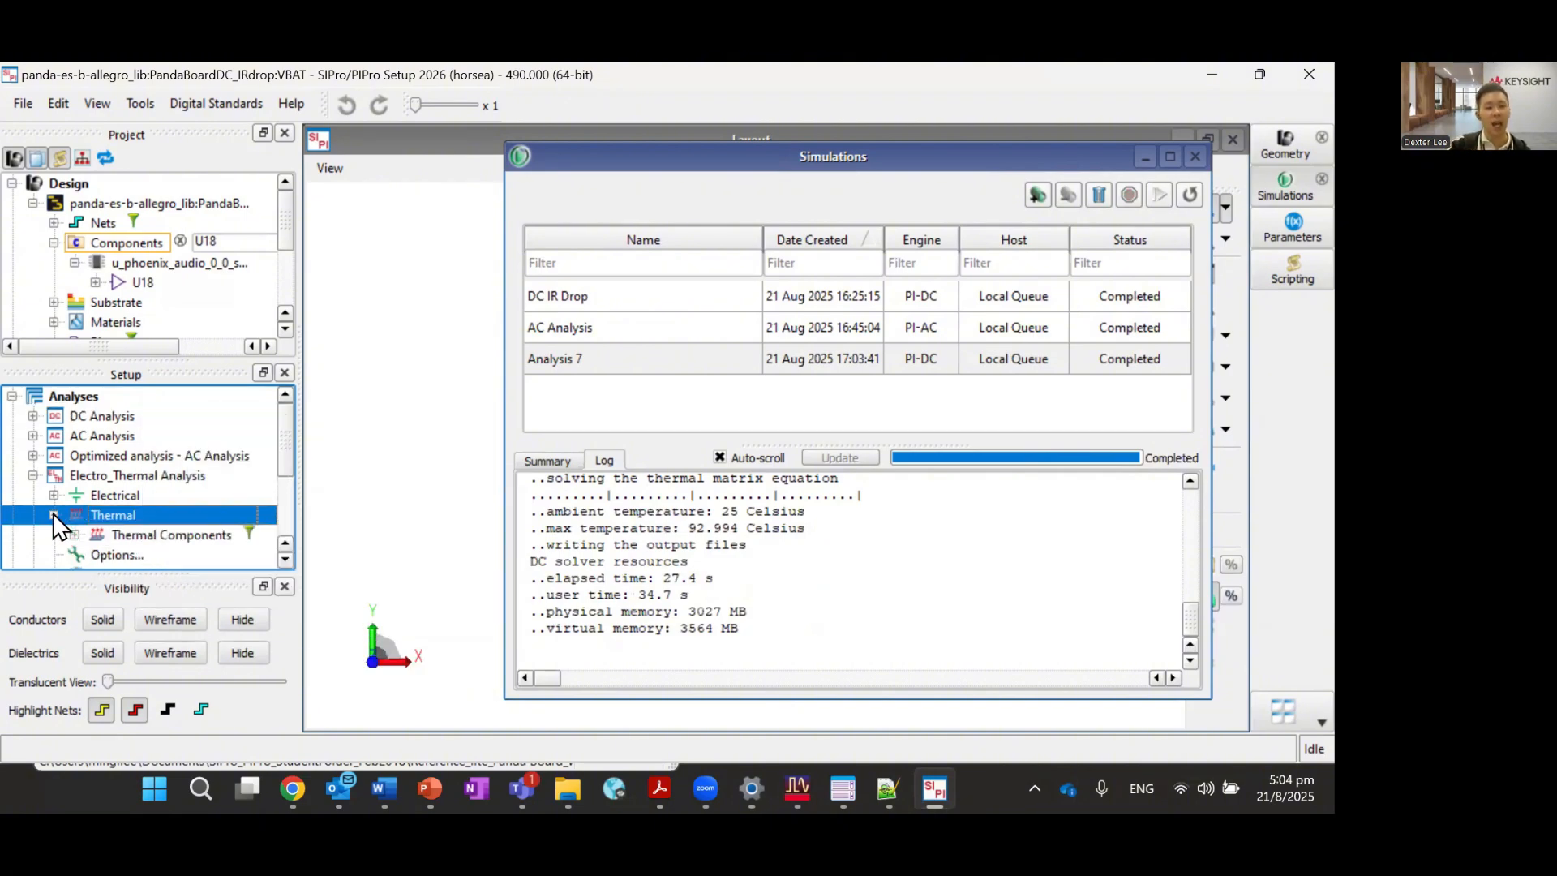
left_click(74, 535)
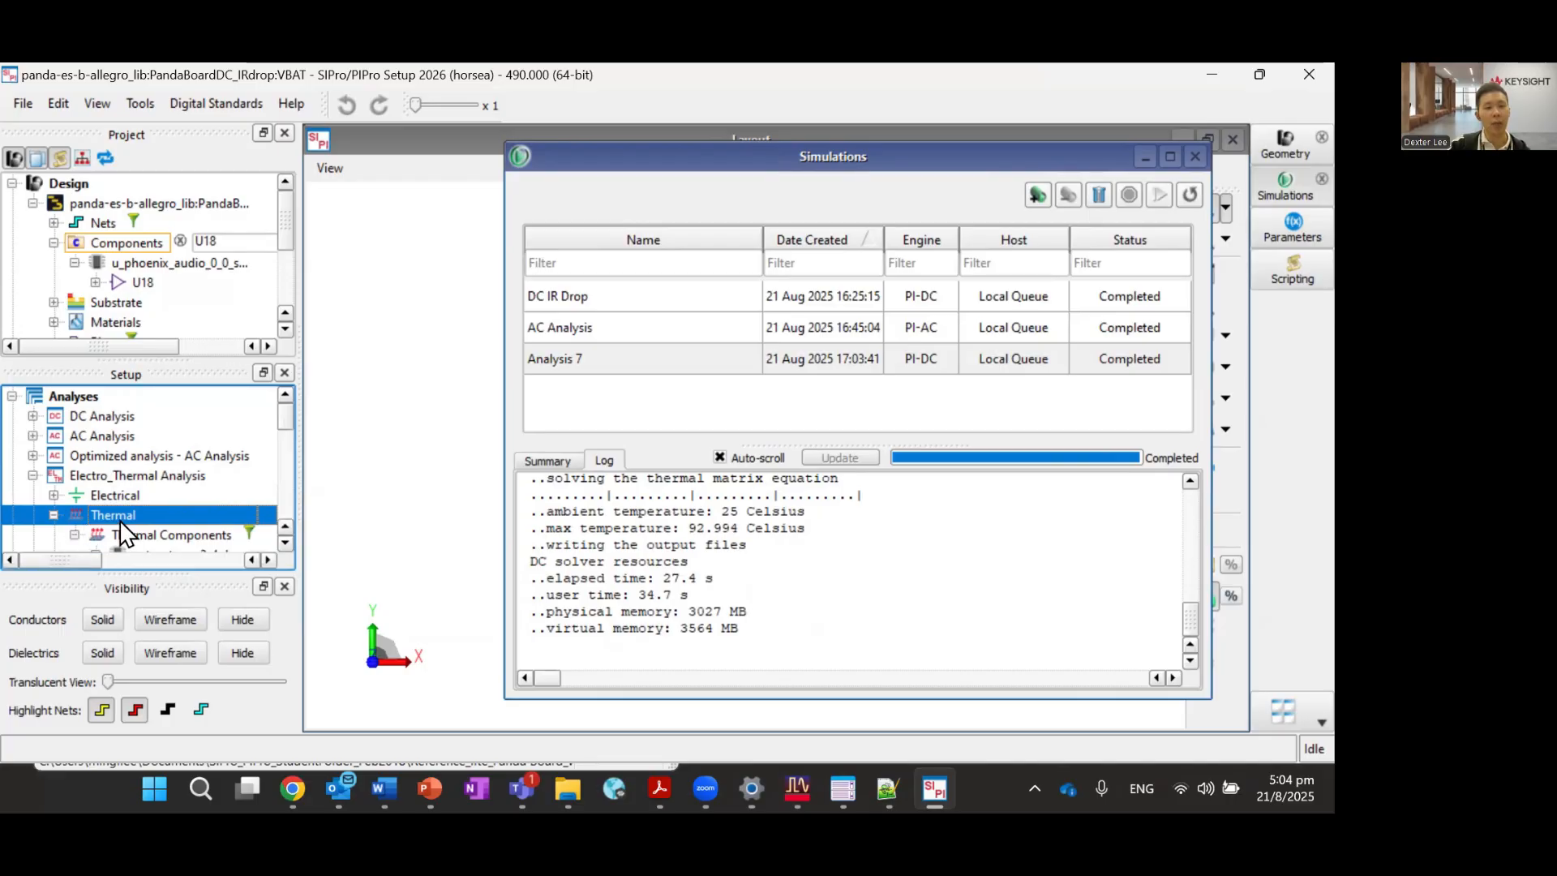
scroll(142, 520, "down", 3)
scroll(186, 430, "up", 1)
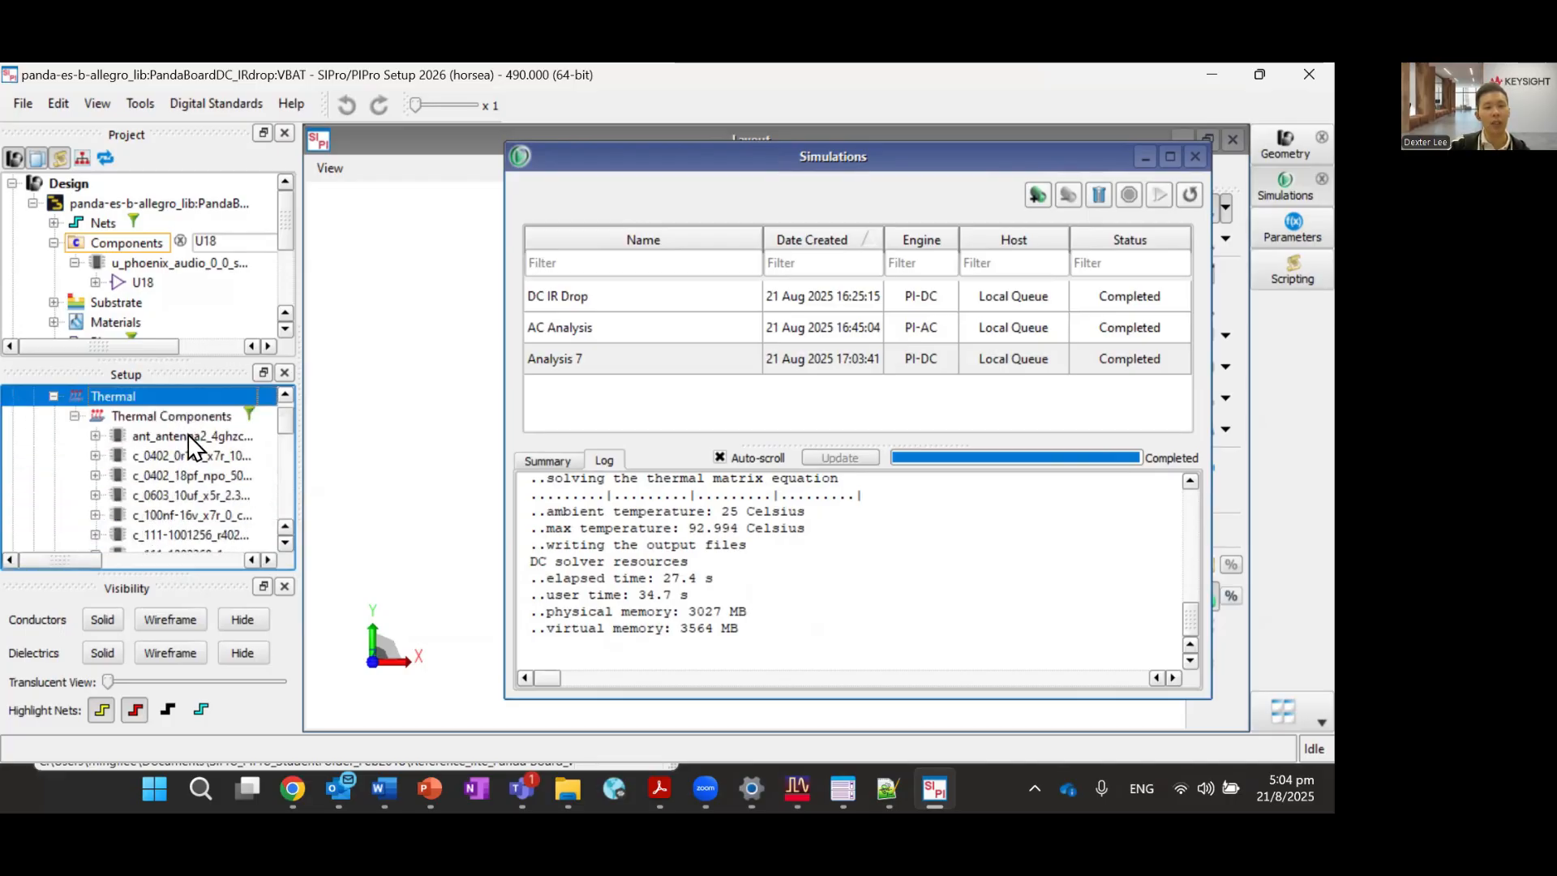
left_click(183, 438)
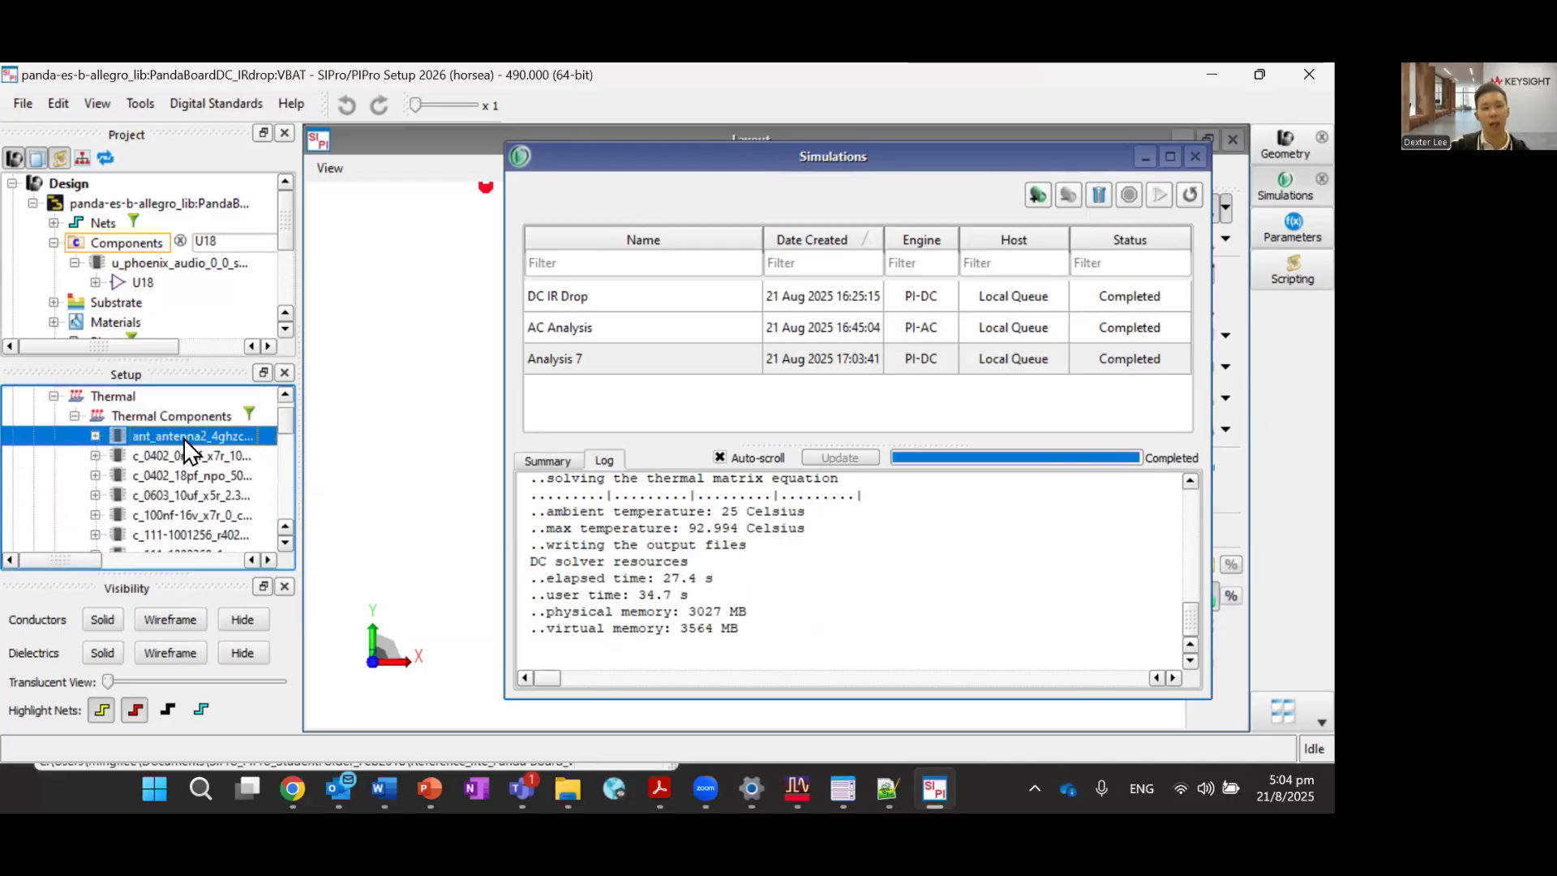
left_click(1146, 156)
scroll(187, 519, "down", 10)
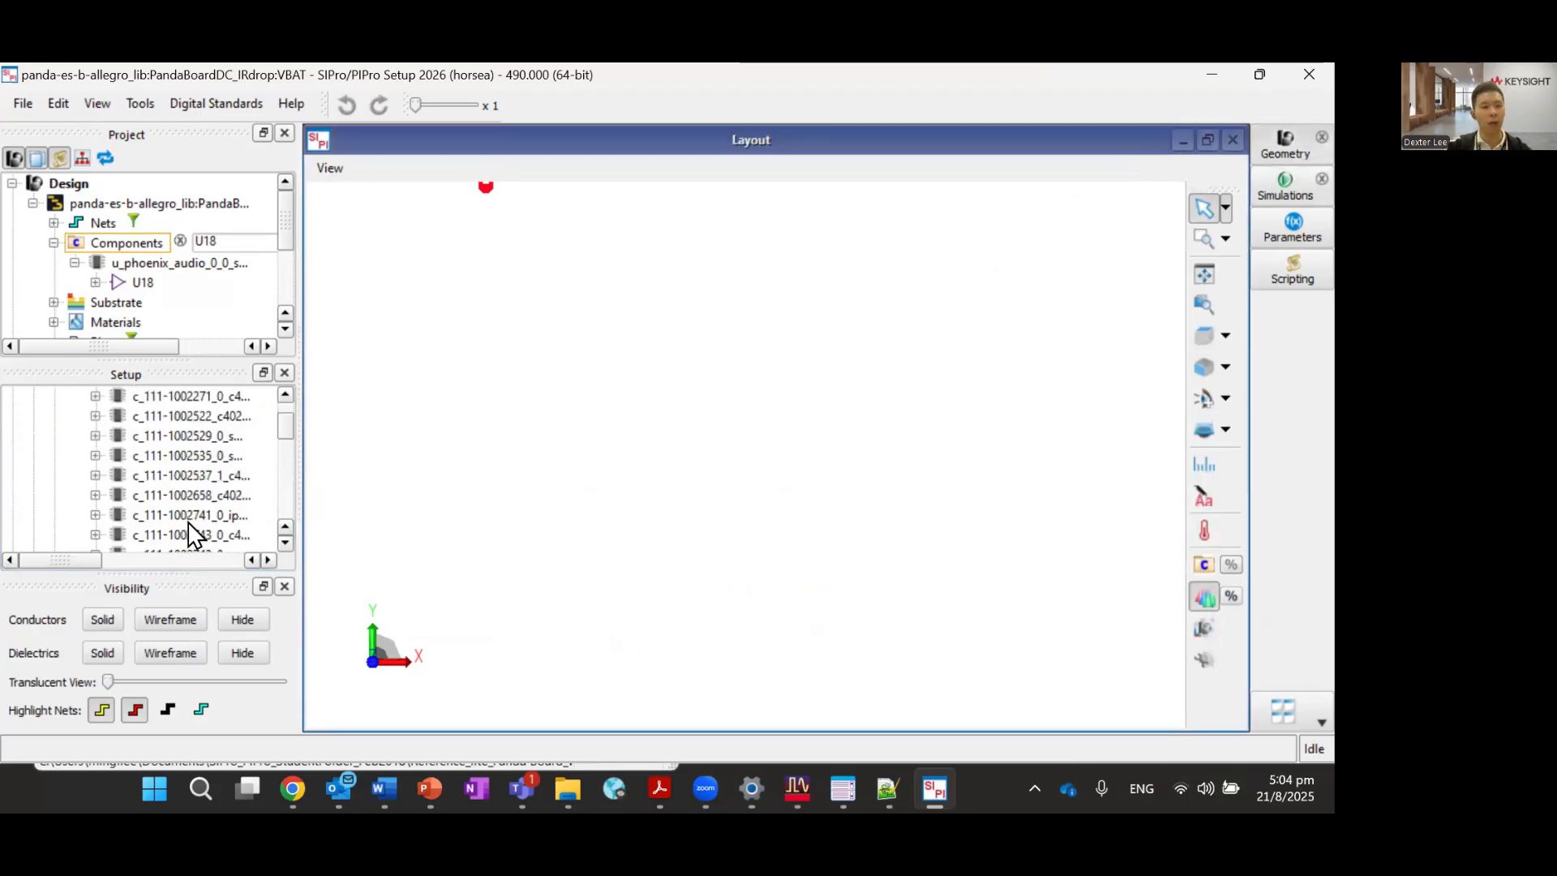
Select the thermal components of the Electro_Thermal Analysis from the antenna through y_xtal25mhz and zoom in on their highlights in the layout.
scroll(187, 519, "down", 15)
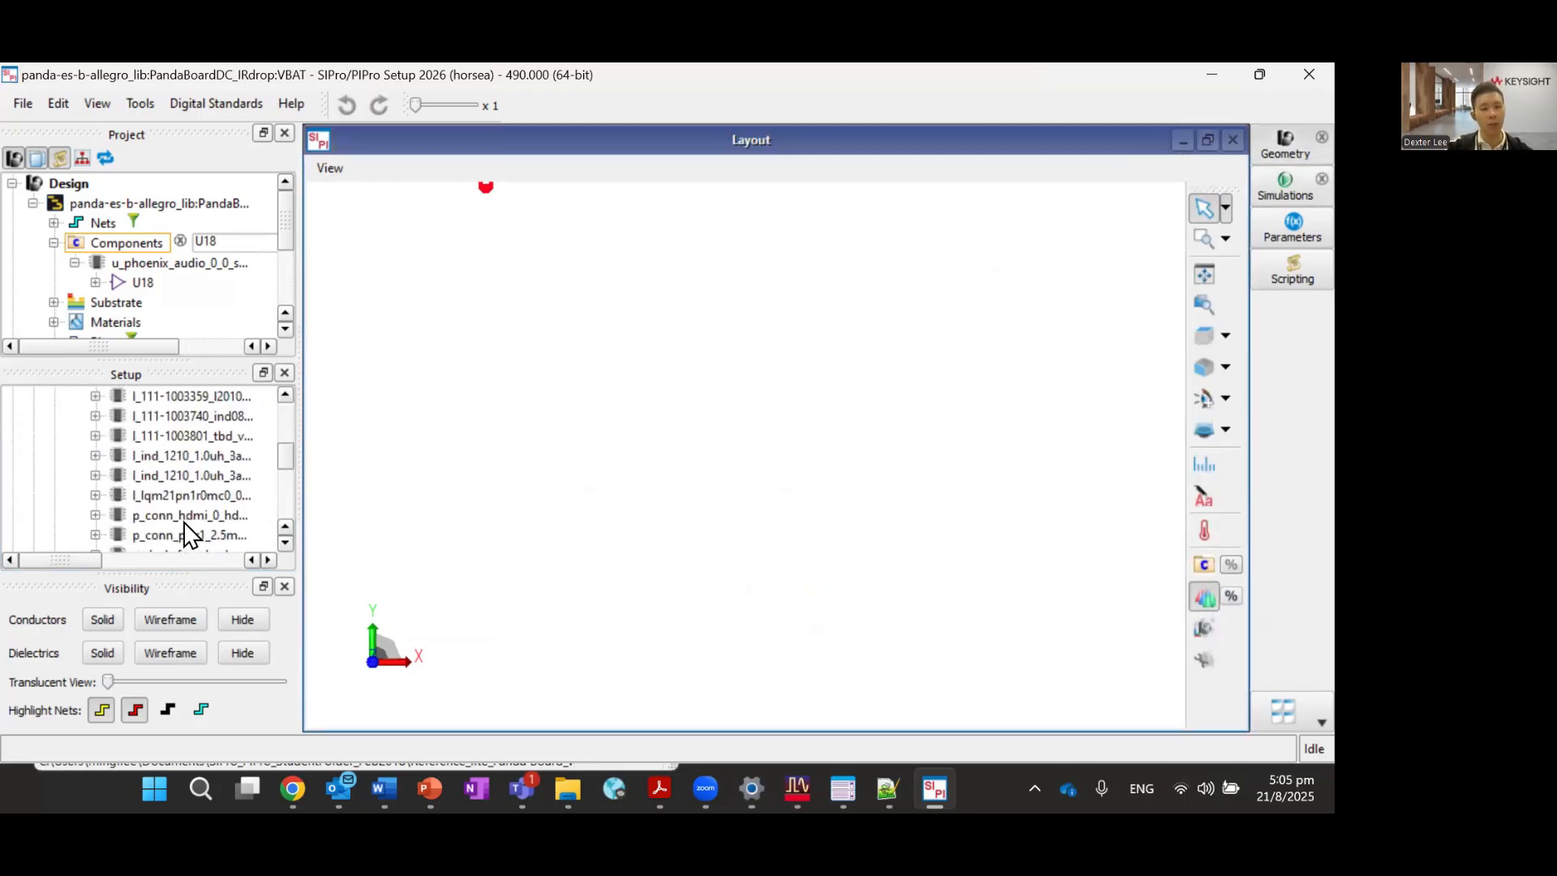
scroll(183, 519, "up", 2)
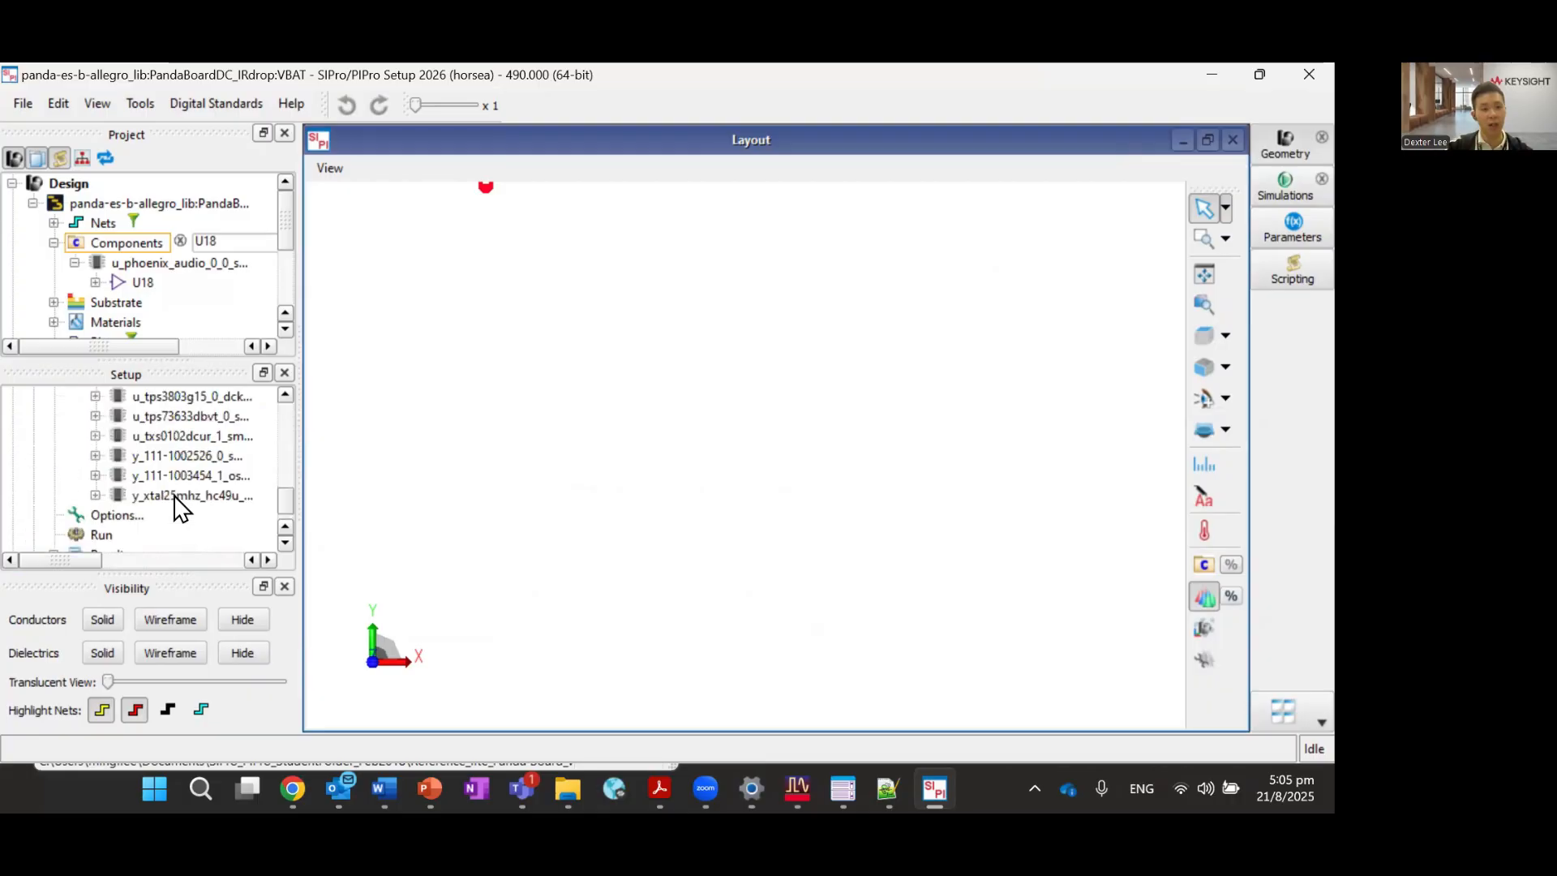
left_click(164, 495, "shift")
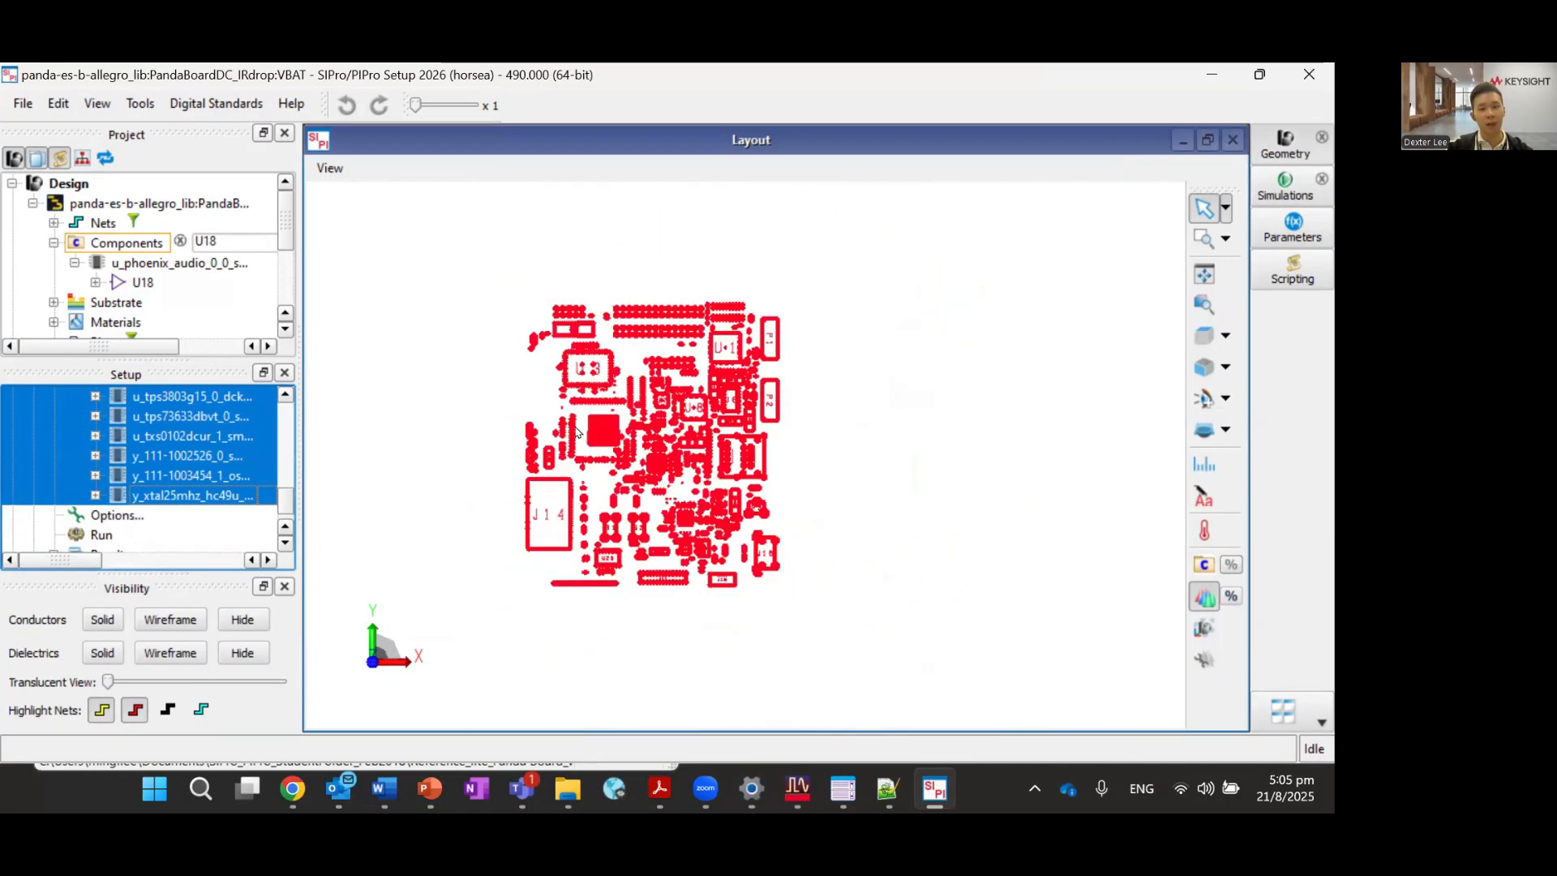
scroll(173, 445, "up", 1)
scroll(173, 445, "up", 12)
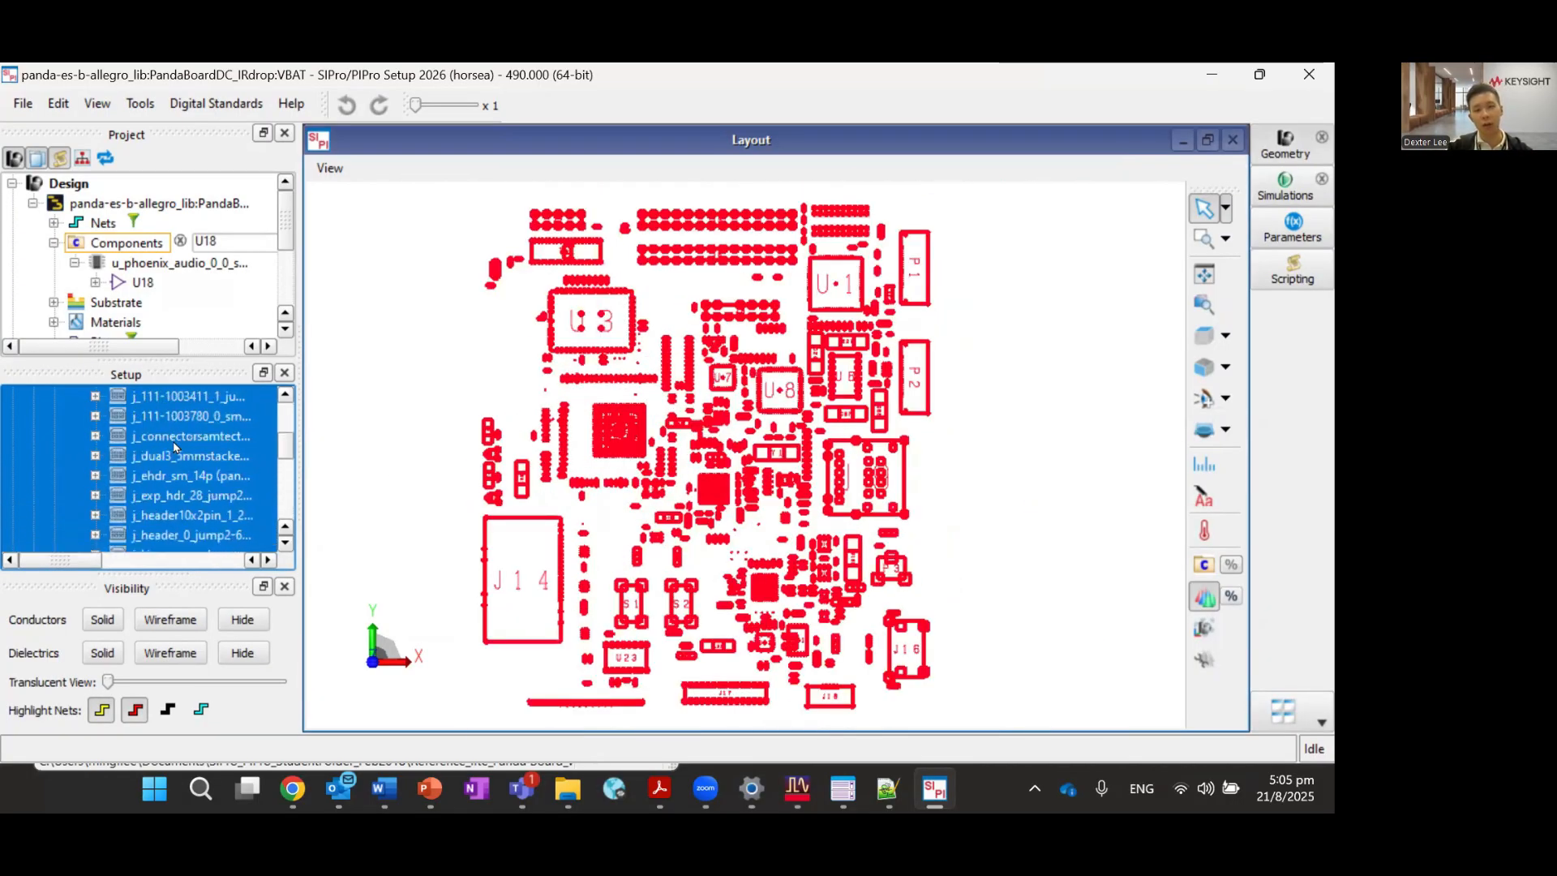
Expand the Electrical section of the Electro_Thermal Analysis to show its VRMs, sinks, nets and component models.
scroll(174, 446, "up", 5)
scroll(162, 467, "down", 1)
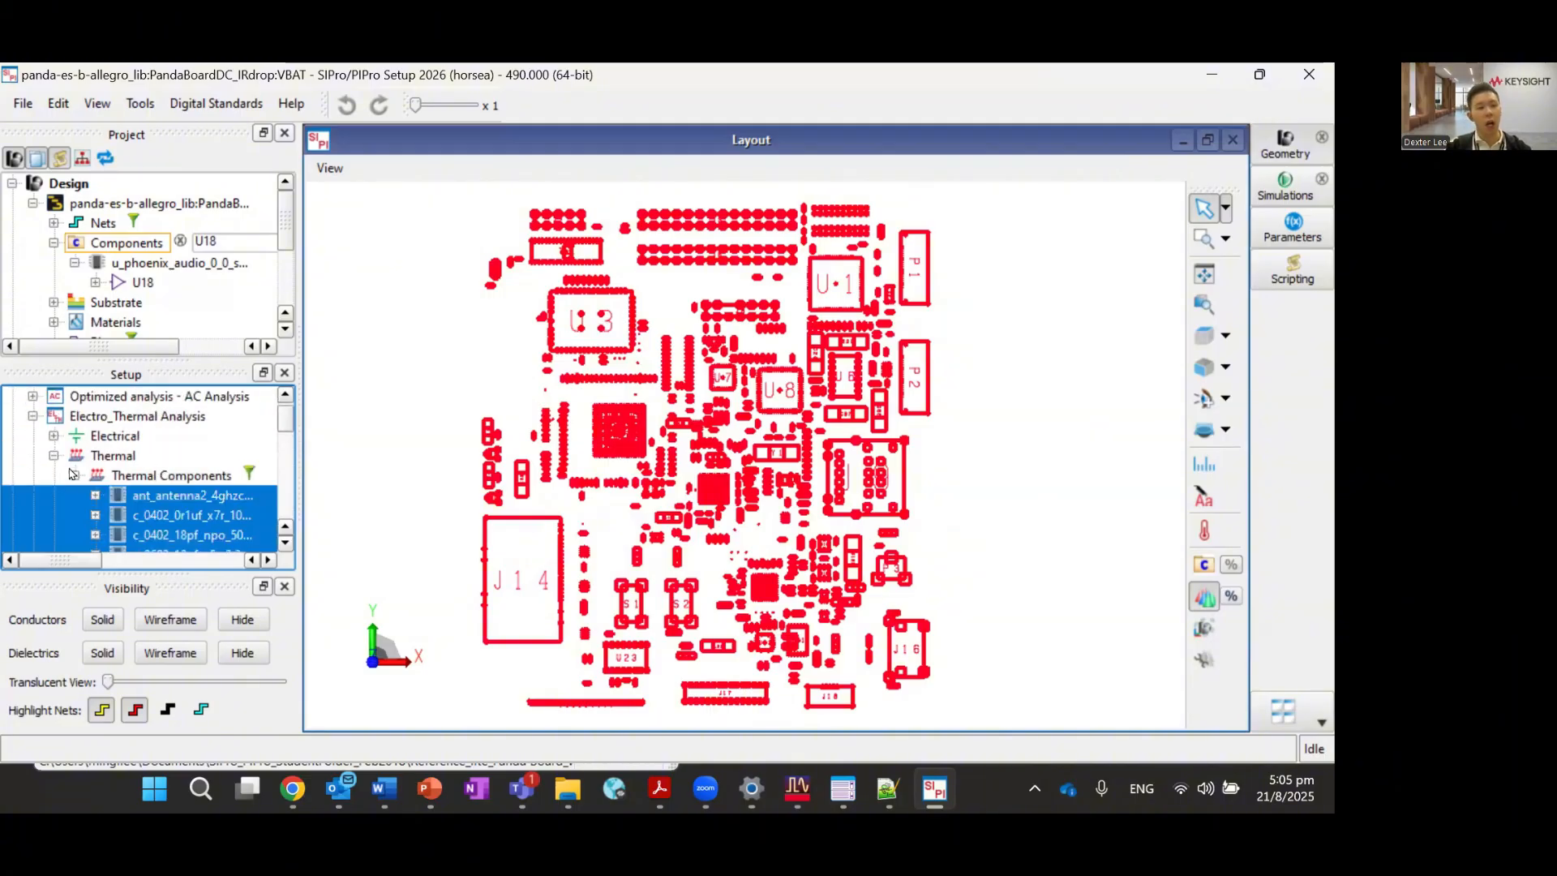
left_click(53, 436)
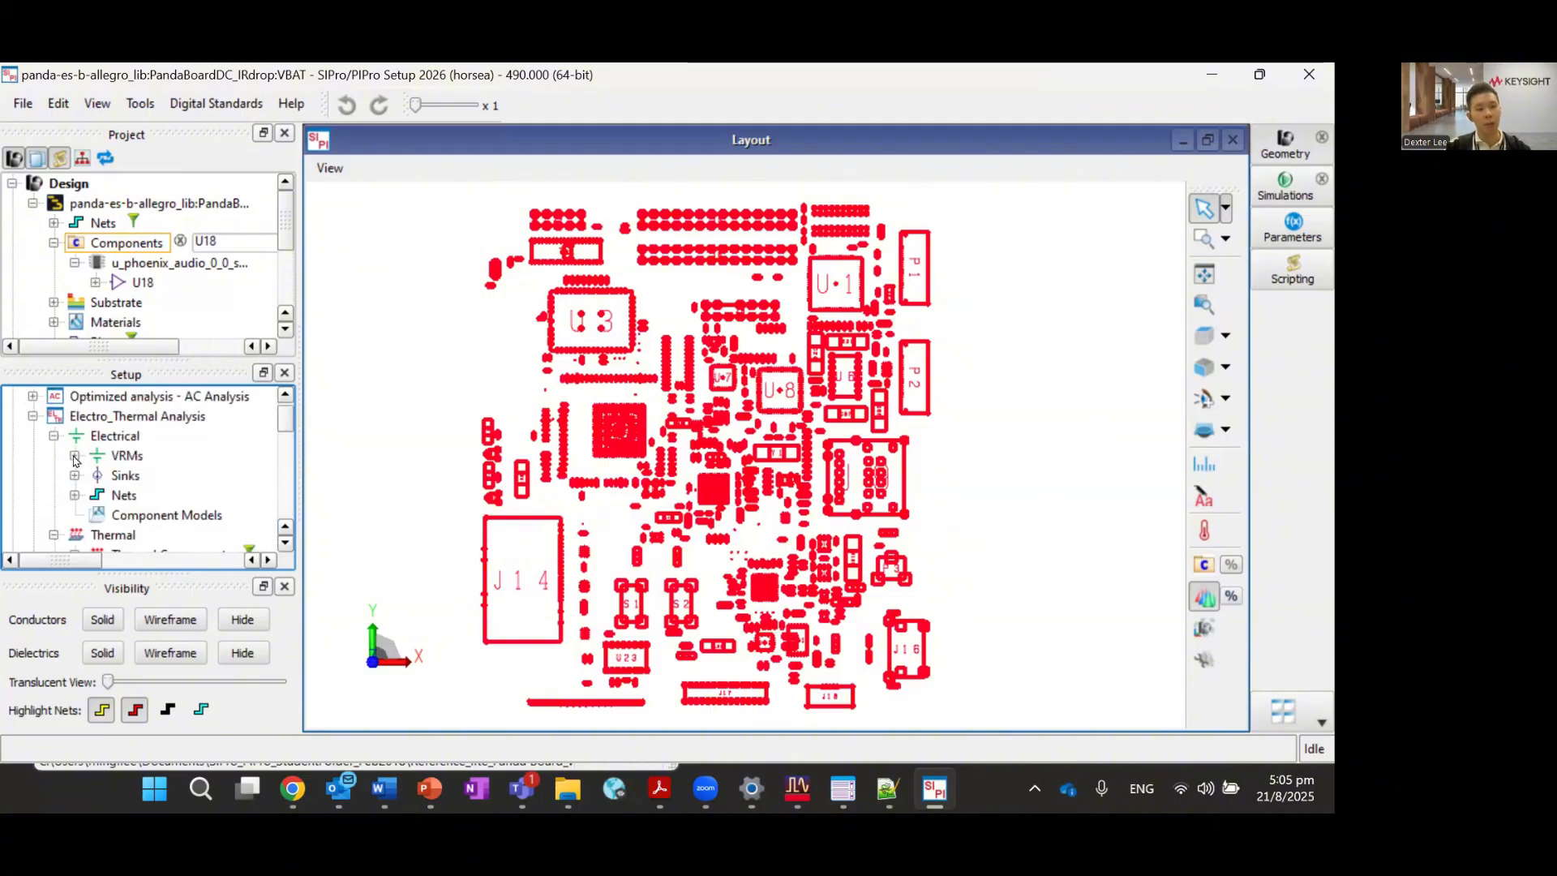
scroll(121, 499, "down", 1)
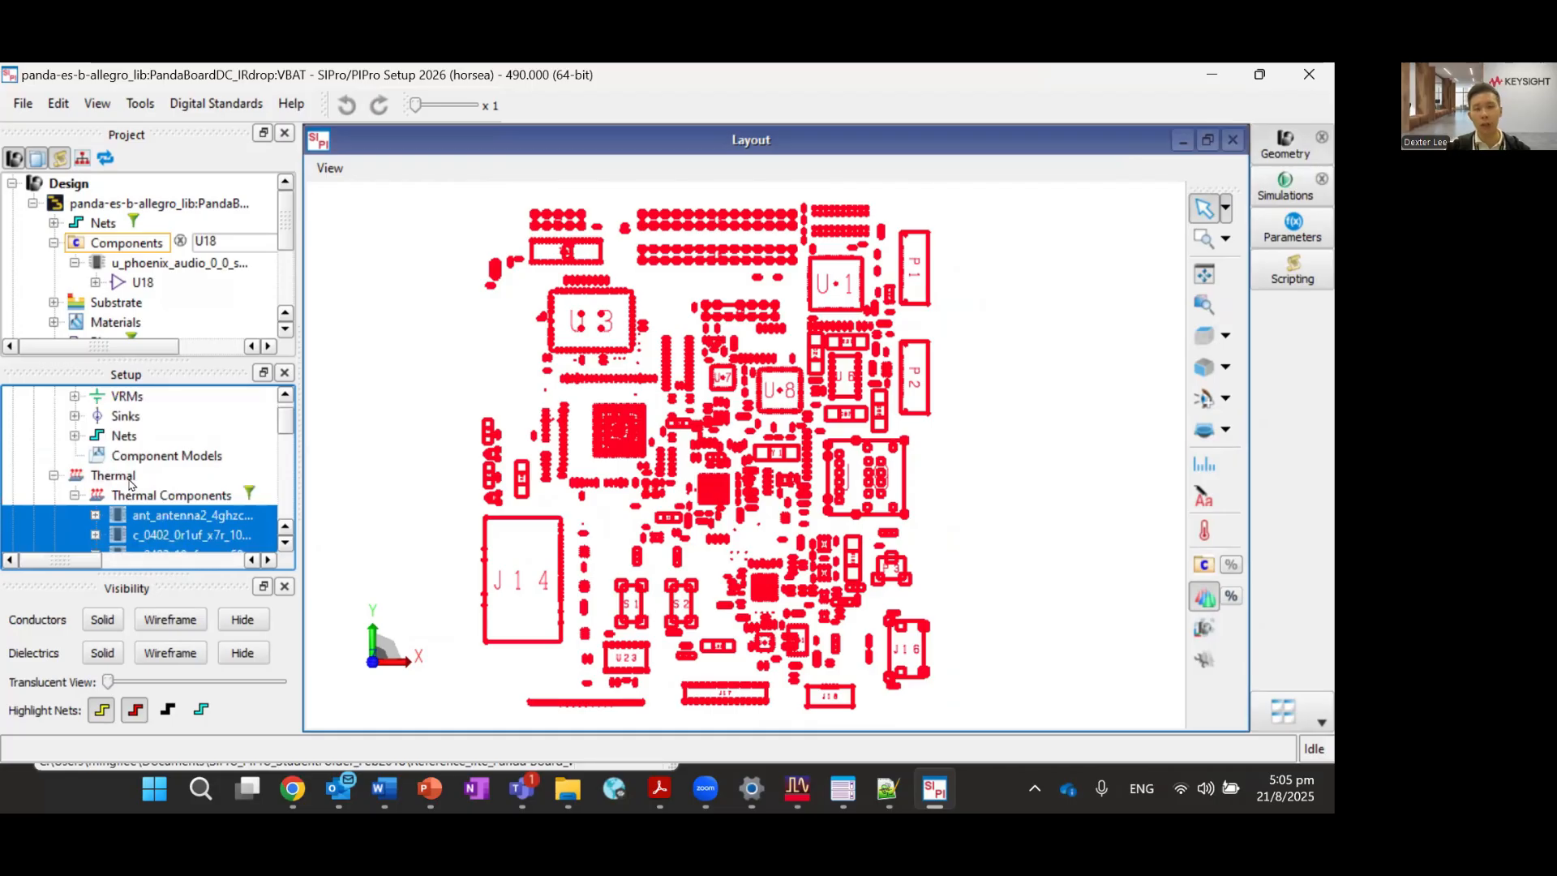
Review the thermal resistance properties of all thermal components in the Electro_Thermal Analysis and close the editor without changes.
left_click(126, 478)
left_click(143, 494)
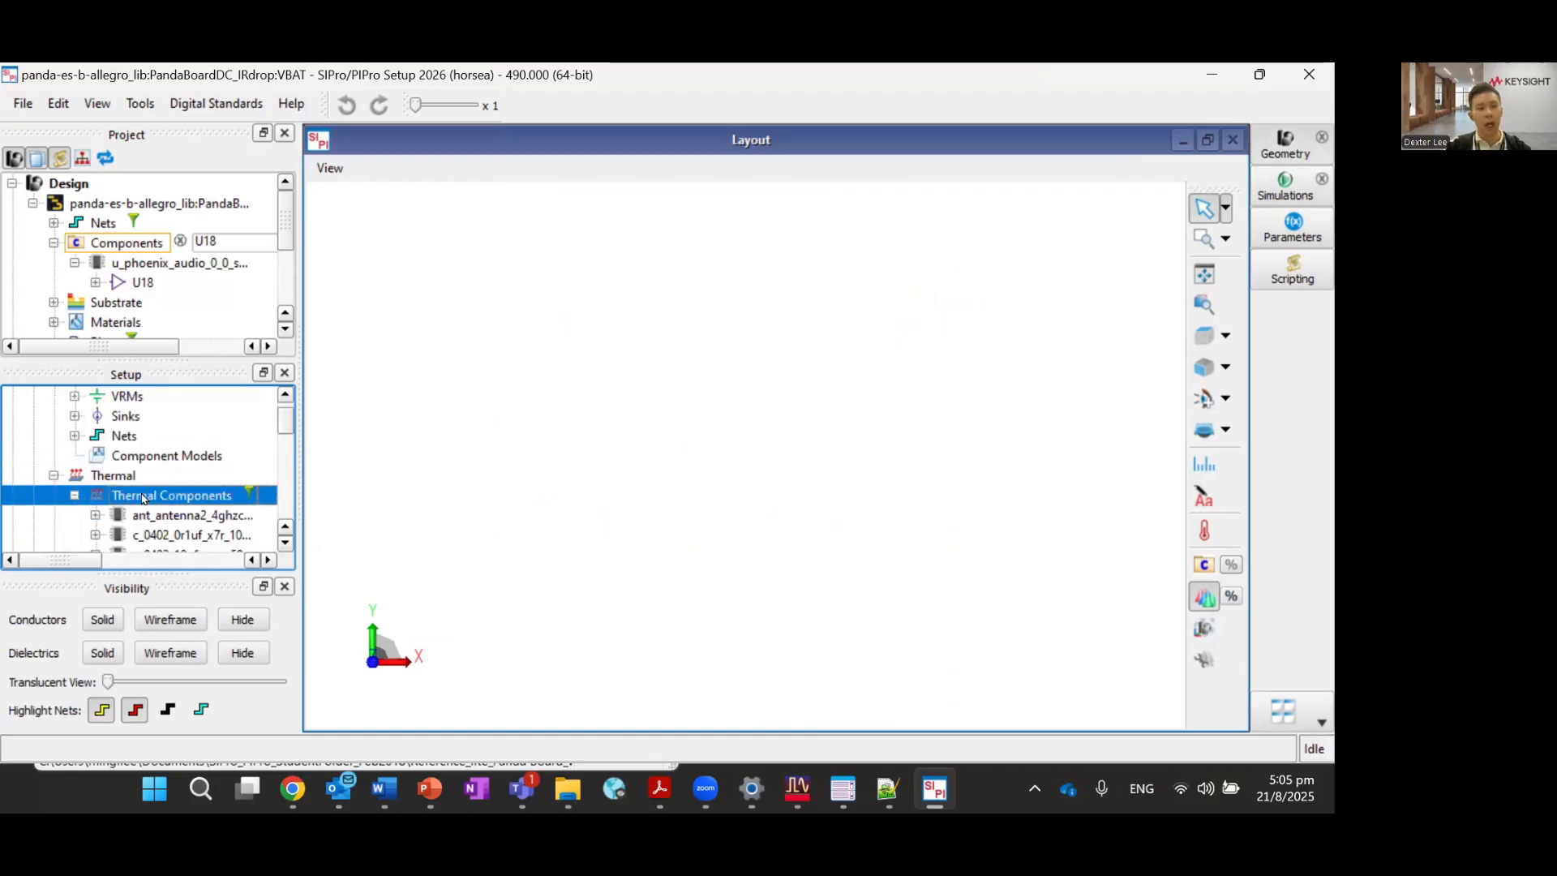
right_click(143, 495)
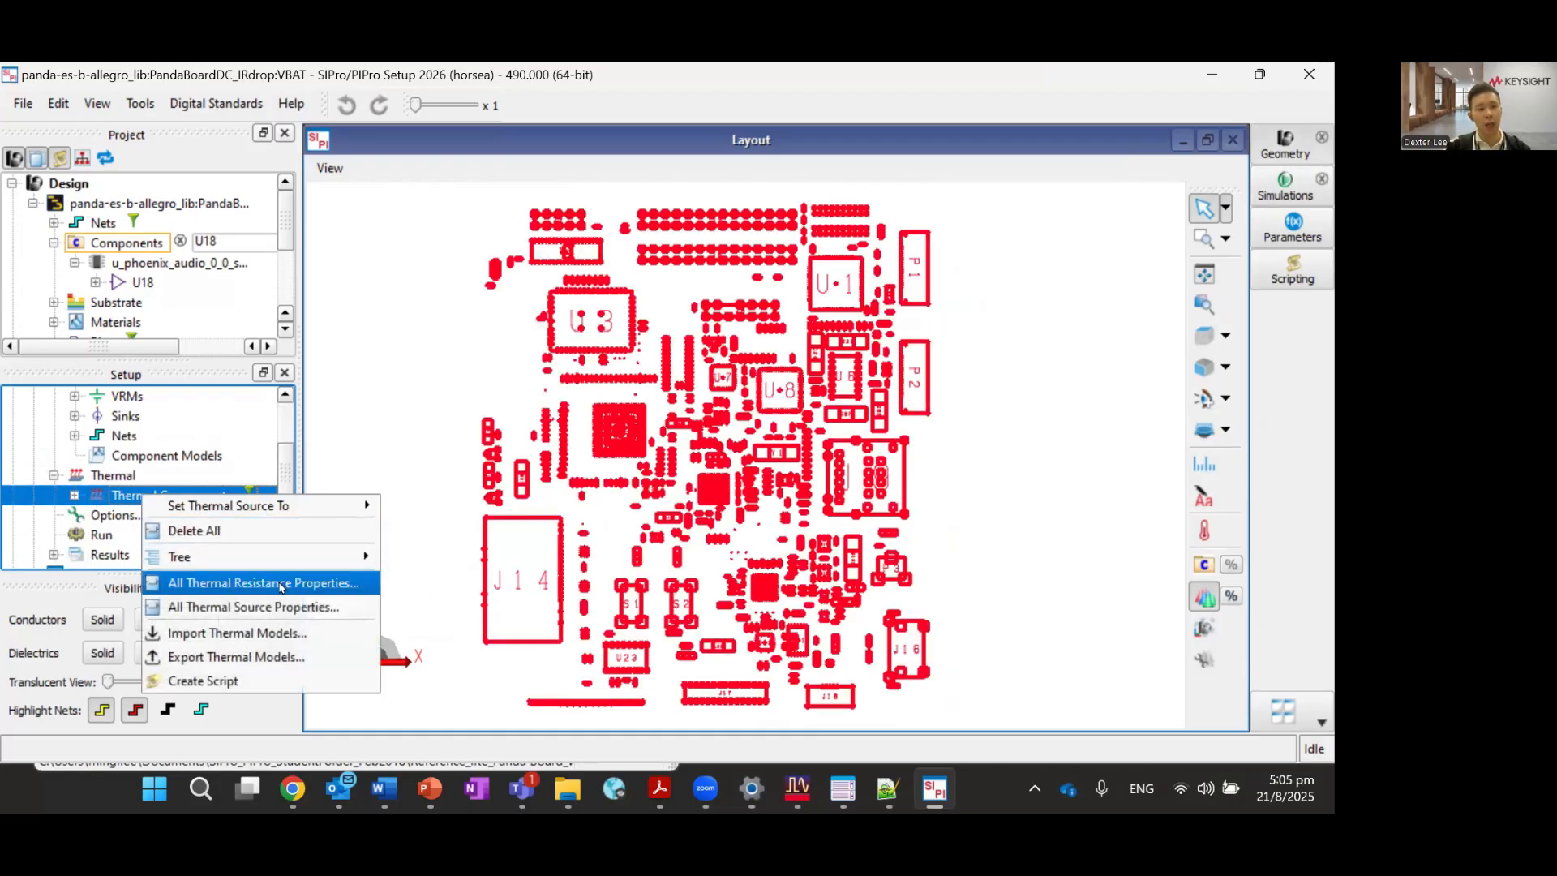
left_click(252, 582)
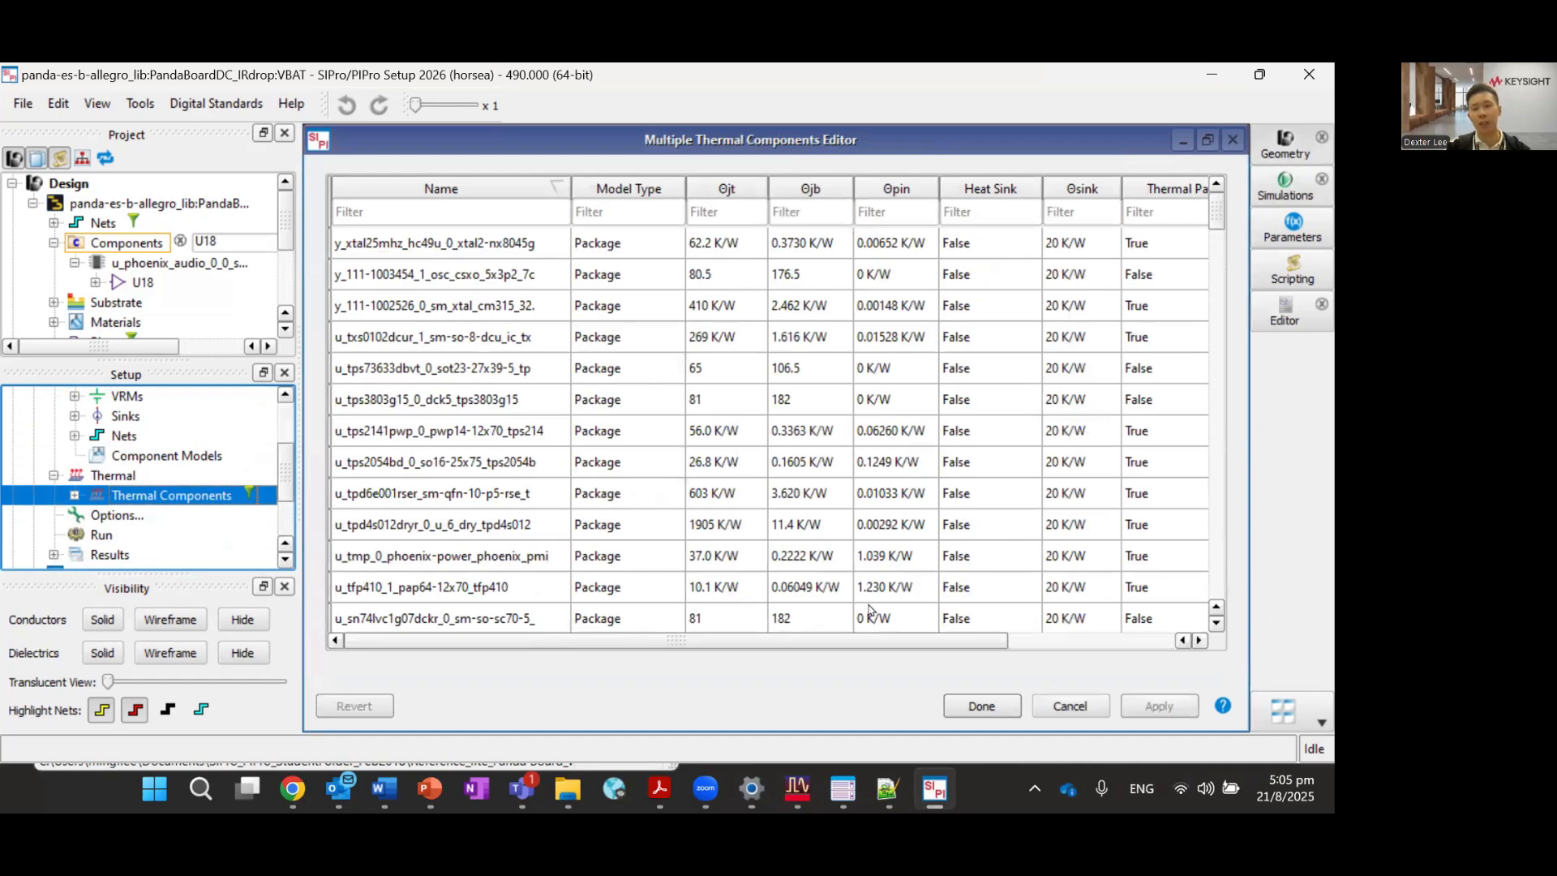
scroll(868, 345, "down", 6)
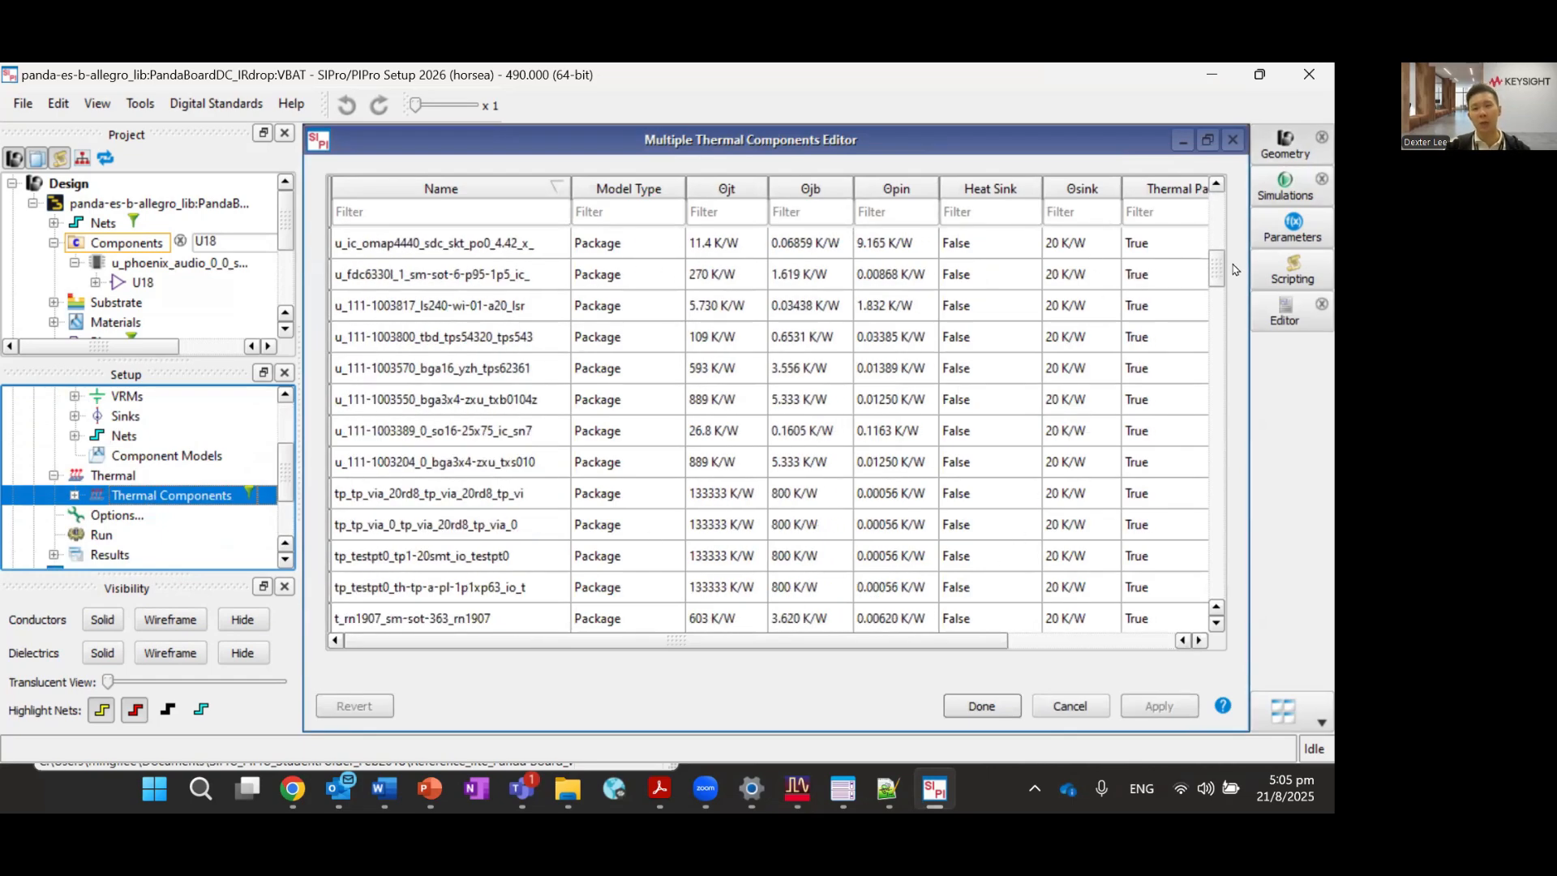
left_click_drag(1219, 270, 1216, 207)
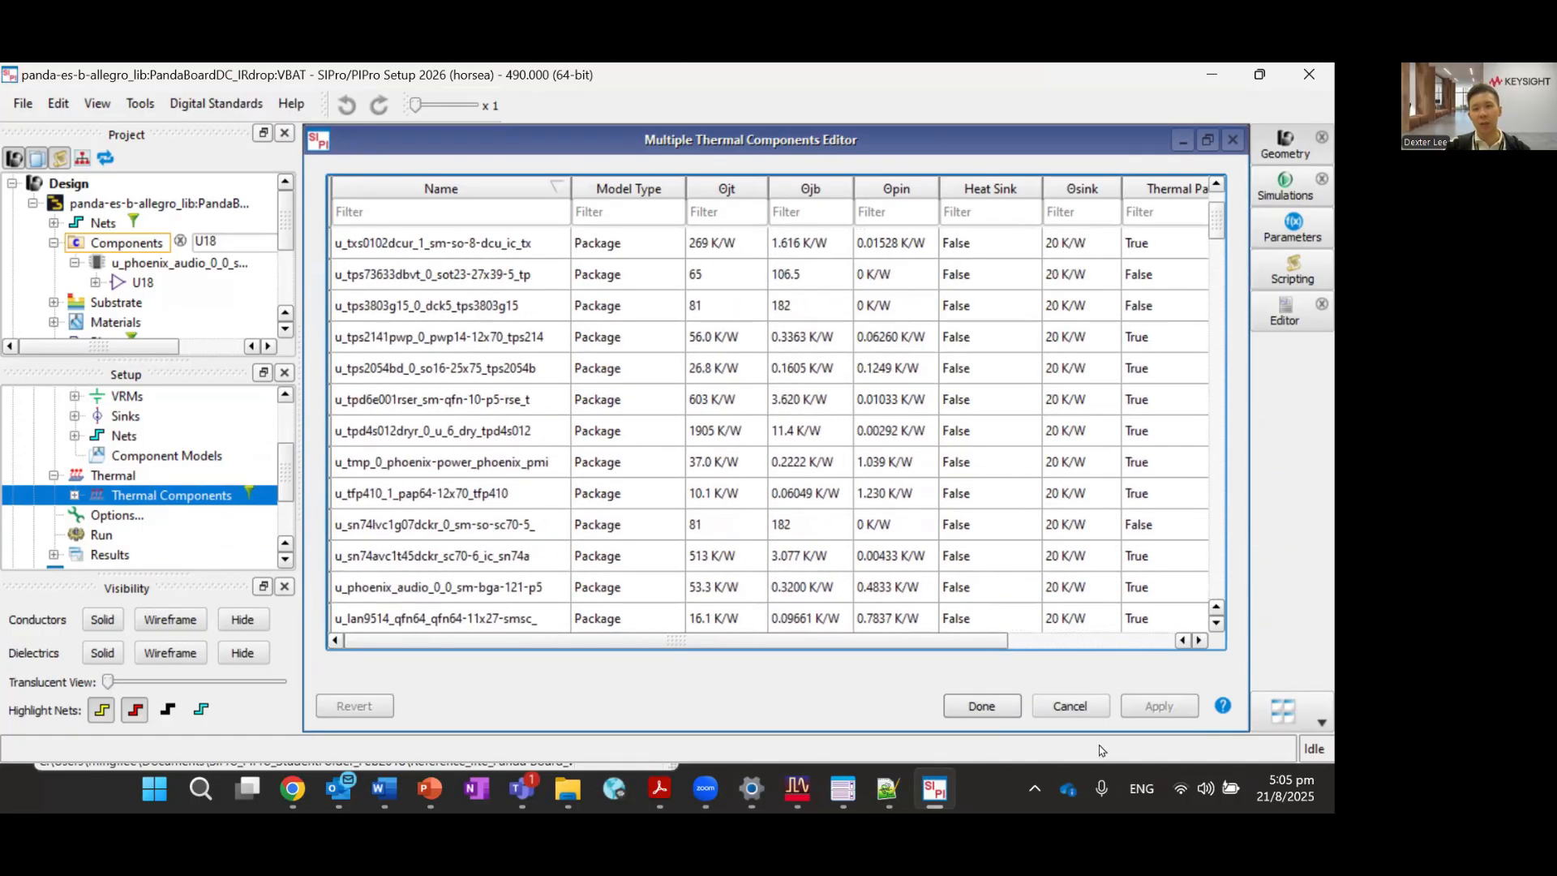
left_click(1070, 706)
Review the source type and dissipation settings of all thermal components and close the editor without changes.
right_click(167, 496)
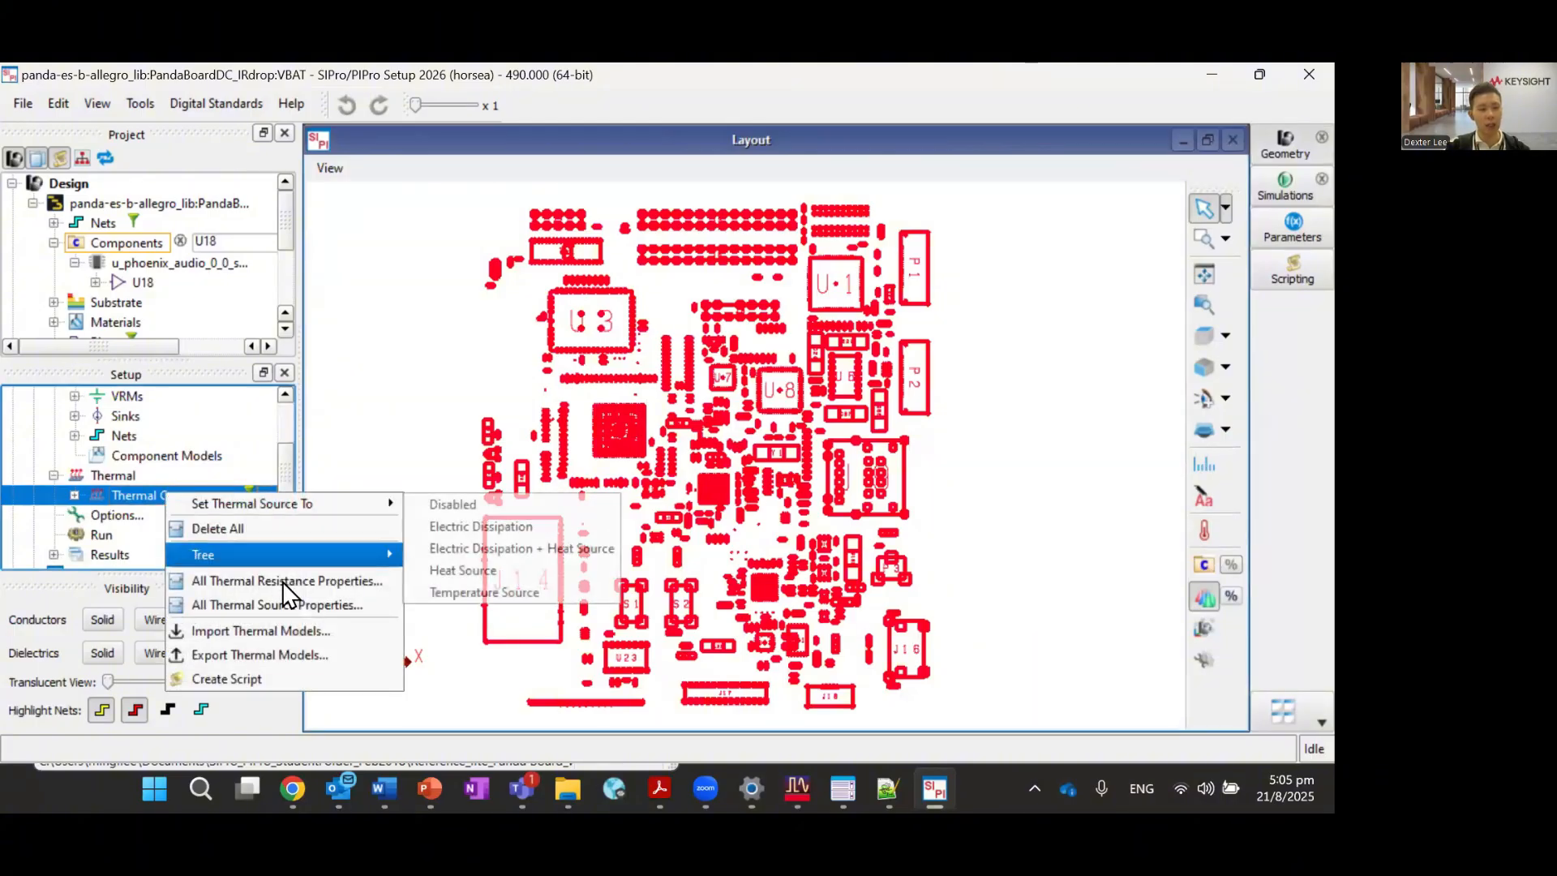
left_click(206, 550)
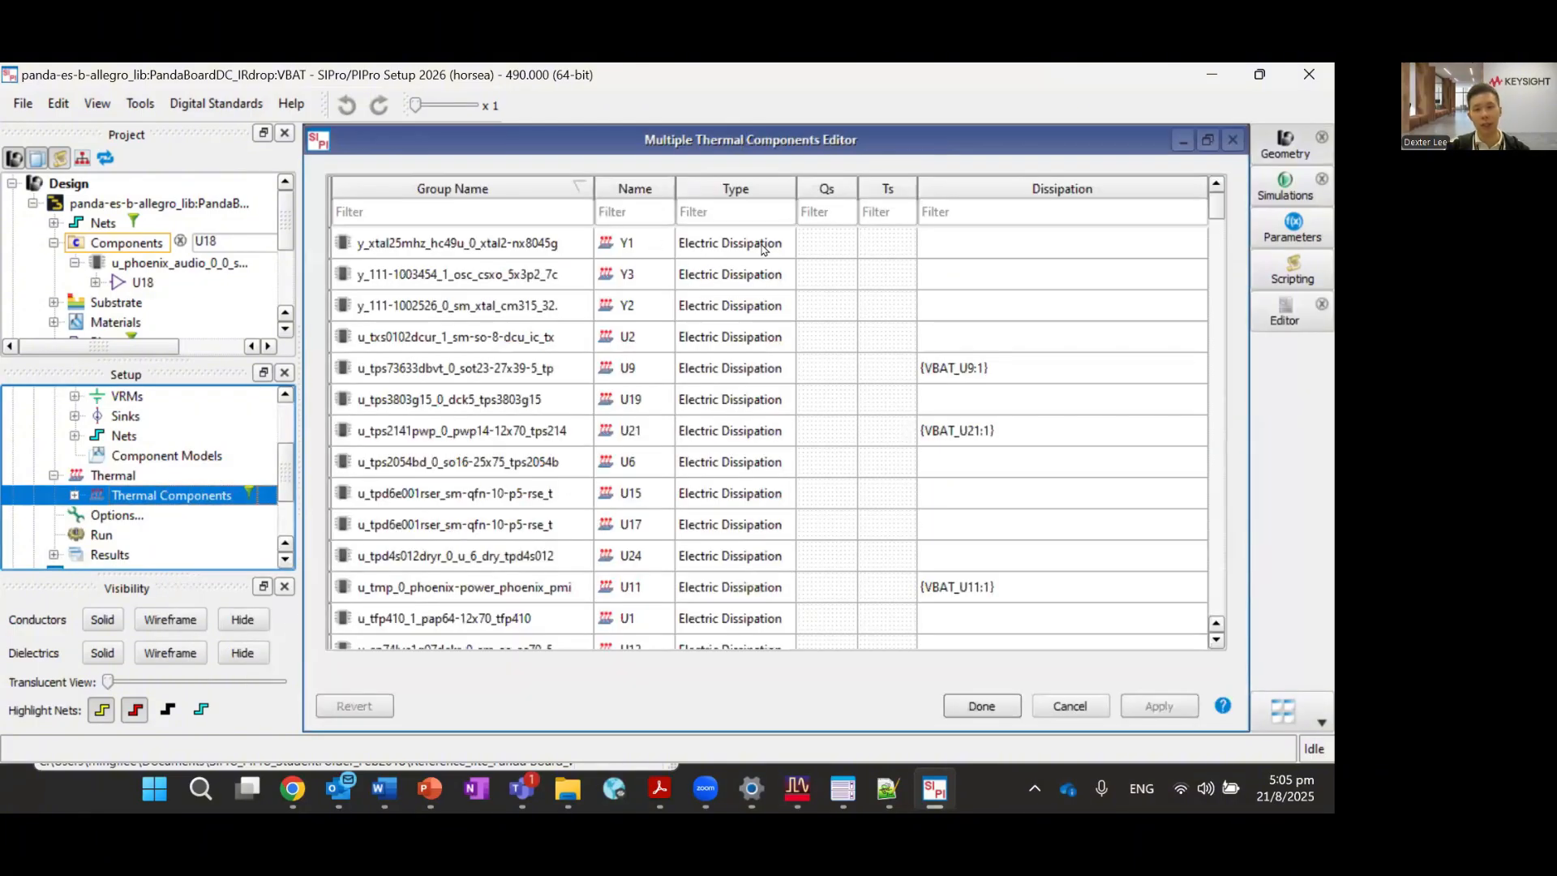
scroll(782, 400, "down", 10)
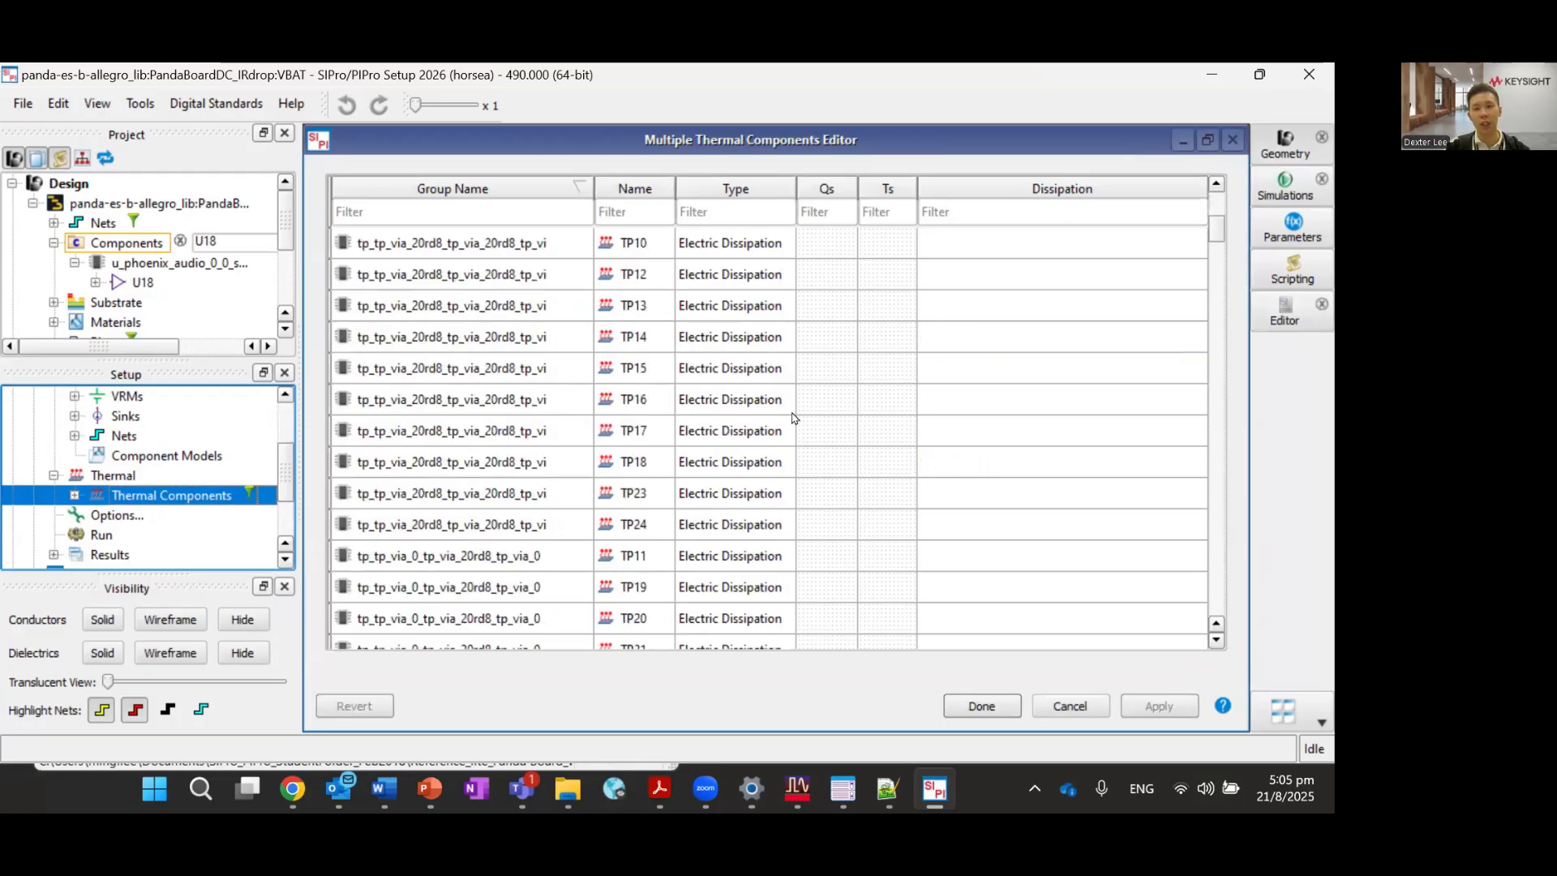
left_click_drag(1219, 246, 1216, 589)
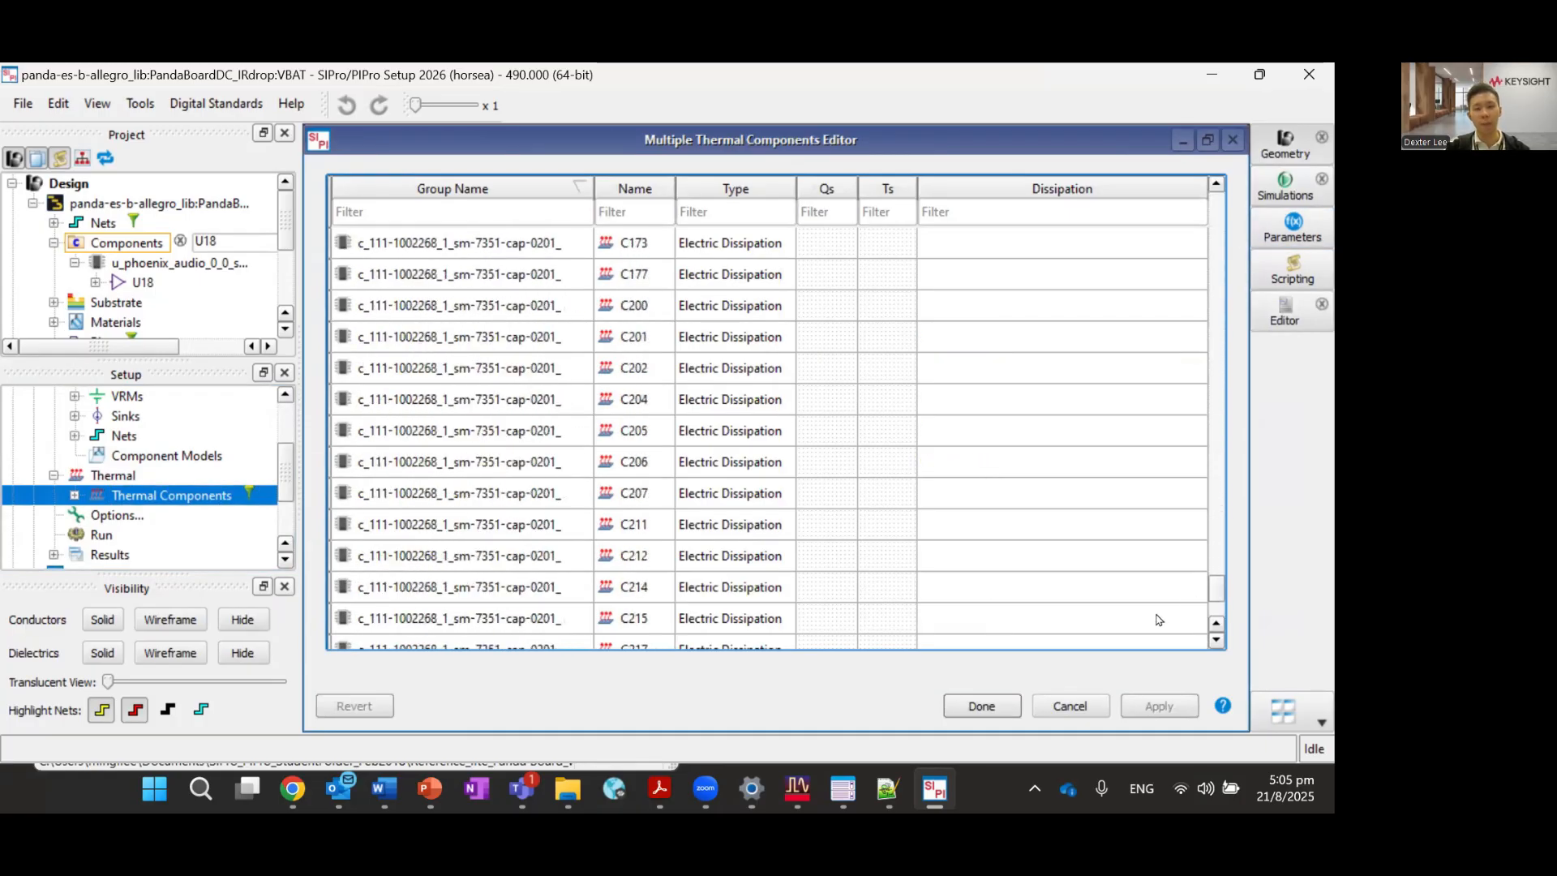
left_click(1069, 706)
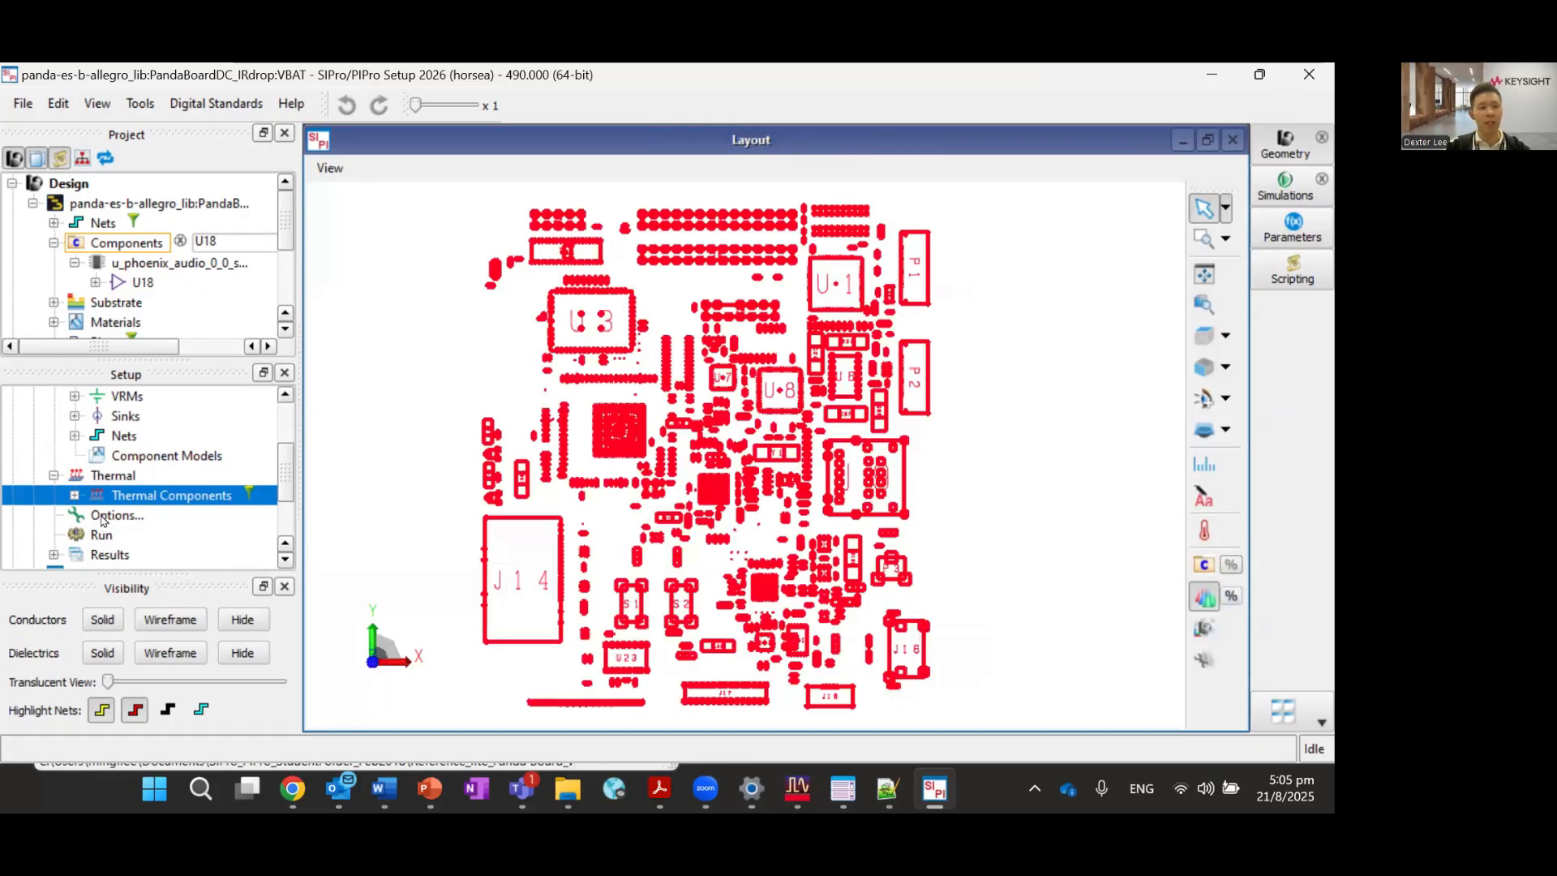
Check the Electro_Thermal Analysis options without changing them, expand its results and try to open the Overview.
double_click(102, 520)
left_click(1103, 694)
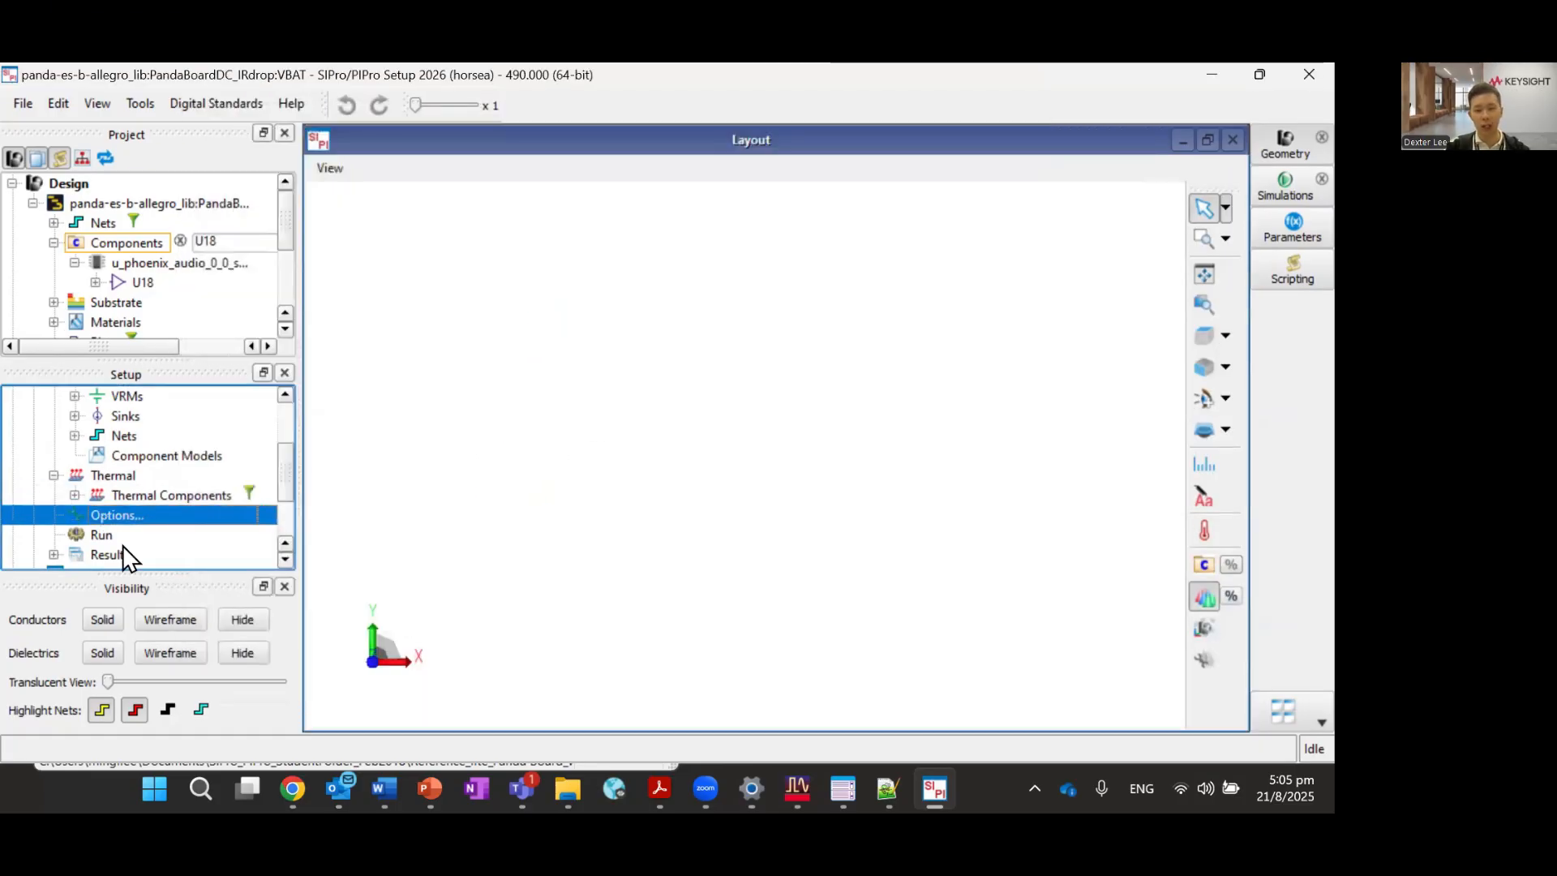
scroll(70, 535, "down", 1)
left_click(54, 495)
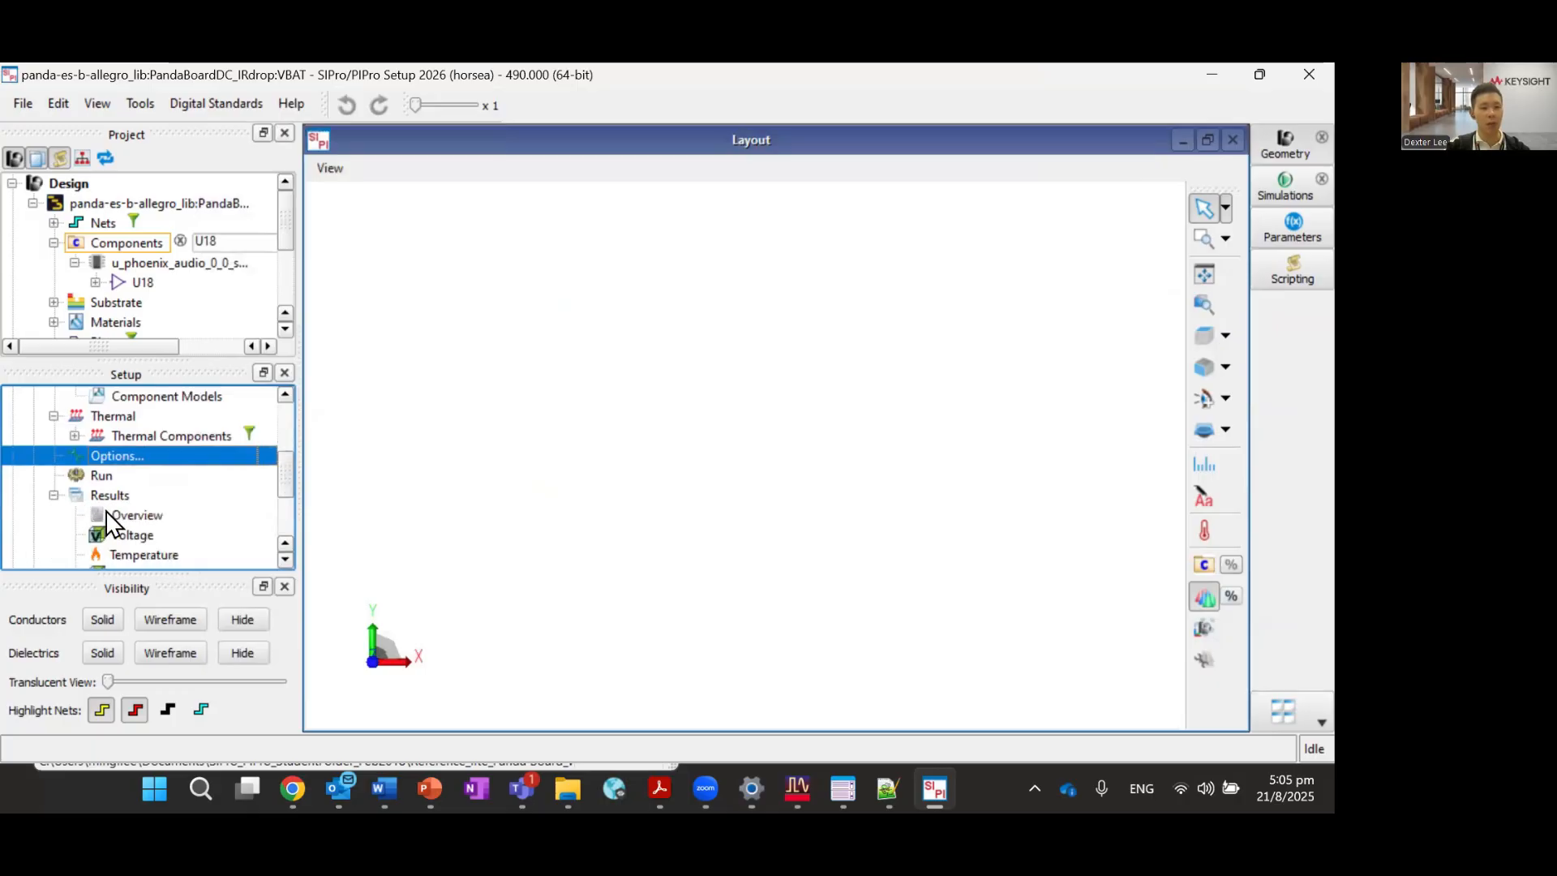
double_click(105, 511)
left_click(645, 440)
Run the Electro_Thermal Analysis simulation and collapse its entry in the list of analyses.
double_click(99, 475)
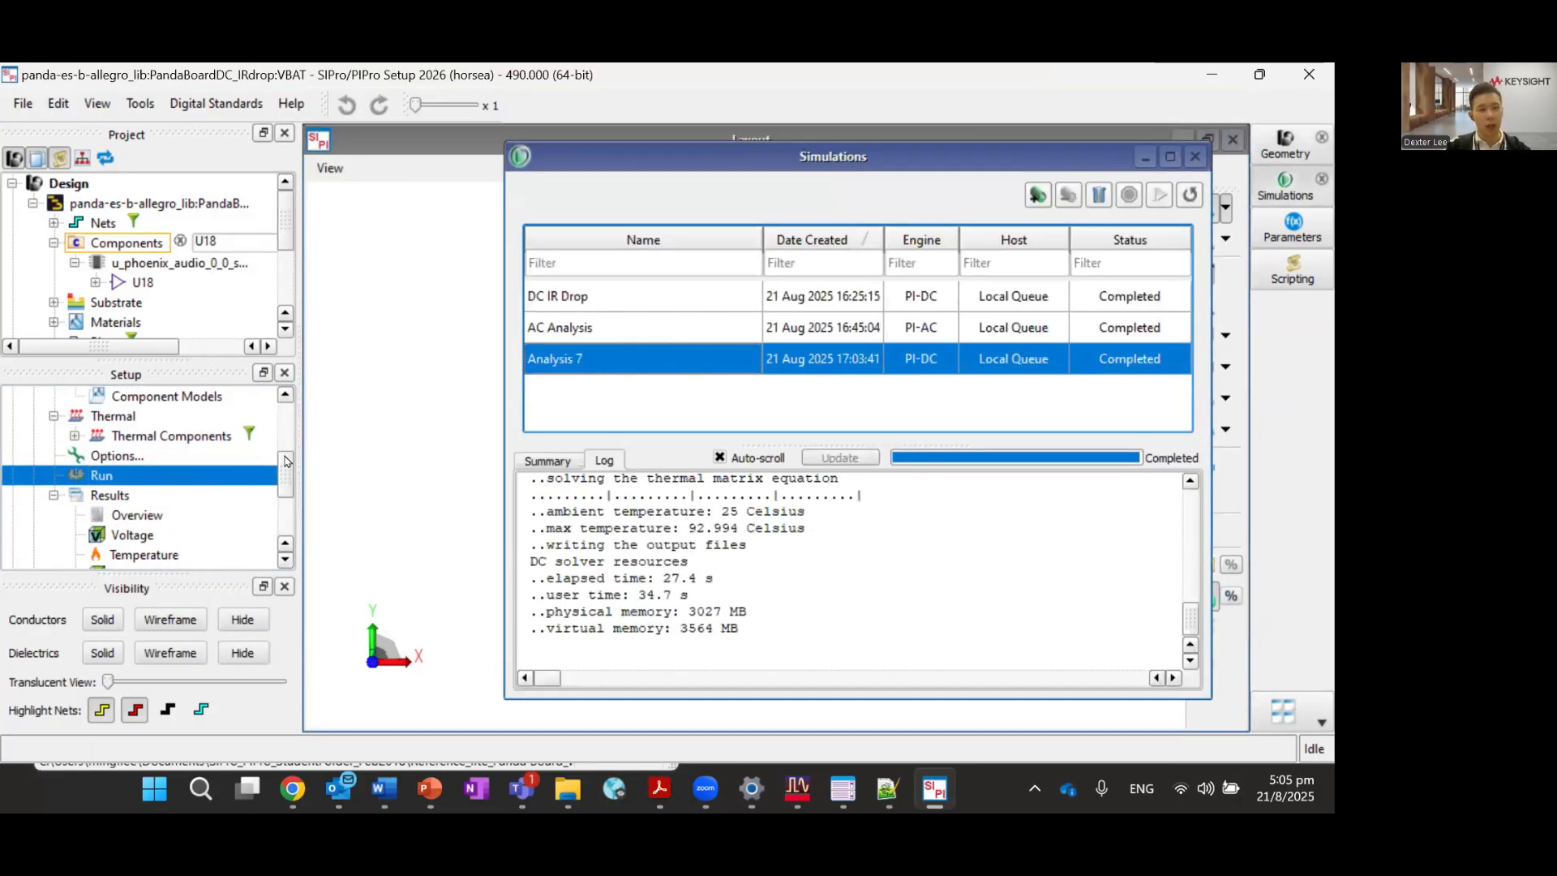
left_click_drag(284, 477, 286, 415)
left_click(33, 475)
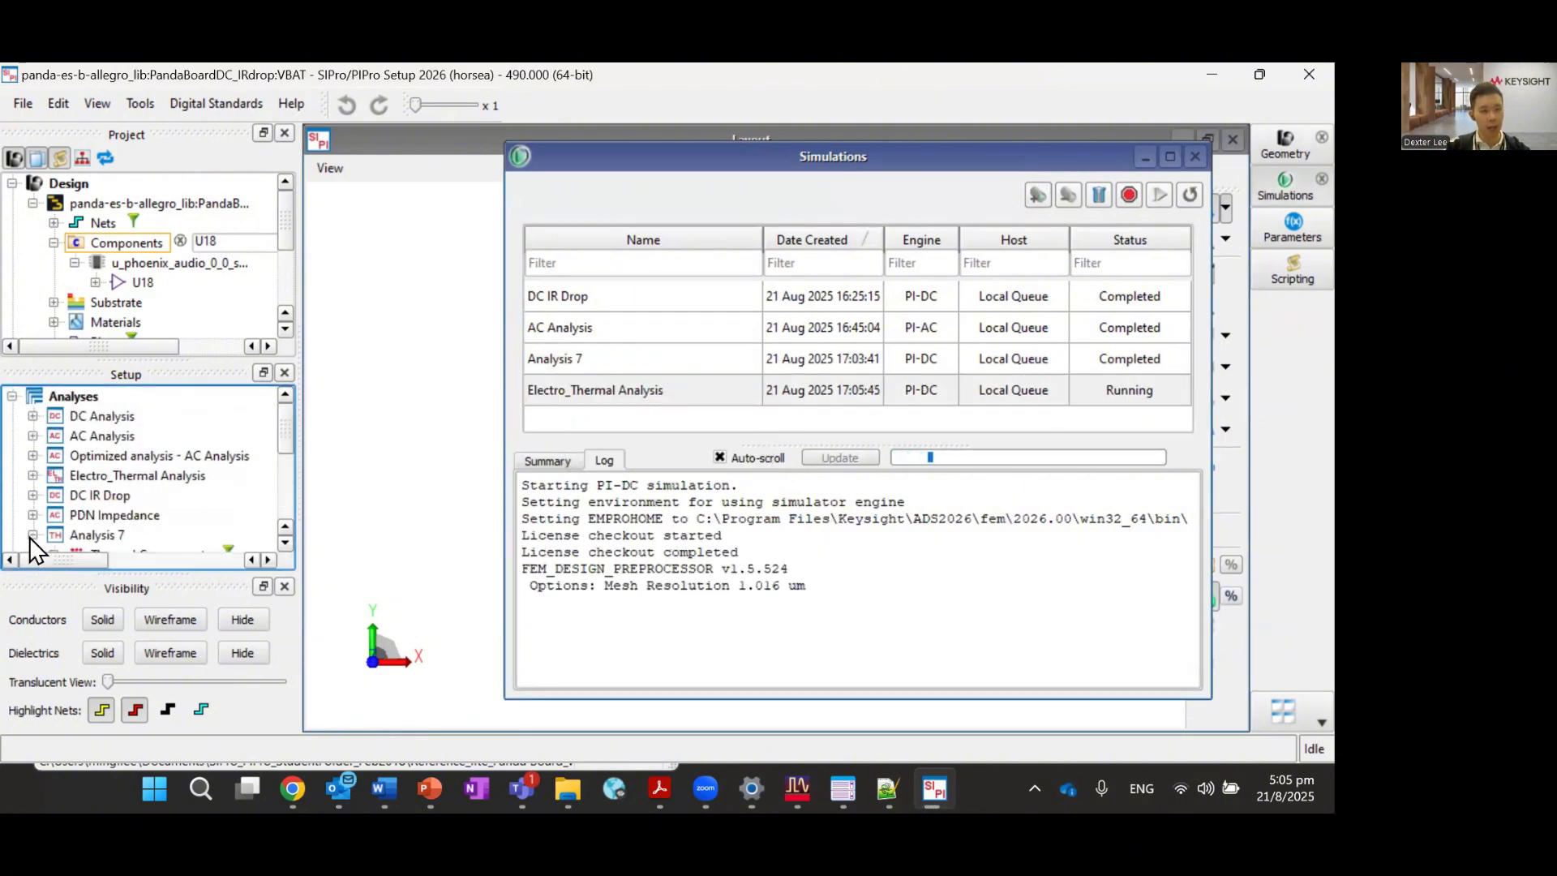
Plot the Analysis 7 temperature result on the board, tilt it in 3D and probe temperatures on it.
left_click(32, 535)
double_click(128, 494)
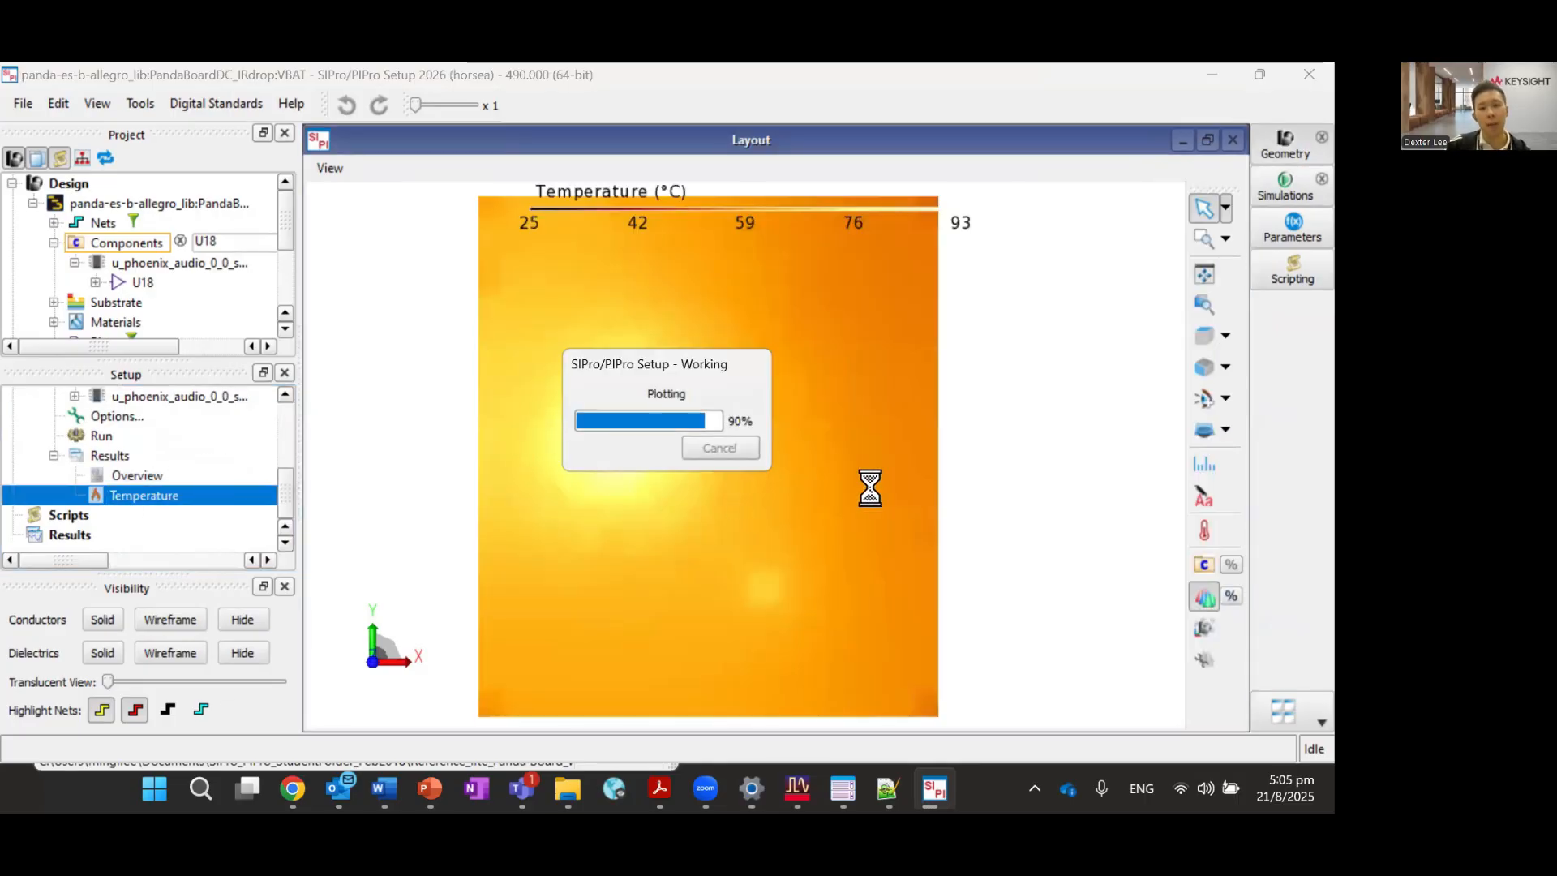
mouse_move(727, 514)
left_mouse_down()
mouse_move(662, 402)
mouse_move(722, 456)
mouse_move(847, 430)
mouse_move(771, 478)
mouse_move(692, 488)
mouse_move(806, 237)
mouse_move(788, 499)
mouse_move(750, 498)
left_mouse_up()
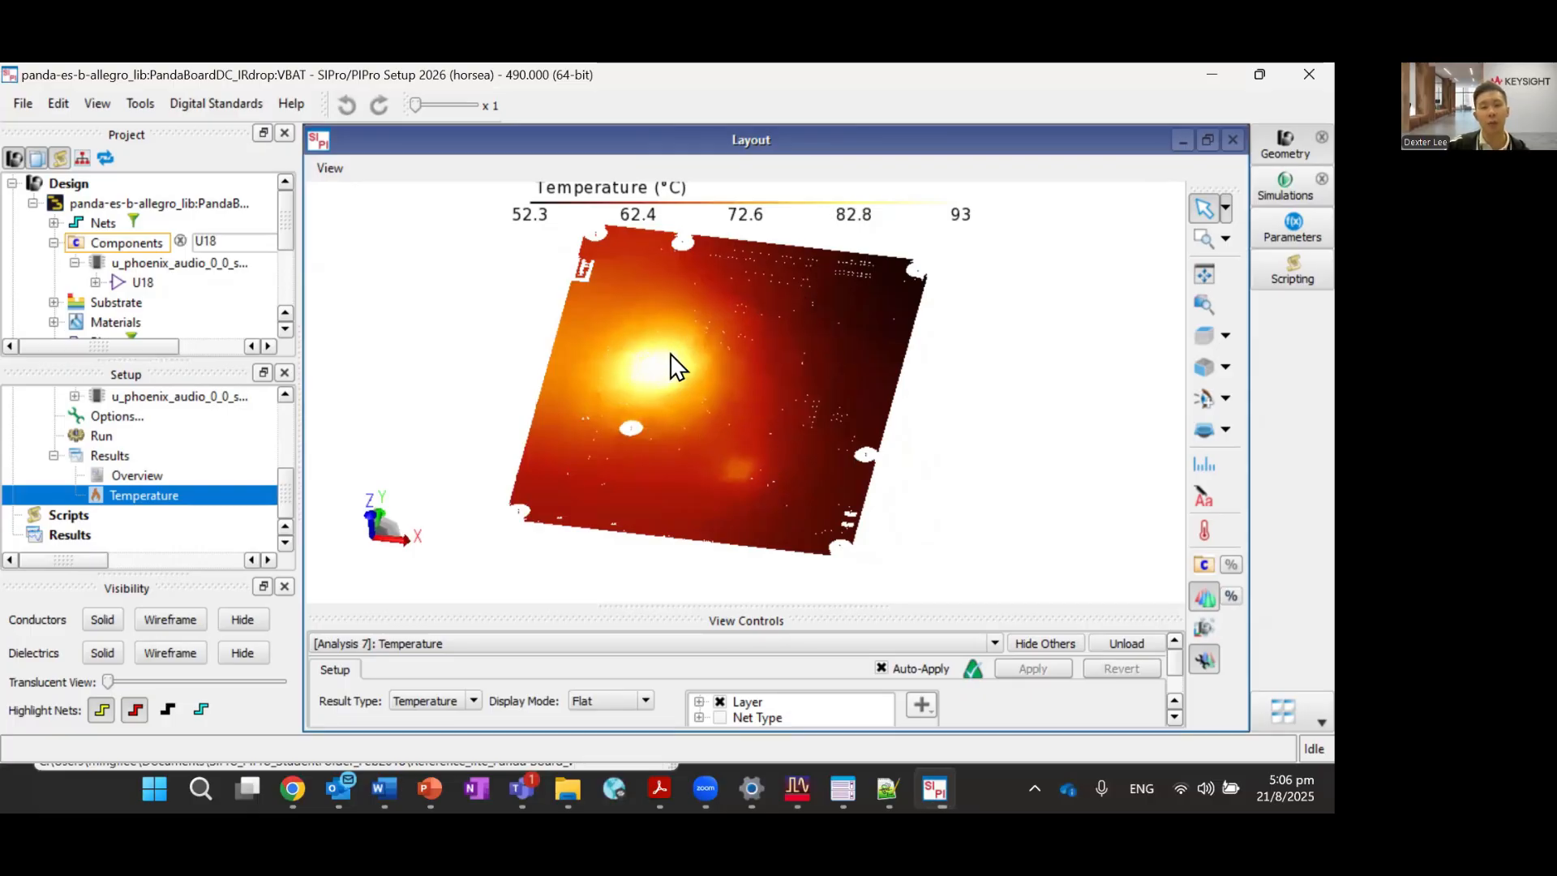
scroll(670, 352, "up", 5)
scroll(670, 353, "down", 3)
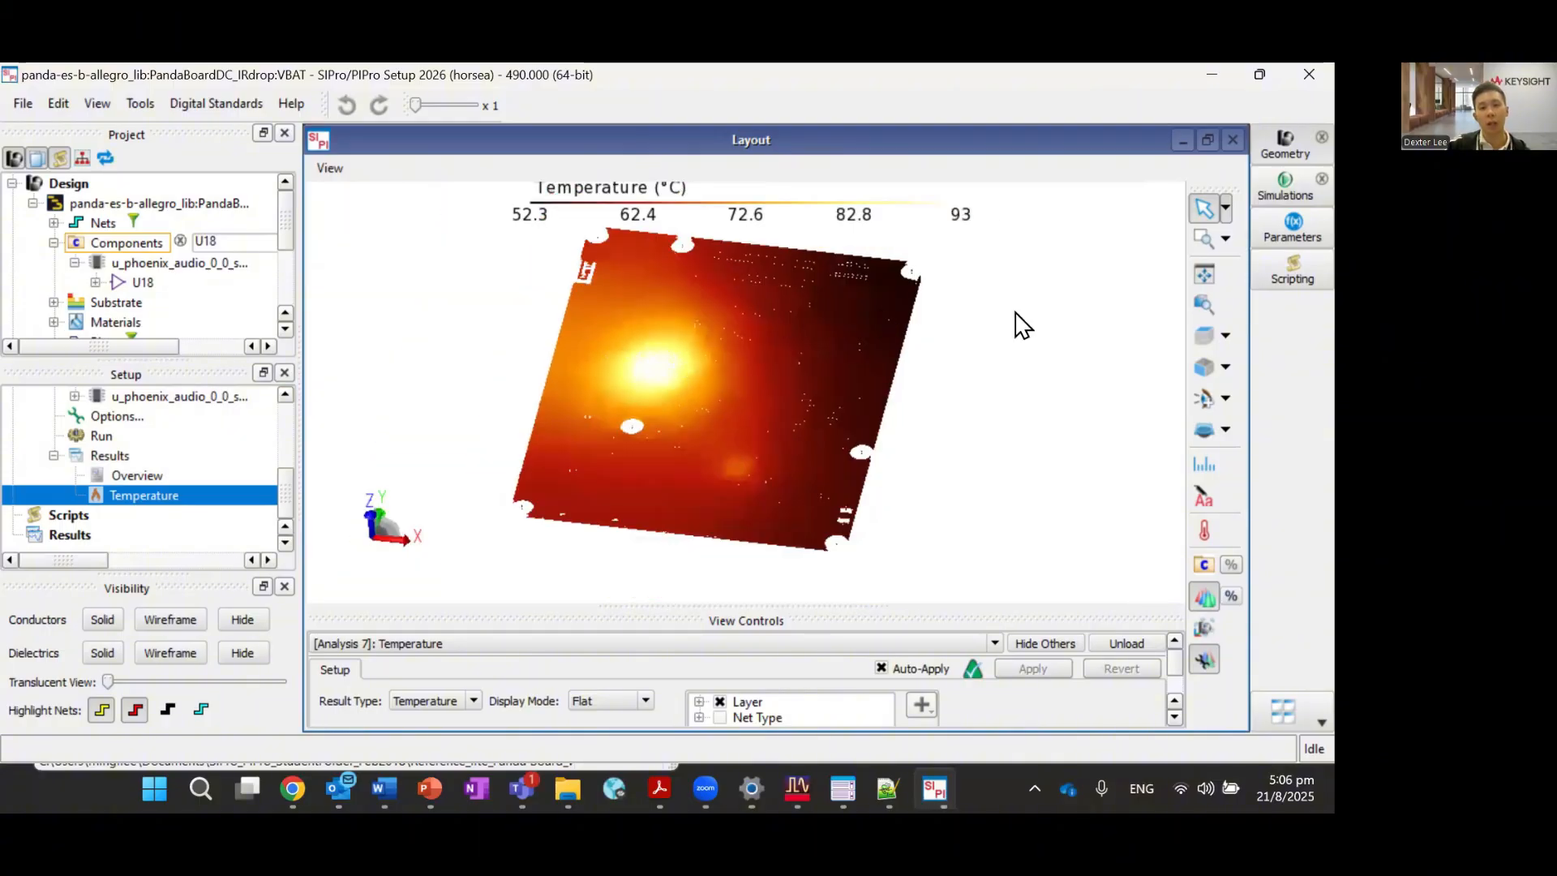
left_click(1200, 537)
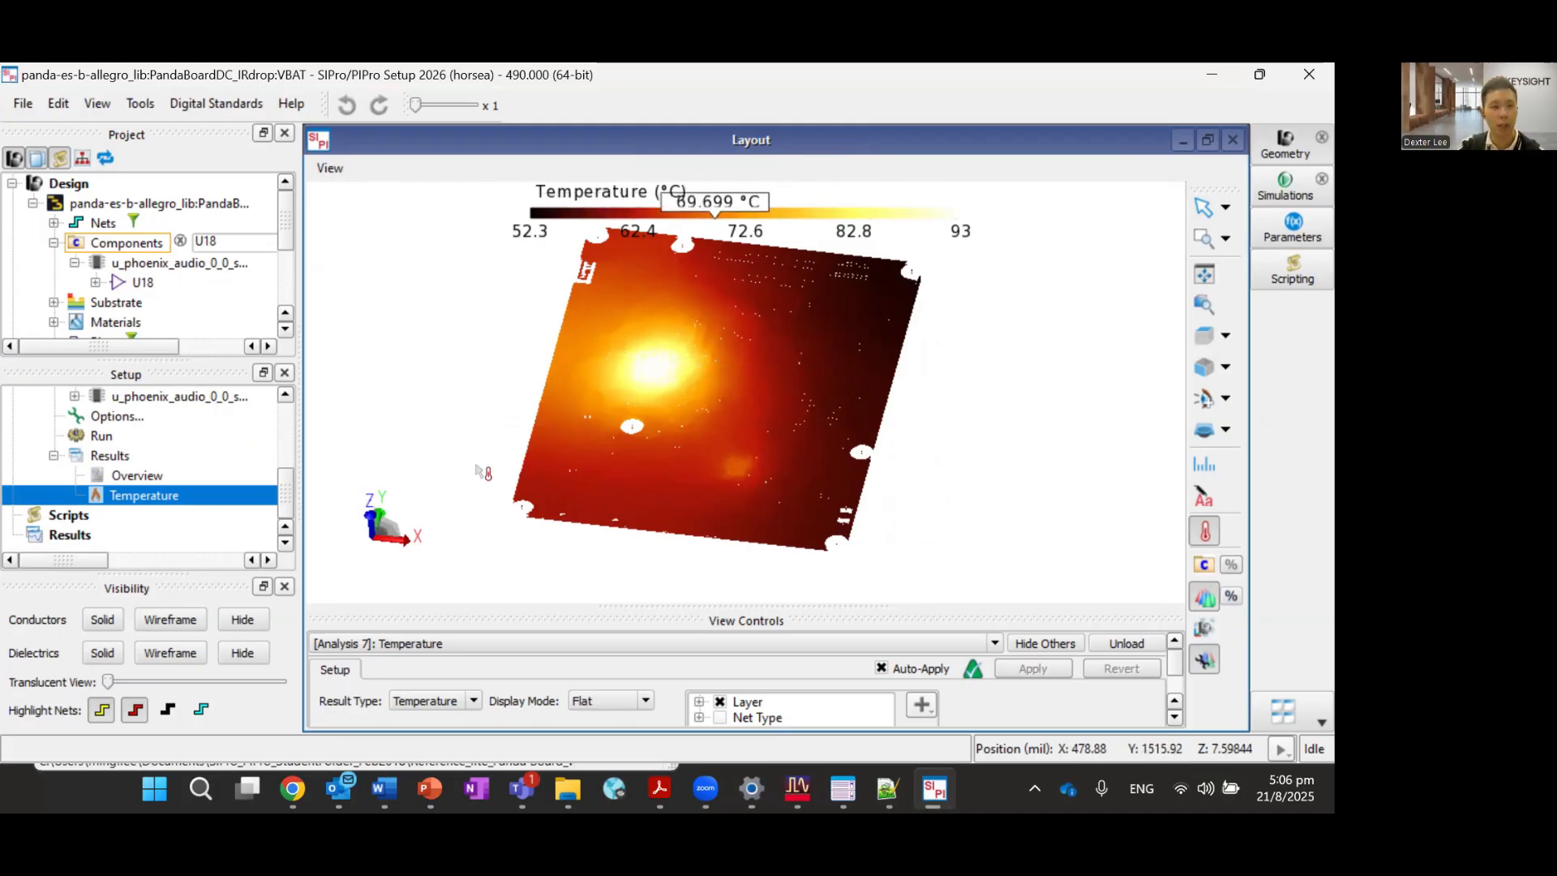
left_click(1204, 208)
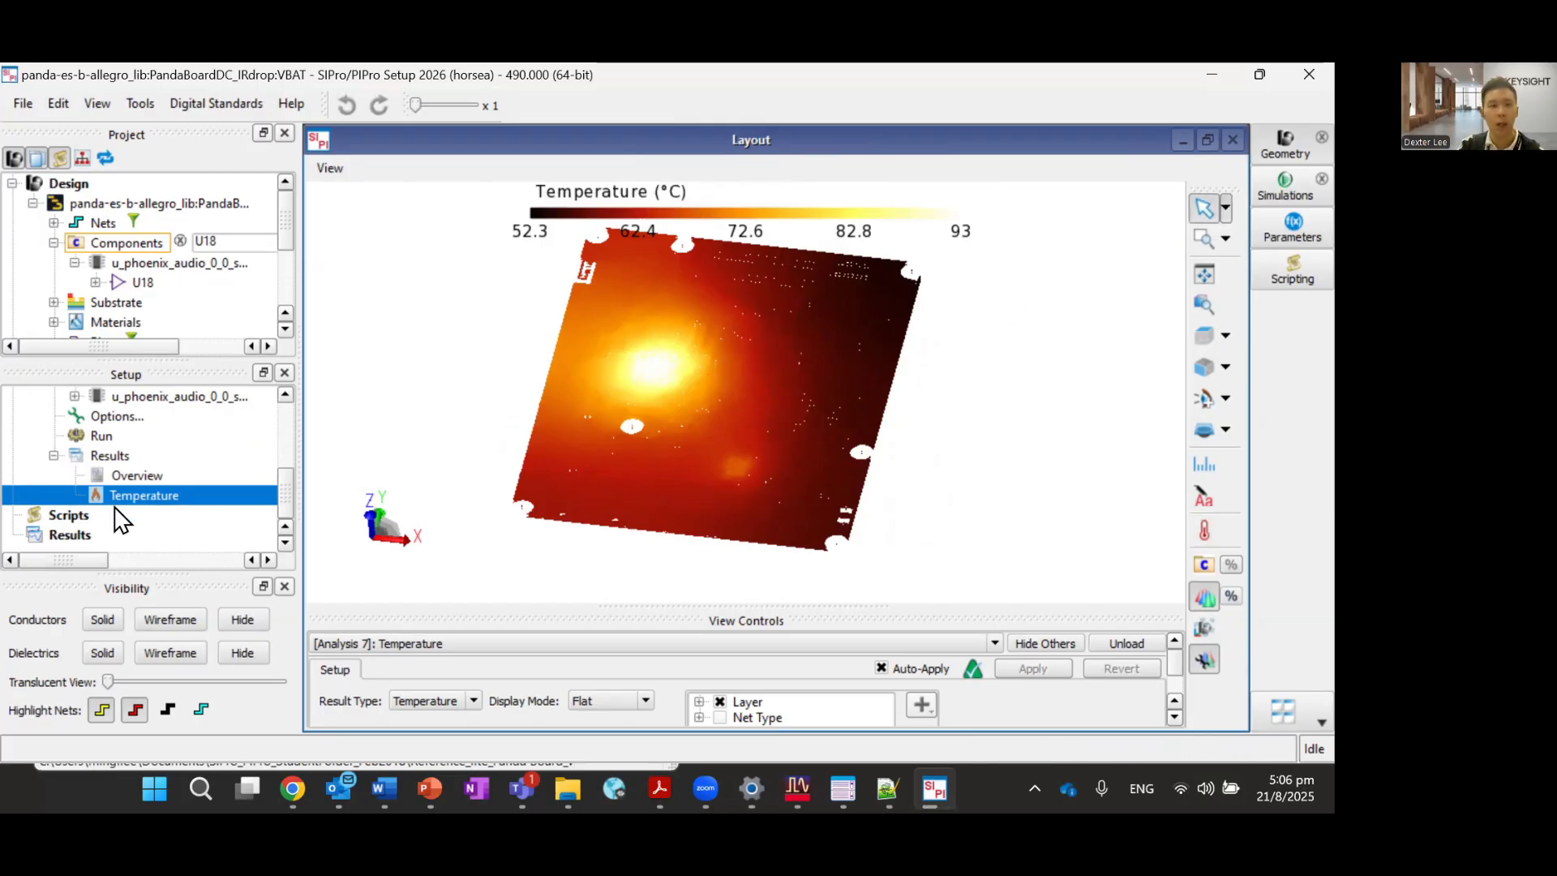
Check the running Electro_Thermal Analysis log and switch to the workshop PDF in Acrobat to read the PIPro DC Electro-Thermal Capability page.
scroll(121, 514, "up", 3)
left_click(1284, 196)
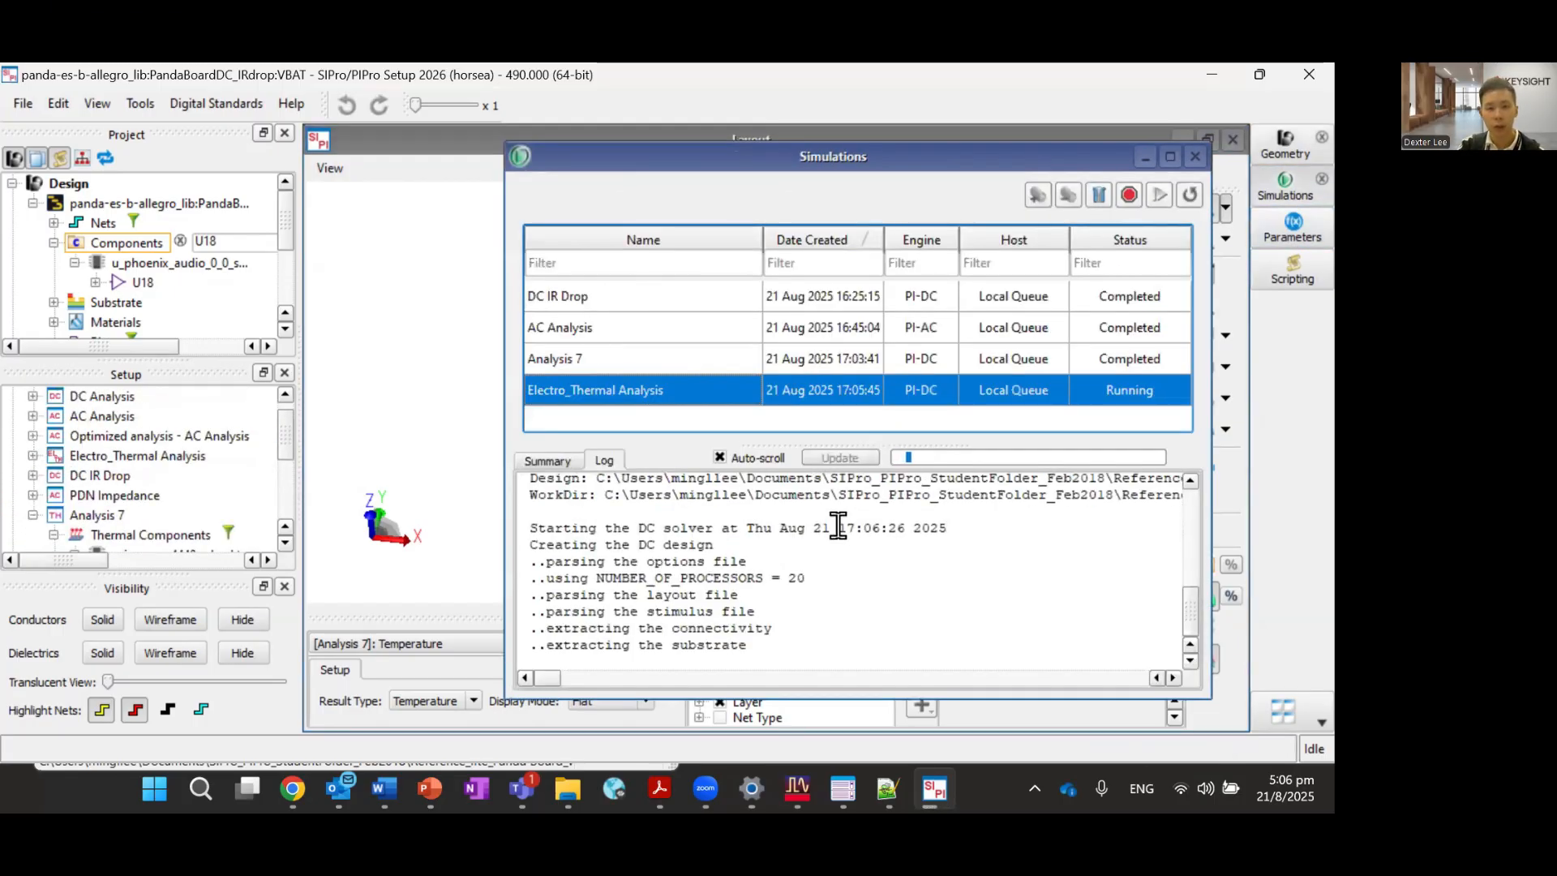
left_click(660, 787)
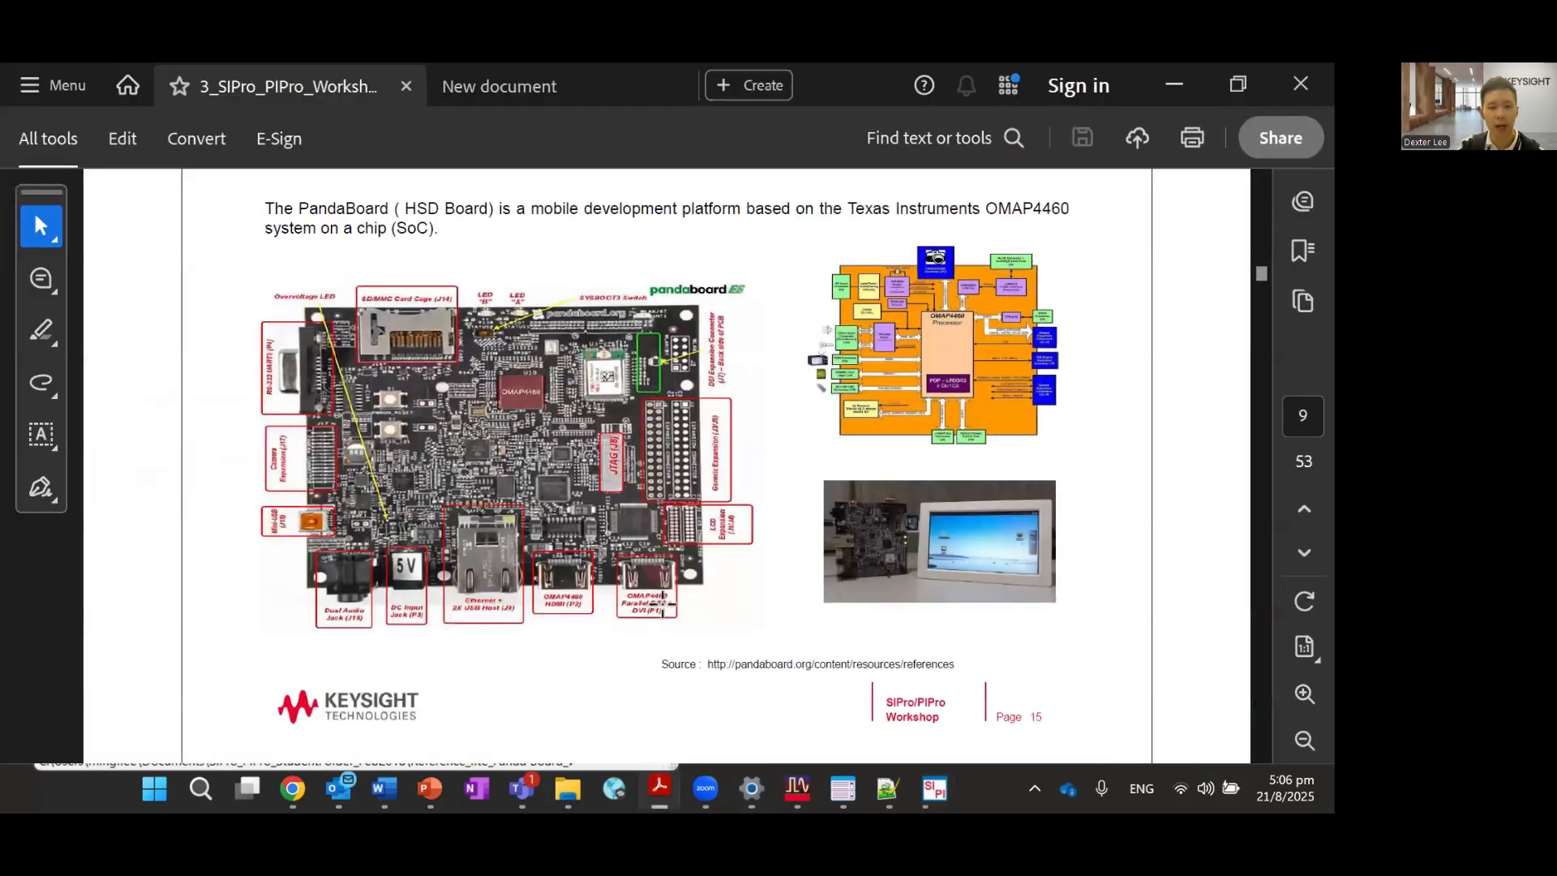
left_click_drag(1259, 277, 1262, 726)
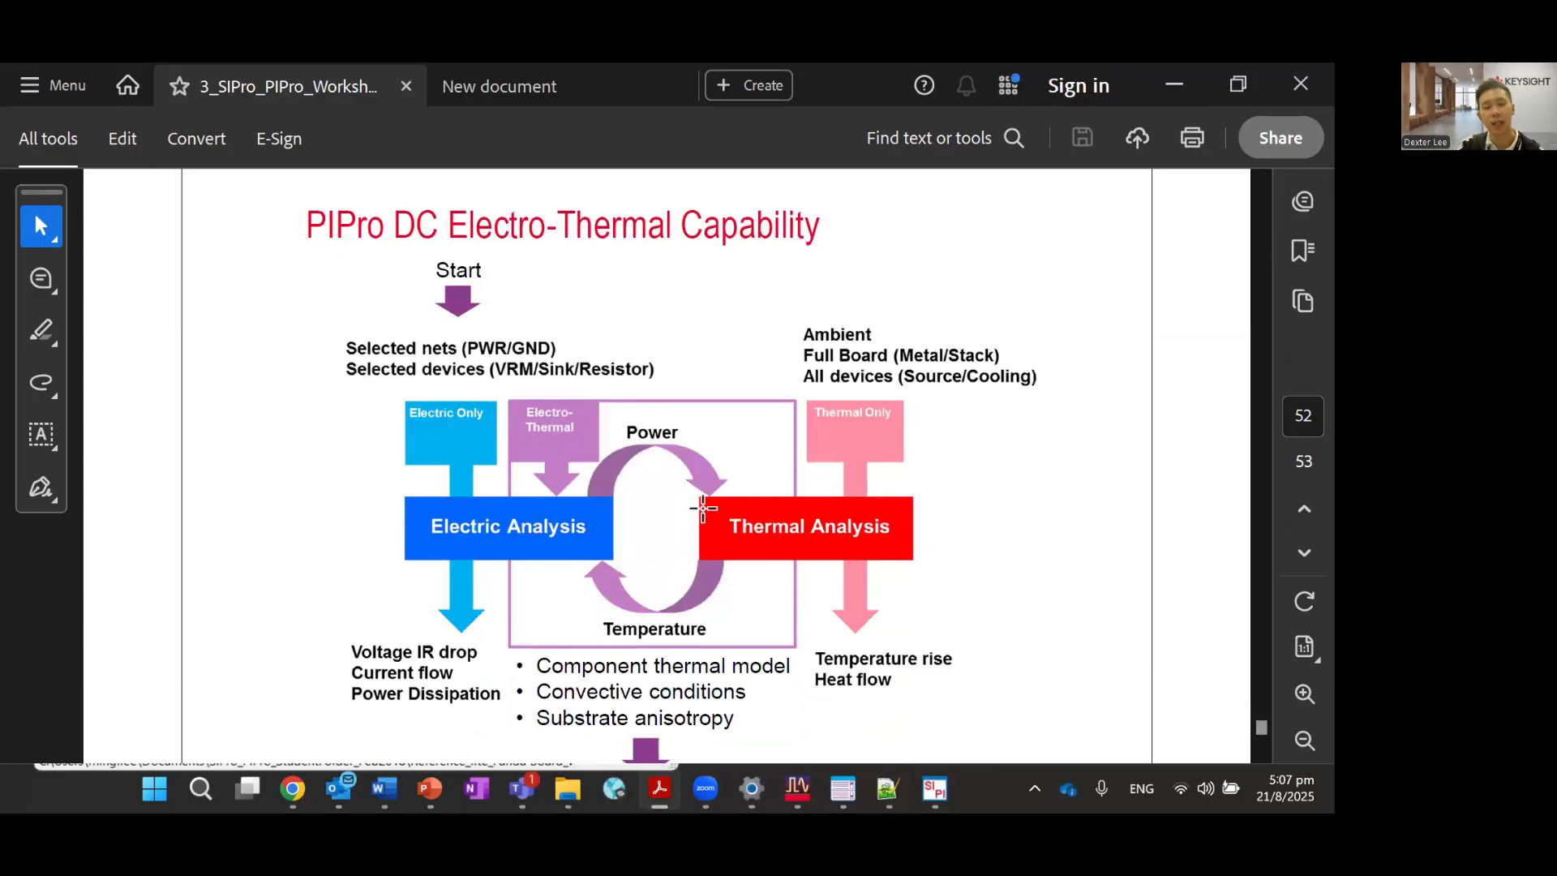
scroll(703, 508, "down", 1)
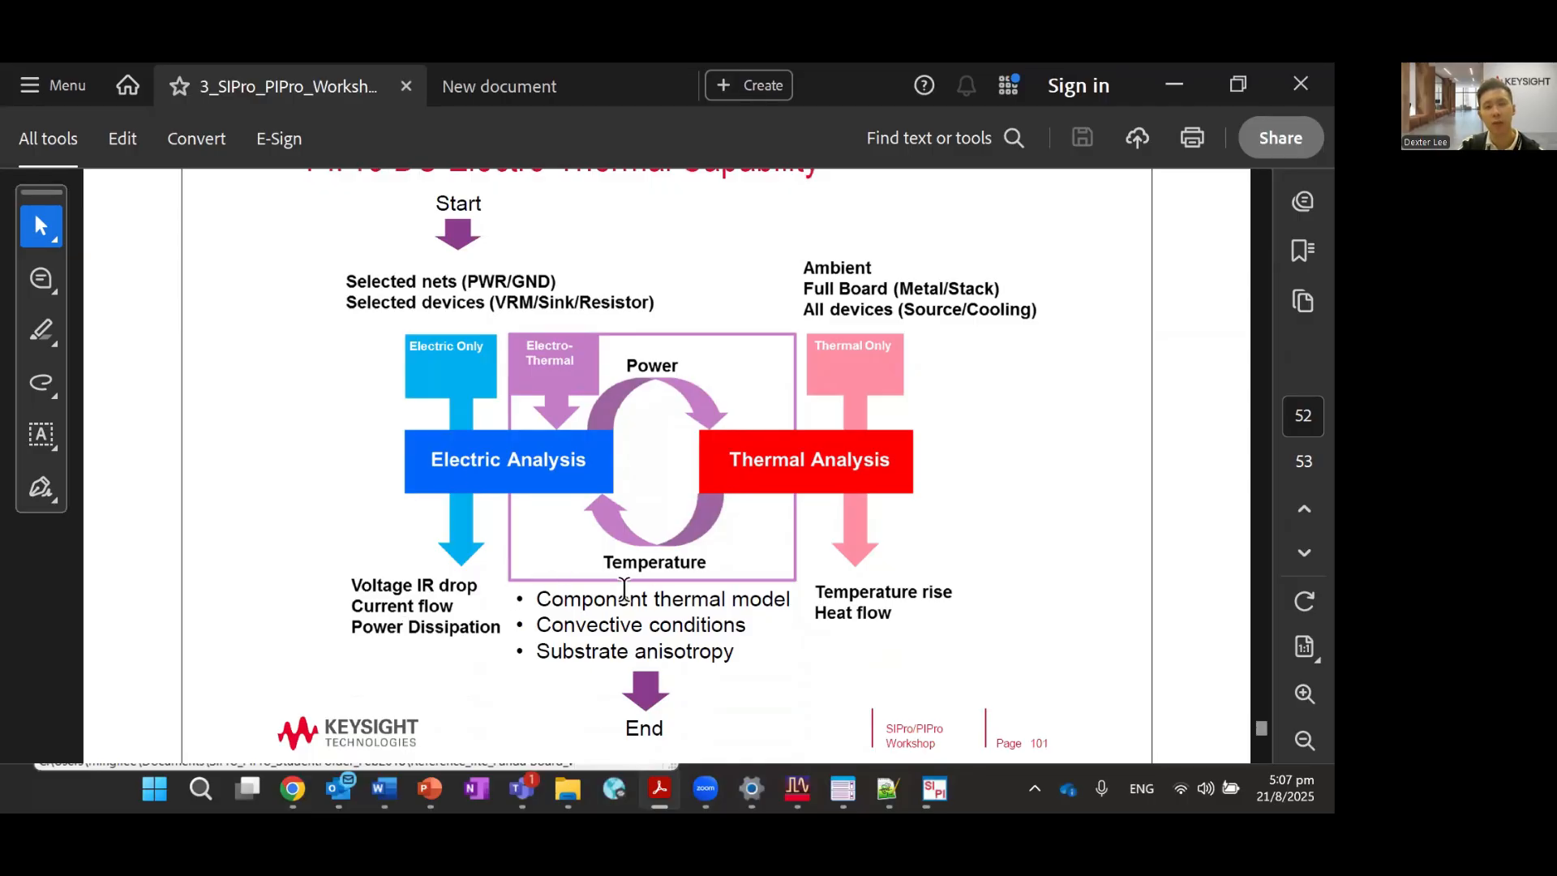
scroll(623, 589, "up", 1)
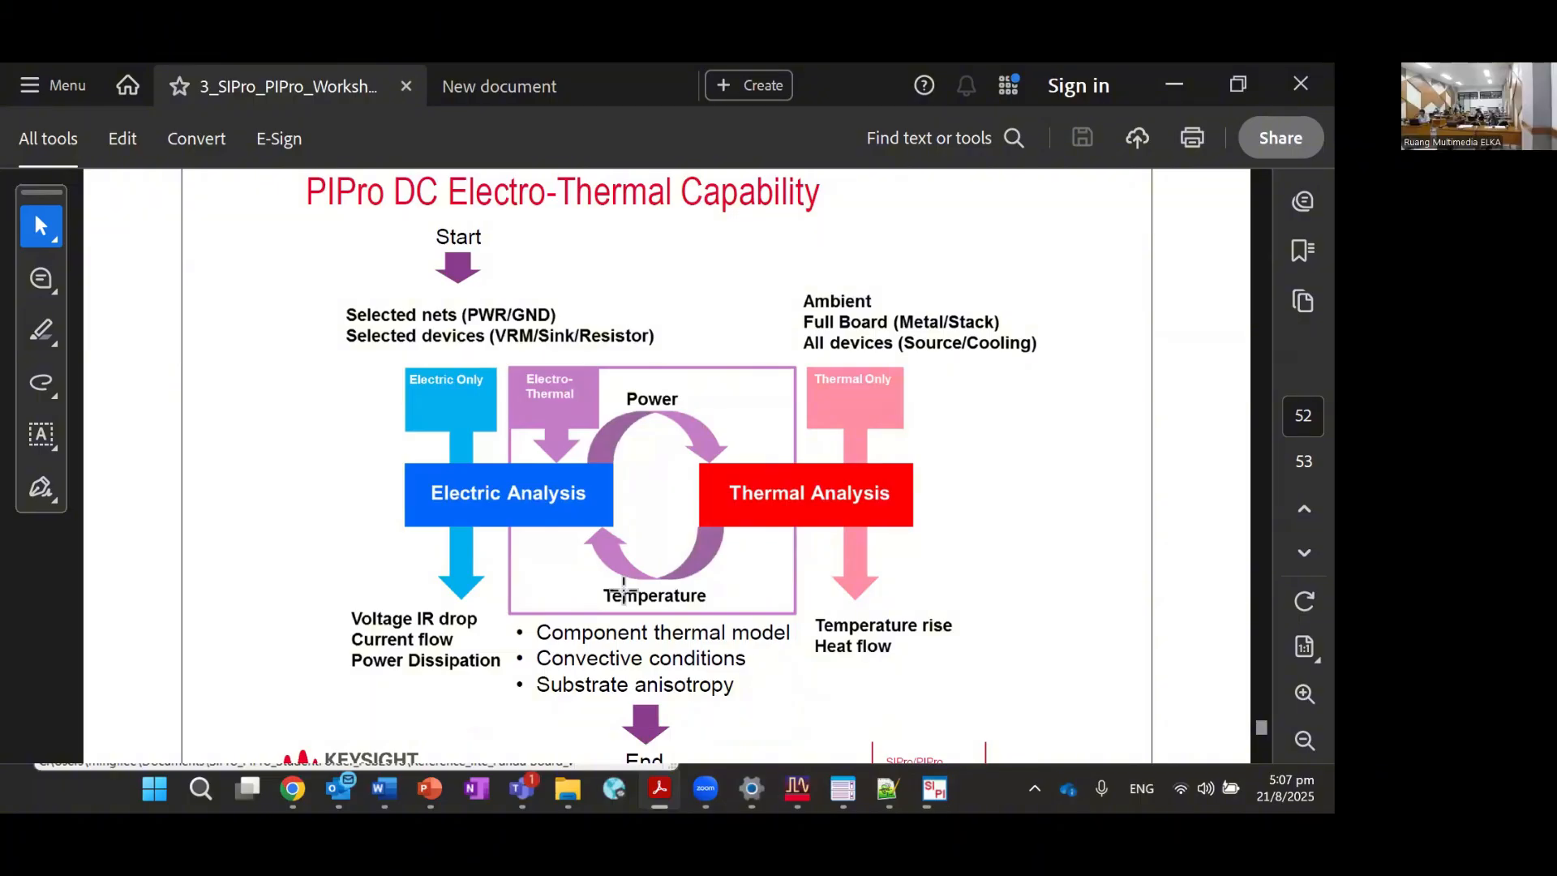
Switch back to SIPro/PIPro Setup, check the simulation progress and expand the Electro_Thermal Analysis to show its electrical and thermal contents.
left_click(934, 789)
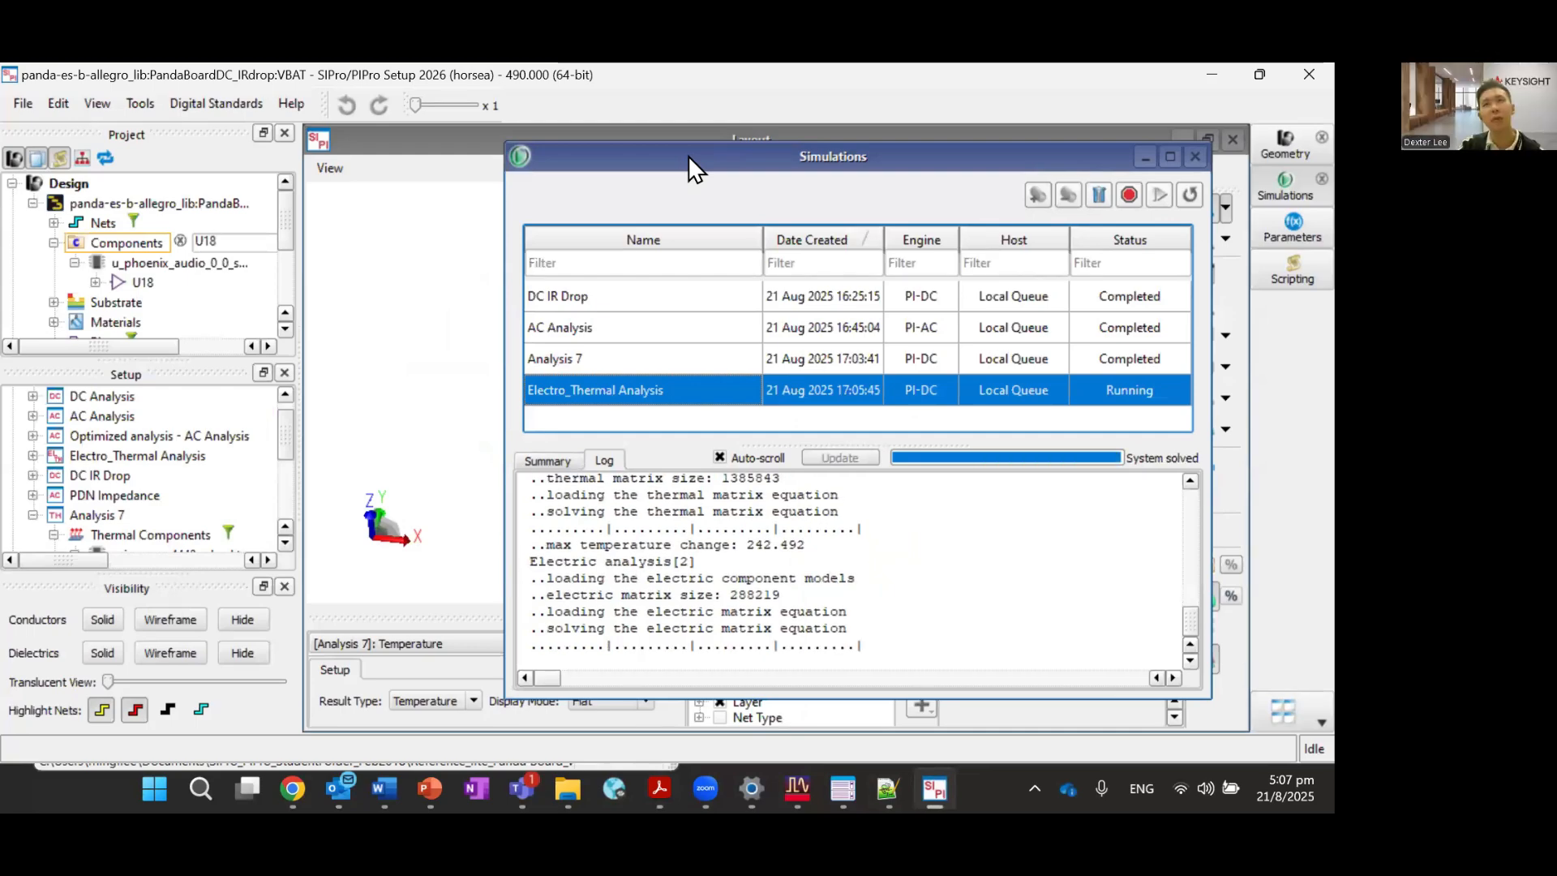
scroll(93, 483, "down", 3)
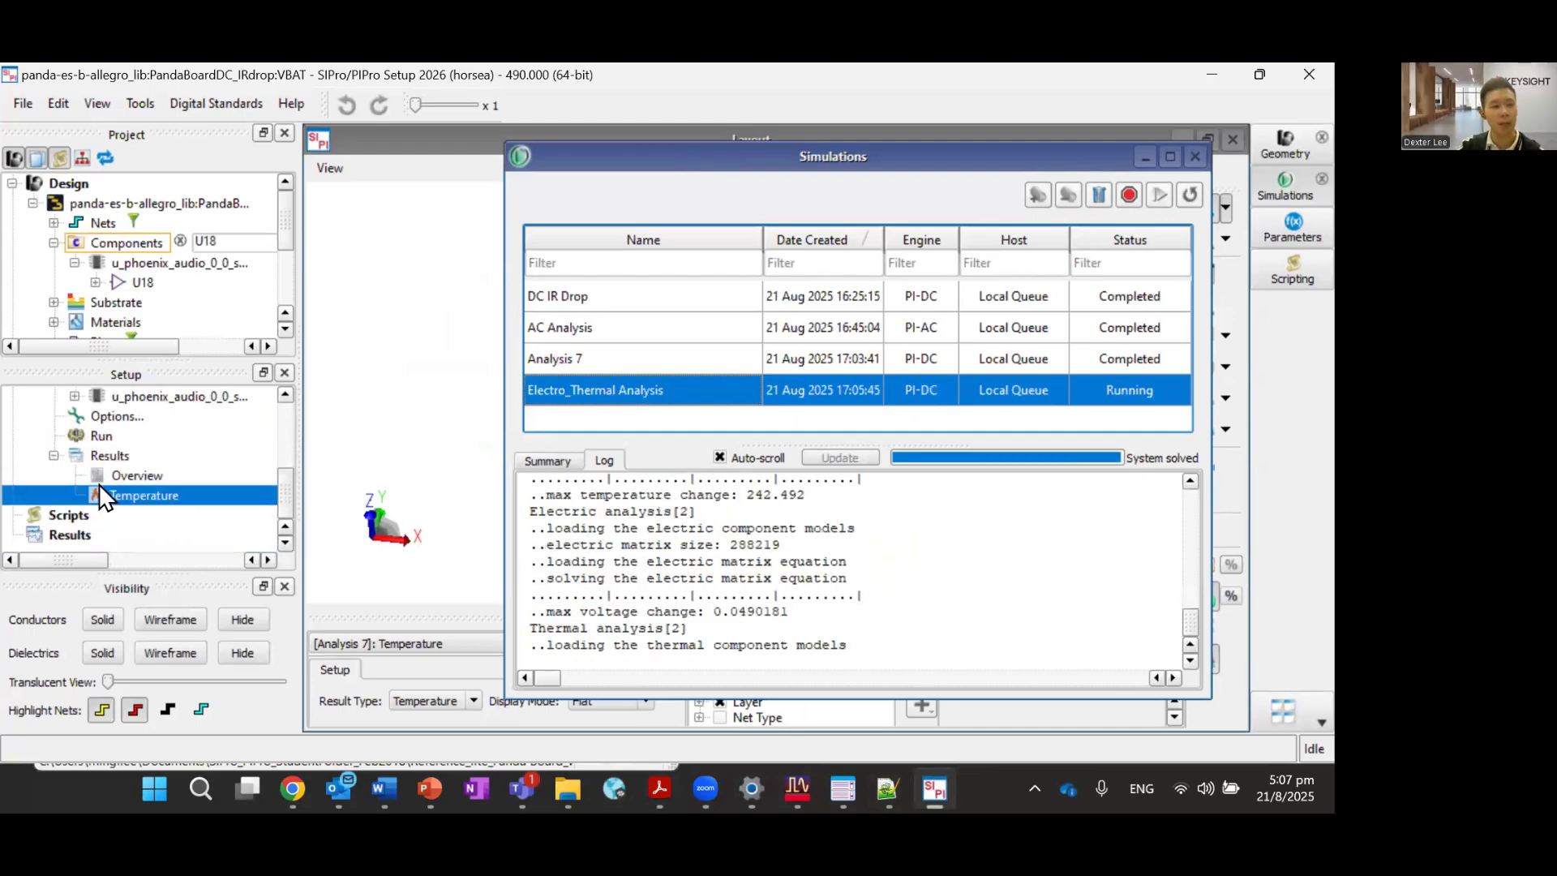
scroll(113, 484, "up", 2)
left_click(32, 456)
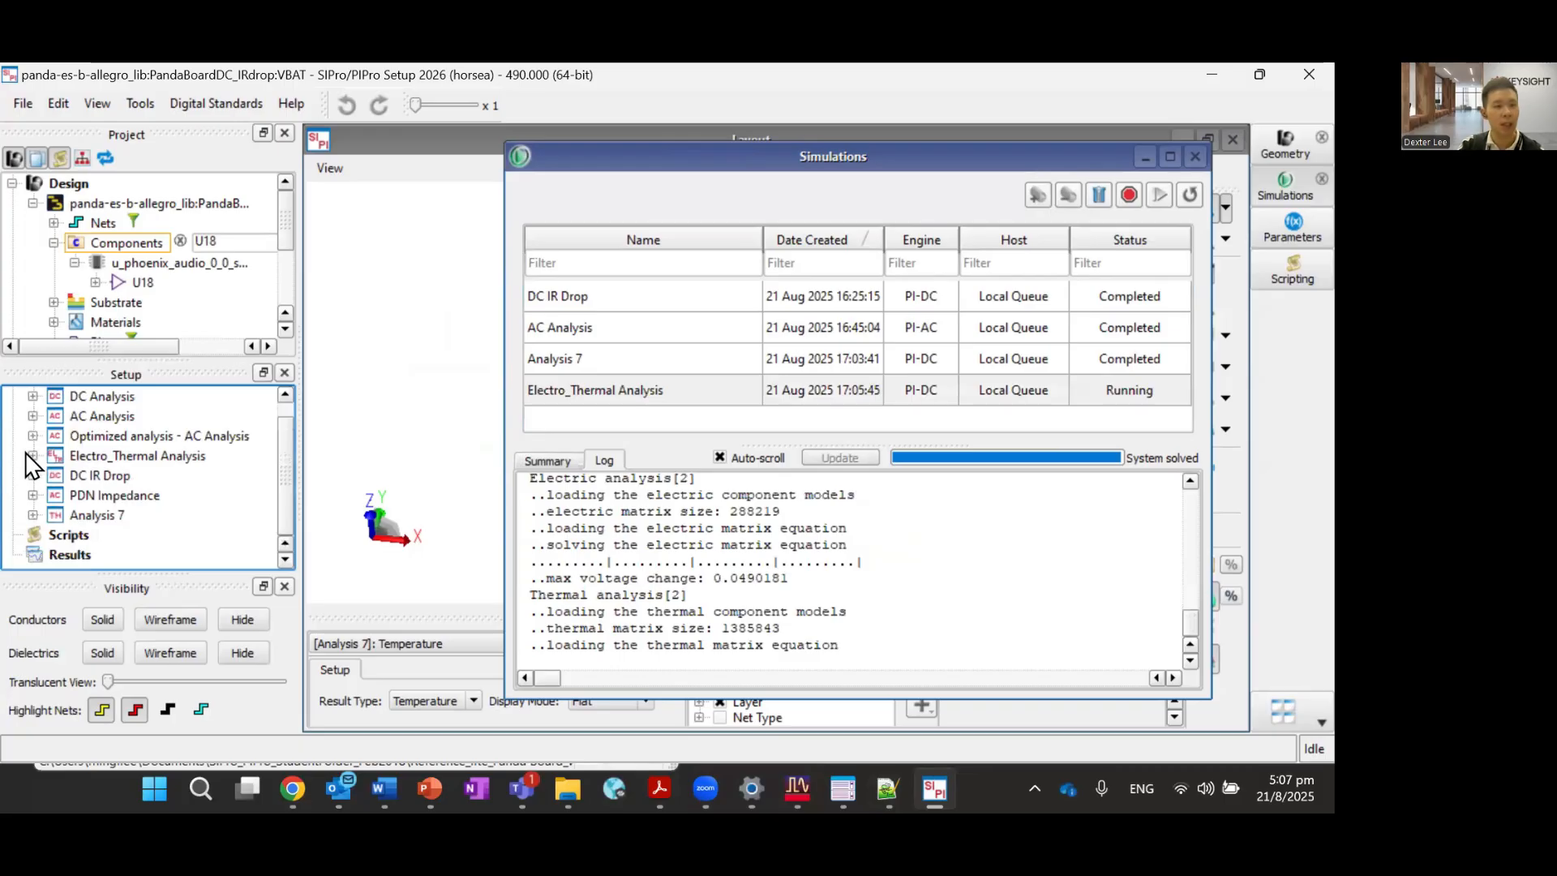
left_click(33, 456)
scroll(82, 461, "down", 2)
scroll(76, 474, "up", 1)
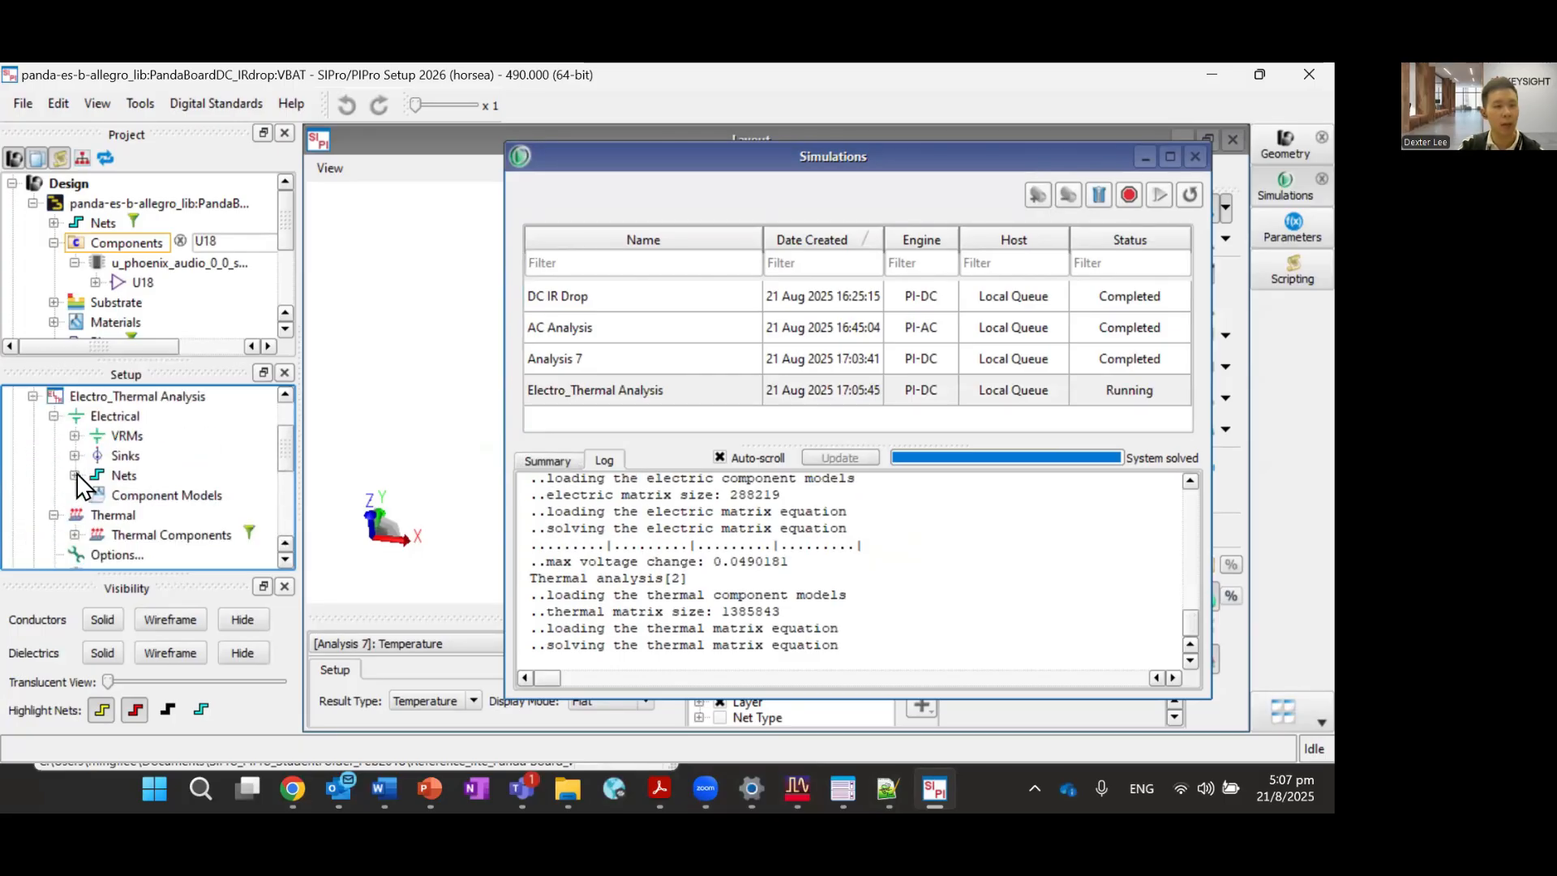
Open the Electro_Thermal Analysis results overview once the simulation completes, and examine its maximized power graph.
scroll(73, 473, "down", 2)
double_click(134, 496)
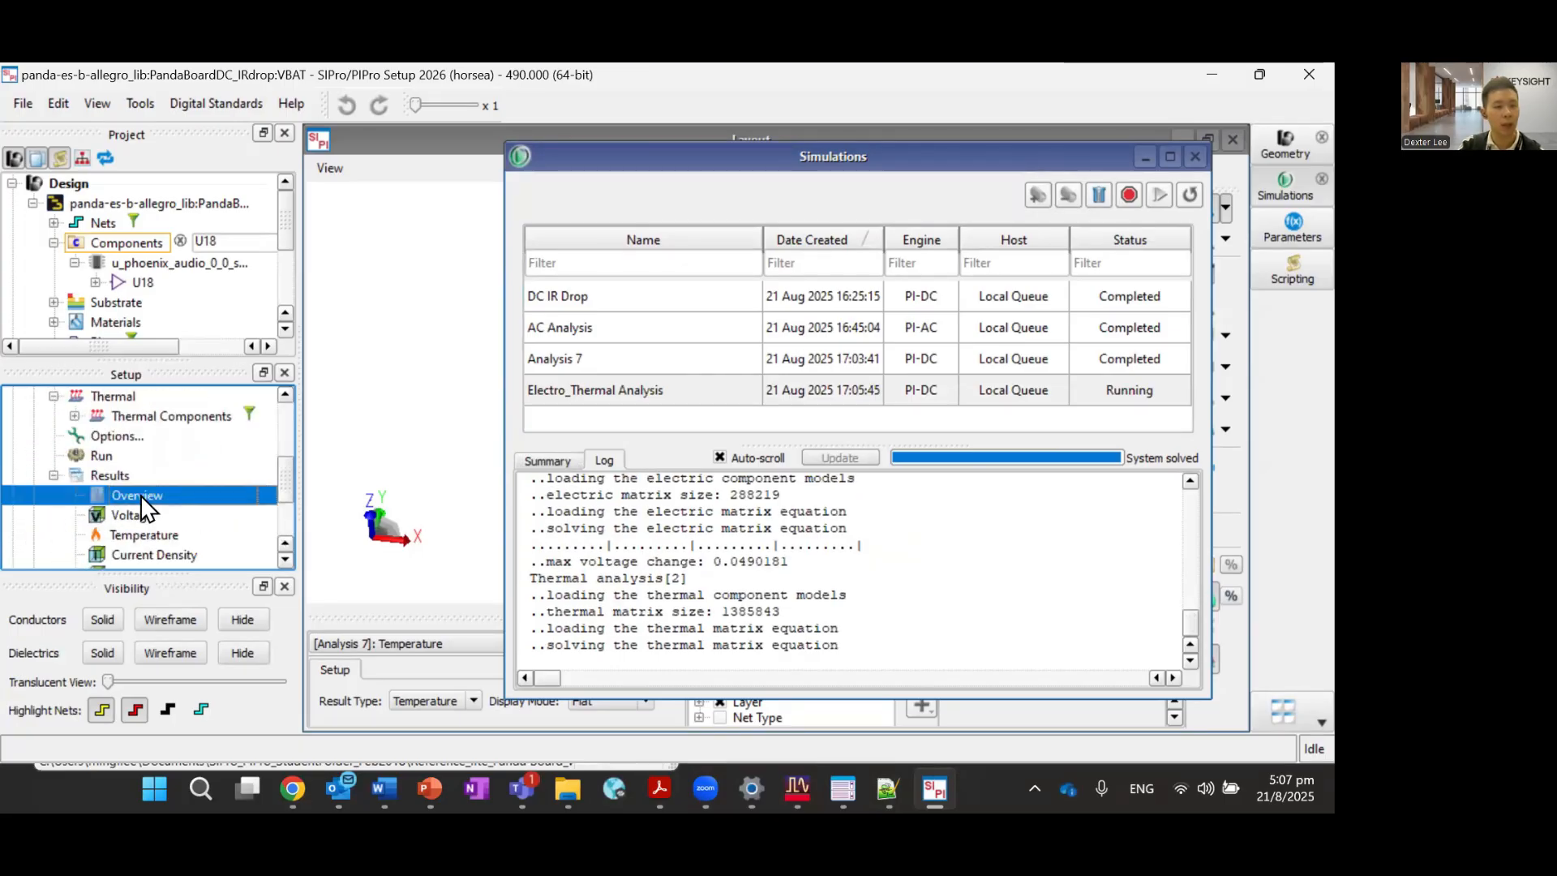
left_click(671, 438)
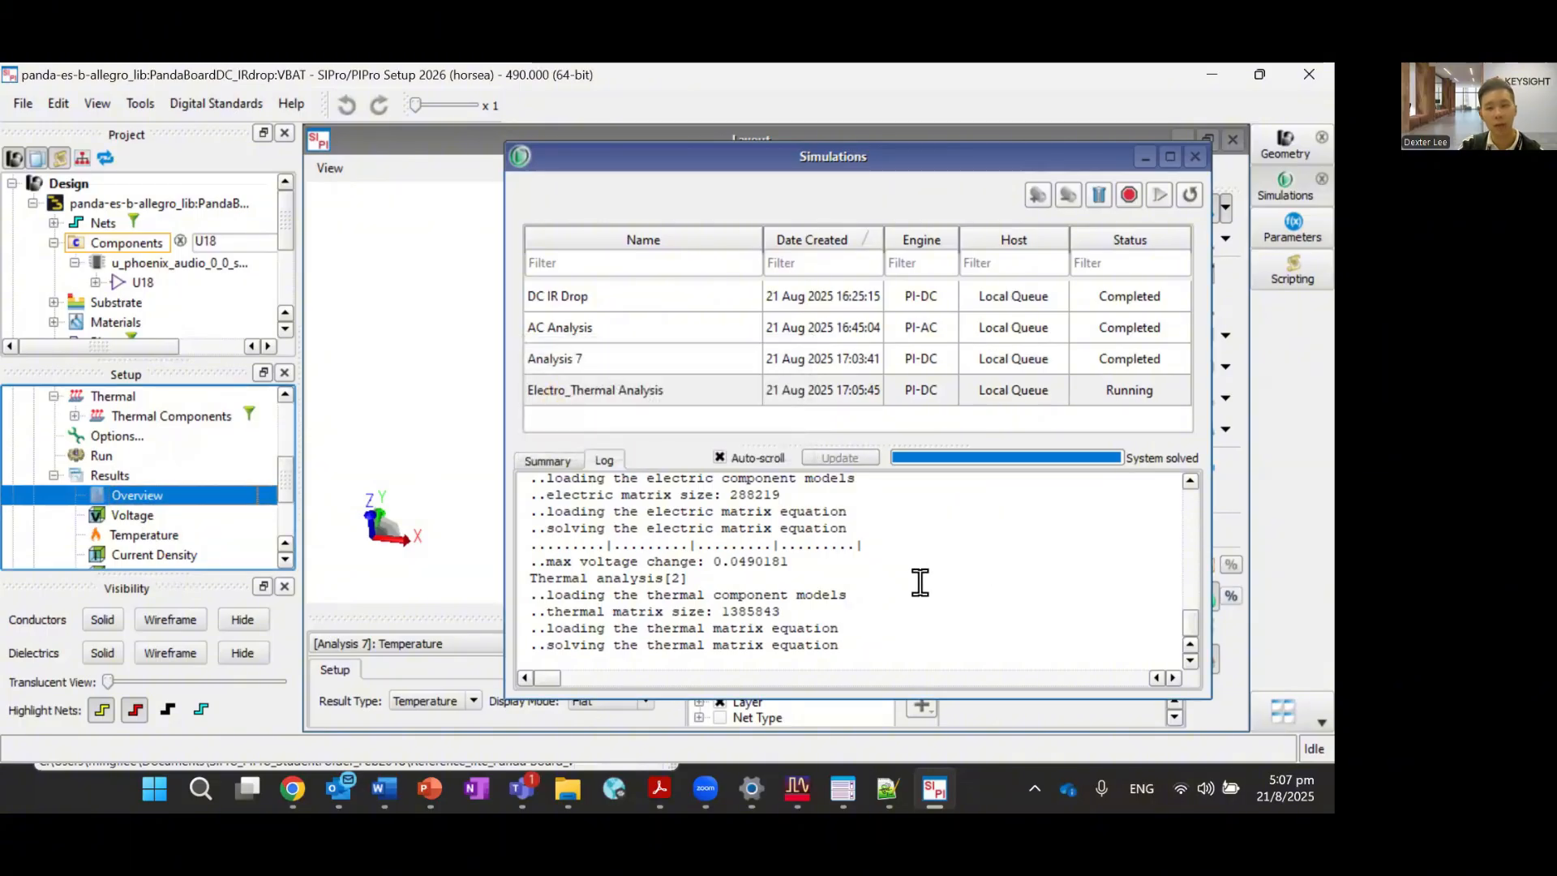
left_click(1126, 381)
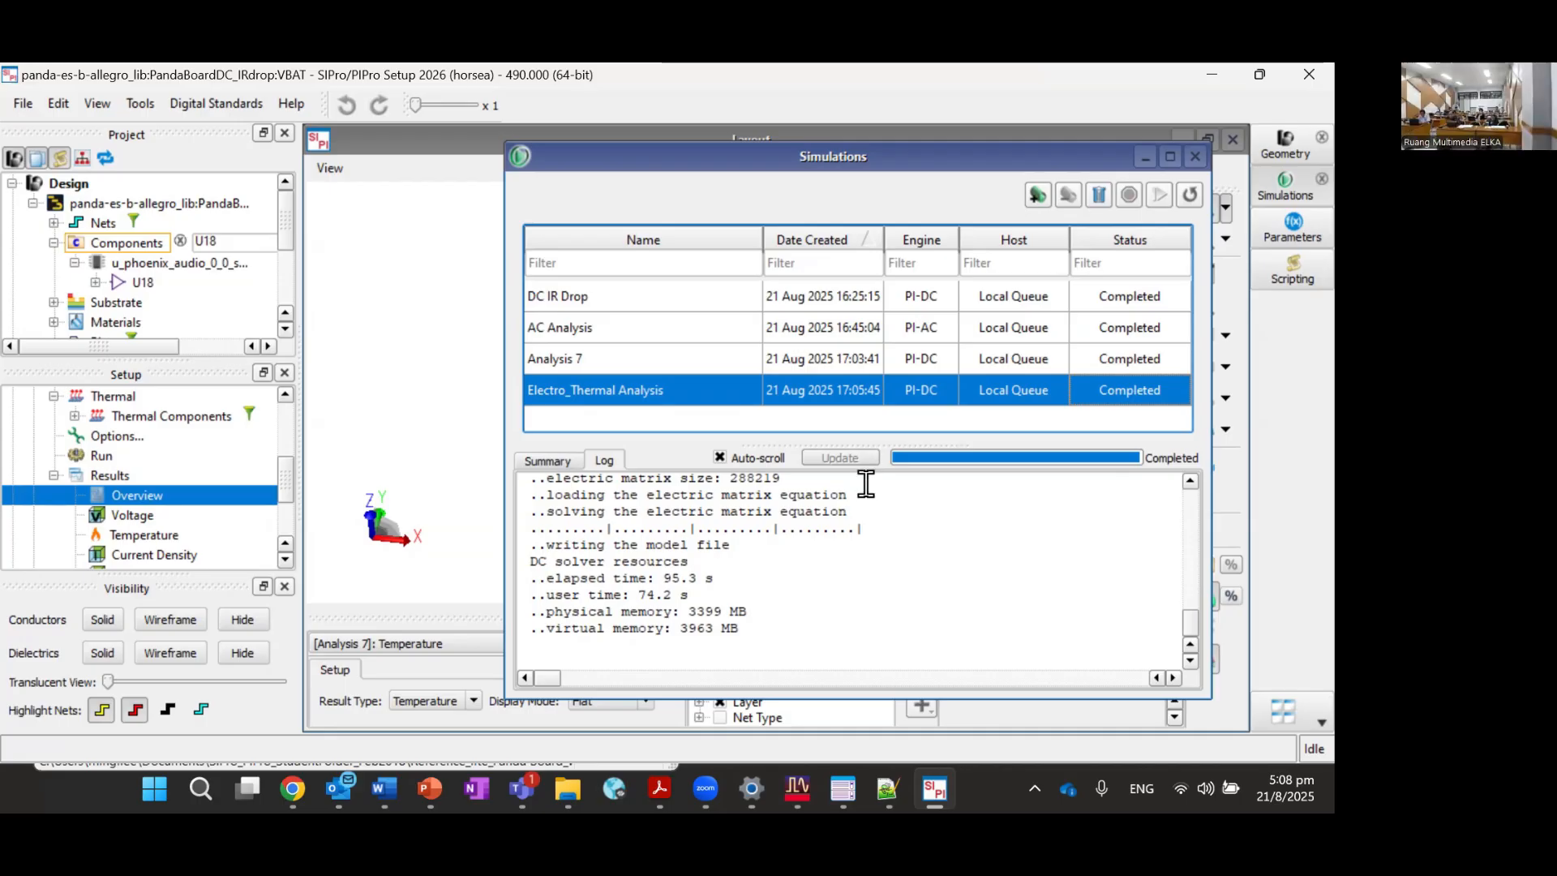
left_click(156, 493)
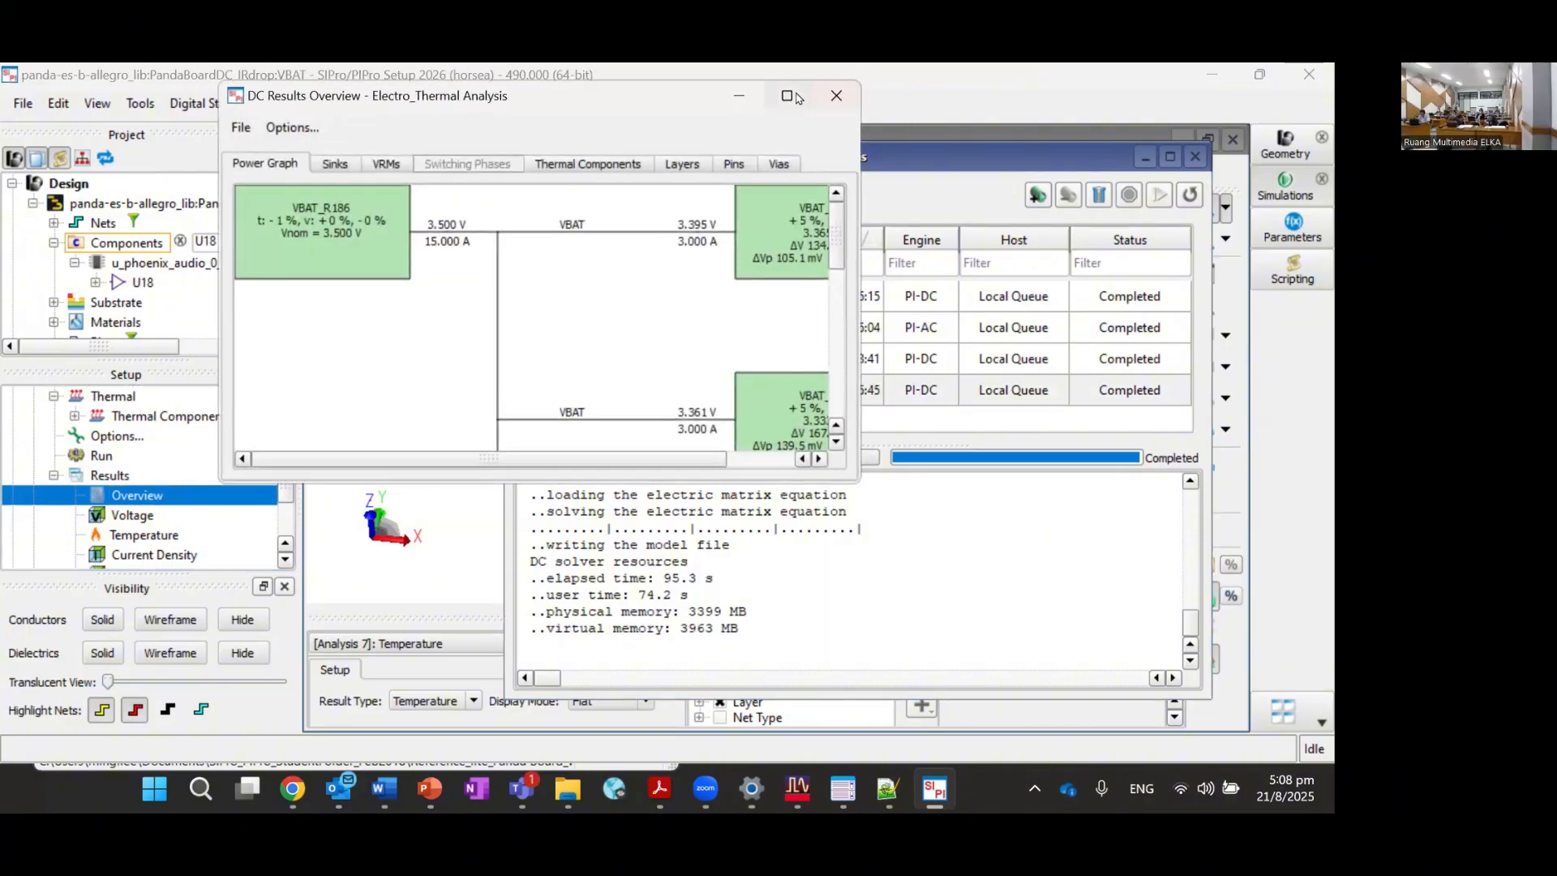
left_click(568, 75)
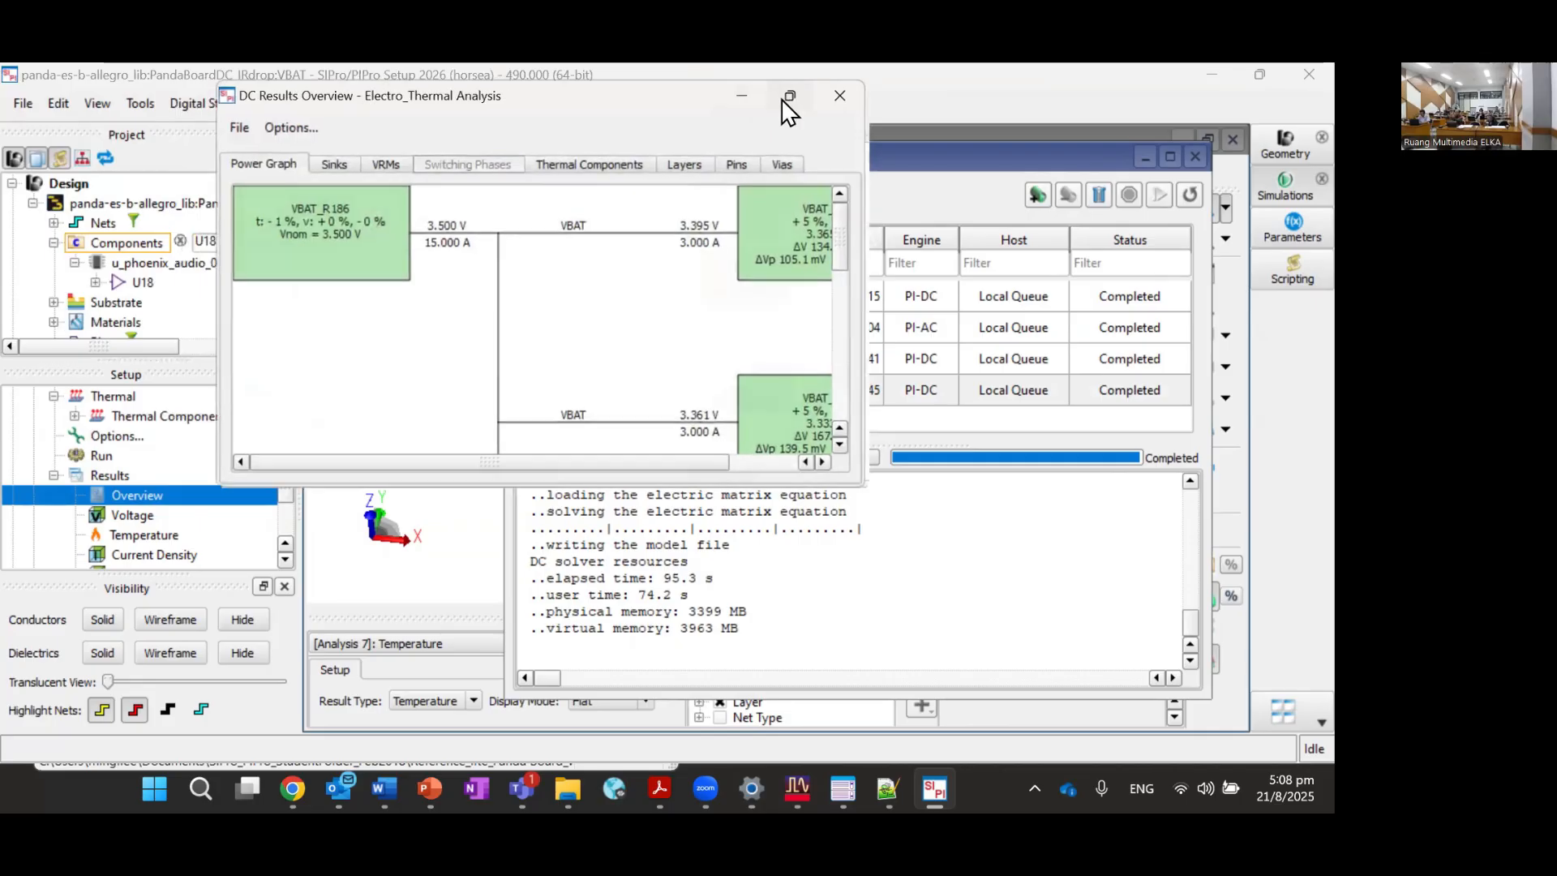
left_click(781, 98)
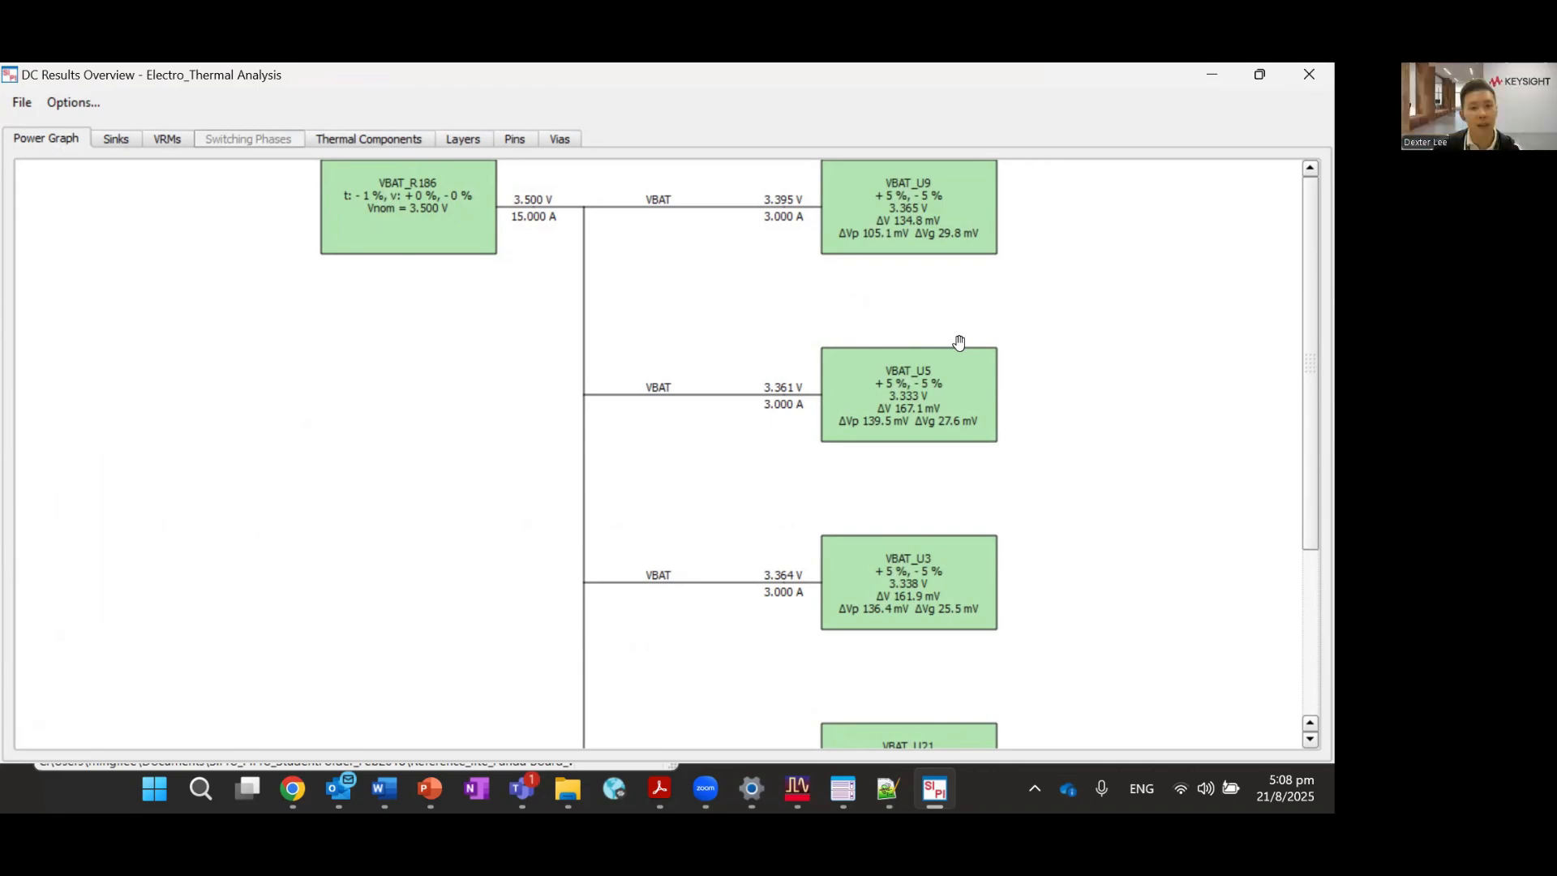
left_click(1210, 75)
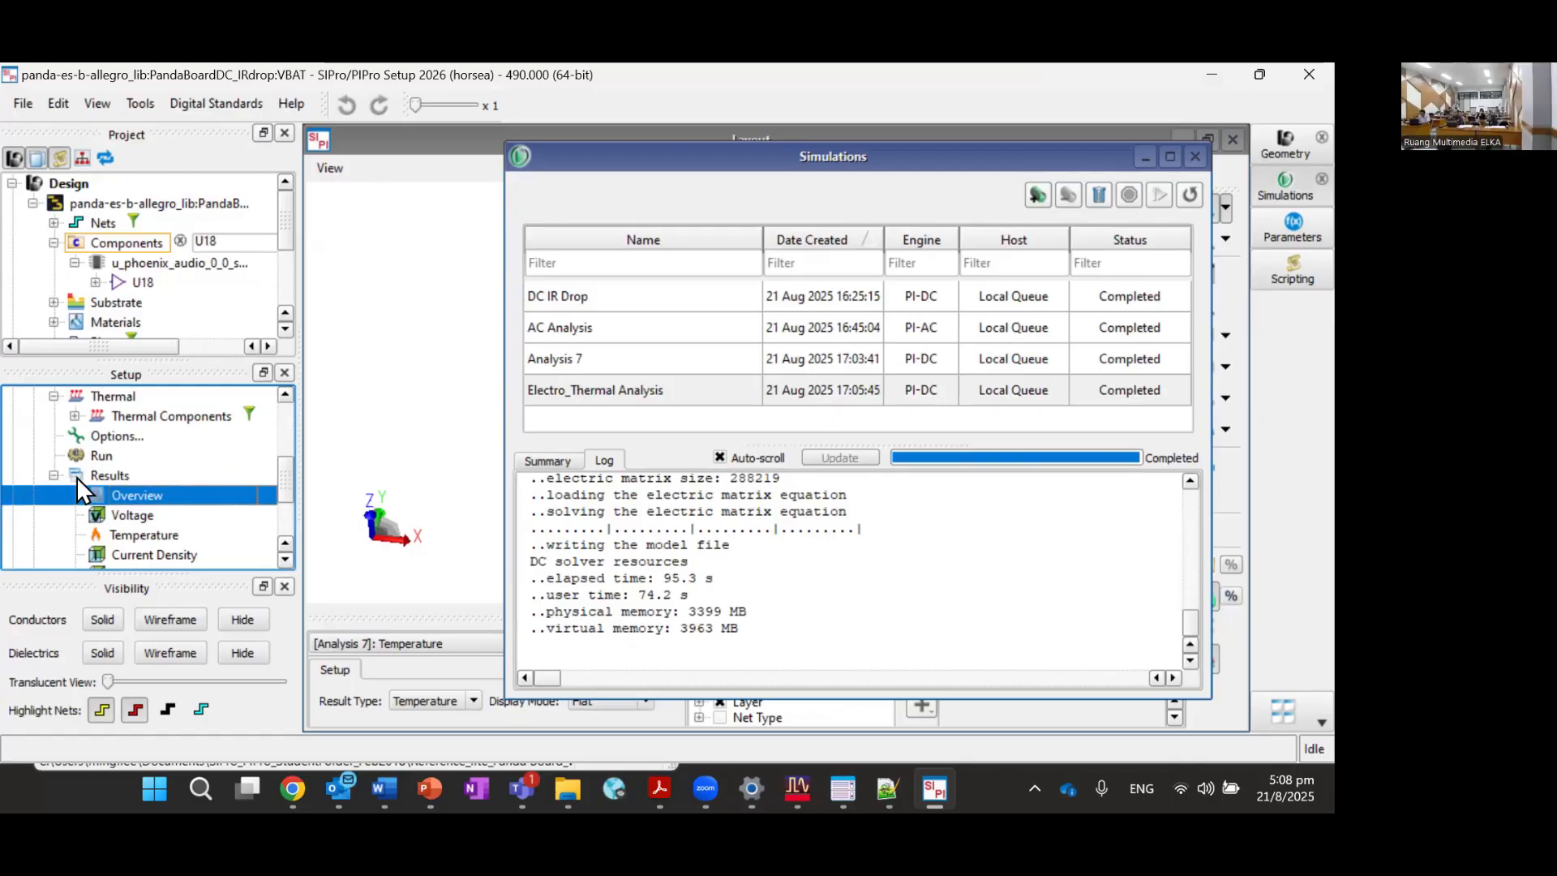
Open the simulation options of Analysis 7 and examine its ambient conditions.
scroll(78, 480, "up", 4)
left_click(33, 476)
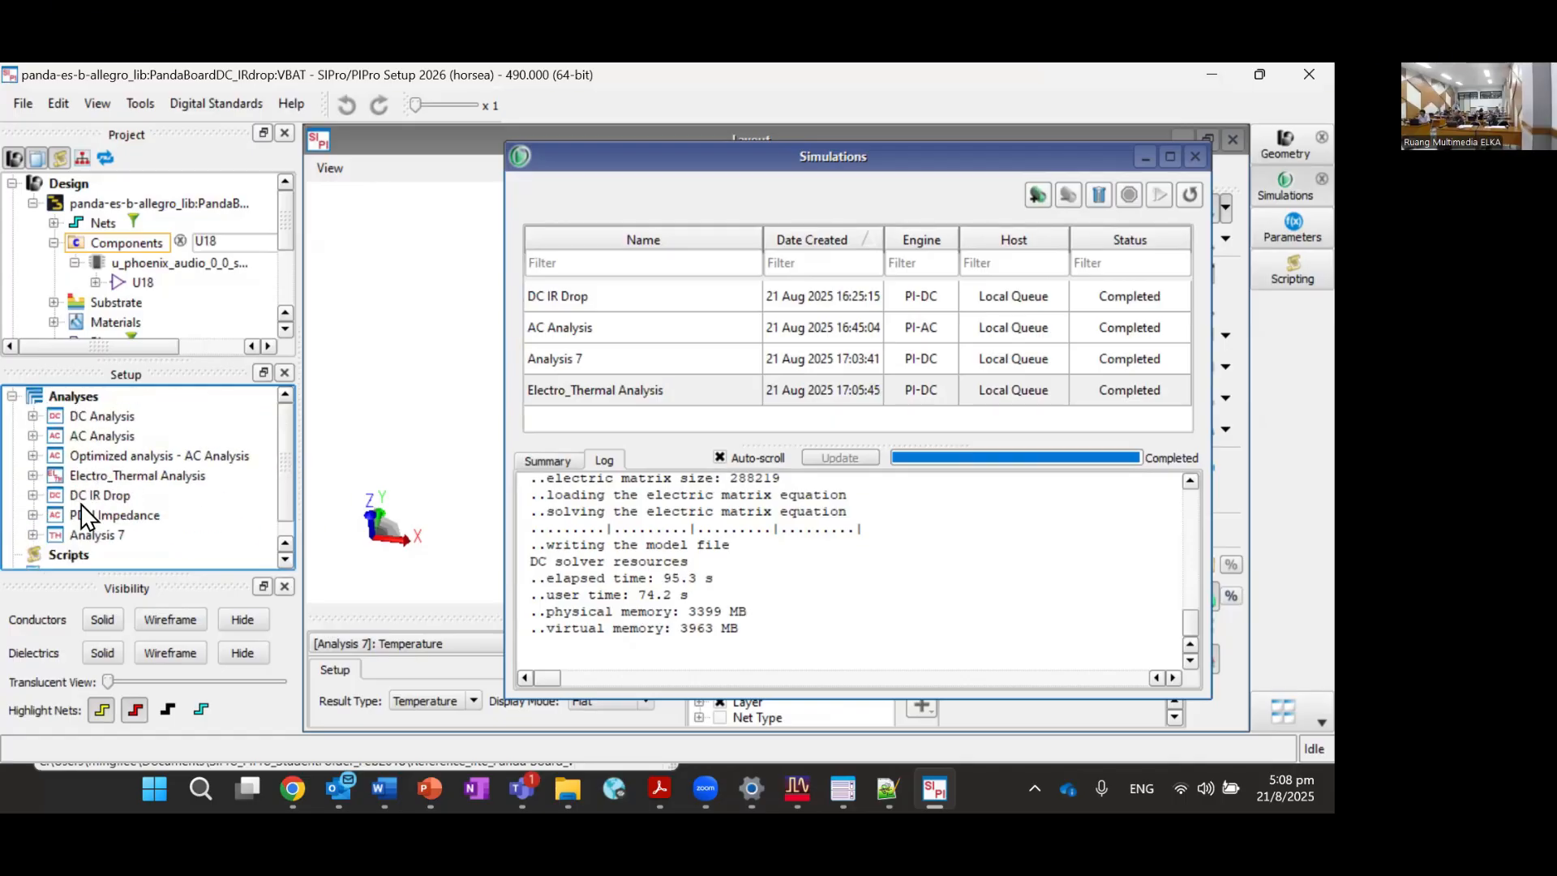
left_click(33, 535)
scroll(100, 499, "down", 3)
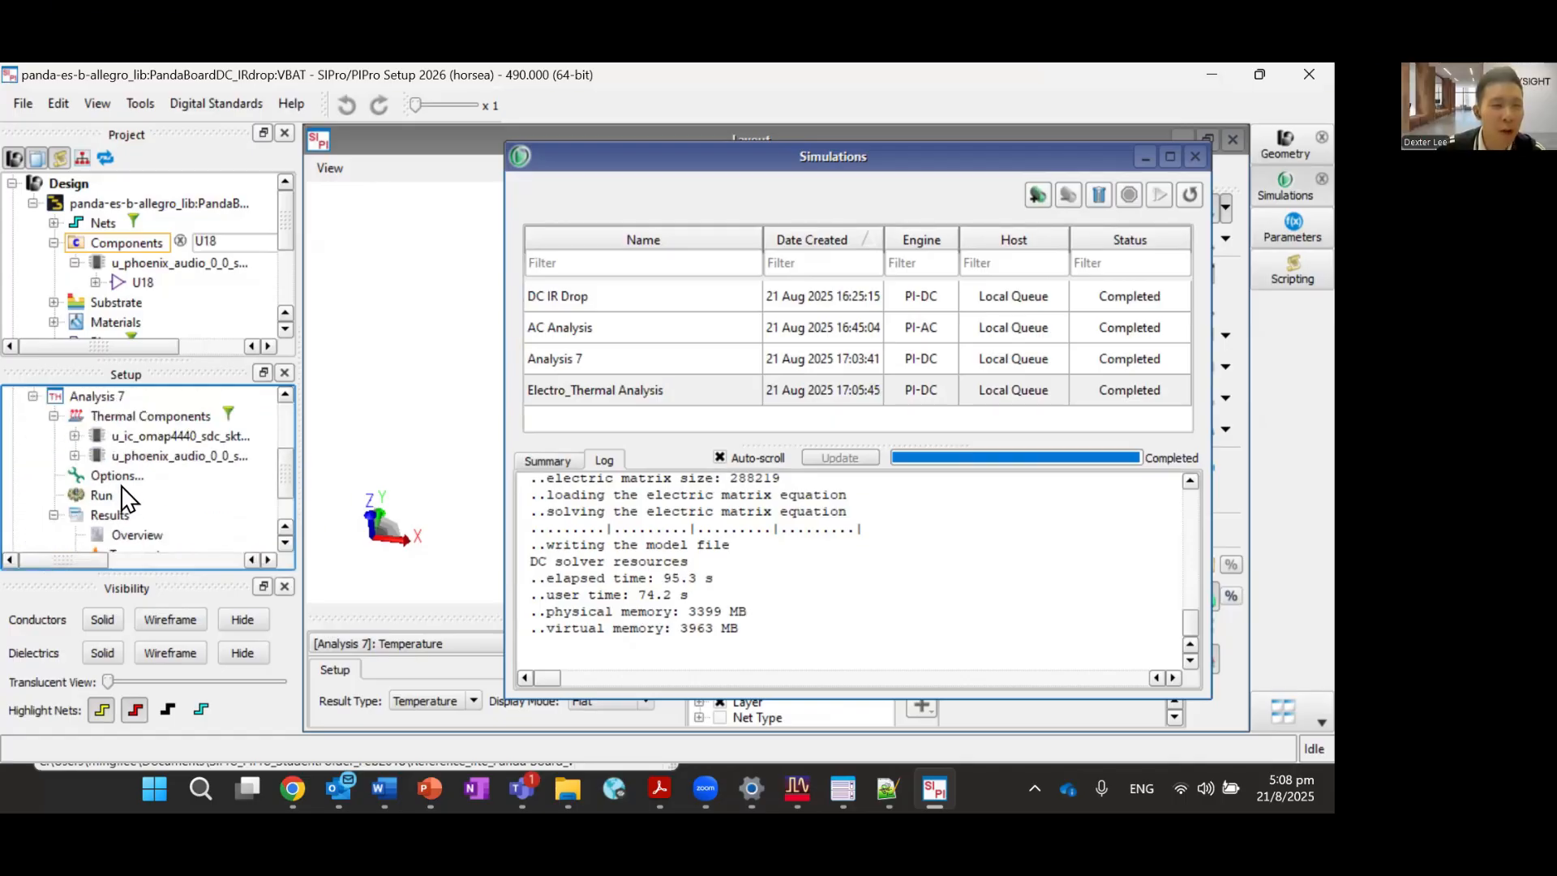
left_click(1145, 157)
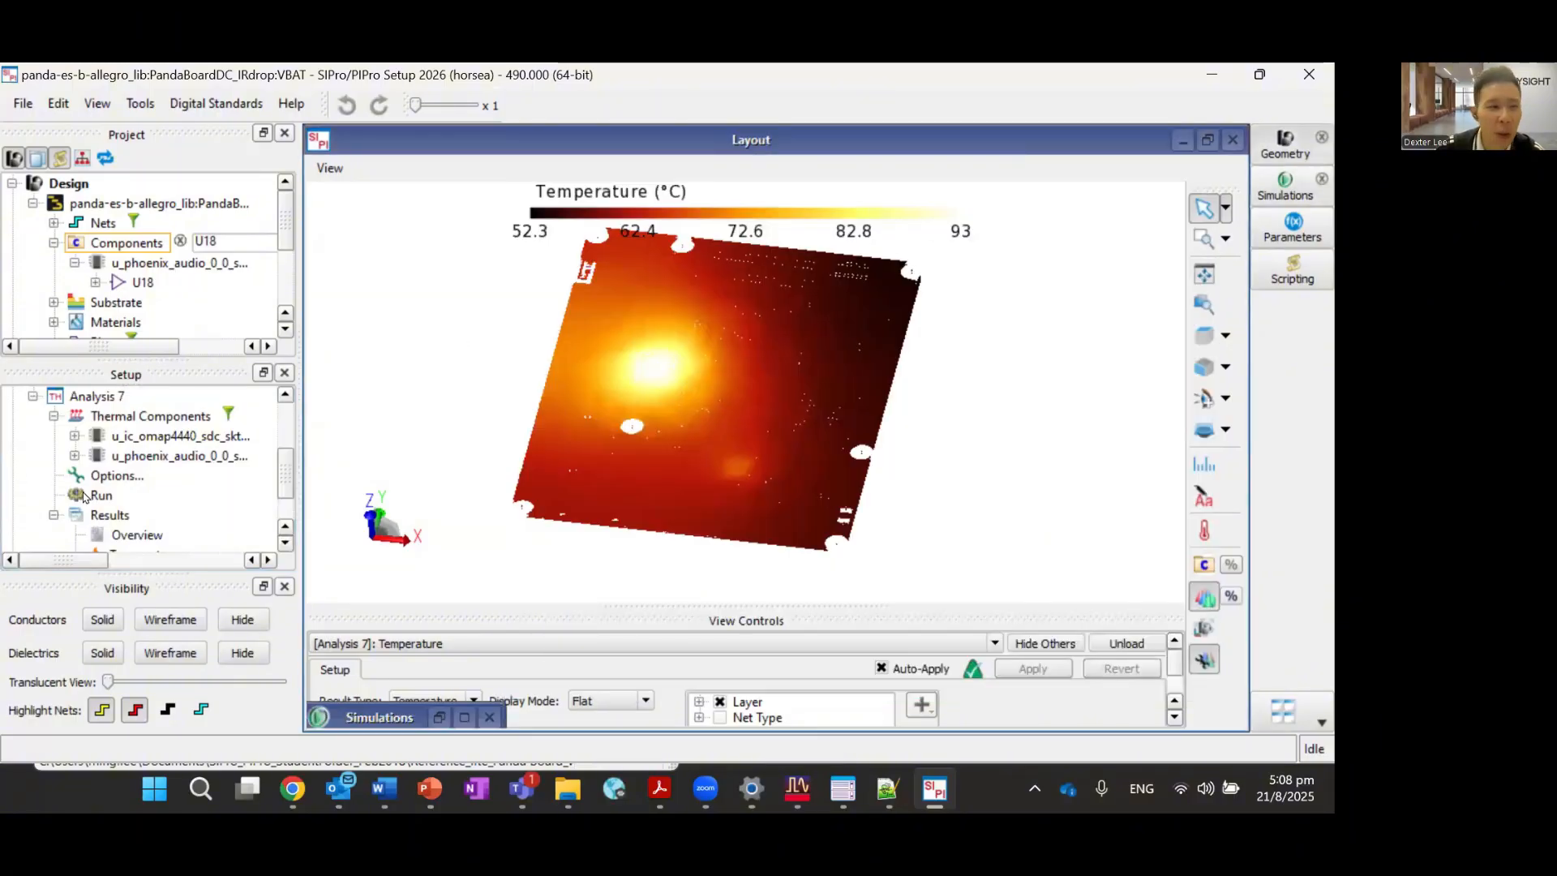
double_click(126, 478)
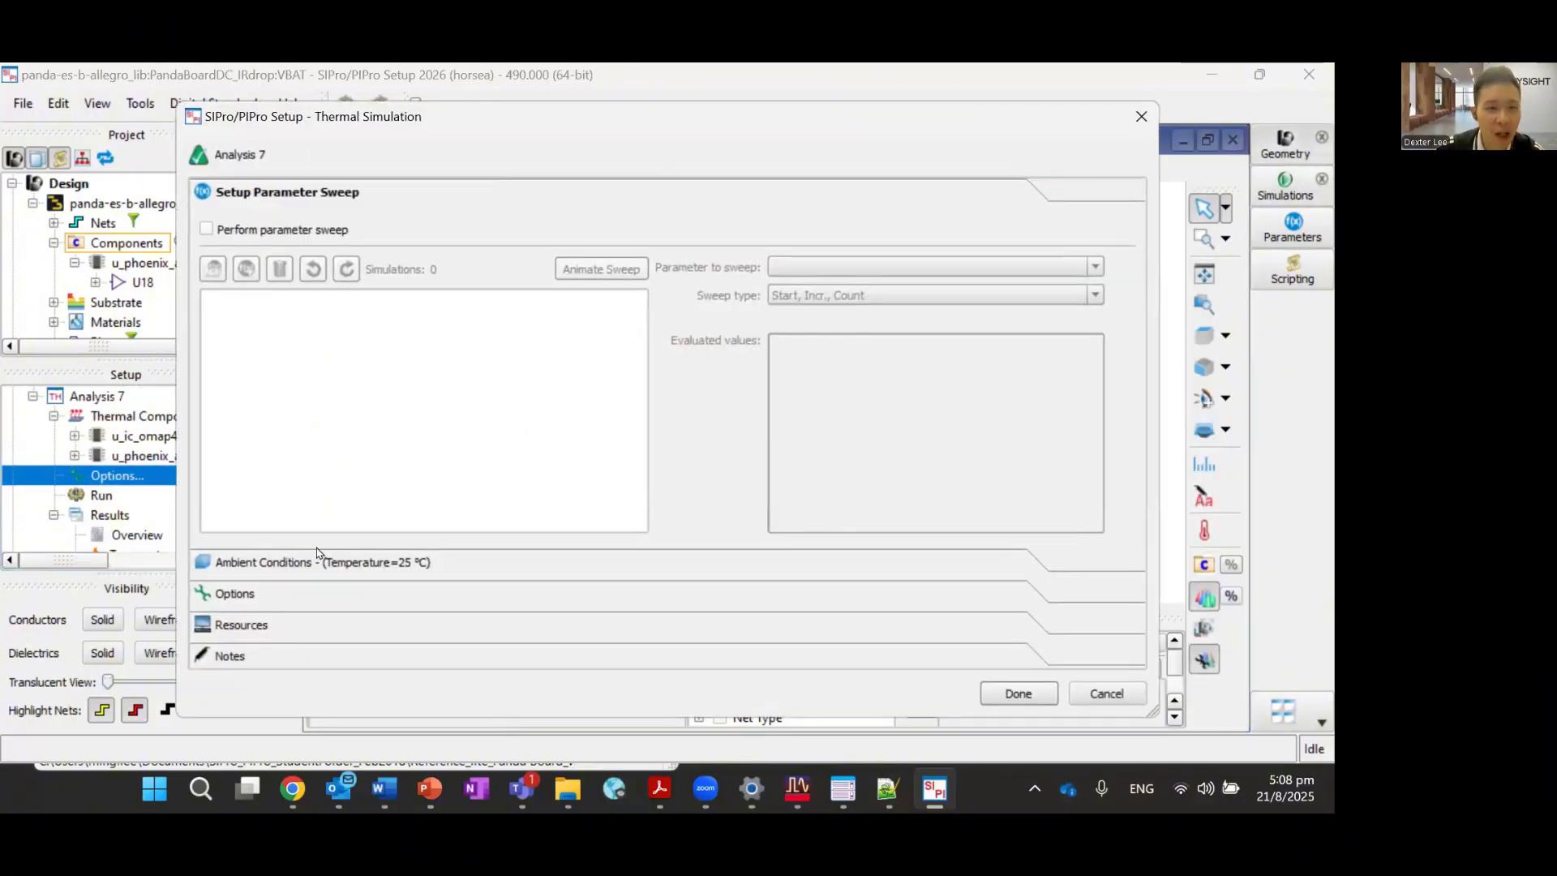
left_click(318, 565)
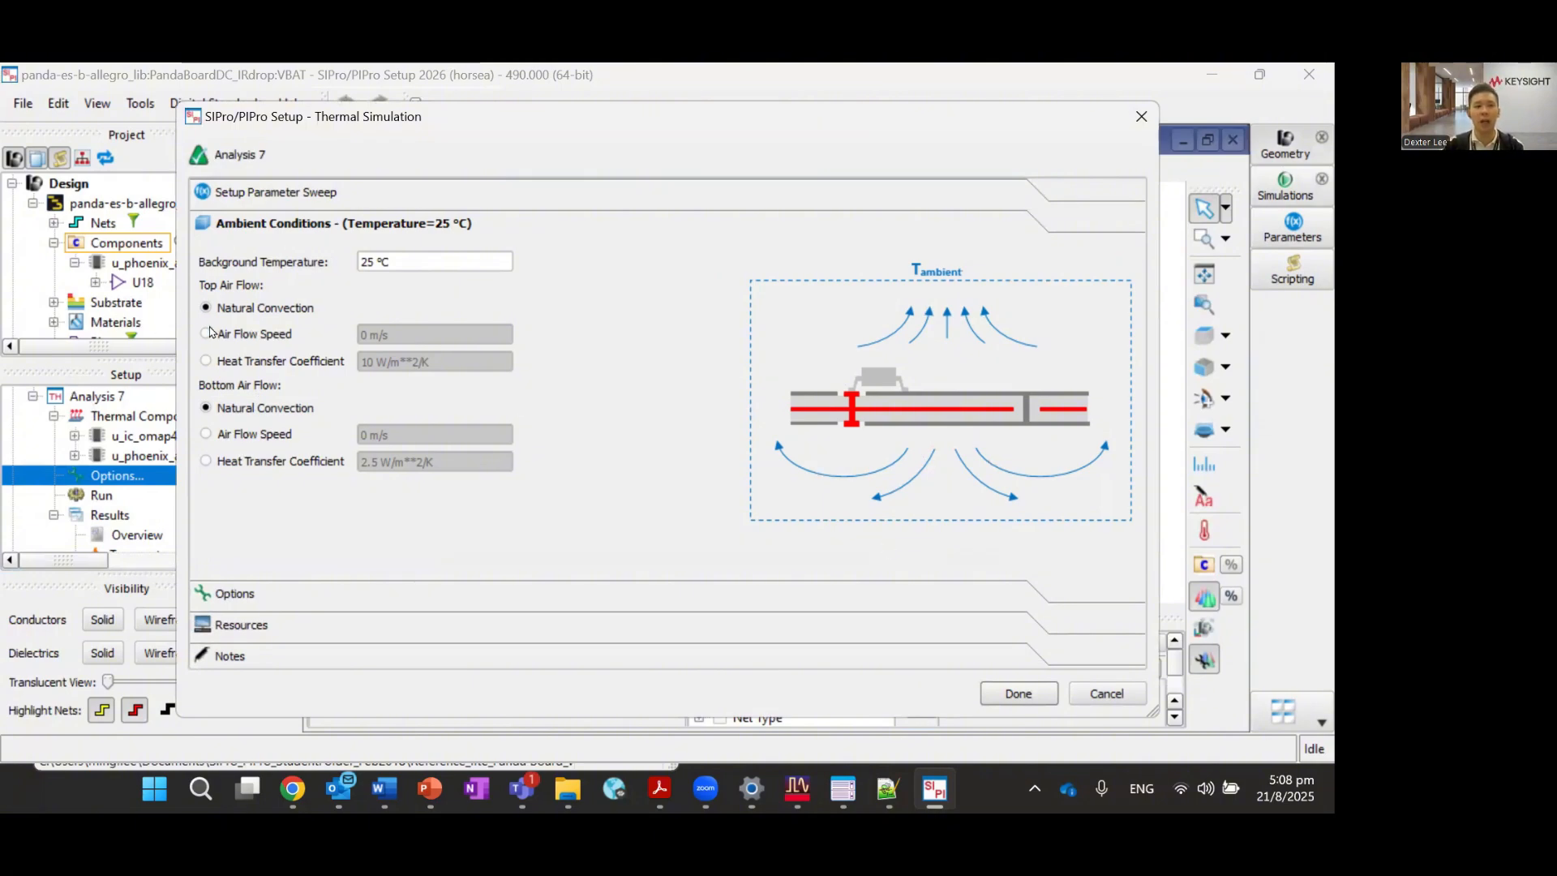
Try the Air Flow Speed and Heat Transfer Coefficient options for the top and bottom air flow, and discard the changes.
left_click(207, 335)
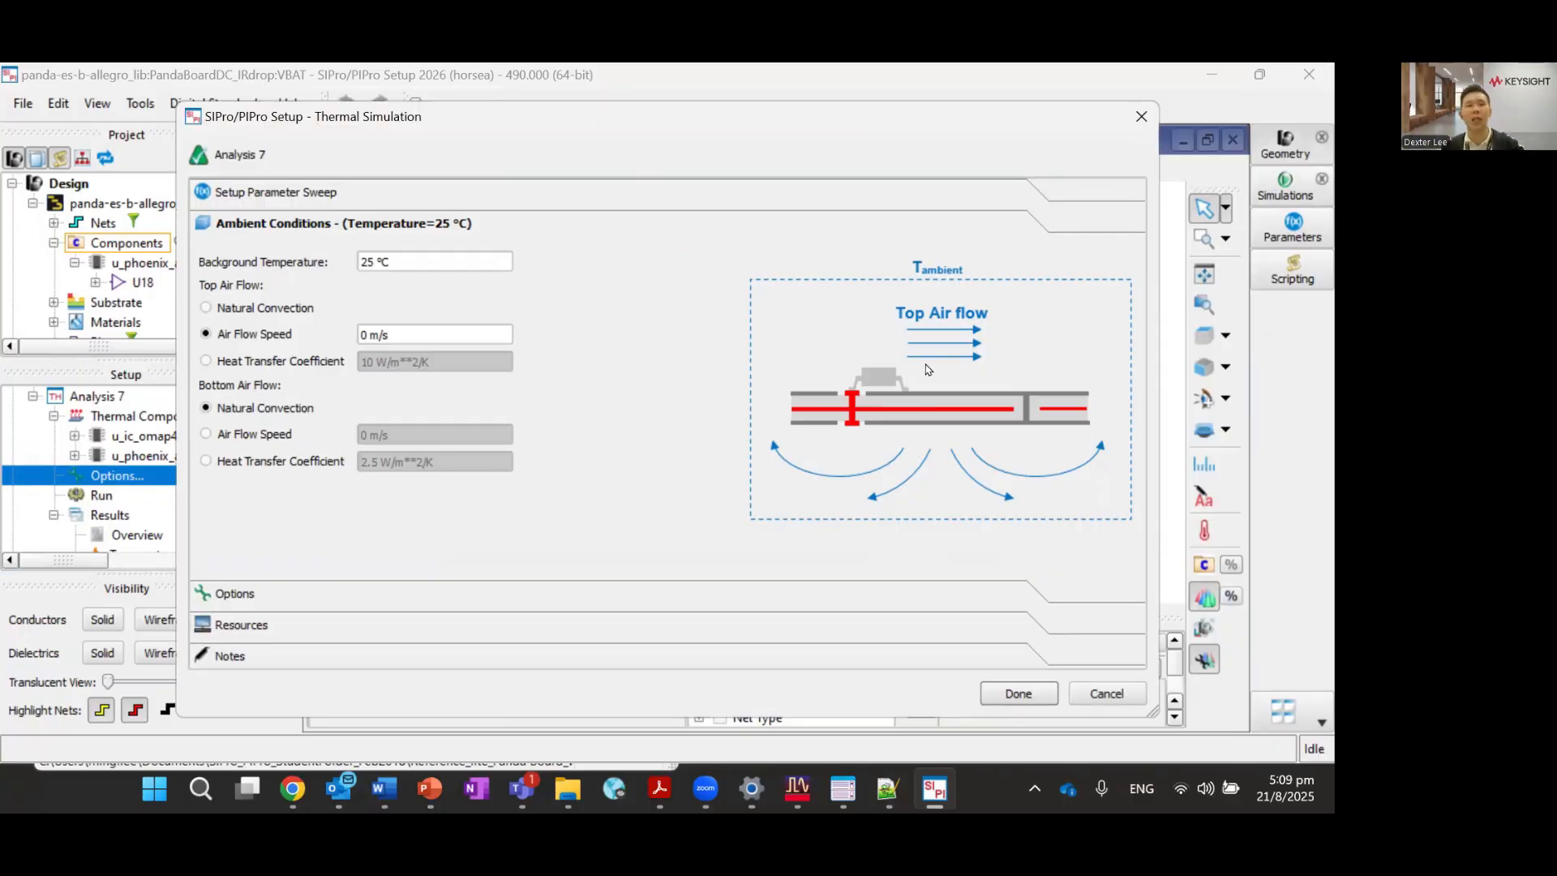
left_click(209, 435)
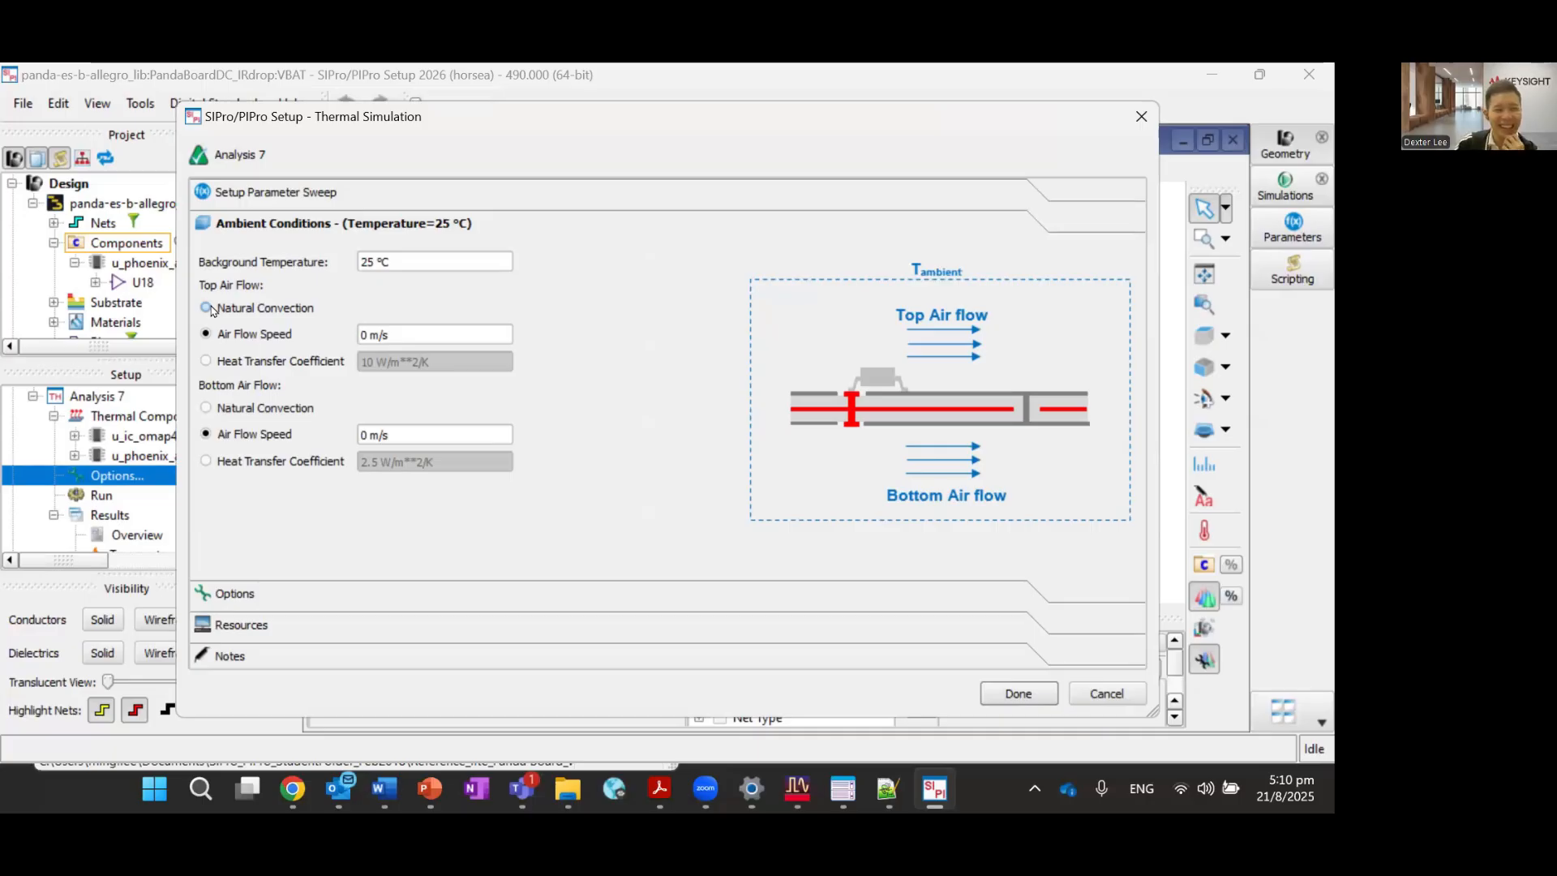
left_click(207, 461)
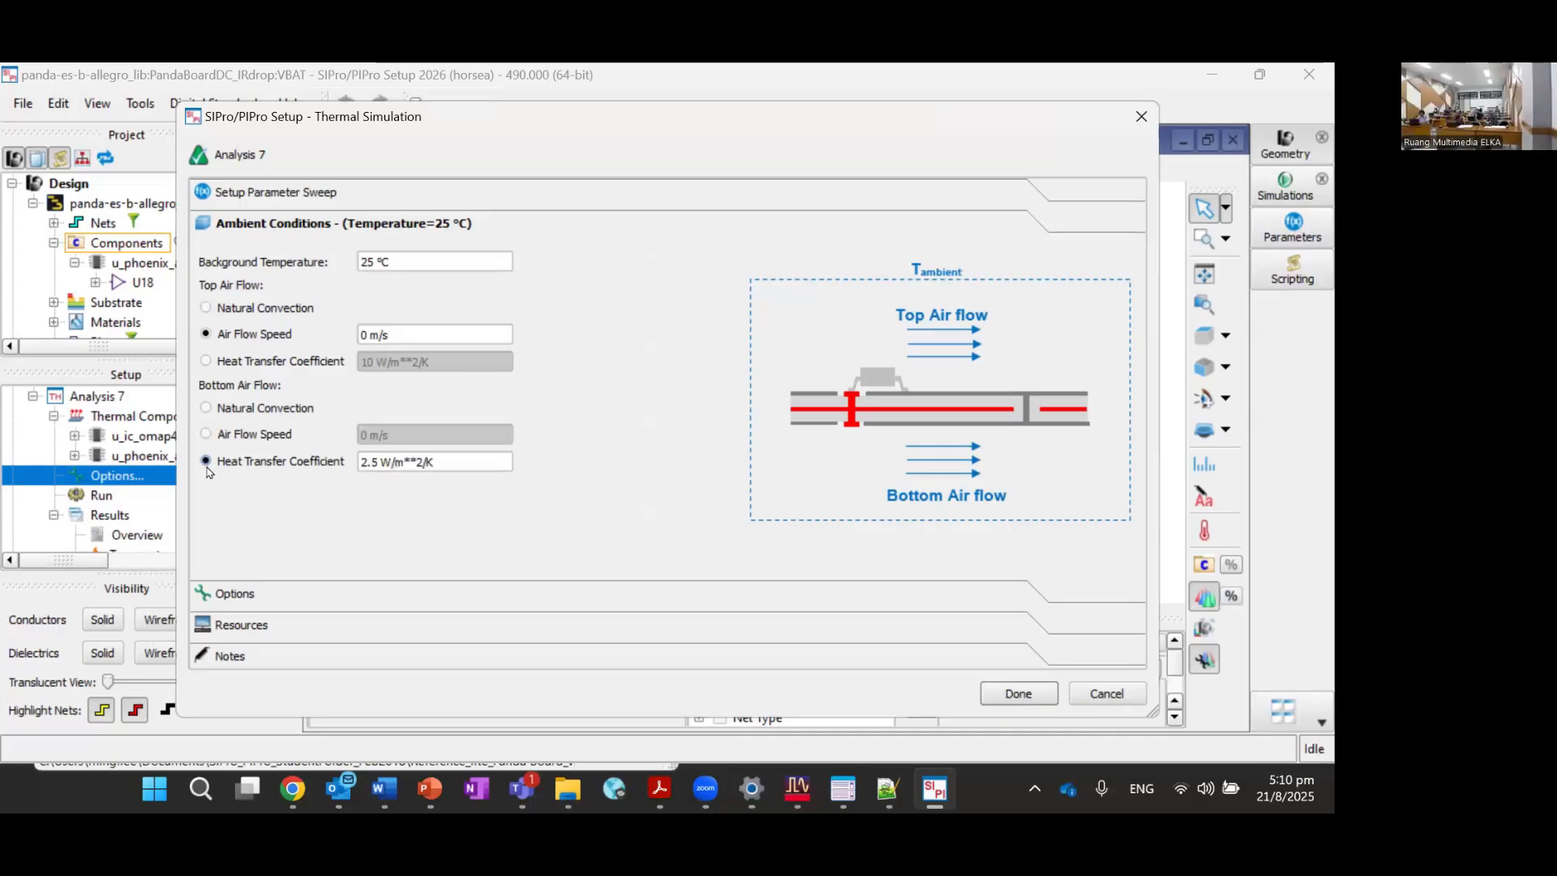
left_click(213, 362)
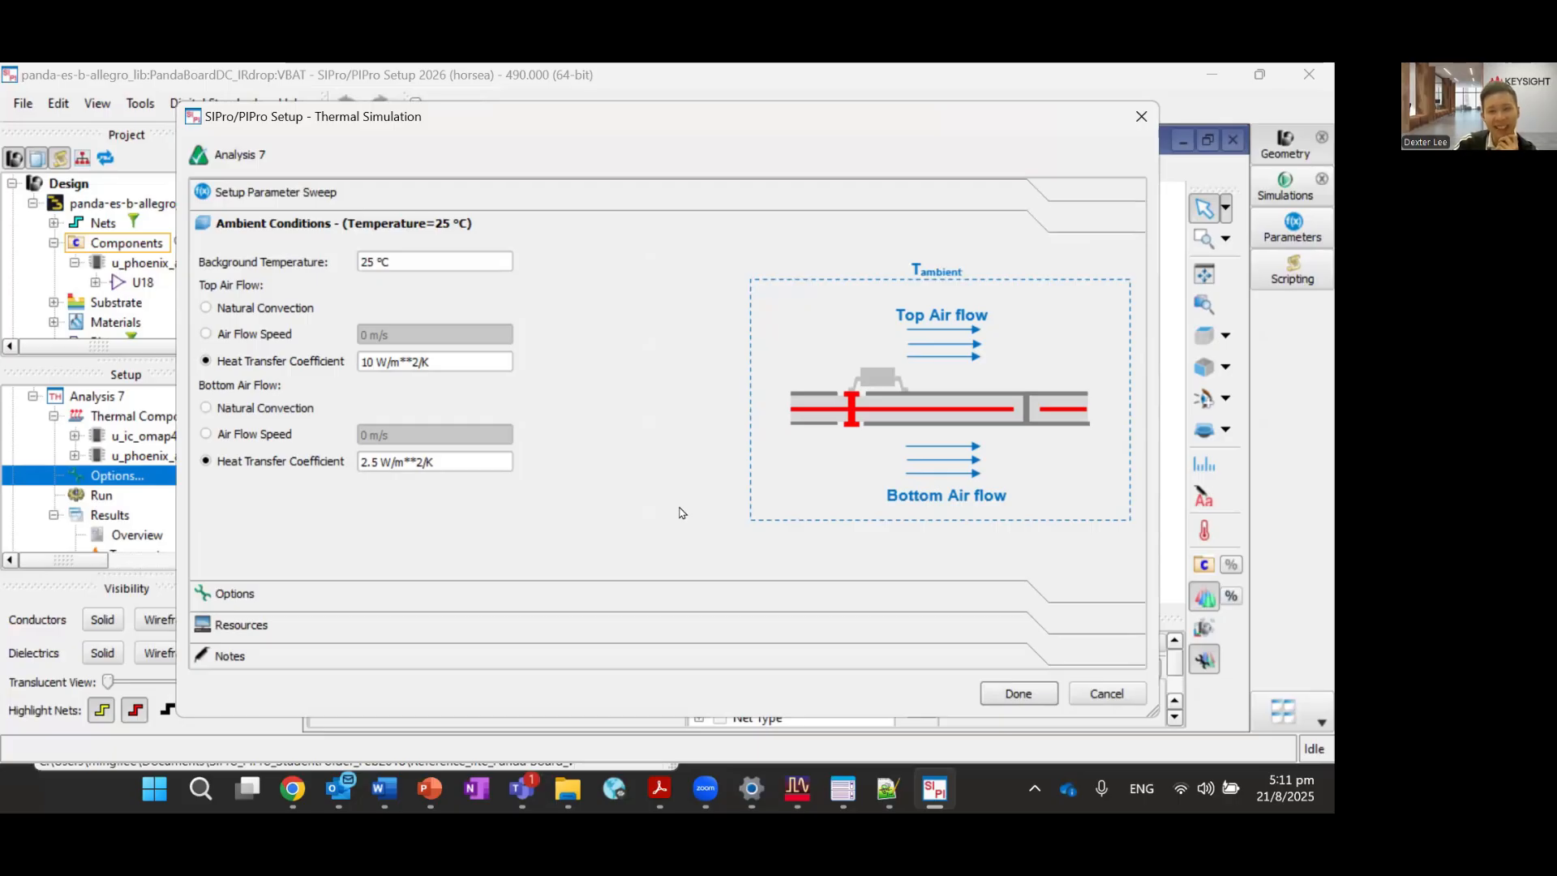
left_click(1106, 694)
Reopen the Electro_Thermal Analysis results overview, enlarge its window and move it clear of the analysis tree.
left_click(1285, 186)
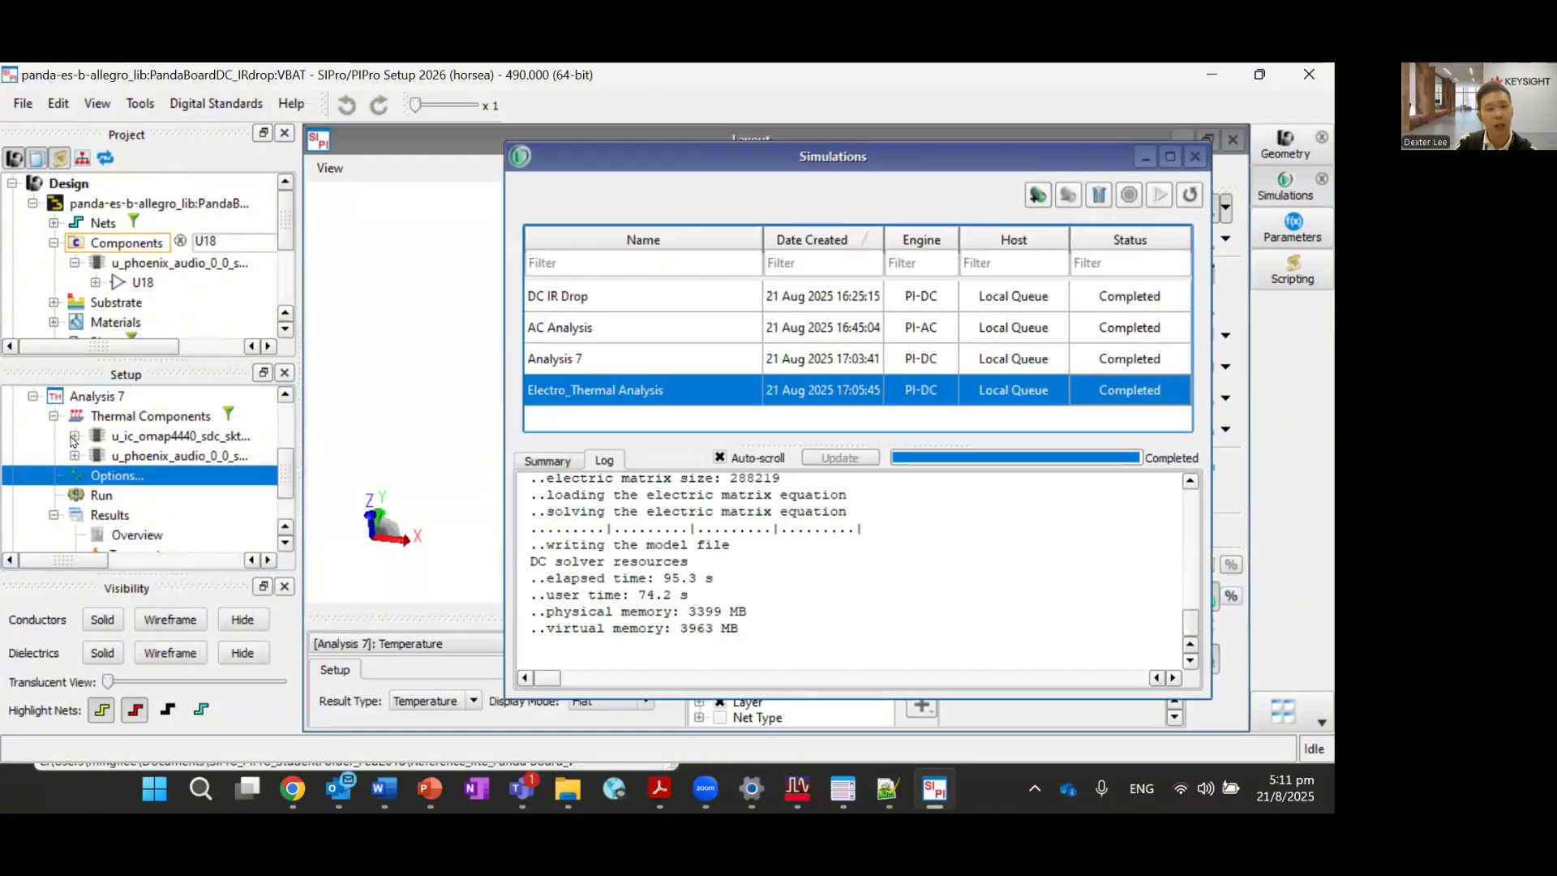
scroll(74, 439, "up", 2)
left_click(34, 457)
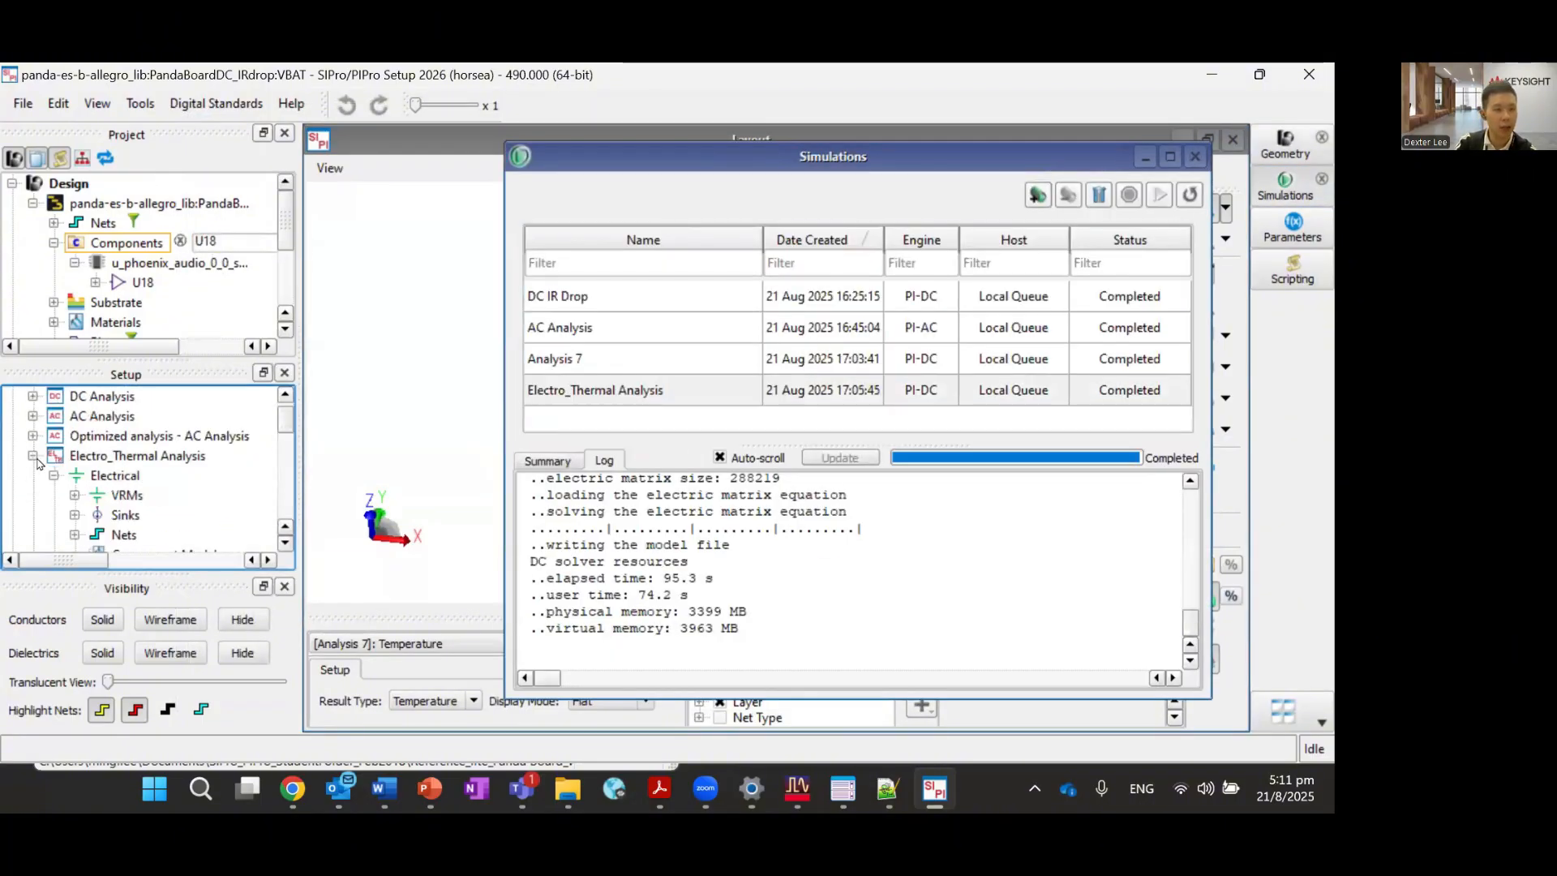
scroll(48, 470, "down", 2)
scroll(98, 481, "down", 2)
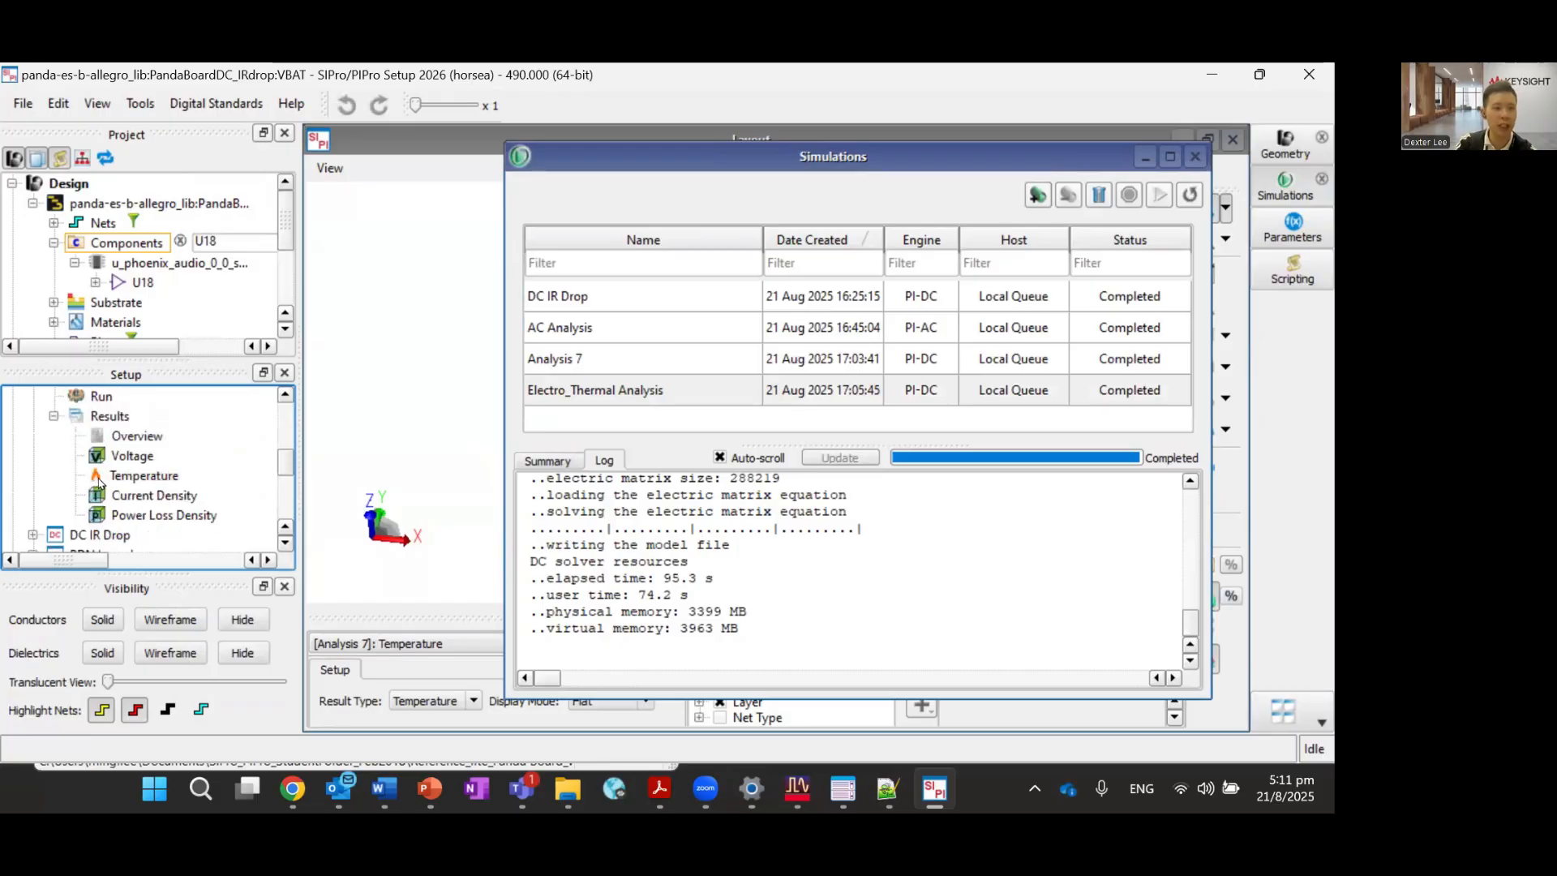
left_click(132, 436)
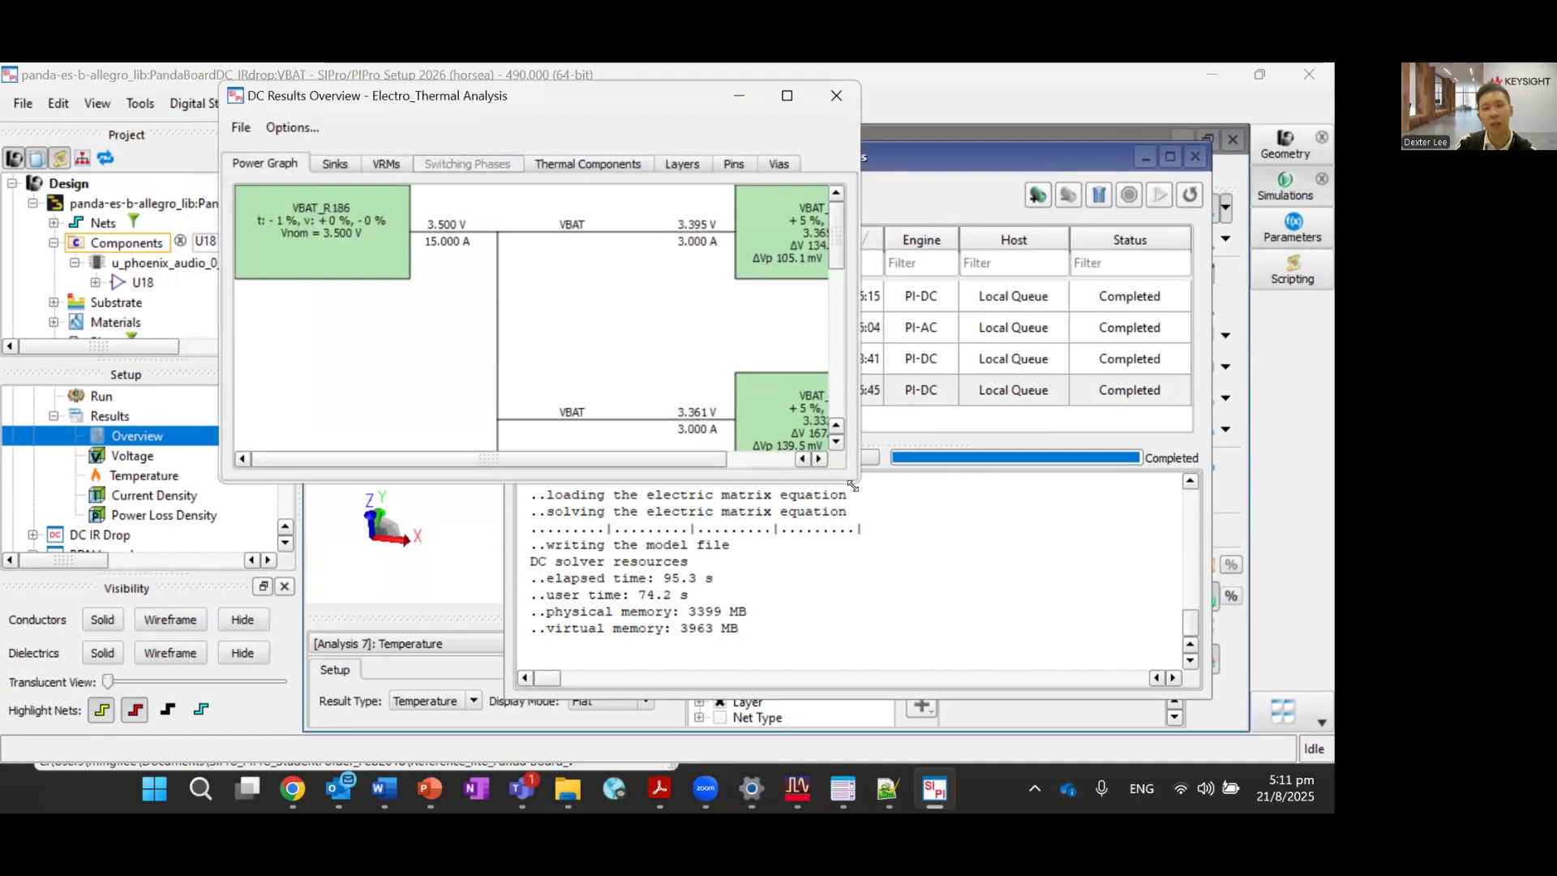
left_click_drag(853, 485, 1044, 760)
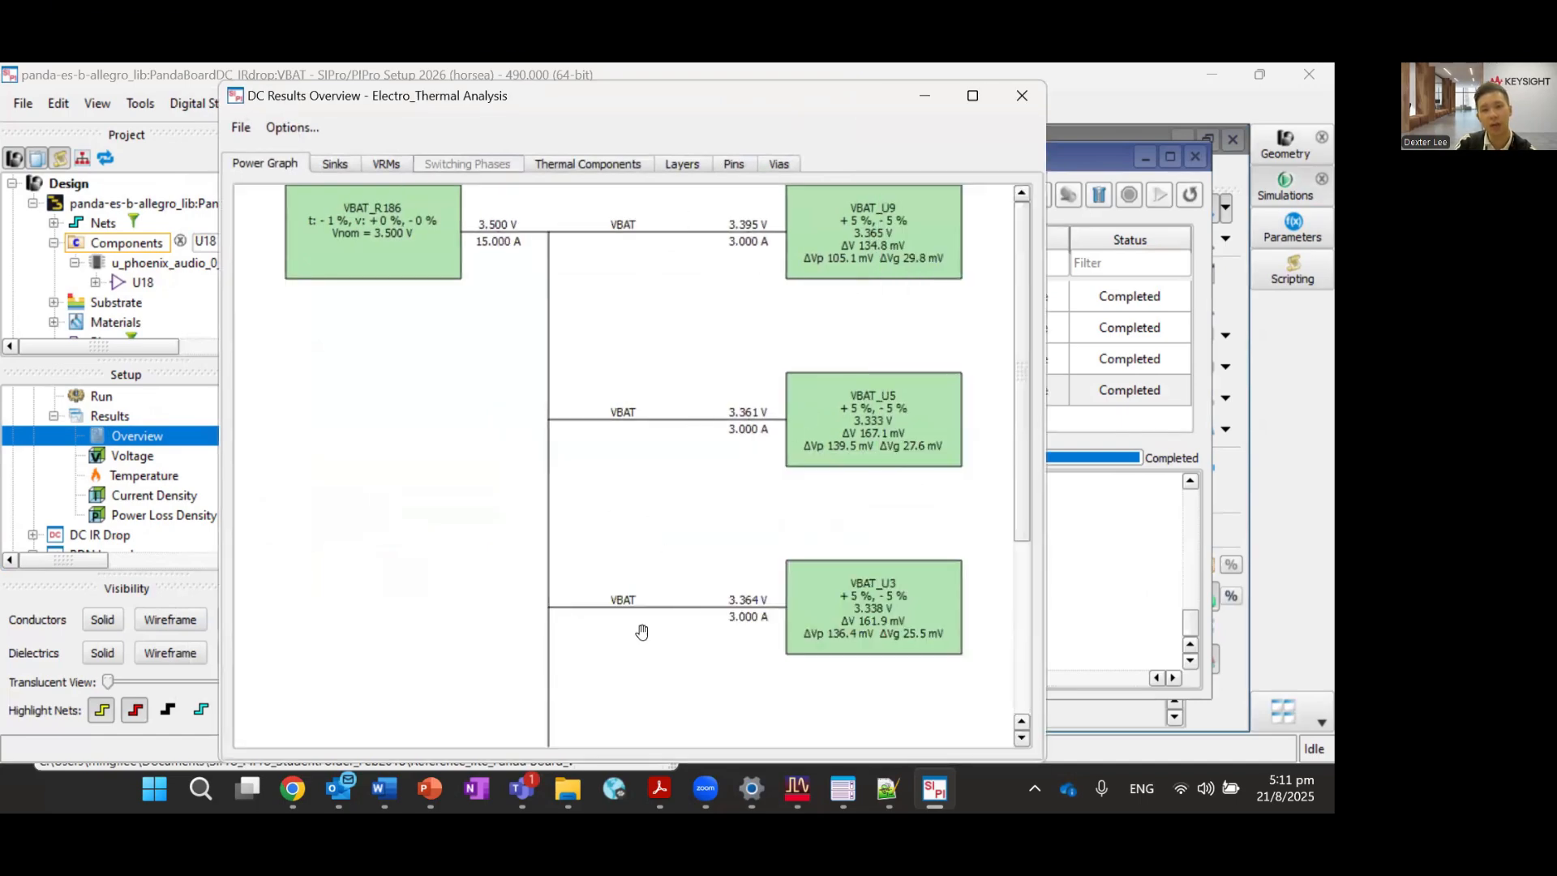
left_click_drag(790, 96, 1067, 89)
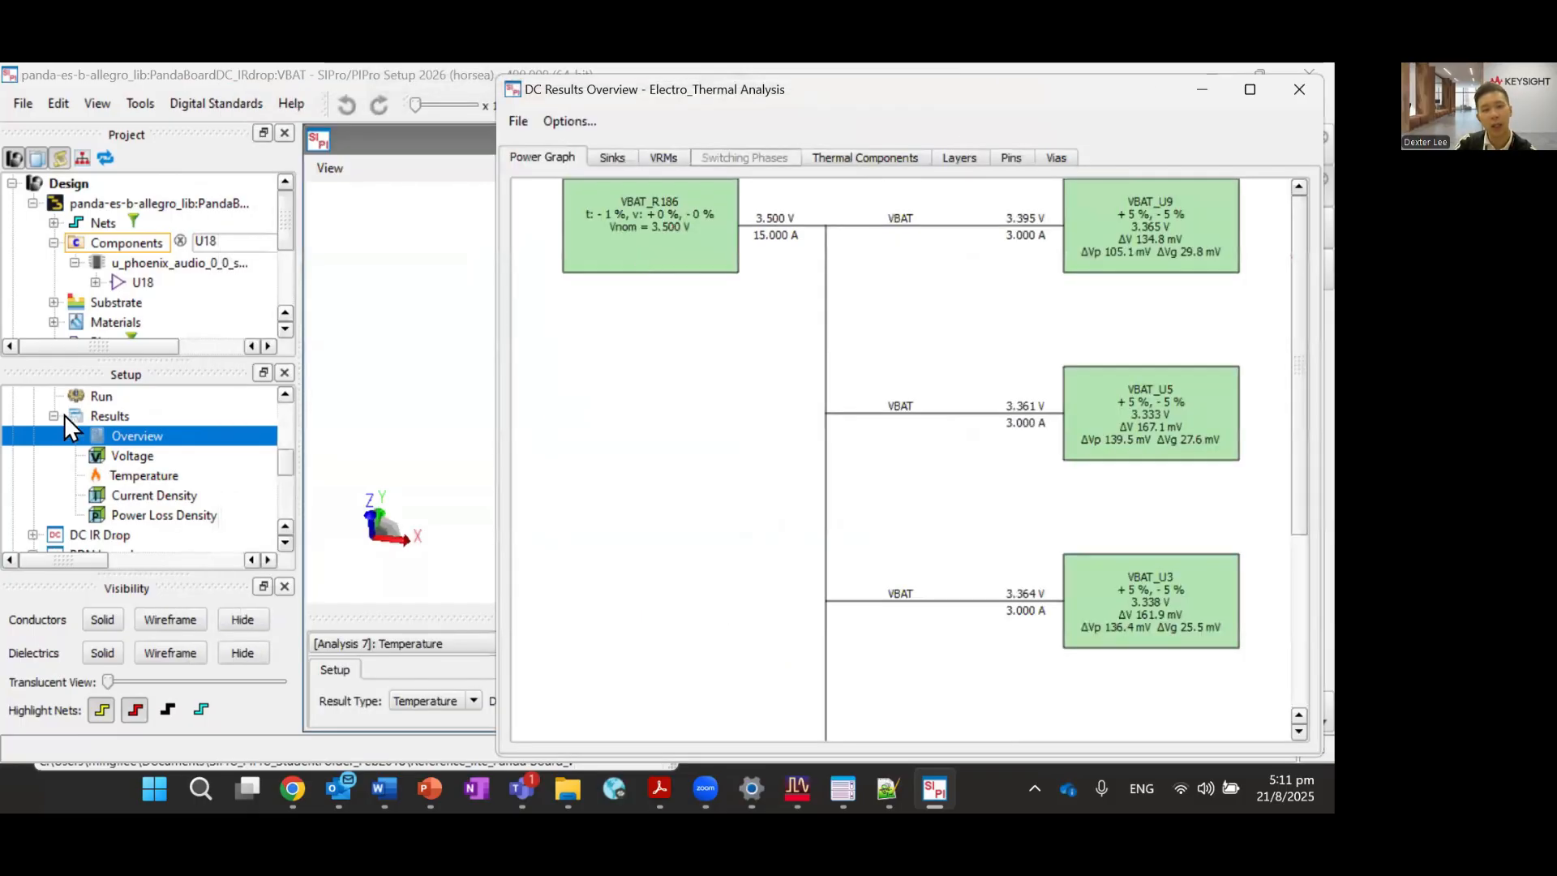
Try to open the results overview of the DC Analysis.
scroll(68, 421, "up", 4)
left_click(32, 416)
scroll(100, 512, "down", 1)
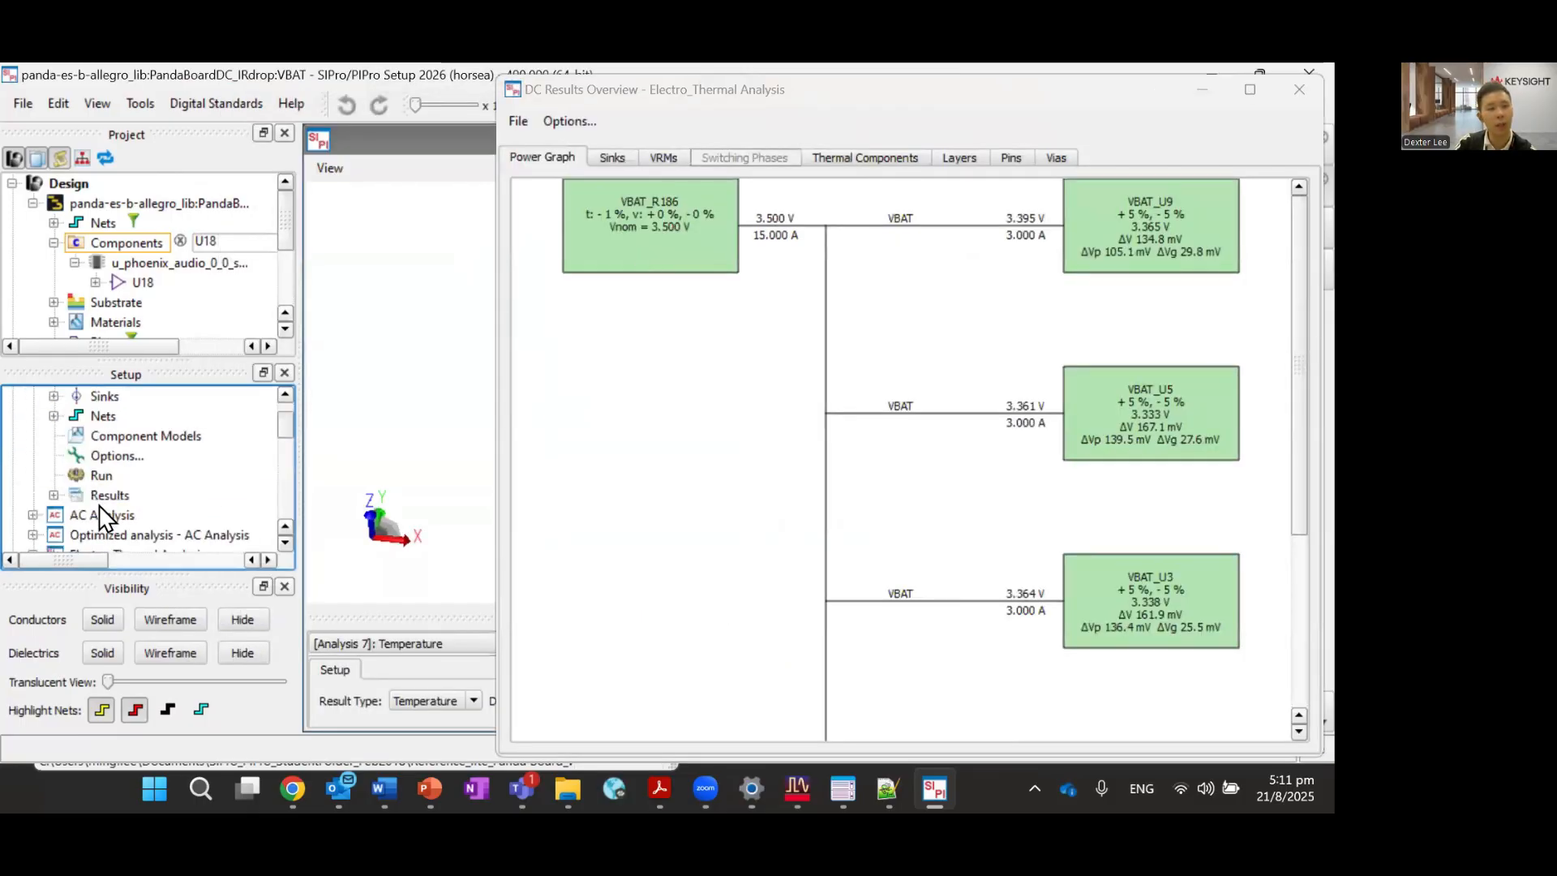
scroll(100, 513, "down", 1)
left_click(57, 434)
left_click(54, 435)
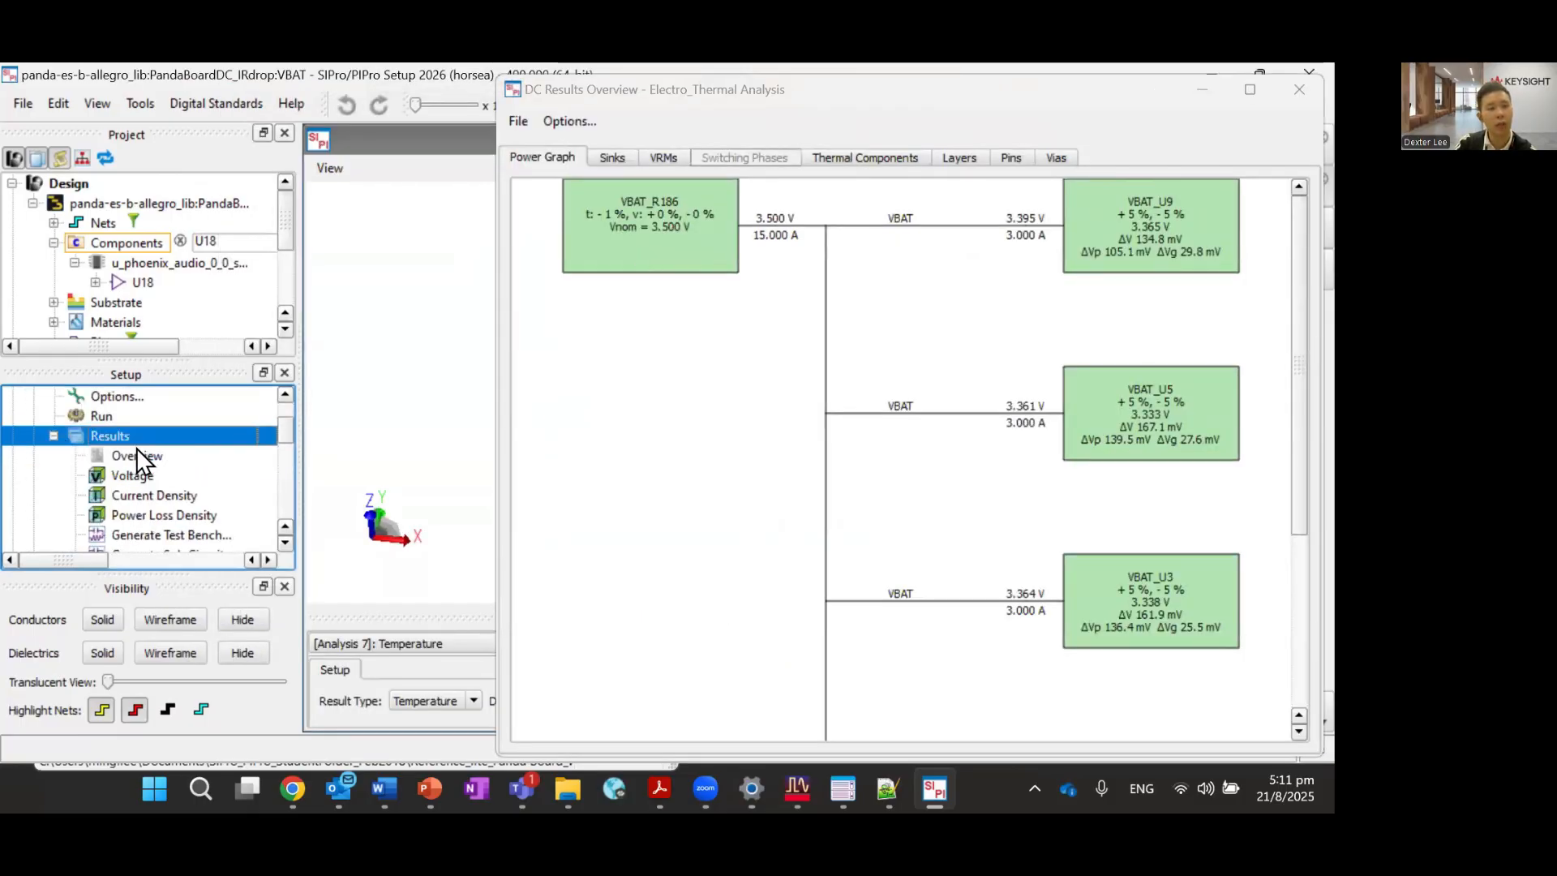
double_click(138, 454)
key("Return")
scroll(113, 490, "down", 8)
scroll(79, 482, "up", 1)
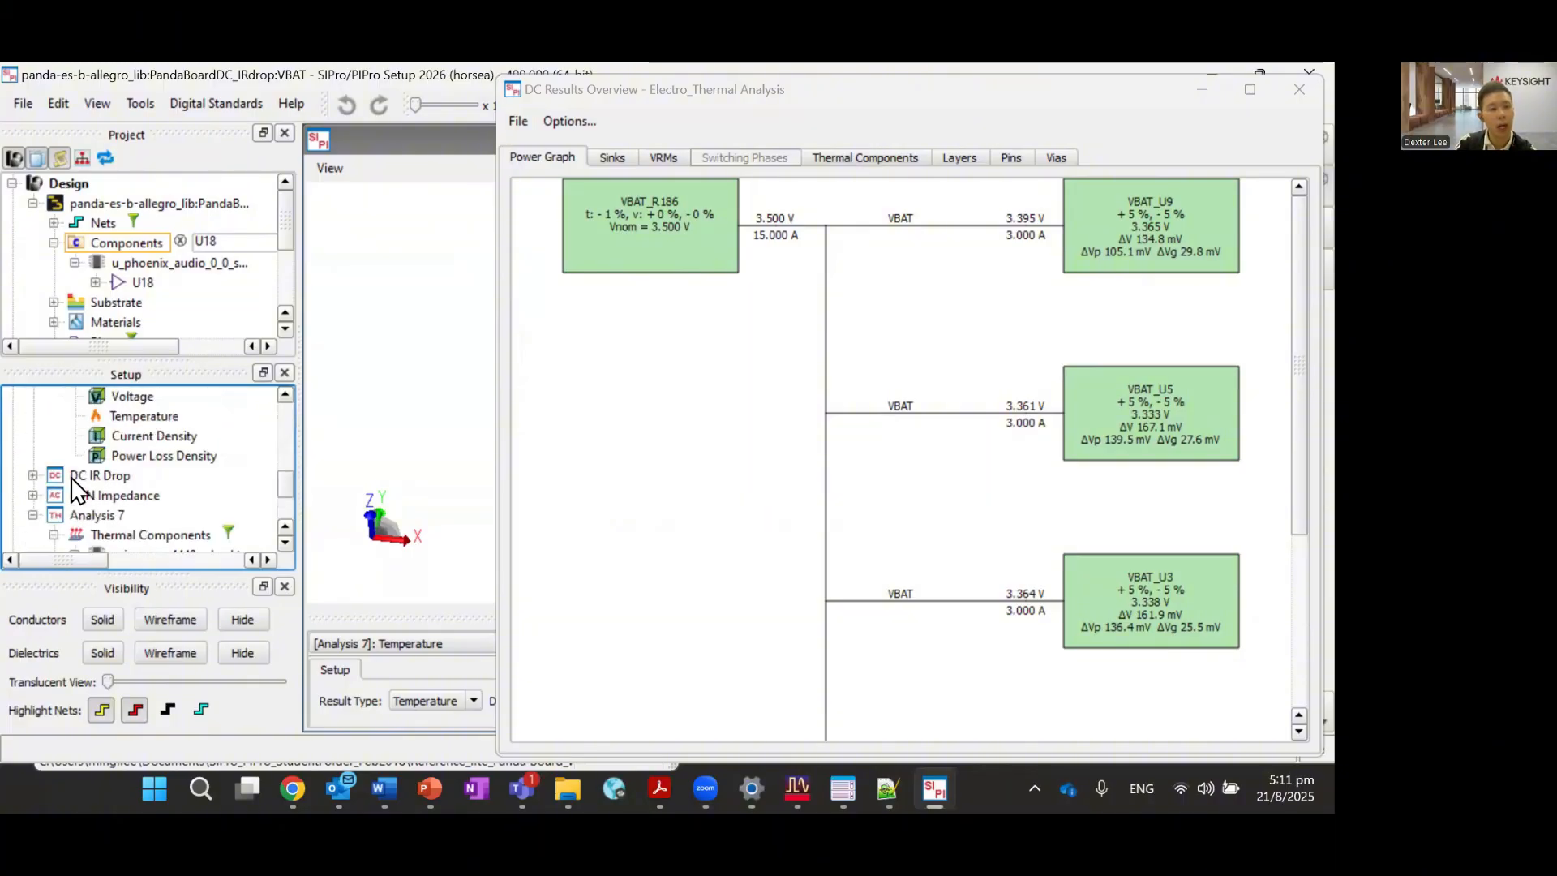
Open the DC IR Drop results overview and arrange it beside the Electro_Thermal Analysis overview to compare voltages and currents.
left_click(32, 475)
scroll(86, 486, "down", 2)
left_click(122, 494)
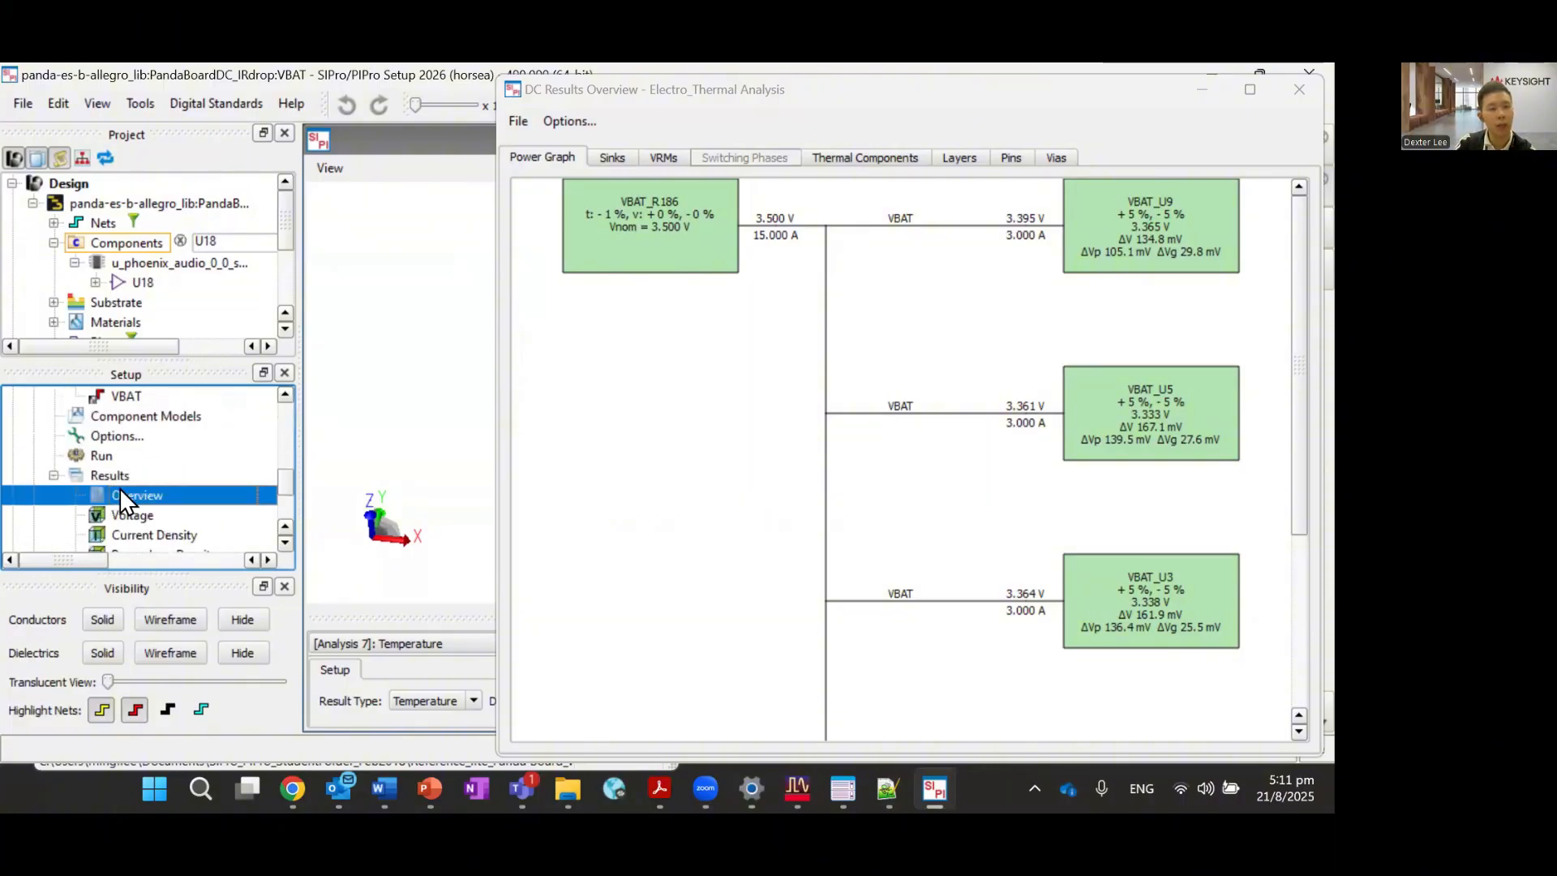
double_click(120, 490)
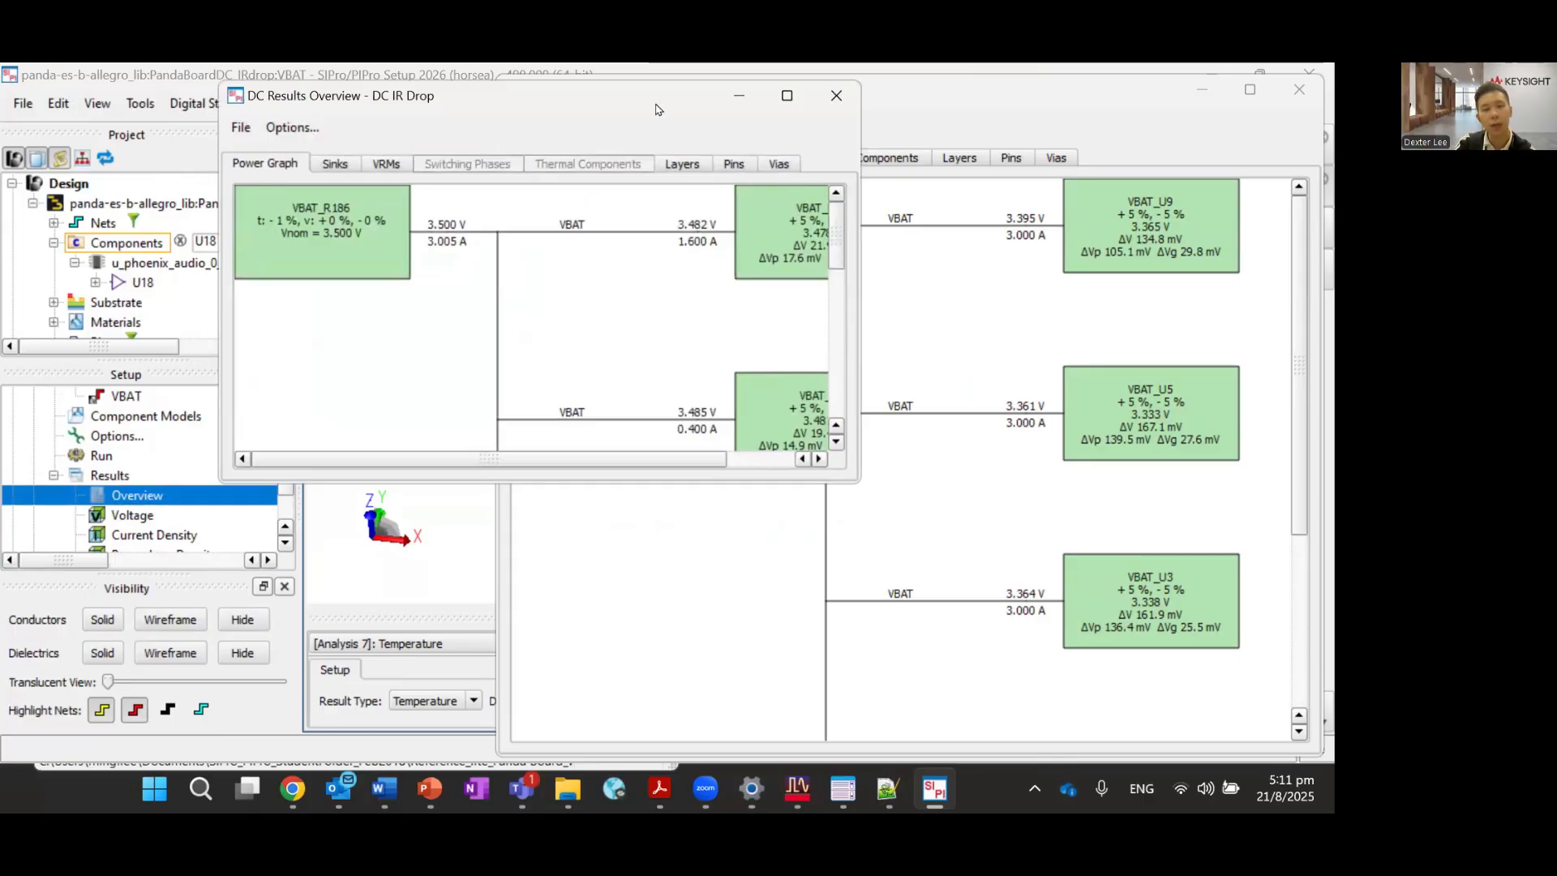
left_click_drag(657, 110, 443, 107)
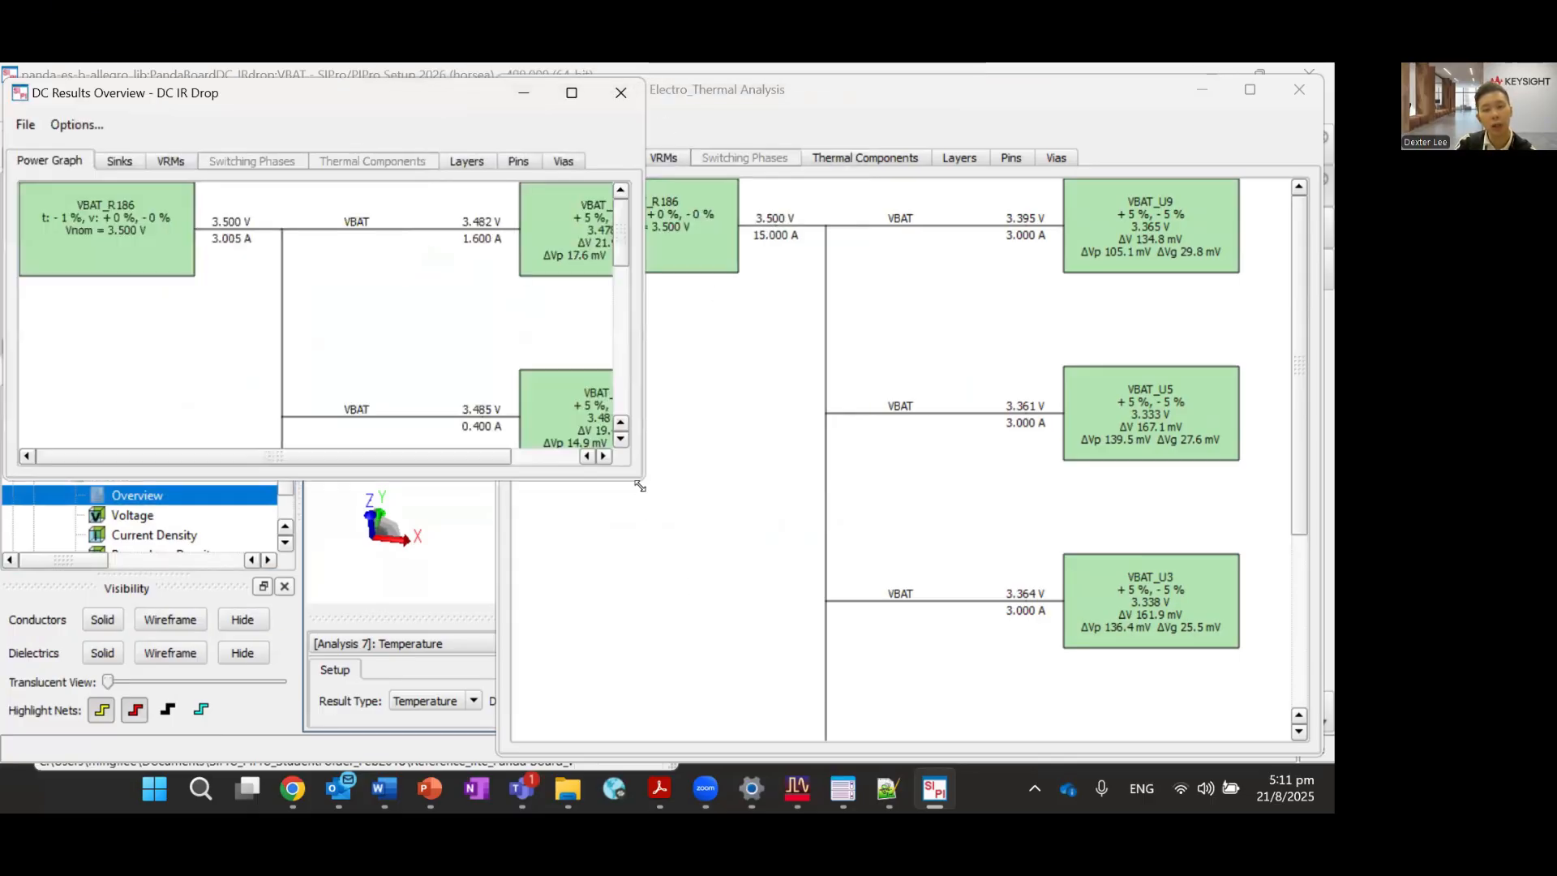
left_click_drag(639, 486, 700, 772)
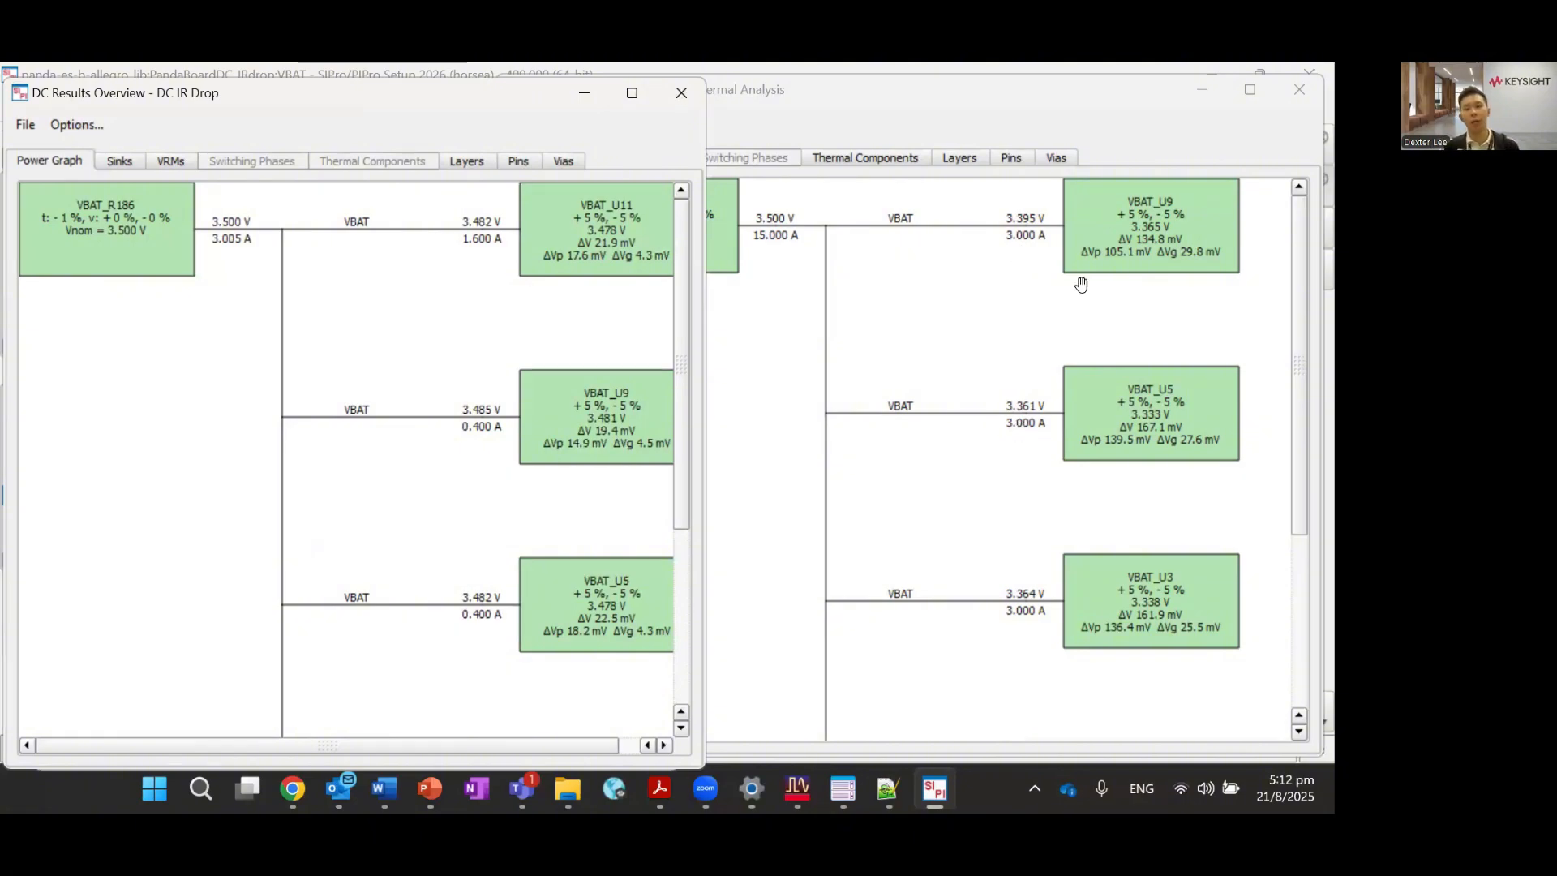
Minimize both results overviews, the Simulations window and SIPro/PIPro Setup, and switch to Chrome.
left_click(1205, 89)
left_click(584, 92)
left_click(1146, 154)
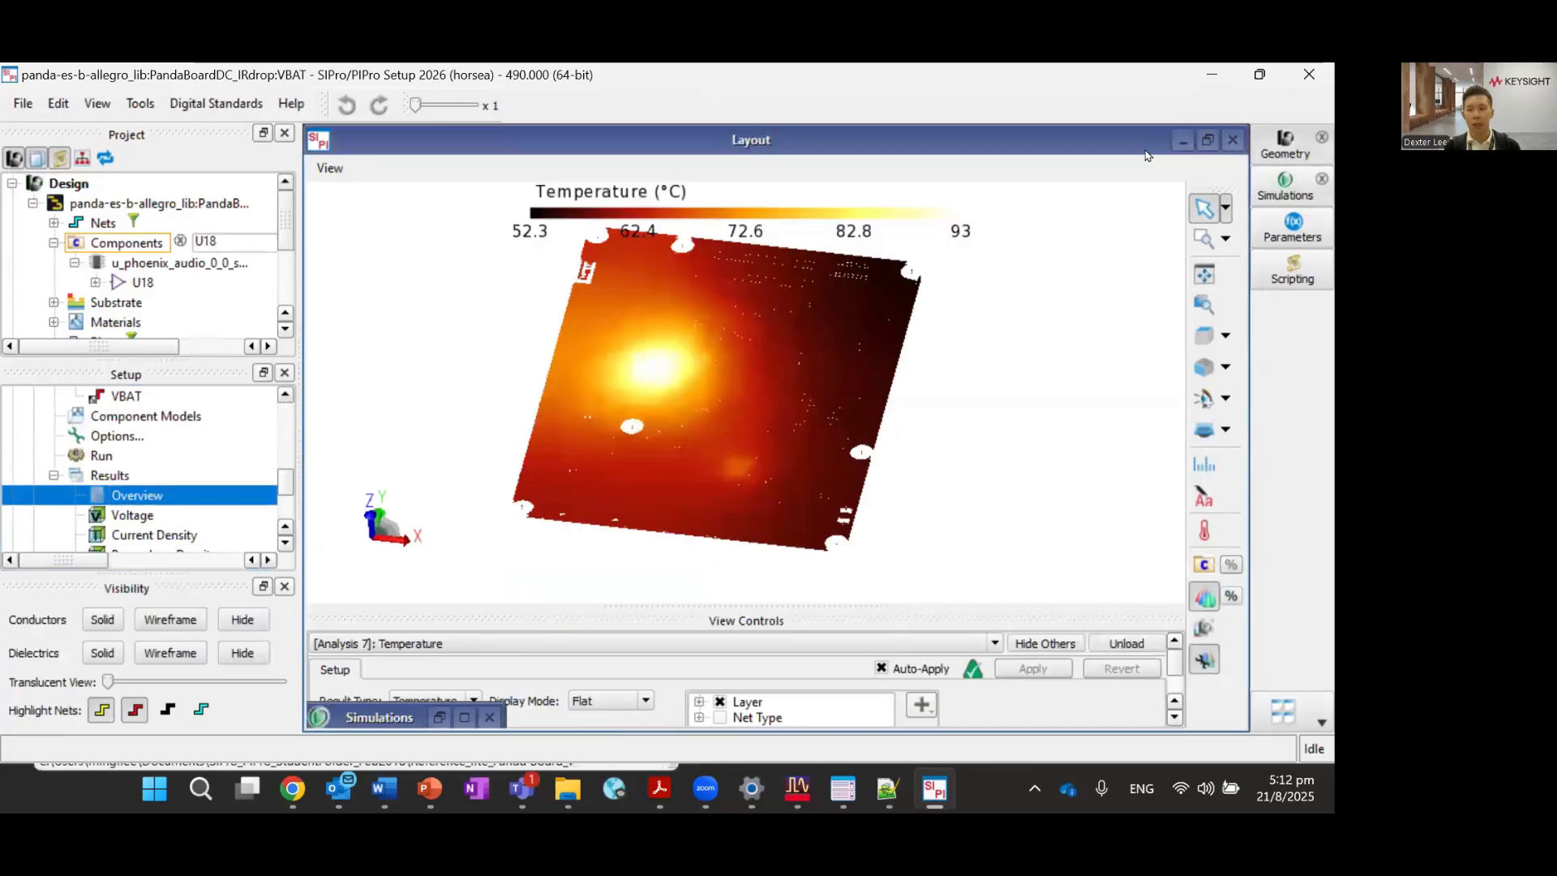
left_click(1214, 76)
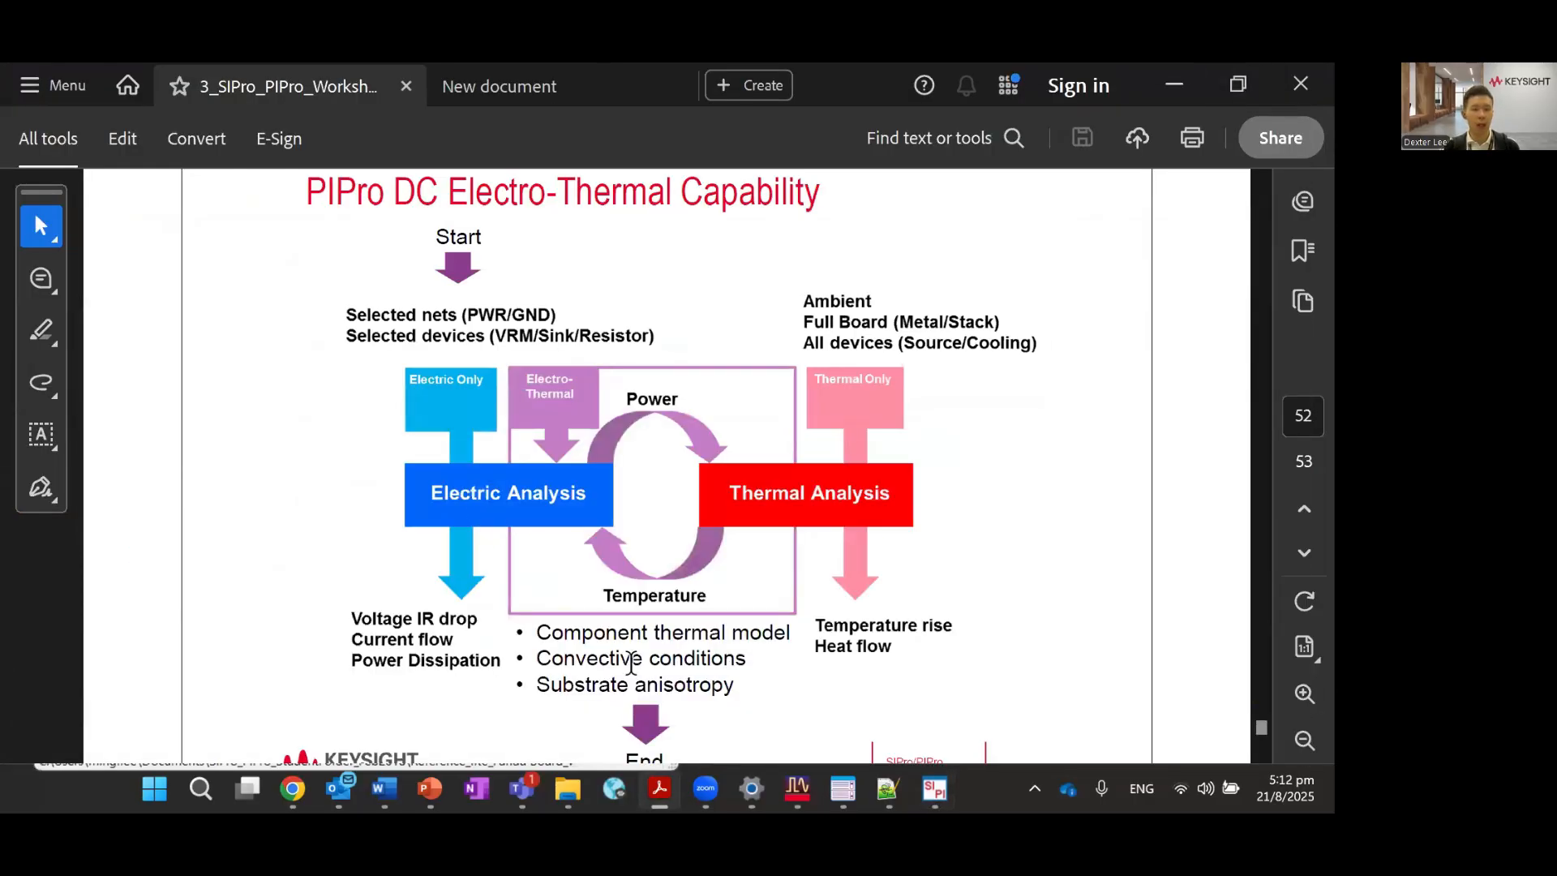
left_click(292, 788)
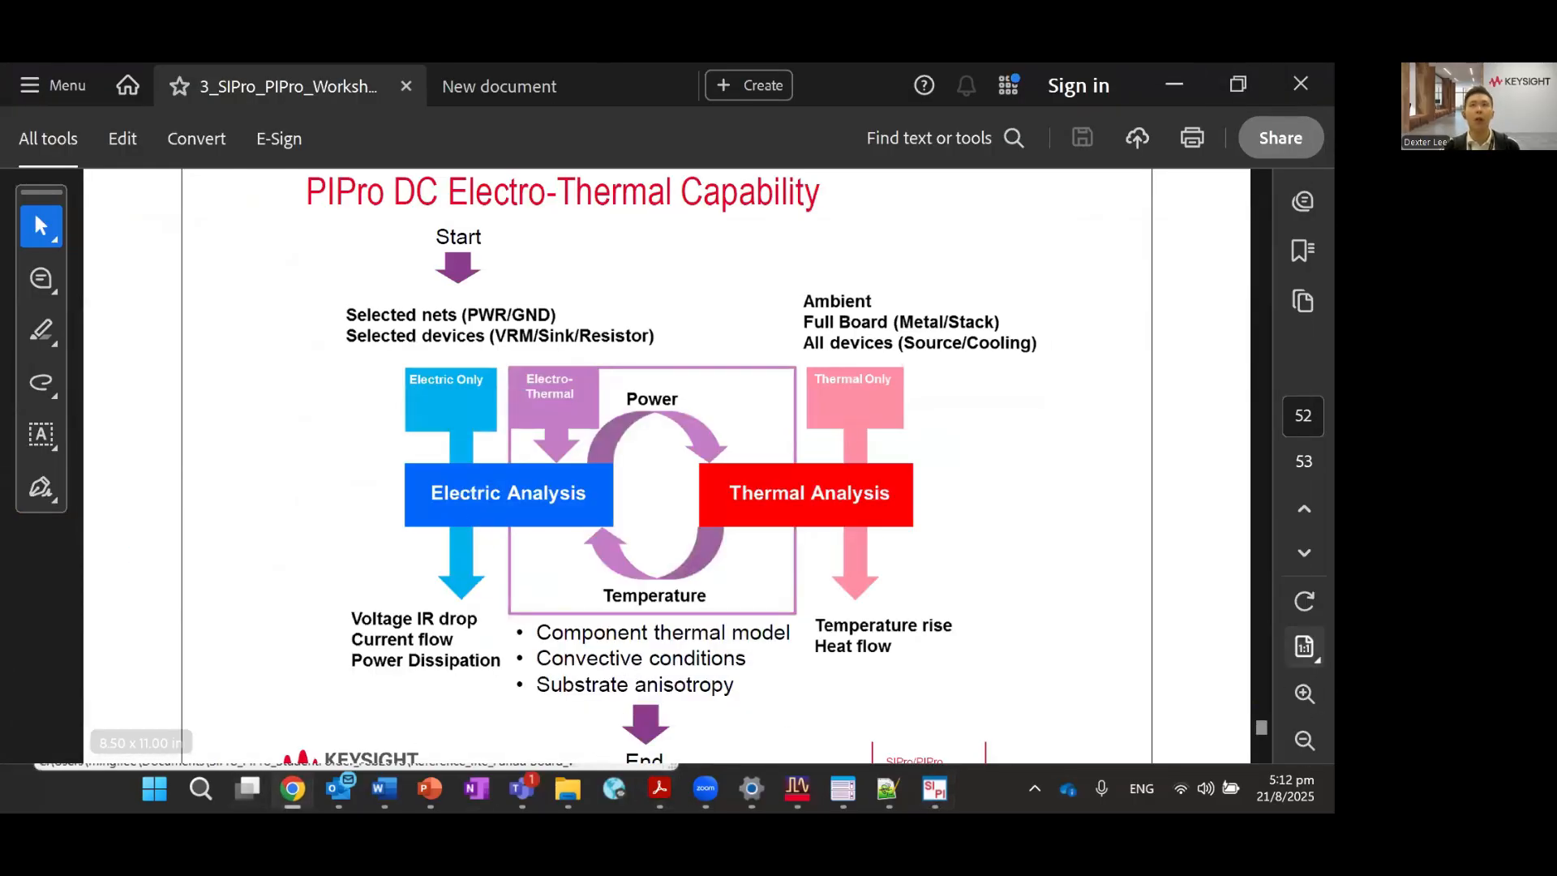
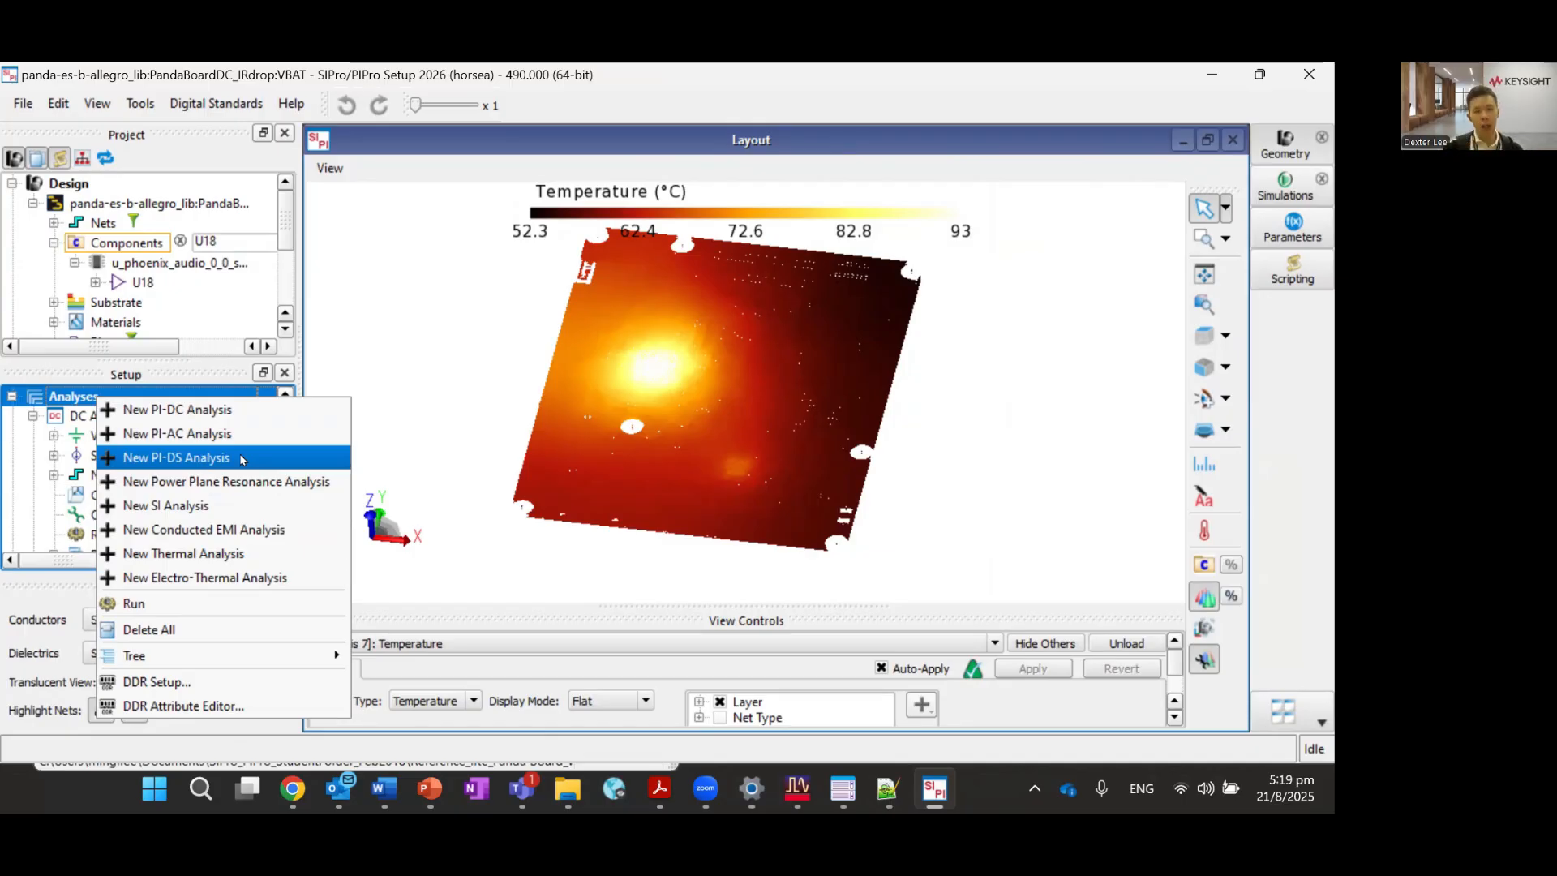
Switch to the ADS main window and open the ADS2024_PI_Demo_ZCU104_wrk workspace from the personal user folder.
left_click(797, 788)
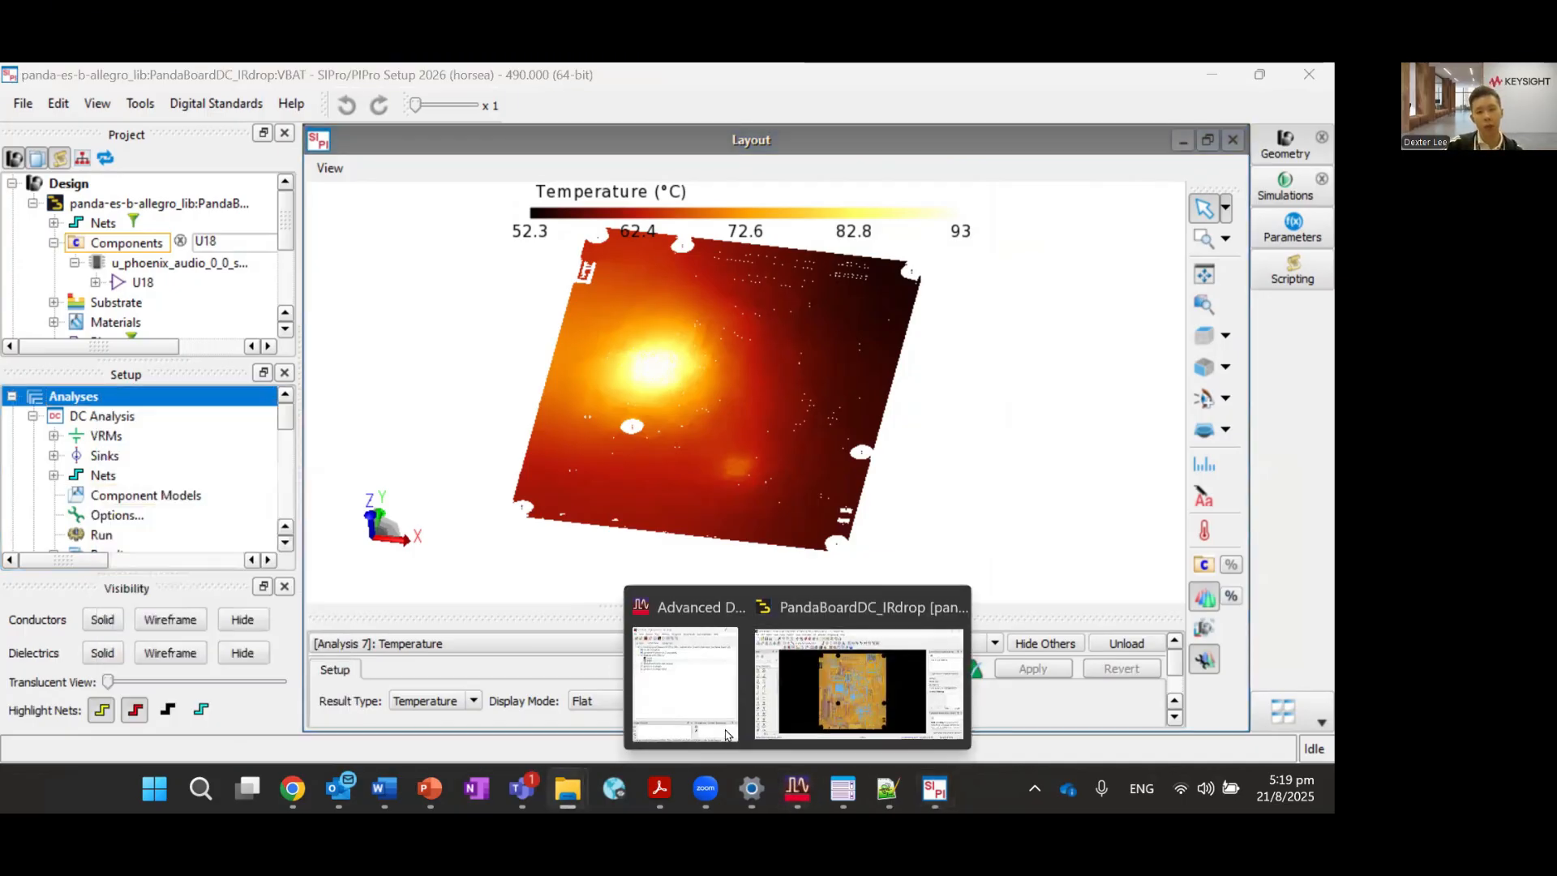
left_click(685, 685)
left_click(44, 115)
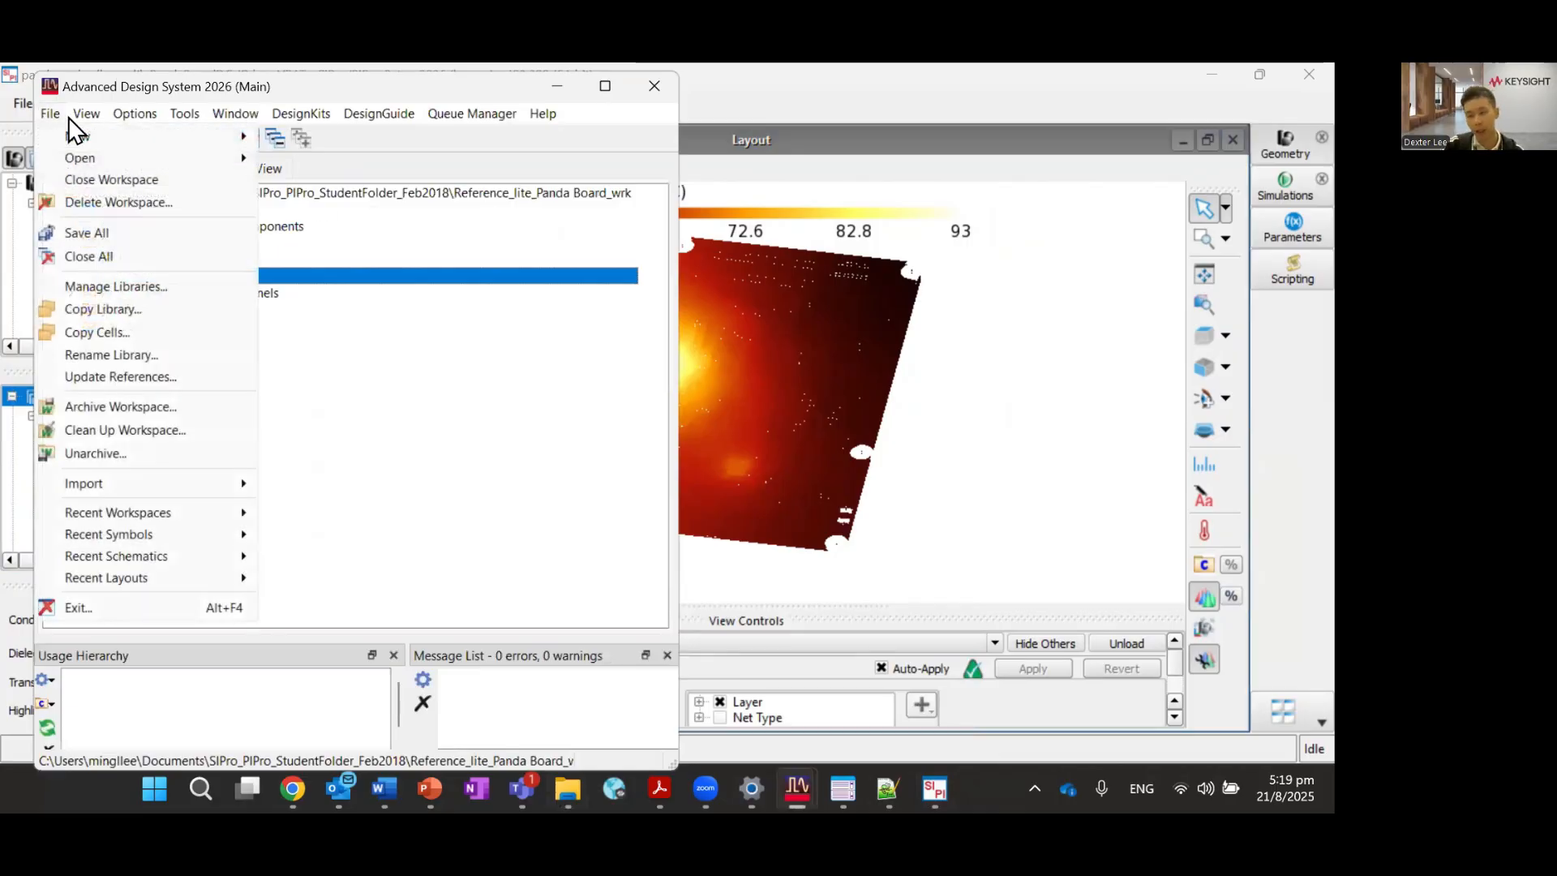
mouse_move(122, 159)
left_click(292, 154)
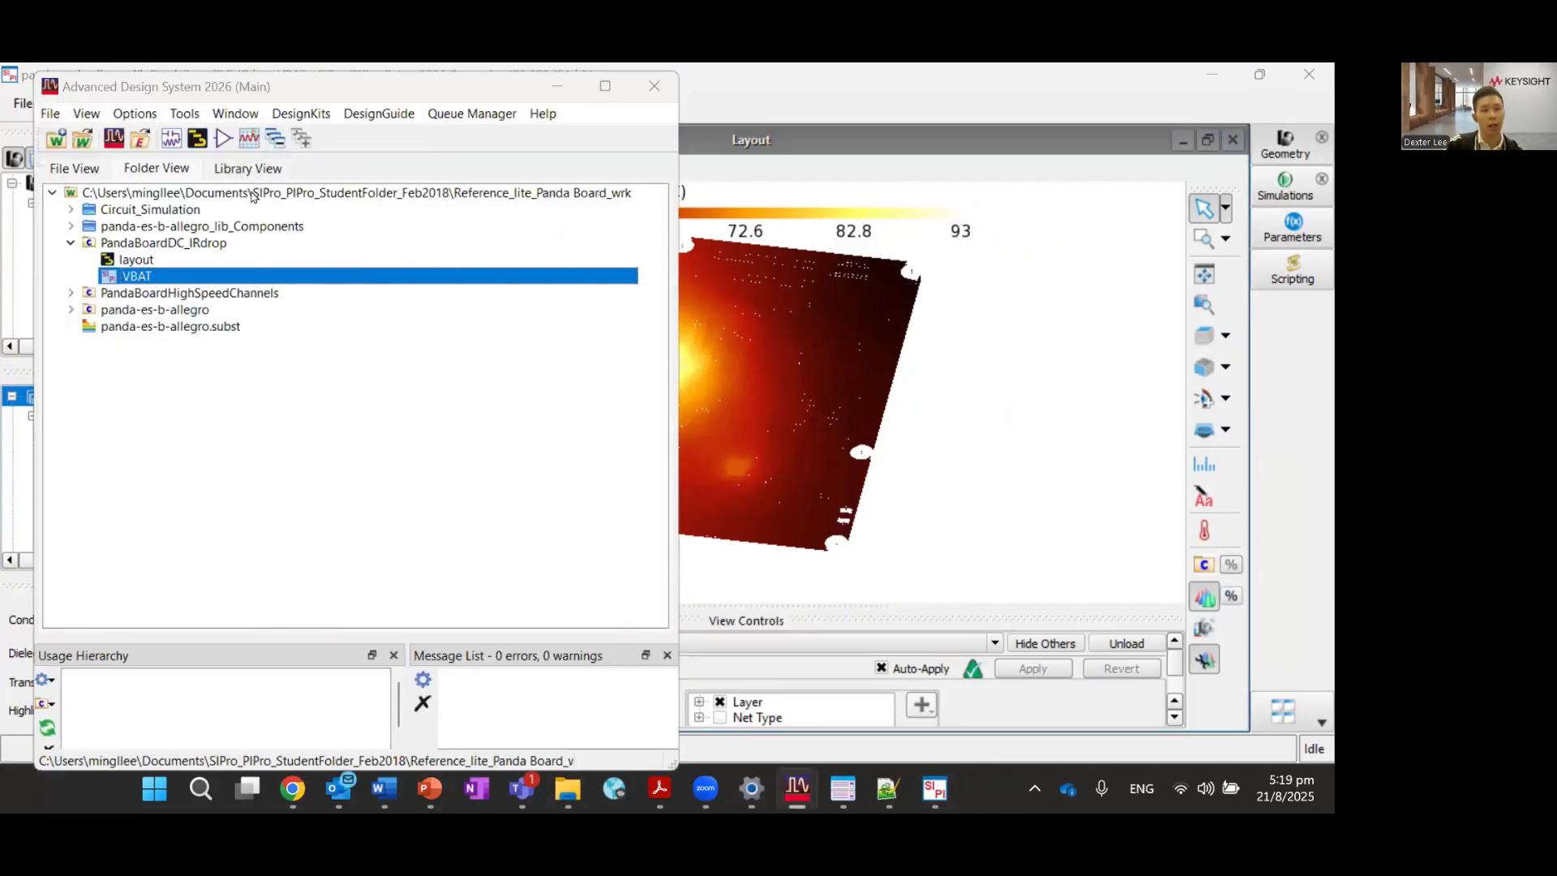
left_click(209, 123)
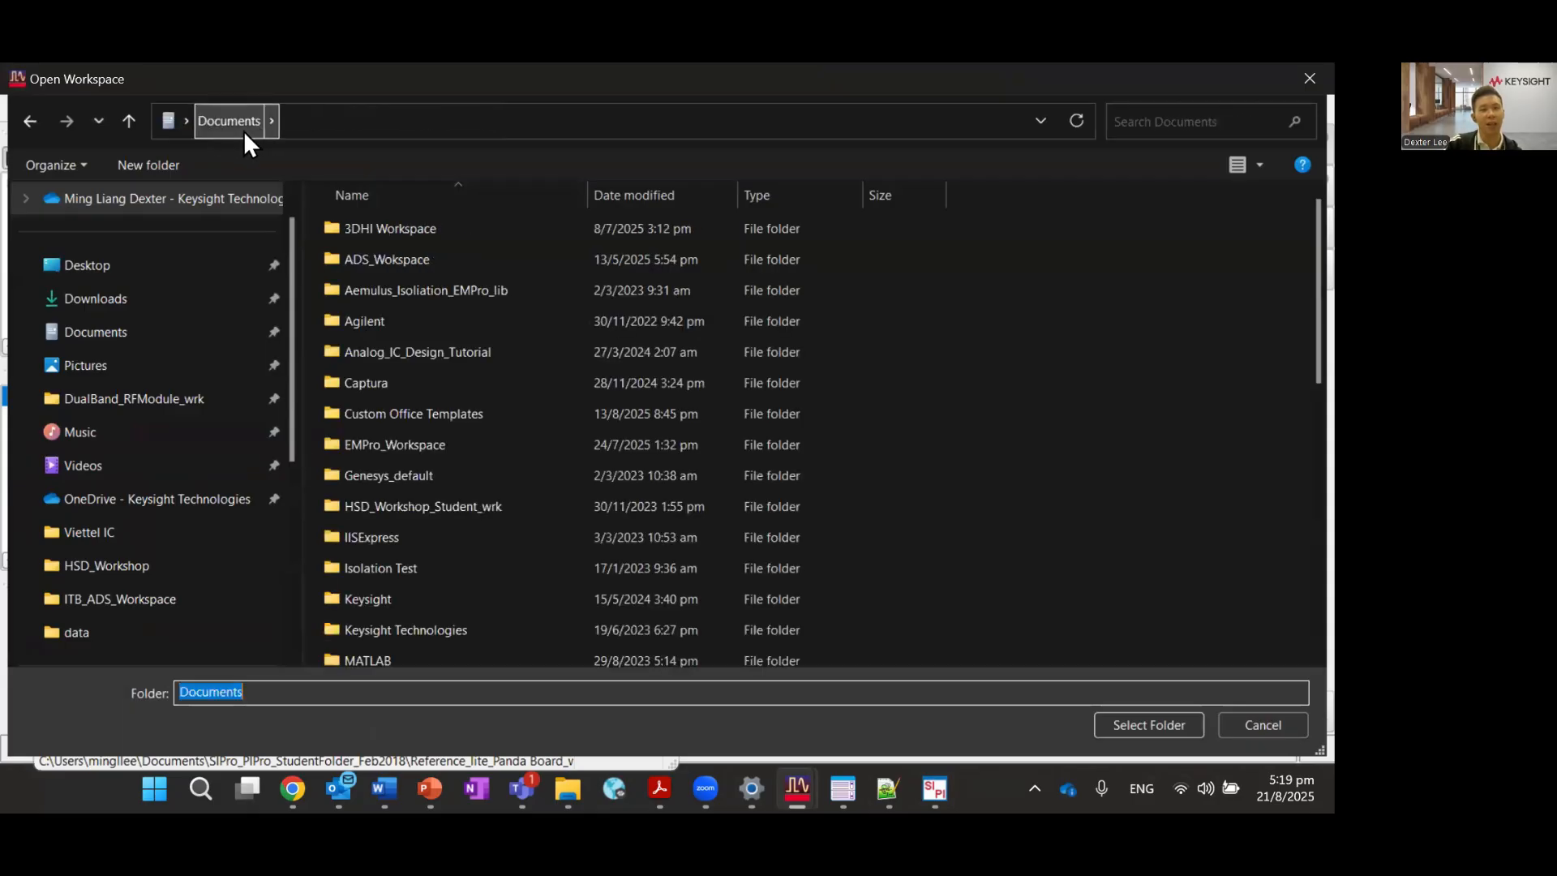
left_click(187, 121)
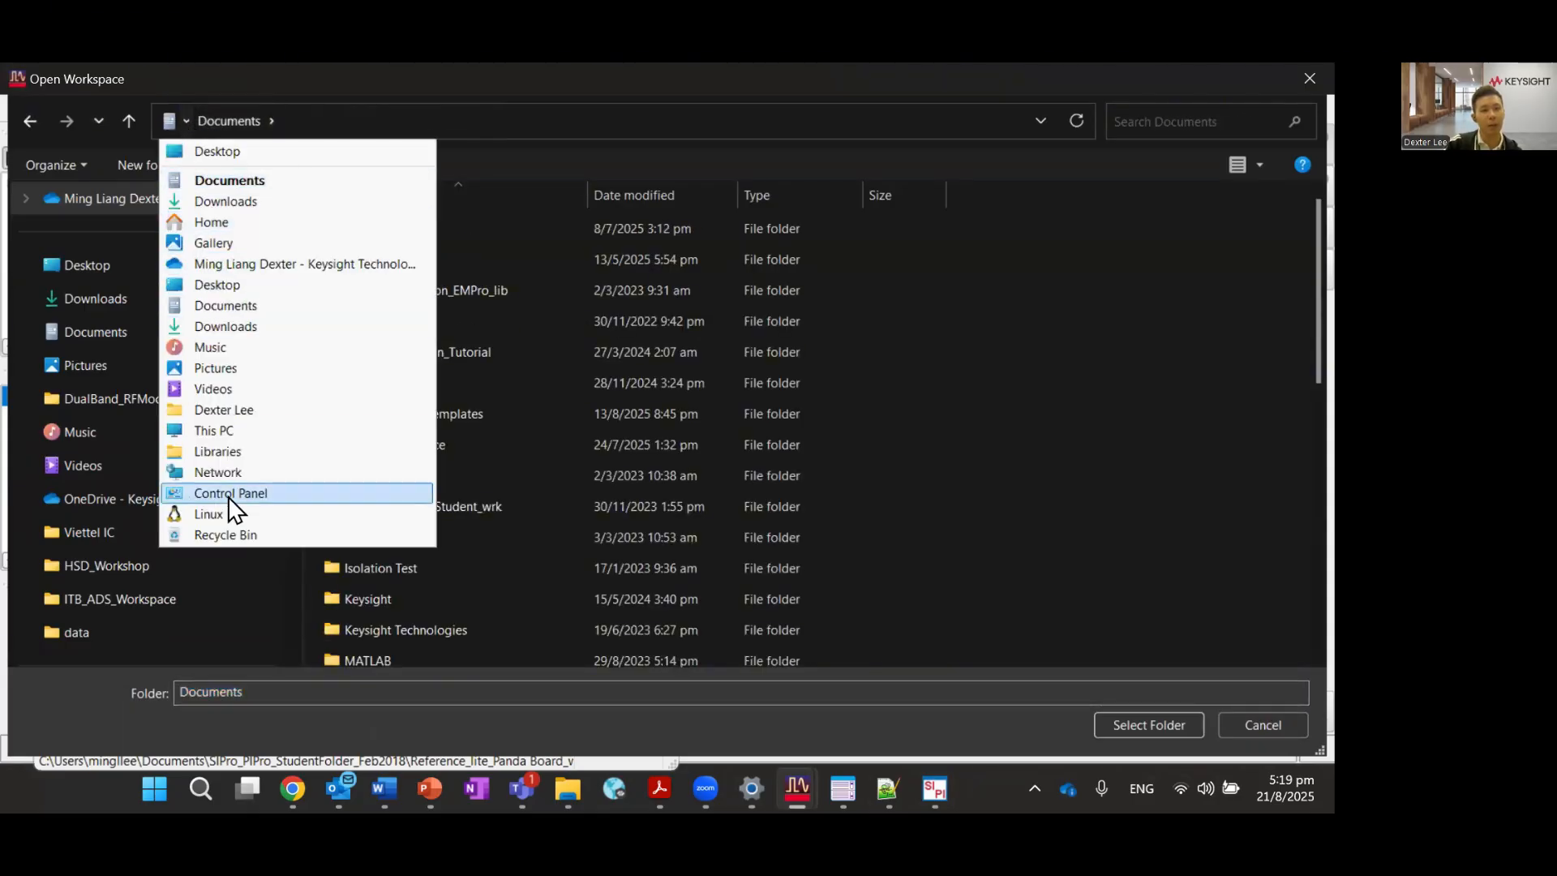
left_click(227, 410)
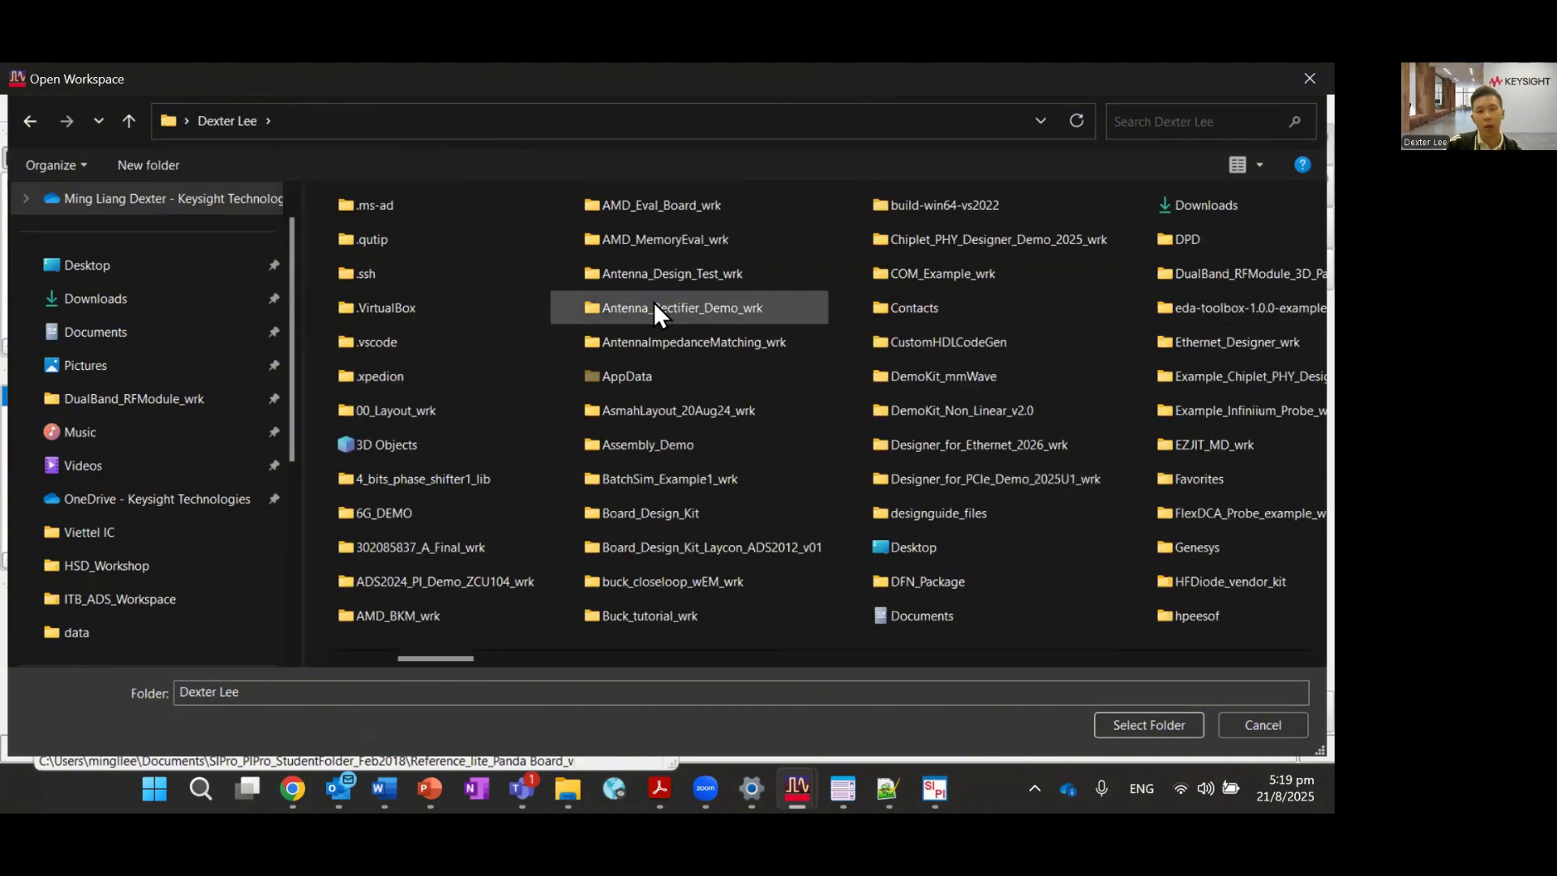
double_click(454, 582)
key("Return")
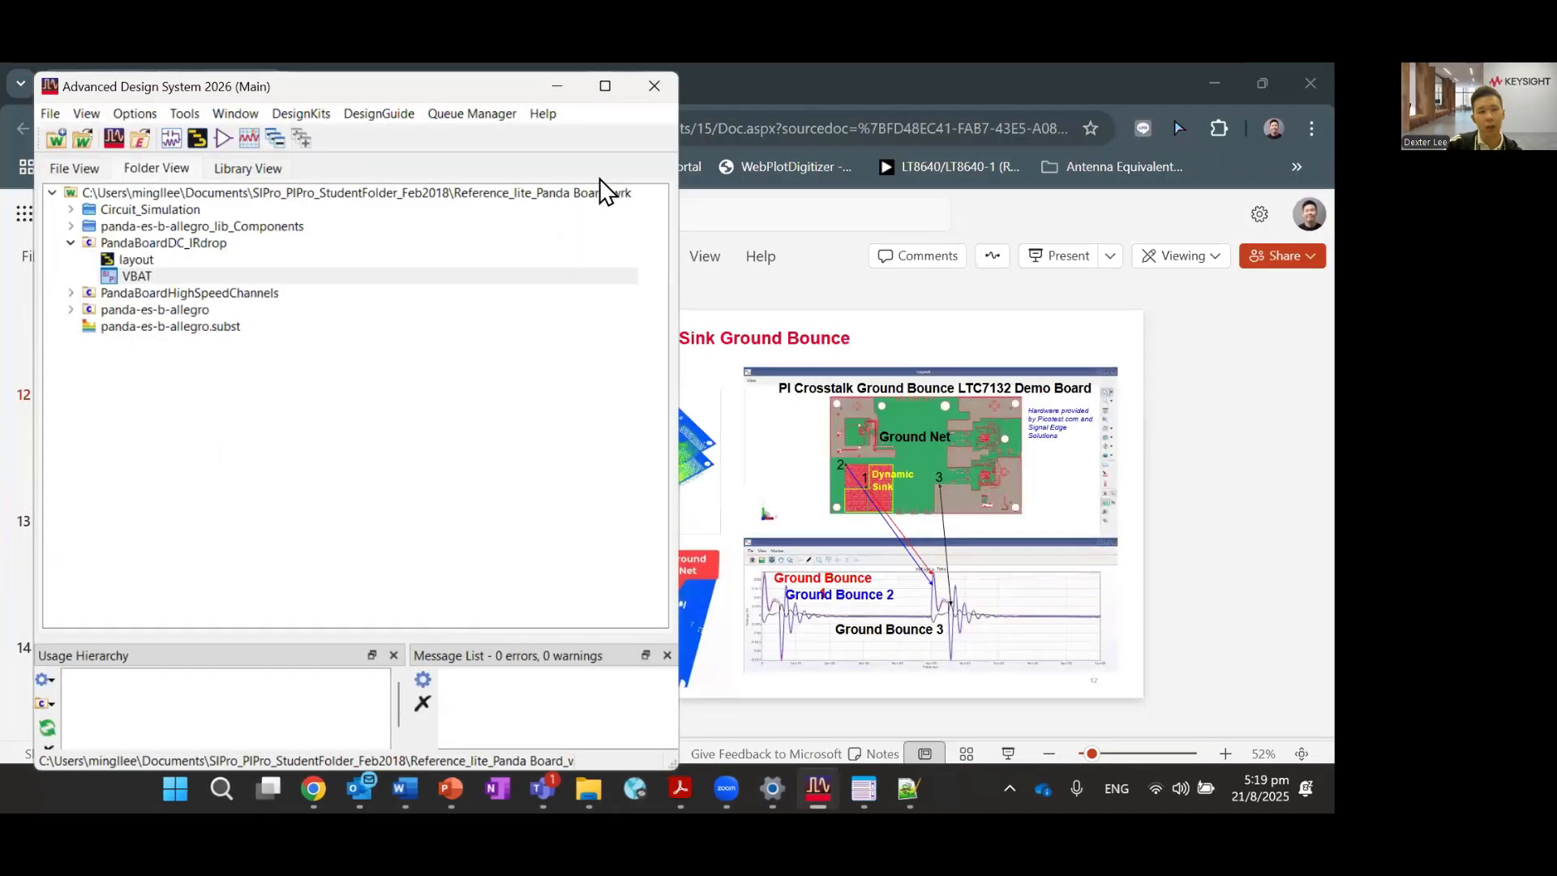
left_click(884, 507)
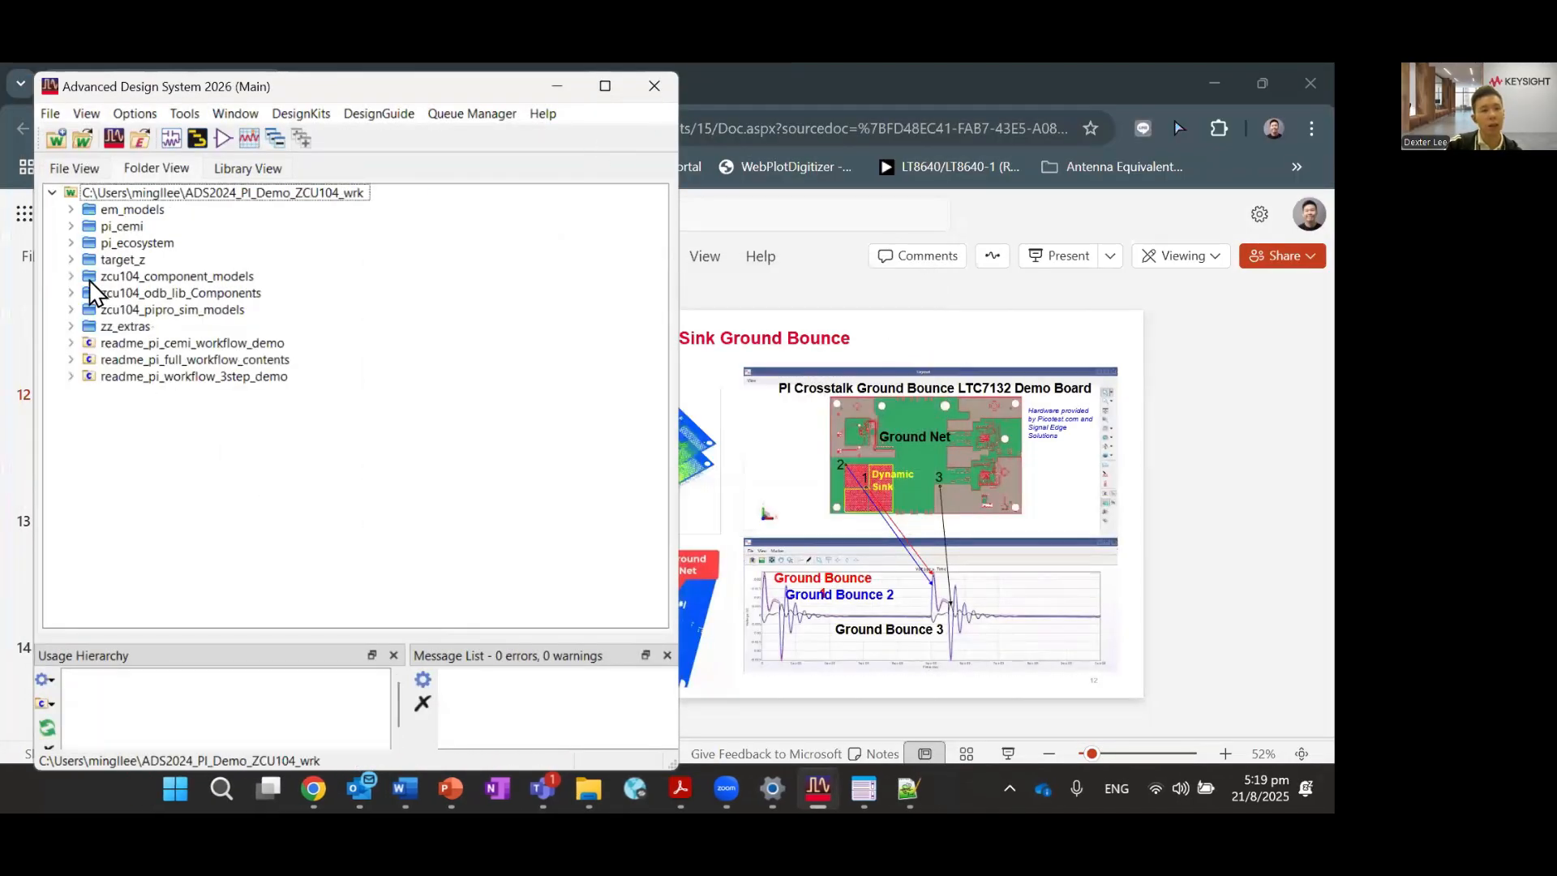
left_click(71, 226)
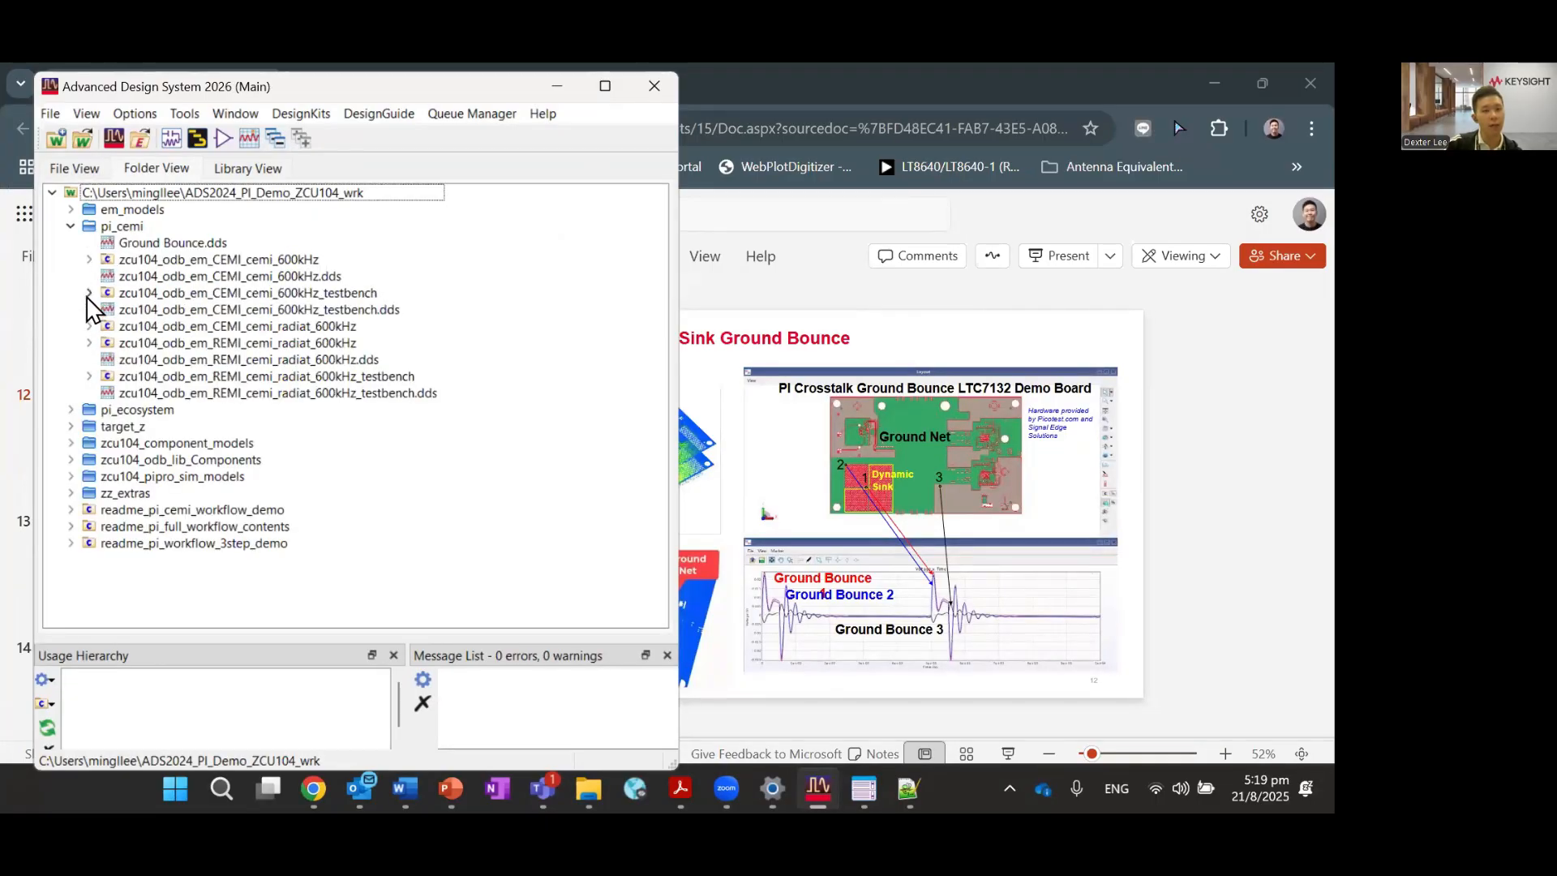
left_click(90, 292)
left_click(89, 292)
left_click(71, 227)
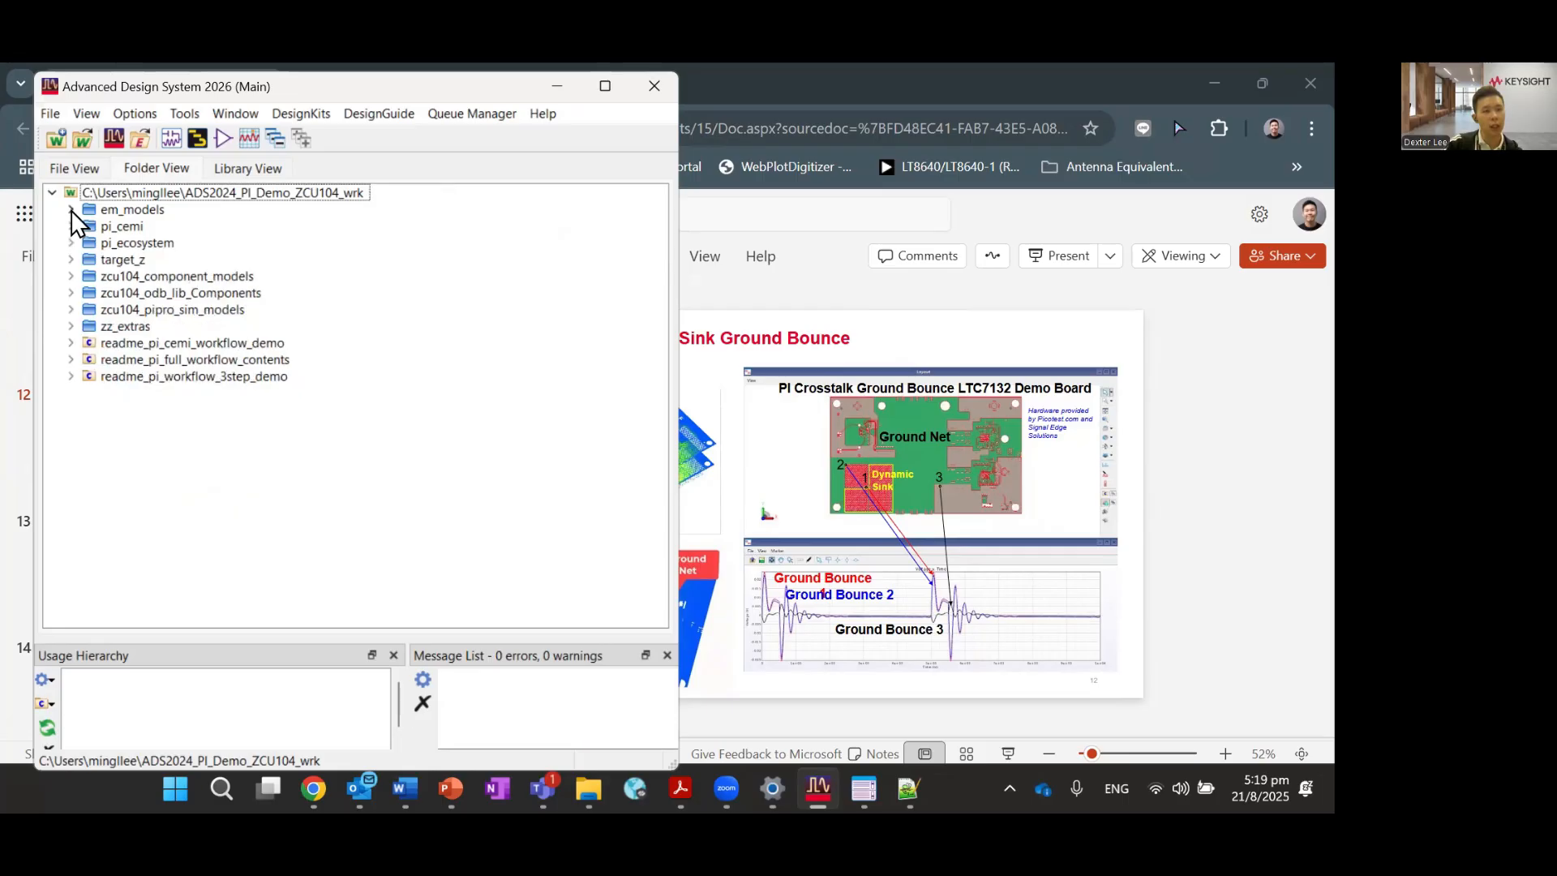
Open the cemi SIPro/PIPro setup of the zcu104_odb_em cell in the em_models folder.
left_click(70, 210)
left_click(89, 227)
left_click(148, 243)
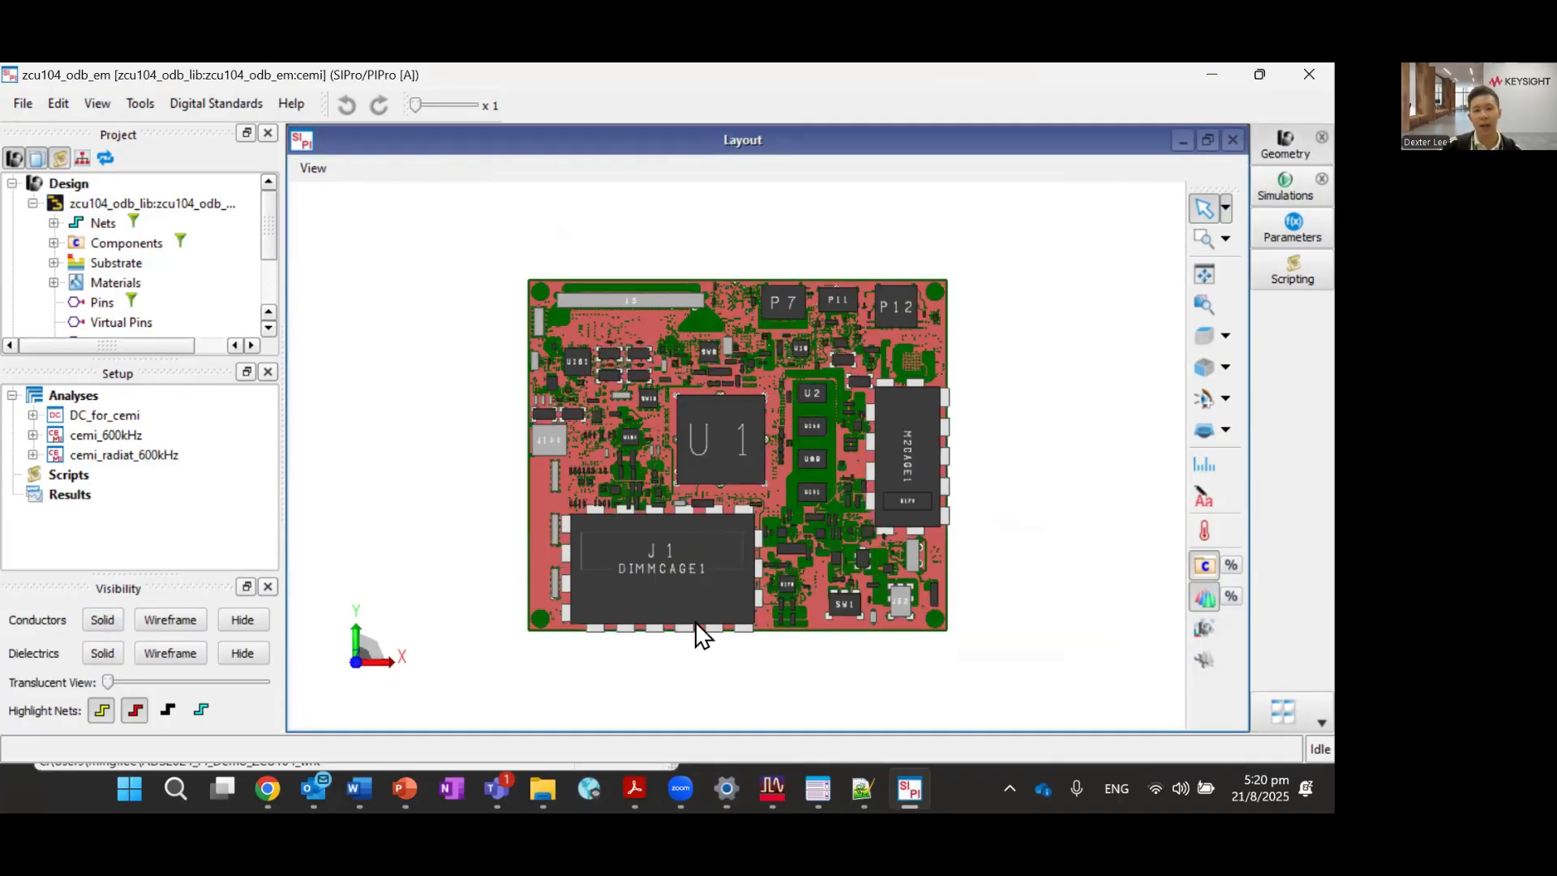
Expand the cemi_600kHz analysis and highlight its VRMs VCC12_P_J52 and VCC12_SW_U175 to examine their pins on the board.
left_click_drag(694, 621, 748, 587)
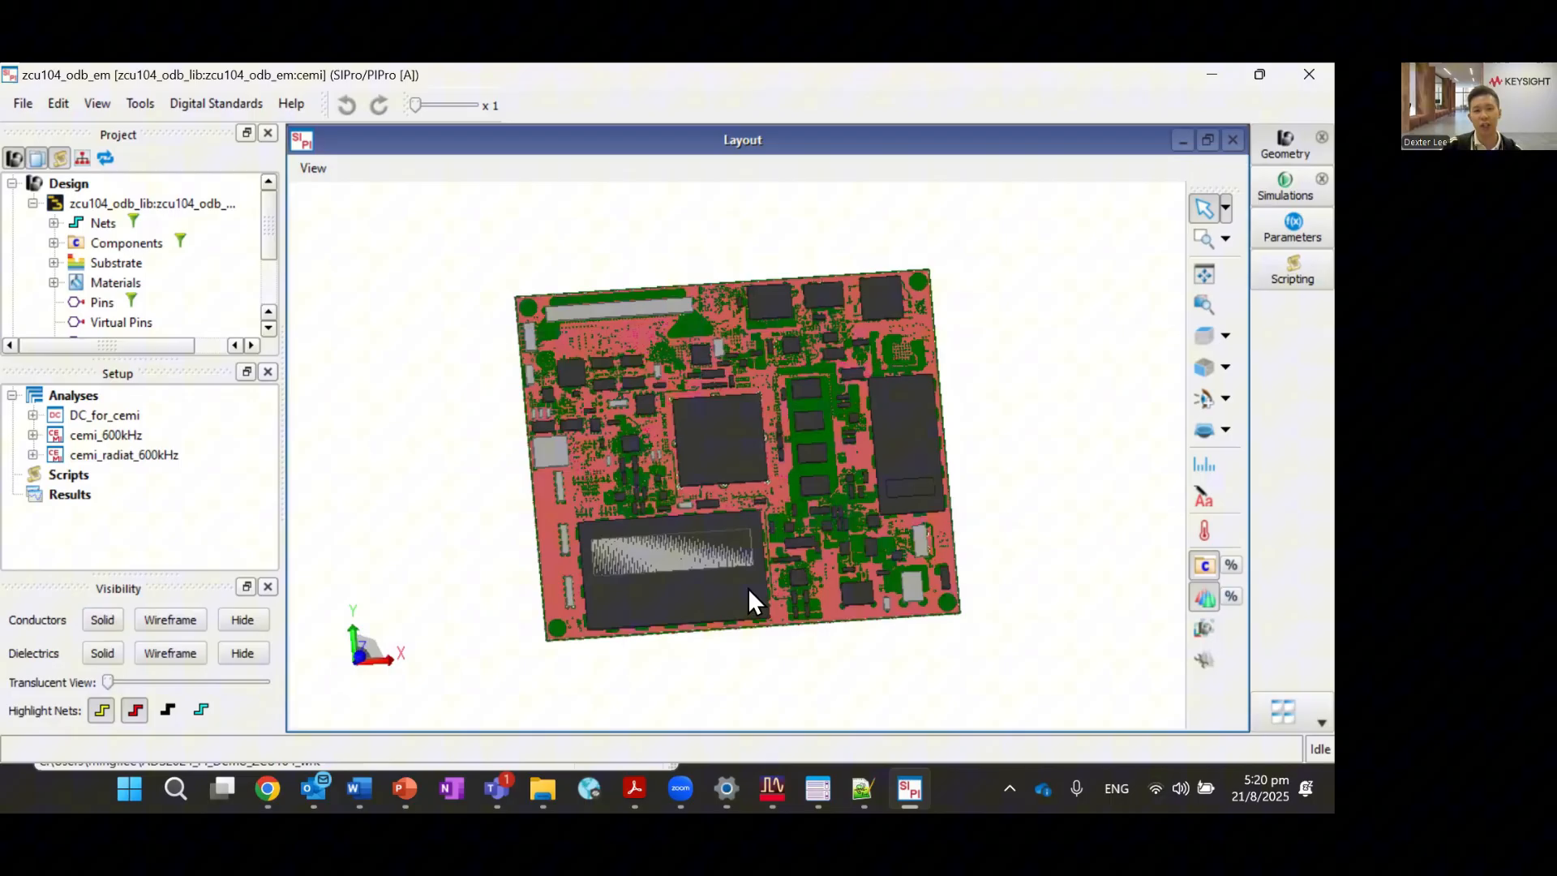
left_click(32, 436)
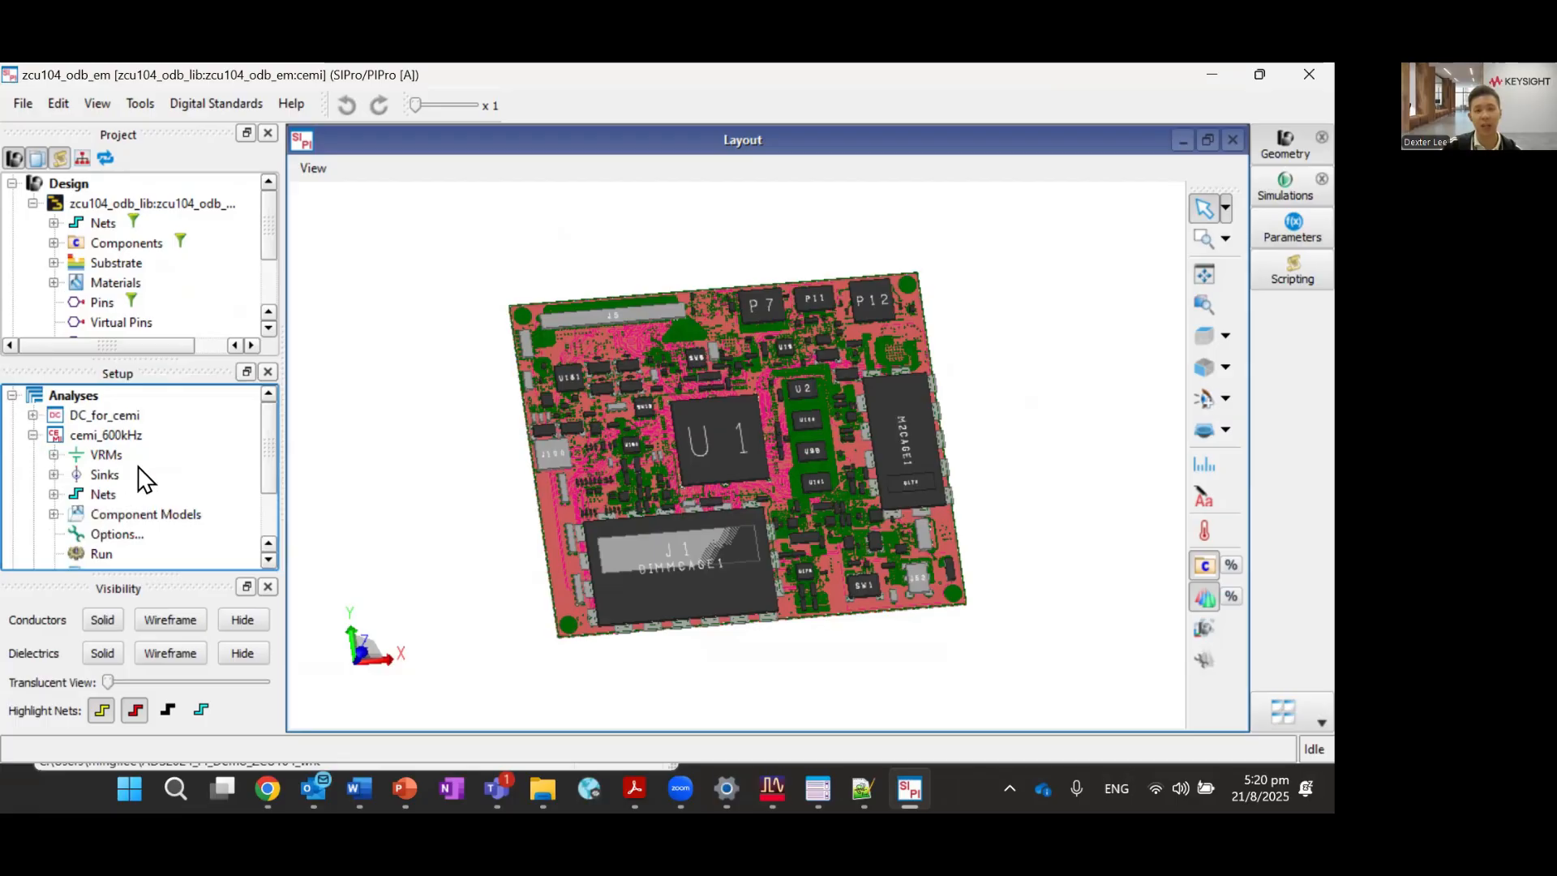
scroll(122, 478, "down", 1)
scroll(91, 470, "up", 1)
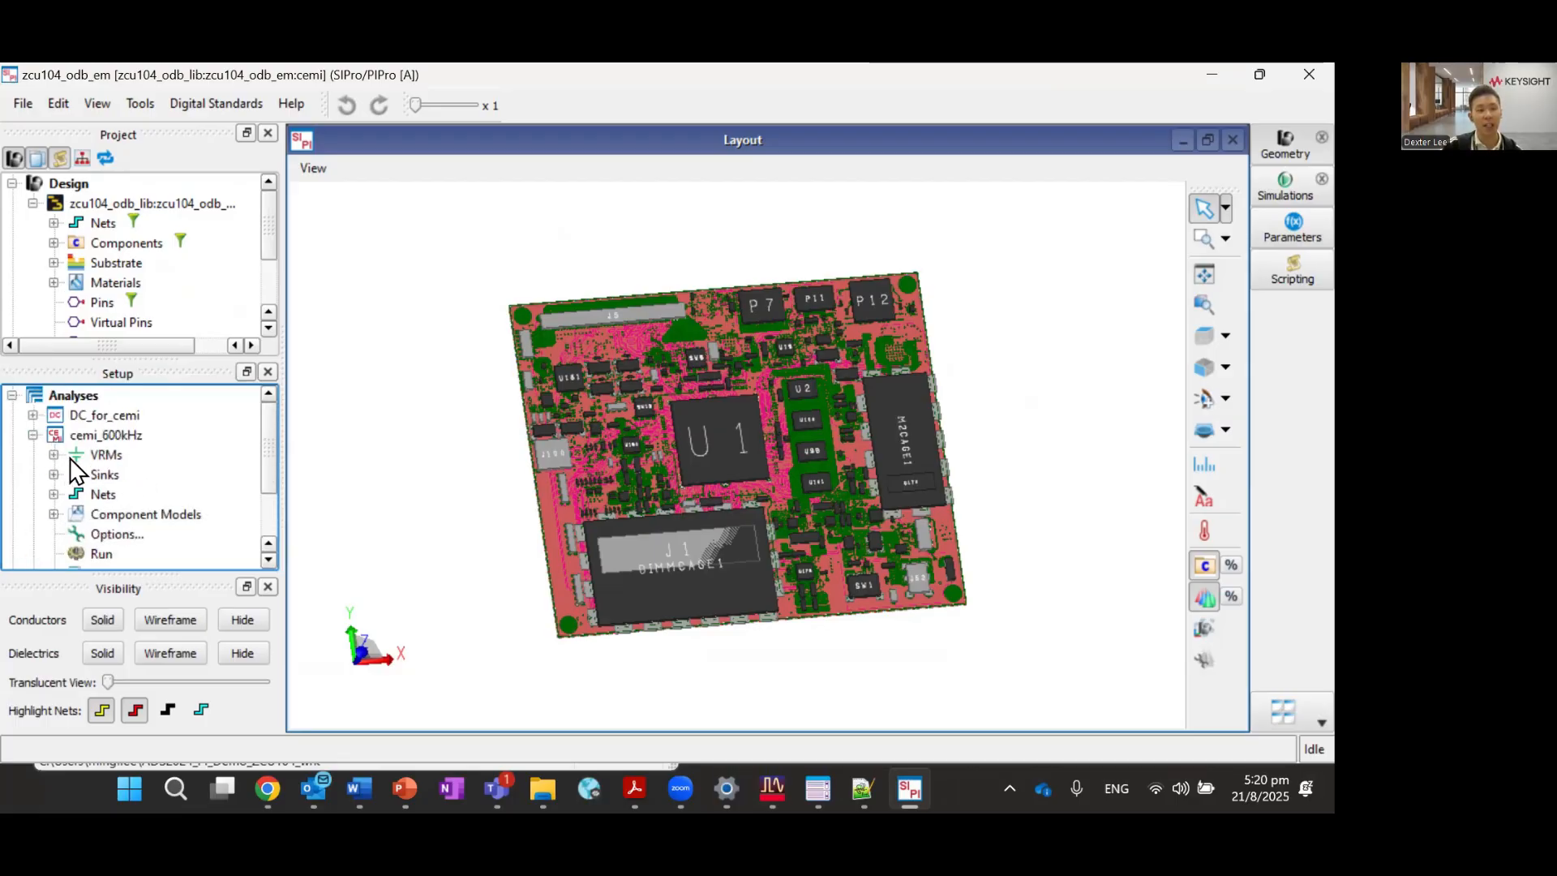
left_click(53, 455)
left_click(106, 456)
left_click(124, 476)
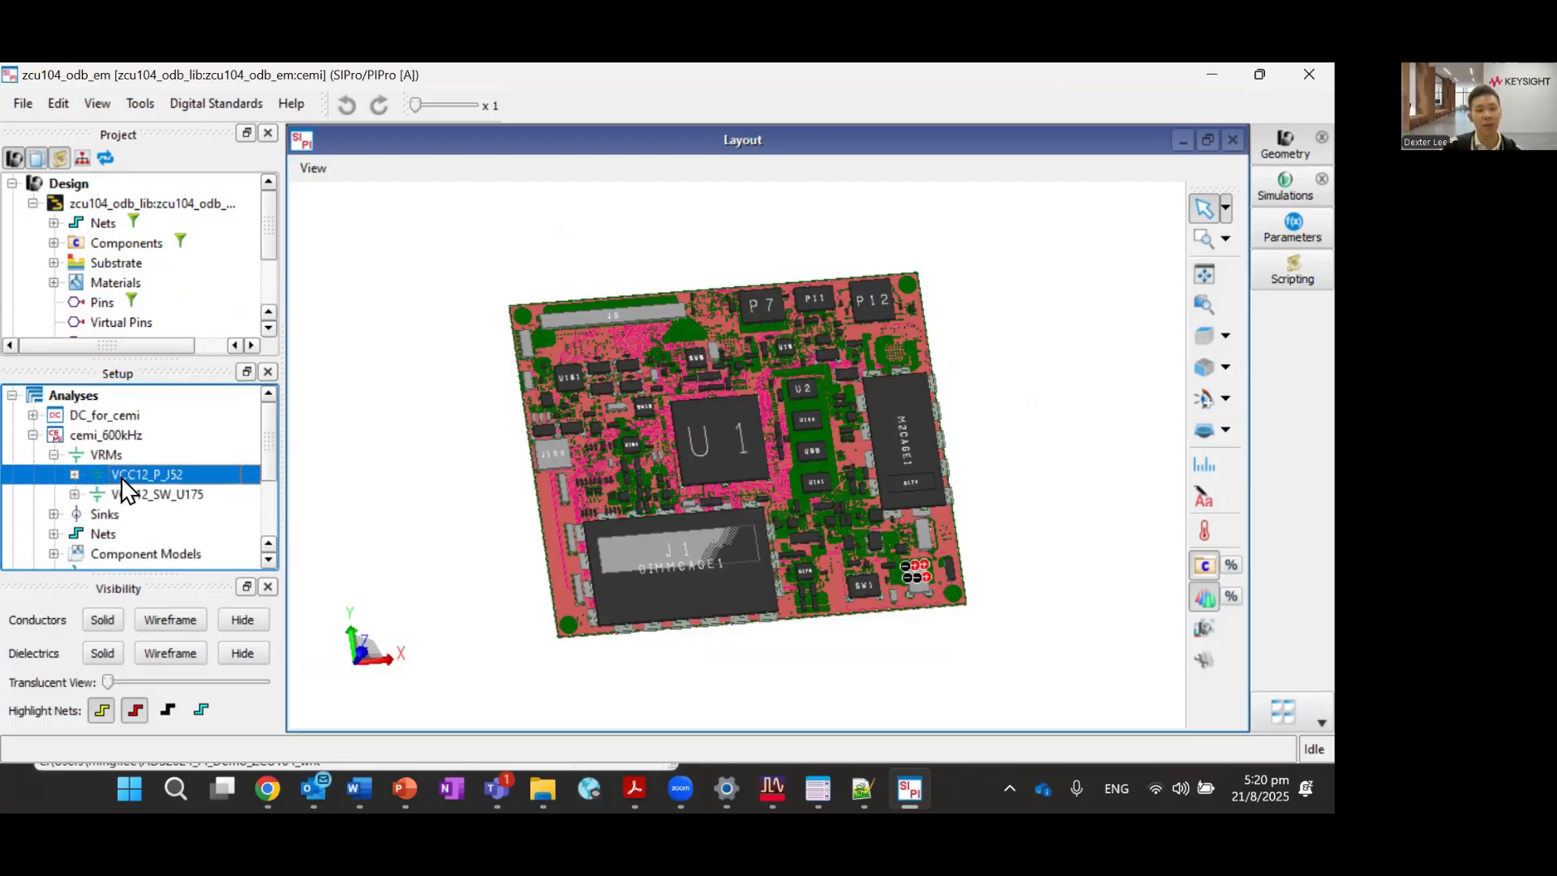
left_click(137, 495, "shift")
scroll(866, 509, "up", 5)
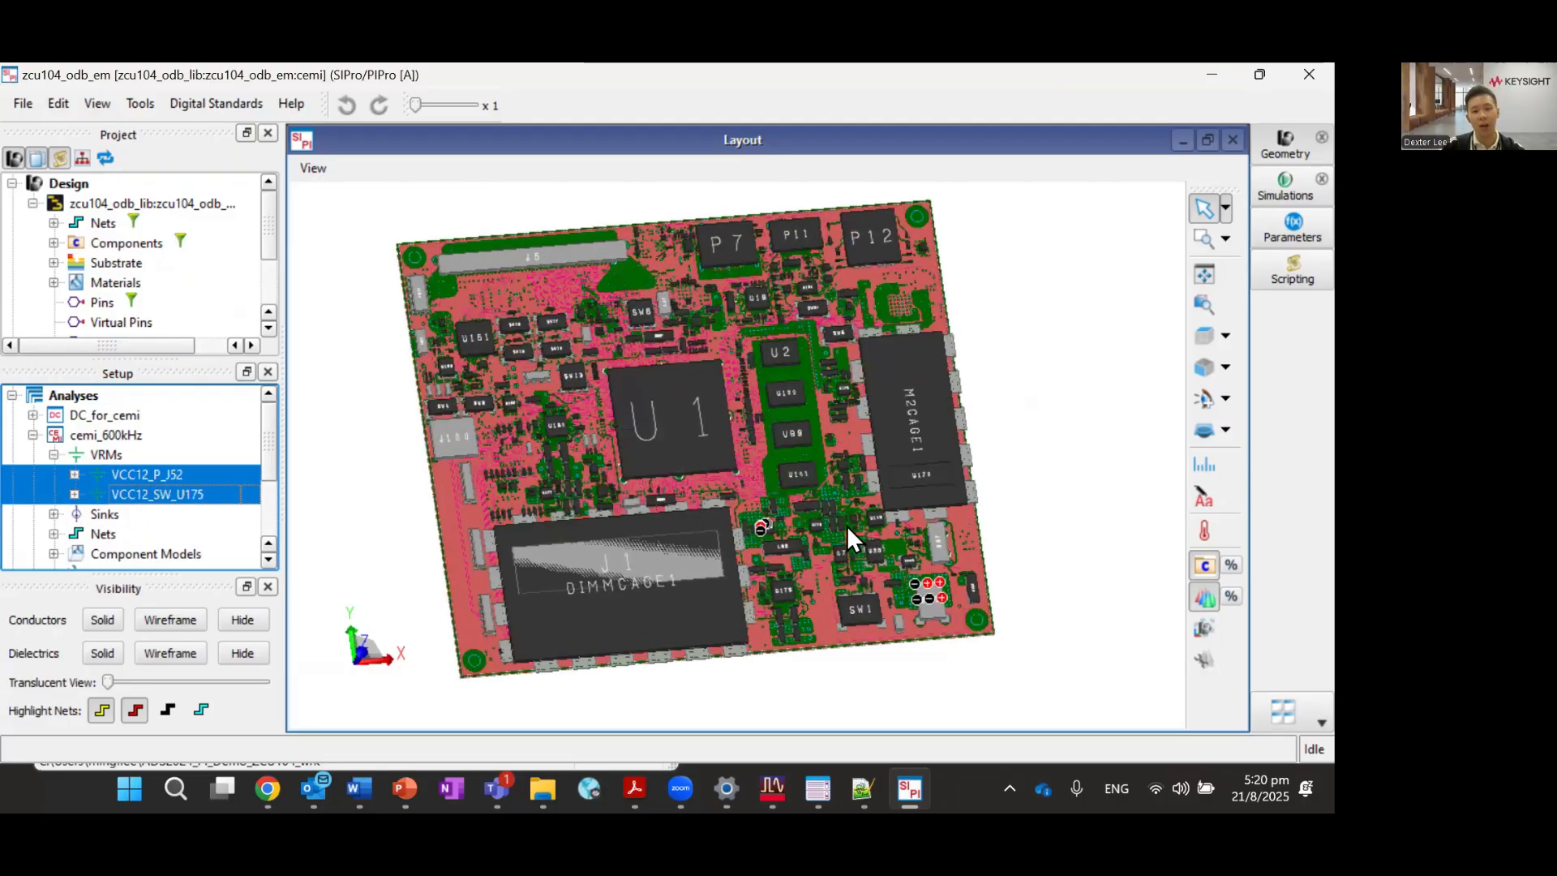
left_click_drag(888, 592, 863, 489)
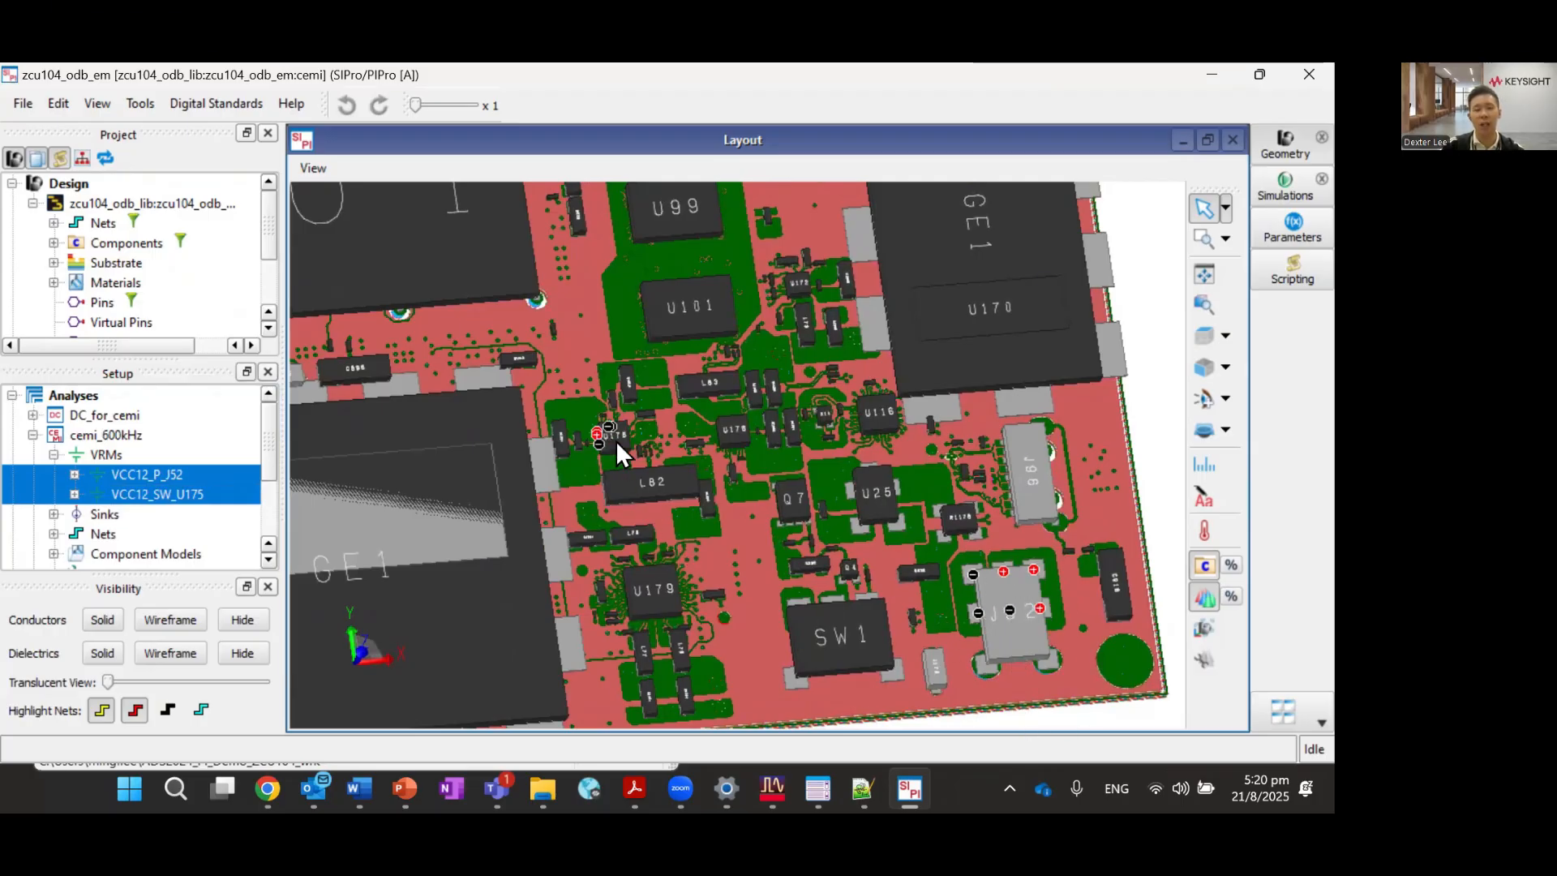
scroll(613, 435, "up", 4)
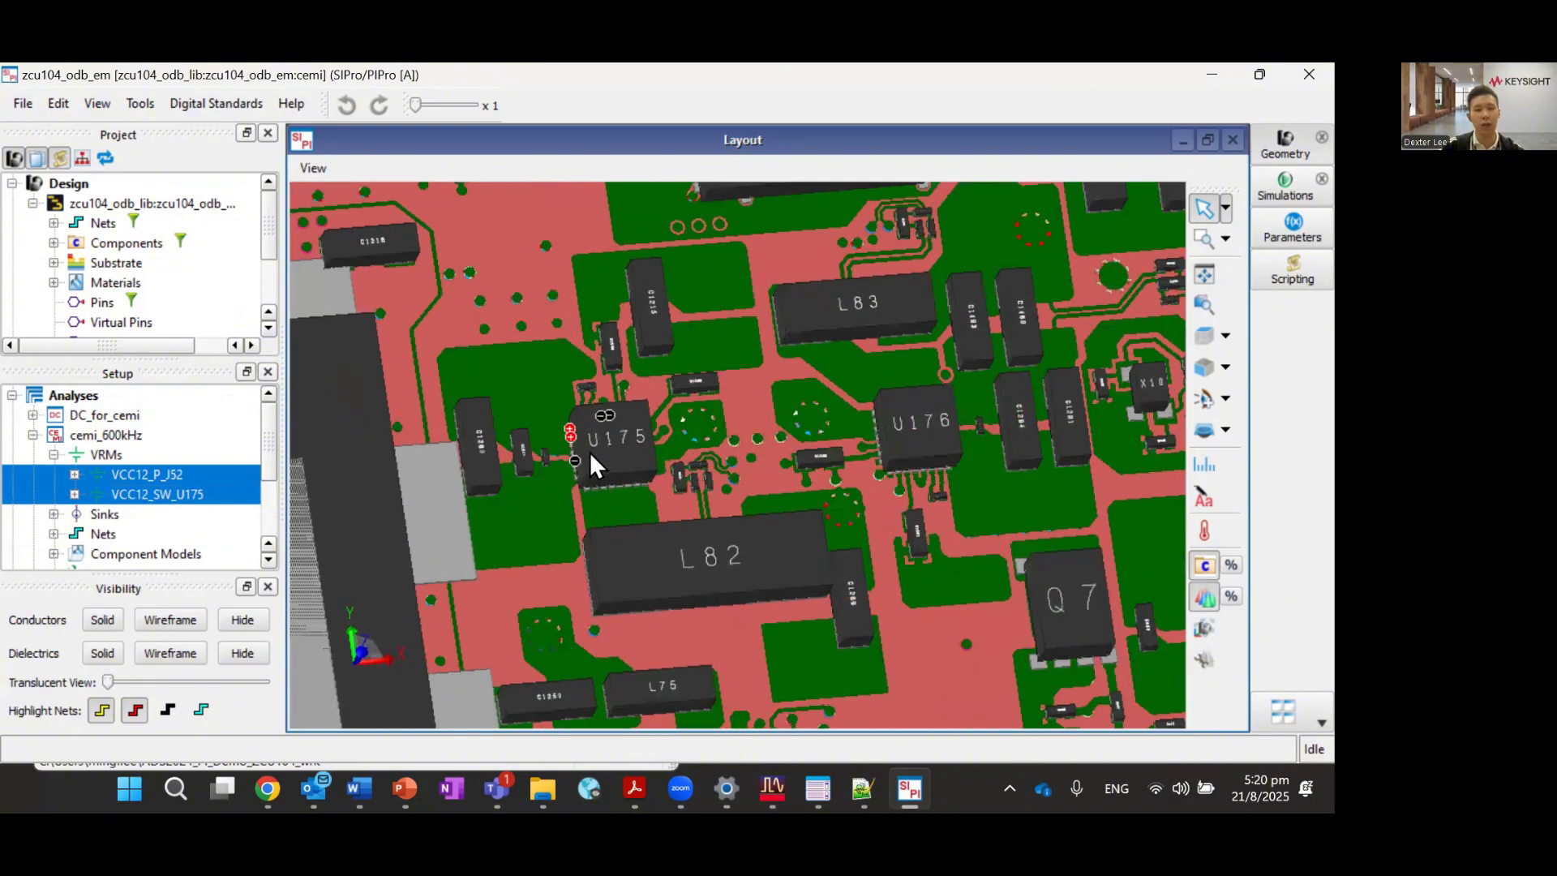
scroll(622, 448, "down", 6)
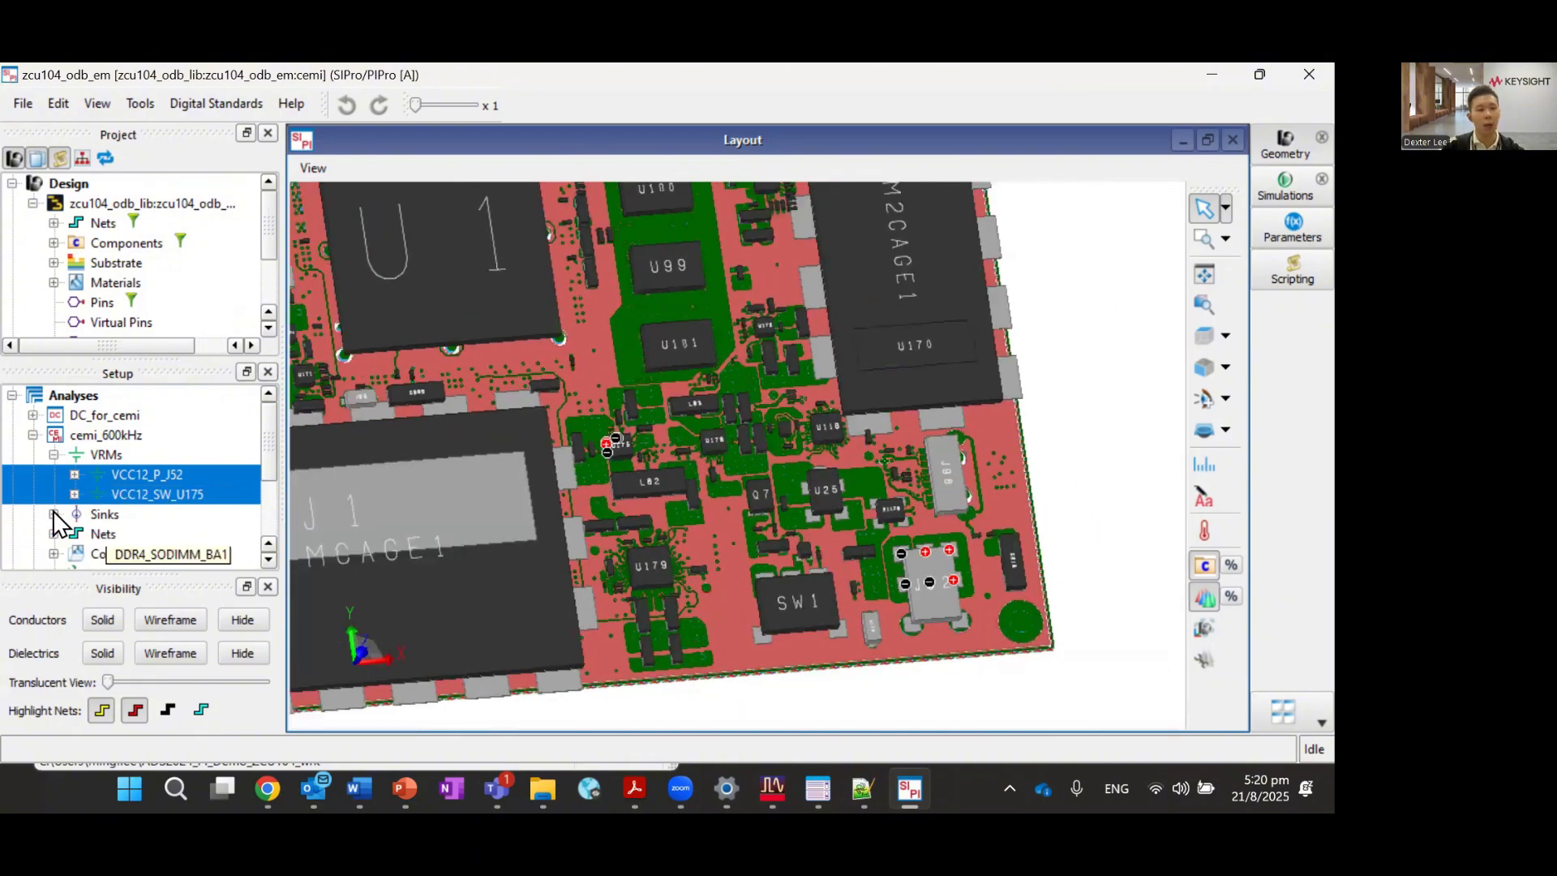
Expand the sinks of cemi_600kHz and add VCCINT_U1 to the selection to examine its pins on U1.
left_click(53, 515)
left_click(145, 535, "ctrl")
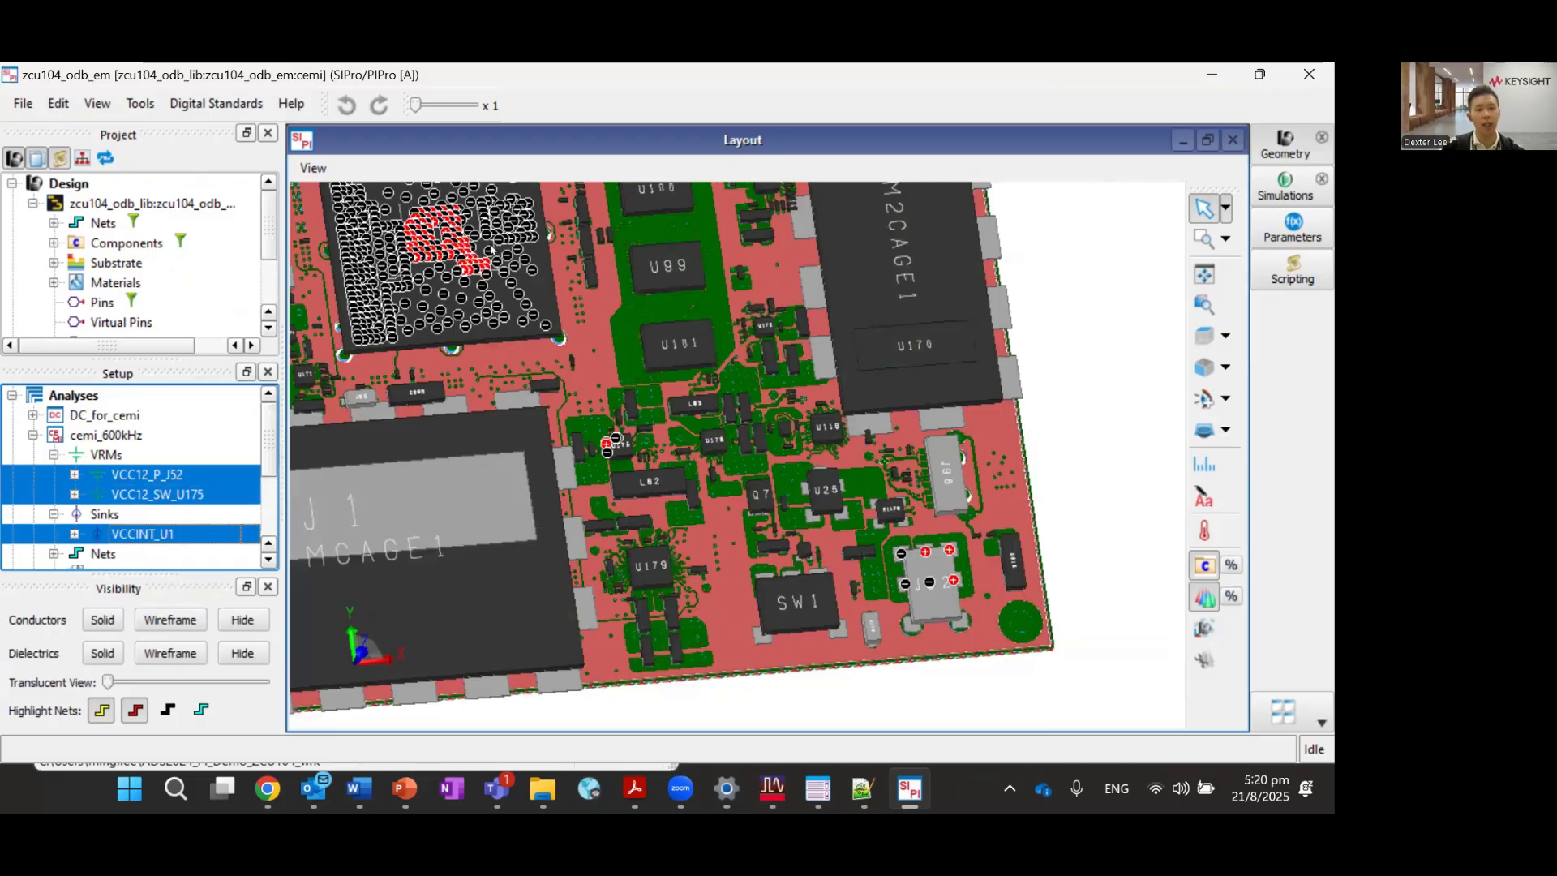
left_click_drag(452, 277, 535, 347)
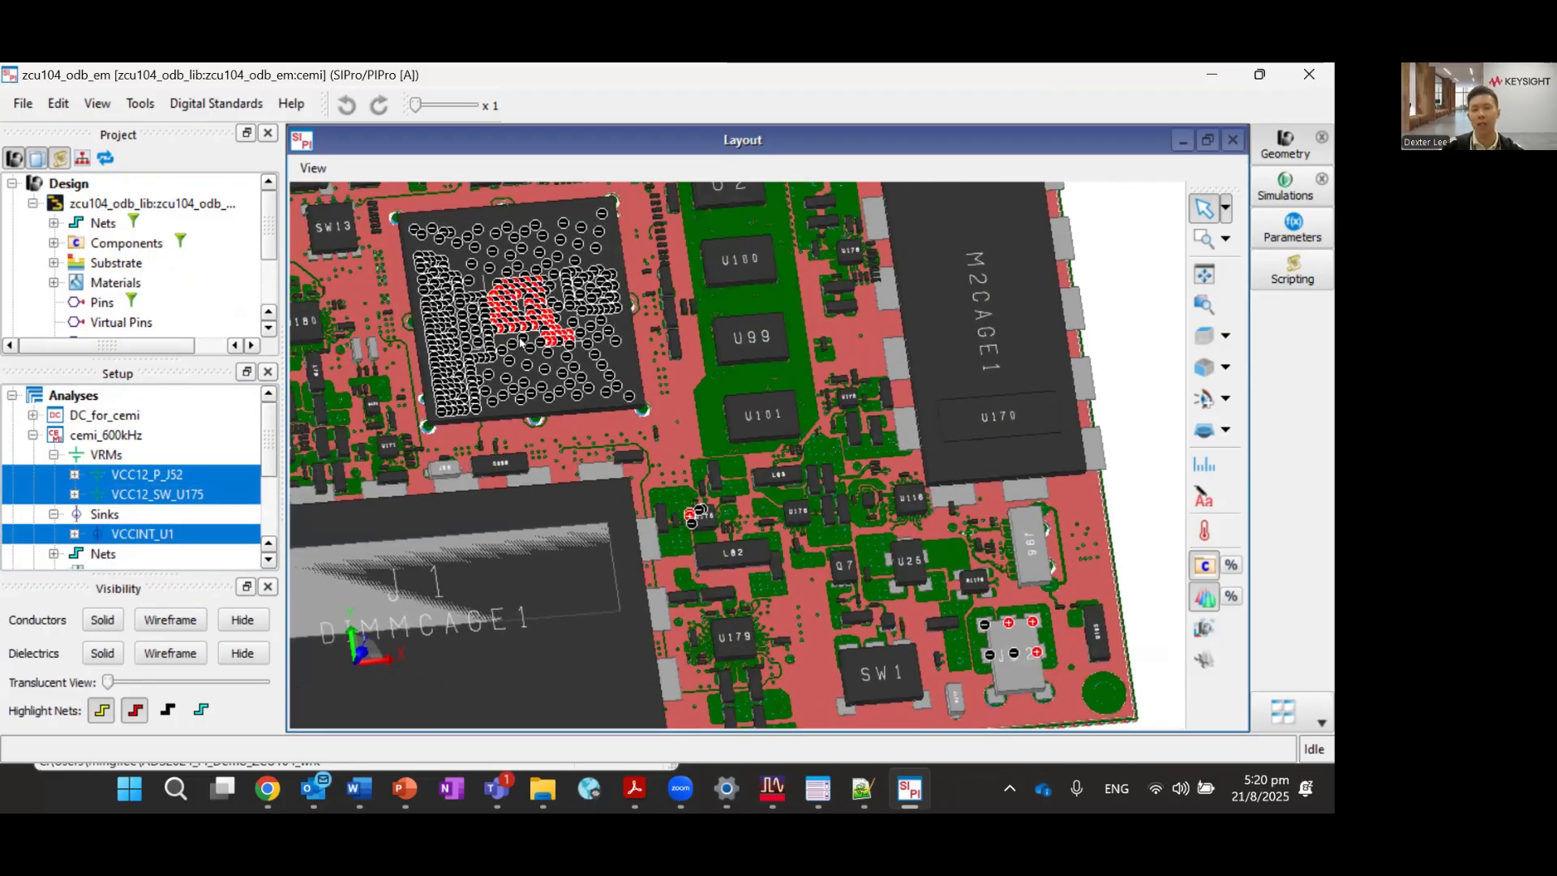
Add the power nets 55N2558 through VCCINT_SWITCH to the selection and hide the other conductors and components to isolate them.
scroll(63, 438, "down", 2)
left_click(55, 435)
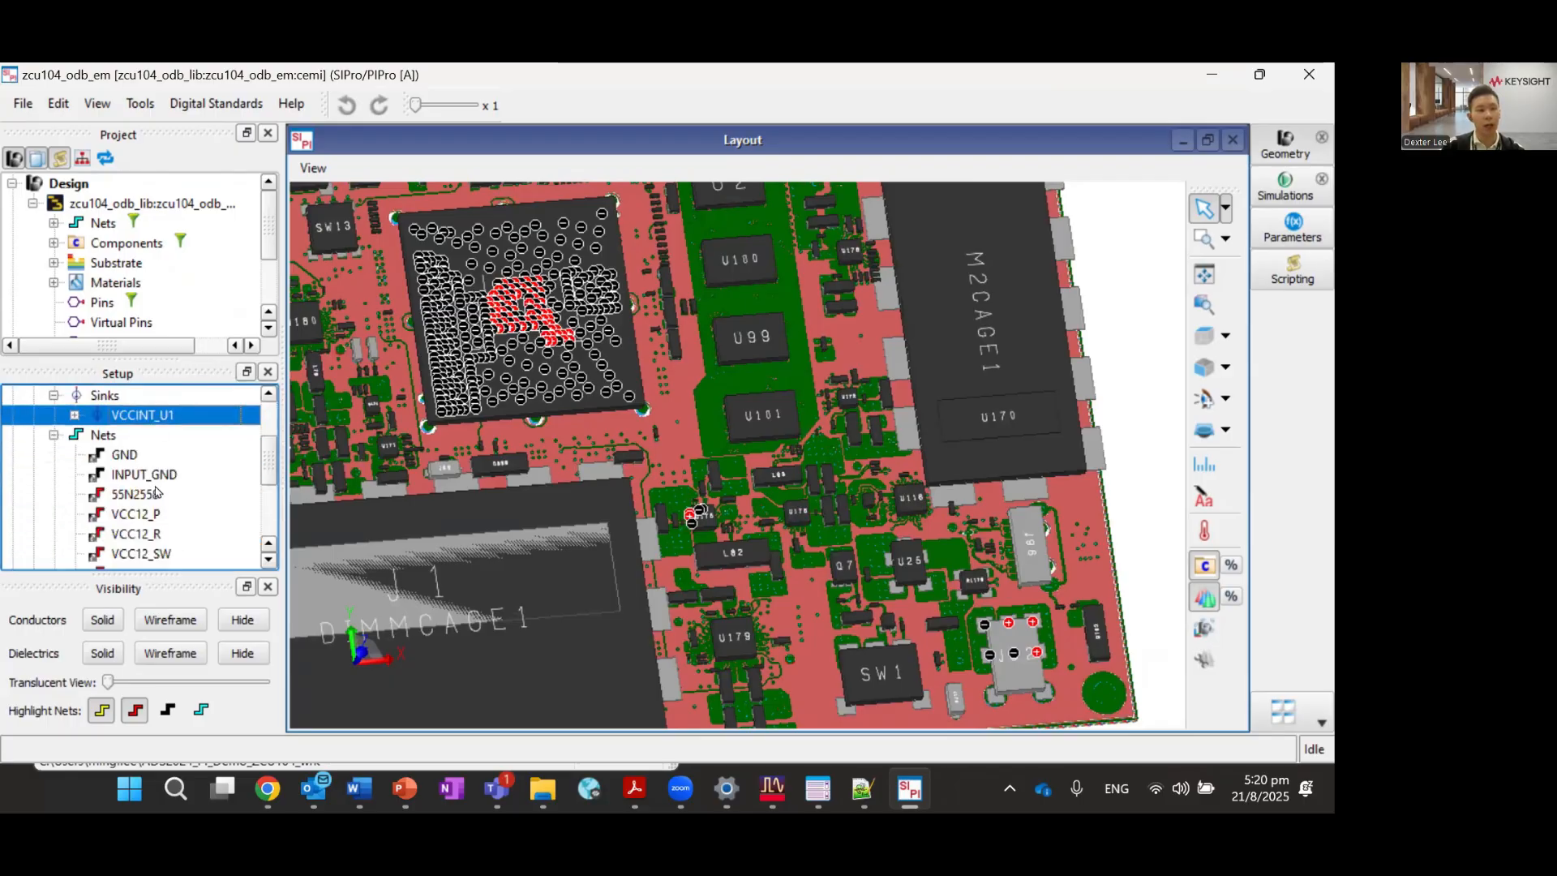
left_click(155, 490, "ctrl")
scroll(158, 494, "down", 1)
left_click(163, 534, "shift")
left_click(185, 651)
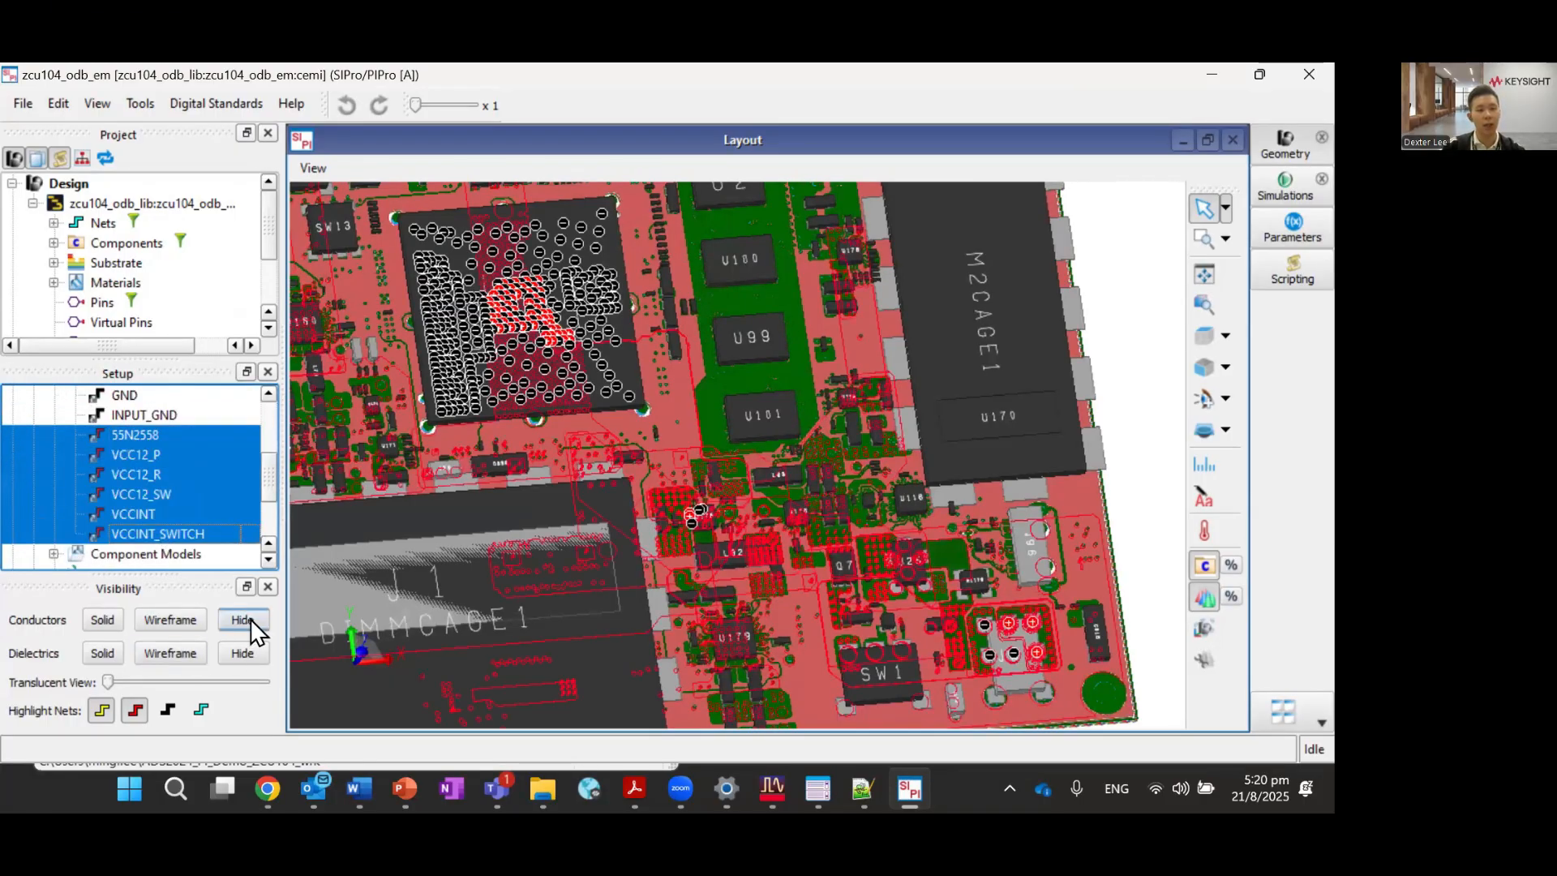
scroll(867, 567, "down", 3)
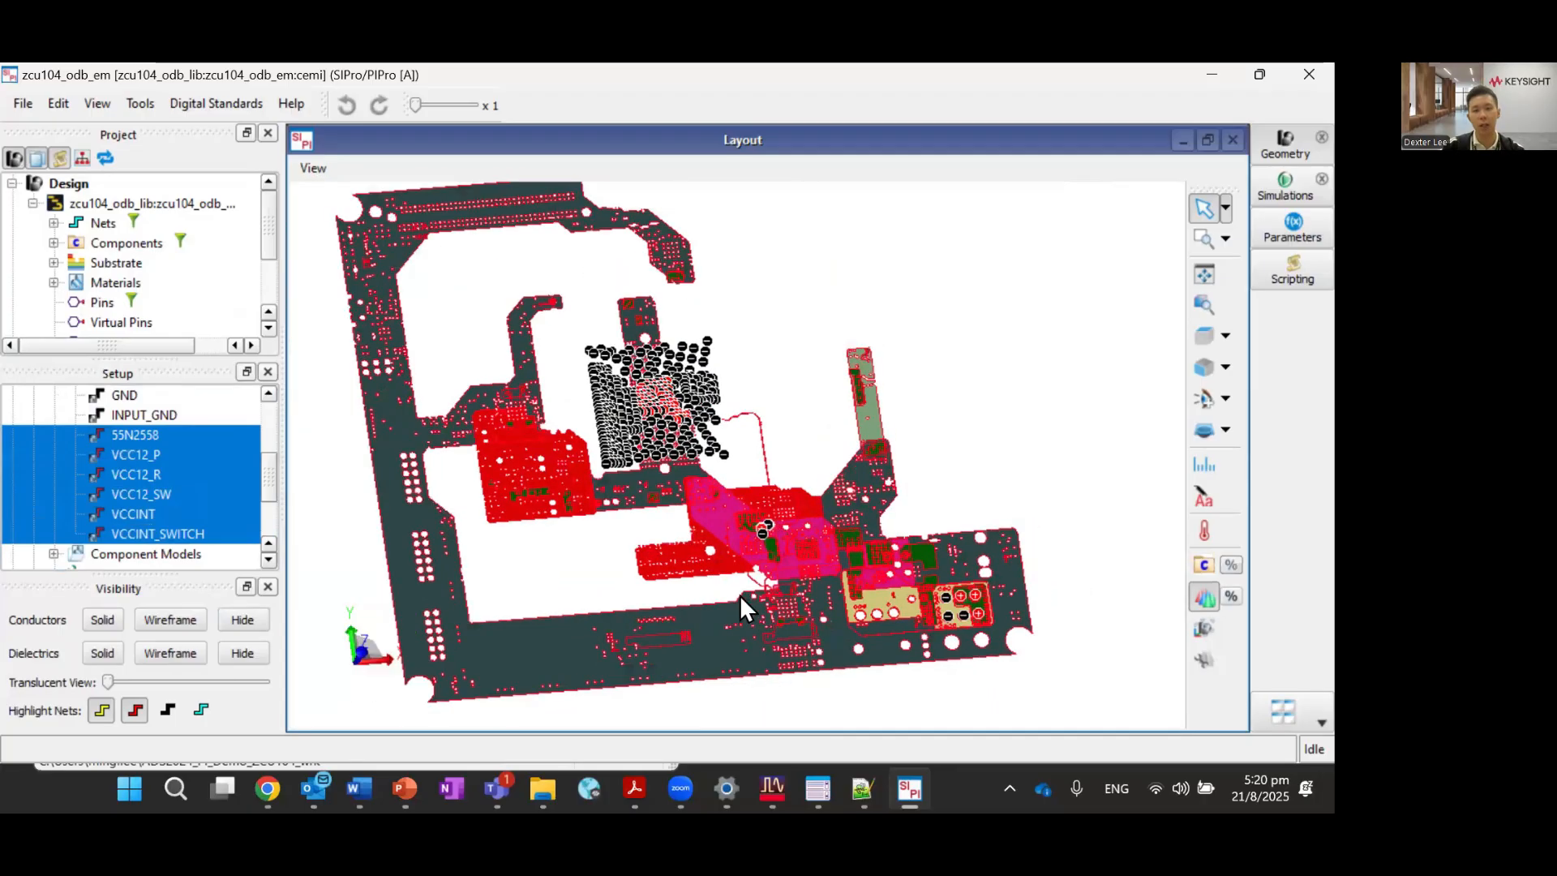
scroll(610, 634, "down", 1)
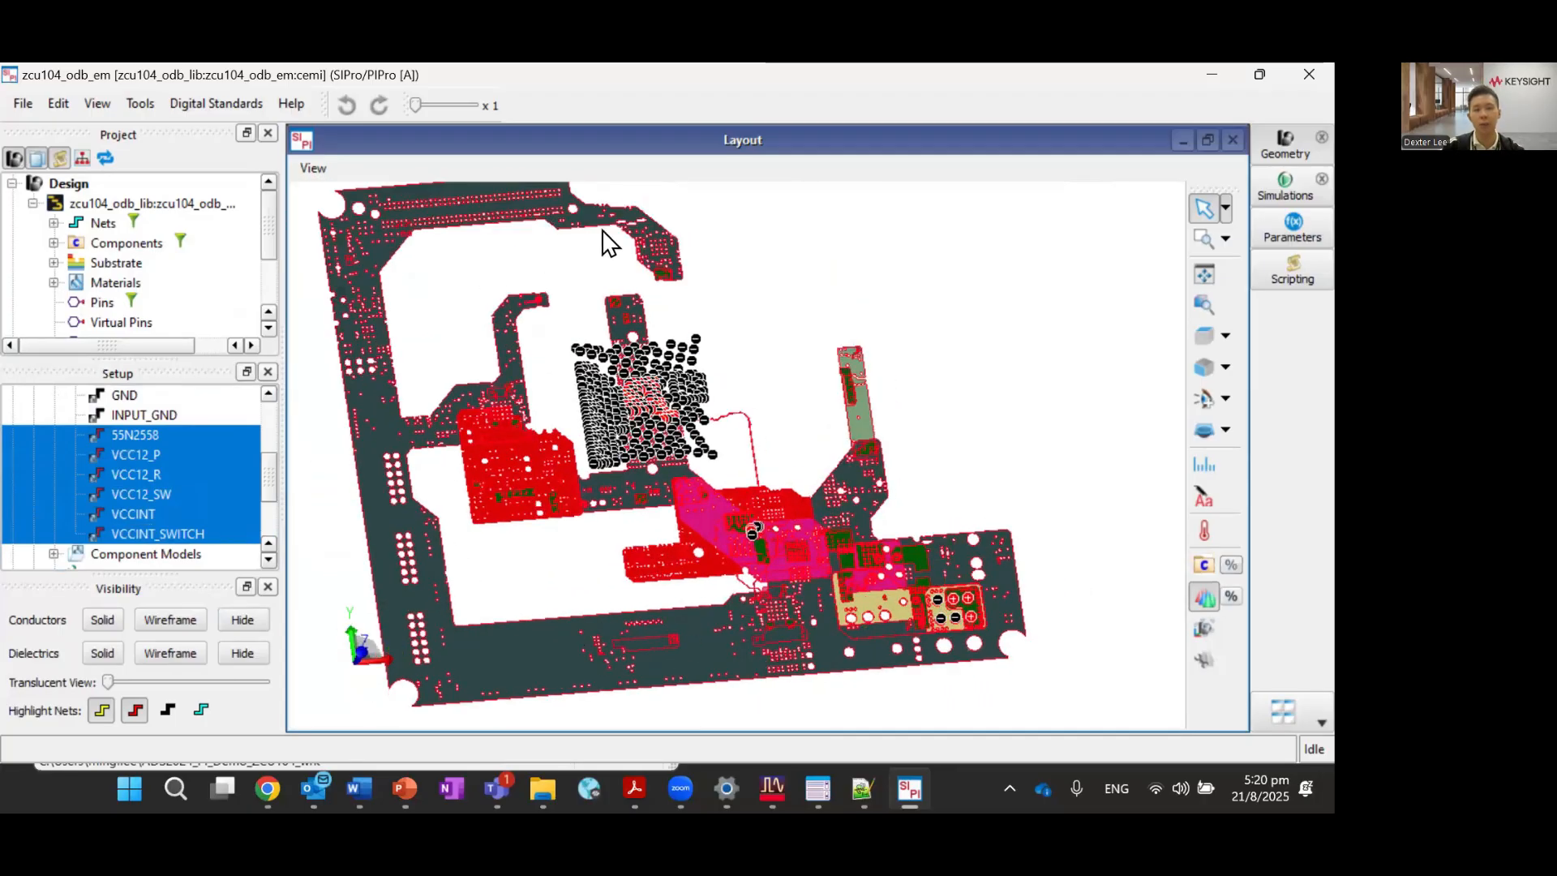
Expand Component Models, select the M_SI7157DP_PWR model and reselect the power nets together with the VRMs and sink.
scroll(134, 508, "down", 1)
double_click(125, 496)
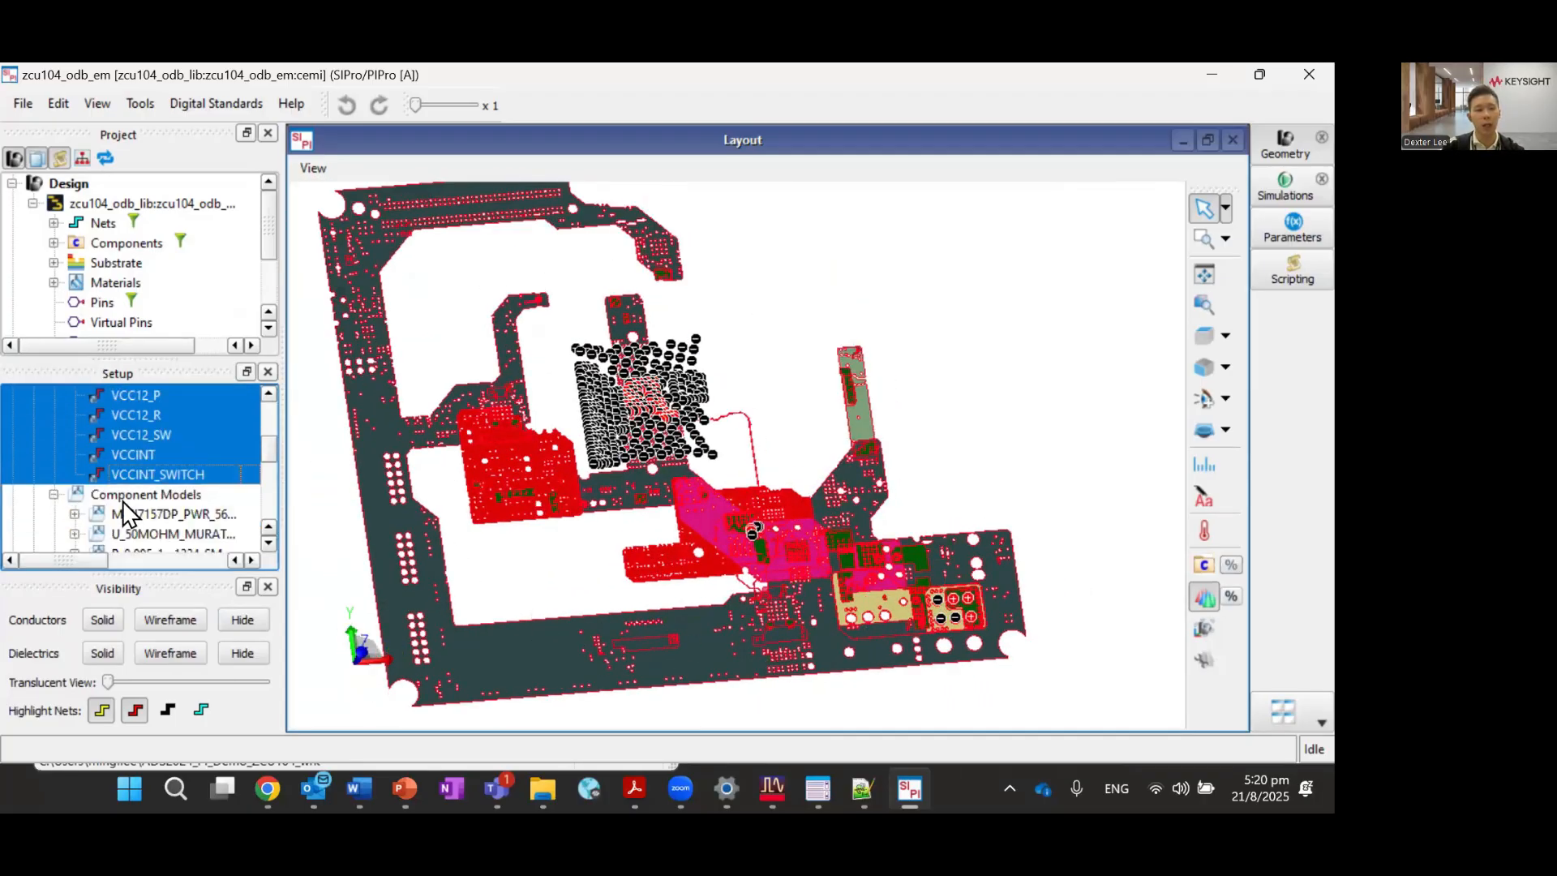
left_click(167, 516)
left_click(126, 473)
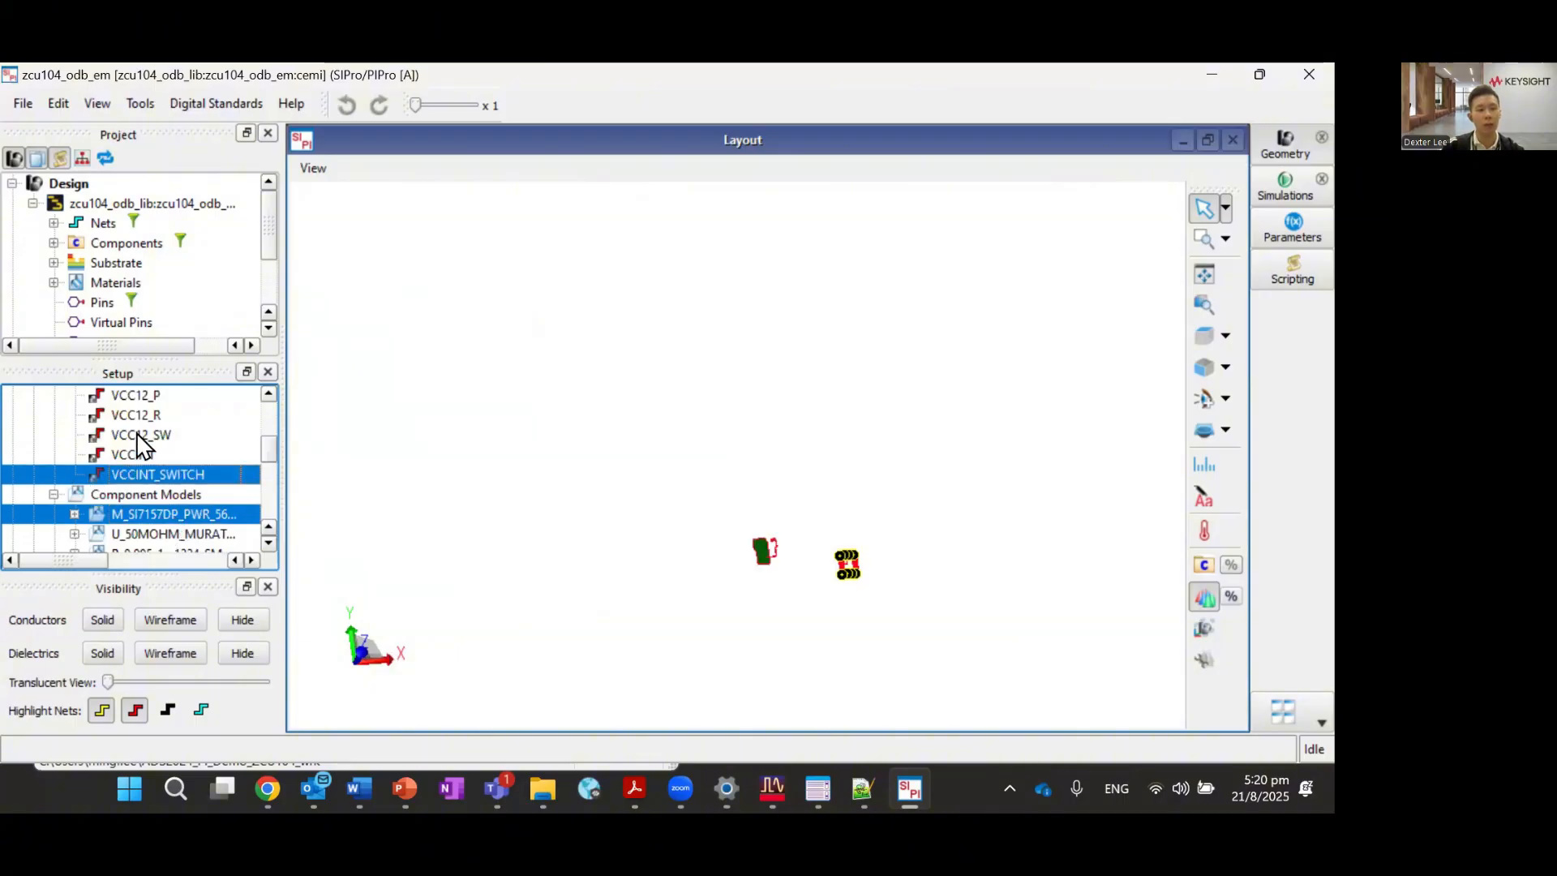
scroll(137, 431, "up", 2)
left_click(123, 493, "shift")
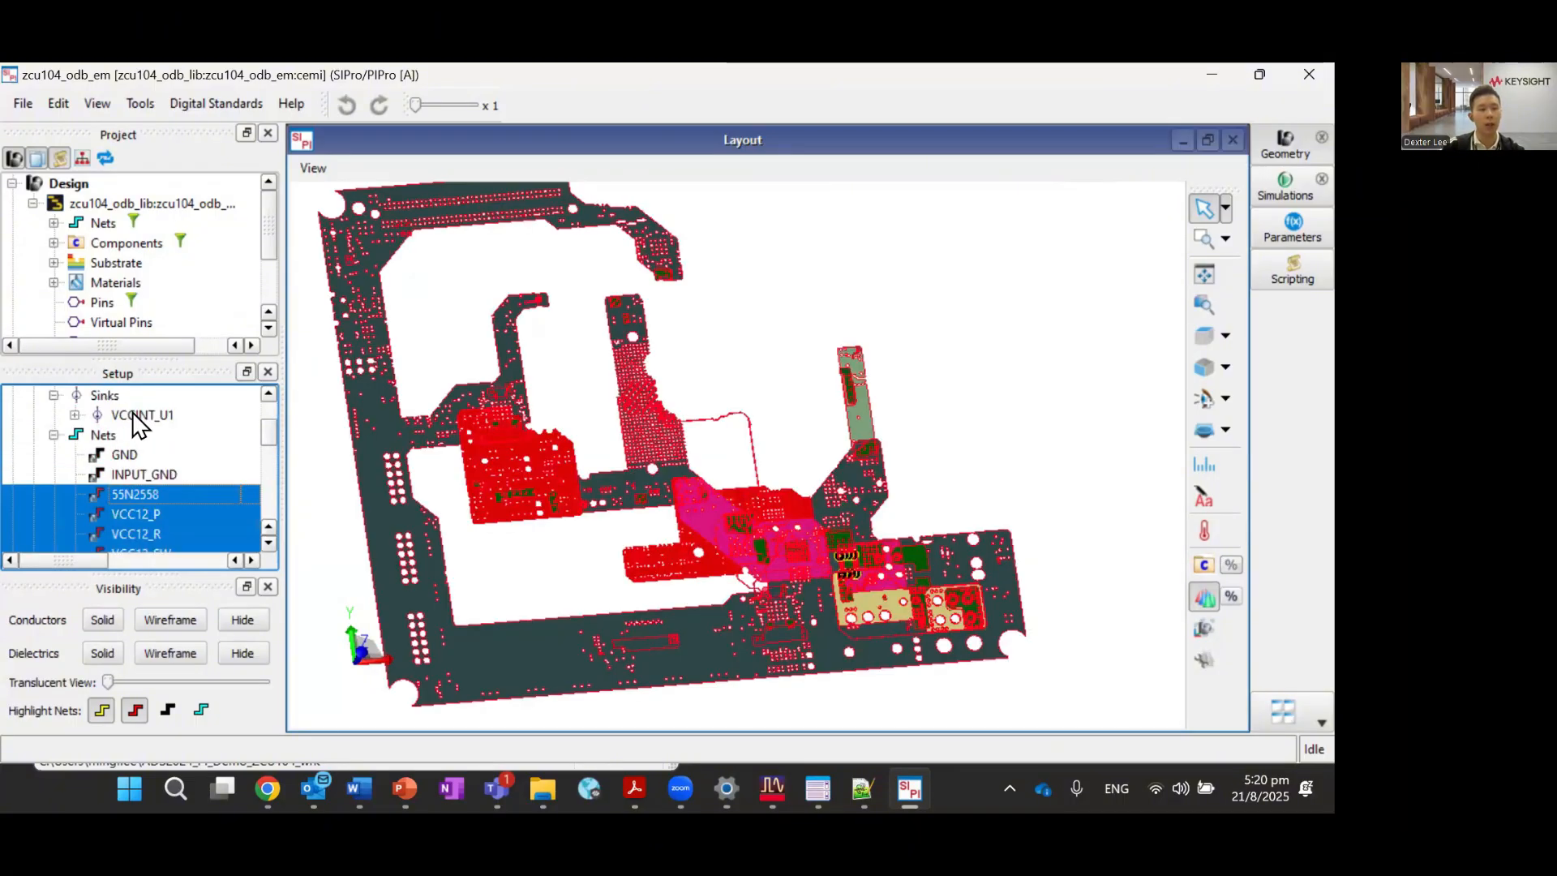
scroll(128, 470, "up", 1)
scroll(154, 425, "down", 2)
Extend the selection through the remaining component models down to C_47UF_20__1210 to show their locations on the nets.
scroll(171, 463, "down", 2)
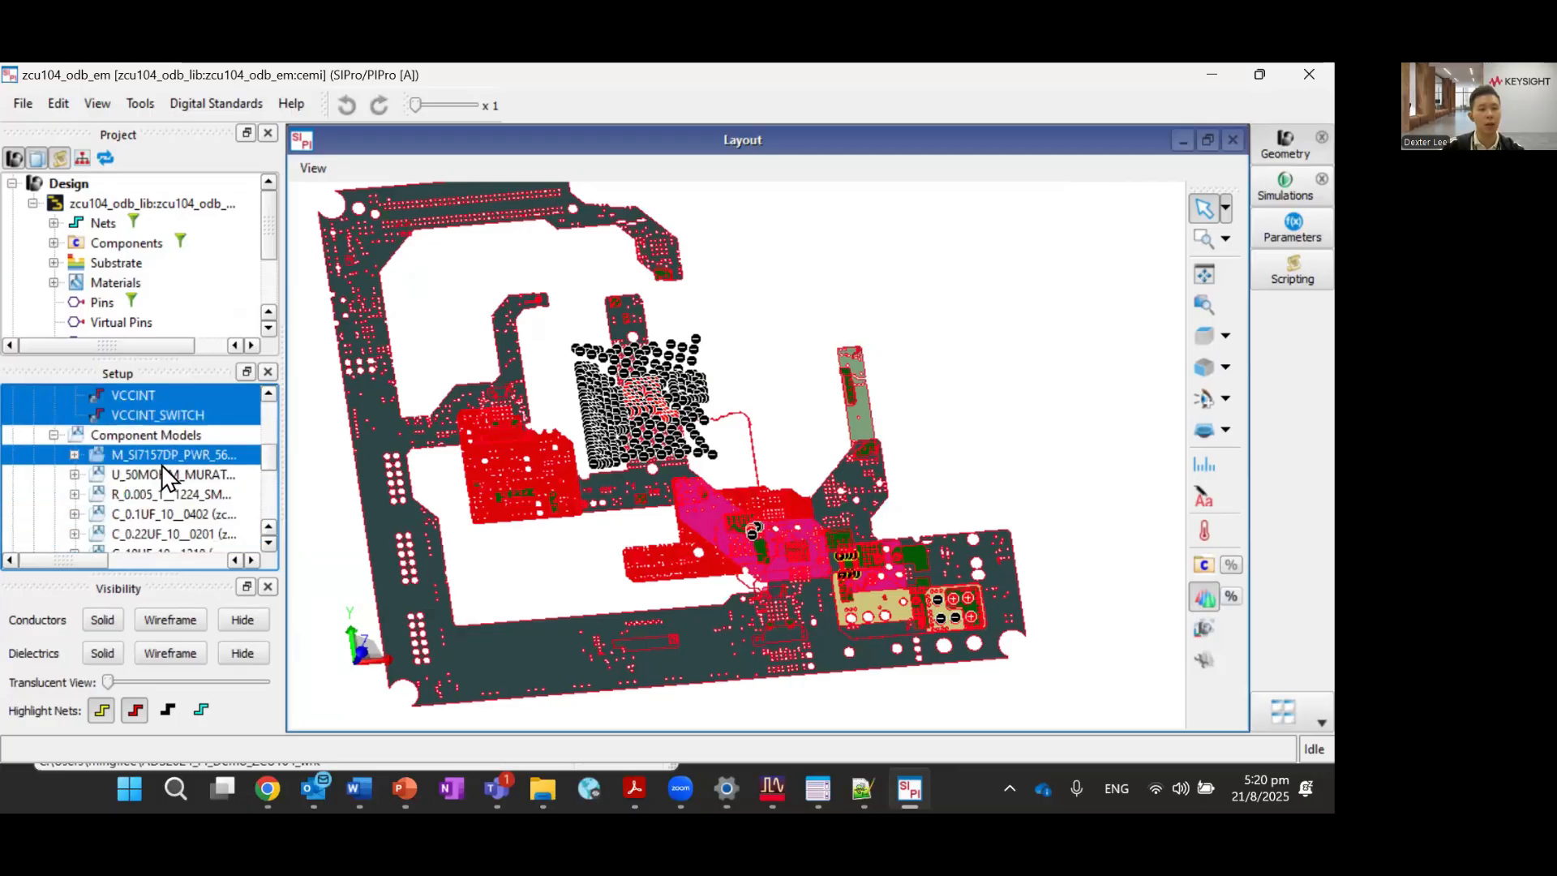
left_click(159, 477, "shift")
scroll(159, 477, "down", 4)
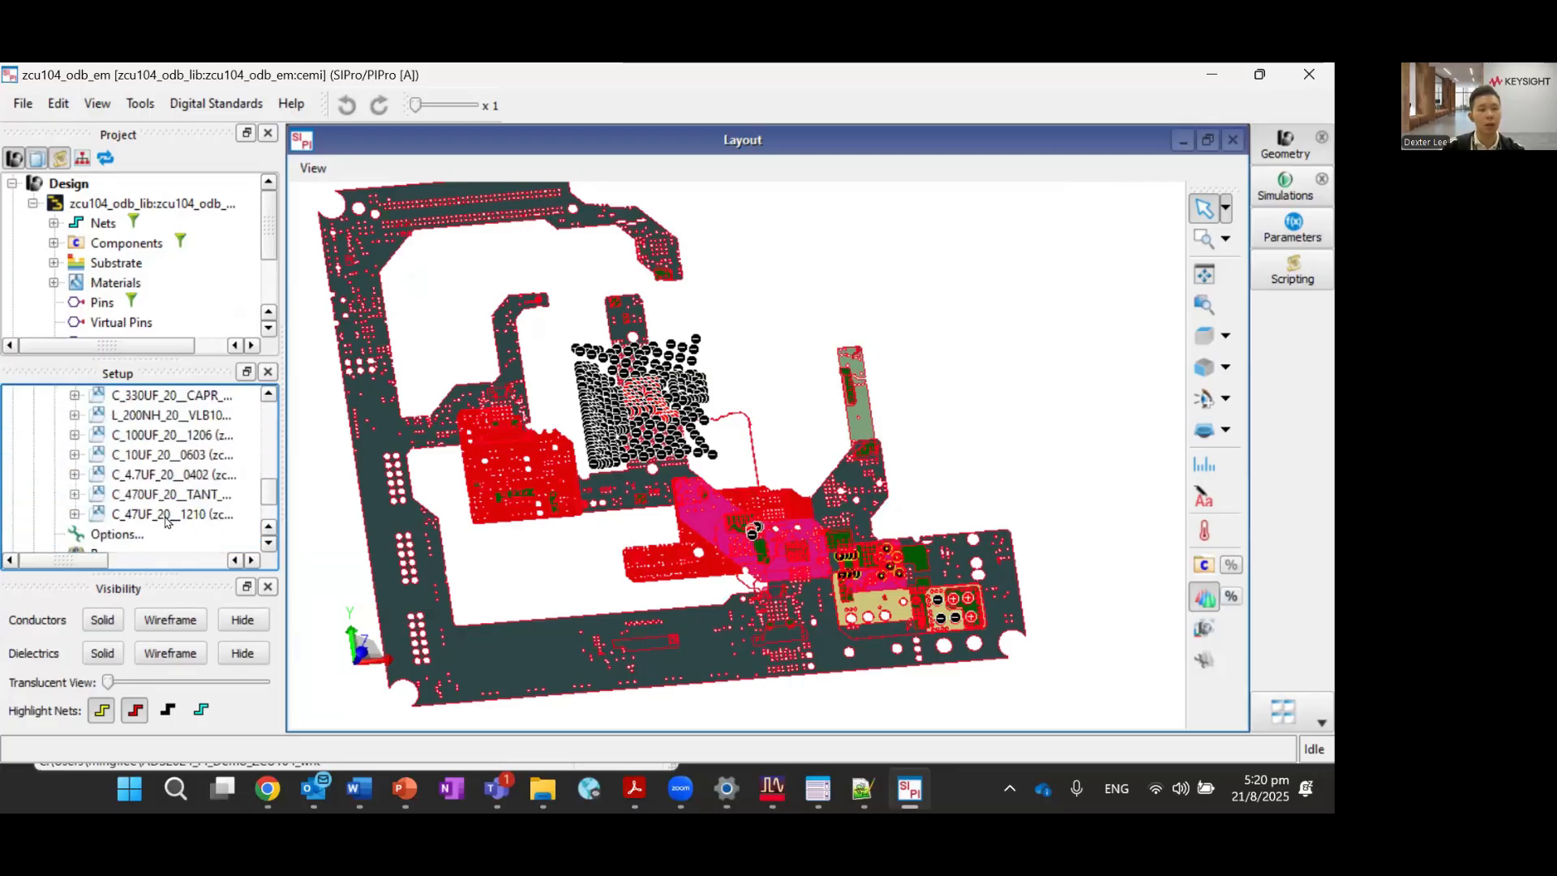
left_click(170, 515, "shift")
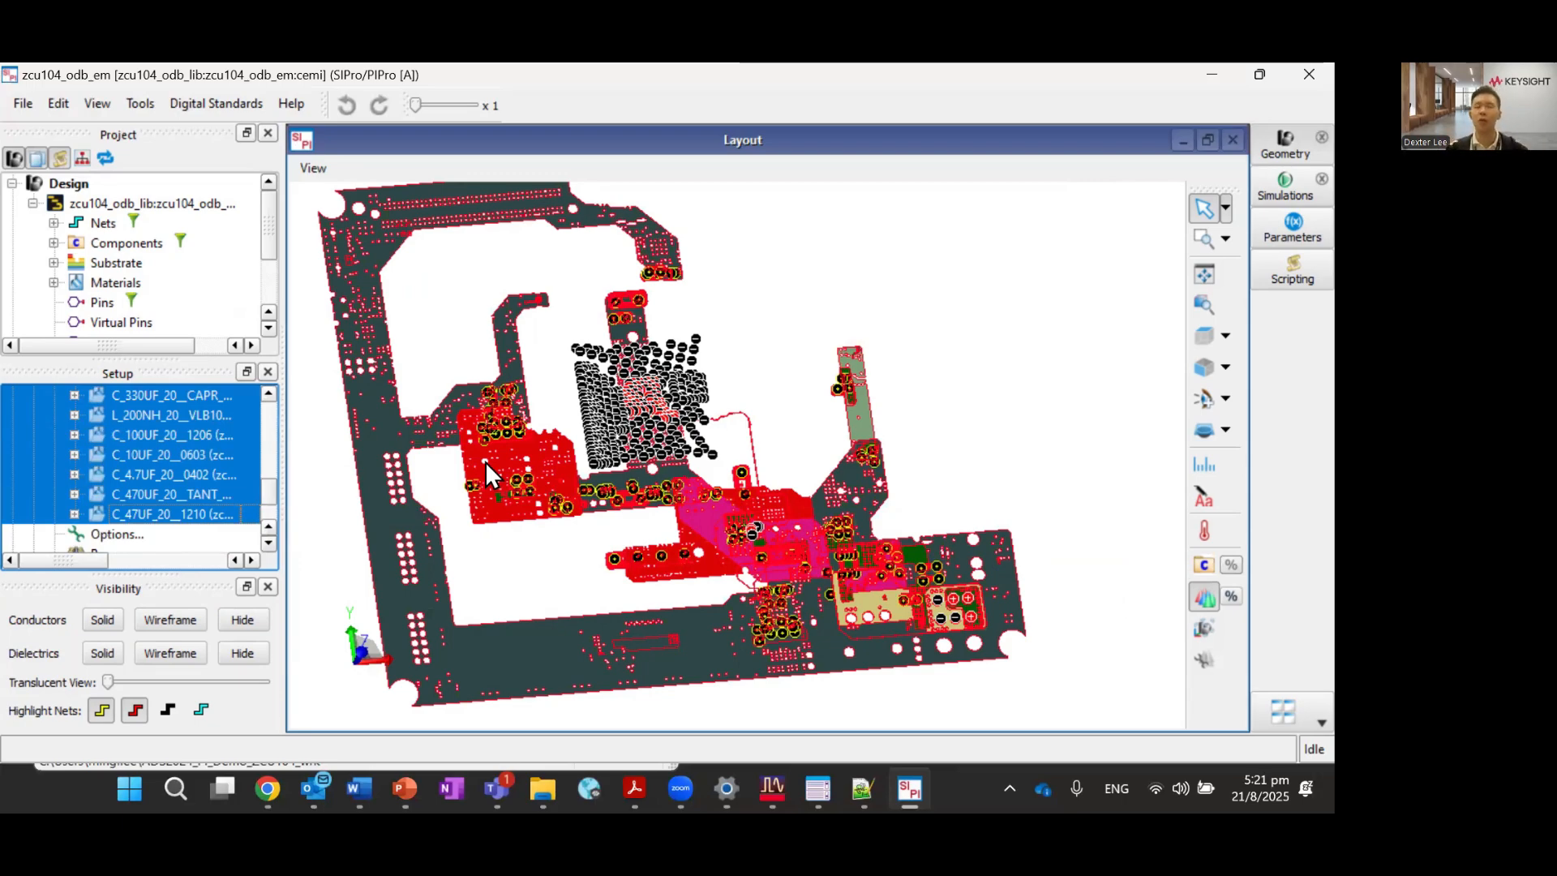
Open the simulation options of cemi_600kHz and review its frequency plan, board options and off-board options.
double_click(111, 535)
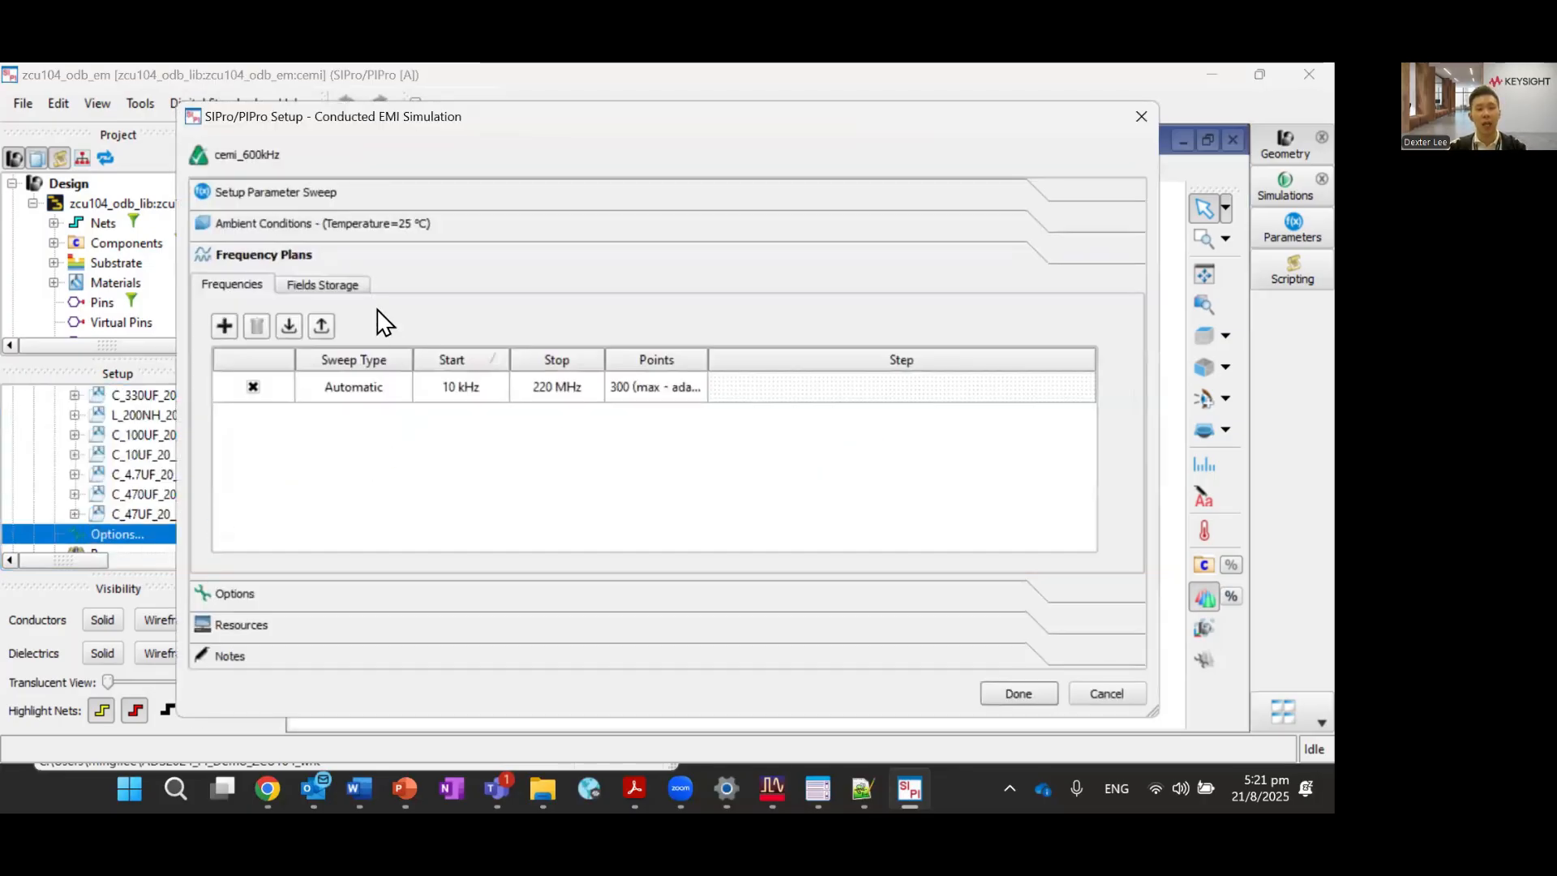
left_click(819, 497)
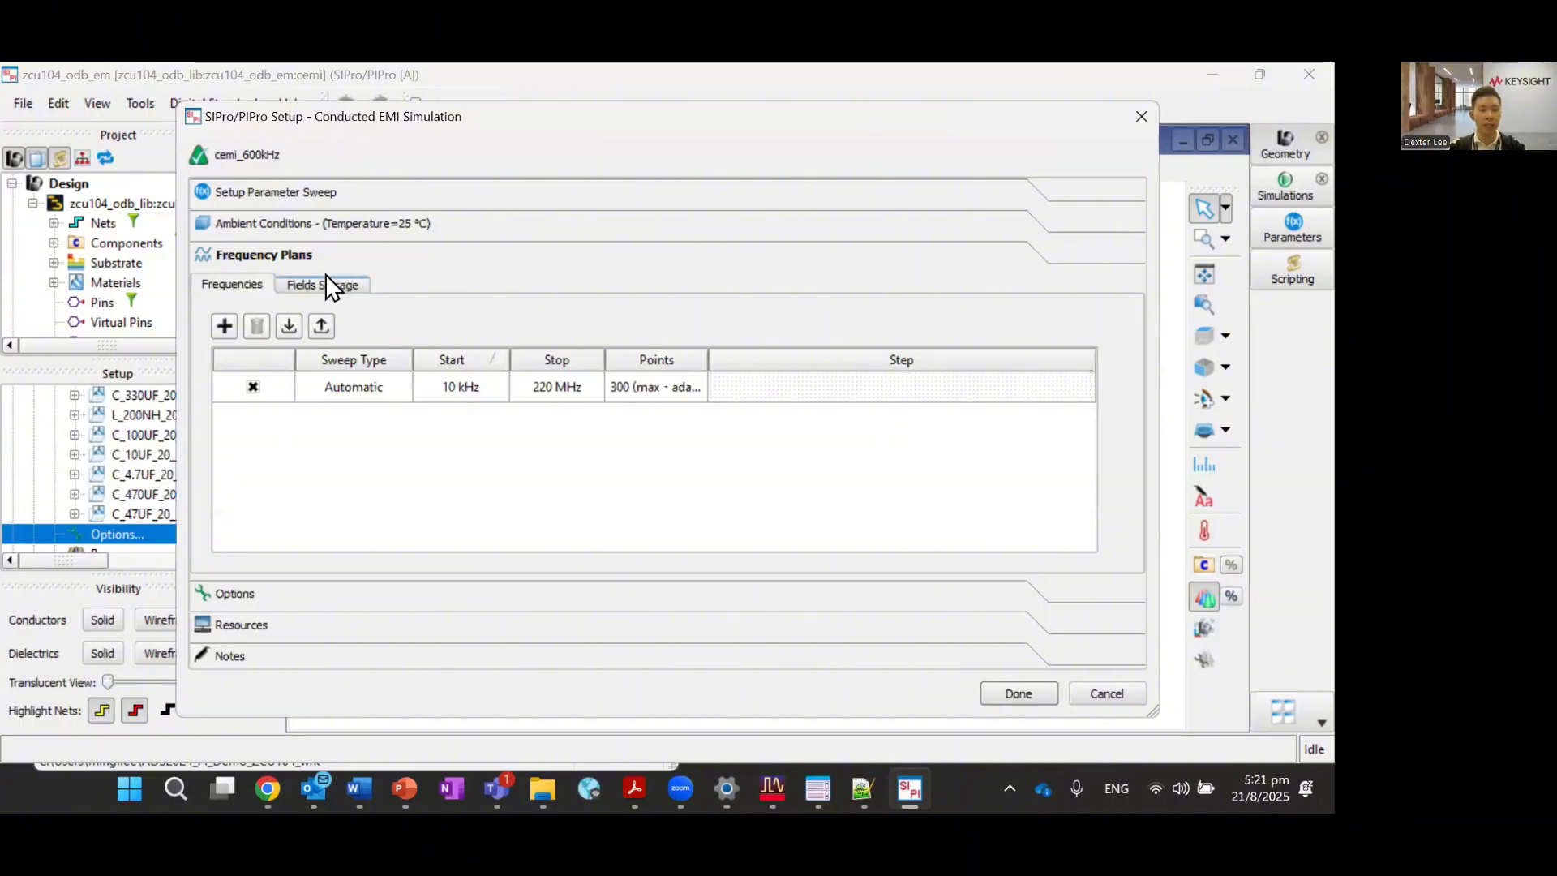
left_click(449, 594)
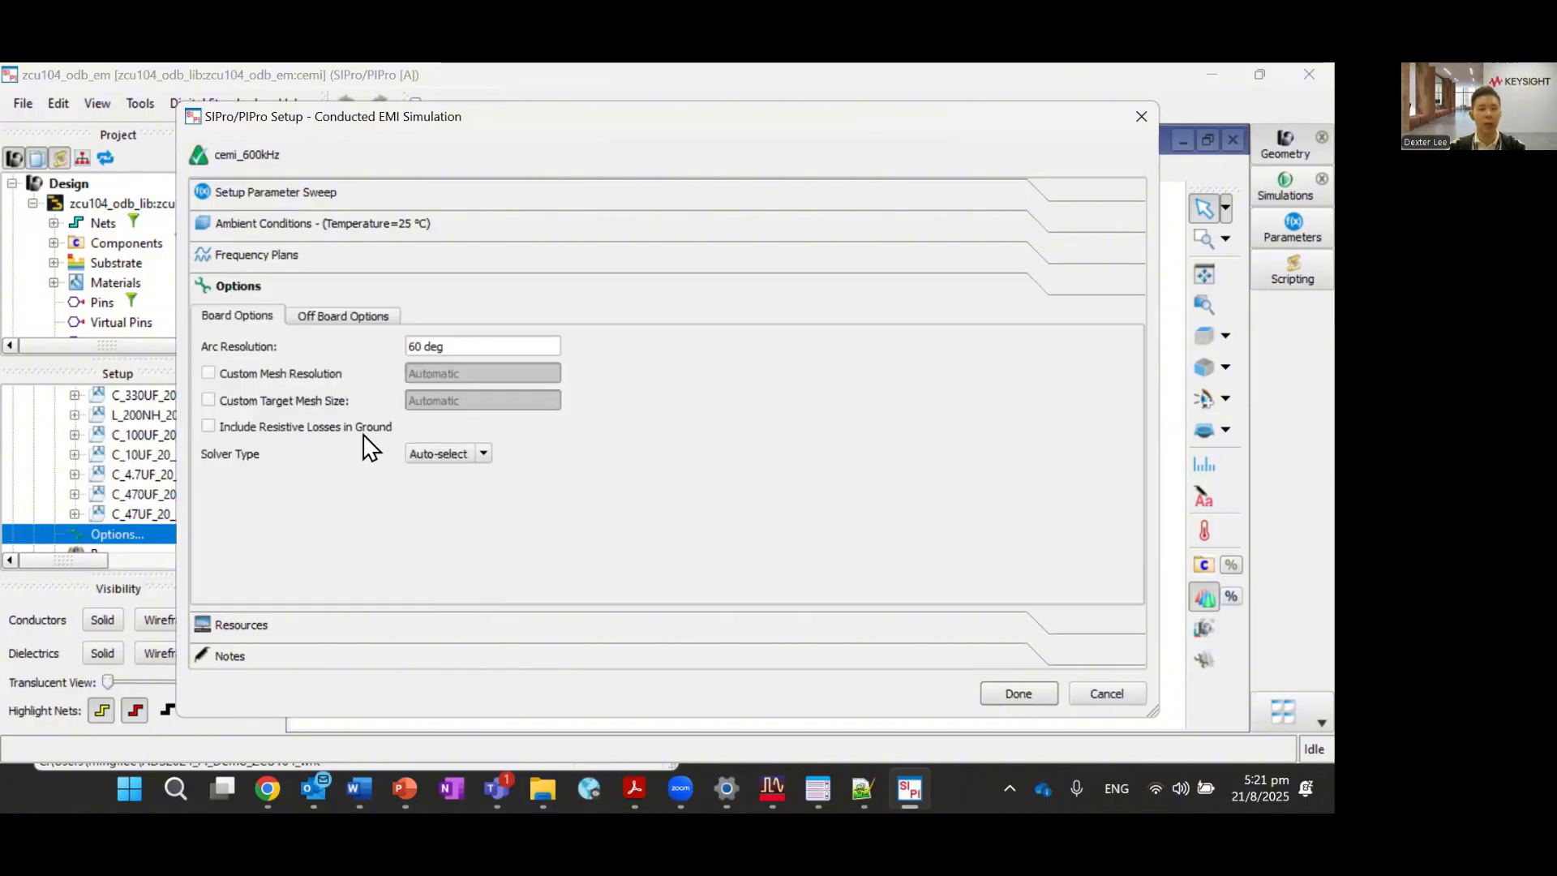
left_click(366, 318)
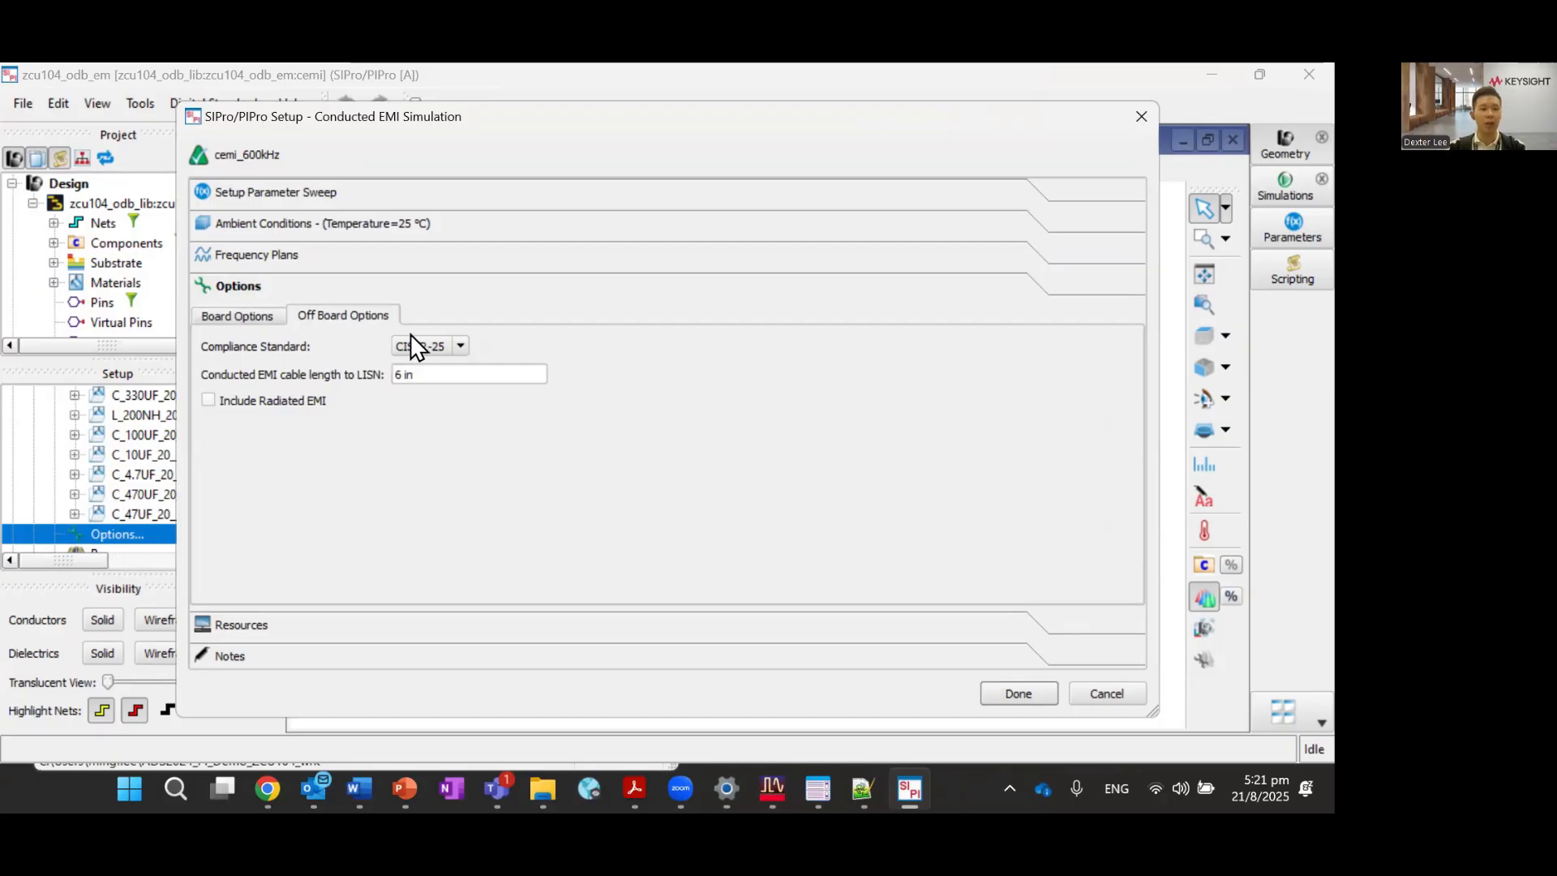
Review the CISPR-25 compliance standard, LISN cable length and radiated EMI setting of cemi_600kHz, and close its options without saving.
left_click(460, 346)
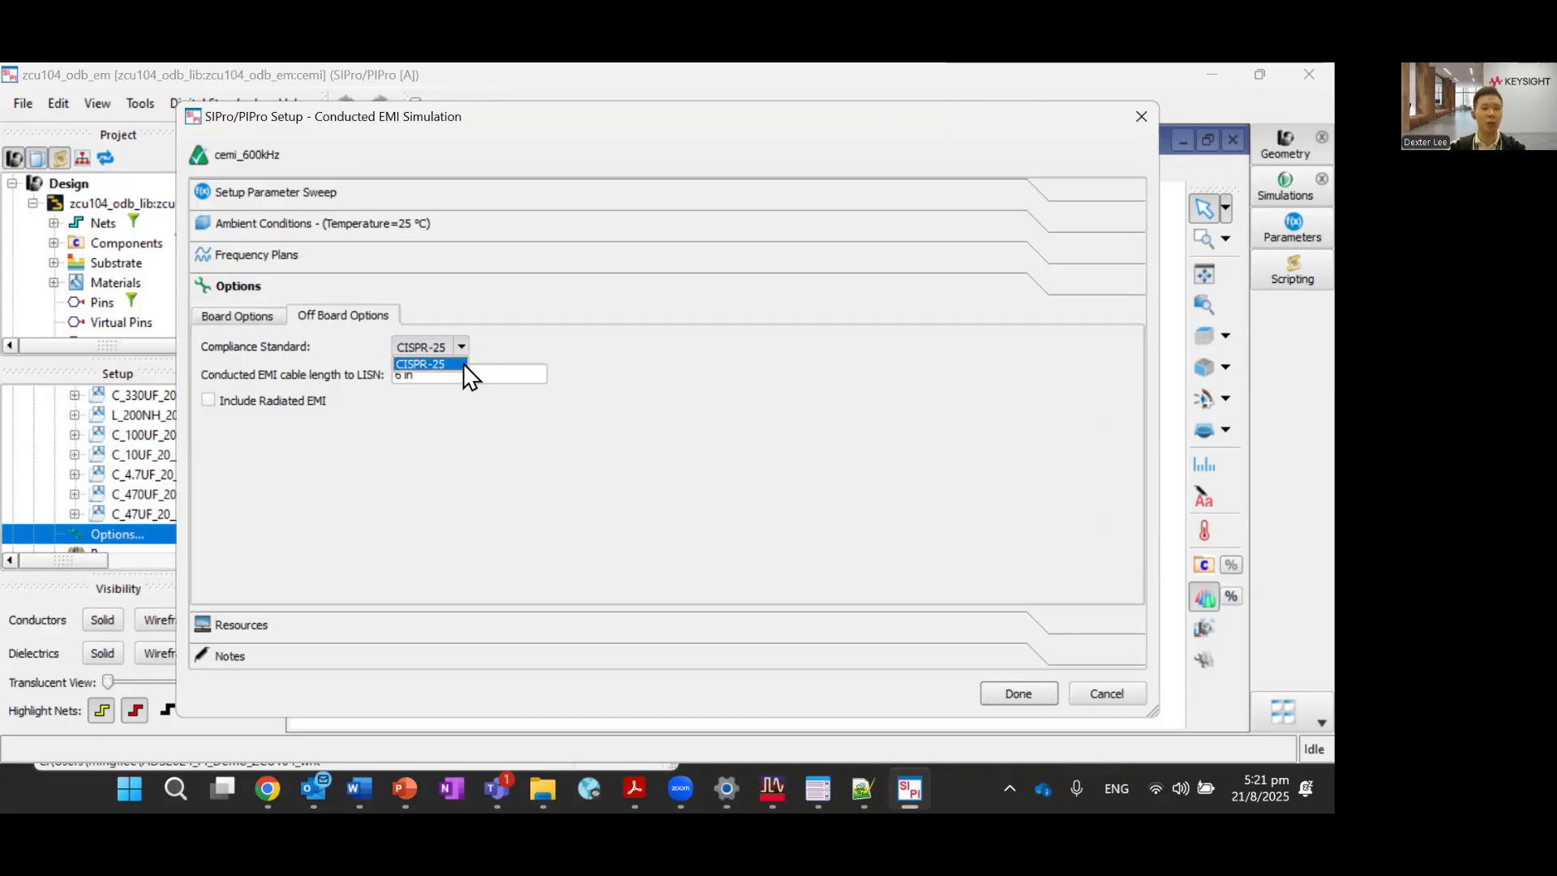
left_click(448, 362)
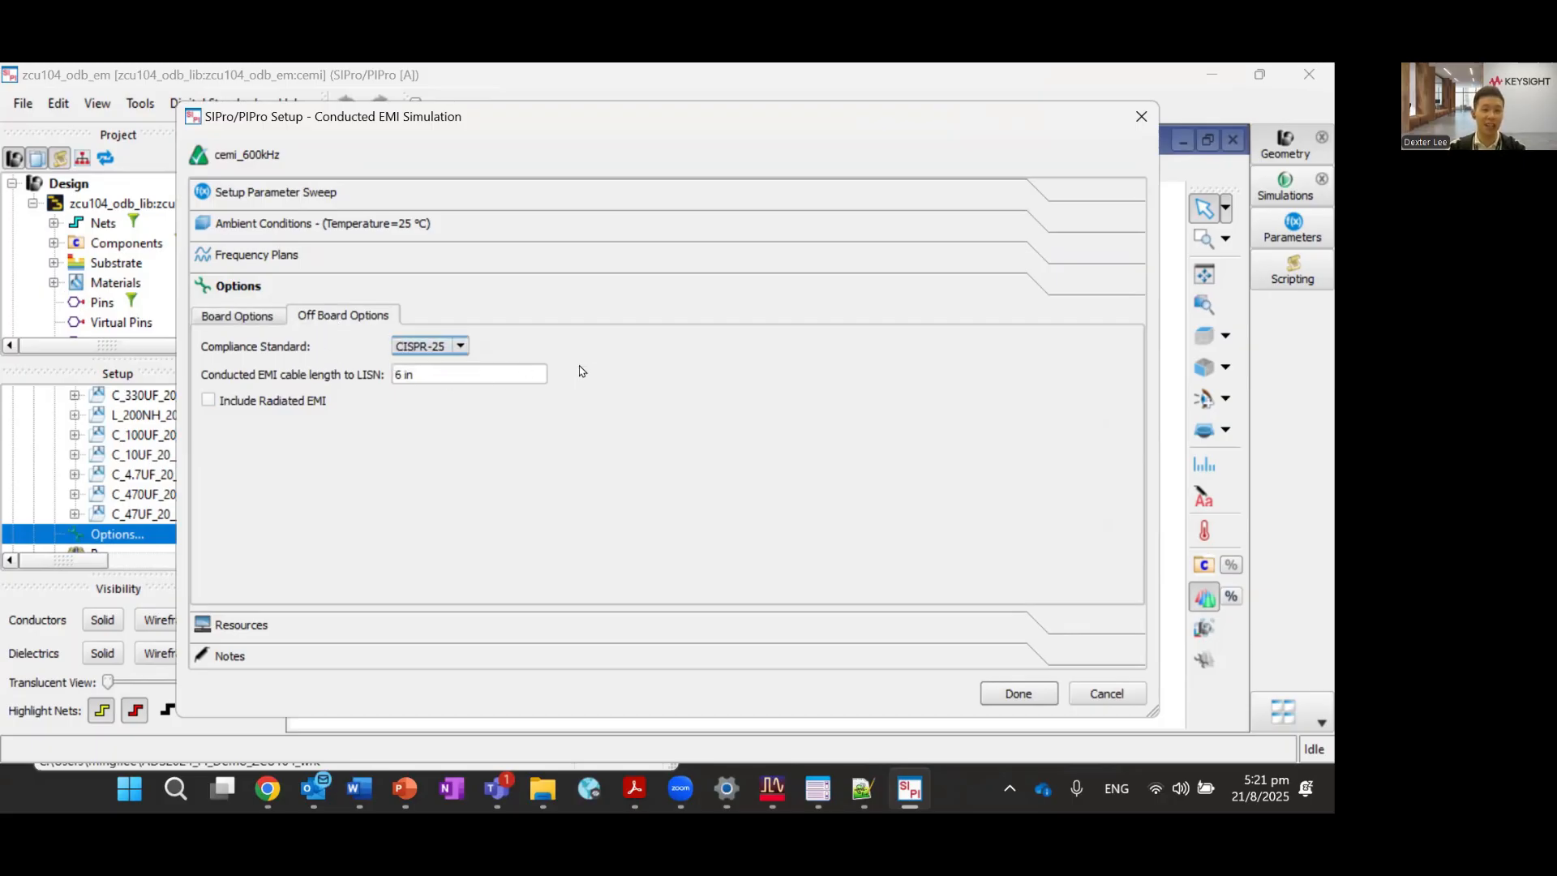
left_click(401, 374)
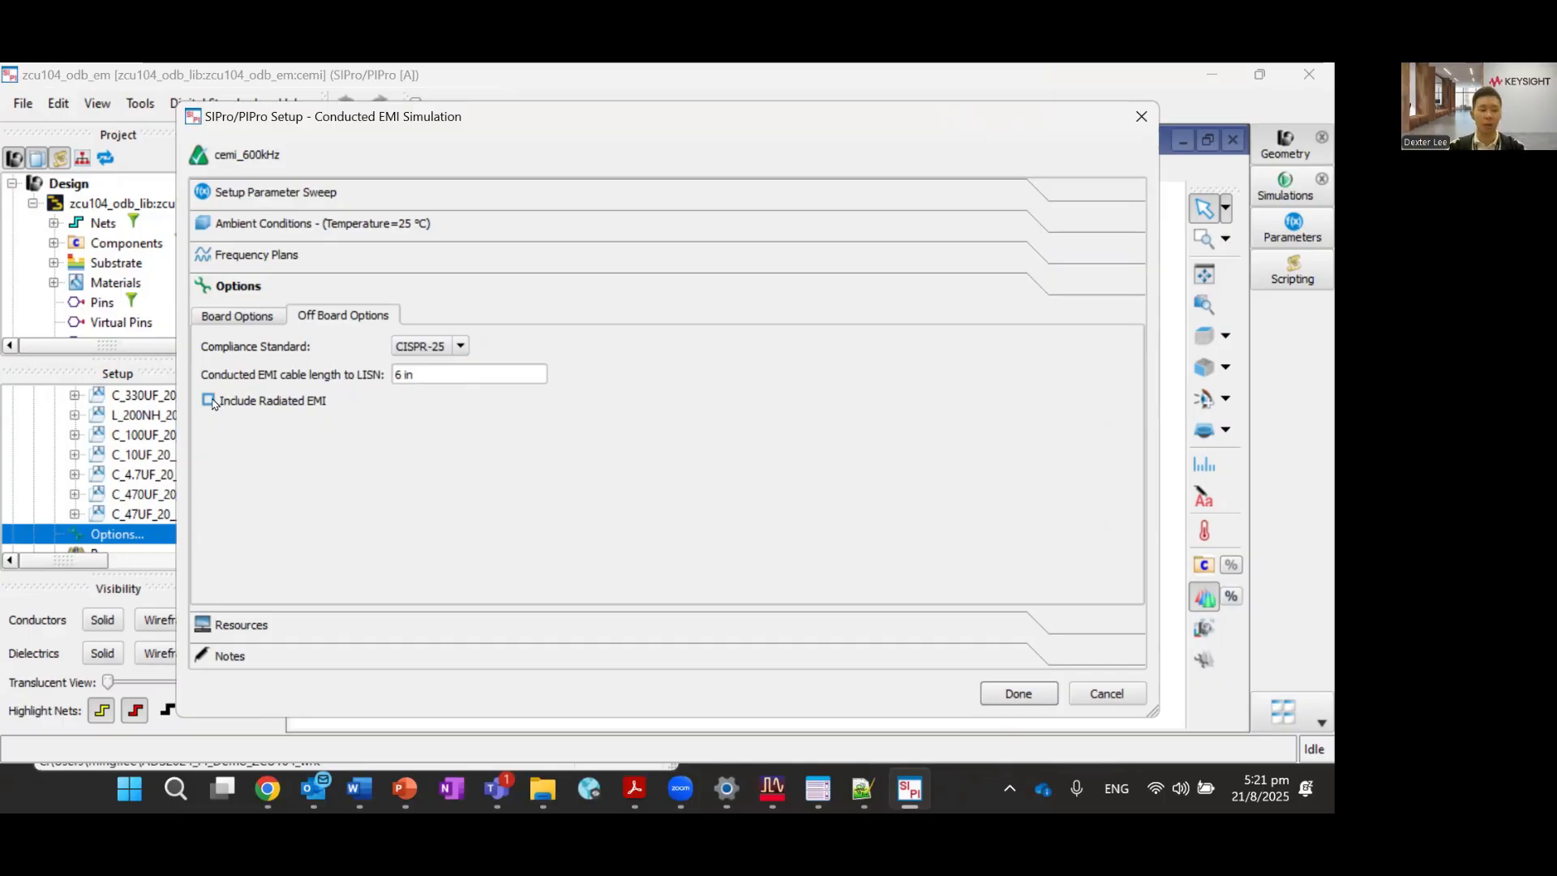
left_click(1106, 693)
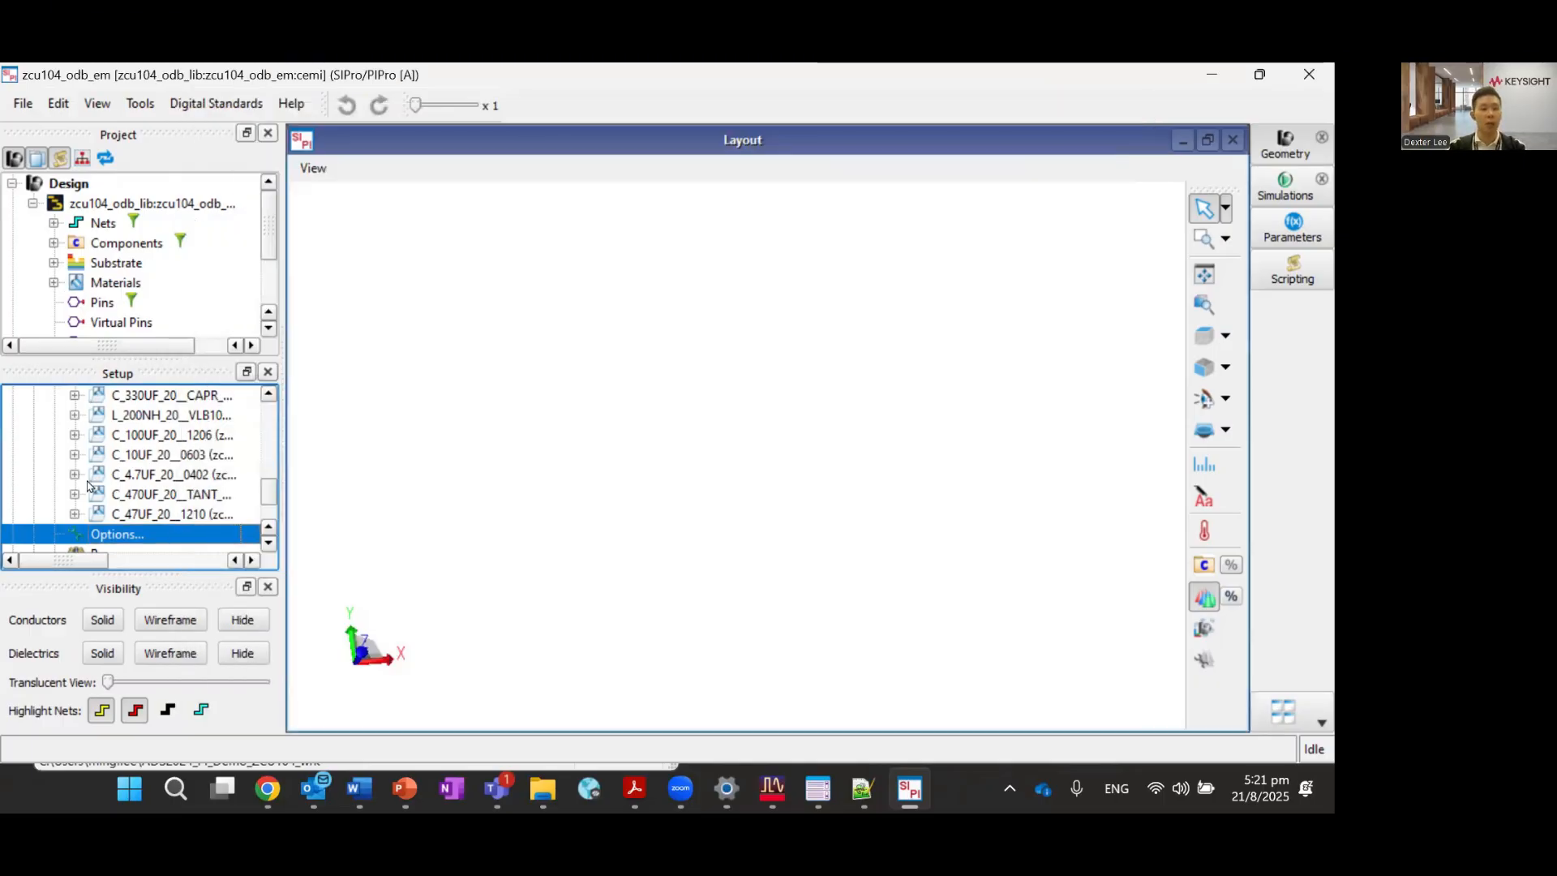
Open the Emission results of the cemi_600kHz analysis and maximize the results window.
scroll(138, 487, "down", 2)
left_click(54, 475)
scroll(124, 484, "down", 1)
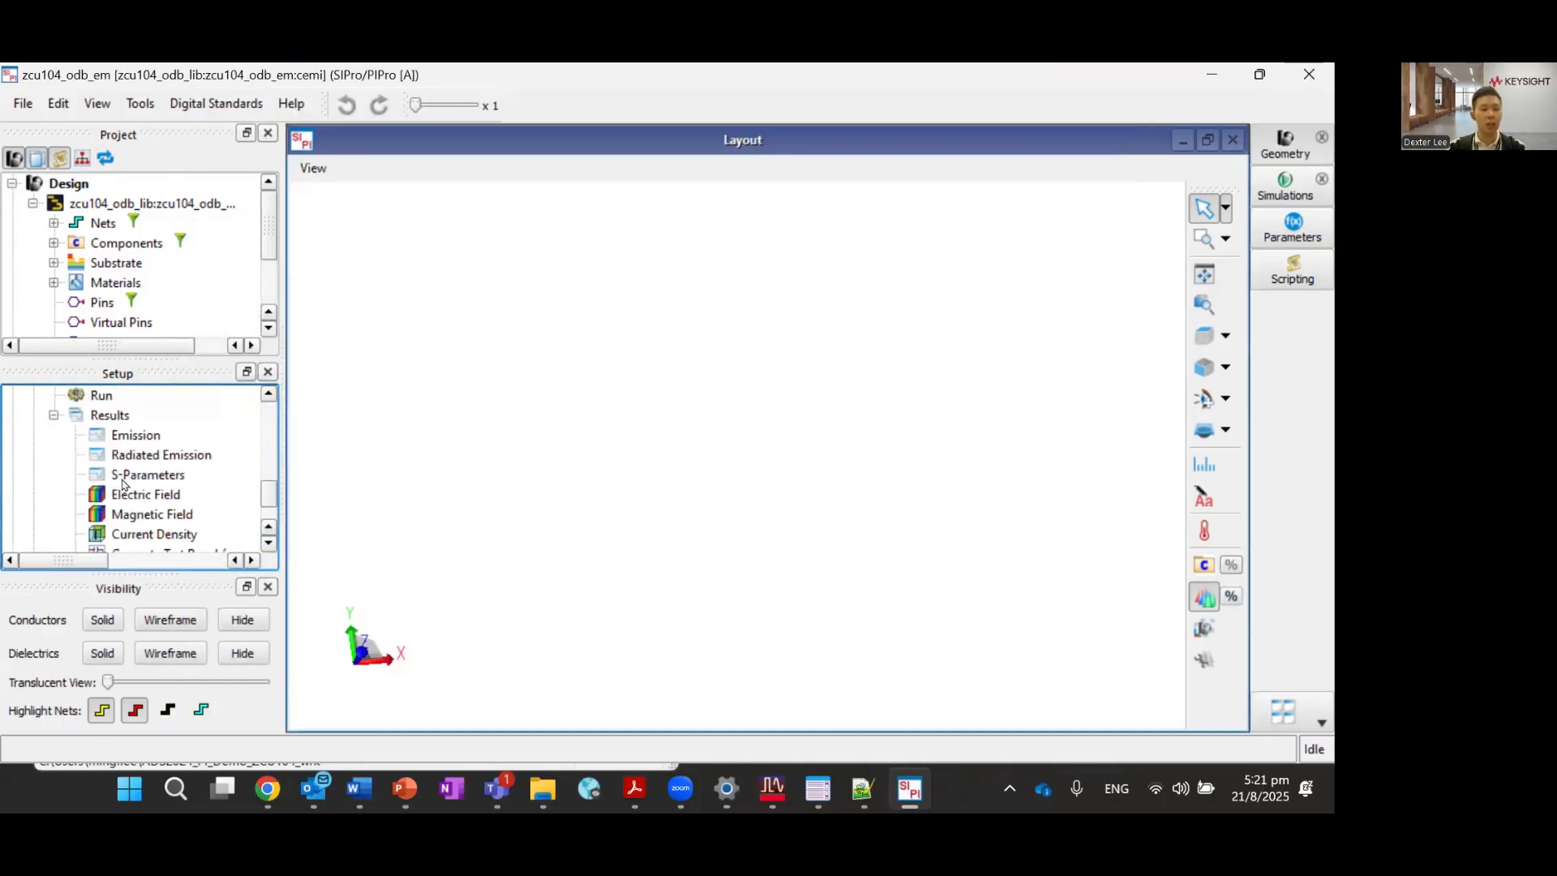
left_click(141, 439)
double_click(142, 438)
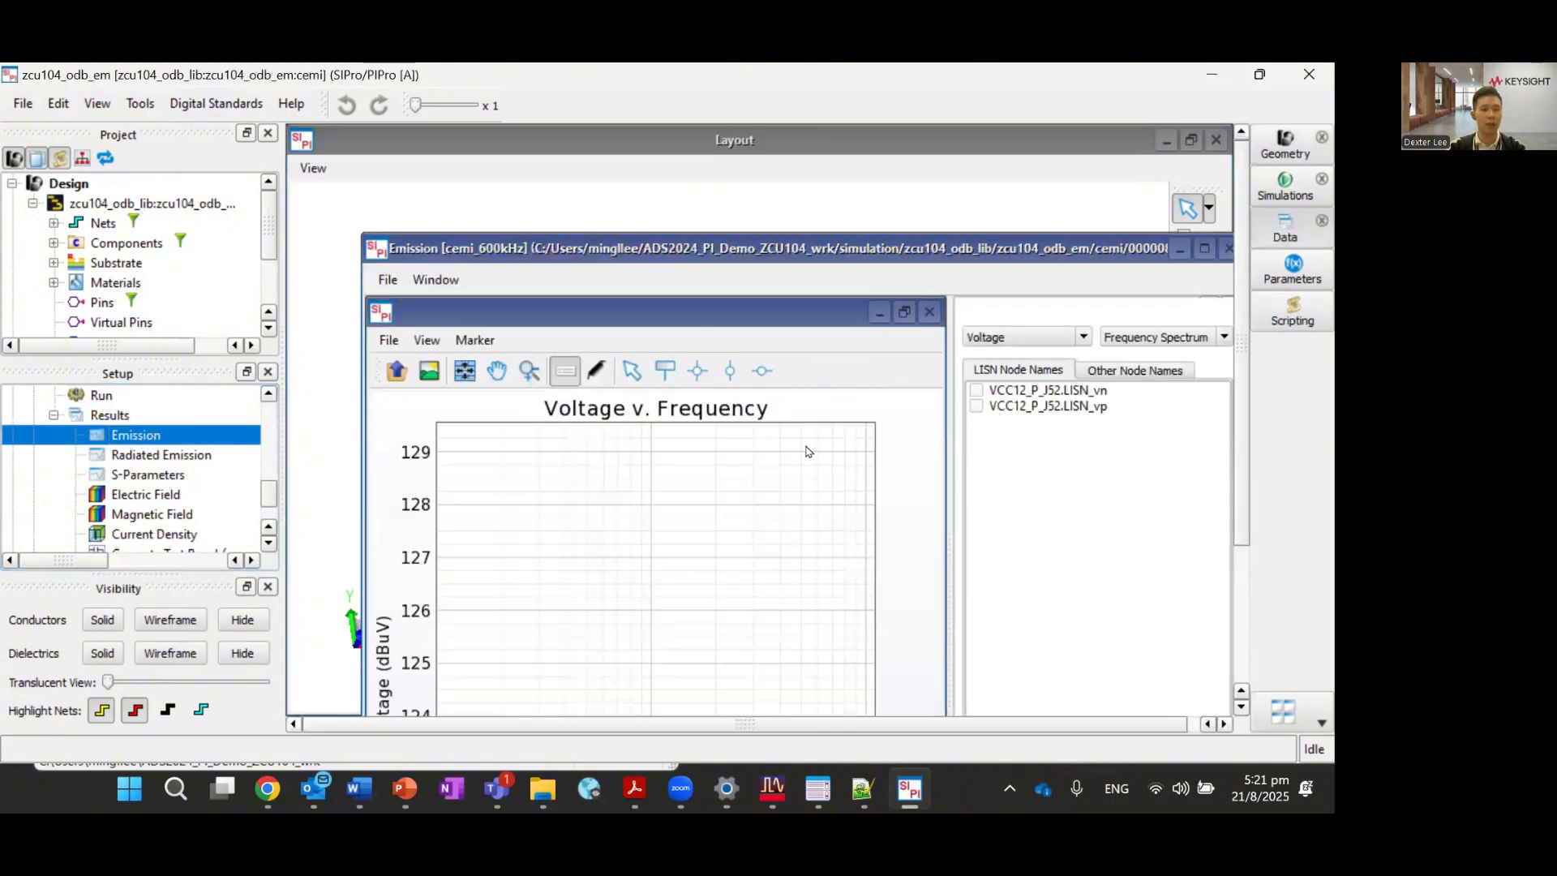
double_click(961, 249)
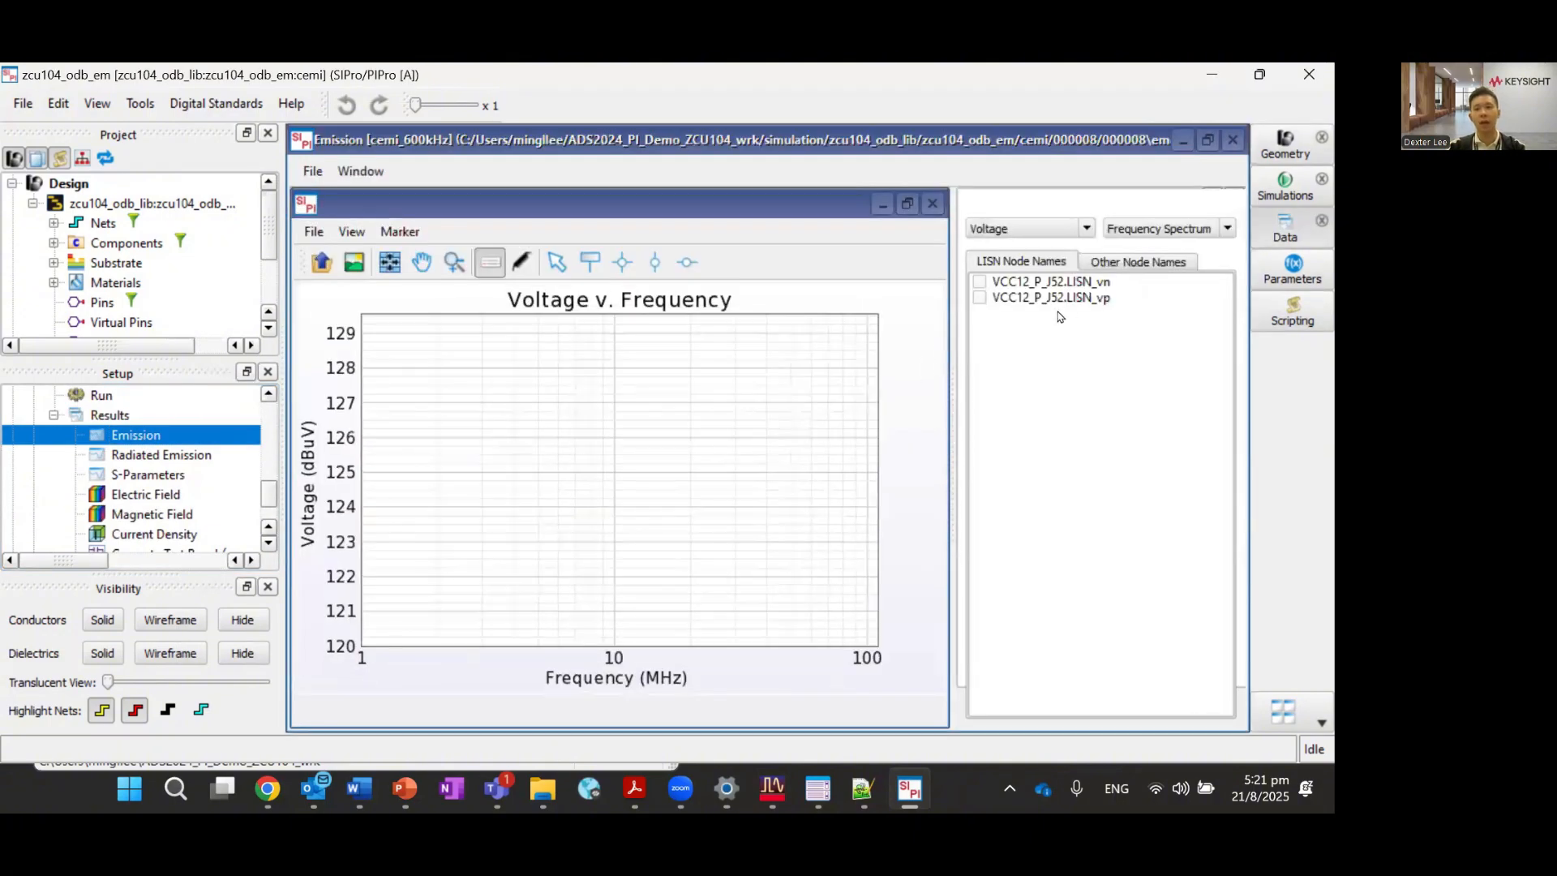
Plot the voltage frequency spectrum of node C1287_1_VCC12_SW_C1287_2_GND and move the legend clear of the graph title.
left_click(1096, 264)
scroll(1085, 431, "down", 12)
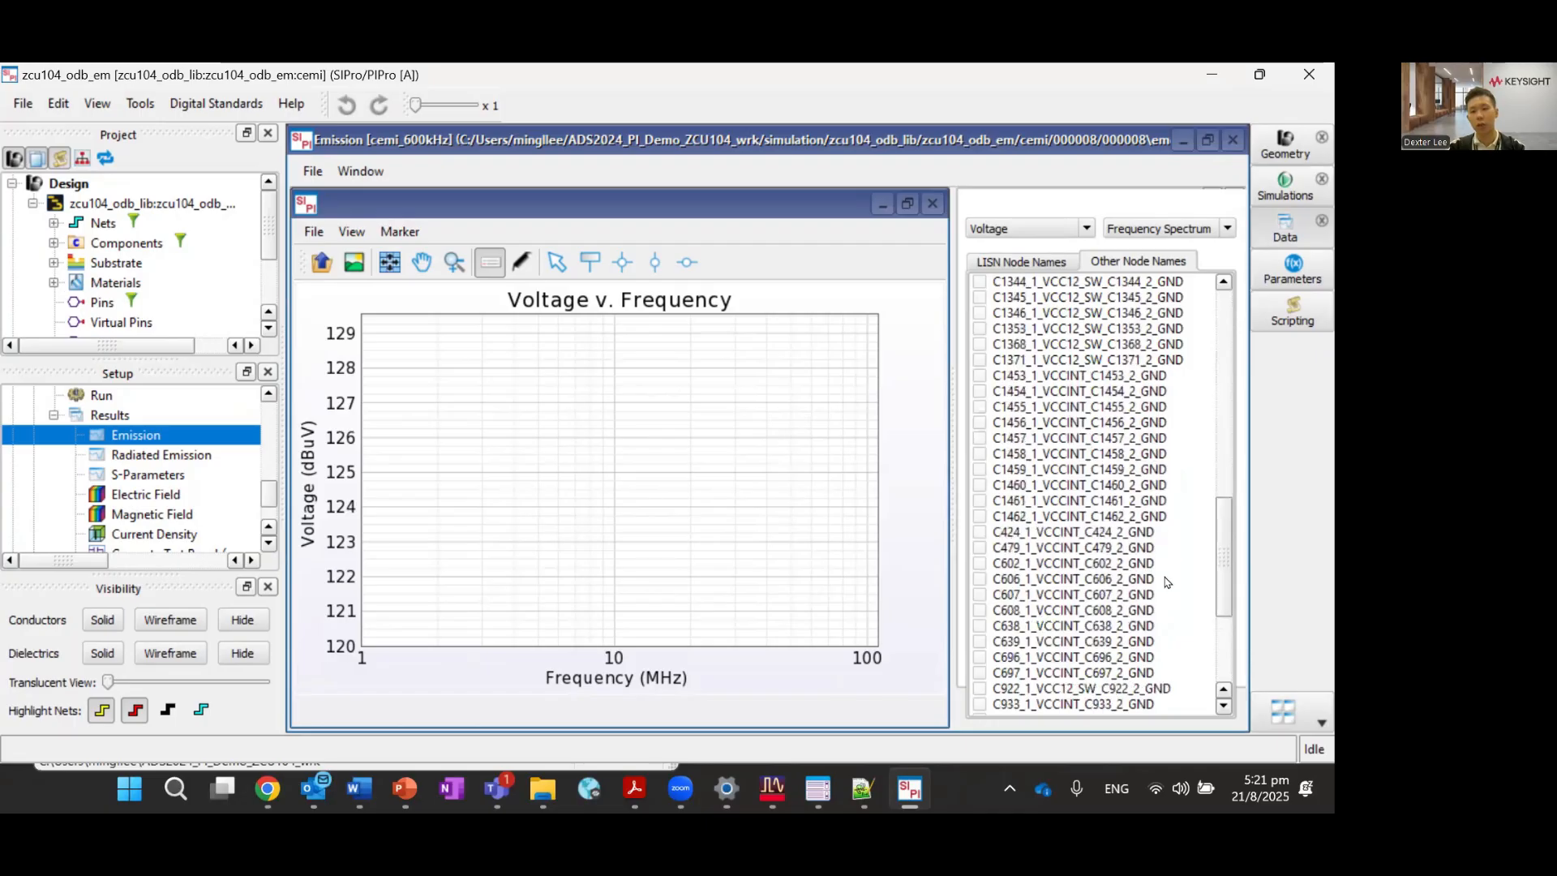
scroll(1115, 442, "up", 14)
left_click(1103, 424)
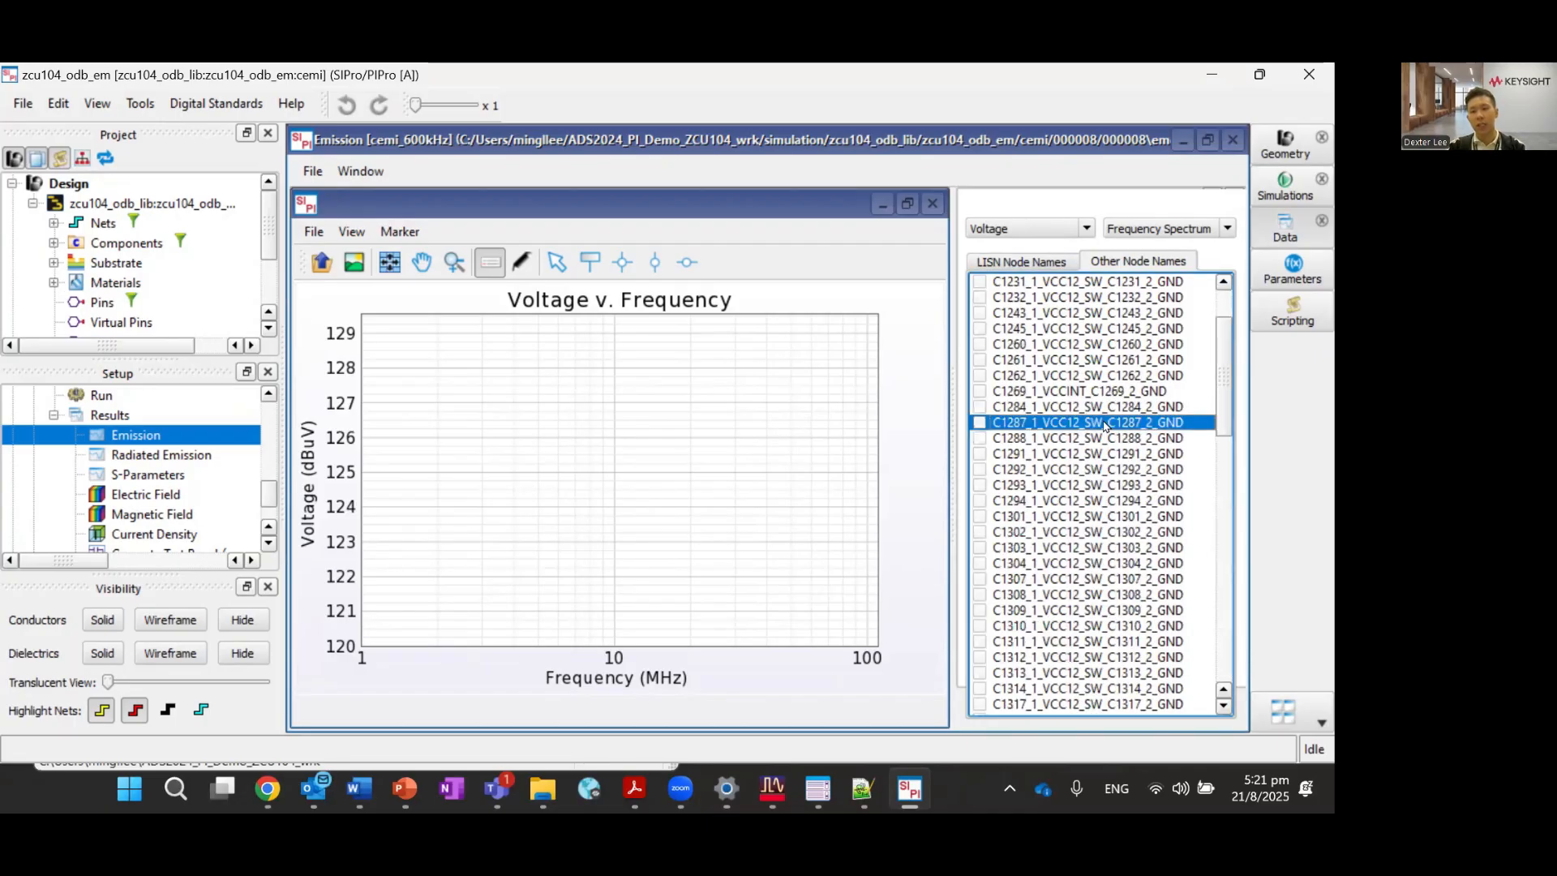
left_click(979, 422)
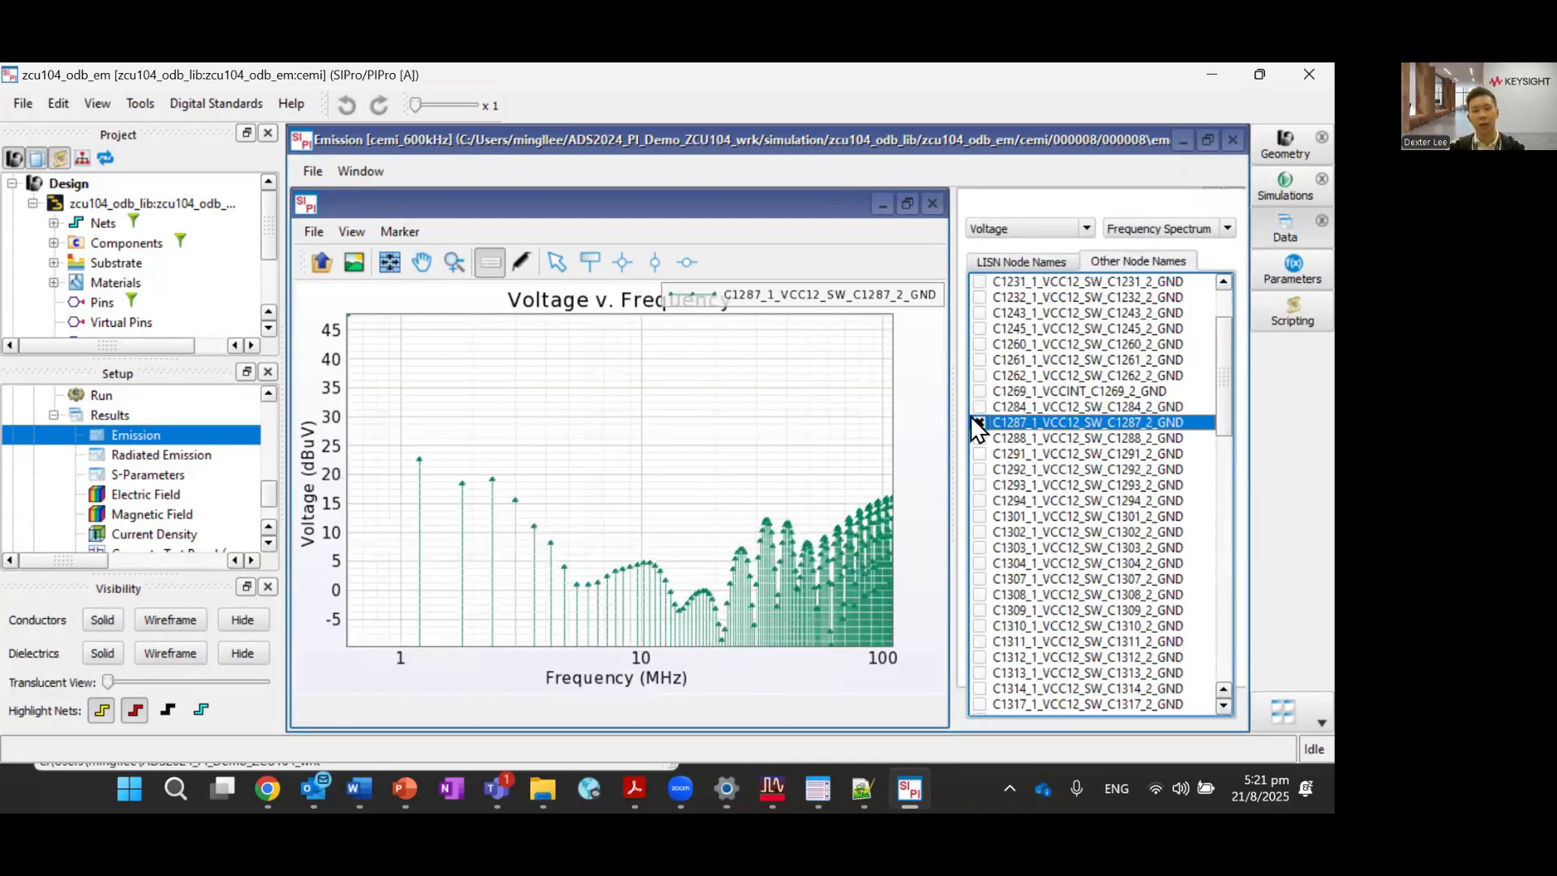
left_click_drag(735, 292, 568, 356)
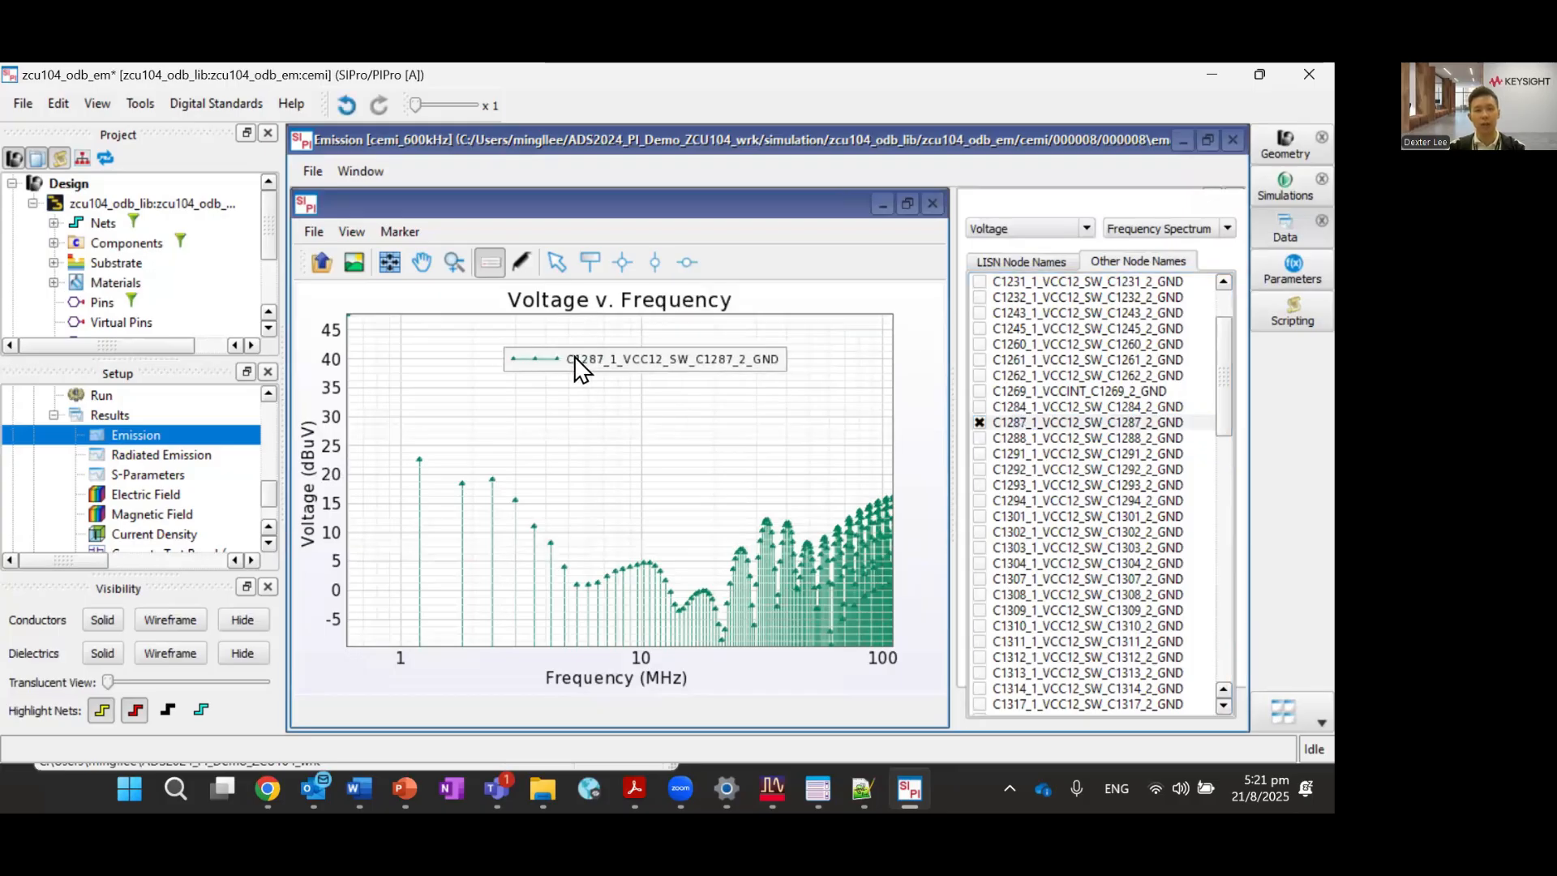
left_click(352, 231)
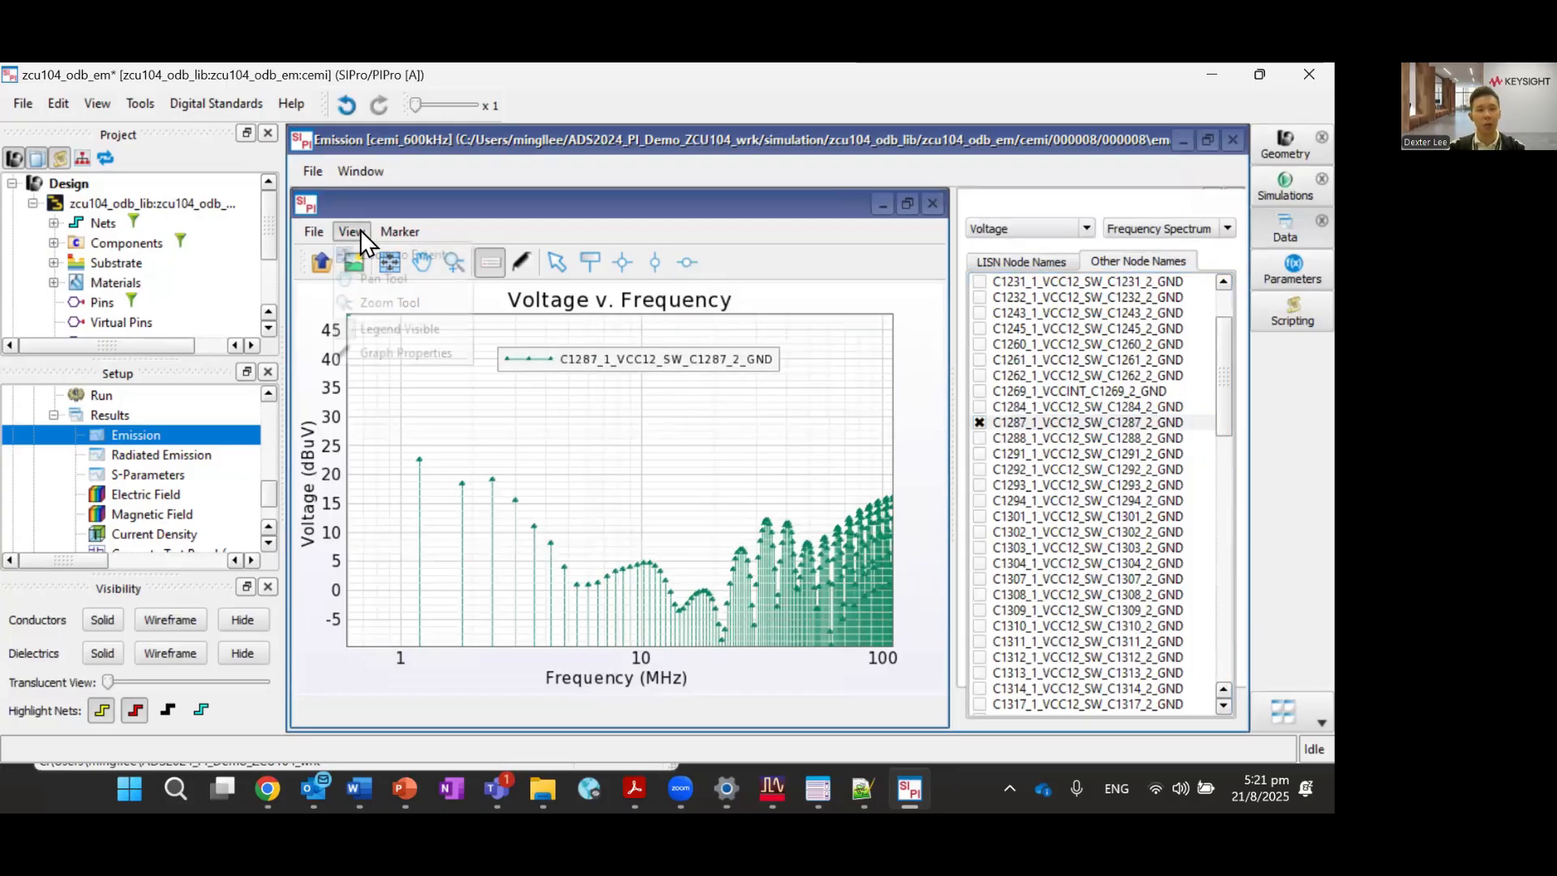
mouse_move(314, 231)
left_click(462, 397)
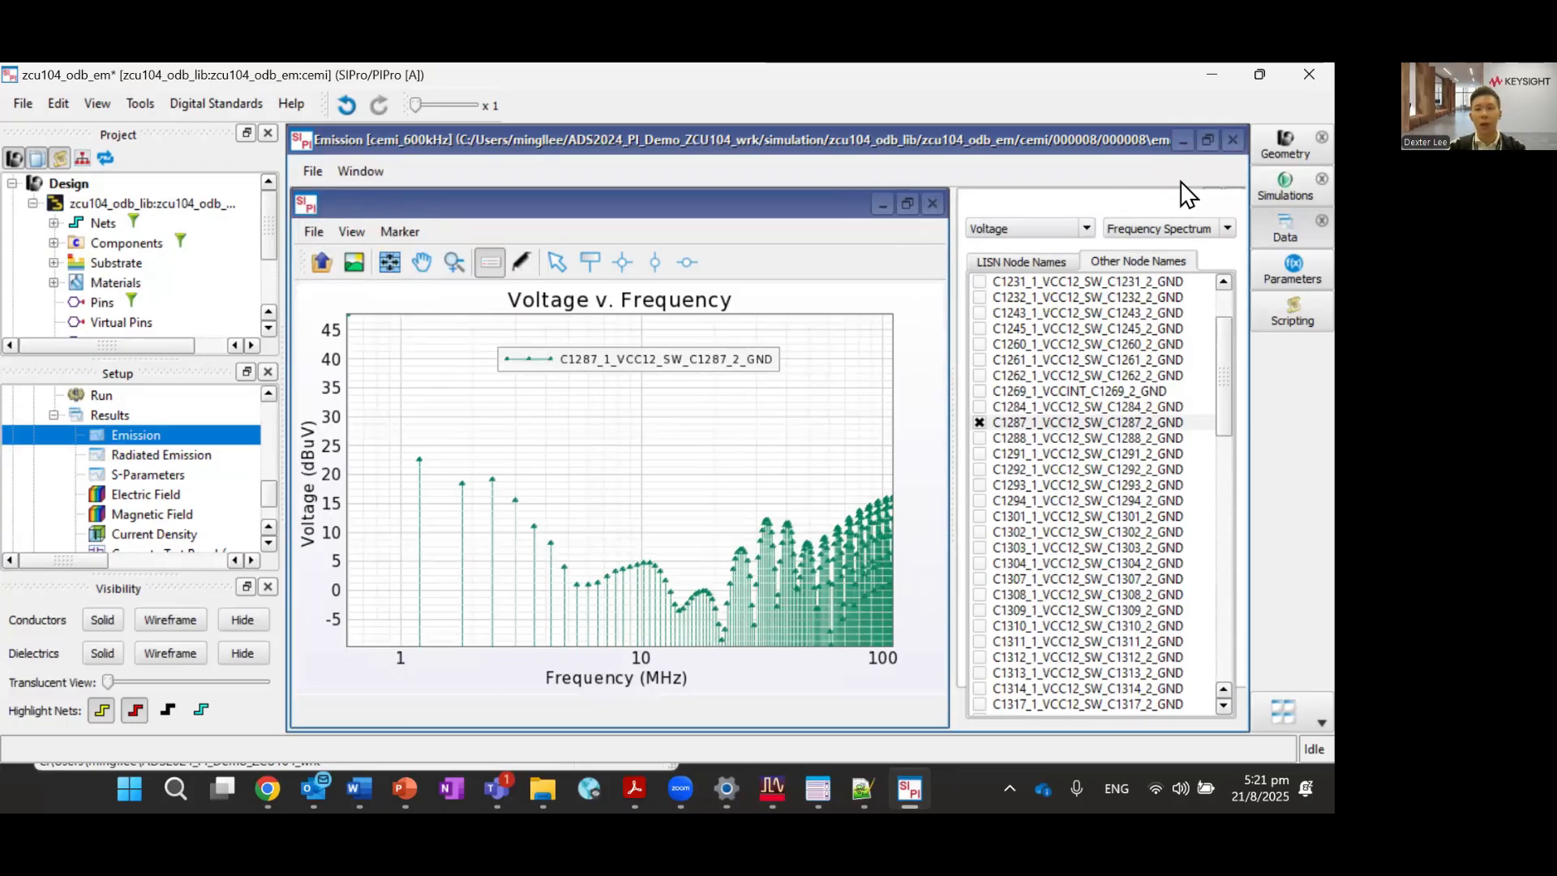
Show the C1287 node voltage as a Time Response instead of a frequency spectrum.
left_click(1205, 229)
left_click(1147, 257)
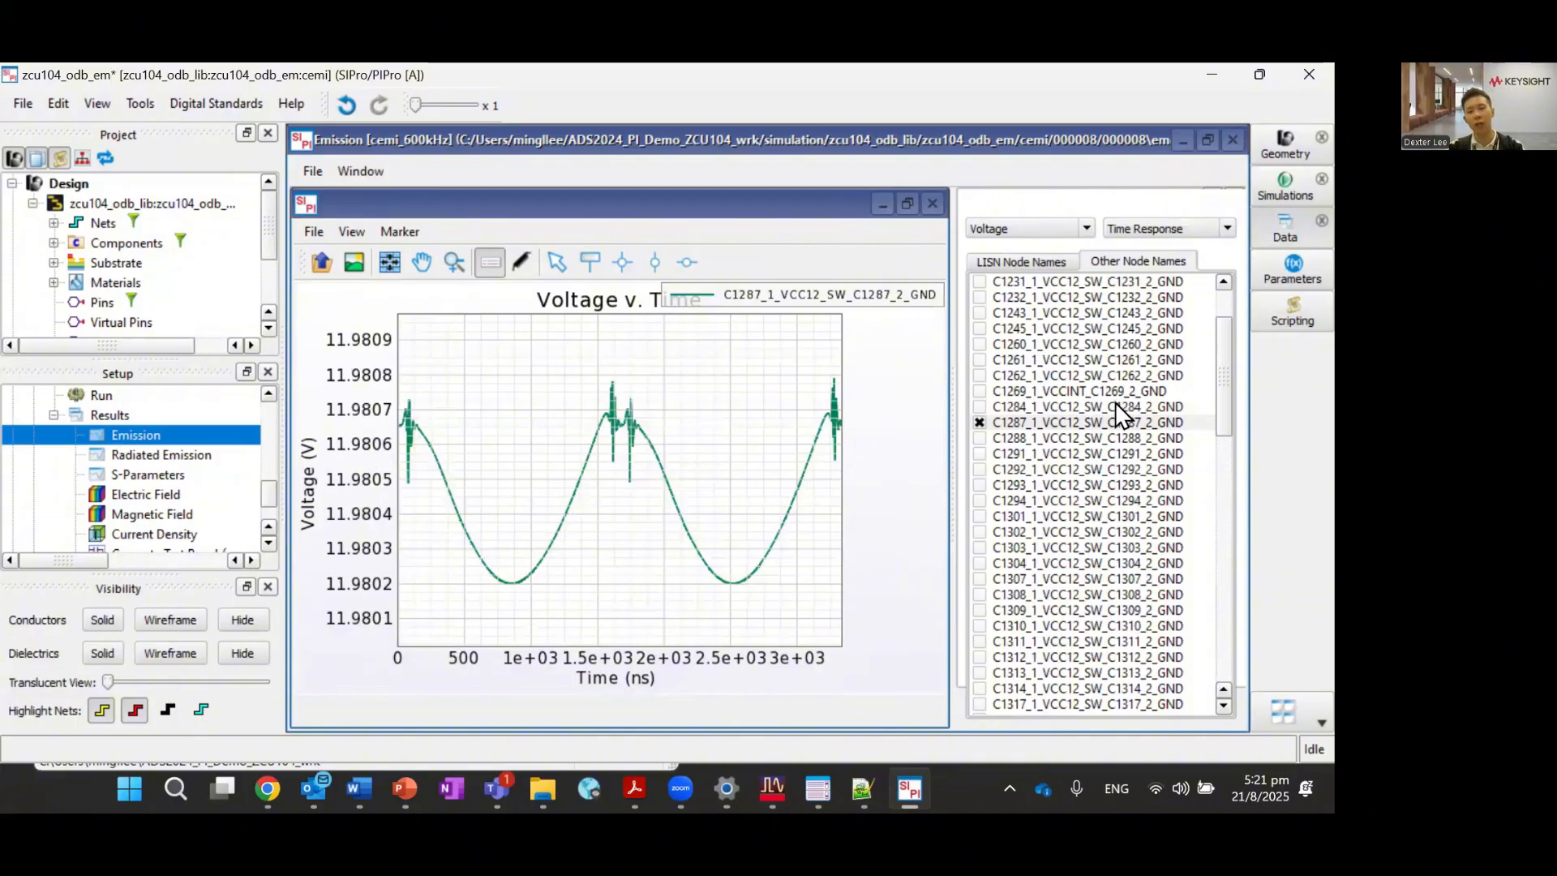
scroll(1127, 600, "down", 1)
scroll(1123, 596, "up", 2)
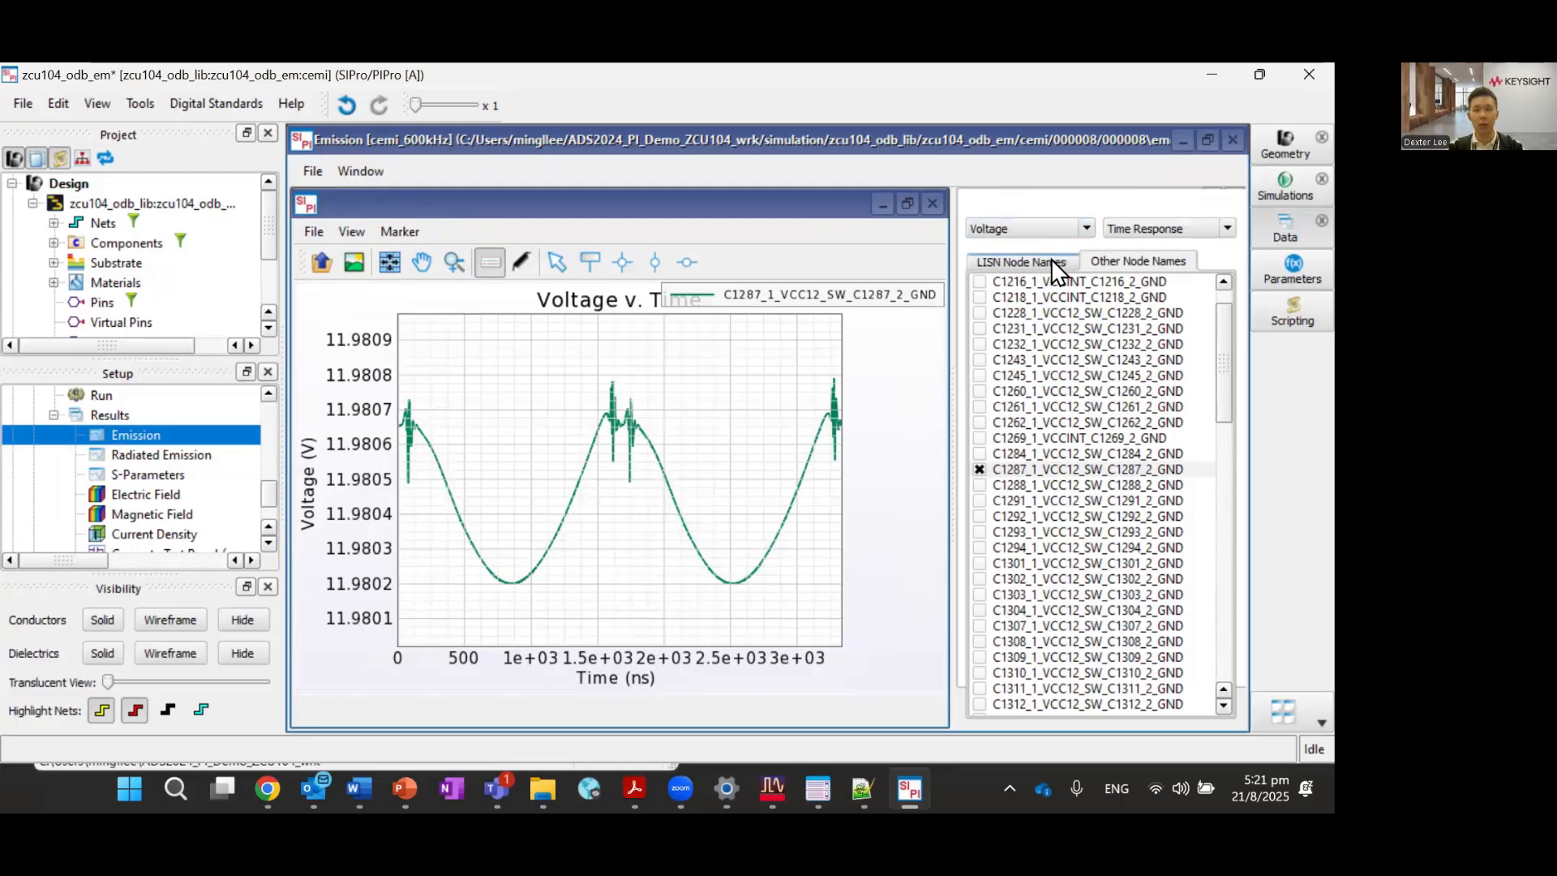
left_click(351, 232)
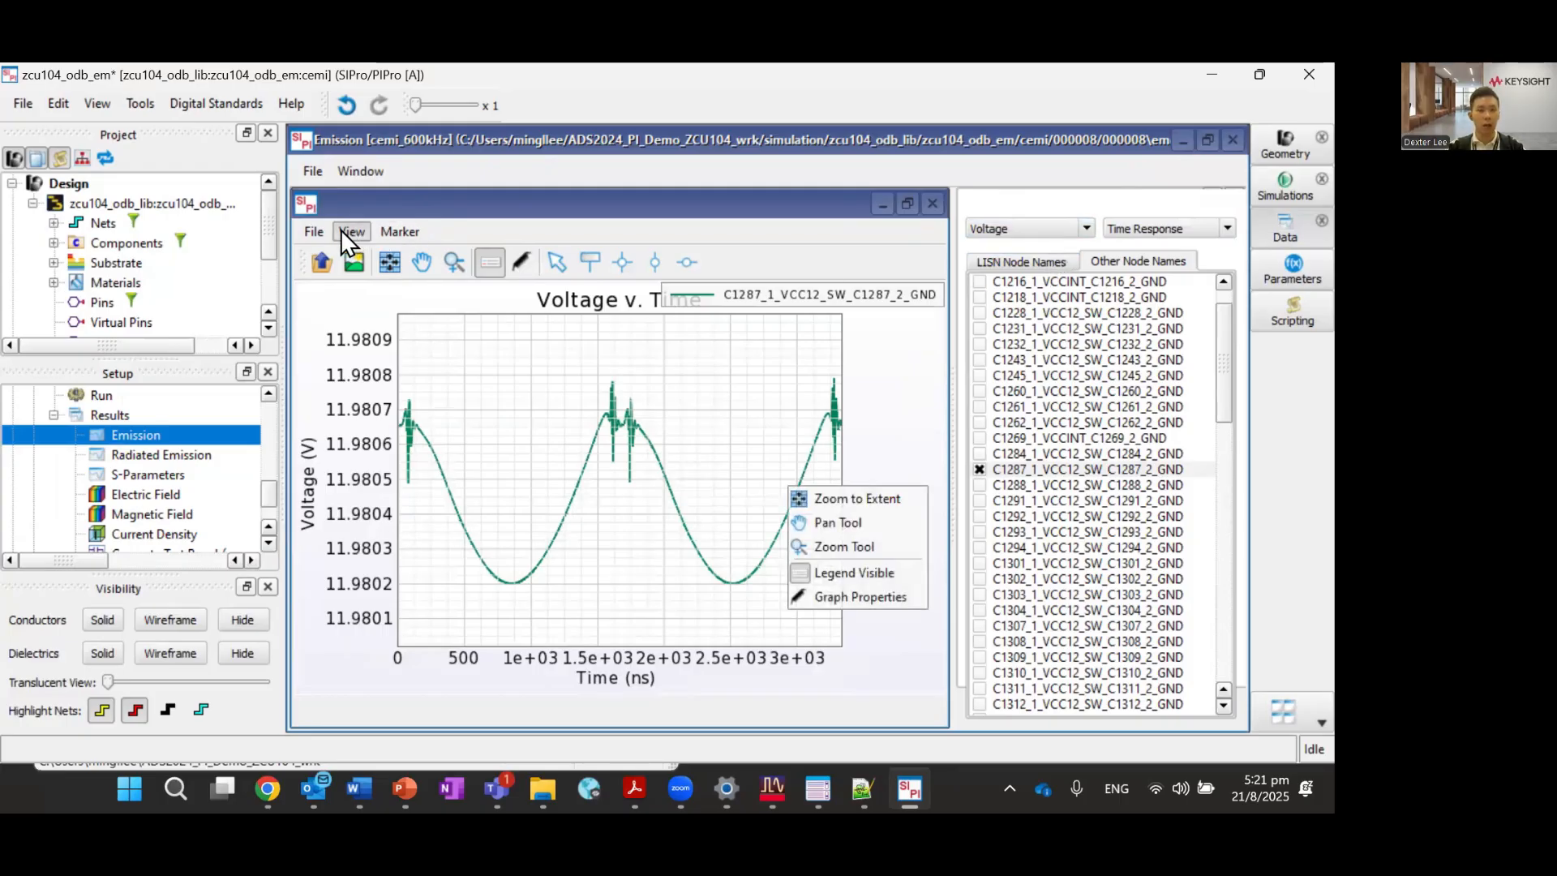
left_click(400, 231)
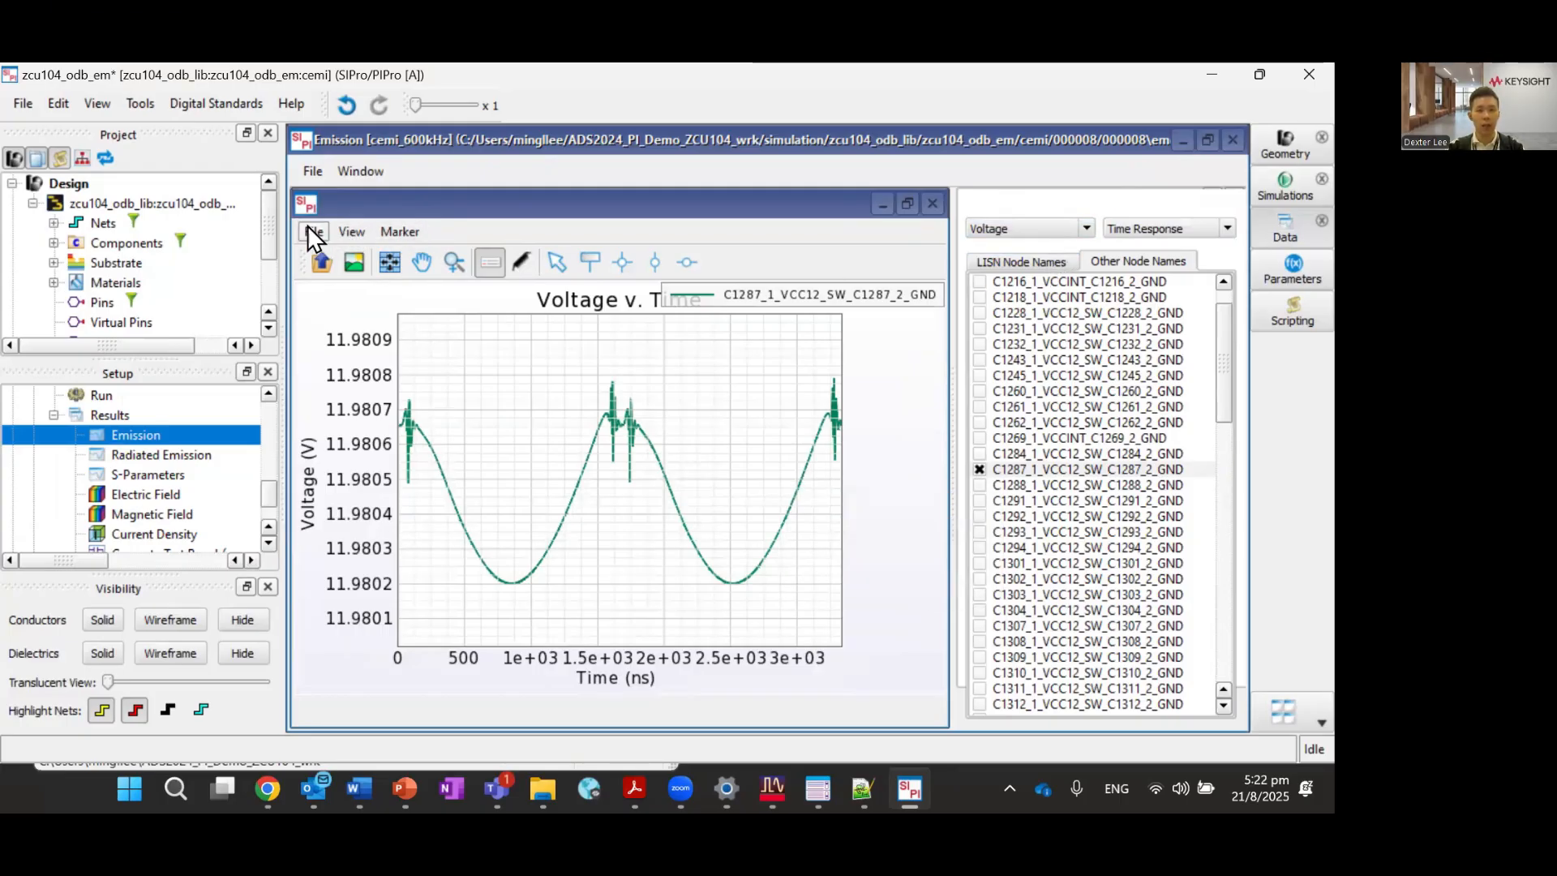
mouse_move(327, 232)
left_click(479, 188)
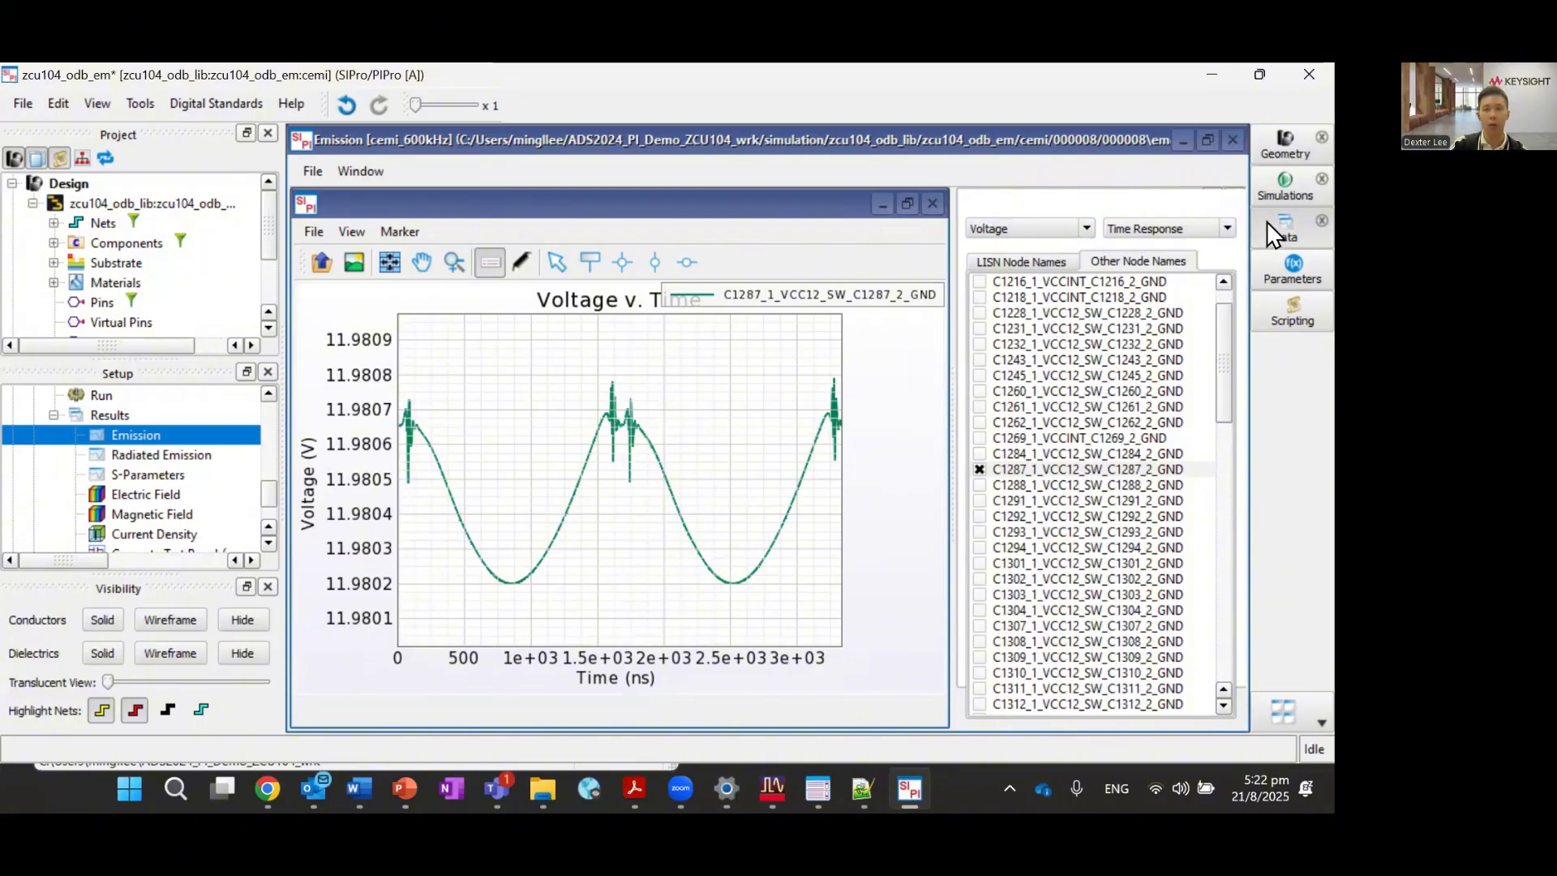
Return the C1287 node voltage plot to Frequency Spectrum and look through the graph's available commands.
left_click(1213, 227)
left_click(1199, 244)
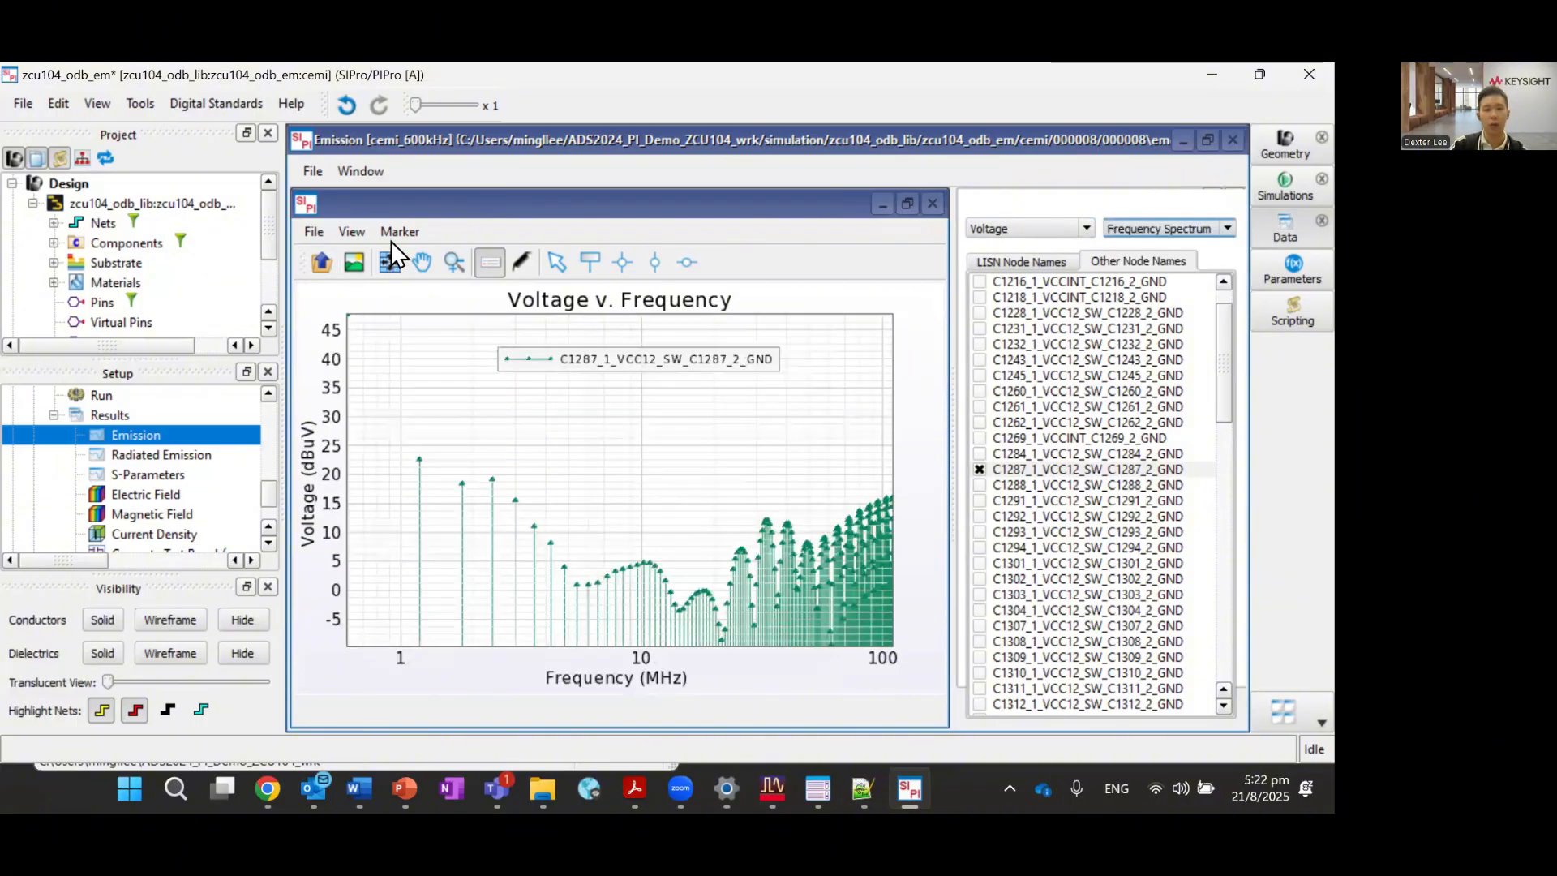
left_click(314, 232)
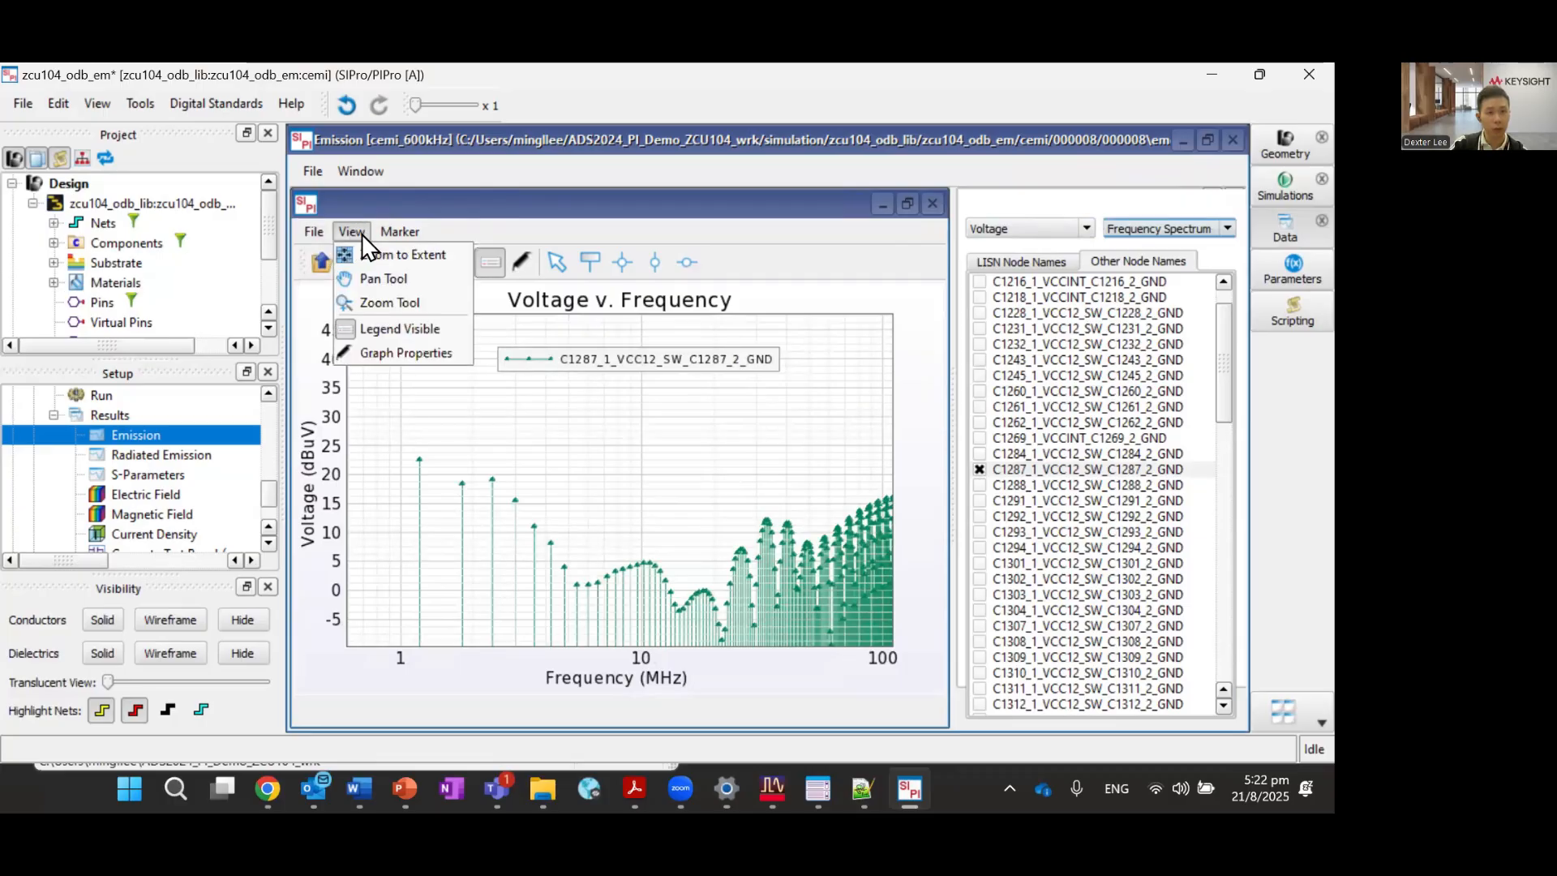
mouse_move(403, 238)
left_click(623, 240)
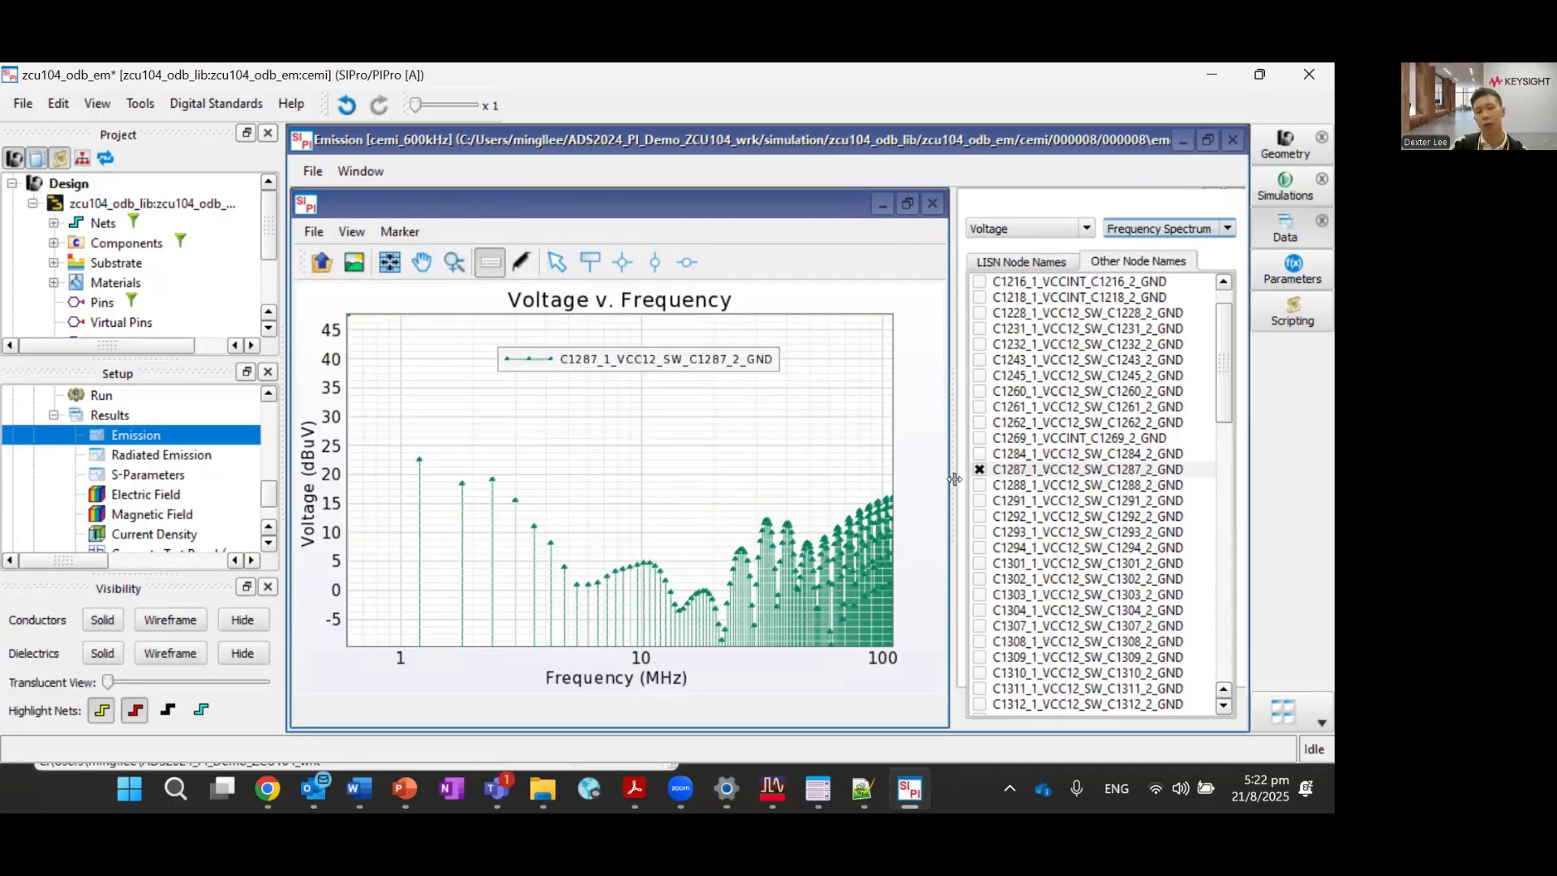
Switch the C1287 node plot to Time Response once more and close the Emission results.
left_click(1206, 234)
left_click(1185, 253)
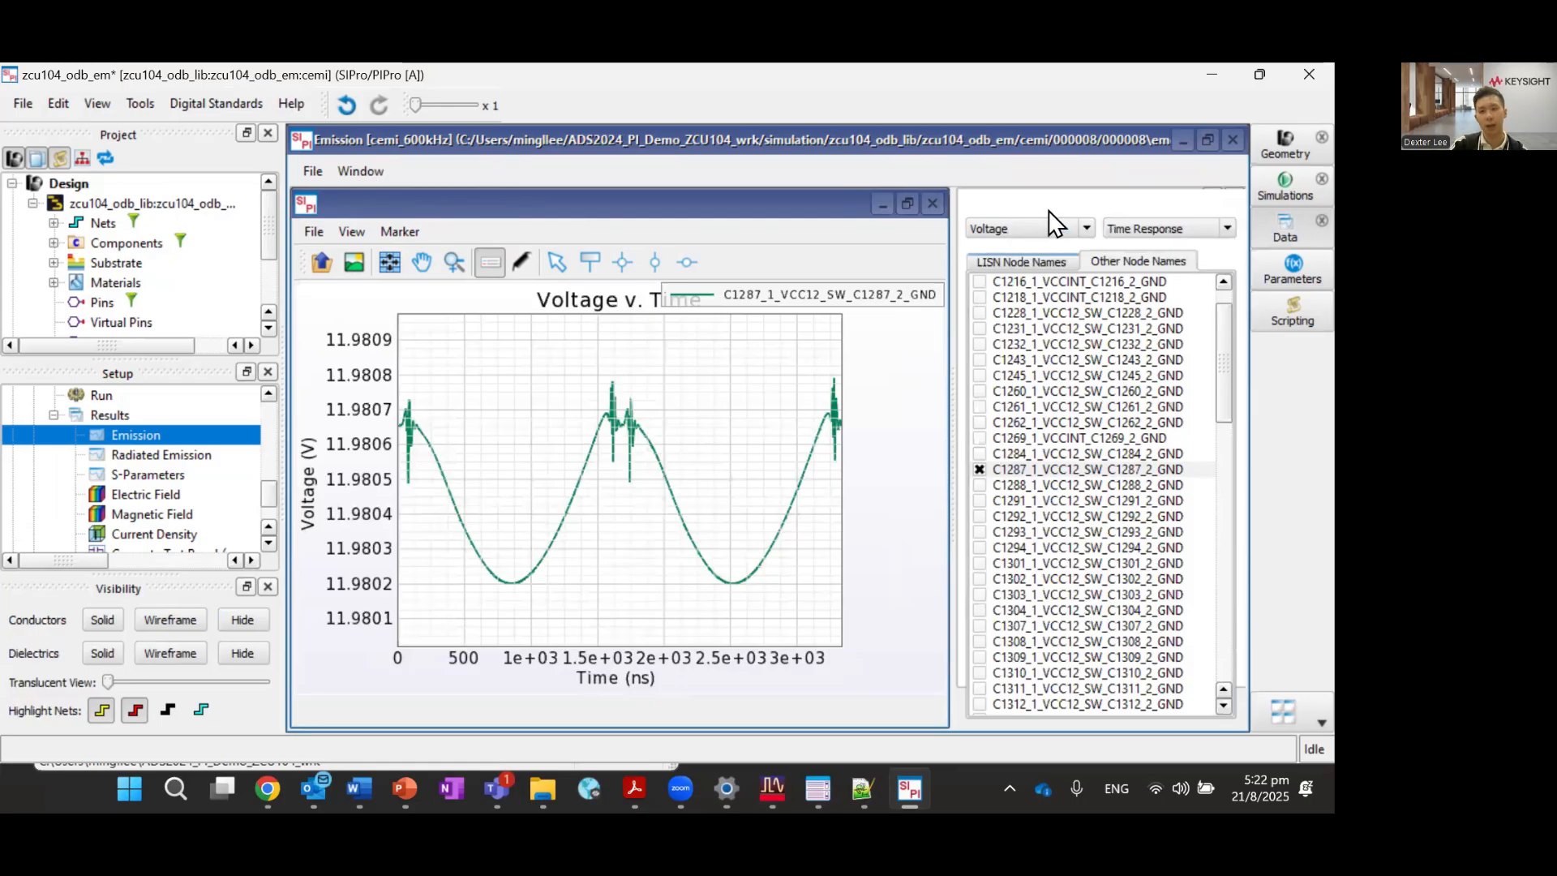
left_click(1234, 142)
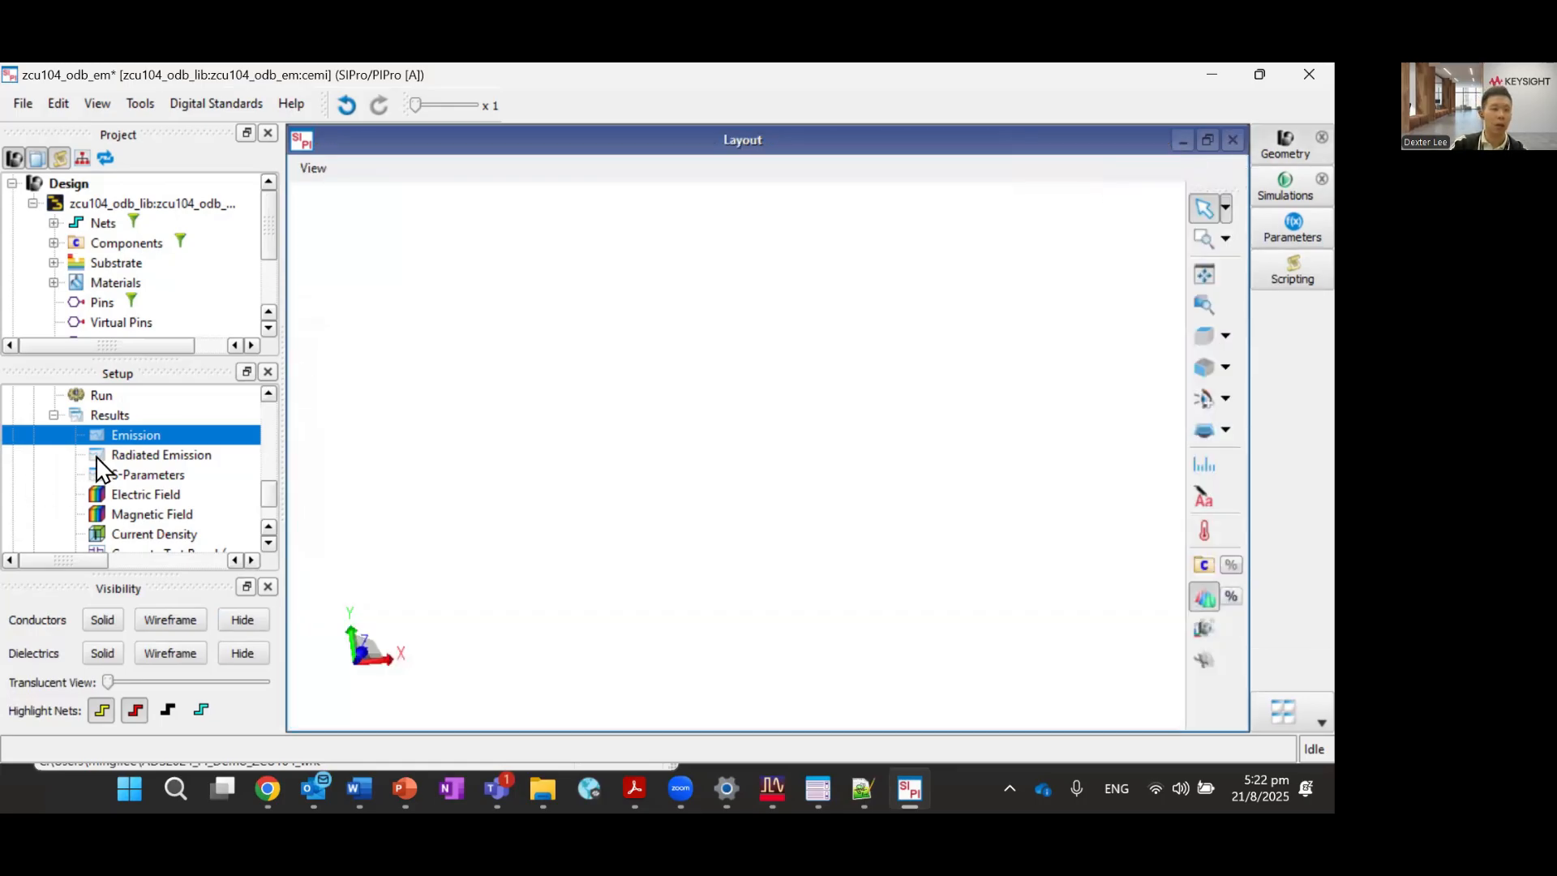
Collapse the cemi_600kHz analysis and expand cemi_radiat_600kHz in the setup tree.
scroll(96, 455, "up", 15)
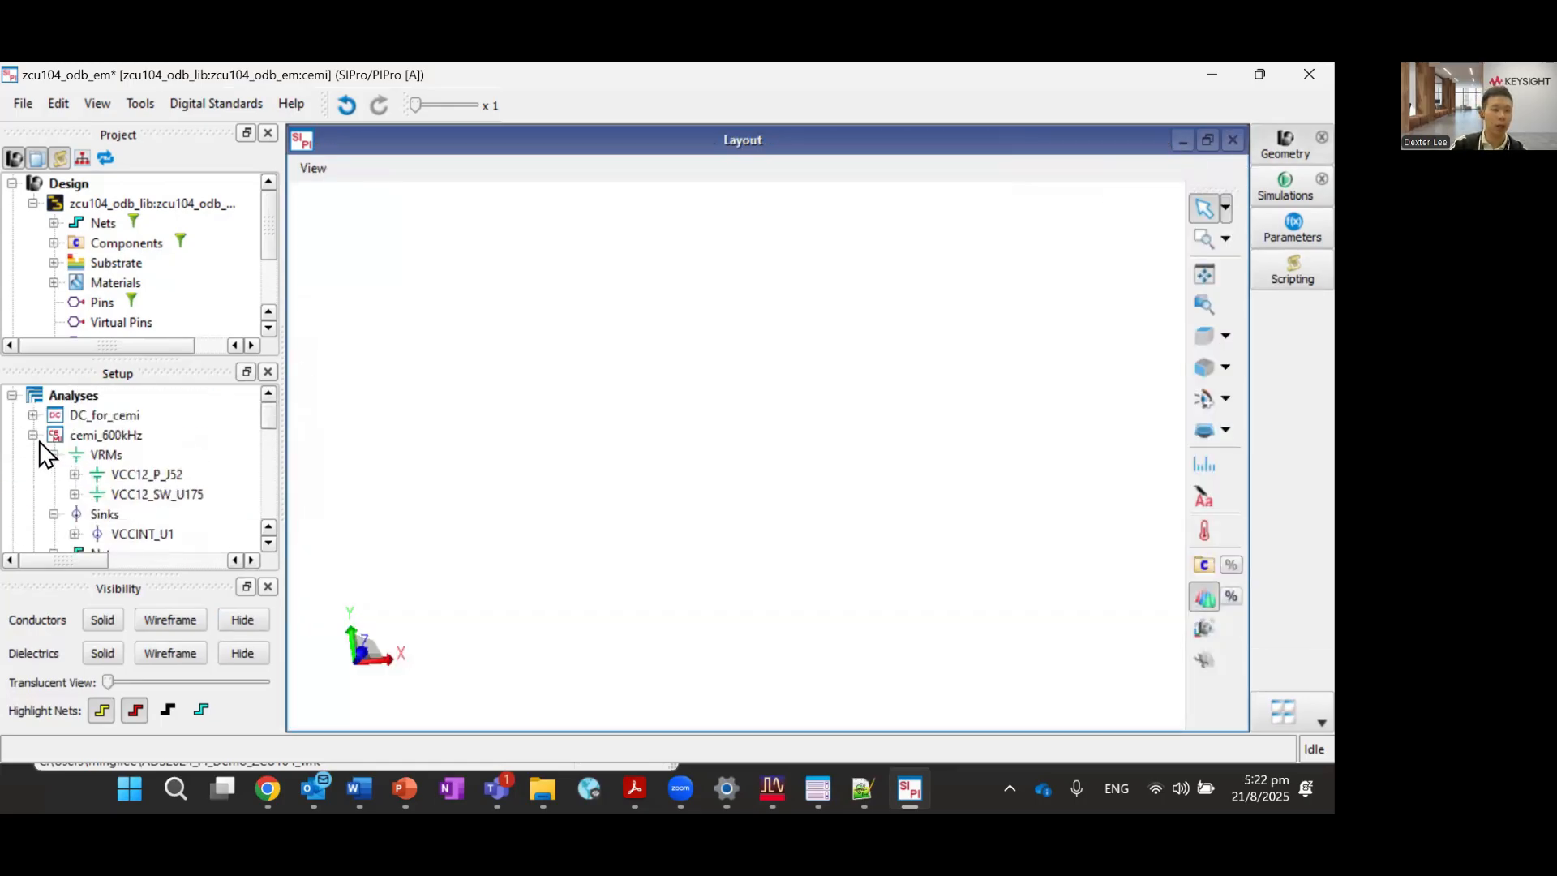
left_click(32, 434)
left_click(33, 454)
scroll(77, 493, "down", 2)
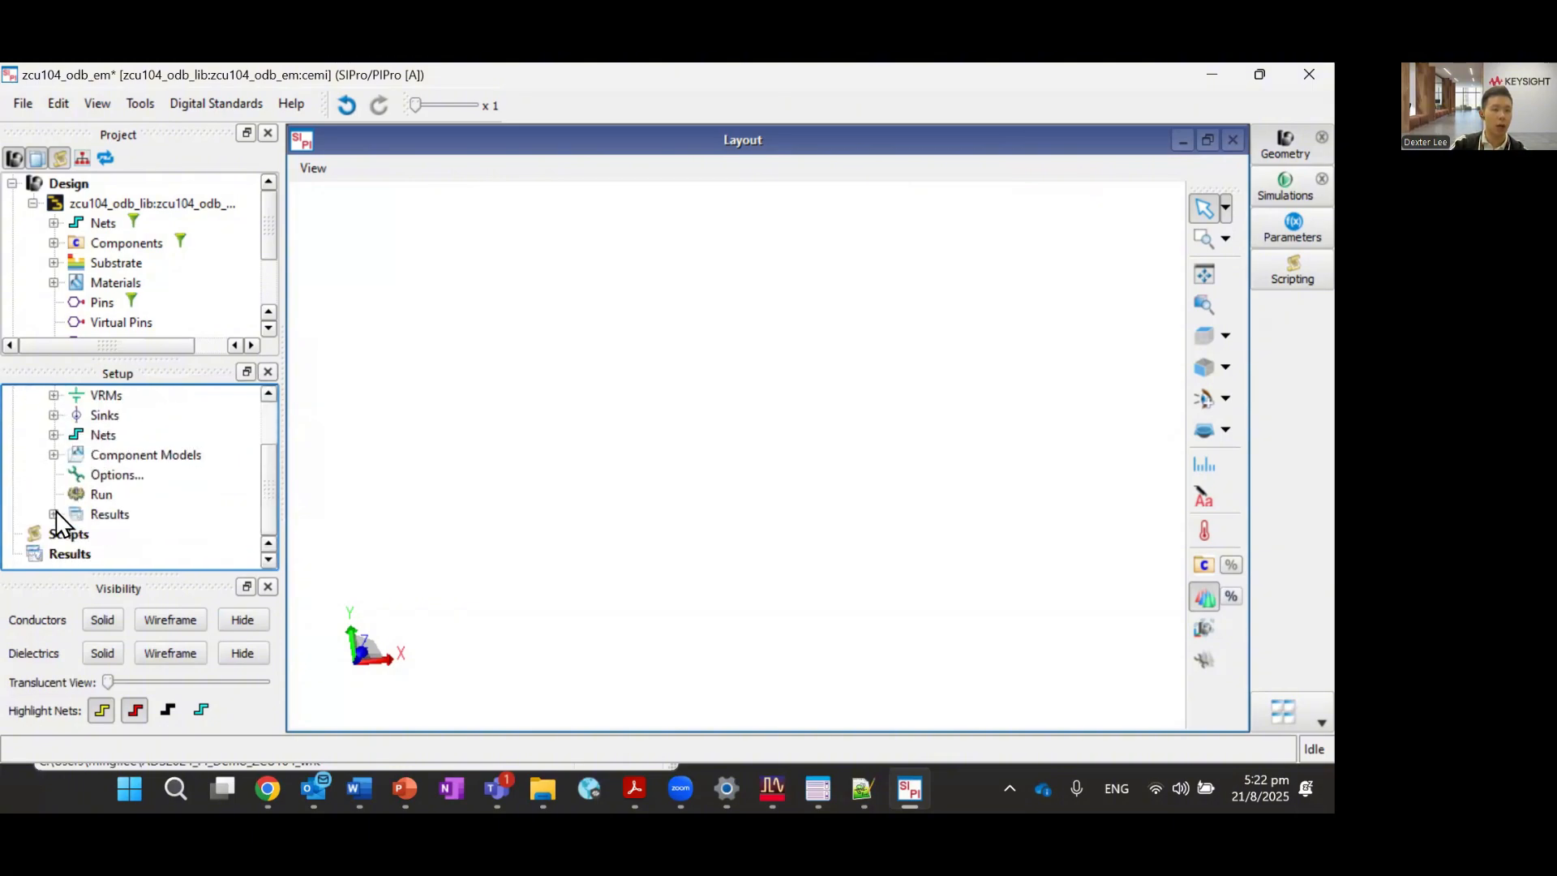
Open the simulation options of cemi_radiat_600kHz, examine the off-board Include Radiated EMI setting, and close them without saving.
double_click(97, 477)
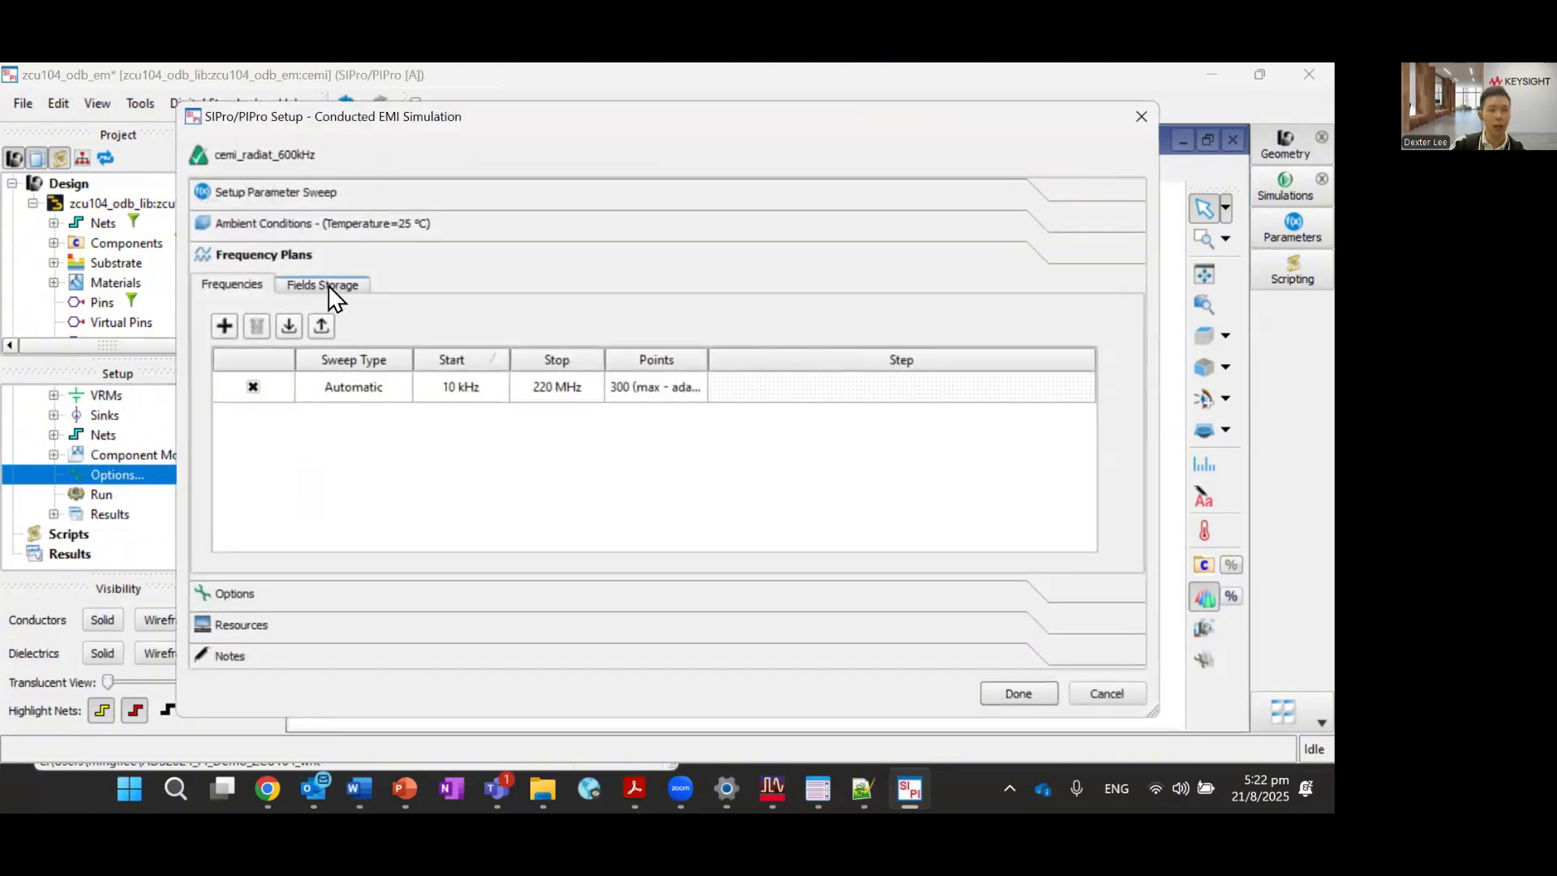
left_click(328, 285)
left_click(323, 315)
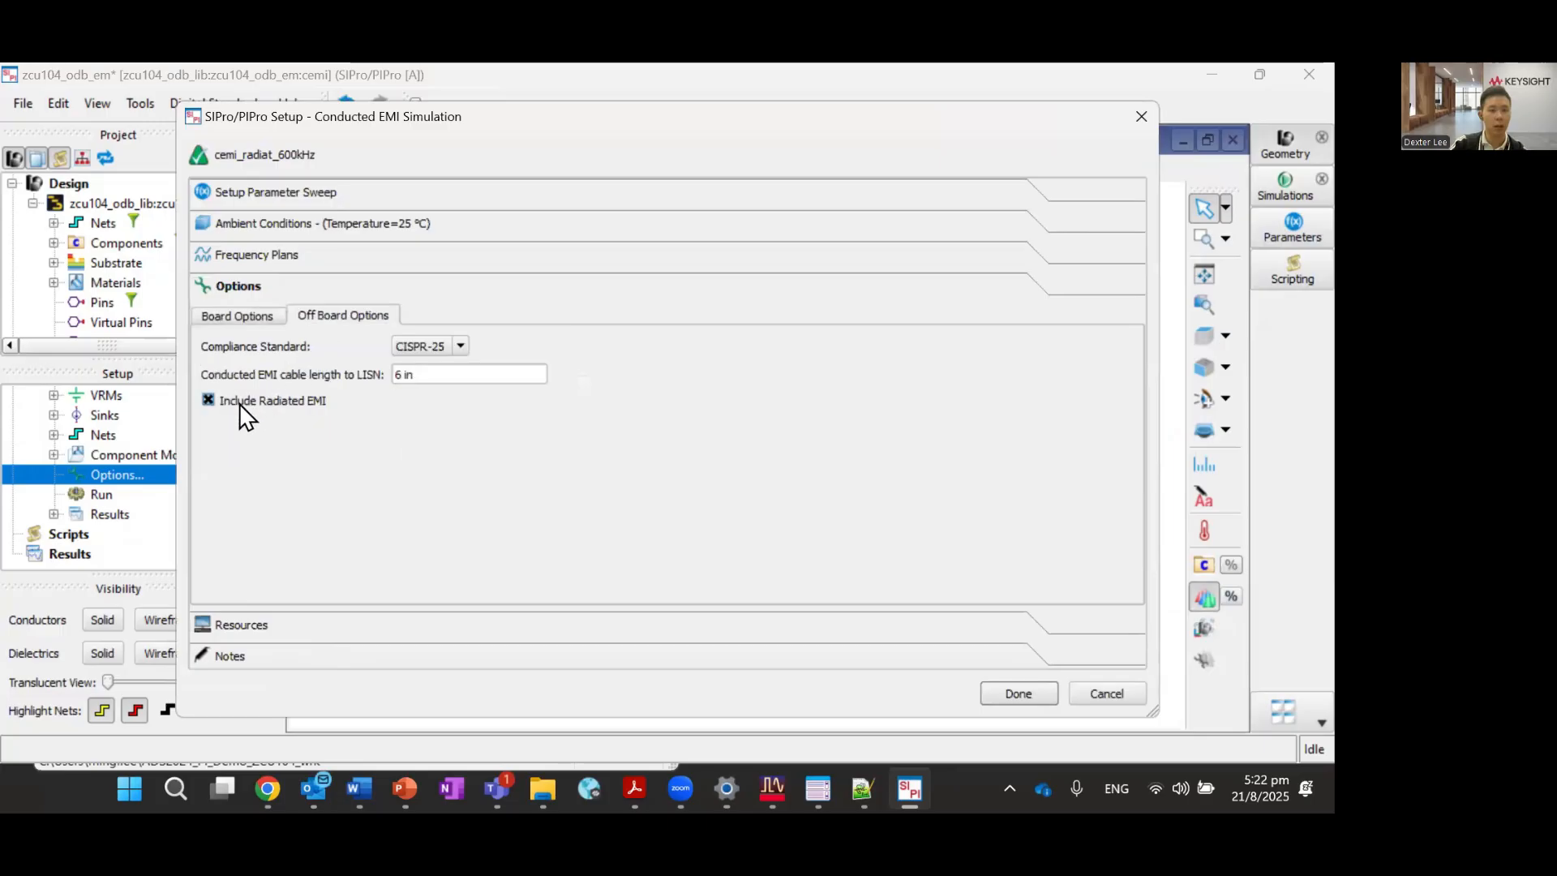
left_click(1075, 693)
Expand the results of cemi_radiat_600kHz and open its Radiated Emission results.
left_click(53, 514)
scroll(111, 500, "down", 1)
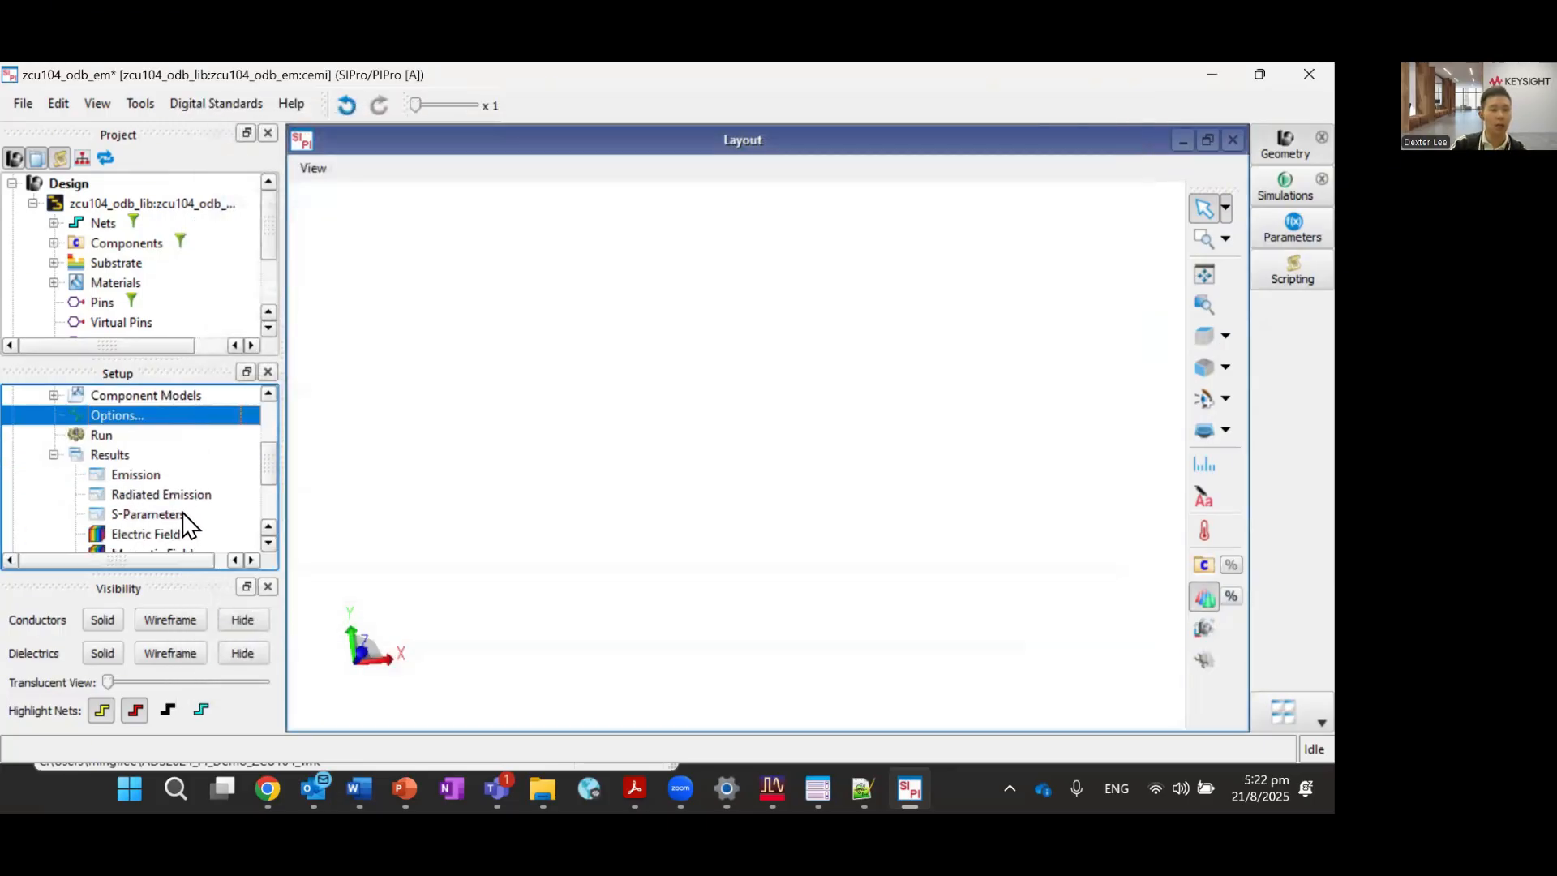
left_click(185, 494)
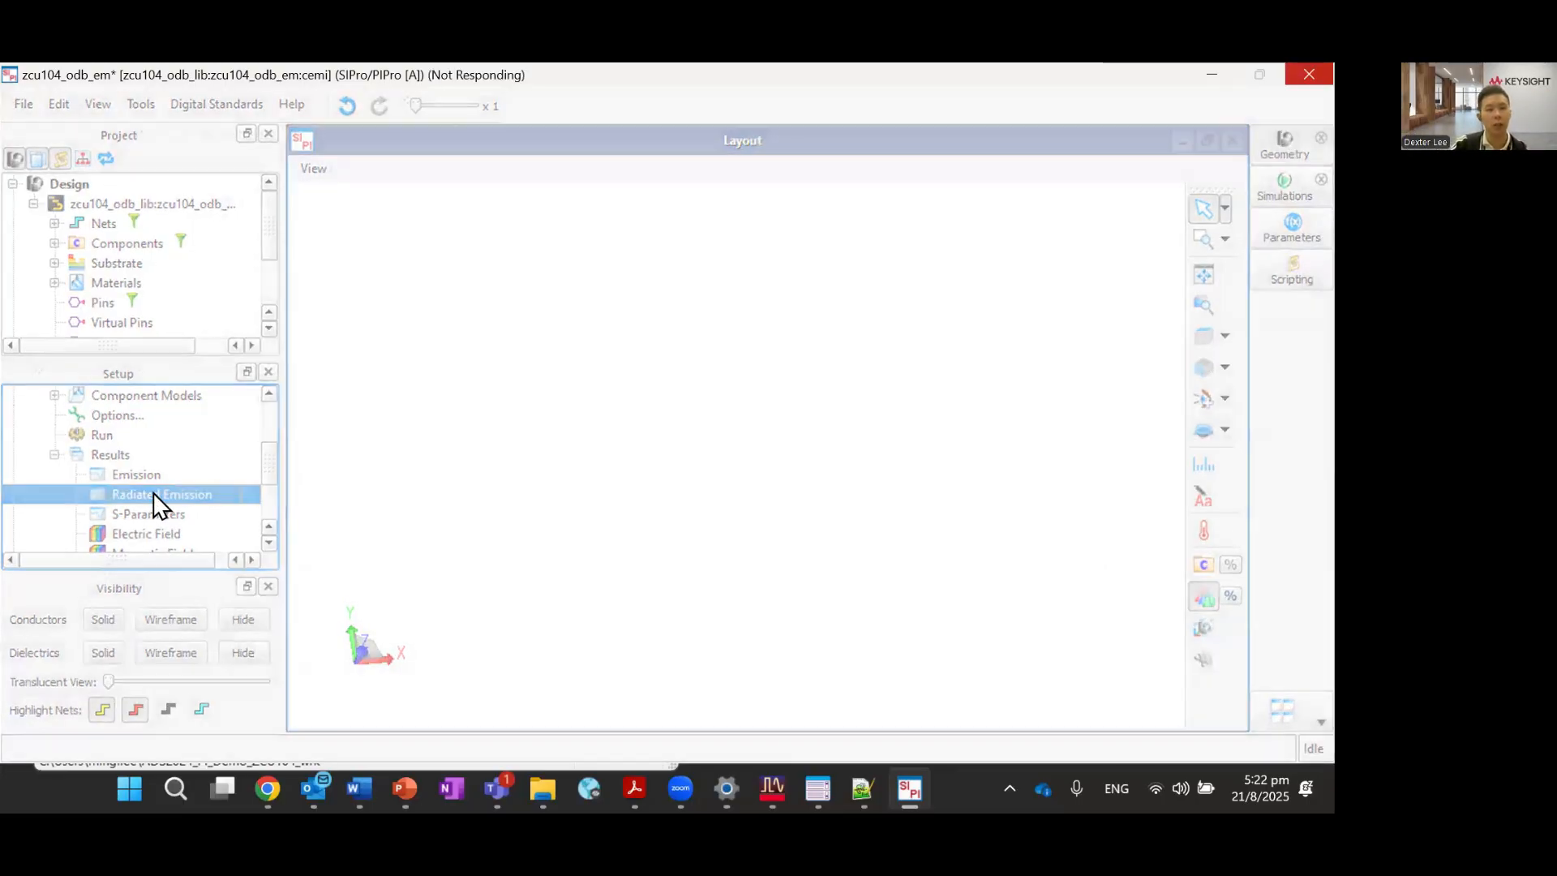
left_click(920, 780)
left_click(919, 780)
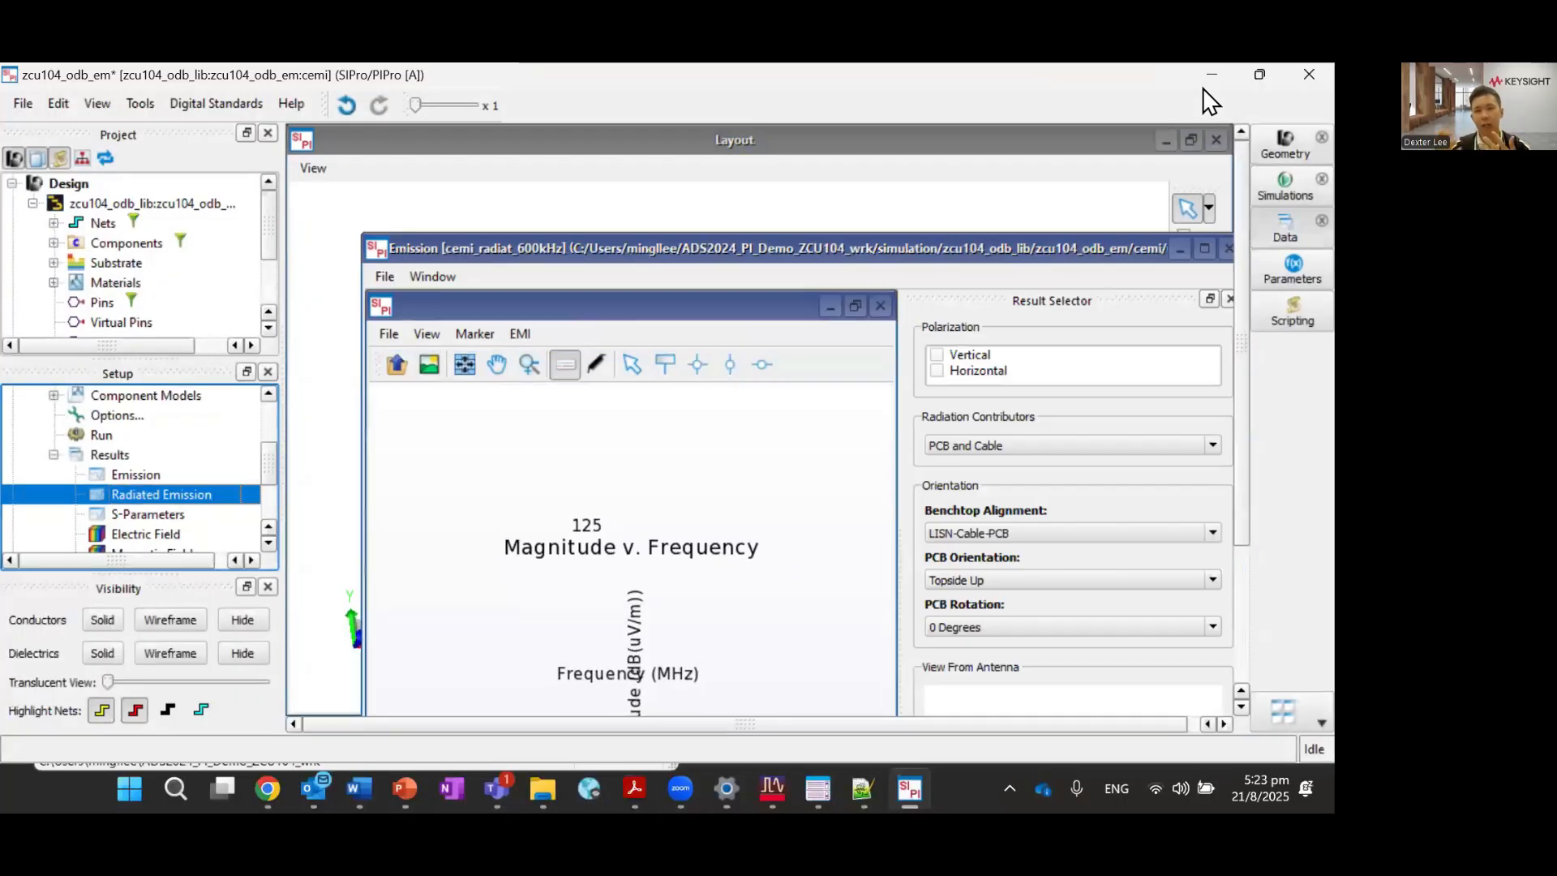
Maximize the radiated emission window and plot the Vertical polarization with PCB and Cable as radiation contributors.
double_click(996, 245)
left_click(940, 249)
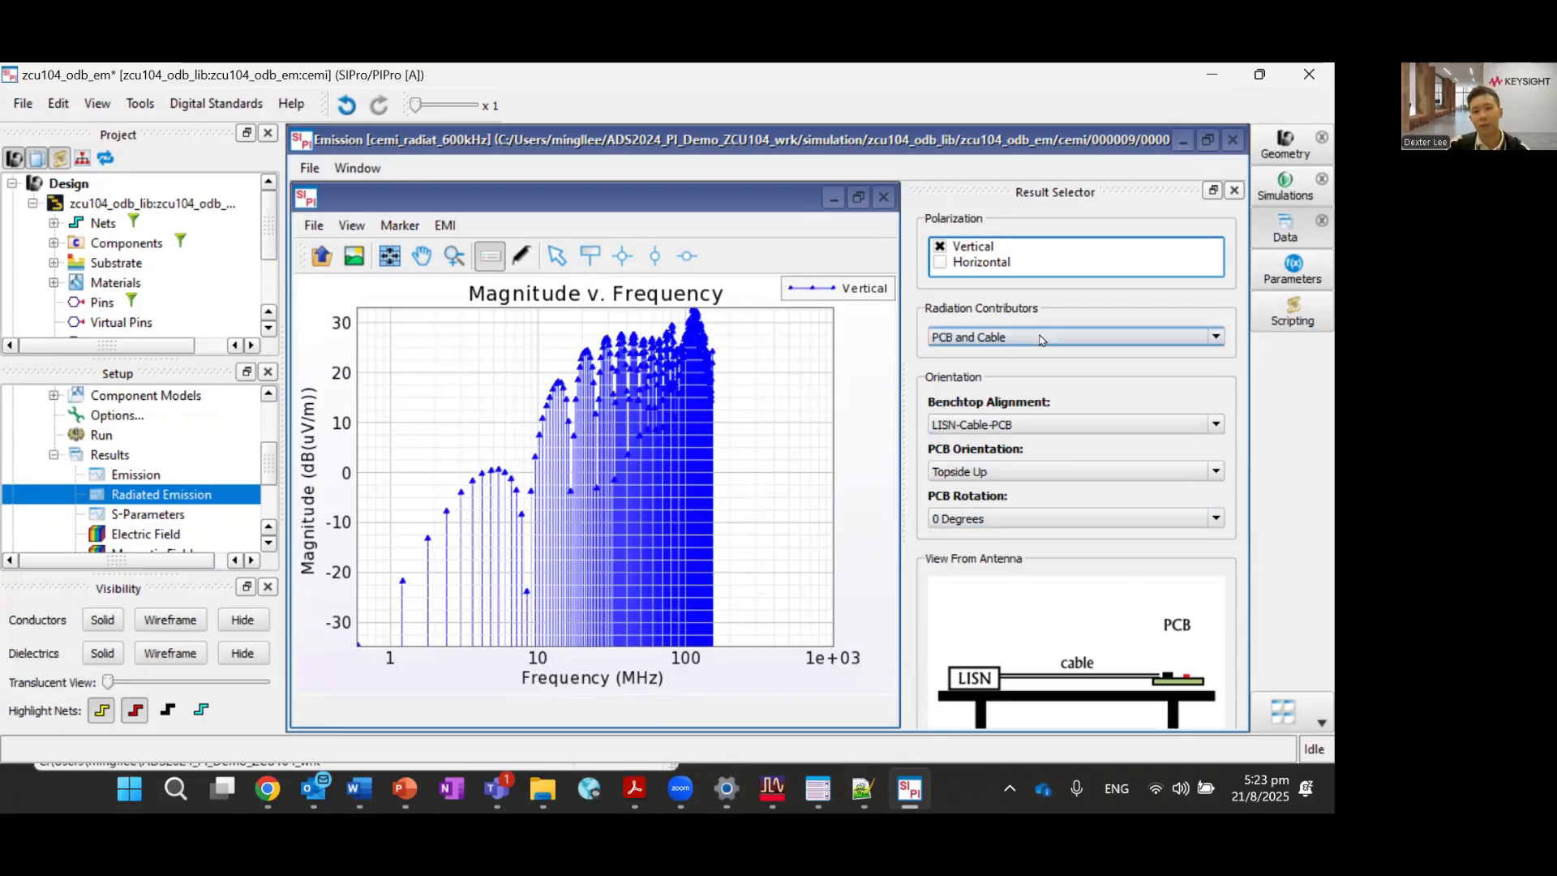
left_click(991, 338)
left_click(997, 354)
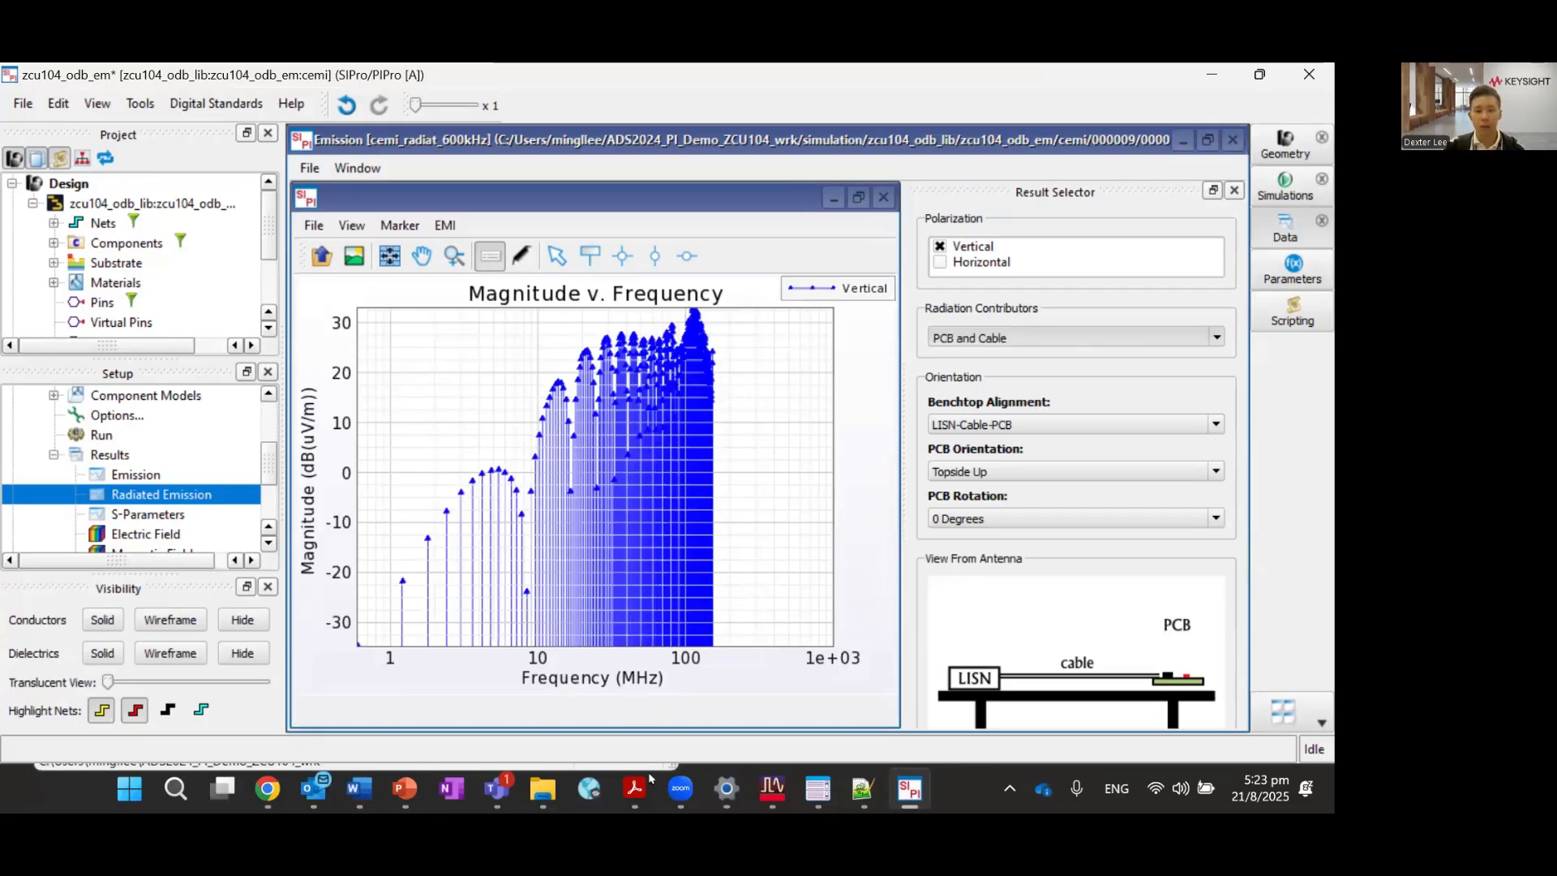
Switch to the Zoom meeting window.
left_click(680, 788)
left_click(814, 693)
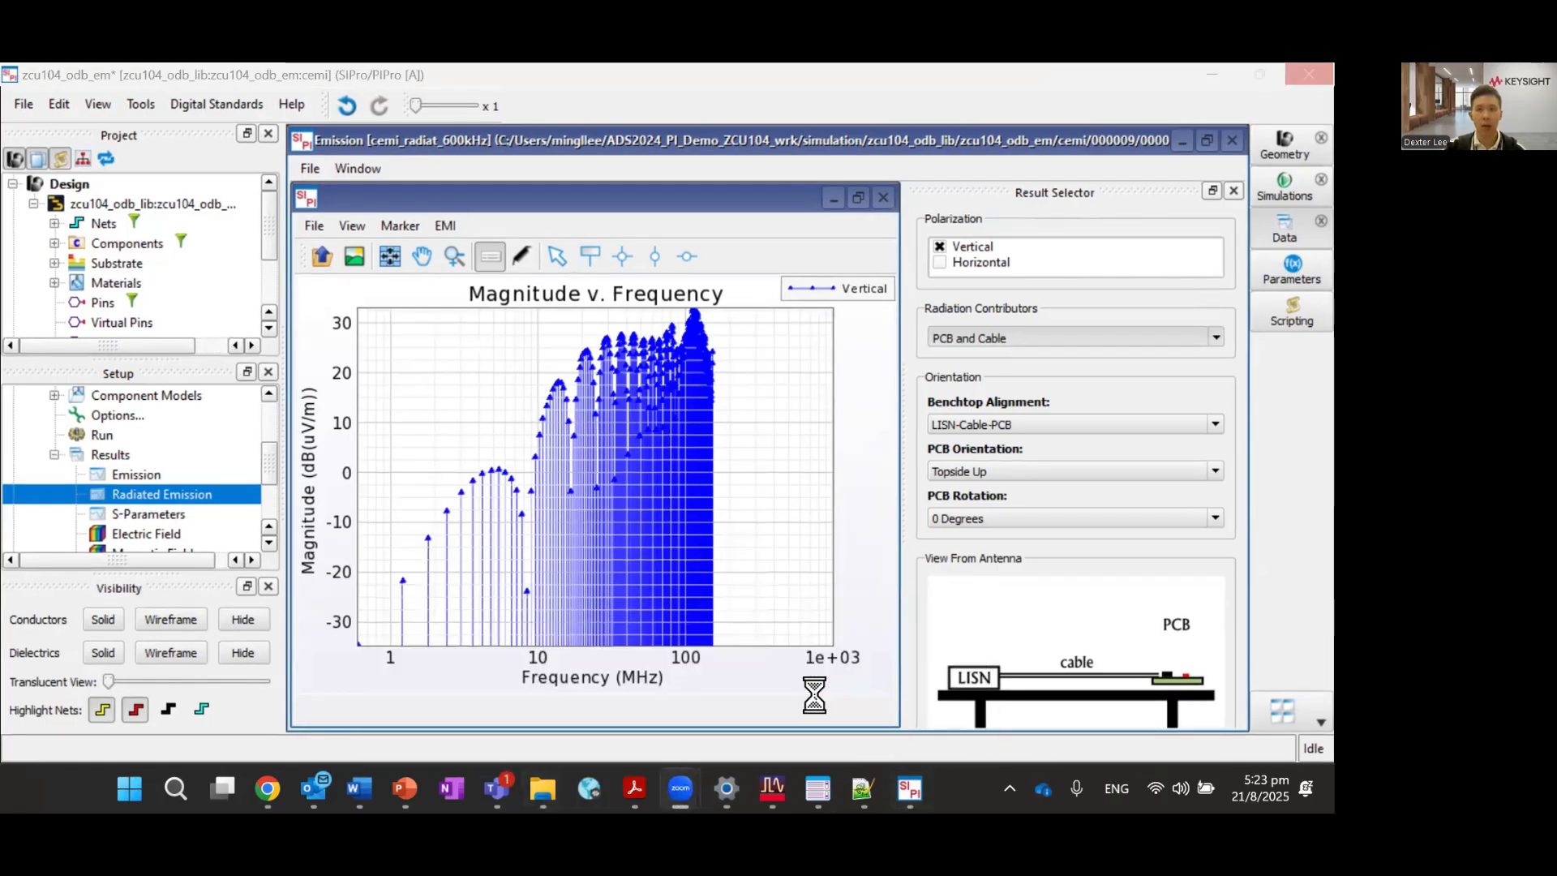